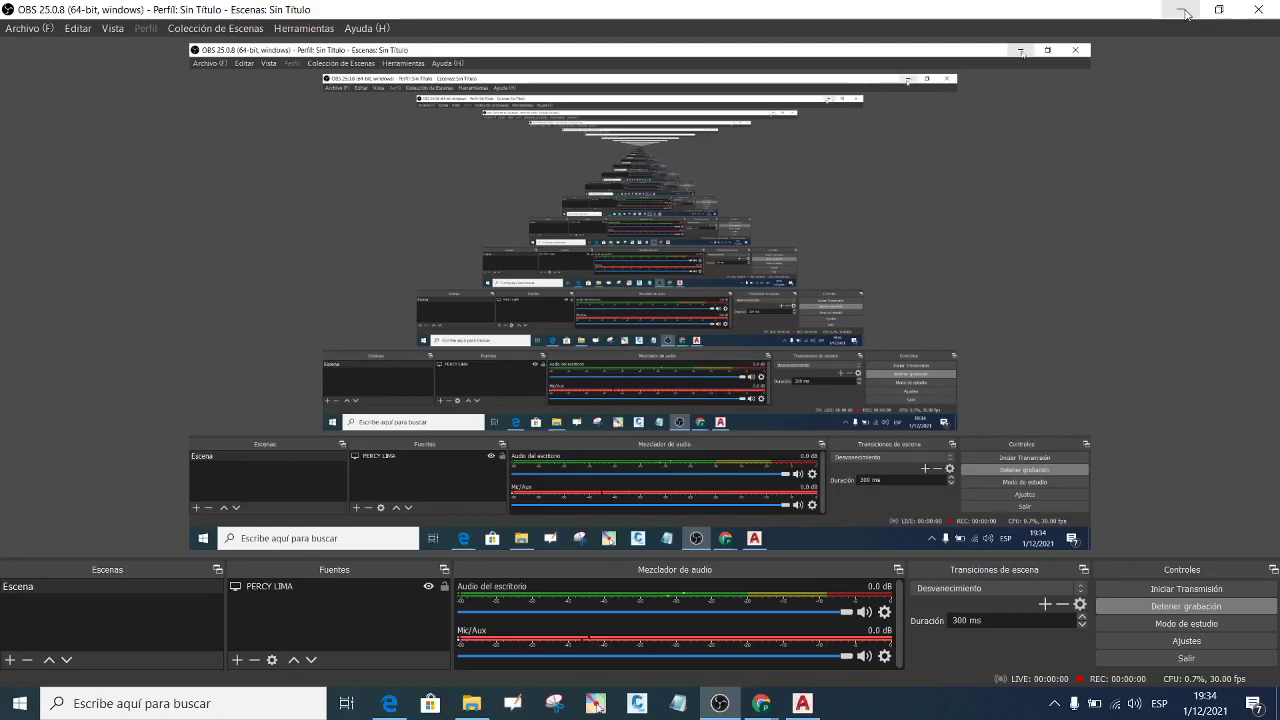
Minimize OBS Studio to reveal the Windows desktop.
click(1180, 9)
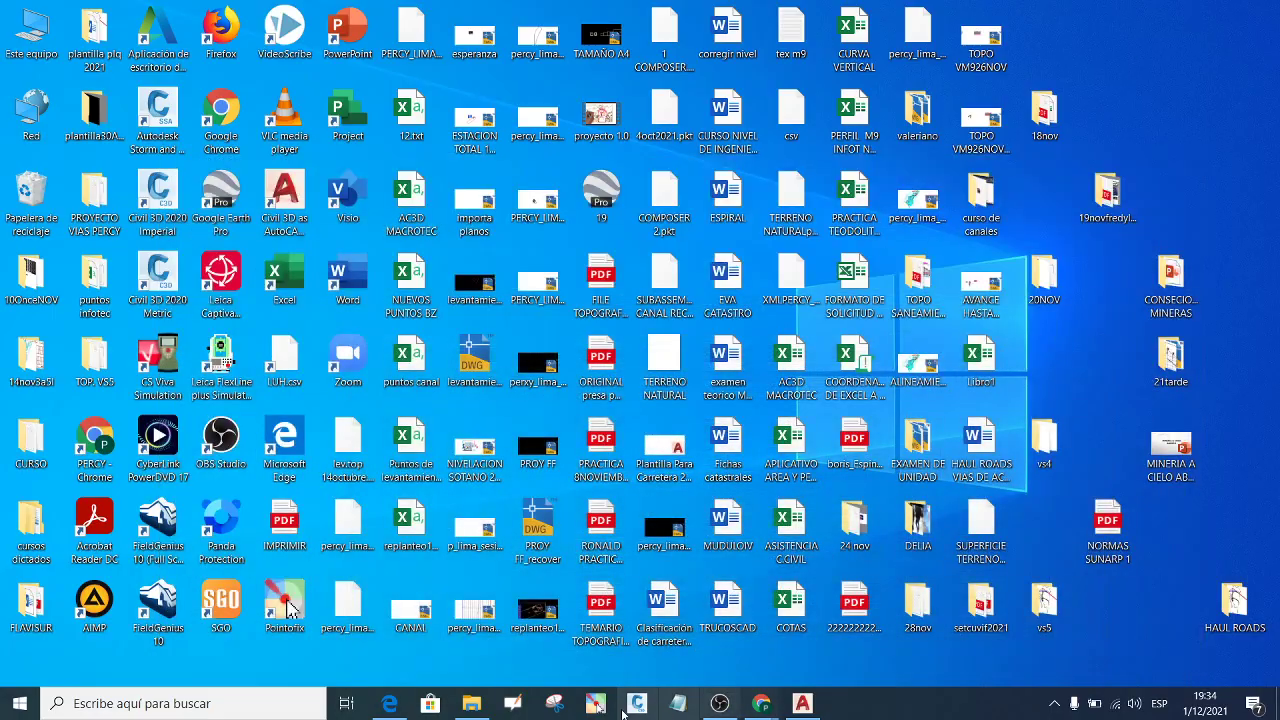
Show the SOFTWARE CATASTRAL PDF, check Chrome's Topografía and Meet tabs, then hide Chrome.
click(389, 703)
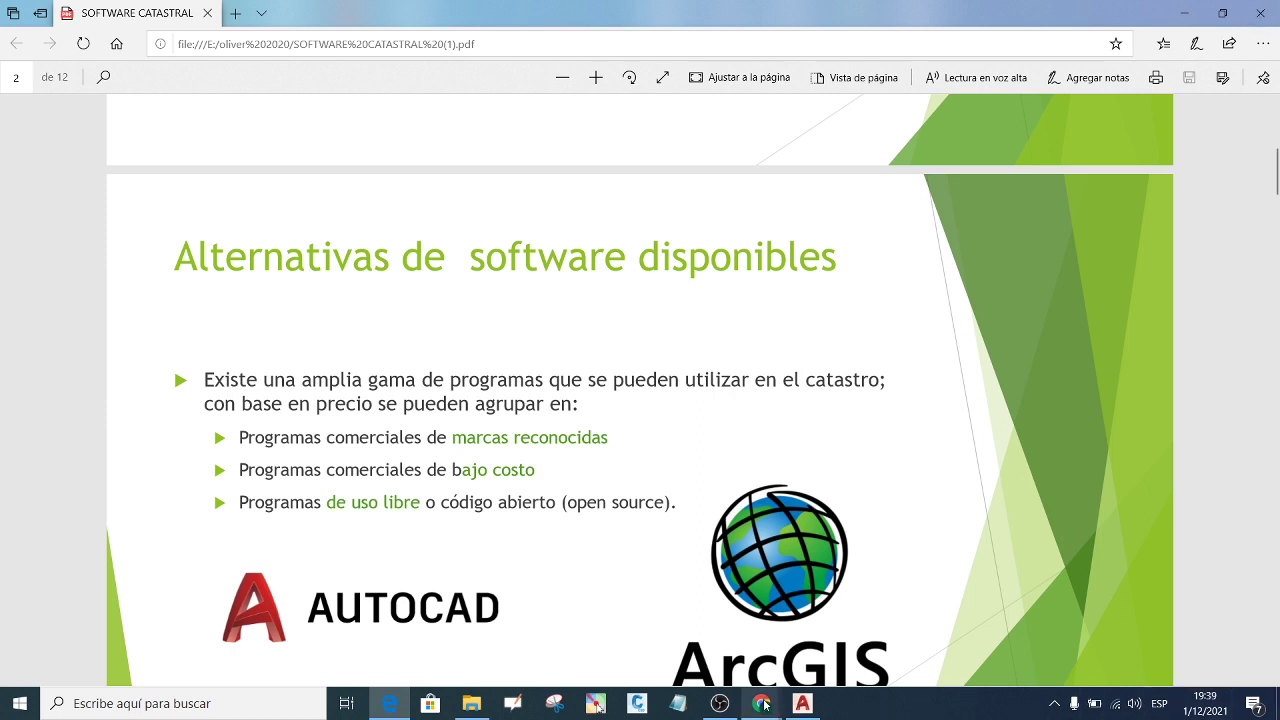
mouse_move(761, 703)
click(672, 622)
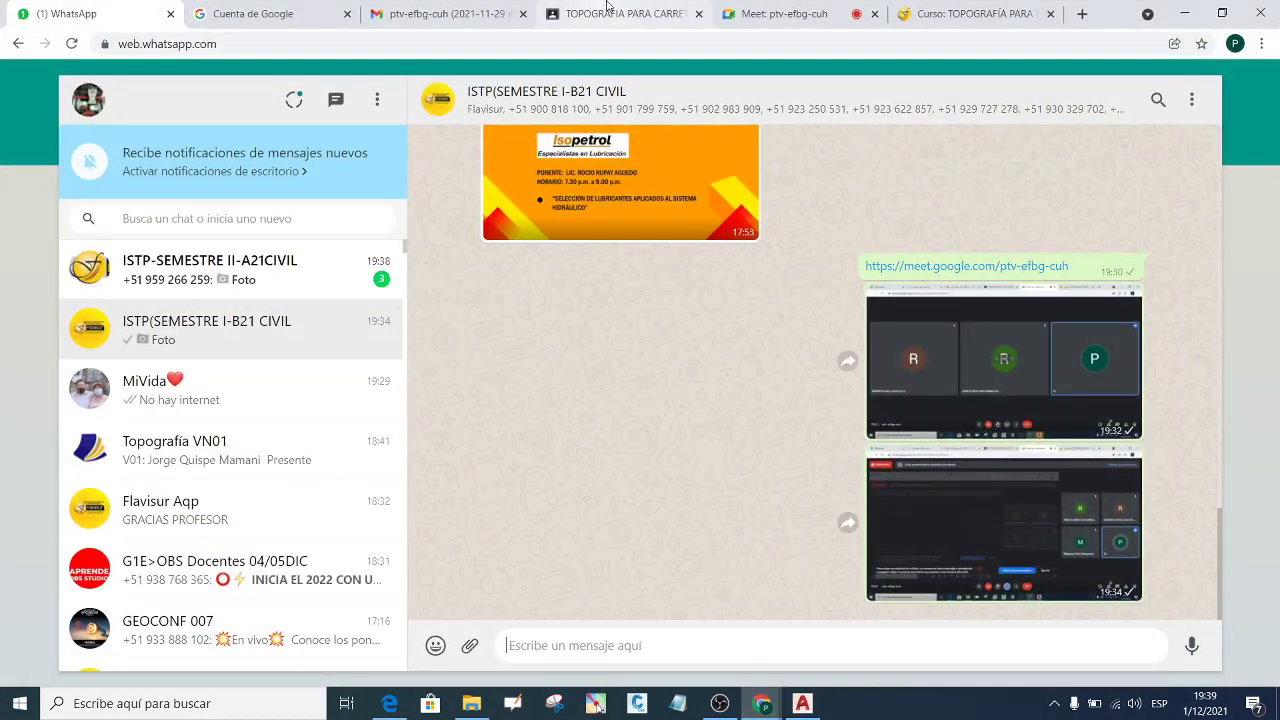
click(610, 12)
click(740, 12)
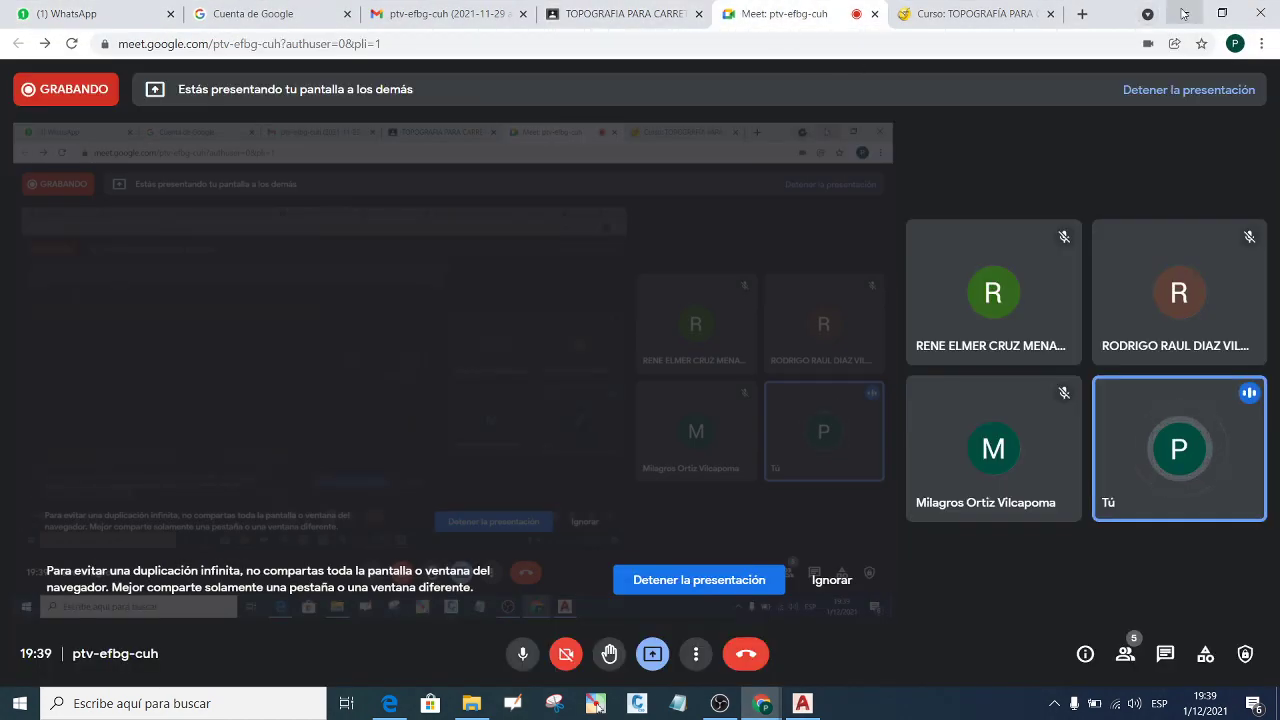
click(1184, 13)
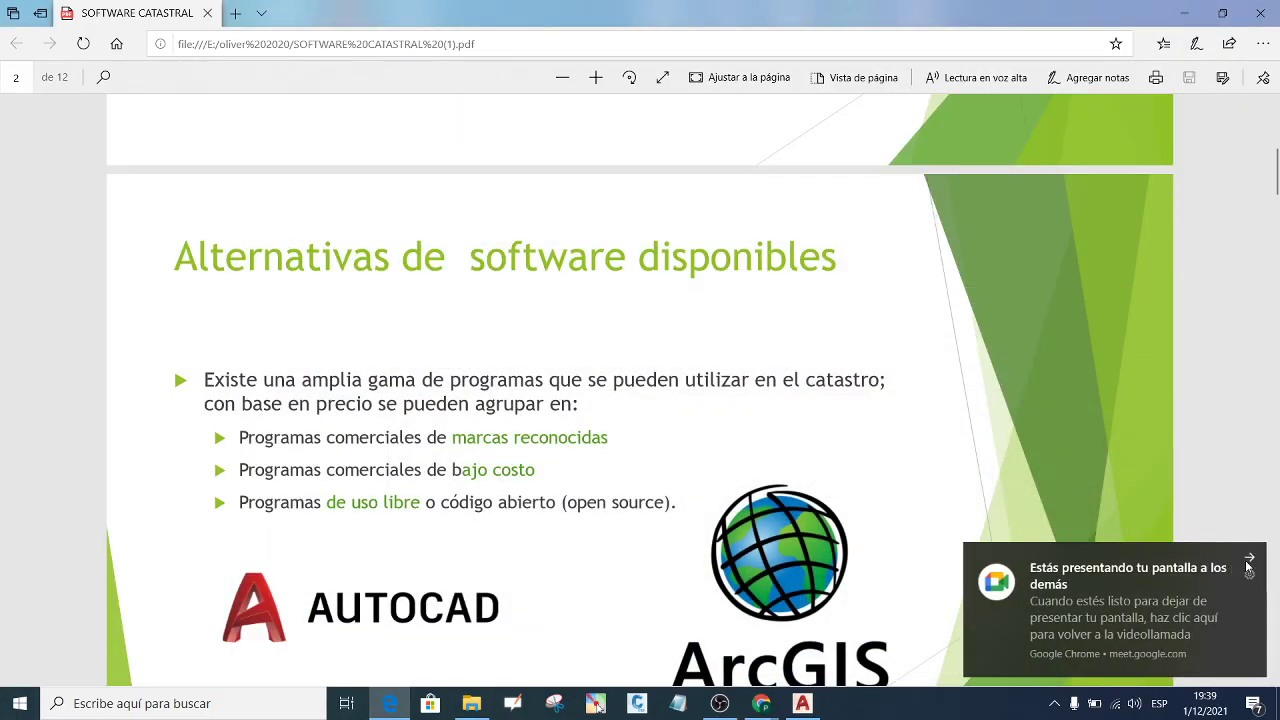
Dismiss the sharing notice, select the title, and scroll to fit 'Alternativas de software disponibles'.
click(1251, 566)
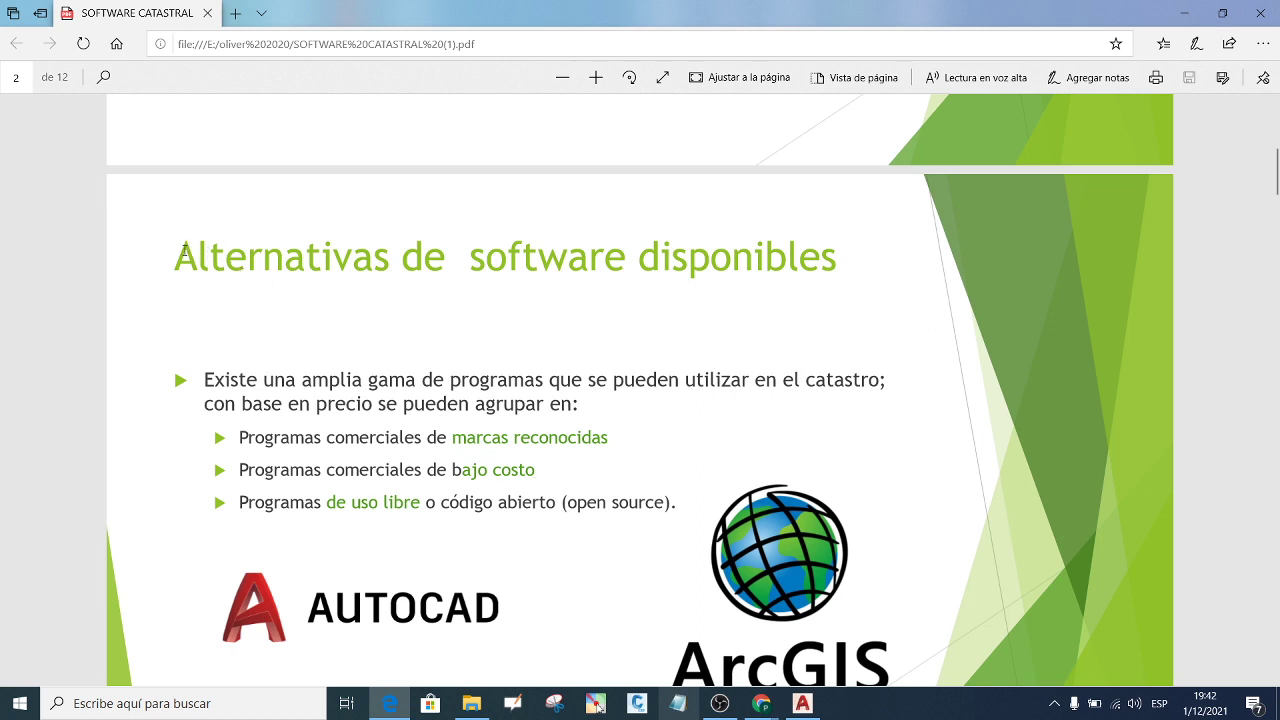
drag(177, 250, 557, 327)
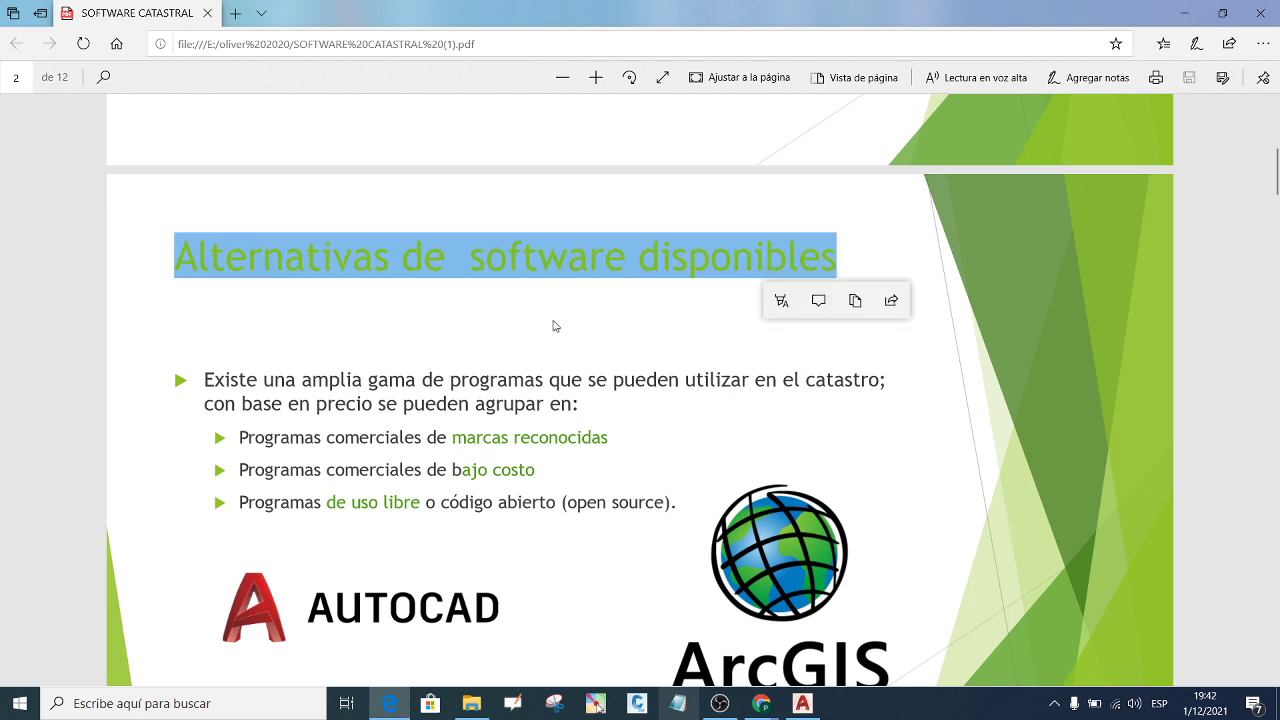
click(557, 327)
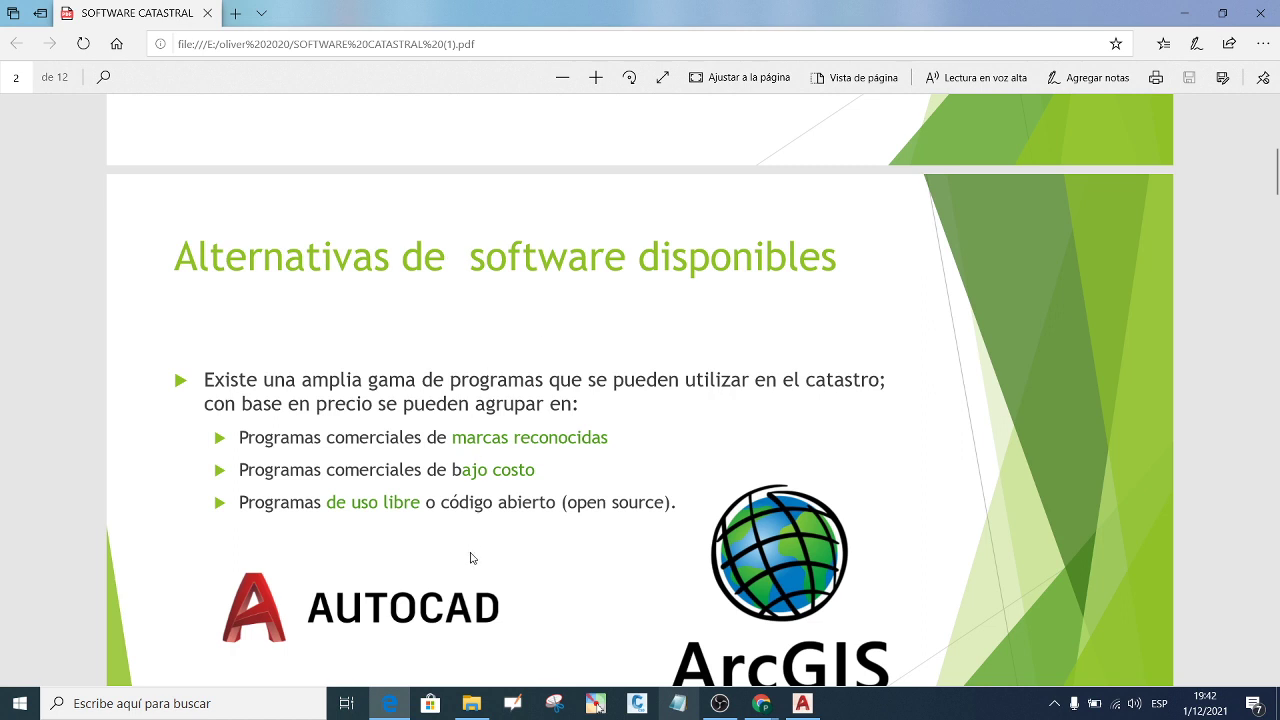
scroll(559, 498, down, 1)
scroll(566, 494, down, 1)
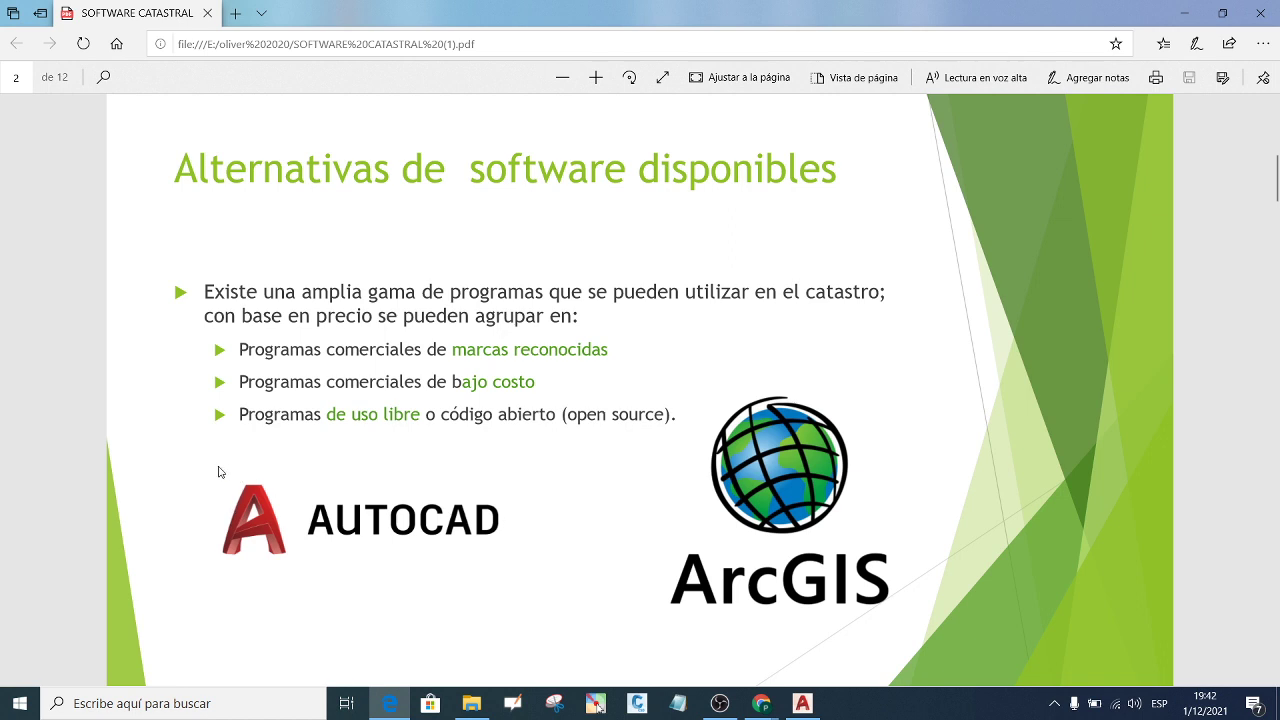
Annotate the slide with the text label 'AUTOCAD CIVIL 3D' just below the title.
click(595, 703)
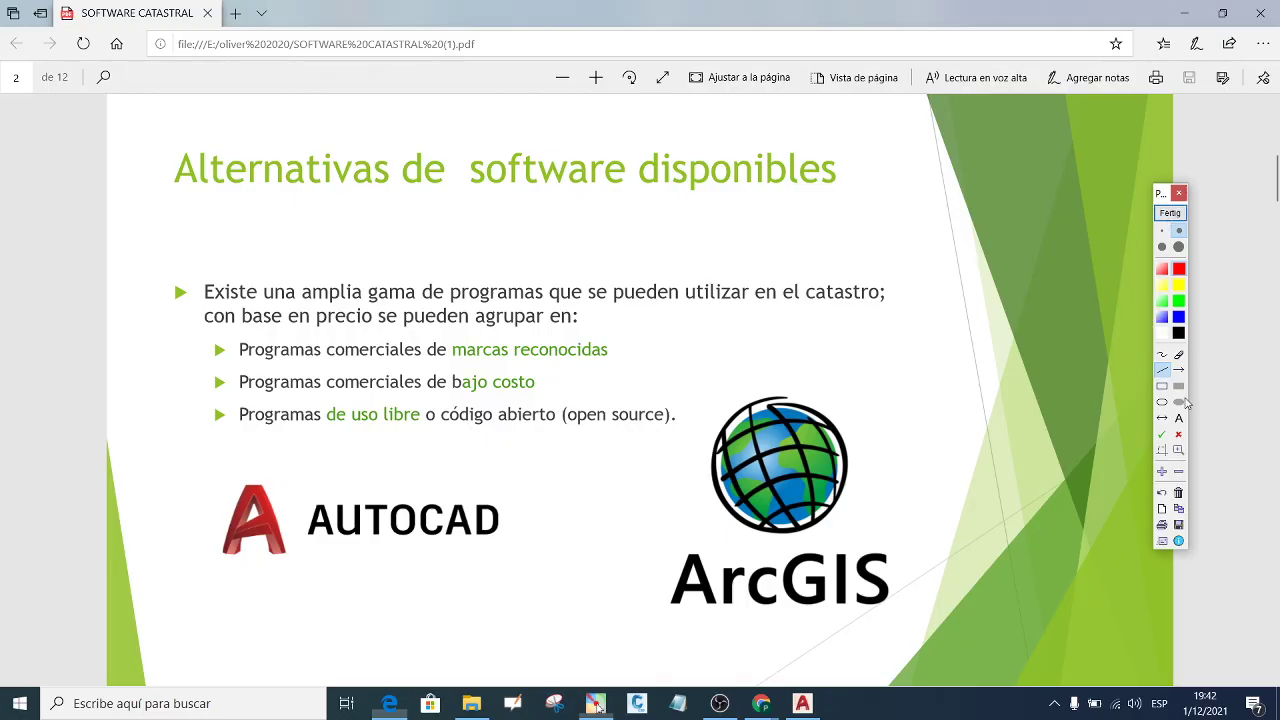
click(1179, 418)
click(560, 245)
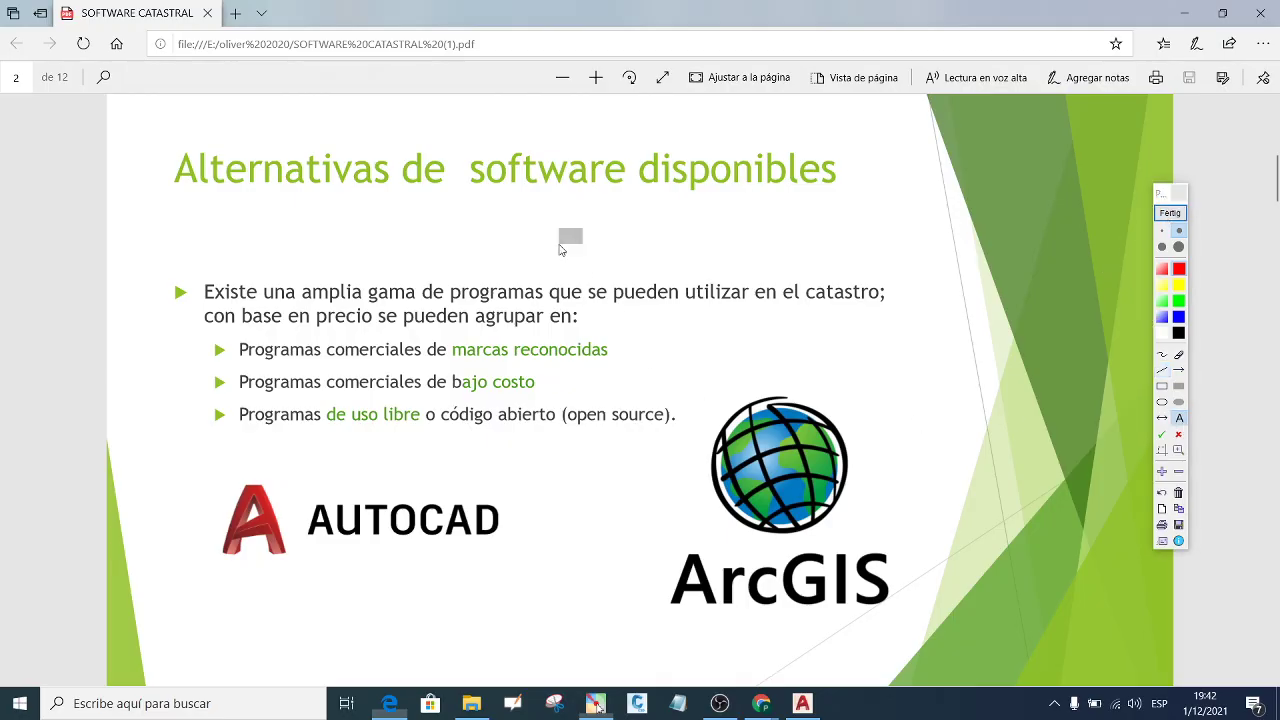
text(AUTO)
text(CADF CVI)
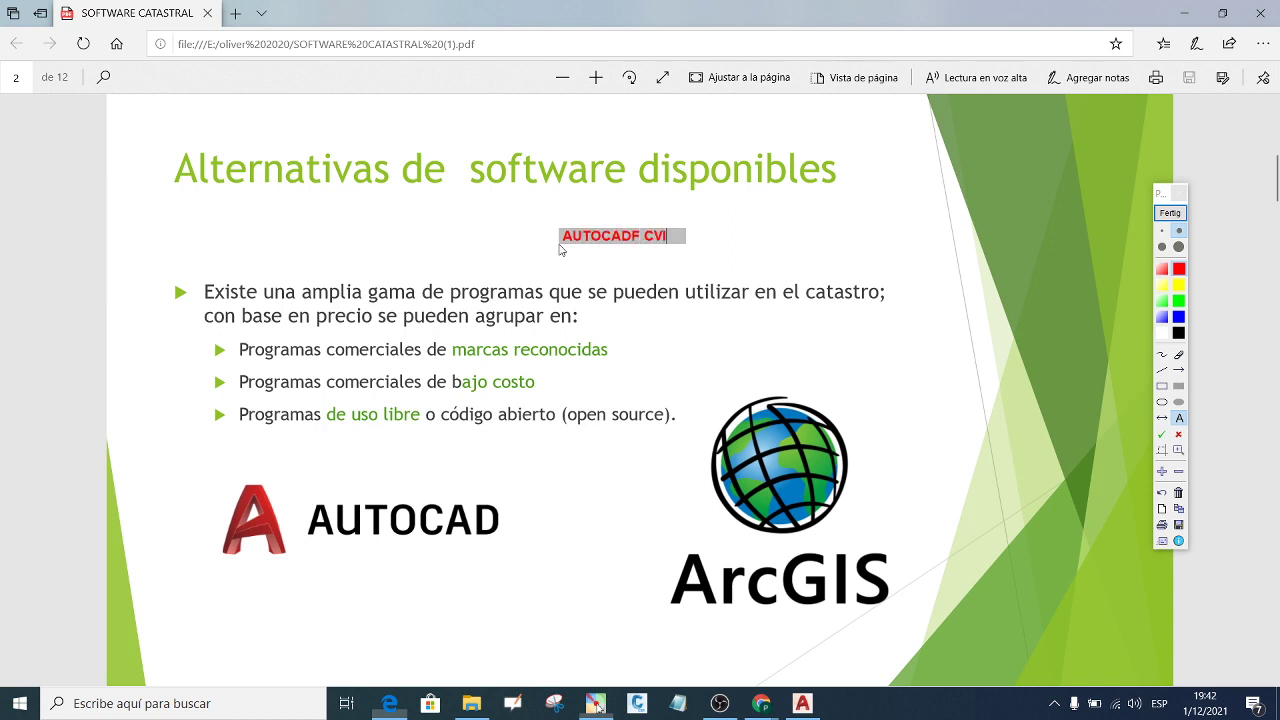
key(BackSpace)
key(BackSpace)
key(BackSpace)
key(BackSpace)
key(BackSpace)
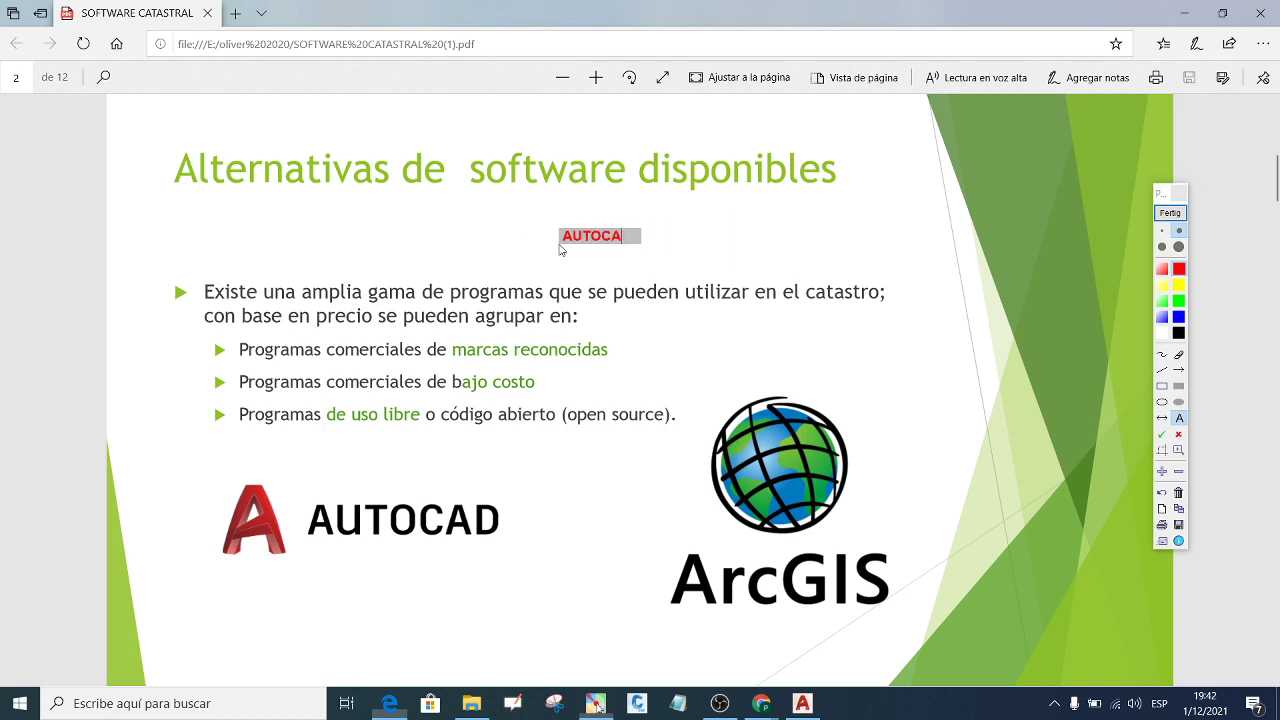
text(D CIVI)
text(L ED)
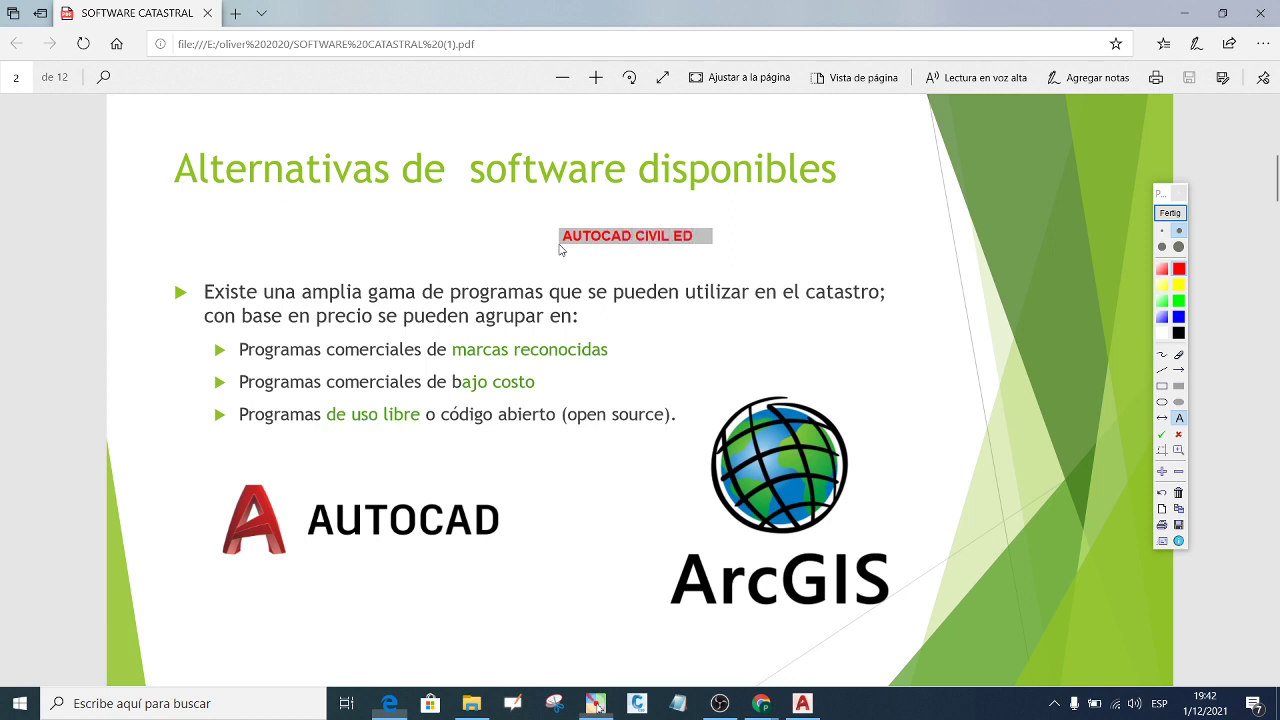
key(BackSpace)
key(BackSpace)
text(3D)
click(1180, 416)
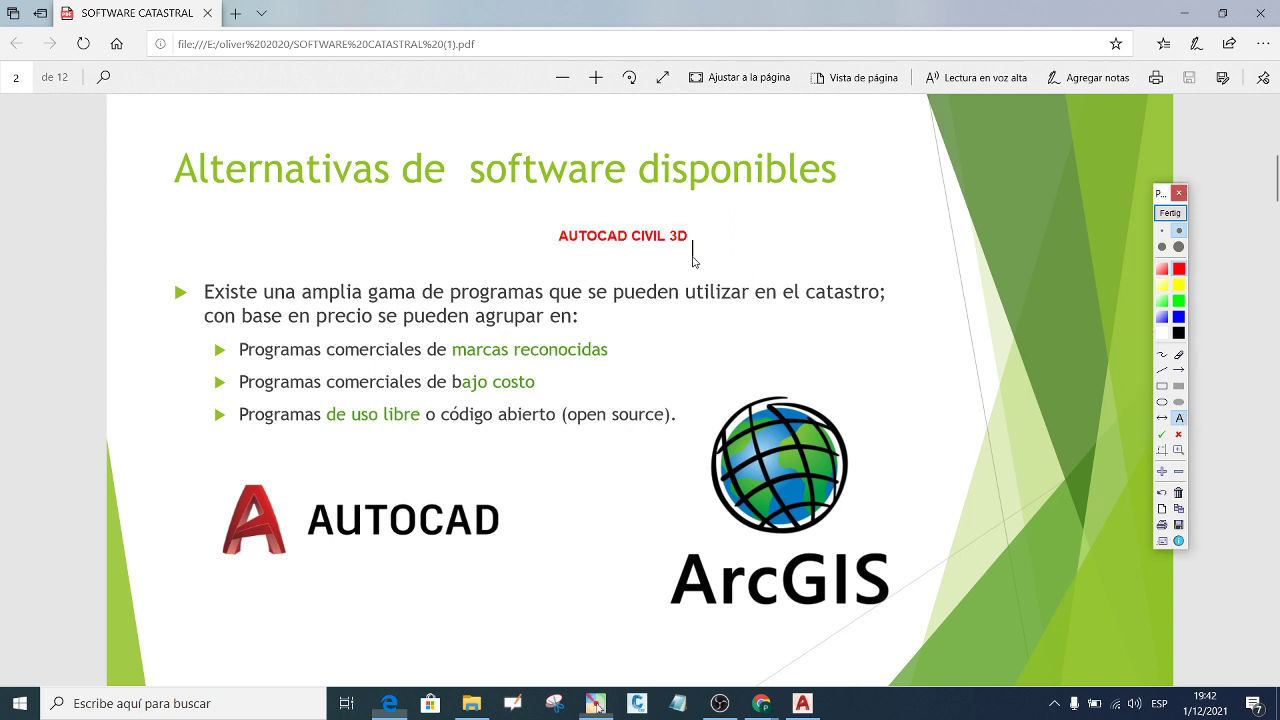
click(1162, 386)
Draw rectangles around the AutoCAD logo, the AUTOCAD CIVIL 3D label and the ArcGIS logo.
drag(193, 449, 515, 594)
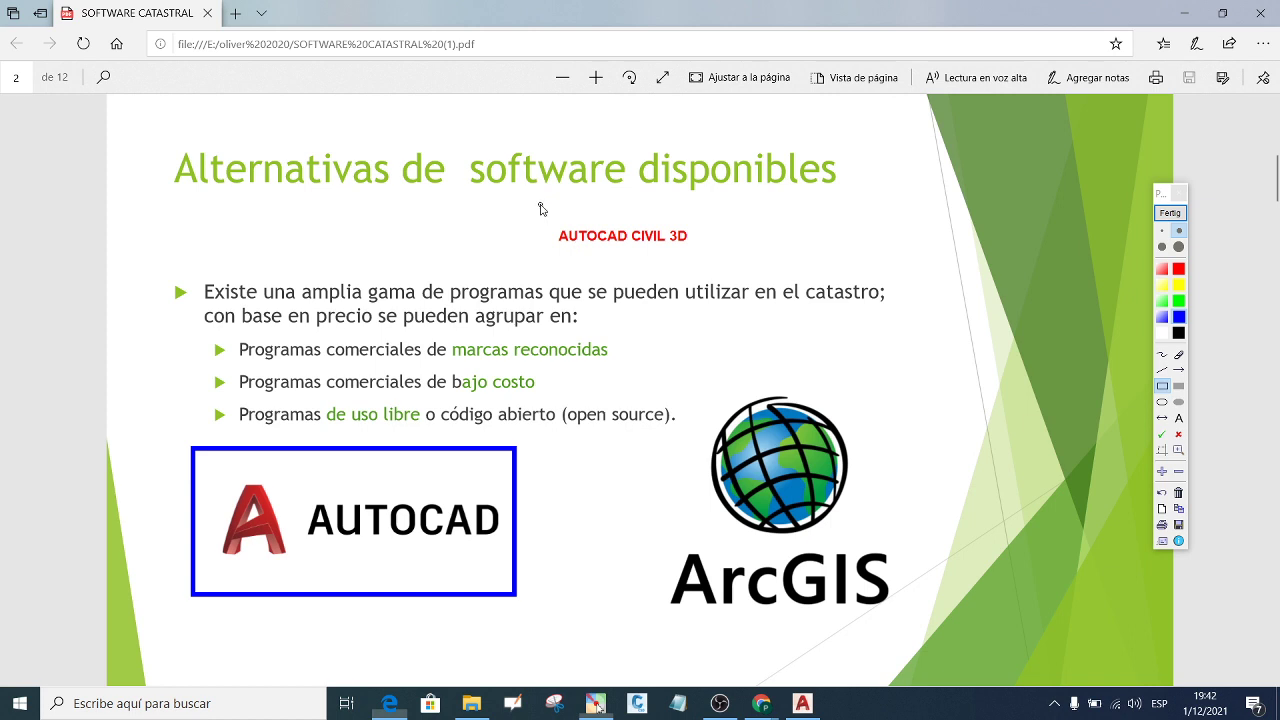
drag(540, 198, 708, 267)
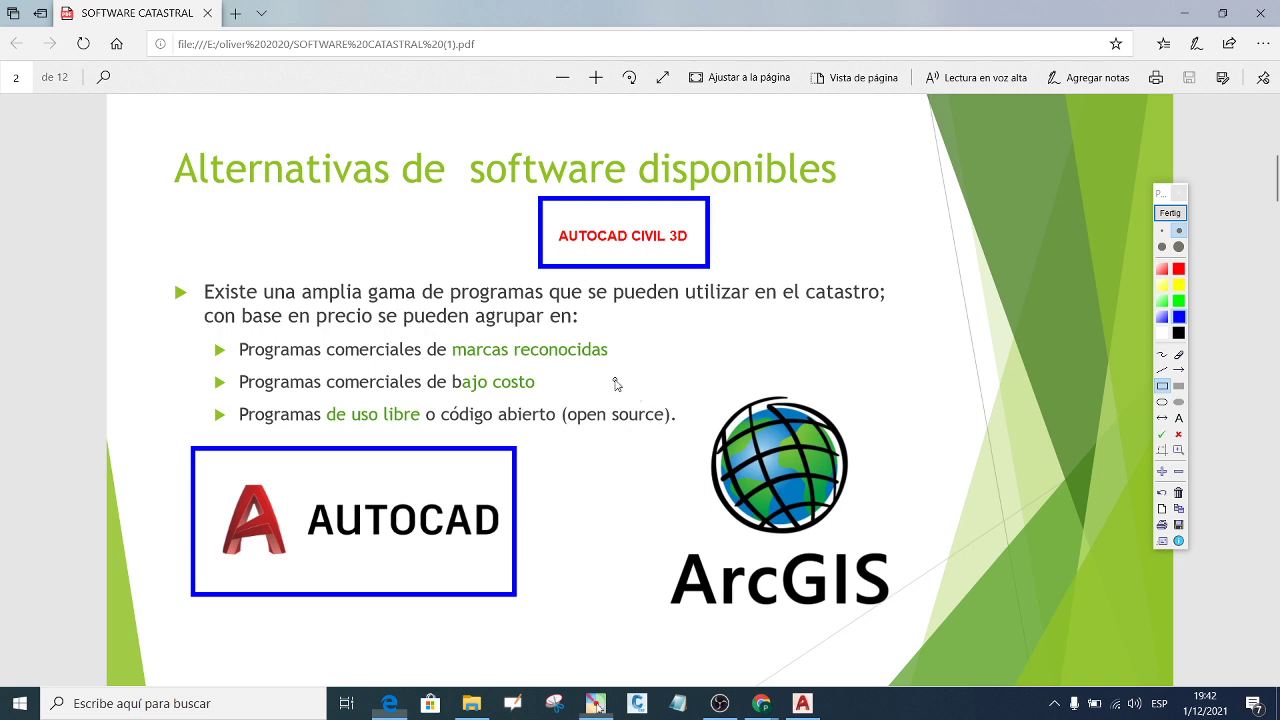
drag(614, 379, 922, 629)
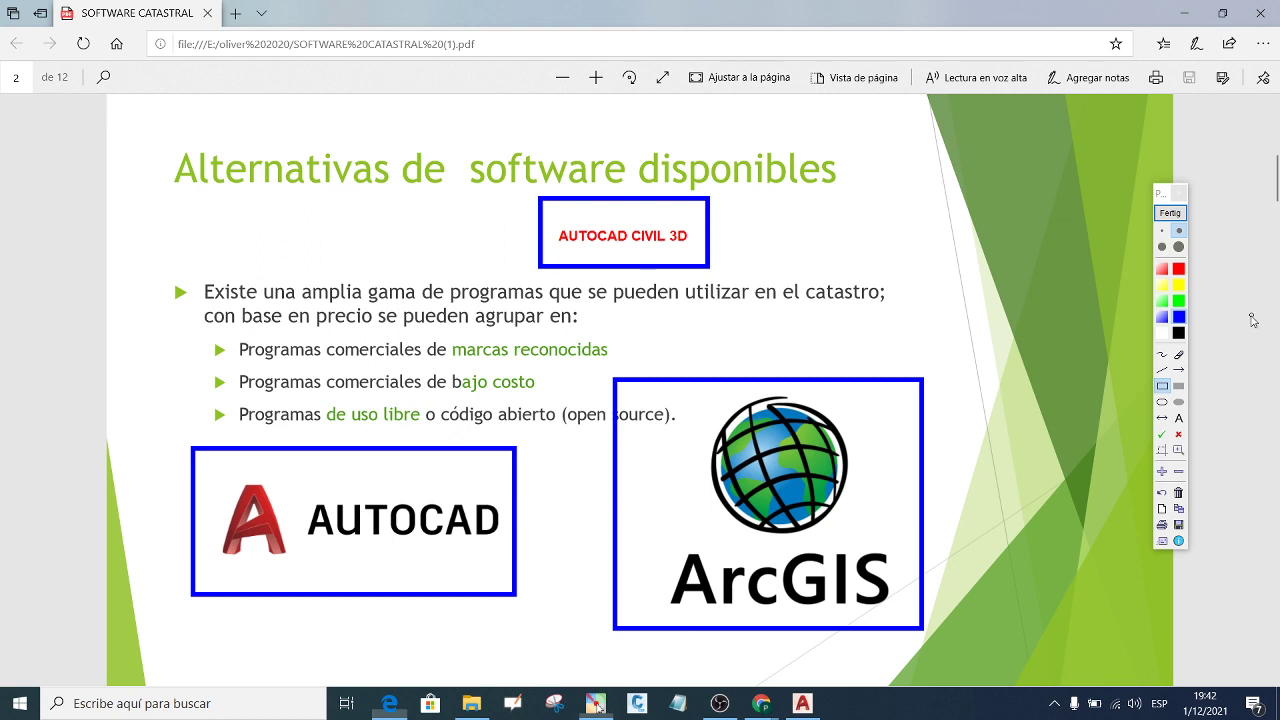
click(1179, 332)
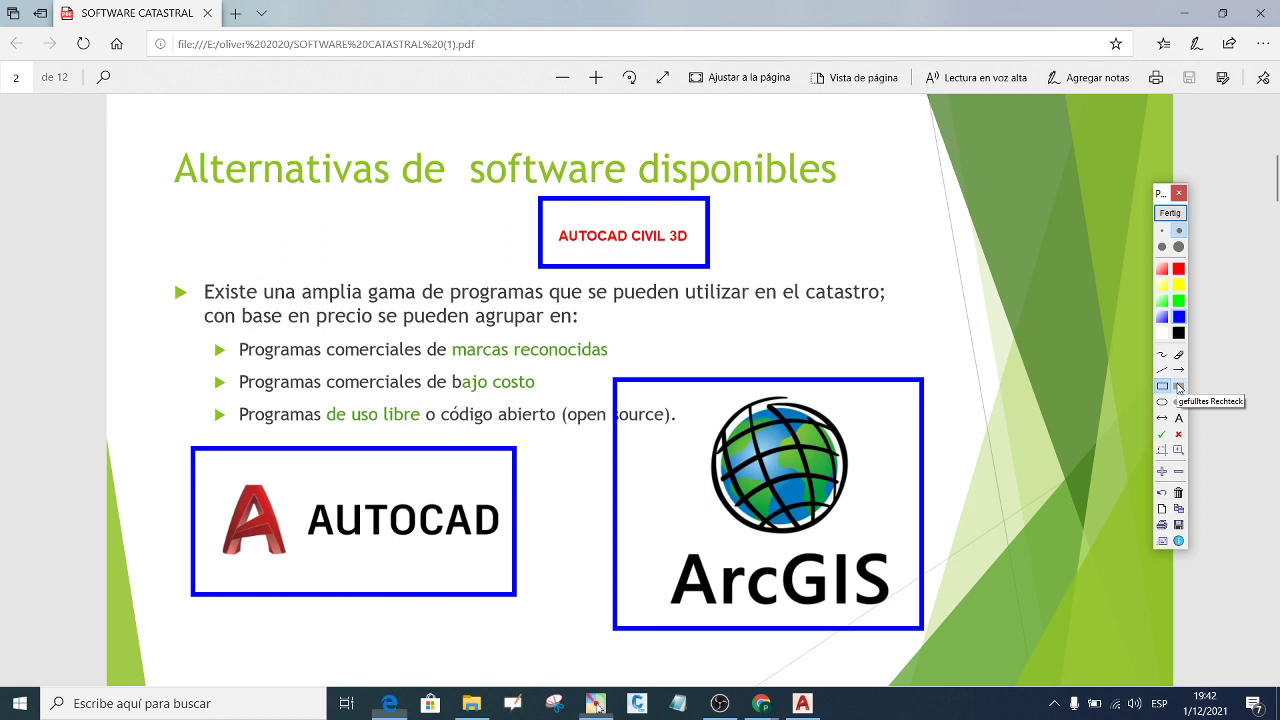
Add a 'GOOGLE EARTH PRO' text label left of AUTOCAD CIVIL 3D and box it in red.
click(1179, 387)
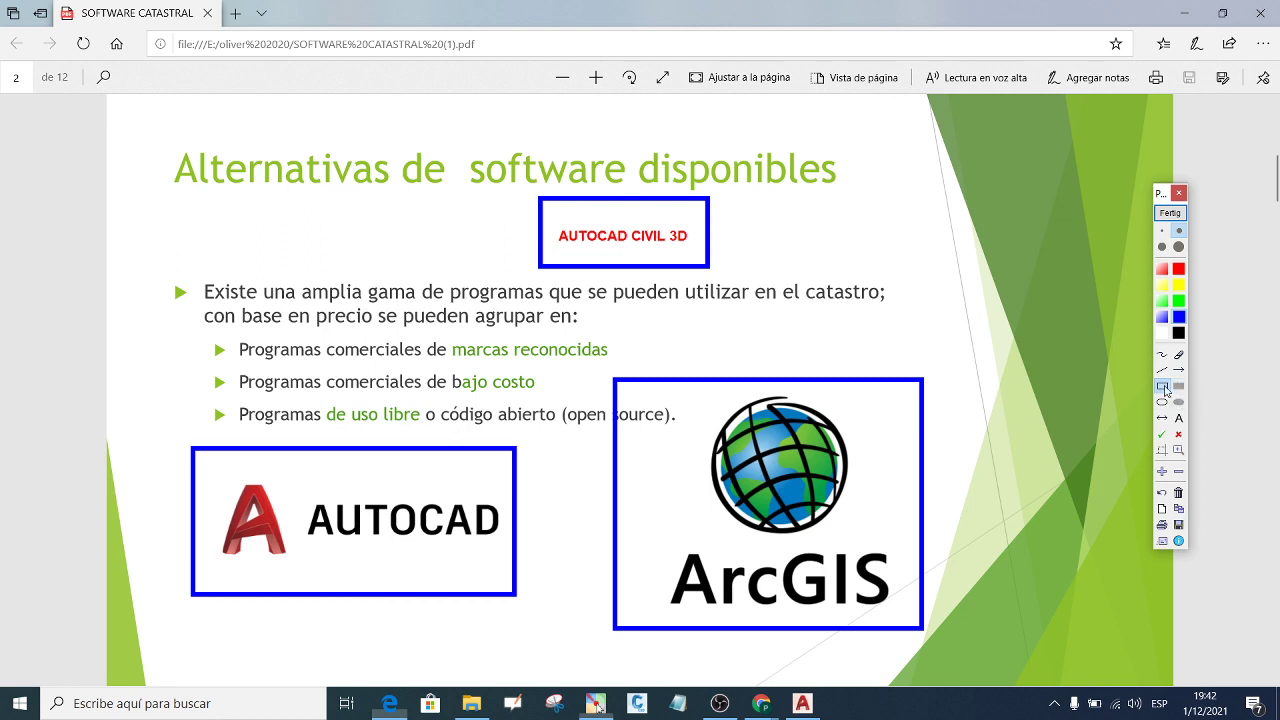
click(1179, 417)
click(116, 230)
click(157, 241)
click(186, 241)
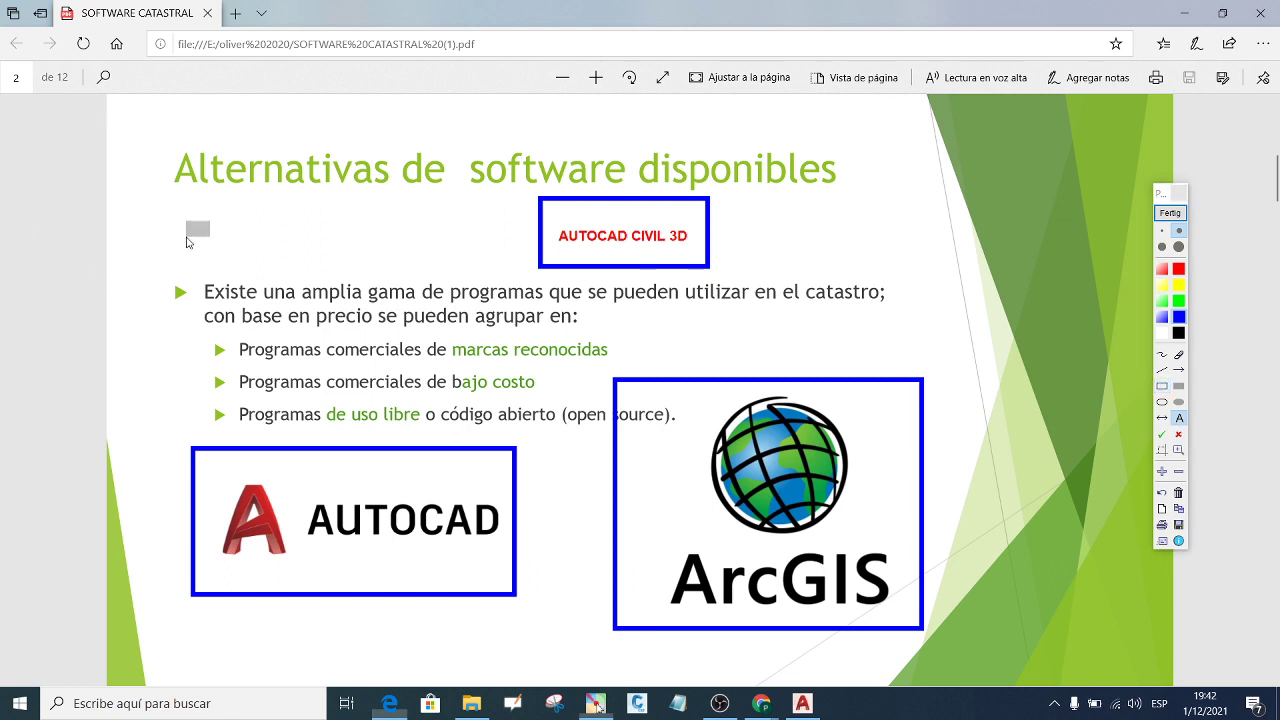
text(GOO)
text(GL)
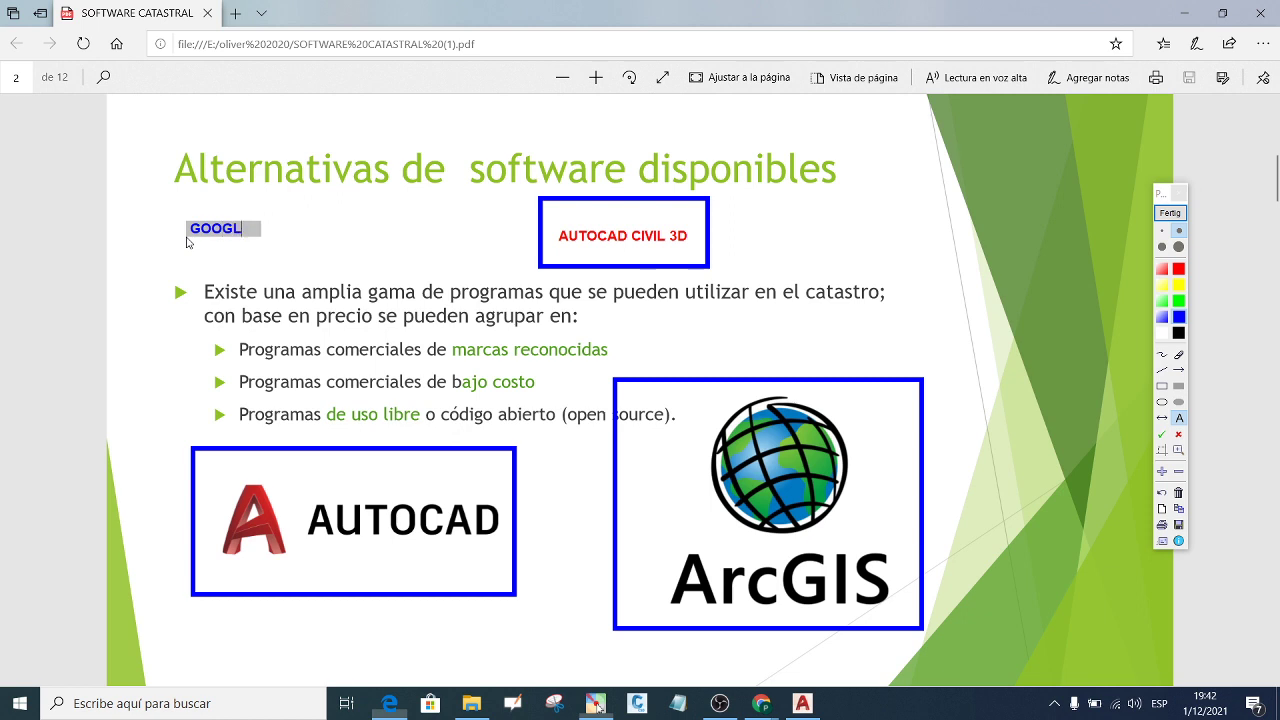
text(E)
text(EAR)
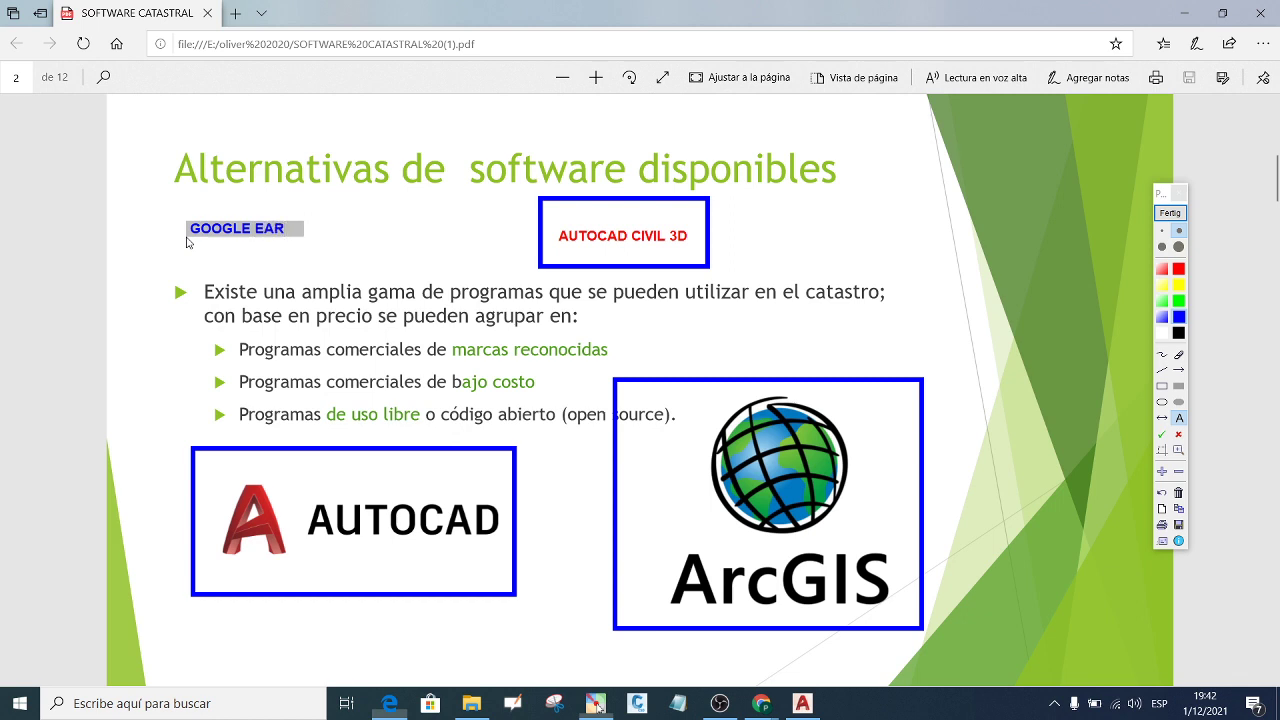
text(TH)
text( PRO)
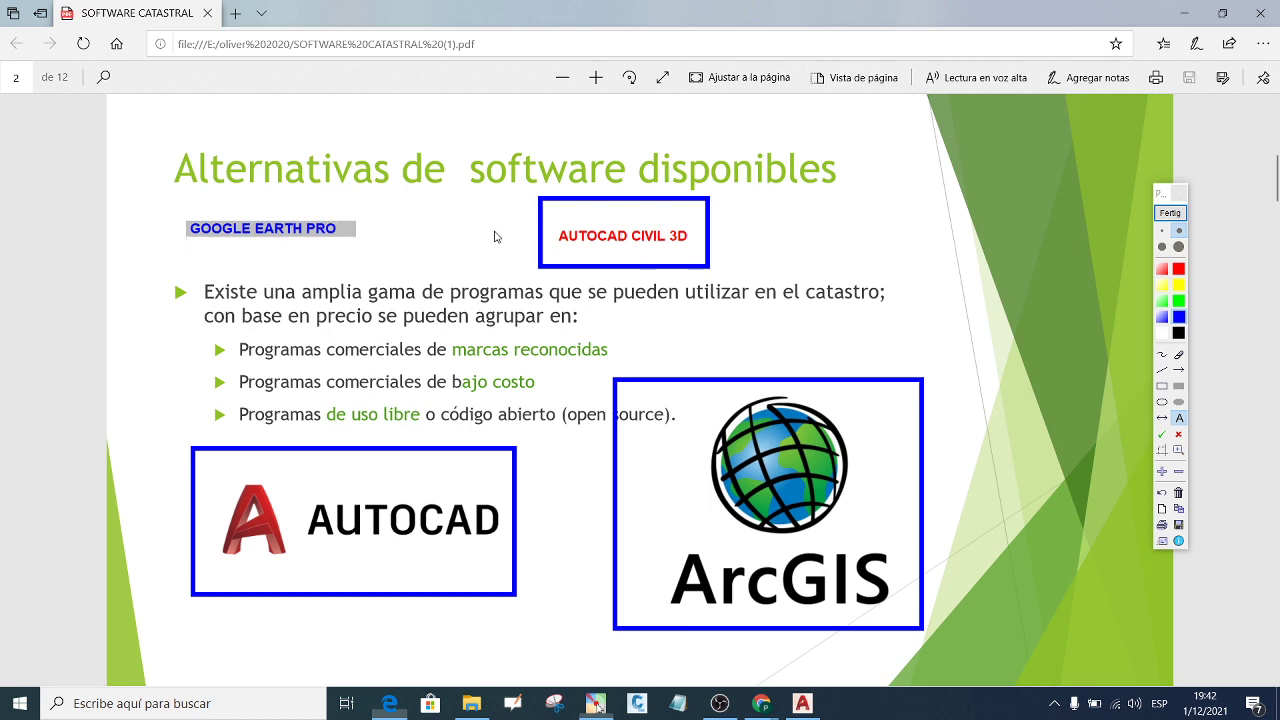
click(1177, 415)
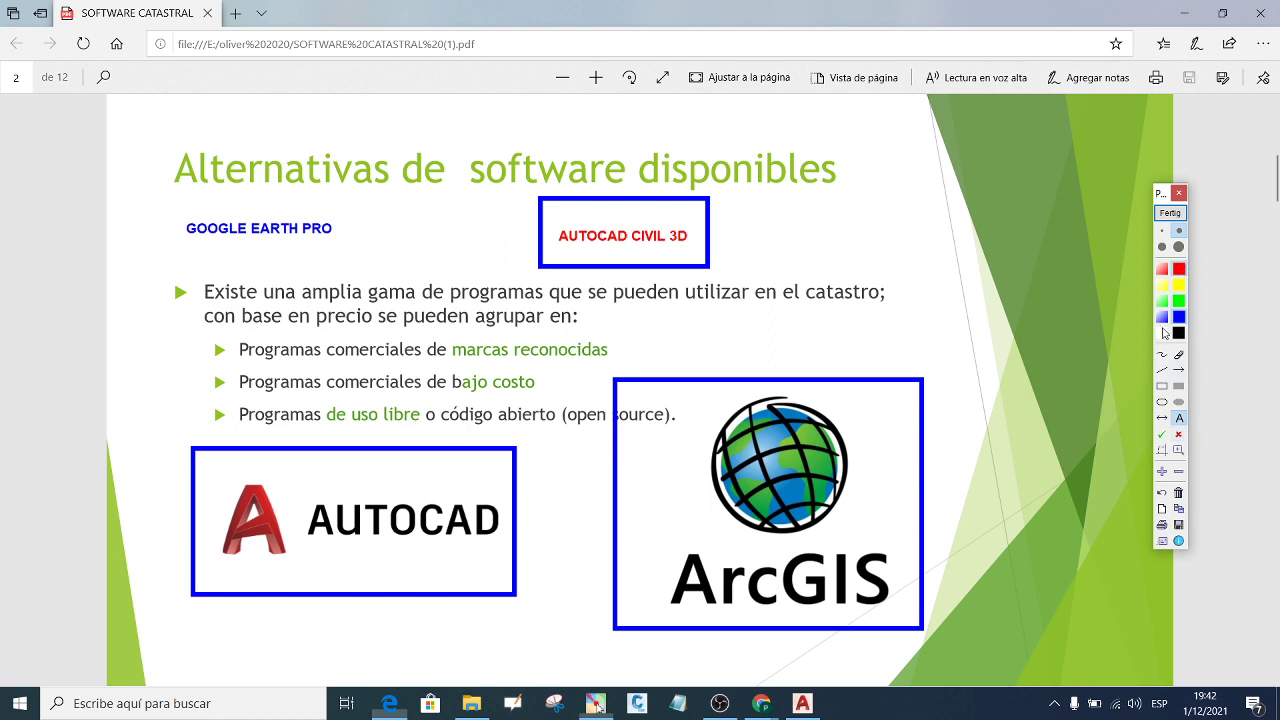
click(1161, 385)
mouse_move(170, 205)
mouse_down()
mouse_move(235, 253)
mouse_move(350, 255)
mouse_up()
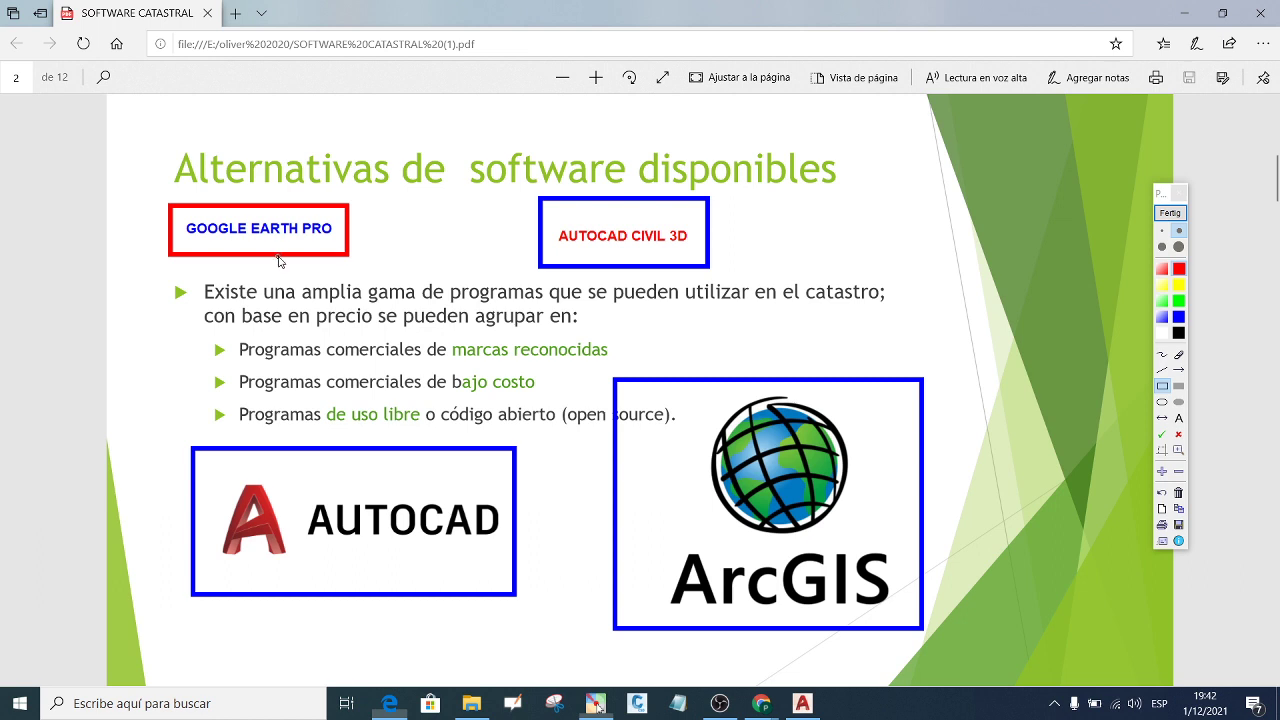
Draw red arrows from the ArcGIS and AUTOCAD CIVIL 3D boxes toward GOOGLE EARTH PRO.
click(1179, 369)
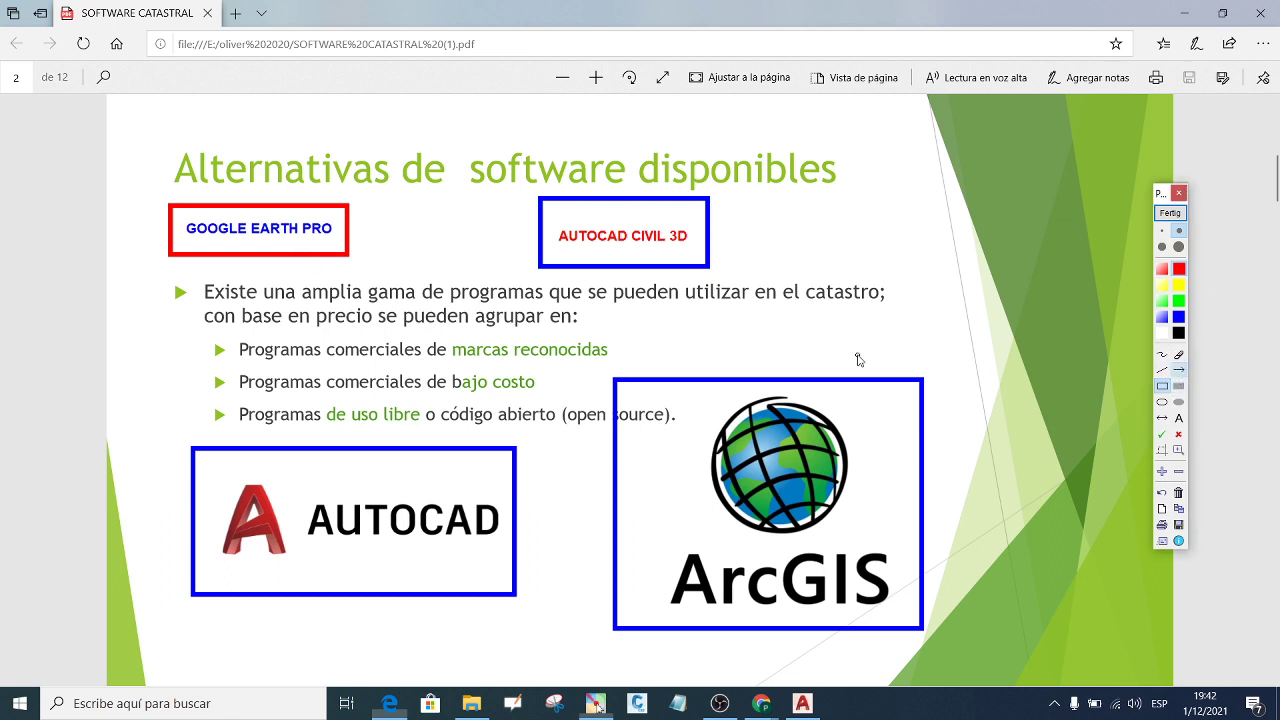
drag(392, 456, 313, 286)
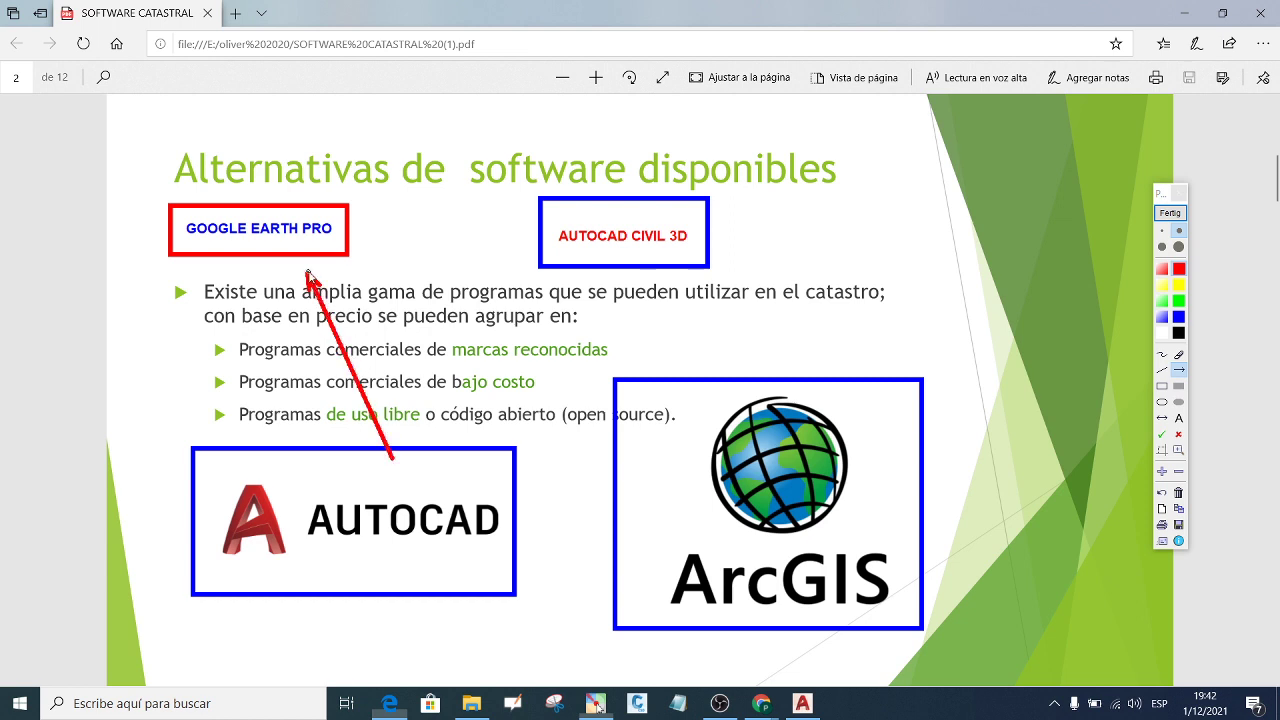
drag(611, 391, 357, 272)
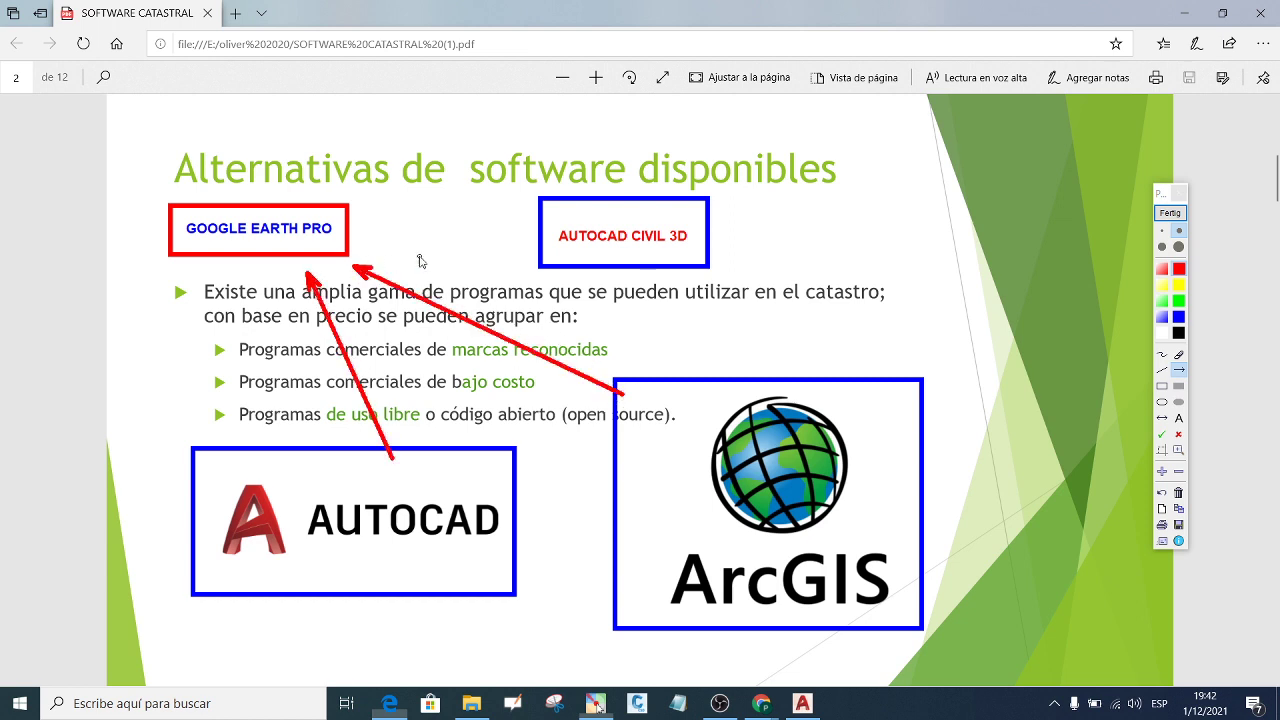
drag(540, 236, 372, 254)
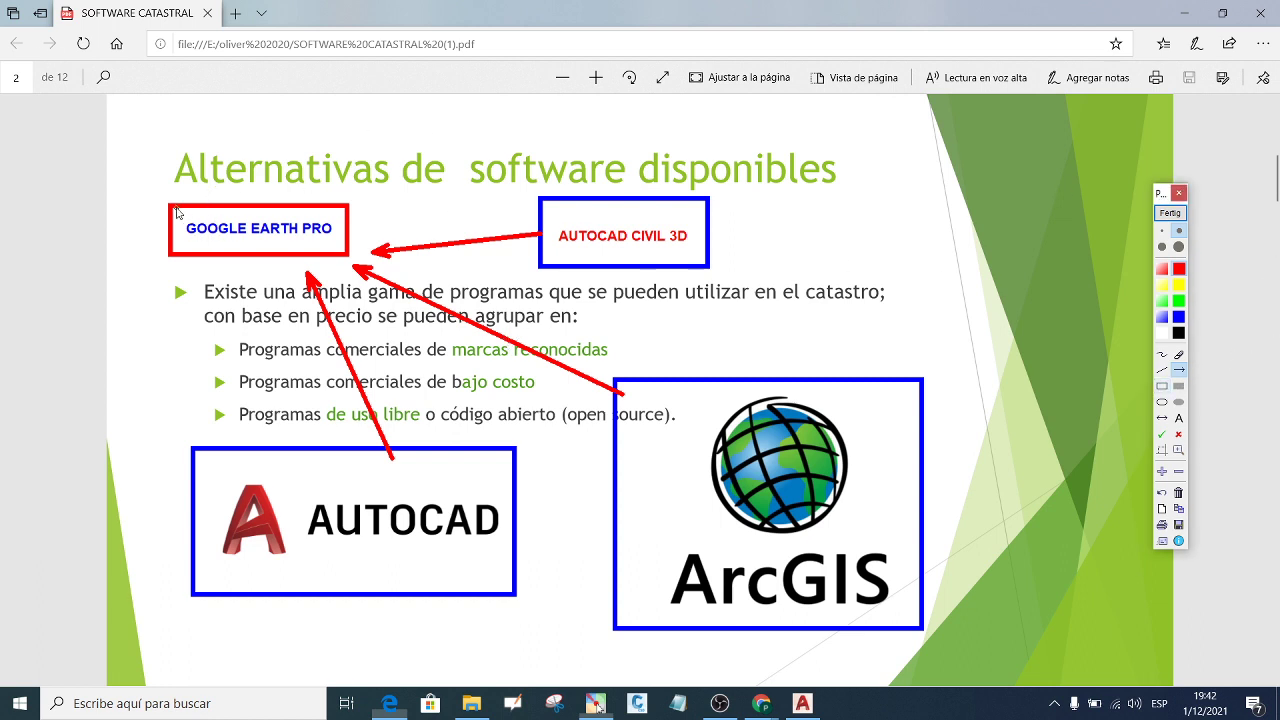
drag(150, 195, 167, 234)
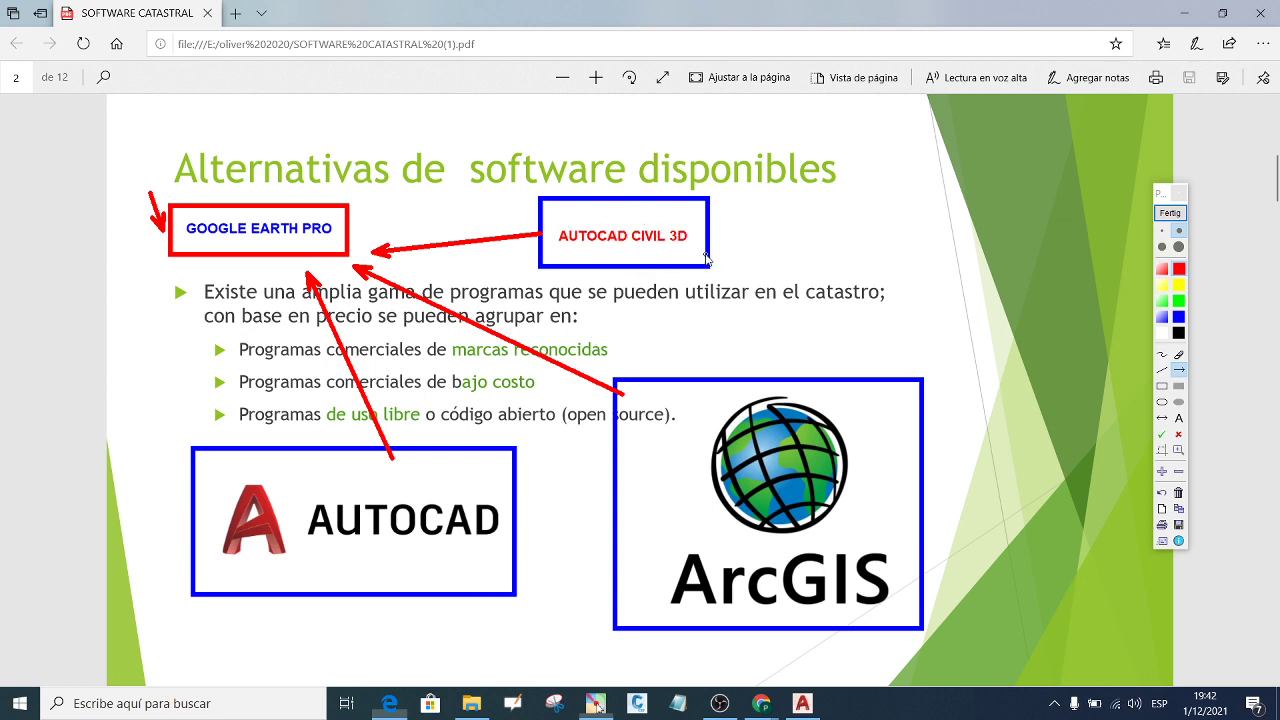
click(1161, 386)
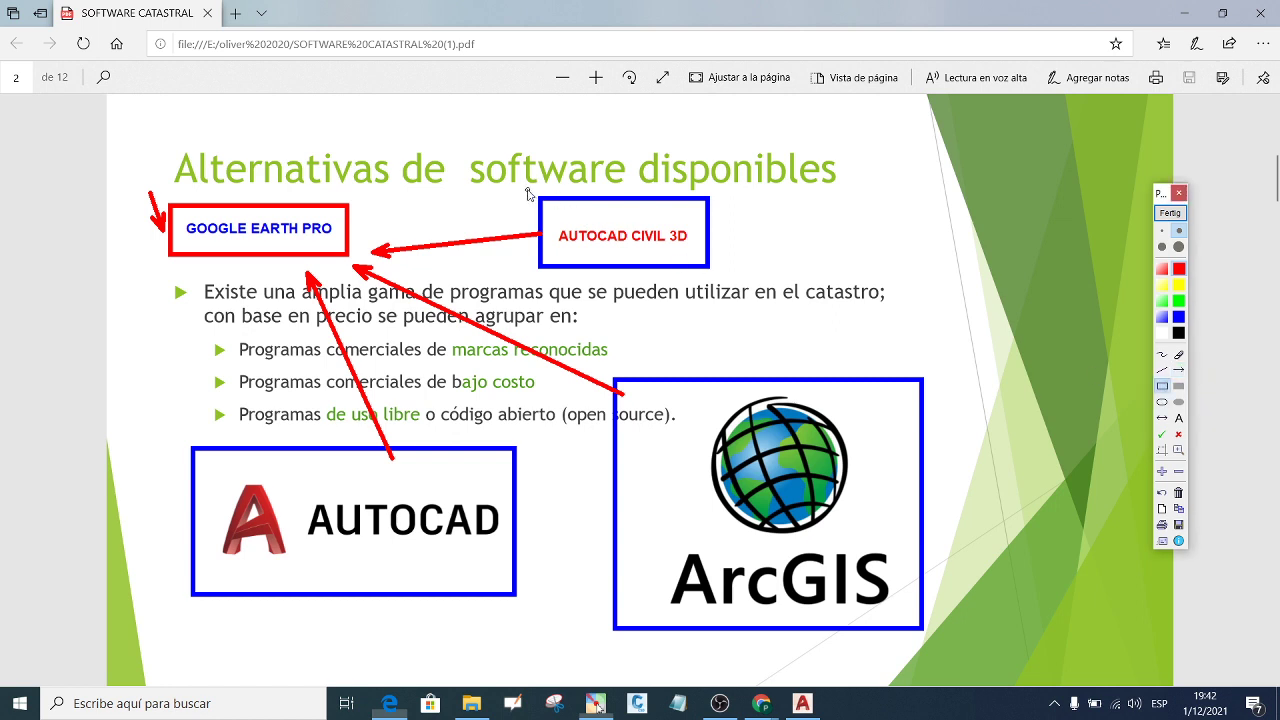
Frame AUTOCAD CIVIL 3D in a rectangle, close the annotation tool, and return to Chrome.
mouse_move(526, 188)
mouse_down()
mouse_move(702, 284)
mouse_move(735, 281)
mouse_up()
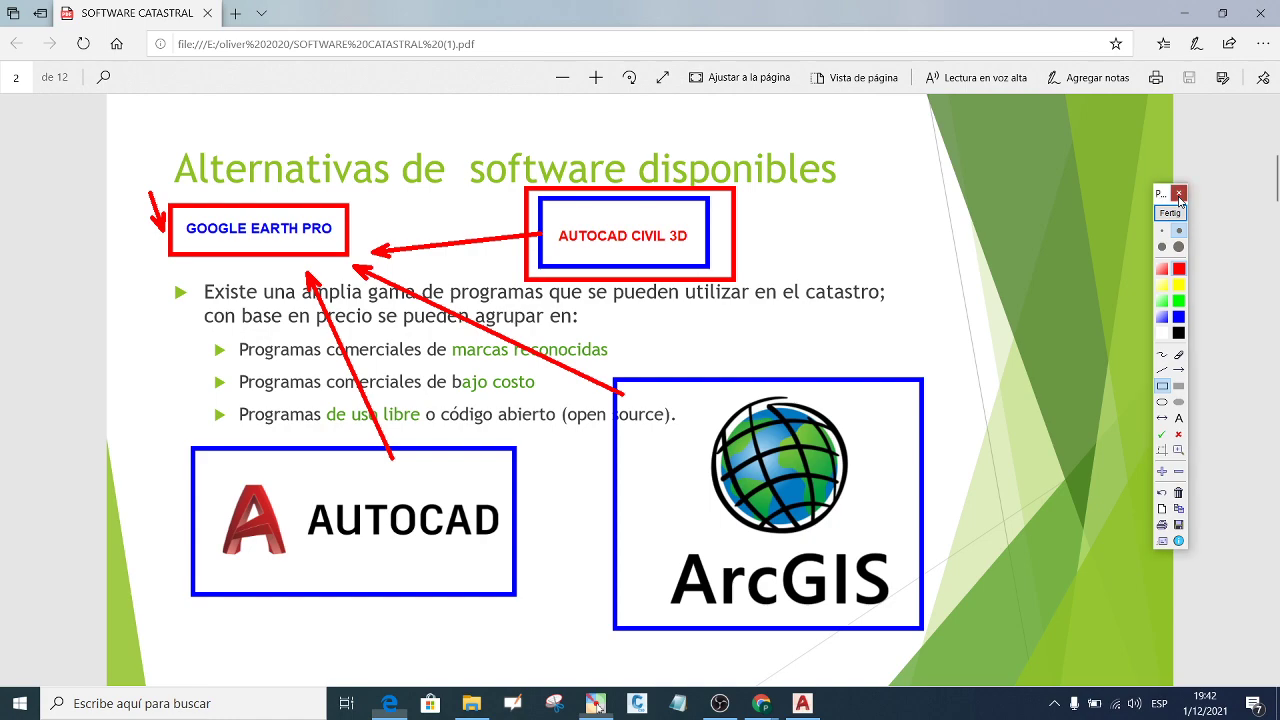
click(1179, 195)
click(1199, 14)
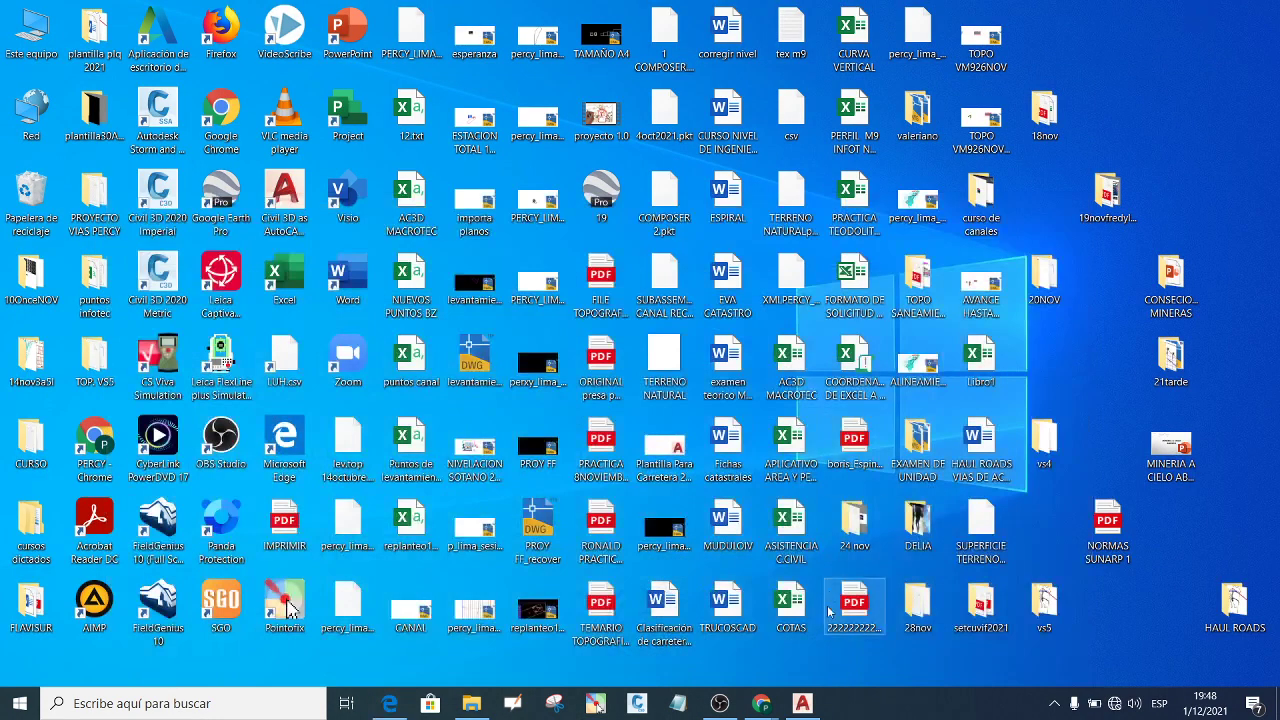
click(665, 630)
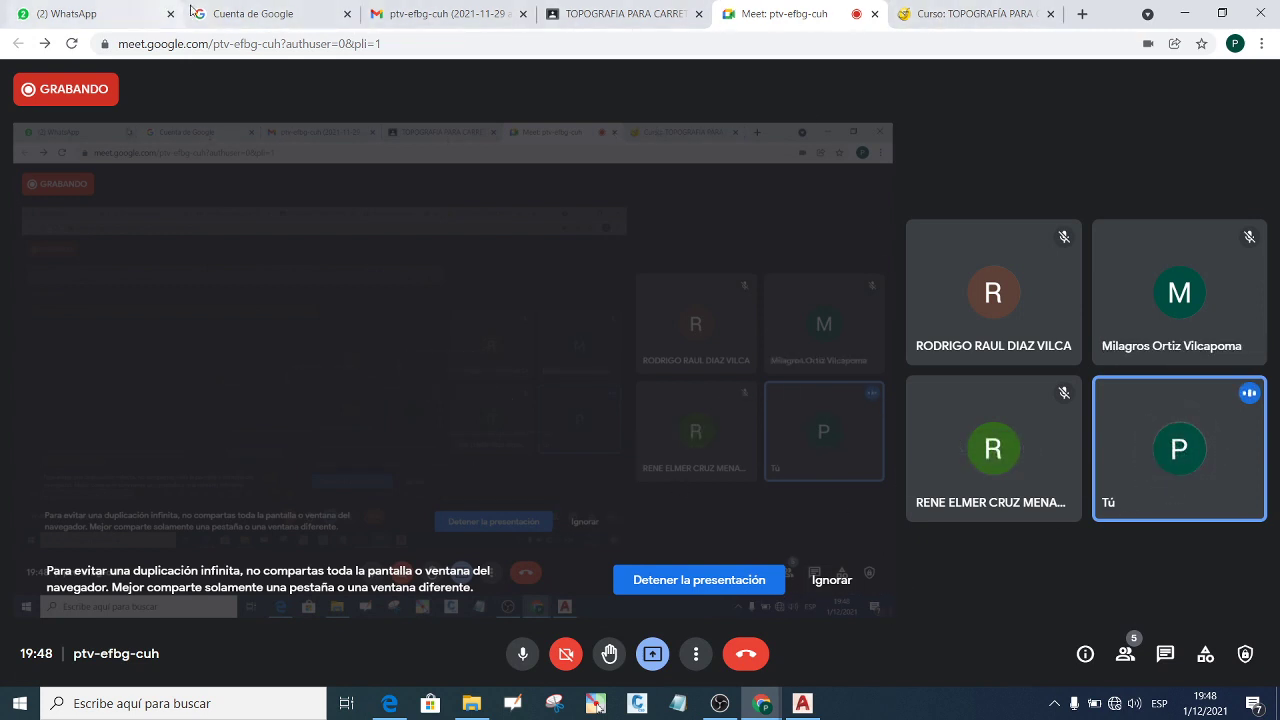
Cycle through Chrome's WhatsApp, Google account, email, class and Meet tabs, then restore the browser.
click(435, 14)
click(126, 14)
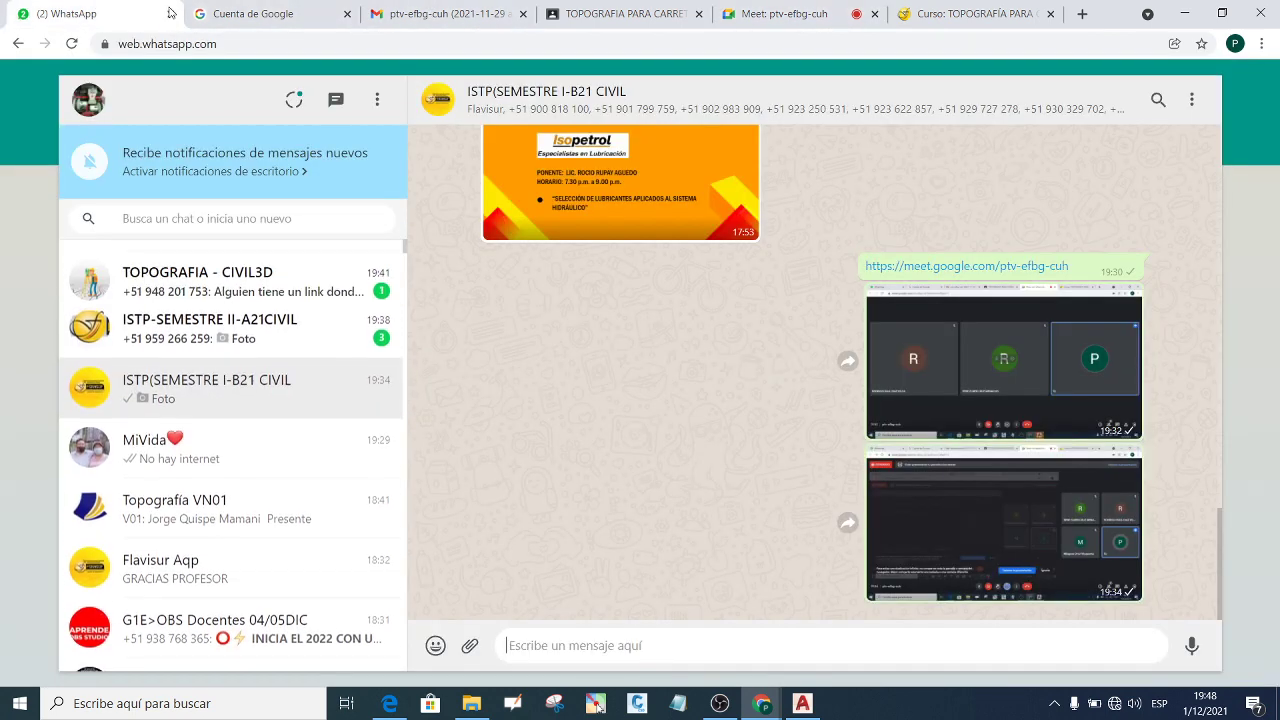
click(285, 14)
click(433, 14)
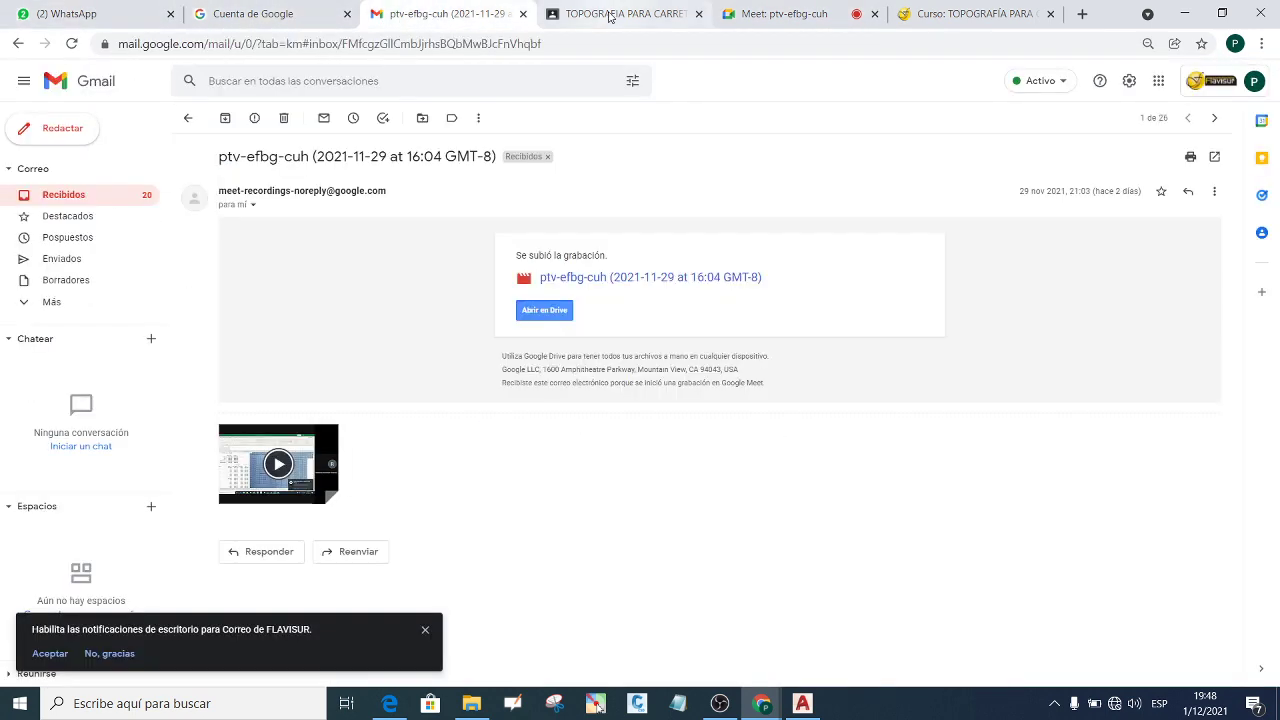
click(620, 14)
click(785, 14)
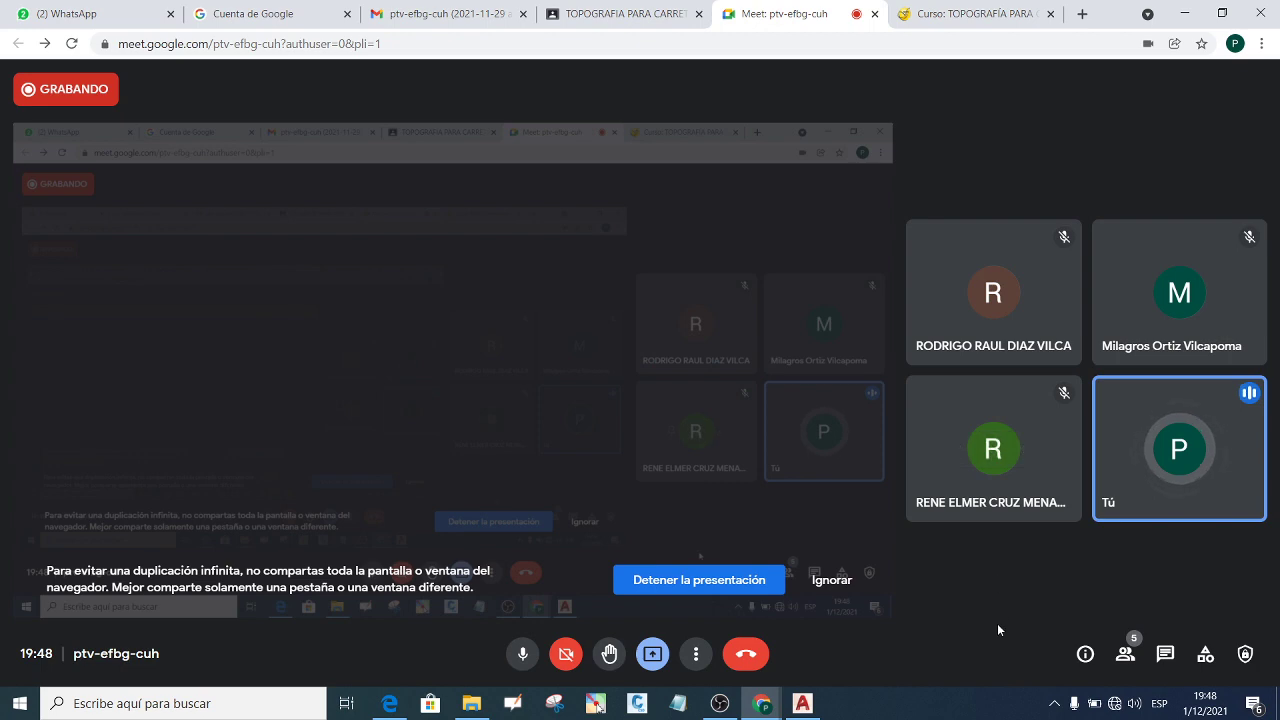
click(1184, 14)
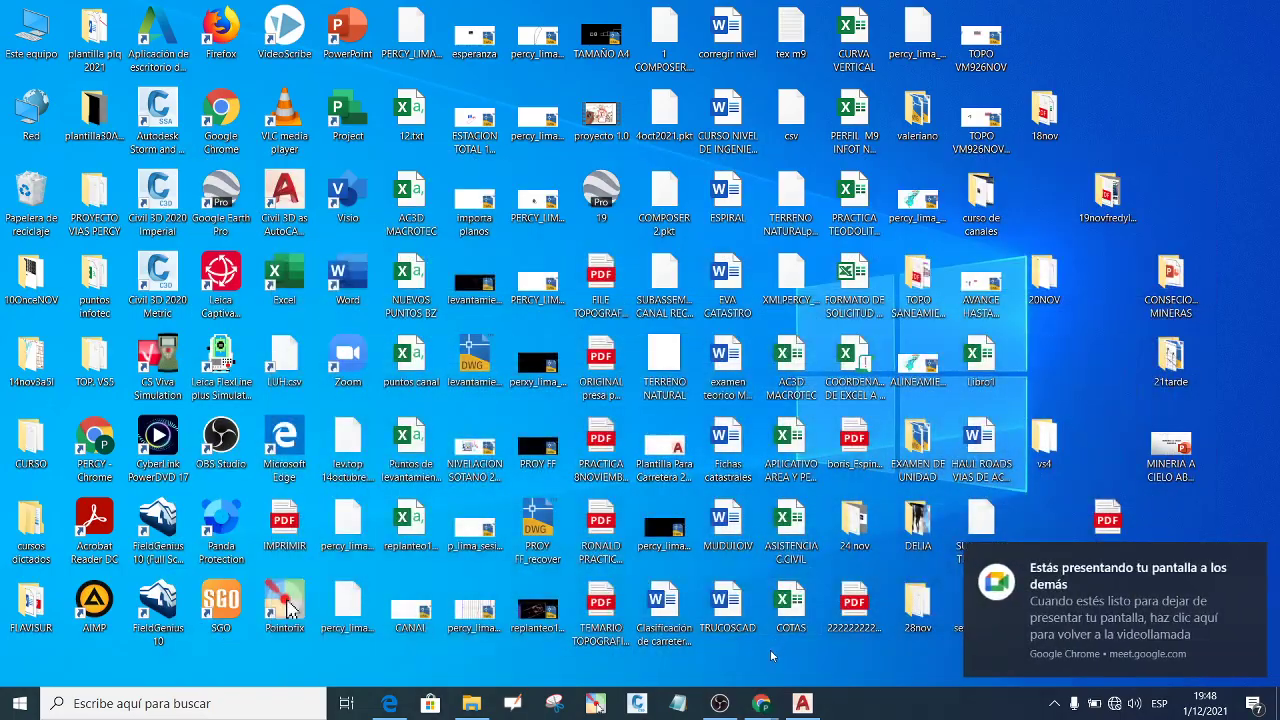
mouse_move(761, 703)
click(677, 620)
Paste the annotated slide screenshot into the ISTP(SEMESTRE I-B21 CIVIL) chat, then return to the class page.
click(100, 14)
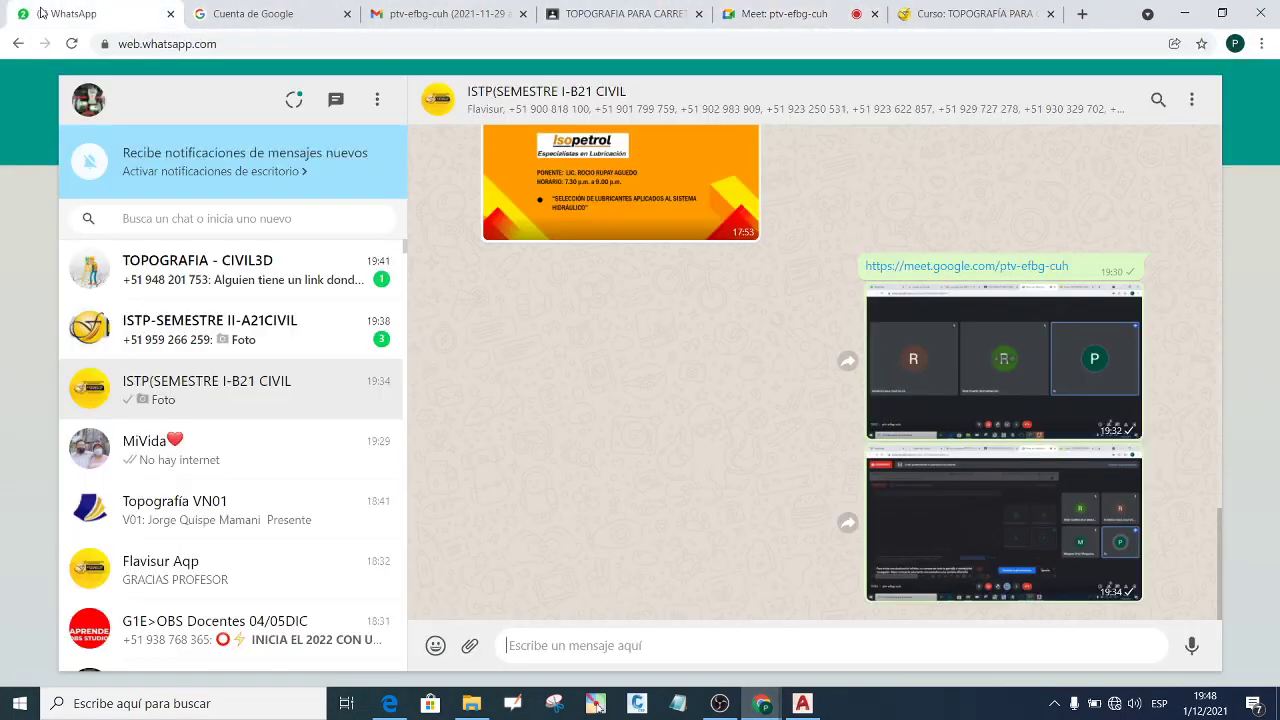
right_click(544, 650)
click(602, 522)
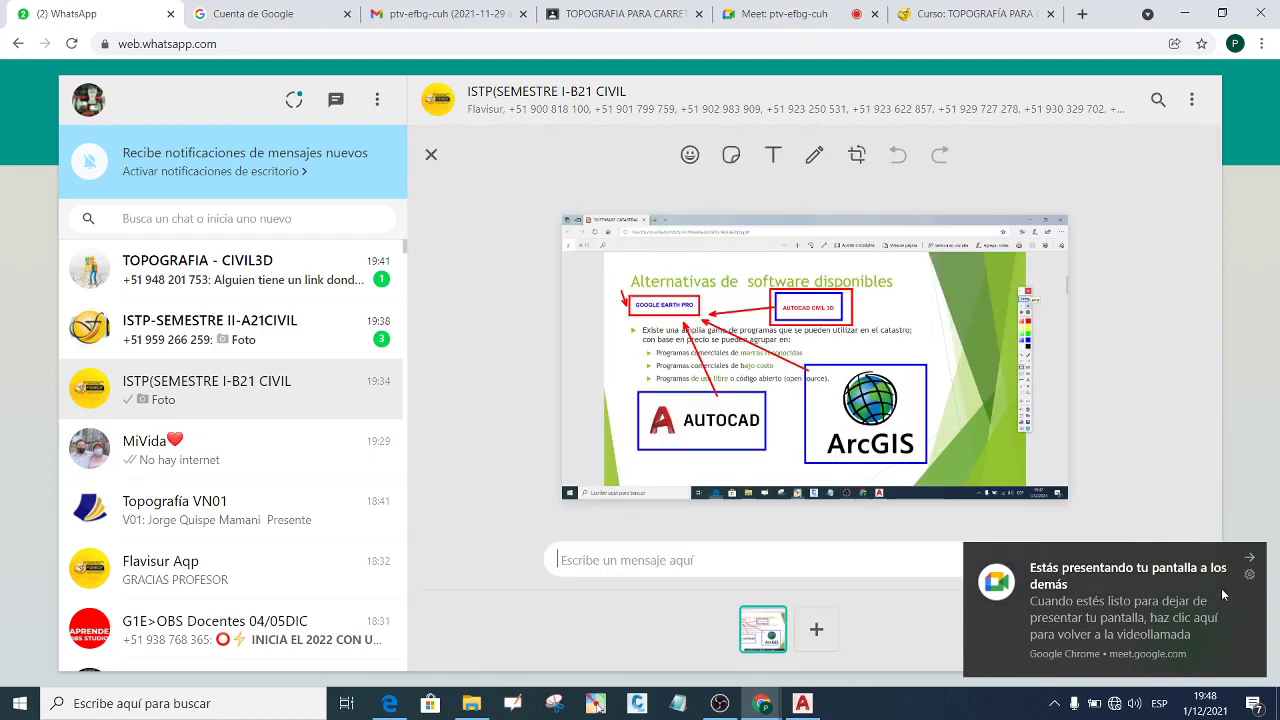
key(Escape)
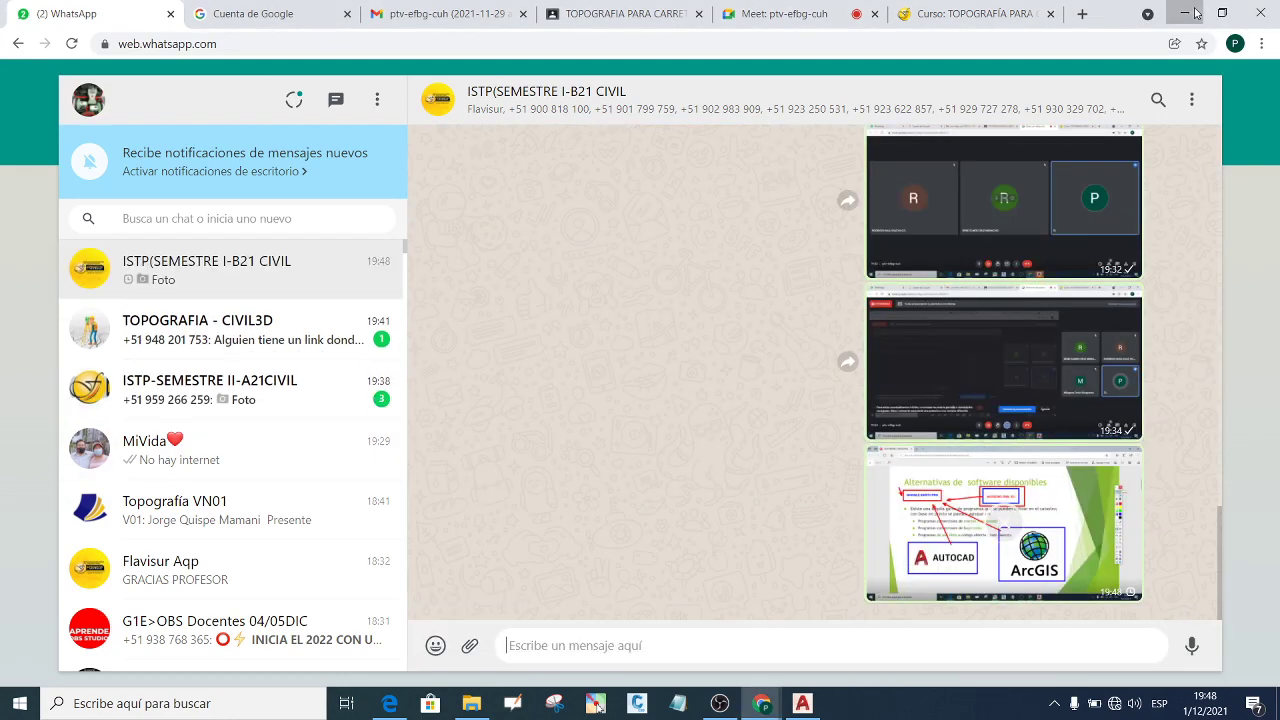
click(1198, 18)
mouse_move(761, 703)
click(727, 677)
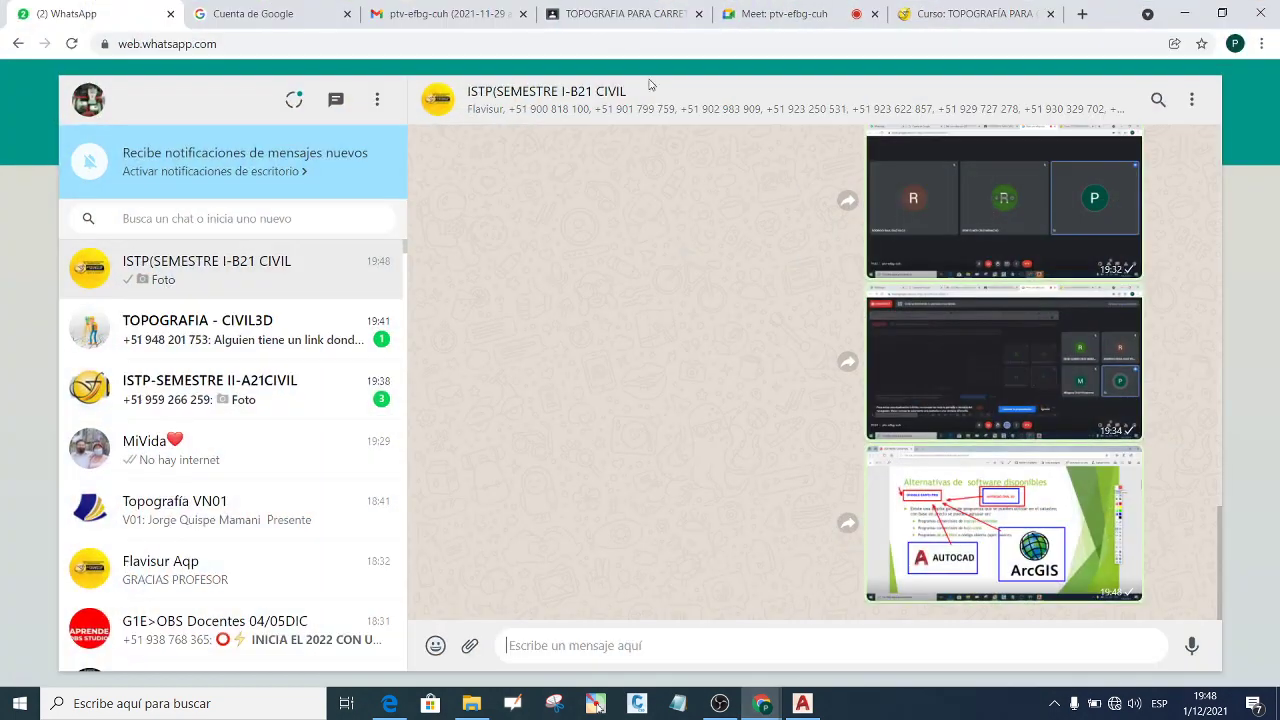
click(630, 12)
Glance at the course page and PDF slide, then mute the microphone in the Meet call.
click(785, 13)
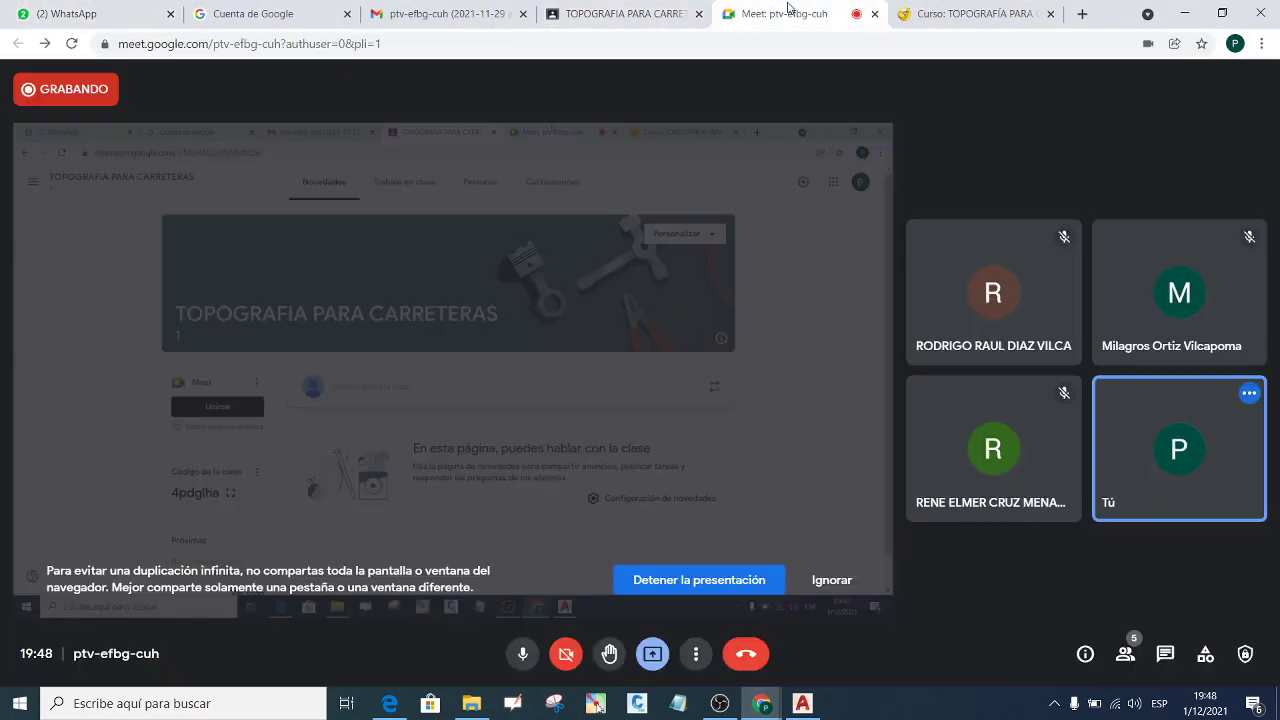
click(968, 13)
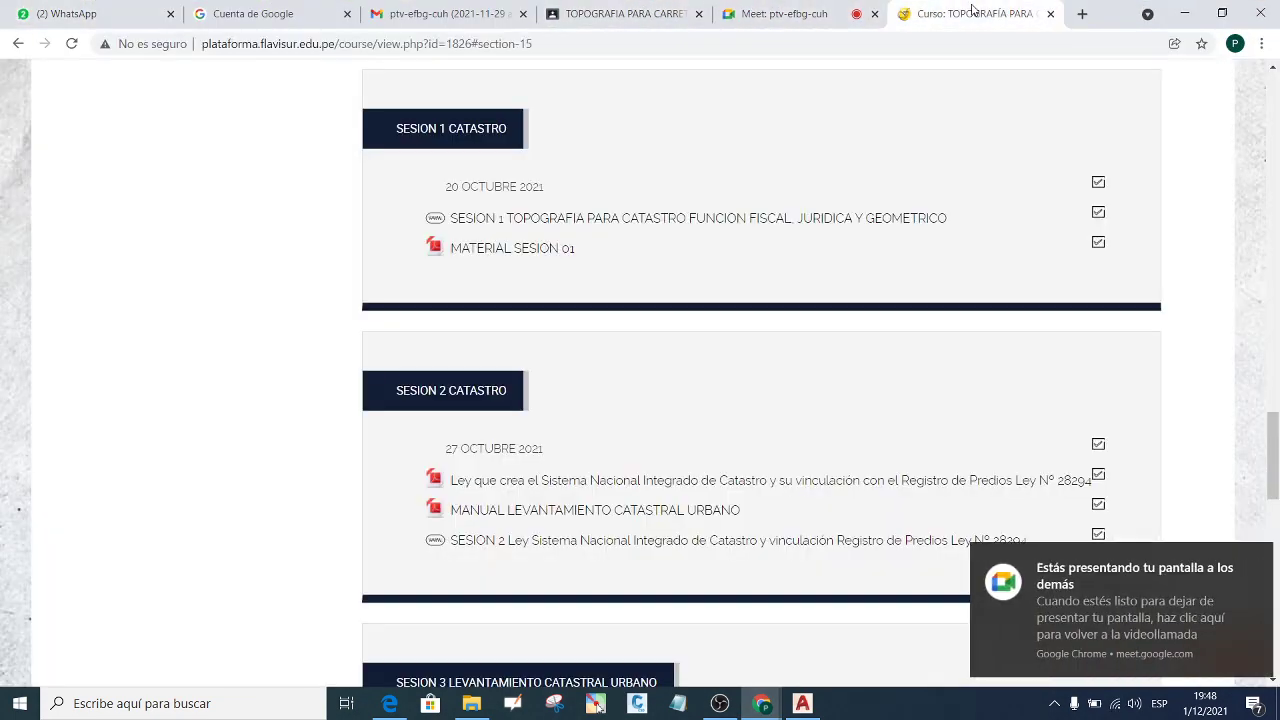
click(1184, 13)
mouse_move(762, 703)
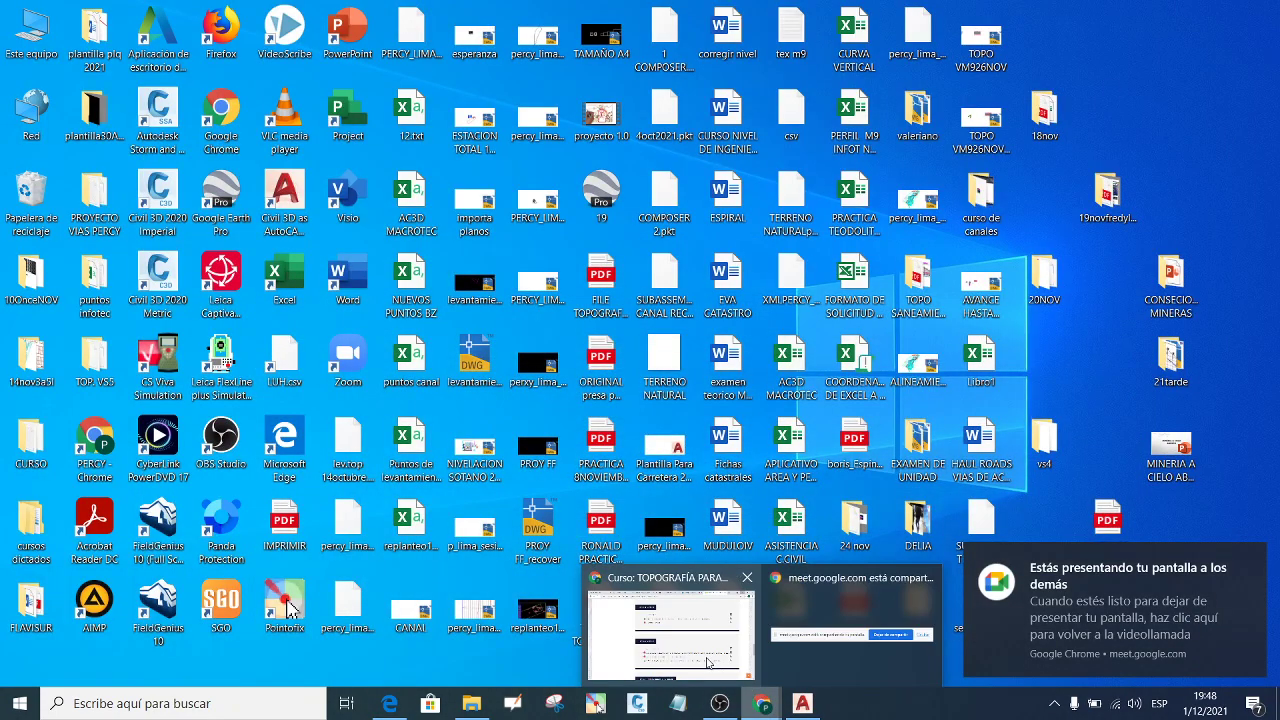
click(670, 625)
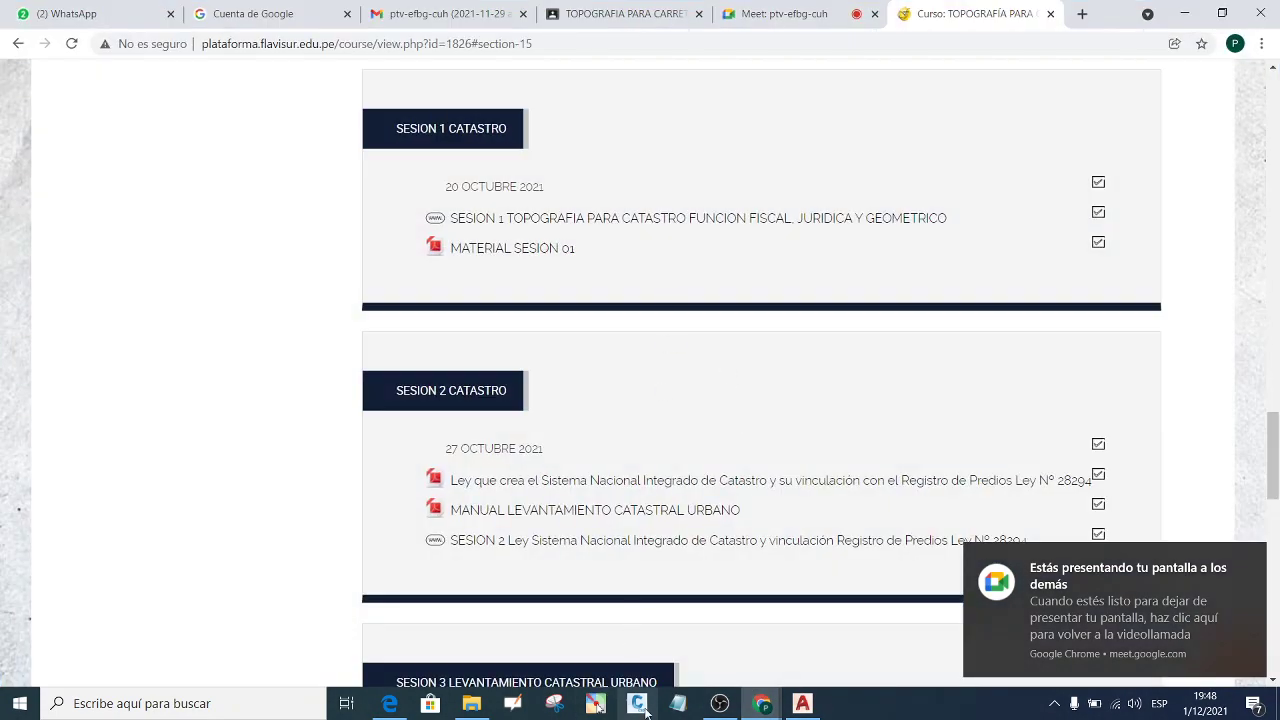
click(1184, 13)
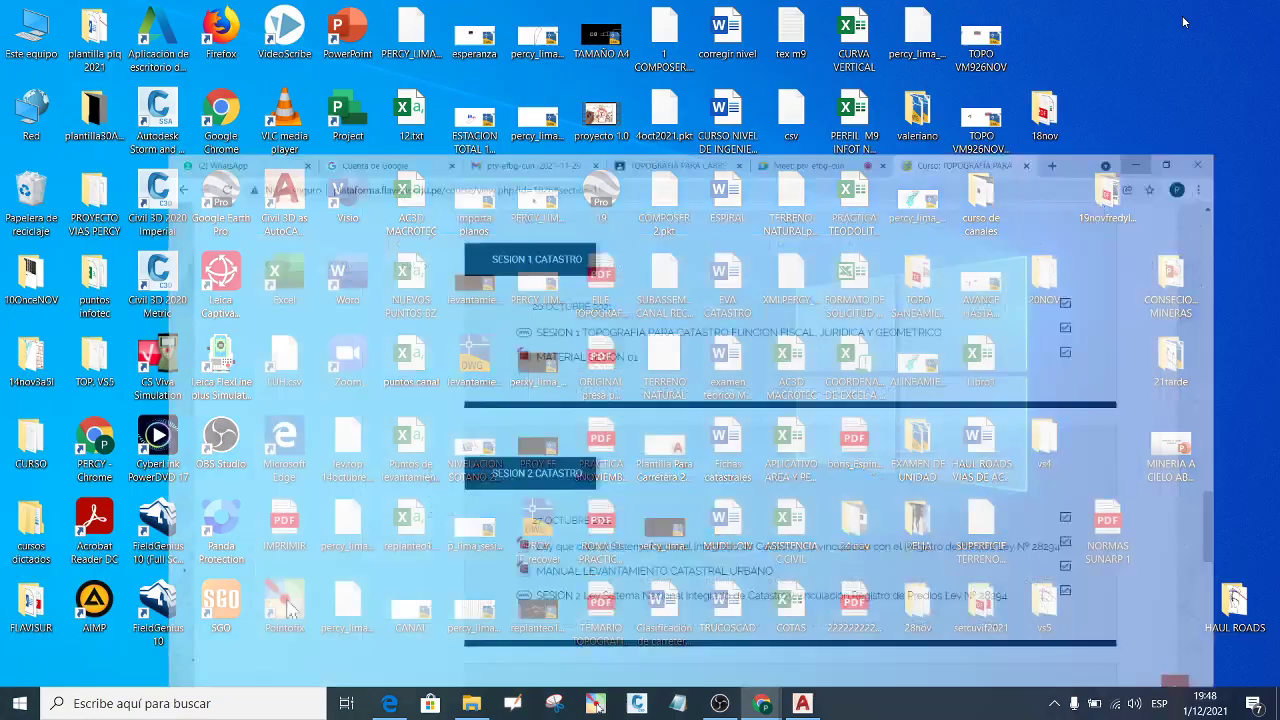
click(389, 703)
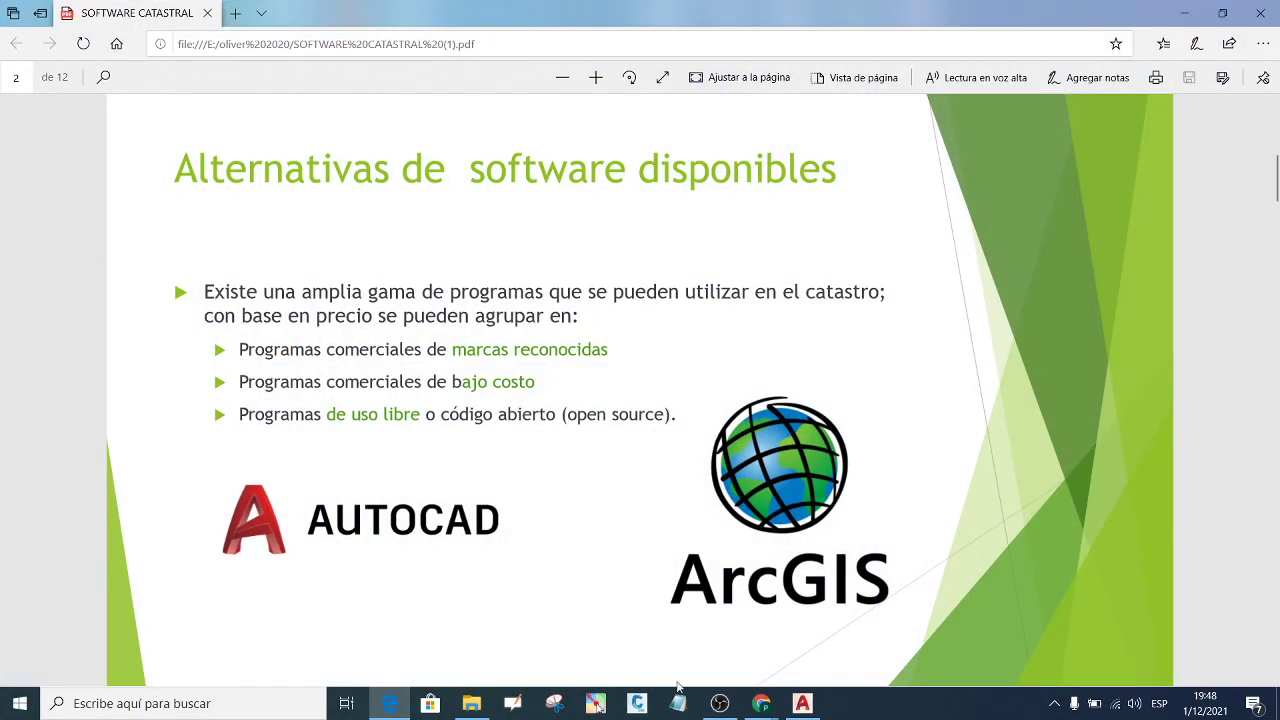
mouse_move(761, 703)
click(675, 620)
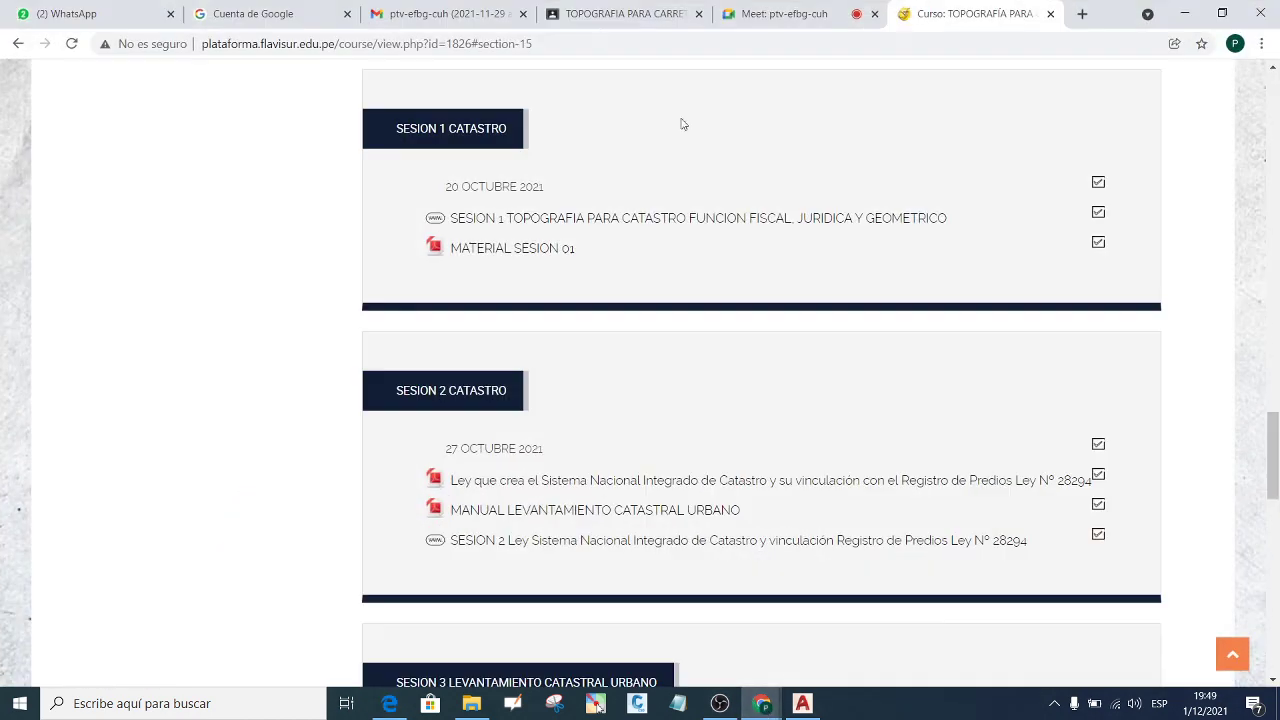
click(785, 14)
click(522, 654)
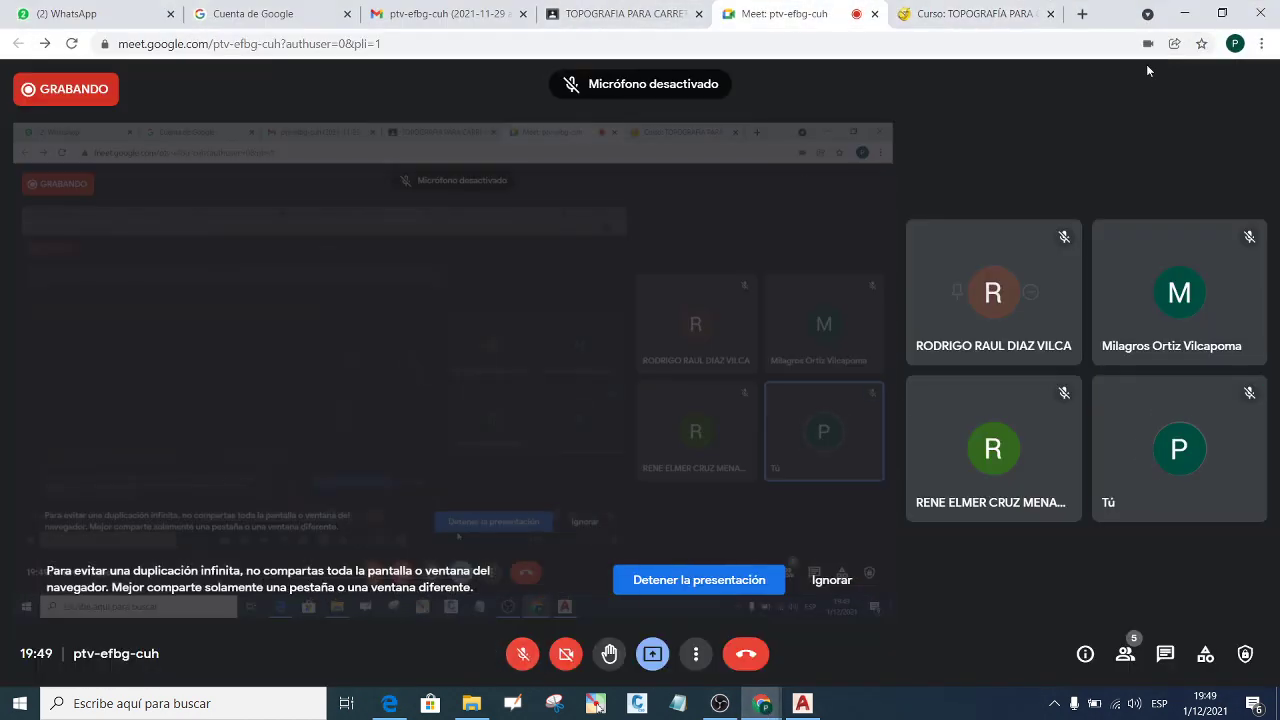
Bring the 'Alternativas de software disponibles' PDF slide back in front of Google Meet.
key(alt+Tab)
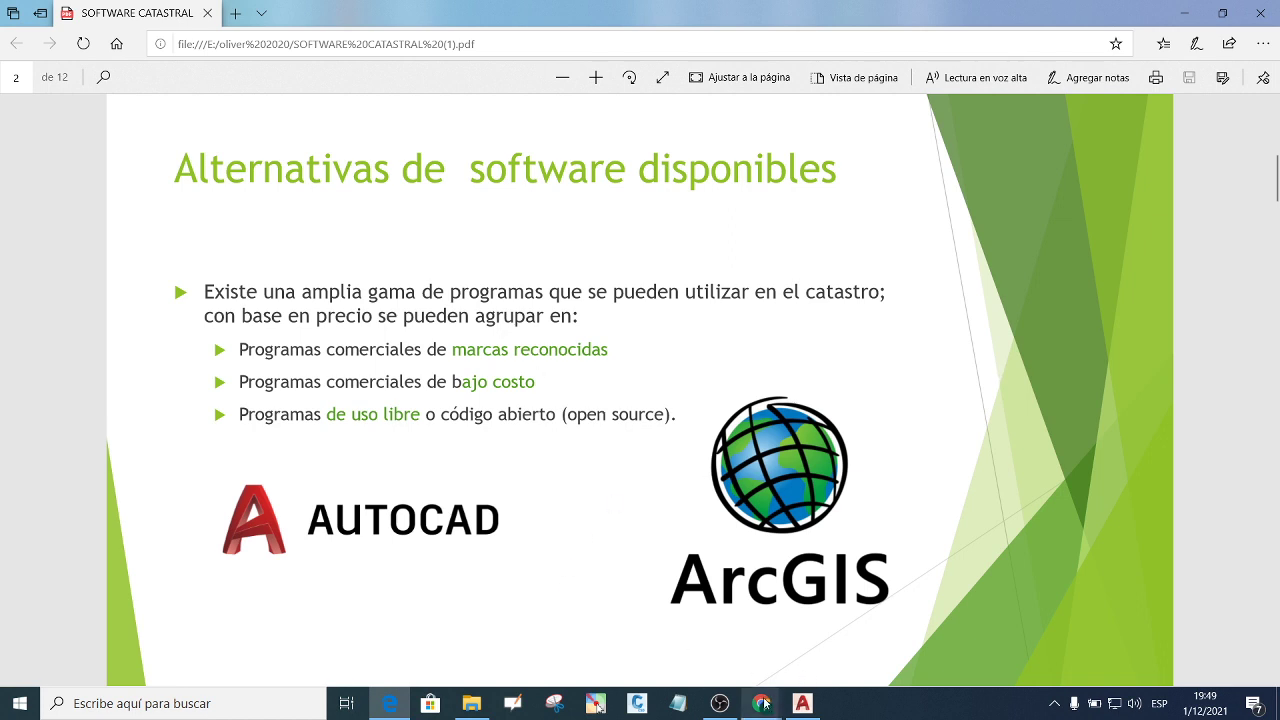
mouse_move(761, 703)
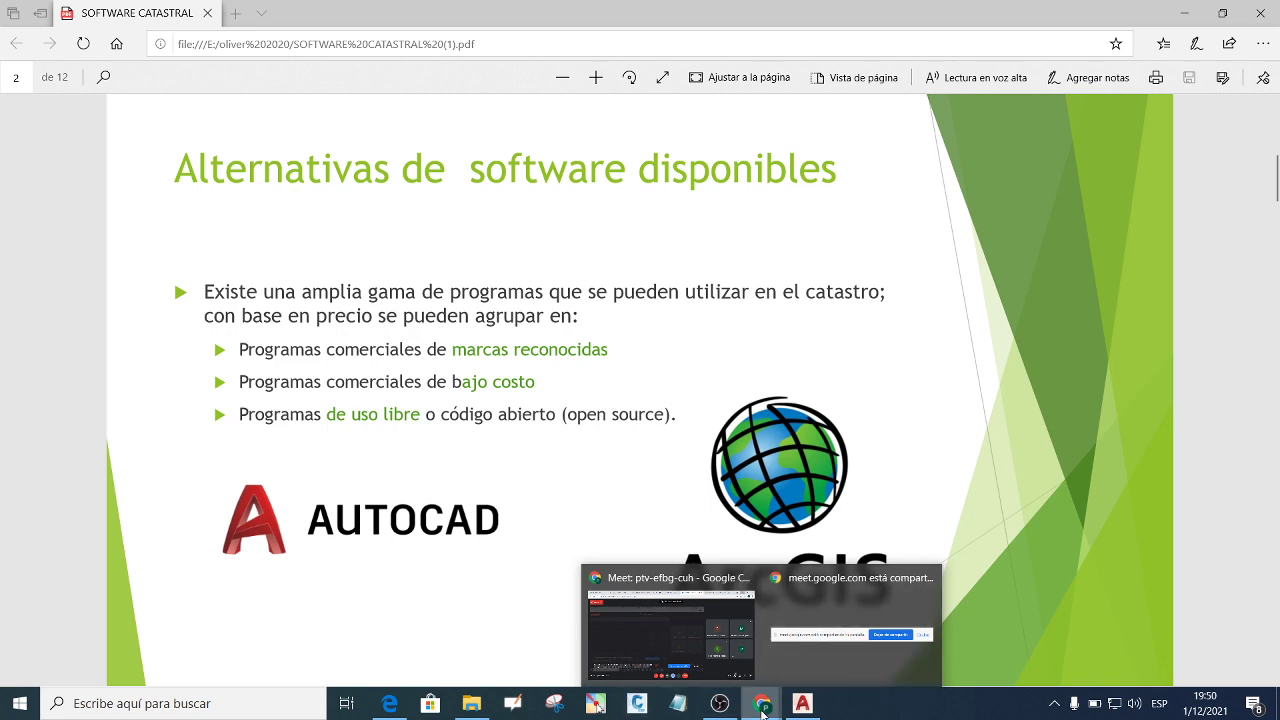
Unmute the Meet microphone, dismiss the presenting notice, and minimize the windows to the desktop.
click(634, 623)
key(ctrl+d)
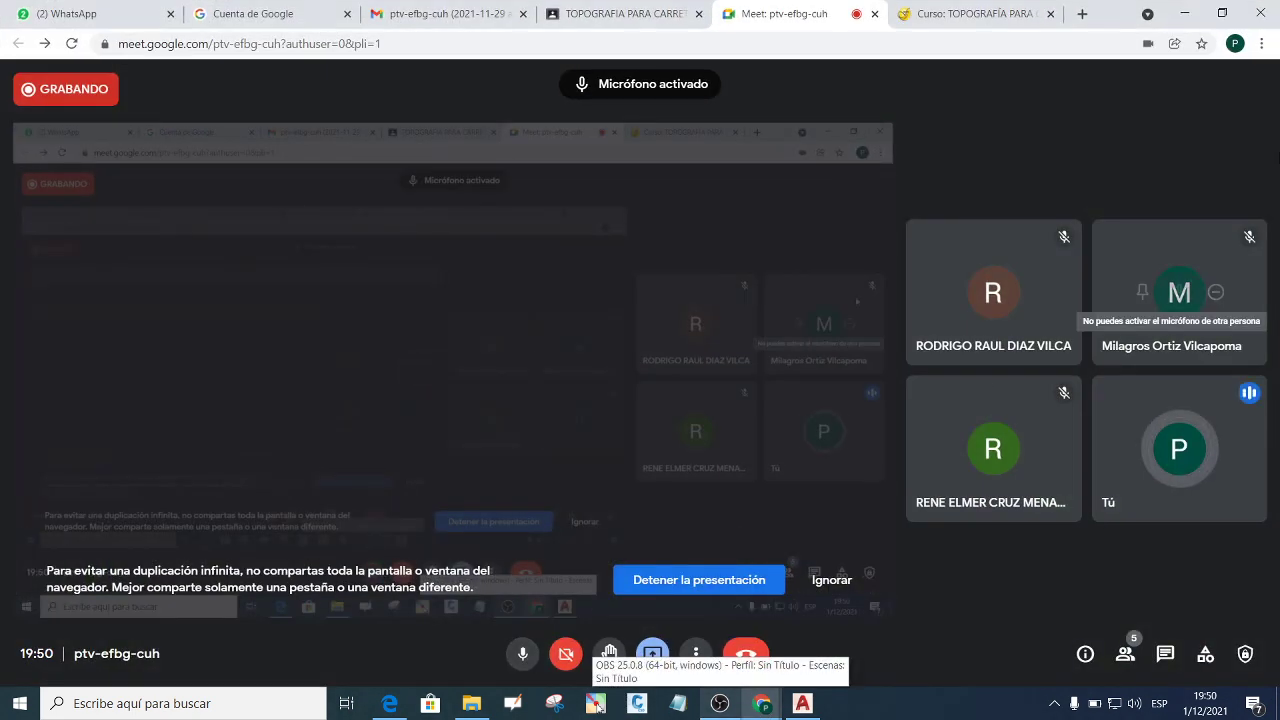
click(1182, 16)
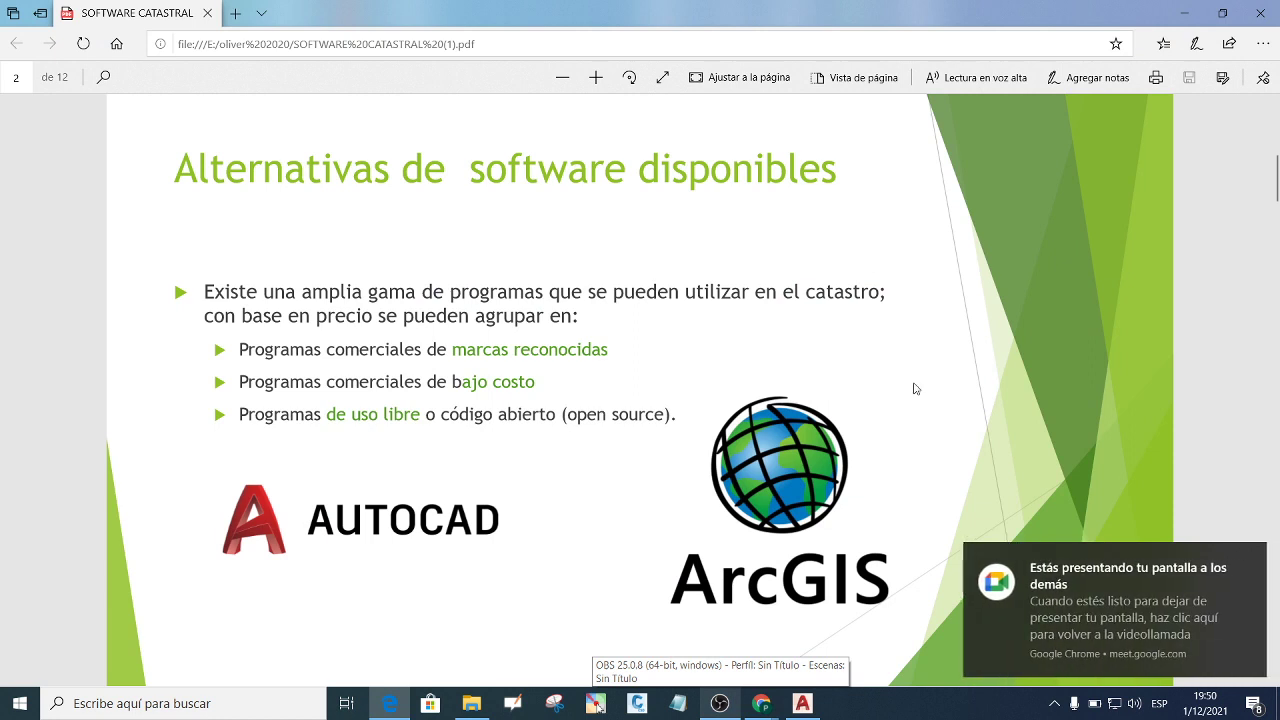
click(1249, 560)
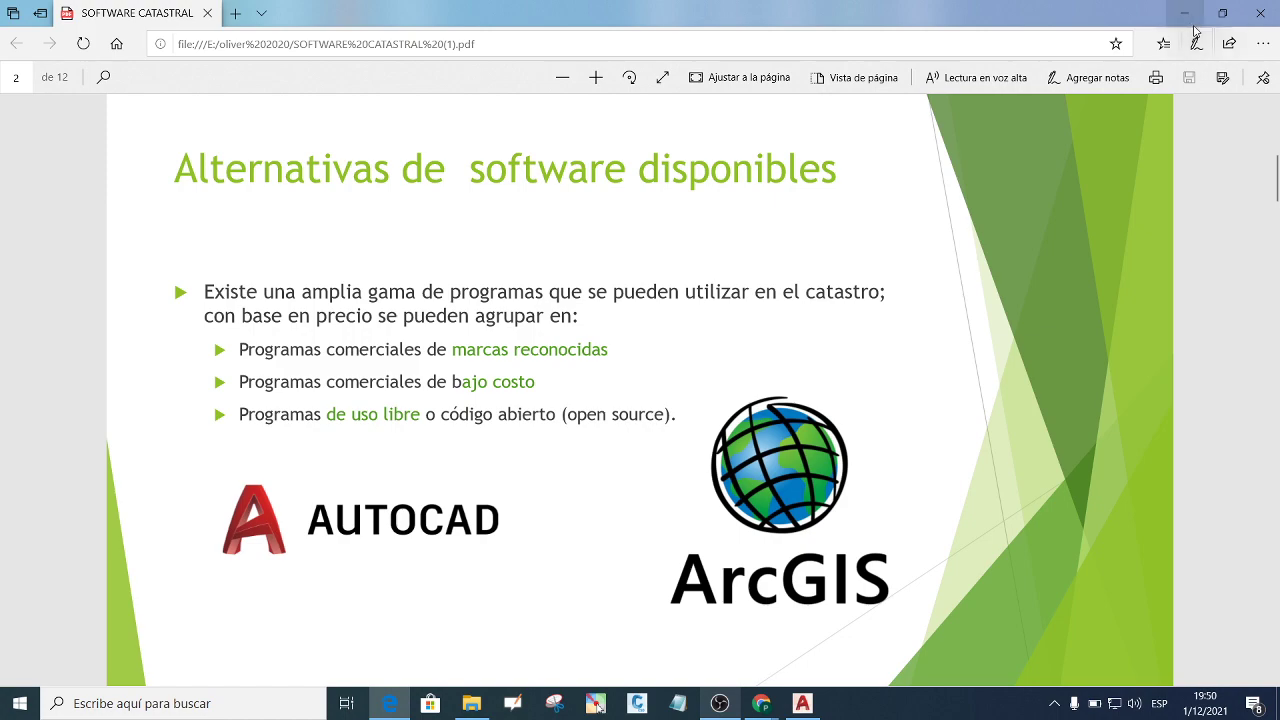
click(1183, 13)
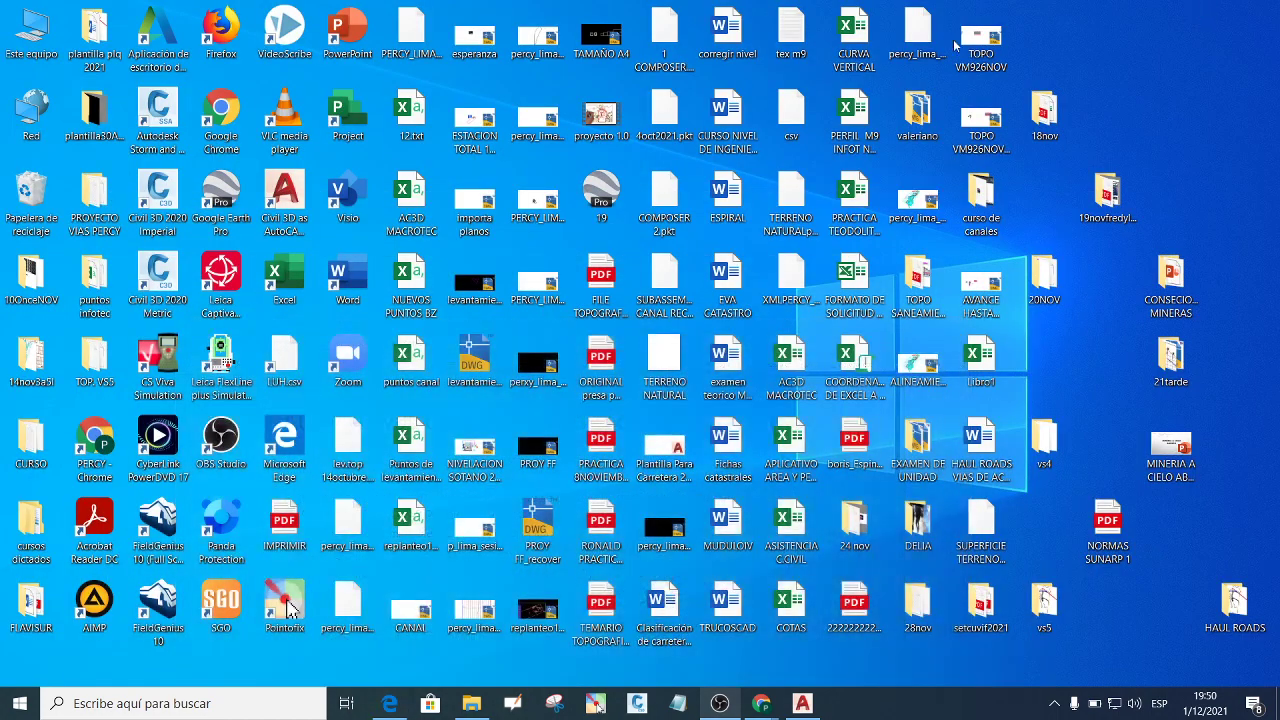
Open AREQUIPA_RRPP.dwg from PERCY LIMA (D:) > bolaños plantilla > rrpp in Civil 3D.
click(471, 703)
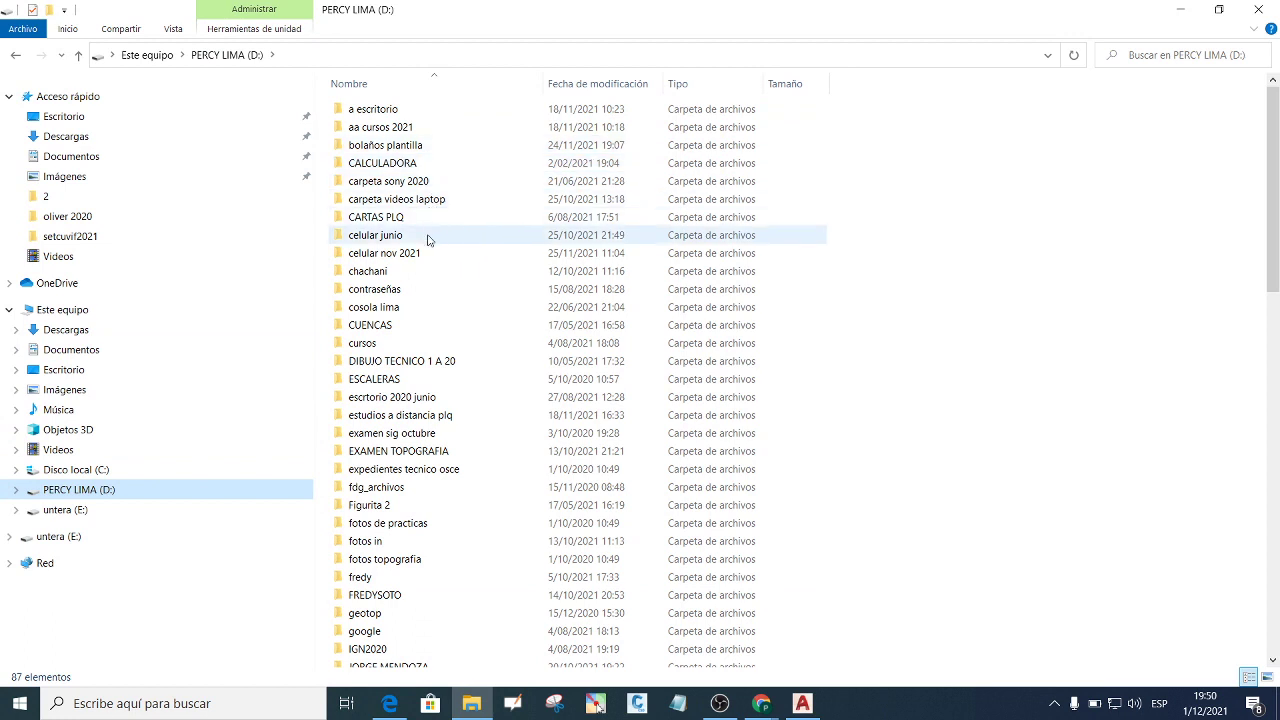
double_click(415, 145)
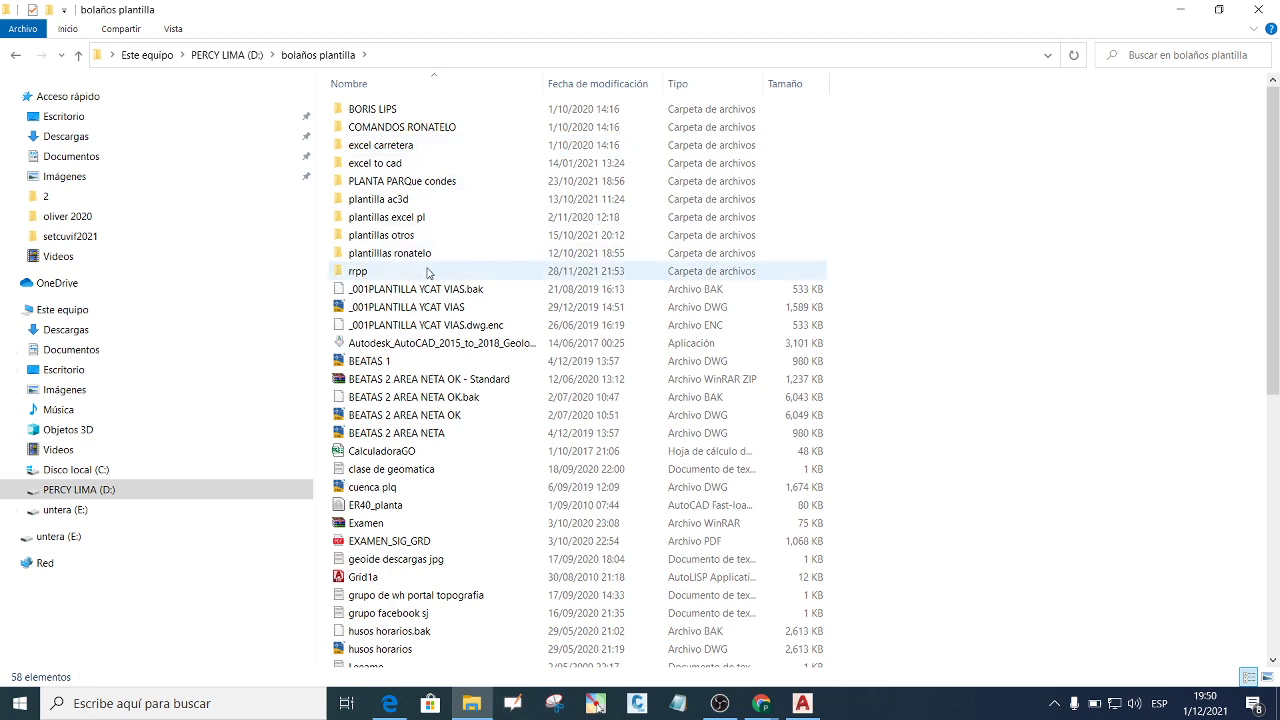
click(384, 273)
double_click(384, 273)
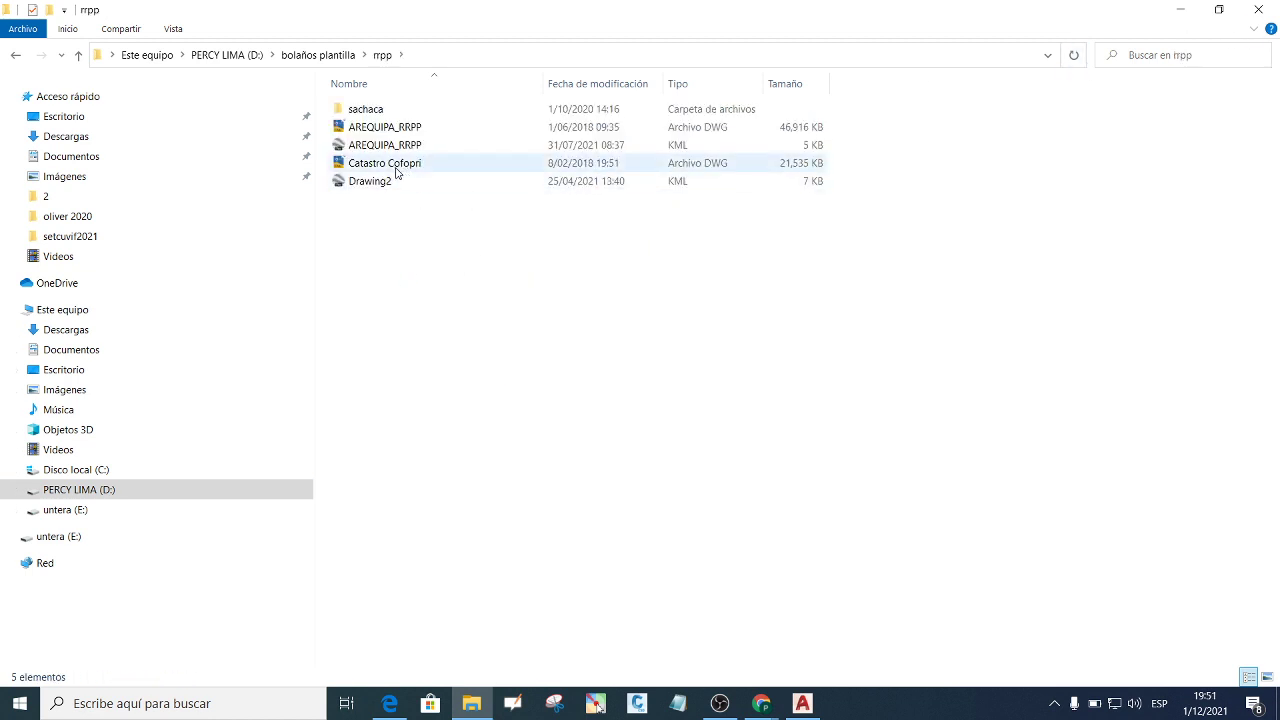
double_click(385, 127)
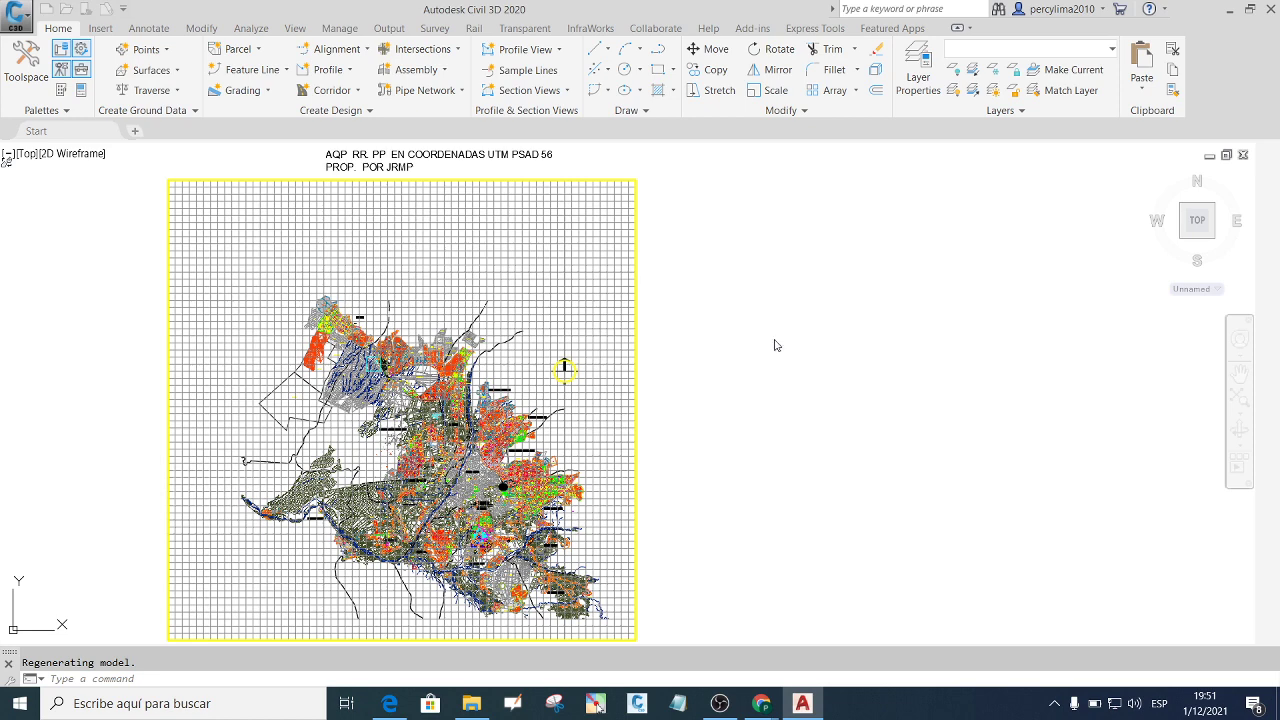
Dismiss the missing referenced files warning and fit the whole drawing in view.
scroll(684, 345, down, 4)
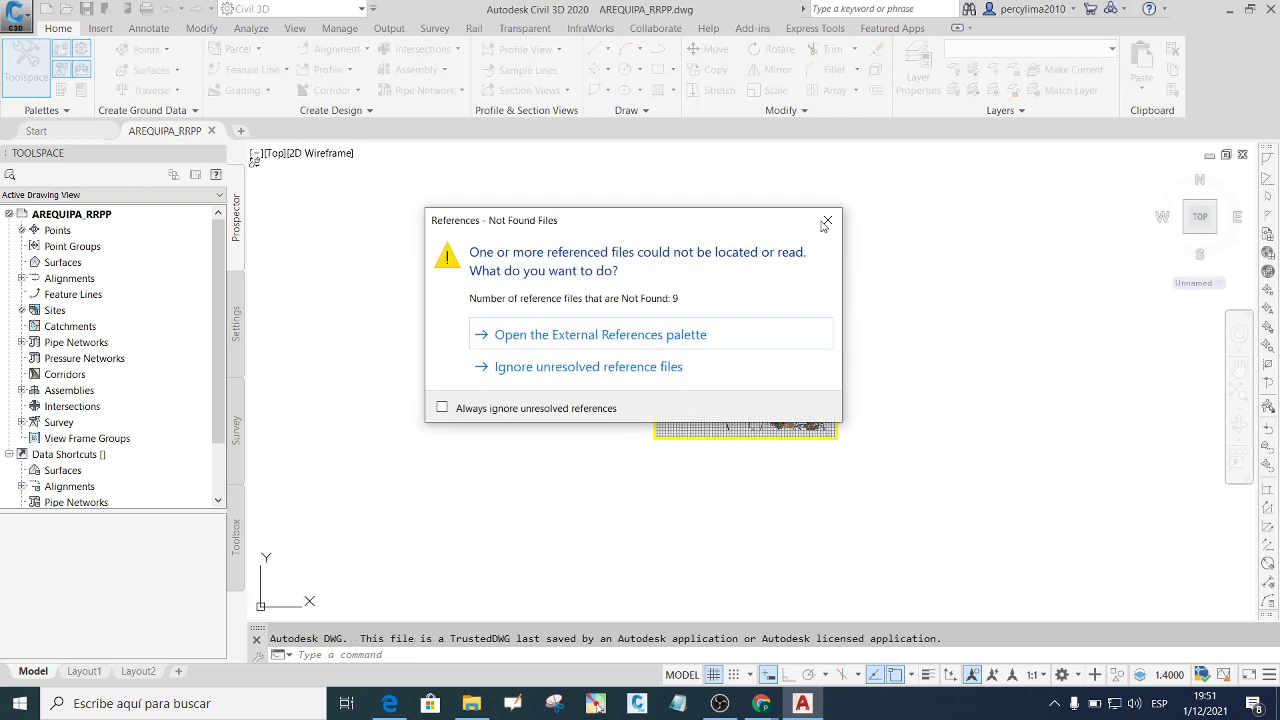
click(827, 221)
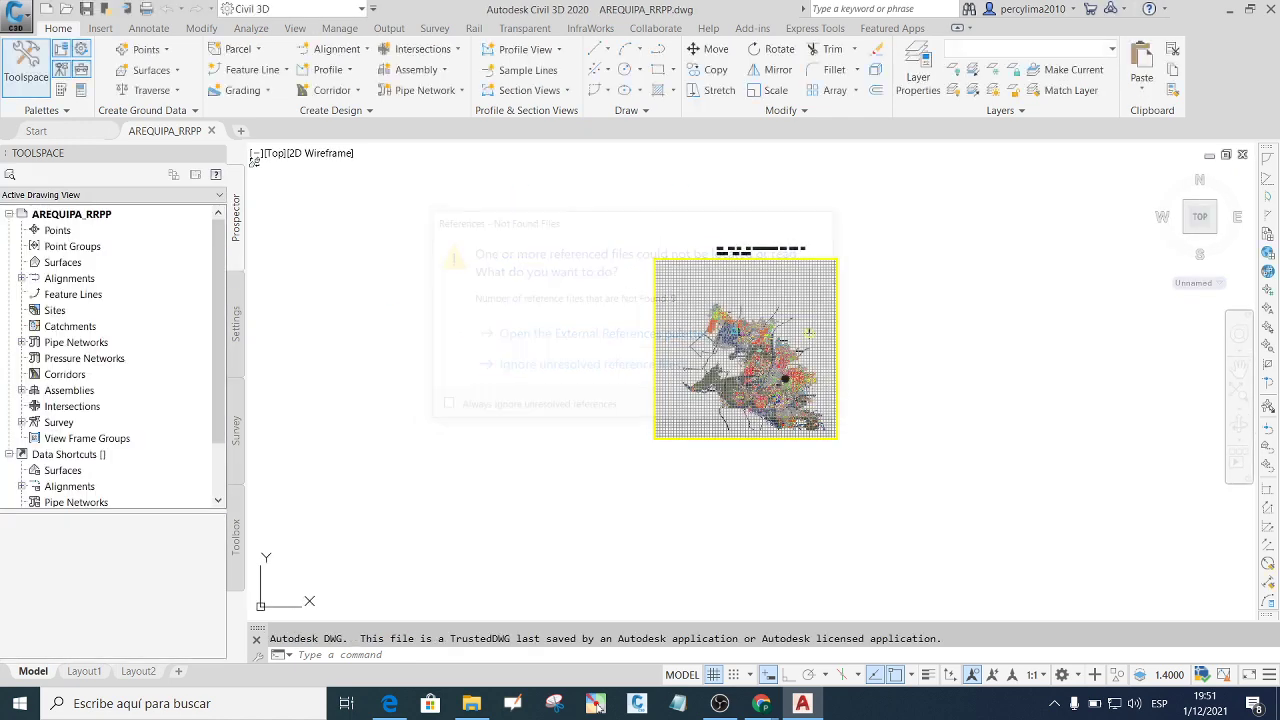
click(970, 400)
scroll(734, 466, up, 5)
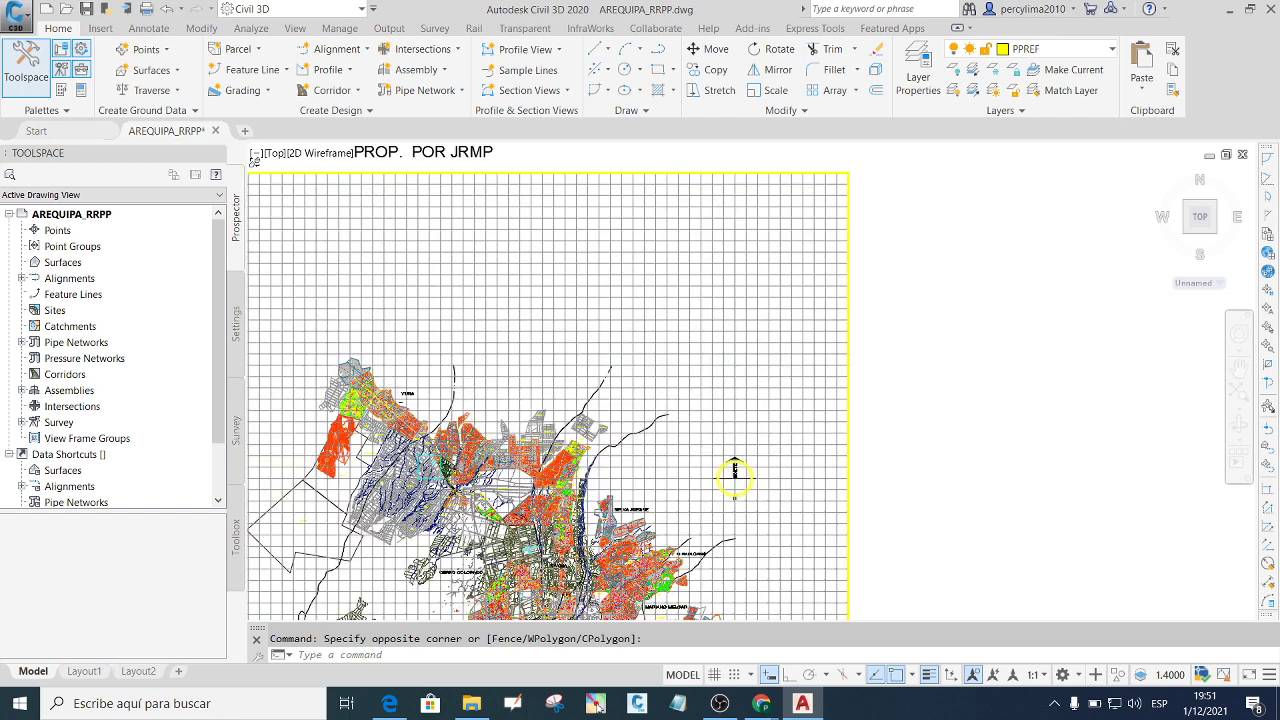
scroll(757, 486, down, 1)
scroll(802, 425, down, 2)
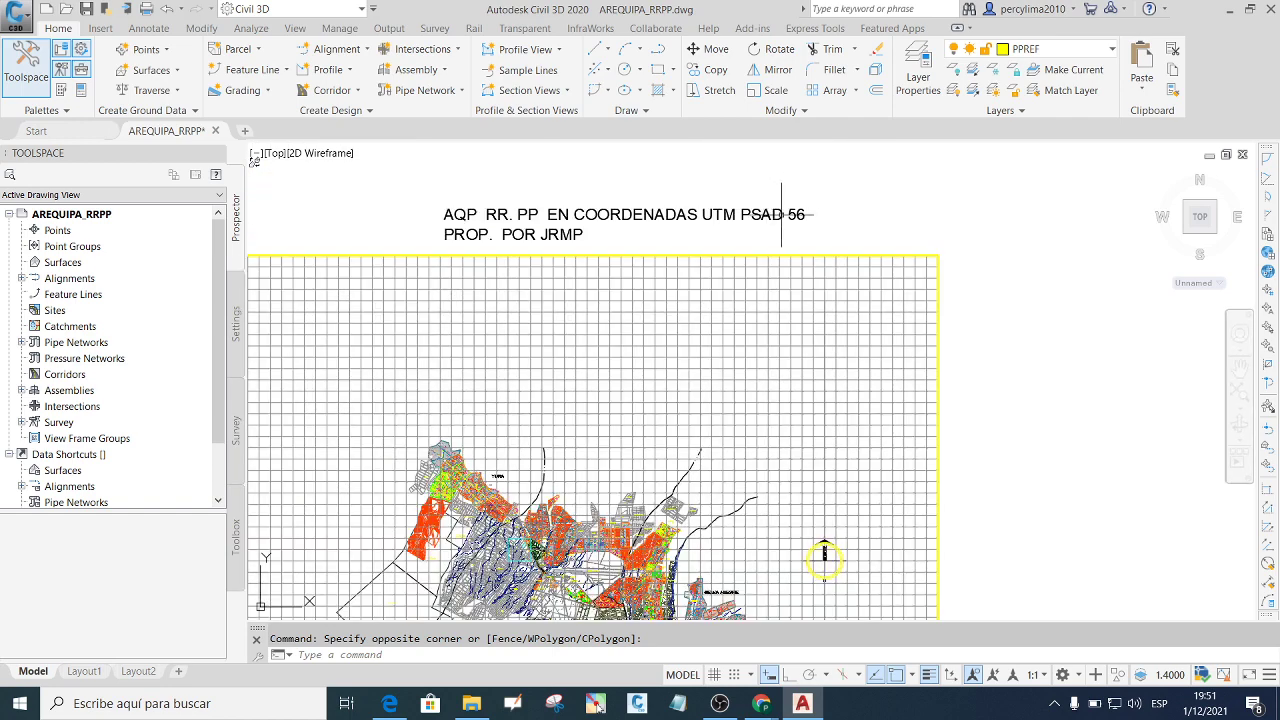
scroll(824, 556, up, 2)
scroll(780, 434, up, 3)
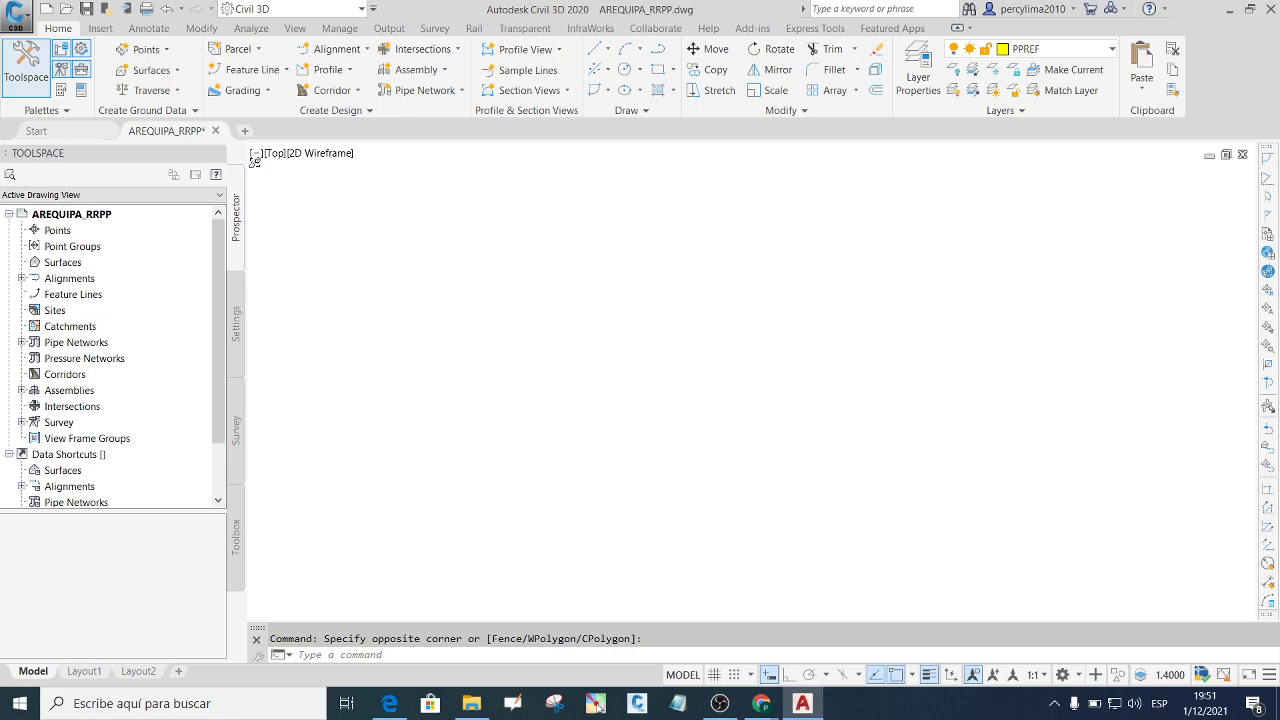
middle_click(814, 234)
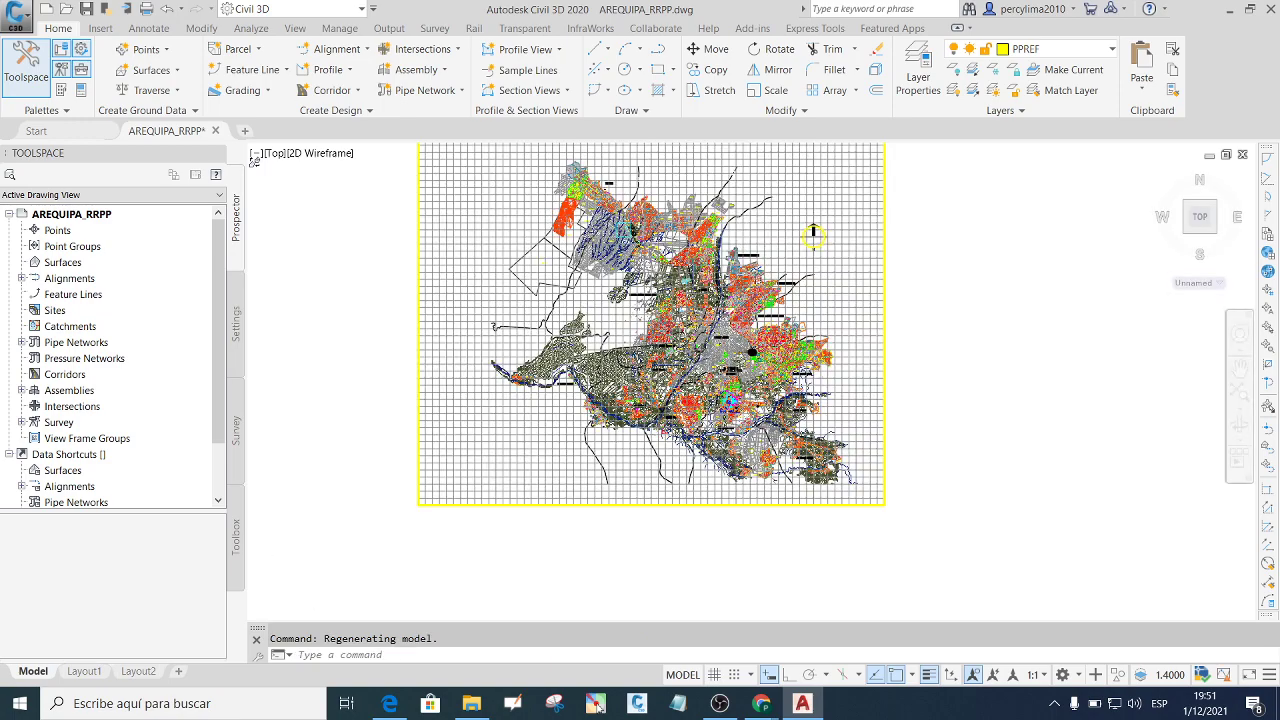
Zoom around the city map to locate block F along CALLE 41.
scroll(687, 247, up, 5)
scroll(670, 360, down, 2)
scroll(665, 350, down, 4)
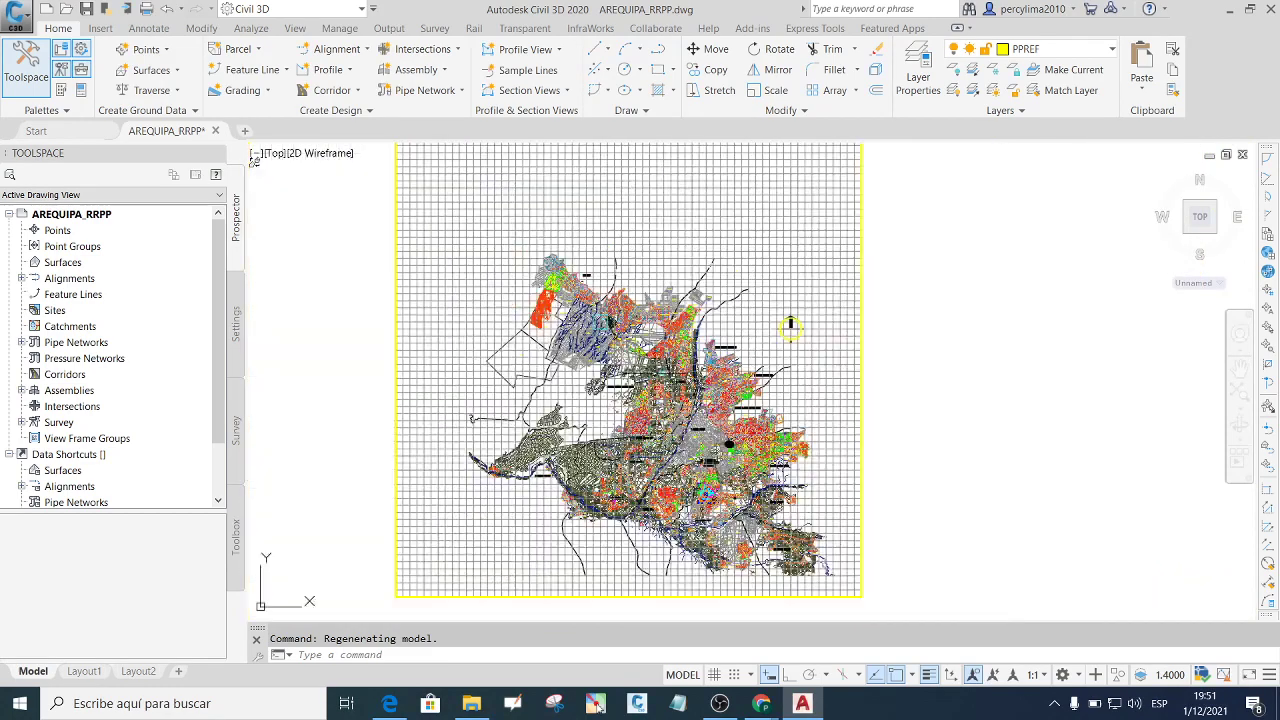
scroll(645, 320, up, 4)
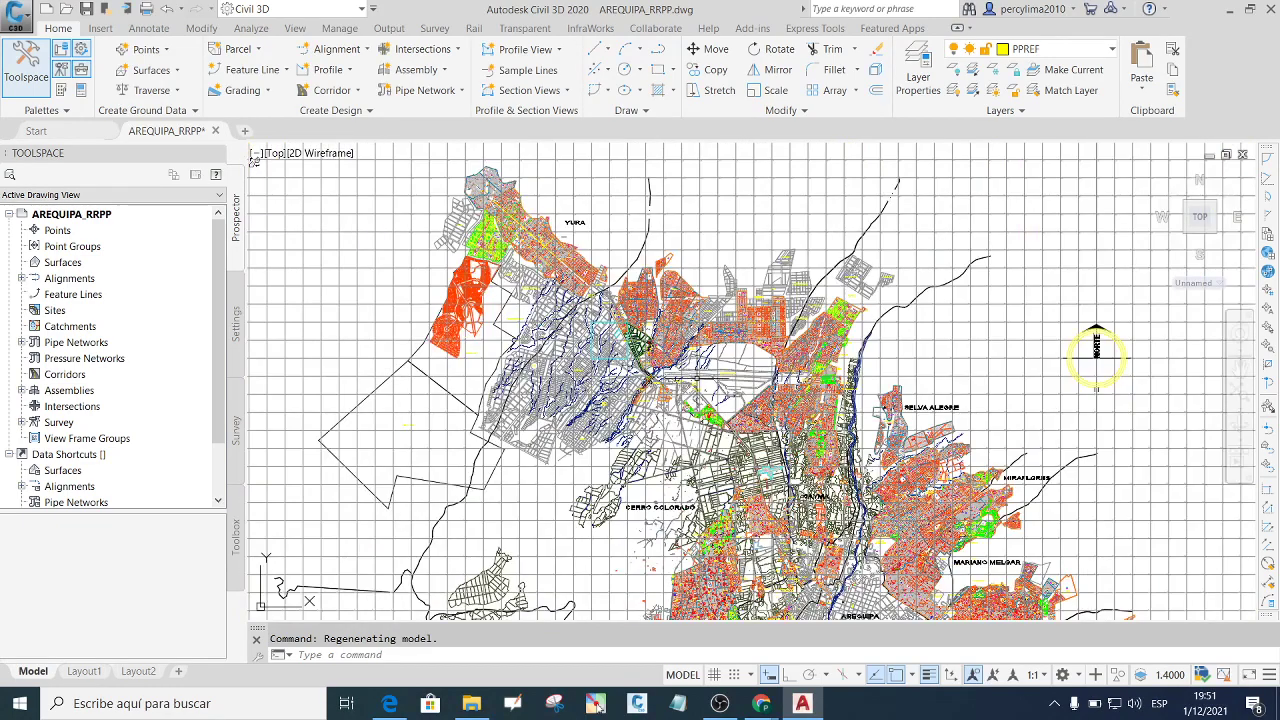
scroll(605, 372, down, 3)
scroll(617, 475, up, 3)
scroll(634, 462, down, 2)
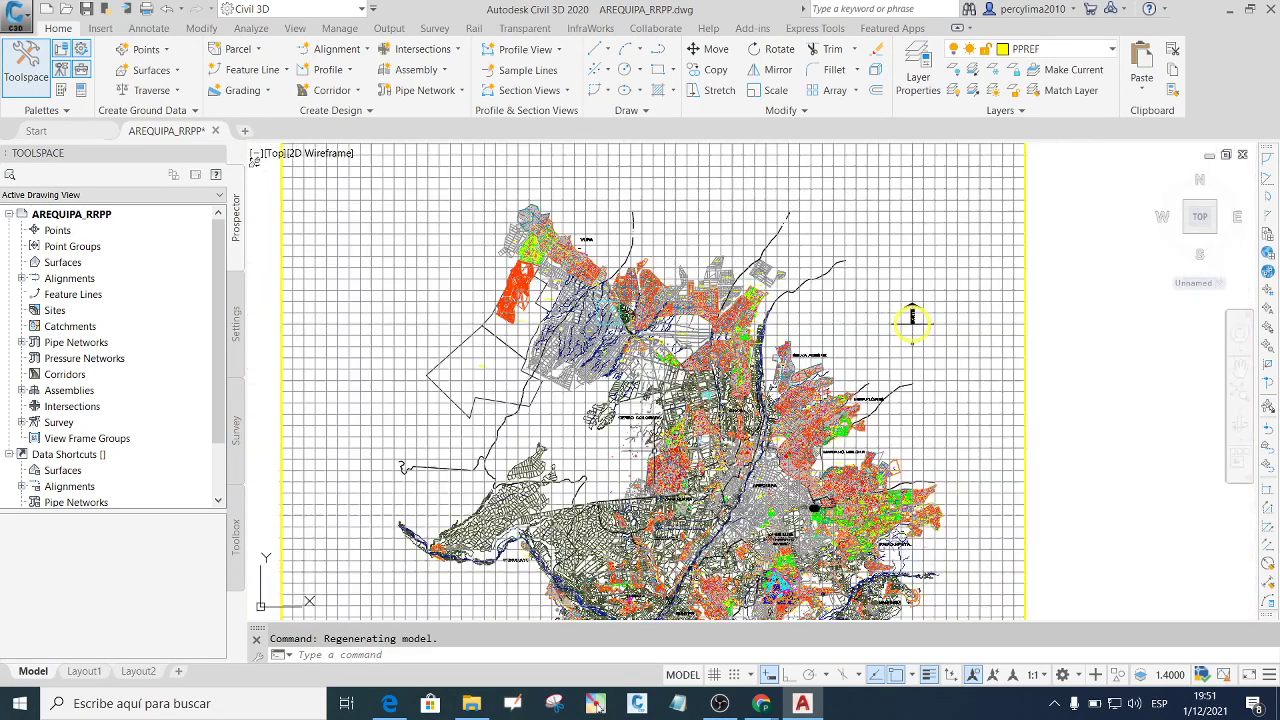
scroll(640, 295, up, 6)
scroll(515, 287, up, 3)
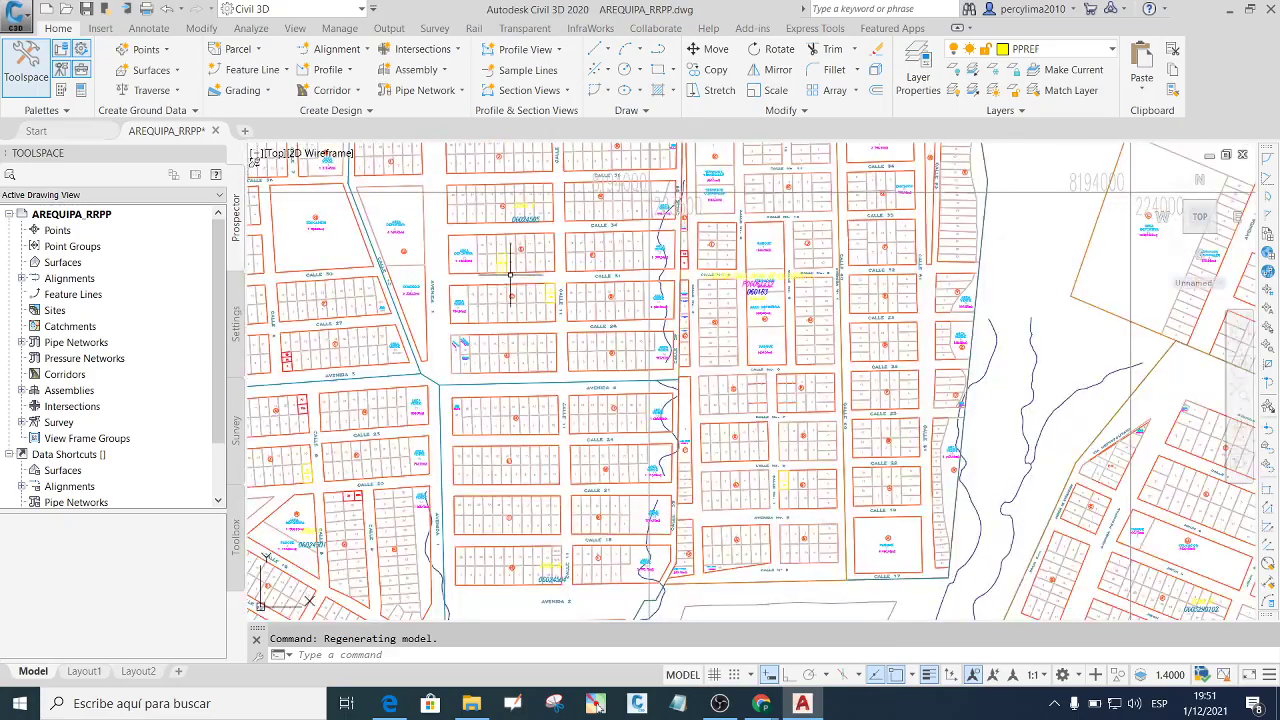
scroll(518, 290, up, 2)
scroll(525, 300, down, 2)
scroll(552, 300, down, 1)
scroll(552, 300, down, 5)
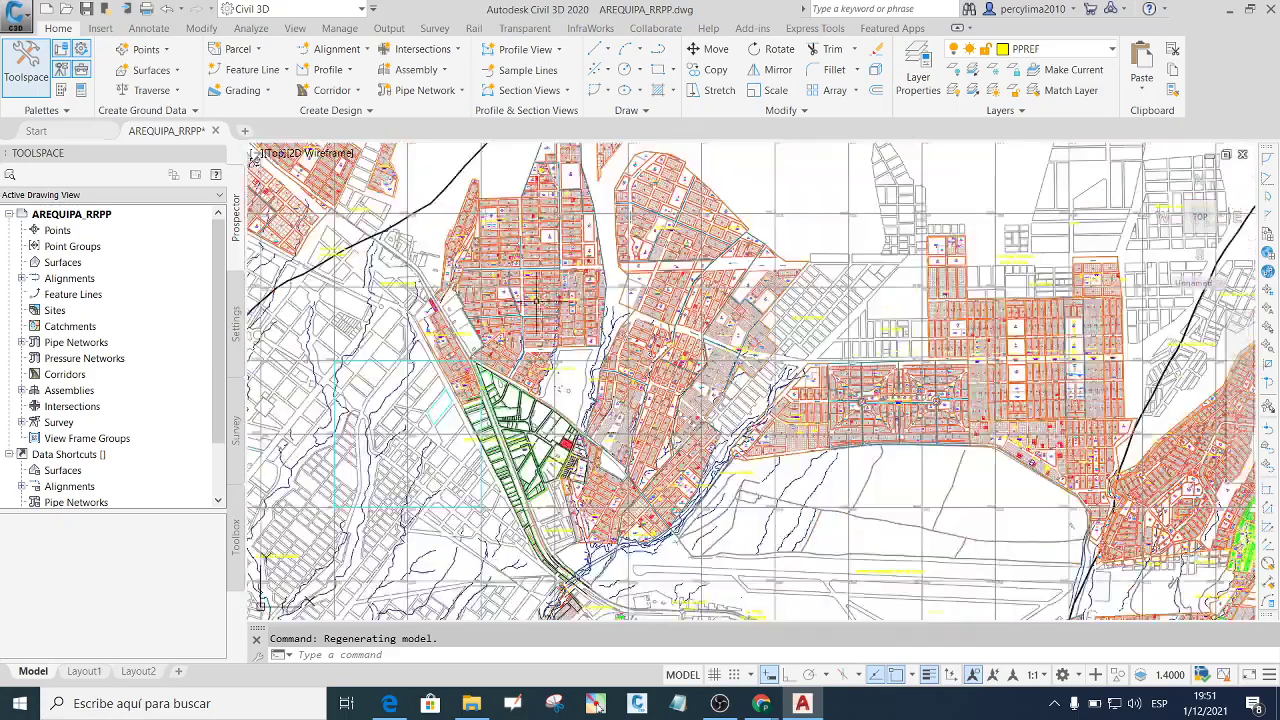
scroll(625, 300, down, 3)
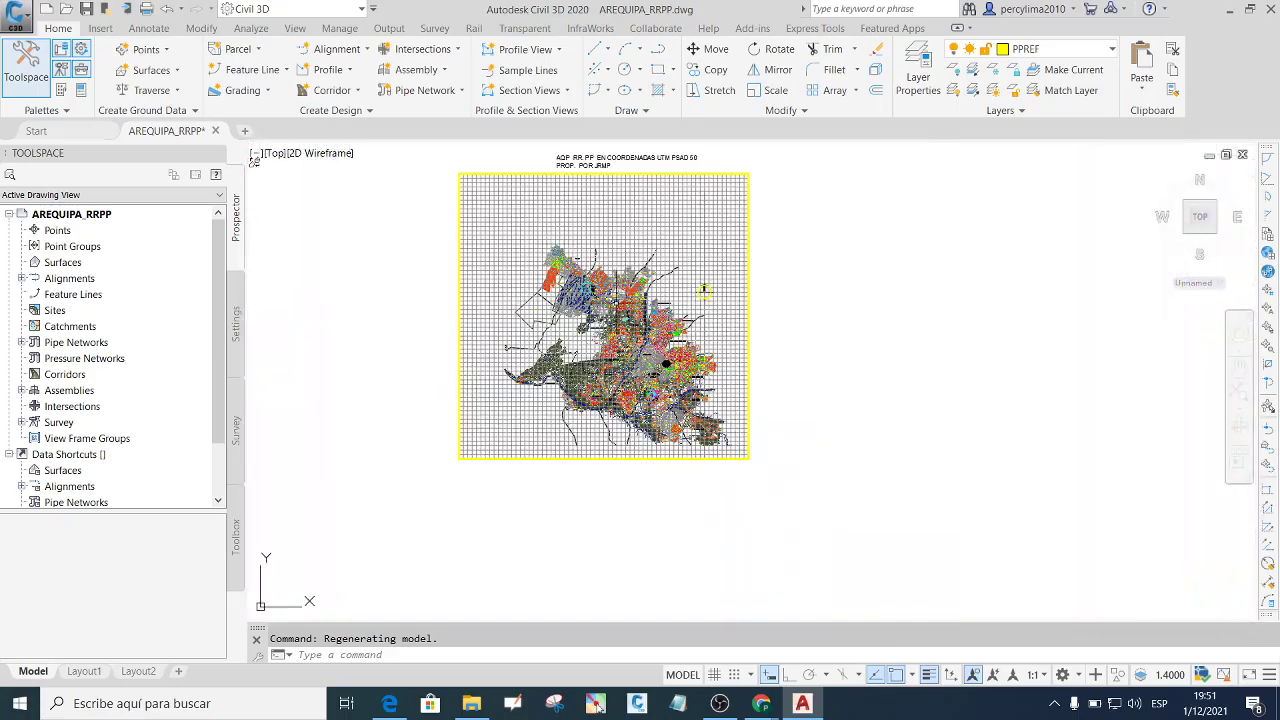
scroll(628, 340, up, 2)
scroll(630, 383, up, 5)
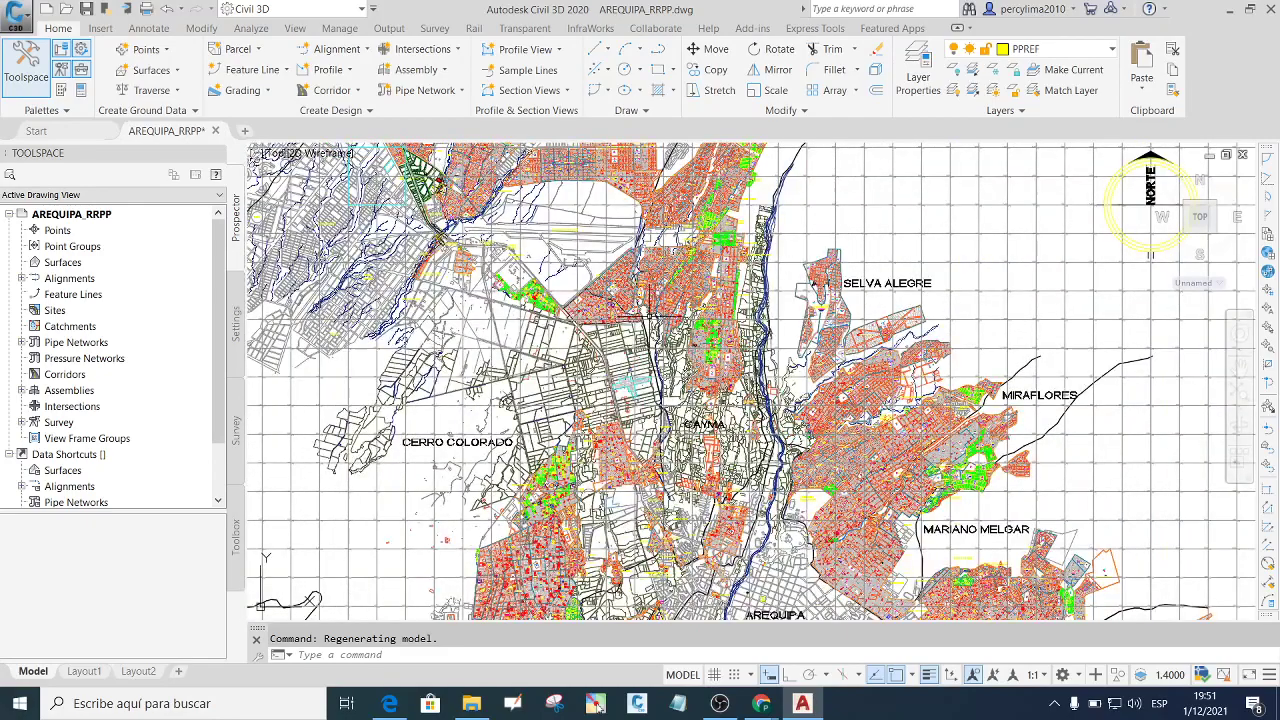
scroll(599, 299, down, 2)
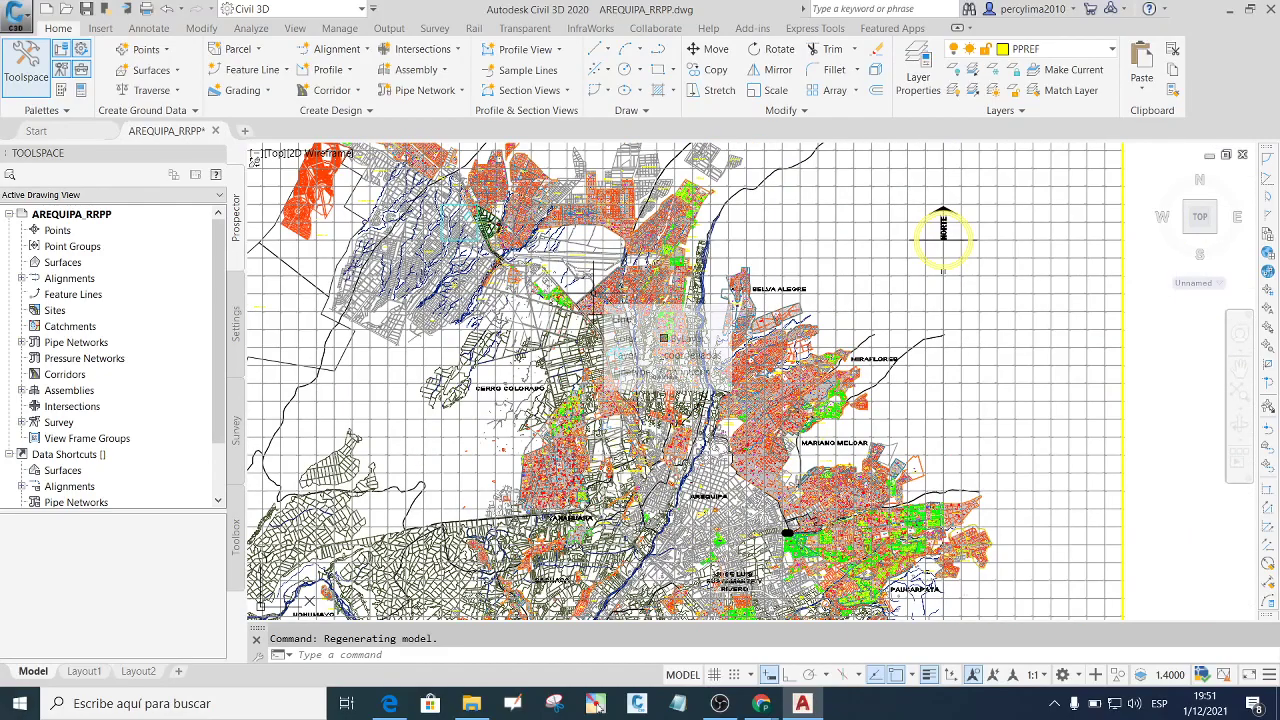
scroll(735, 283, down, 4)
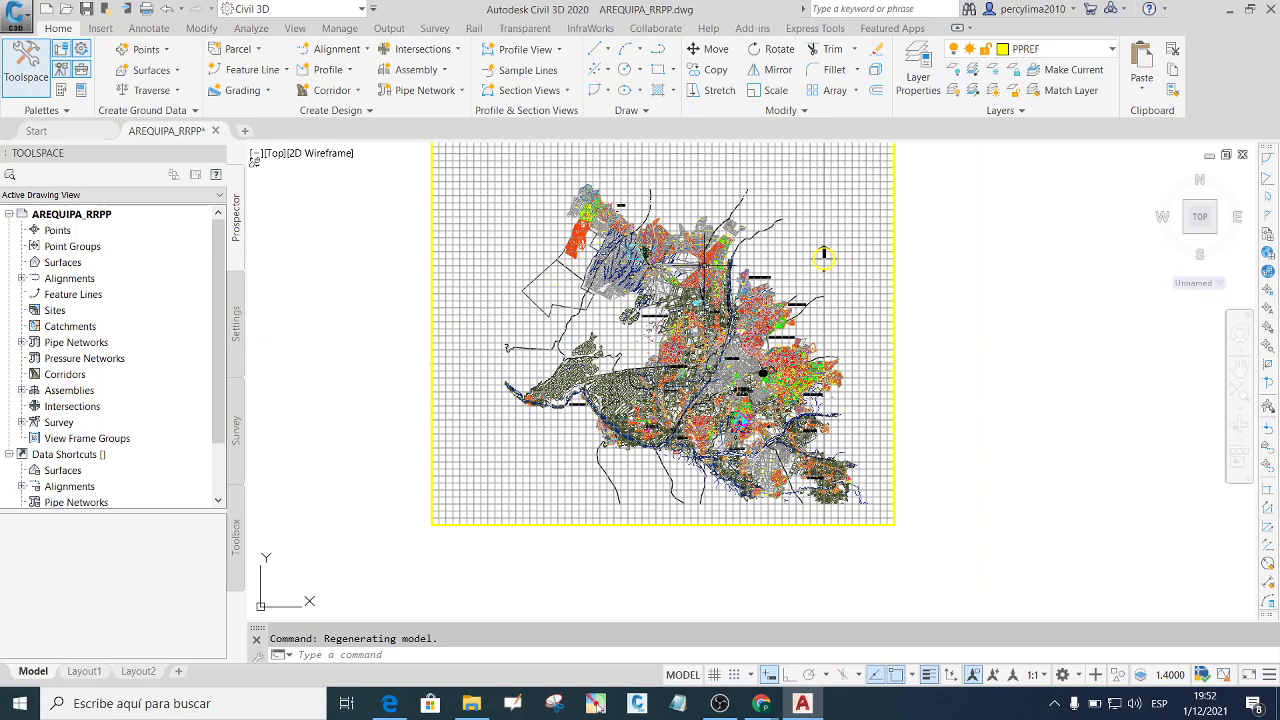
scroll(703, 271, up, 2)
scroll(700, 265, up, 2)
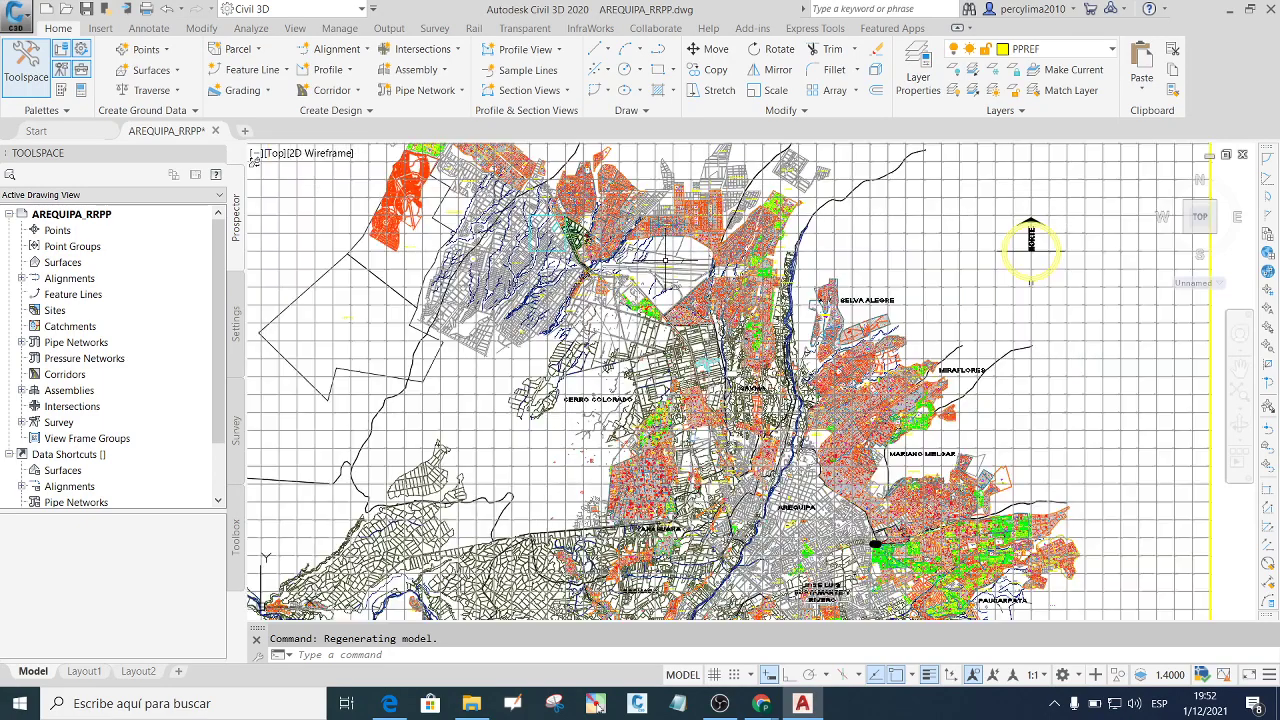
scroll(665, 262, down, 3)
scroll(660, 265, down, 5)
scroll(609, 266, up, 8)
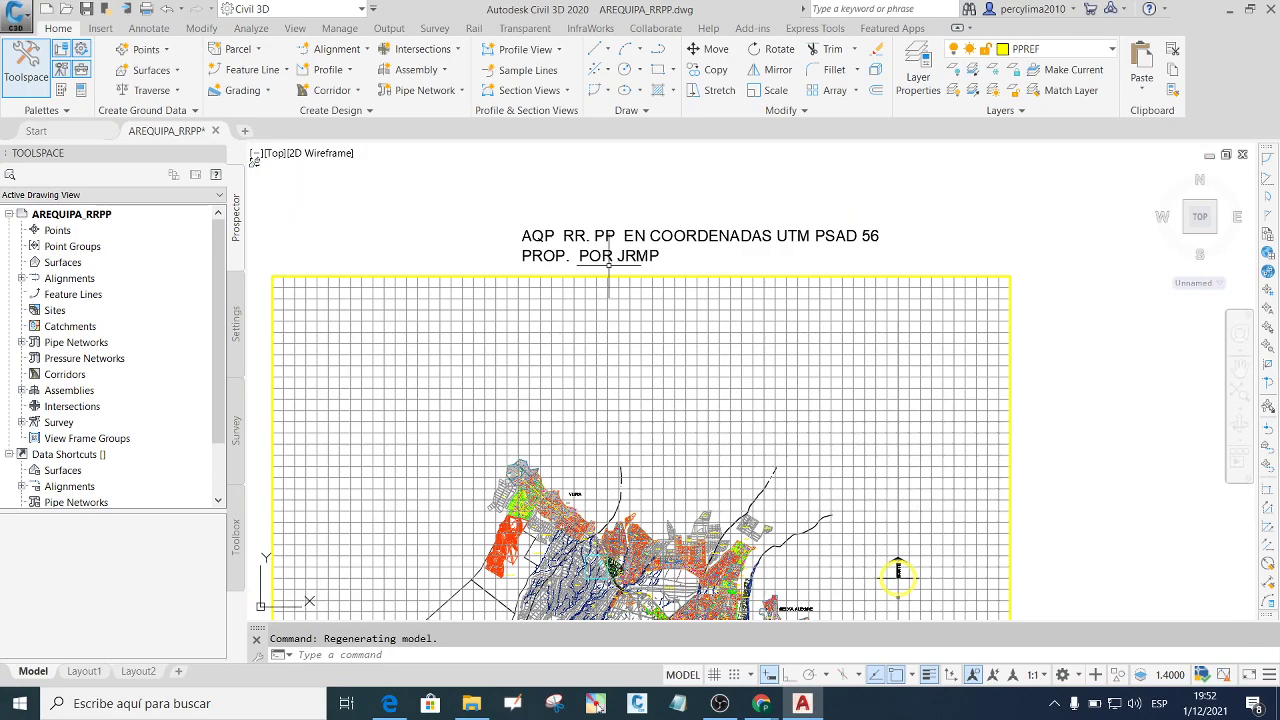
scroll(690, 250, down, 4)
scroll(670, 280, down, 5)
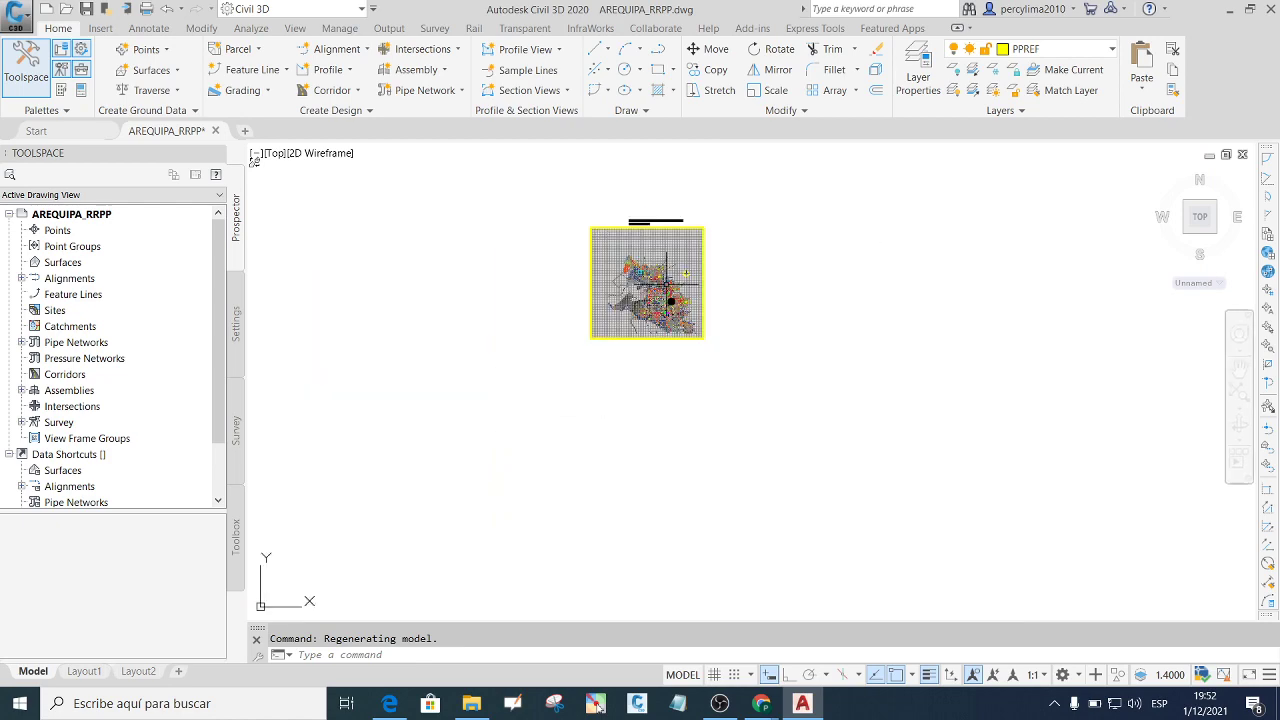
scroll(666, 283, up, 4)
scroll(655, 300, up, 3)
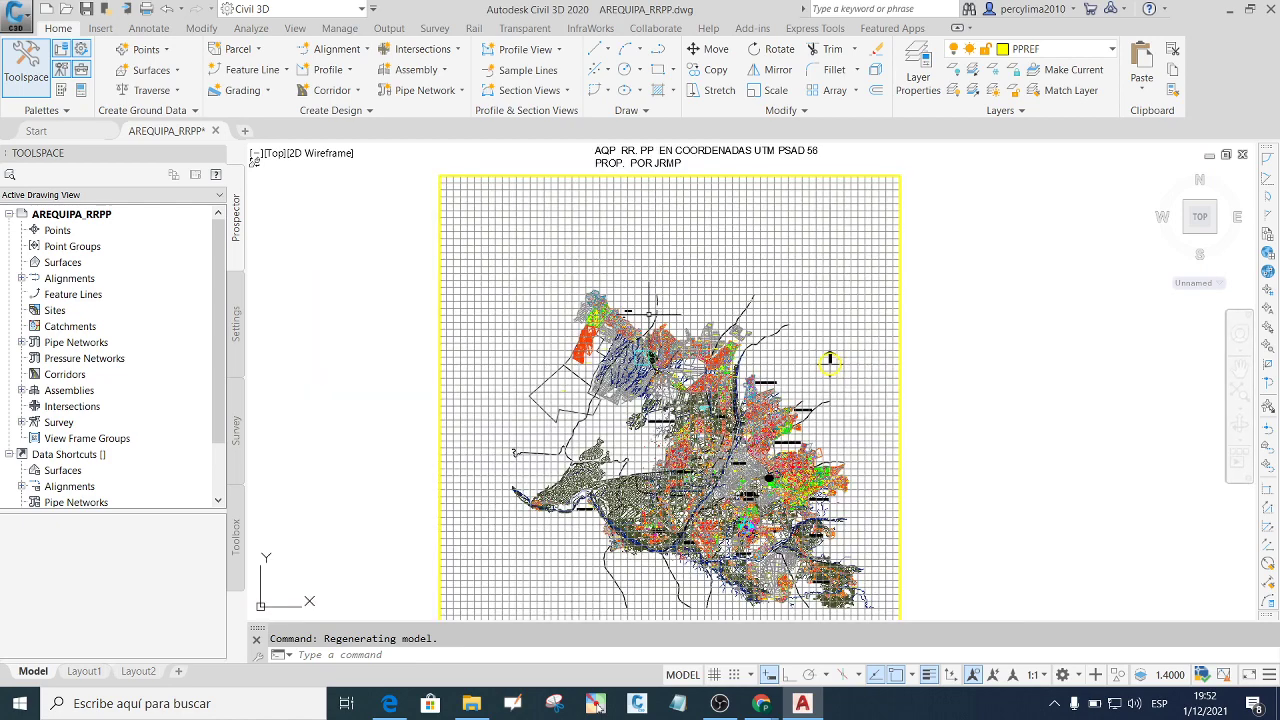
scroll(646, 320, up, 4)
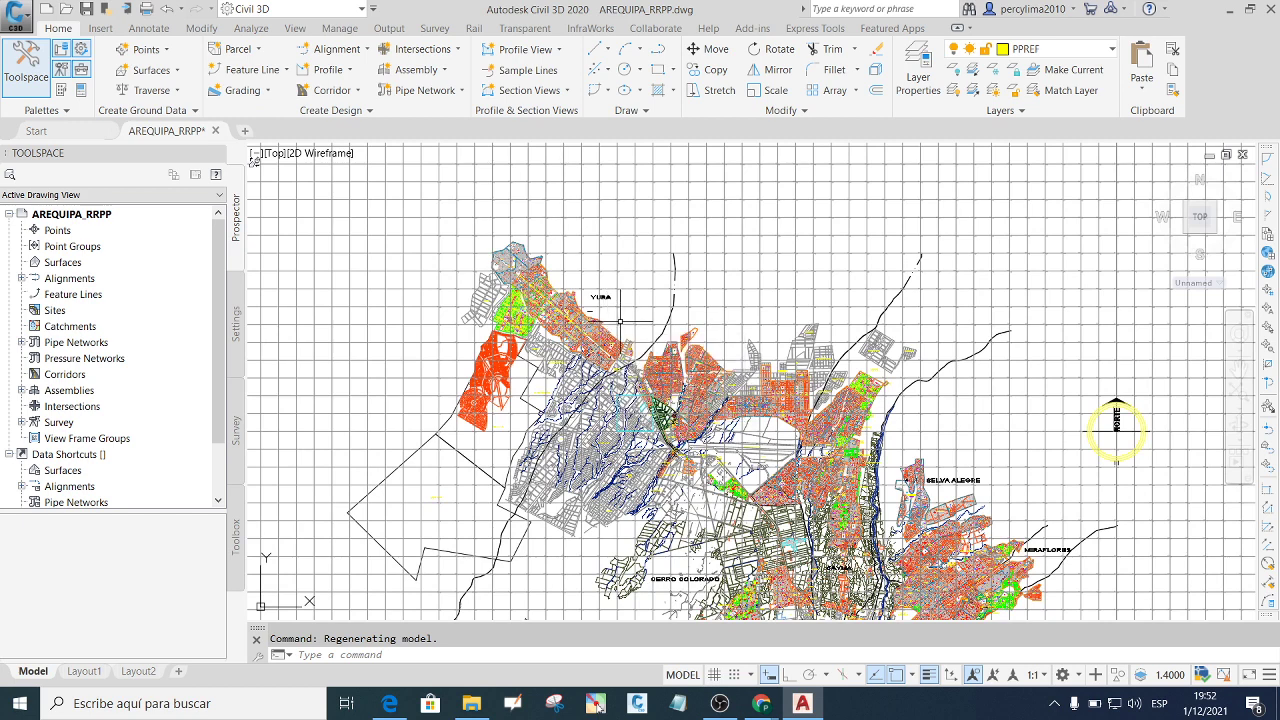
scroll(590, 322, down, 3)
scroll(580, 315, down, 2)
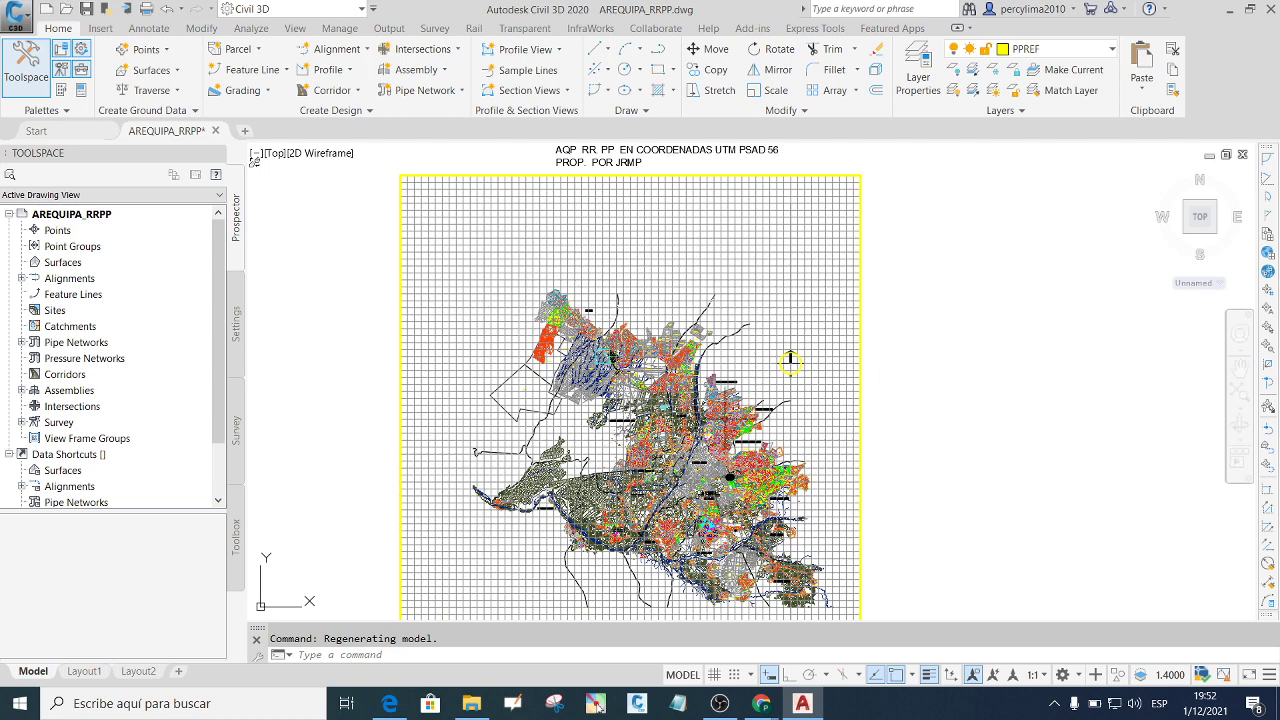
scroll(704, 386, up, 4)
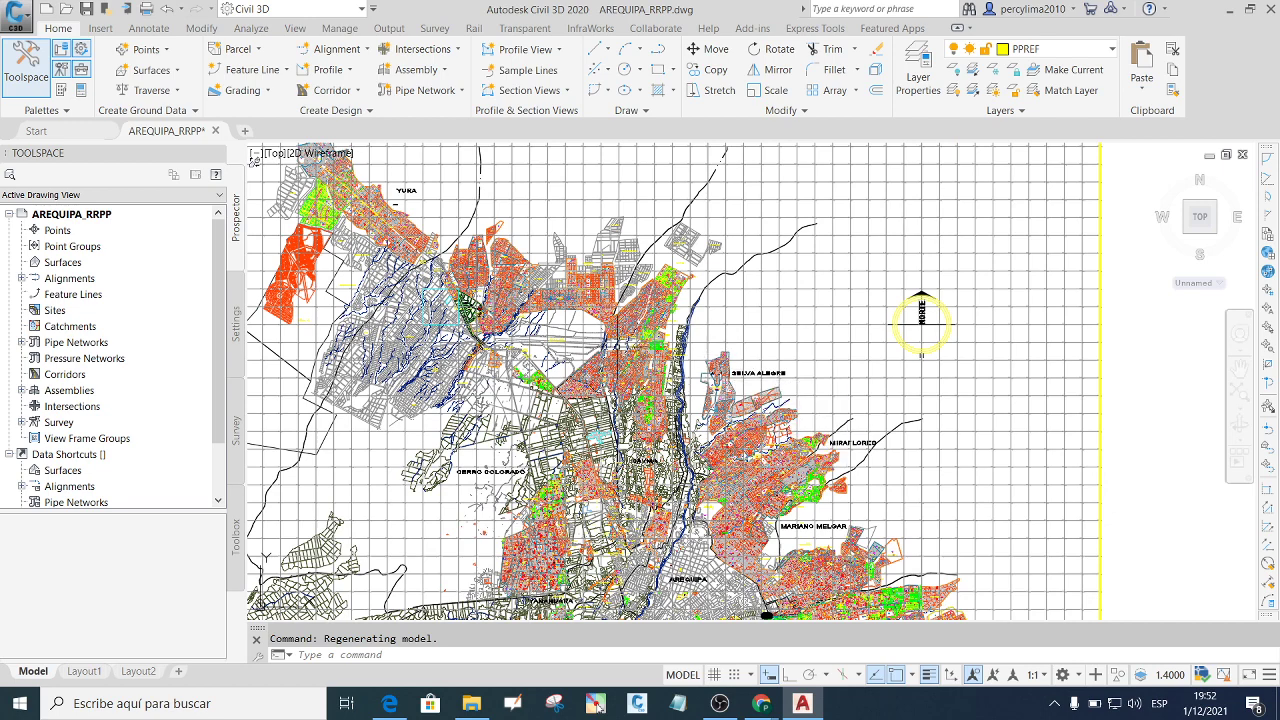
scroll(663, 352, down, 2)
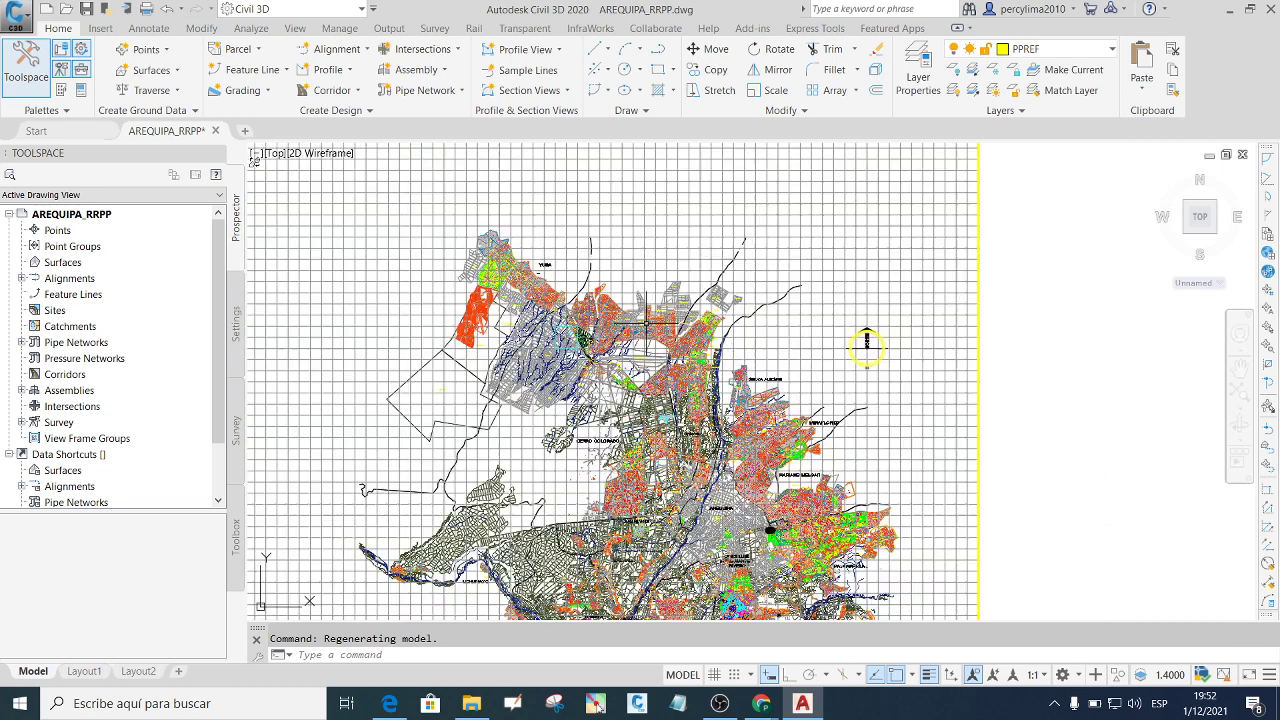
scroll(540, 280, up, 4)
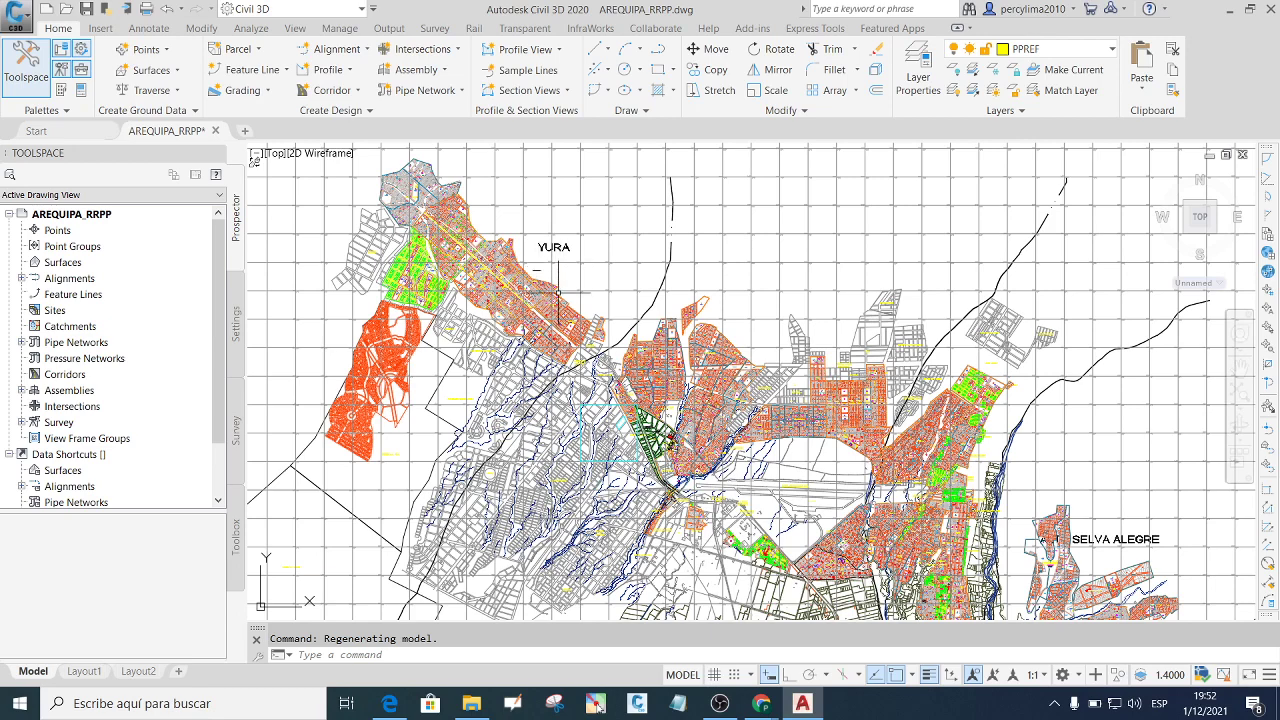
scroll(552, 315, up, 4)
scroll(490, 260, down, 3)
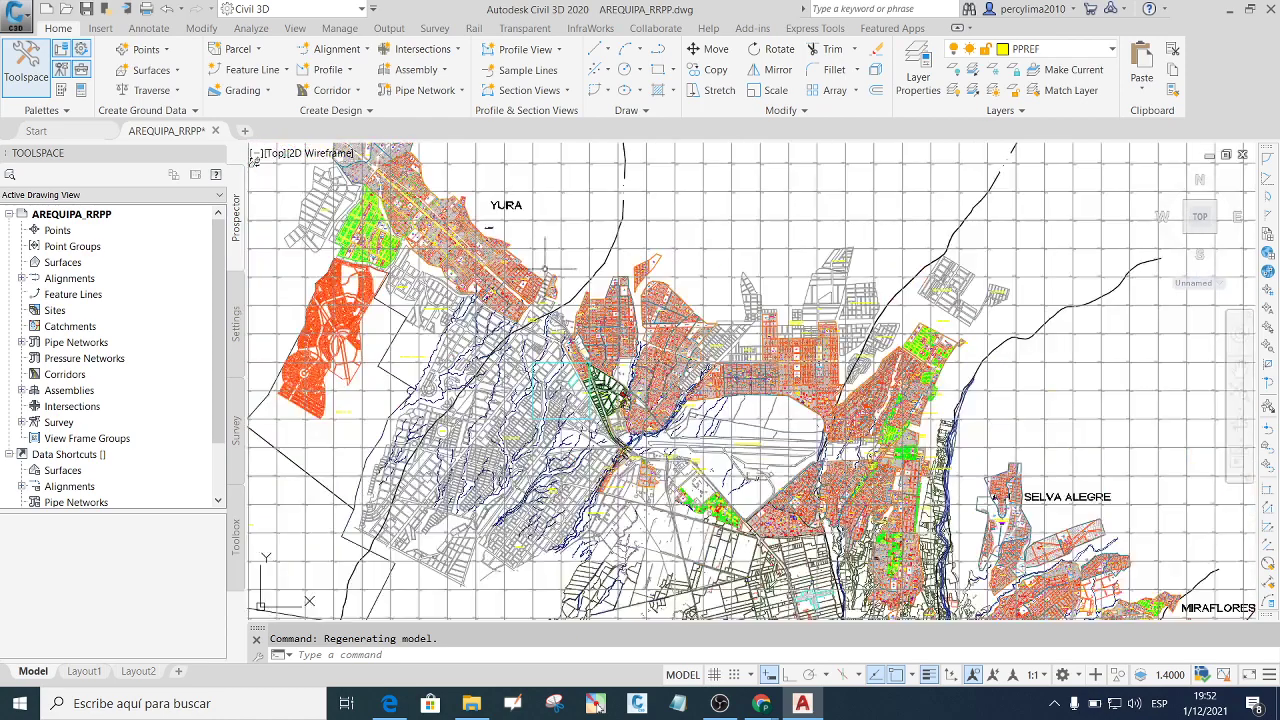
scroll(545, 268, down, 2)
scroll(545, 268, down, 2)
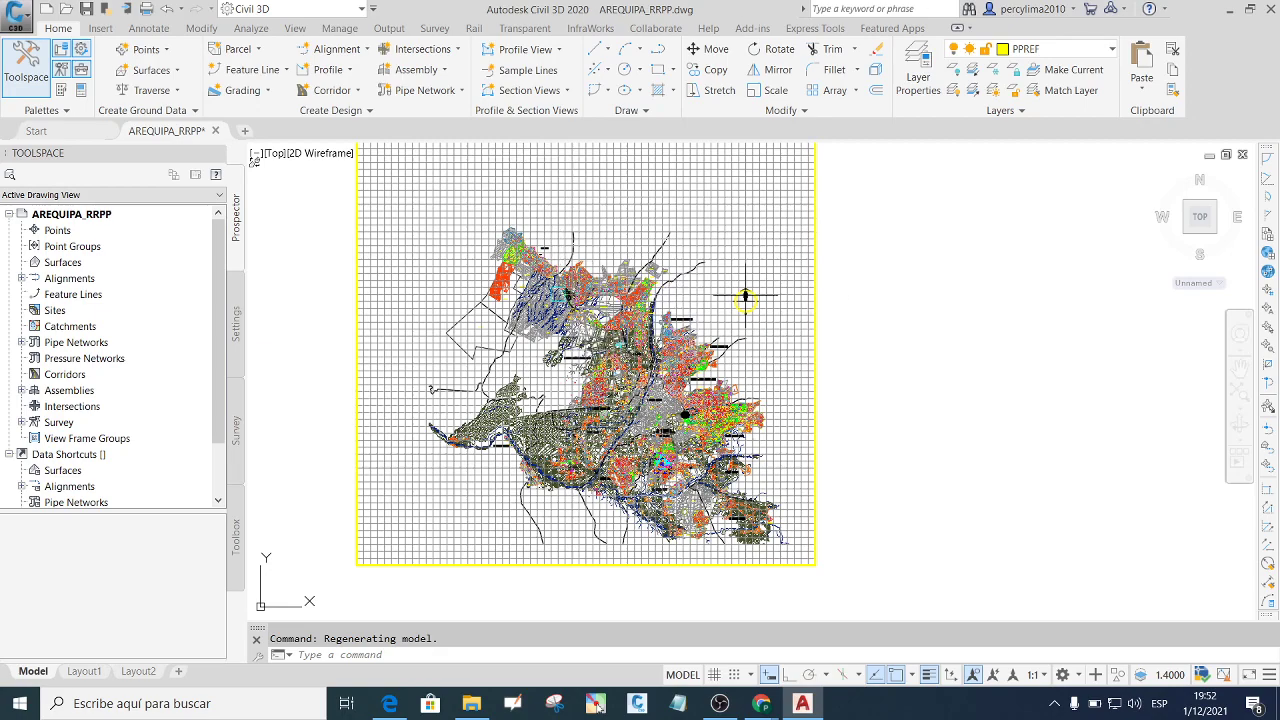
scroll(600, 300, up, 2)
scroll(558, 260, up, 2)
scroll(558, 260, down, 2)
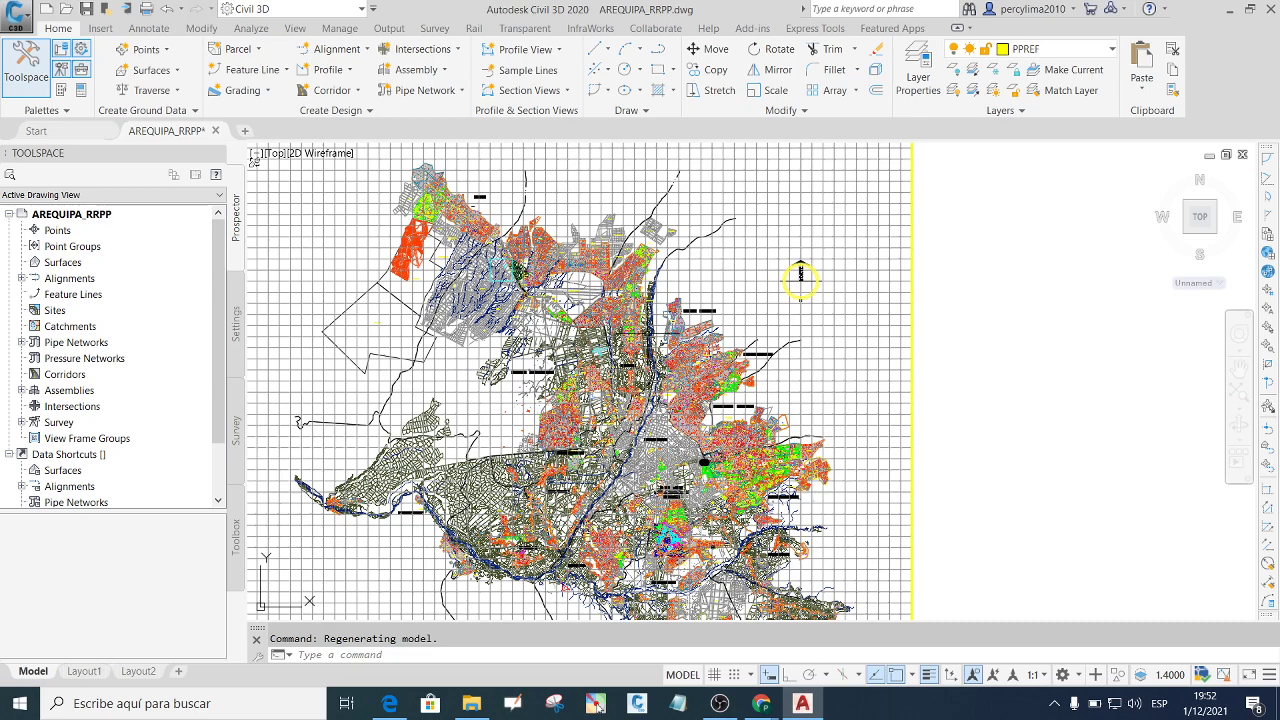
scroll(800, 282, down, 2)
scroll(743, 298, up, 2)
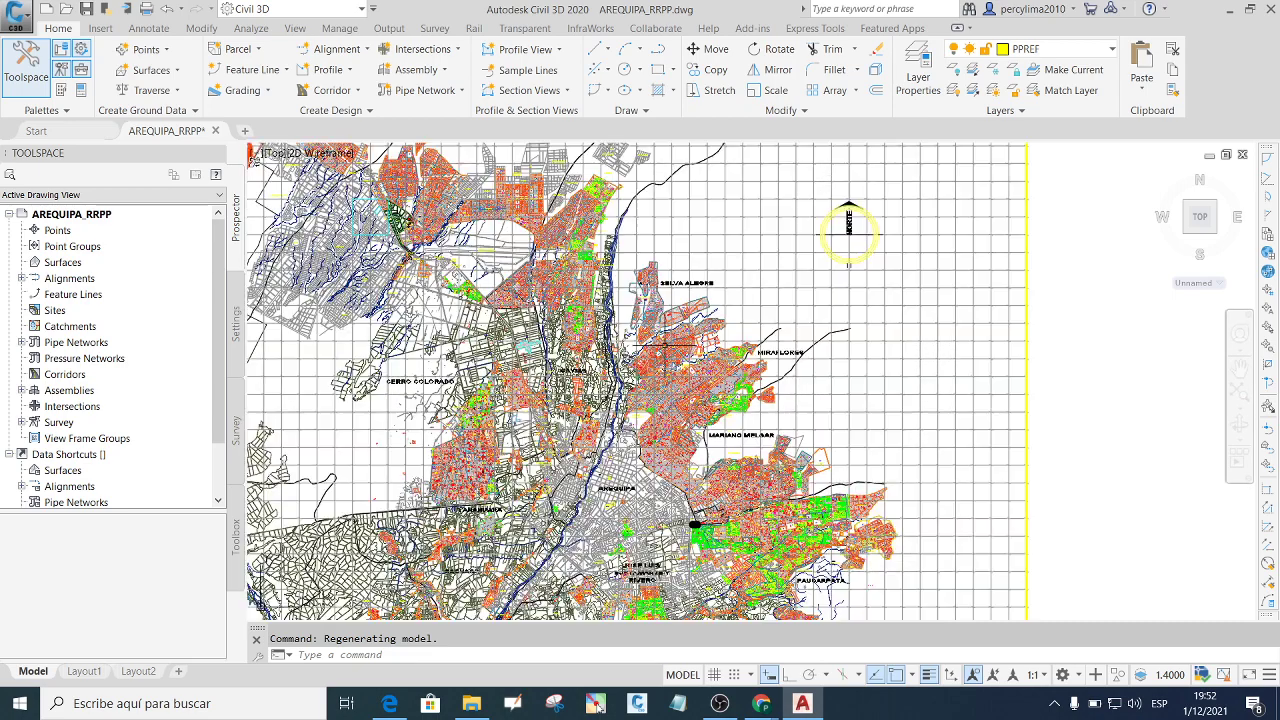
scroll(722, 293, down, 2)
scroll(722, 293, up, 1)
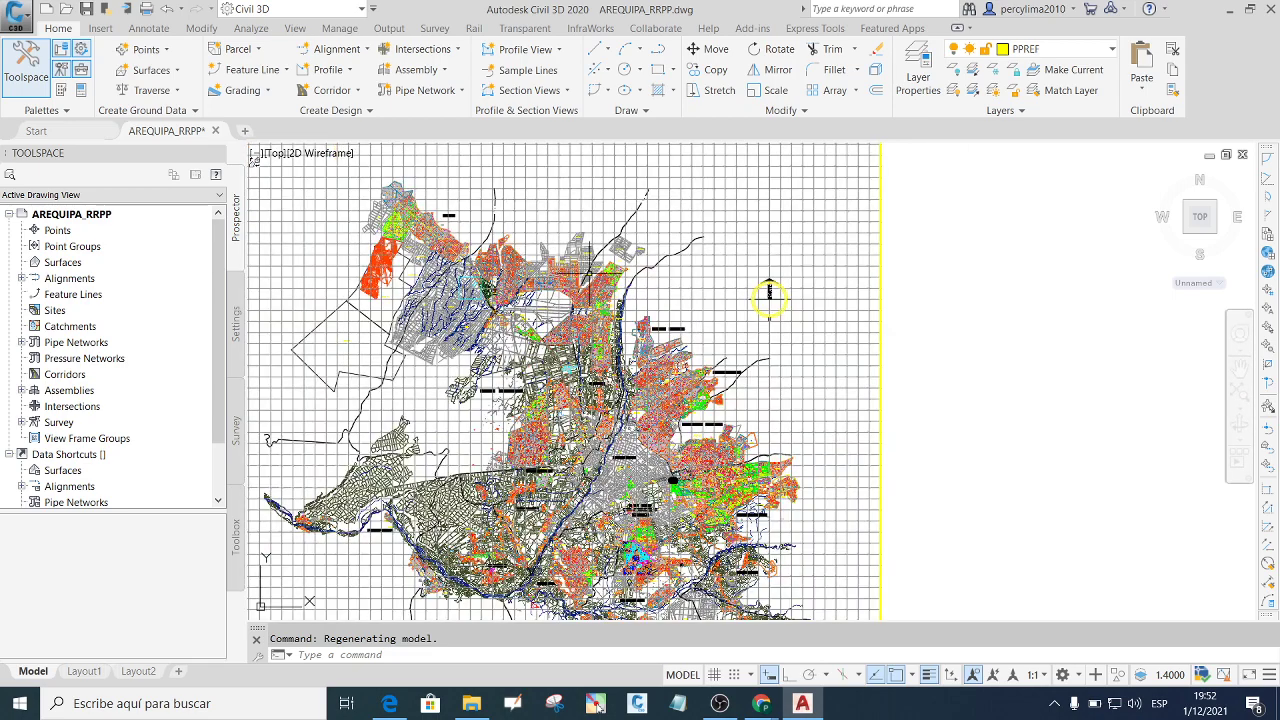
scroll(560, 268, up, 3)
scroll(1048, 329, down, 4)
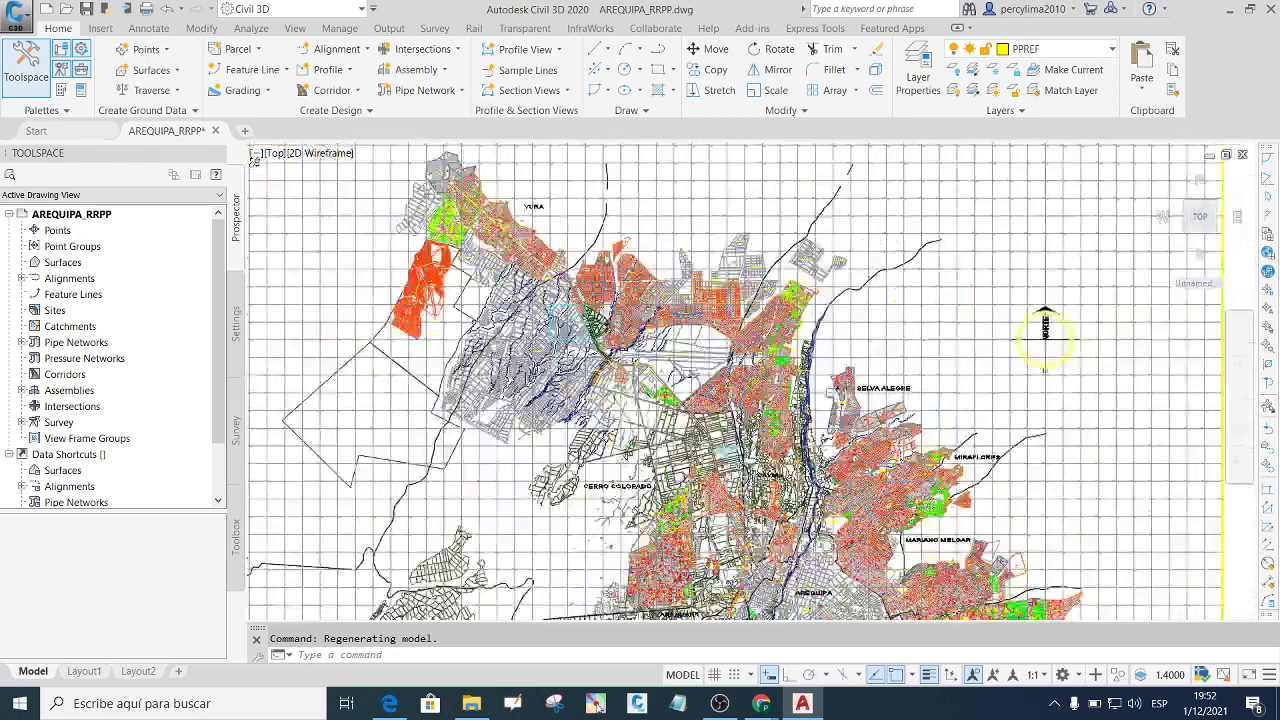
scroll(1043, 343, up, 2)
scroll(1043, 343, up, 1)
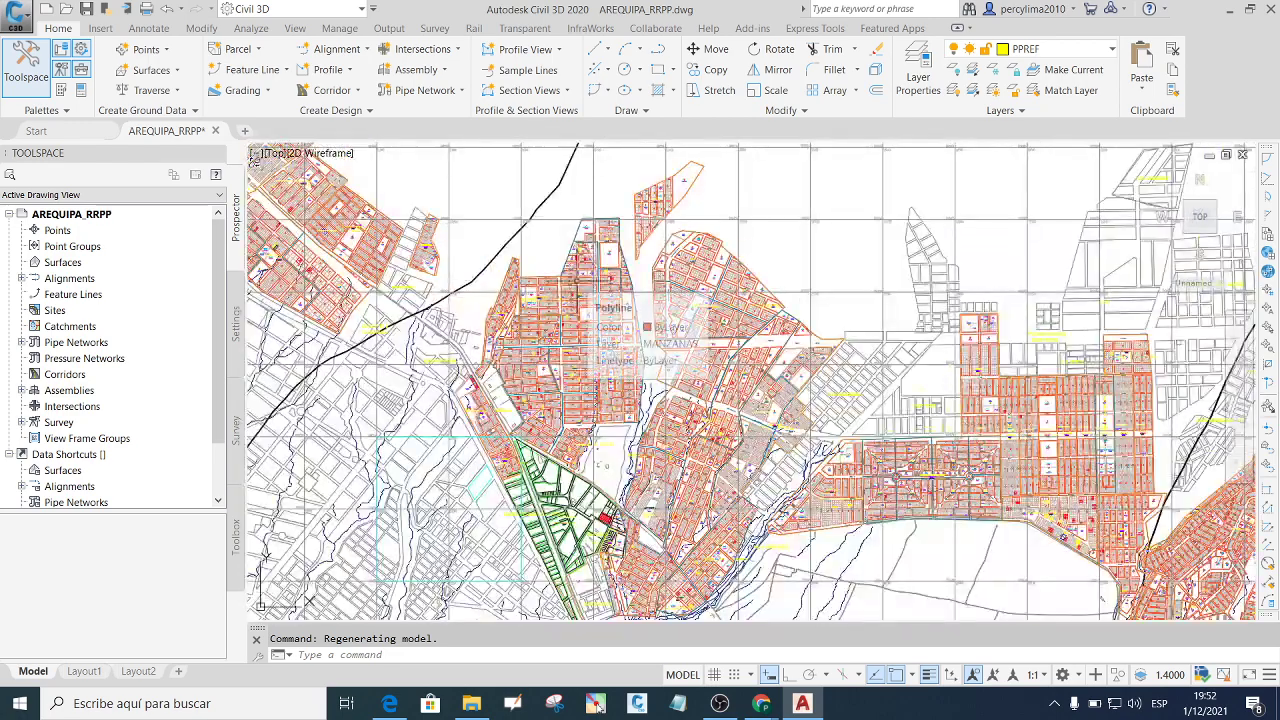
scroll(600, 272, down, 3)
Zoom back to extents, then zoom in until block F's numbered lots fill the view.
middle_click(953, 357)
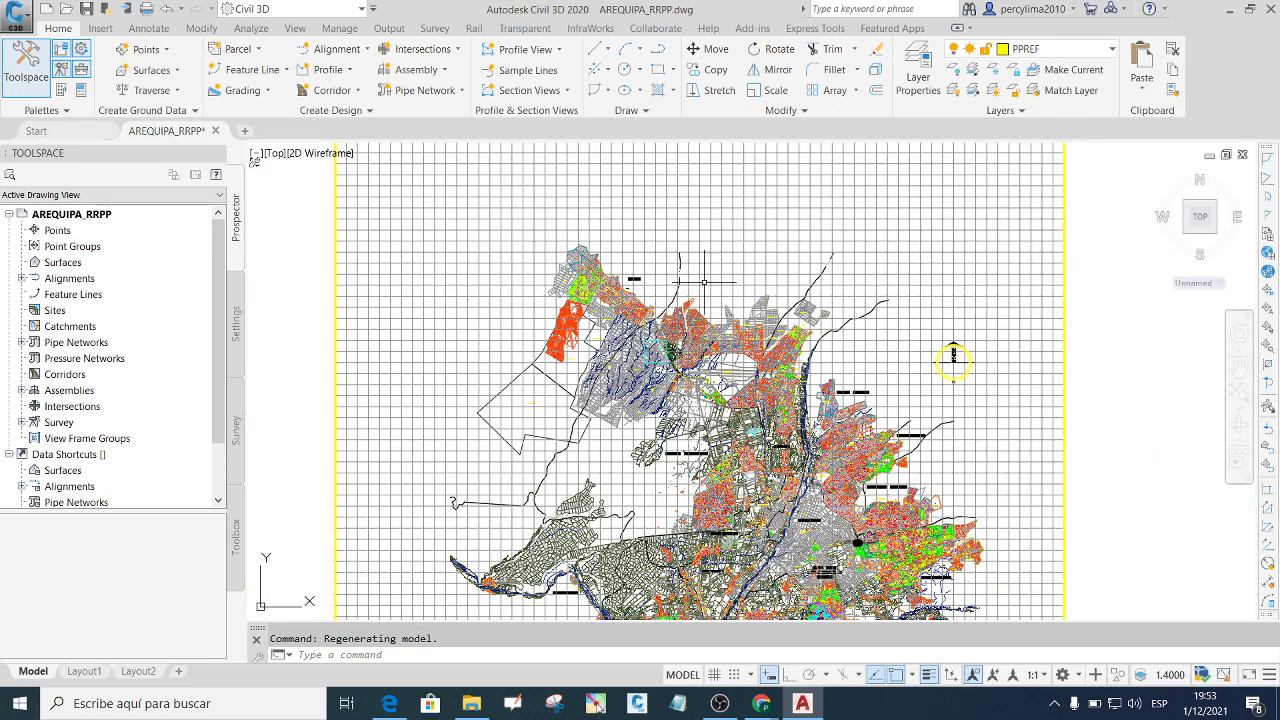
scroll(631, 261, up, 3)
middle_click(791, 322)
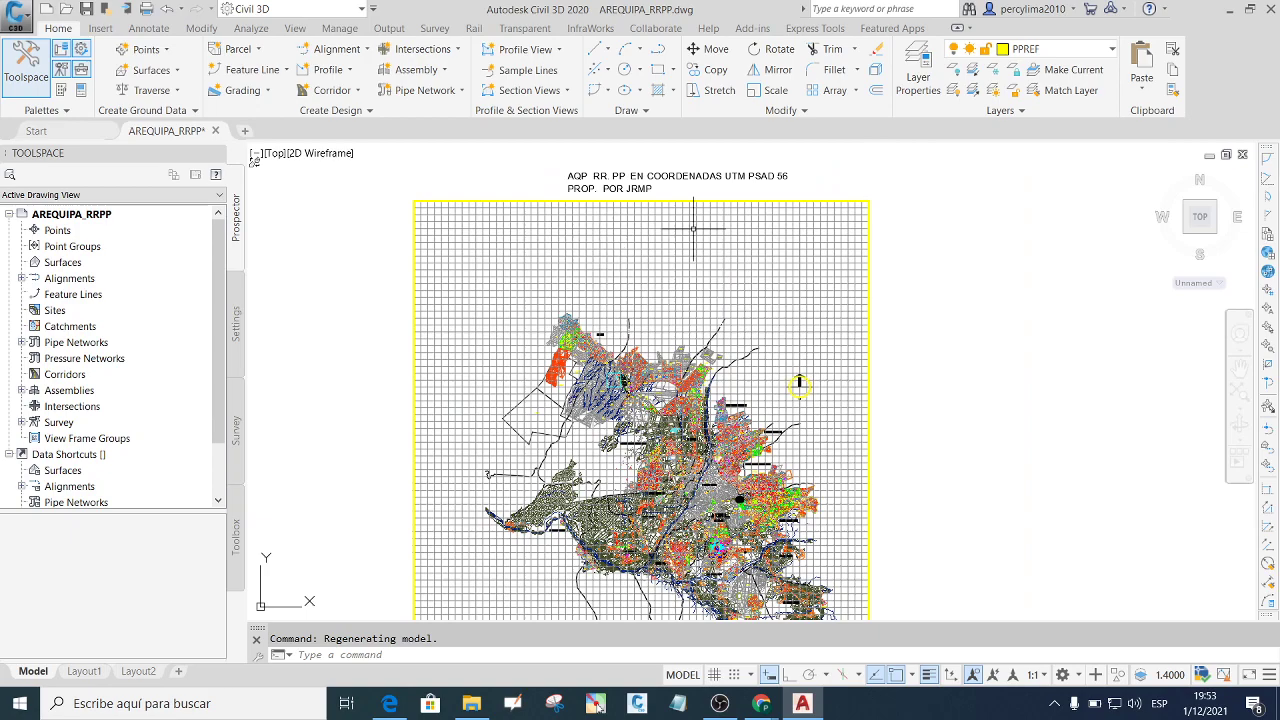
scroll(690, 377, up, 4)
scroll(653, 316, up, 2)
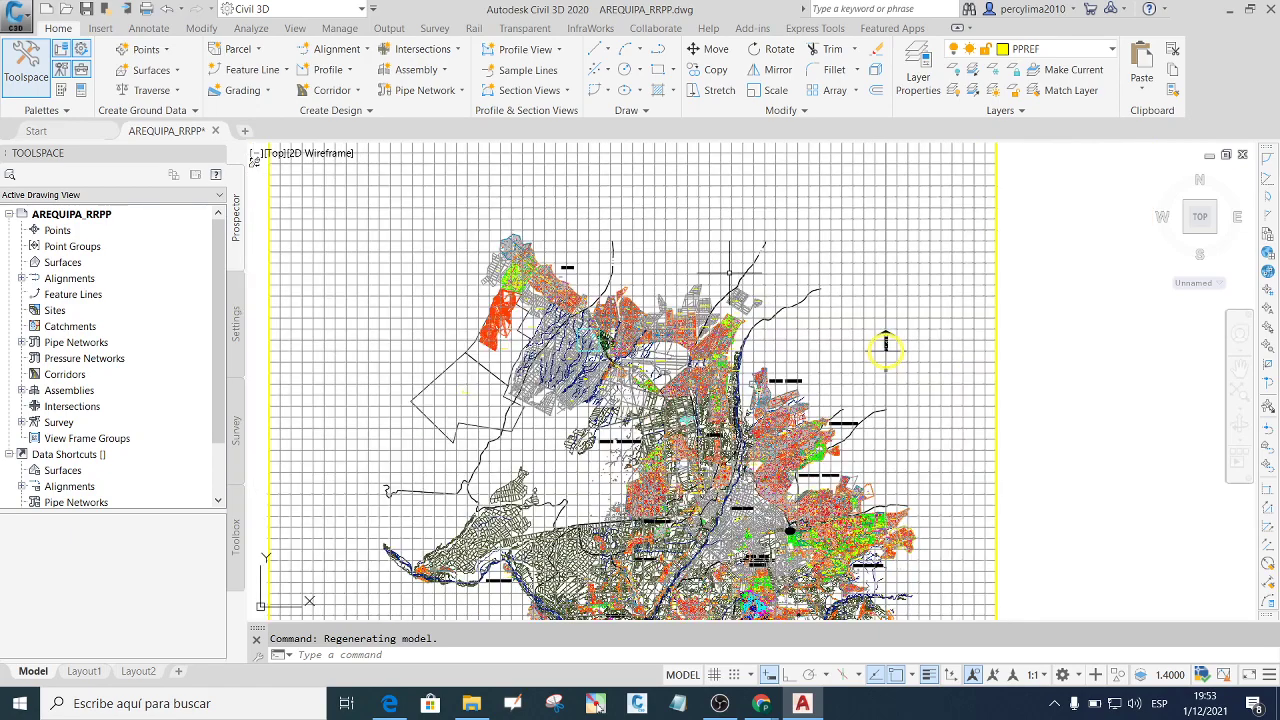
scroll(640, 315, up, 2)
scroll(618, 314, up, 2)
scroll(609, 323, down, 3)
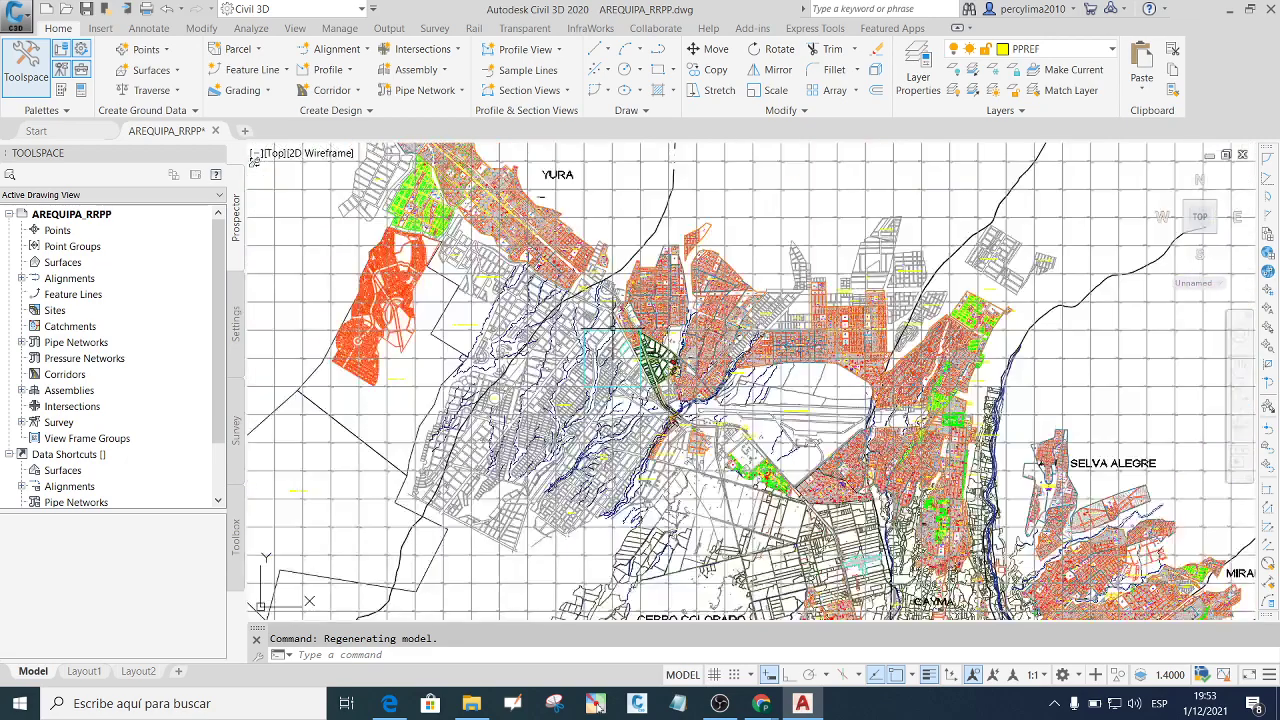
scroll(905, 340, down, 5)
scroll(909, 347, down, 2)
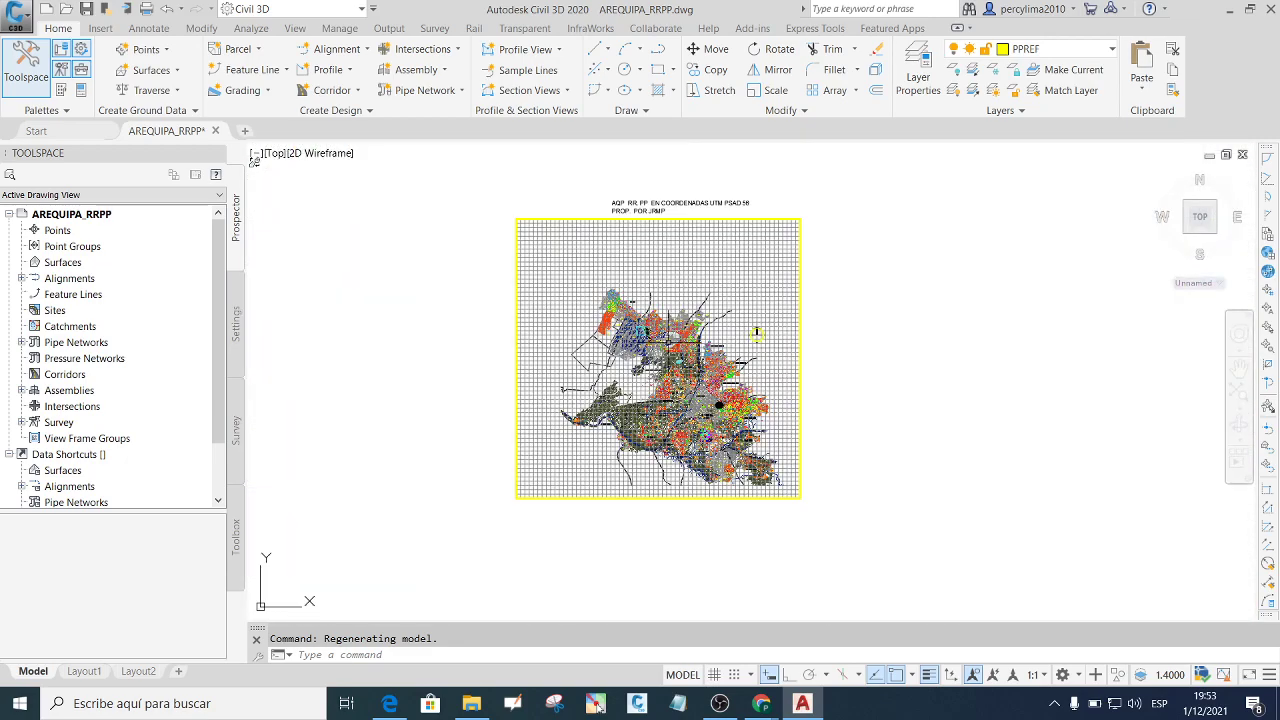
scroll(925, 325, up, 2)
scroll(640, 320, up, 3)
scroll(622, 312, up, 2)
scroll(624, 309, down, 2)
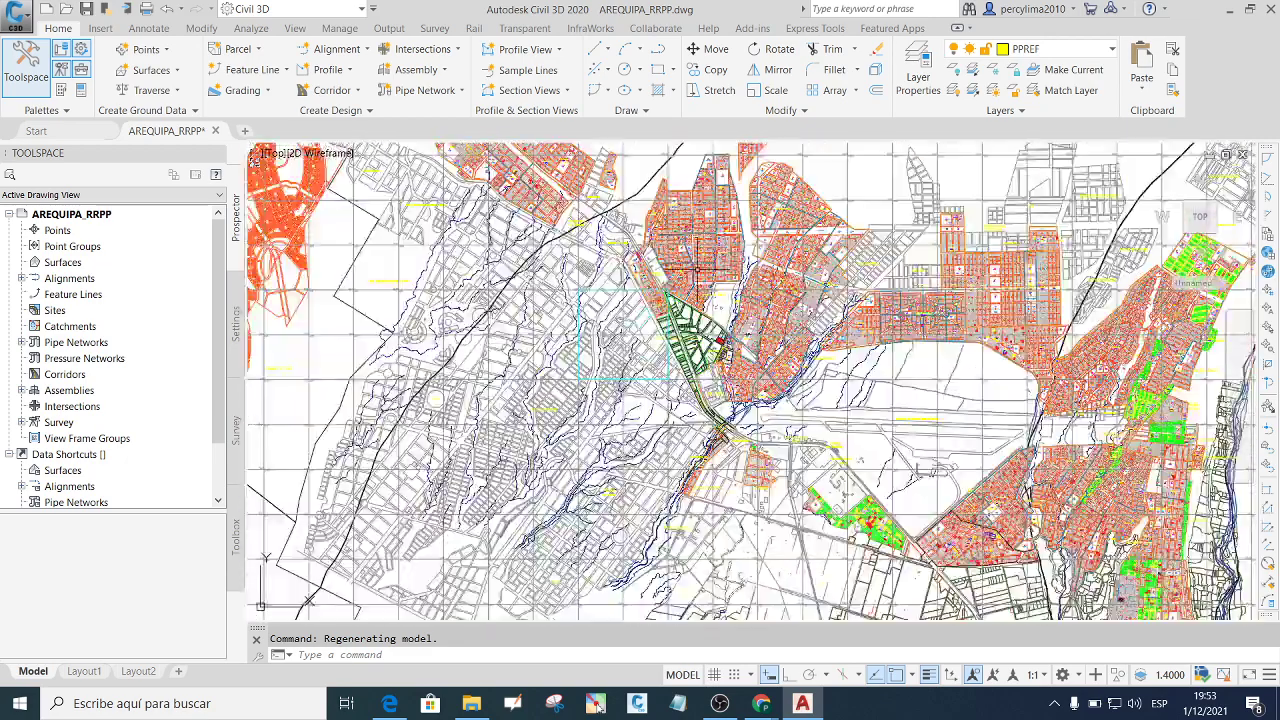
scroll(610, 300, up, 3)
scroll(593, 323, up, 2)
scroll(593, 323, down, 5)
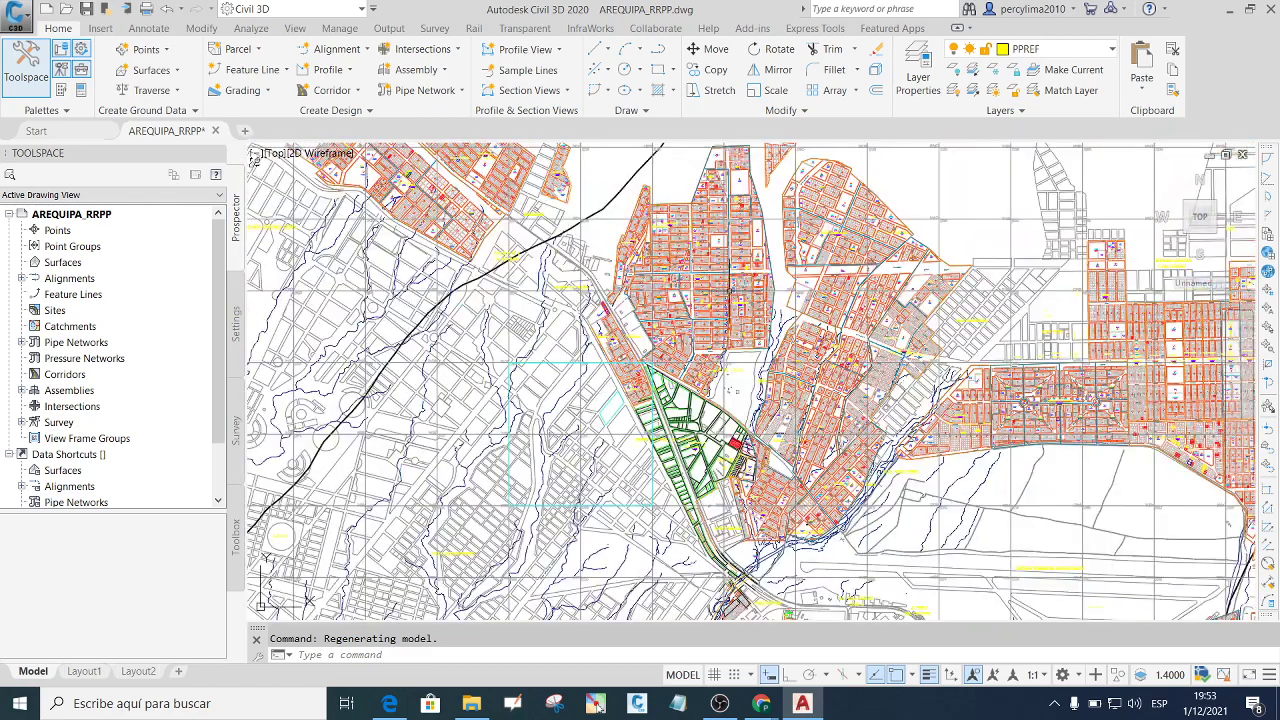
scroll(650, 300, up, 4)
scroll(709, 251, up, 3)
scroll(767, 363, down, 1)
scroll(605, 302, up, 4)
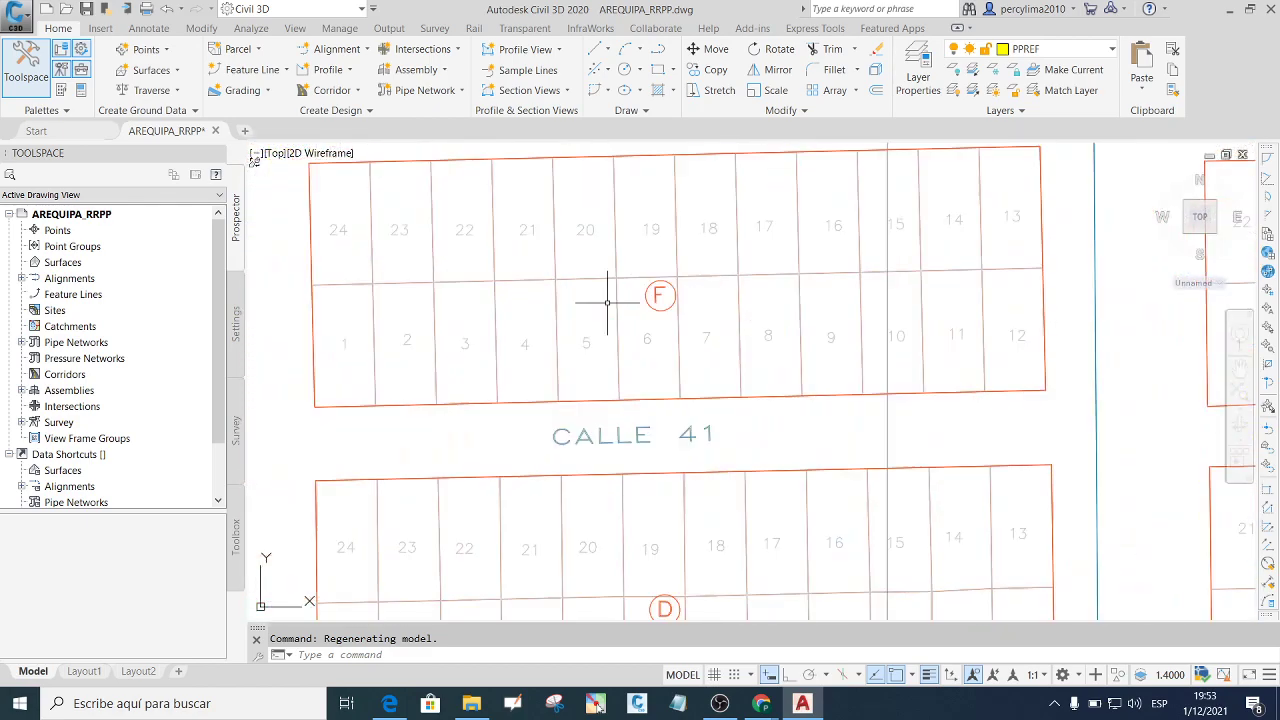
scroll(708, 377, down, 4)
scroll(711, 337, up, 3)
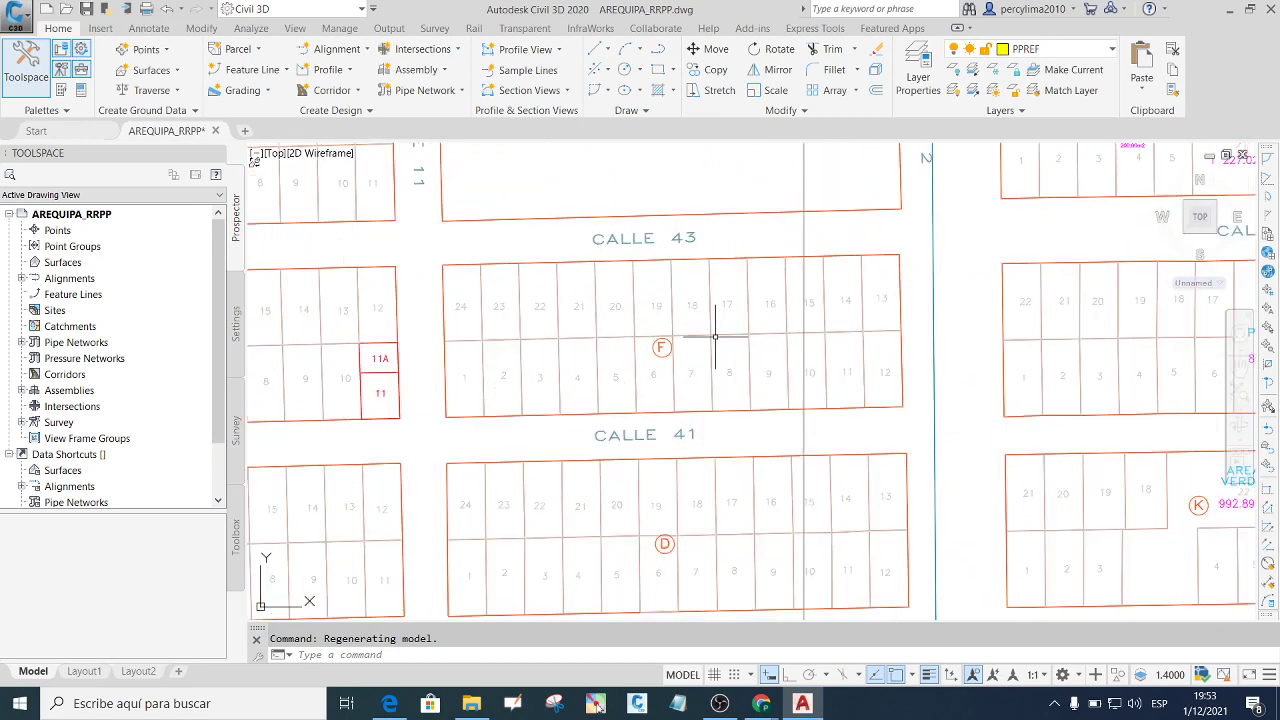
scroll(620, 340, down, 3)
scroll(600, 336, up, 2)
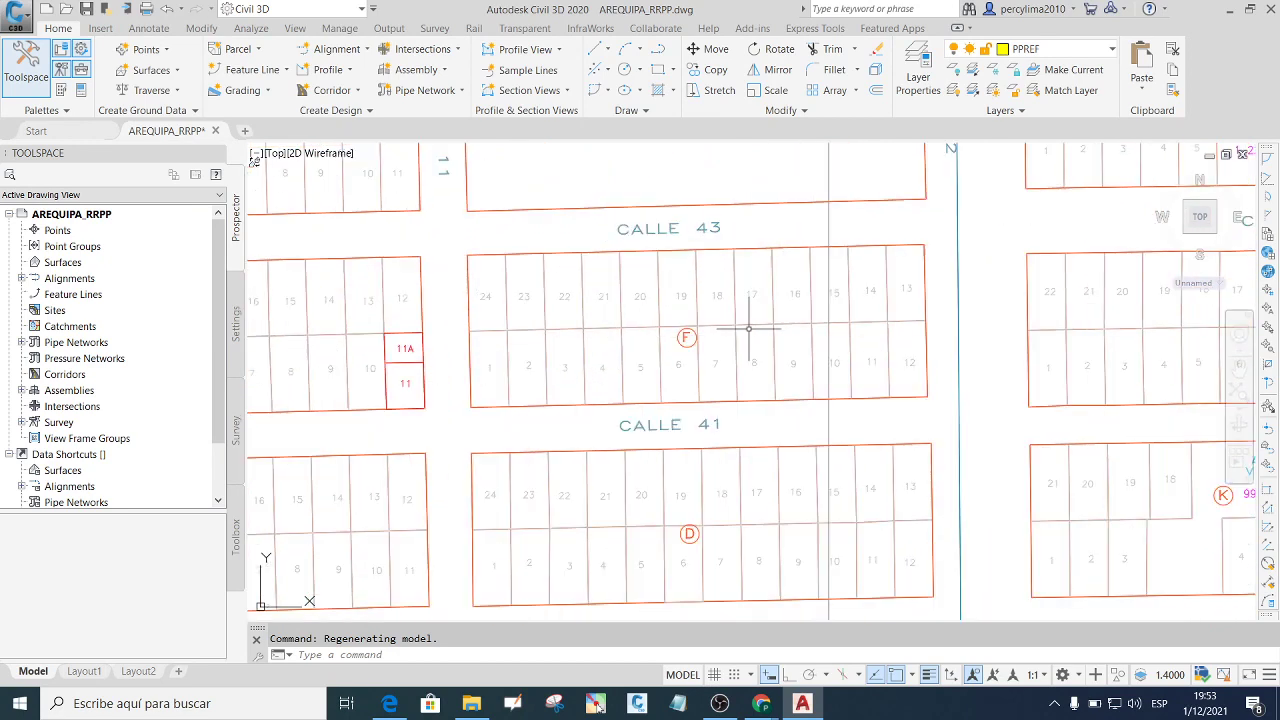
scroll(720, 335, up, 2)
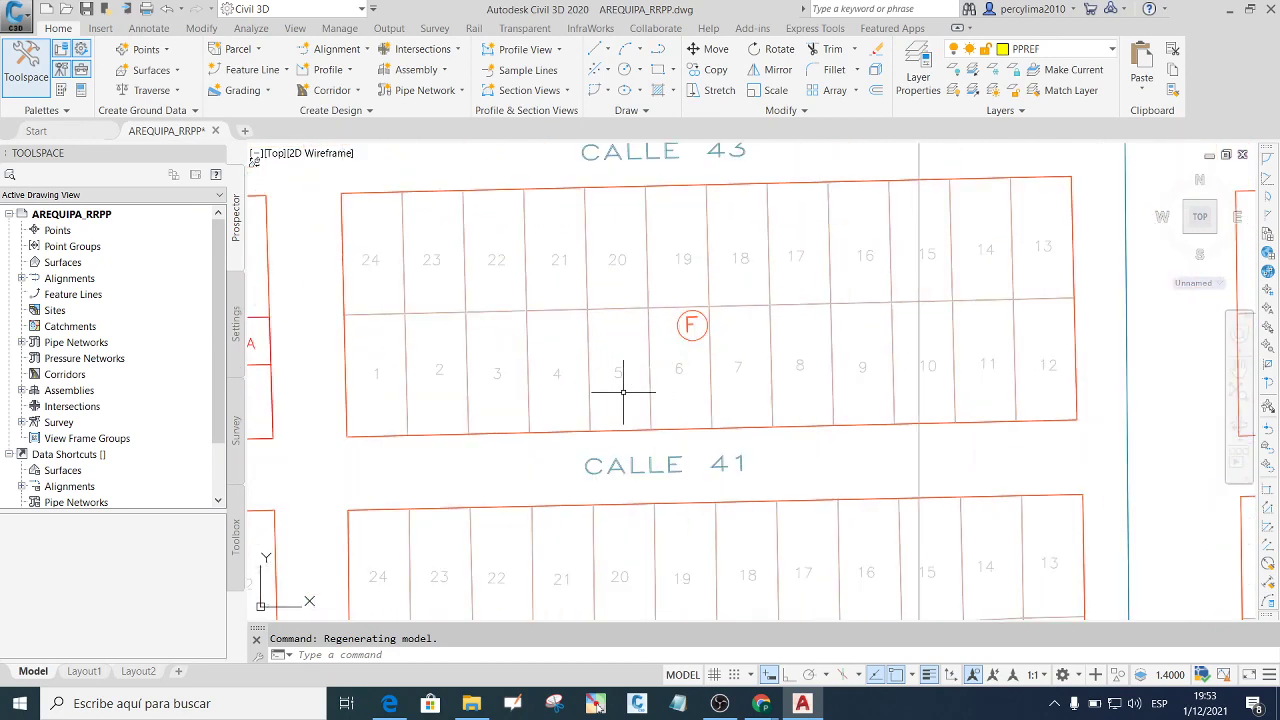
click(592, 355)
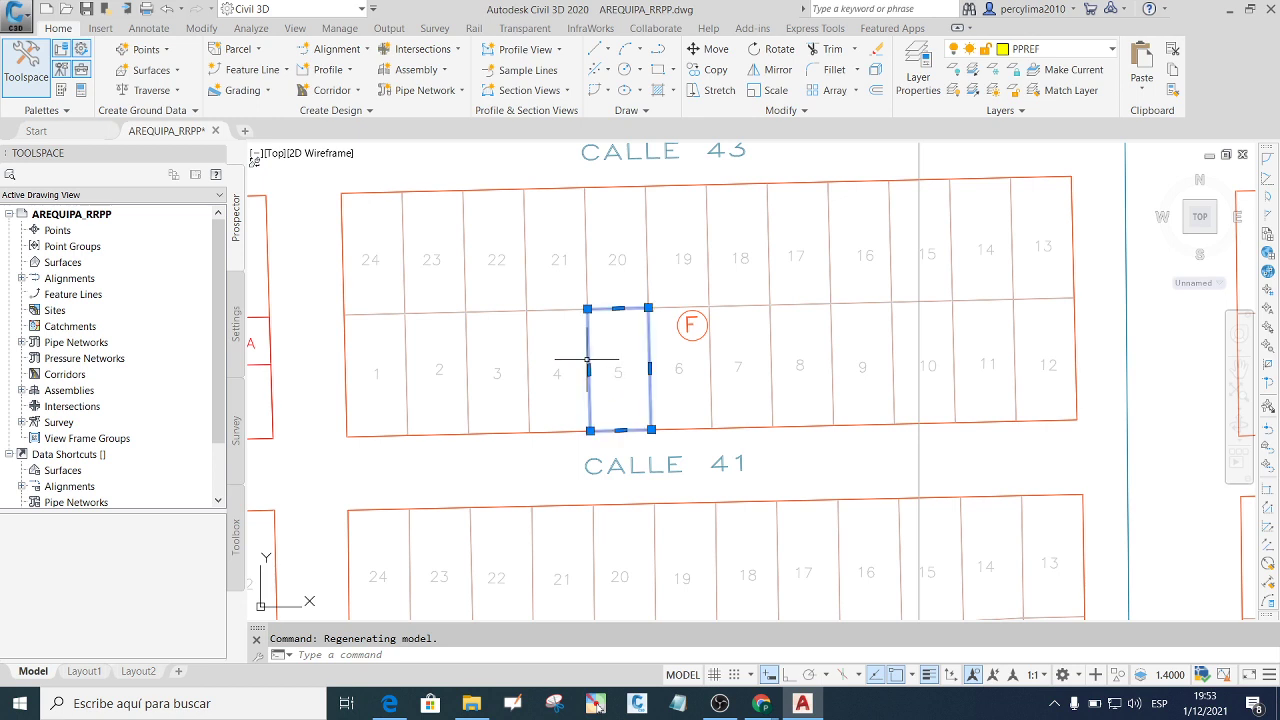
scroll(627, 375, up, 3)
scroll(640, 385, down, 2)
scroll(666, 375, down, 2)
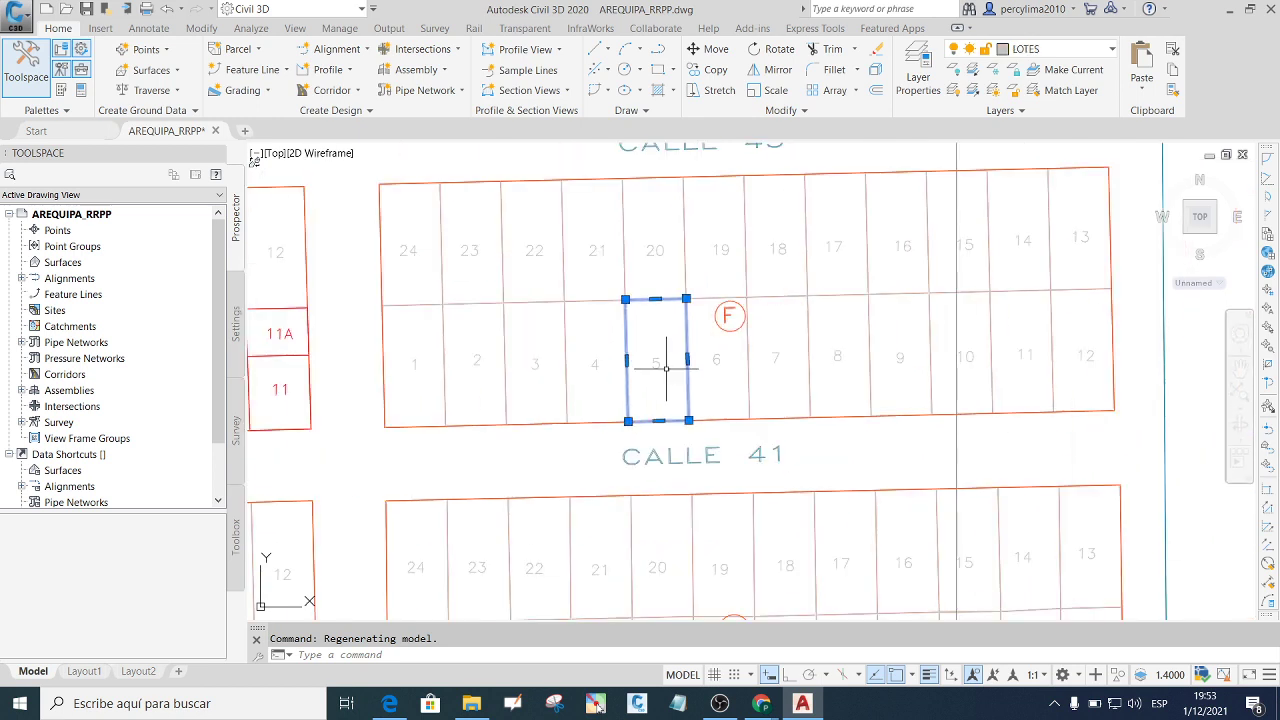
scroll(663, 363, up, 2)
scroll(666, 357, down, 2)
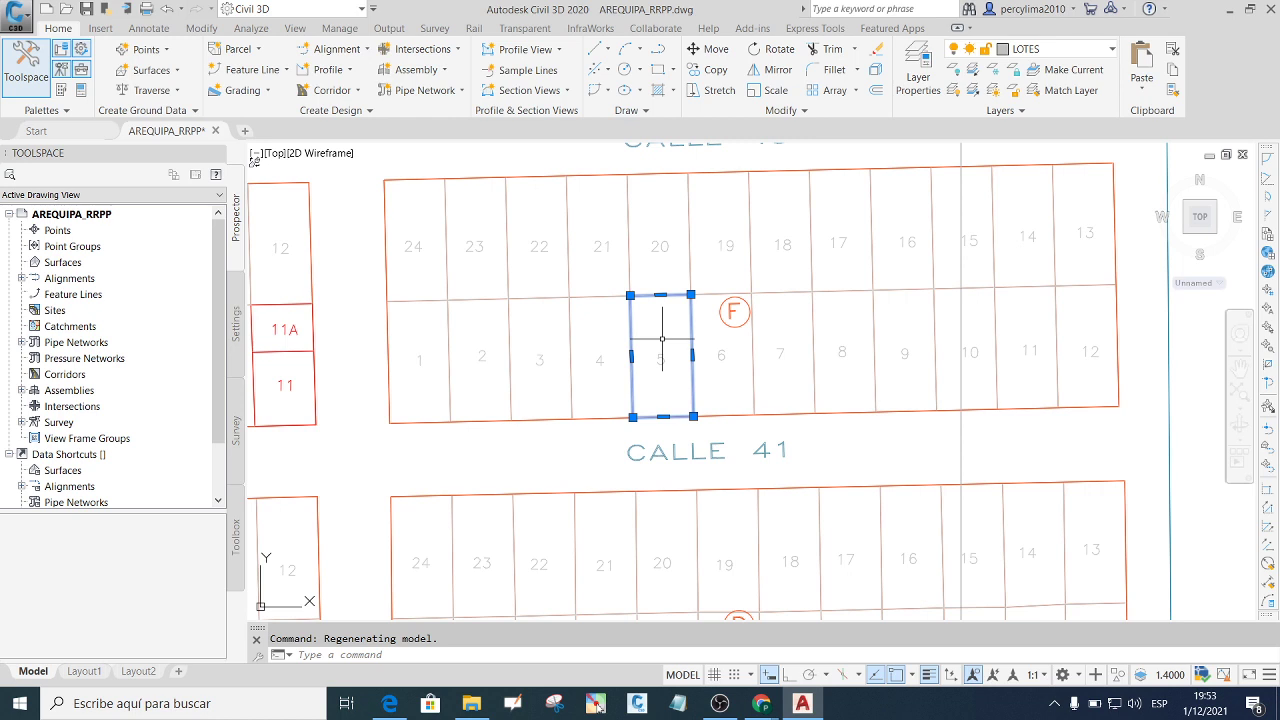
key(Escape)
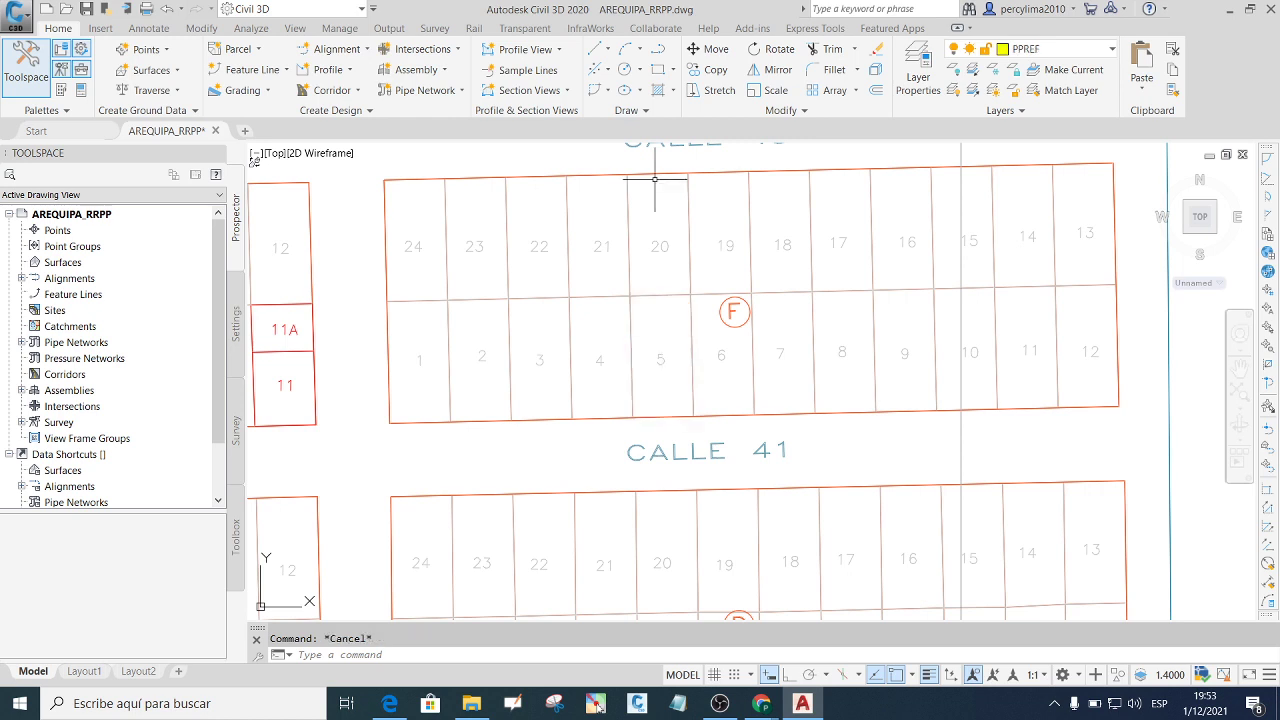
click(632, 348)
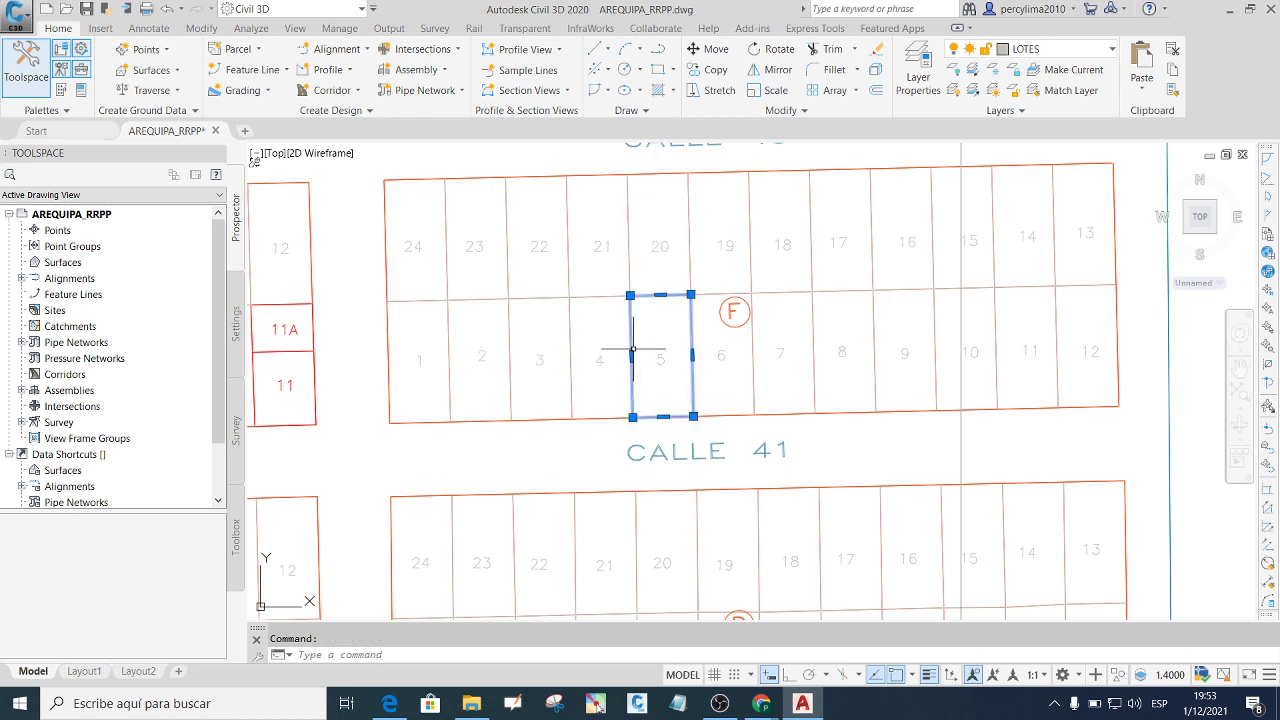
key(Escape)
text(DA)
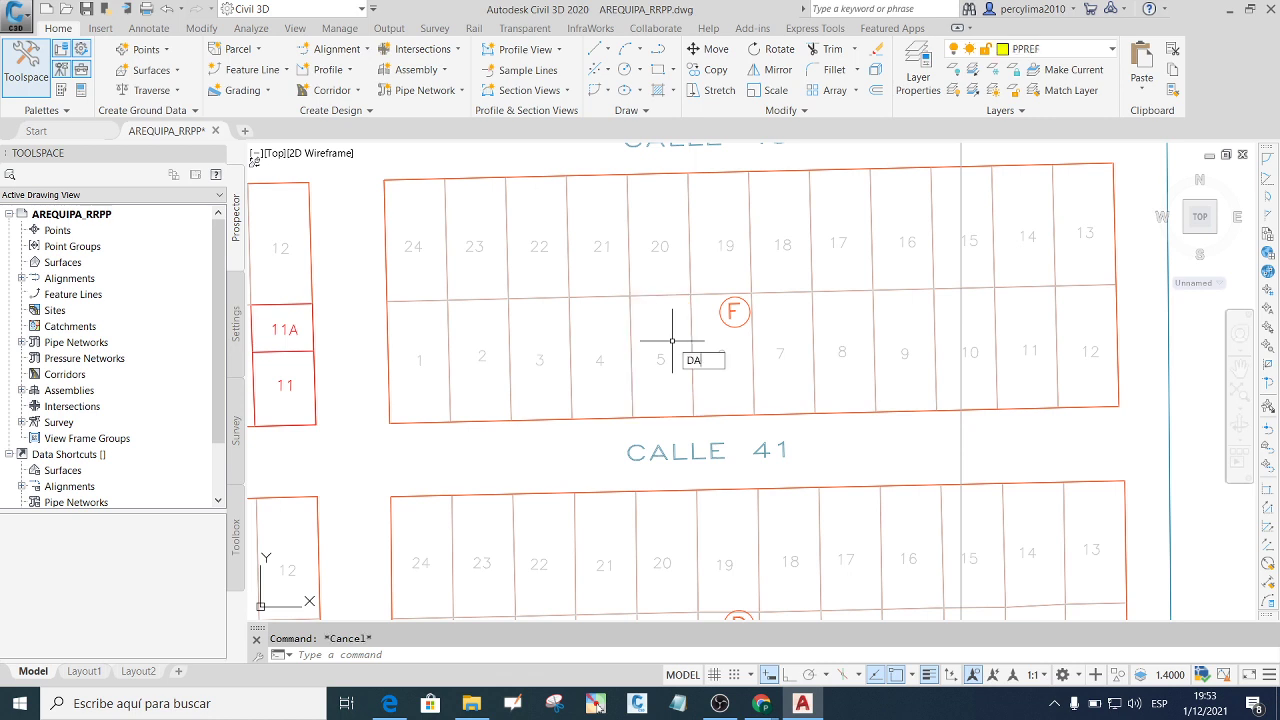
Add a 9.95 aligned dimension along lot 5's top edge.
key(Return)
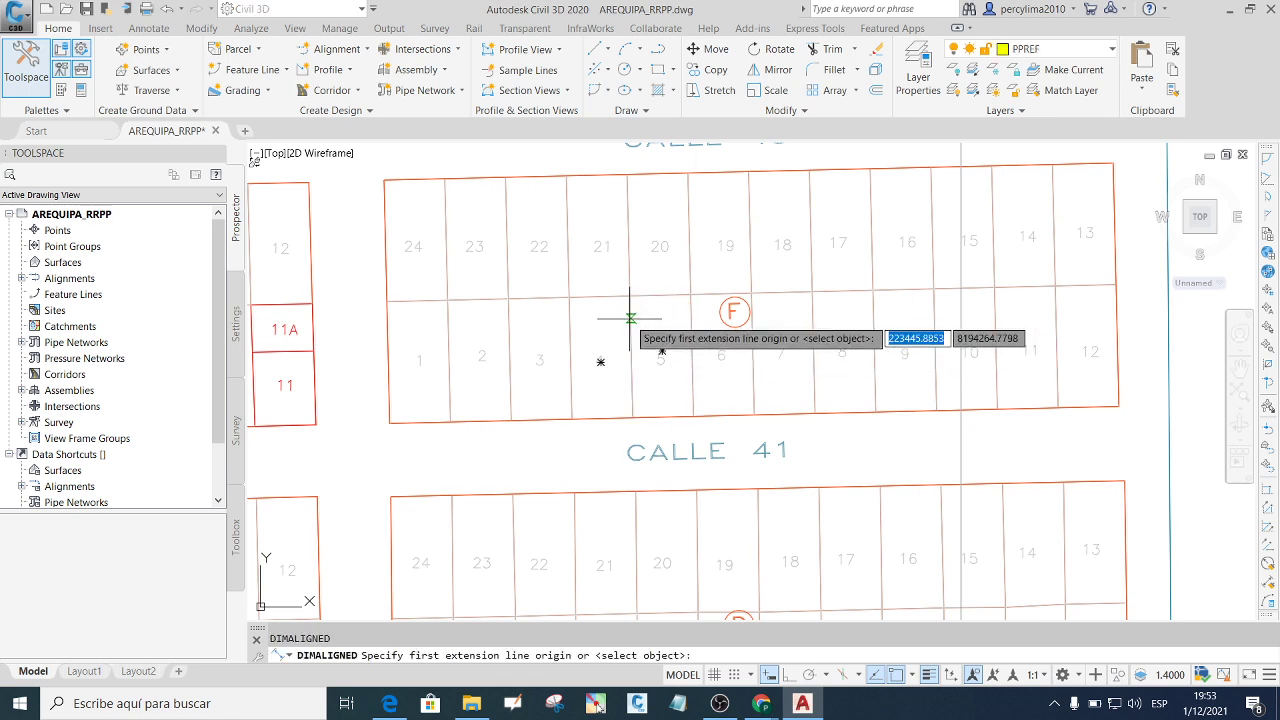
click(630, 296)
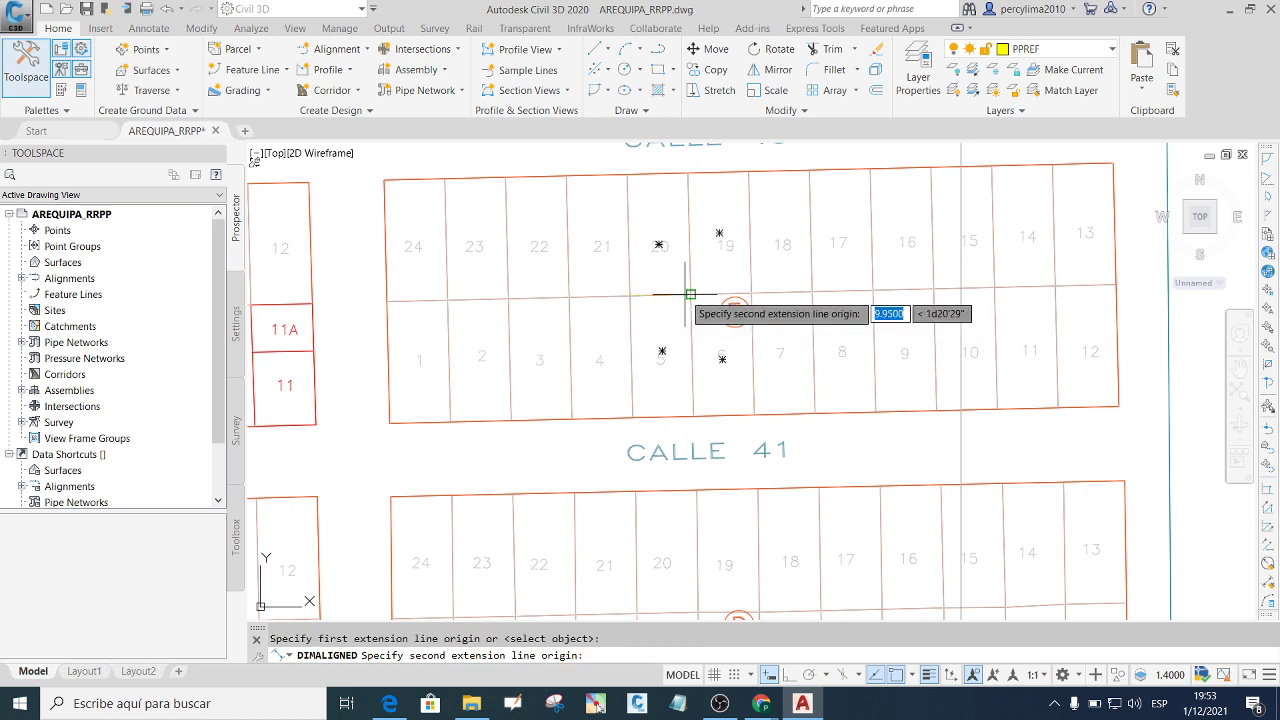
click(690, 293)
click(667, 280)
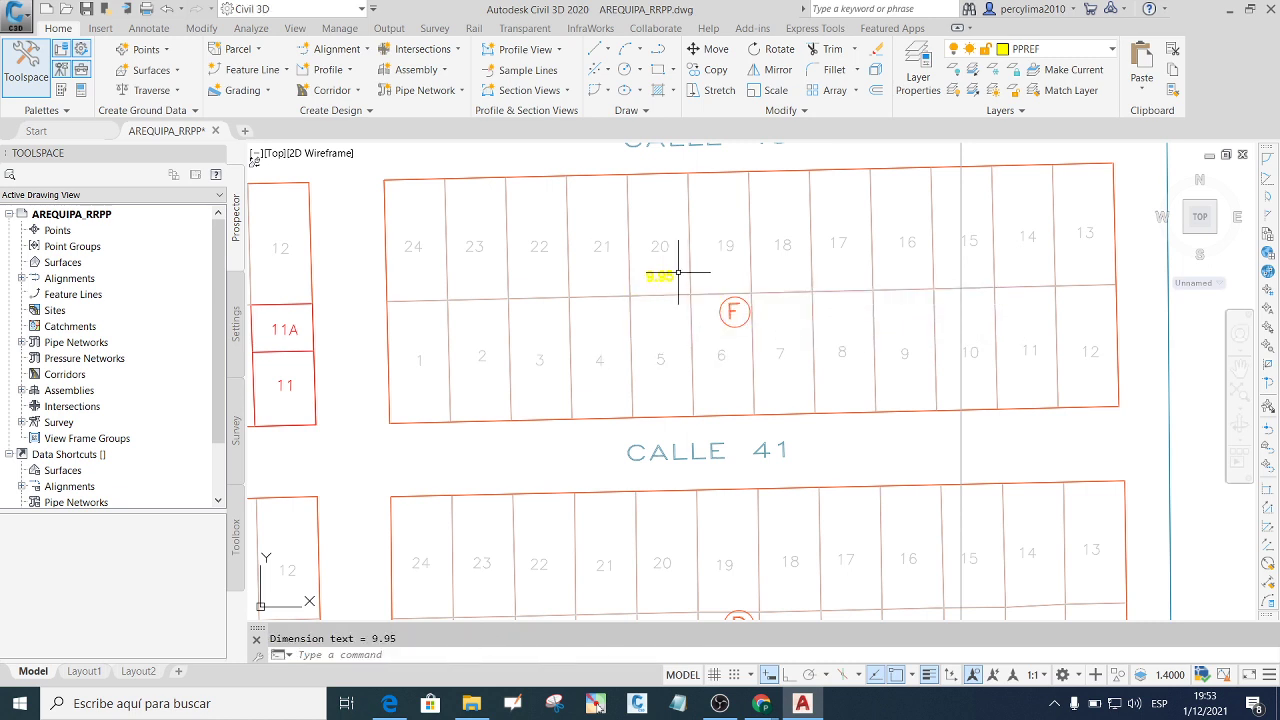
Zoom out so block F's lots and CALLE 41 are visible around the dimension.
scroll(647, 284, up, 5)
scroll(655, 283, up, 3)
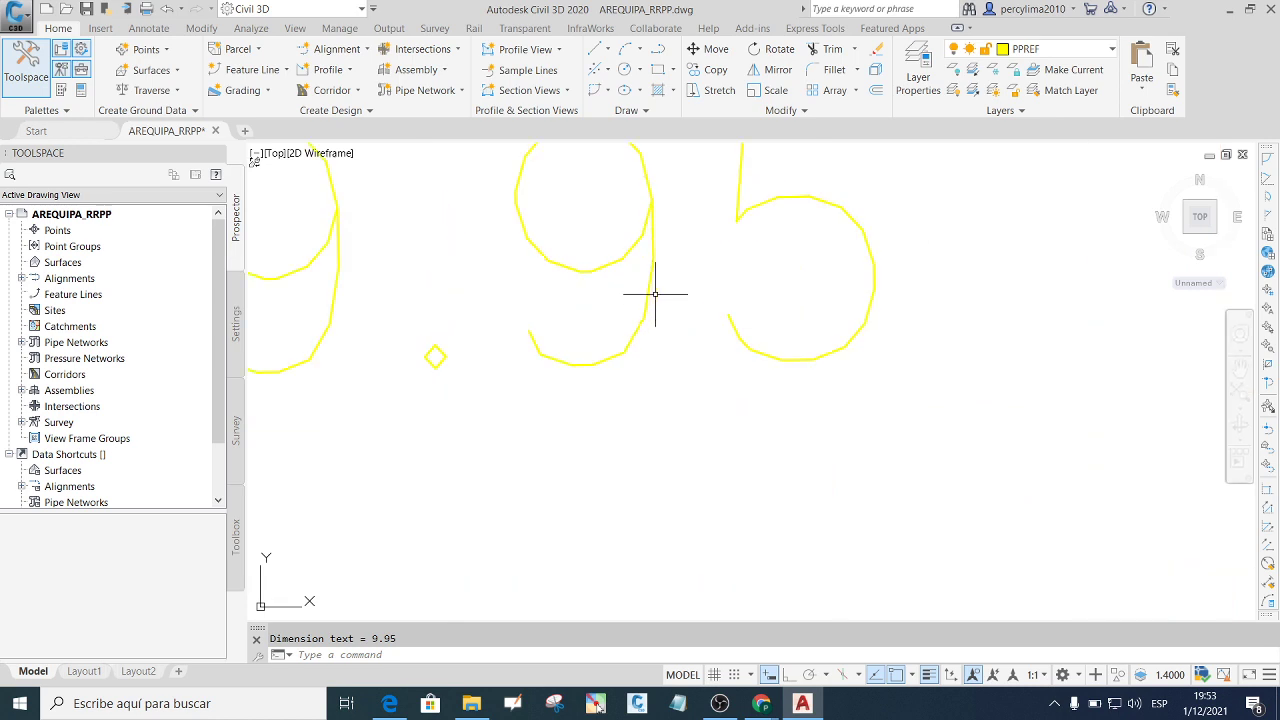
scroll(660, 292, down, 5)
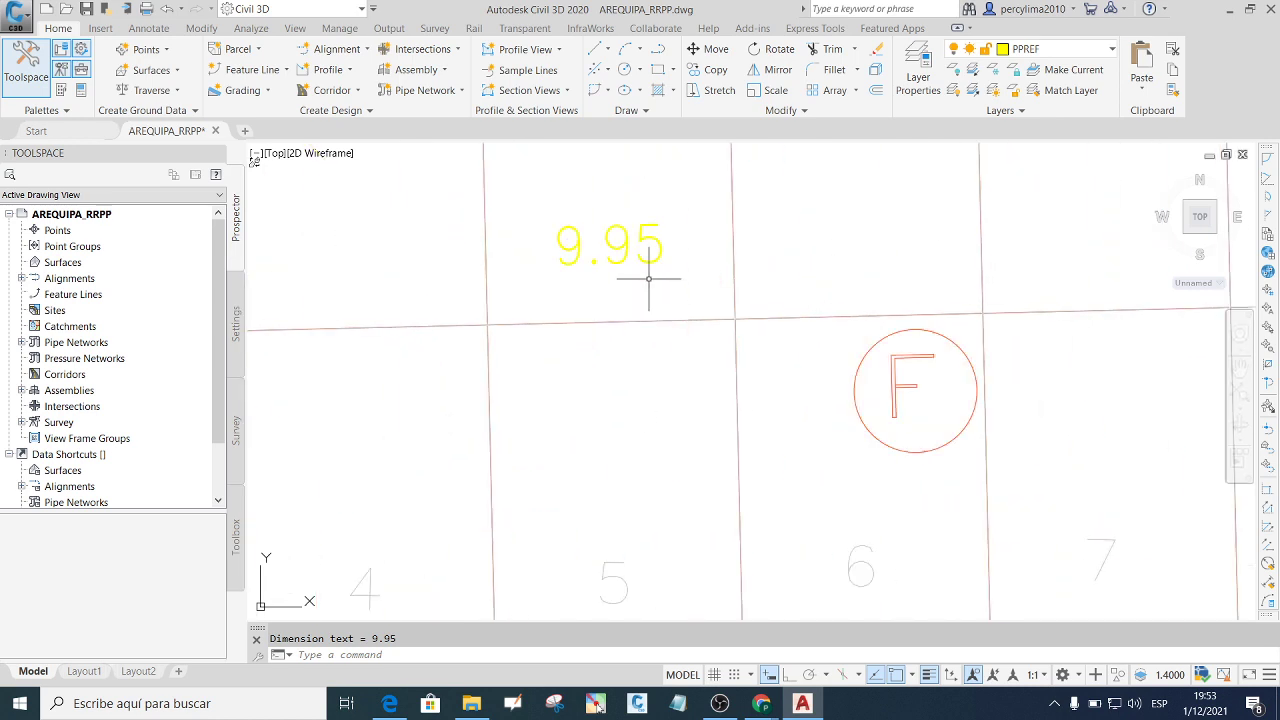
scroll(645, 288, down, 3)
text(O)
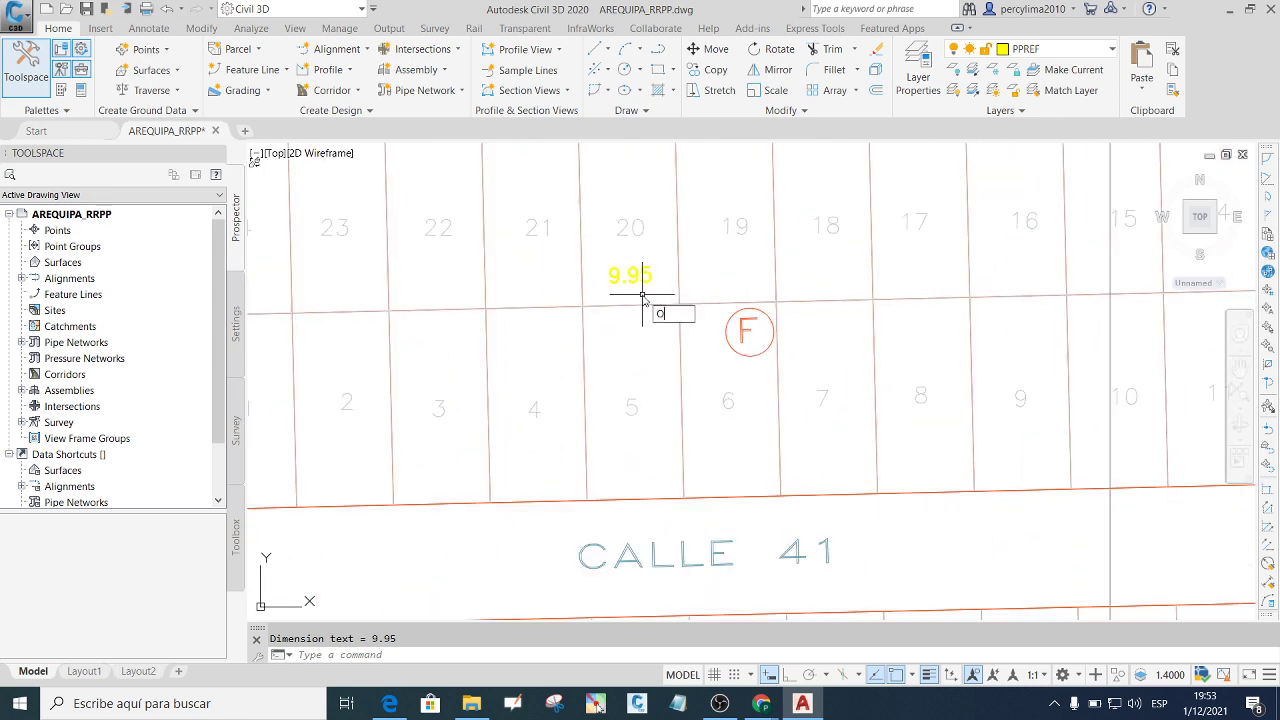
Set the 2D model space uniform background colour to Black in Options.
text(p)
key(Return)
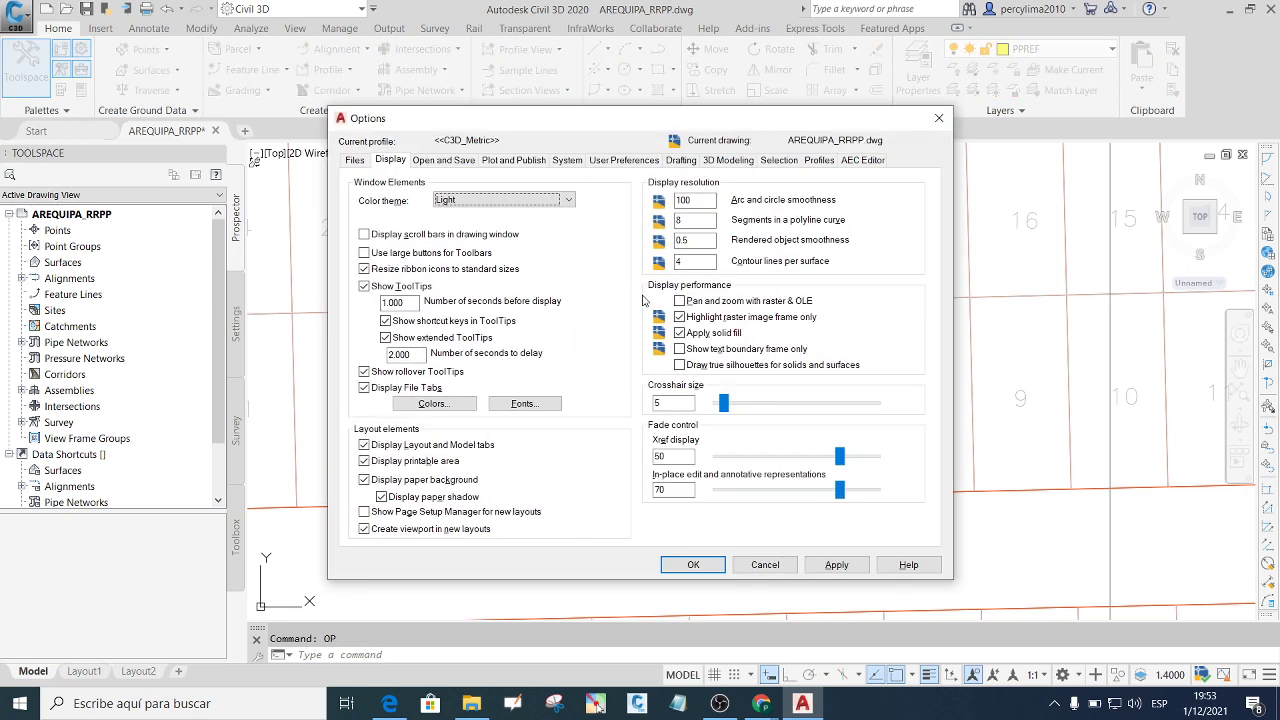
click(470, 403)
click(777, 174)
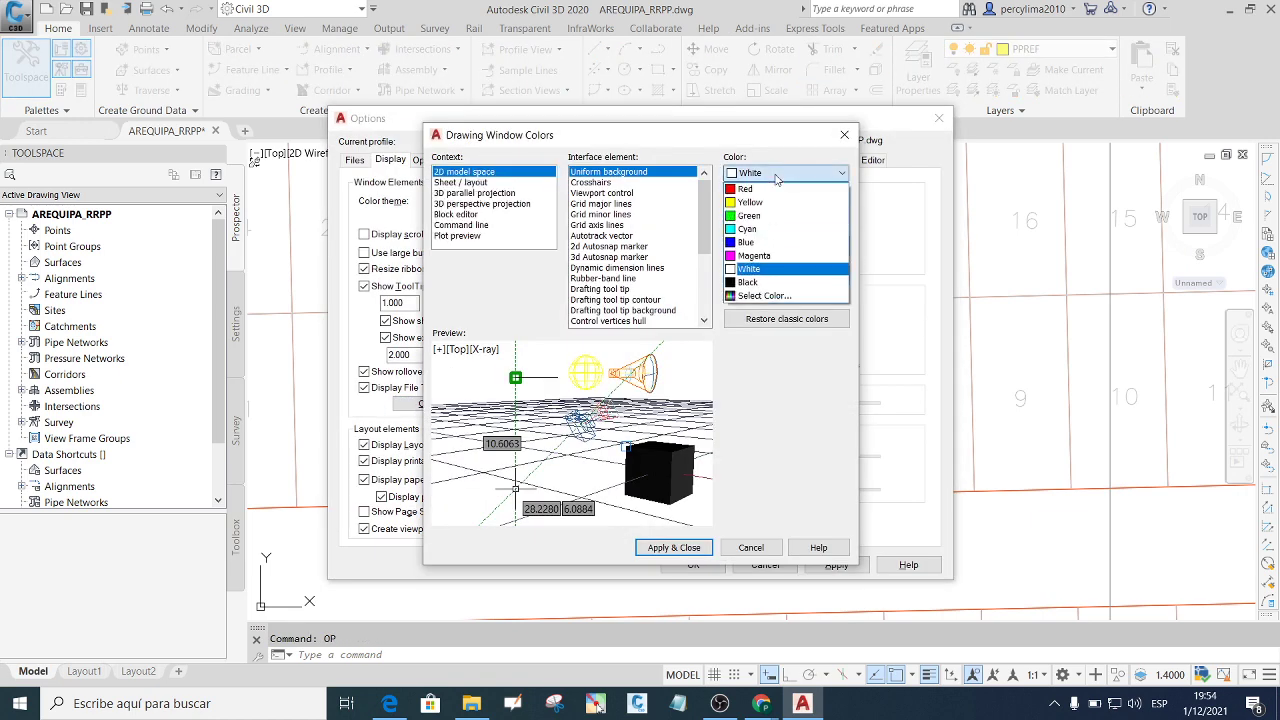
click(748, 282)
click(674, 547)
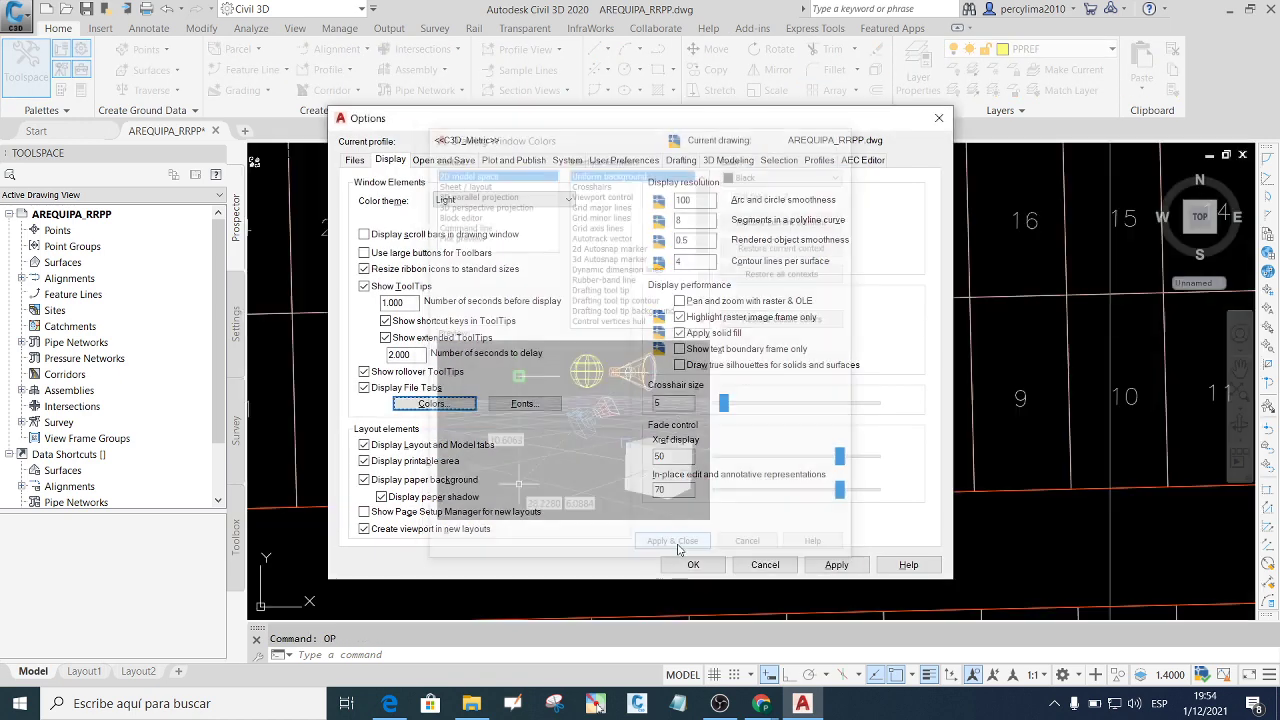
click(836, 565)
click(693, 565)
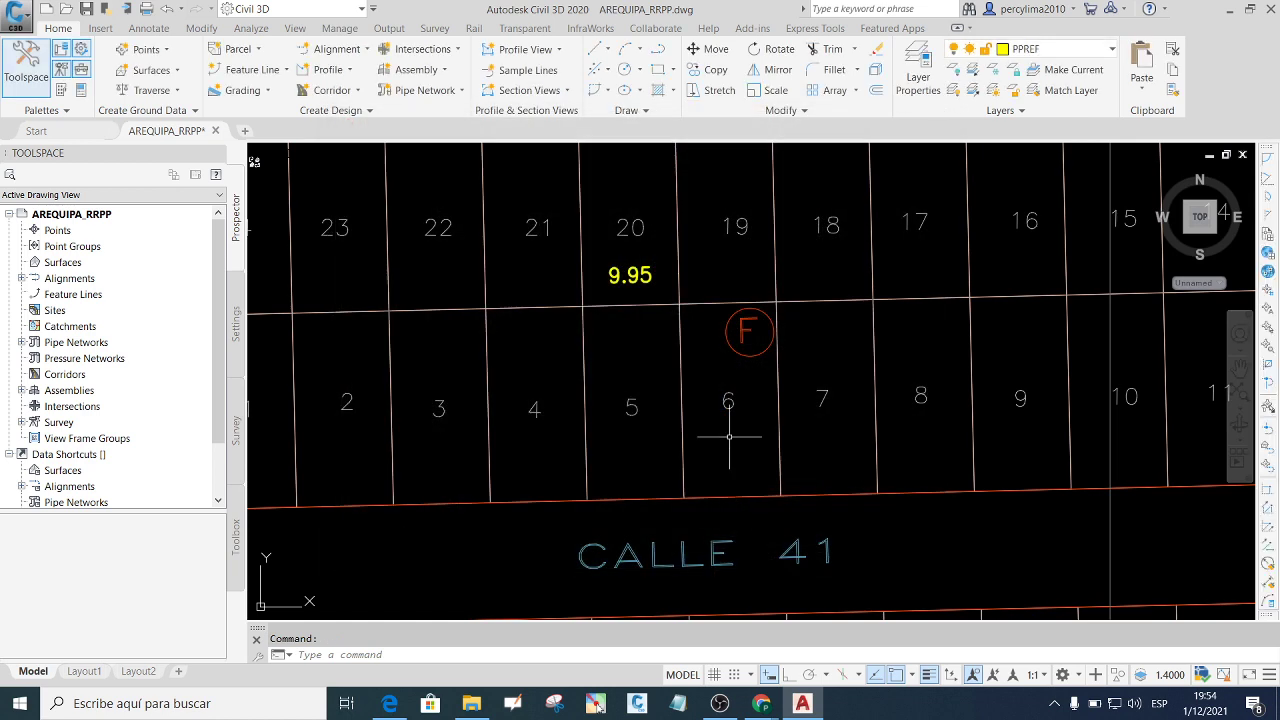
Add a 19.95 aligned dimension along the lot 5–6 boundary.
middle_drag(630, 302, 655, 282)
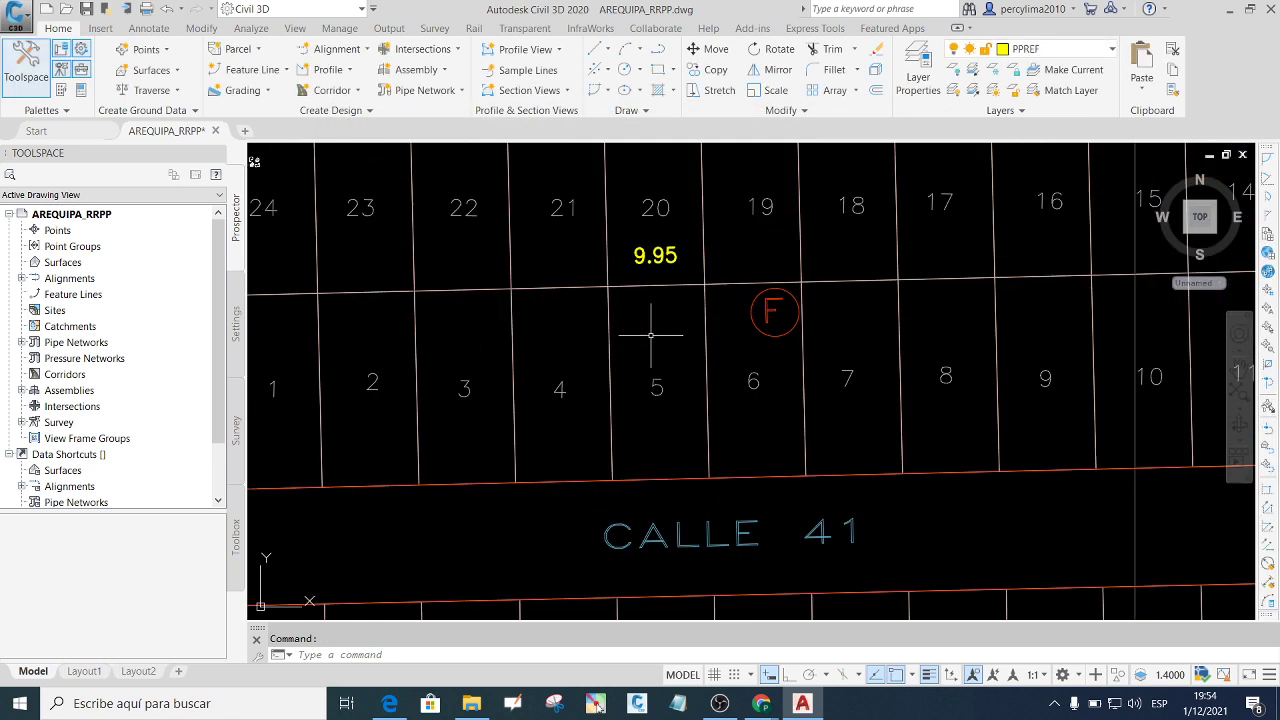
text(DIMA)
text(L)
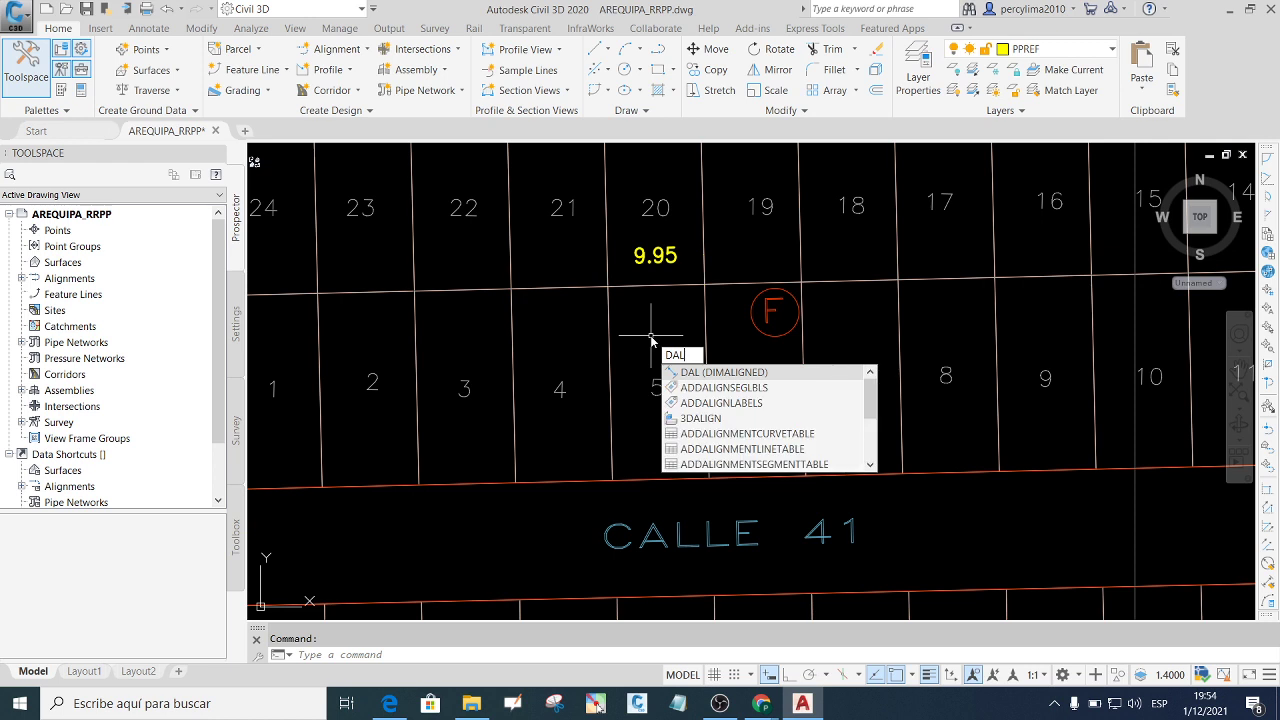
key(Return)
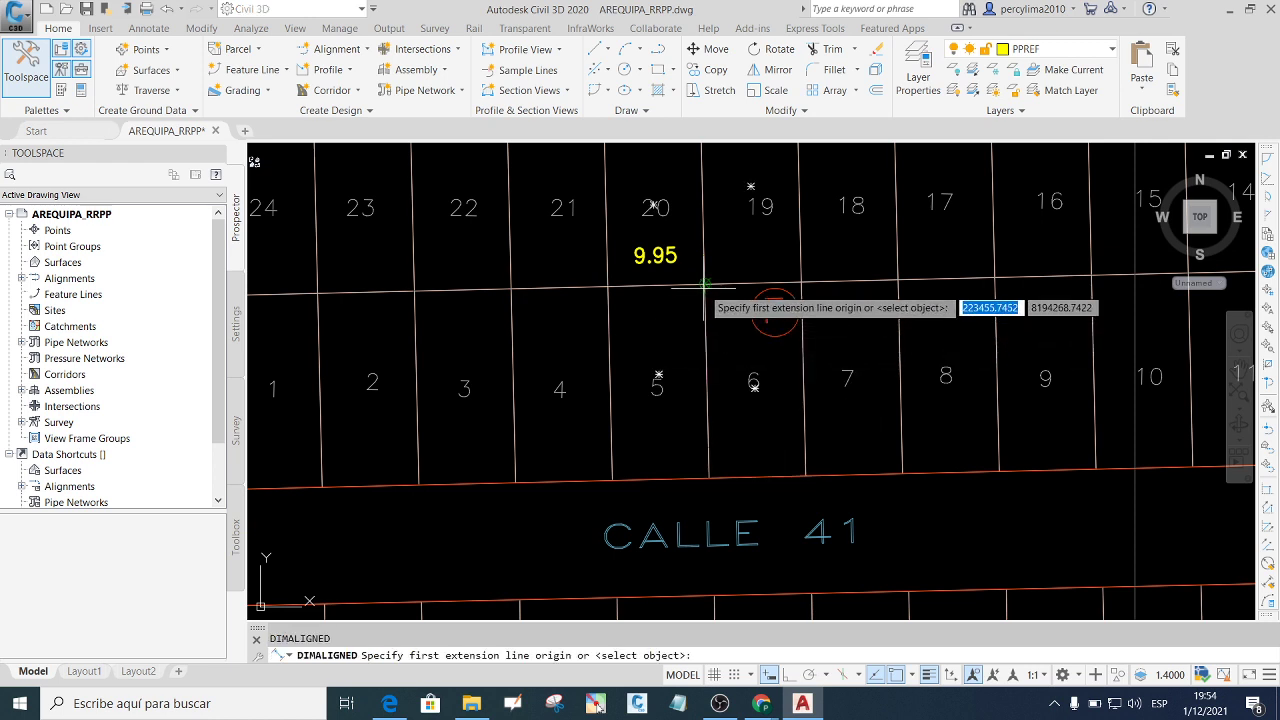
click(705, 288)
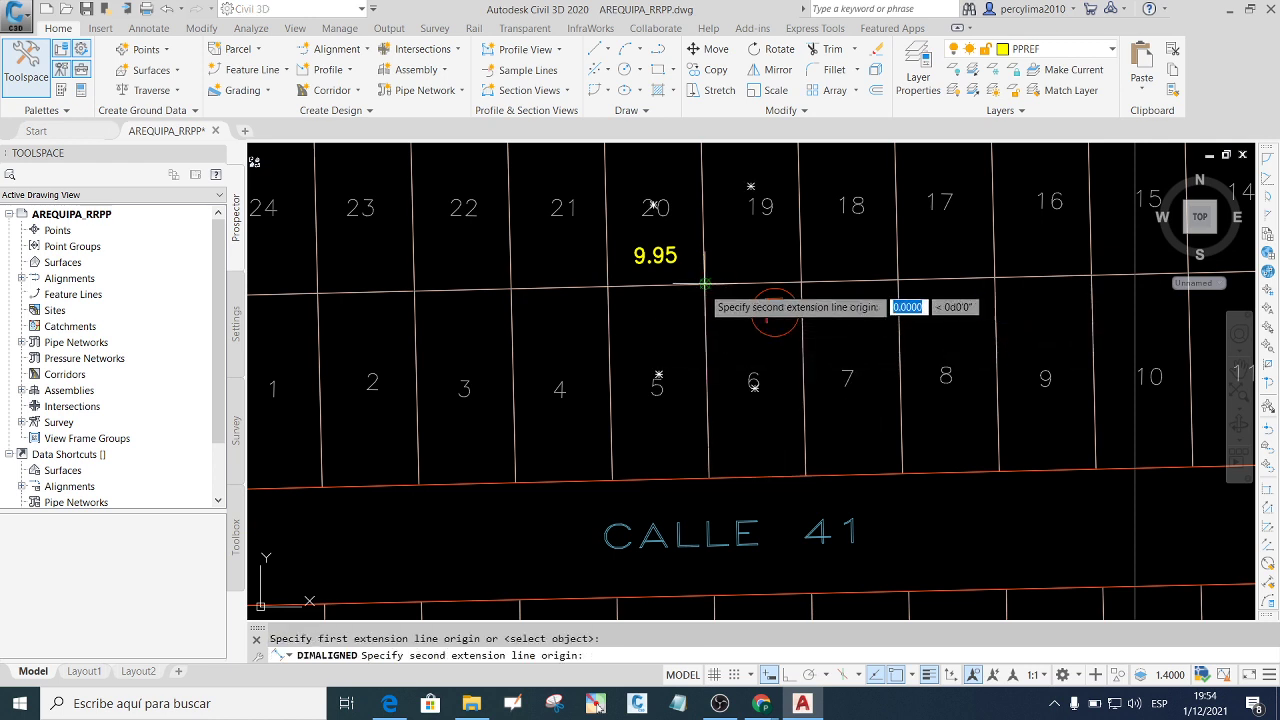
click(712, 475)
click(688, 425)
scroll(700, 425, up, 4)
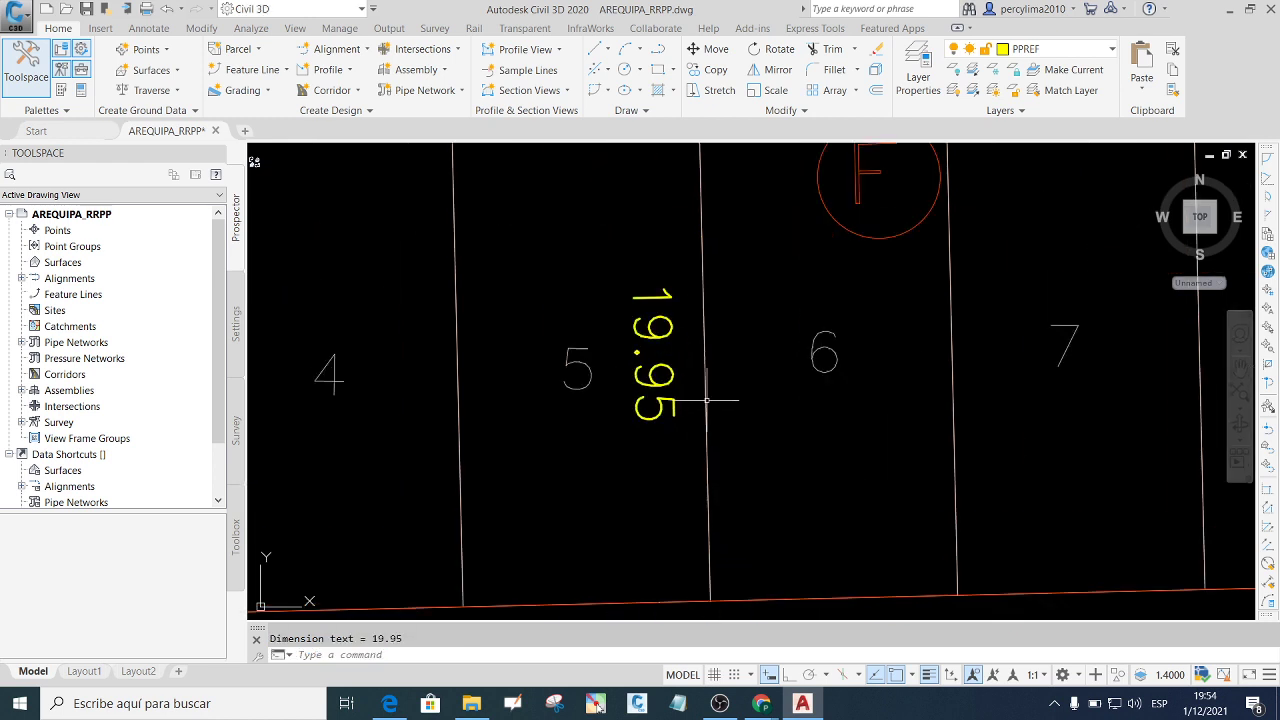
scroll(703, 403, down, 2)
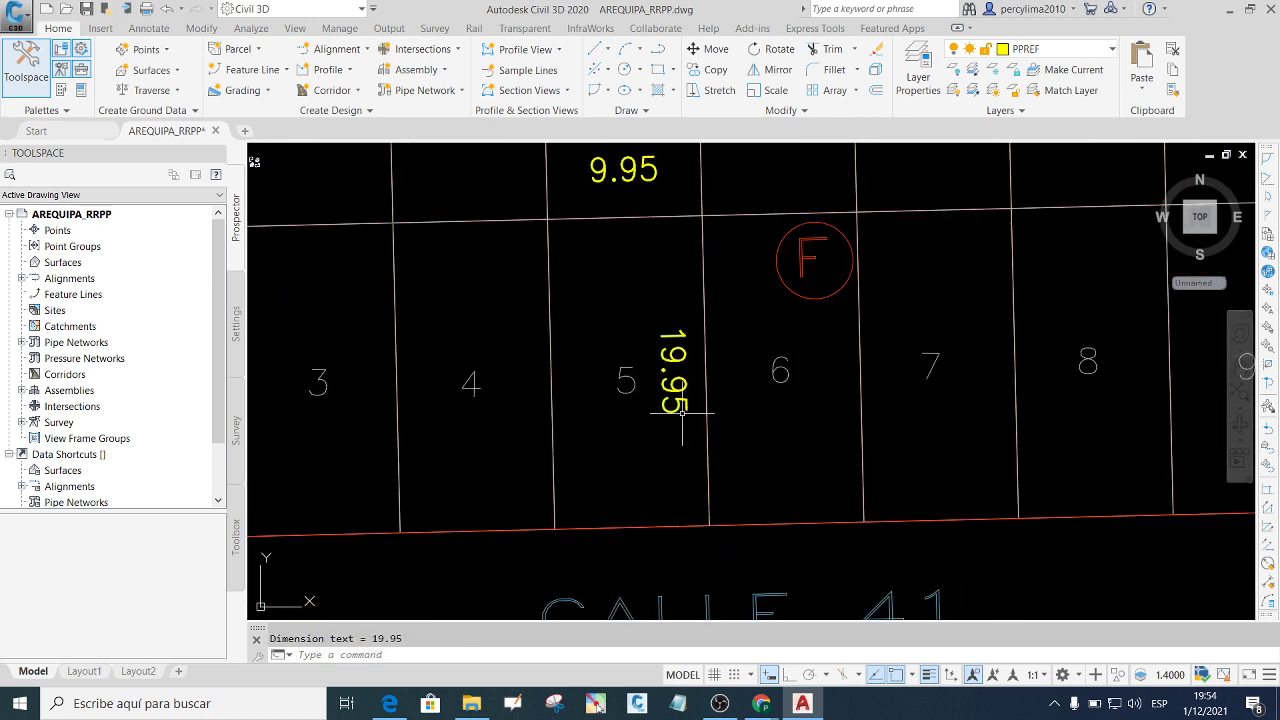
scroll(682, 412, down, 2)
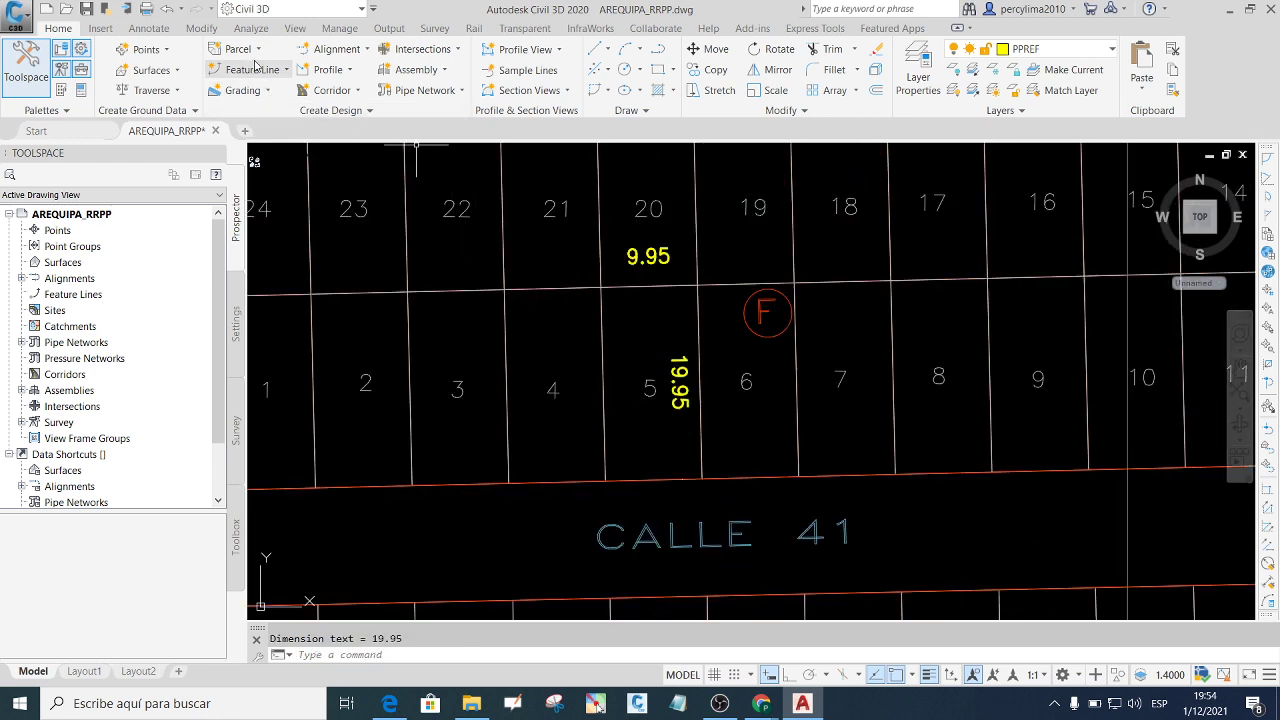
Dimension lot 5's 9.95 CALLE 41 frontage and the 19.95 lot 4–5 boundary.
text(DIMA)
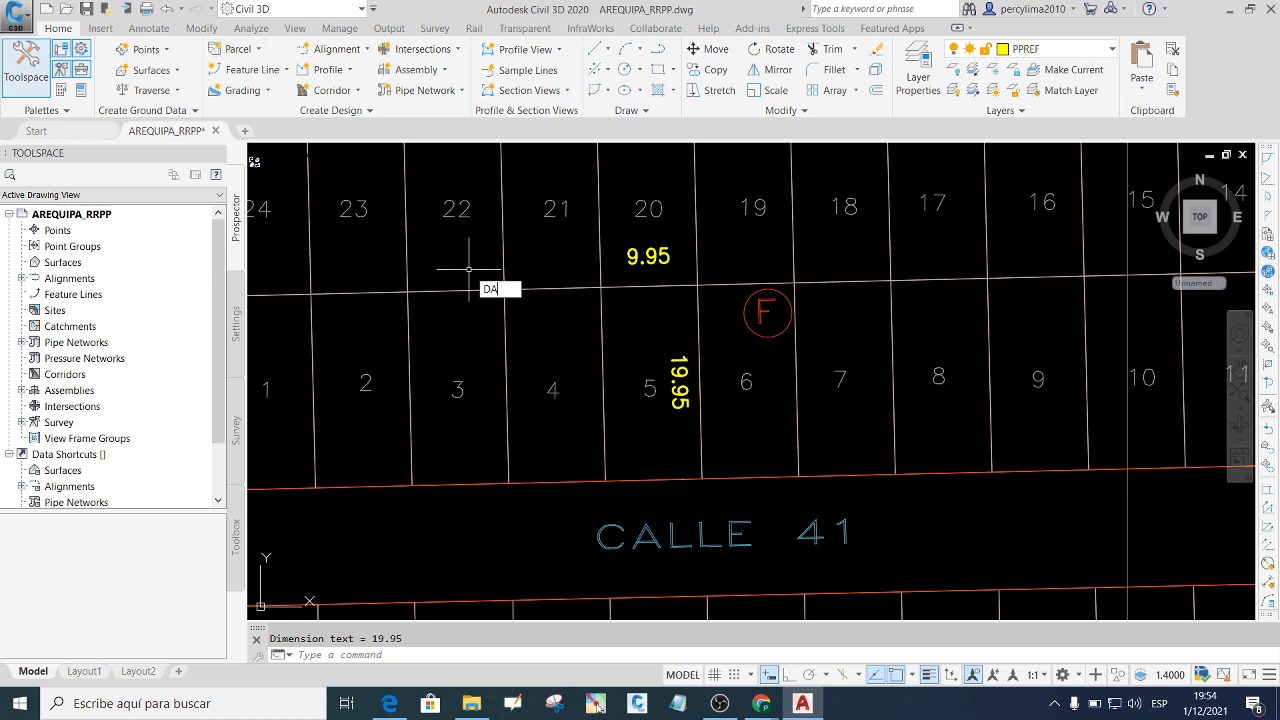
text(L)
key(Return)
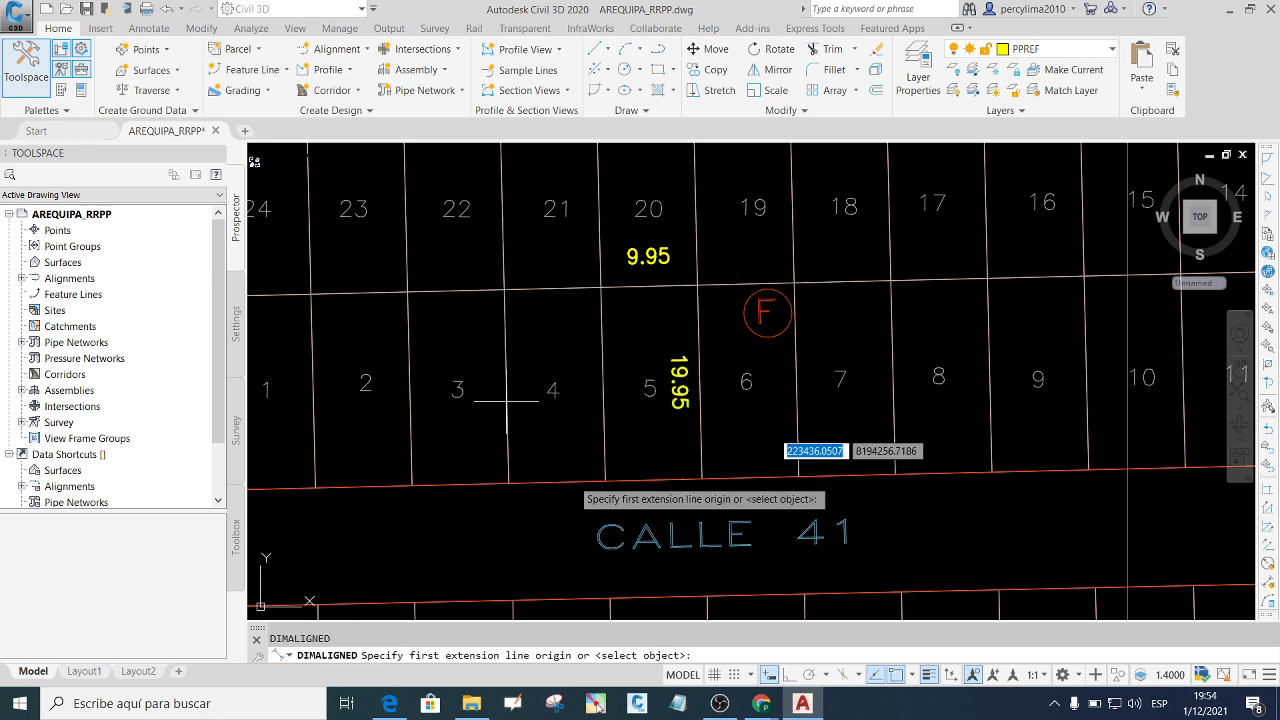
click(606, 479)
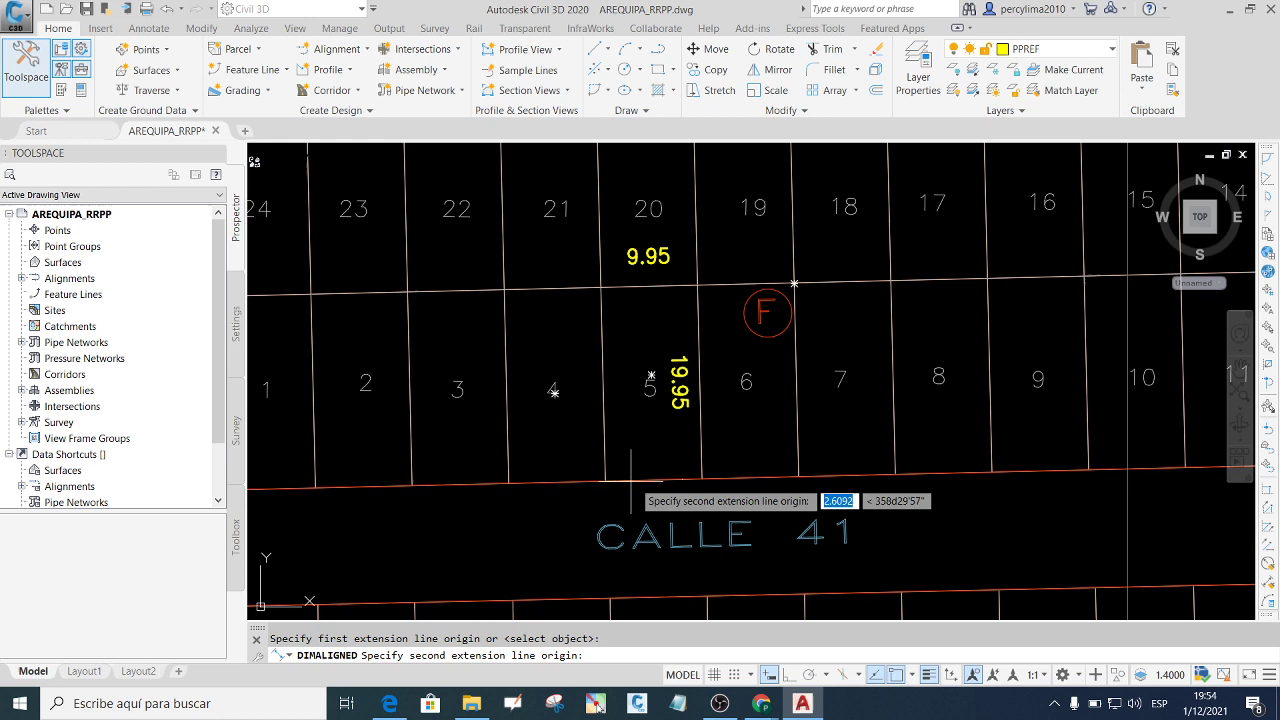
click(696, 476)
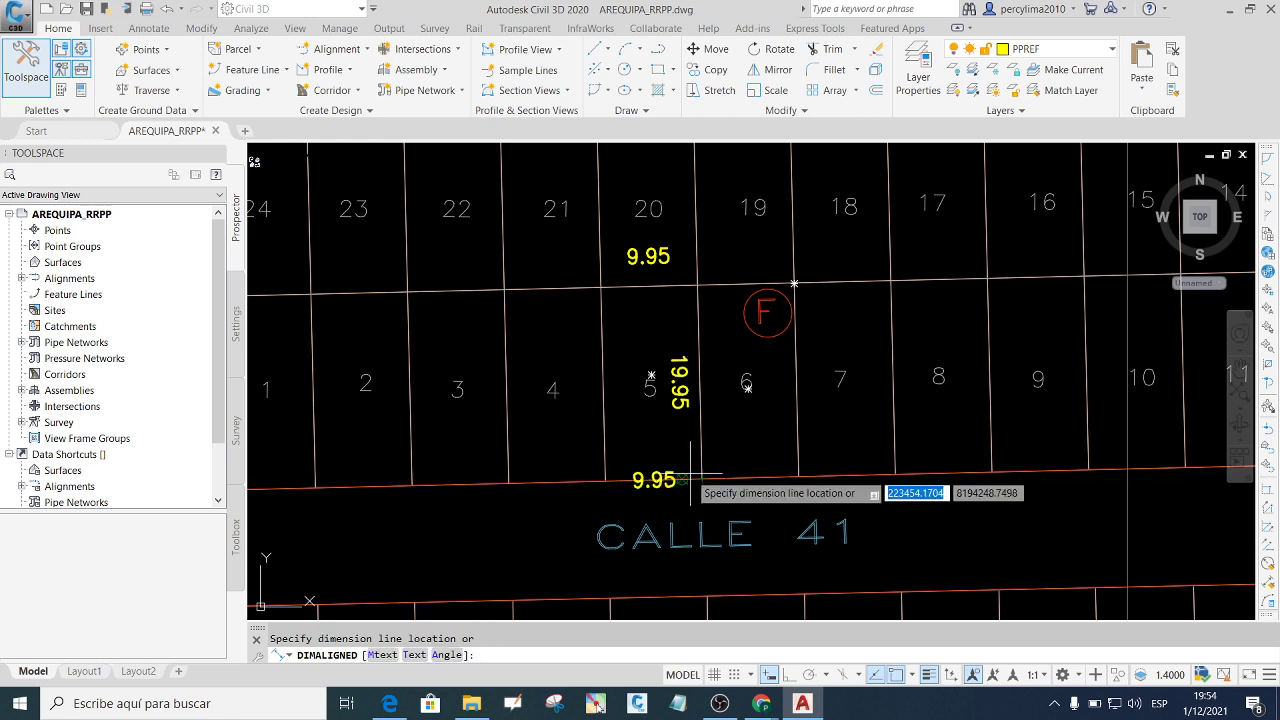
click(690, 497)
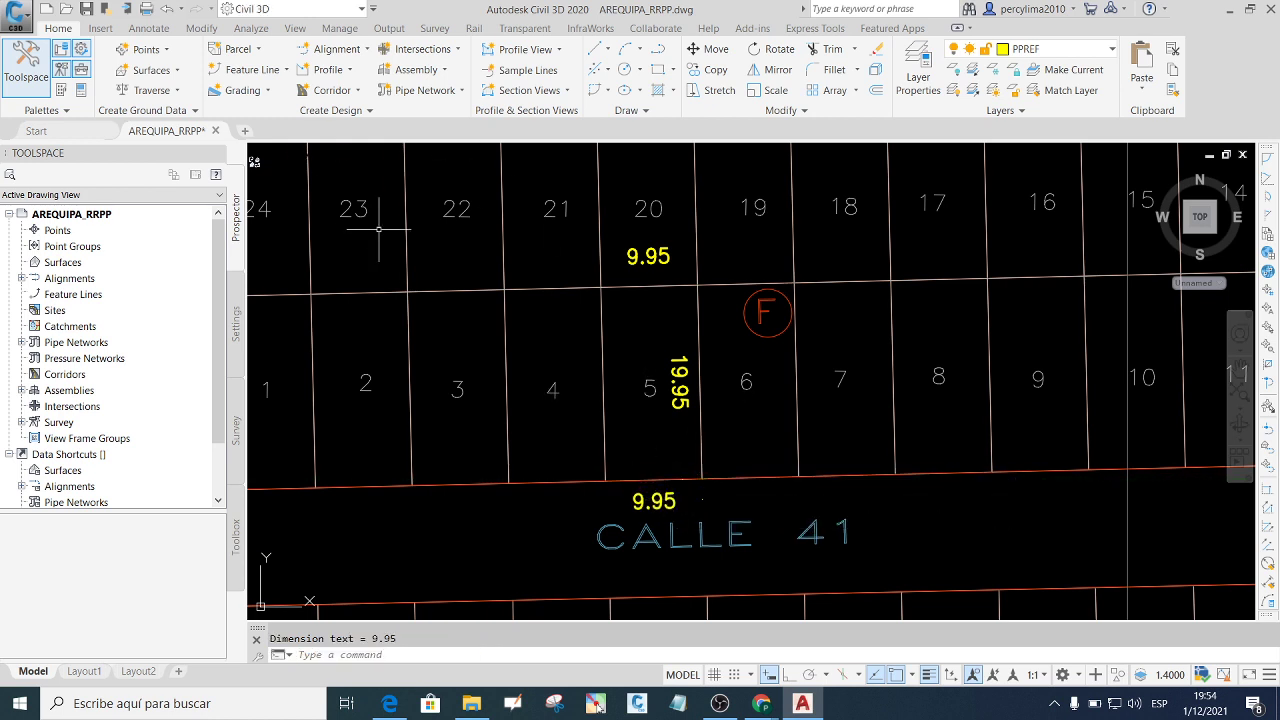
text(DAL)
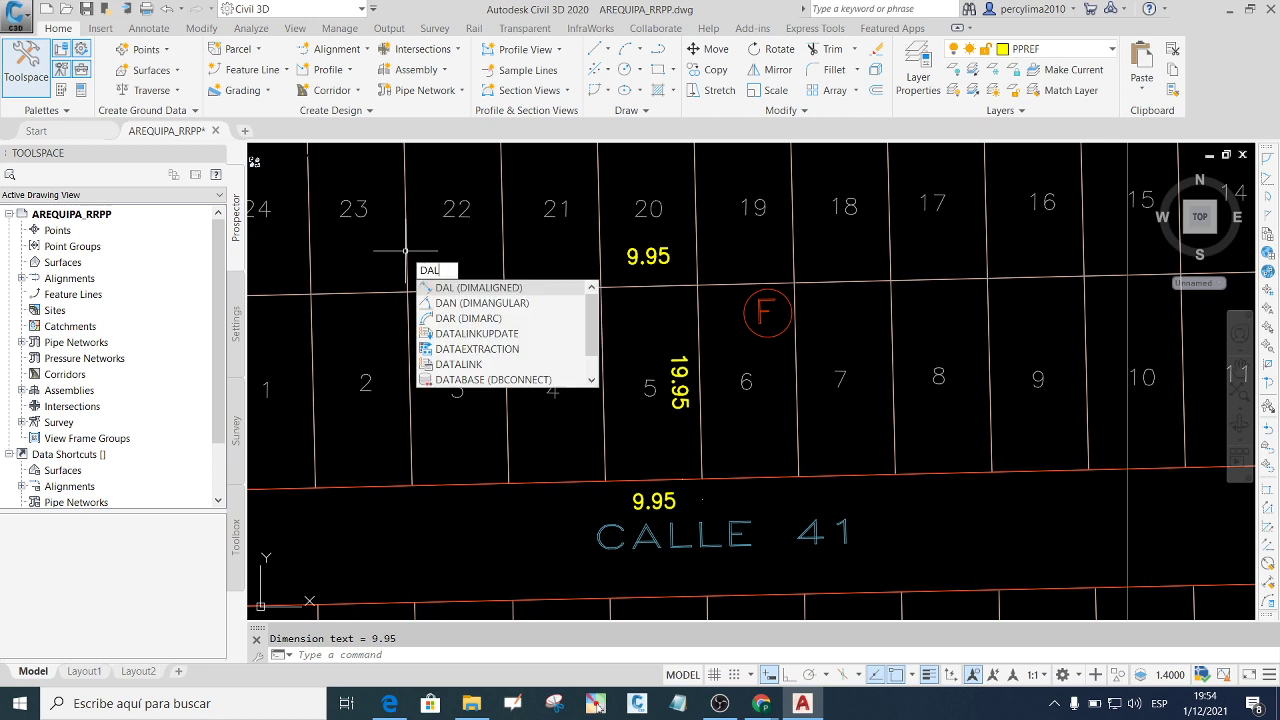
key(Return)
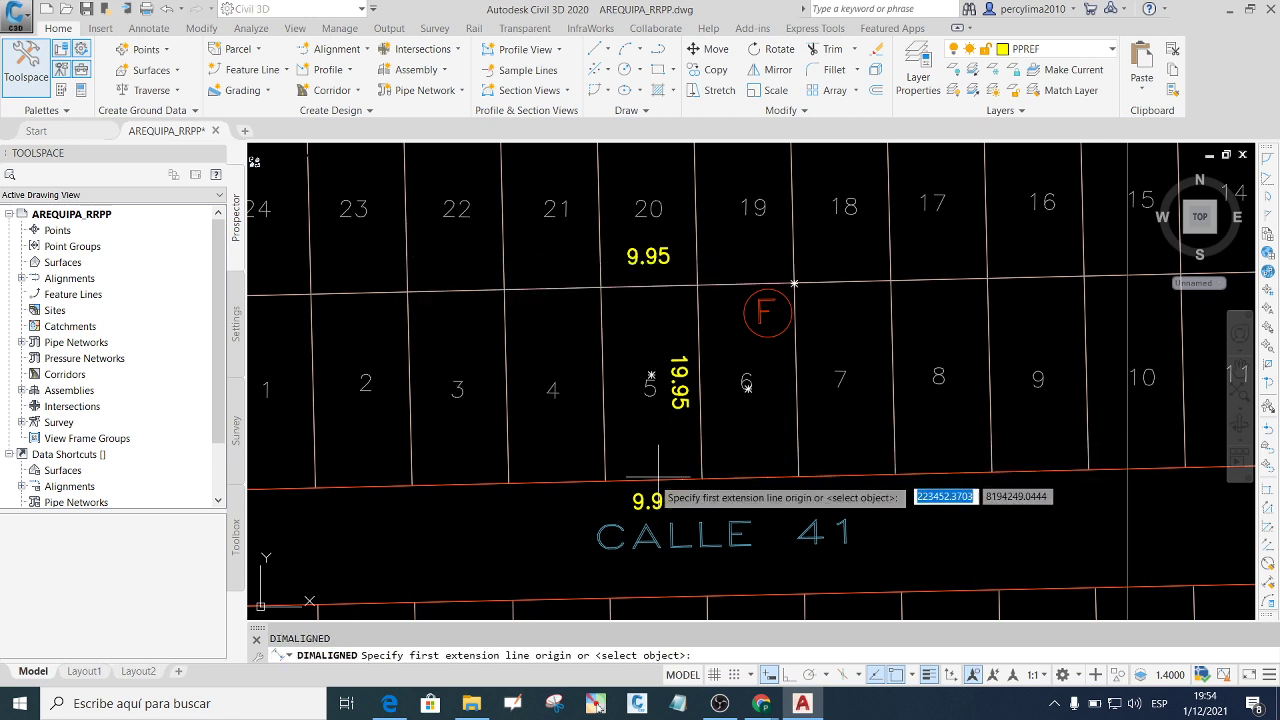
click(605, 478)
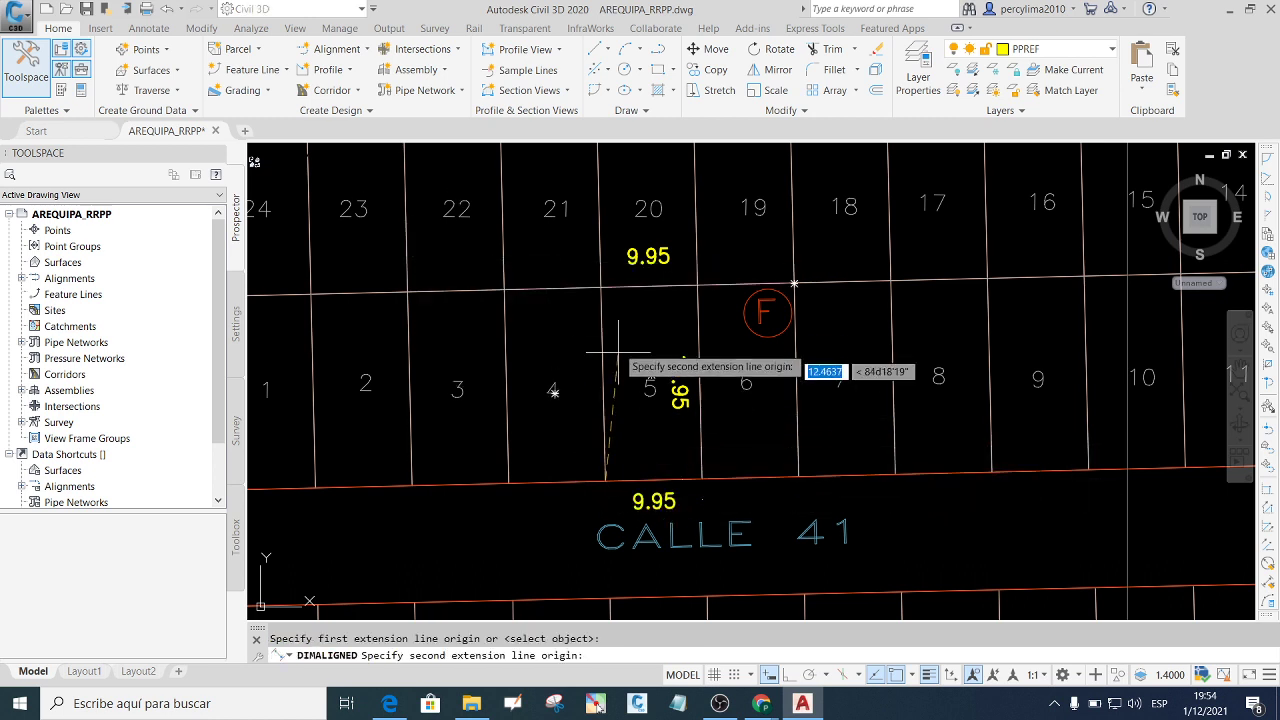
click(607, 302)
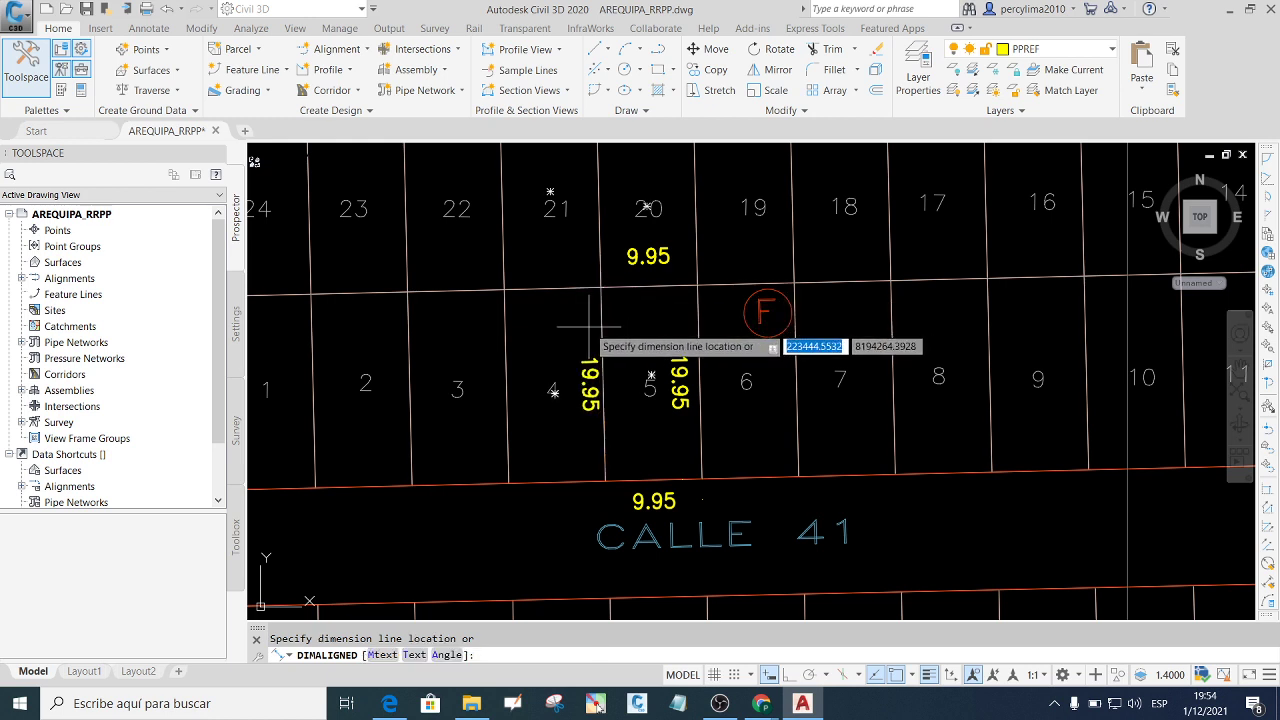
click(589, 326)
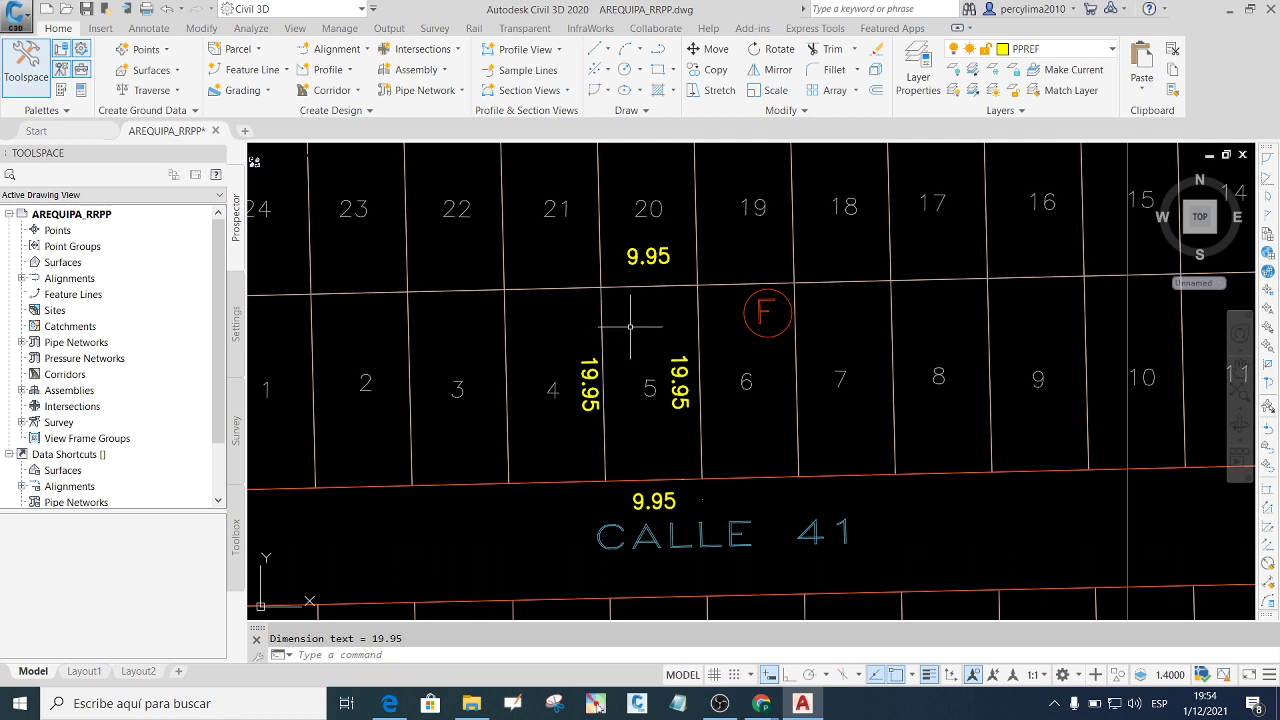
scroll(636, 322, up, 2)
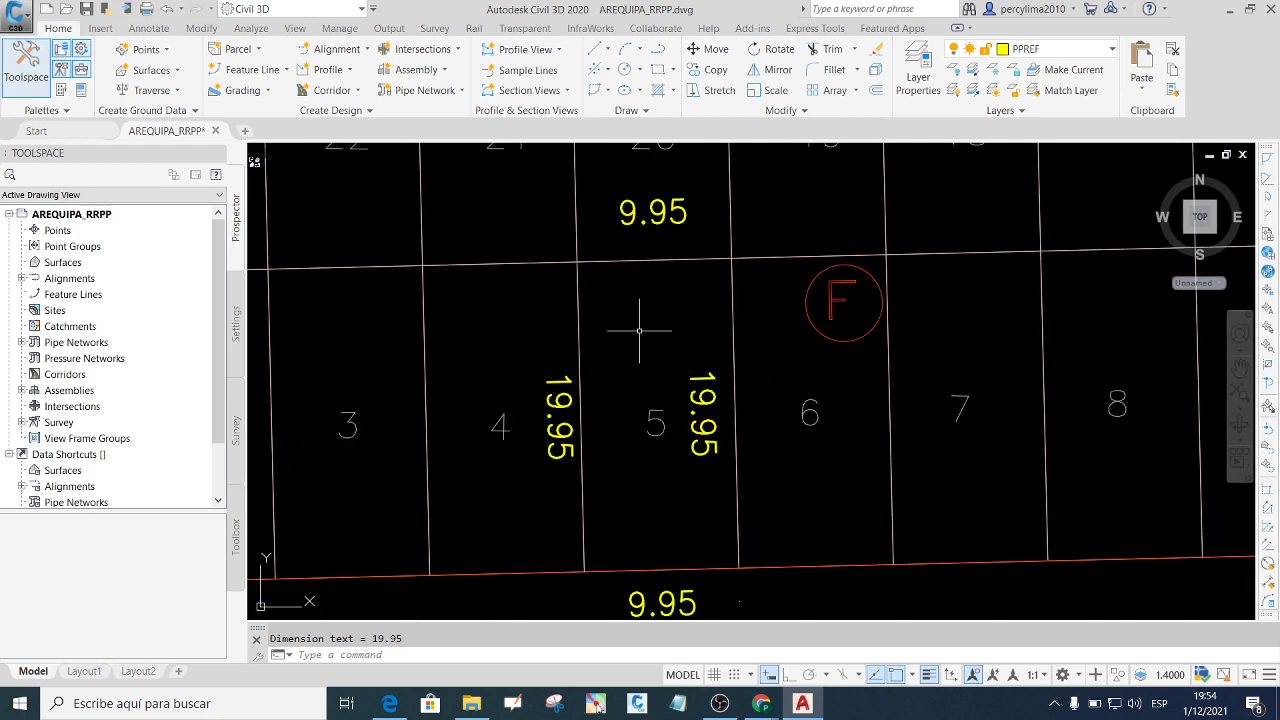
scroll(650, 340, down, 2)
scroll(660, 350, up, 2)
scroll(632, 331, down, 2)
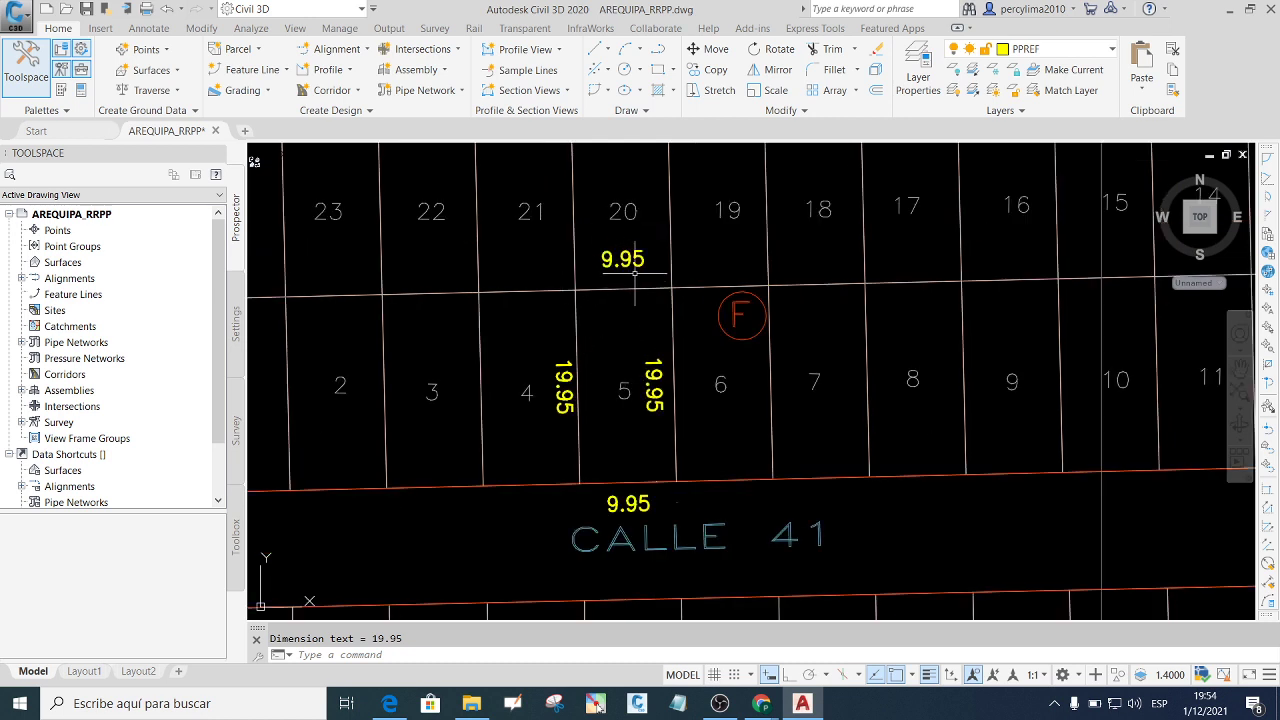
scroll(646, 256, up, 1)
scroll(649, 257, up, 2)
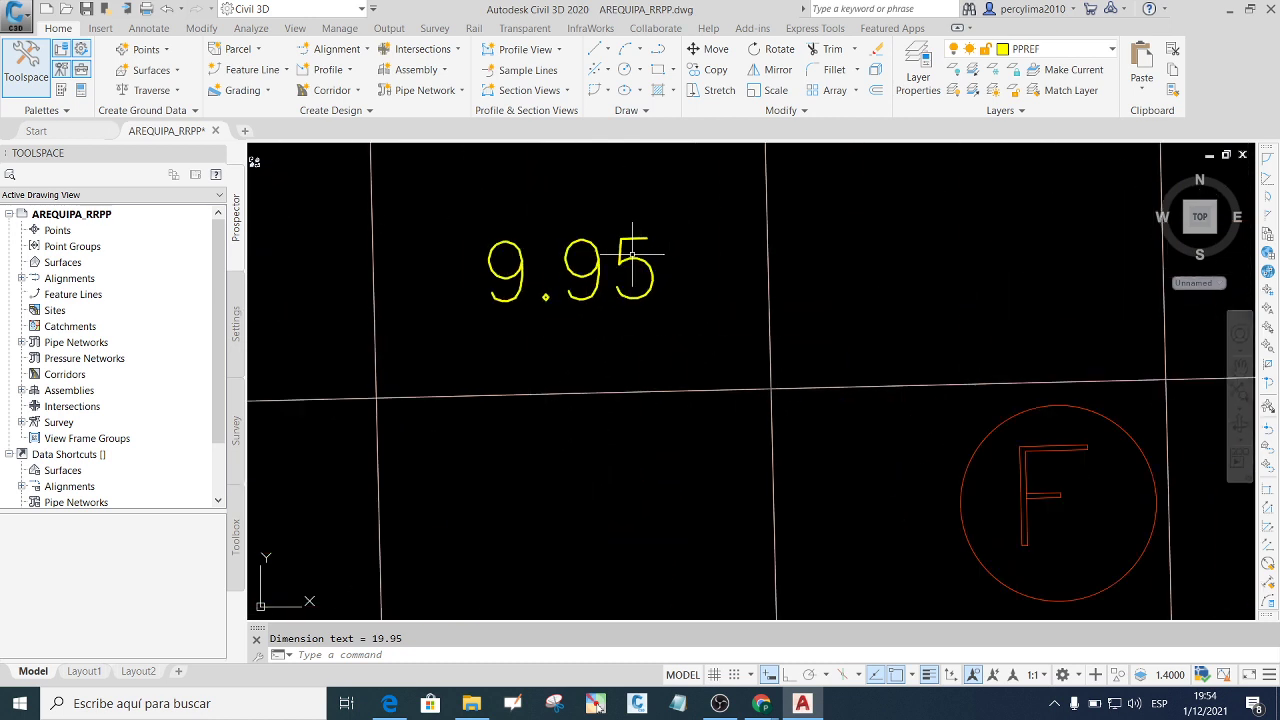
scroll(617, 251, down, 2)
scroll(614, 277, up, 1)
scroll(567, 286, down, 2)
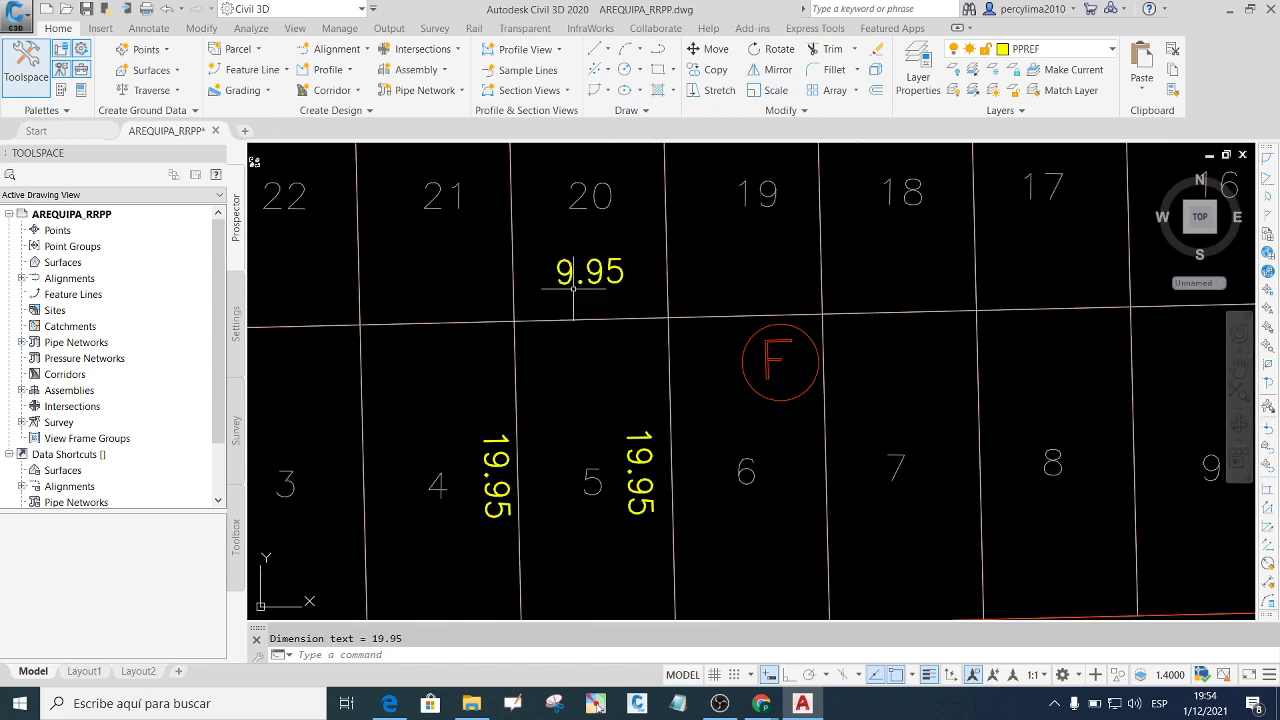
scroll(606, 275, down, 5)
scroll(627, 280, up, 2)
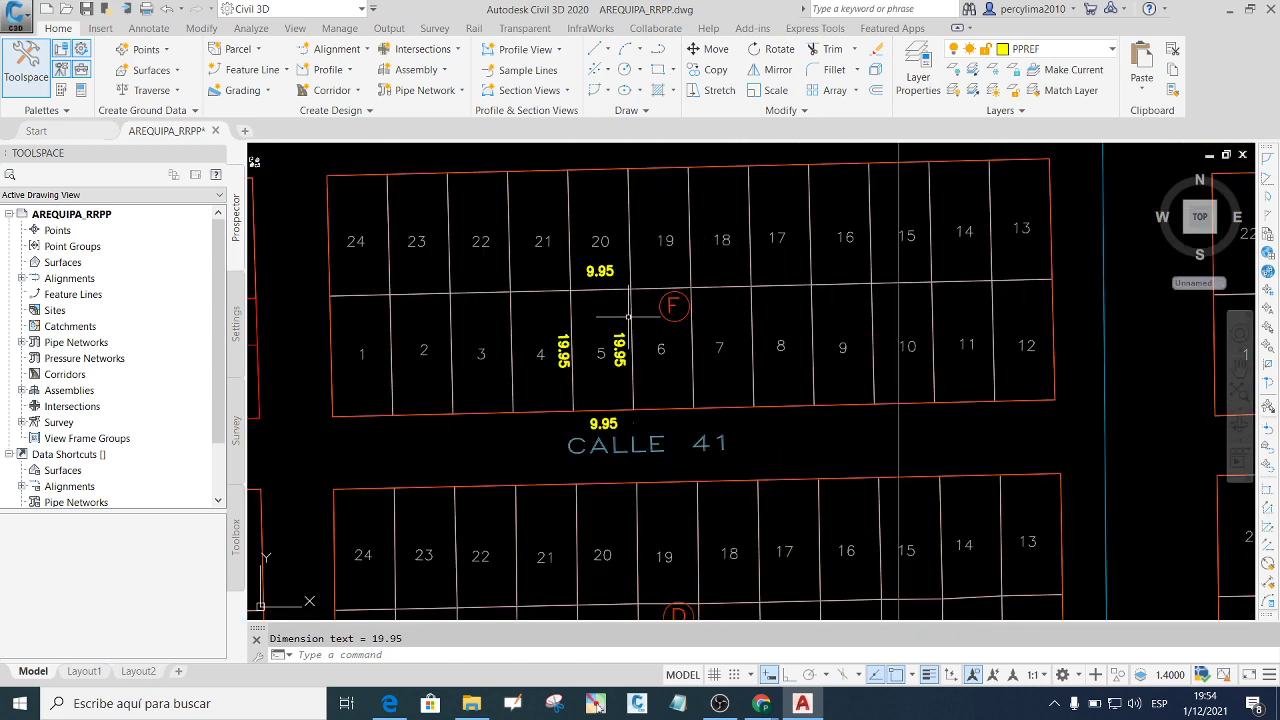
scroll(600, 298, down, 4)
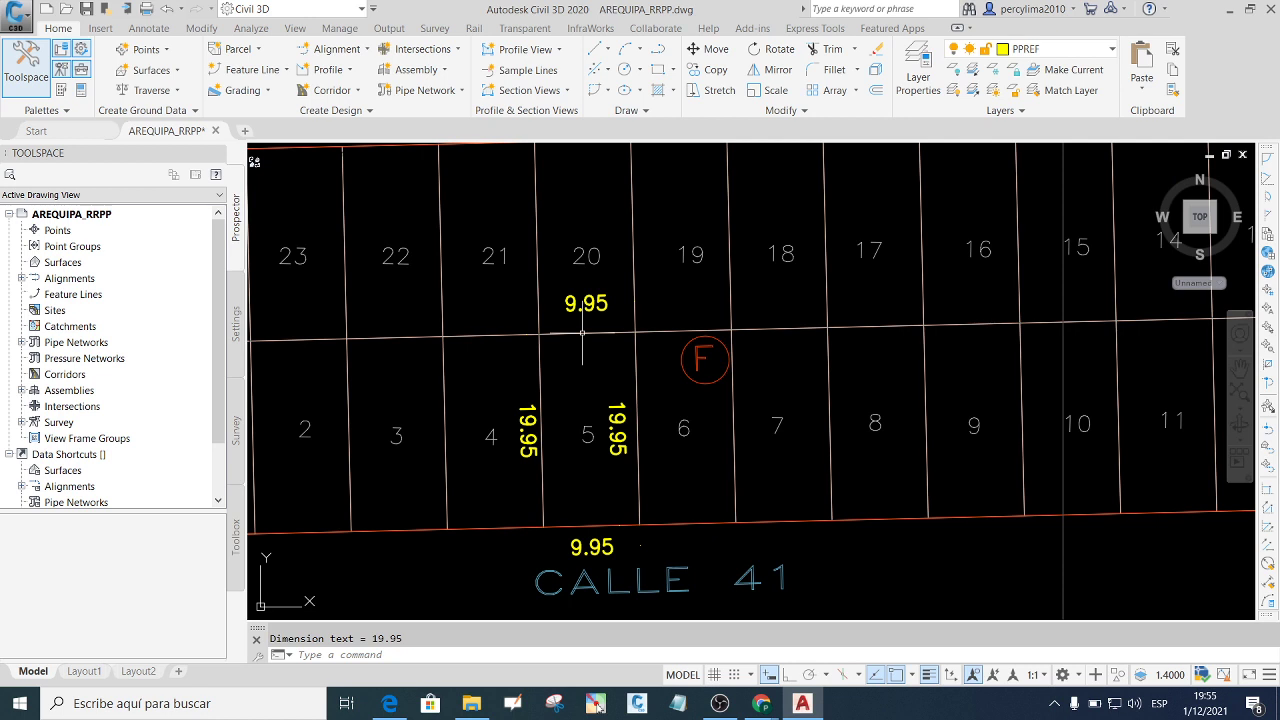
scroll(586, 322, up, 2)
scroll(586, 322, down, 4)
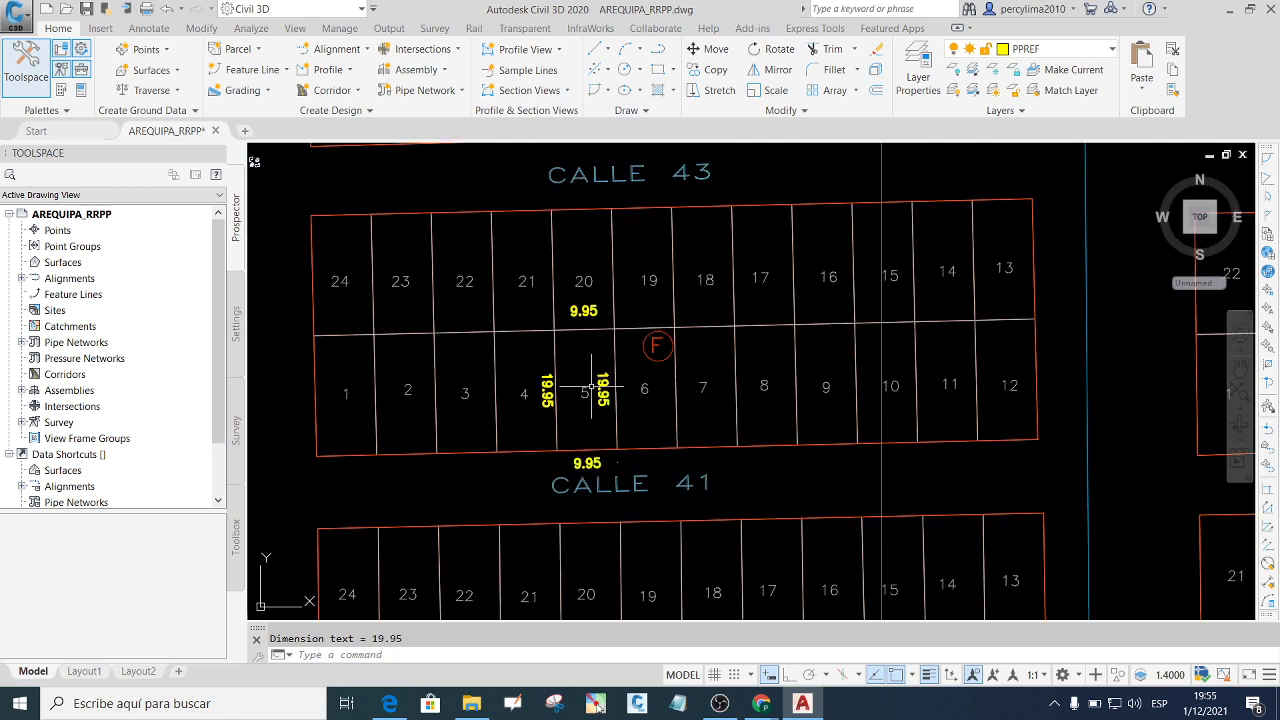
scroll(592, 386, up, 2)
scroll(593, 385, down, 2)
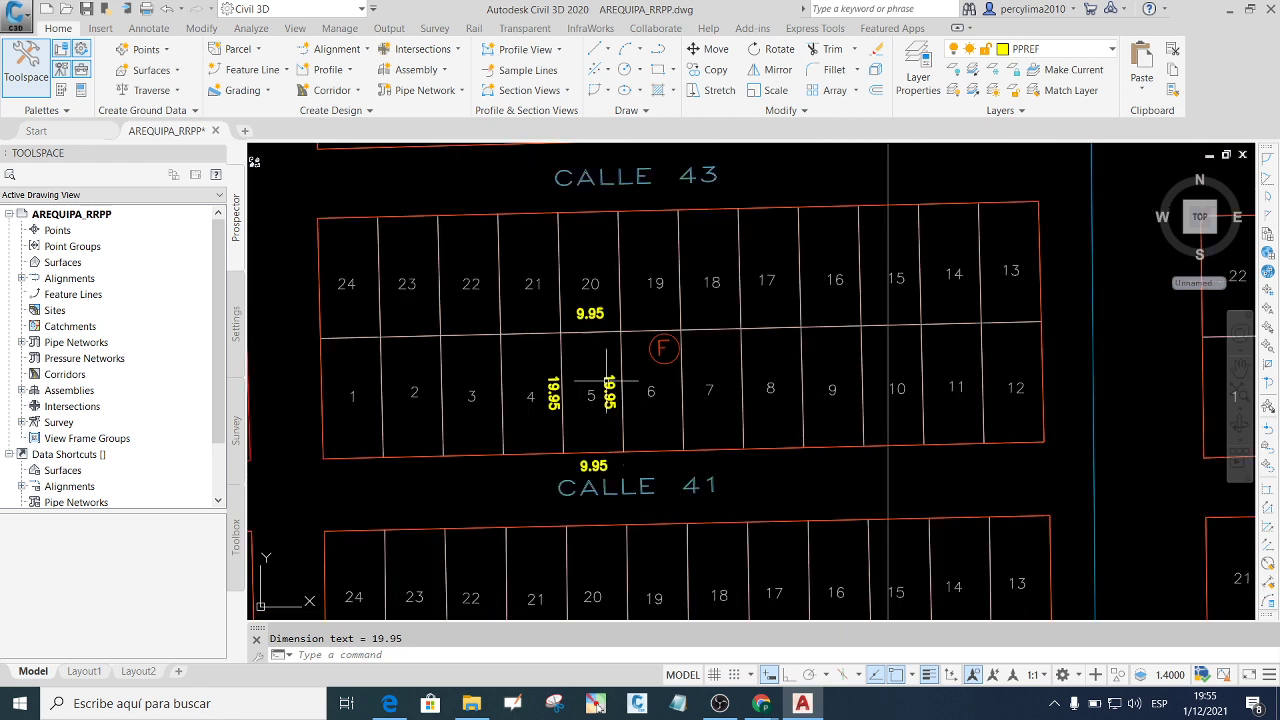
scroll(590, 385, up, 2)
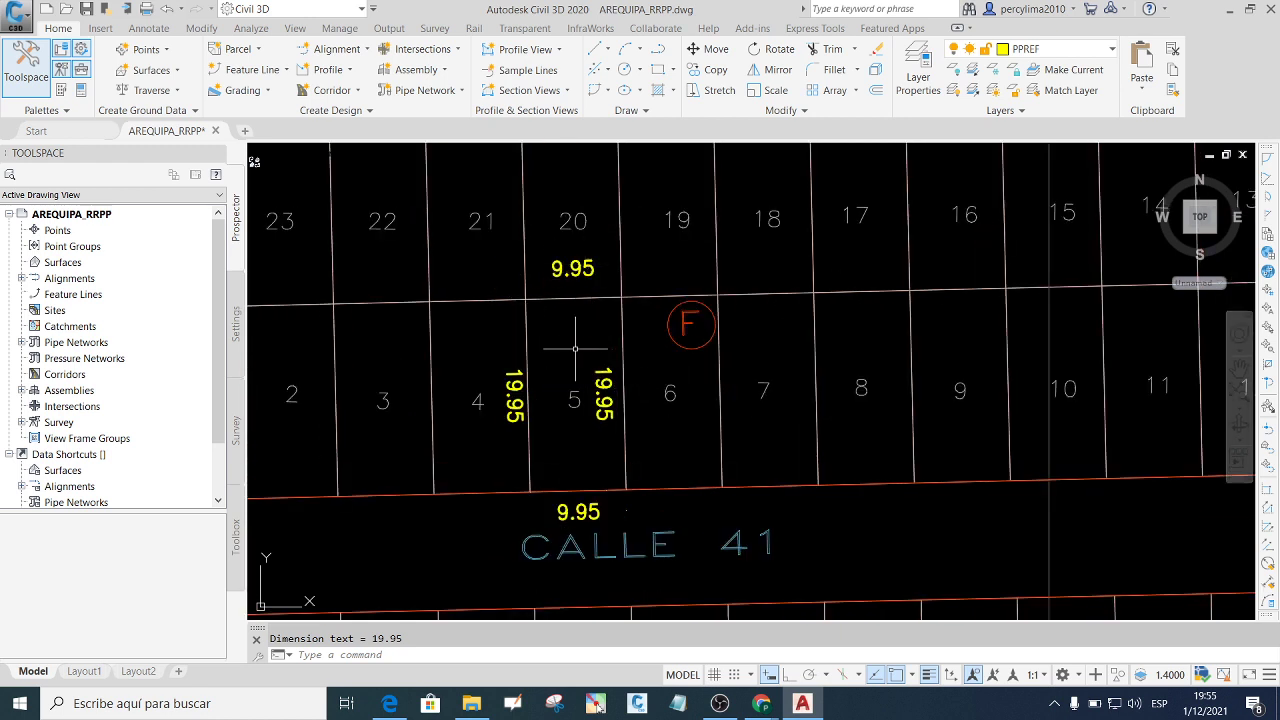
Run AREA with the Object option on lot 5's polyline and highlight the 198.5025/59.8000 result.
click(564, 290)
click(557, 327)
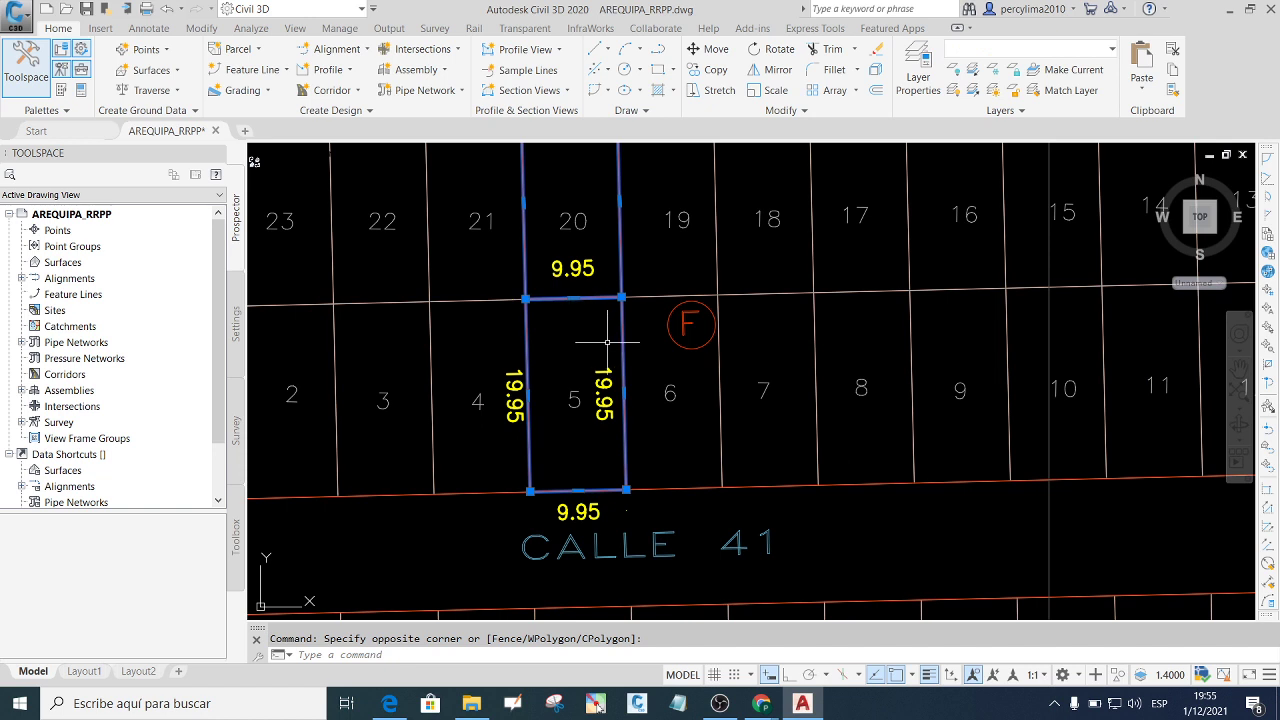
key(Escape)
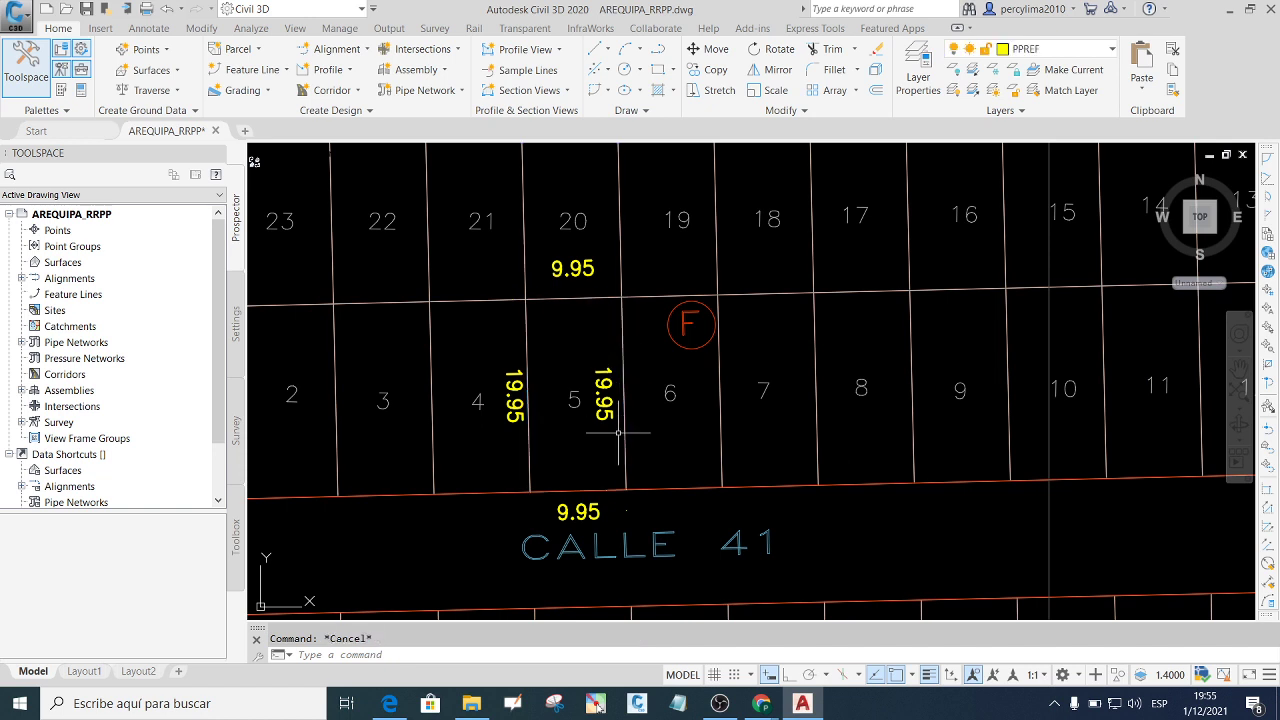
click(529, 452)
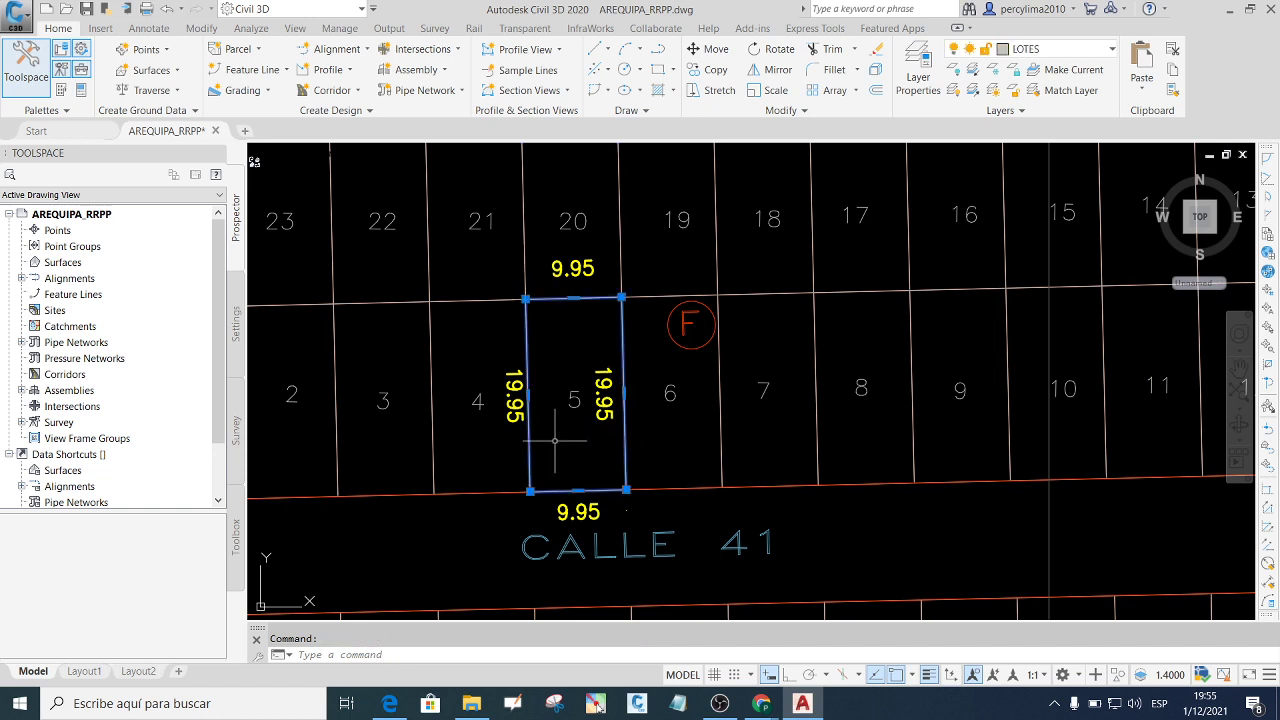
mouse_move(560, 420)
text(AA)
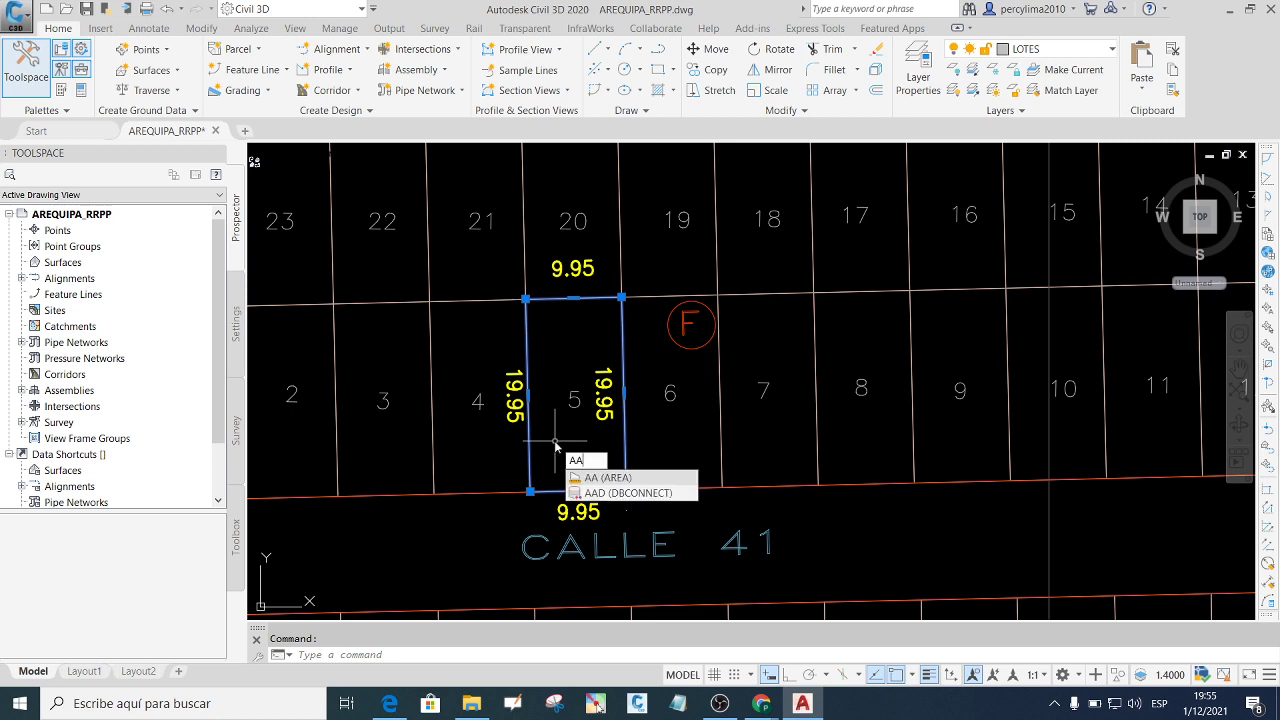
key(Return)
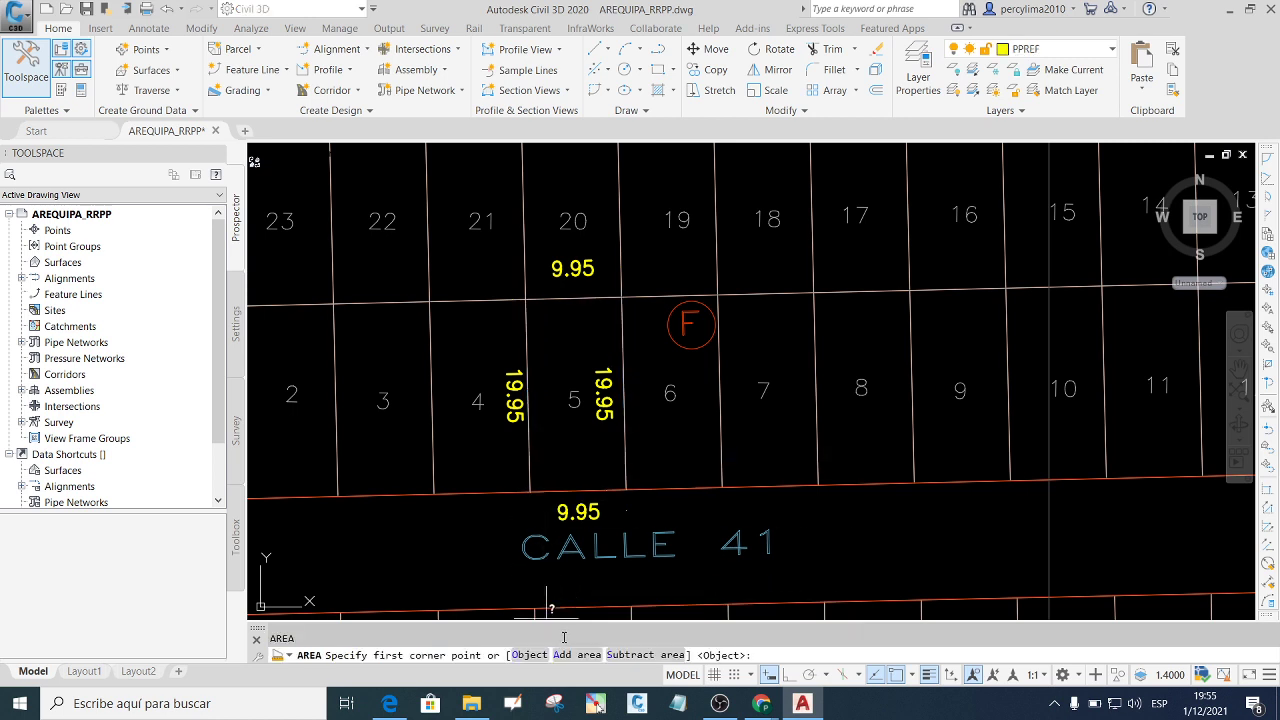
click(530, 655)
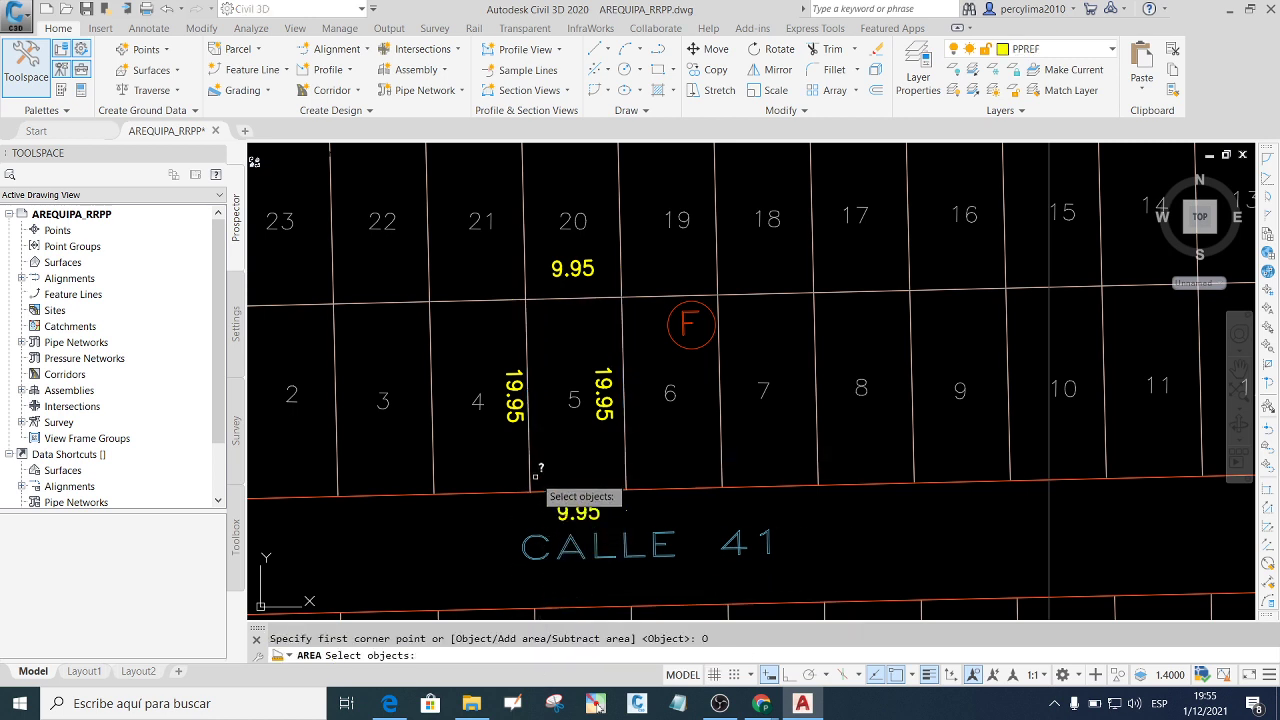
click(531, 465)
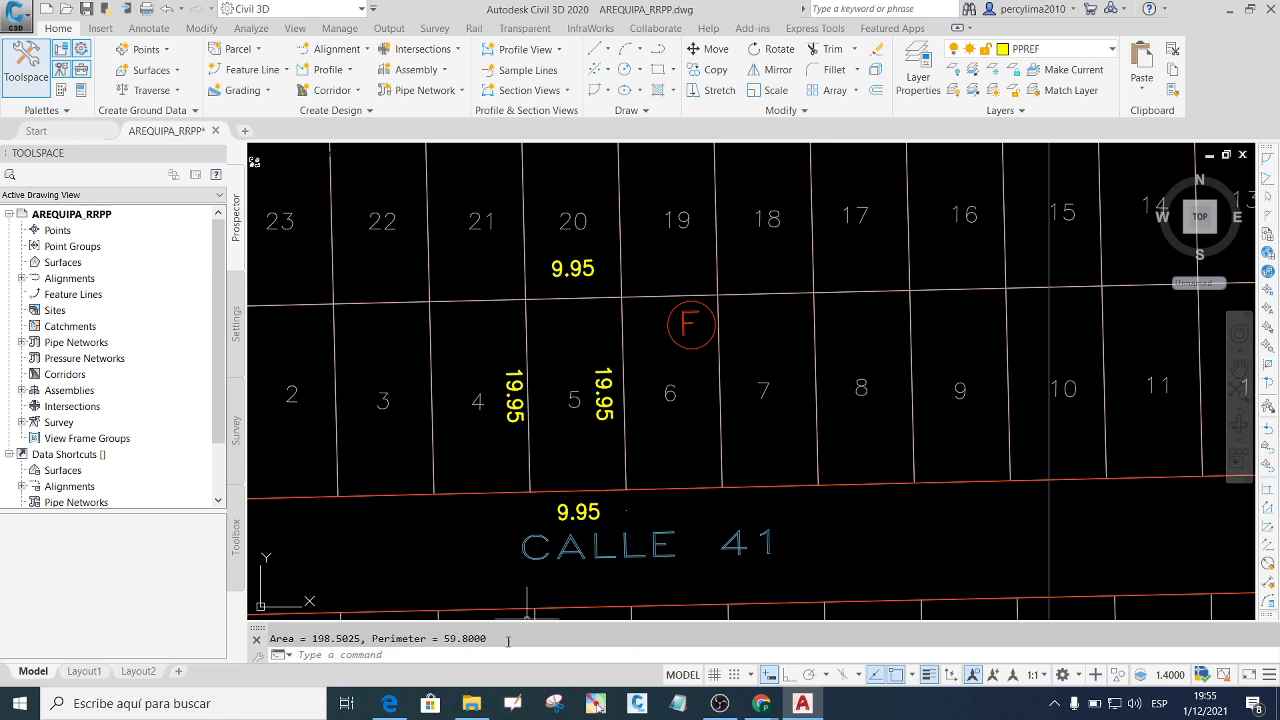
drag(505, 638, 270, 630)
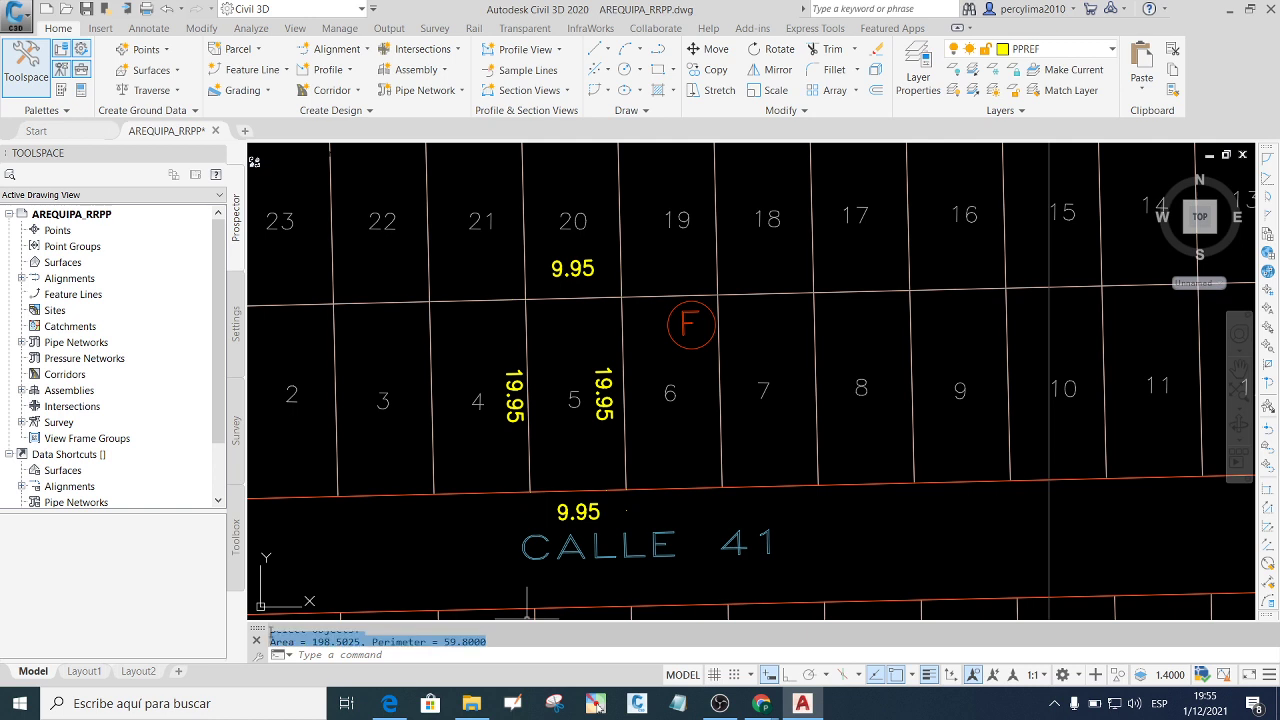
Paste the 'Area = 198.5025, Perimeter = 59.8000' result as text above lots 5–7.
right_click(312, 640)
click(345, 537)
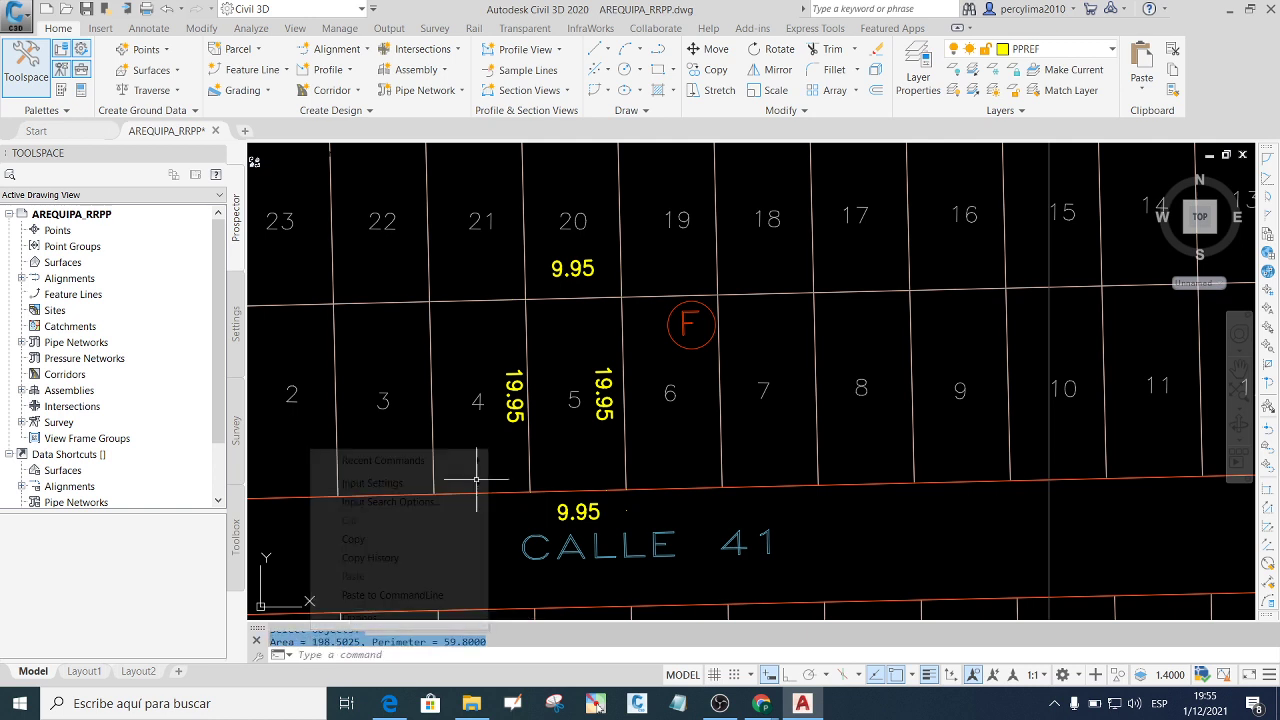
click(566, 326)
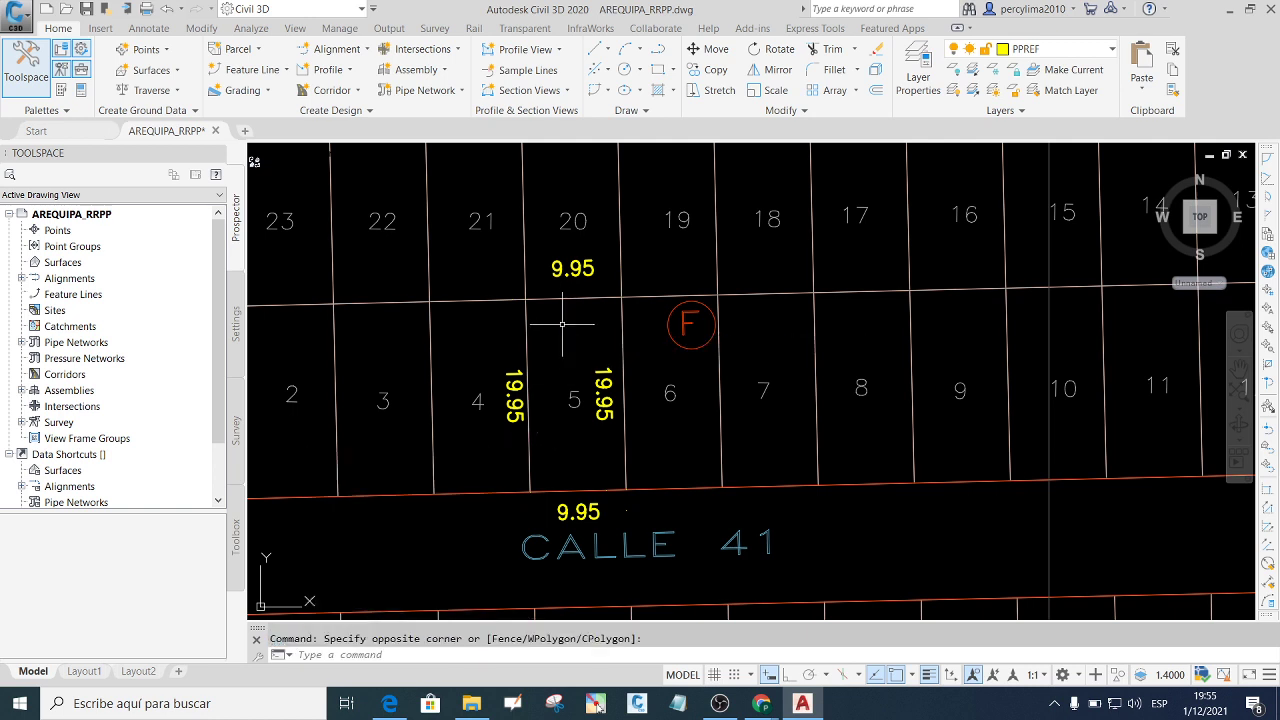
key(ctrl+v)
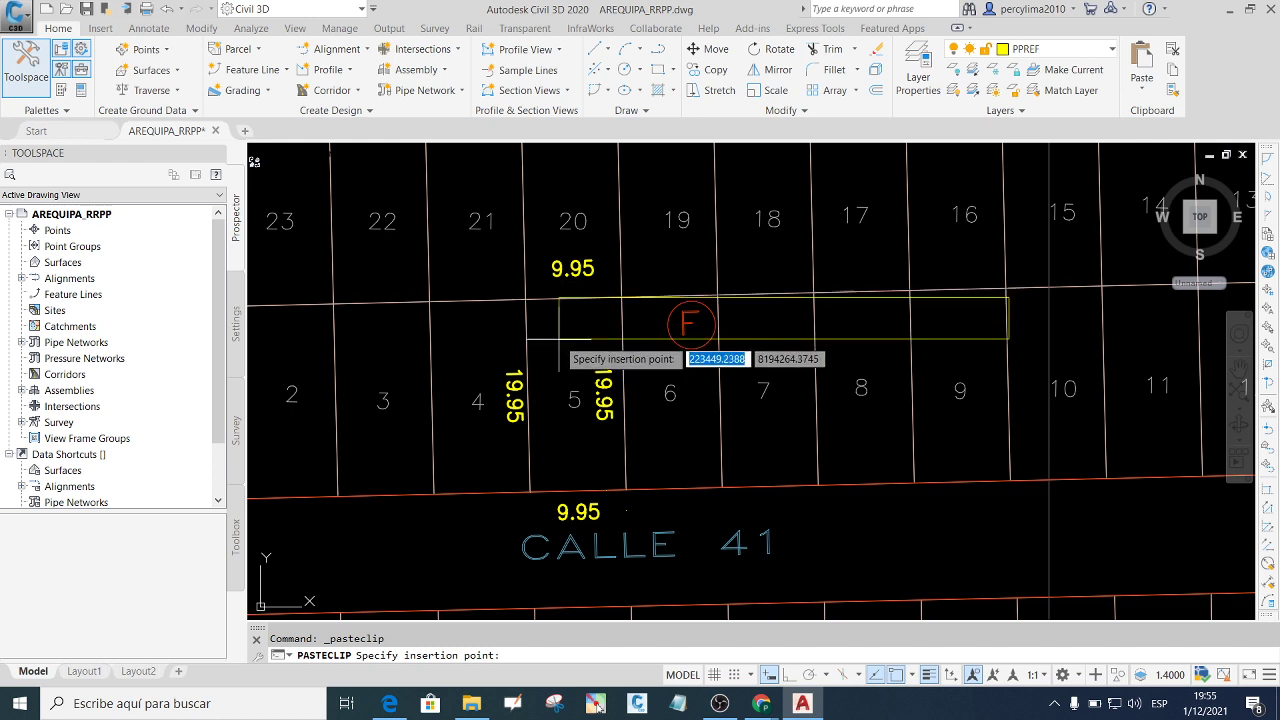
click(563, 346)
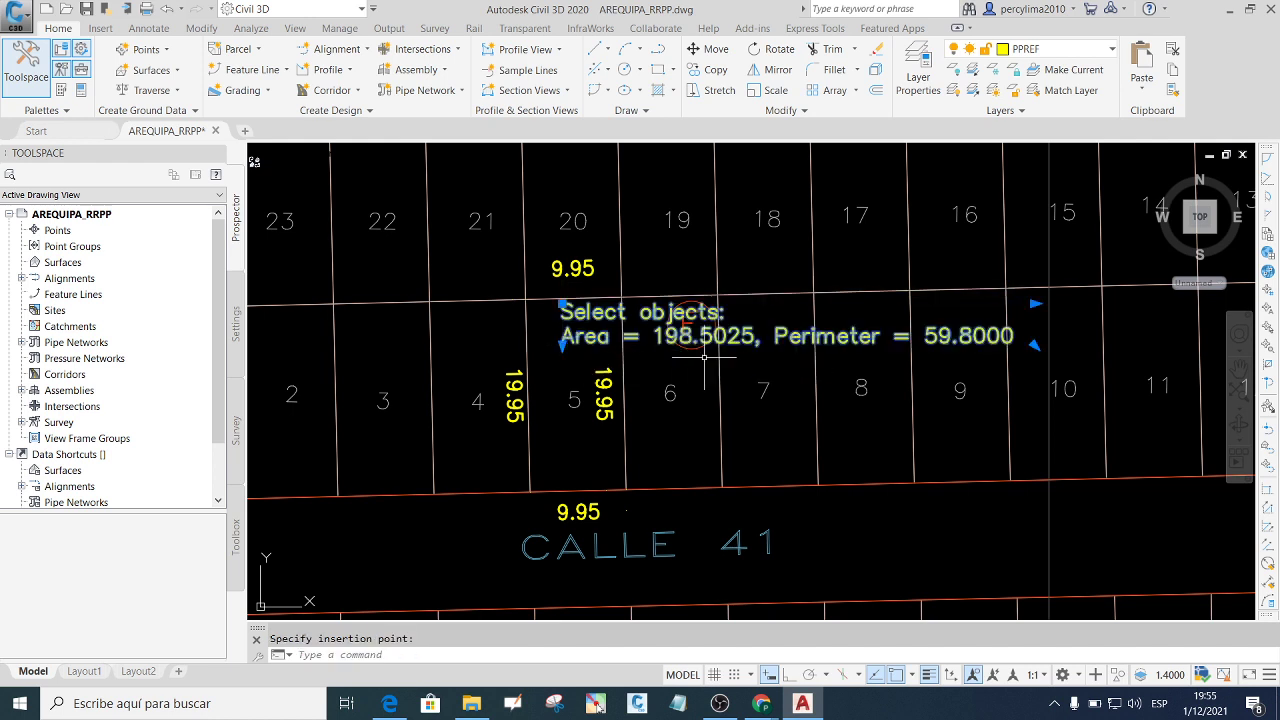
key(Escape)
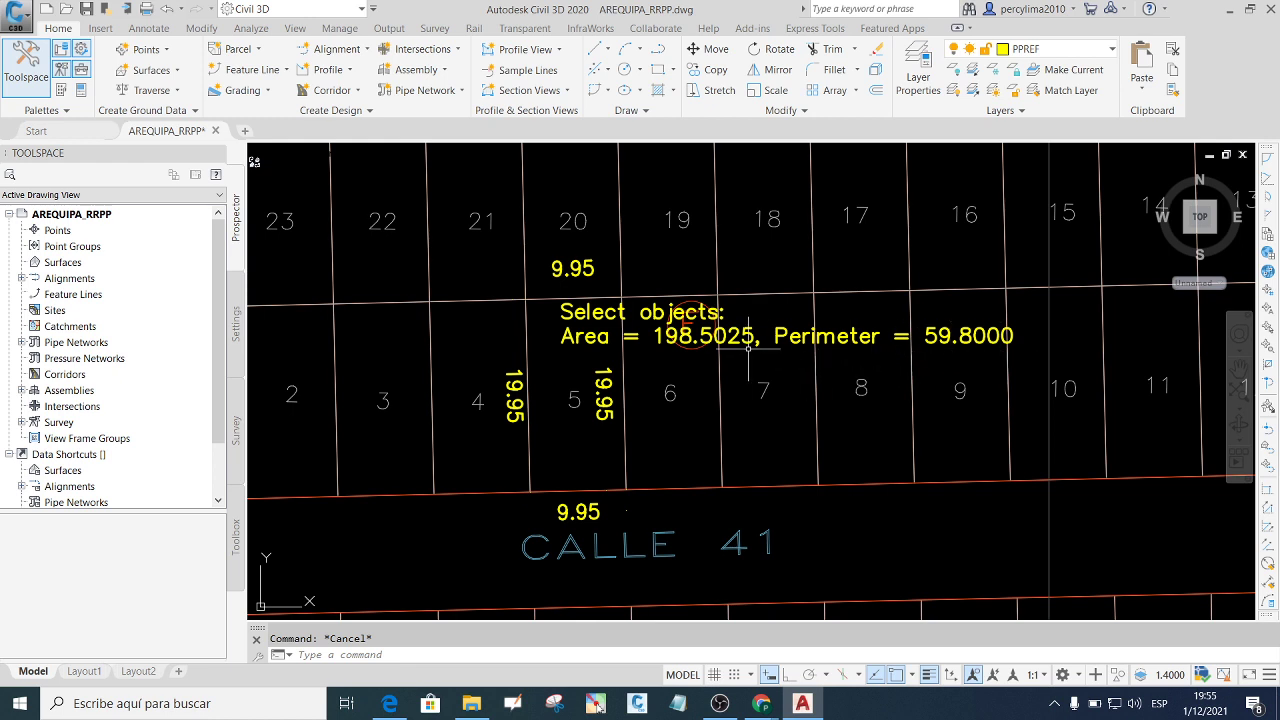
click(749, 345)
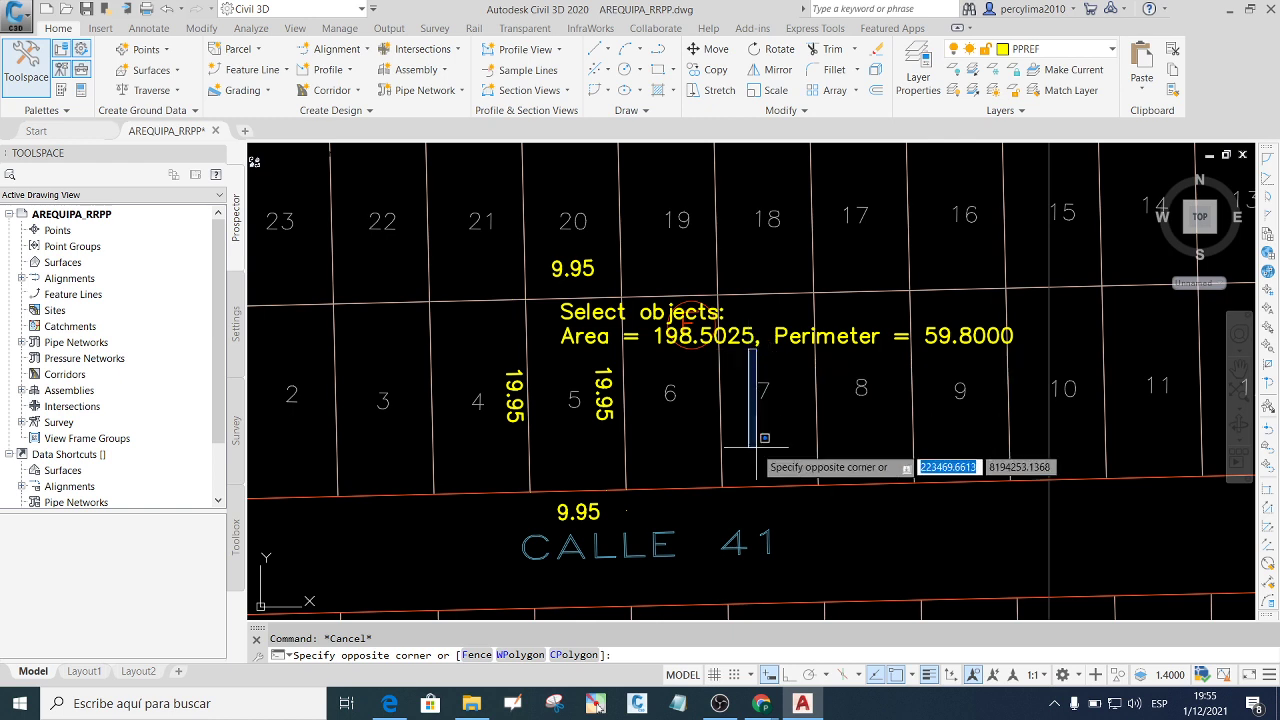
key(Escape)
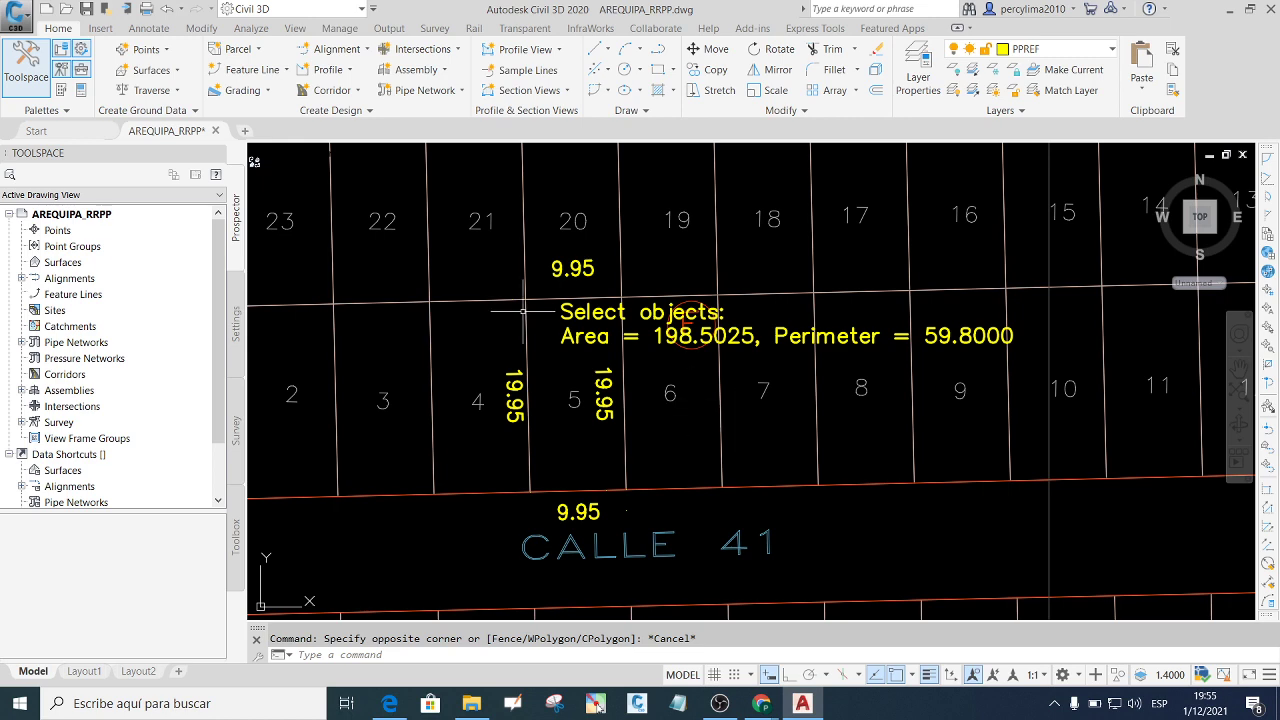
scroll(548, 338, down, 3)
scroll(550, 339, down, 3)
scroll(549, 338, up, 3)
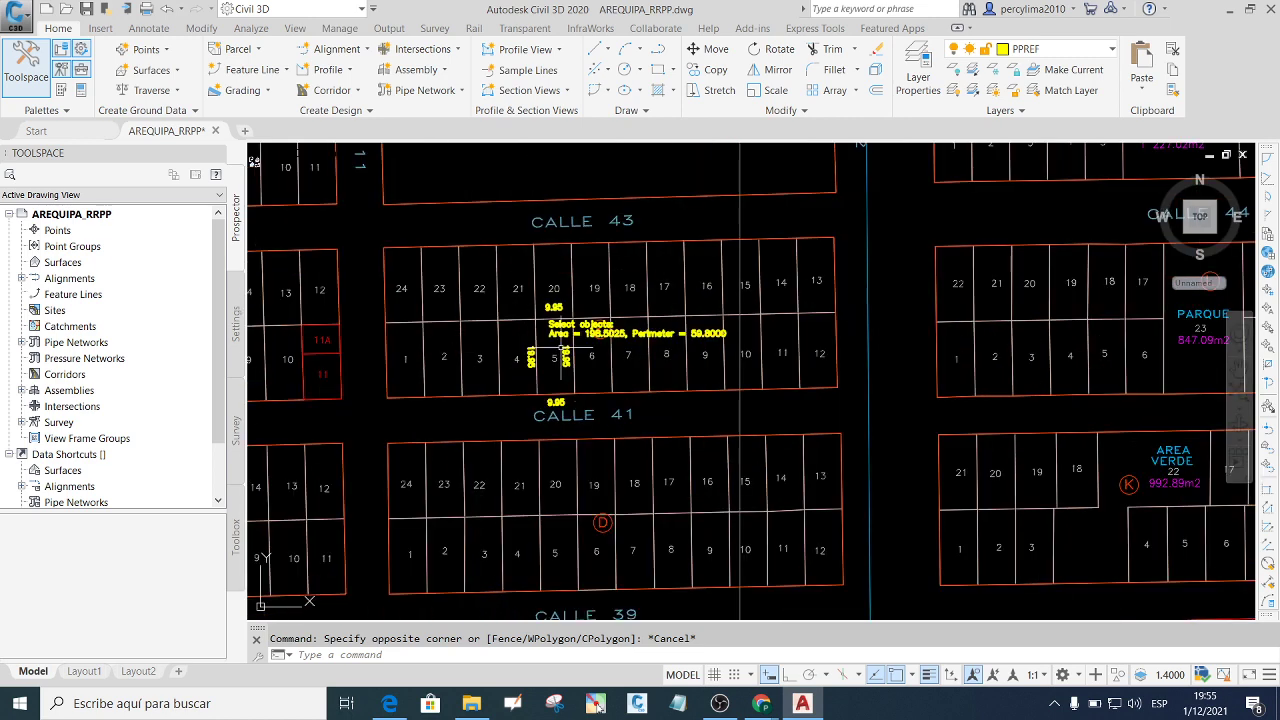
scroll(549, 338, down, 3)
scroll(549, 338, down, 2)
scroll(549, 338, up, 5)
scroll(549, 338, up, 3)
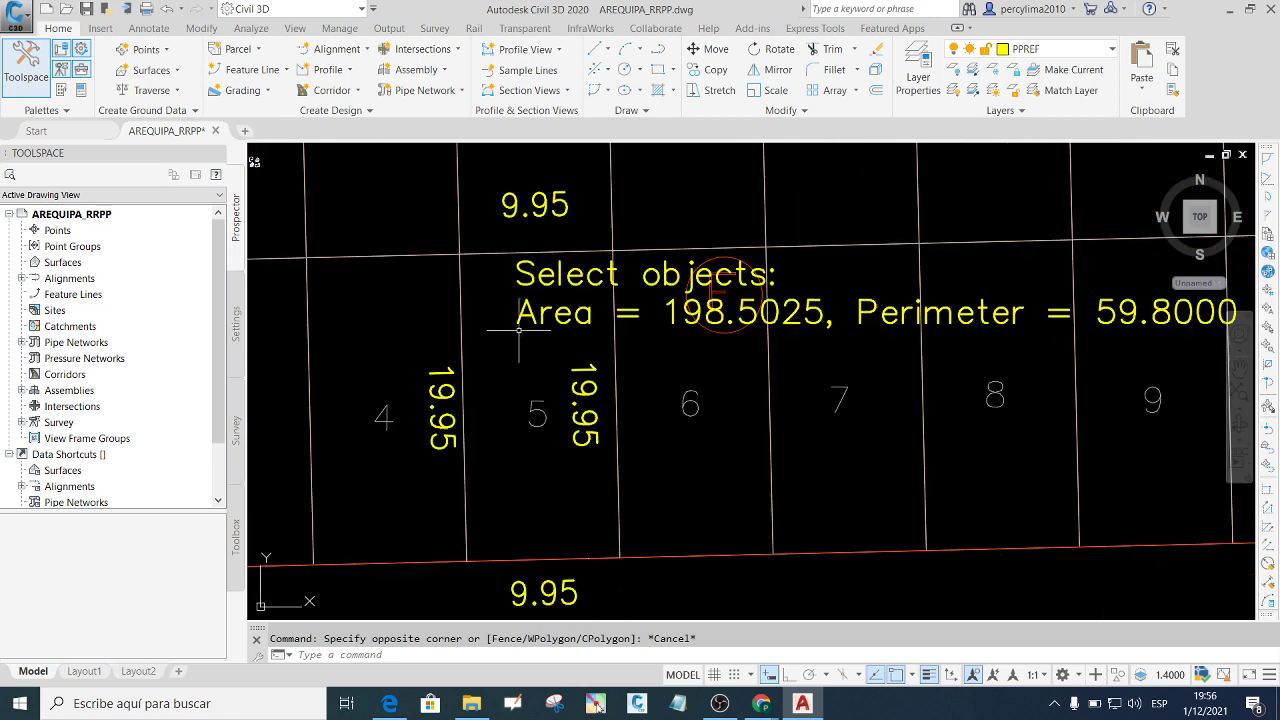
scroll(549, 338, down, 3)
scroll(540, 336, down, 2)
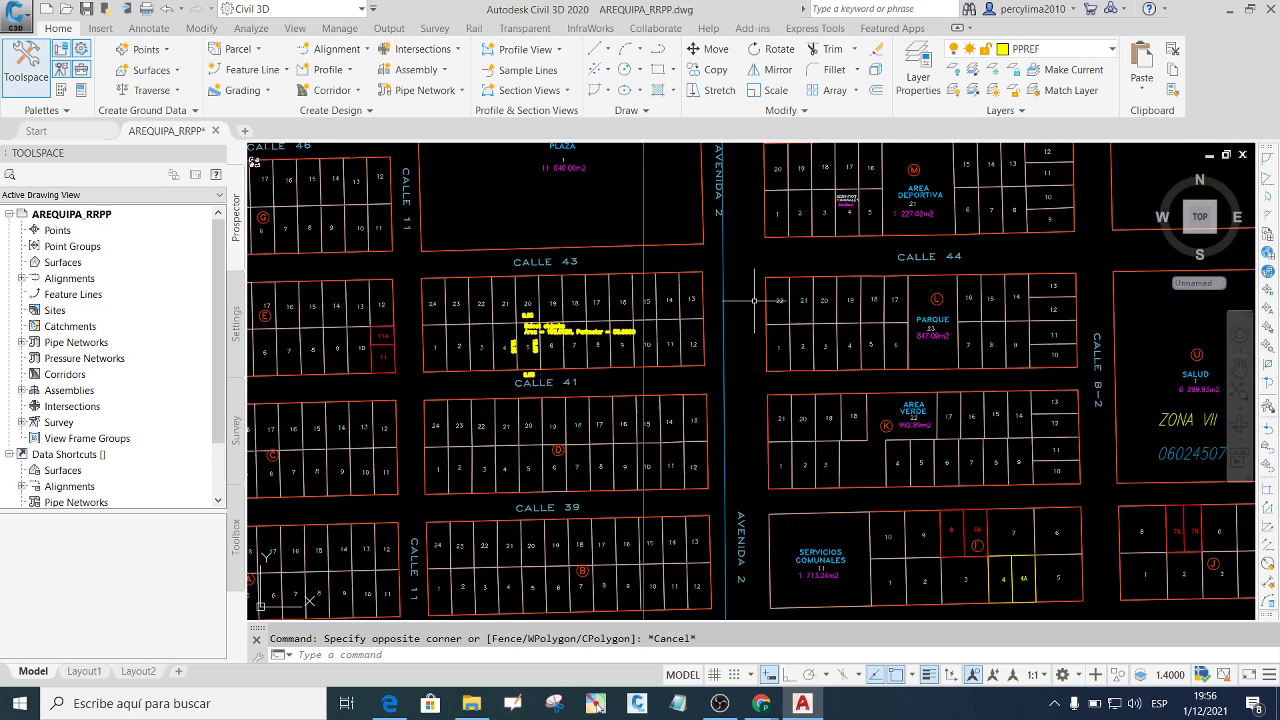
scroll(516, 339, up, 5)
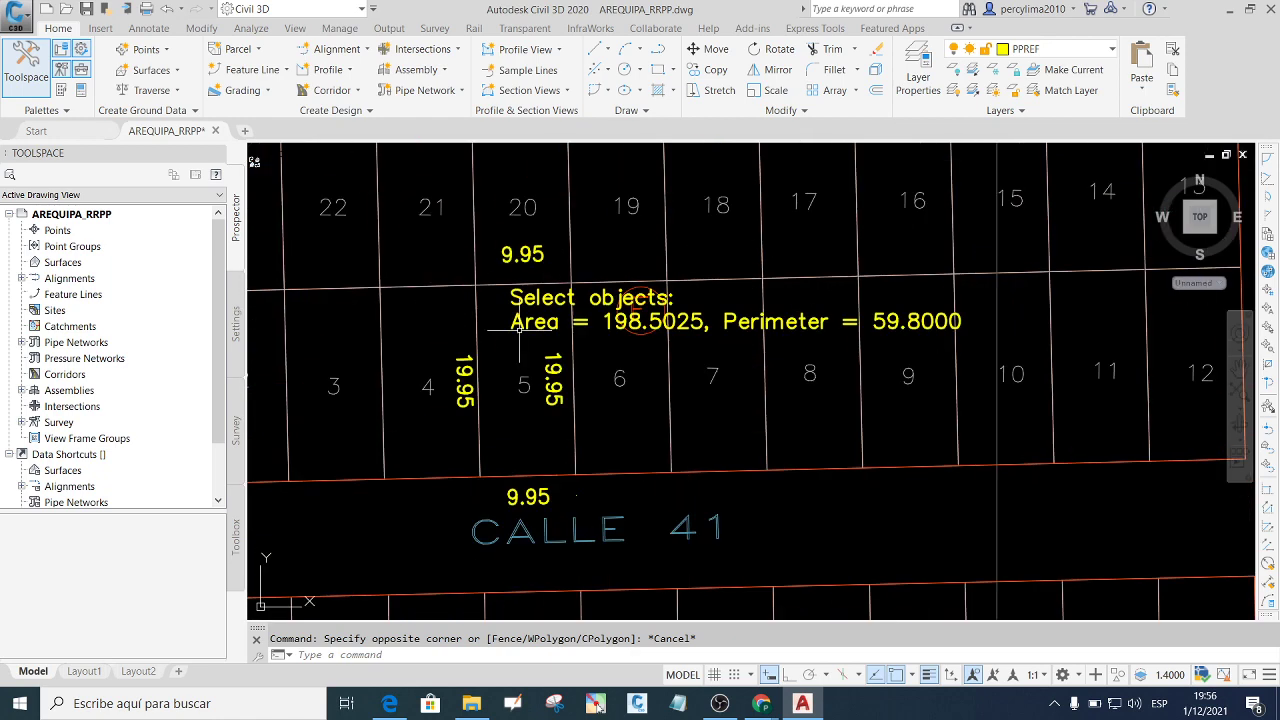
scroll(519, 330, up, 2)
scroll(519, 330, down, 3)
scroll(520, 335, down, 3)
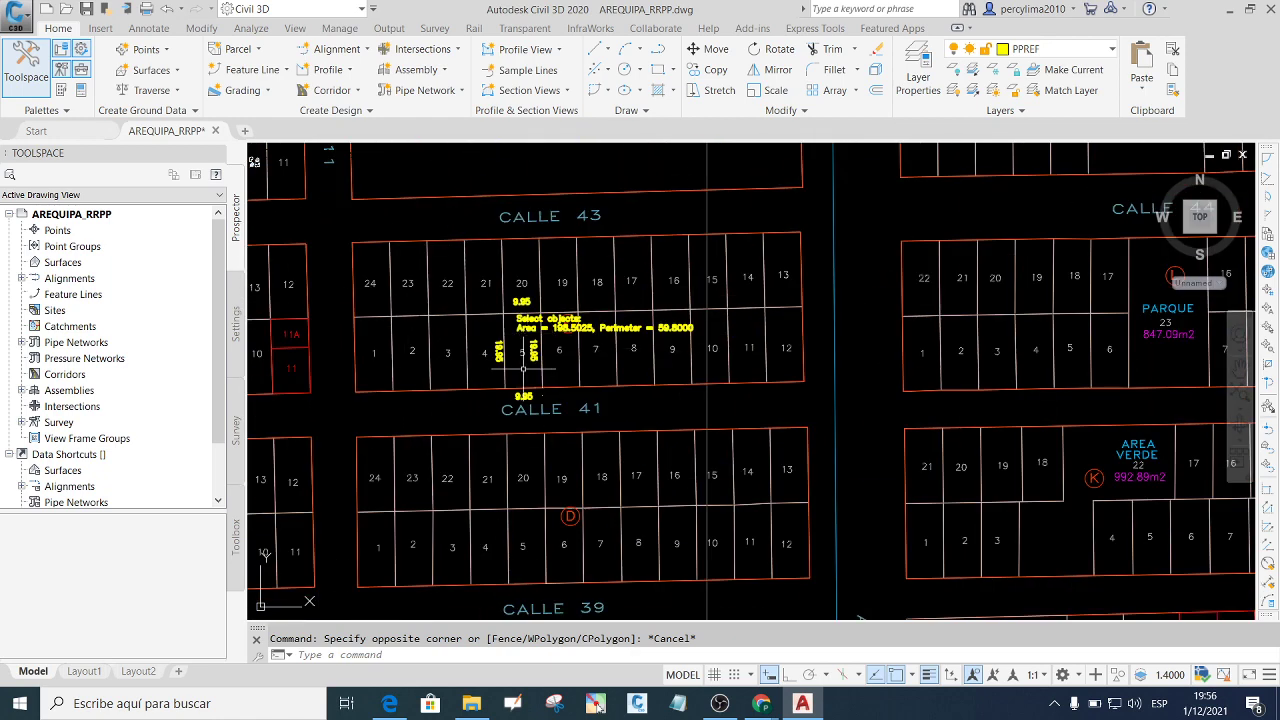
scroll(521, 339, up, 2)
scroll(521, 339, up, 1)
scroll(530, 330, up, 2)
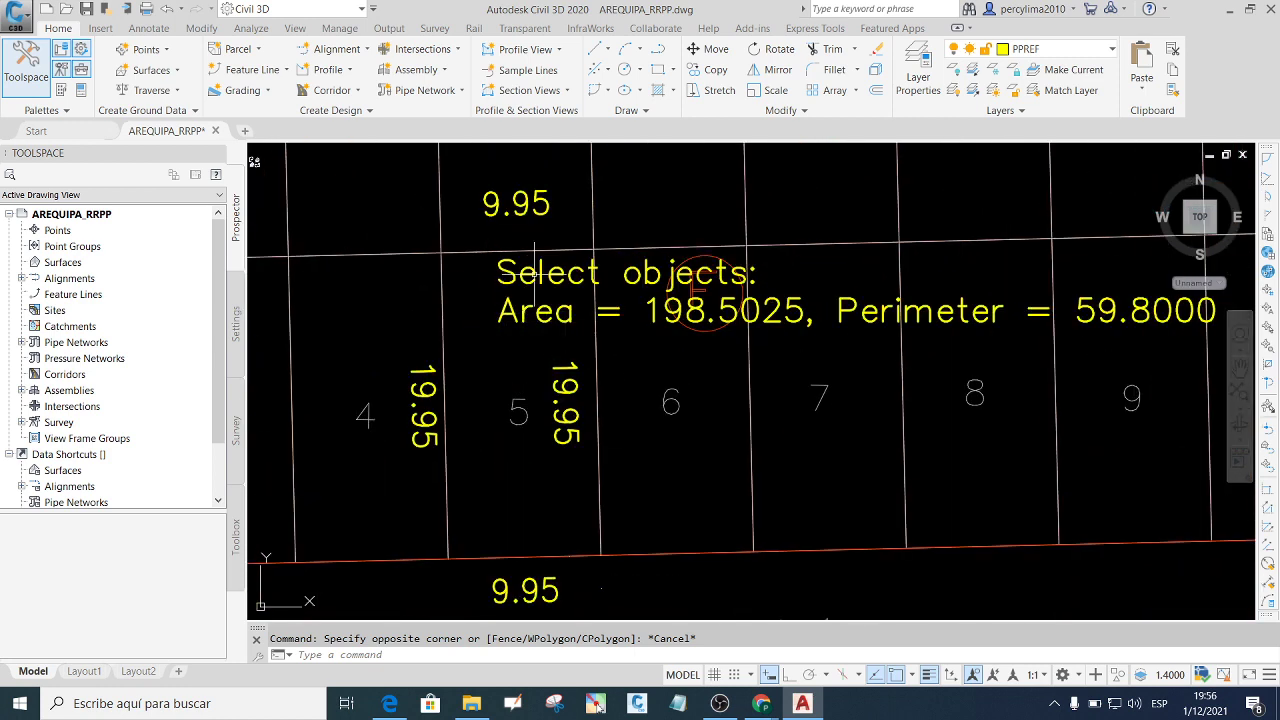
scroll(535, 265, down, 3)
scroll(535, 265, up, 3)
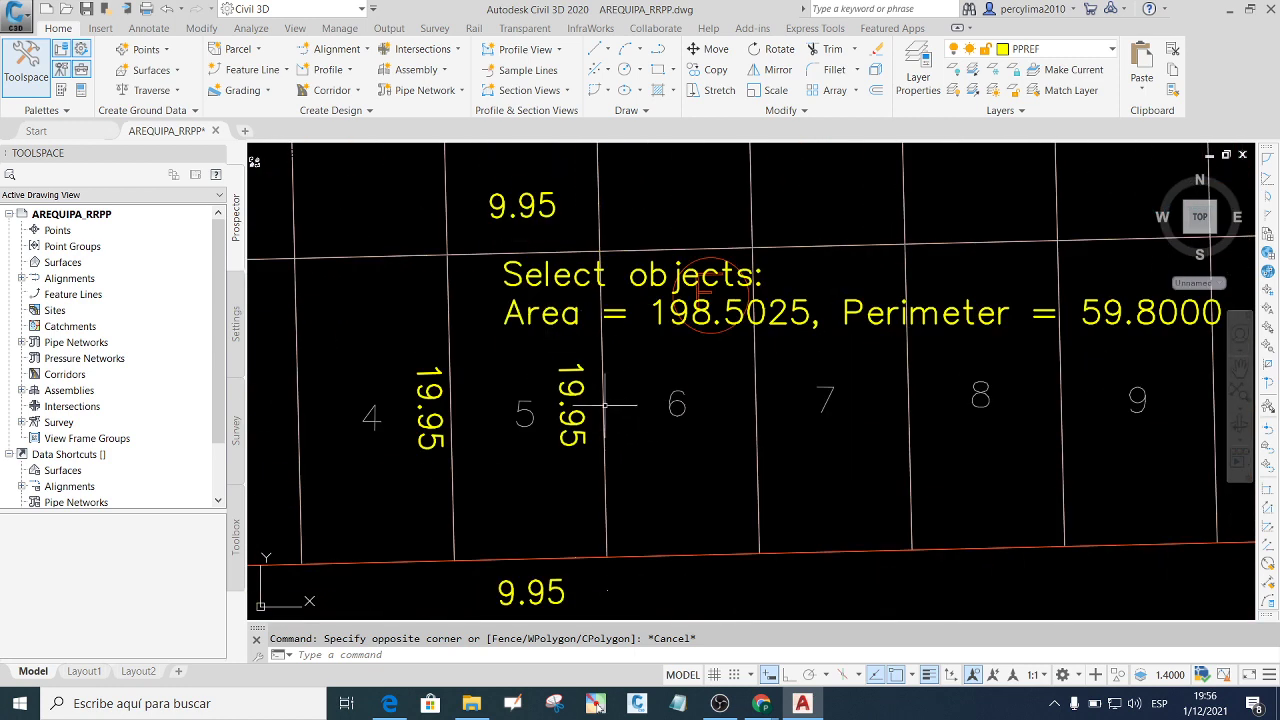
scroll(640, 410, down, 2)
scroll(700, 360, up, 2)
scroll(771, 333, down, 3)
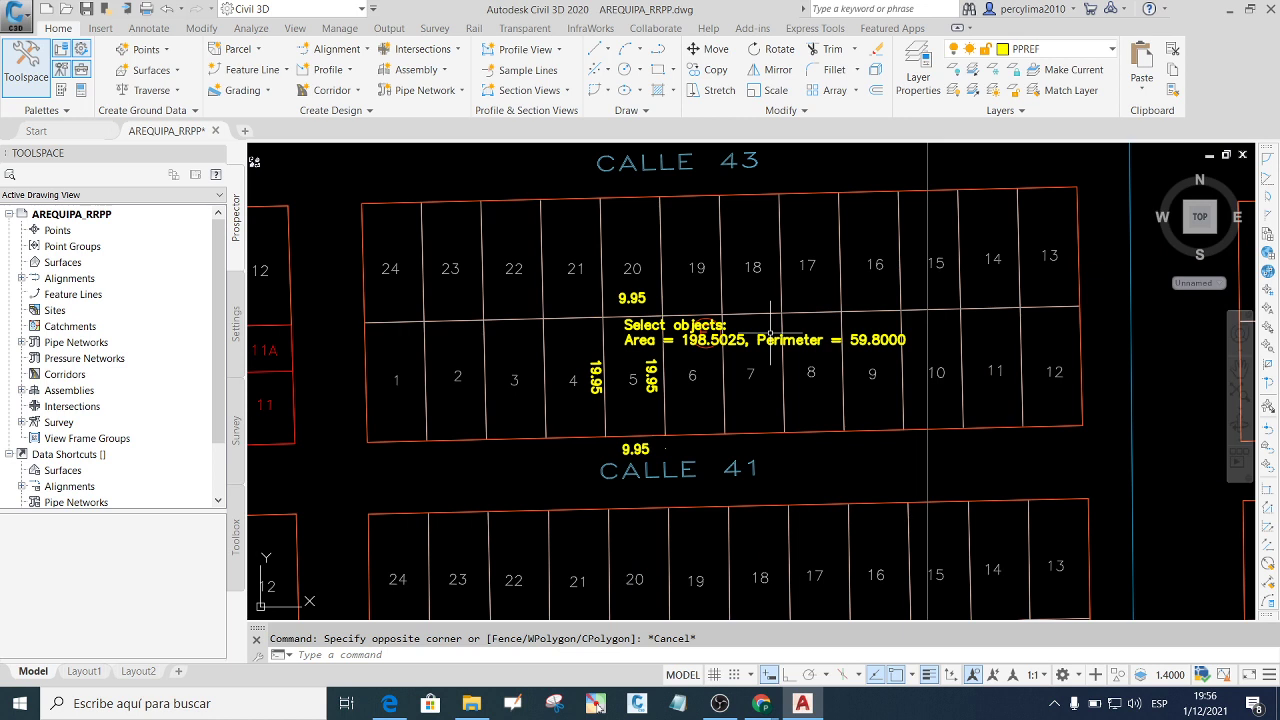
scroll(638, 332, up, 3)
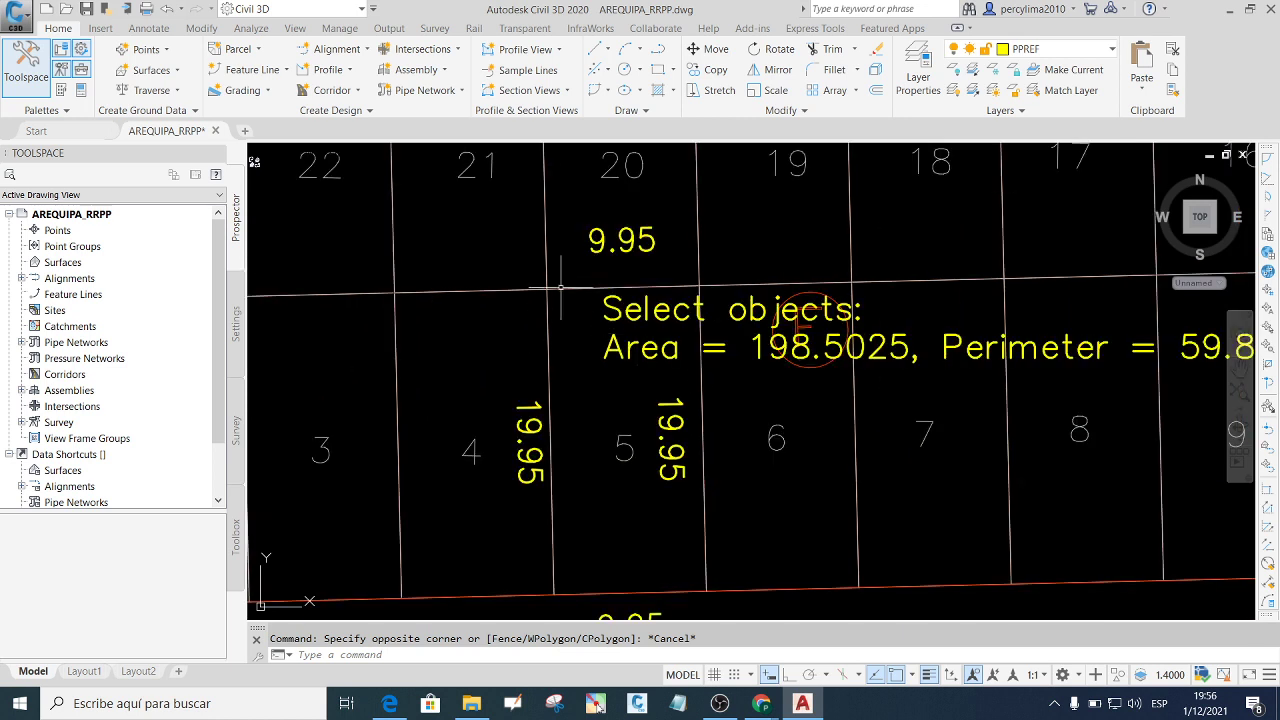
scroll(660, 345, down, 2)
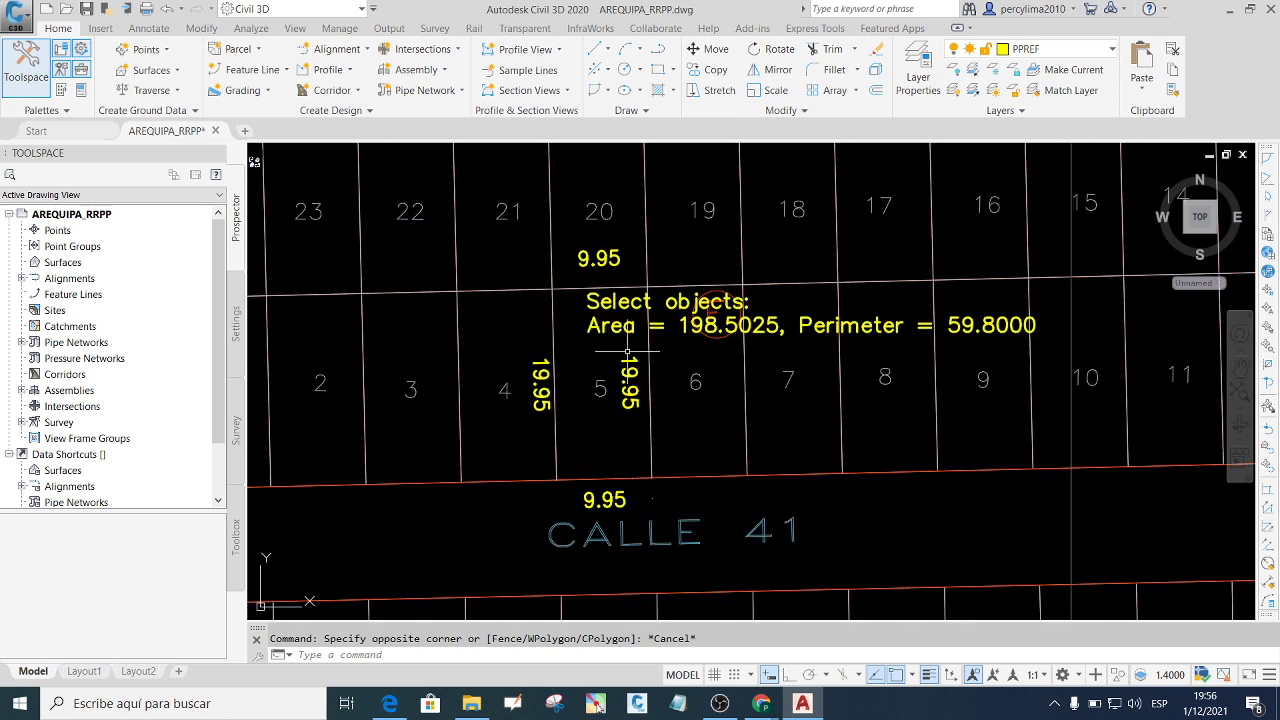
scroll(601, 325, up, 2)
scroll(600, 326, down, 2)
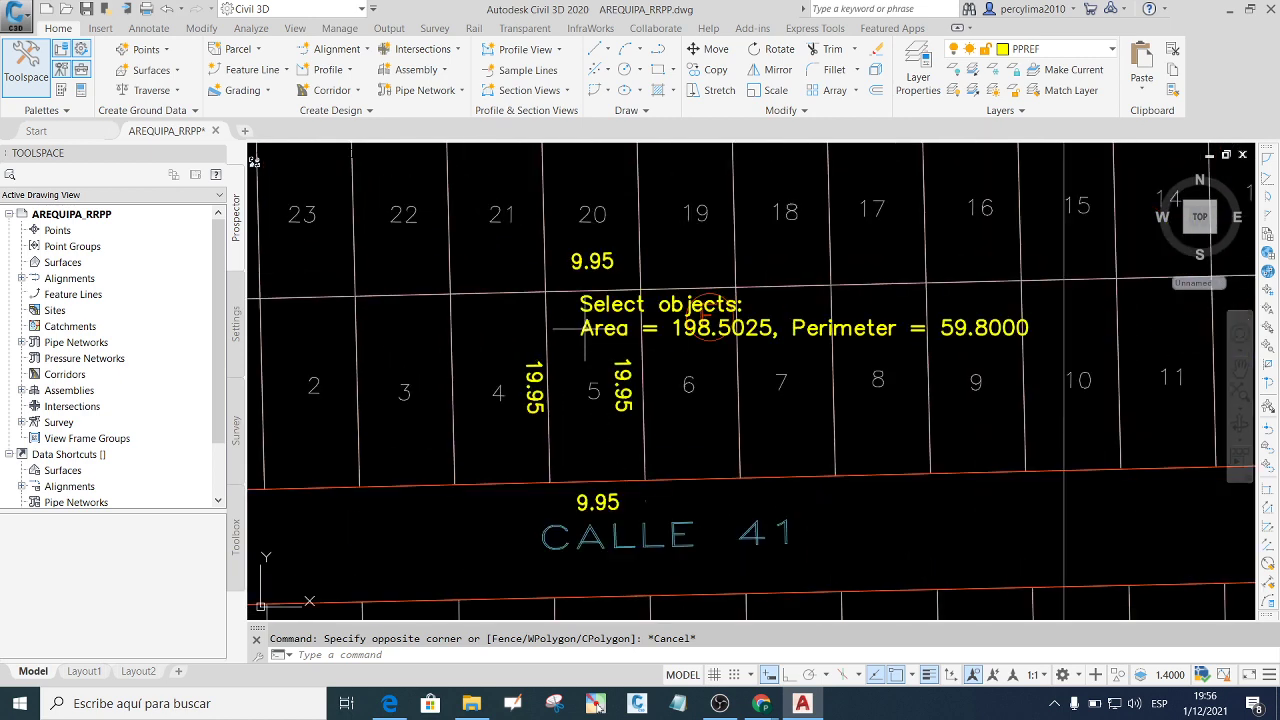
scroll(598, 328, down, 3)
scroll(595, 330, up, 3)
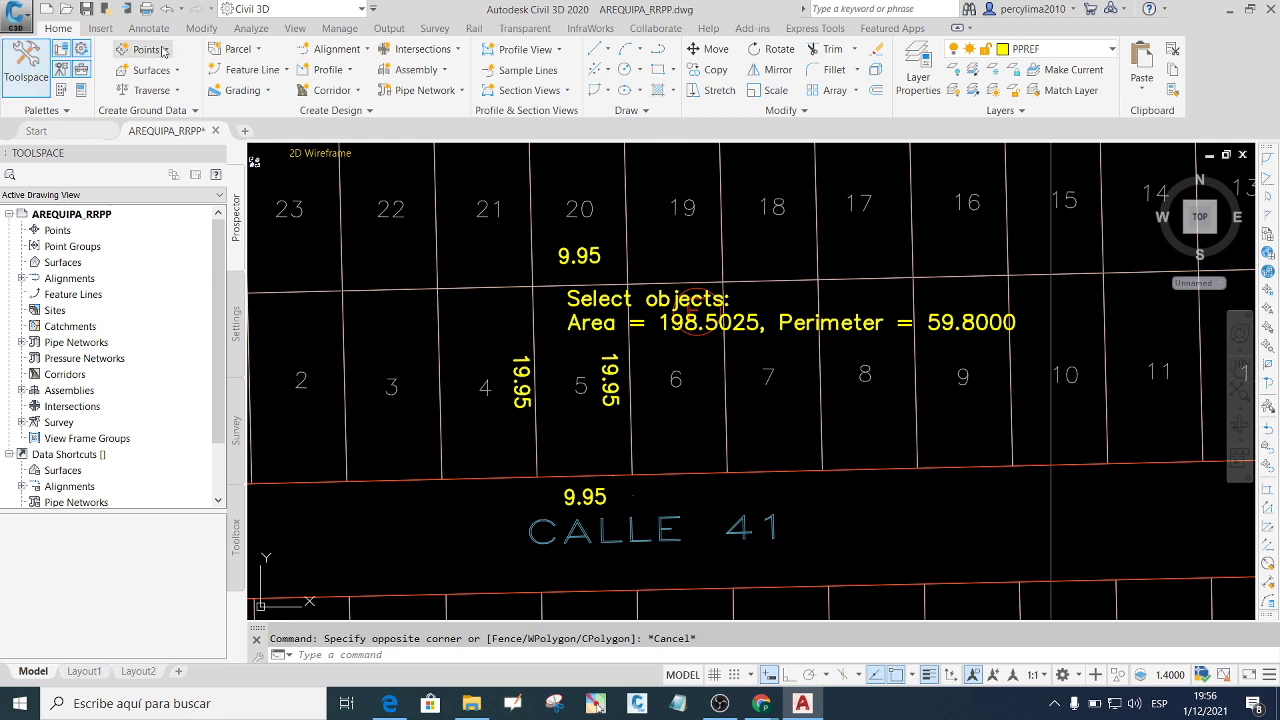
Start manual point creation and place point A at lot 5's top-right corner, elevation 0.000.
click(164, 51)
mouse_move(217, 91)
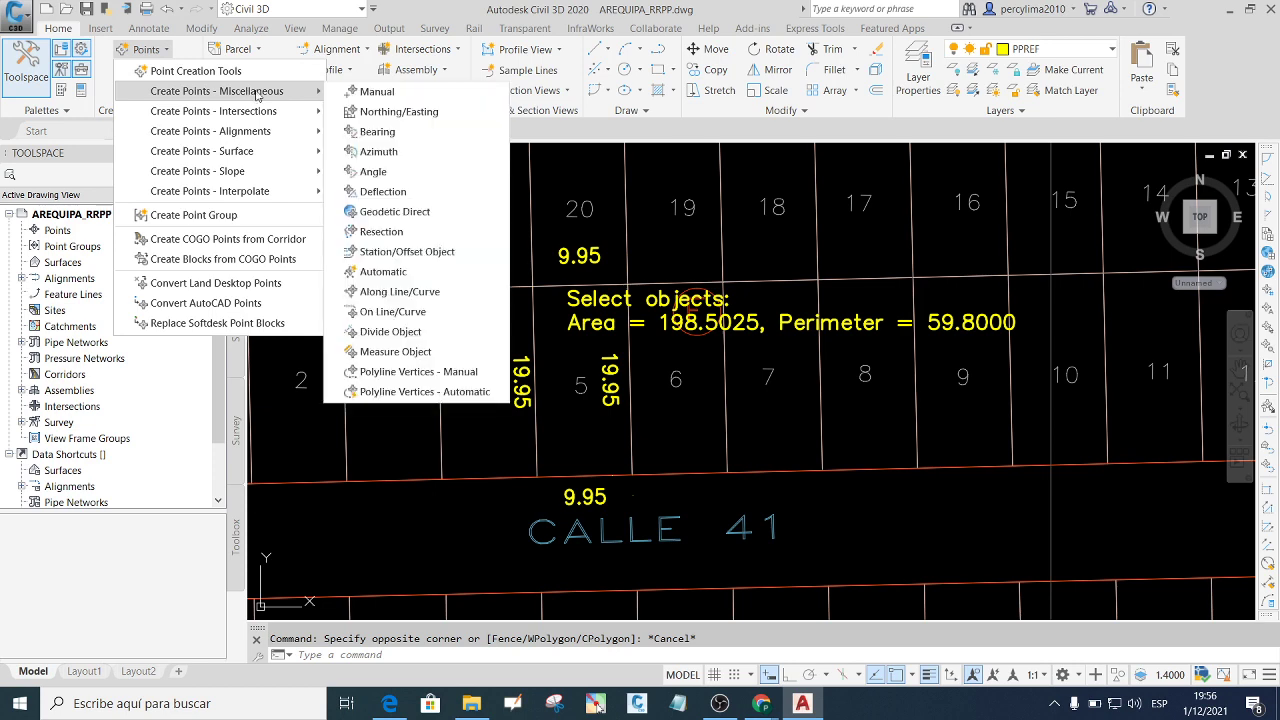
click(375, 92)
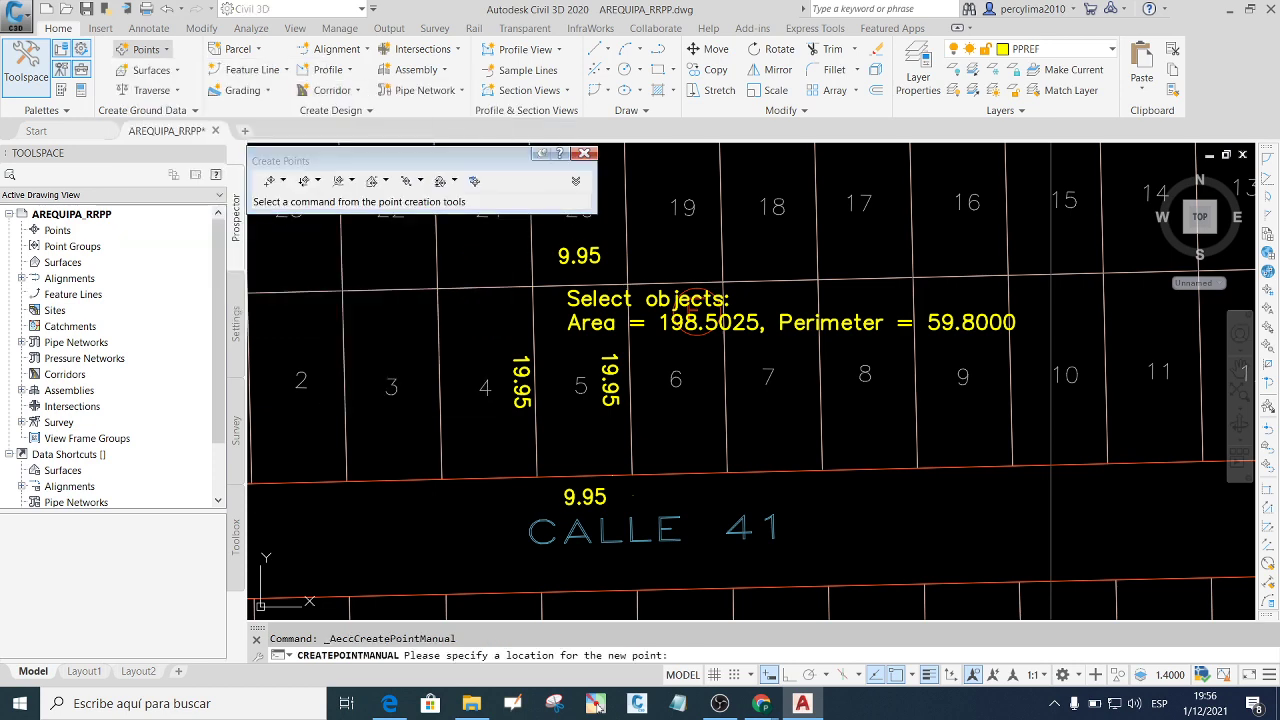
scroll(680, 410, down, 3)
scroll(677, 406, up, 3)
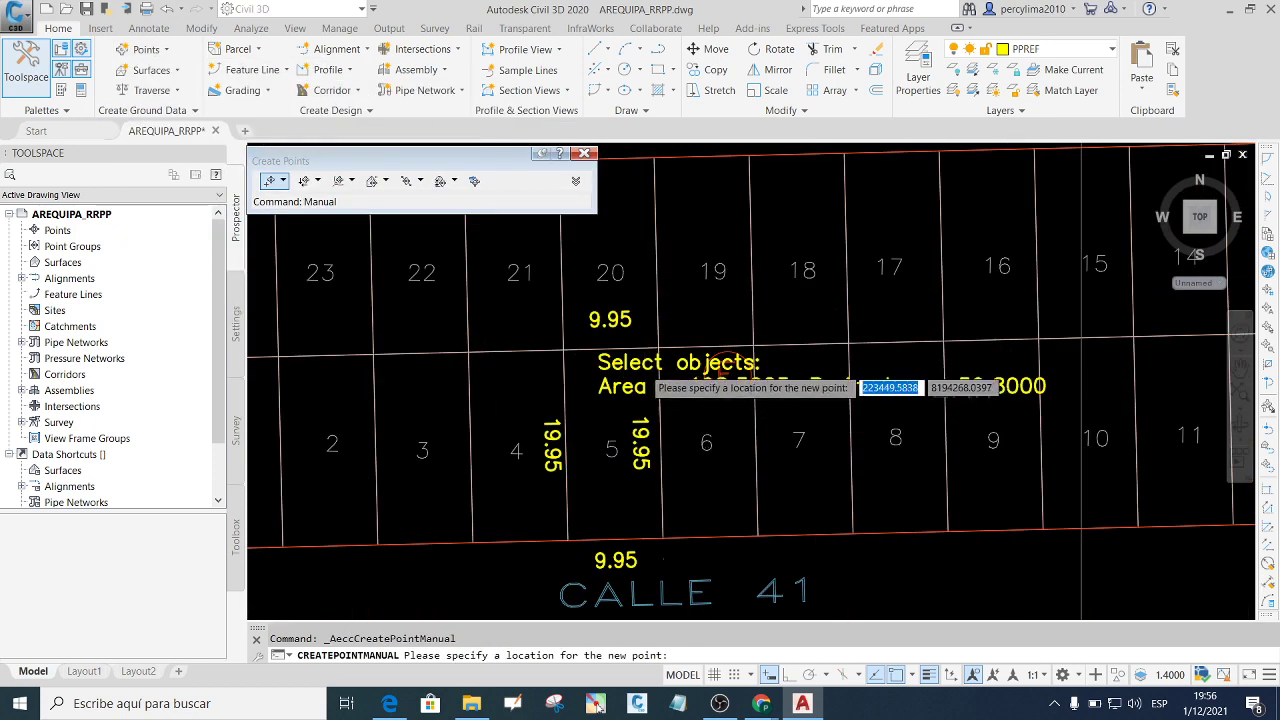
scroll(700, 345, up, 4)
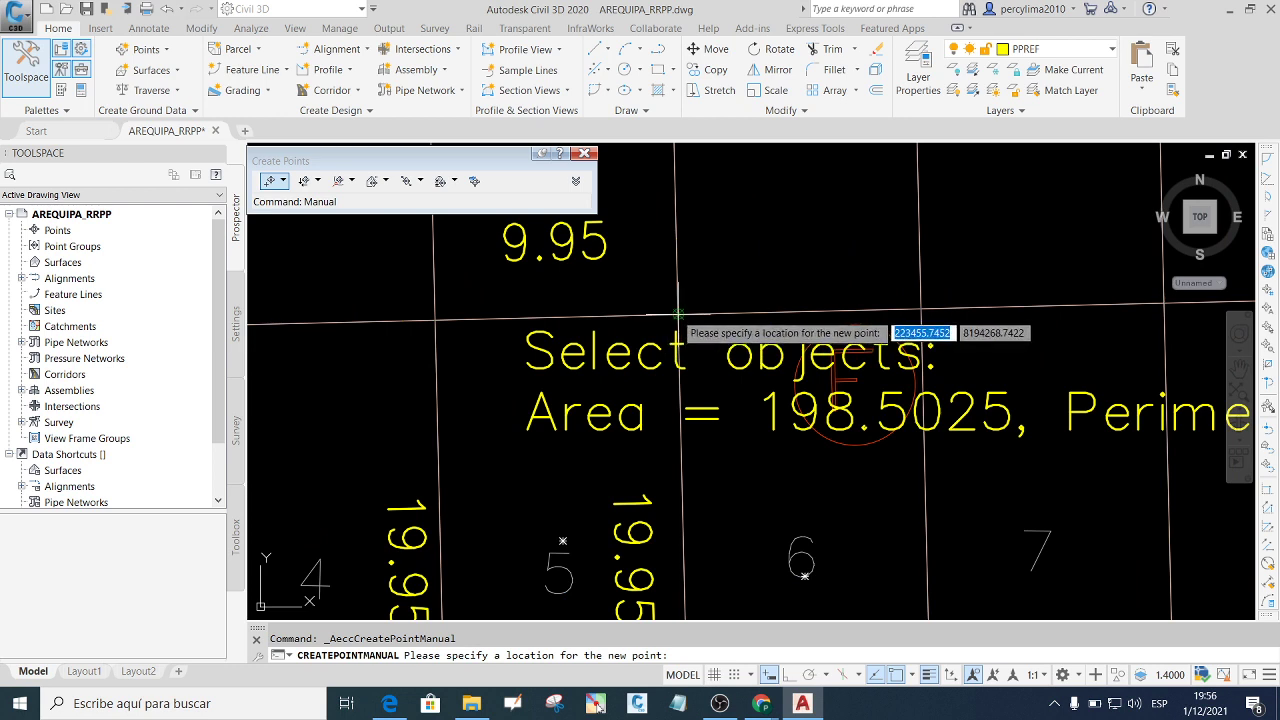
click(679, 315)
text(A)
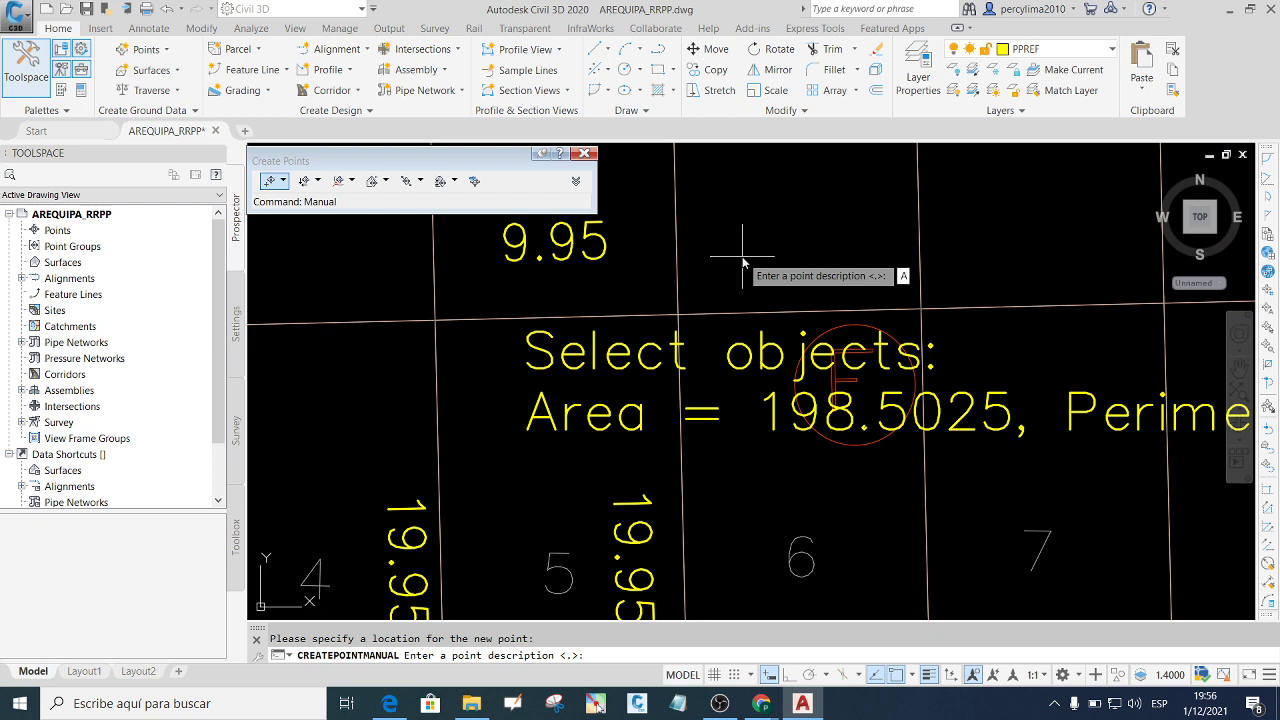
key(Return)
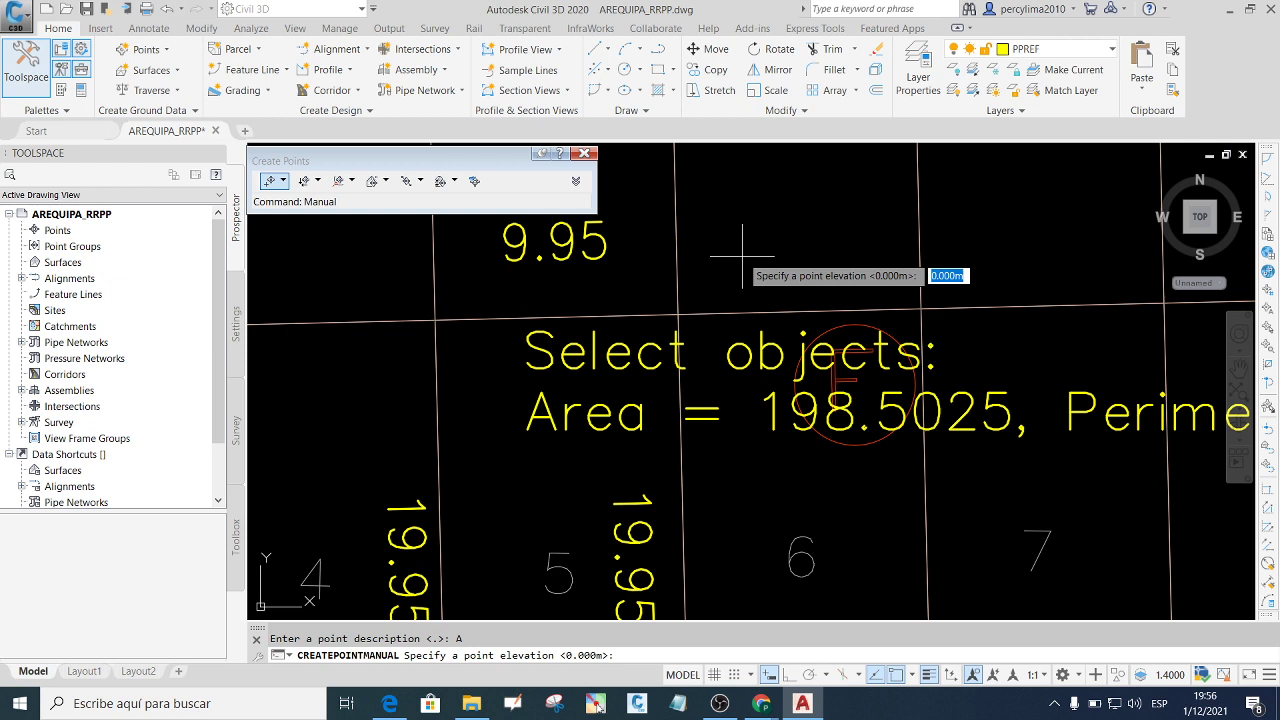
key(Return)
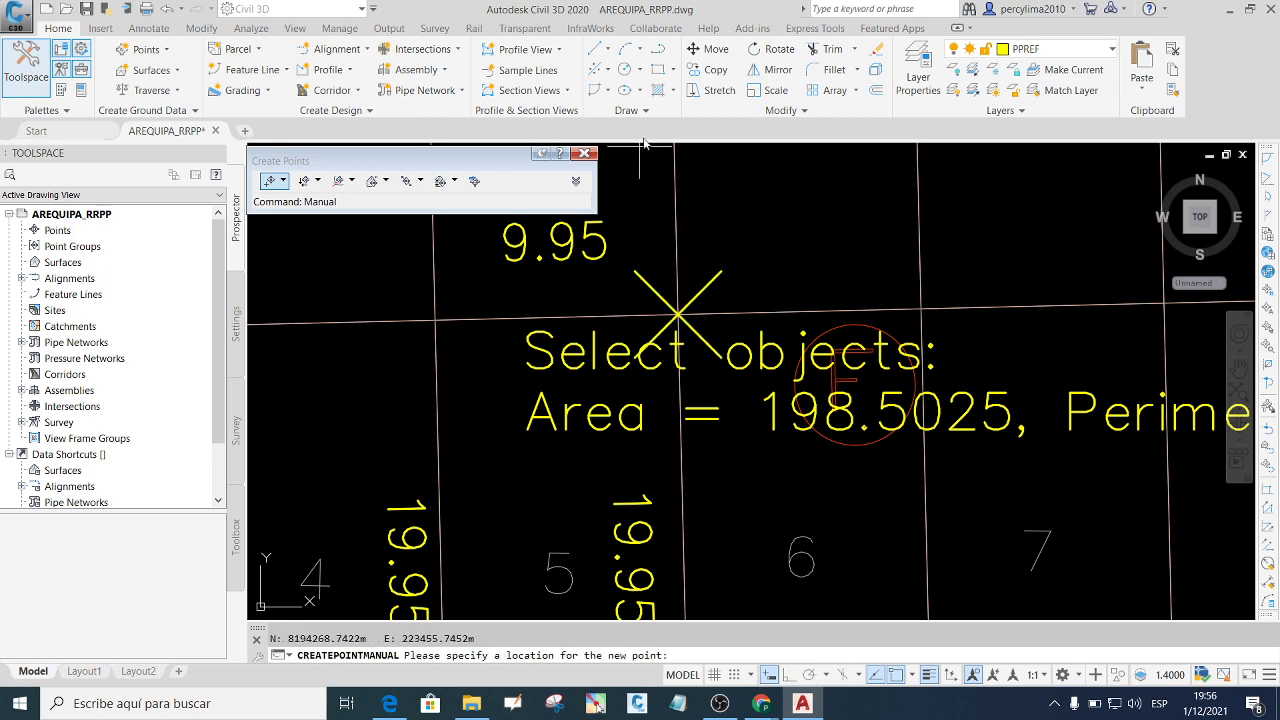
Place points B and C at lot 5's bottom-right and bottom-left corners, elevation 0.000.
scroll(742, 256, down, 2)
scroll(755, 316, down, 3)
scroll(724, 300, up, 2)
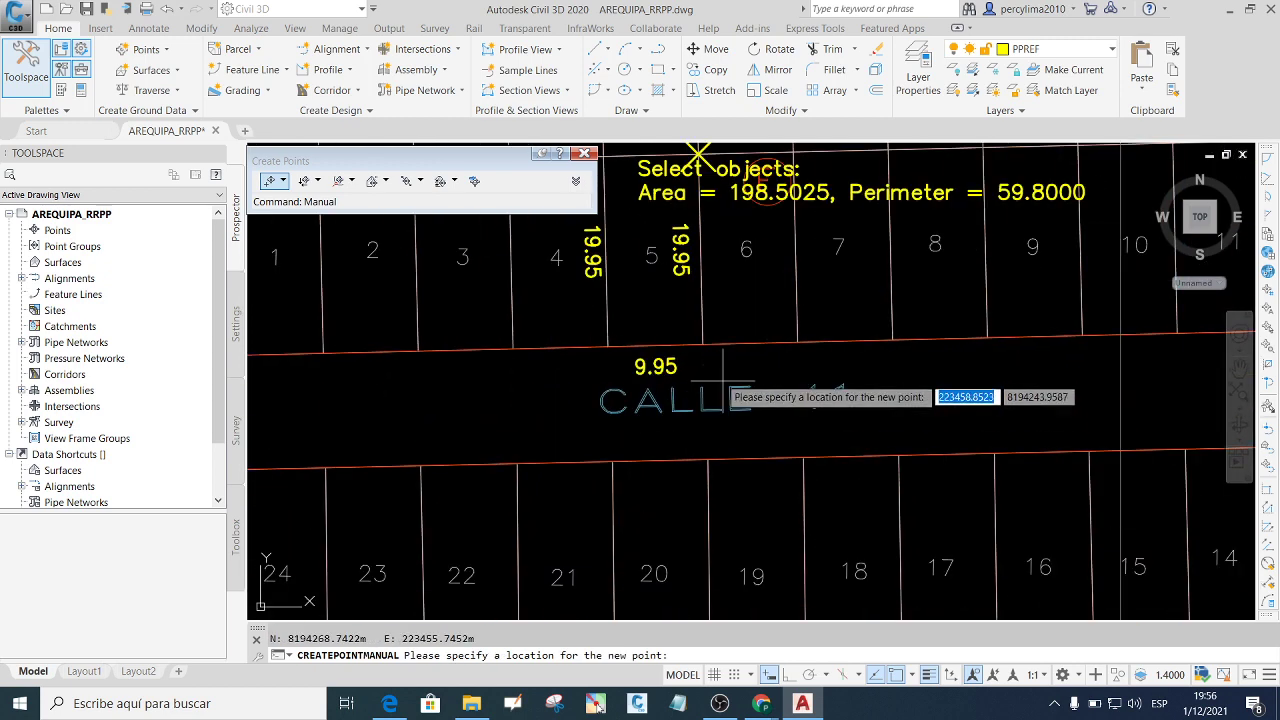
scroll(716, 374, up, 2)
scroll(724, 328, up, 1)
click(655, 366)
text(B)
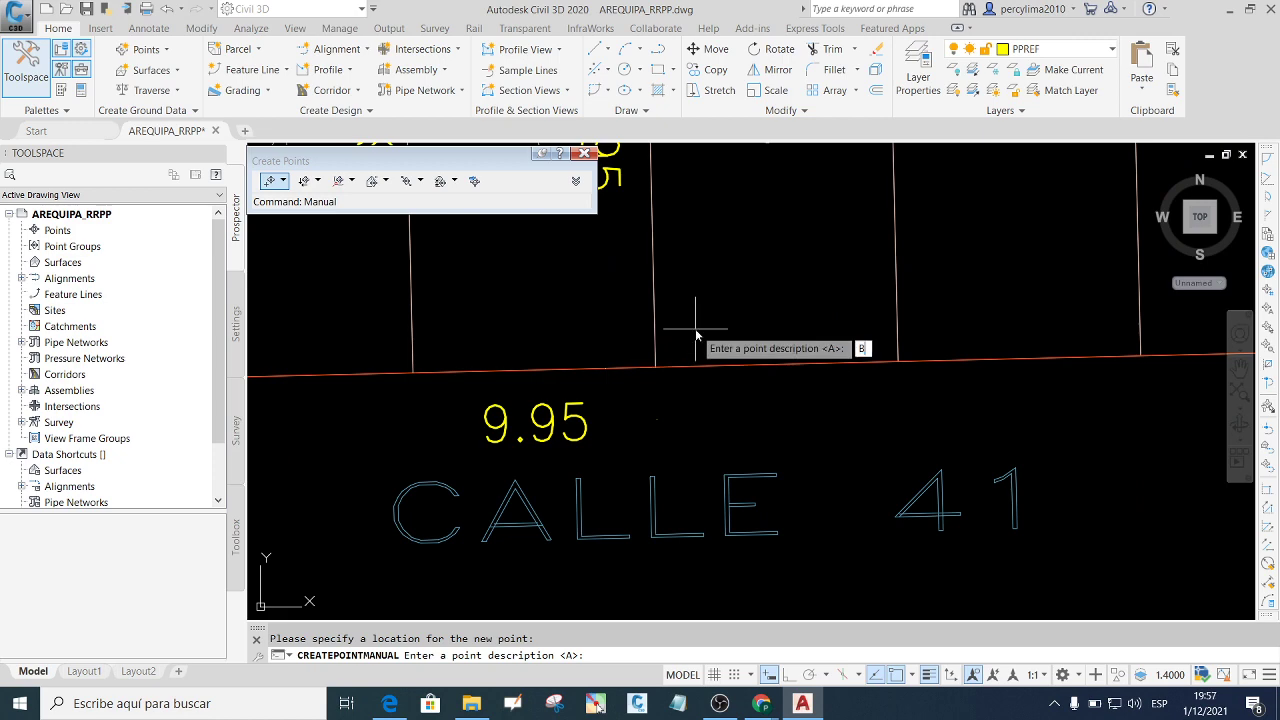
key(Return)
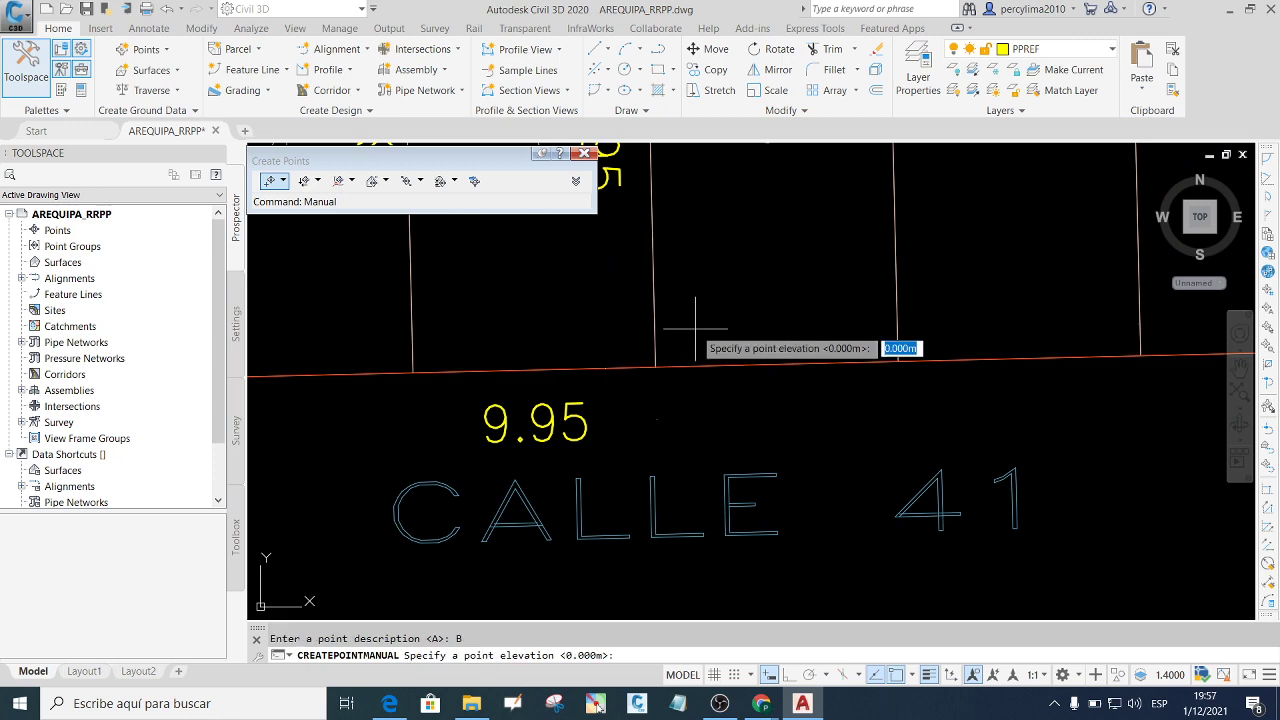
key(Return)
scroll(695, 420, down, 1)
scroll(720, 520, down, 2)
scroll(695, 550, up, 5)
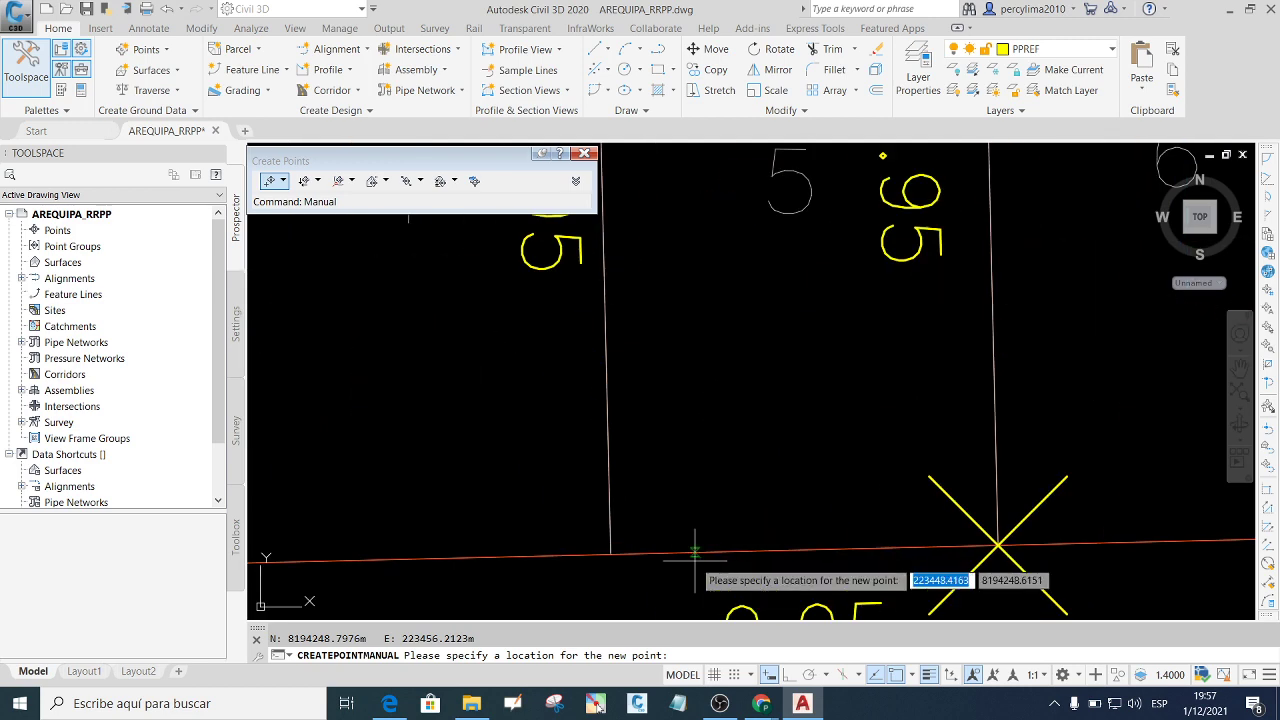
click(609, 551)
text(c)
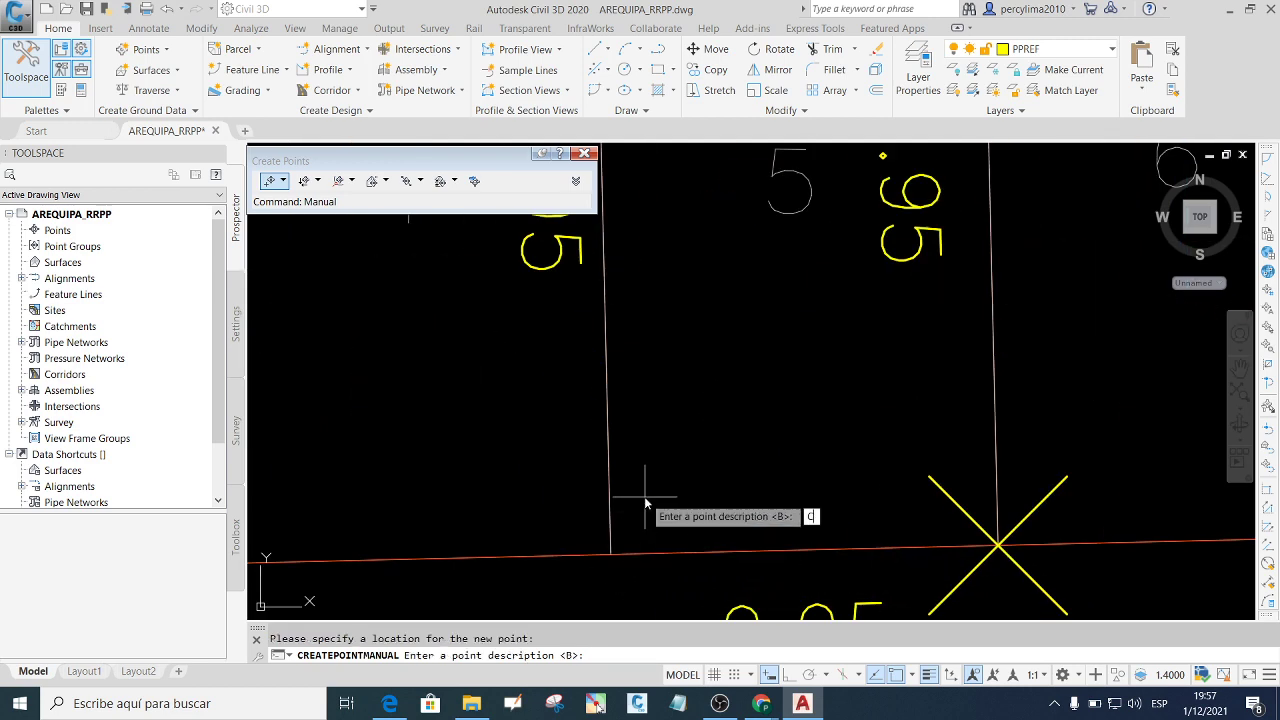
key(Return)
key(Return)
Place point D at lot 5's top-left corner and end point placement.
scroll(500, 530, down, 2)
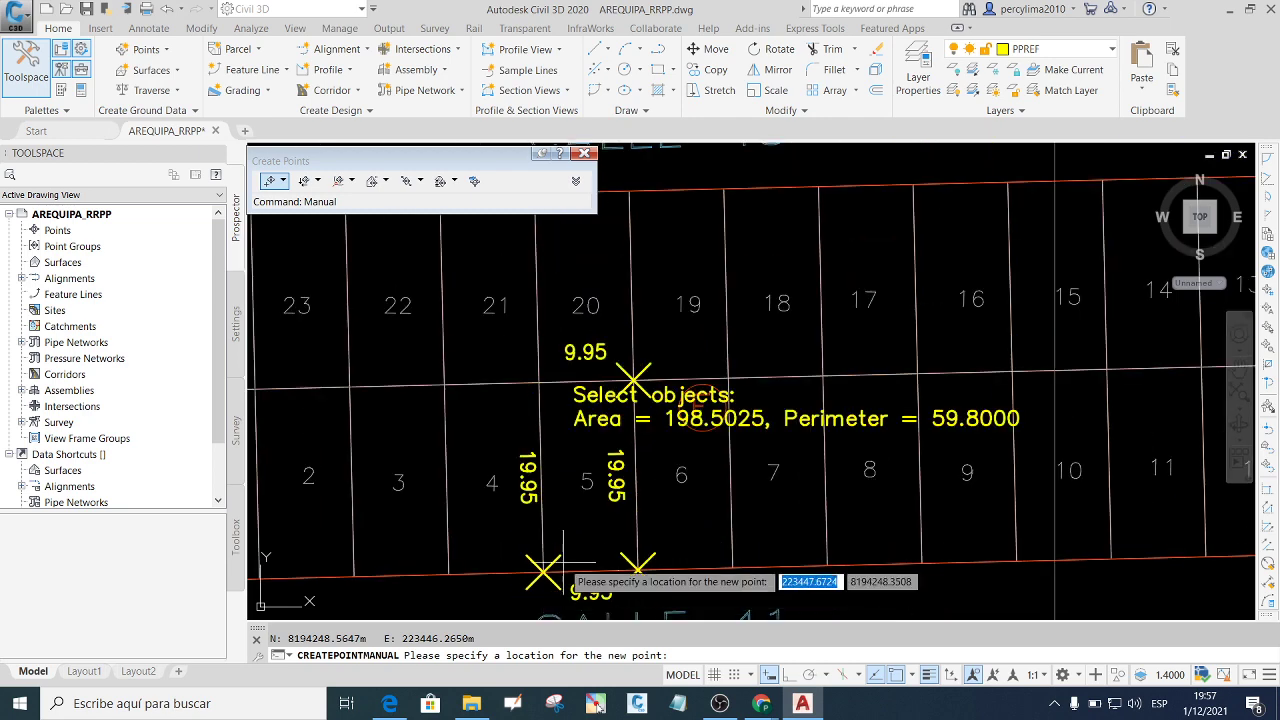
scroll(780, 377, up, 3)
scroll(543, 429, up, 3)
click(558, 463)
text(D)
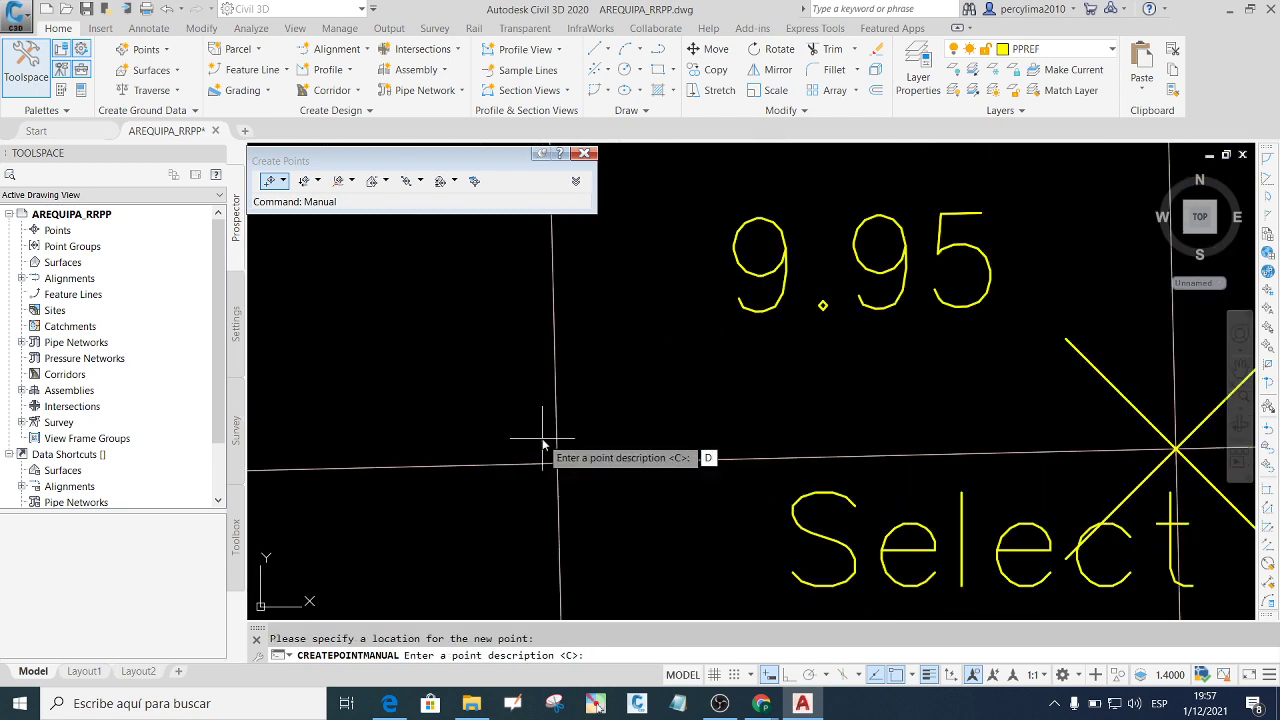
key(Return)
key(Return)
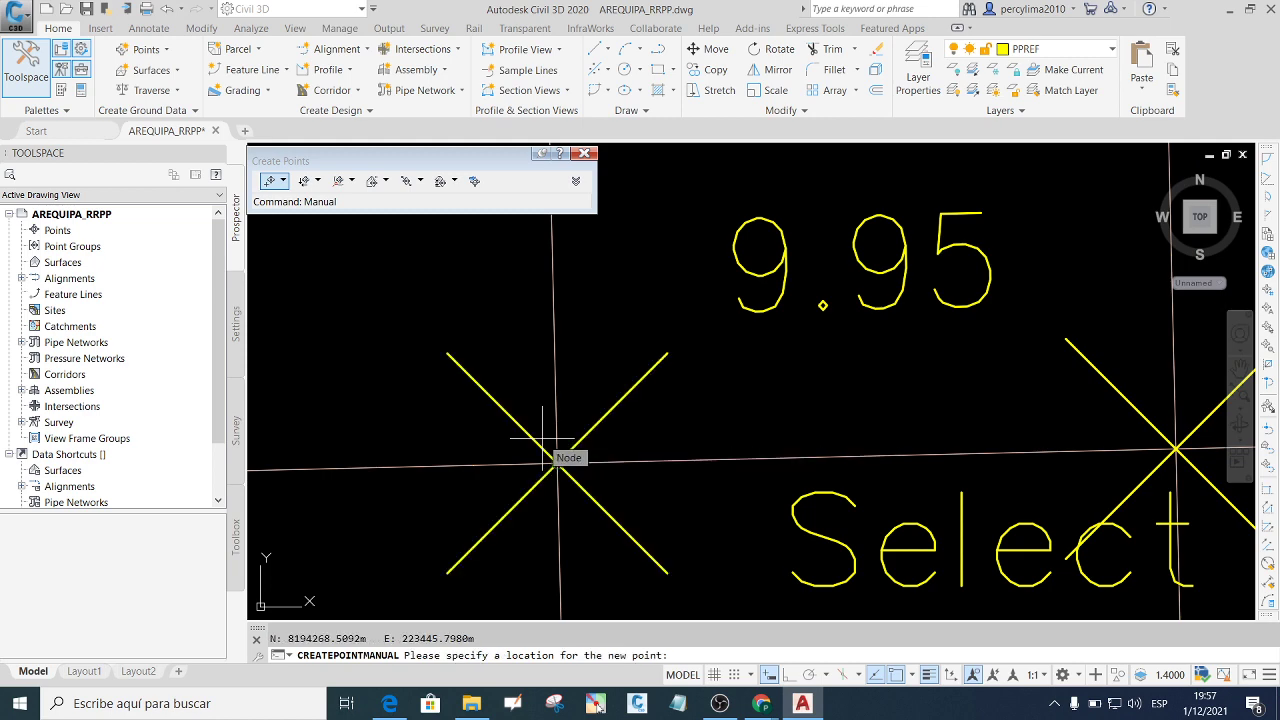
key(Escape)
scroll(590, 280, down, 5)
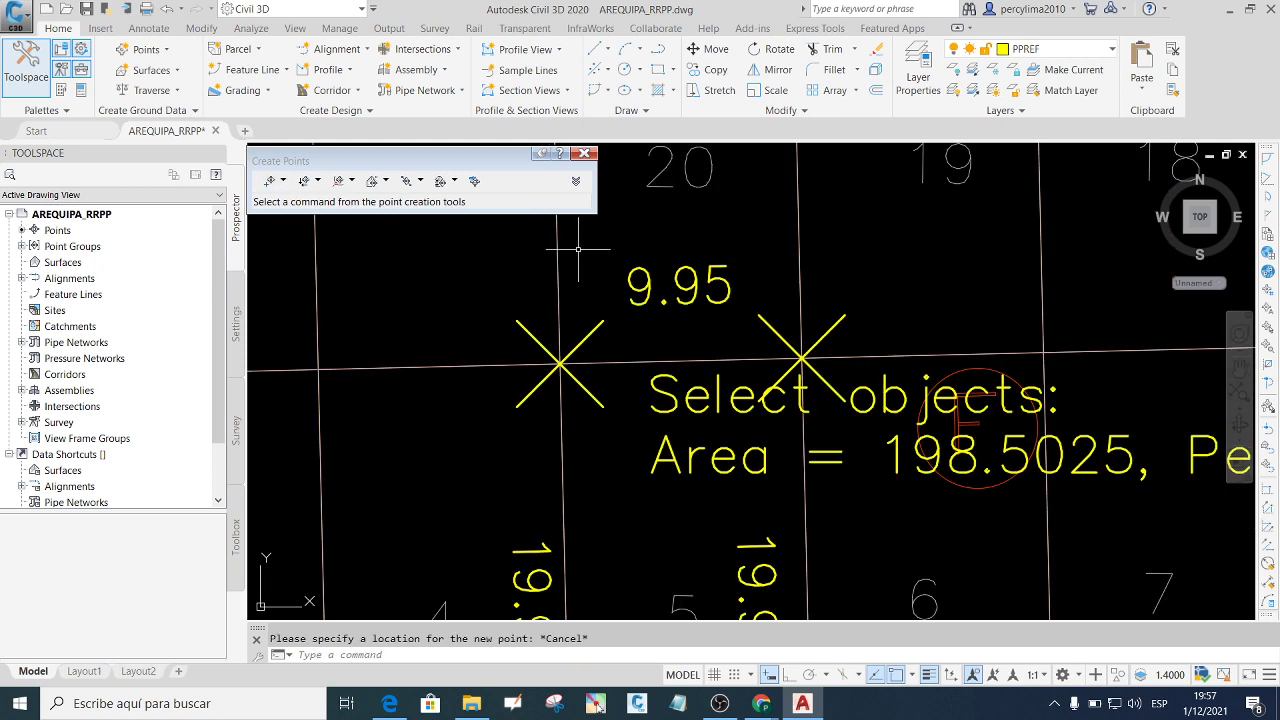
scroll(603, 272, down, 5)
scroll(638, 293, up, 4)
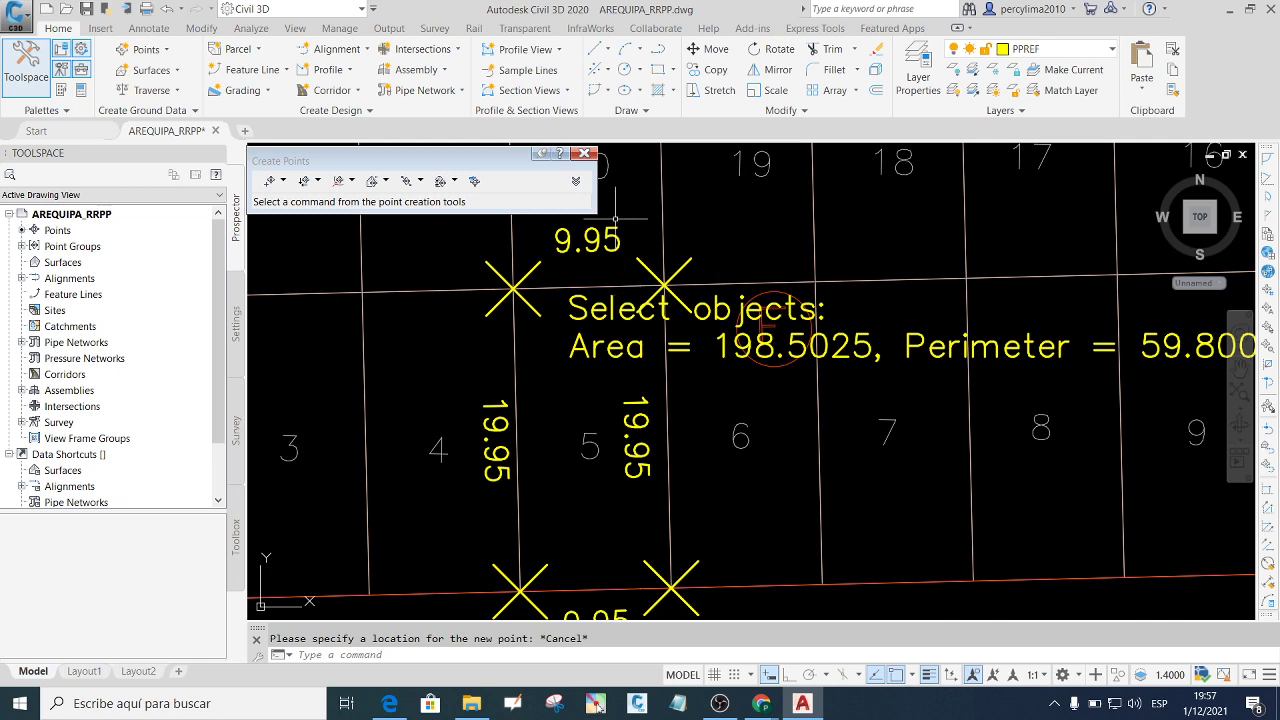
scroll(683, 439, down, 2)
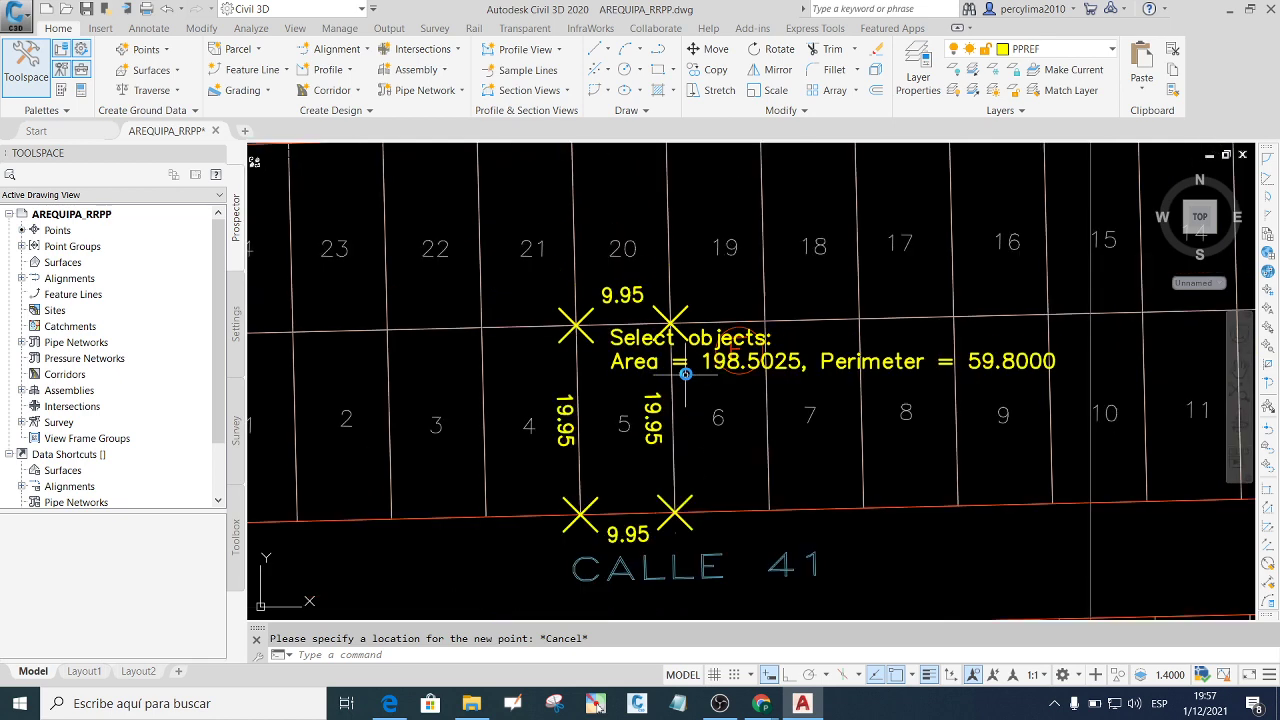
scroll(701, 425, down, 1)
scroll(761, 526, up, 2)
scroll(646, 418, up, 4)
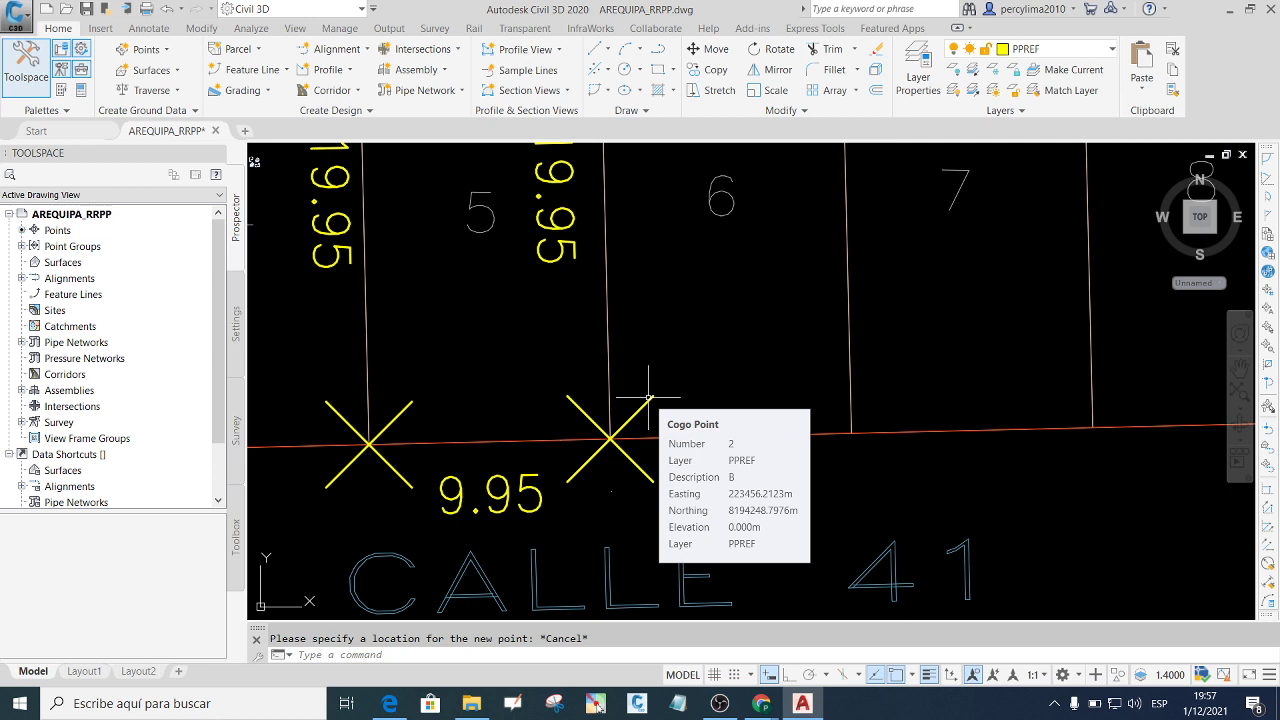
scroll(729, 437, down, 2)
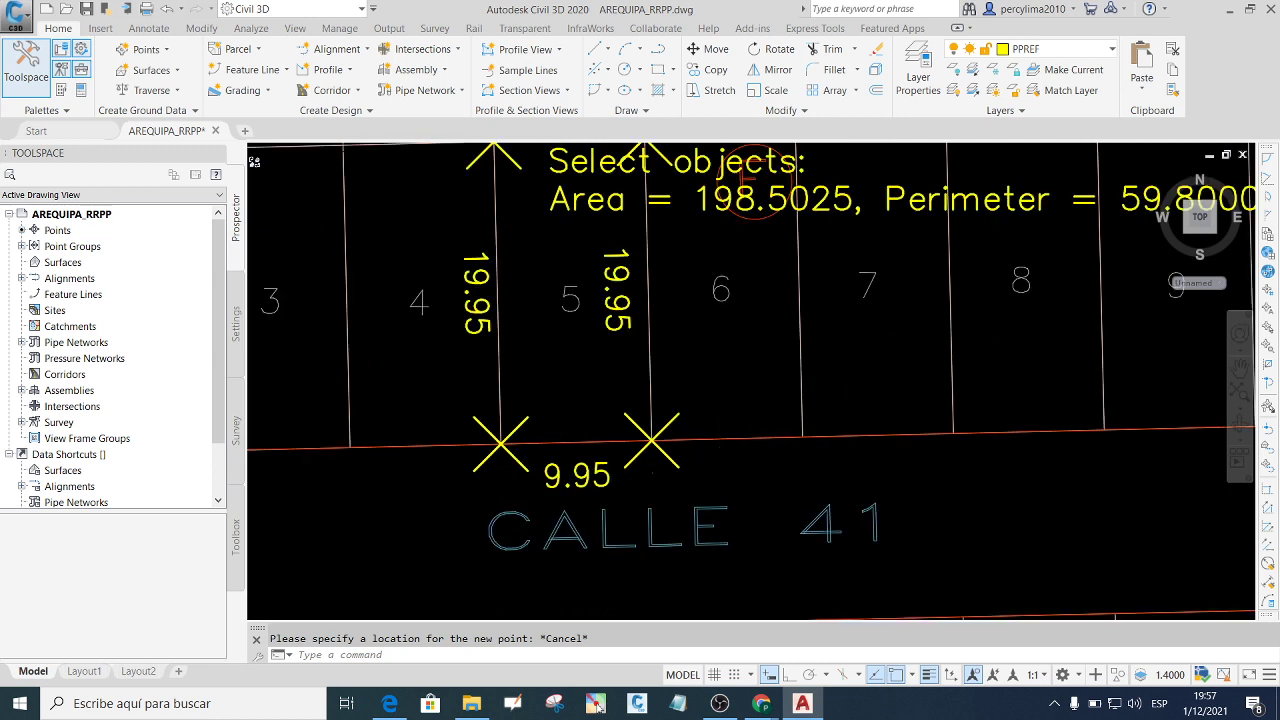
scroll(720, 442, down, 1)
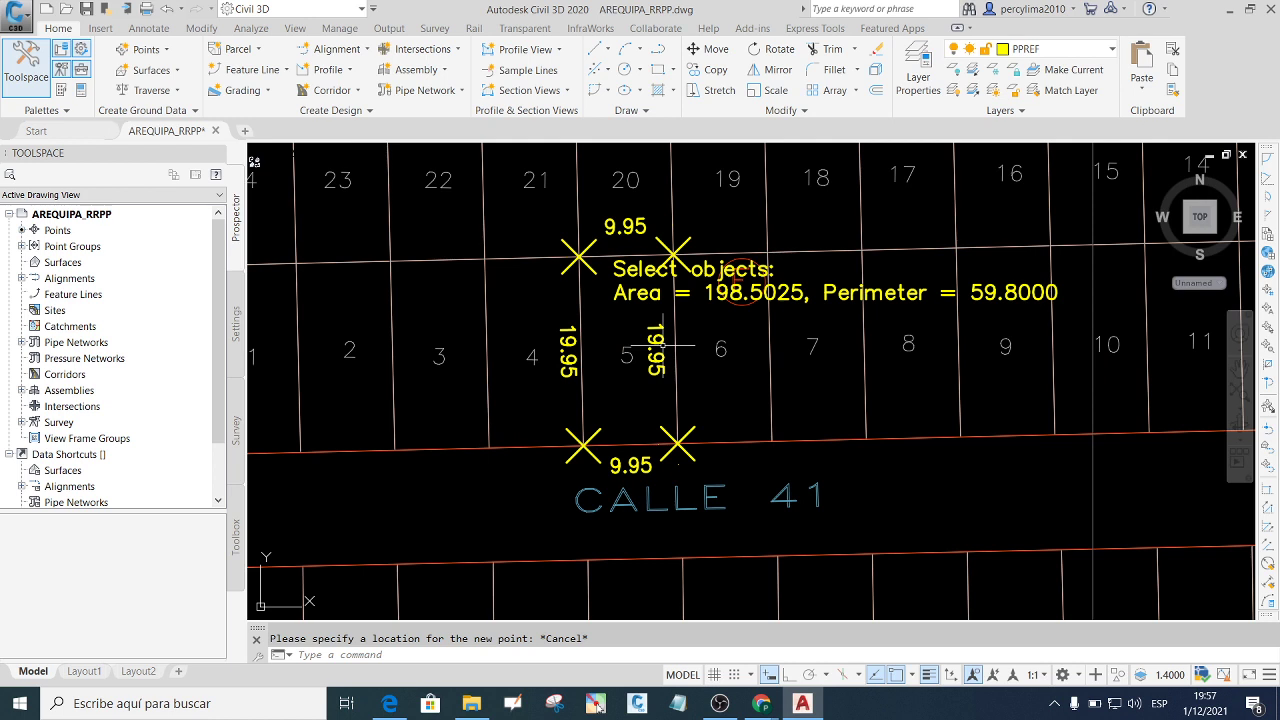
Open the _All Points group in the Panorama point editor and shrink it to reveal the drawing.
click(21, 247)
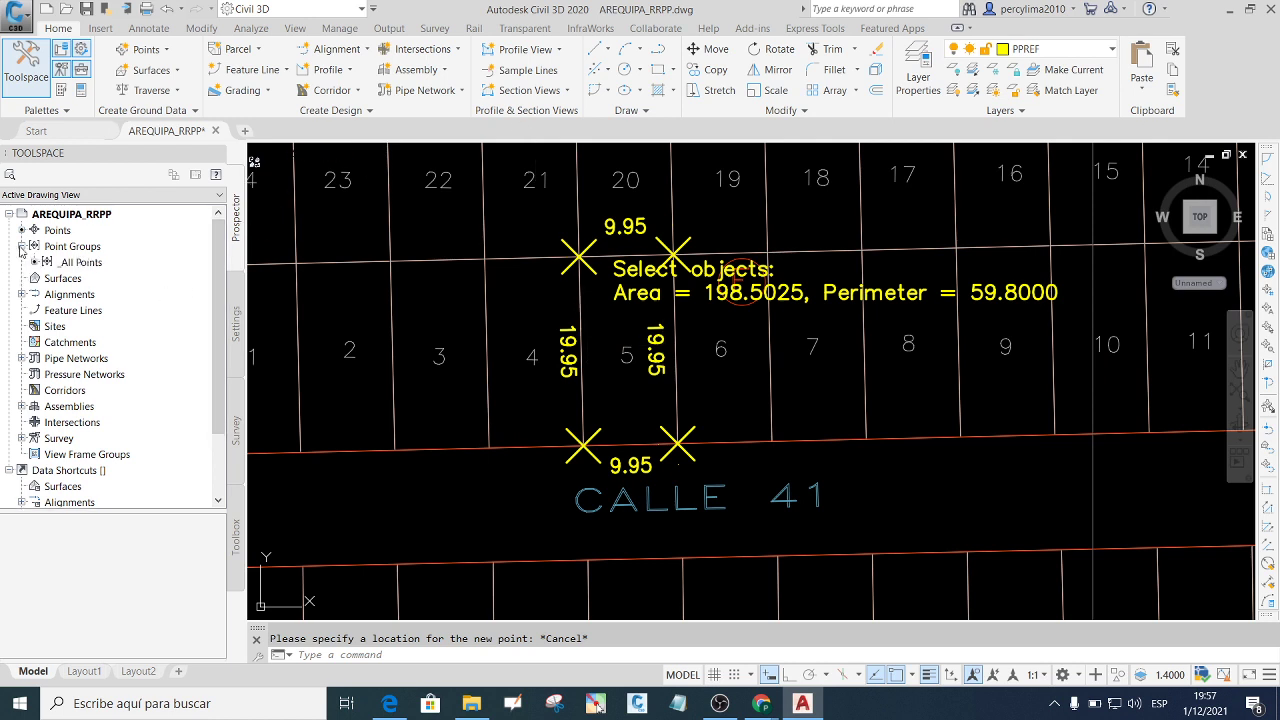
click(70, 264)
right_click(80, 263)
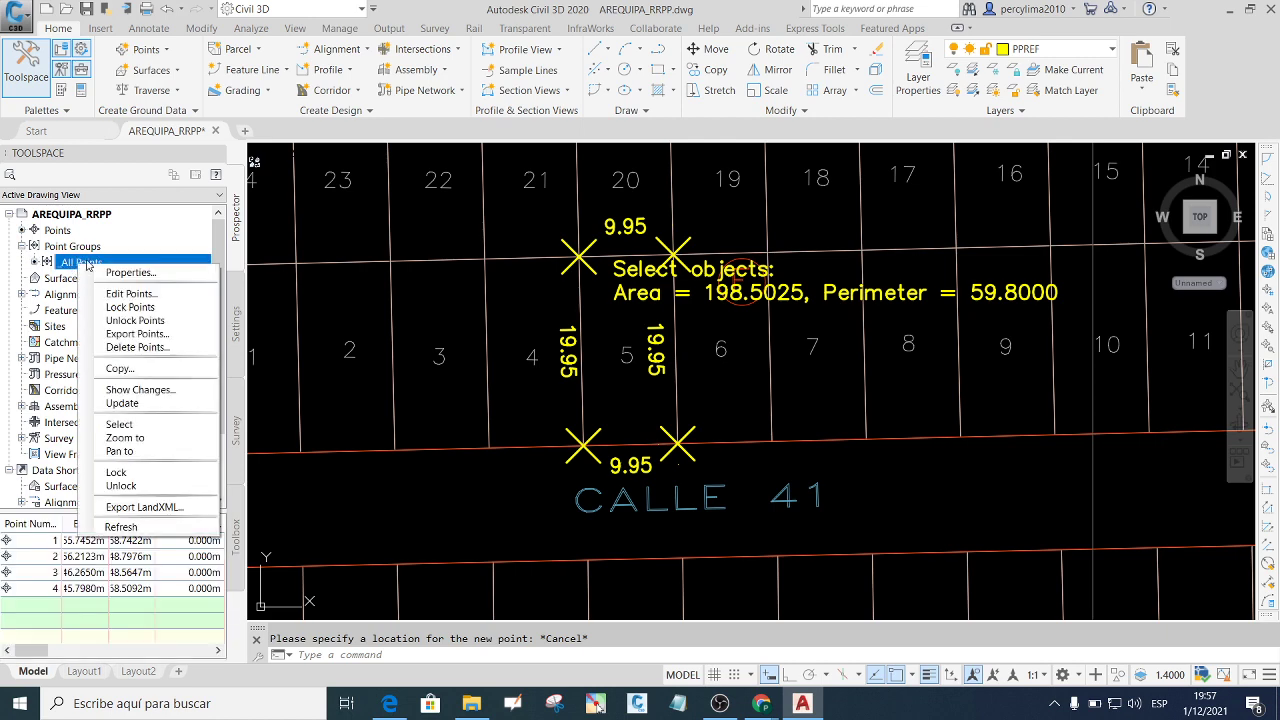
click(138, 294)
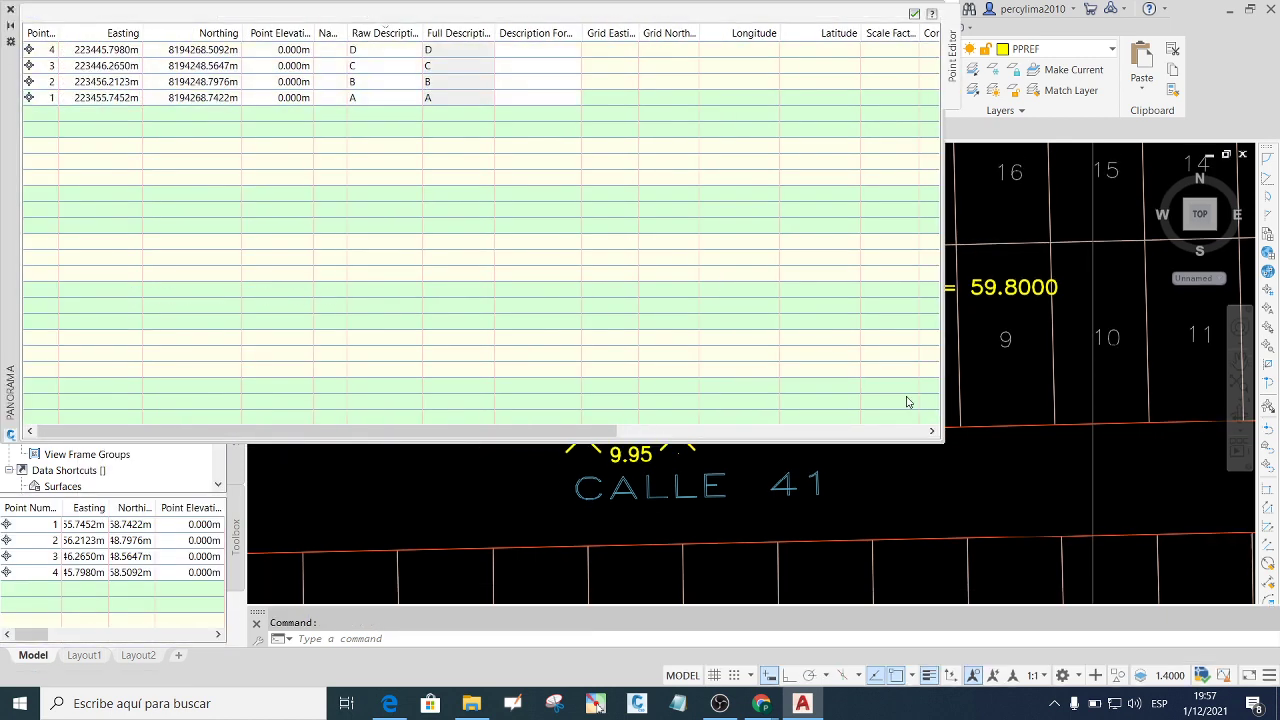
mouse_move(943, 440)
mouse_down()
mouse_move(568, 185)
mouse_move(558, 153)
mouse_up()
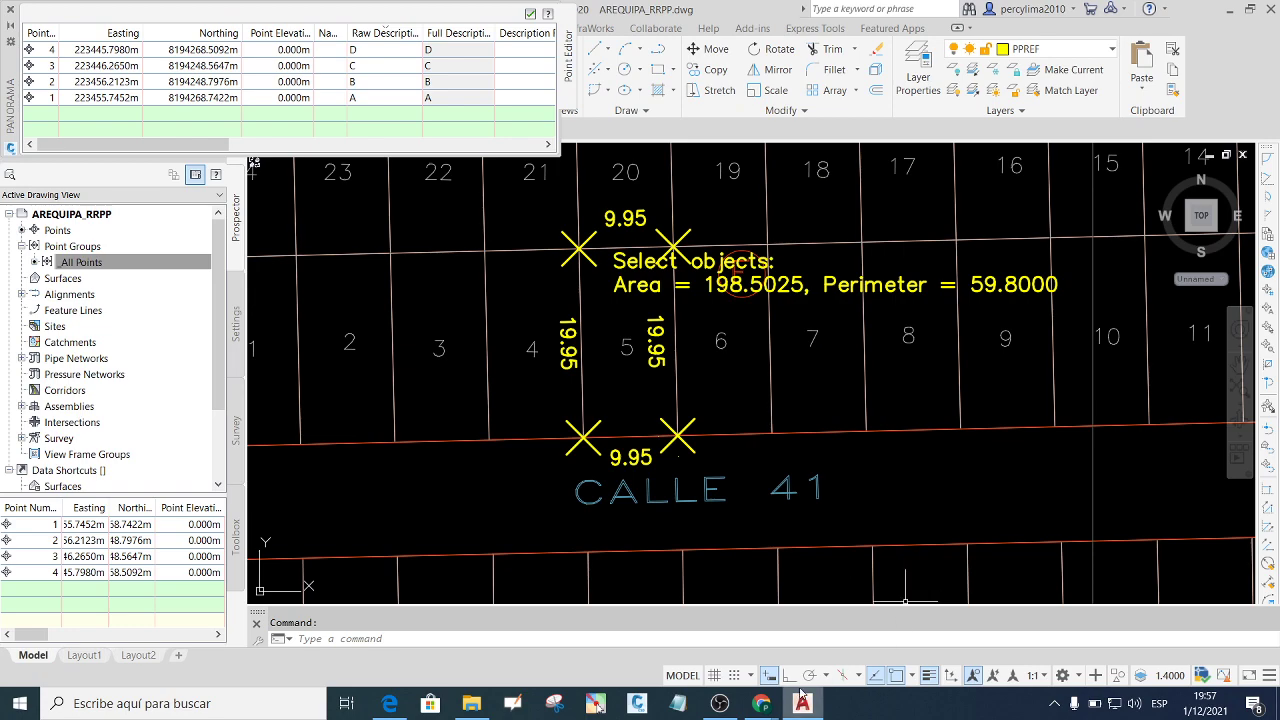
mouse_move(761, 703)
click(705, 657)
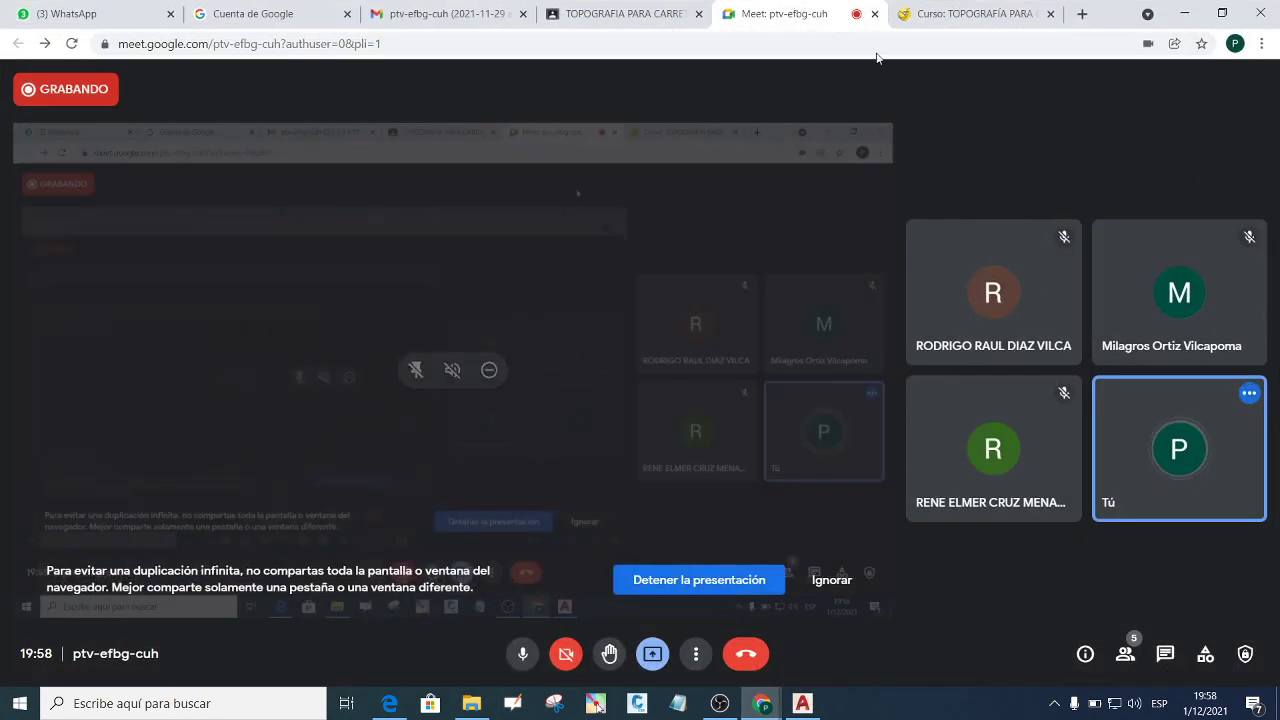
Paste and send the lot 5 screenshot to the ISTP(SEMESTRE I-B21 CIVIL) WhatsApp group, then return to Civil 3D.
click(960, 13)
click(790, 13)
click(66, 13)
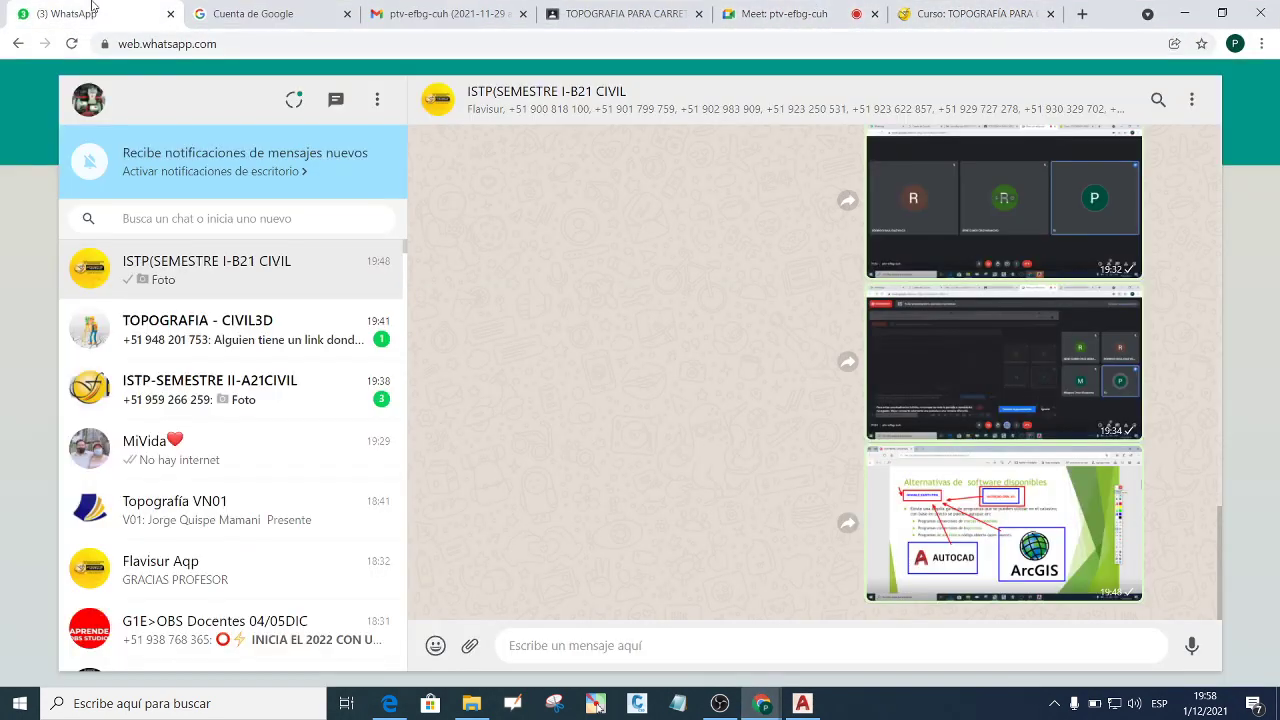
right_click(569, 644)
click(618, 511)
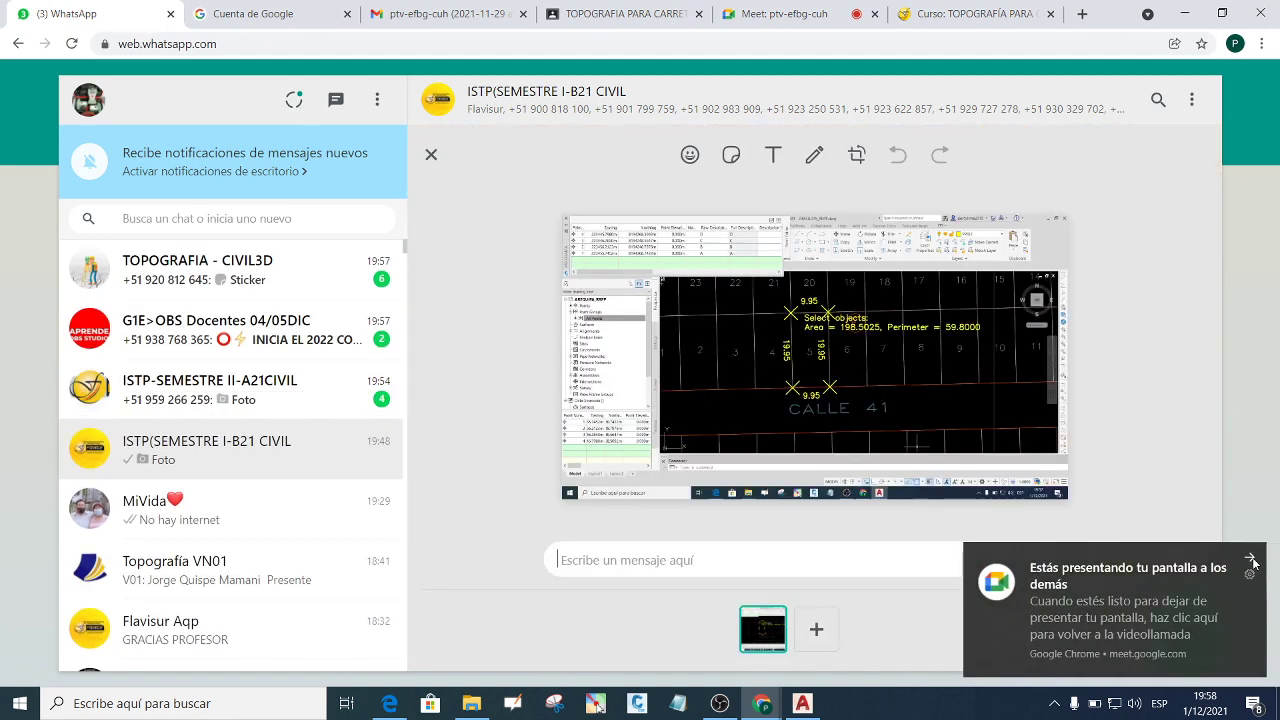
click(1250, 561)
click(1189, 634)
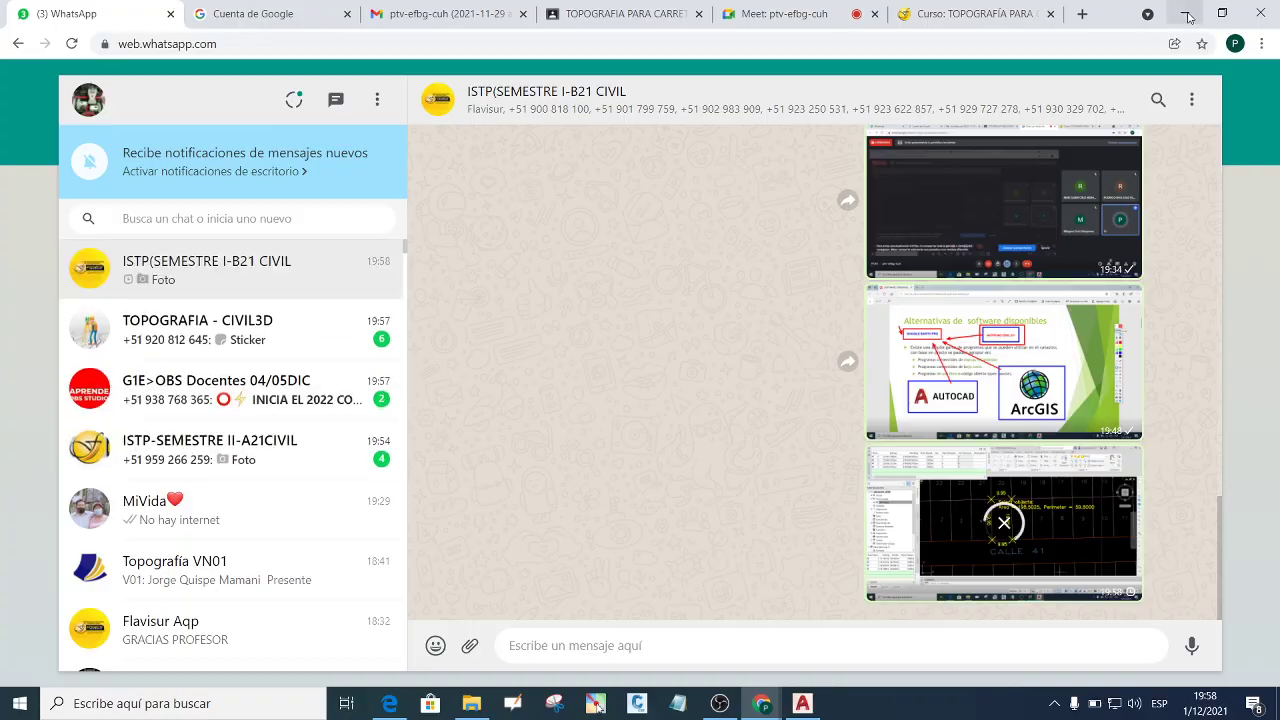
click(1186, 14)
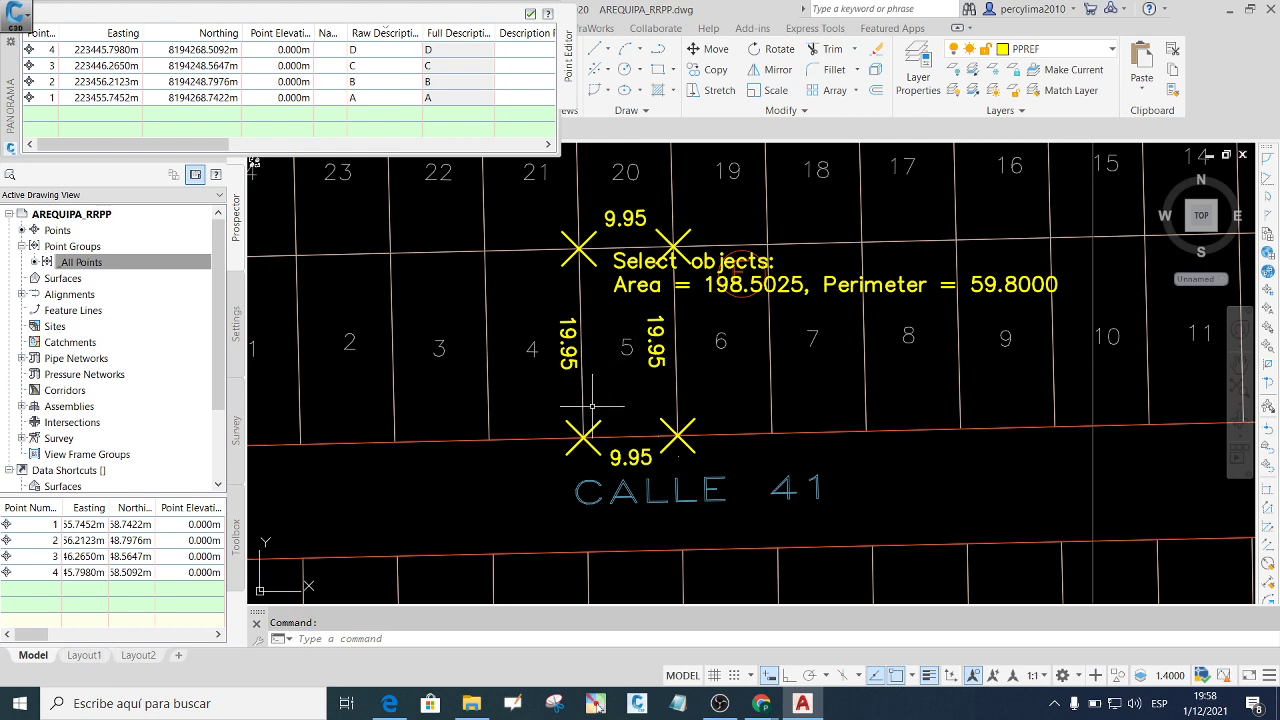
scroll(634, 407, down, 3)
scroll(631, 360, up, 5)
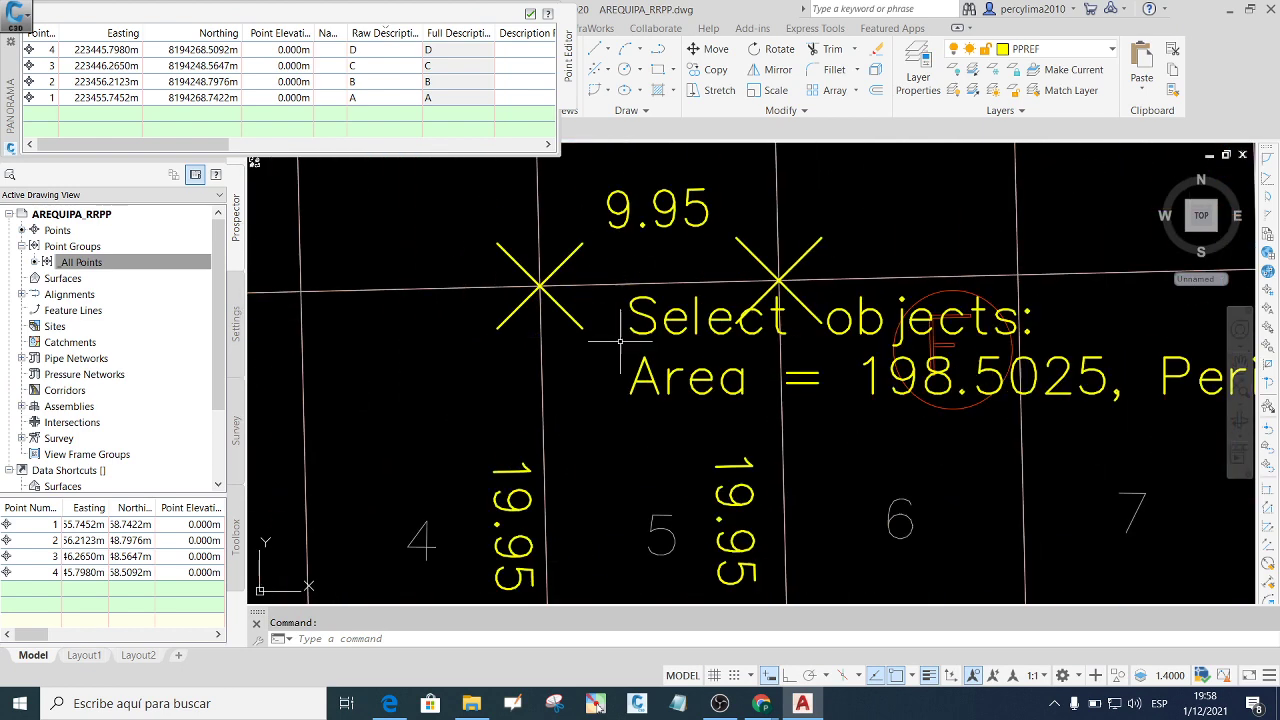
scroll(706, 369, down, 2)
scroll(706, 369, down, 3)
scroll(706, 369, down, 2)
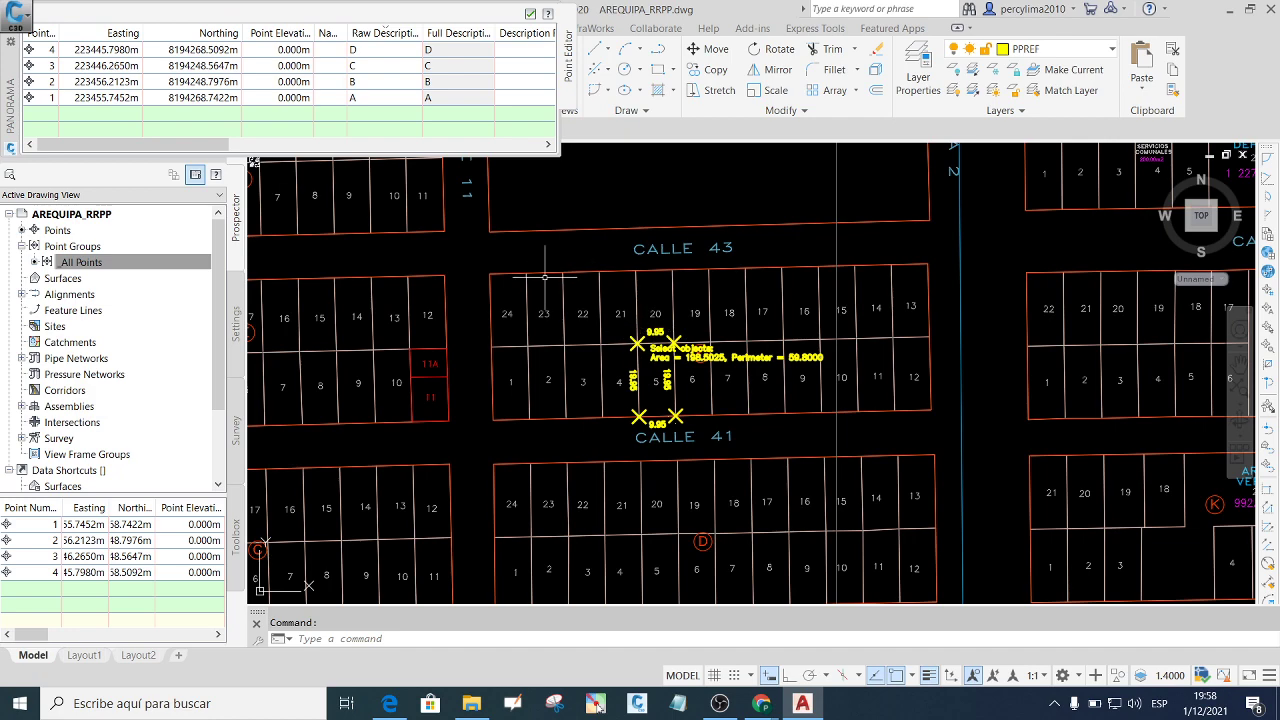
scroll(649, 377, down, 5)
scroll(669, 398, down, 2)
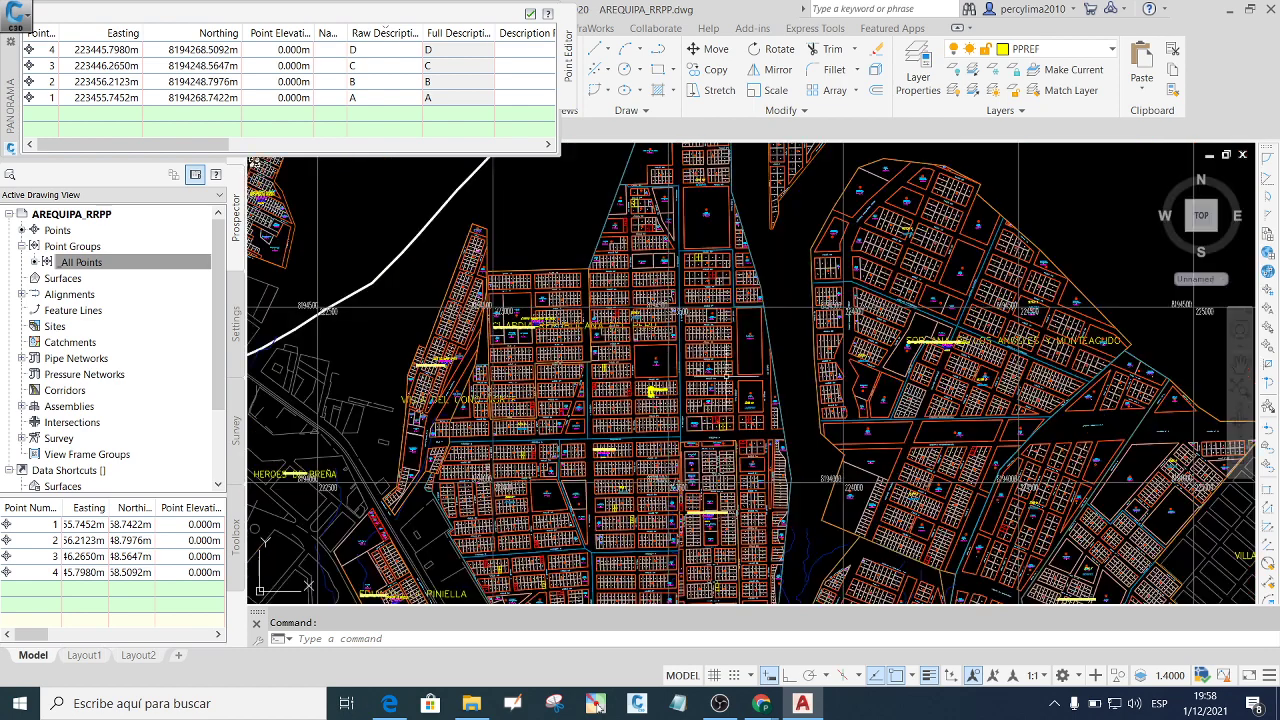
scroll(665, 392, up, 3)
scroll(661, 386, up, 3)
scroll(598, 430, down, 2)
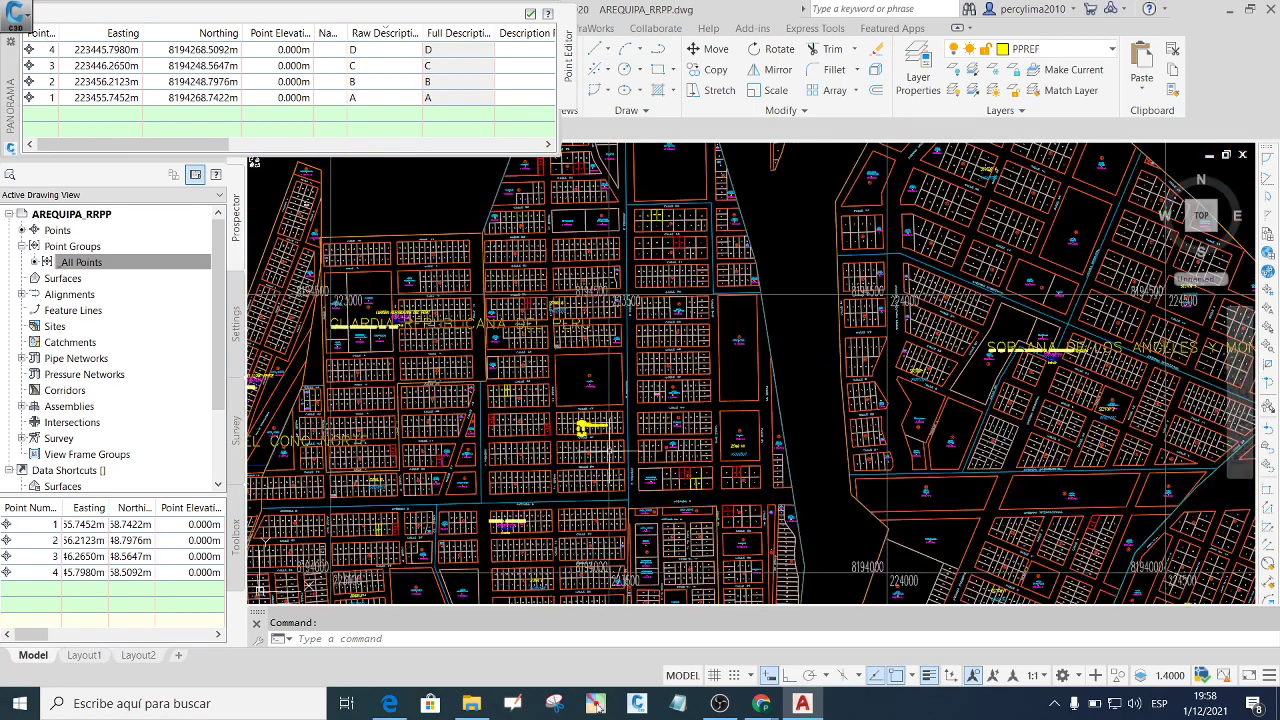
scroll(590, 440, up, 2)
scroll(580, 432, up, 4)
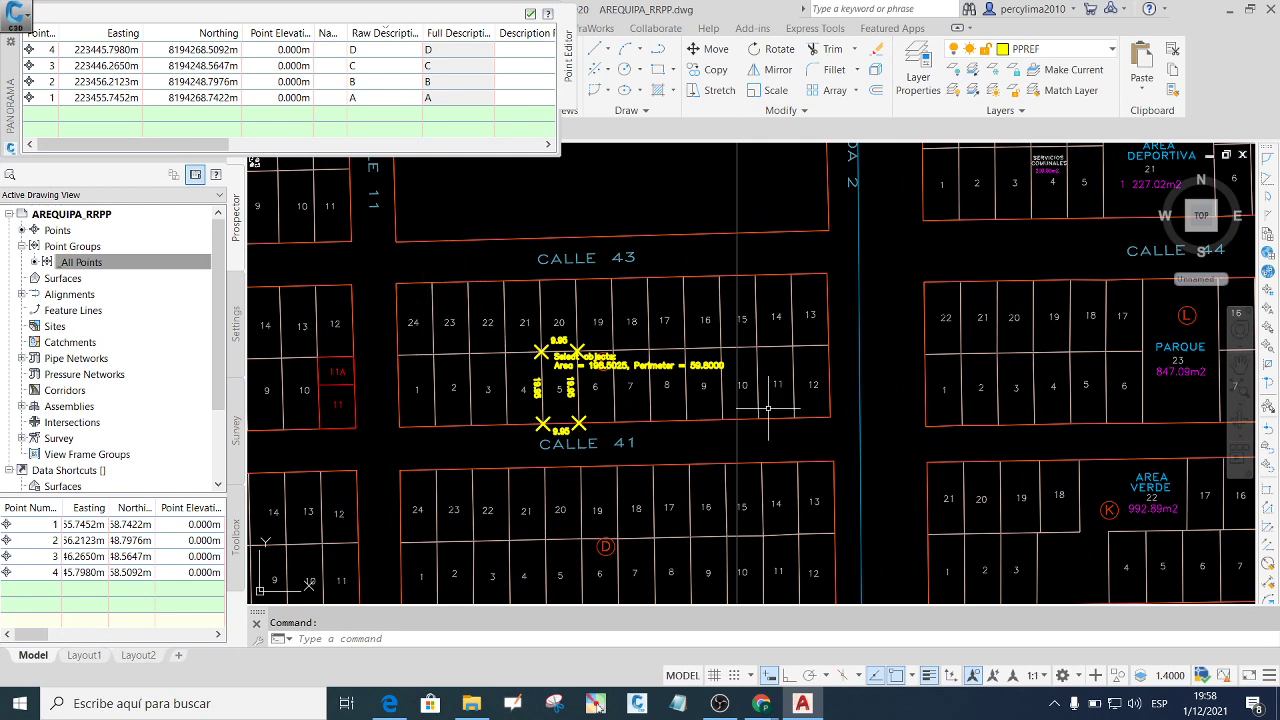
scroll(542, 322, down, 3)
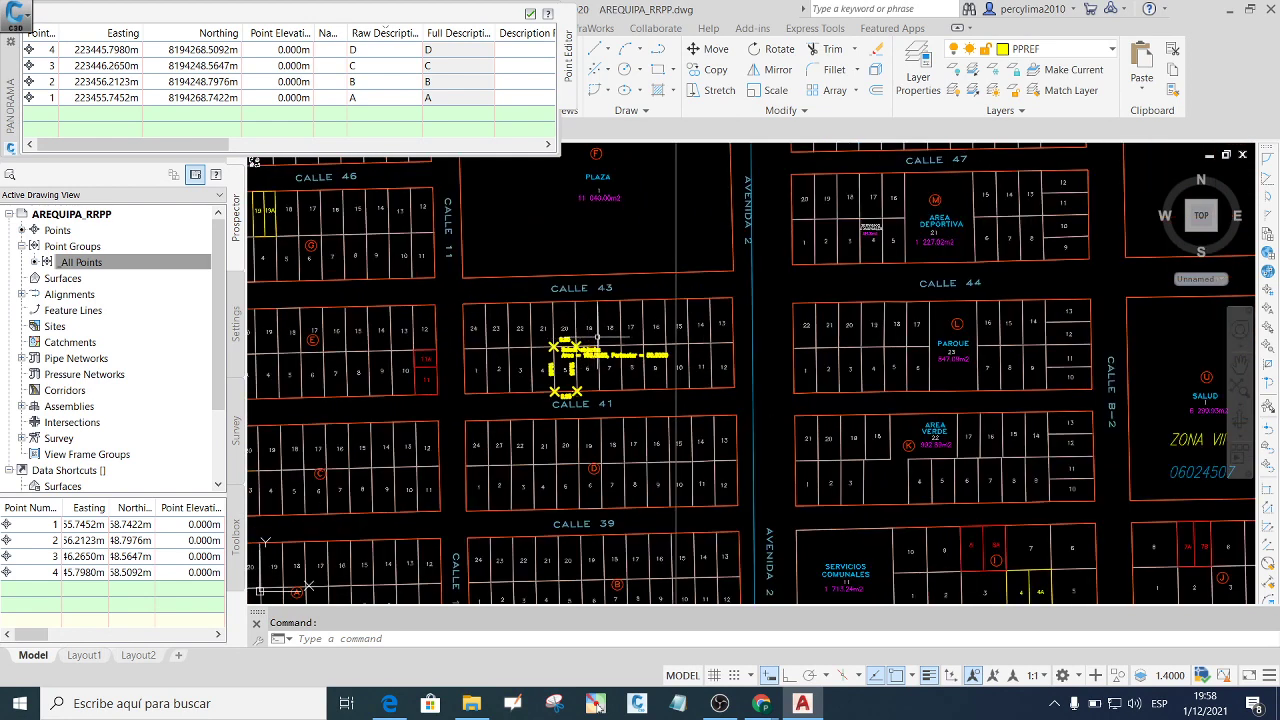
scroll(542, 322, down, 2)
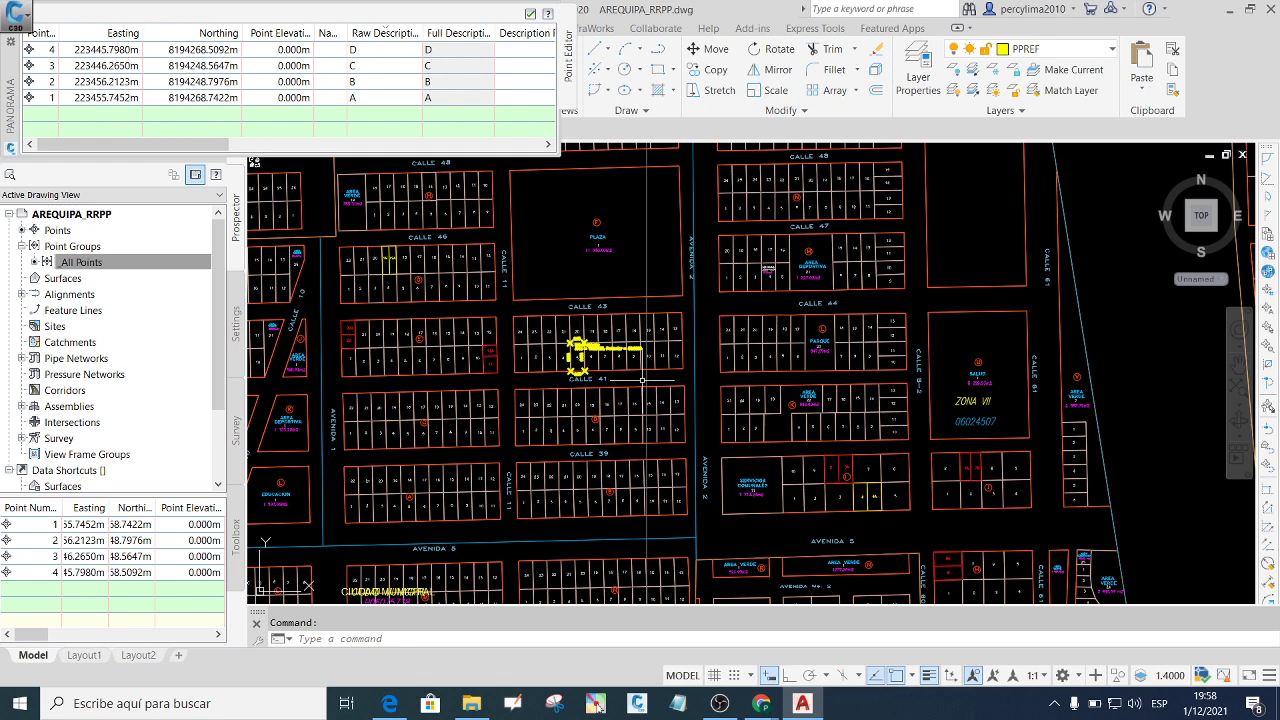
scroll(600, 348, up, 5)
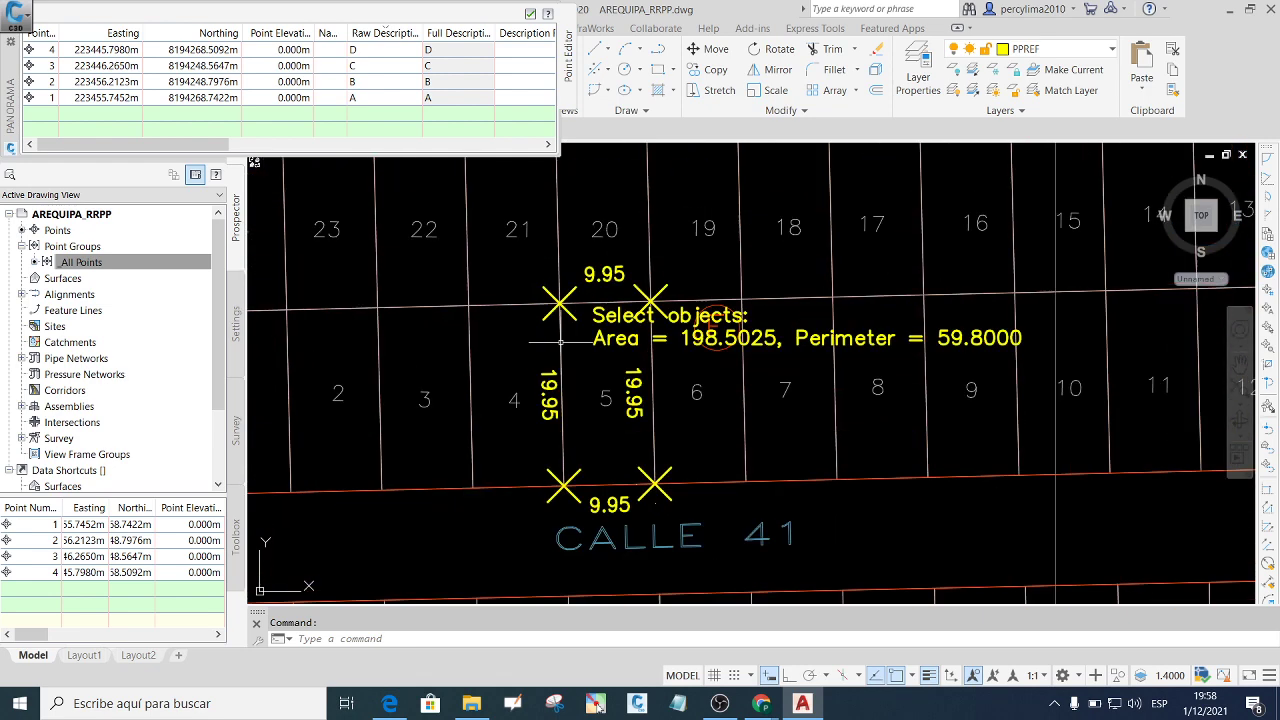
scroll(601, 345, up, 1)
middle_drag(626, 269, 614, 302)
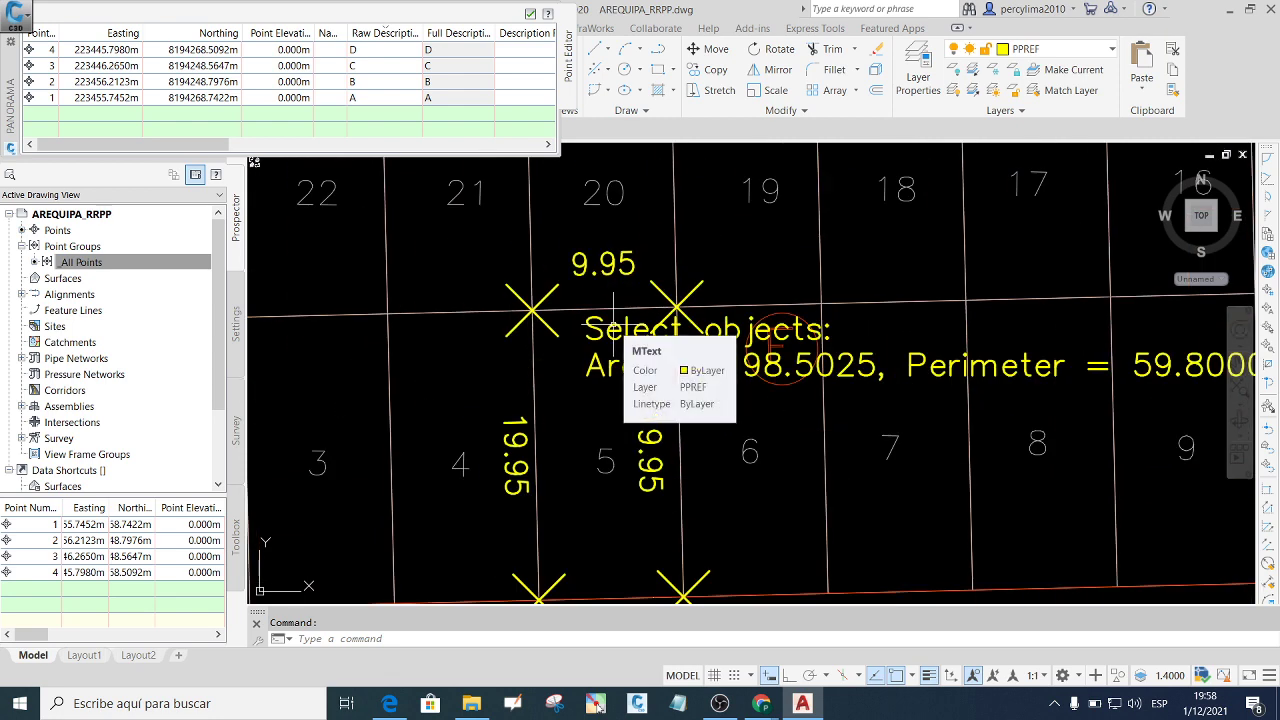
scroll(614, 302, down, 2)
scroll(590, 320, down, 2)
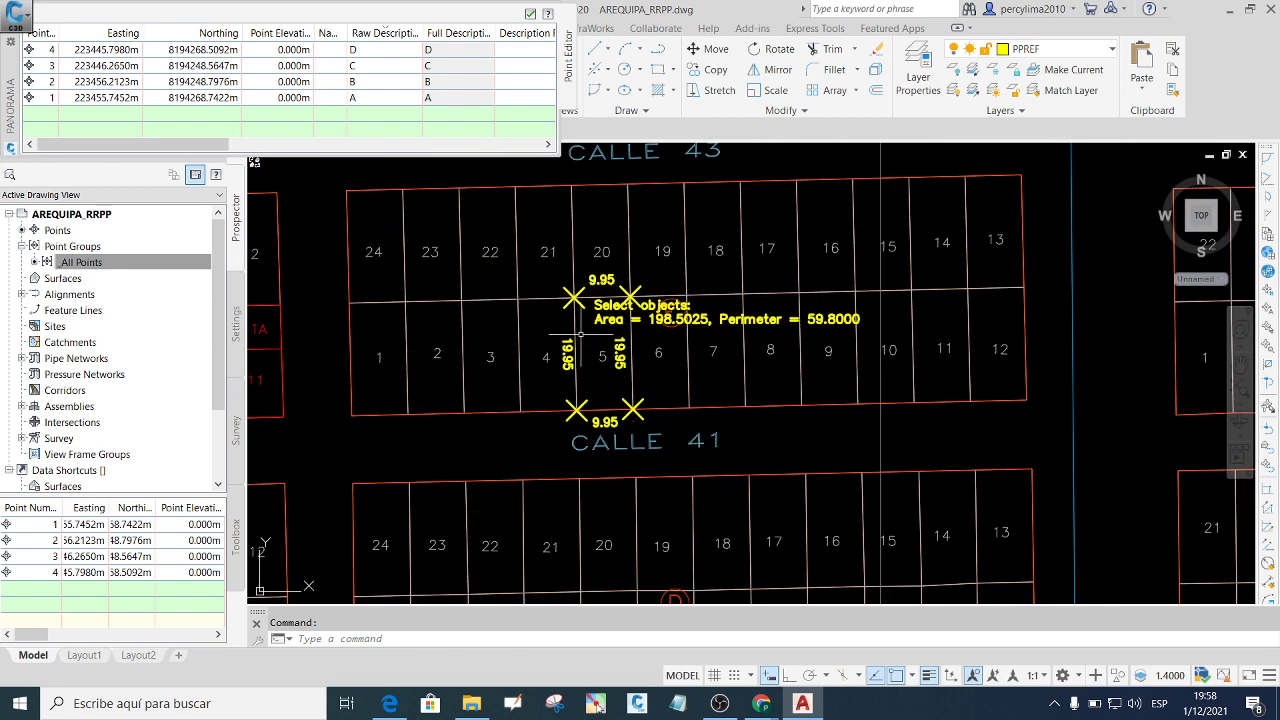
scroll(583, 333, up, 4)
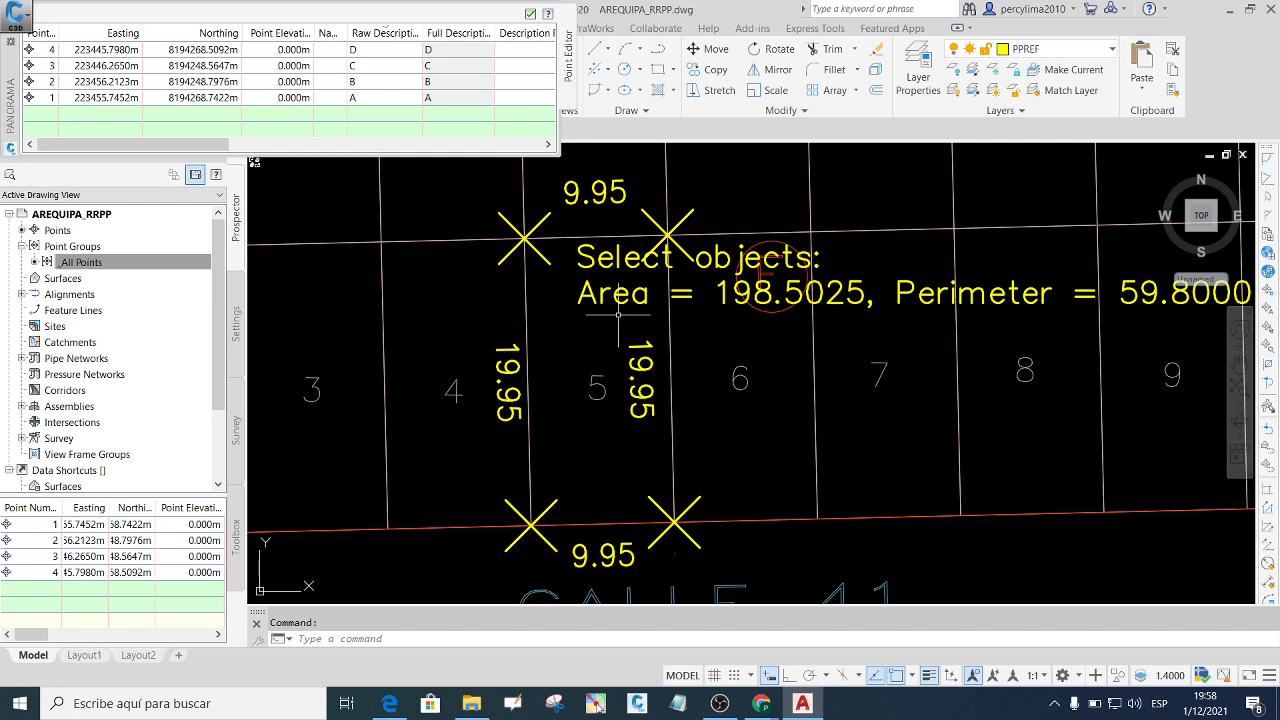
Move the area and perimeter MText down-right over lots 6 to 8, uncovering the block F marker.
click(590, 320)
text(M)
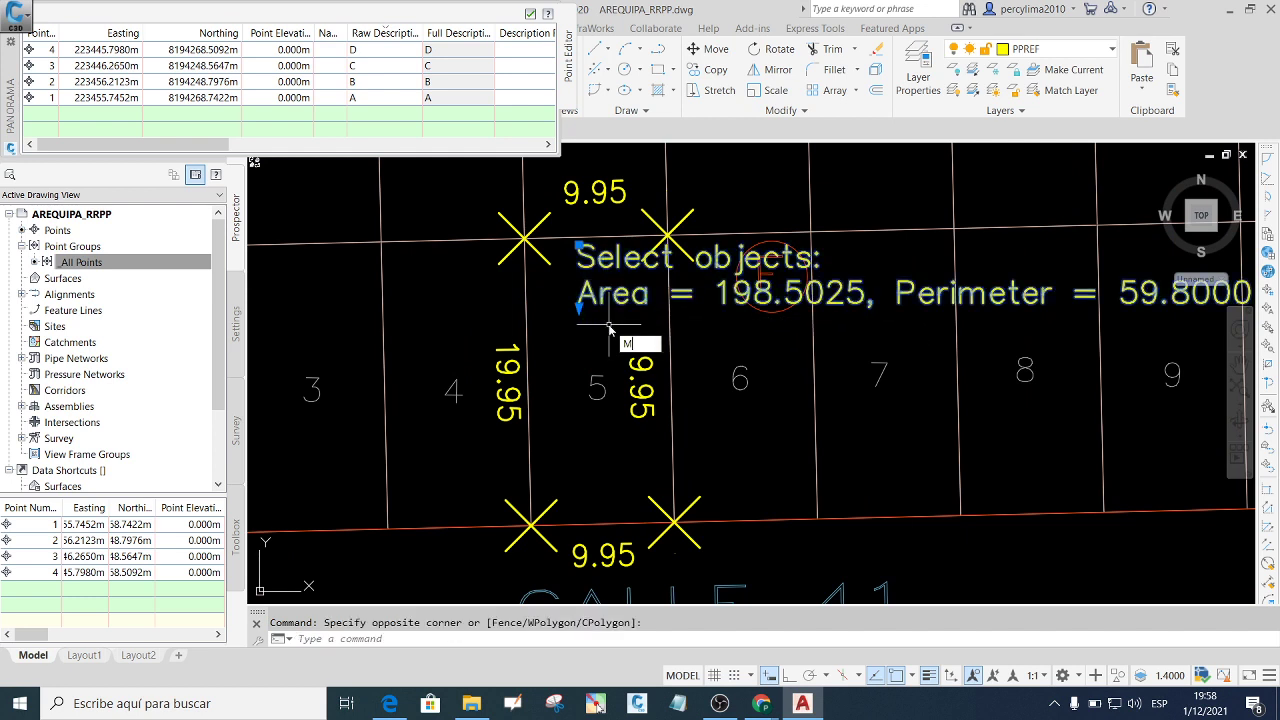
key(Return)
click(578, 306)
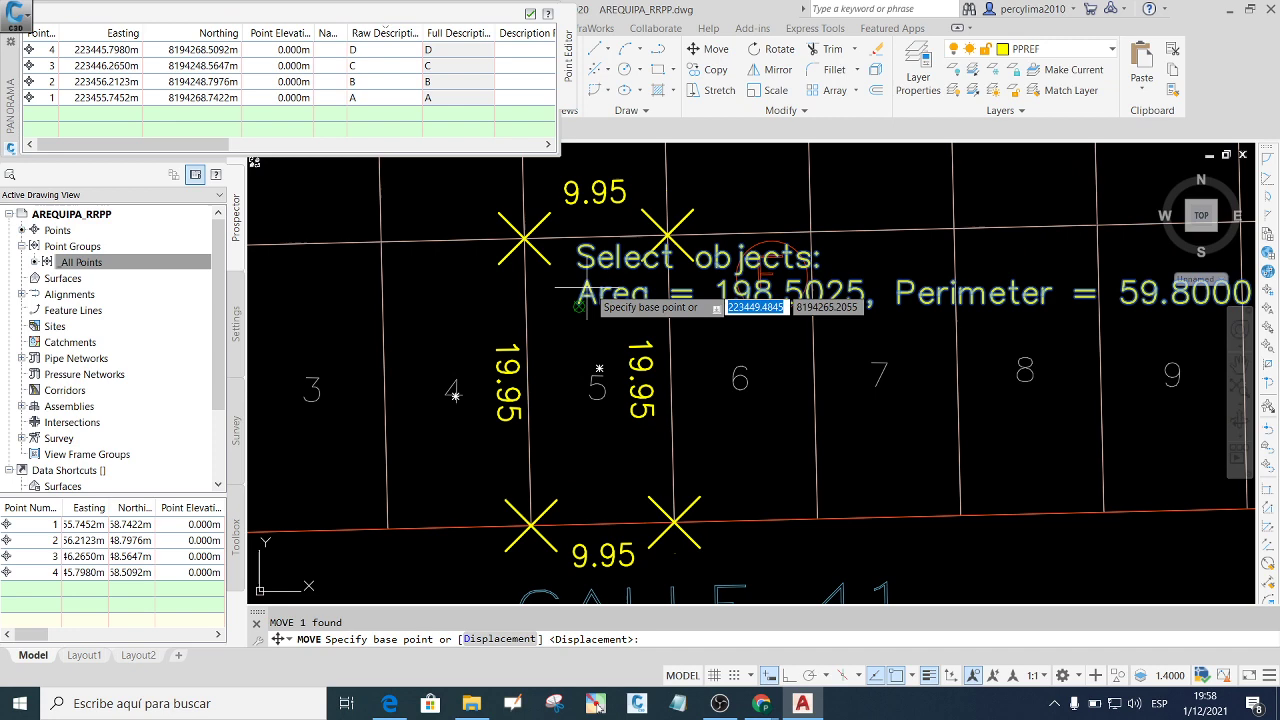
click(740, 444)
scroll(576, 327, down, 2)
scroll(576, 327, up, 2)
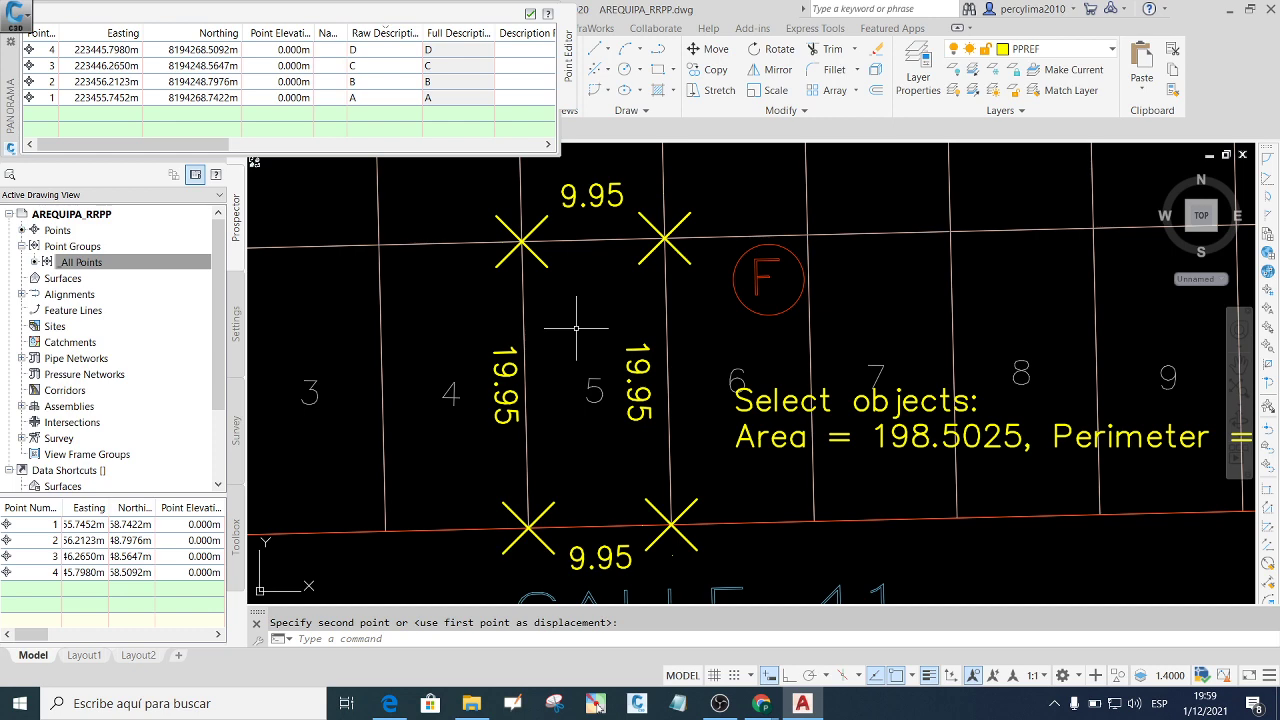
scroll(457, 357, down, 3)
scroll(543, 400, down, 5)
scroll(576, 357, up, 4)
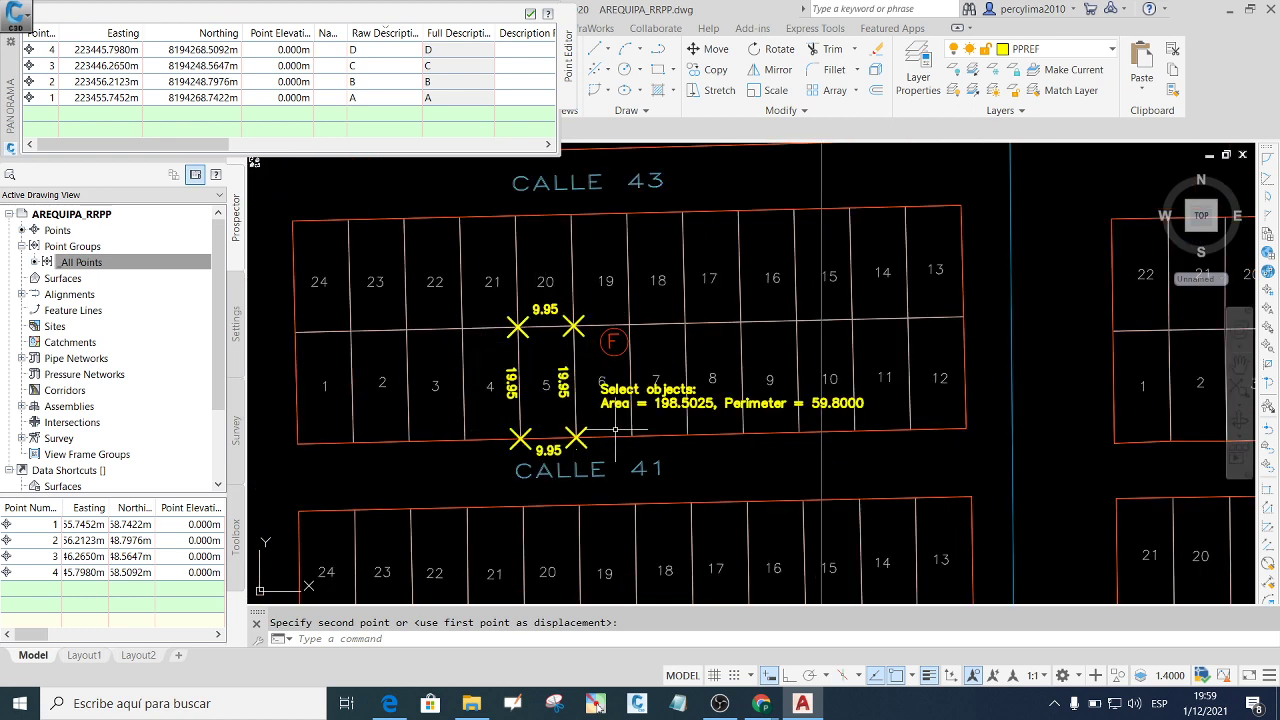
scroll(555, 335, up, 6)
scroll(555, 335, down, 4)
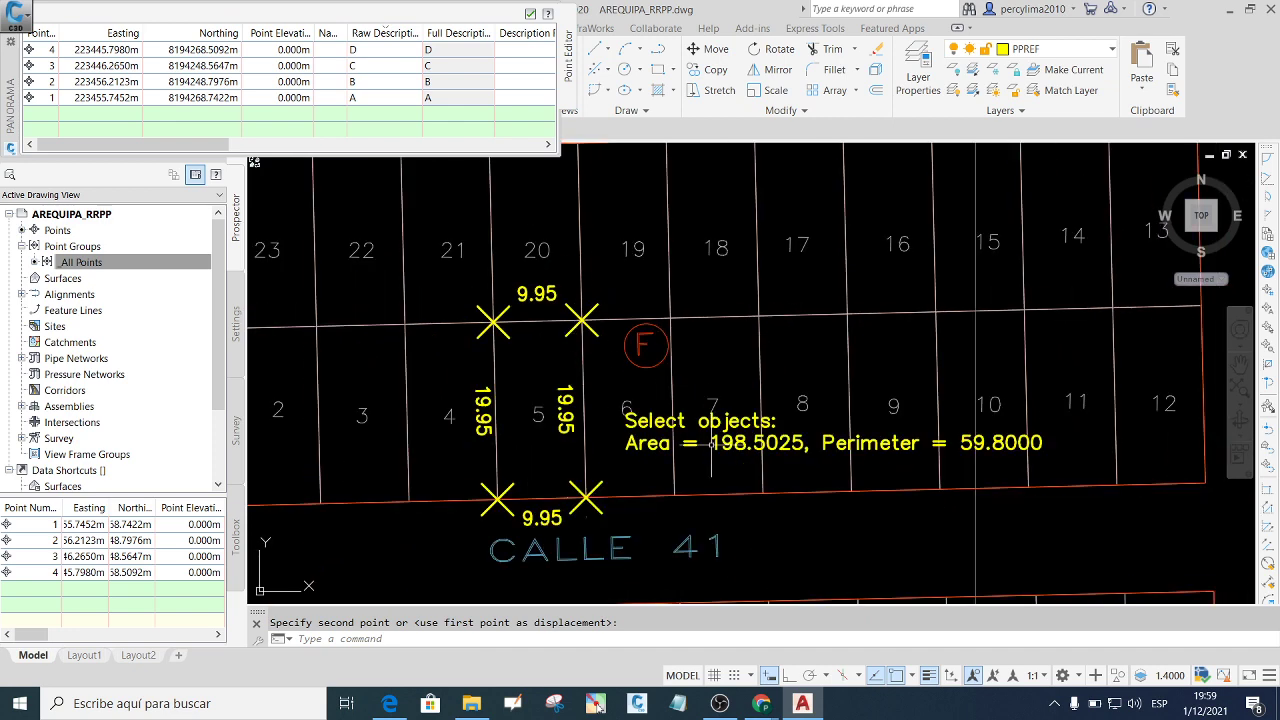
scroll(707, 433, down, 3)
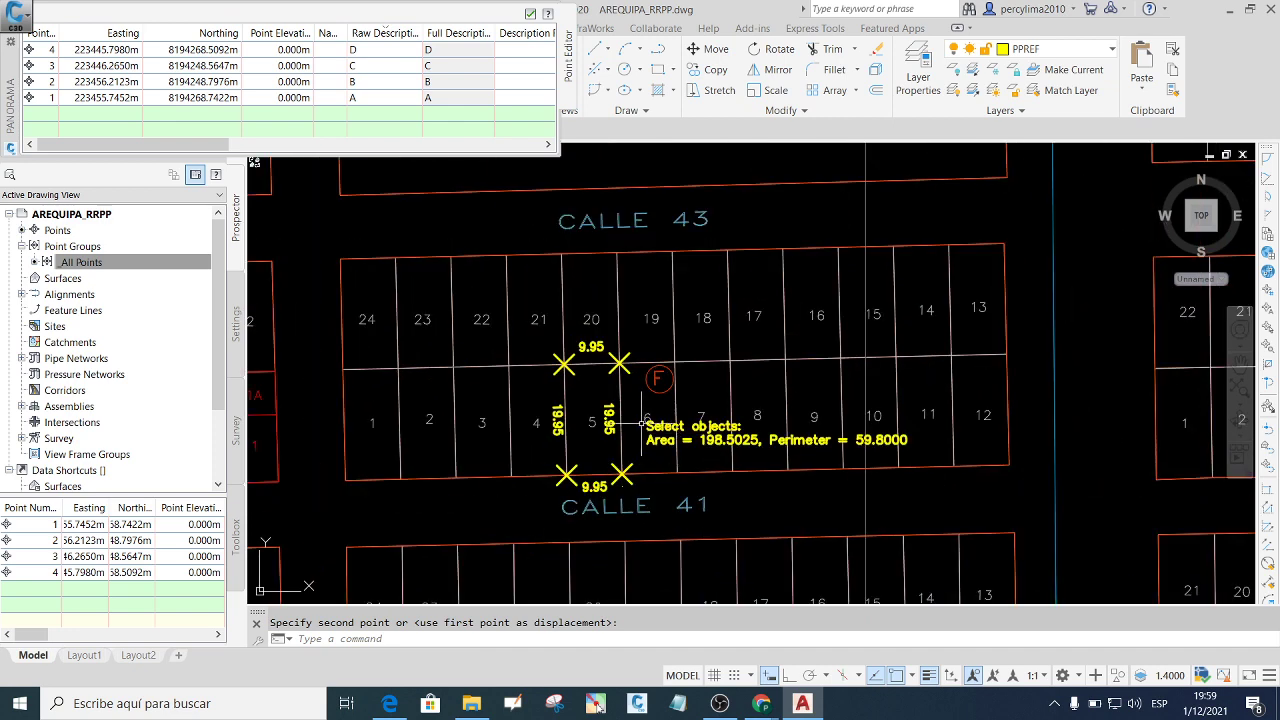
scroll(625, 400, up, 3)
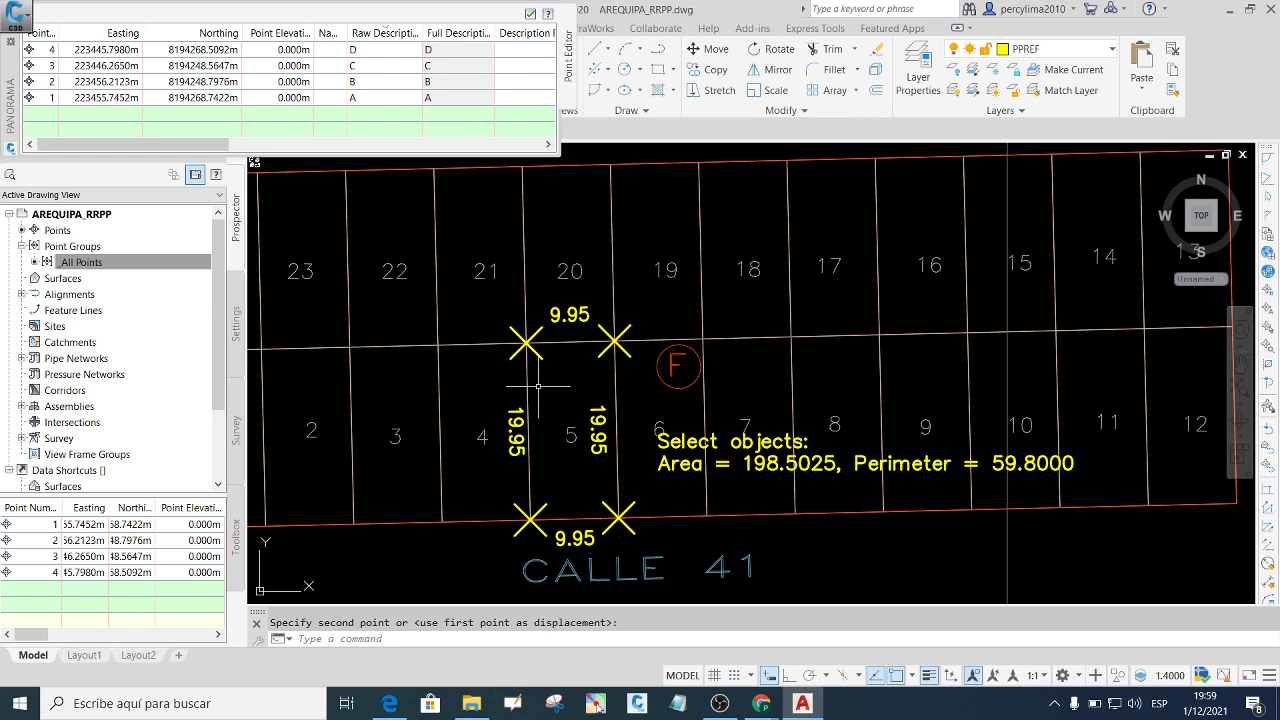
scroll(550, 350, down, 2)
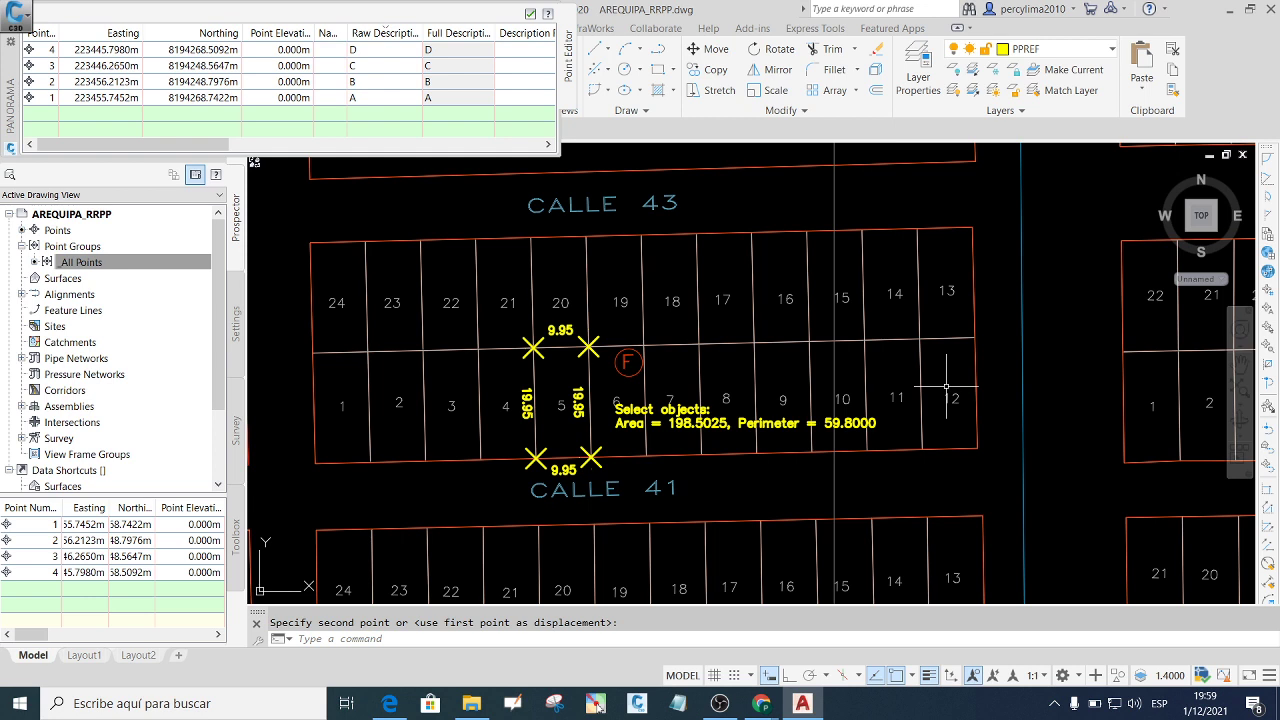
scroll(585, 350, up, 1)
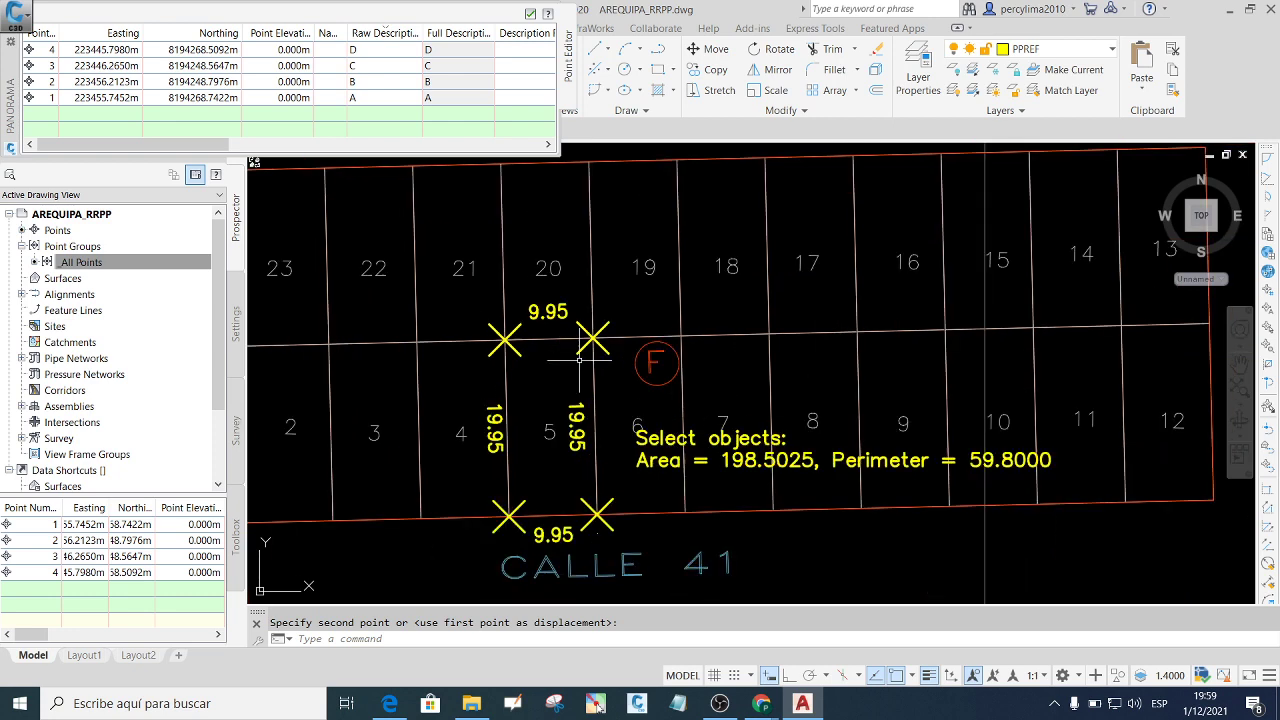
scroll(582, 340, down, 1)
scroll(612, 375, up, 1)
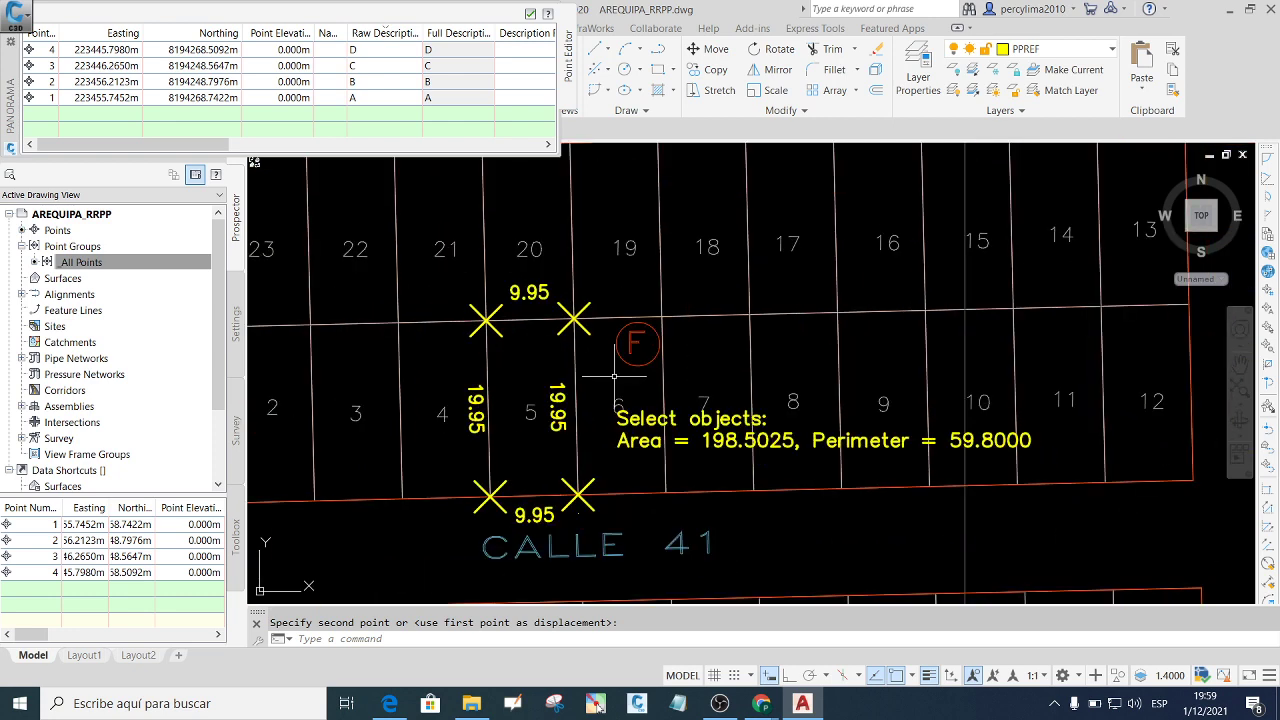
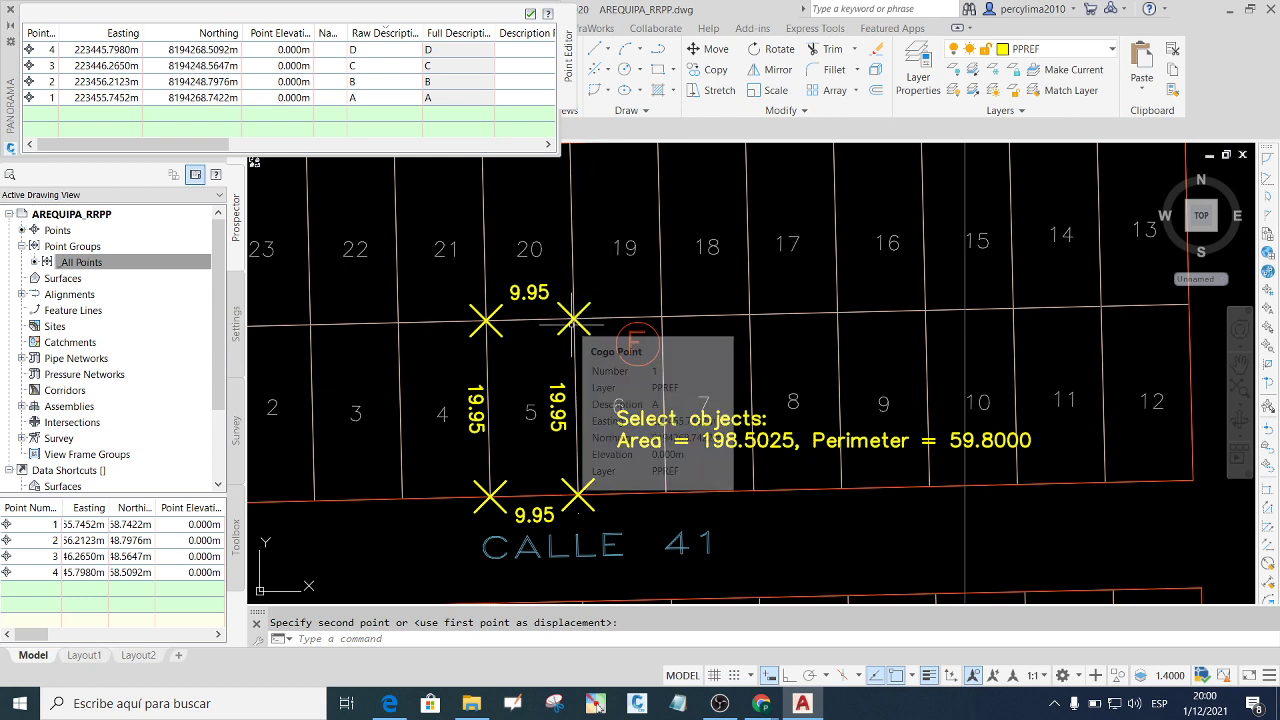
Close the point coordinates table and cancel the pending Move command.
click(10, 15)
scroll(600, 370, down, 5)
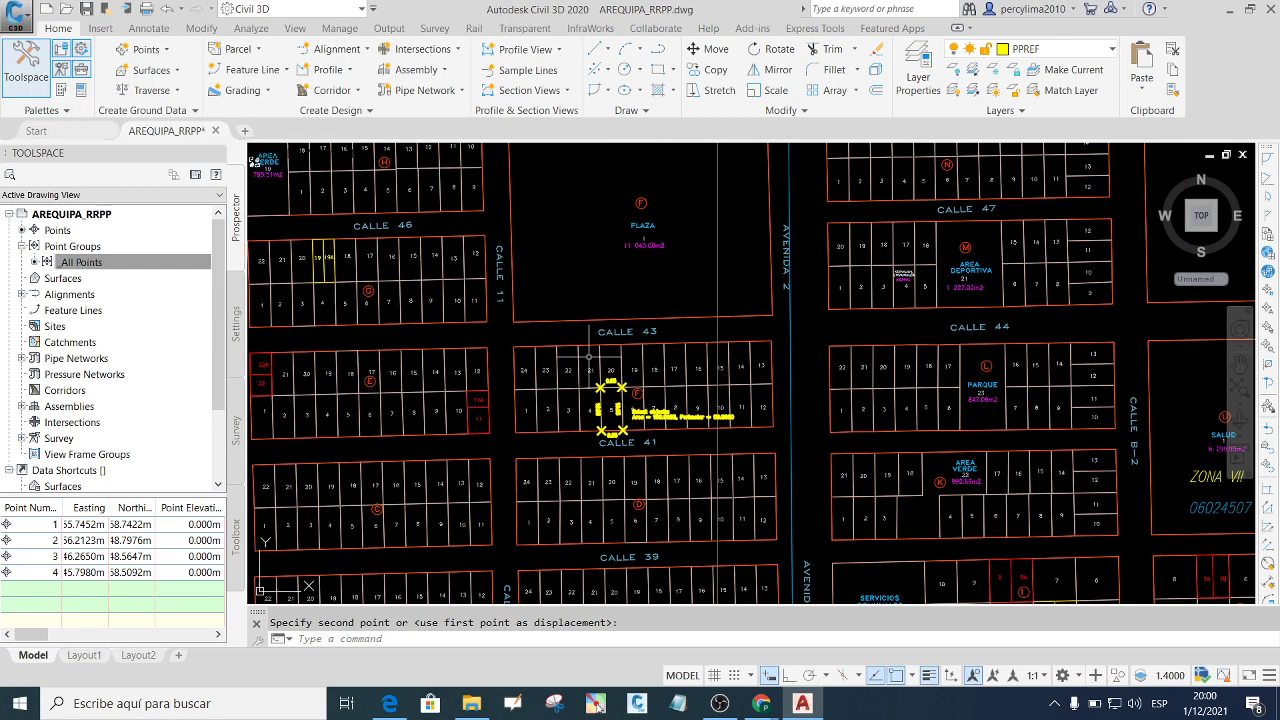
scroll(590, 345, down, 4)
scroll(585, 365, up, 10)
scroll(575, 345, down, 5)
scroll(575, 345, up, 5)
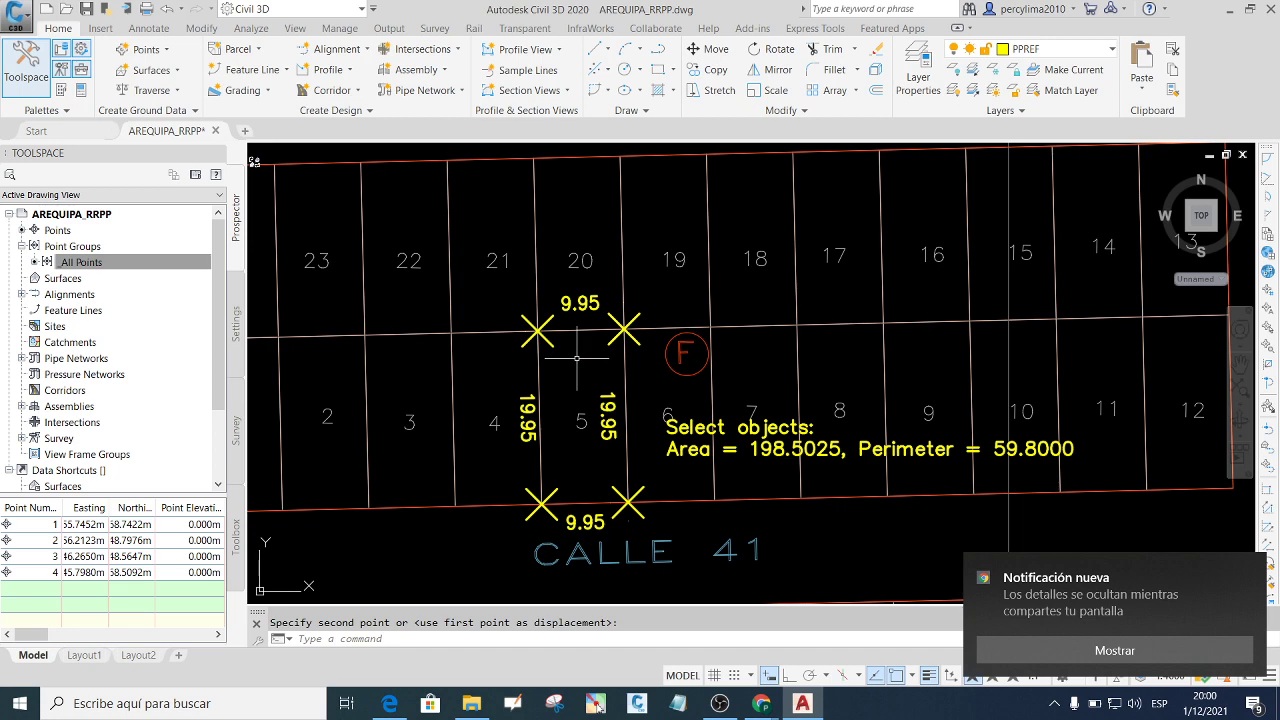
key(Escape)
Zoom and pan around lot 5 of block F and the neighbouring blocks along CALLE 41.
scroll(576, 357, up, 2)
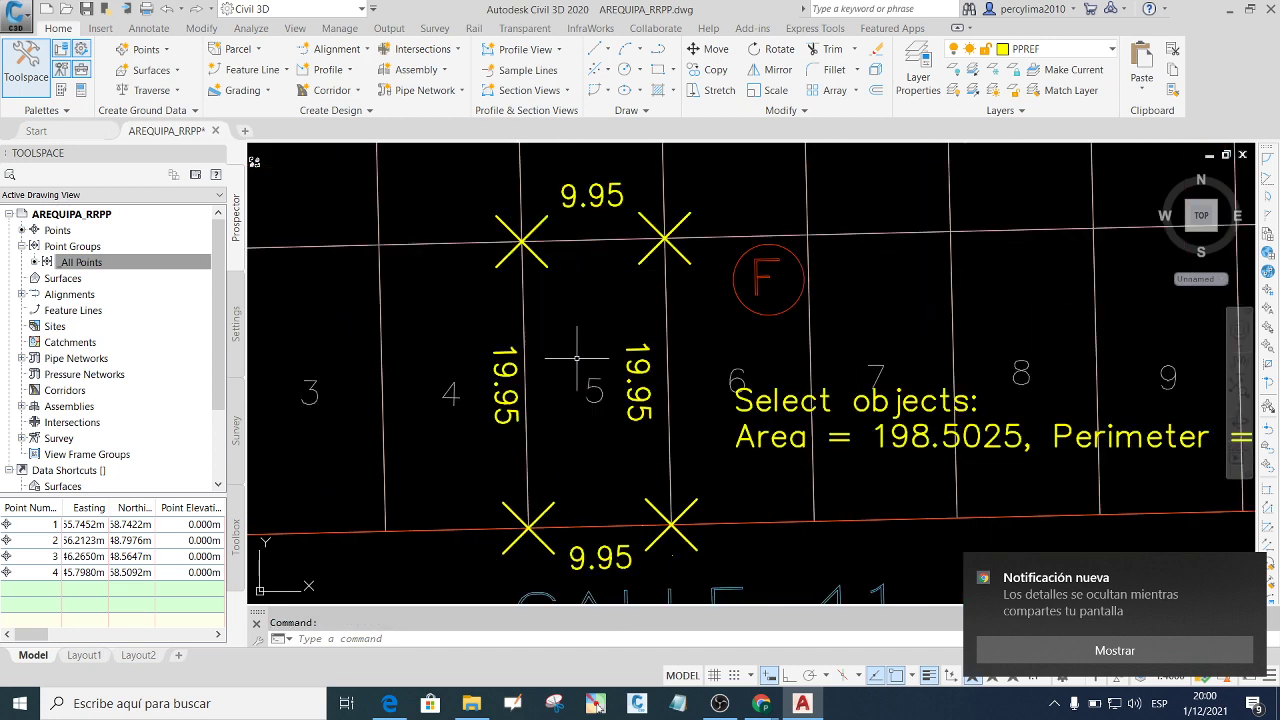
middle_drag(576, 287, 576, 357)
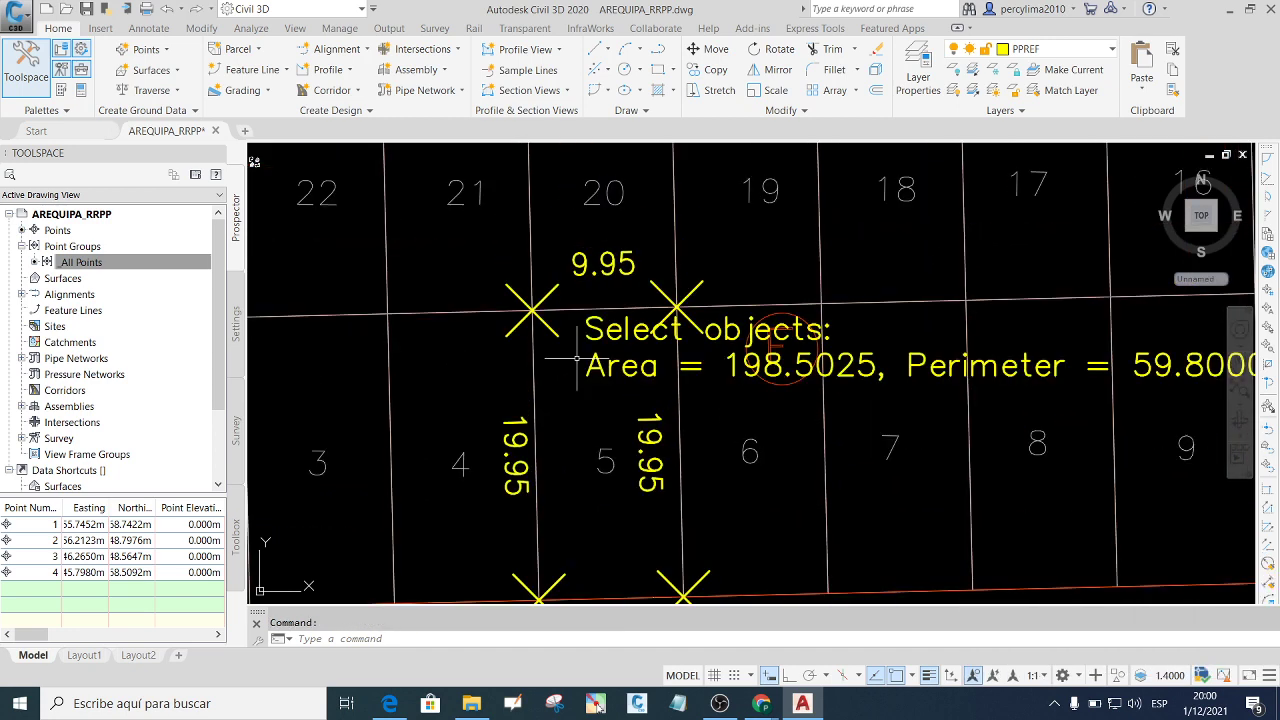
scroll(576, 357, down, 5)
scroll(588, 338, up, 3)
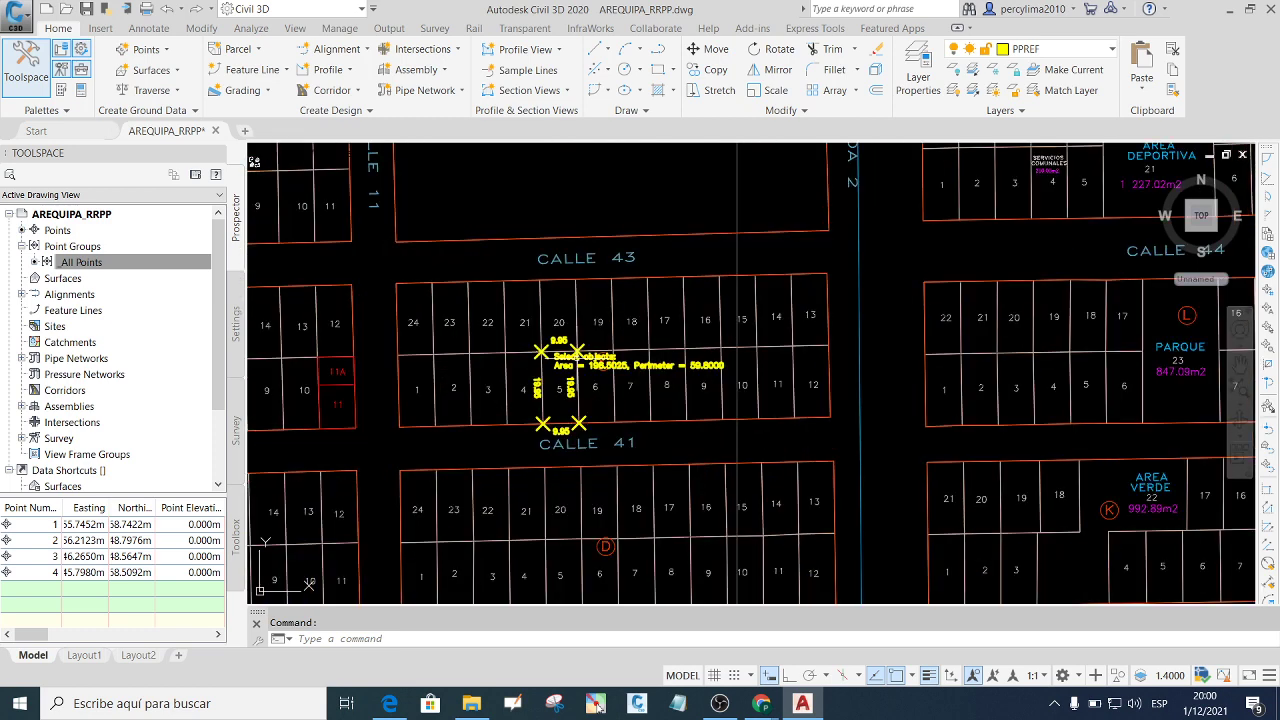
scroll(576, 358, up, 1)
scroll(577, 356, up, 2)
scroll(577, 357, up, 2)
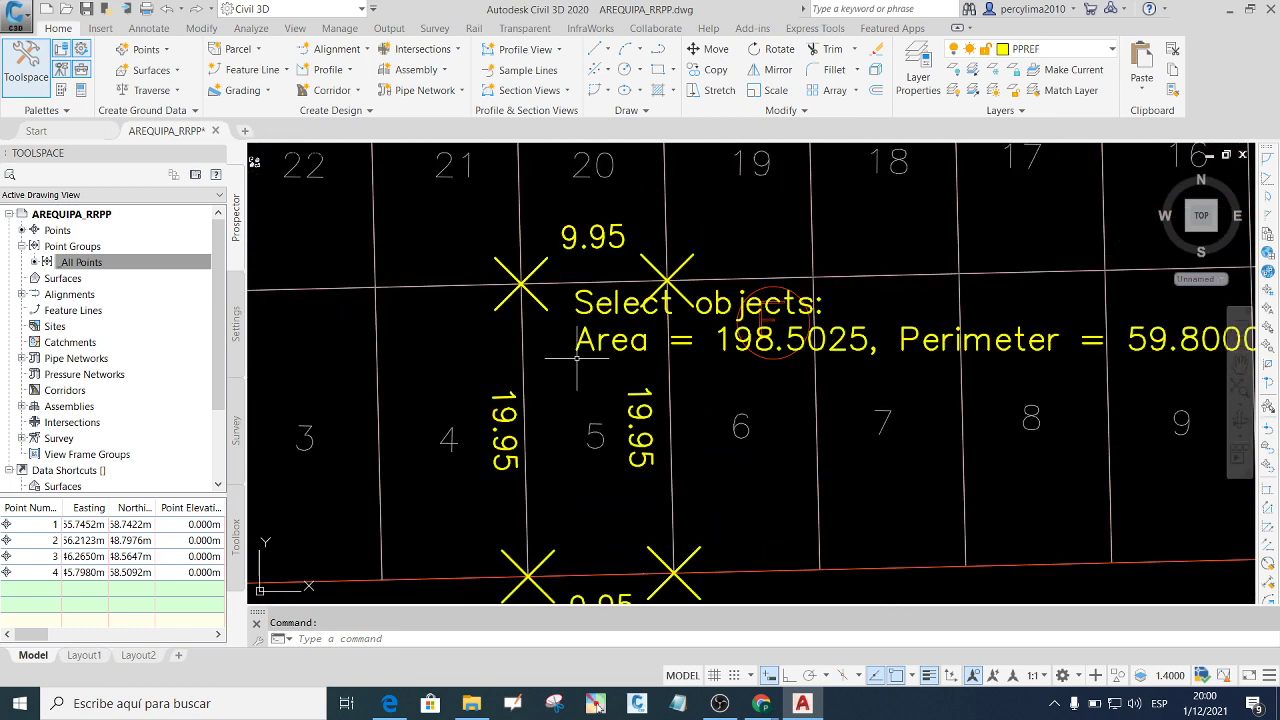
scroll(577, 357, up, 5)
scroll(577, 358, down, 5)
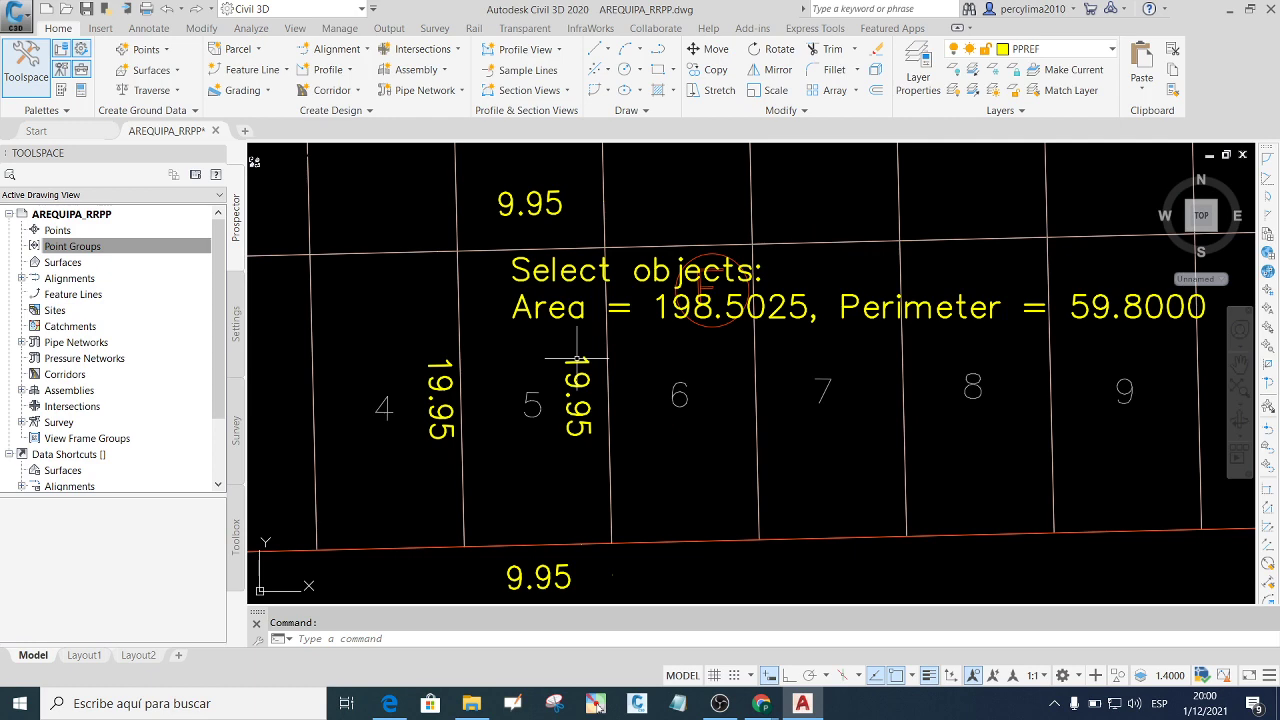
scroll(577, 358, down, 1)
scroll(577, 358, down, 4)
scroll(577, 357, down, 2)
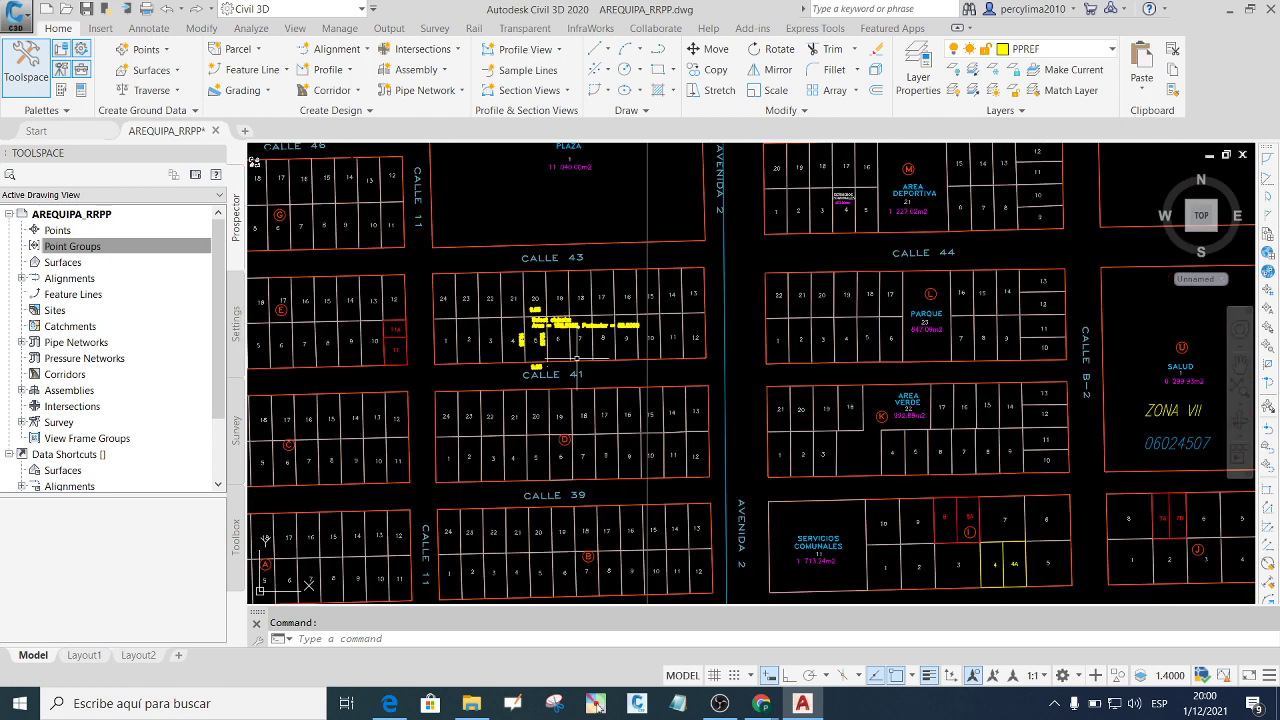
scroll(521, 325, up, 6)
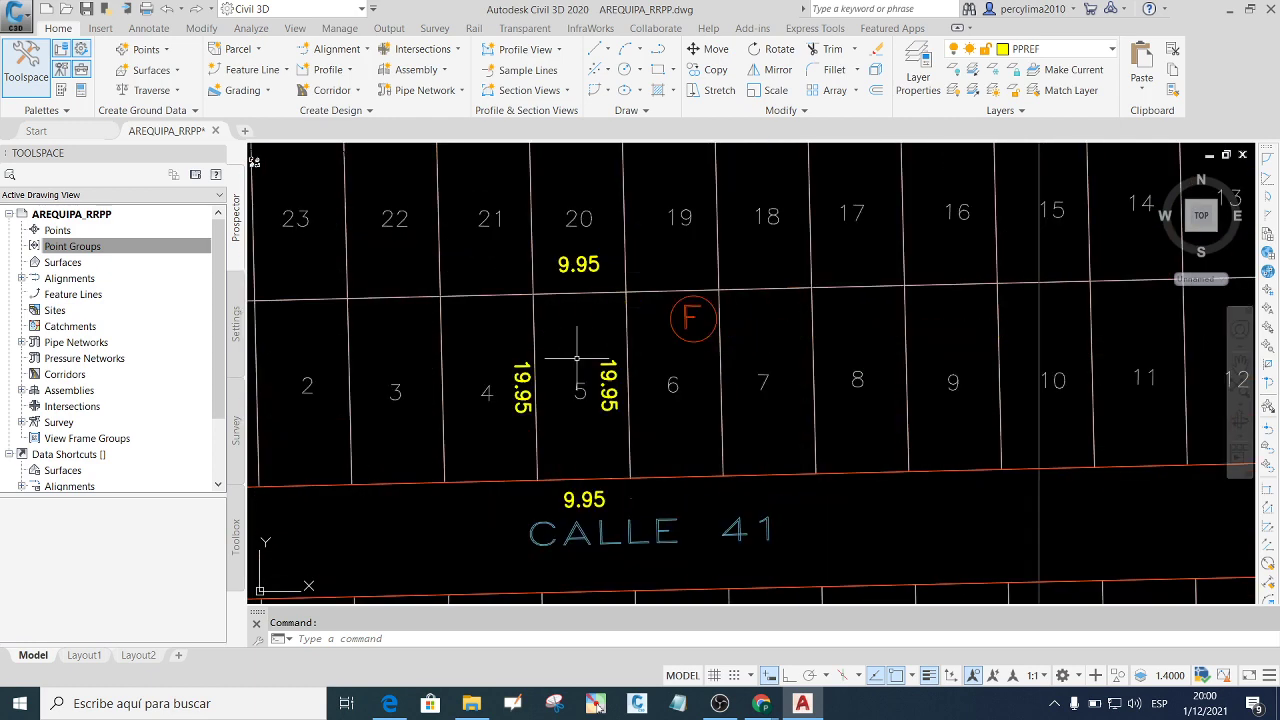
scroll(645, 270, down, 2)
scroll(577, 357, up, 2)
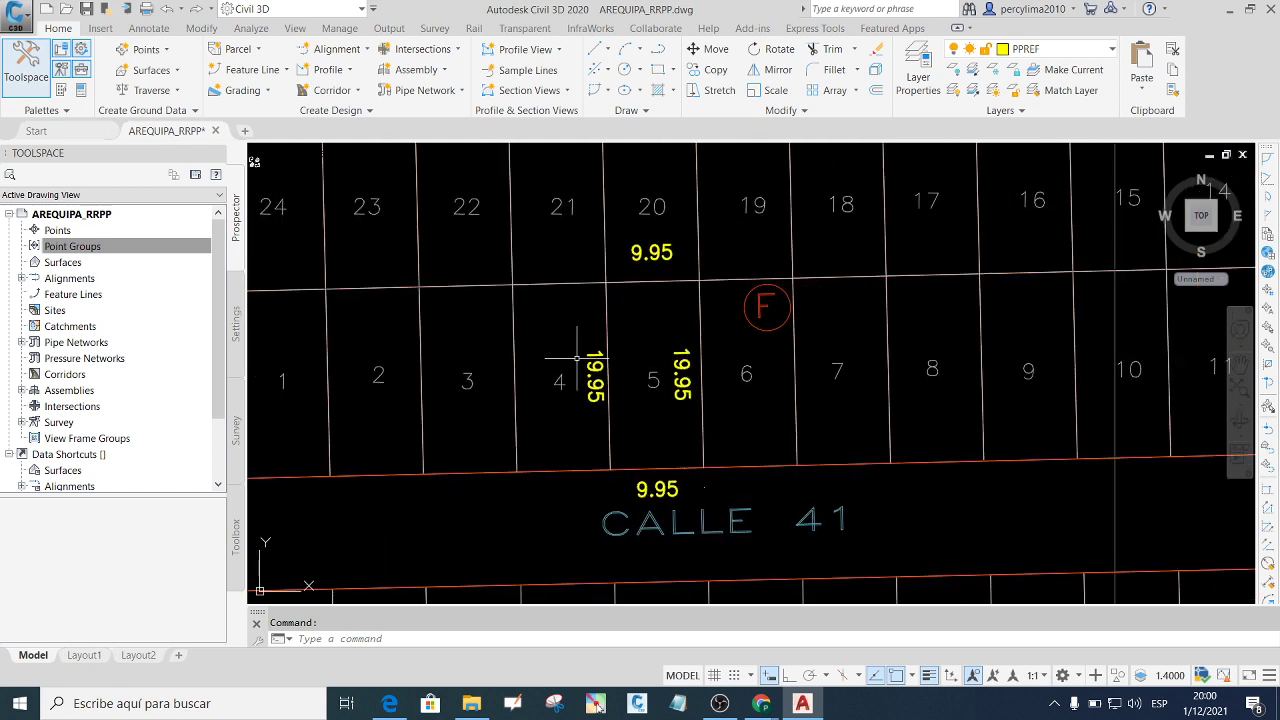
scroll(577, 357, up, 2)
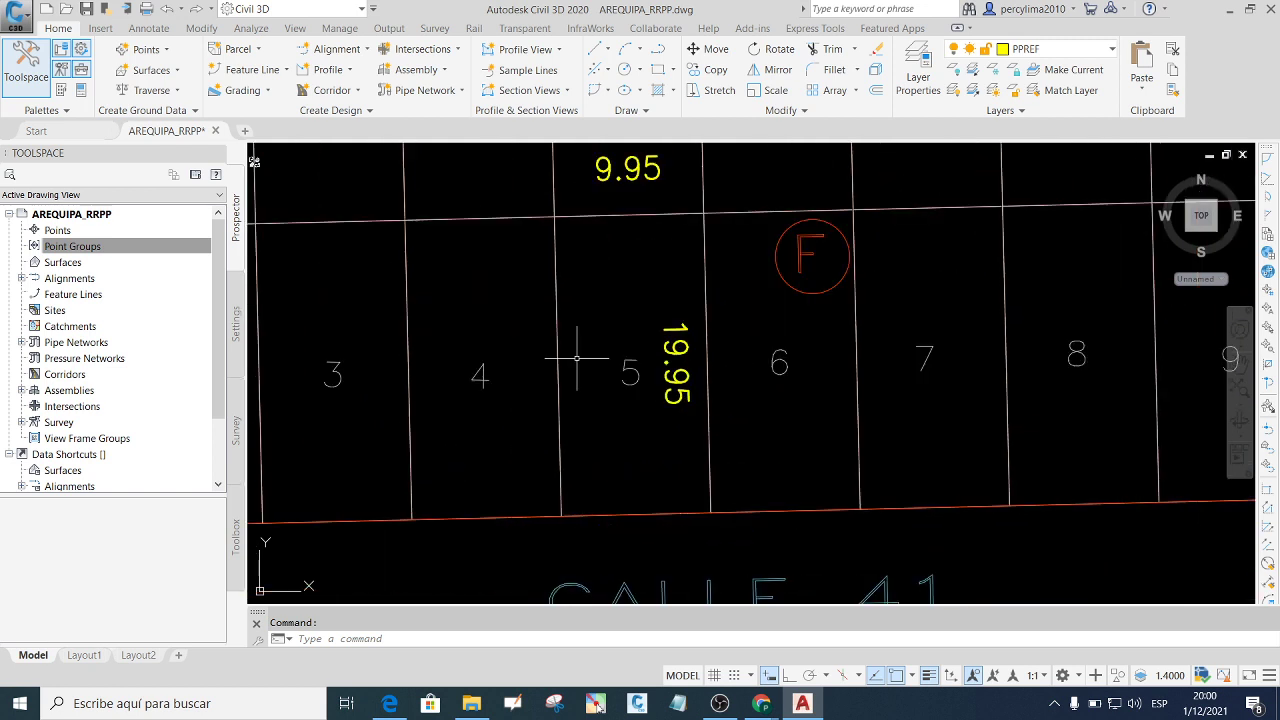
scroll(577, 357, down, 2)
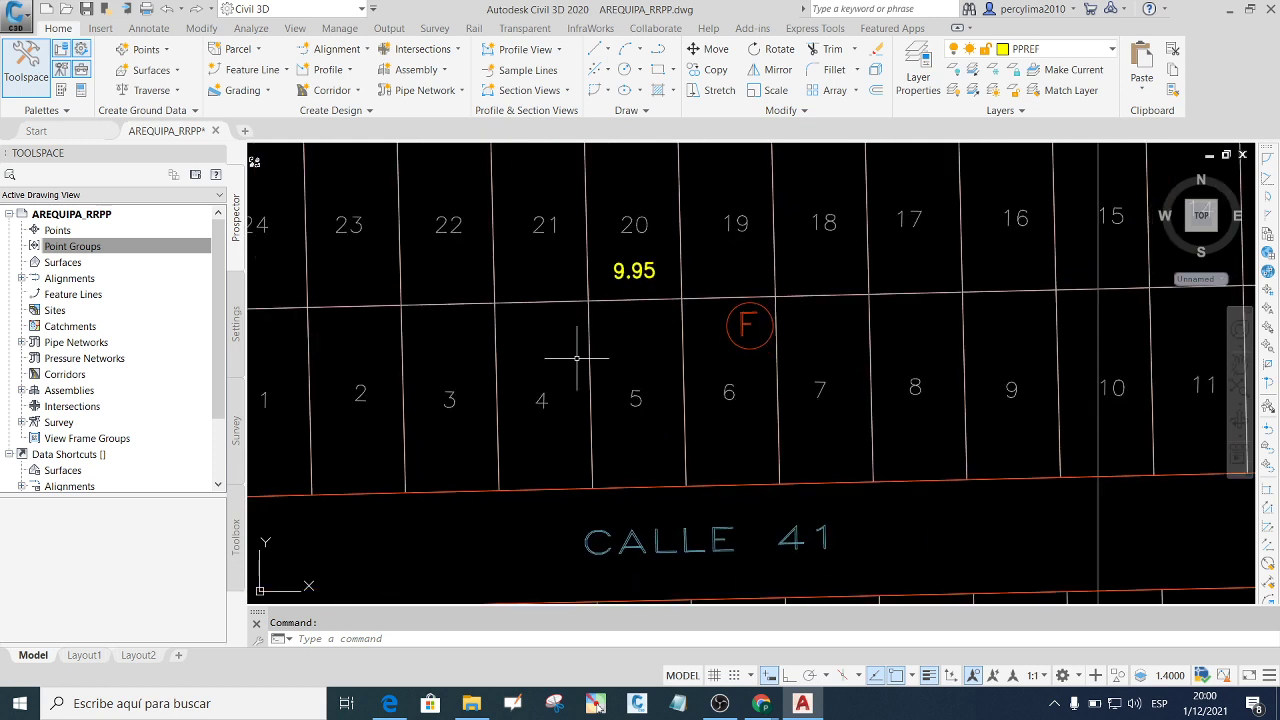
scroll(577, 357, down, 2)
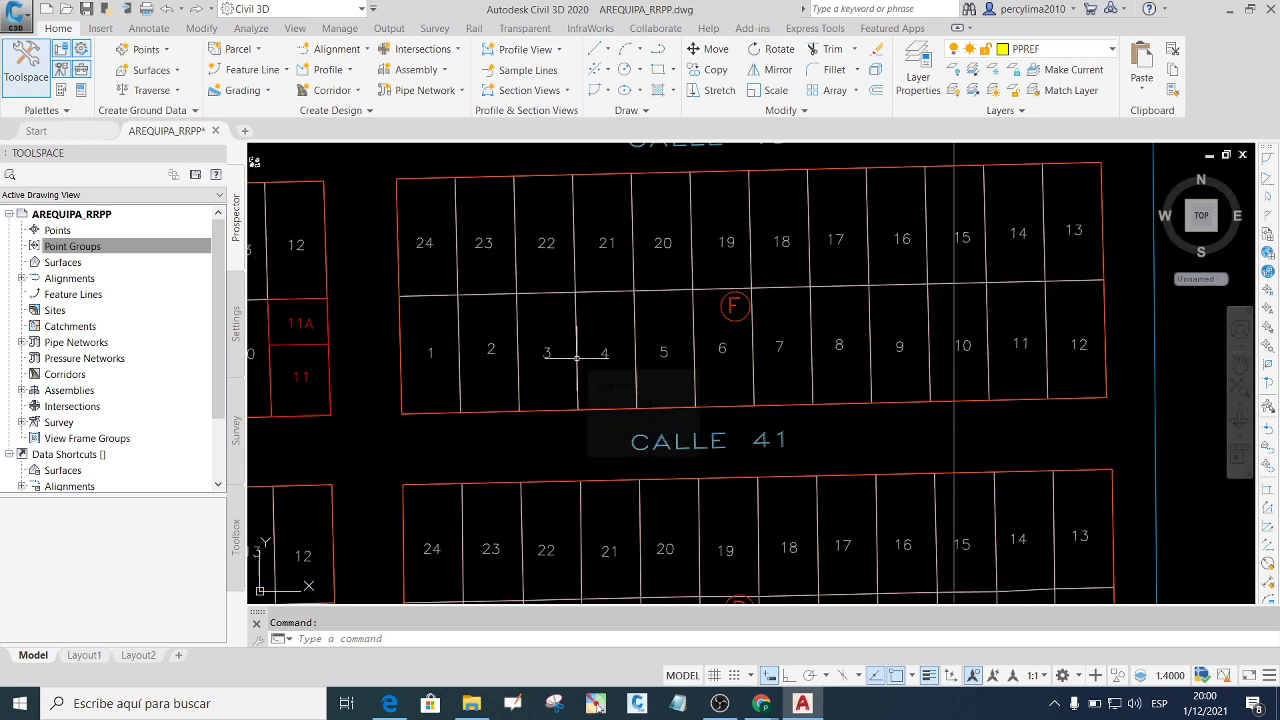
scroll(747, 390, down, 3)
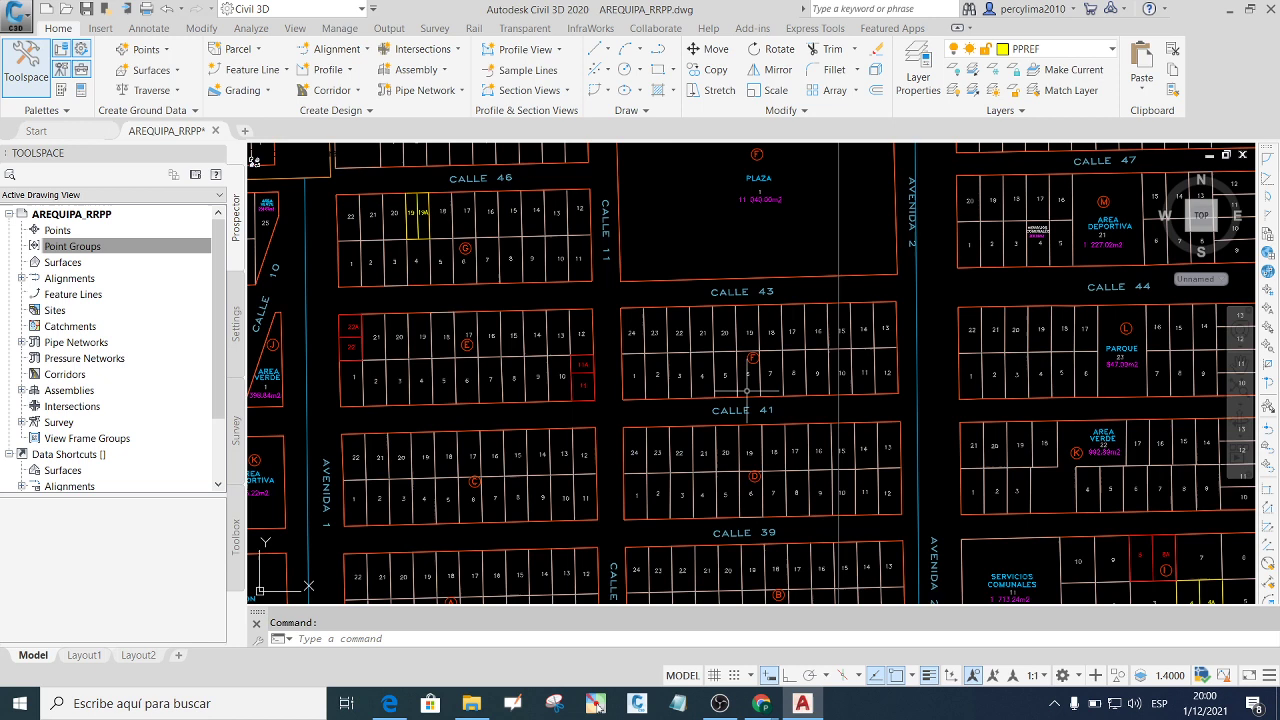
scroll(903, 398, up, 2)
Select block F's lots and the blocks below CALLE 41 with crossing windows.
click(908, 400)
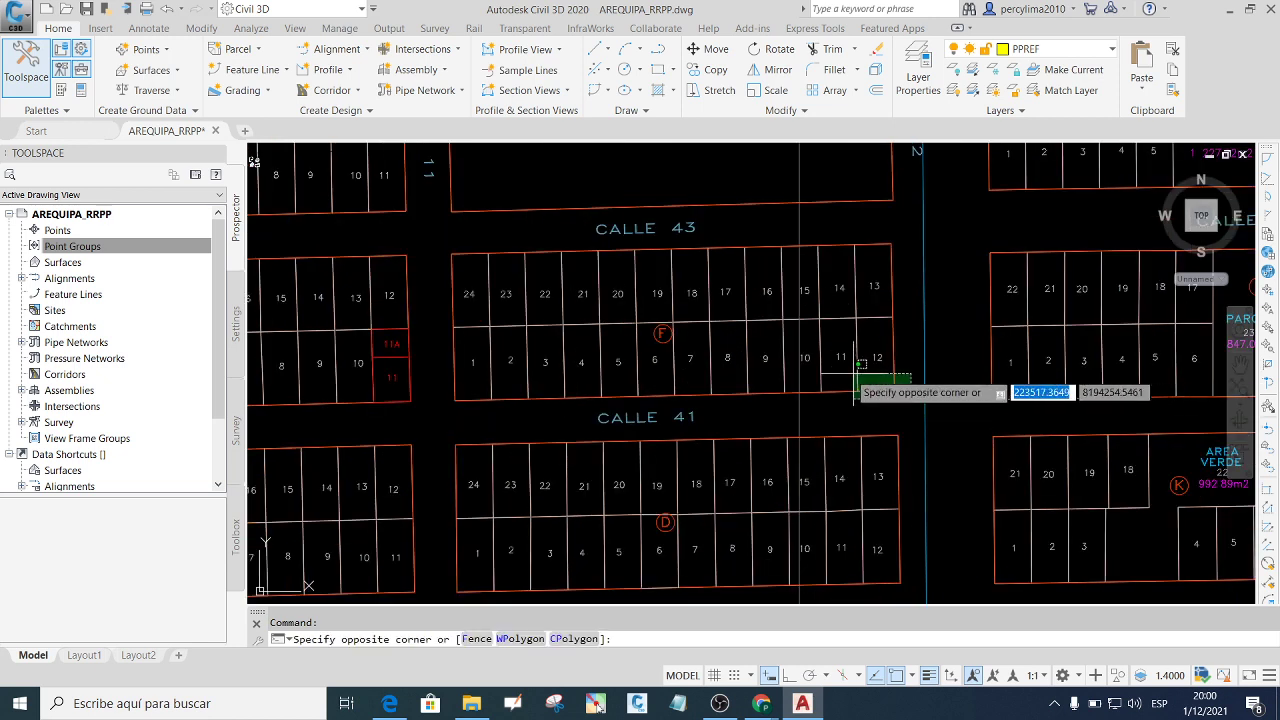
click(516, 211)
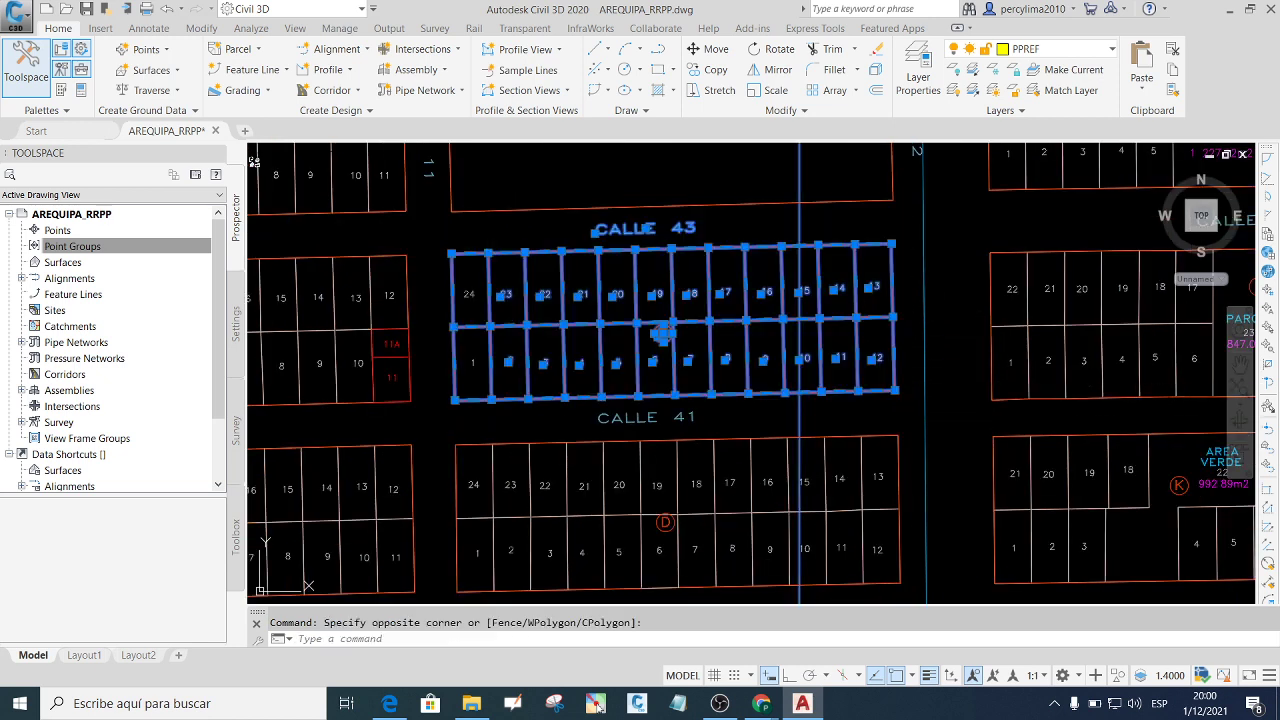
scroll(690, 300, down, 2)
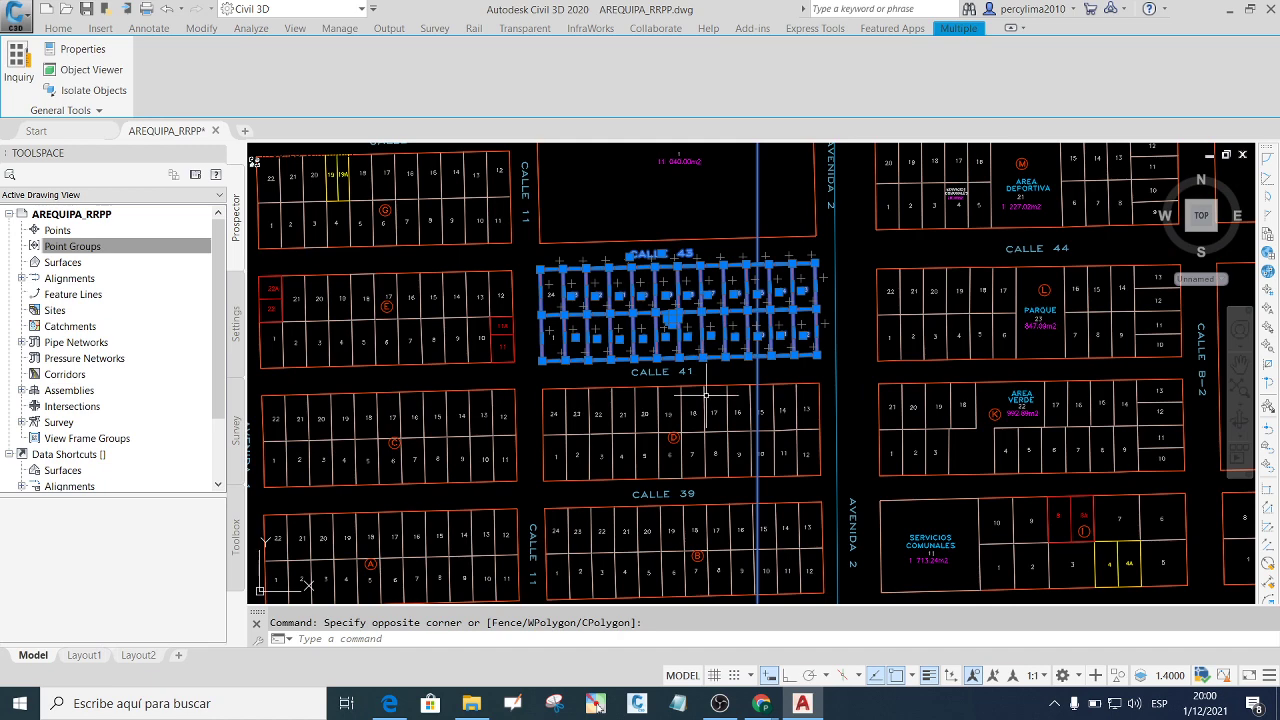
click(850, 485)
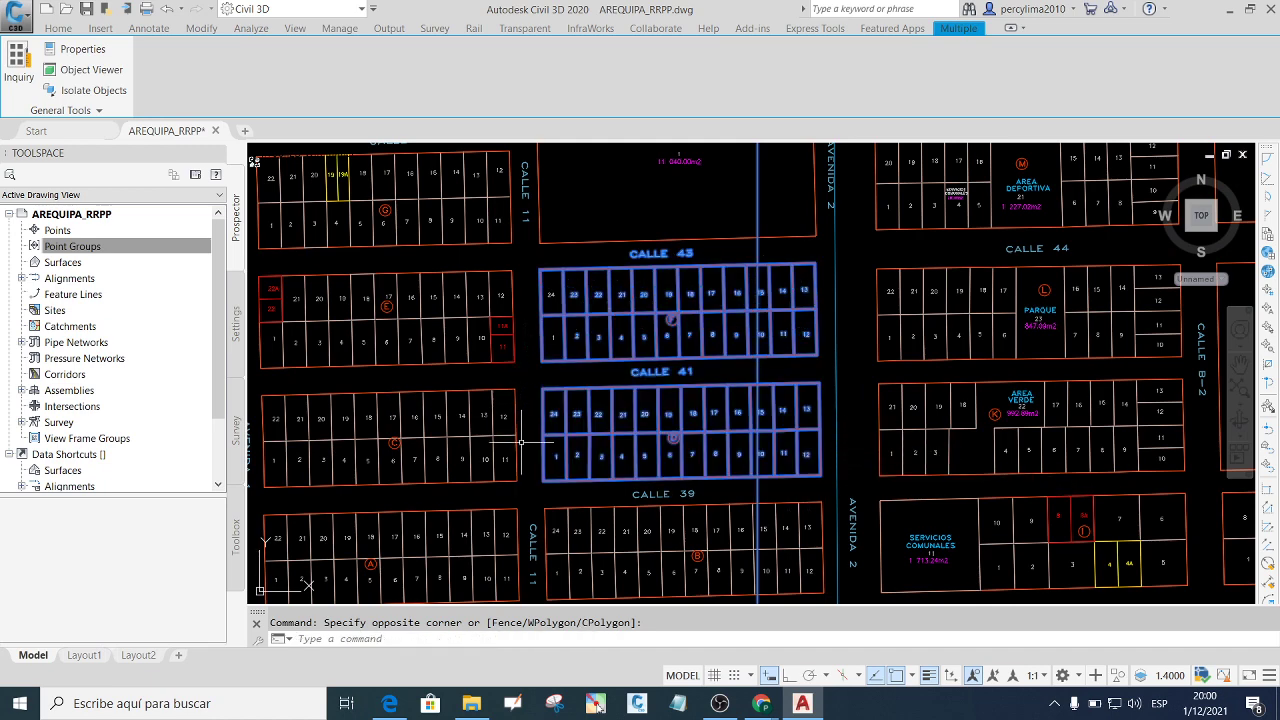
scroll(560, 480, down, 2)
scroll(463, 412, up, 1)
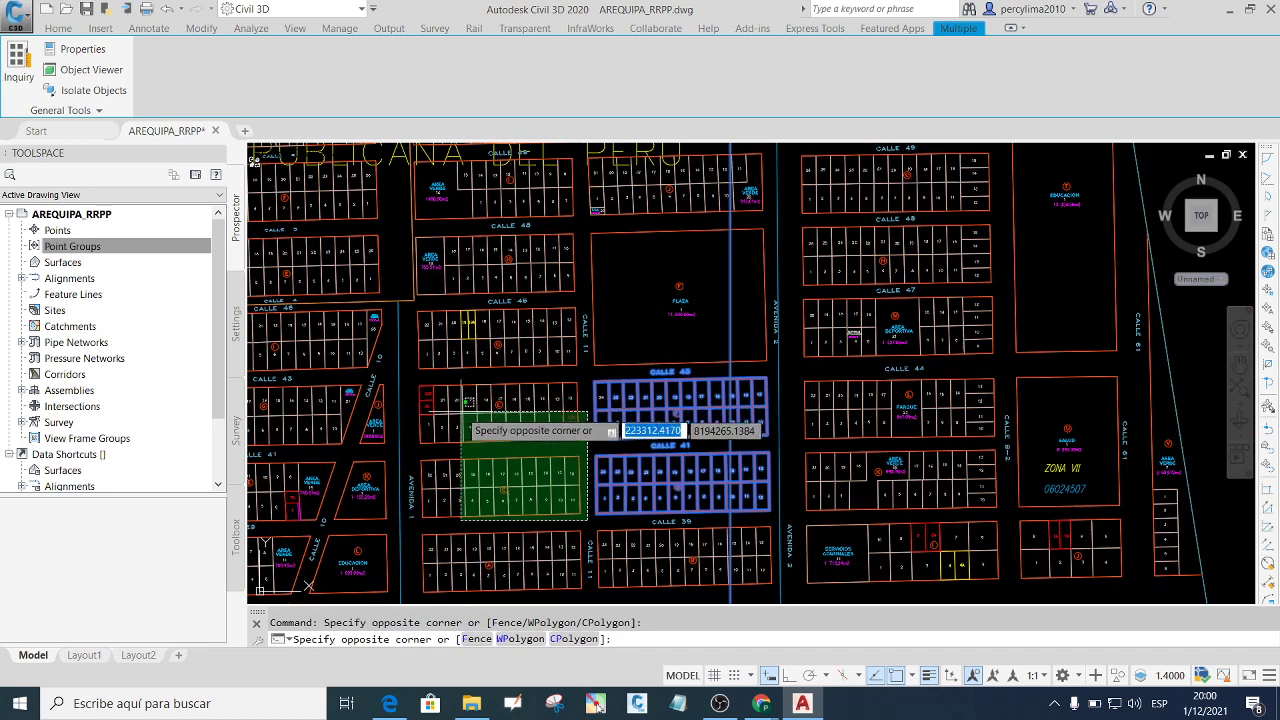
click(415, 383)
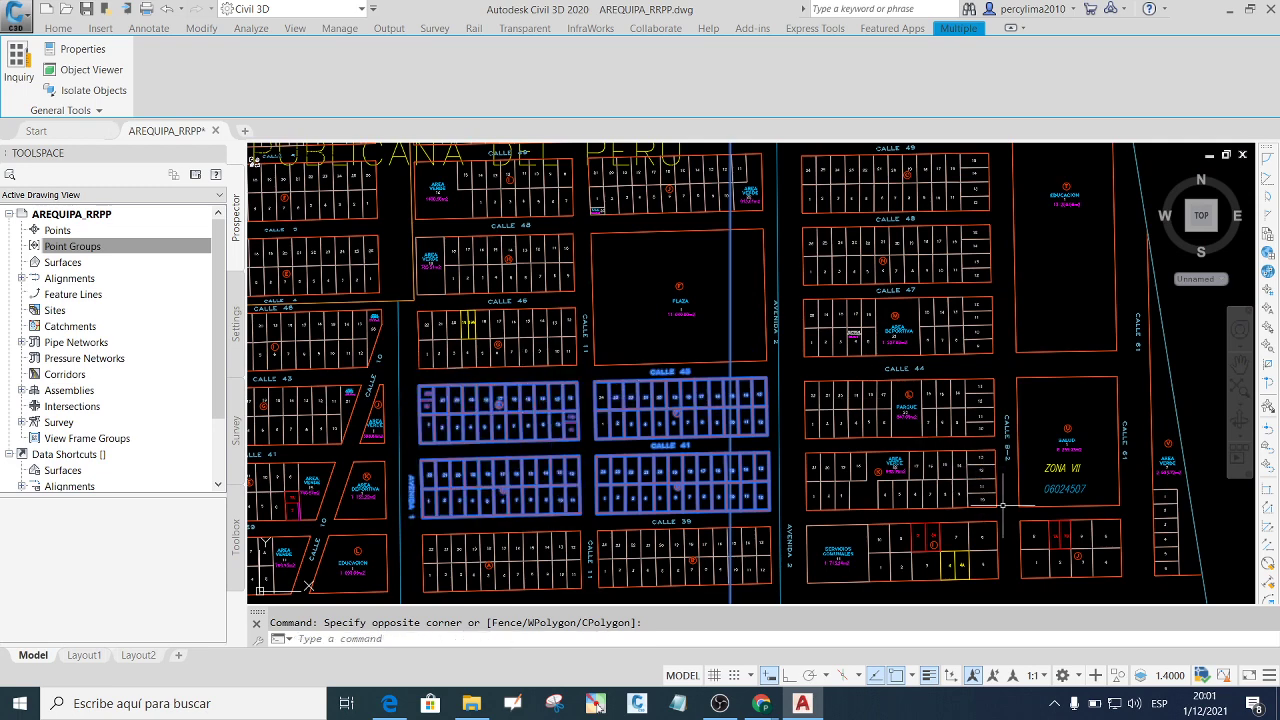
Add the northern surrounding blocks of the district to the selection.
click(1000, 512)
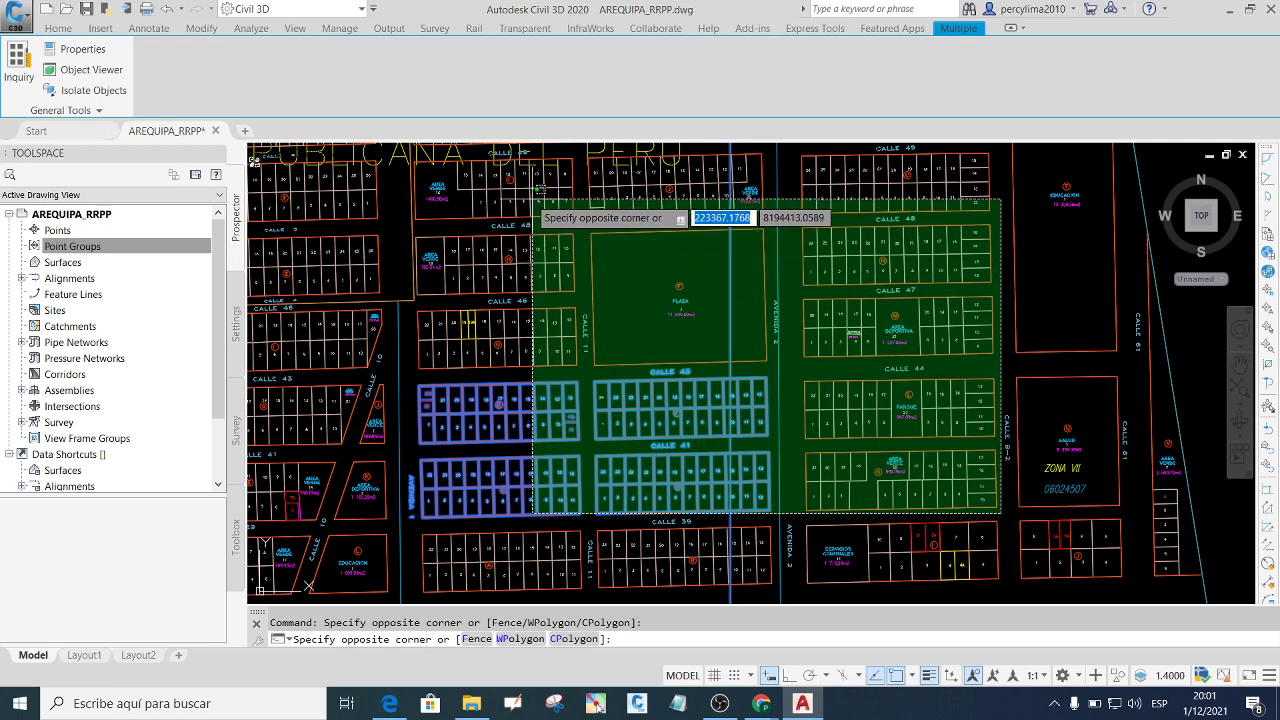
click(404, 175)
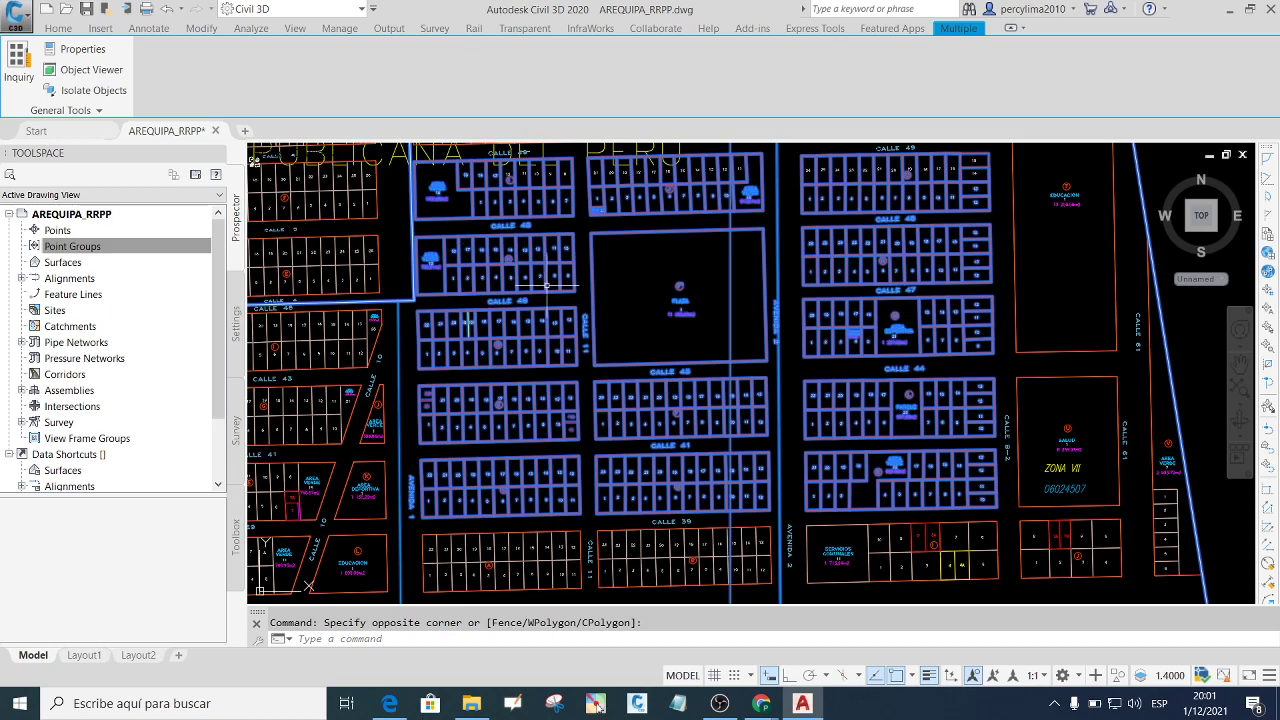
scroll(547, 290, down, 2)
scroll(550, 300, down, 1)
scroll(553, 307, down, 2)
scroll(551, 305, up, 2)
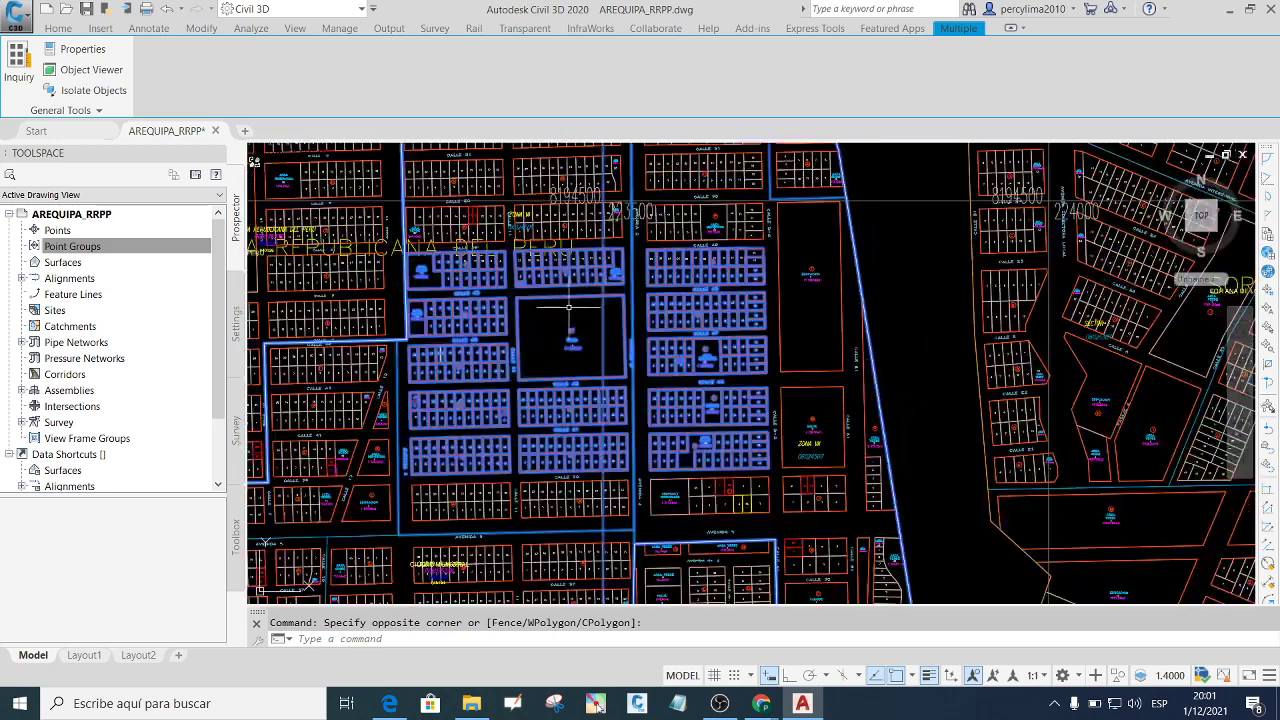
scroll(745, 225, down, 2)
scroll(760, 235, up, 3)
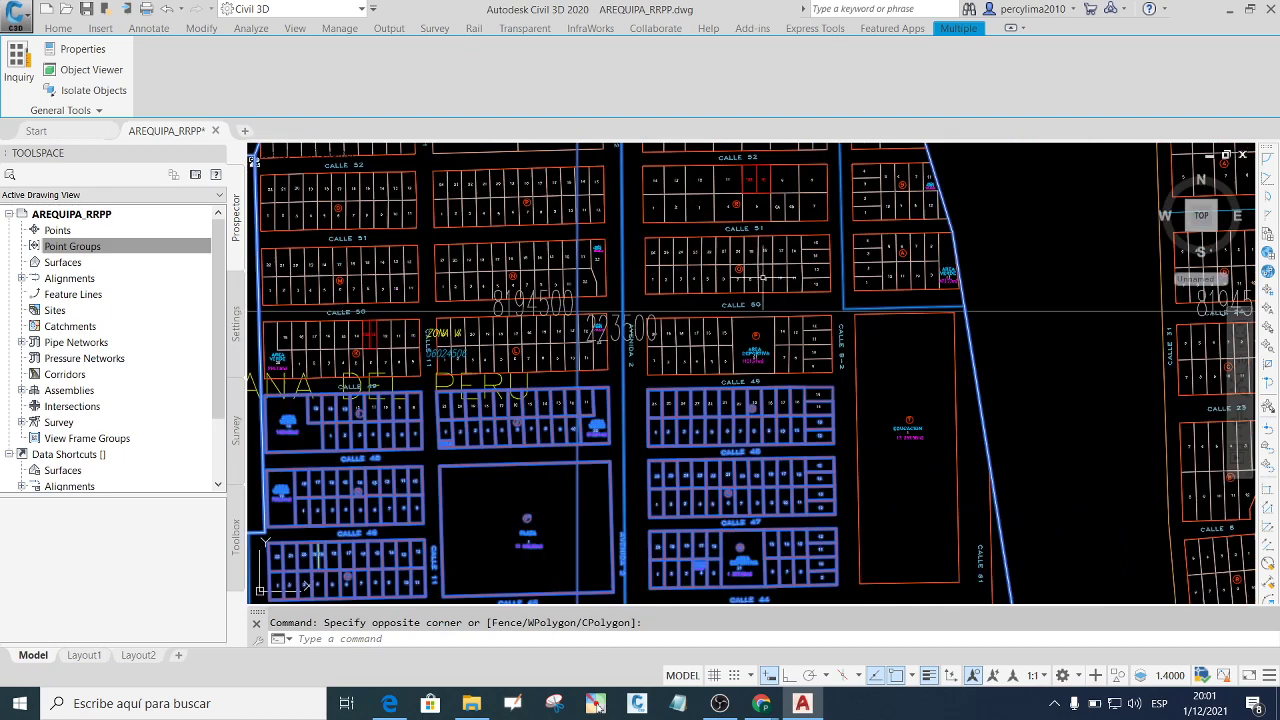
scroll(762, 260, down, 3)
scroll(811, 488, up, 2)
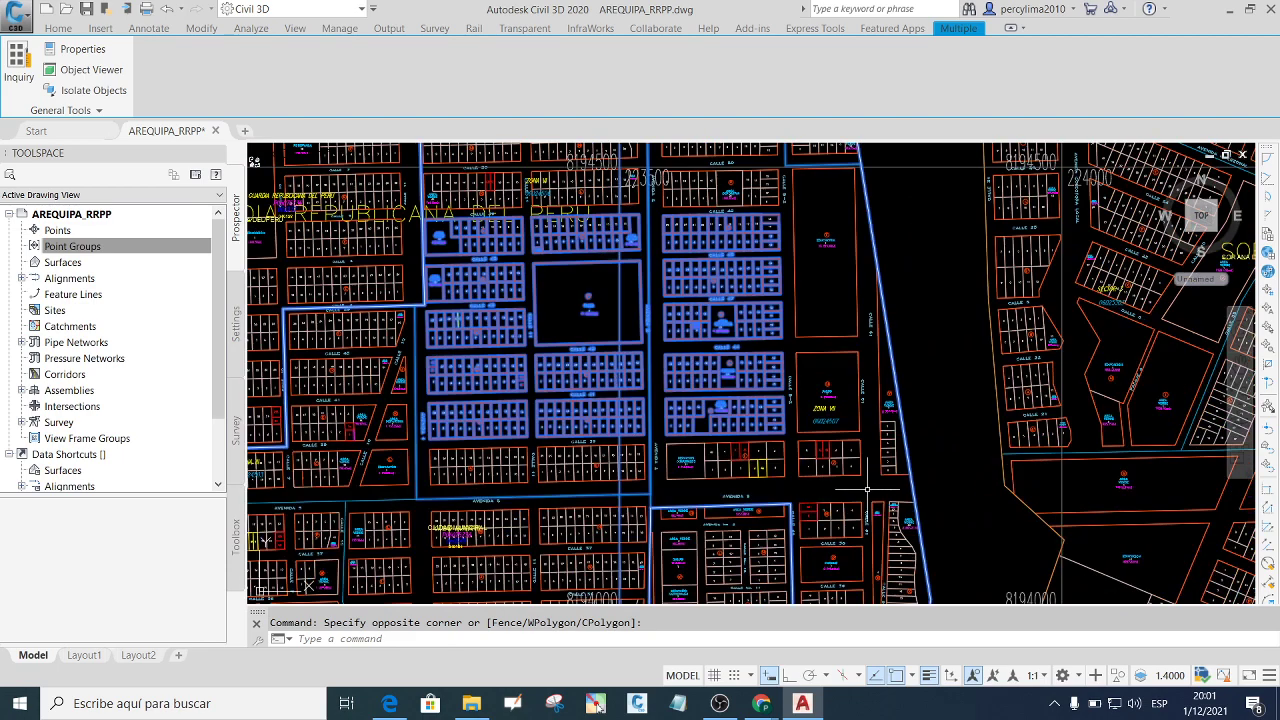
scroll(850, 485, down, 2)
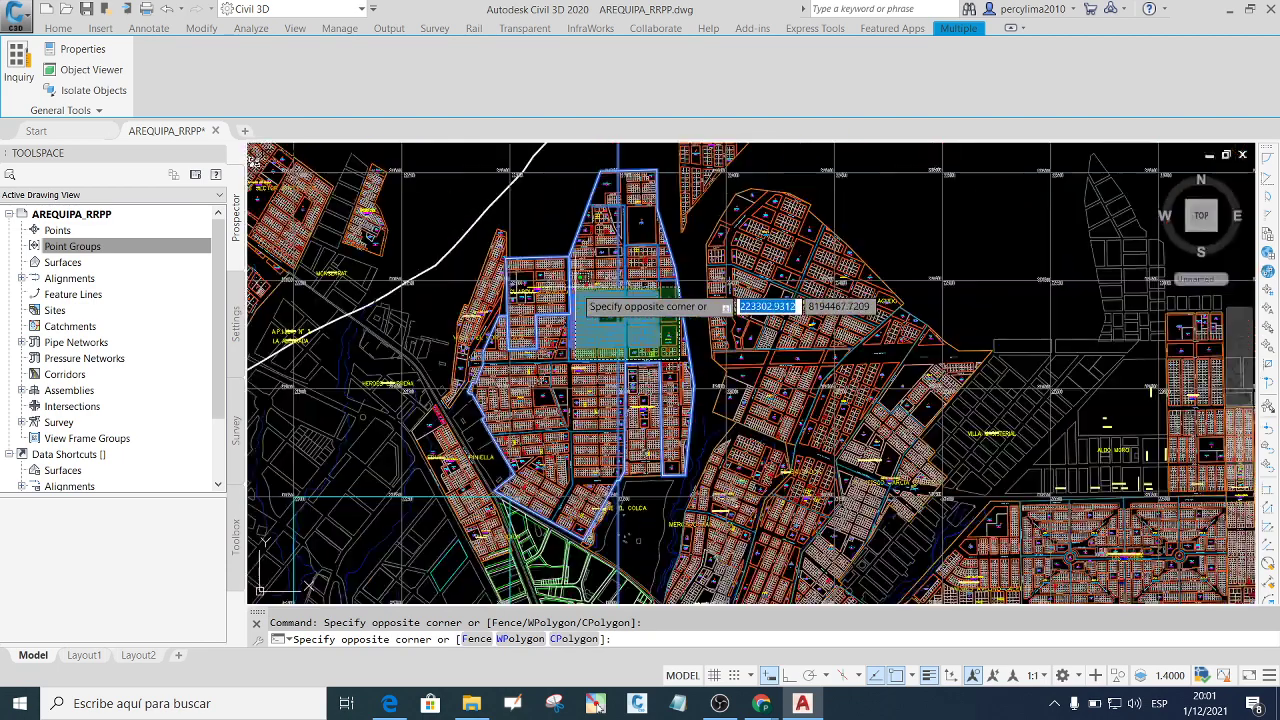
scroll(568, 258, down, 2)
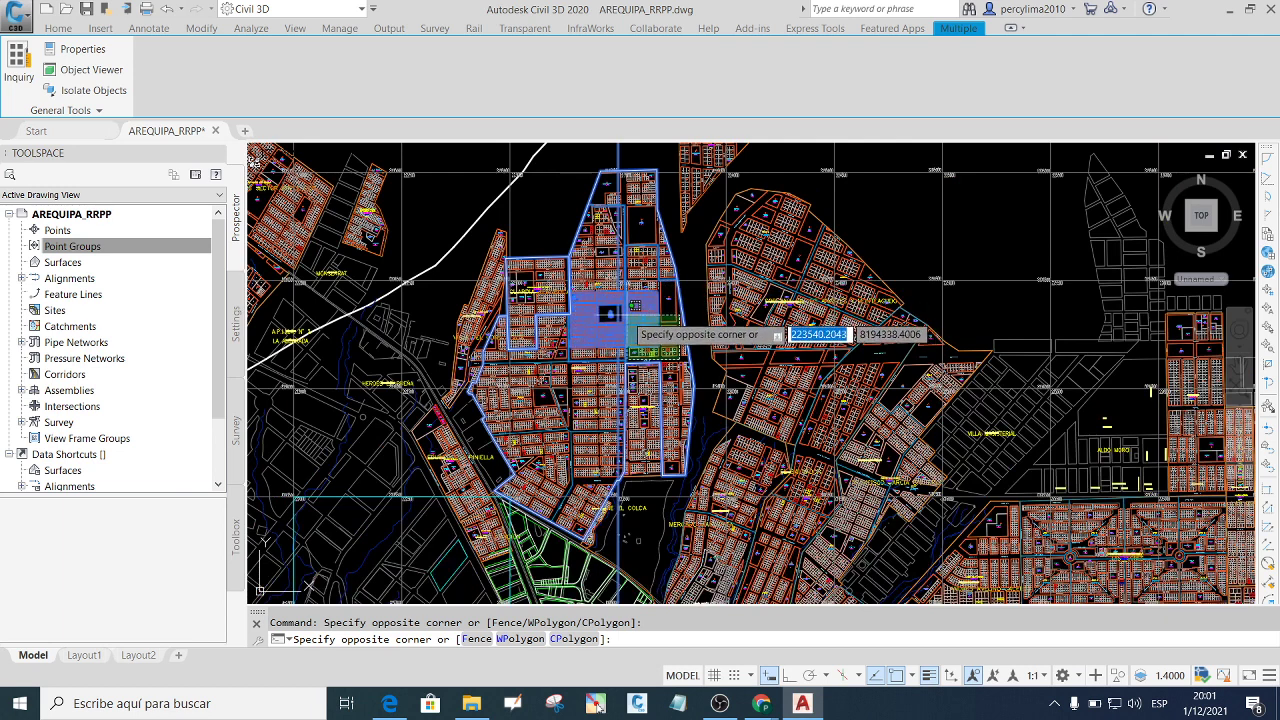
Cancel the unfinished selection windows and reframe the view of the district.
key(Escape)
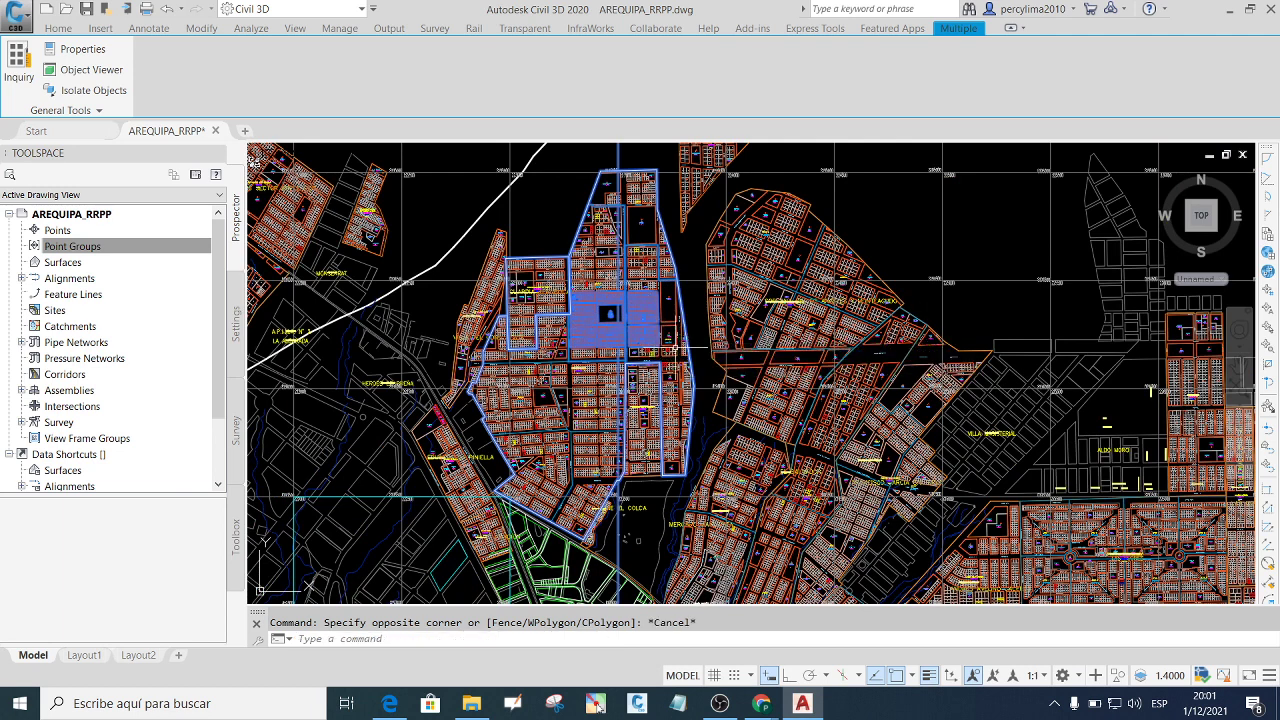
scroll(650, 358, up, 2)
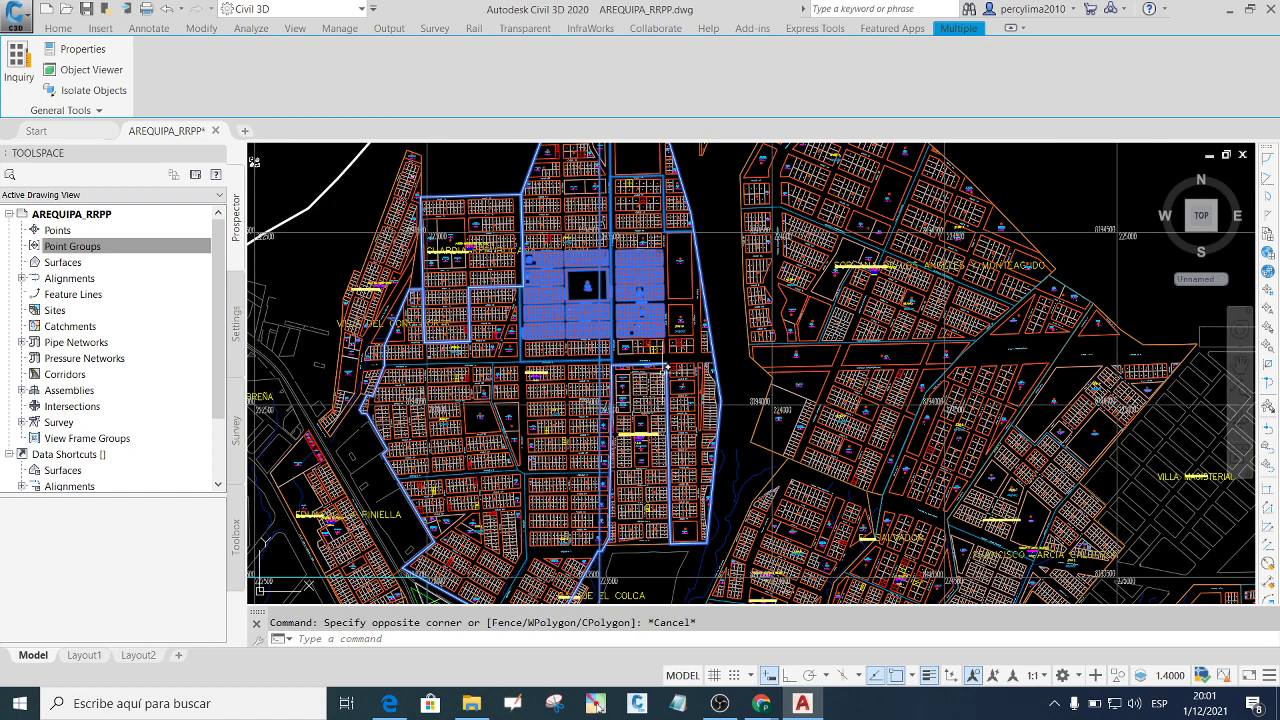
scroll(672, 430, down, 3)
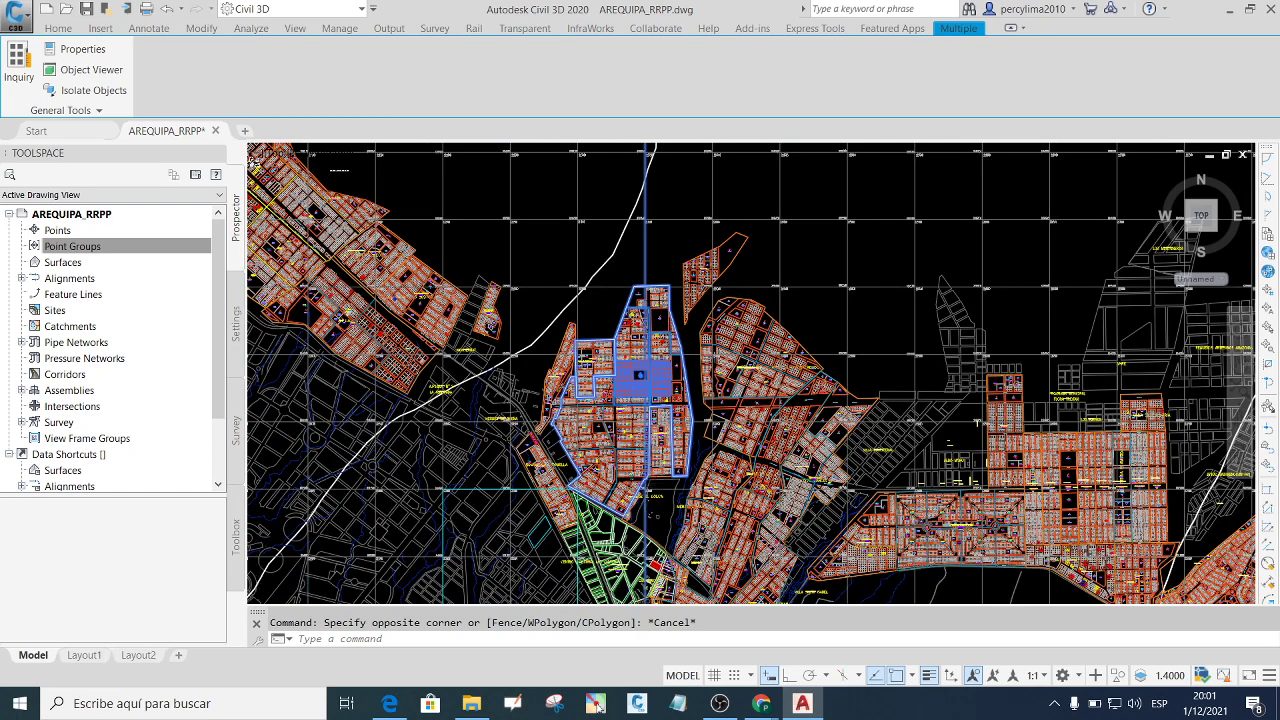
scroll(640, 489, up, 3)
scroll(655, 262, up, 3)
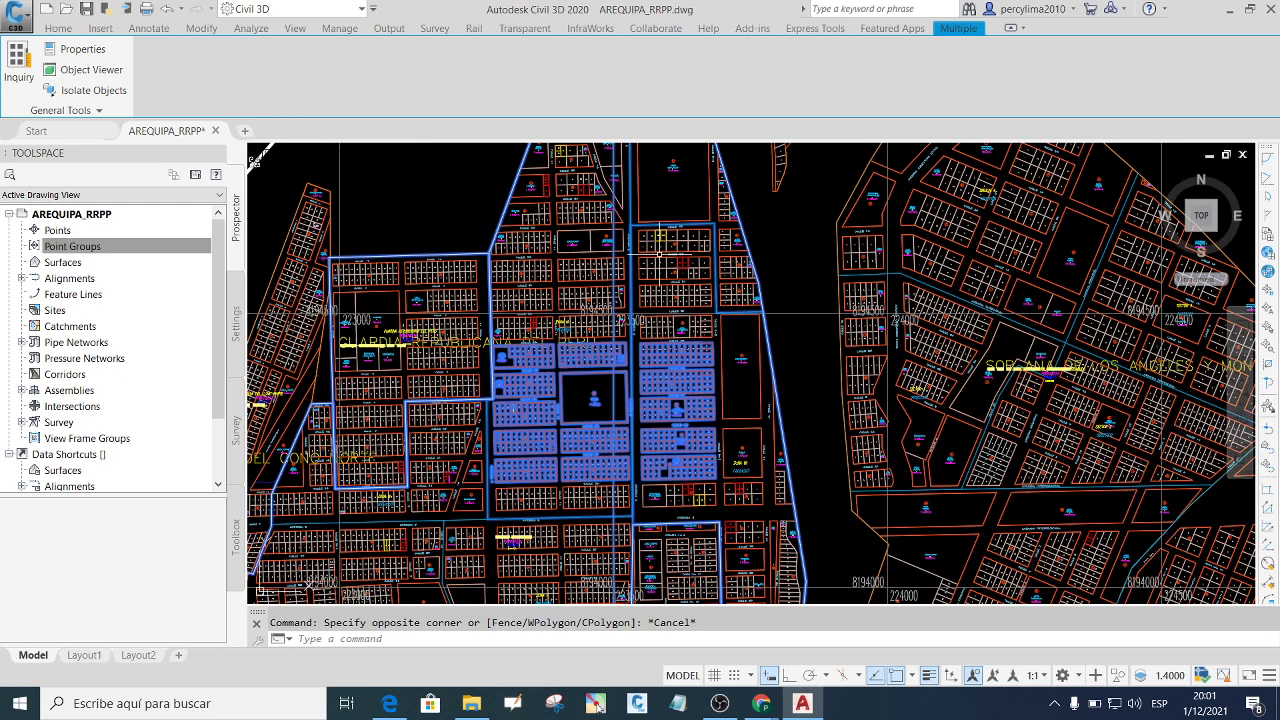
scroll(668, 295, down, 2)
scroll(690, 380, down, 2)
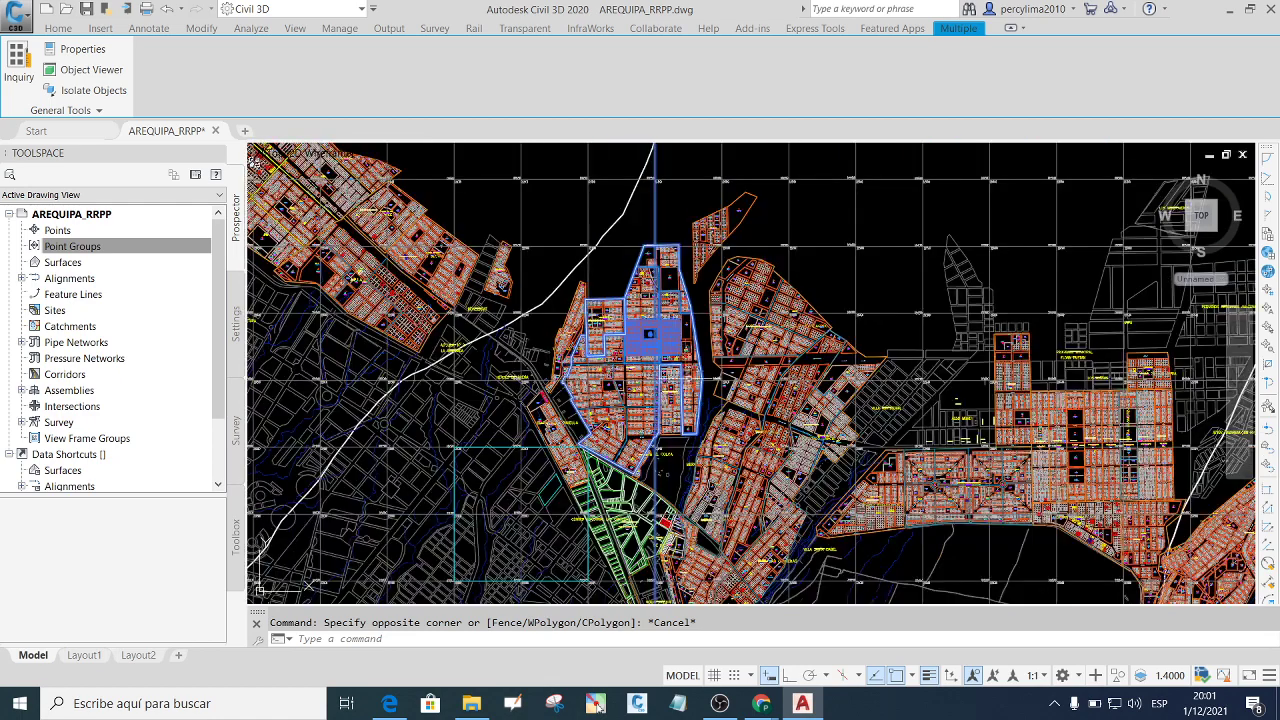
scroll(700, 392, up, 2)
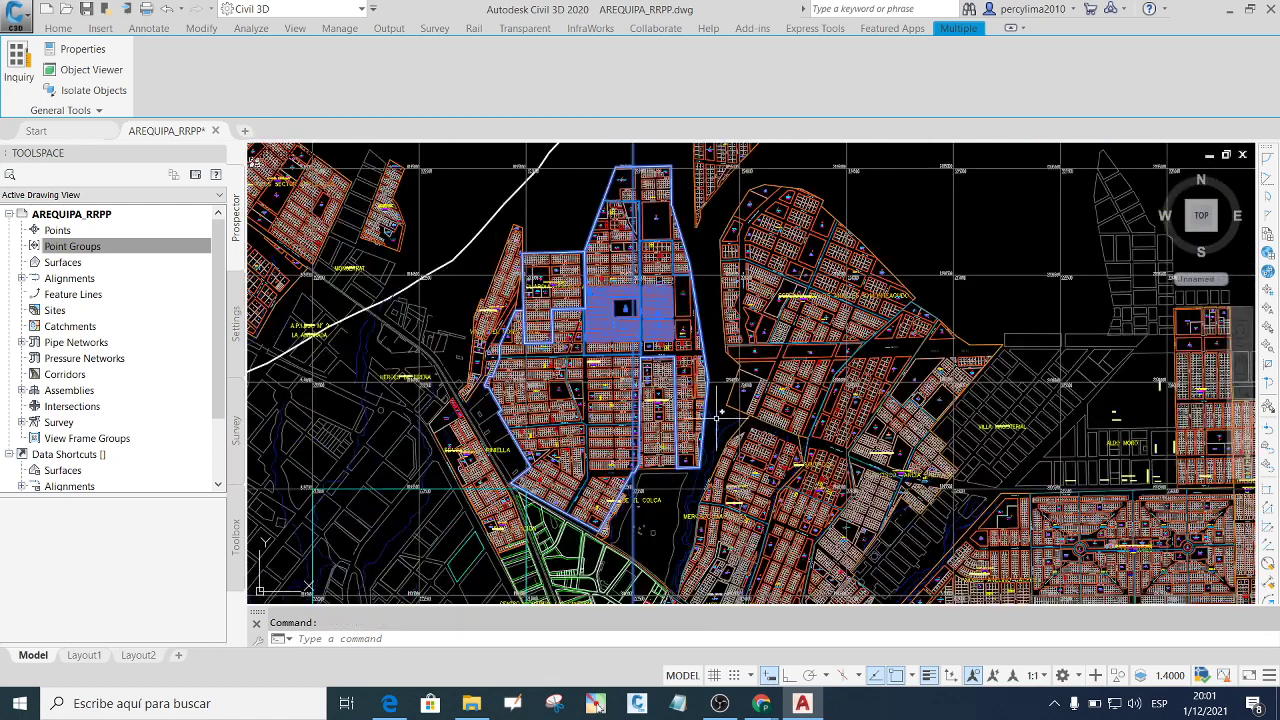
scroll(708, 450, up, 2)
click(702, 417)
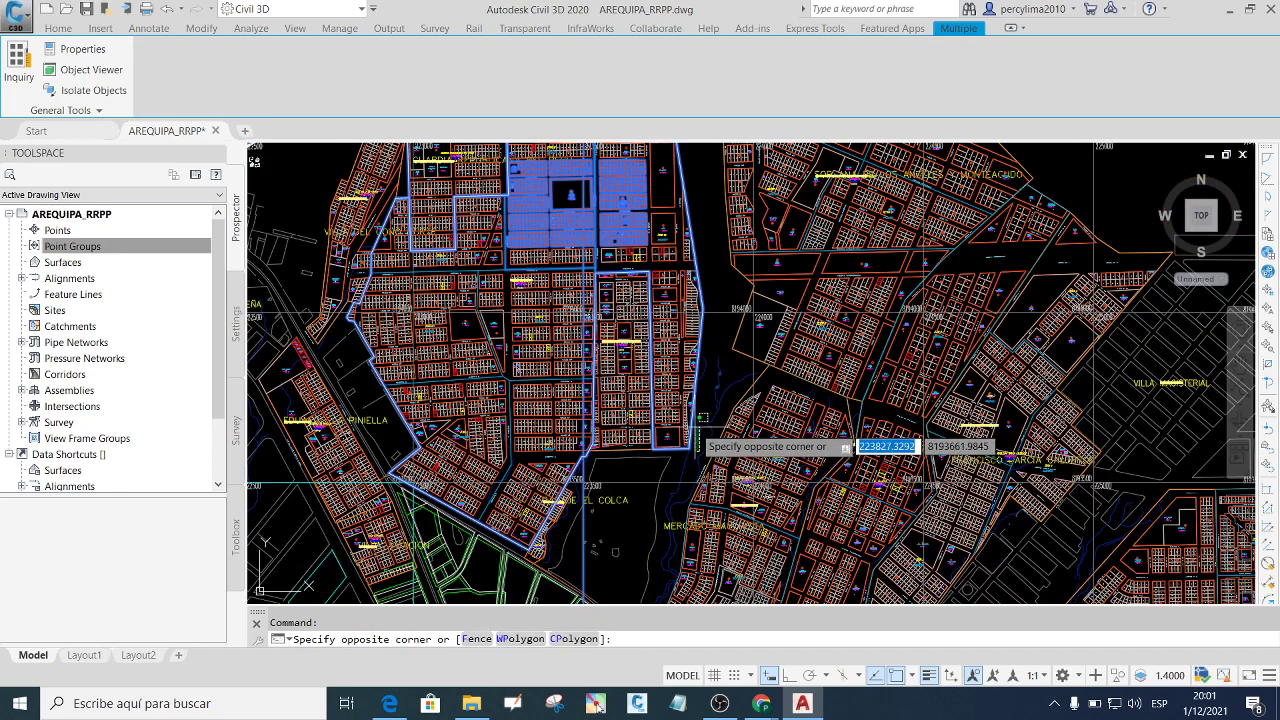
scroll(650, 390, down, 2)
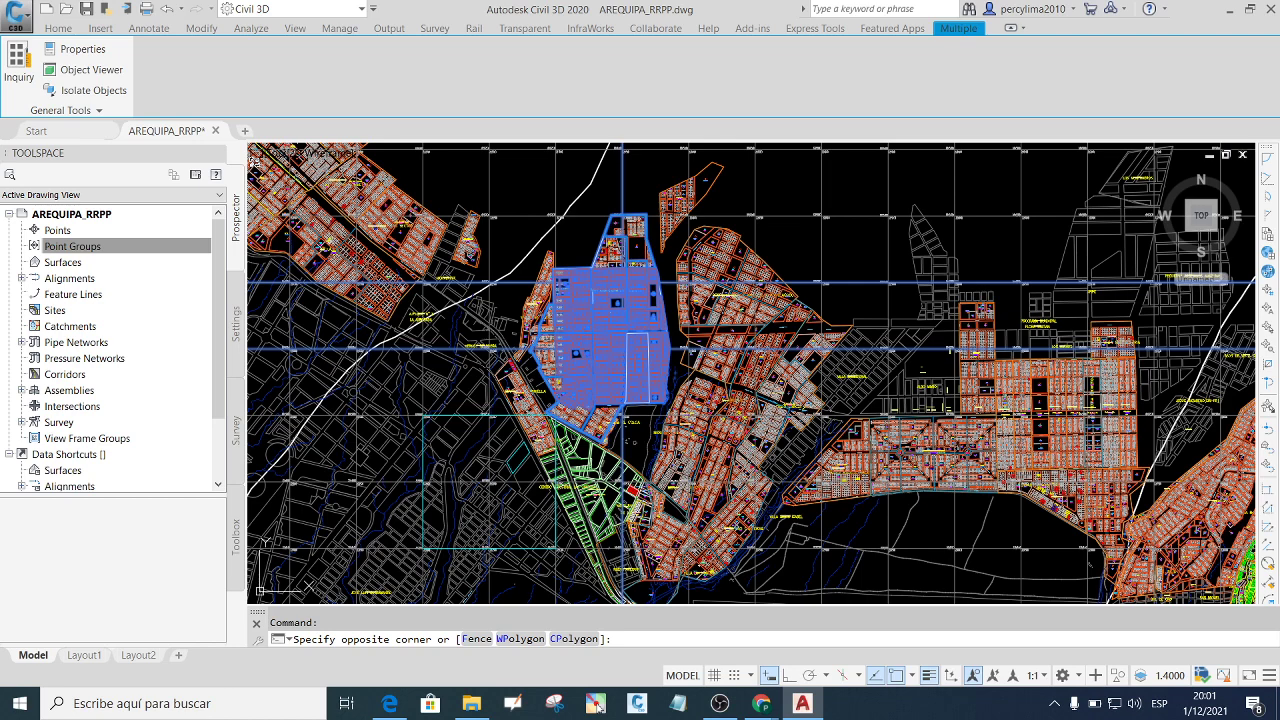
key(Escape)
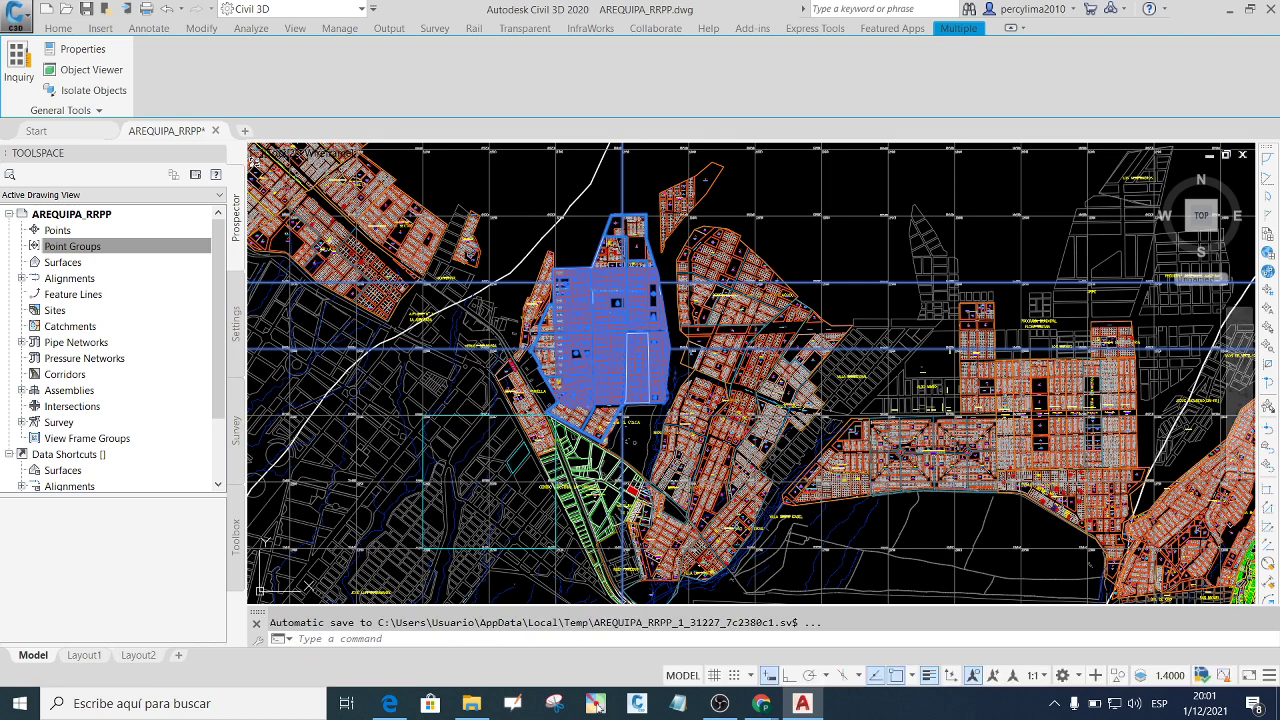
scroll(650, 335, up, 3)
scroll(650, 335, up, 3)
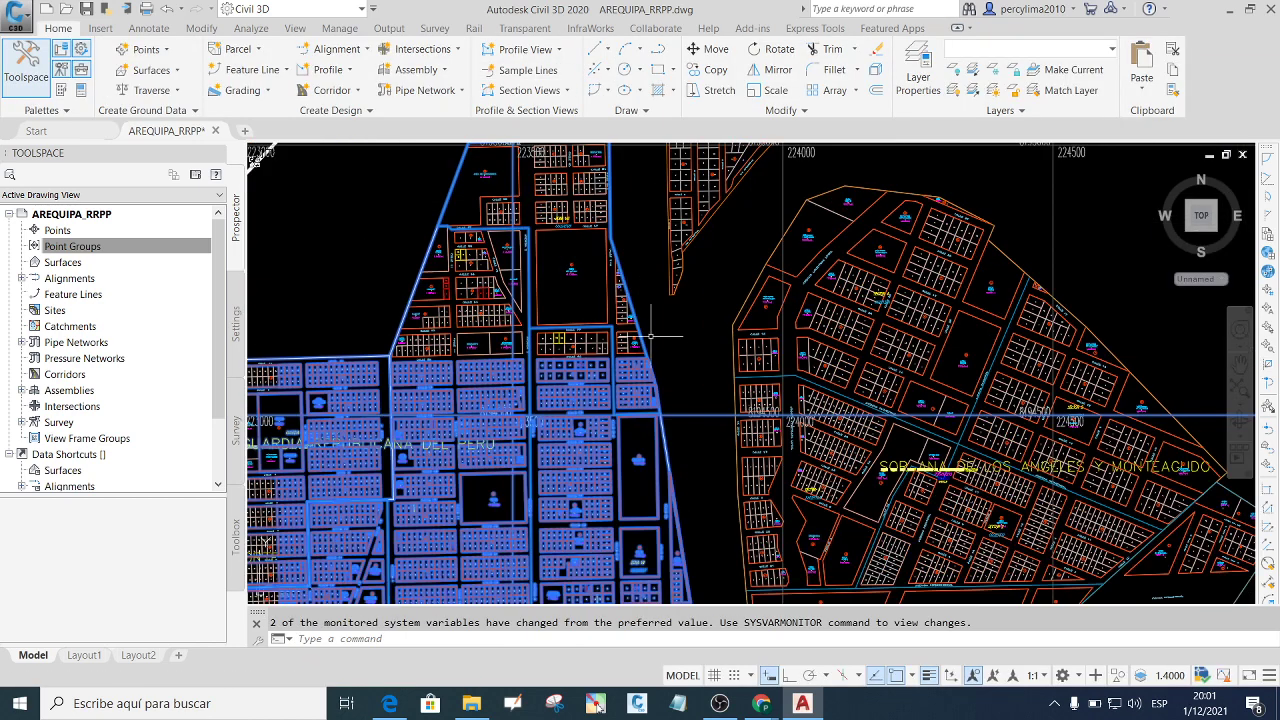
Add the northern lots and the lower middle blocks to the selection.
click(658, 355)
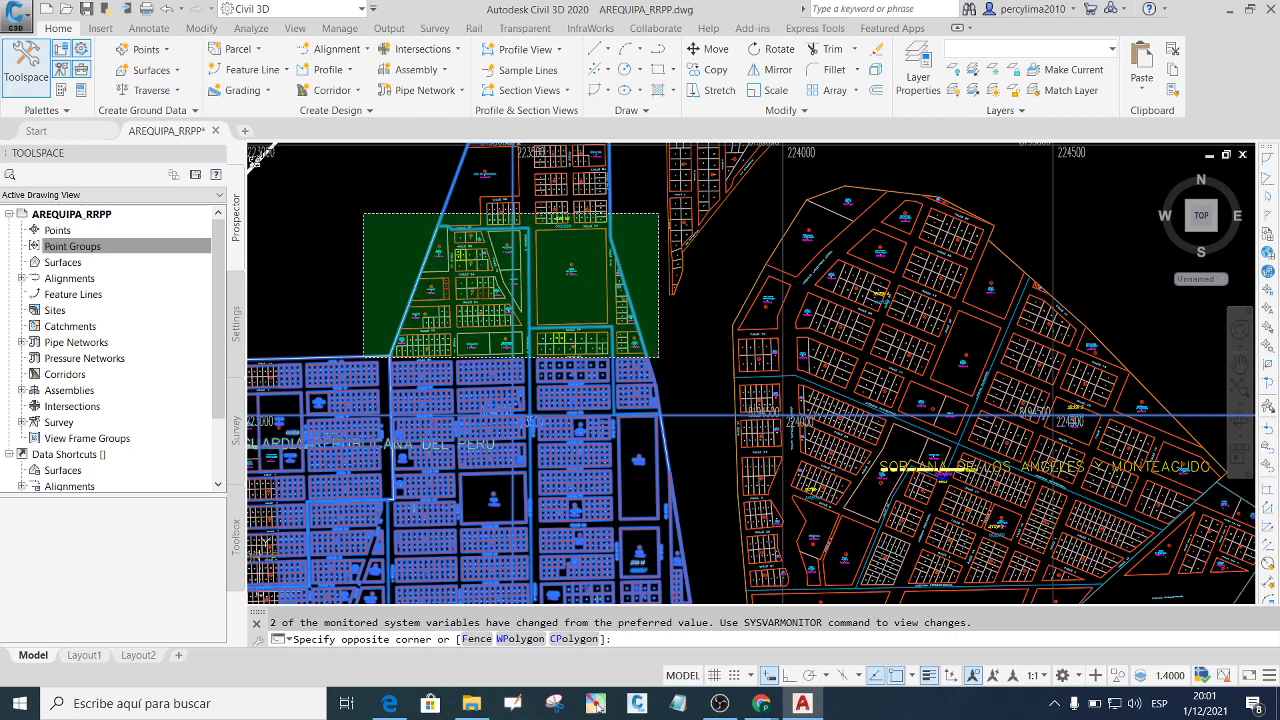
click(360, 145)
scroll(565, 322, down, 3)
scroll(581, 263, up, 3)
click(610, 285)
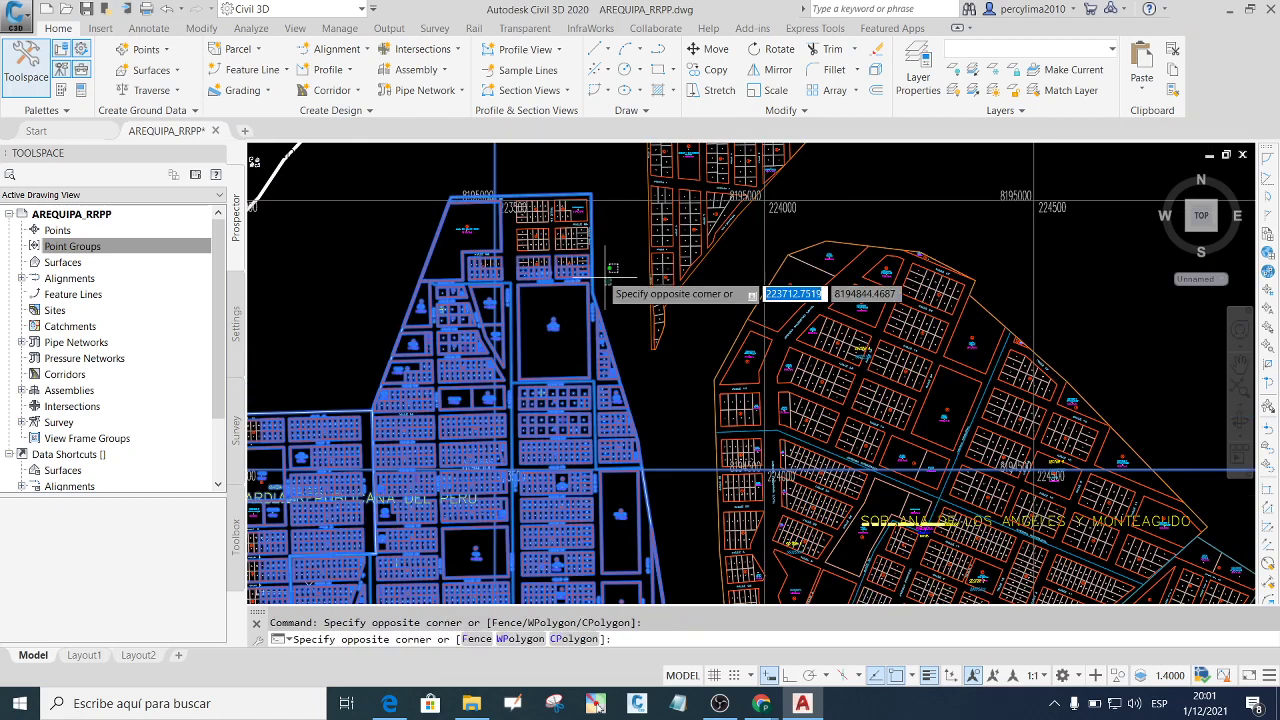
click(422, 167)
scroll(535, 243, down, 1)
scroll(509, 355, down, 1)
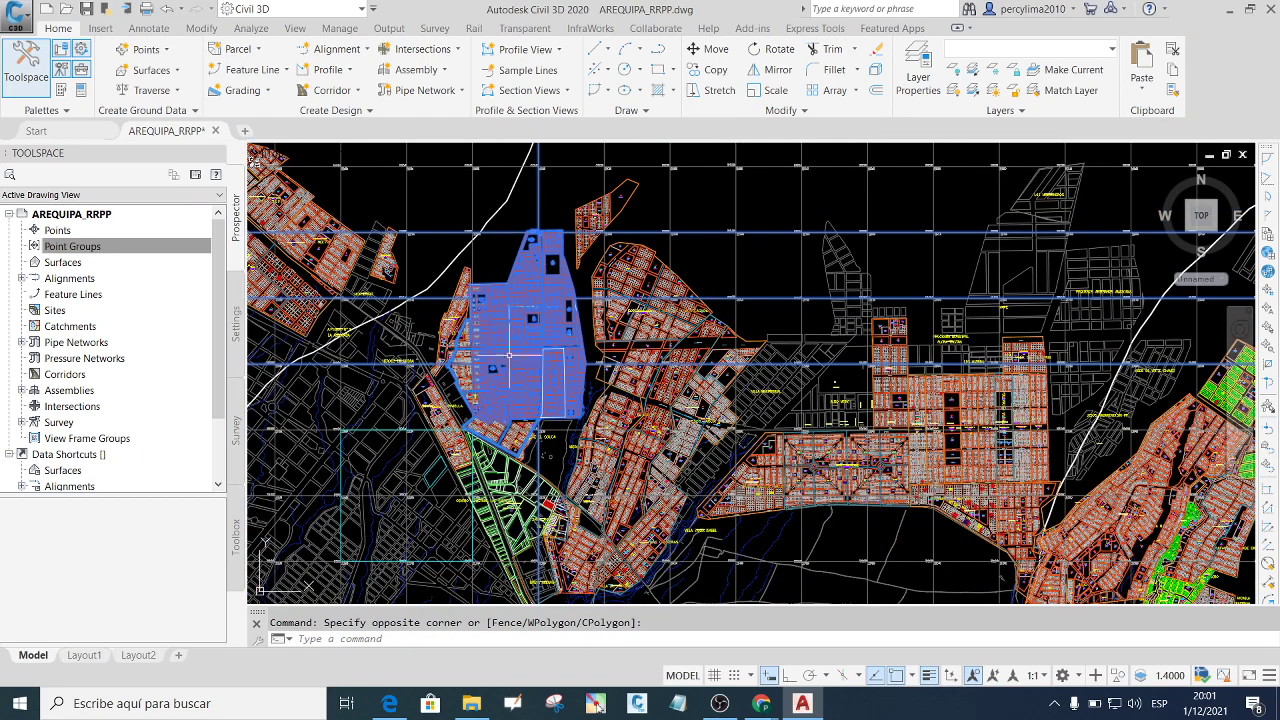
scroll(495, 426, down, 1)
scroll(494, 425, up, 3)
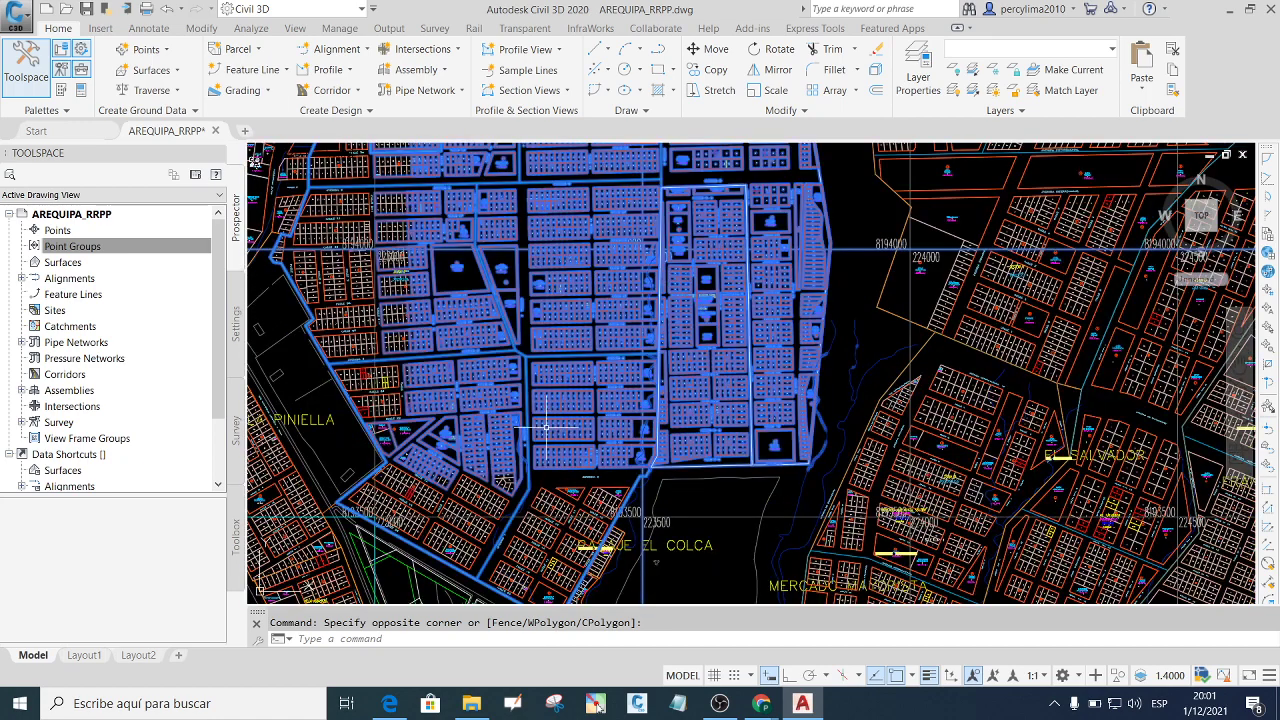
scroll(548, 445, down, 1)
scroll(556, 520, up, 1)
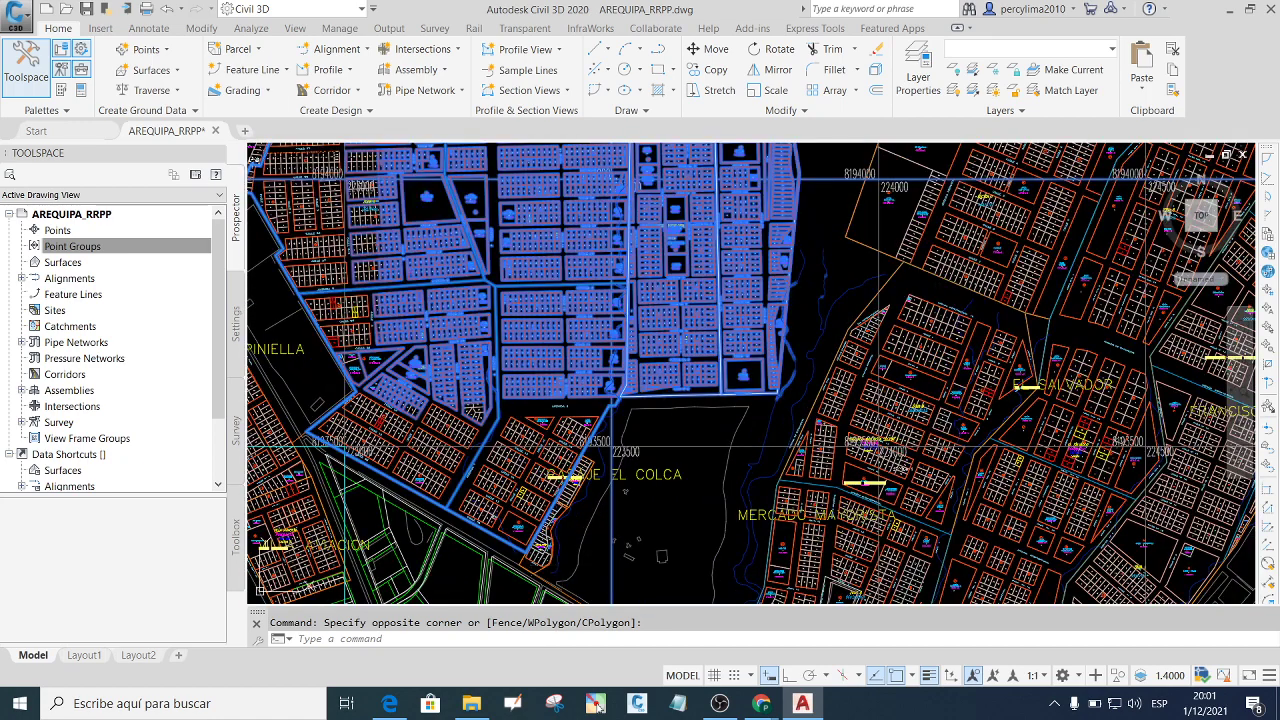
click(460, 358)
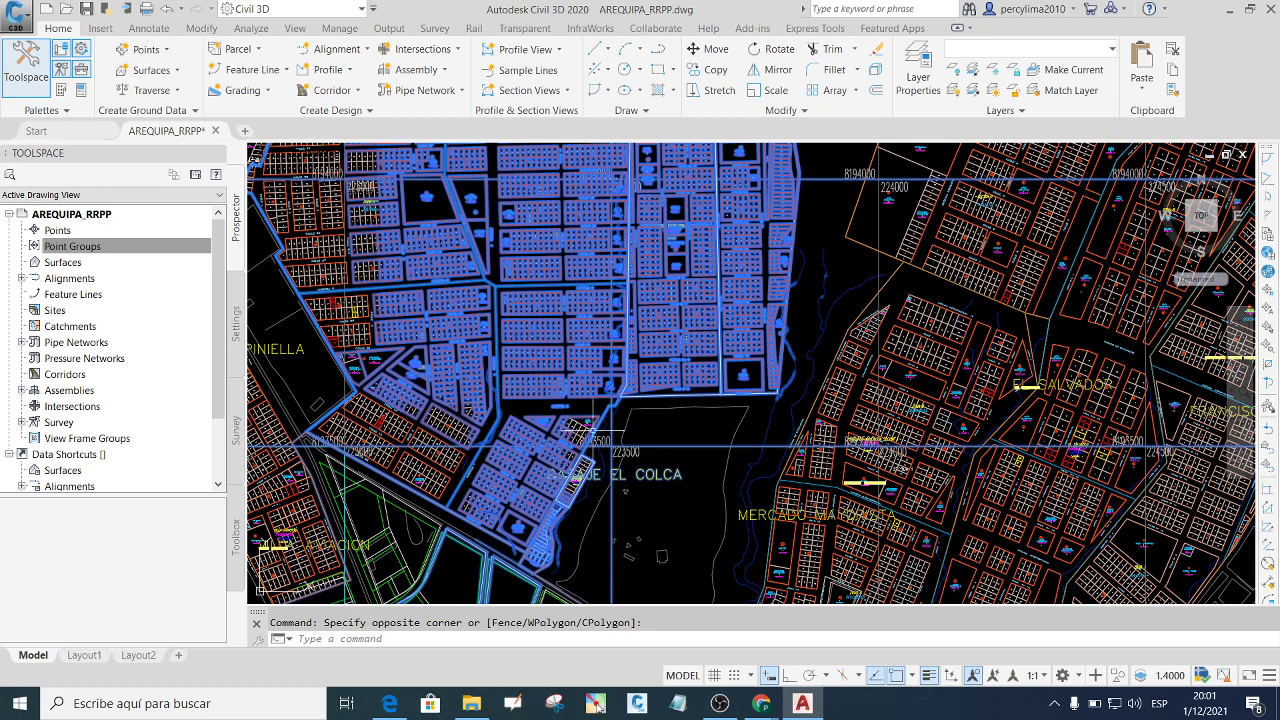
scroll(575, 443, up, 2)
Add the lots near Pasaje El Colca and the southwest lots to the selection.
click(598, 515)
click(432, 275)
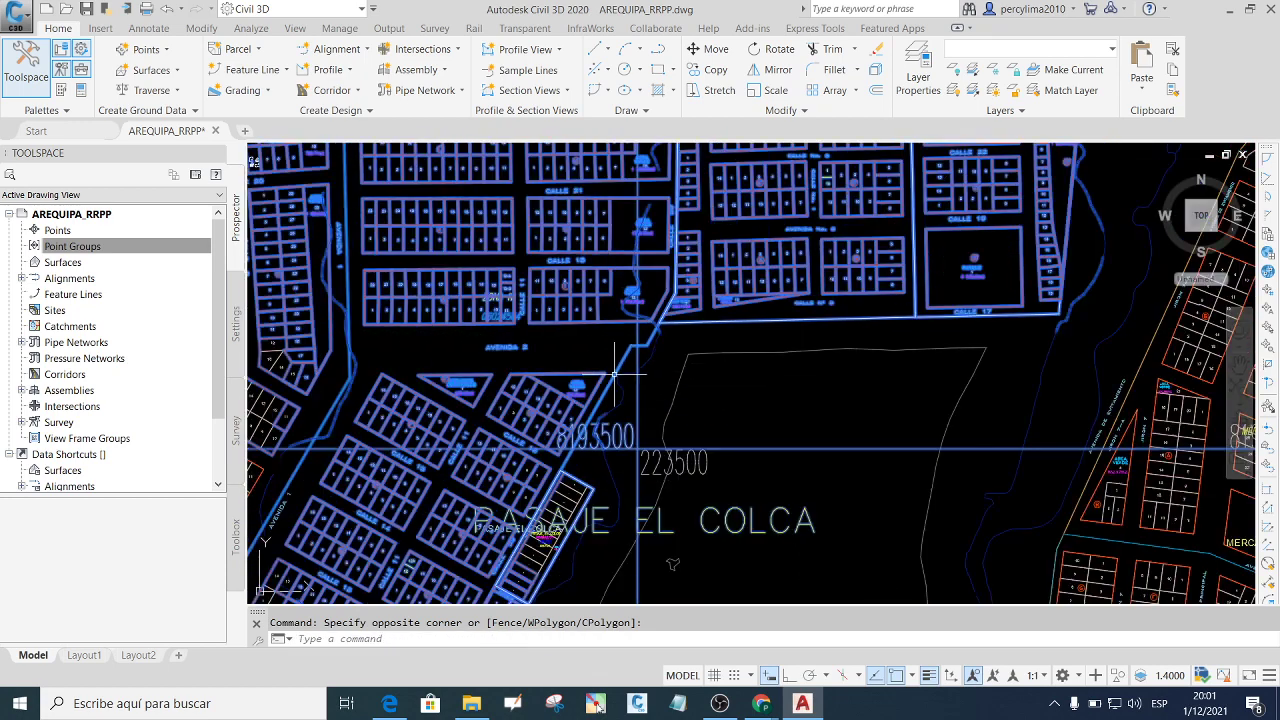
scroll(600, 400, down, 1)
scroll(565, 450, down, 1)
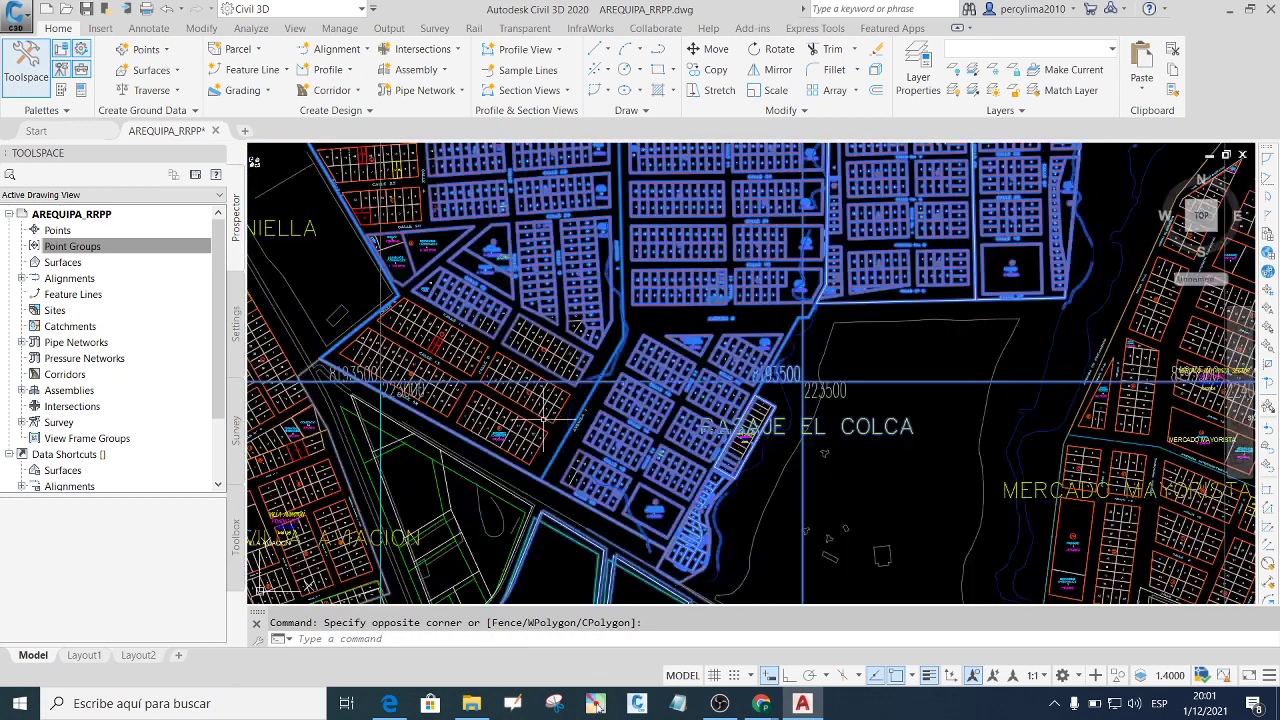
click(562, 467)
click(498, 305)
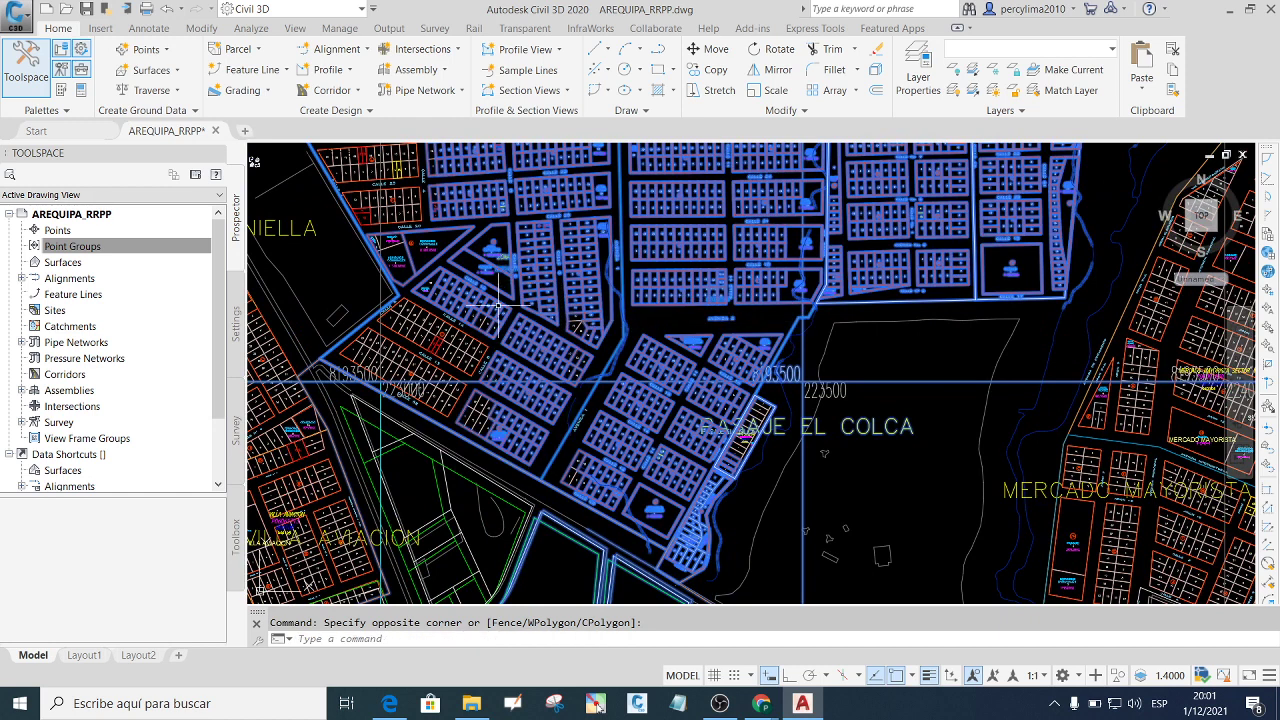
click(557, 444)
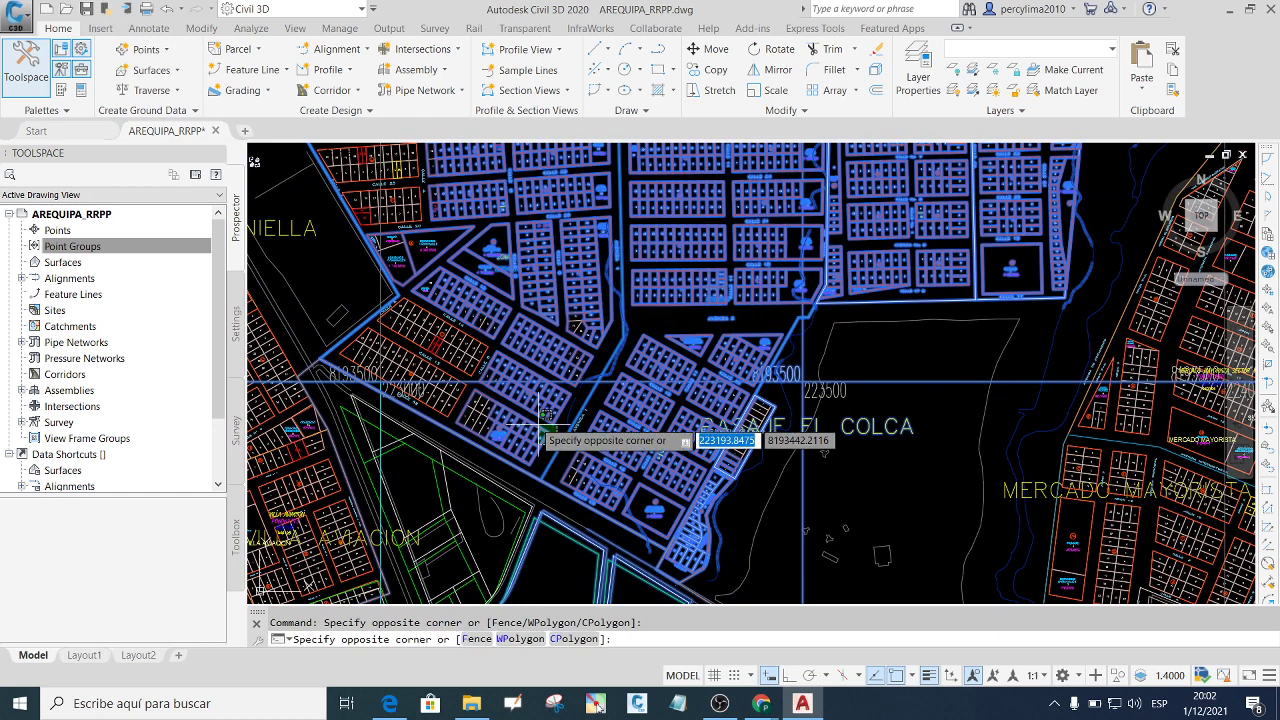
click(455, 317)
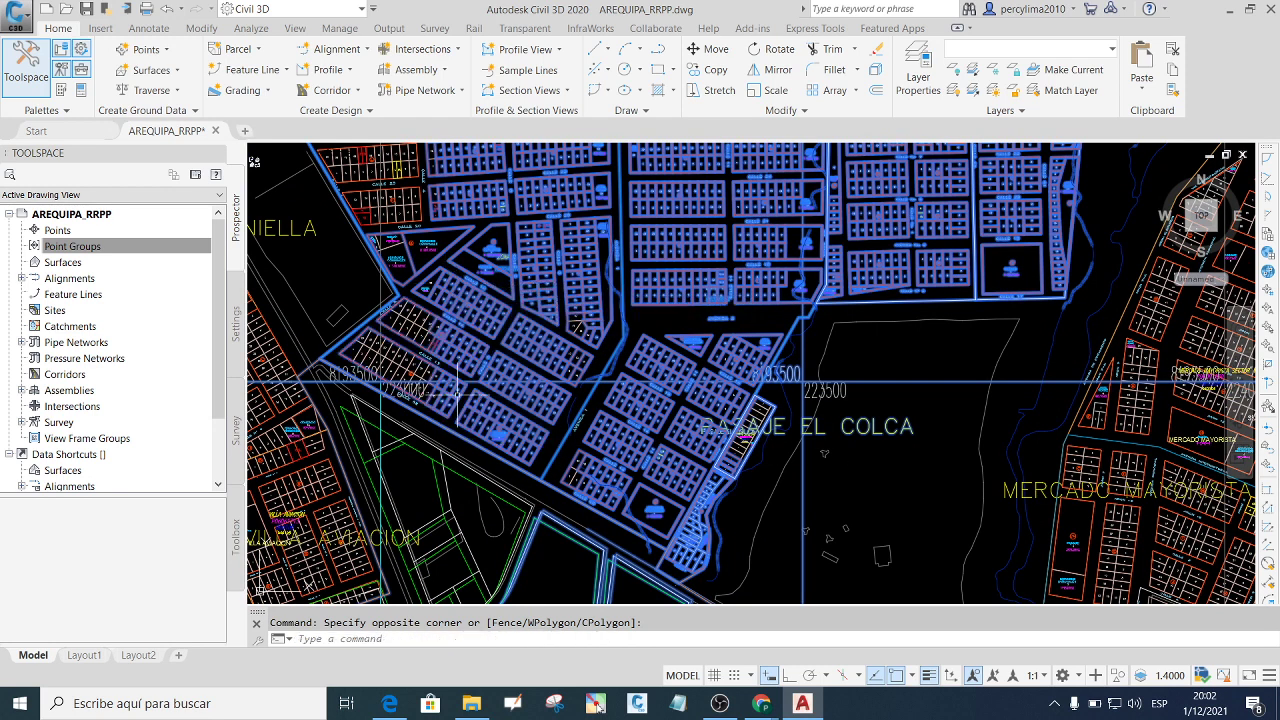
scroll(457, 392, up, 3)
scroll(452, 427, down, 5)
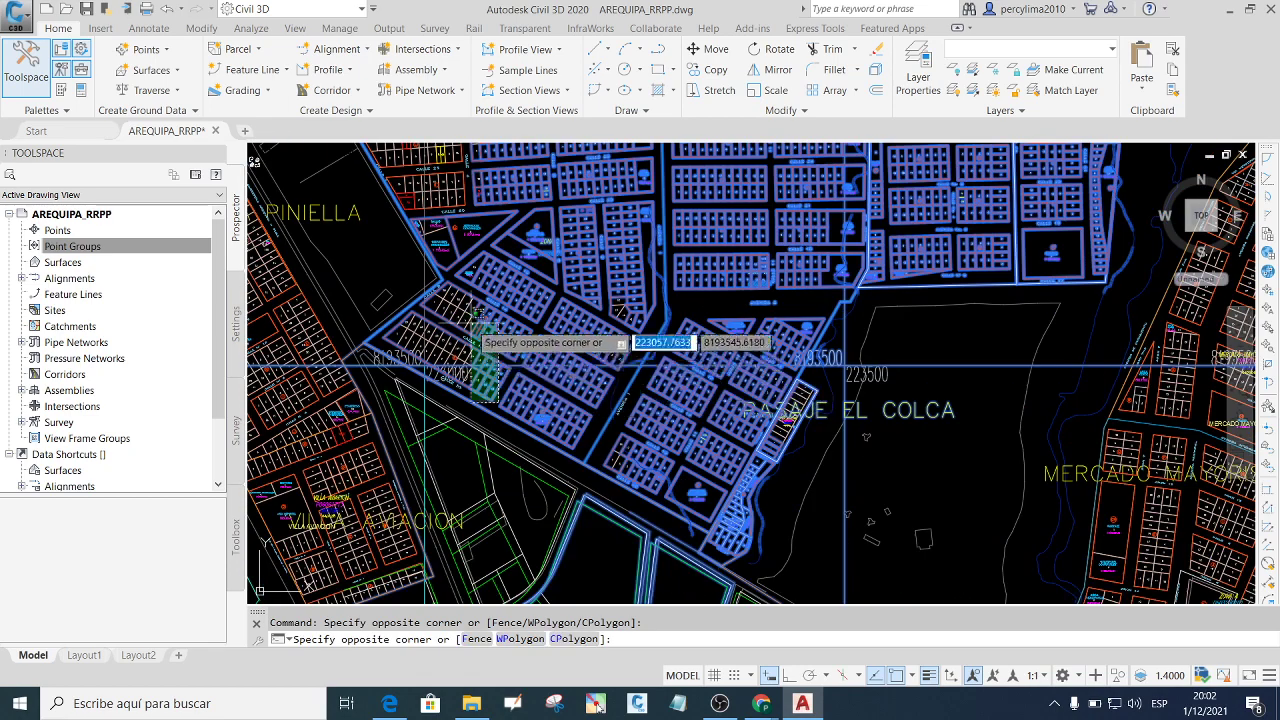
scroll(441, 327, up, 3)
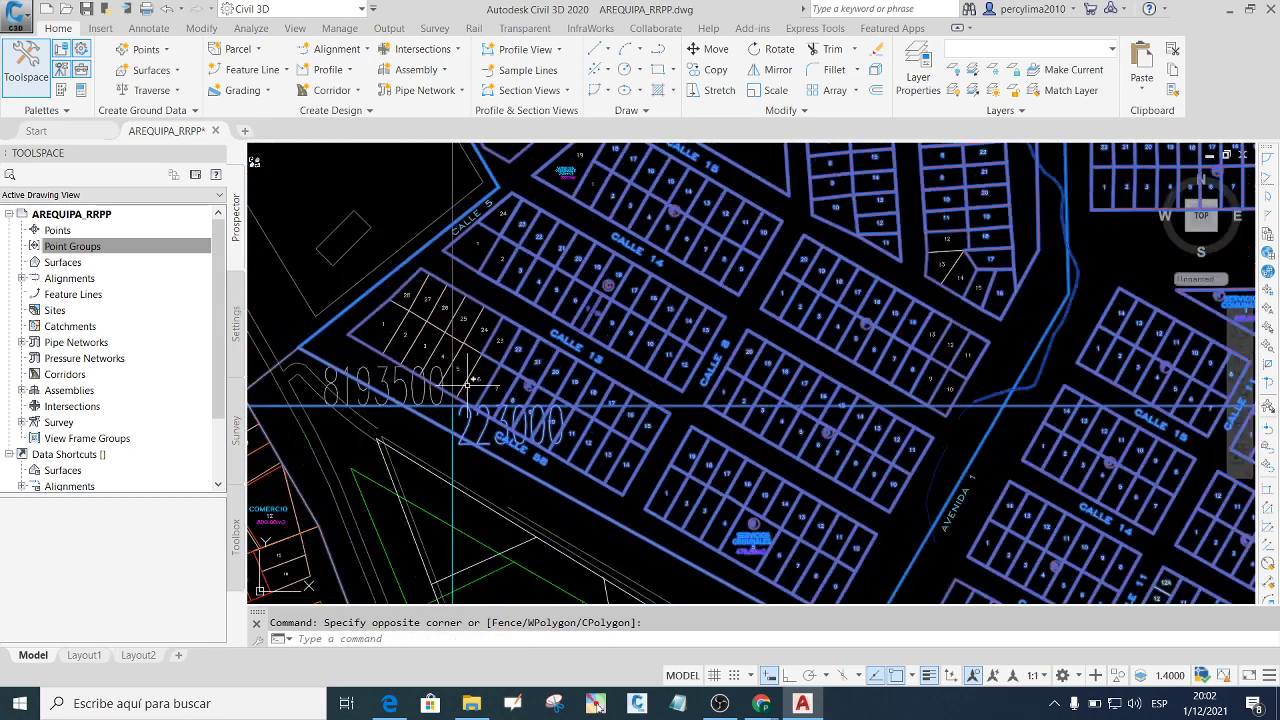
scroll(500, 400, up, 2)
scroll(505, 365, down, 3)
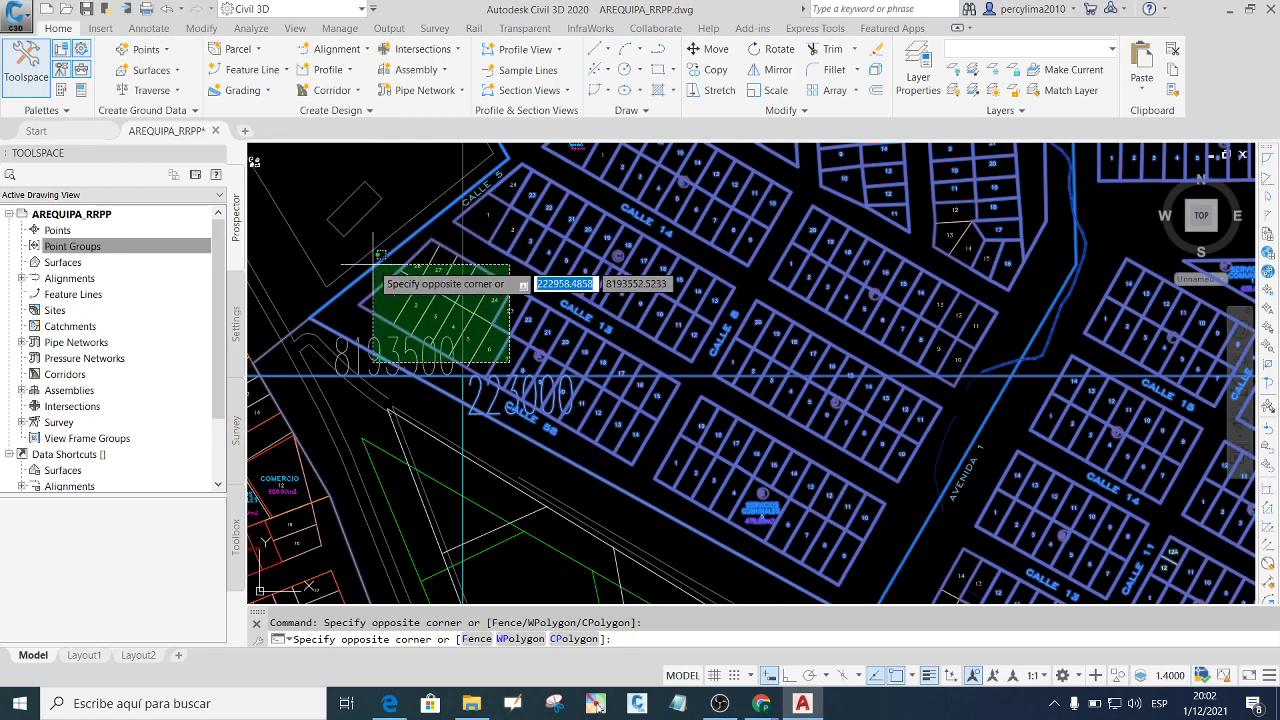
Cancel stray windows and add the lots by Calle 23 to the selection.
key(Escape)
scroll(480, 290, down, 2)
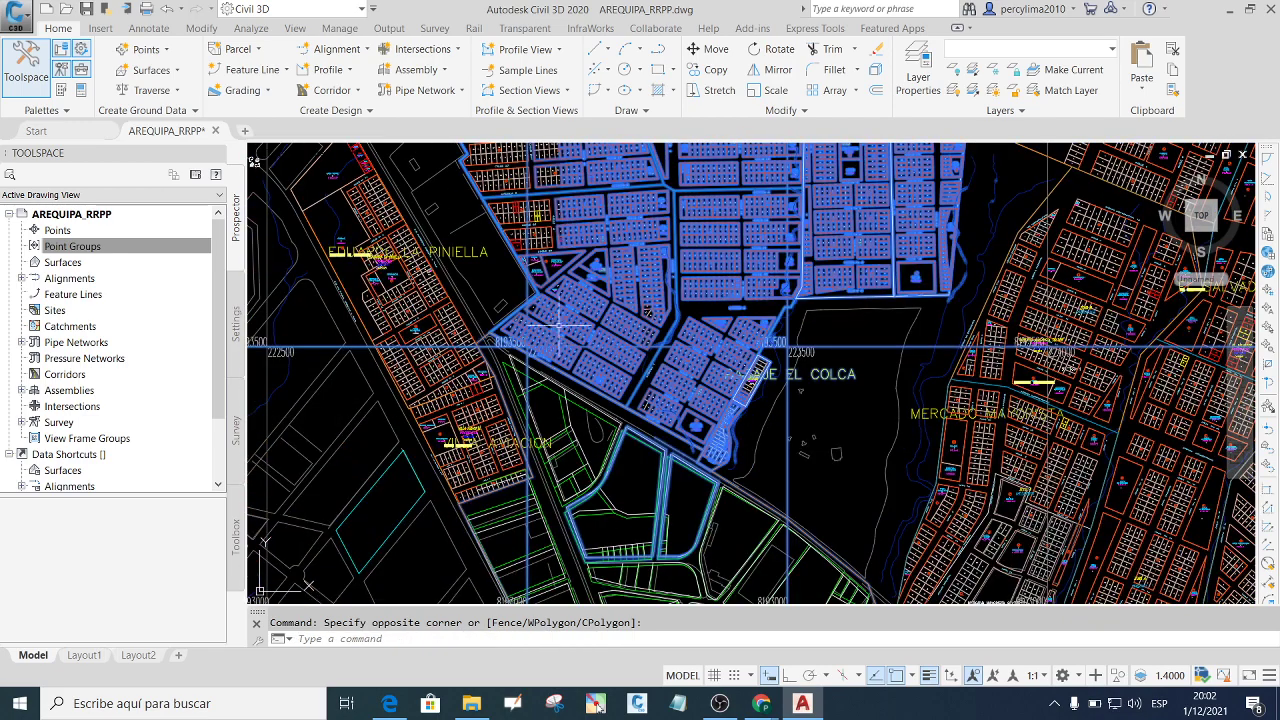
scroll(560, 320, down, 2)
scroll(570, 320, down, 2)
scroll(582, 352, up, 2)
scroll(575, 250, up, 2)
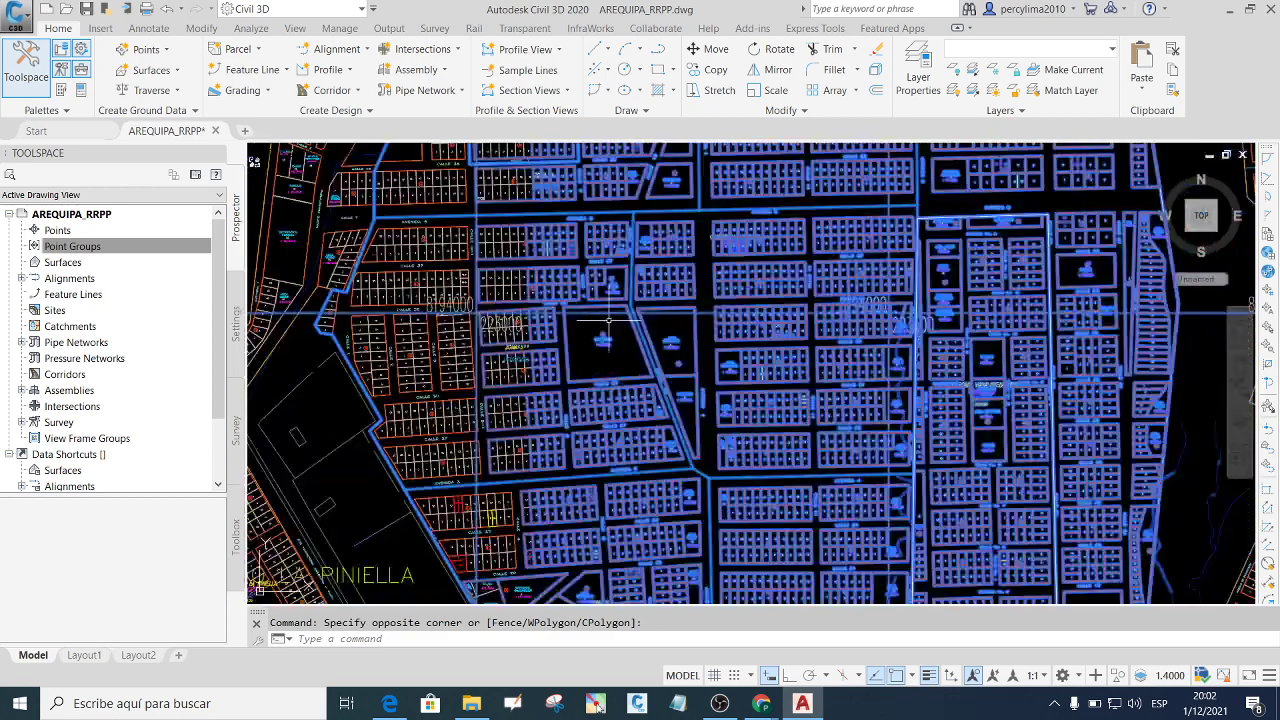
scroll(600, 320, down, 1)
scroll(588, 416, up, 1)
click(592, 437)
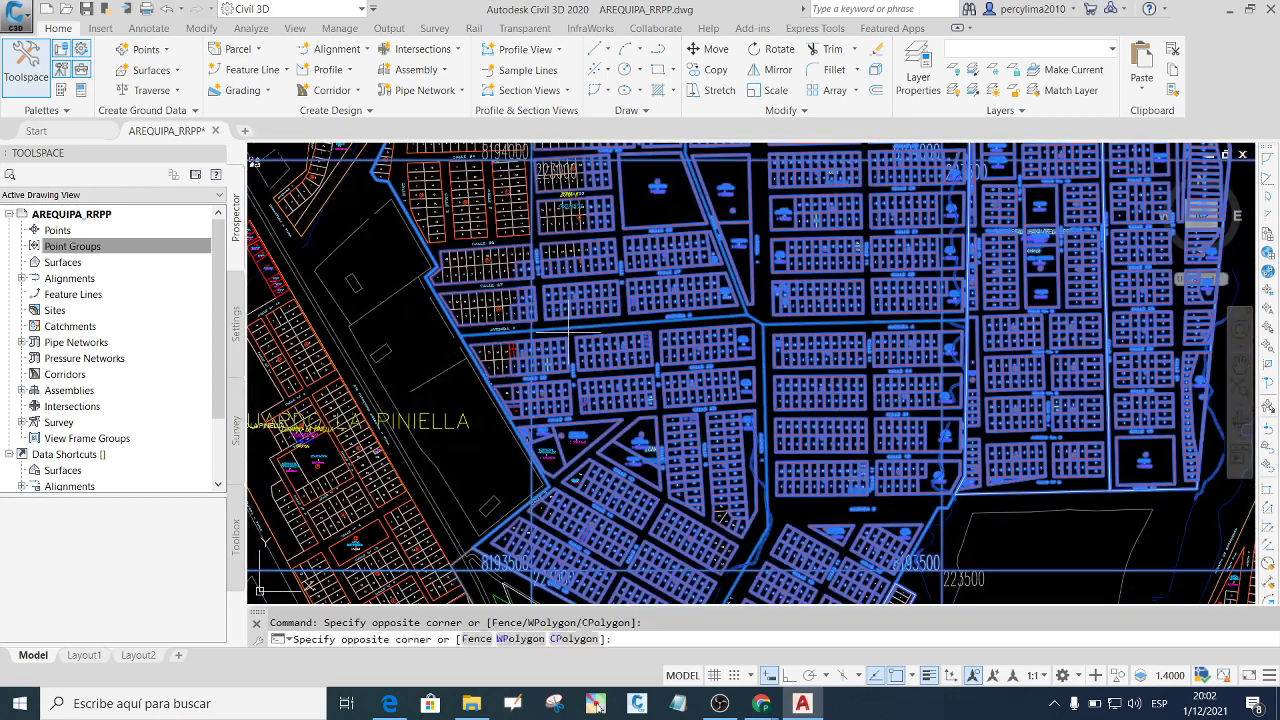
key(Escape)
scroll(512, 349, up, 4)
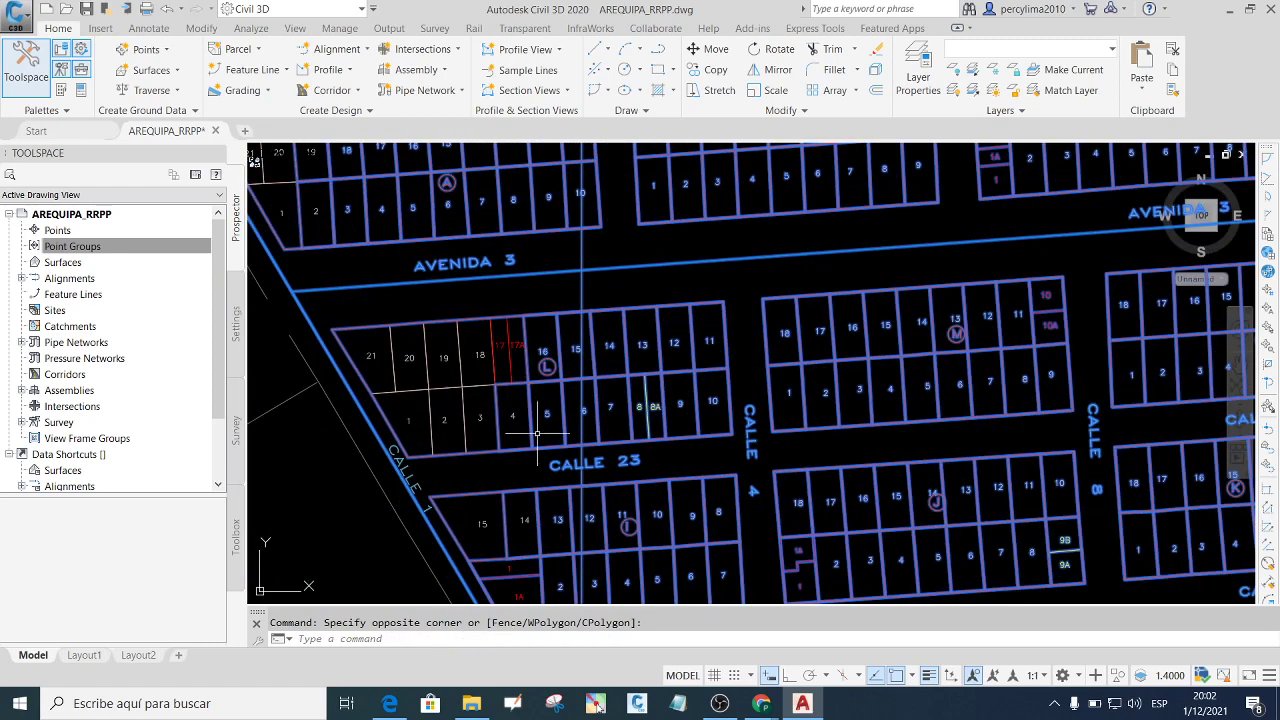
click(714, 460)
click(405, 289)
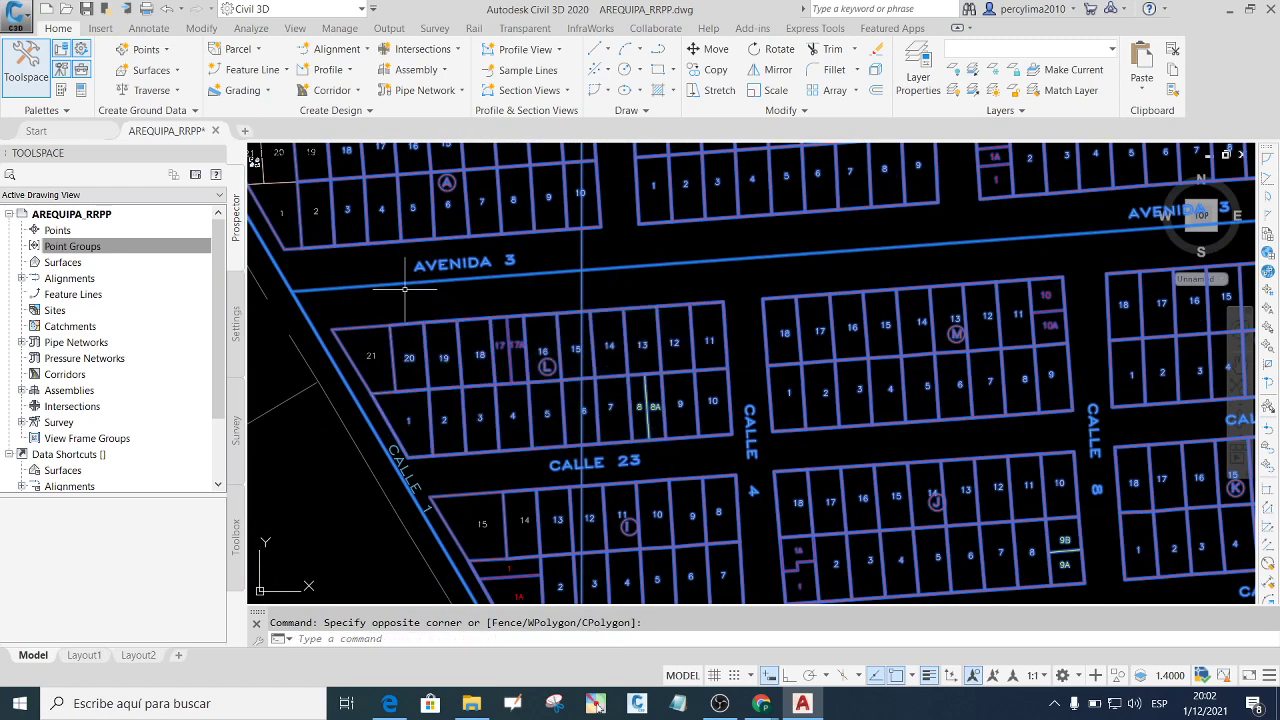
scroll(551, 389, down, 4)
scroll(559, 361, up, 2)
Window the small lots near Calle 27 and the lots near Calle 30.
scroll(555, 430, up, 1)
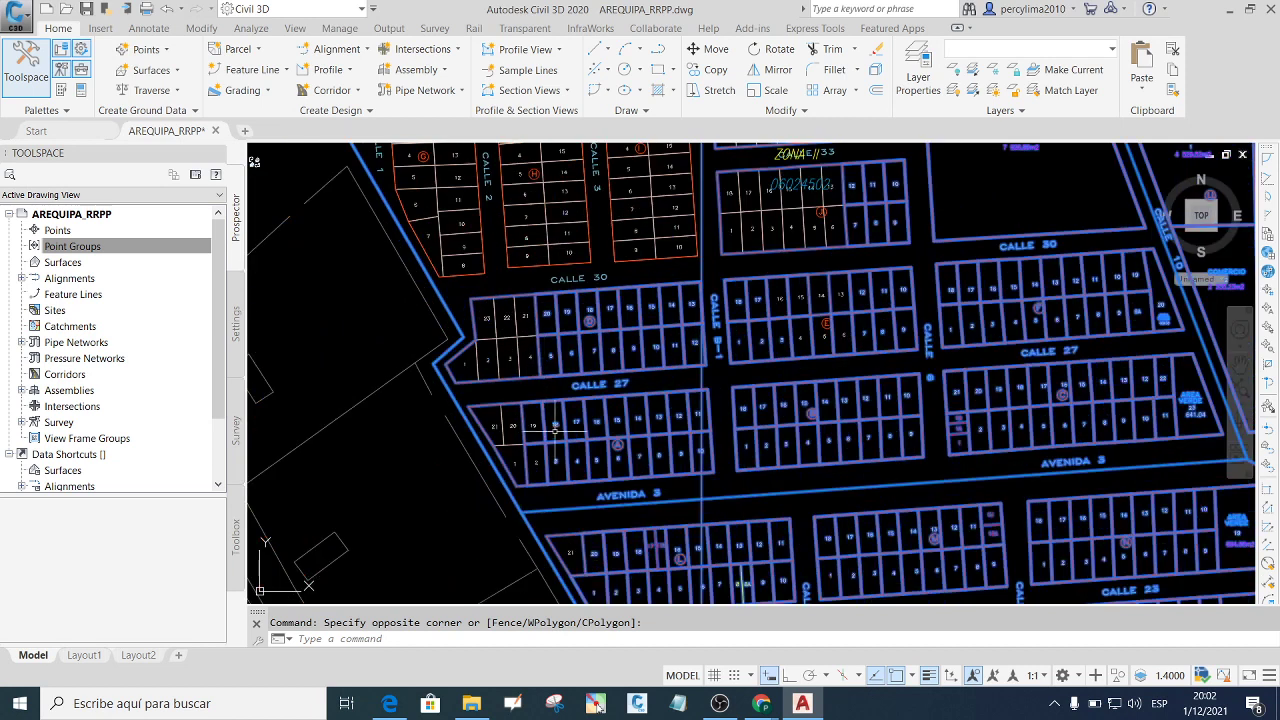
key(Escape)
click(543, 450)
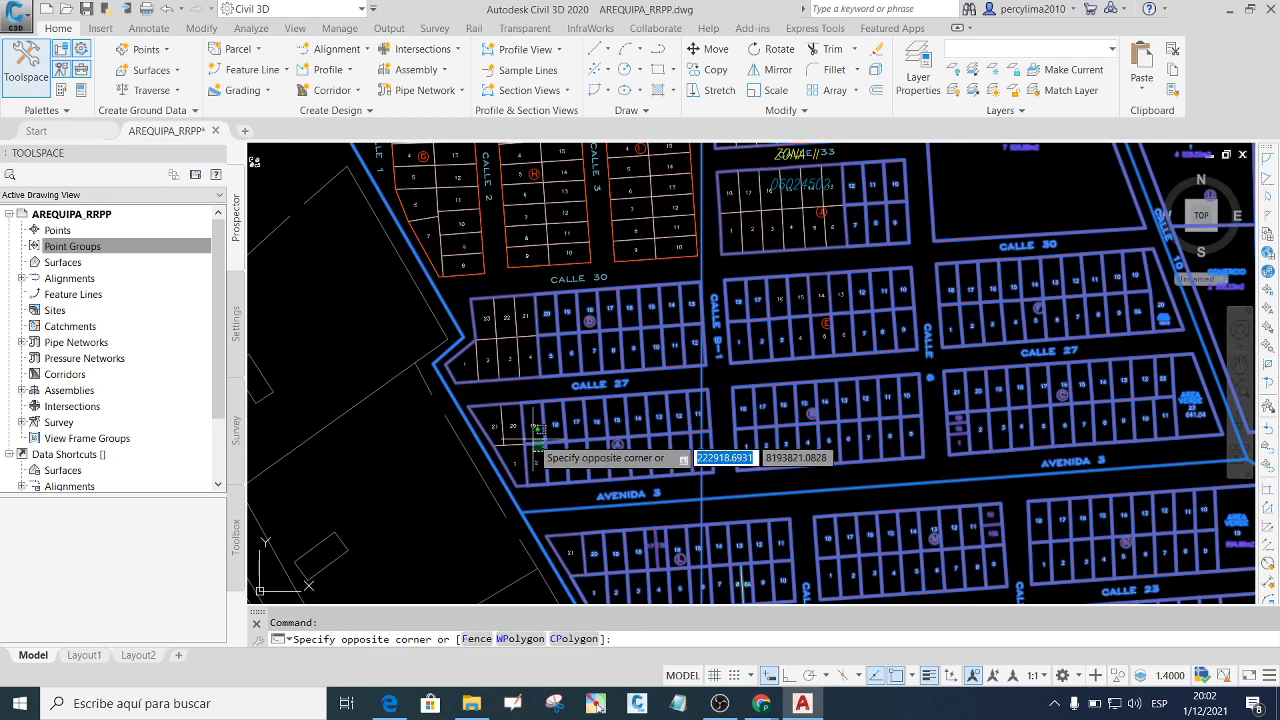
click(498, 397)
click(545, 383)
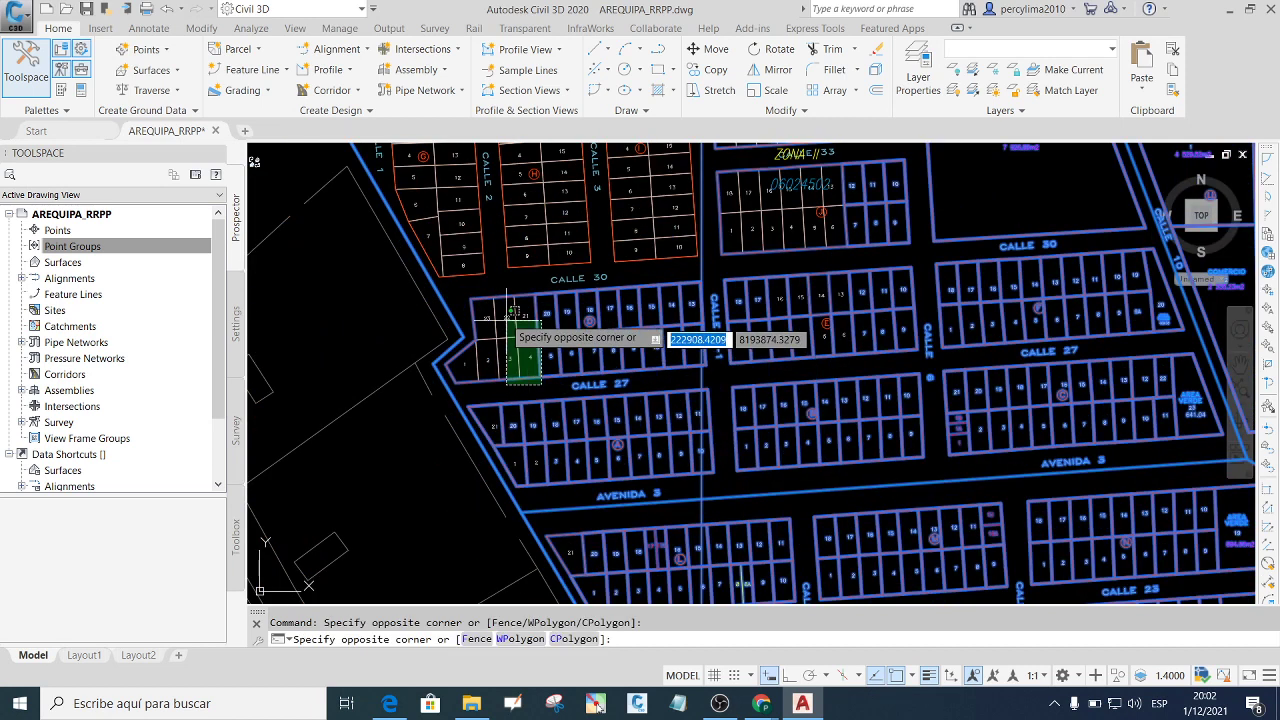
click(479, 283)
scroll(562, 404, down, 5)
scroll(722, 378, up, 3)
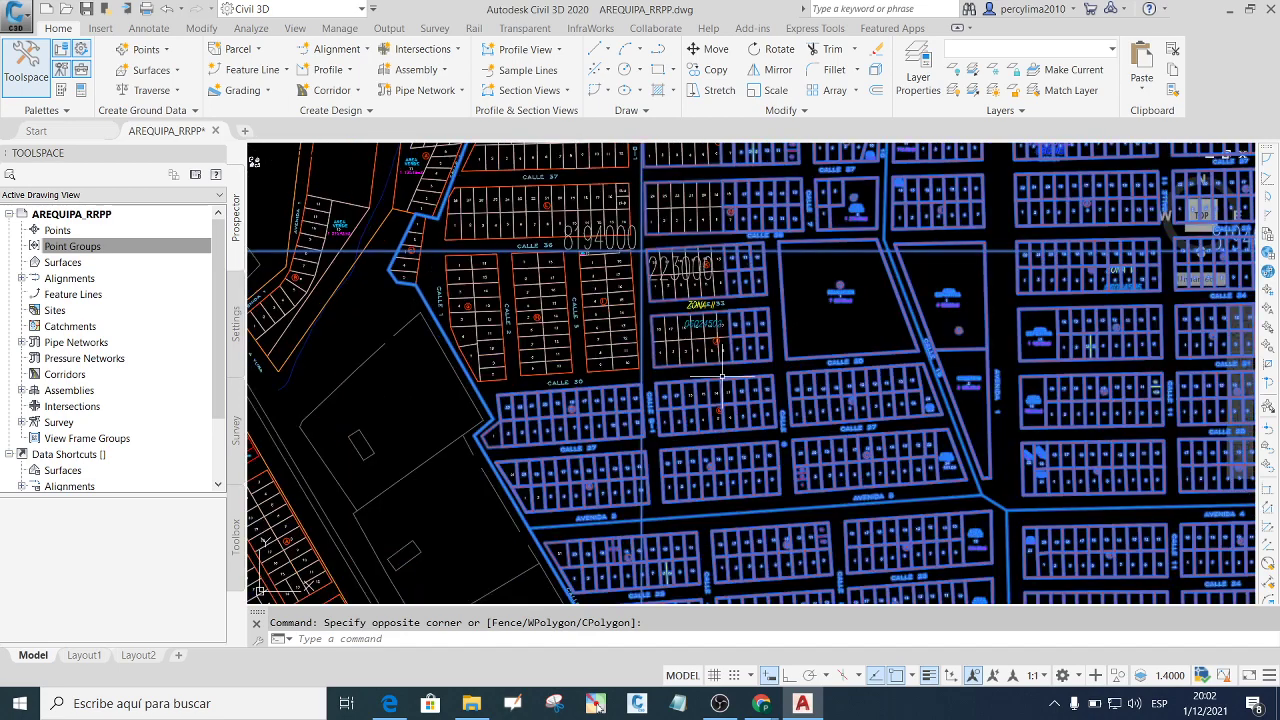
Adjust the selection with windows over the northwest parcels and the CALLE 1 lots.
click(733, 369)
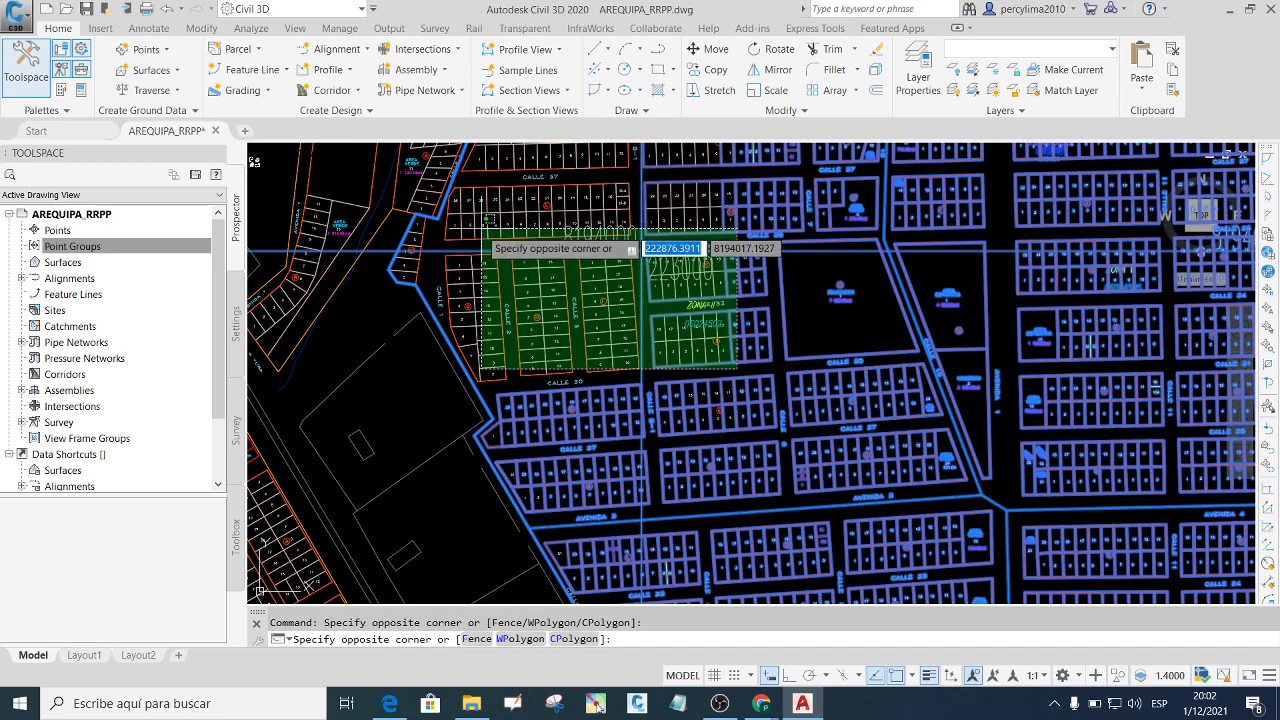
click(489, 236)
scroll(489, 236, down, 2)
scroll(555, 331, up, 5)
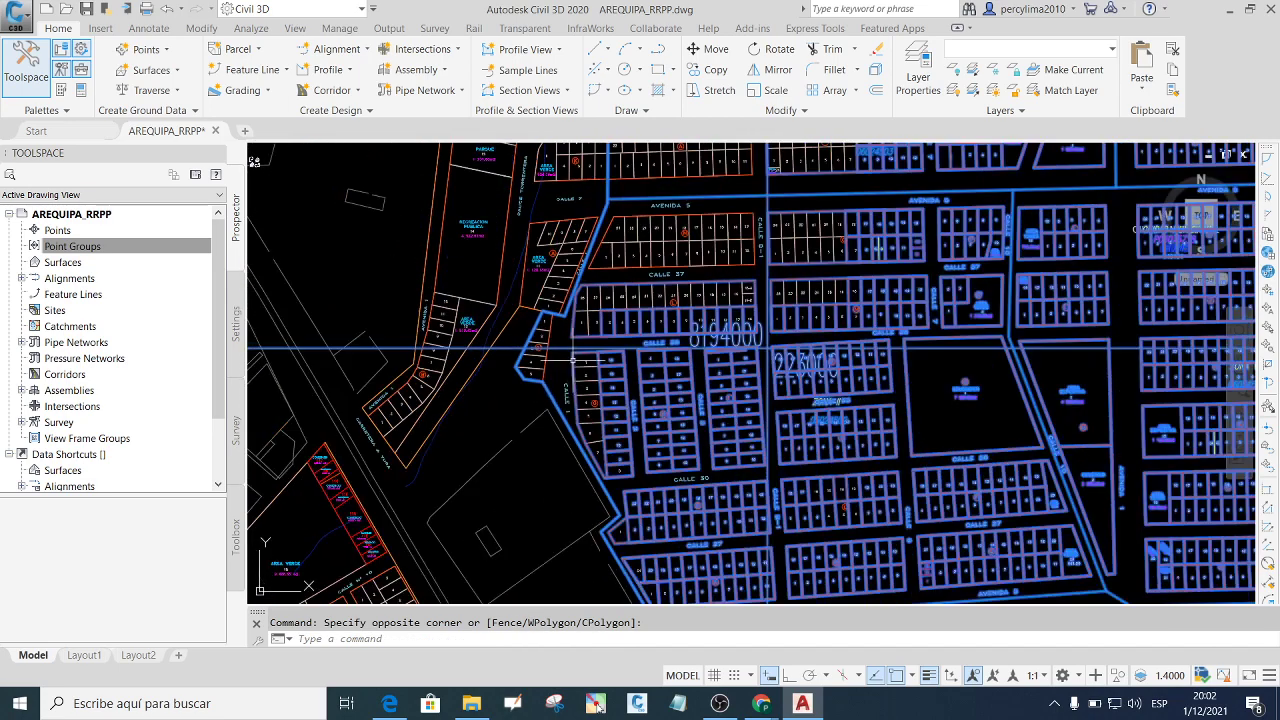
click(622, 500)
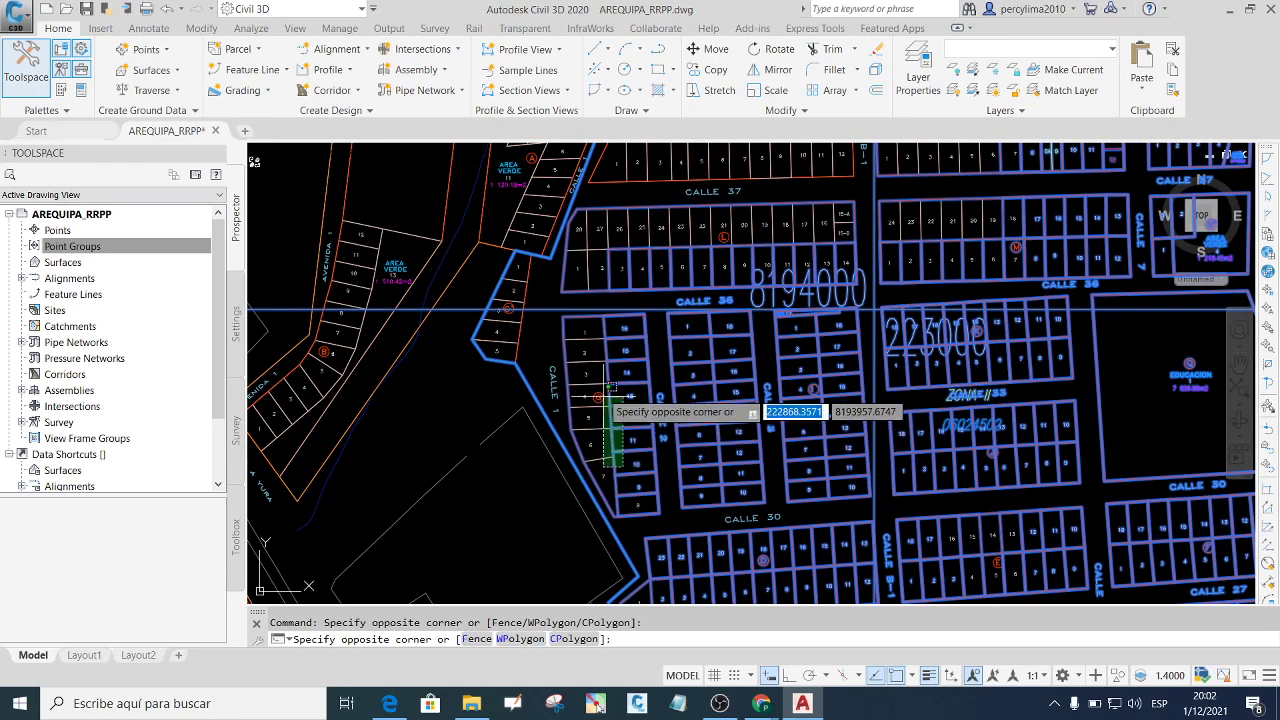
click(578, 302)
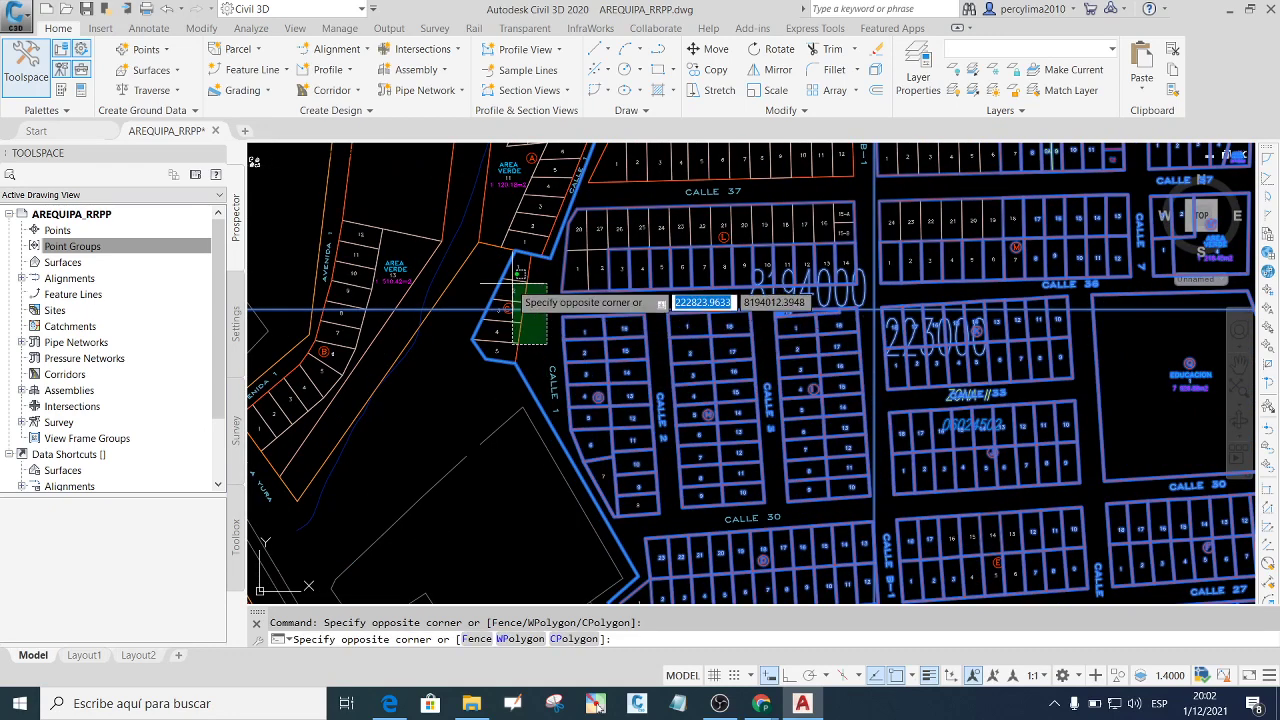
scroll(624, 366, down, 2)
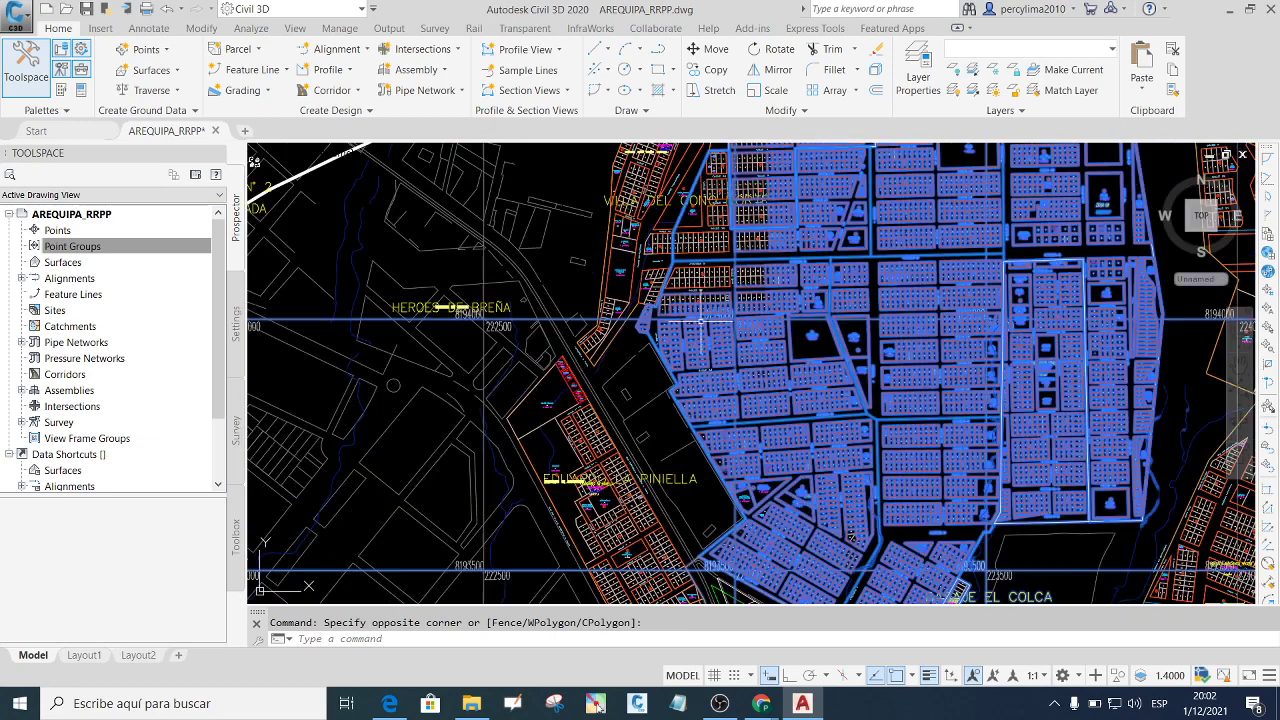
scroll(695, 301, up, 2)
scroll(721, 273, down, 2)
scroll(820, 395, down, 2)
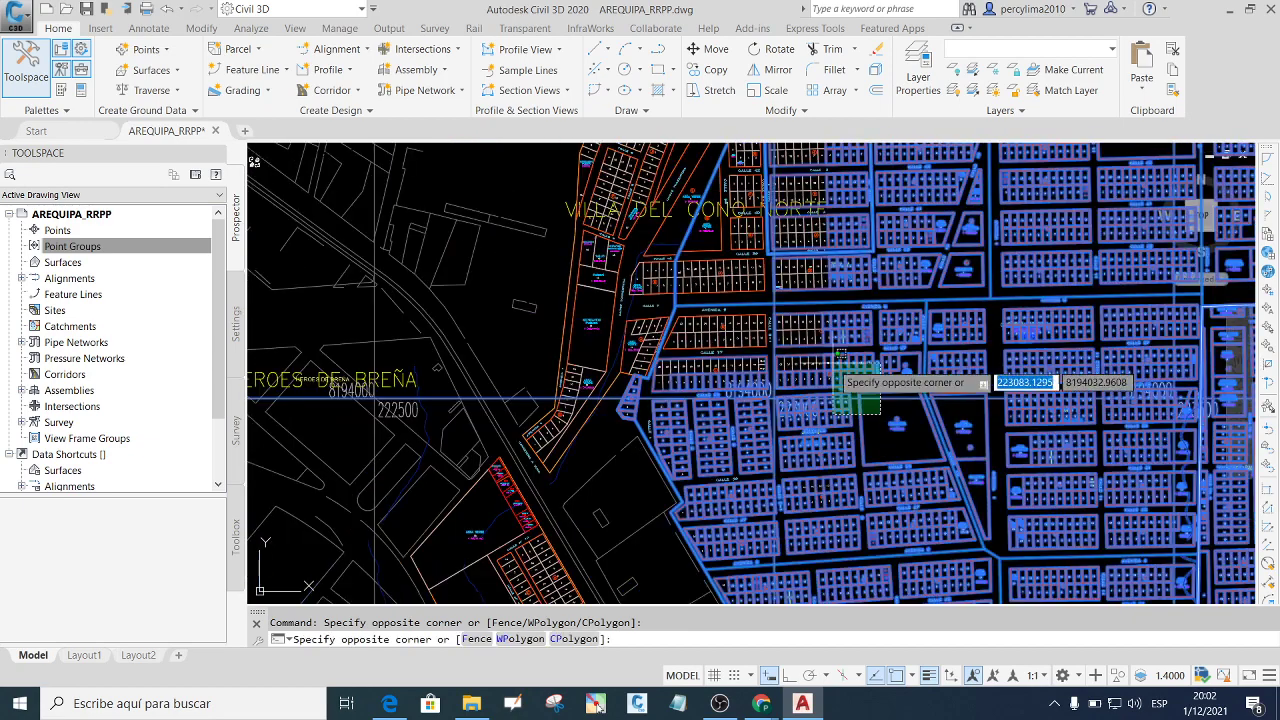
click(692, 254)
scroll(713, 313, down, 2)
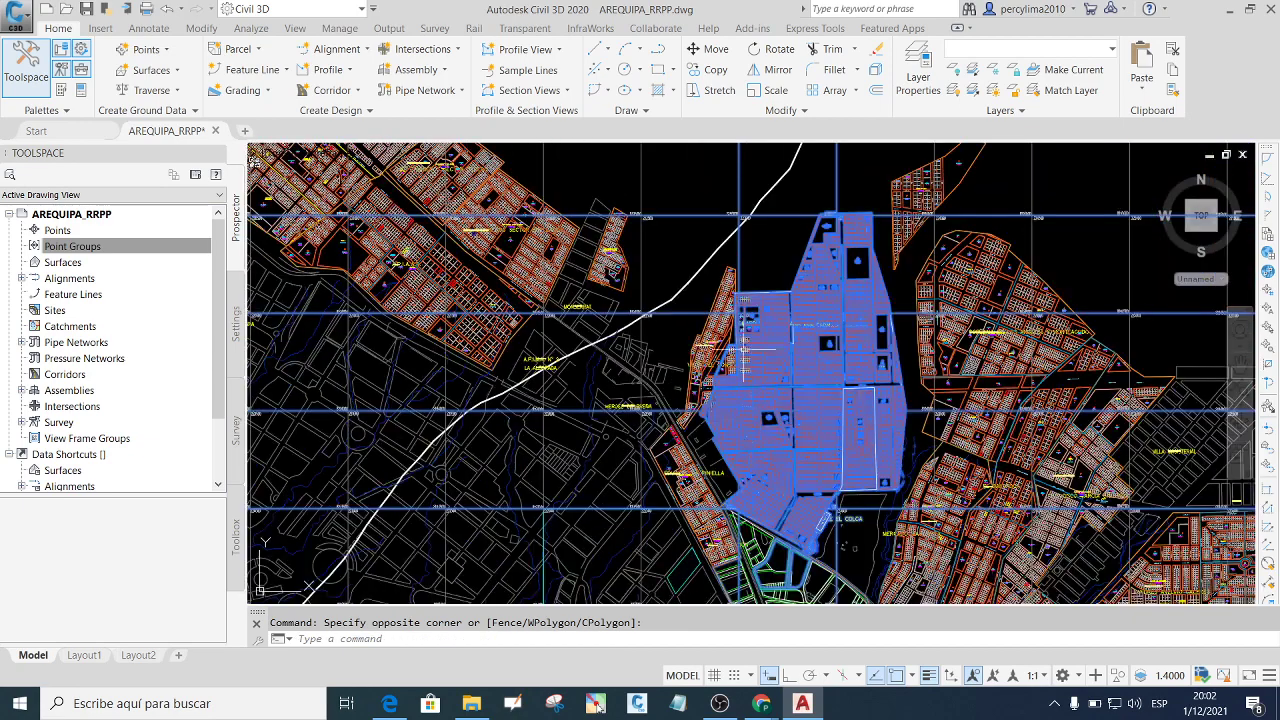
scroll(770, 420, up, 2)
scroll(800, 480, up, 1)
Window the western lot strip and CALLE 13 lots, excluding the GUARDIA REPUBLICANA block.
click(847, 537)
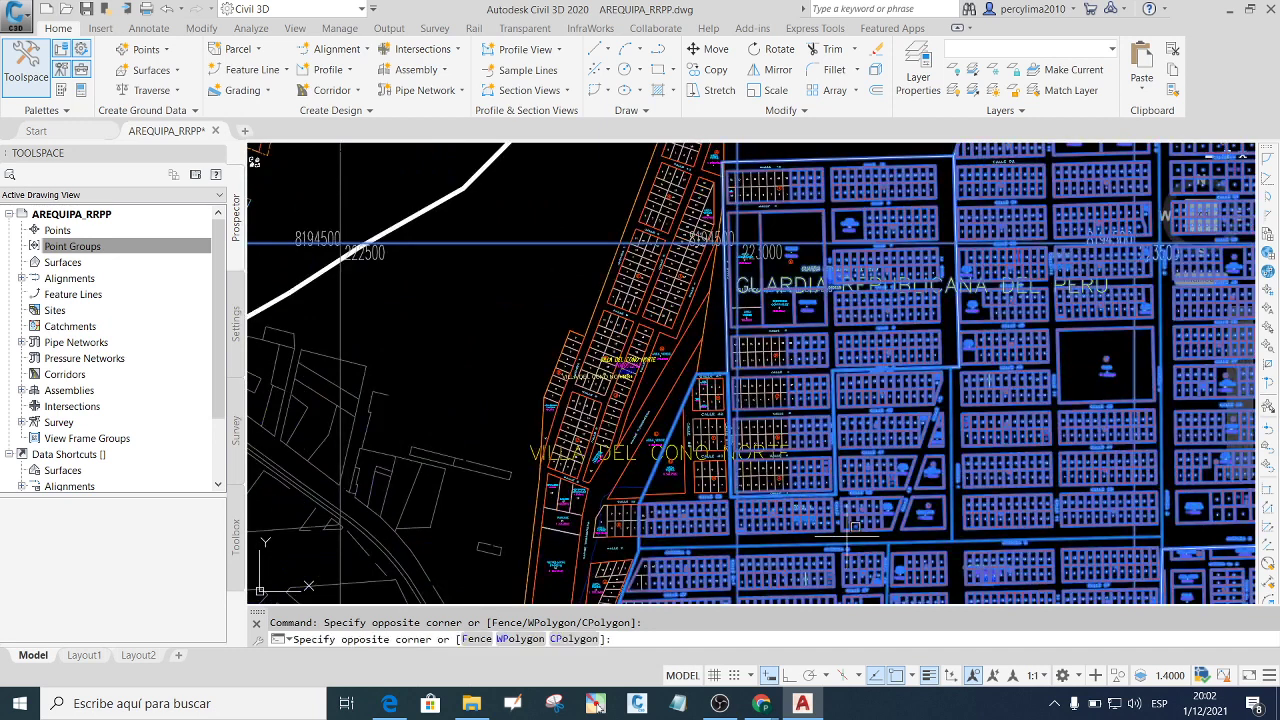
click(702, 388)
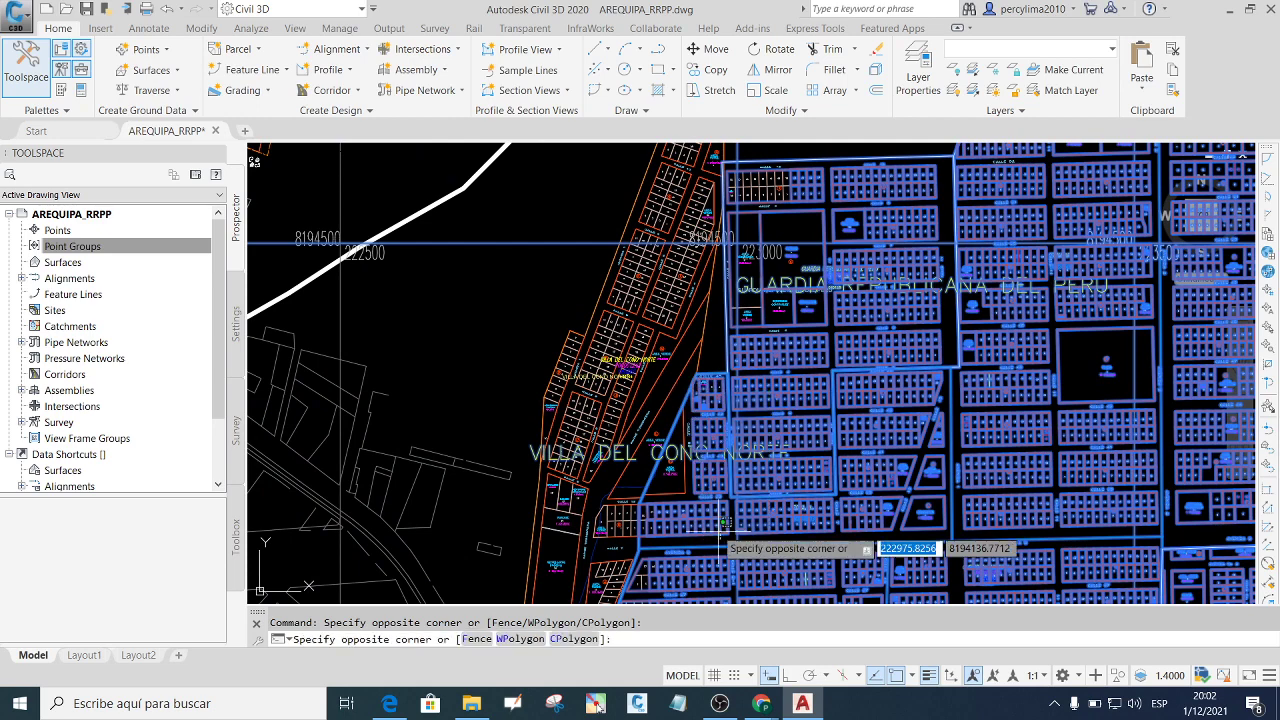
scroll(685, 454, down, 2)
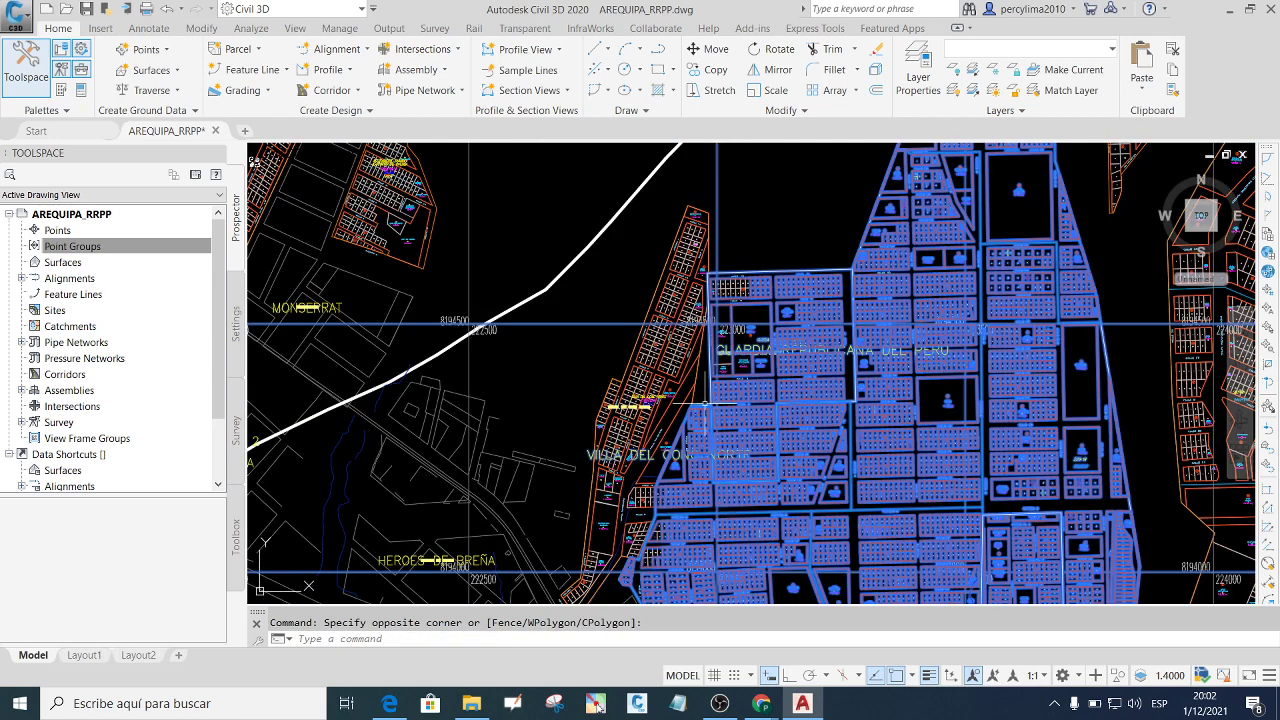
scroll(720, 380, up, 2)
scroll(753, 310, up, 2)
click(767, 316)
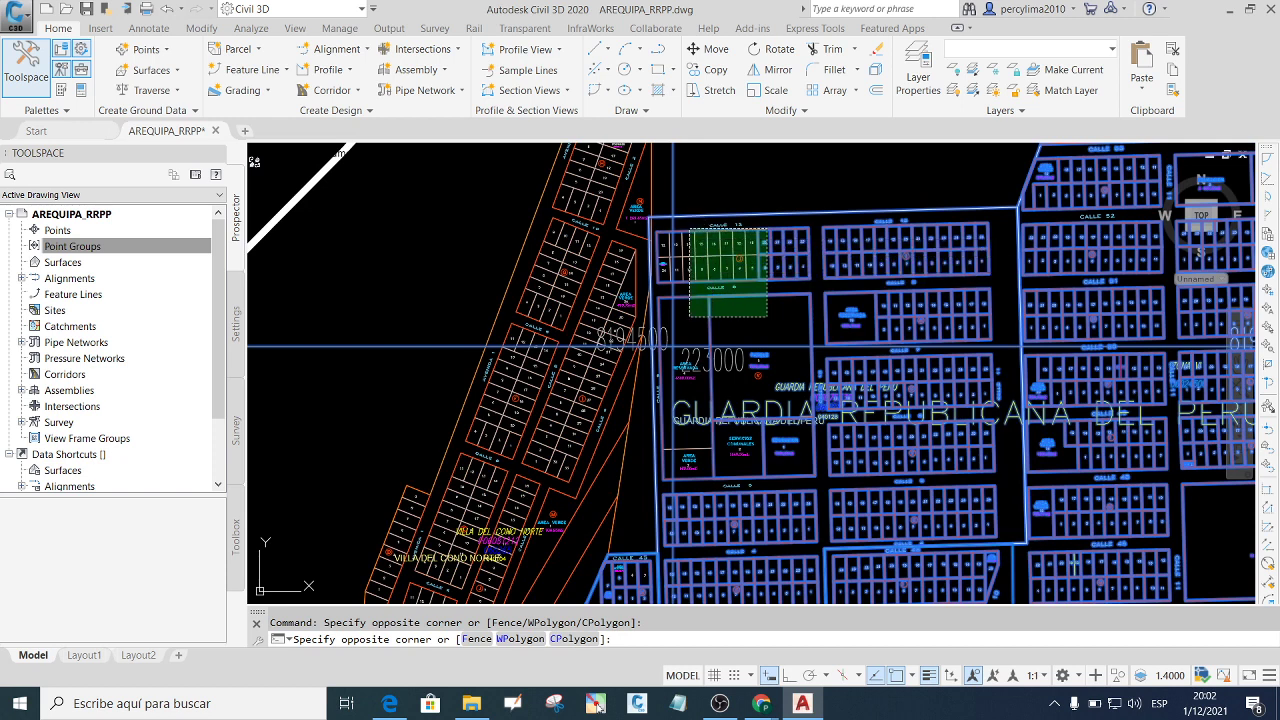
click(686, 229)
click(785, 456)
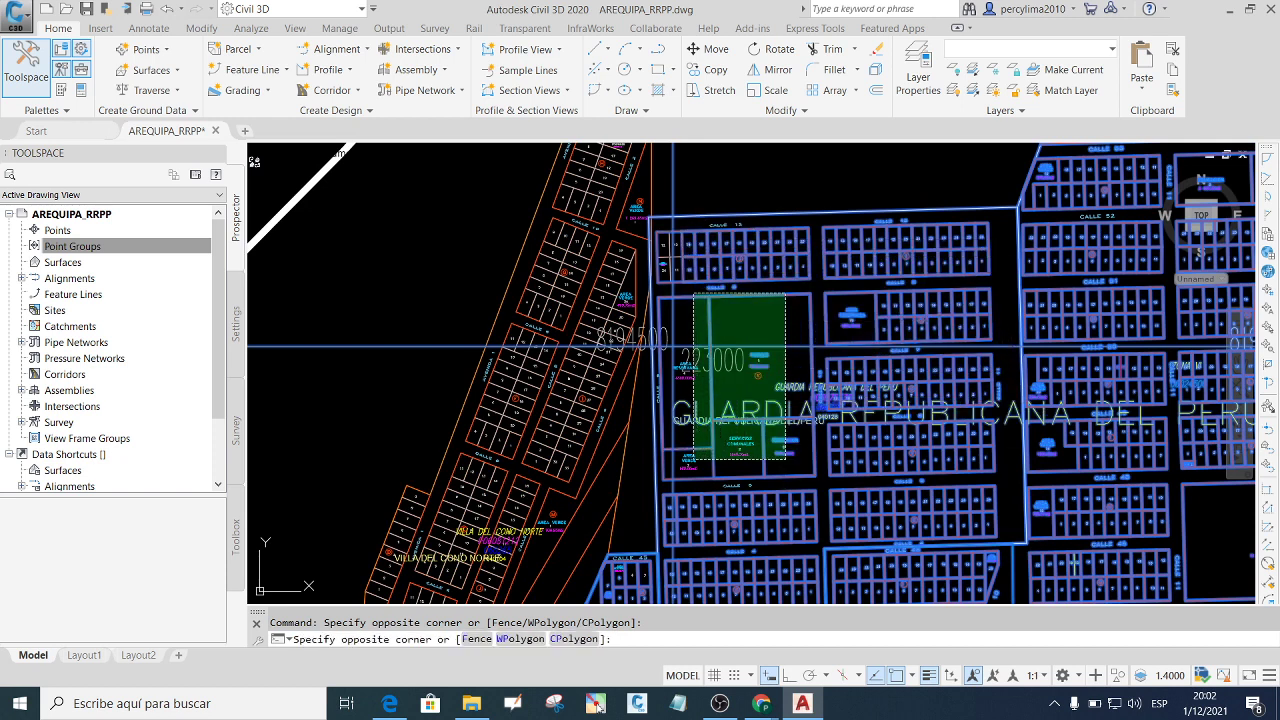
click(672, 290)
key(Delete)
Copy the 9787 selected lot-block objects with Copy with Base Point, picking a base point.
right_click(762, 318)
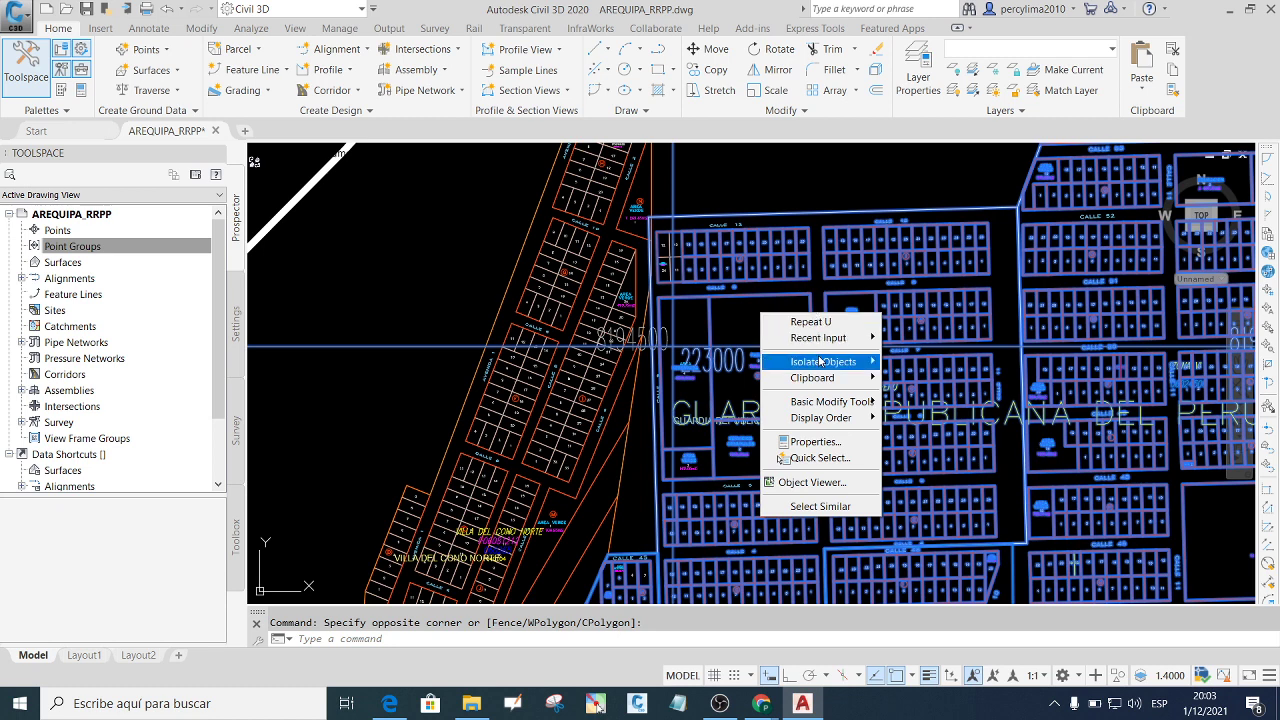
mouse_move(812, 378)
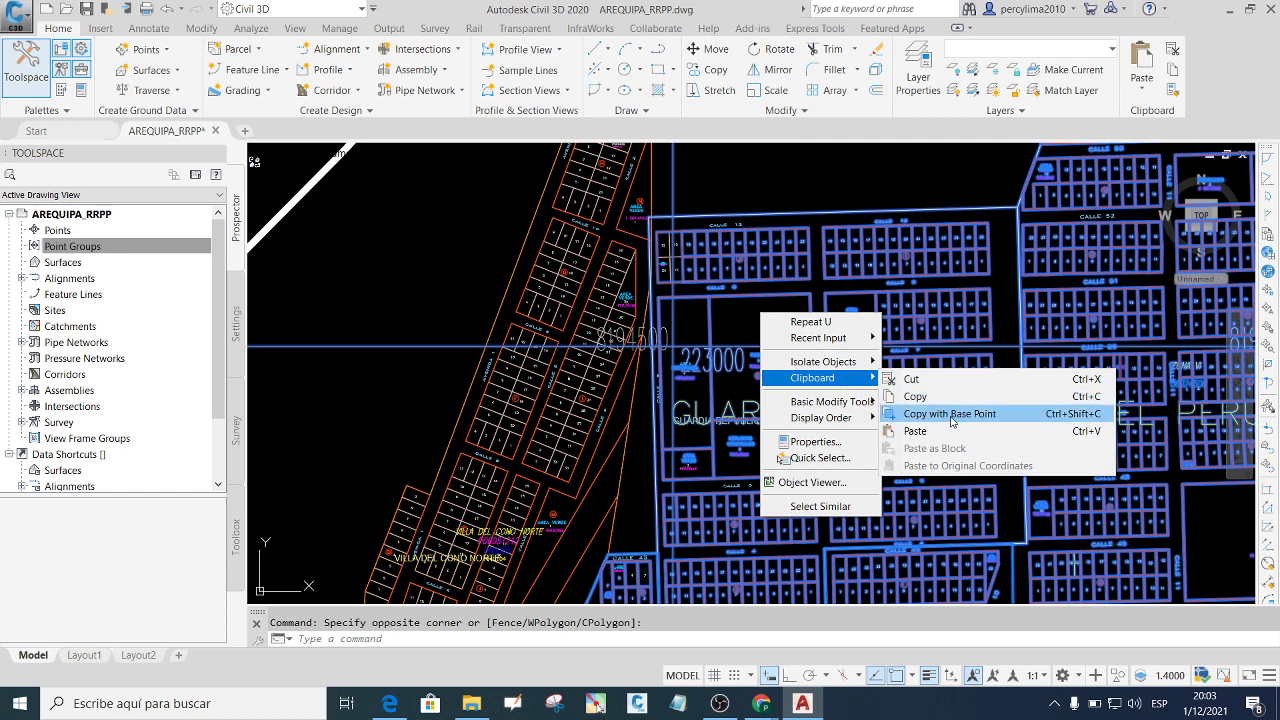
click(951, 421)
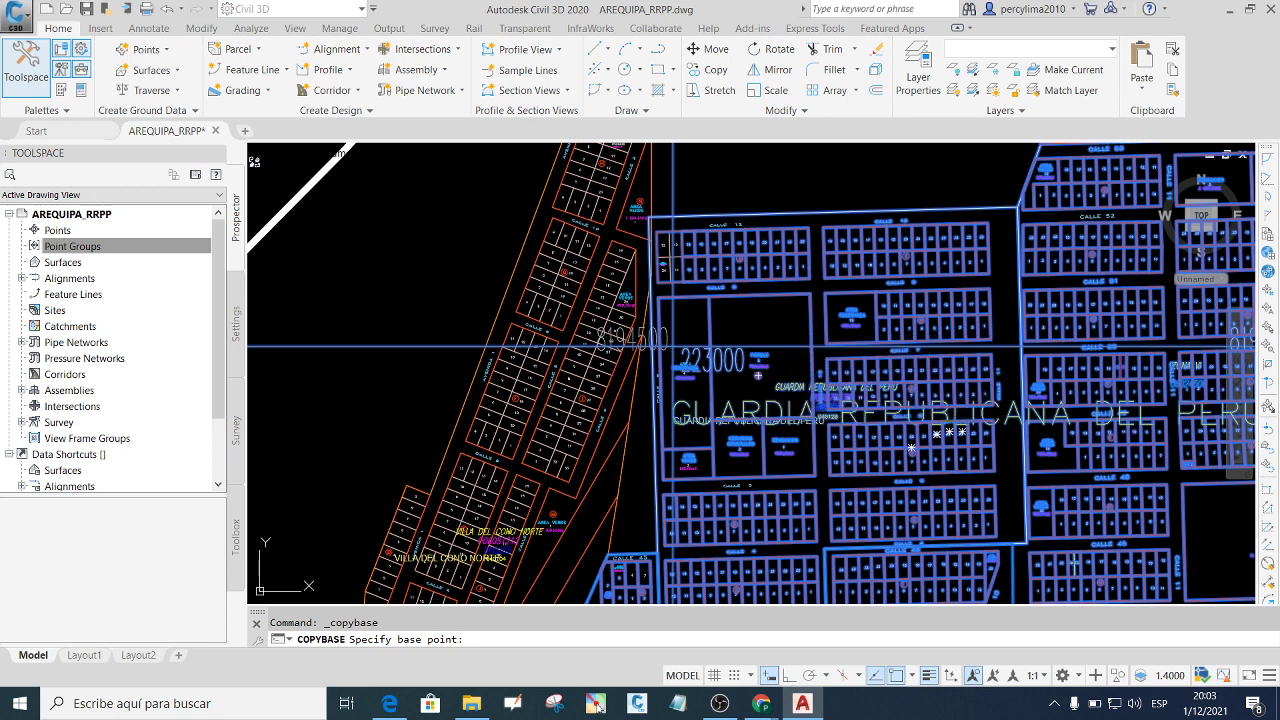
click(911, 447)
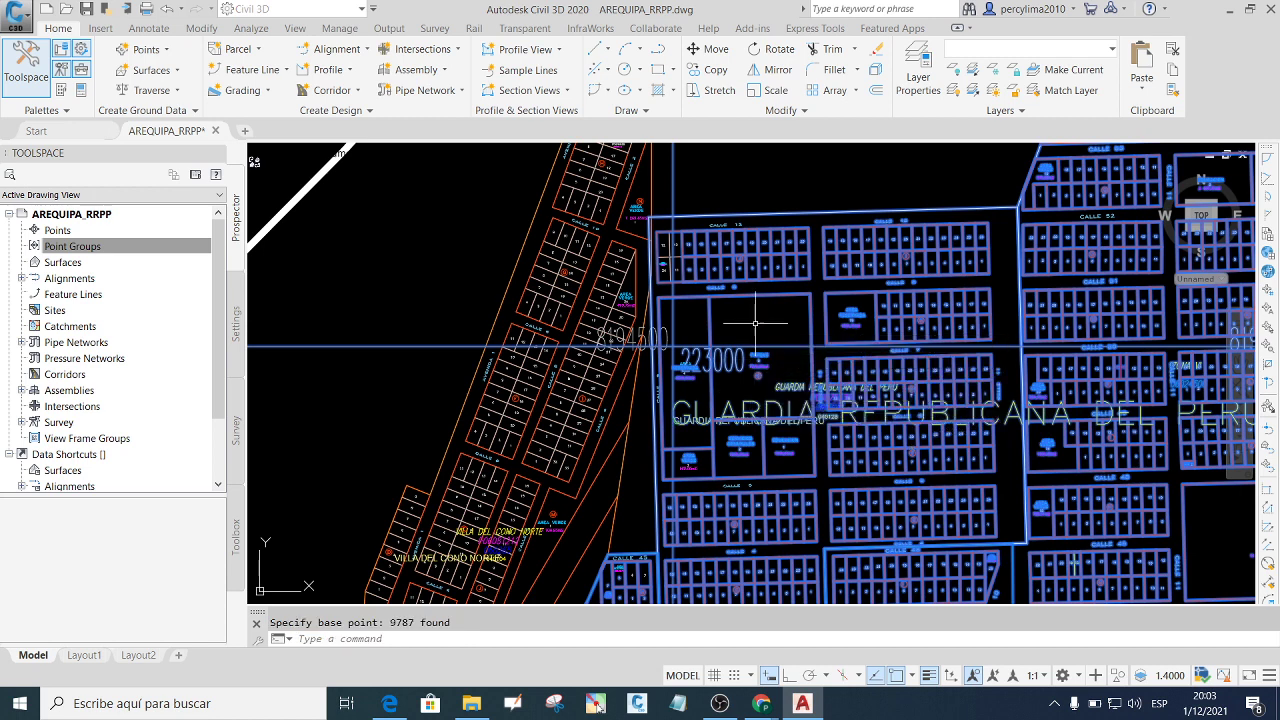
Paste the copied parcels at original coordinates into new Drawing2 and zoom extents with ZE.
click(245, 131)
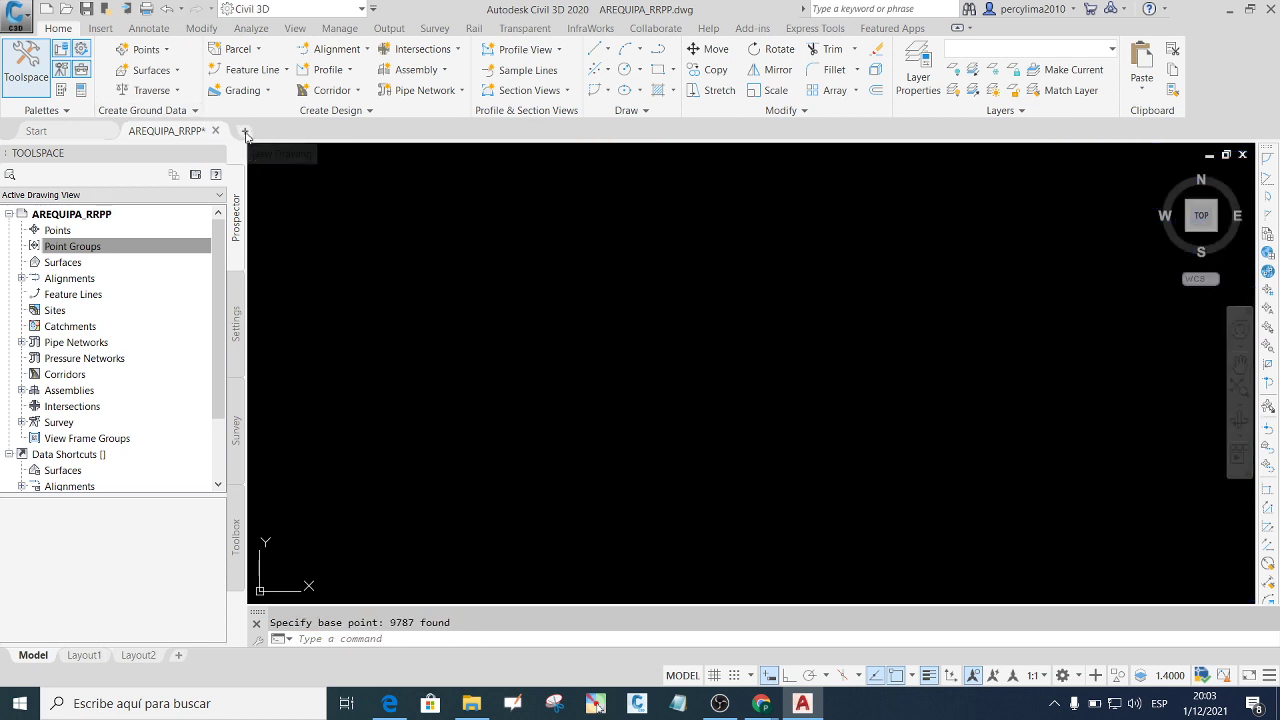
click(593, 304)
click(566, 262)
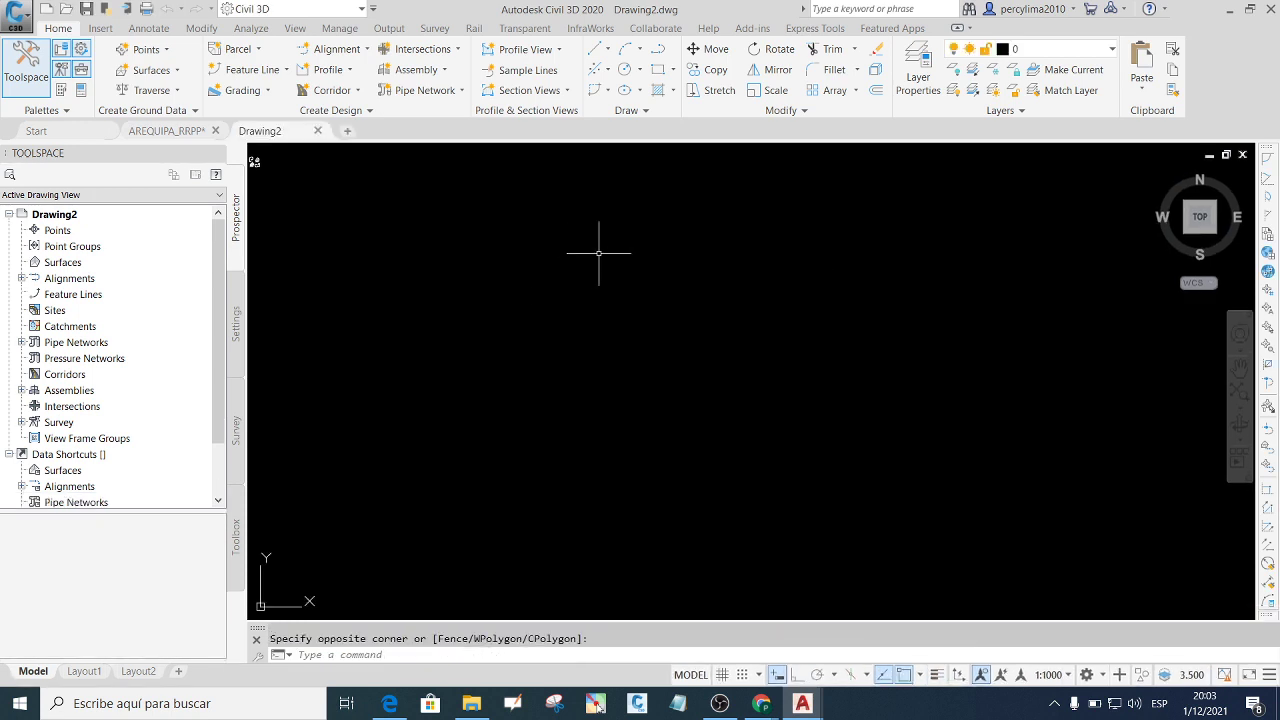
right_click(598, 253)
mouse_move(646, 301)
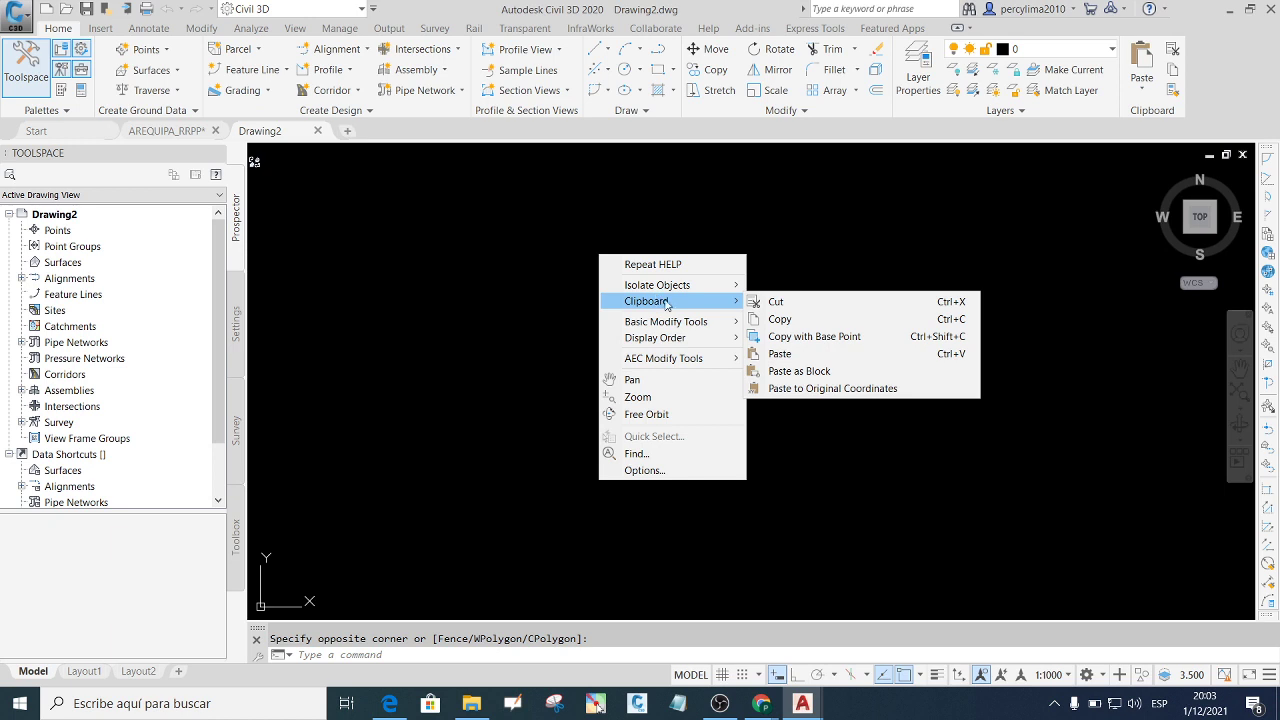
click(843, 391)
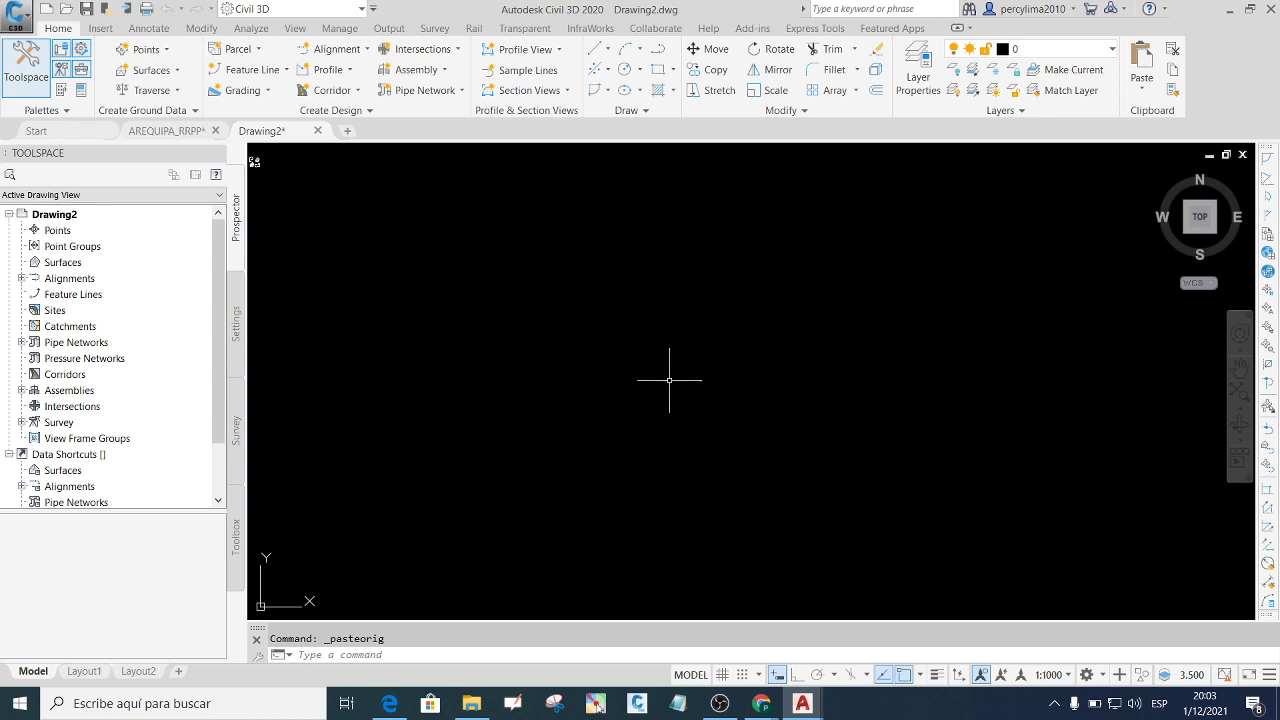
text(Z)
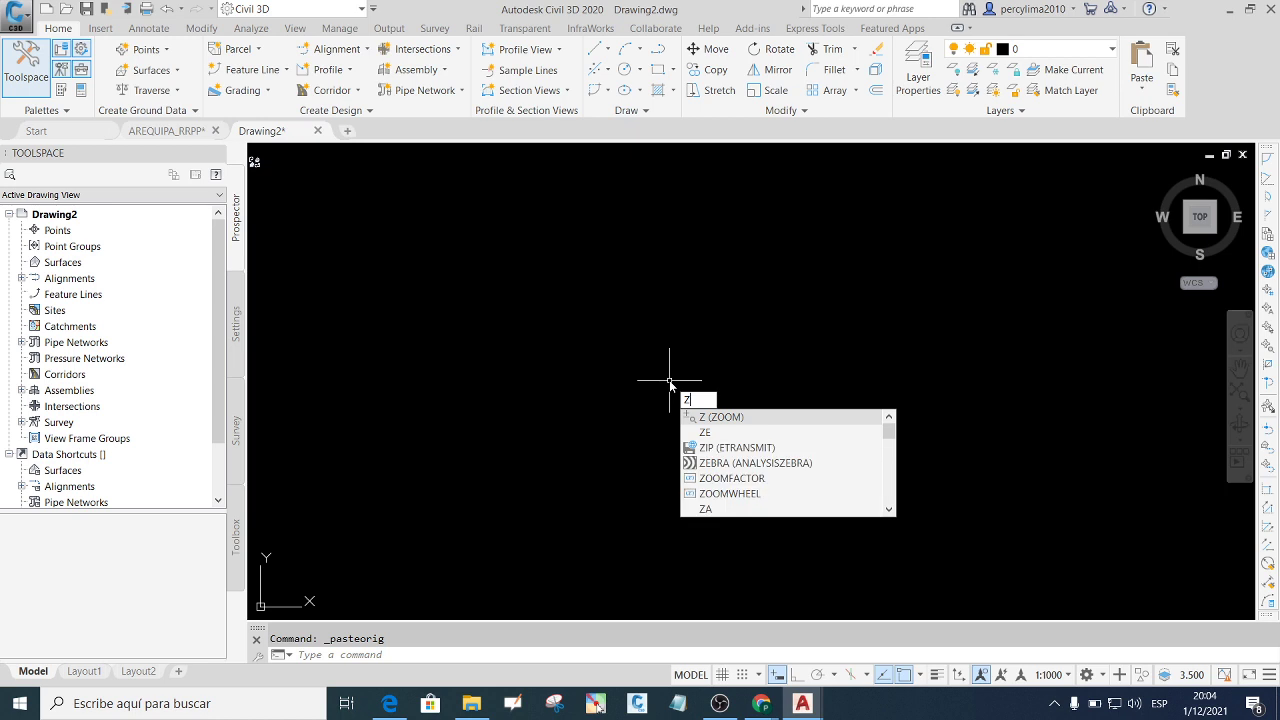
text(E)
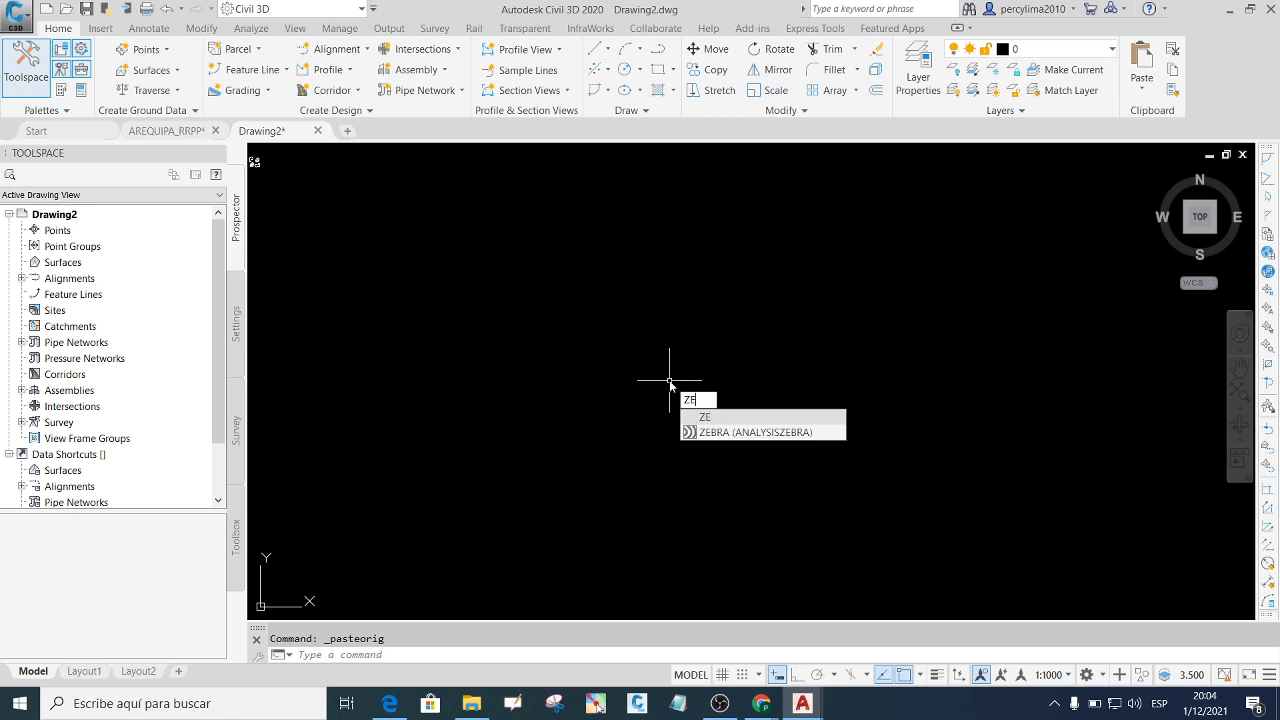
key(Return)
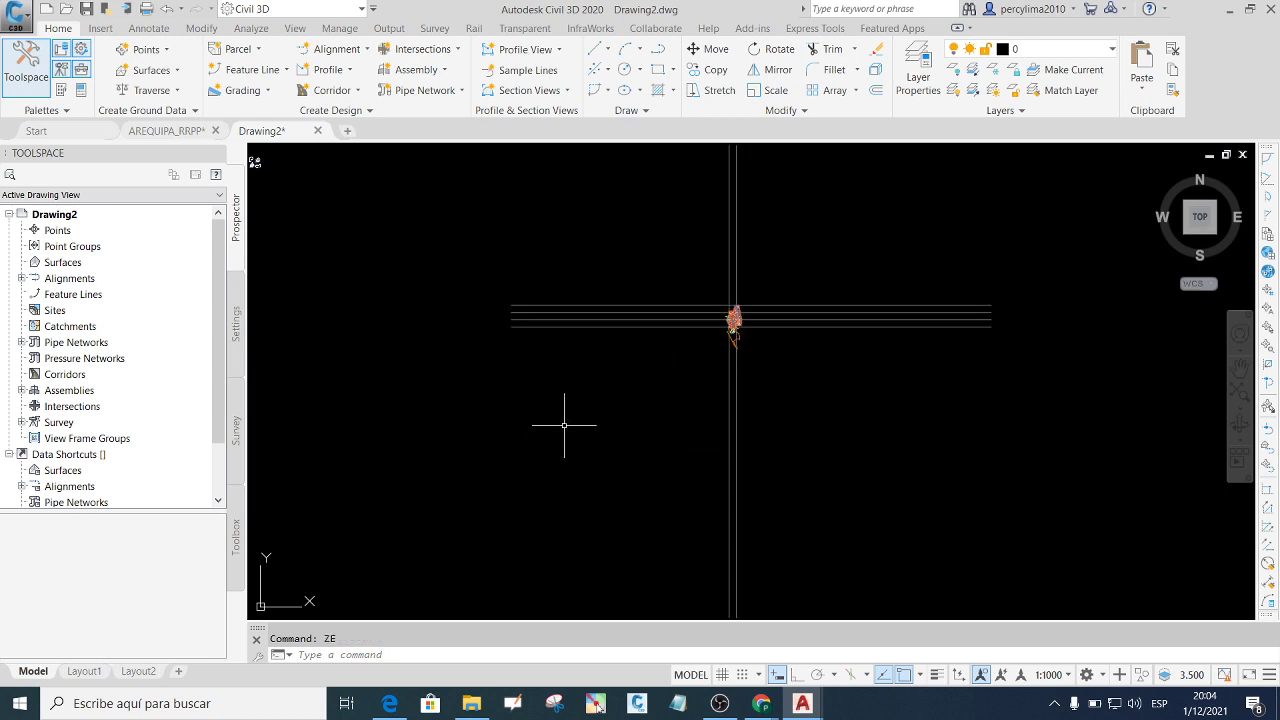
Window-select the six _coordenadas grid lines crossing the subdivision and delete them.
scroll(654, 374, down, 3)
scroll(665, 360, up, 3)
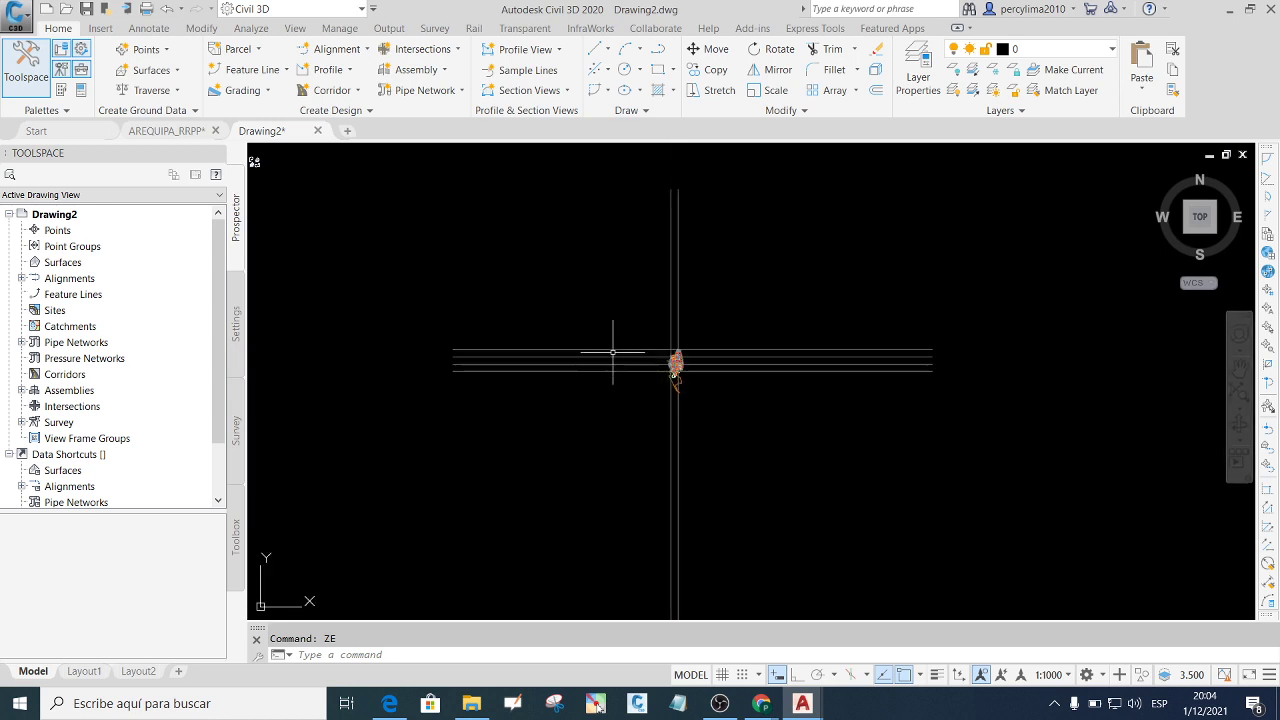
click(985, 440)
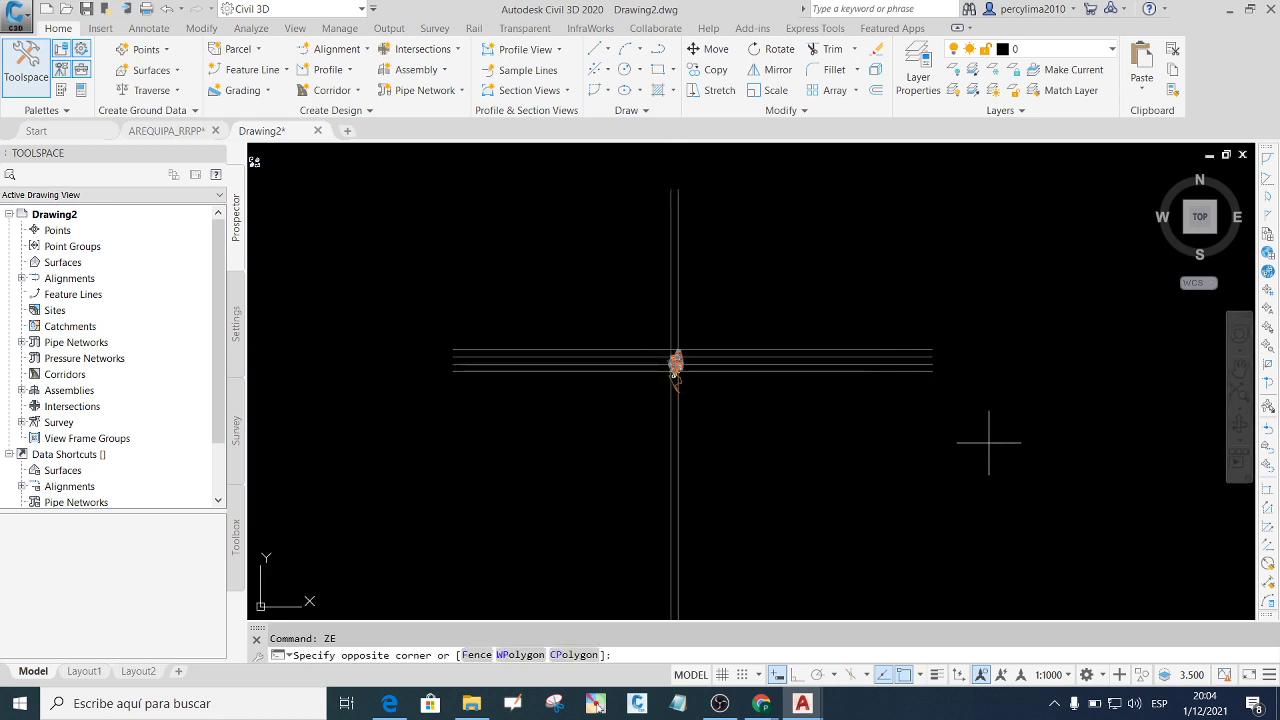
click(900, 517)
click(543, 480)
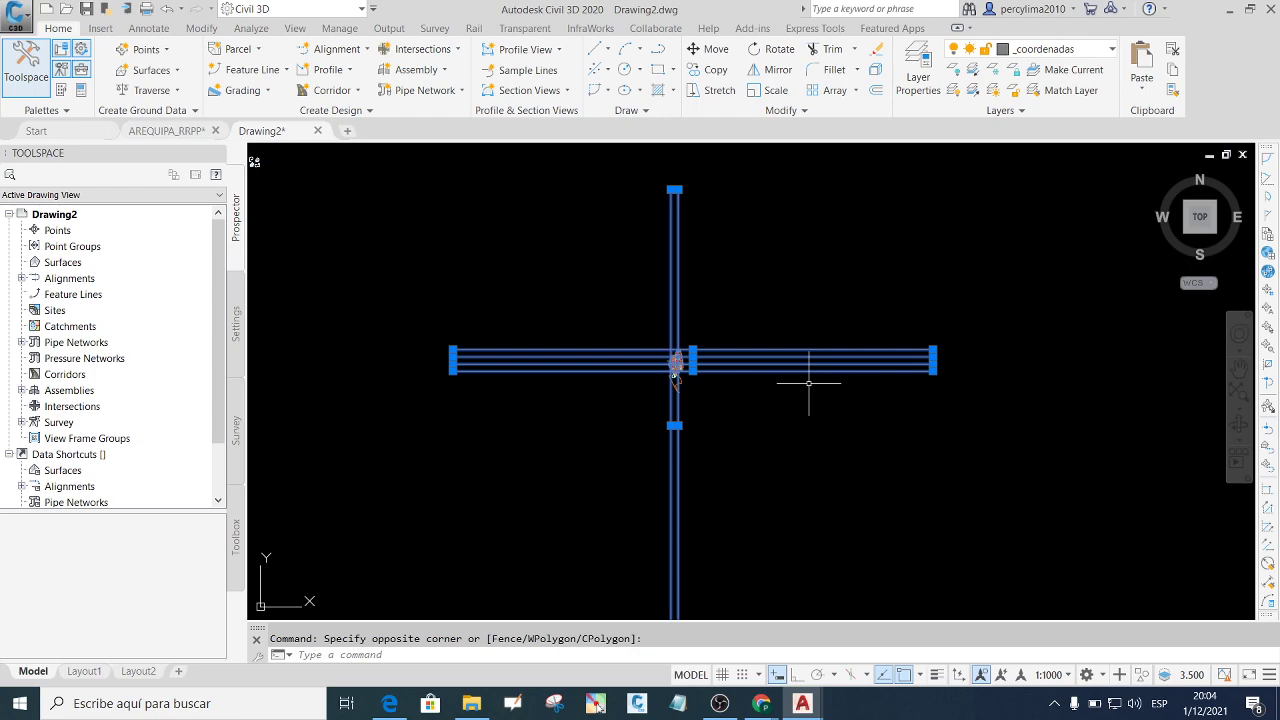
key(Delete)
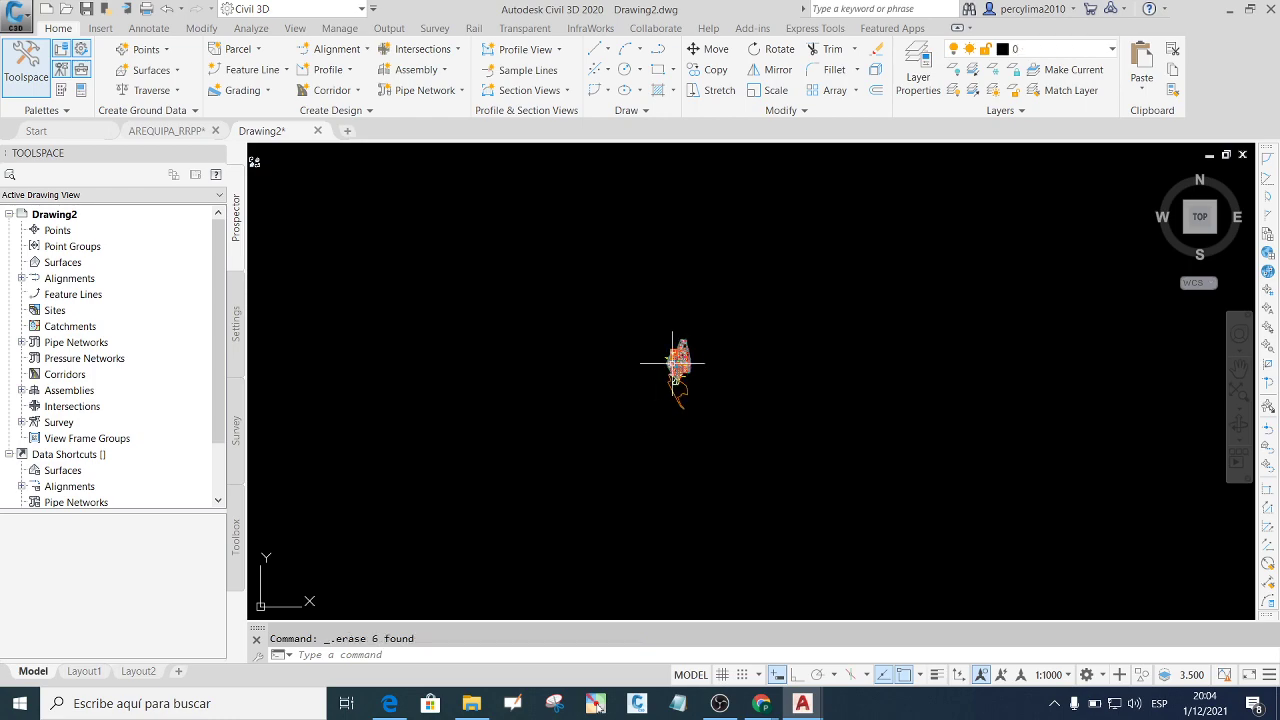
Zoom in and out with the wheel to check the remaining lot blocks.
scroll(672, 362, up, 5)
scroll(675, 360, up, 4)
scroll(683, 348, up, 2)
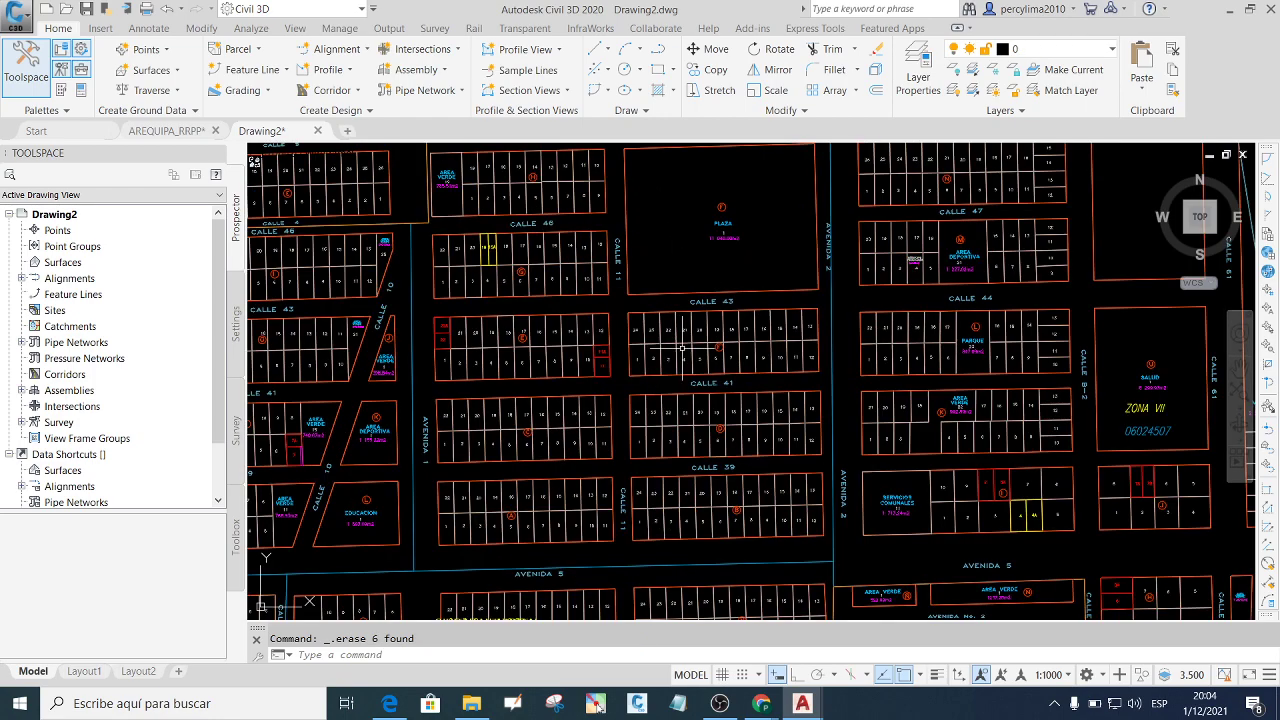
scroll(683, 348, up, 5)
scroll(700, 355, down, 3)
scroll(707, 357, up, 2)
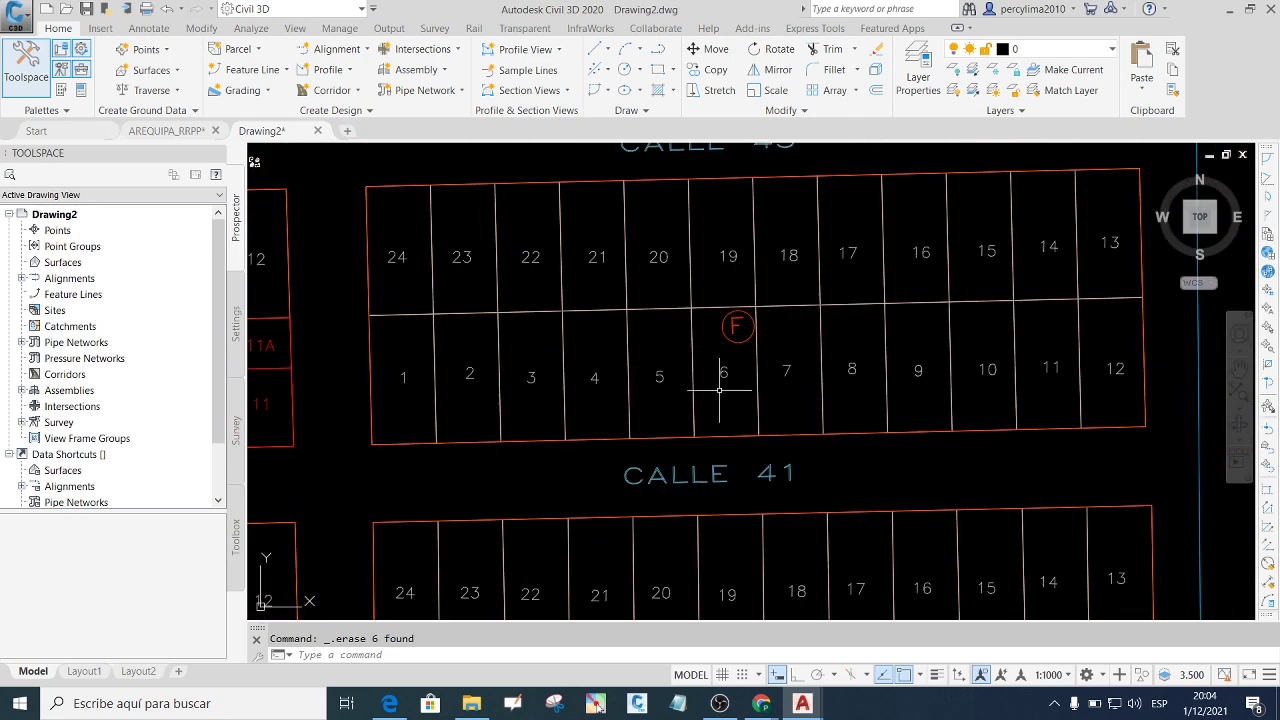
scroll(721, 375, down, 1)
scroll(725, 363, up, 3)
scroll(710, 360, down, 4)
scroll(697, 353, up, 4)
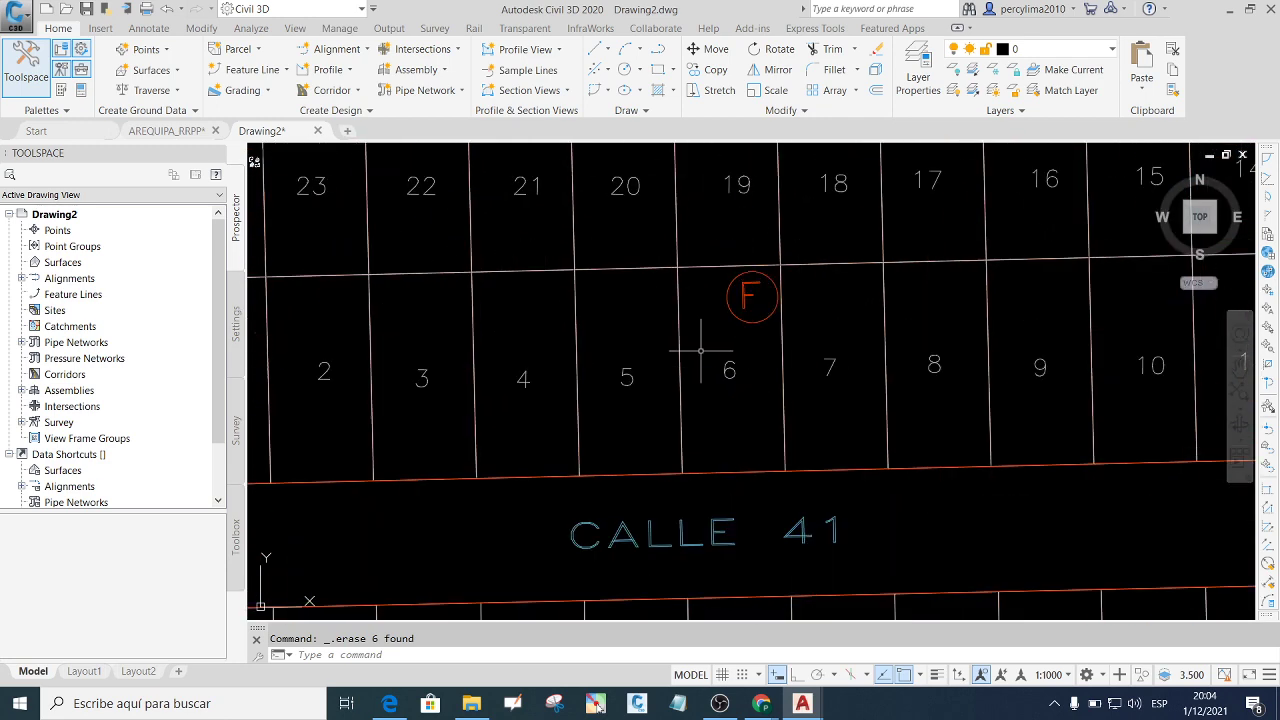
scroll(716, 347, down, 5)
scroll(675, 355, up, 3)
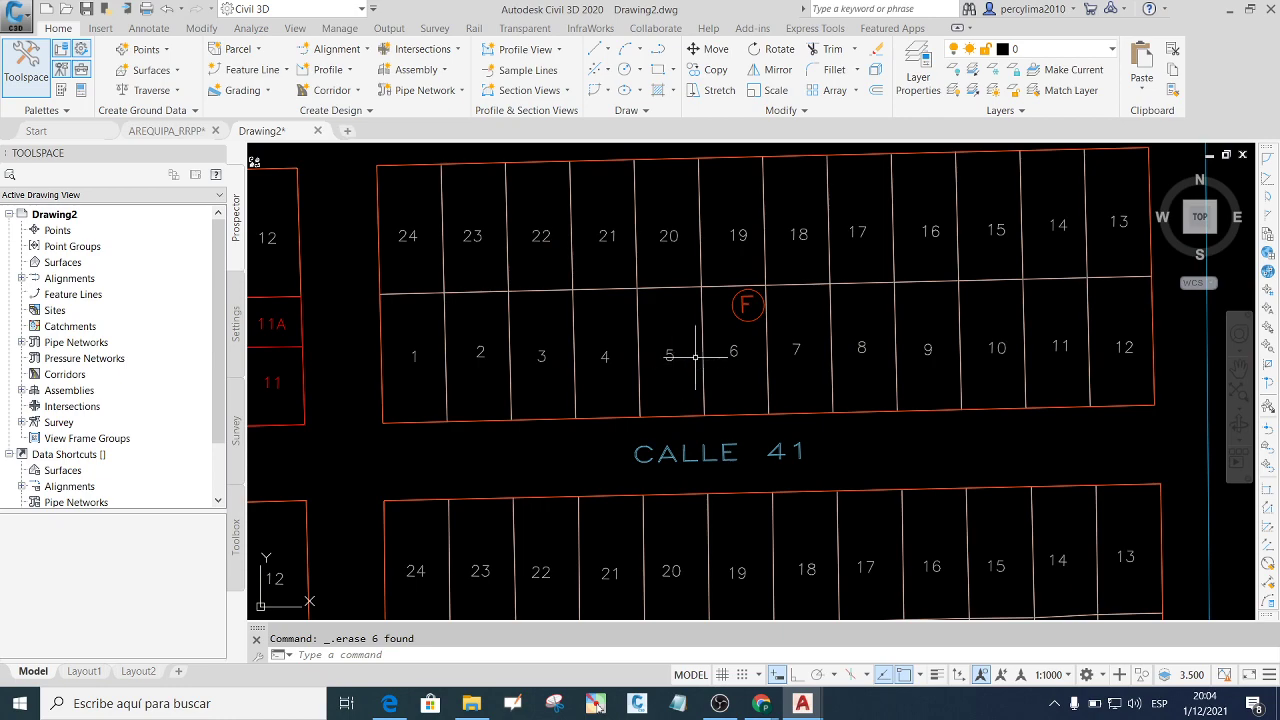
scroll(690, 367, down, 3)
scroll(686, 363, up, 2)
scroll(686, 363, down, 4)
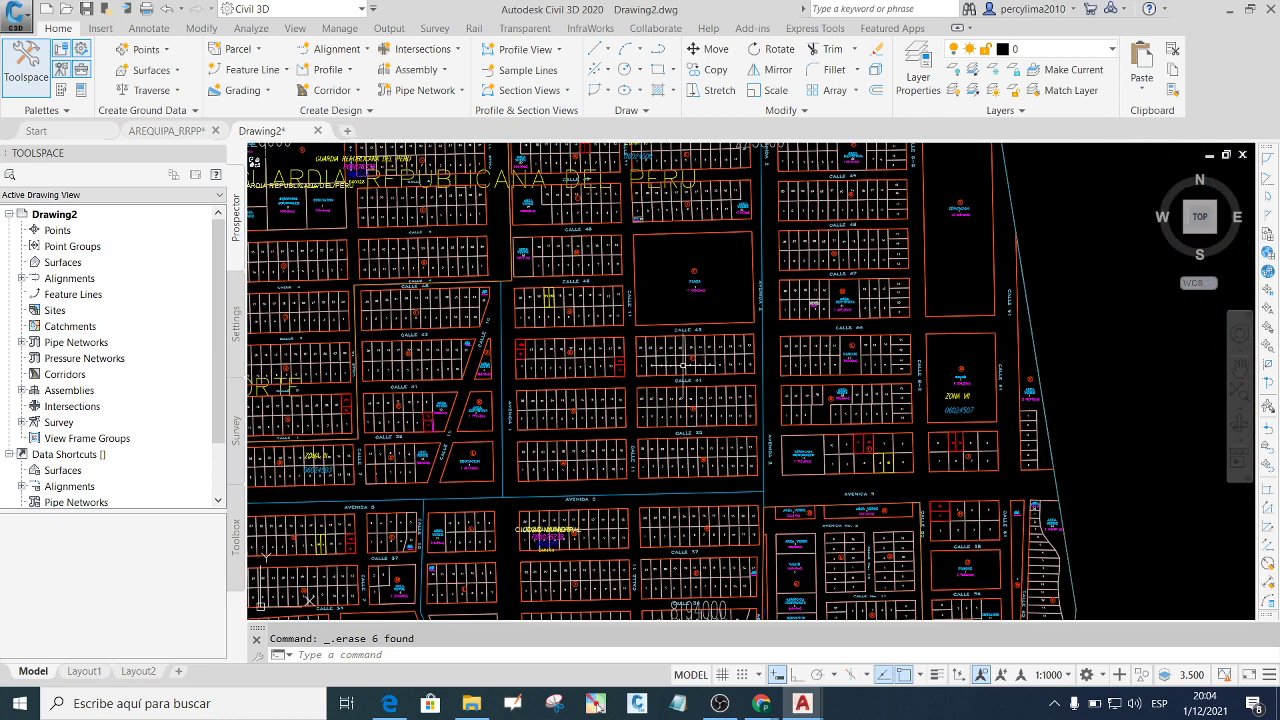
scroll(686, 363, down, 3)
scroll(697, 390, up, 2)
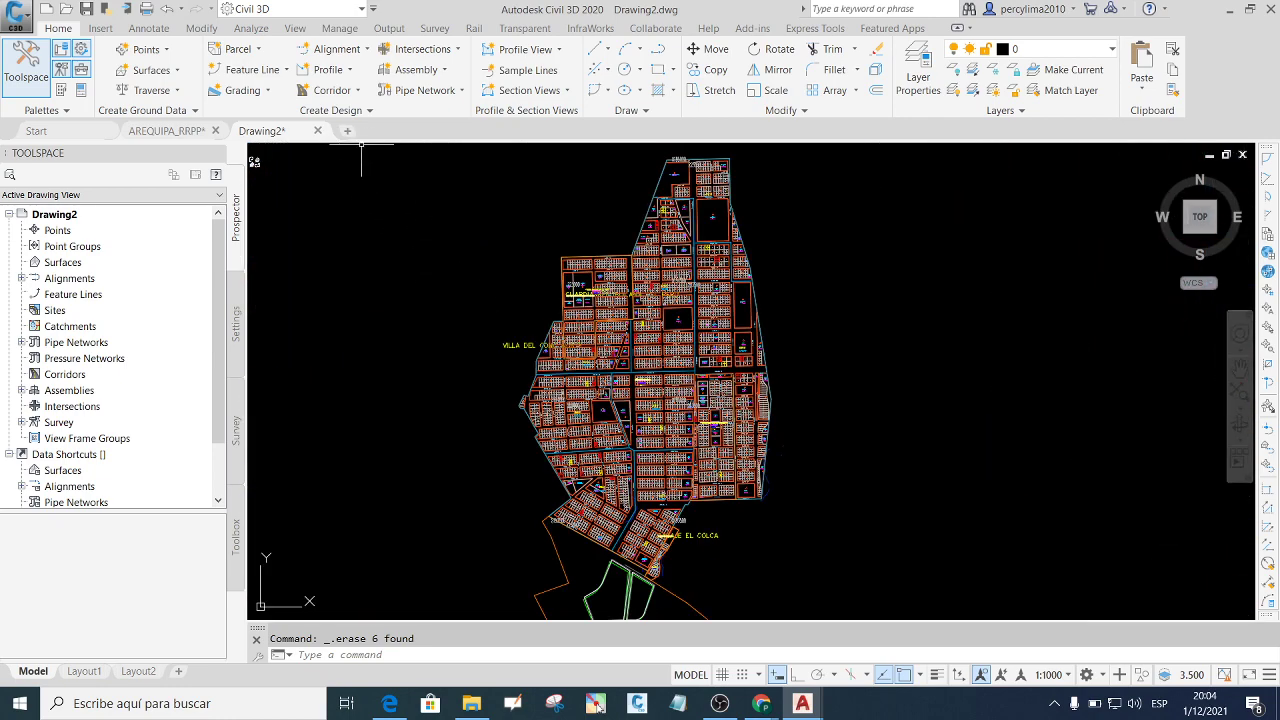
Save Drawing2 to the Escritorio as PERCY_LIMA_1DIC2021.dwg.
click(16, 14)
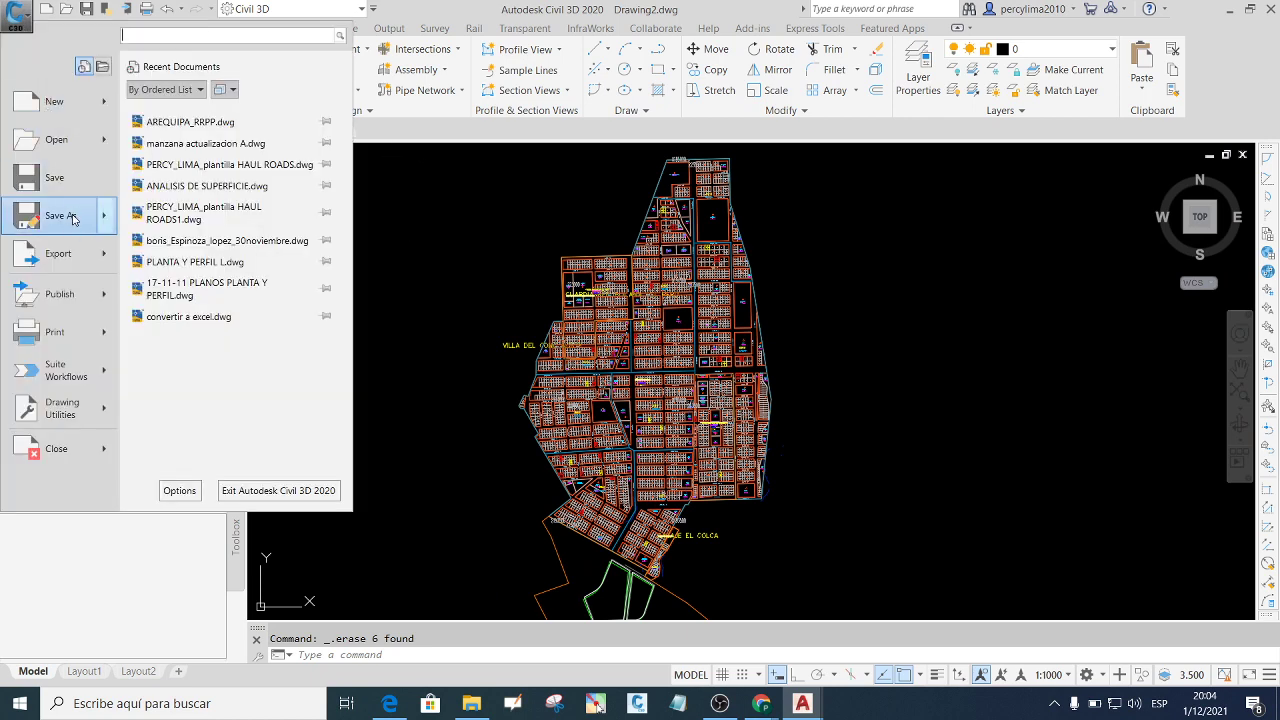
click(76, 215)
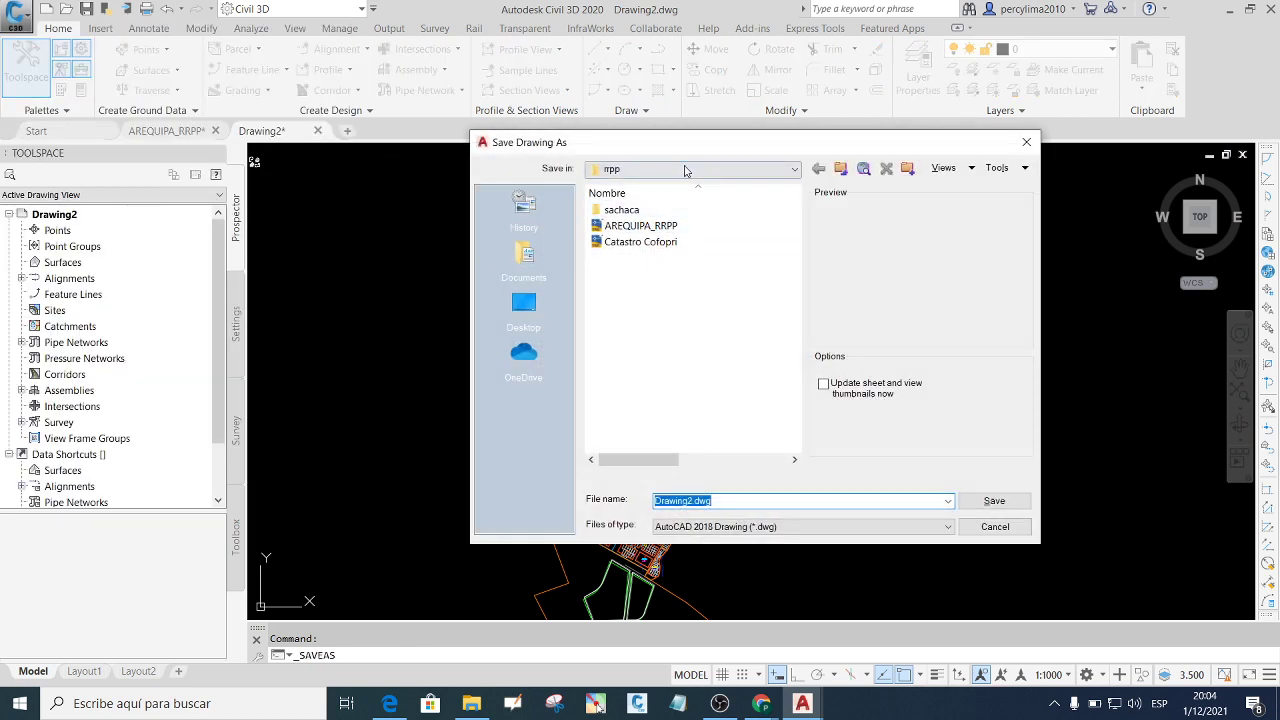
click(687, 170)
scroll(679, 182, up, 2)
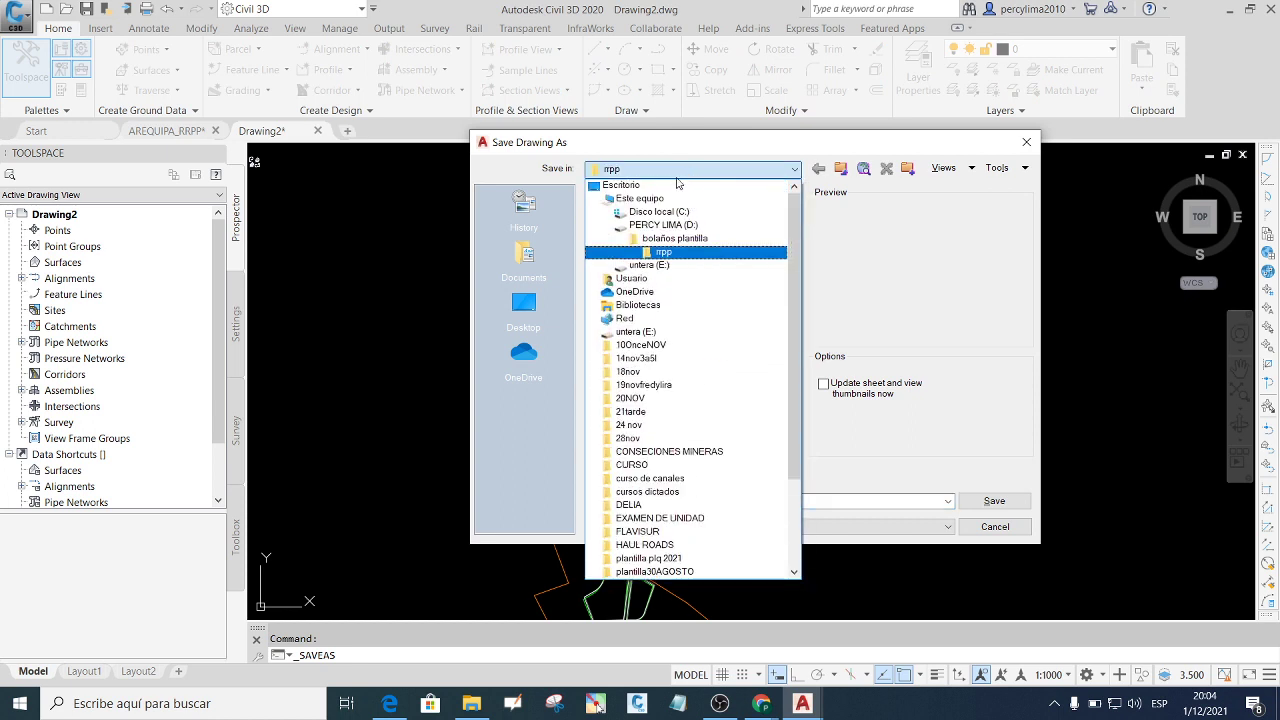
click(655, 186)
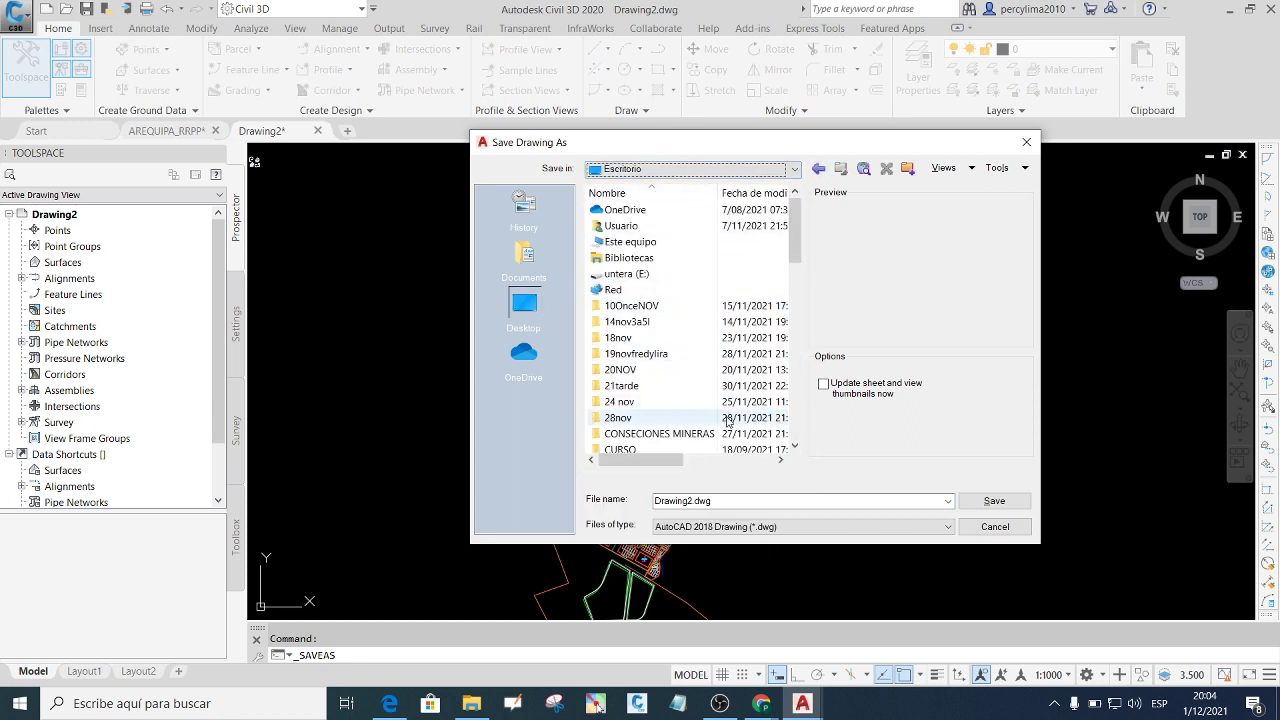
click(716, 503)
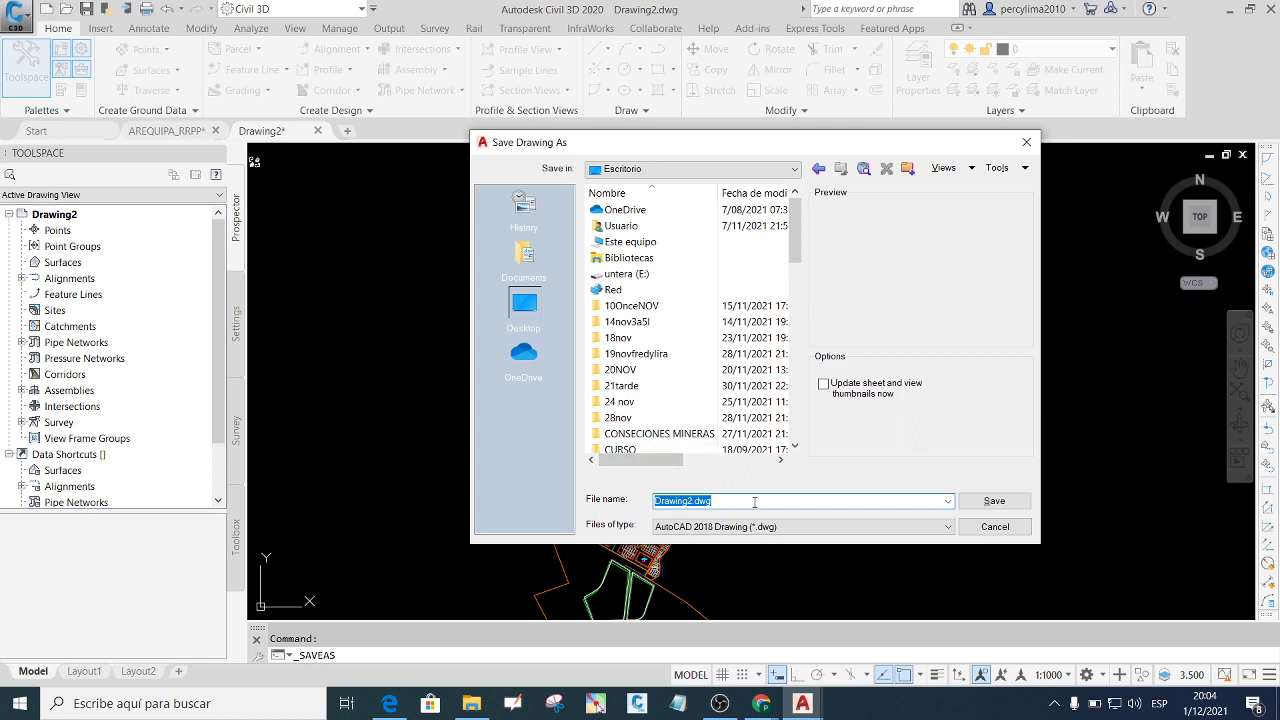
text(PERCY_L)
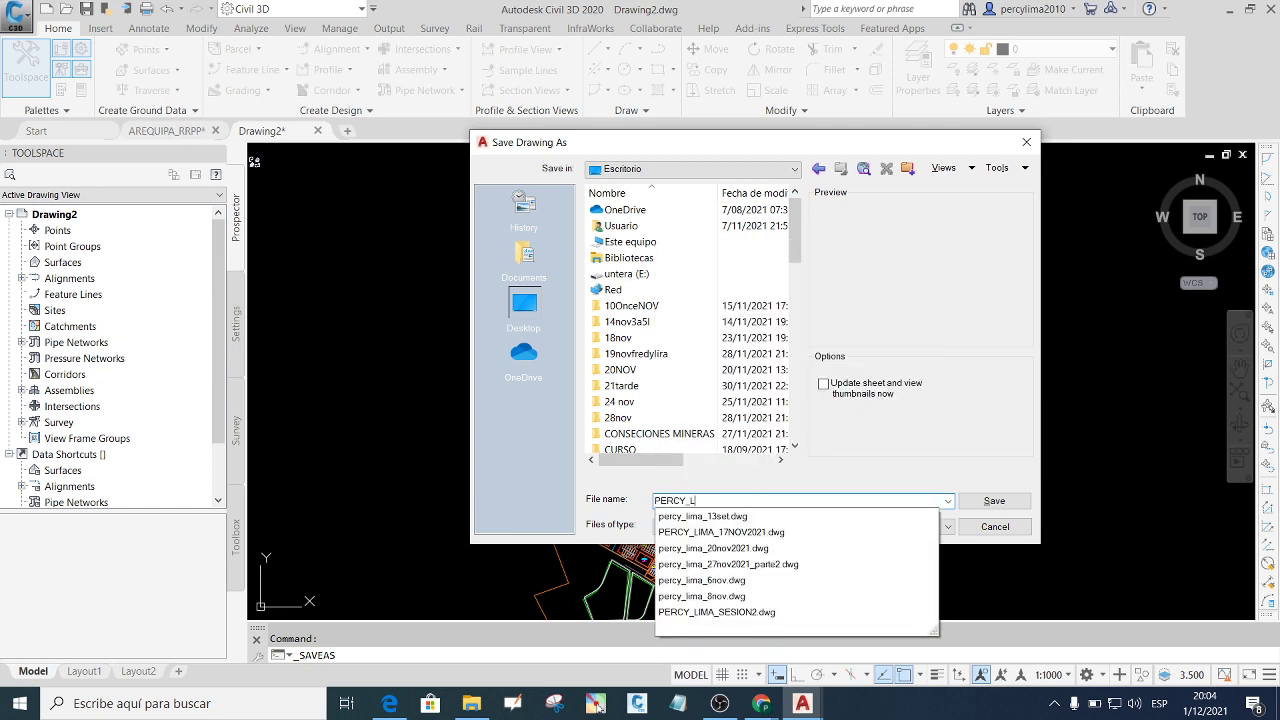
text(IMA_)
text(1)
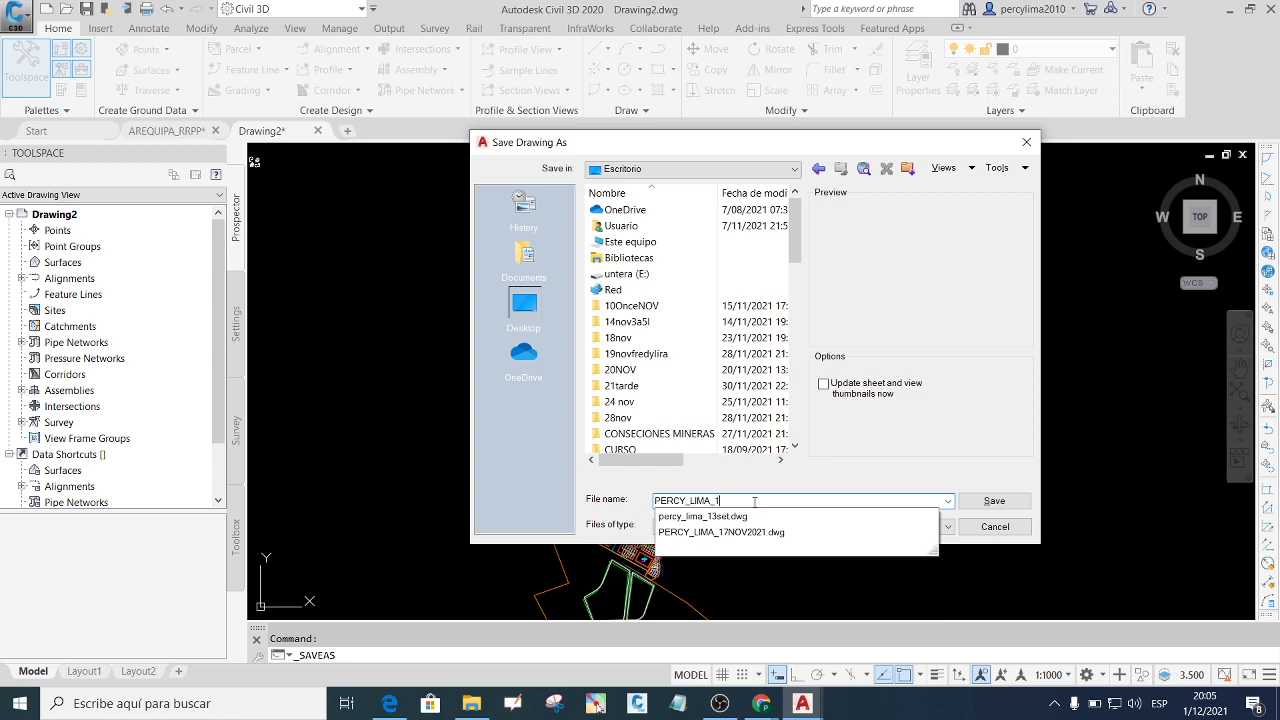
text(DIC)
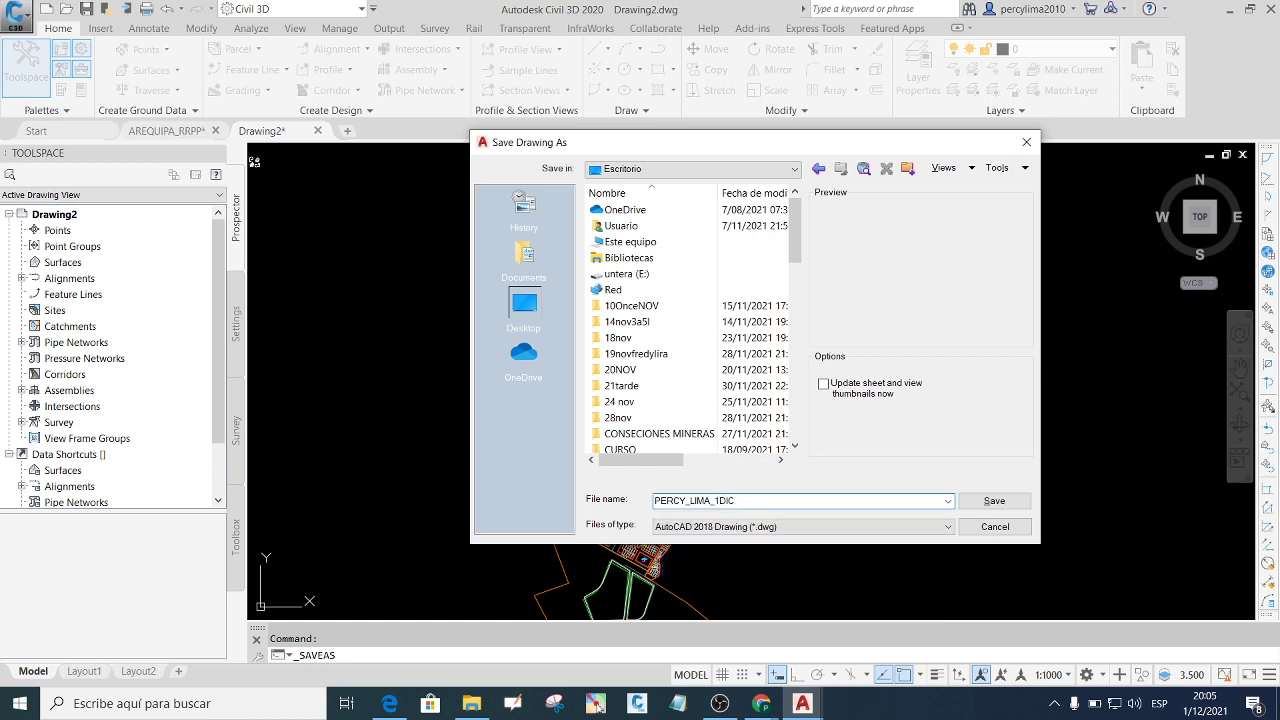
text(2021)
click(994, 501)
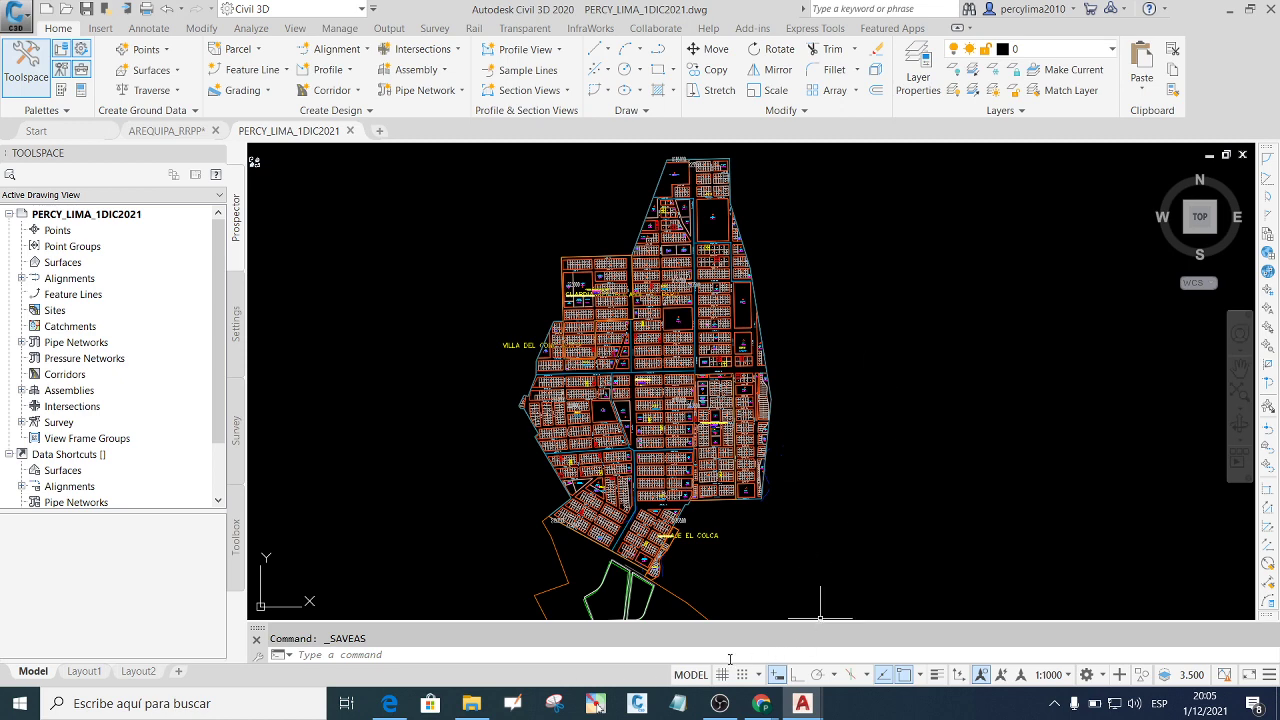
In WhatsApp Web, start attaching a document and browse to the Escritorio folder.
mouse_move(761, 703)
click(651, 566)
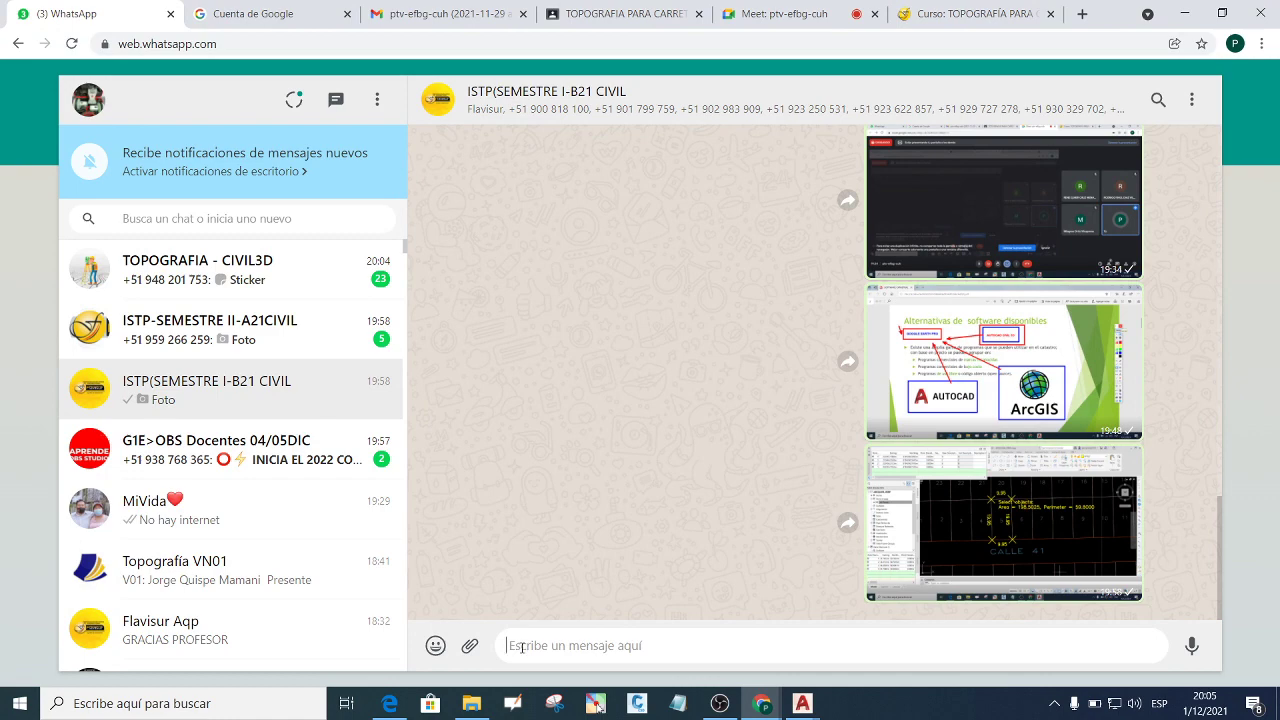
click(469, 645)
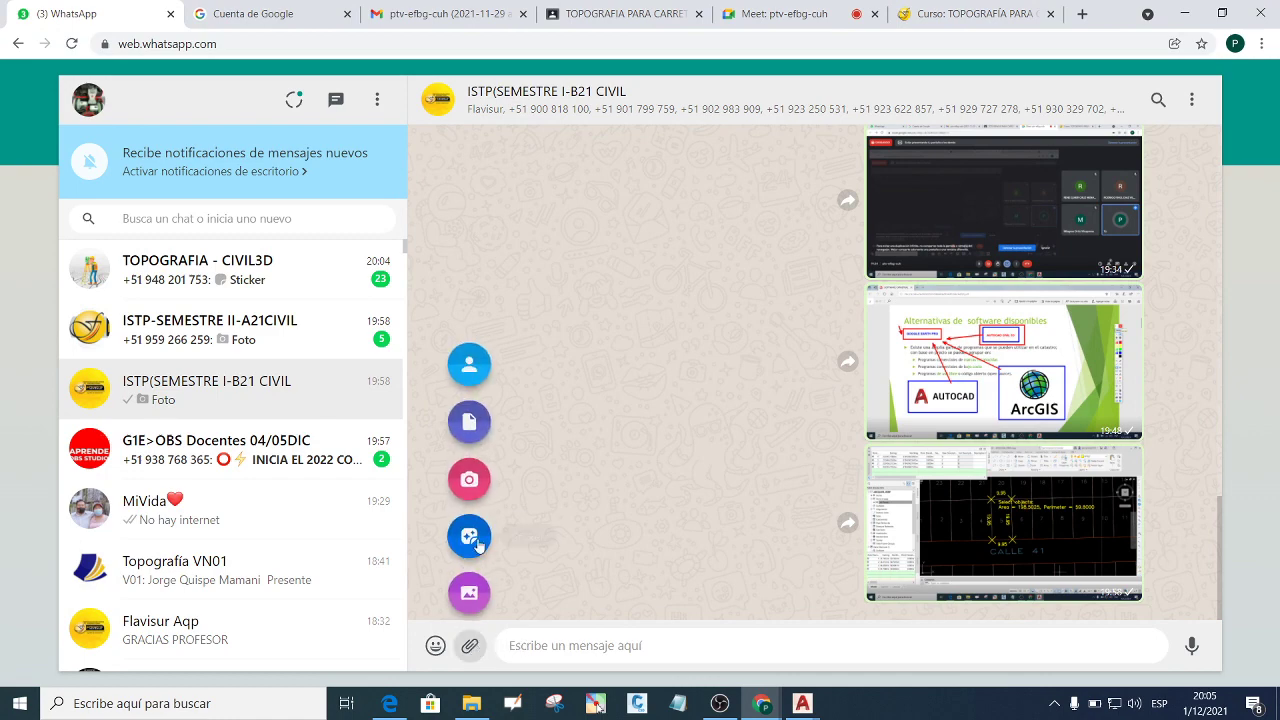
click(472, 423)
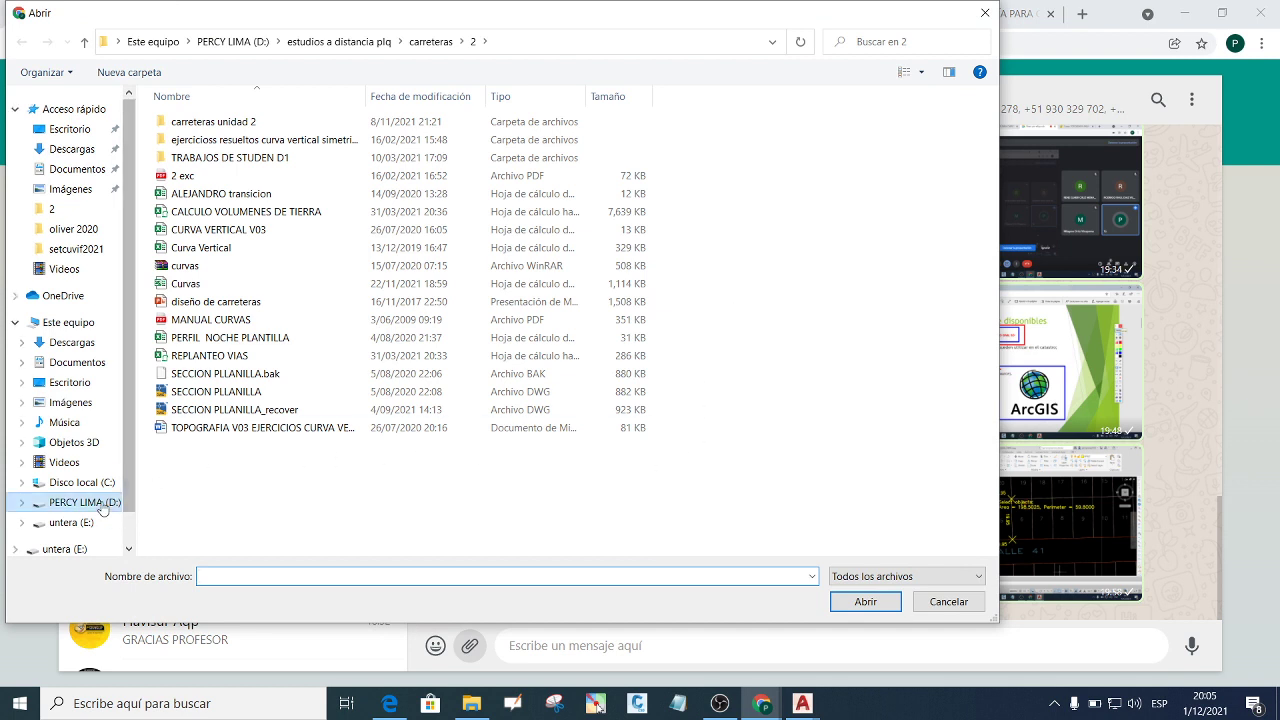
click(70, 383)
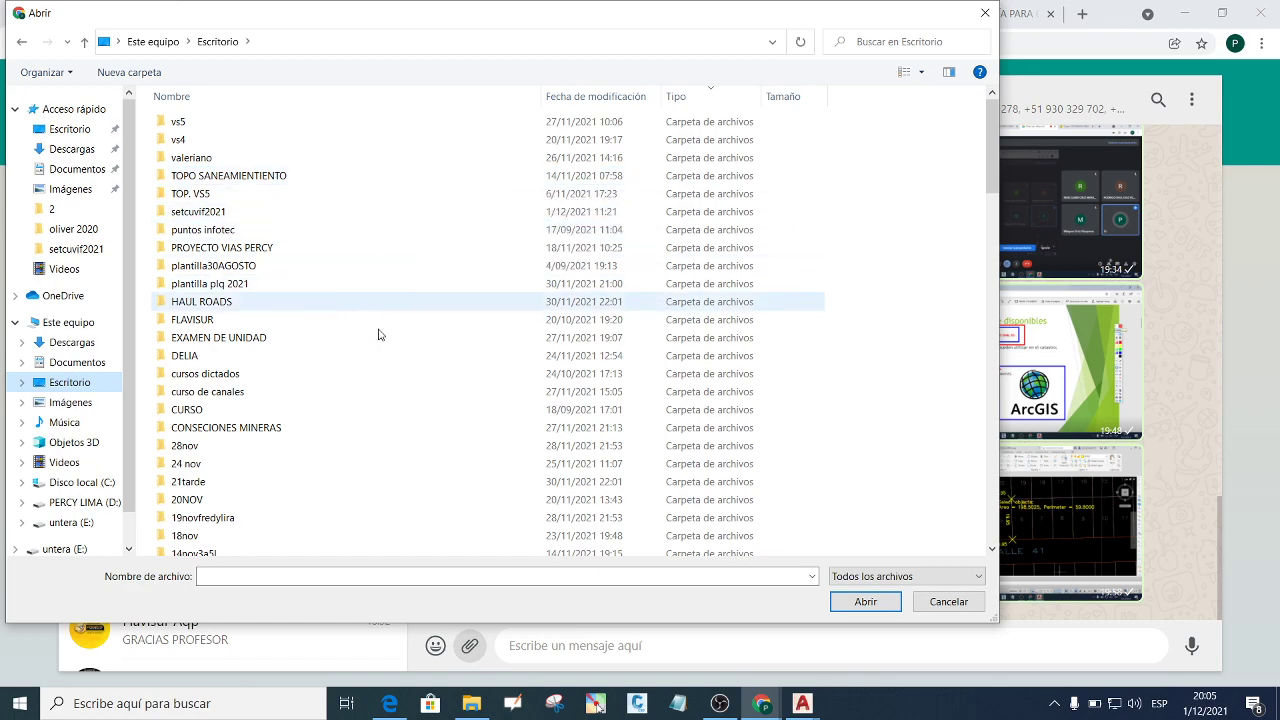
Sort by date, attach PERCY_LIMA_1DIC2021.dwg and send it to the group chat.
scroll(390, 350, down, 10)
scroll(400, 360, down, 4)
scroll(450, 385, down, 1)
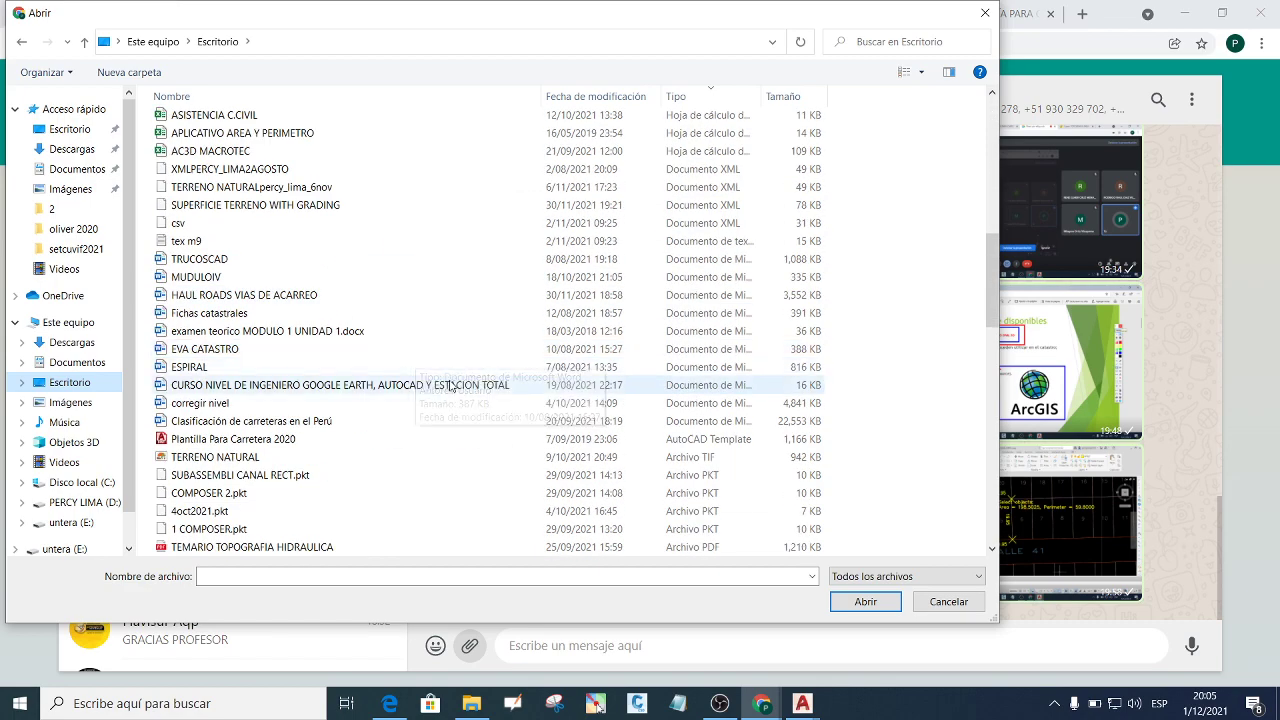
scroll(448, 400, down, 4)
scroll(444, 440, down, 3)
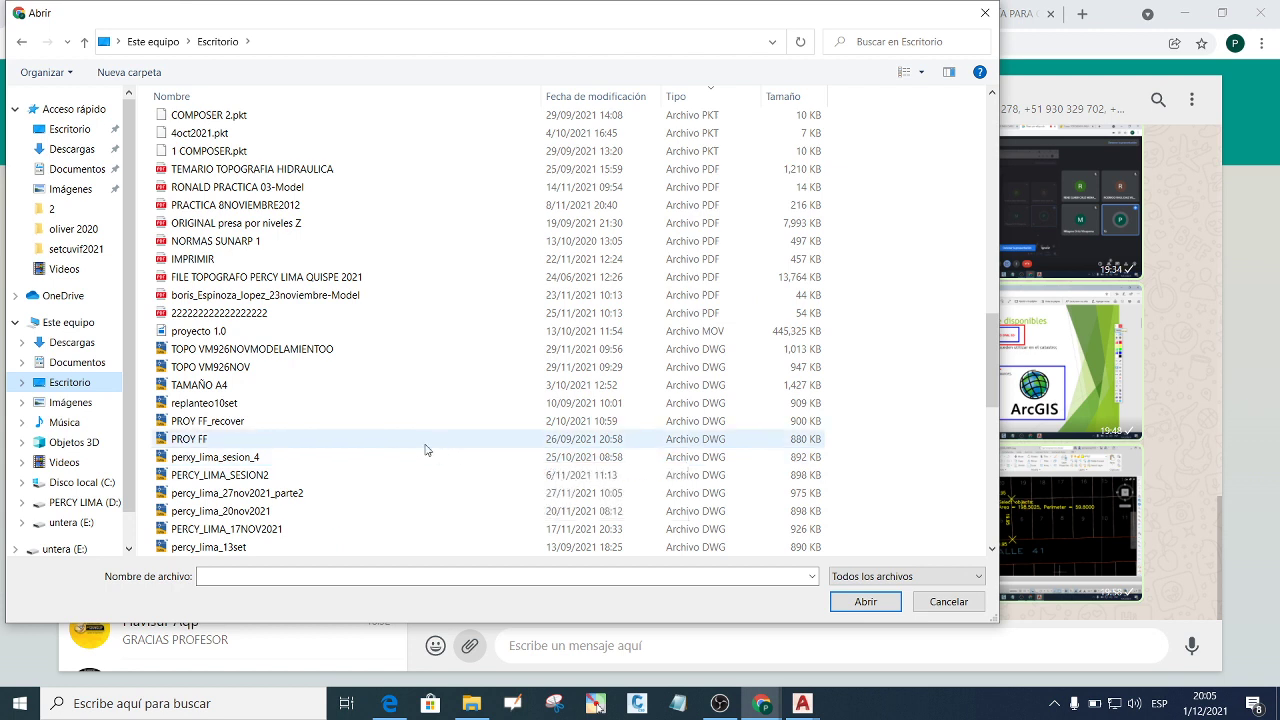
scroll(338, 428, down, 1)
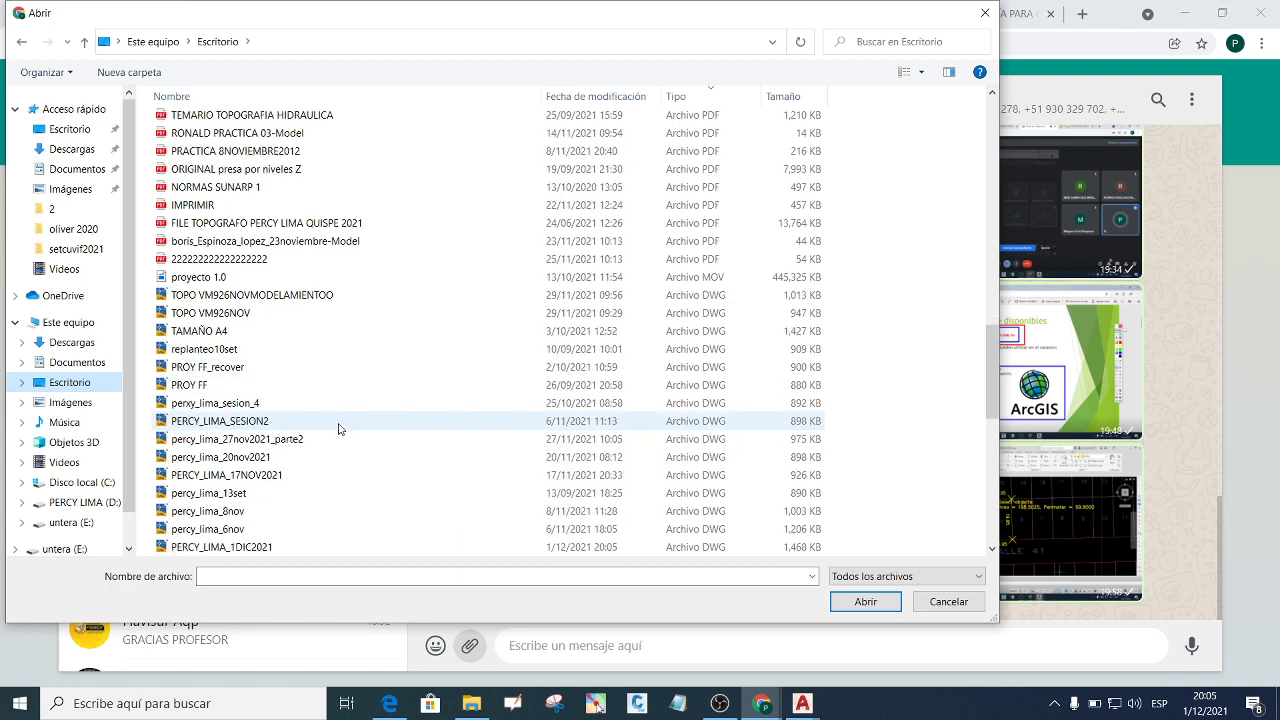
scroll(338, 428, down, 1)
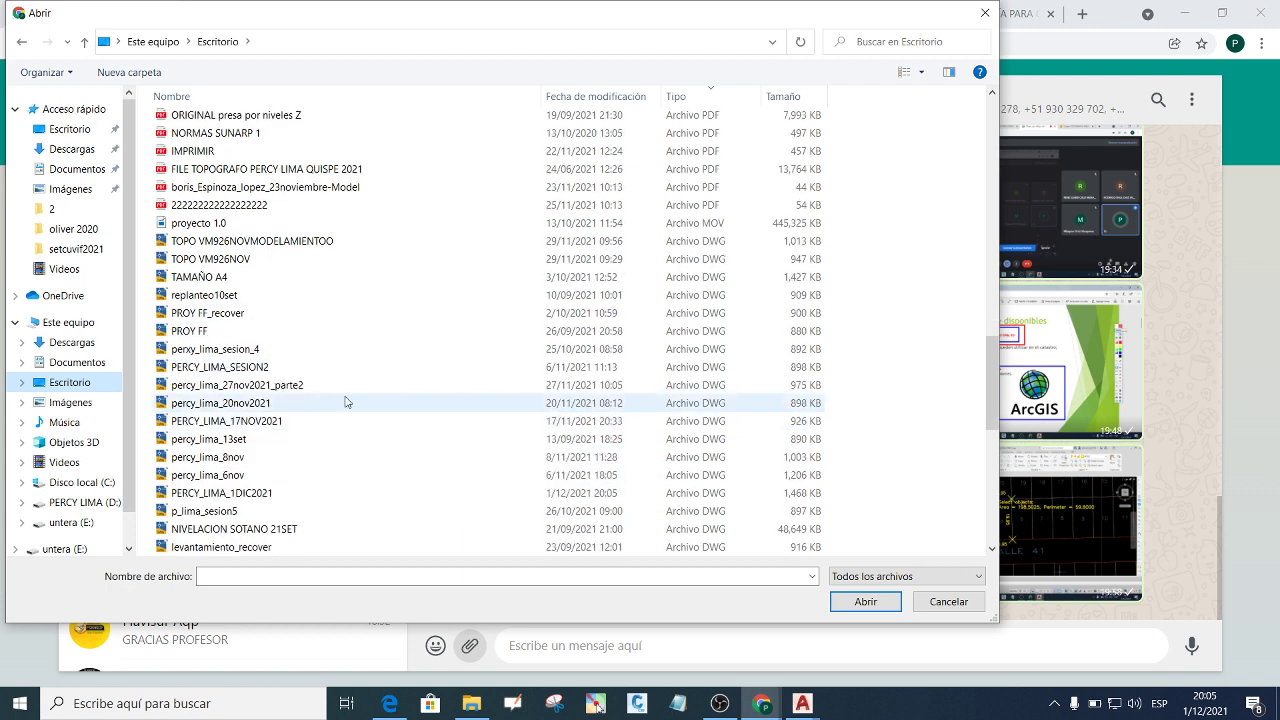
click(585, 96)
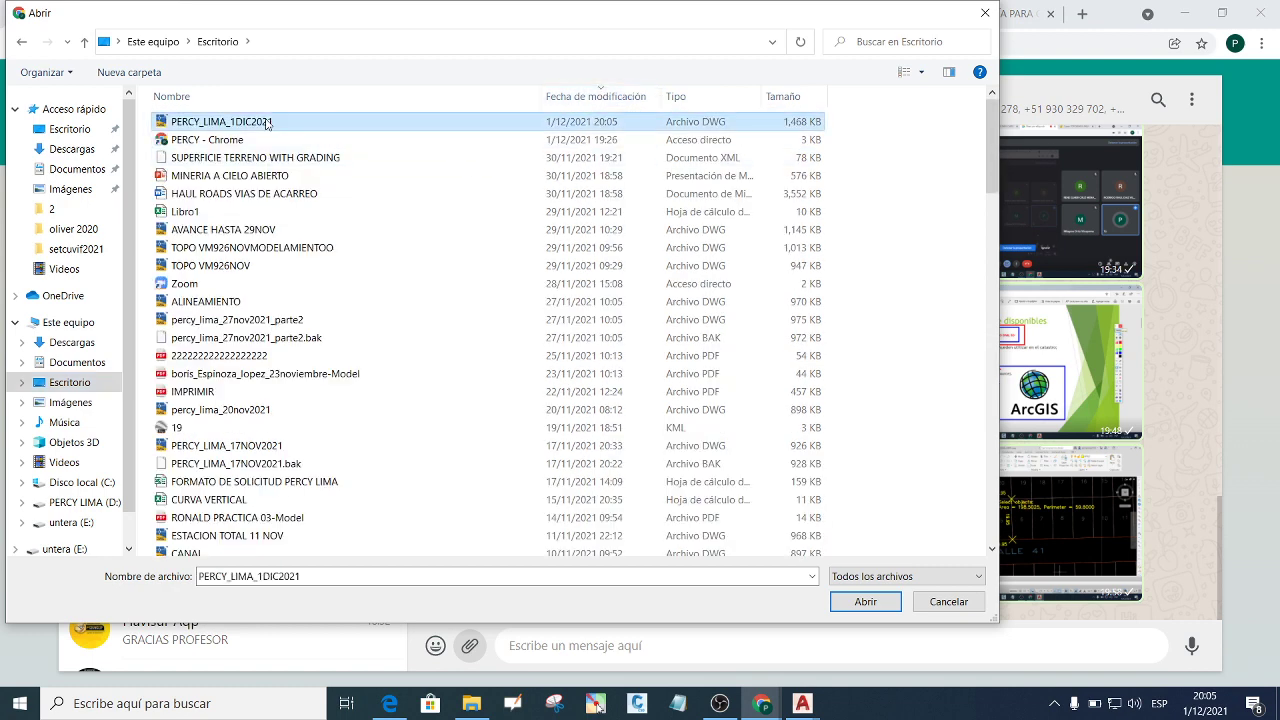
double_click(320, 122)
click(1183, 631)
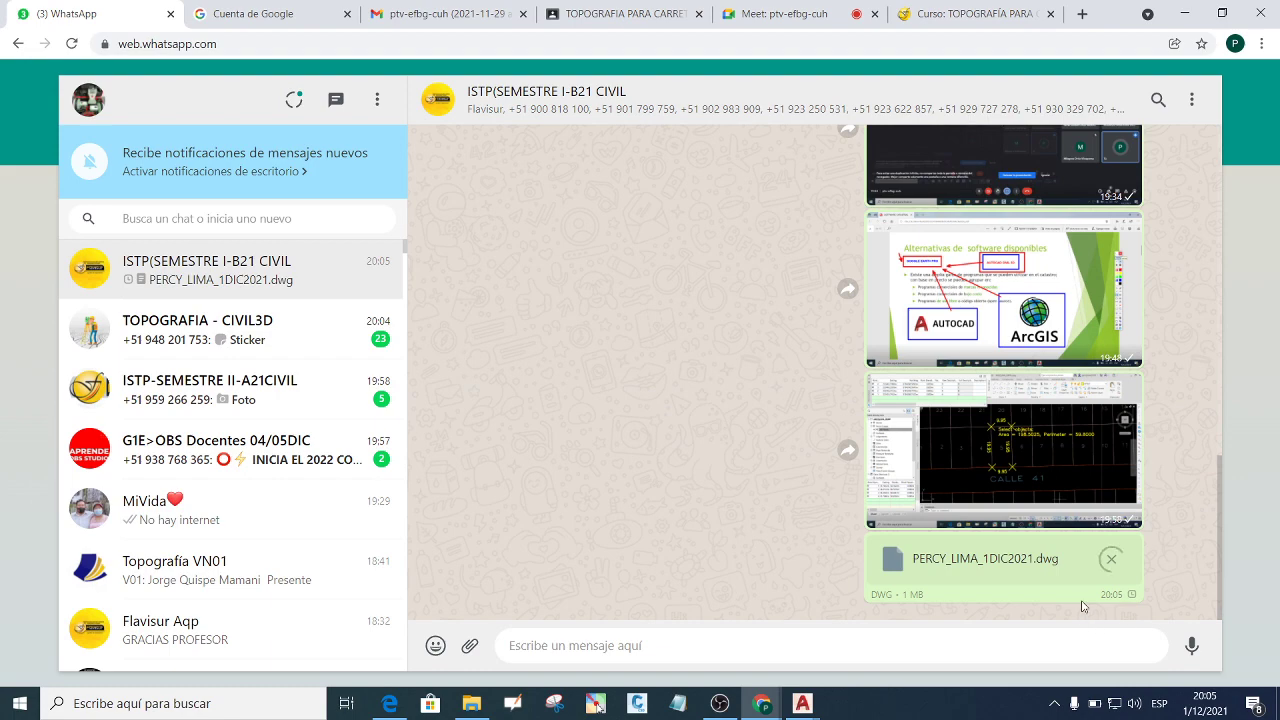
click(1184, 14)
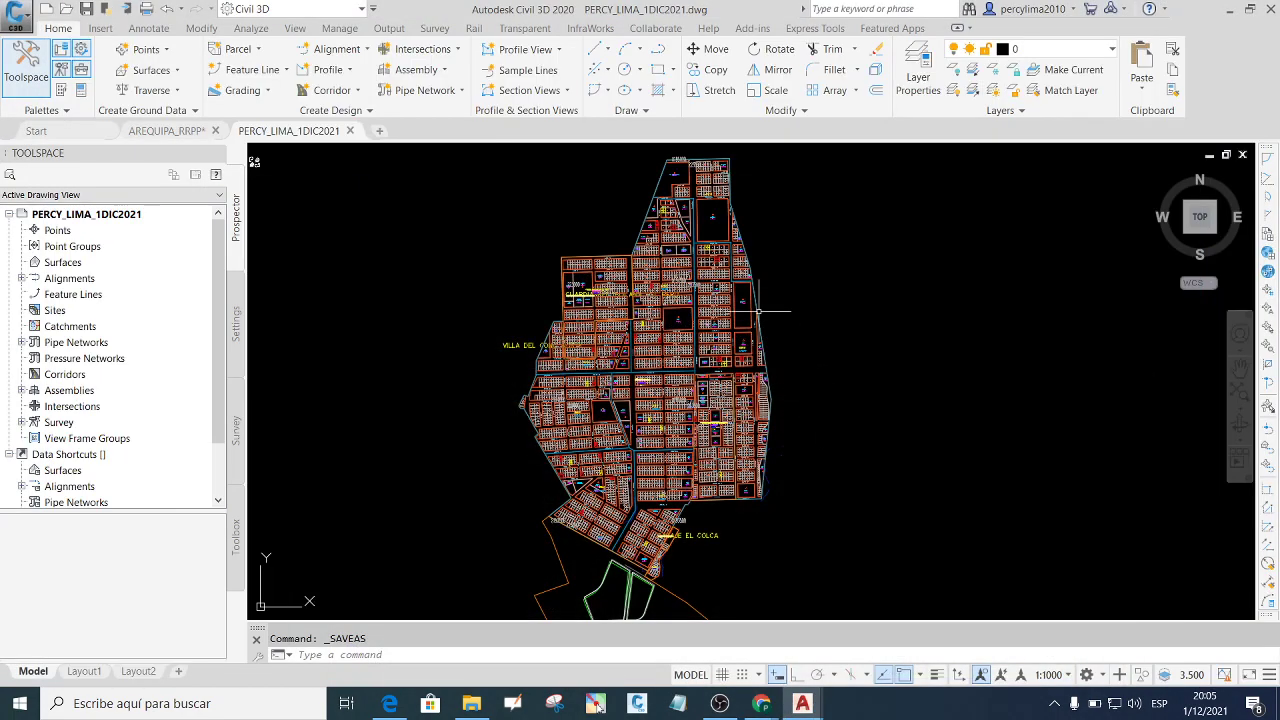
scroll(645, 400, down, 2)
scroll(640, 445, down, 2)
scroll(625, 420, up, 2)
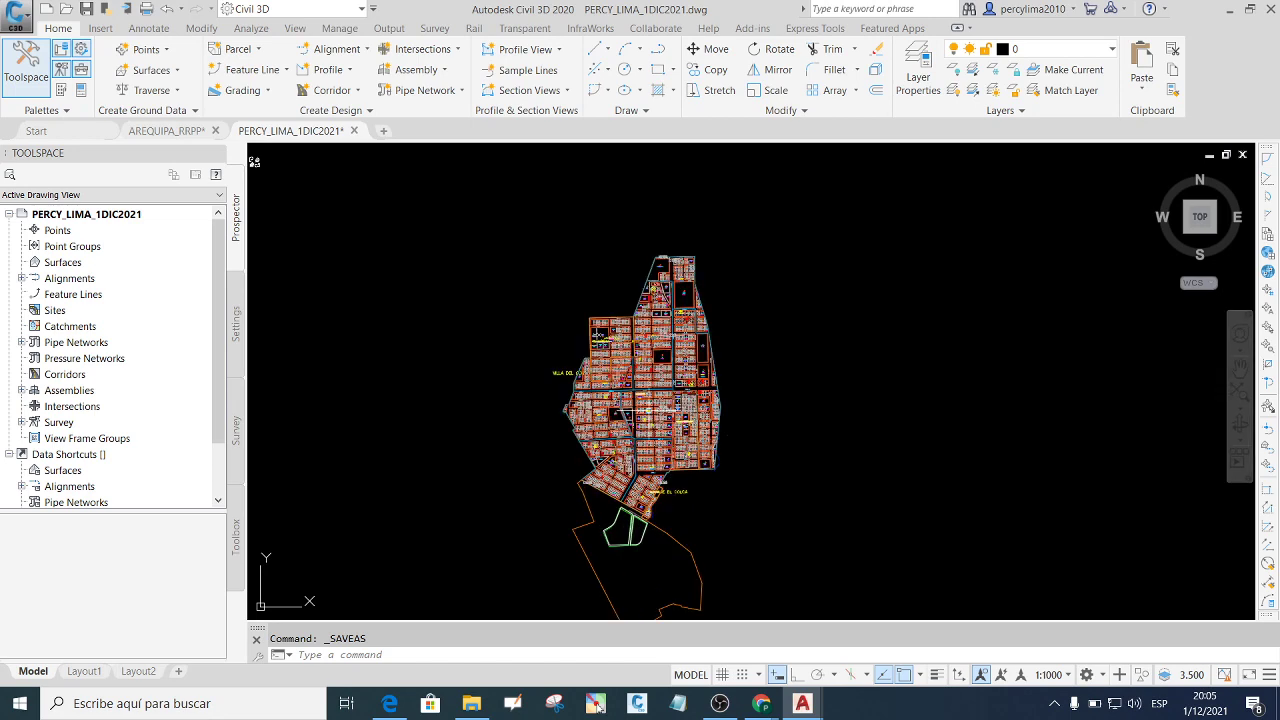
scroll(640, 390, up, 2)
scroll(660, 355, up, 2)
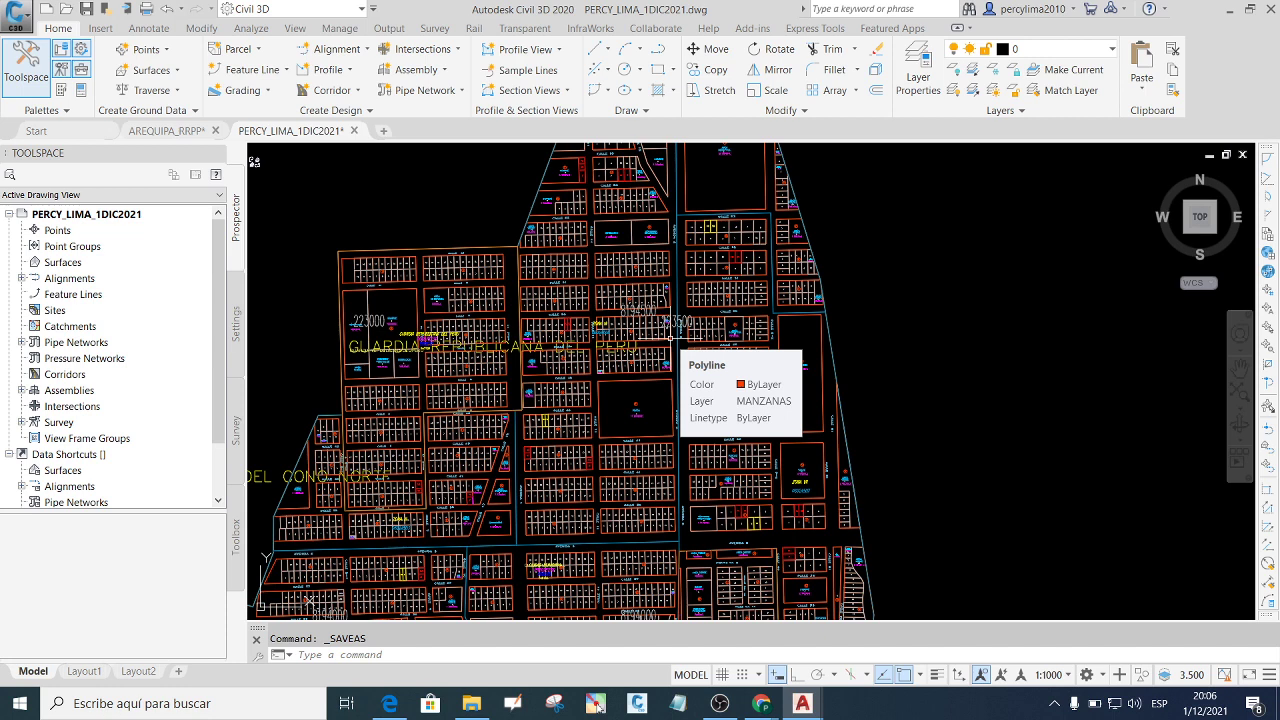
scroll(630, 330, down, 2)
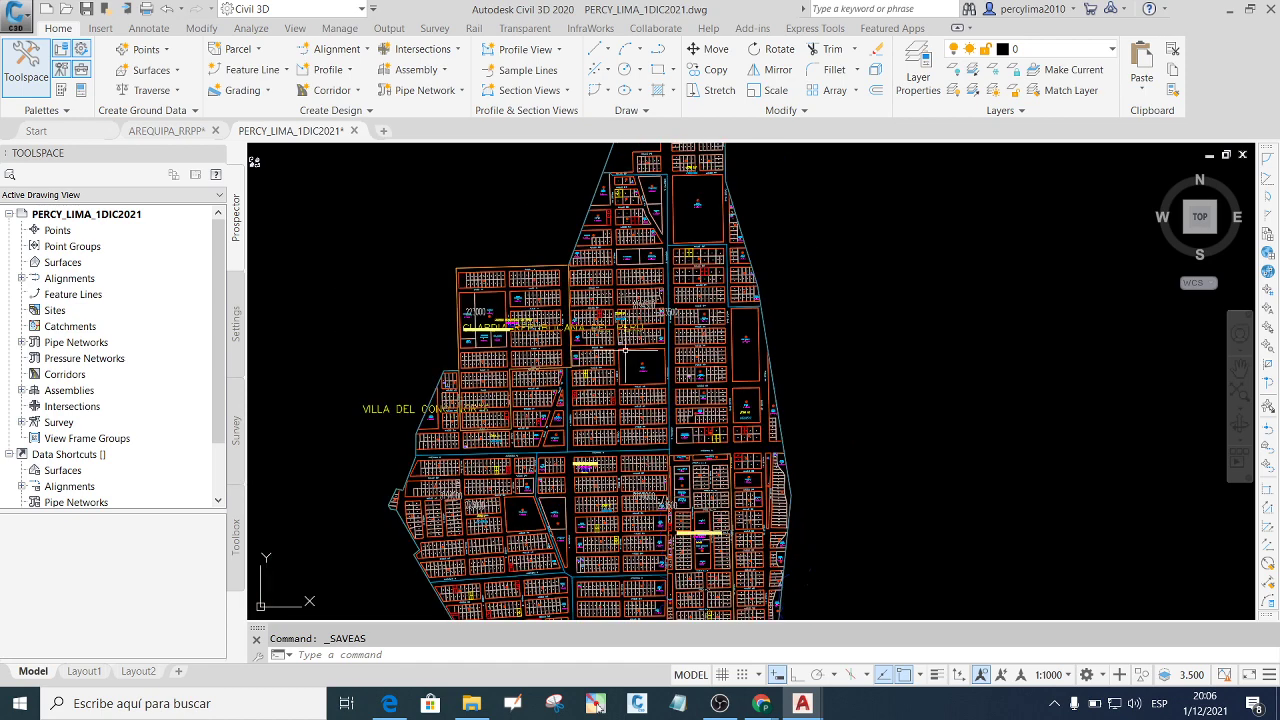
scroll(625, 350, up, 4)
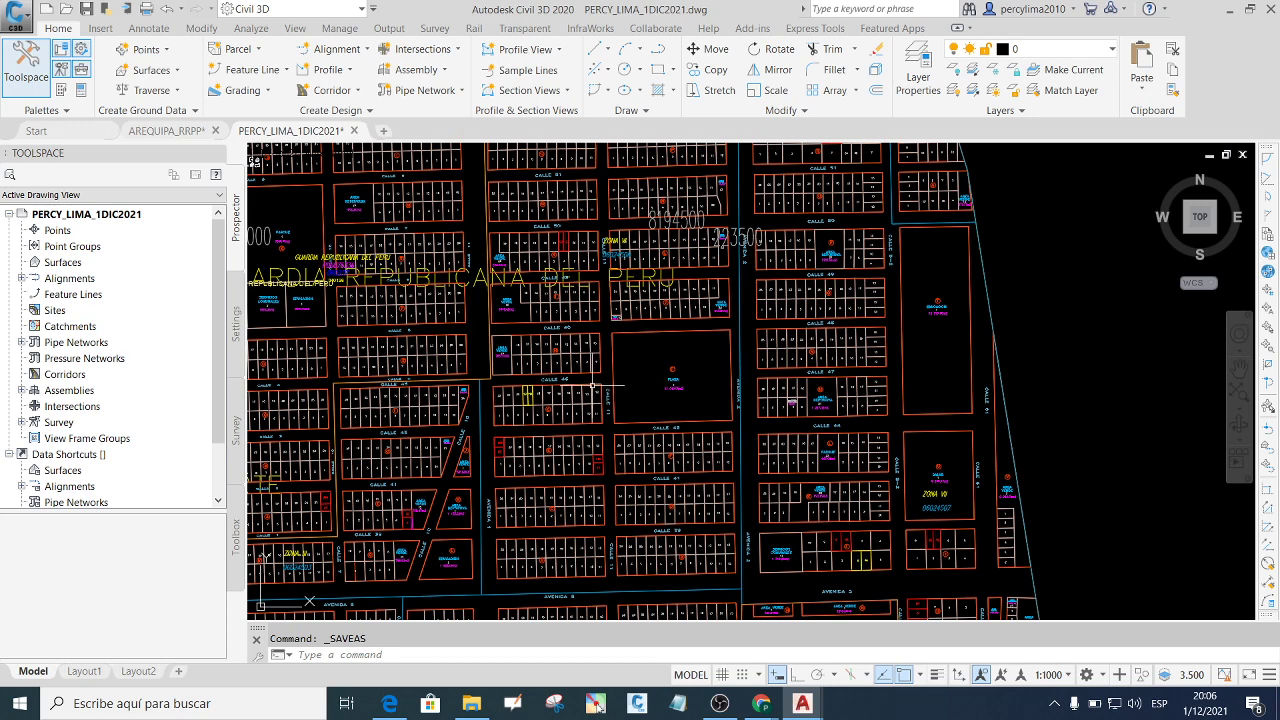
scroll(638, 382, up, 2)
scroll(648, 392, down, 1)
scroll(496, 415, up, 5)
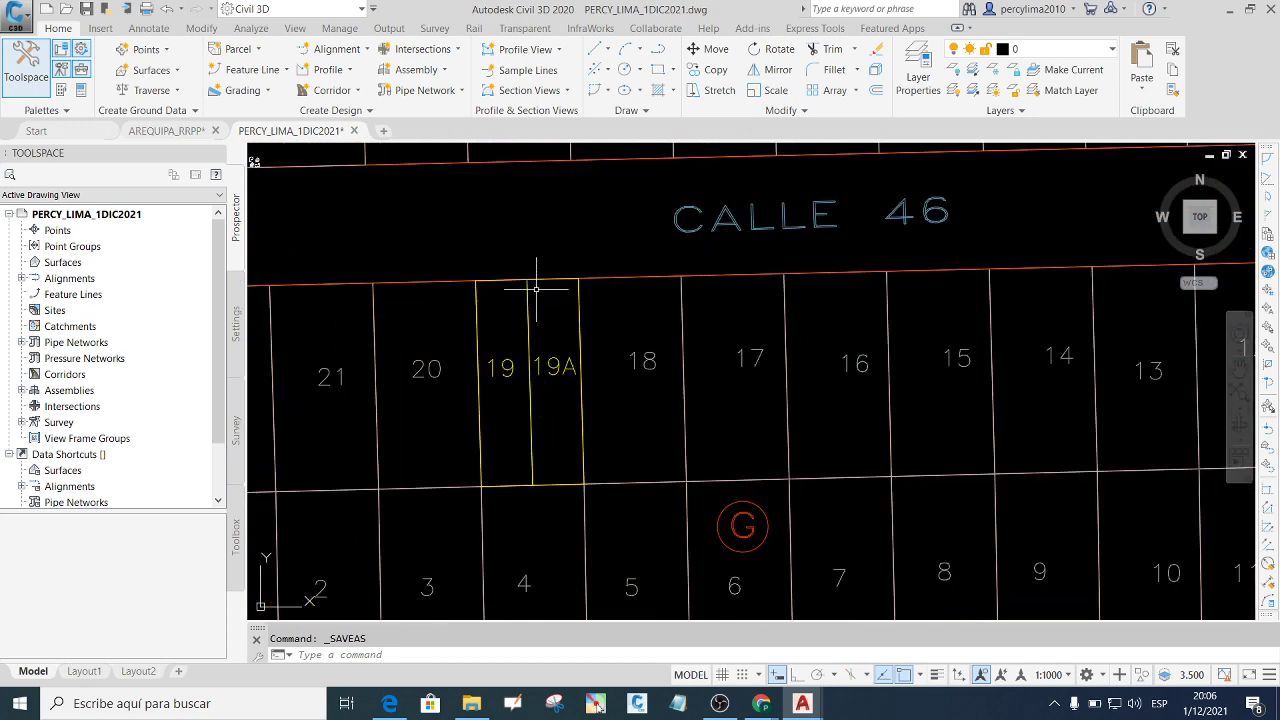
scroll(583, 388, down, 5)
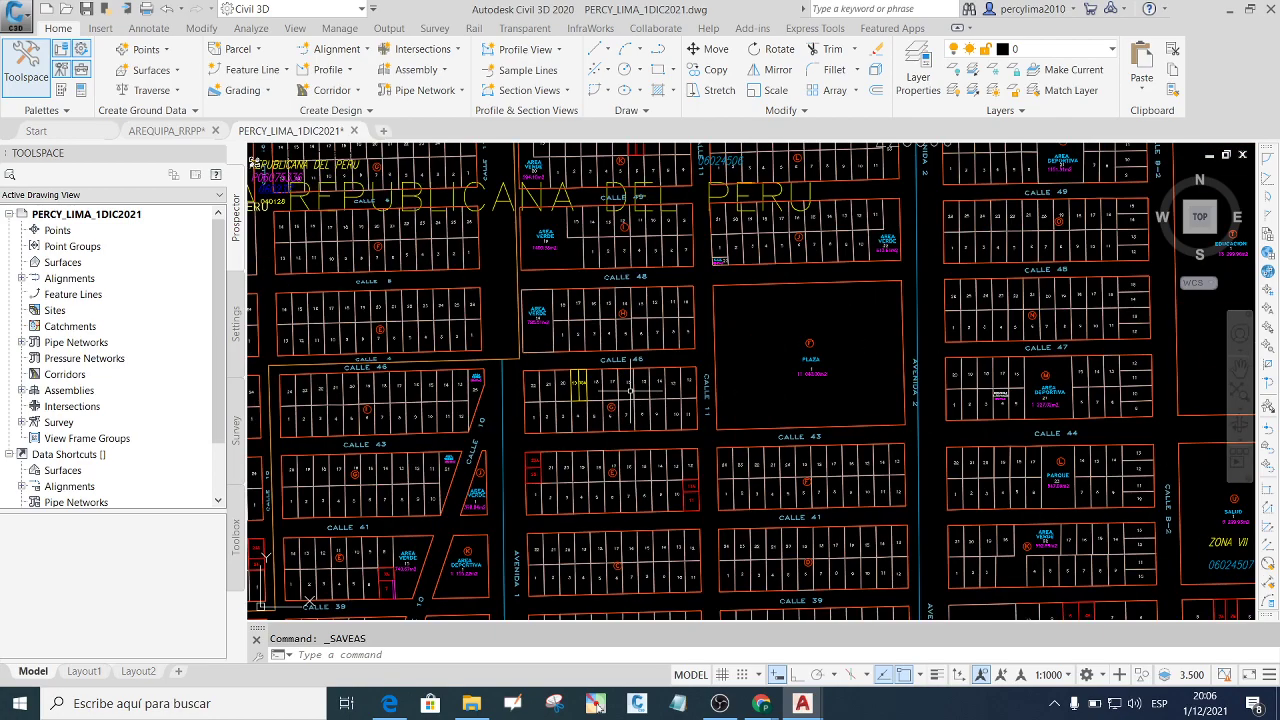
scroll(630, 390, down, 5)
scroll(652, 380, up, 5)
scroll(652, 340, up, 4)
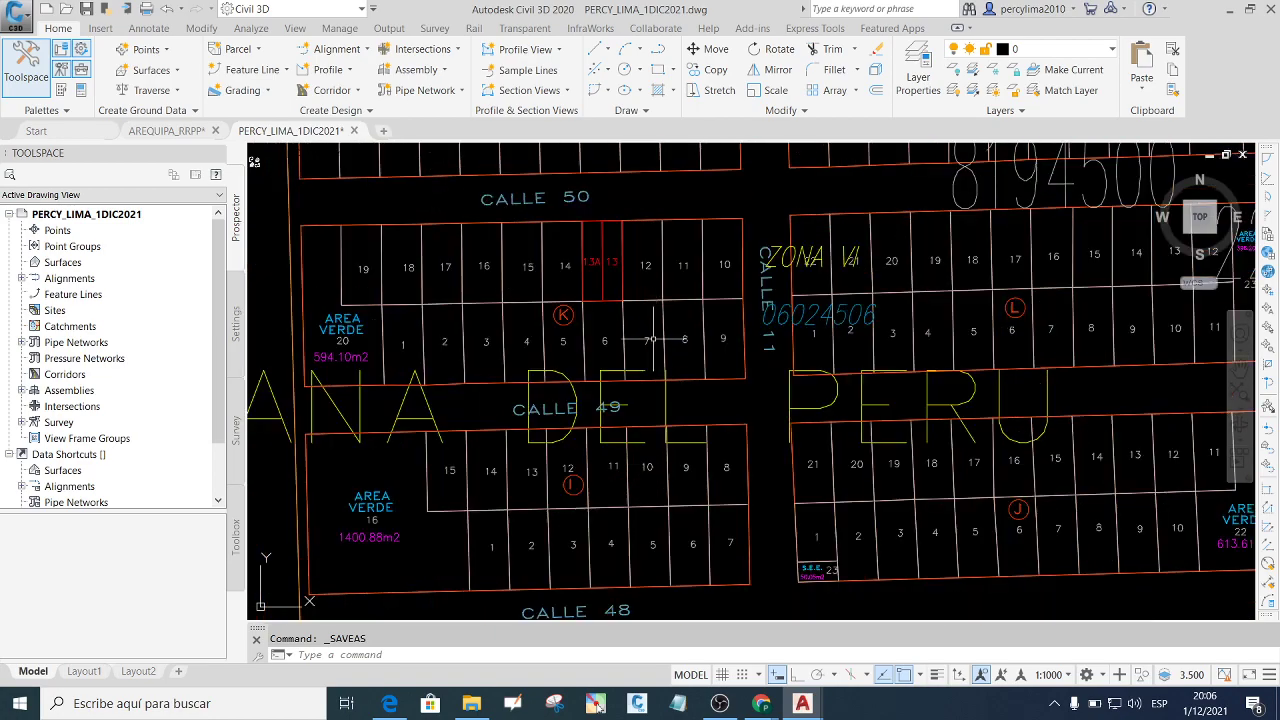
scroll(651, 340, down, 8)
scroll(700, 370, up, 4)
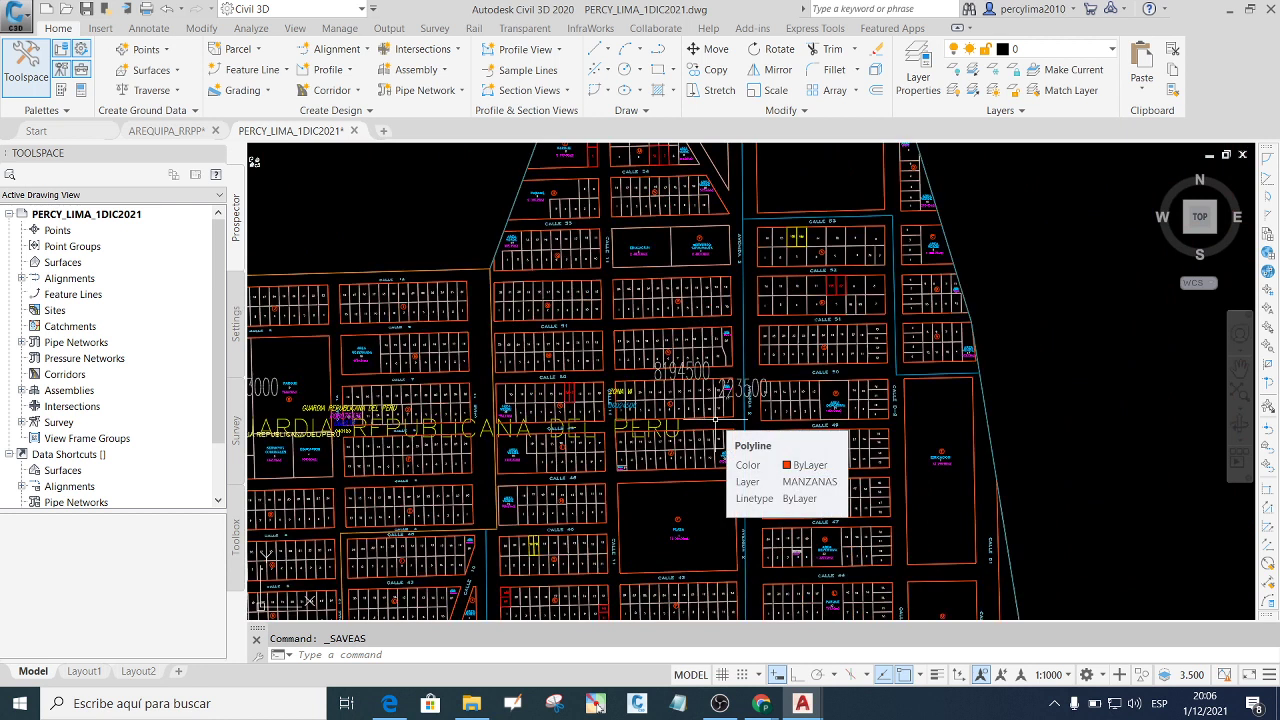
scroll(622, 433, up, 3)
scroll(616, 406, up, 3)
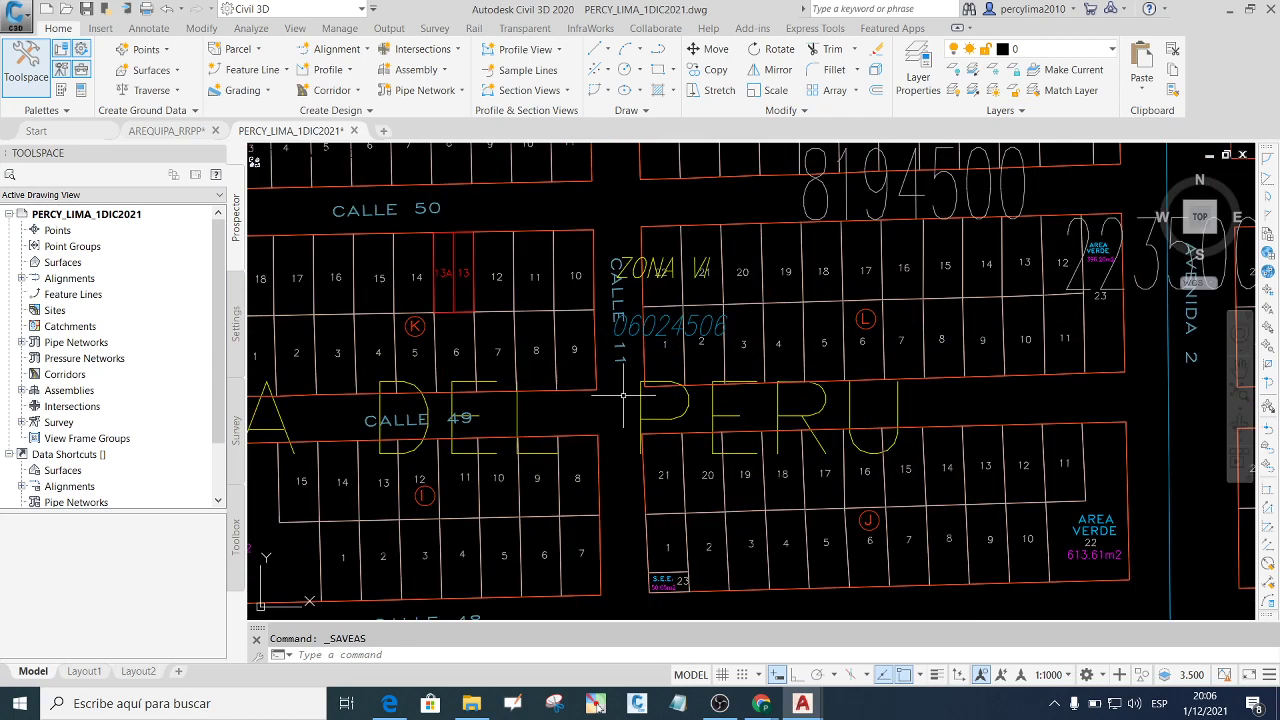
scroll(594, 388, down, 1)
scroll(594, 387, down, 3)
scroll(590, 325, up, 5)
scroll(640, 350, down, 4)
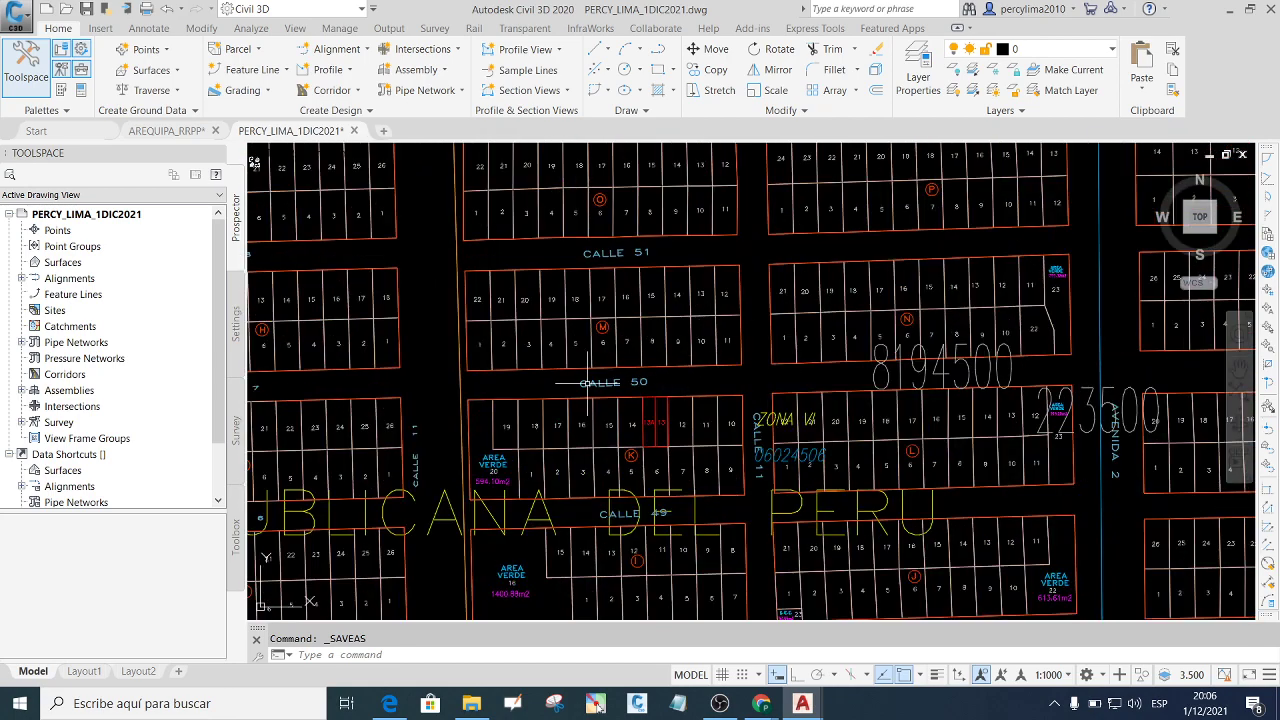
scroll(595, 368, up, 5)
scroll(600, 365, down, 6)
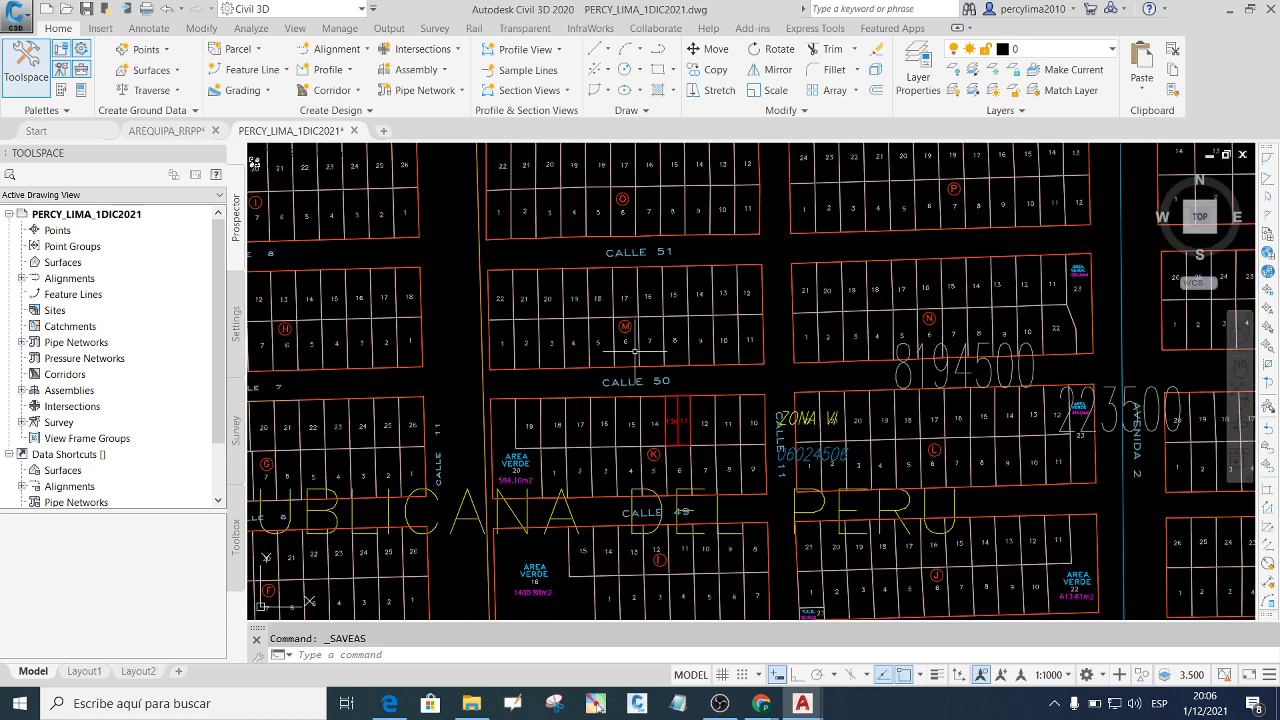
scroll(636, 350, up, 3)
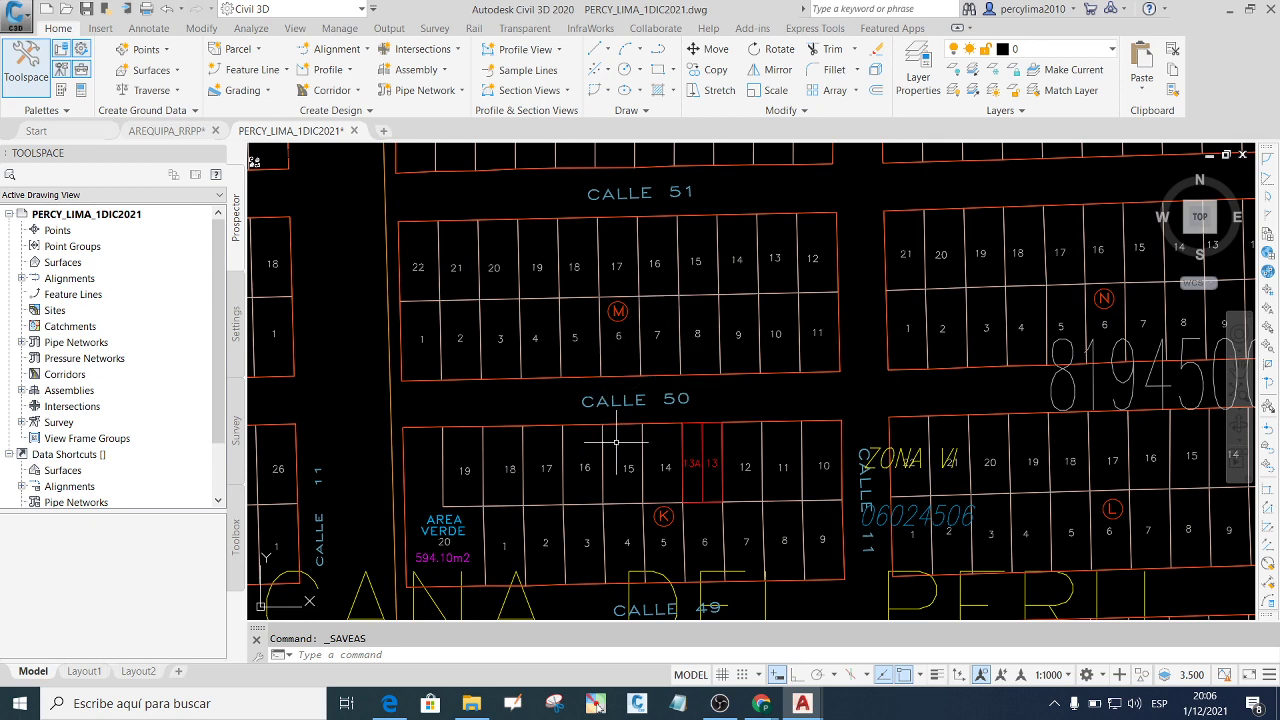
scroll(617, 443, down, 1)
scroll(599, 384, up, 1)
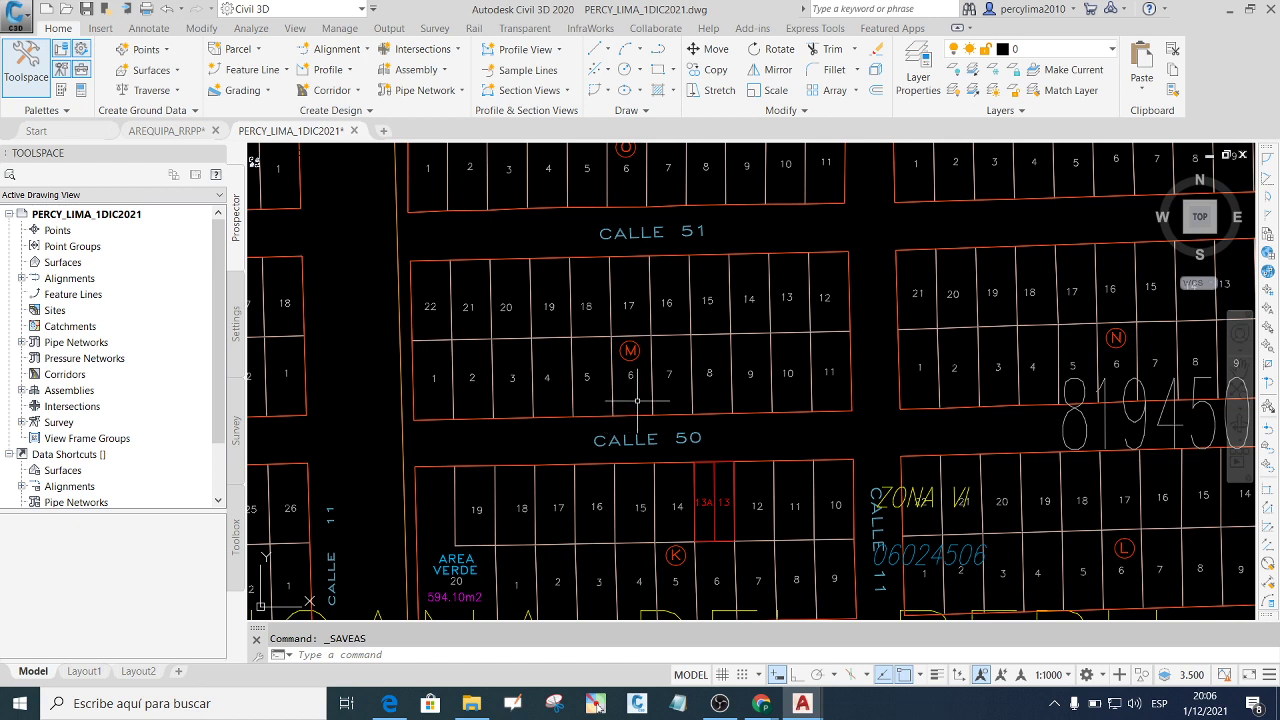
scroll(640, 398, up, 4)
scroll(629, 371, down, 3)
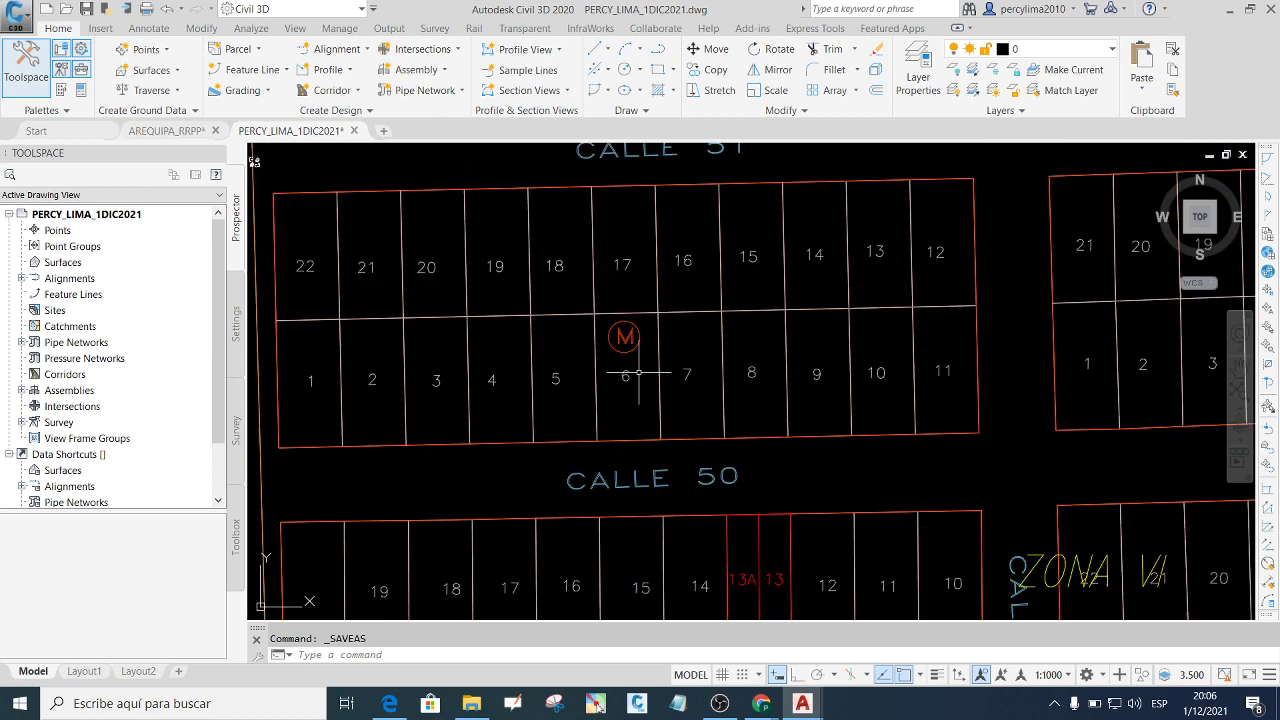
scroll(637, 372, up, 3)
scroll(637, 372, down, 5)
scroll(637, 370, down, 2)
scroll(636, 362, up, 3)
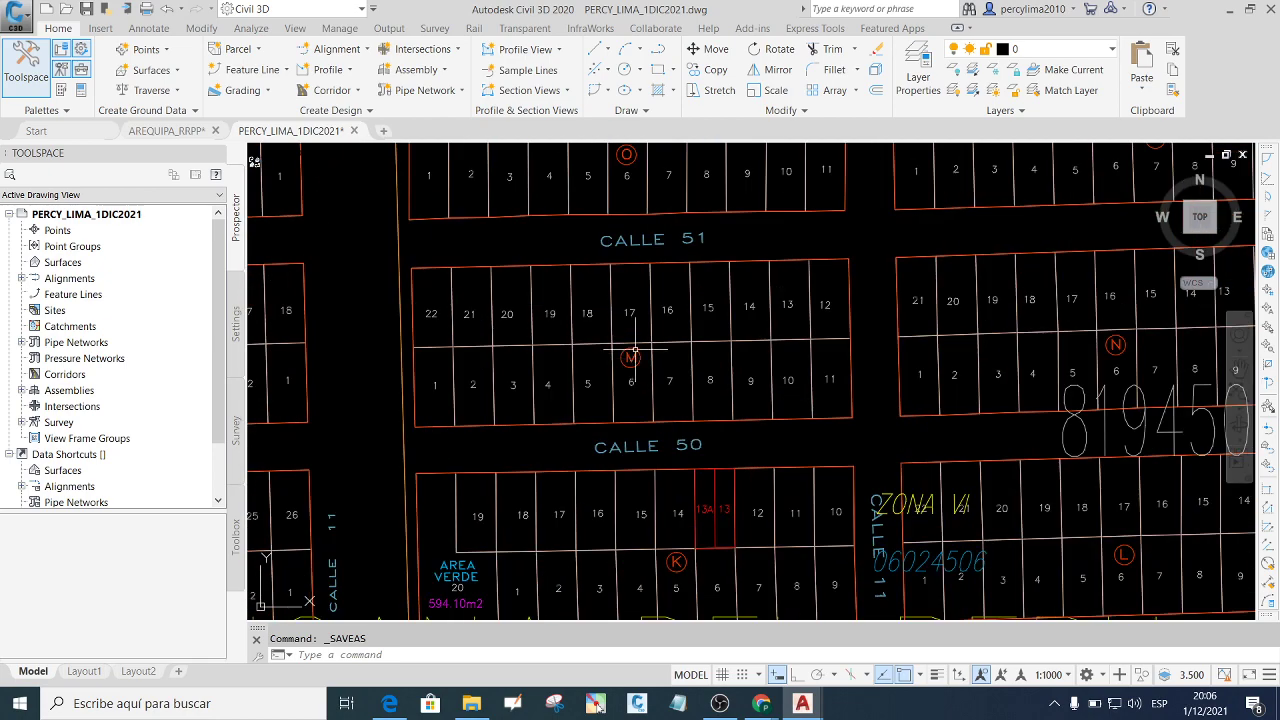
scroll(637, 362, up, 3)
scroll(637, 365, down, 4)
scroll(639, 427, up, 5)
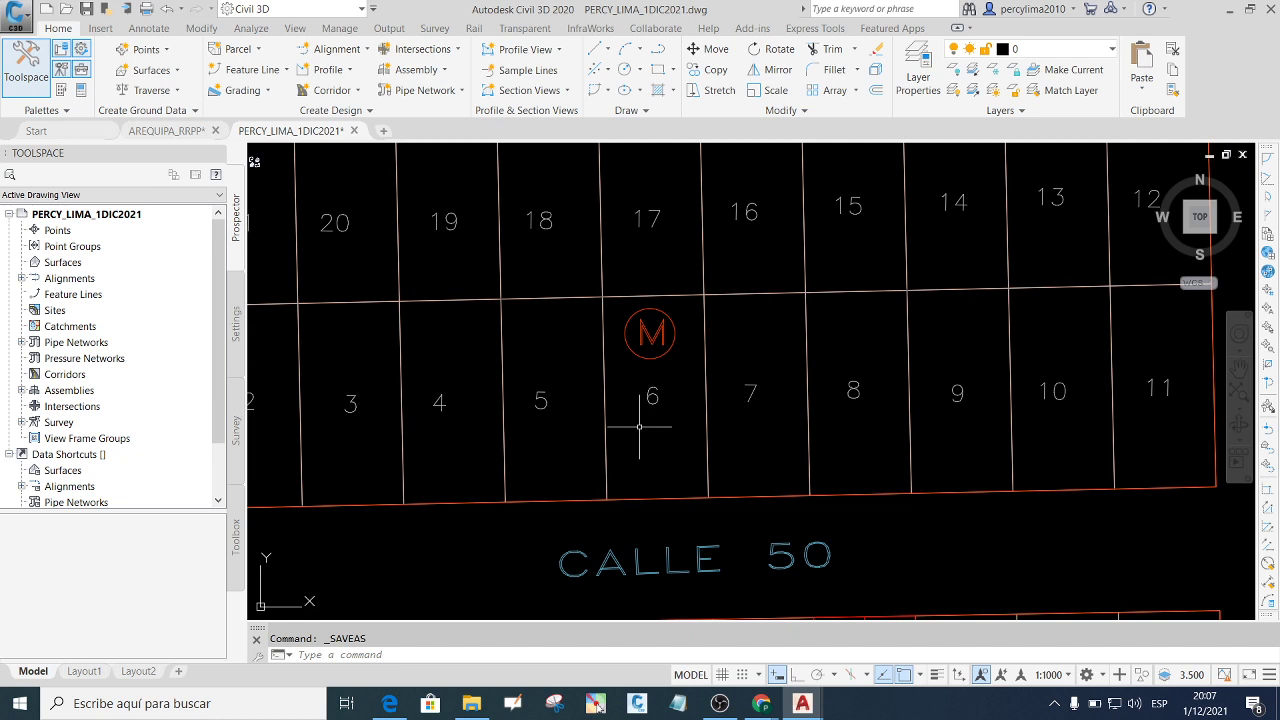
scroll(615, 424, down, 5)
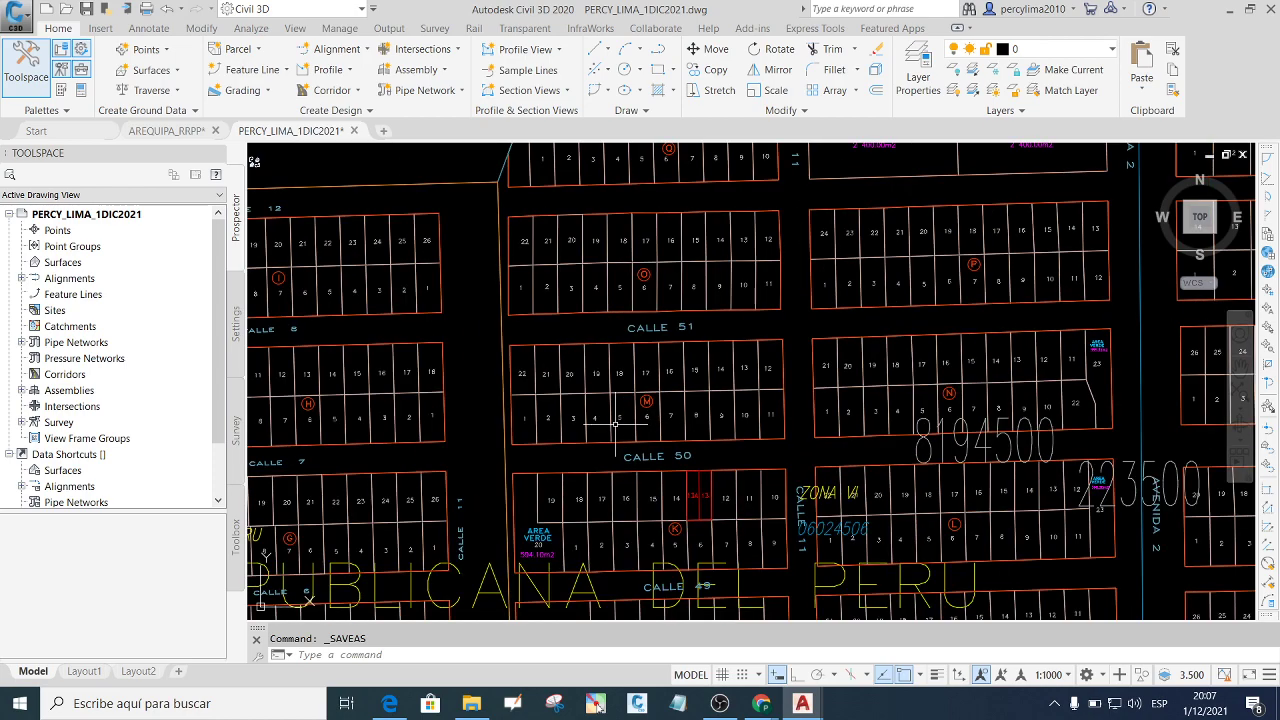
scroll(615, 424, down, 5)
scroll(643, 385, up, 2)
scroll(727, 421, down, 3)
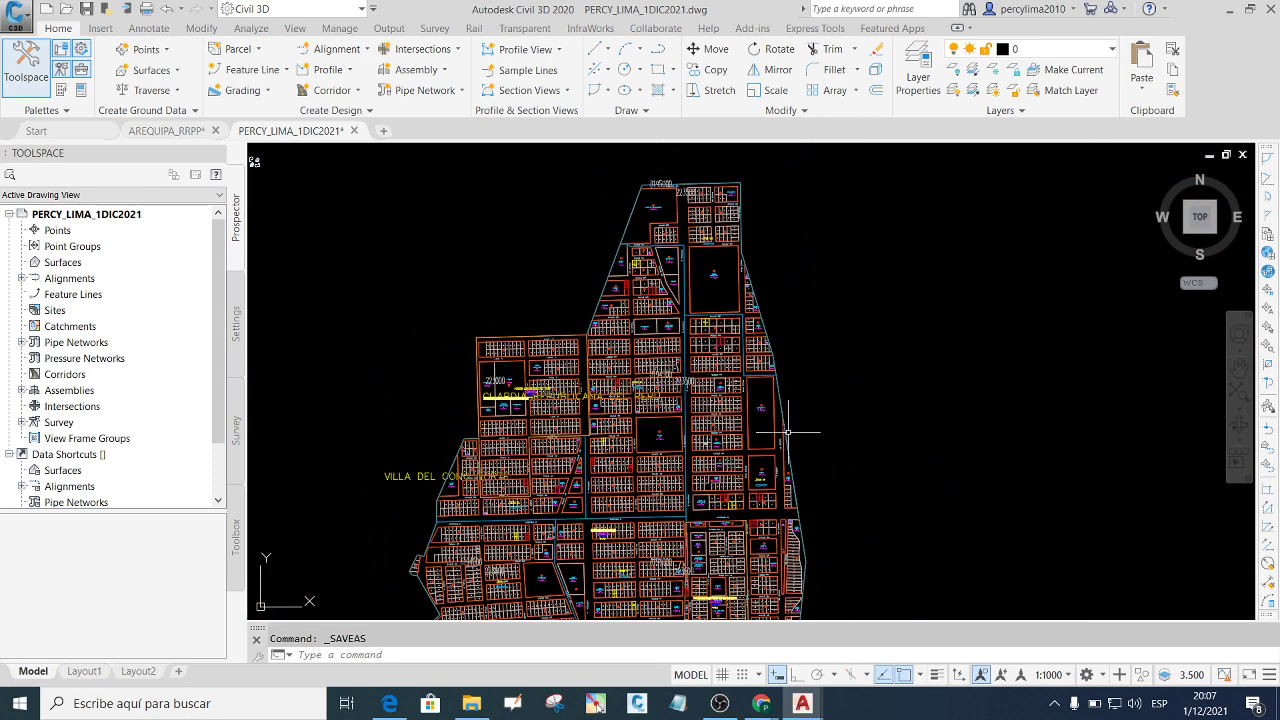
Zoom the drawing in on block F between Calle 43 and Calle 41.
scroll(692, 410, up, 2)
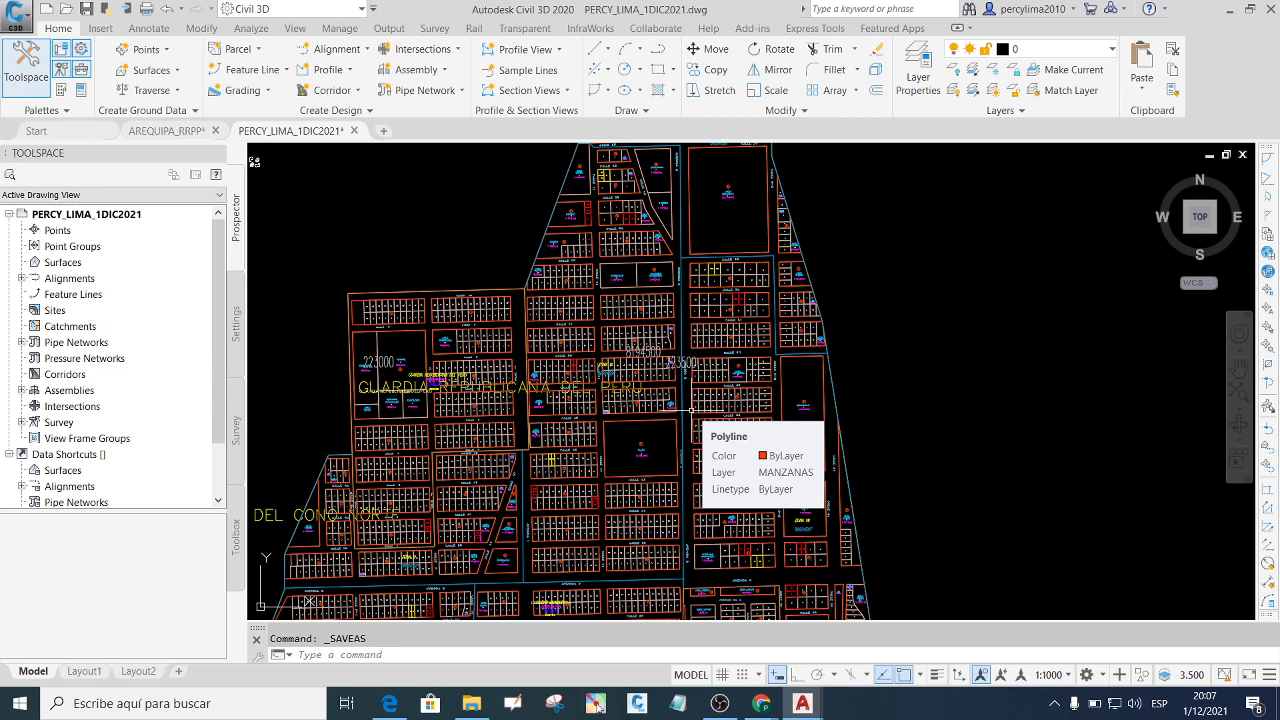
scroll(640, 404, up, 6)
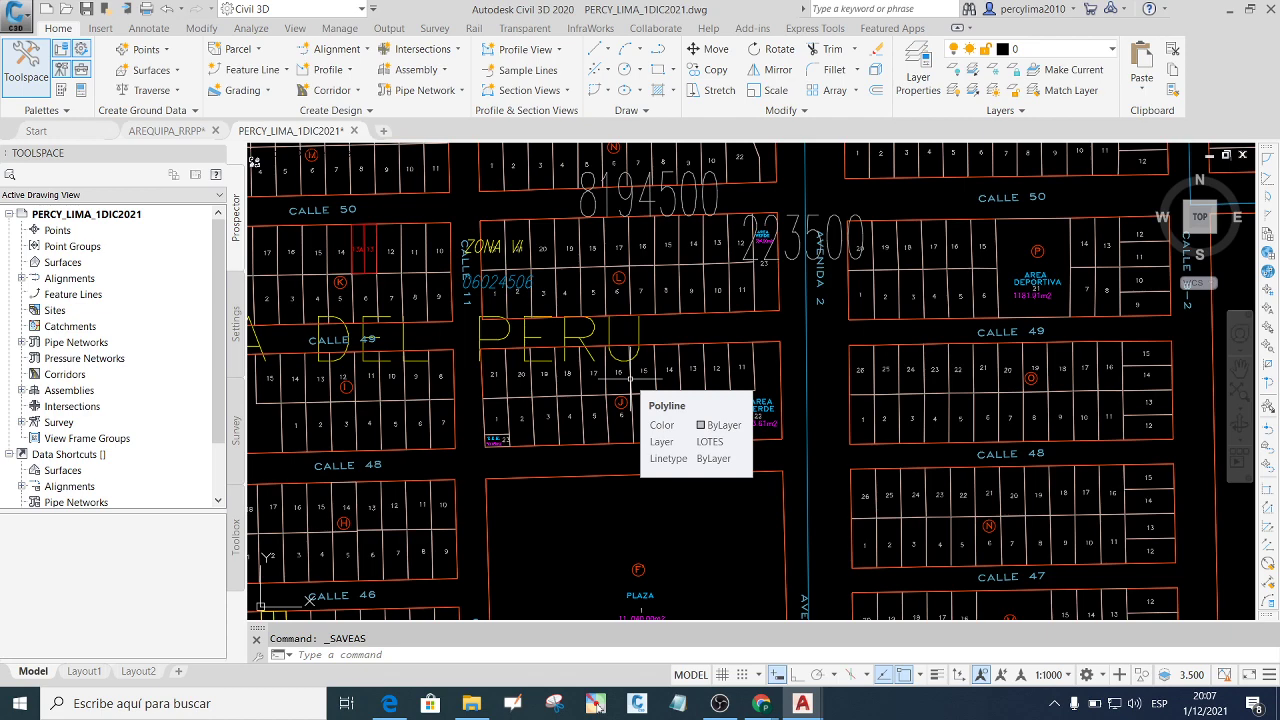
scroll(630, 380, down, 2)
scroll(632, 385, up, 5)
scroll(622, 408, down, 3)
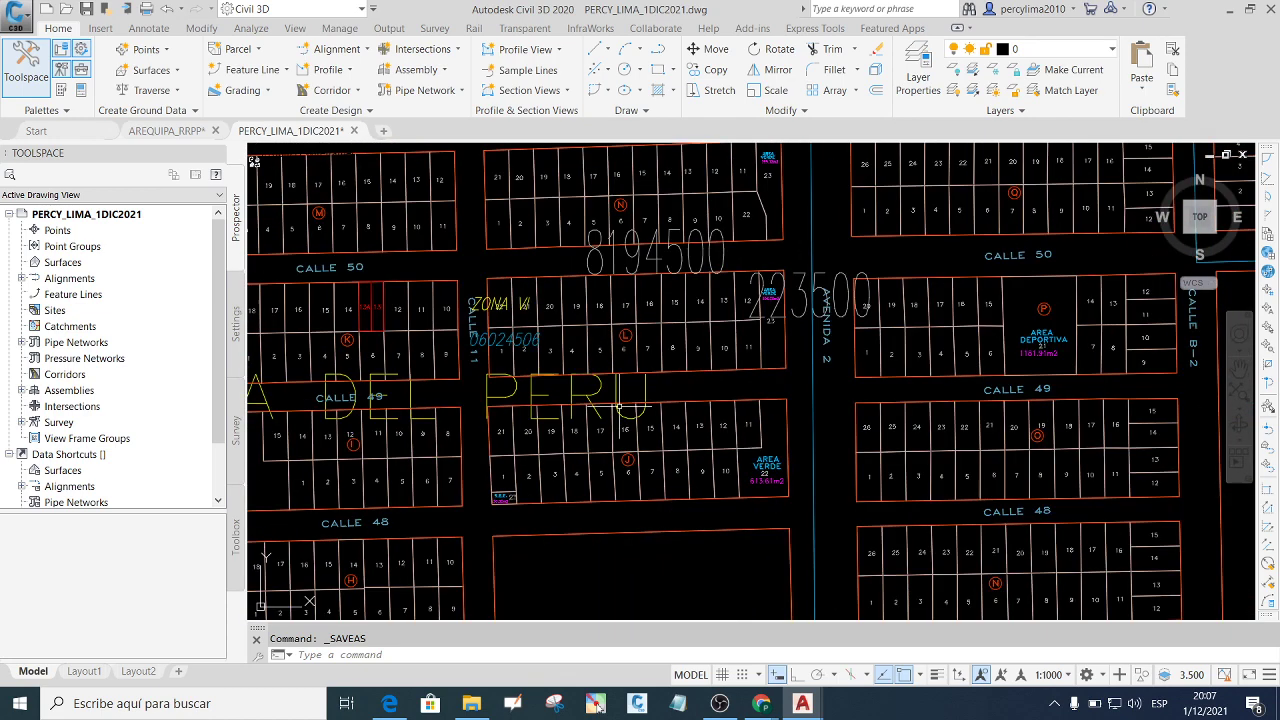
scroll(622, 407, down, 3)
scroll(616, 440, down, 2)
scroll(614, 461, up, 5)
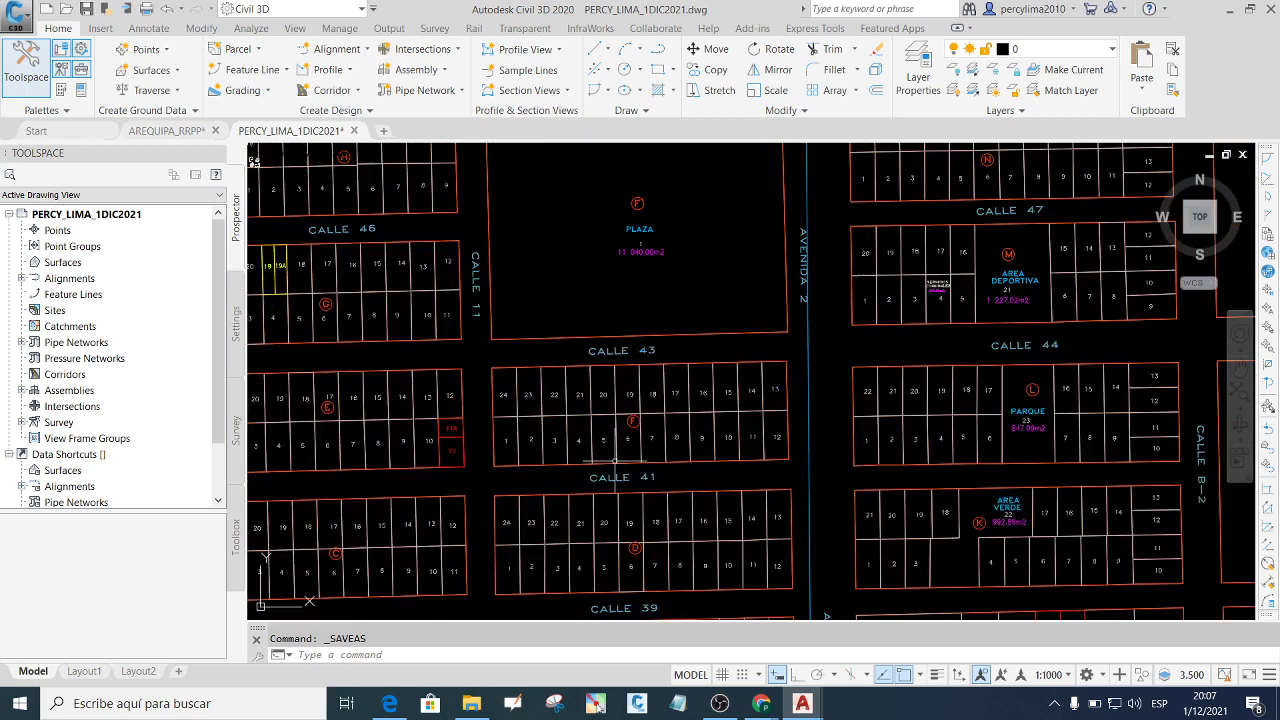
scroll(615, 458, up, 4)
scroll(653, 420, down, 2)
scroll(663, 434, up, 2)
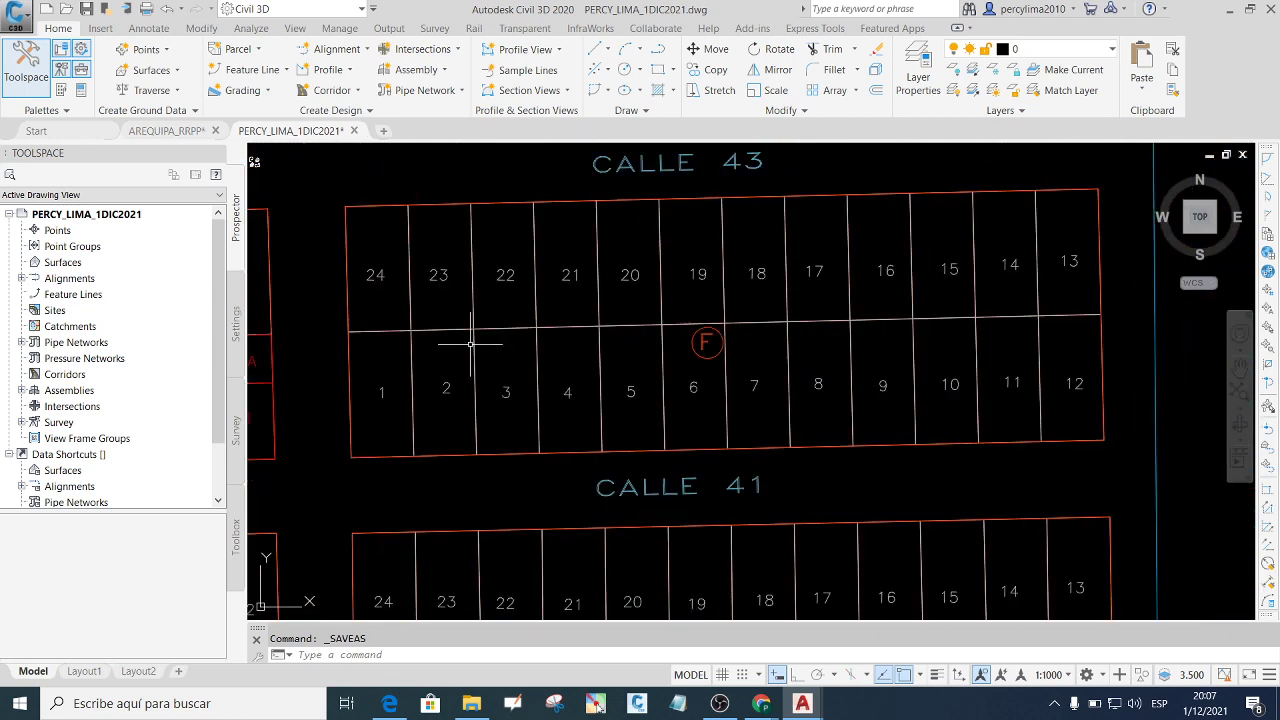
Hide the Toolspace, then briefly open and close Epic Pen.
click(26, 65)
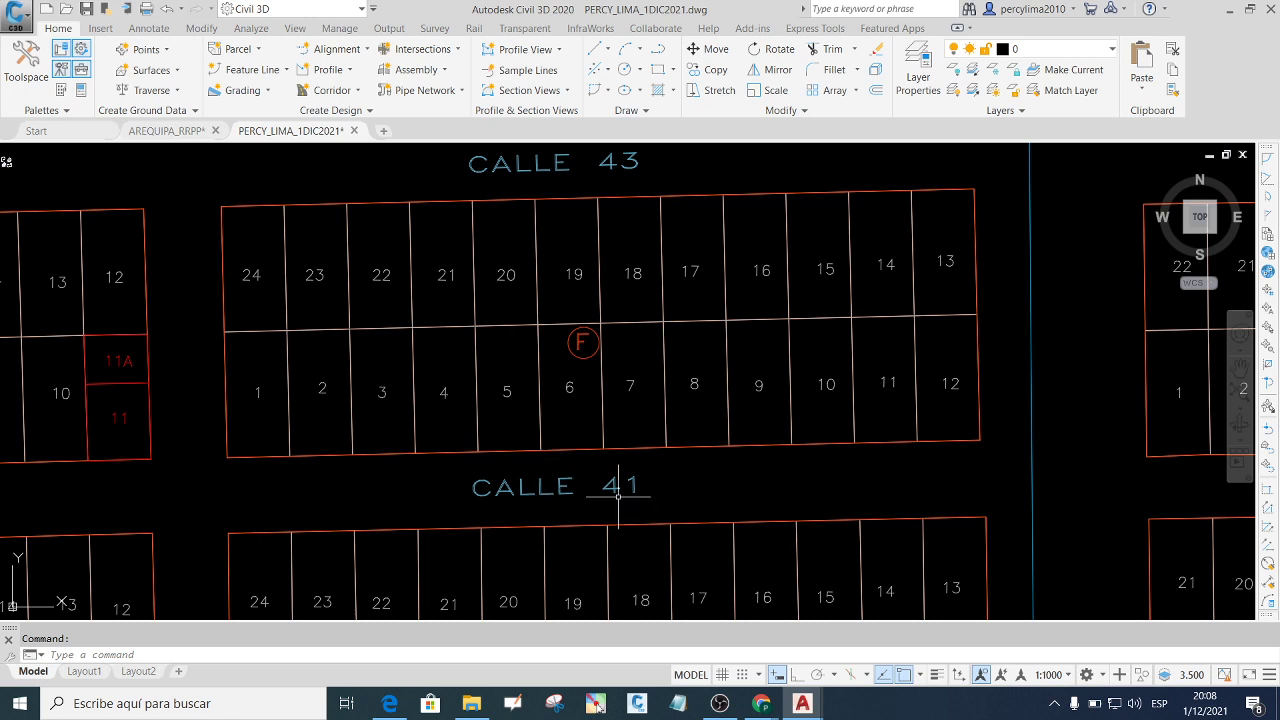
click(595, 703)
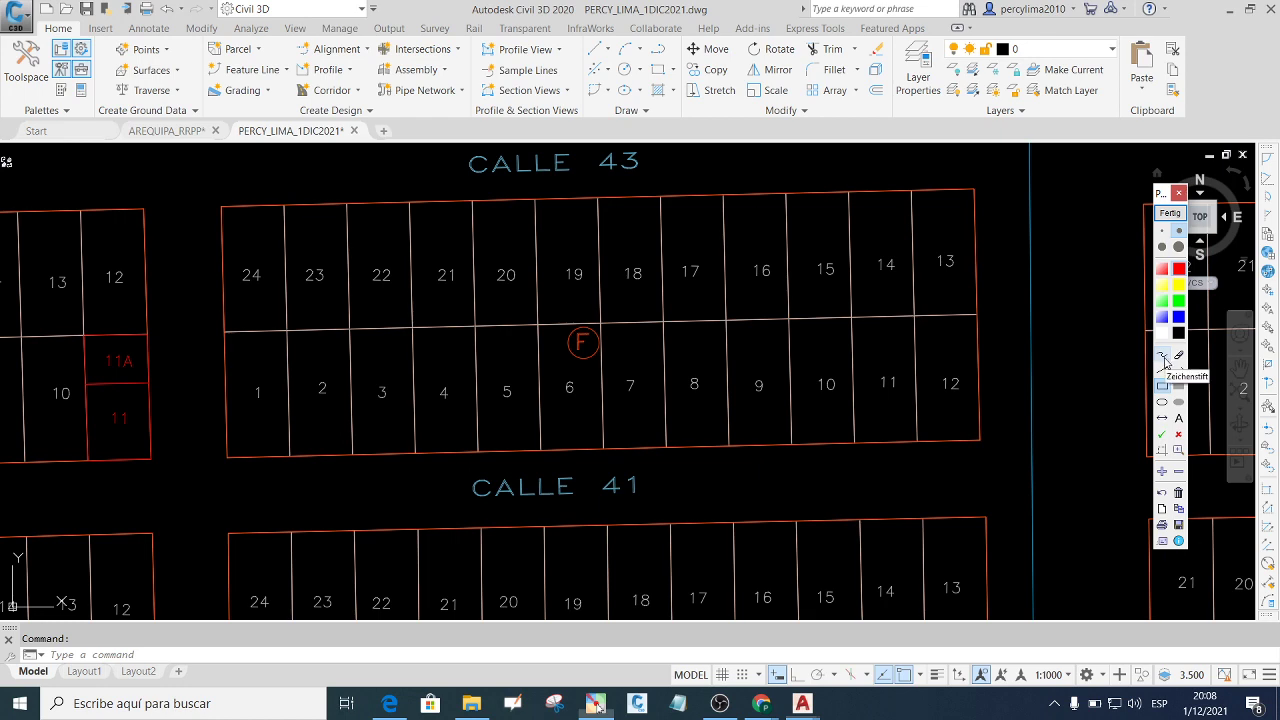
click(1180, 193)
mouse_move(761, 703)
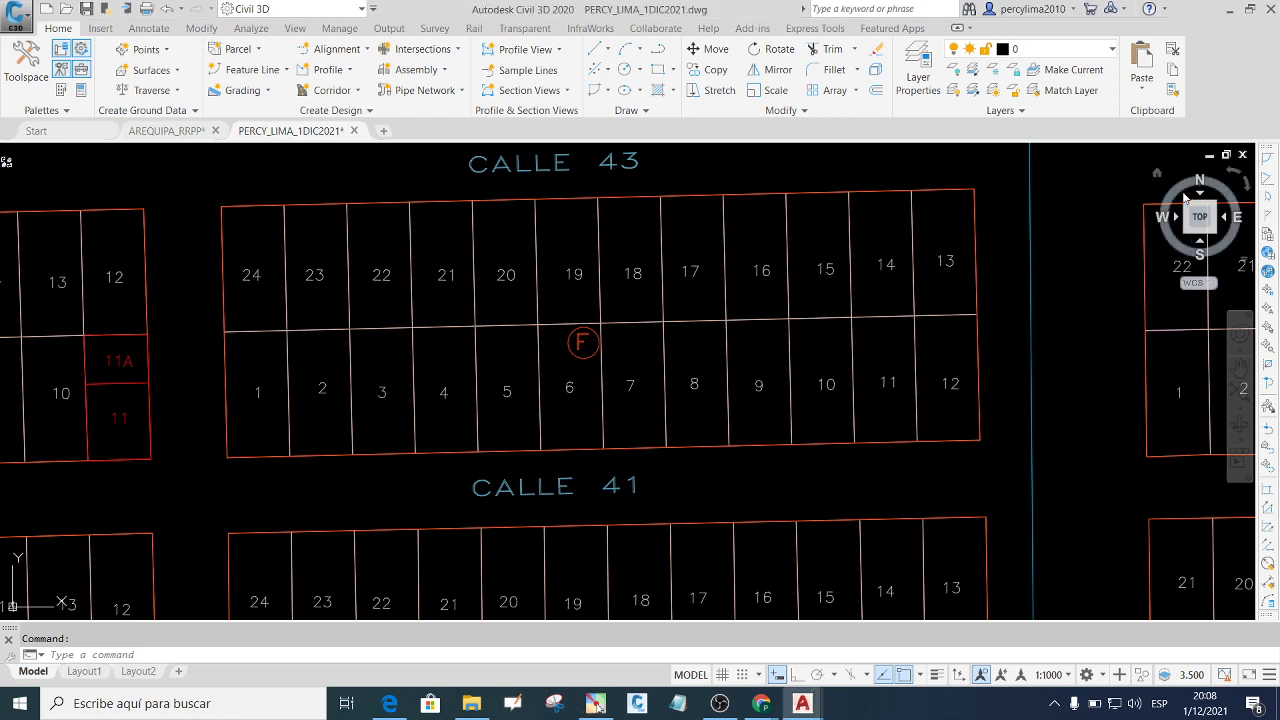
Open the shared screenshot and label FRENTE below Calle 41 with Epic Pen's Text tool.
click(713, 660)
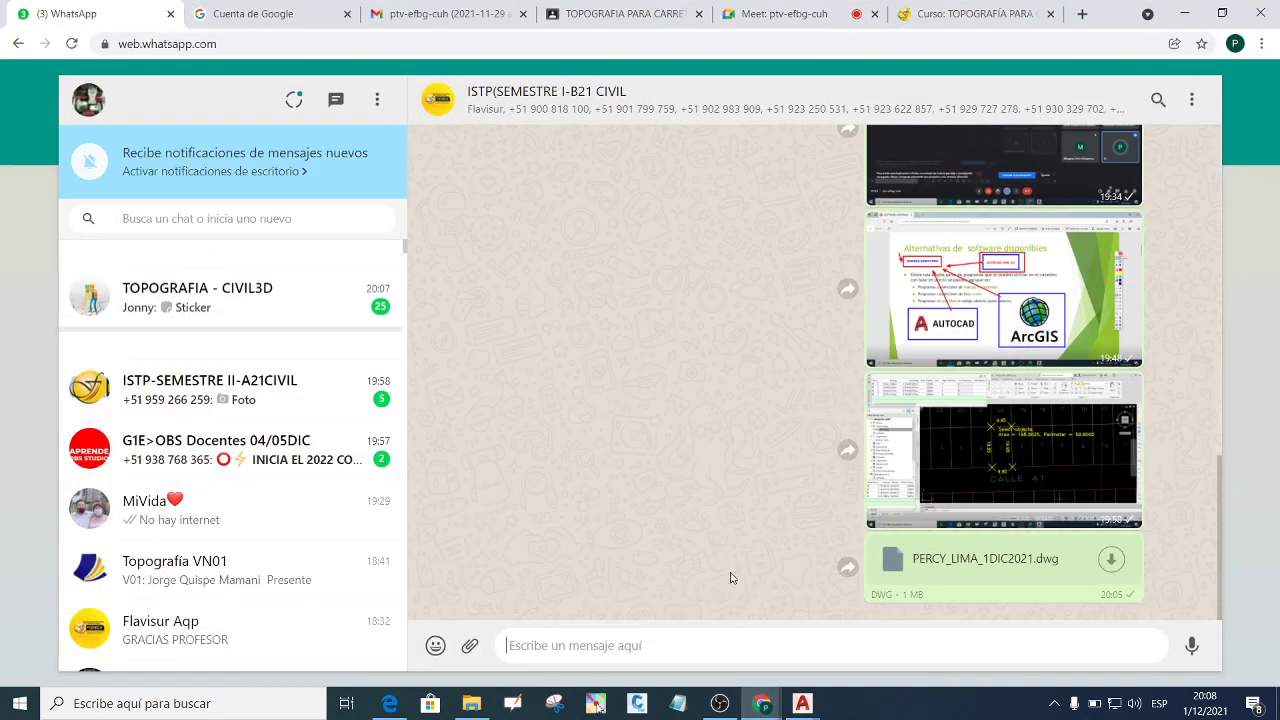
click(1000, 478)
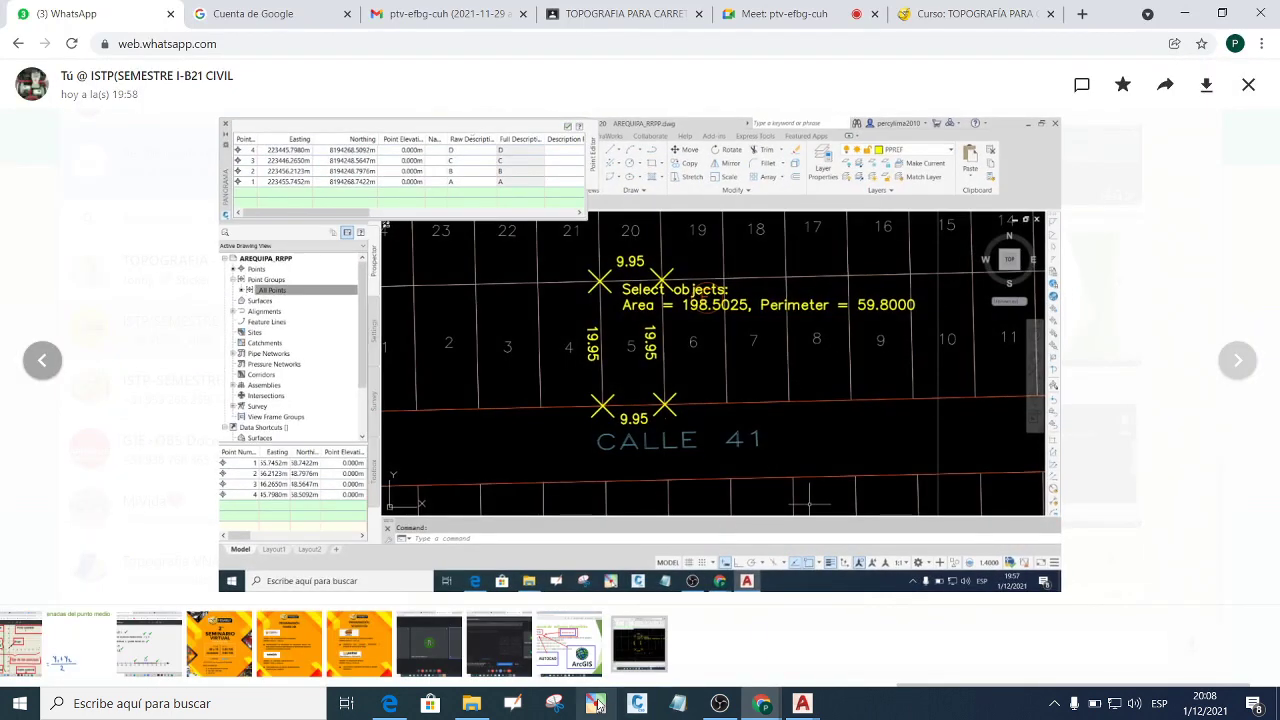
click(595, 703)
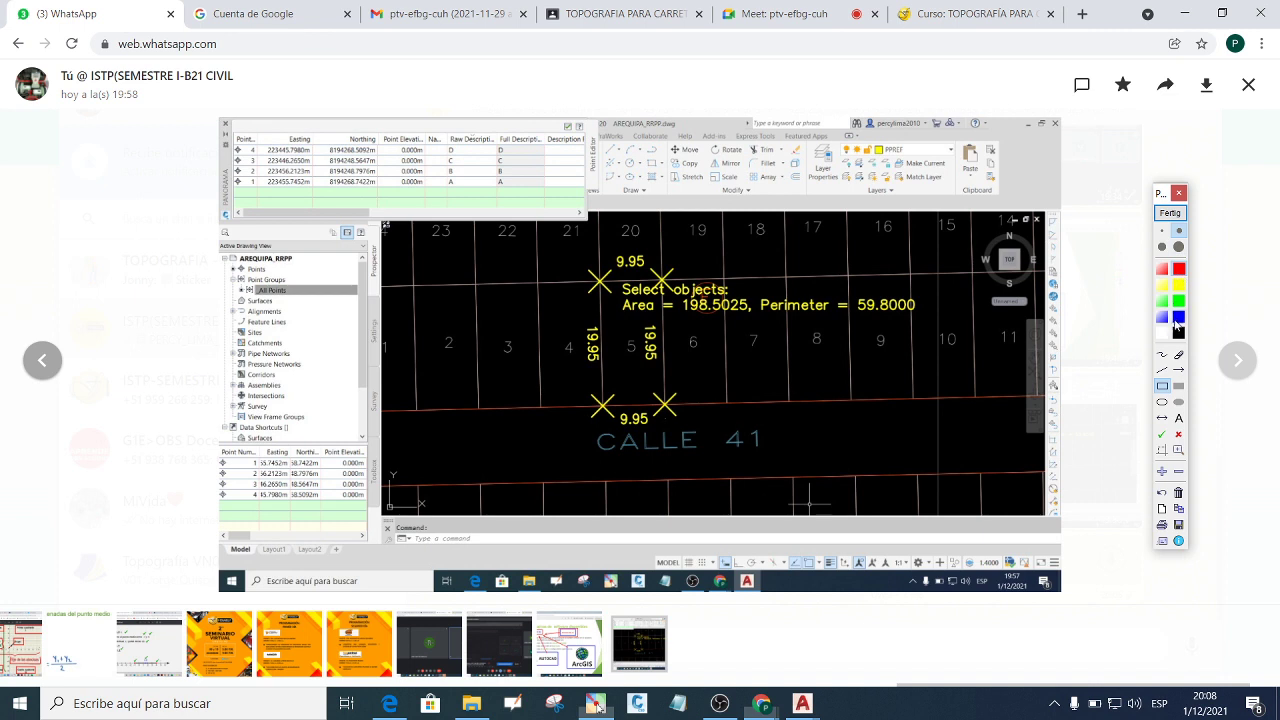
click(1179, 421)
click(634, 455)
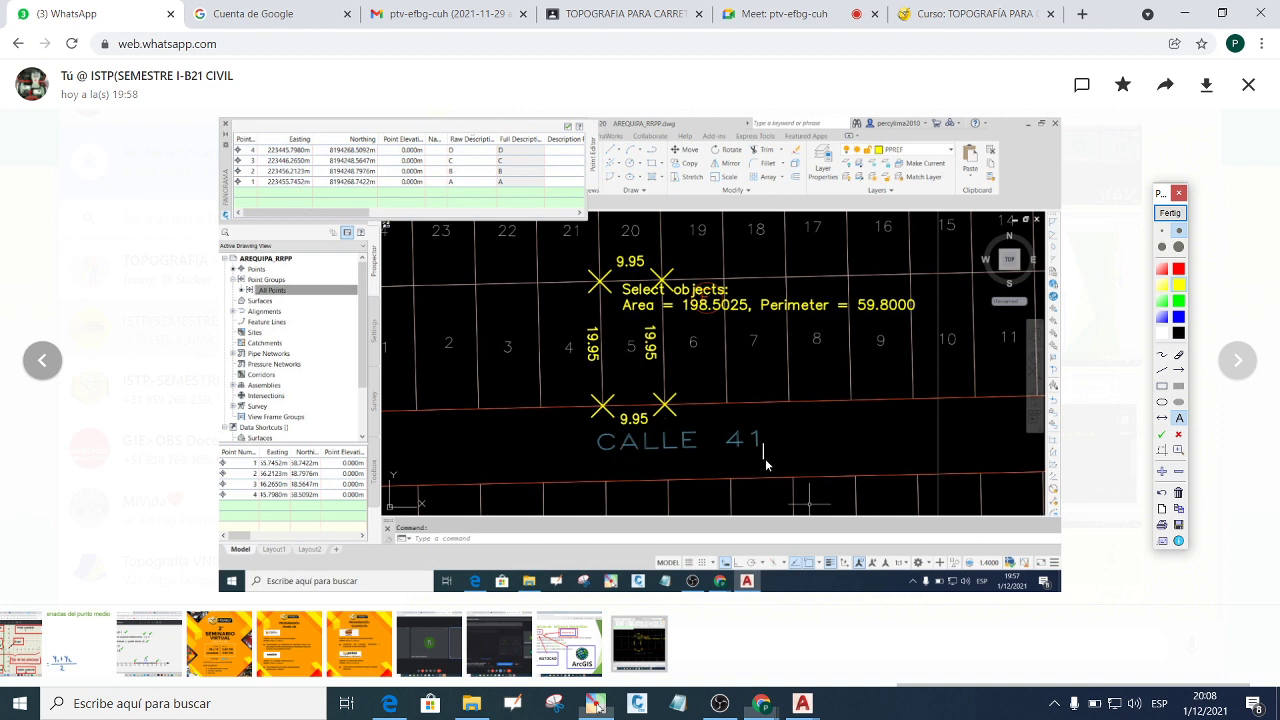
click(622, 460)
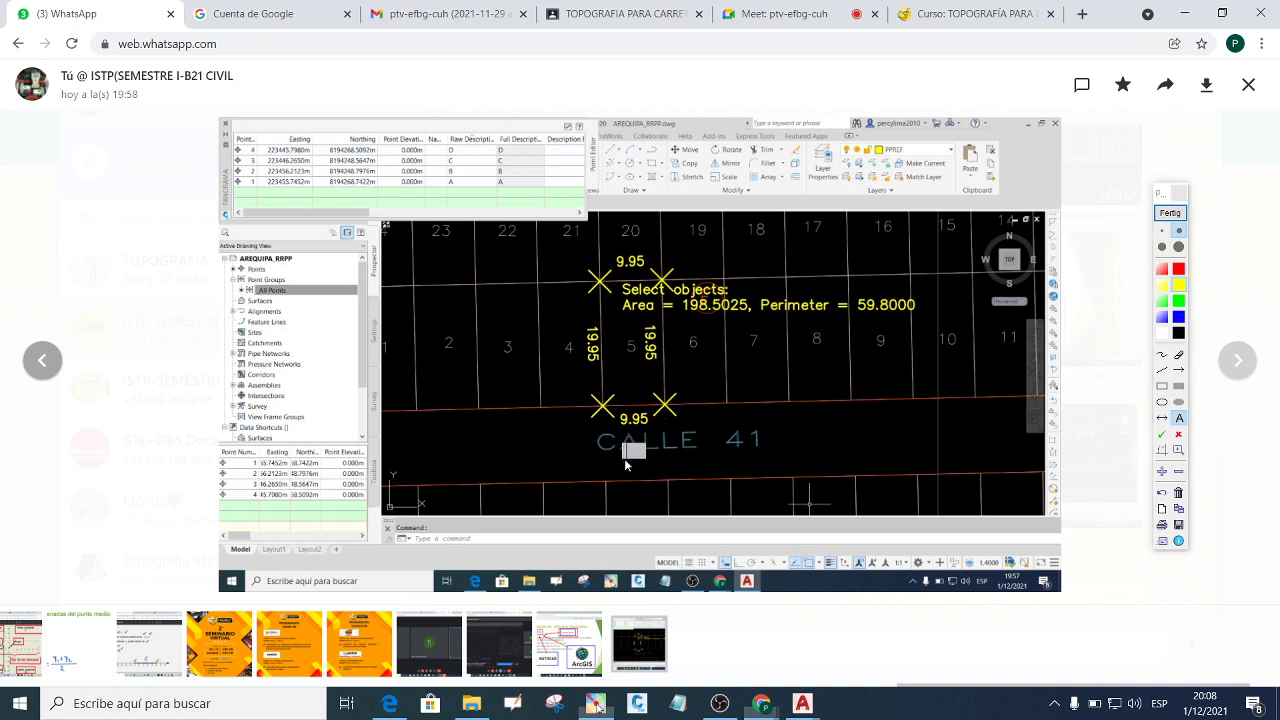
text(FRE)
text(NTE)
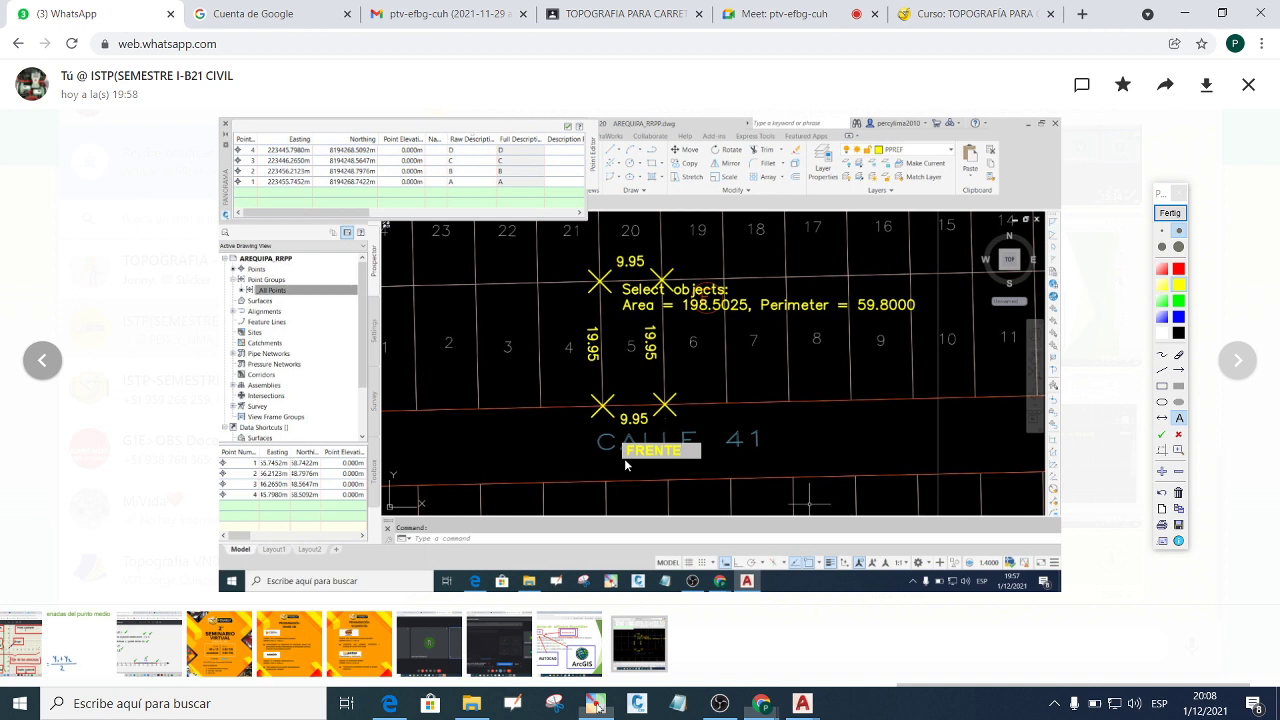
click(1180, 420)
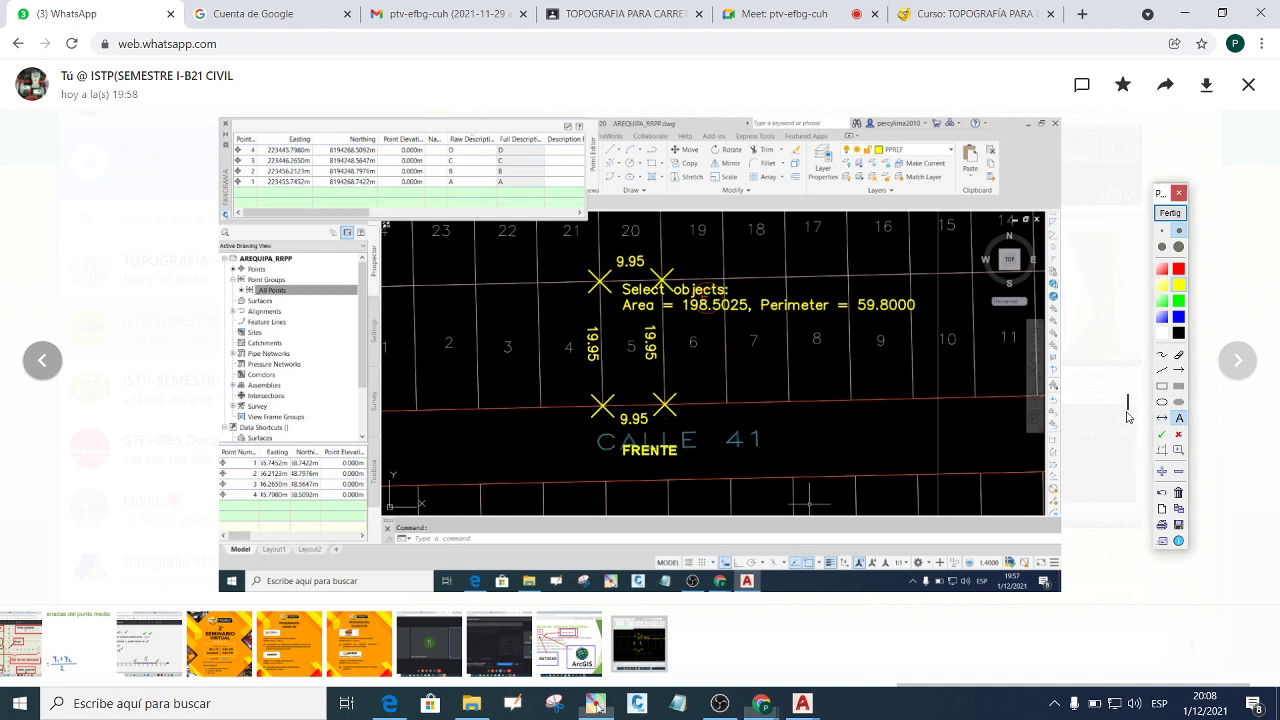
Start typing the DERECHO label inside lot 6.
click(676, 353)
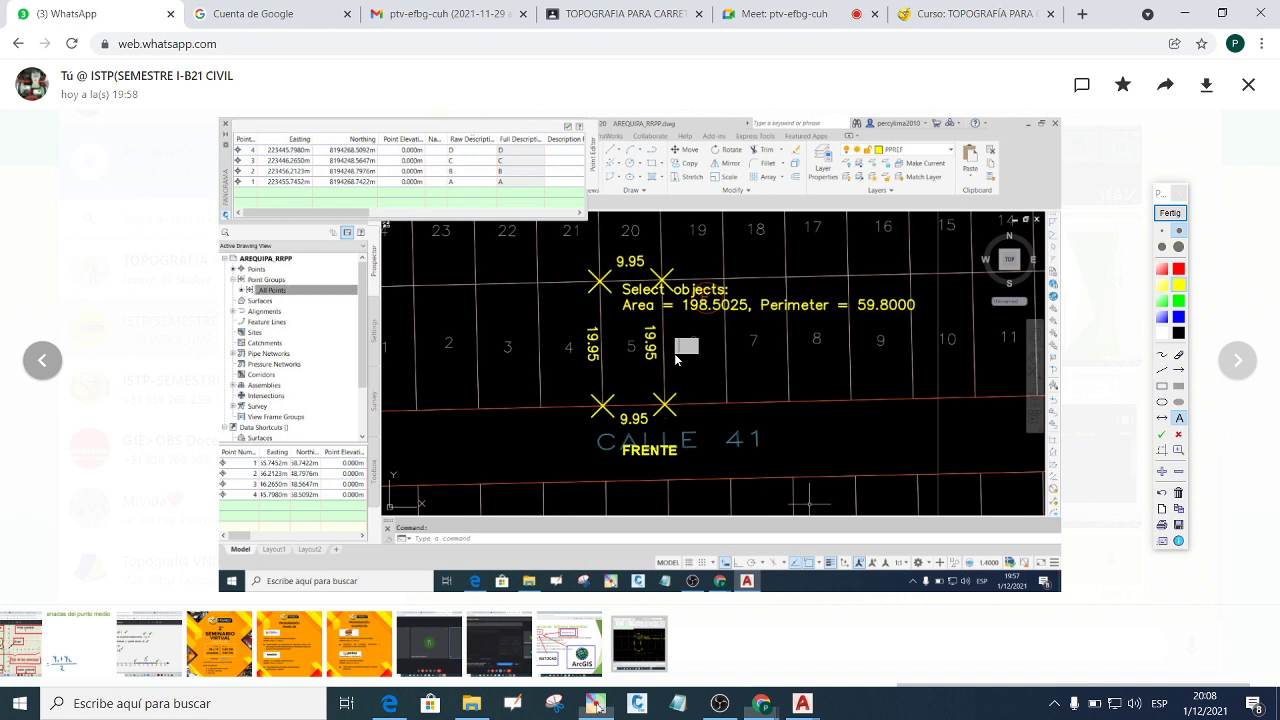
text(L)
key(BackSpace)
text(D)
text(EREC)
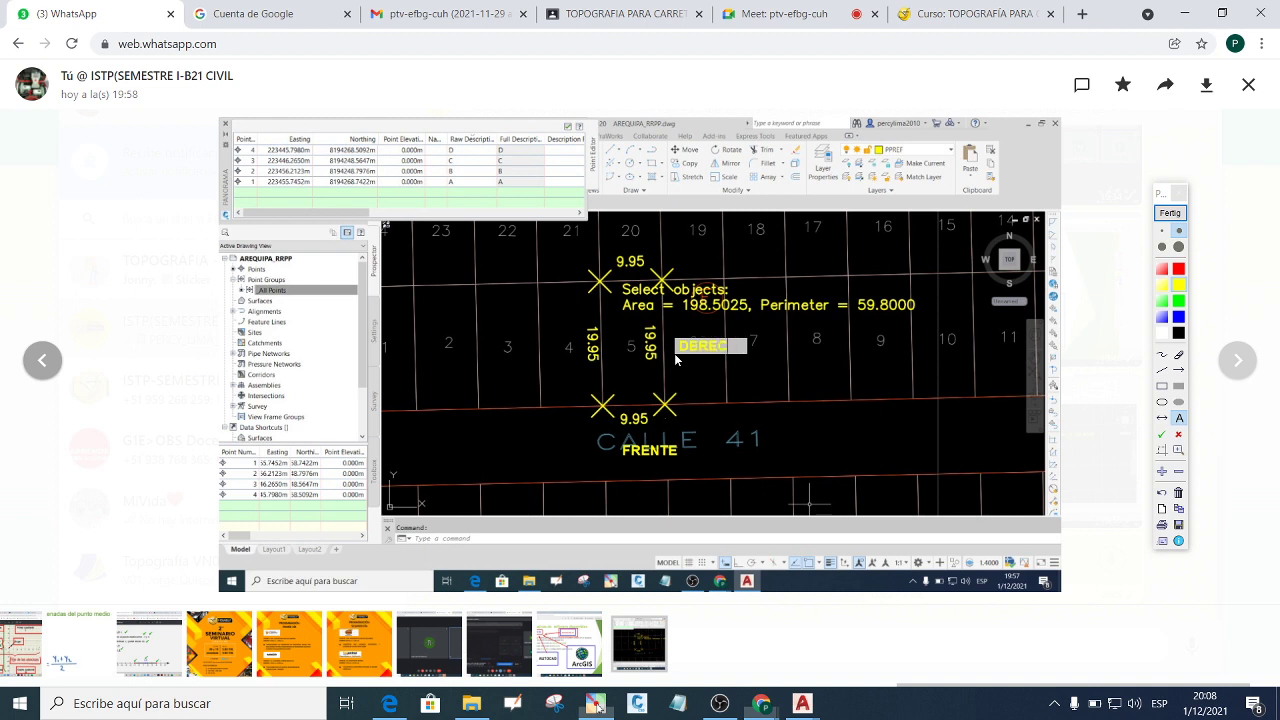
text(HO)
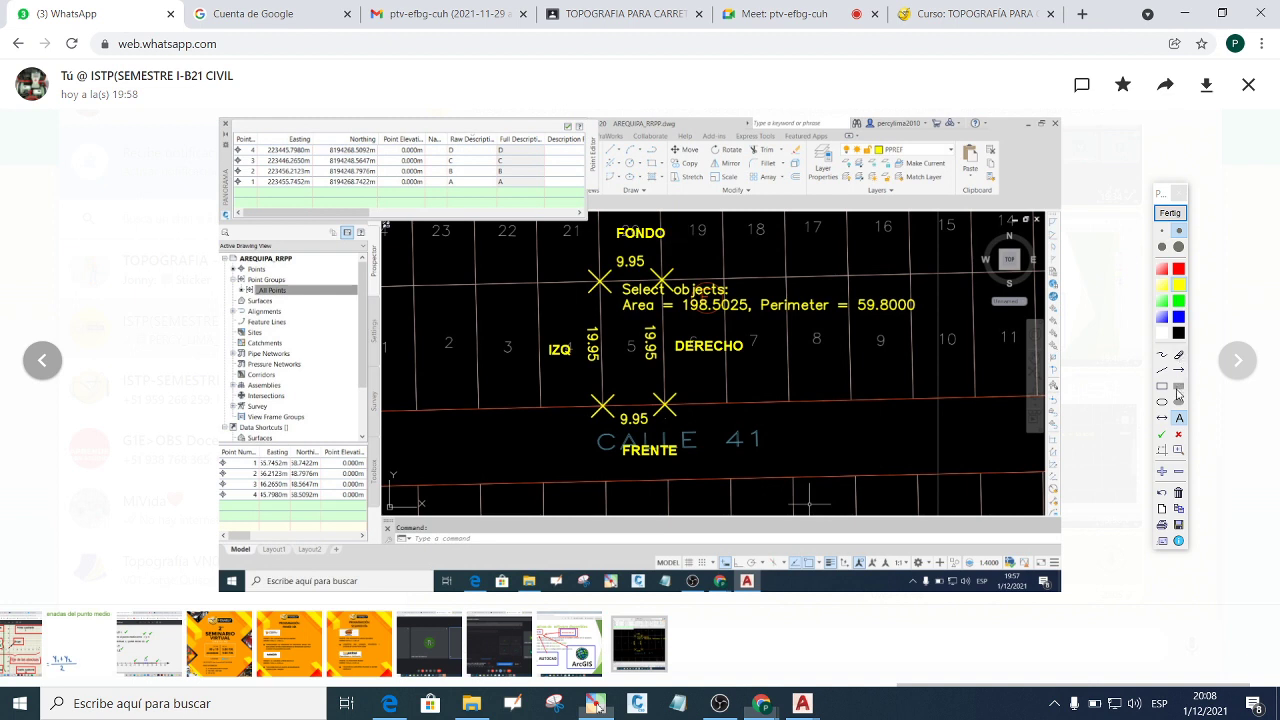
text(FONDO)
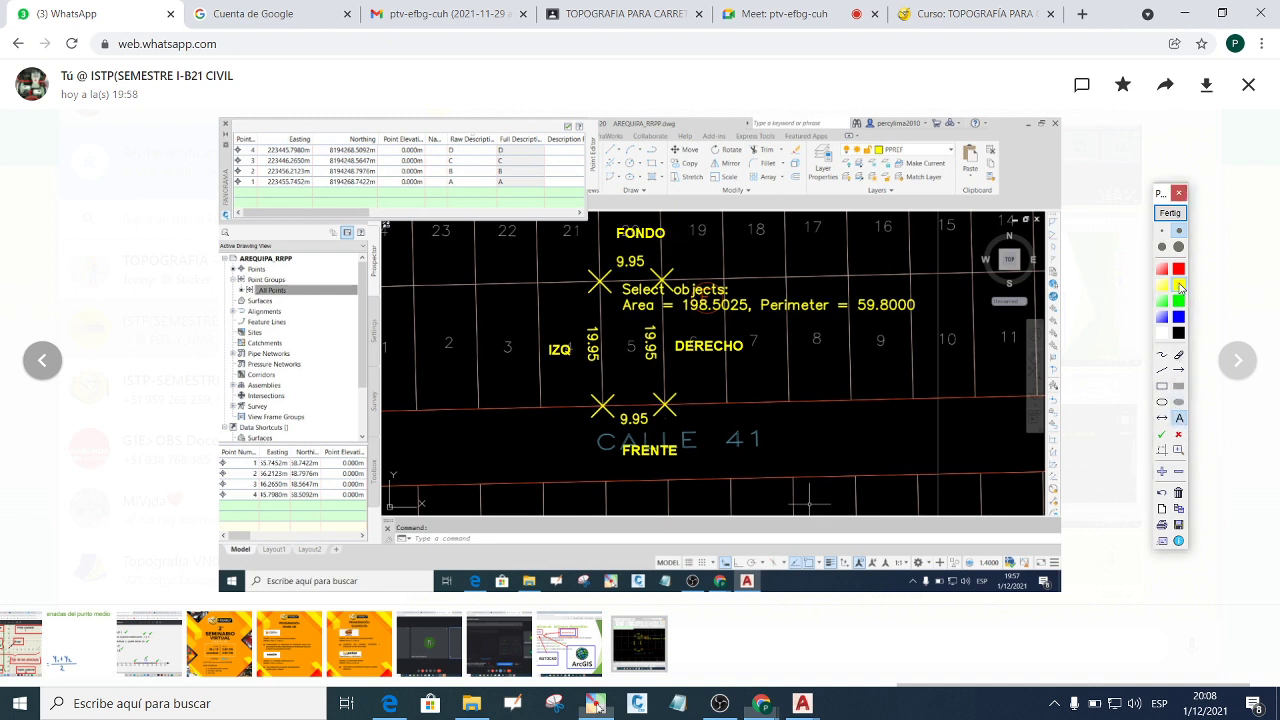
Draw red boxes around FRENTE, DERECHO, IZQ, FONDO and the Area = 198.5025 value.
click(1208, 390)
click(1162, 385)
drag(604, 429, 686, 474)
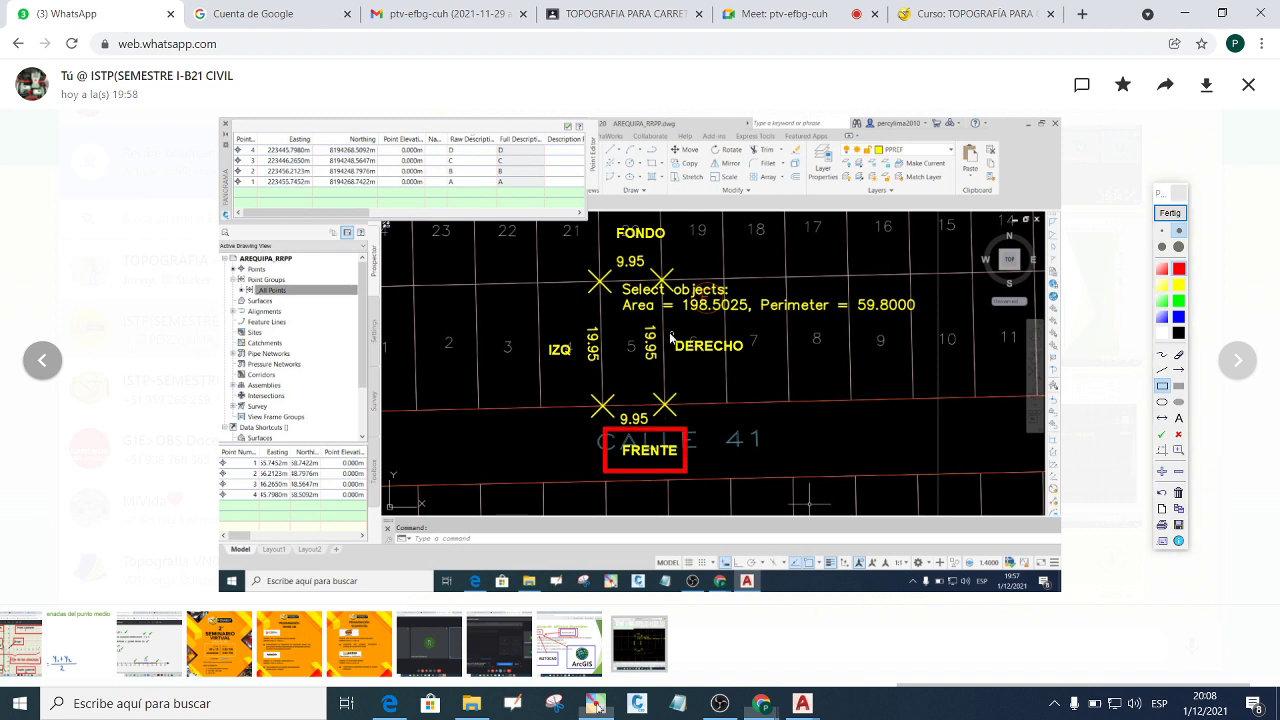
drag(666, 327, 751, 371)
drag(539, 330, 582, 378)
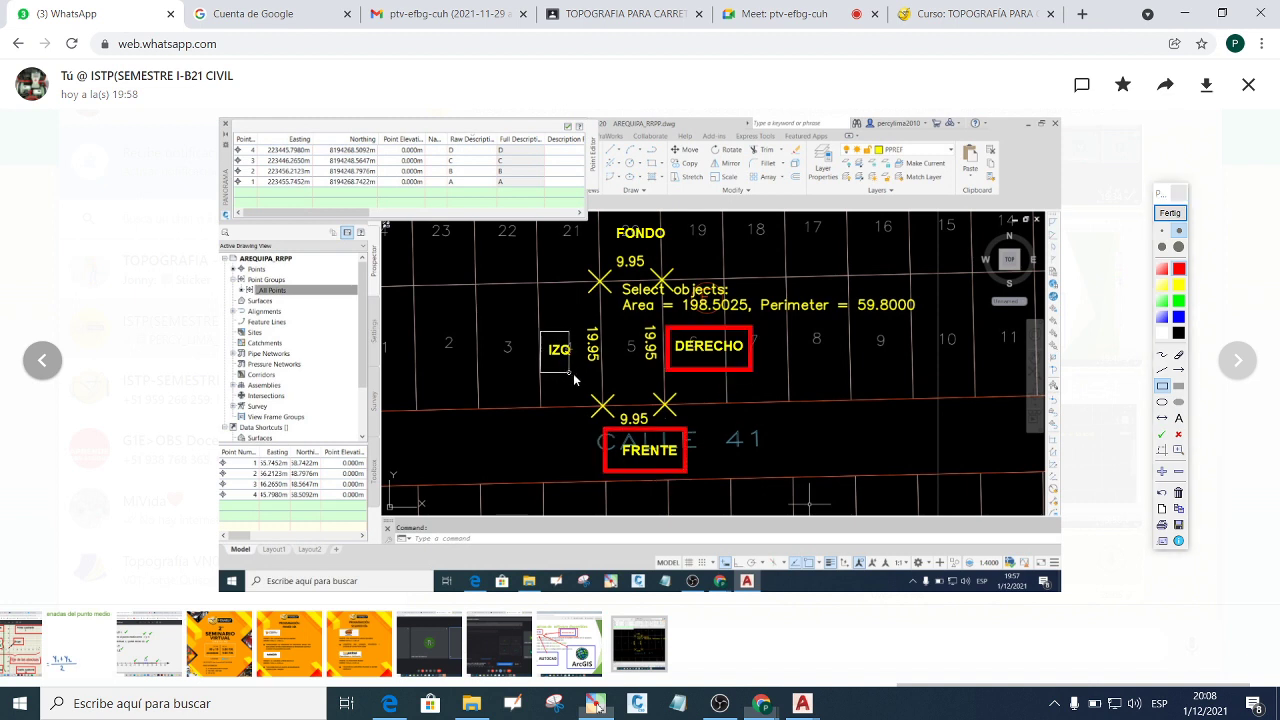
drag(605, 220, 673, 249)
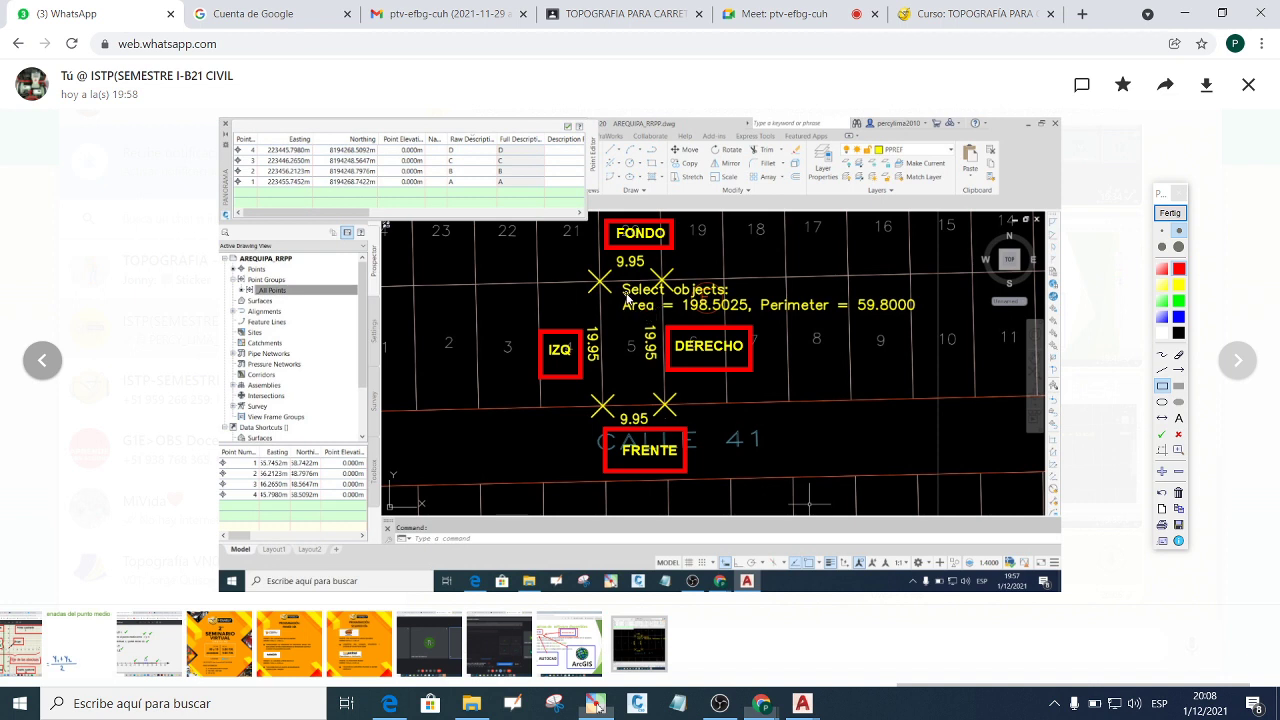
drag(622, 289, 754, 318)
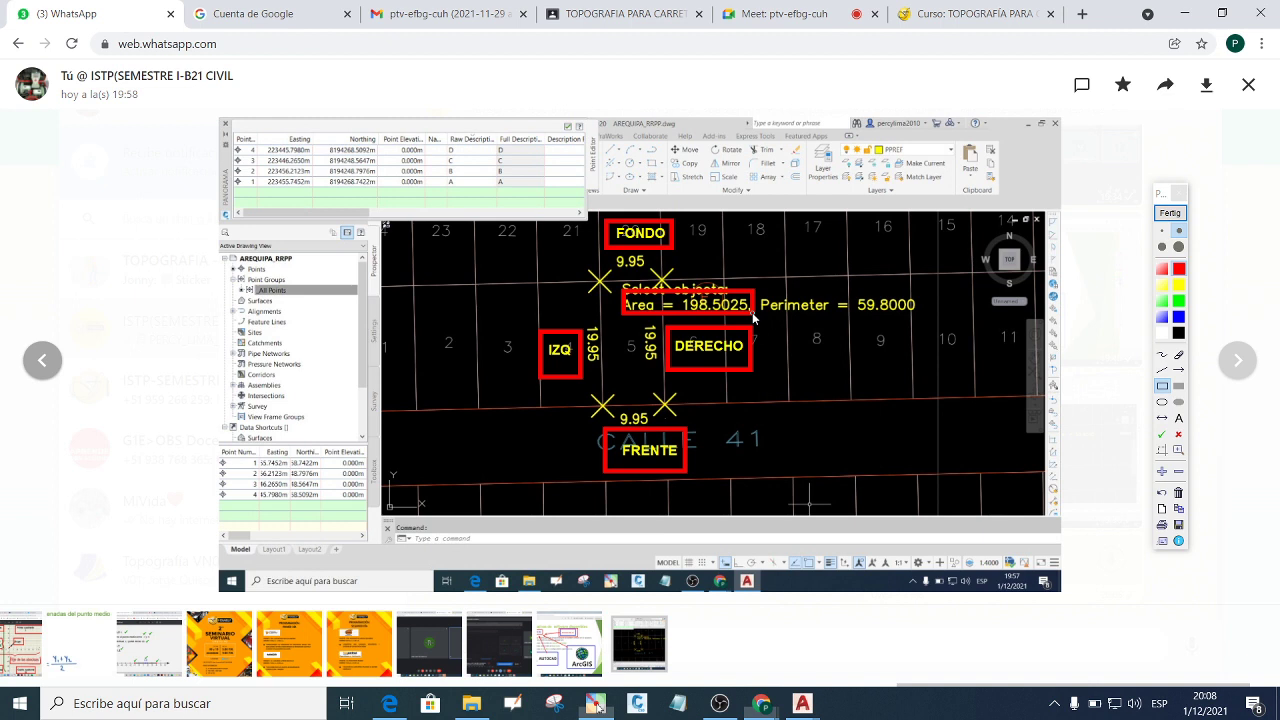
Draw a red rectangle around the Perimeter = 59.8000 text.
mouse_move(757, 289)
mouse_down()
mouse_move(805, 321)
mouse_move(921, 320)
mouse_up()
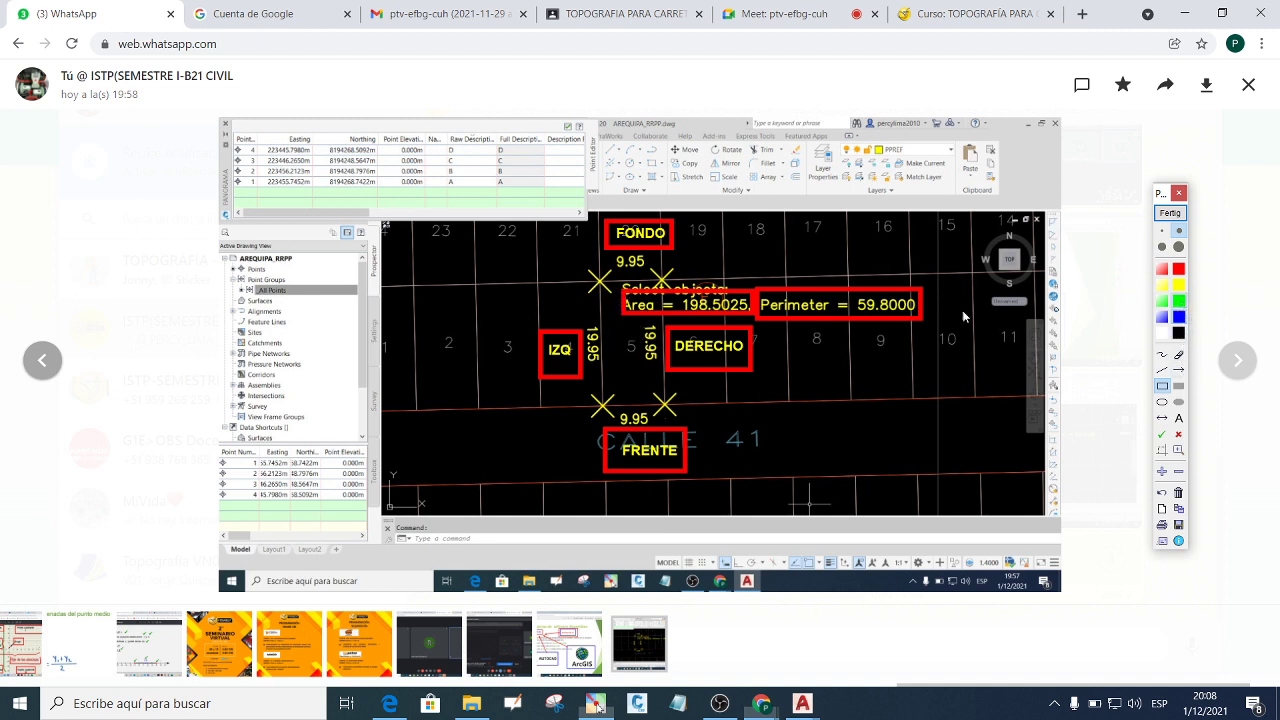
Draw green boxes around the four X corner markers and the point coordinate table.
drag(649, 264, 681, 292)
mouse_move(650, 388)
mouse_down()
mouse_move(671, 421)
mouse_move(688, 422)
mouse_up()
drag(582, 391, 617, 423)
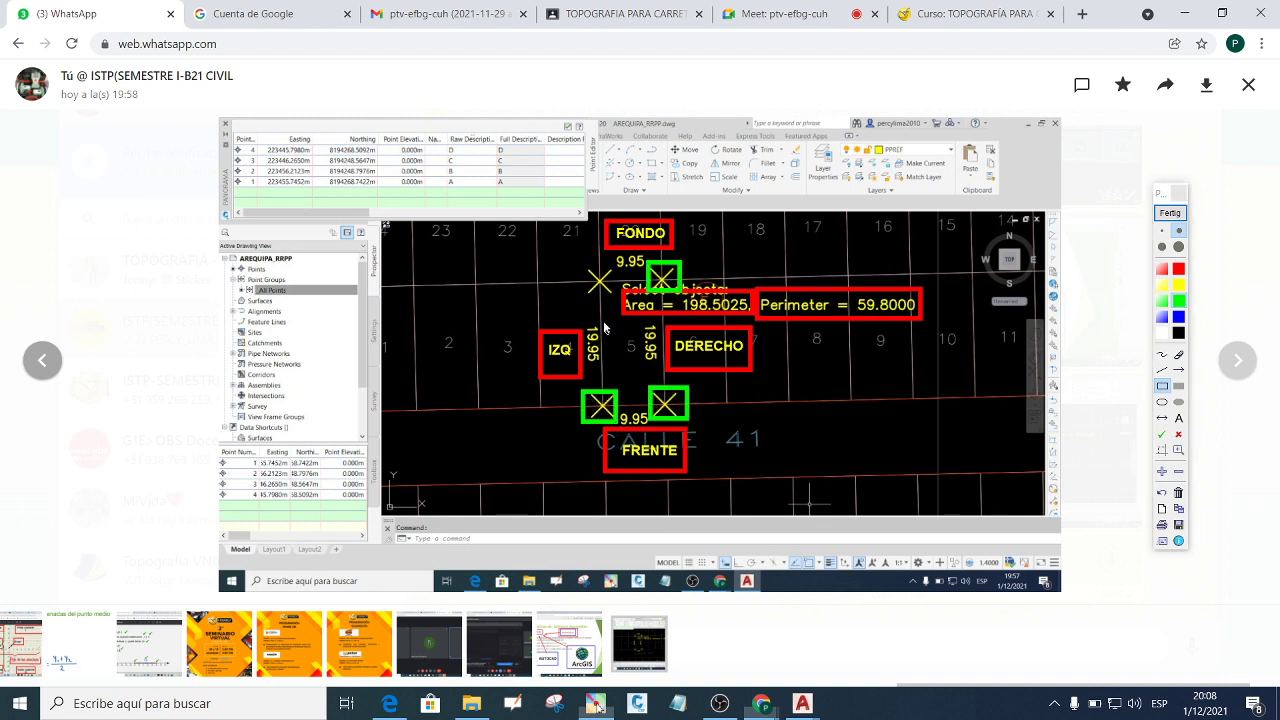
drag(584, 271, 615, 298)
drag(228, 130, 523, 200)
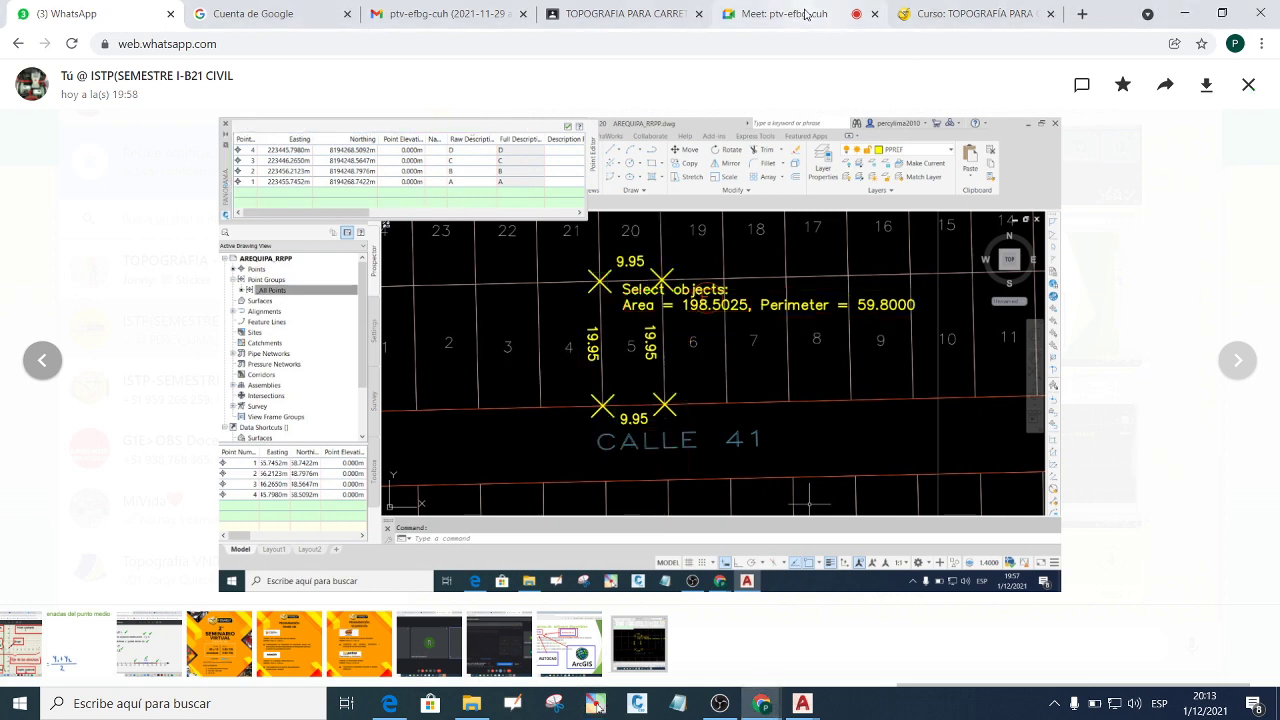
Admit the Meet join request, then bring the browser window back.
click(806, 14)
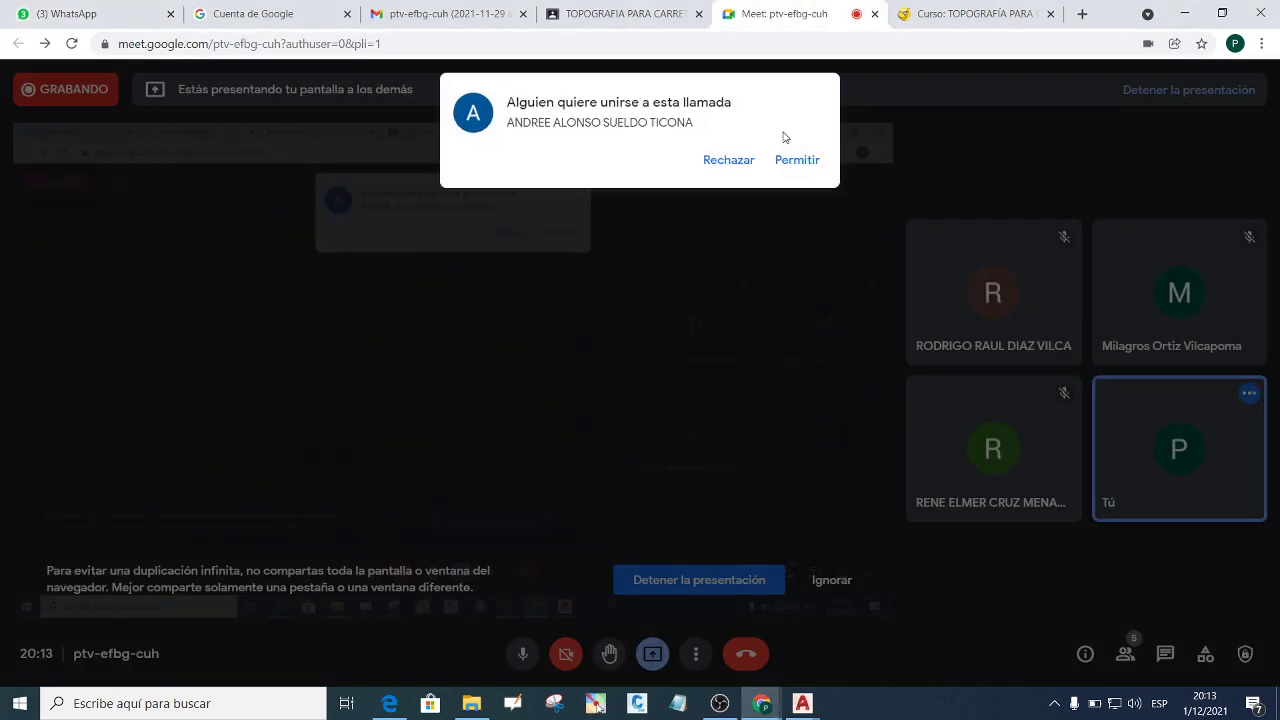
click(806, 162)
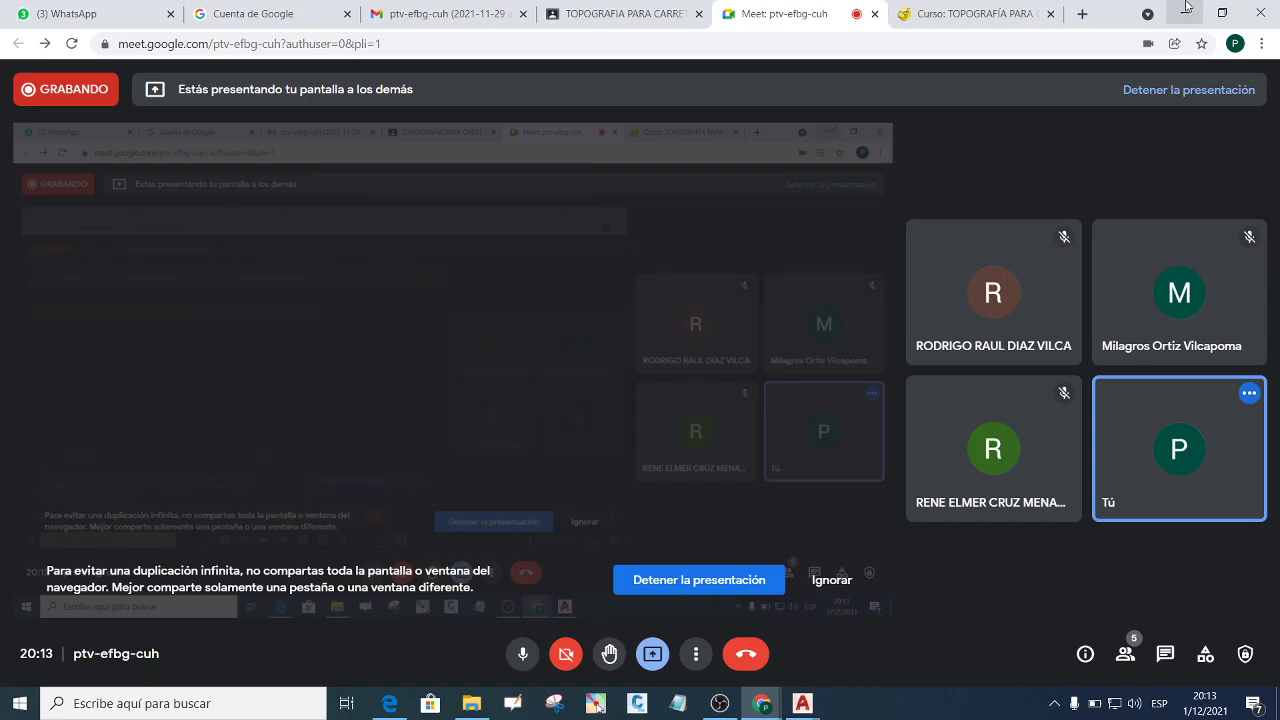
click(1184, 13)
mouse_move(762, 703)
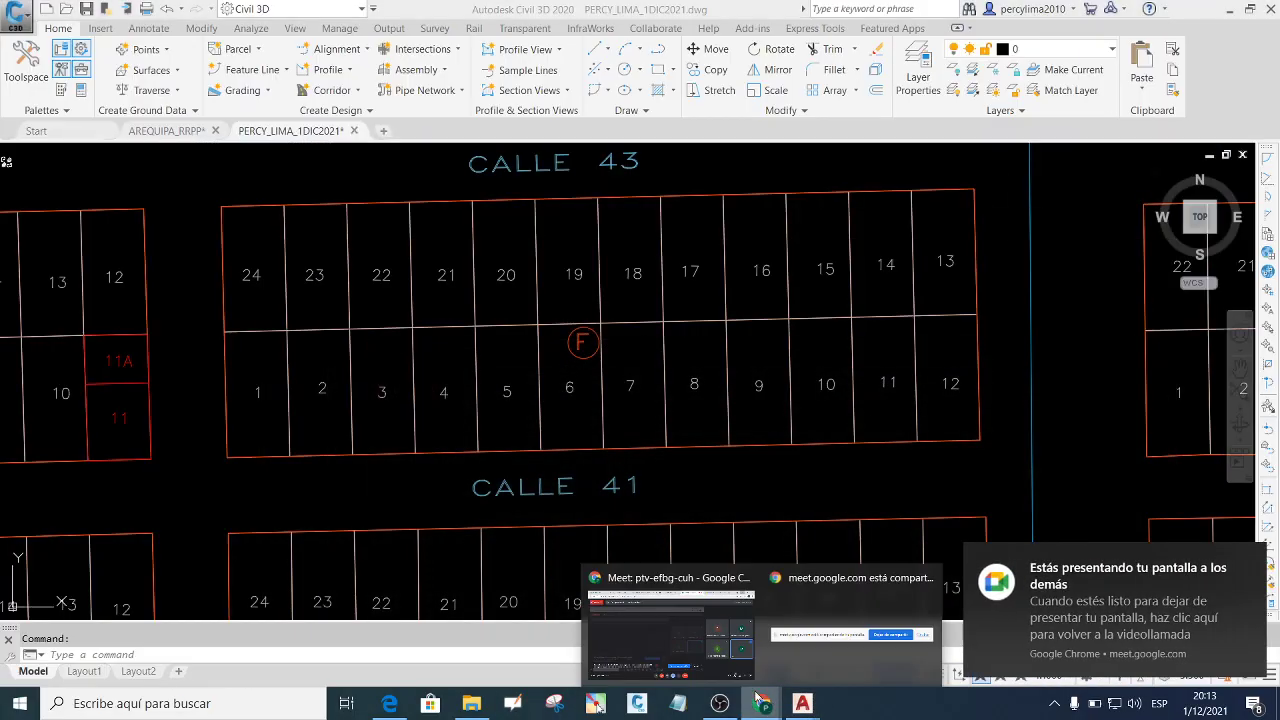
click(672, 610)
Paste and send the annotated lot 5 screenshot to the group, then return to Civil 3D.
click(160, 20)
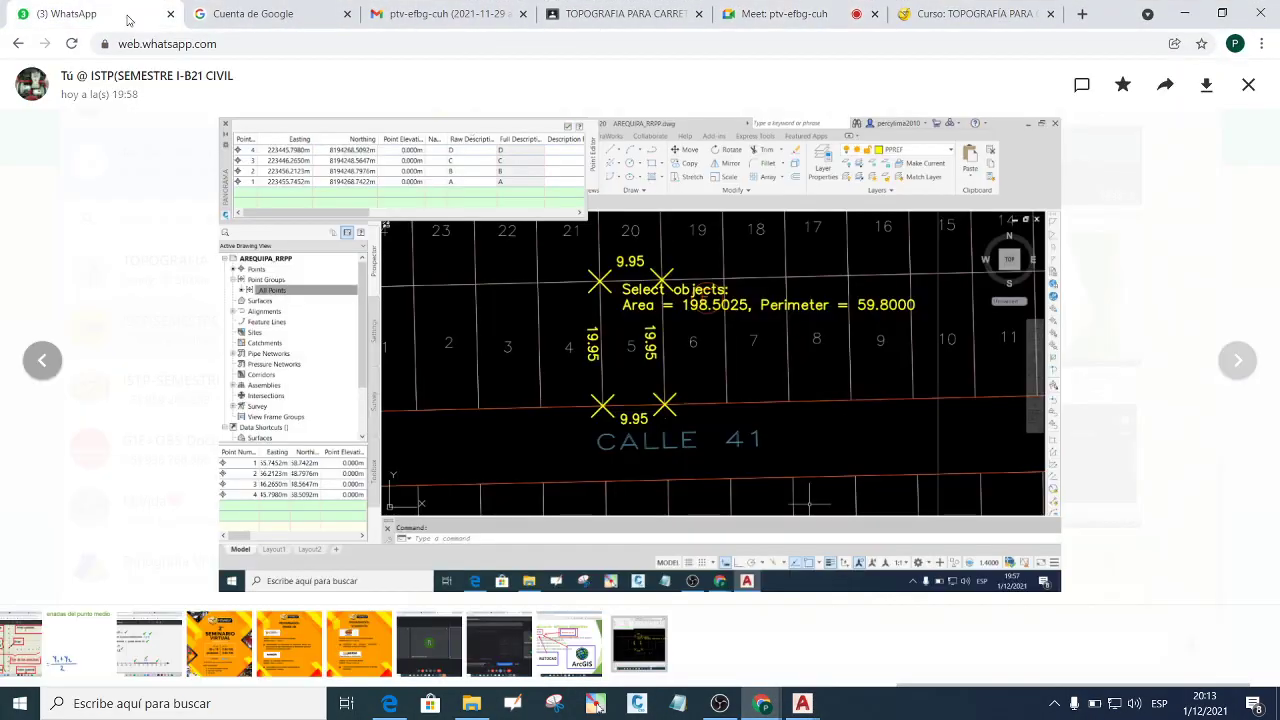
click(1246, 86)
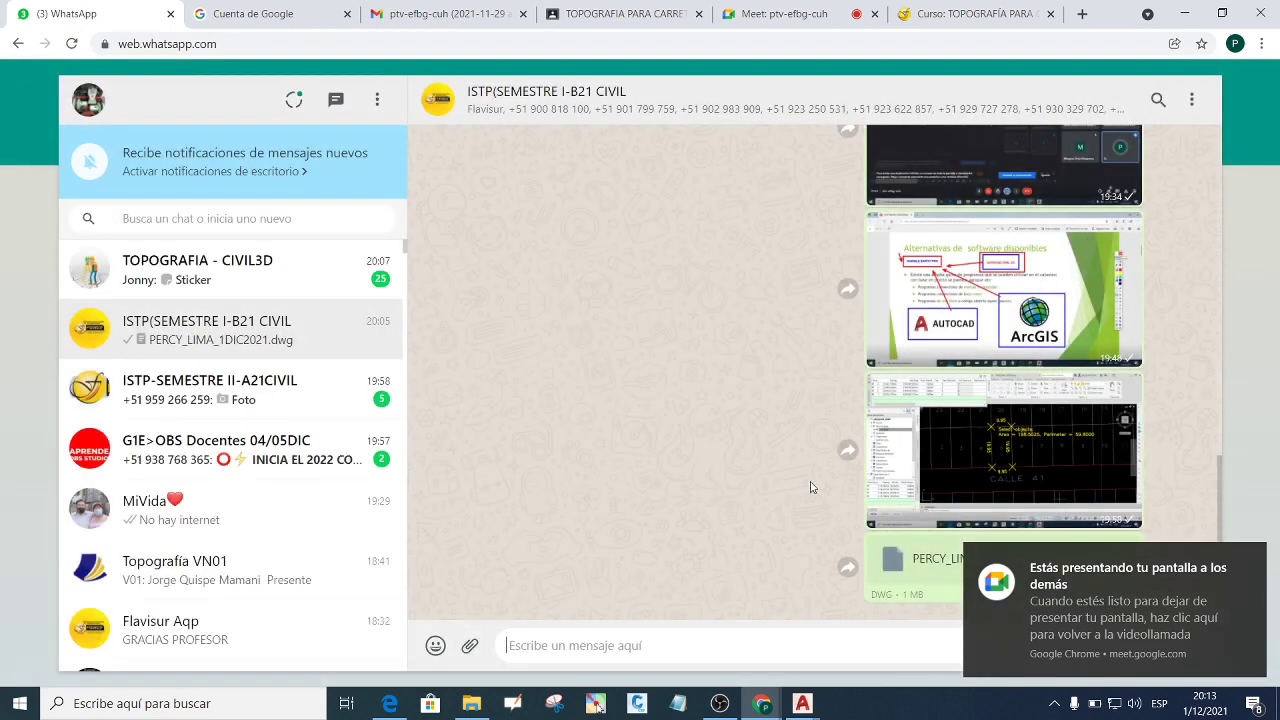
right_click(685, 644)
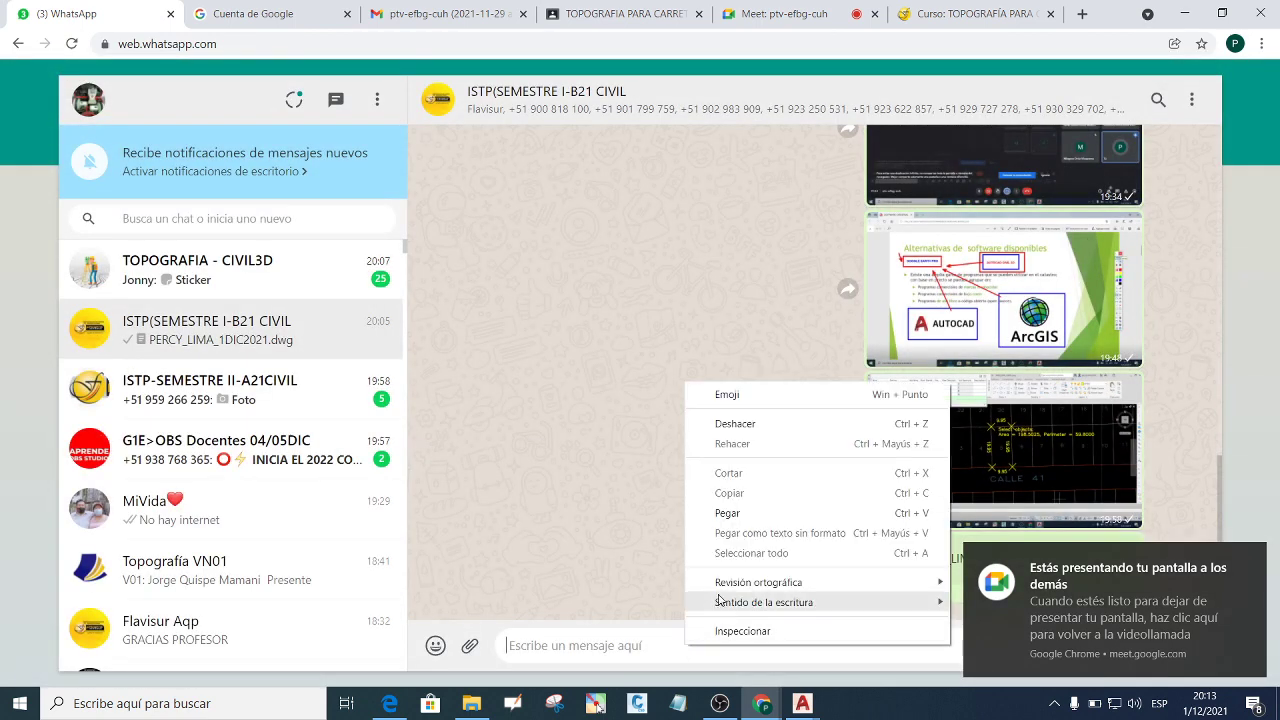
click(737, 520)
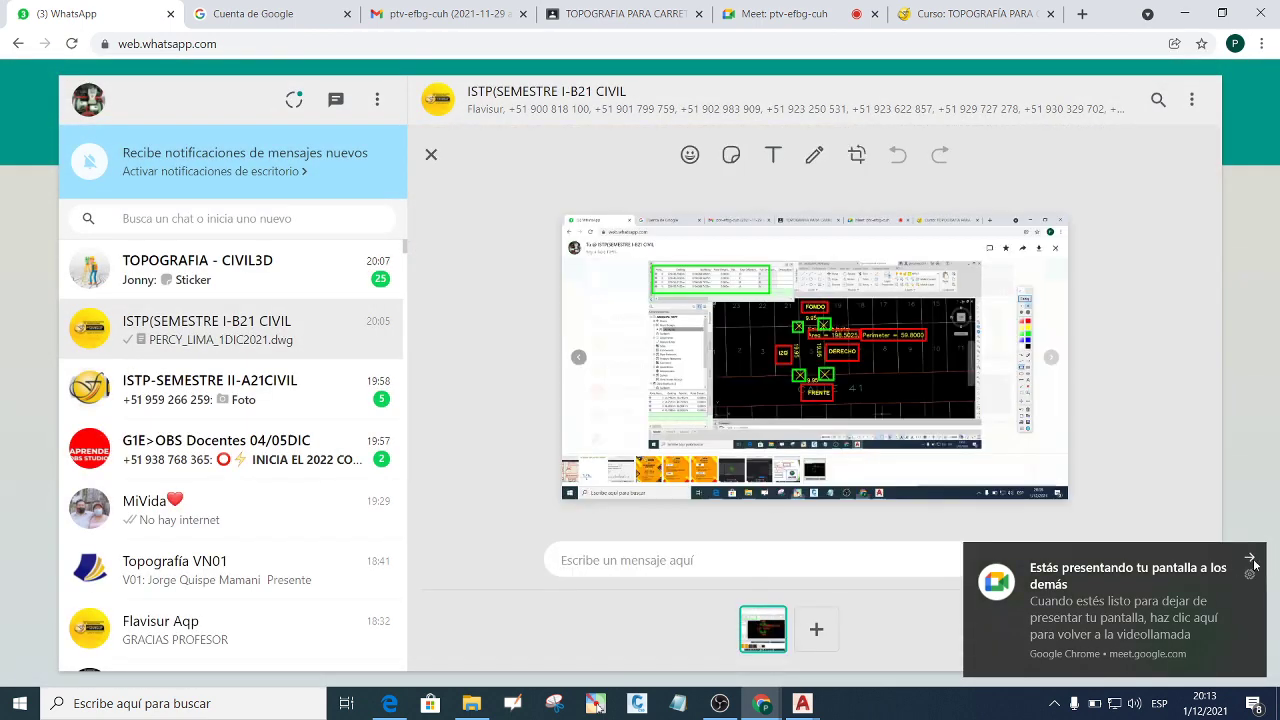
click(1250, 567)
click(1182, 642)
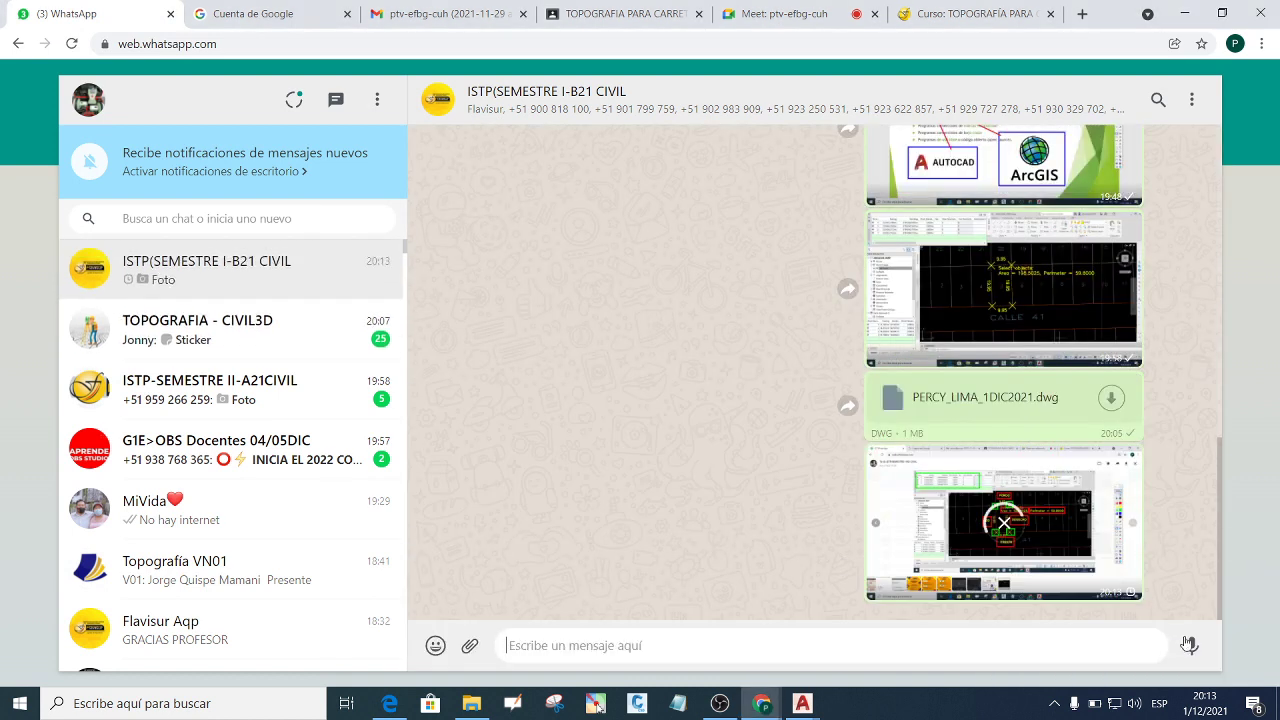
click(1184, 13)
scroll(612, 337, down, 5)
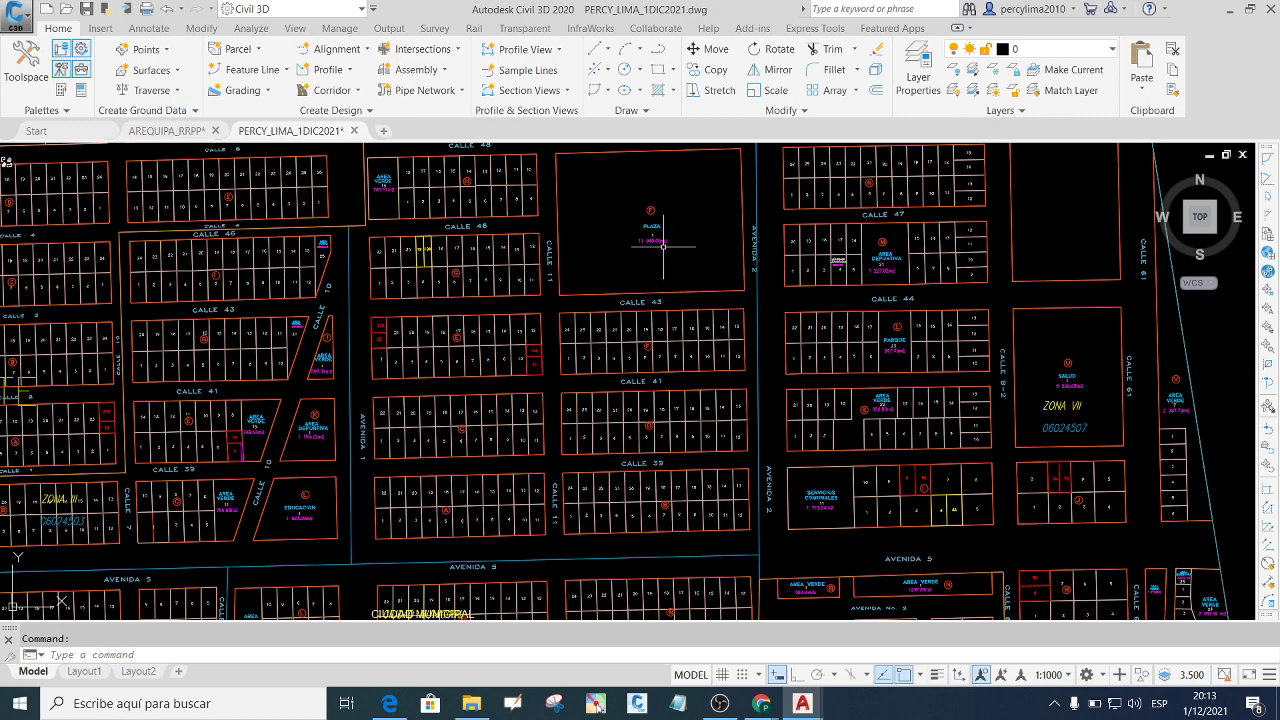
Zoom in on block F between CALLE 43 and CALLE 41.
scroll(627, 305, down, 2)
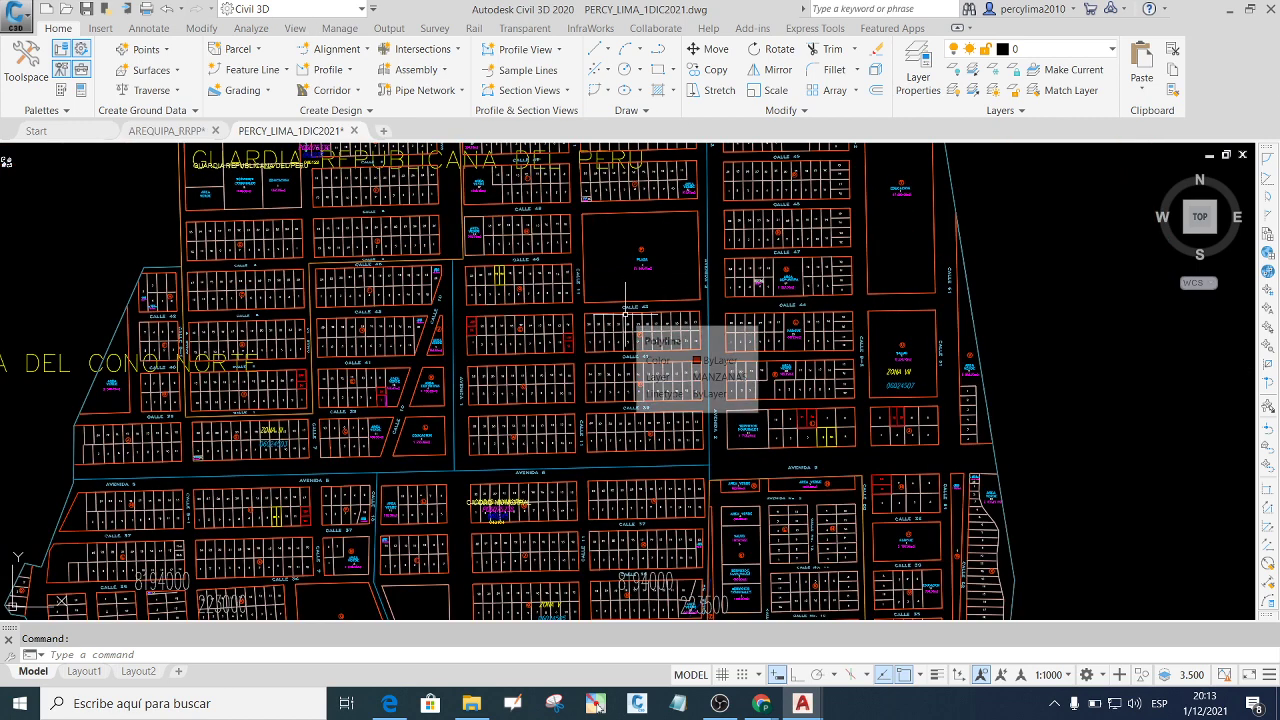
scroll(607, 347, up, 1)
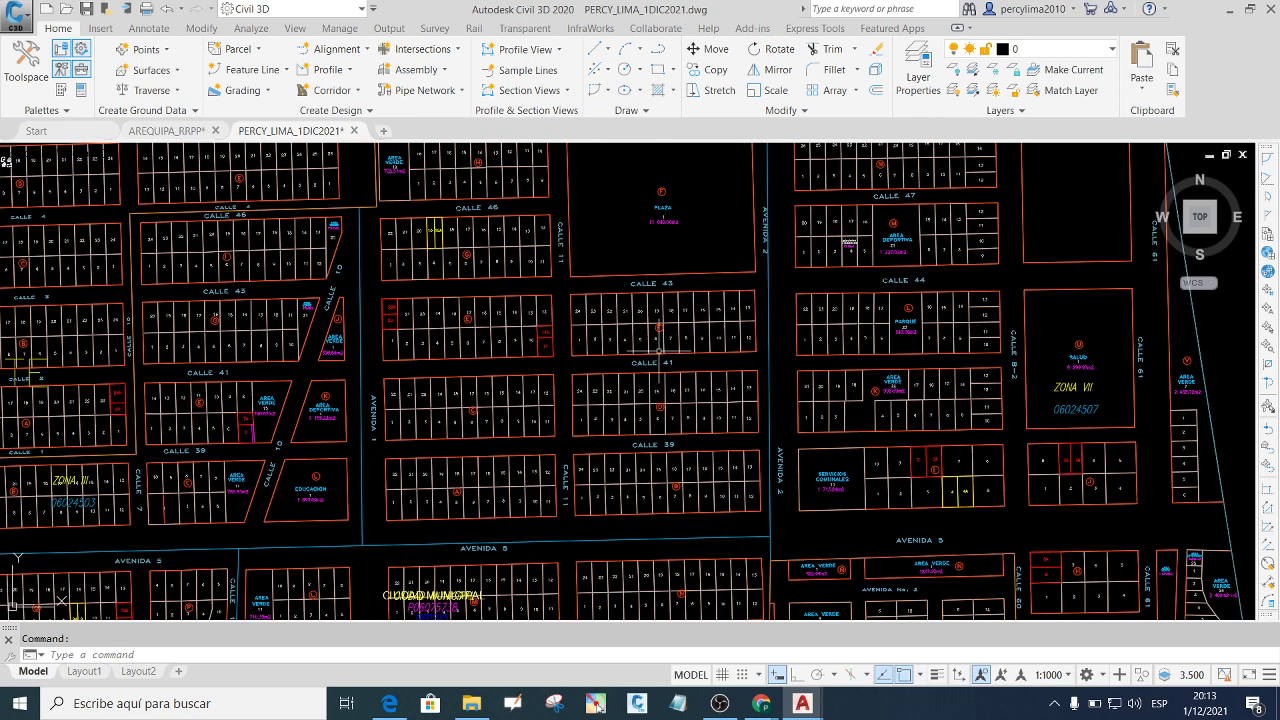
scroll(668, 355, up, 1)
scroll(648, 403, up, 1)
scroll(627, 330, up, 3)
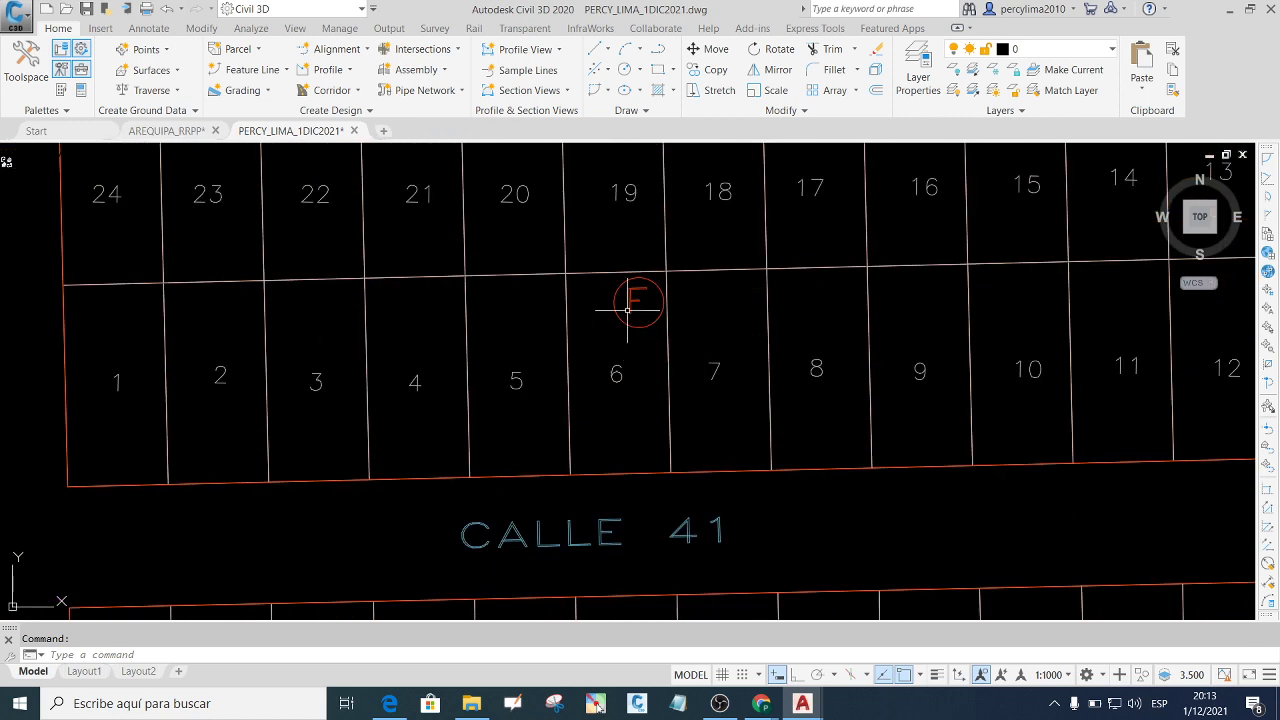
scroll(626, 313, down, 2)
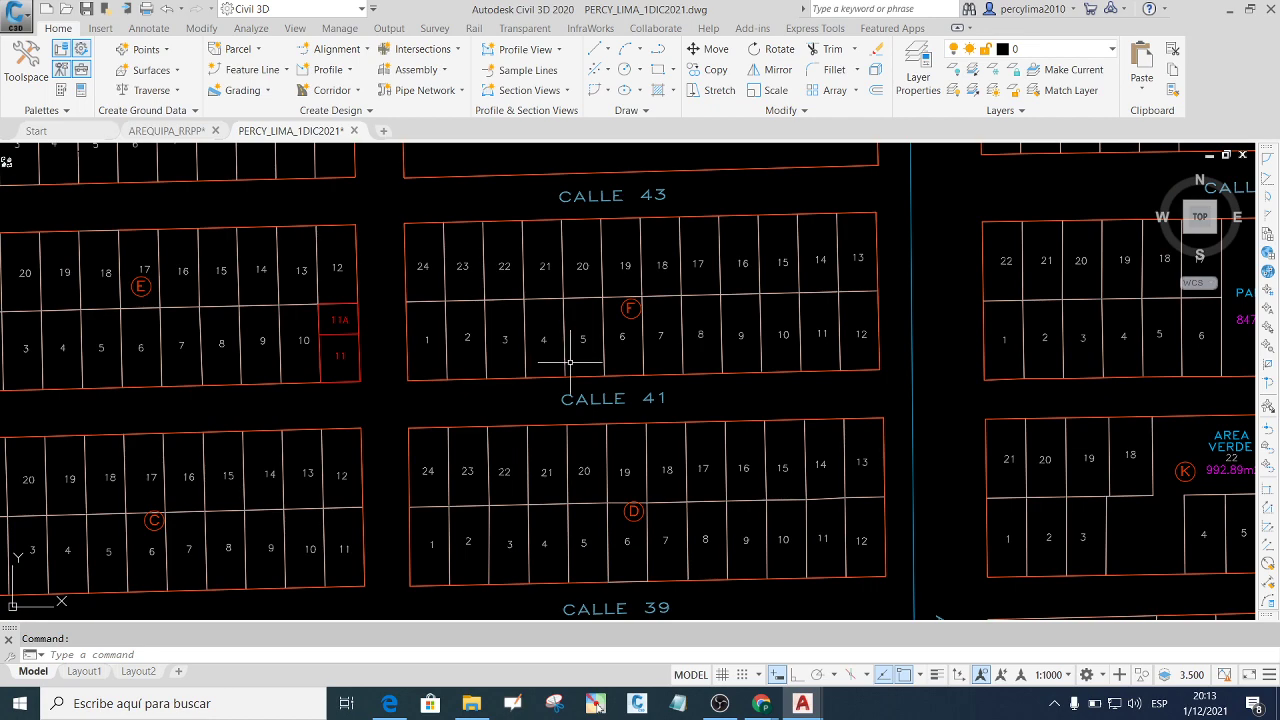
scroll(566, 357, down, 1)
scroll(585, 360, down, 1)
scroll(523, 310, up, 2)
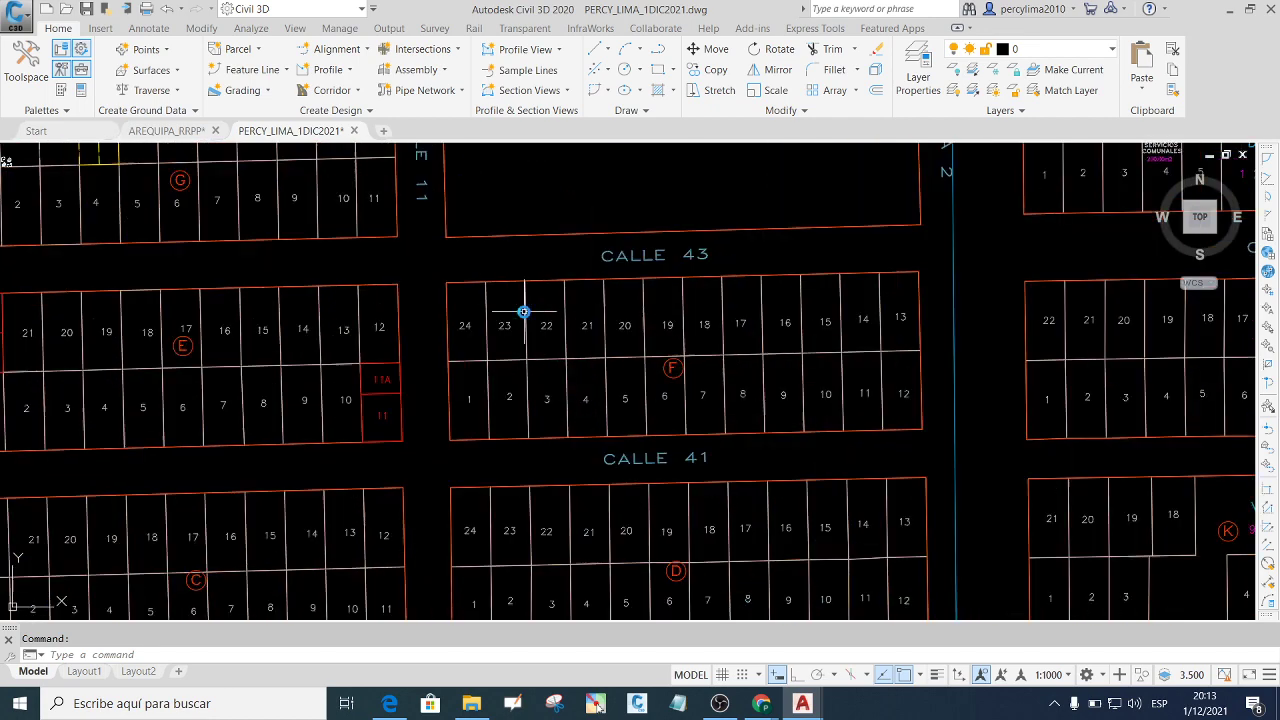
scroll(498, 330, up, 2)
scroll(498, 330, up, 2)
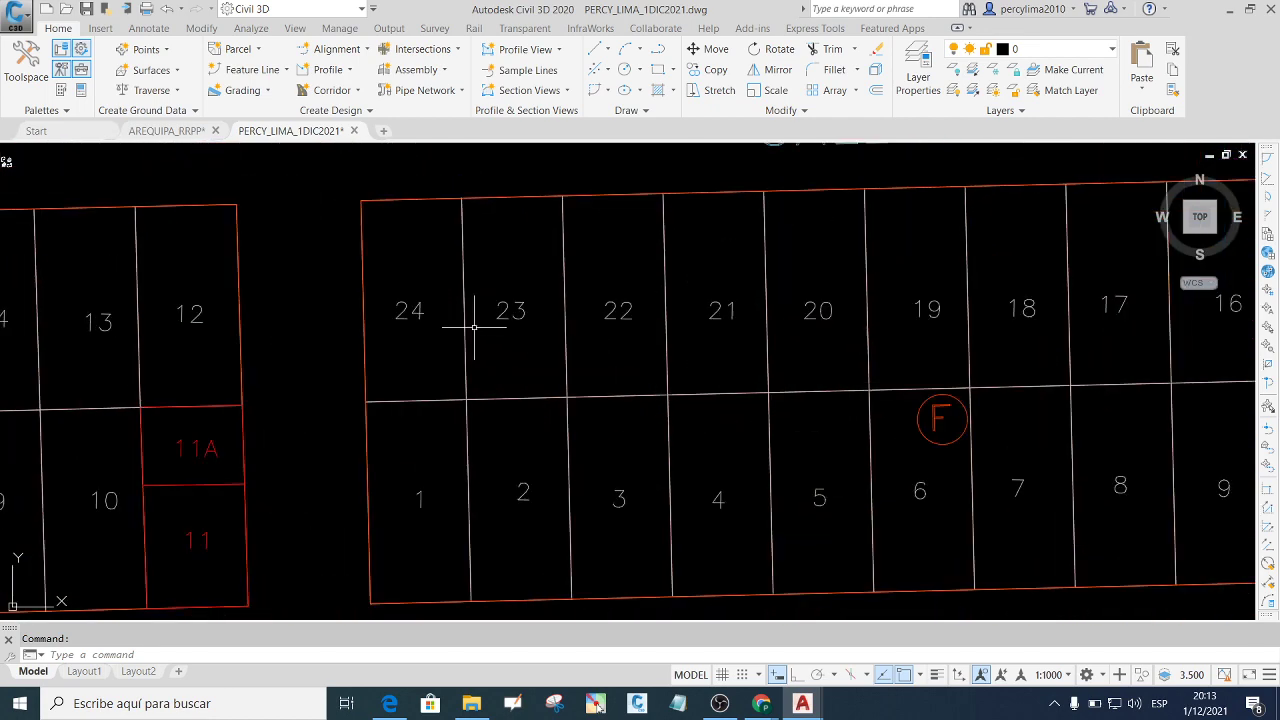
Pick block F's outline to confirm it sits on the MANZANAS layer, then clear the selection.
click(389, 201)
scroll(399, 251, down, 2)
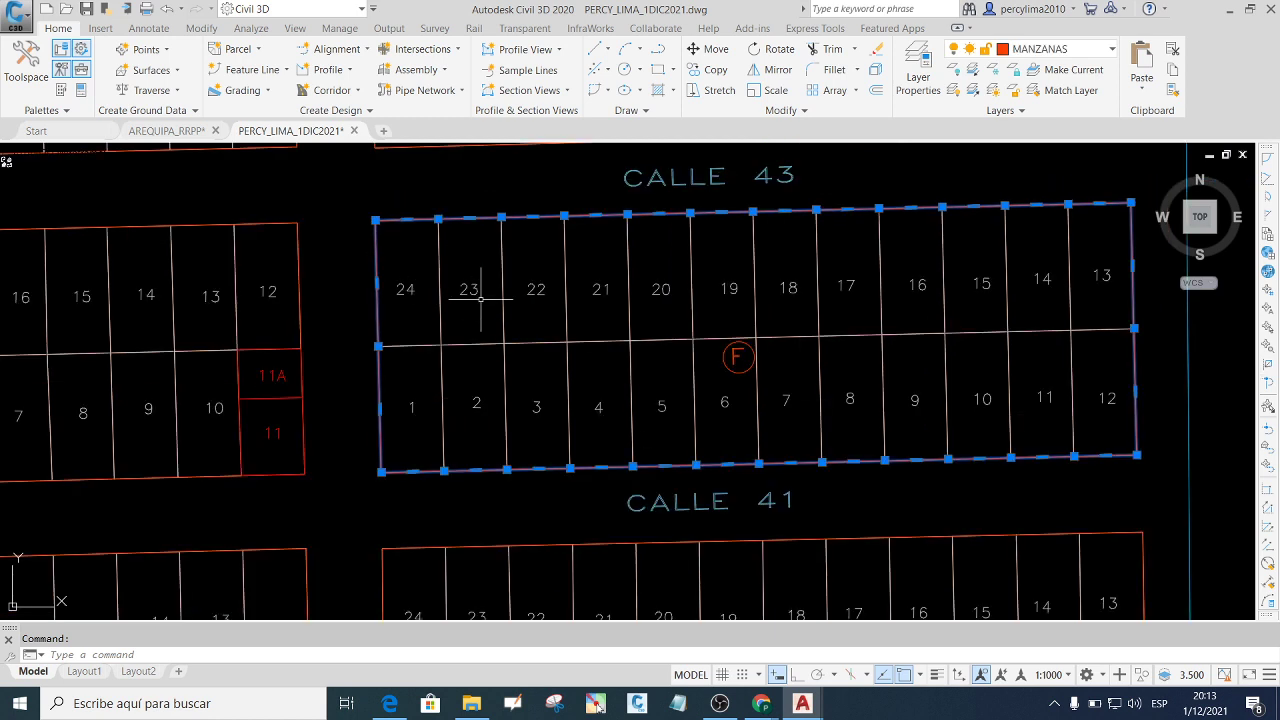
key(Escape)
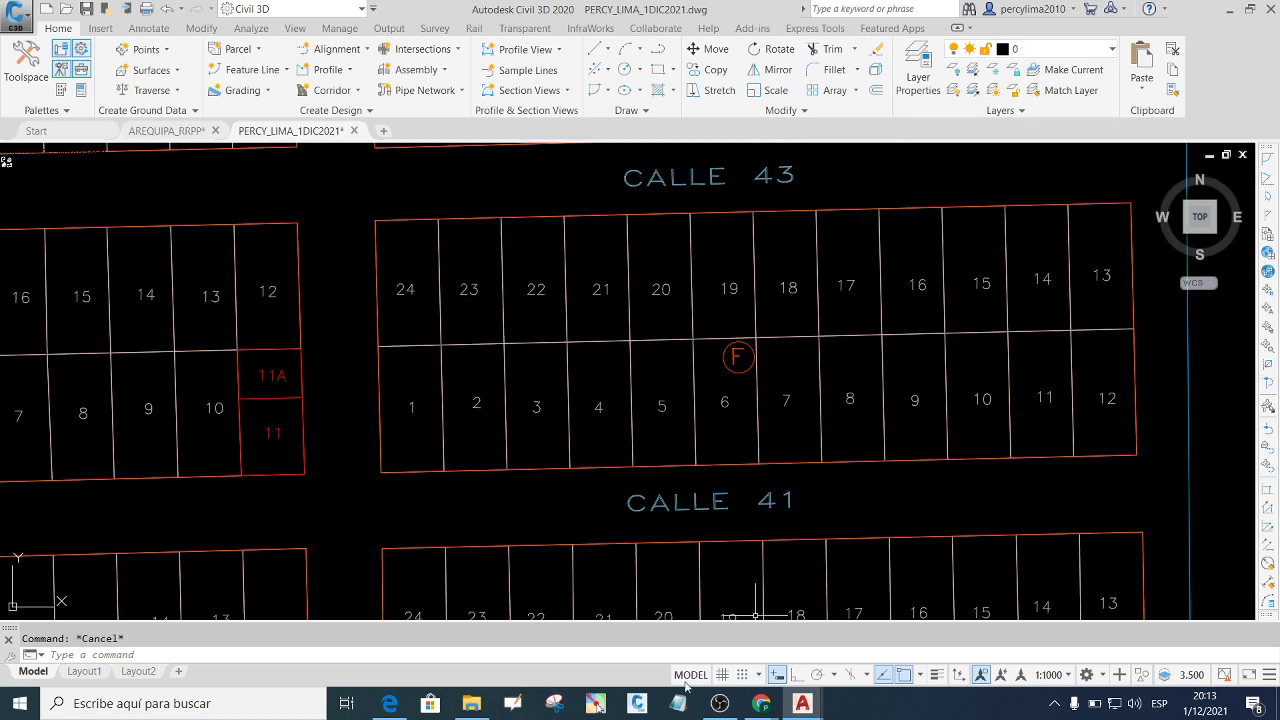
click(596, 703)
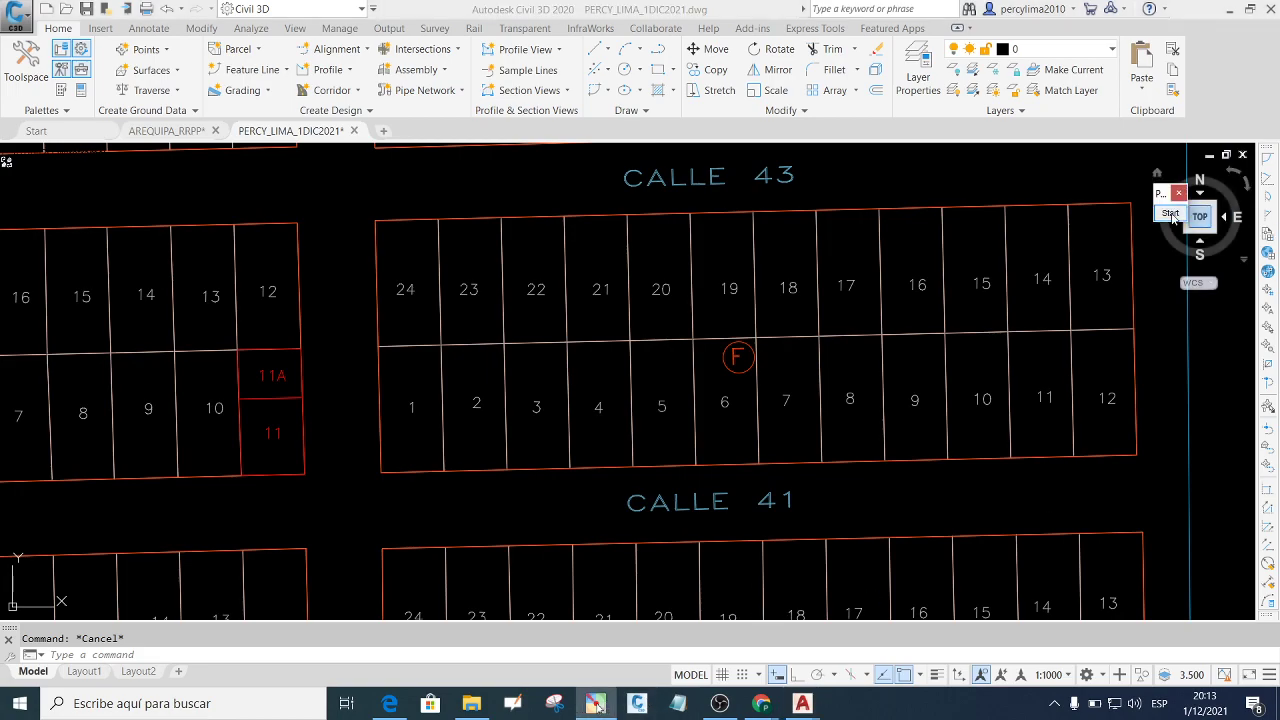
Box the current layer setting in green with the screen pen, then close the pen palette.
click(1170, 213)
mouse_move(920, 28)
mouse_down()
mouse_move(958, 55)
mouse_move(1128, 78)
mouse_up()
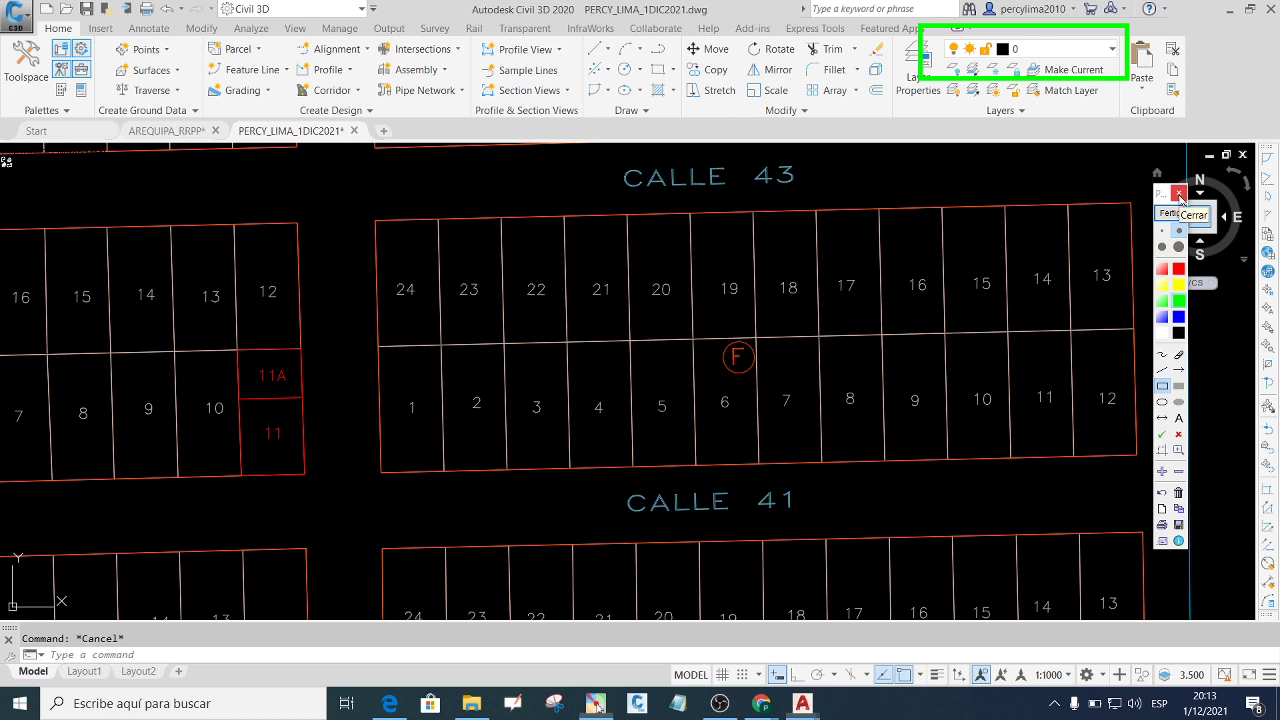
click(1179, 193)
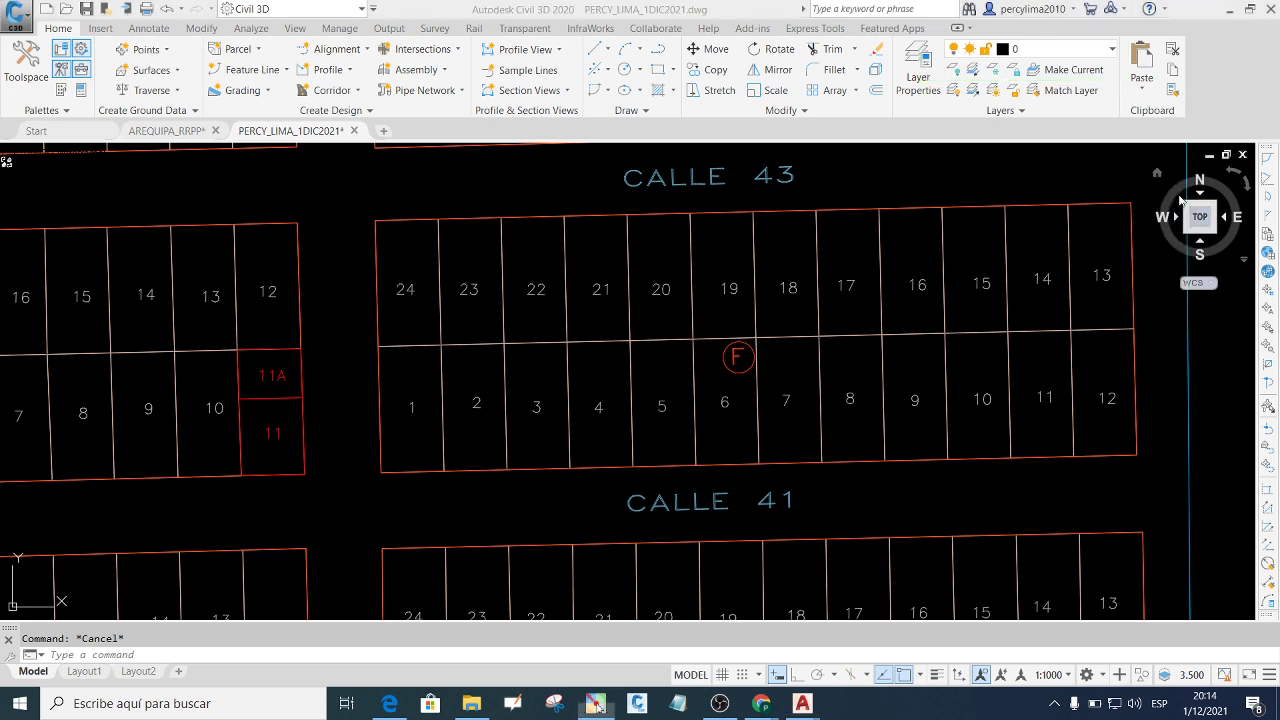
Reselect block F's outline so the MANZANAS layer shows in the Layers panel.
click(390, 218)
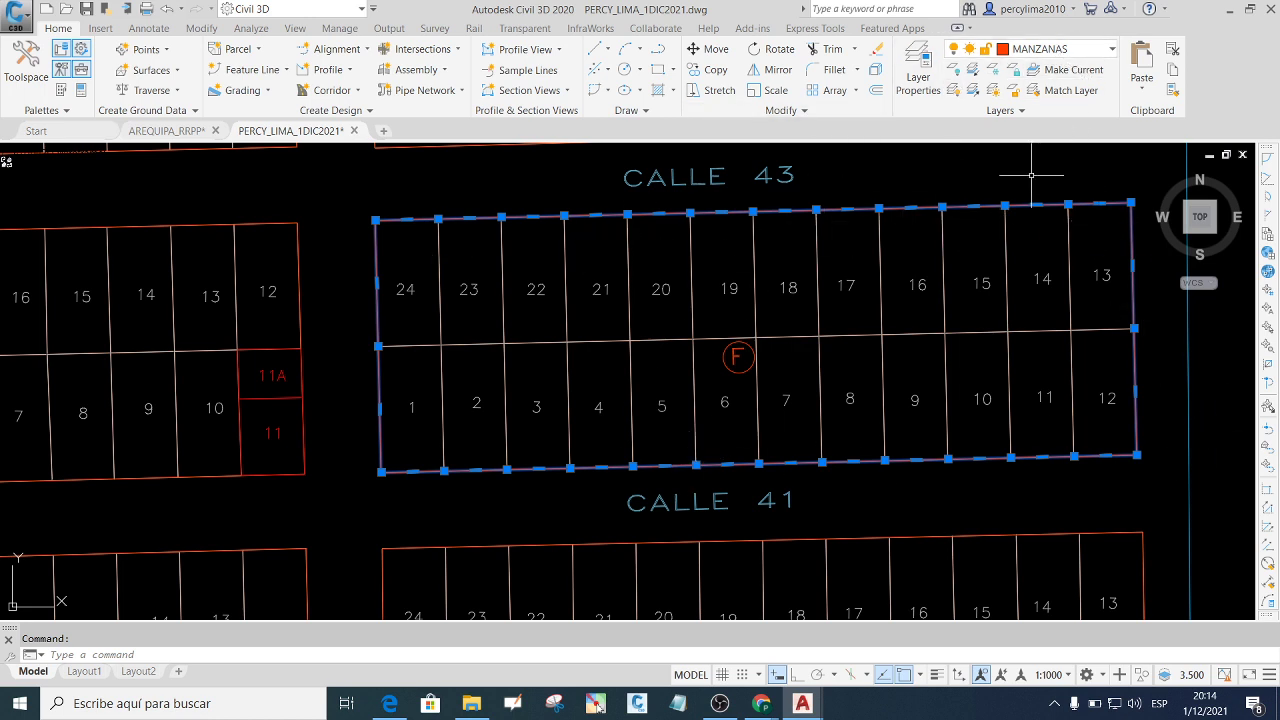
key(Escape)
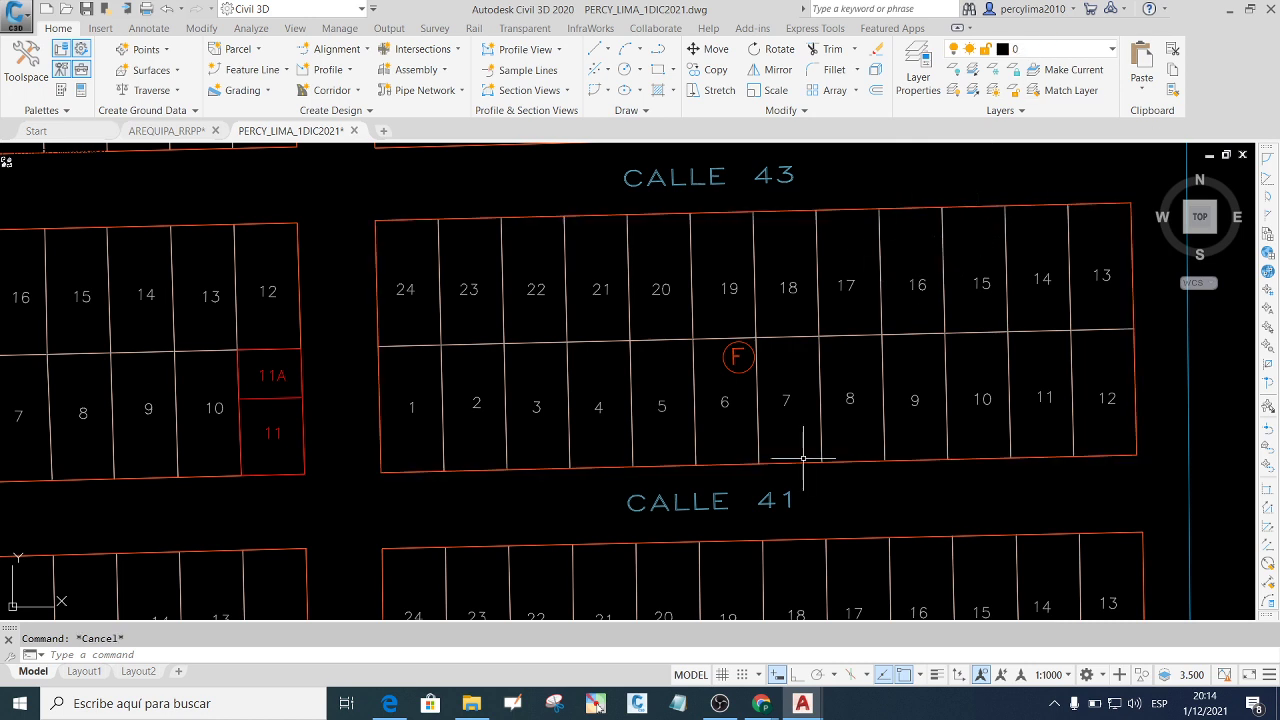
click(655, 213)
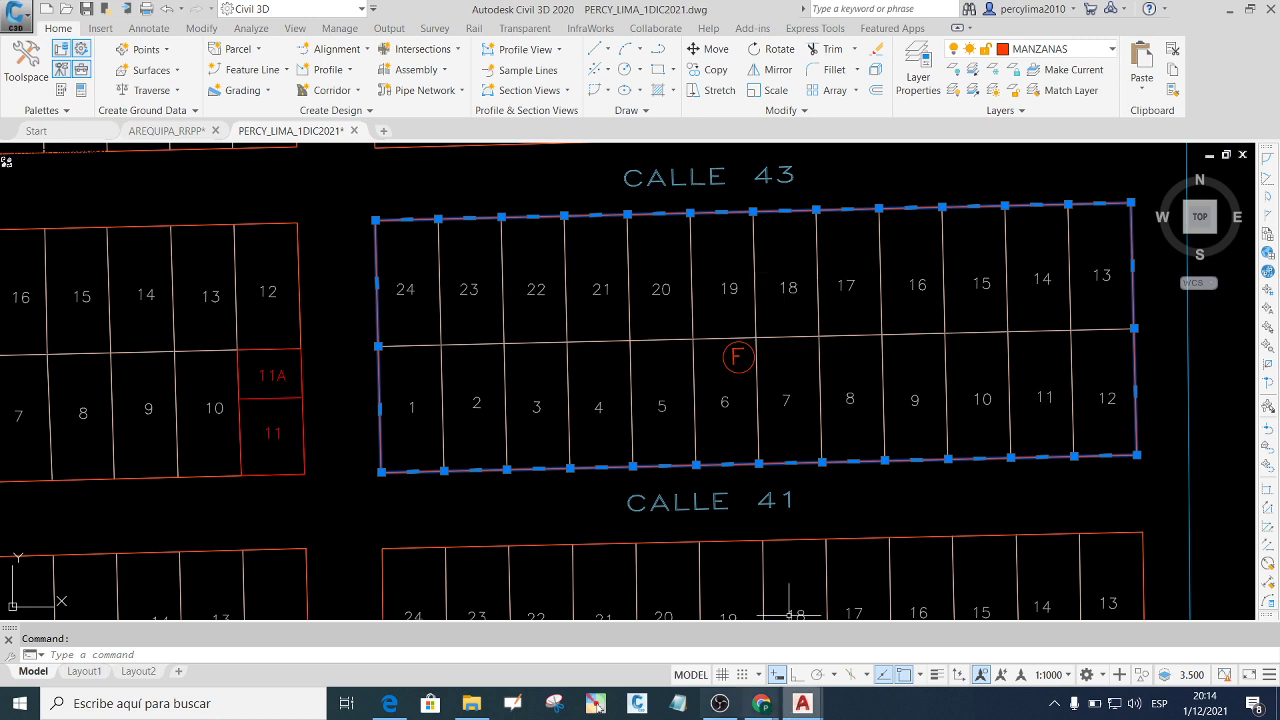
click(611, 706)
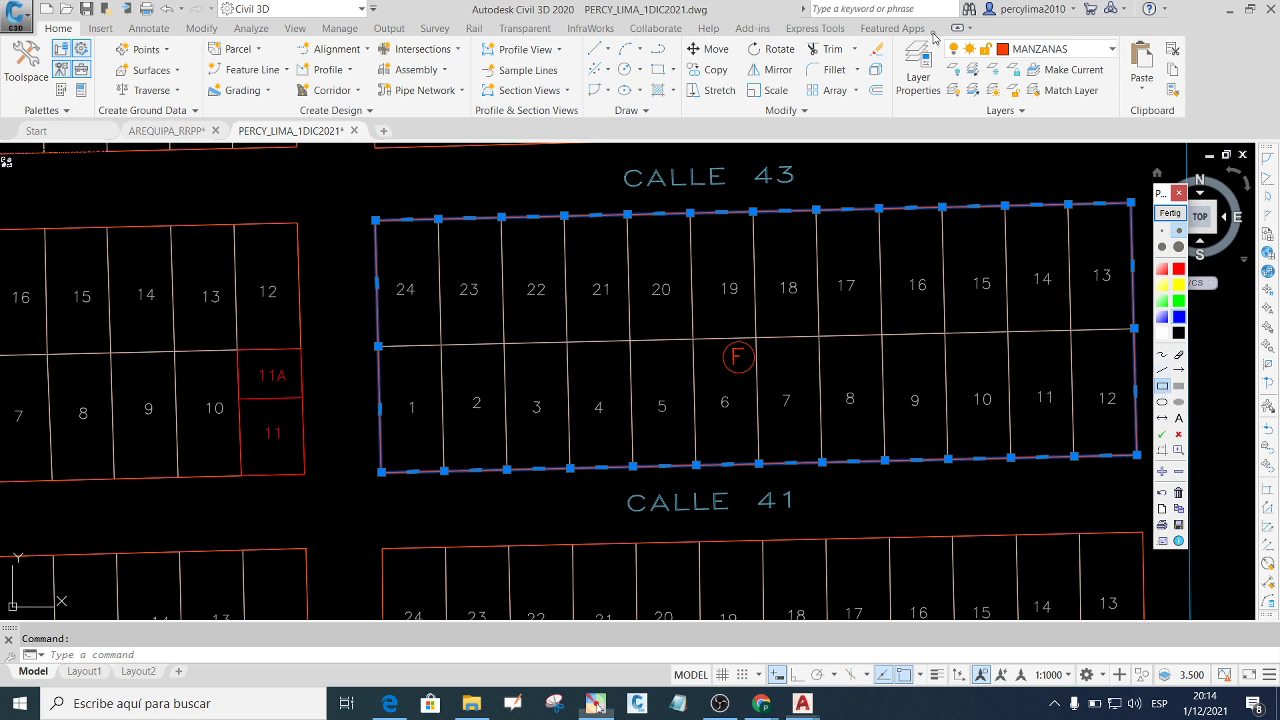
Draw a blue box around the MANZANAS layer dropdown and close the pen palette.
drag(932, 37, 1127, 92)
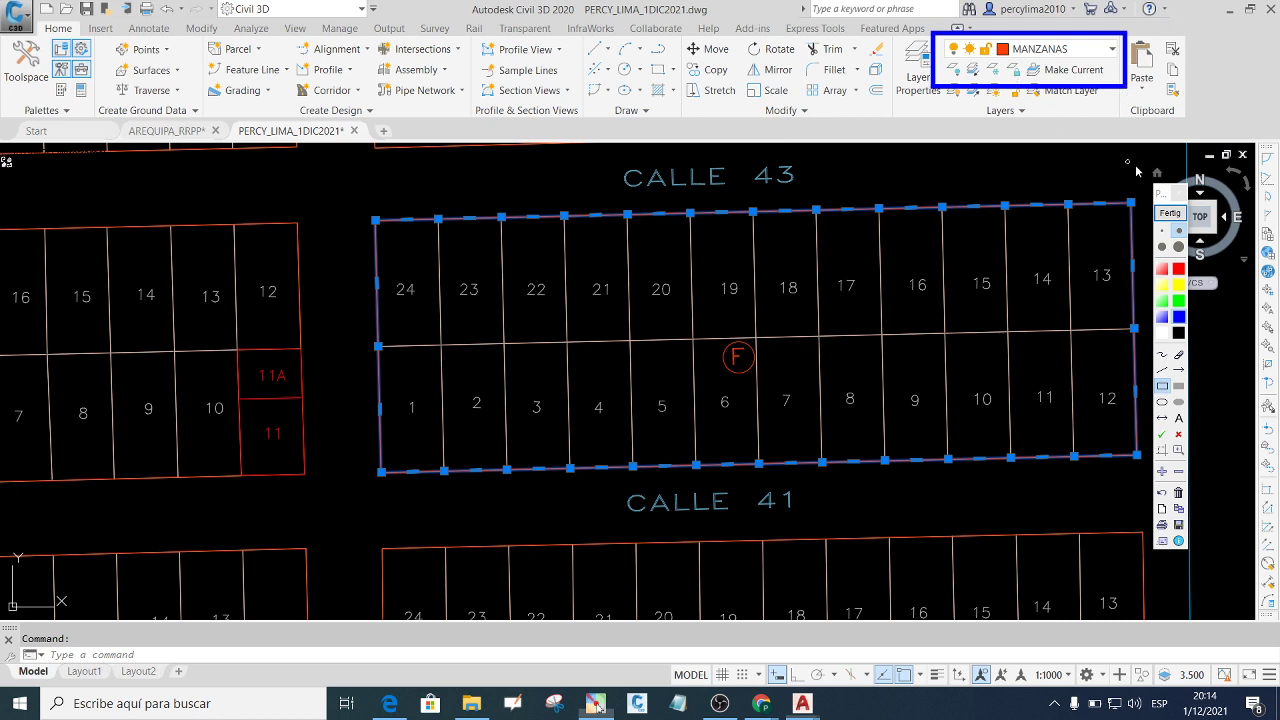
click(1180, 192)
mouse_move(761, 704)
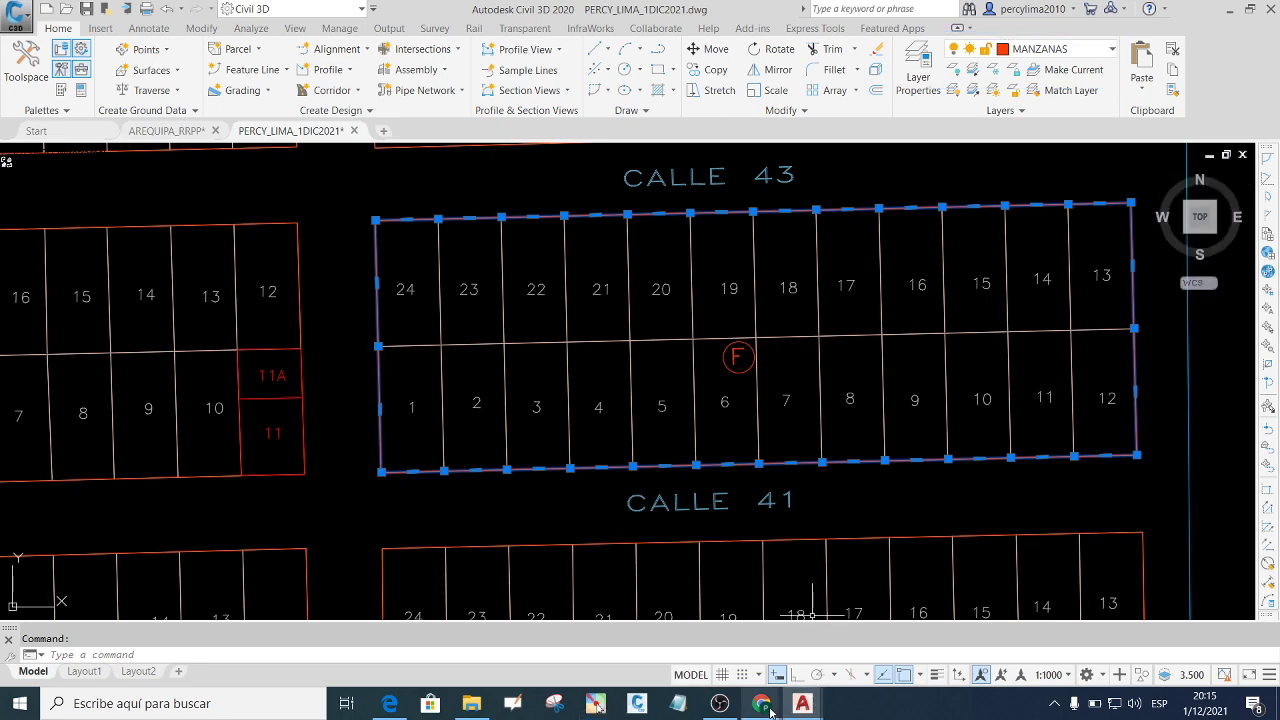
Paste and send the block F MANZANAS screenshot to the WhatsApp group, then minimize the browser.
click(698, 644)
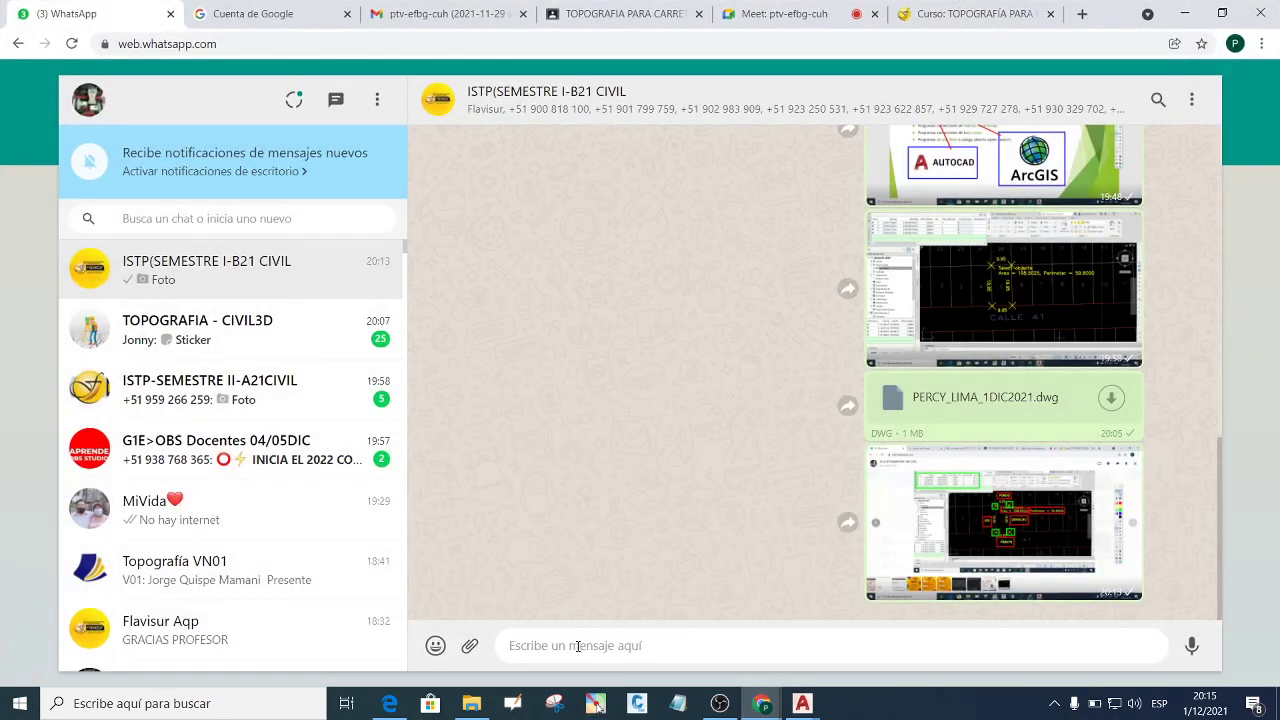
key(ctrl+v)
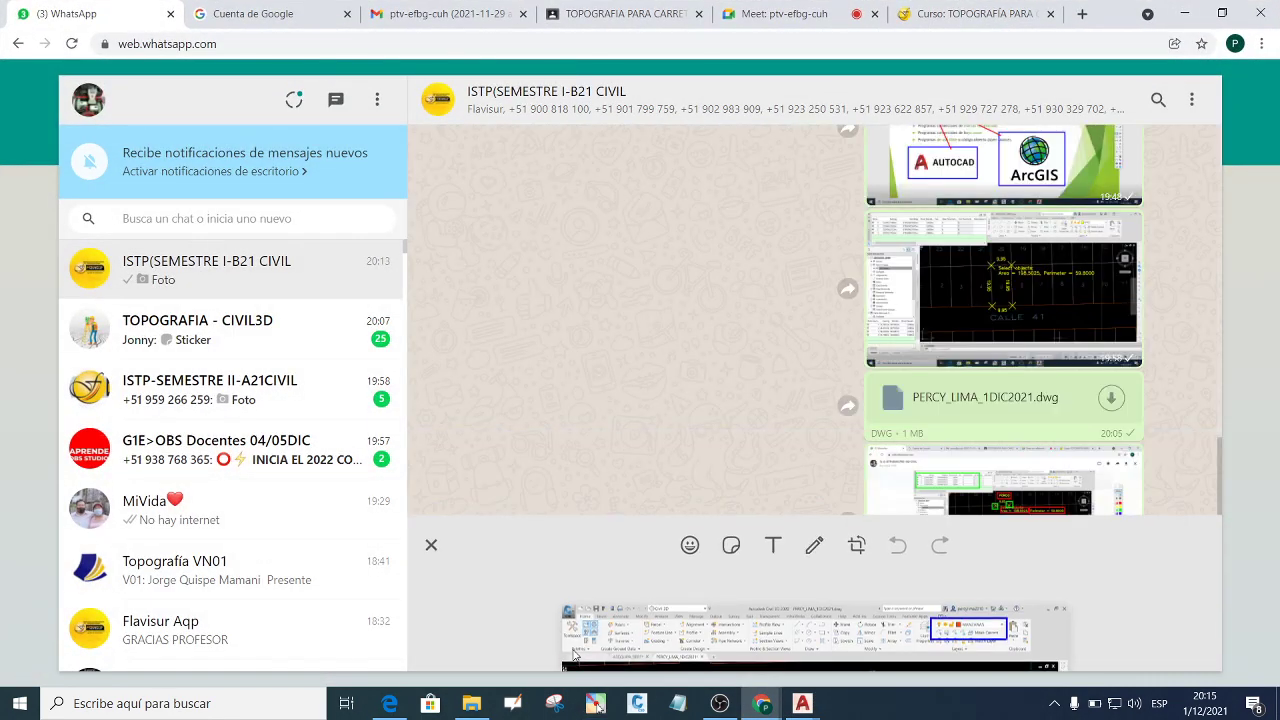
key(Return)
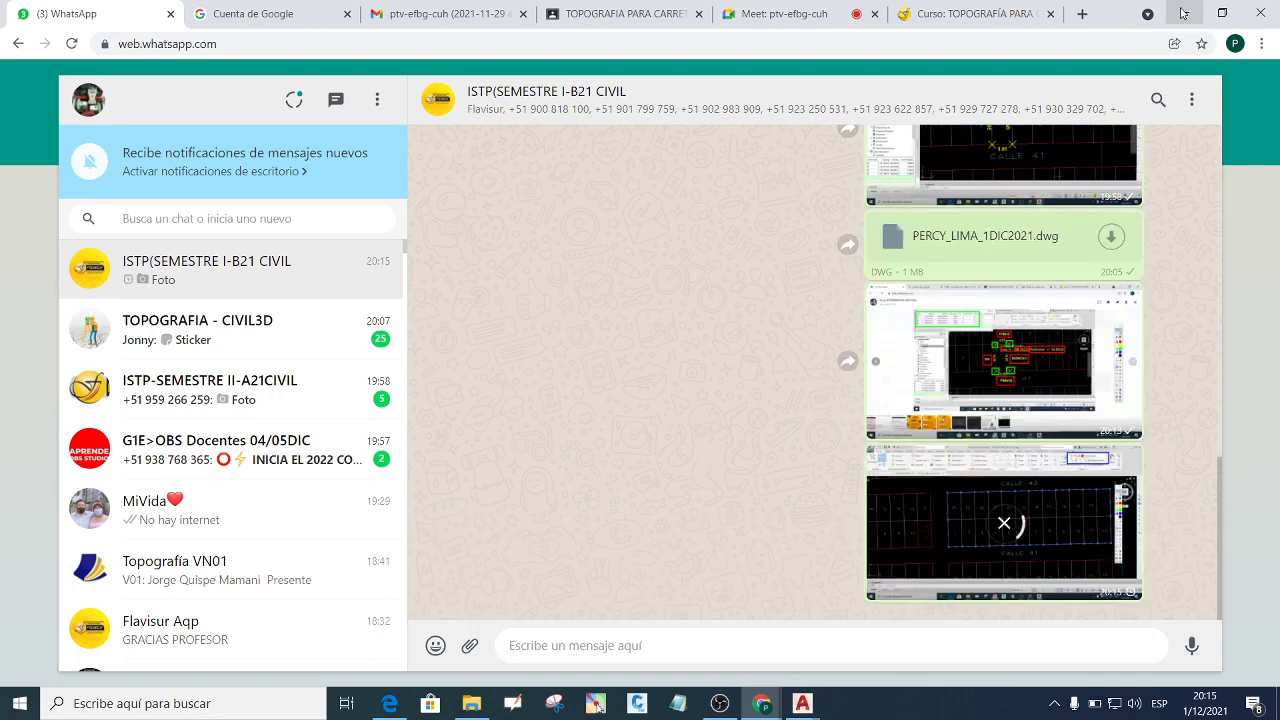
click(1184, 13)
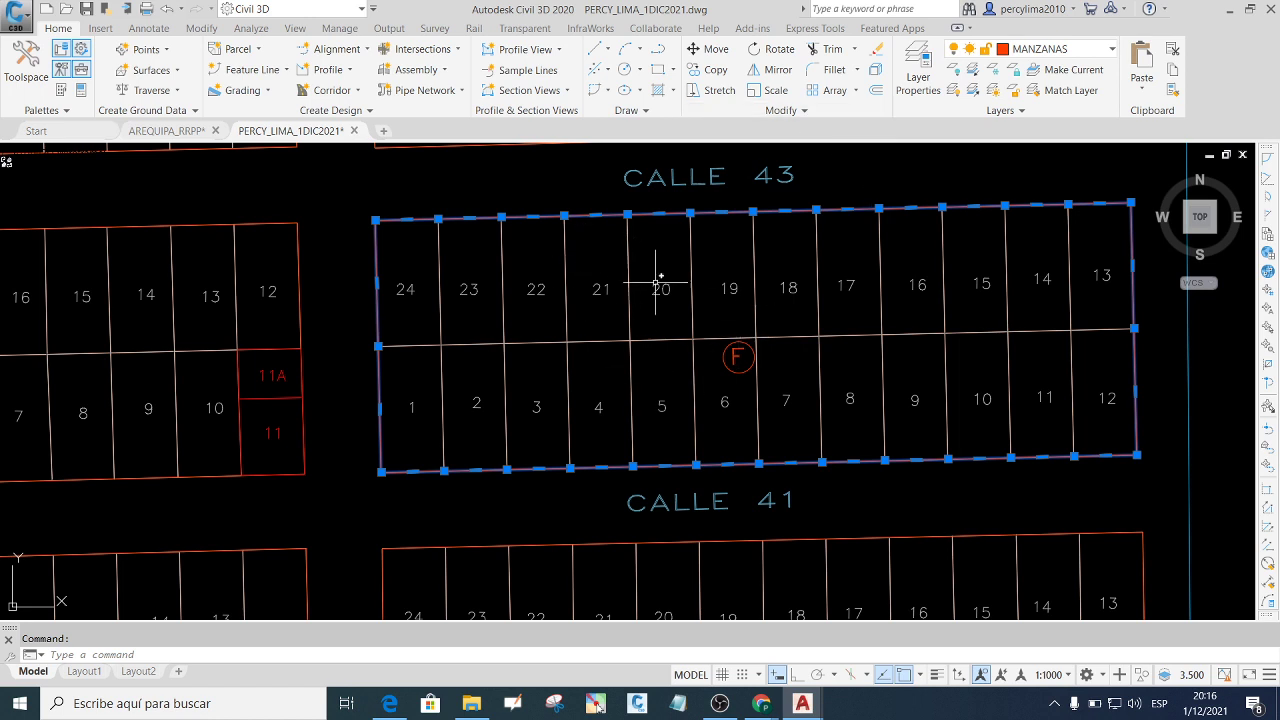
Select the CALLE 43 street label so its CALLES layer shows.
key(Escape)
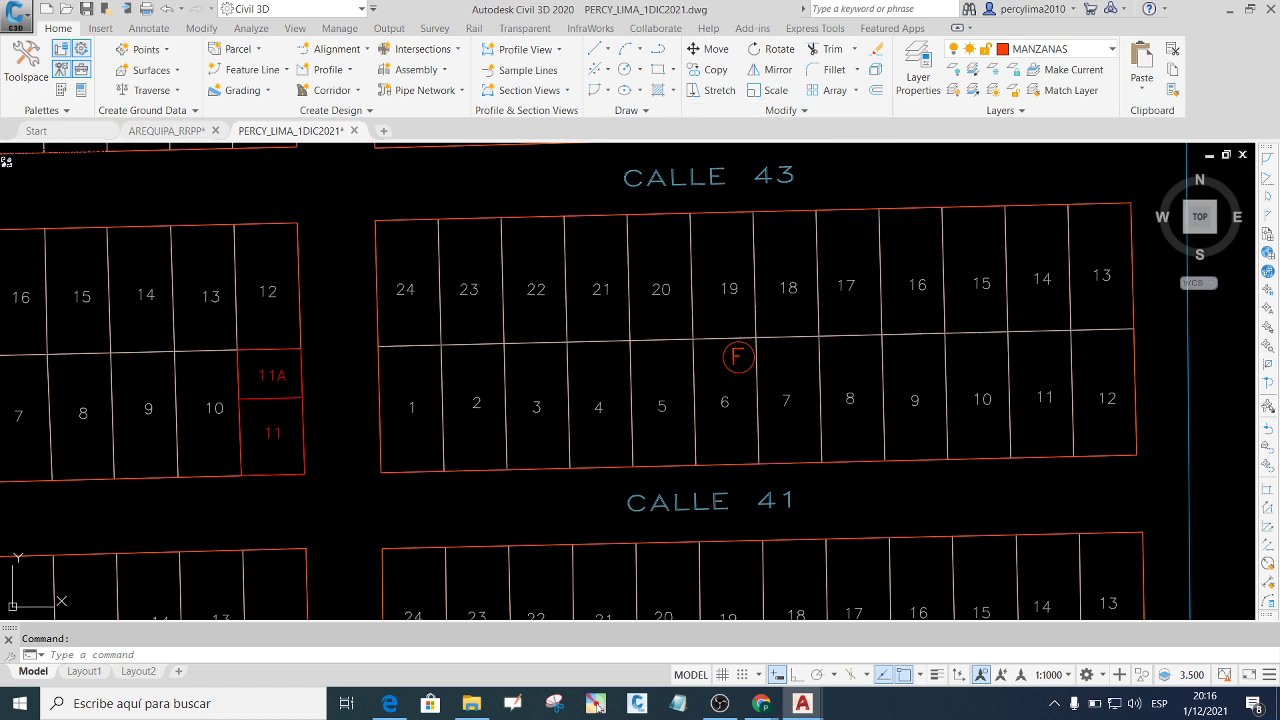
click(813, 186)
click(813, 182)
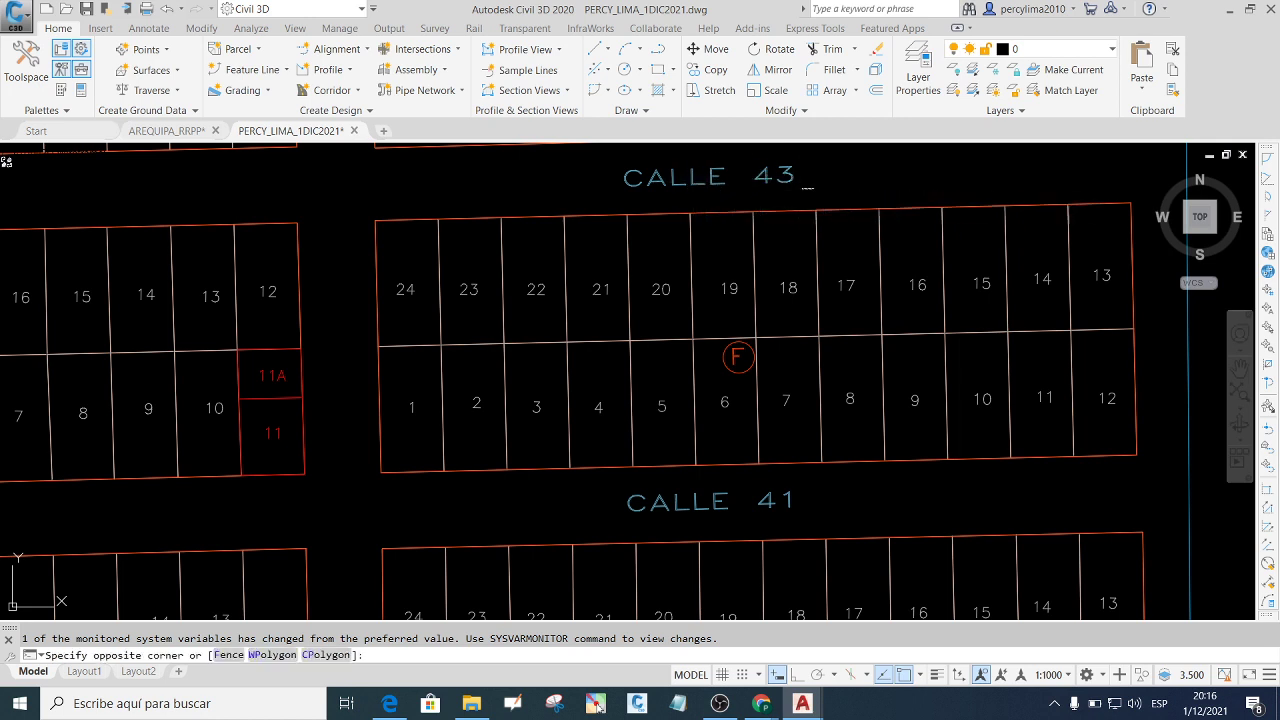
click(825, 186)
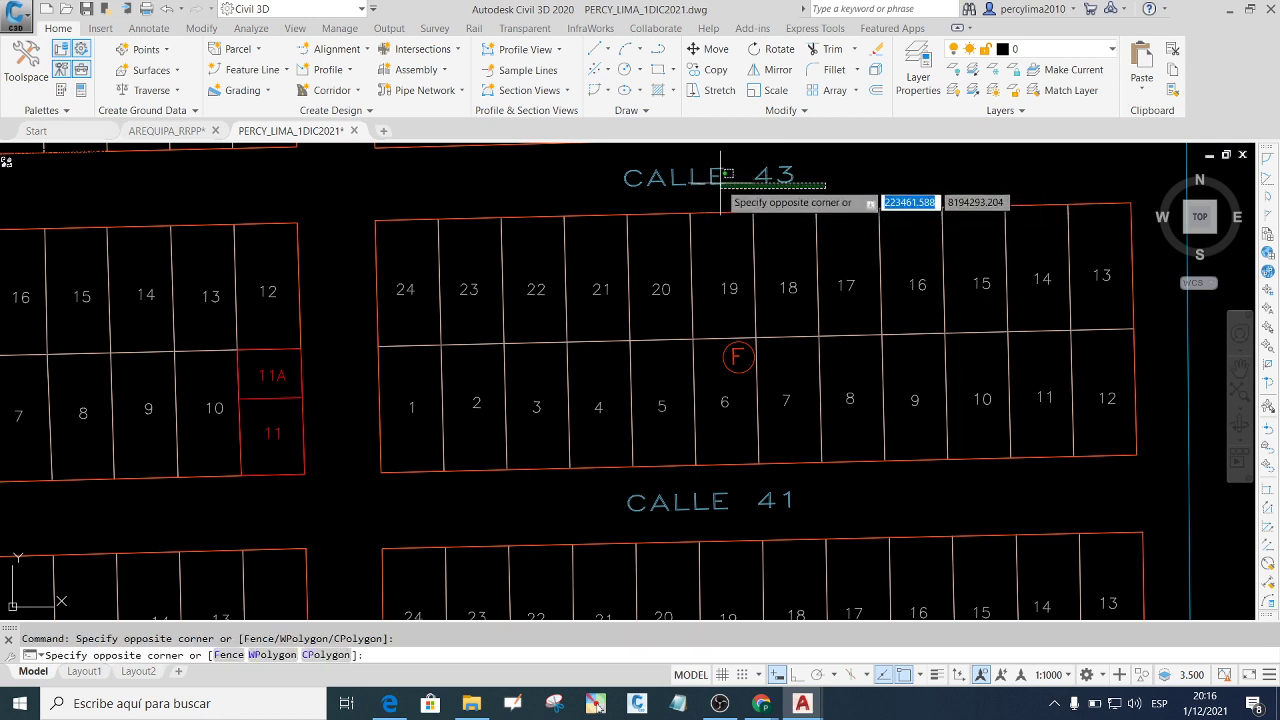
click(605, 172)
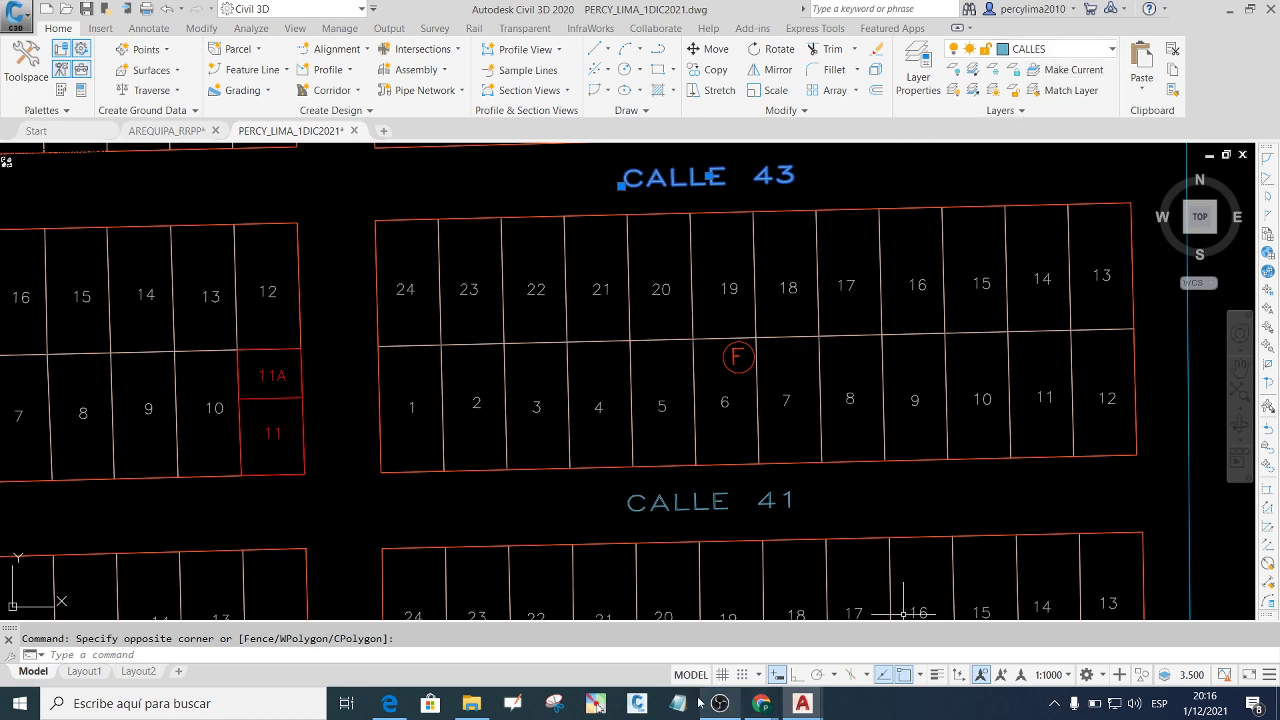
Draw a red box around the CALLES layer name, then close the annotation tool.
click(600, 703)
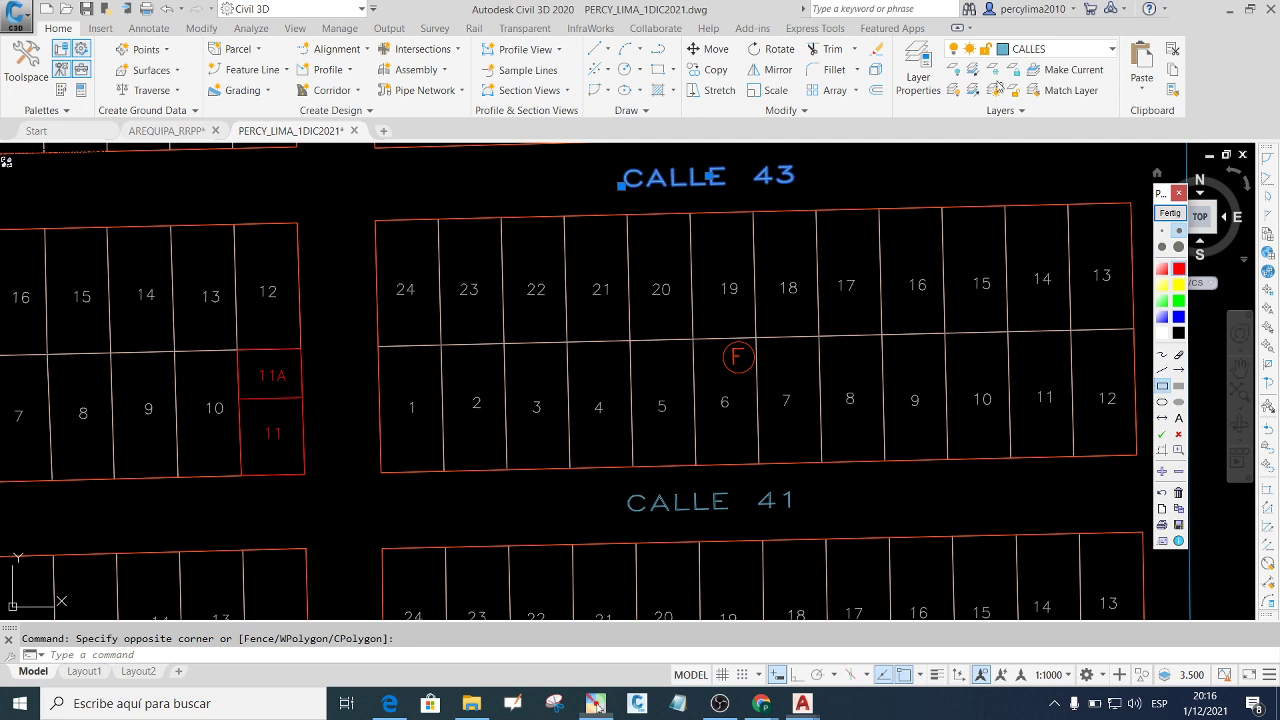
drag(940, 40, 1097, 66)
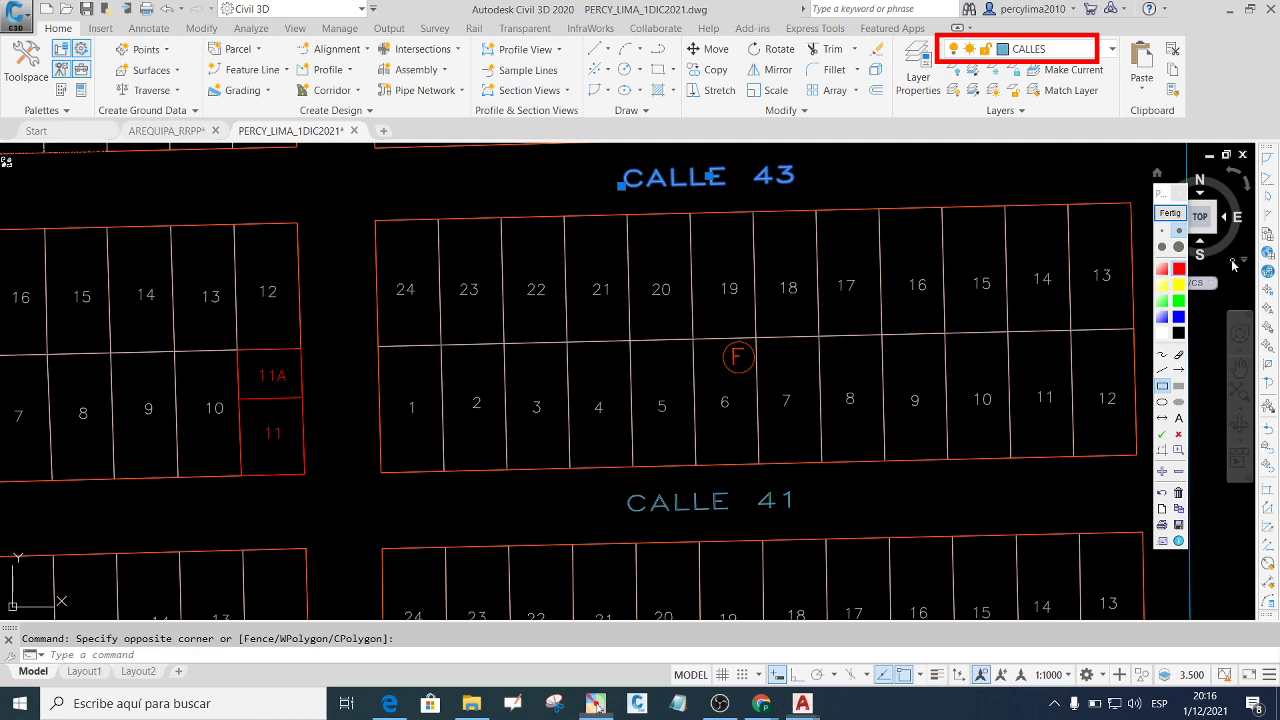
click(1181, 196)
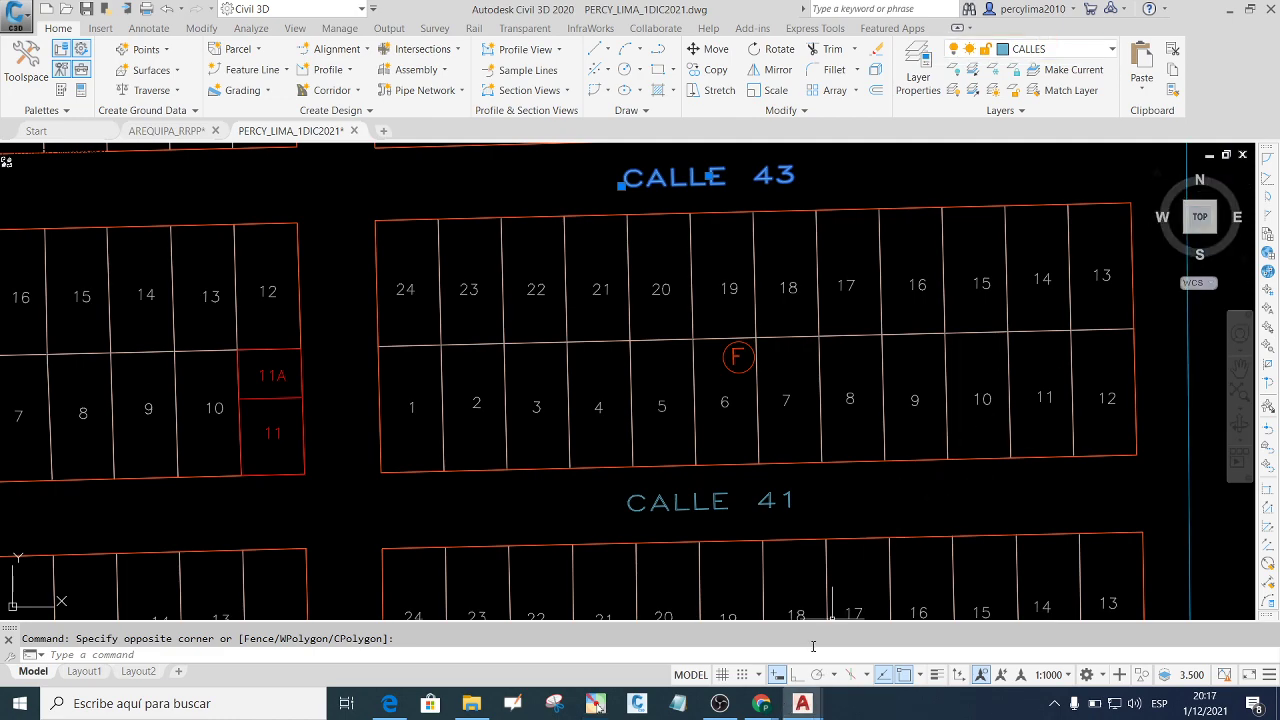
In the WhatsApp chat, try pasting the screenshot via right-click Pegar.
click(771, 704)
click(683, 643)
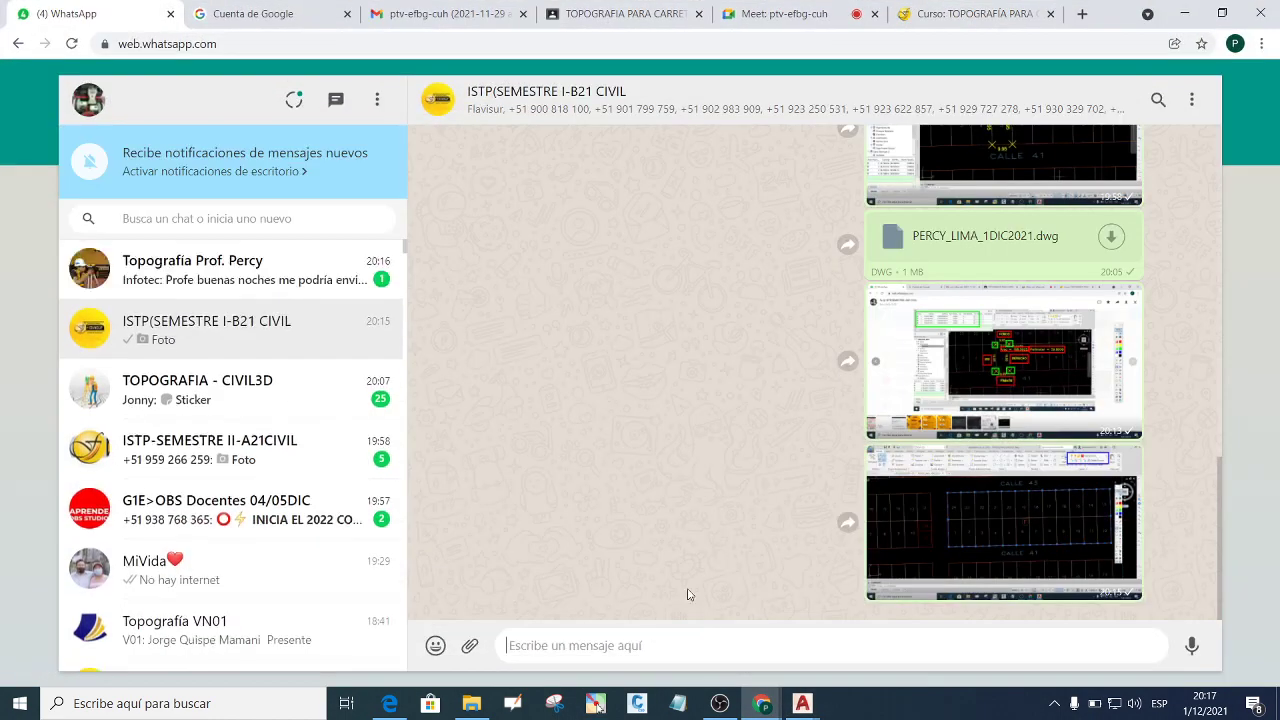
click(579, 642)
right_click(578, 643)
click(648, 520)
Return to PERCY_LIMA_1DIC2021.dwg and reselect the CALLE 43 label showing its CALLES layer.
click(830, 14)
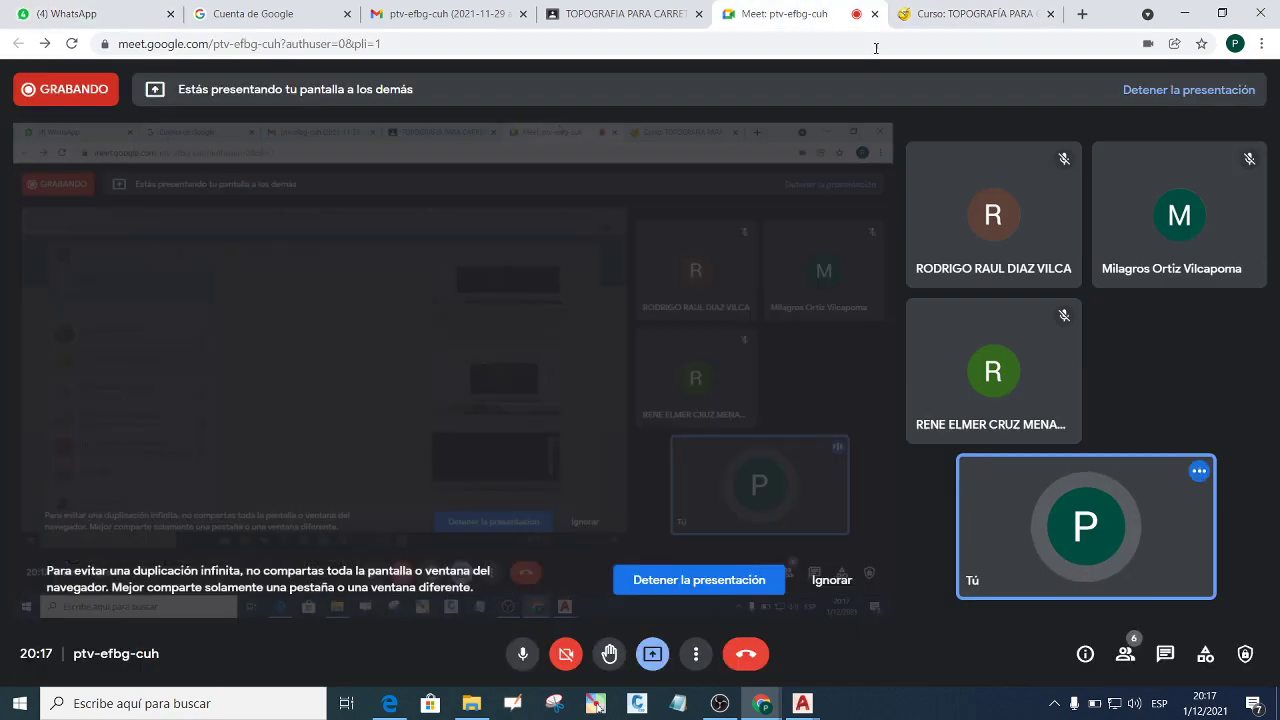
click(805, 703)
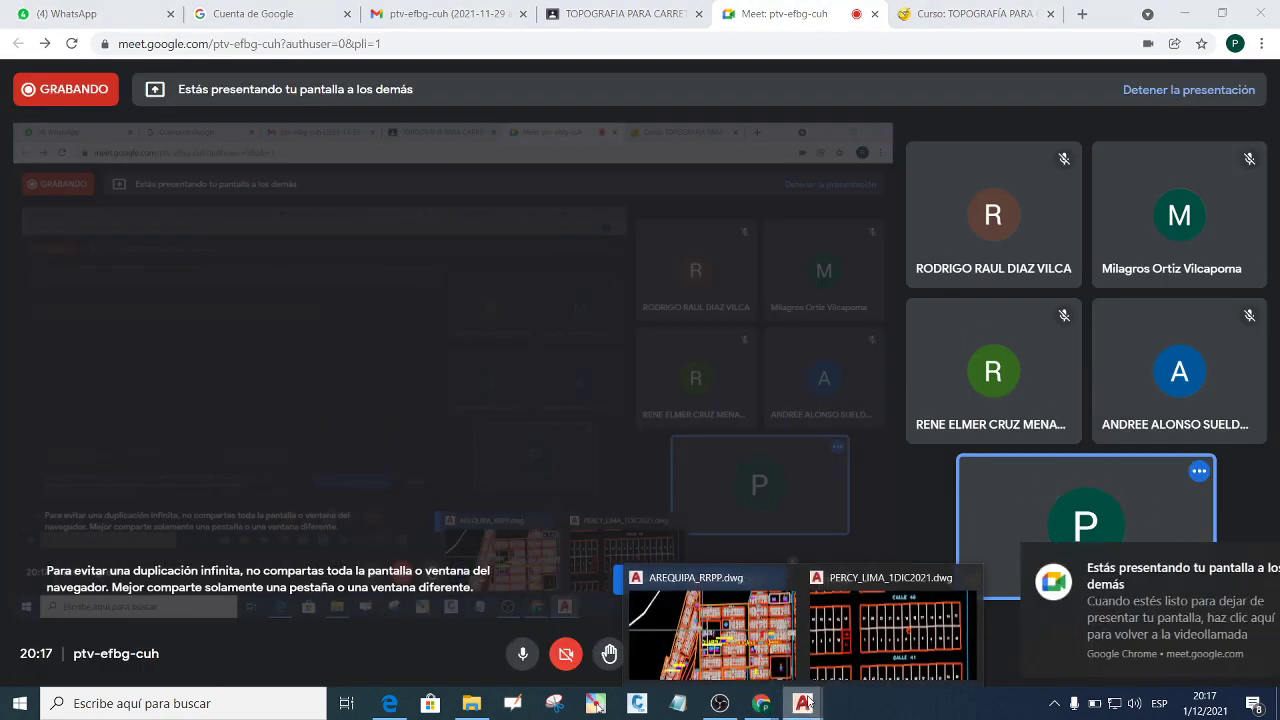
click(893, 630)
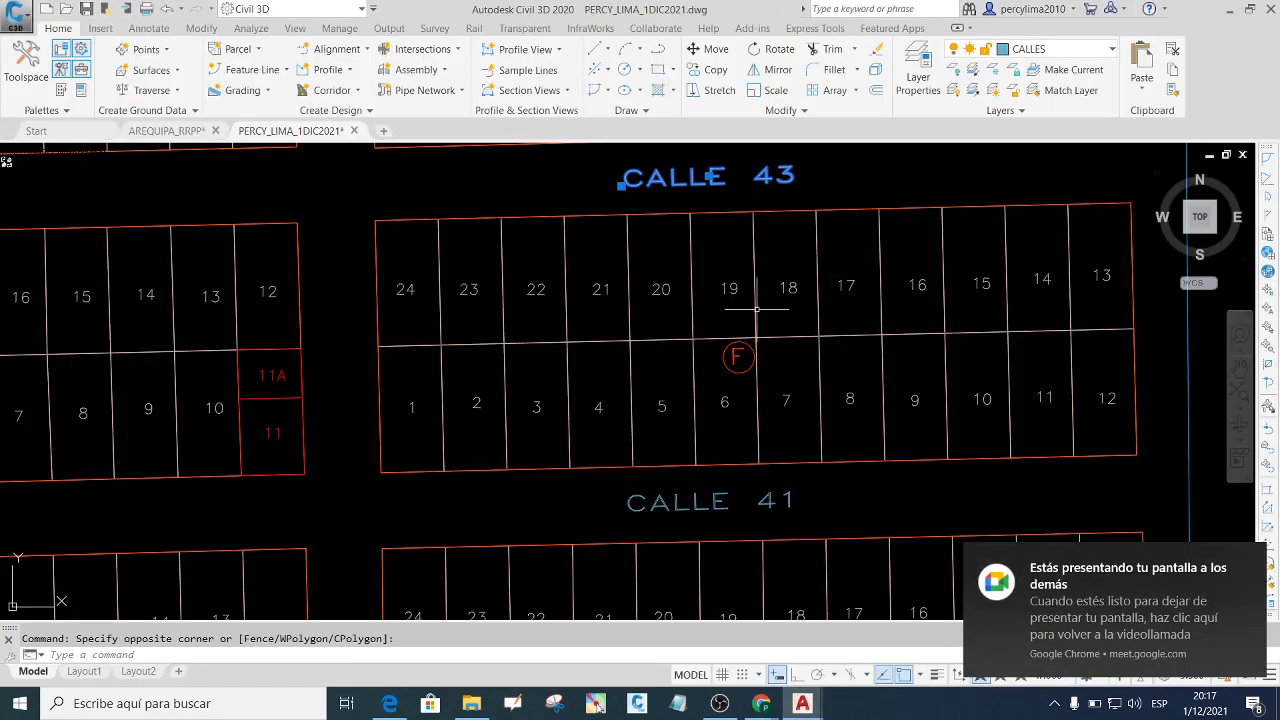
key(Escape)
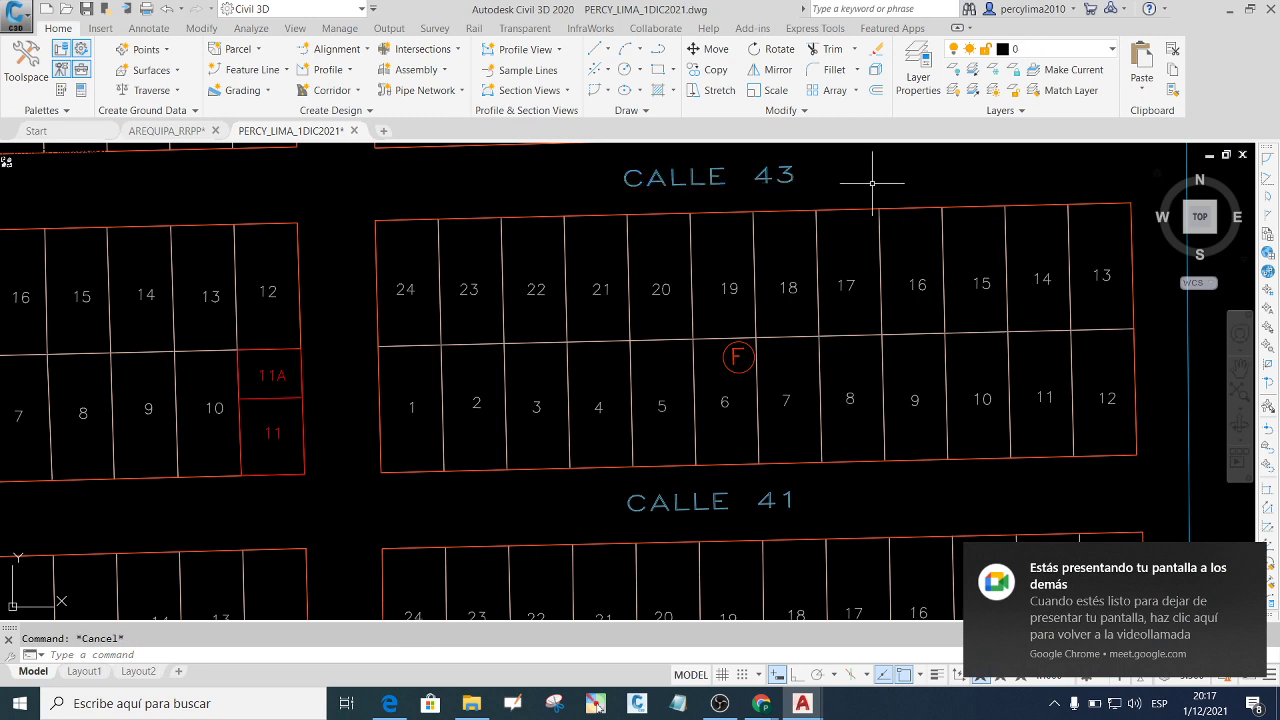
click(872, 183)
click(672, 190)
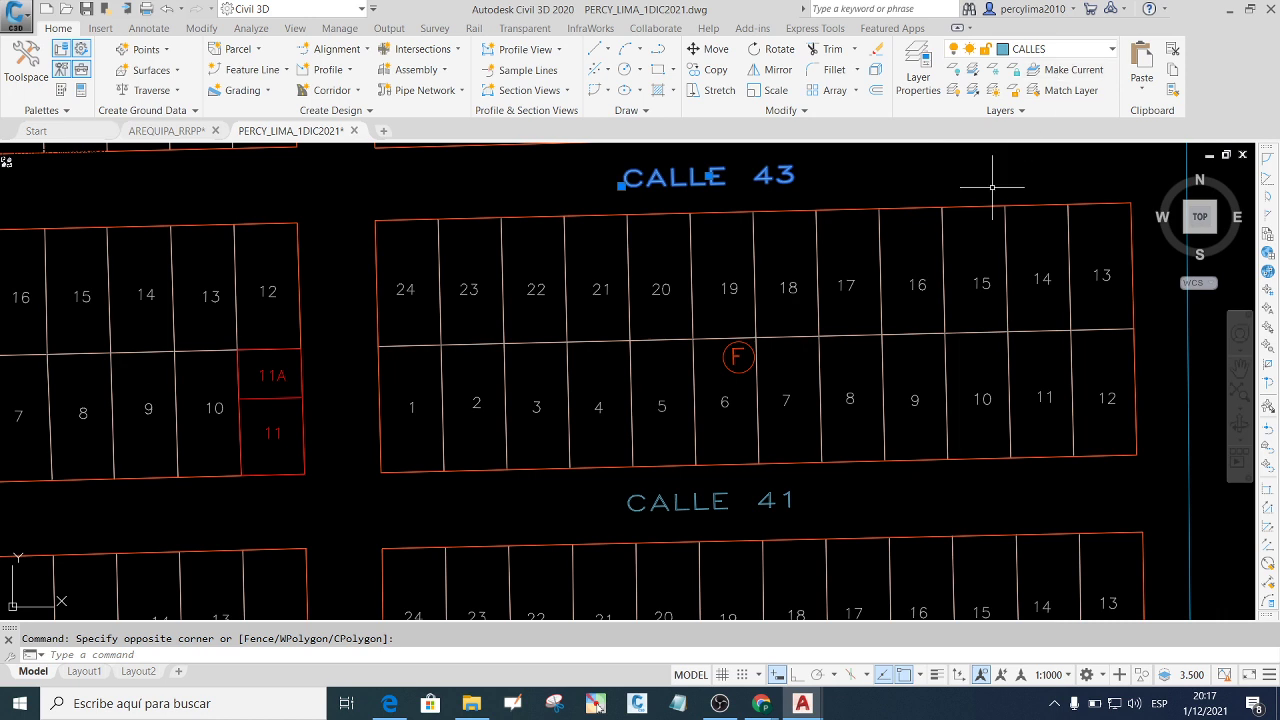
Paste the CALLE 43 screenshot into the ISTP group chat, send it, and minimize Chrome.
click(763, 708)
click(670, 625)
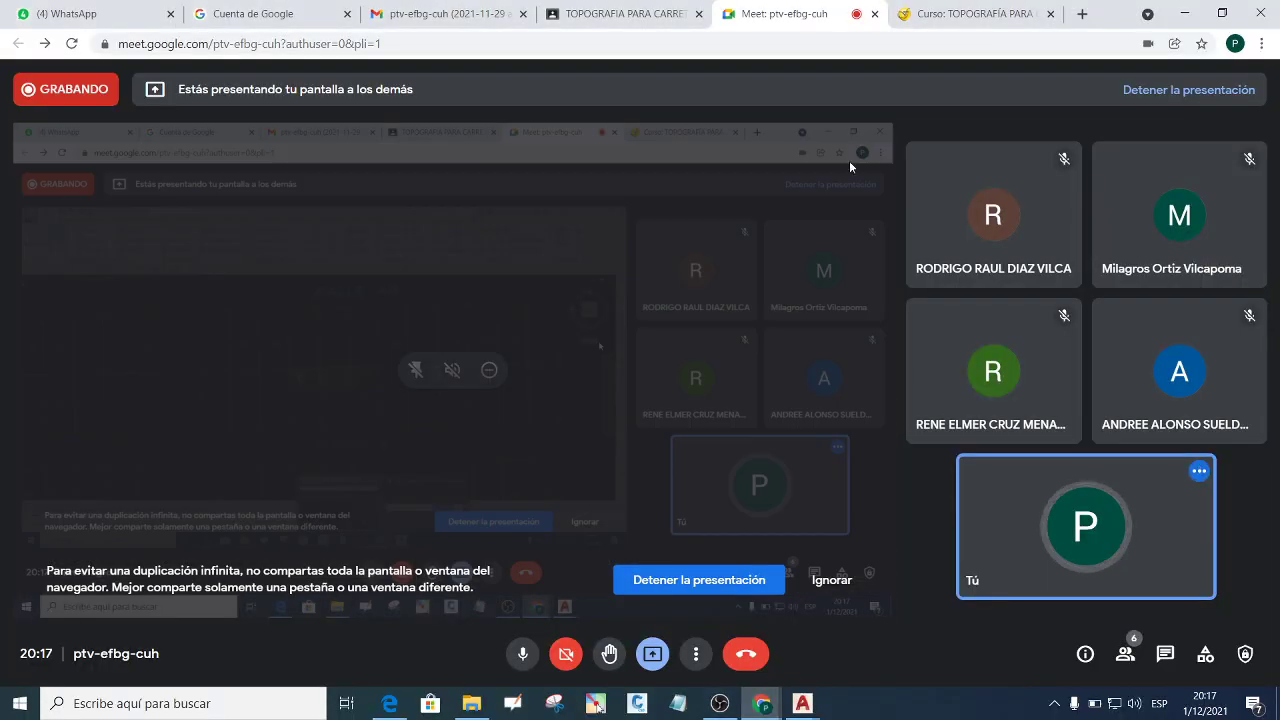
click(113, 8)
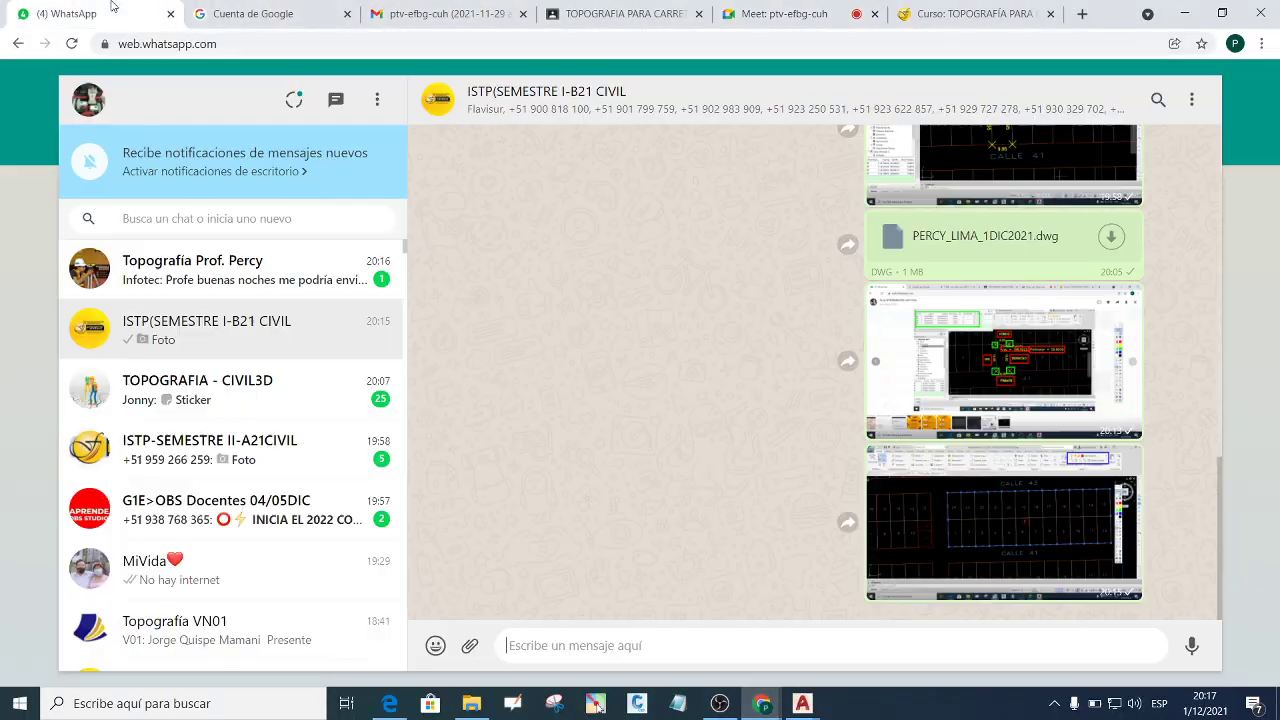
right_click(547, 648)
click(600, 517)
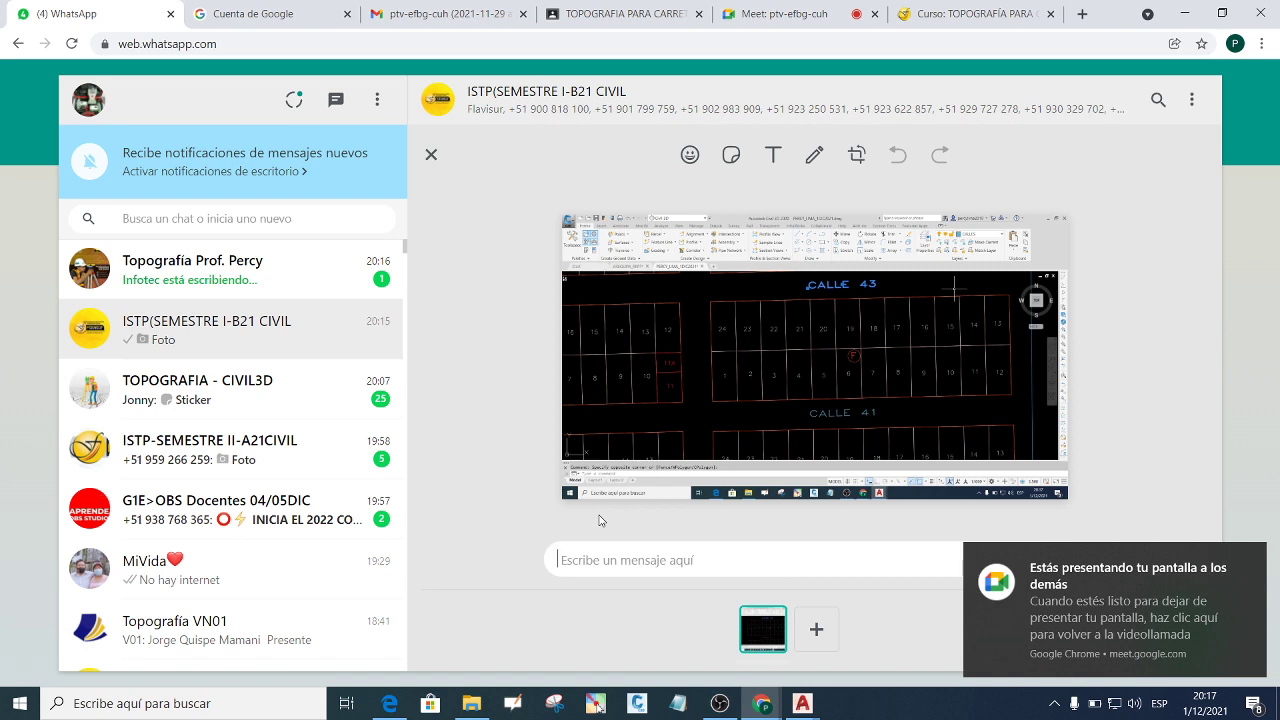
key(Return)
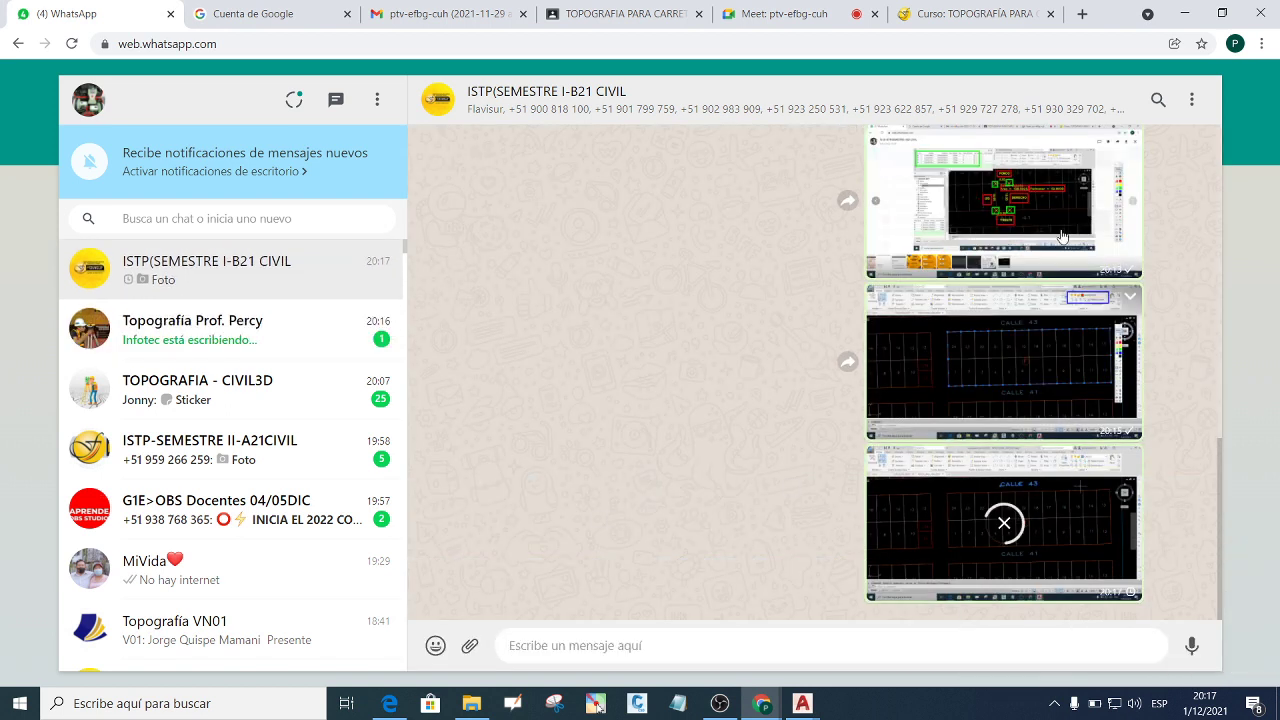
click(1184, 13)
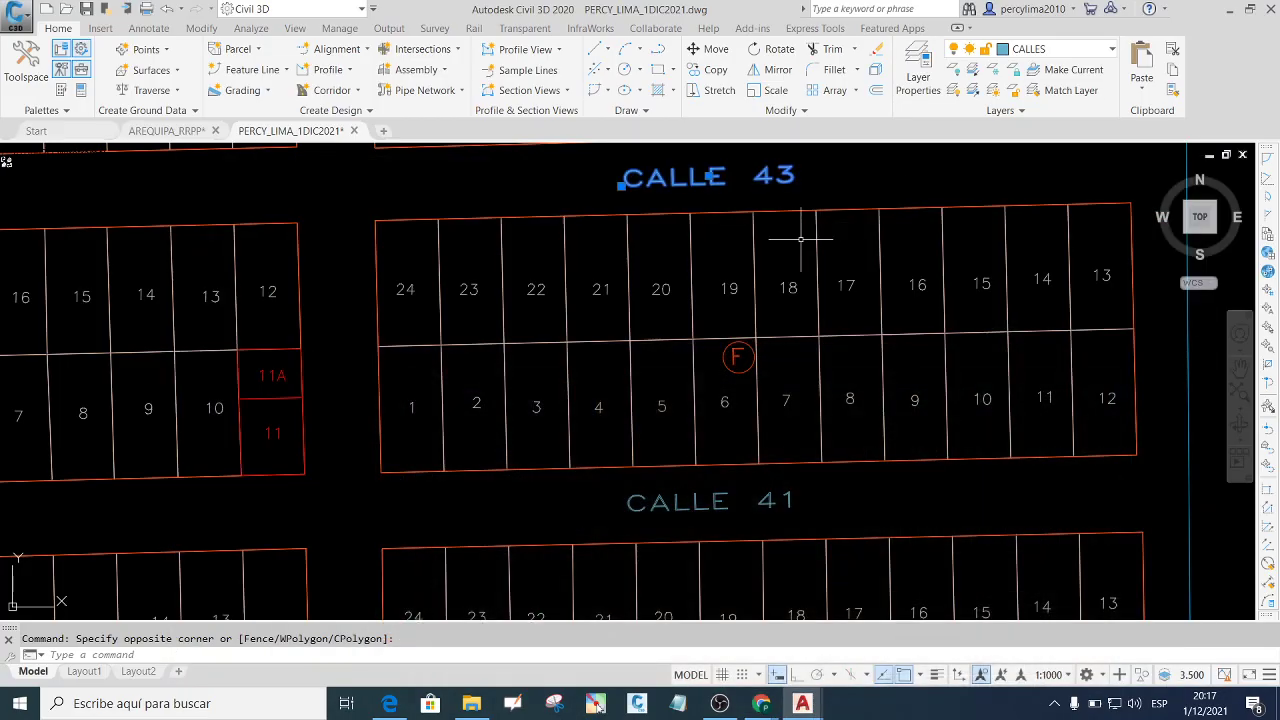
scroll(737, 358, up, 1)
Zoom in and out around block F's circled label between lots 6 and 19.
scroll(735, 360, up, 1)
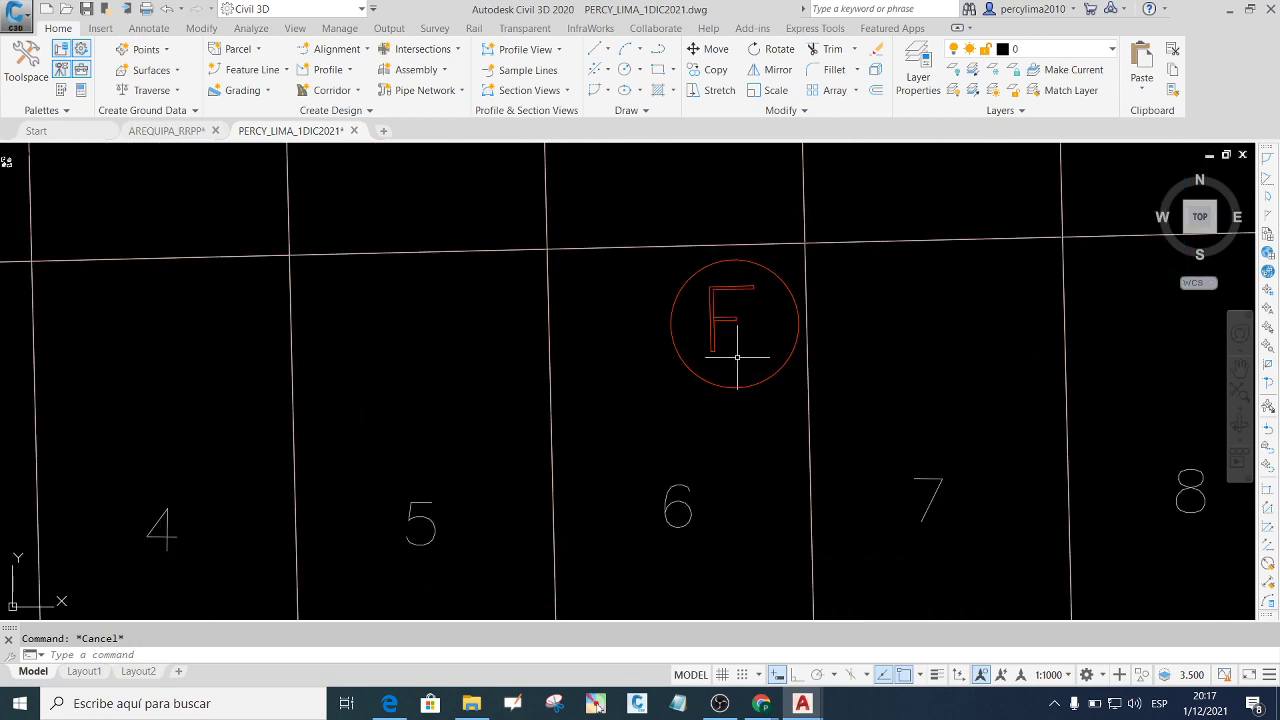
scroll(732, 362, up, 1)
scroll(733, 356, up, 1)
scroll(740, 337, up, 1)
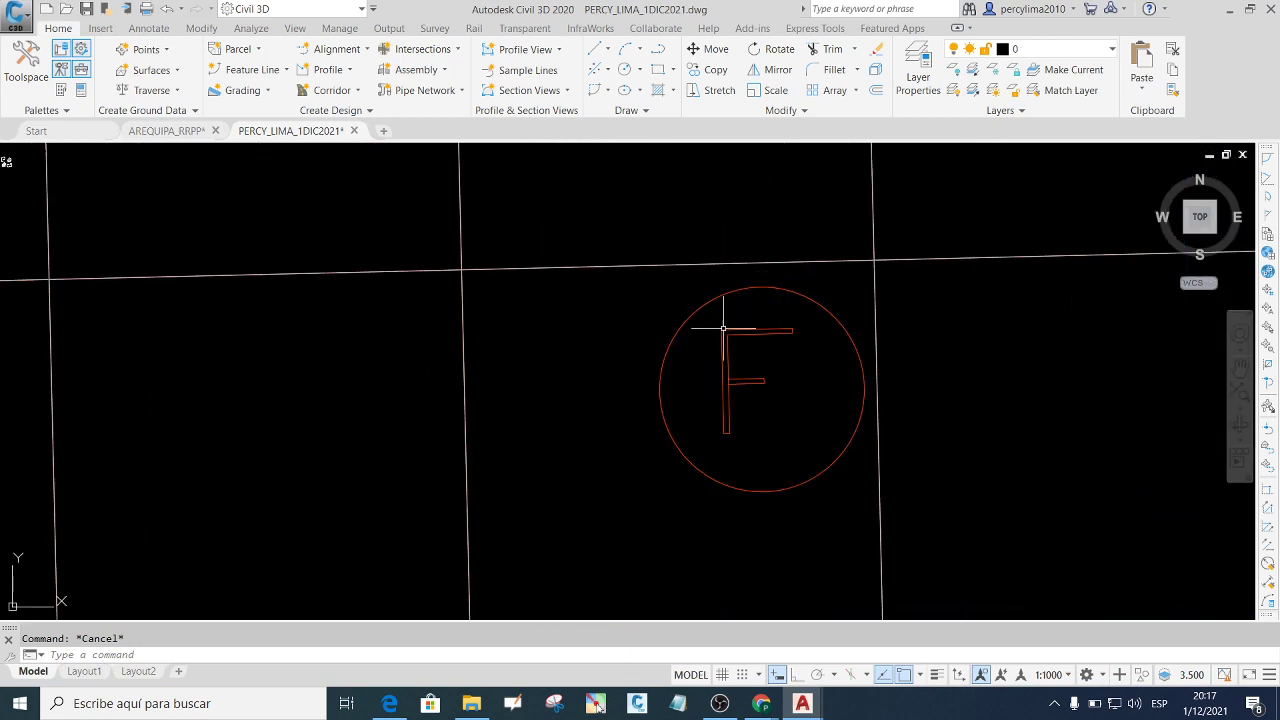
scroll(760, 375, up, 1)
scroll(750, 365, down, 1)
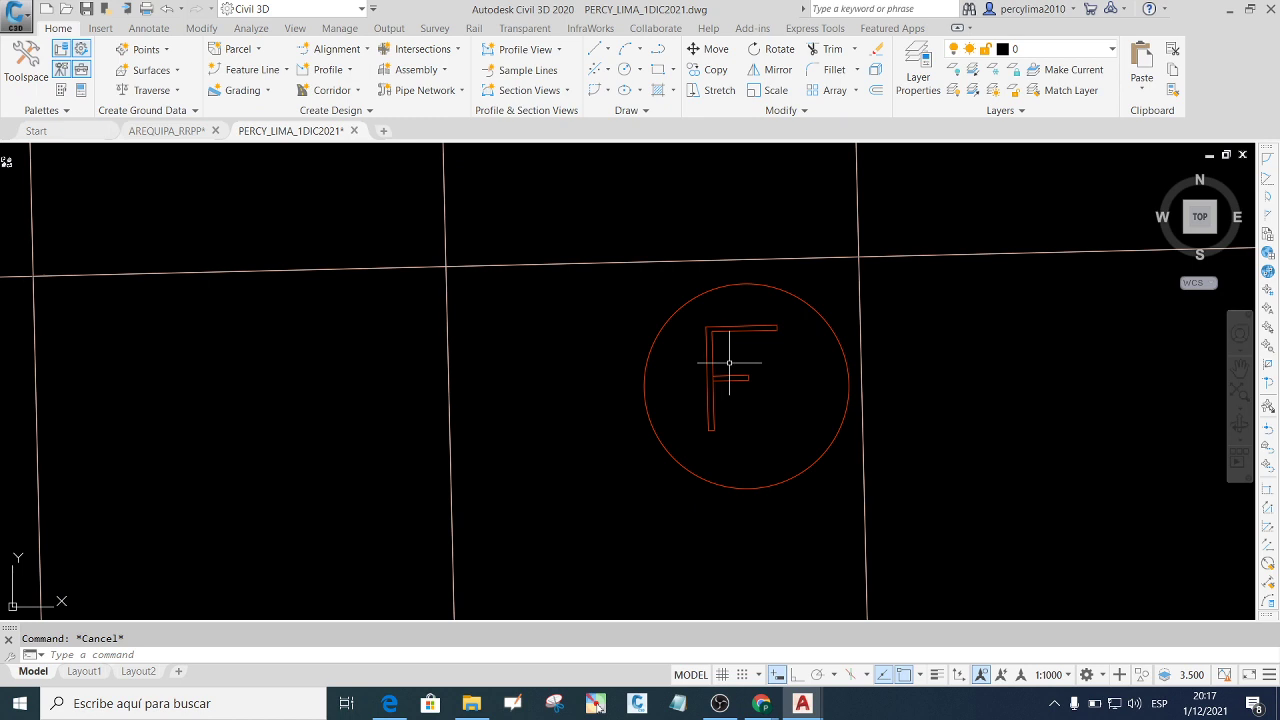
scroll(729, 363, down, 4)
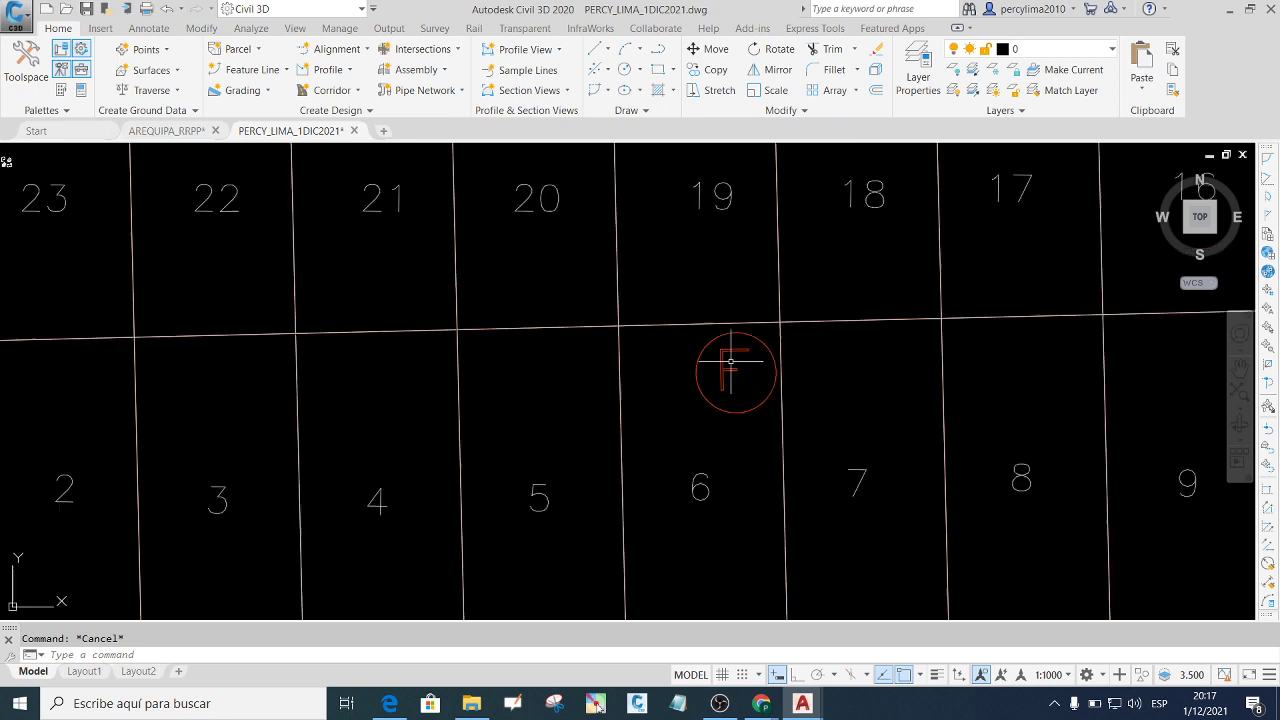
scroll(726, 360, down, 3)
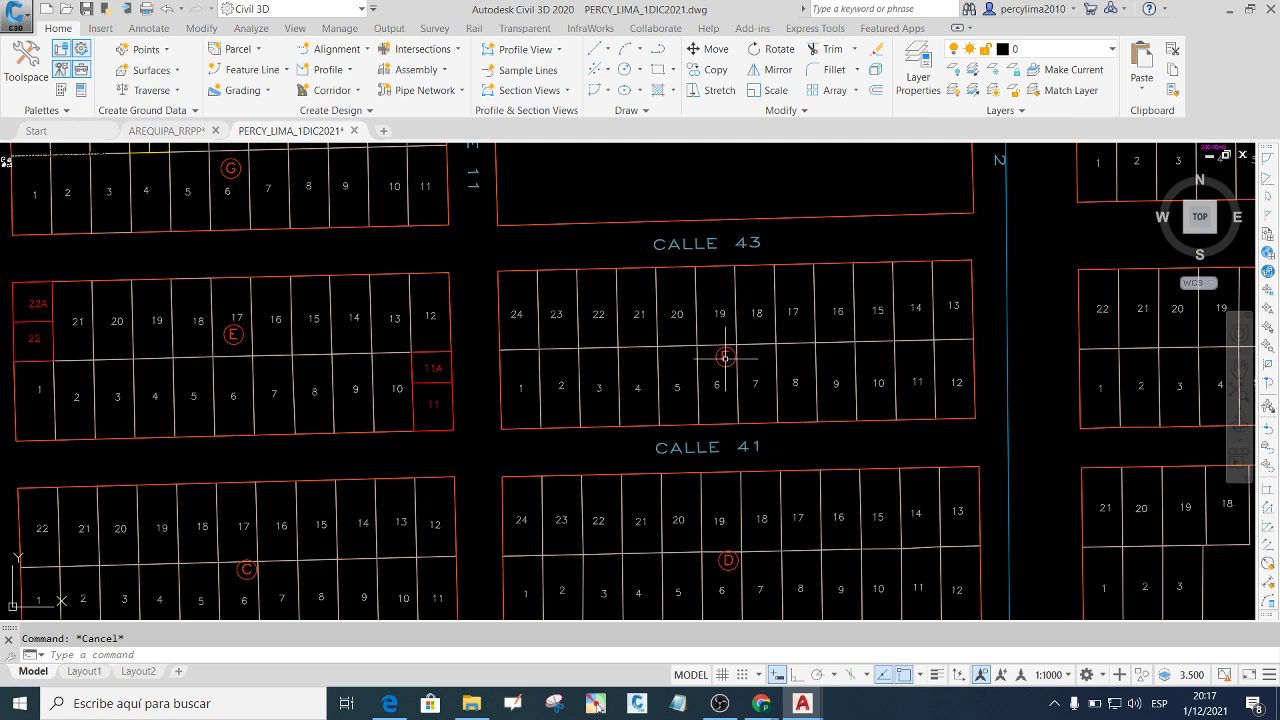
scroll(740, 355, up, 4)
scroll(697, 354, down, 2)
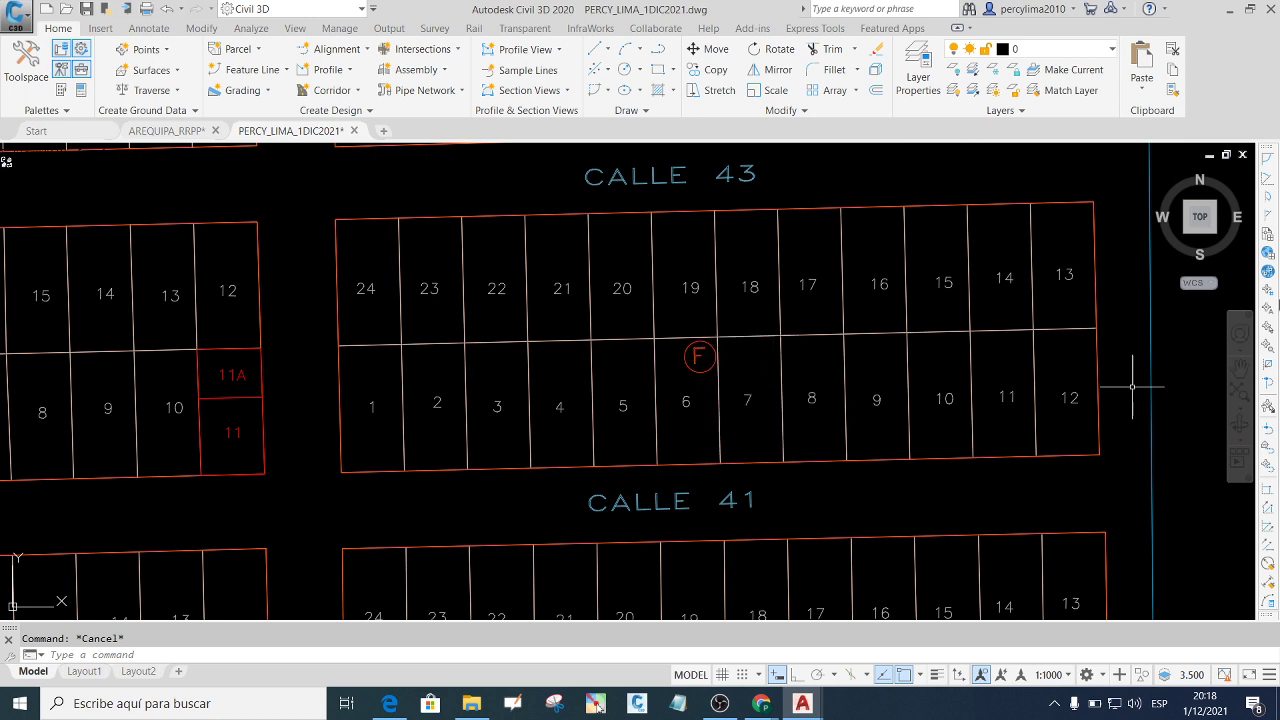
scroll(638, 331, up, 3)
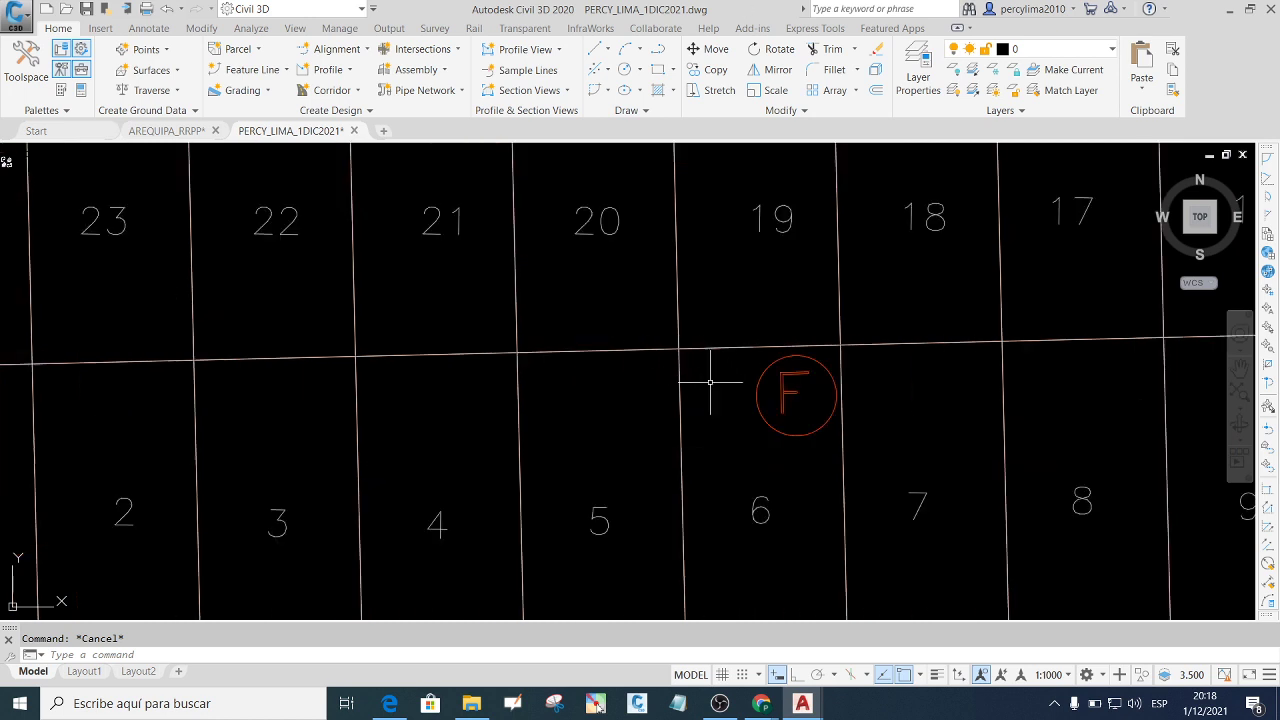
Try selecting the circled F label and the letter F, then cancel.
click(813, 462)
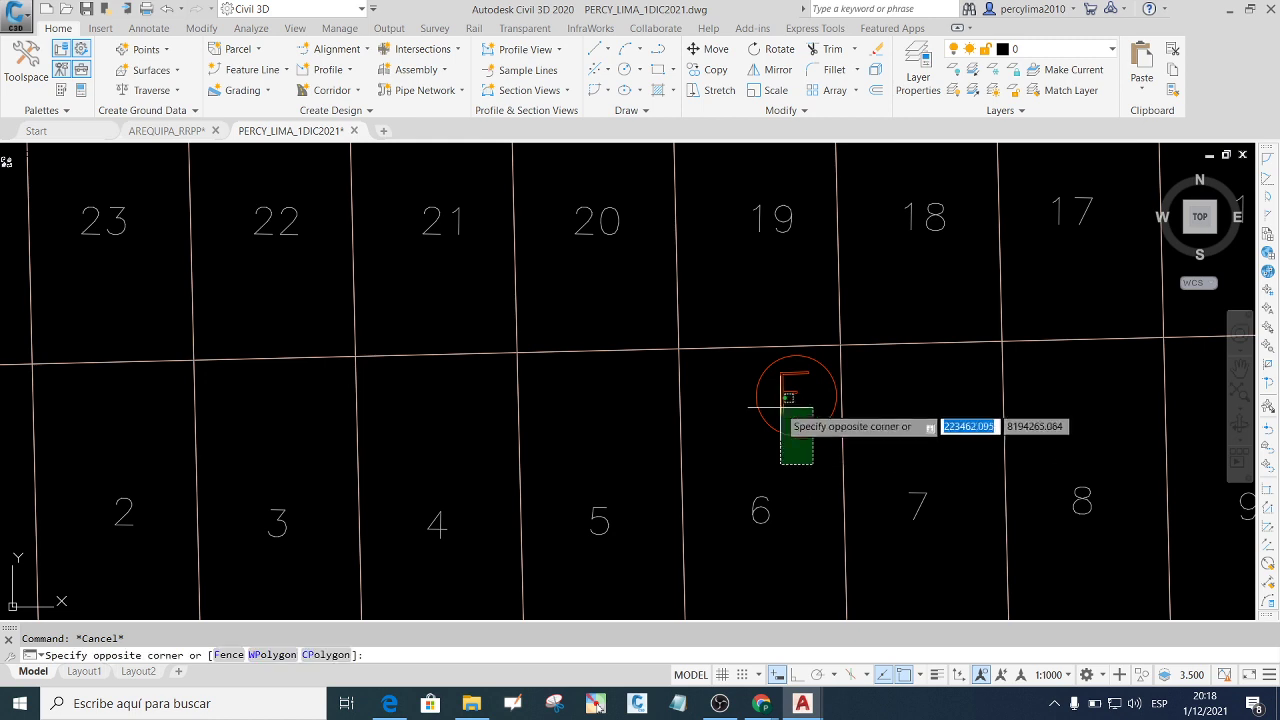
click(748, 388)
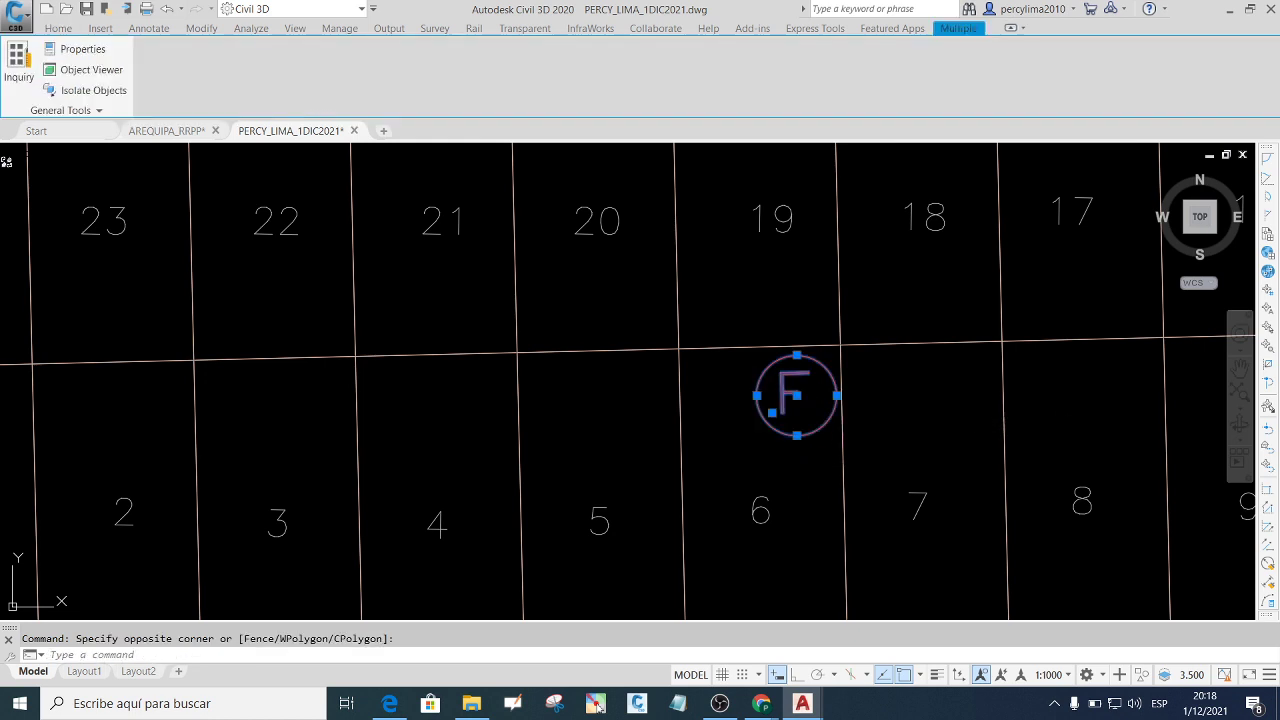
key(Escape)
click(779, 414)
click(774, 403)
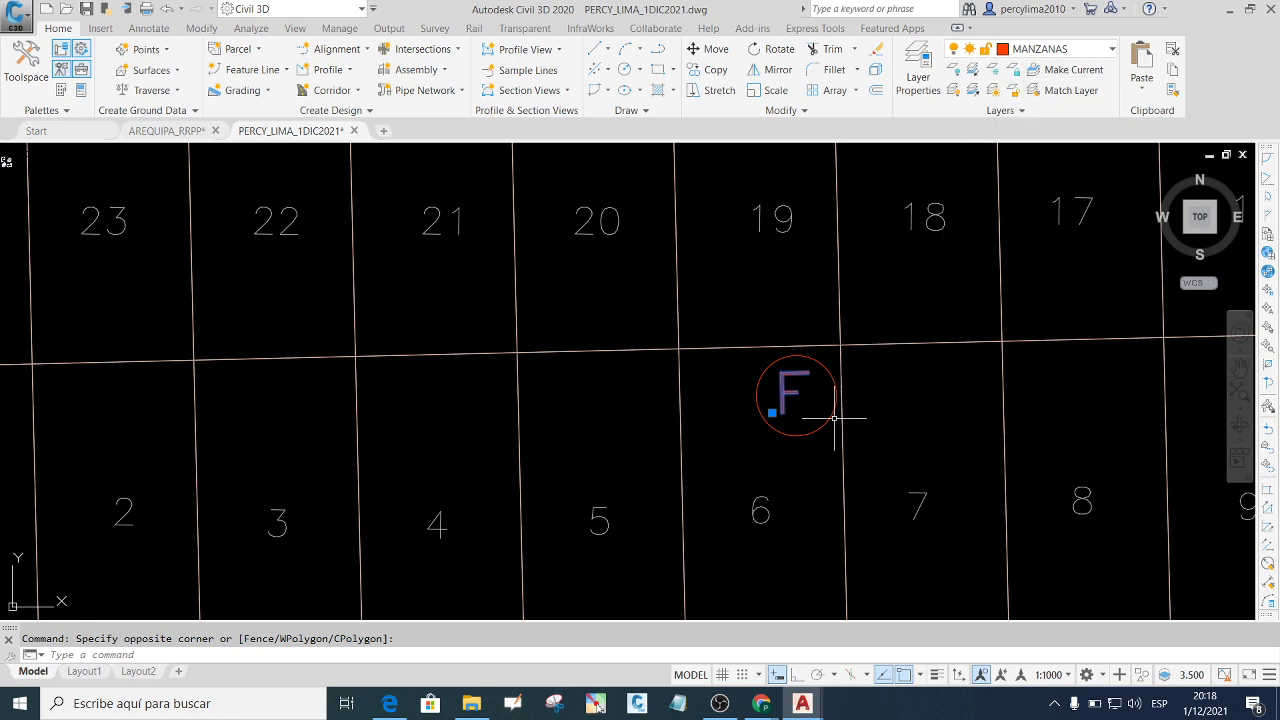
key(Escape)
Select lot 5's boundary polyline so its LOTES layer shows.
scroll(792, 395, down, 5)
scroll(761, 365, up, 4)
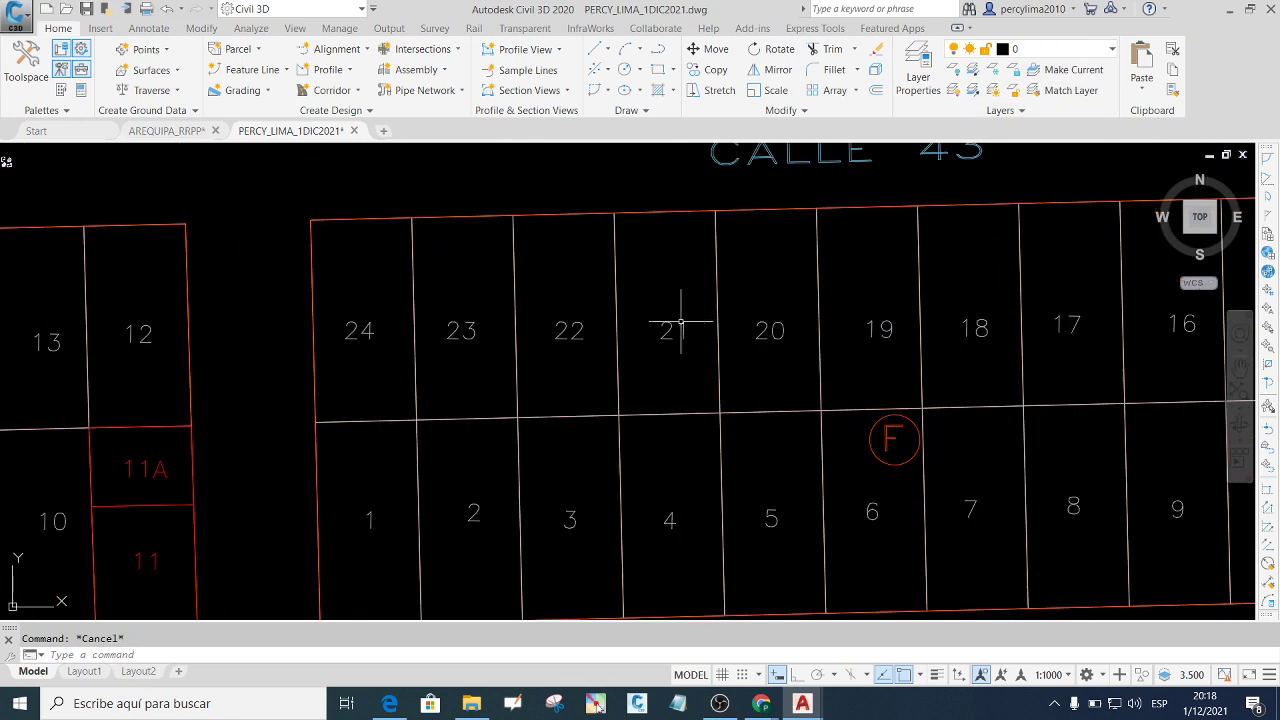
scroll(706, 357, down, 2)
scroll(751, 457, up, 2)
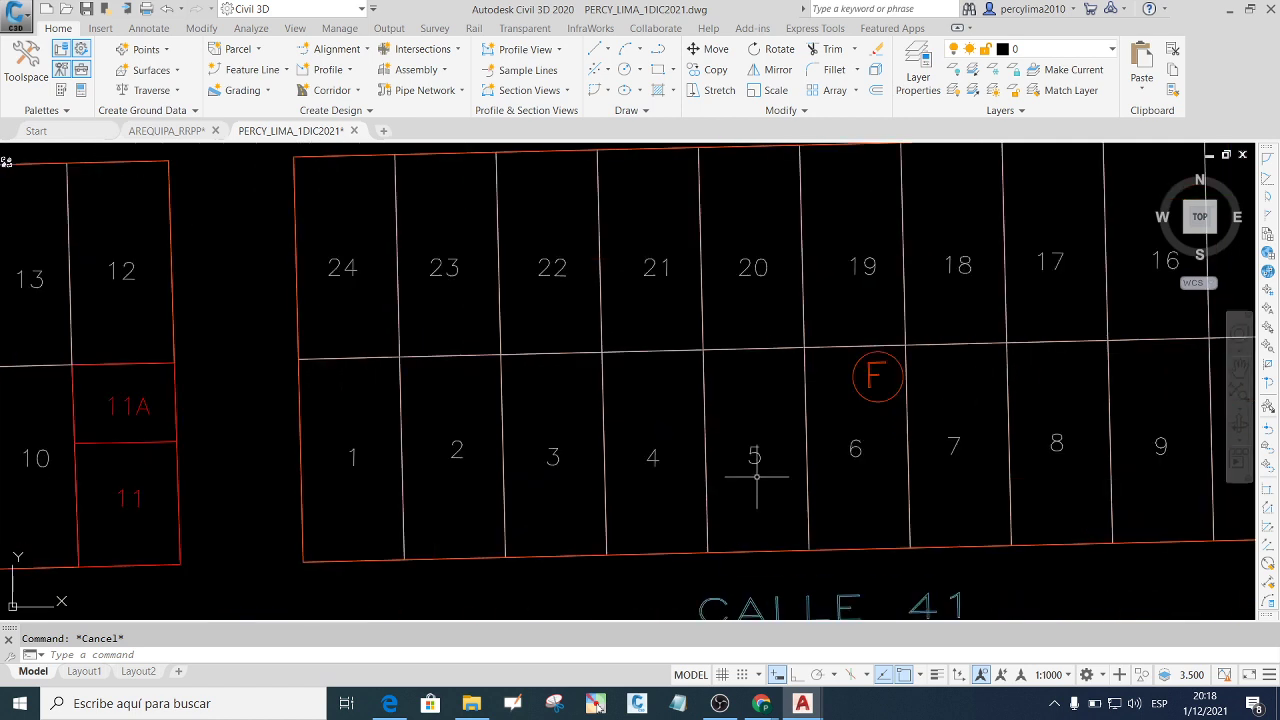
click(745, 395)
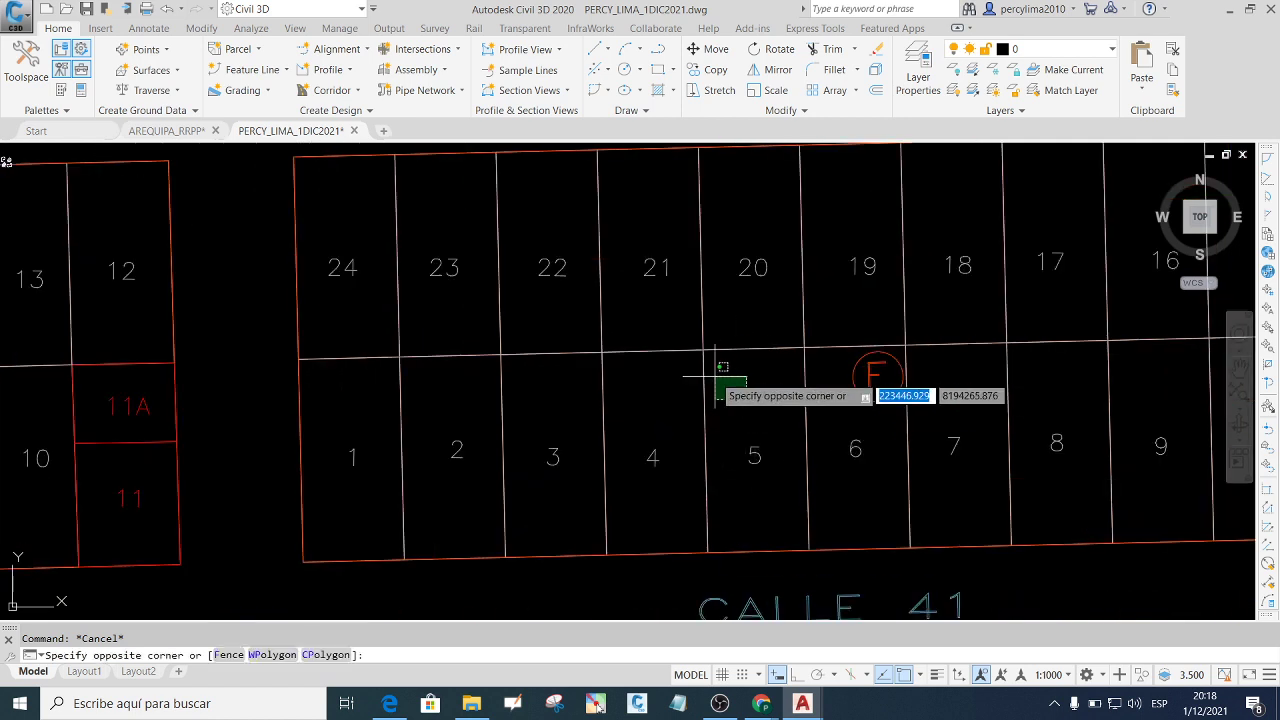
click(712, 372)
click(706, 405)
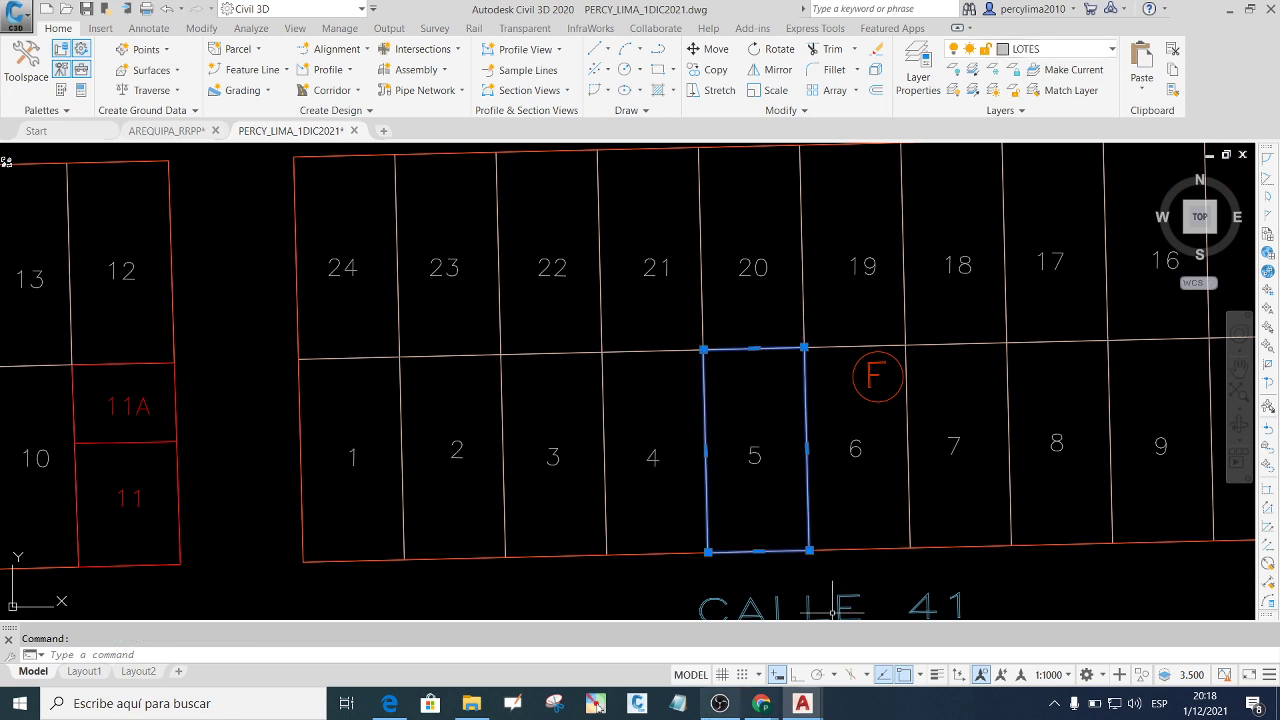
mouse_move(1184, 226)
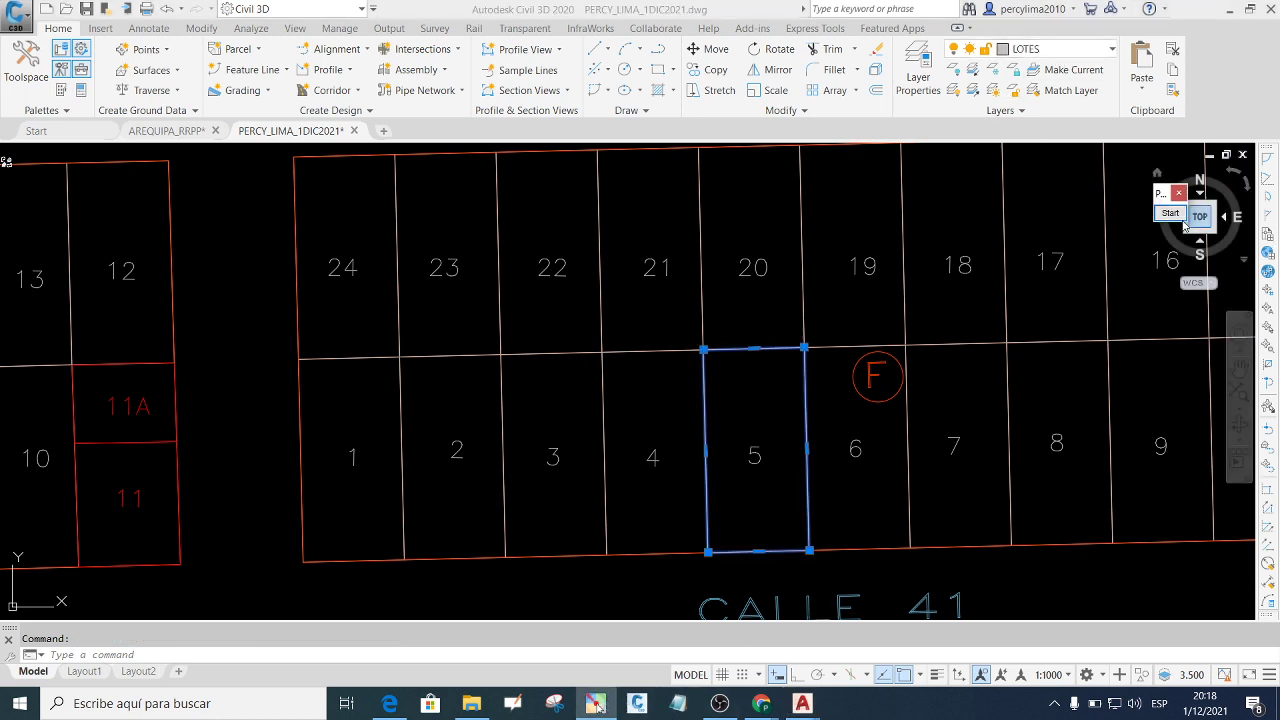
Draw a red box around the LOTES layer name, then close the tool and clear the selection.
click(1170, 213)
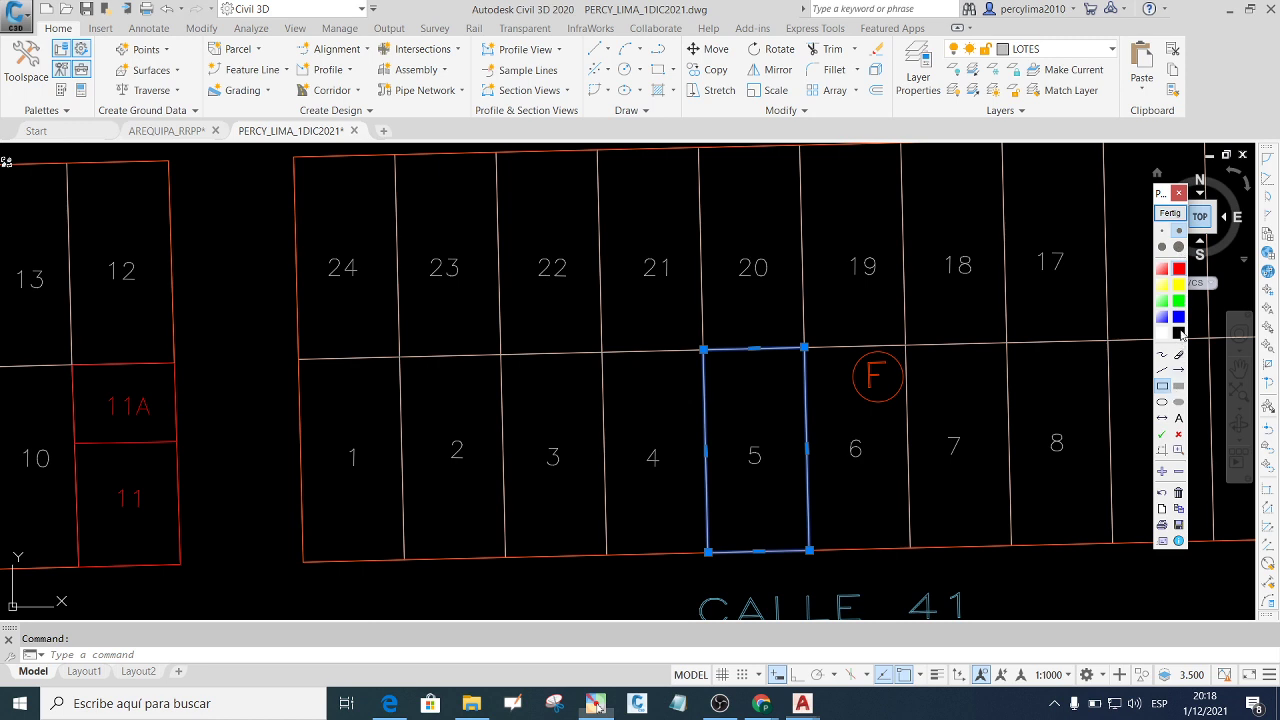
drag(939, 37, 1094, 67)
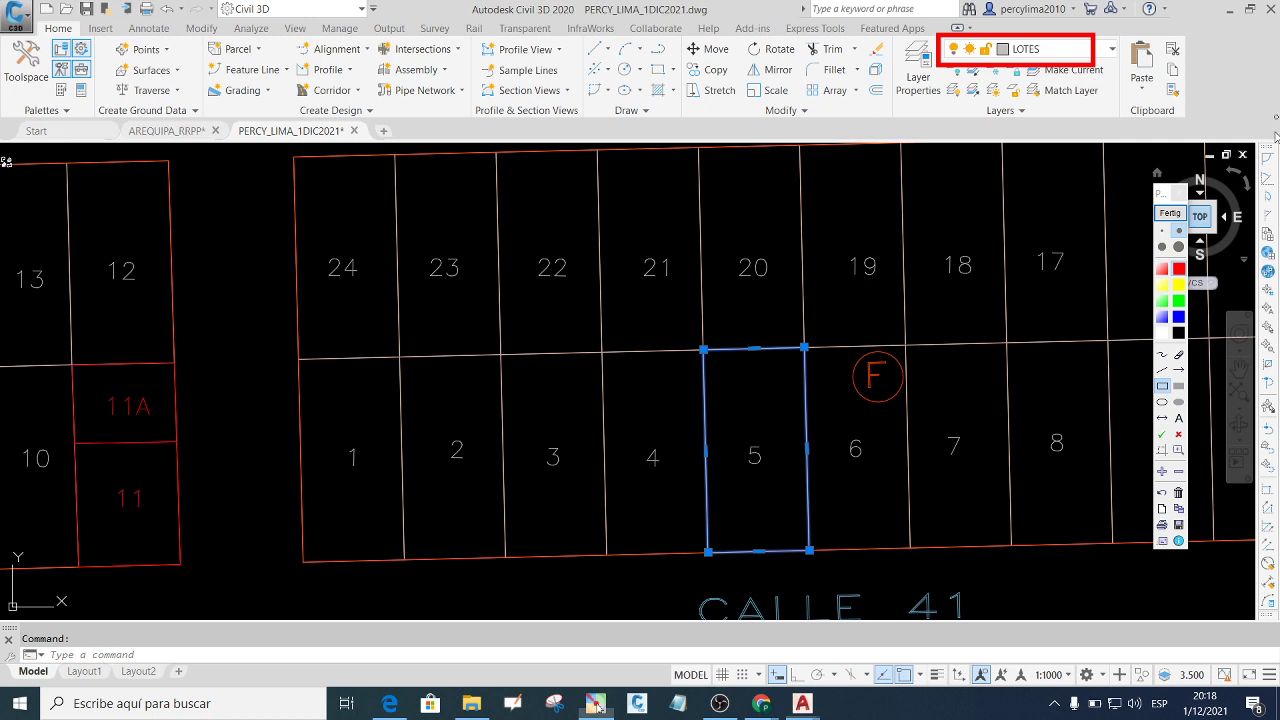
click(1182, 193)
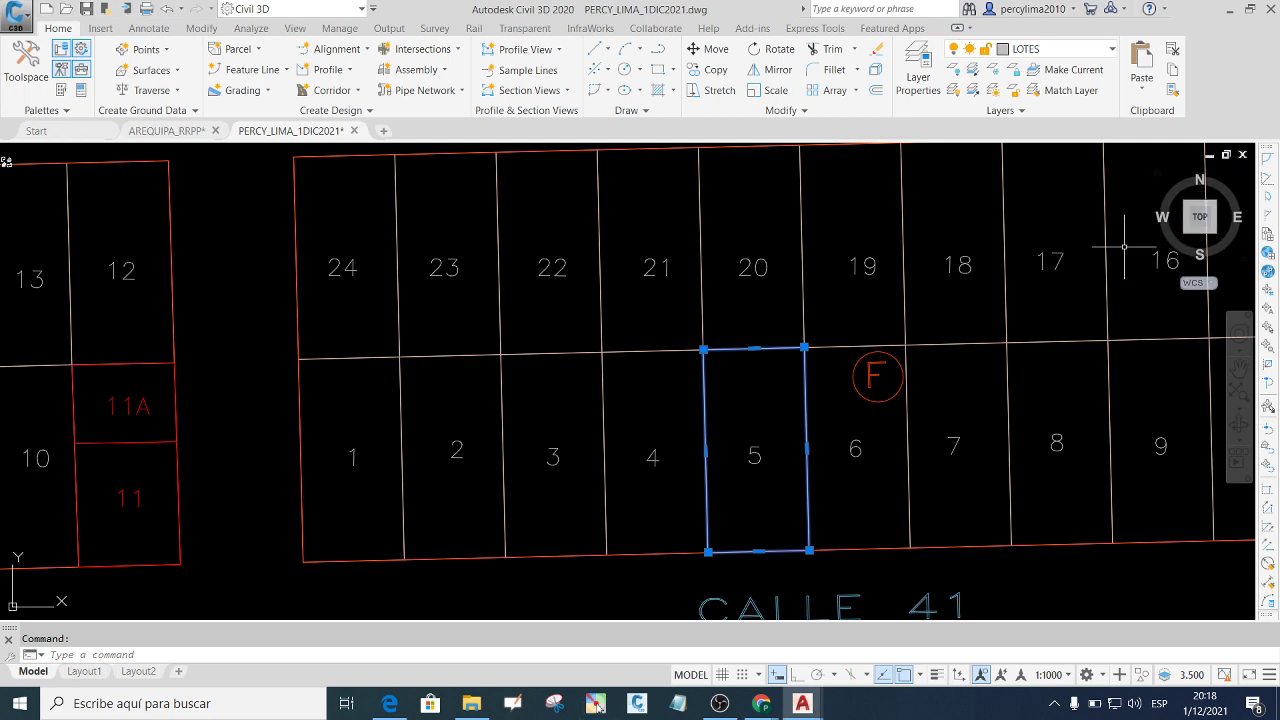
key(Escape)
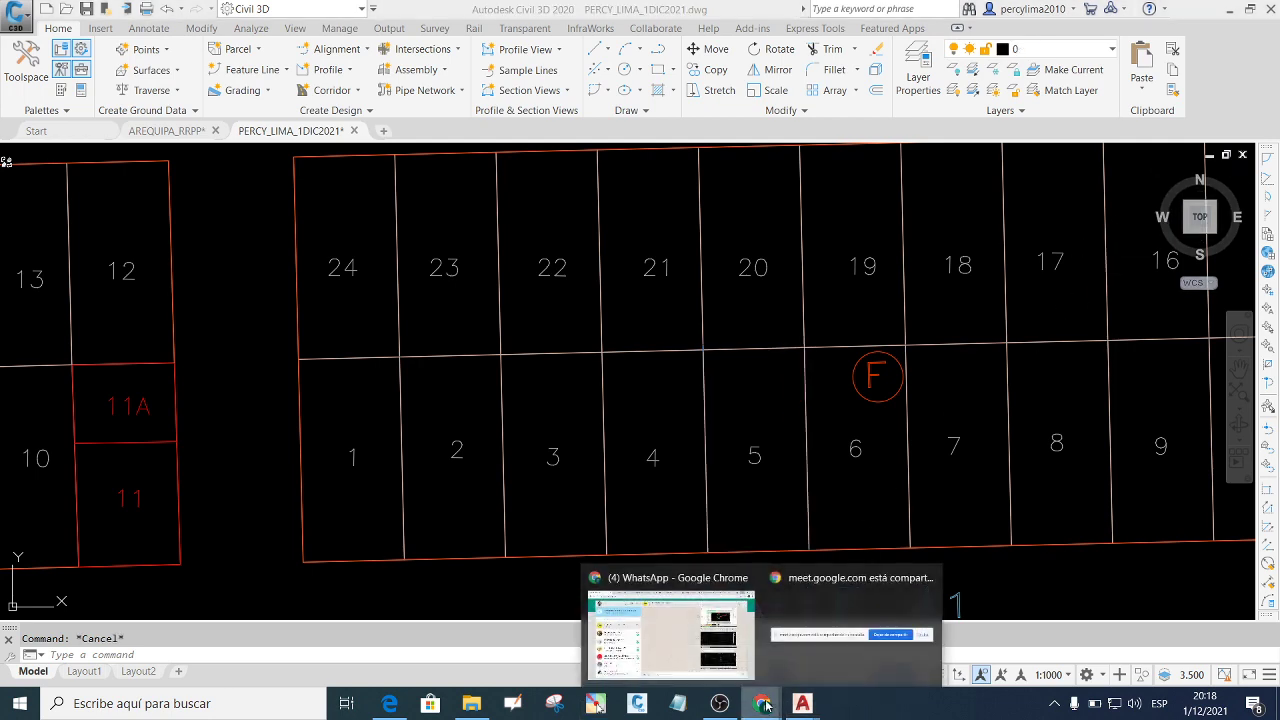
Paste and send the lot 5 LOTES screenshot to the ISTP group, then return to Civil 3D.
click(655, 632)
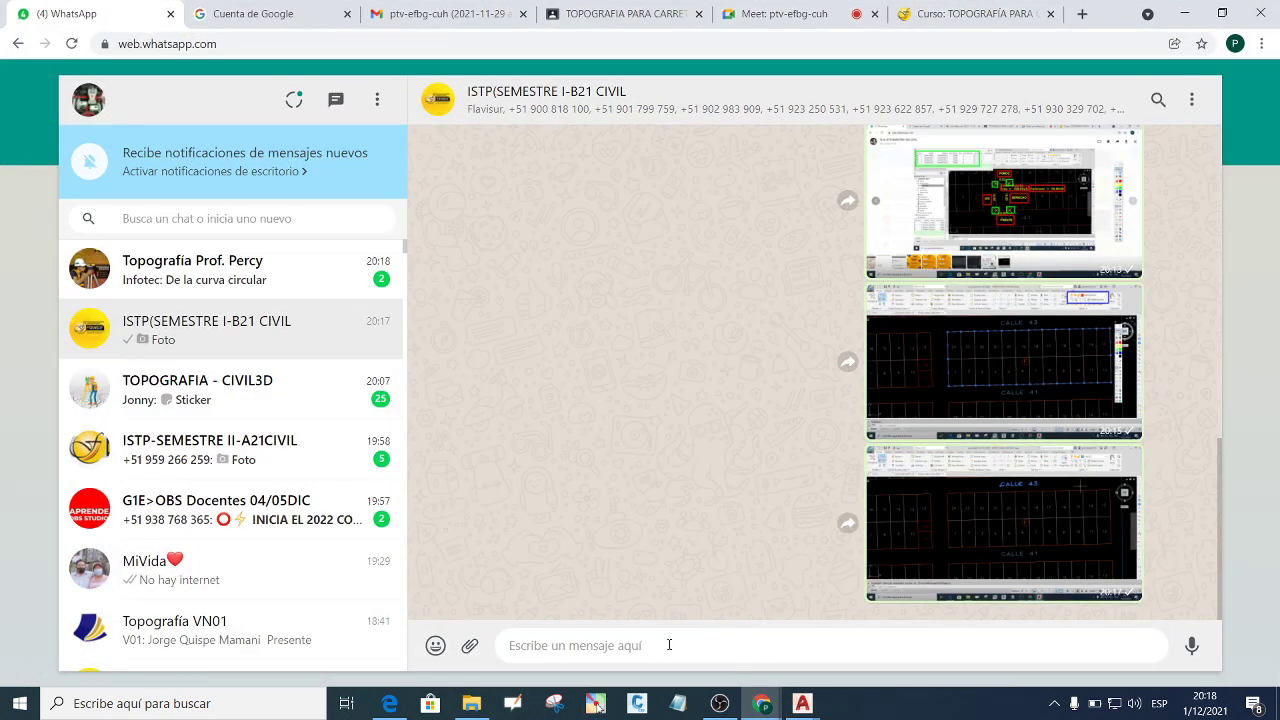
key(ctrl+v)
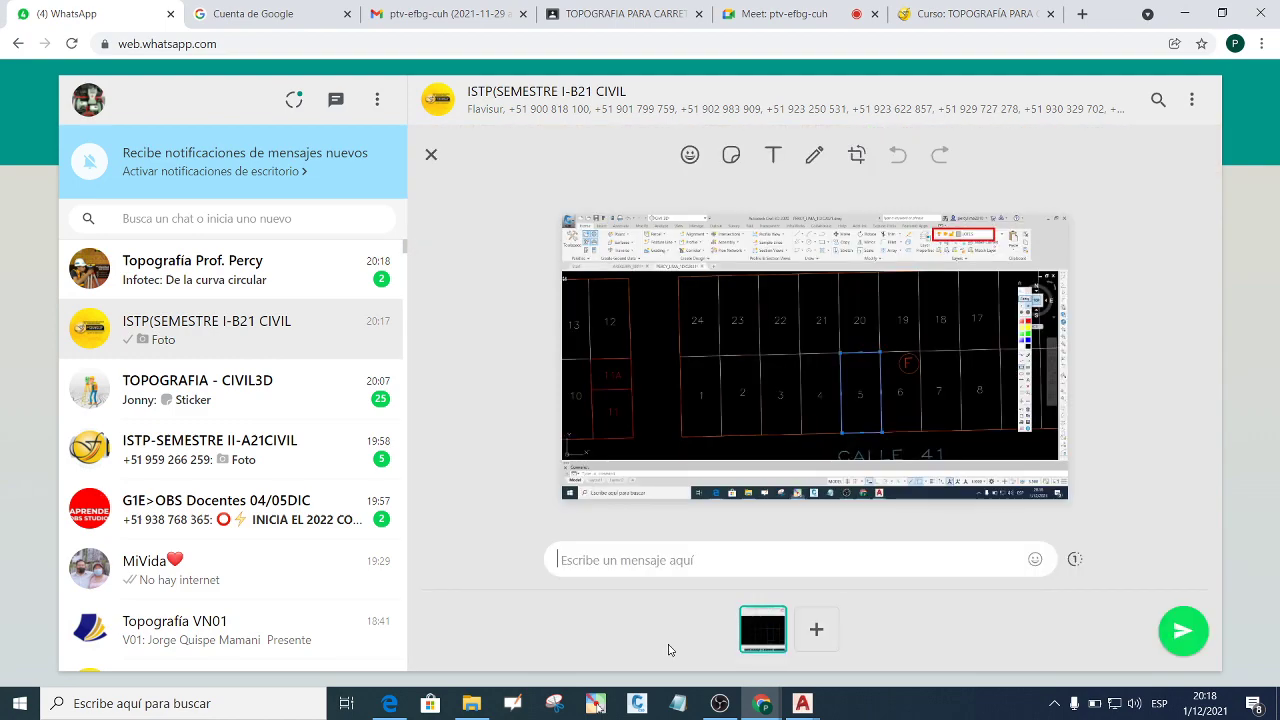
key(Return)
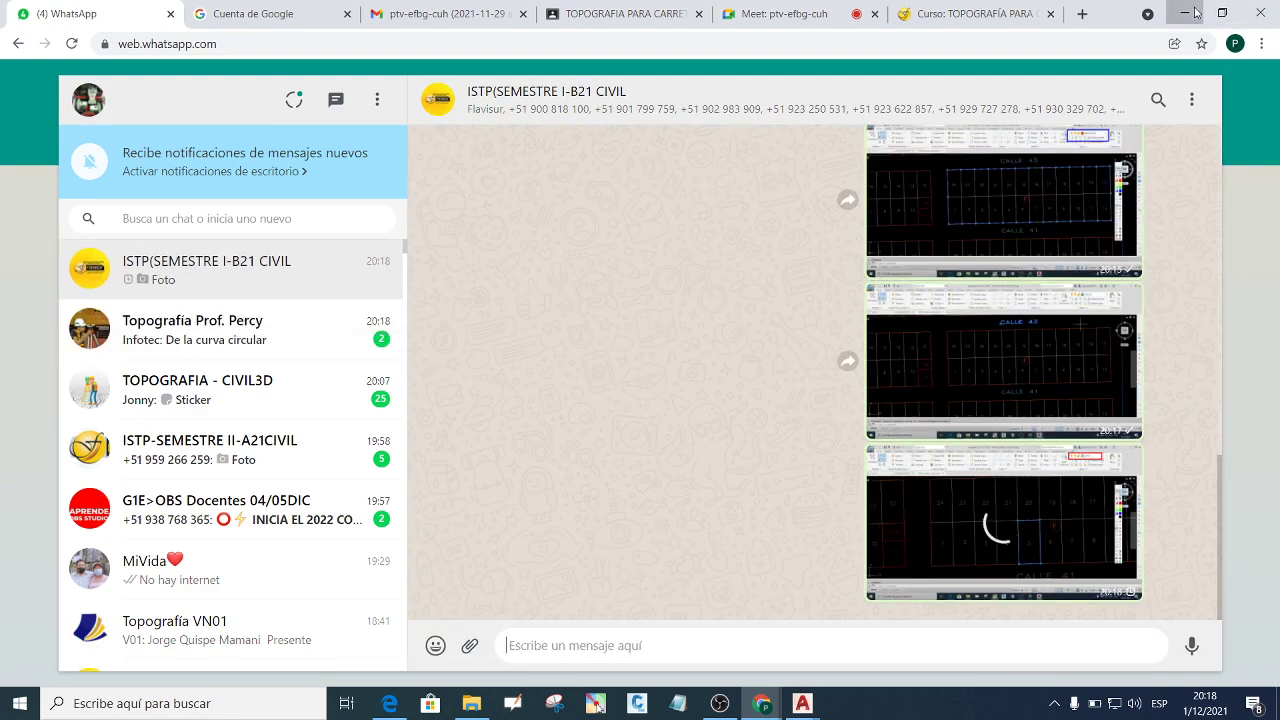
key(alt+Tab)
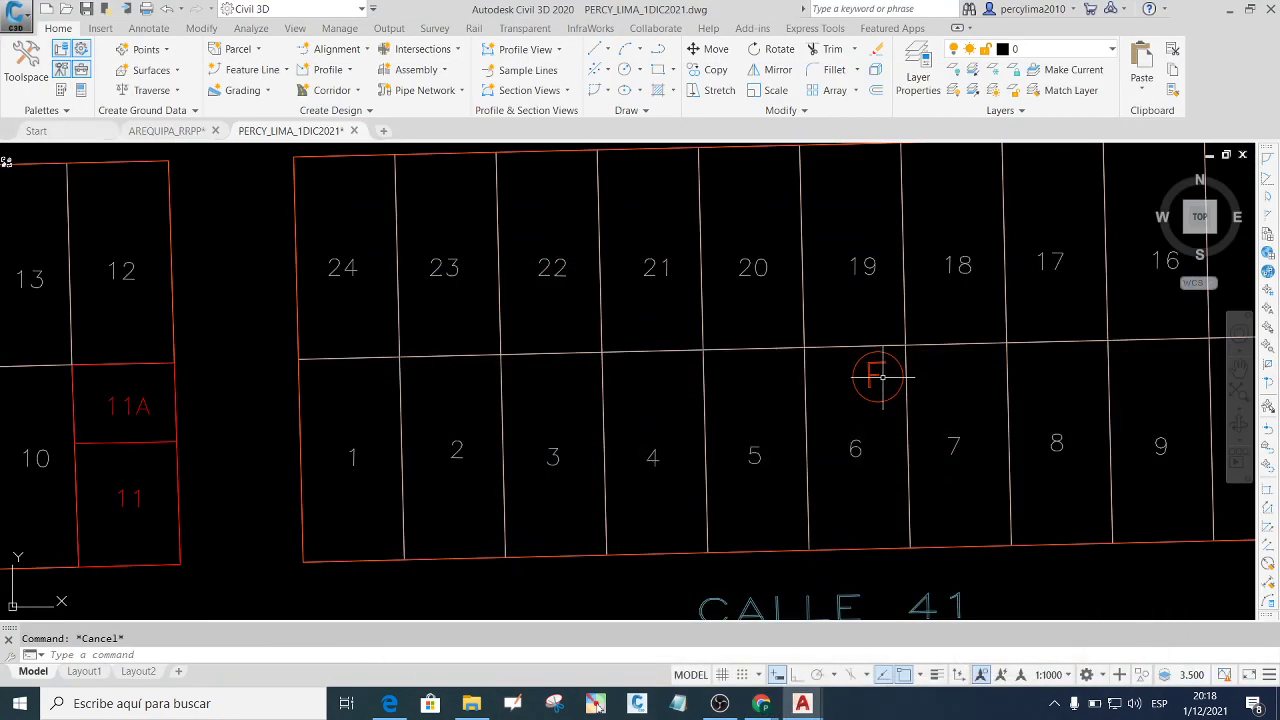
Zoom until block G's lots 13–22, including 19 and 19A, along CALLE 46 fill the view.
scroll(509, 314, down, 3)
scroll(419, 308, down, 3)
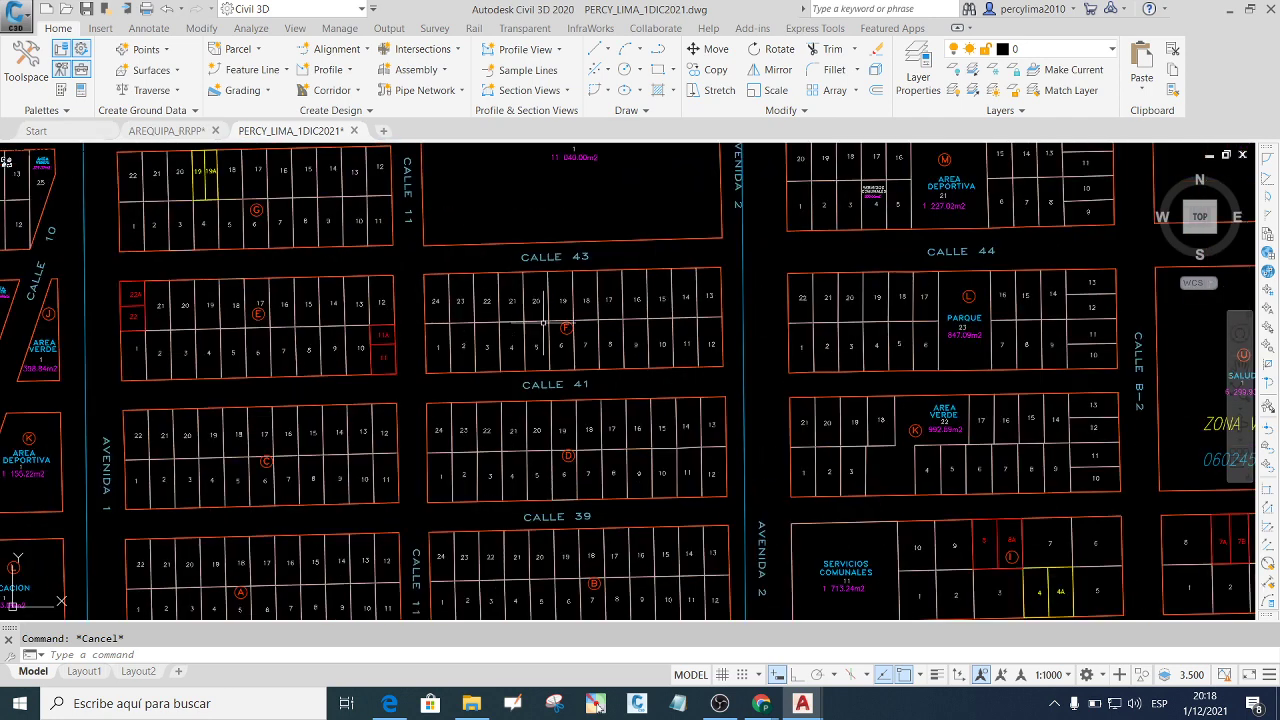
scroll(542, 323, up, 2)
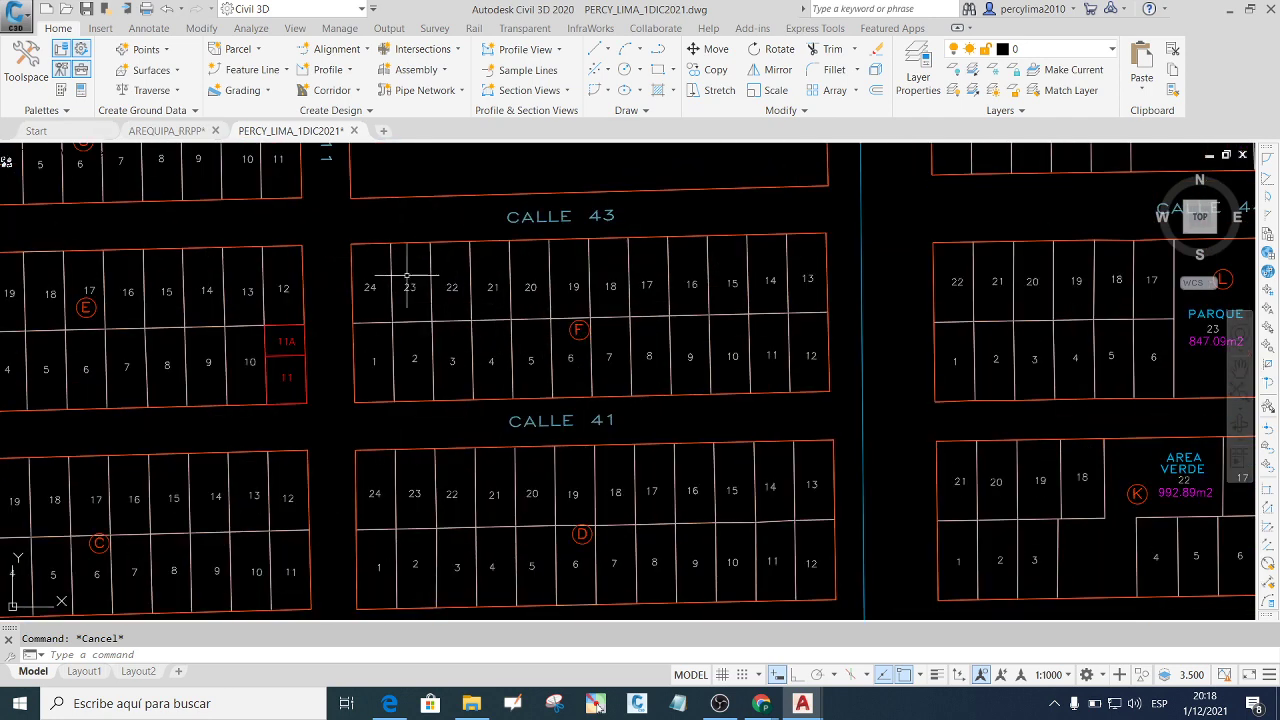
scroll(409, 279, up, 3)
scroll(408, 283, down, 1)
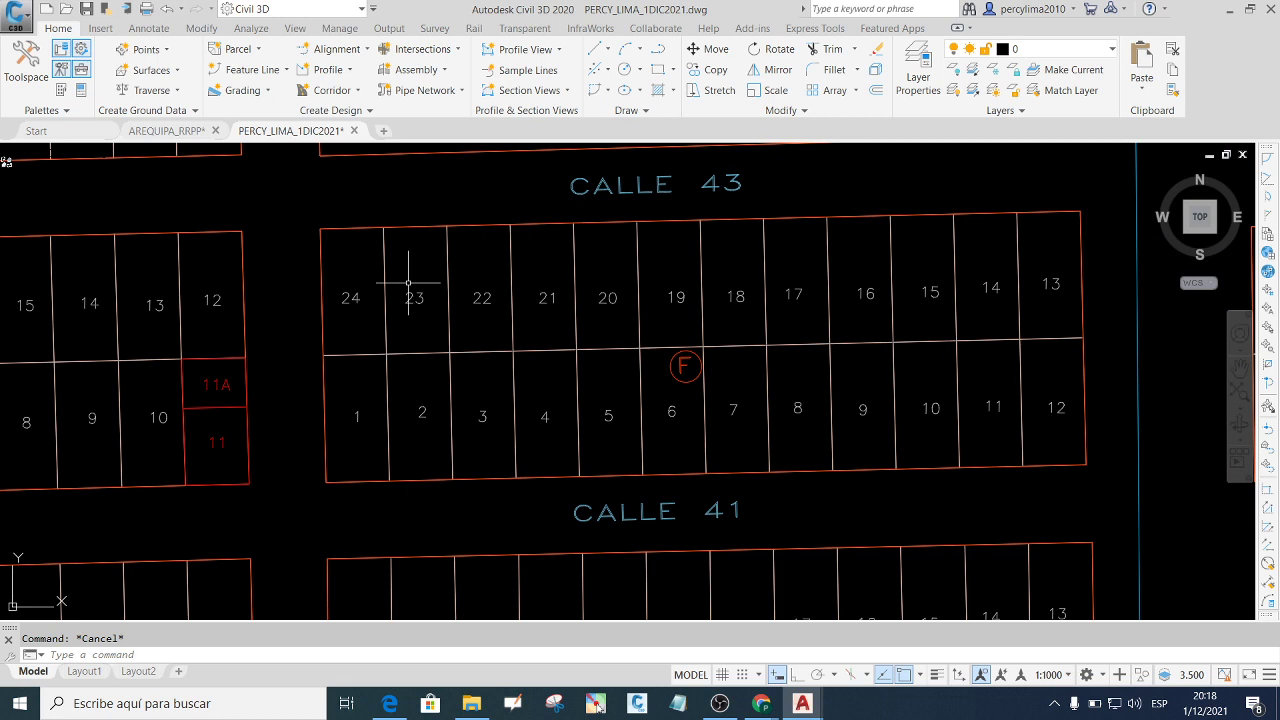
scroll(501, 265, down, 3)
scroll(461, 251, up, 3)
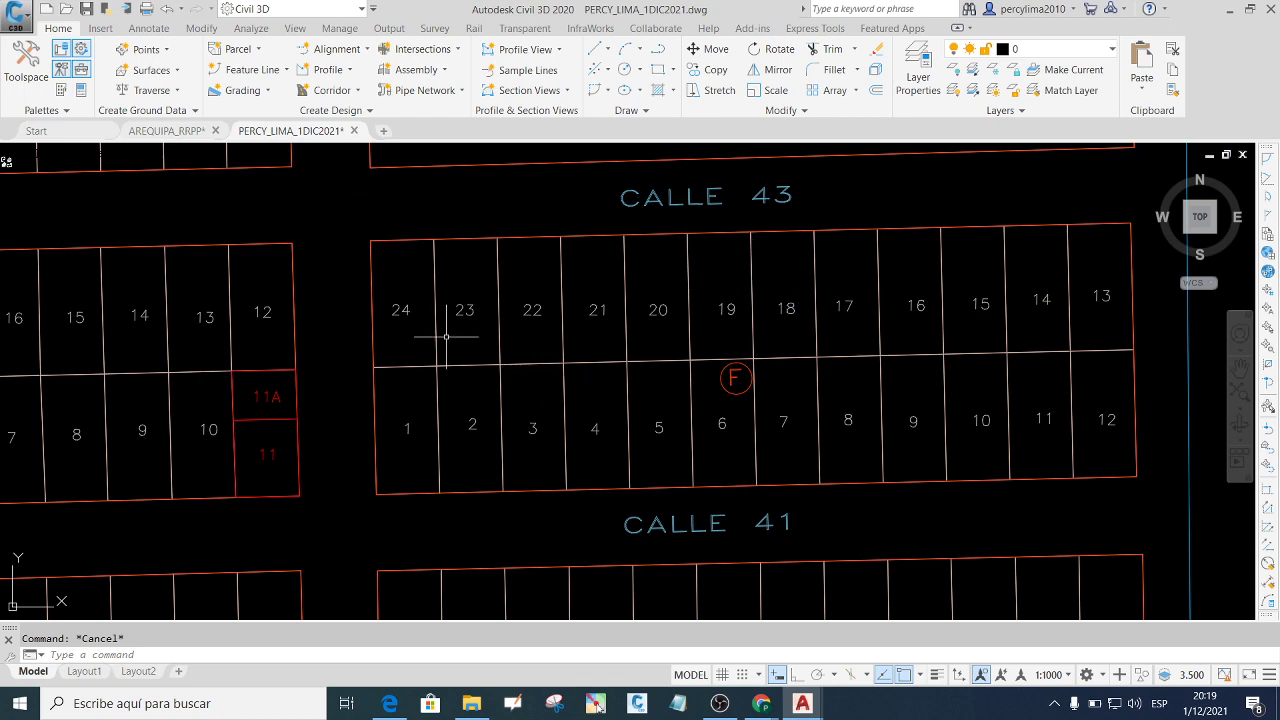
scroll(534, 366, down, 2)
scroll(525, 348, up, 2)
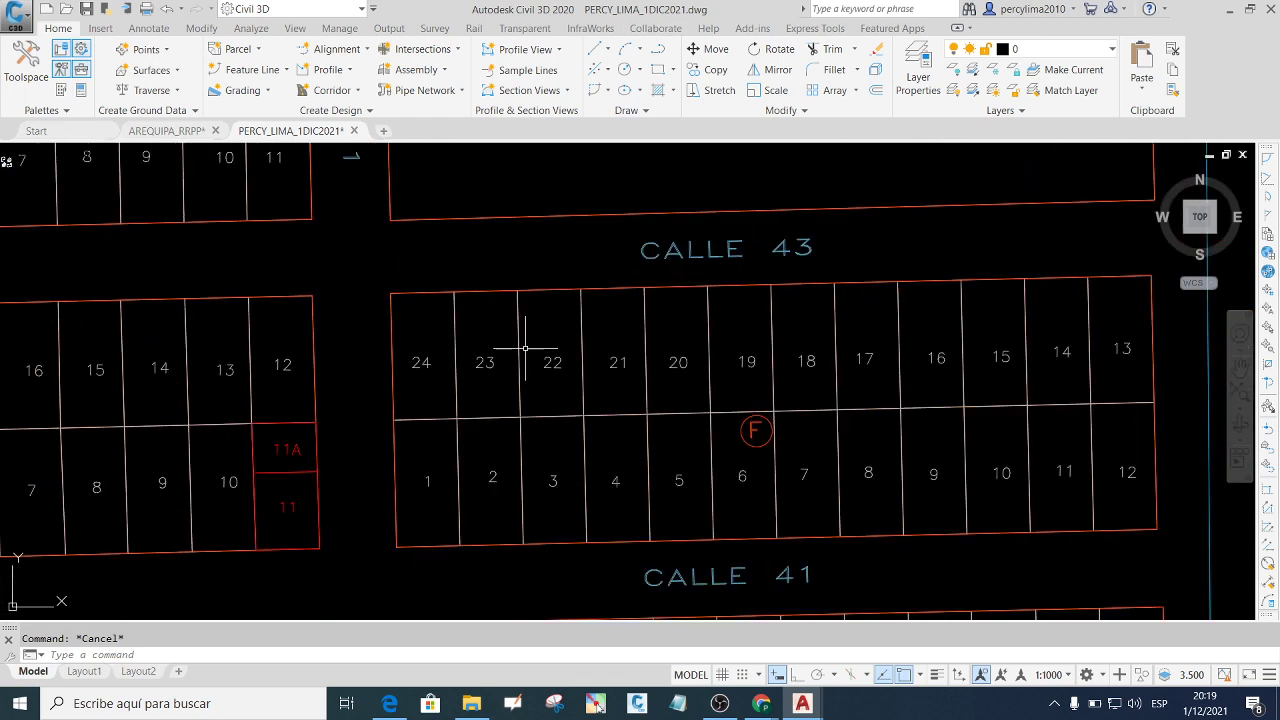
scroll(500, 340, down, 1)
scroll(475, 320, down, 2)
scroll(471, 307, up, 3)
scroll(547, 307, down, 4)
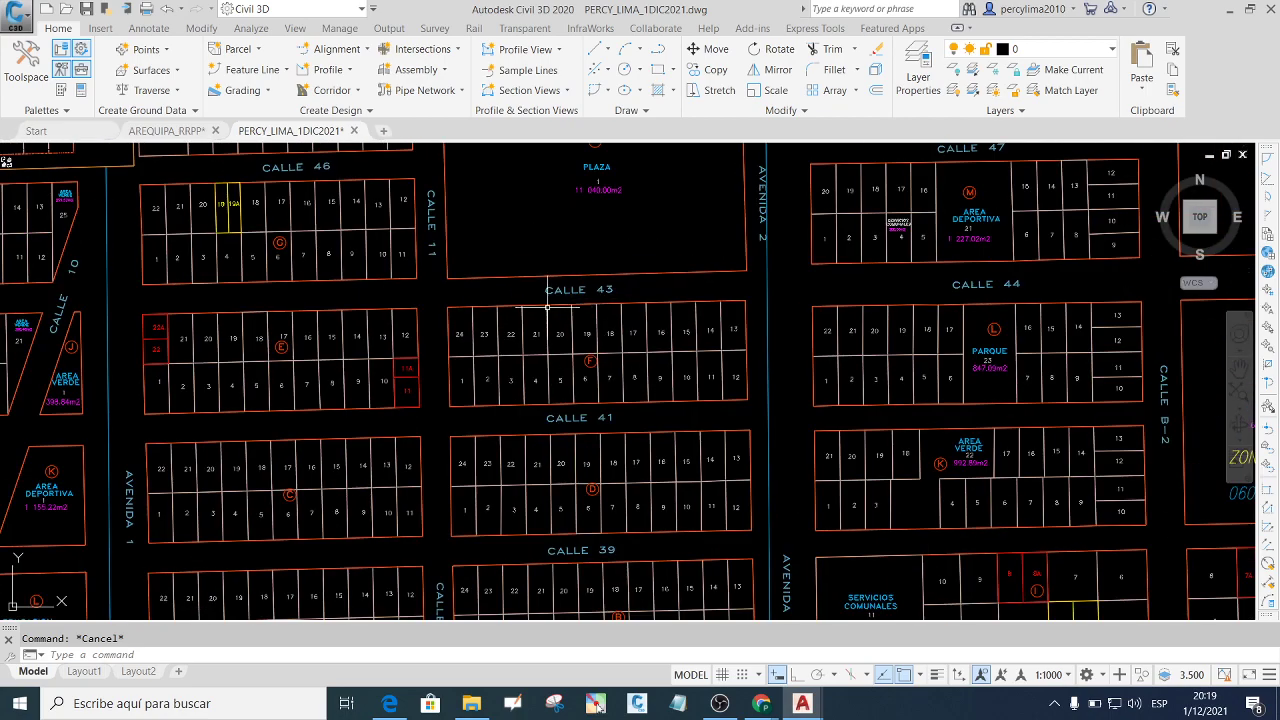
scroll(540, 300, up, 2)
scroll(534, 294, down, 5)
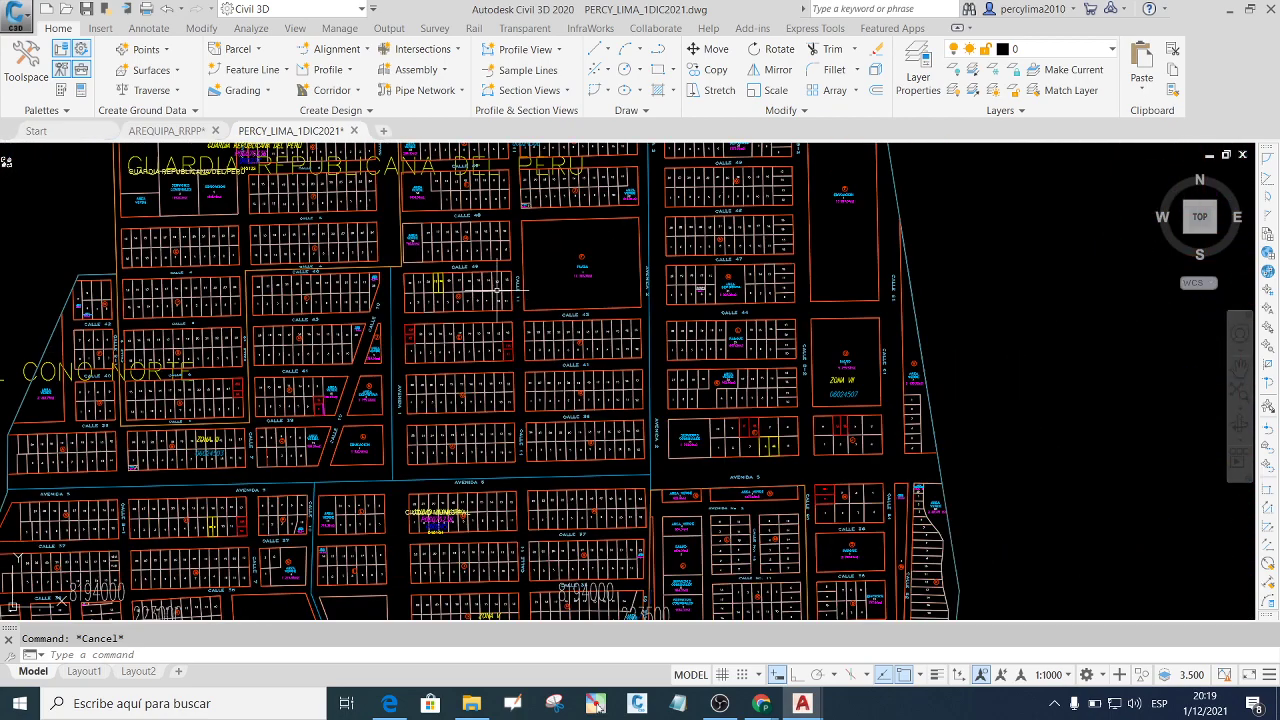
scroll(450, 280, up, 3)
scroll(590, 335, down, 4)
scroll(650, 350, up, 3)
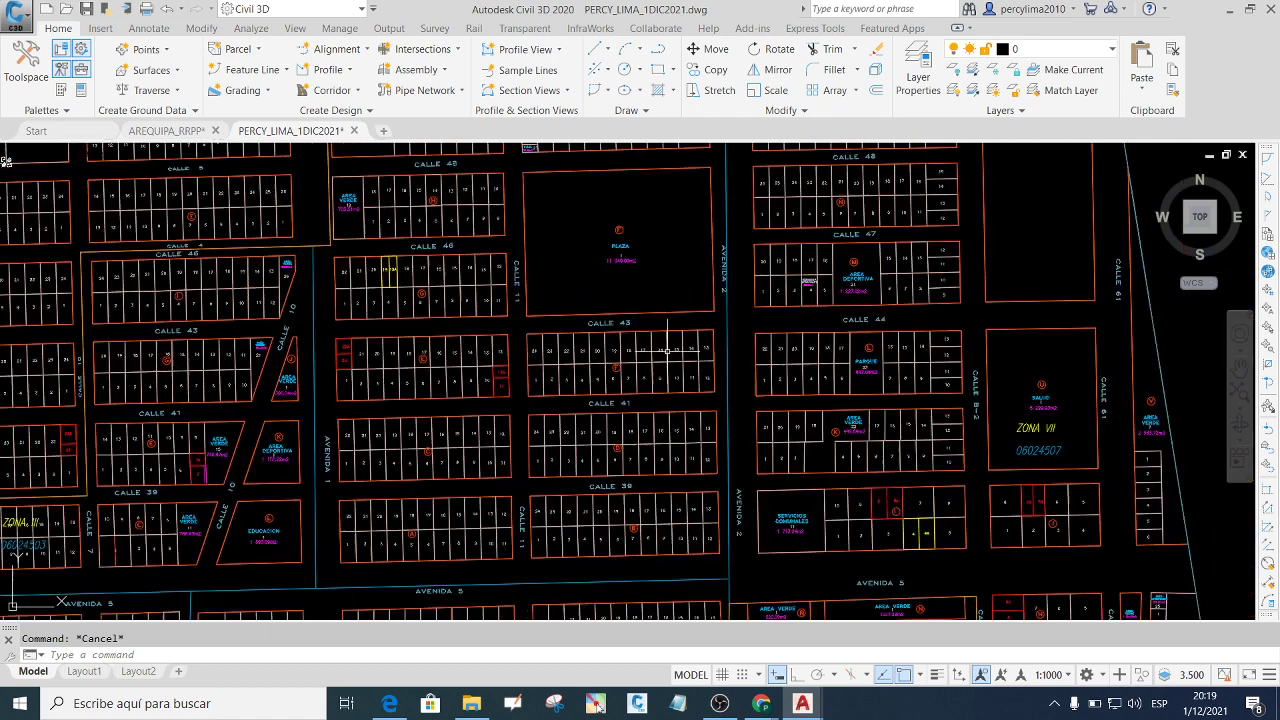
scroll(371, 263, up, 3)
scroll(380, 267, up, 3)
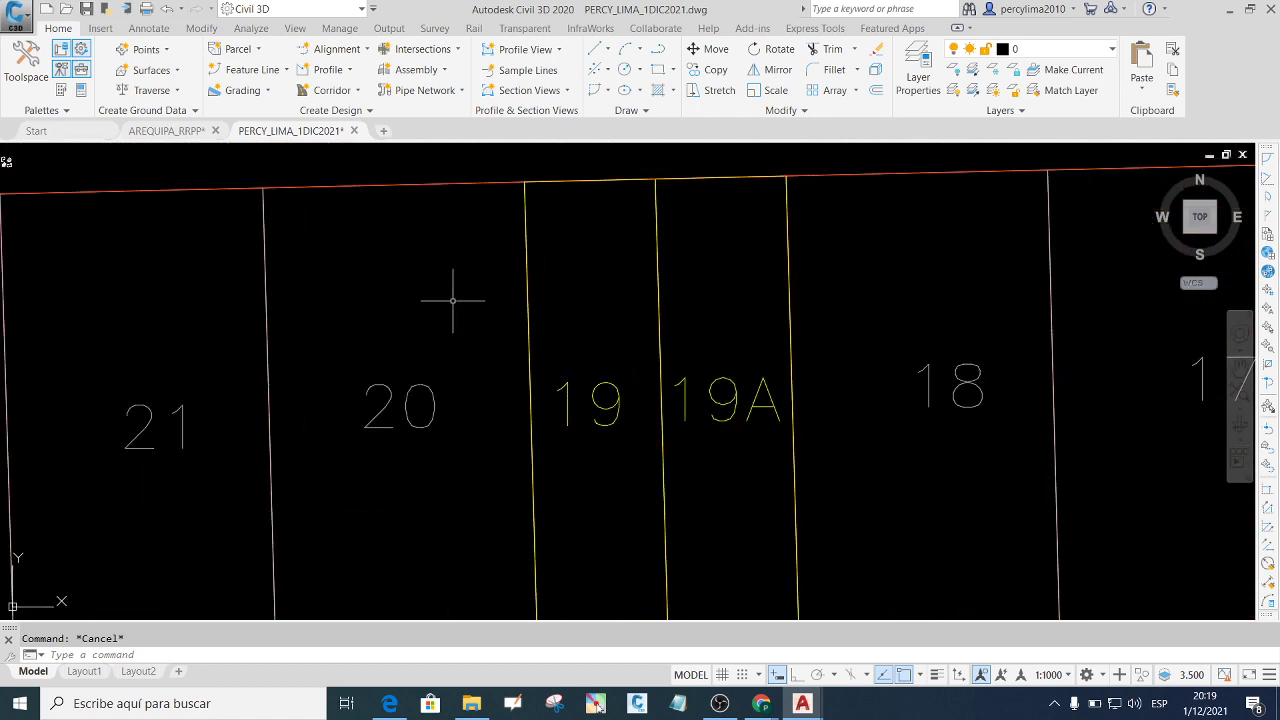
scroll(453, 300, down, 3)
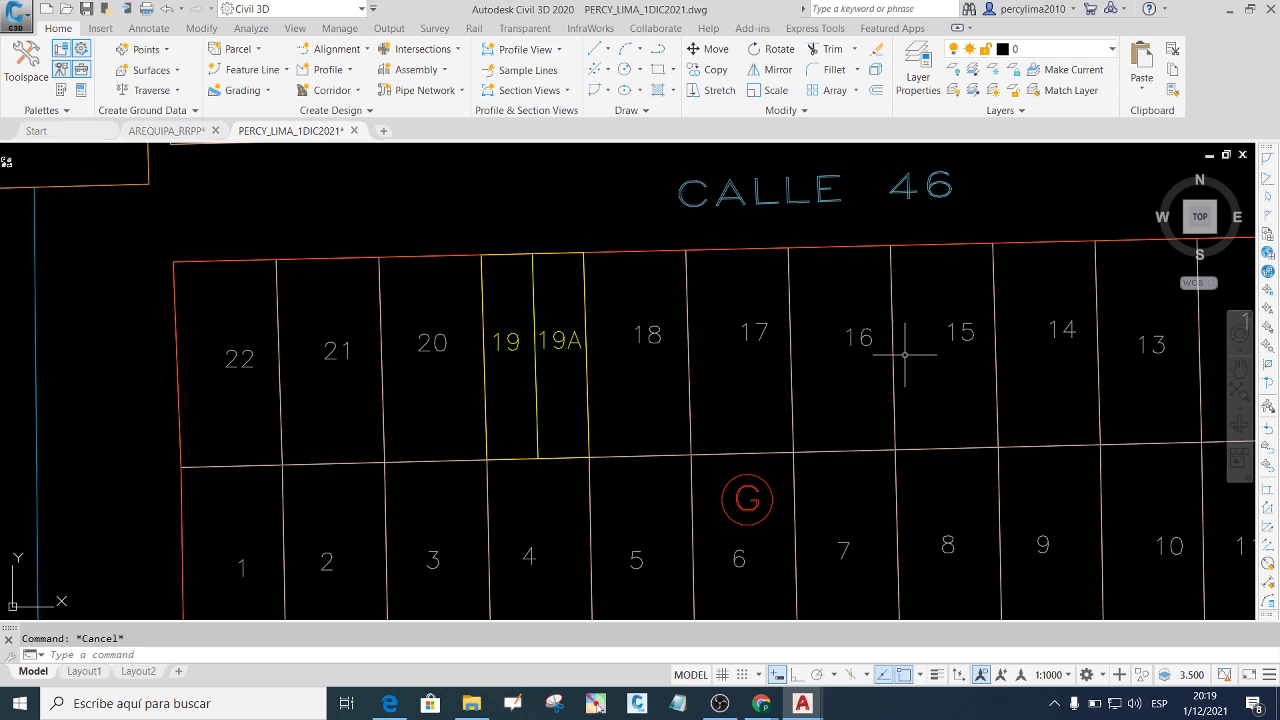
Draw red rectangles around block G lot labels 15, 16, 17, 18, 20, 21 and 22.
click(600, 706)
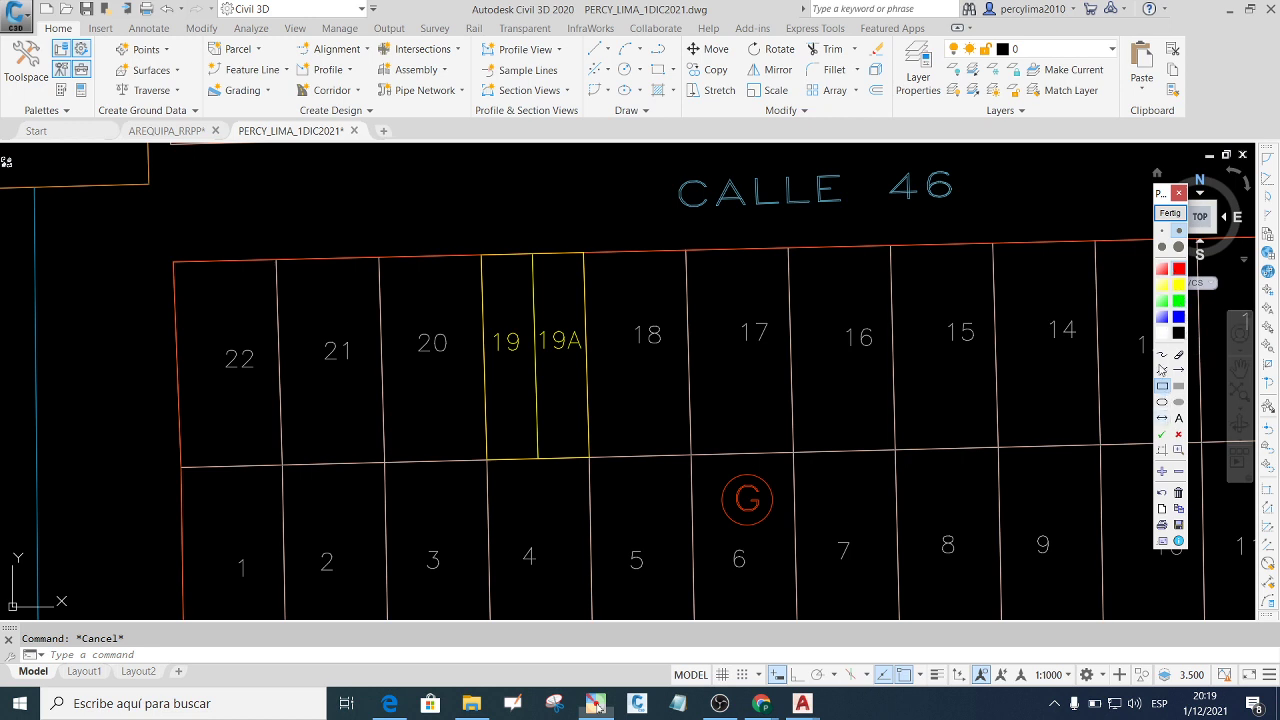
drag(945, 301, 983, 366)
drag(833, 319, 884, 364)
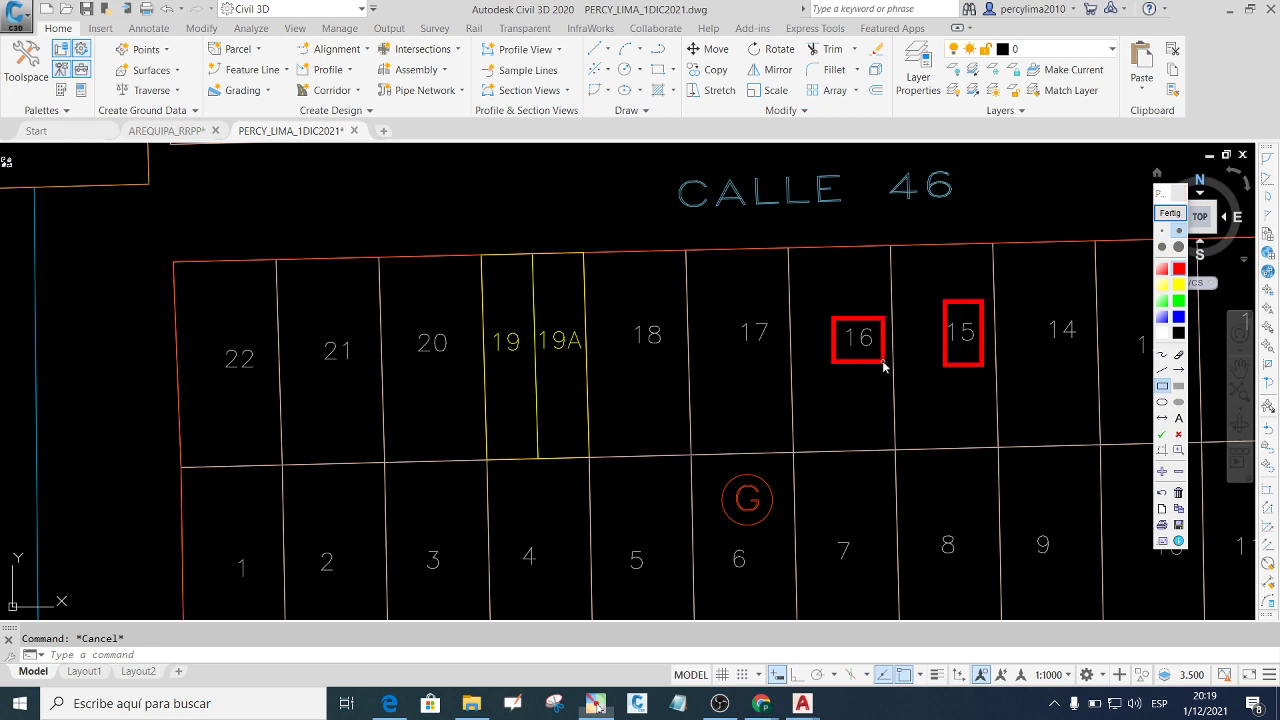
drag(729, 312, 782, 362)
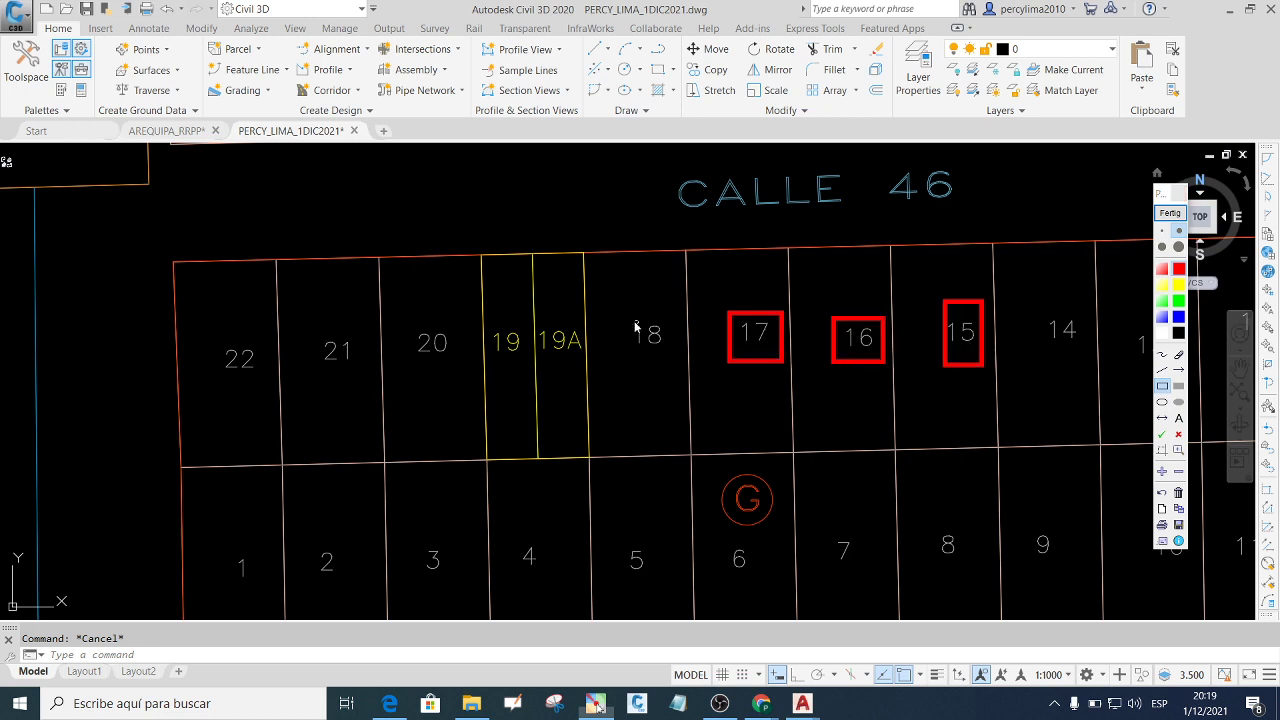
drag(623, 313, 674, 358)
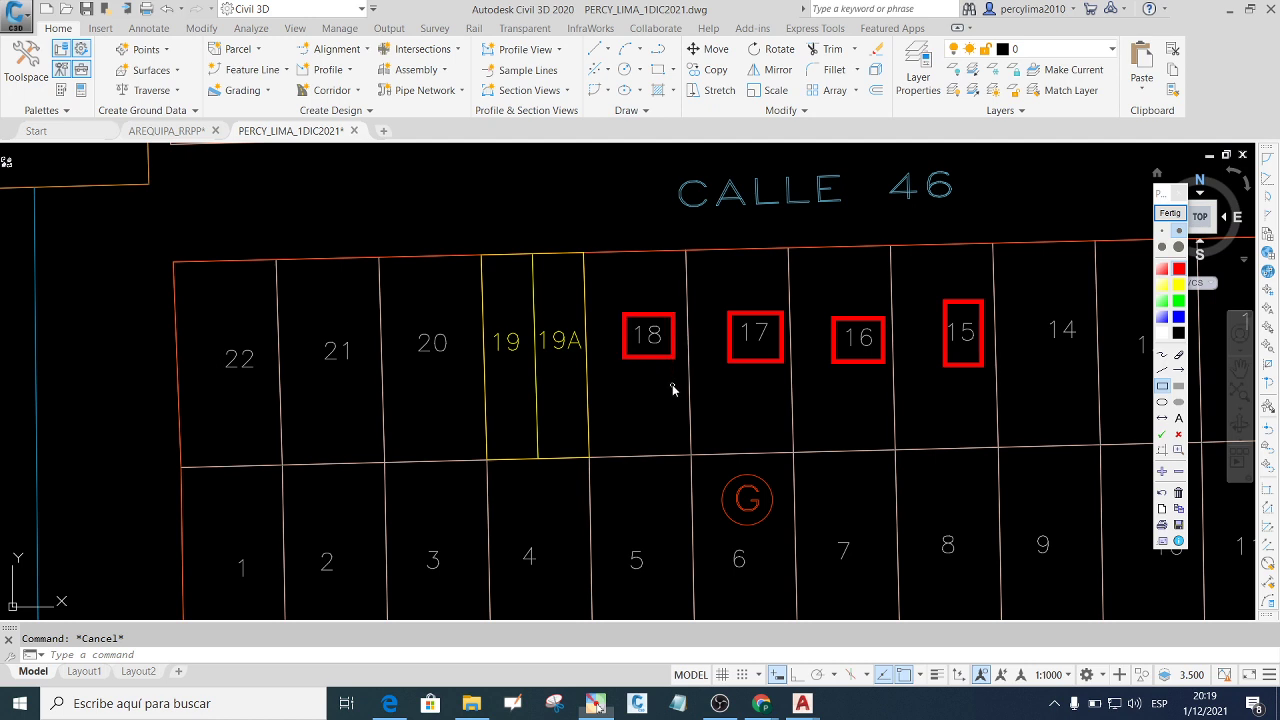
drag(408, 324, 455, 374)
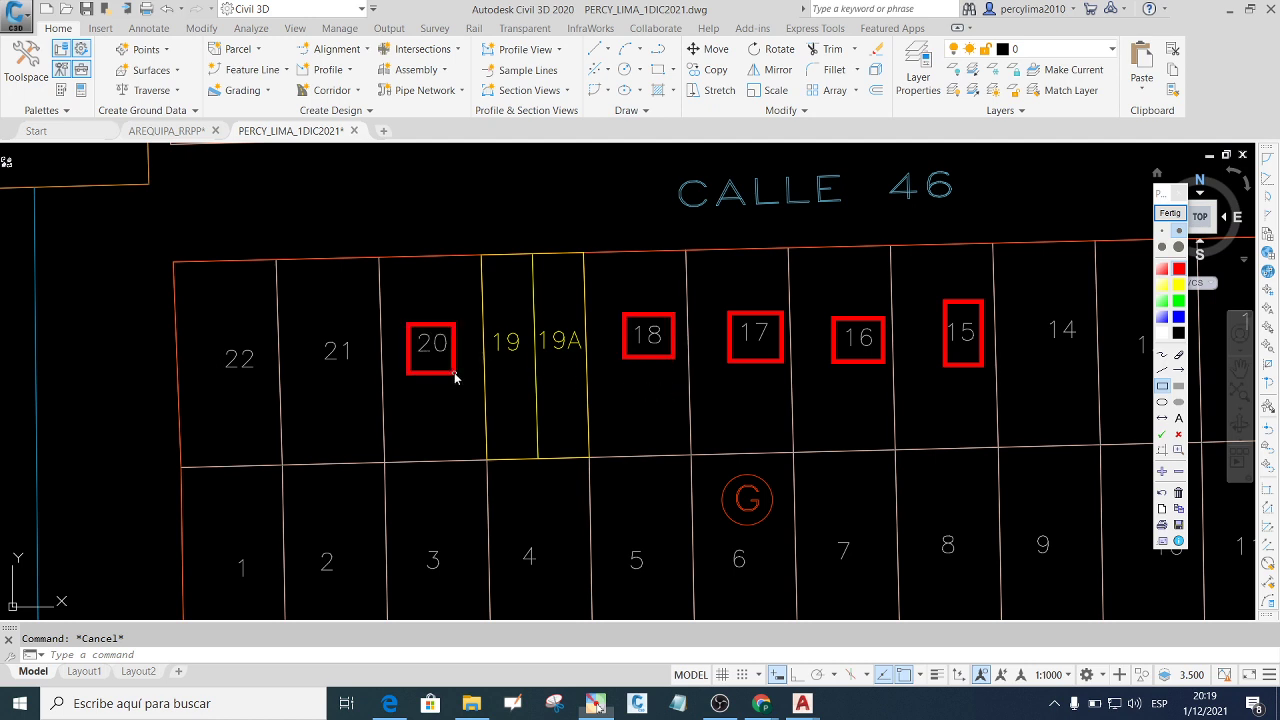
drag(312, 332, 360, 373)
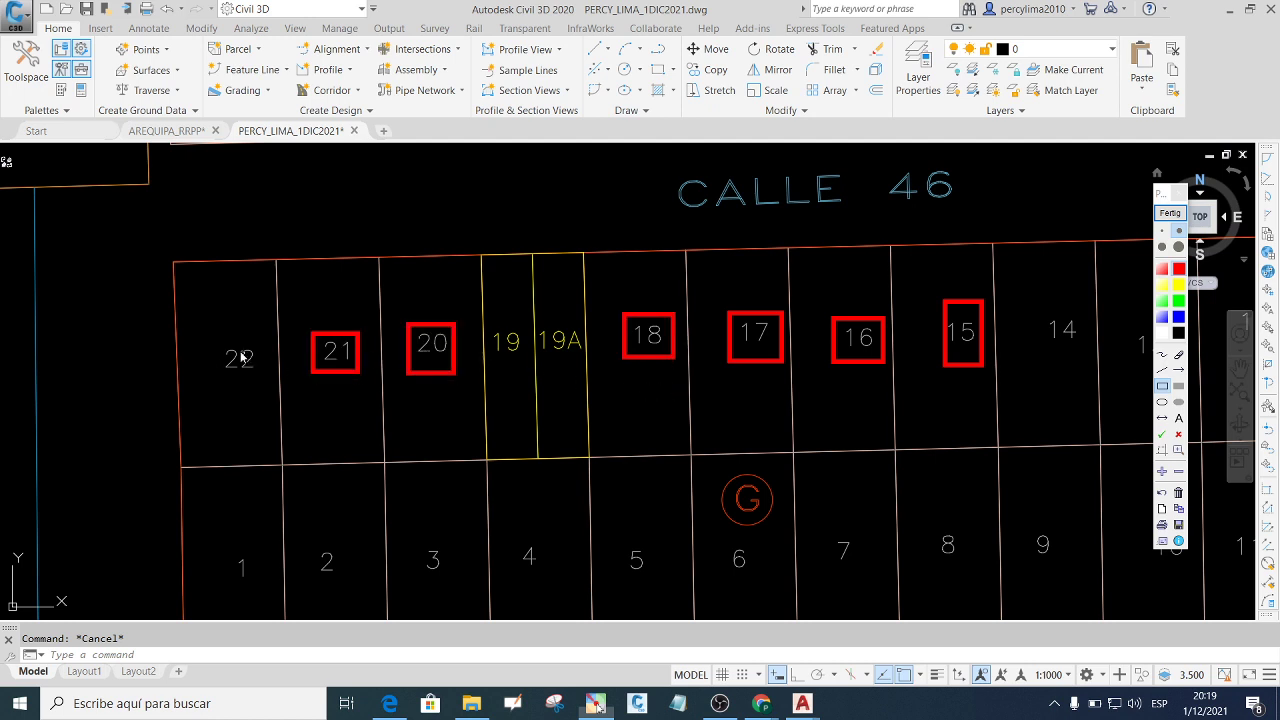
drag(221, 343, 261, 392)
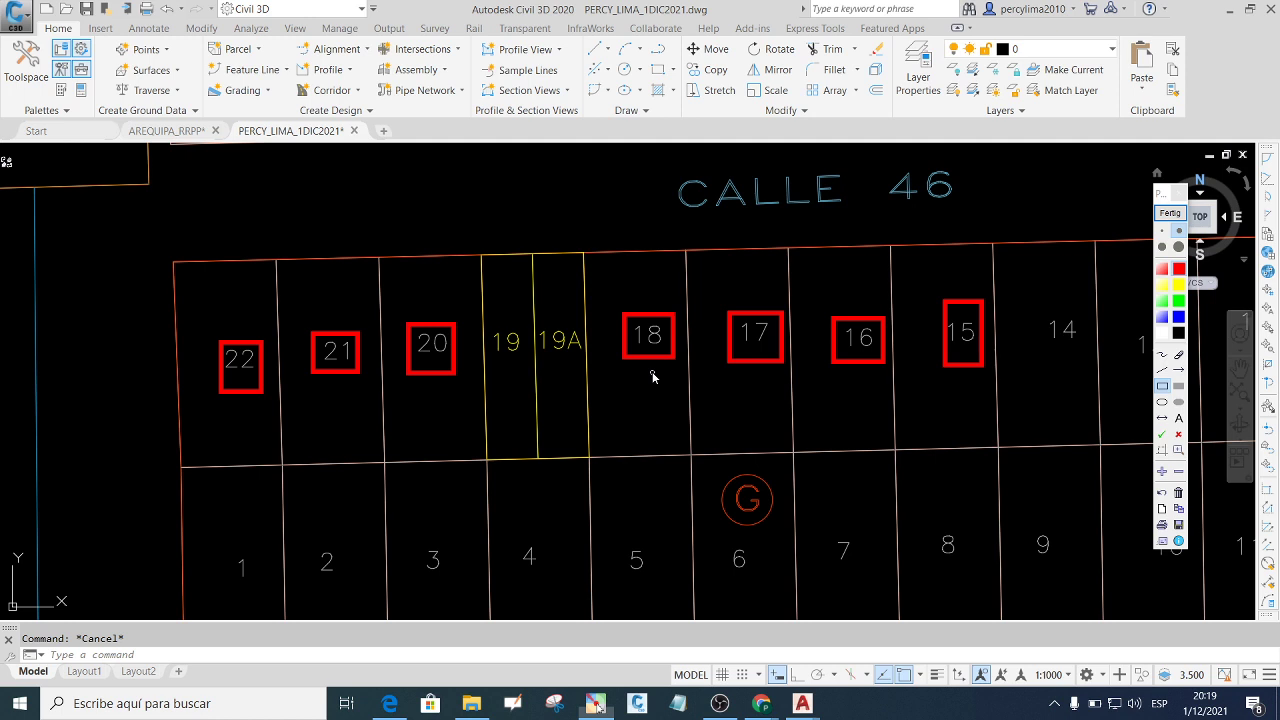
Draw a red box around lots 19 and 19A and a red stroke along the street edge above.
drag(460, 241, 618, 490)
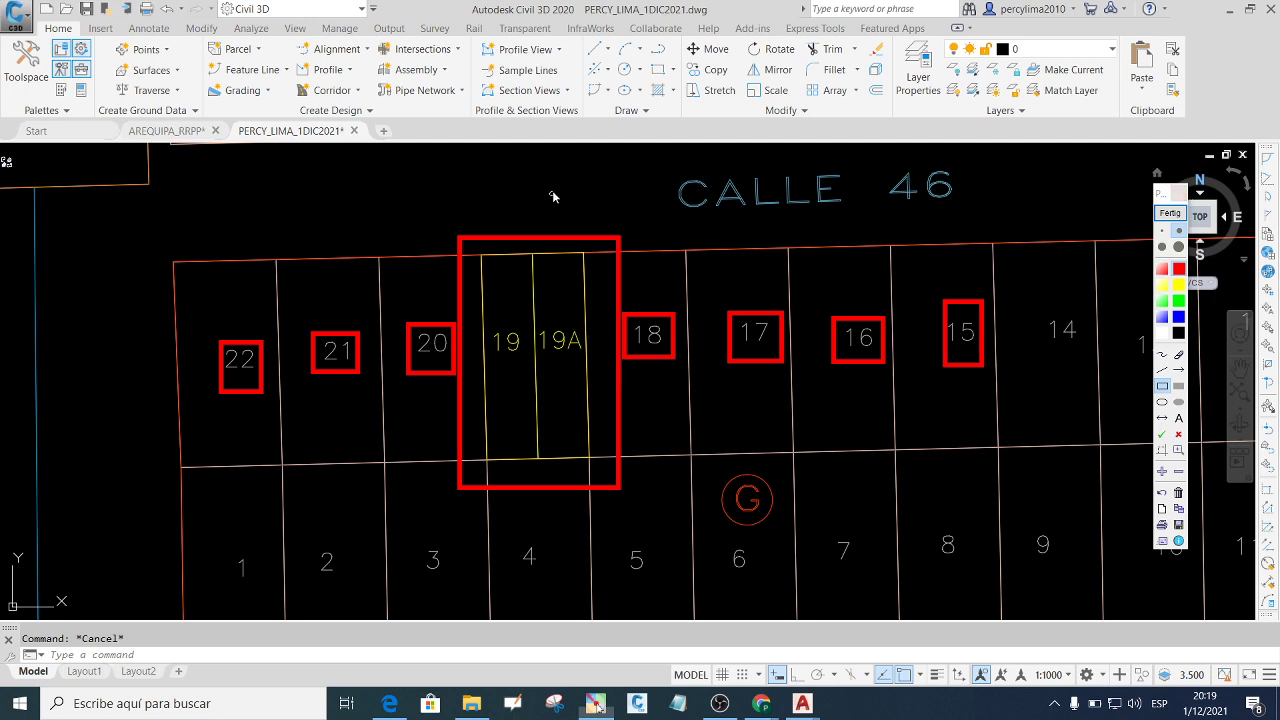
mouse_move(558, 238)
mouse_down()
mouse_move(558, 179)
mouse_move(495, 268)
mouse_up()
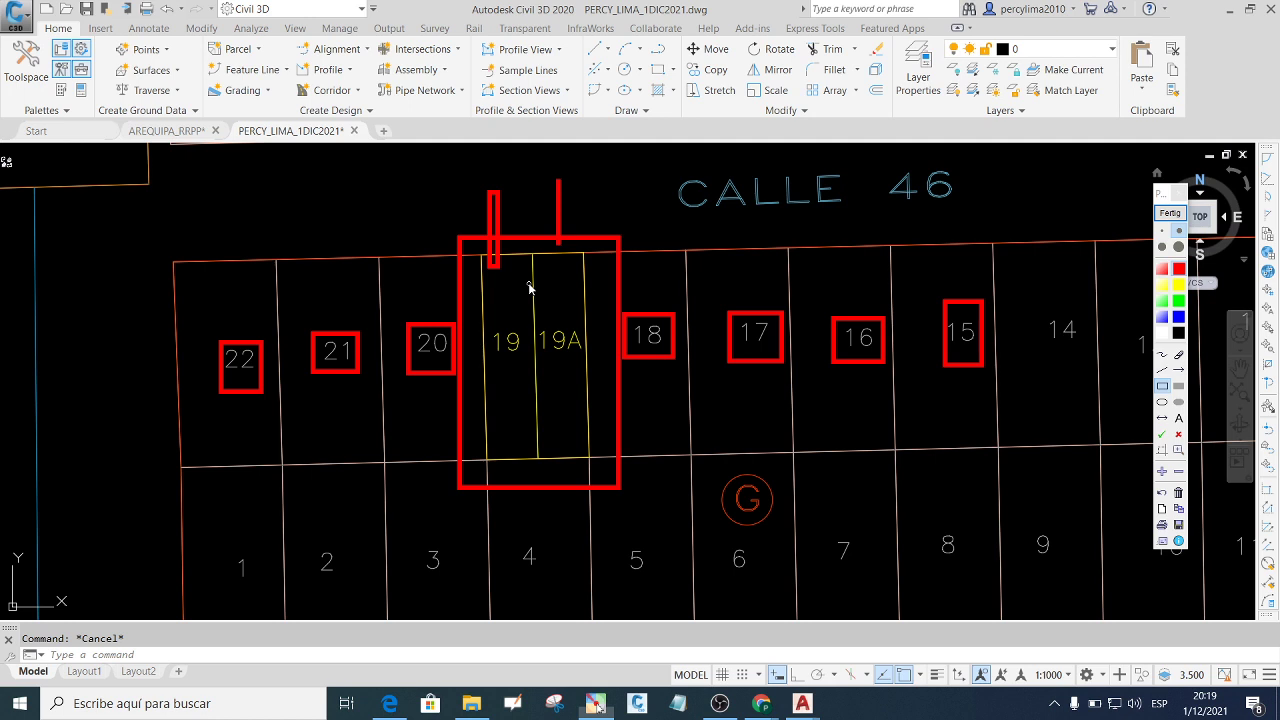
click(1172, 190)
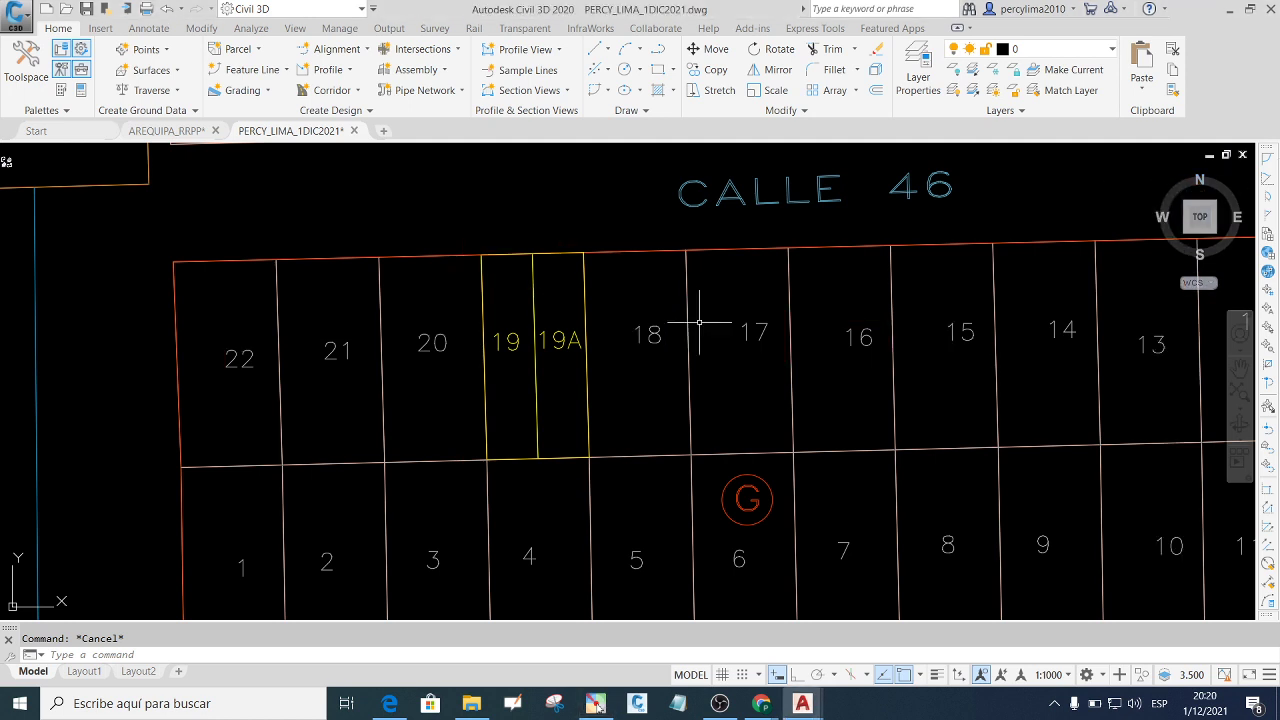
scroll(540, 340, down, 3)
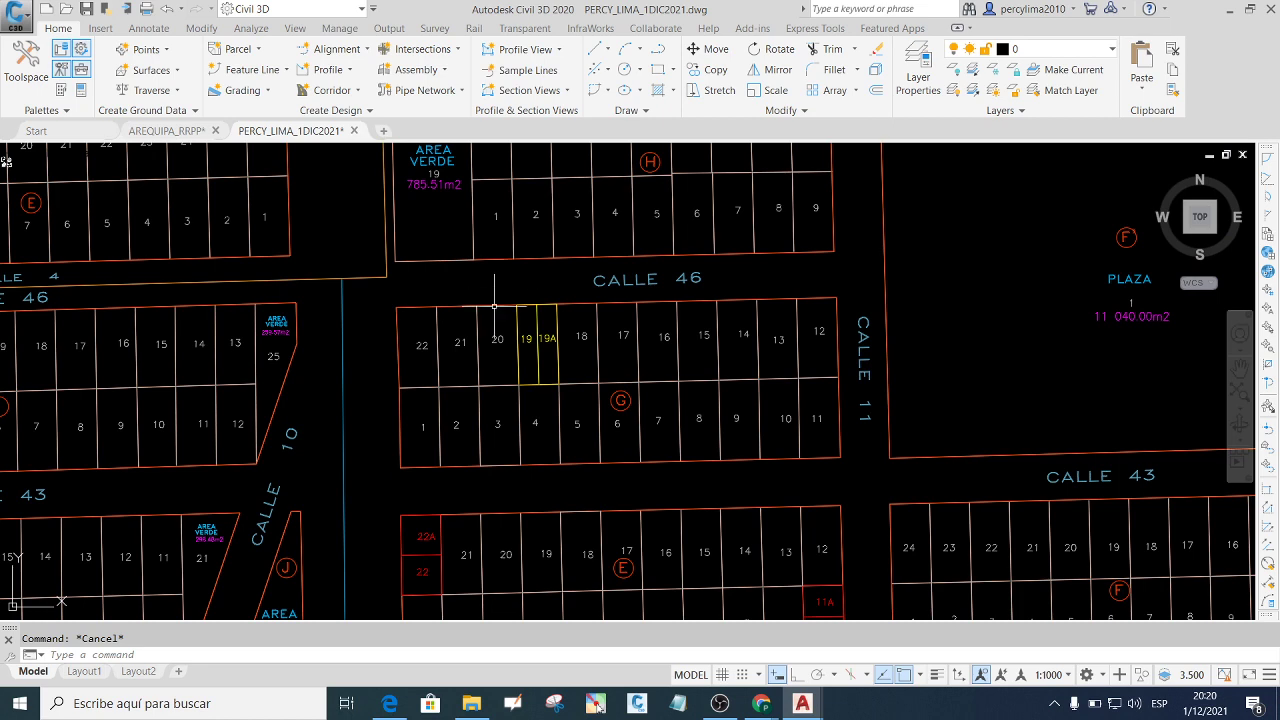
scroll(600, 380, down, 2)
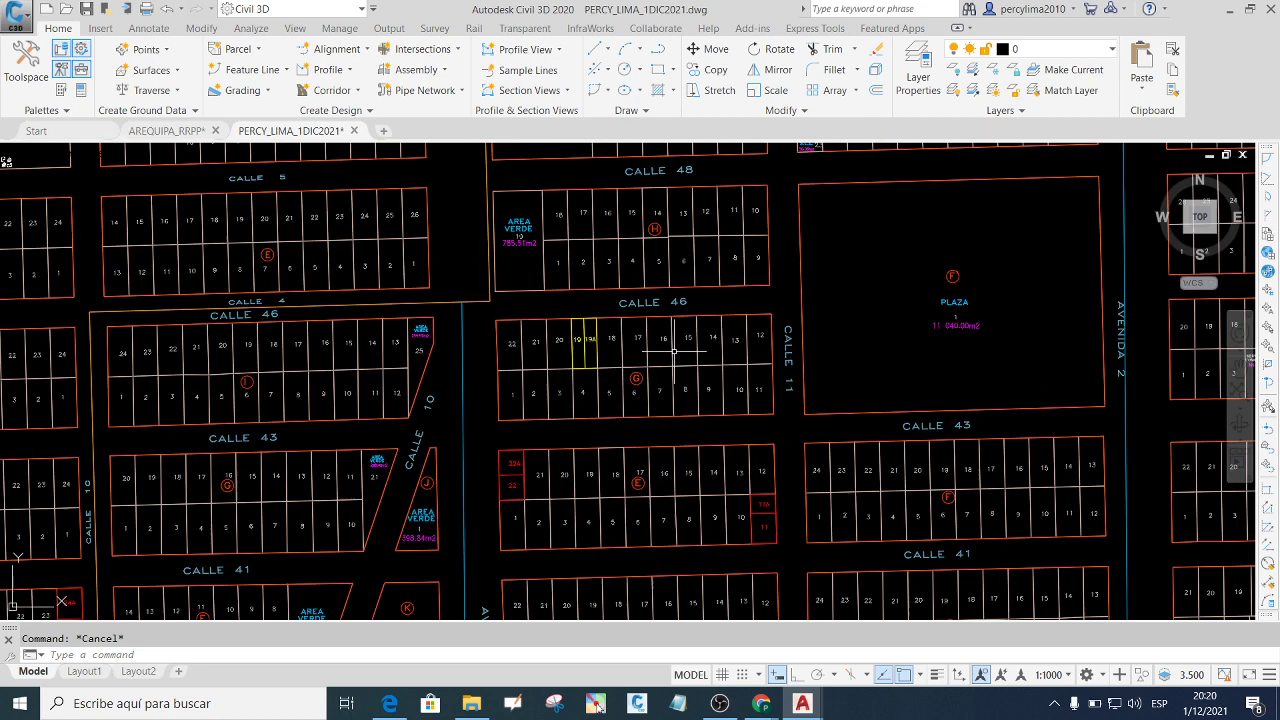
scroll(657, 345, up, 5)
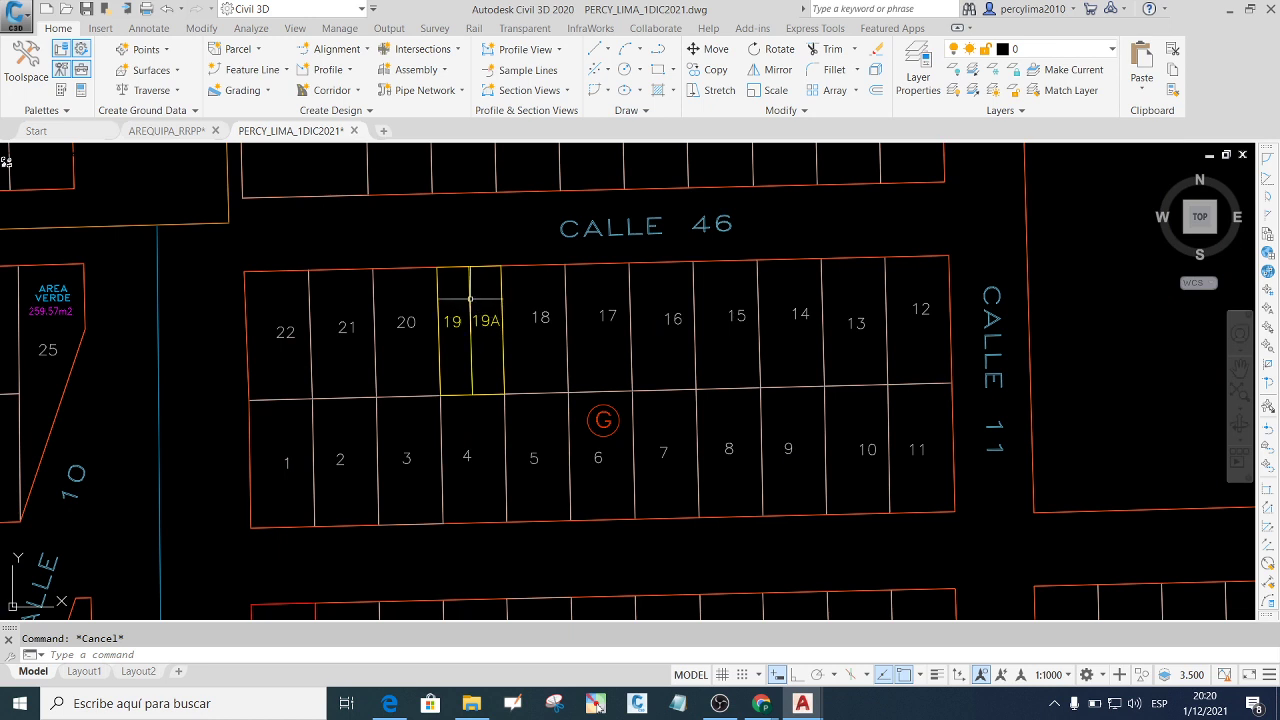
scroll(465, 297, up, 2)
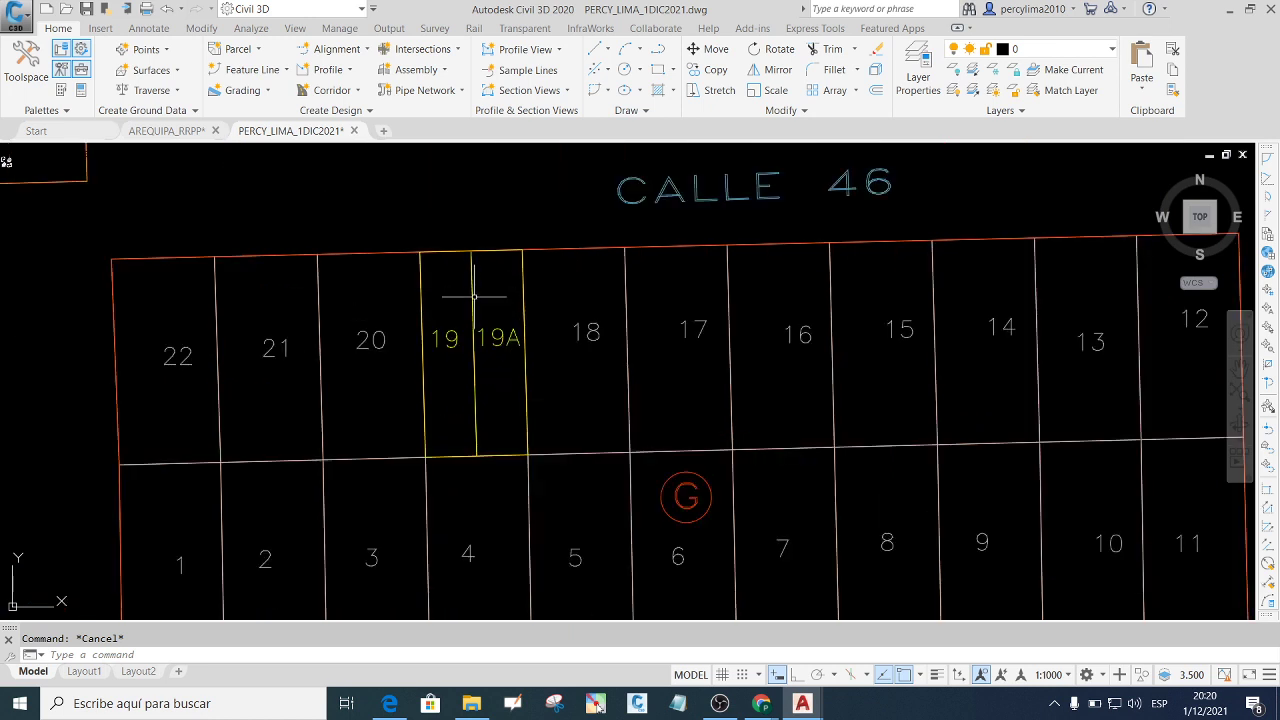
click(472, 279)
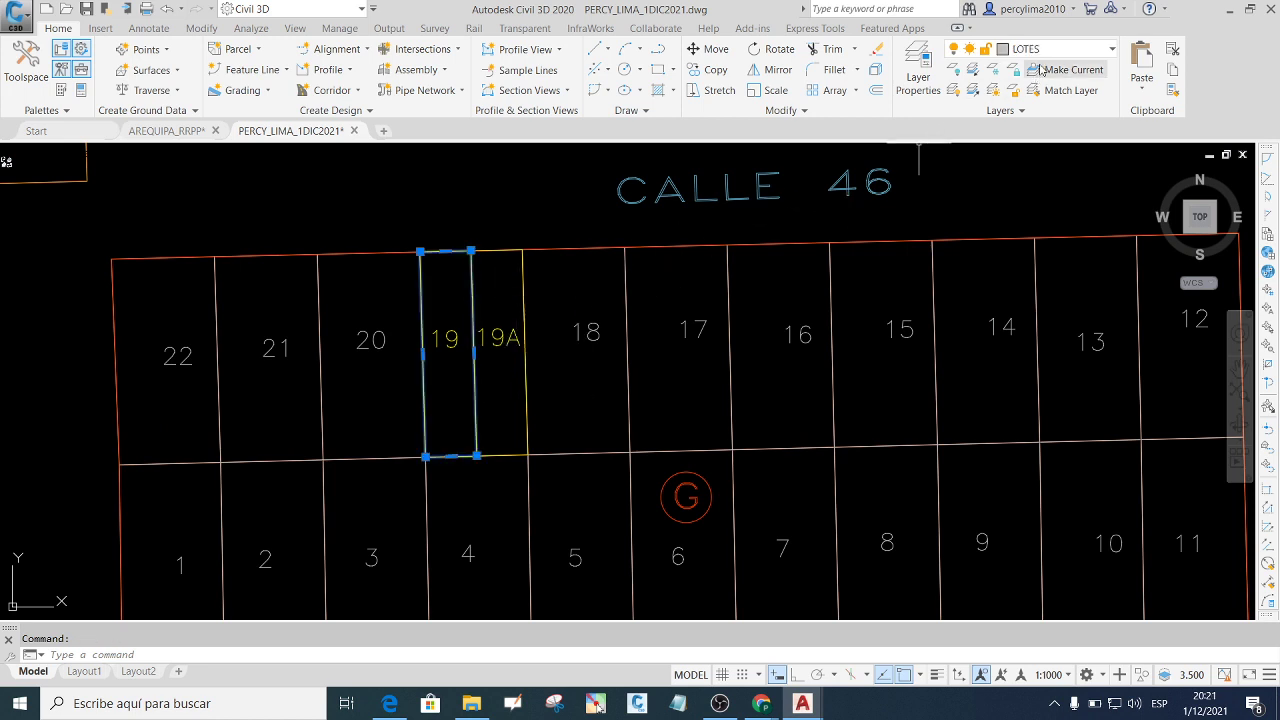
key(Escape)
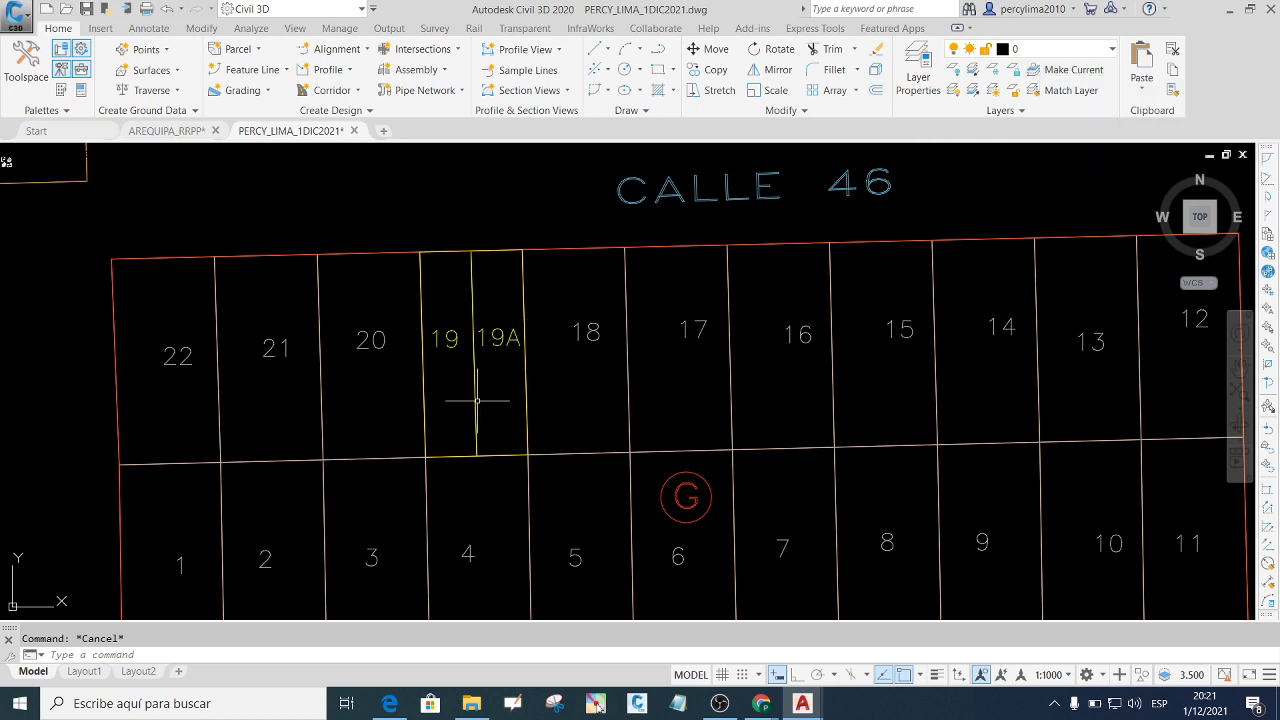
click(494, 364)
click(484, 334)
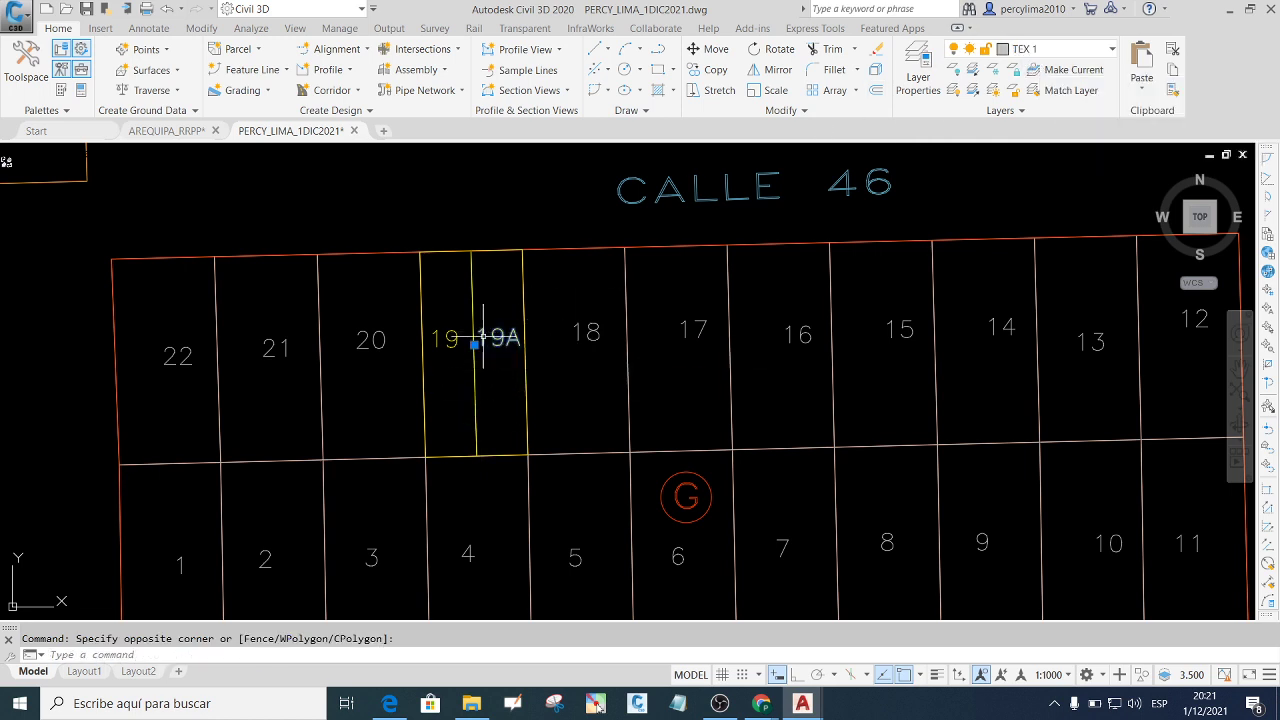
key(Escape)
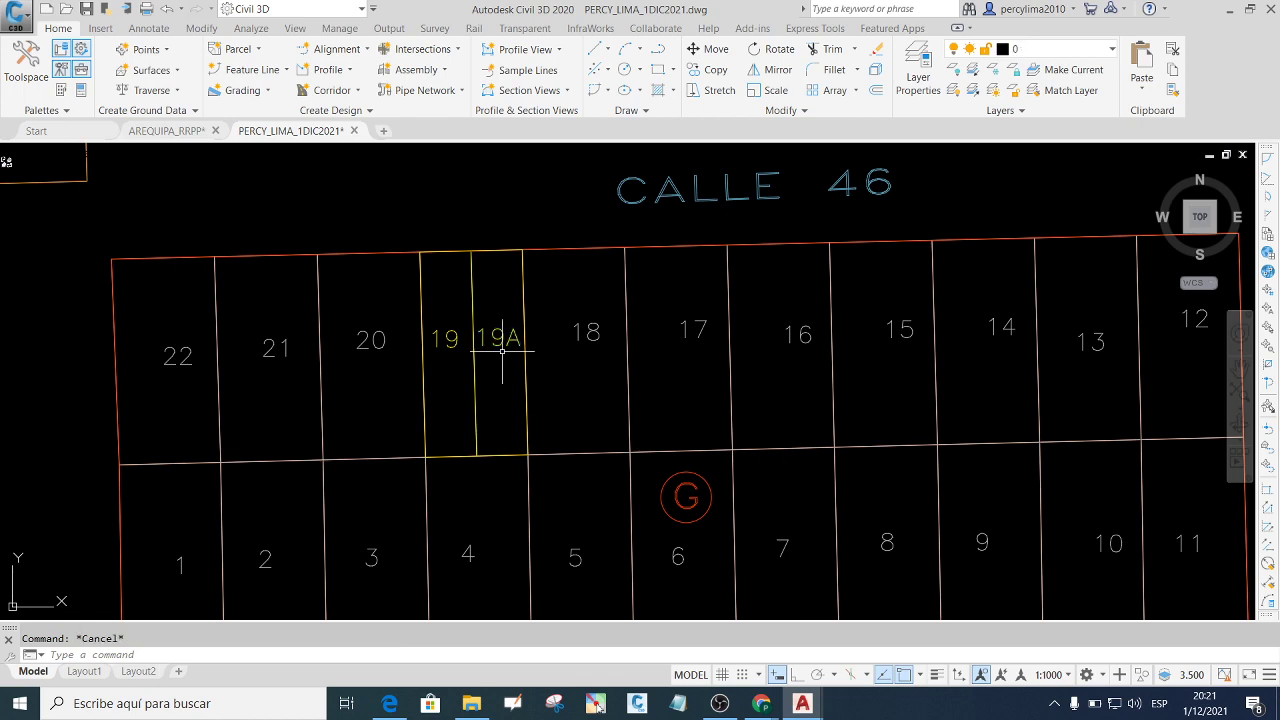
scroll(502, 350, down, 5)
scroll(514, 323, down, 2)
scroll(472, 341, up, 4)
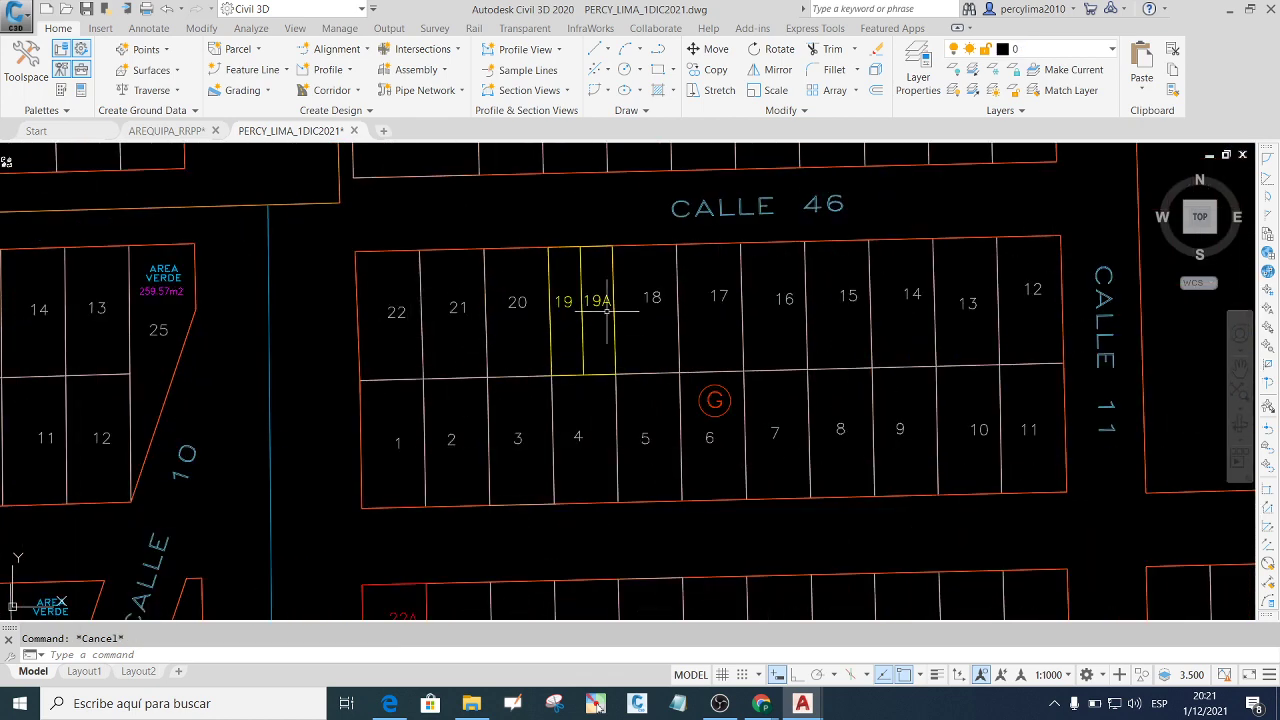
Zoom and pan around the subdivision plan, ending zoomed in on block F beside Calle 41.
scroll(607, 311, up, 4)
scroll(600, 300, down, 4)
scroll(571, 340, up, 4)
scroll(566, 280, down, 6)
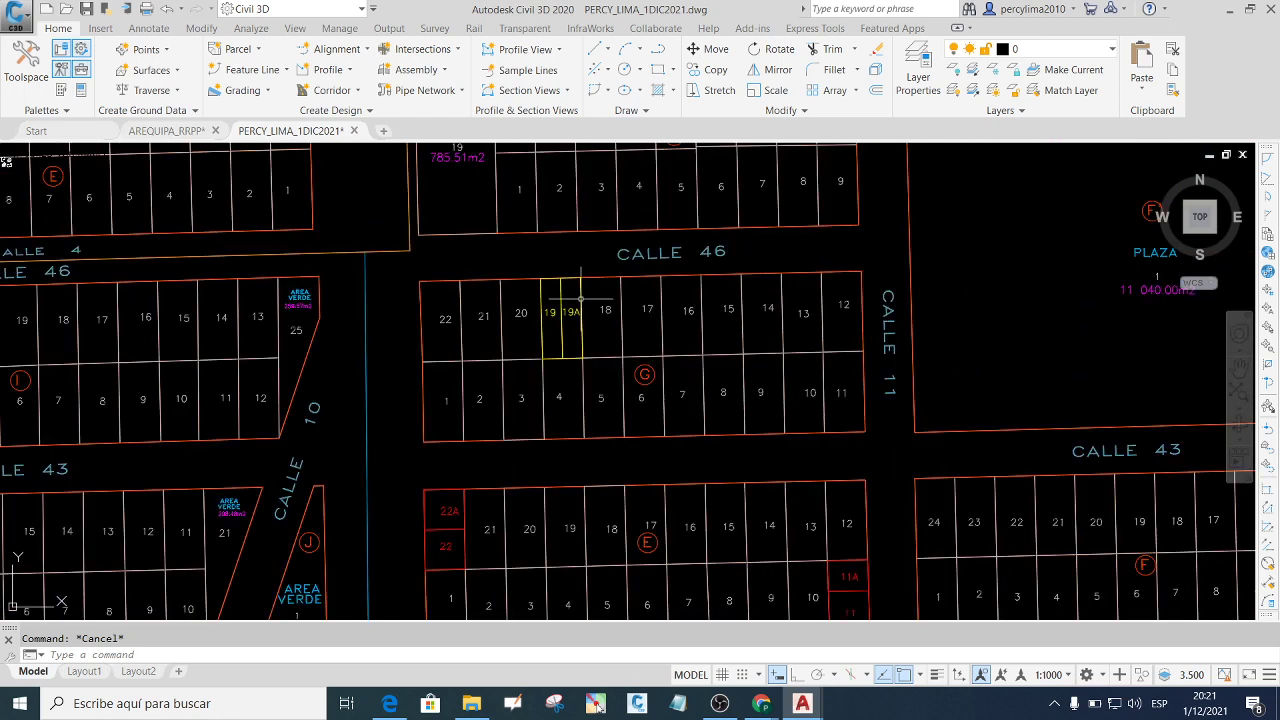
scroll(600, 320, down, 2)
scroll(640, 345, up, 2)
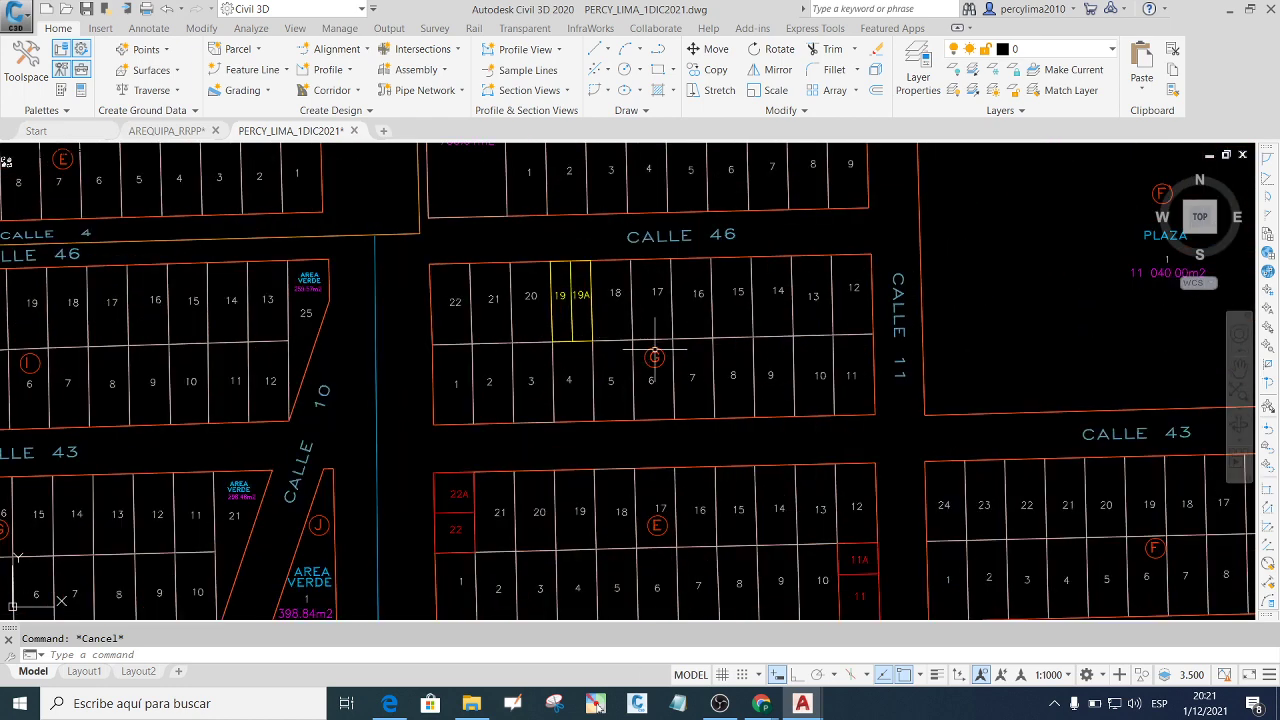
scroll(655, 355, up, 1)
scroll(600, 320, down, 2)
scroll(560, 285, down, 3)
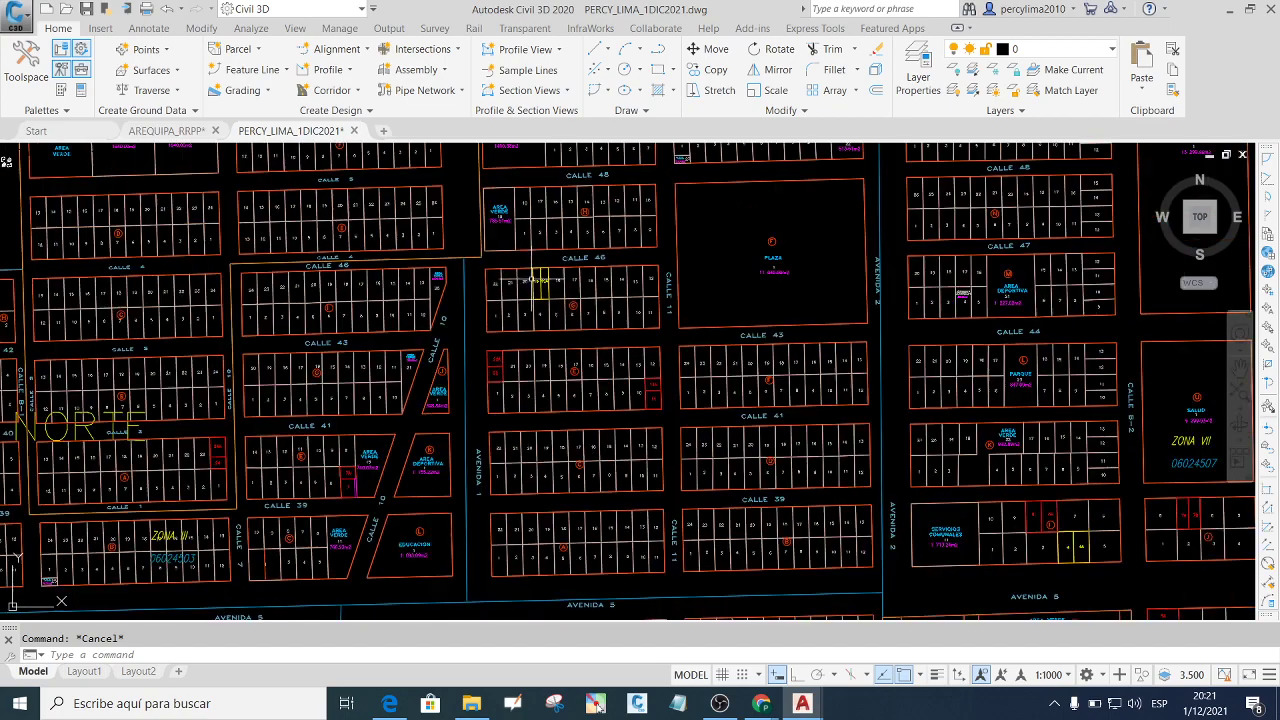
scroll(535, 280, down, 2)
scroll(640, 340, down, 2)
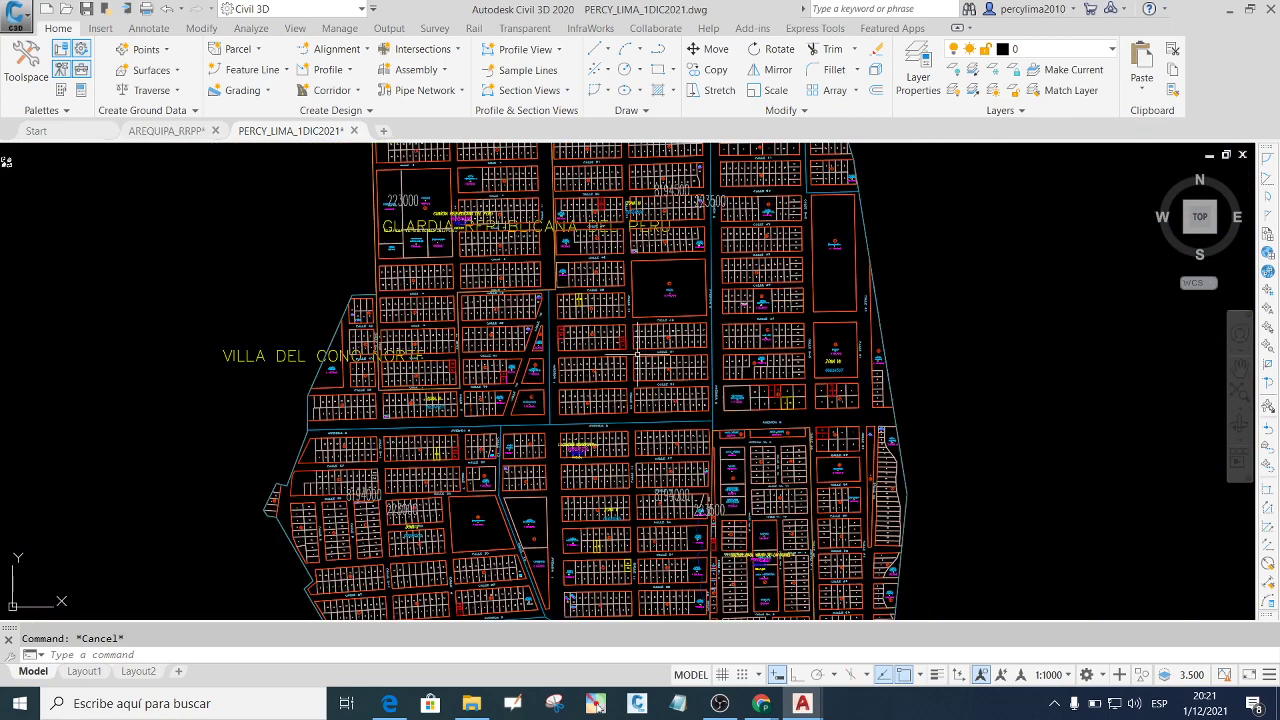
scroll(605, 447, up, 1)
scroll(579, 447, up, 3)
scroll(685, 389, down, 3)
scroll(876, 350, up, 5)
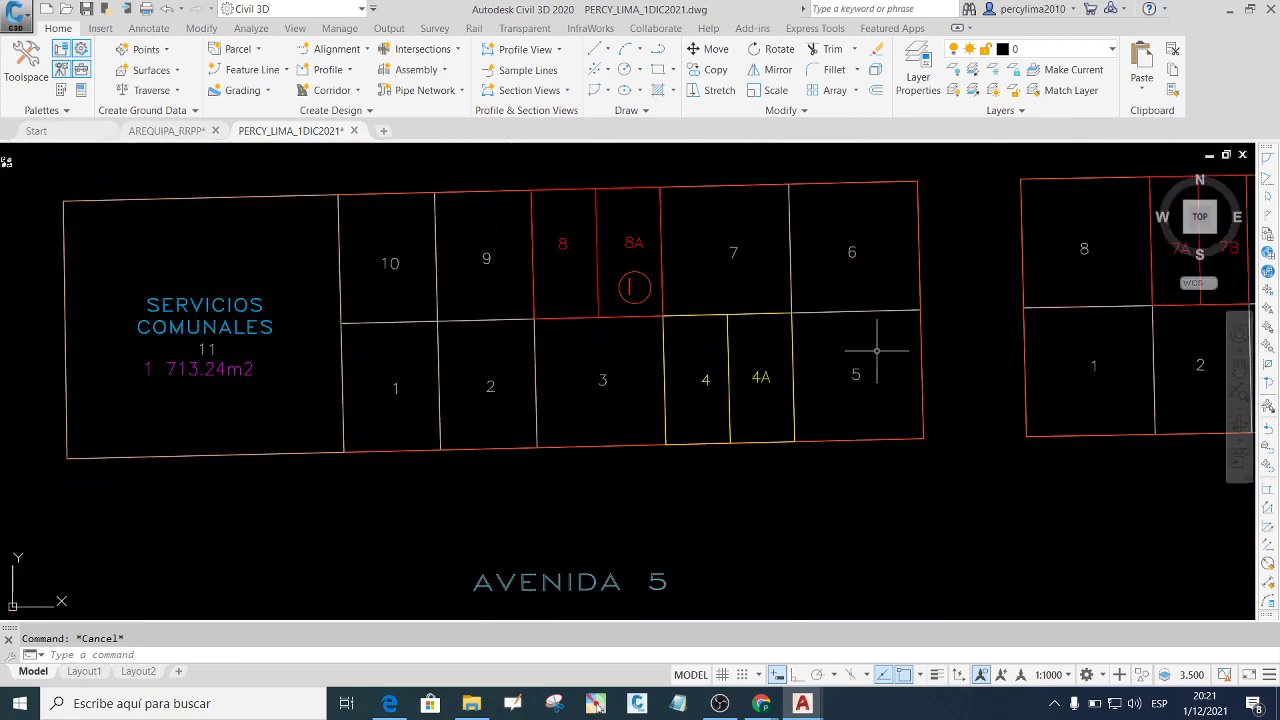
scroll(763, 376, down, 2)
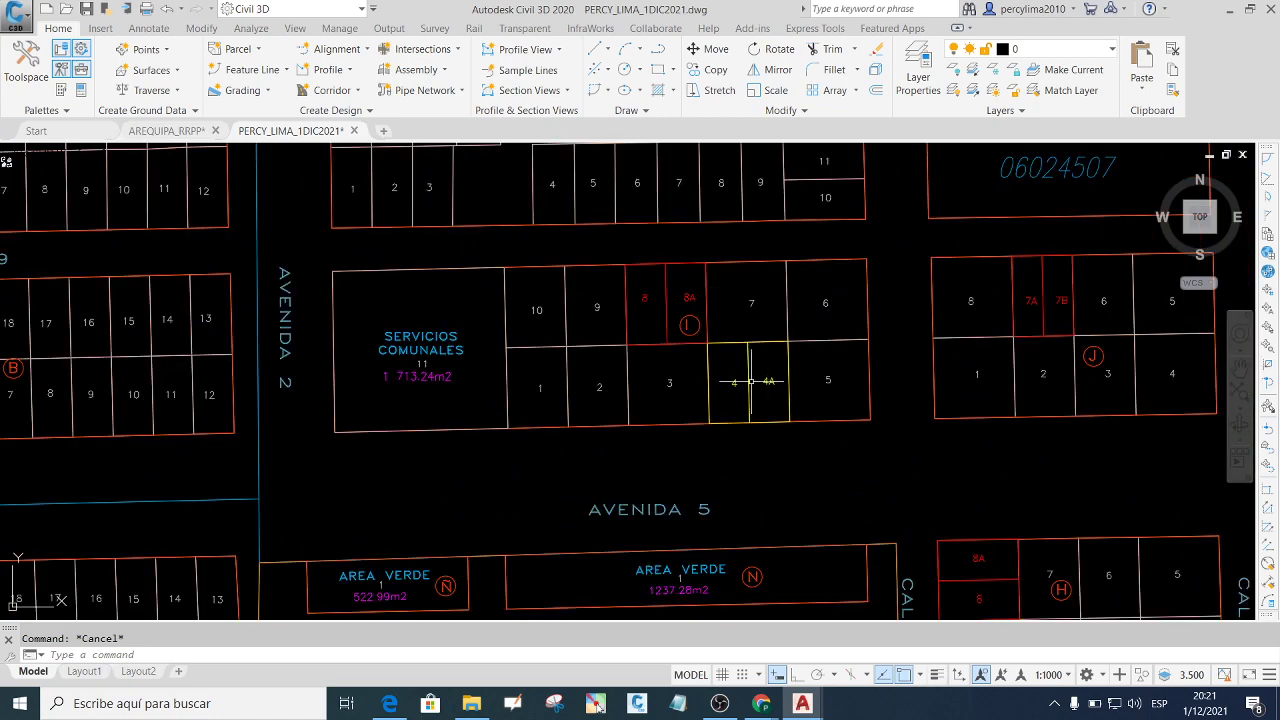
scroll(745, 385, down, 3)
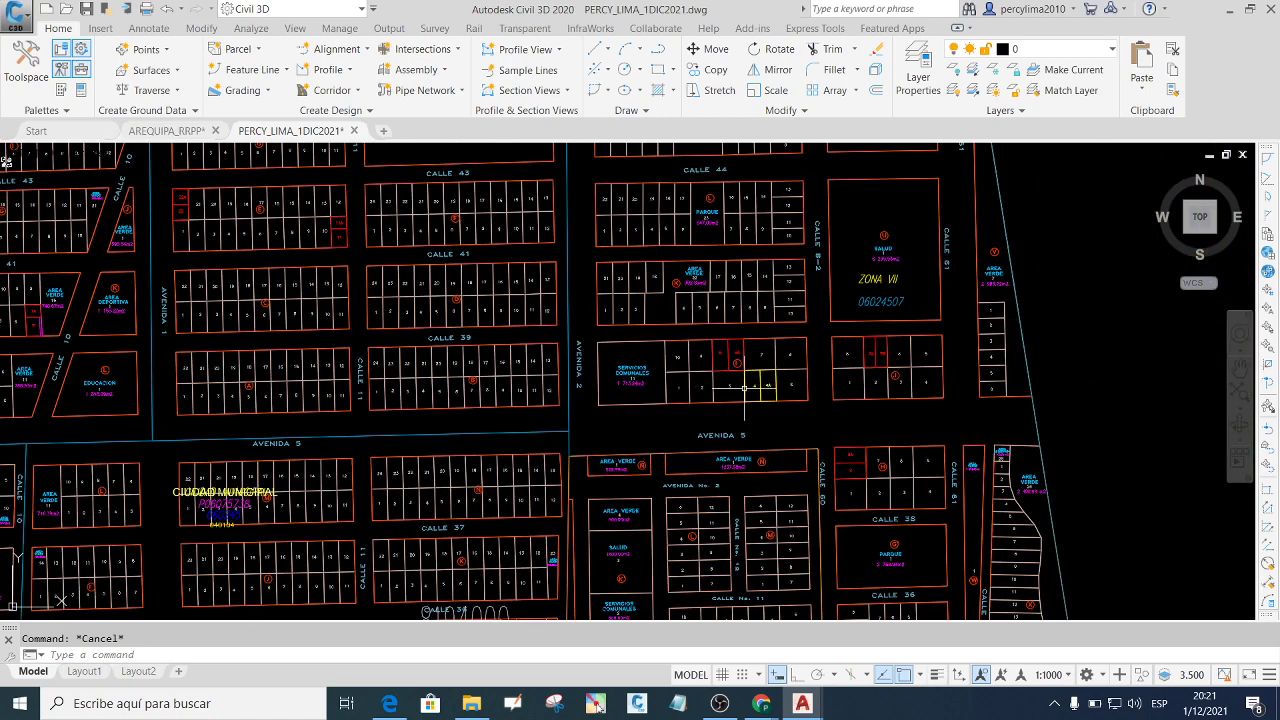
scroll(745, 388, down, 3)
scroll(555, 281, up, 4)
scroll(604, 337, up, 3)
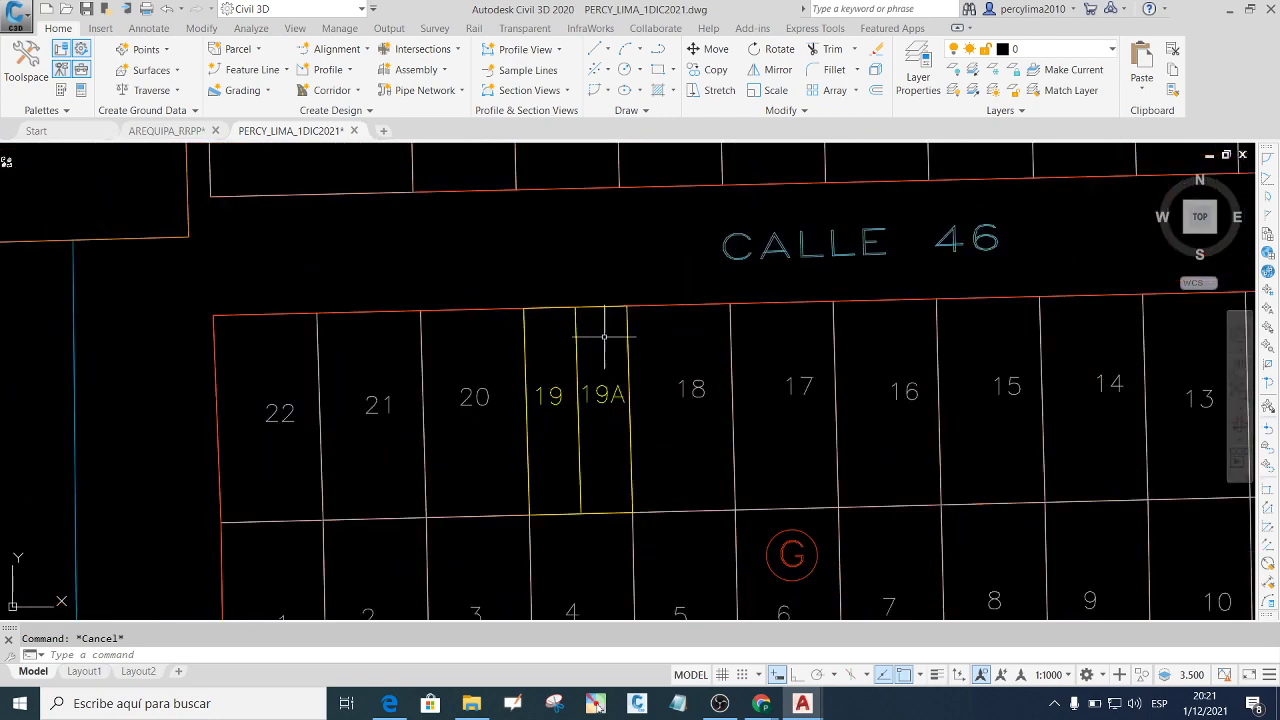
scroll(604, 337, down, 3)
scroll(604, 337, down, 2)
scroll(867, 341, up, 2)
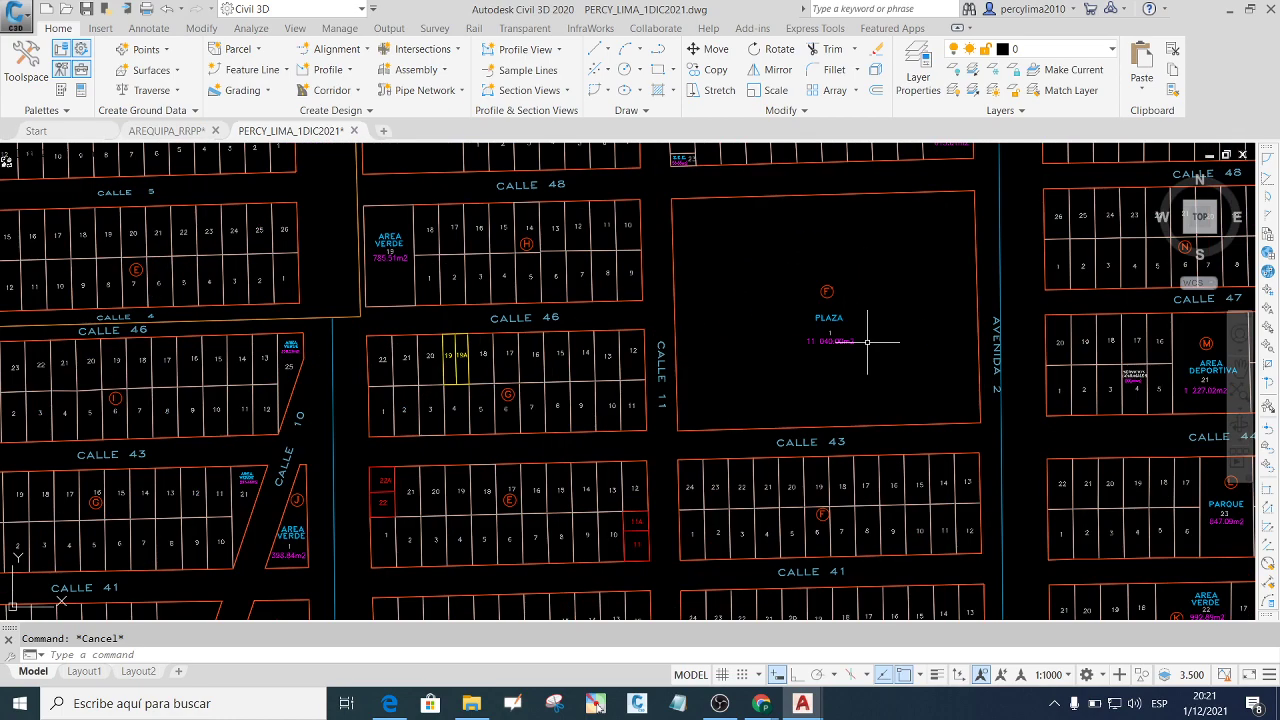
scroll(867, 341, up, 1)
scroll(870, 320, down, 1)
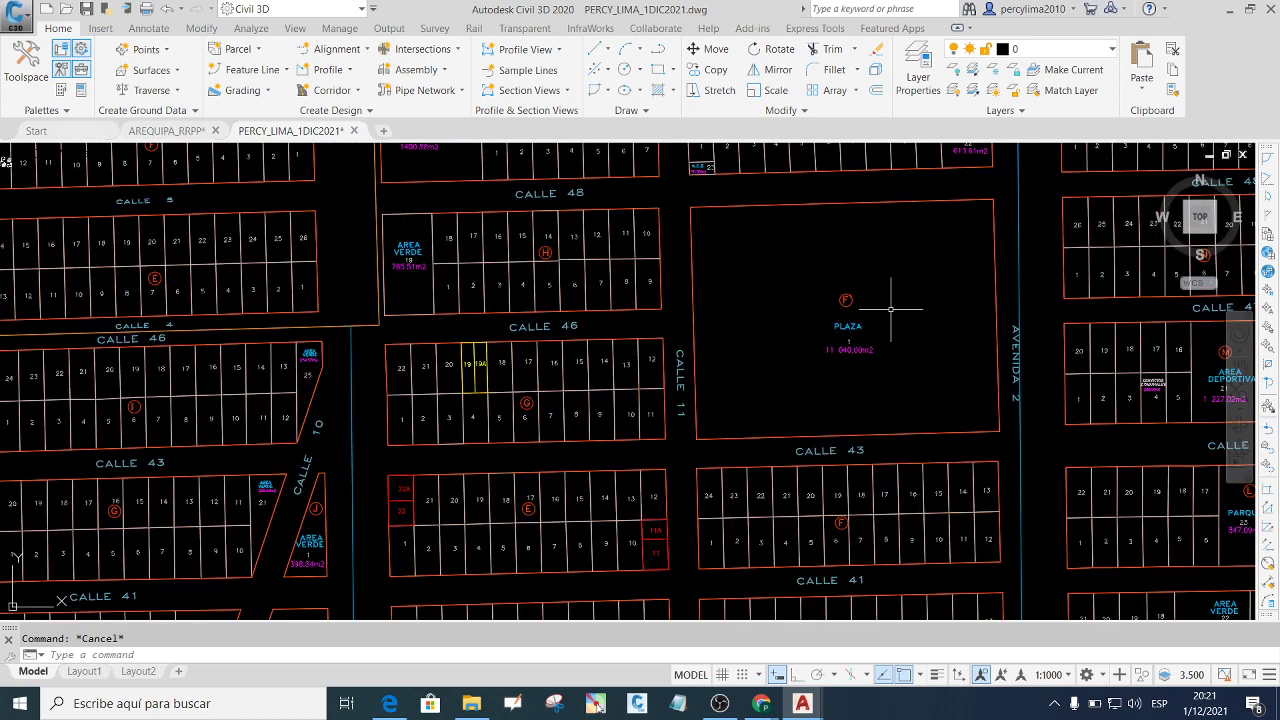
scroll(870, 295, down, 3)
scroll(835, 272, up, 1)
scroll(819, 292, up, 2)
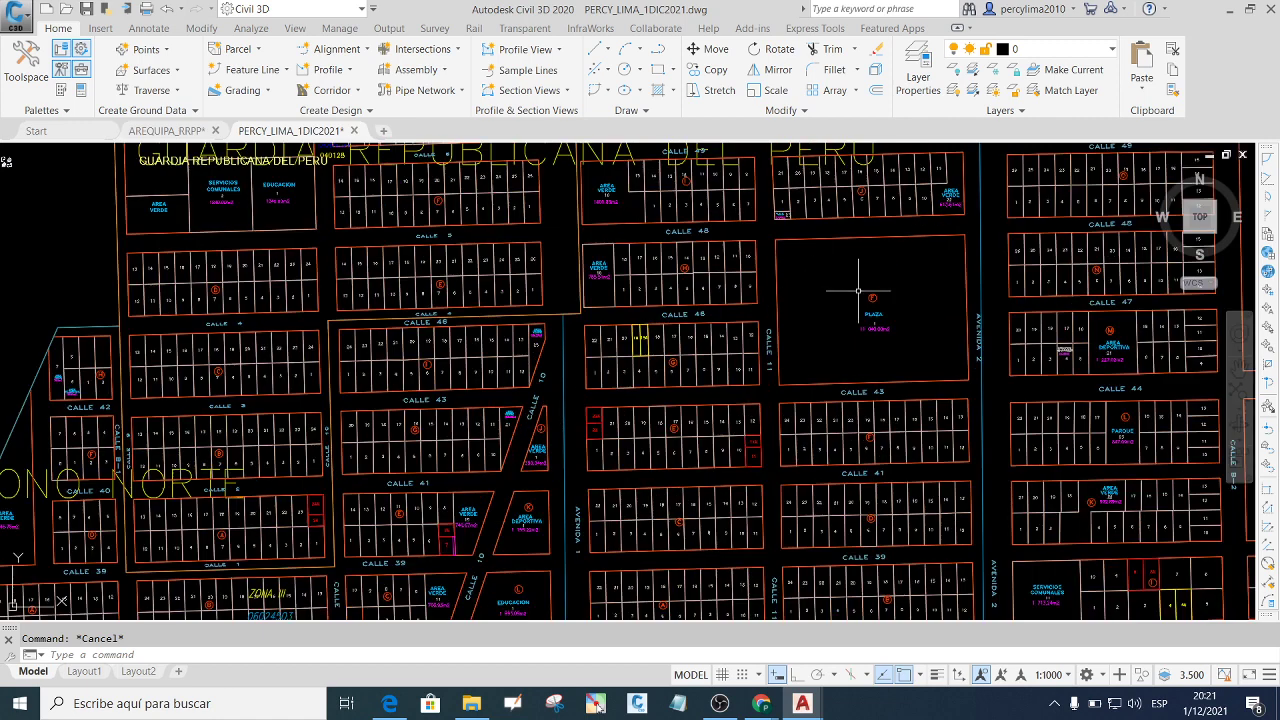
scroll(715, 347, up, 5)
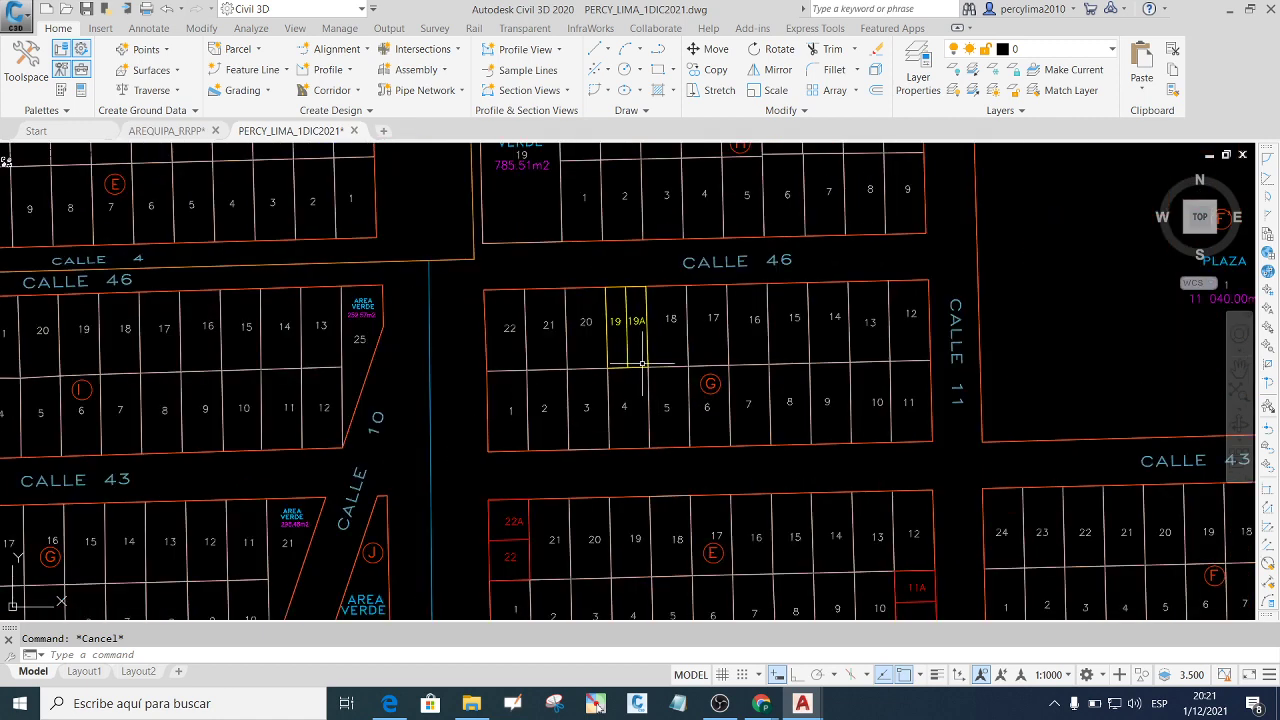
scroll(642, 364, up, 2)
scroll(640, 360, down, 2)
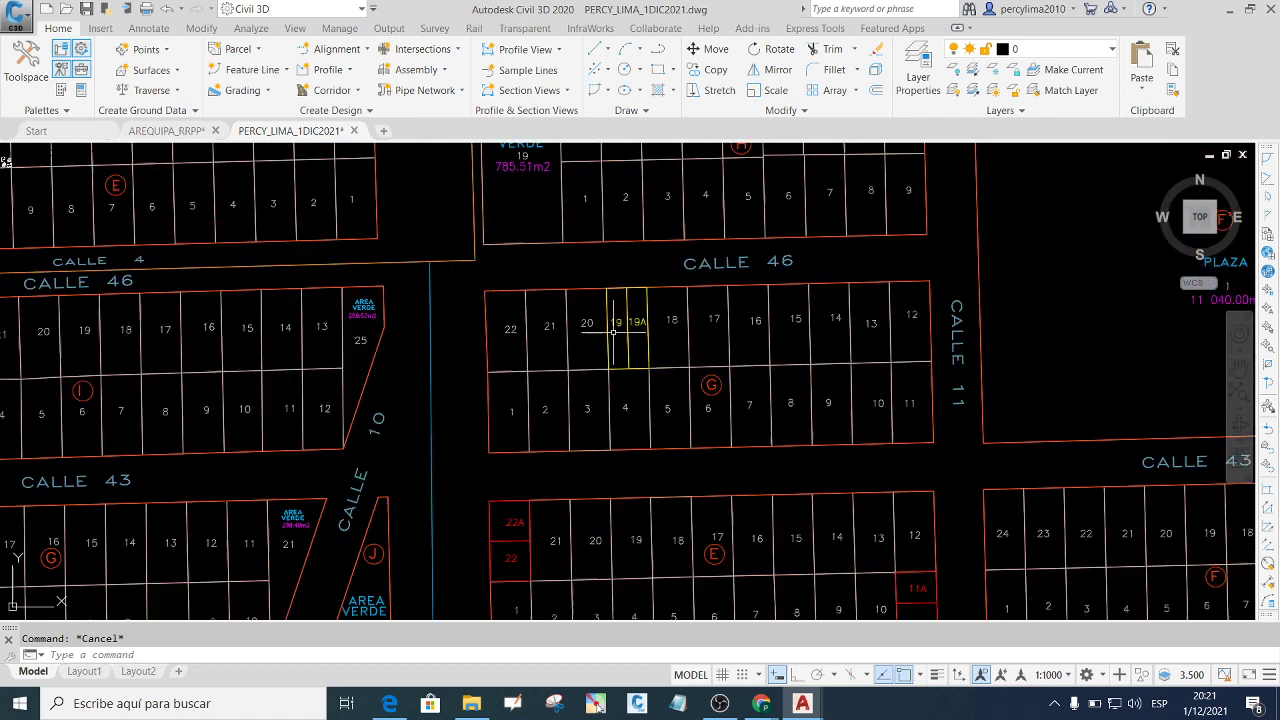
scroll(616, 330, up, 4)
scroll(616, 330, down, 6)
scroll(689, 362, up, 4)
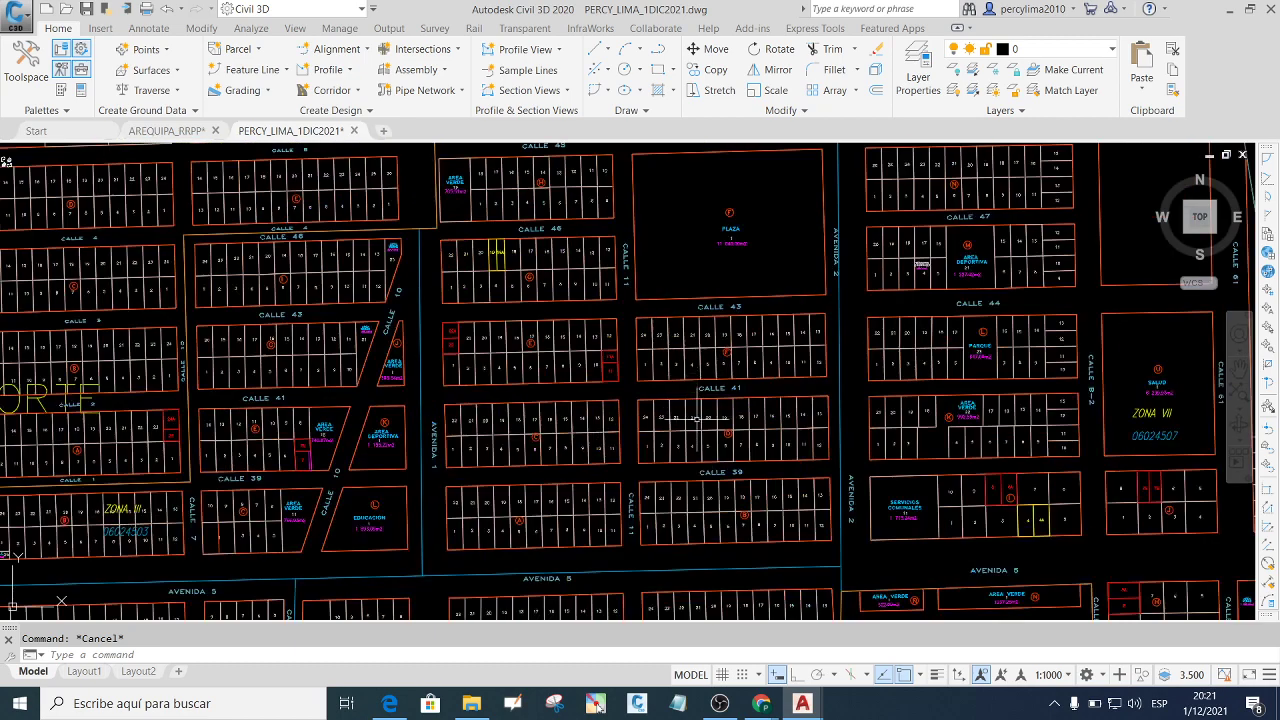
scroll(697, 415, up, 1)
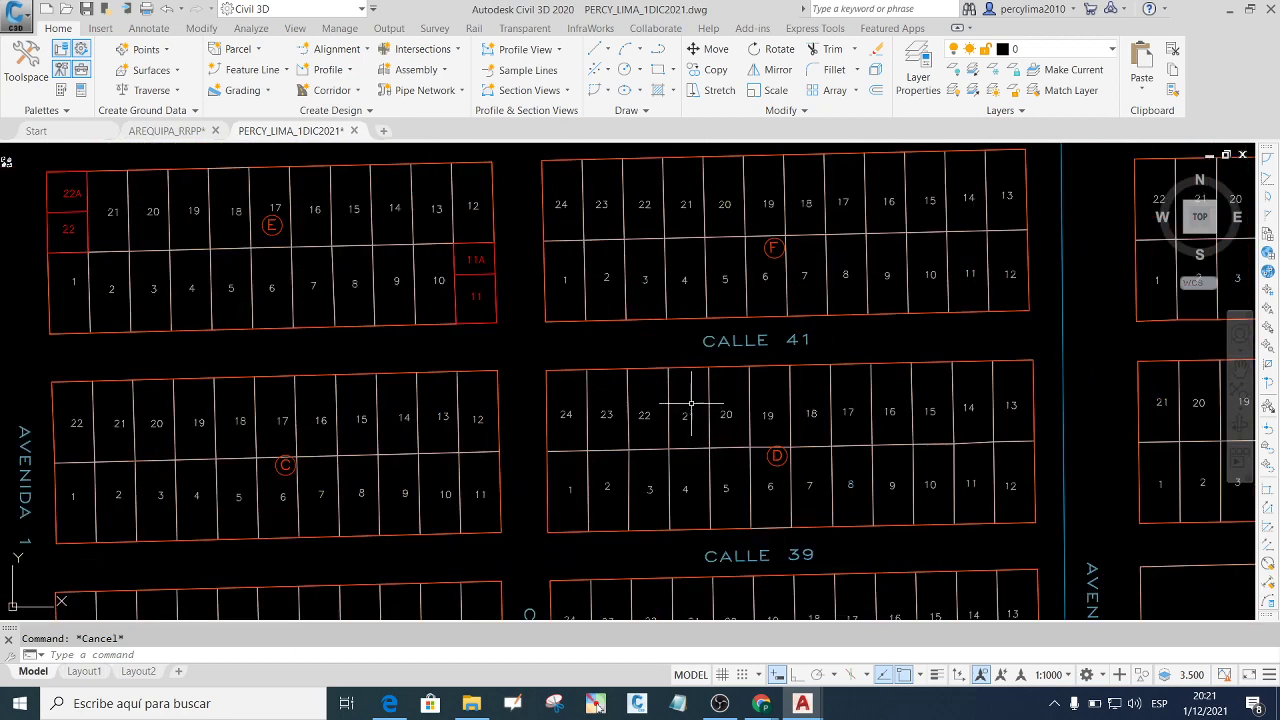
scroll(732, 369, down, 2)
scroll(767, 275, up, 5)
scroll(700, 352, up, 1)
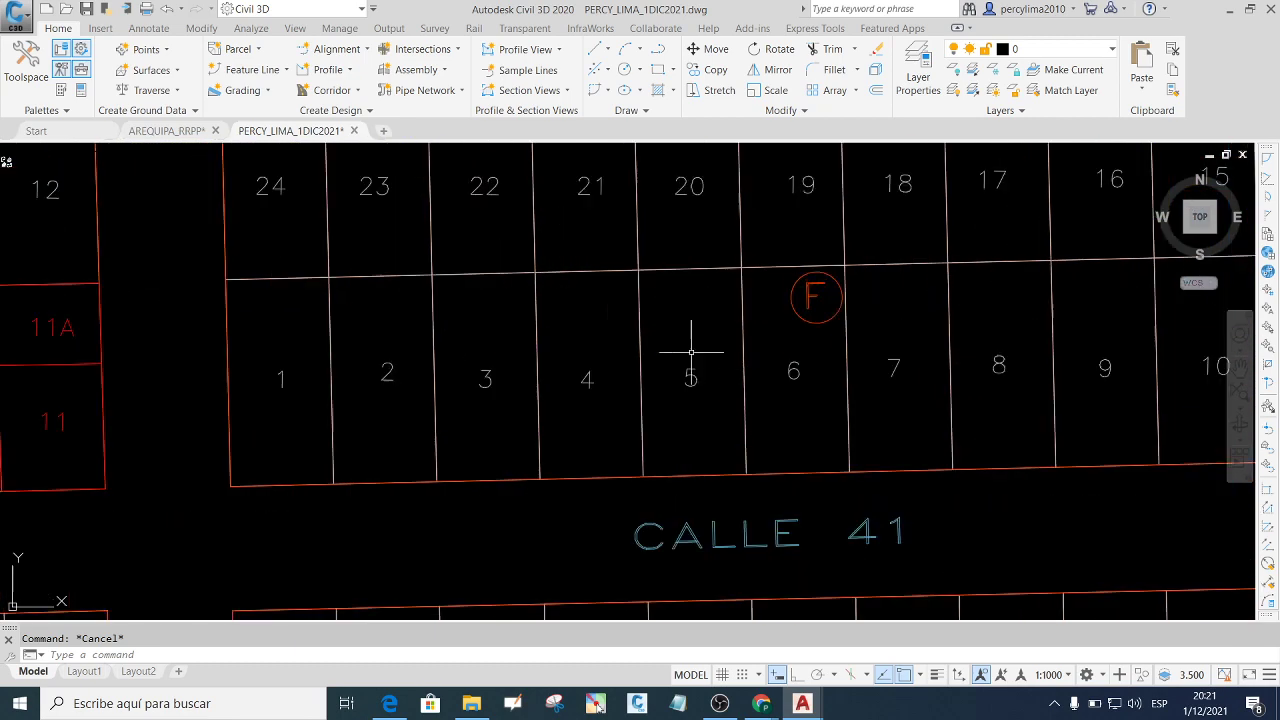
scroll(690, 370, down, 2)
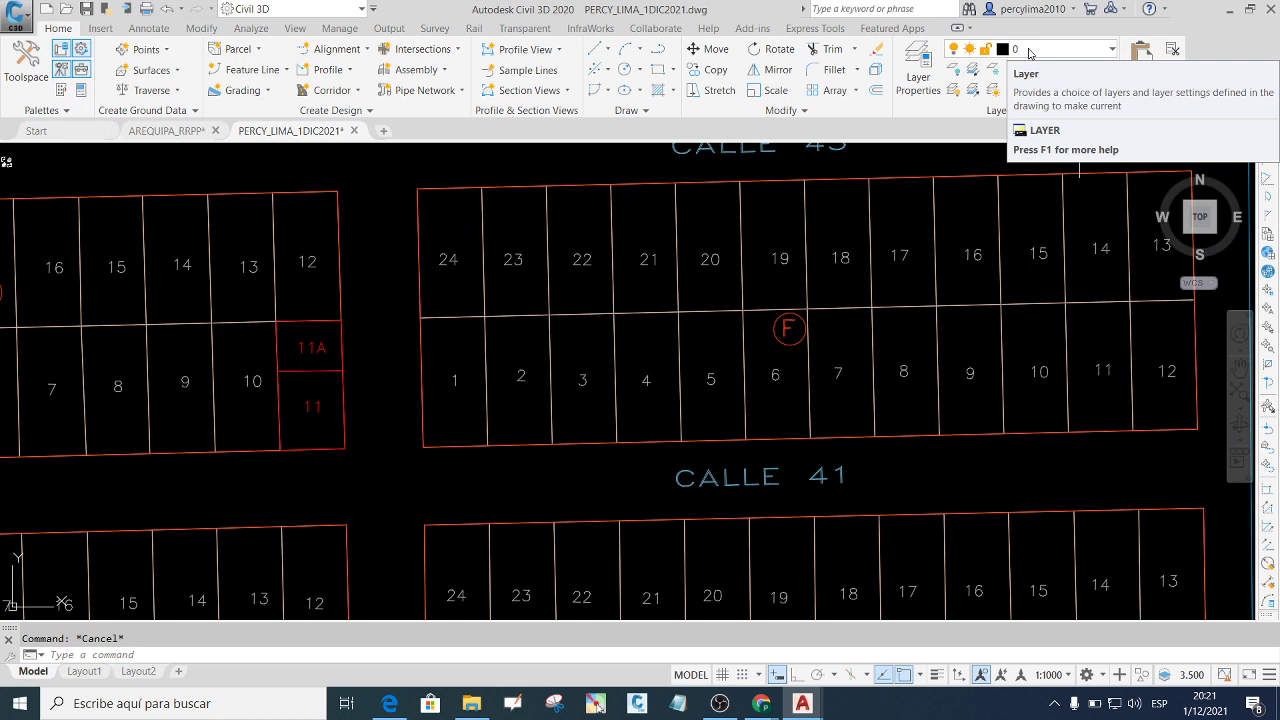
Switch off the MANZANAS layer's lightbulb in the Layer dropdown to hide block outlines.
click(1029, 50)
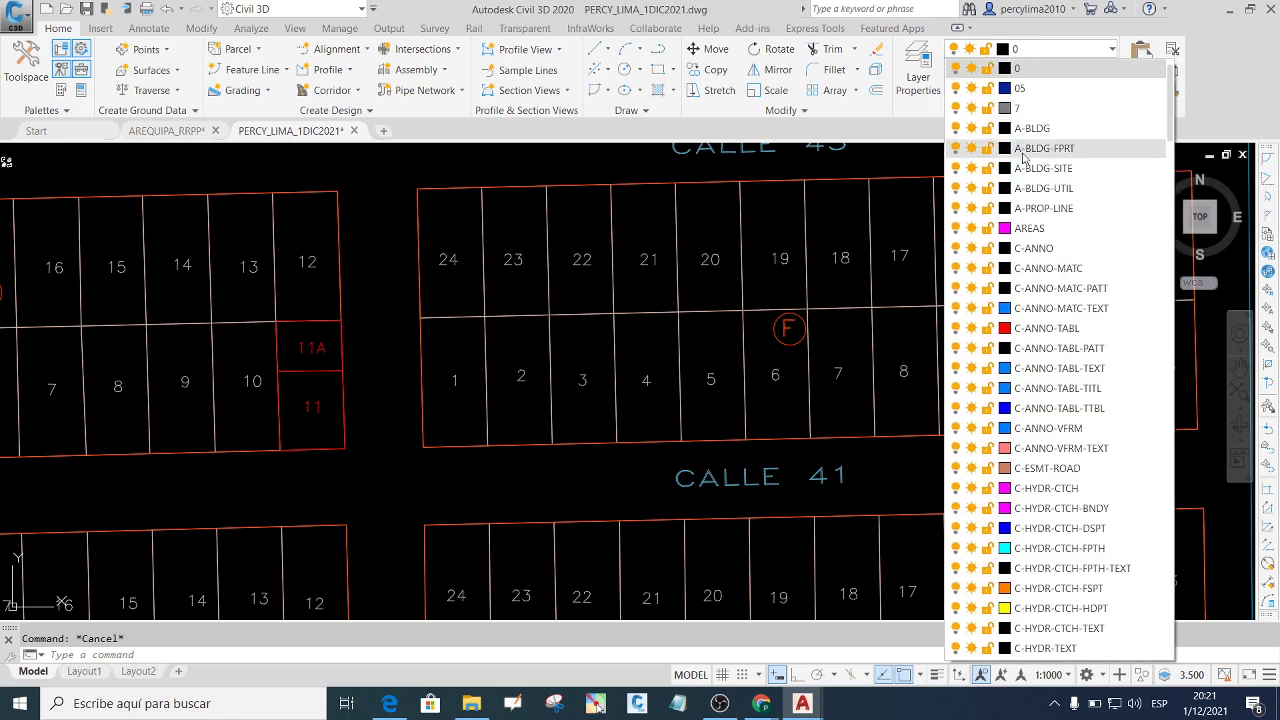
scroll(1030, 450, up, 1)
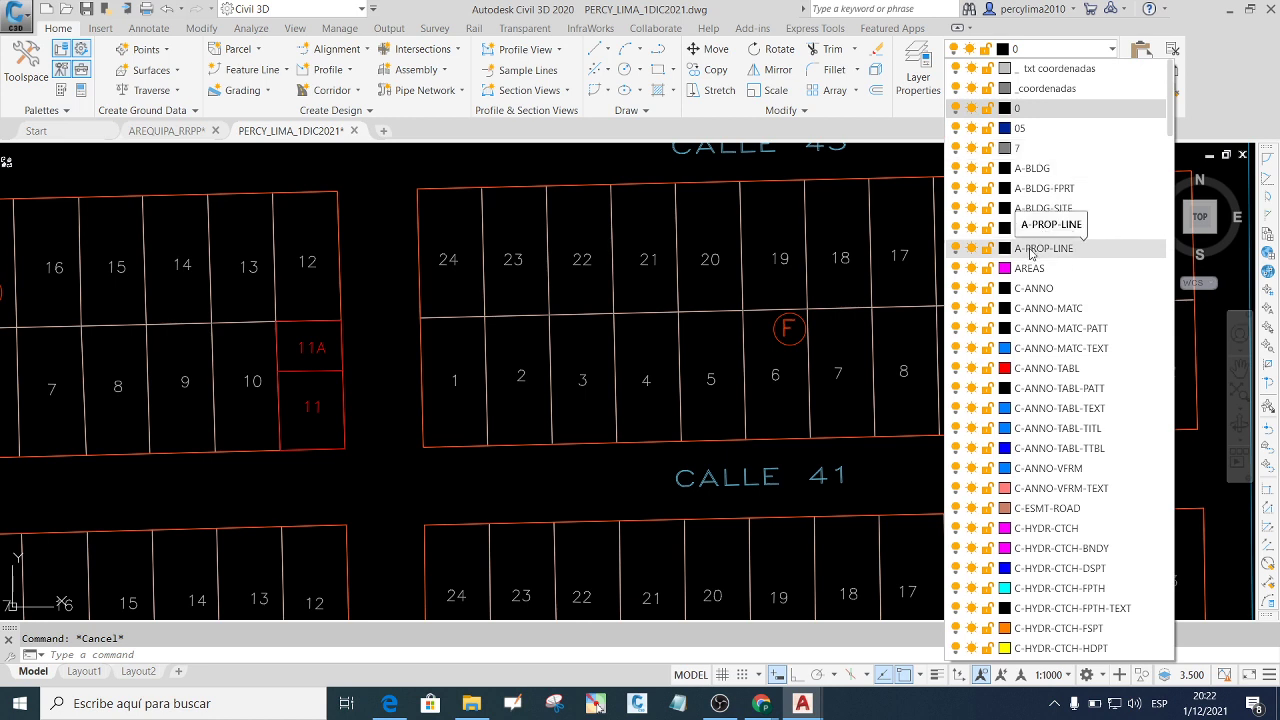
scroll(1040, 440, down, 4)
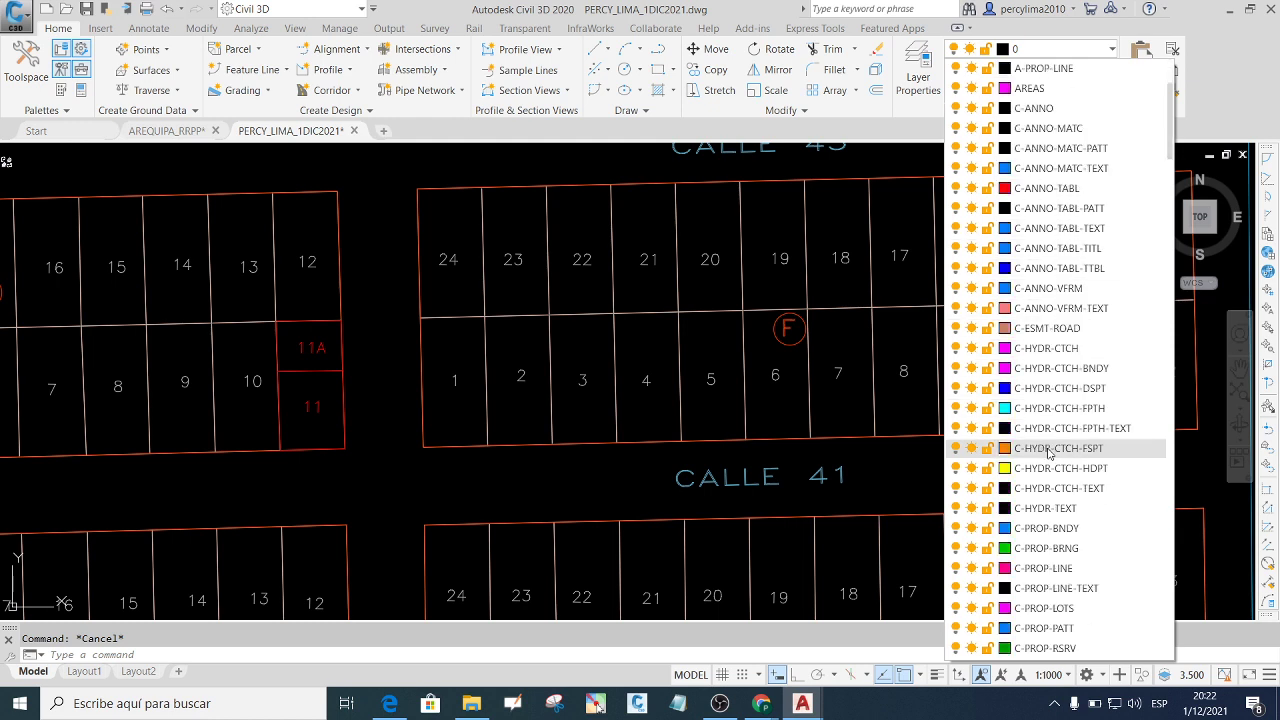
scroll(1030, 120, down, 1)
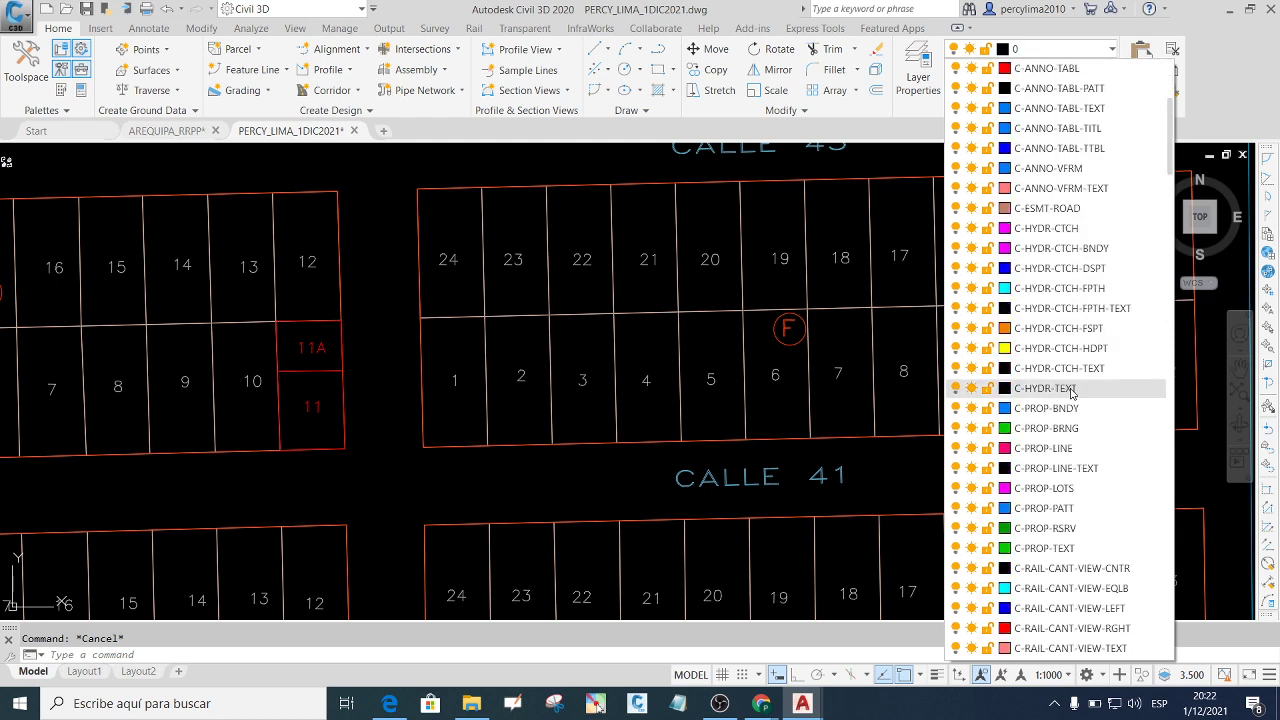
key(m)
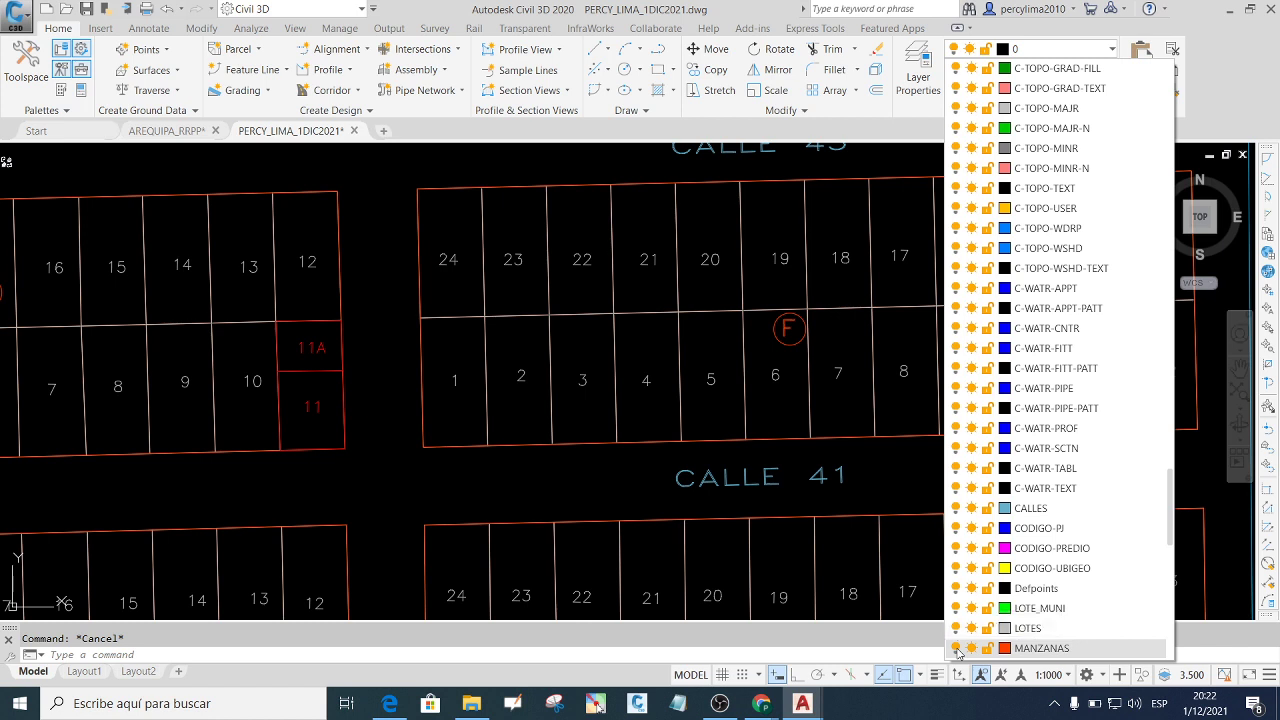
click(957, 649)
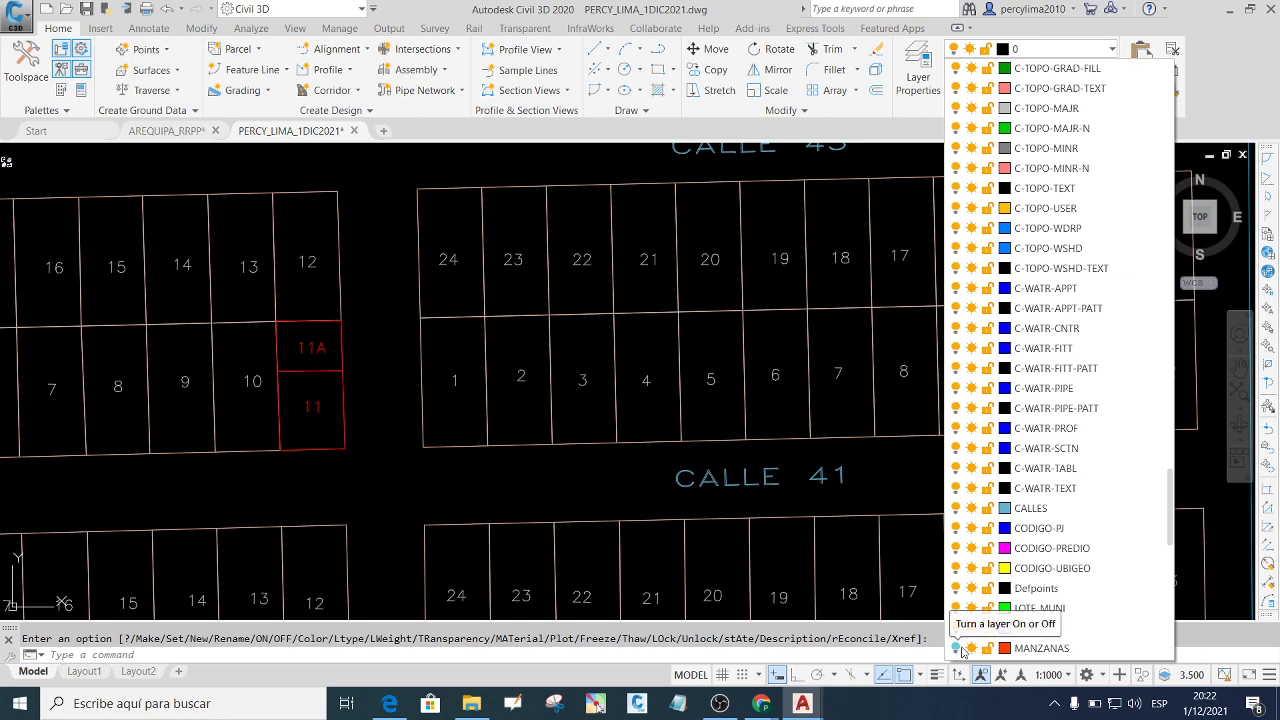
click(610, 480)
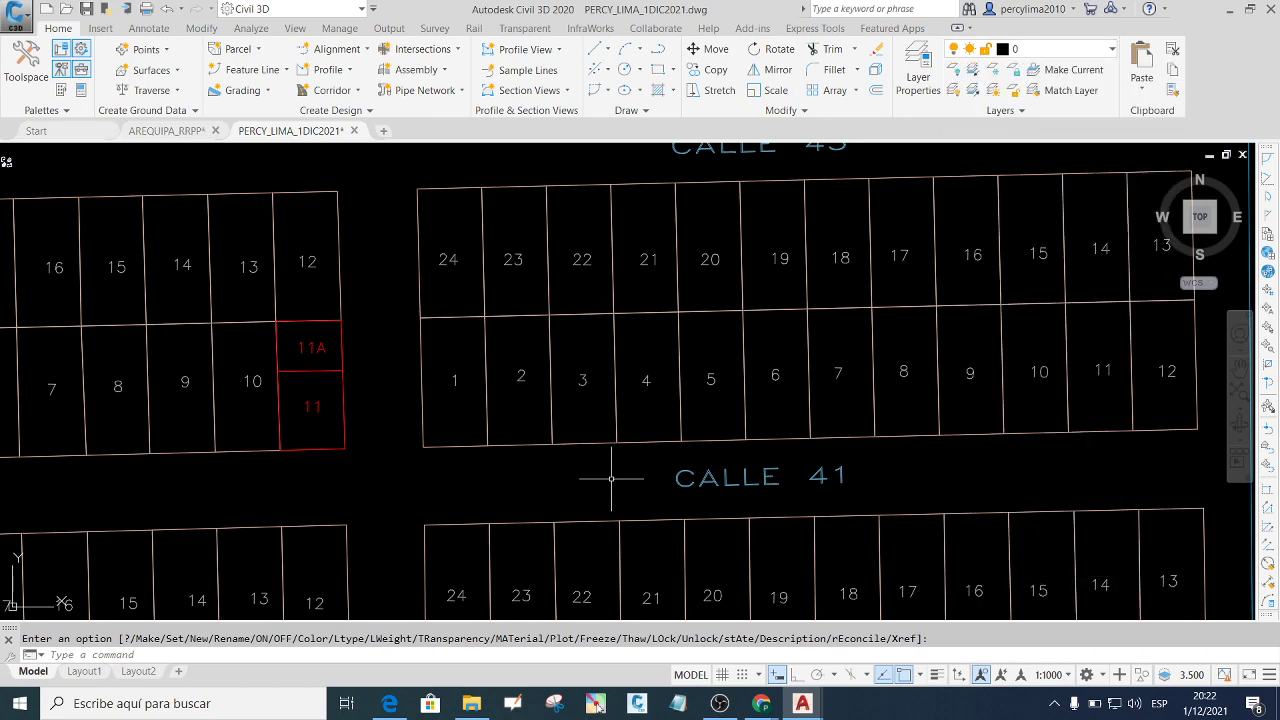
scroll(613, 477, down, 2)
scroll(640, 490, down, 2)
scroll(773, 355, down, 2)
scroll(771, 355, down, 2)
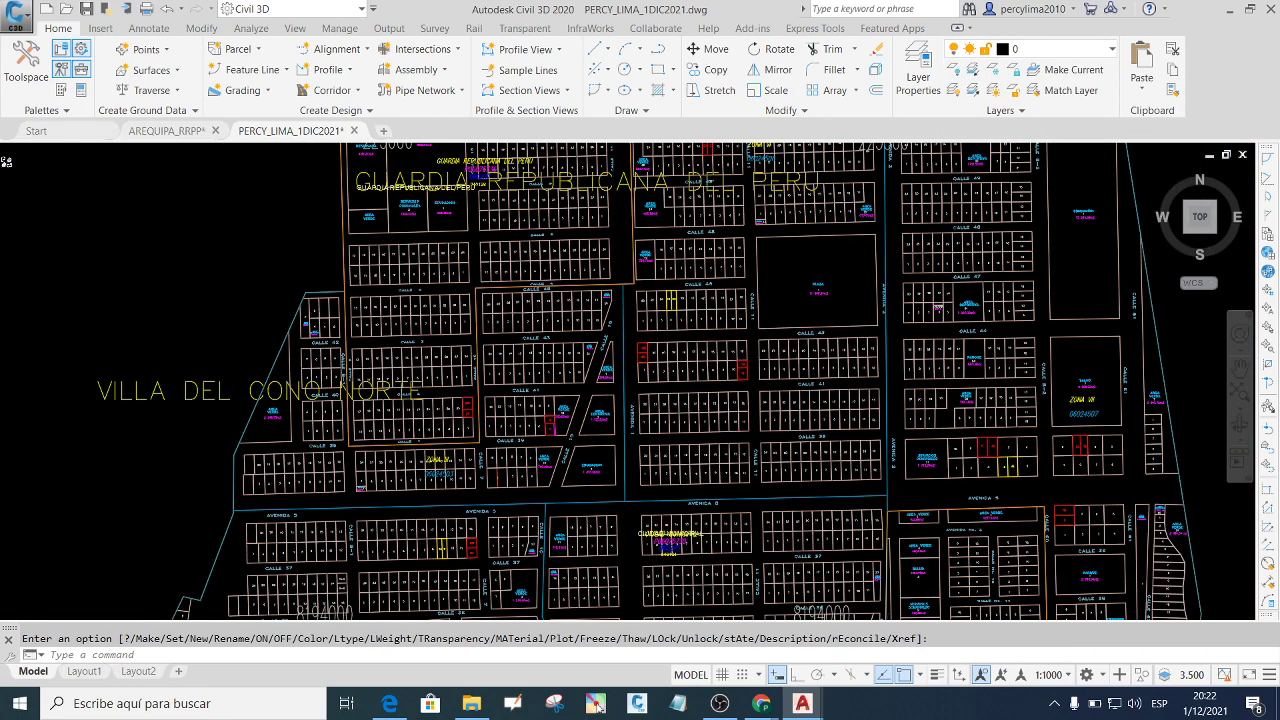
scroll(720, 320, down, 2)
scroll(685, 295, down, 2)
scroll(690, 360, up, 3)
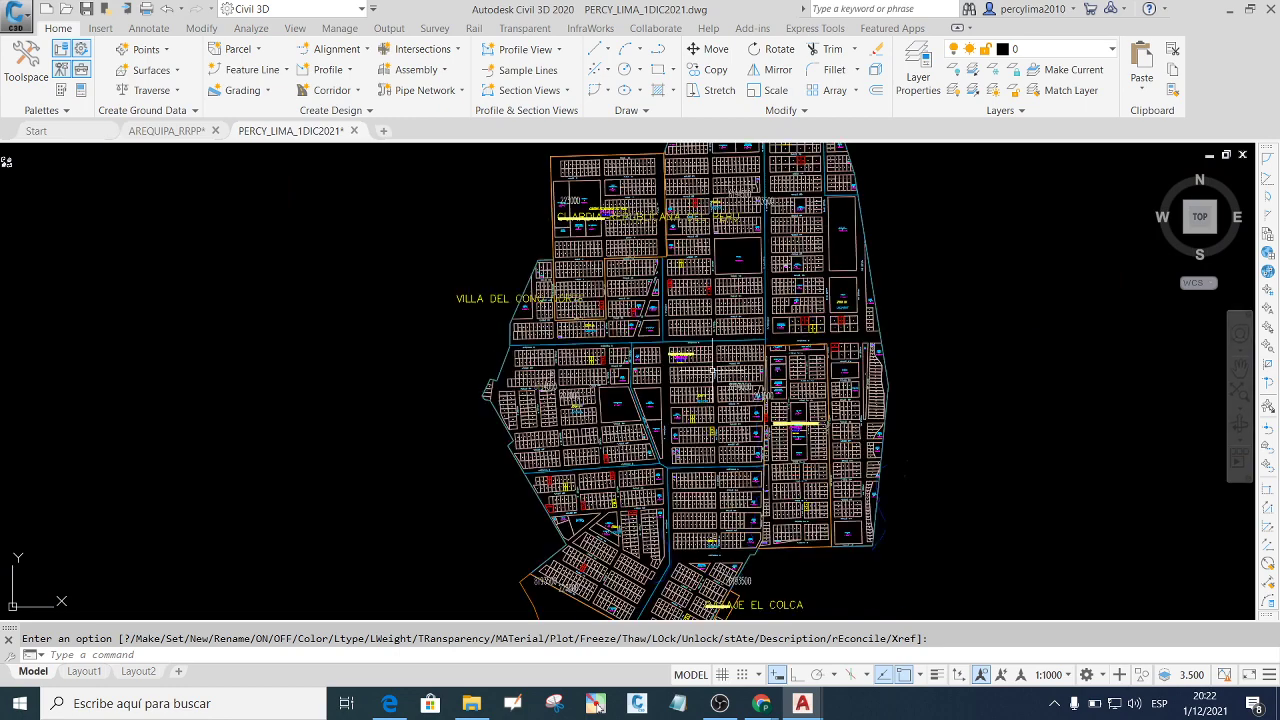
scroll(712, 350, up, 2)
scroll(742, 201, up, 2)
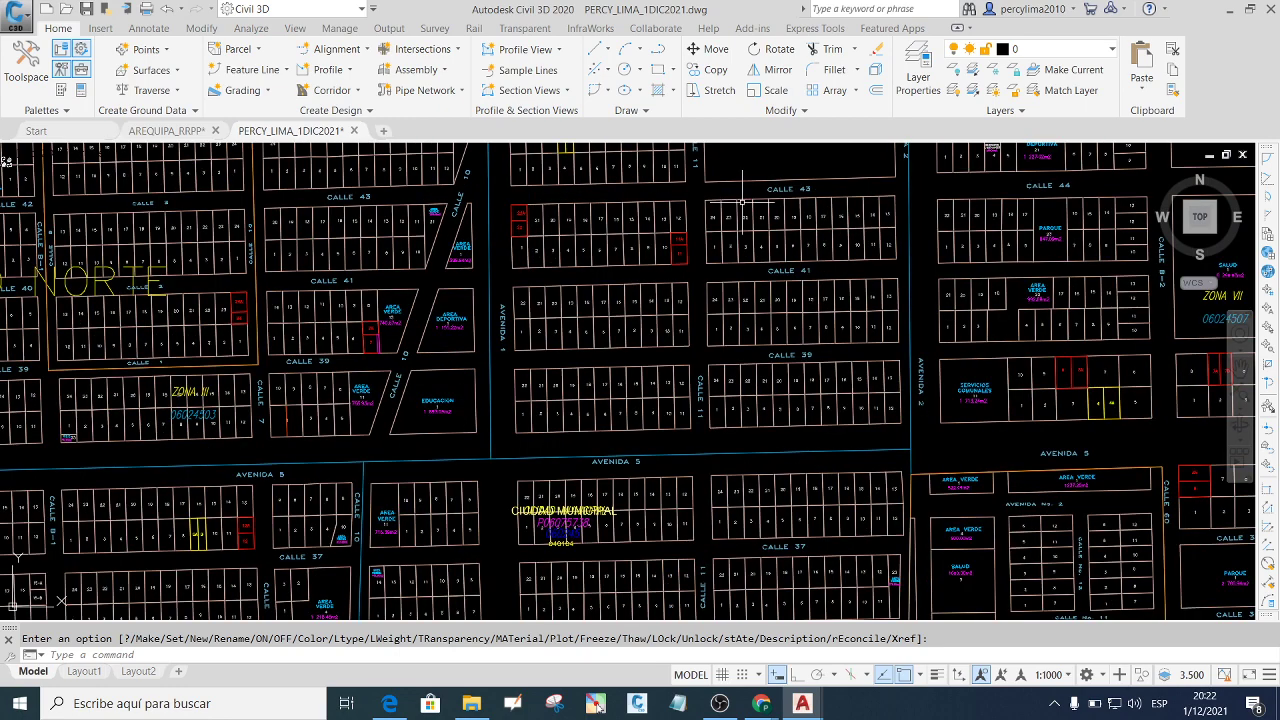
scroll(742, 201, up, 3)
scroll(778, 288, down, 2)
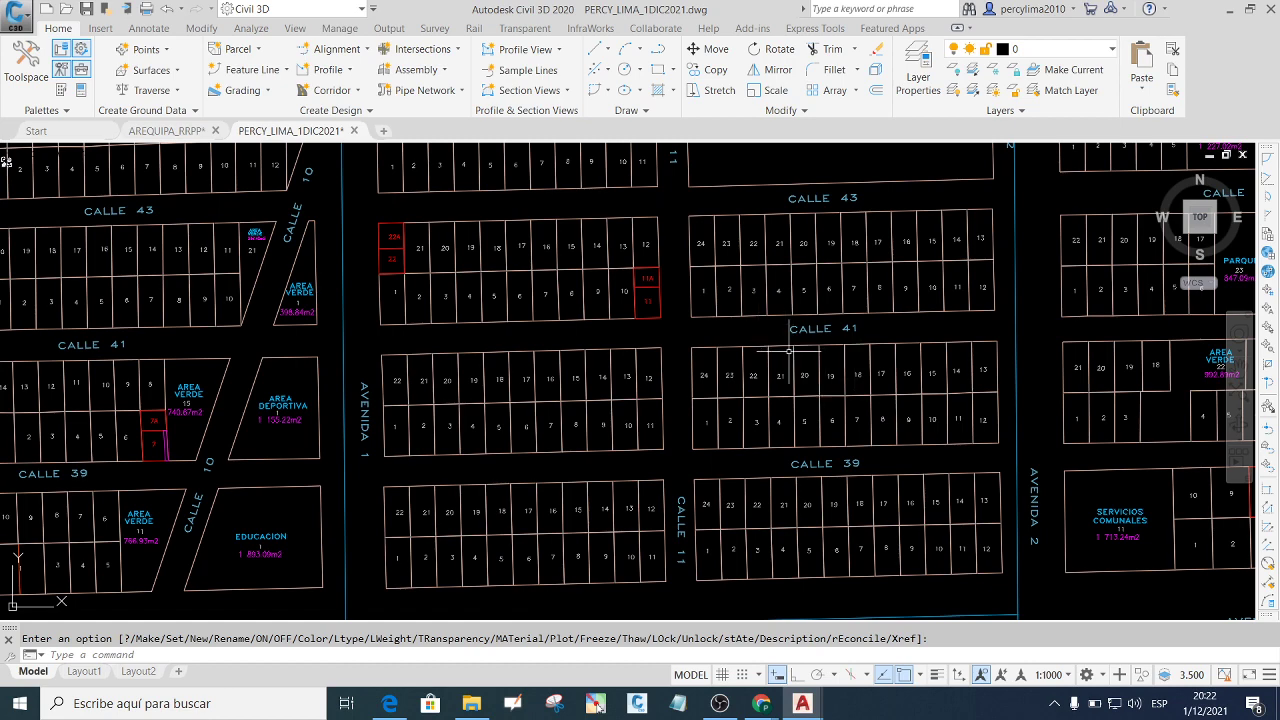
scroll(758, 322, down, 3)
scroll(758, 340, up, 2)
scroll(755, 350, up, 3)
scroll(755, 346, down, 1)
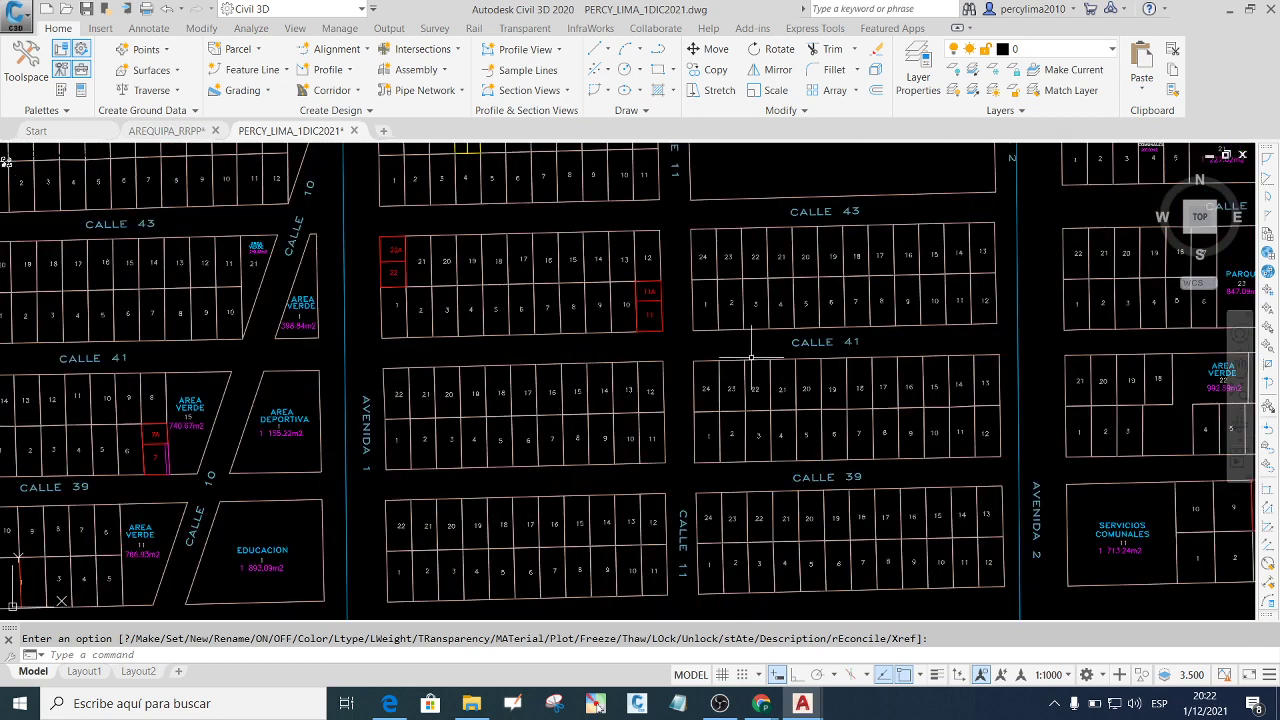
scroll(806, 372, up, 2)
scroll(806, 370, down, 3)
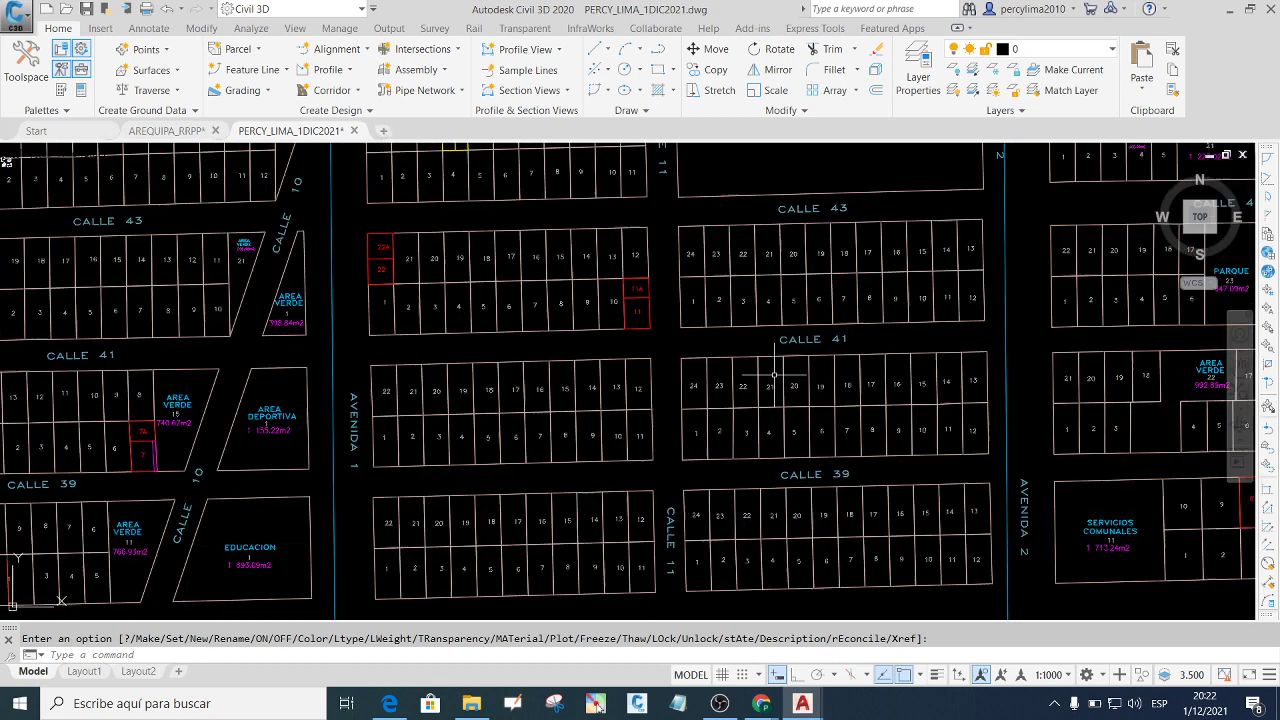
scroll(795, 355, down, 2)
scroll(800, 338, up, 3)
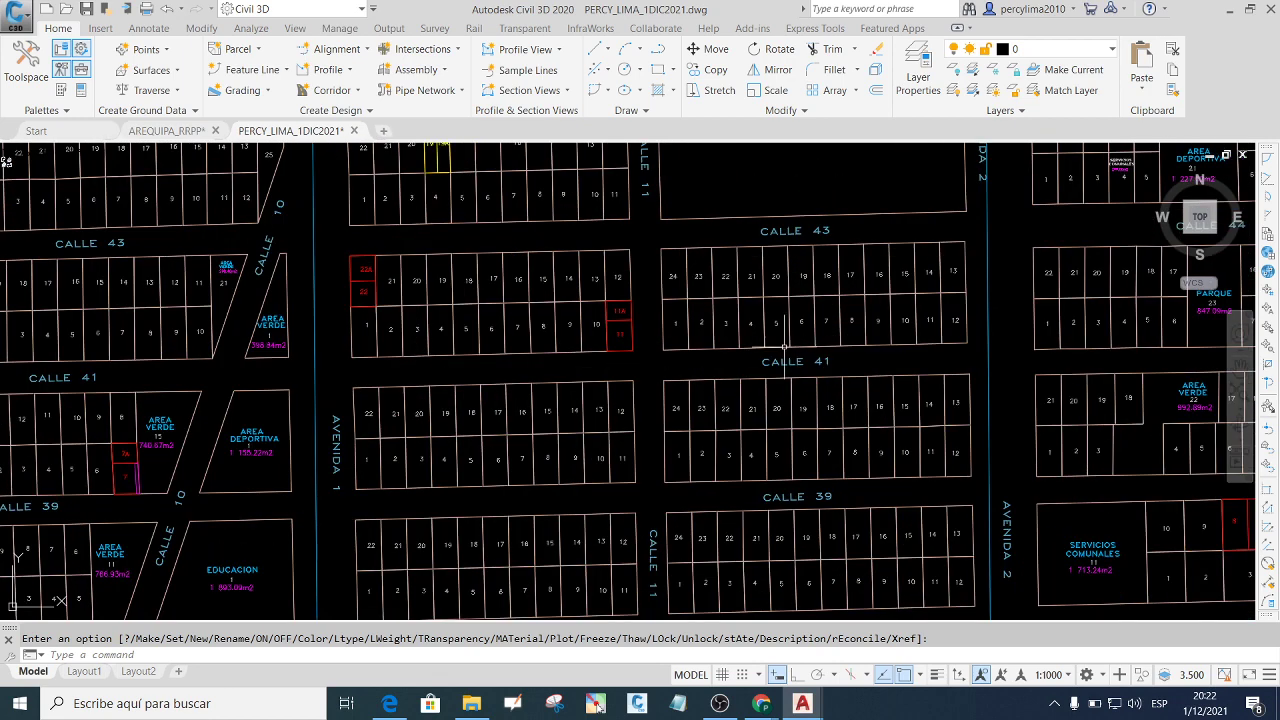
scroll(755, 372, down, 2)
scroll(762, 345, up, 4)
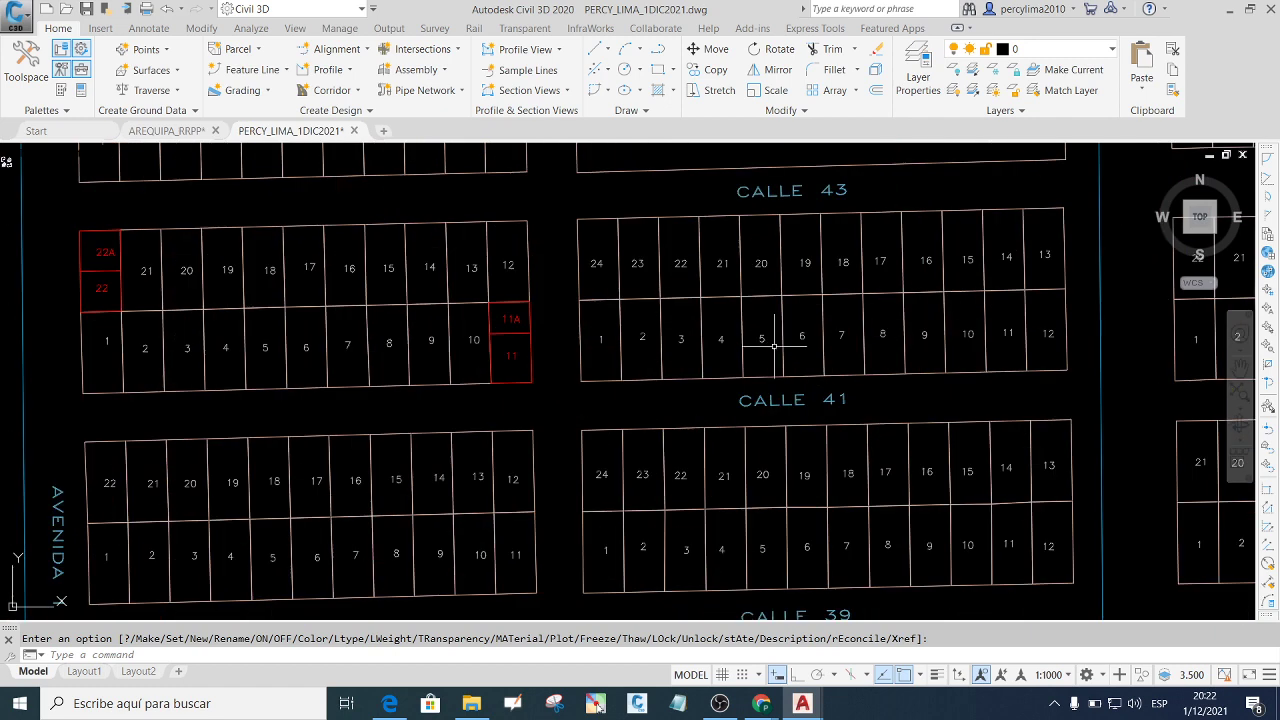
scroll(755, 350, down, 2)
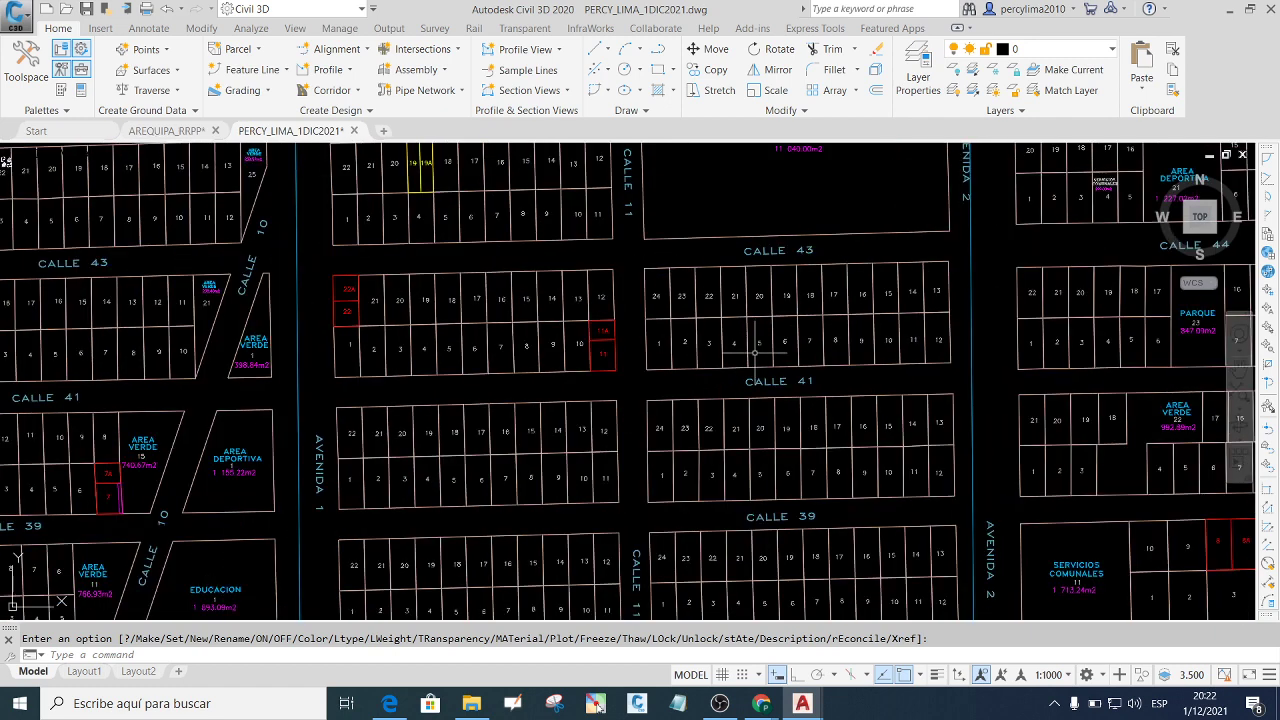
scroll(773, 373, up, 2)
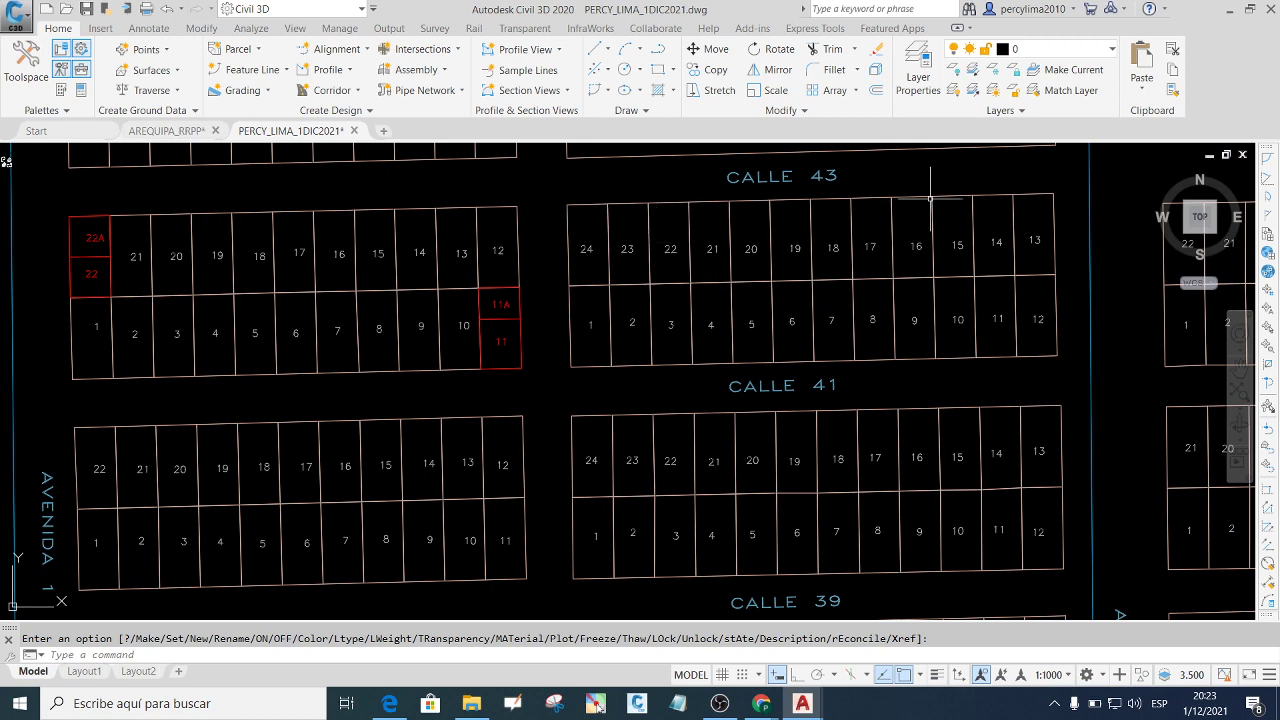
scroll(765, 363, down, 1)
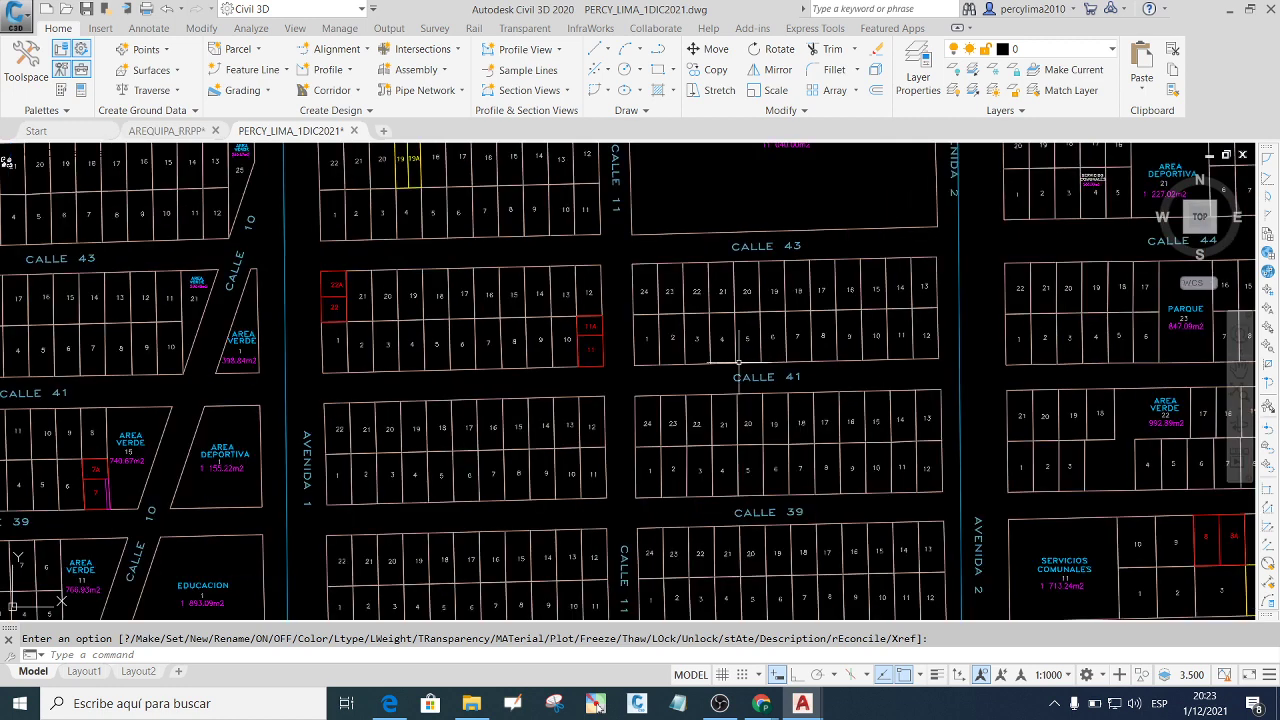
scroll(758, 314, up, 1)
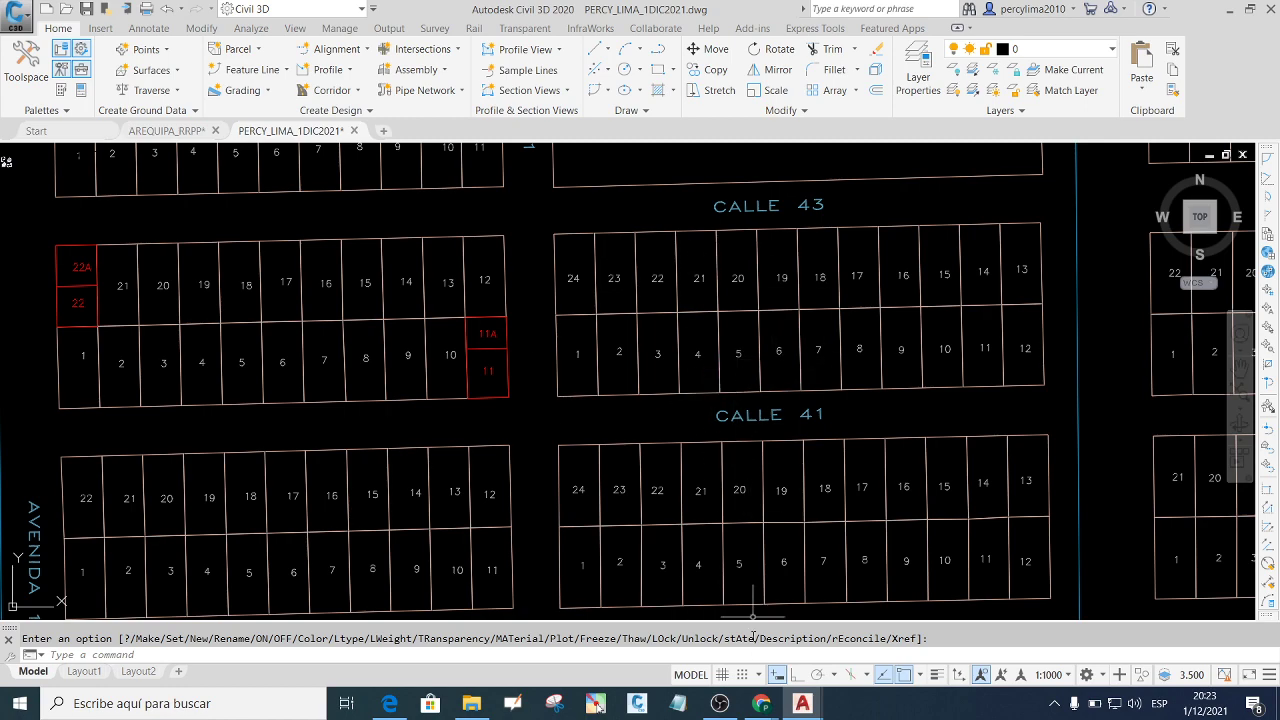
click(764, 705)
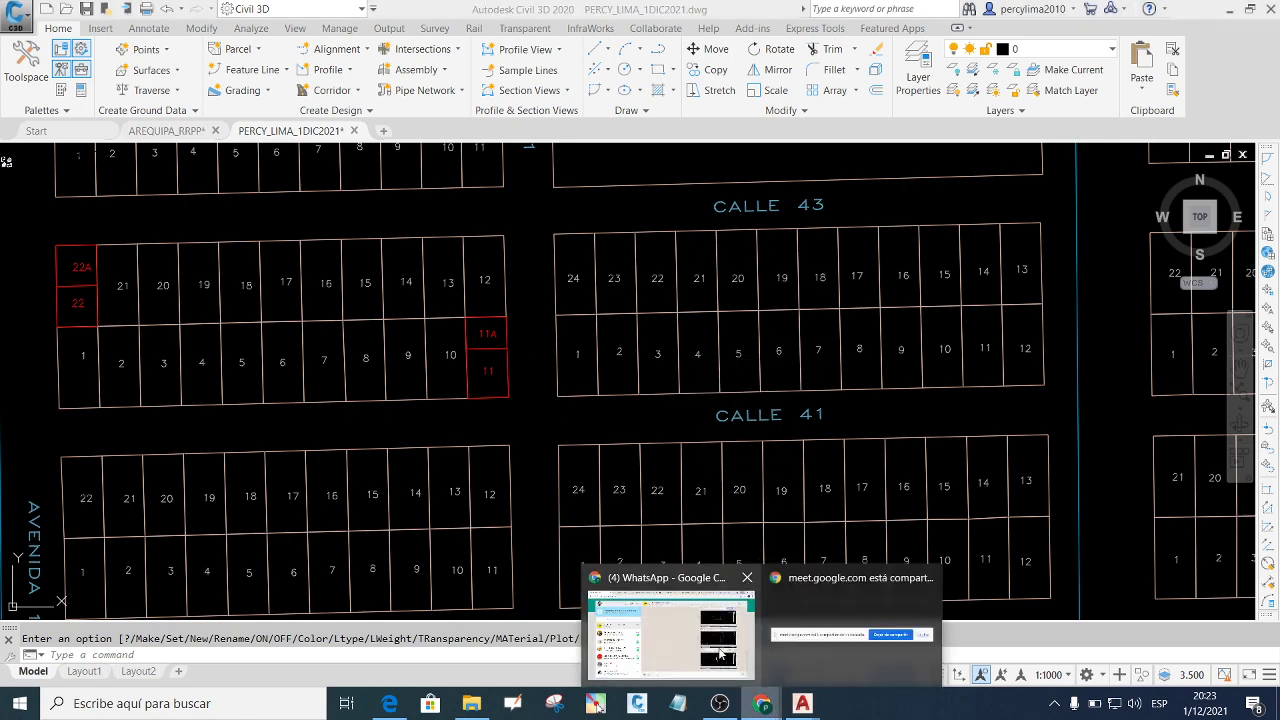
click(670, 628)
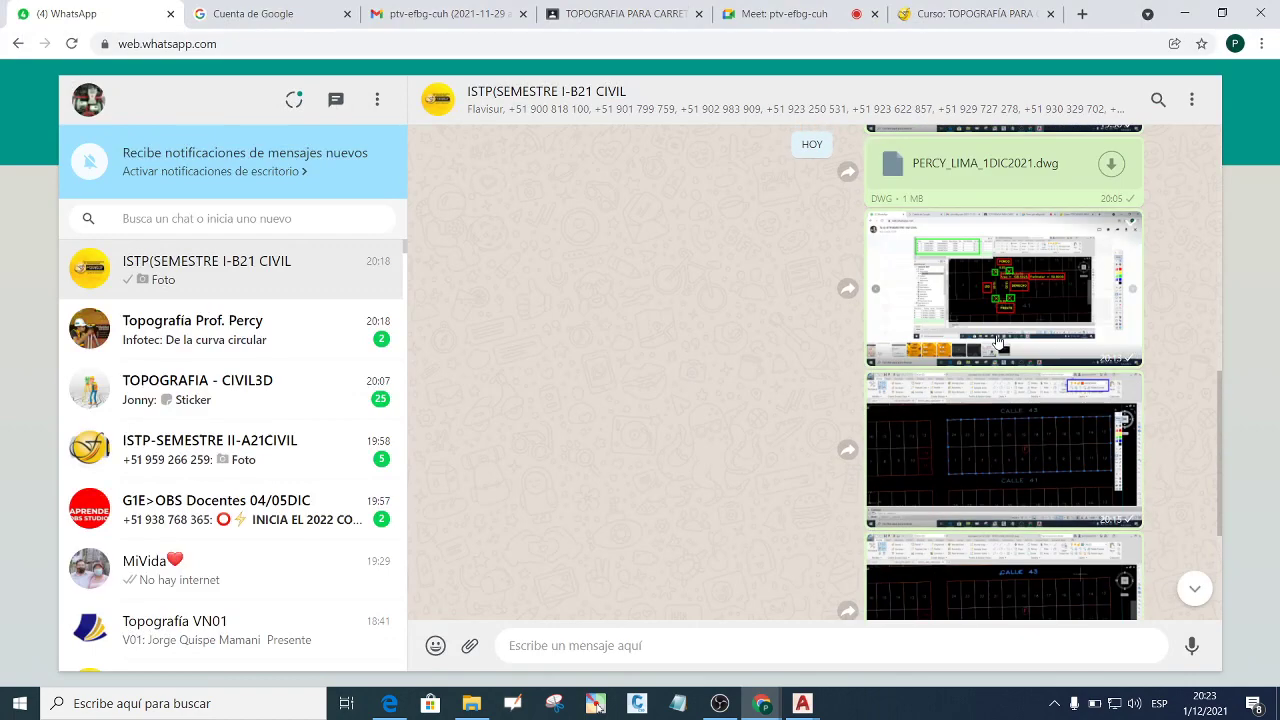
click(1004, 296)
click(736, 371)
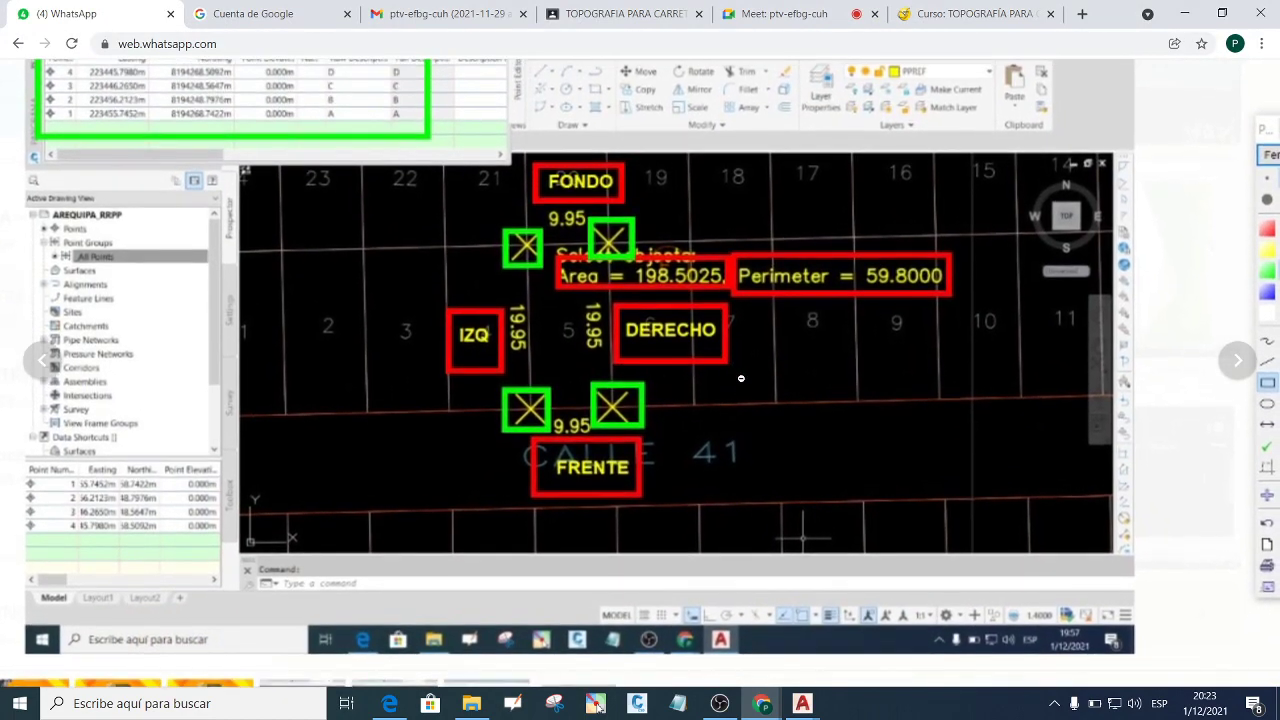
click(740, 379)
click(734, 401)
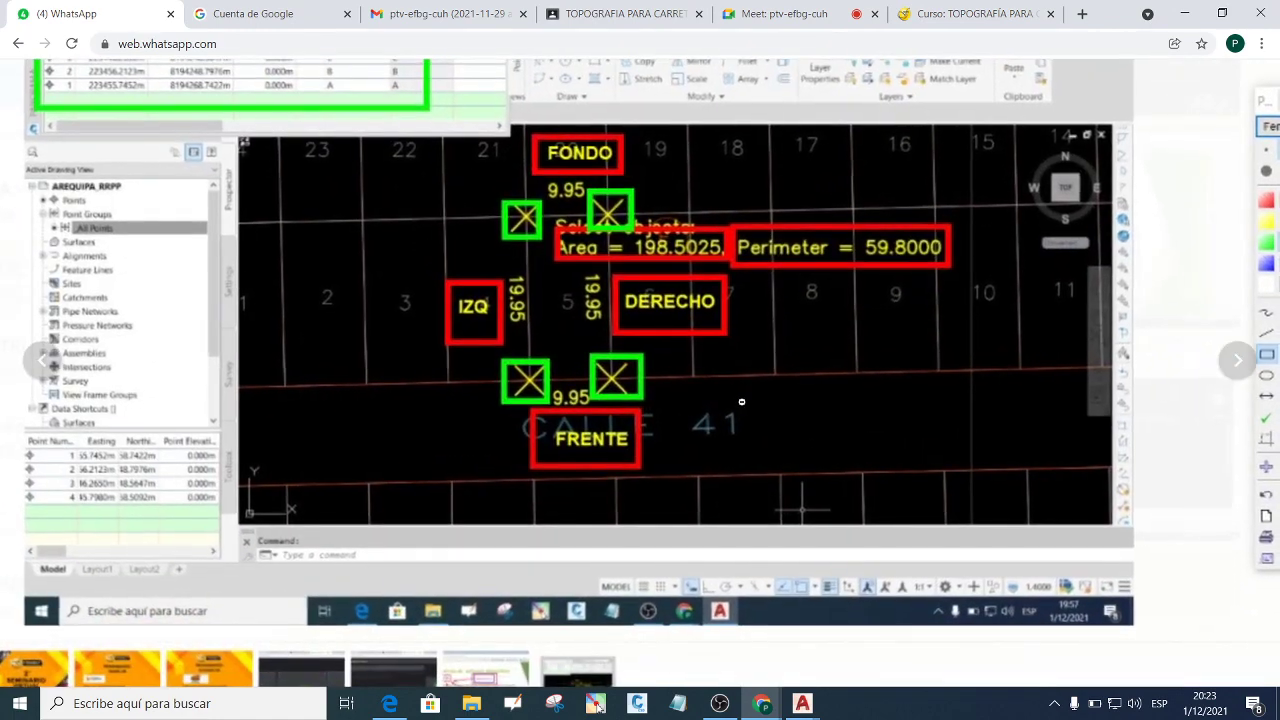
click(760, 395)
click(1249, 94)
mouse_move(802, 703)
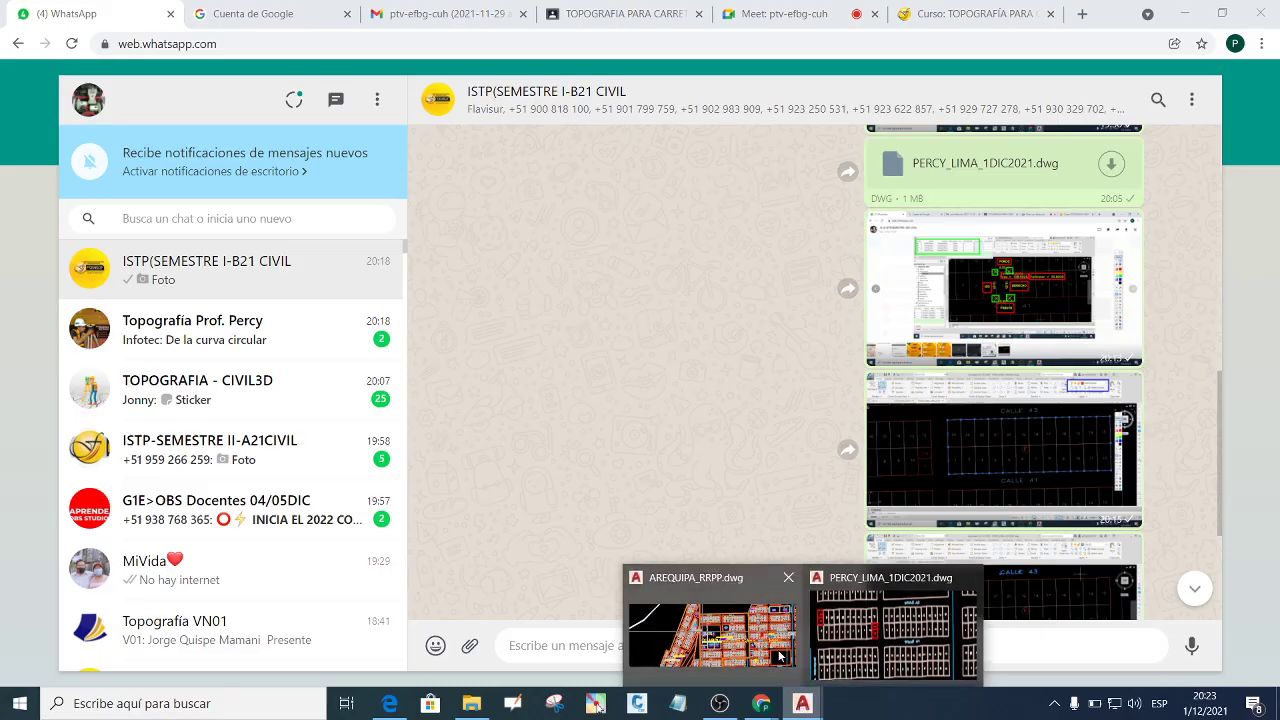
click(895, 630)
Zoom in near CALLE 41 and window-select the lot 5 boundary polyline.
scroll(825, 411, up, 3)
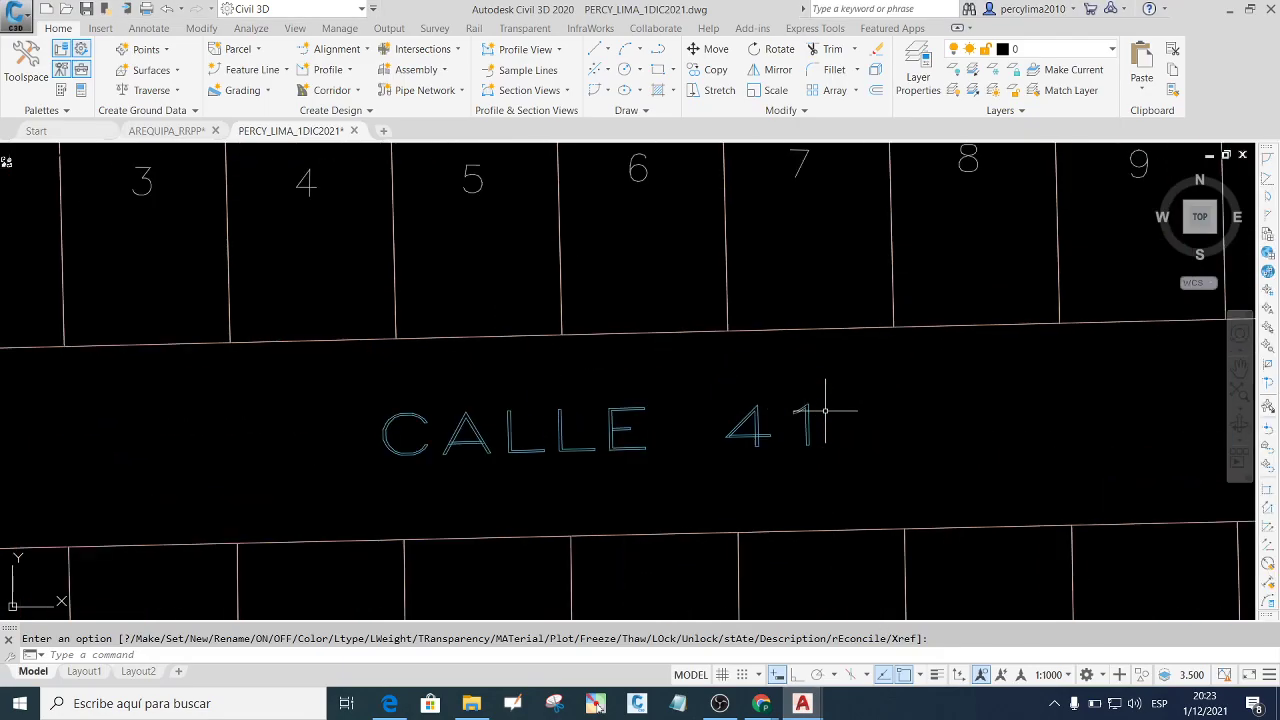
scroll(820, 414, down, 3)
scroll(777, 414, up, 2)
scroll(790, 416, down, 2)
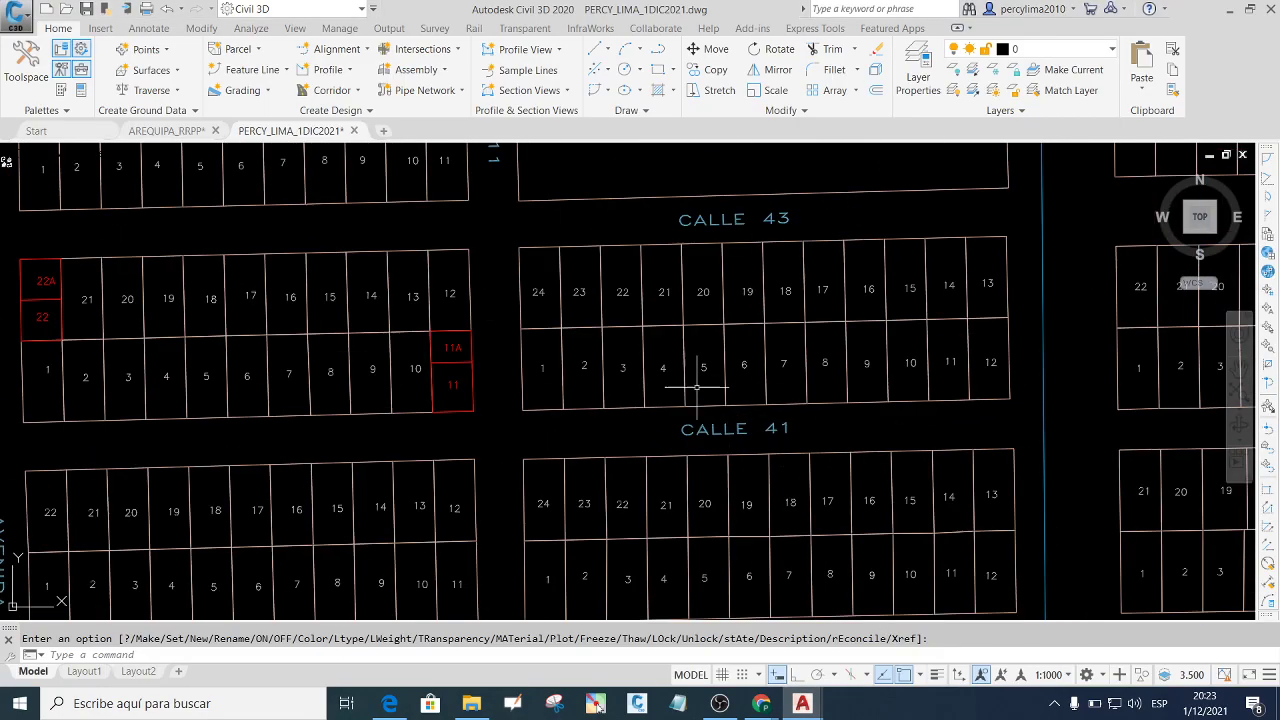
scroll(700, 385, up, 2)
click(712, 428)
click(710, 411)
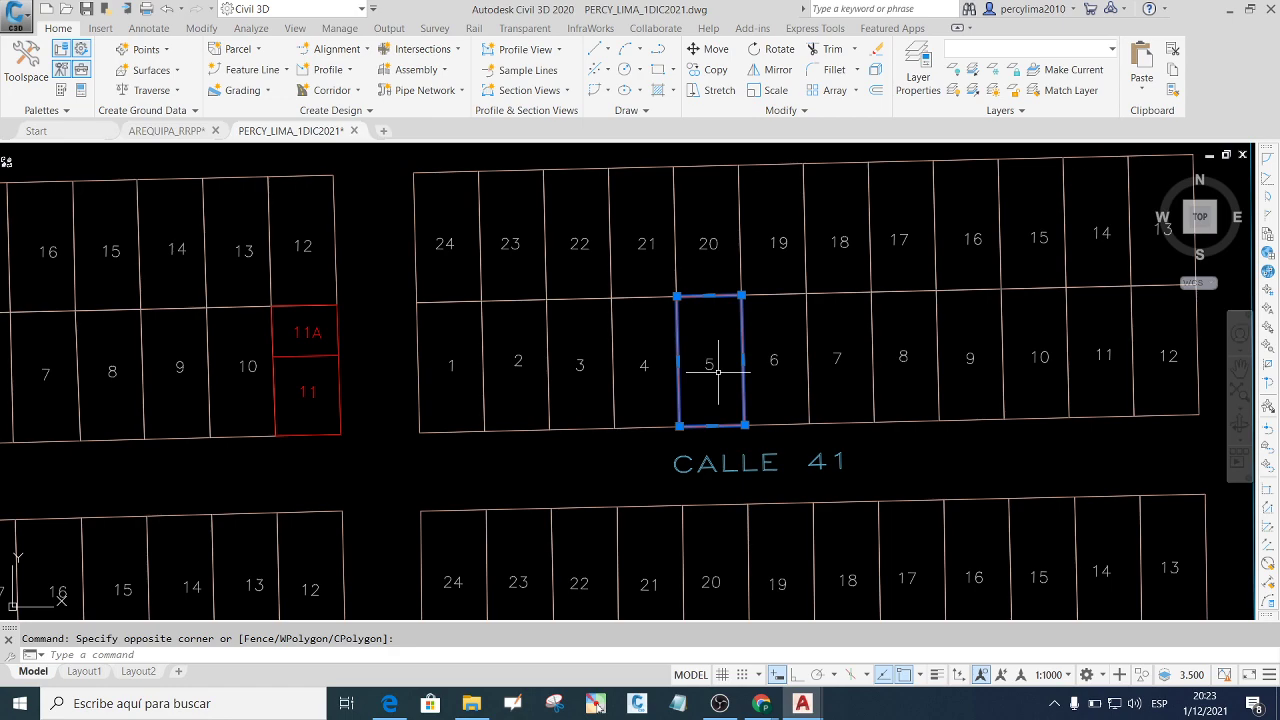
Zoom out to the whole plan and back in on lot 5, then cancel its selection.
scroll(717, 371, down, 5)
scroll(703, 359, down, 5)
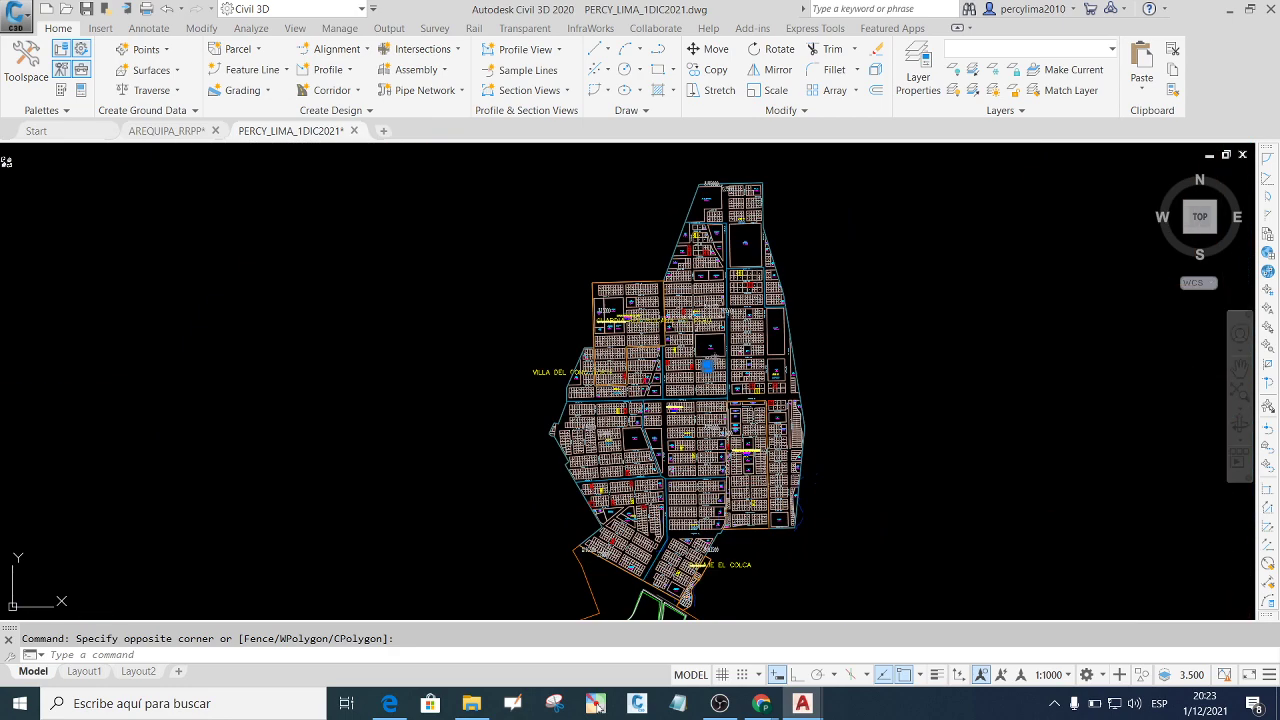
scroll(700, 340, up, 3)
scroll(710, 420, up, 4)
scroll(716, 474, up, 3)
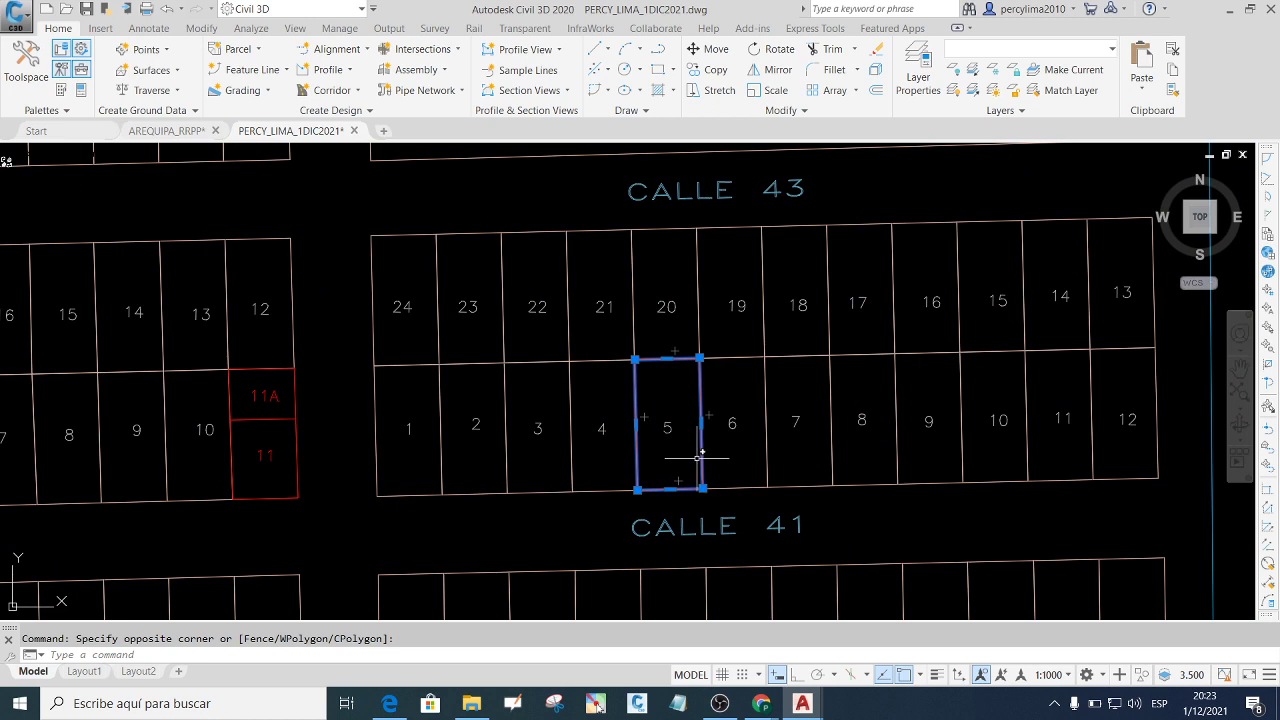
scroll(690, 440, up, 4)
scroll(676, 413, down, 2)
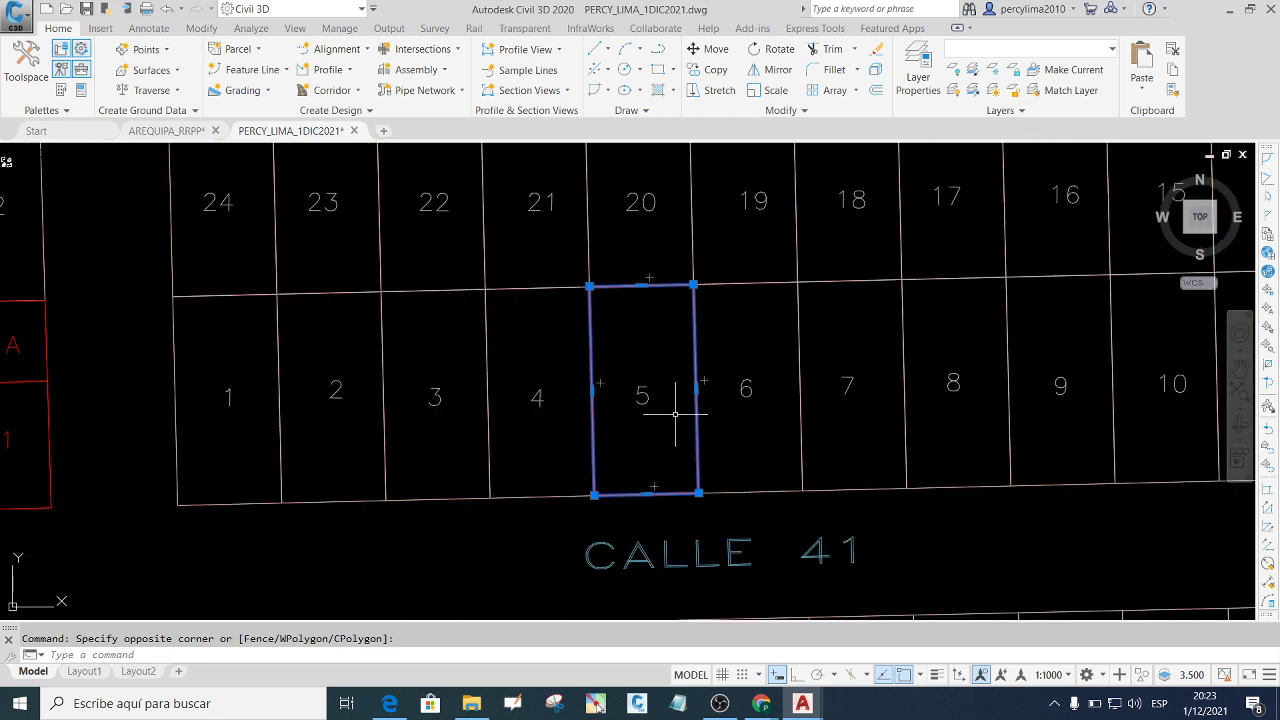
key(Escape)
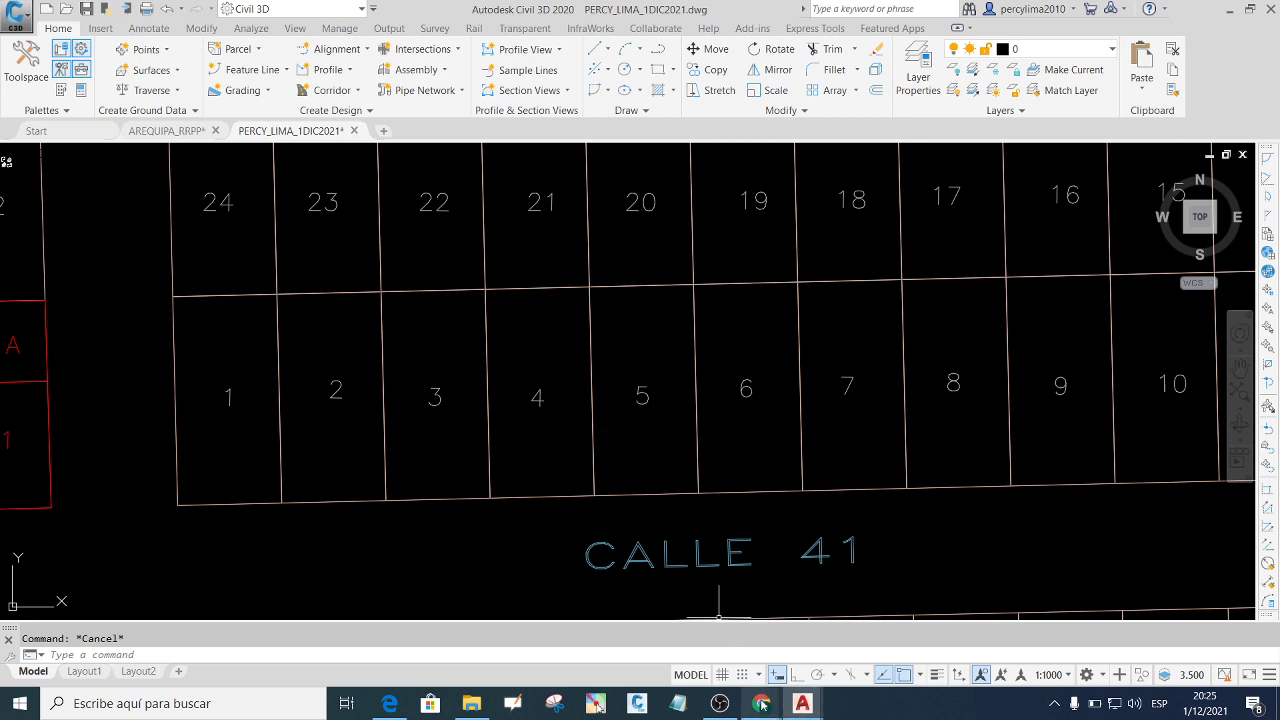
In the group chat, attach a document and browse to D:\aa cursos 2021\cursos 2021\LISP PLQ.
click(668, 625)
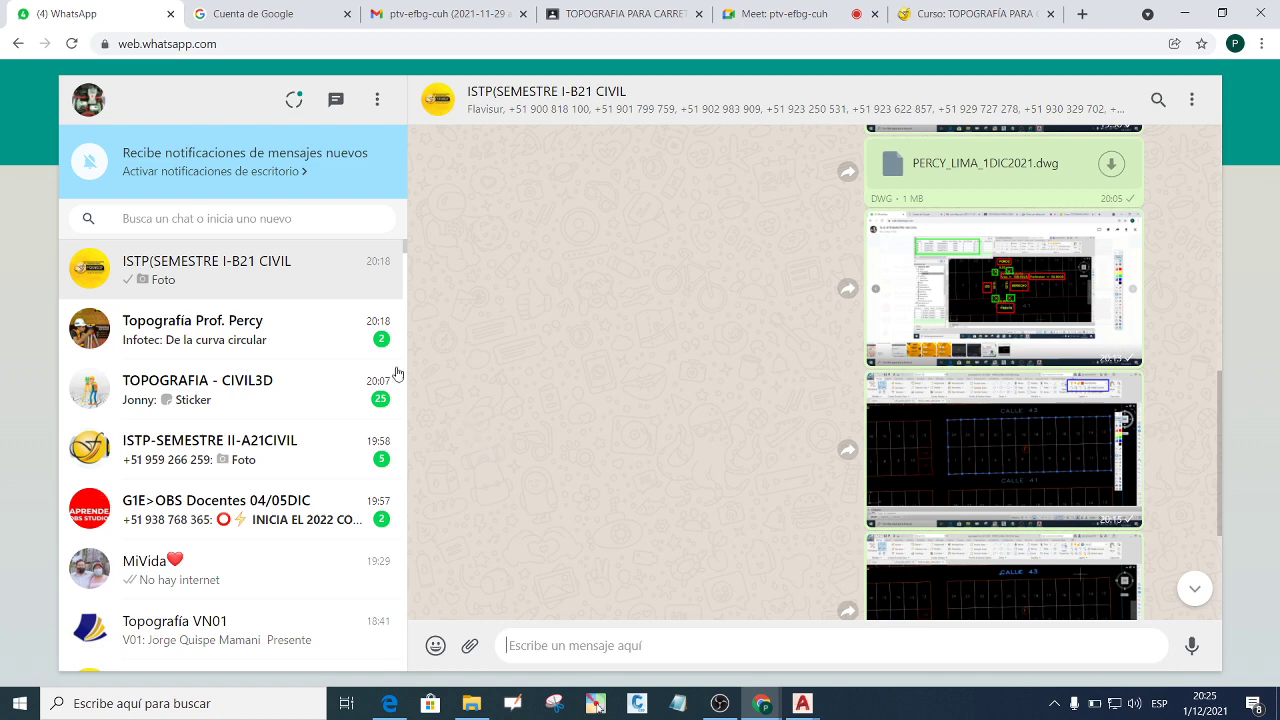
click(585, 645)
click(469, 645)
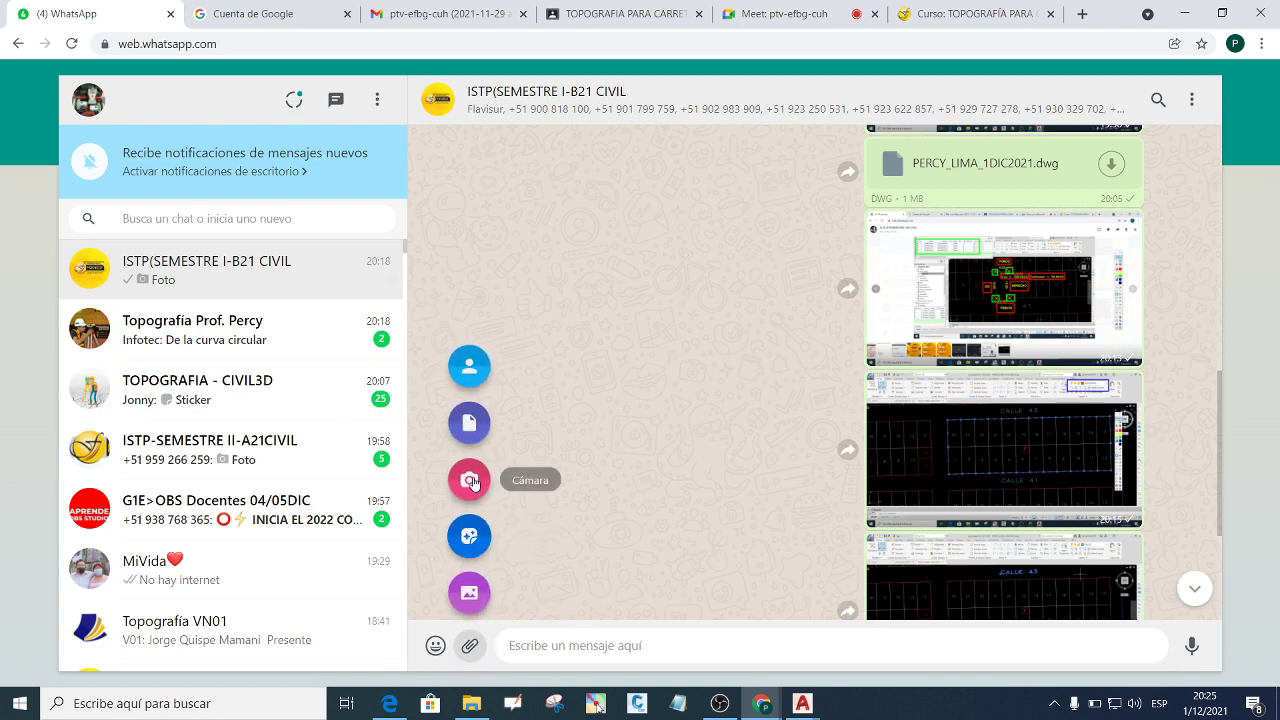
click(469, 422)
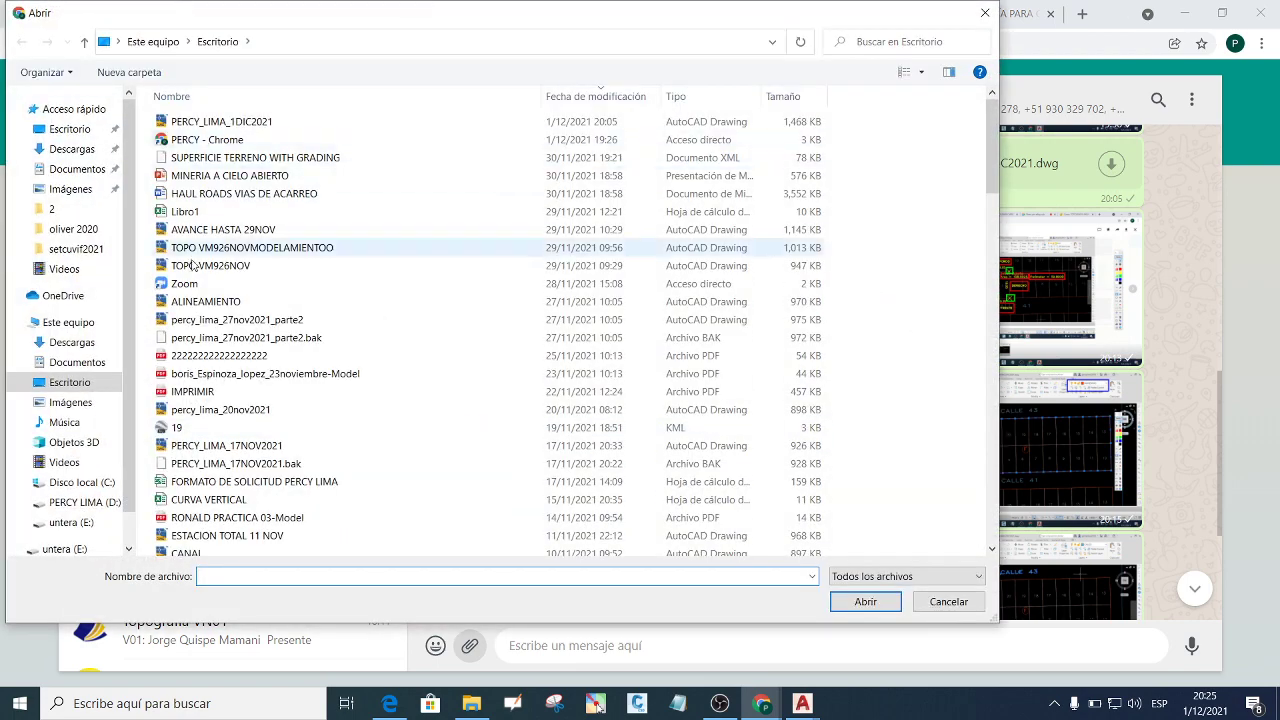
click(84, 502)
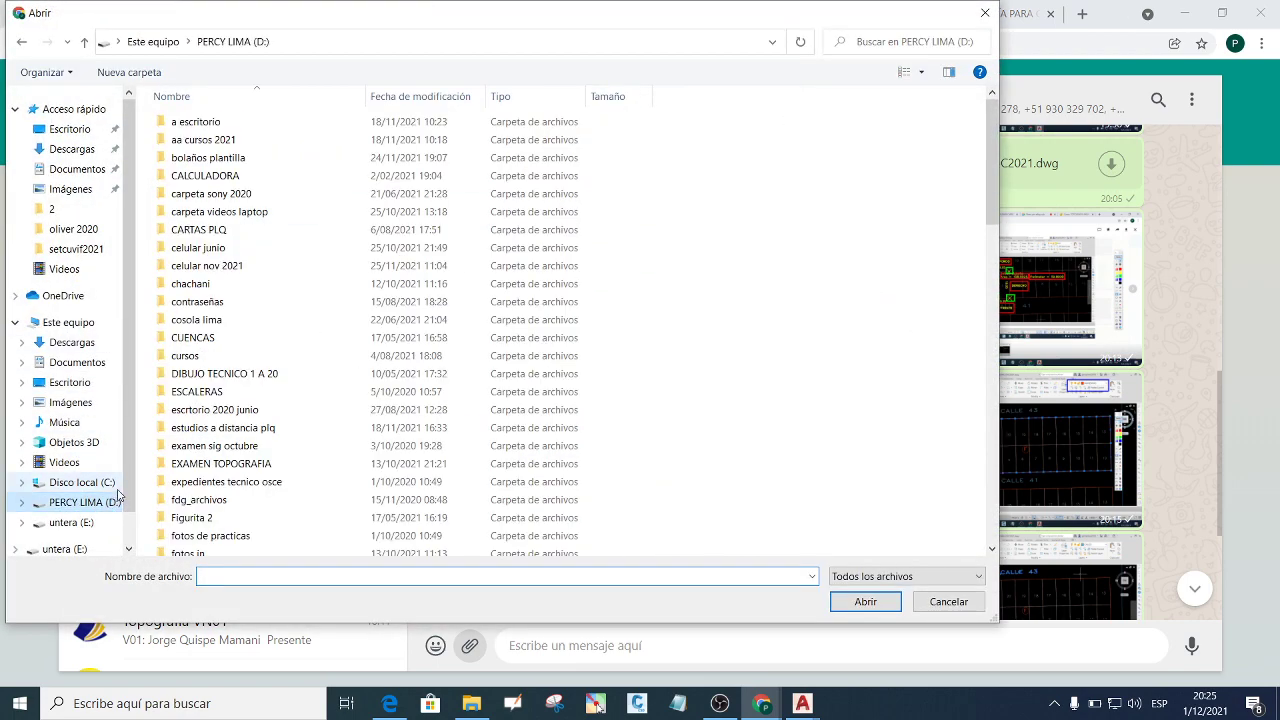
double_click(226, 143)
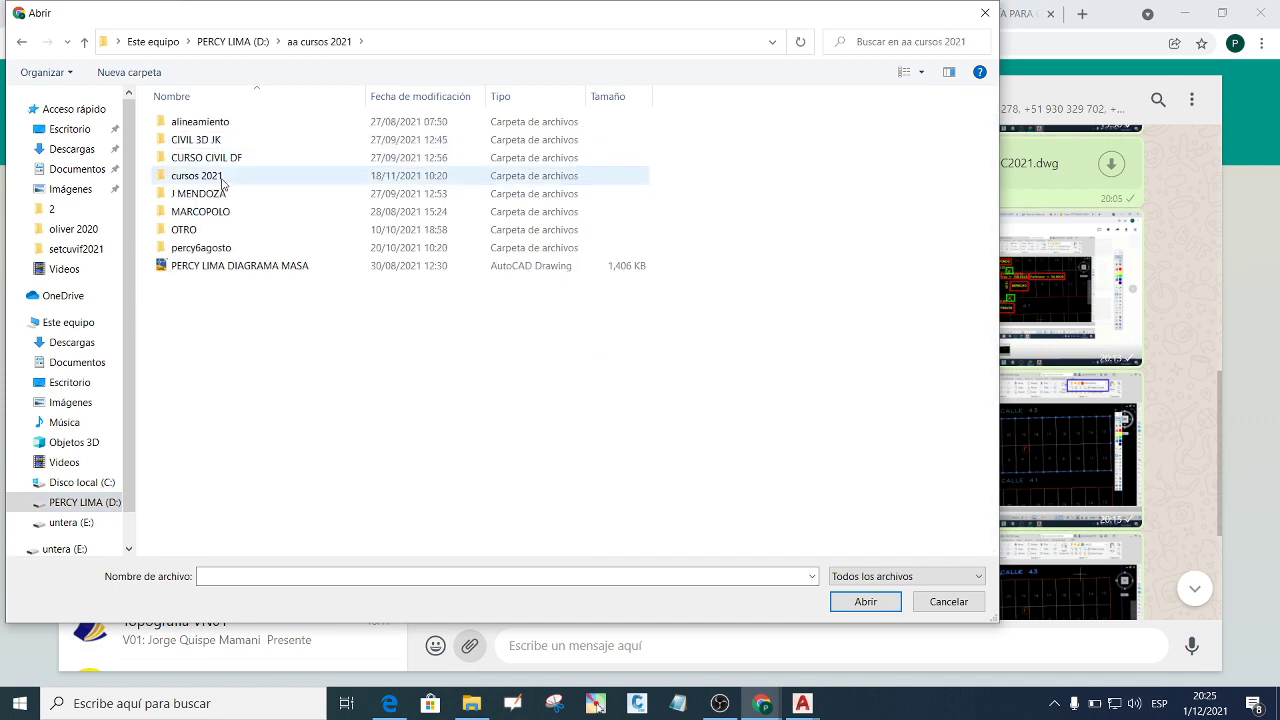
double_click(224, 179)
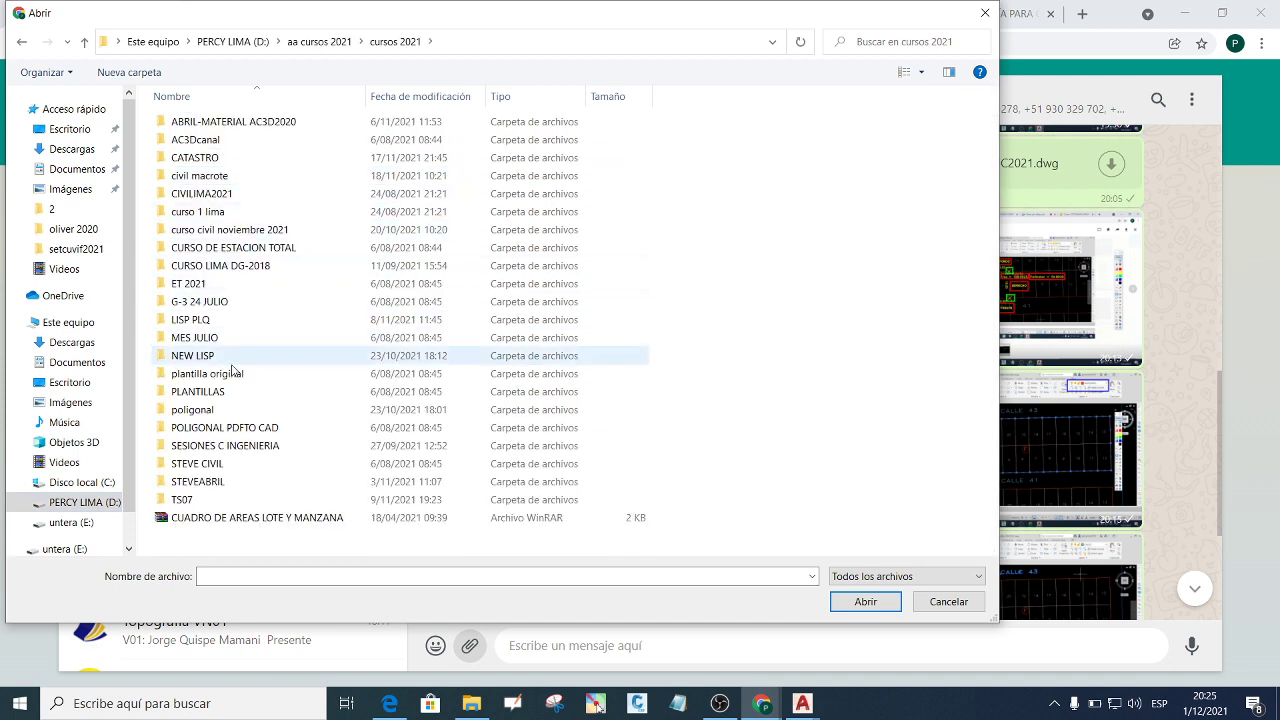
double_click(198, 321)
Attach urbano.fas, send it to the group, and return to Civil 3D.
scroll(205, 222, down, 3)
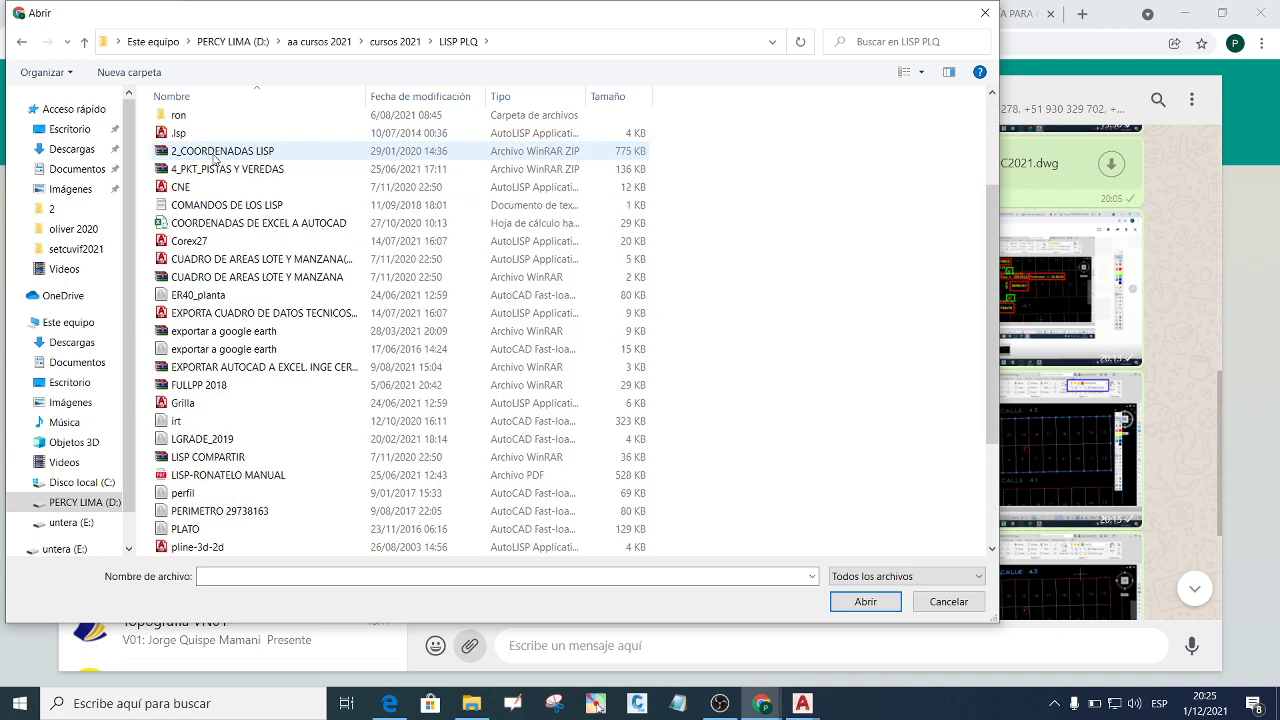
scroll(205, 222, down, 2)
scroll(205, 222, down, 1)
scroll(245, 208, up, 2)
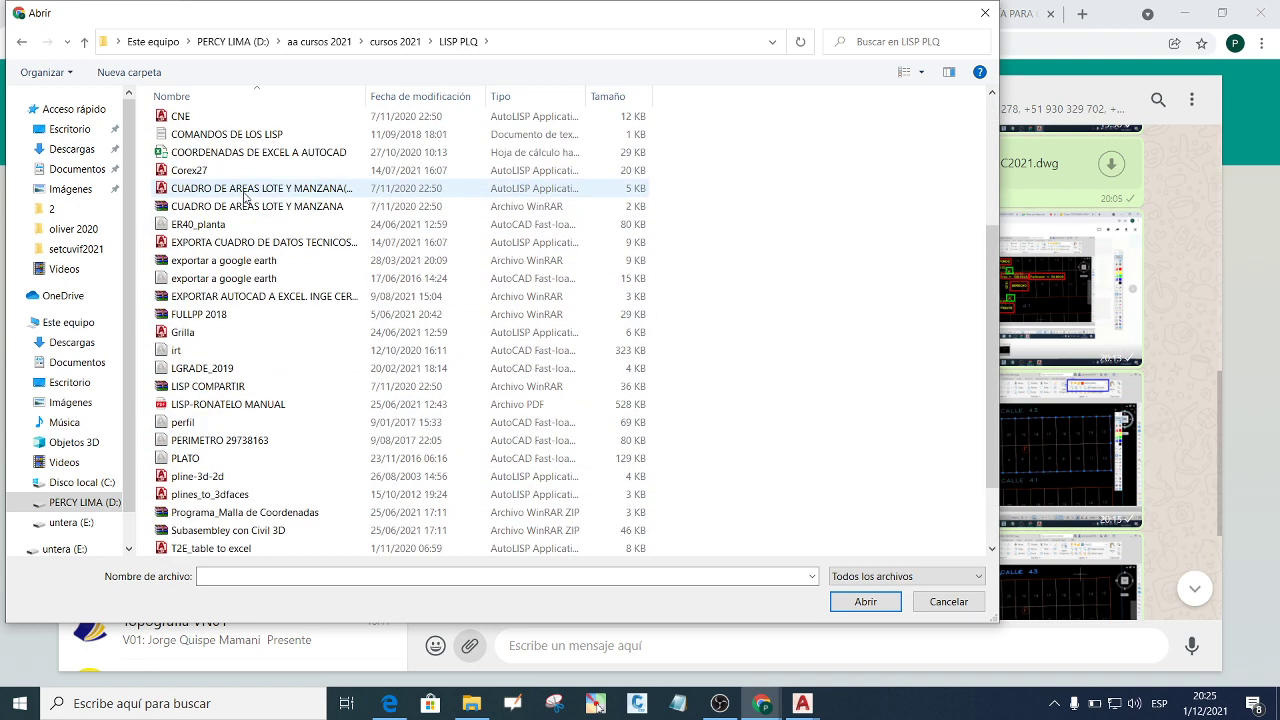
scroll(245, 208, up, 2)
scroll(245, 323, down, 1)
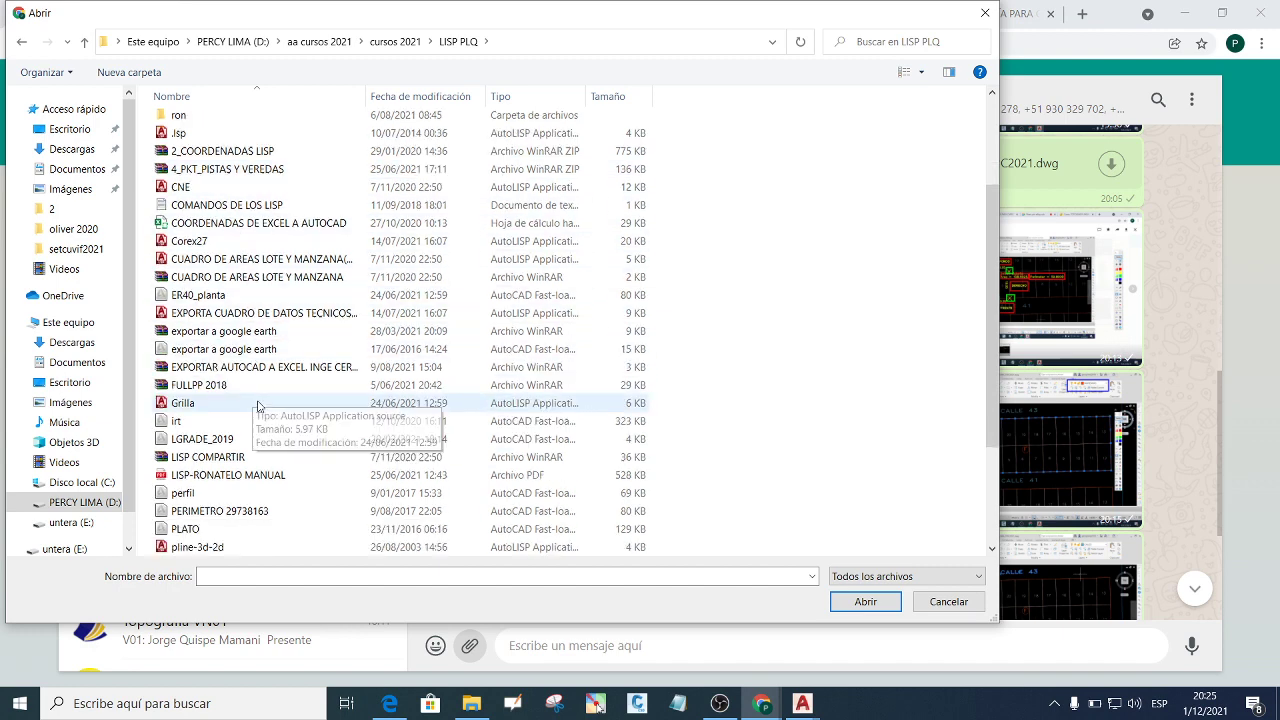
scroll(245, 323, down, 3)
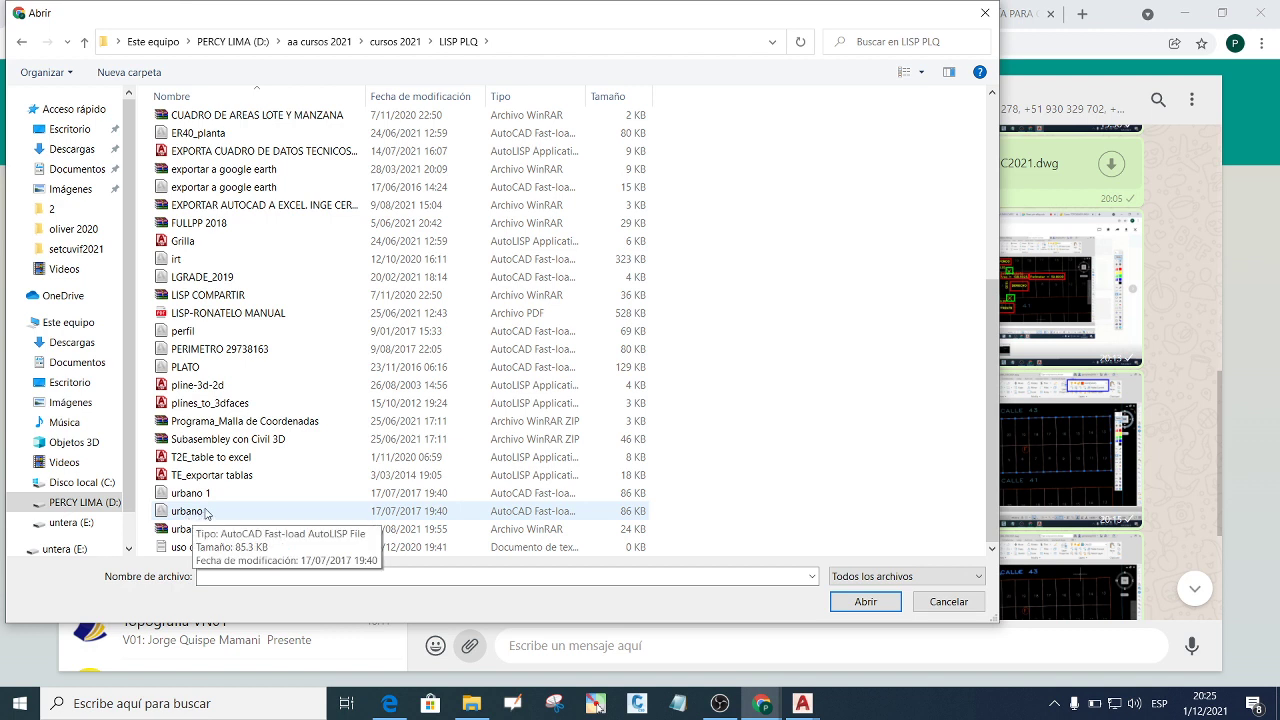
click(203, 513)
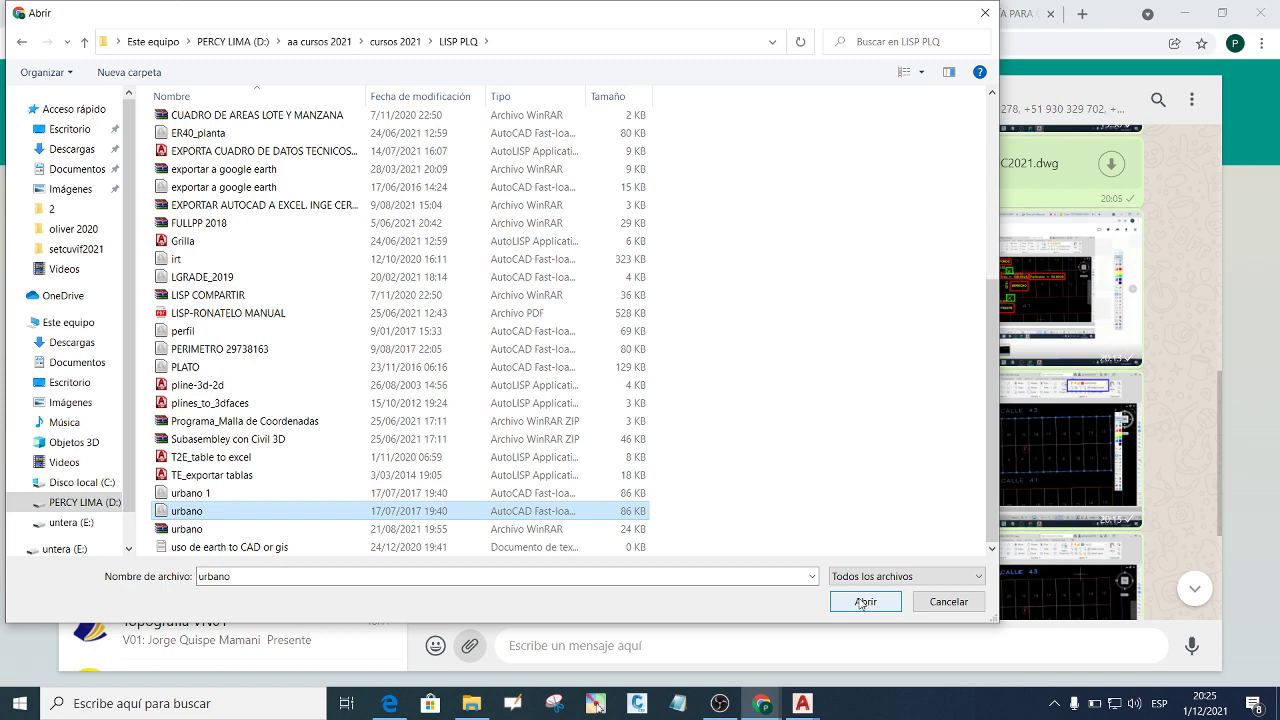
click(861, 602)
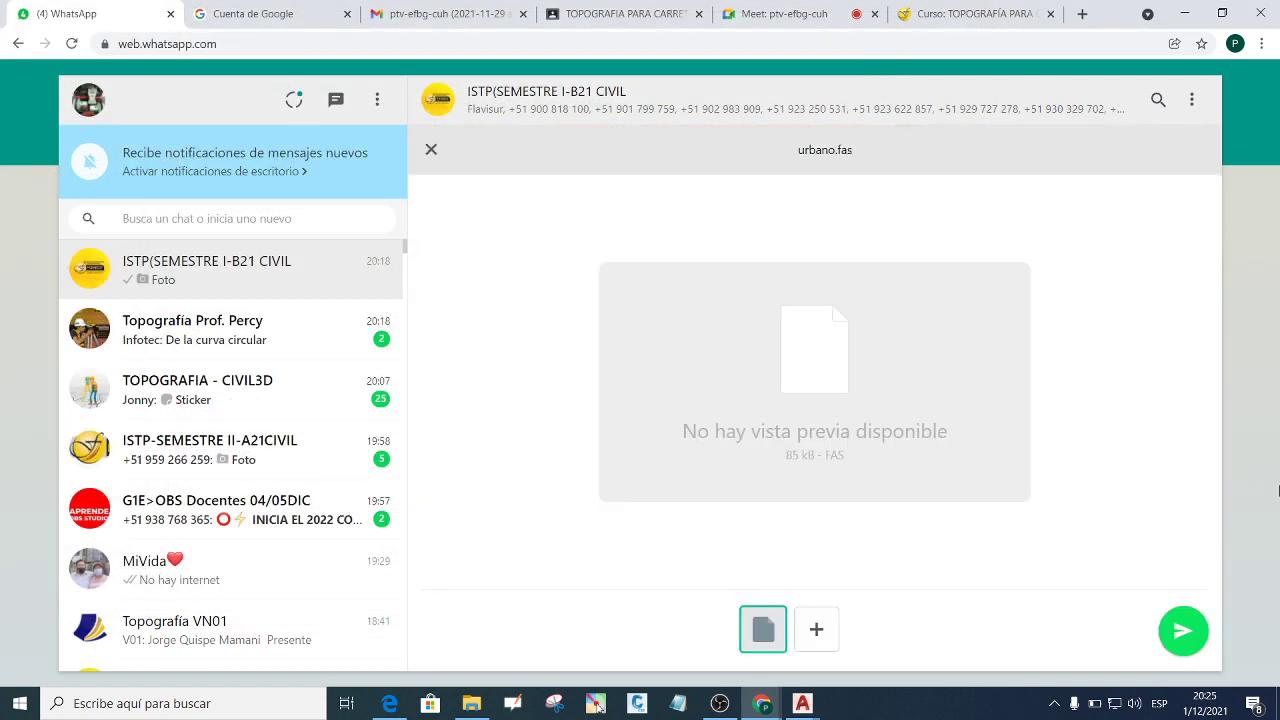
click(1183, 631)
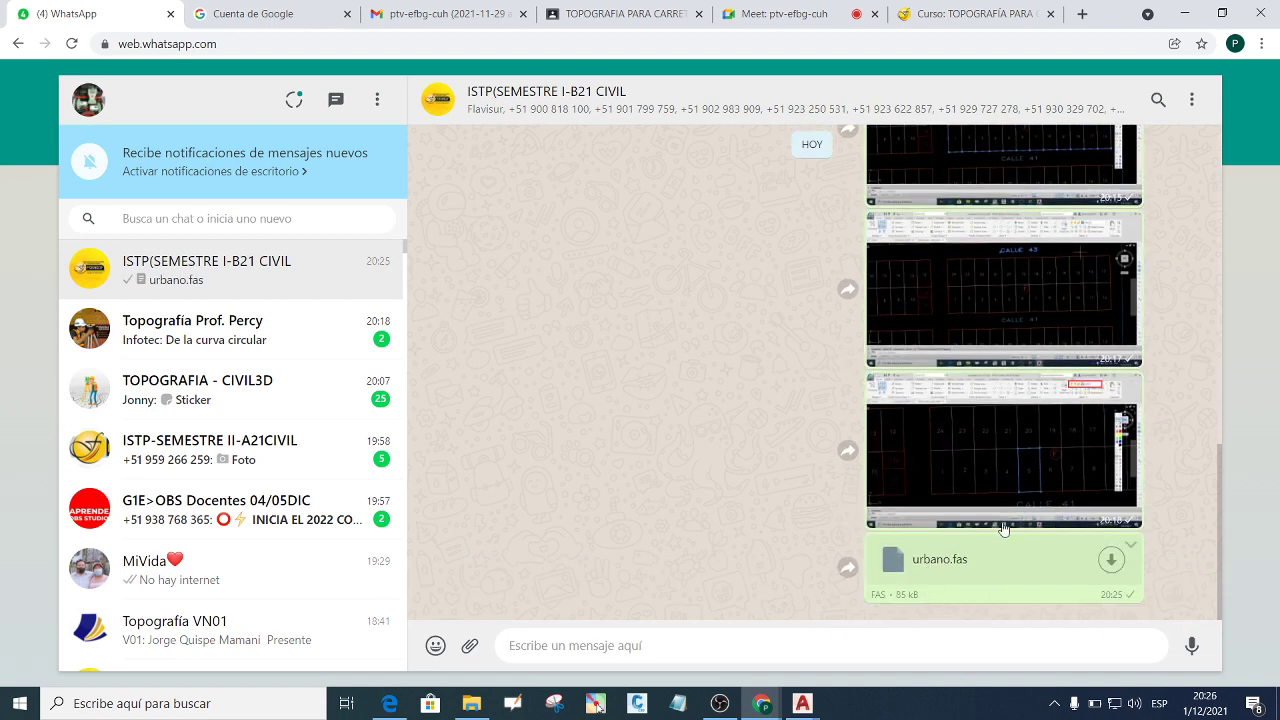
click(1184, 13)
Load urbano.fas from the LISP PLQ folder with APPLOAD, choosing Load Once.
scroll(689, 569, down, 3)
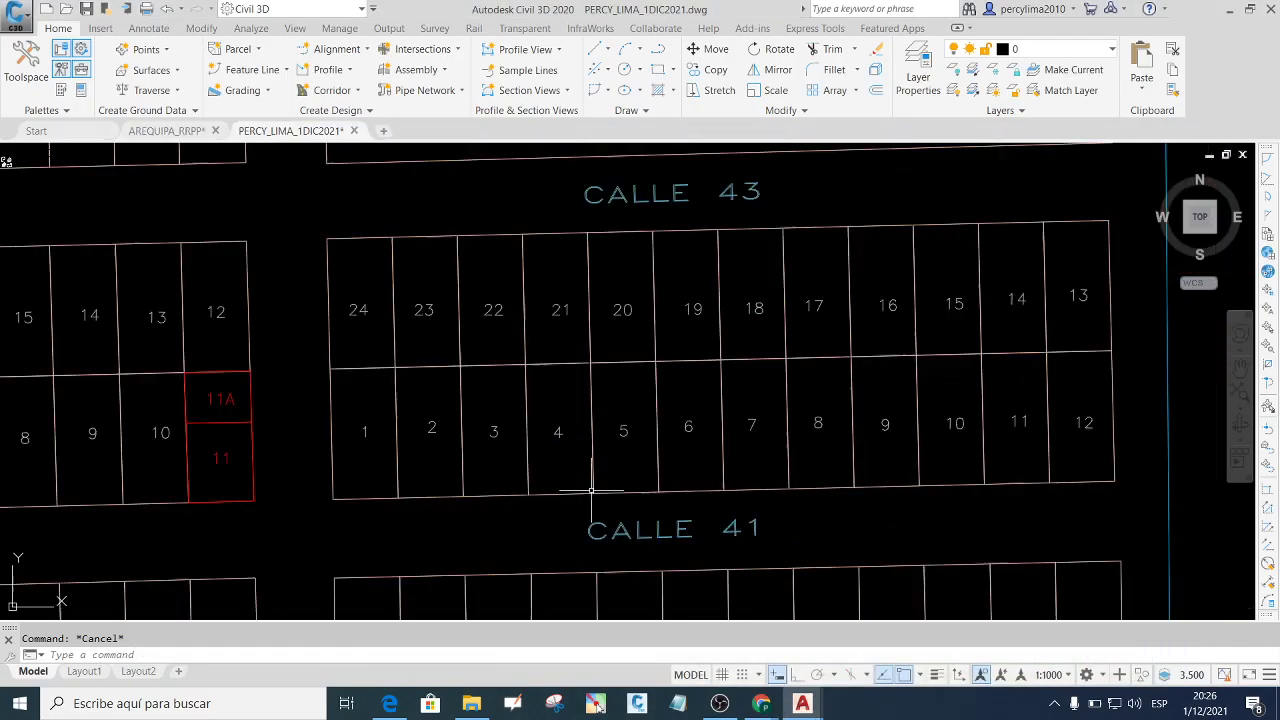
scroll(623, 484, down, 1)
scroll(623, 484, up, 2)
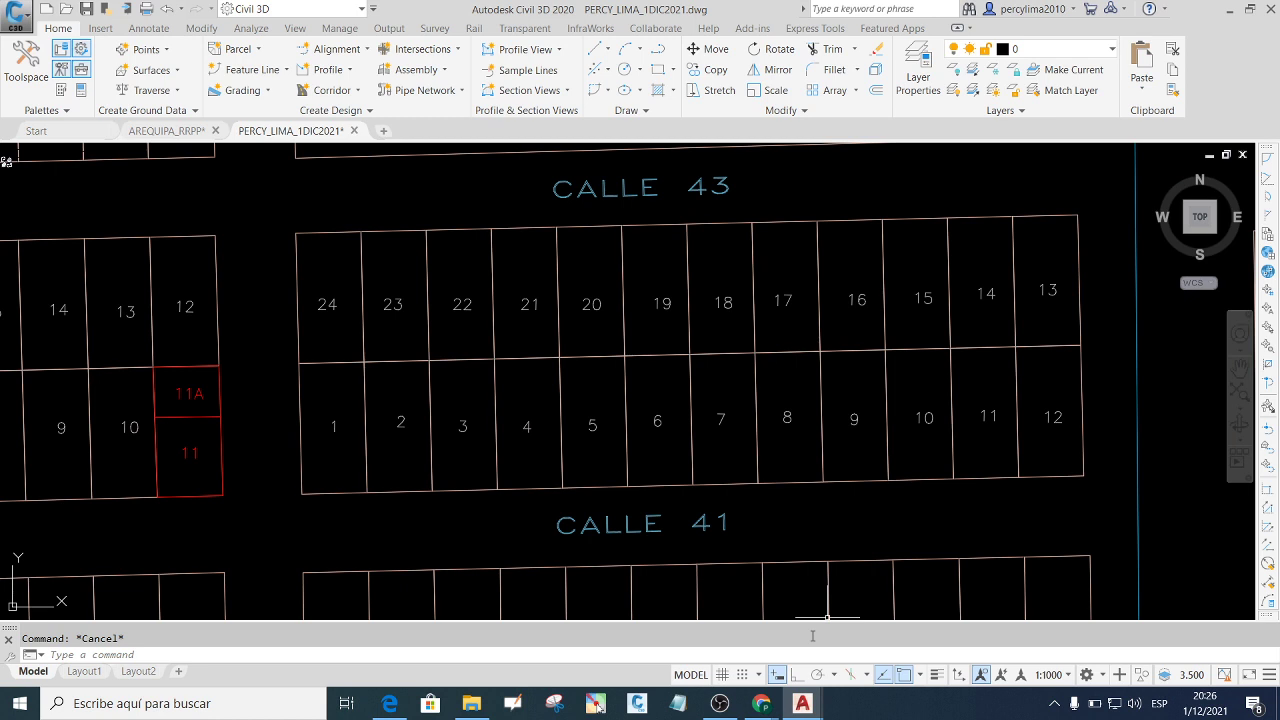
scroll(628, 425, down, 2)
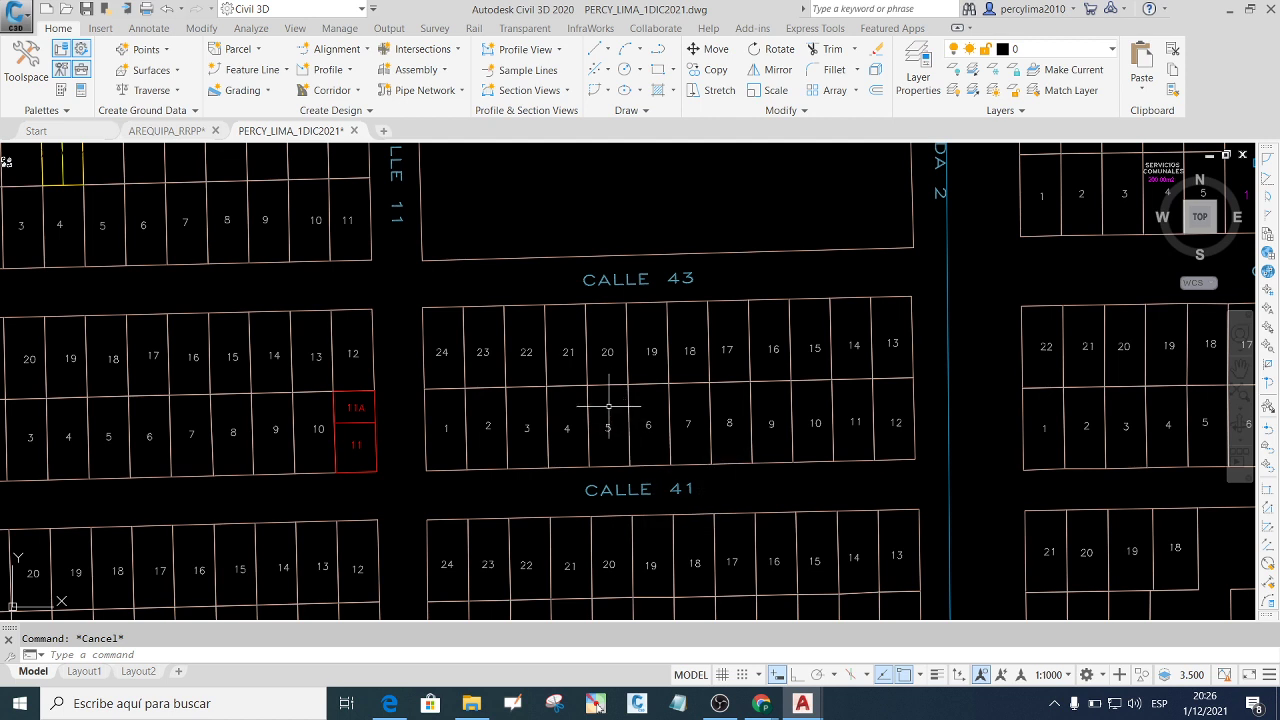
text(A)
text(P)
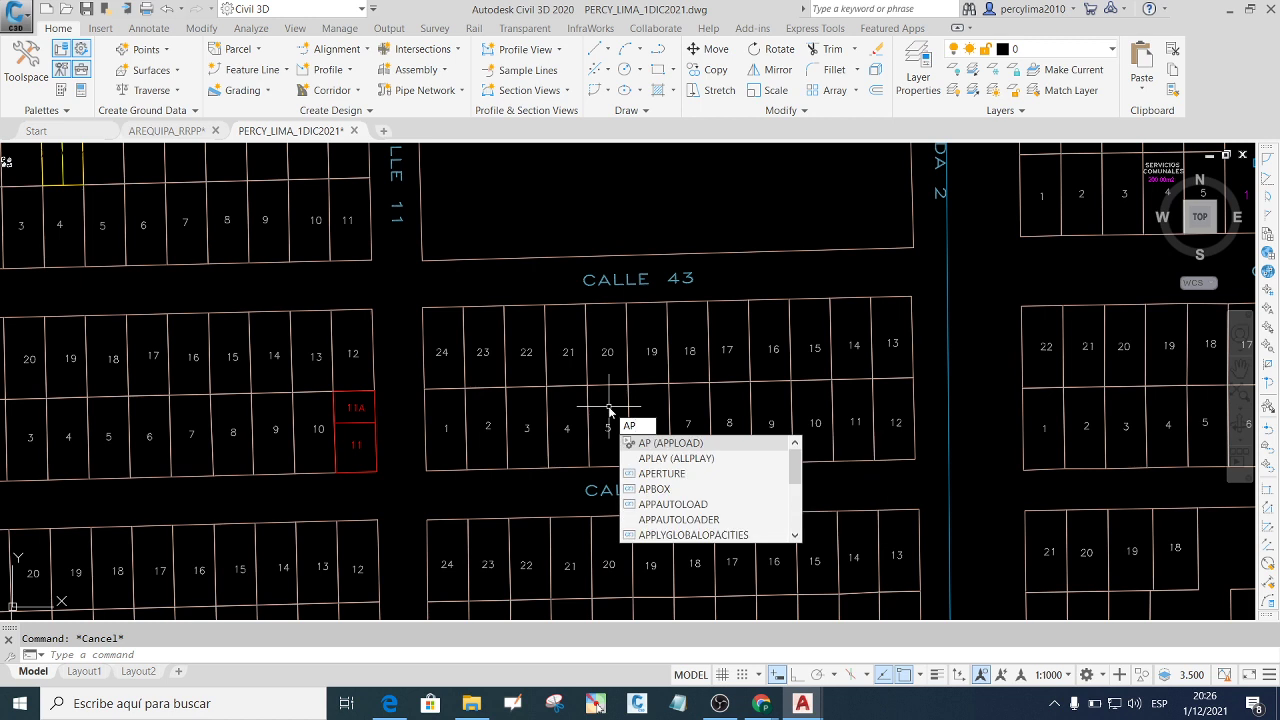
text(PLOAD)
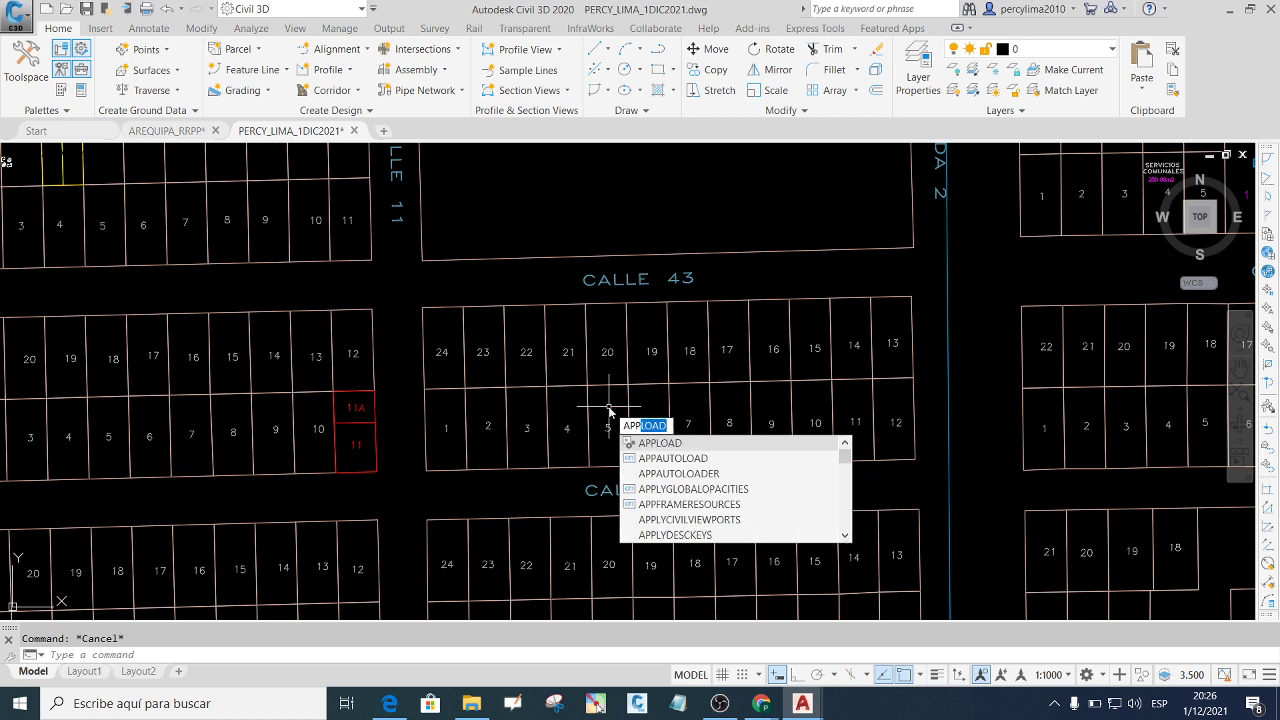
key(Return)
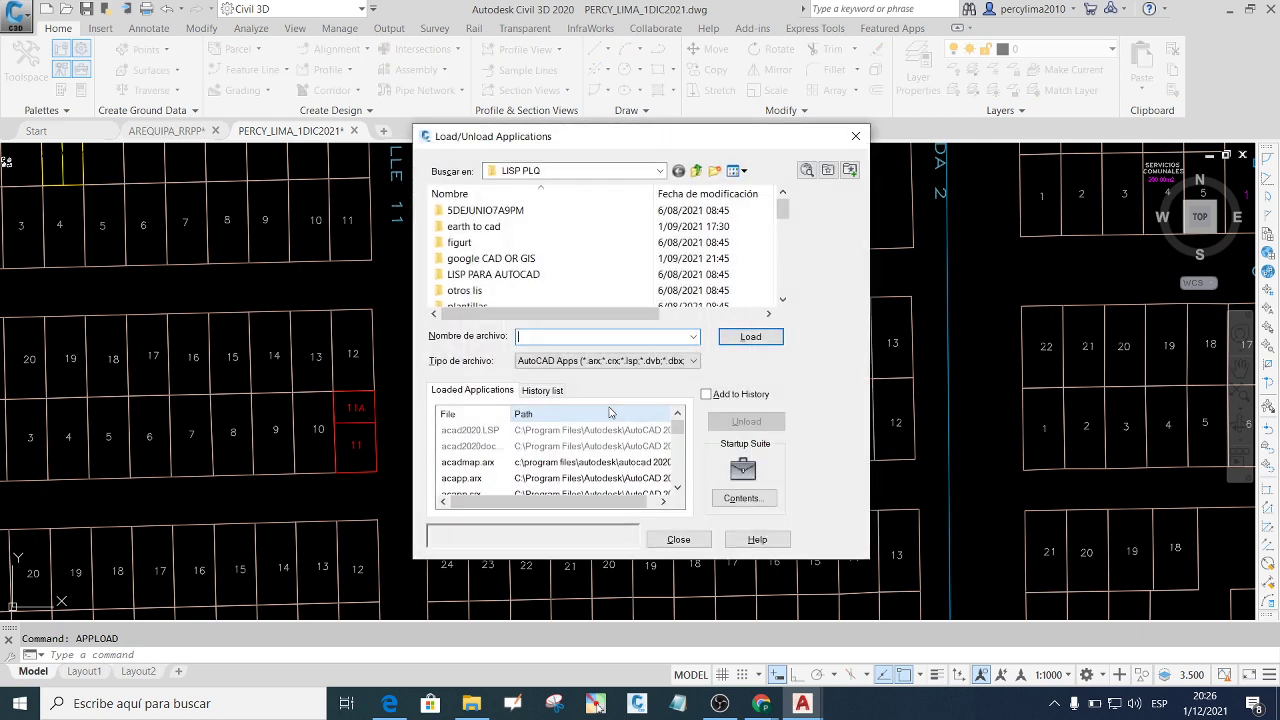
scroll(515, 272, down, 3)
scroll(510, 274, down, 3)
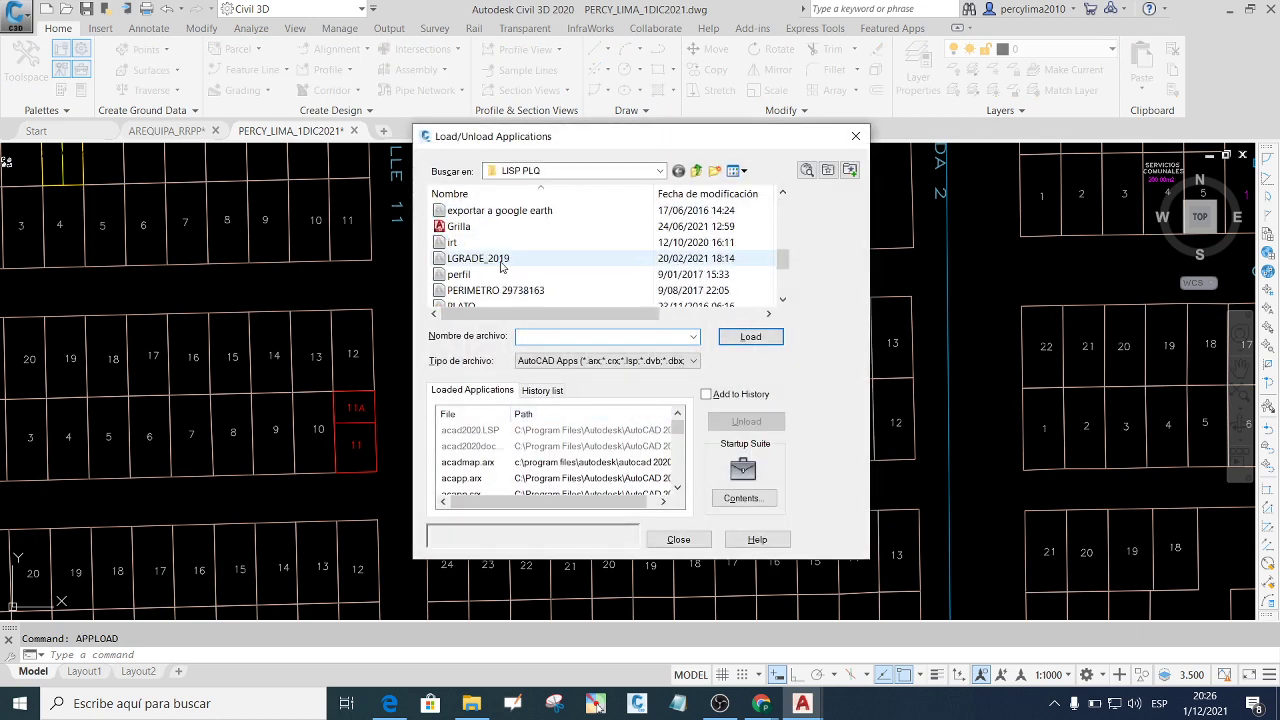
scroll(505, 275, down, 3)
click(477, 292)
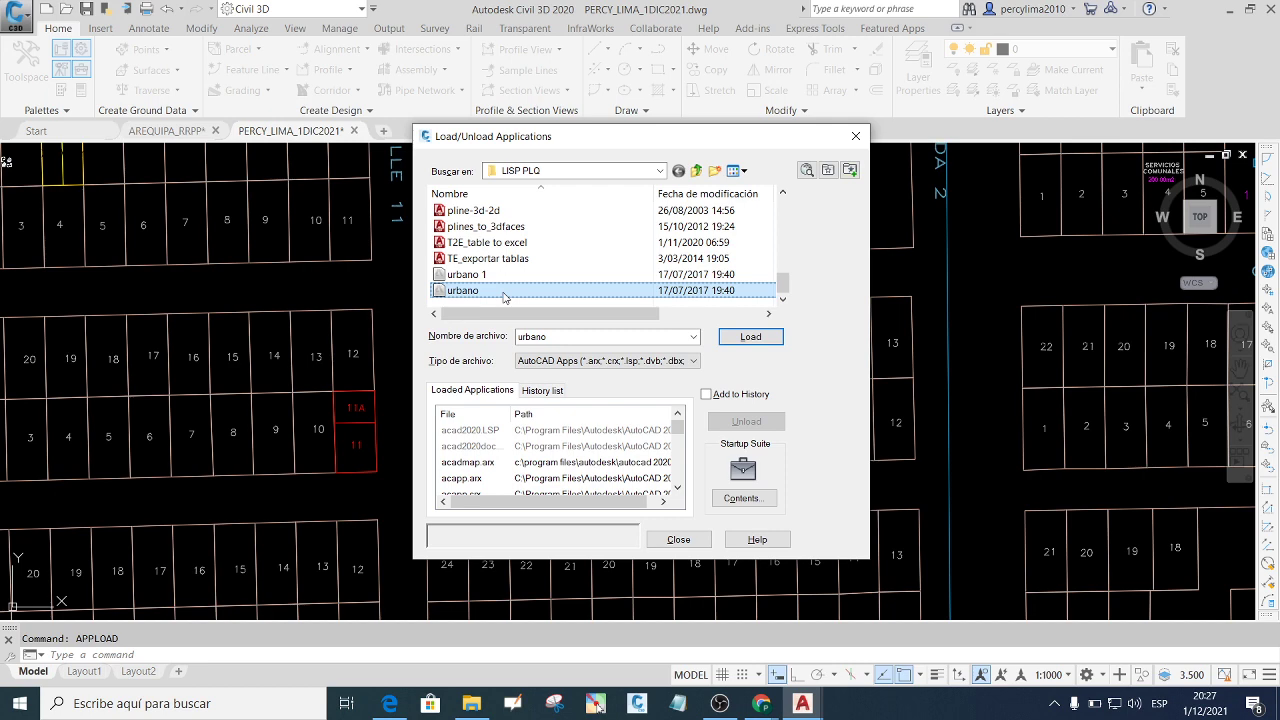
double_click(505, 294)
click(741, 398)
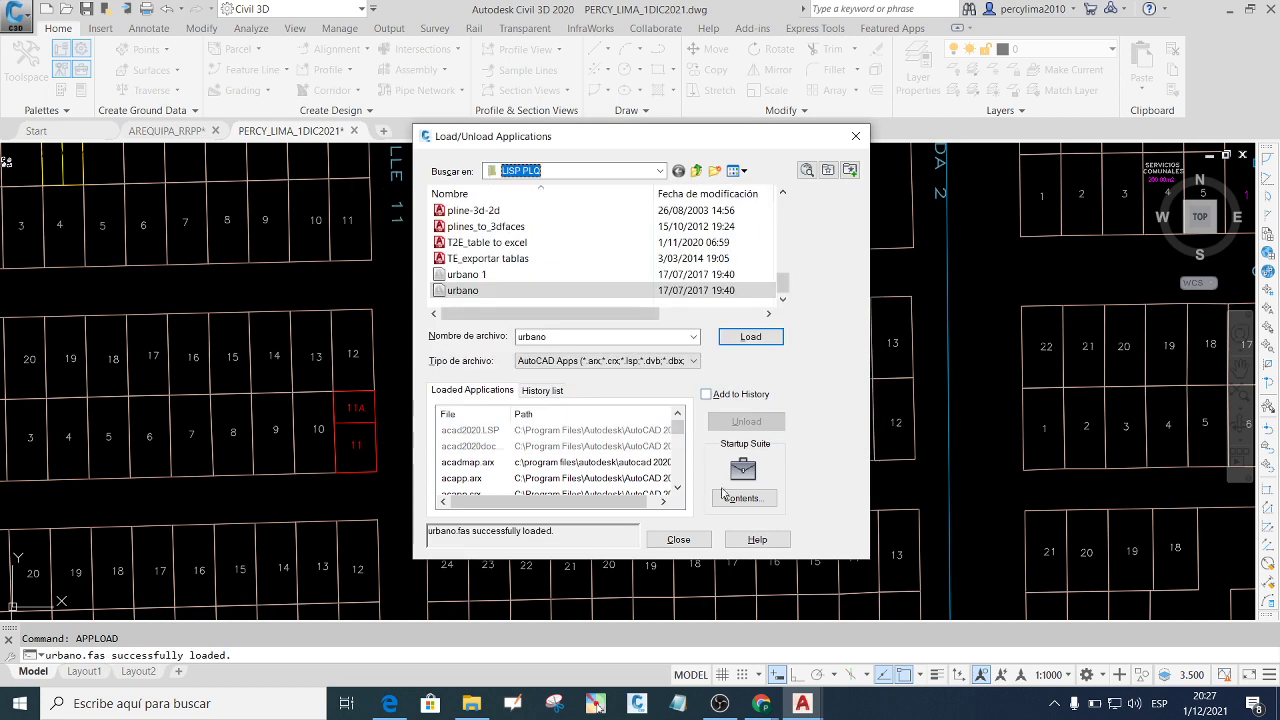
click(680, 541)
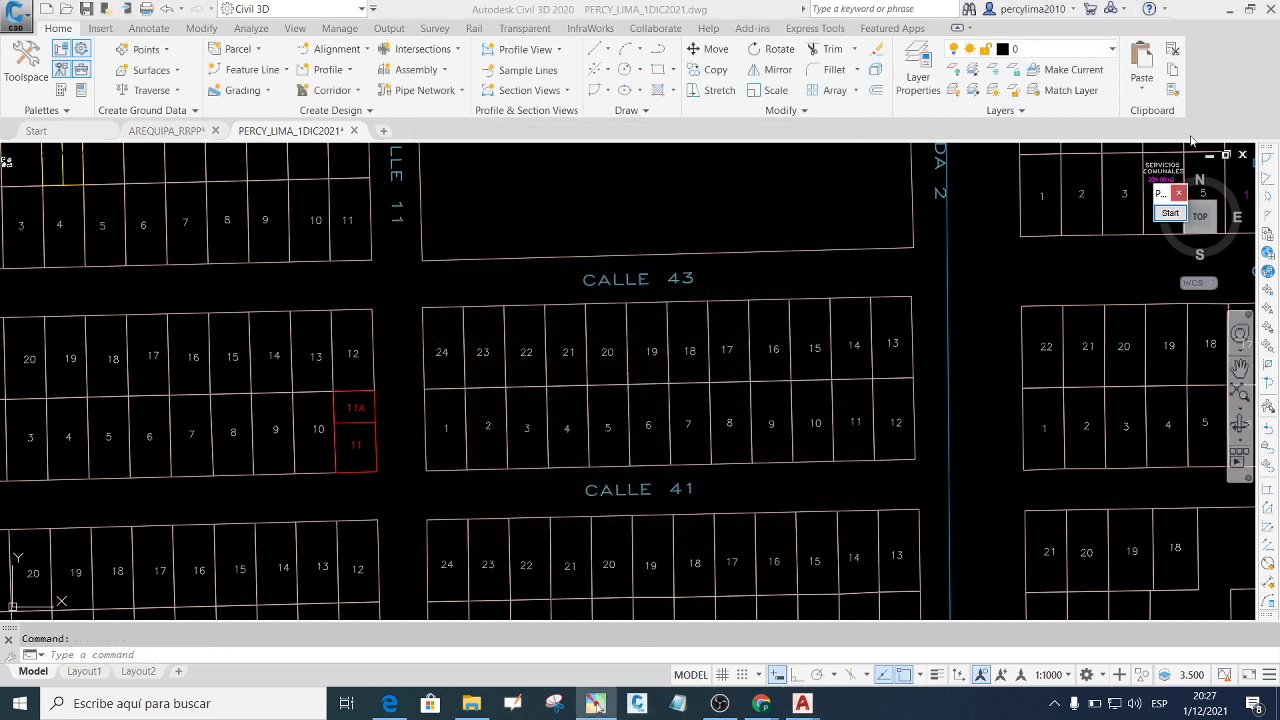
click(1170, 213)
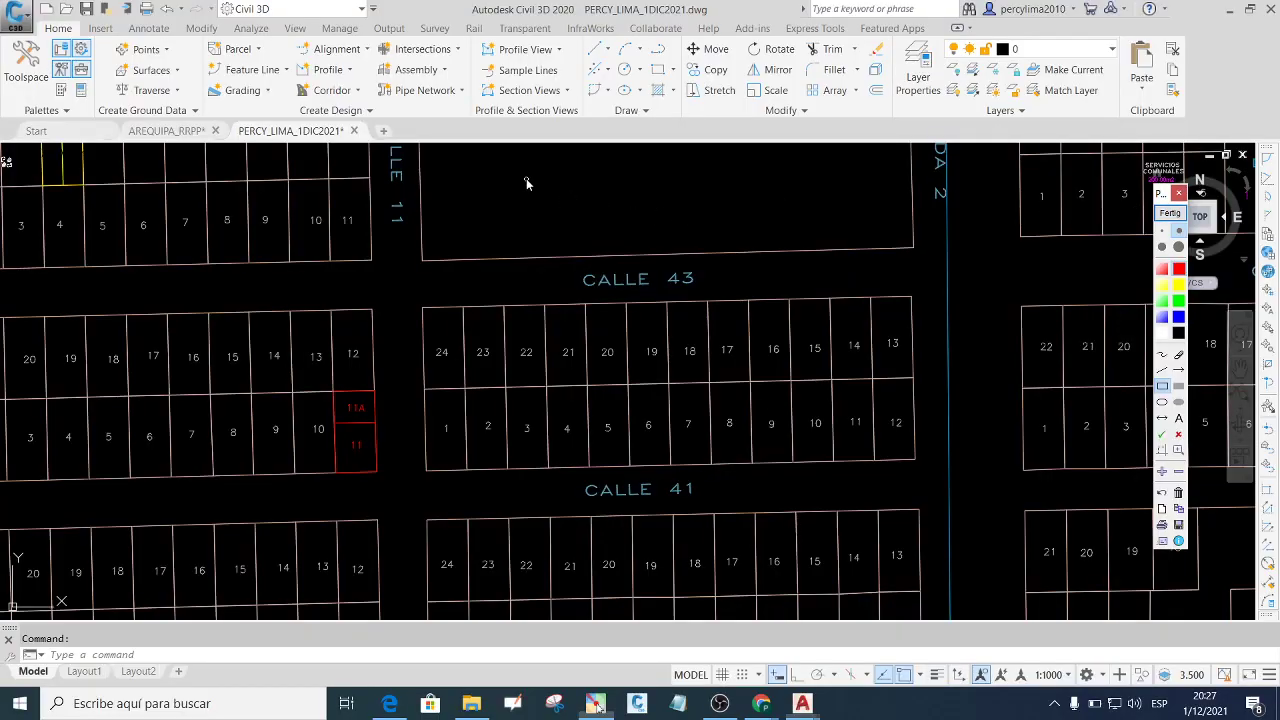
drag(528, 180, 530, 220)
click(1162, 354)
mouse_move(560, 184)
mouse_down()
mouse_move(672, 184)
mouse_move(655, 232)
mouse_up()
mouse_move(688, 180)
mouse_down()
mouse_move(690, 230)
mouse_move(740, 237)
mouse_up()
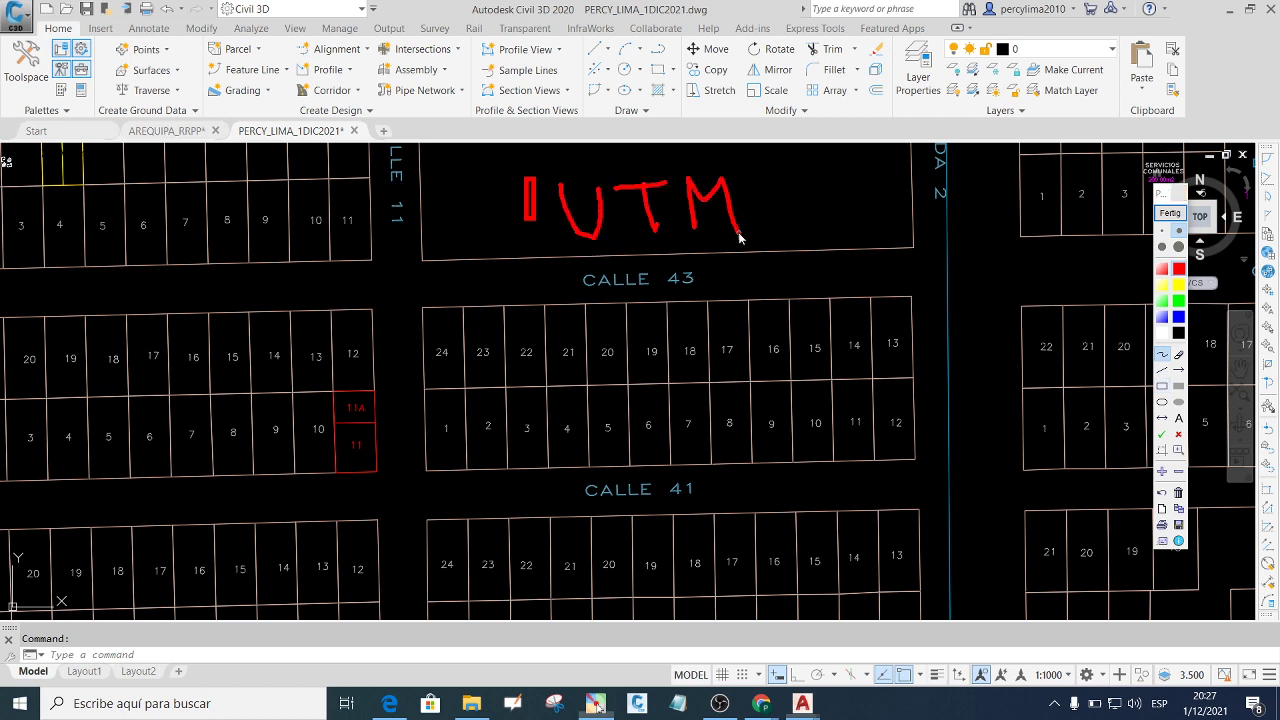
click(1161, 387)
drag(547, 167, 762, 247)
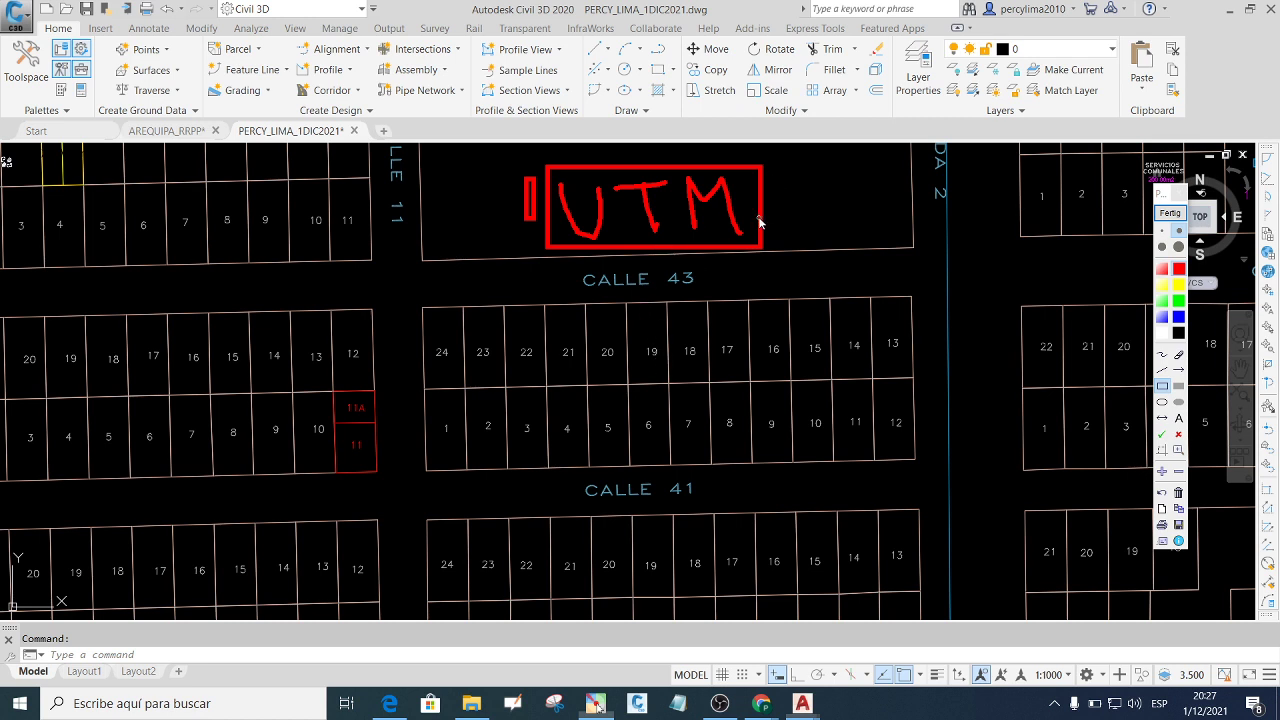
mouse_move(762, 209)
mouse_down()
mouse_move(824, 209)
mouse_move(820, 226)
mouse_up()
click(1162, 354)
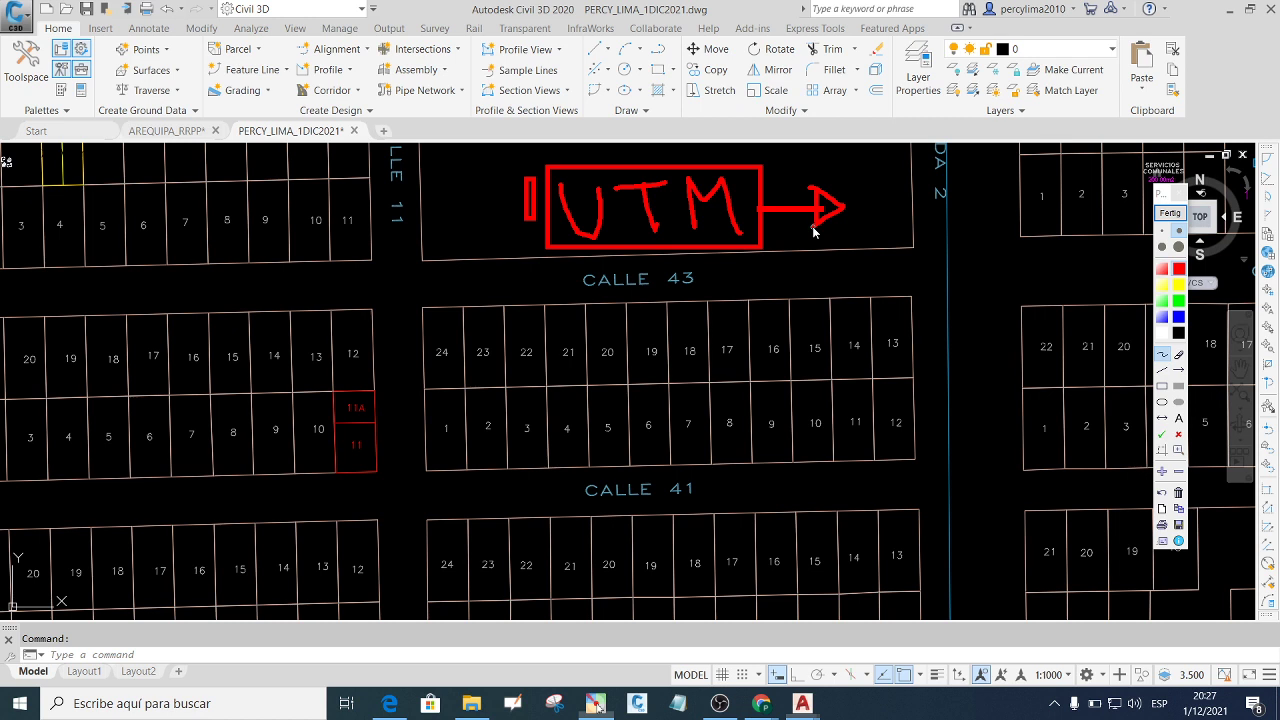
click(1170, 213)
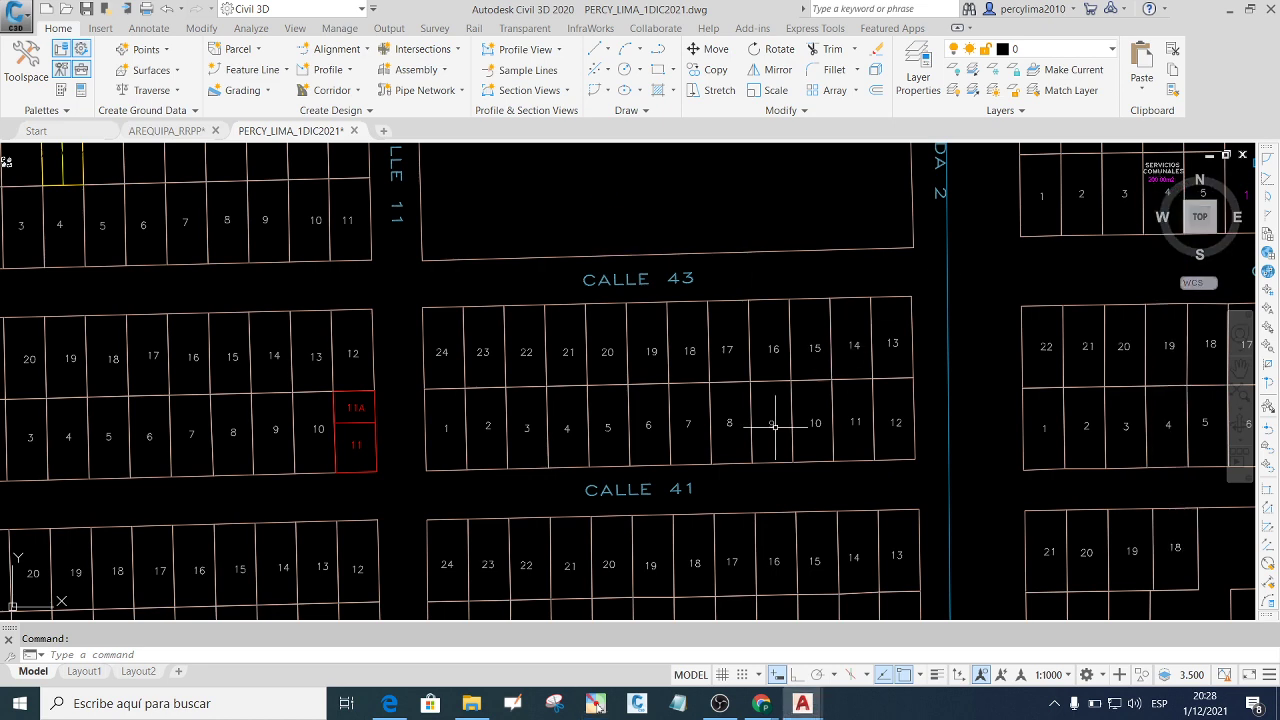
Briefly check WhatsApp Web, then return to the Civil 3D drawing.
scroll(645, 468, up, 2)
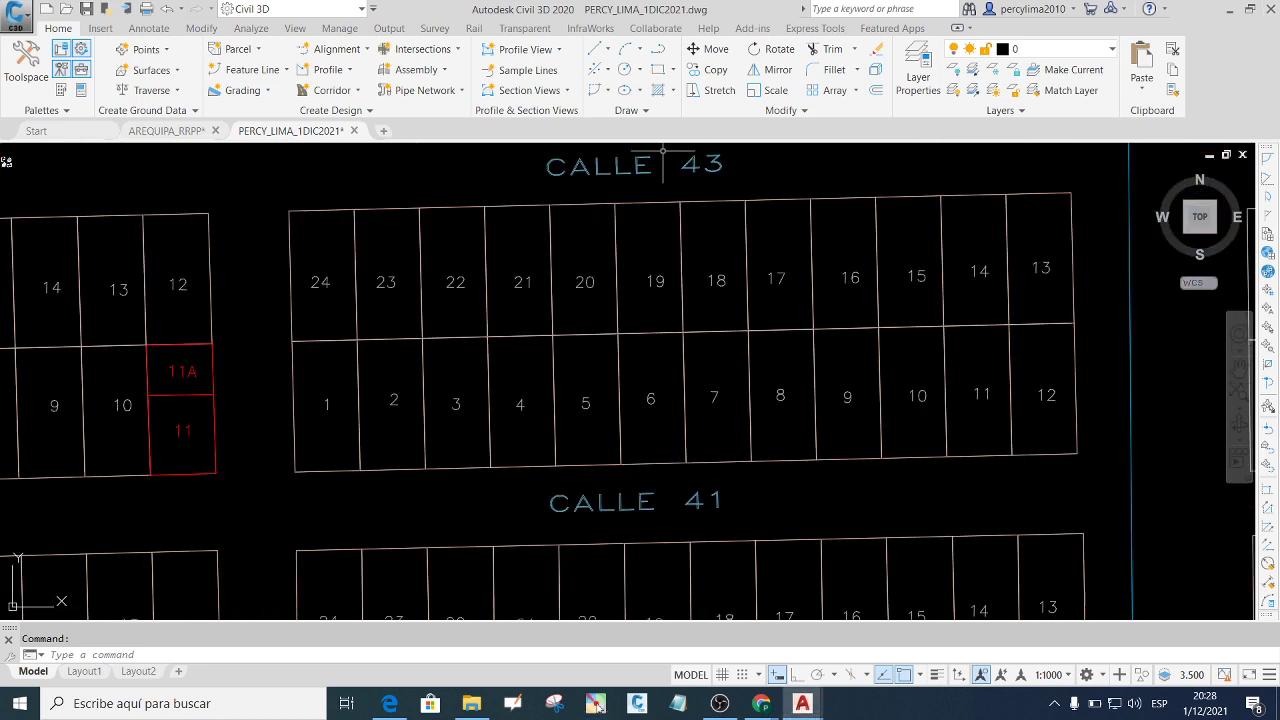
scroll(591, 449, down, 2)
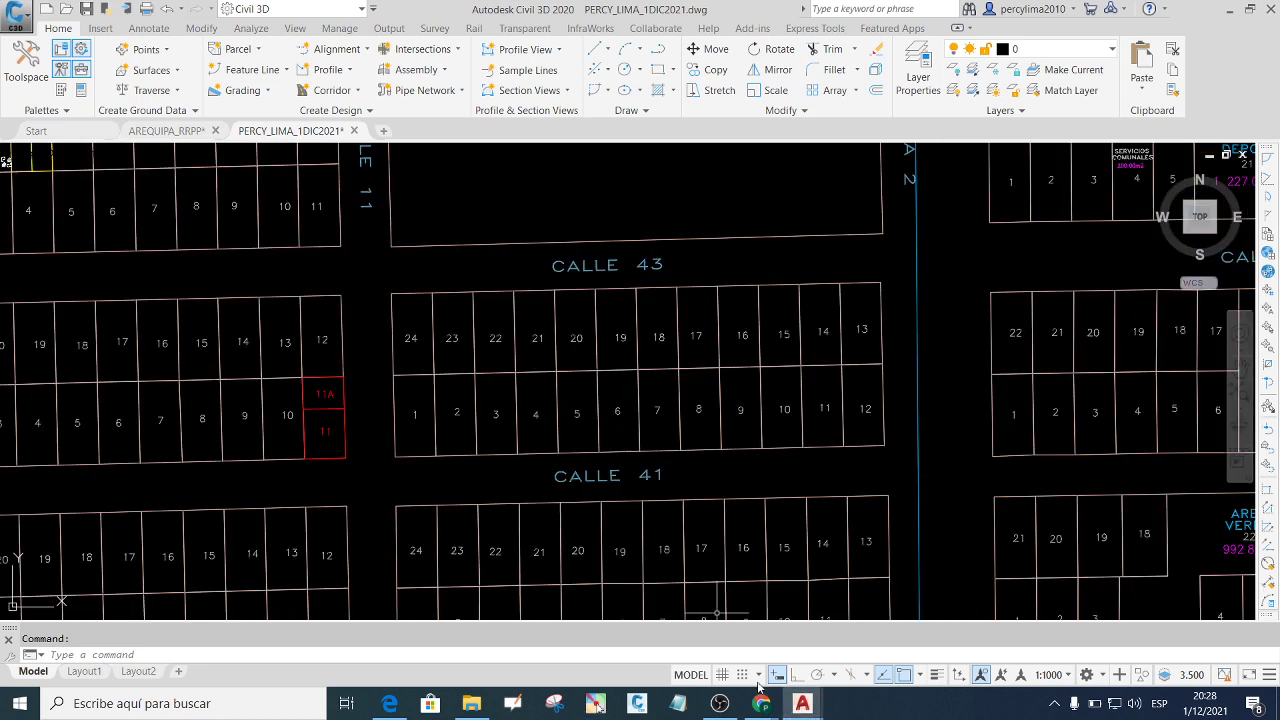
mouse_move(761, 703)
click(665, 635)
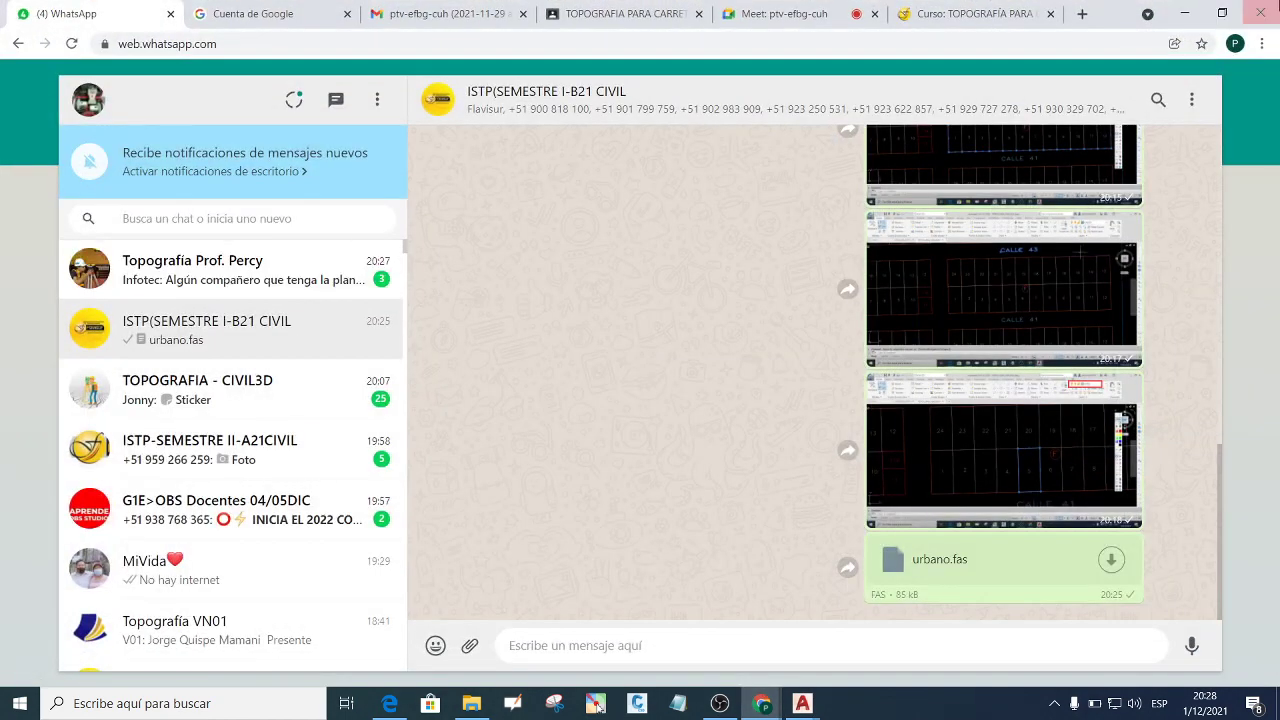
click(1184, 13)
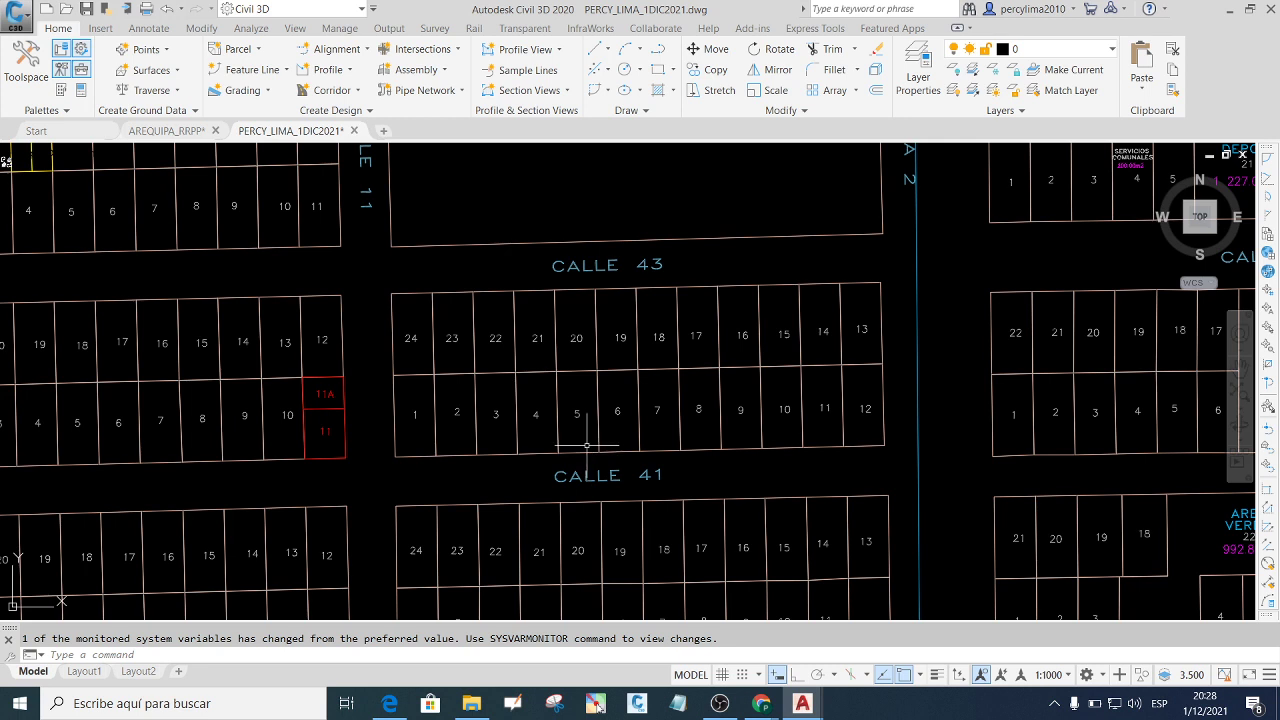
Start the UTM routine in Completa mode on the lot polyline, with text size 1 and 2/2 decimals.
text(UTM)
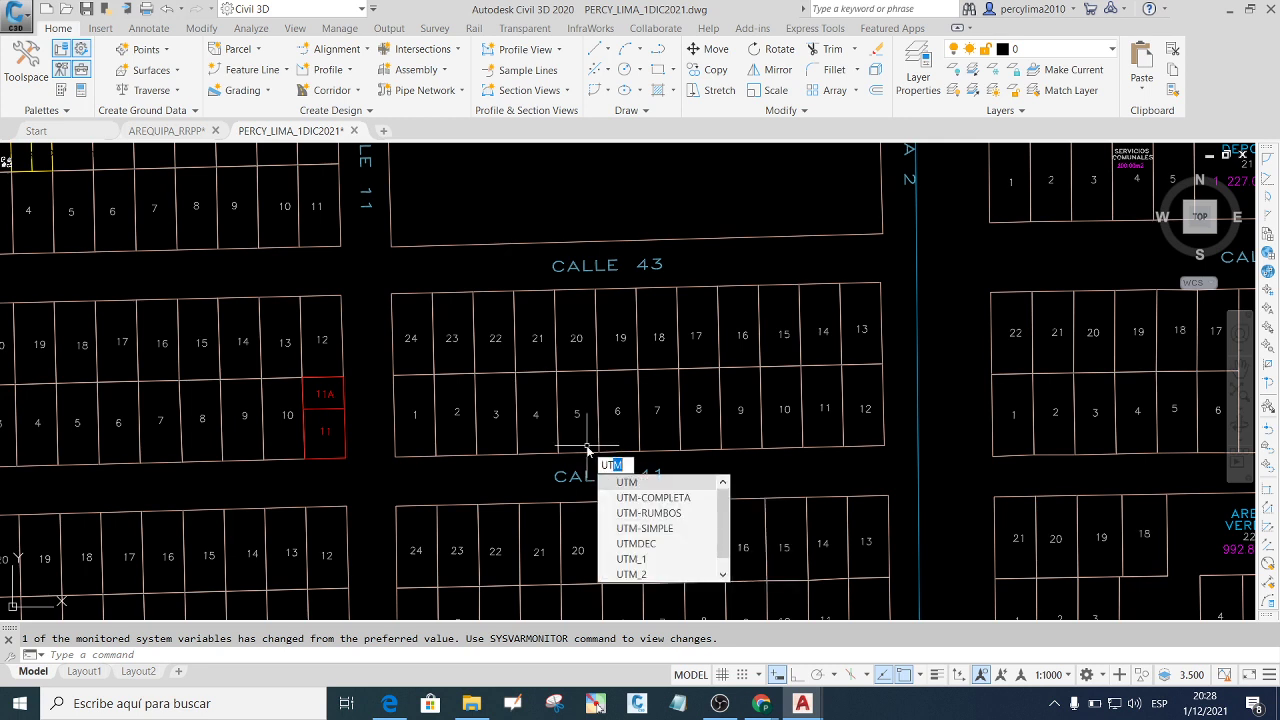
click(627, 484)
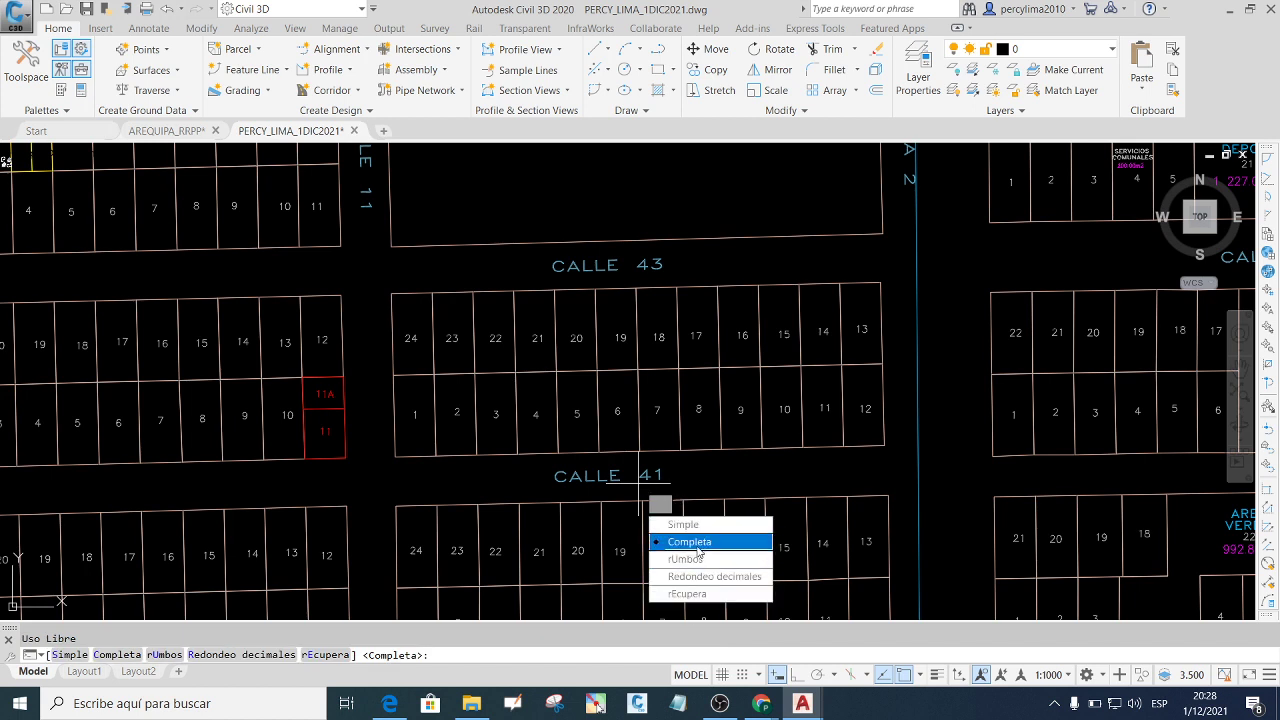
click(690, 542)
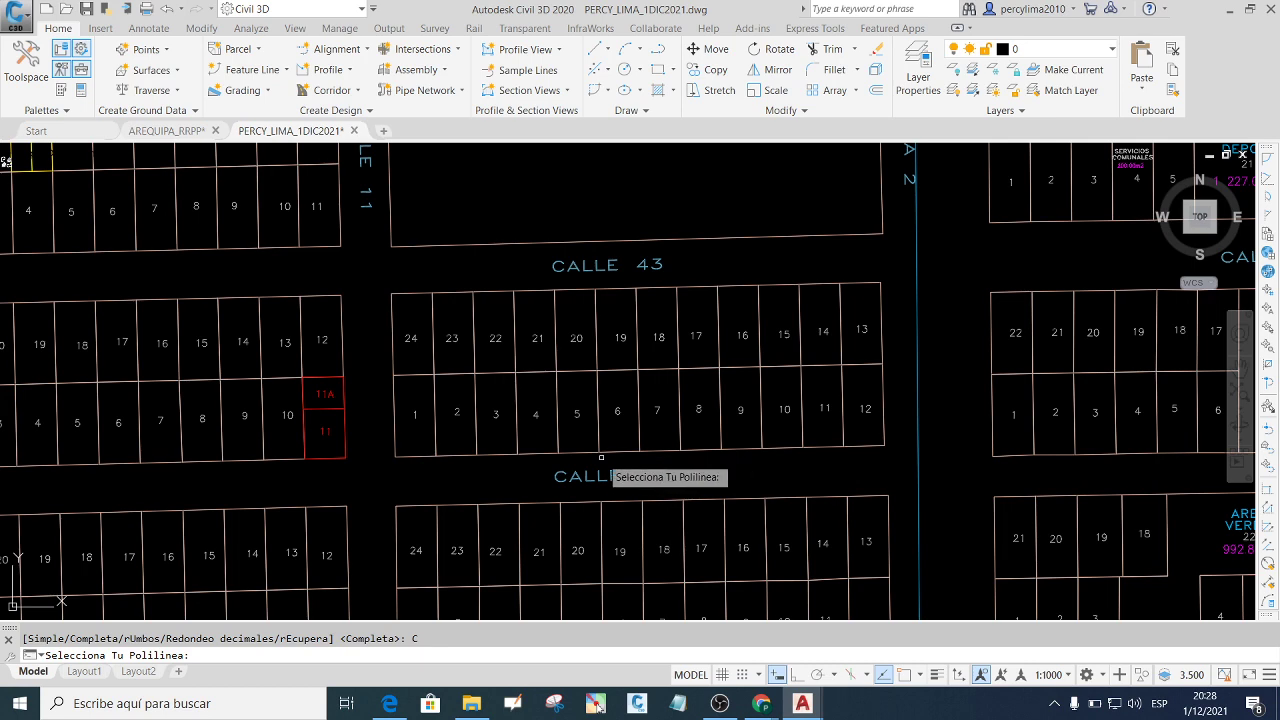
scroll(565, 457, up, 4)
scroll(605, 452, down, 2)
scroll(611, 446, up, 2)
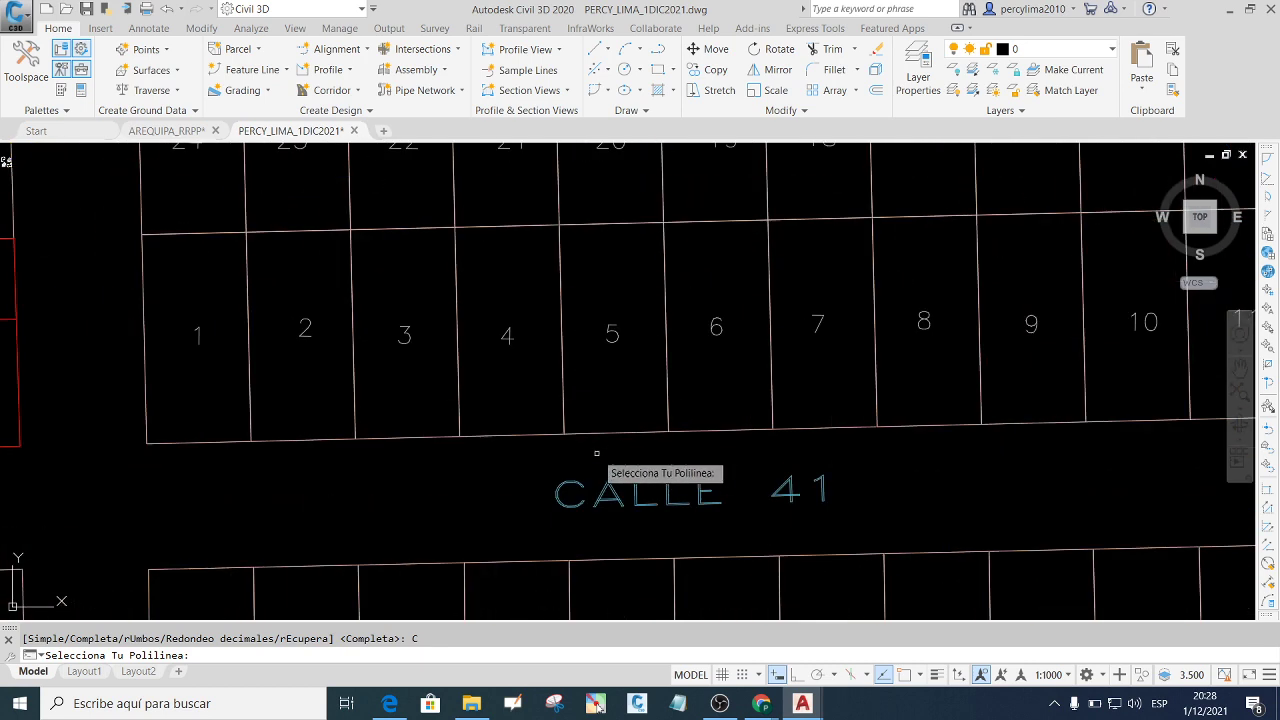
click(609, 433)
text(1)
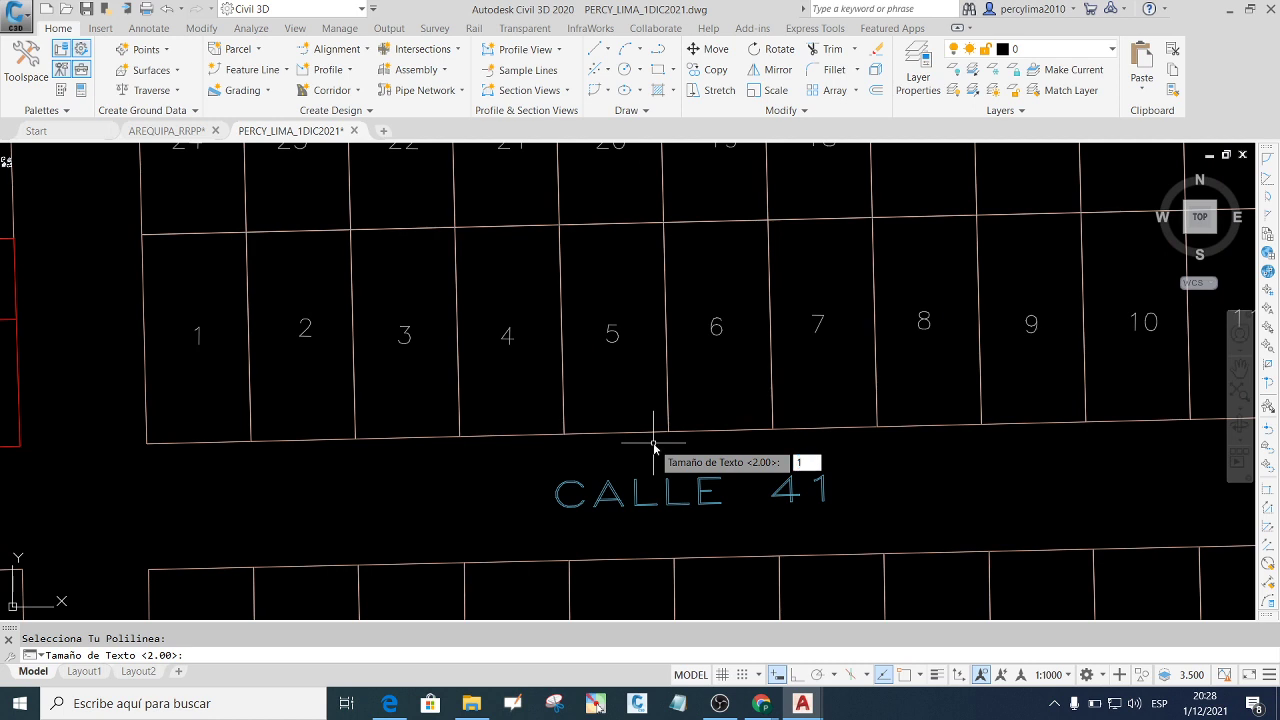
key(Return)
text(2)
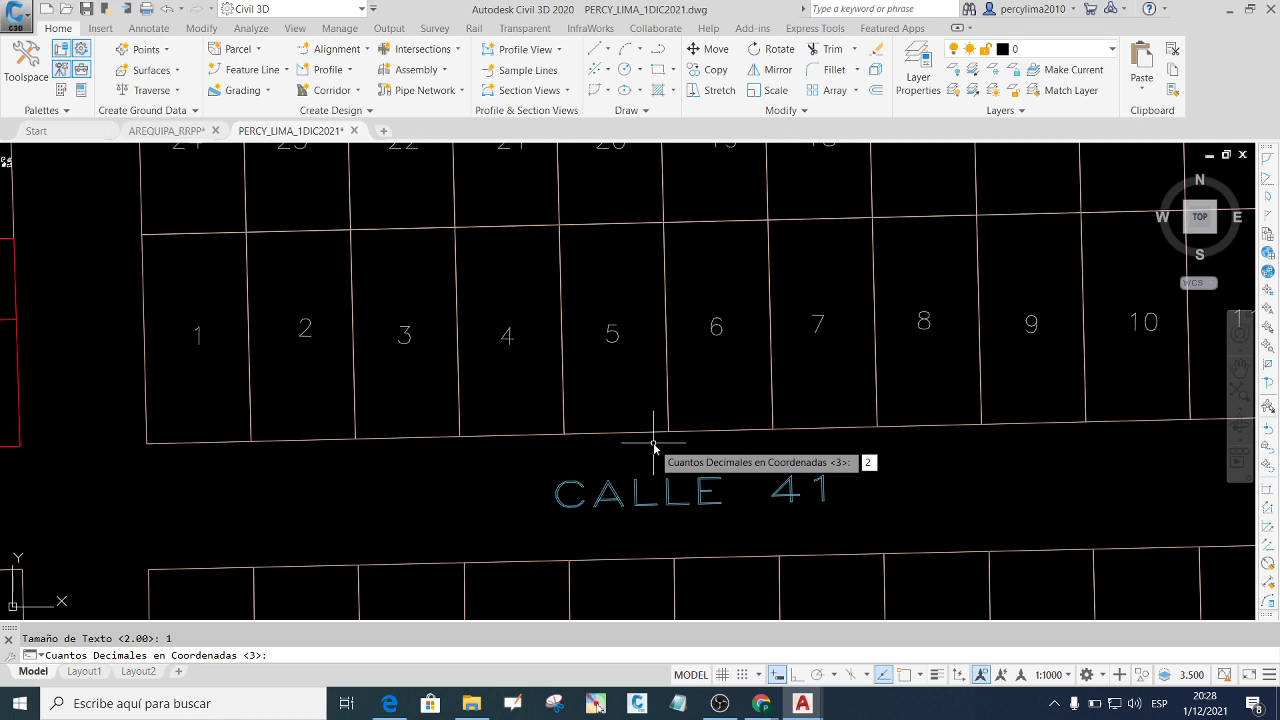
key(Return)
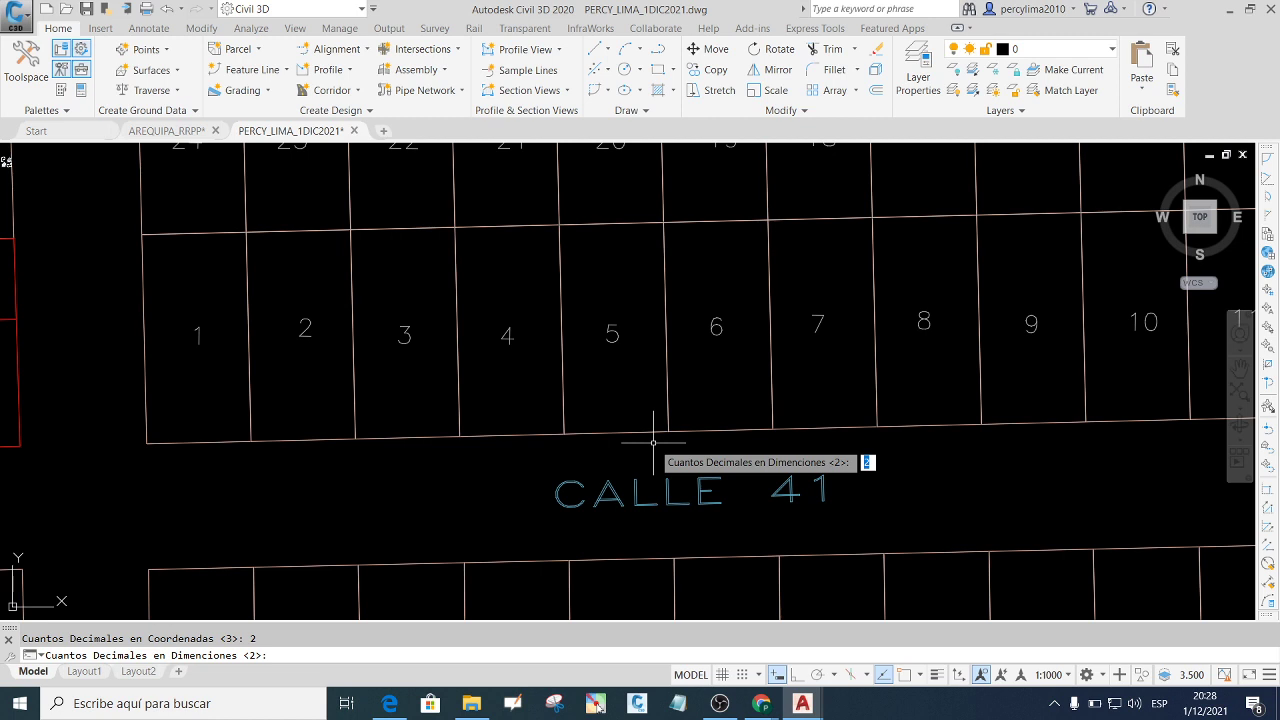
key(Return)
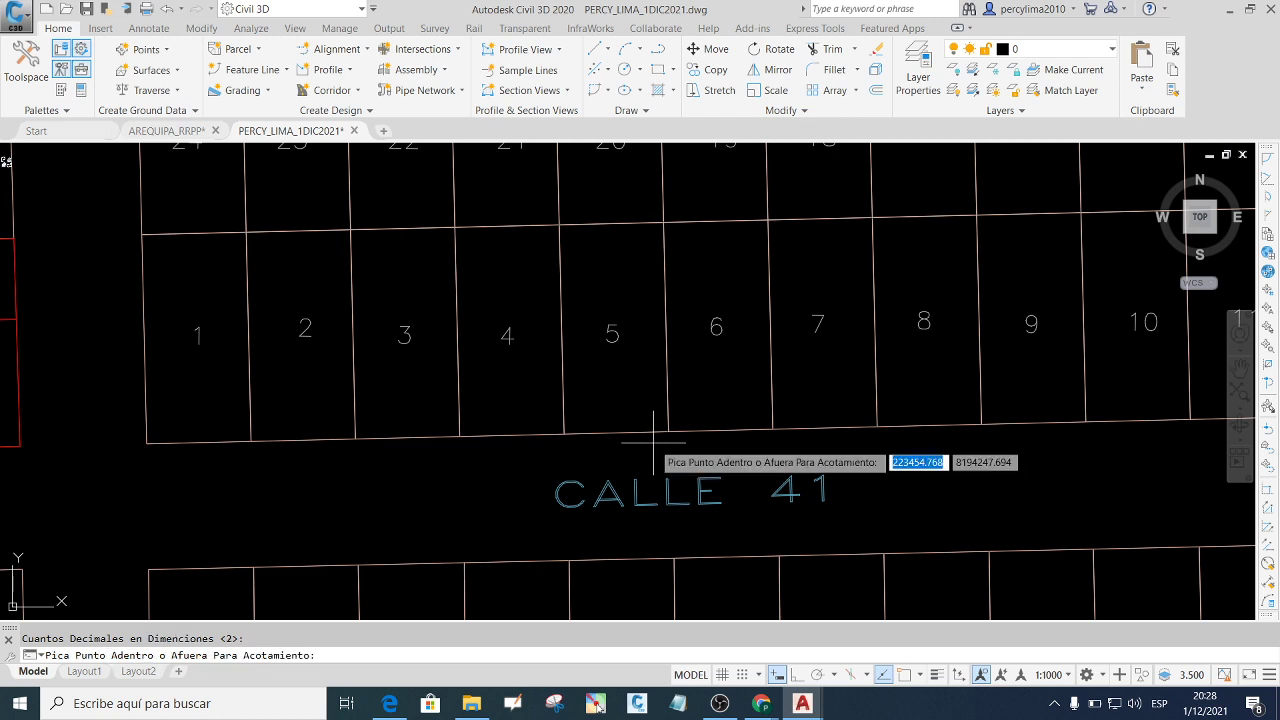
Place the table east of the blocks, labelling distances and angles, using Perimetro Autocad.
click(640, 455)
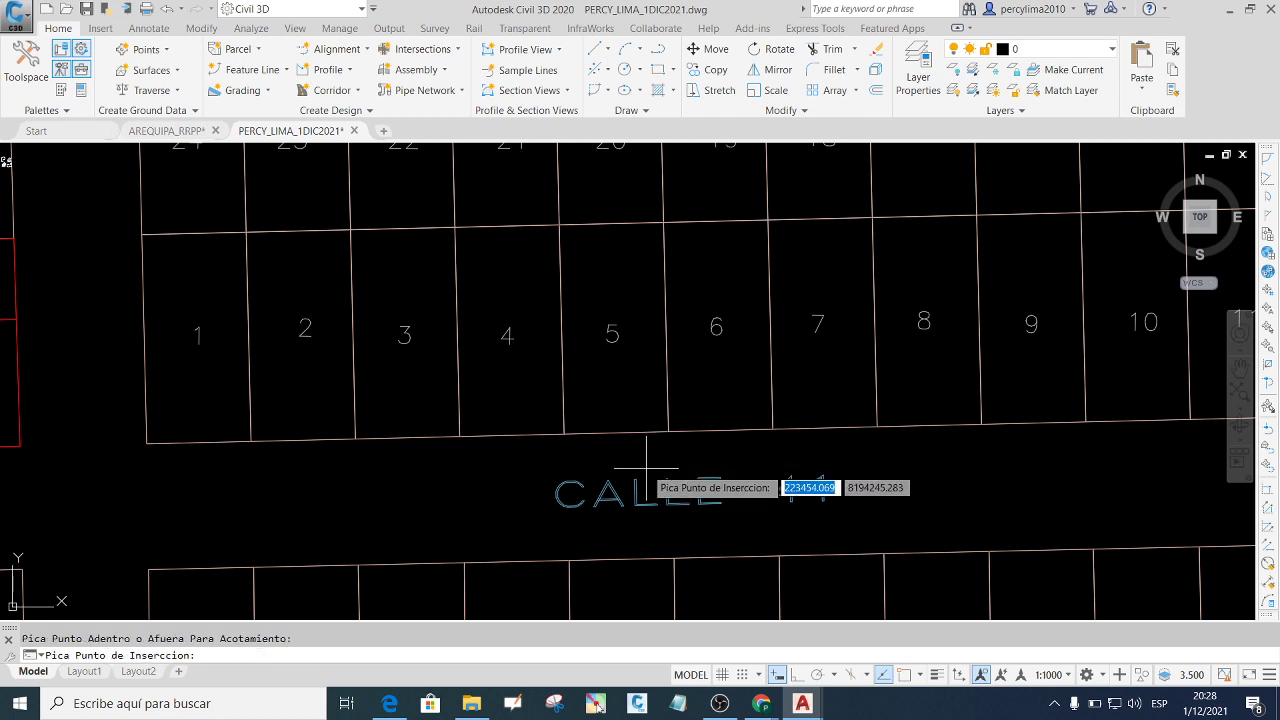
scroll(600, 458, down, 3)
scroll(580, 435, down, 3)
scroll(625, 415, down, 3)
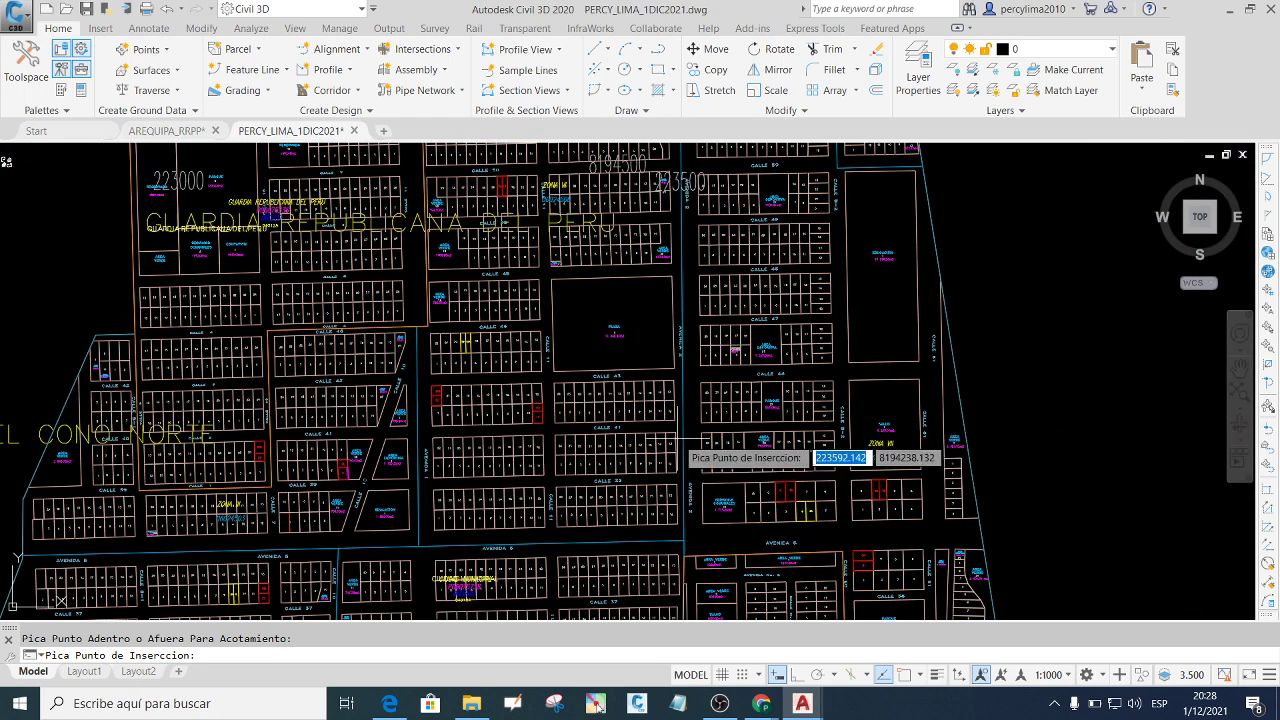
click(1022, 410)
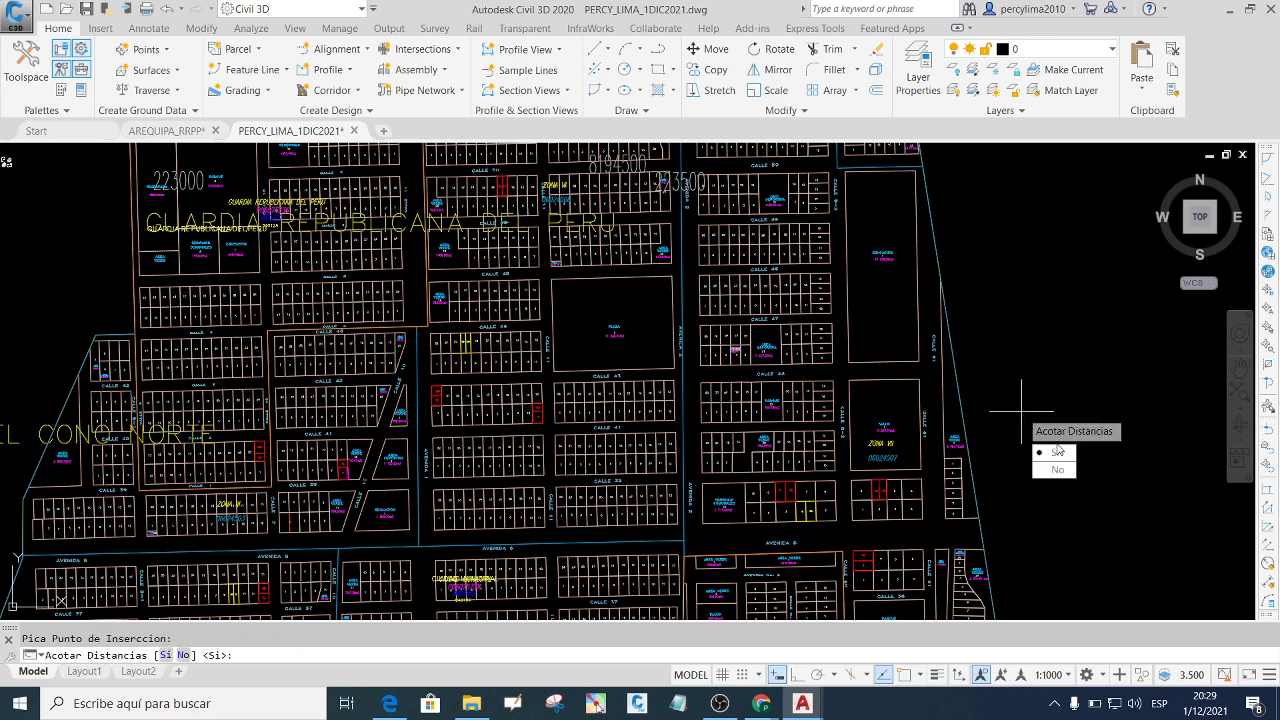
text(S)
key(Return)
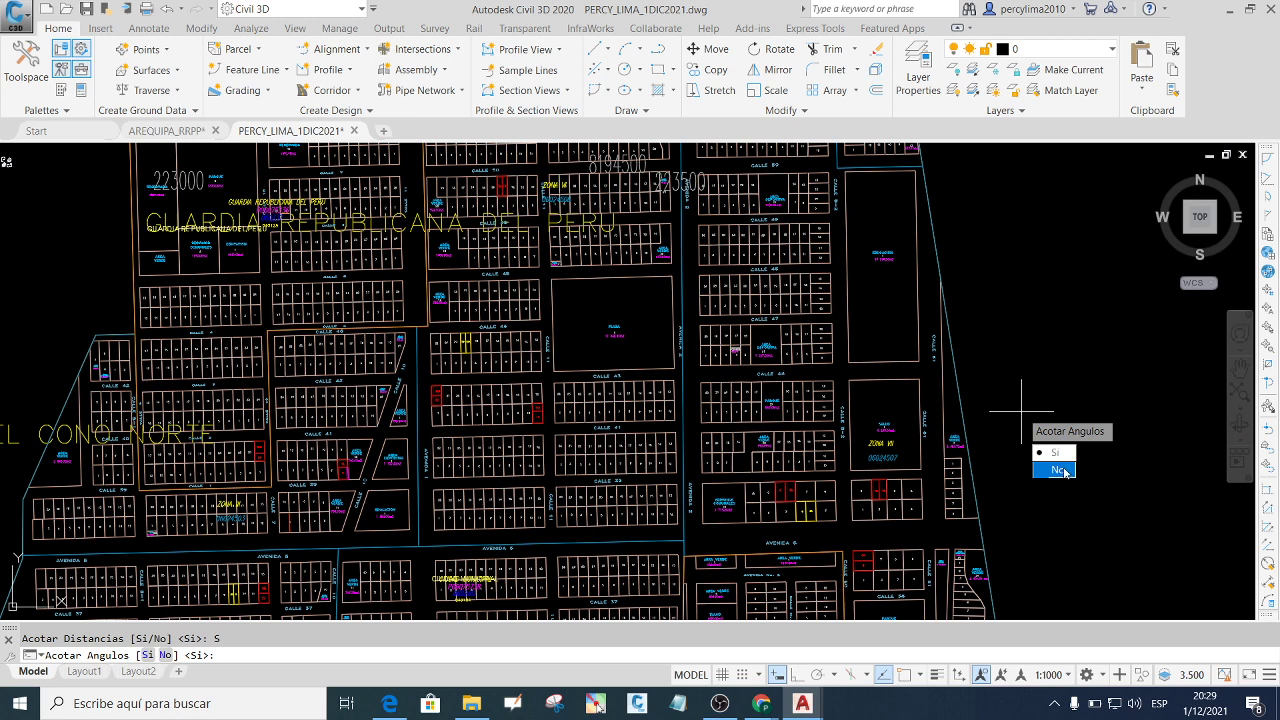
text(S)
key(Return)
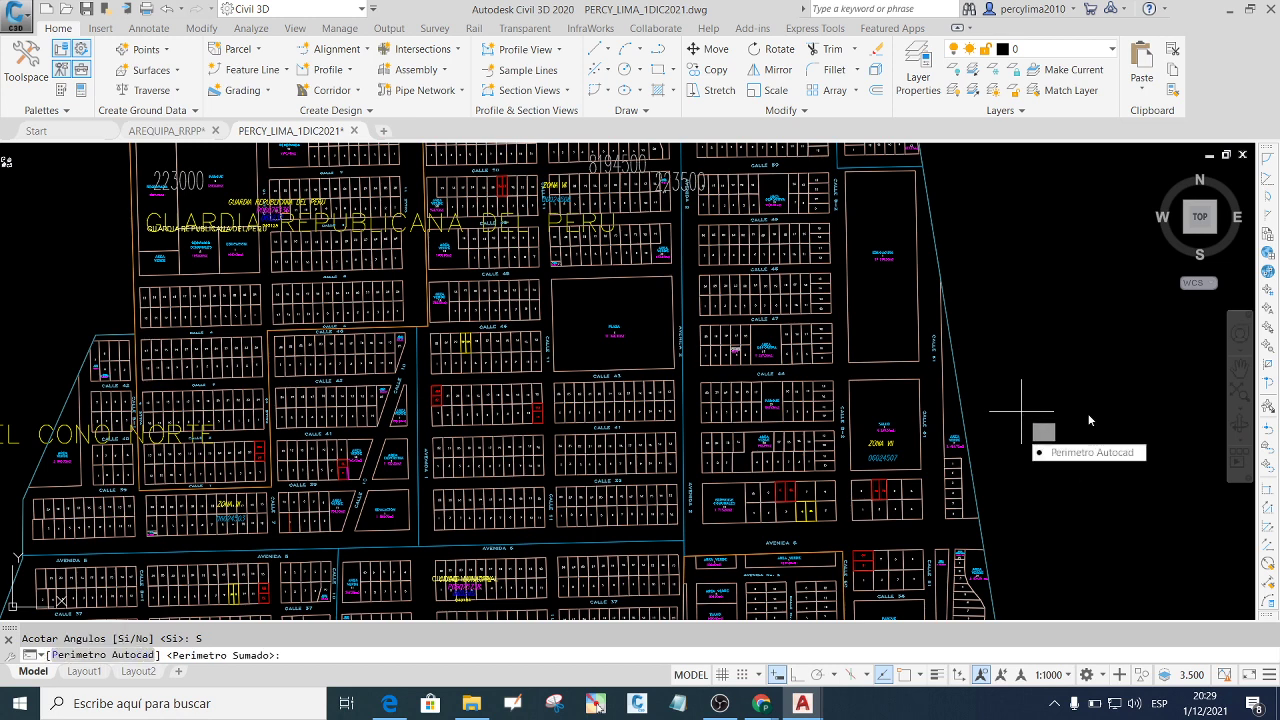
text(PA)
key(Return)
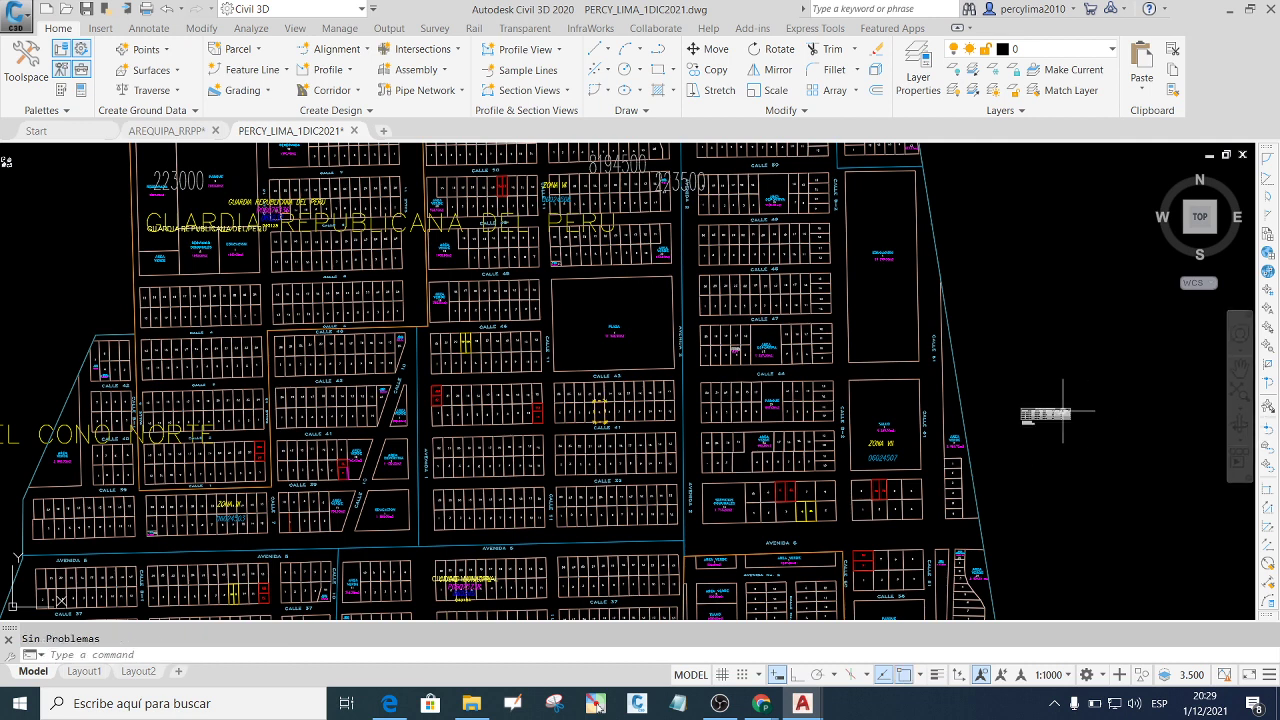
scroll(1063, 412, up, 3)
scroll(1063, 412, up, 4)
scroll(1063, 412, up, 3)
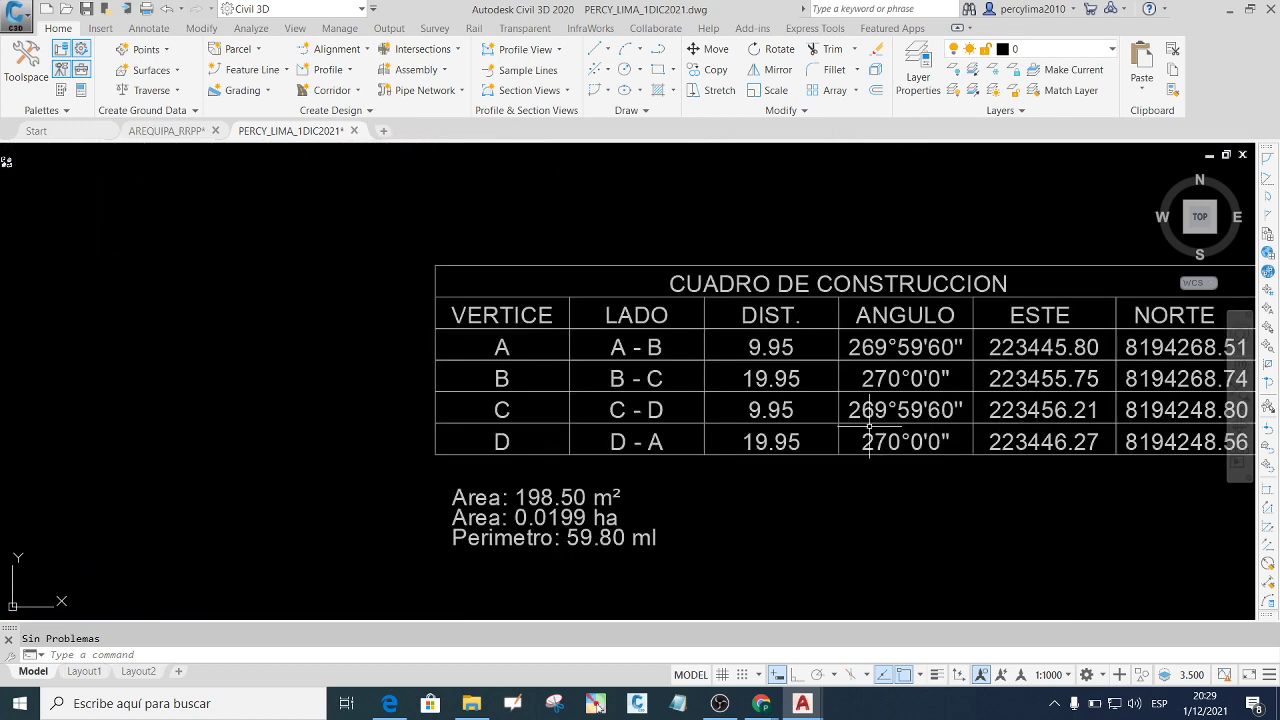
scroll(869, 426, down, 2)
scroll(955, 393, up, 2)
scroll(955, 393, down, 2)
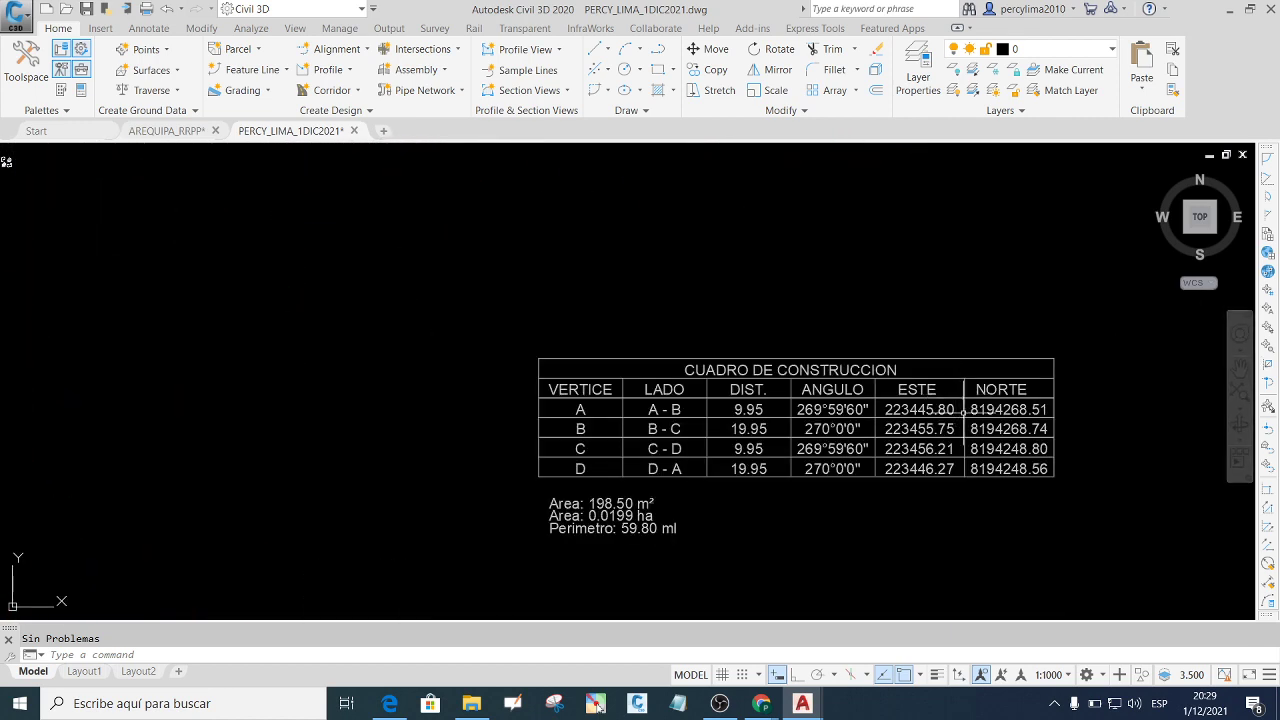
scroll(962, 408, up, 2)
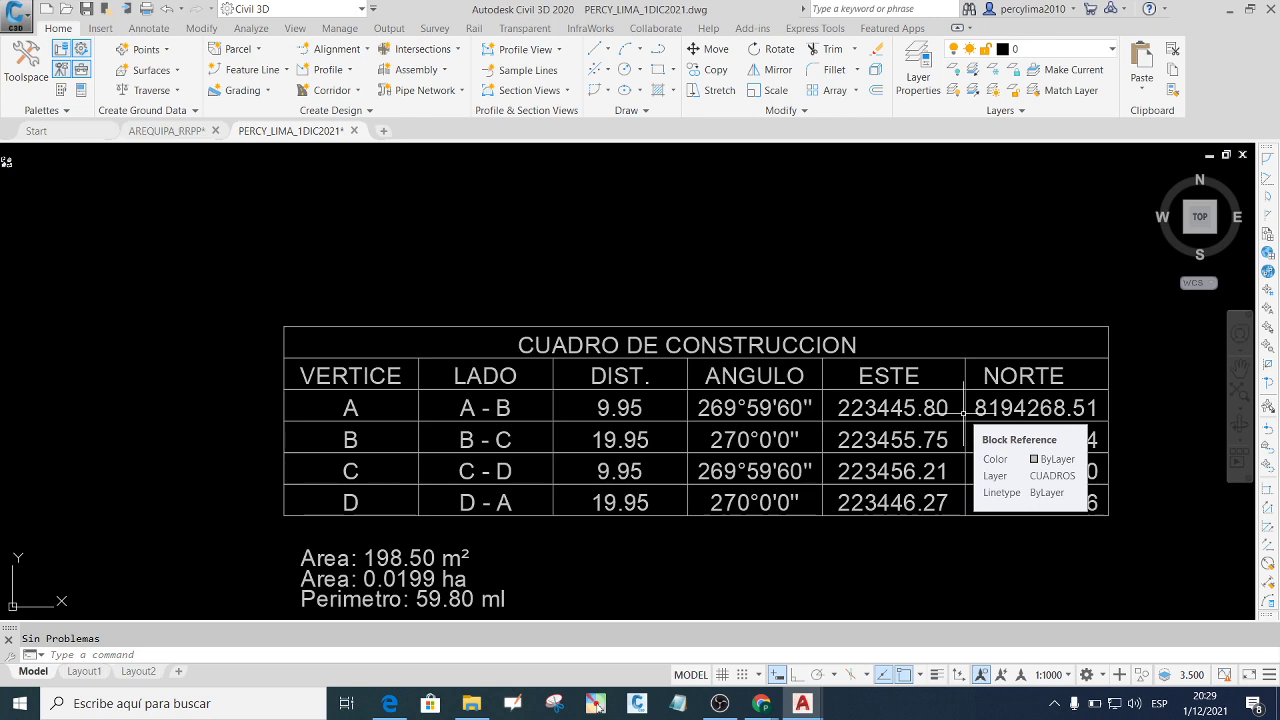
scroll(963, 412, down, 2)
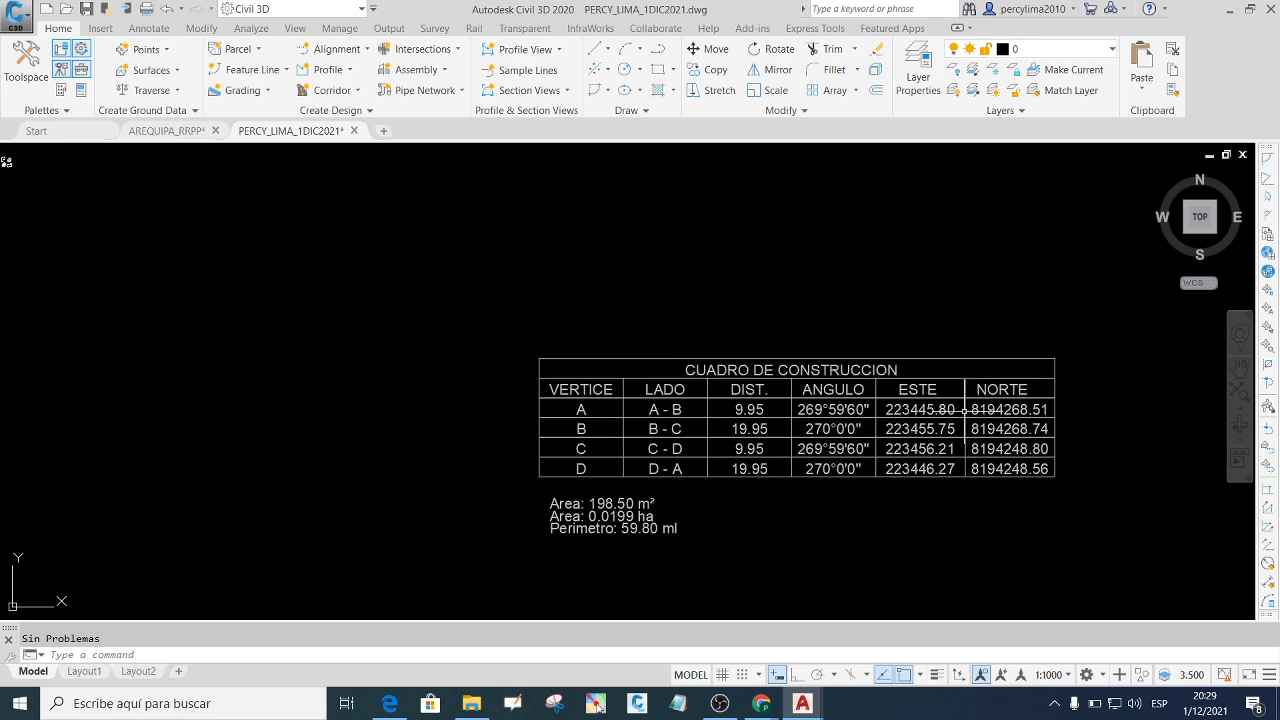
scroll(594, 522, up, 2)
scroll(594, 522, up, 3)
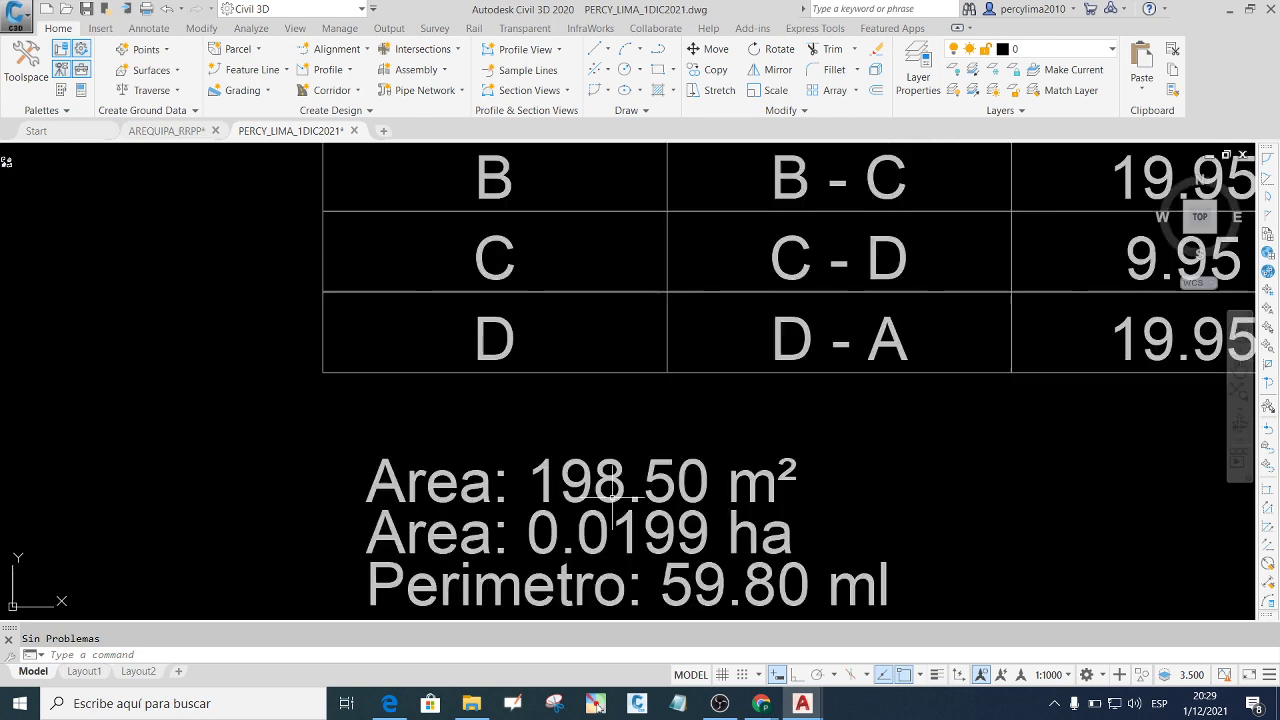
scroll(623, 480, down, 1)
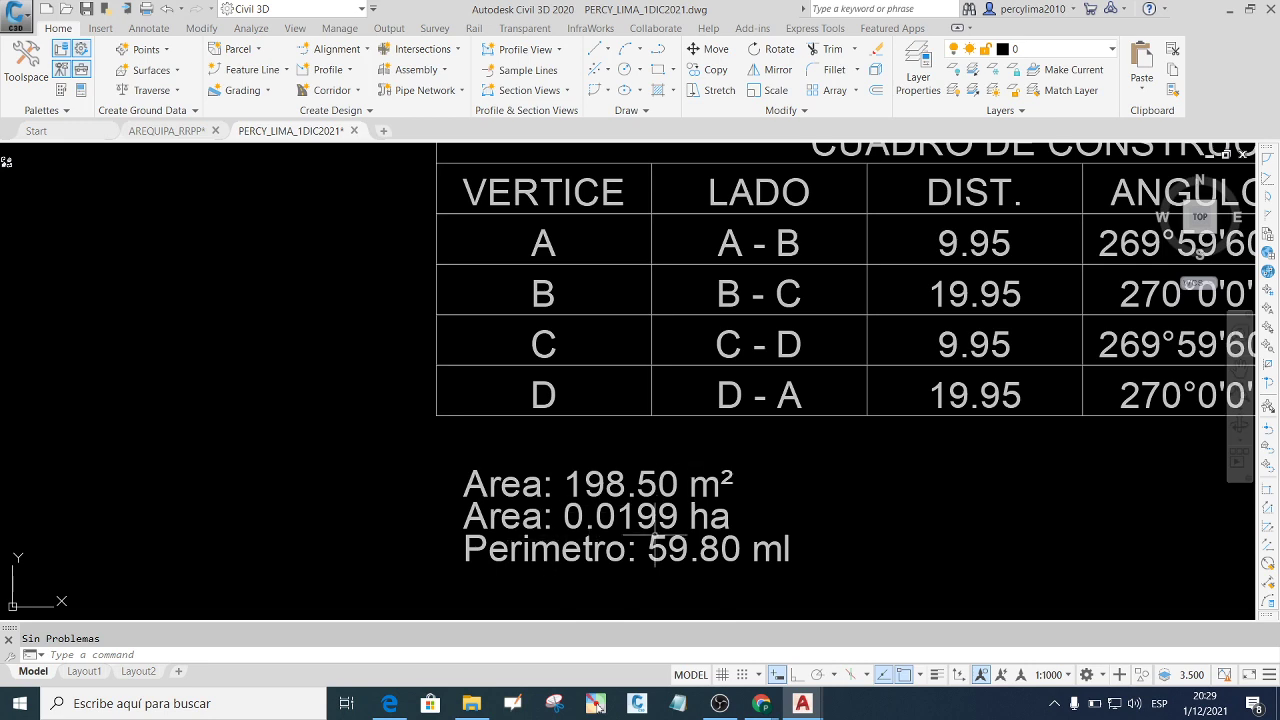
scroll(660, 520, up, 2)
scroll(650, 521, down, 2)
scroll(608, 545, up, 2)
scroll(614, 545, down, 2)
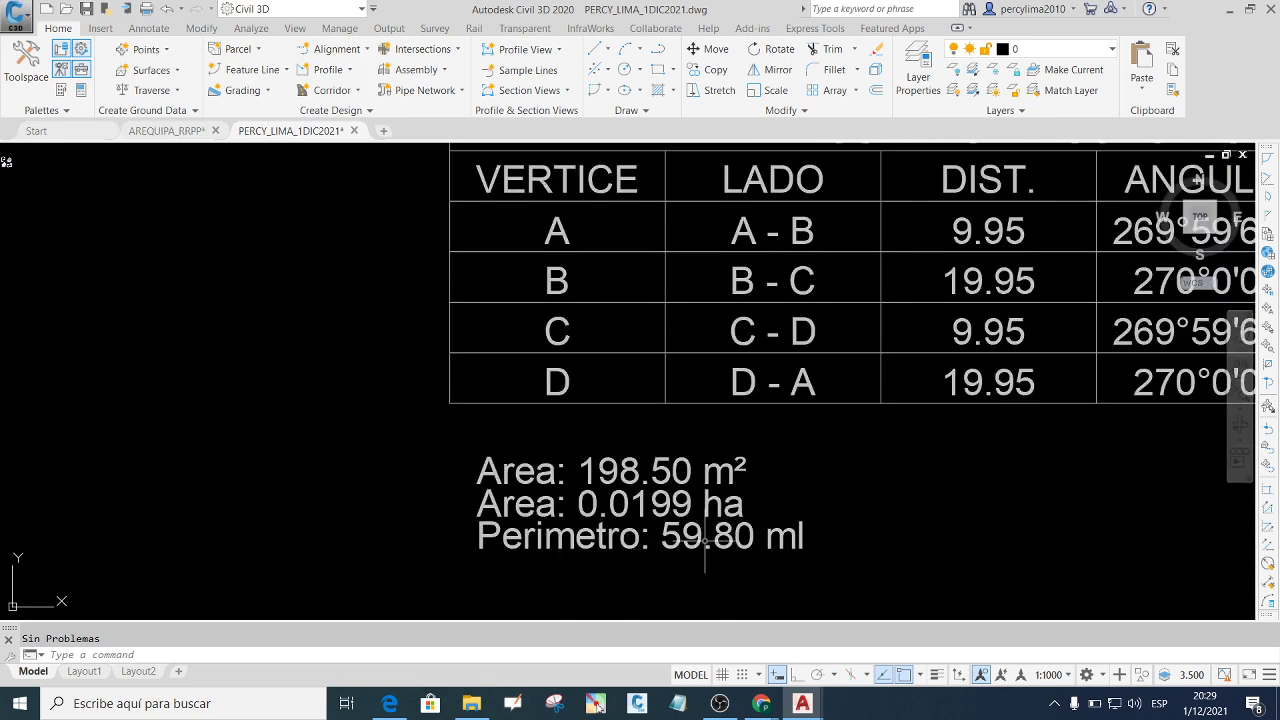
scroll(709, 549, up, 2)
scroll(709, 545, down, 2)
scroll(720, 550, down, 4)
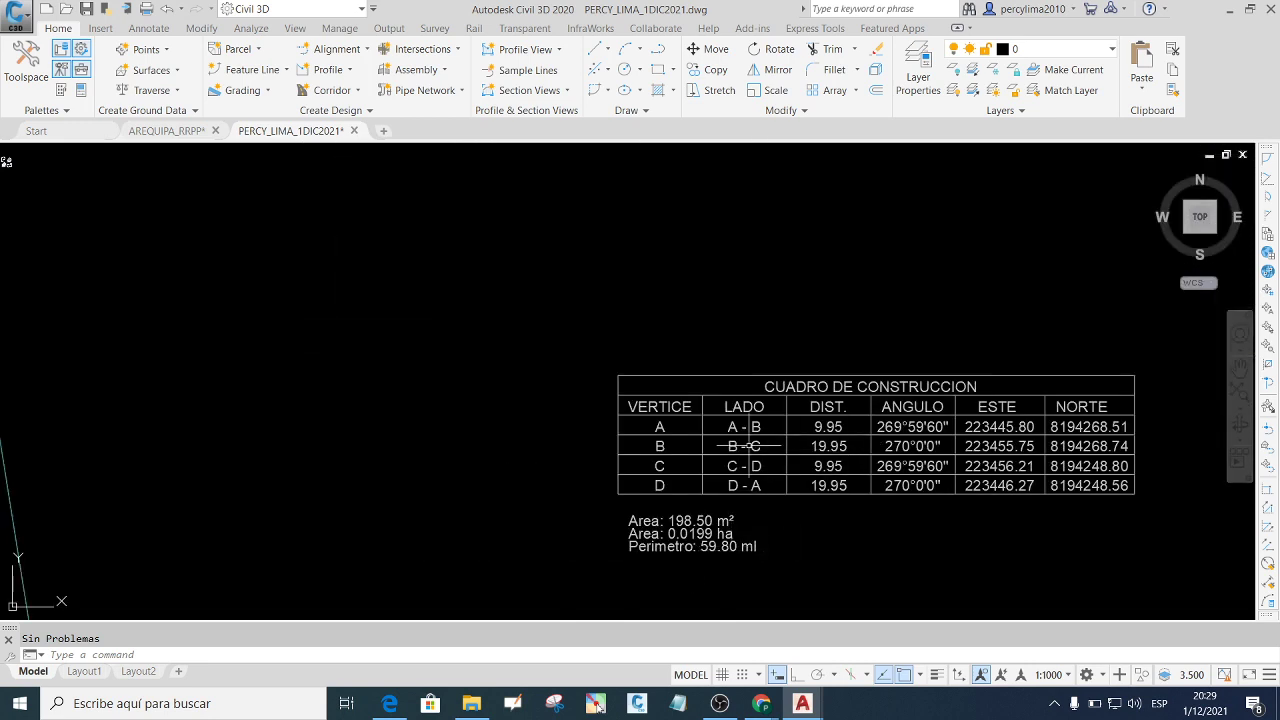
scroll(680, 433, up, 3)
scroll(680, 430, down, 3)
scroll(702, 410, up, 2)
scroll(663, 449, down, 2)
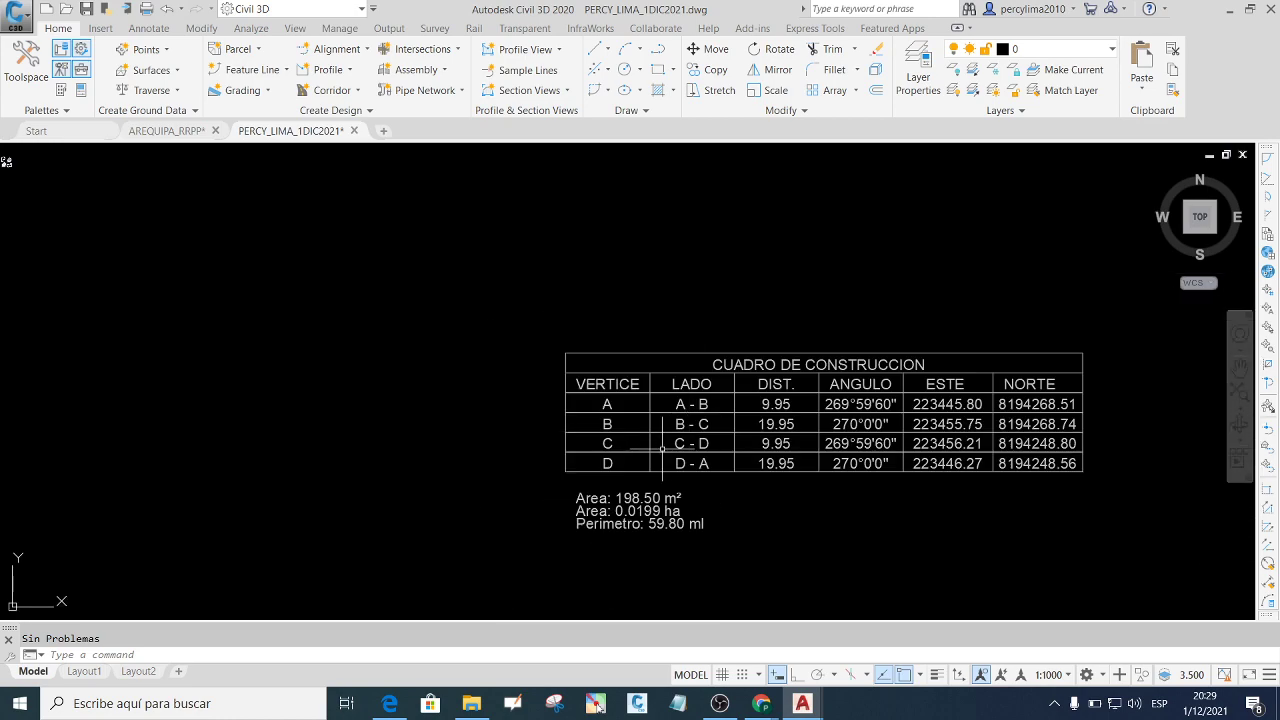
scroll(780, 380, up, 4)
scroll(760, 400, down, 2)
scroll(719, 463, down, 2)
scroll(819, 432, up, 4)
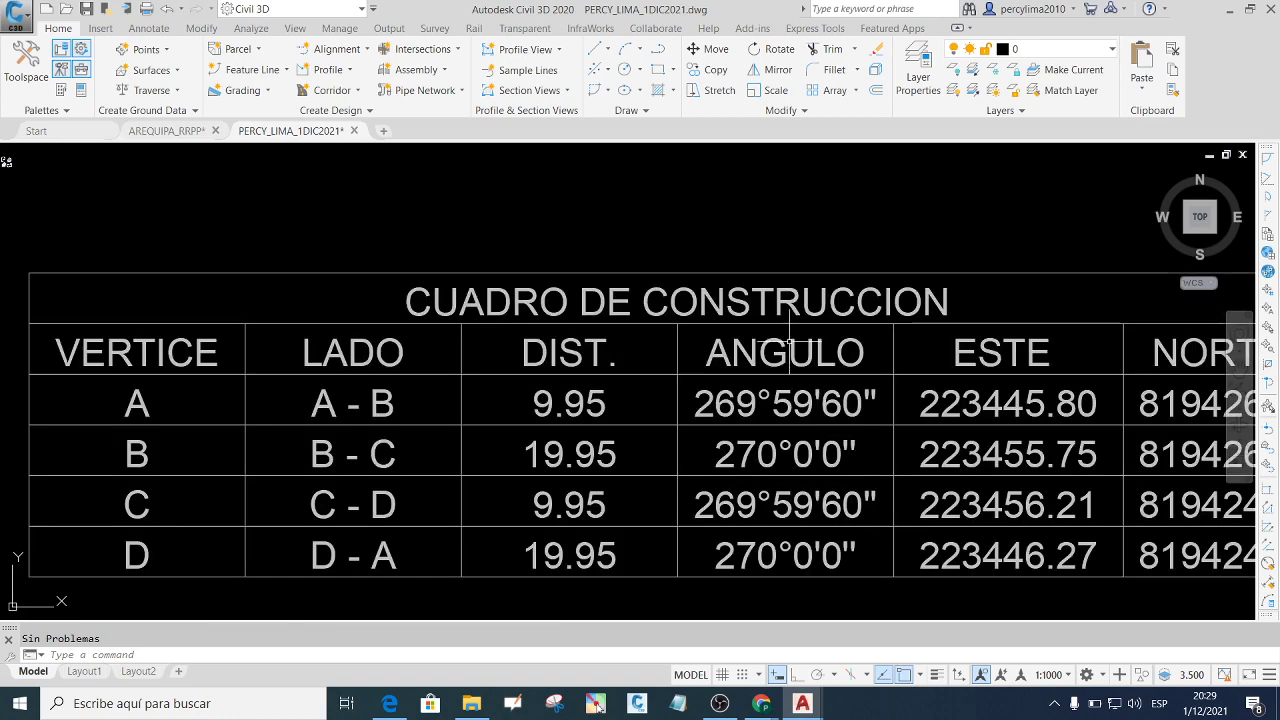
scroll(763, 519, down, 4)
scroll(719, 447, up, 4)
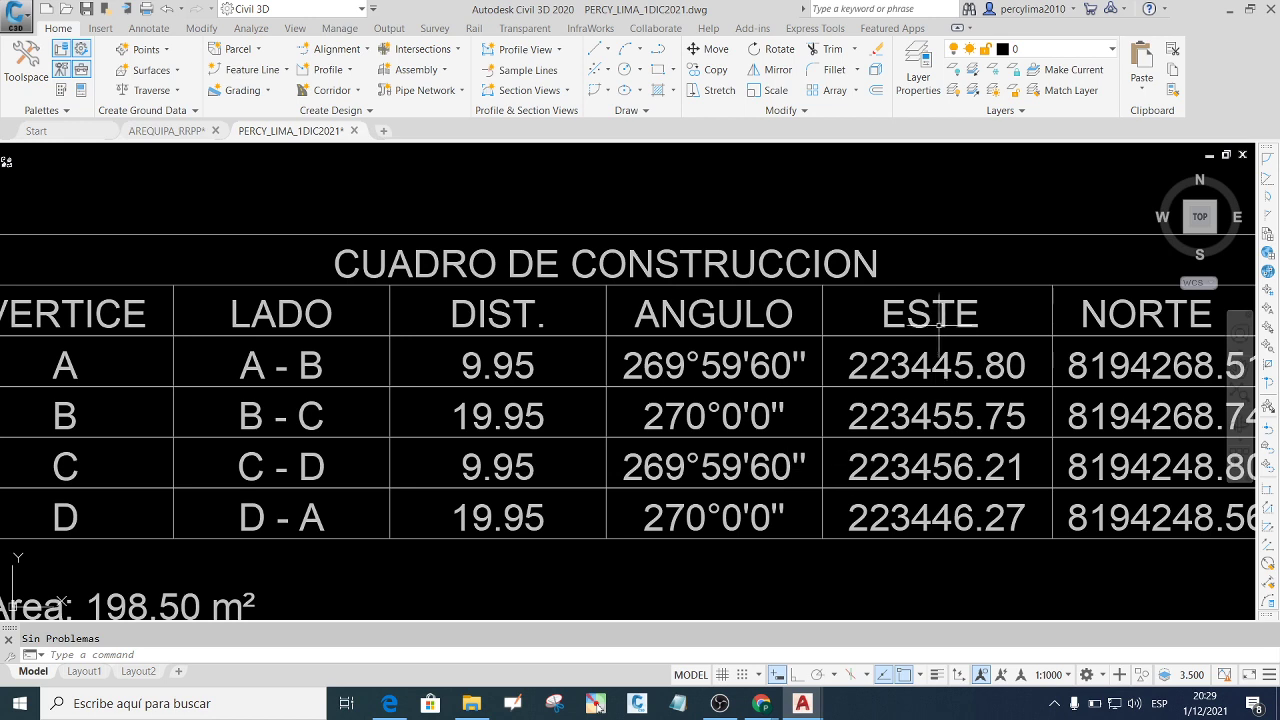
scroll(820, 372, down, 2)
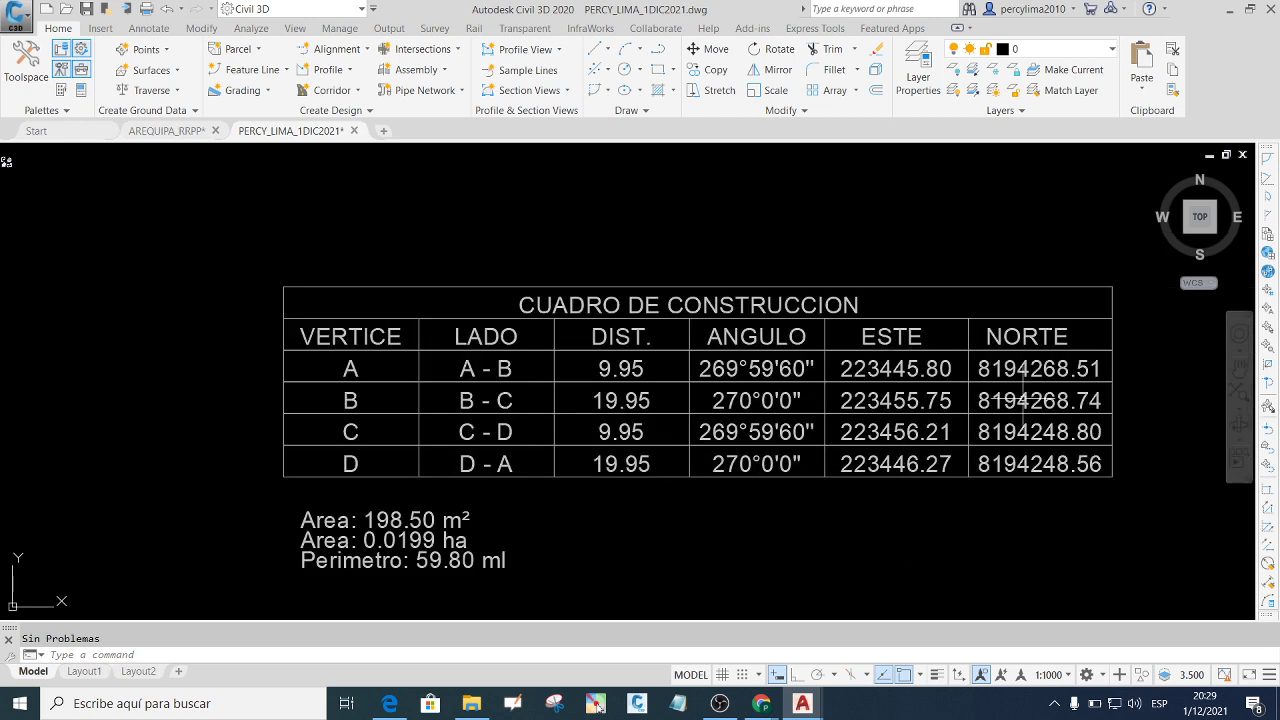
scroll(1000, 425, up, 2)
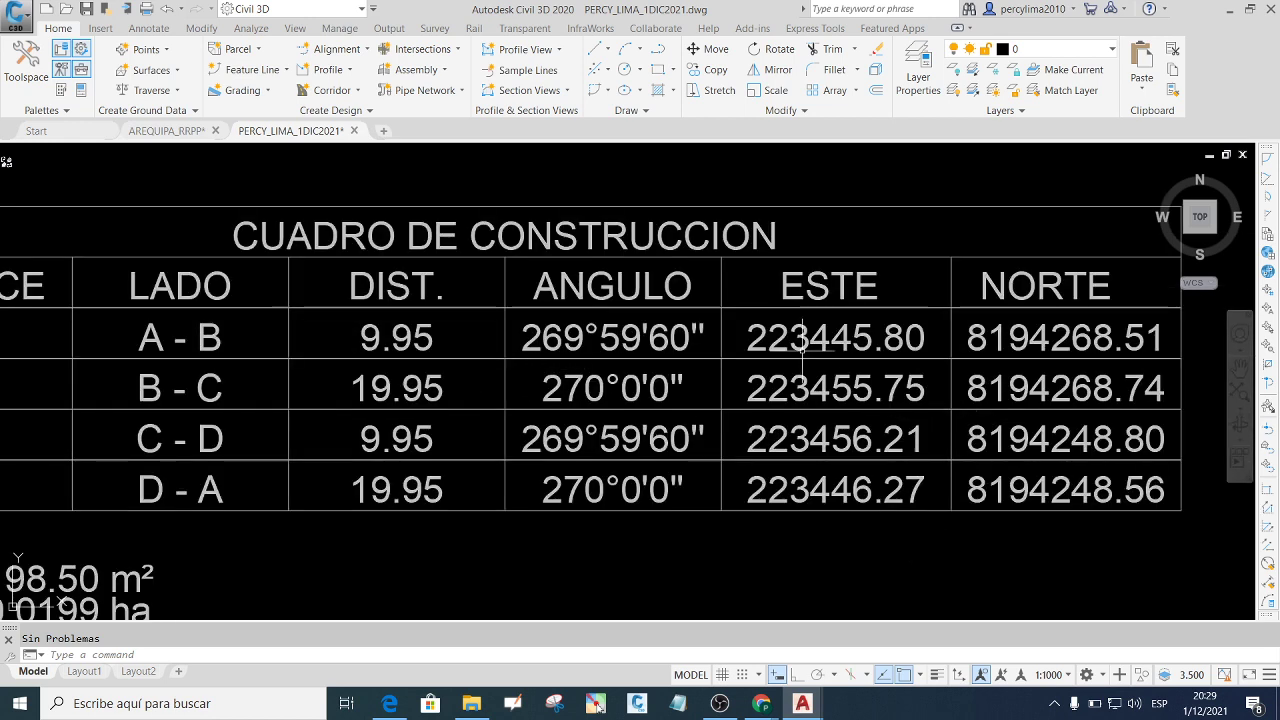
scroll(969, 412, down, 3)
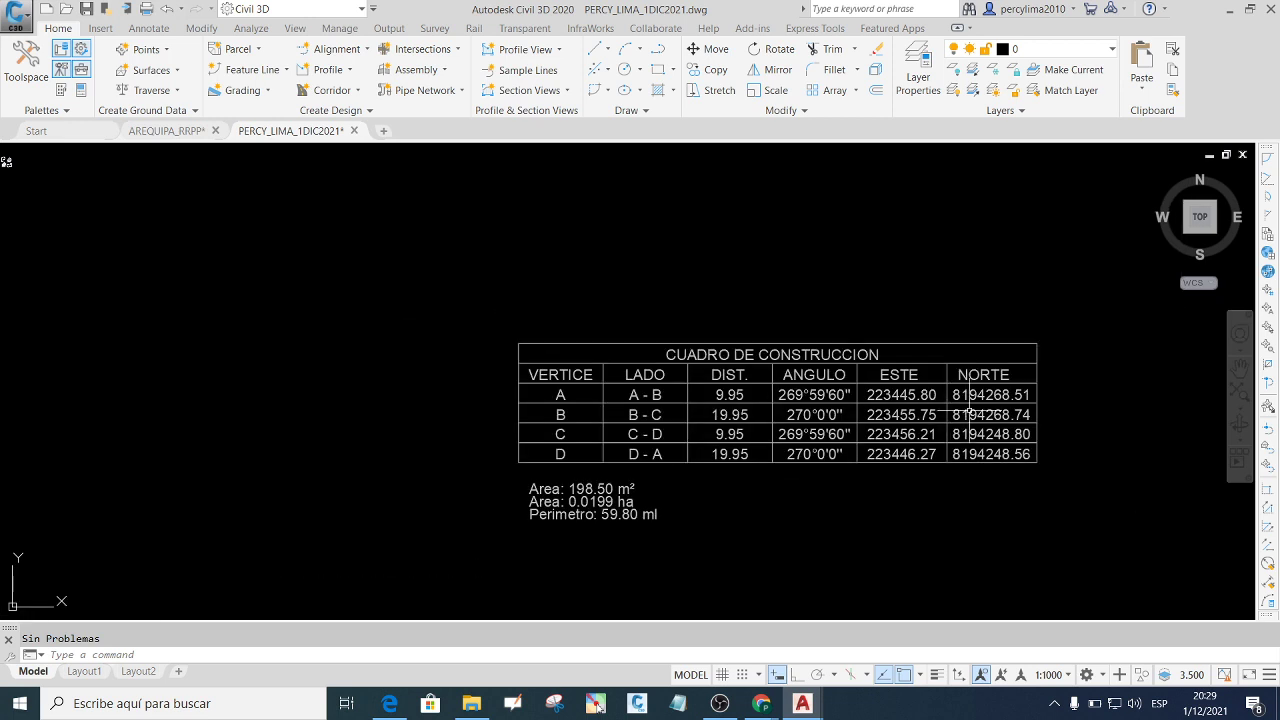
scroll(969, 412, down, 2)
scroll(847, 404, up, 2)
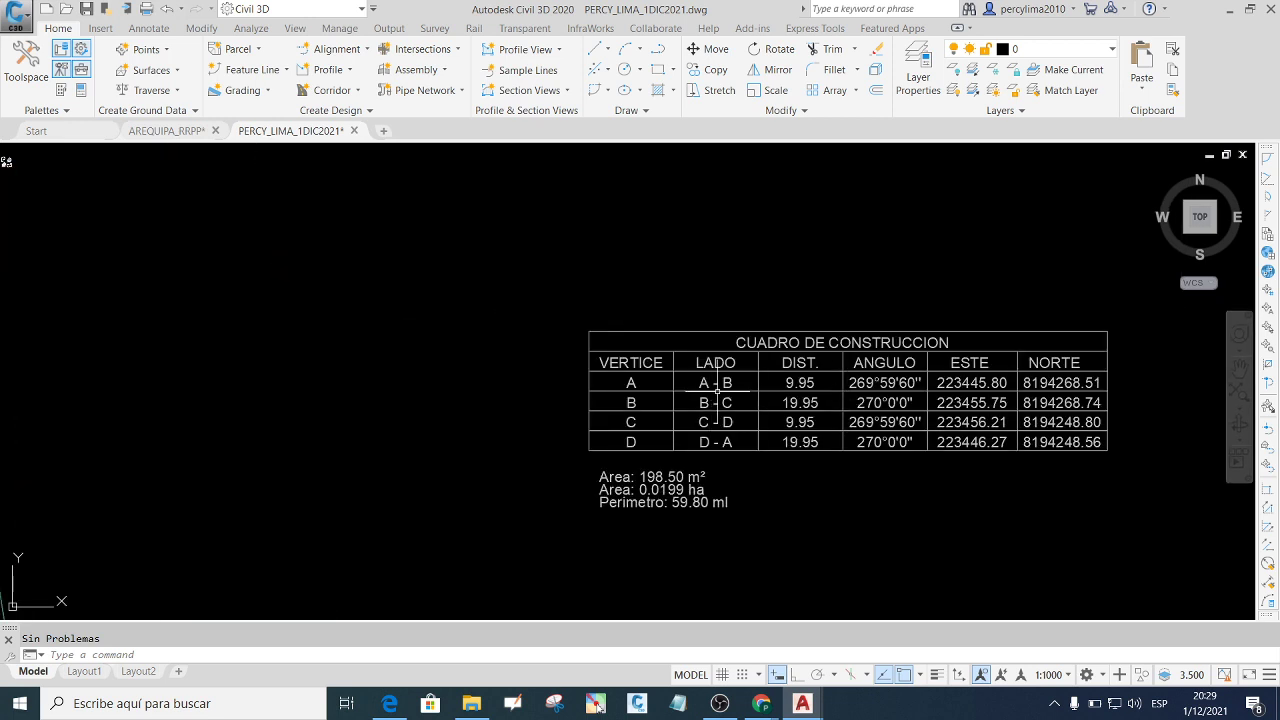
scroll(751, 377, down, 5)
scroll(808, 371, down, 2)
scroll(857, 375, down, 5)
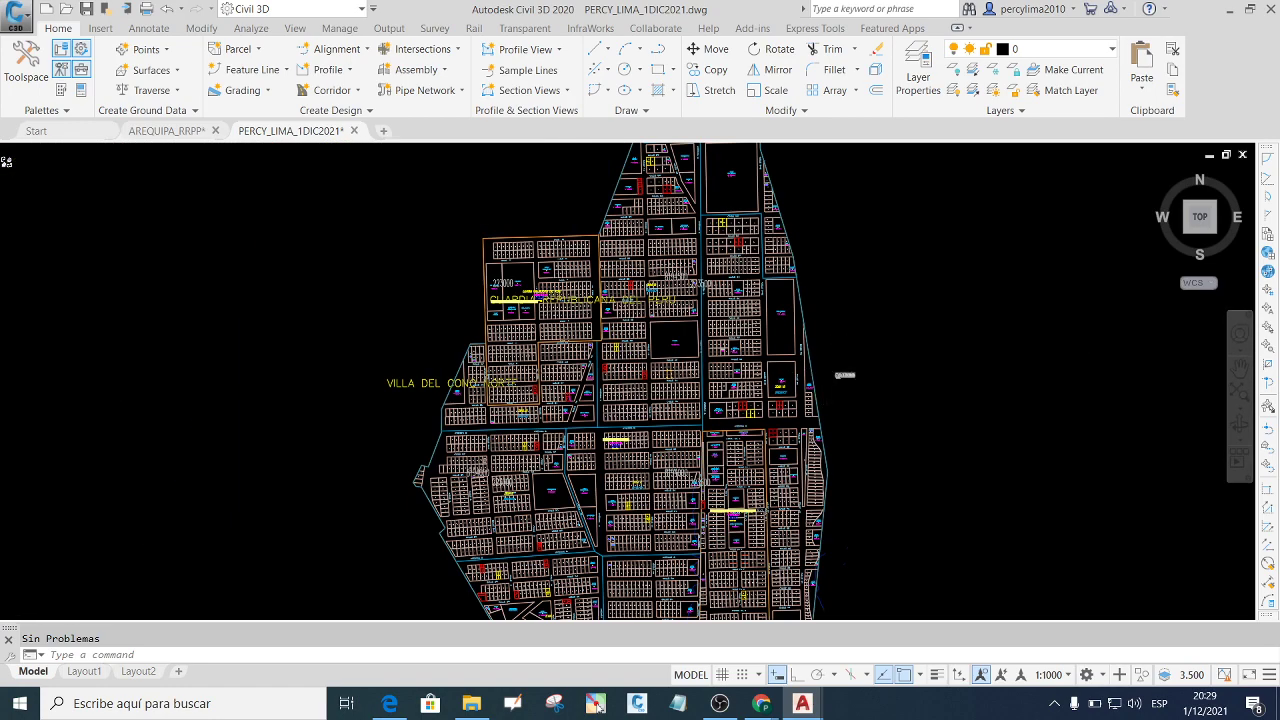
scroll(690, 370, up, 5)
scroll(627, 390, up, 2)
scroll(627, 393, up, 2)
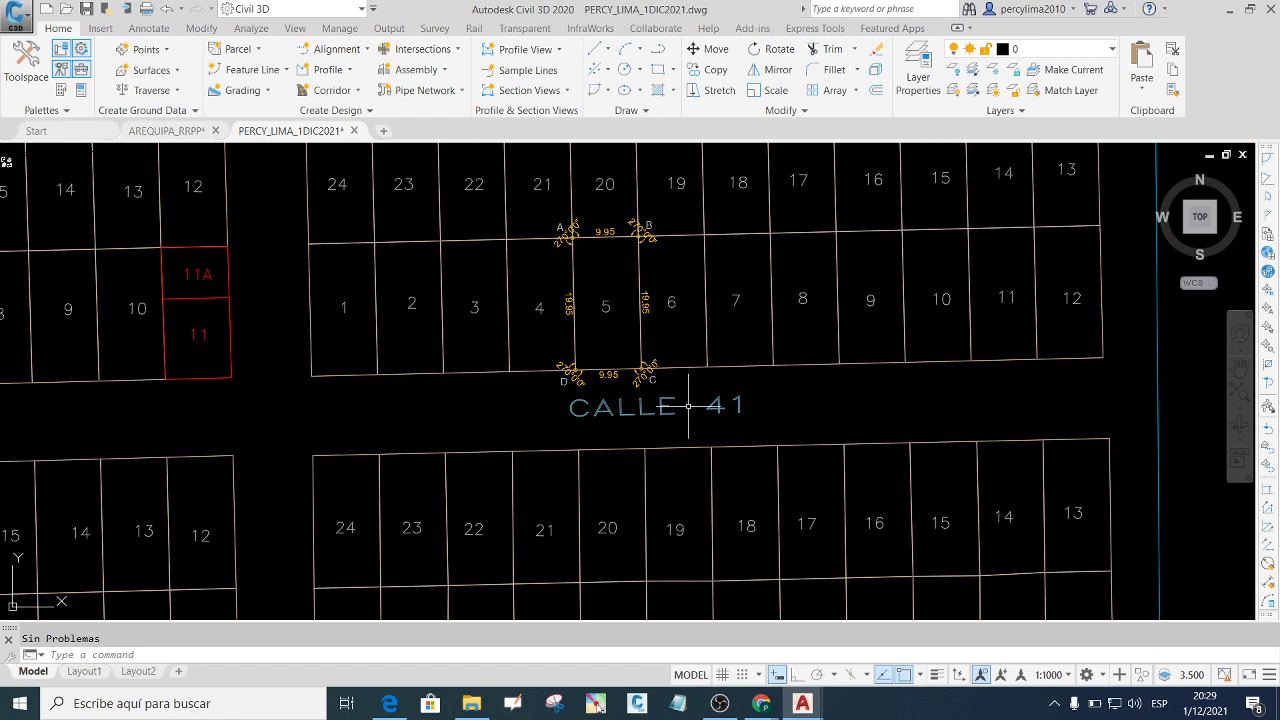
scroll(585, 277, up, 4)
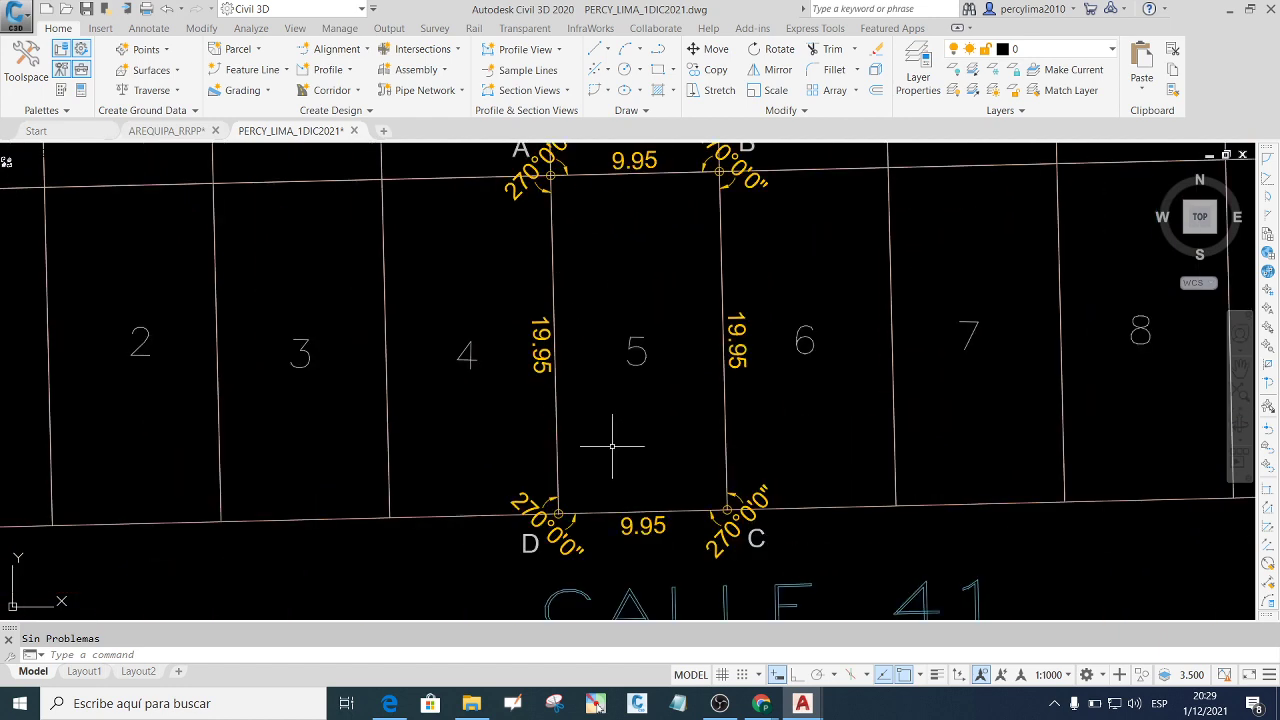
scroll(613, 445, down, 3)
scroll(600, 366, up, 3)
scroll(620, 395, down, 3)
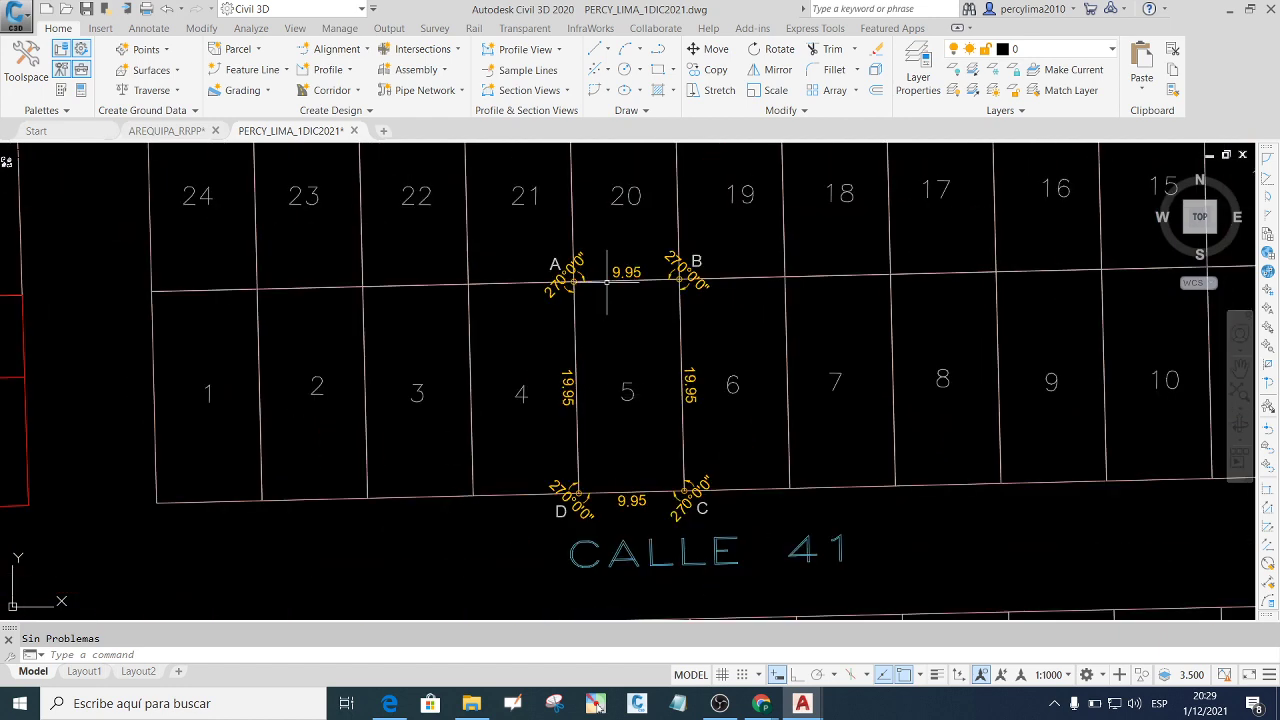
scroll(607, 282, up, 5)
scroll(660, 270, down, 3)
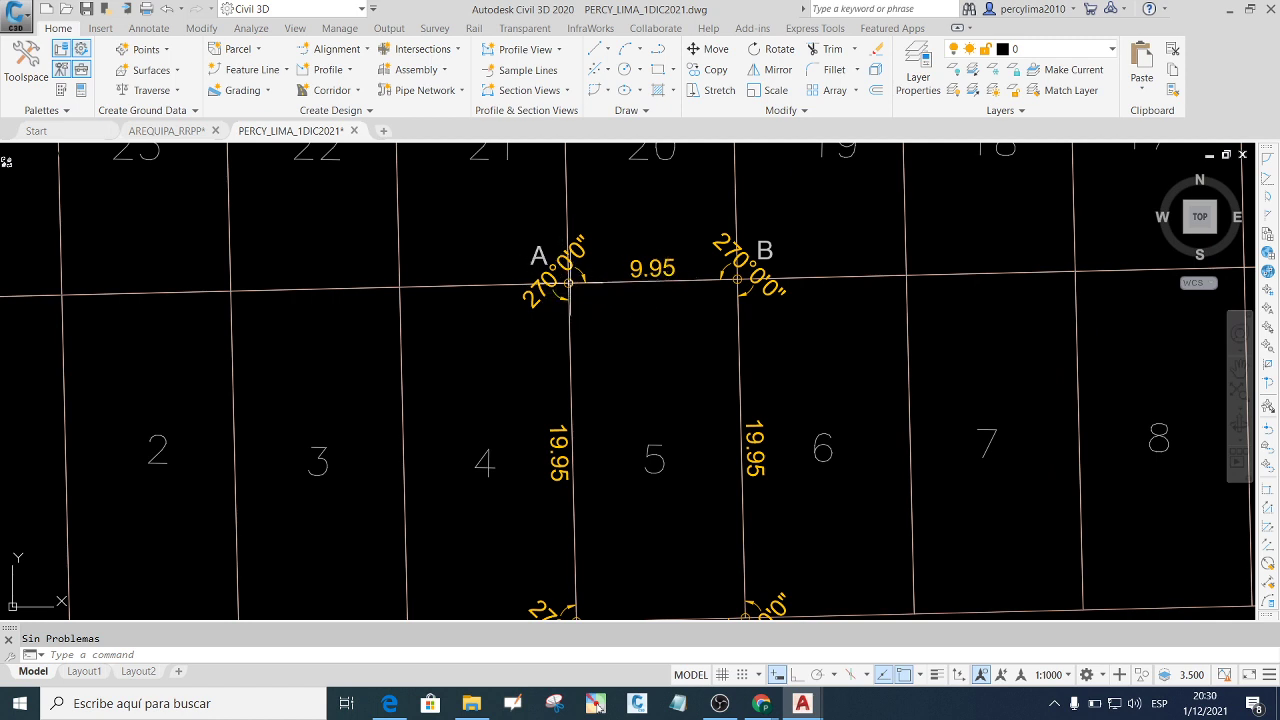
scroll(614, 366, down, 4)
scroll(600, 368, up, 3)
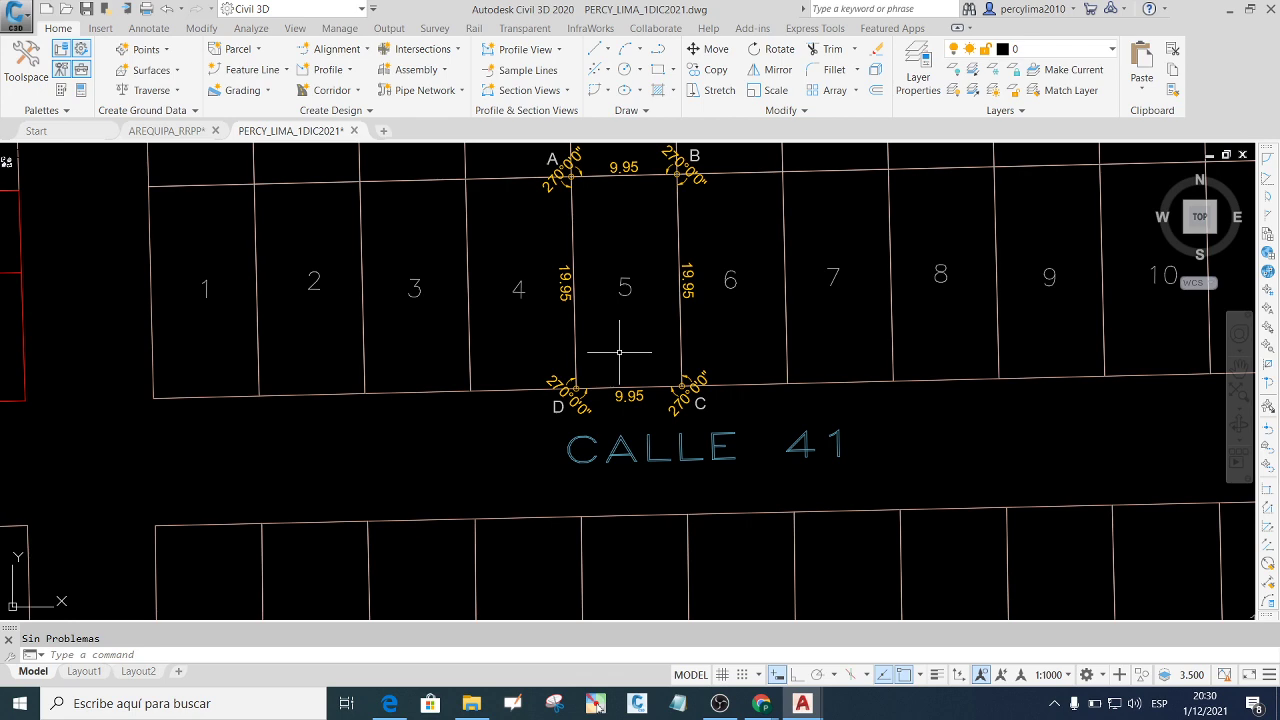
scroll(619, 352, down, 2)
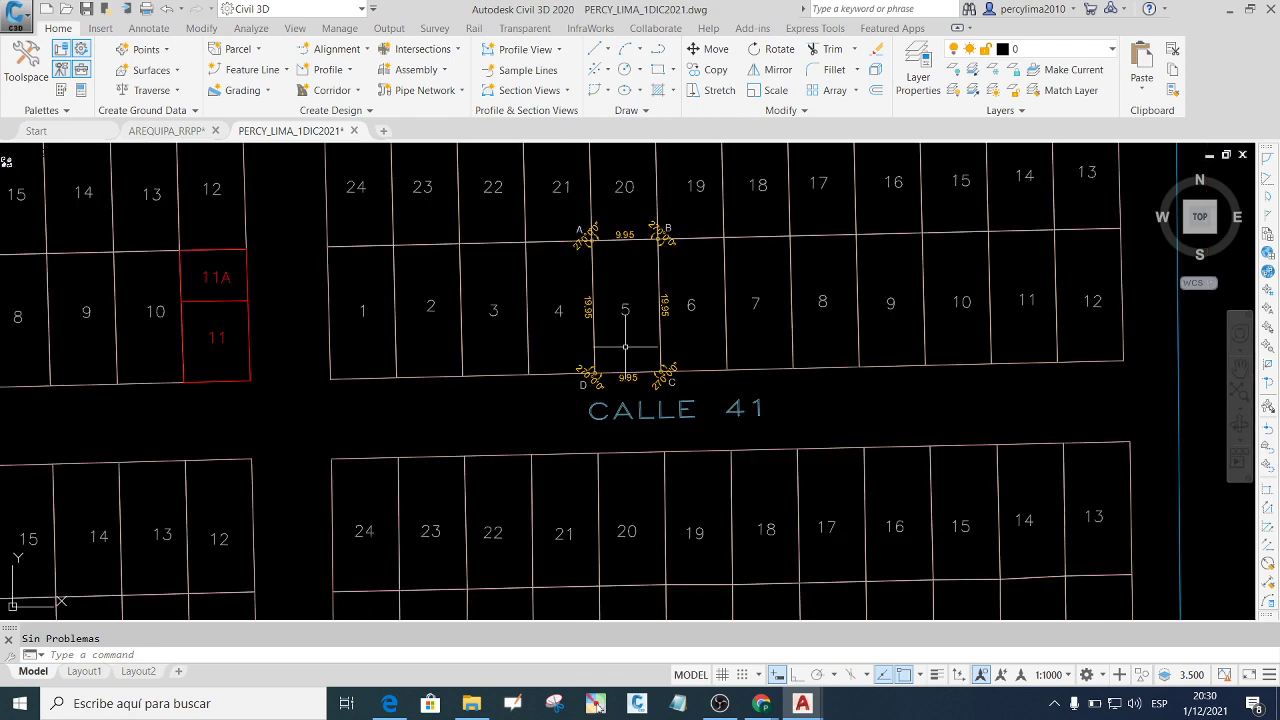
scroll(625, 347, up, 2)
scroll(625, 347, up, 2)
scroll(625, 347, down, 4)
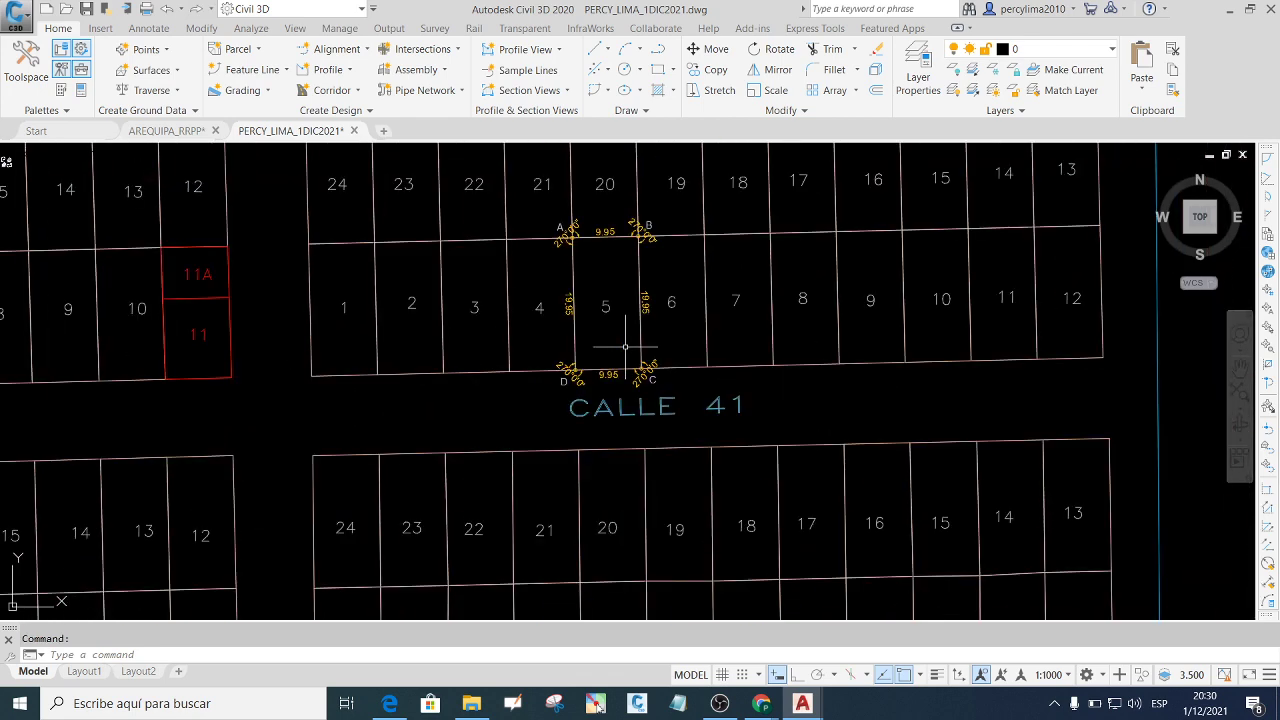
scroll(625, 347, down, 8)
scroll(625, 347, up, 10)
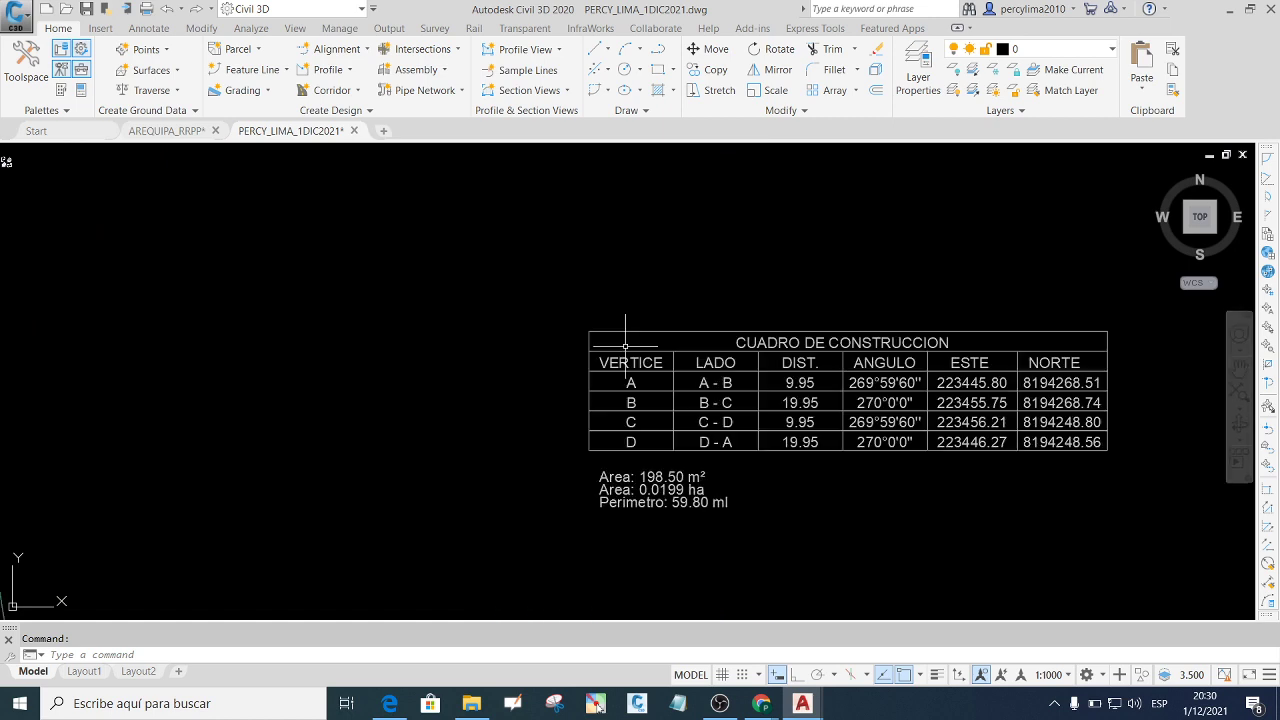
scroll(625, 347, down, 2)
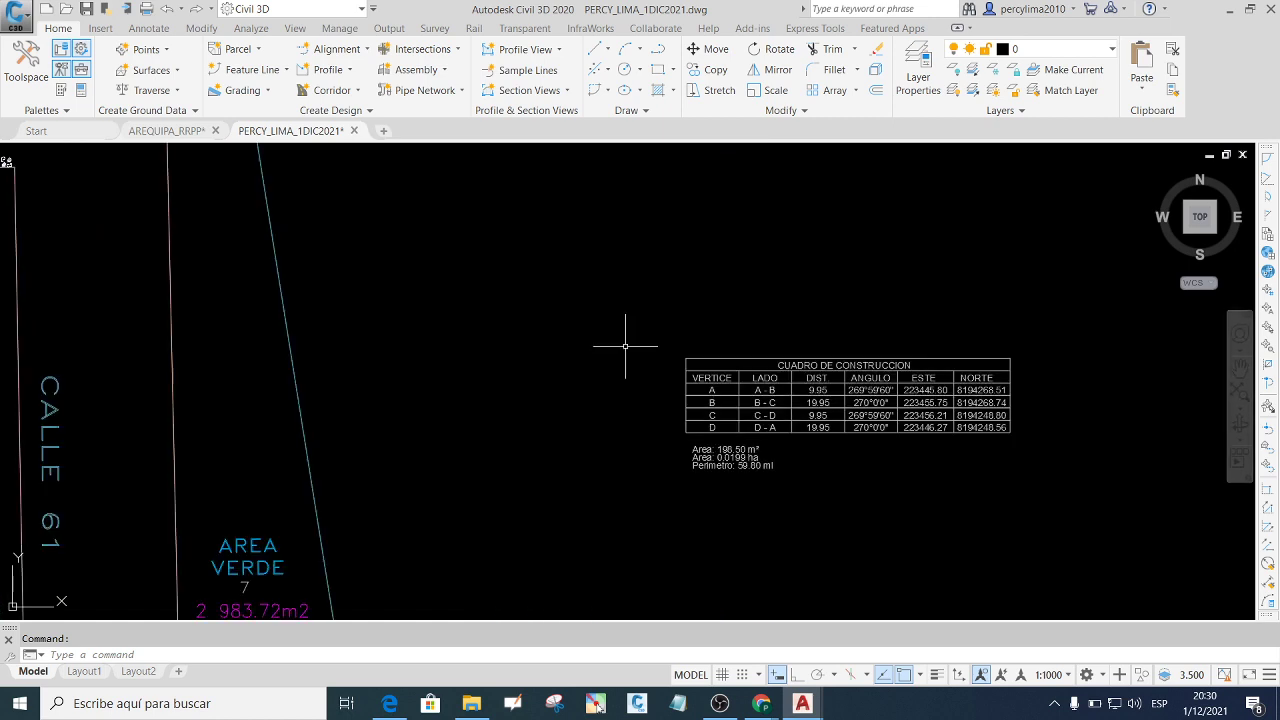
scroll(625, 347, up, 3)
scroll(625, 347, down, 2)
scroll(625, 347, down, 5)
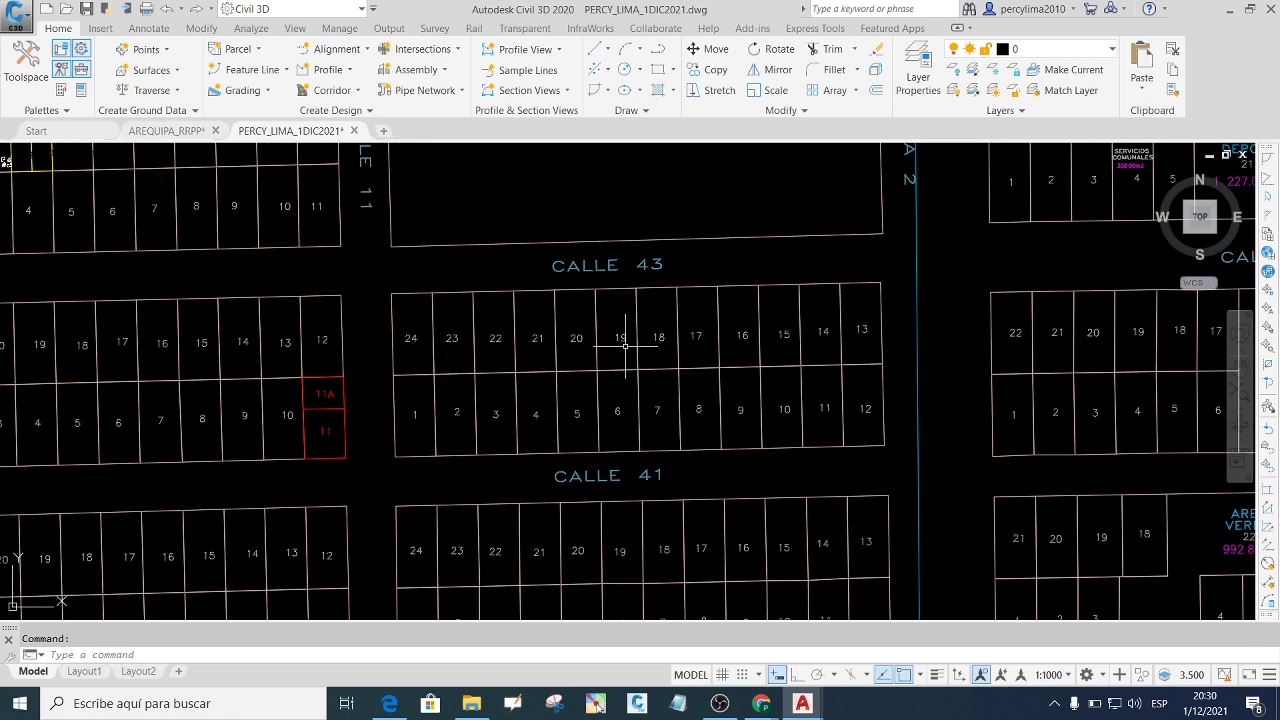
scroll(590, 447, up, 2)
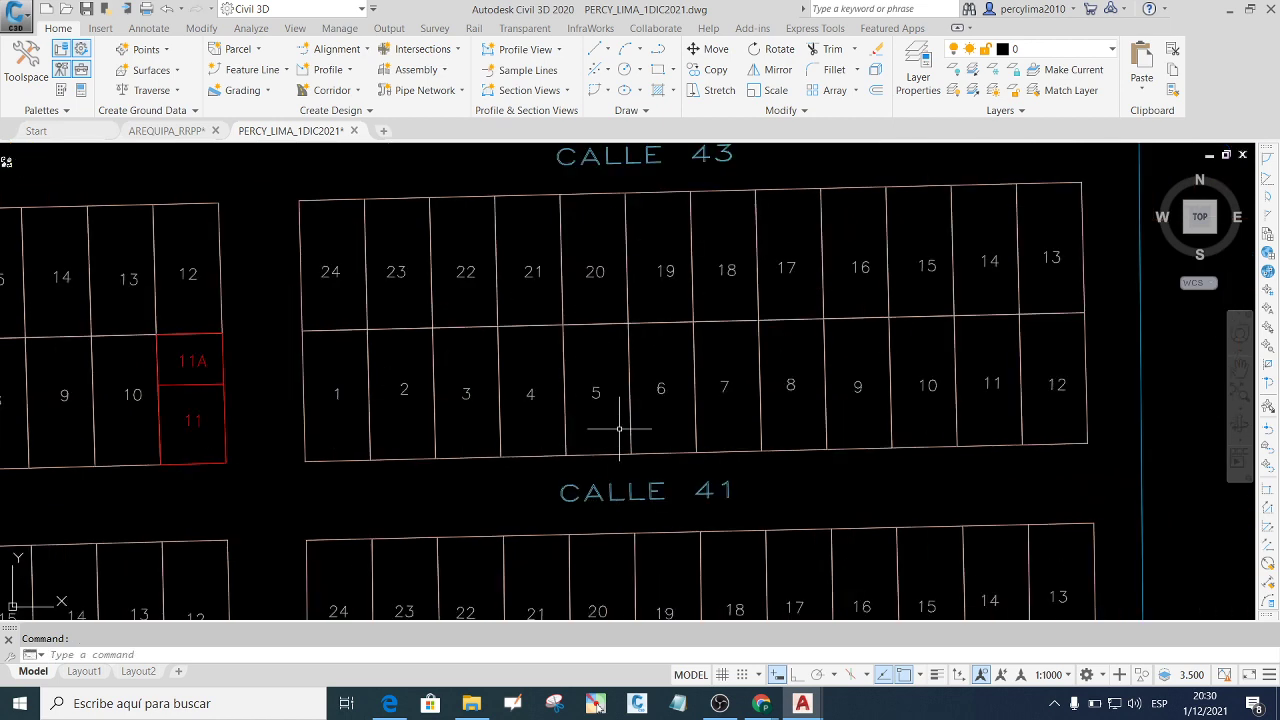
scroll(591, 422, up, 2)
text(UTM)
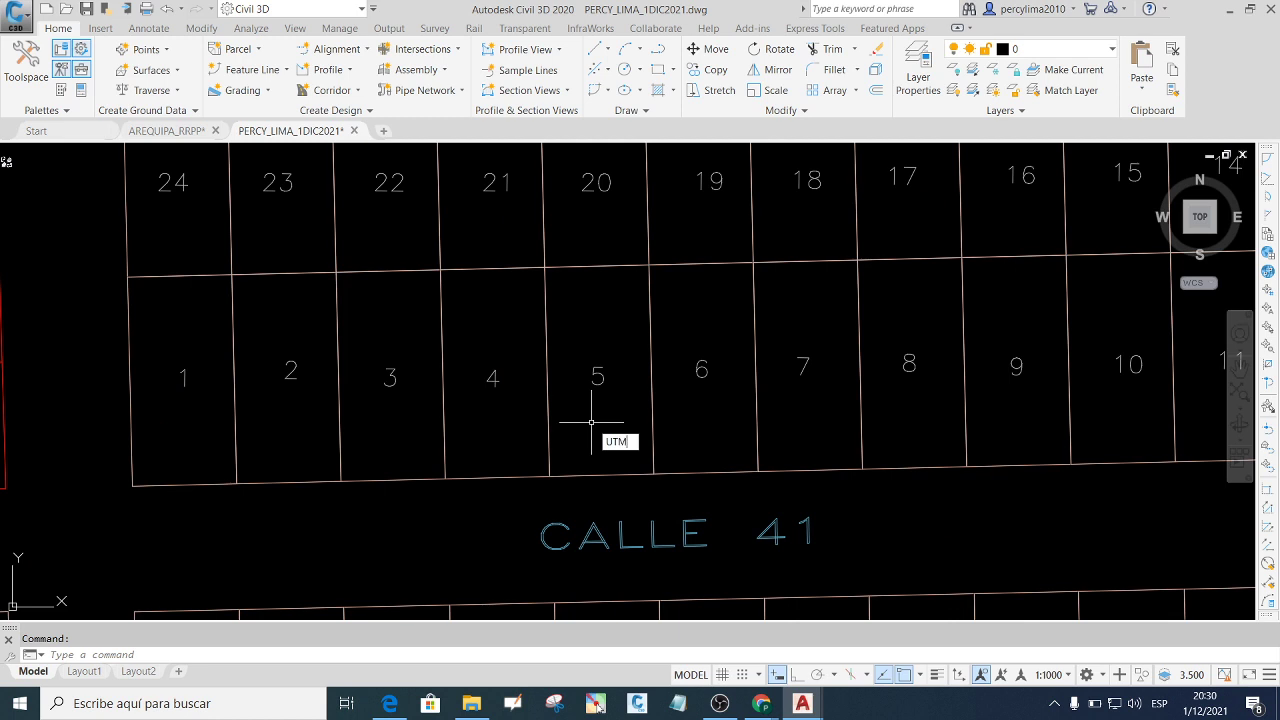
Rerun UTM in Completa mode on lot 5 with text size 1 and 2/2 decimals.
key(Return)
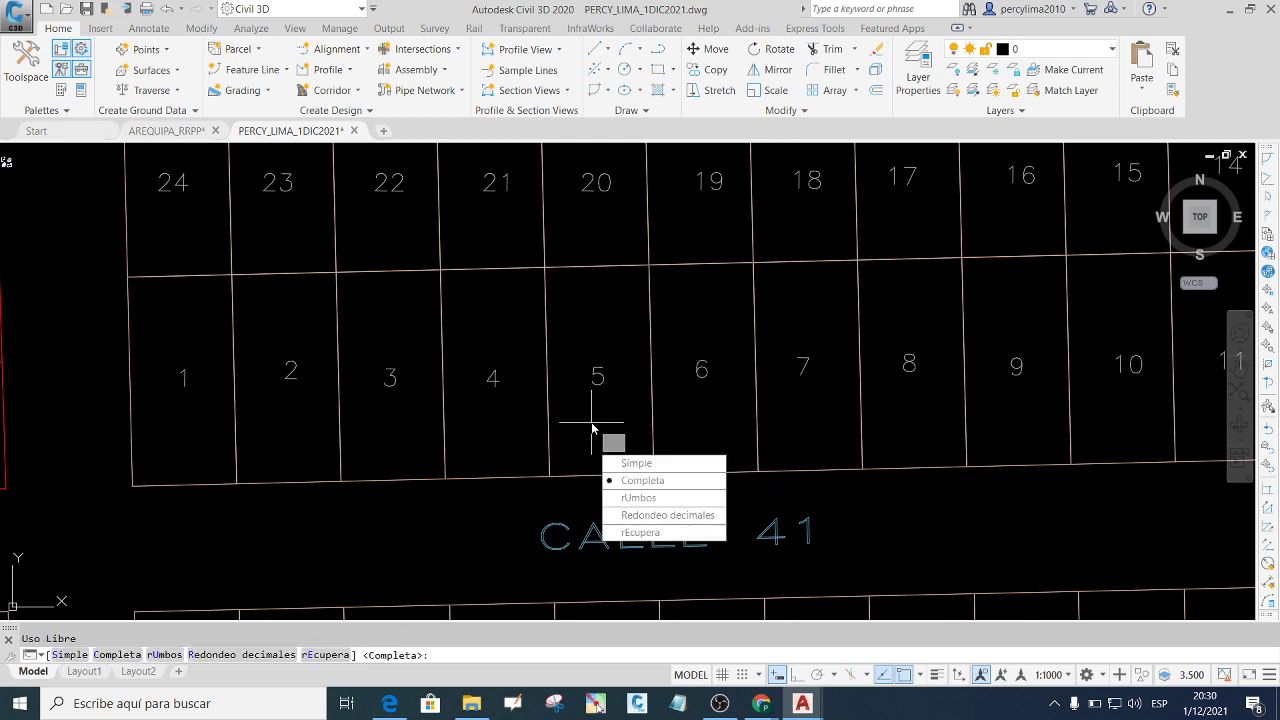
click(640, 480)
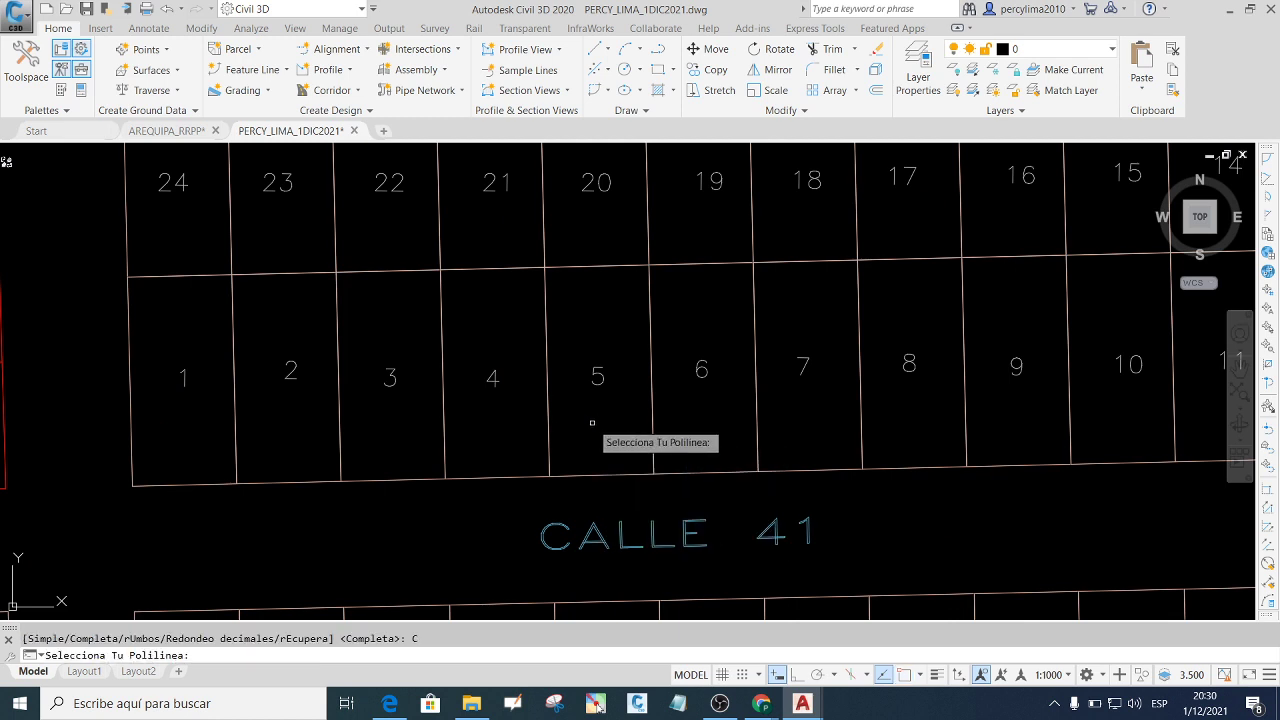
click(597, 475)
text(1)
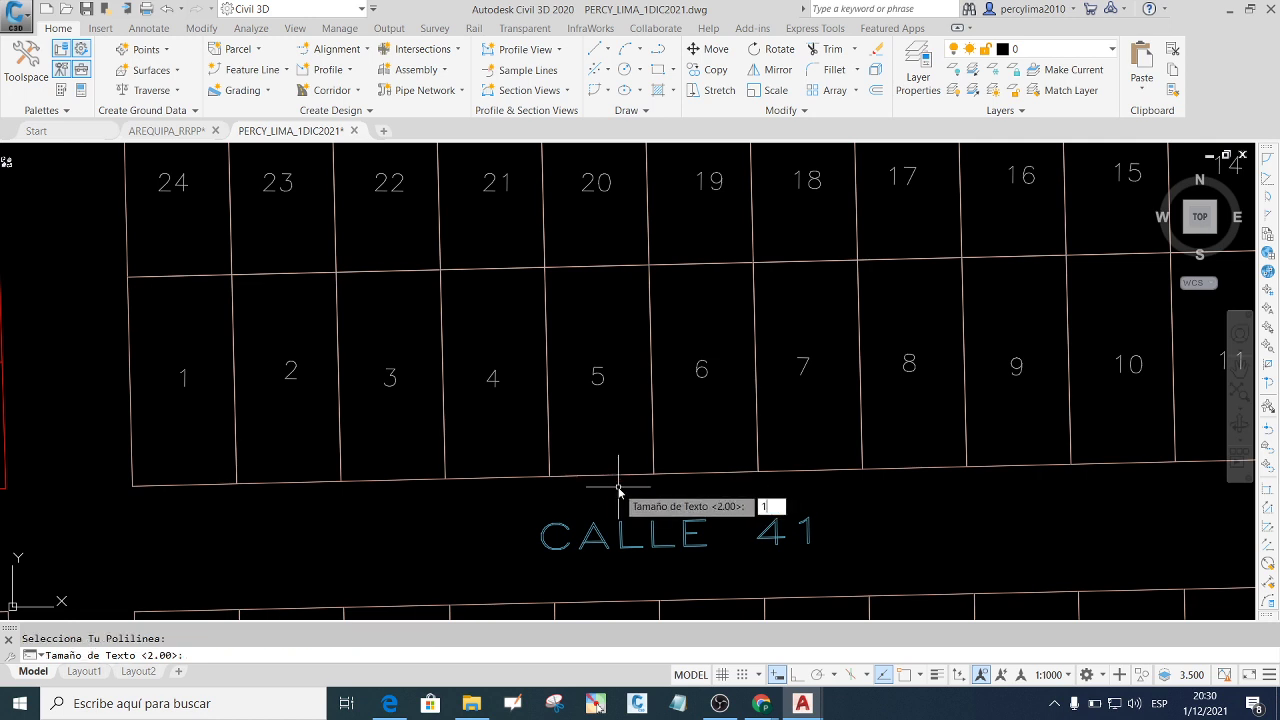
key(Return)
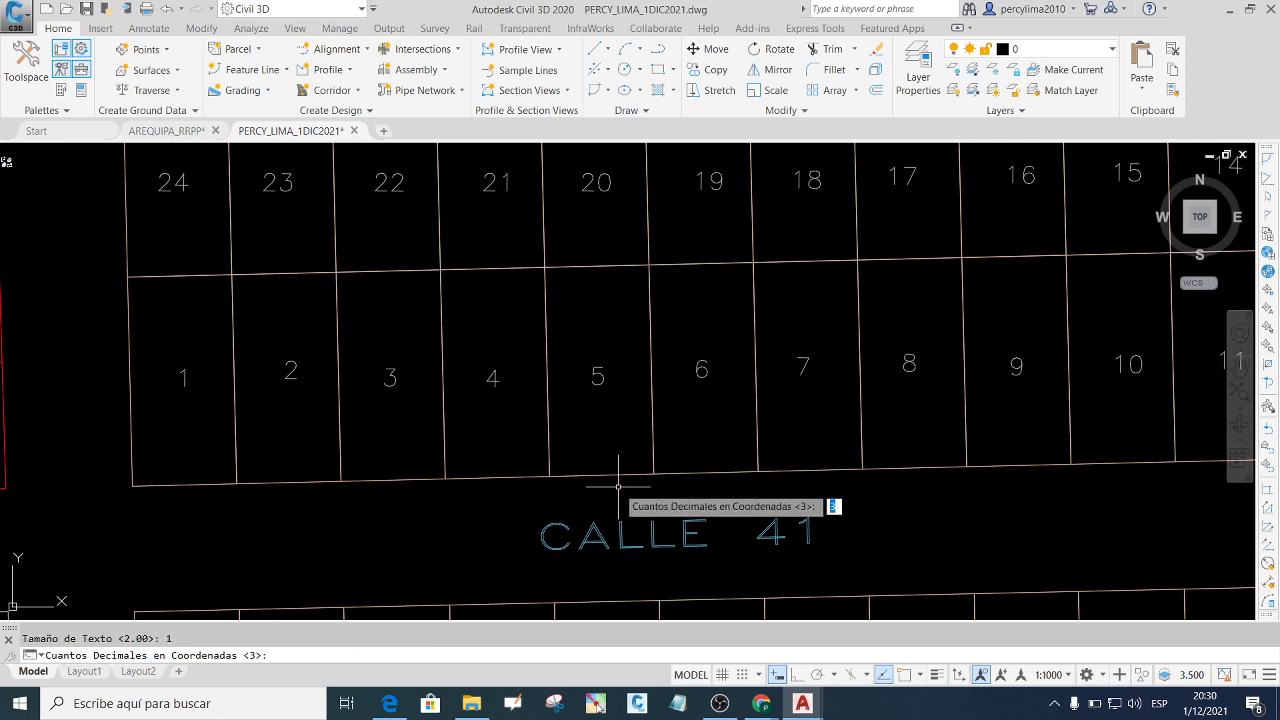
key(Return)
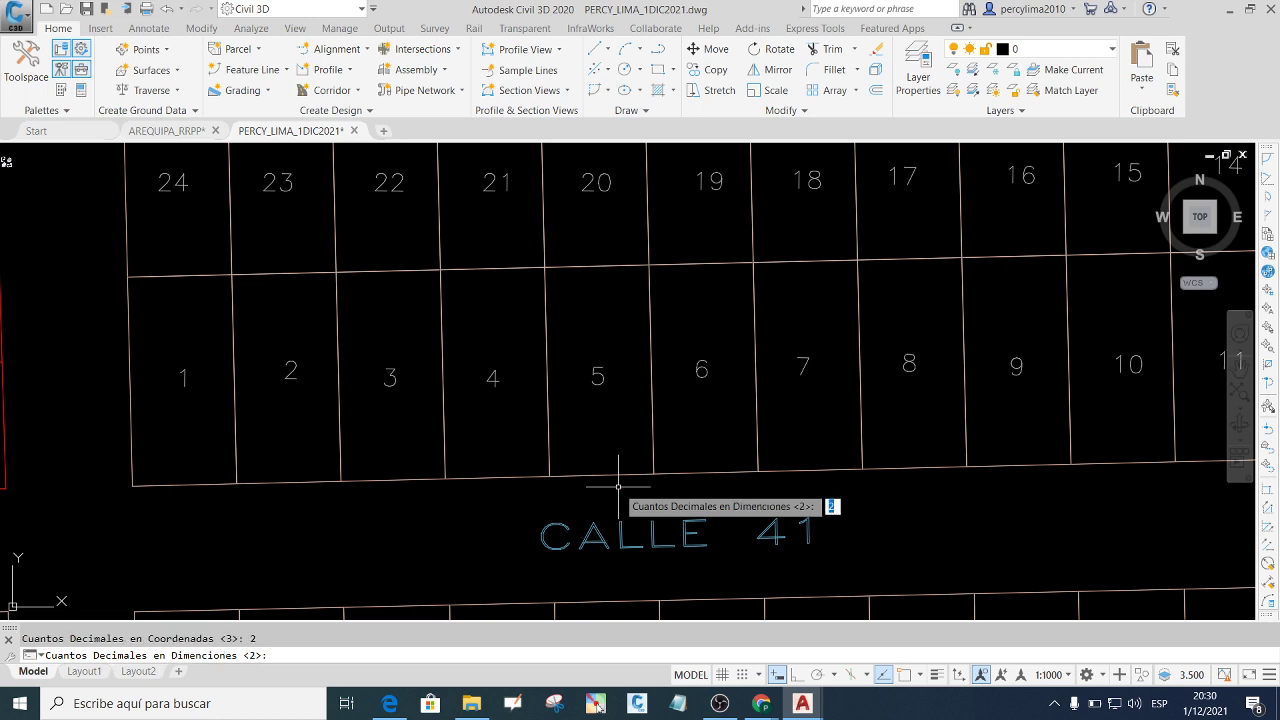
key(Return)
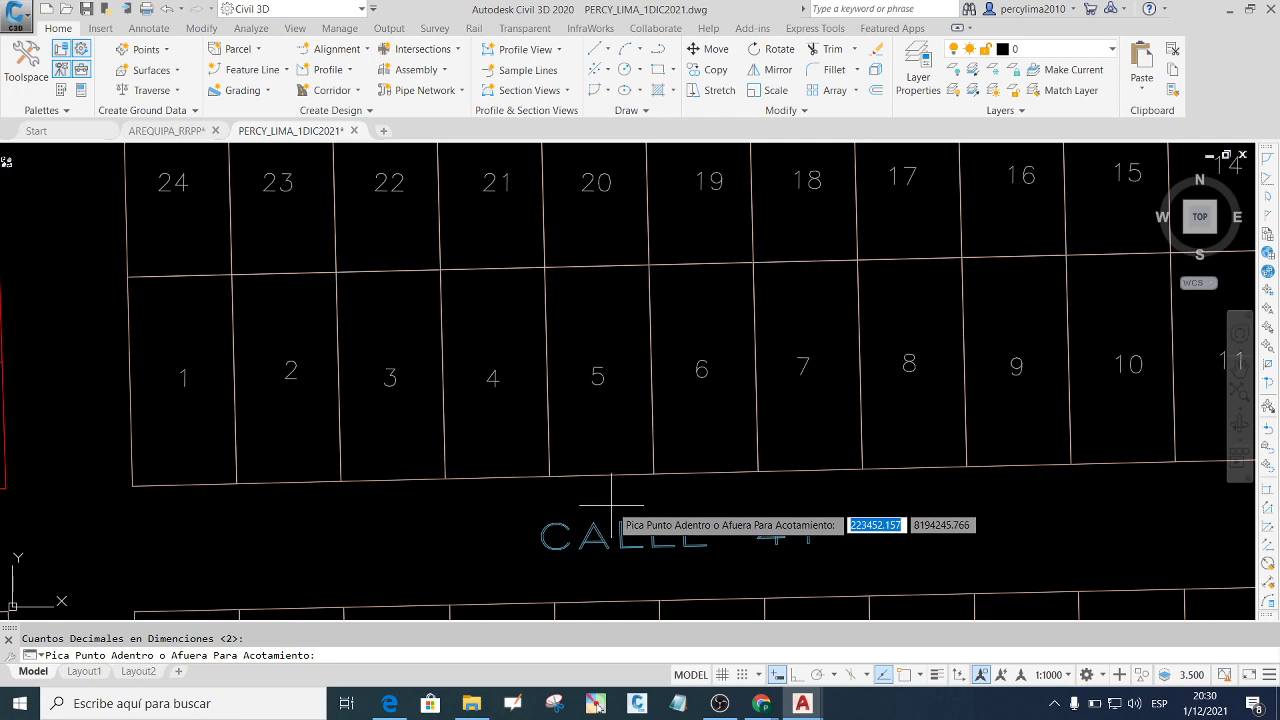
Place the table east of CALLE 61, labelling distances but not angles, using PA perimeter.
click(611, 505)
scroll(590, 470, down, 3)
scroll(578, 448, down, 3)
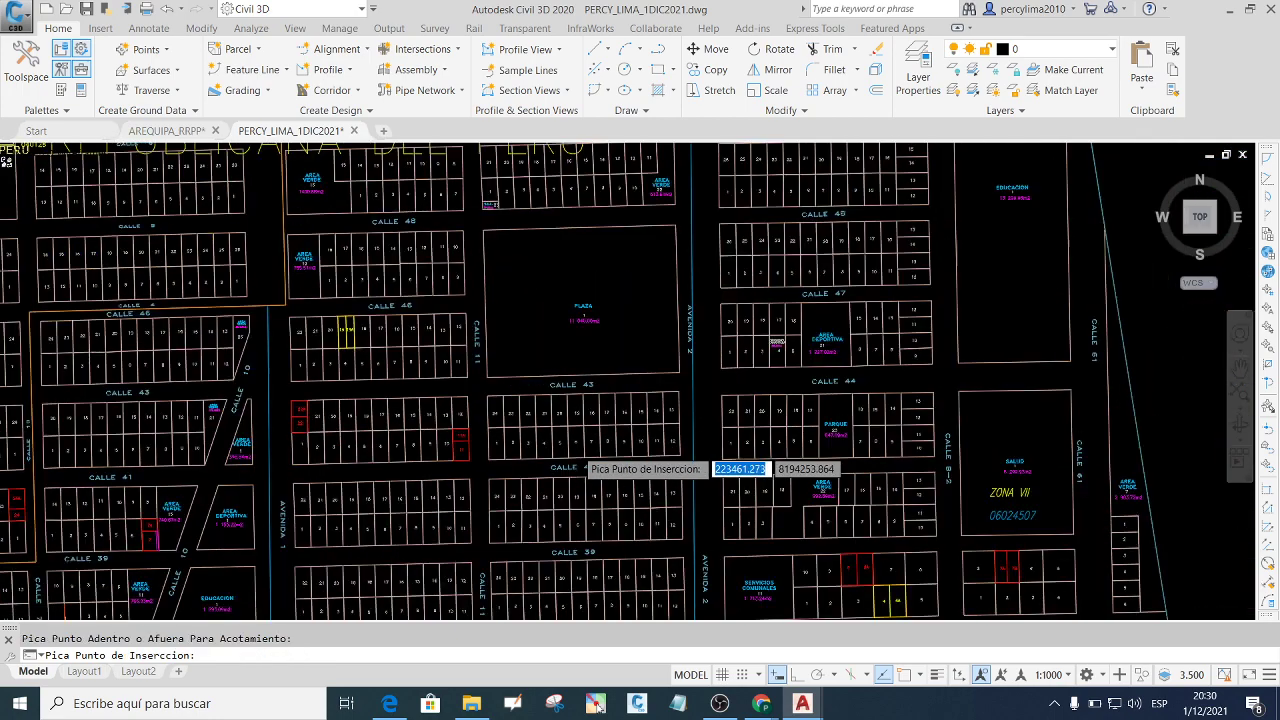
scroll(690, 460, down, 3)
scroll(775, 430, up, 3)
scroll(795, 405, up, 2)
click(800, 410)
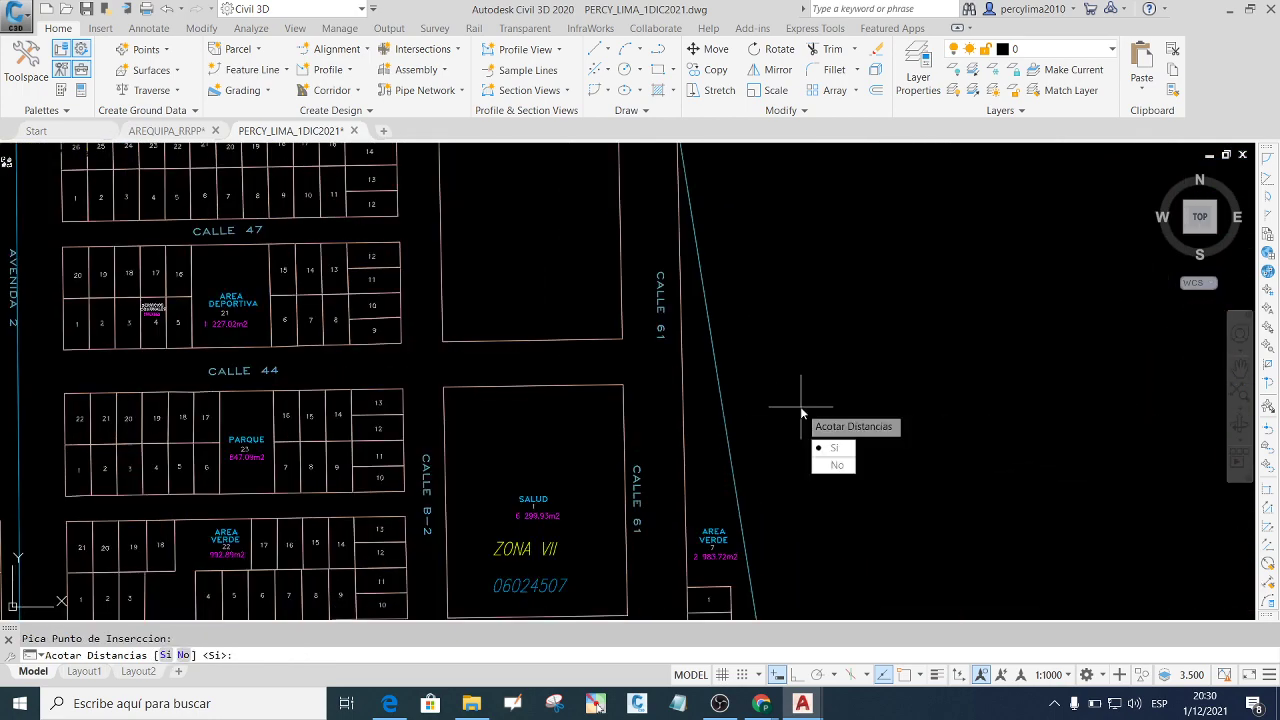
click(840, 450)
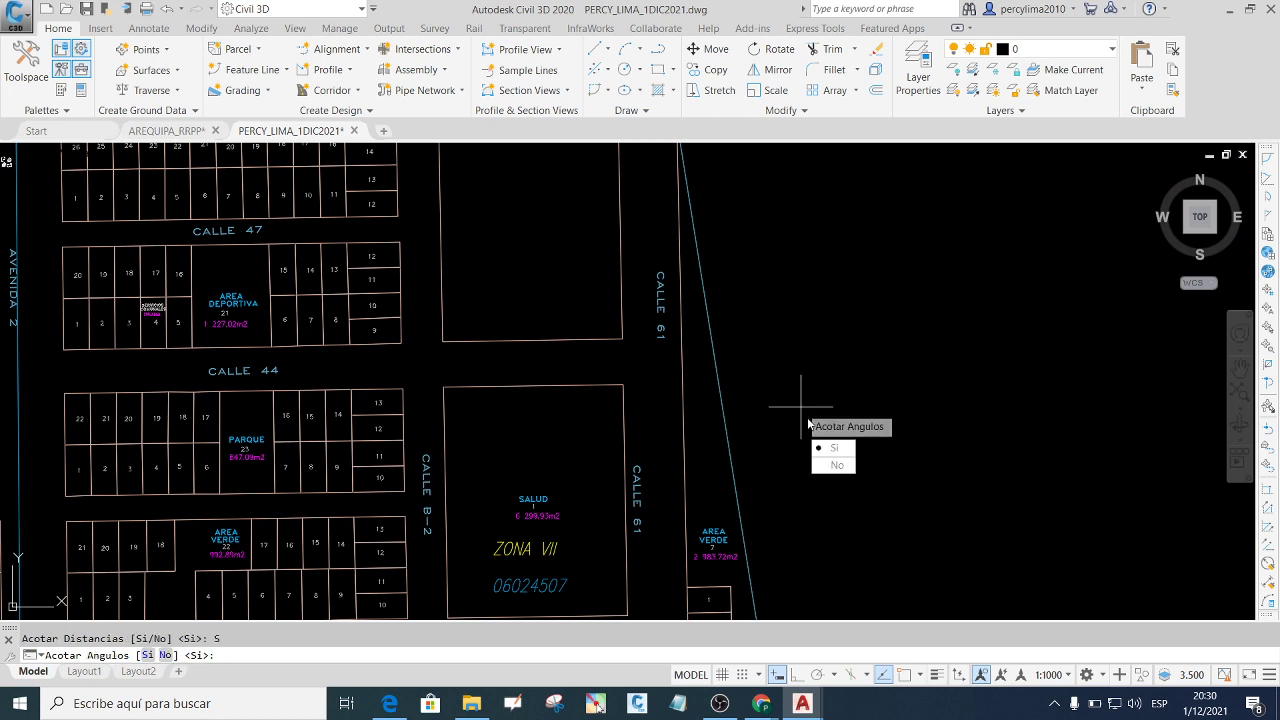
click(842, 466)
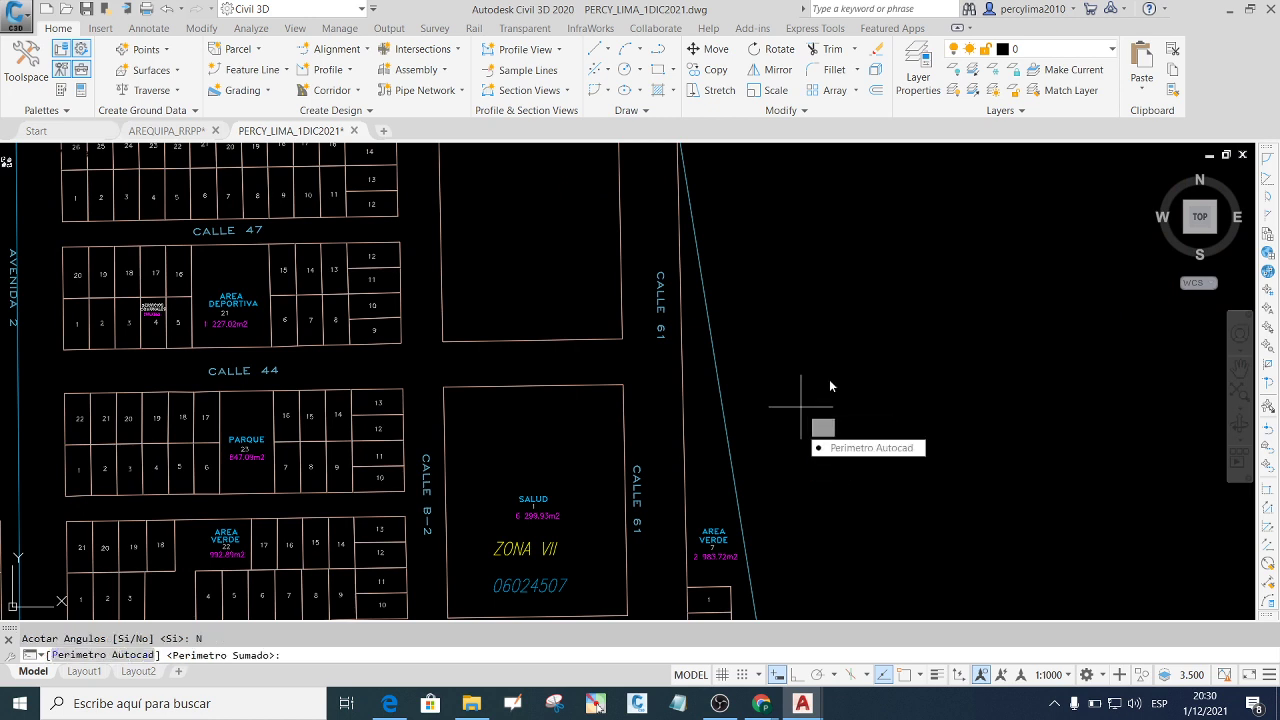
text(PA)
key(Return)
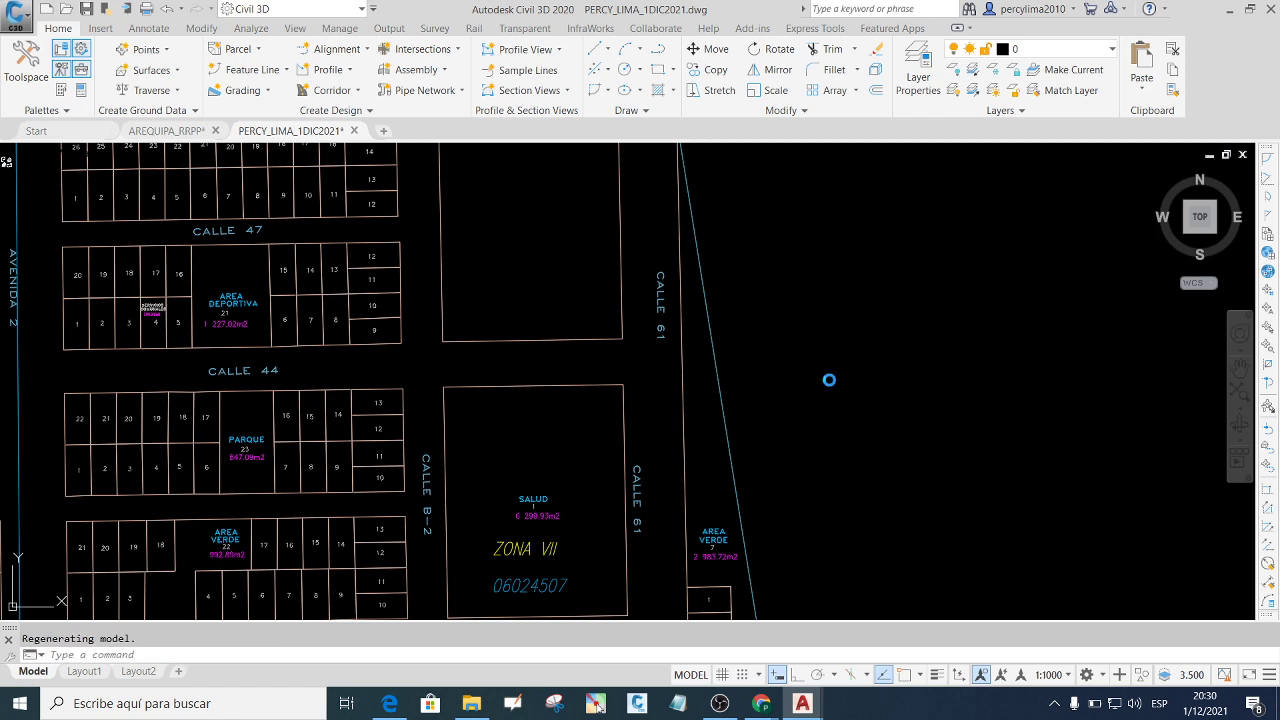
click(805, 395)
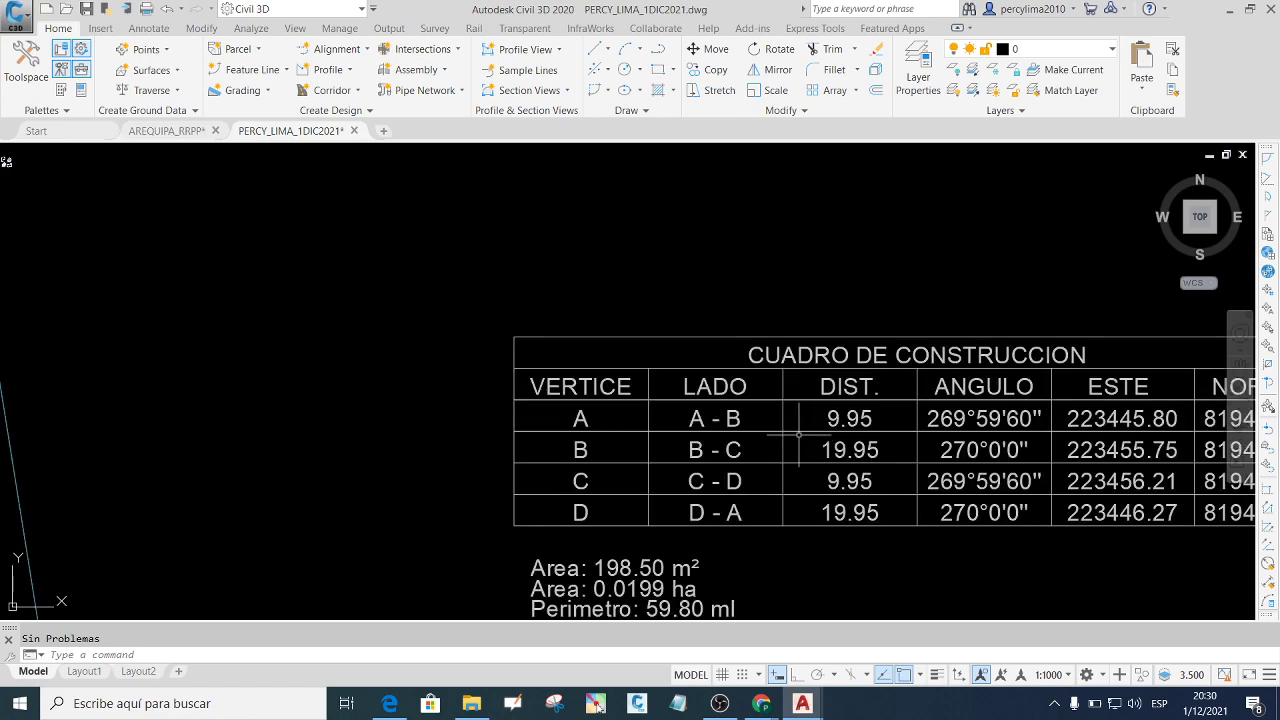
scroll(795, 430, down, 1)
scroll(773, 440, up, 3)
scroll(887, 340, down, 10)
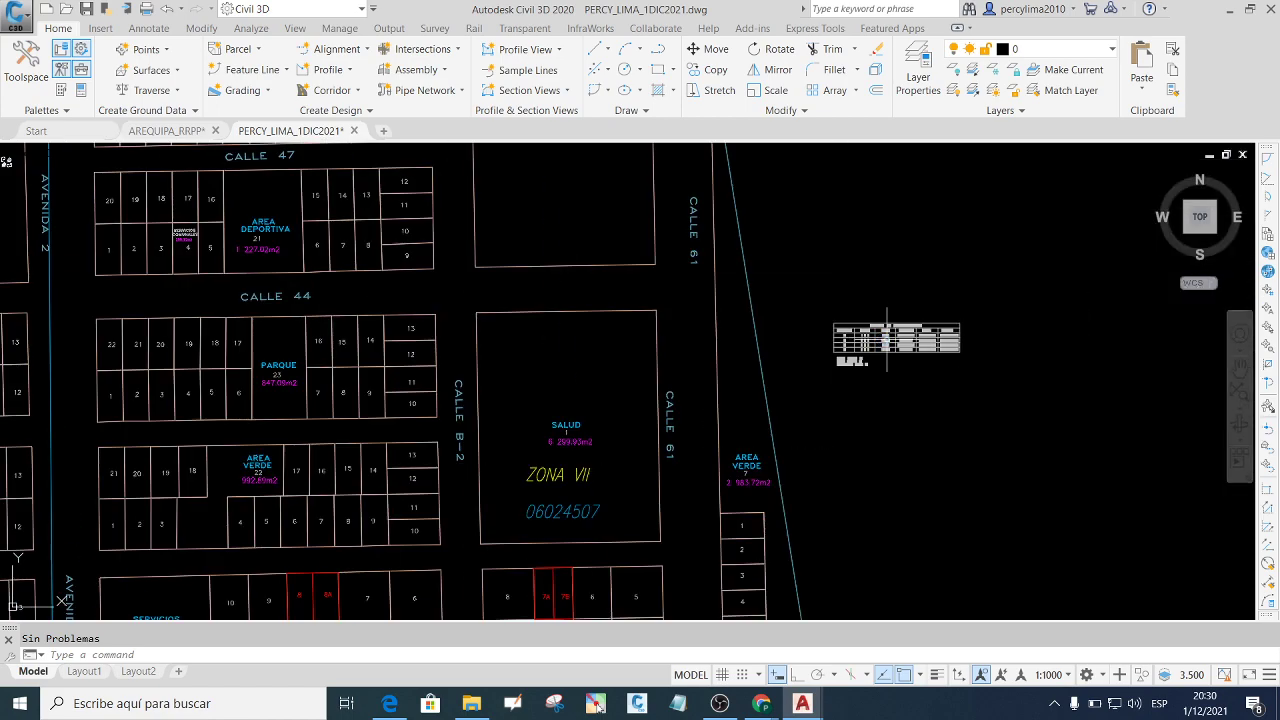
scroll(895, 338, up, 9)
scroll(905, 335, down, 9)
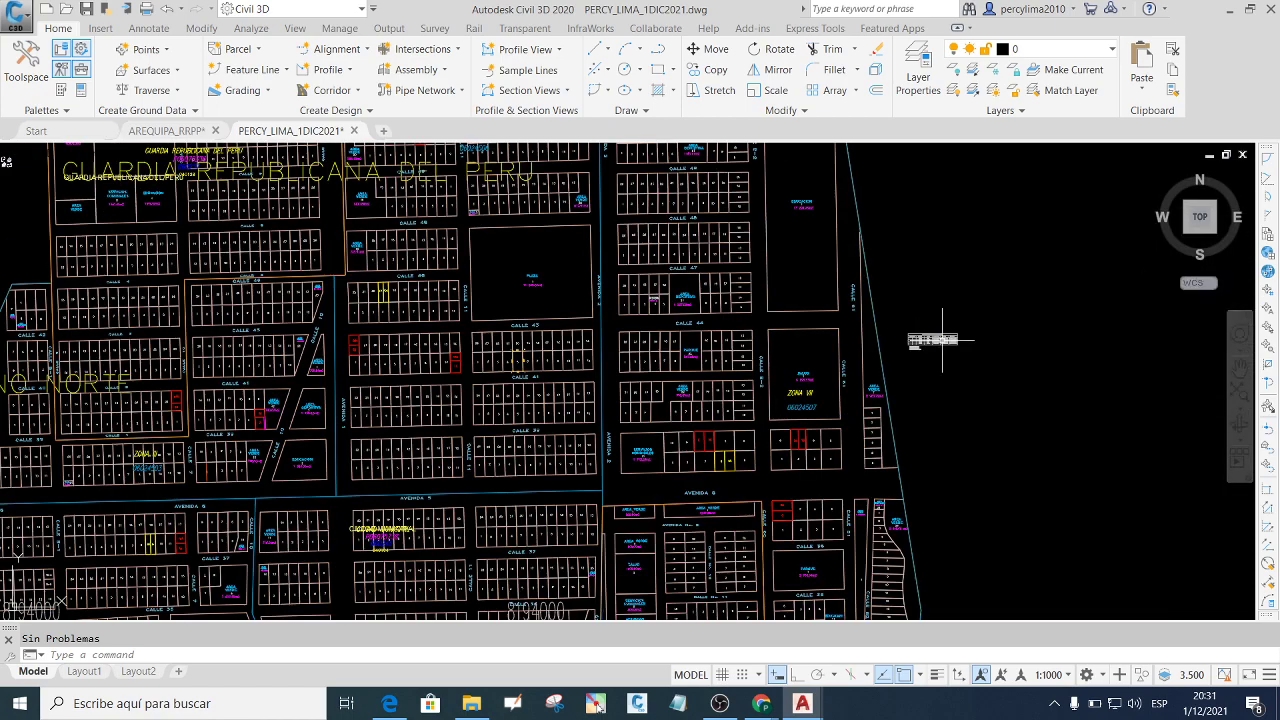
scroll(905, 340, down, 2)
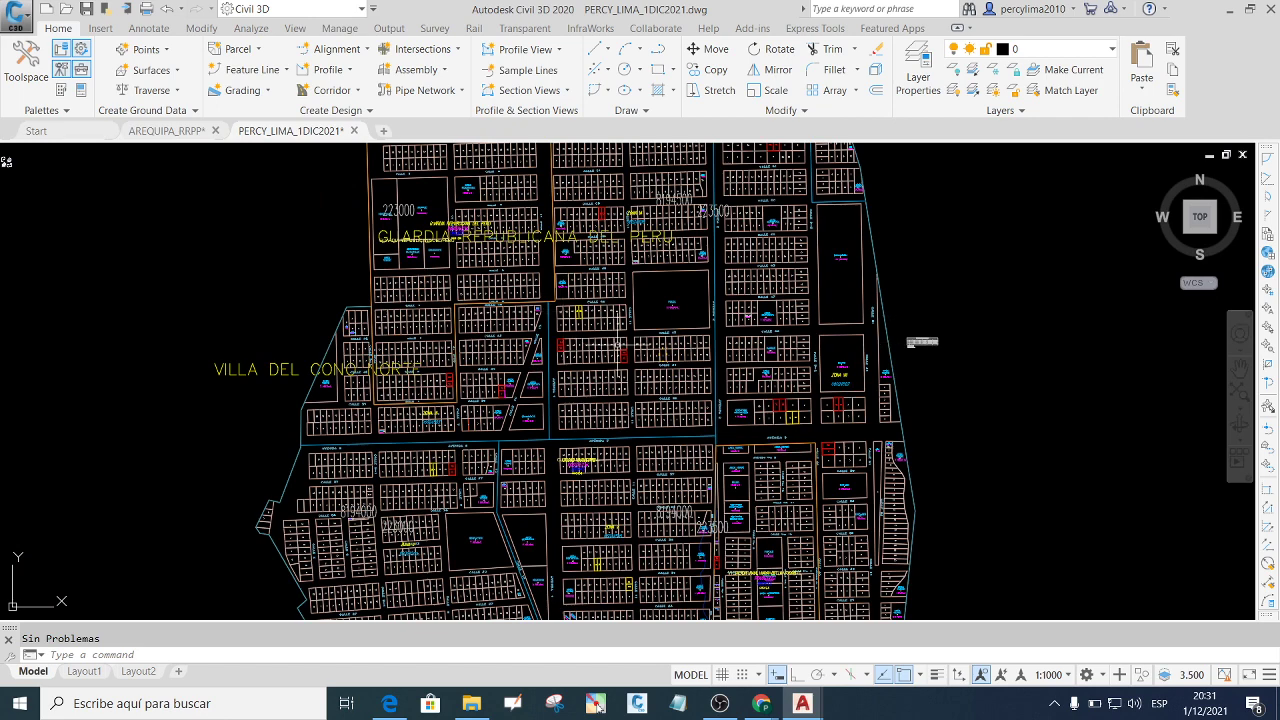
scroll(630, 350, up, 3)
scroll(686, 366, up, 3)
scroll(734, 360, up, 2)
scroll(718, 483, up, 1)
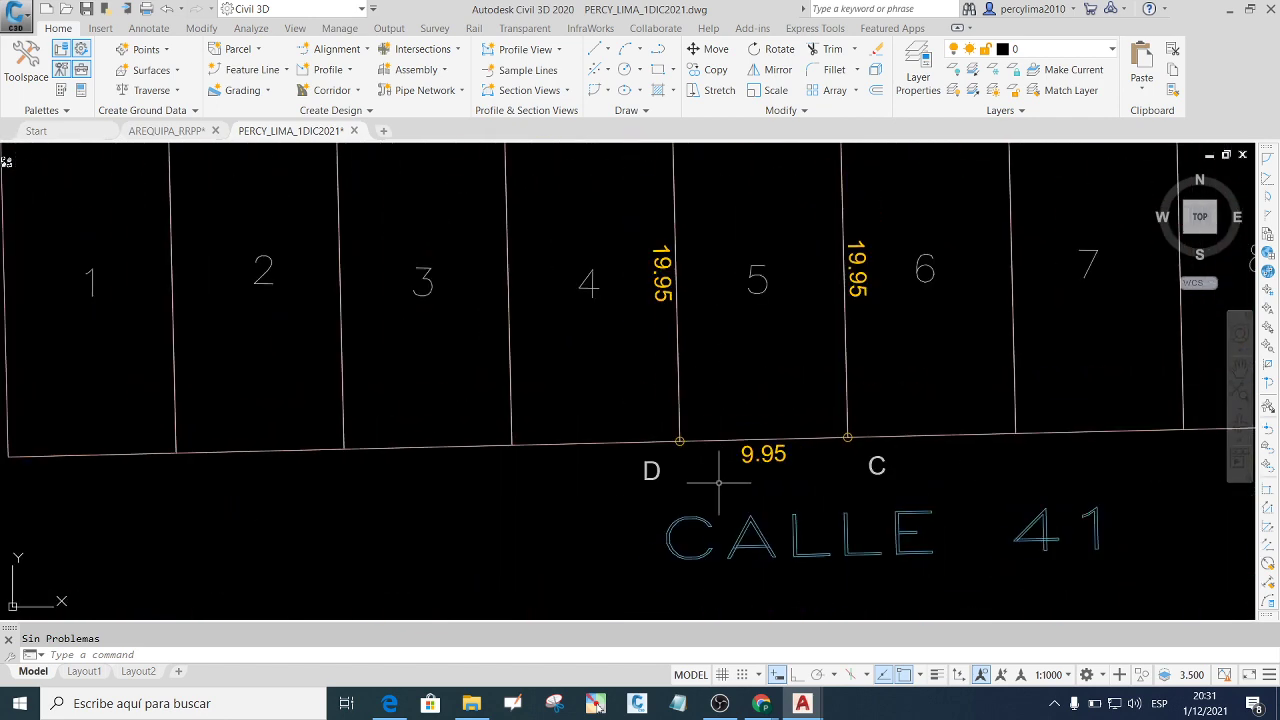
scroll(718, 483, down, 3)
scroll(766, 363, down, 1)
scroll(764, 274, up, 4)
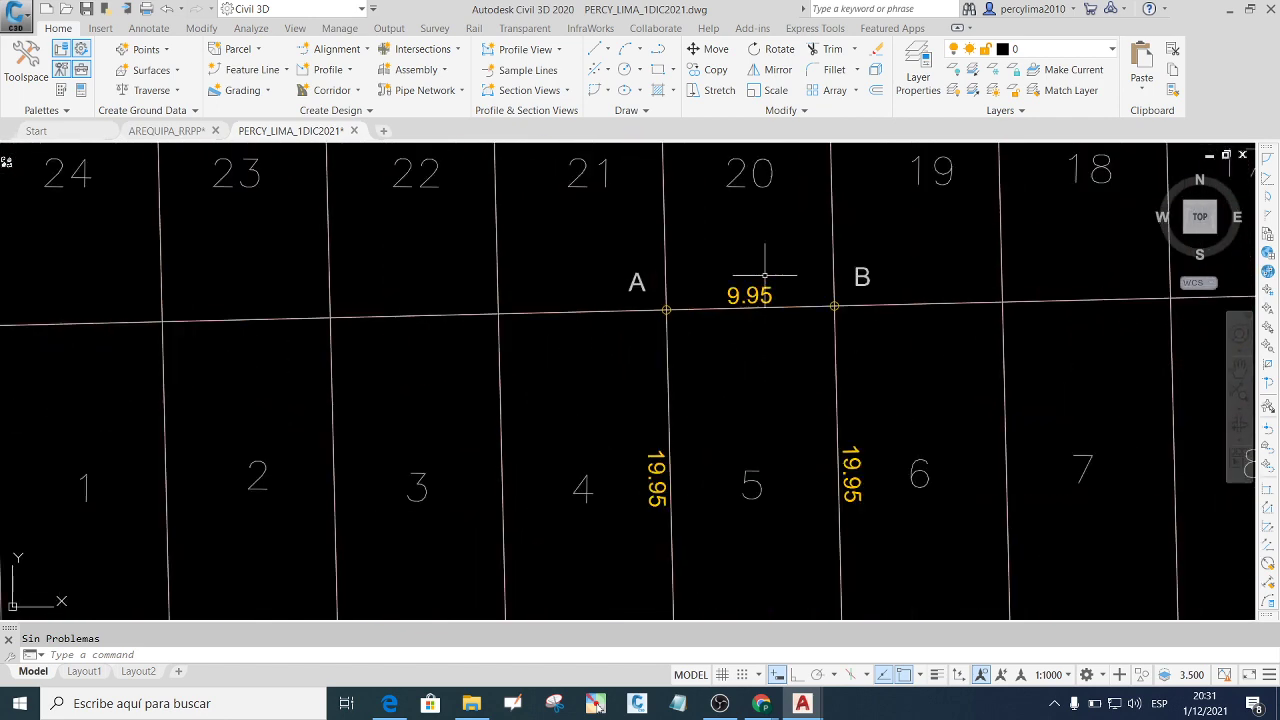
scroll(764, 274, down, 2)
scroll(754, 286, down, 1)
scroll(749, 371, up, 5)
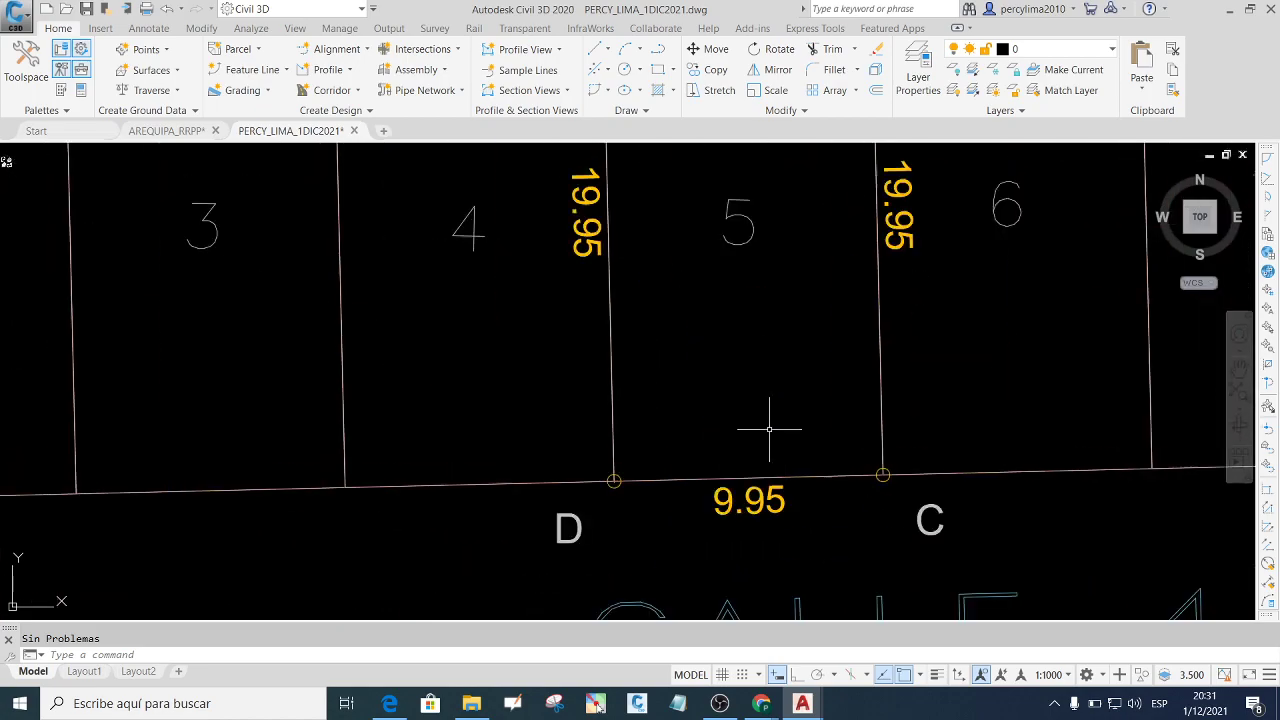
scroll(766, 423, down, 2)
scroll(678, 429, down, 5)
scroll(686, 371, down, 3)
scroll(634, 343, down, 2)
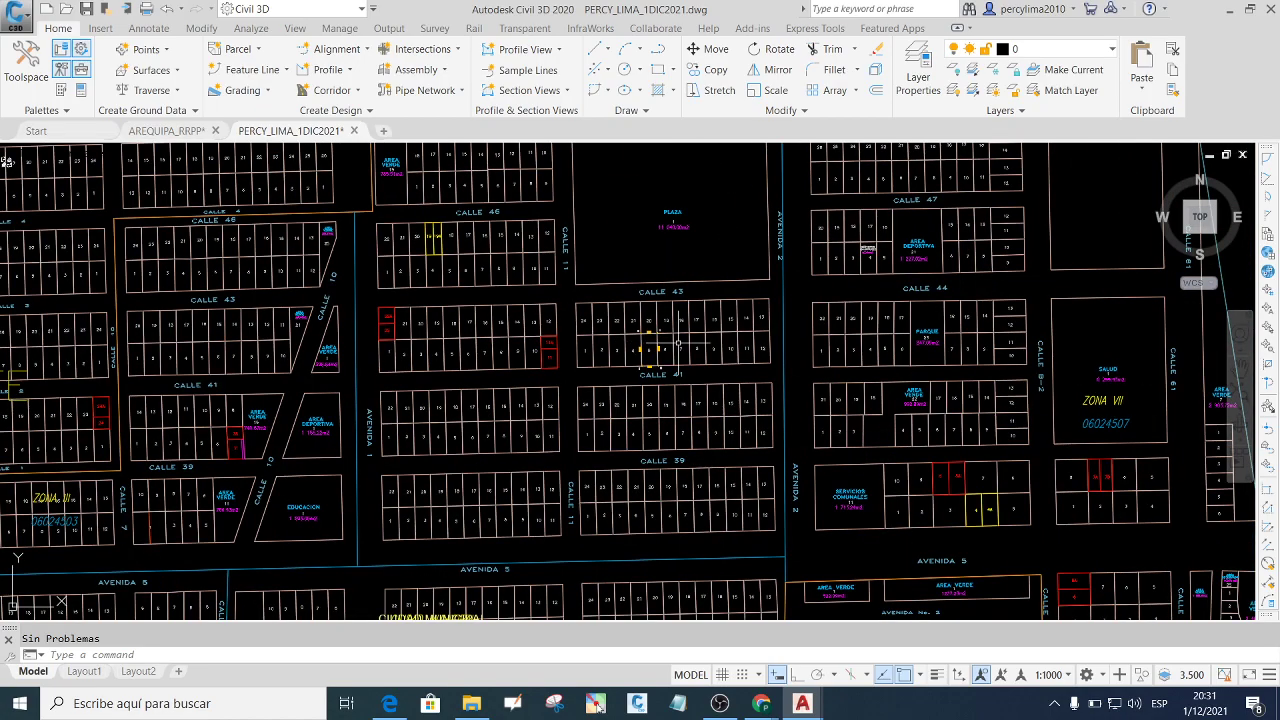
scroll(657, 357, down, 3)
scroll(805, 345, up, 3)
scroll(857, 323, up, 4)
scroll(857, 323, up, 2)
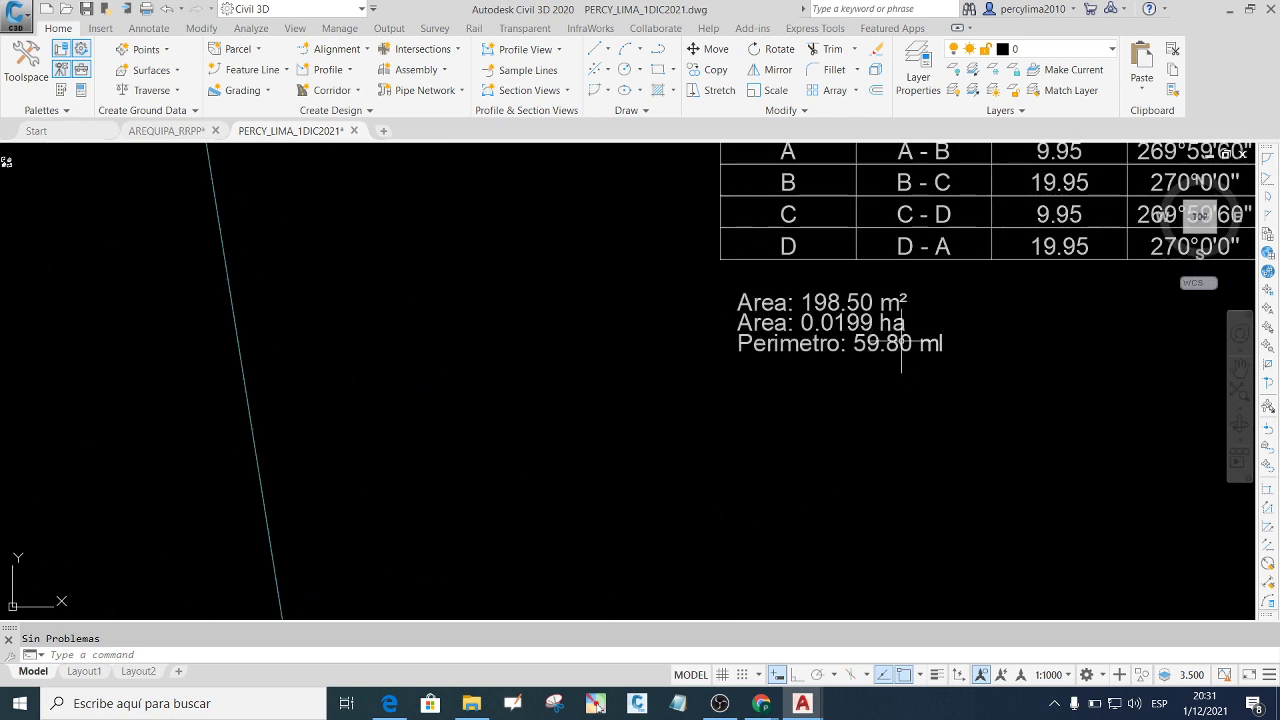
click(988, 369)
Copy the three area/perimeter text lines (198.50 m², 0.0199 ha, 59.80 ml) into lot 5.
click(902, 326)
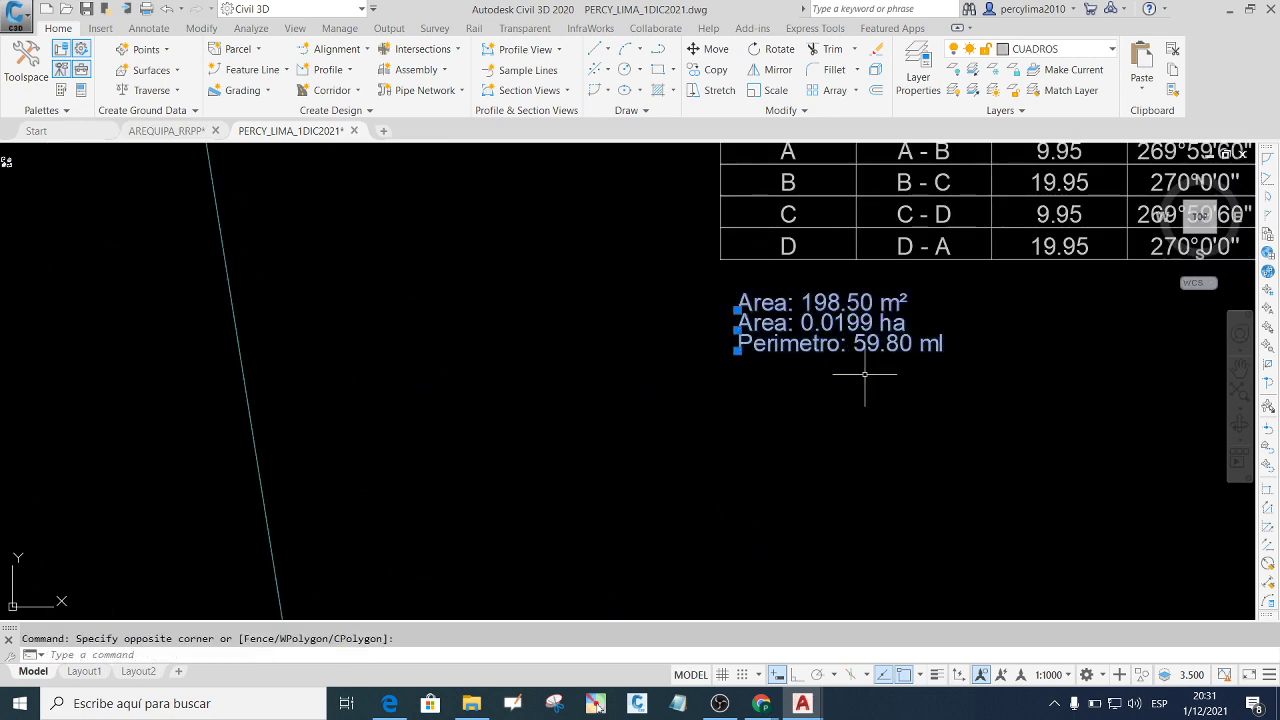
text(co)
key(Return)
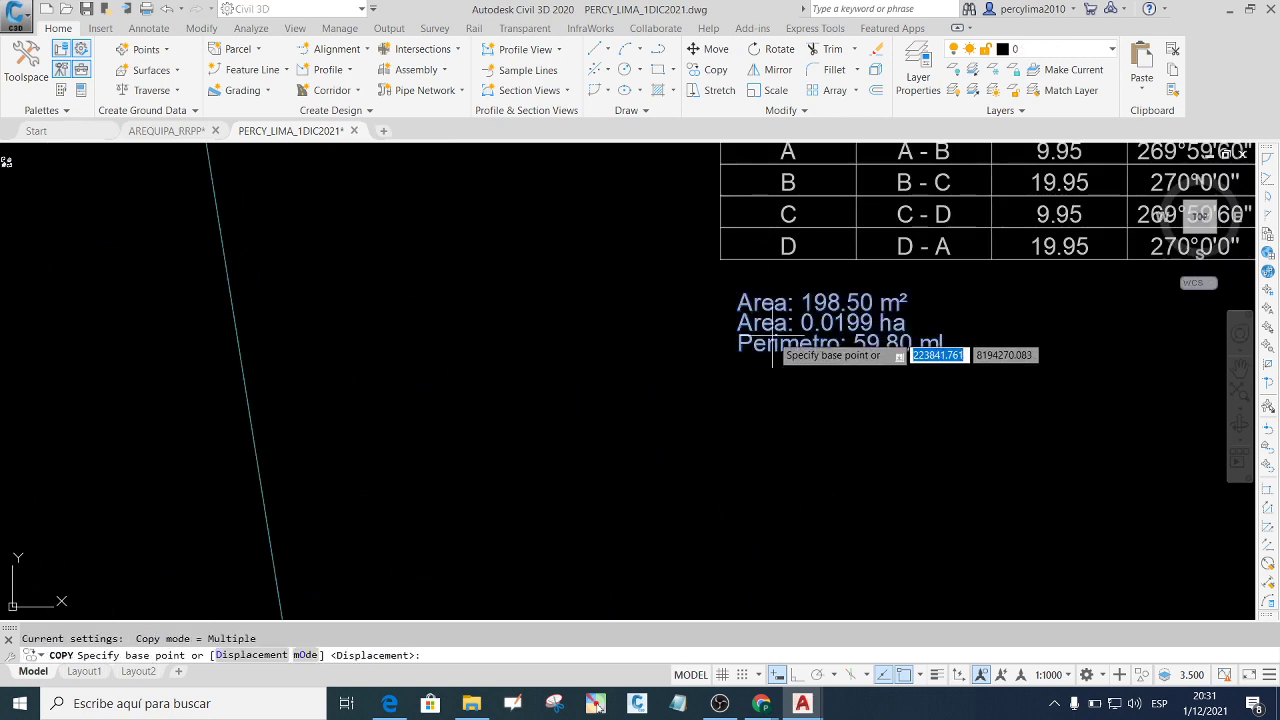
click(768, 358)
scroll(893, 361, down, 5)
scroll(850, 350, down, 3)
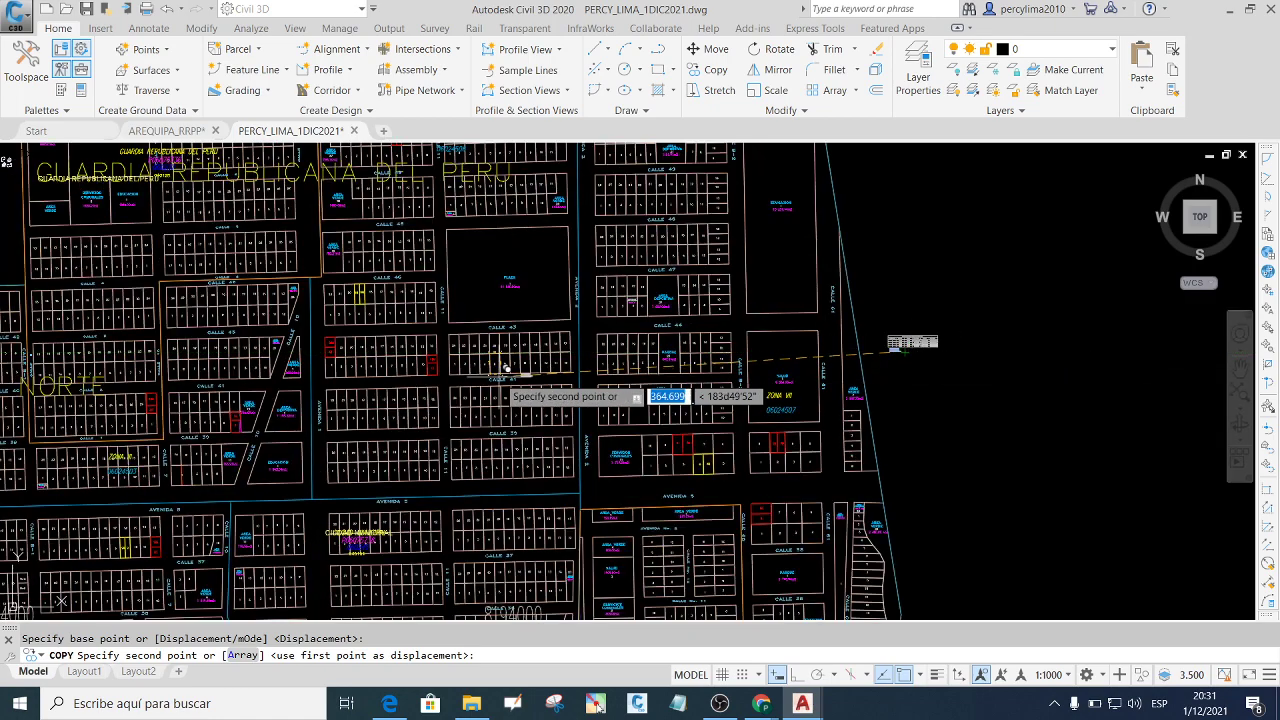
scroll(495, 360, up, 2)
scroll(495, 360, up, 5)
scroll(520, 345, up, 3)
scroll(535, 335, down, 3)
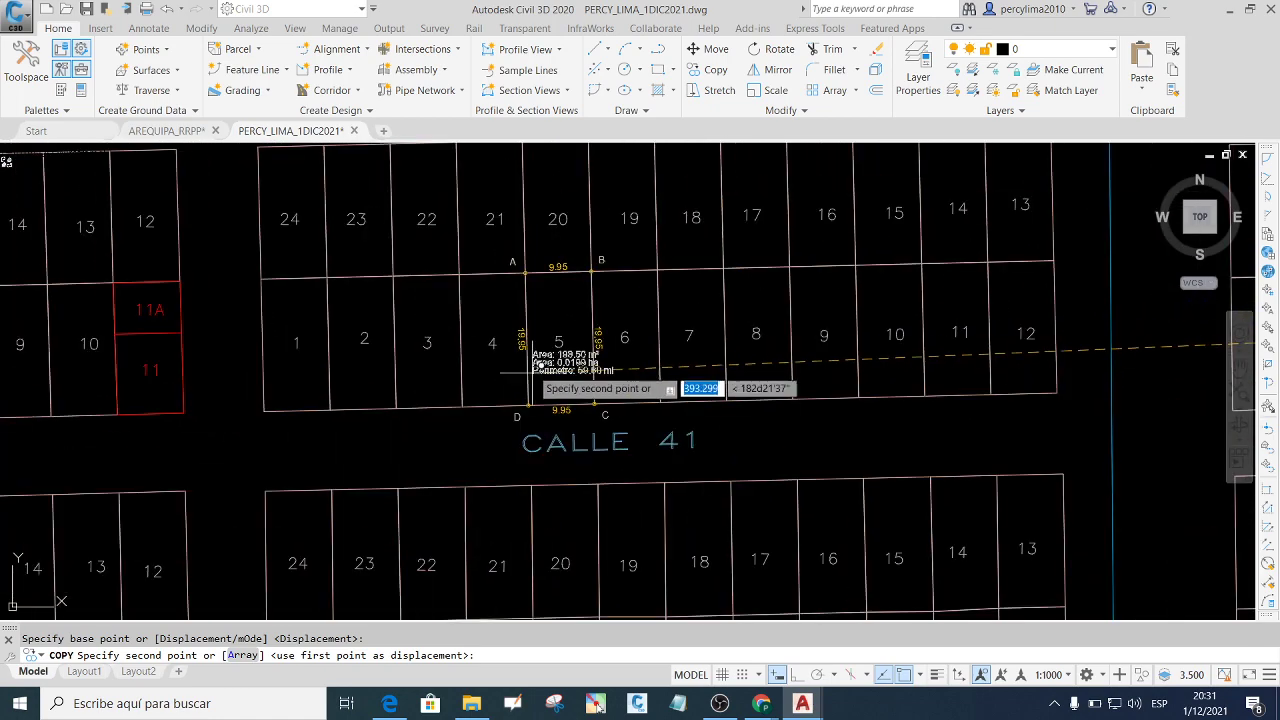
scroll(540, 332, up, 3)
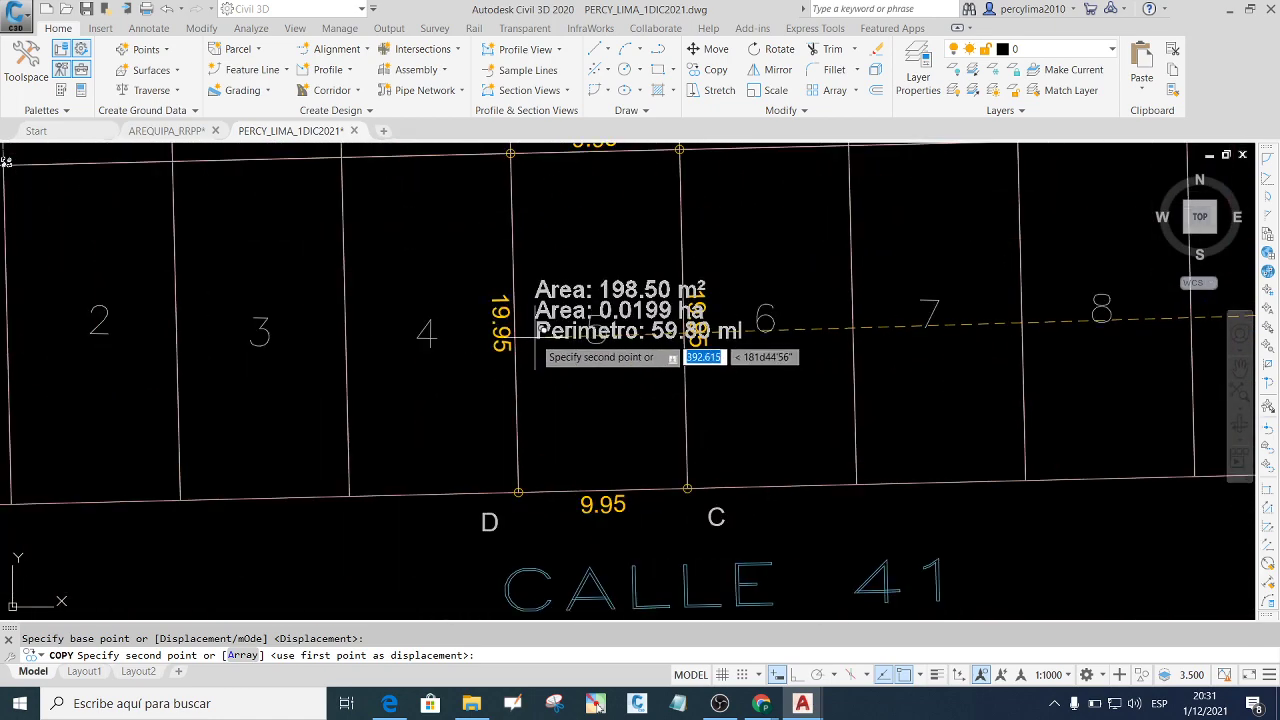
click(540, 249)
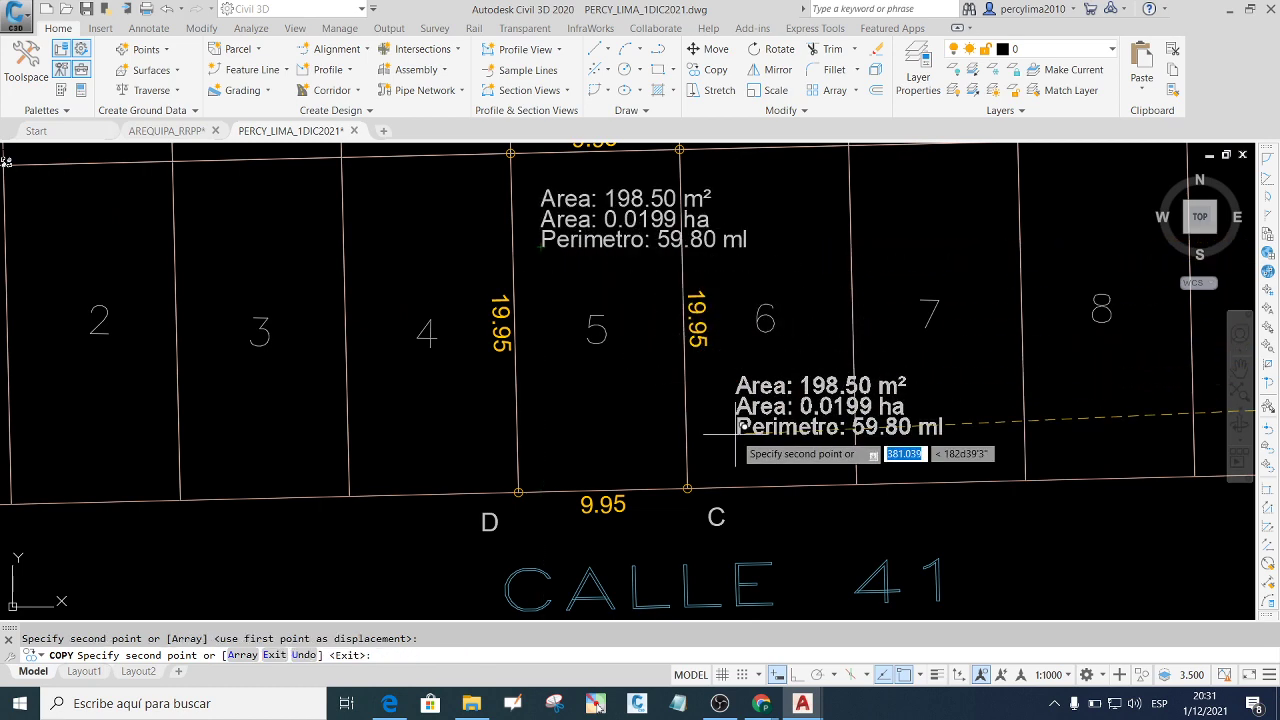
key(Escape)
scroll(640, 370, down, 1)
Scale lot 5's copied area and perimeter text to half size with factor 0.5.
scroll(614, 300, up, 3)
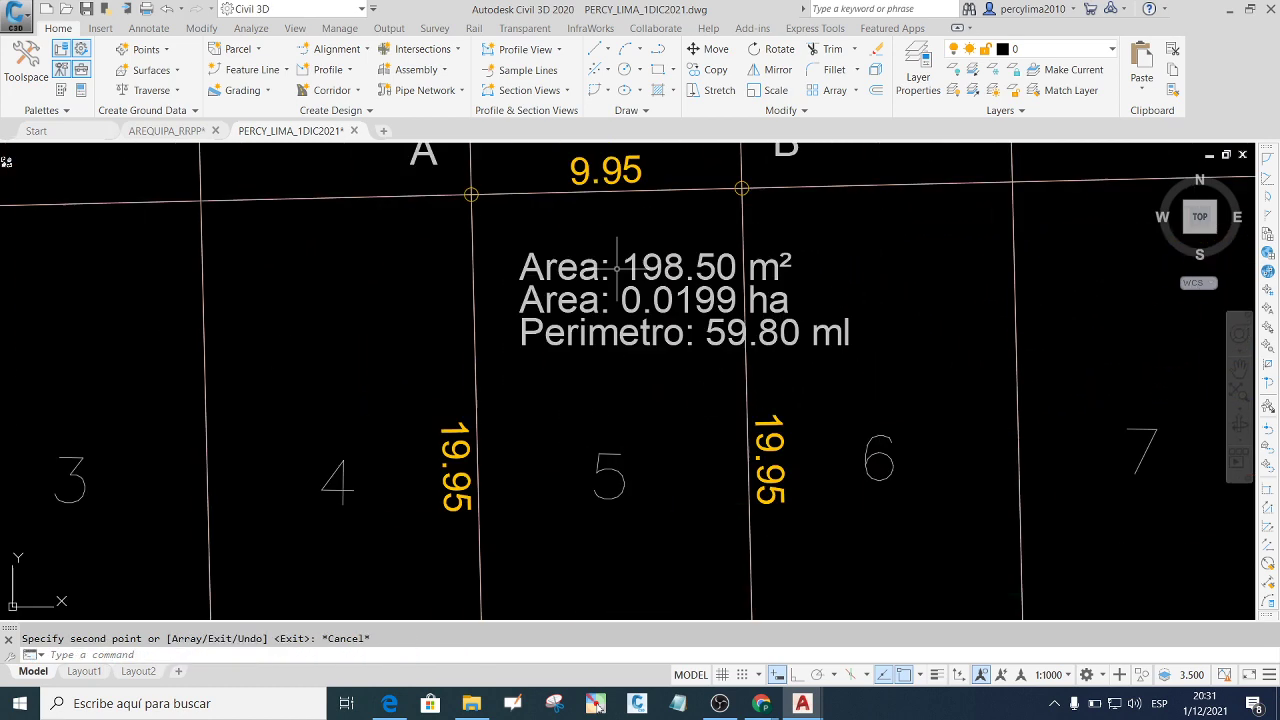
scroll(620, 290, down, 5)
scroll(585, 280, up, 3)
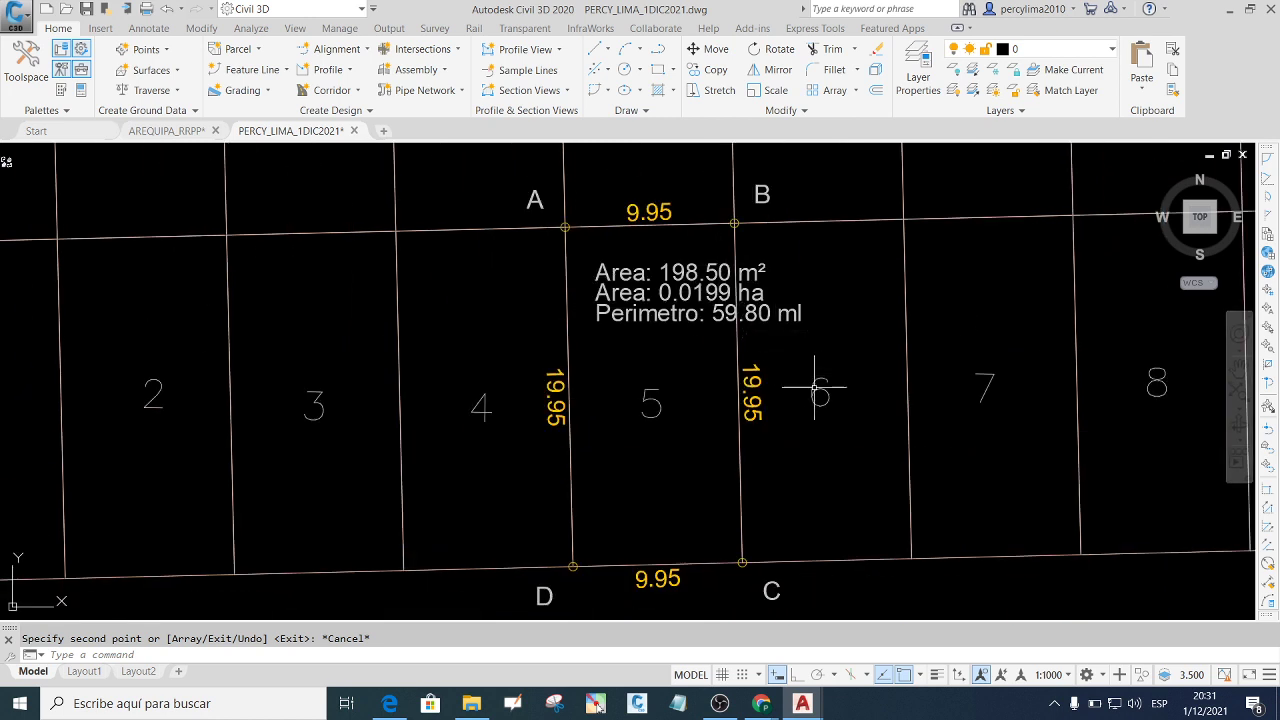
click(657, 345)
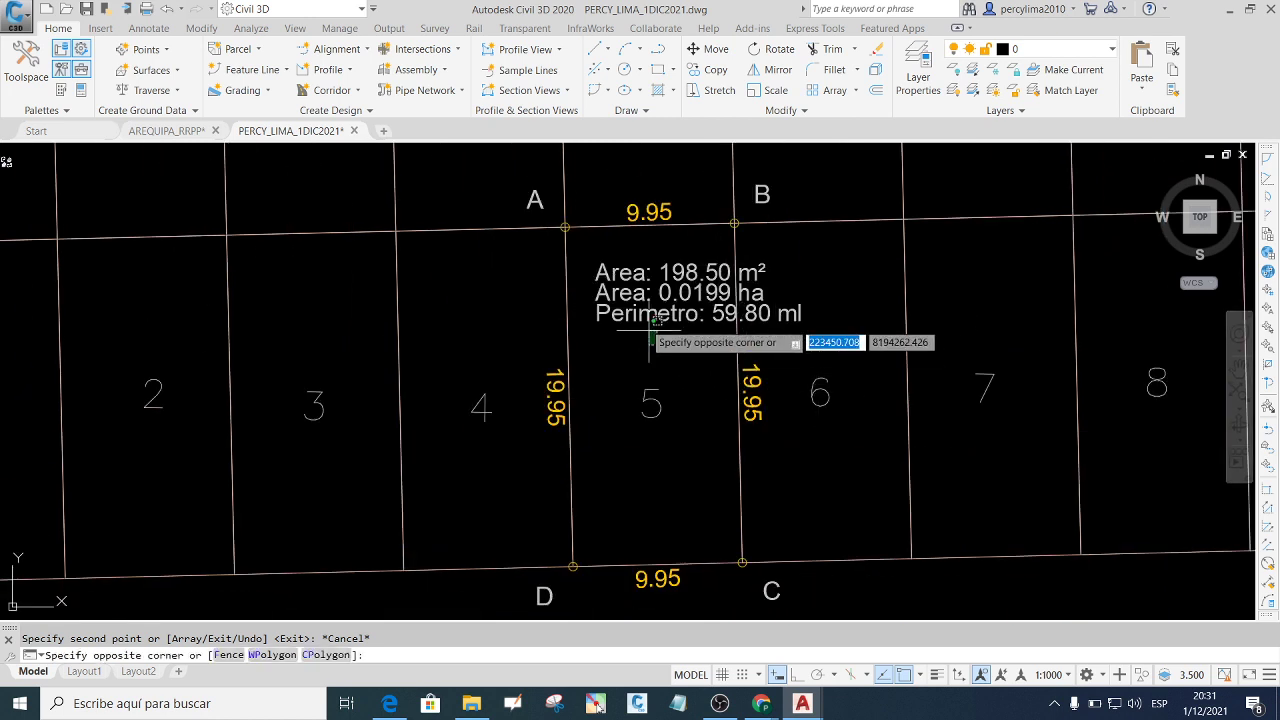
click(604, 257)
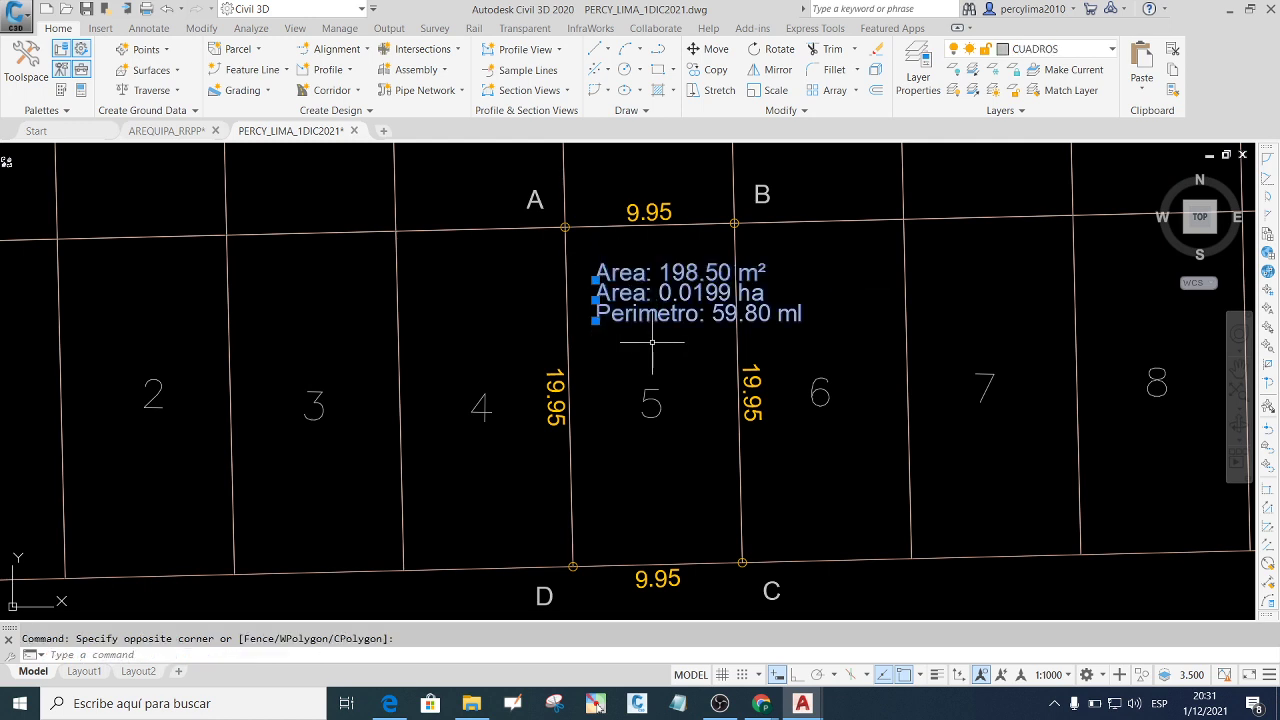
text(sc)
key(Return)
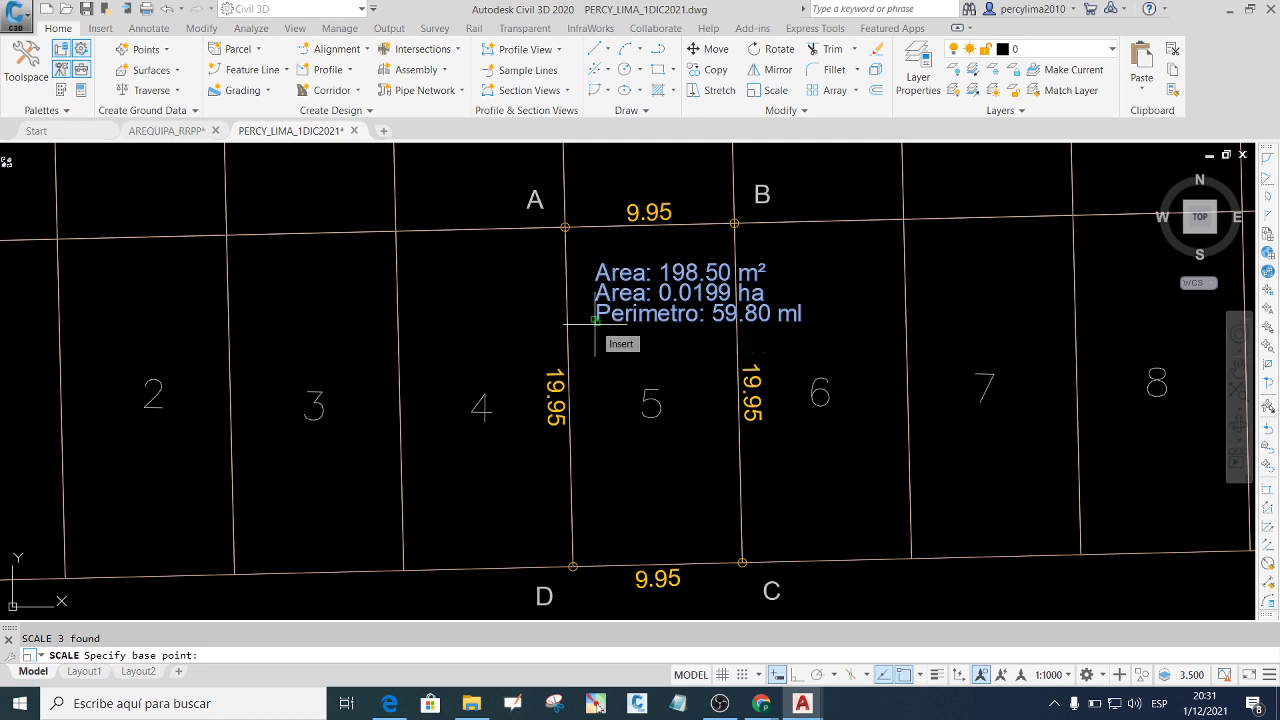
click(595, 320)
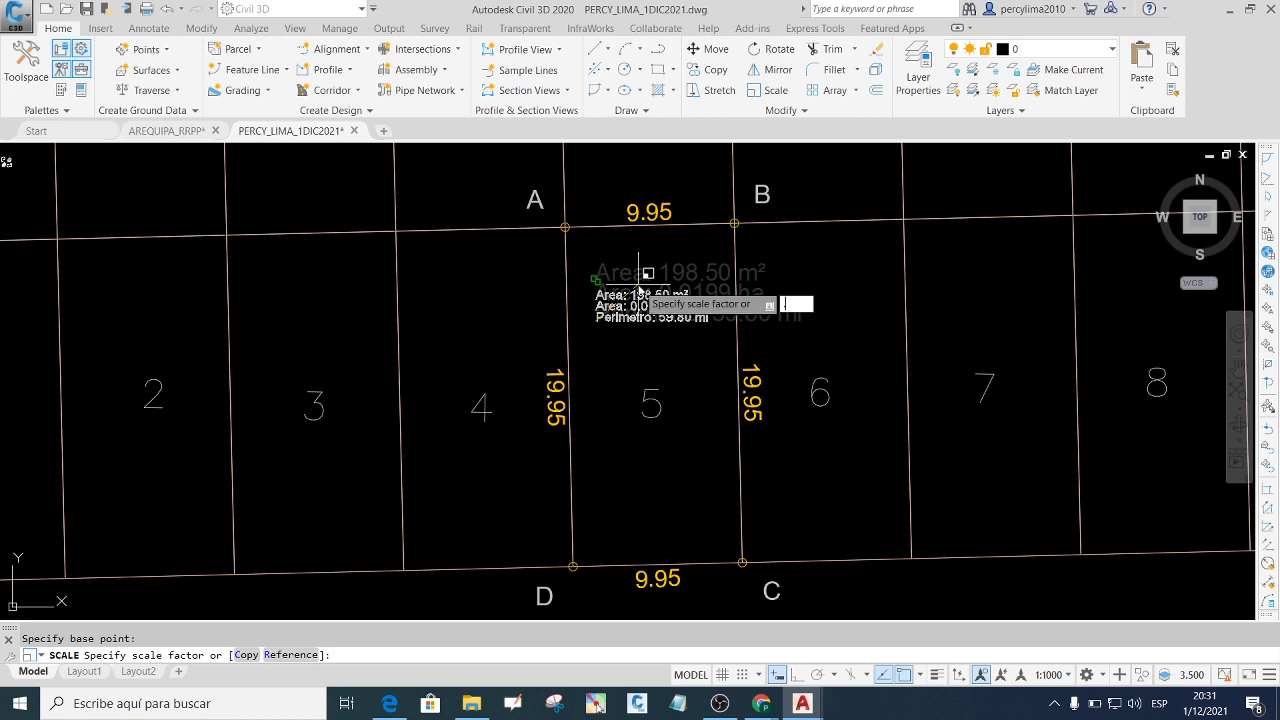
text(.5)
key(Return)
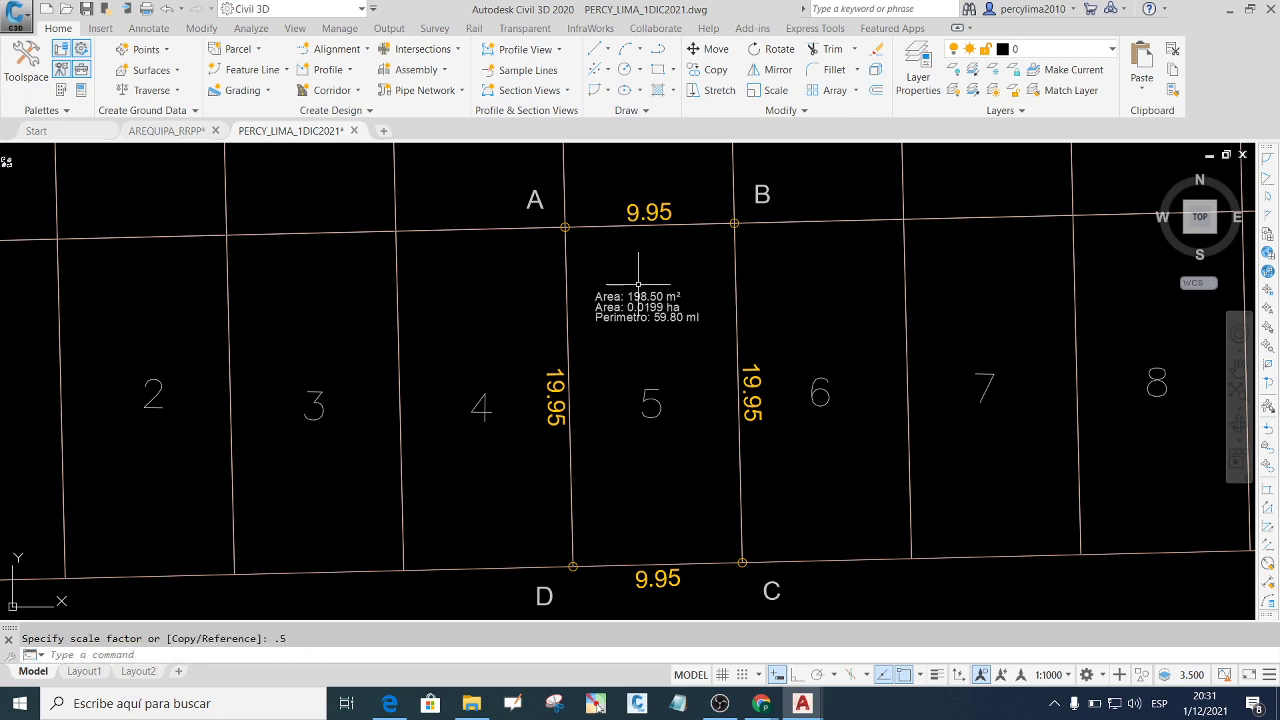
Move the scaled area text lower inside lot 5 and reselect it.
click(701, 313)
click(685, 330)
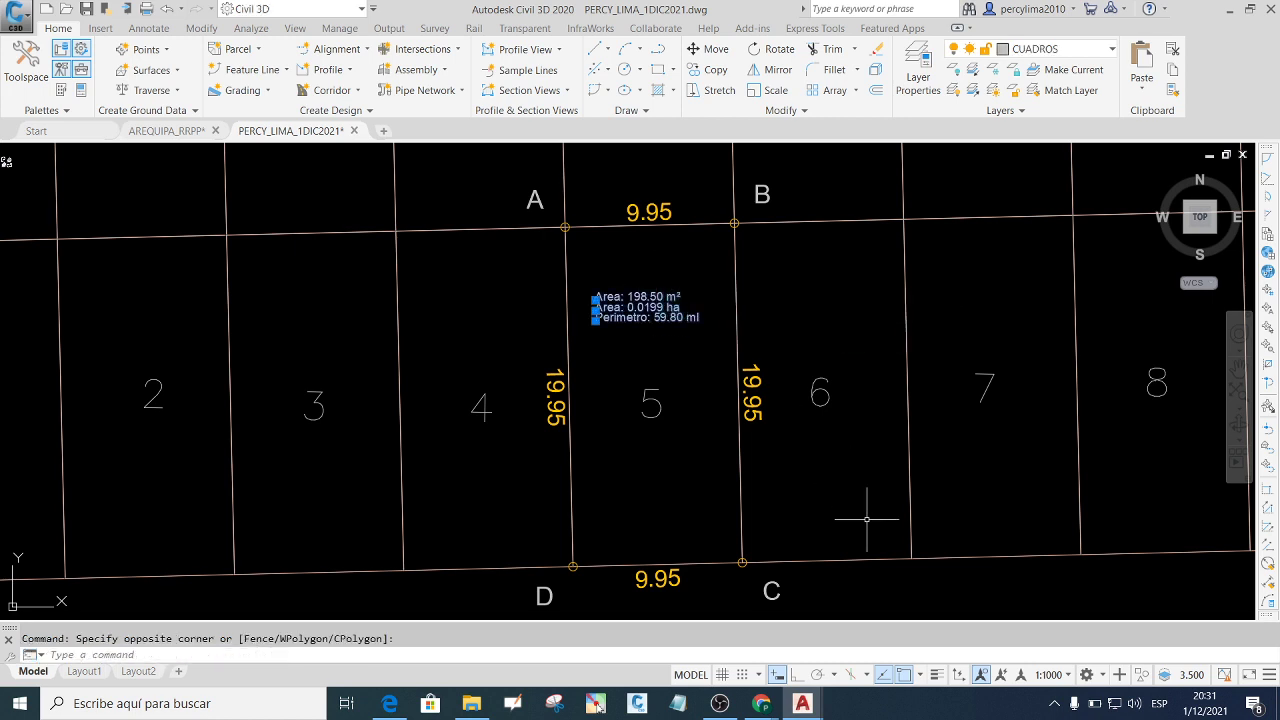
text(M)
key(Return)
click(633, 482)
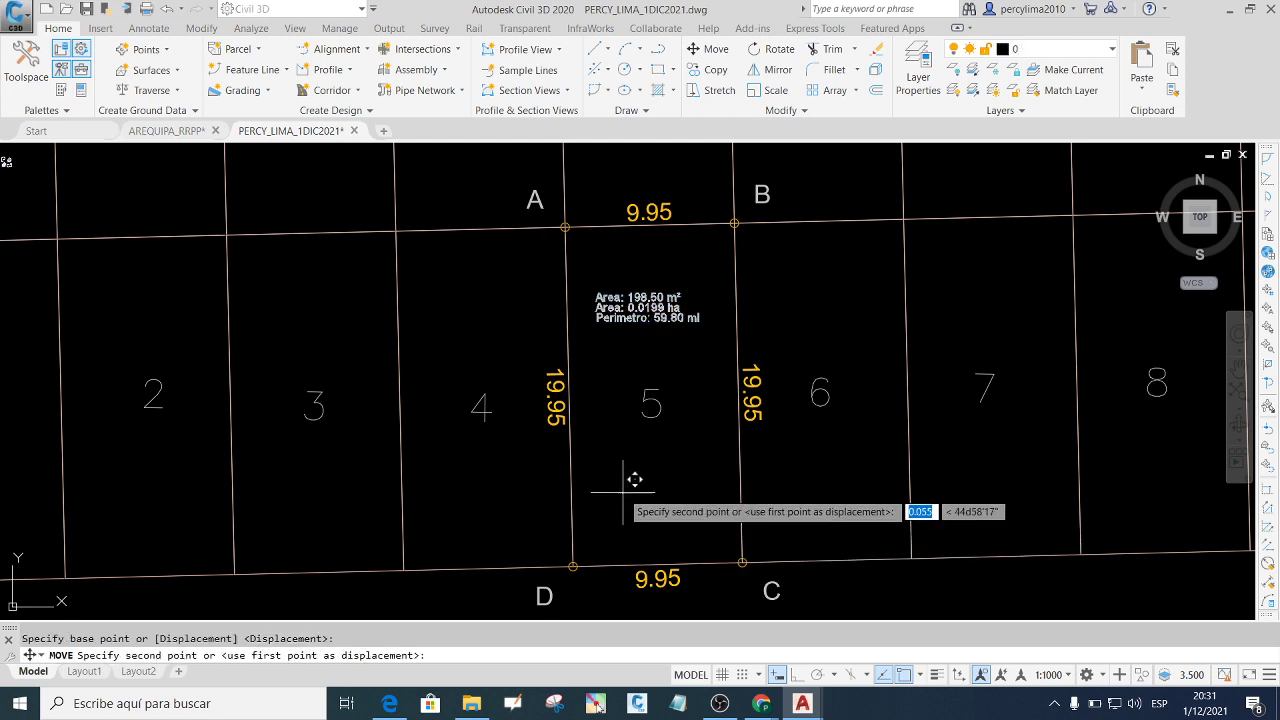
click(647, 499)
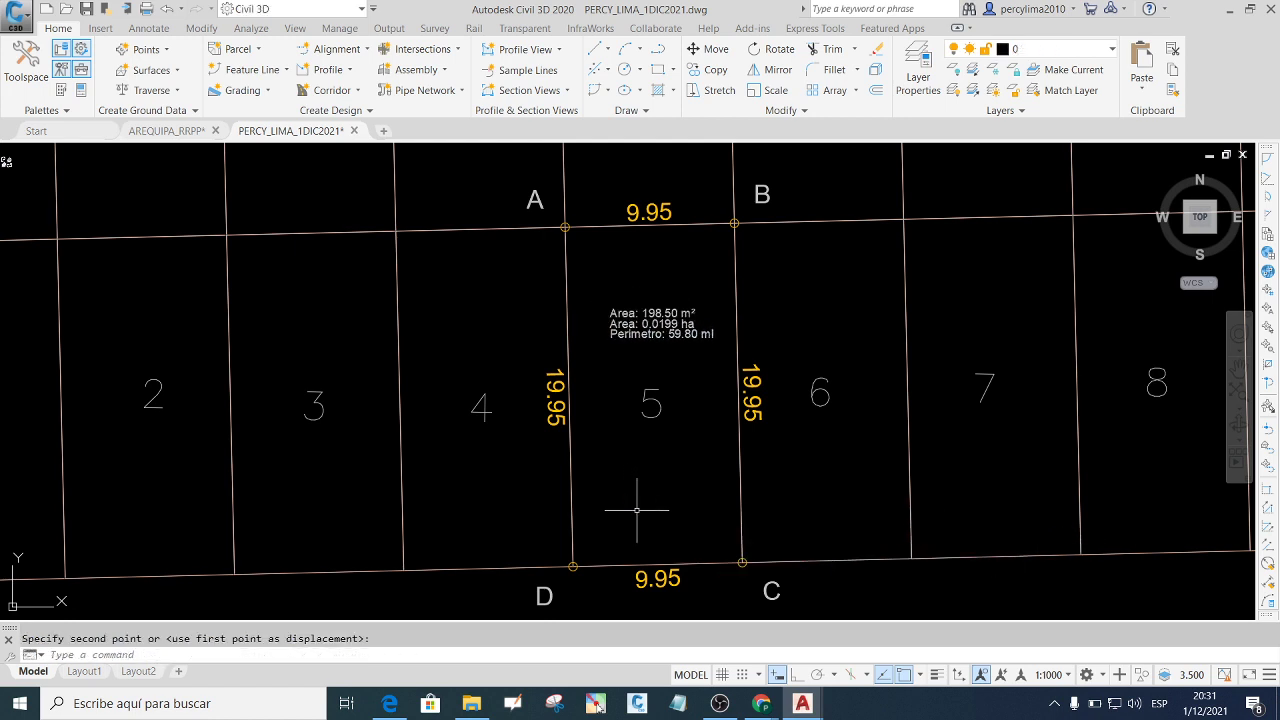
scroll(660, 360, up, 4)
scroll(751, 343, down, 2)
click(890, 372)
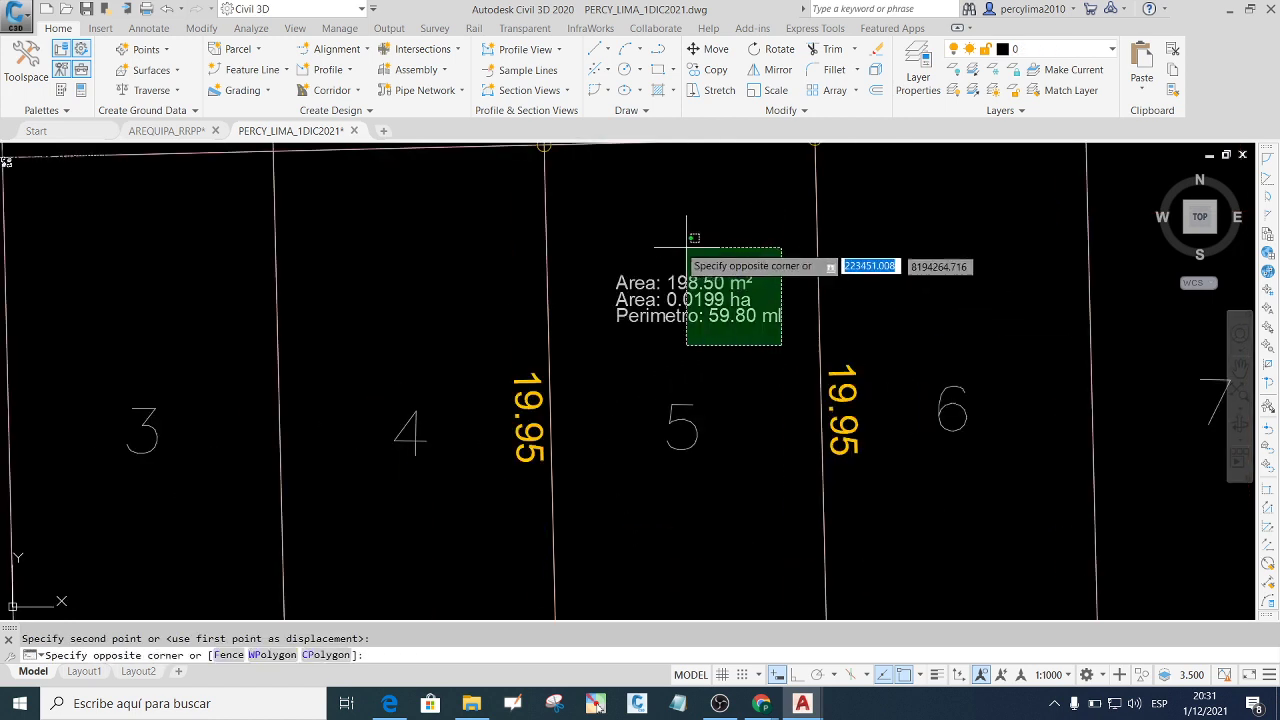
click(686, 246)
Set the colour of lot 5's selected area text to Green in Properties.
text(m)
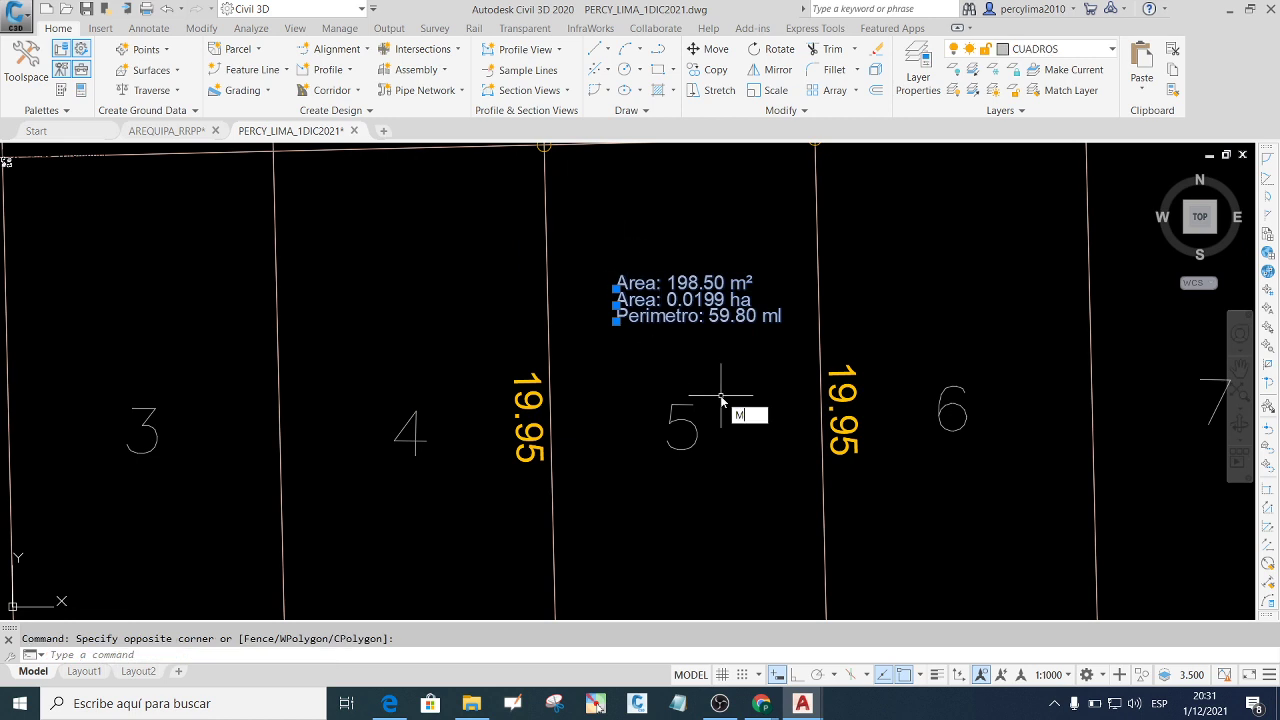
key(Return)
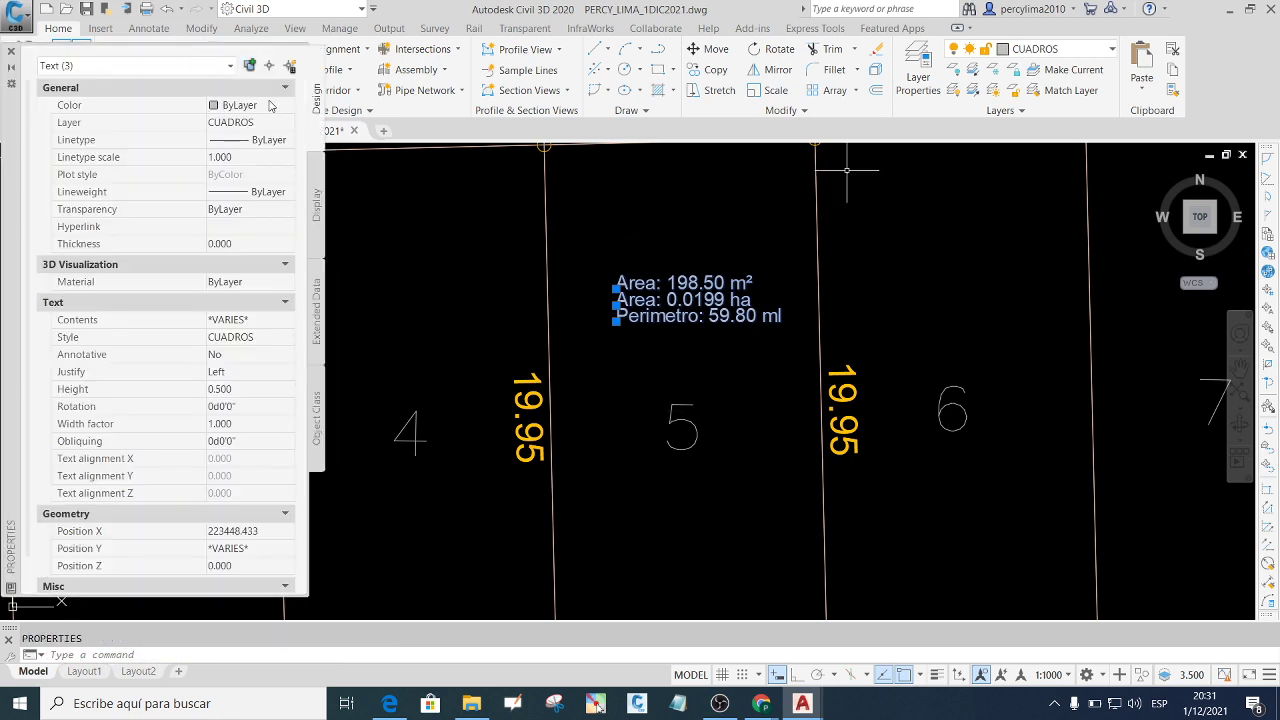
click(270, 105)
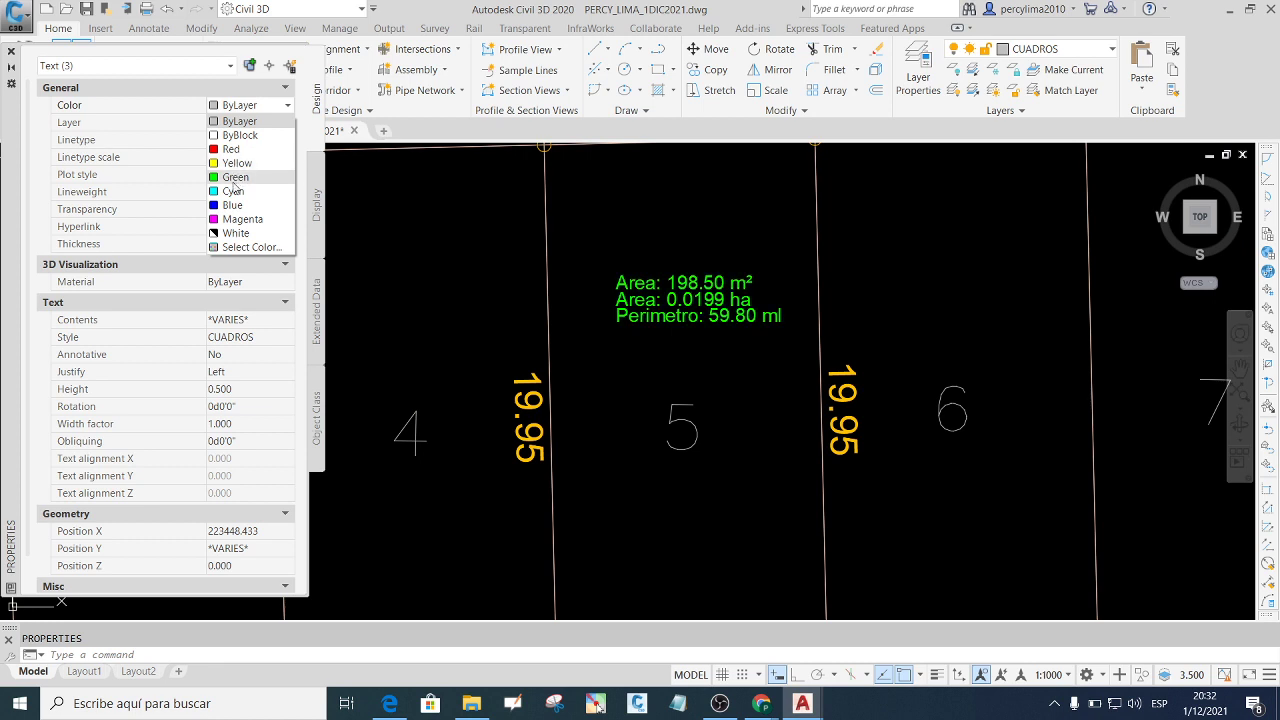
click(233, 181)
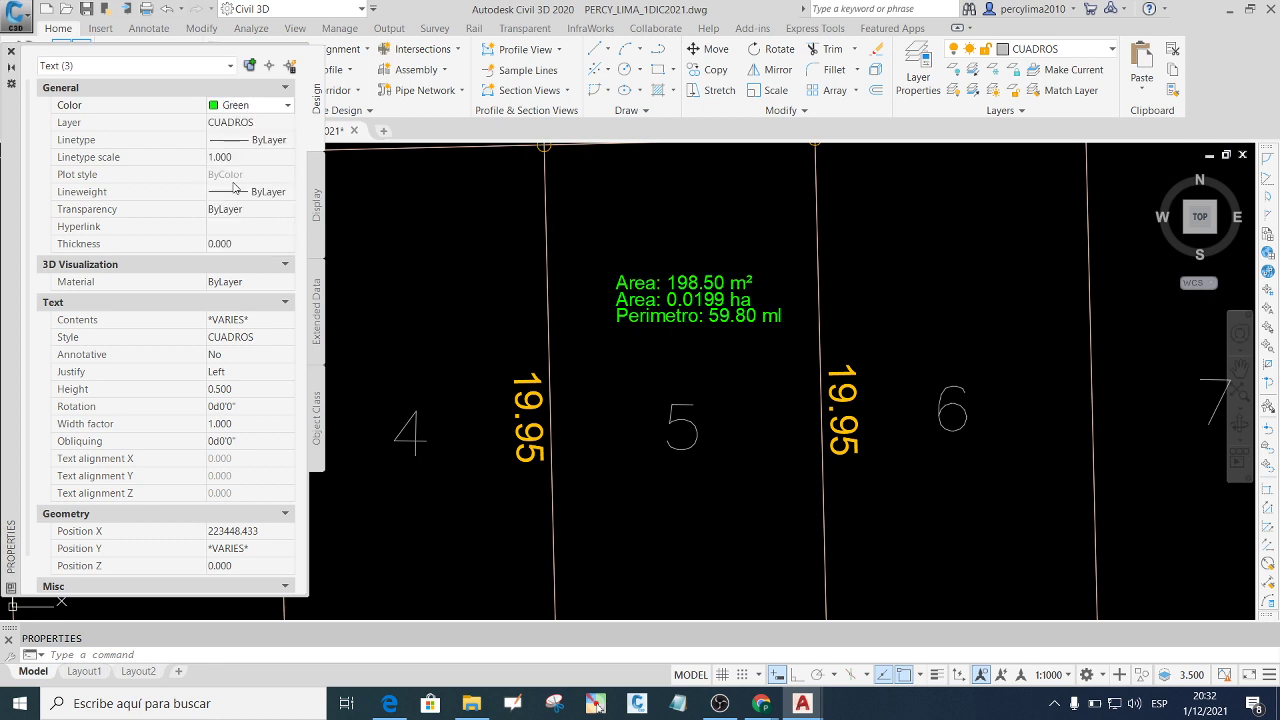
click(11, 52)
key(Escape)
Zoom to the CUADRO DE CONSTRUCCION table and select it together with its area text.
scroll(683, 326, down, 3)
scroll(683, 326, down, 5)
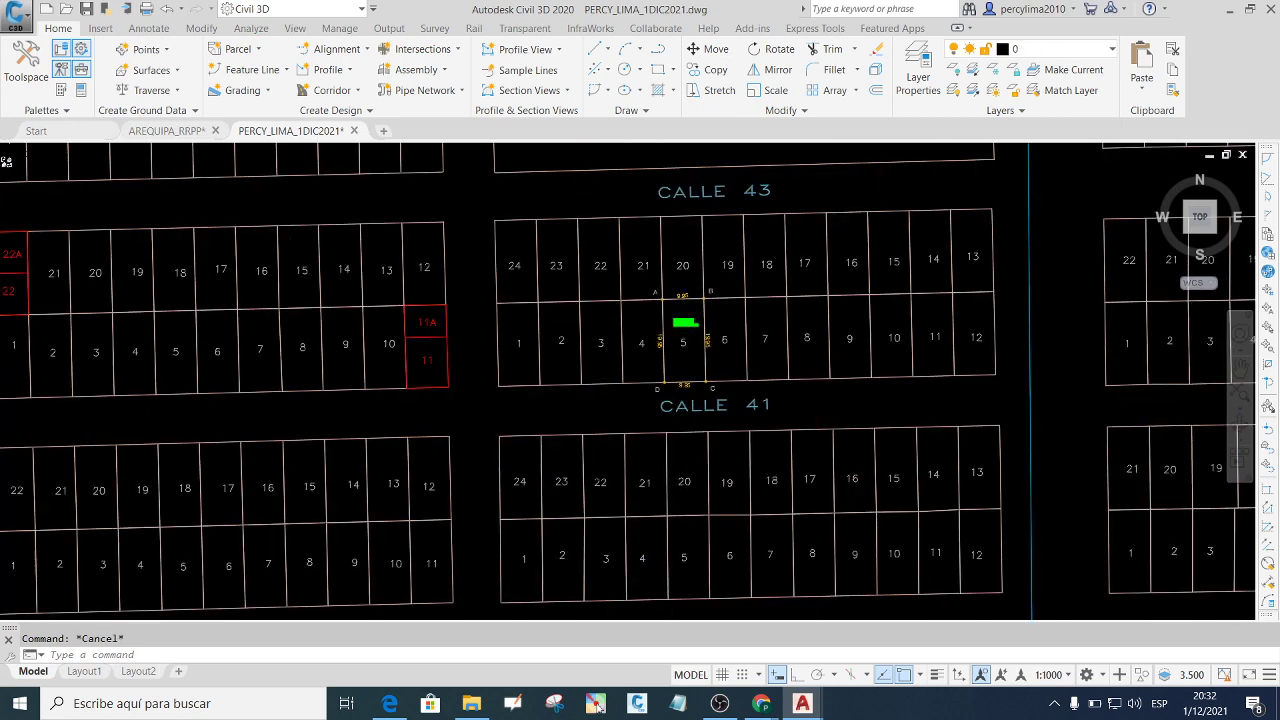
scroll(683, 326, up, 7)
scroll(674, 351, down, 2)
scroll(674, 340, up, 3)
scroll(660, 358, down, 2)
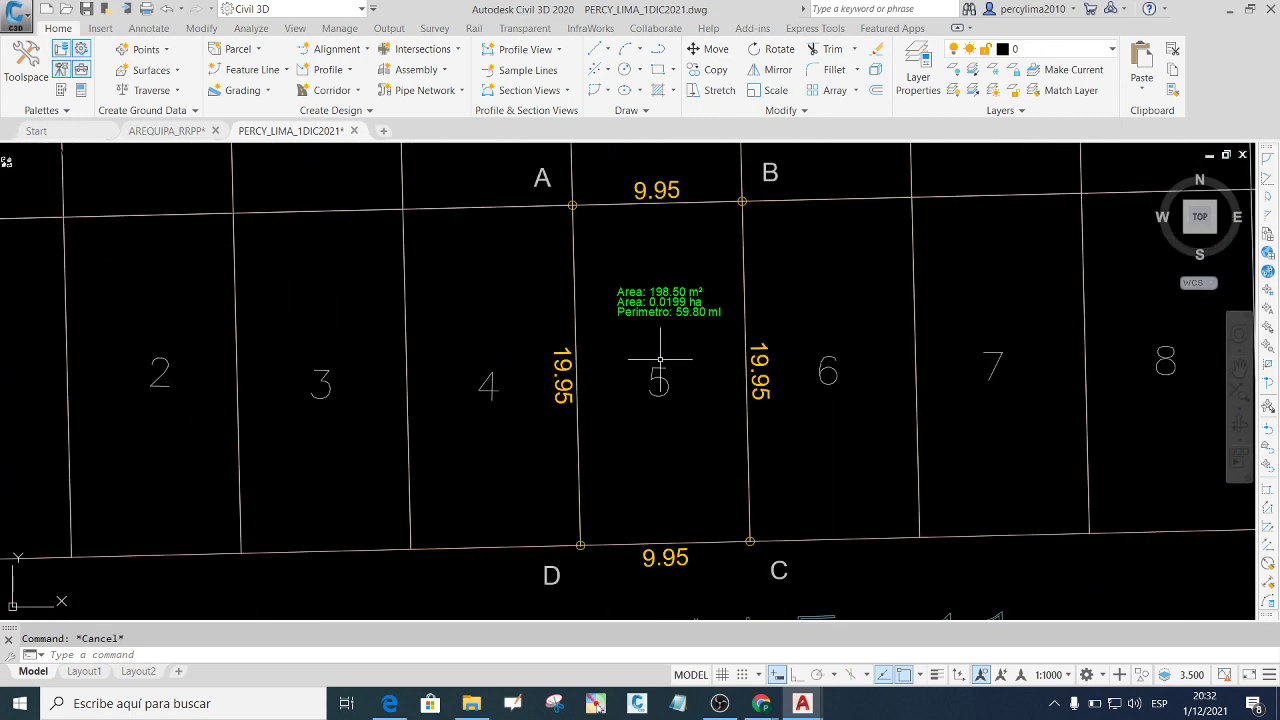
scroll(642, 266, up, 2)
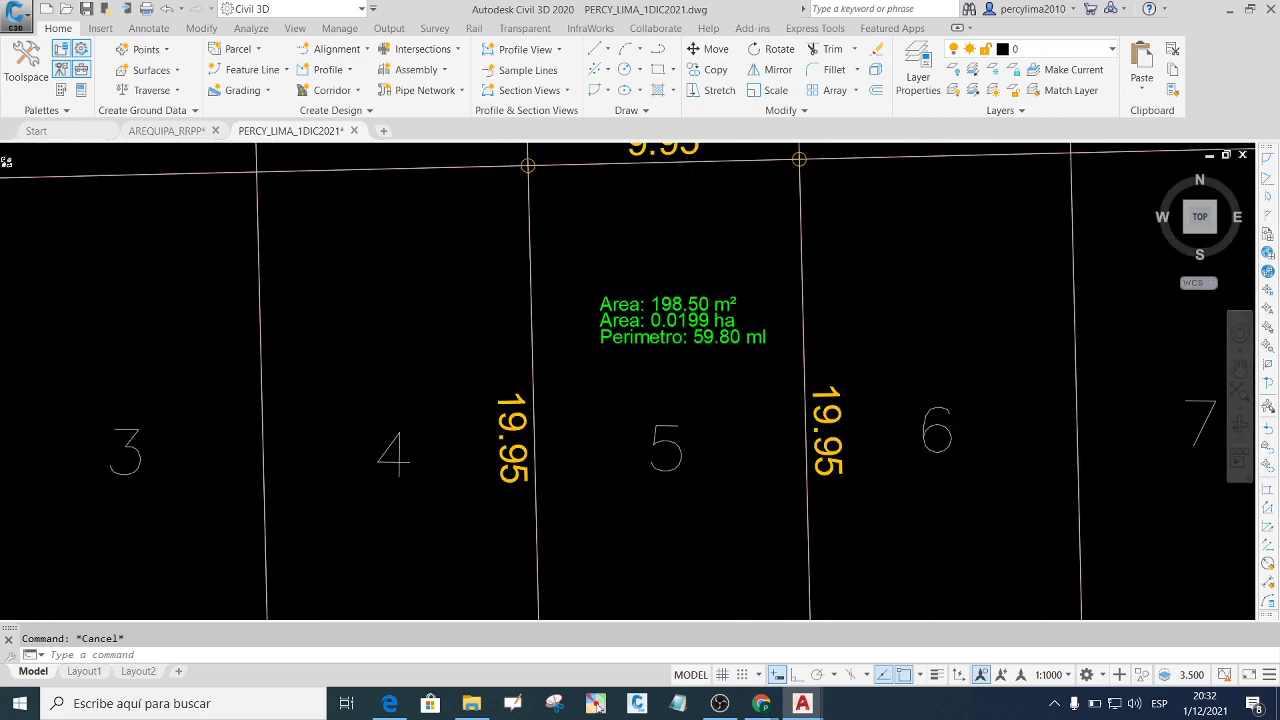
scroll(680, 420, down, 2)
scroll(673, 407, down, 2)
scroll(657, 400, up, 2)
scroll(700, 360, down, 5)
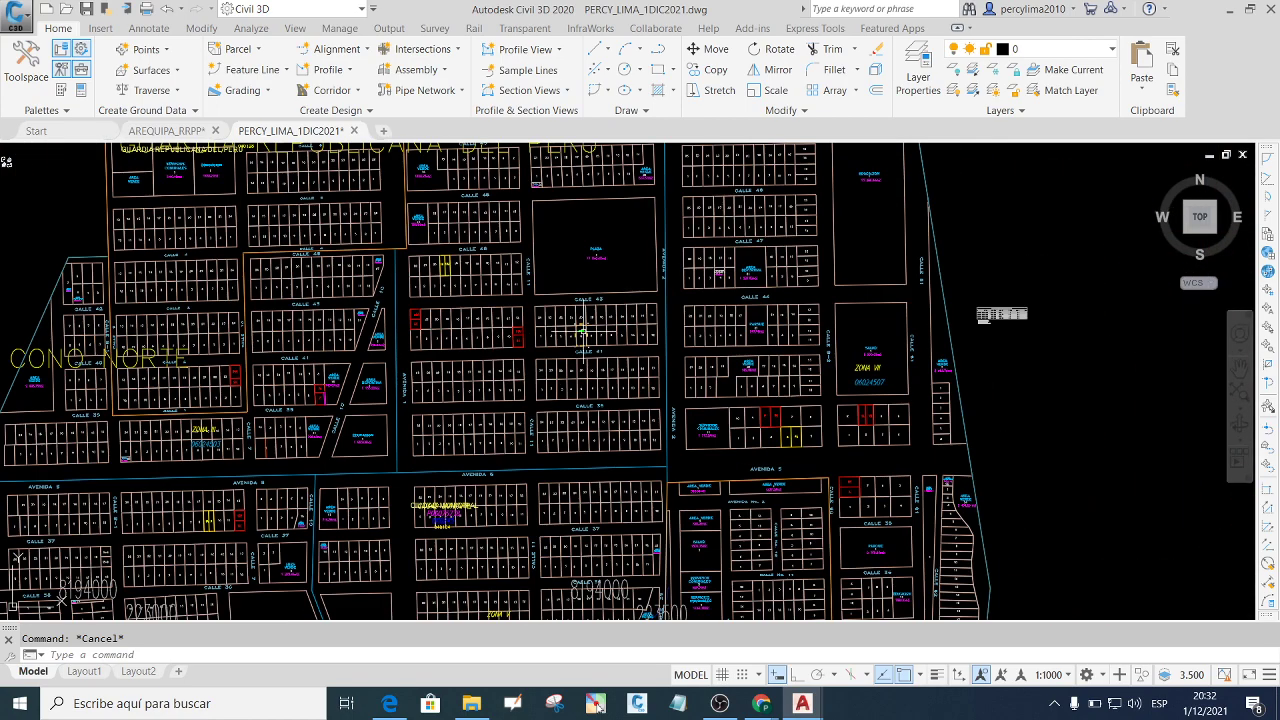
scroll(775, 322, down, 1)
scroll(775, 322, up, 7)
scroll(880, 340, up, 6)
scroll(894, 343, down, 1)
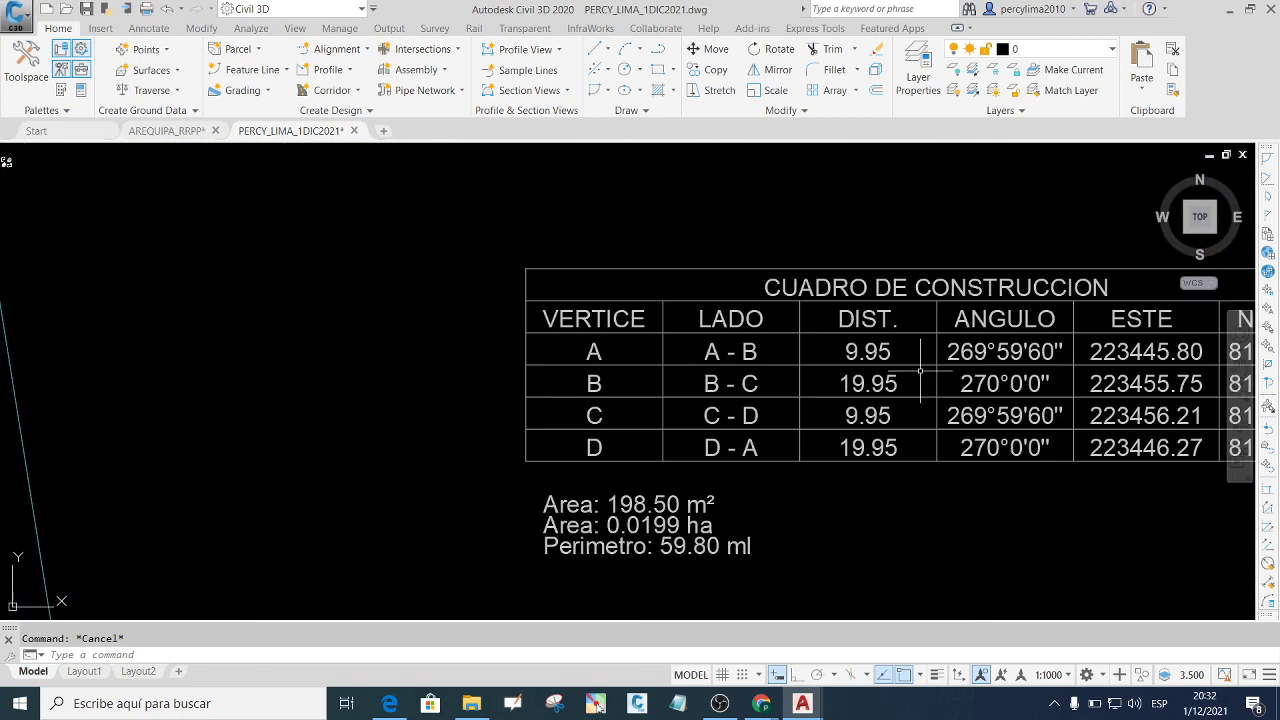
scroll(742, 314, down, 4)
click(988, 463)
click(586, 229)
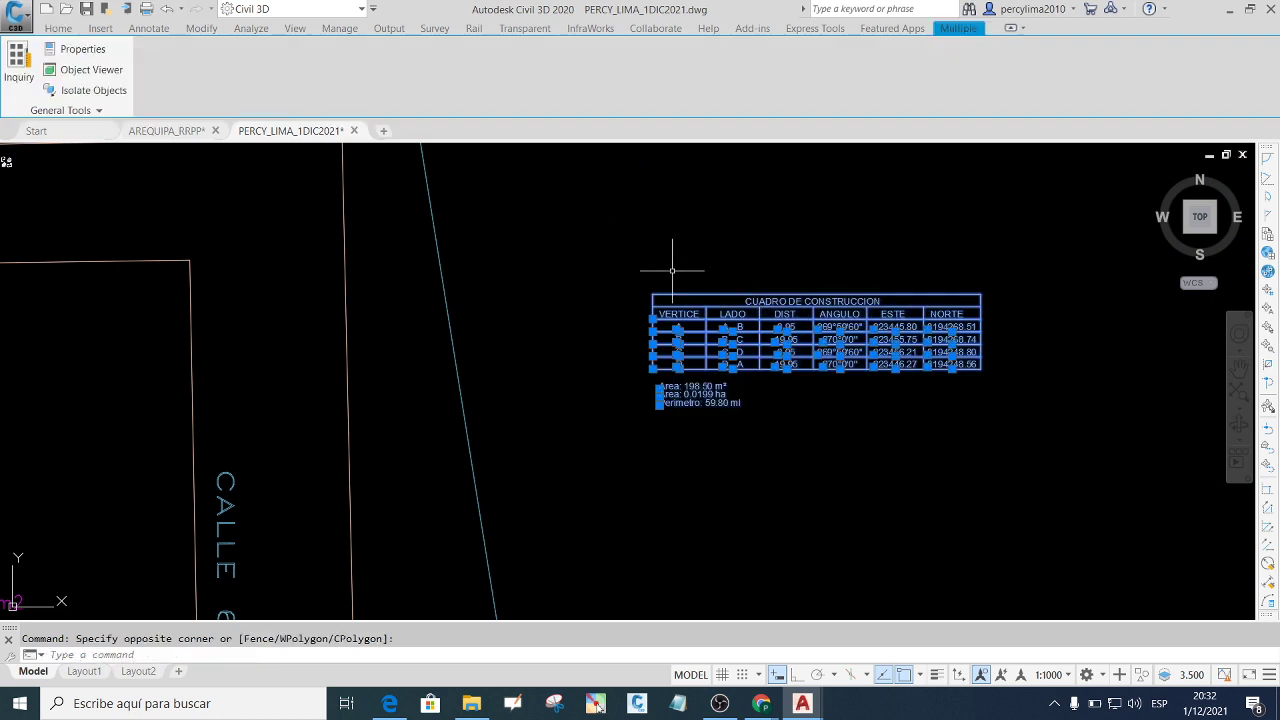
click(814, 28)
click(40, 88)
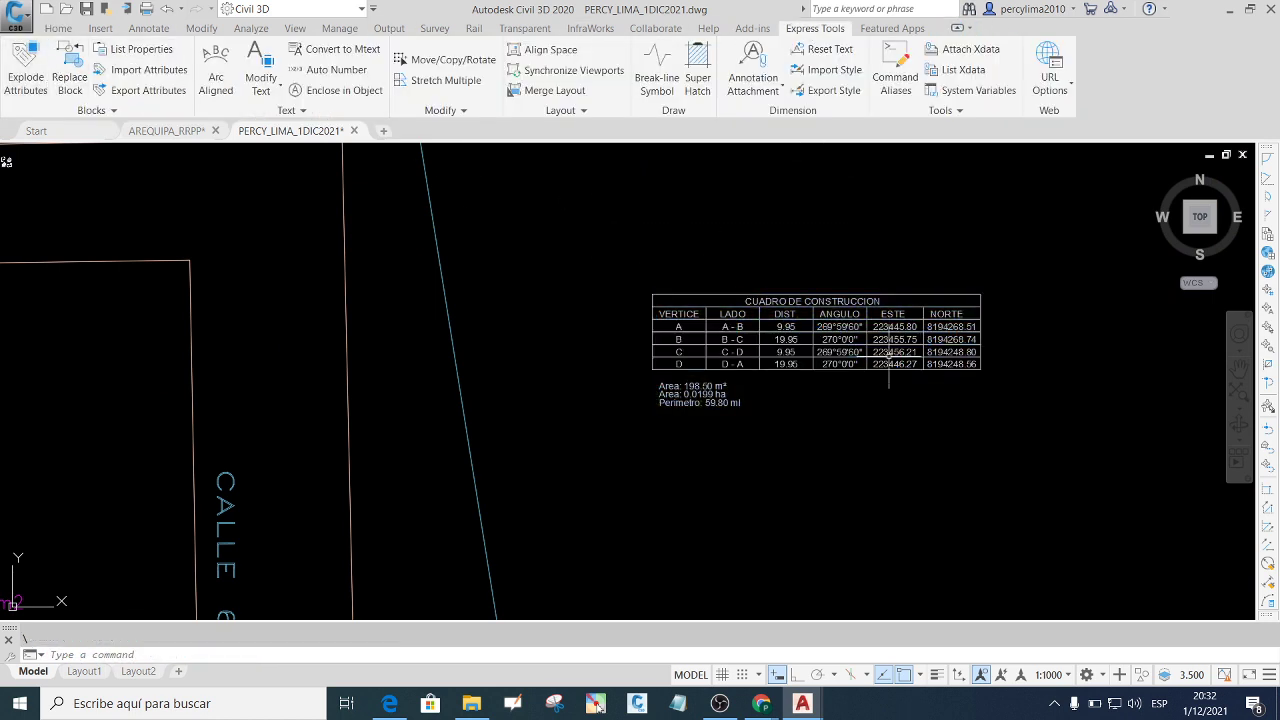
click(1029, 457)
click(594, 240)
Set the colour of the table and its area text to Red in Properties.
text(mo)
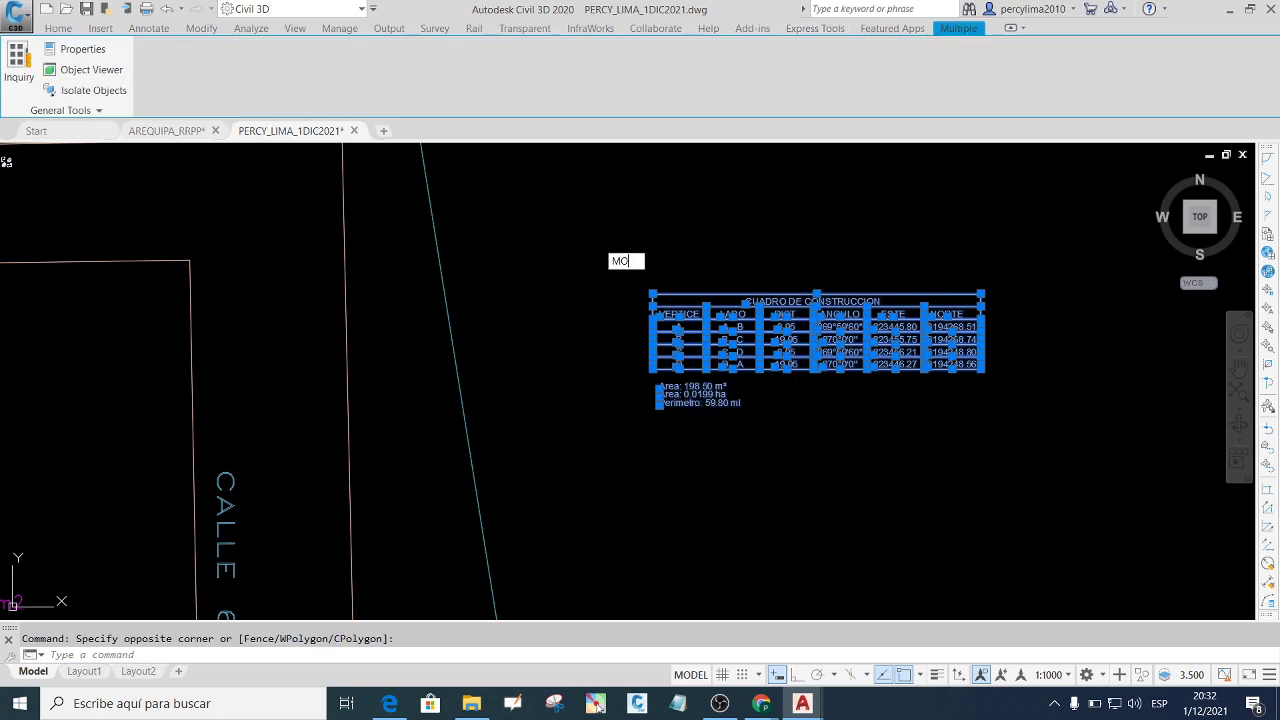
key(Return)
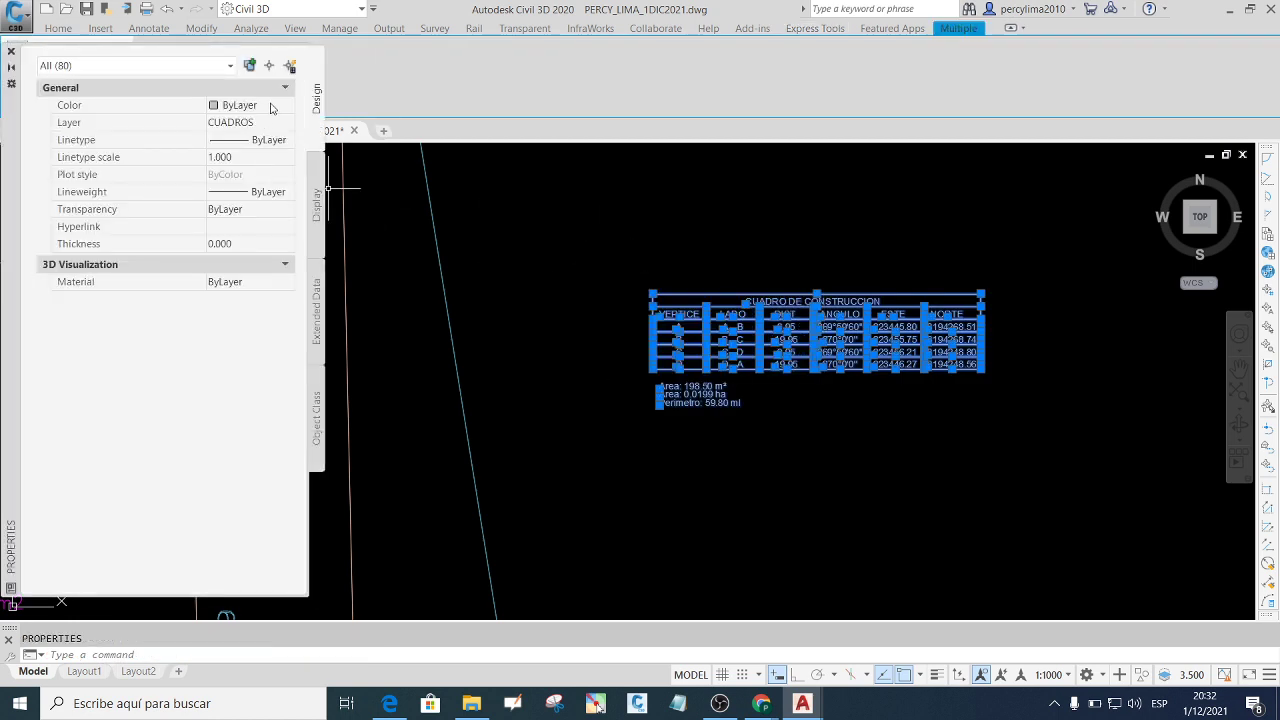
click(270, 106)
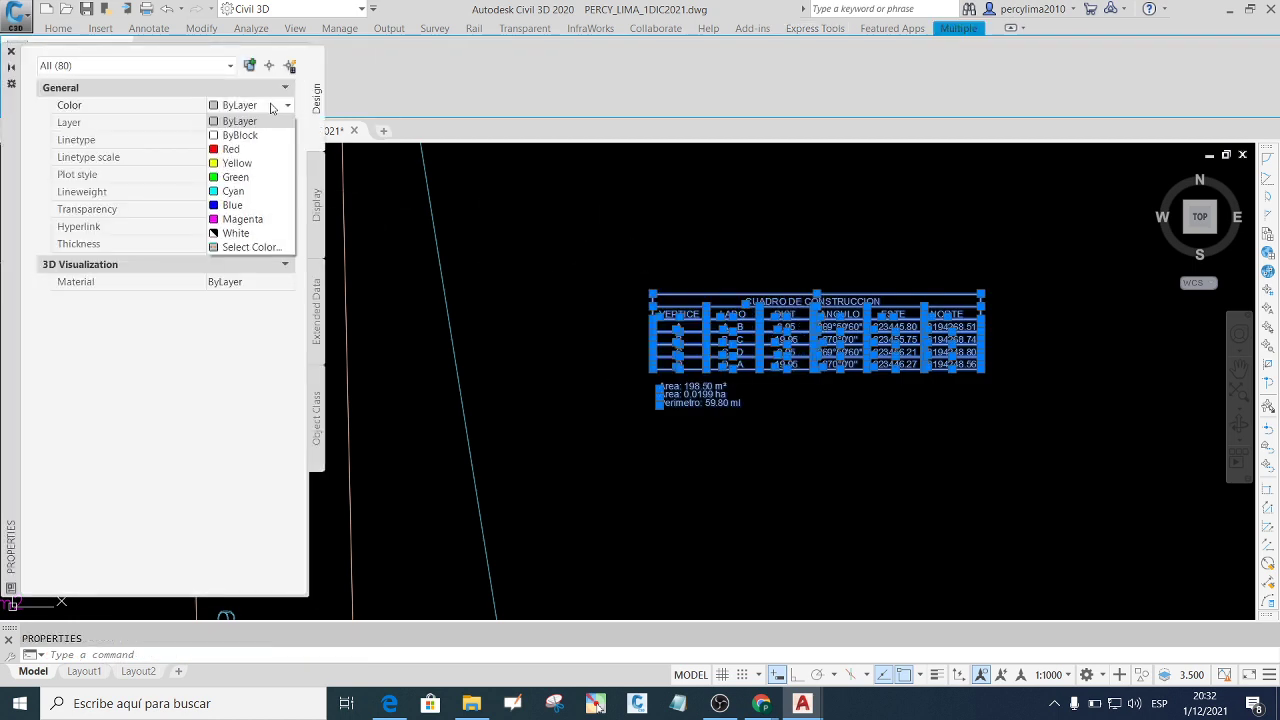
click(238, 150)
click(11, 53)
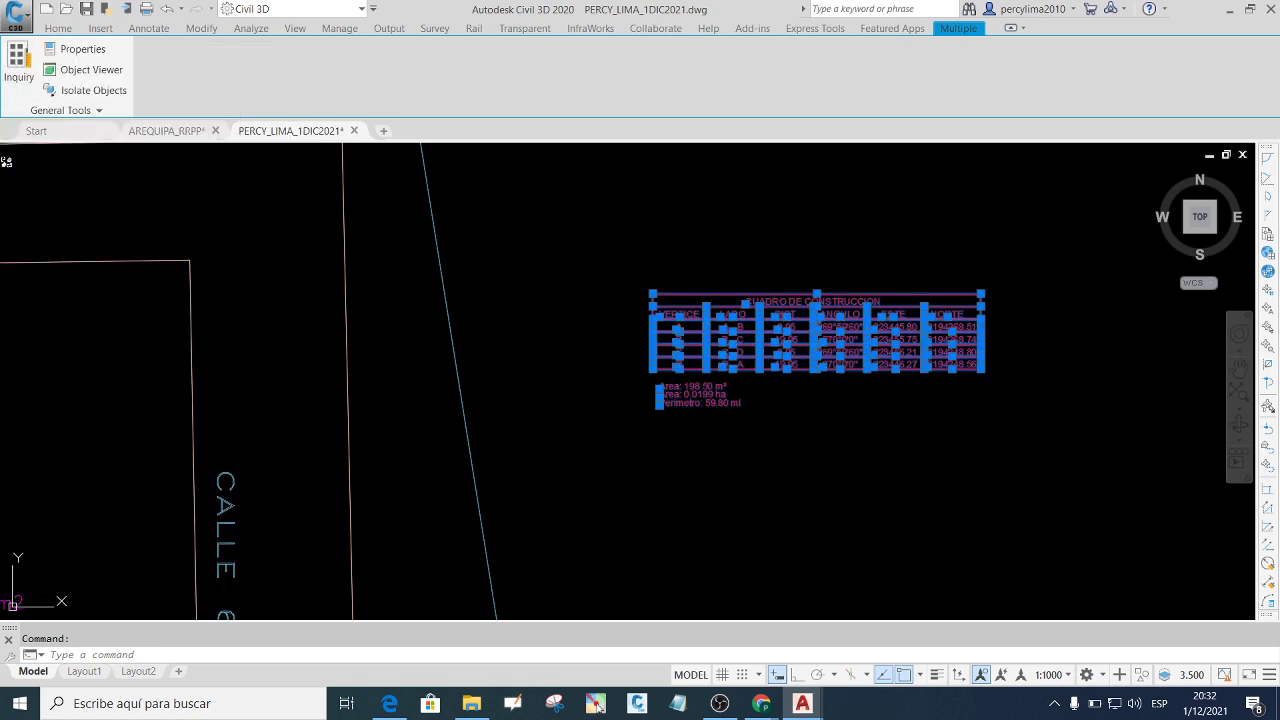
key(Escape)
Zoom and pan to centre lot 5 with corners A–D, sides 9.95 and 19.95, and its area label.
scroll(766, 337, up, 1)
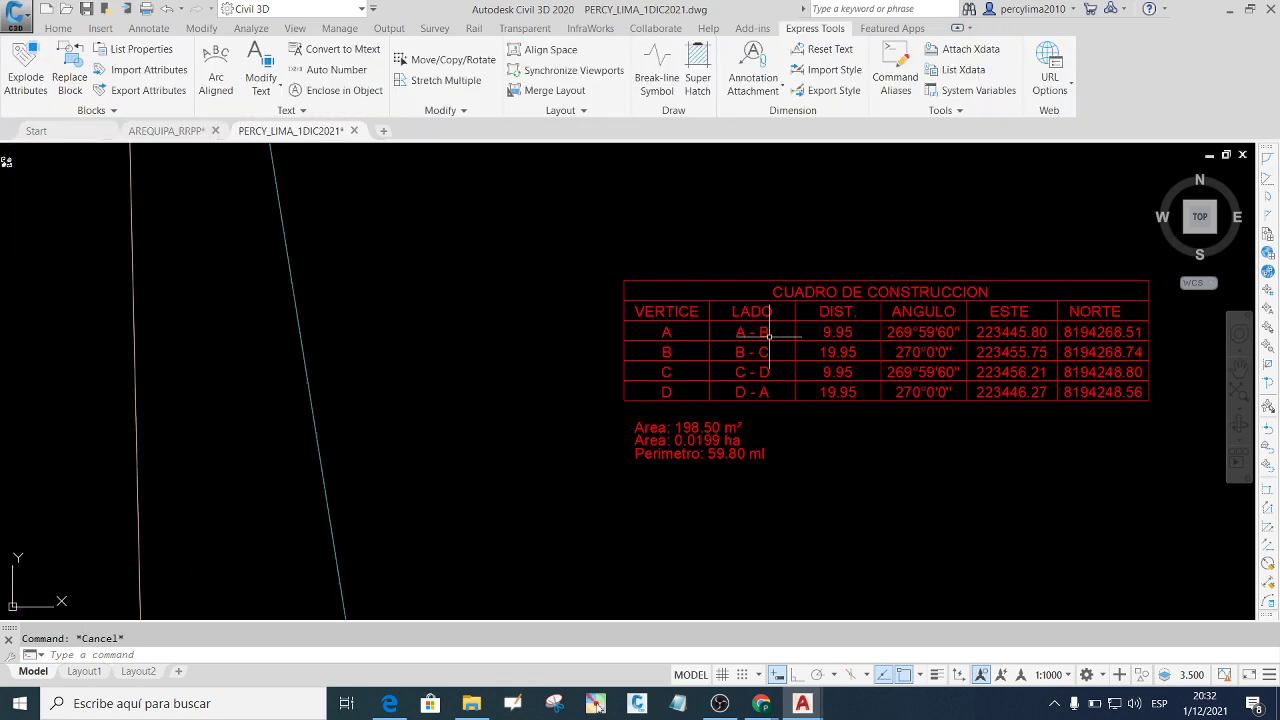
scroll(786, 349, up, 5)
scroll(836, 345, down, 8)
scroll(836, 345, down, 5)
scroll(801, 341, down, 2)
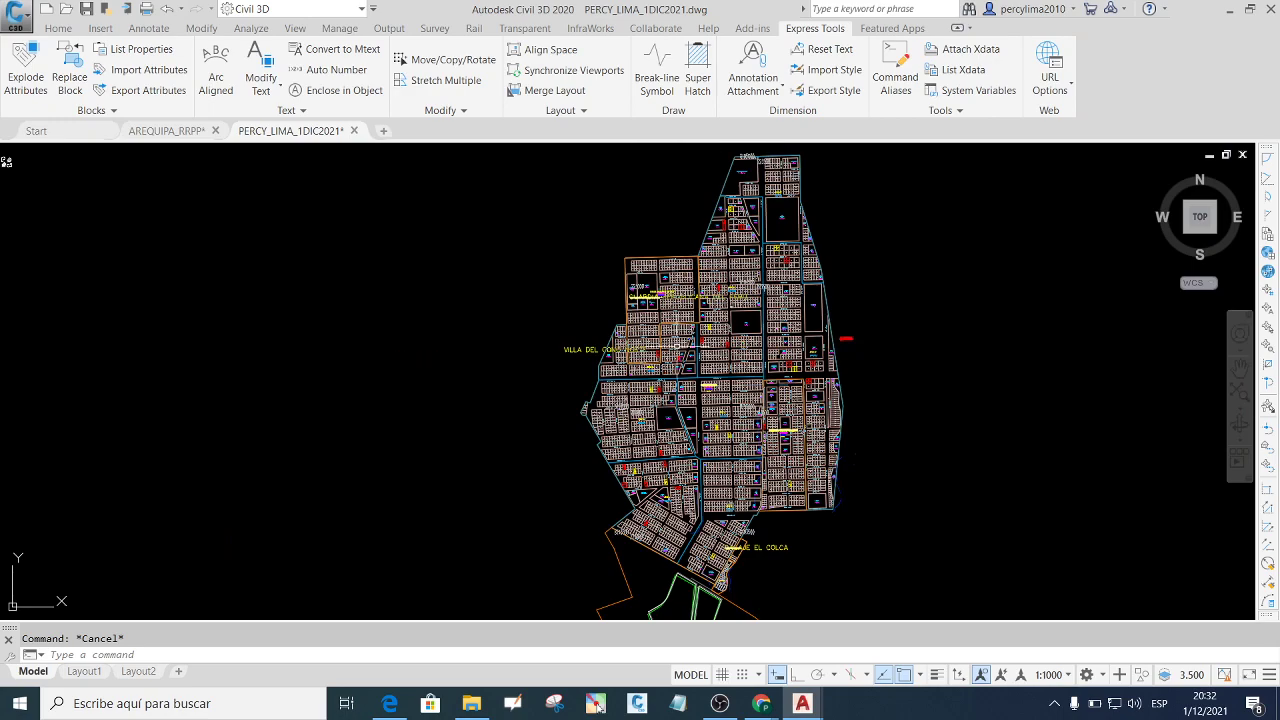
scroll(903, 373, up, 4)
scroll(963, 384, up, 2)
scroll(833, 389, down, 2)
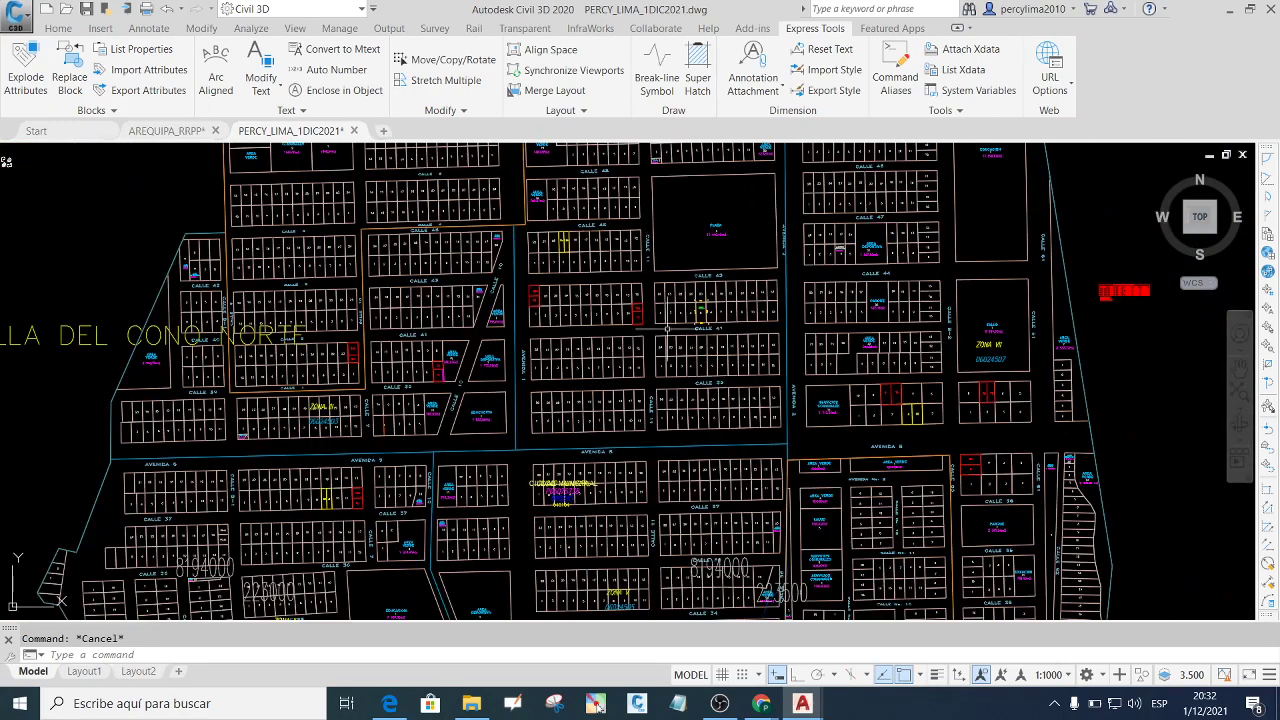
scroll(667, 329, up, 7)
scroll(705, 360, down, 5)
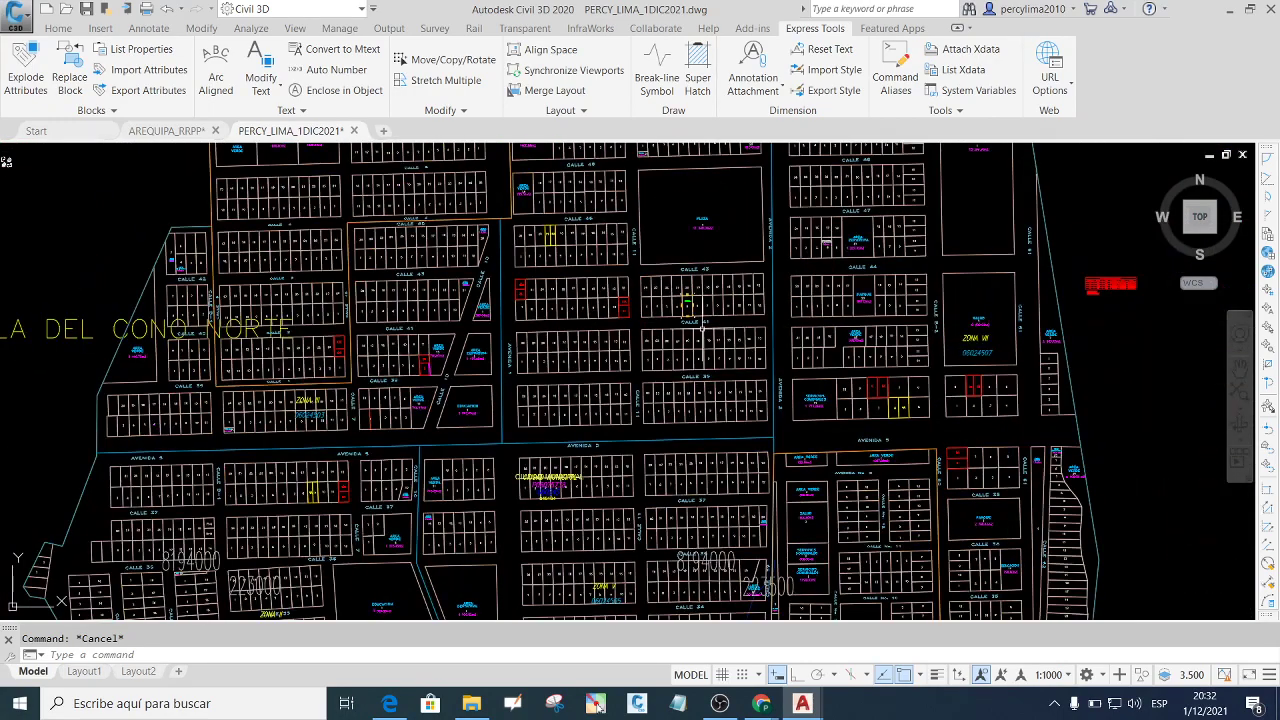
scroll(702, 330, up, 2)
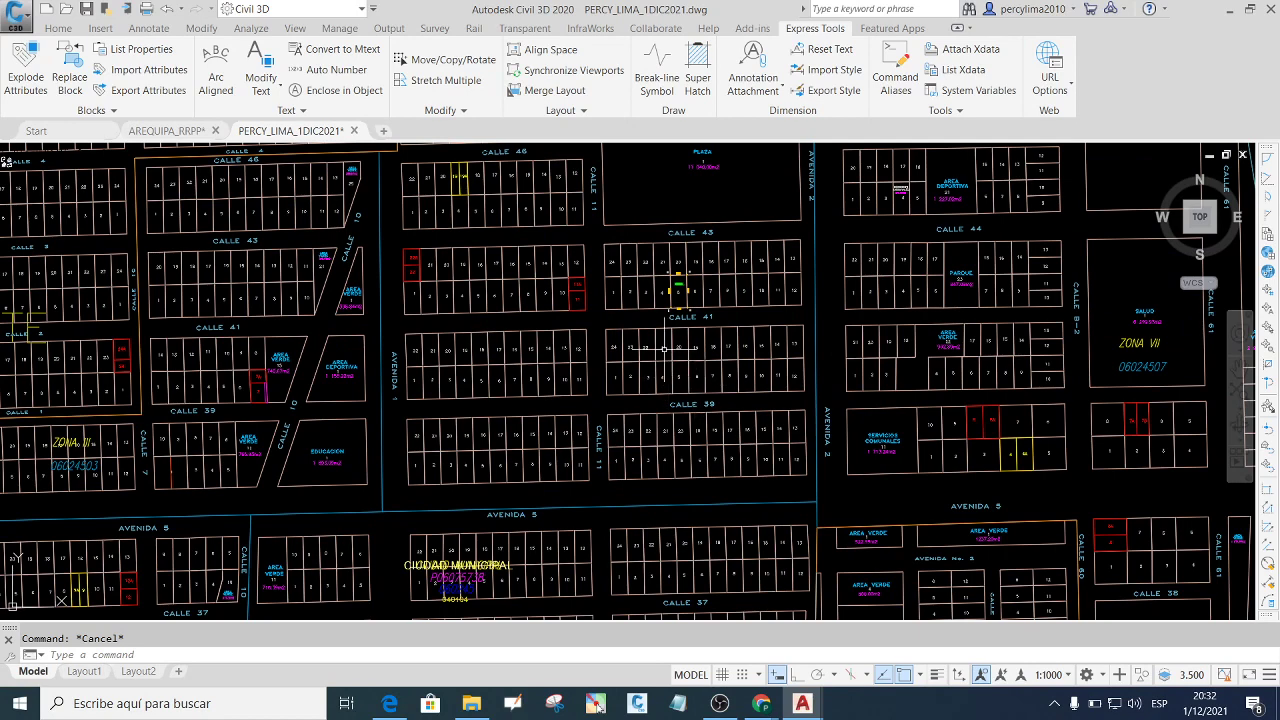
scroll(674, 287, up, 8)
scroll(670, 286, up, 2)
scroll(615, 330, down, 3)
scroll(715, 277, up, 3)
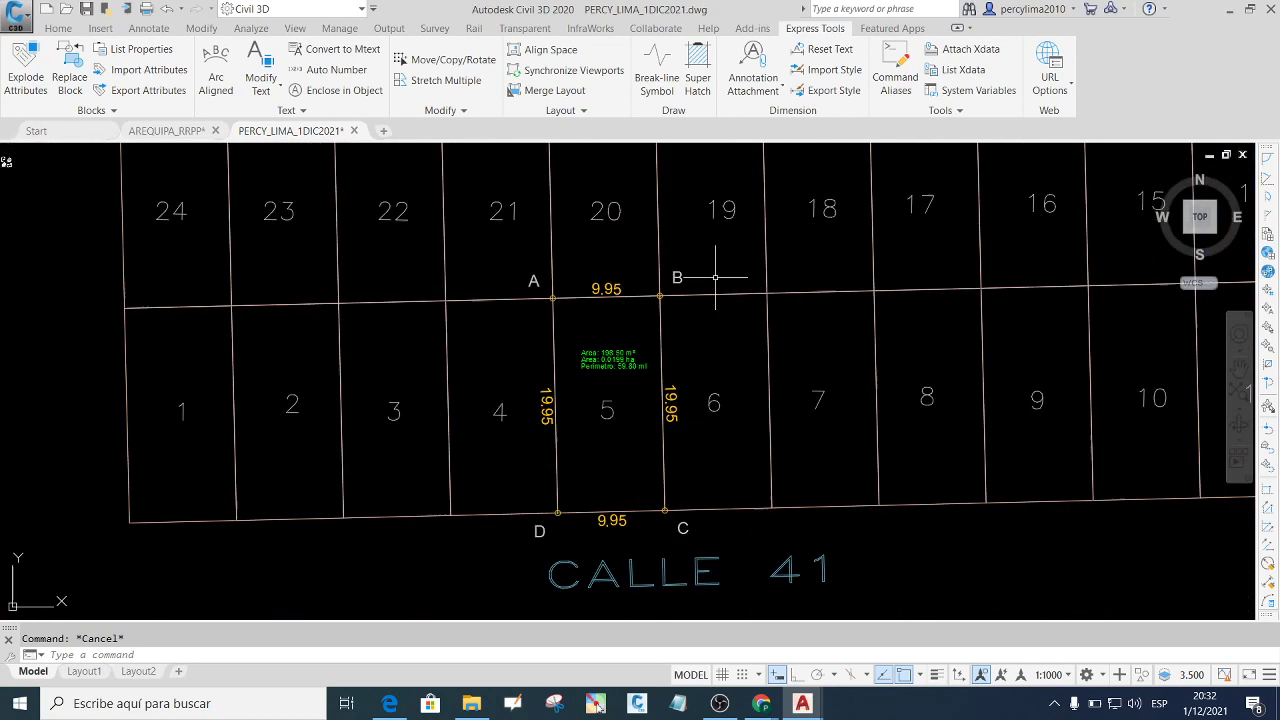
scroll(565, 380, up, 4)
scroll(559, 389, down, 4)
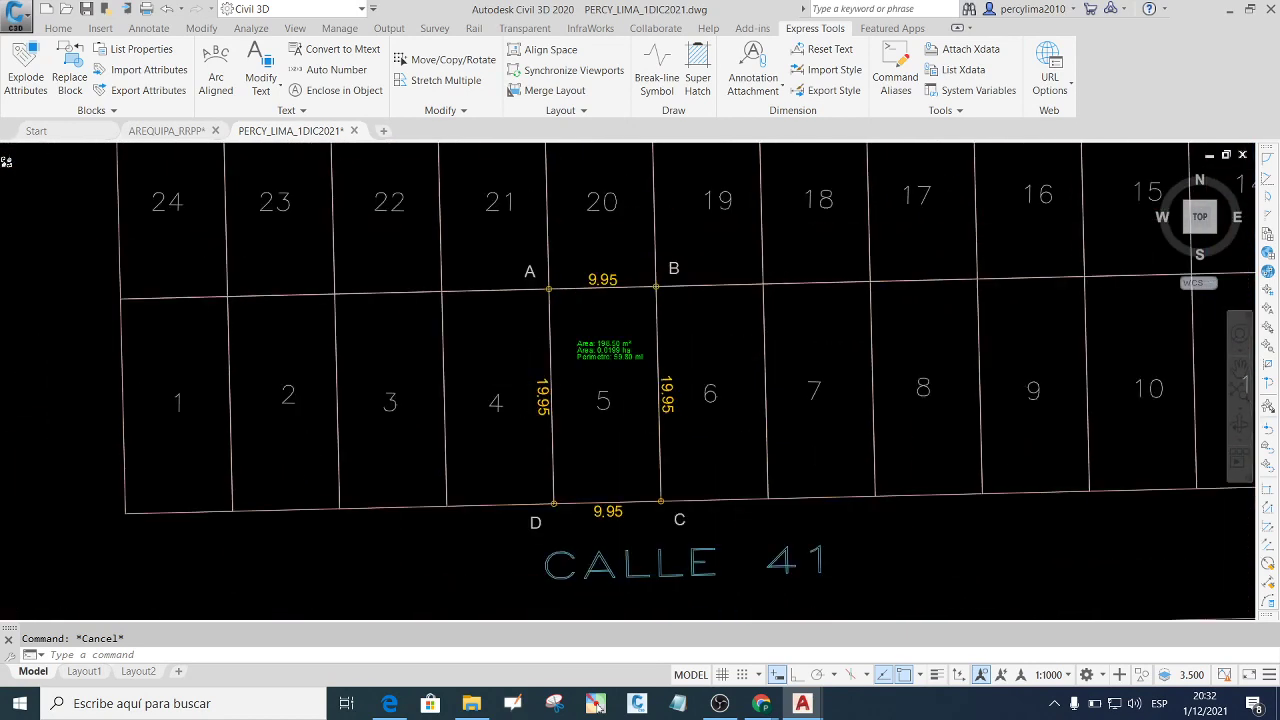
middle_drag(712, 422, 641, 407)
scroll(604, 432, up, 2)
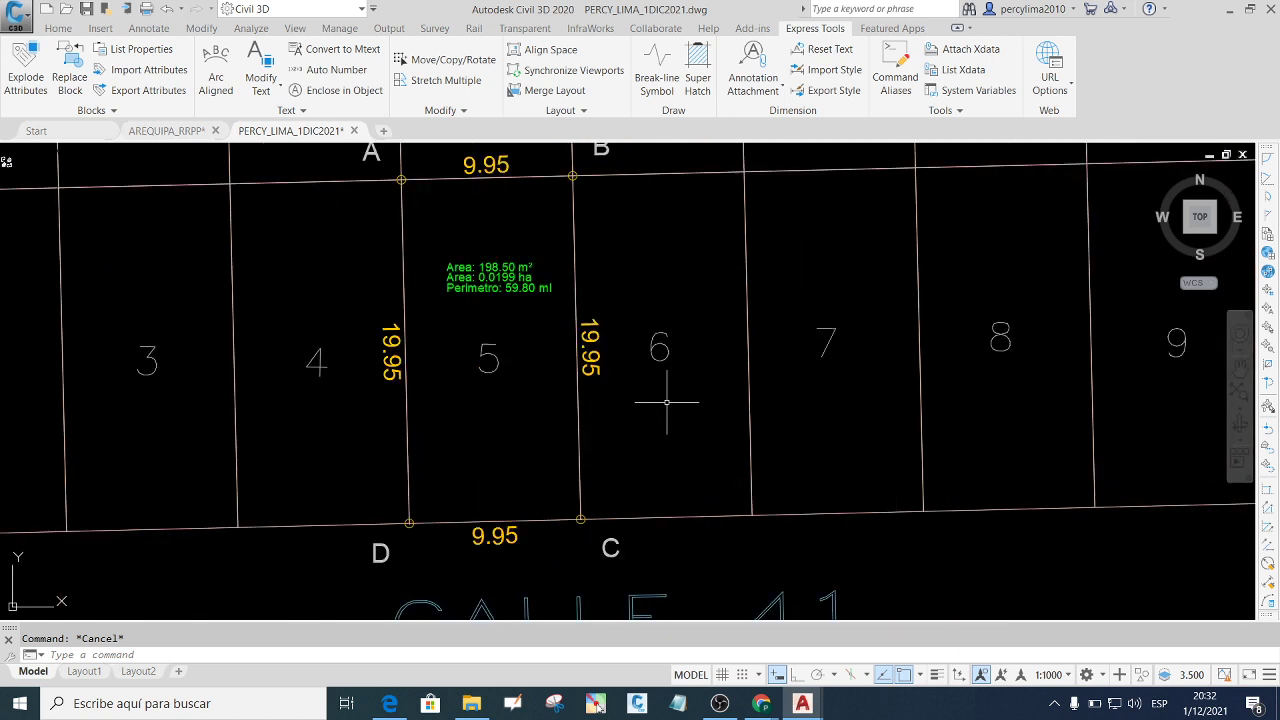
text(p)
key(Return)
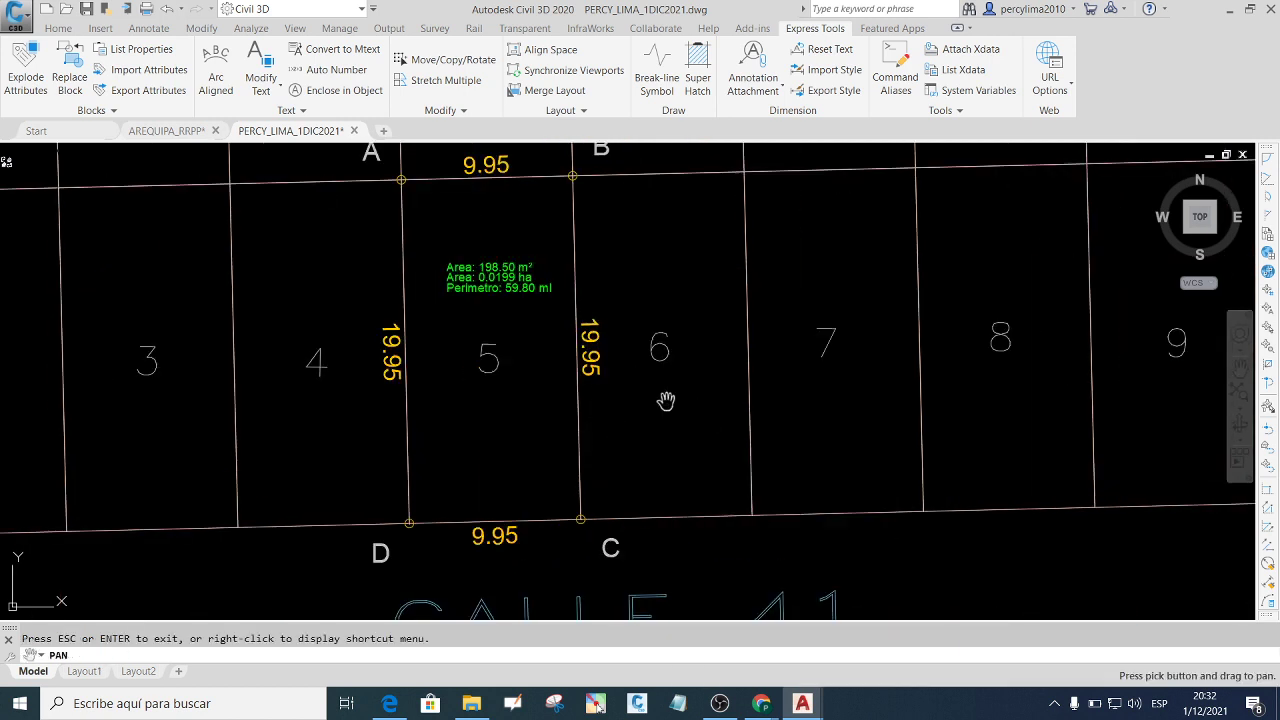
drag(667, 402, 664, 434)
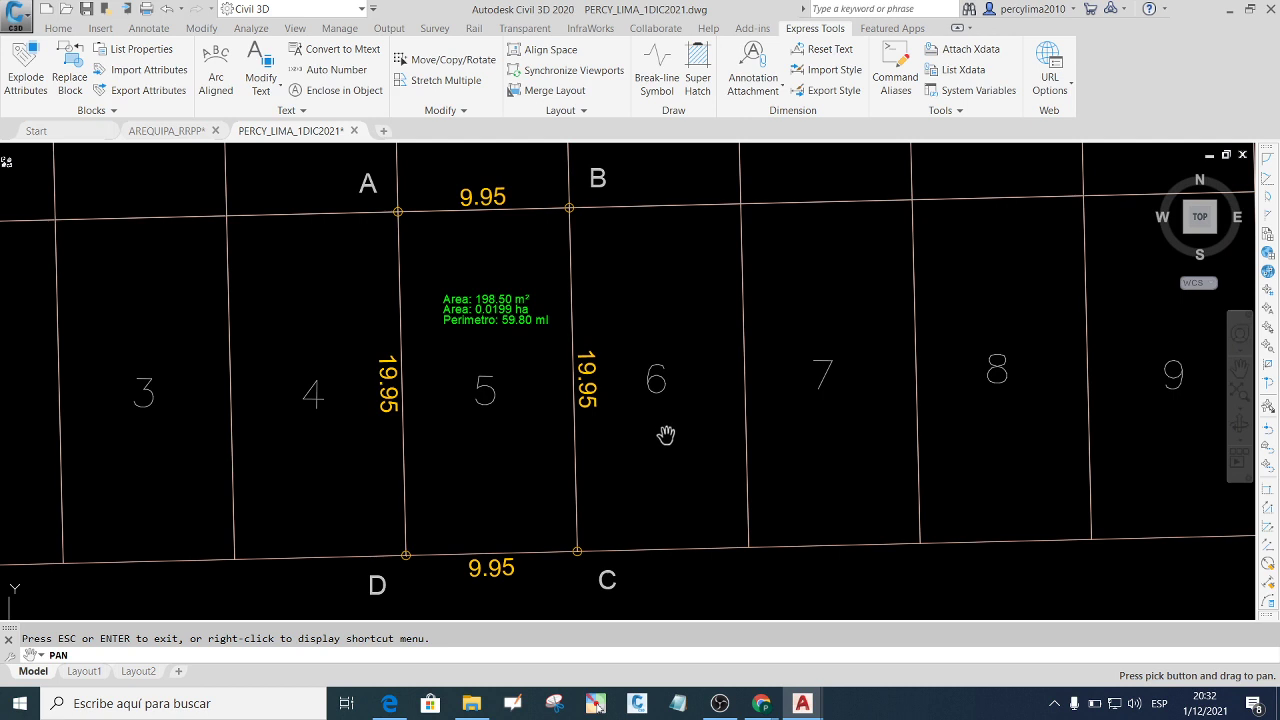
key(Escape)
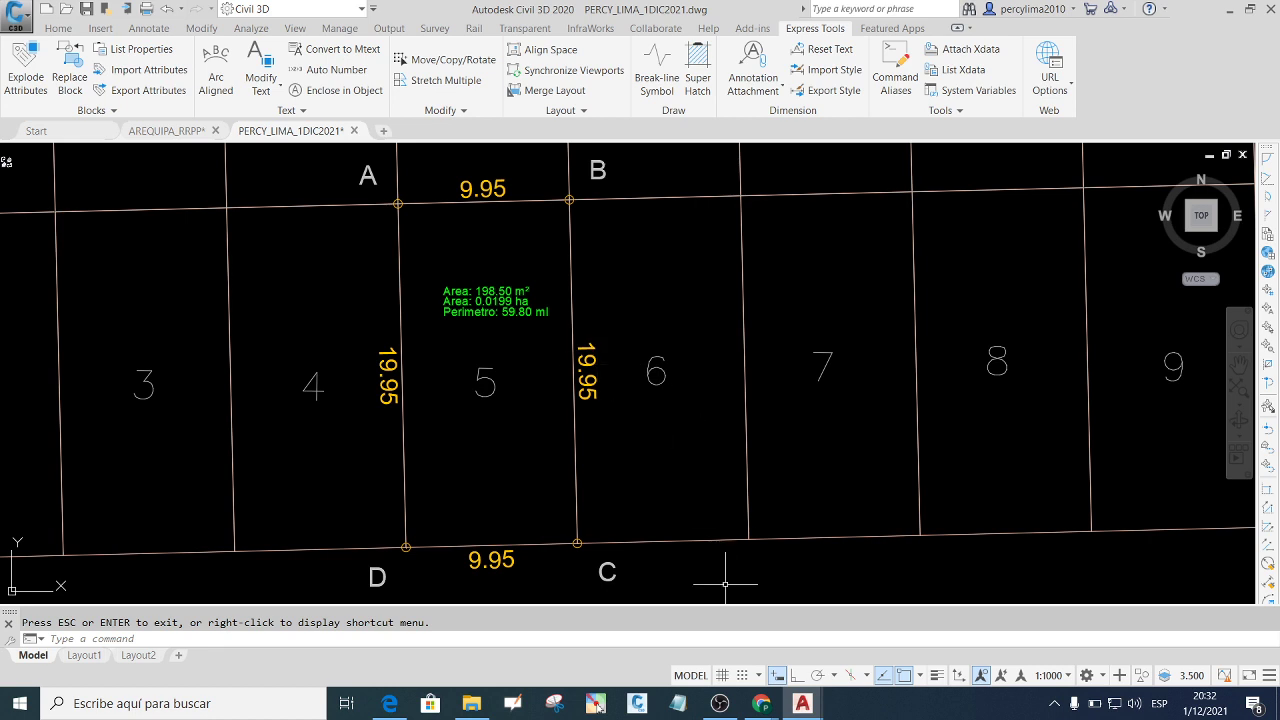
Paste the lot 5 screenshot into the ISTP SEMESTRE I-B21 CIVIL chat, send it, and hide Chrome.
mouse_move(761, 703)
click(697, 656)
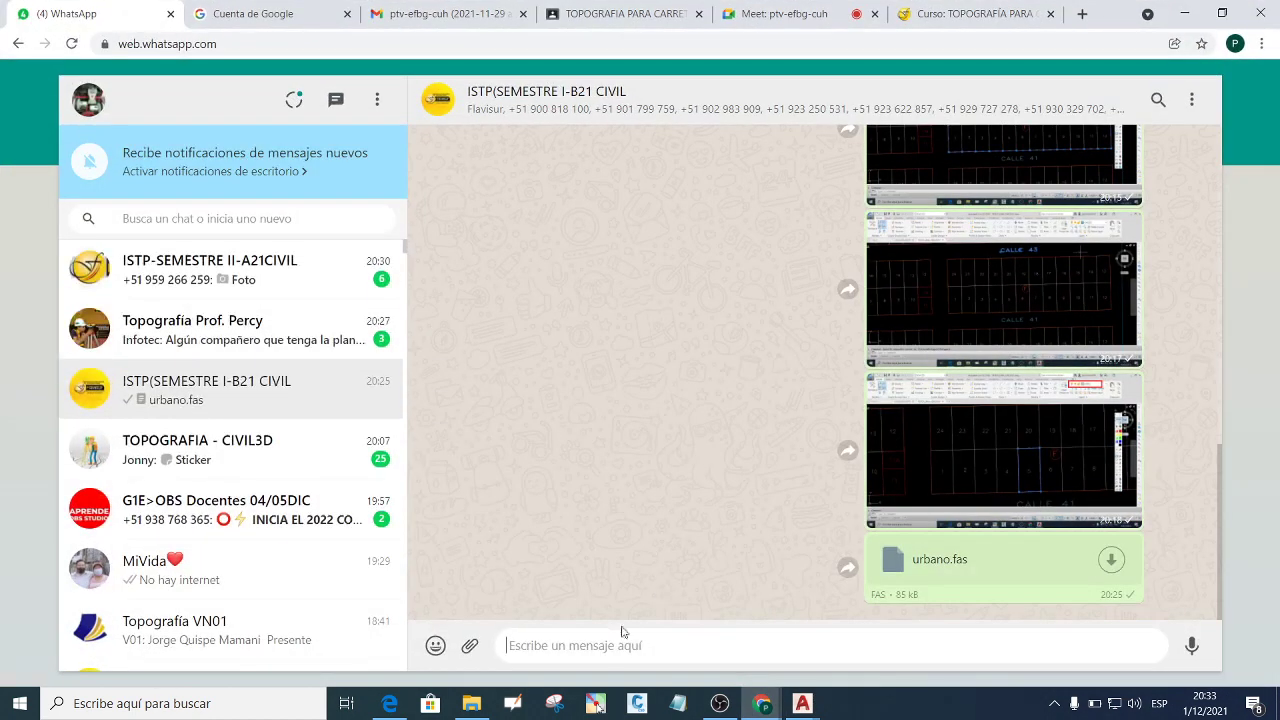
right_click(541, 647)
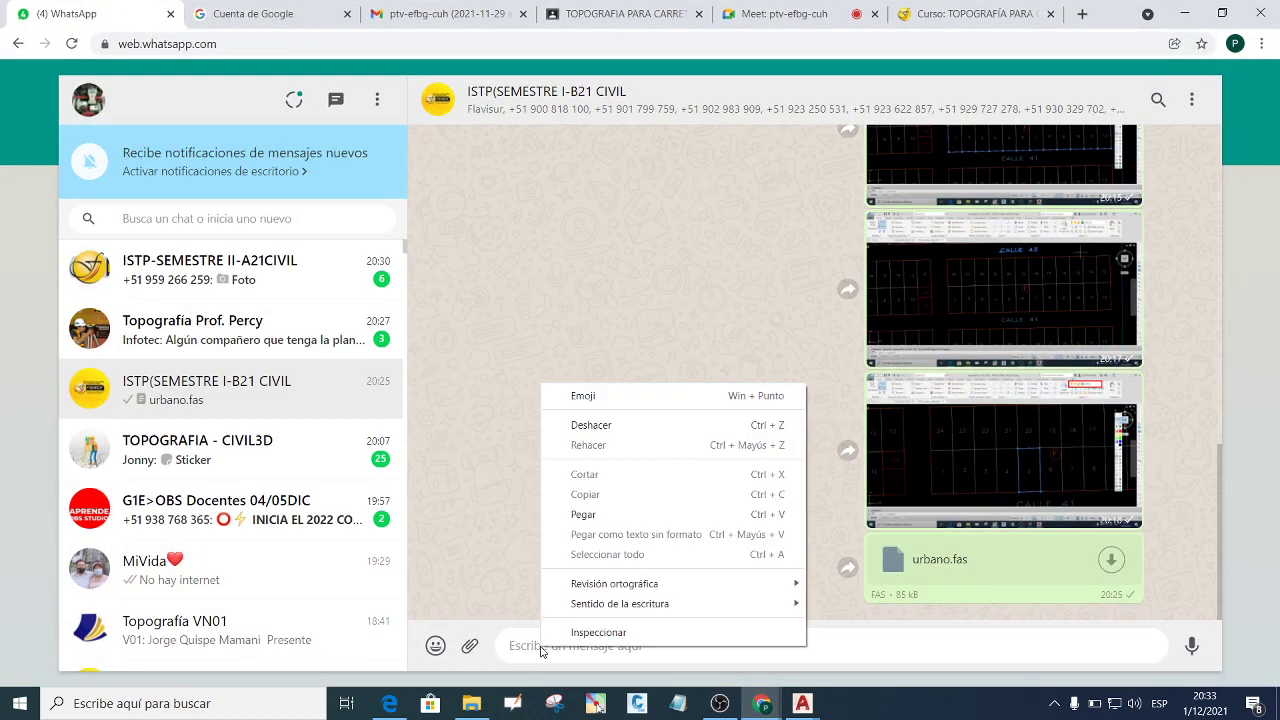
click(598, 512)
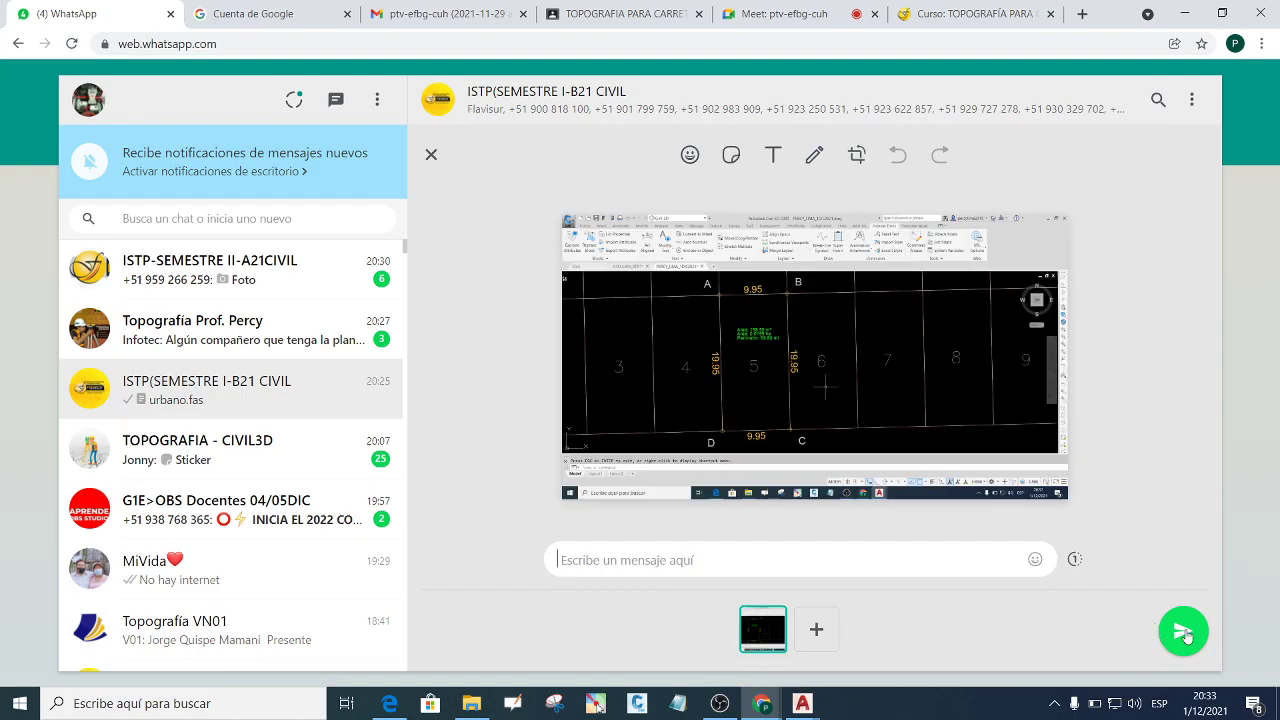
click(1183, 630)
click(1186, 10)
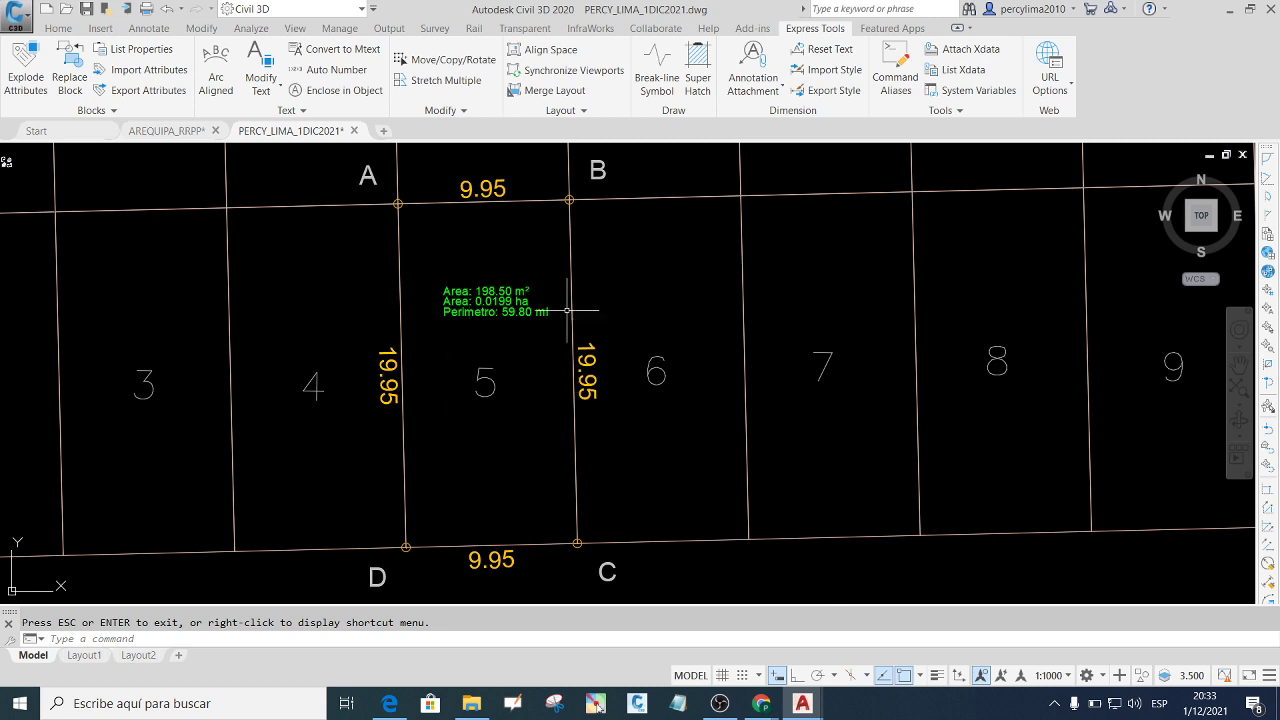
scroll(496, 265, down, 1)
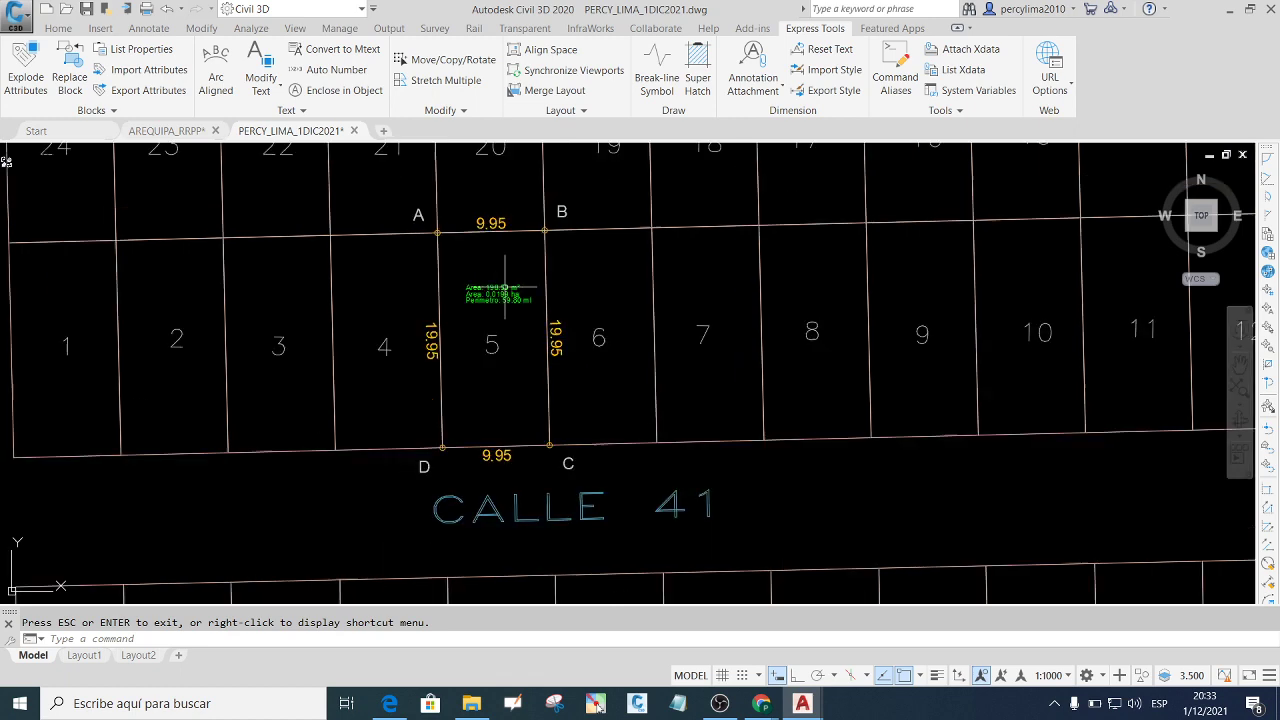
scroll(470, 275, up, 1)
scroll(470, 275, down, 1)
scroll(470, 275, up, 1)
scroll(480, 300, down, 1)
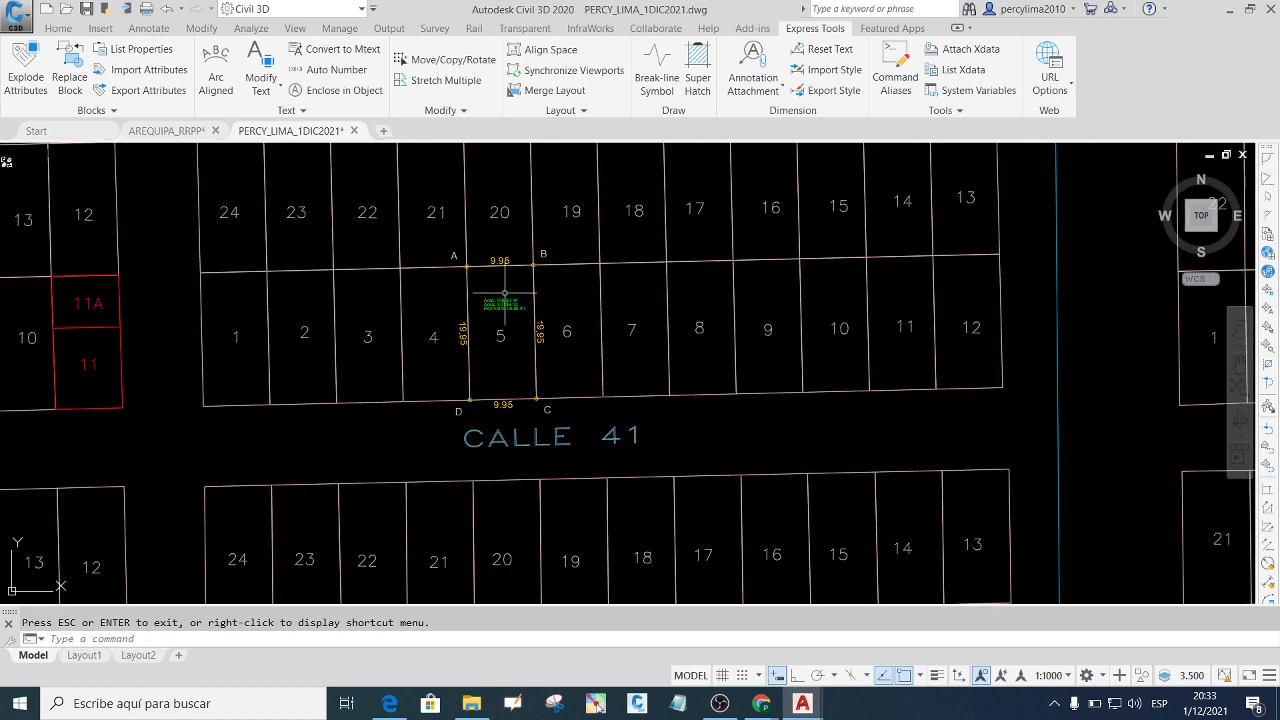
scroll(480, 300, up, 1)
scroll(480, 300, down, 1)
scroll(495, 328, up, 1)
scroll(498, 297, down, 1)
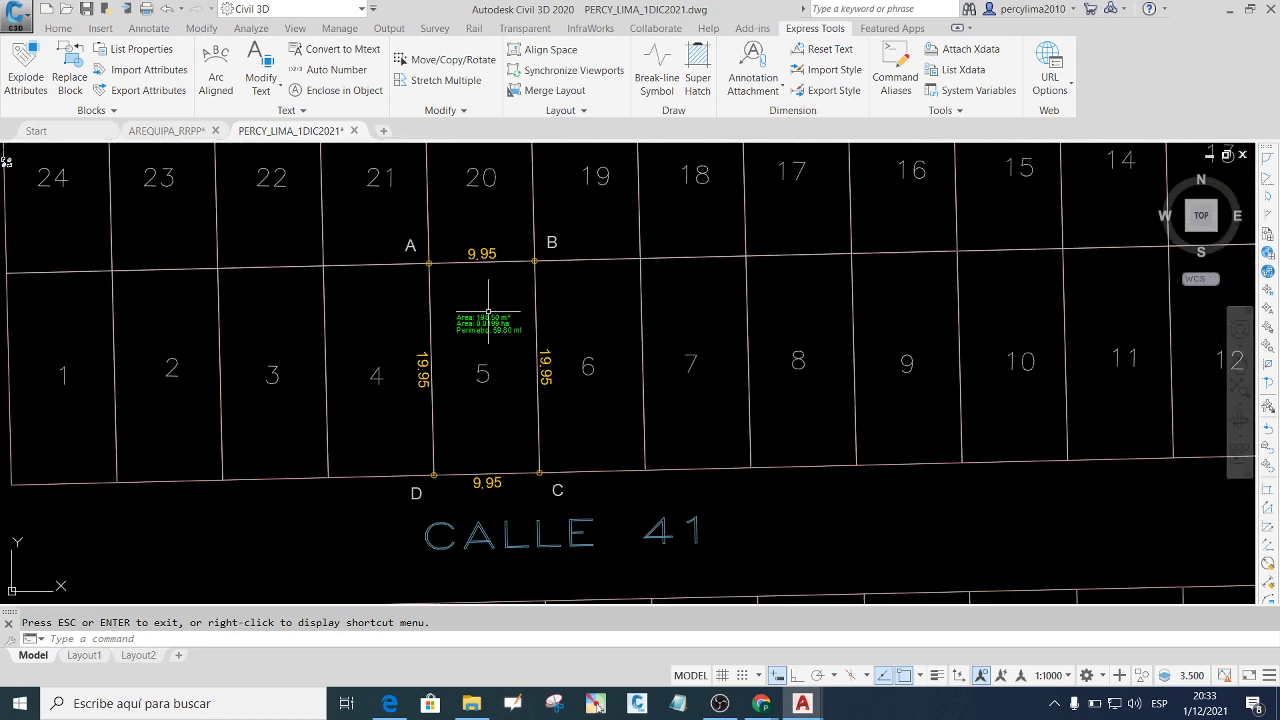
scroll(457, 266, up, 3)
scroll(443, 243, down, 2)
scroll(499, 377, down, 3)
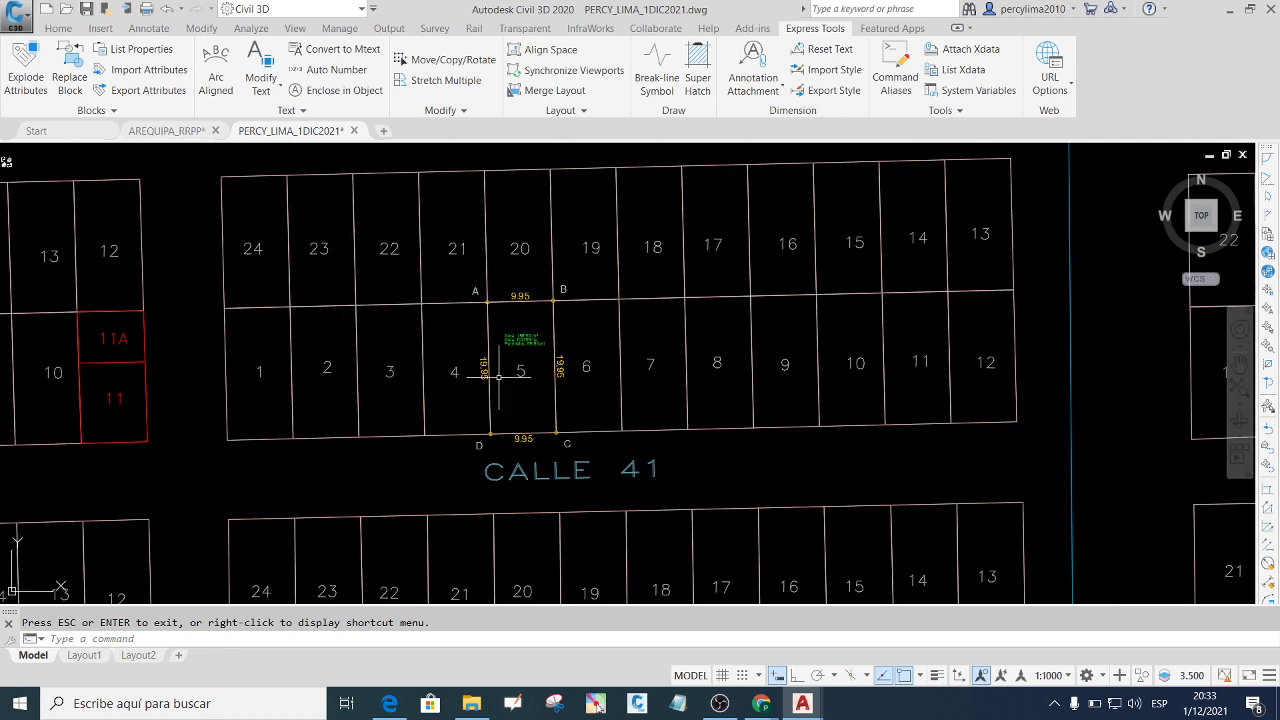
scroll(526, 414, up, 2)
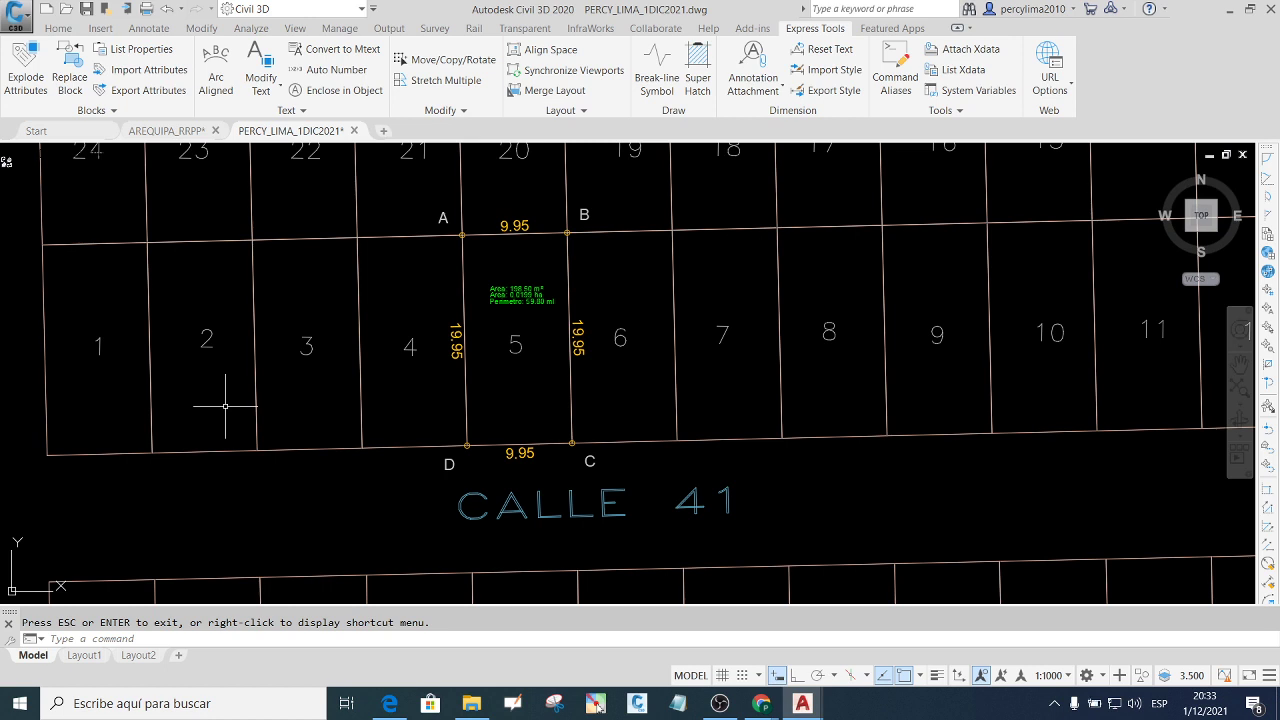
scroll(580, 357, down, 1)
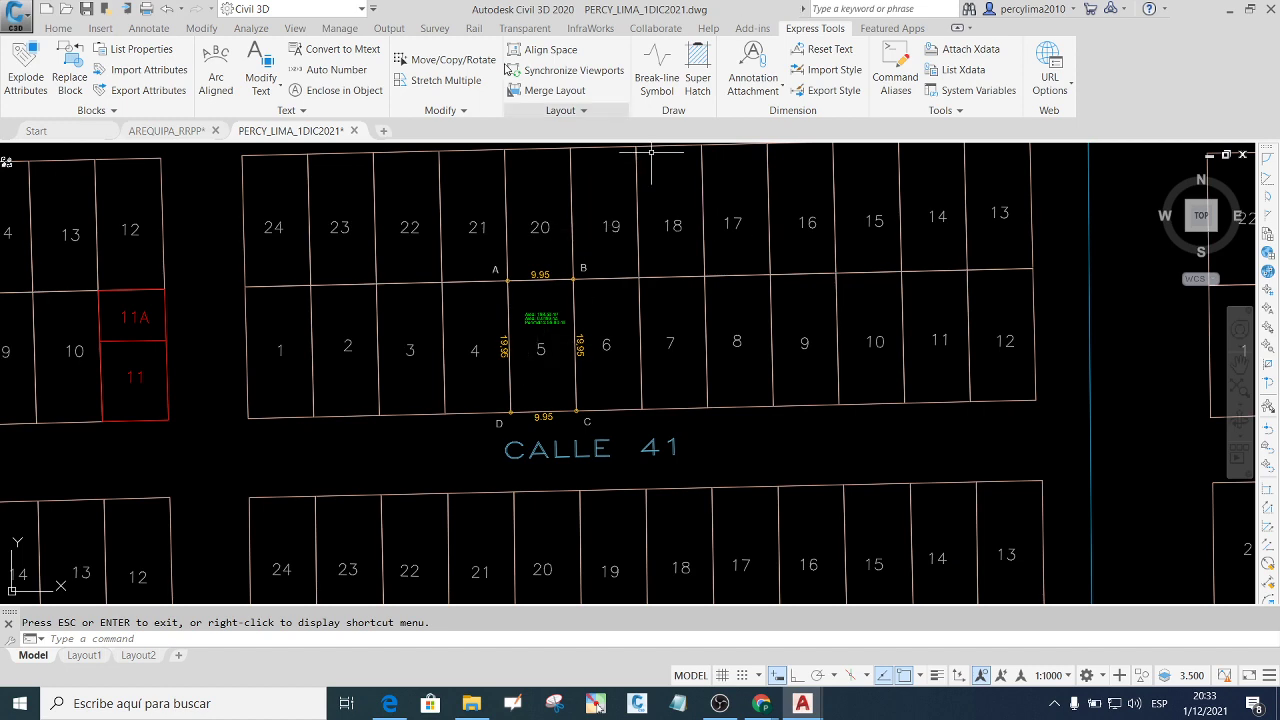
scroll(540, 346, up, 3)
scroll(544, 330, down, 3)
scroll(544, 329, up, 4)
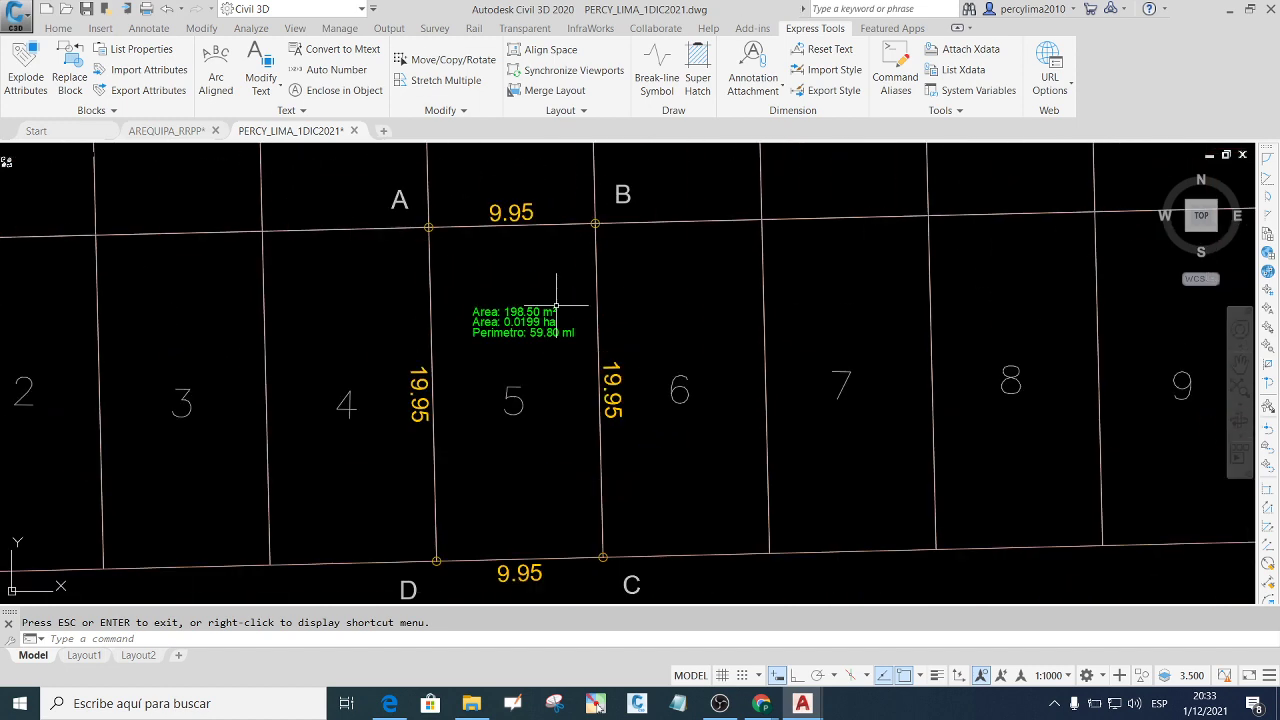
scroll(514, 300, down, 4)
scroll(500, 286, down, 3)
scroll(474, 284, up, 3)
scroll(474, 284, down, 5)
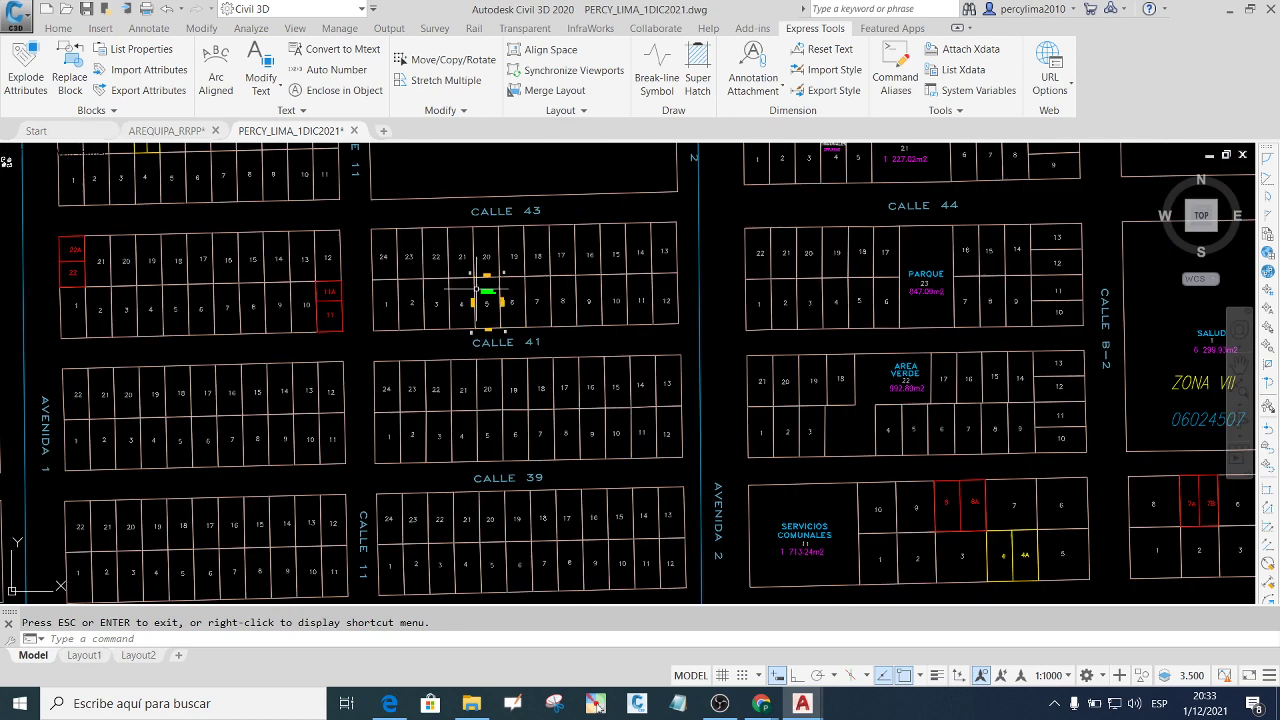
scroll(486, 286, up, 5)
scroll(443, 277, up, 6)
scroll(486, 243, down, 4)
scroll(590, 260, down, 2)
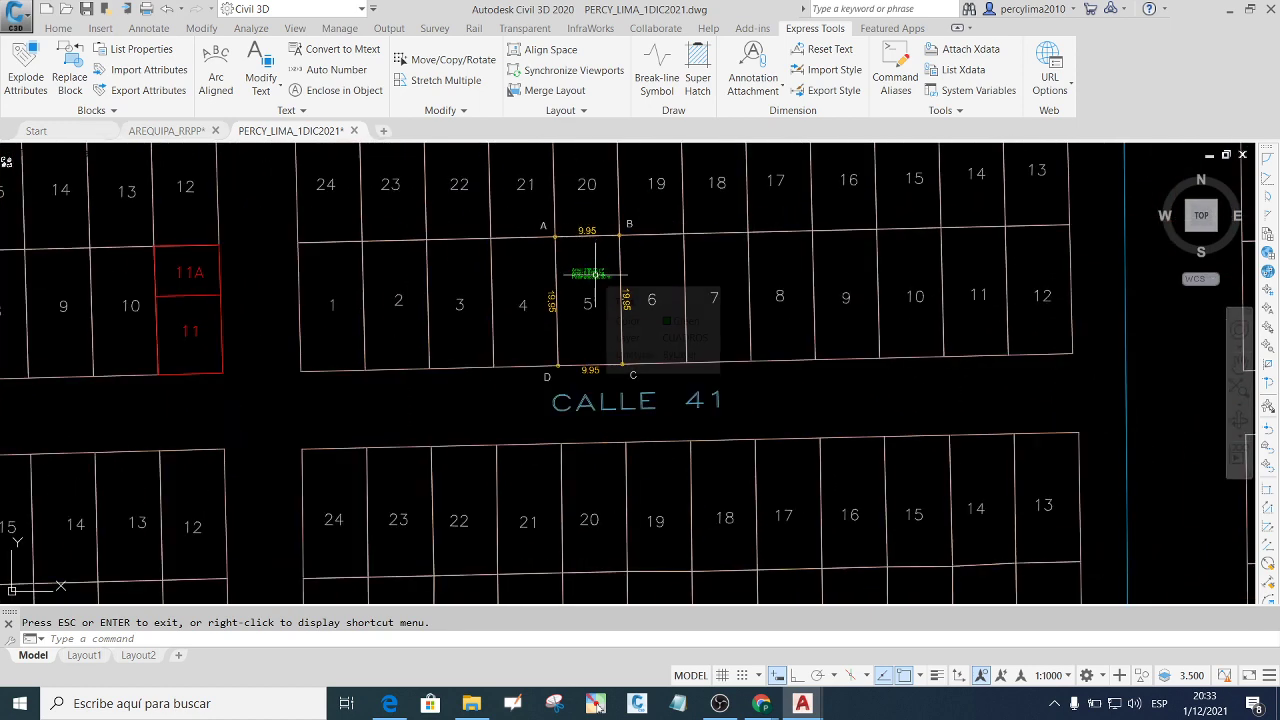
scroll(595, 273, up, 4)
scroll(595, 272, up, 1)
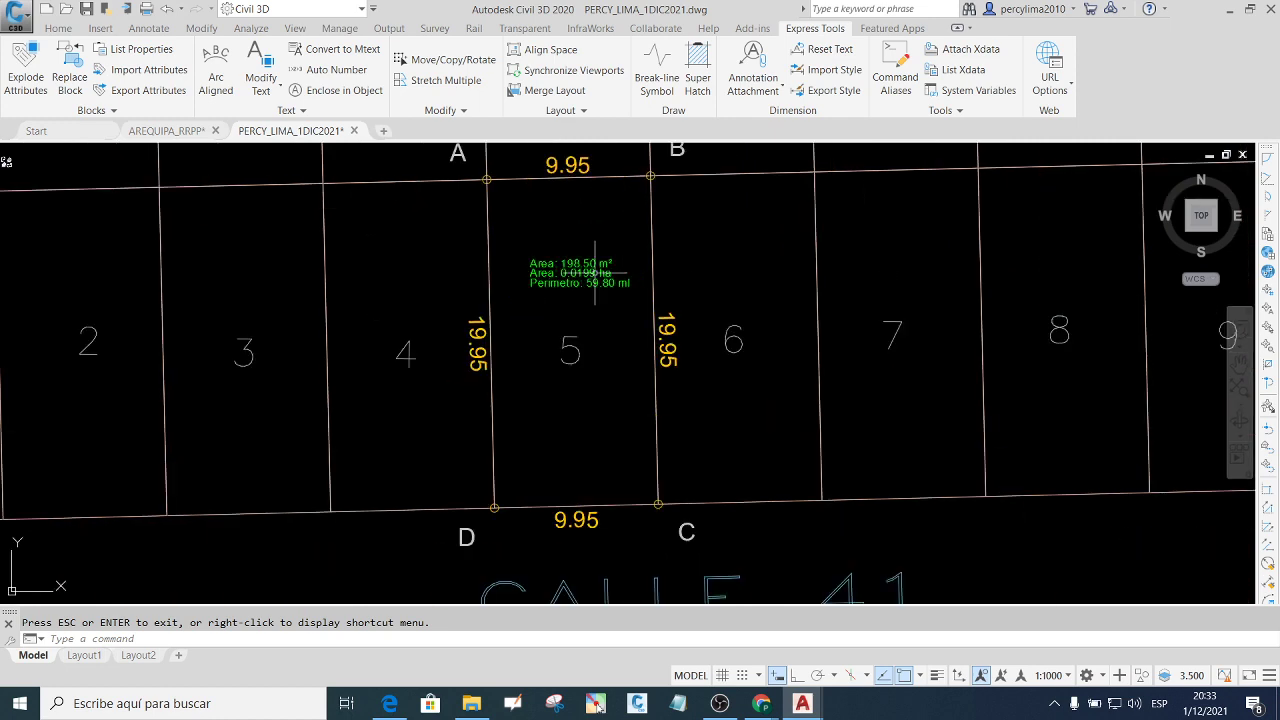
scroll(595, 272, down, 4)
scroll(590, 275, down, 2)
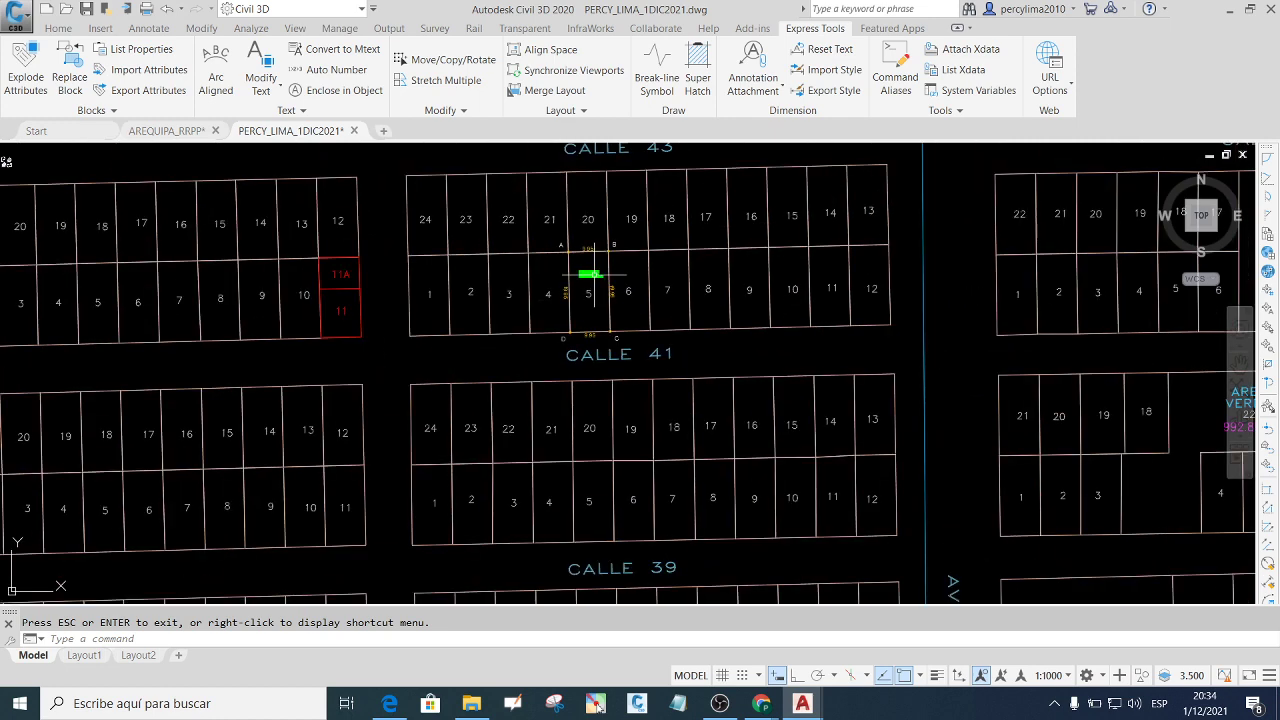
scroll(590, 275, up, 2)
scroll(598, 263, up, 4)
scroll(597, 264, down, 2)
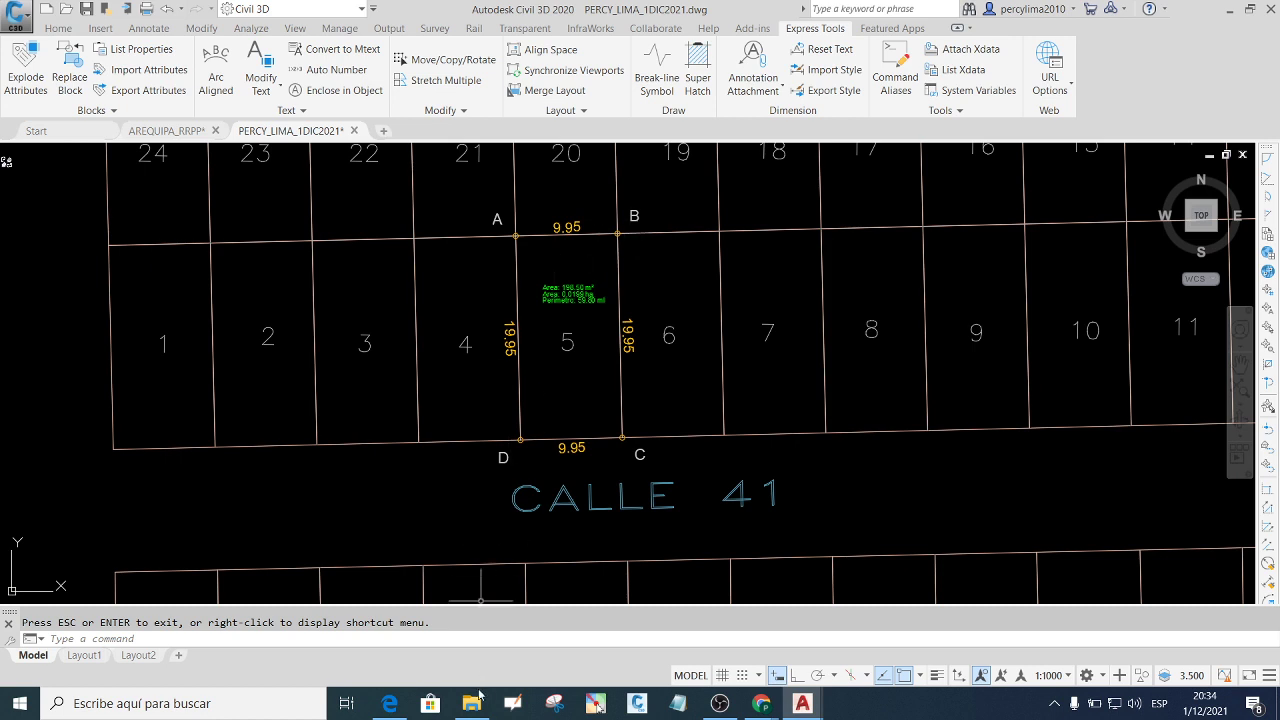
mouse_move(471, 703)
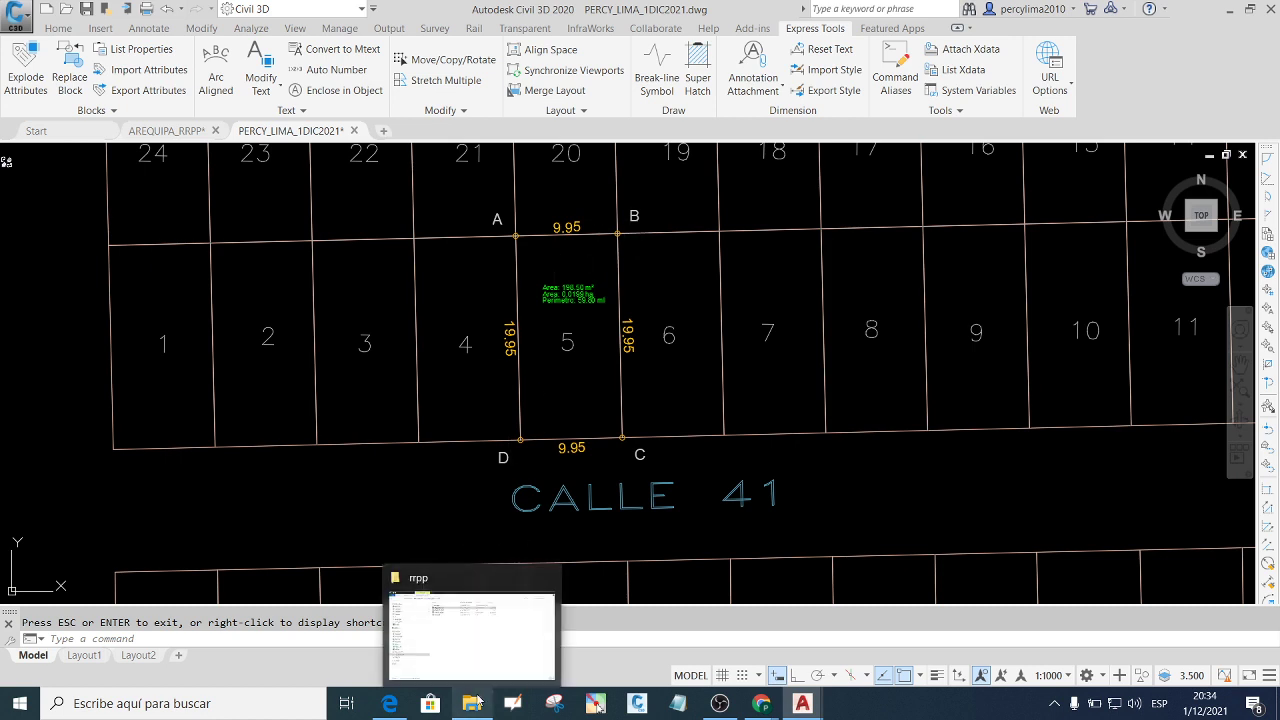
Browse from drive D: via estudios a distancia plq > CATASTRO DIS > catastro 1 > lote matriz y subdivicion and open PLANO LOTE.
click(471, 630)
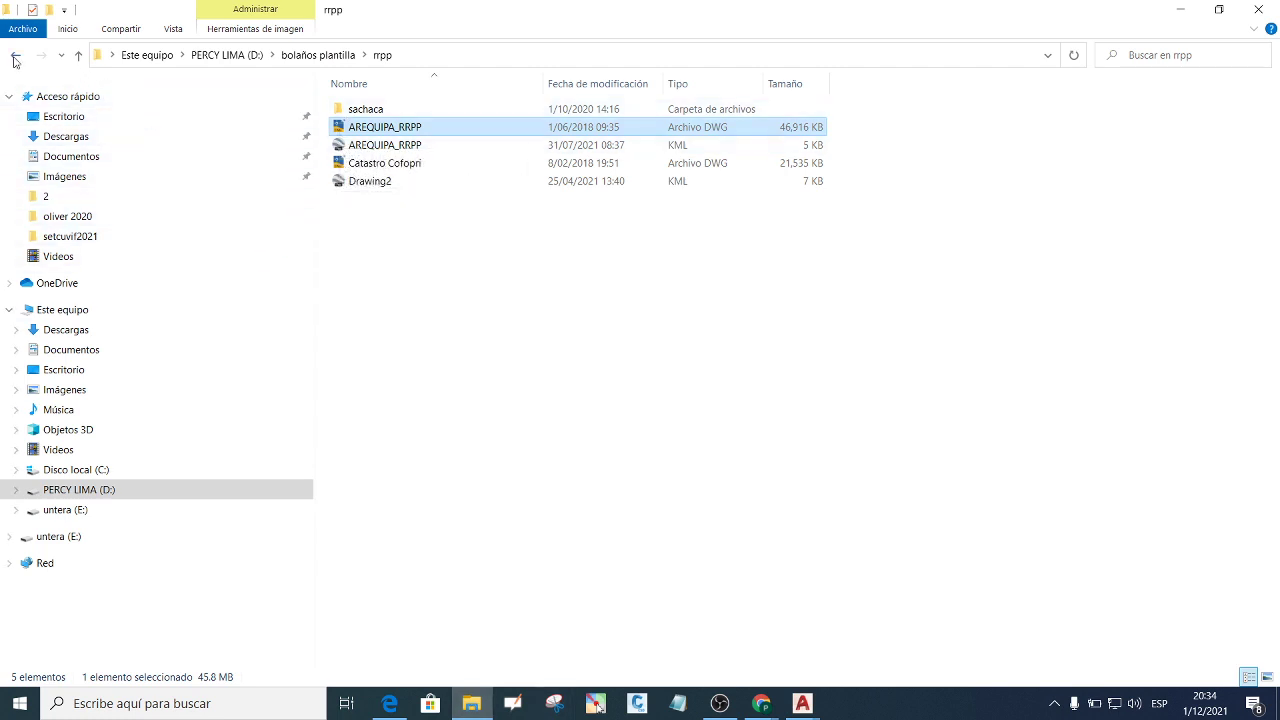
click(15, 57)
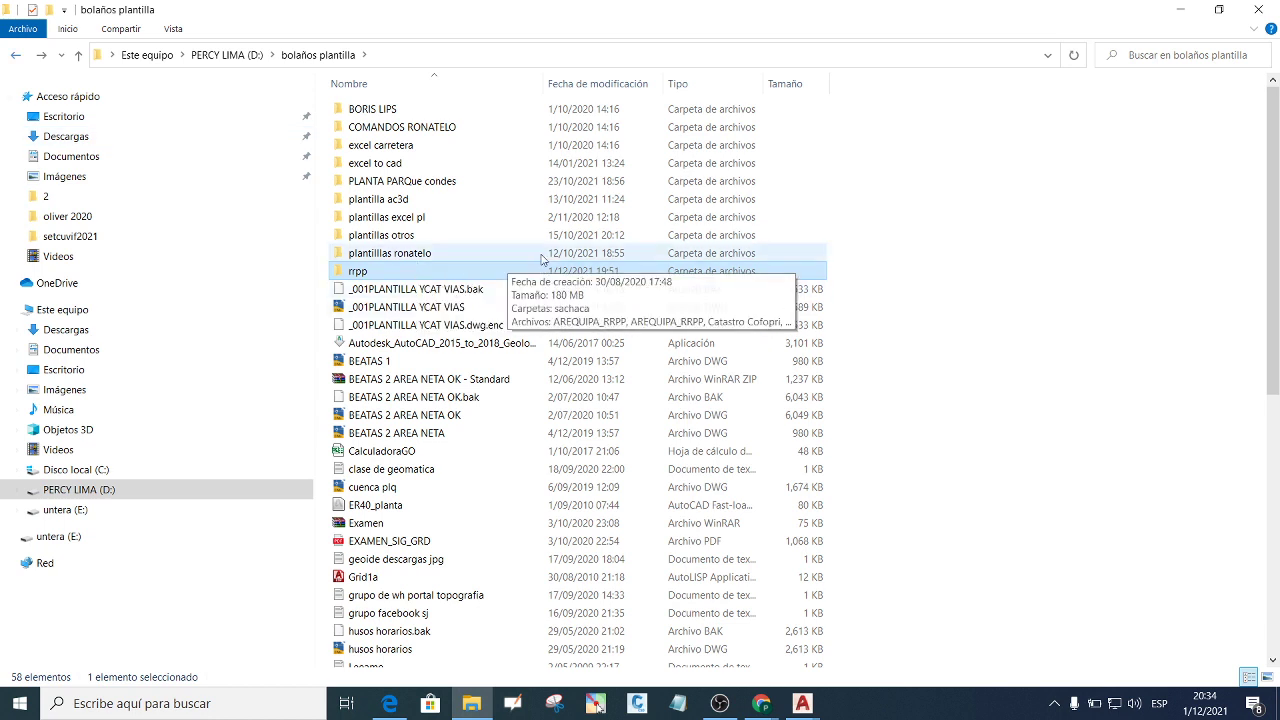
click(16, 57)
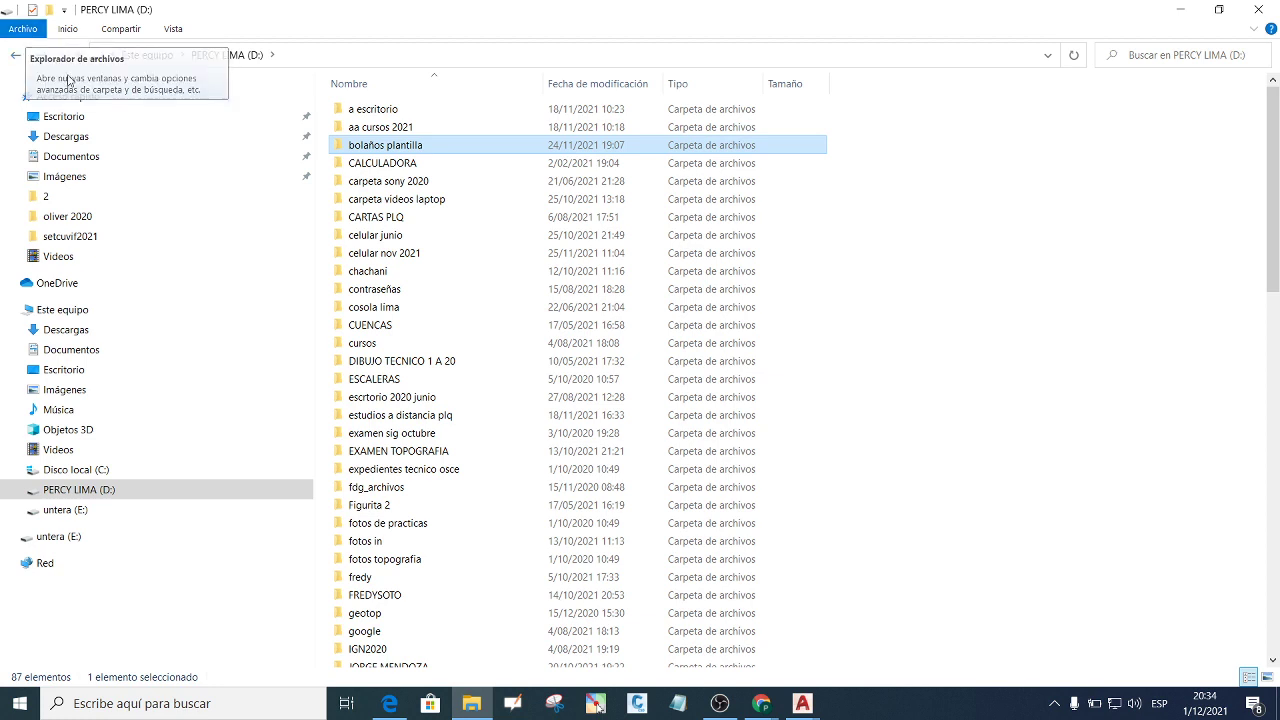
double_click(444, 416)
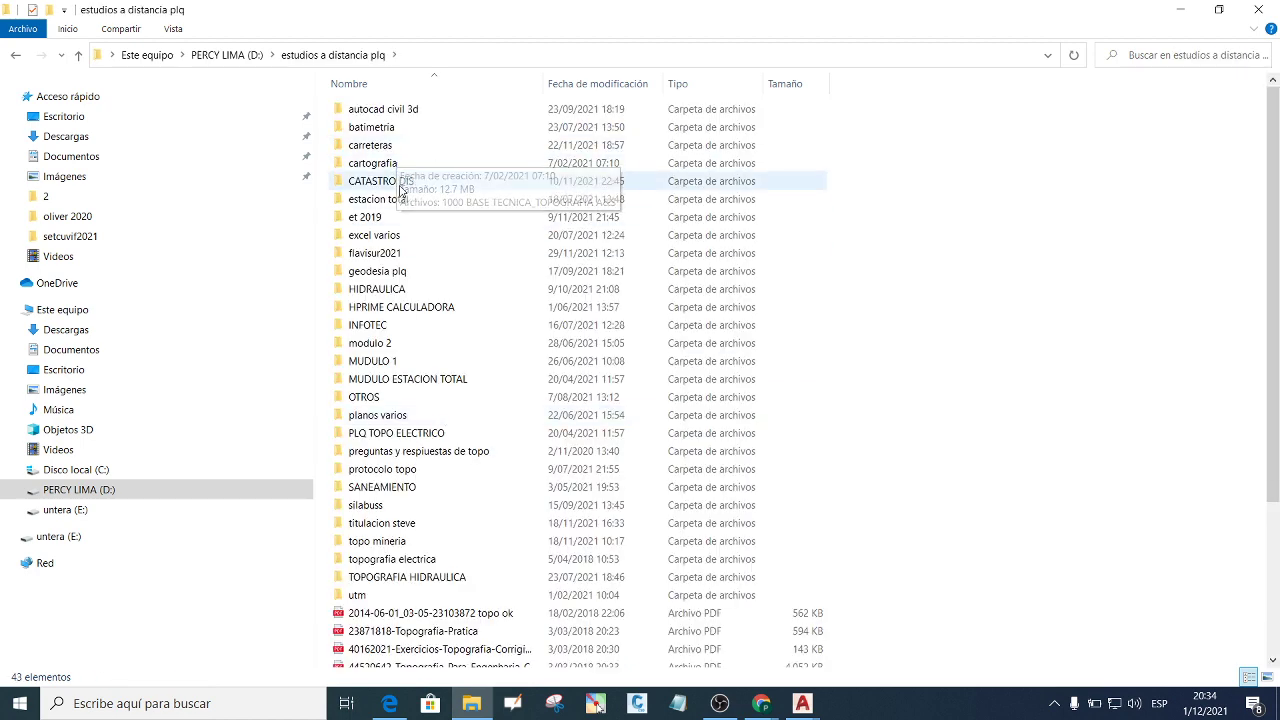
double_click(401, 182)
double_click(395, 131)
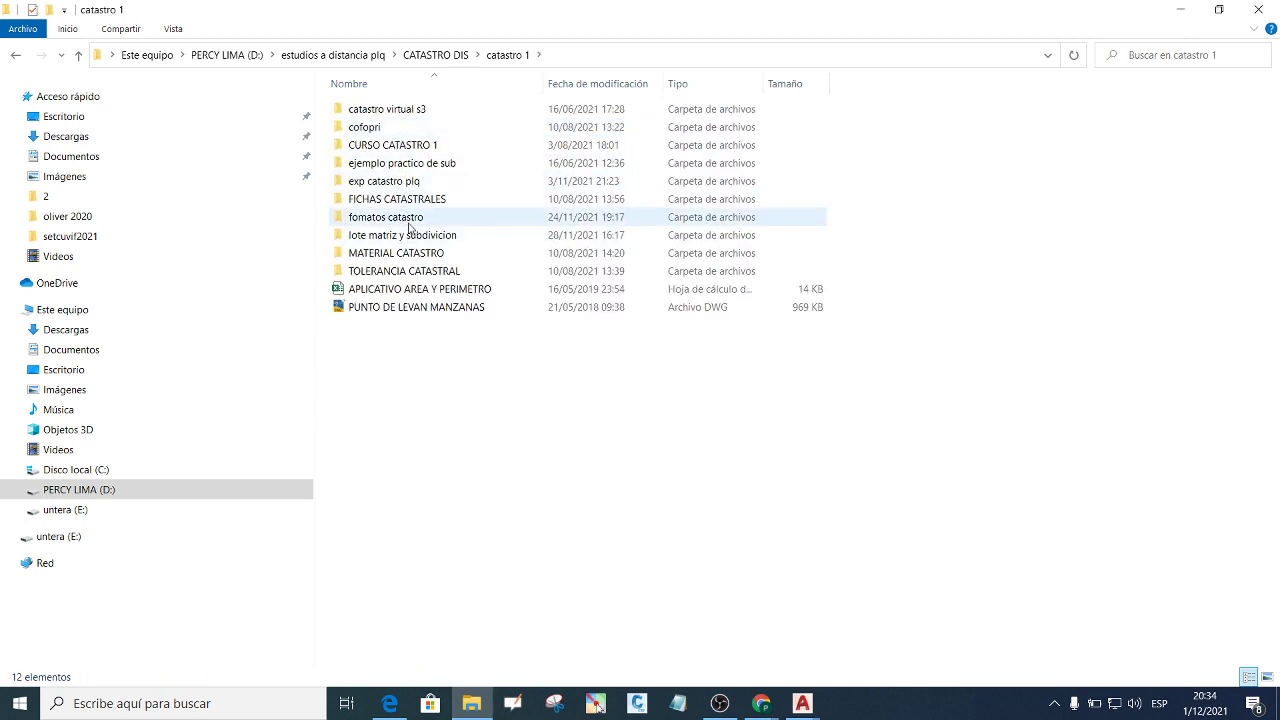
click(408, 240)
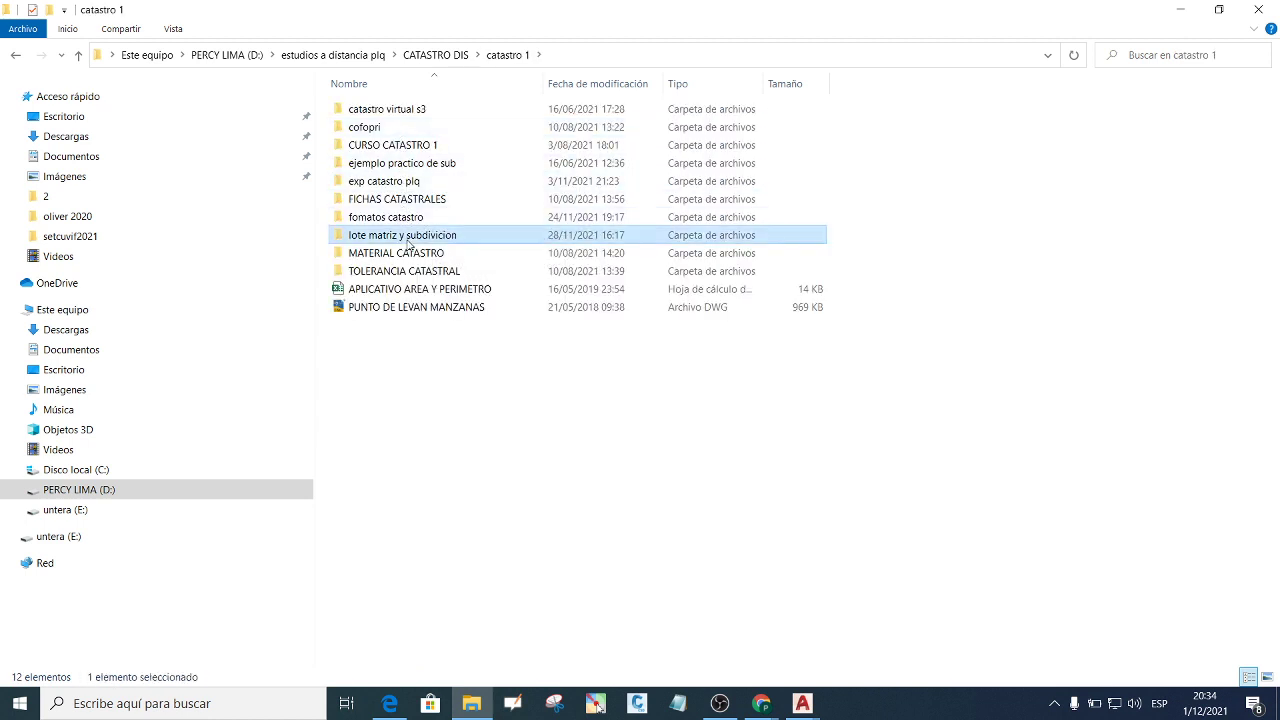
double_click(408, 242)
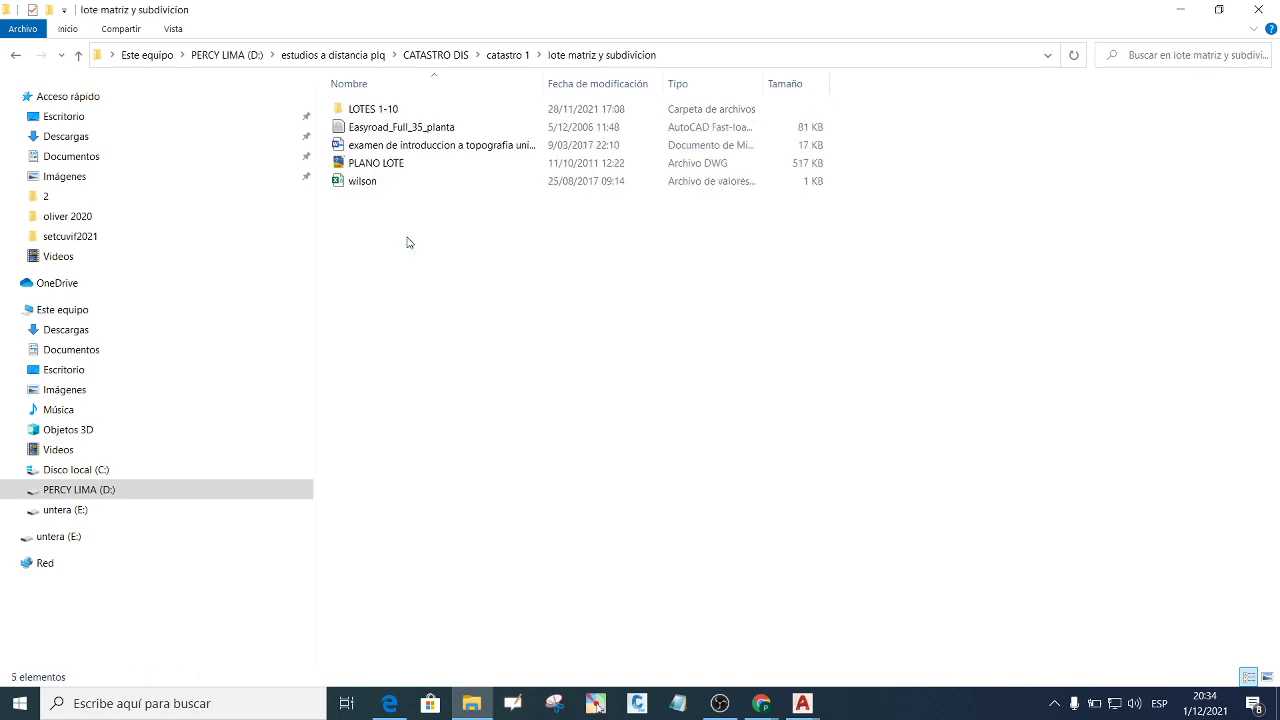
double_click(391, 166)
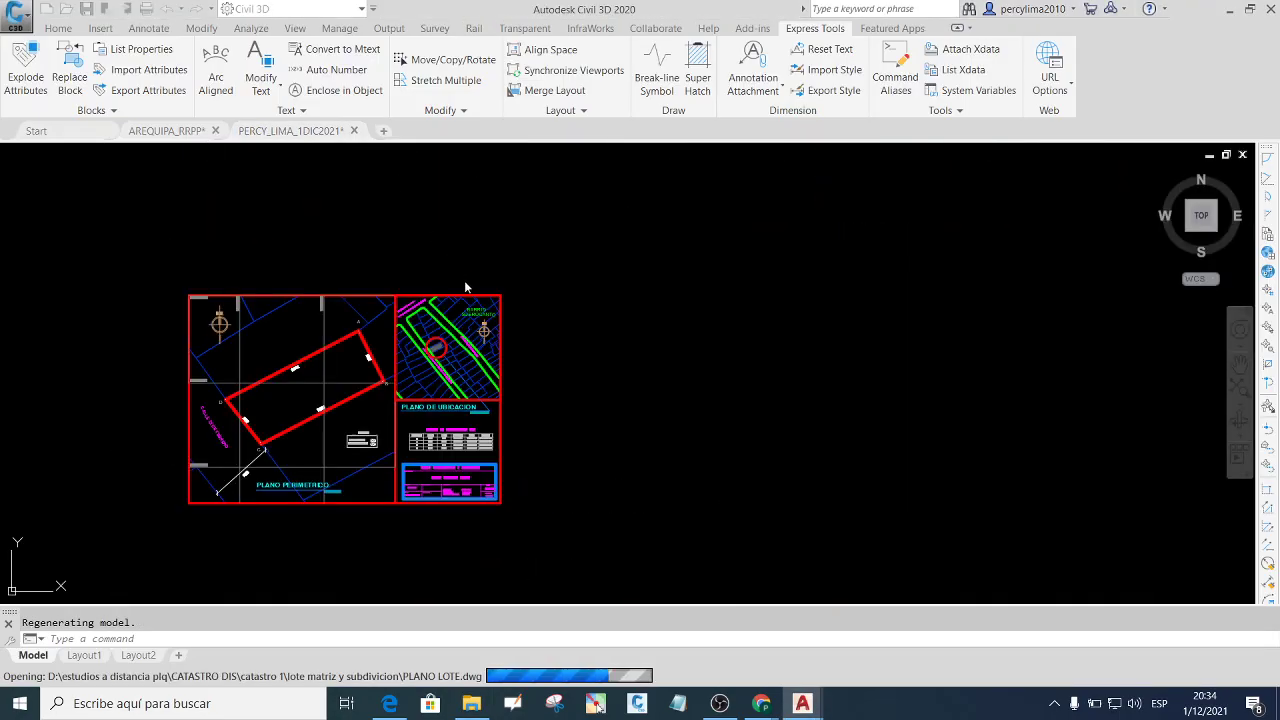
Dismiss the AEC objects warning and zoom in on the lot's perimeter and location plans.
click(741, 379)
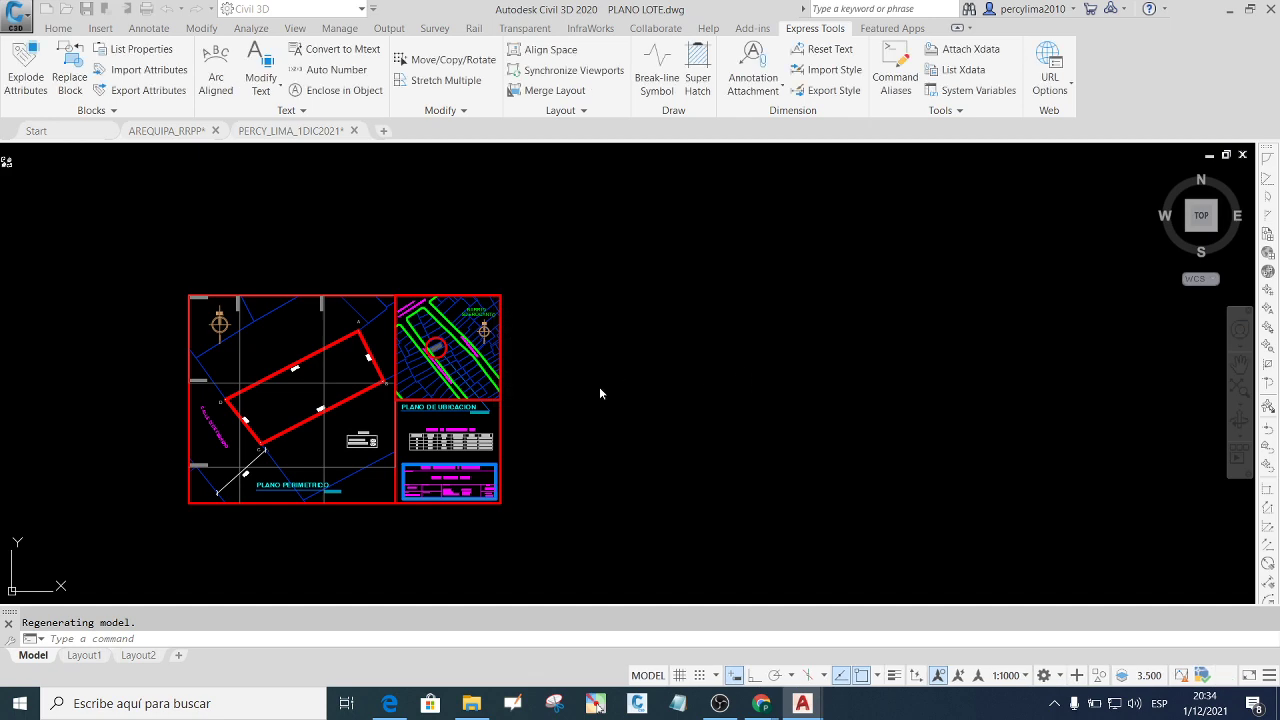
scroll(345, 425, up, 2)
scroll(445, 413, down, 2)
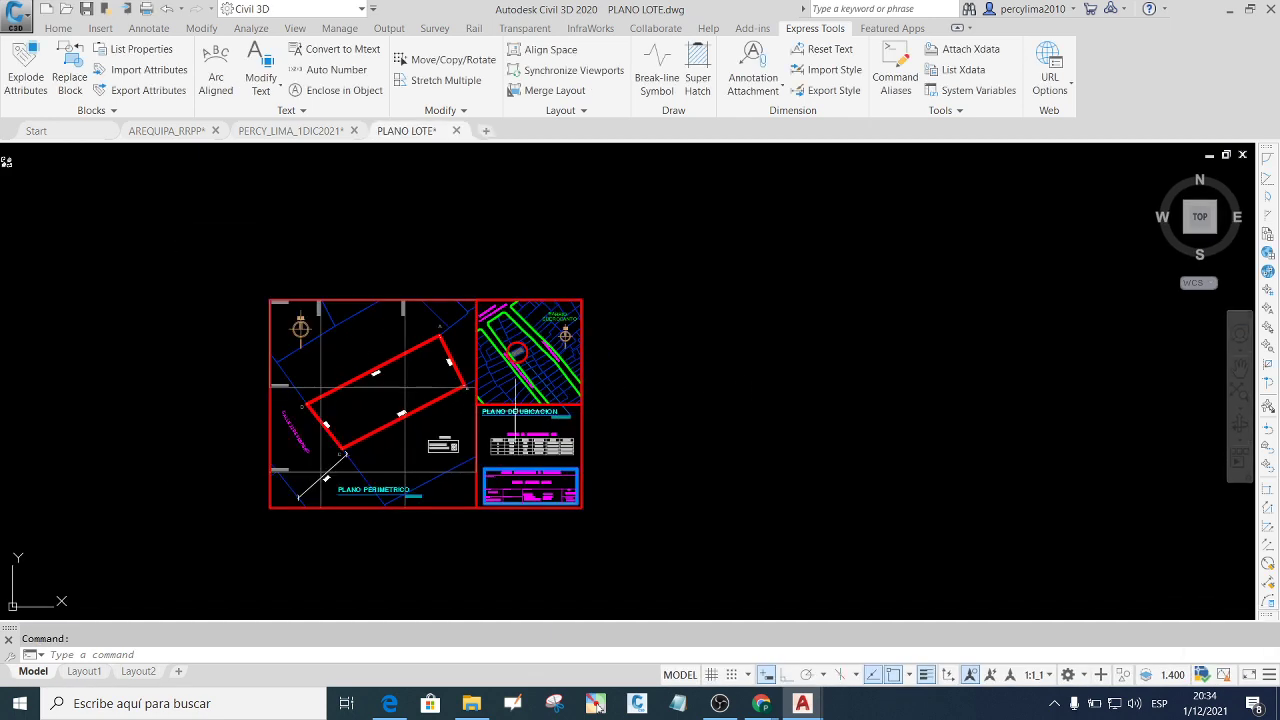
scroll(338, 417, up, 4)
scroll(249, 469, up, 4)
scroll(223, 480, down, 2)
scroll(329, 486, down, 4)
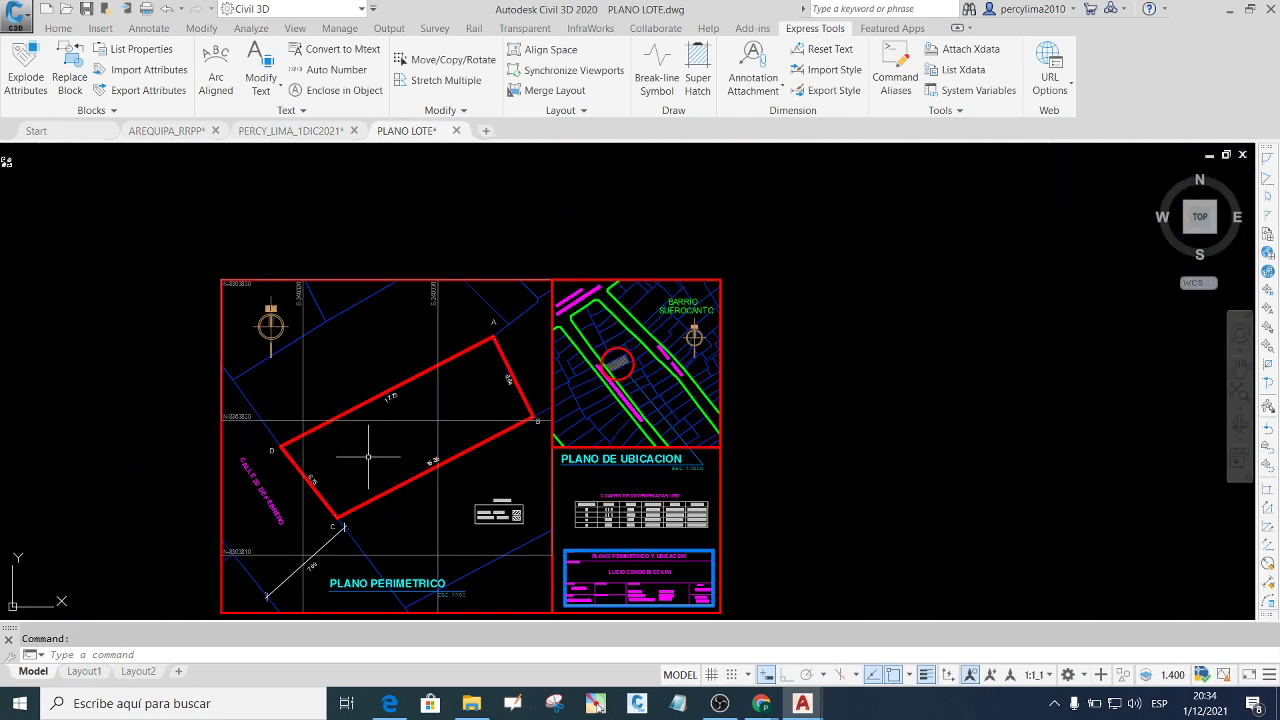
scroll(371, 452, up, 2)
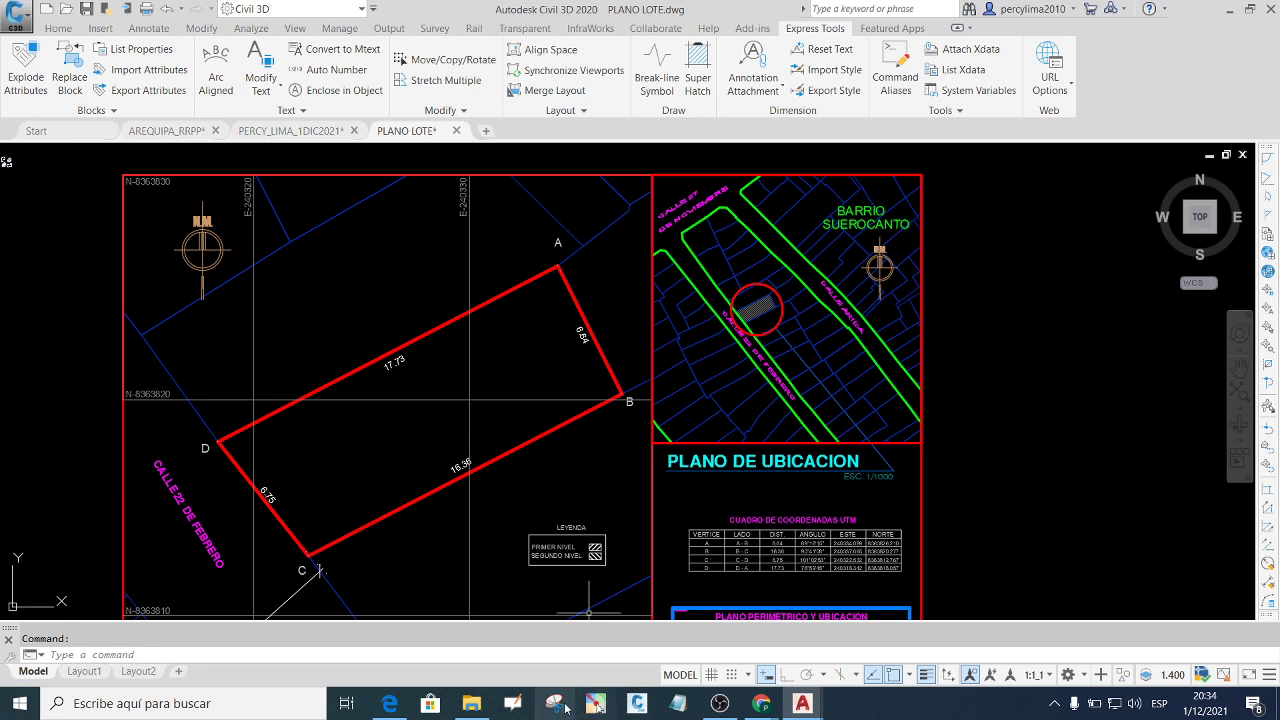
mouse_move(1199, 216)
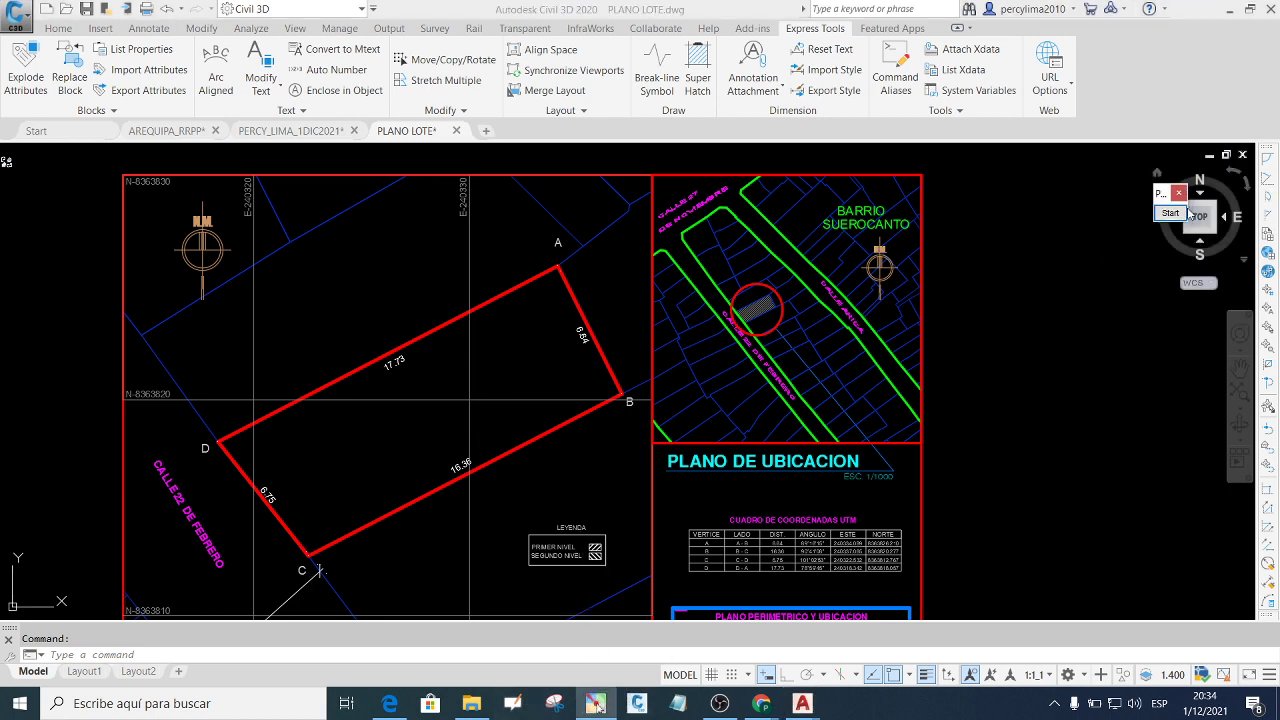
click(1180, 213)
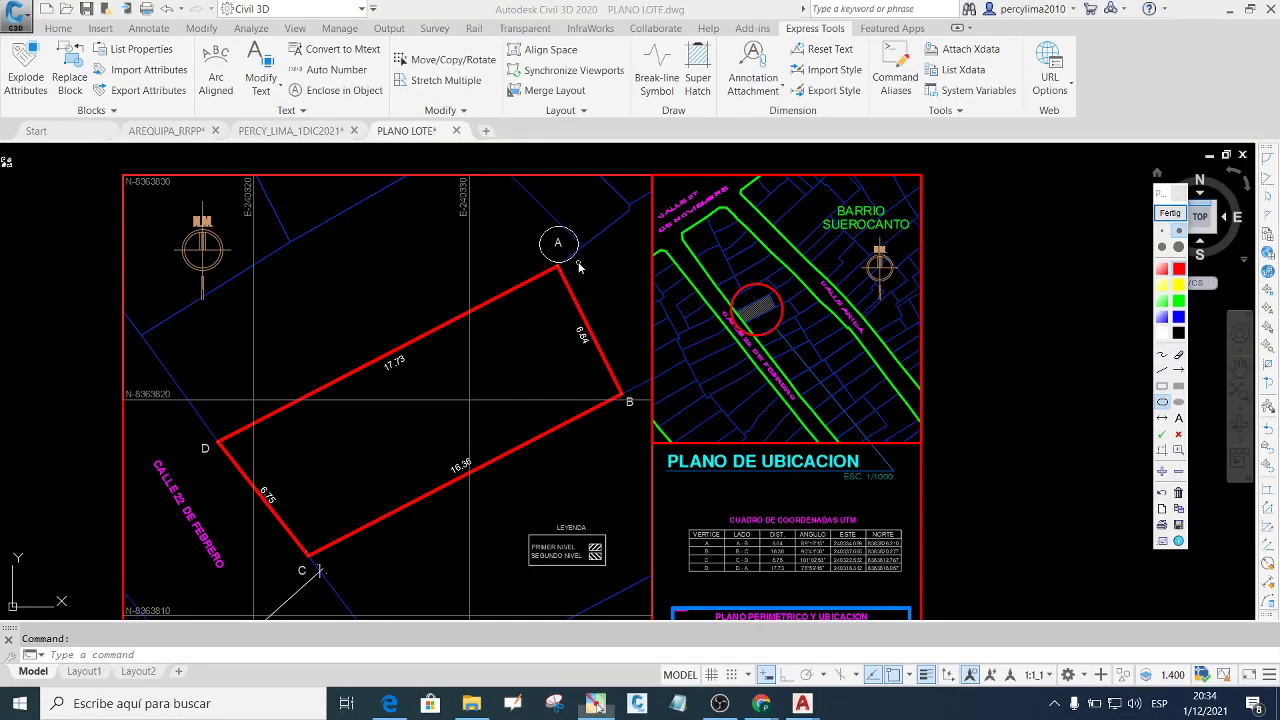
drag(566, 268, 579, 266)
click(632, 404)
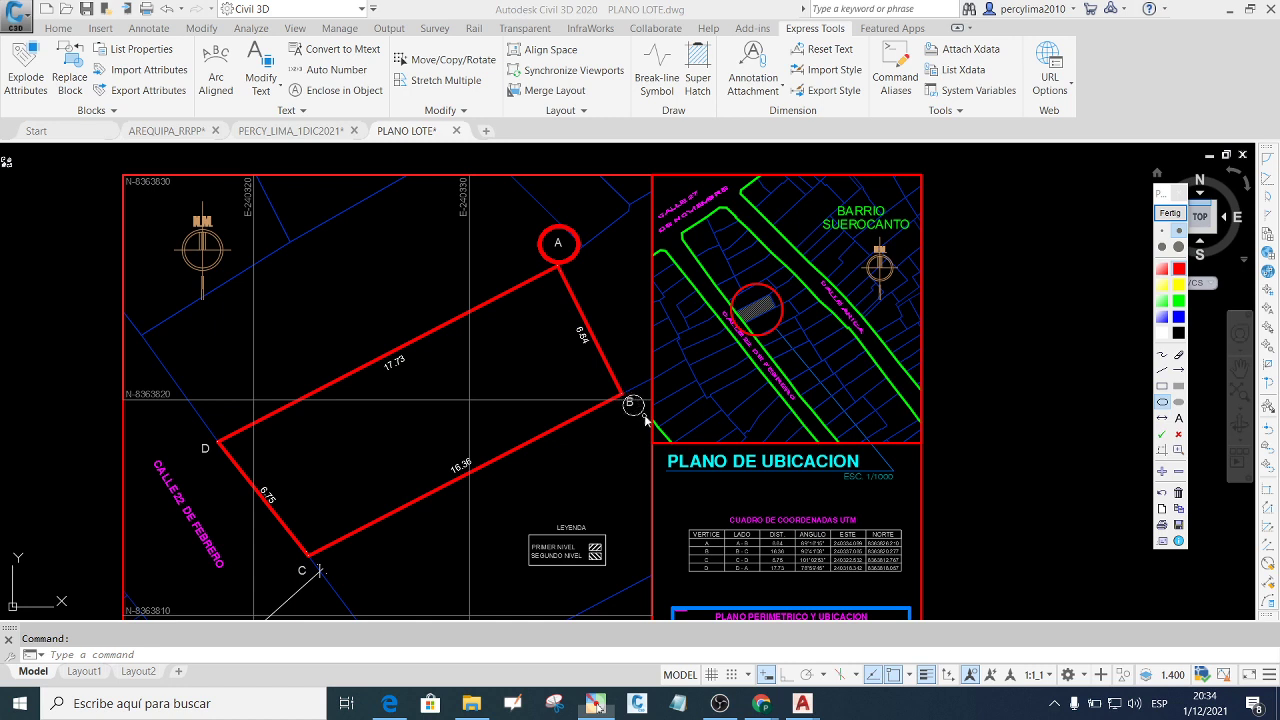
click(645, 416)
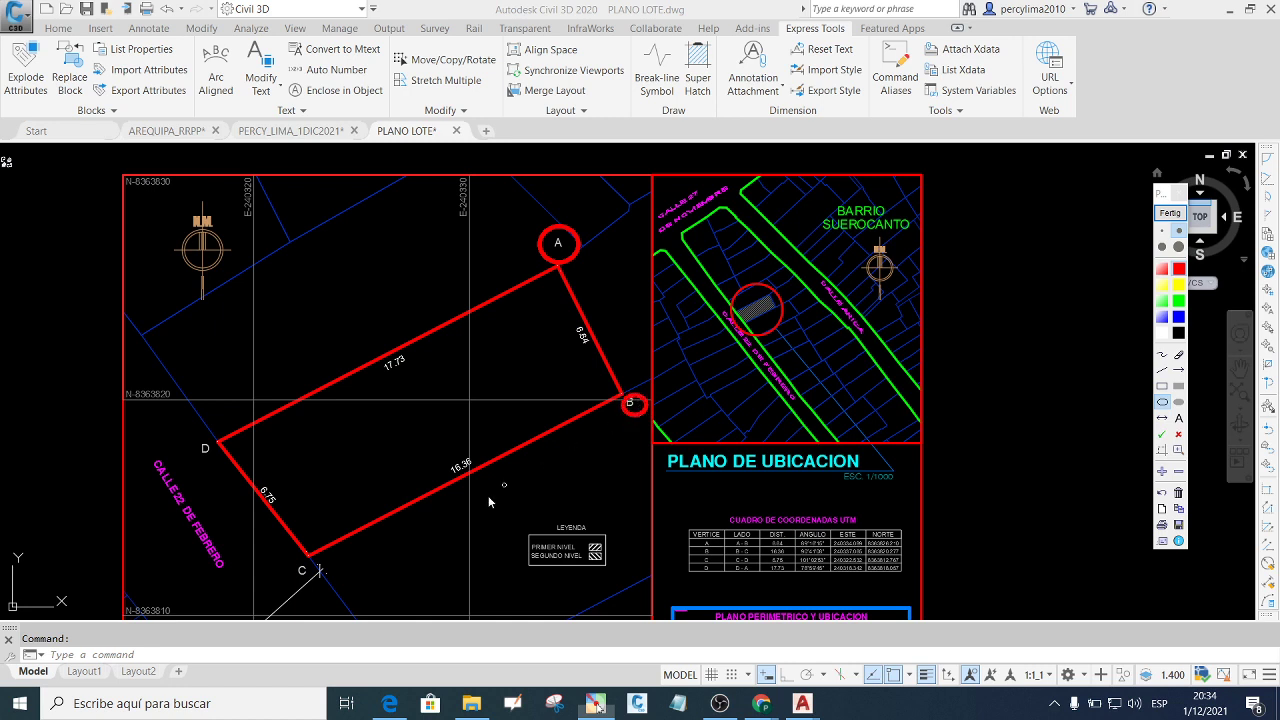
click(311, 573)
click(215, 476)
drag(364, 338, 430, 376)
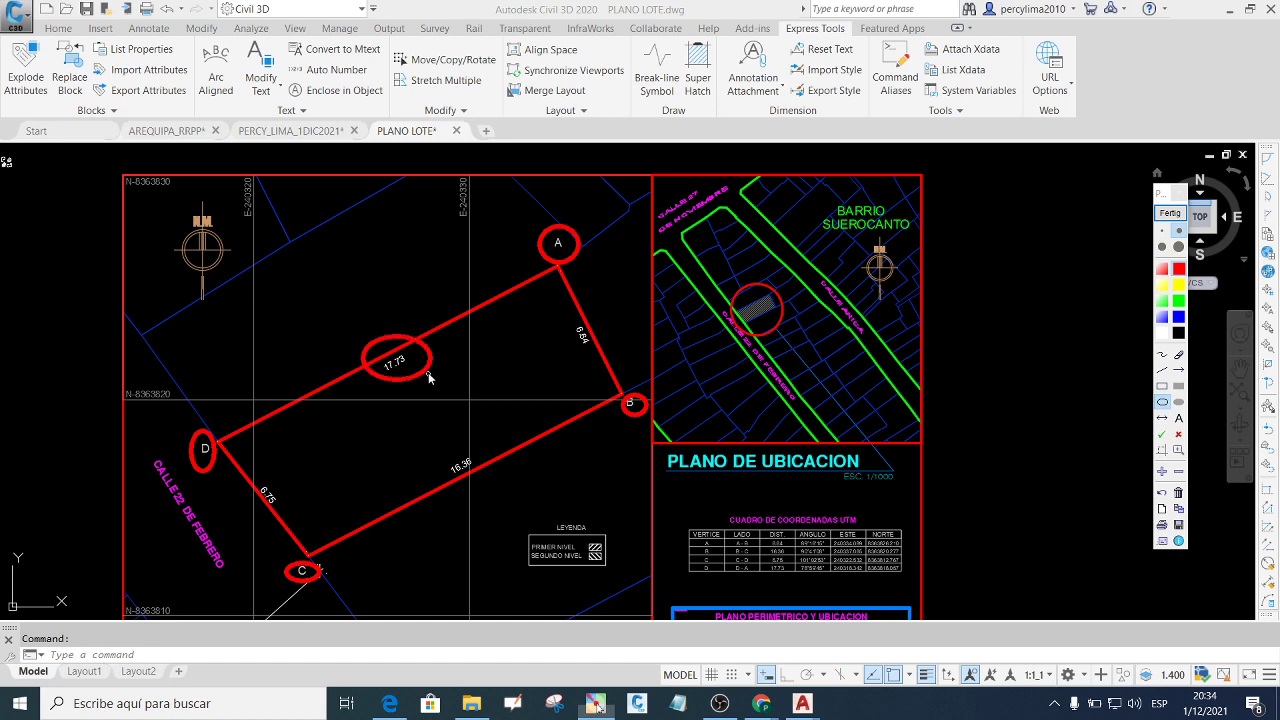
drag(593, 348, 609, 355)
drag(491, 490, 492, 491)
drag(258, 482, 287, 518)
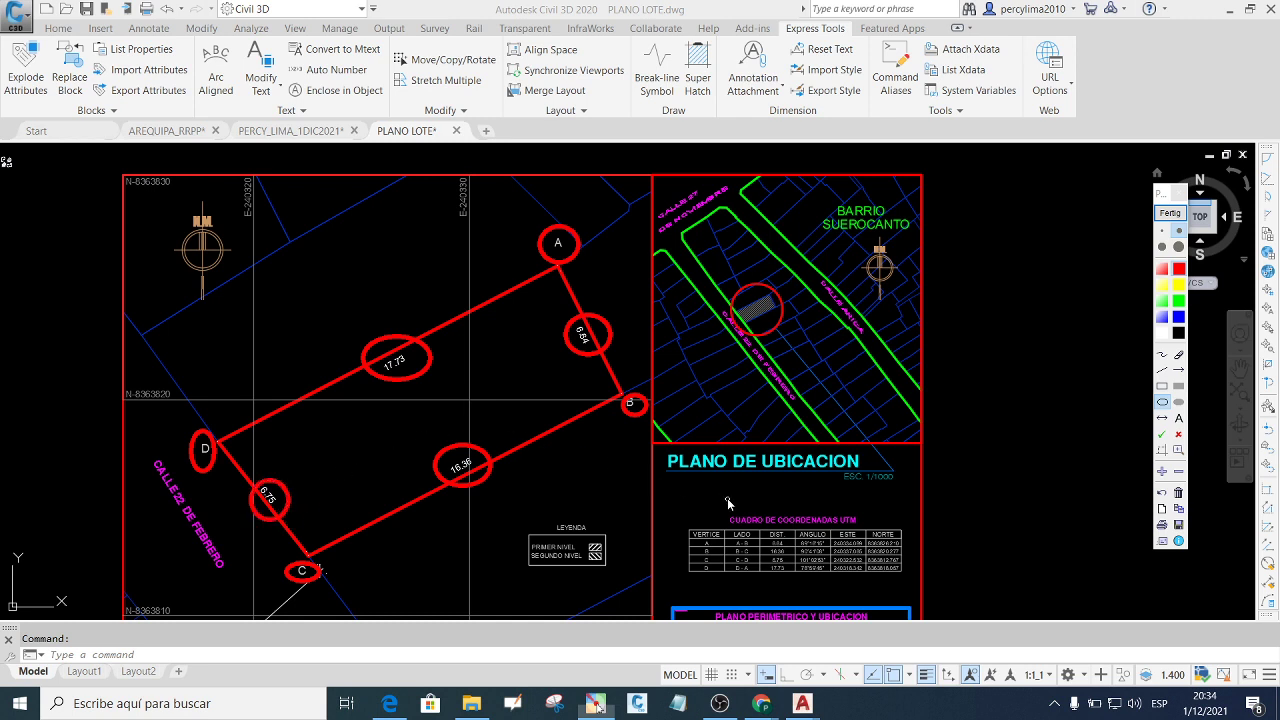
click(1162, 385)
mouse_move(672, 499)
mouse_down()
mouse_move(754, 567)
mouse_move(910, 585)
mouse_up()
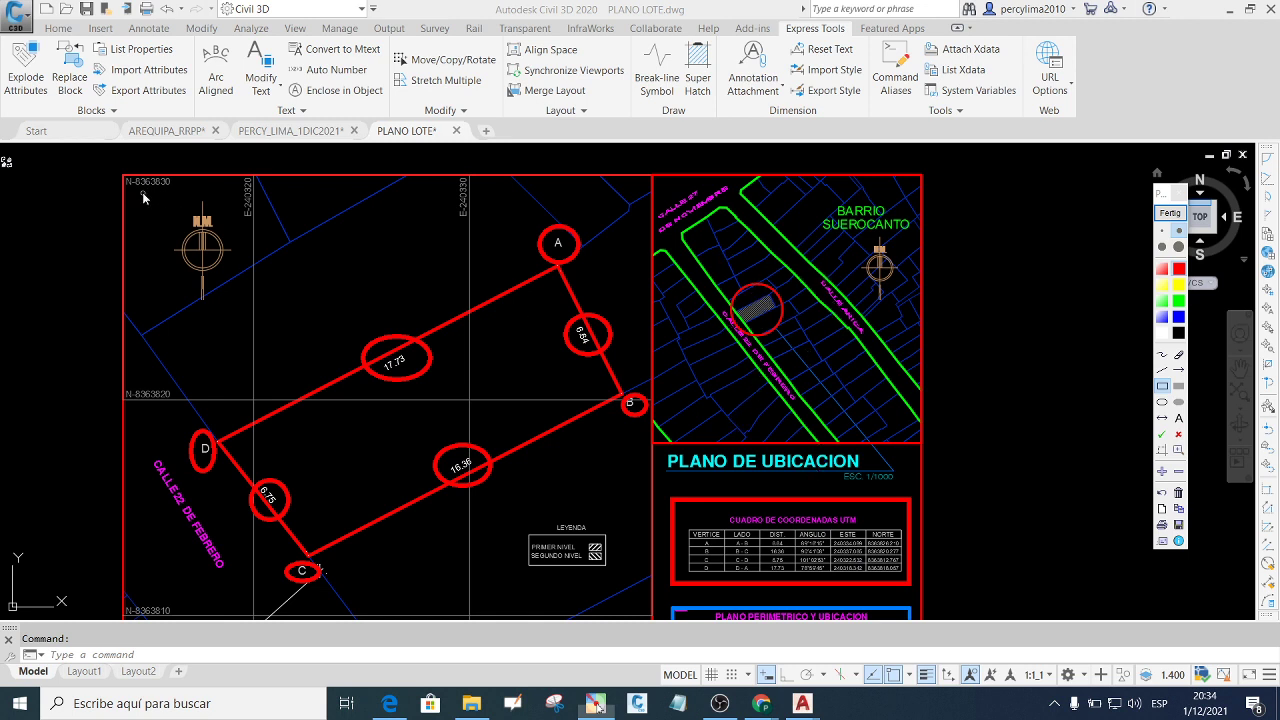
drag(142, 192, 238, 297)
drag(445, 173, 482, 228)
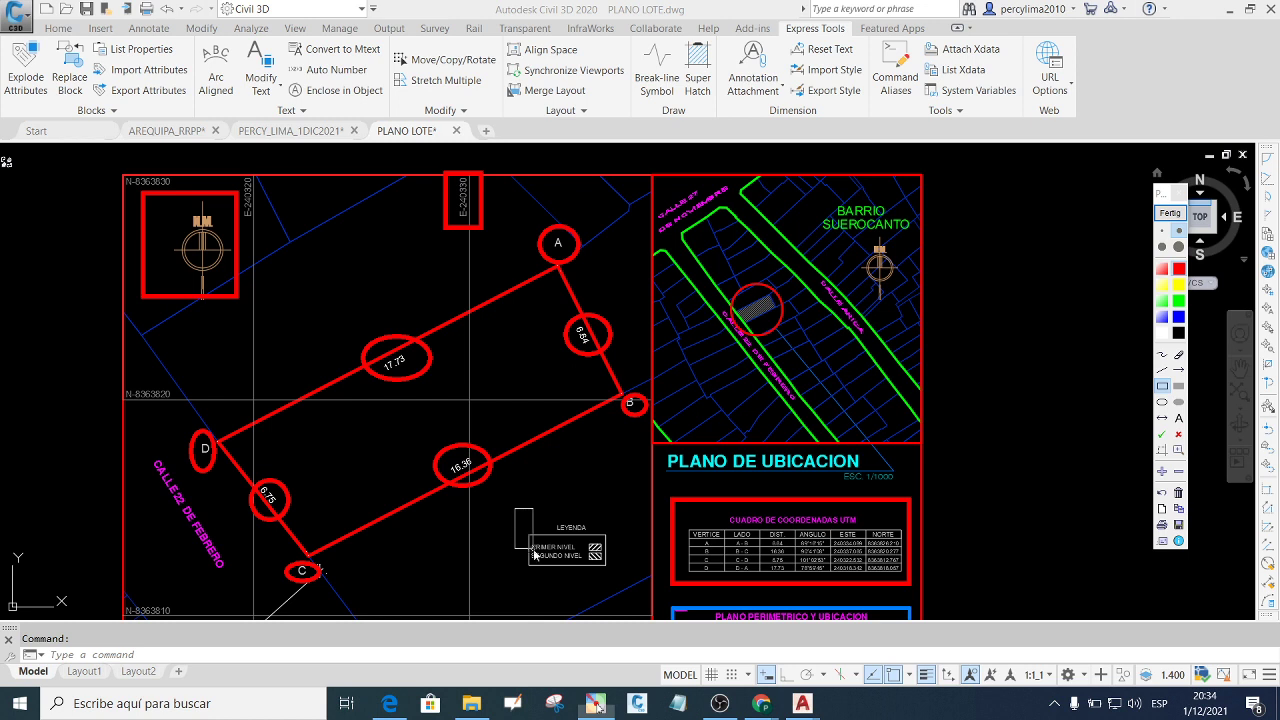
drag(535, 555, 621, 576)
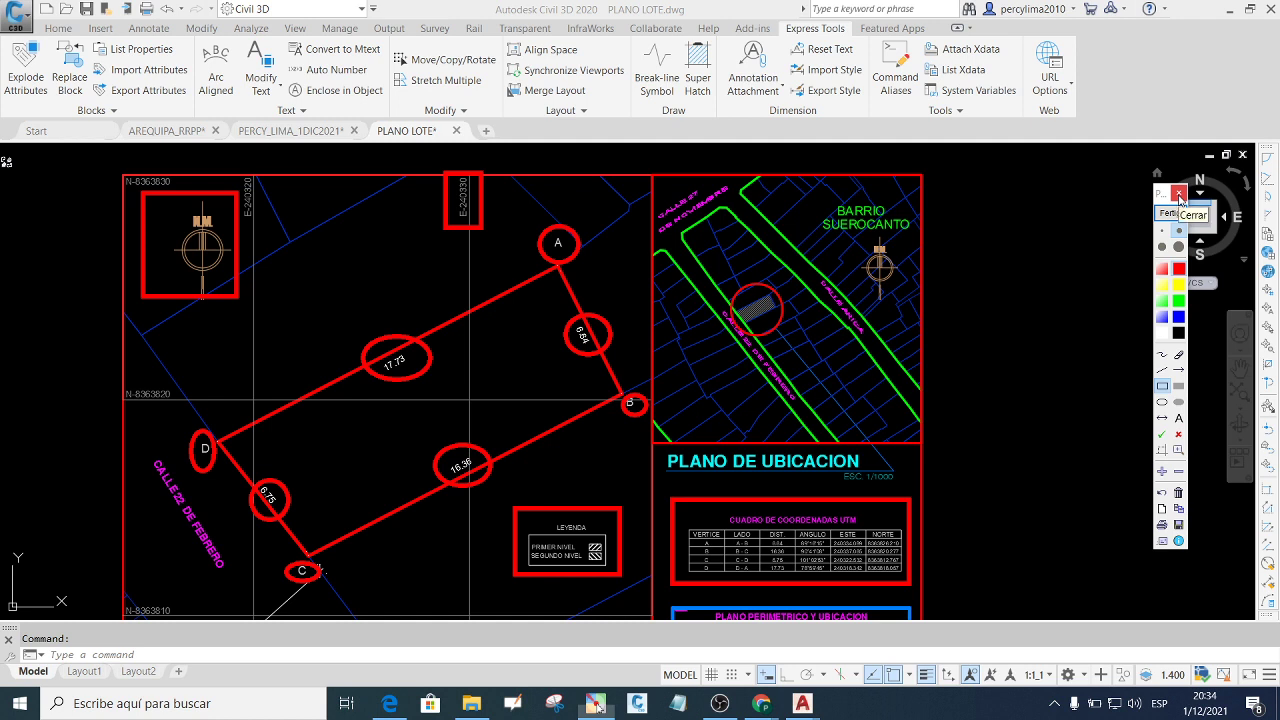
Clear the markups and zoom around the plan's title block.
click(1179, 195)
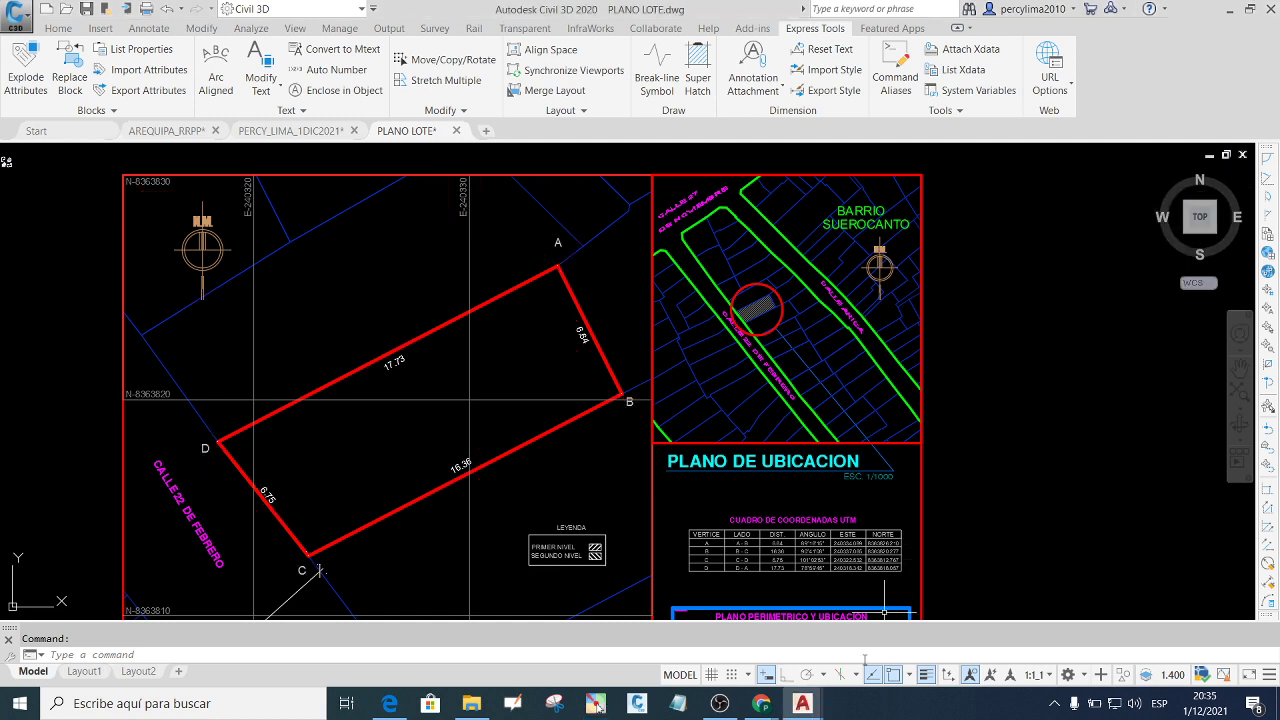
scroll(796, 467, down, 2)
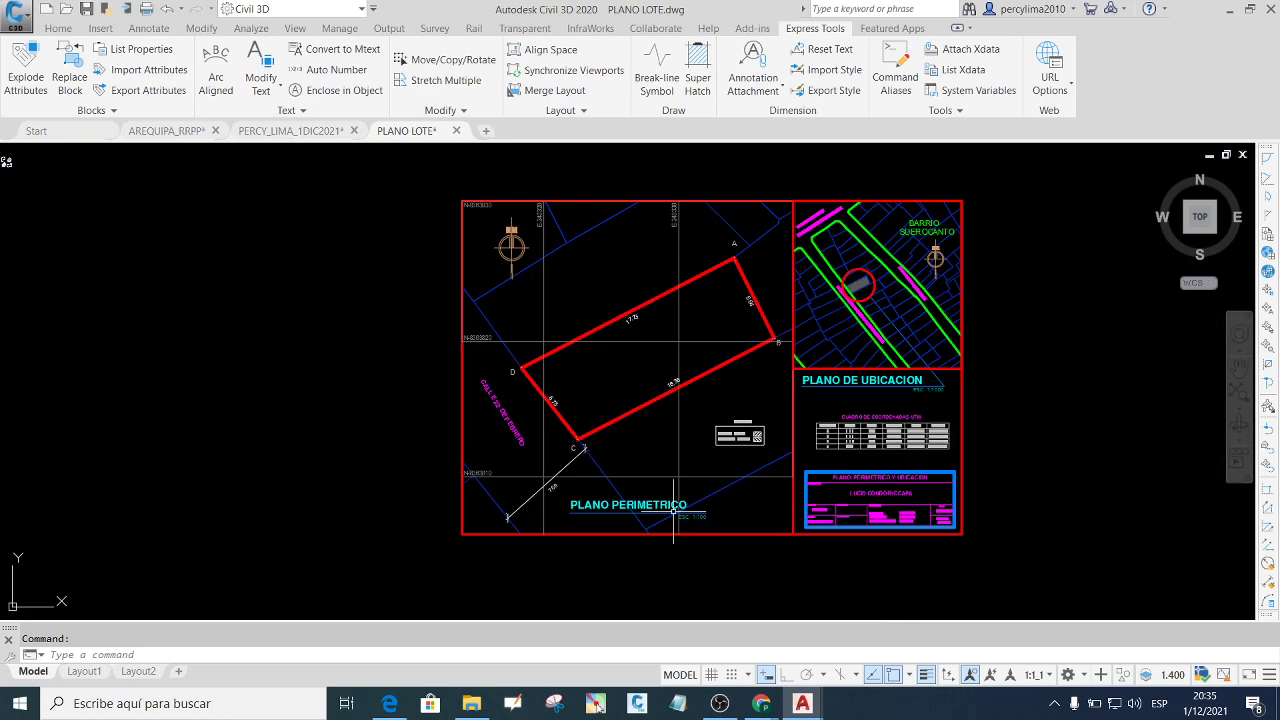
scroll(644, 522, up, 6)
scroll(644, 522, down, 3)
scroll(660, 505, up, 6)
scroll(560, 480, down, 6)
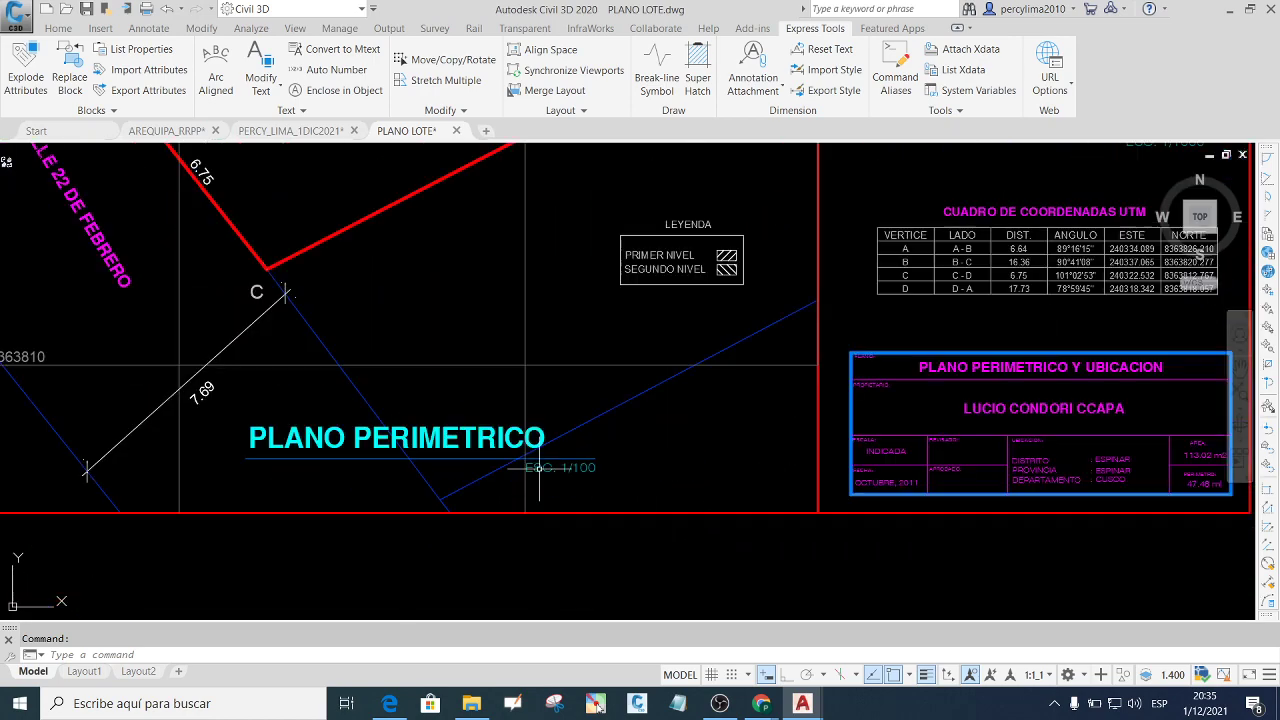
scroll(608, 457, down, 4)
scroll(688, 447, up, 4)
scroll(650, 510, up, 4)
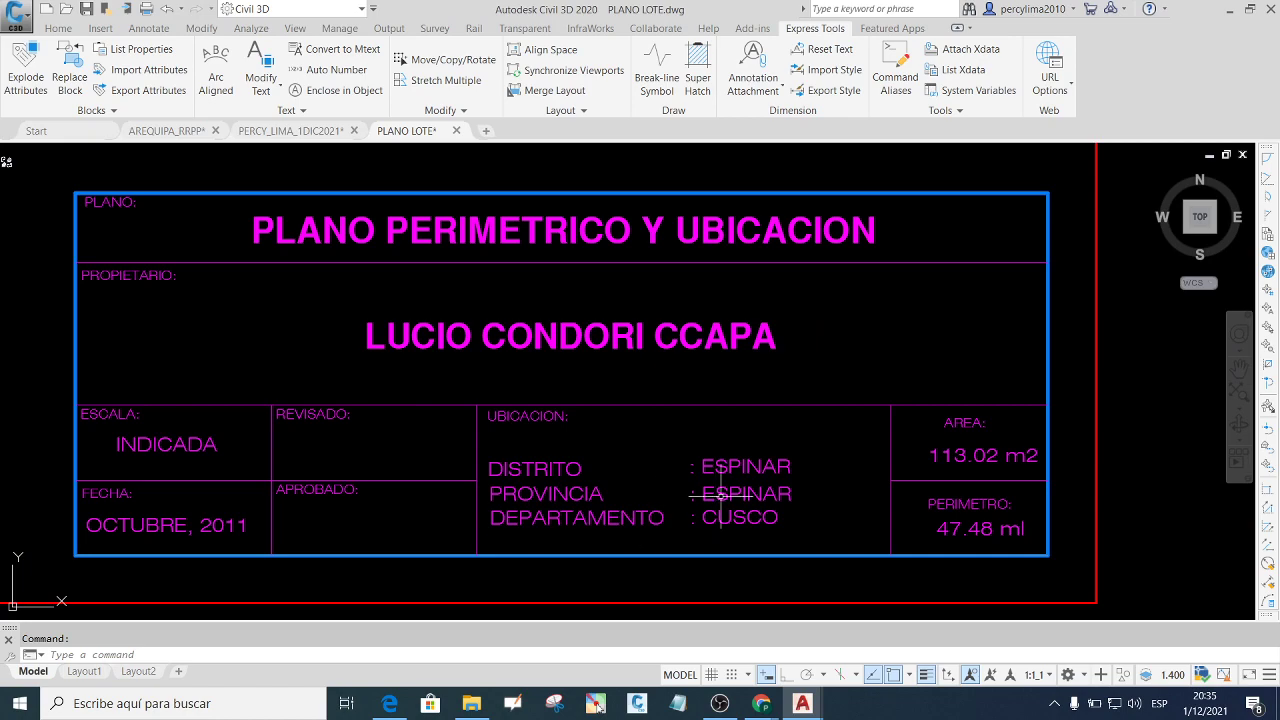
scroll(735, 550, down, 4)
scroll(732, 543, down, 4)
scroll(732, 543, up, 2)
scroll(729, 565, up, 3)
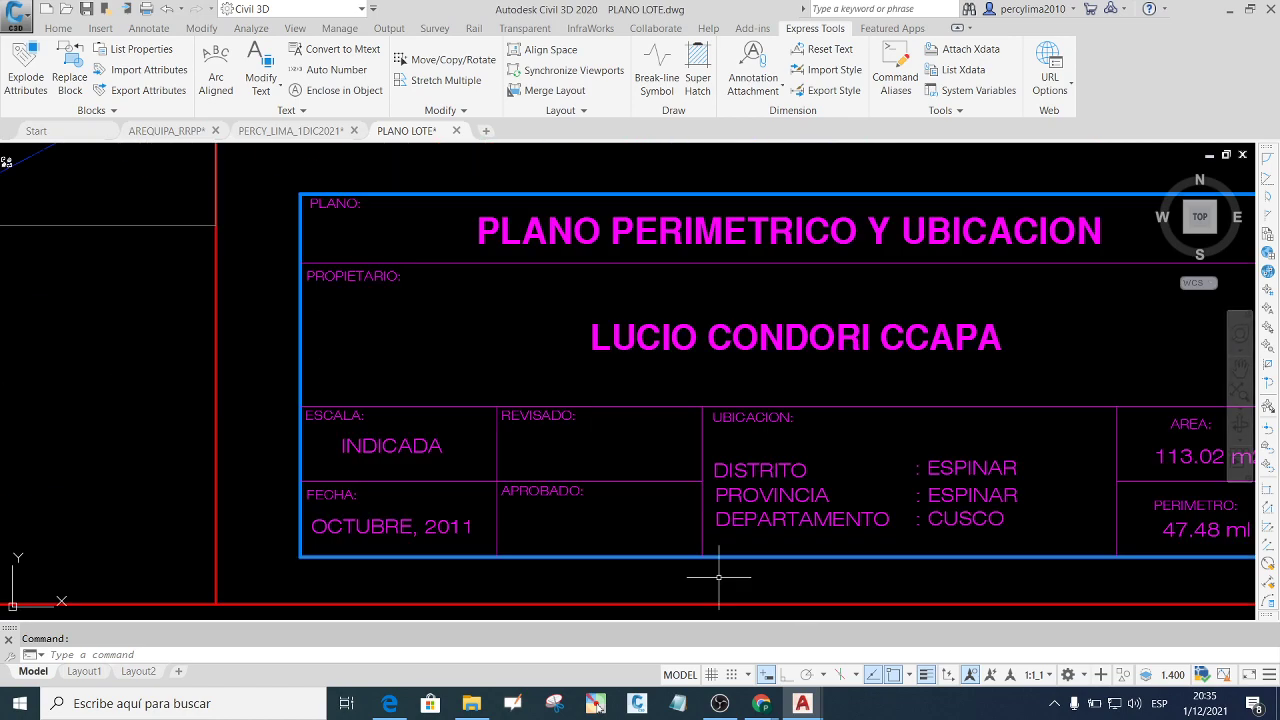
scroll(415, 530, up, 2)
scroll(415, 530, down, 3)
scroll(467, 551, down, 3)
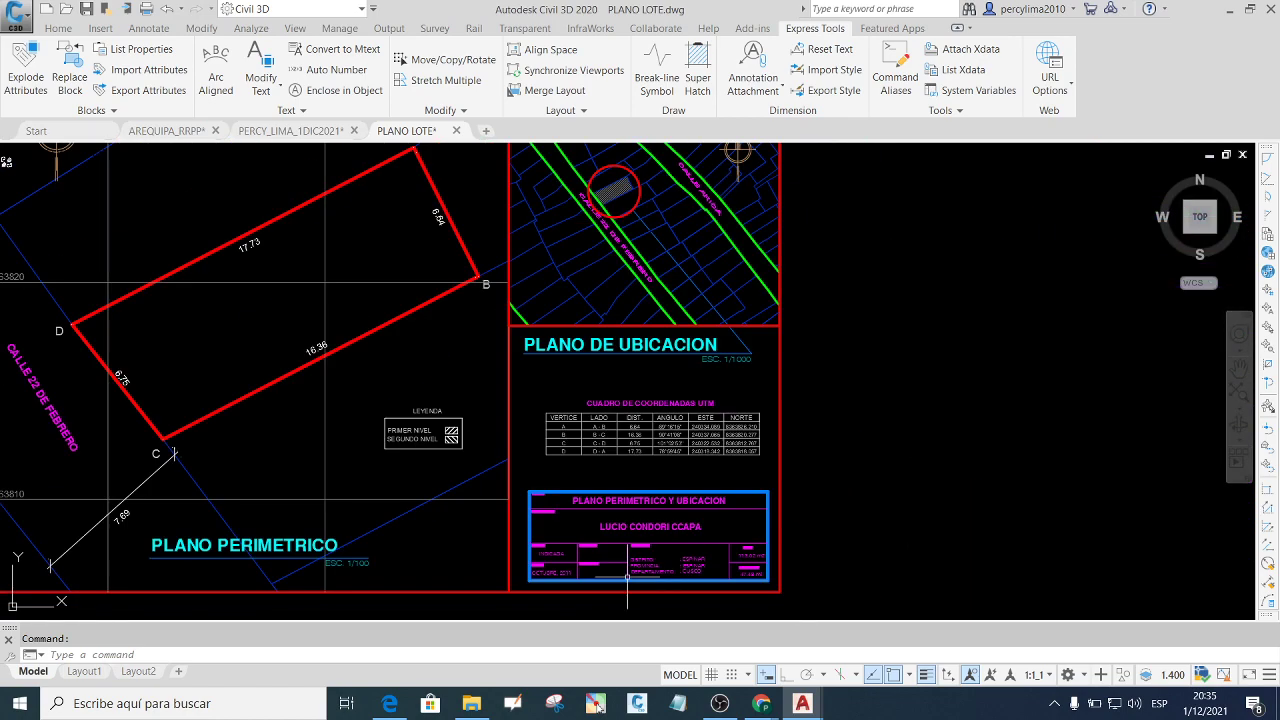
scroll(639, 575, down, 2)
scroll(667, 529, down, 2)
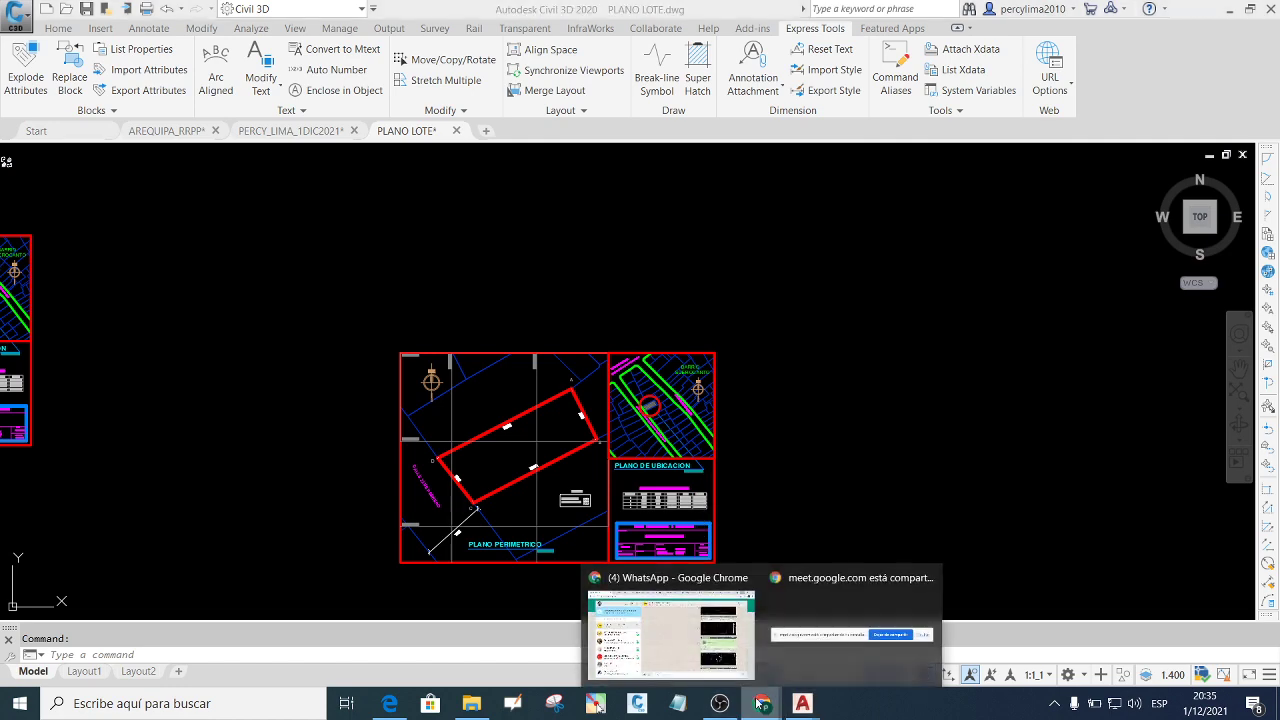
Paste the marked-up plan screenshot into the class WhatsApp group and send it.
click(682, 645)
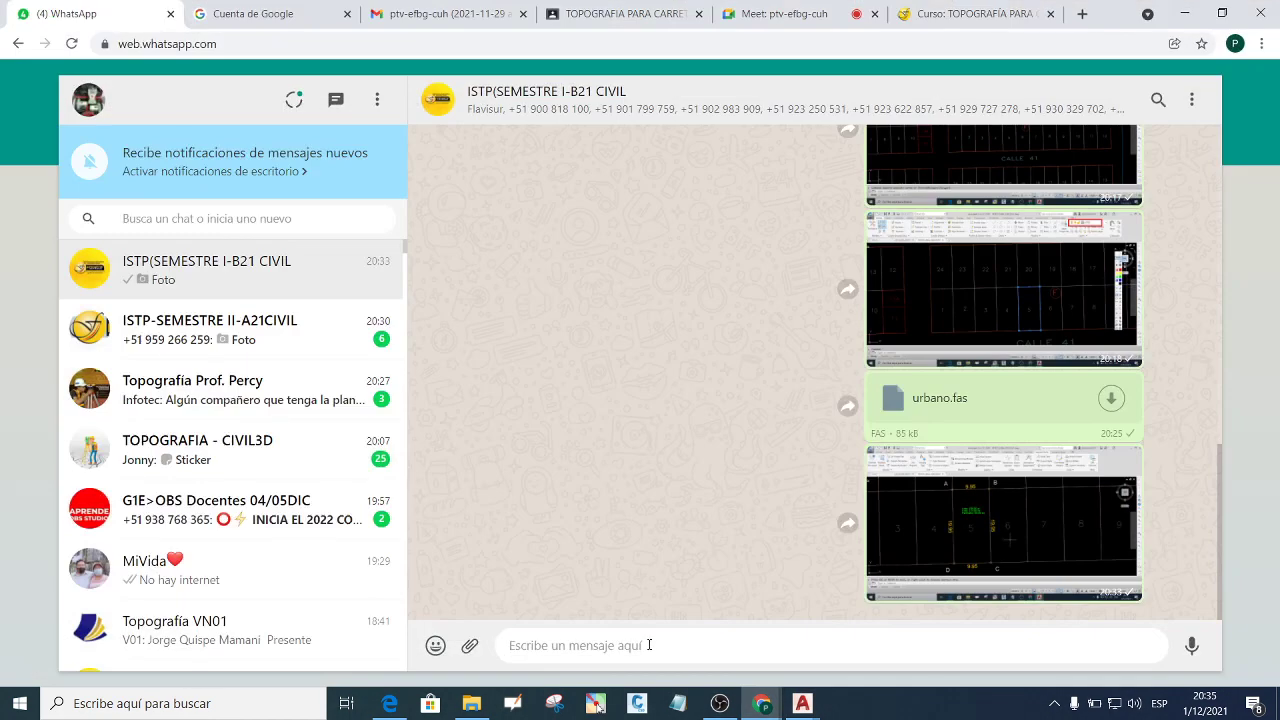
key(ctrl+v)
key(Return)
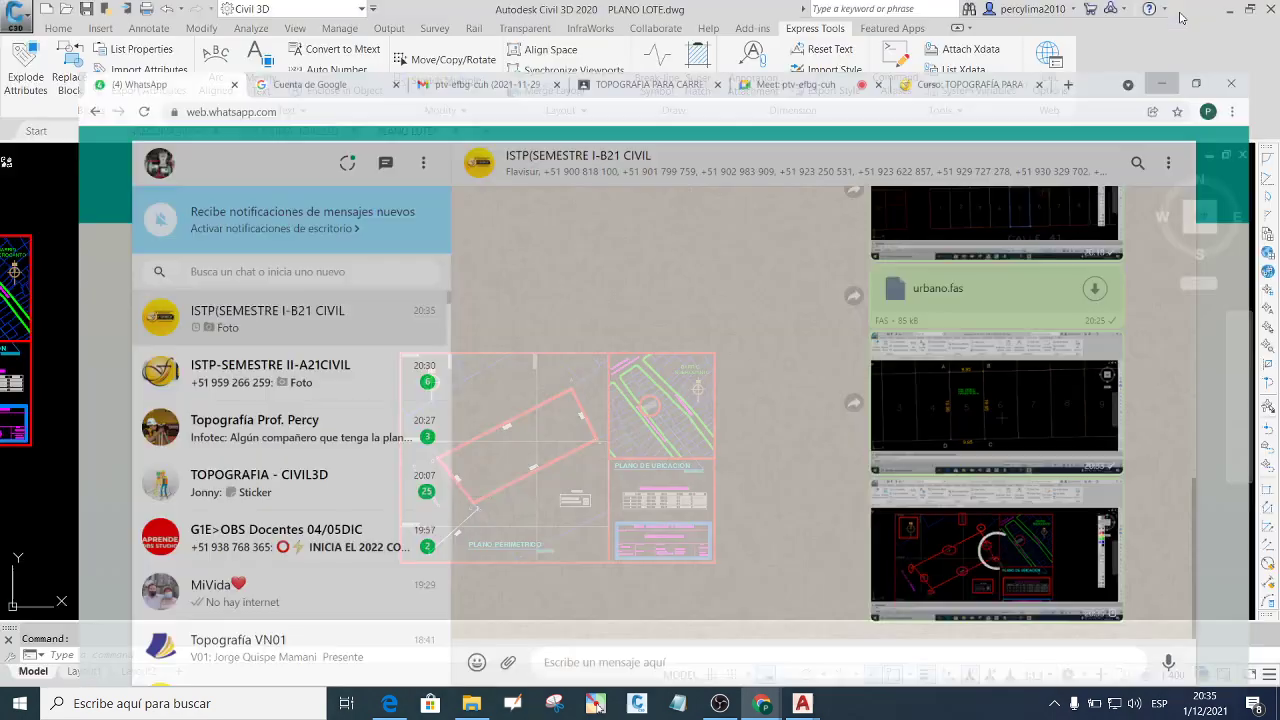
Hide WhatsApp and zoom until the entire PLANO LOTE sheet frame with title block is visible.
click(1184, 13)
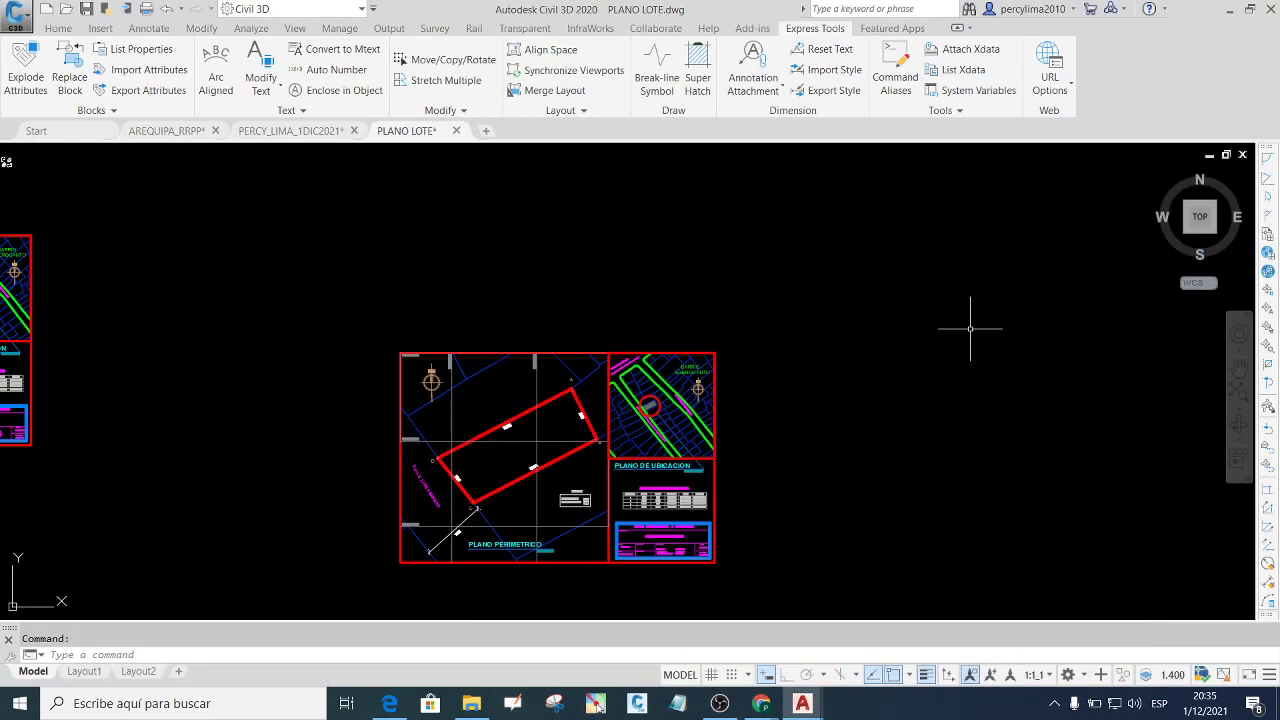
scroll(655, 340, up, 2)
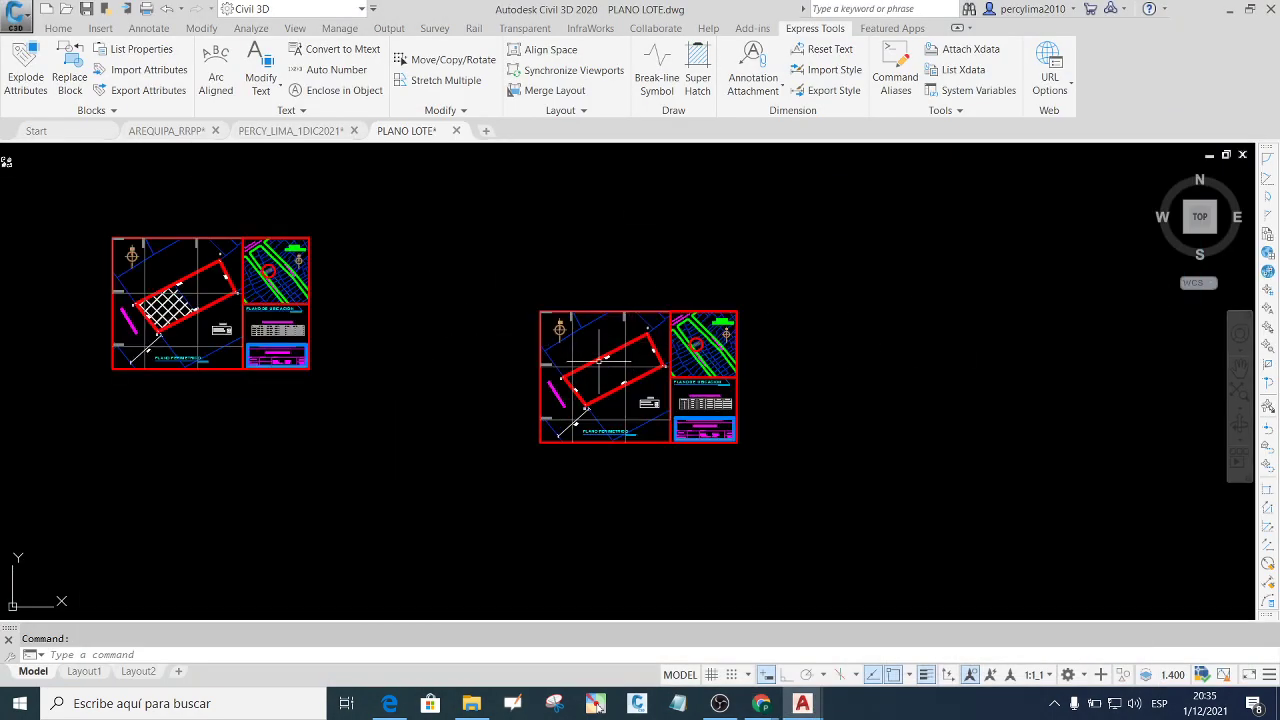
scroll(618, 373, up, 4)
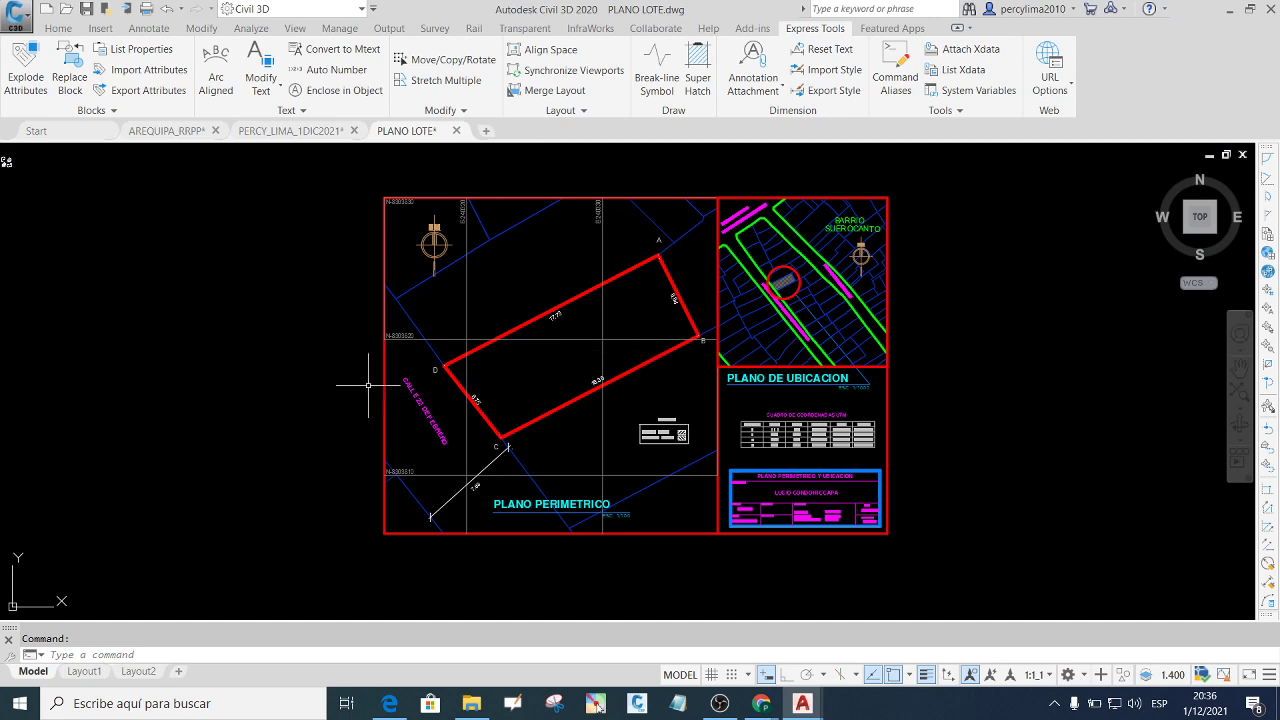
scroll(840, 413, up, 5)
scroll(829, 352, down, 5)
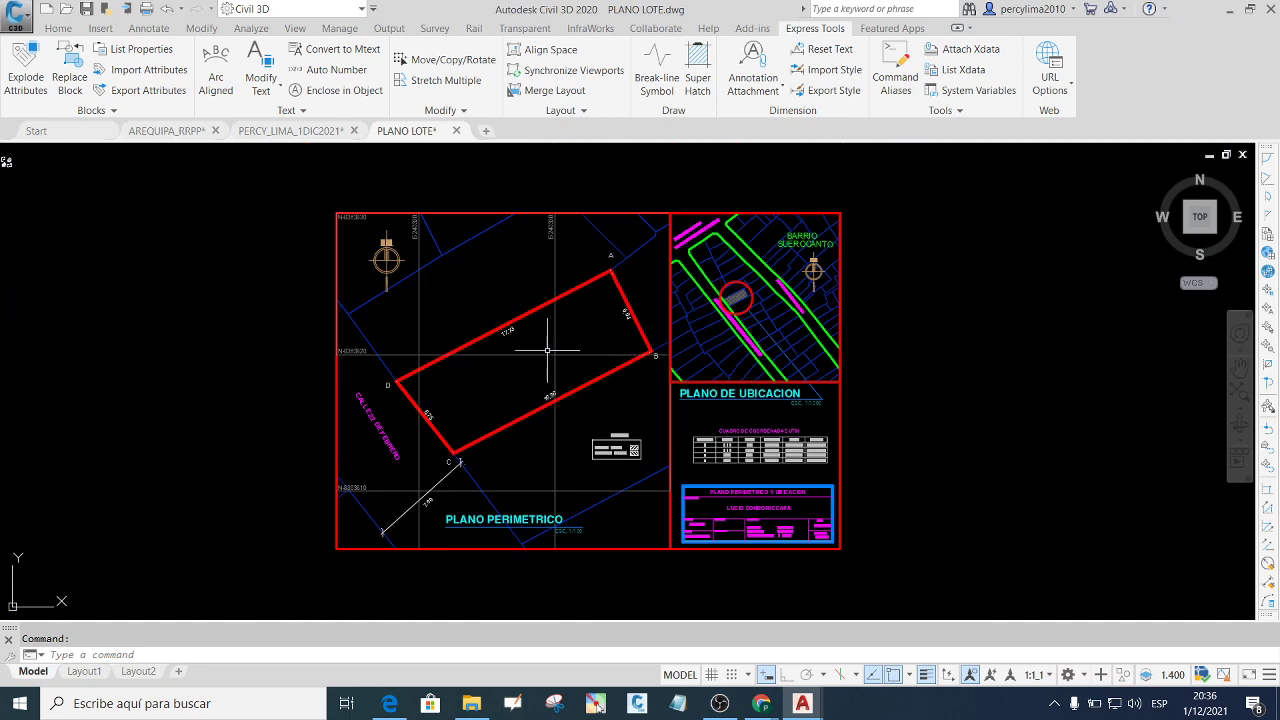
scroll(500, 383, up, 2)
scroll(500, 383, down, 2)
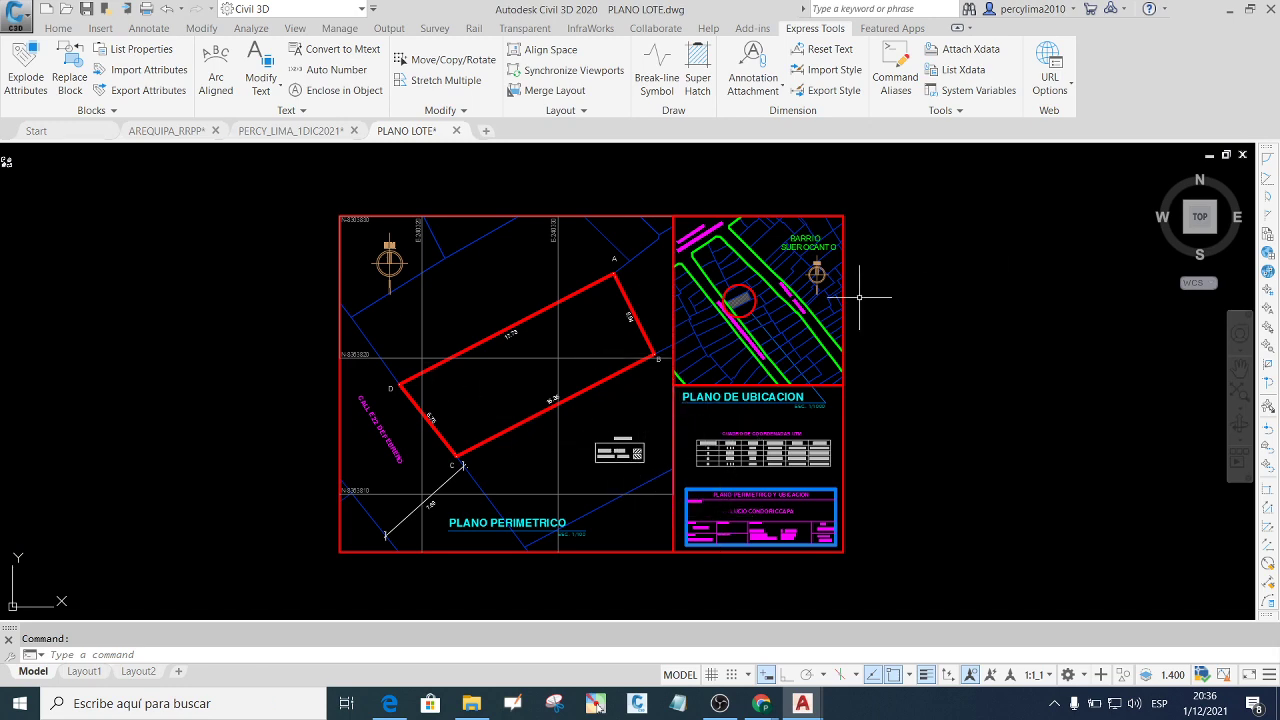
scroll(400, 284, up, 2)
scroll(396, 281, down, 2)
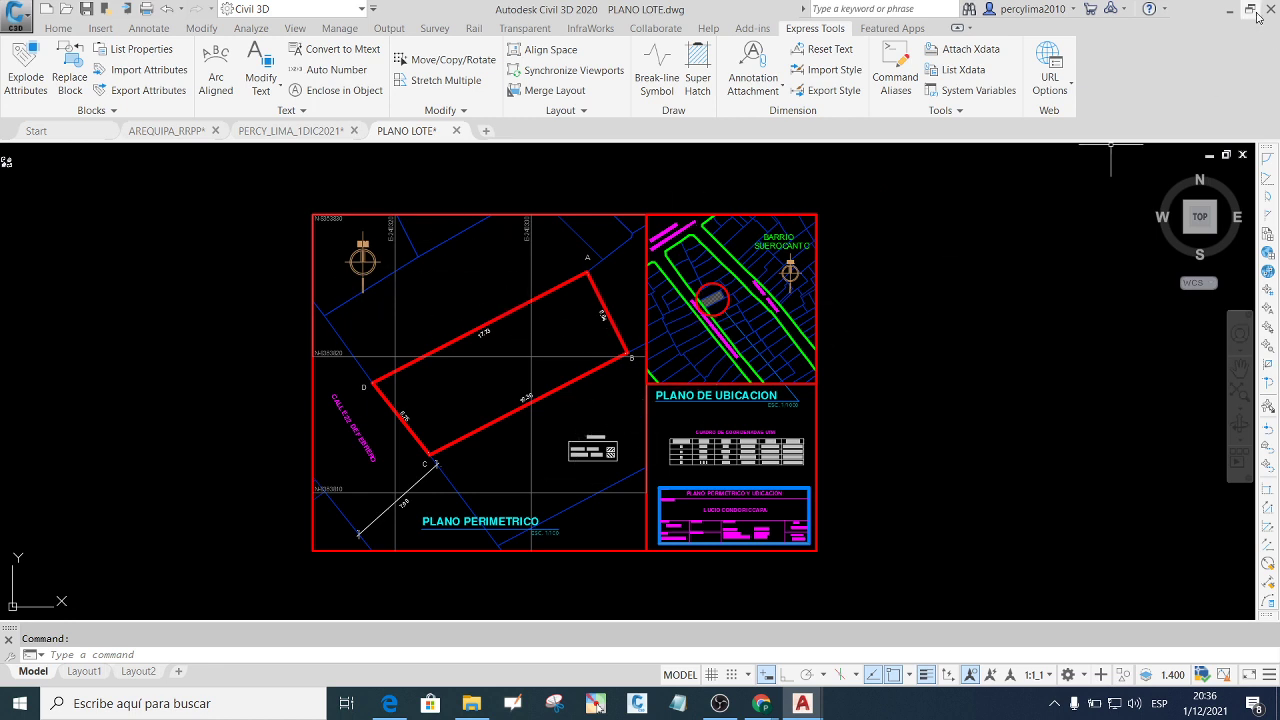
click(281, 134)
scroll(576, 390, down, 5)
scroll(576, 385, down, 2)
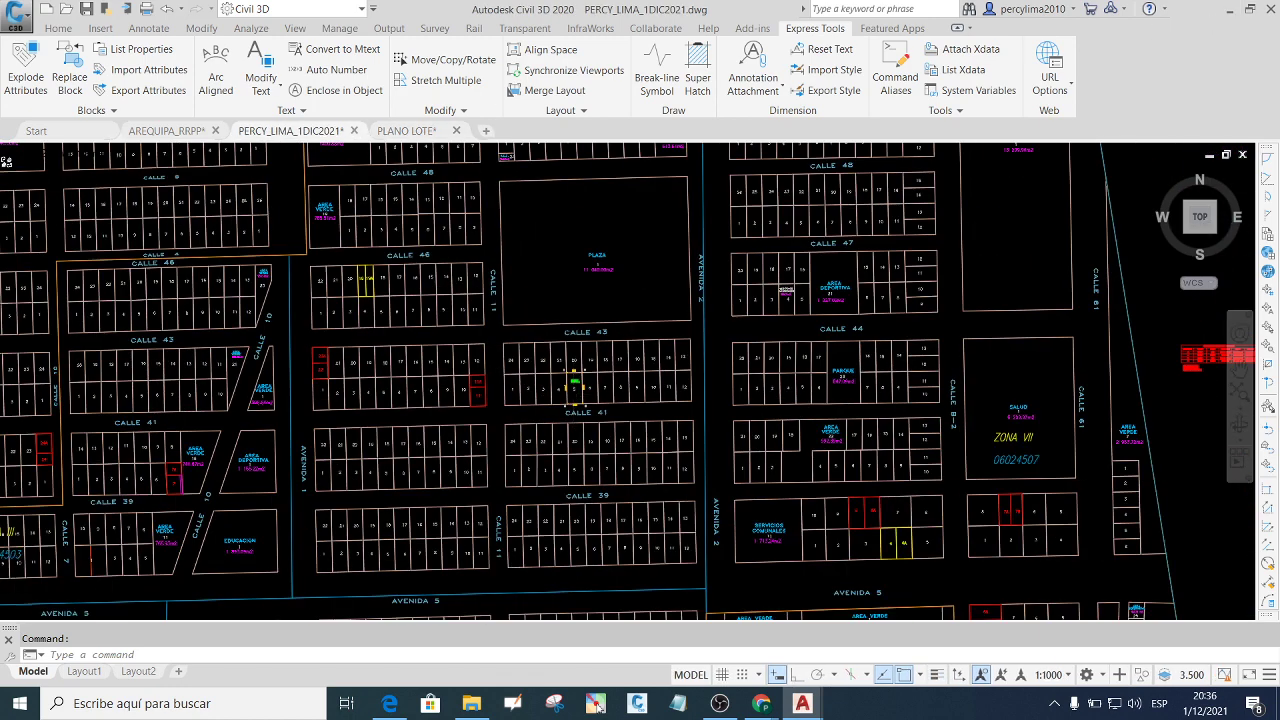
scroll(575, 387, up, 6)
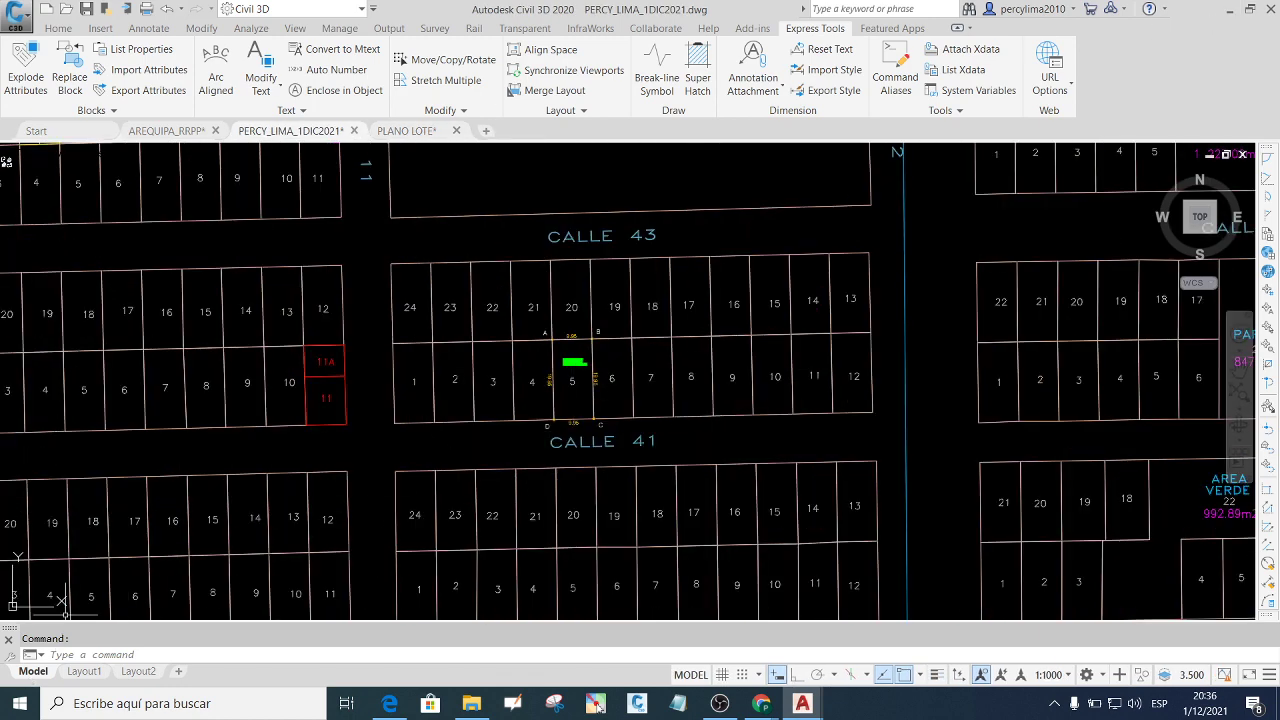
Draw red screen-pen boxes around the Model and Layout1 tabs.
click(597, 704)
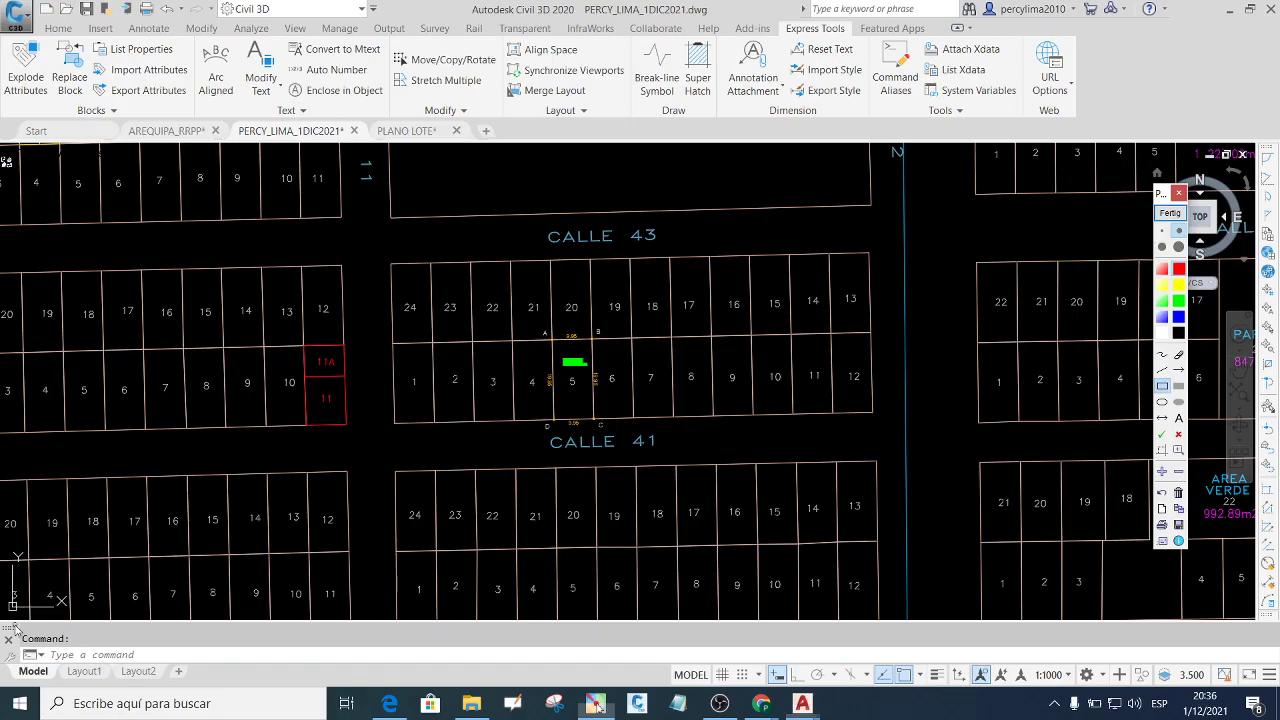
drag(11, 626, 56, 685)
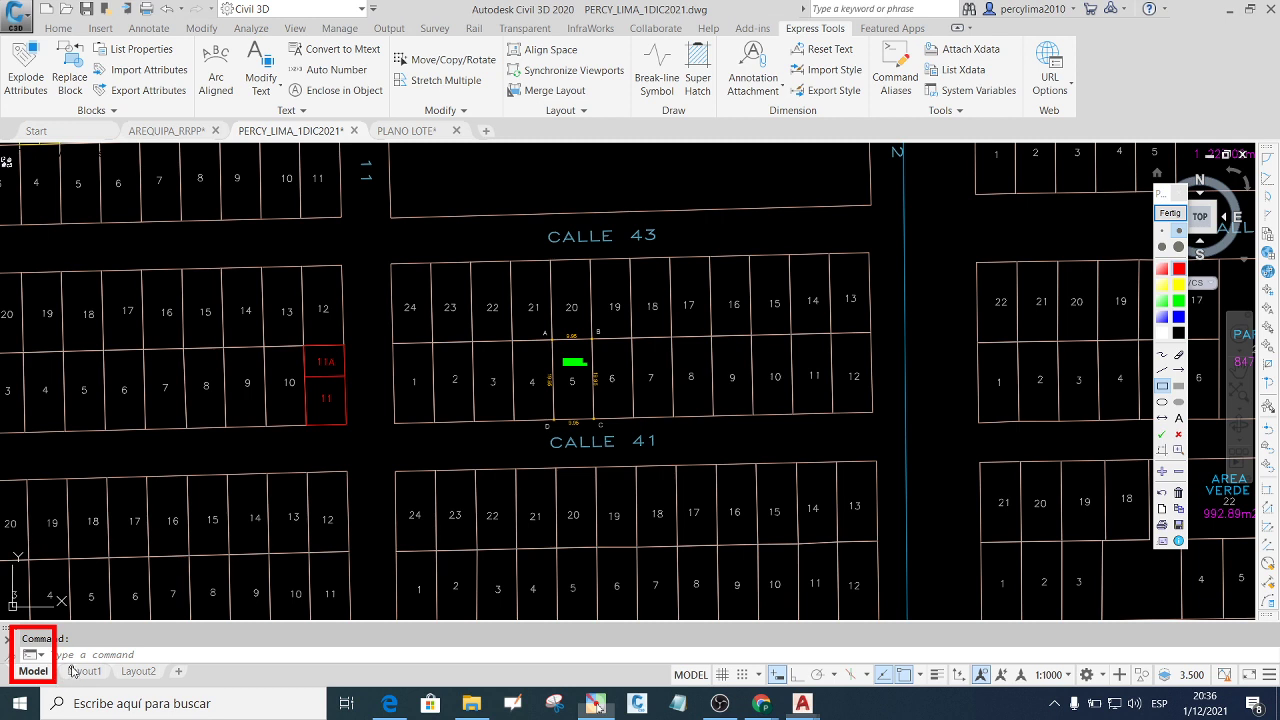
drag(66, 658, 108, 684)
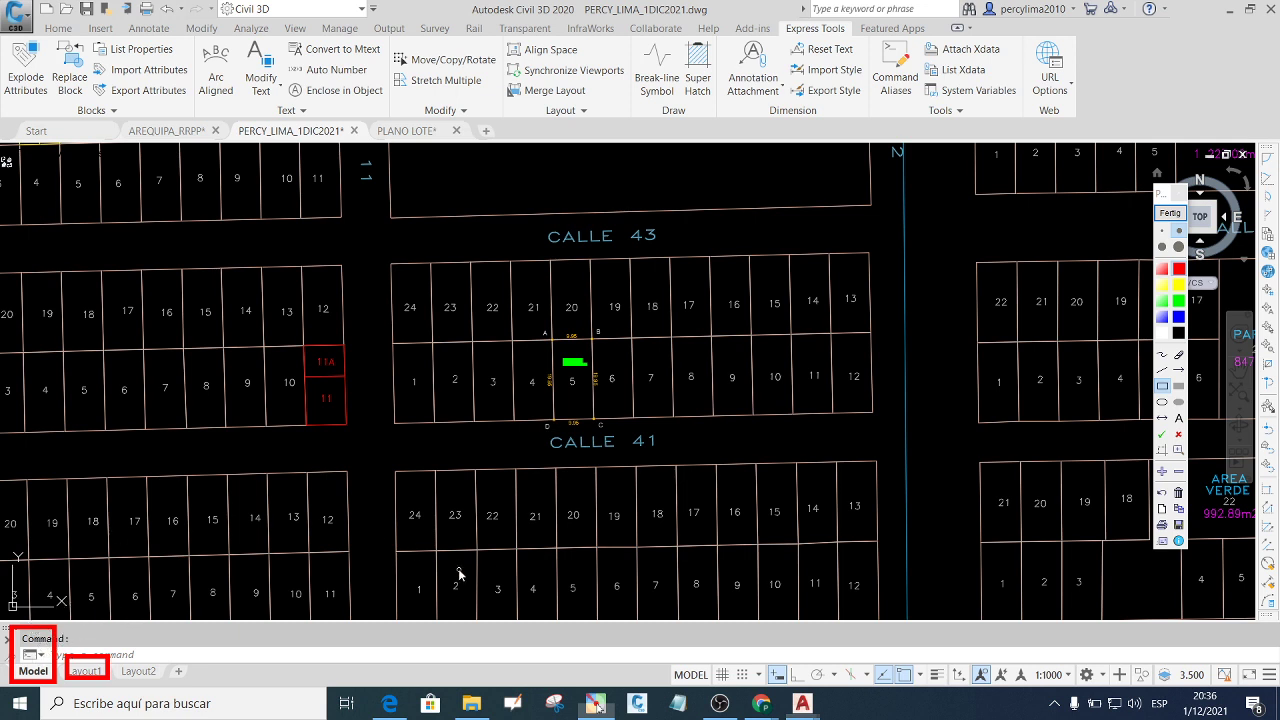
click(1170, 213)
click(408, 131)
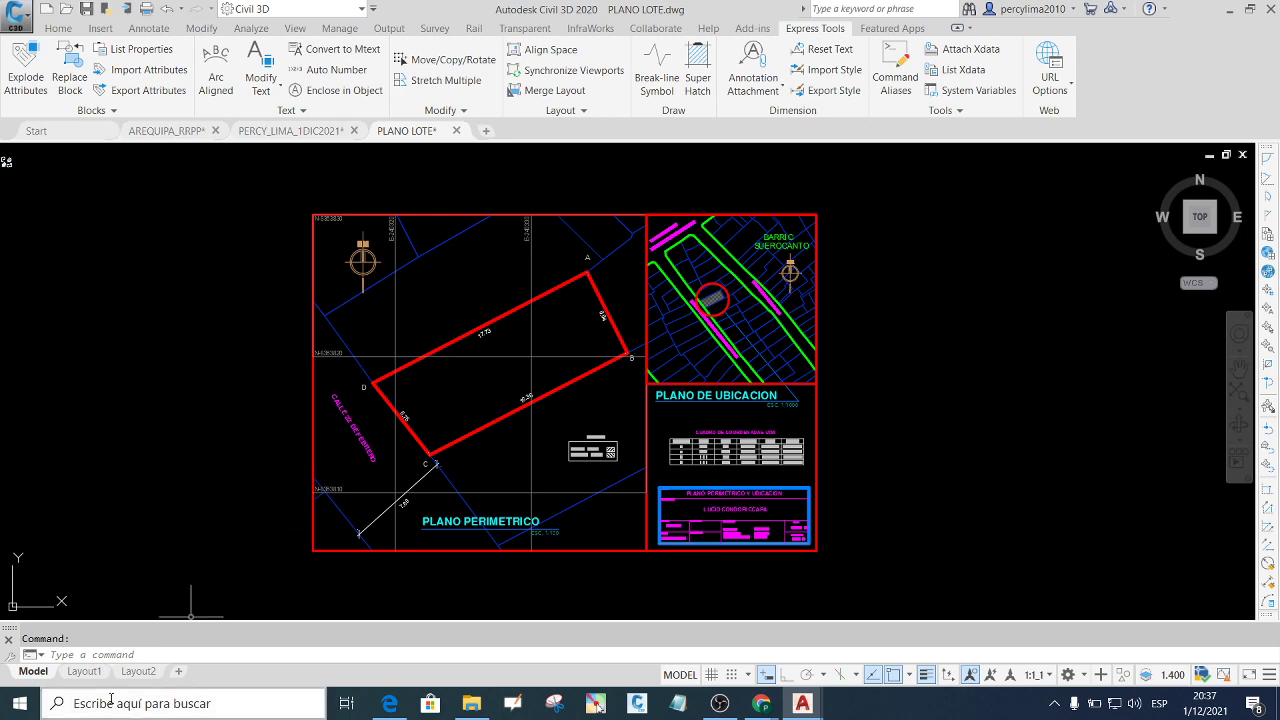
scroll(498, 345, down, 5)
scroll(490, 340, up, 2)
scroll(475, 330, up, 3)
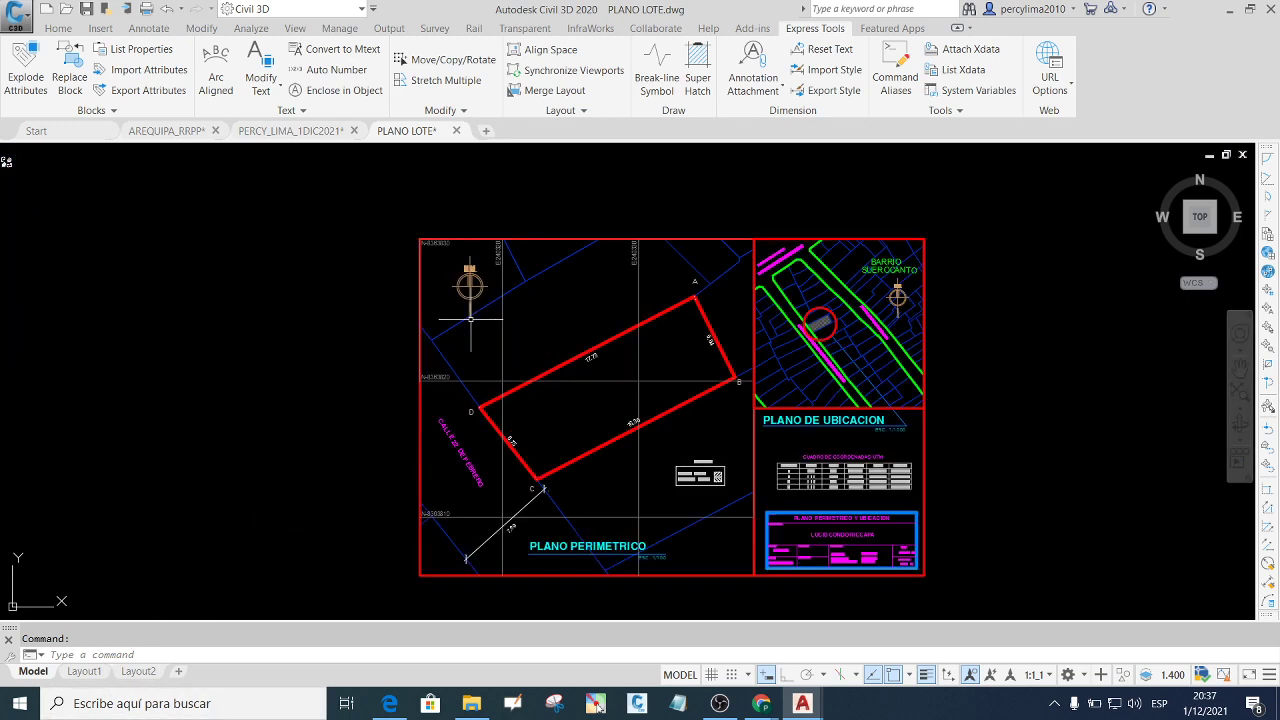
scroll(475, 485, down, 2)
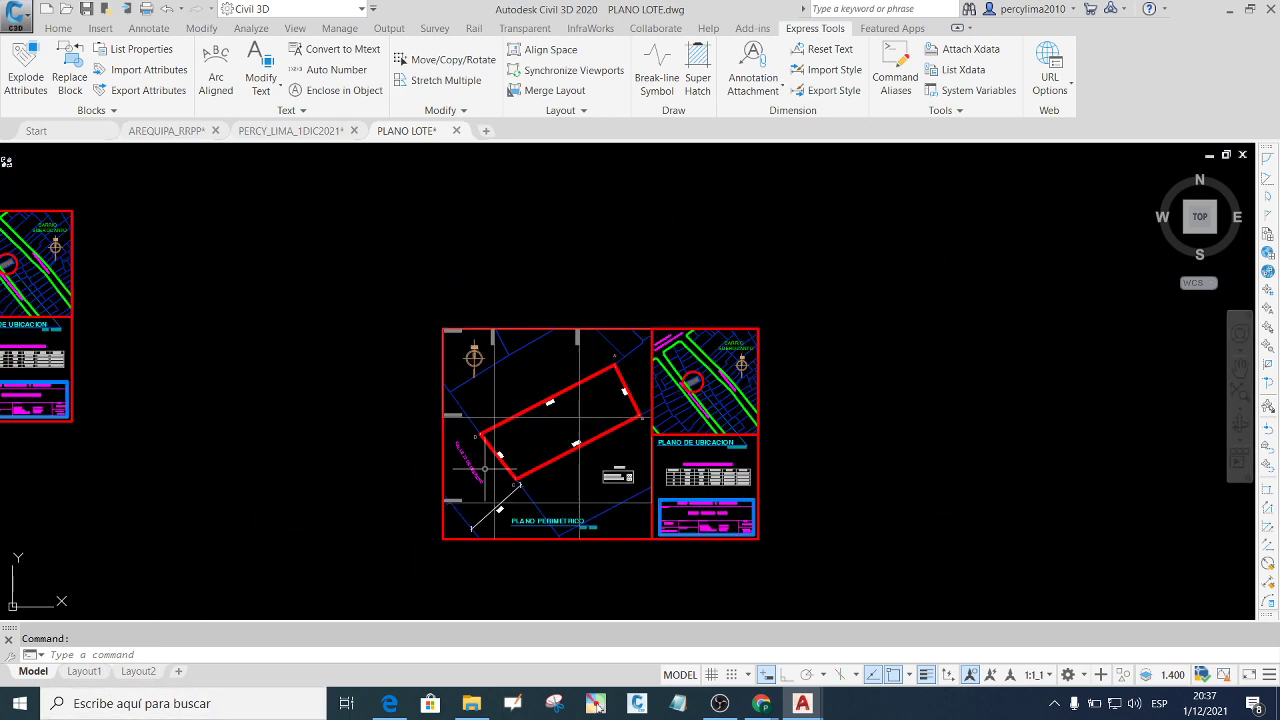
scroll(520, 420, down, 3)
scroll(325, 370, up, 3)
scroll(330, 370, down, 3)
scroll(520, 380, down, 3)
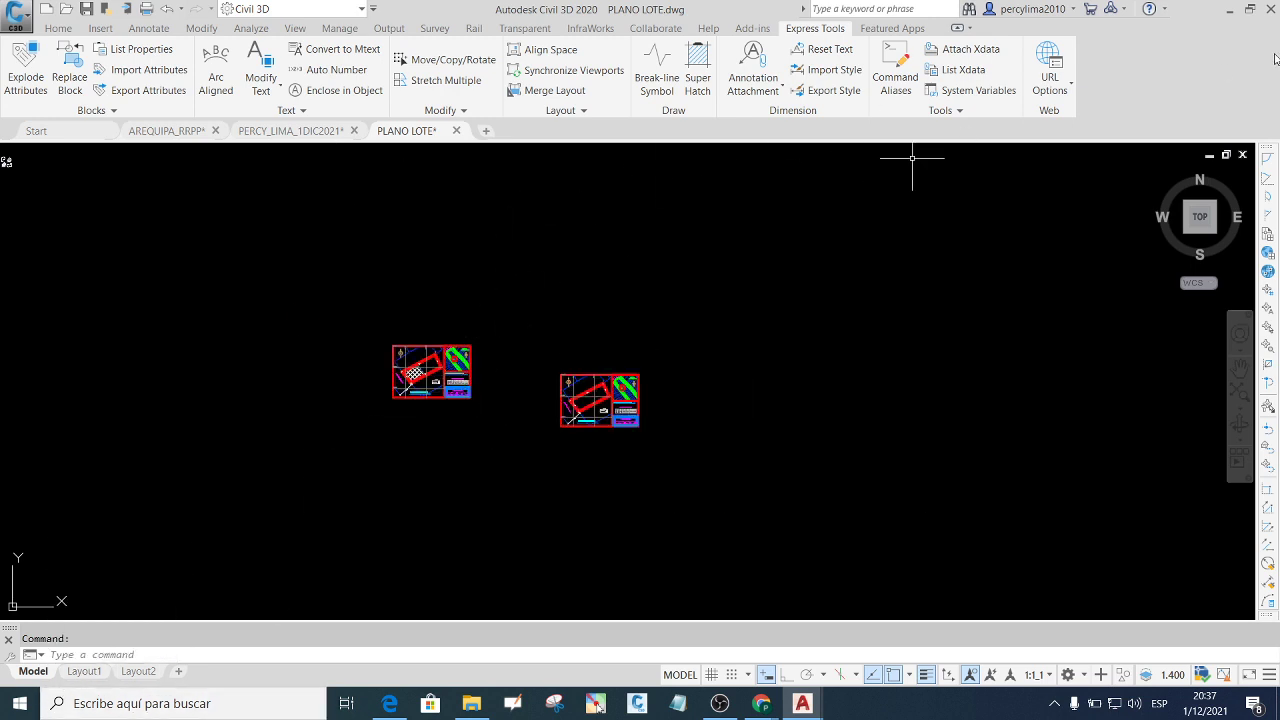
click(290, 130)
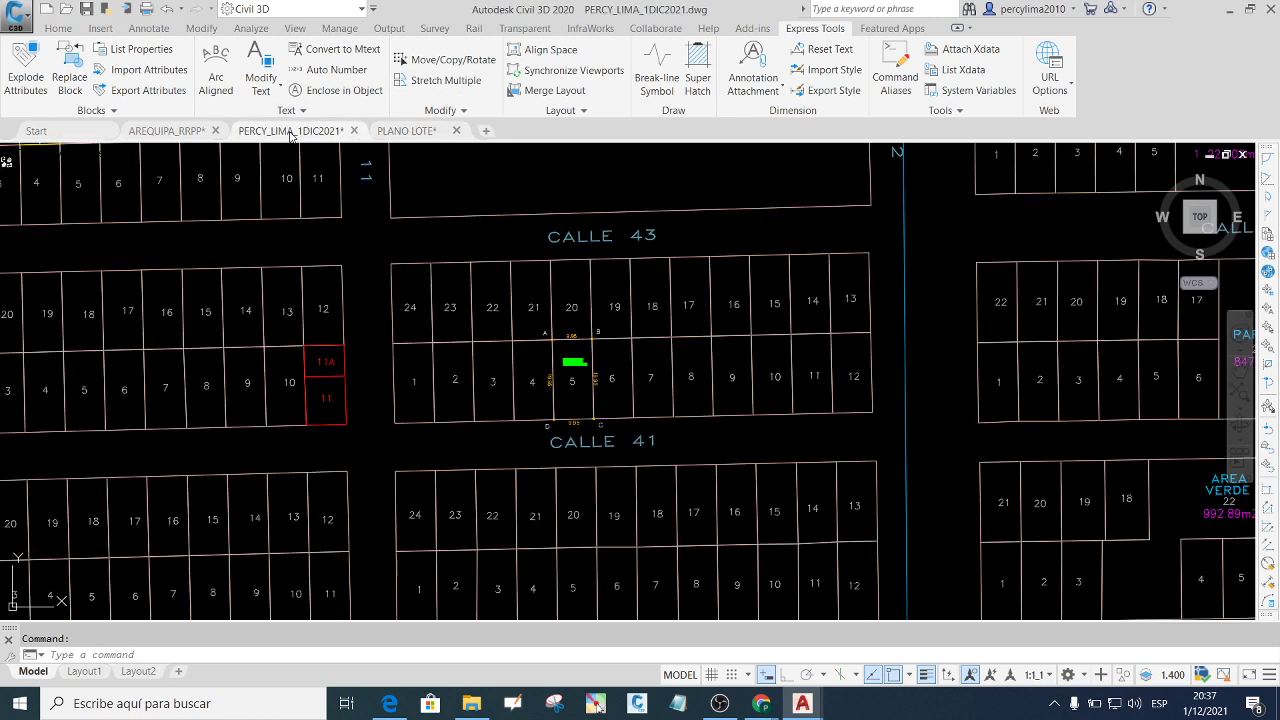
Rename the Layout1 tab to 1DIC20213A and switch to that paper layout.
right_click(83, 673)
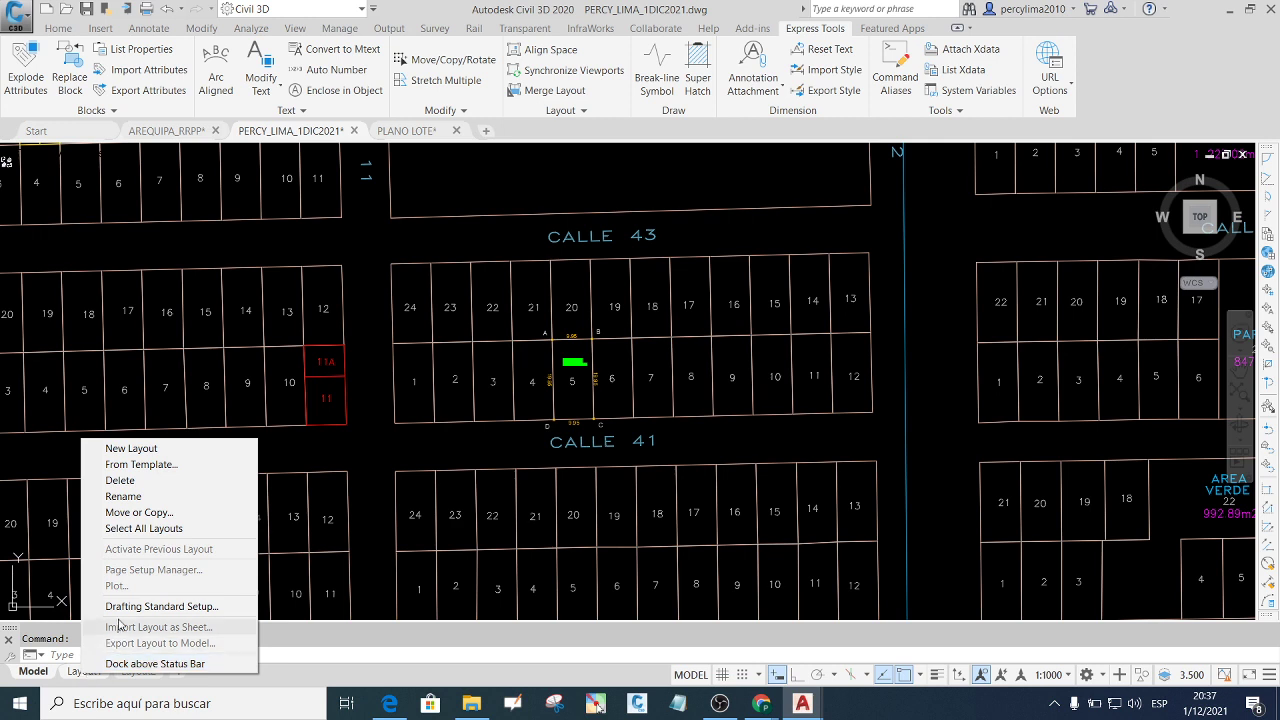
click(138, 497)
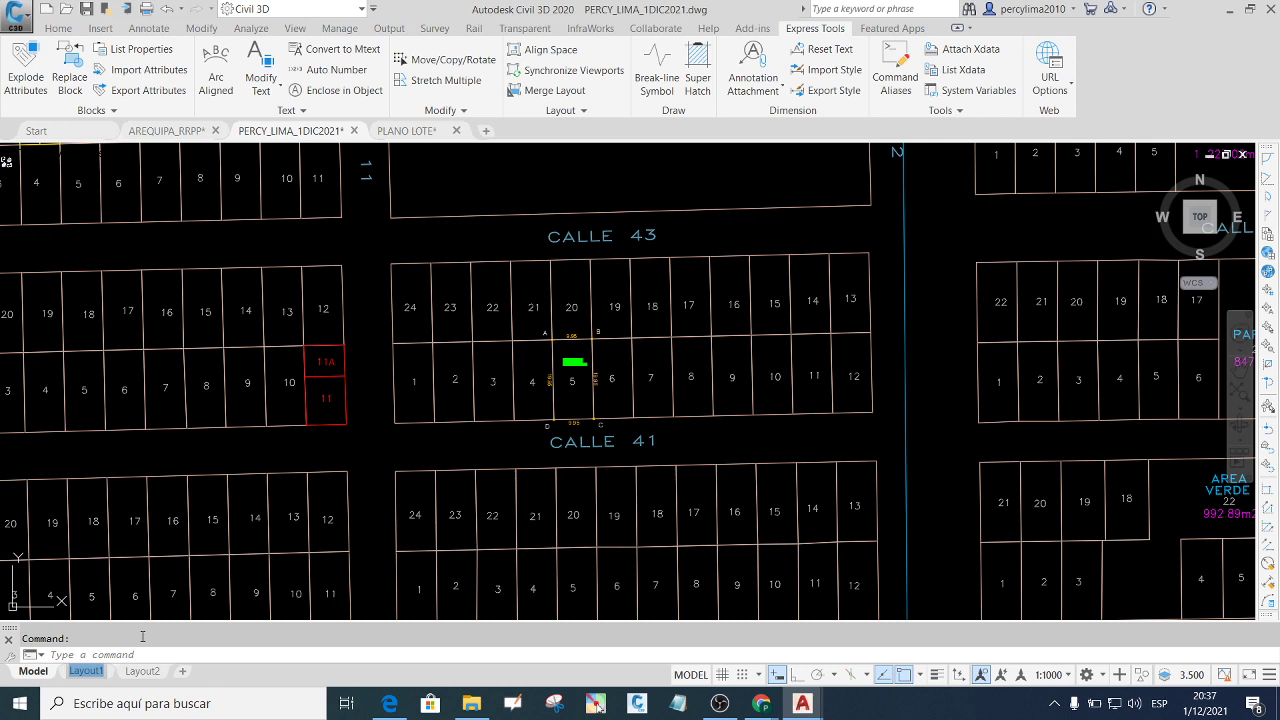
text(1D)
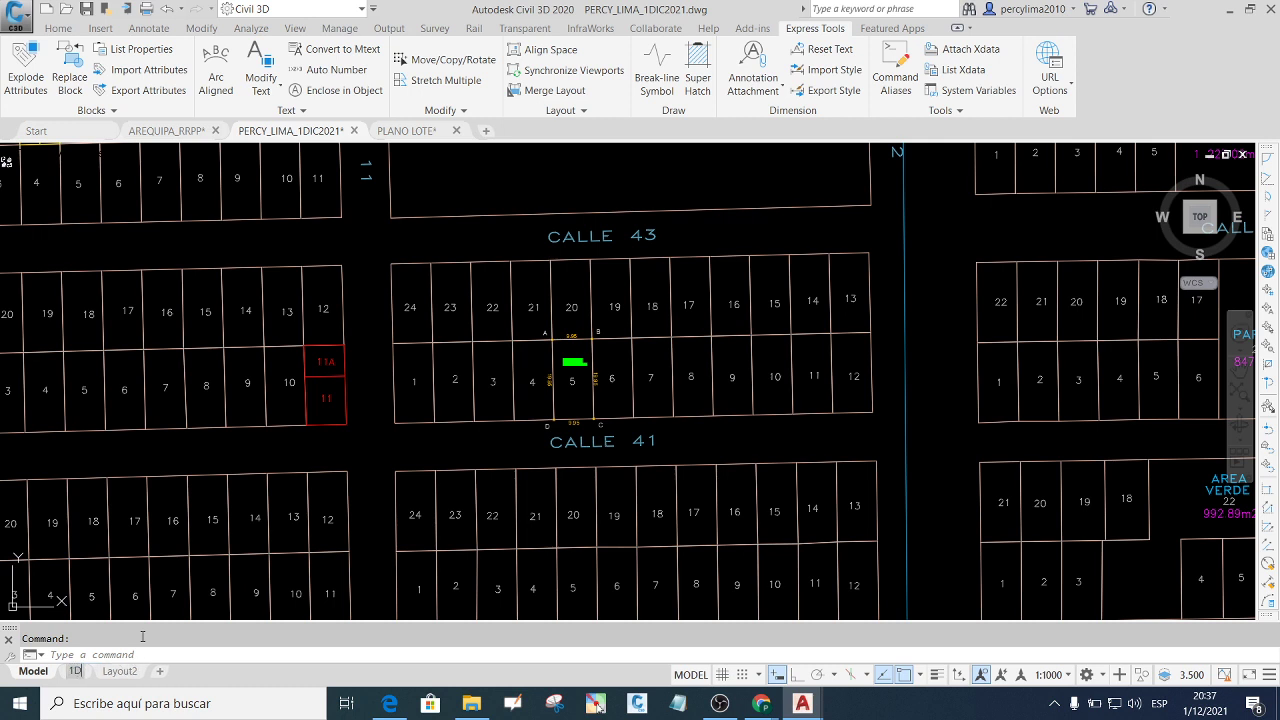
text(IC2)
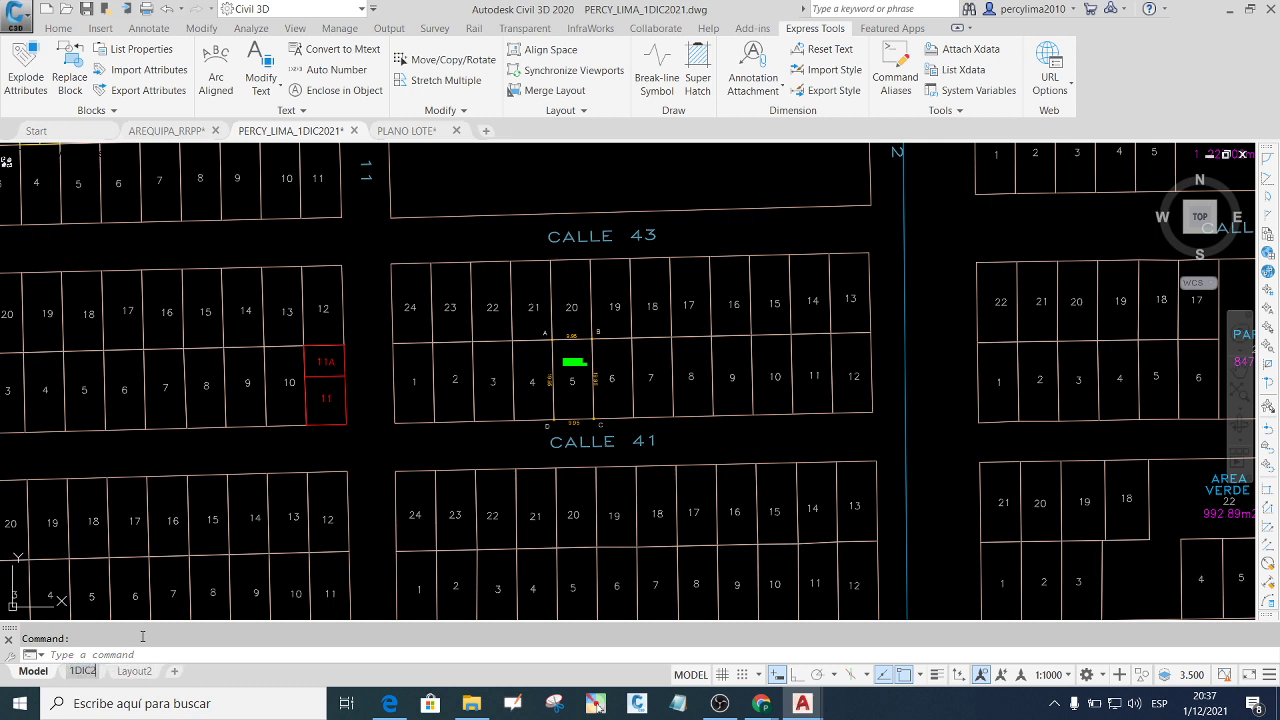
text(02)
text(1)
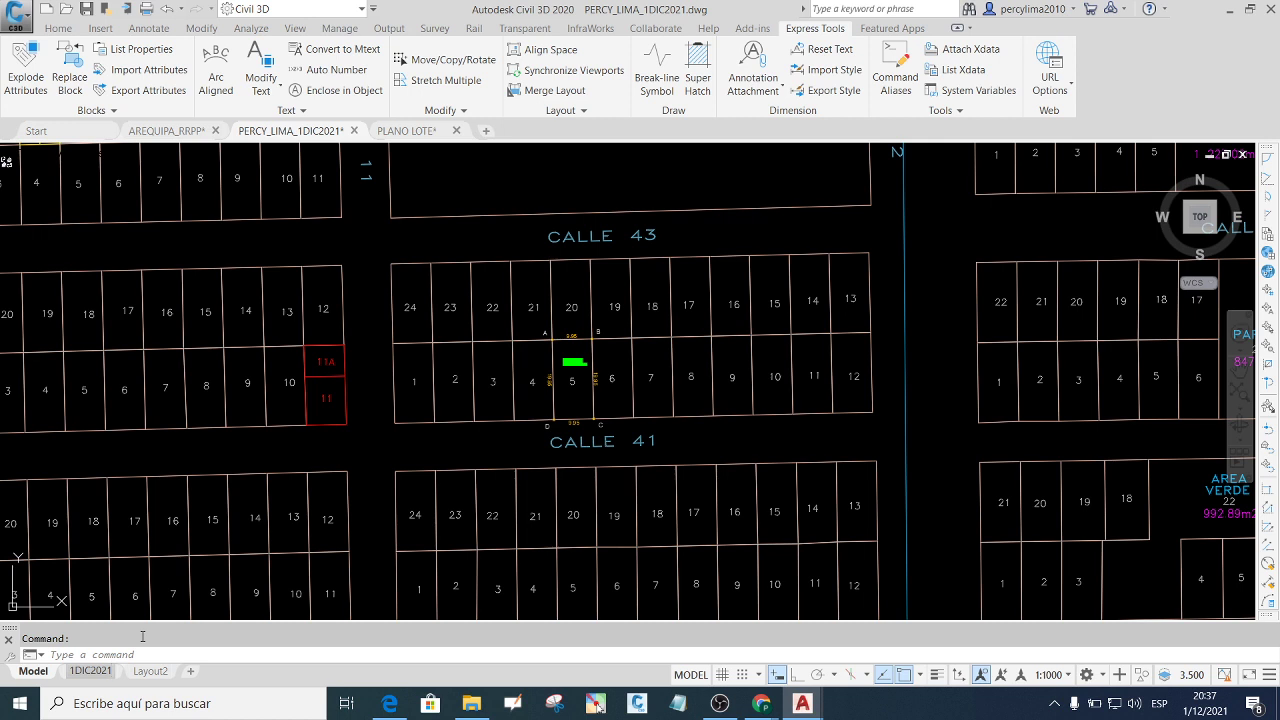
text(3)
text(A)
key(Return)
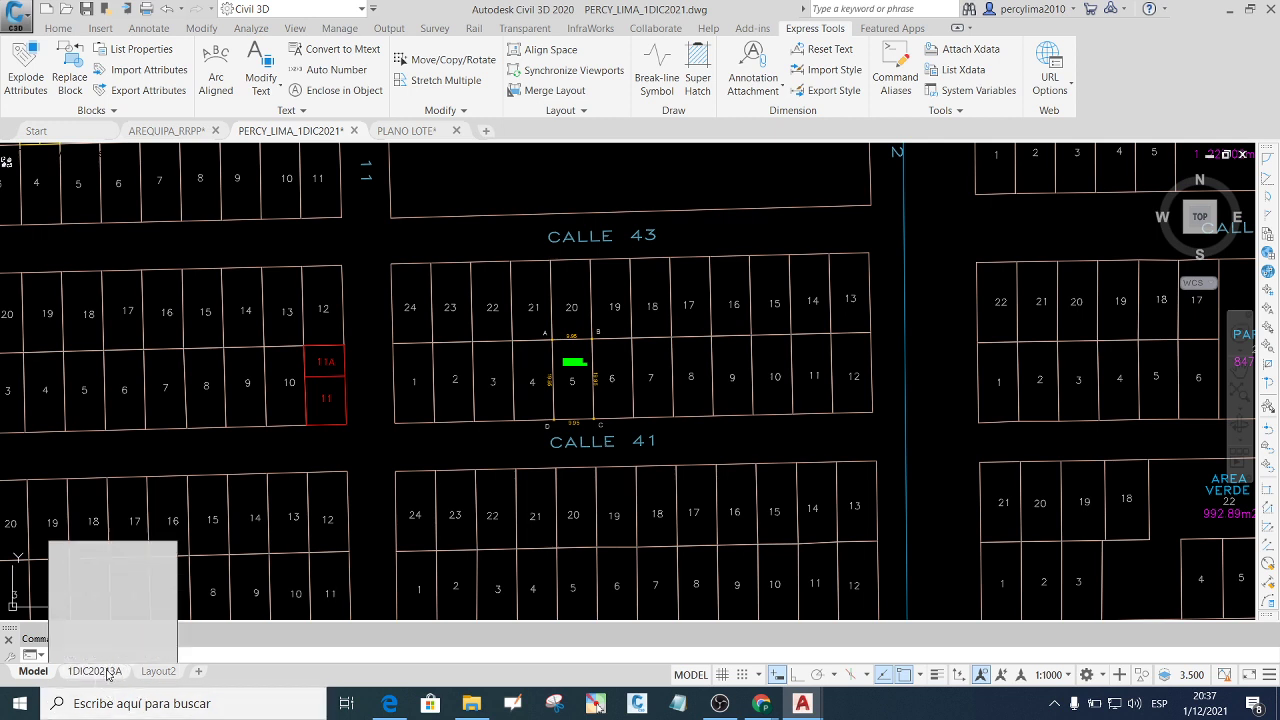
mouse_move(95, 671)
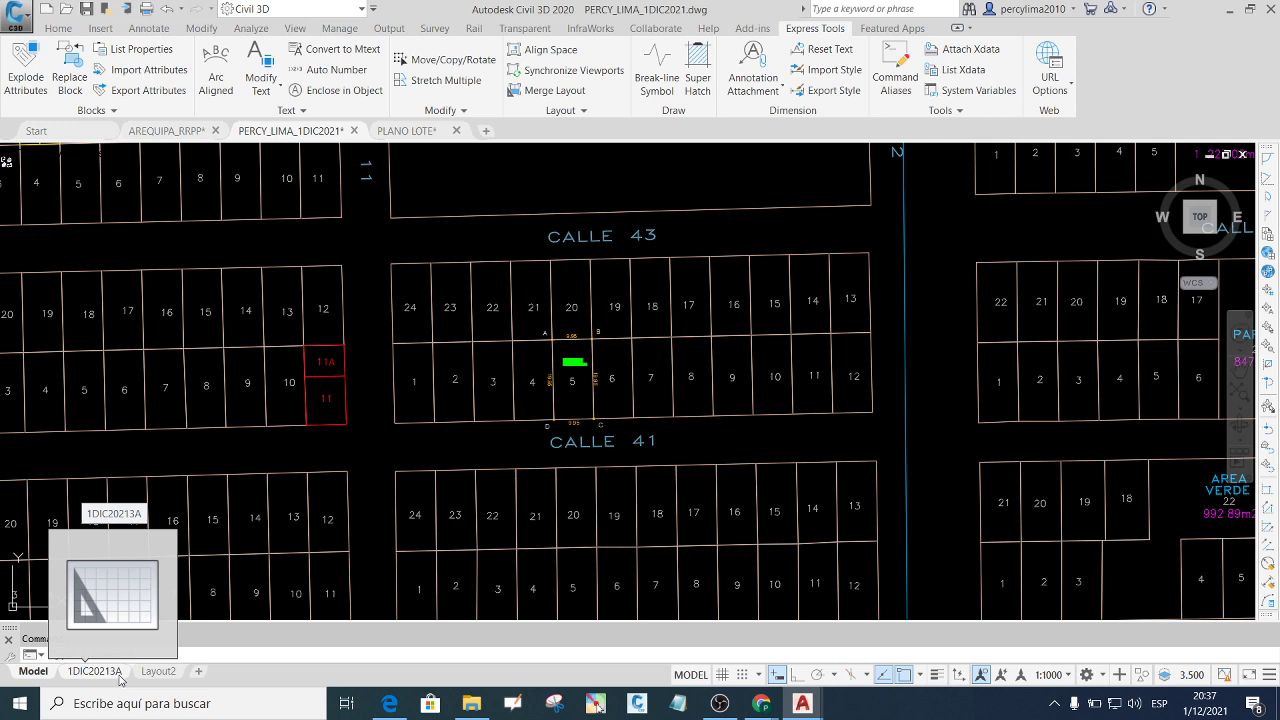
click(94, 670)
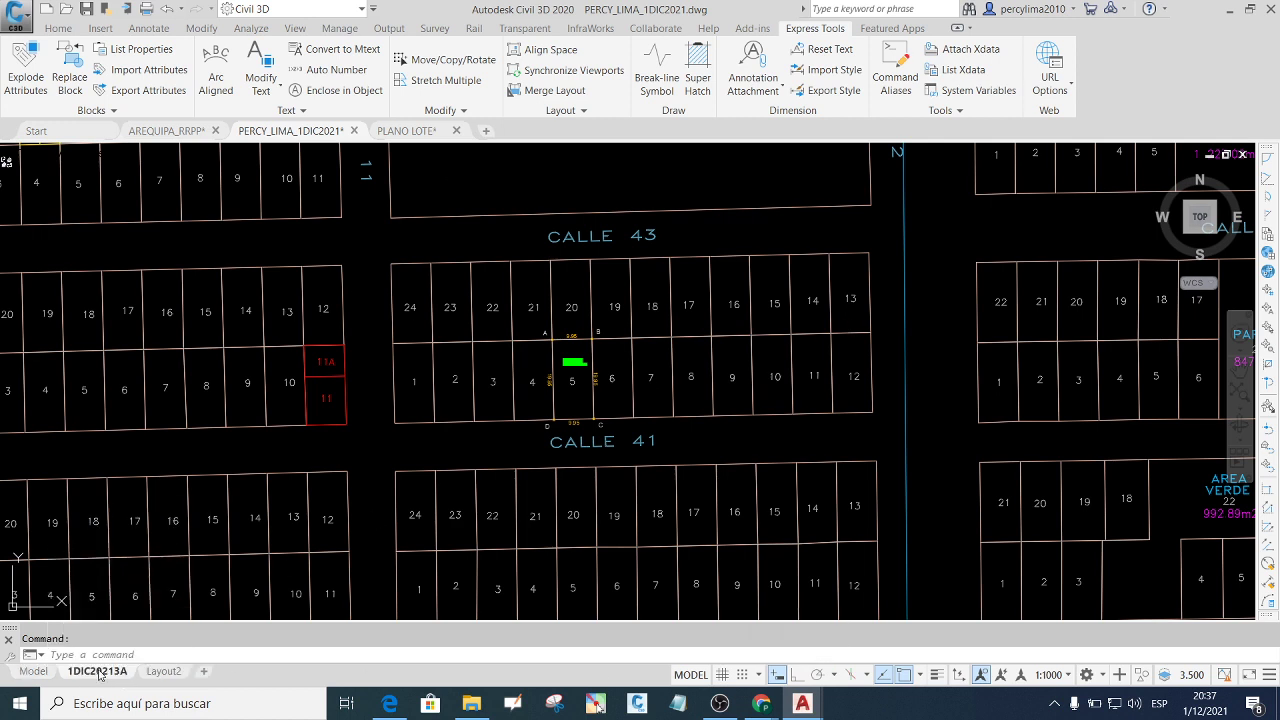
Create a new page setup named A3 based on the 1DIC20213A layout.
right_click(112, 676)
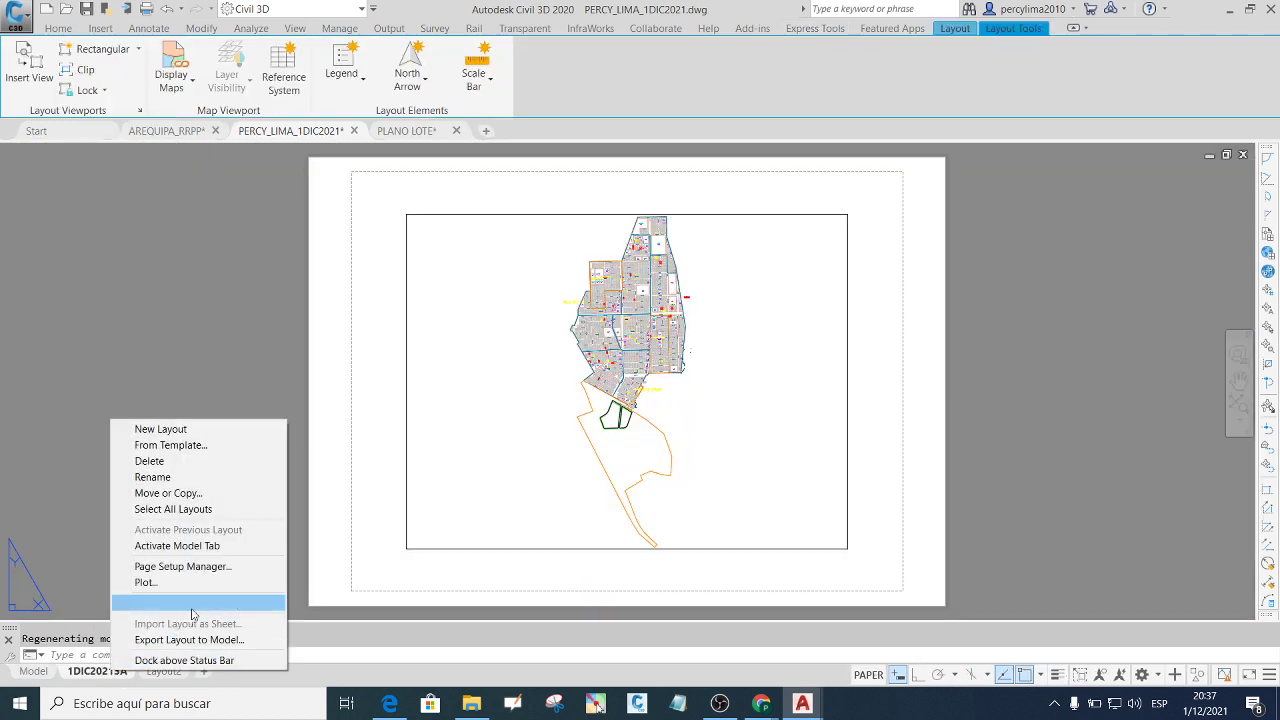
click(238, 566)
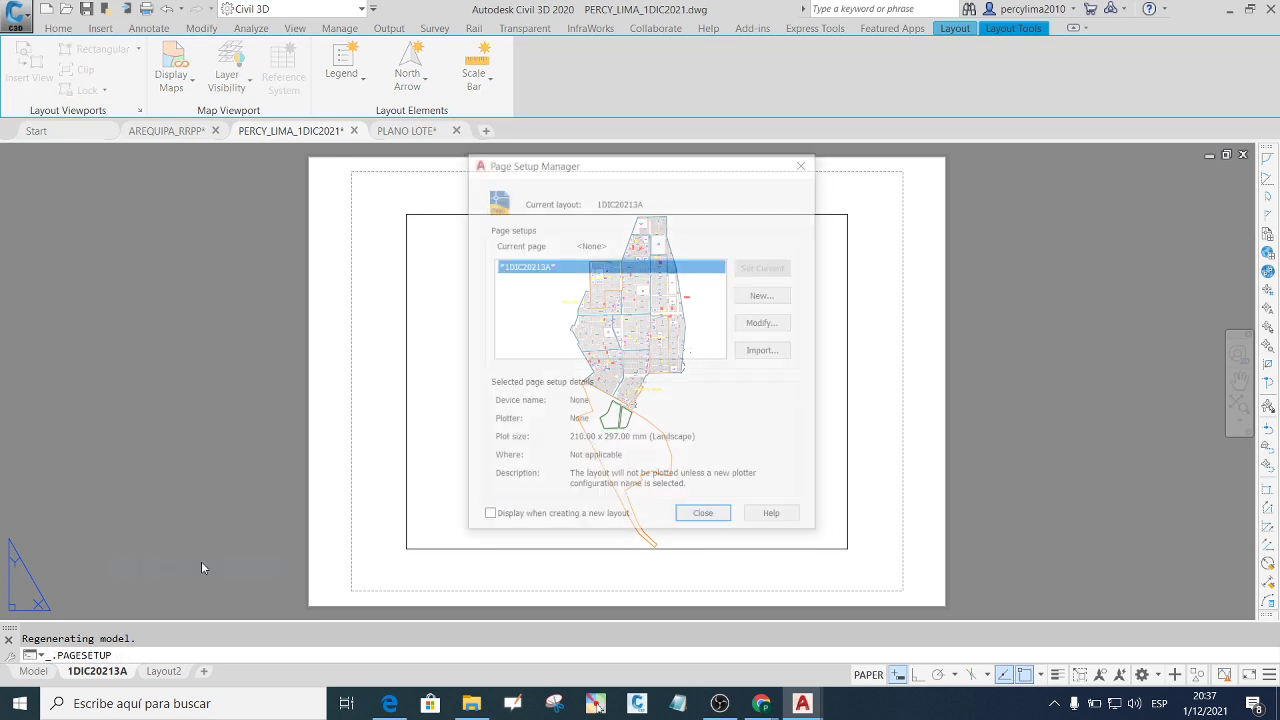
click(771, 296)
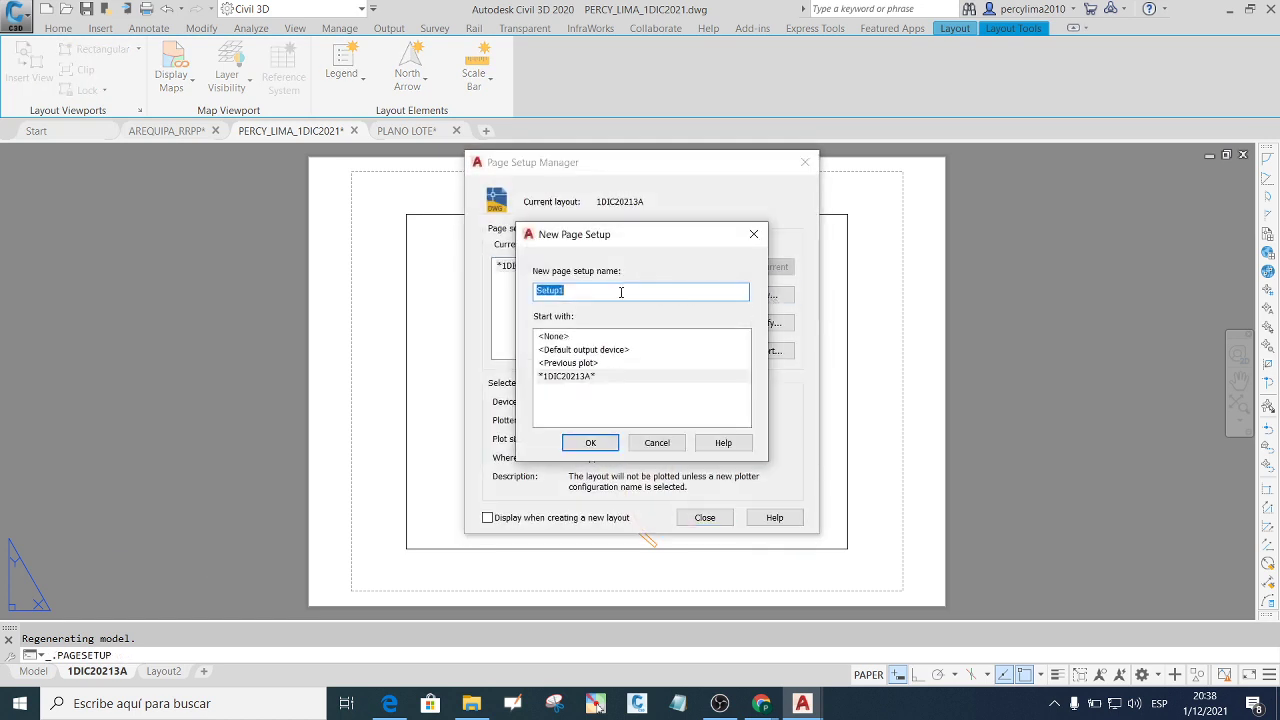
text(A3)
click(558, 379)
click(591, 442)
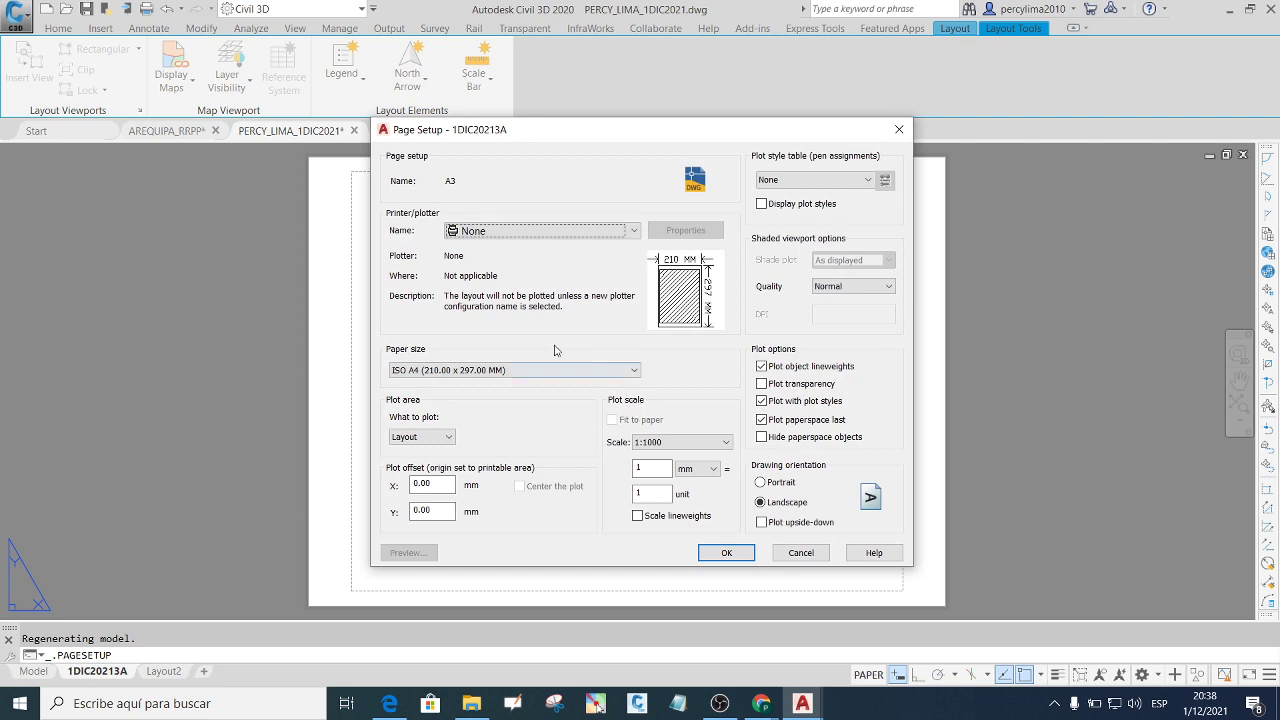
Give the A3 setup ISO A3 (420 x 297 mm) paper and make it current.
click(527, 372)
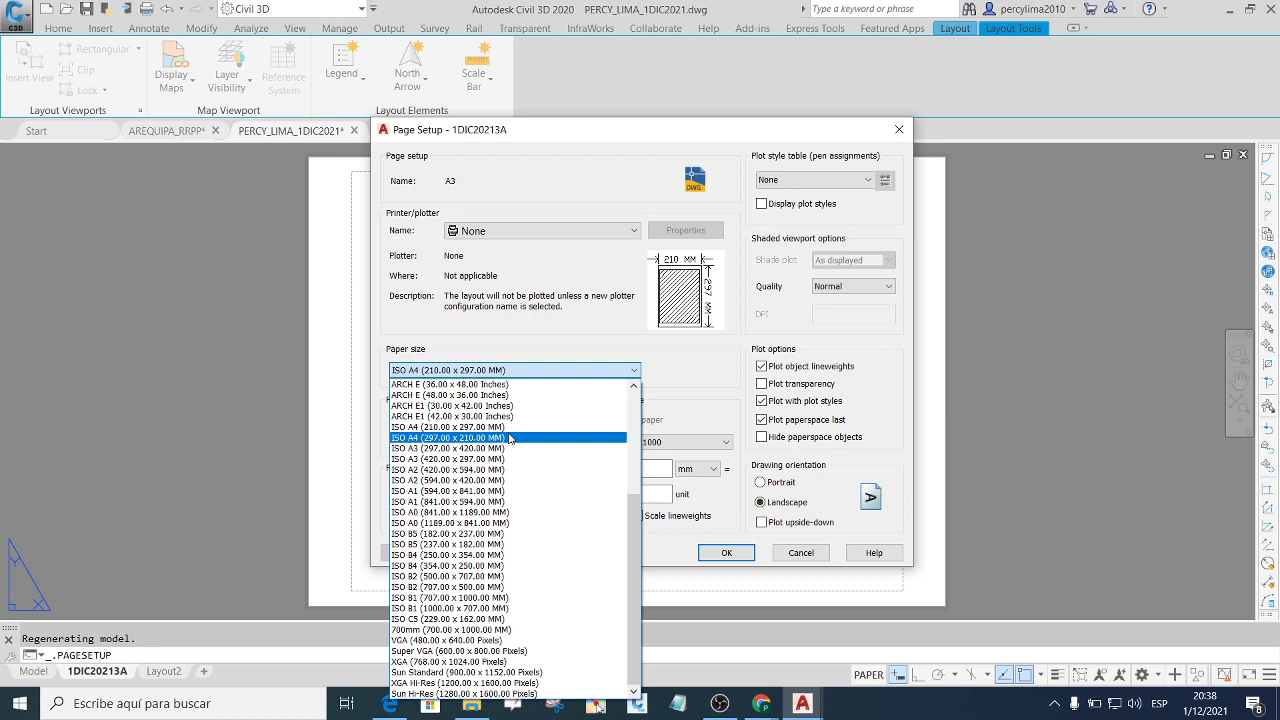
click(495, 459)
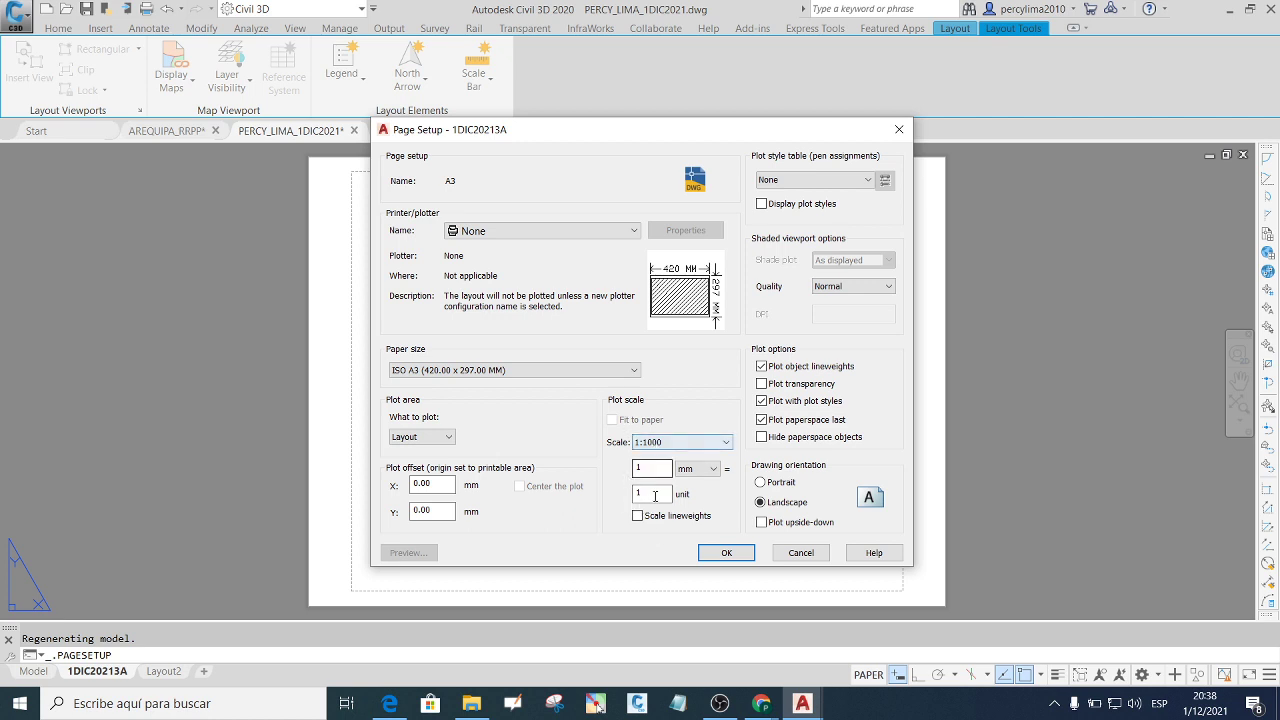
click(708, 556)
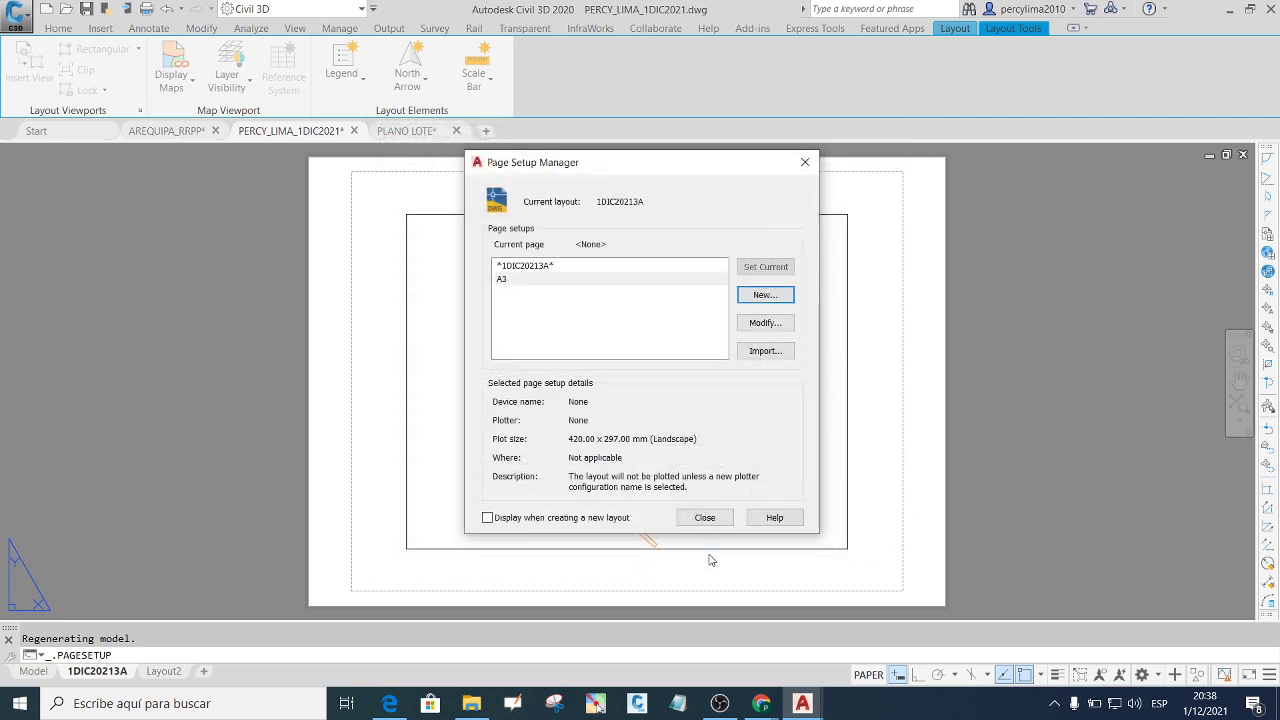
click(543, 280)
click(766, 268)
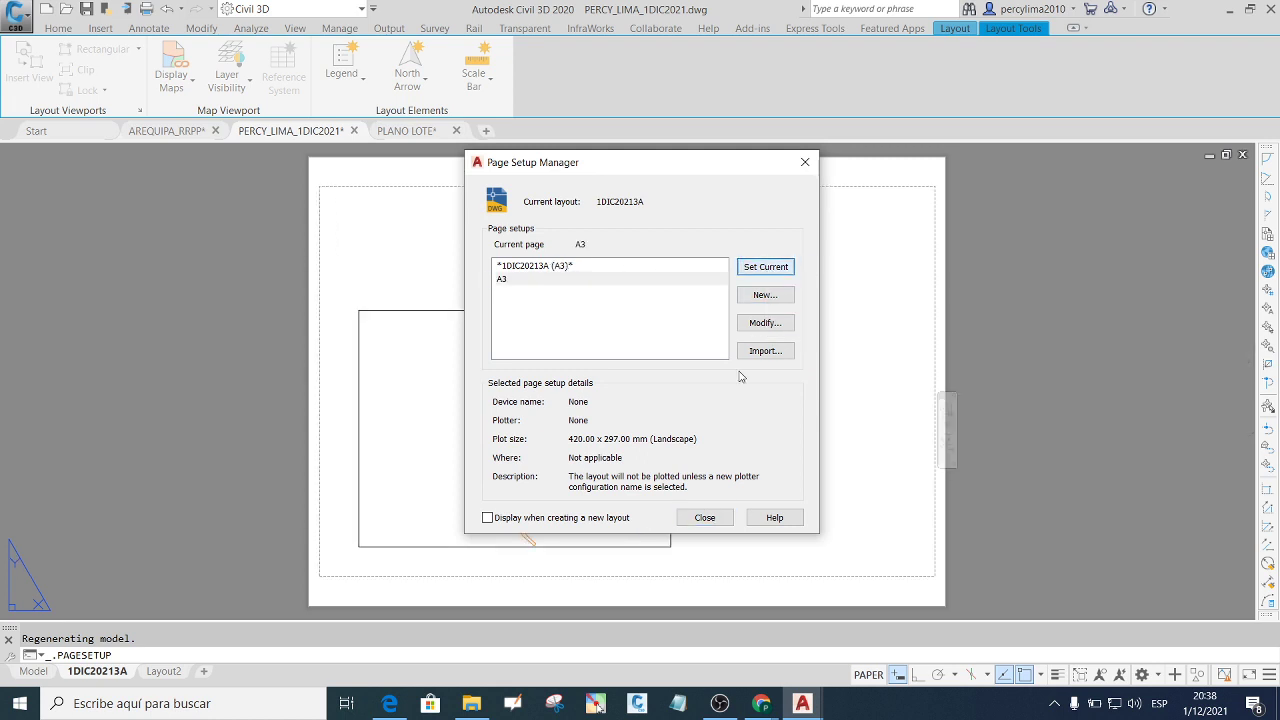
click(706, 518)
scroll(728, 371, down, 2)
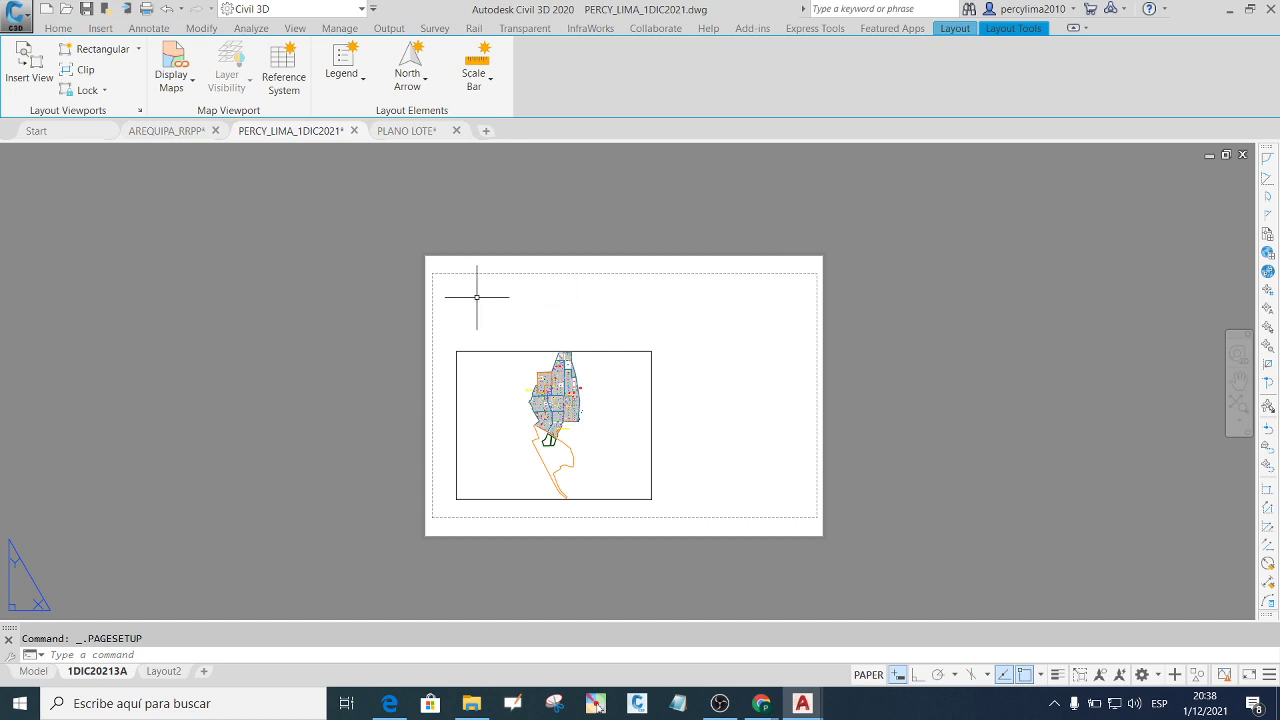
Window-select and delete the city plan viewport, then zoom to frame the blank A3 sheet.
click(725, 417)
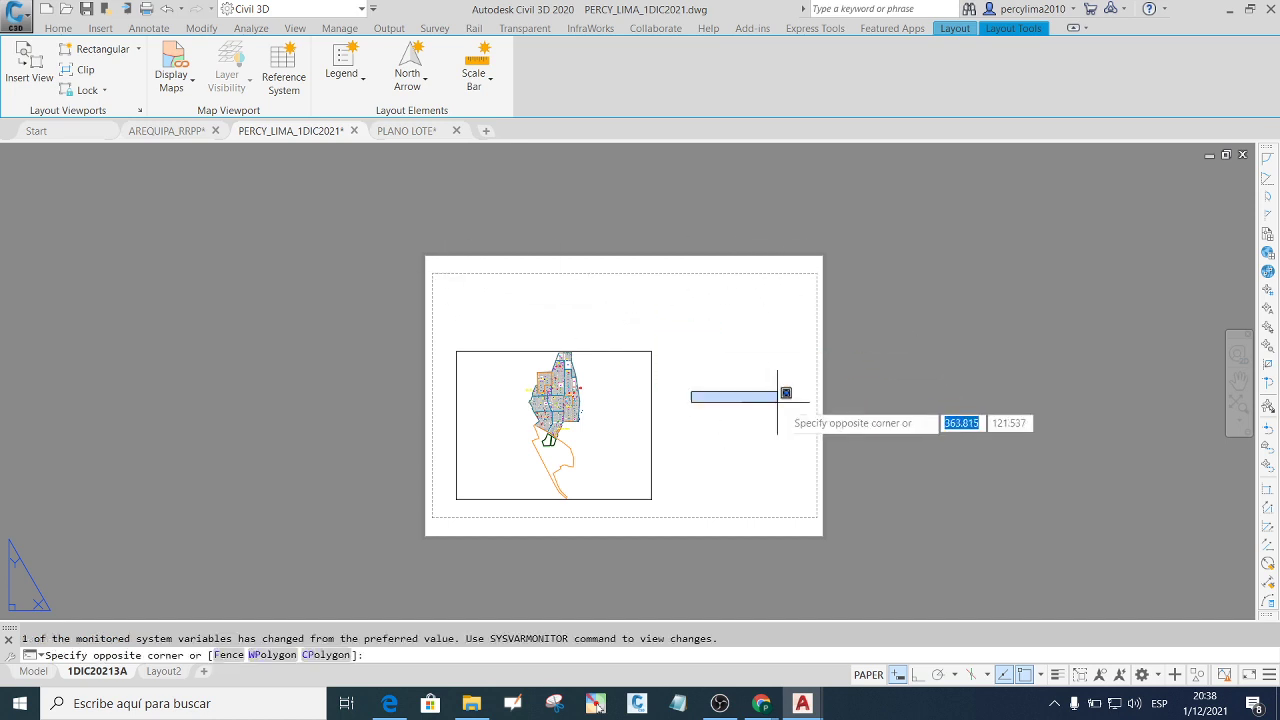
click(638, 321)
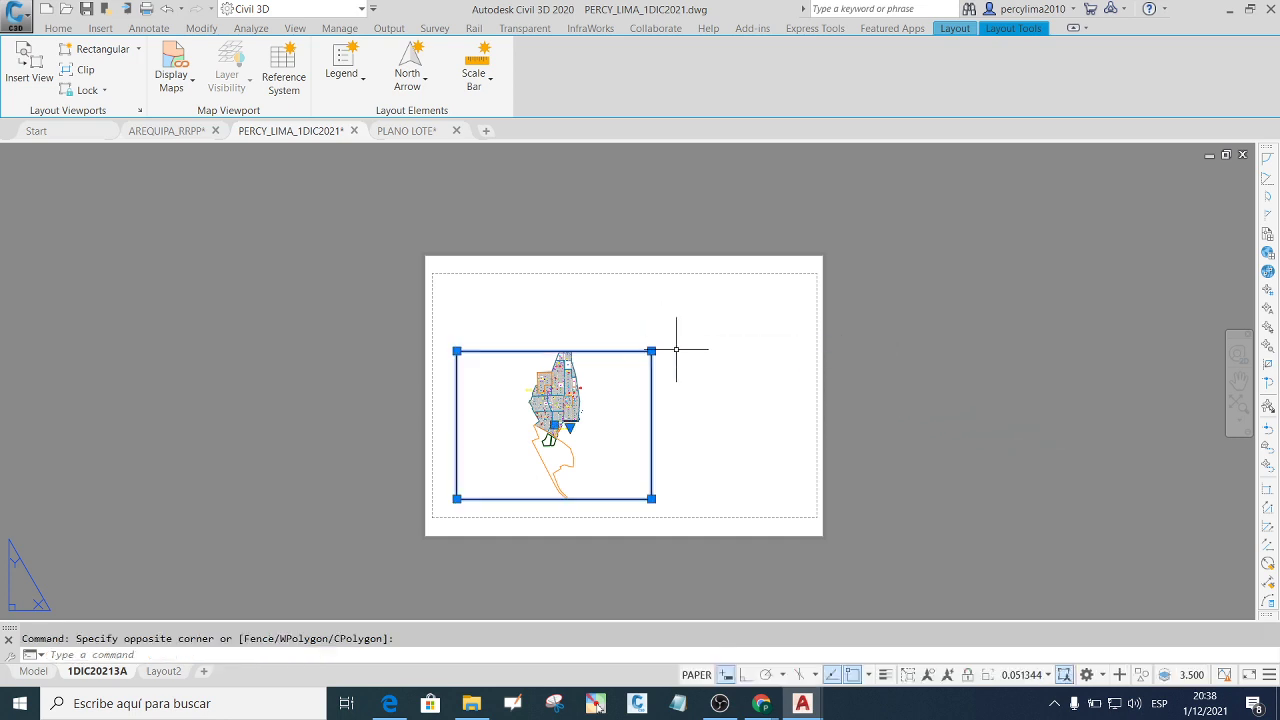
key(Delete)
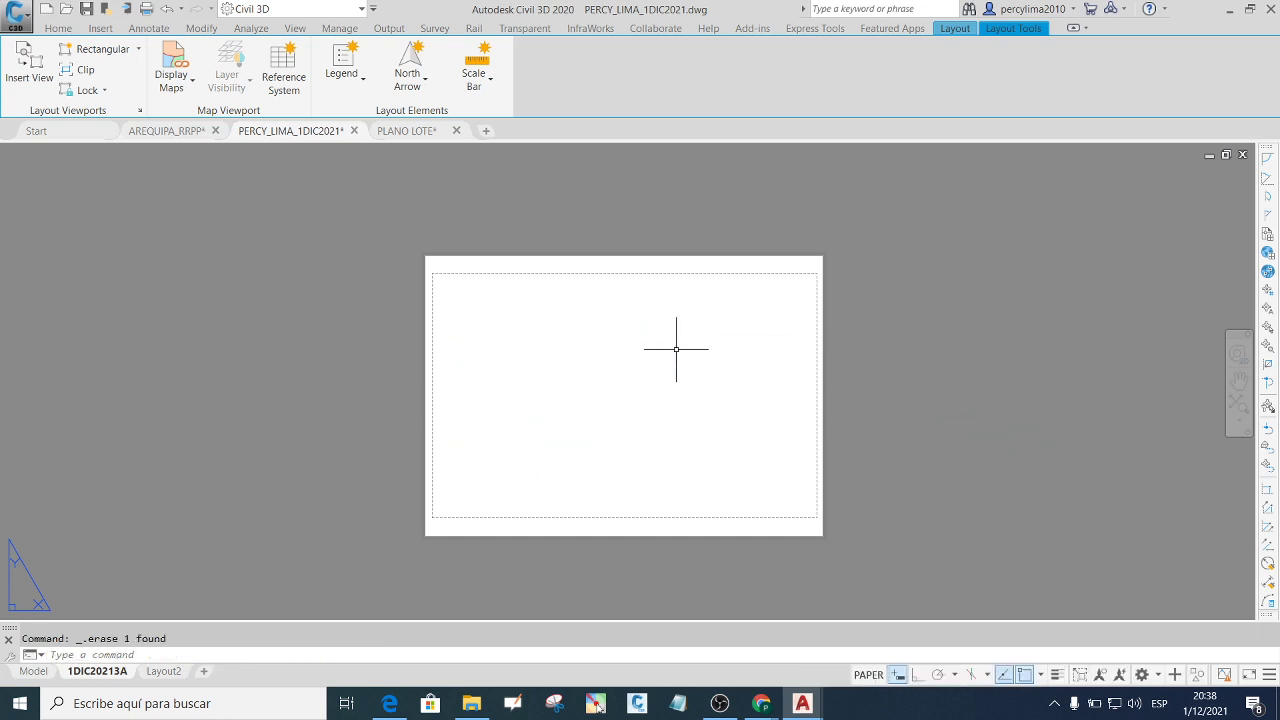
scroll(505, 297, up, 2)
scroll(450, 278, down, 2)
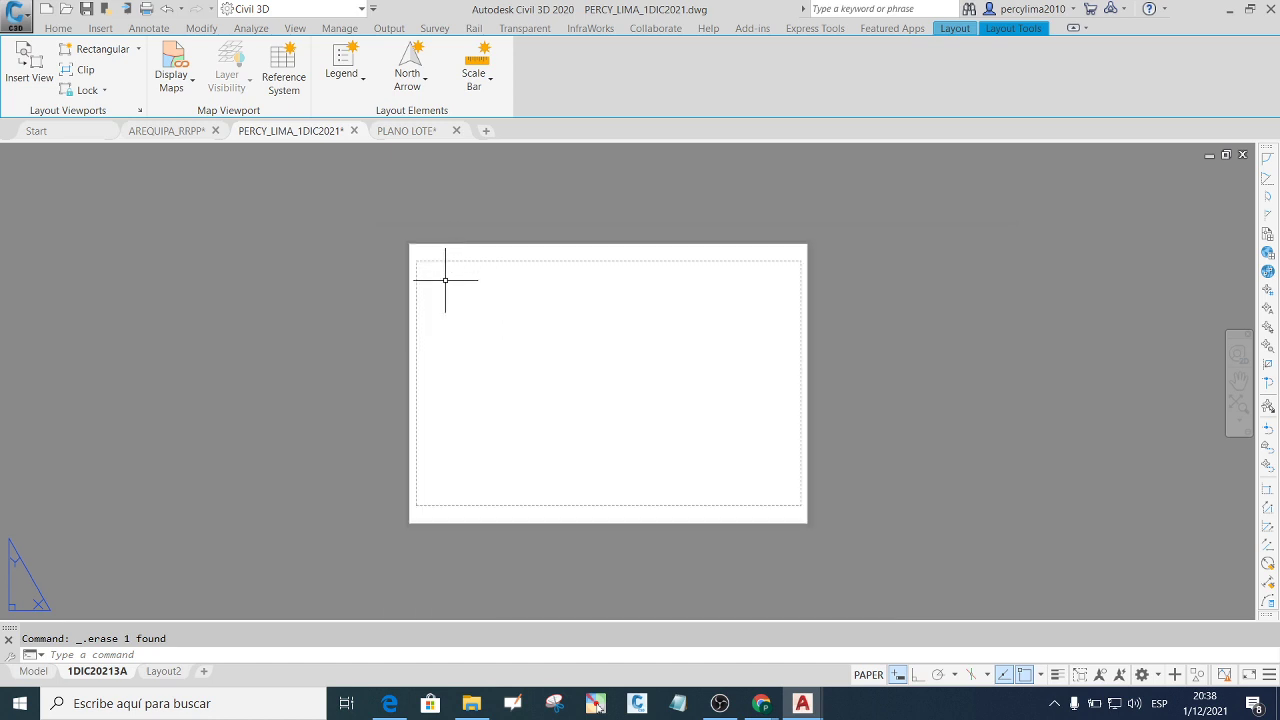
scroll(425, 221, up, 6)
scroll(425, 221, down, 2)
scroll(400, 271, up, 2)
scroll(391, 214, down, 2)
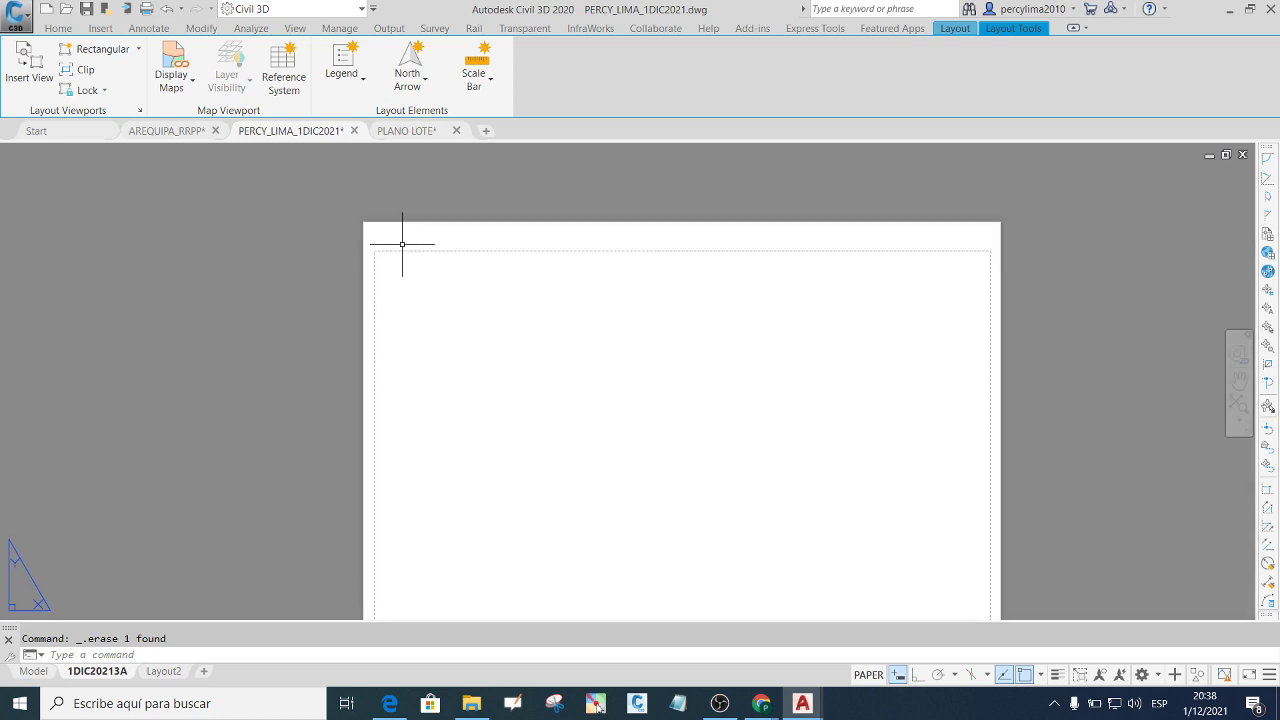
scroll(414, 243, down, 1)
scroll(438, 246, up, 1)
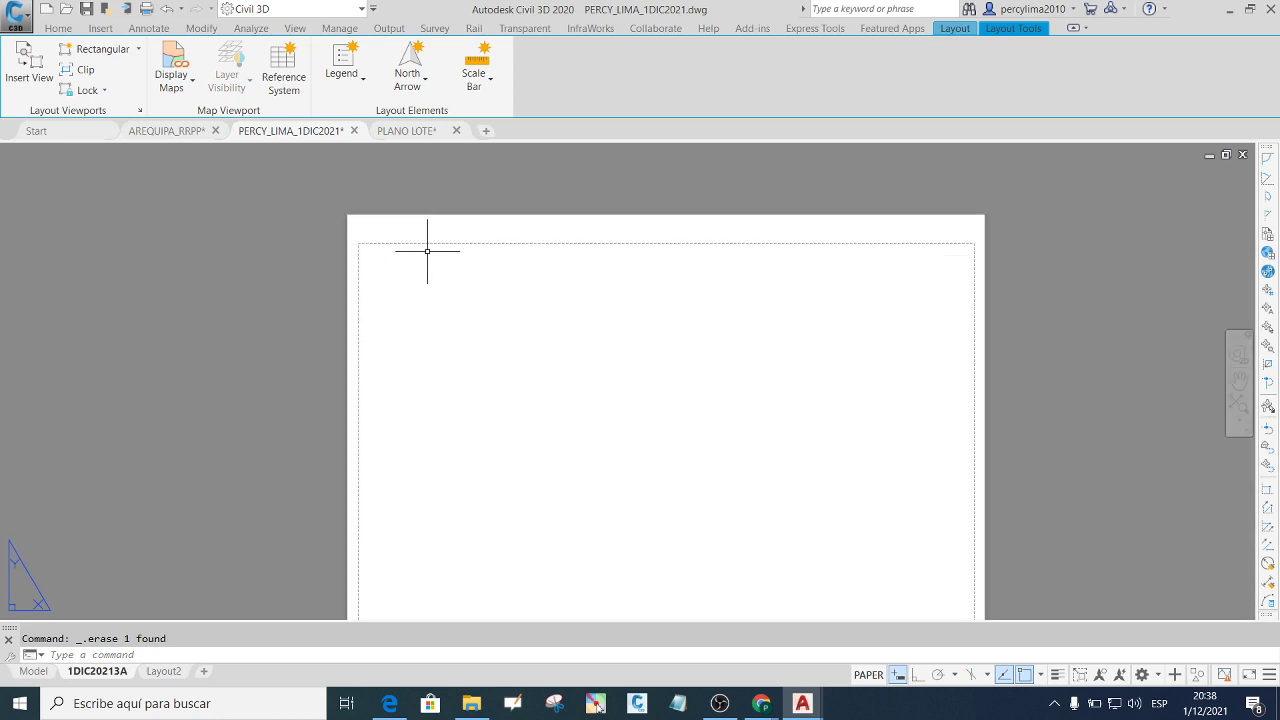
scroll(392, 245, up, 1)
scroll(385, 245, down, 1)
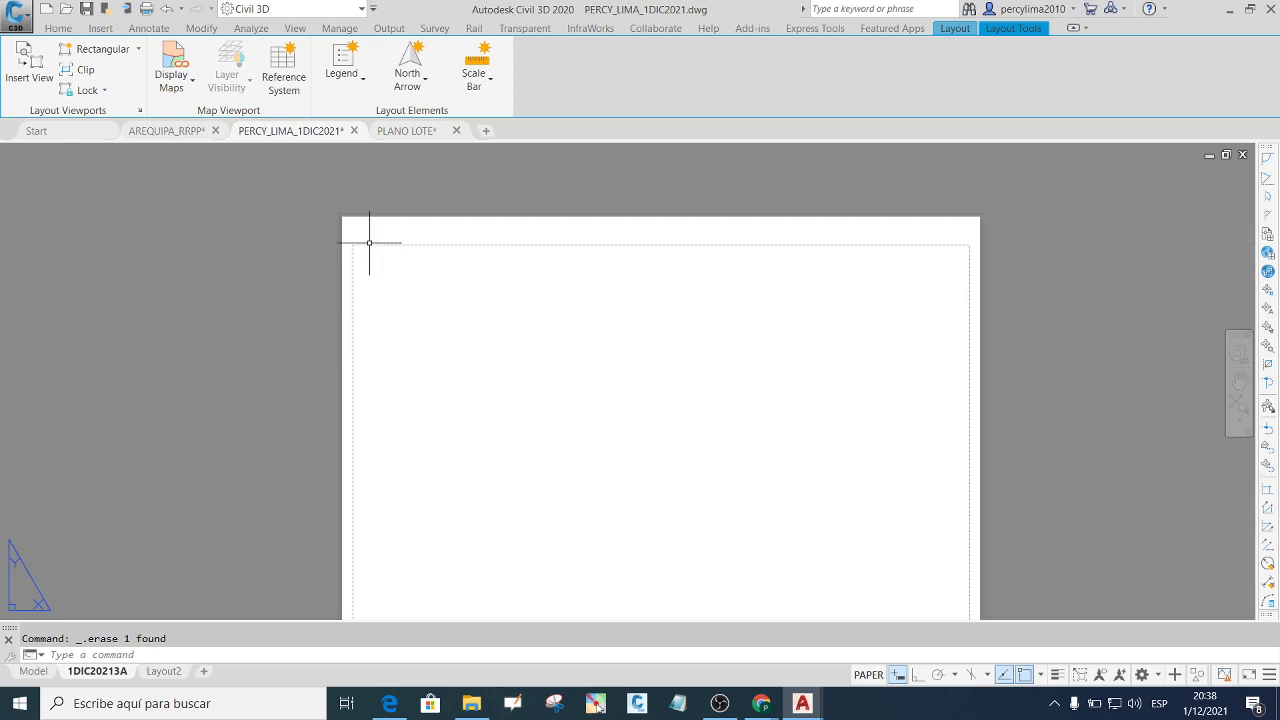
scroll(367, 235, up, 3)
scroll(357, 252, down, 1)
scroll(357, 214, down, 2)
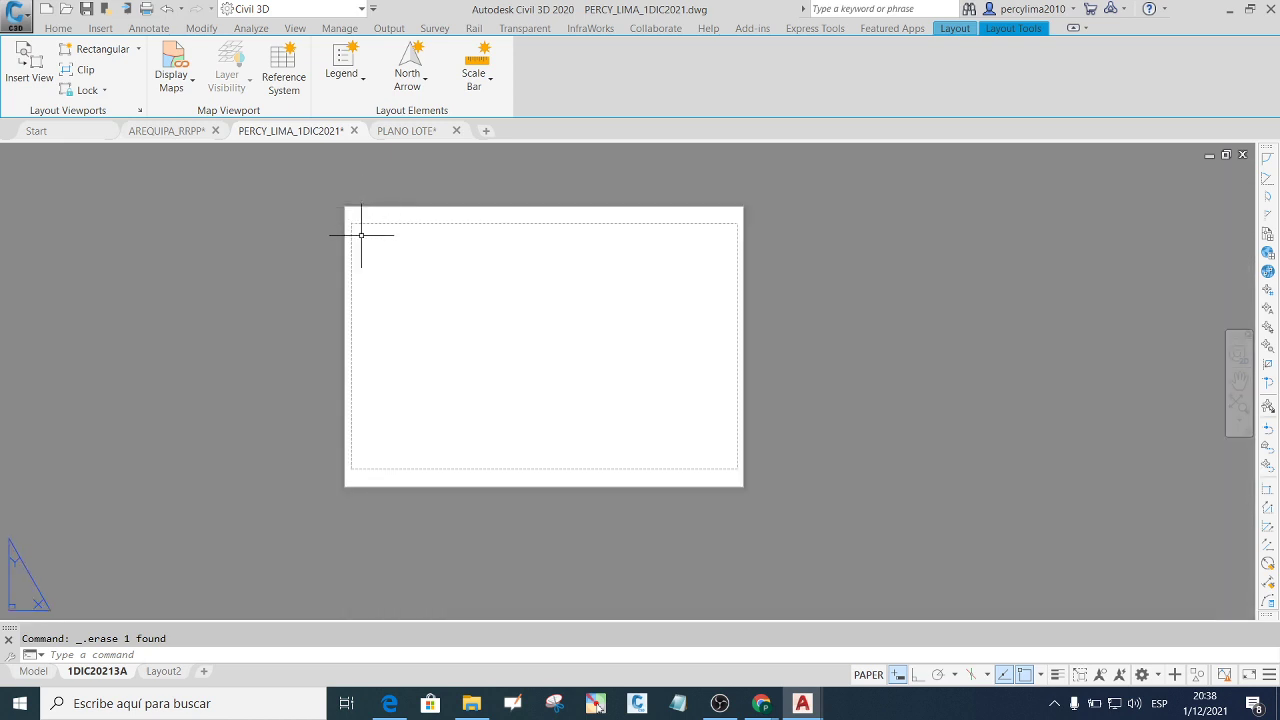
scroll(360, 234, up, 1)
scroll(375, 330, down, 2)
scroll(377, 298, up, 2)
scroll(351, 283, up, 2)
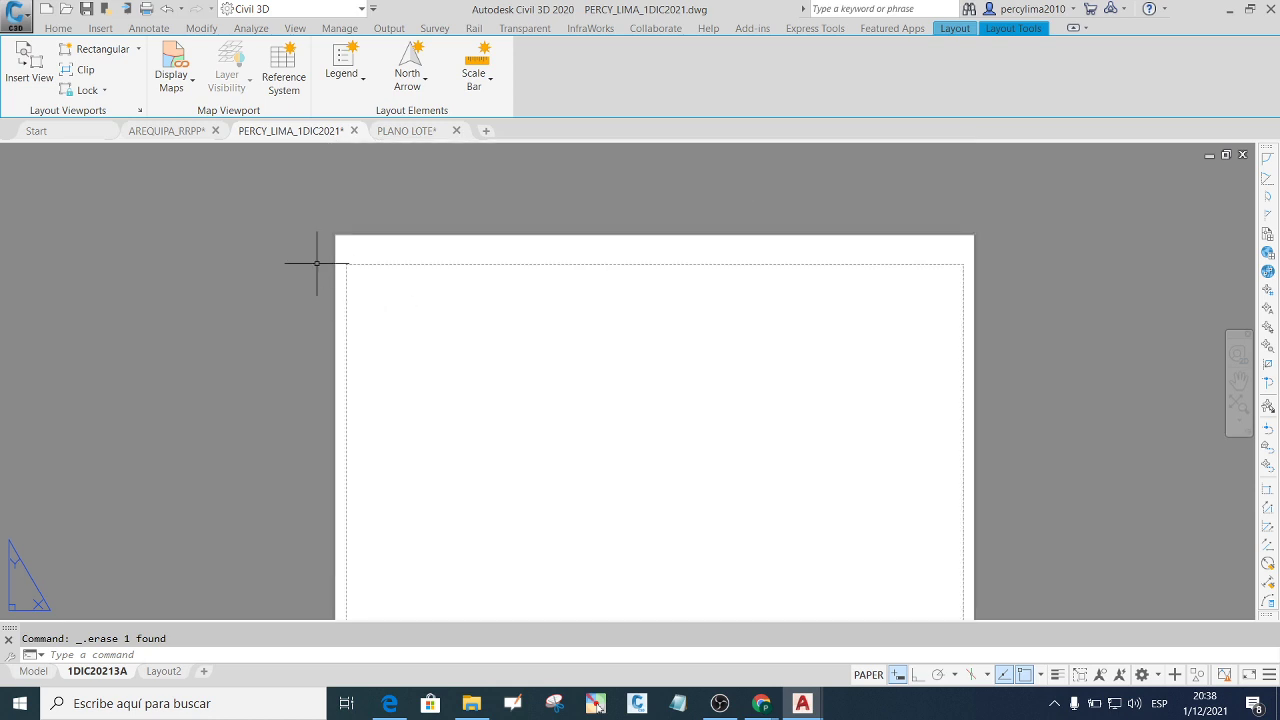
text(REC)
Draw a rectangle from the sheet's top-left to bottom-right, just inside the printable margins.
key(Return)
scroll(390, 290, up, 3)
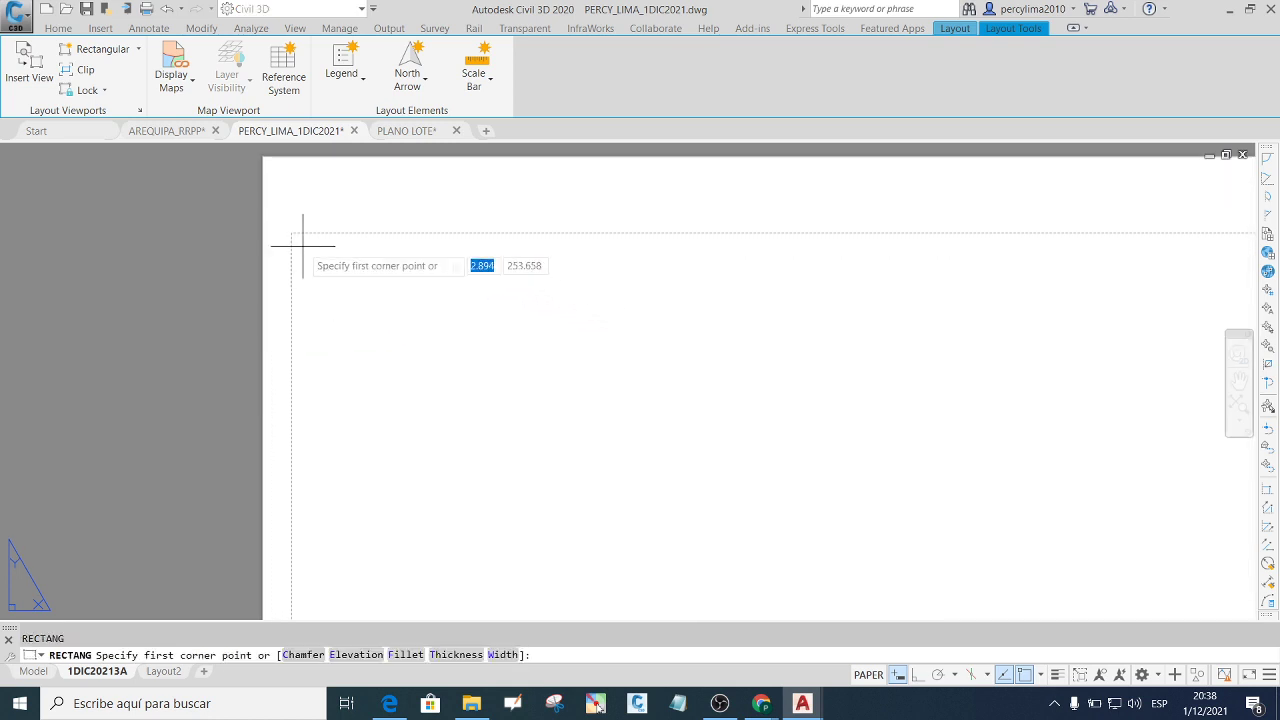
click(302, 240)
scroll(420, 295, down, 2)
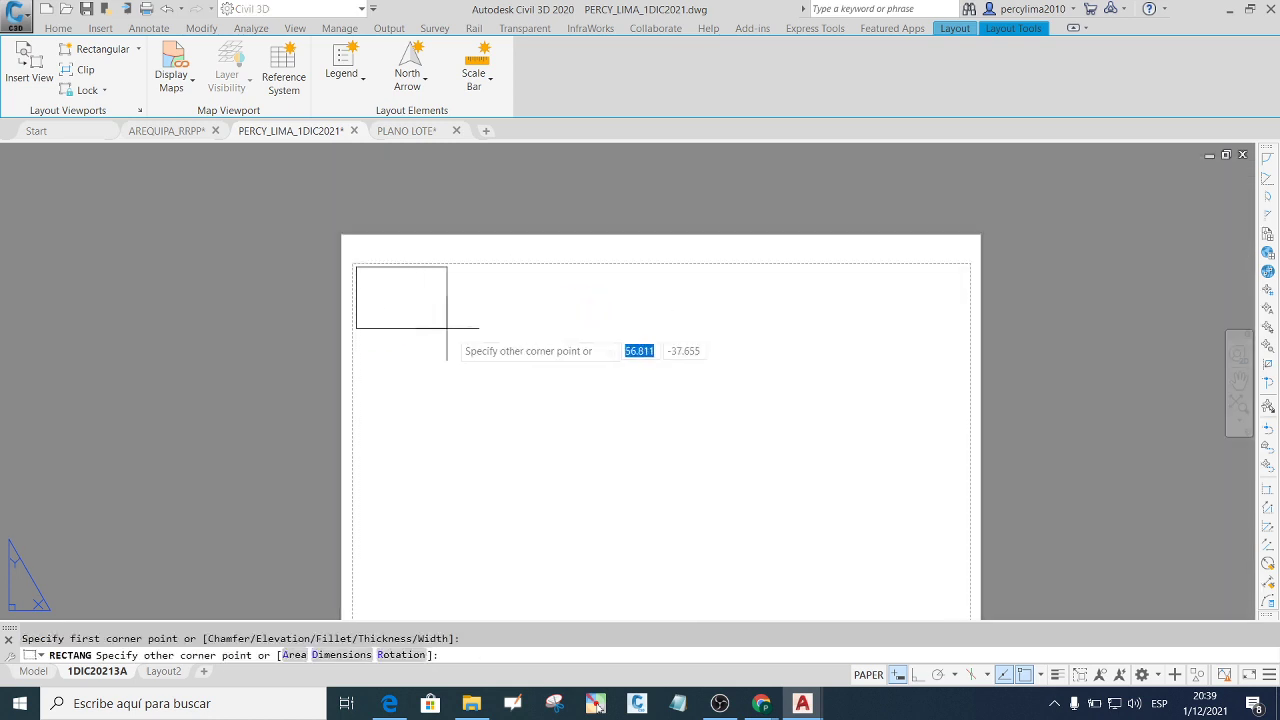
scroll(455, 300, down, 2)
scroll(744, 497, up, 2)
scroll(820, 518, up, 2)
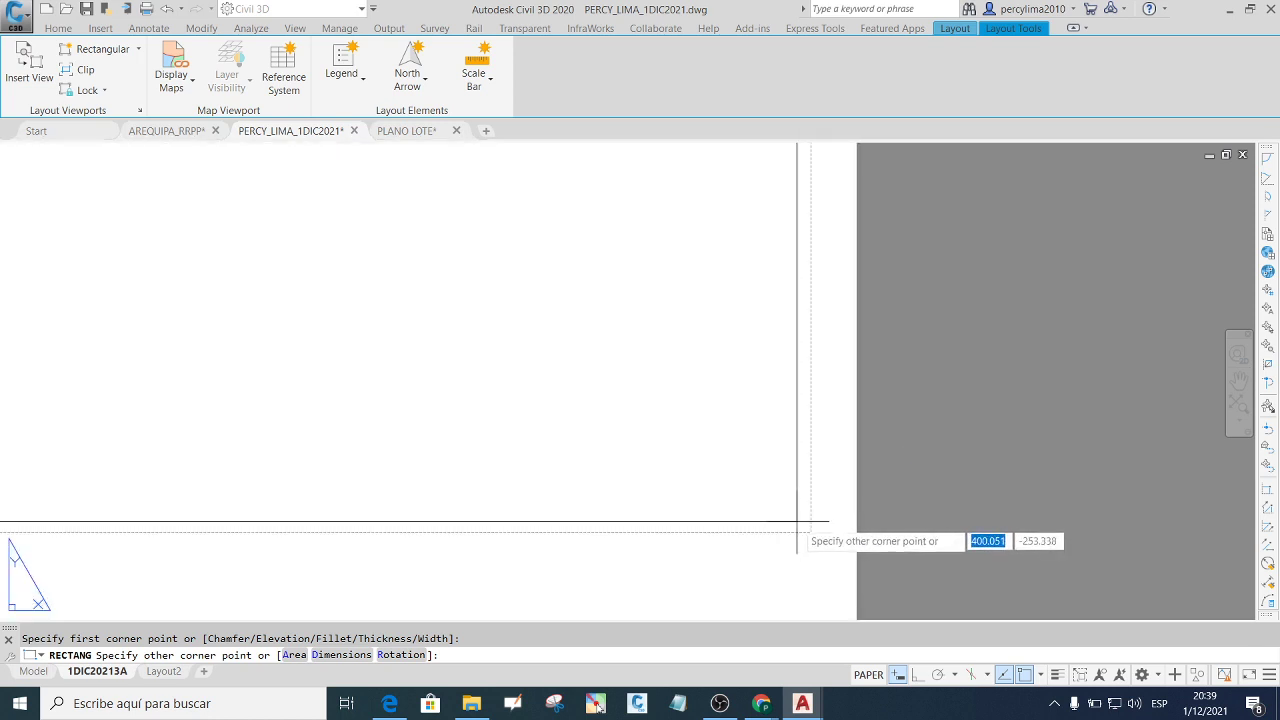
click(795, 523)
scroll(795, 523, down, 3)
scroll(796, 518, down, 2)
scroll(694, 480, down, 2)
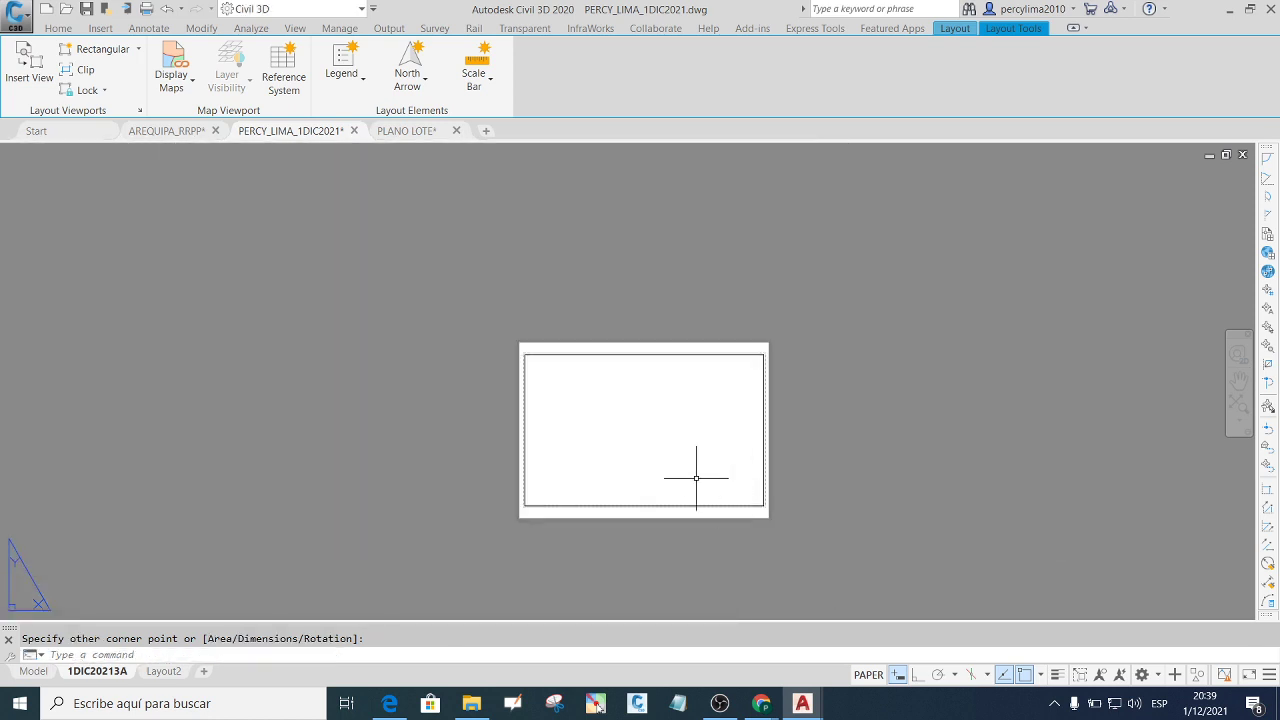
scroll(528, 357, up, 2)
scroll(503, 355, up, 2)
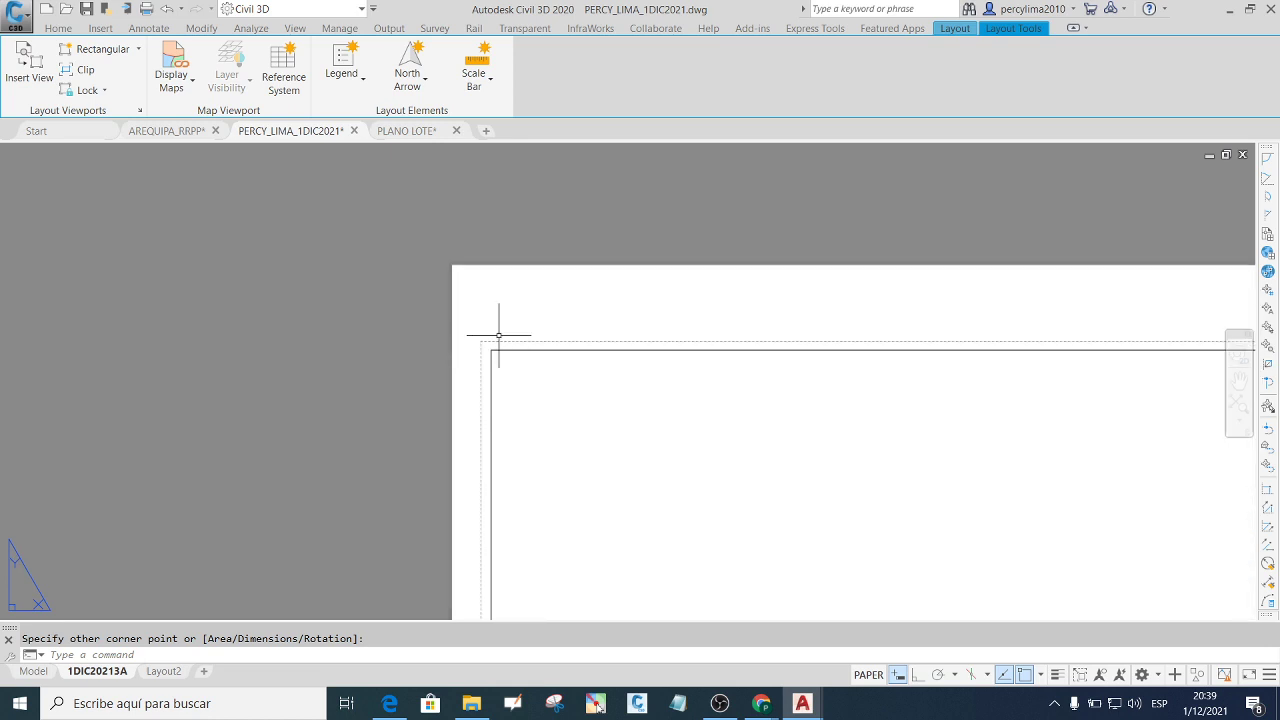
scroll(507, 347, up, 2)
scroll(509, 343, down, 2)
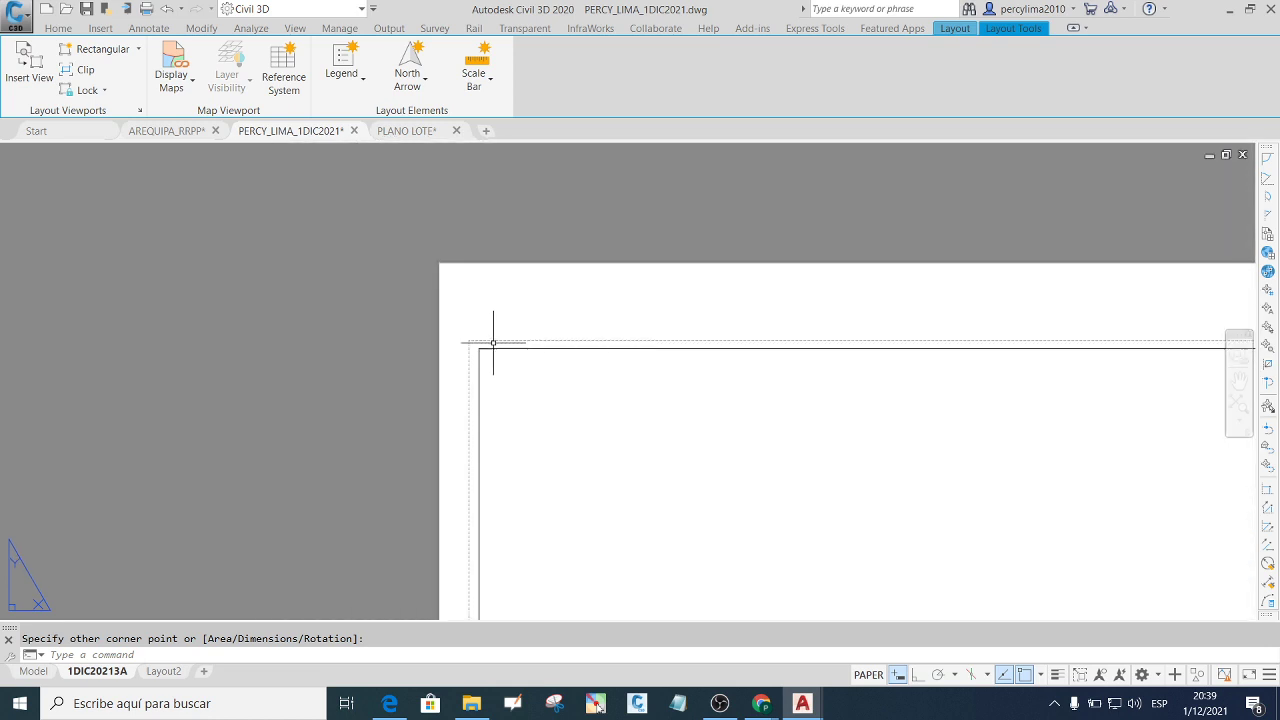
scroll(480, 342, down, 1)
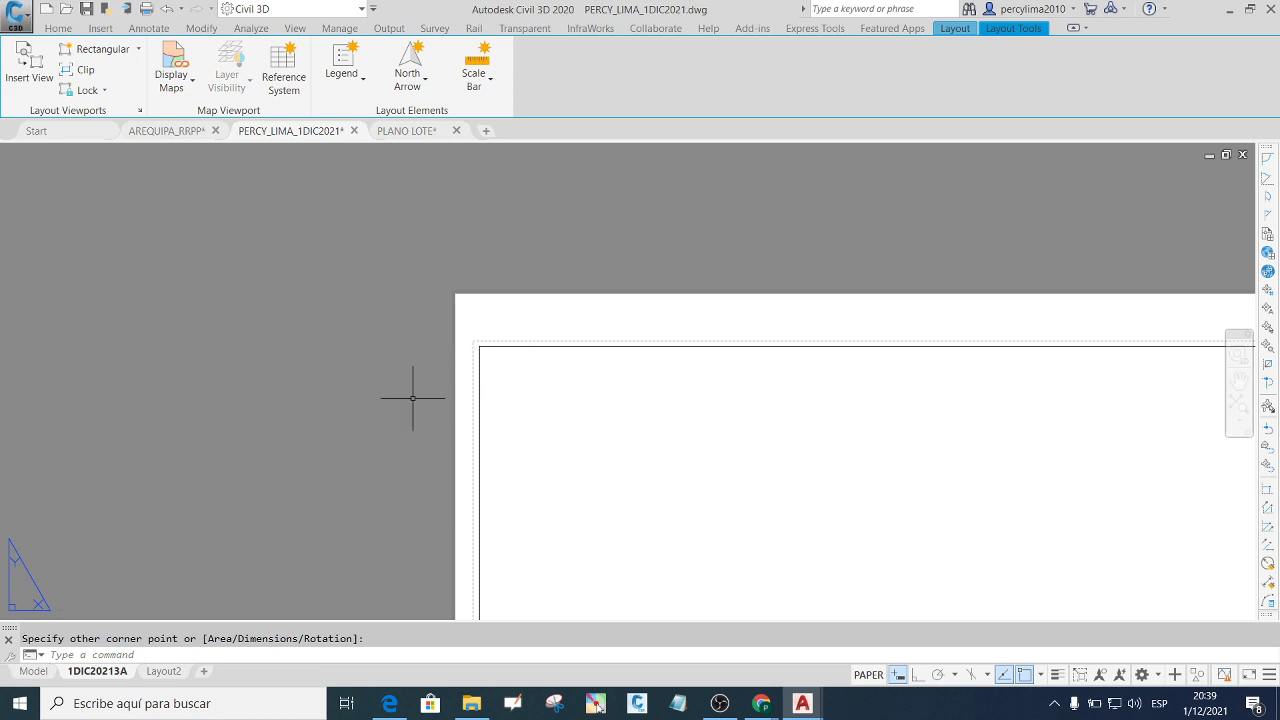
scroll(470, 335, up, 2)
scroll(458, 329, down, 4)
scroll(440, 312, up, 4)
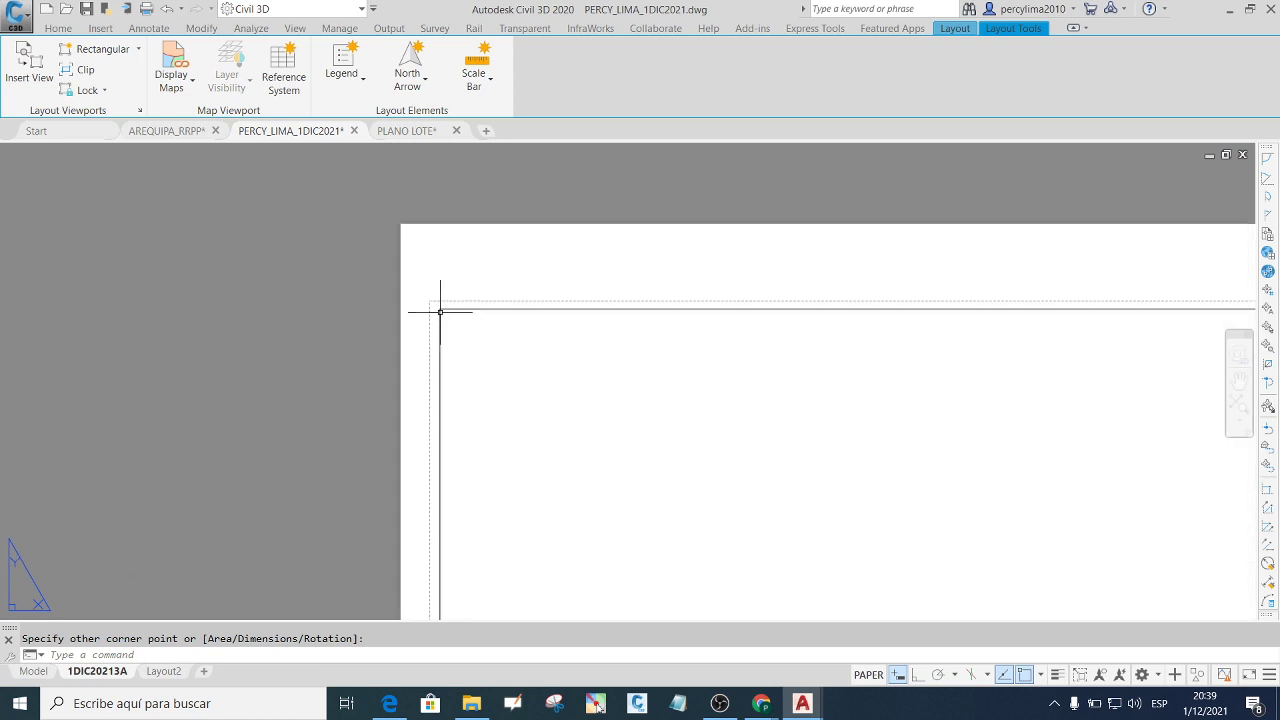
scroll(425, 285, down, 4)
scroll(480, 323, up, 3)
scroll(436, 248, down, 2)
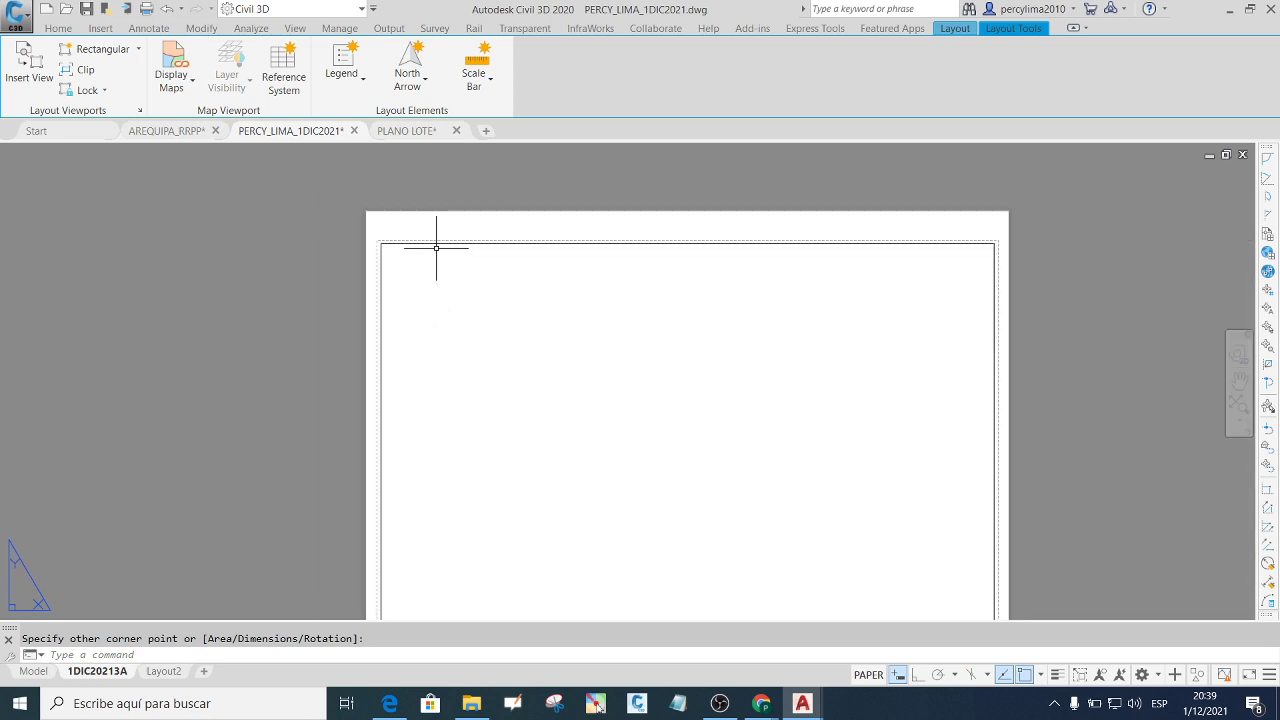
scroll(459, 287, down, 4)
scroll(521, 316, up, 2)
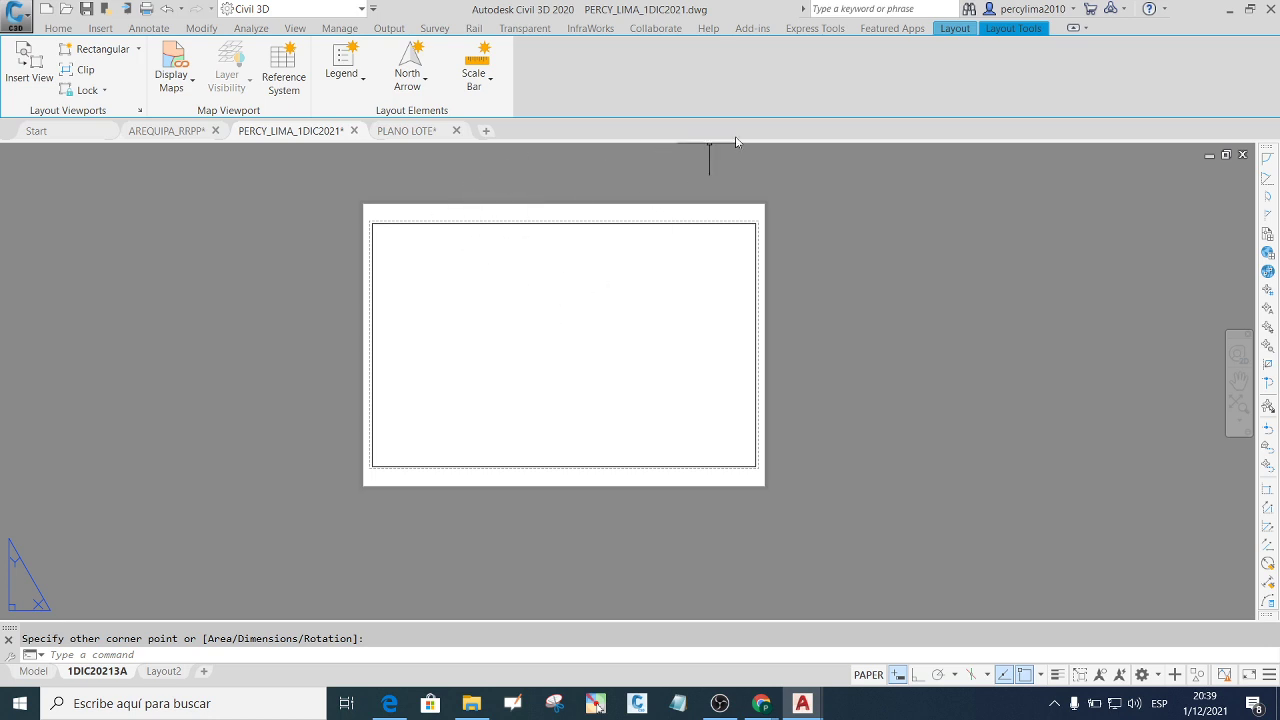
click(954, 29)
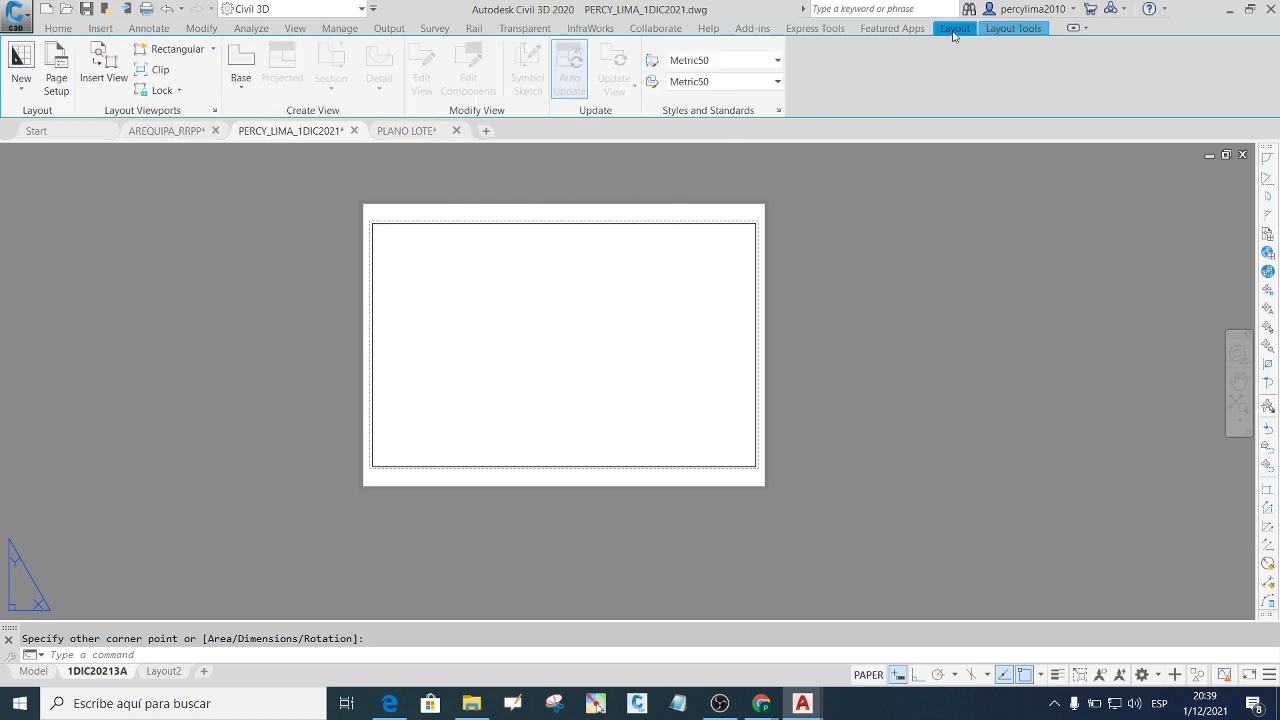
Create a rectangular viewport on the sheet's left side showing the site plan.
click(213, 50)
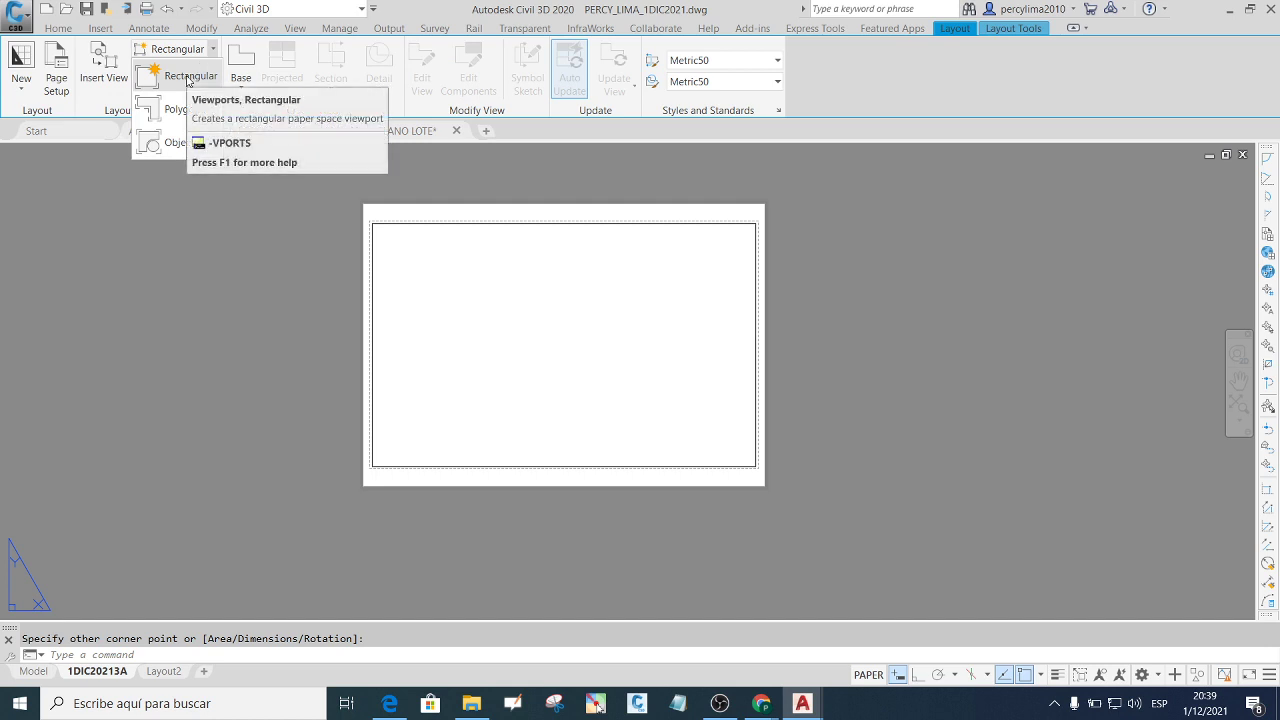
click(187, 80)
scroll(390, 234, up, 3)
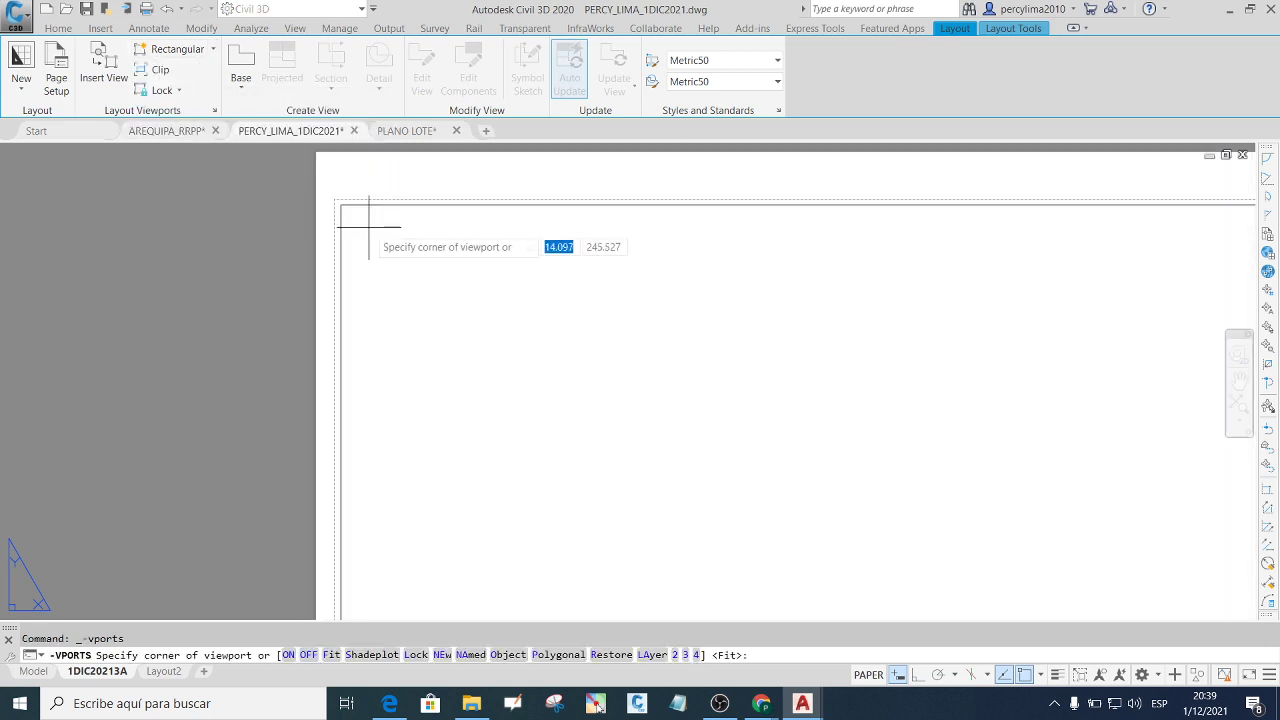
click(366, 220)
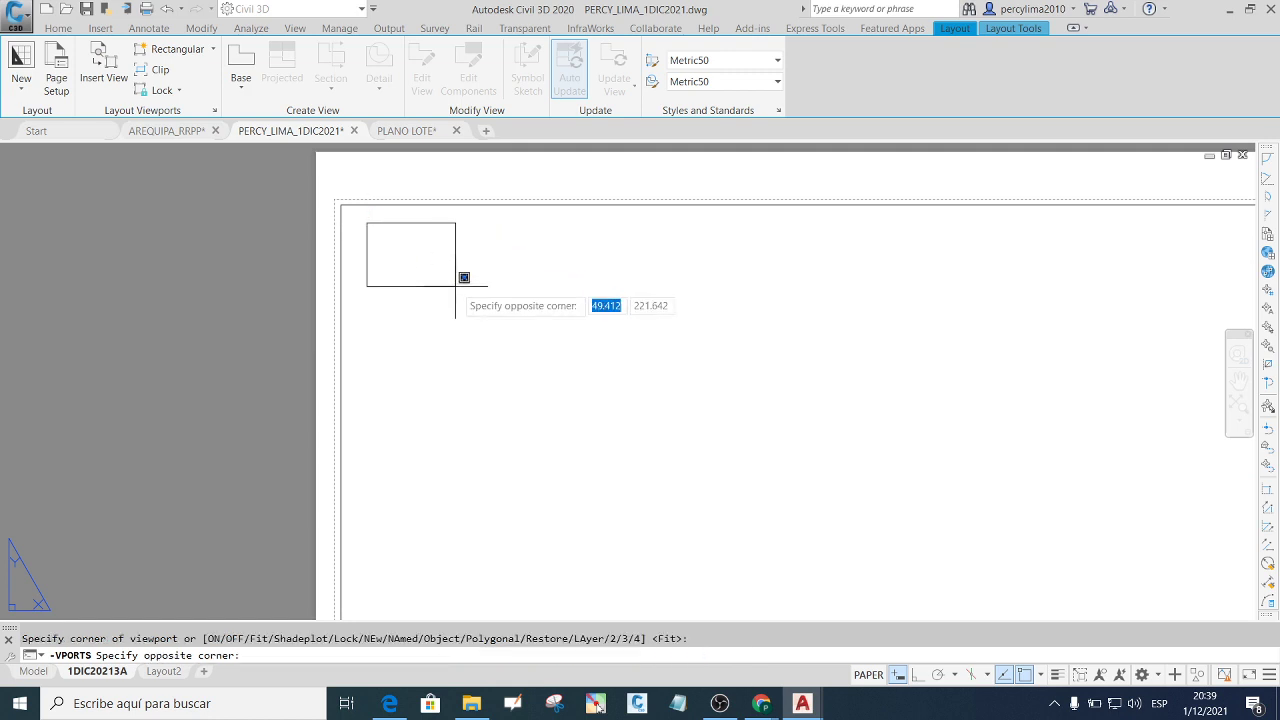
scroll(460, 265, down, 3)
scroll(500, 300, down, 4)
scroll(580, 380, up, 2)
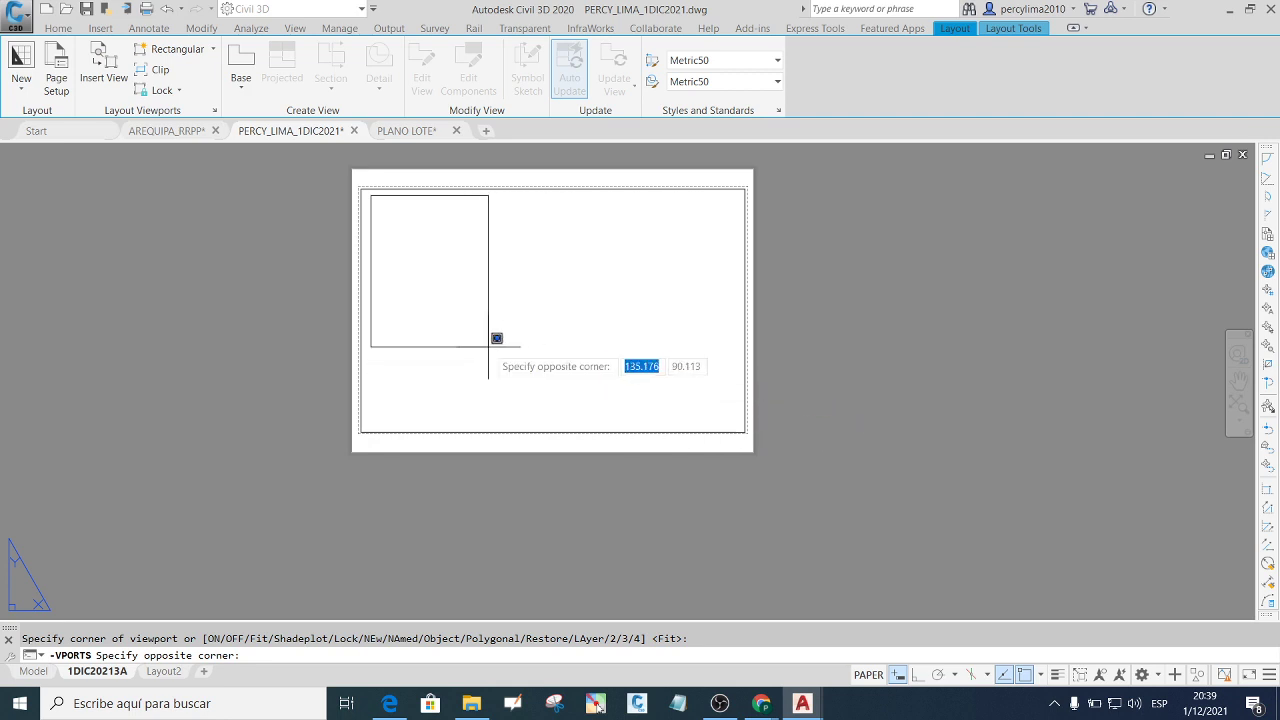
click(597, 413)
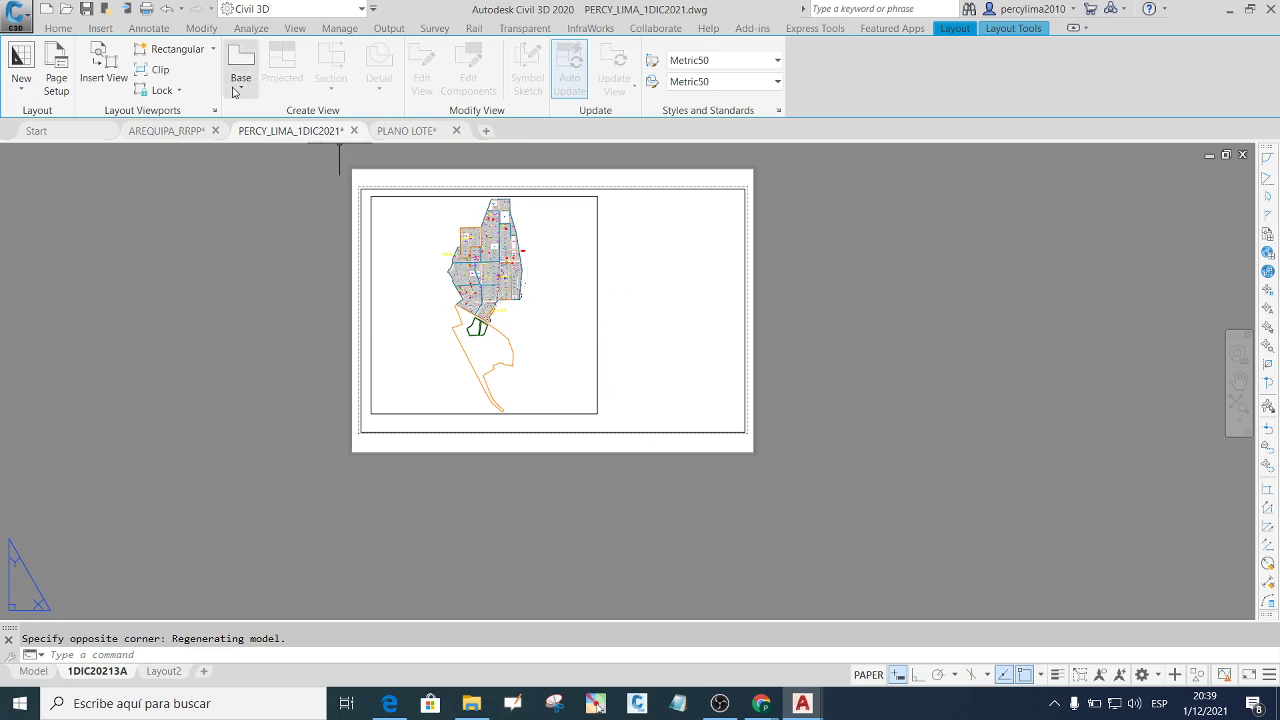
Draw a circle in the sheet's upper right by picking its centre and radius.
click(686, 273)
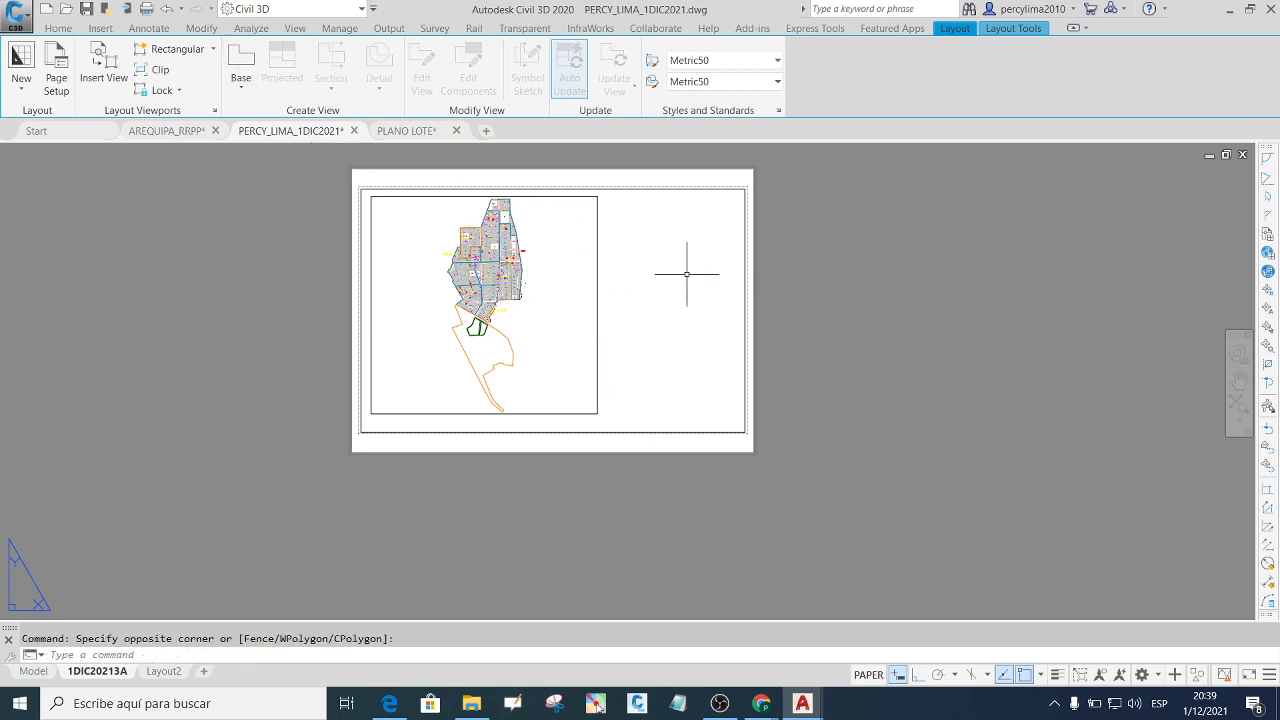
text(C)
key(Return)
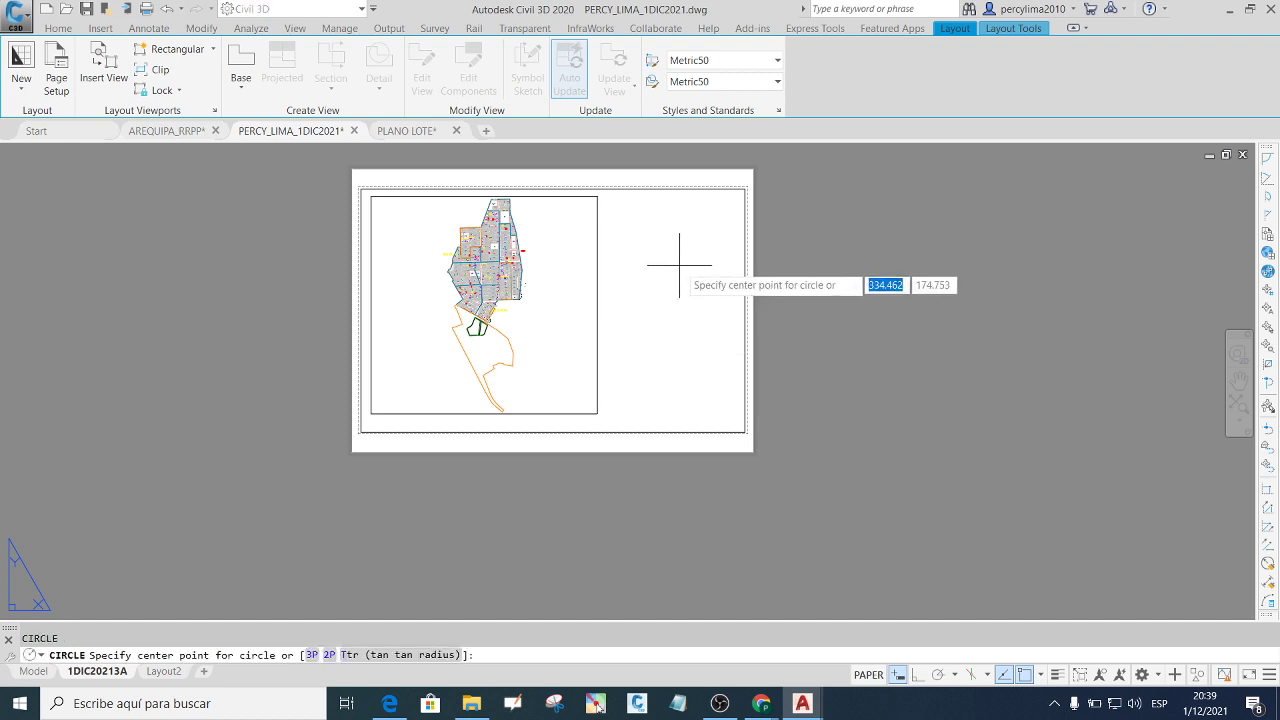
click(665, 251)
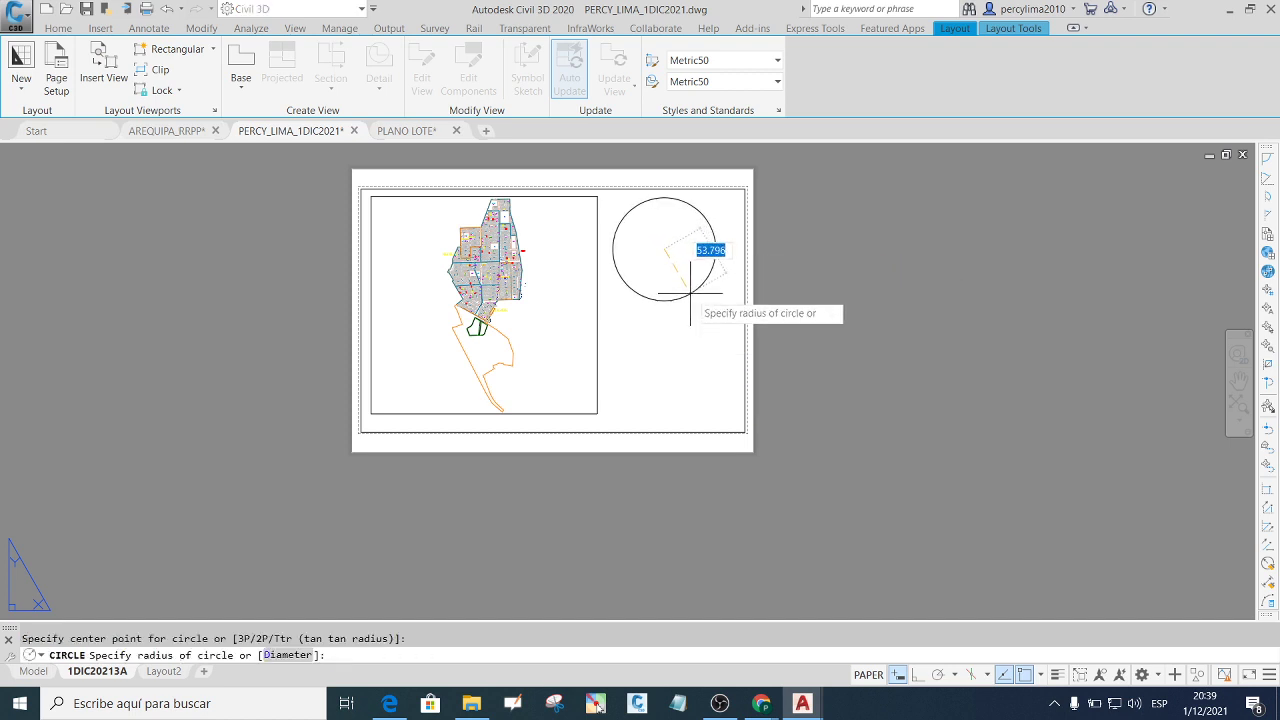
click(691, 297)
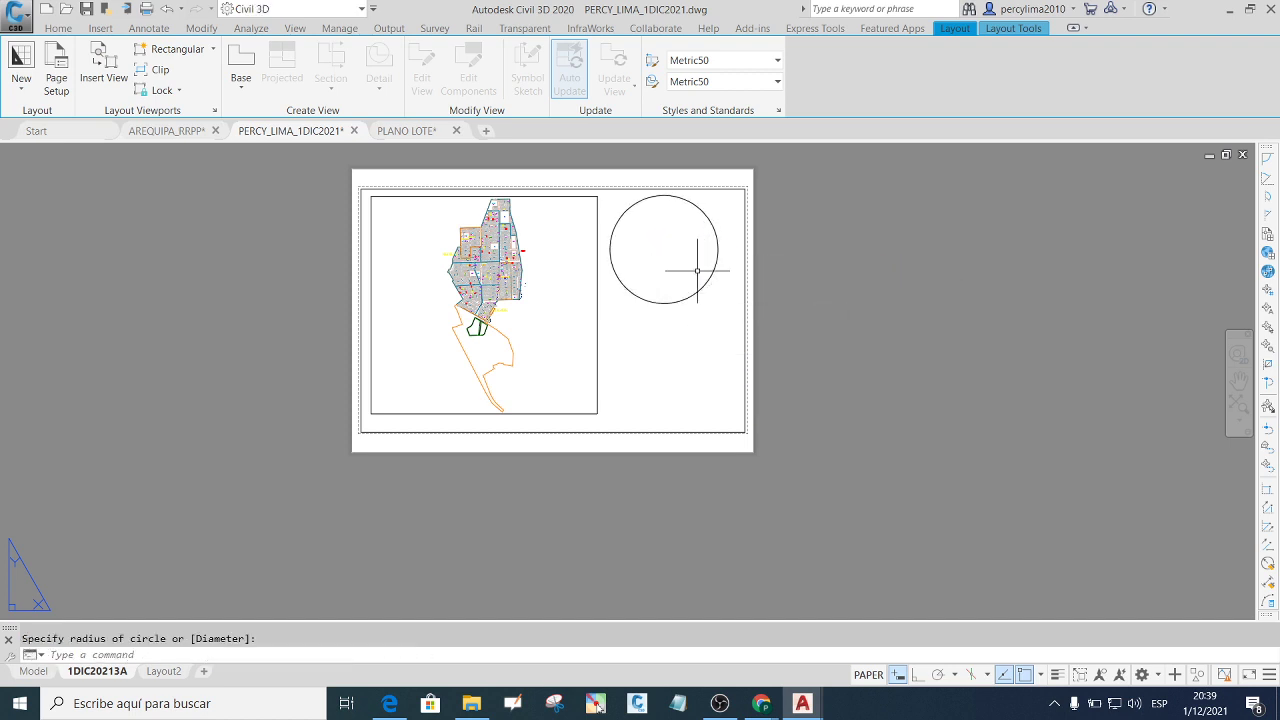
click(212, 52)
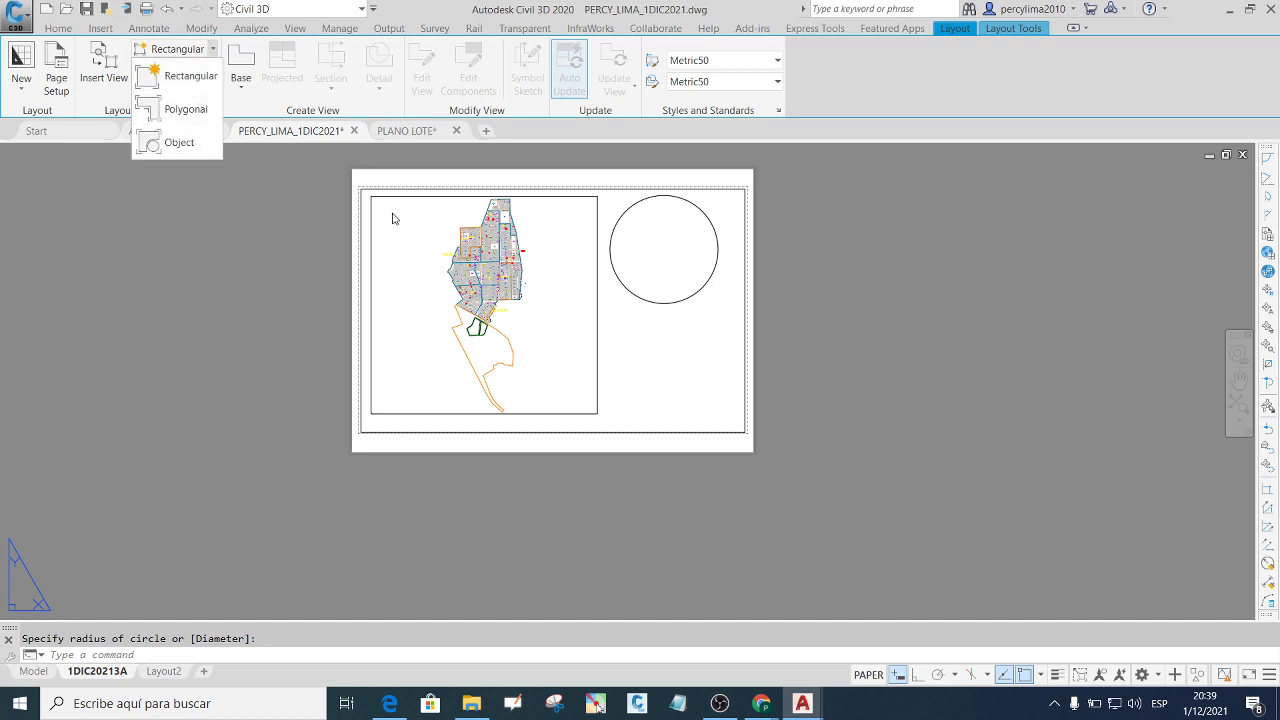
click(270, 214)
click(234, 214)
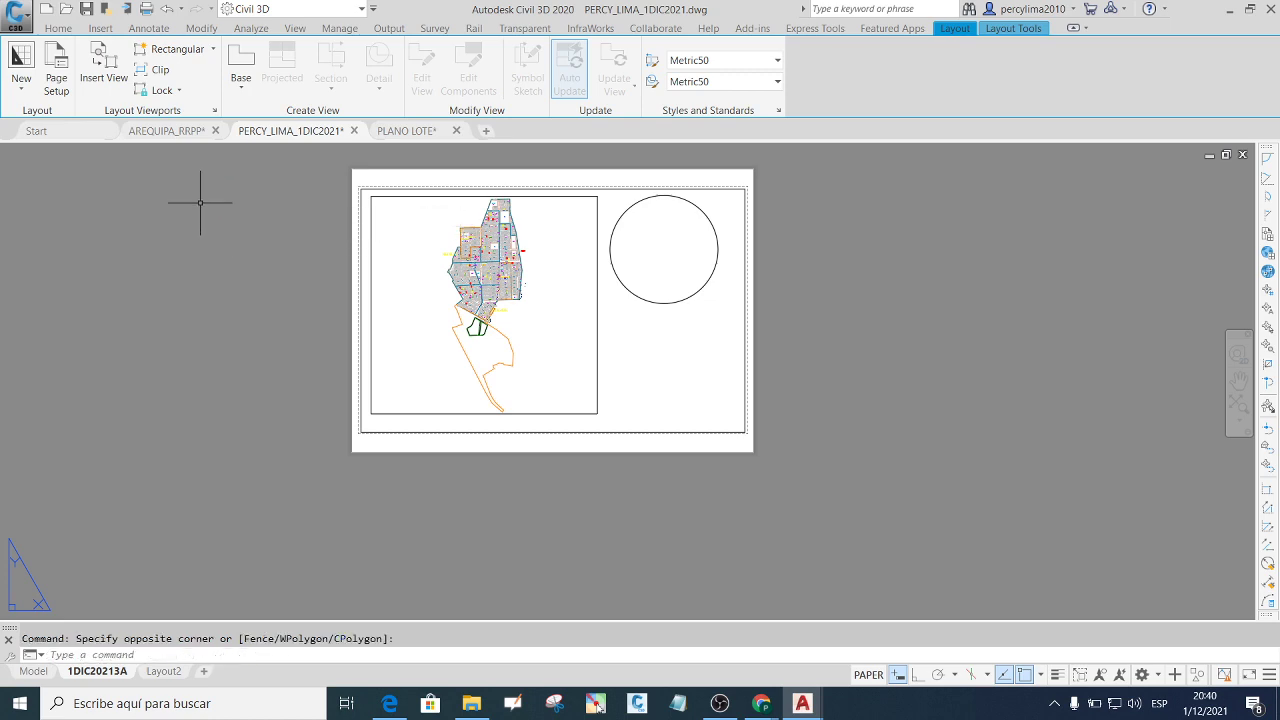
In model space, copy the whole city plan to the right of the original.
click(30, 673)
scroll(425, 409, down, 5)
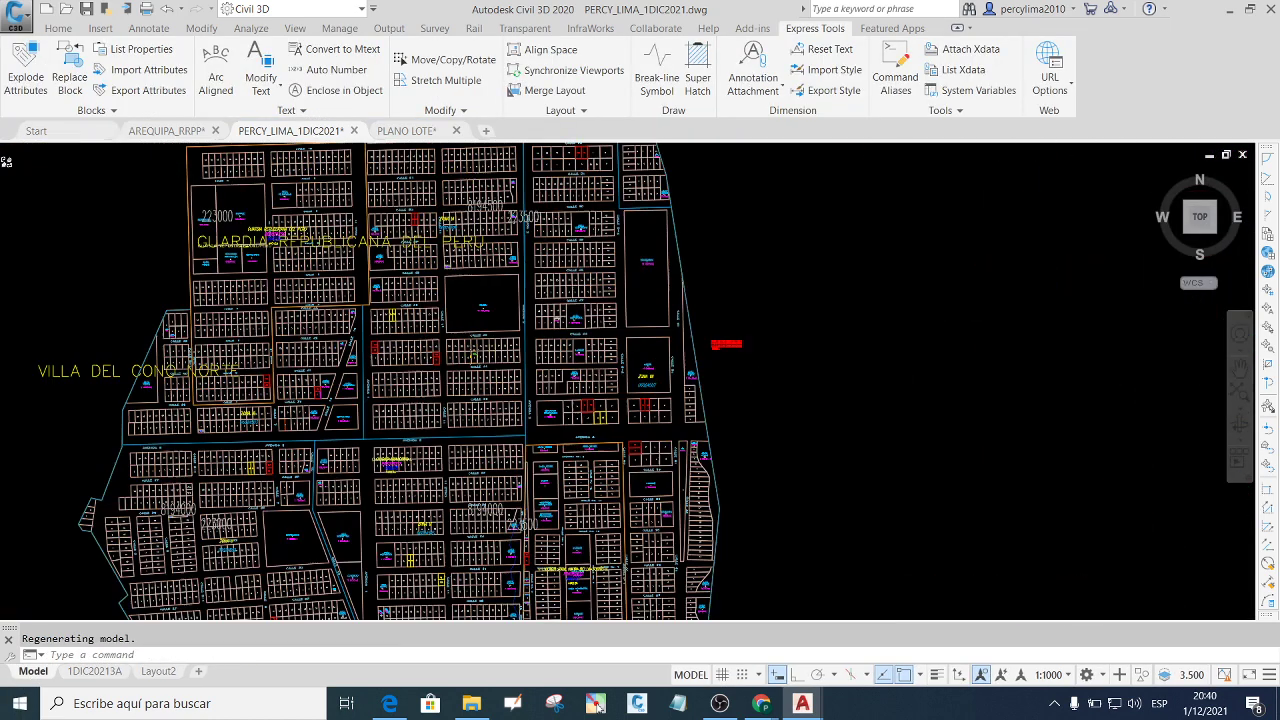
scroll(450, 360, down, 5)
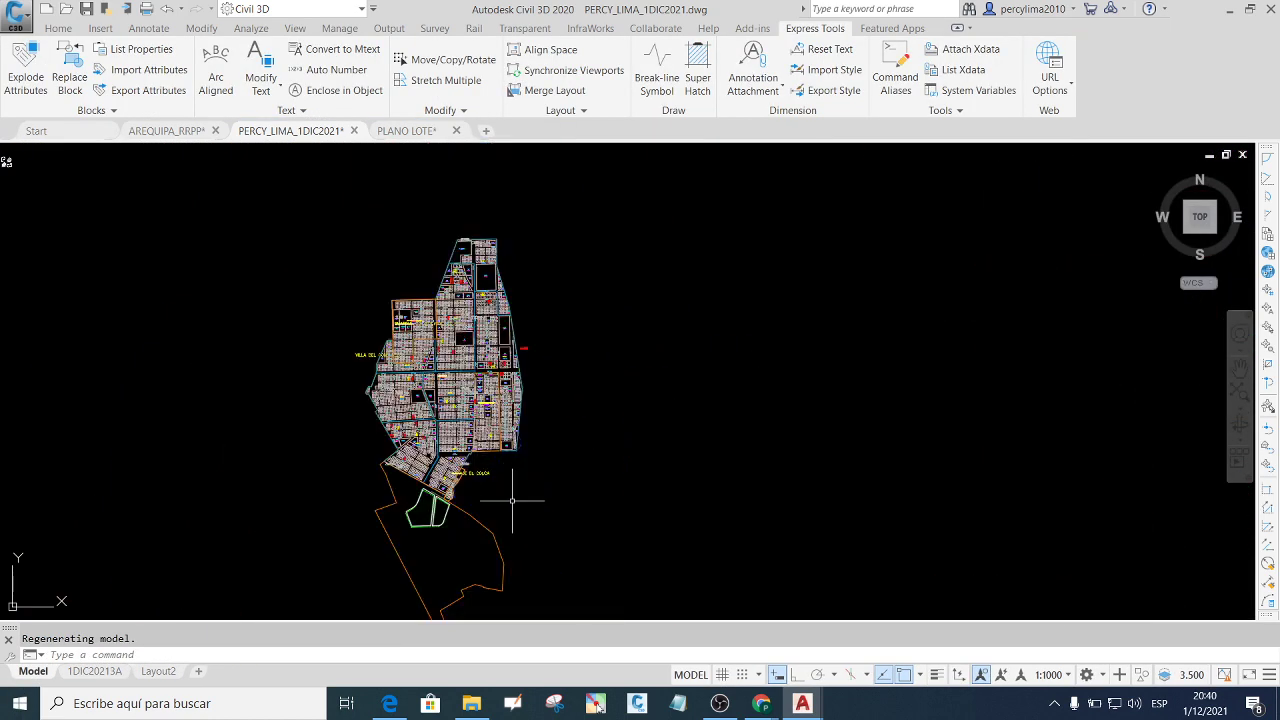
scroll(551, 462, down, 3)
click(591, 562)
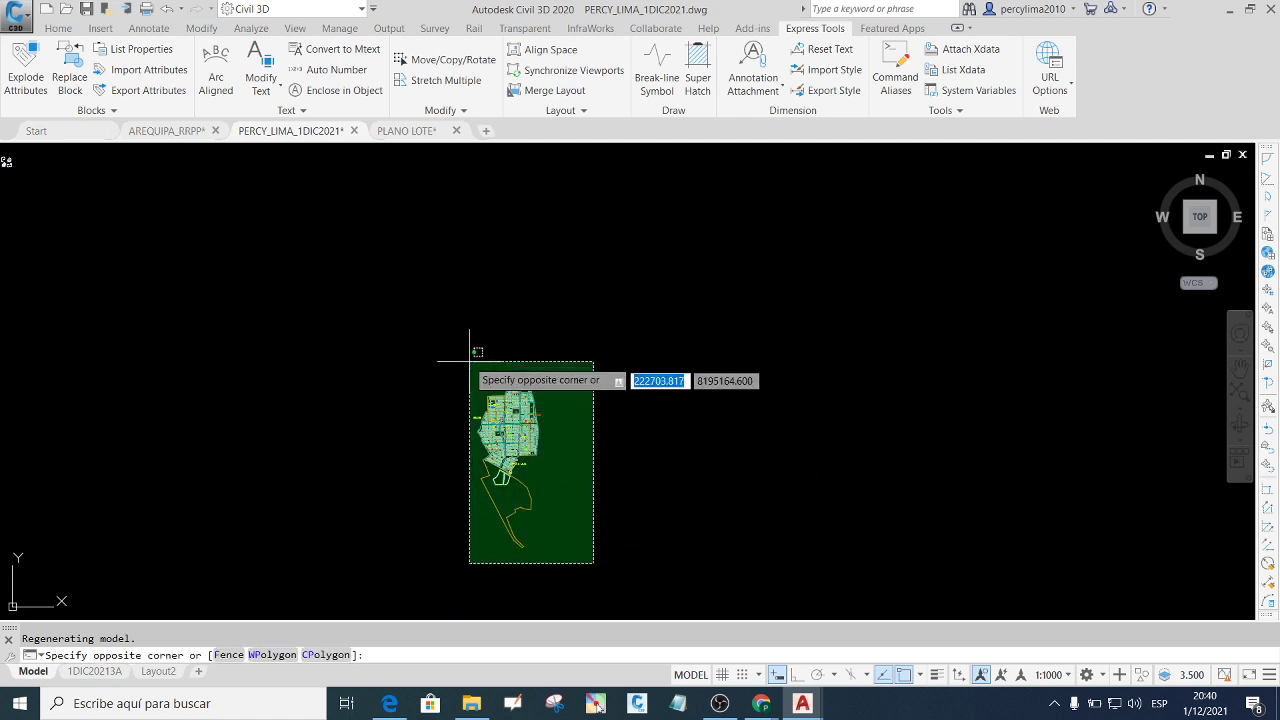
click(465, 350)
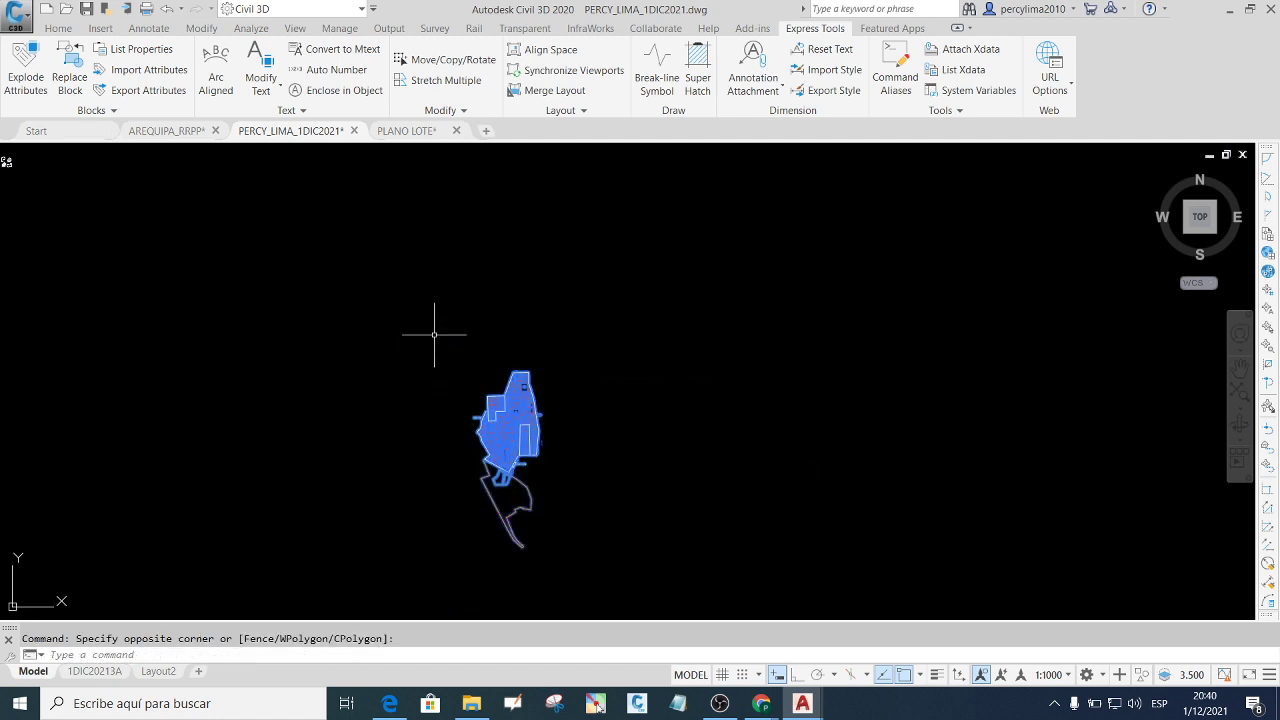
text(co)
key(Return)
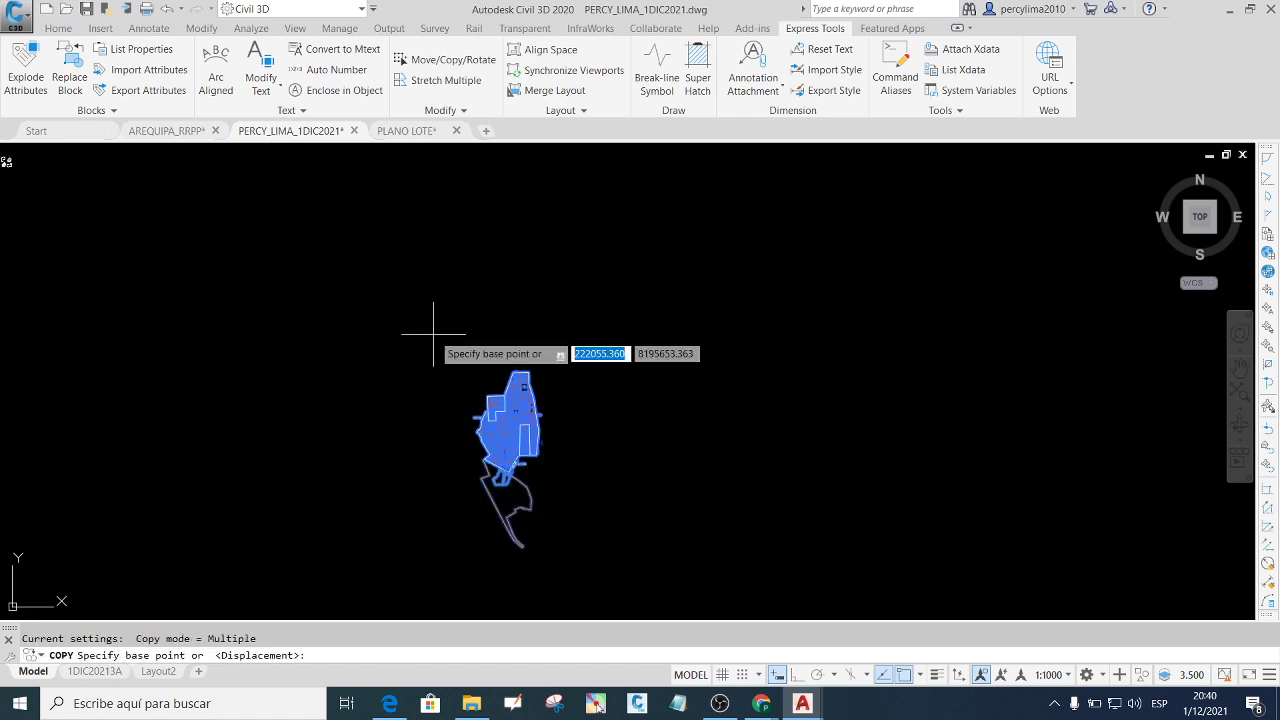
click(556, 446)
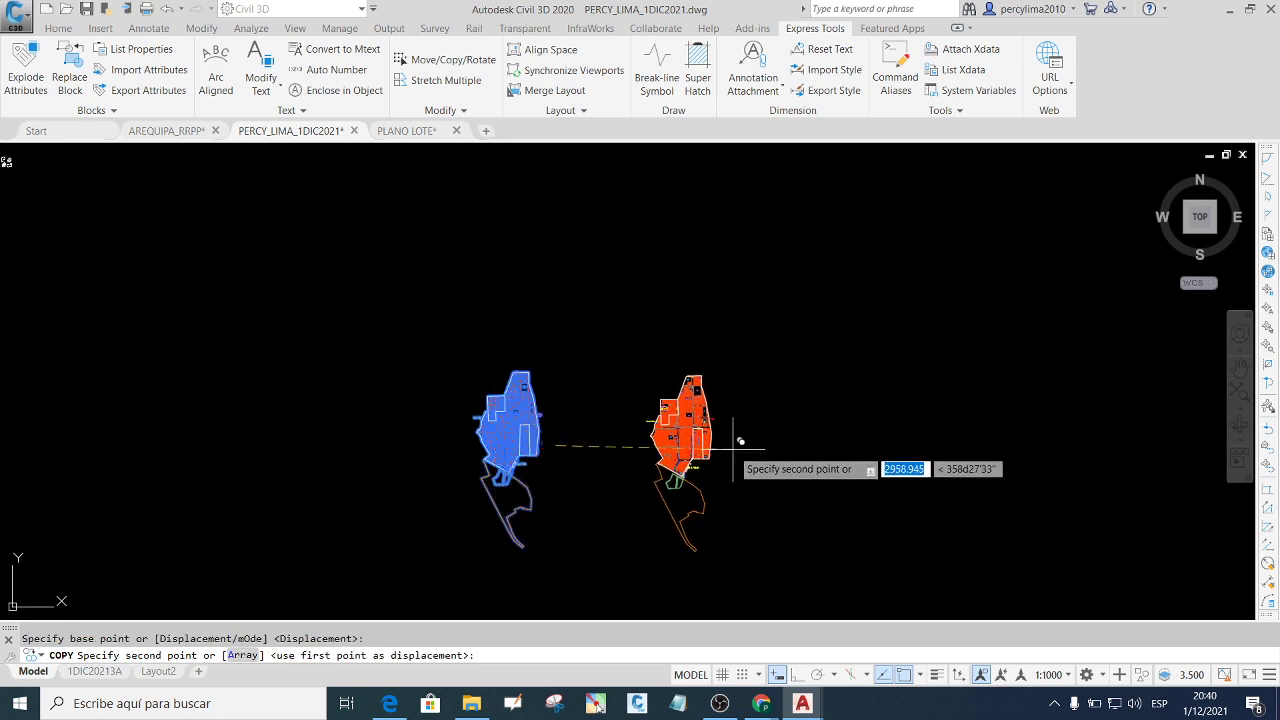
click(755, 447)
key(Escape)
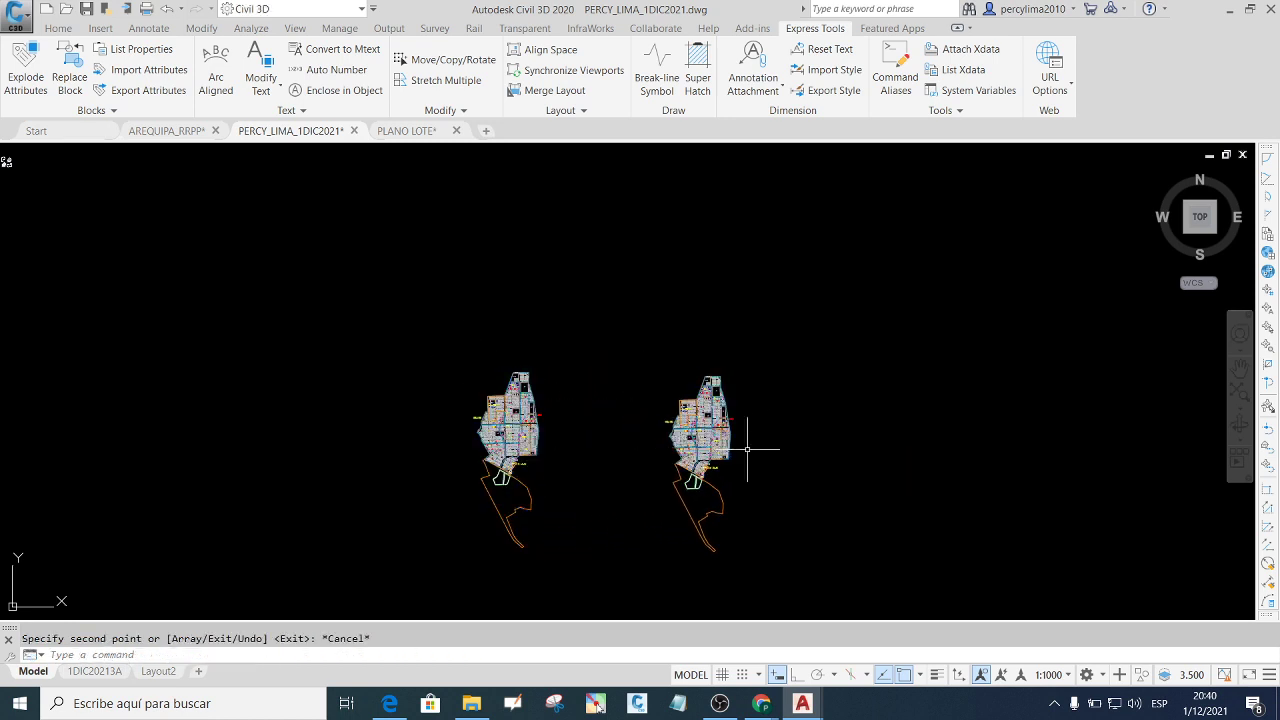
Draw a triangular polyline outline around the copied plan.
scroll(700, 430, up, 2)
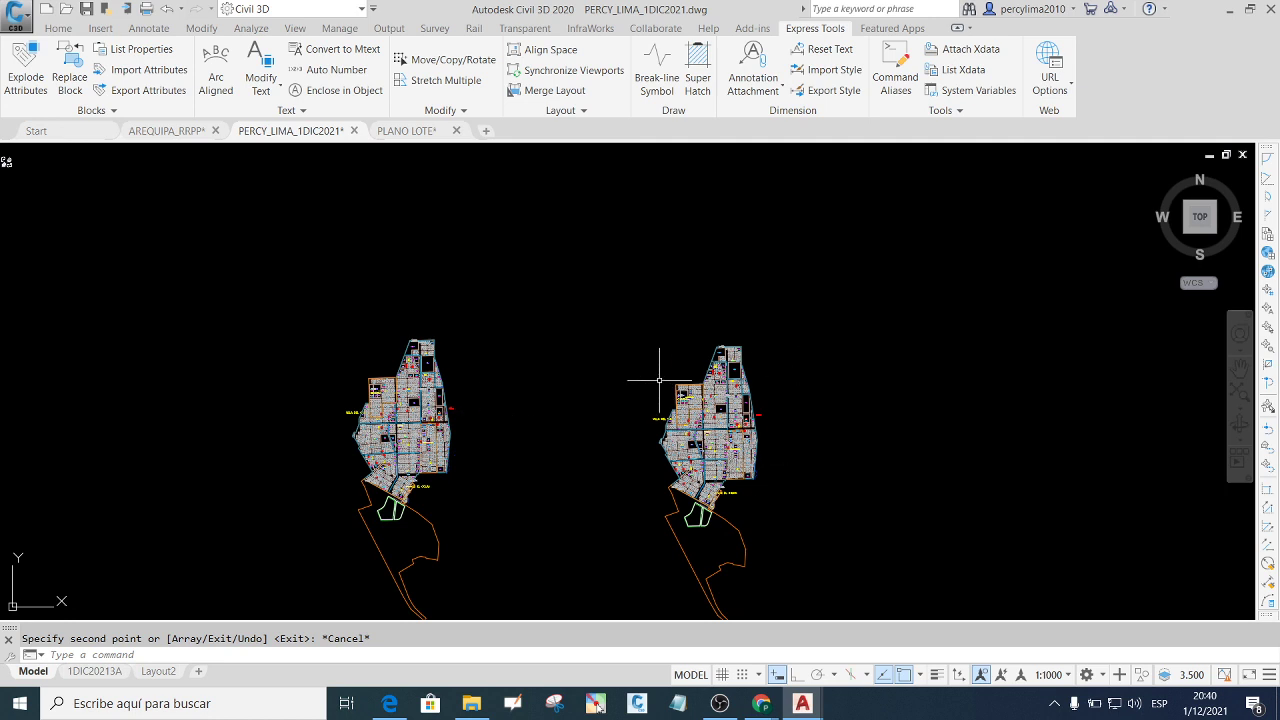
text(pl)
key(Return)
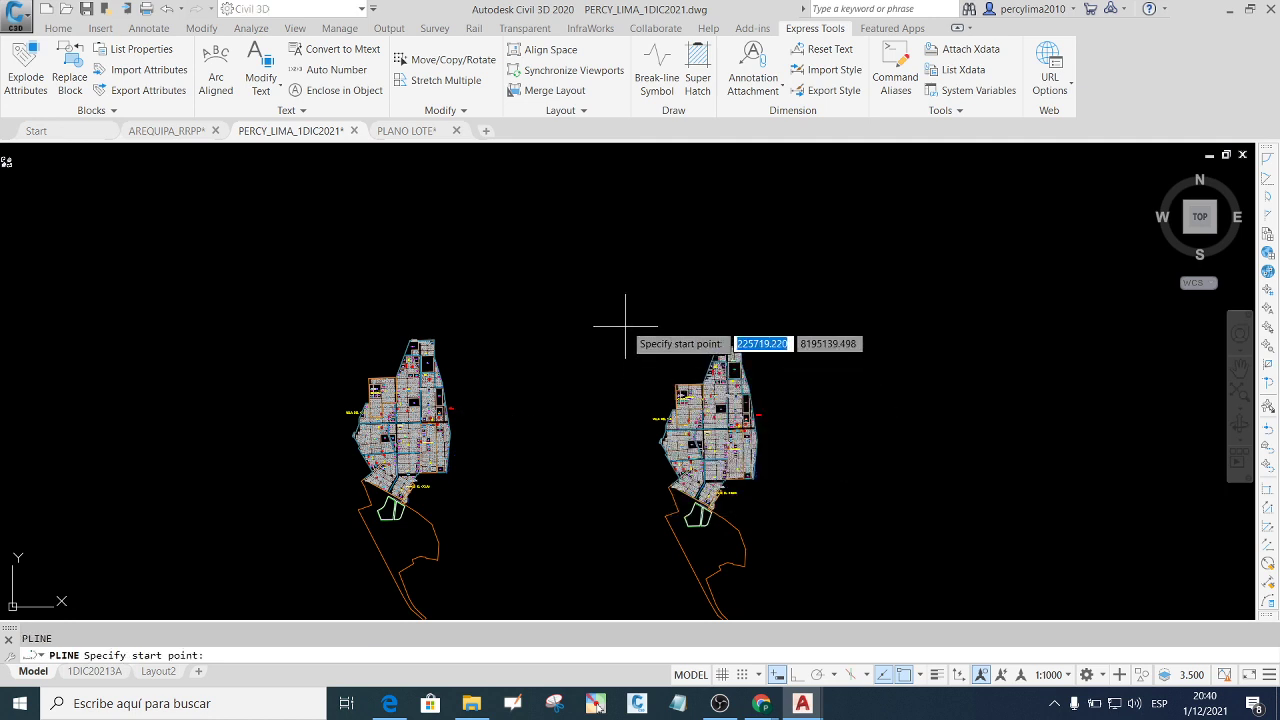
click(606, 283)
click(810, 435)
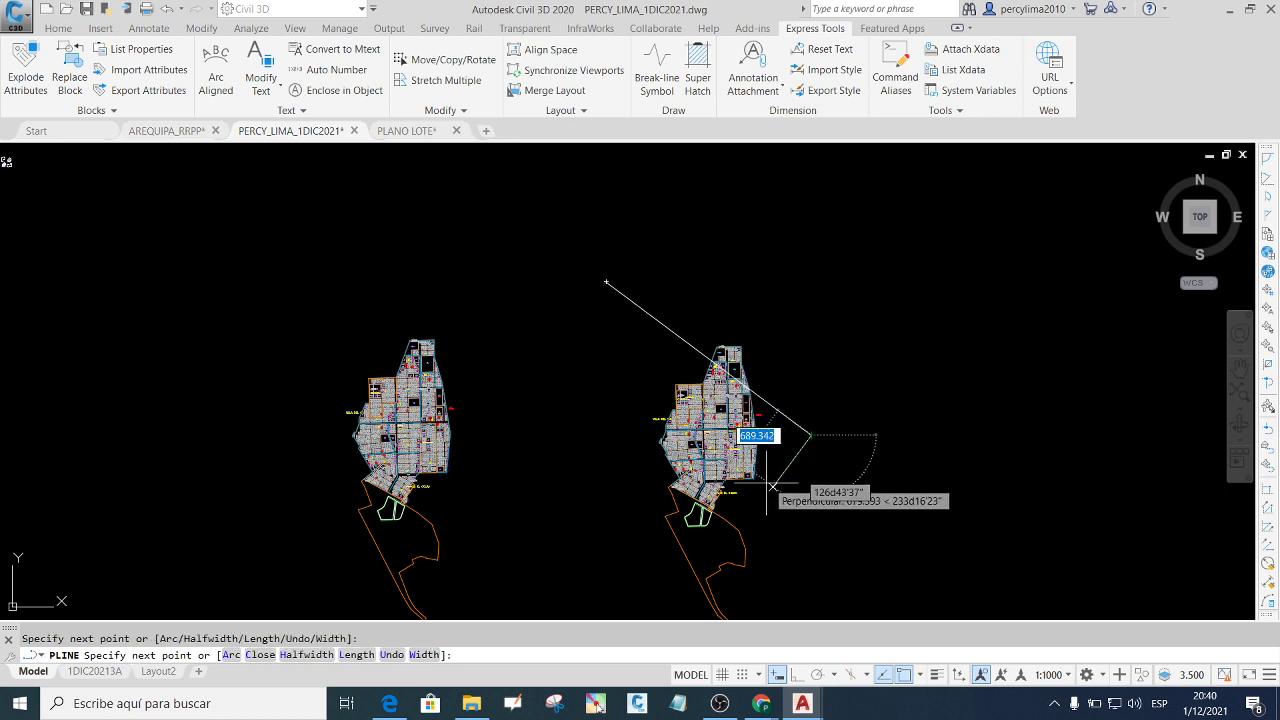
click(597, 580)
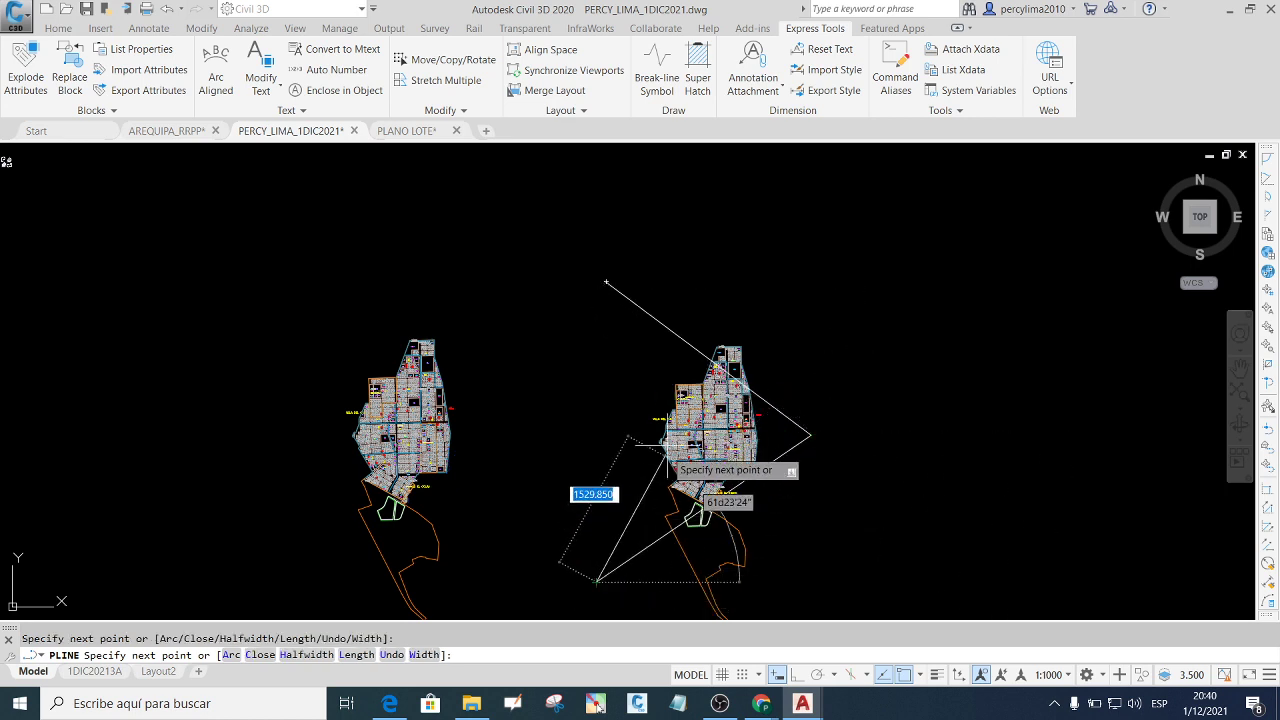
click(742, 255)
key(Escape)
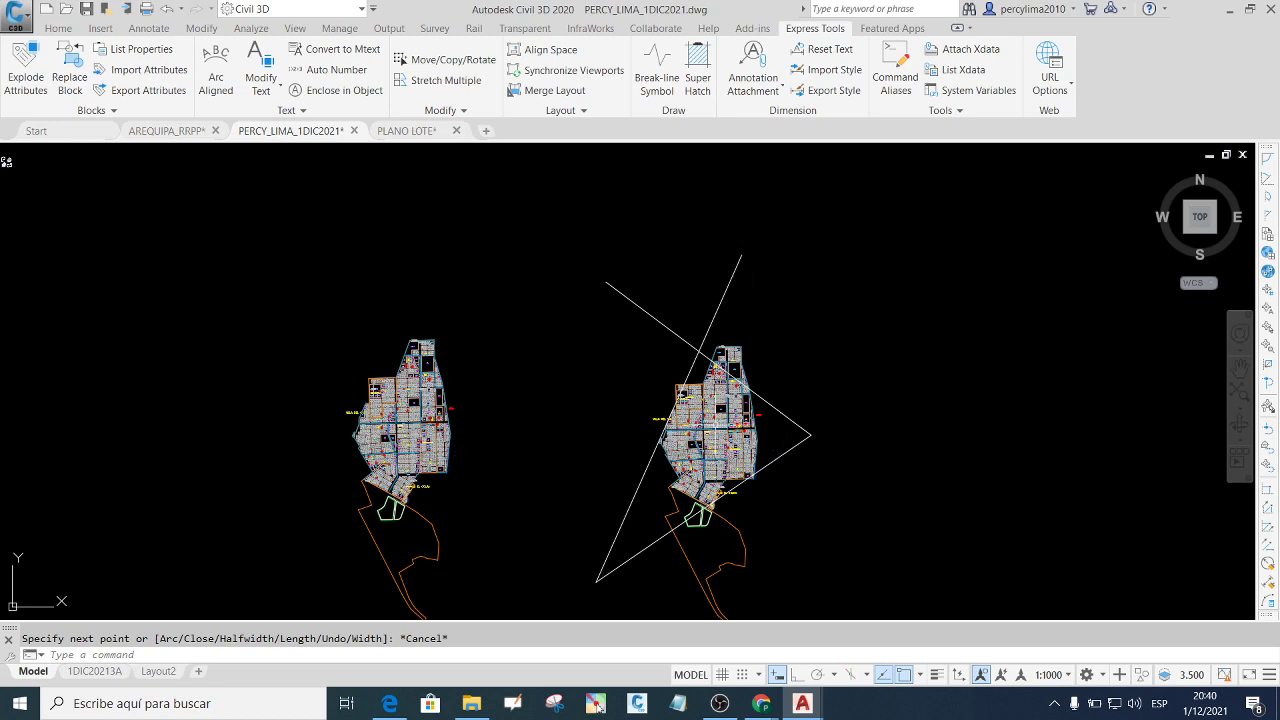
Zoom out over the model, then go back to the 1DIC20213A layout sheet.
scroll(715, 425, up, 3)
scroll(697, 412, up, 5)
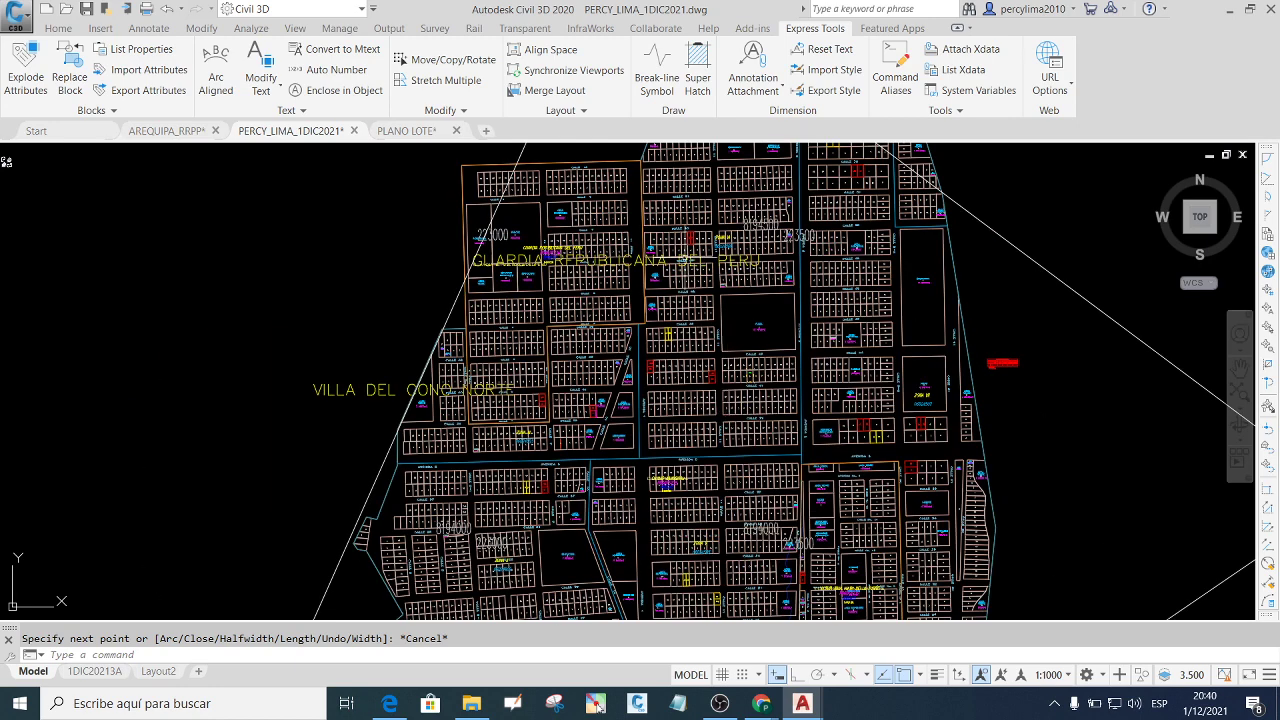
scroll(687, 343, up, 2)
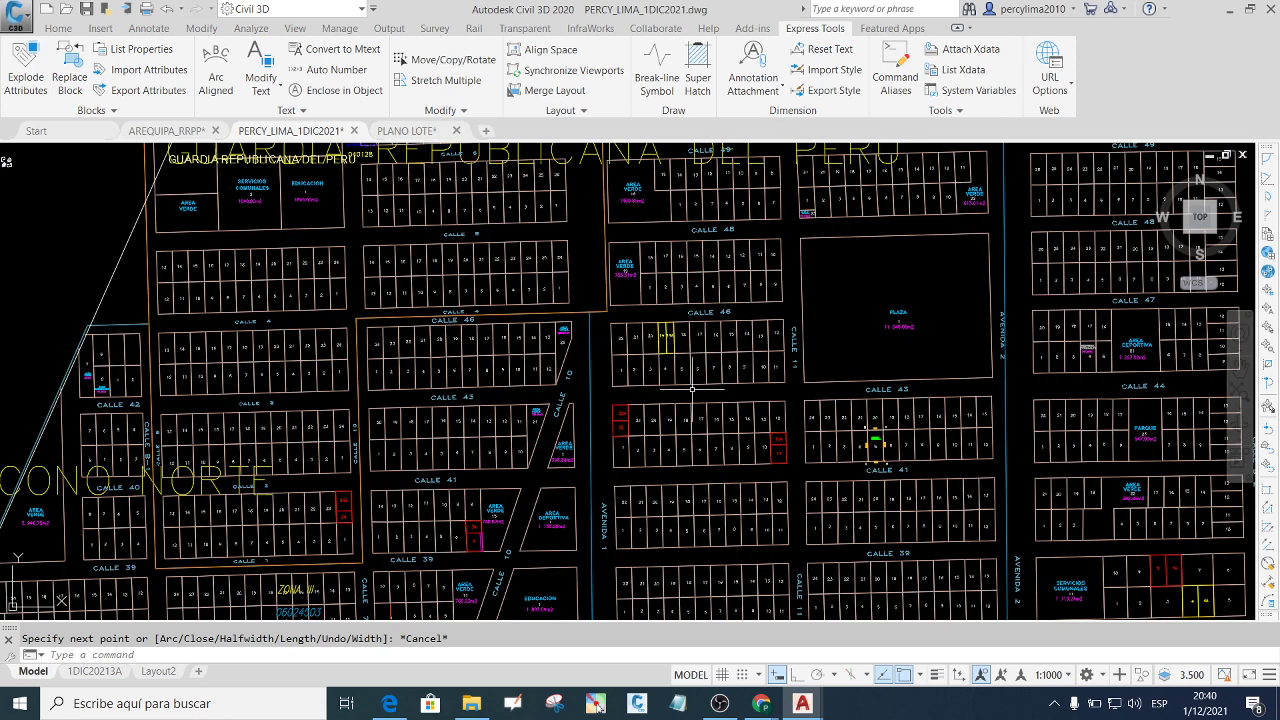
scroll(693, 389, down, 2)
scroll(737, 367, down, 4)
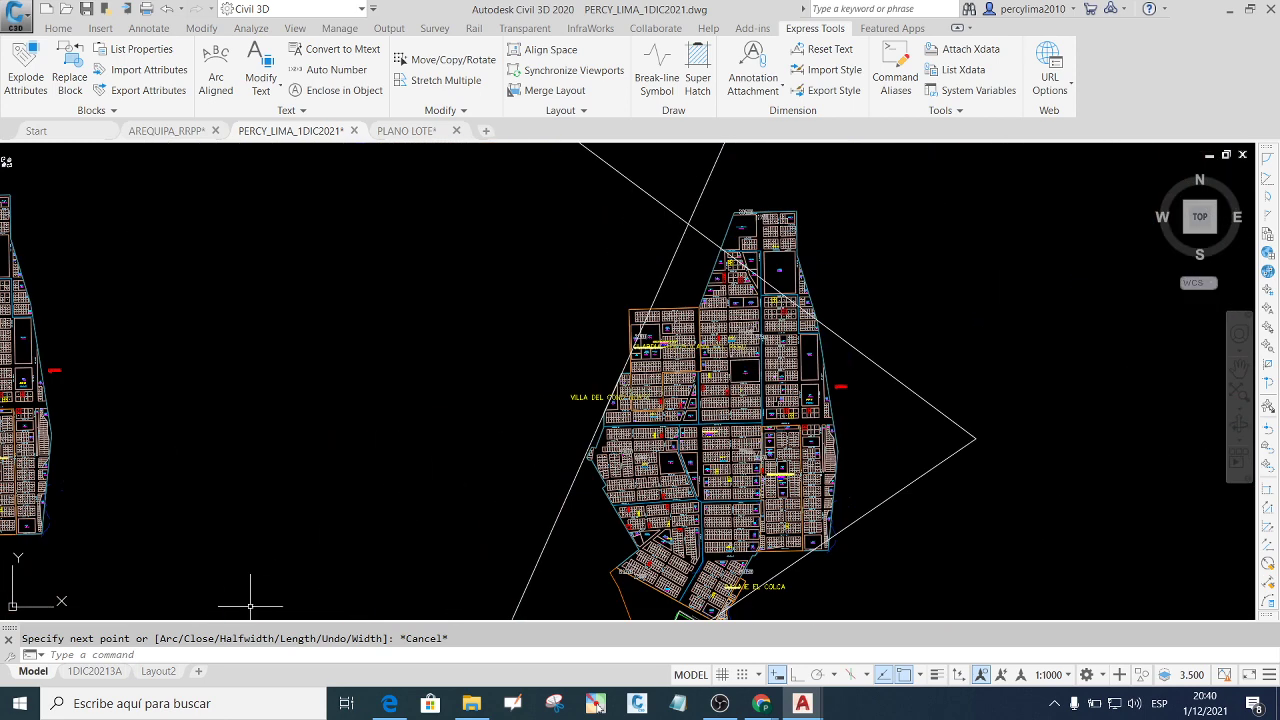
click(100, 671)
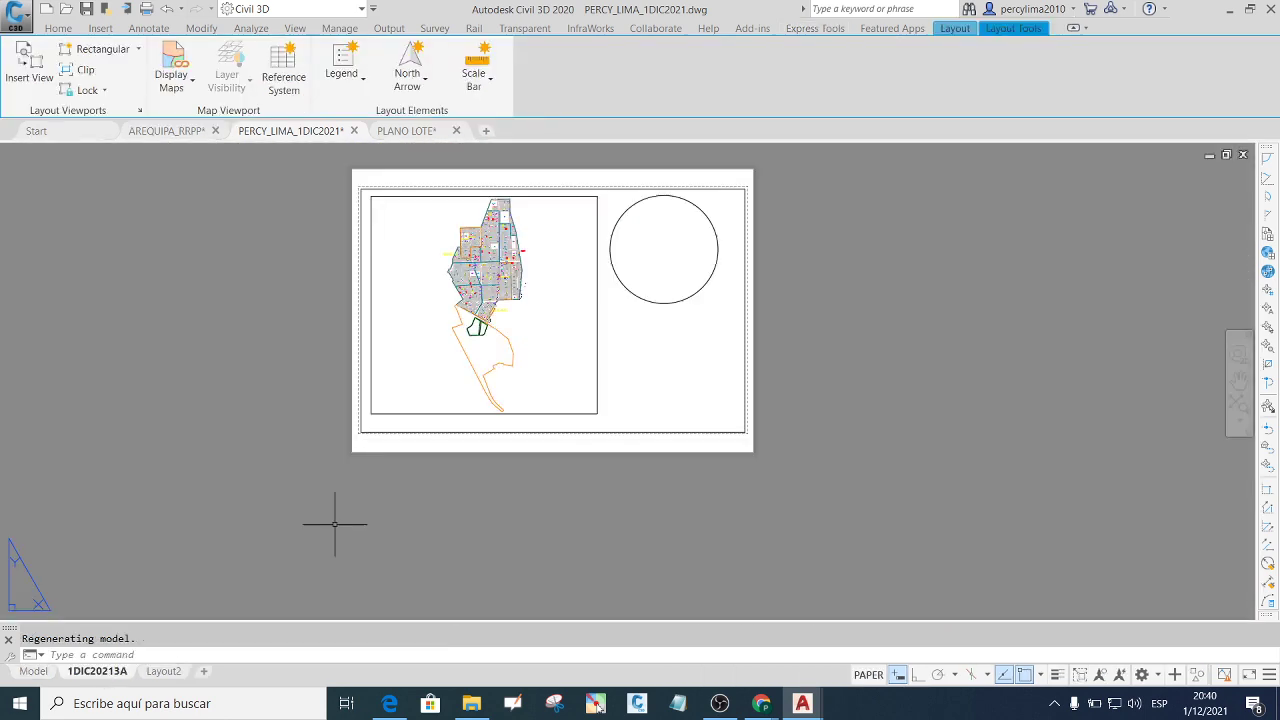
Clip a viewport to the circle on the sheet and activate it to adjust its view.
click(708, 281)
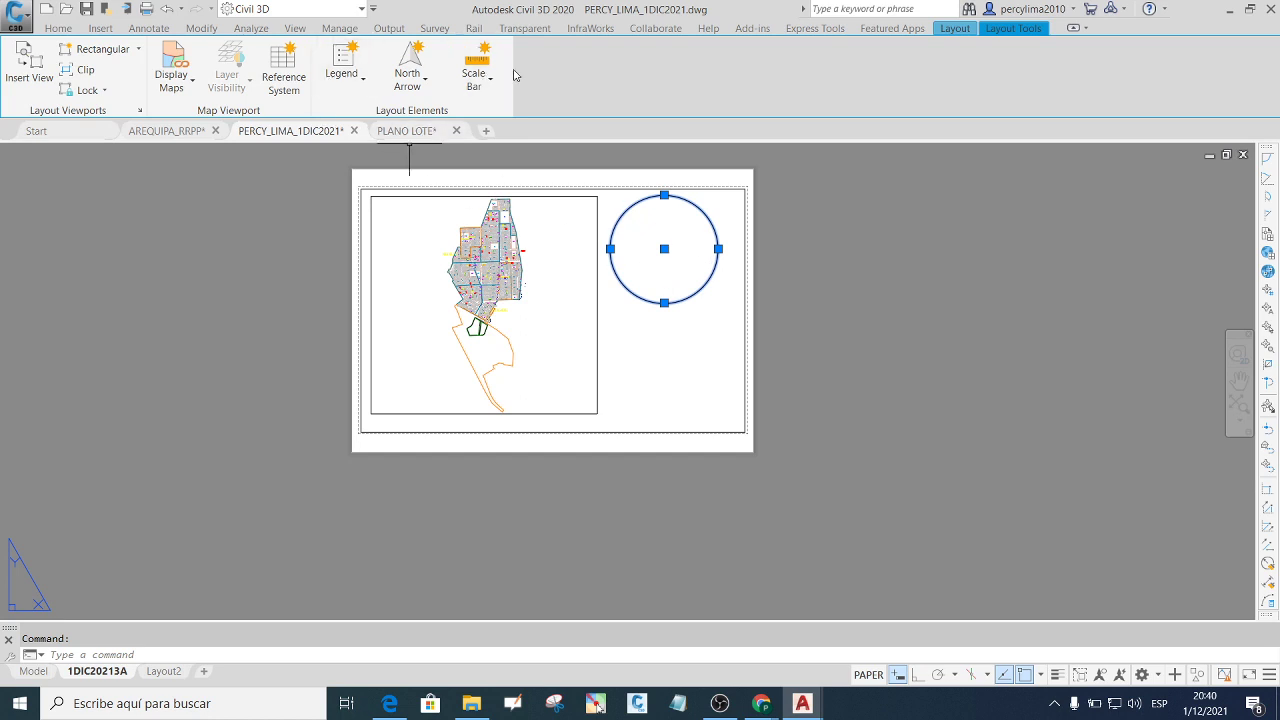
click(955, 28)
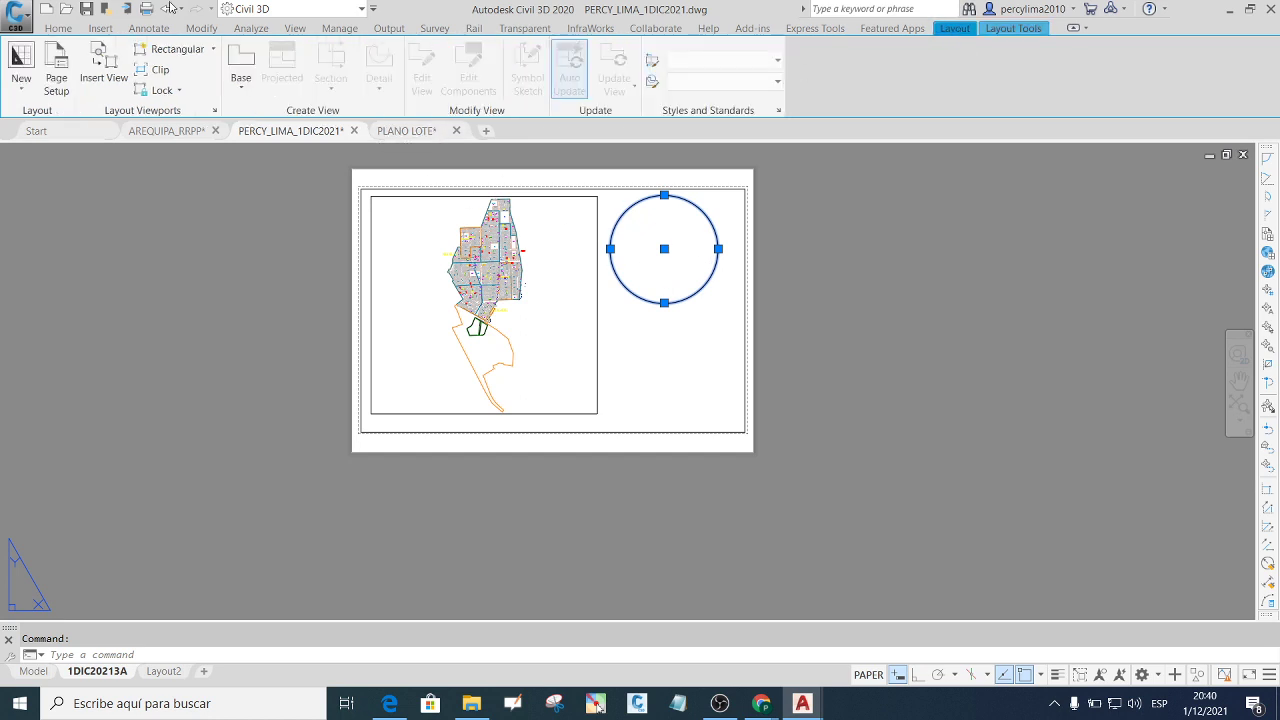
click(213, 50)
click(175, 138)
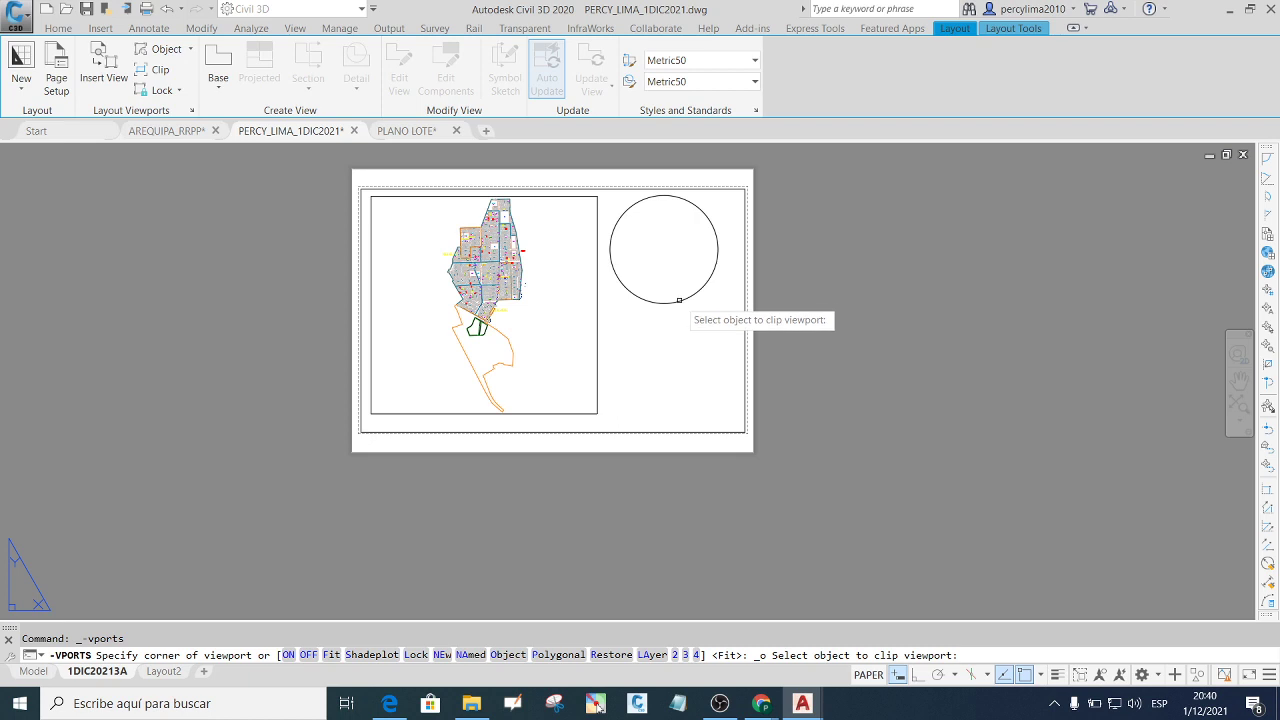
click(684, 299)
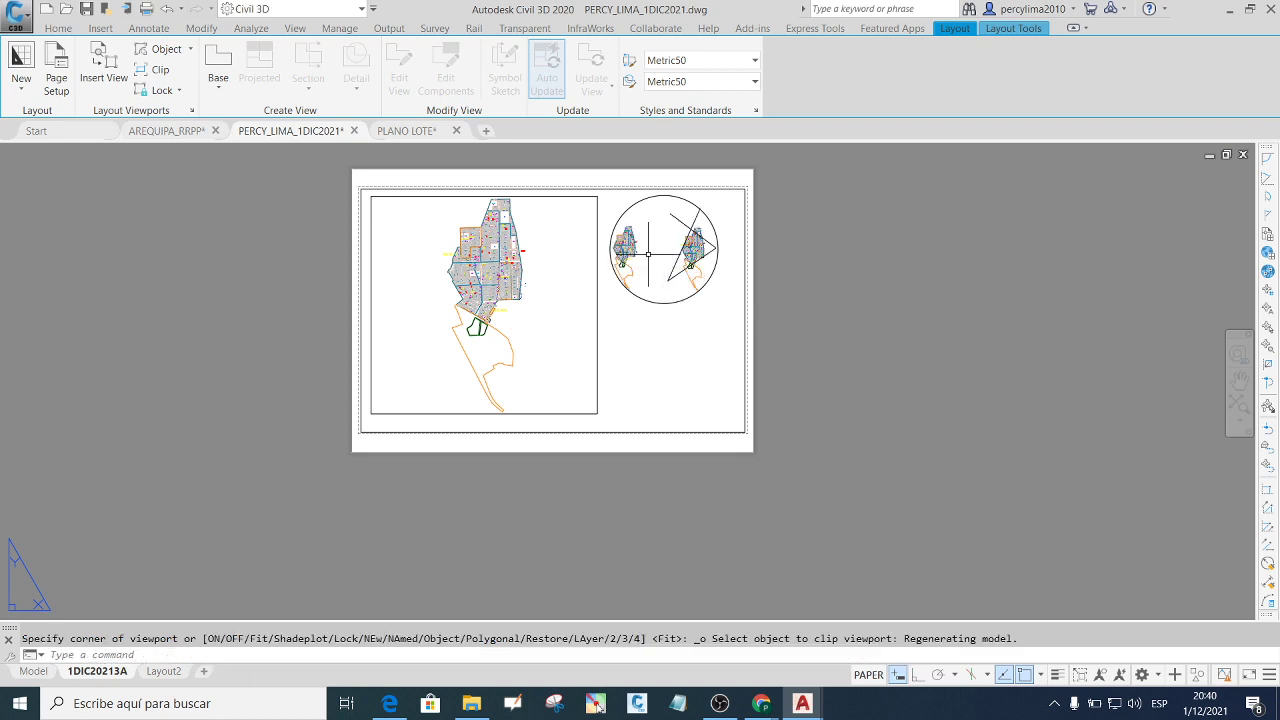
double_click(648, 254)
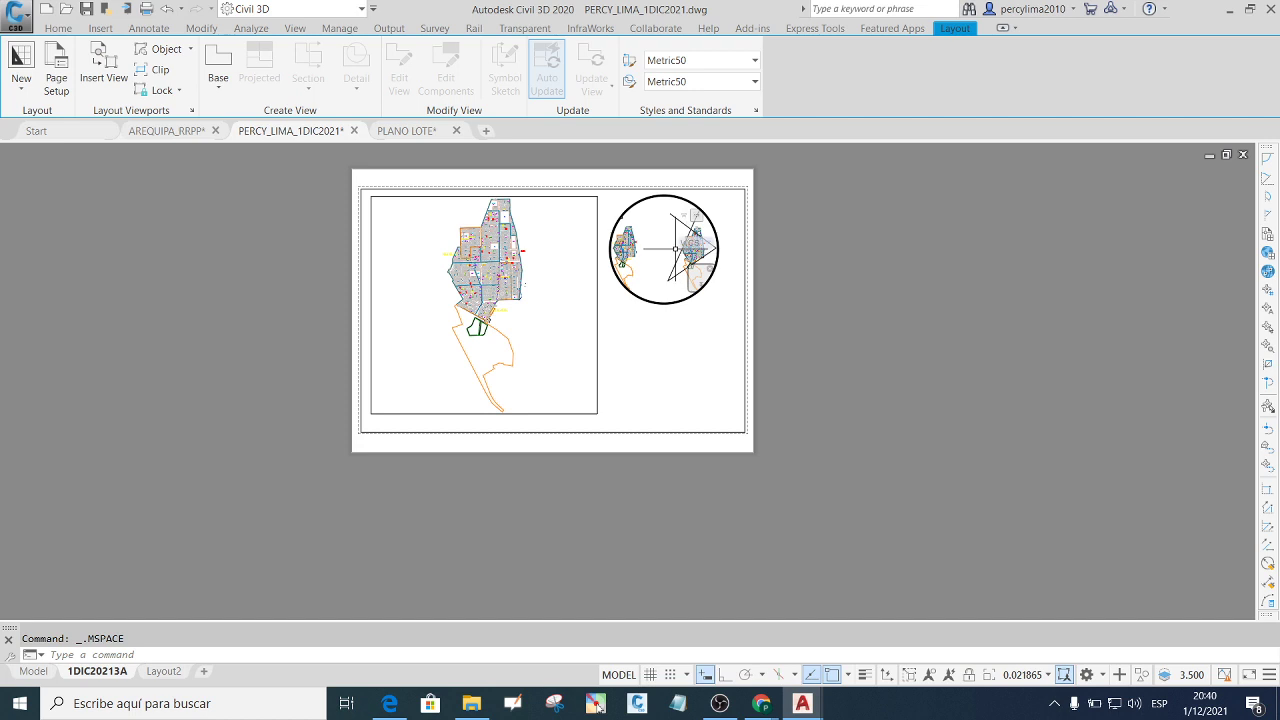
Pan and zoom the circular viewport onto the city blocks, then return to the sheet.
text(p)
key(Return)
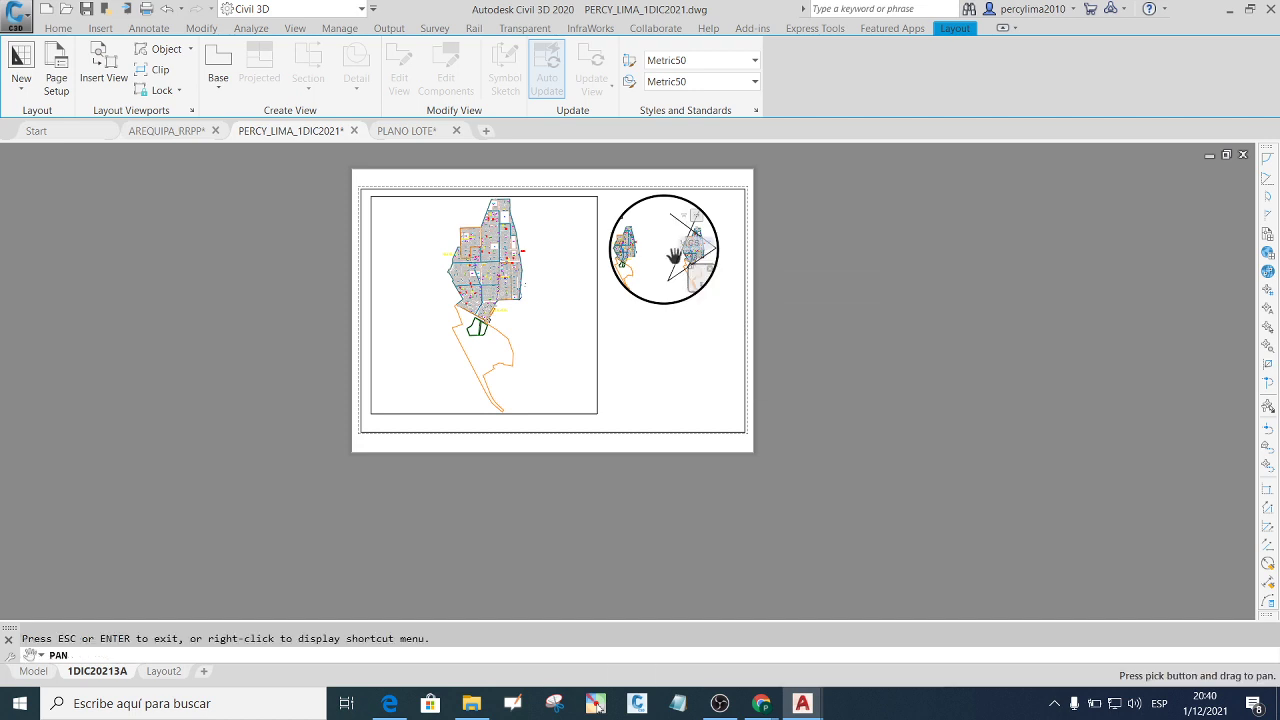
mouse_move(675, 257)
mouse_down()
mouse_move(638, 263)
mouse_move(678, 252)
mouse_move(671, 266)
mouse_move(669, 246)
mouse_move(623, 260)
mouse_move(654, 260)
mouse_move(650, 249)
mouse_move(677, 260)
mouse_move(668, 251)
mouse_up()
scroll(668, 250, up, 2)
scroll(650, 249, up, 5)
scroll(648, 249, down, 4)
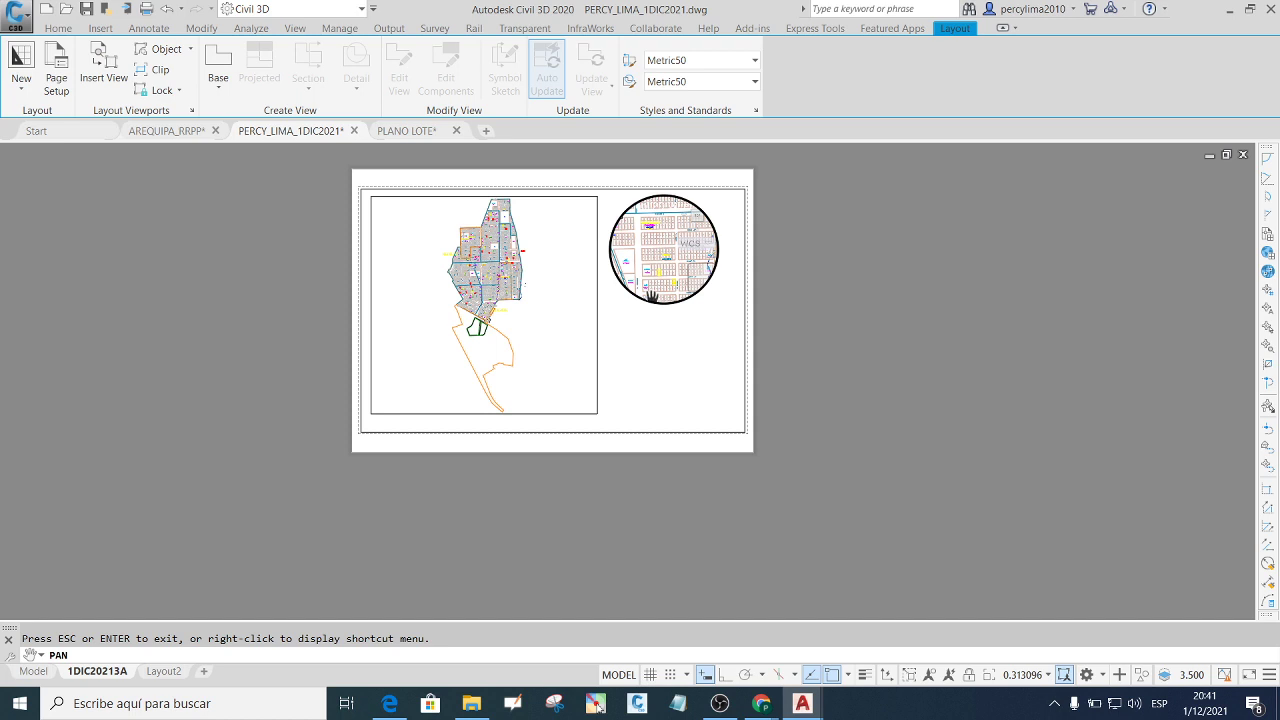
key(Escape)
double_click(660, 392)
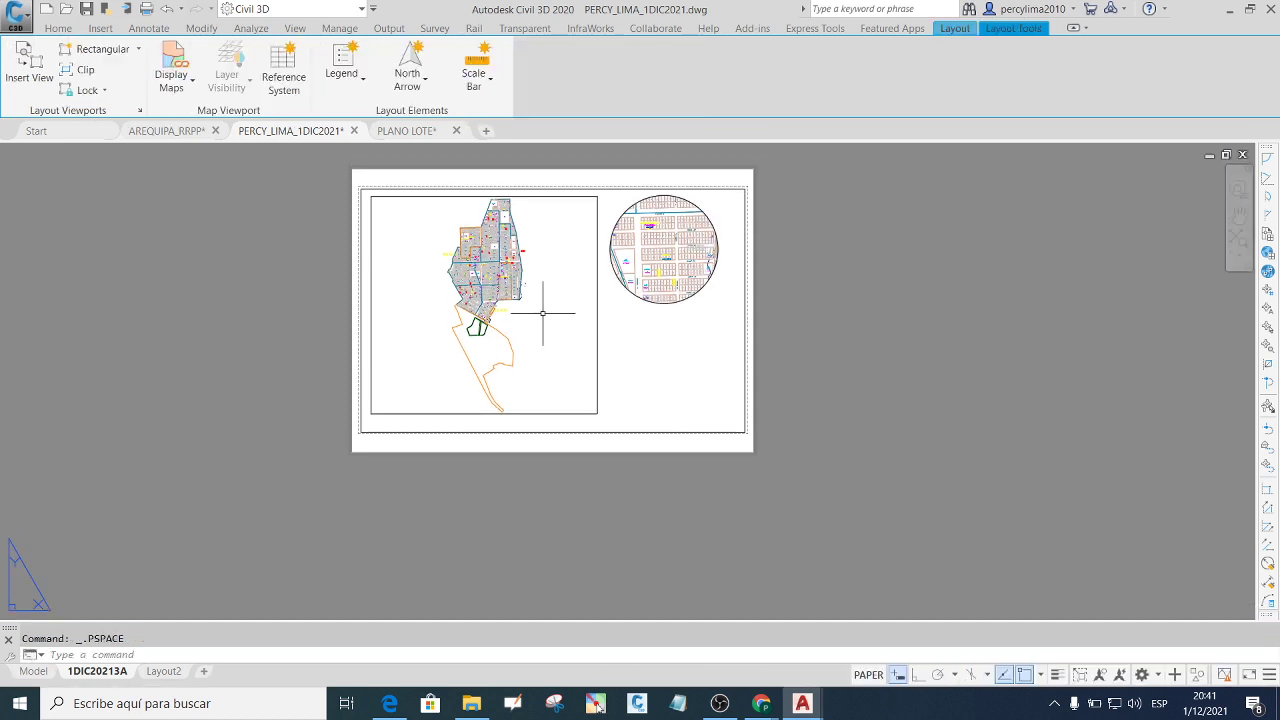
Pan and zoom the rectangular viewport to a street-level view of the numbered lots.
click(596, 350)
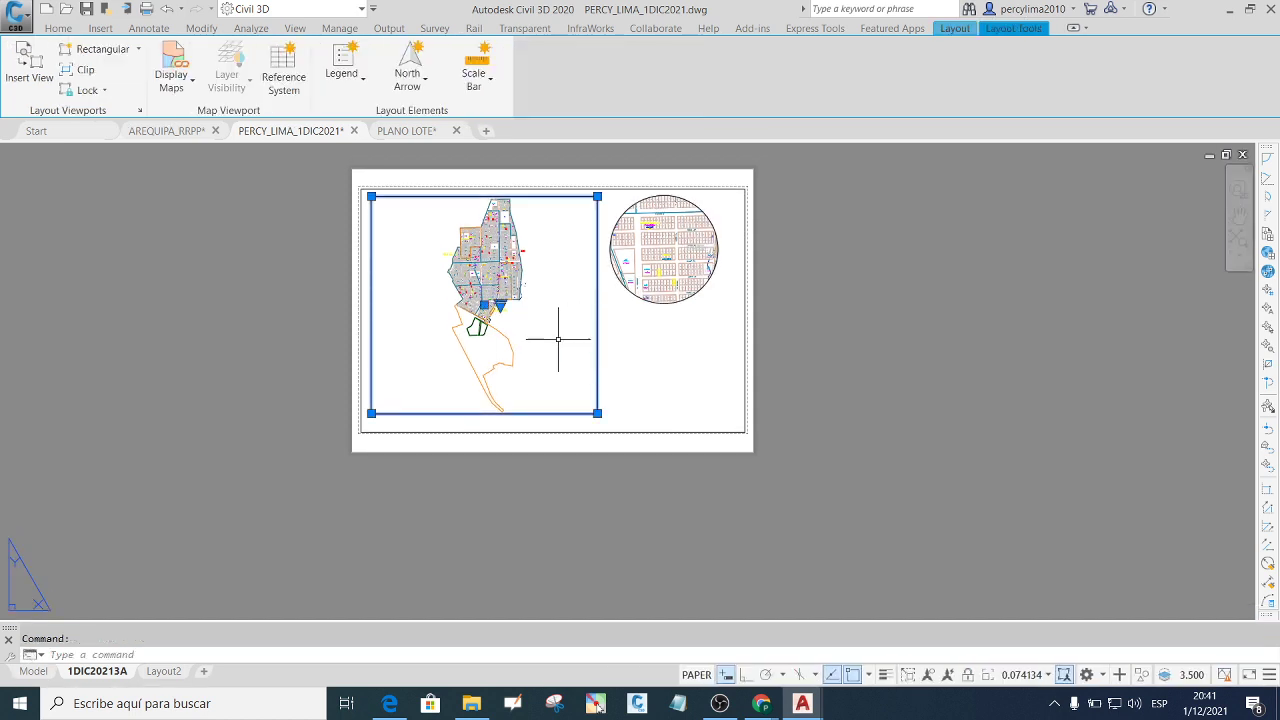
scroll(524, 307, up, 2)
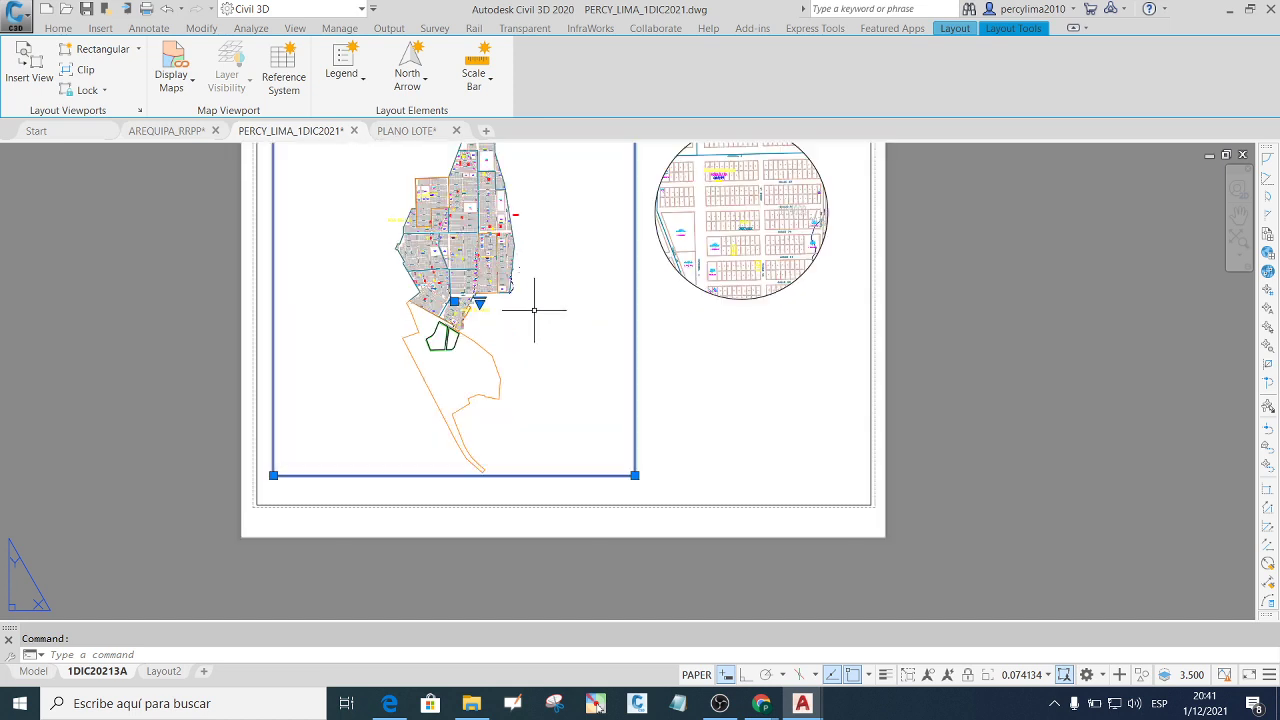
scroll(560, 315, down, 2)
double_click(549, 311)
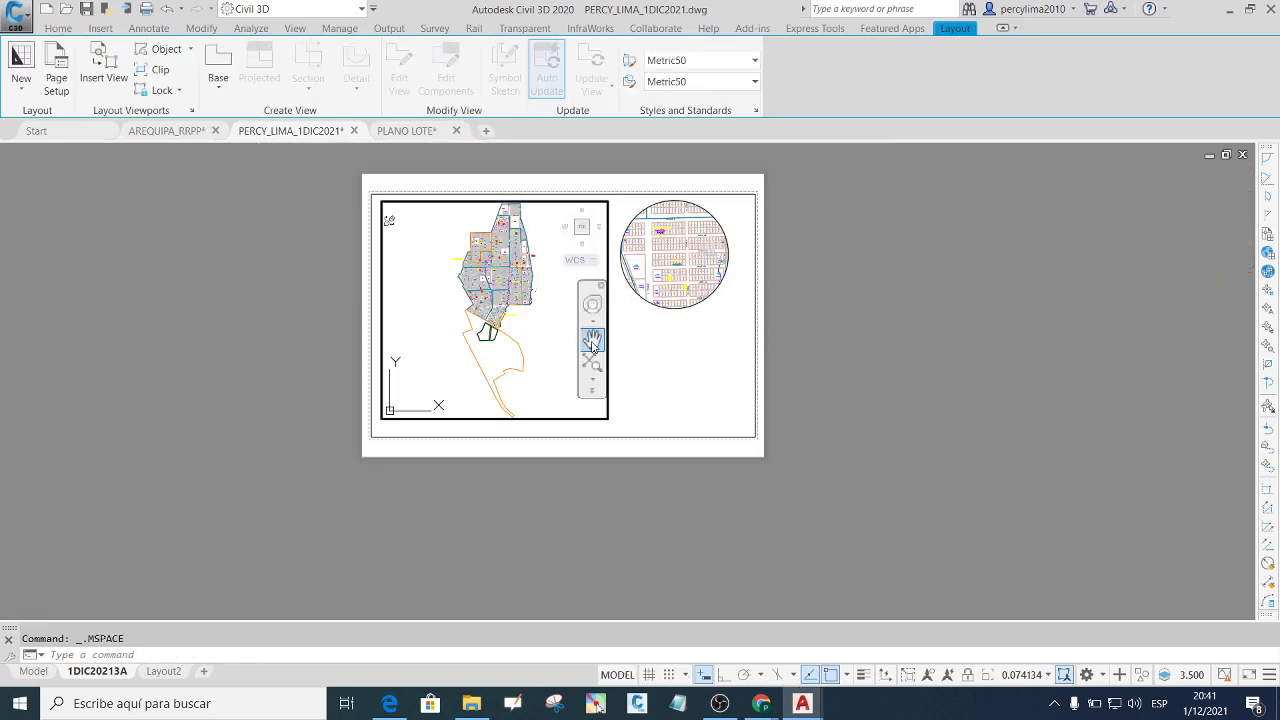
click(592, 338)
scroll(507, 307, up, 3)
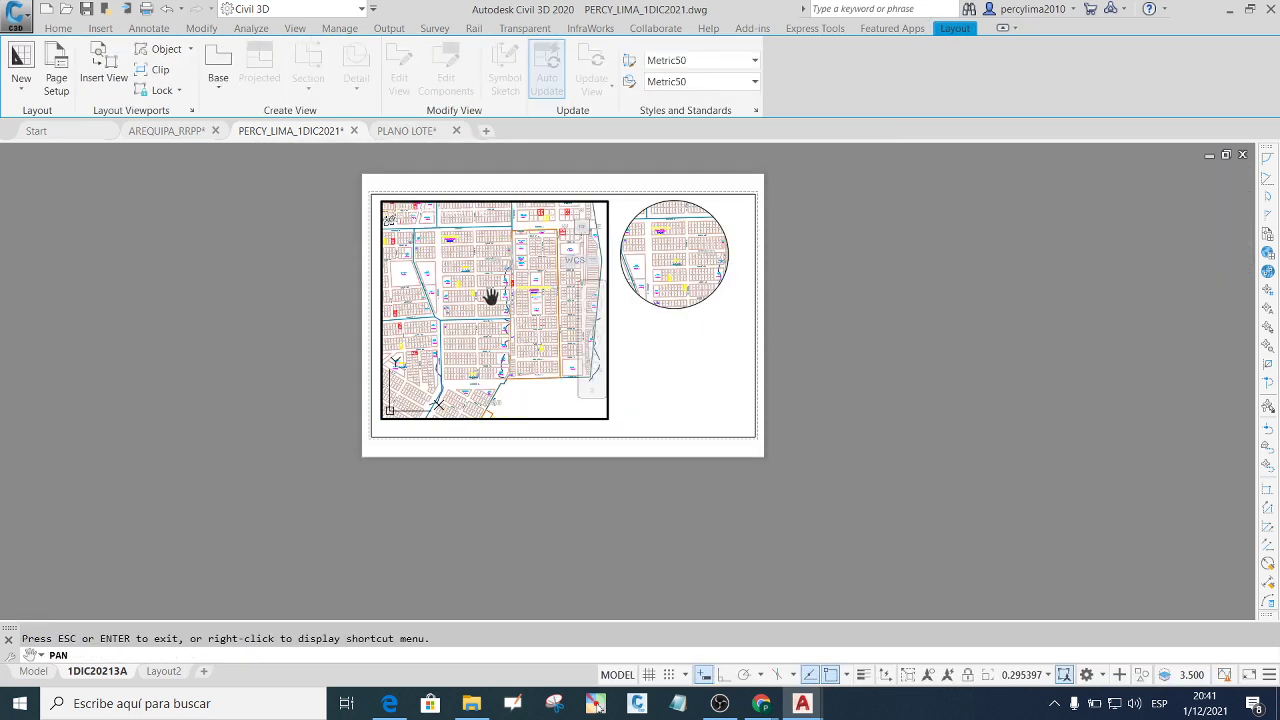
scroll(490, 315, up, 3)
mouse_move(471, 327)
mouse_down()
mouse_move(510, 362)
mouse_move(485, 325)
mouse_up()
scroll(452, 321, up, 2)
scroll(474, 323, up, 1)
scroll(451, 286, down, 2)
scroll(449, 289, down, 1)
scroll(458, 302, down, 1)
scroll(482, 340, up, 2)
scroll(485, 339, down, 1)
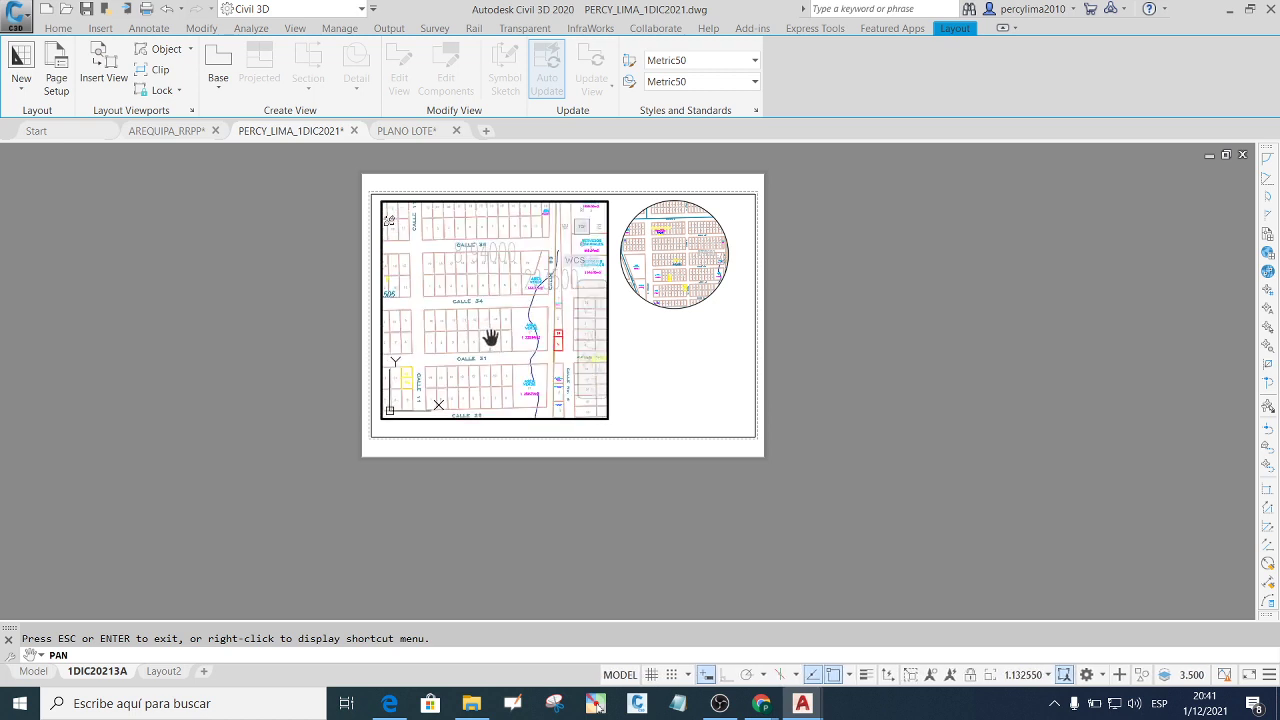
key(Escape)
Leave the rectangular viewport and return to model space, zooming out.
double_click(666, 357)
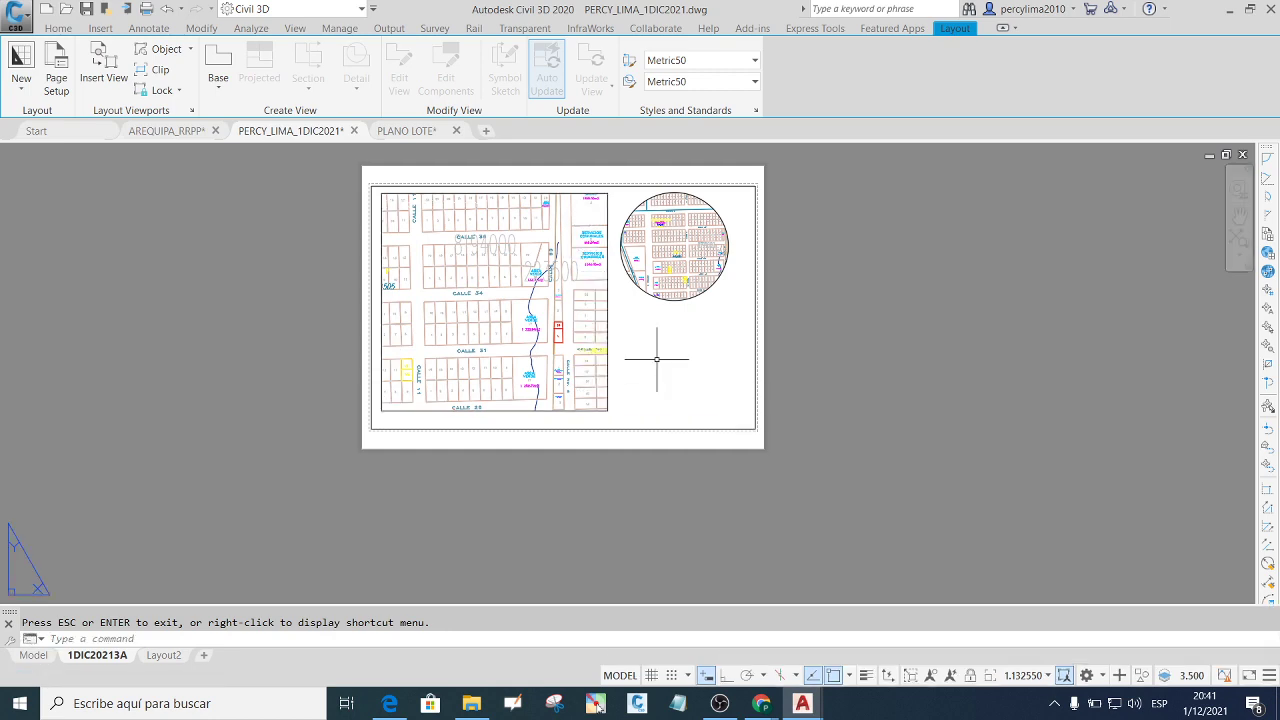
click(30, 672)
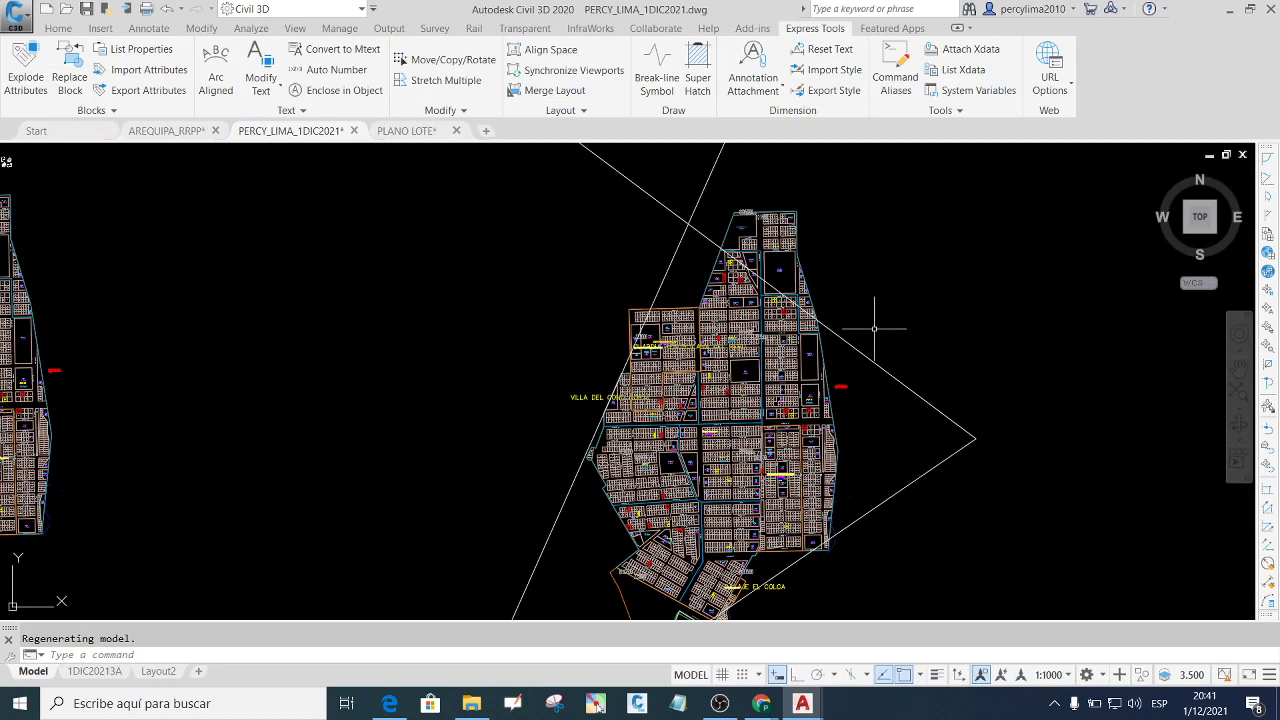
scroll(808, 337, down, 4)
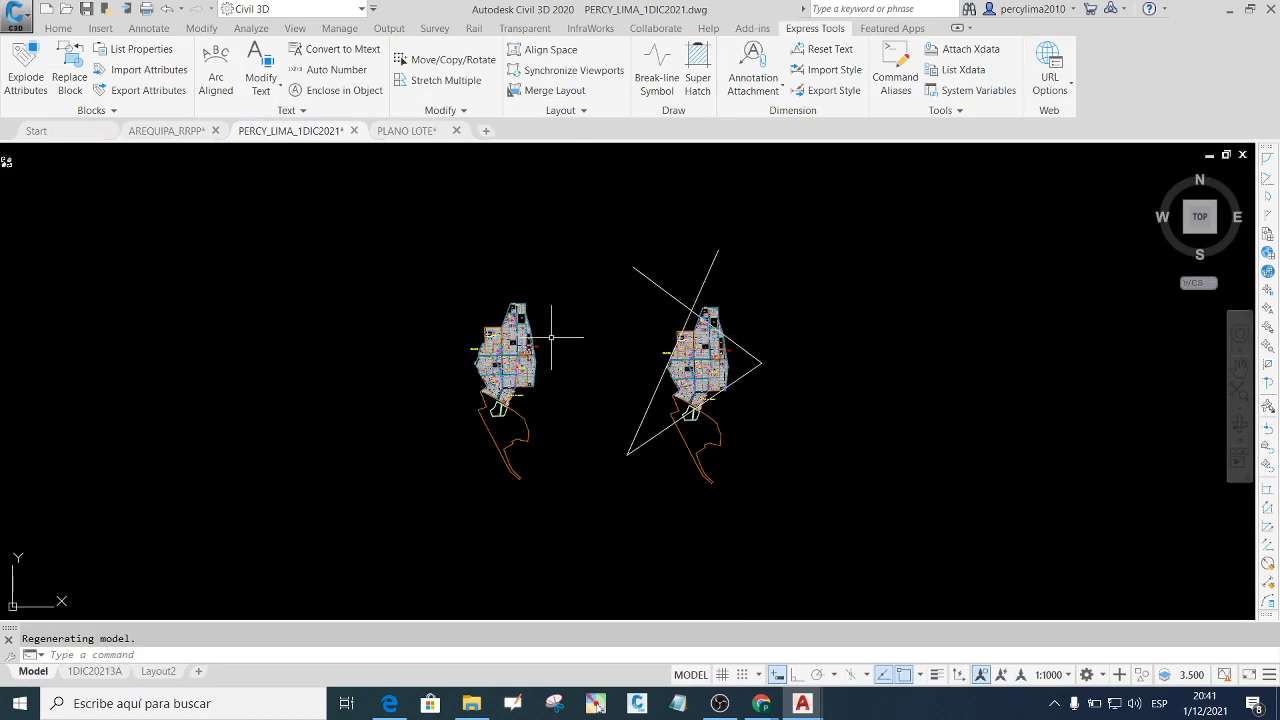
Open the Layer Properties Manager with LA and toggle the MANZANAS layer's visibility.
text(la)
key(Return)
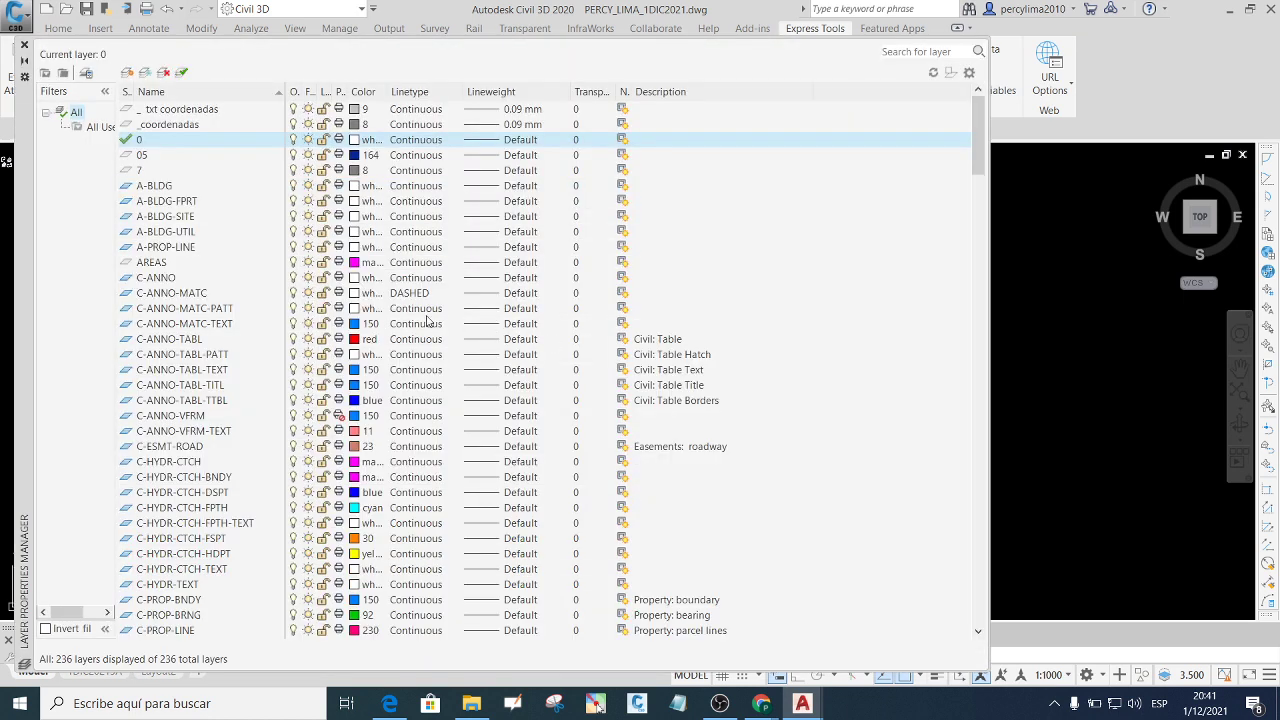
click(196, 360)
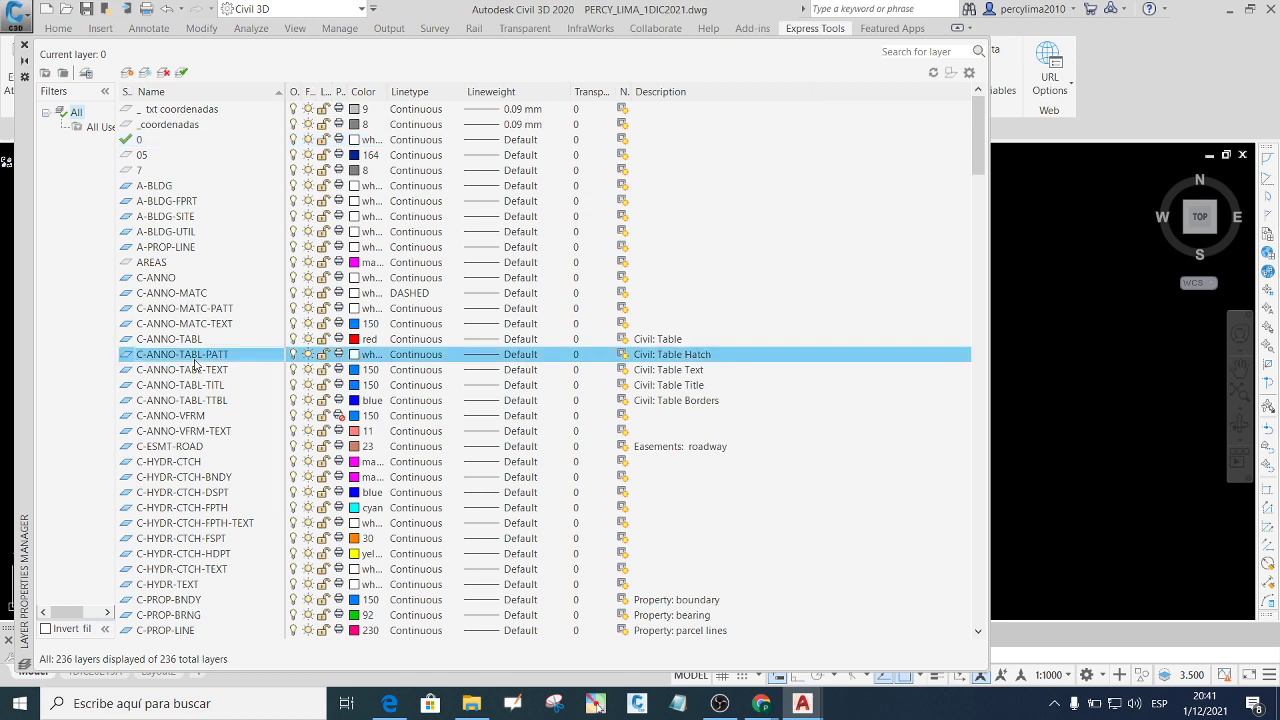
text(mz)
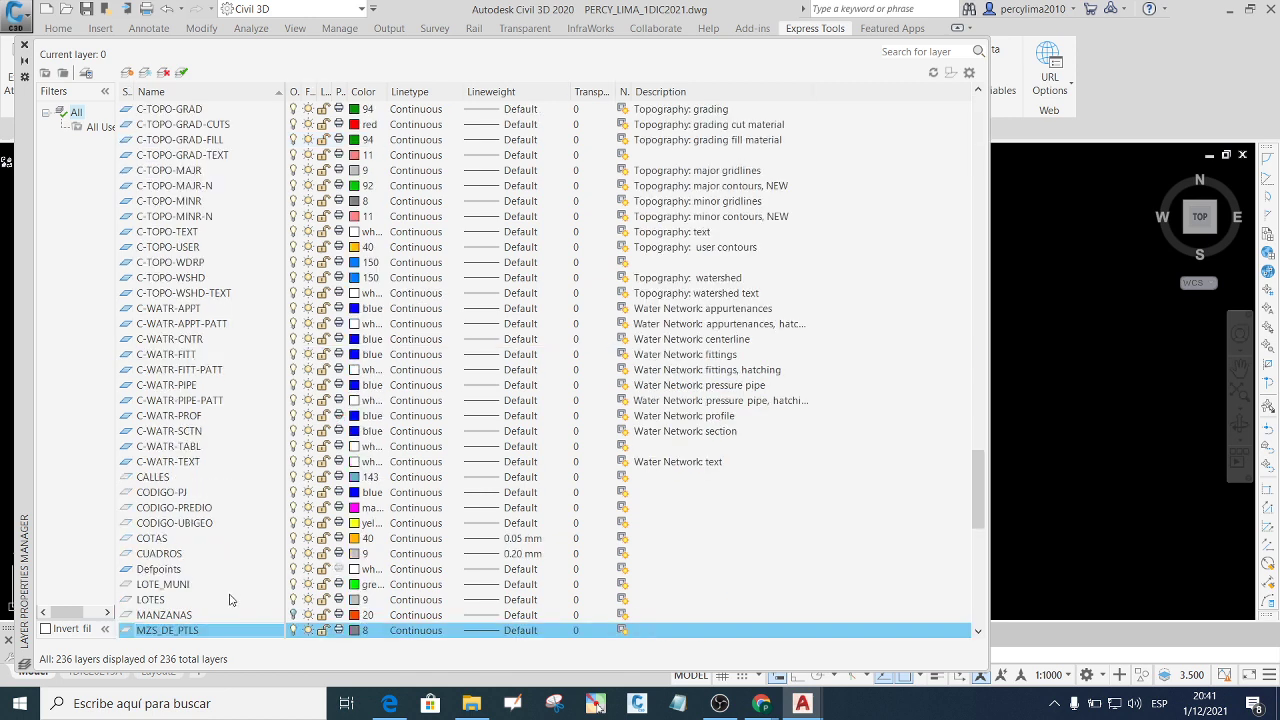
click(196, 616)
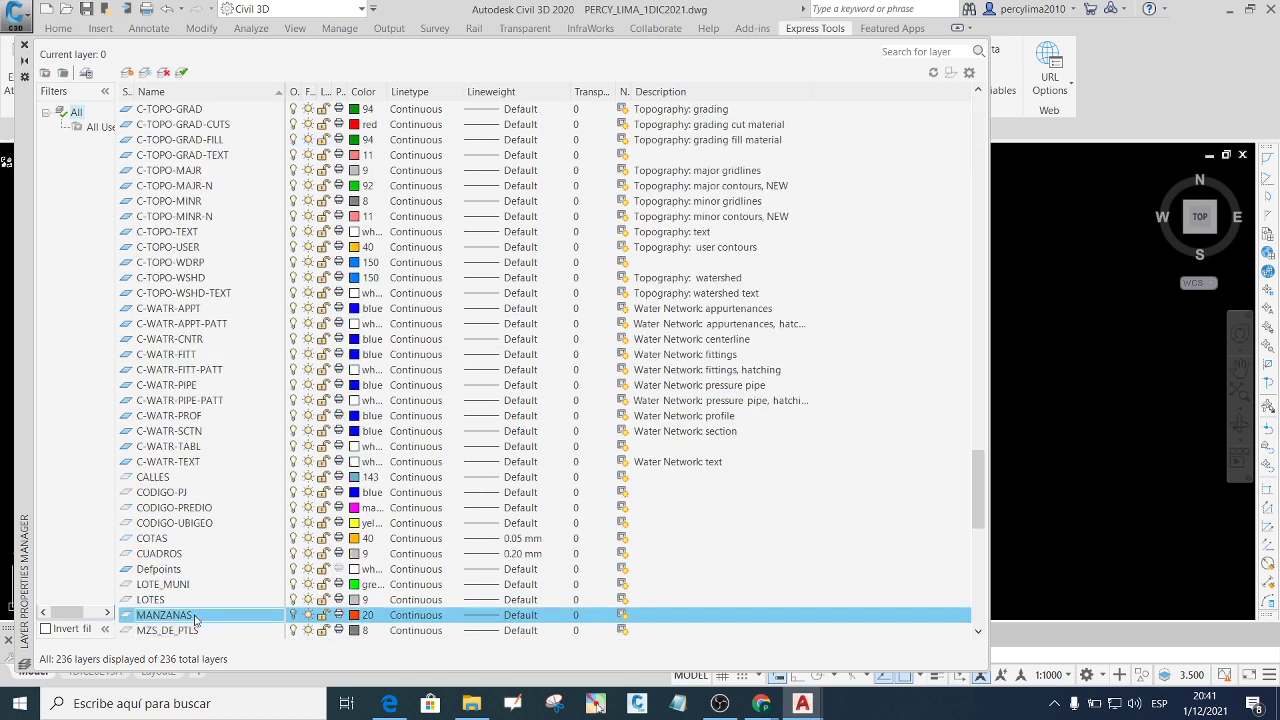
click(293, 616)
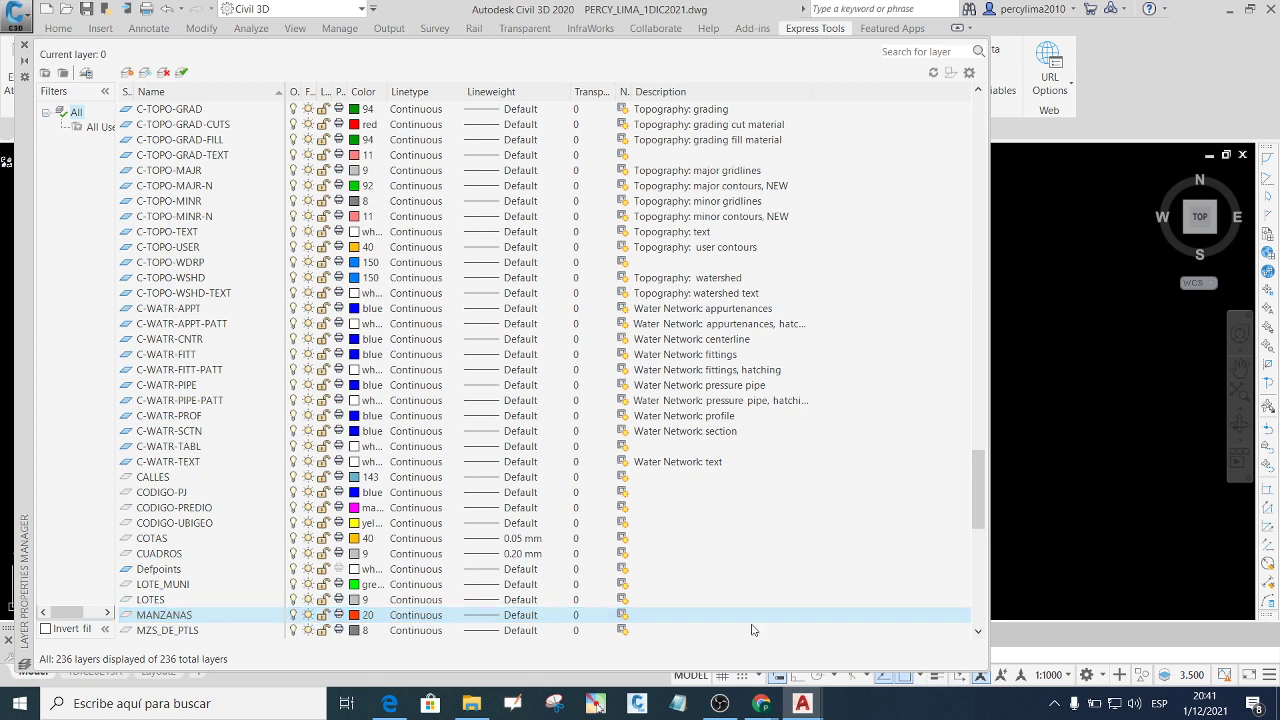
key(Home)
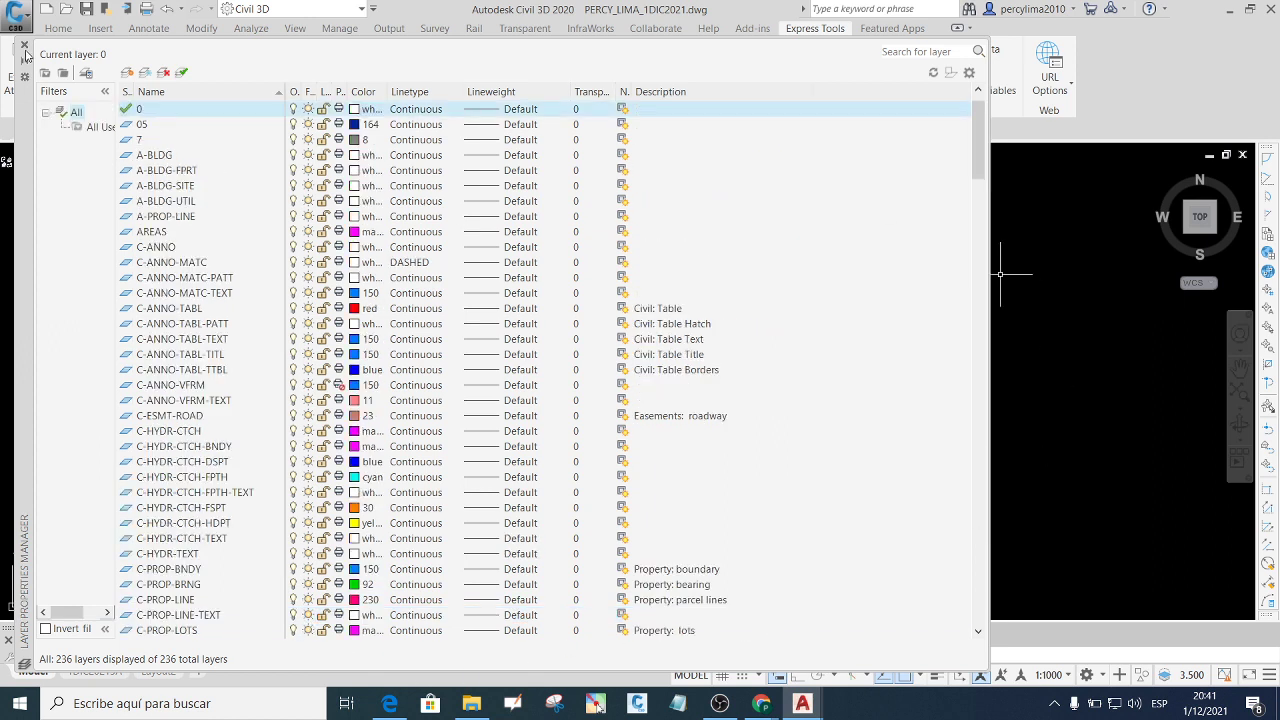
Close the layer list and zoom in on the plan in model space.
click(24, 46)
scroll(505, 360, up, 5)
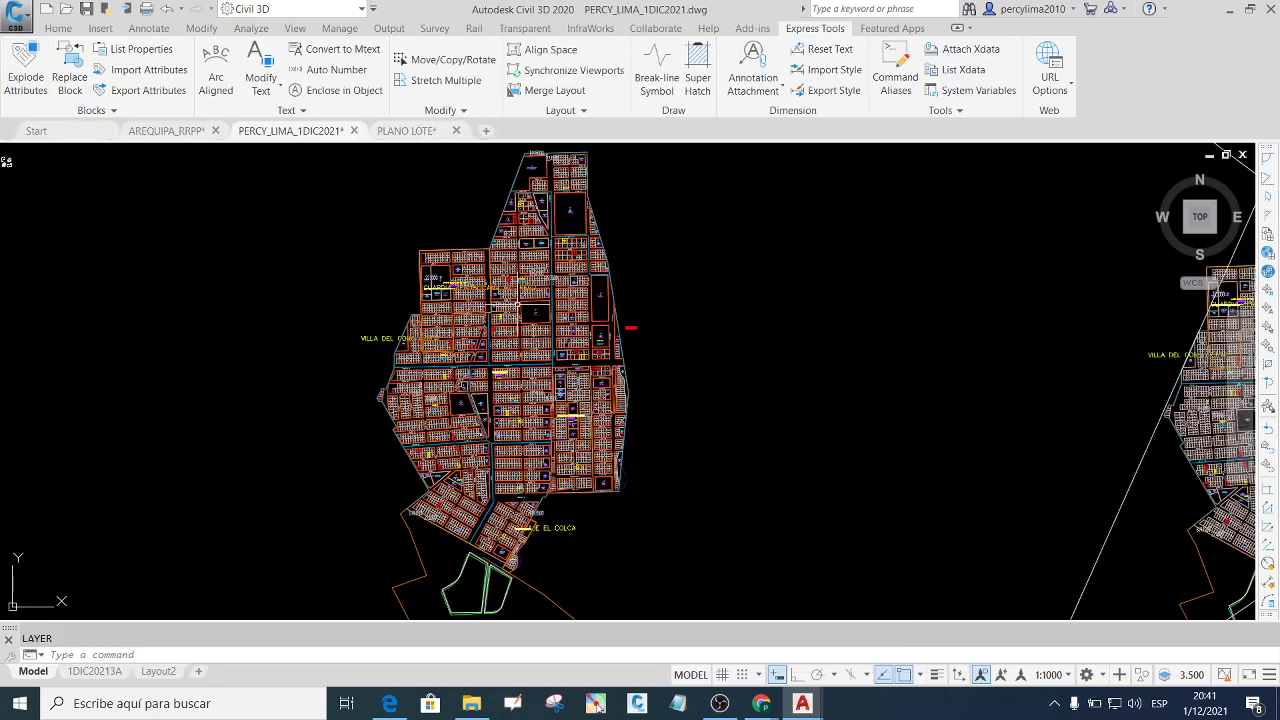
scroll(517, 305, up, 2)
scroll(573, 335, up, 2)
scroll(545, 401, up, 2)
scroll(560, 420, up, 1)
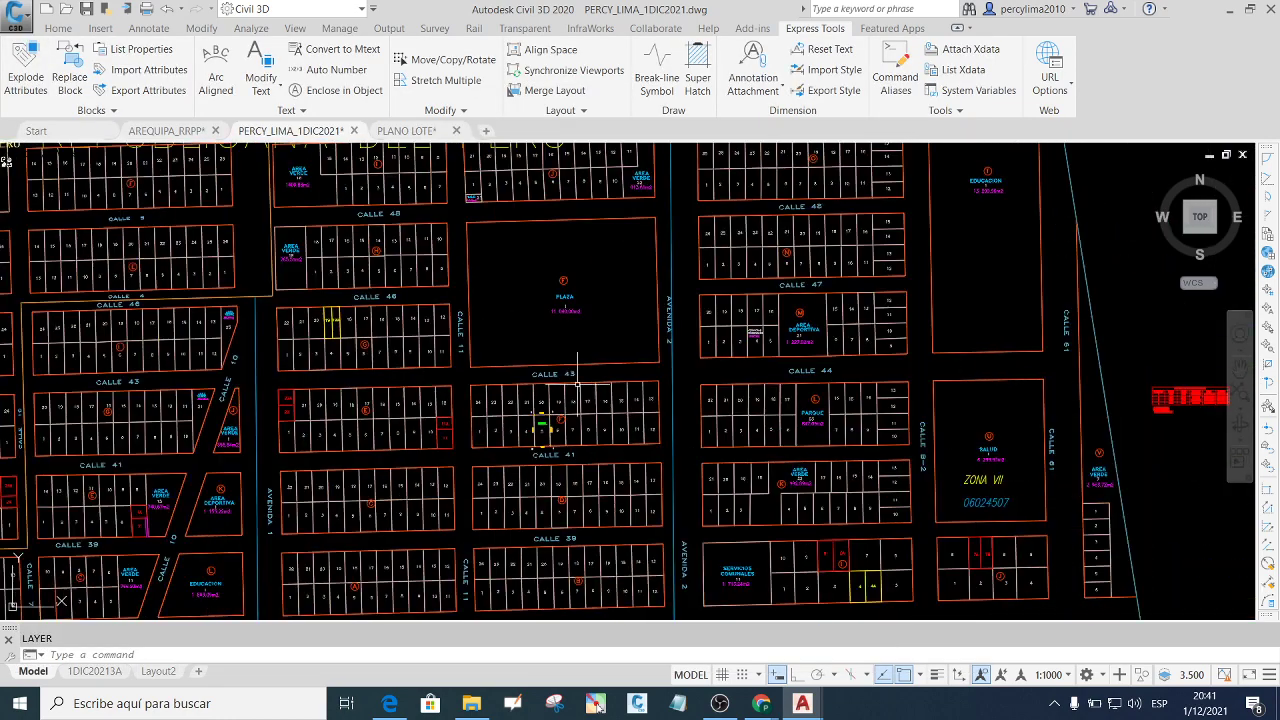
scroll(560, 360, up, 4)
scroll(575, 340, down, 3)
scroll(599, 325, down, 2)
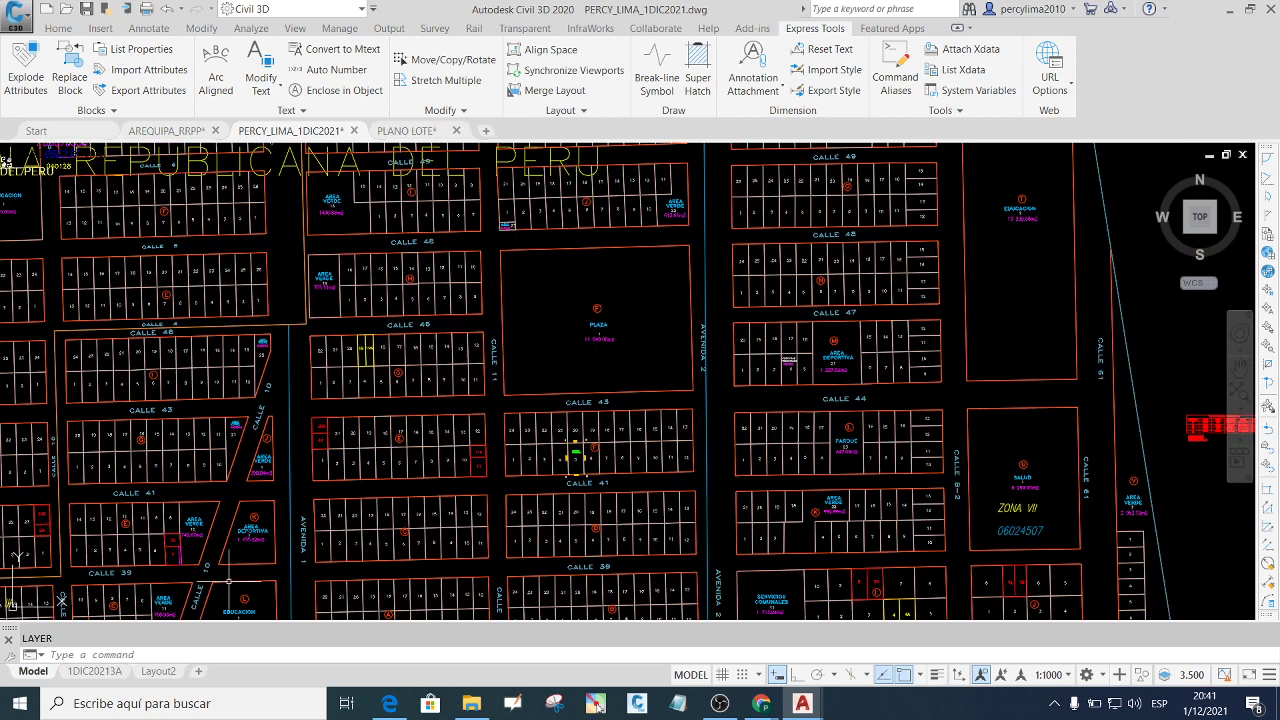
Activate the rectangular viewport on the 1DIC20213A sheet and pan the plan toward lot 5.
click(105, 671)
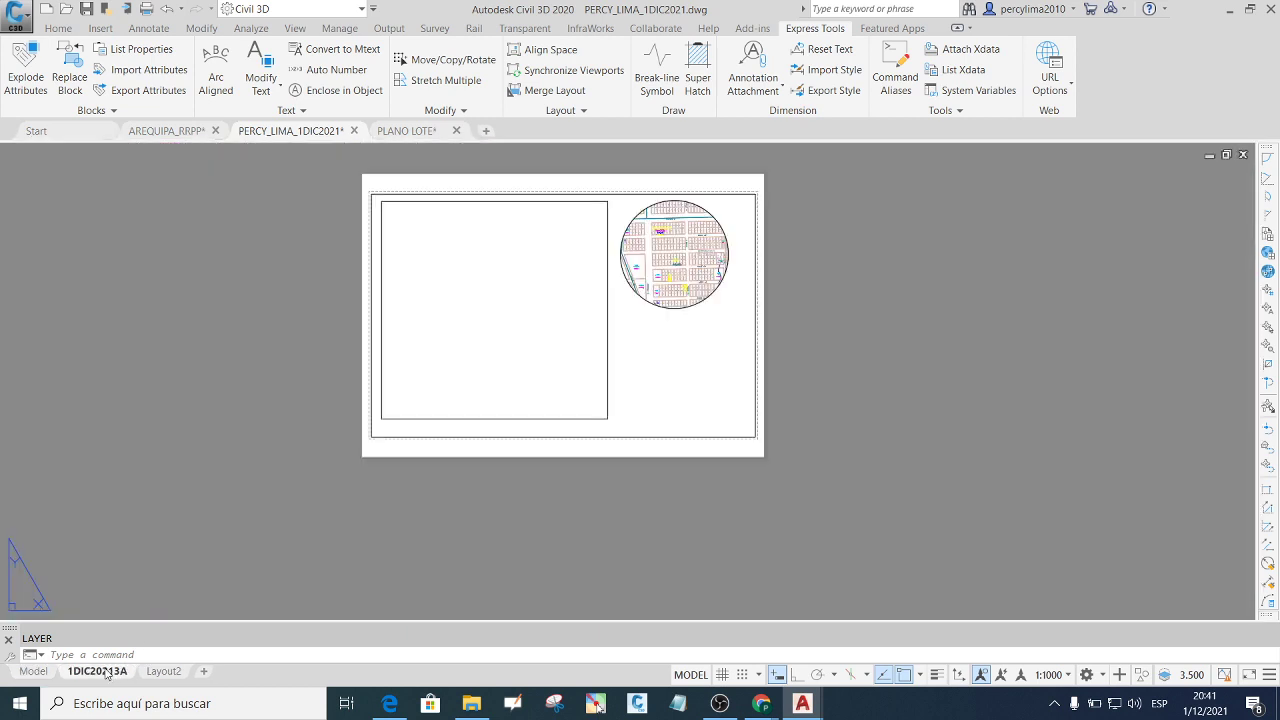
double_click(558, 365)
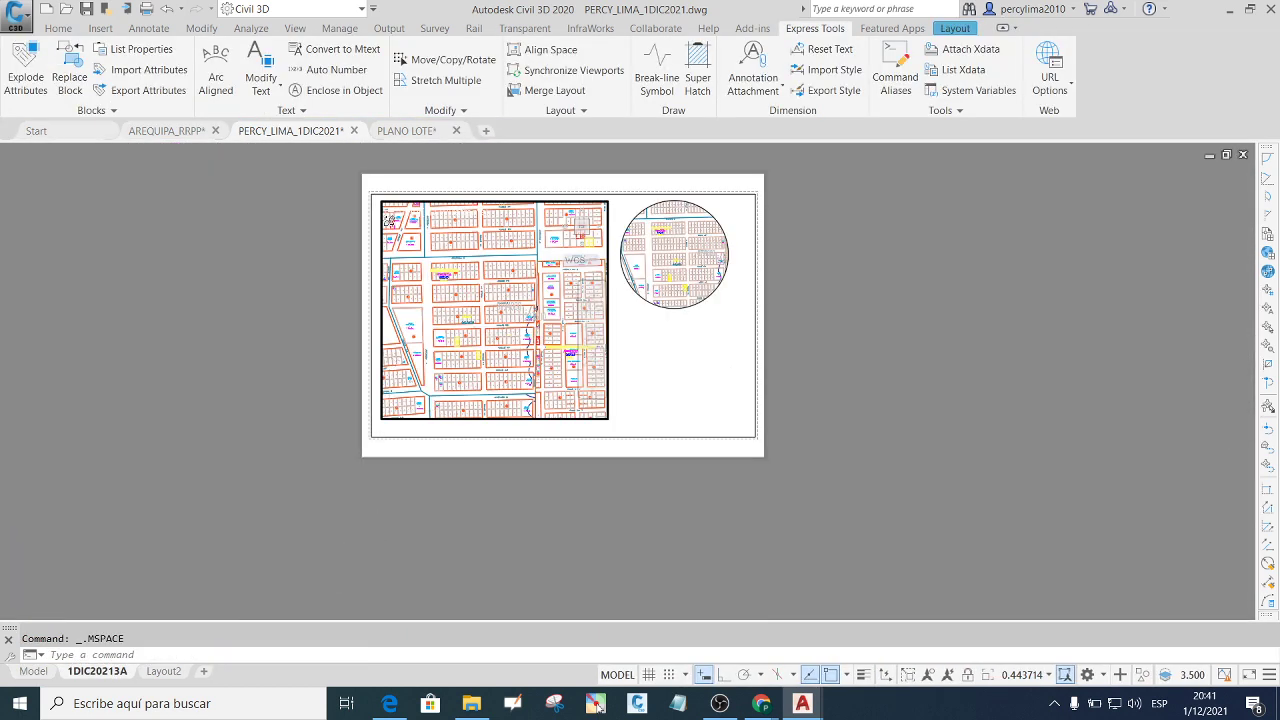
scroll(496, 336, down, 3)
scroll(502, 229, down, 1)
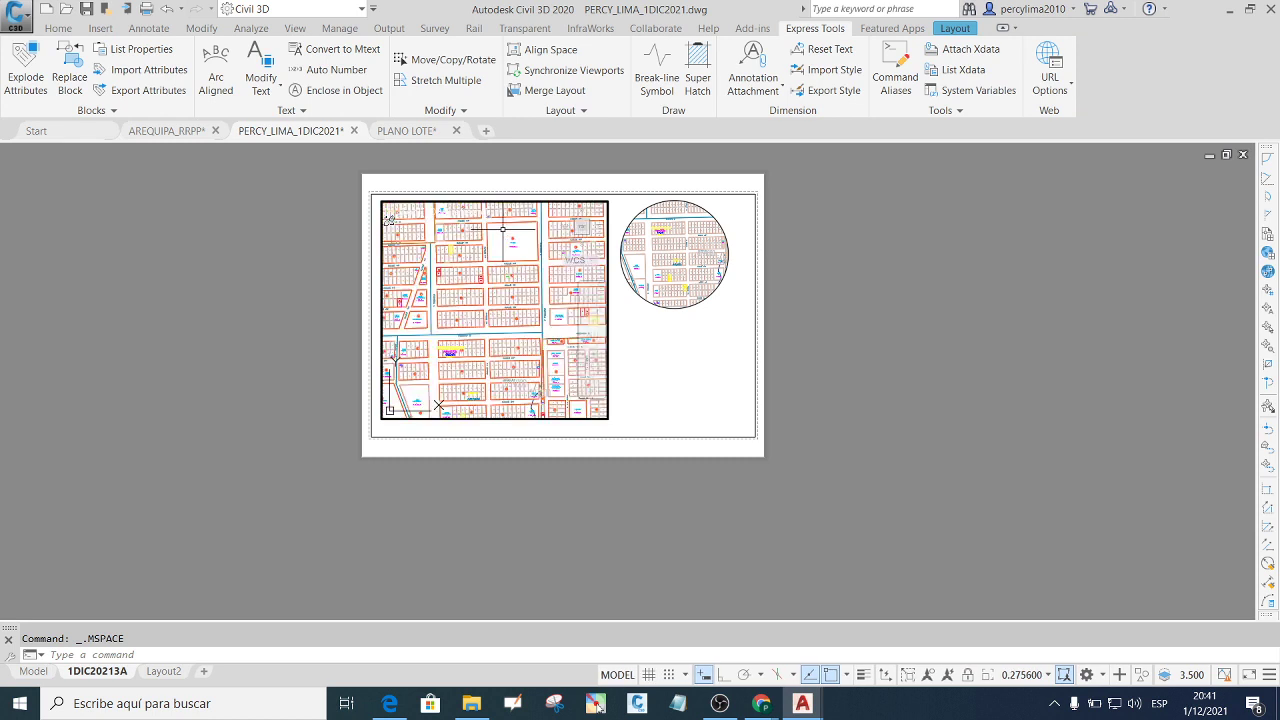
scroll(510, 250, up, 3)
scroll(515, 300, up, 2)
scroll(495, 290, down, 1)
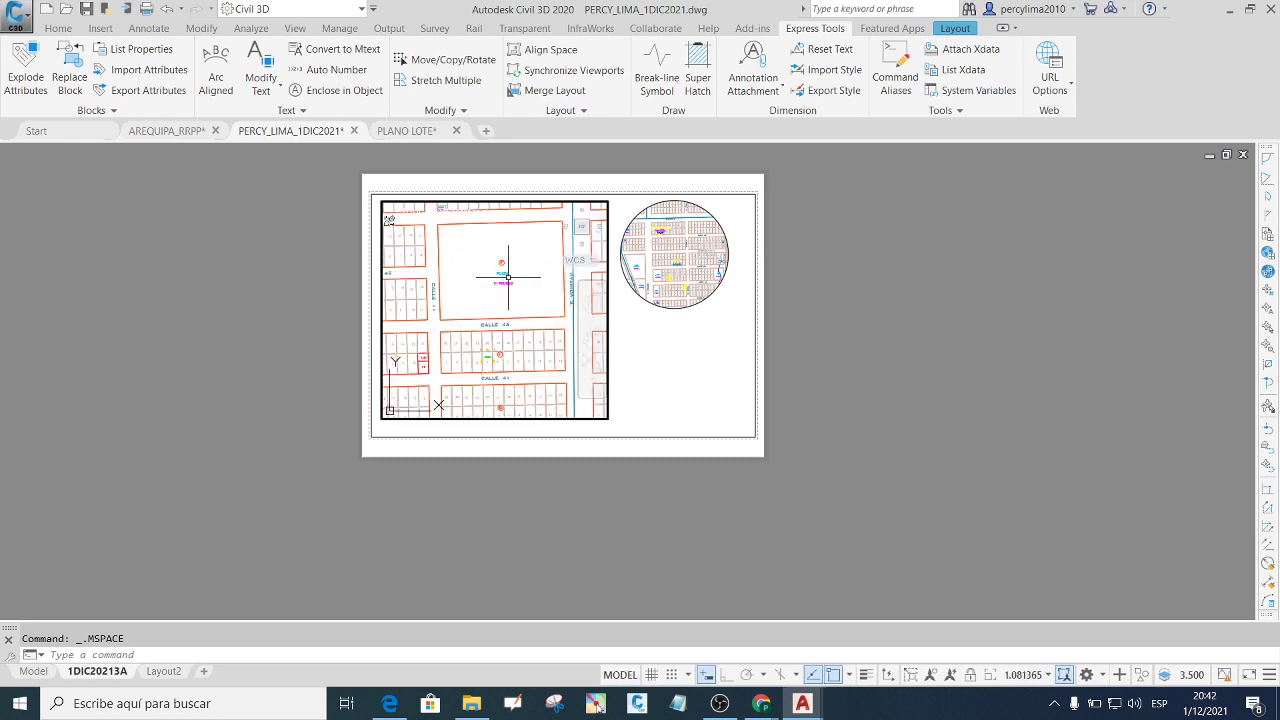
right_click(528, 268)
click(562, 409)
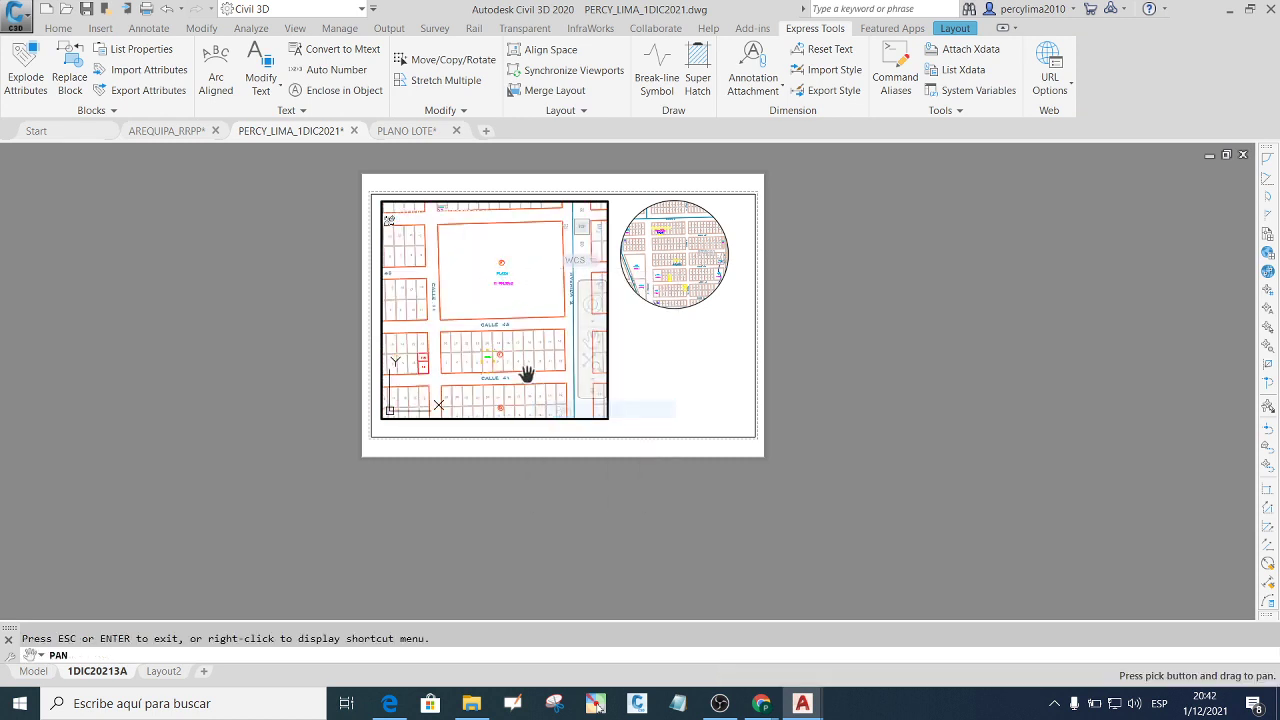
mouse_move(526, 373)
mouse_down()
mouse_move(510, 320)
mouse_move(494, 342)
mouse_move(504, 355)
mouse_up()
Centre lot 5 between lots 4 and 6 above CALLE 41, then return to paper space.
scroll(490, 330, up, 3)
scroll(472, 330, up, 3)
scroll(467, 332, up, 3)
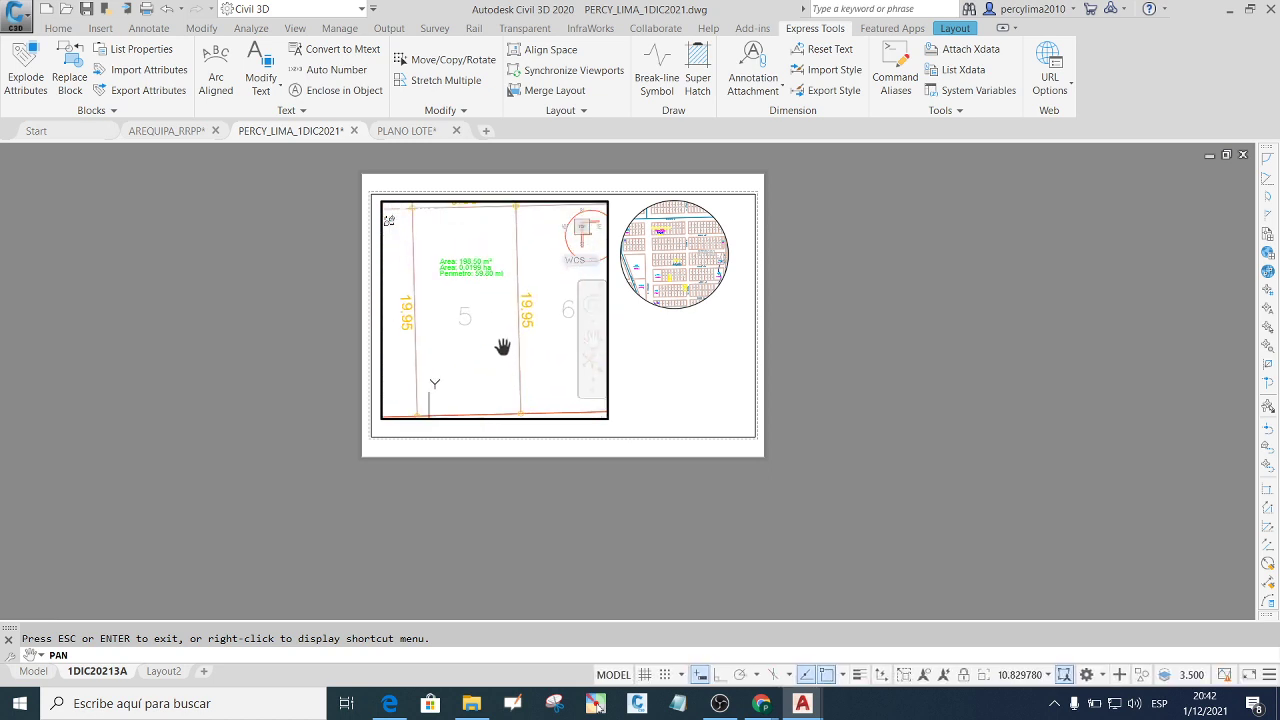
scroll(501, 342, down, 1)
scroll(502, 335, down, 1)
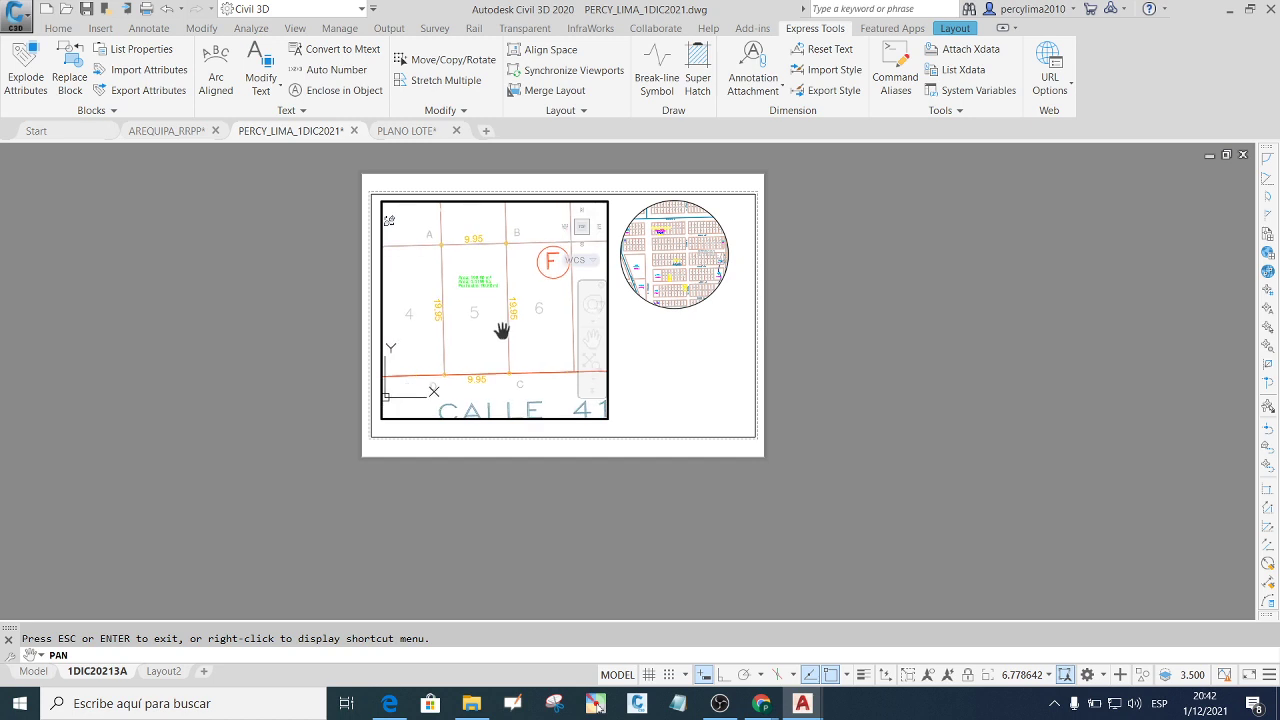
drag(497, 331, 488, 333)
right_click(493, 318)
click(529, 363)
right_click(505, 330)
click(515, 356)
key(Escape)
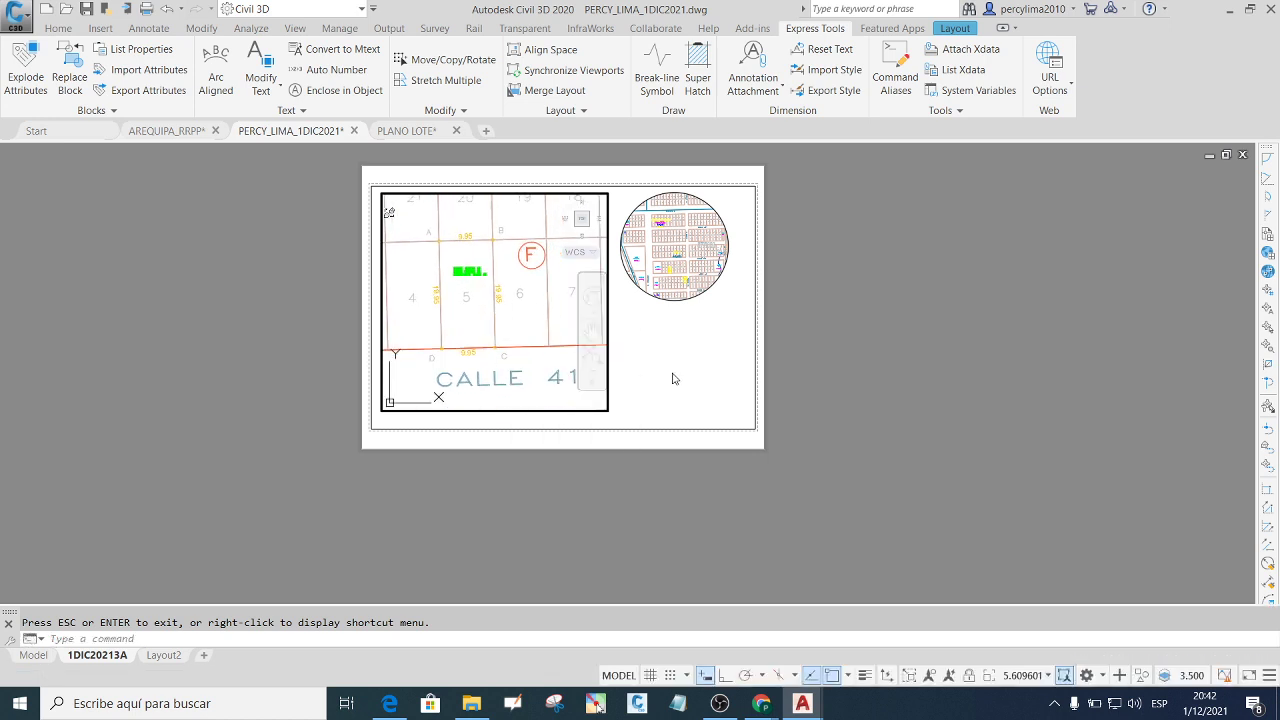
double_click(671, 372)
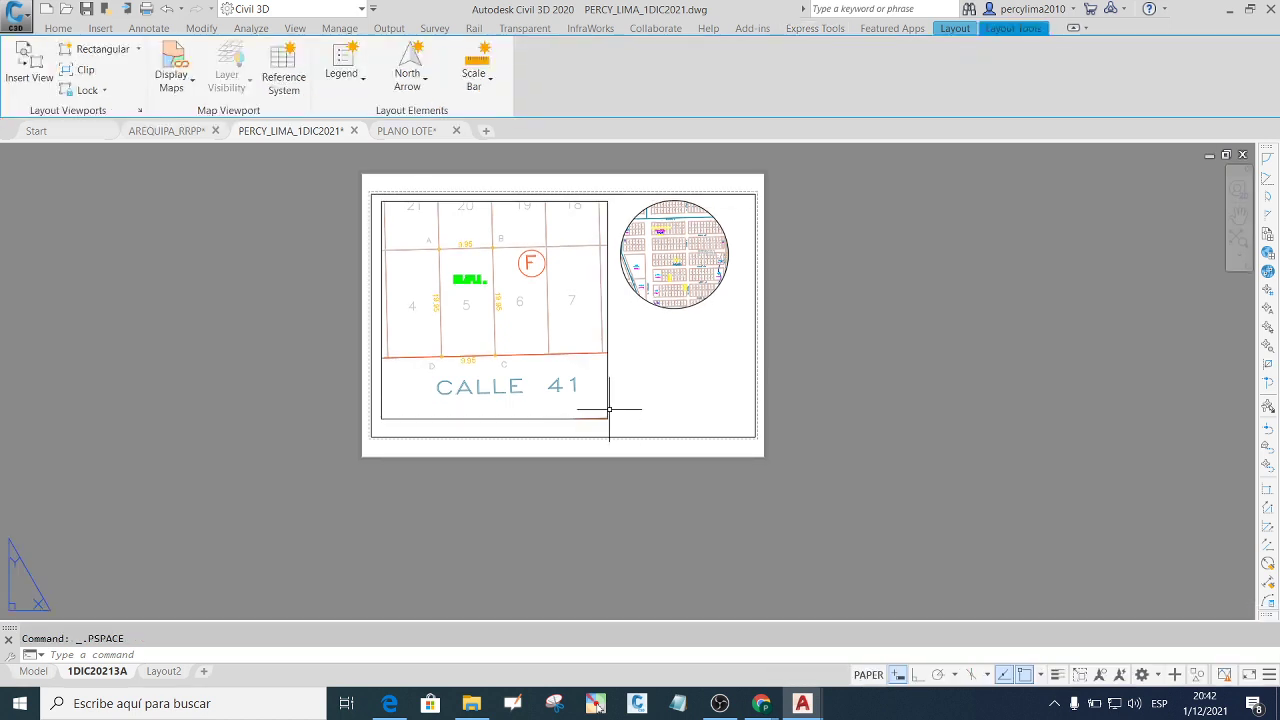
Try viewport scales 1:500 and 1:200, settling the rectangular viewport on 1:100.
click(607, 409)
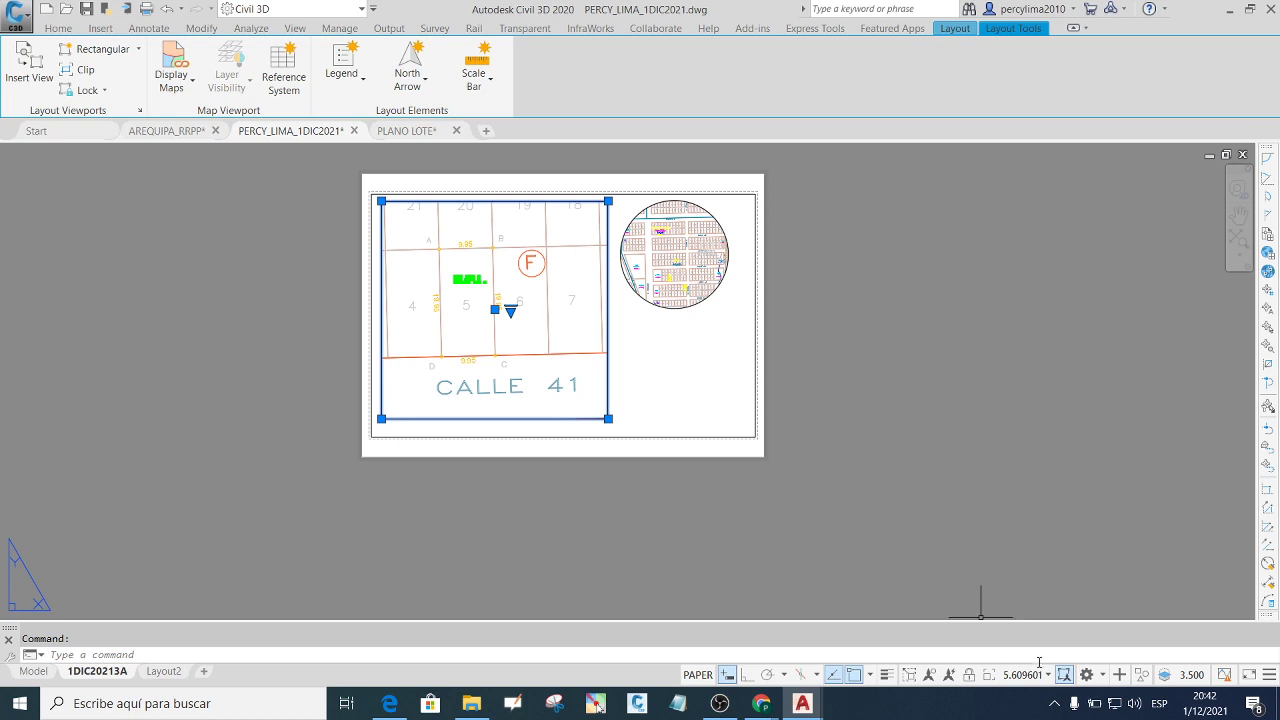
click(1049, 675)
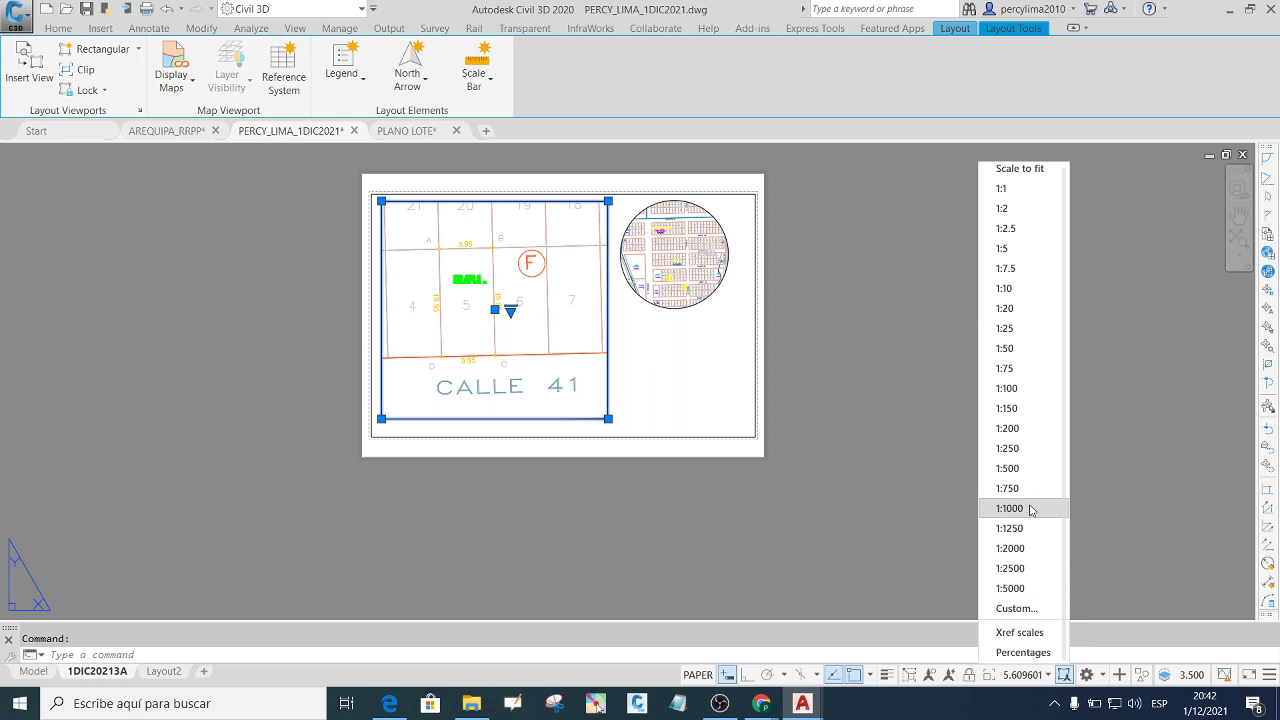
click(1008, 468)
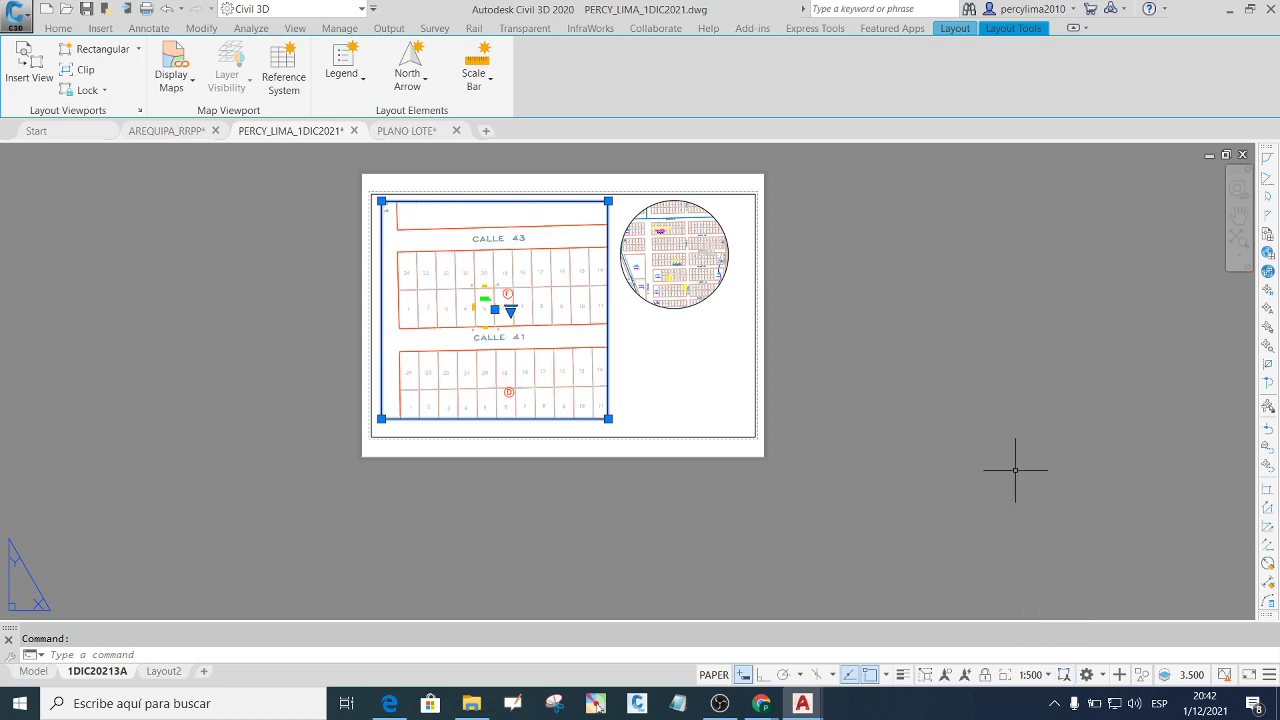
click(1048, 675)
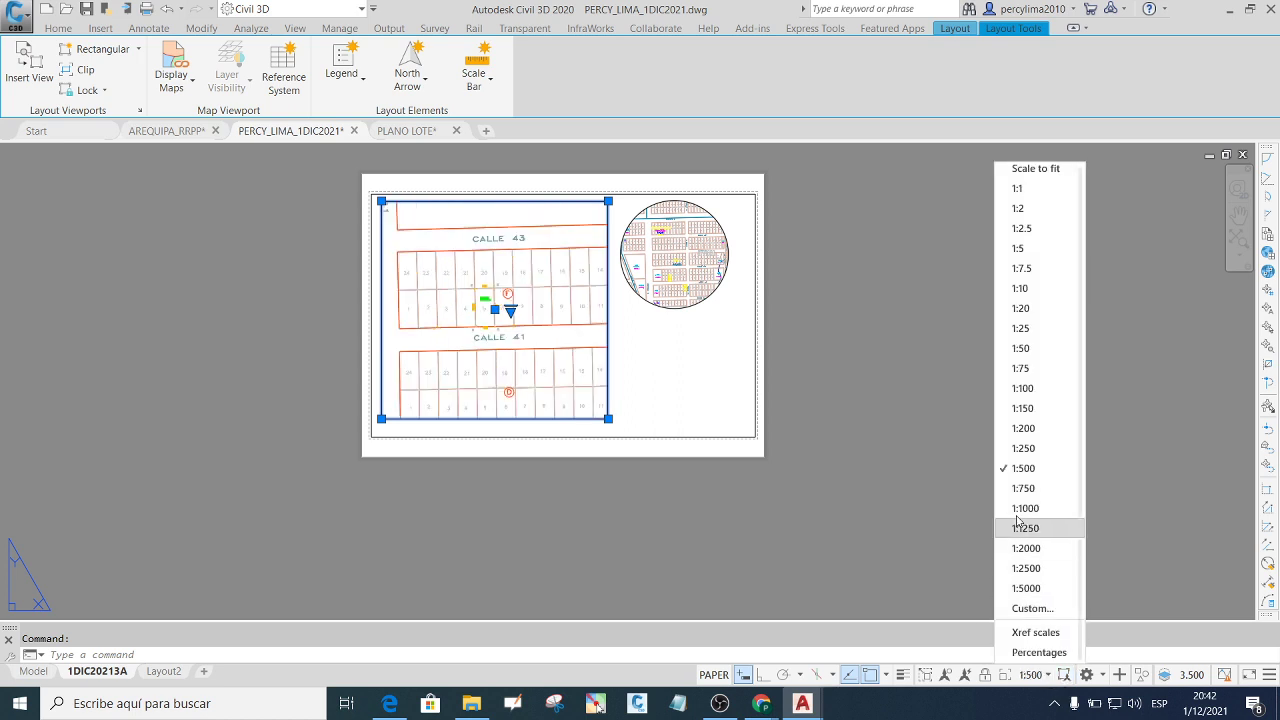
click(1033, 428)
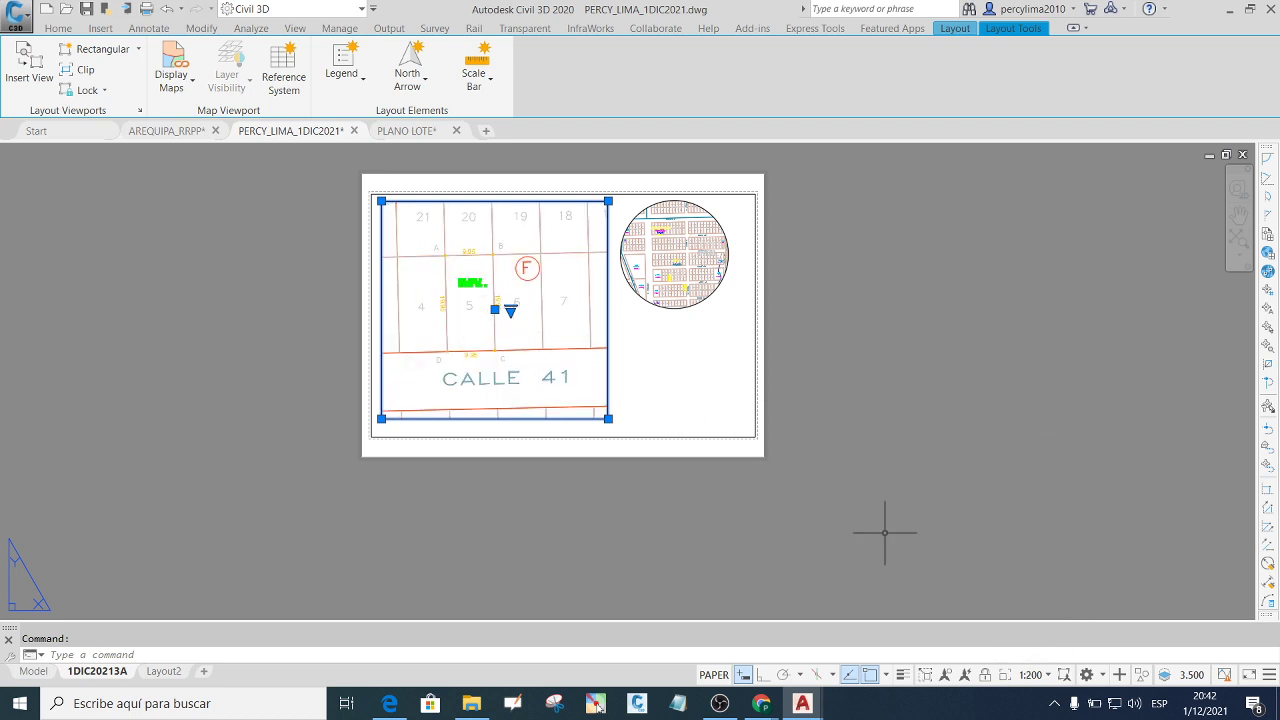
click(1030, 675)
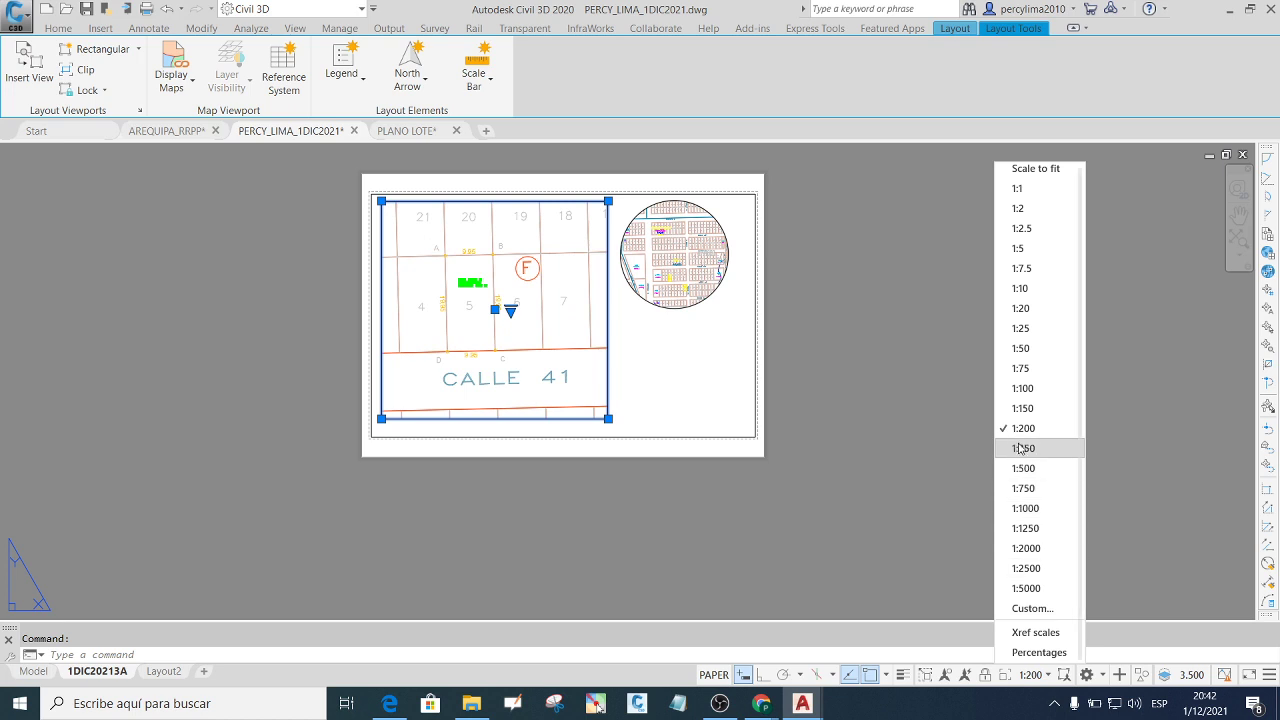
click(1033, 390)
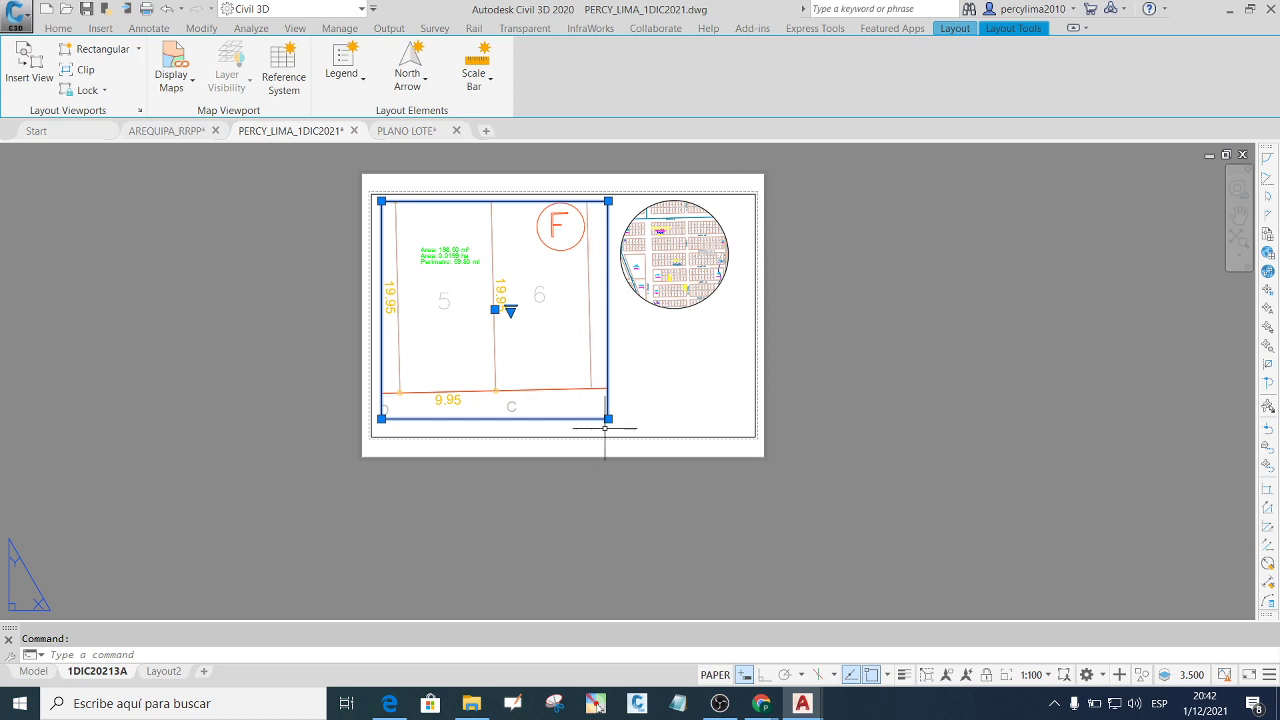
scroll(515, 425, up, 2)
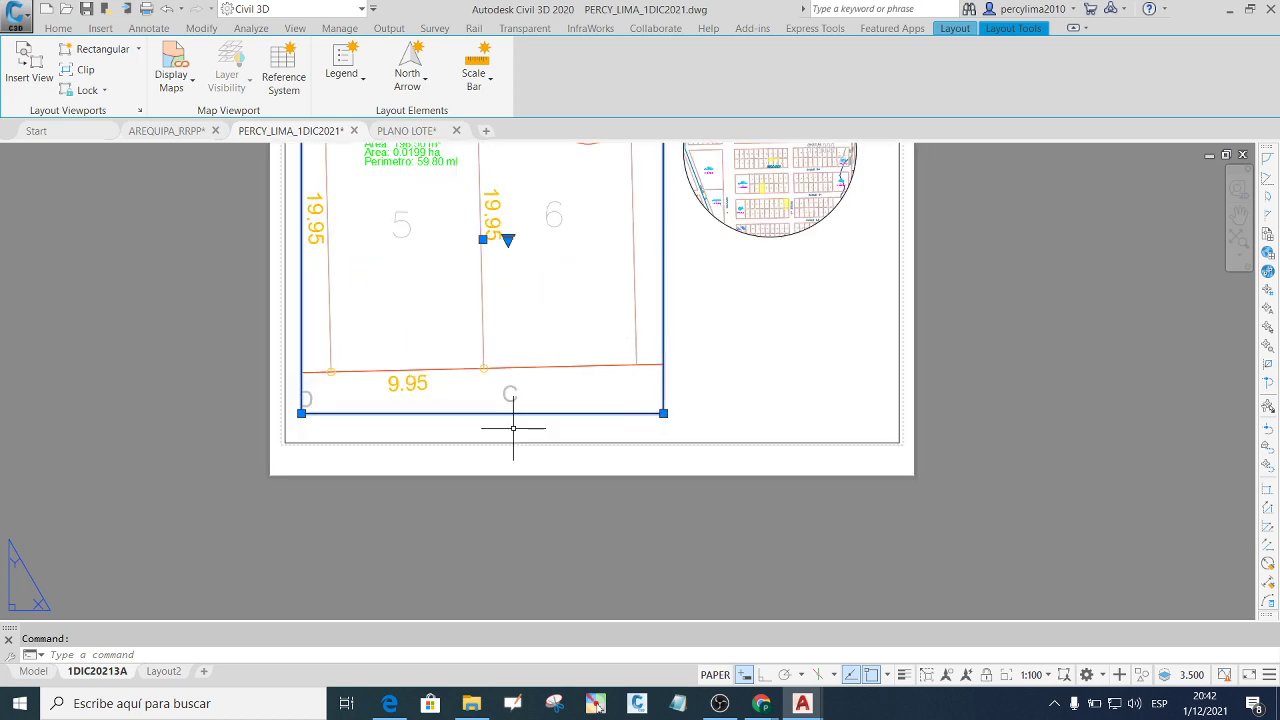
click(663, 413)
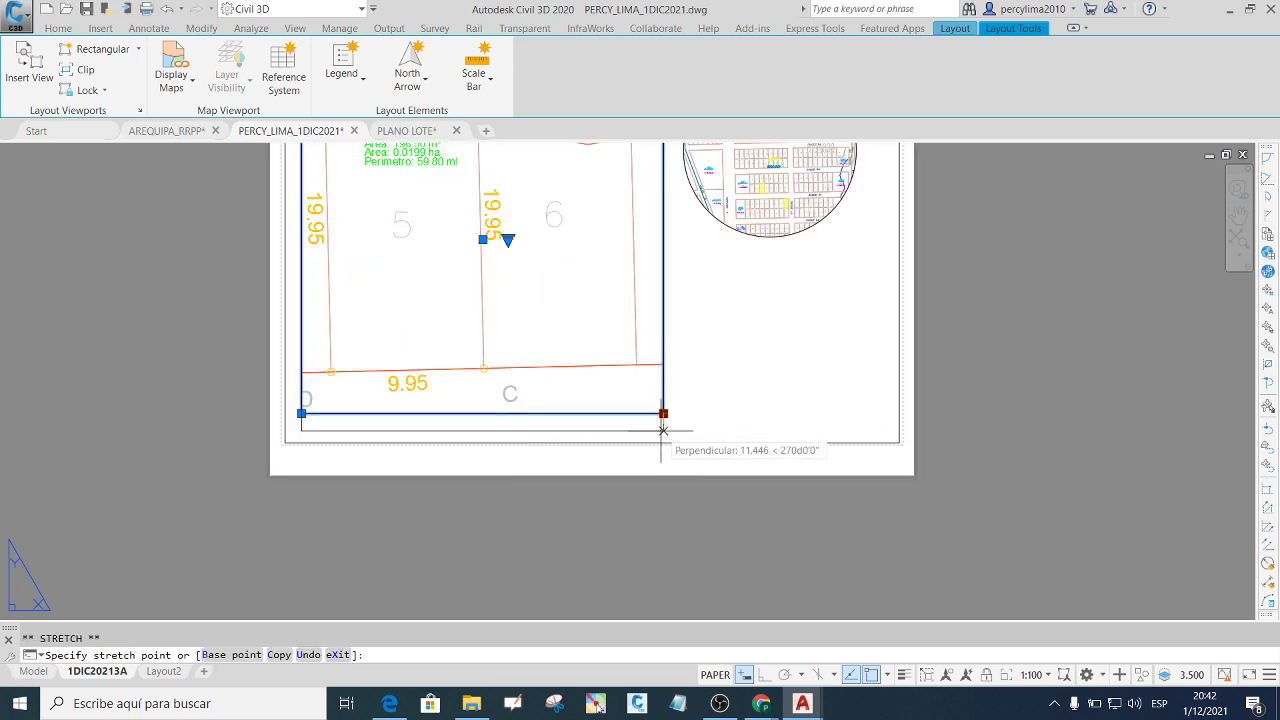
scroll(663, 430, down, 2)
Pan the plan inside the viewport to shift the view around lot 5.
double_click(591, 337)
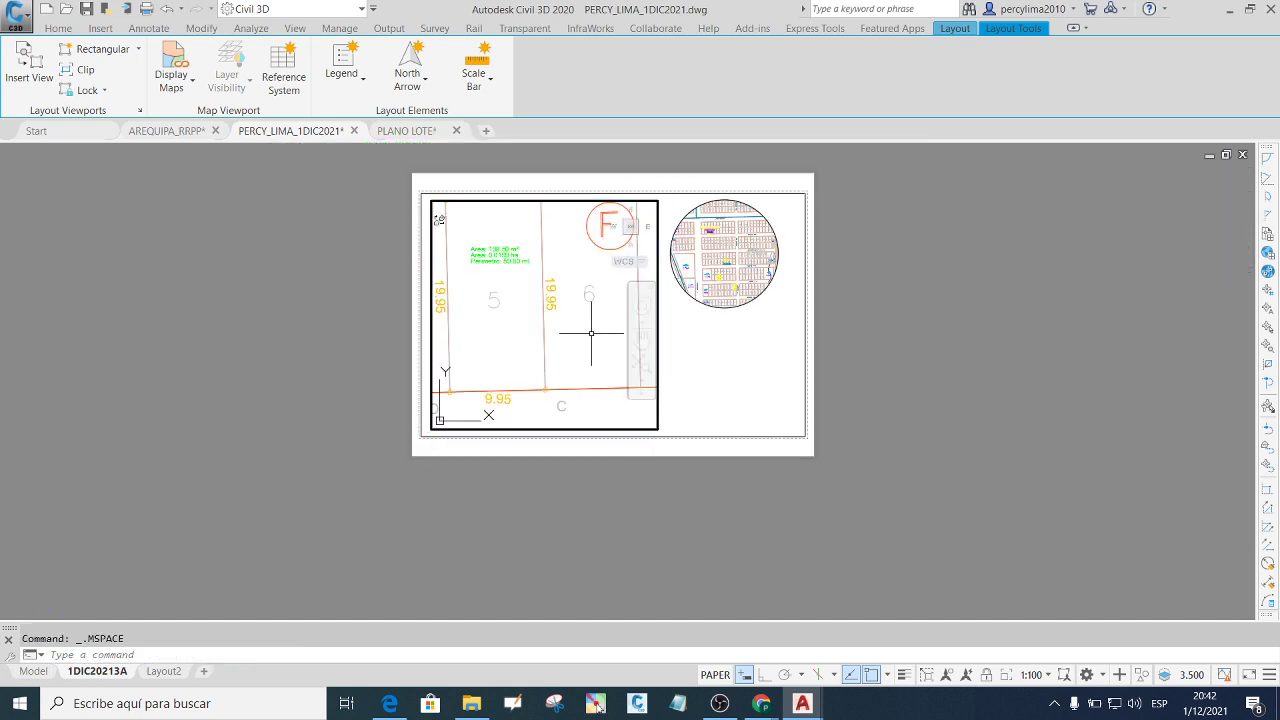
click(641, 341)
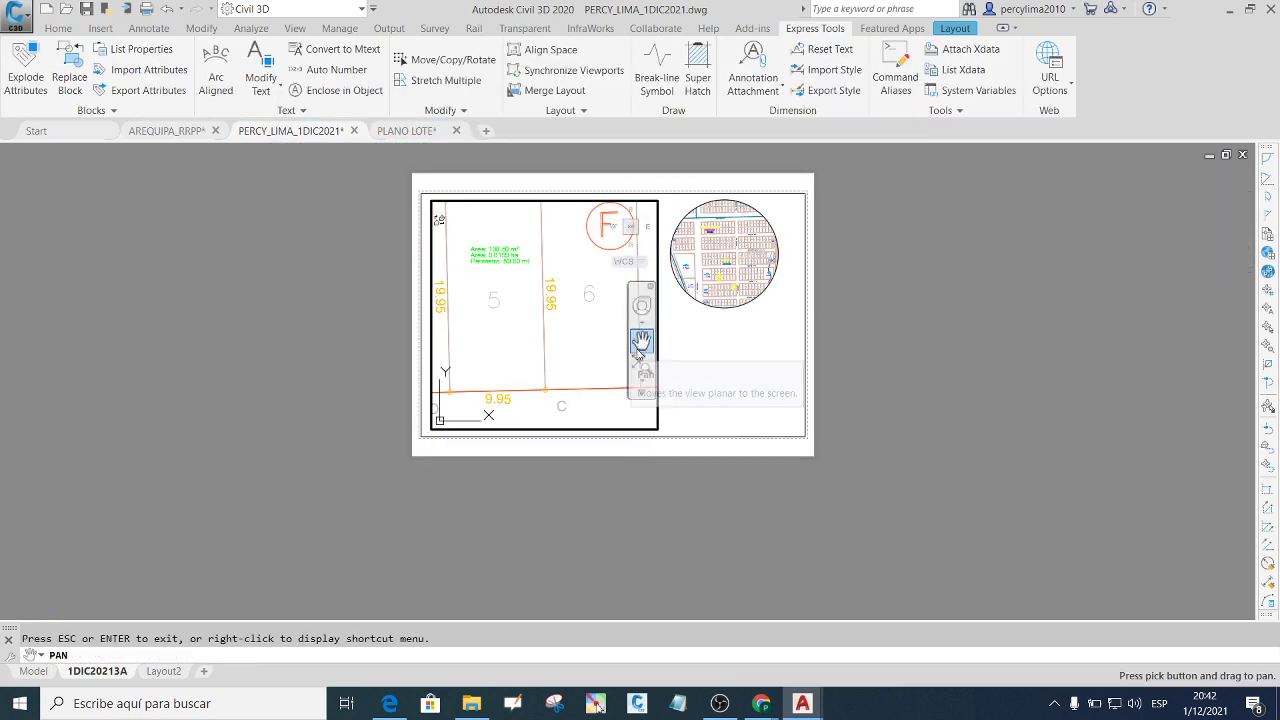
drag(576, 335, 603, 354)
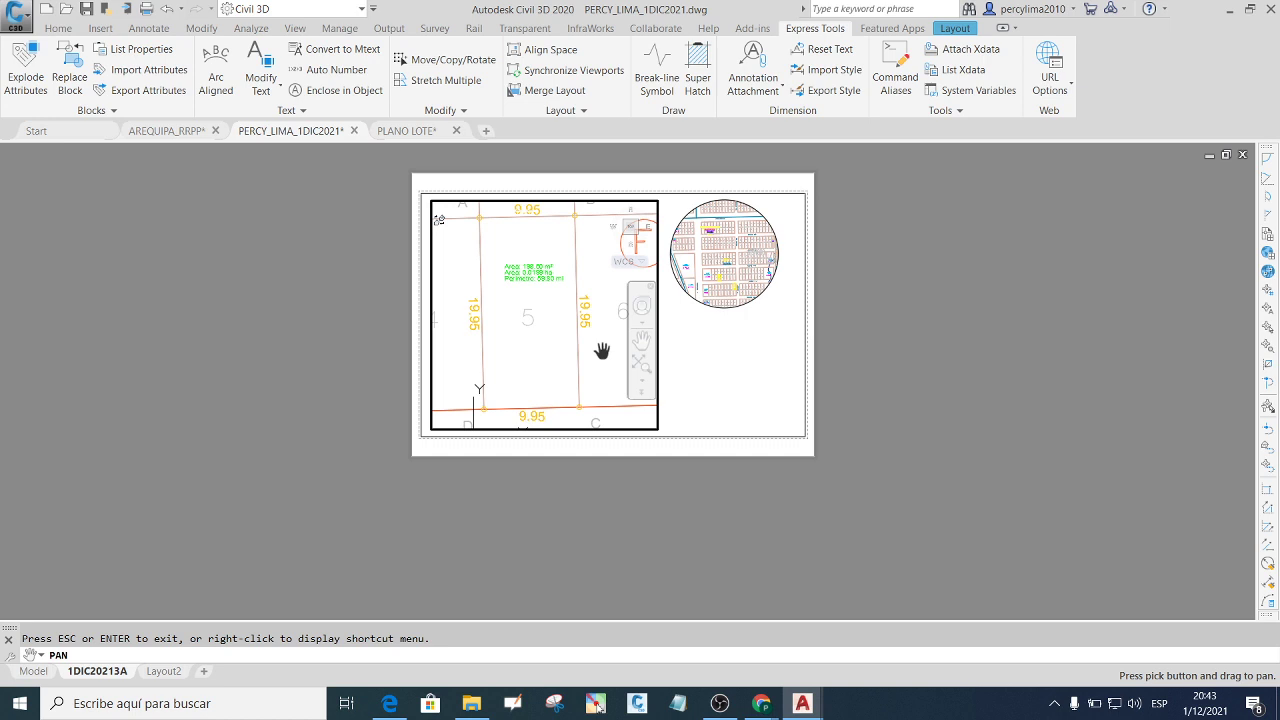
key(Escape)
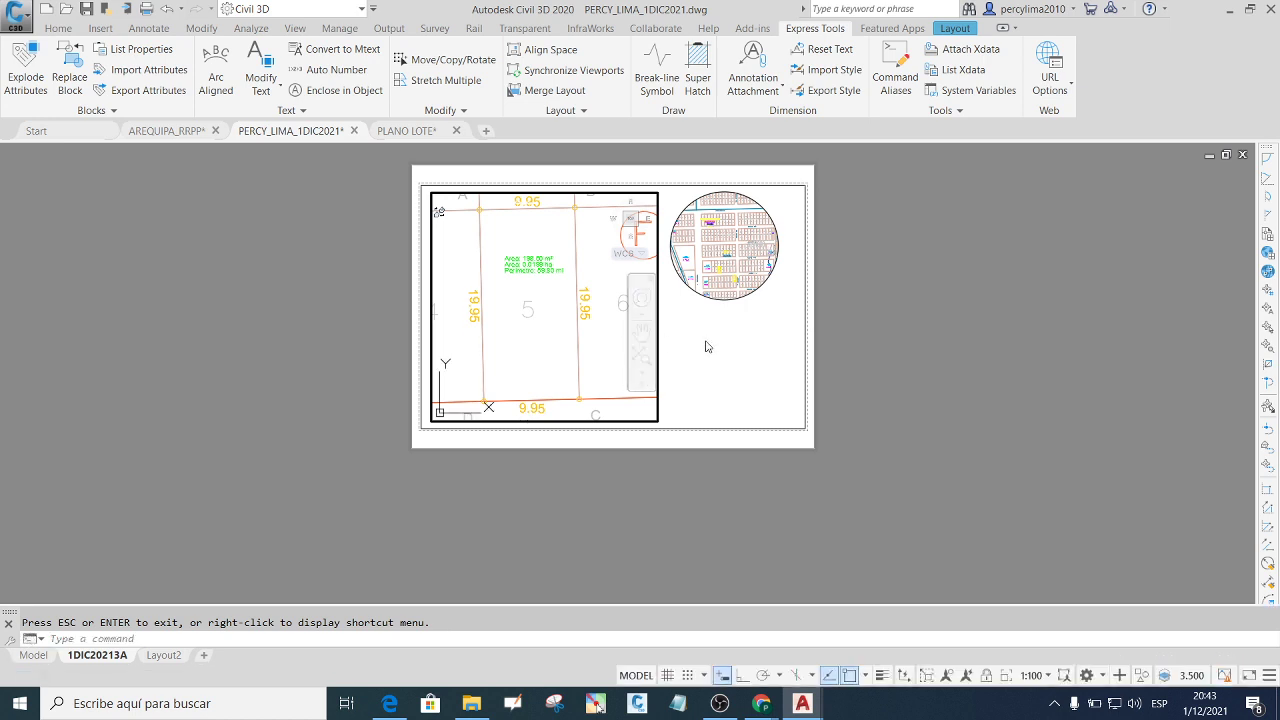
double_click(706, 346)
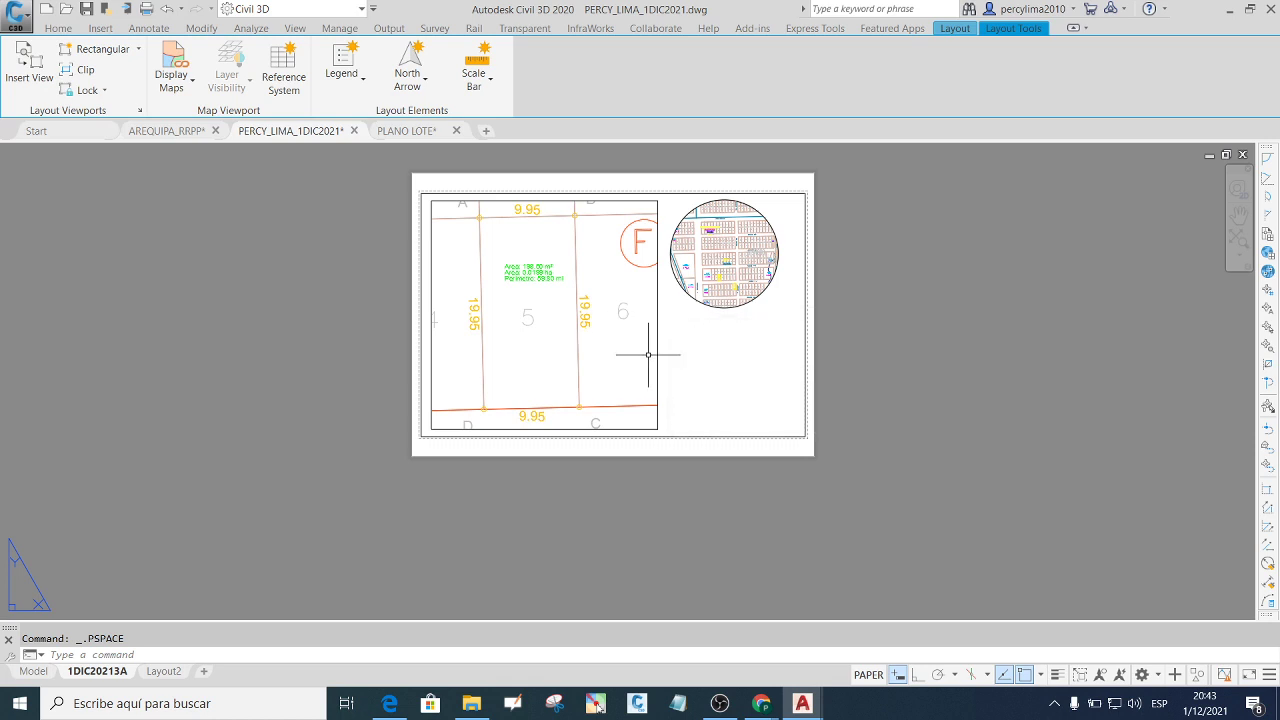
Set the viewport scale back to 1:200, show lineweights, and switch to model space.
click(657, 350)
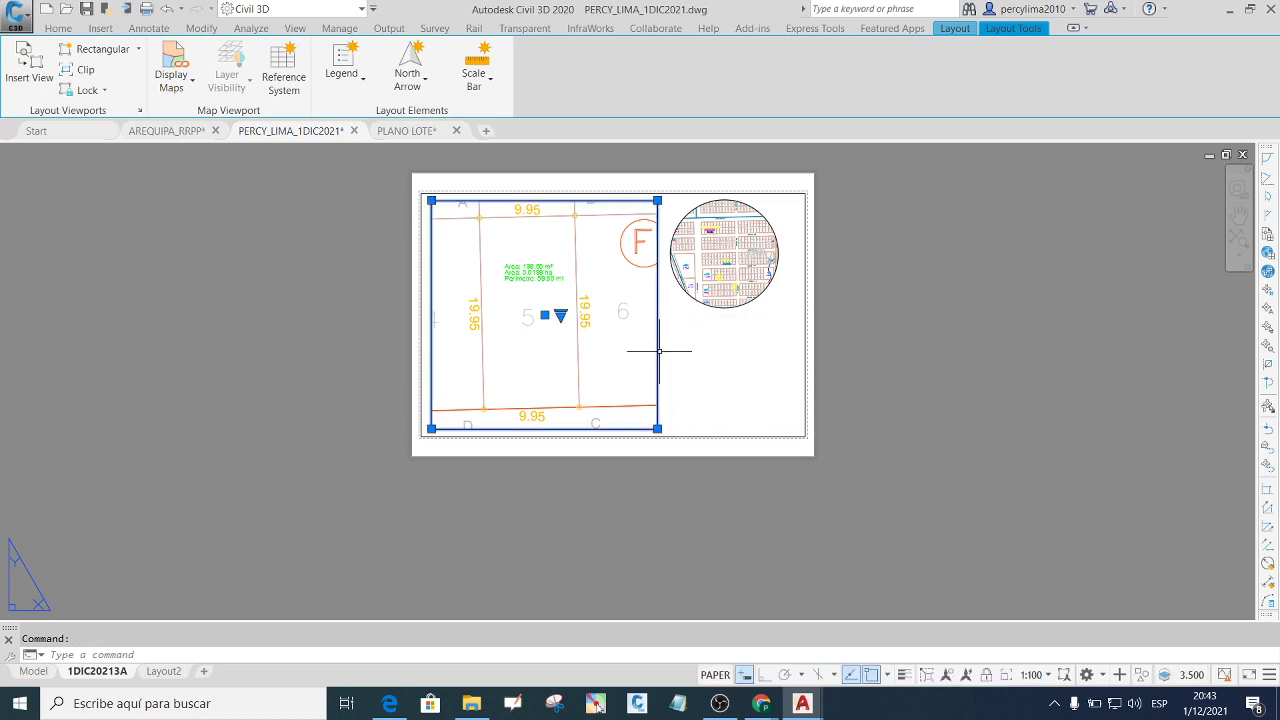
click(1048, 676)
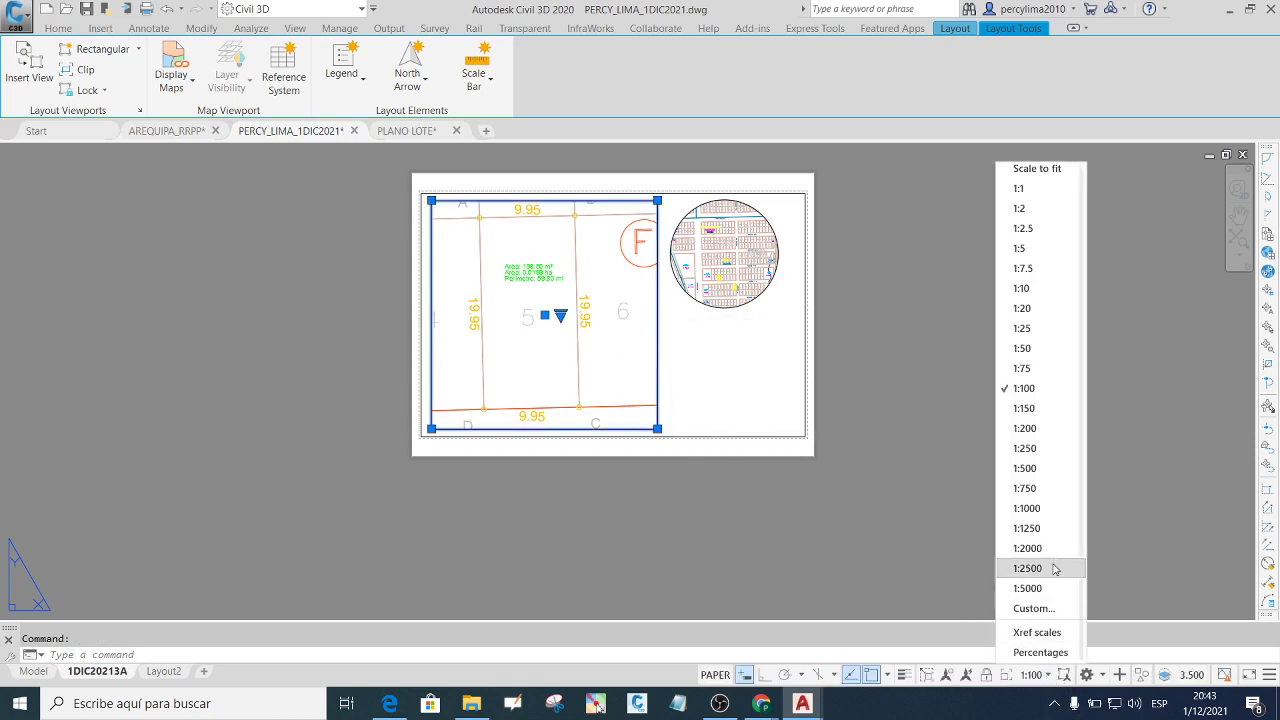
click(1034, 430)
key(Escape)
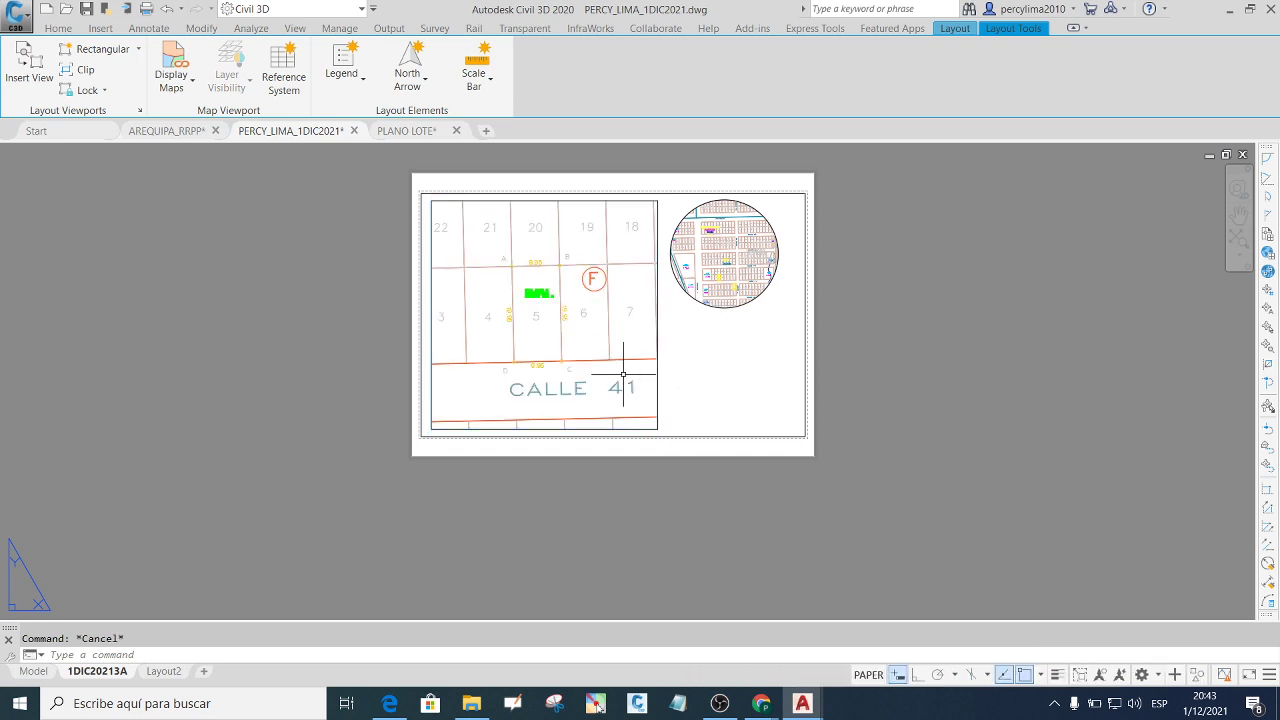
click(512, 297)
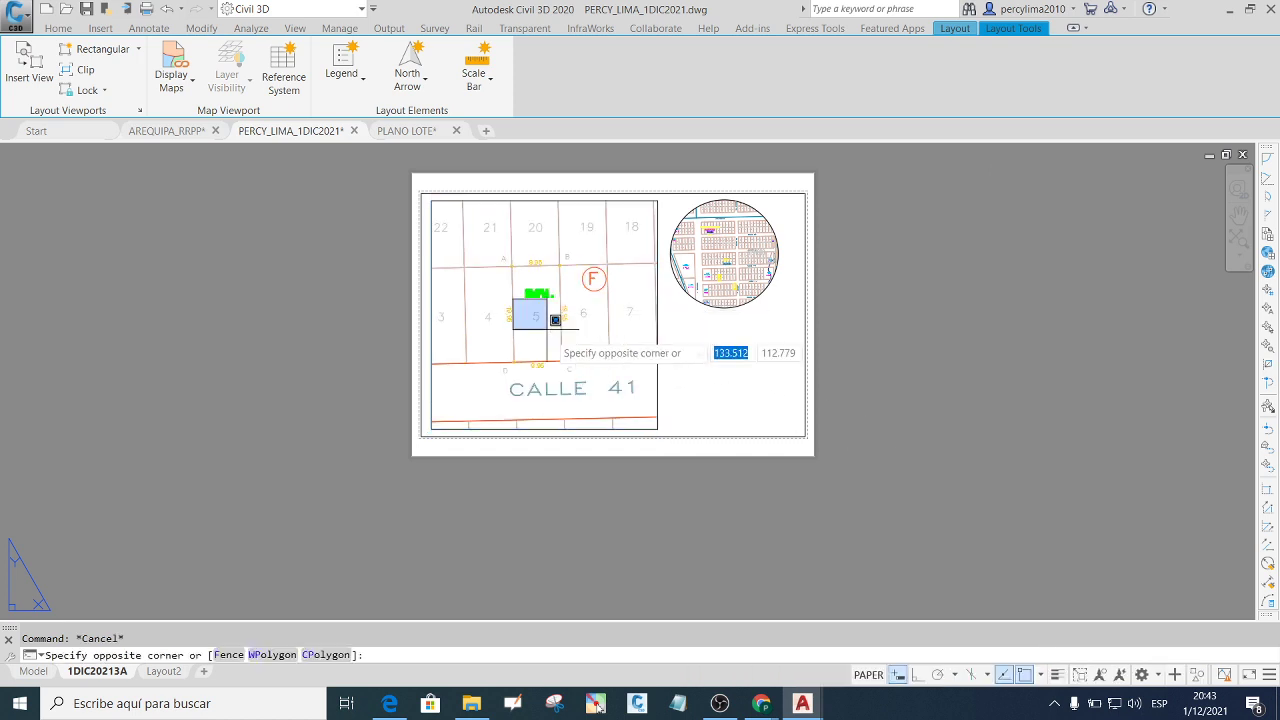
key(Escape)
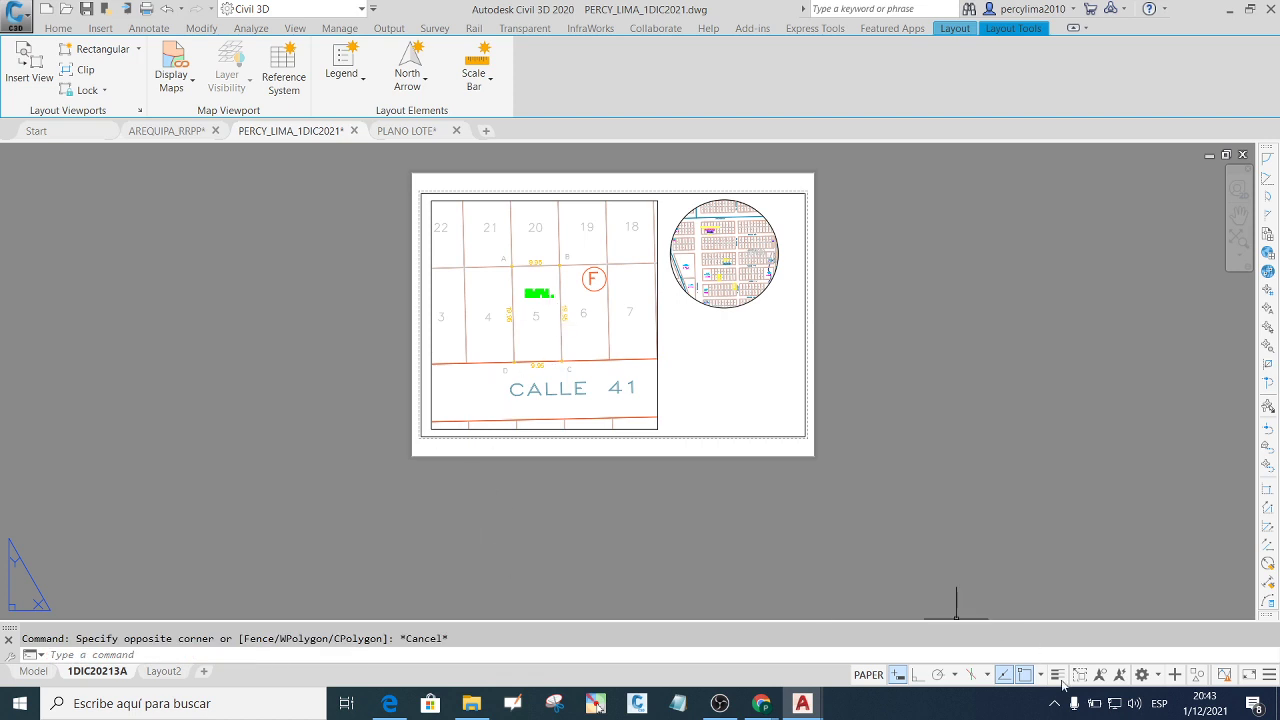
click(1060, 678)
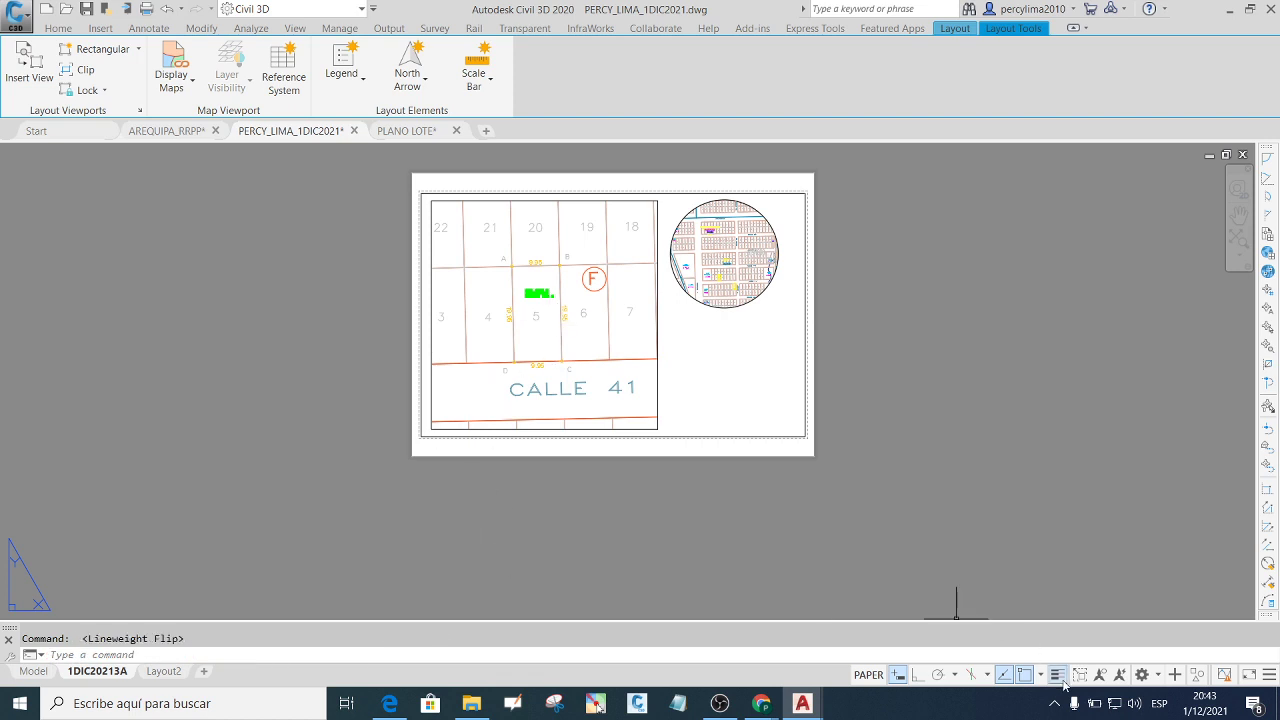
click(31, 673)
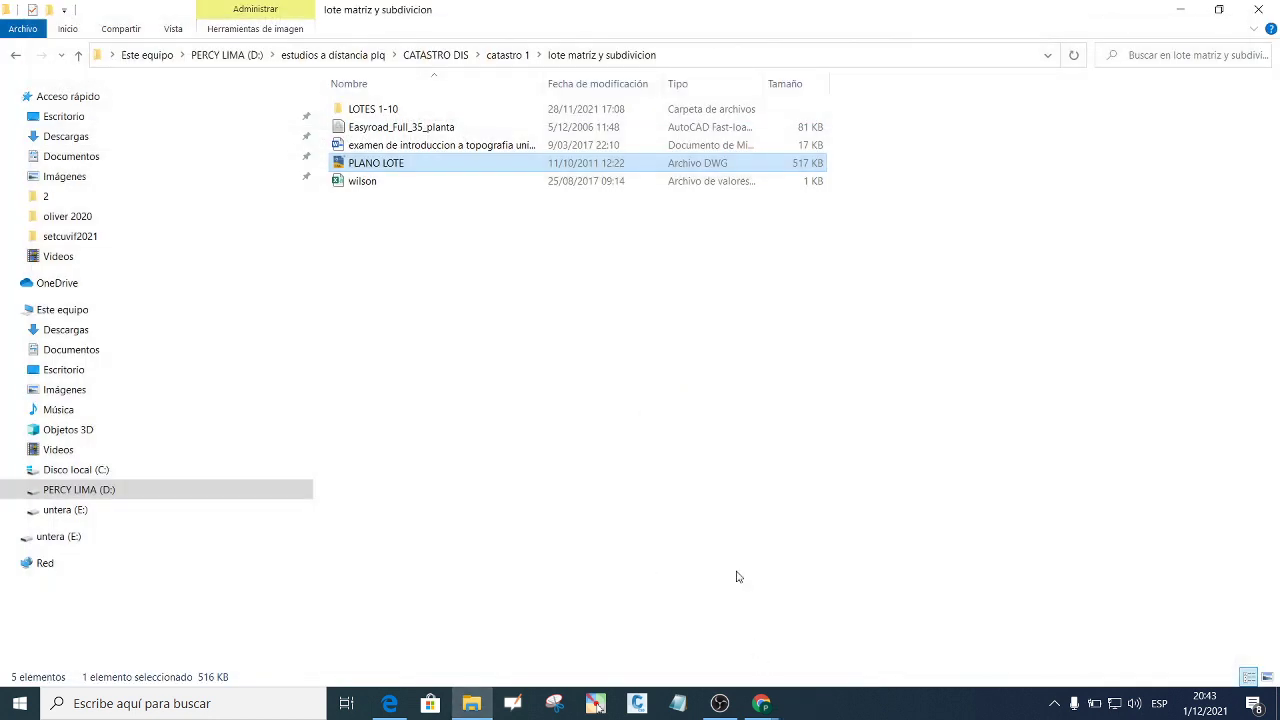
Minimise the folder window and launch Civil 3D 2020 from the taskbar.
click(1179, 14)
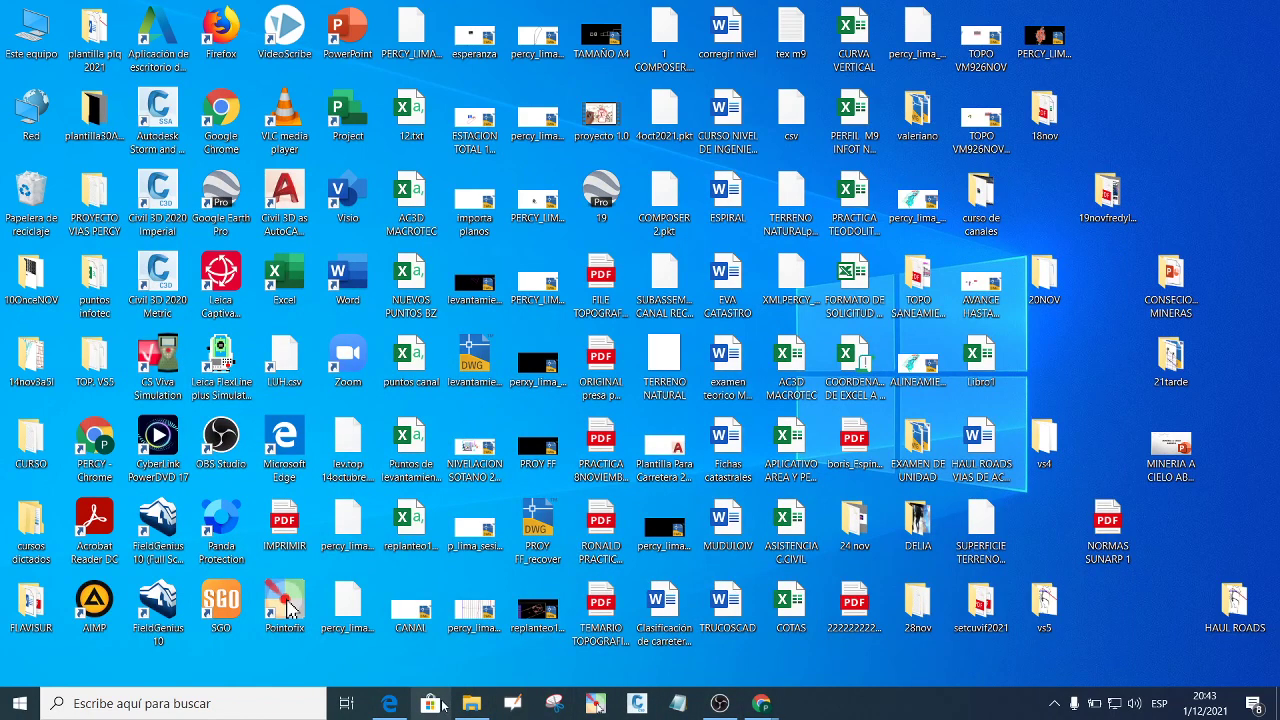
click(637, 703)
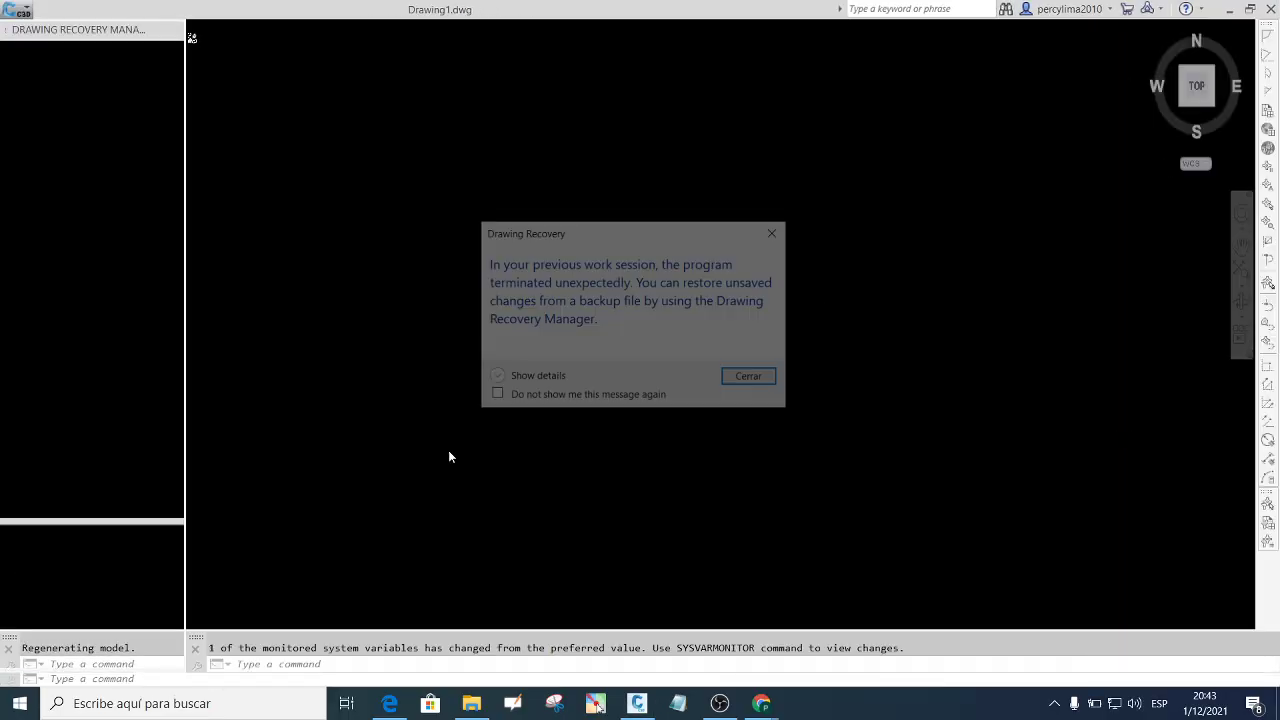
Dismiss the unexpected-termination notice and clear an accidental selection on the canvas.
click(738, 384)
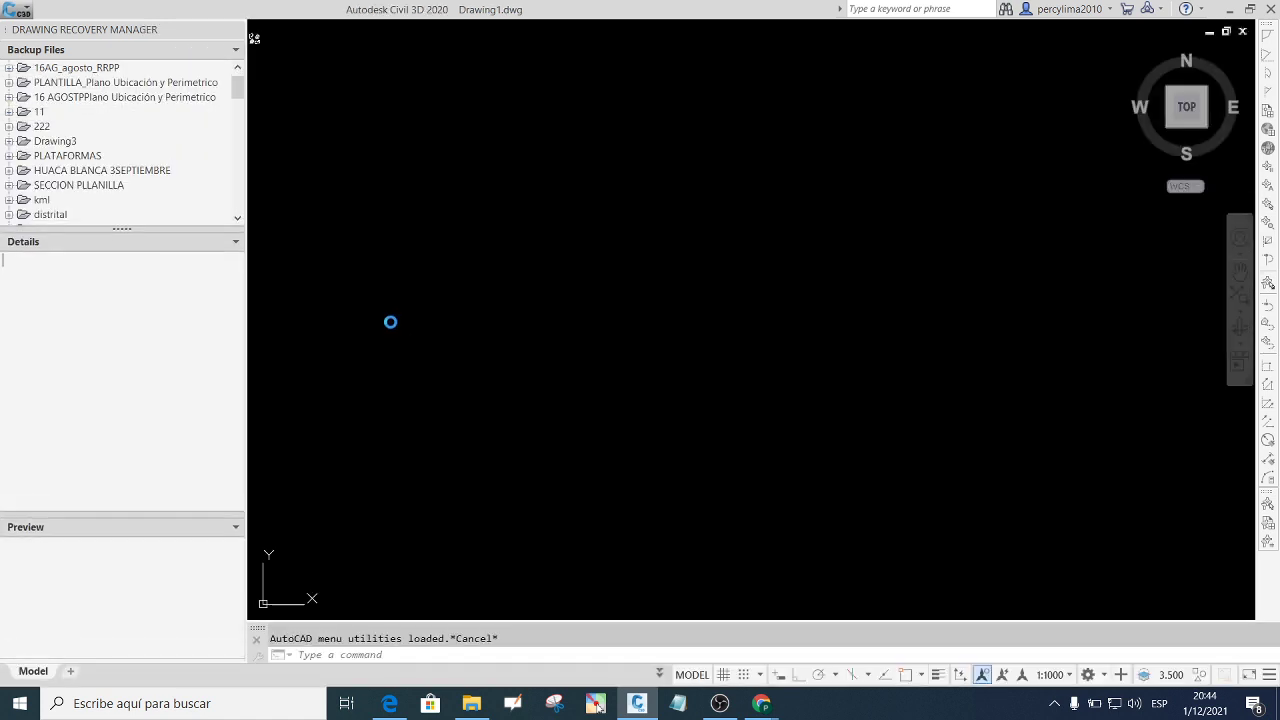
click(391, 321)
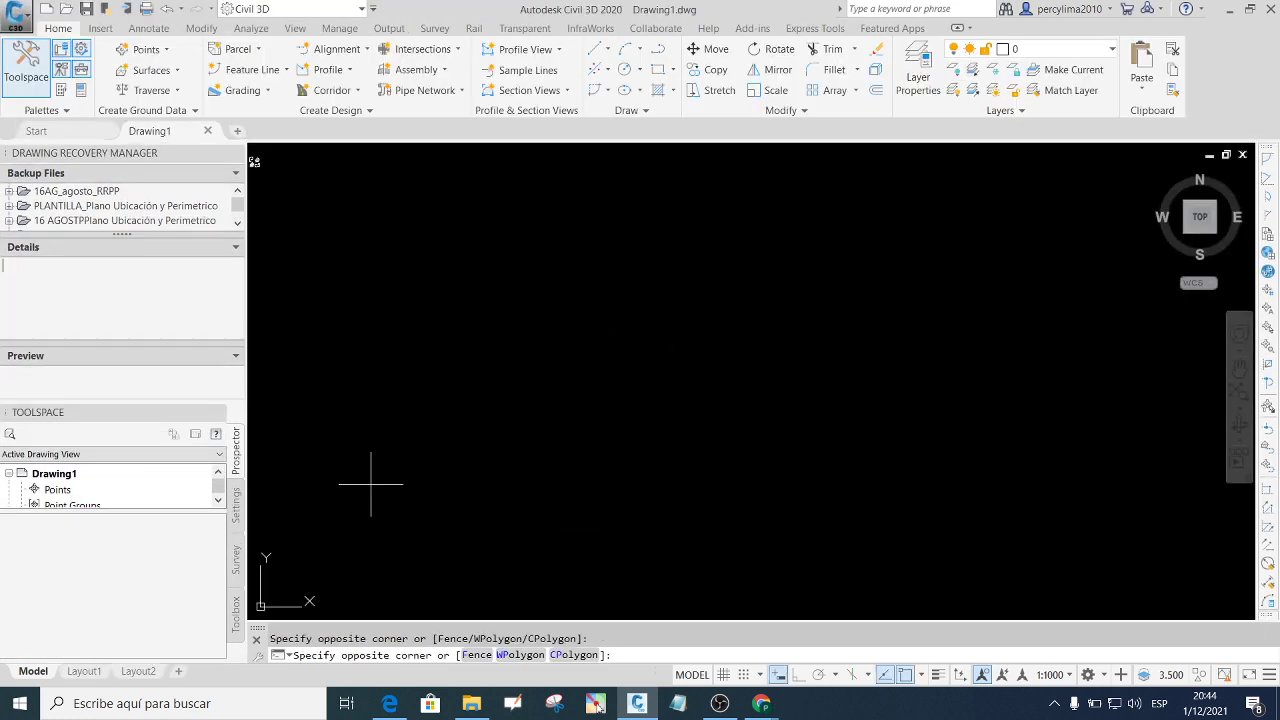
click(330, 490)
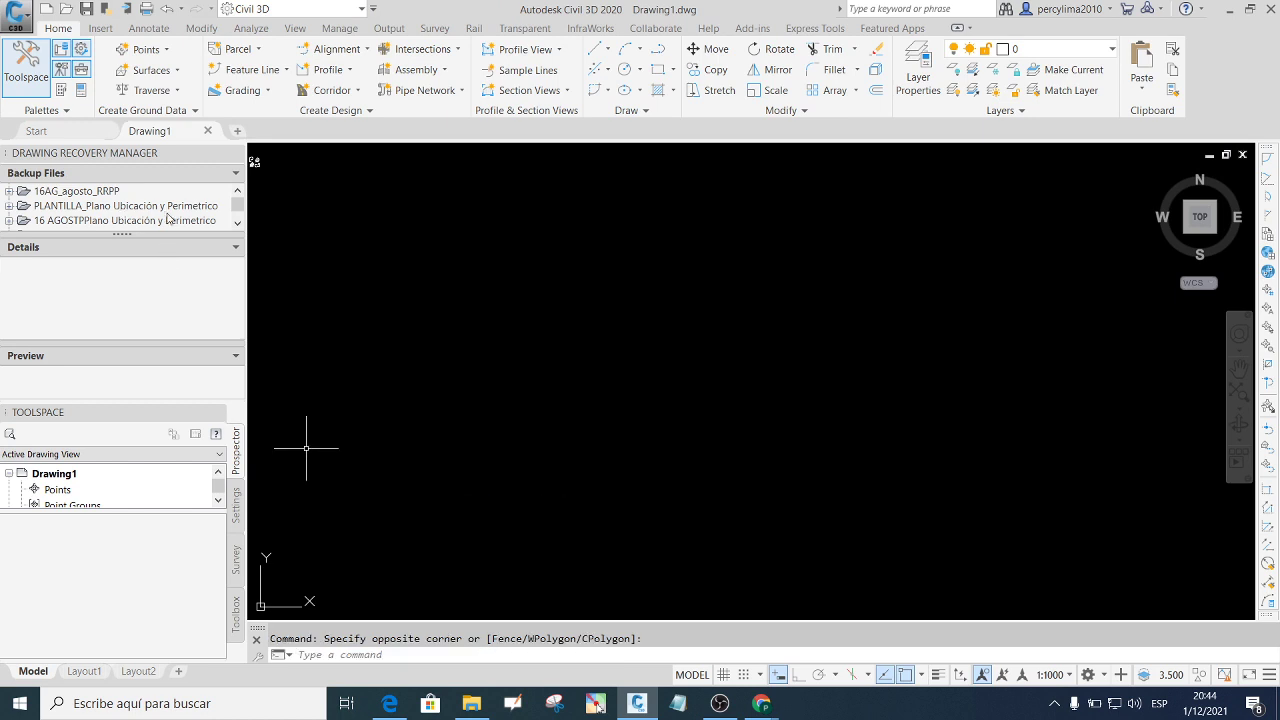
Adjust the Drawing Recovery Manager's backup list with repeated clicks and drags.
click(237, 221)
click(237, 221)
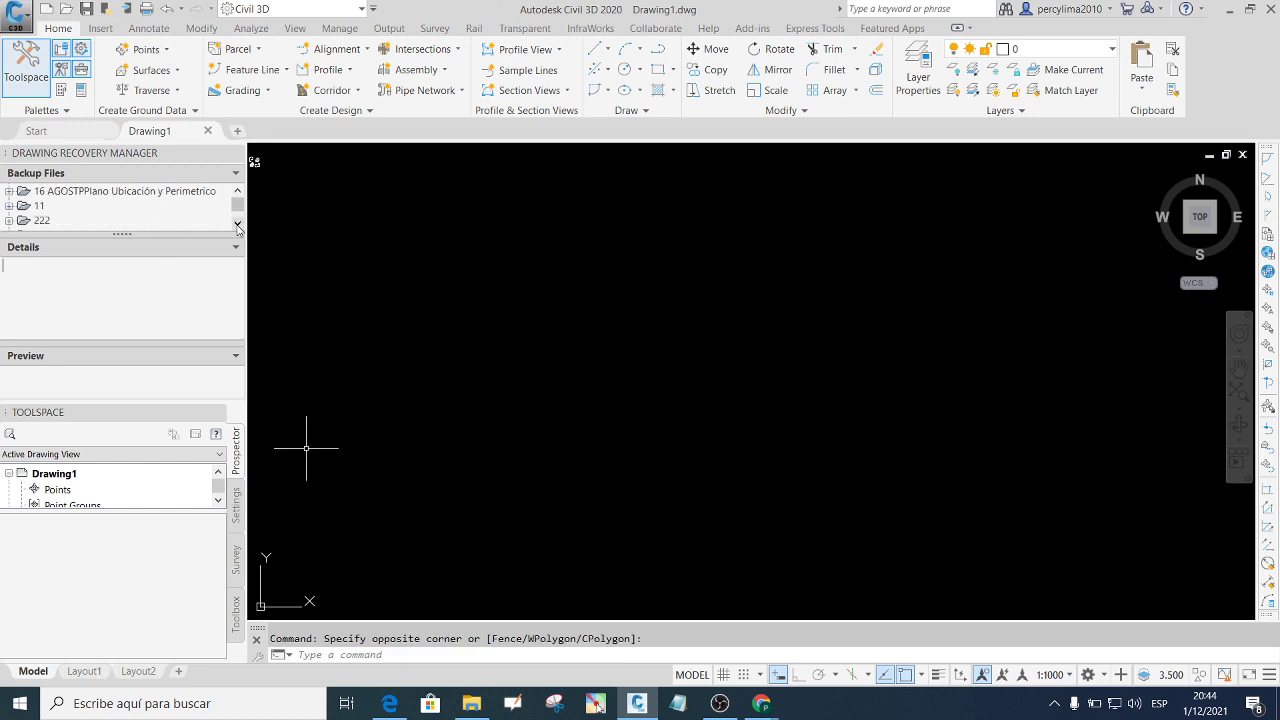
click(237, 221)
drag(237, 211, 238, 196)
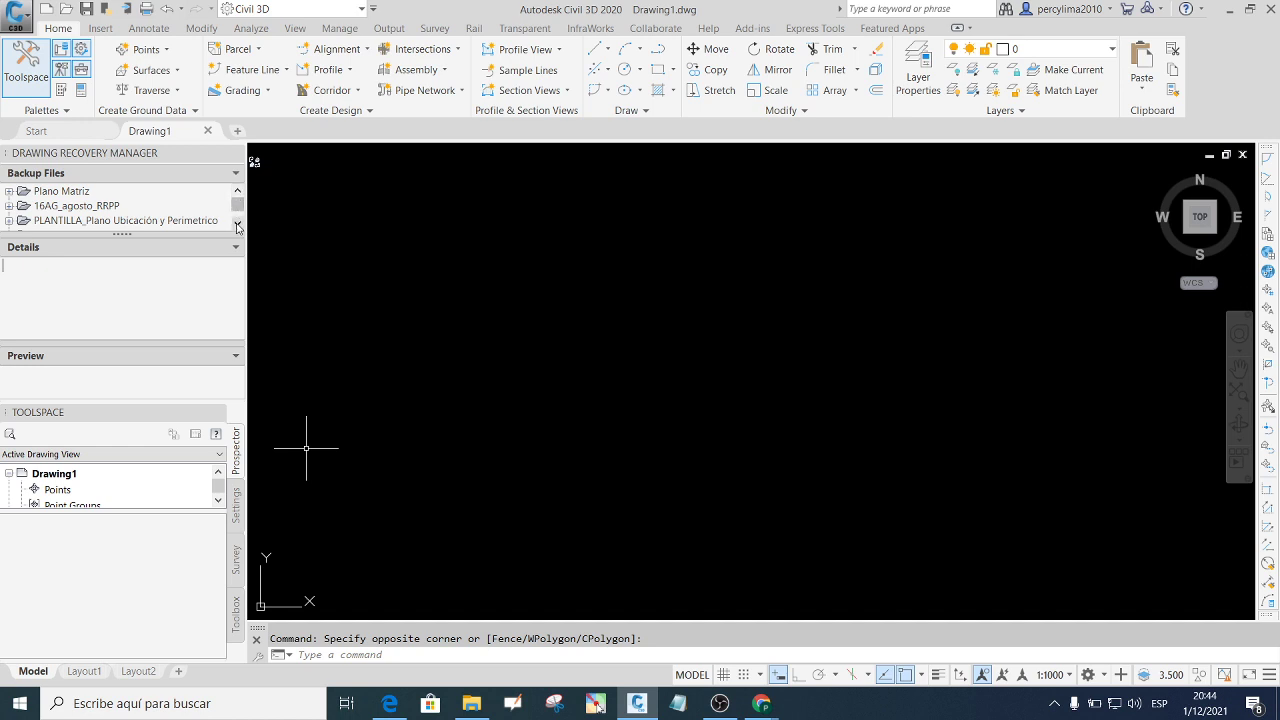
click(237, 222)
click(237, 222)
click(237, 222)
click(237, 222)
click(237, 224)
click(237, 224)
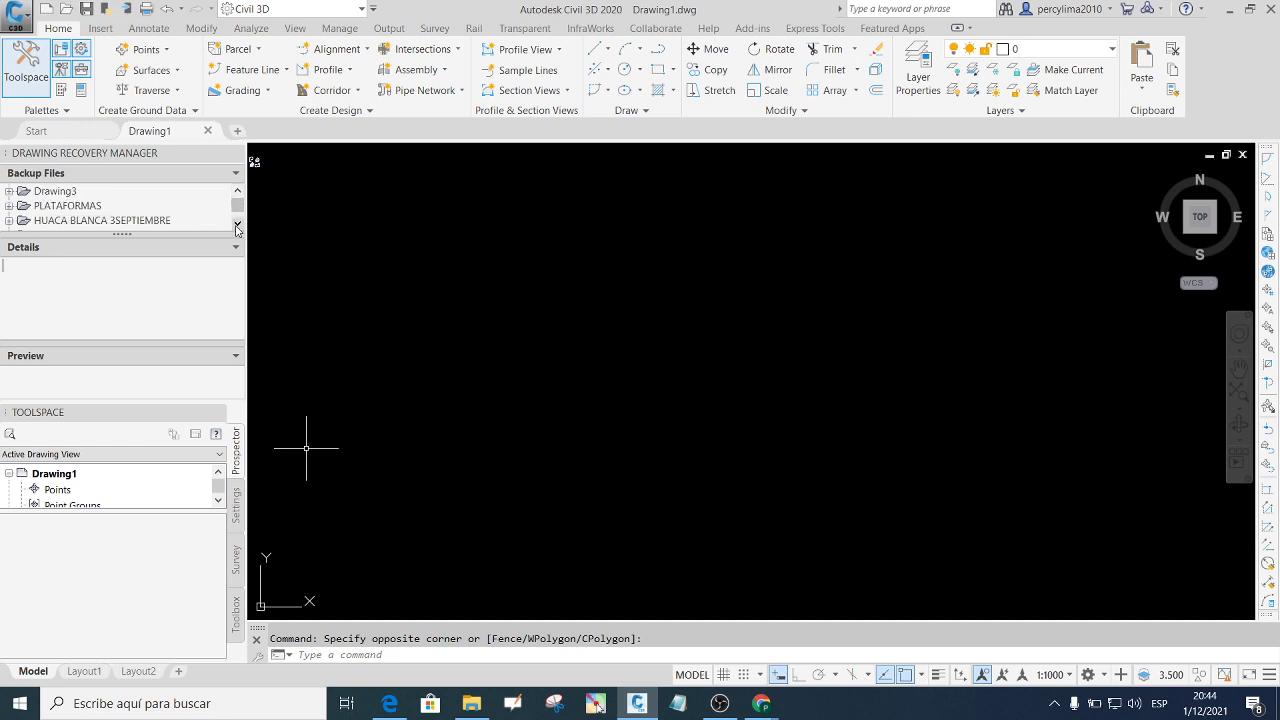
click(237, 224)
click(237, 224)
click(237, 224)
click(237, 224)
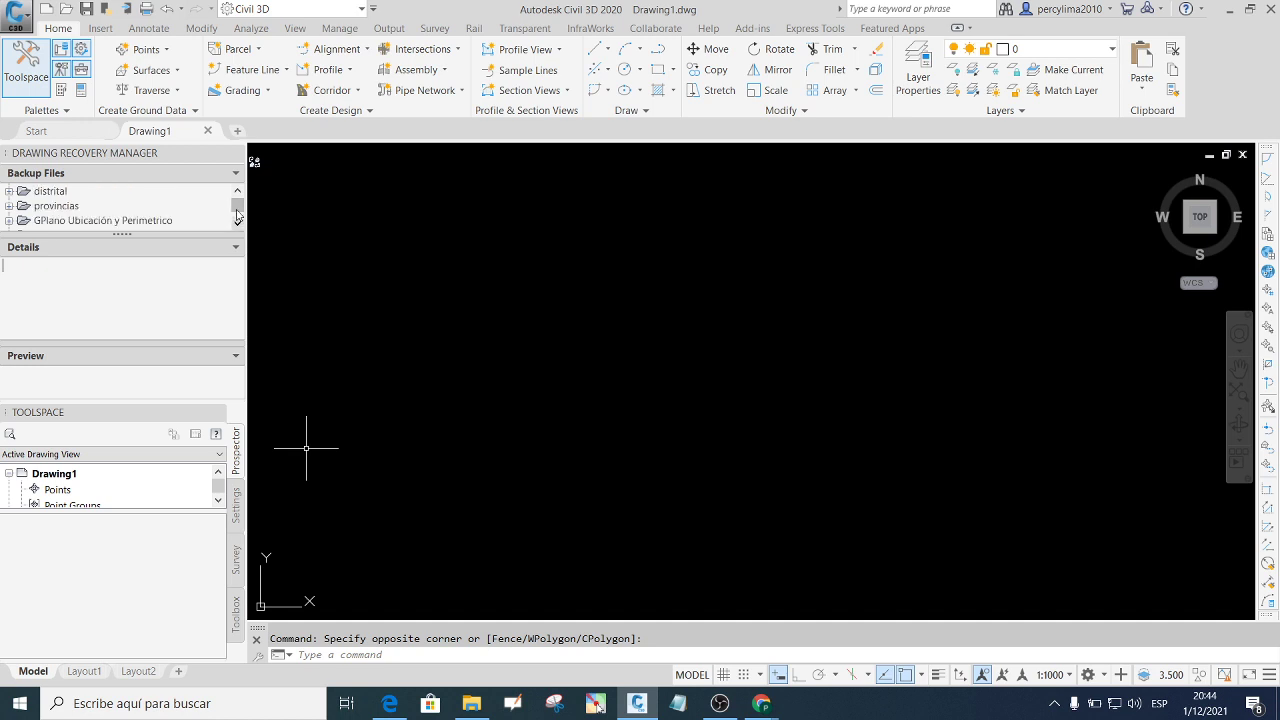
drag(238, 214, 237, 222)
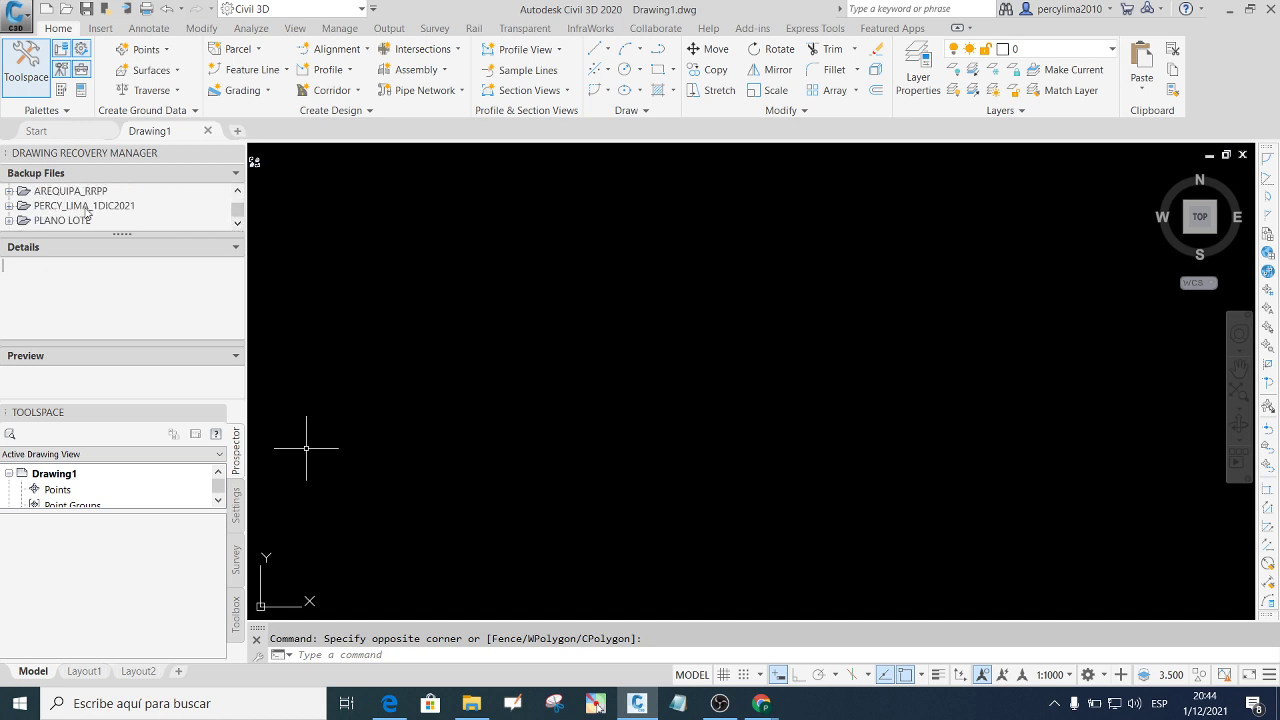
Expand the 1 December 2021 backup and open its recovered .dwg drawing.
click(8, 206)
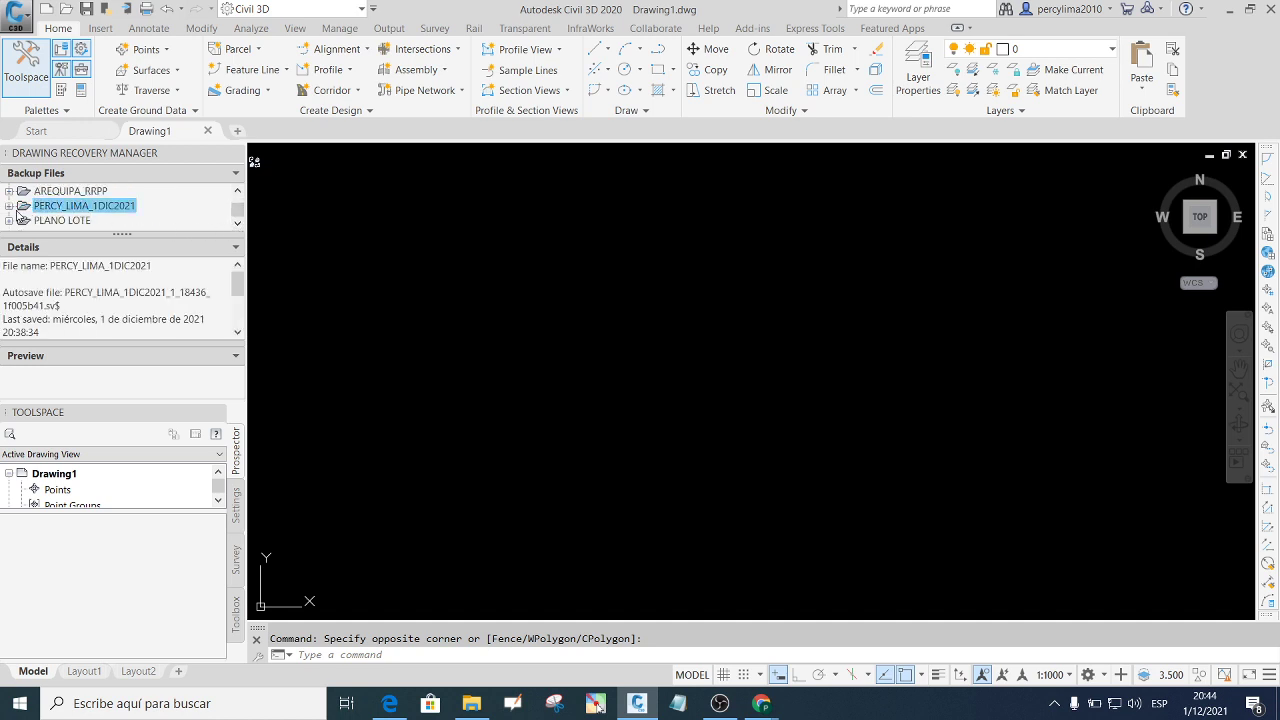
click(89, 221)
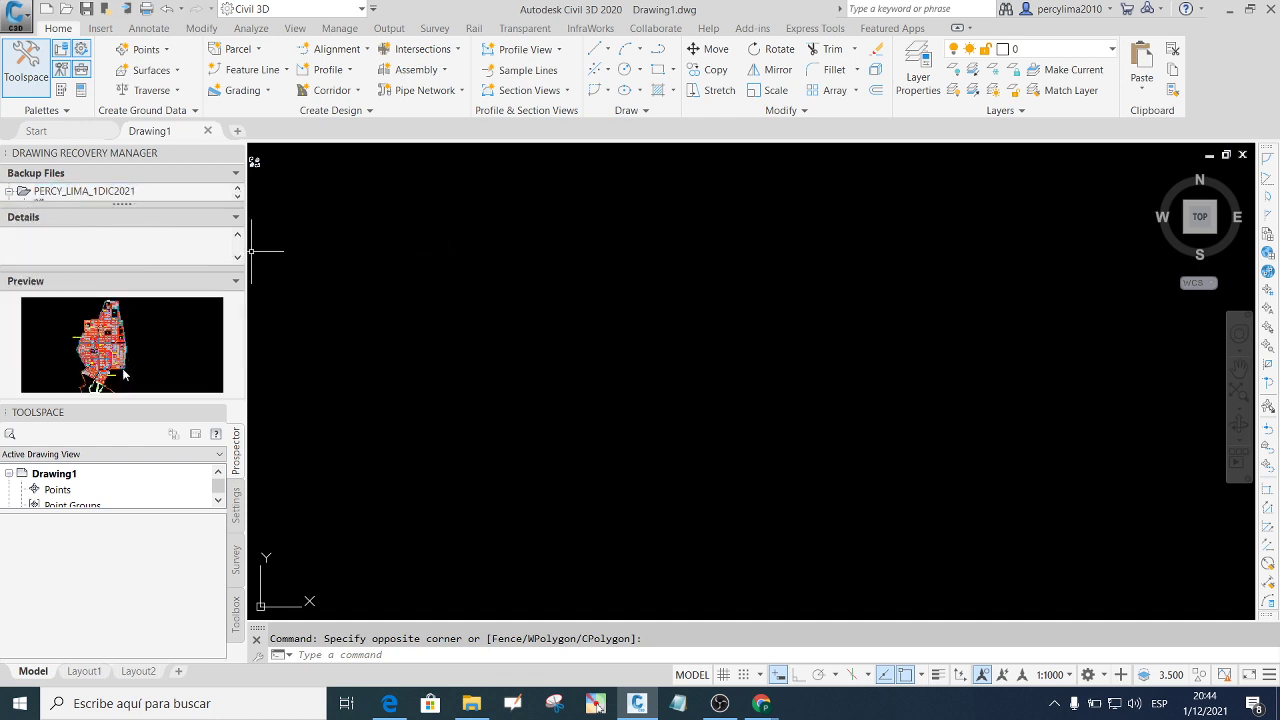
click(237, 198)
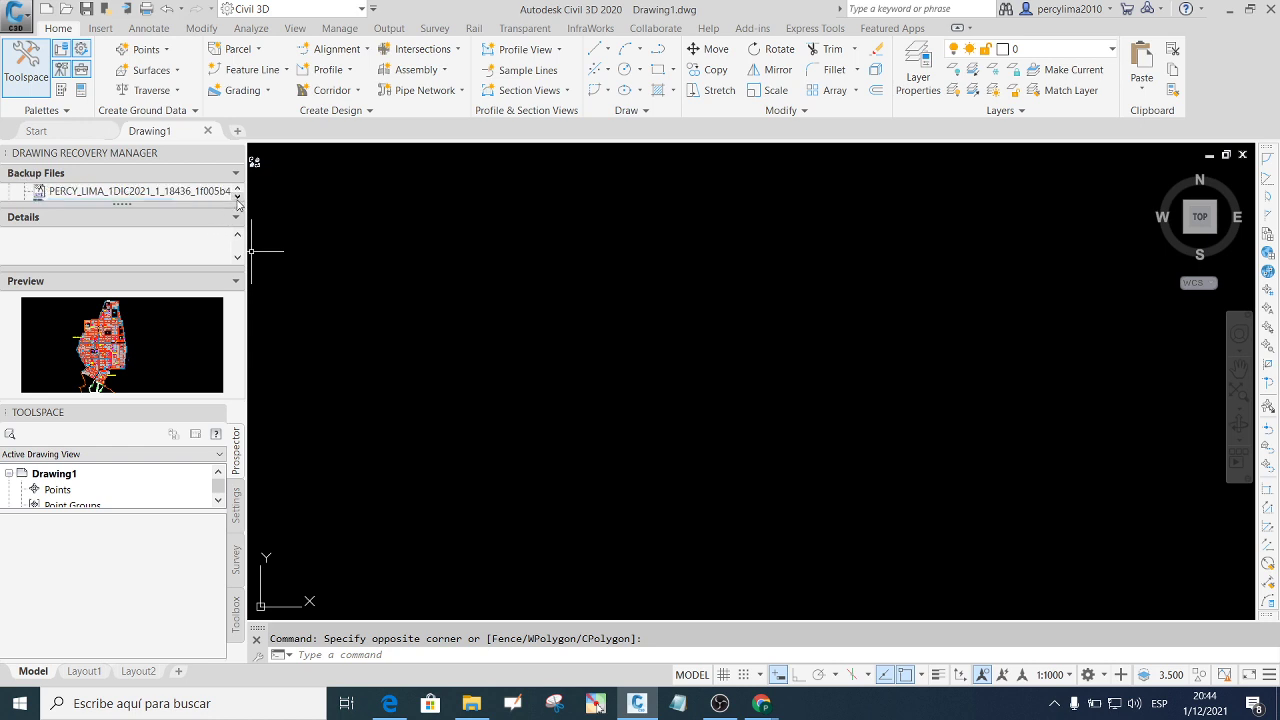
click(237, 190)
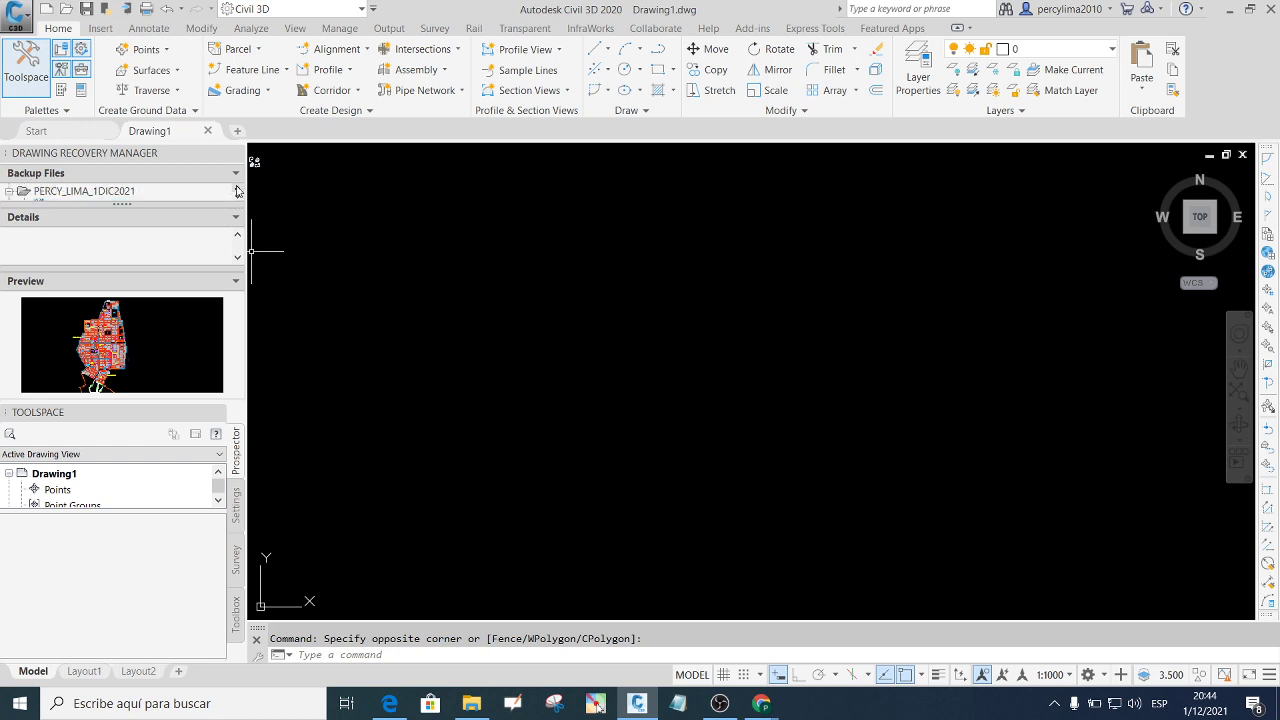
click(118, 191)
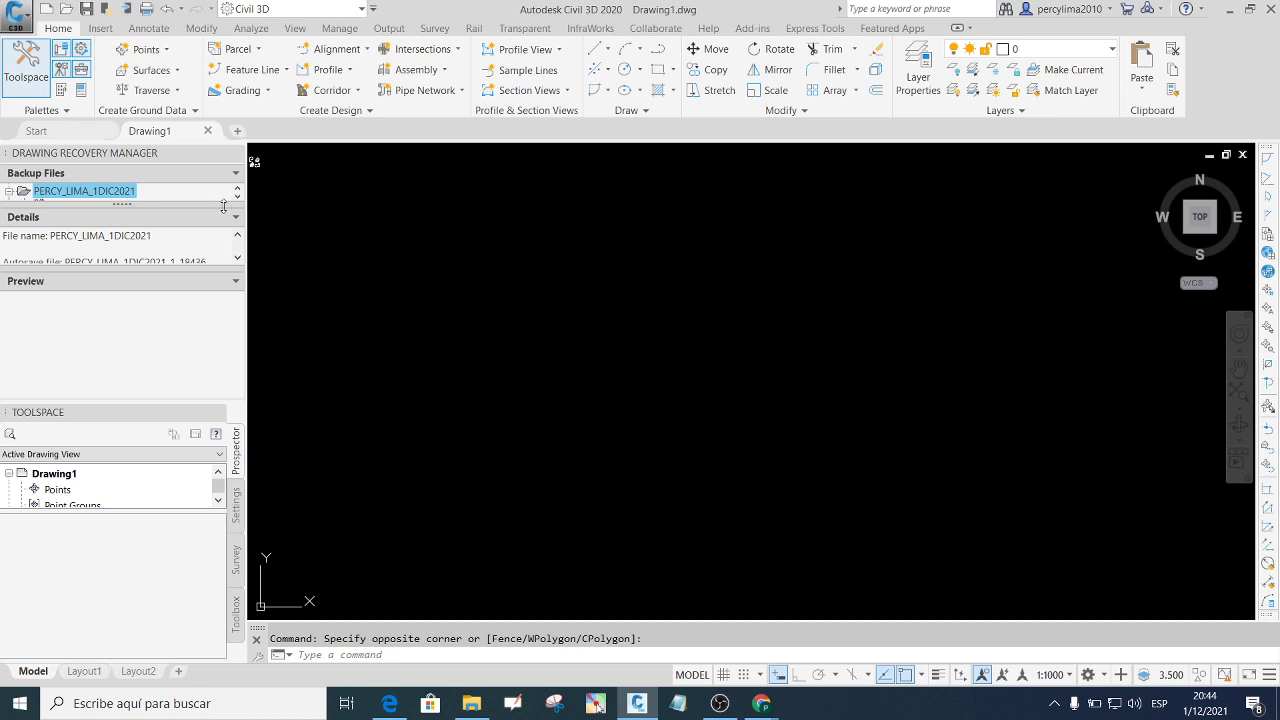
drag(224, 207, 212, 250)
click(166, 222)
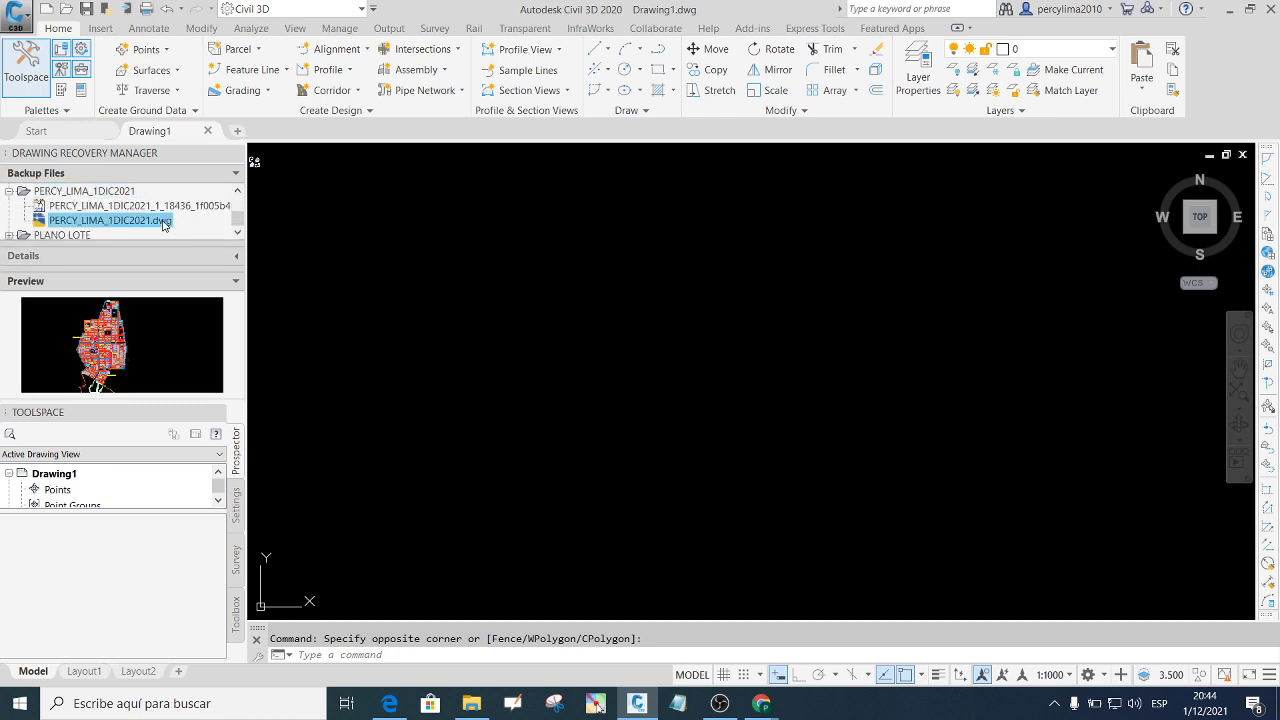
double_click(157, 222)
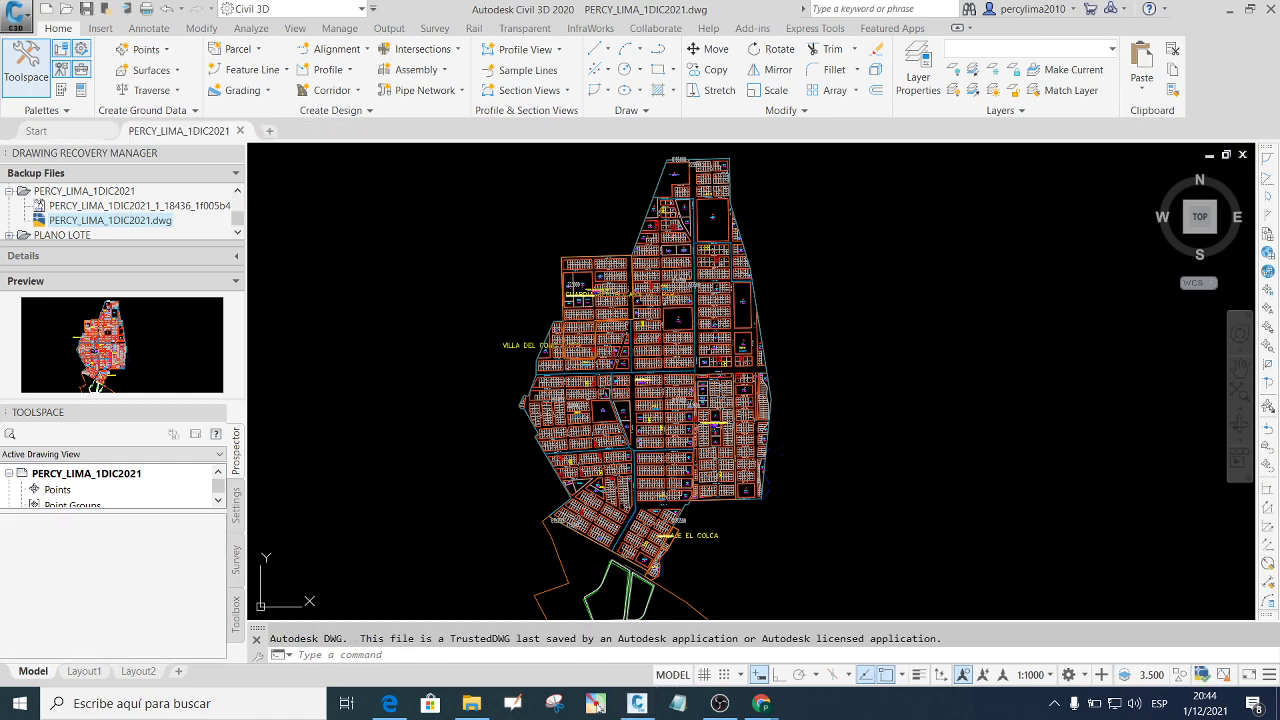
Zoom in on the blocks along CALLE 41 around lots D and F.
scroll(653, 328, up, 2)
scroll(653, 328, up, 2)
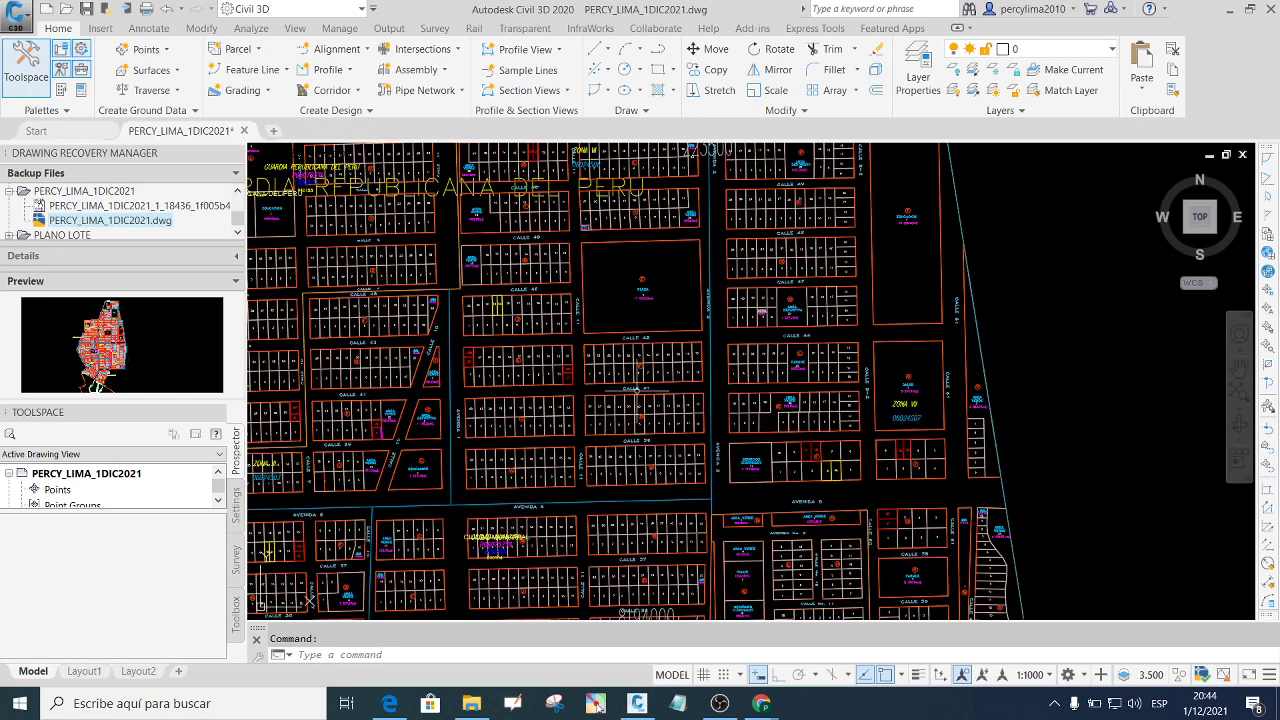
scroll(633, 424, up, 2)
scroll(645, 440, up, 3)
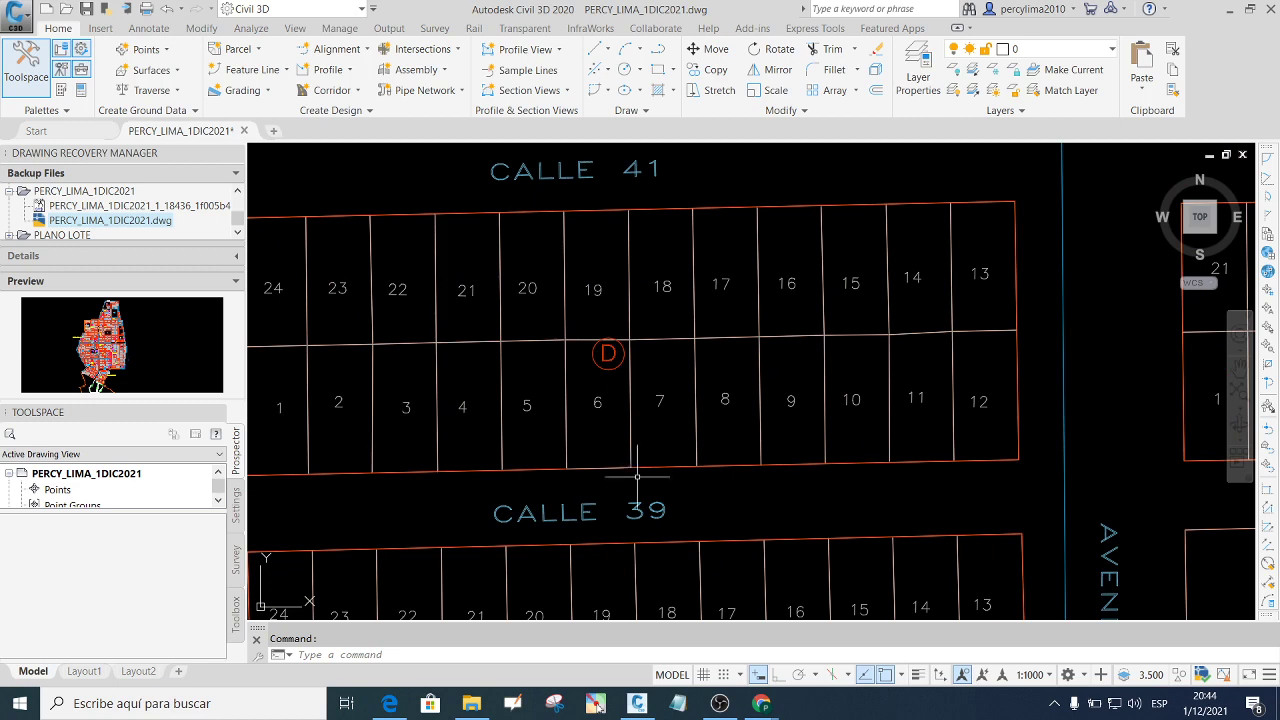
scroll(640, 480, down, 3)
scroll(620, 305, up, 2)
scroll(617, 310, up, 2)
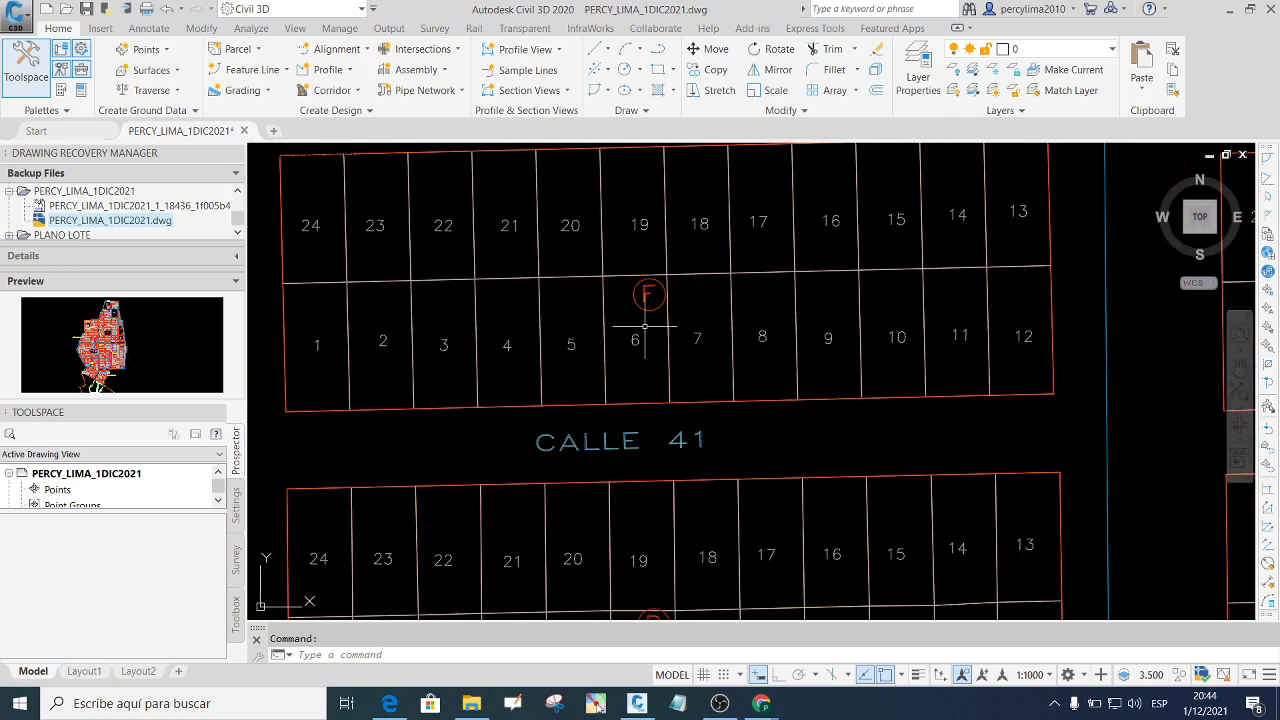
scroll(634, 338, up, 2)
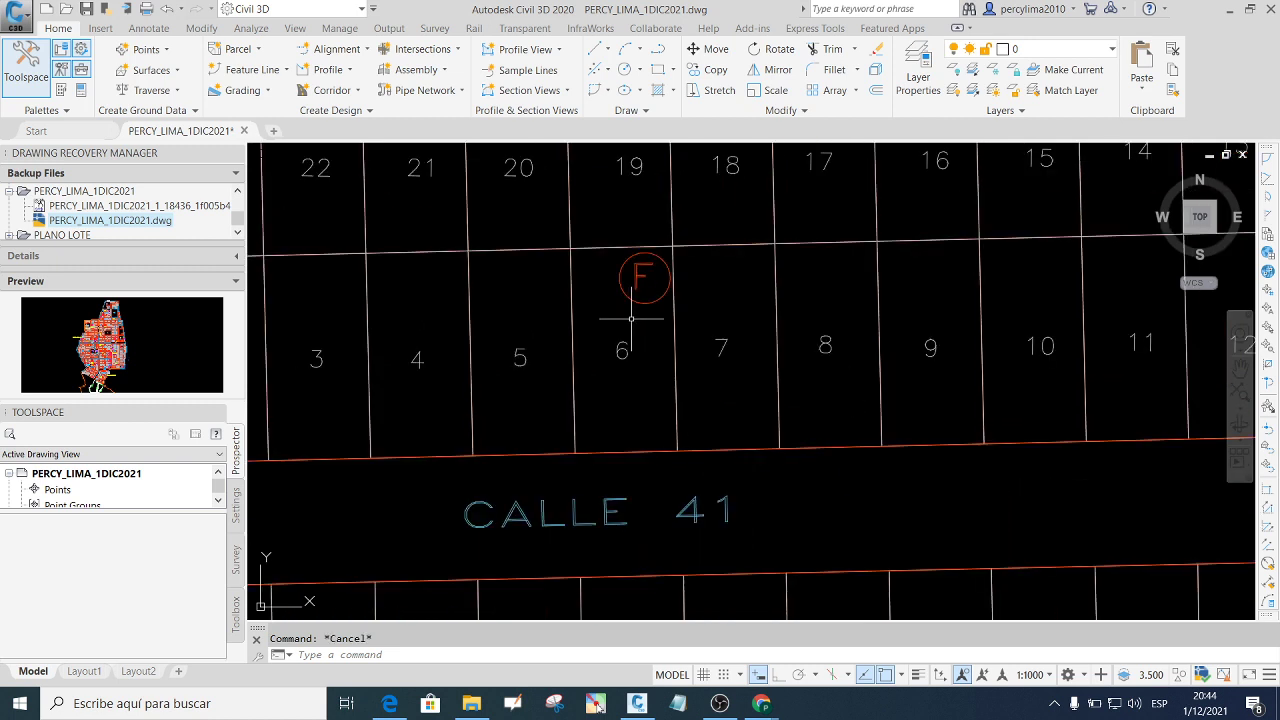
scroll(631, 319, down, 5)
scroll(620, 335, down, 2)
scroll(610, 345, up, 1)
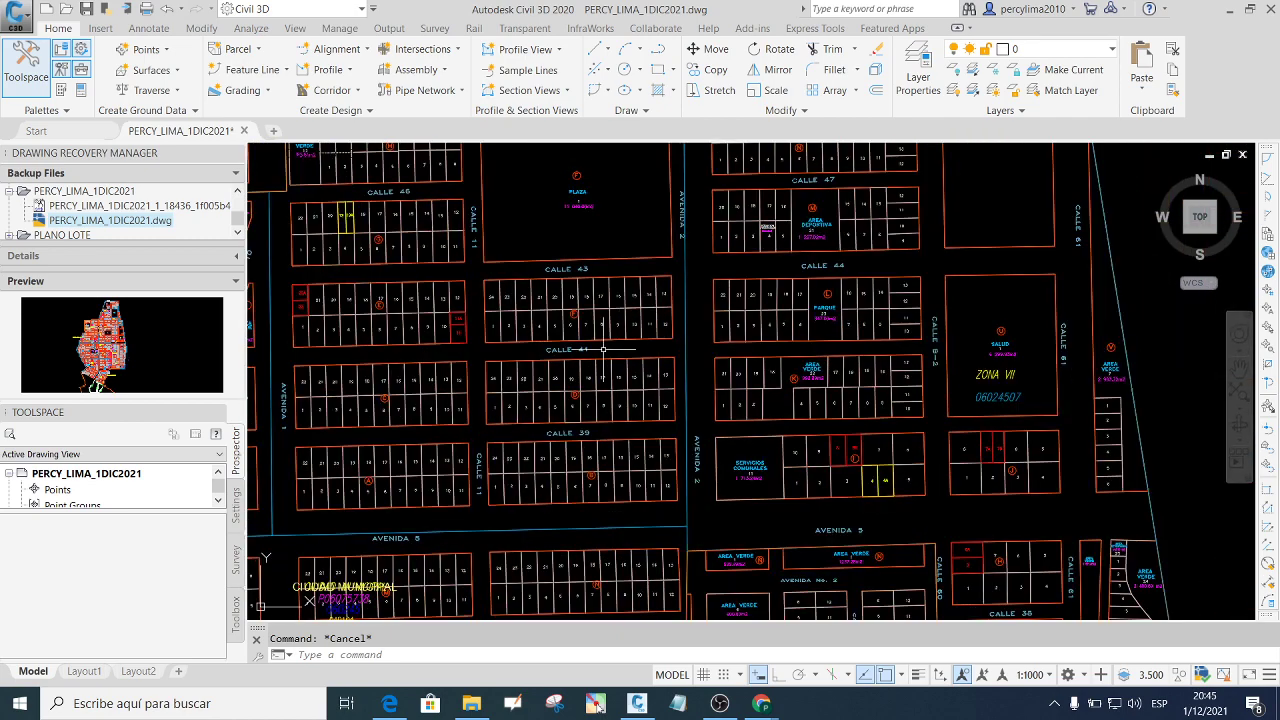
scroll(603, 349, up, 3)
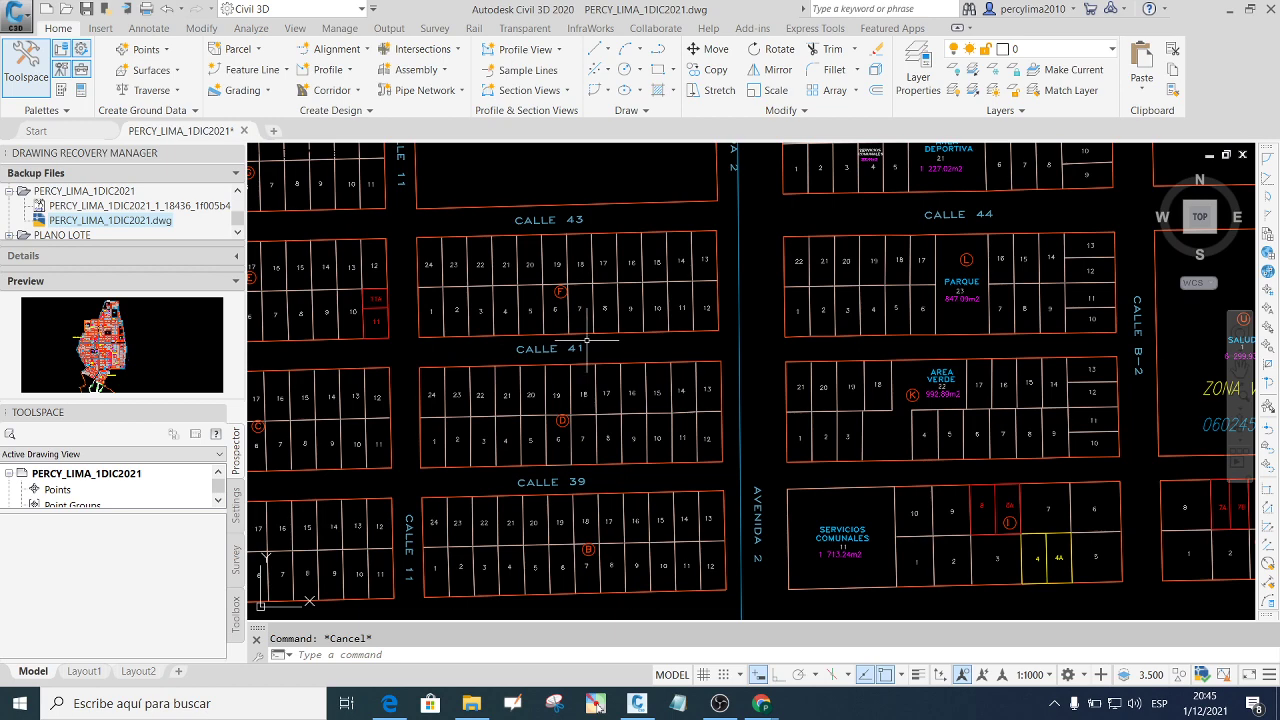
scroll(560, 300, up, 2)
scroll(560, 310, down, 2)
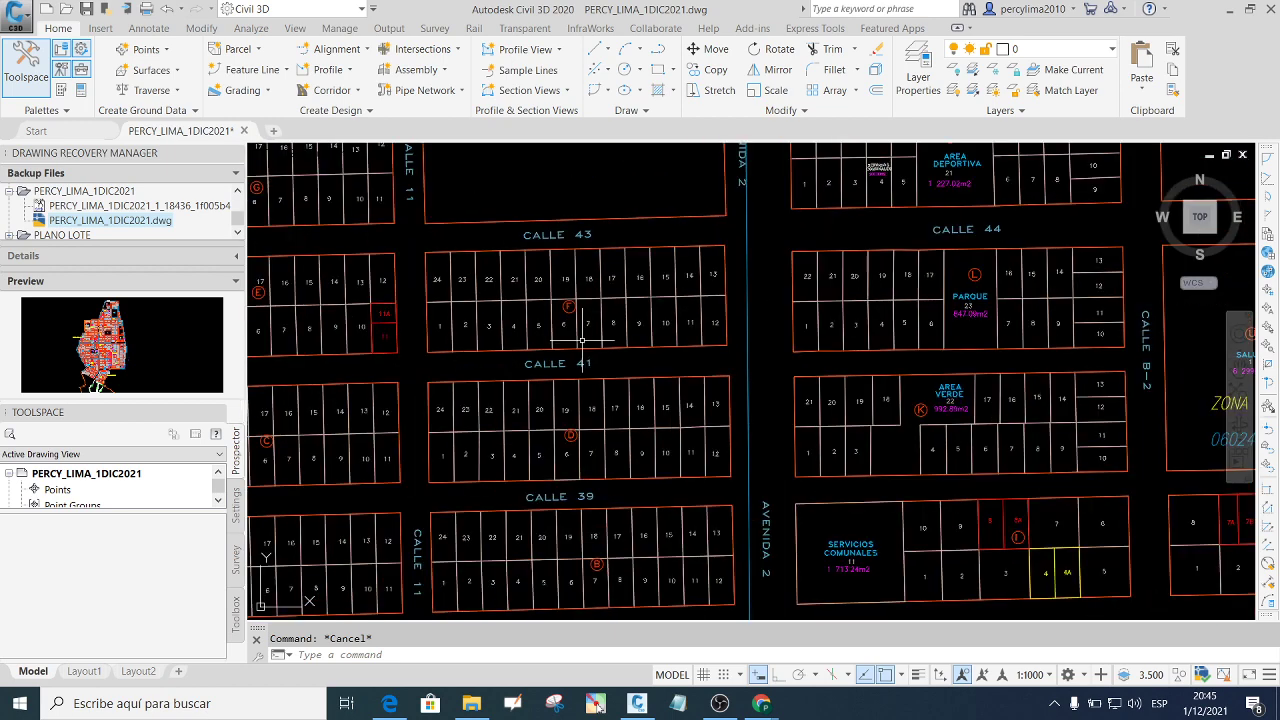
scroll(545, 325, up, 4)
scroll(598, 358, down, 4)
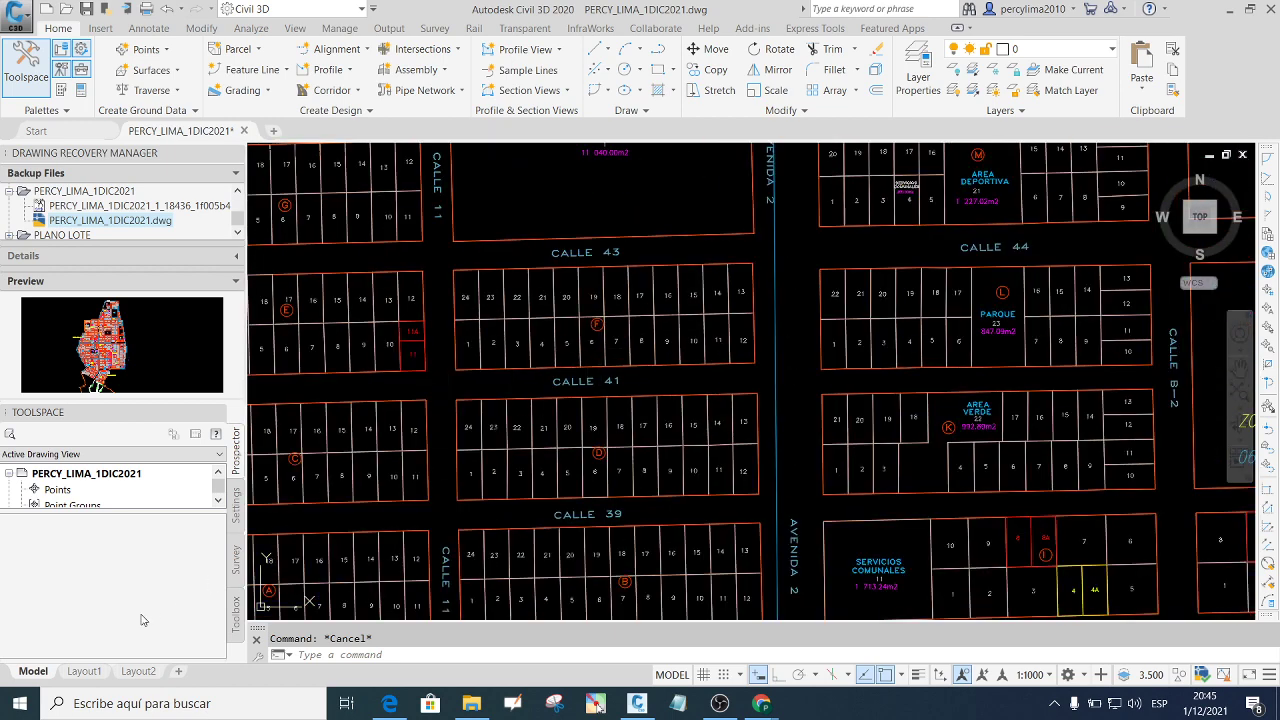
Glance at Layout1, return to model space, and cancel a stray selection.
click(86, 671)
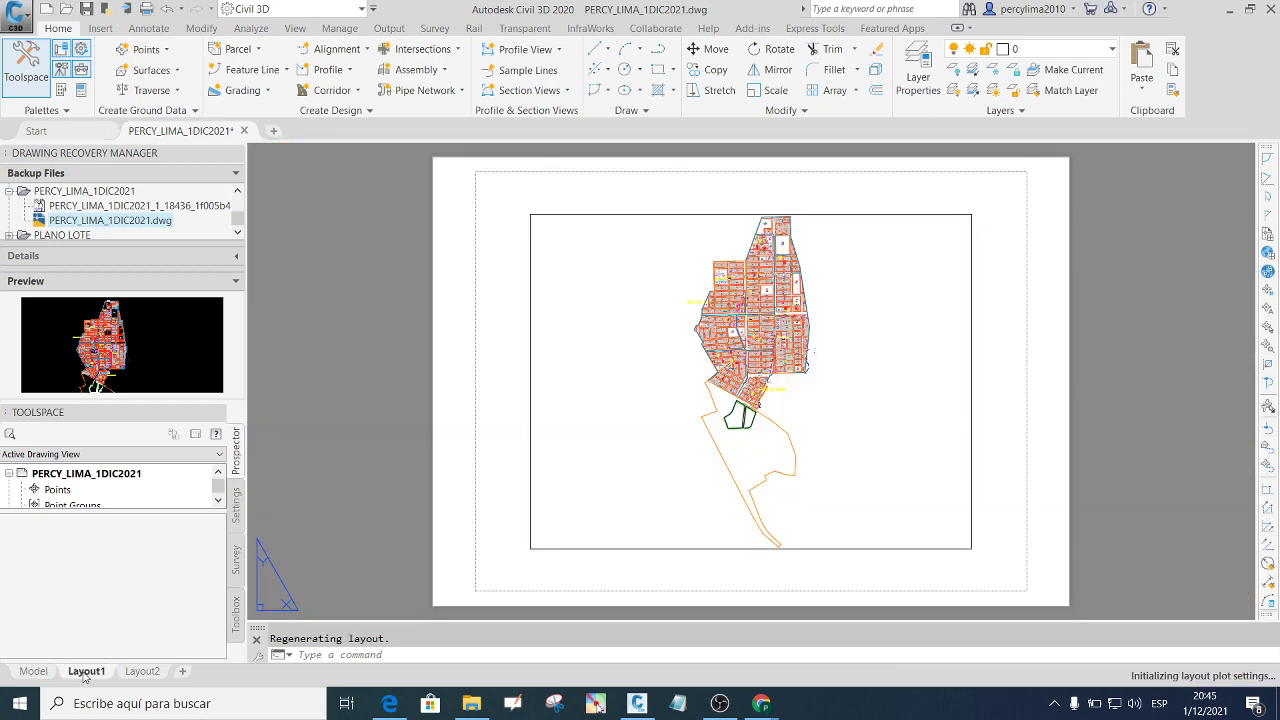
click(33, 671)
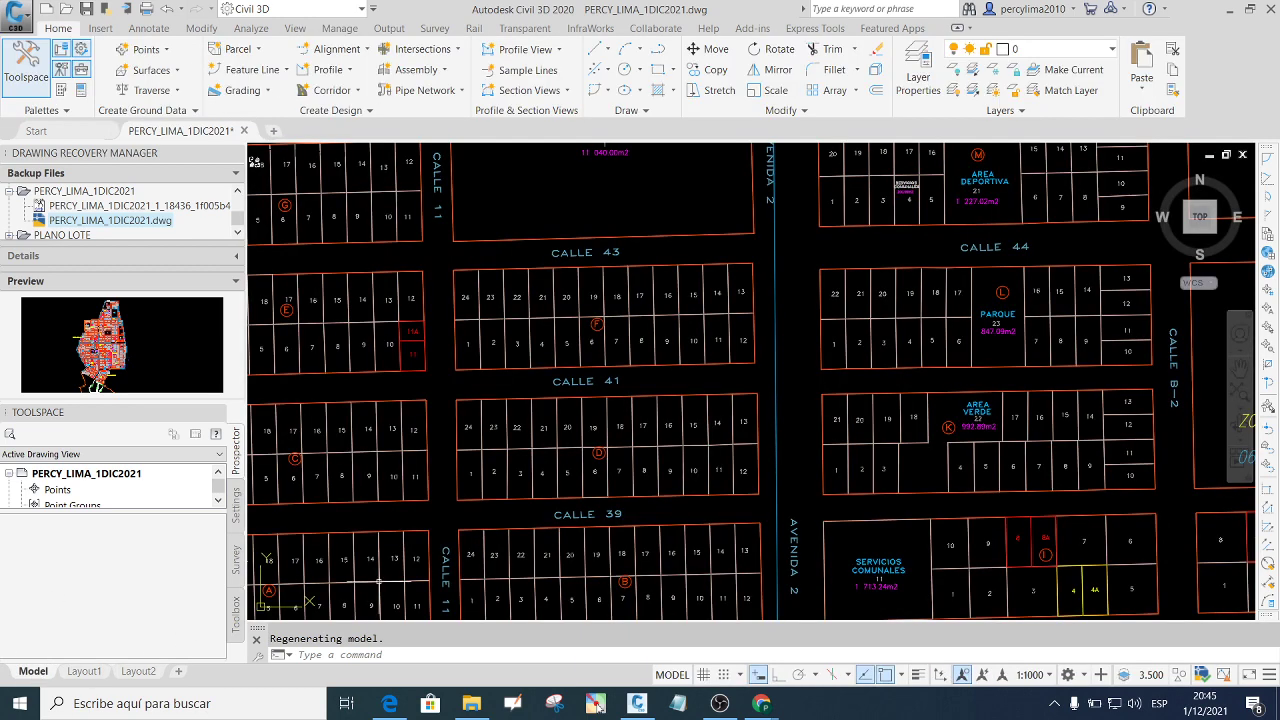
scroll(604, 342, down, 3)
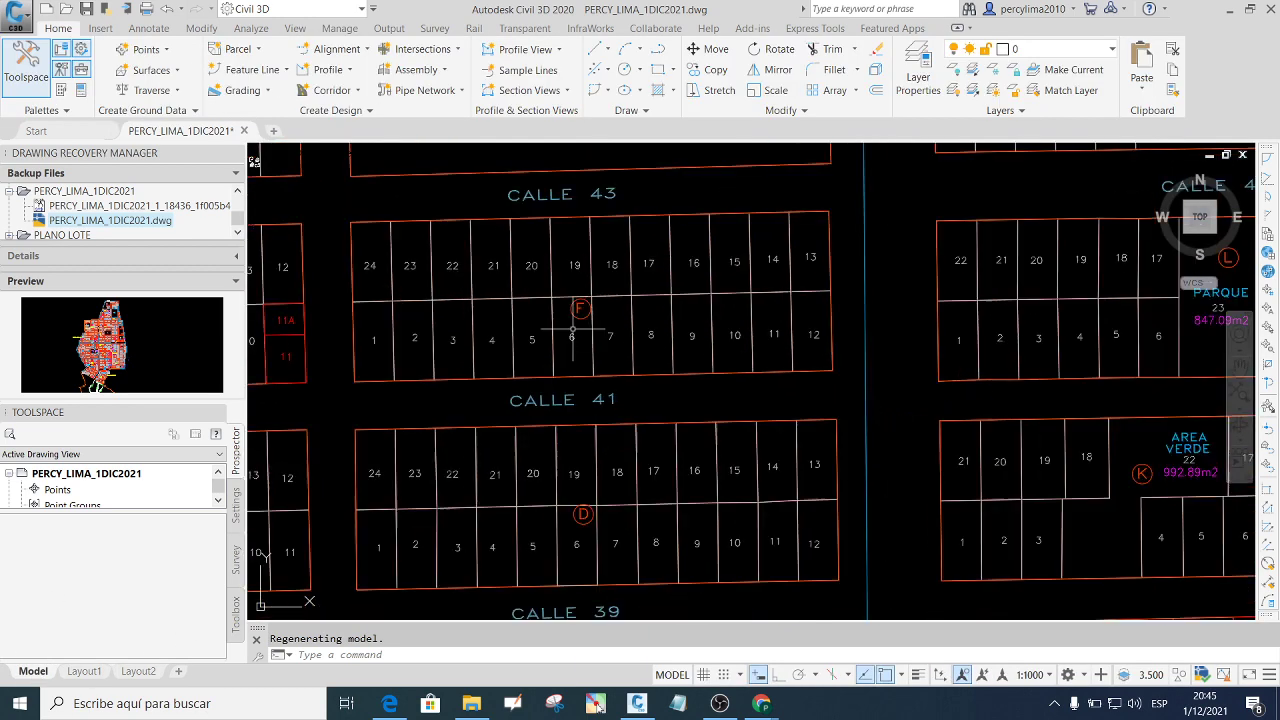
scroll(590, 340, up, 3)
scroll(560, 330, down, 4)
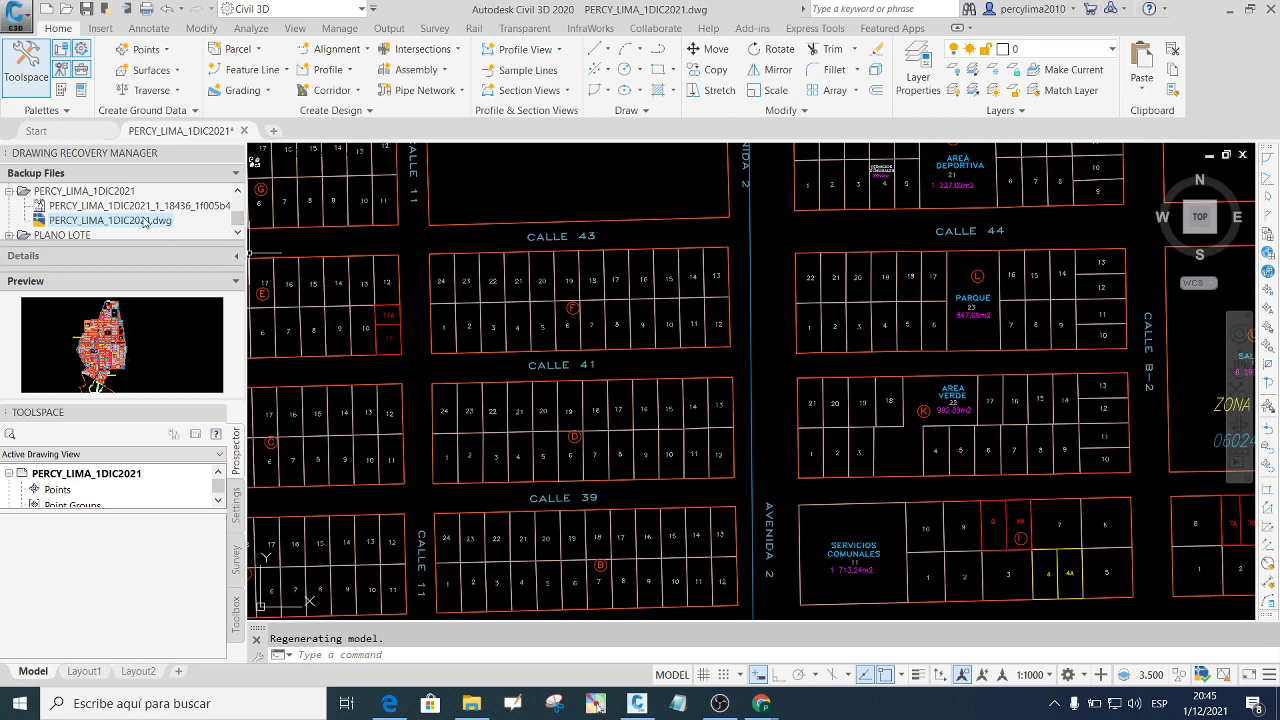
click(655, 368)
key(Escape)
scroll(580, 420, up, 2)
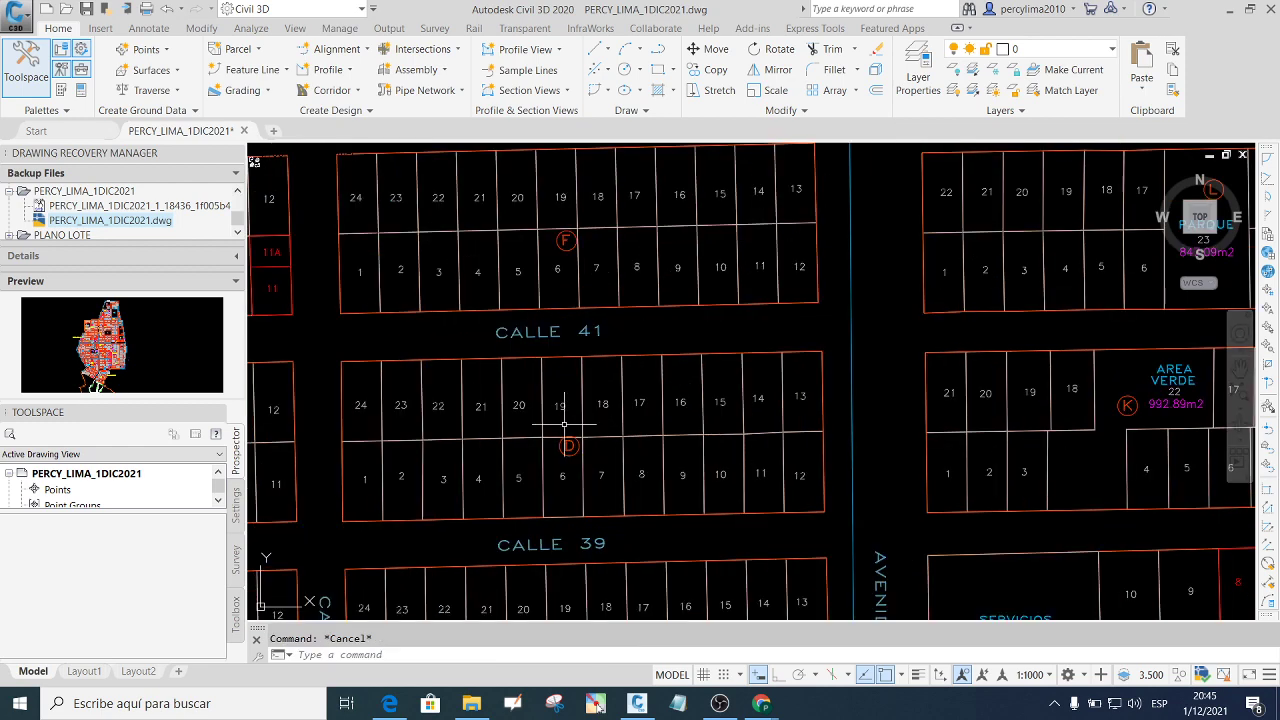
scroll(564, 424, up, 3)
scroll(640, 395, down, 4)
scroll(605, 399, up, 2)
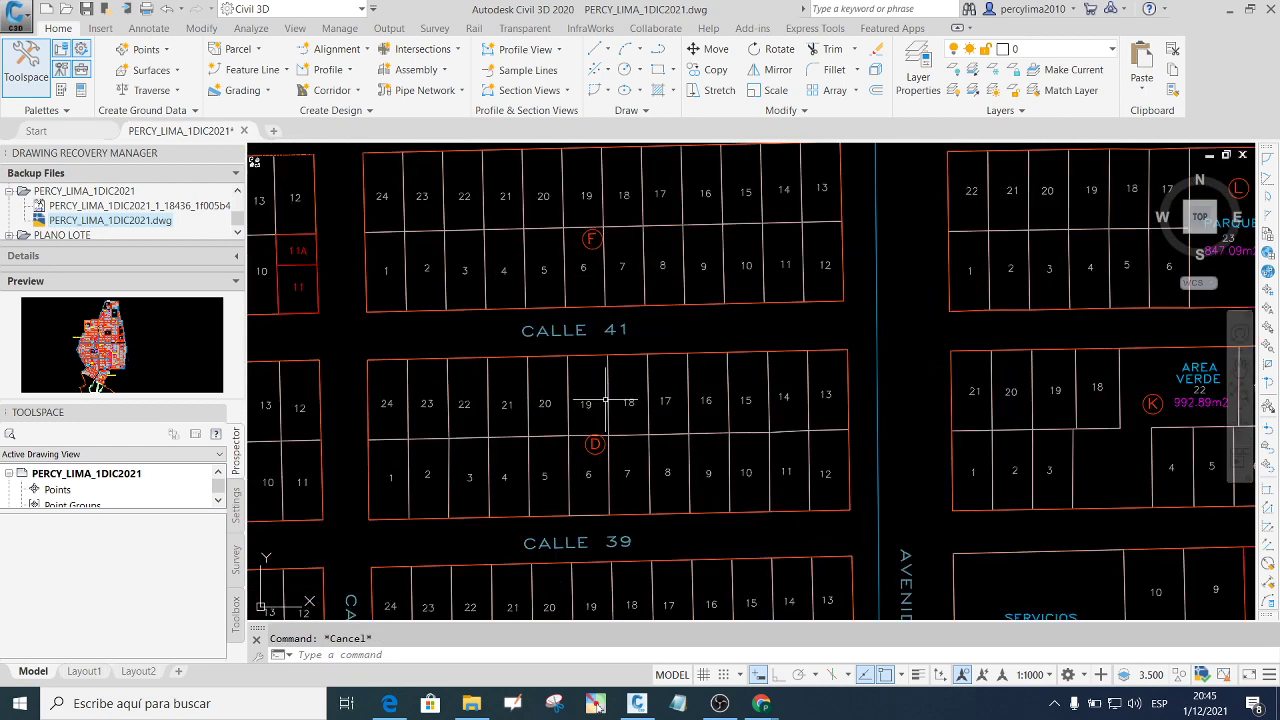
Load the urbano routine through APPLOAD.
text(APPLOAD)
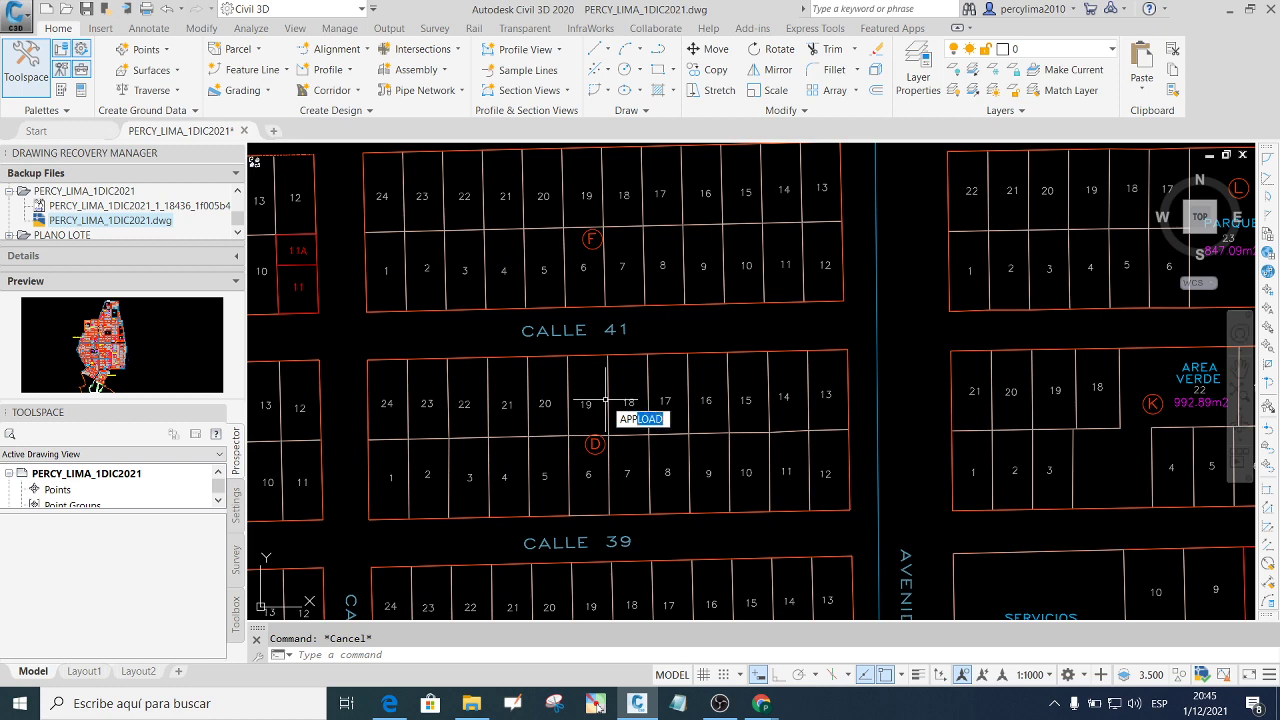
key(Return)
scroll(542, 268, down, 5)
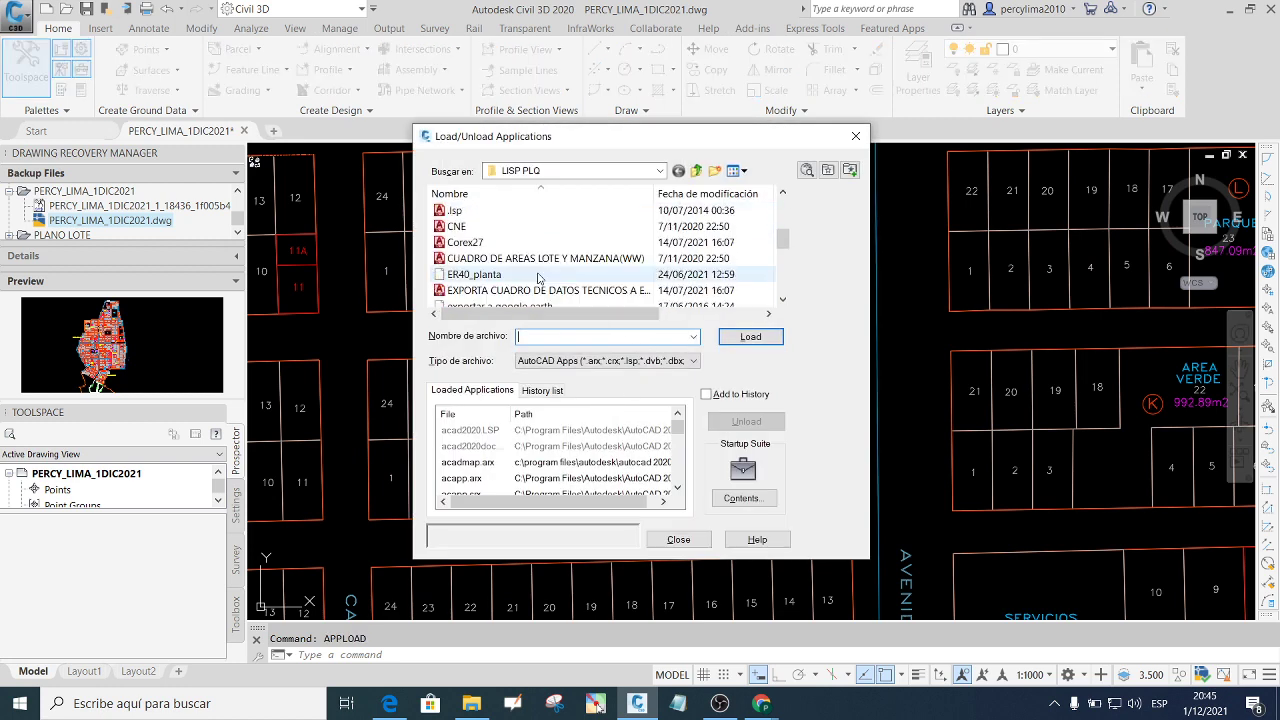
scroll(530, 272, down, 5)
scroll(500, 280, down, 5)
click(478, 290)
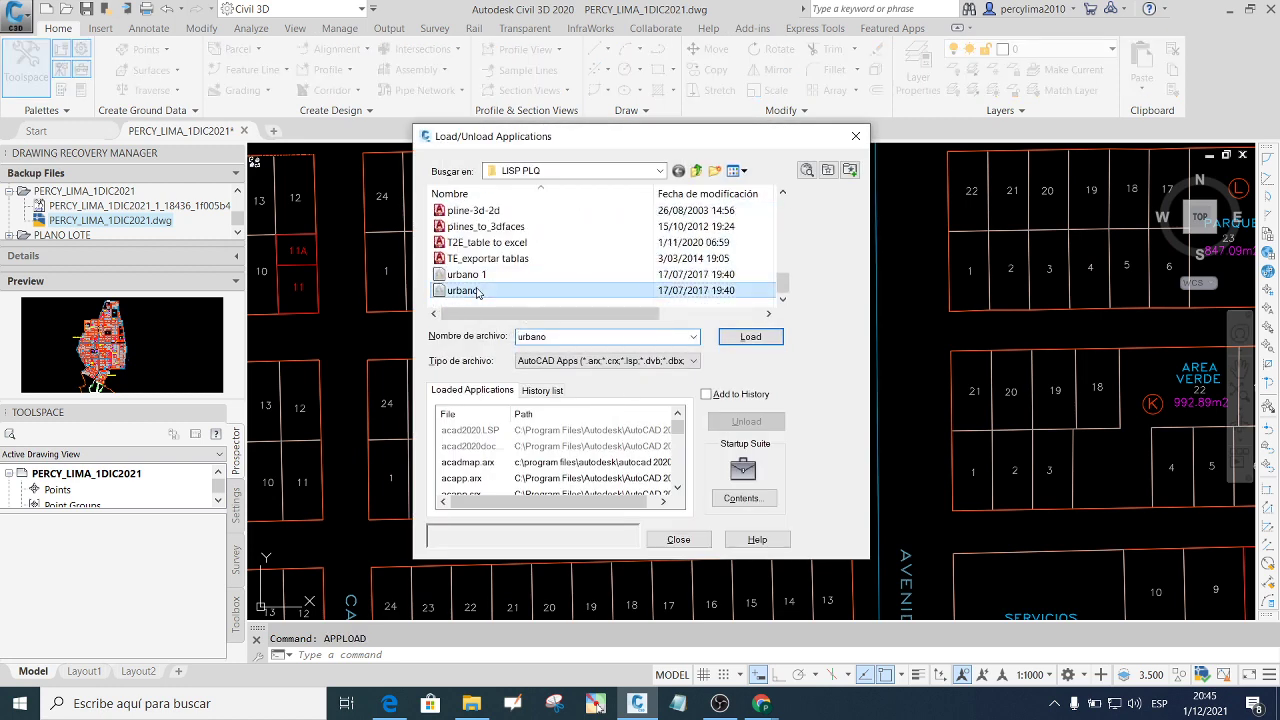
click(748, 337)
click(737, 394)
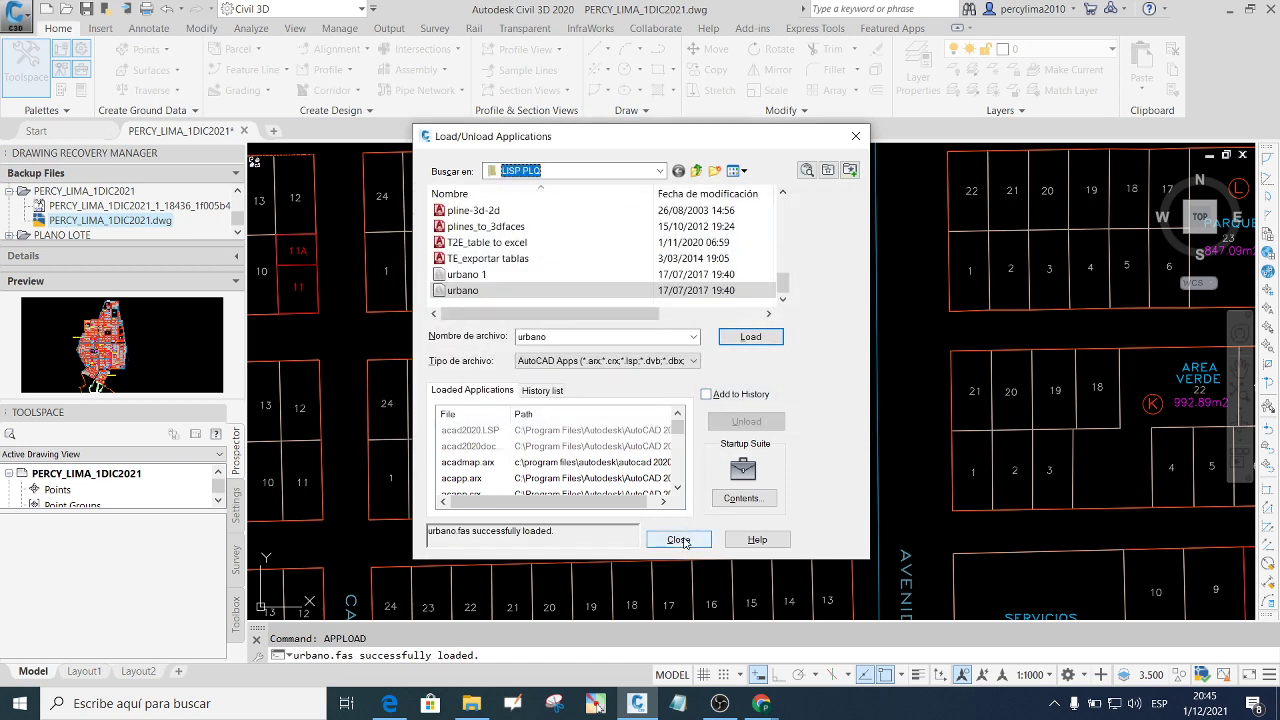
click(679, 540)
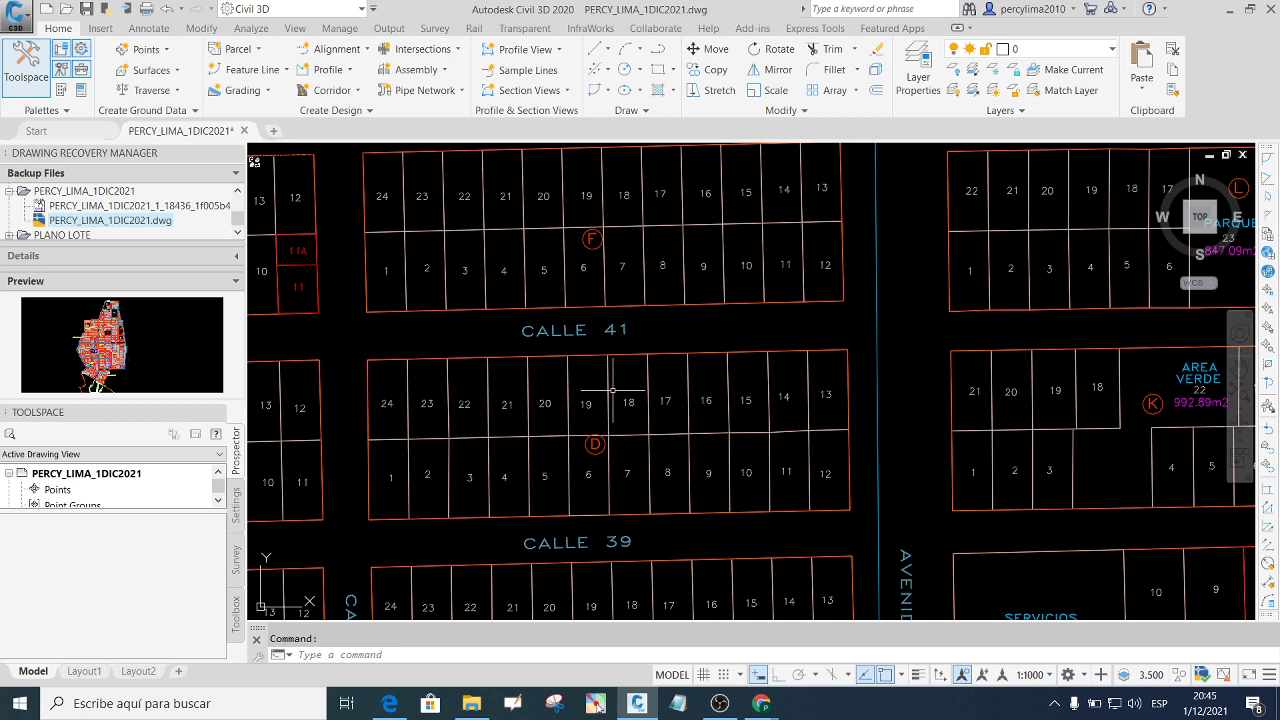
Run UTM in Completa mode on lot 5's polyline with text size 1 and default decimals.
text(UTM)
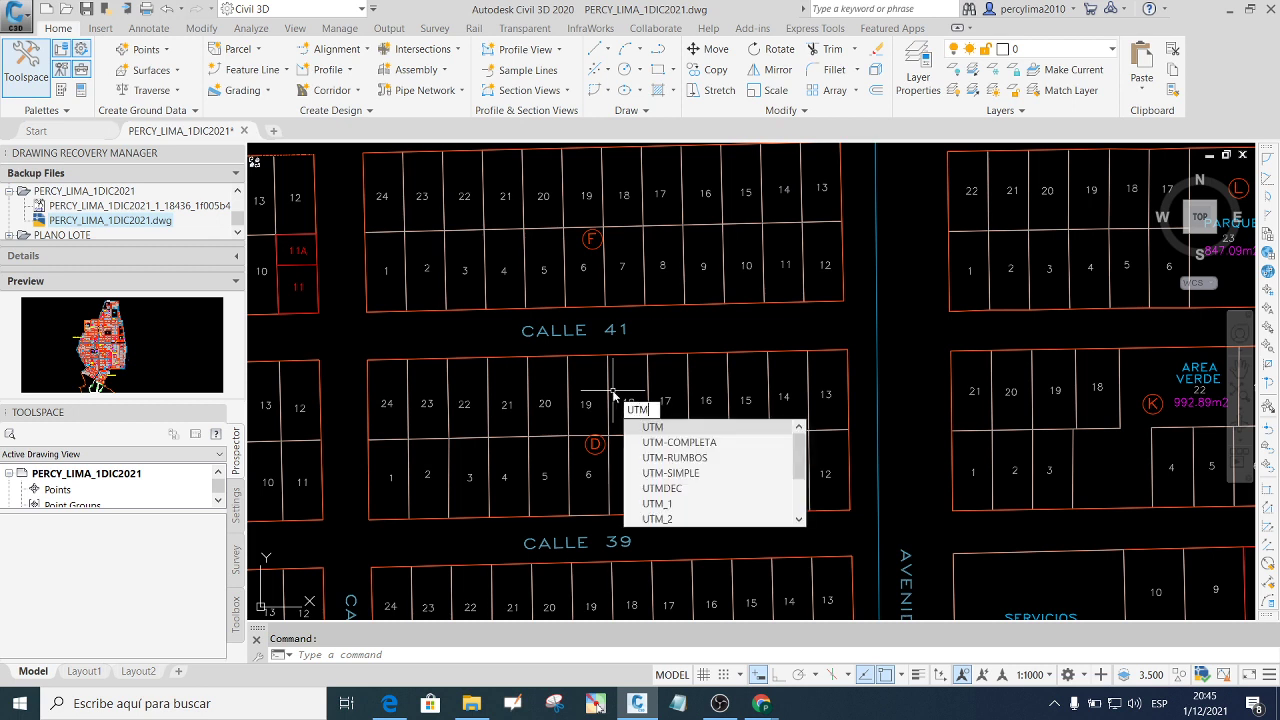
key(Return)
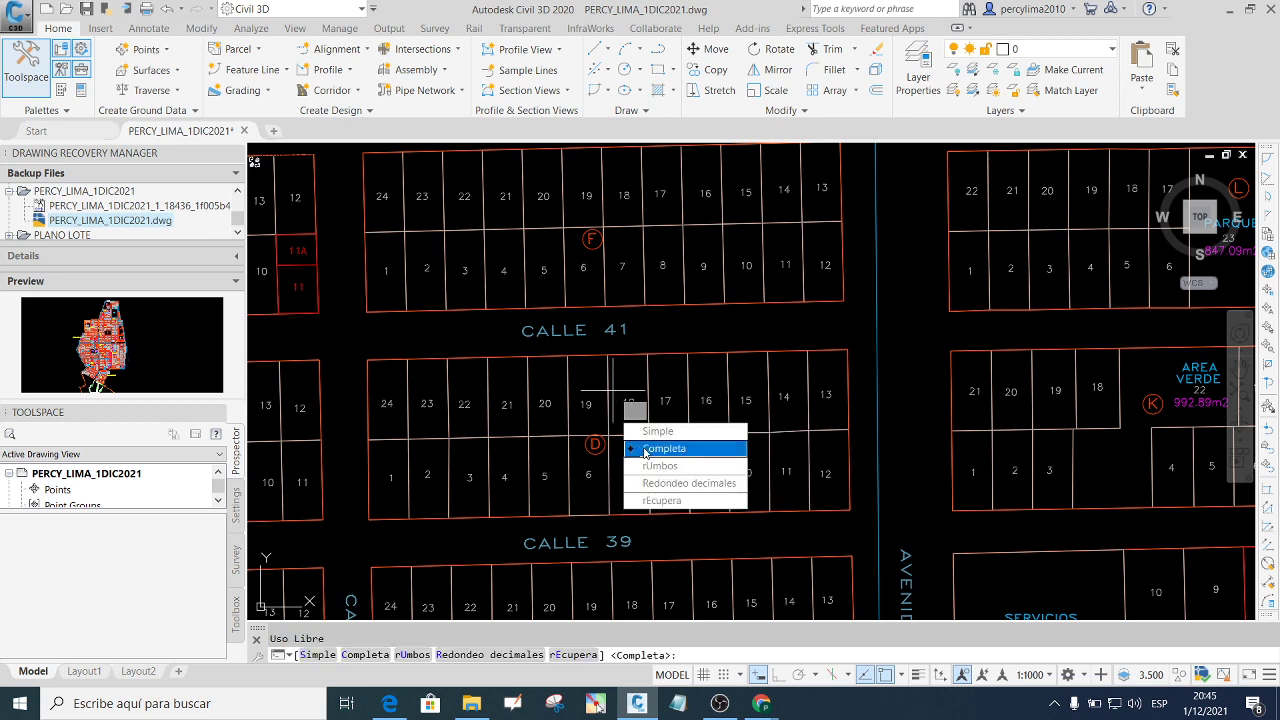
click(648, 449)
scroll(584, 503, up, 2)
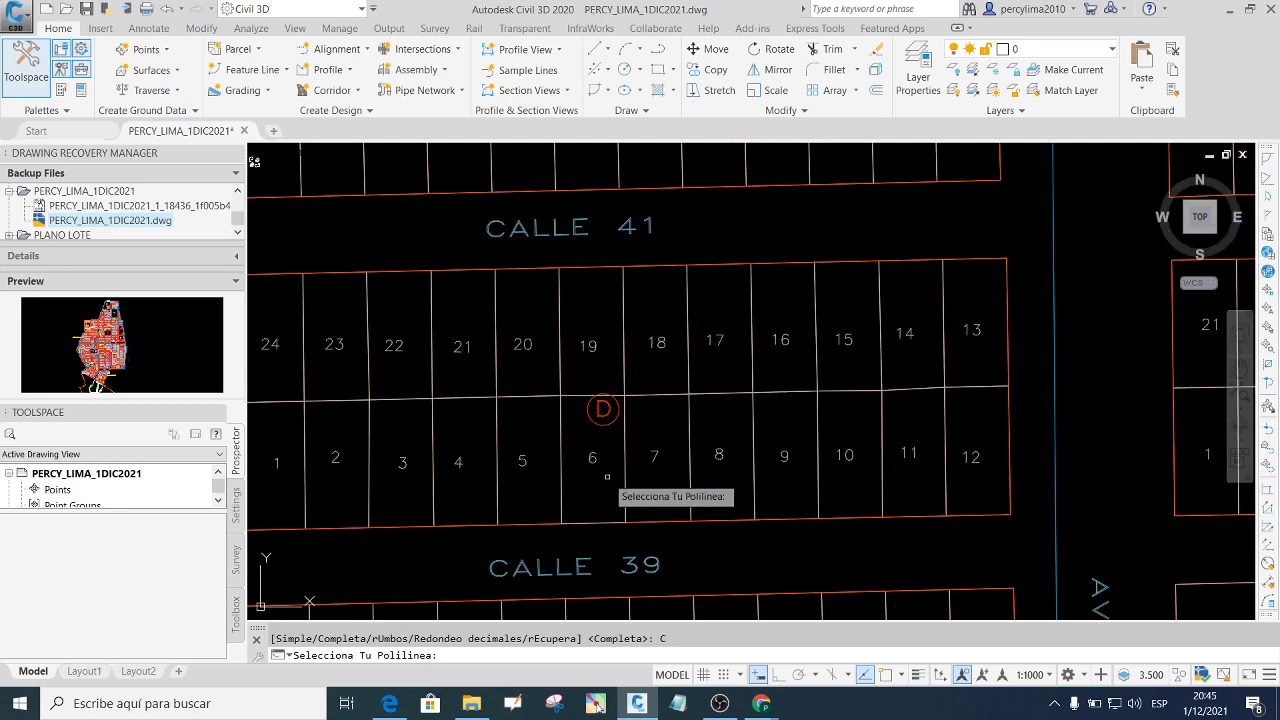
scroll(645, 475, down, 4)
scroll(620, 340, up, 2)
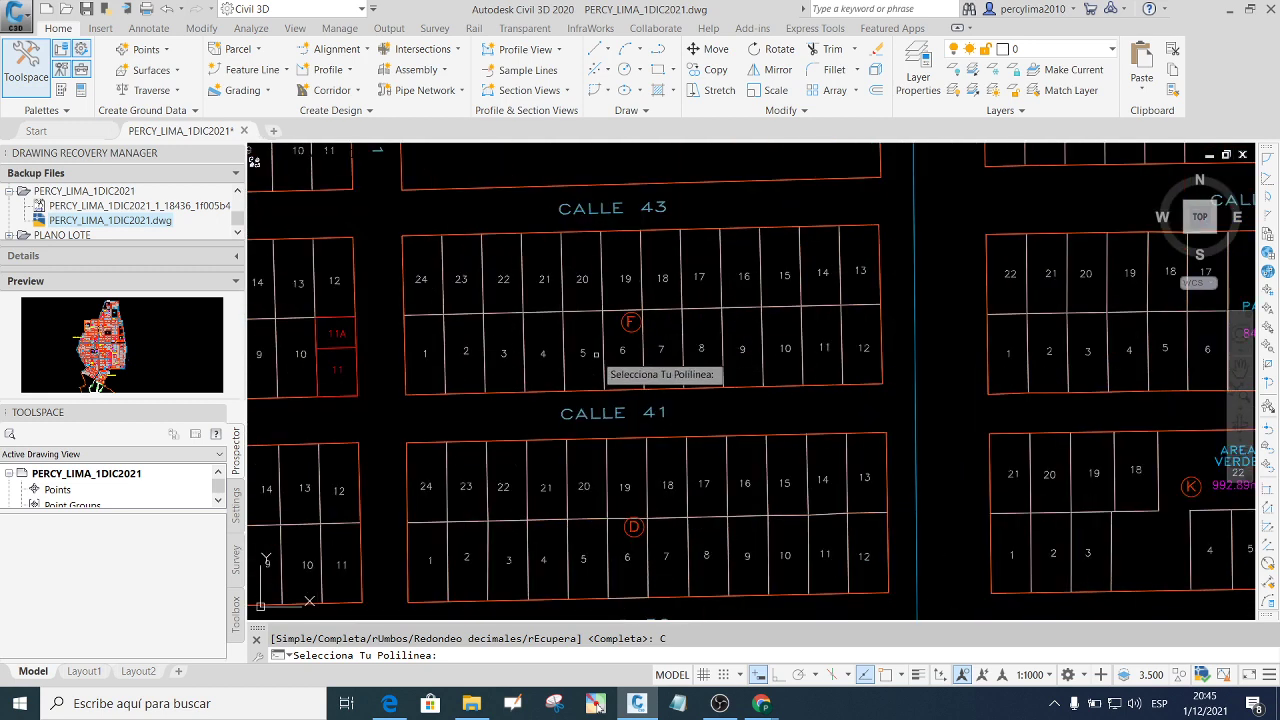
scroll(560, 380, up, 4)
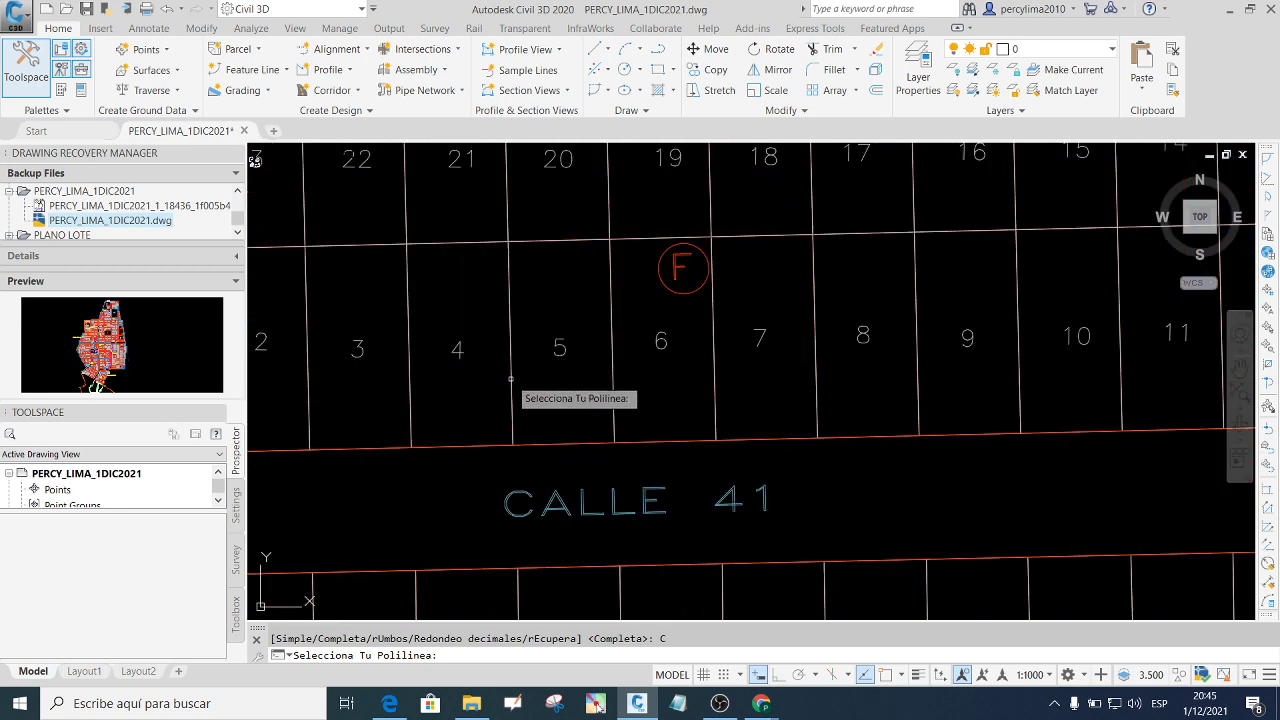
click(511, 376)
text(1)
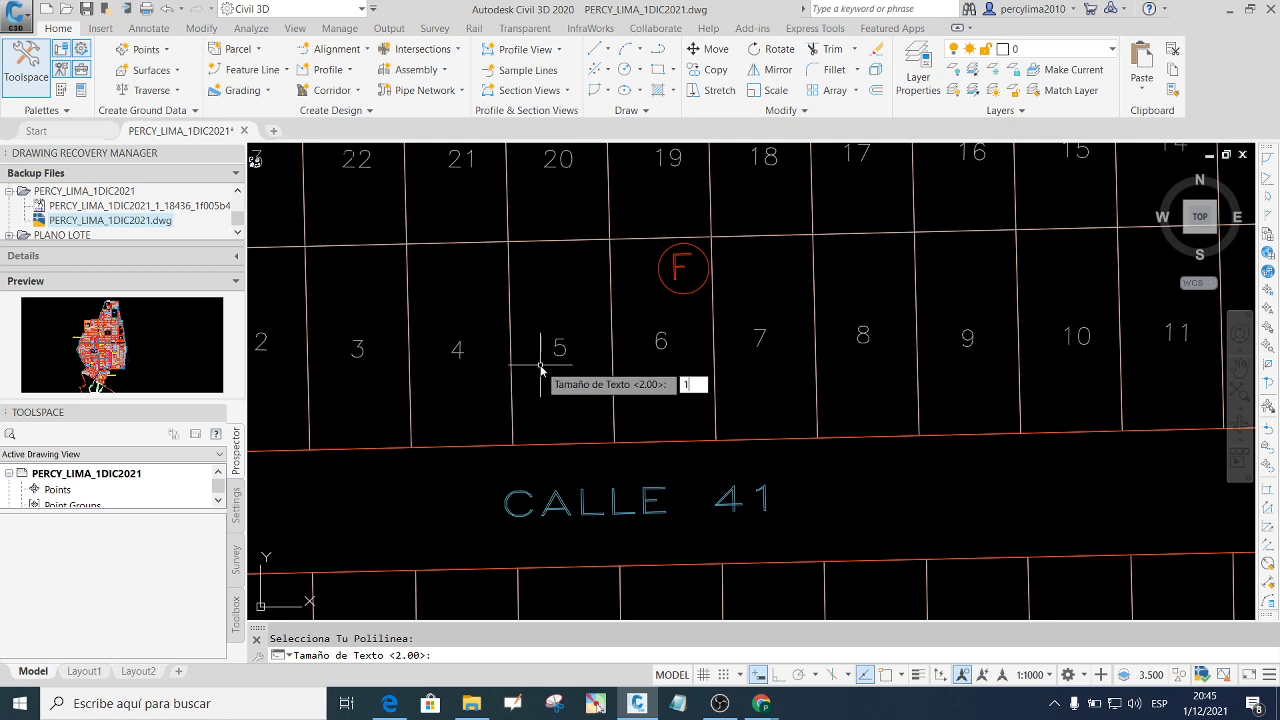
key(Return)
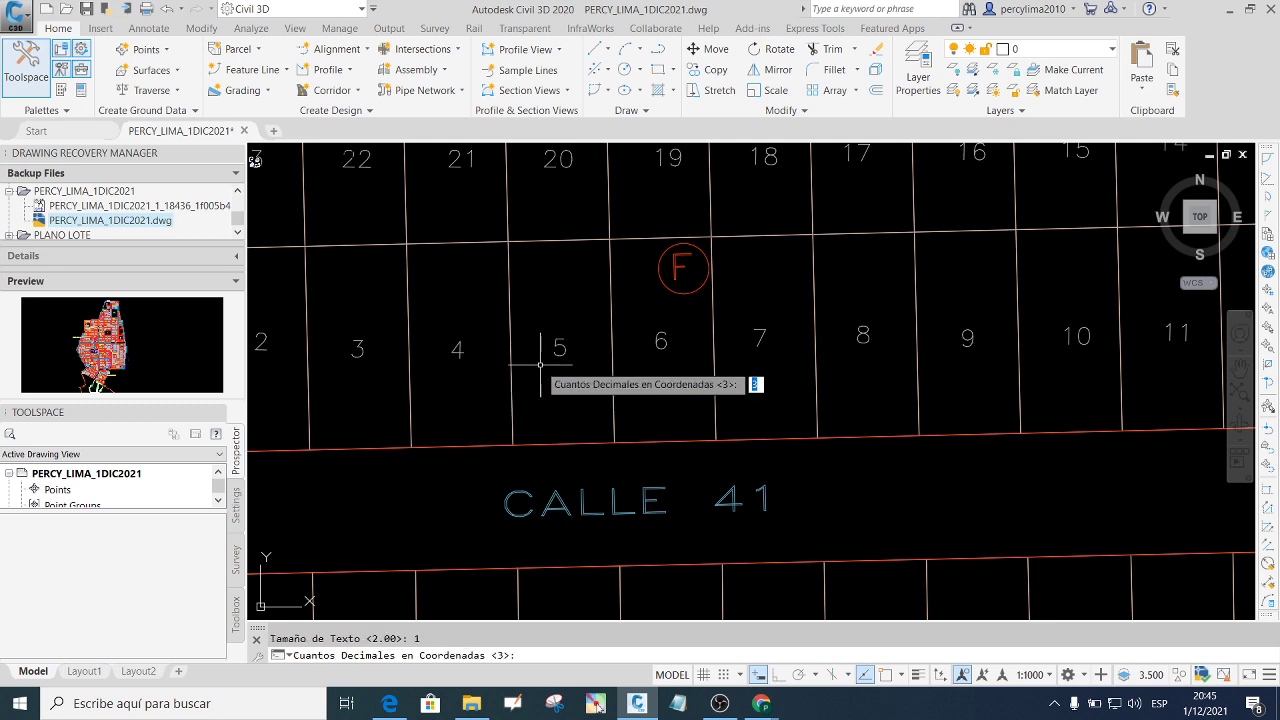
key(Return)
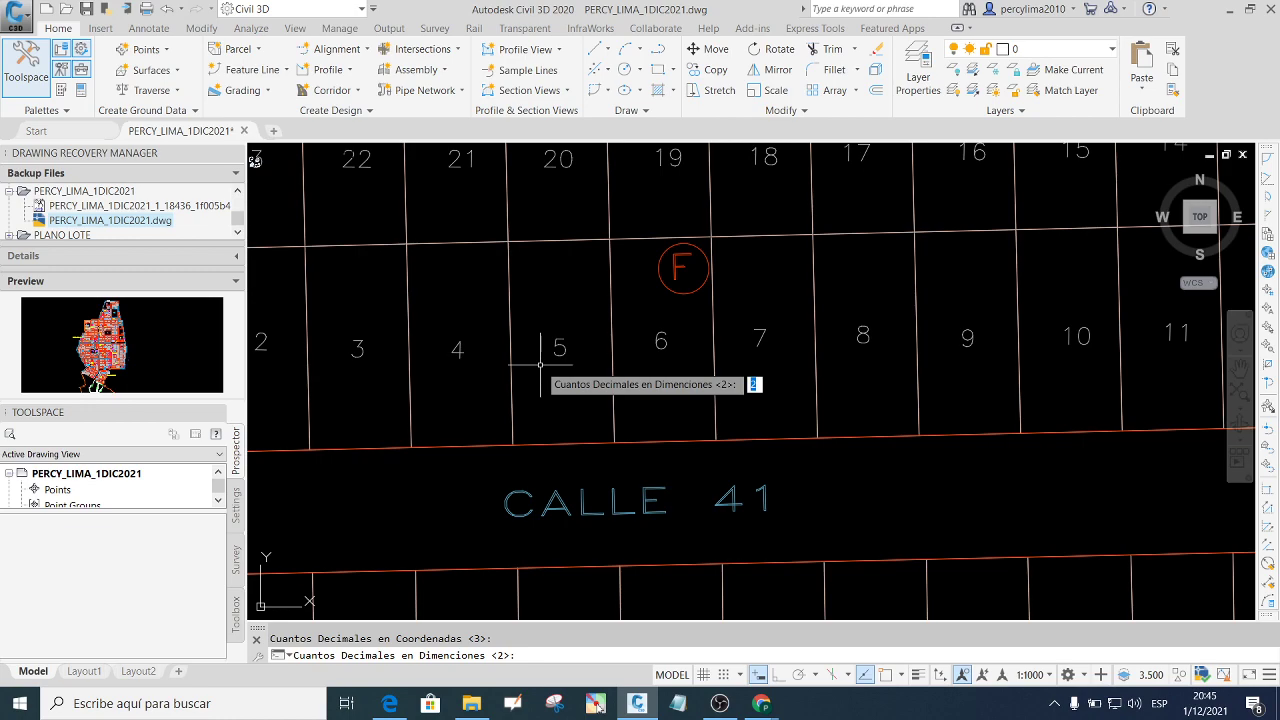
key(Return)
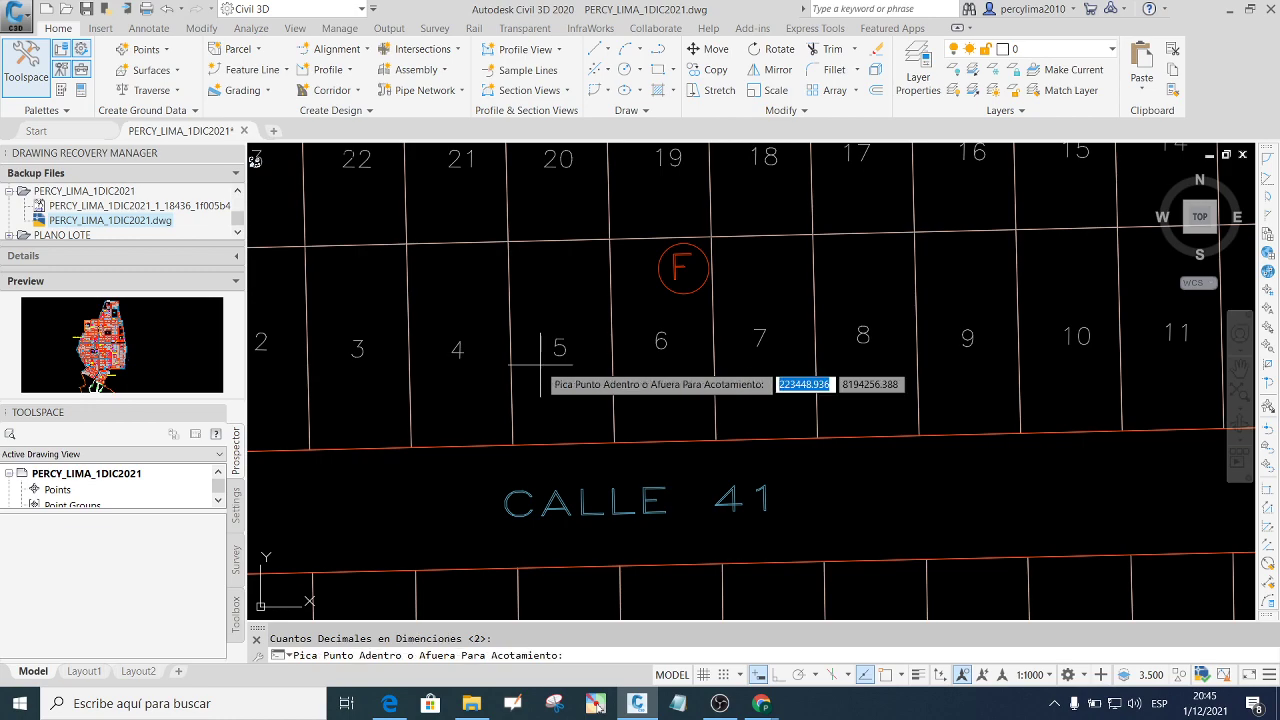
Place the construction table east of the subdivision, adding side distances and corner angles.
click(550, 392)
scroll(519, 384, down, 2)
scroll(586, 381, down, 3)
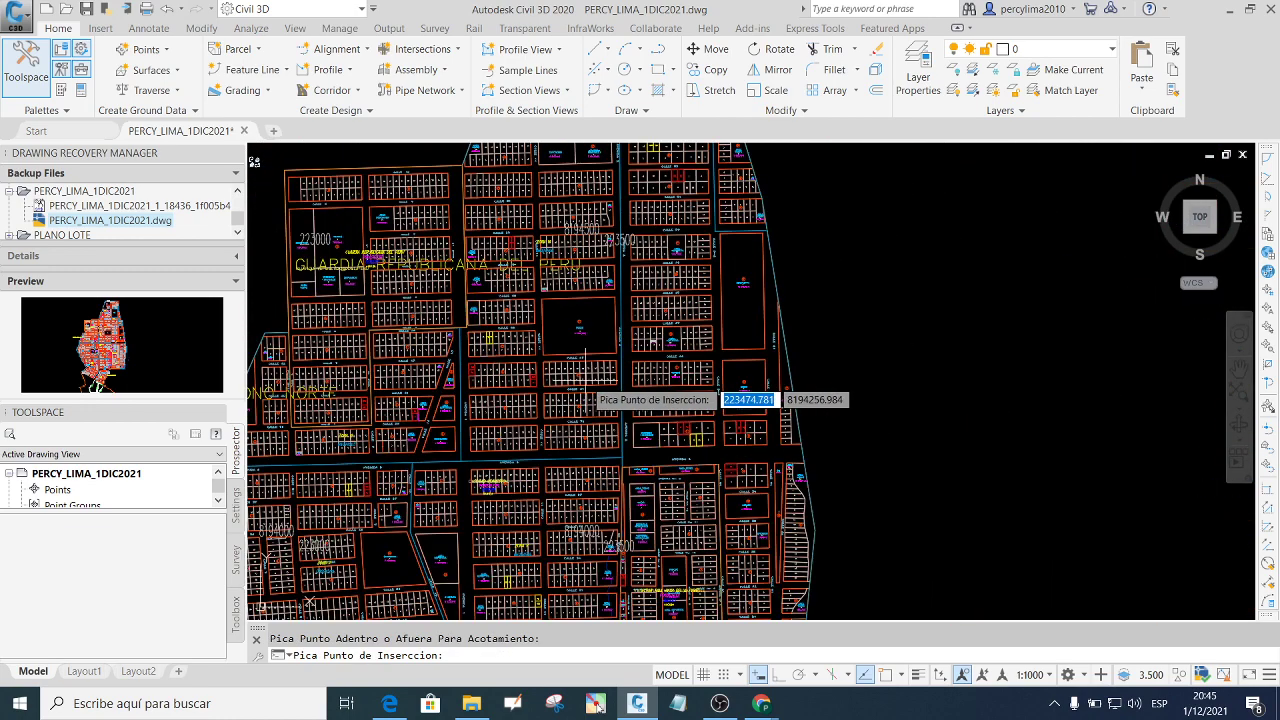
scroll(823, 380, up, 3)
click(851, 378)
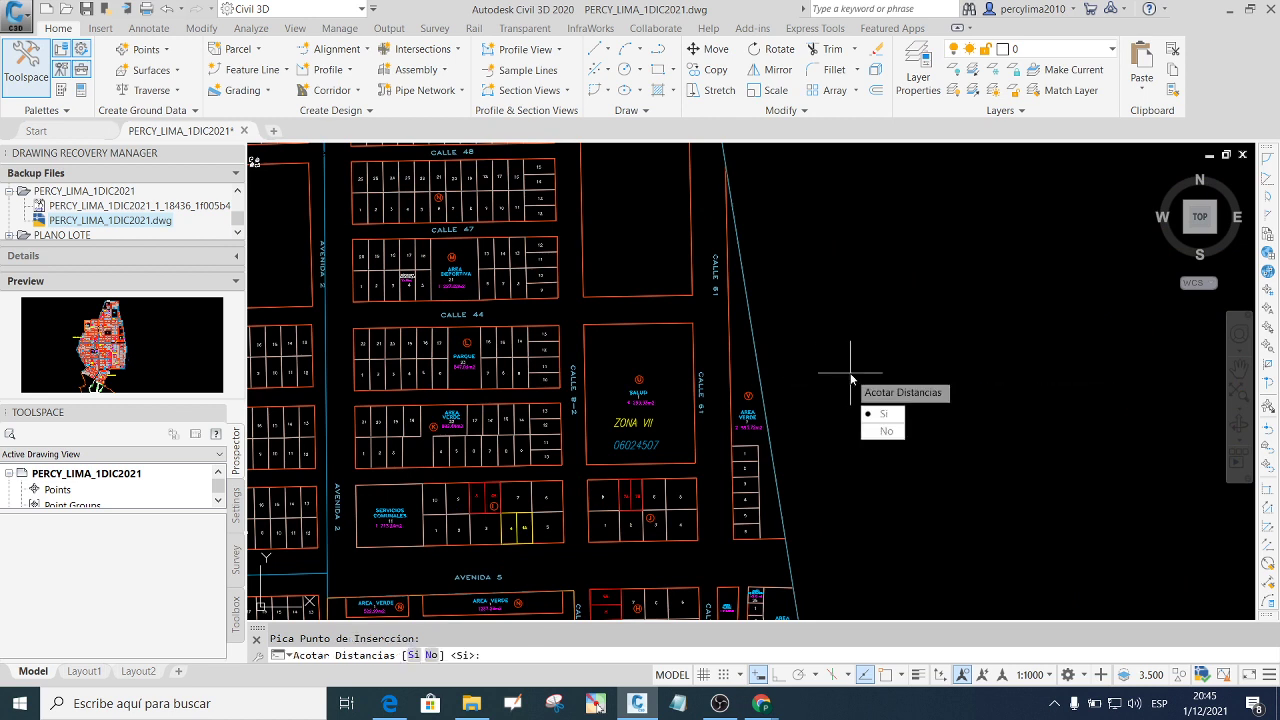
click(882, 413)
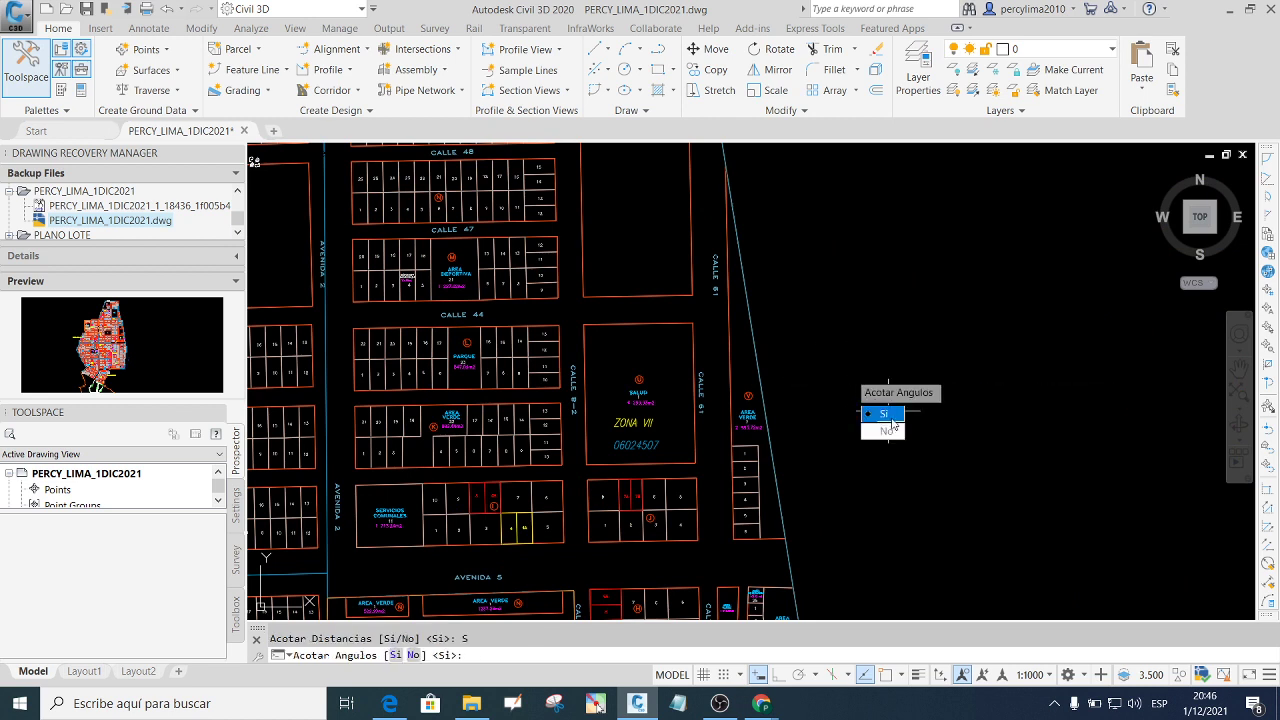
click(878, 413)
text(PA)
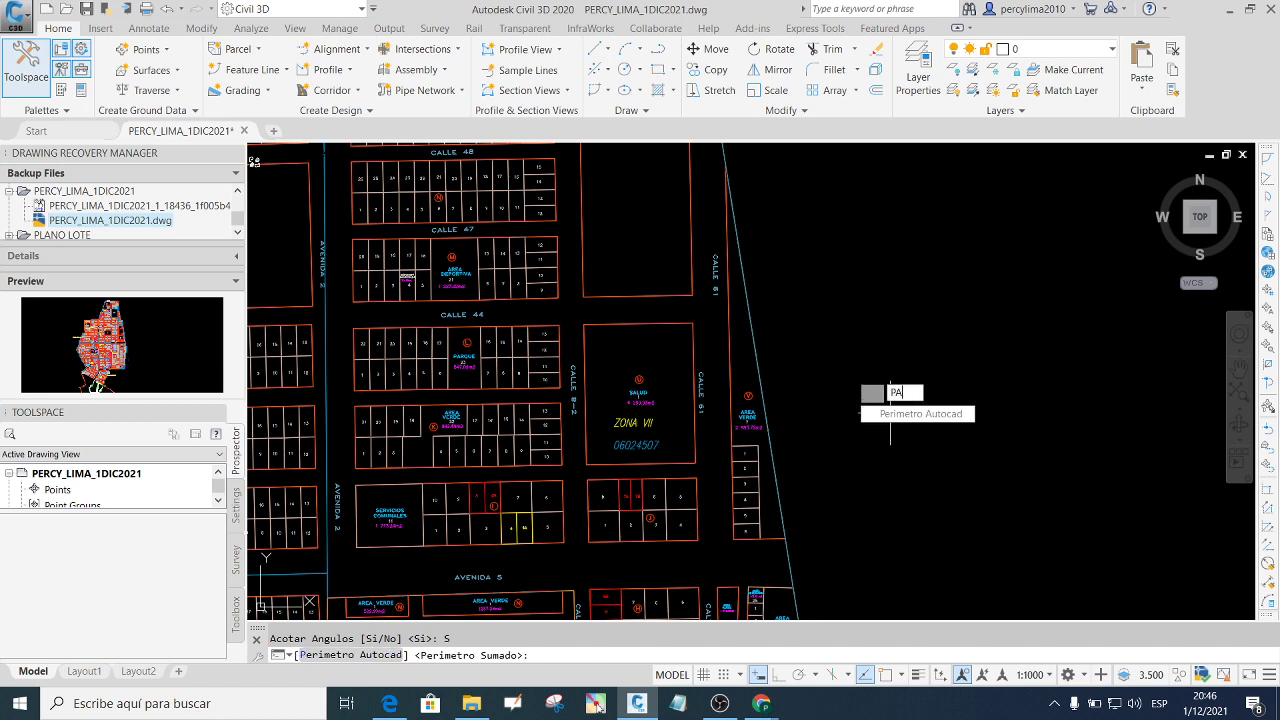
key(Return)
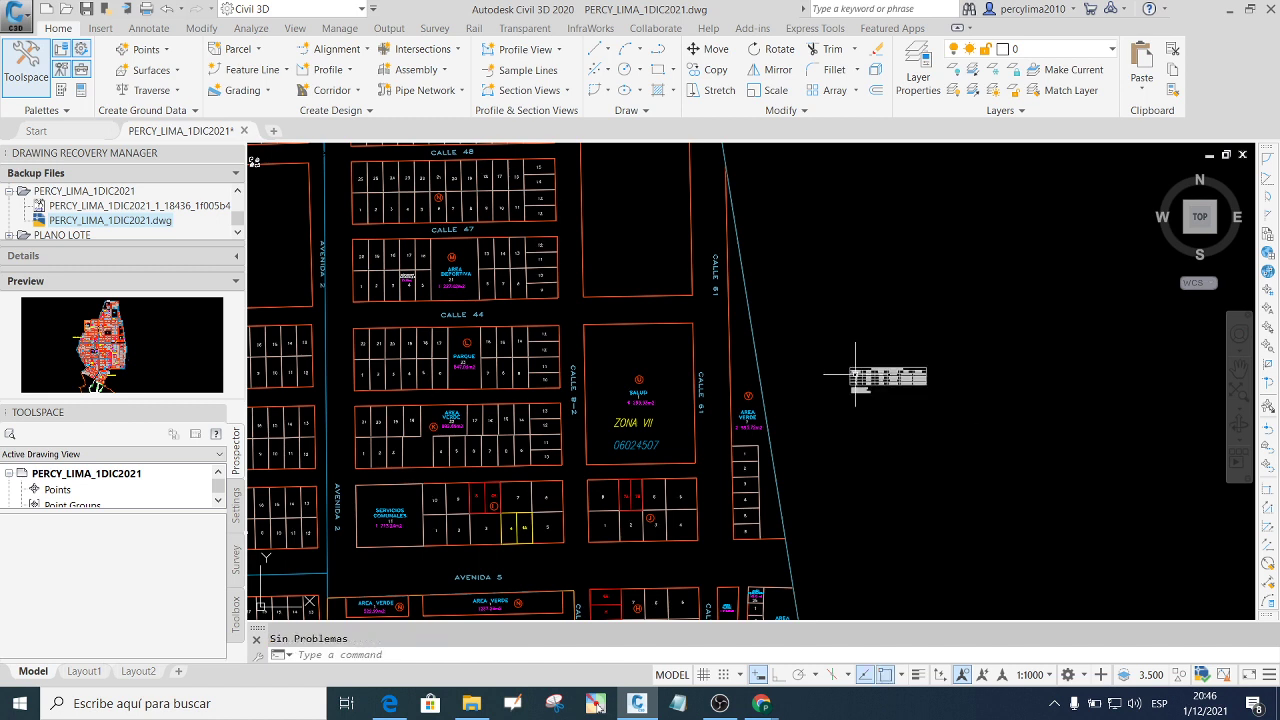
Zoom to lot 5 and select its A–B edge angles plus the lower-left and C corner 90° angle dimensions.
scroll(891, 413, up, 5)
scroll(880, 380, up, 3)
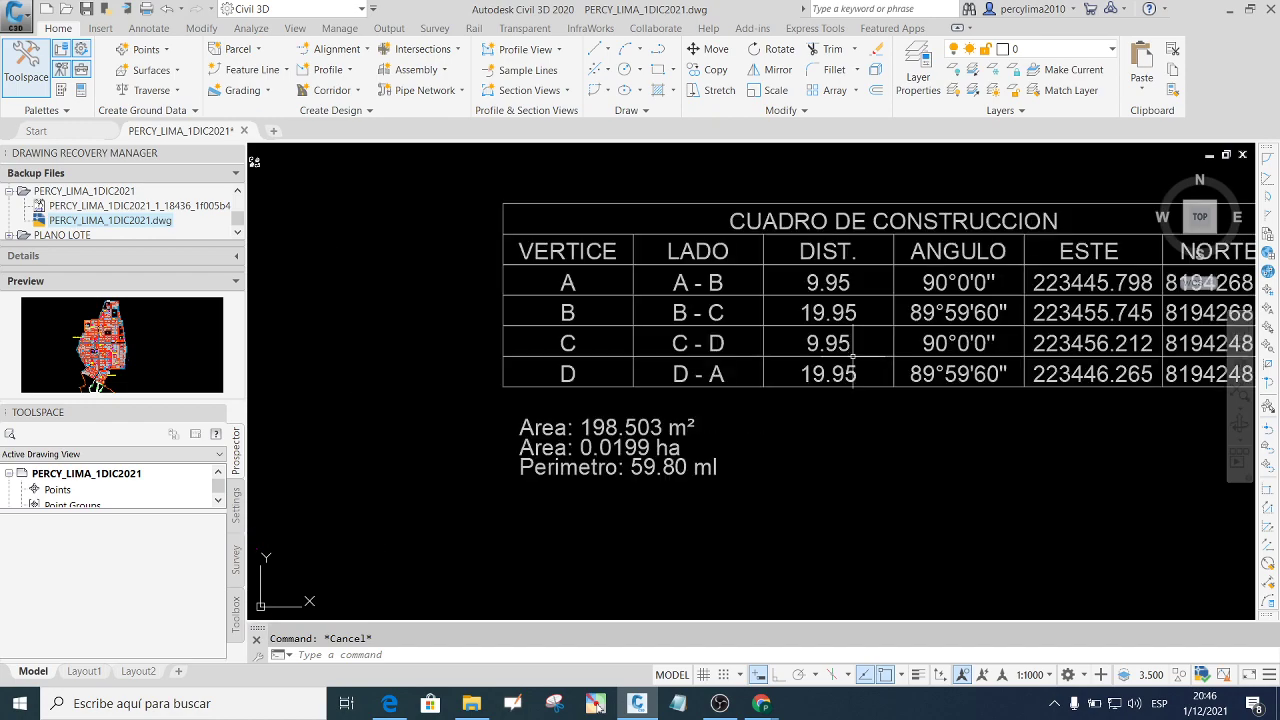
scroll(860, 350, down, 4)
scroll(841, 329, down, 10)
scroll(560, 320, up, 5)
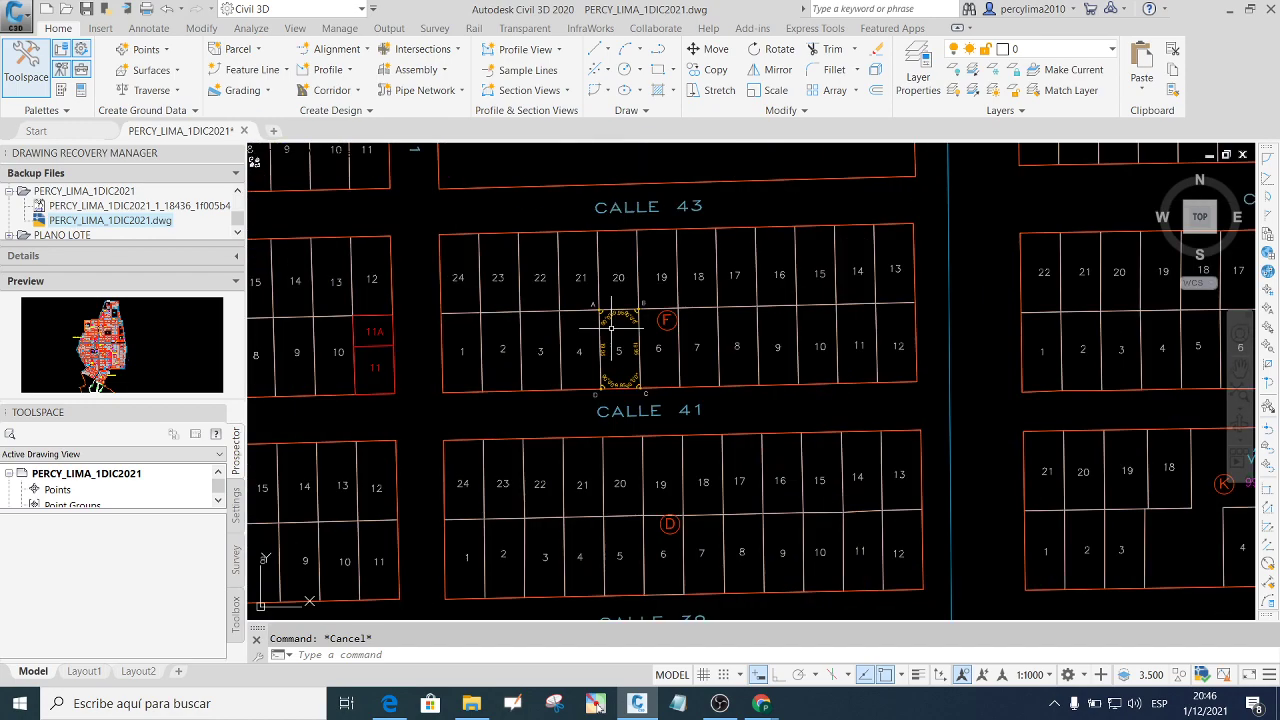
scroll(600, 300, up, 5)
scroll(604, 283, up, 2)
scroll(604, 283, down, 3)
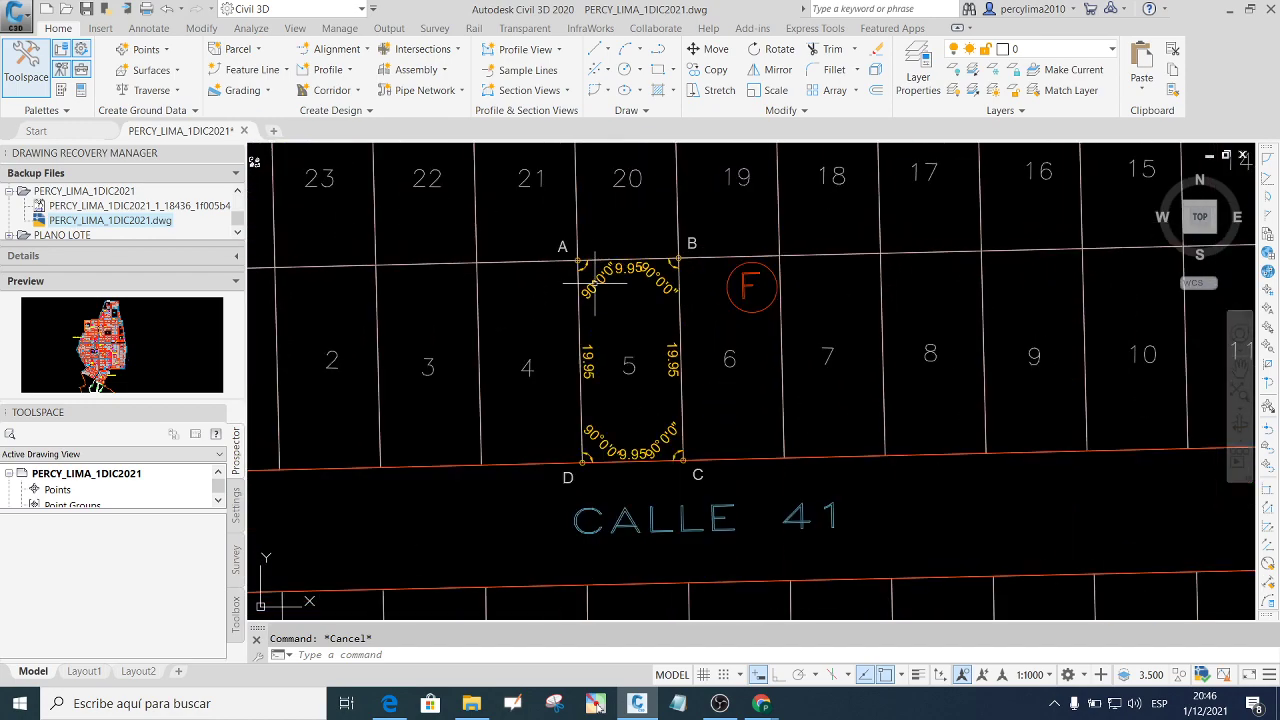
scroll(619, 445, up, 2)
scroll(604, 455, up, 2)
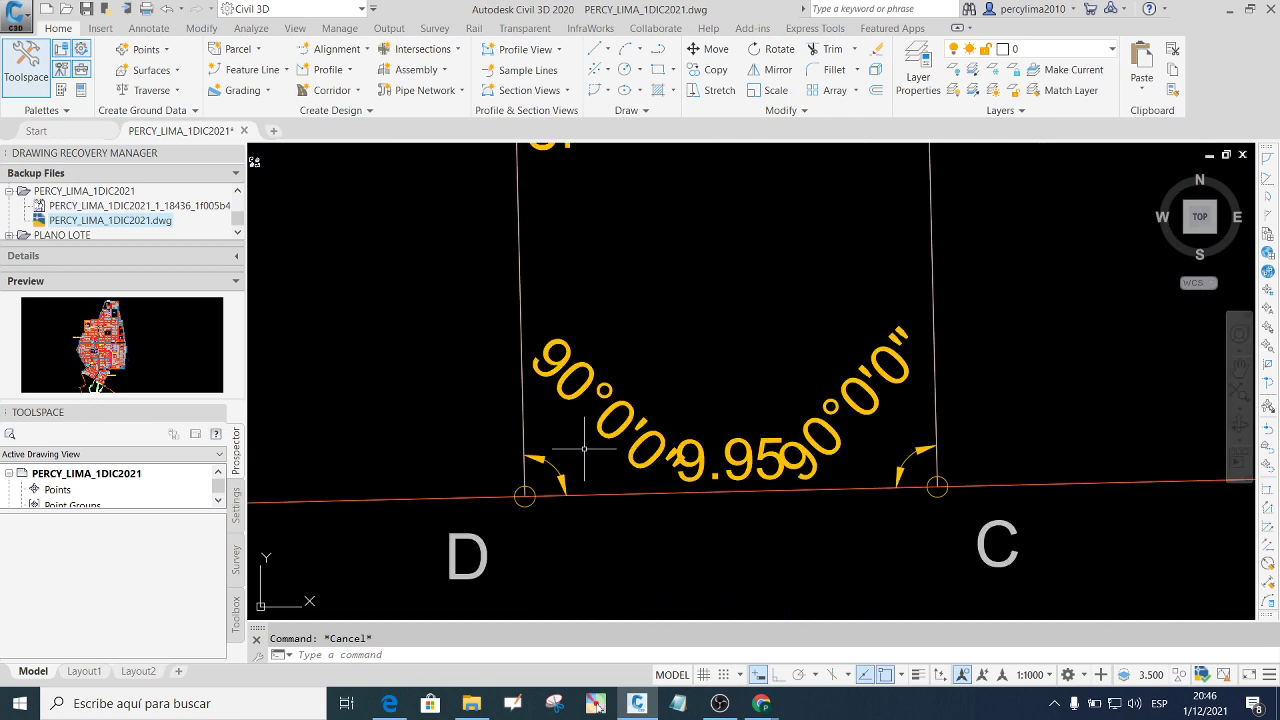
scroll(588, 432, down, 4)
scroll(590, 218, up, 4)
scroll(588, 286, down, 2)
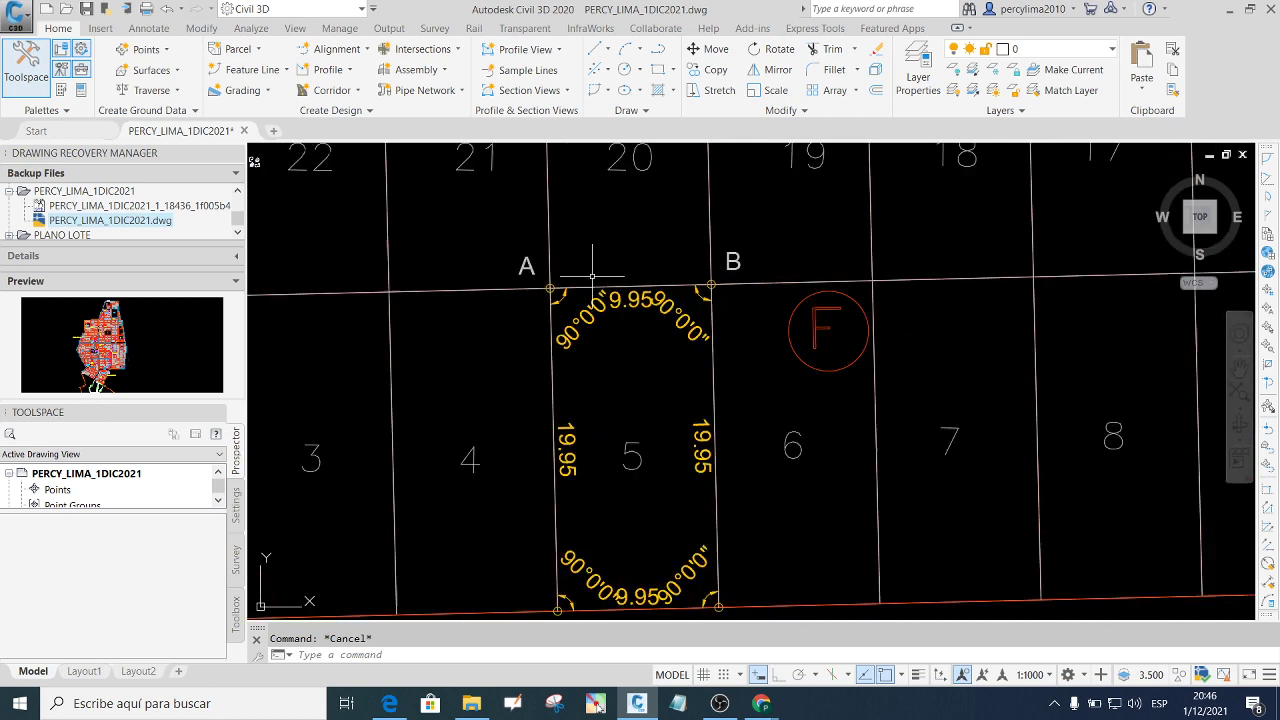
scroll(595, 313, up, 2)
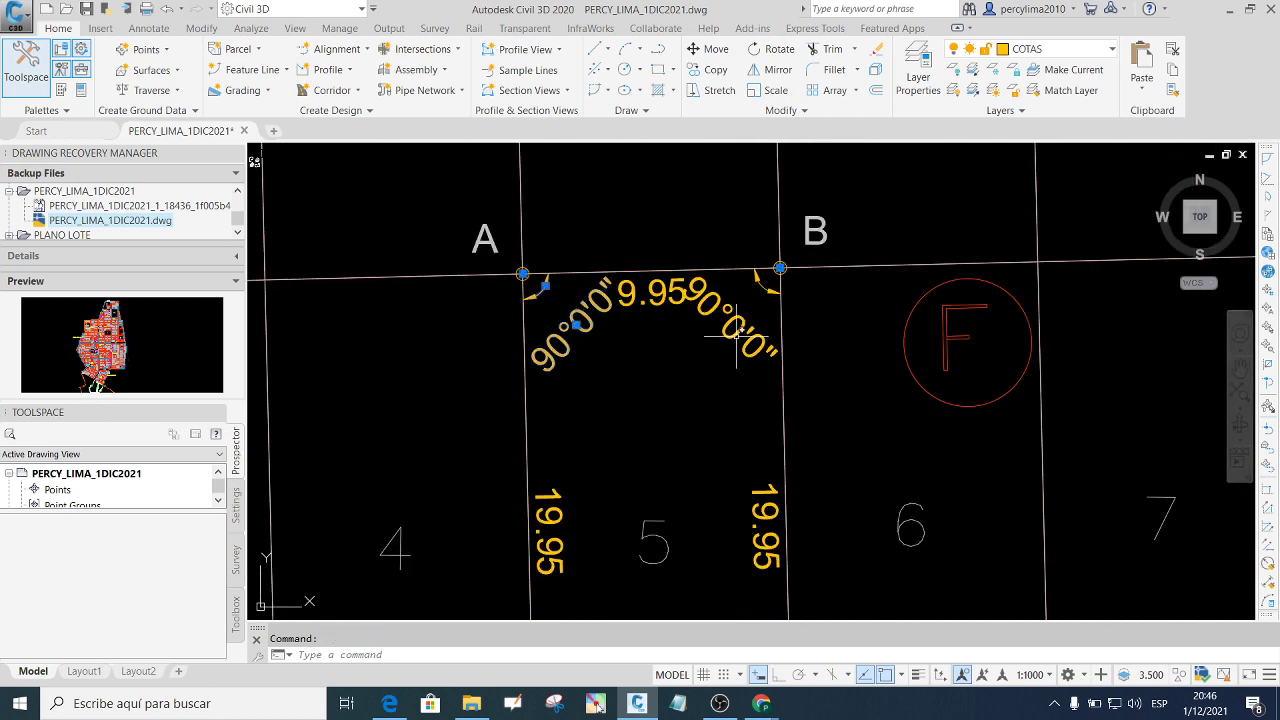
click(711, 272)
scroll(711, 272, down, 2)
click(632, 563)
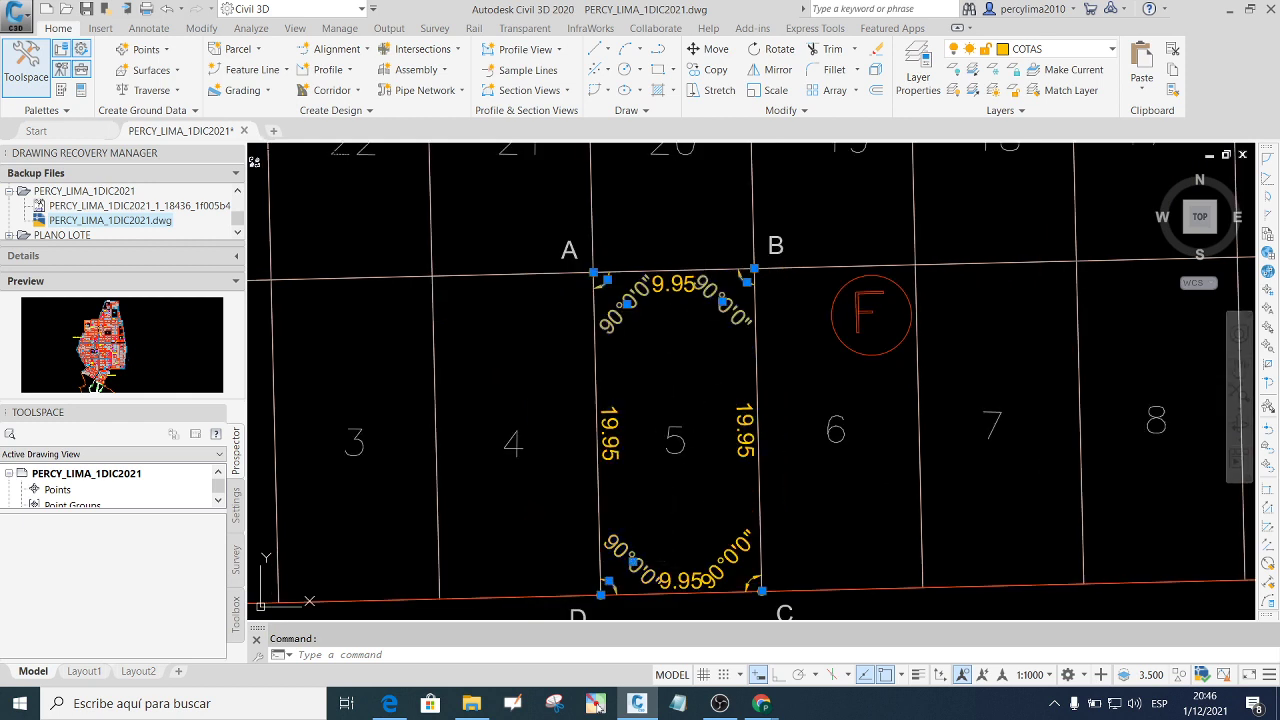
click(737, 551)
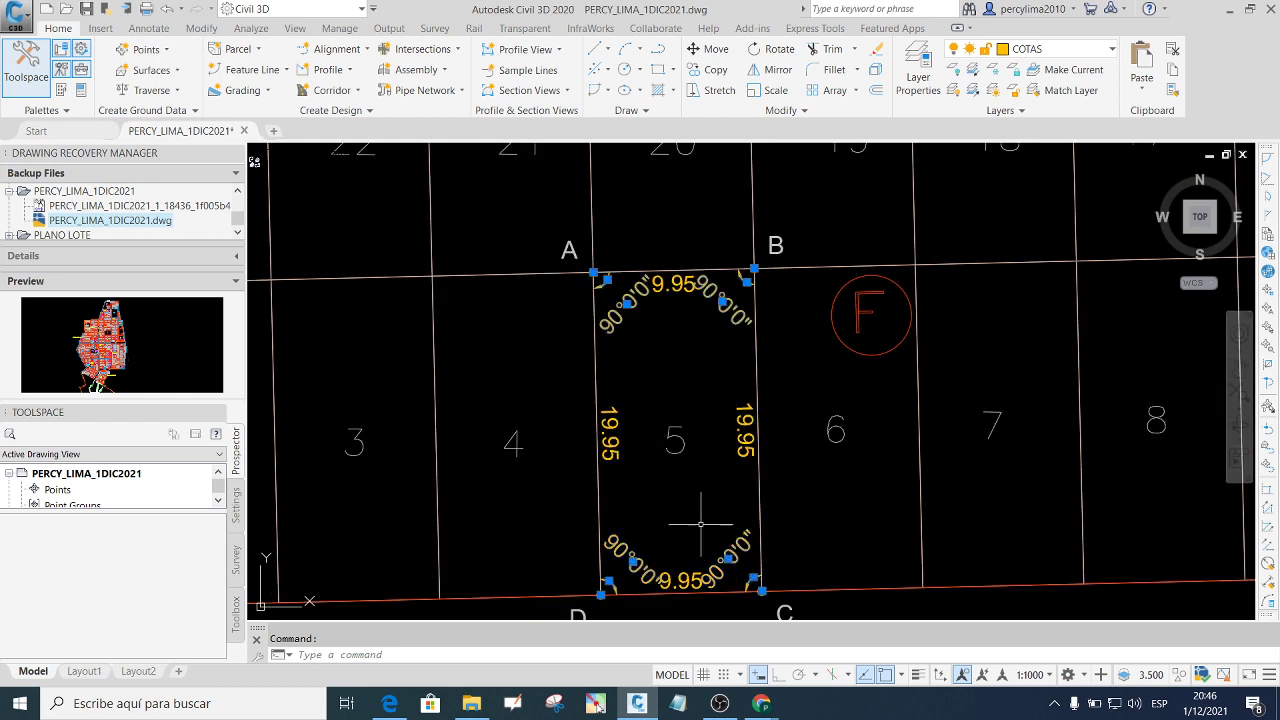
Add both 19.95 side dimensions and the top 9.95 dimension to the selection.
click(613, 411)
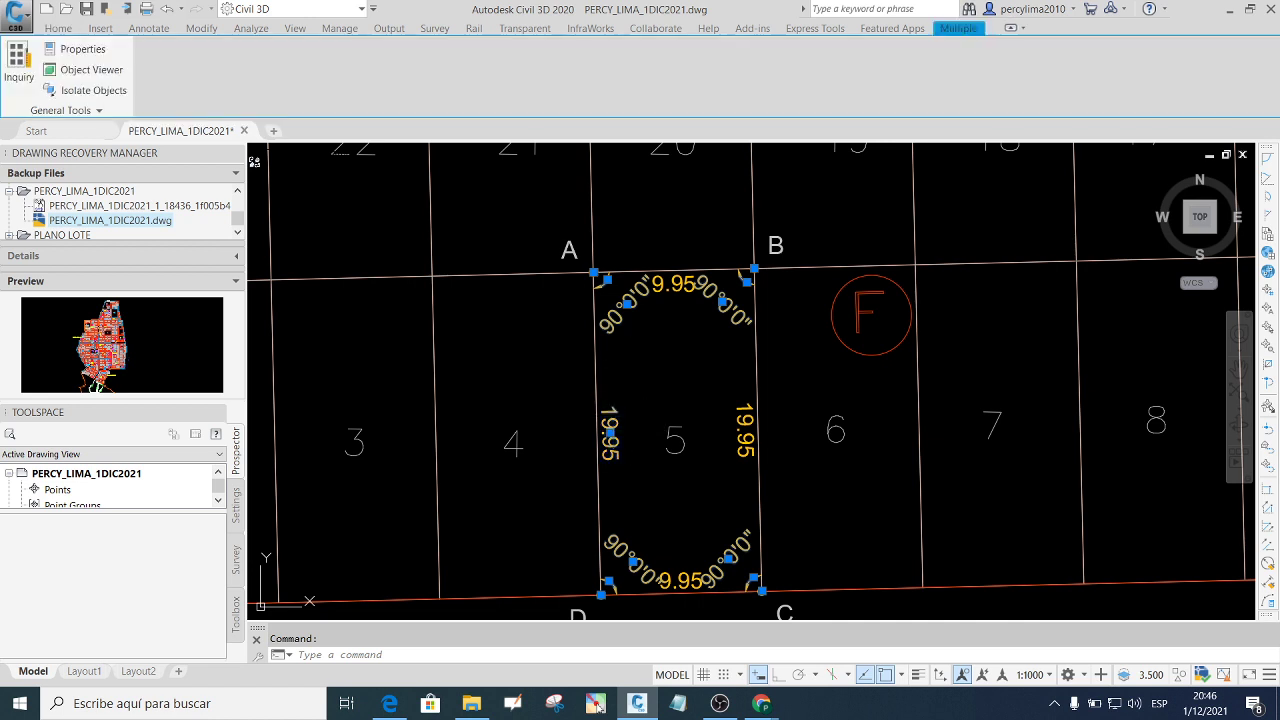
click(744, 430)
click(680, 285)
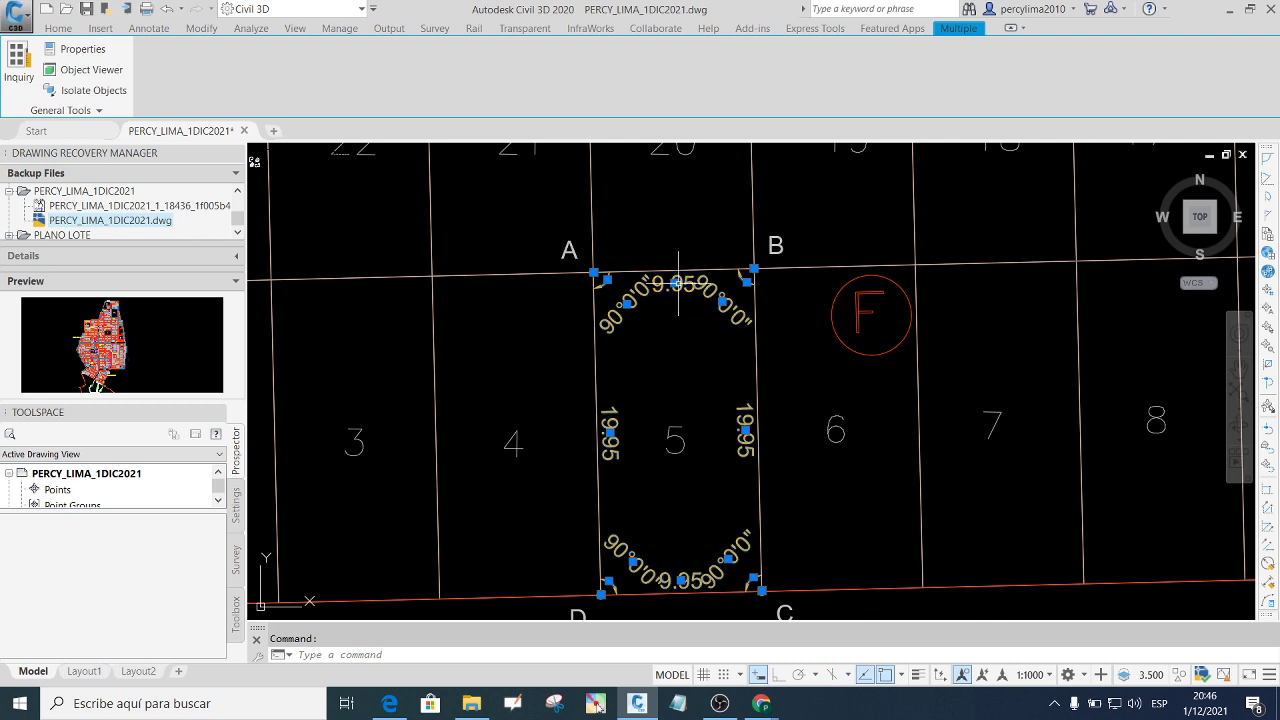
Set the selected dimensions' text height to 0.500 in Properties, then deselect them.
text(mo)
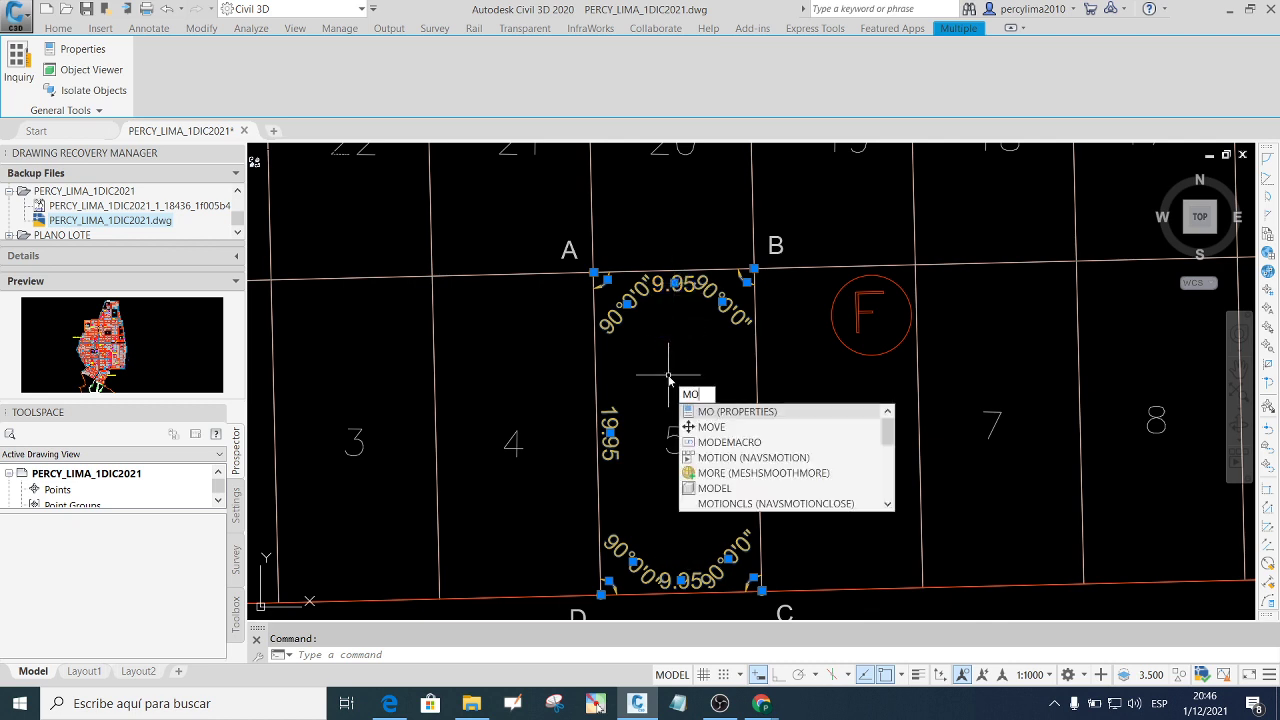
key(Return)
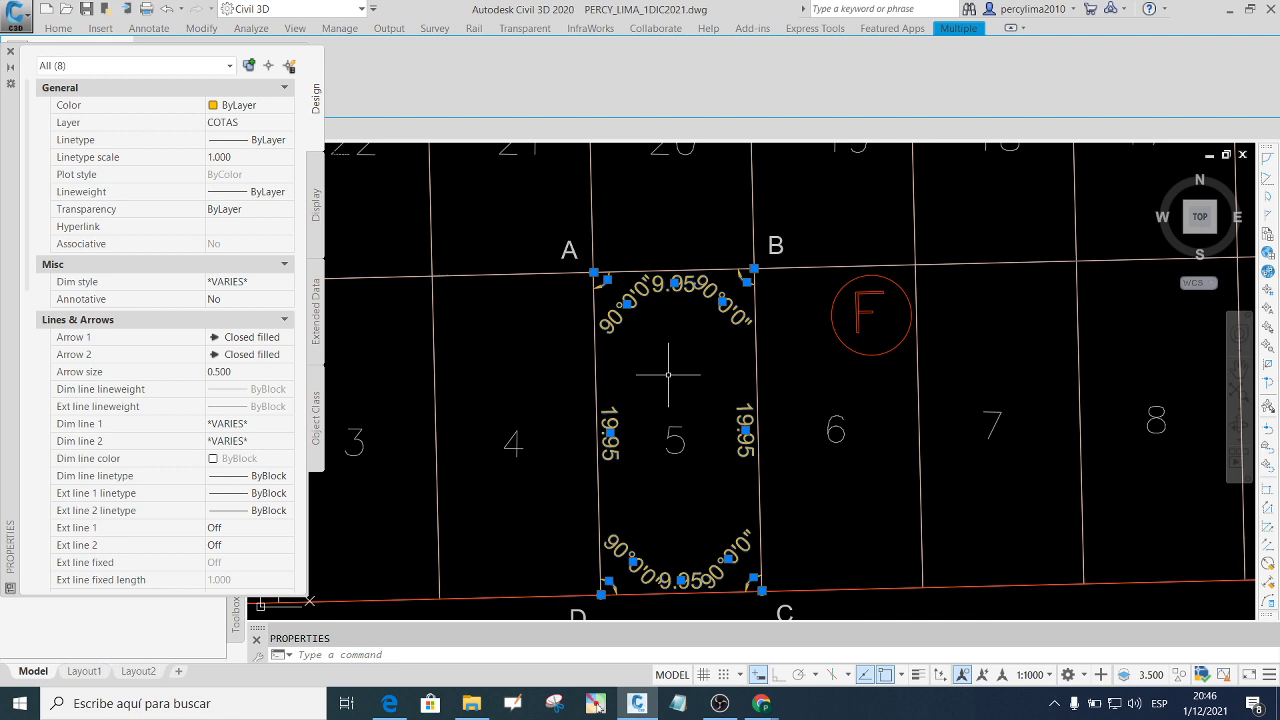
scroll(668, 375, down, 3)
scroll(672, 282, up, 1)
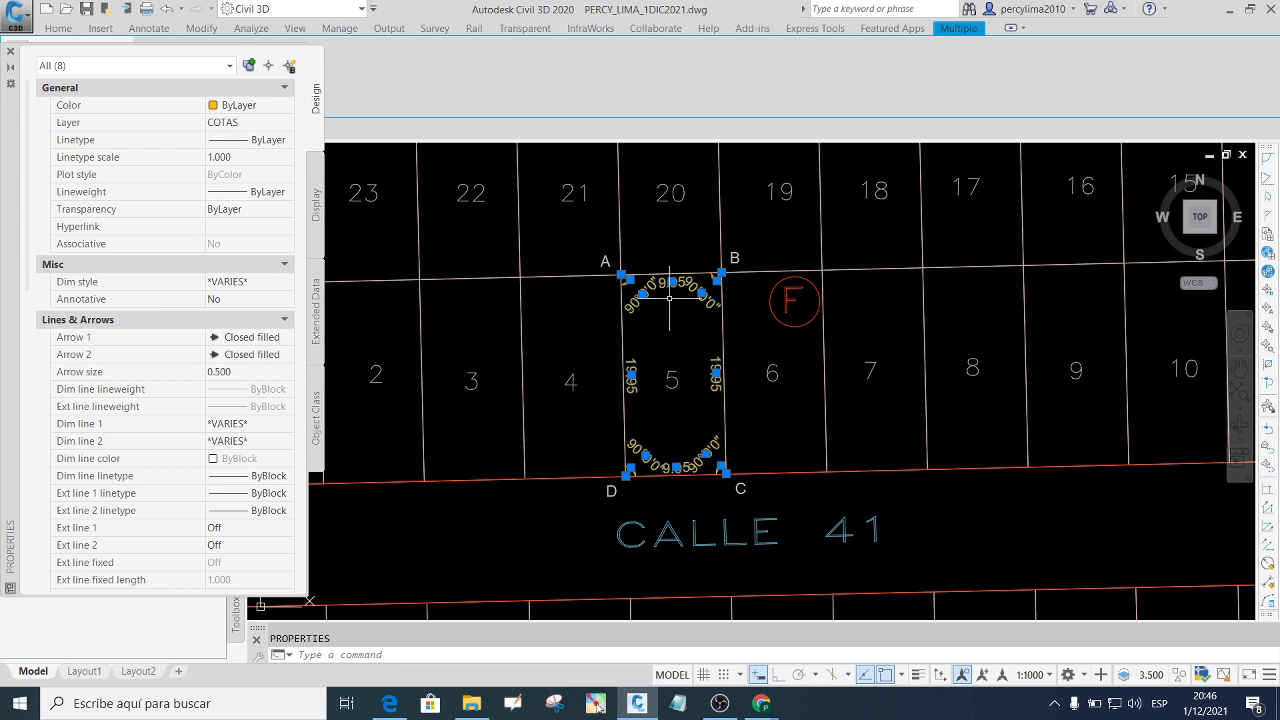
scroll(630, 420, up, 4)
scroll(606, 443, down, 4)
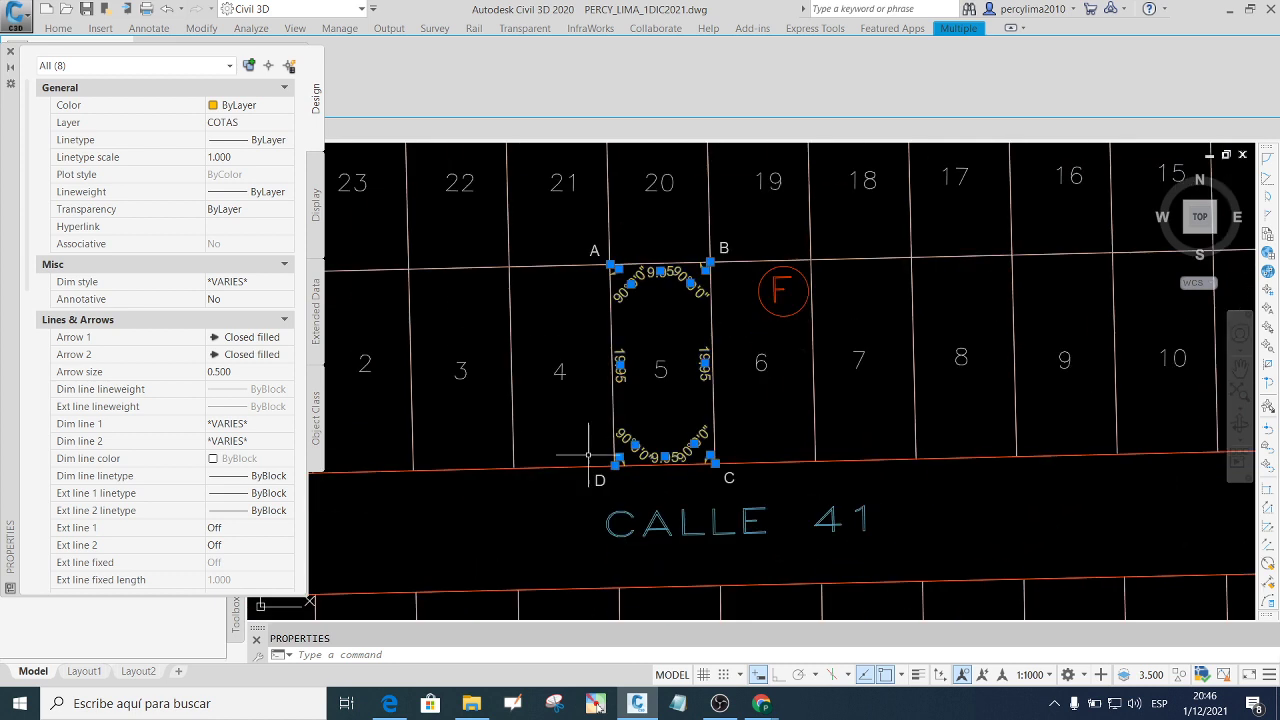
scroll(663, 404, up, 2)
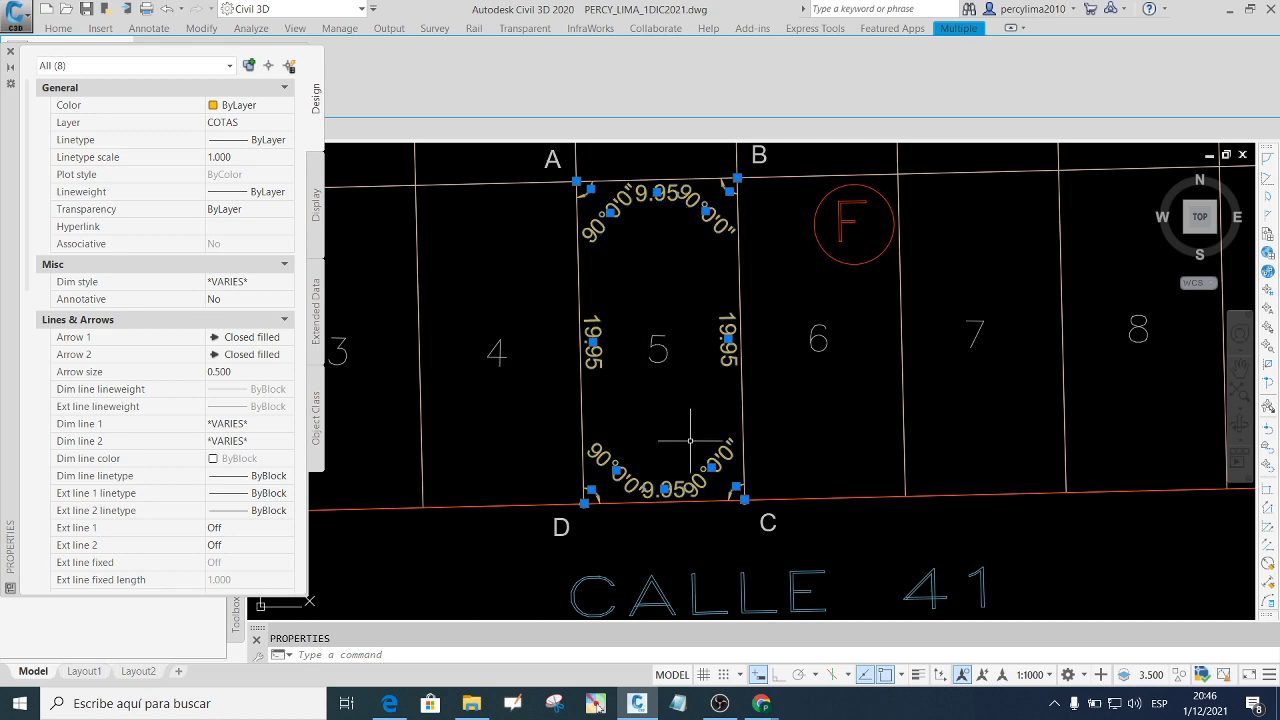
scroll(680, 365, down, 2)
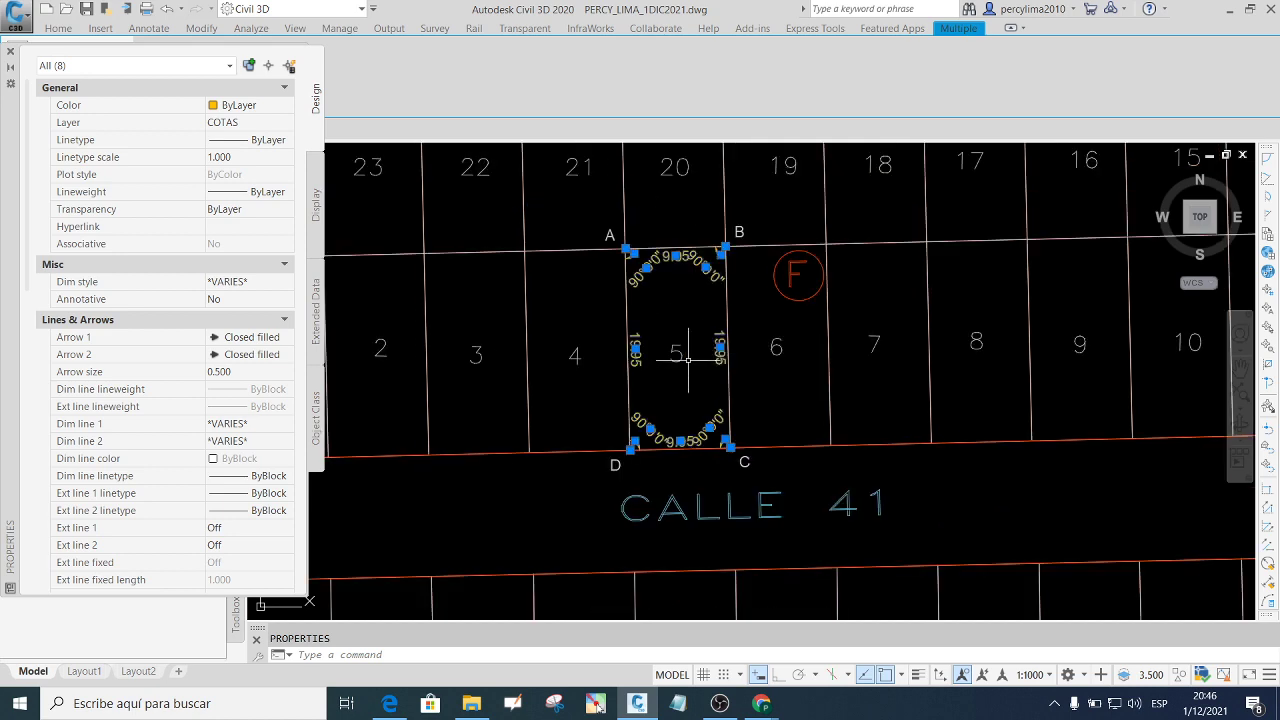
scroll(663, 357, down, 2)
scroll(663, 360, up, 2)
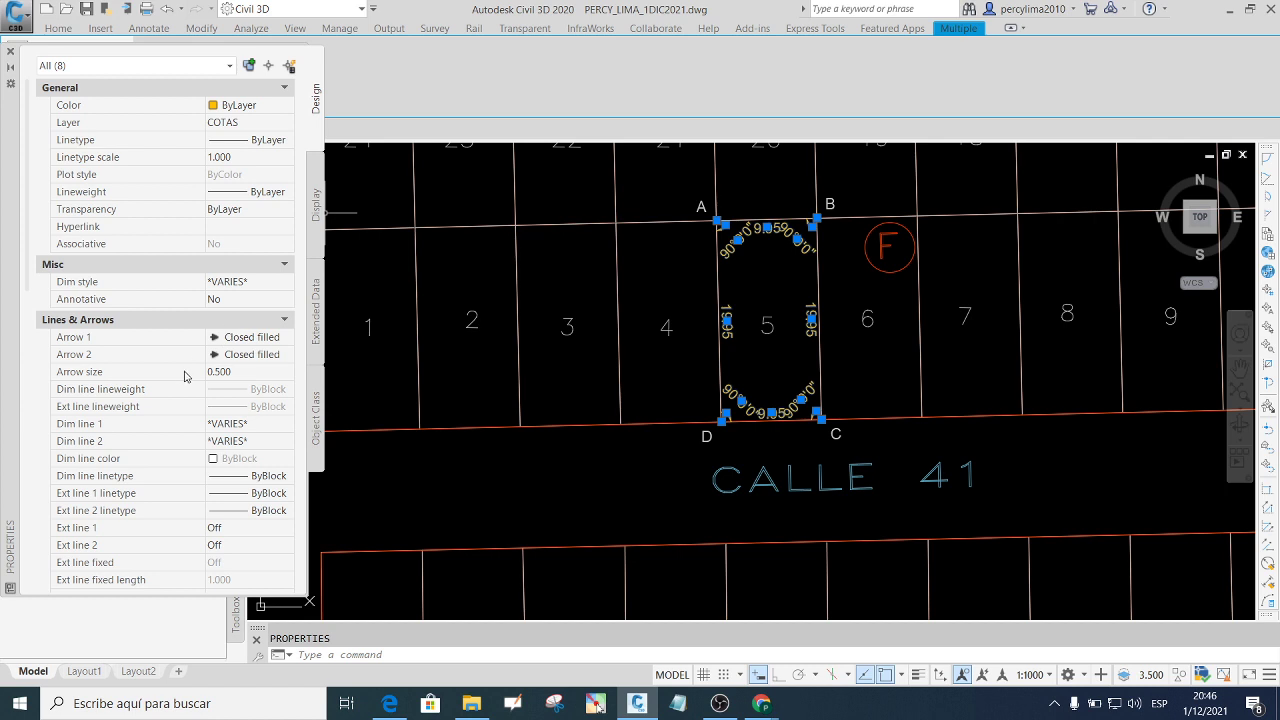
scroll(148, 400, down, 3)
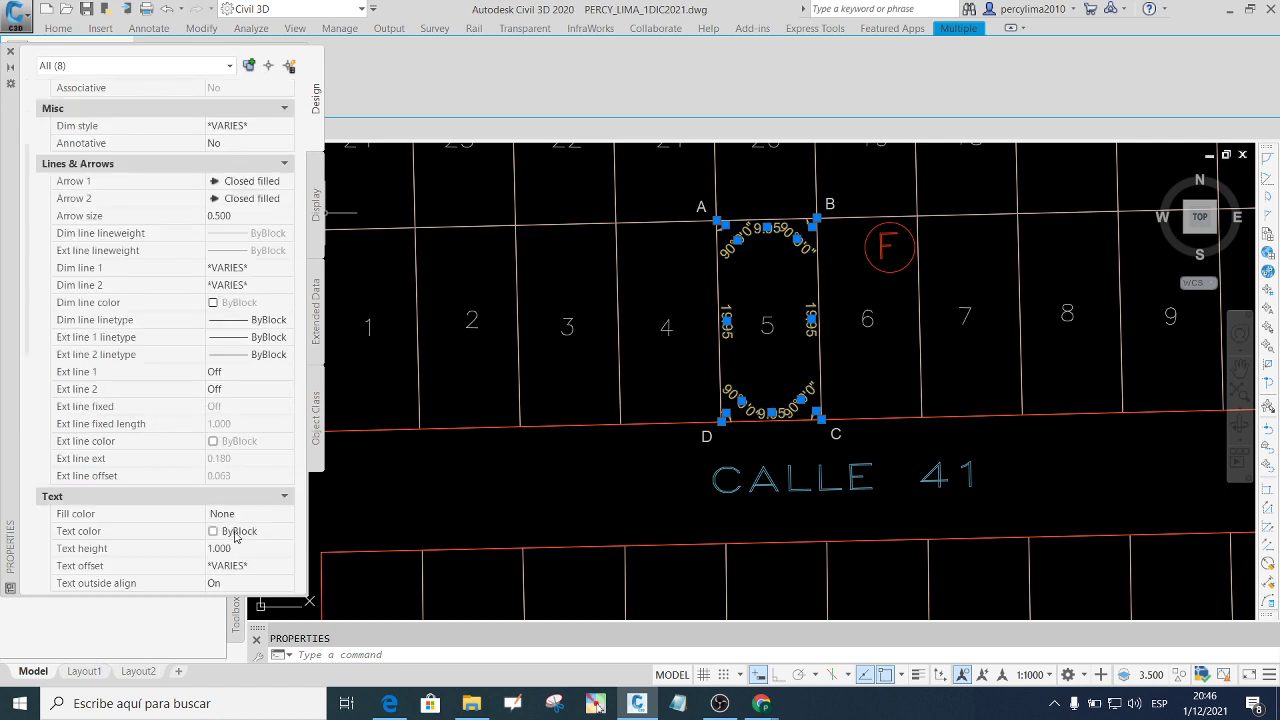
scroll(240, 560, down, 2)
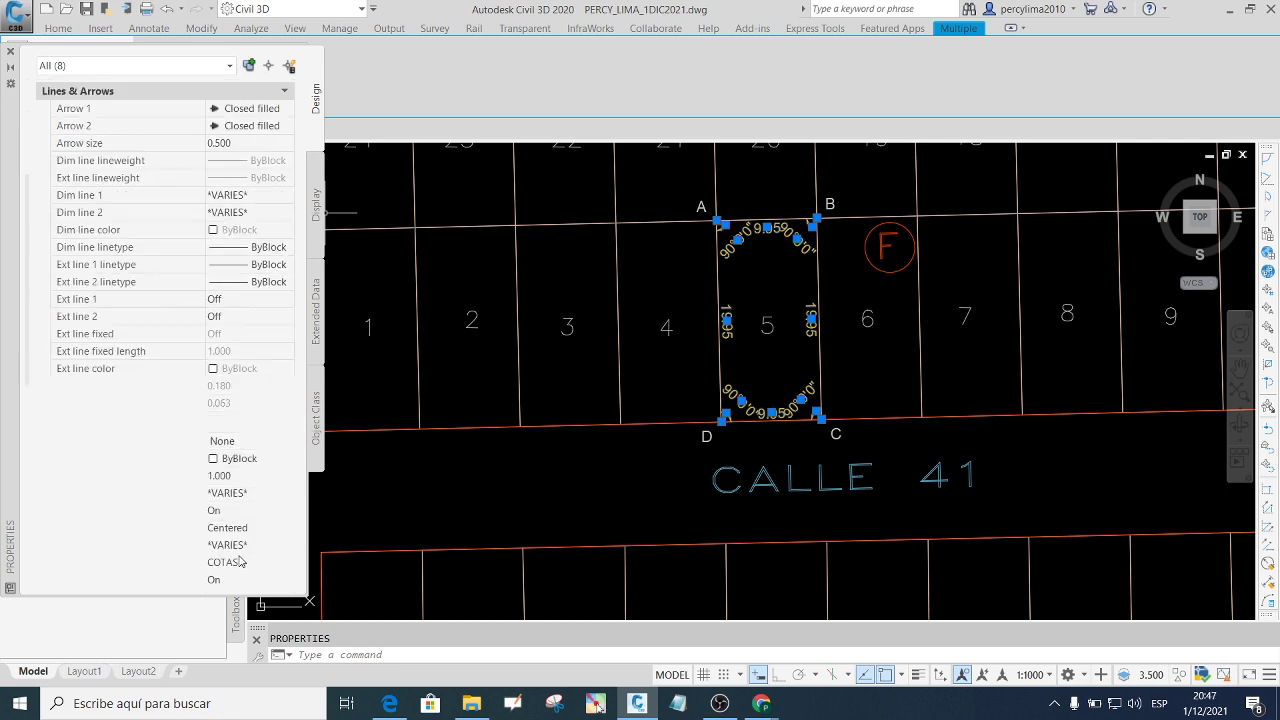
click(230, 476)
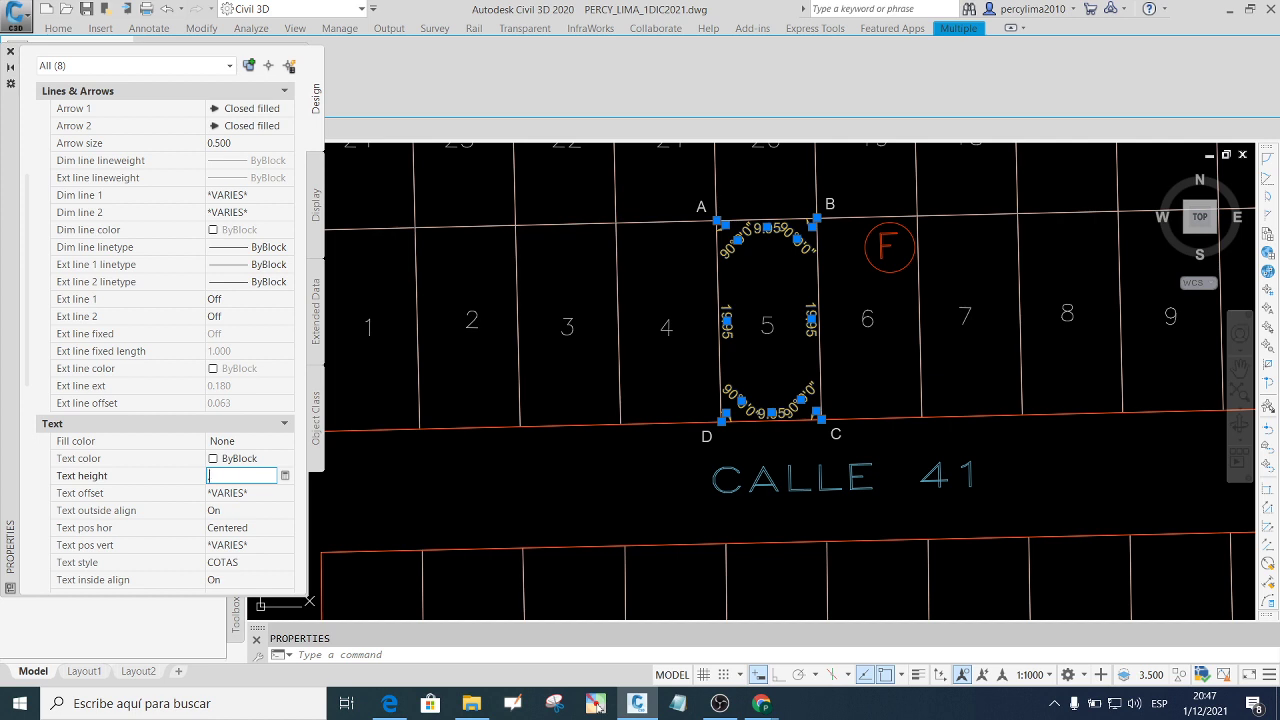
text(0.500)
key(Return)
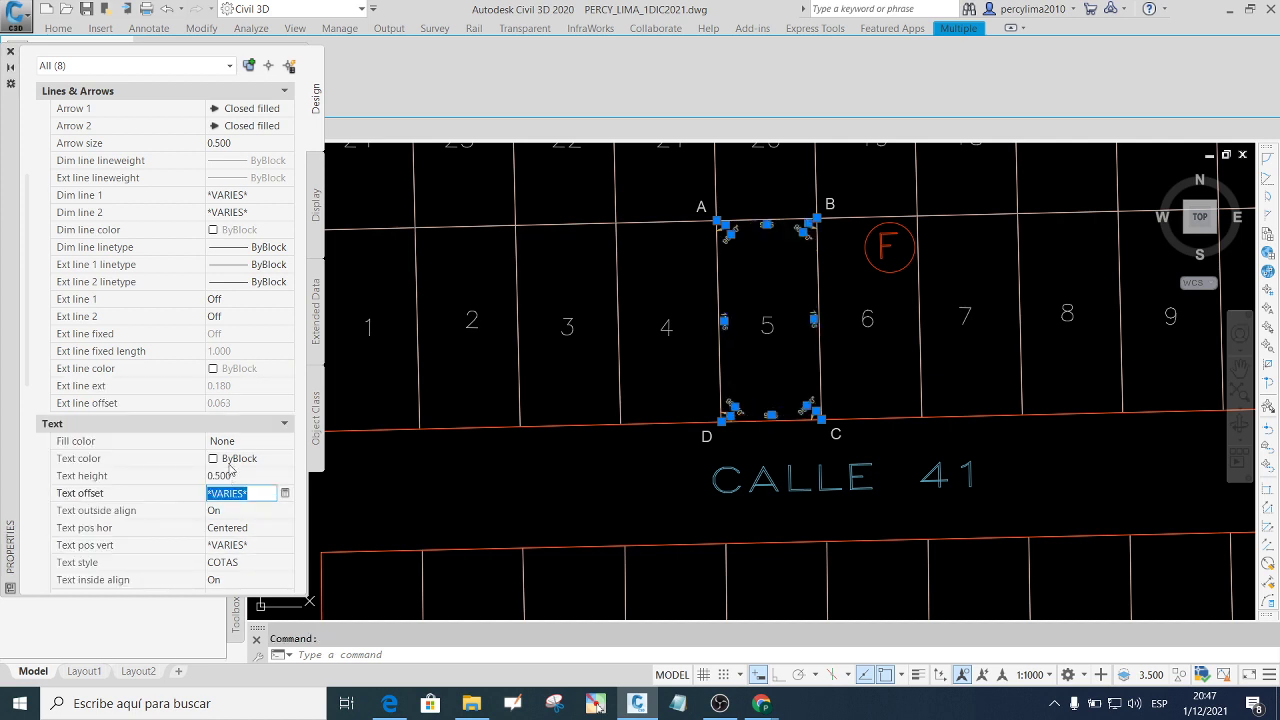
key(Escape)
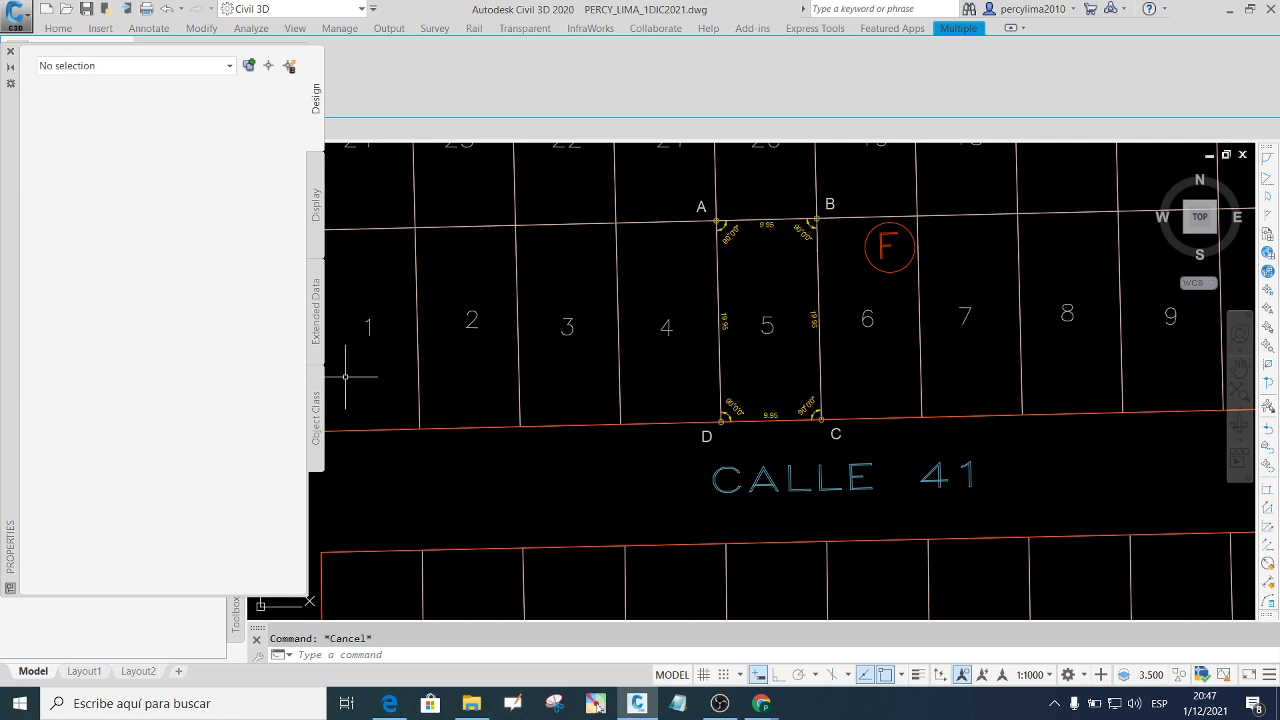
Set the height of vertex labels A, B, C and D to 0.800.
scroll(790, 323, up, 2)
scroll(782, 331, up, 4)
scroll(760, 350, down, 5)
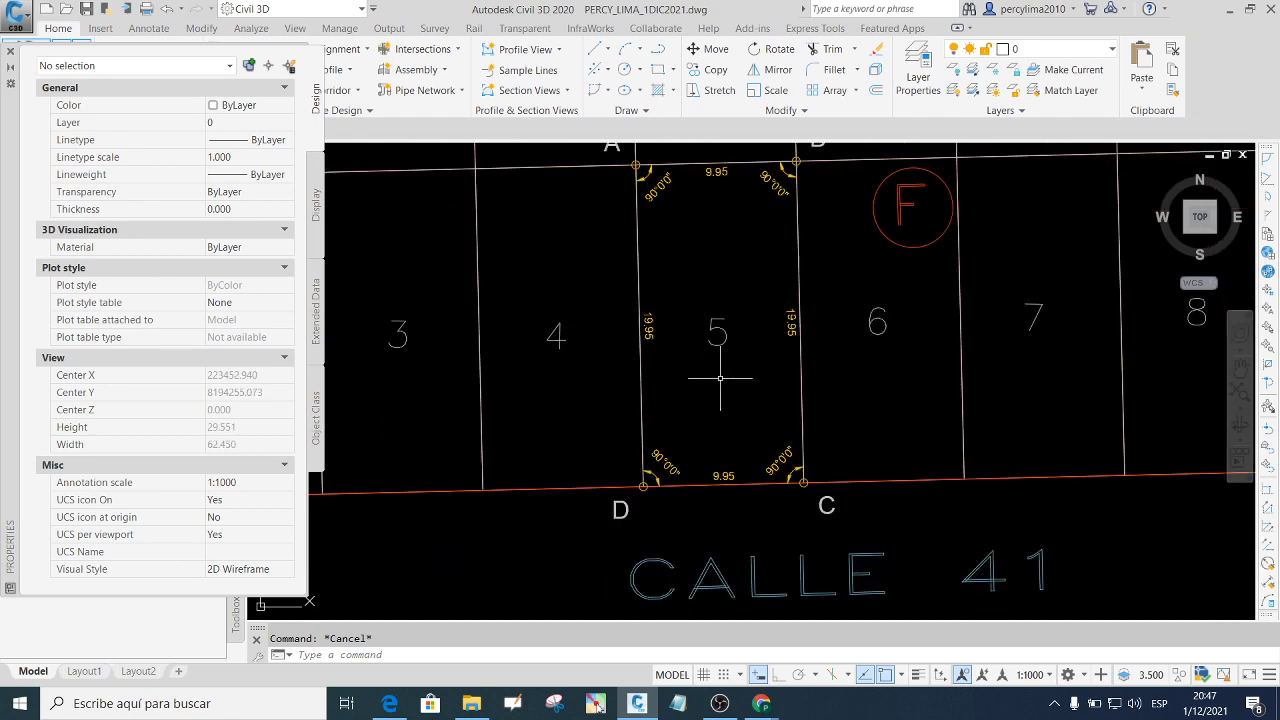
scroll(726, 371, up, 2)
scroll(686, 371, down, 4)
scroll(657, 343, up, 3)
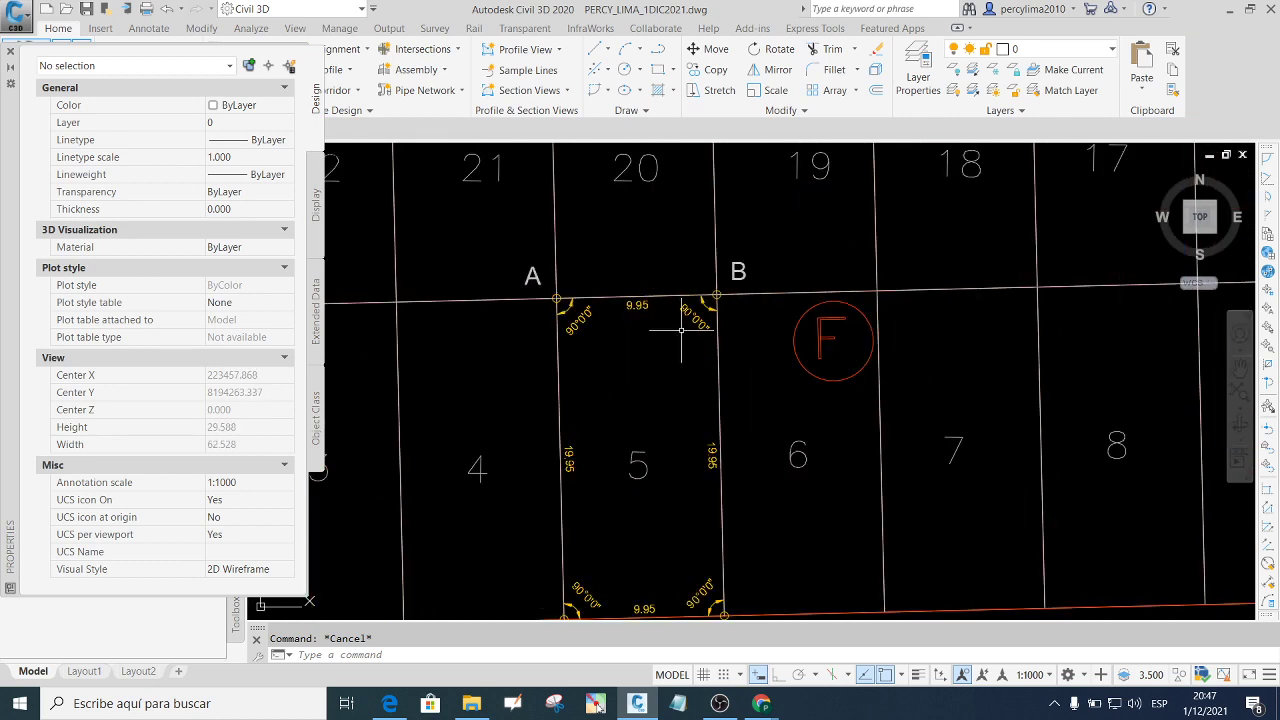
scroll(678, 330, up, 4)
scroll(680, 320, down, 2)
scroll(651, 314, down, 1)
scroll(651, 314, up, 1)
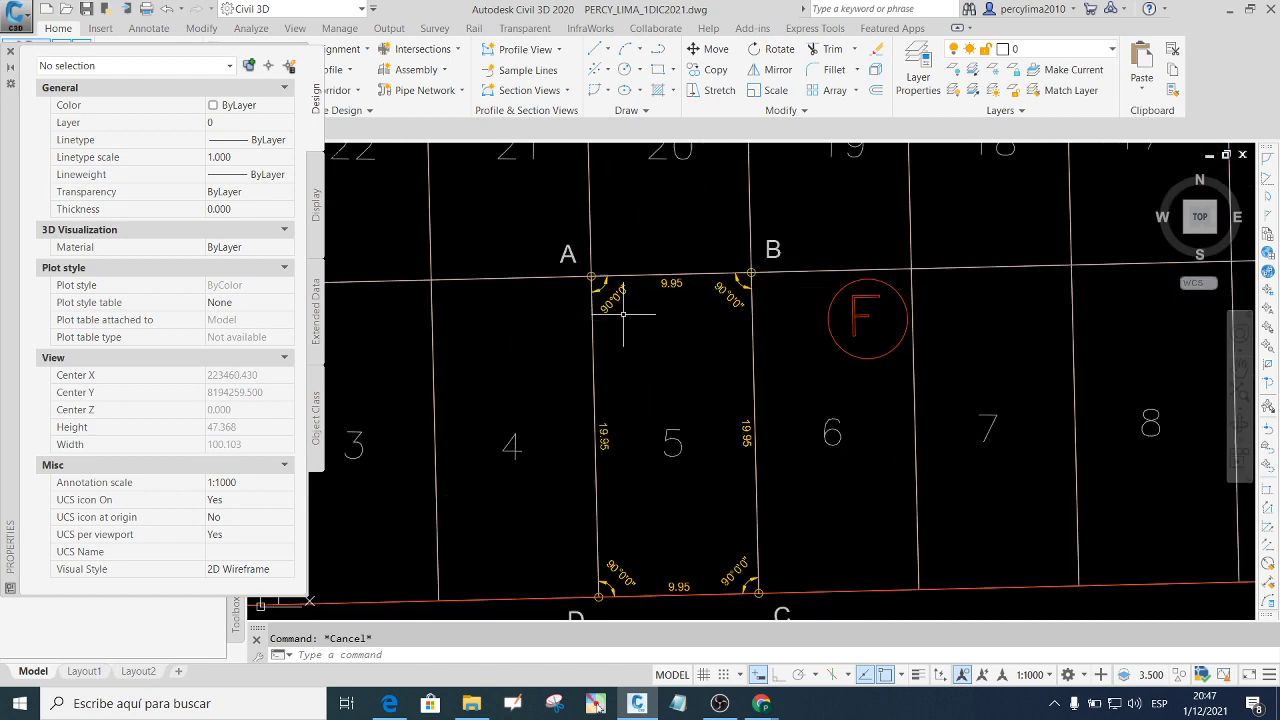
scroll(657, 314, up, 2)
scroll(643, 285, down, 2)
scroll(643, 285, down, 3)
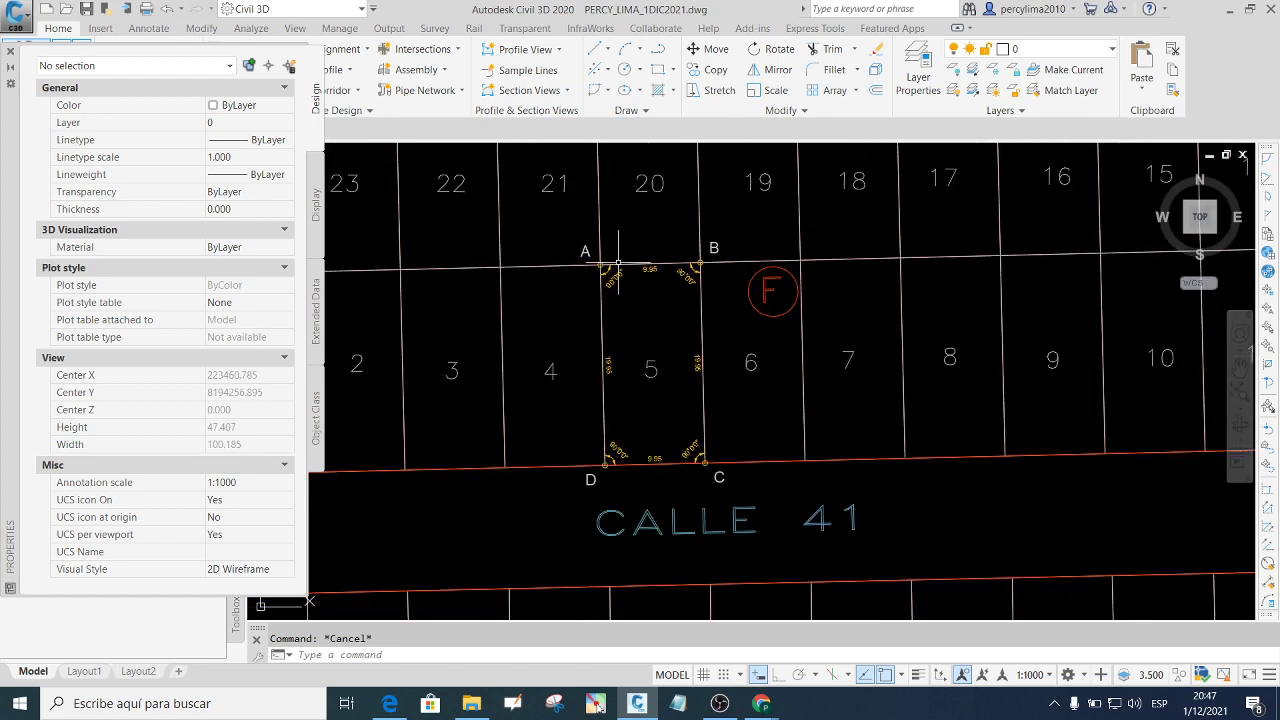
scroll(650, 260, up, 3)
click(548, 233)
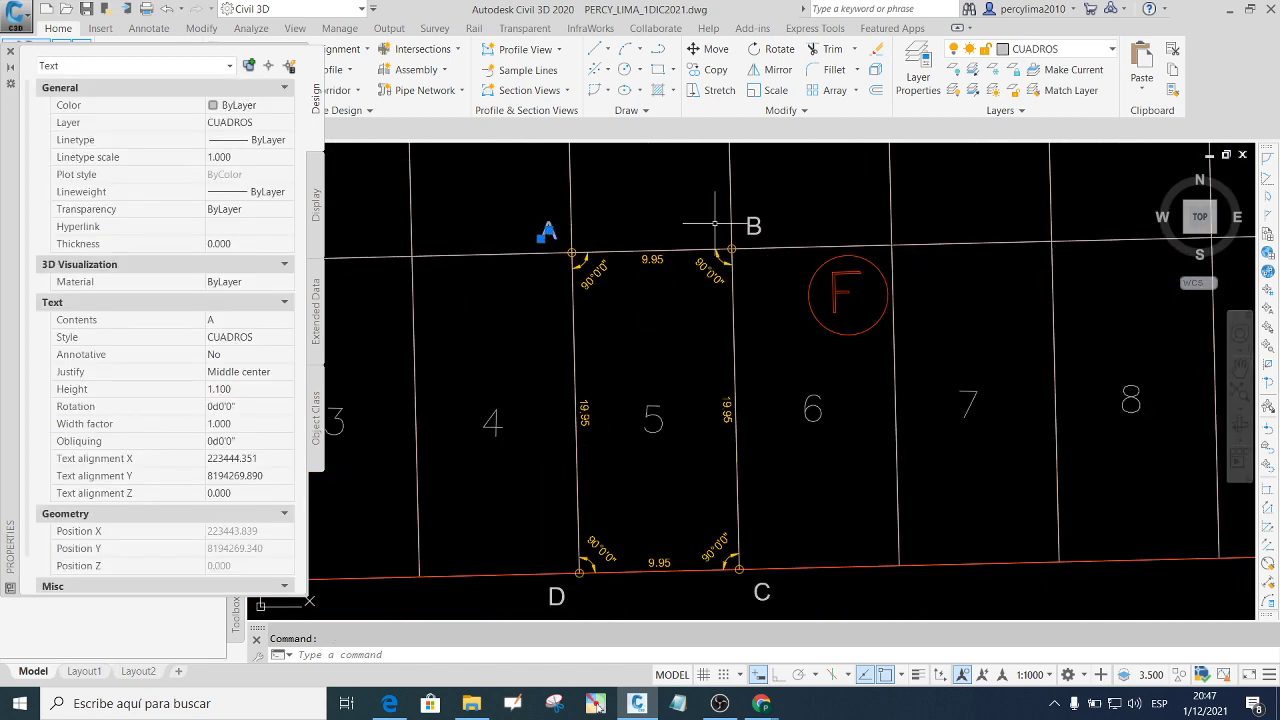
click(753, 224)
click(760, 593)
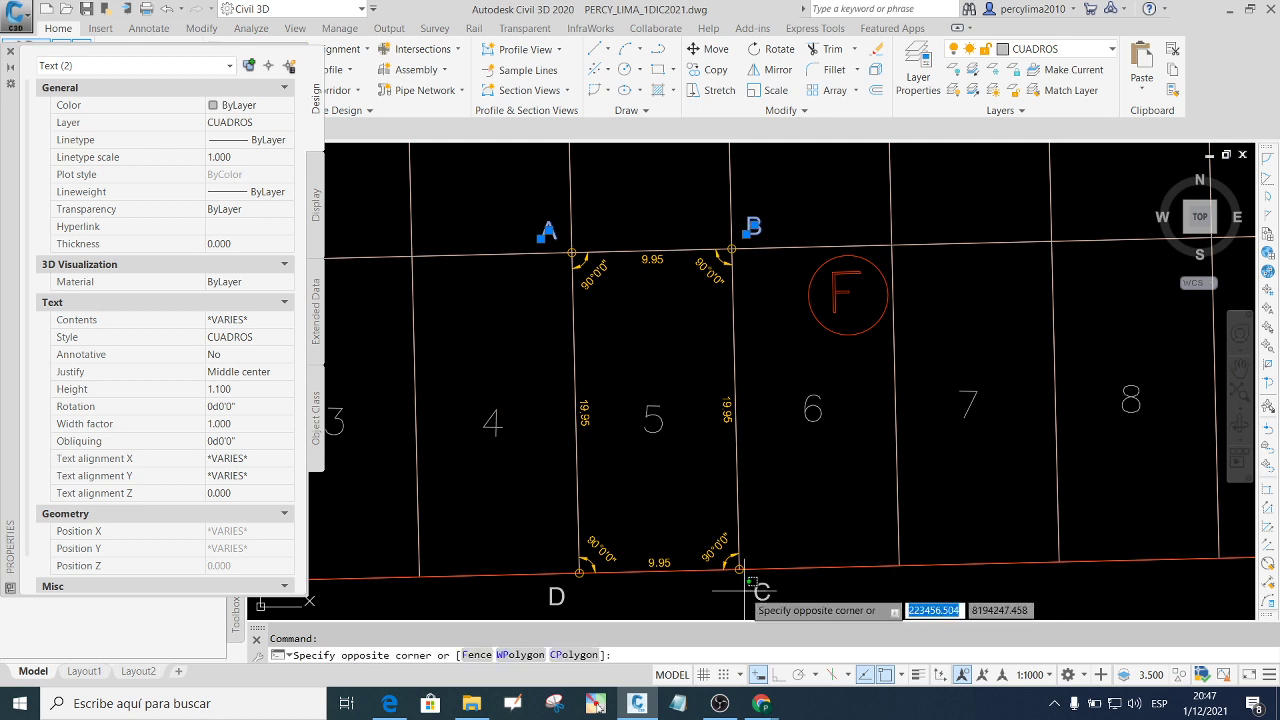
click(556, 596)
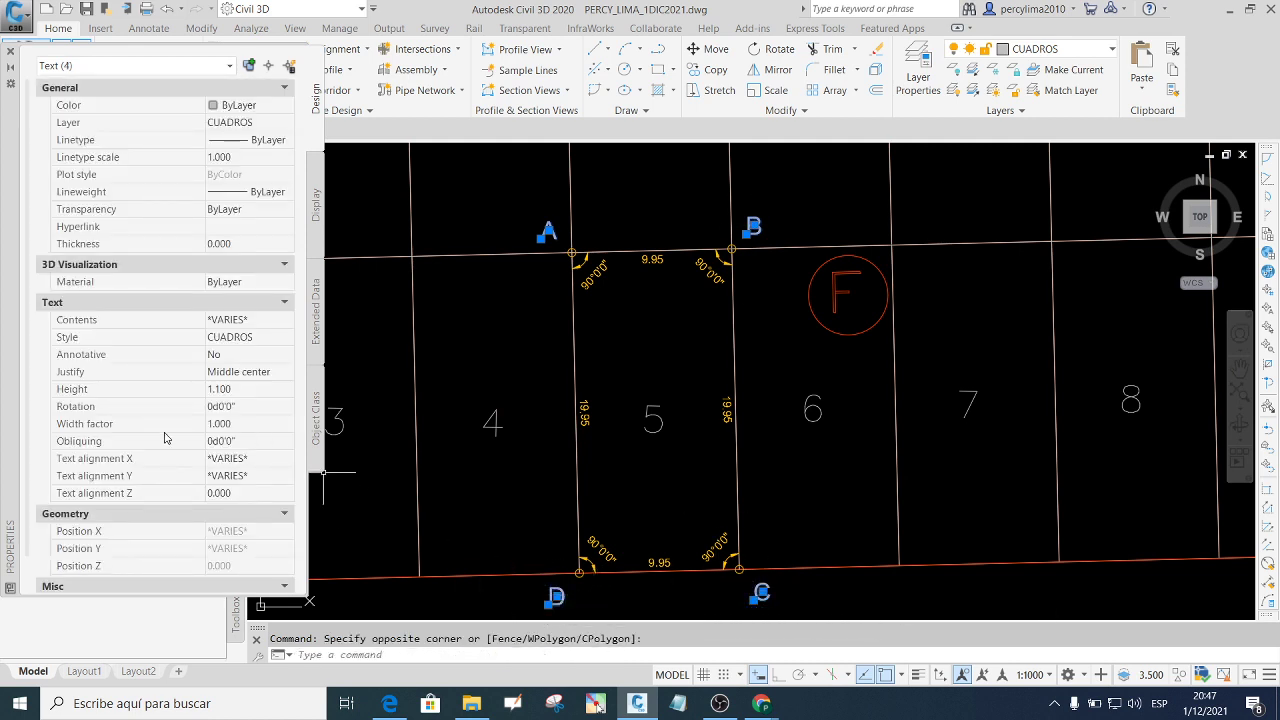
click(237, 391)
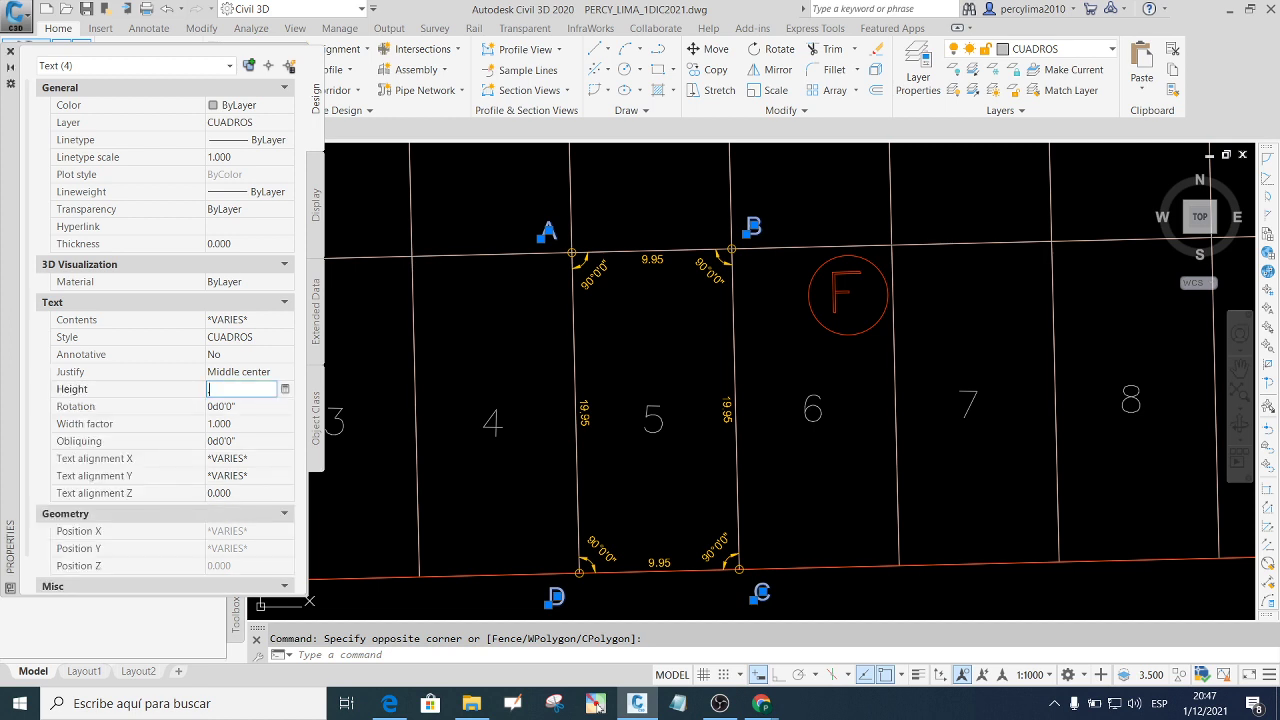
text(.8)
key(Tab)
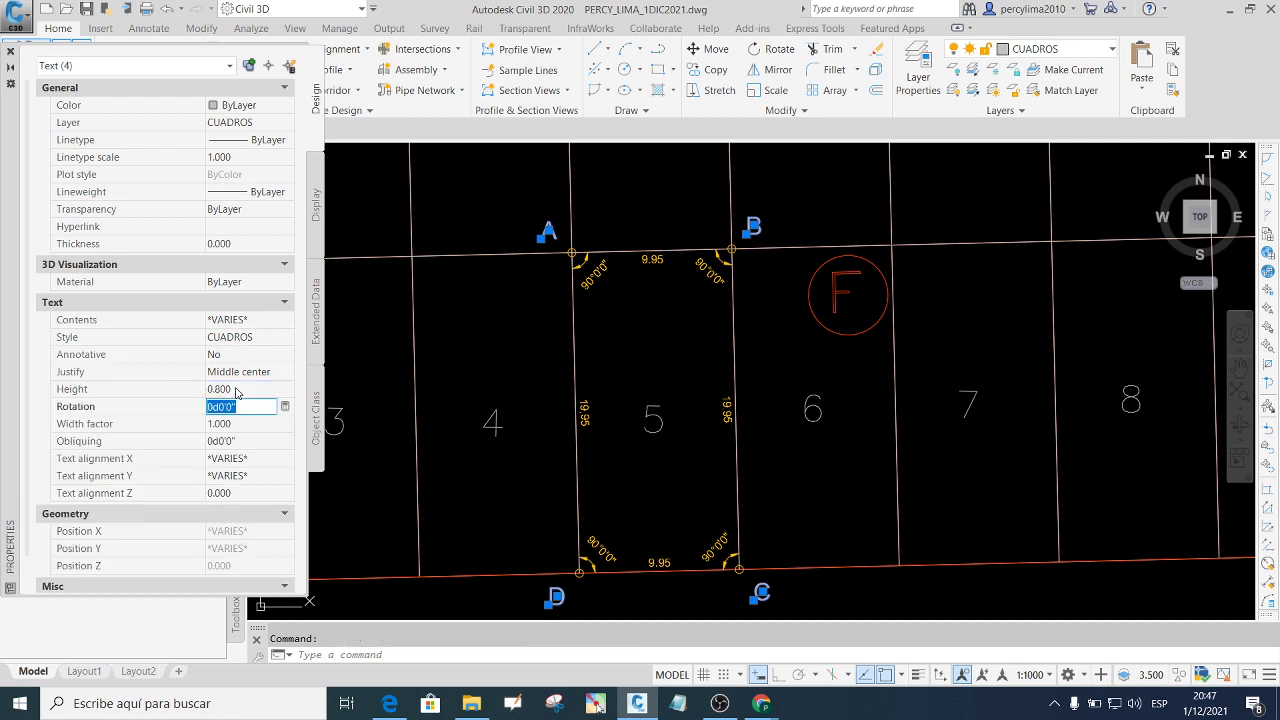
key(Escape)
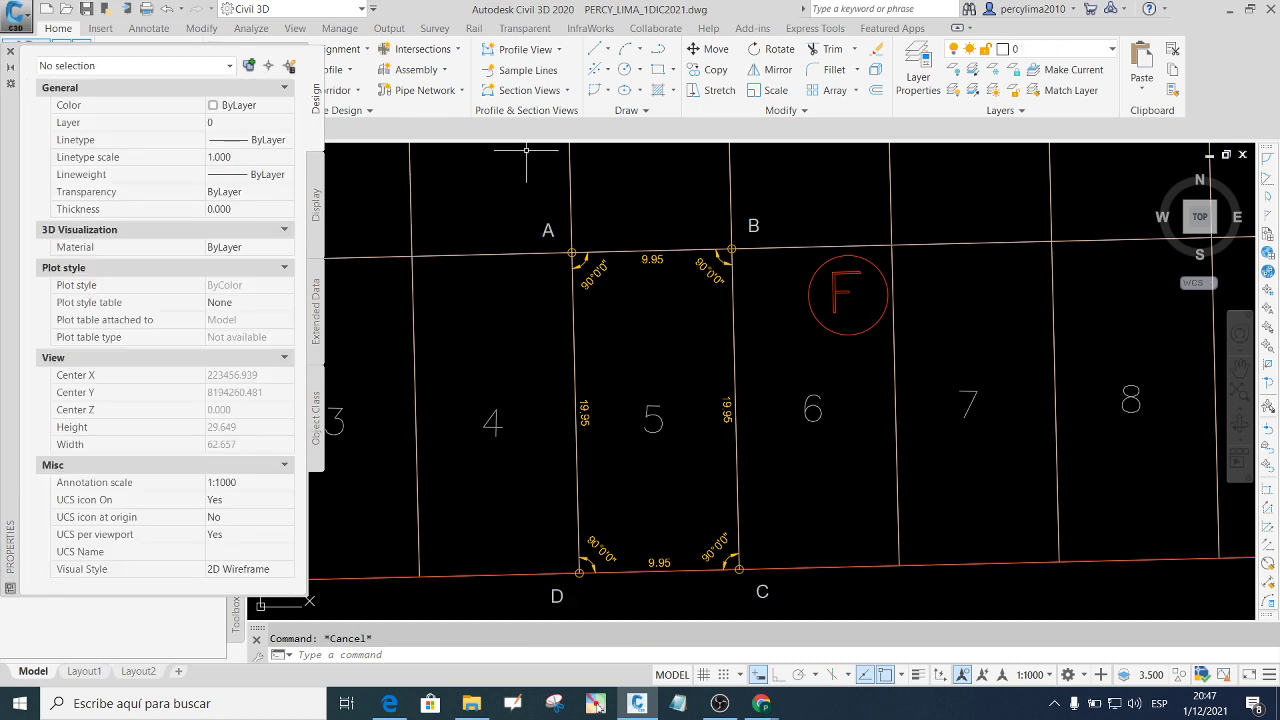
Move label A closer to its corner of lot 5.
scroll(561, 216, up, 4)
scroll(540, 265, down, 2)
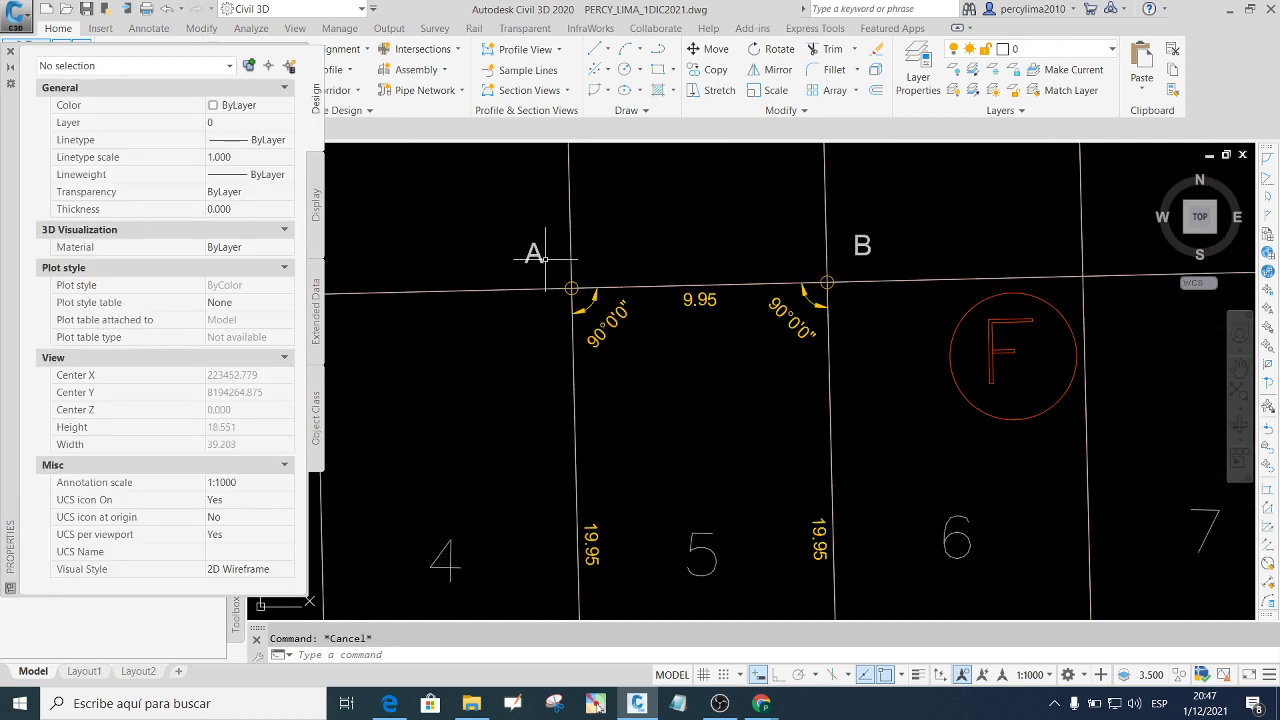
click(532, 255)
text(m)
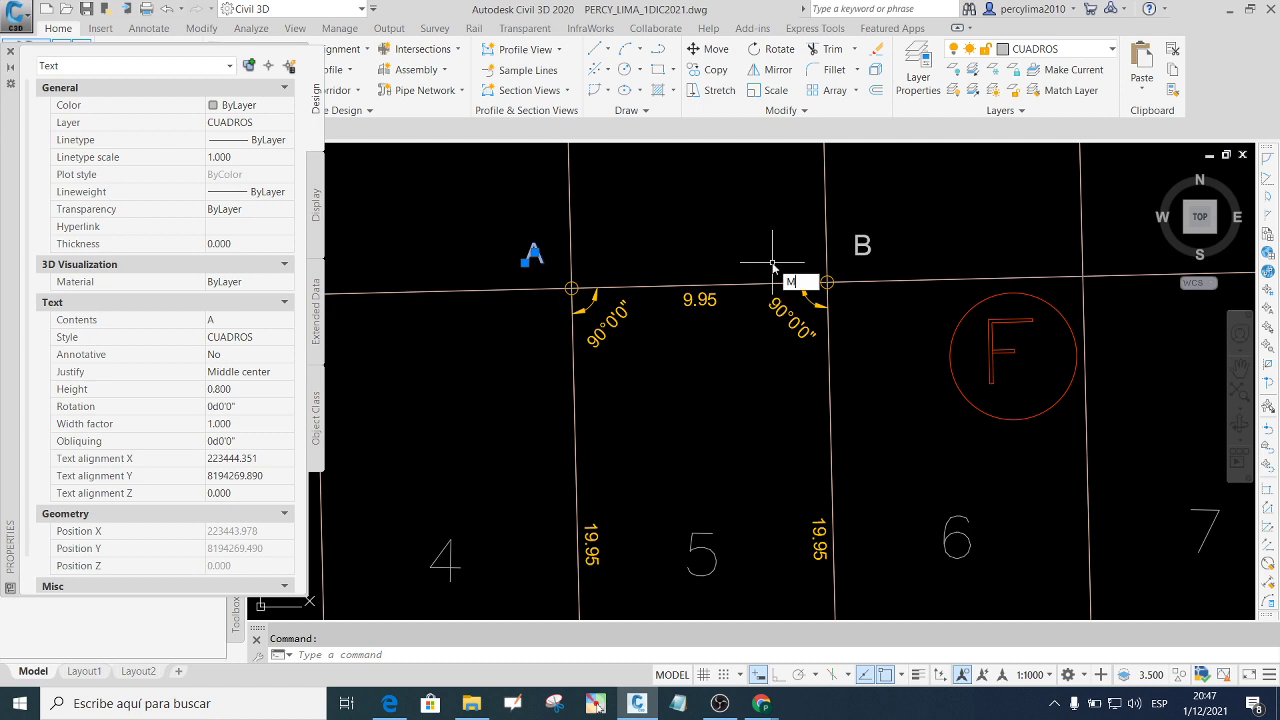
key(Return)
click(677, 418)
click(689, 427)
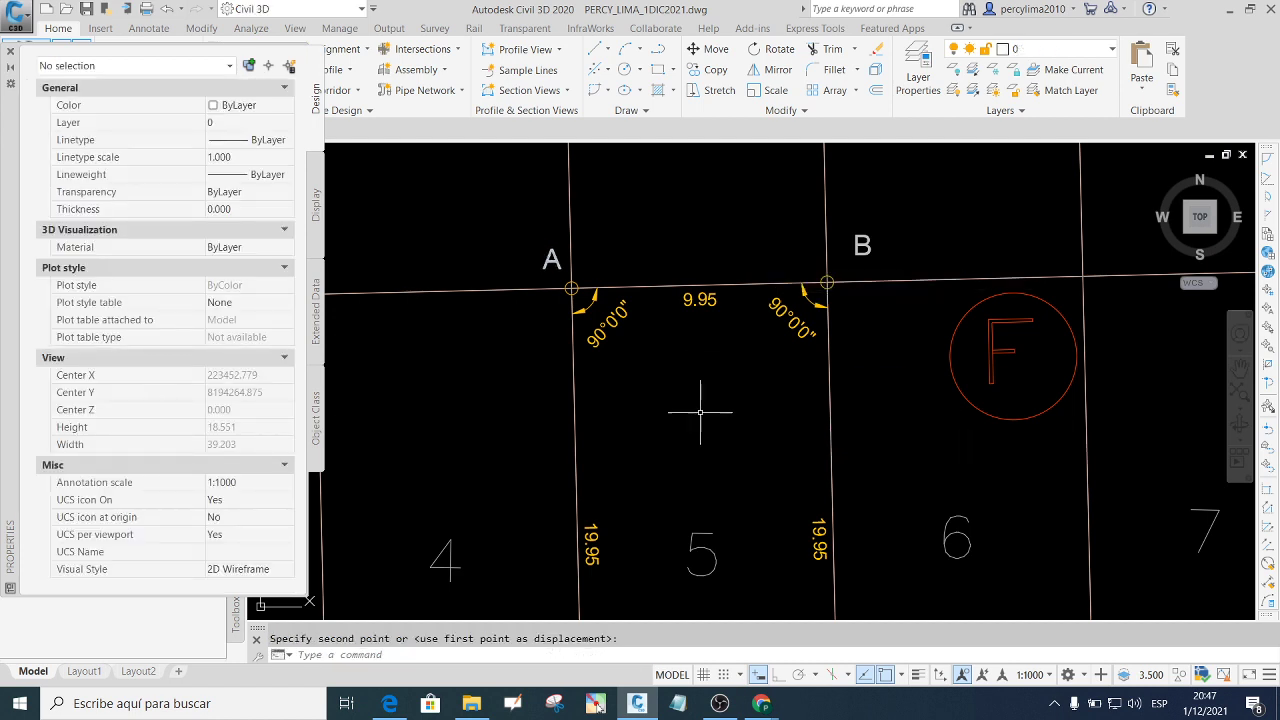
Move label B beside its corner point.
click(859, 241)
click(986, 286)
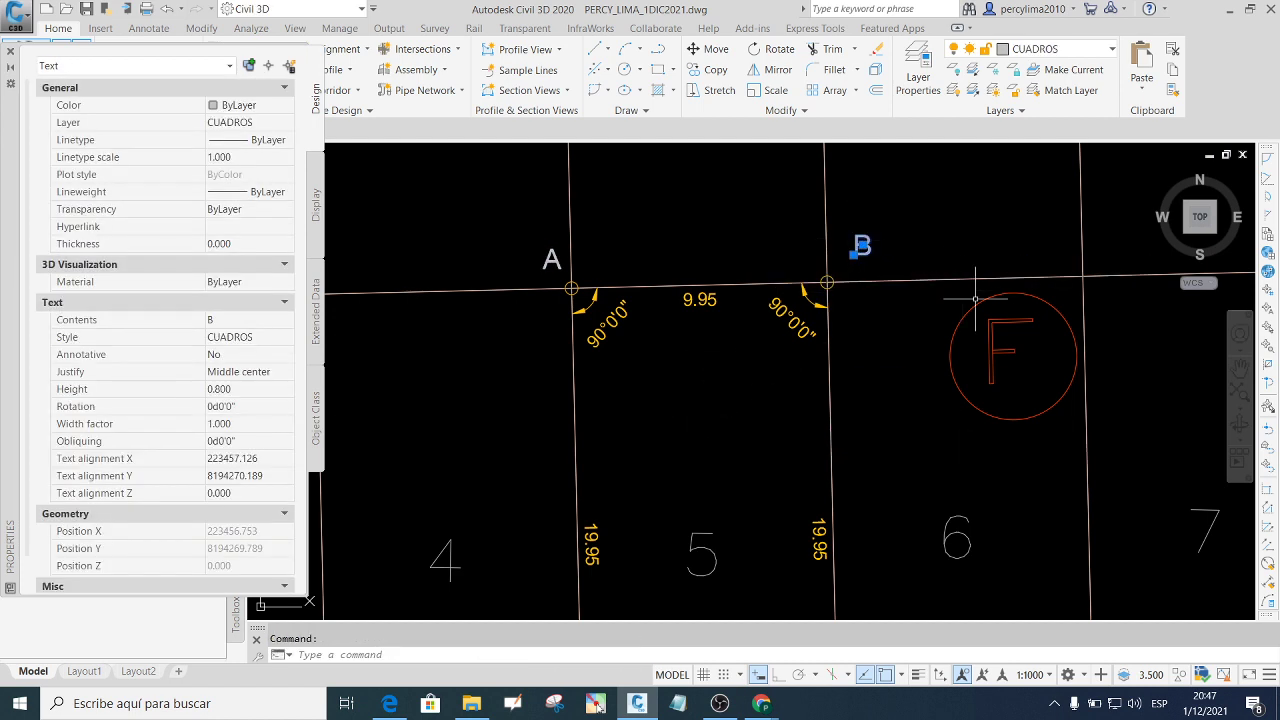
text(m)
key(Return)
click(894, 348)
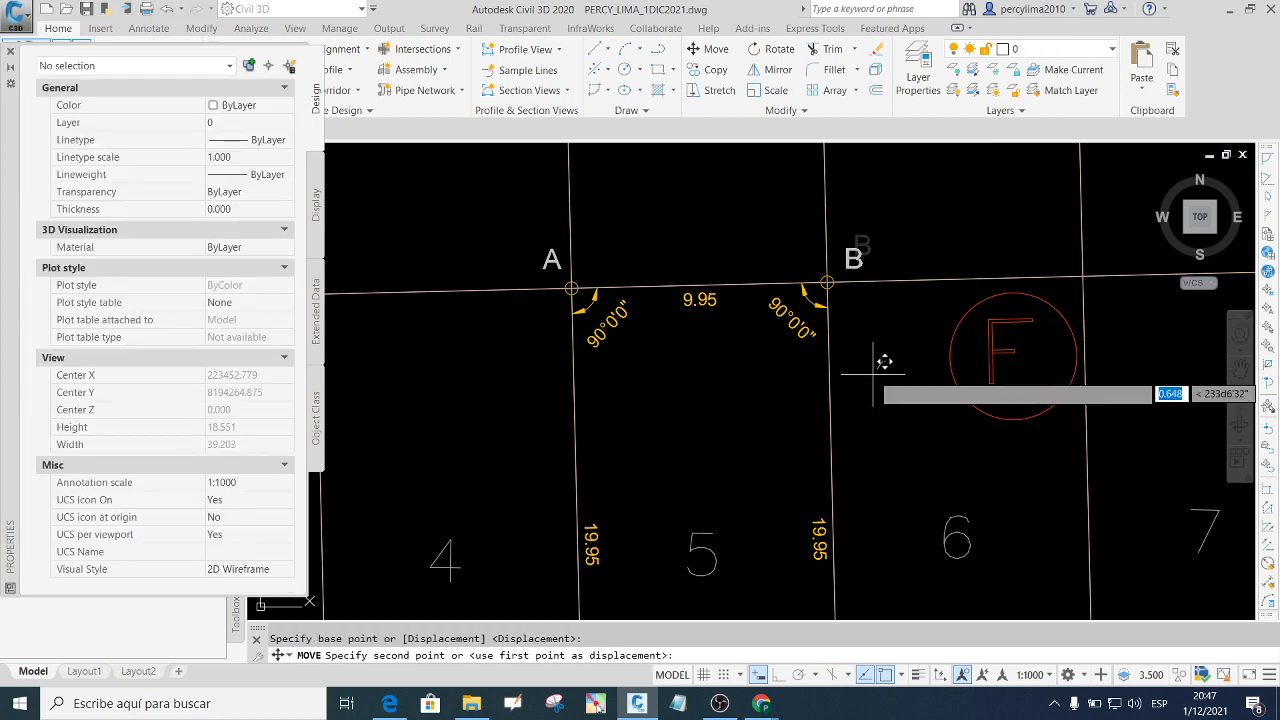
click(857, 360)
Move label C just below its corner point.
scroll(857, 360, down, 5)
scroll(800, 352, up, 10)
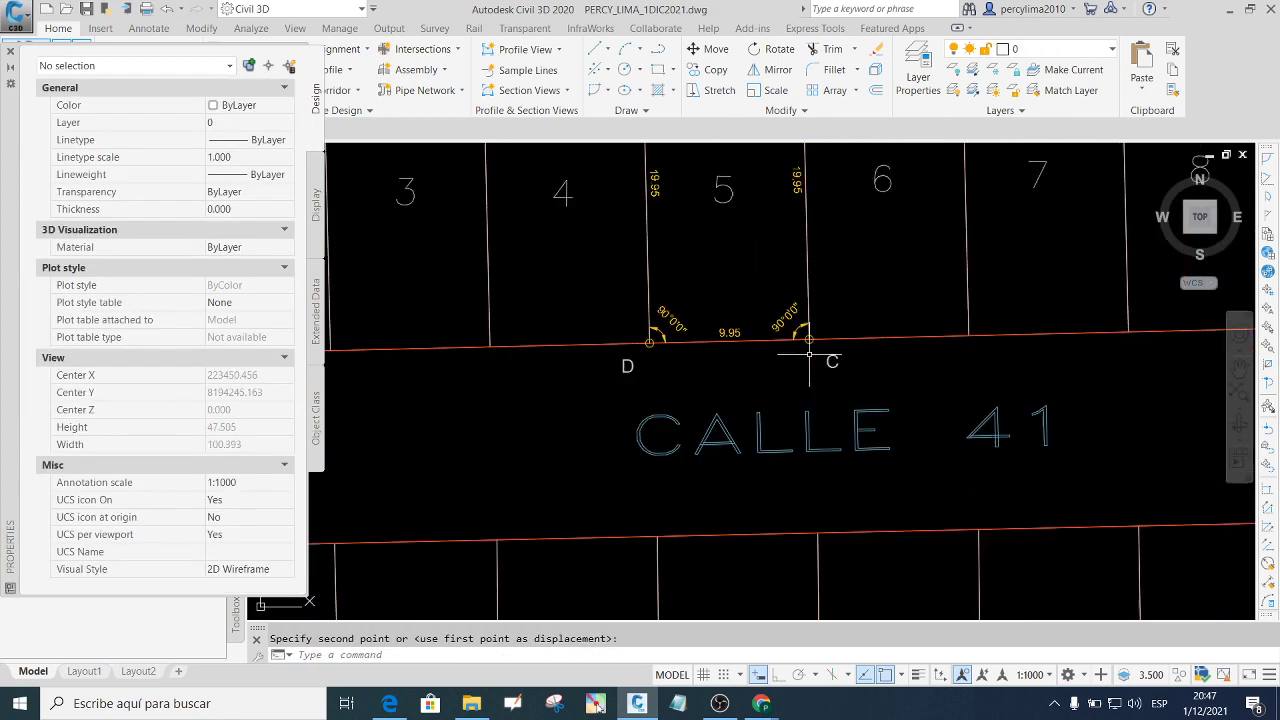
click(840, 345)
click(916, 391)
click(928, 423)
text(m)
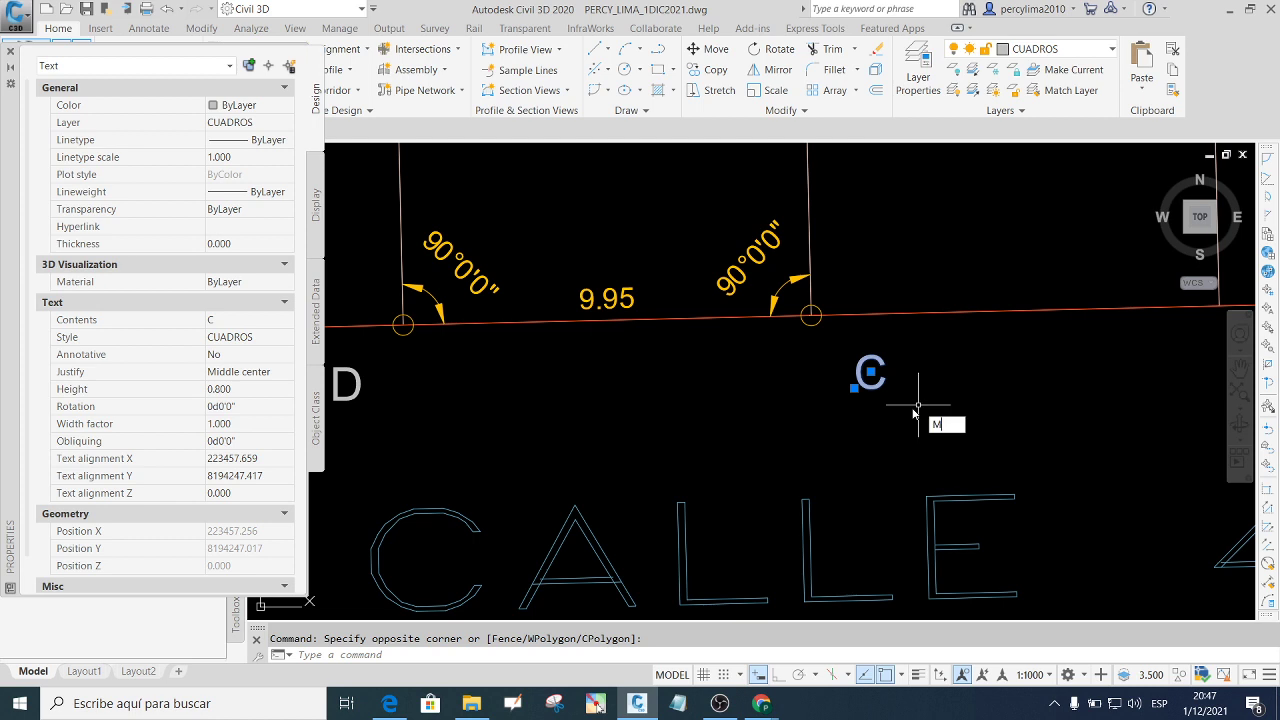
key(Return)
click(932, 405)
click(884, 386)
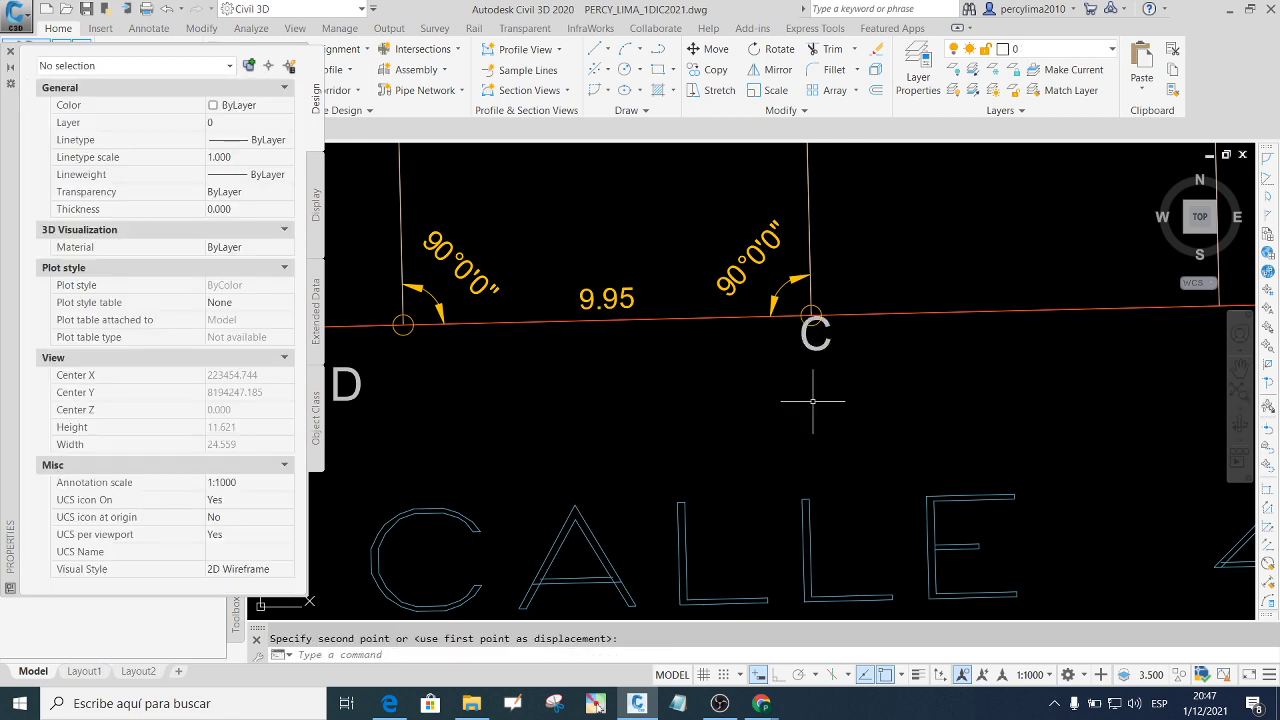
Nudge label C again to sit beside its corner.
click(819, 355)
click(814, 337)
click(857, 423)
text(m)
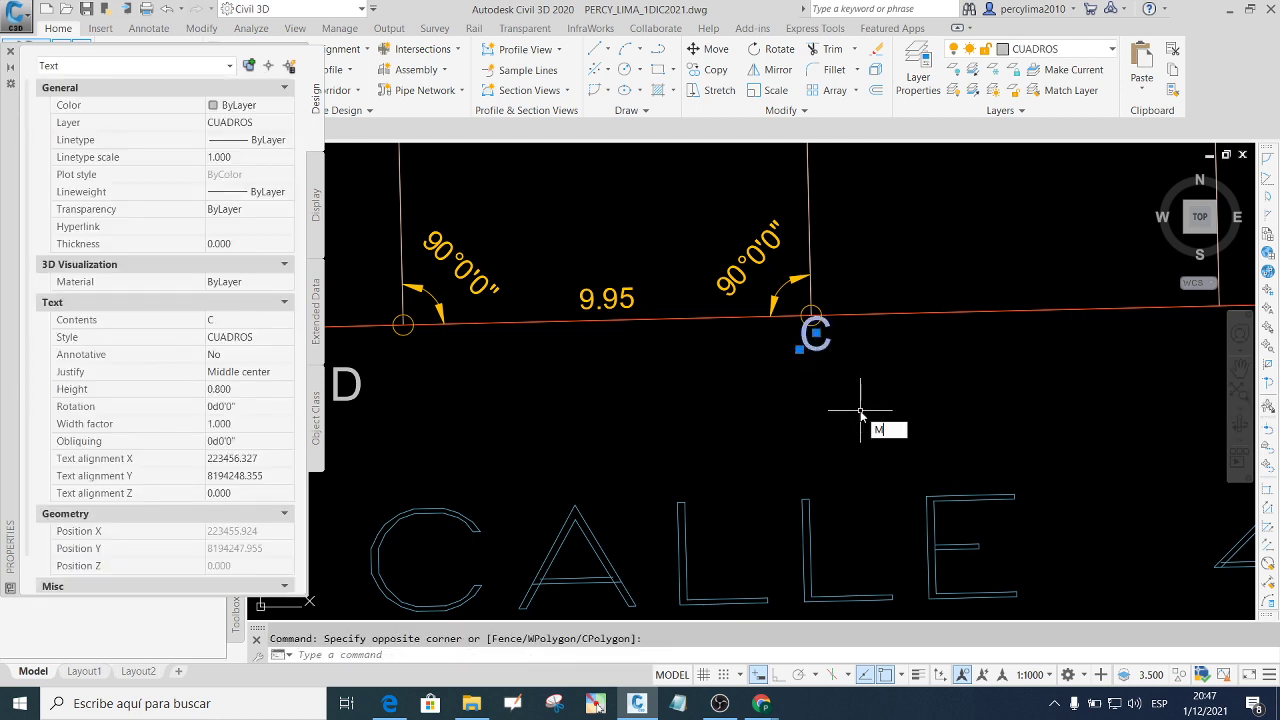
key(Return)
click(881, 386)
click(885, 410)
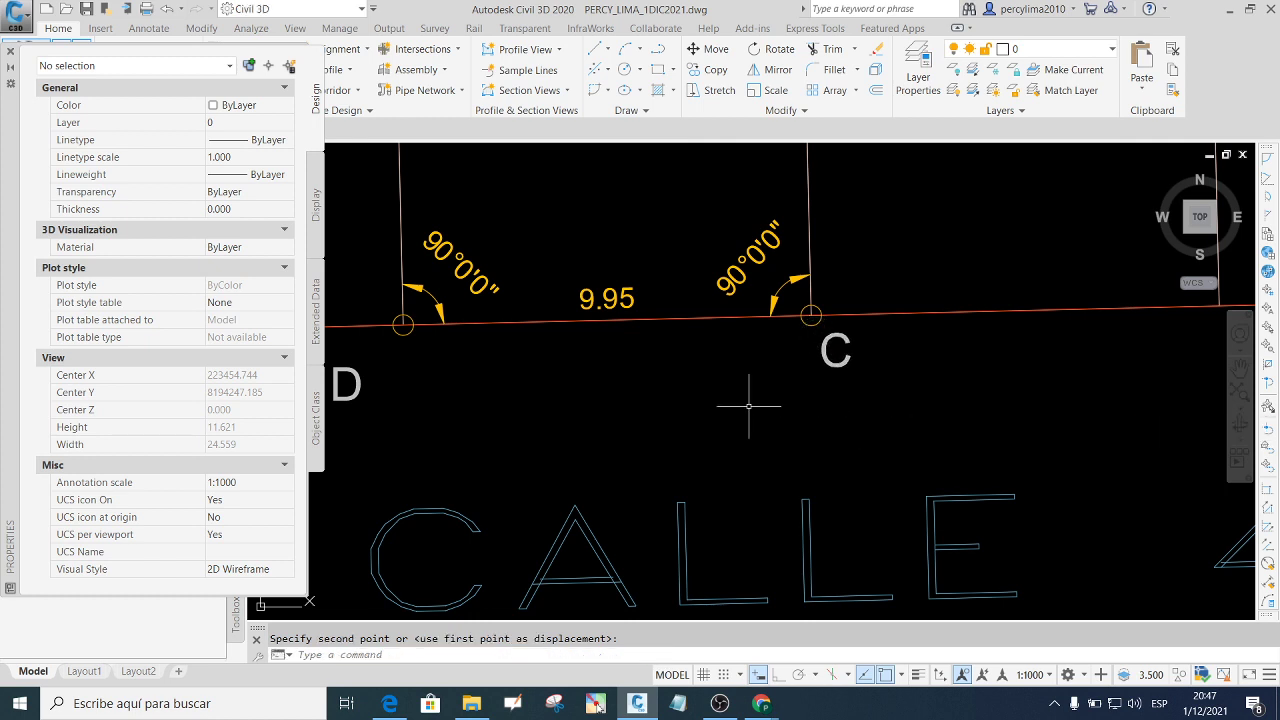
Move label D next to its corner point and end the move command.
click(430, 382)
click(343, 384)
text(m)
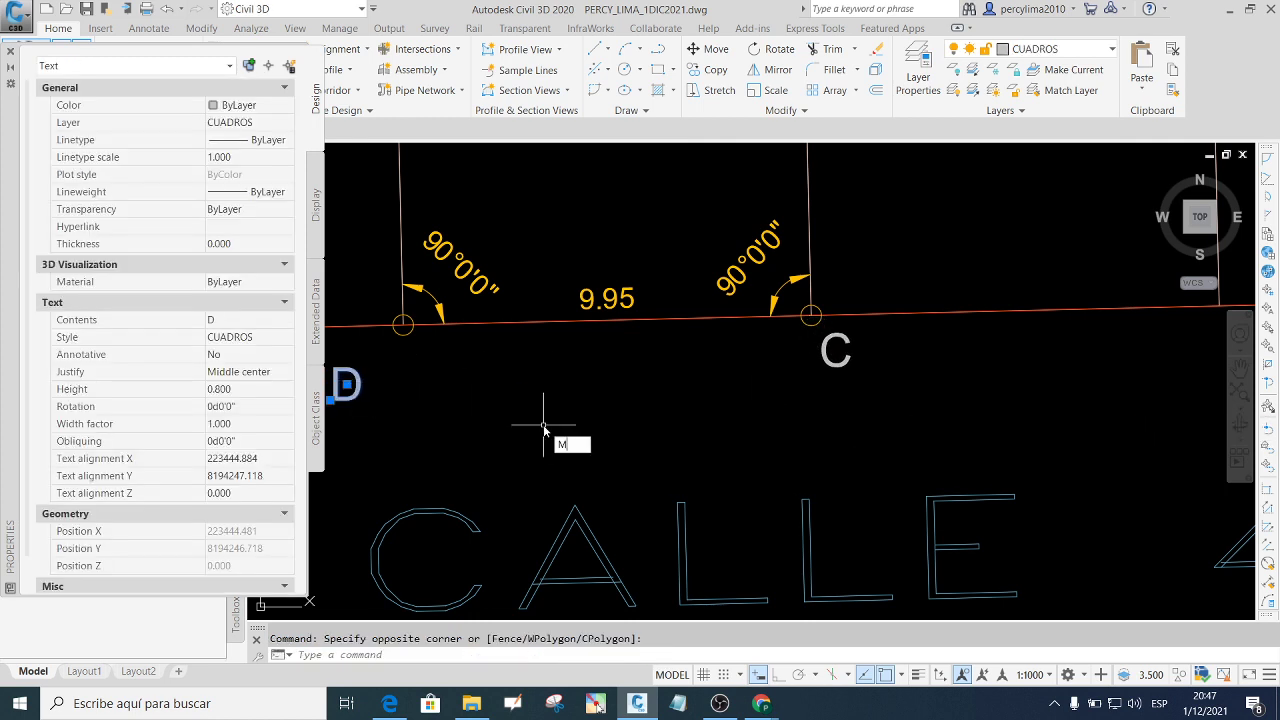
key(Return)
click(509, 422)
click(560, 403)
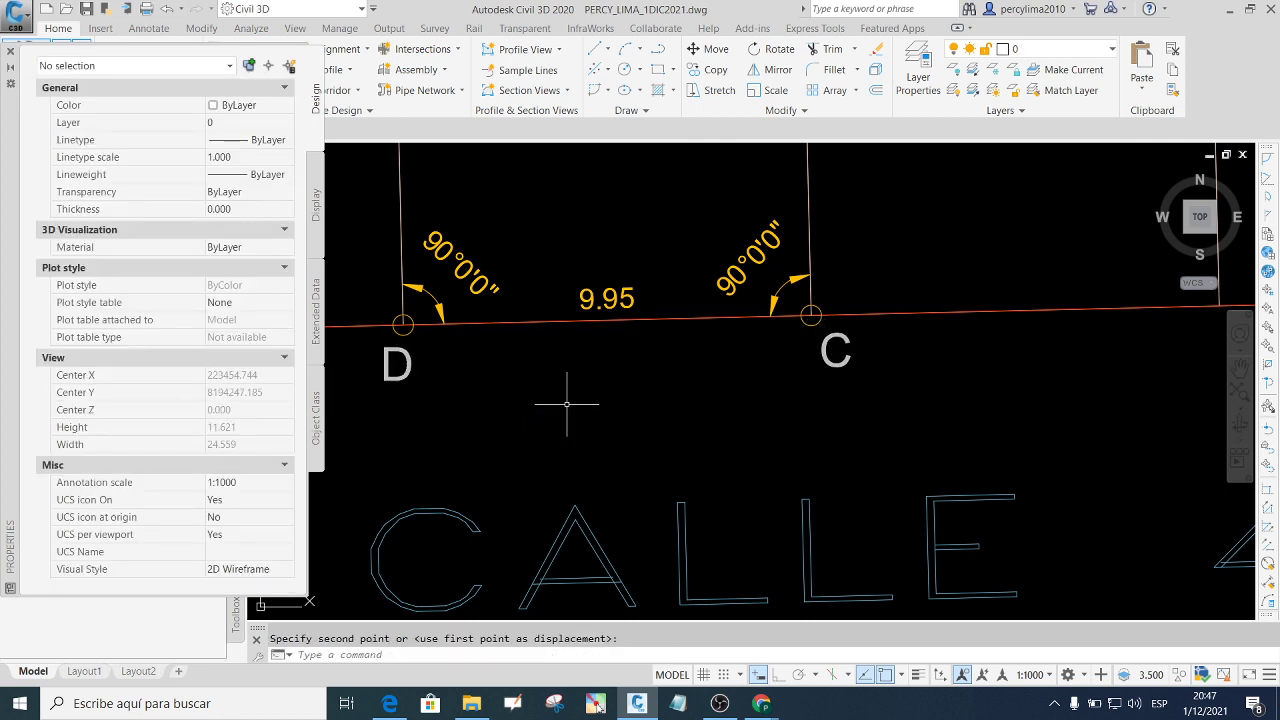
click(10, 52)
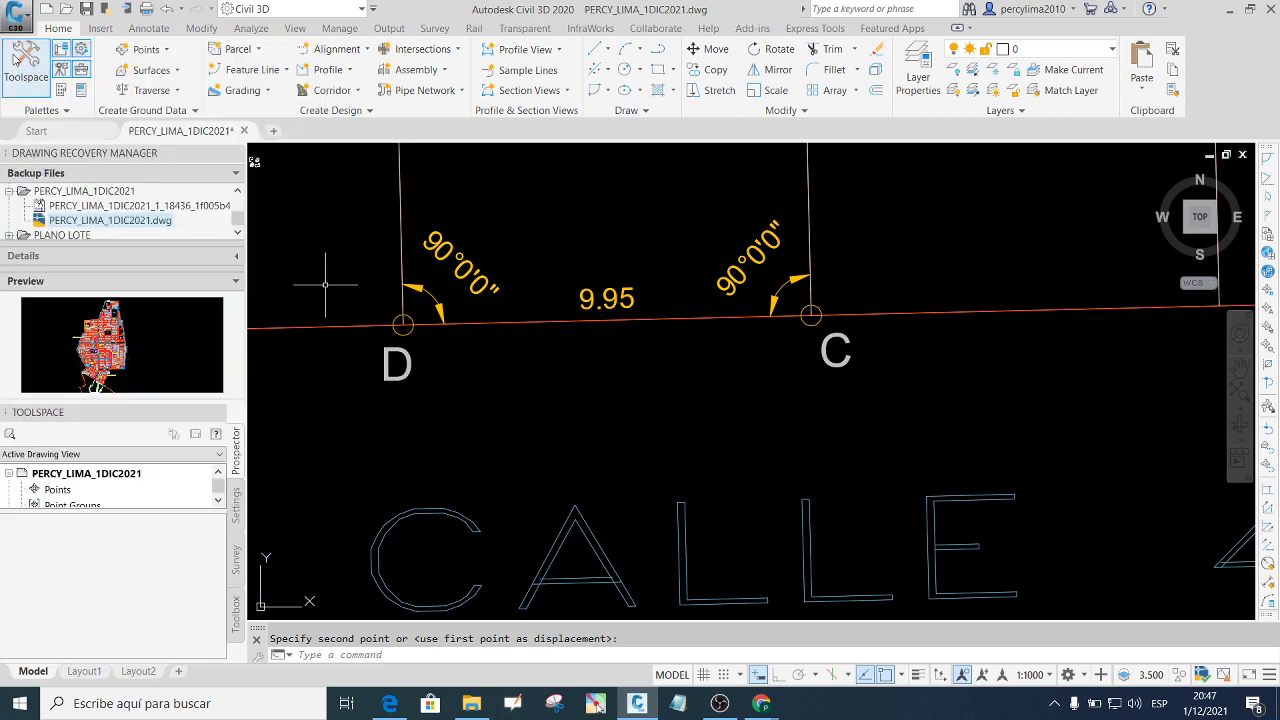
key(Escape)
scroll(659, 437, down, 3)
Set the lot 5 outline's colour to 252 in Properties.
scroll(659, 437, down, 1)
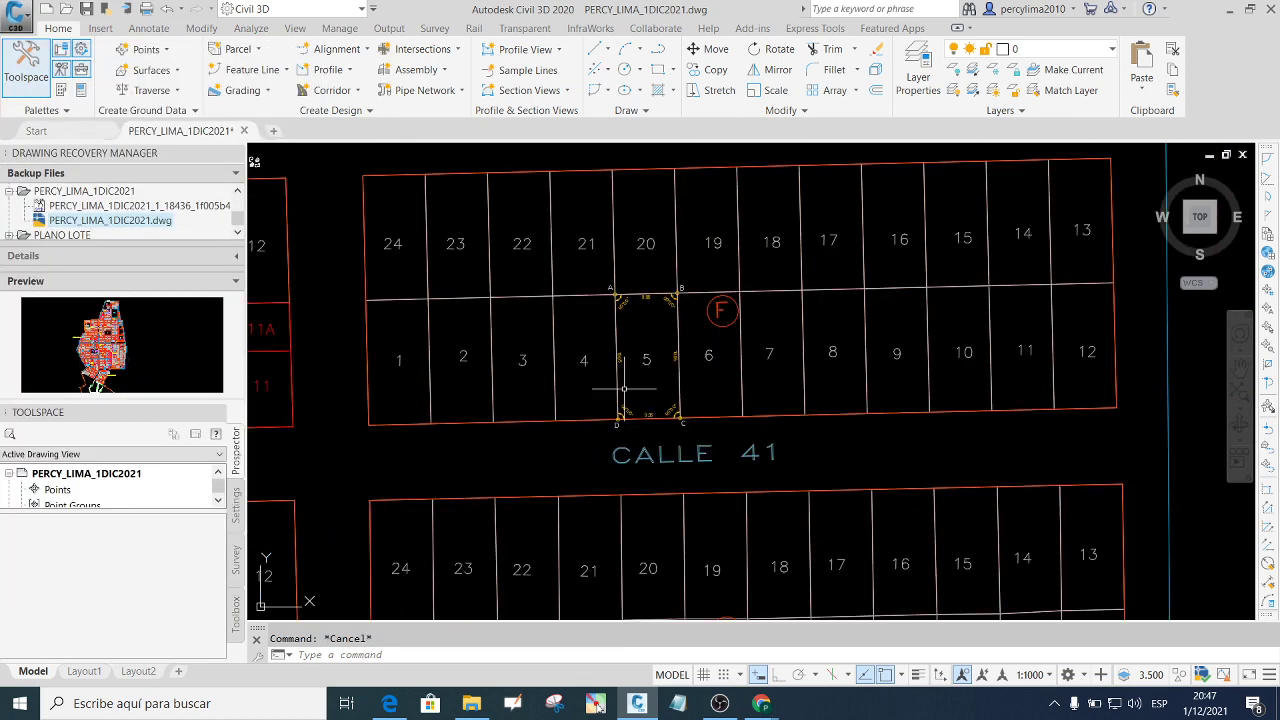
scroll(634, 428, up, 1)
click(618, 372)
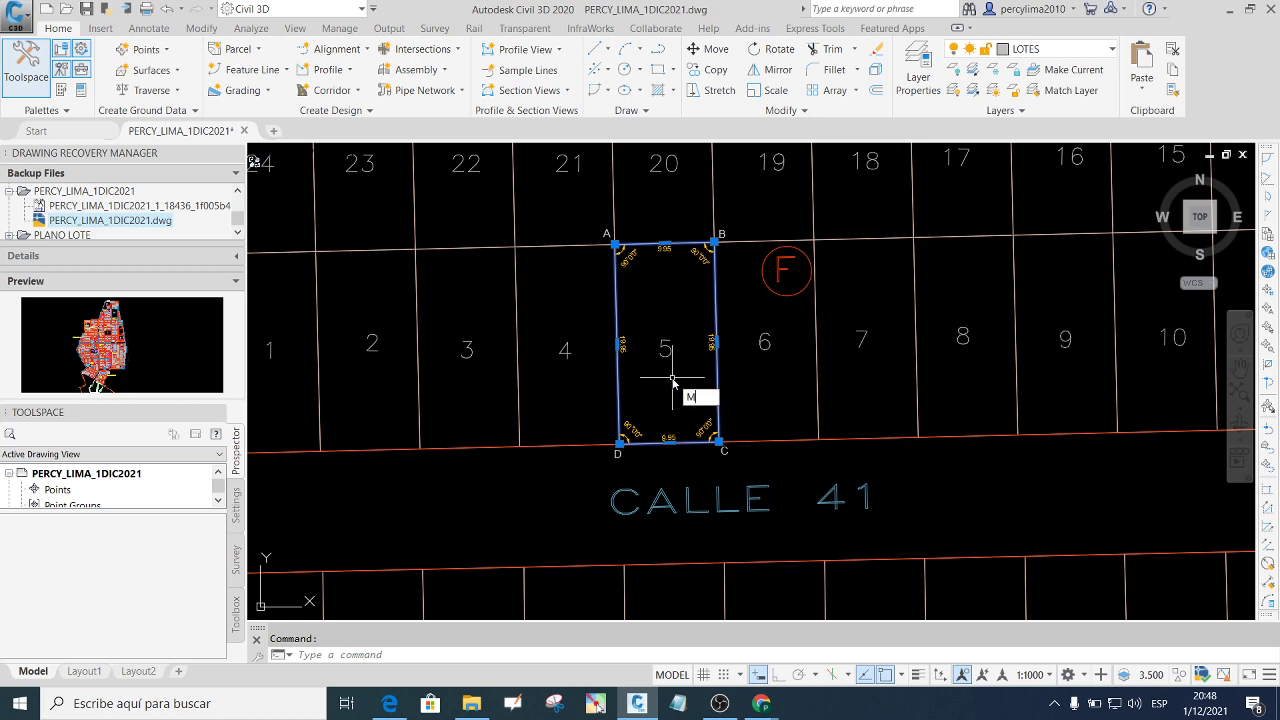
key(ctrl+1)
click(248, 110)
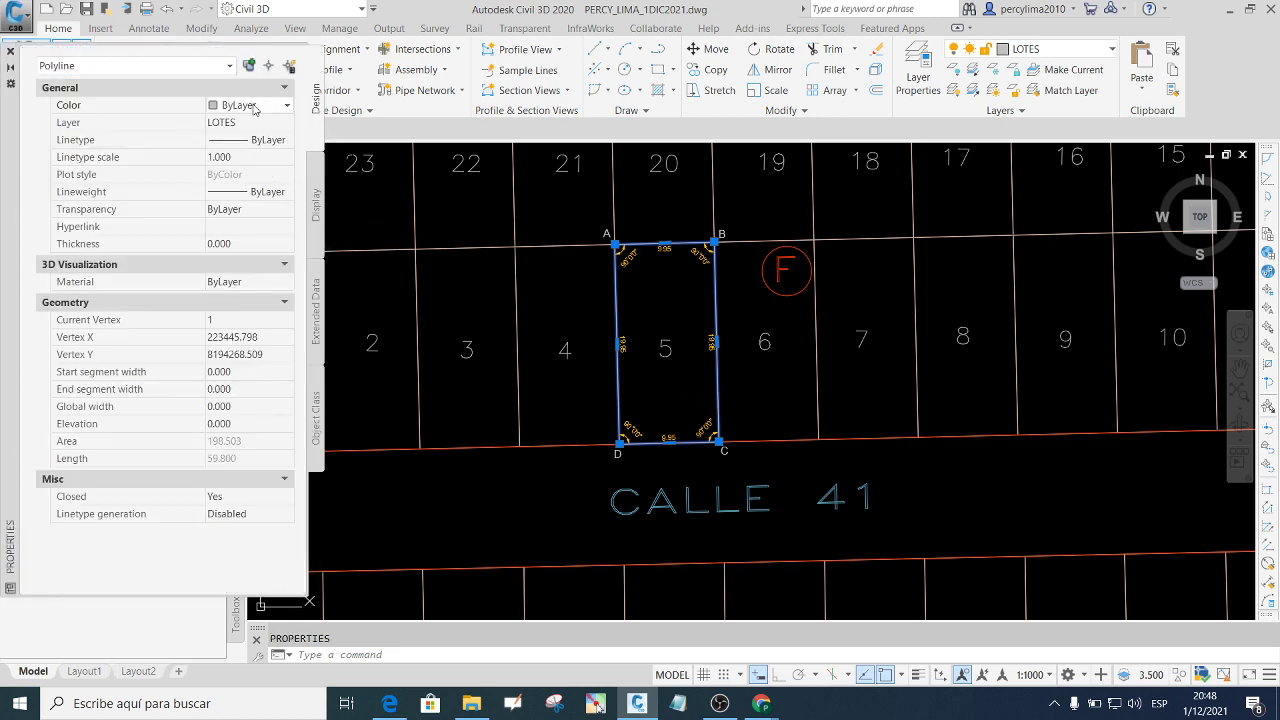
click(252, 108)
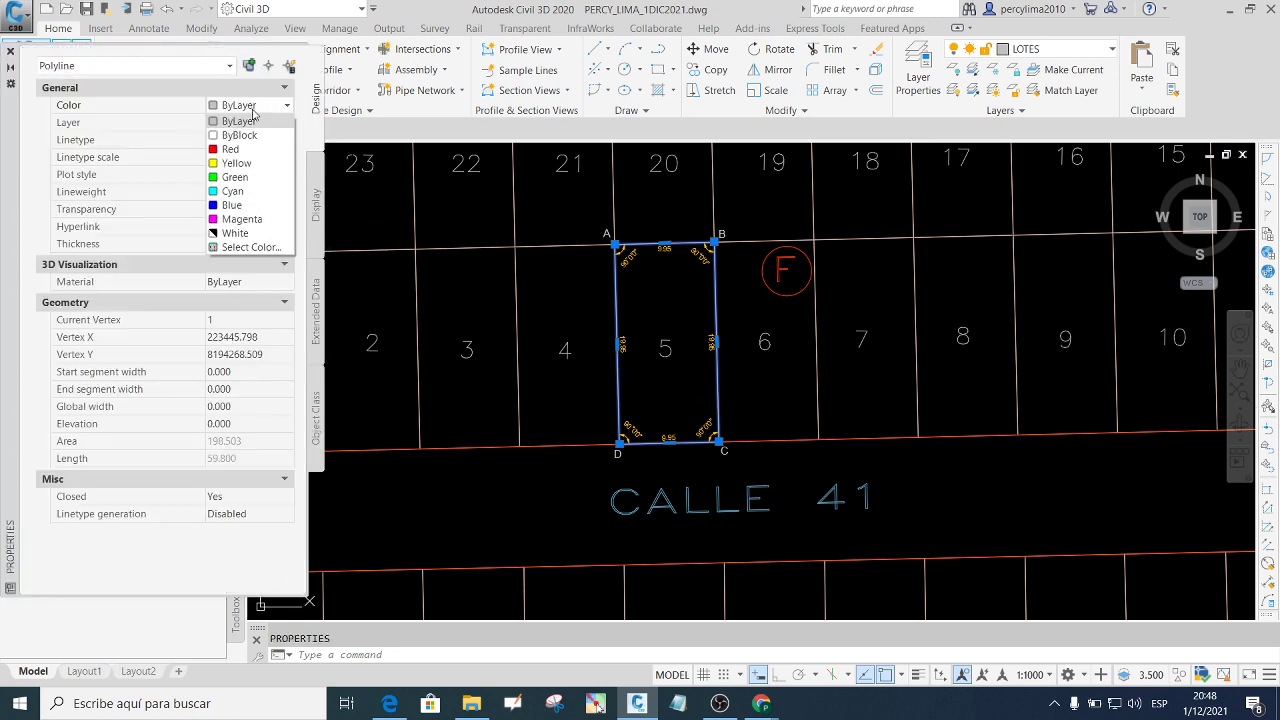
click(250, 247)
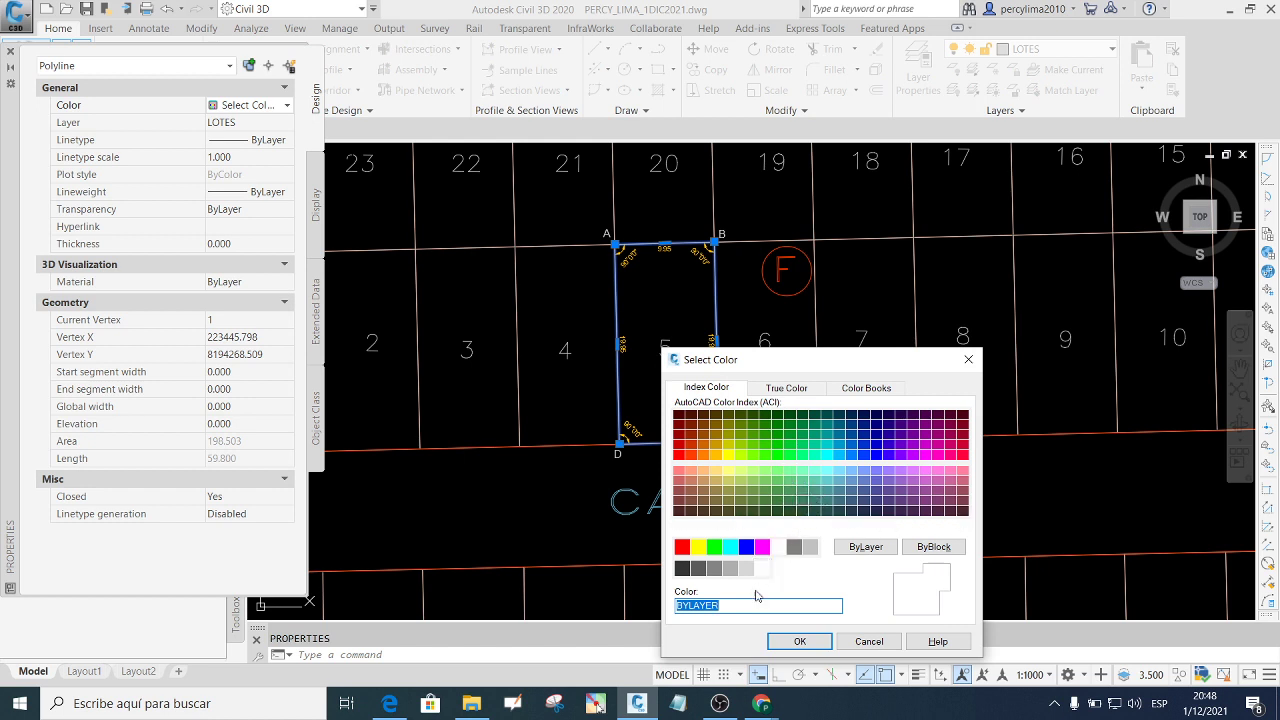
text(252)
click(799, 641)
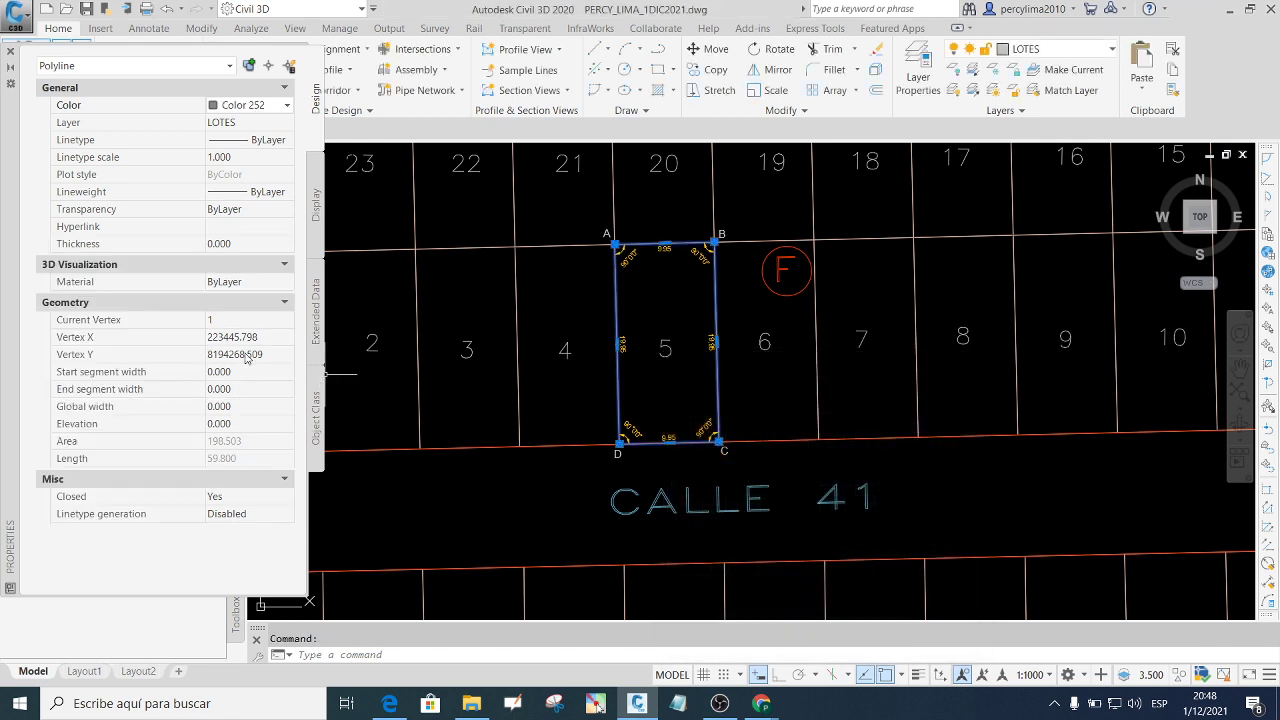
Give the outline a 0.40 lineweight and turn on Show Lineweight.
click(240, 192)
click(287, 337)
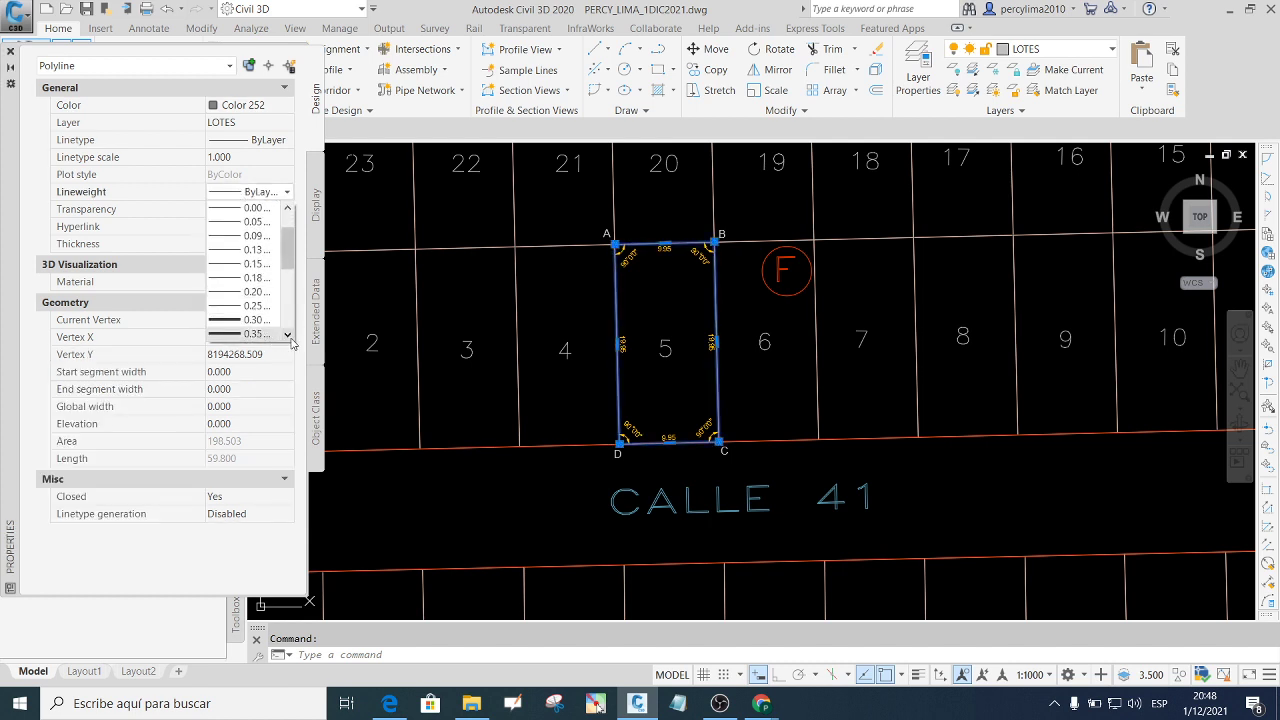
click(238, 325)
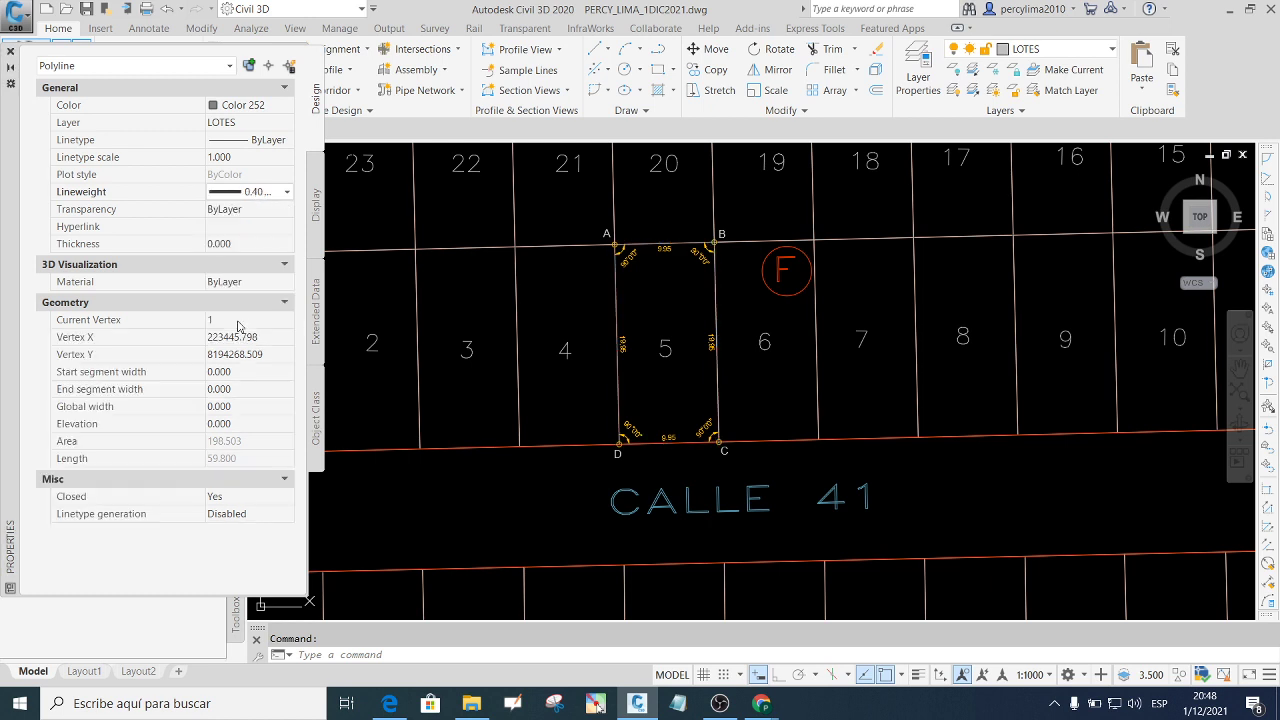
click(12, 52)
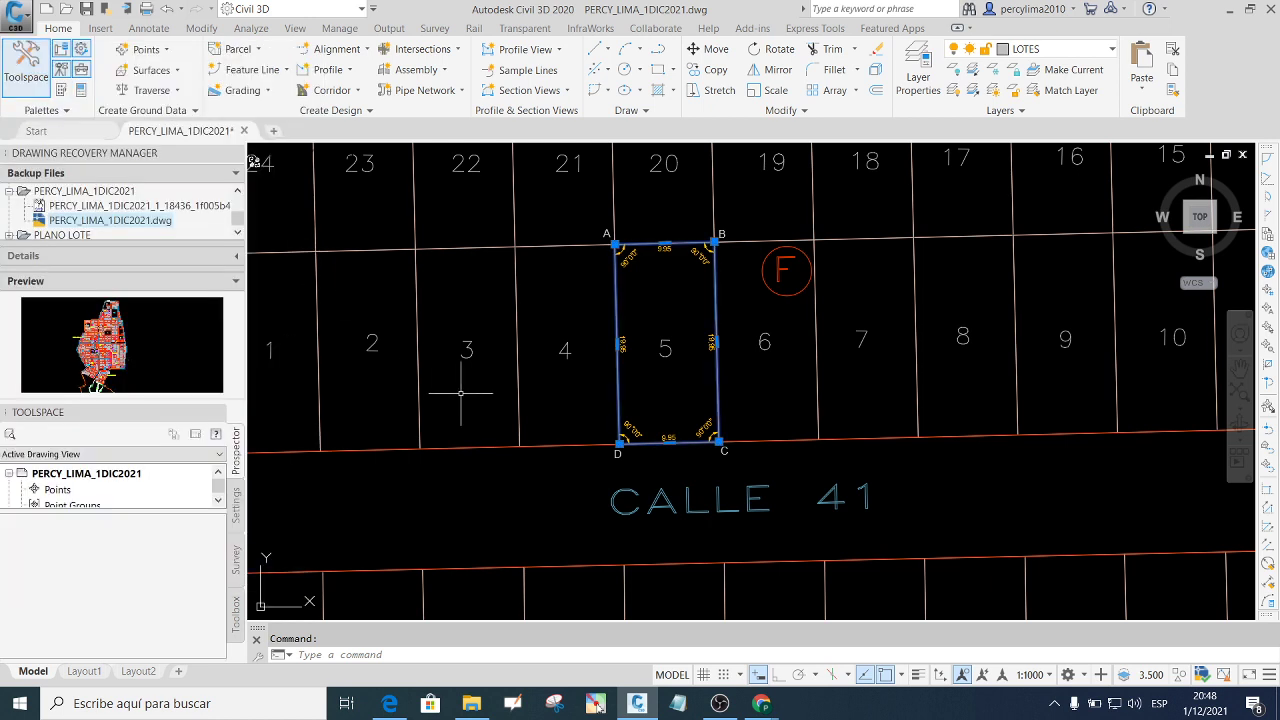
key(Escape)
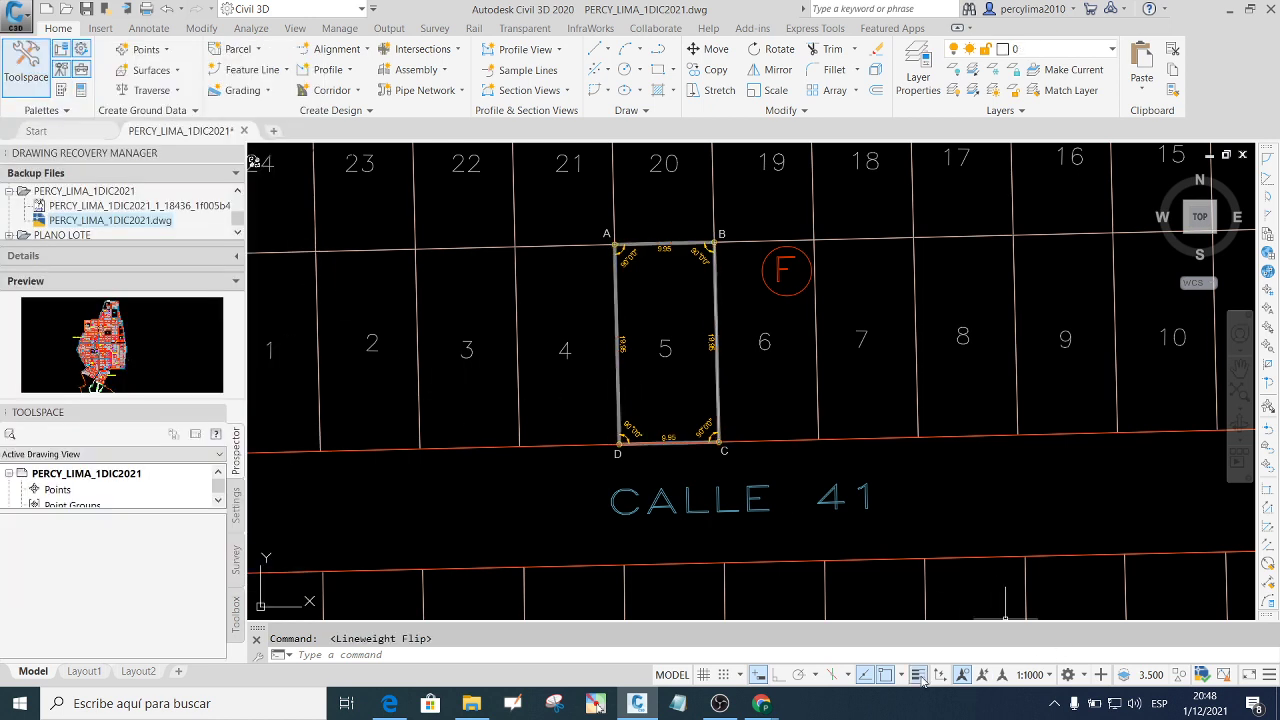
click(918, 675)
Switch to the Layout1 sheet and dismiss the drawing recovery panel.
click(84, 672)
scroll(680, 390, down, 4)
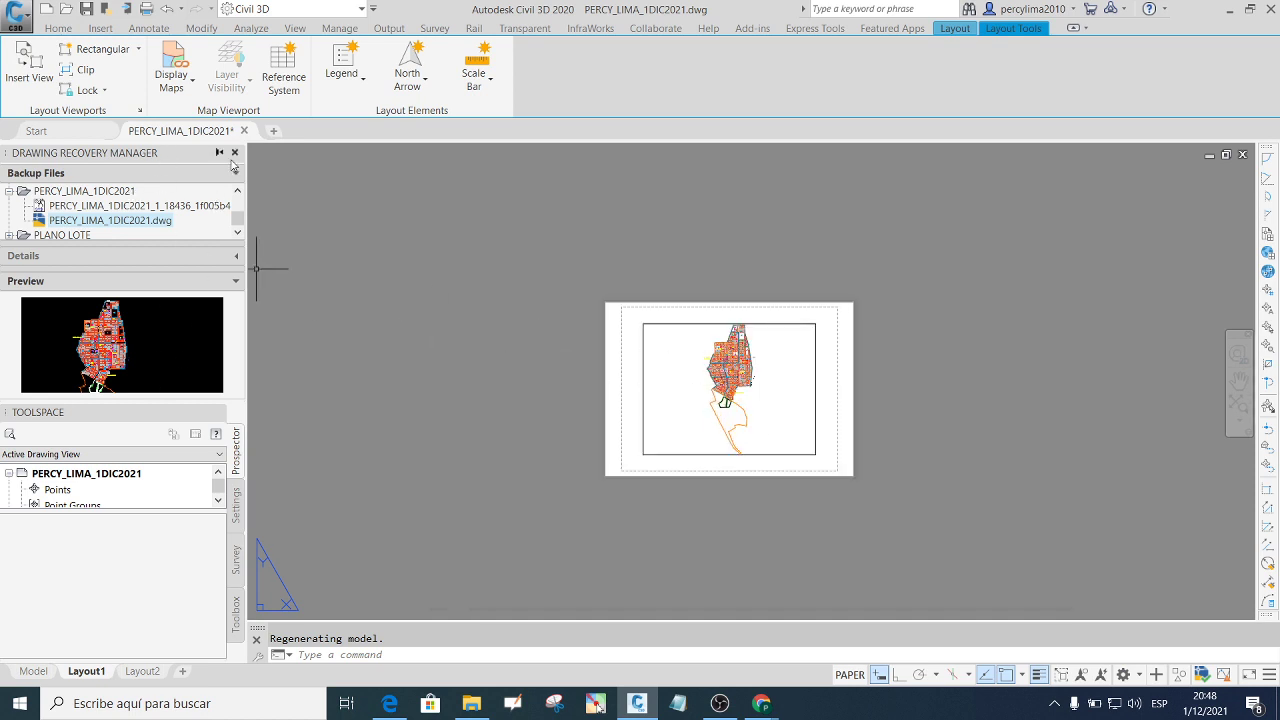
click(234, 154)
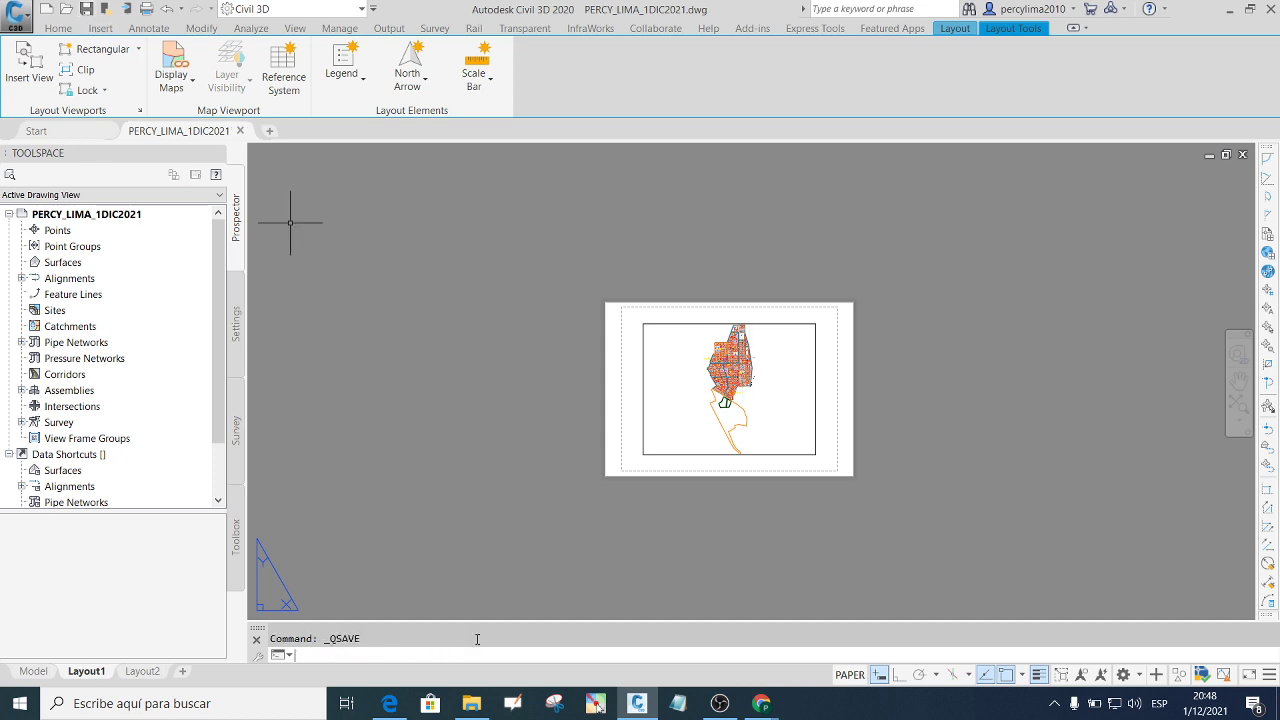
Create page setup 'A3' with ISO A3 (420 x 297 mm) paper and make it current for Layout1.
right_click(80, 674)
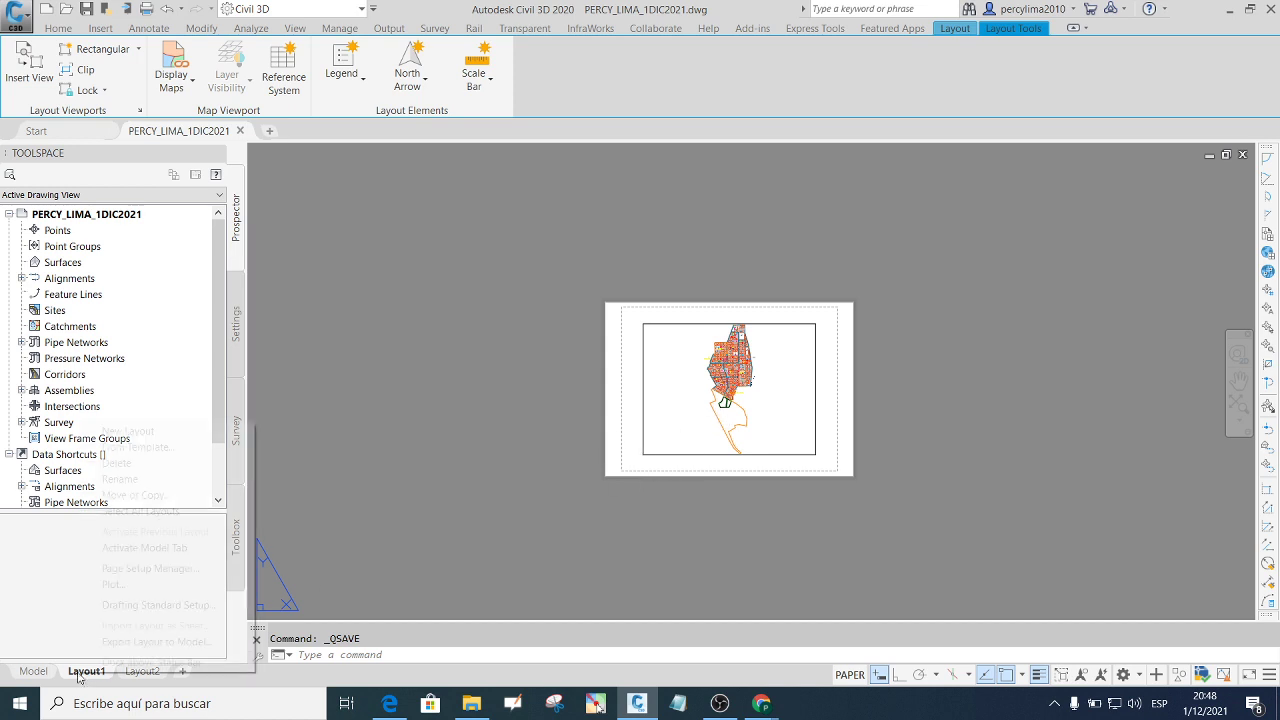
click(155, 568)
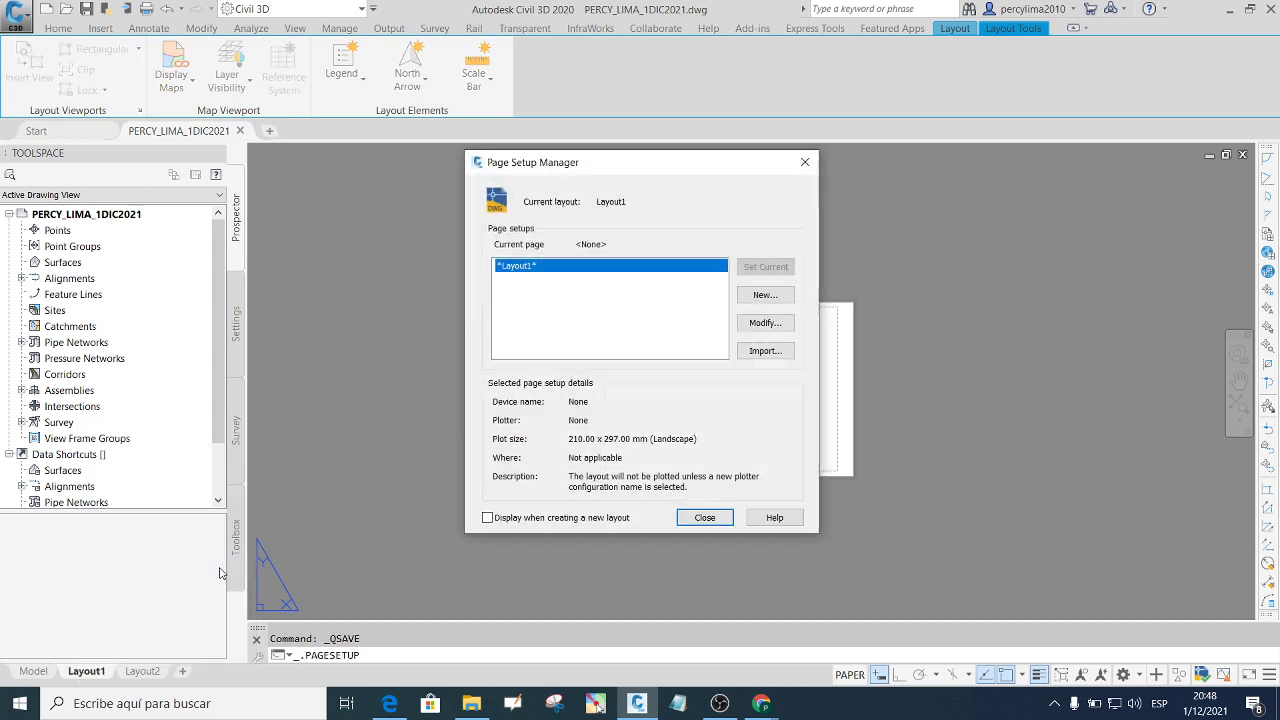
click(771, 299)
text(A3)
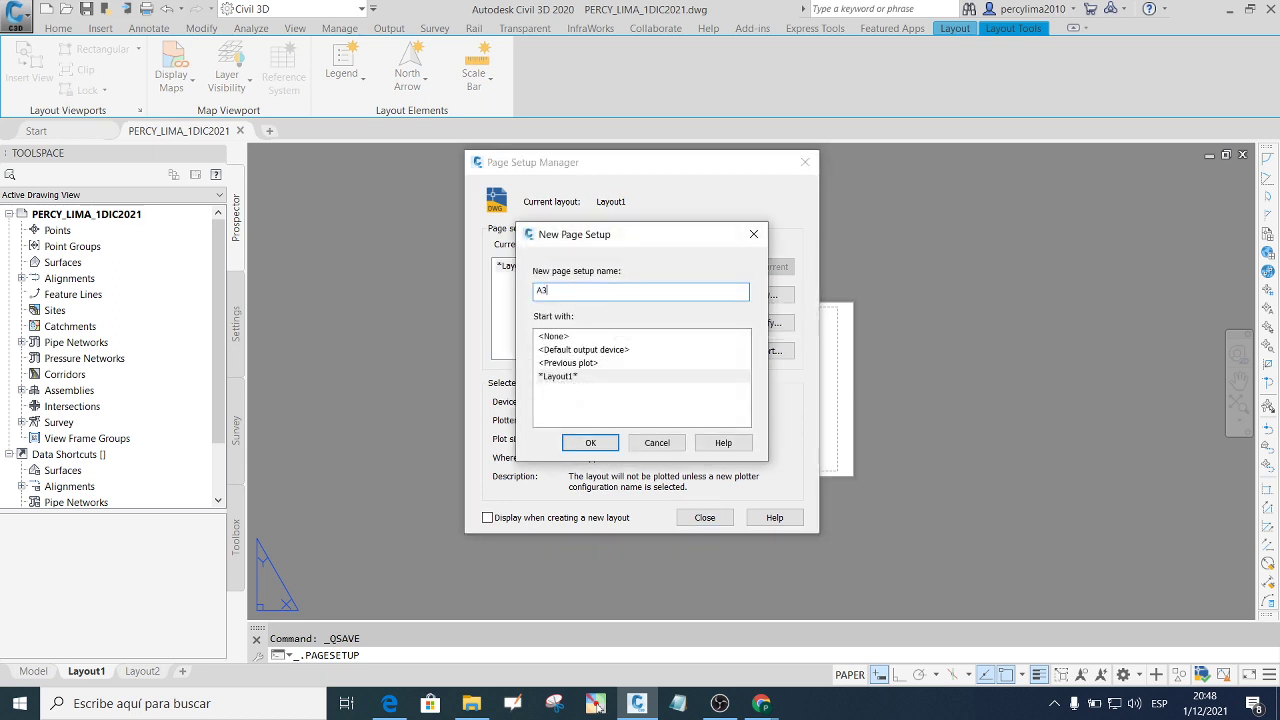
click(603, 445)
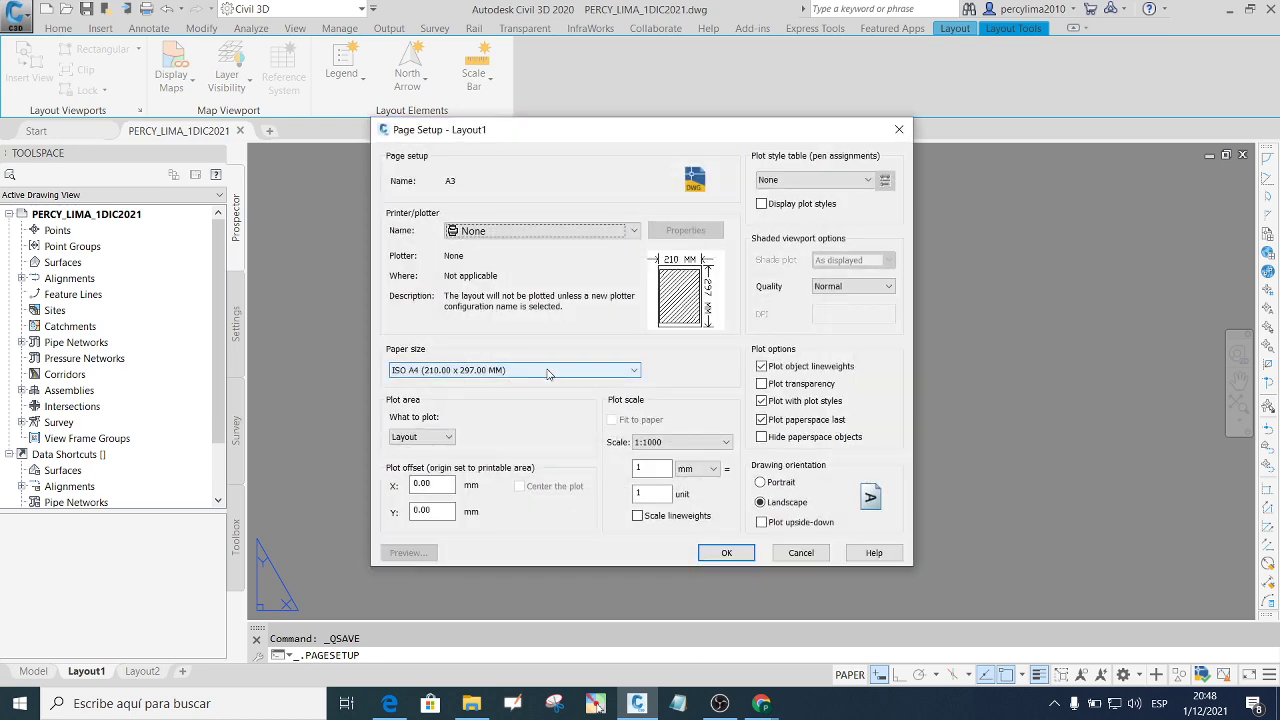
click(547, 372)
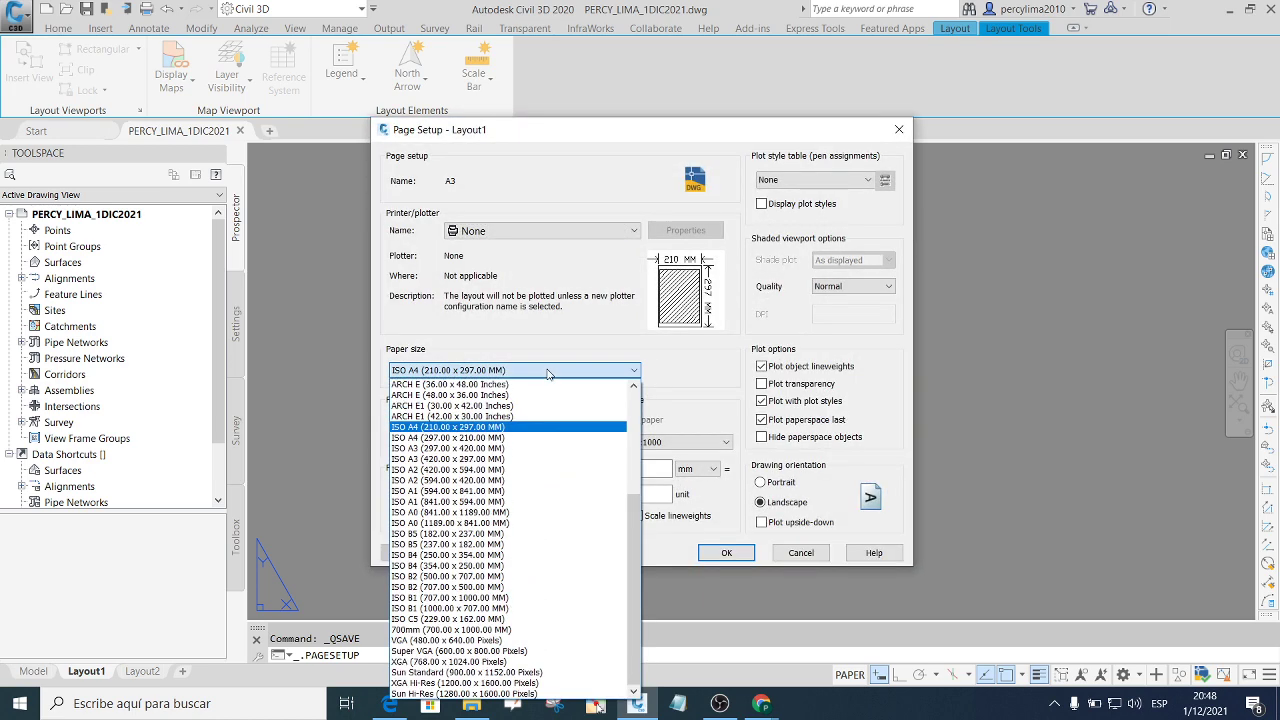
click(532, 458)
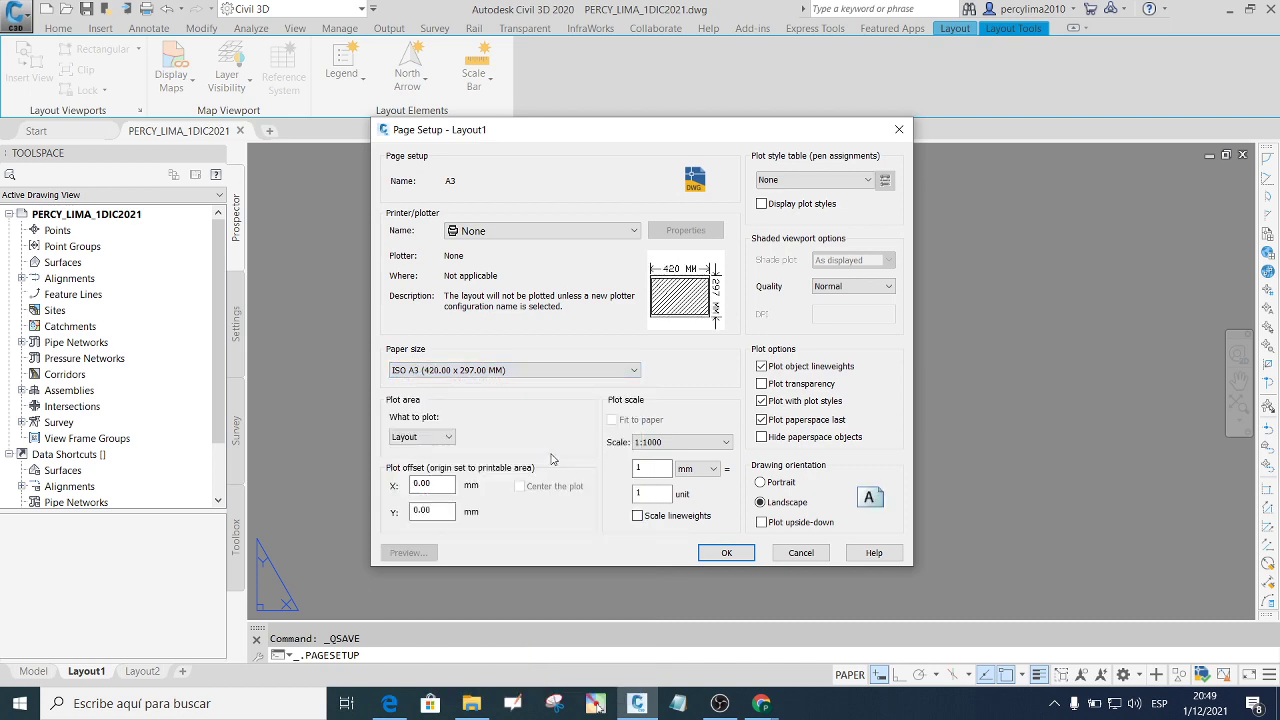
click(710, 550)
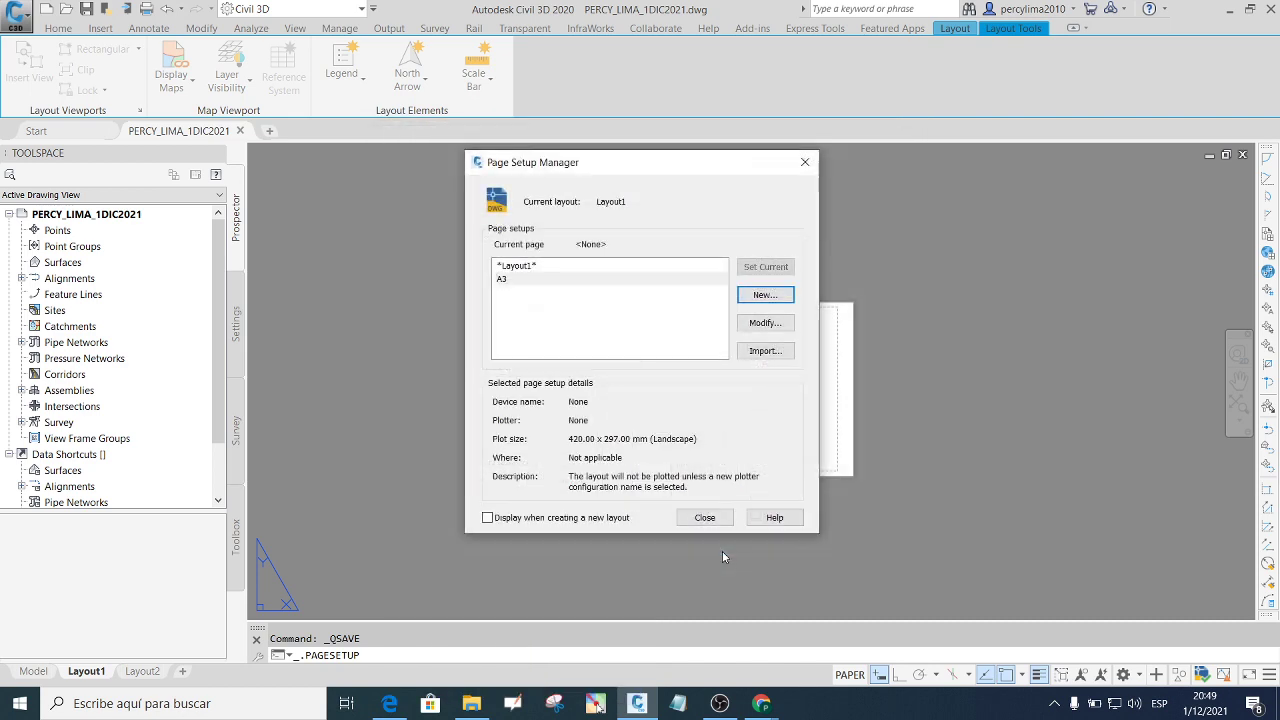
click(763, 267)
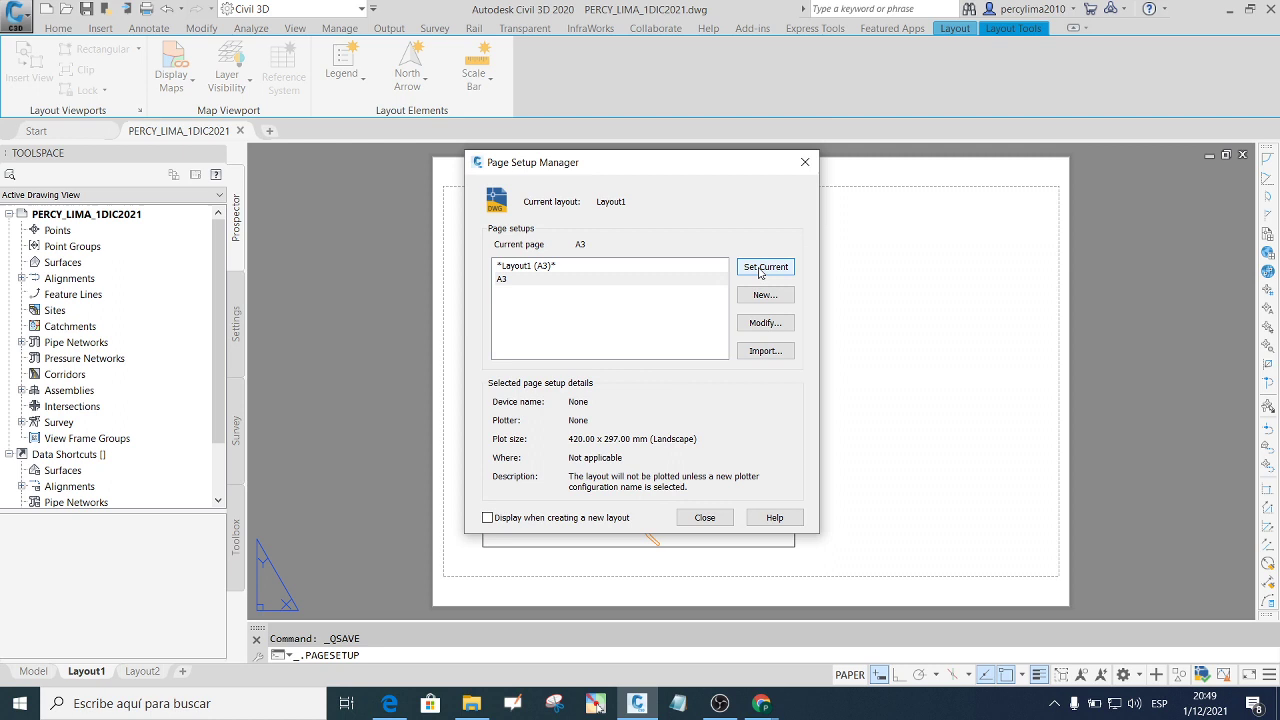
click(705, 517)
Erase the default map viewport from Layout1.
click(821, 402)
click(766, 376)
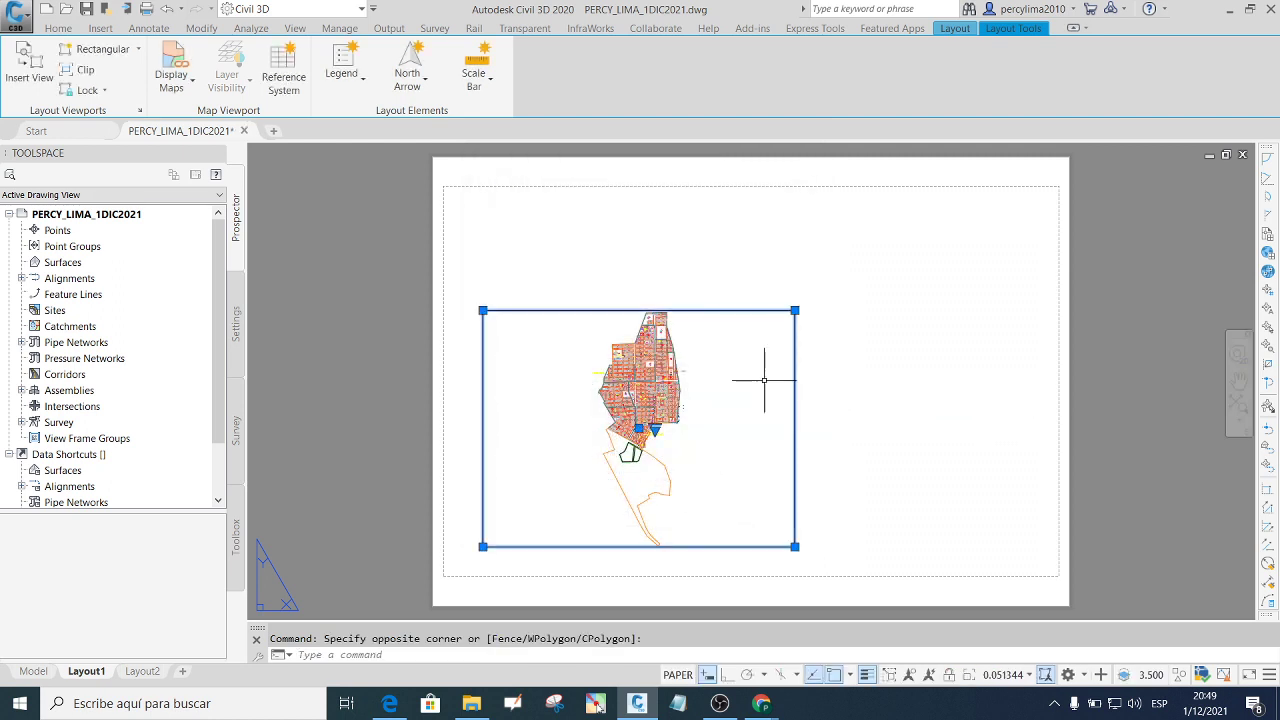
key(Delete)
text(REC)
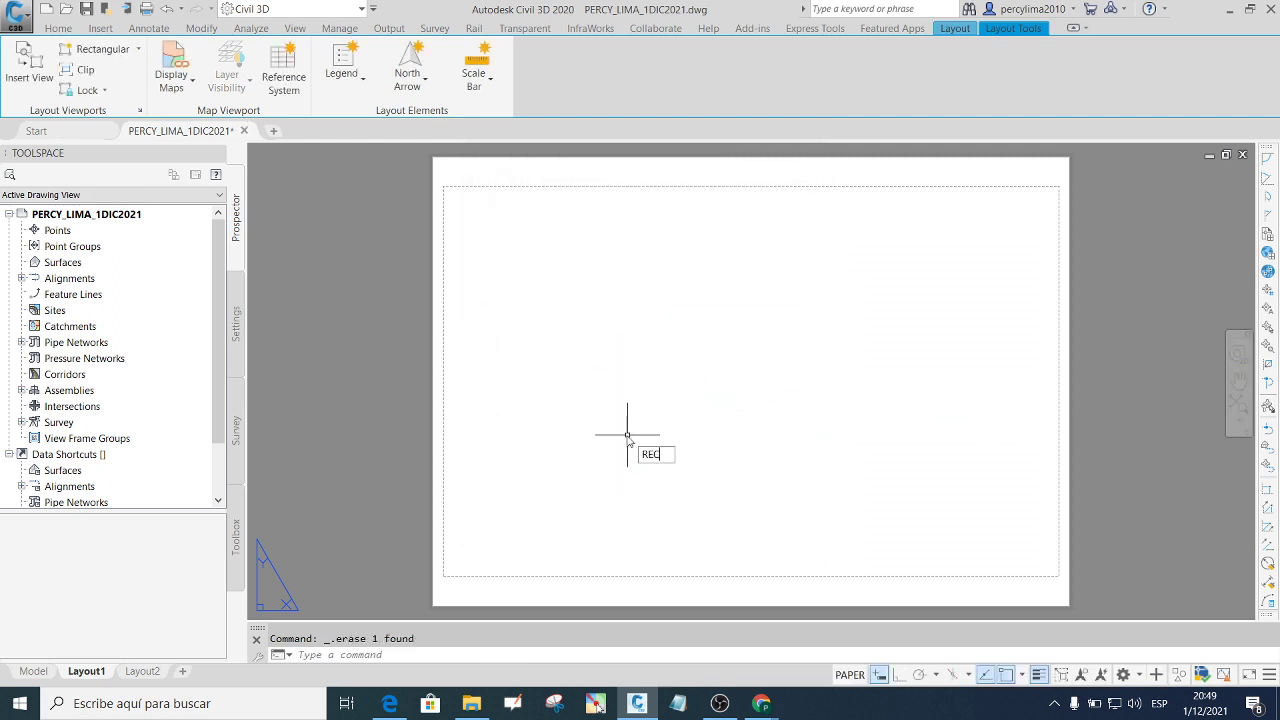
Draw a border rectangle from the printable area's top-left corner to its bottom-right corner.
key(Return)
scroll(460, 200, up, 4)
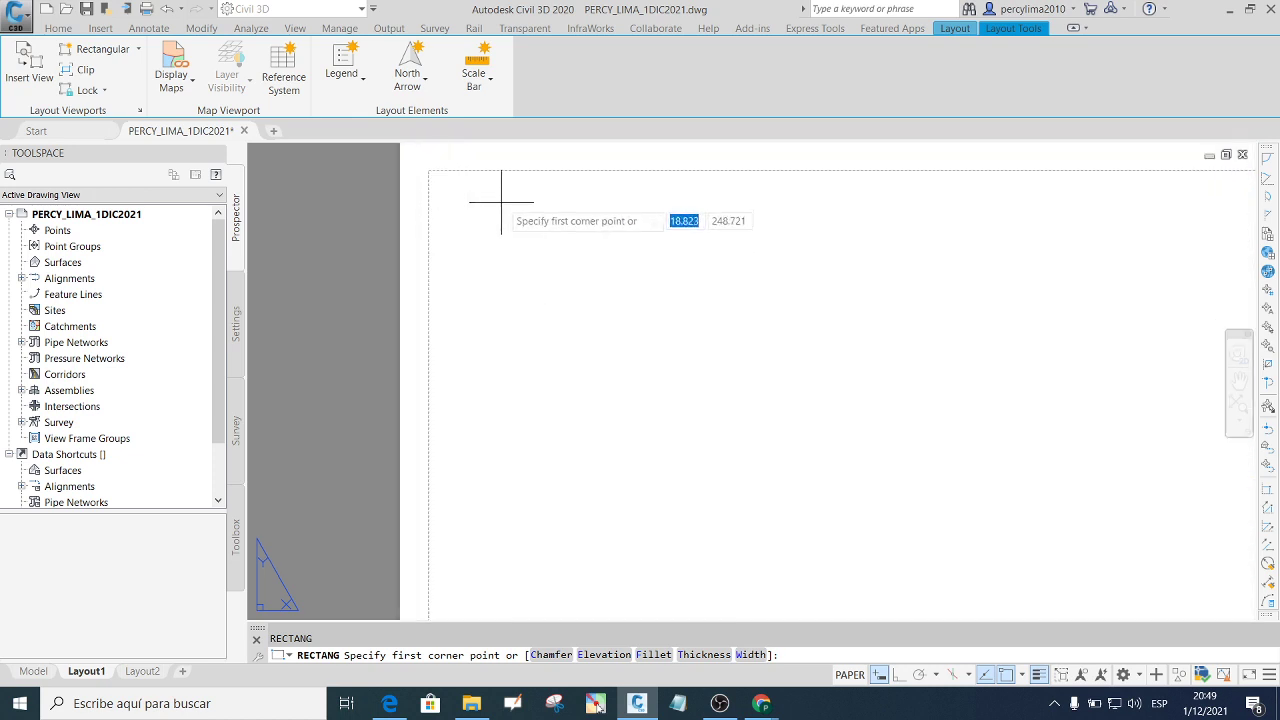
click(443, 185)
scroll(500, 210, down, 3)
scroll(751, 391, up, 3)
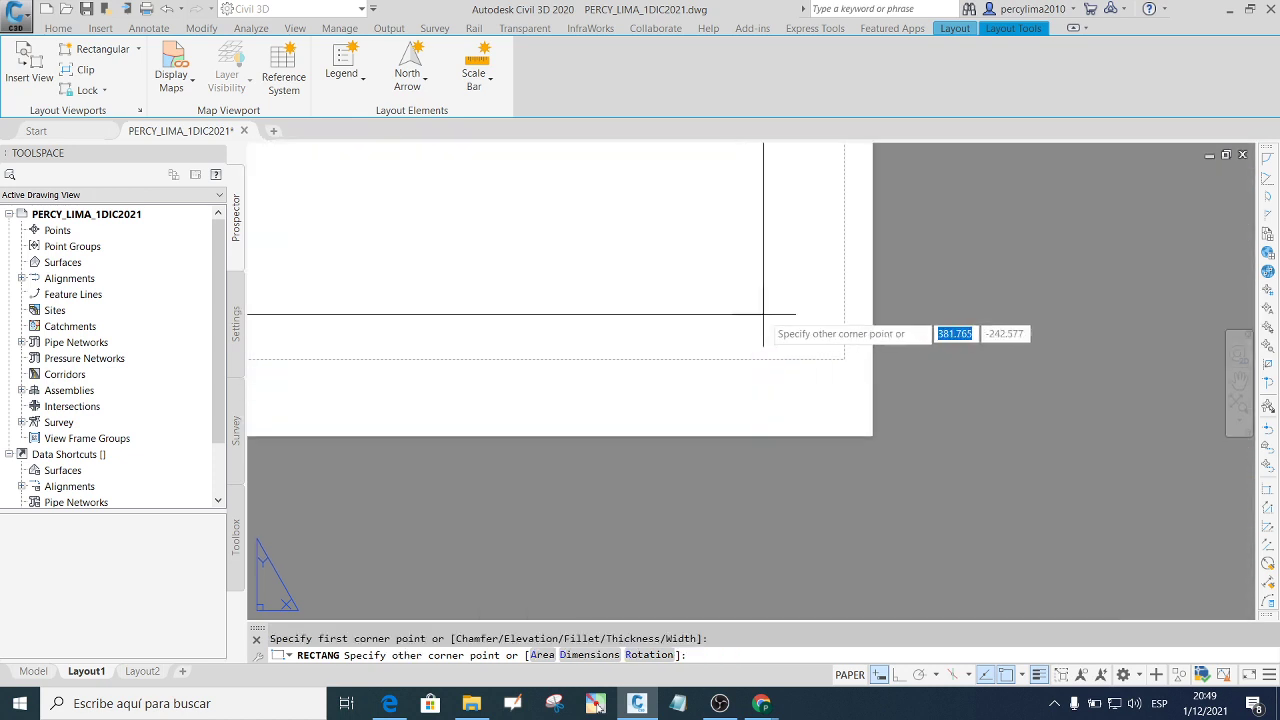
click(823, 347)
scroll(793, 393, down, 2)
scroll(757, 420, down, 3)
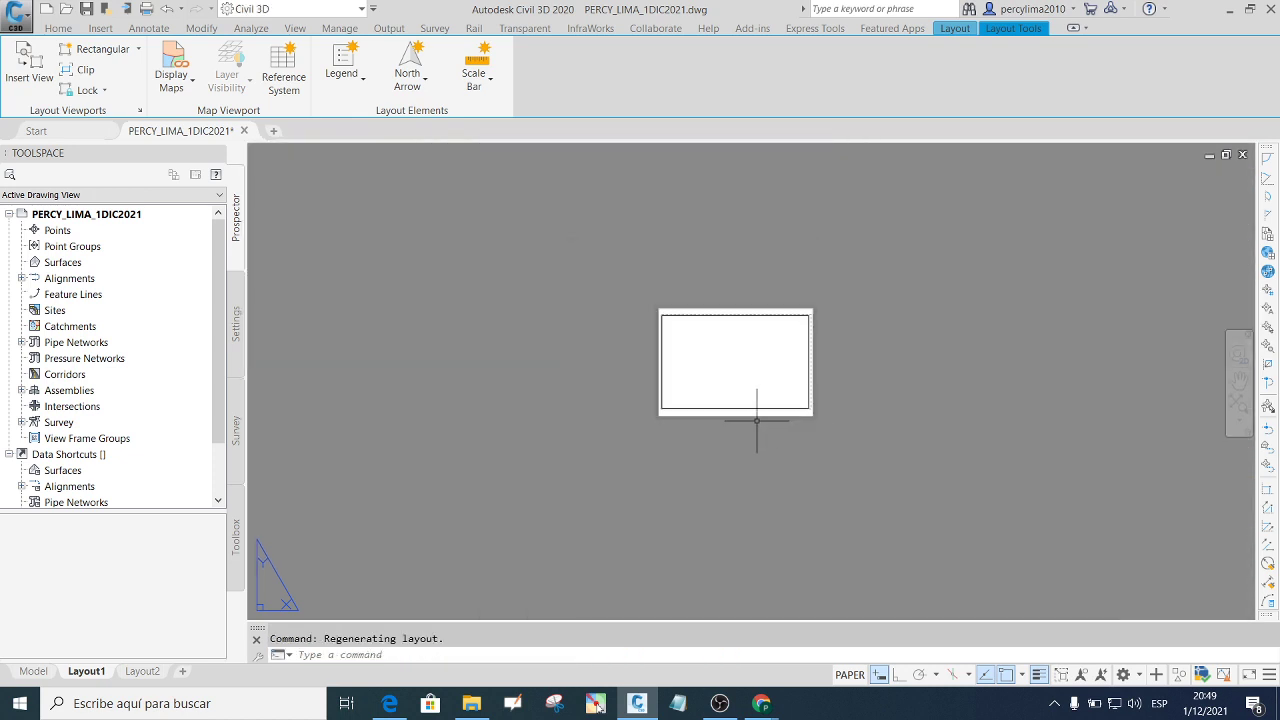
key(Escape)
scroll(709, 338, up, 4)
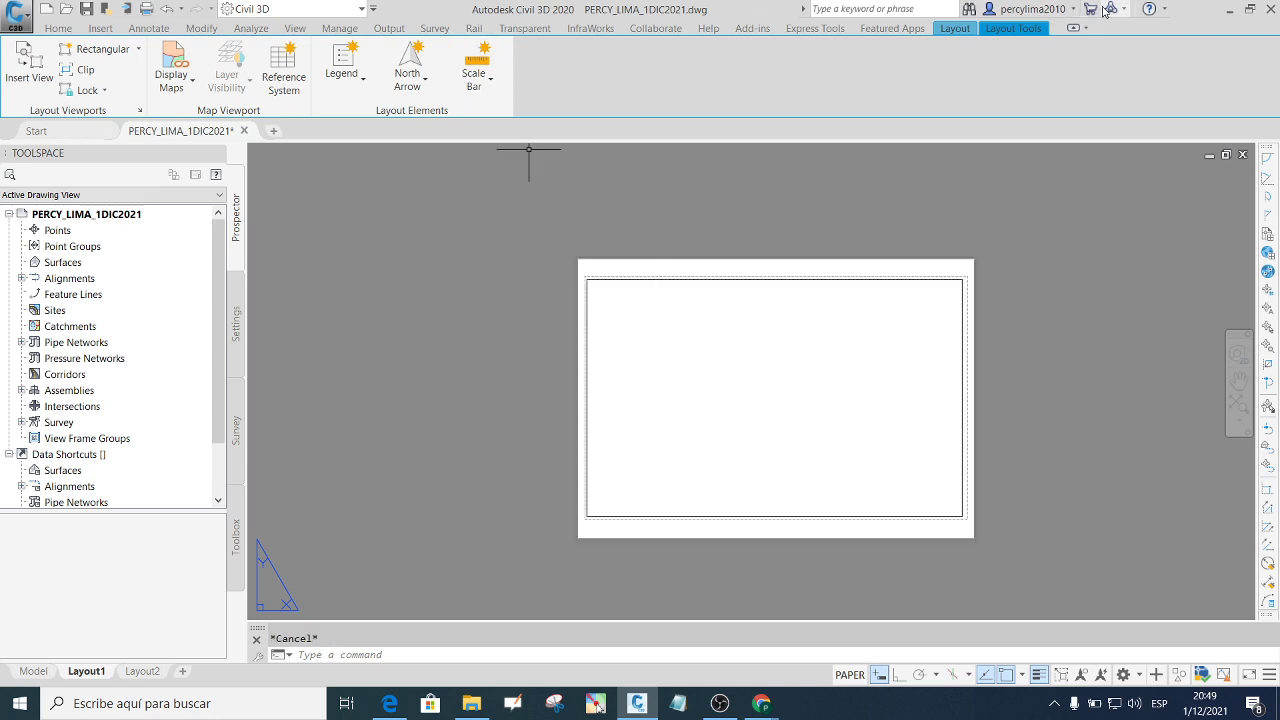
click(955, 28)
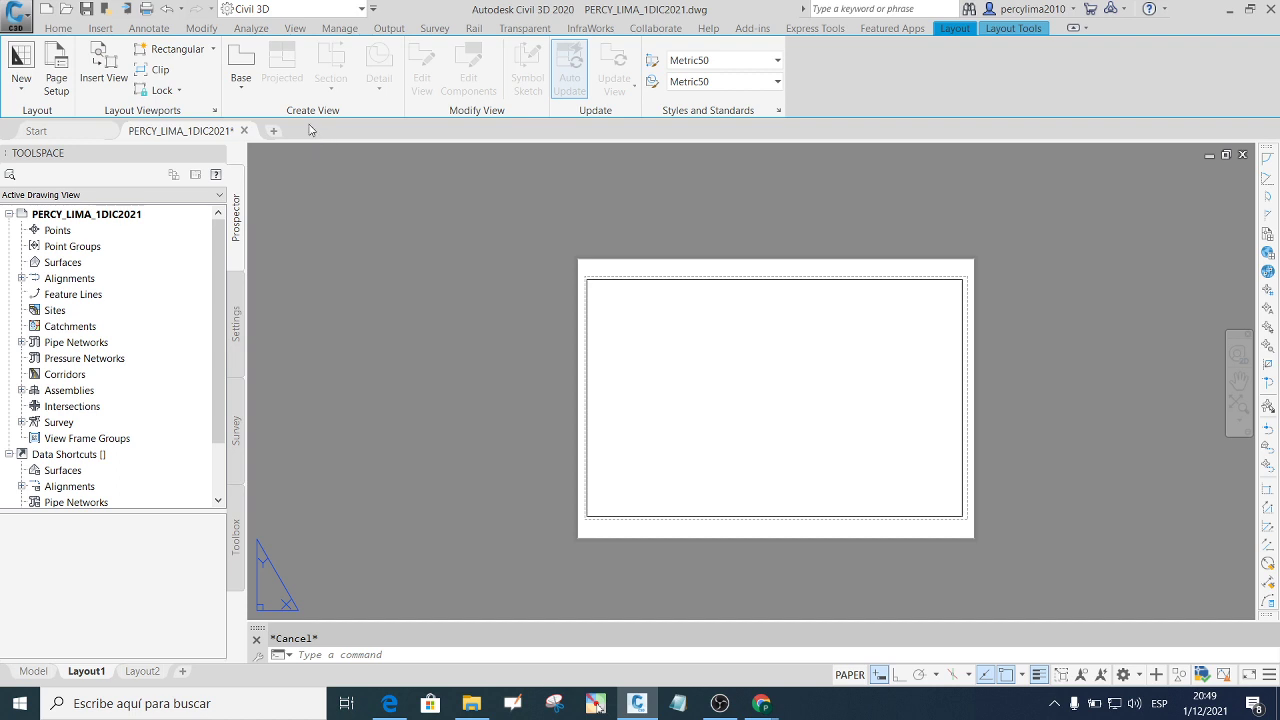
Add a rectangular viewport filling the left half of Layout1 to show the lot plan.
click(213, 50)
click(186, 80)
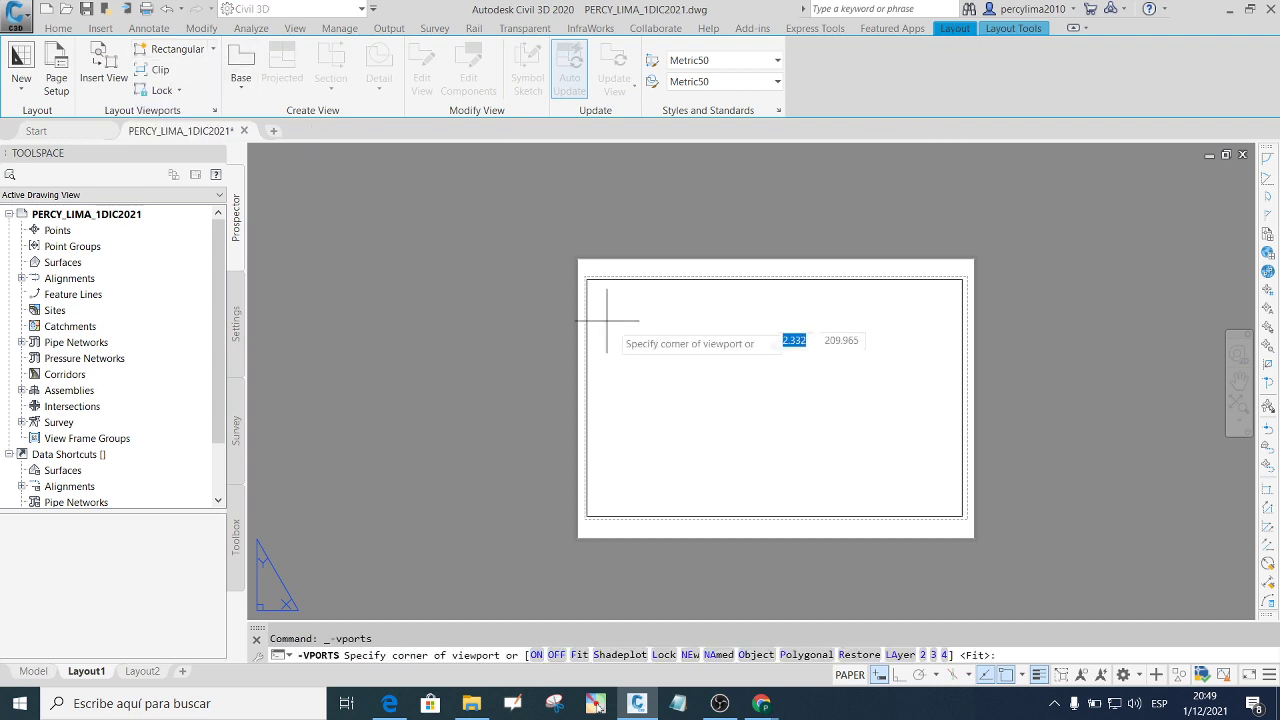
scroll(615, 322, up, 2)
click(548, 244)
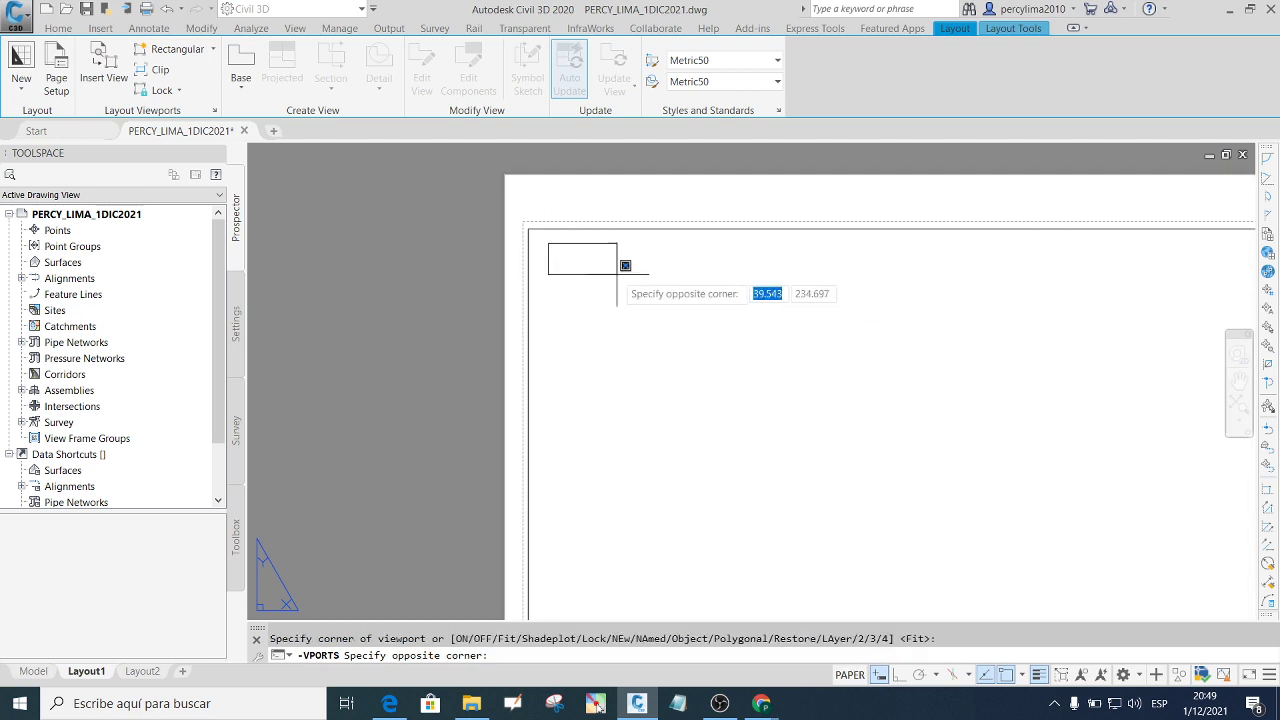
scroll(610, 270, down, 2)
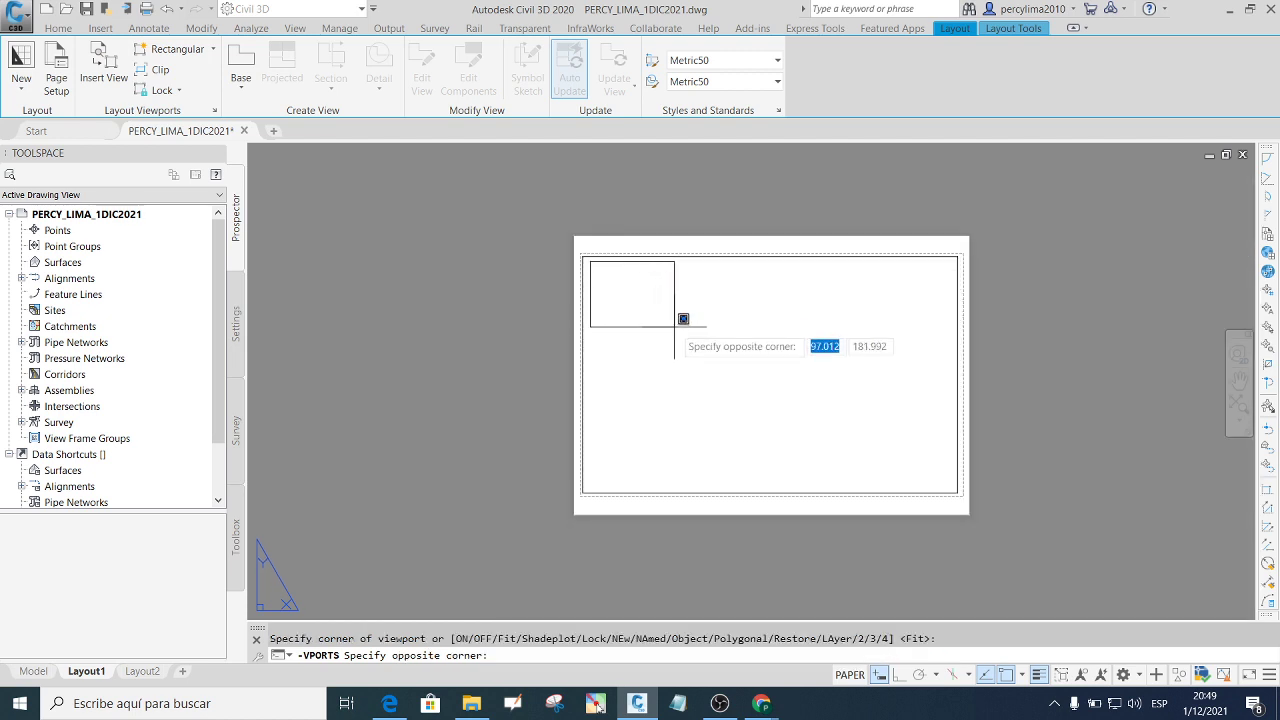
click(820, 490)
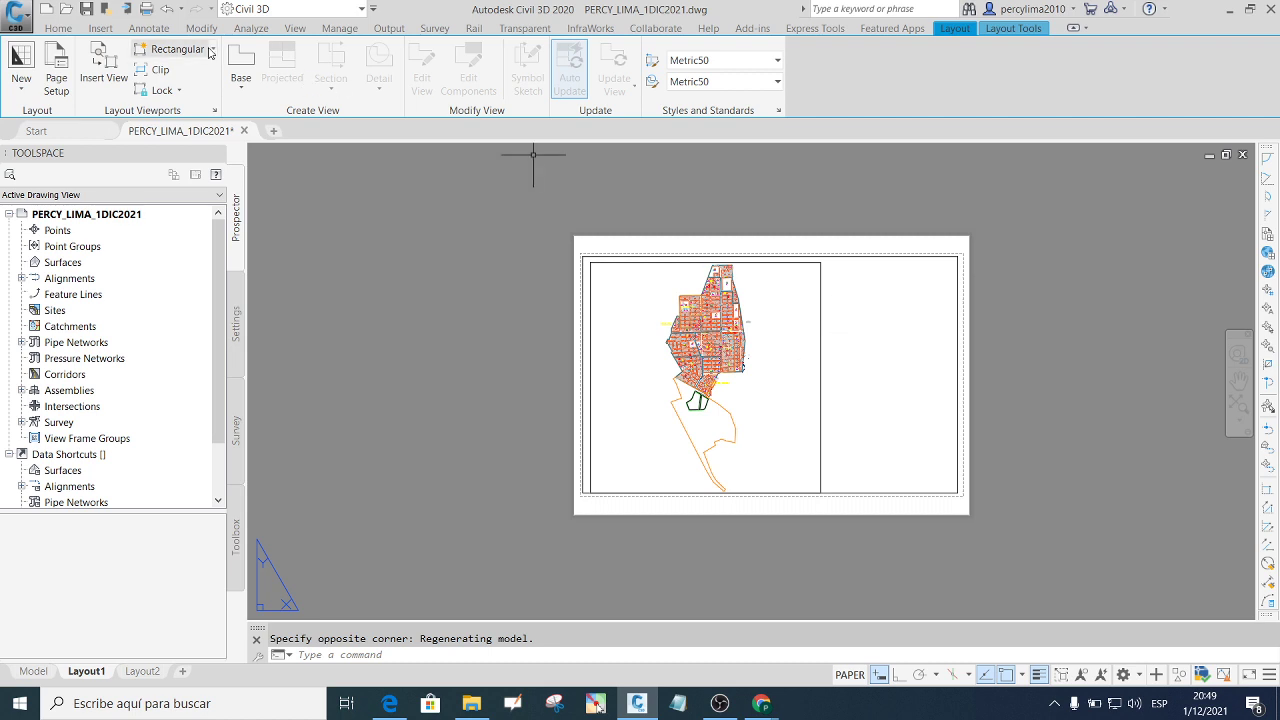
Draw a circle in the sheet's right half and move it into the upper right area.
text(c)
key(Return)
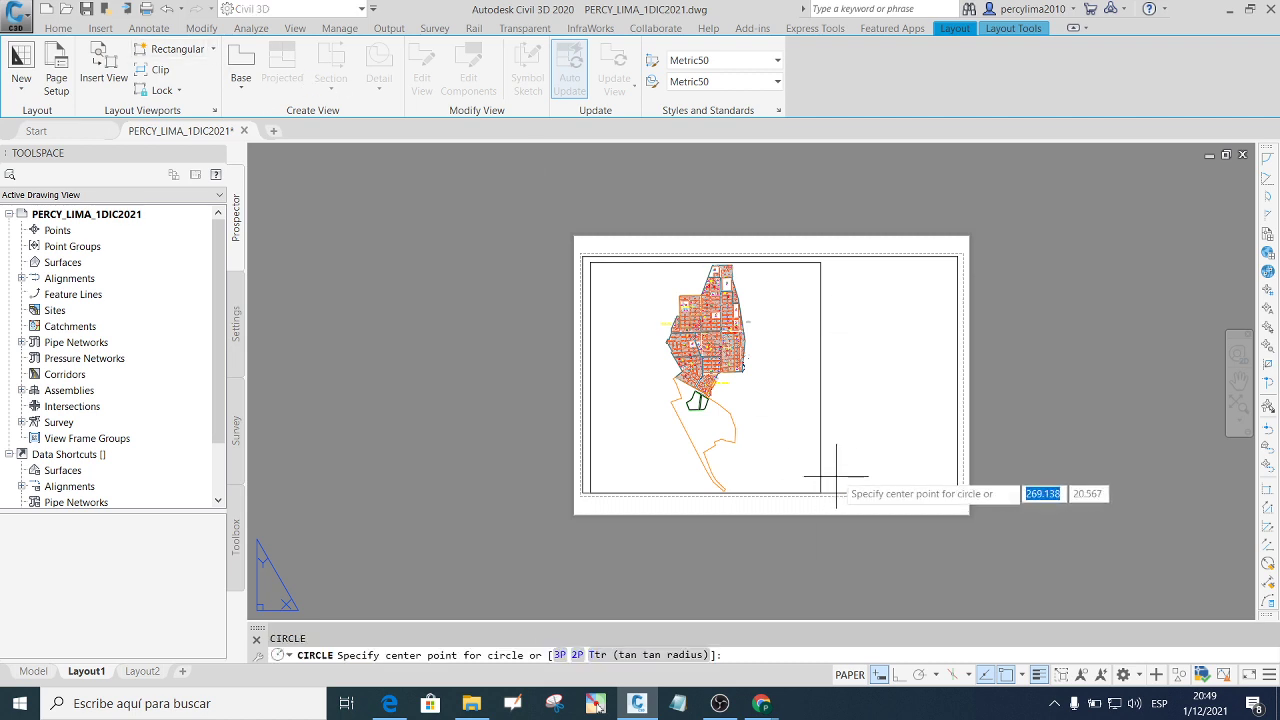
click(856, 283)
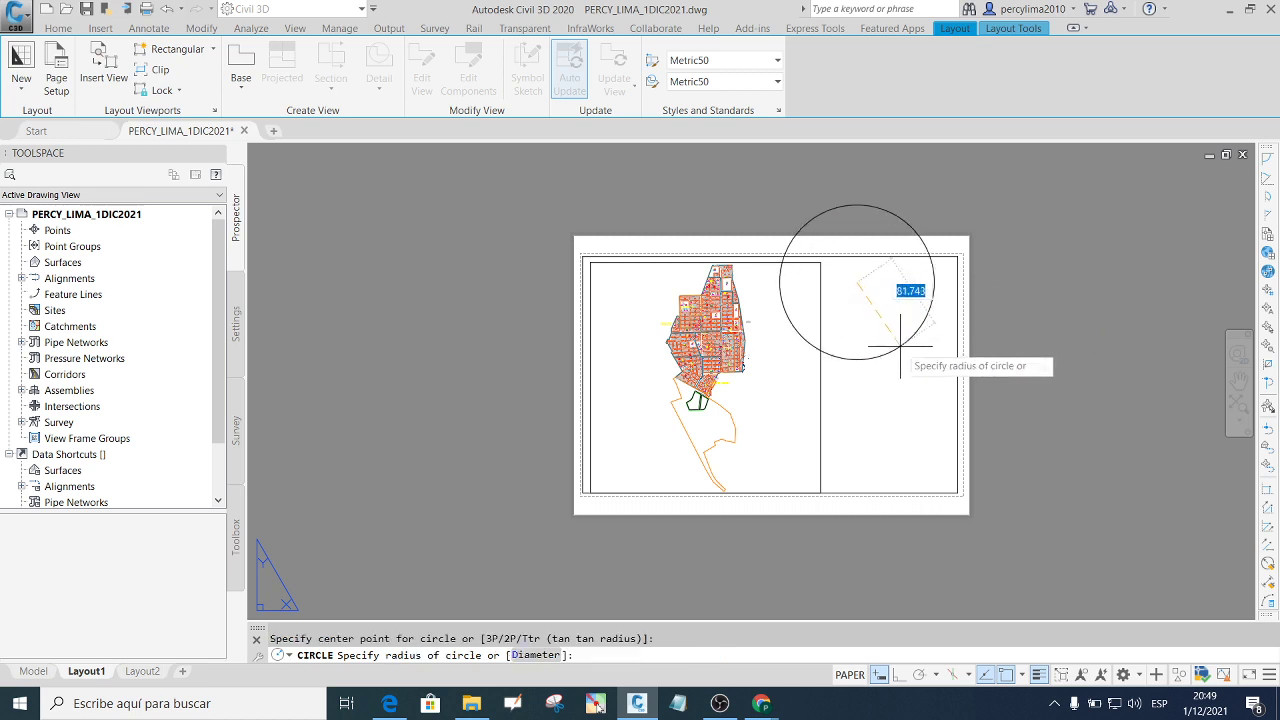
click(893, 334)
click(909, 347)
click(906, 345)
text(m)
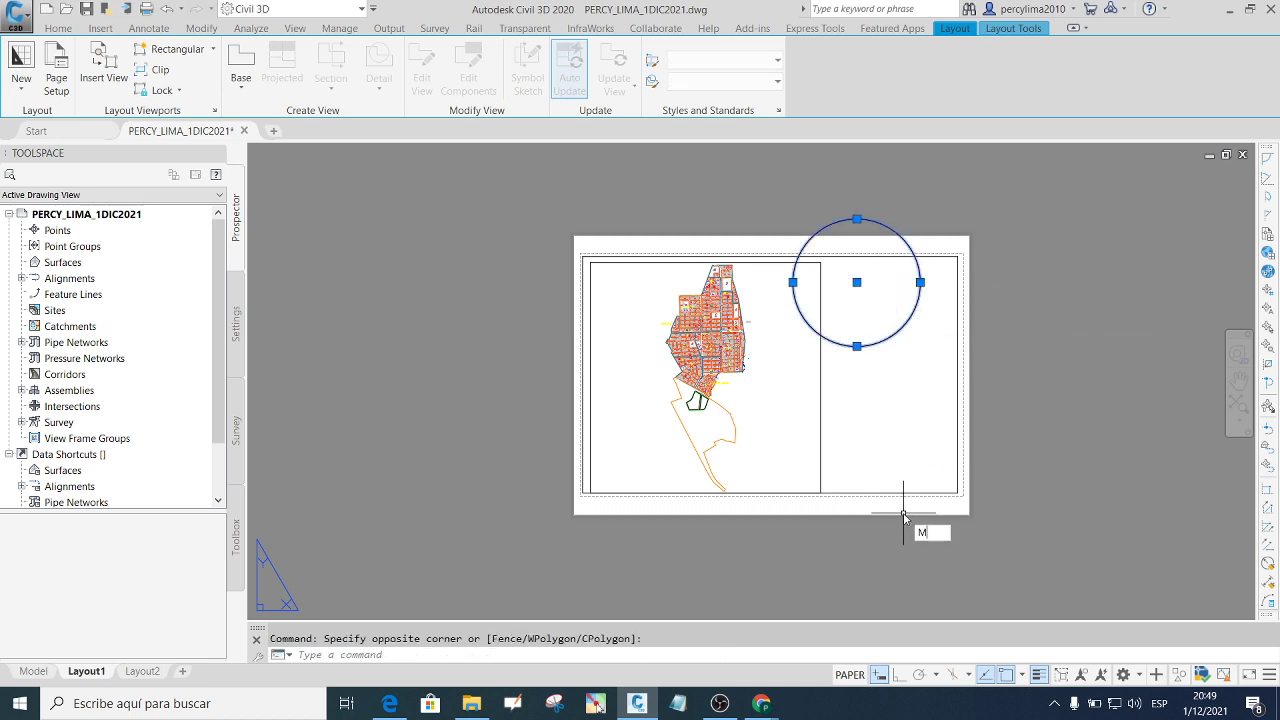
key(Return)
click(873, 425)
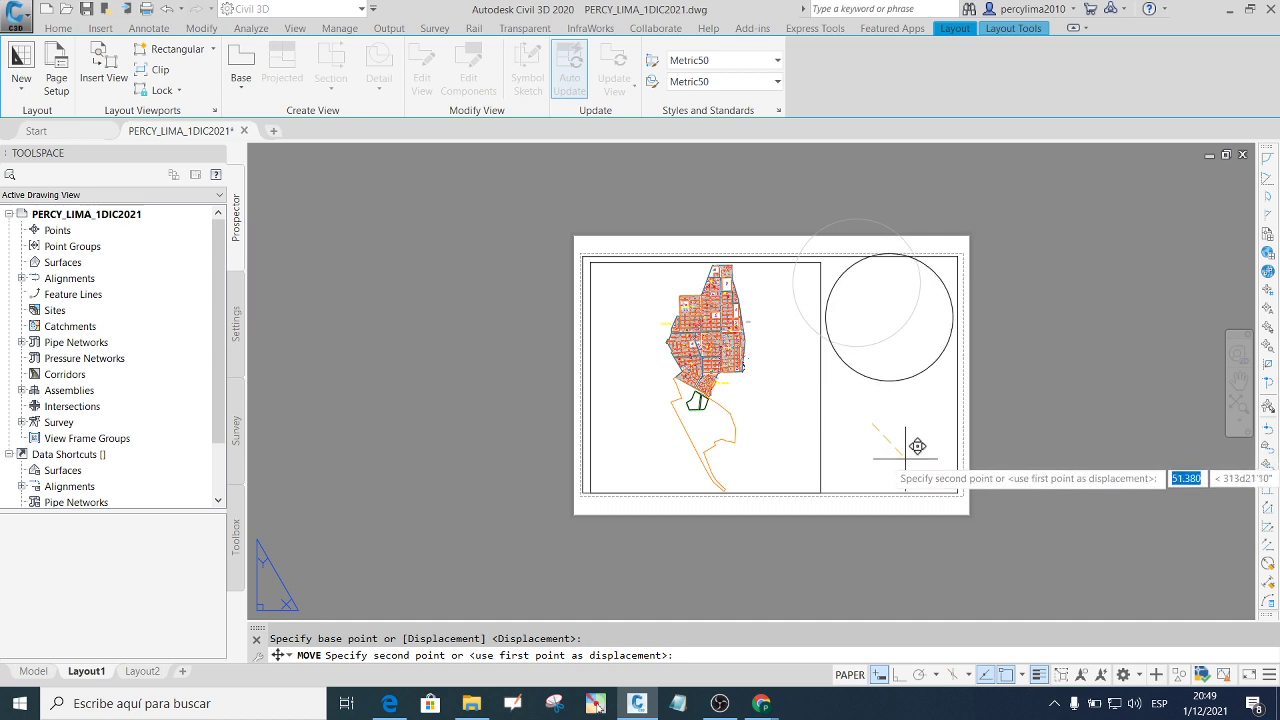
click(907, 462)
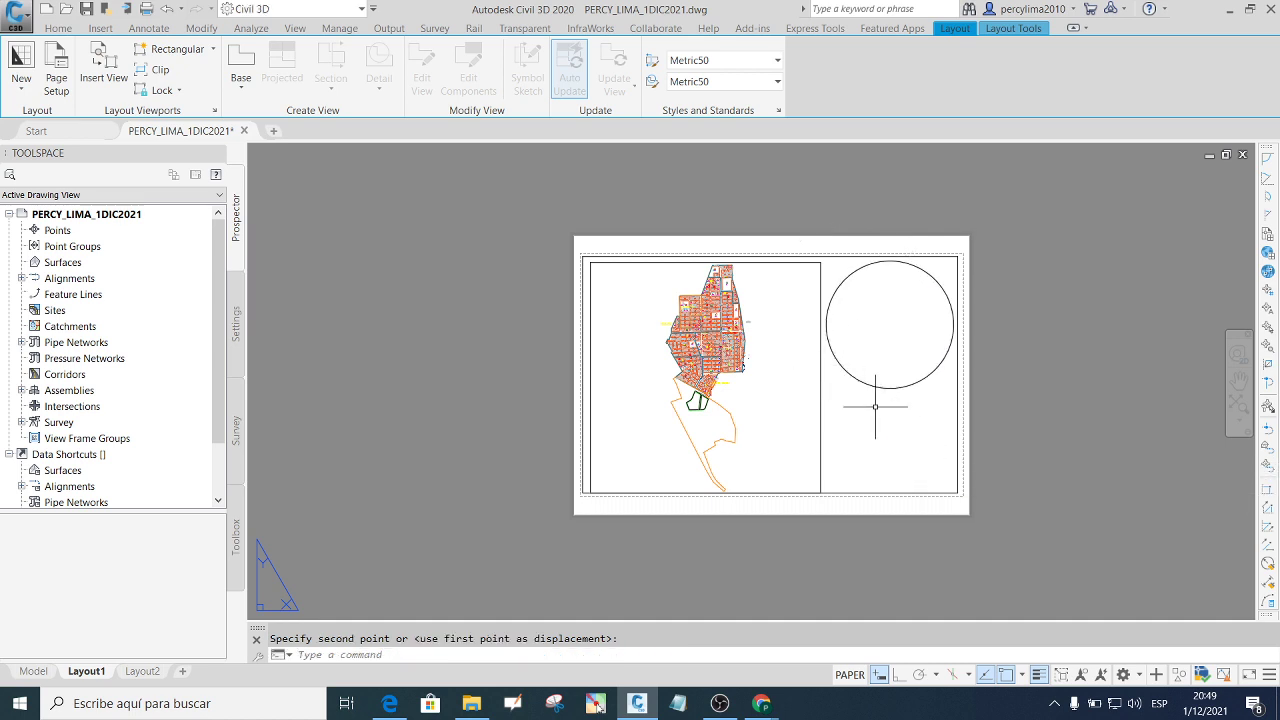
click(819, 418)
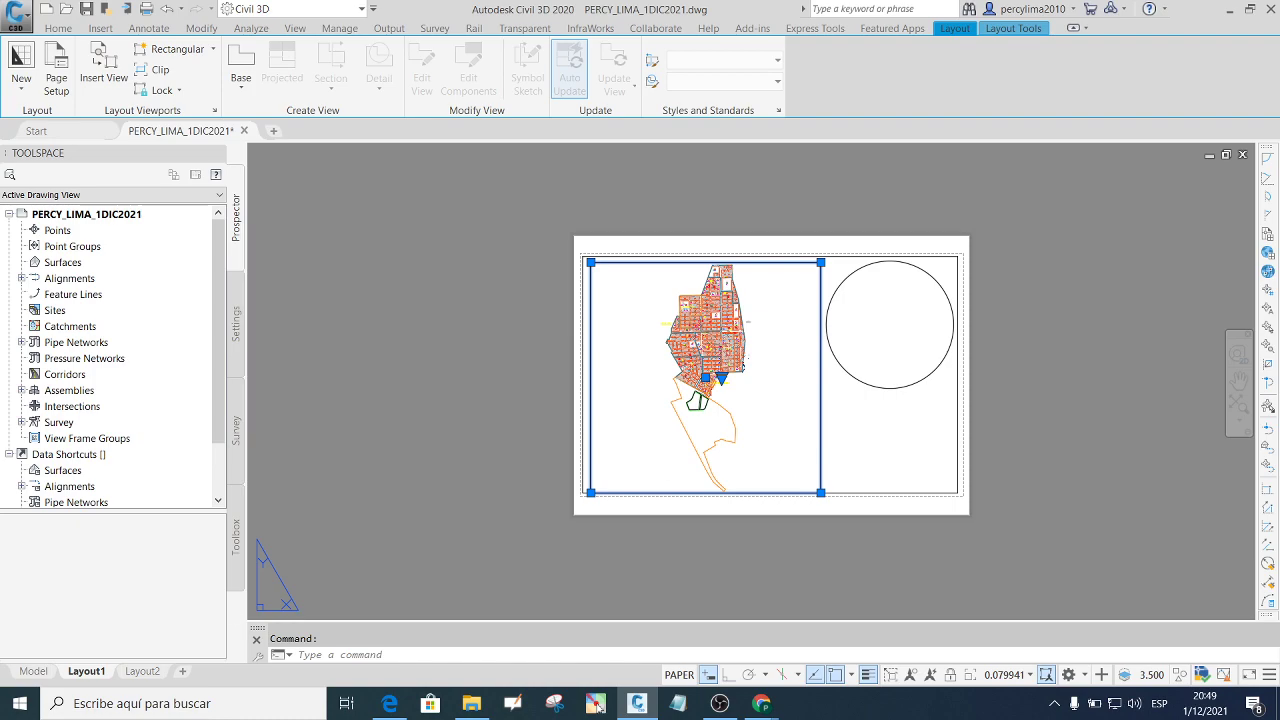
key(Escape)
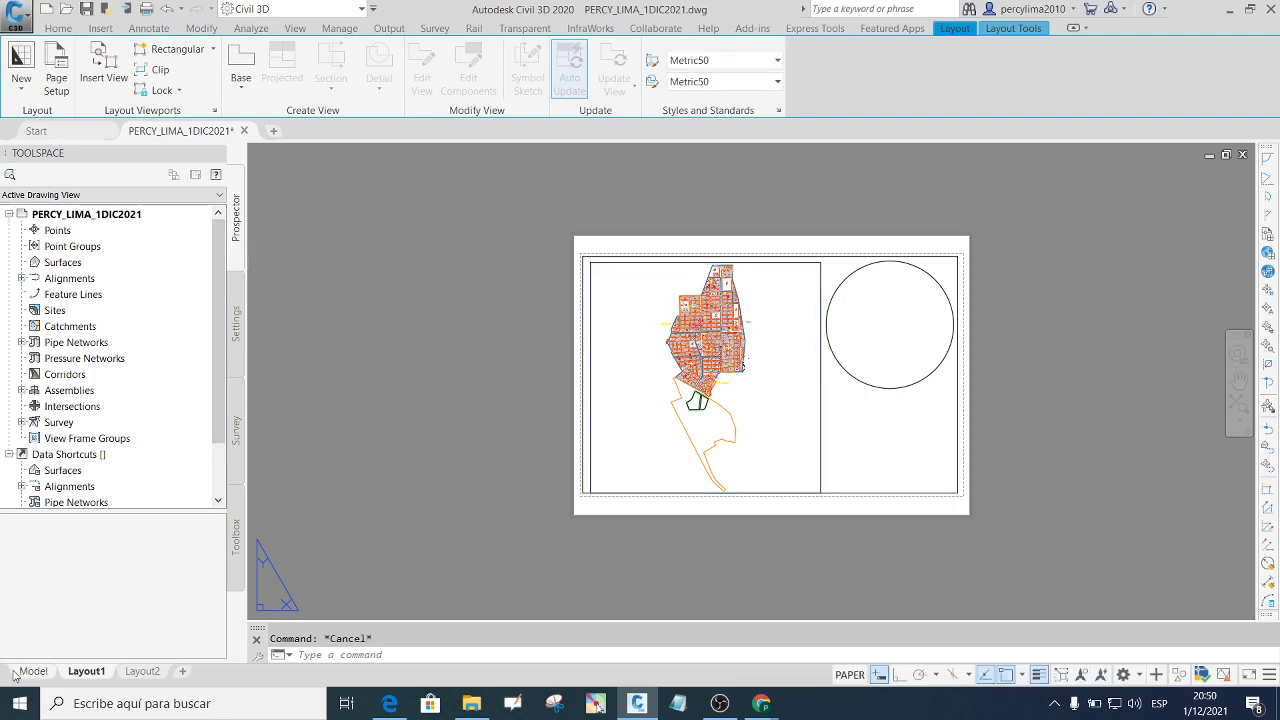
In model space, copy the whole map and place the copy to the right of the original.
click(18, 672)
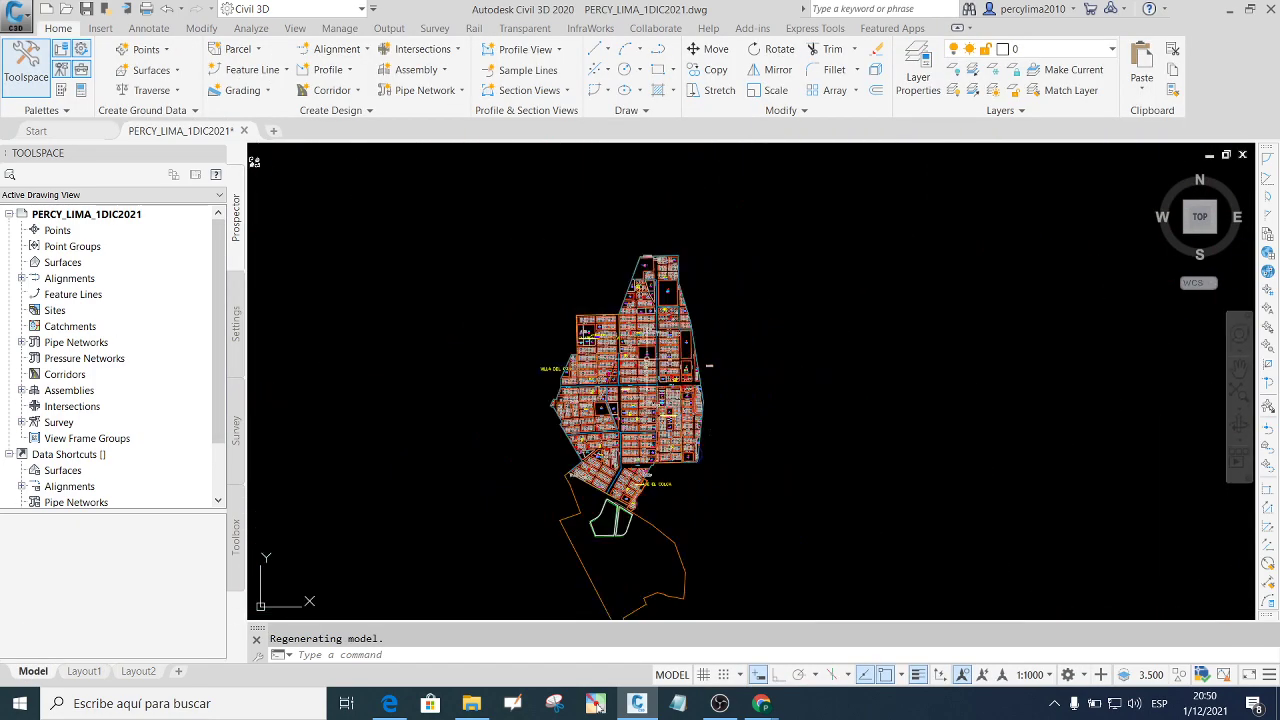
scroll(662, 385, down, 4)
scroll(680, 430, up, 3)
click(766, 548)
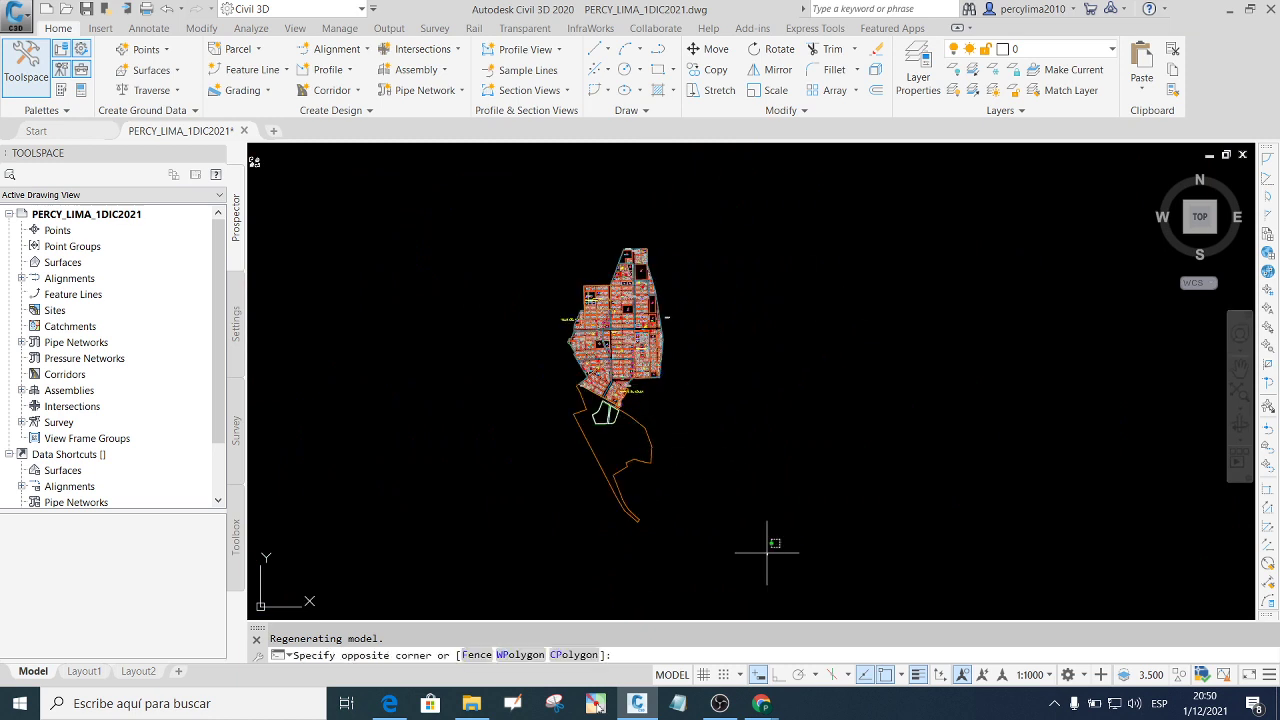
click(485, 226)
click(757, 559)
click(513, 205)
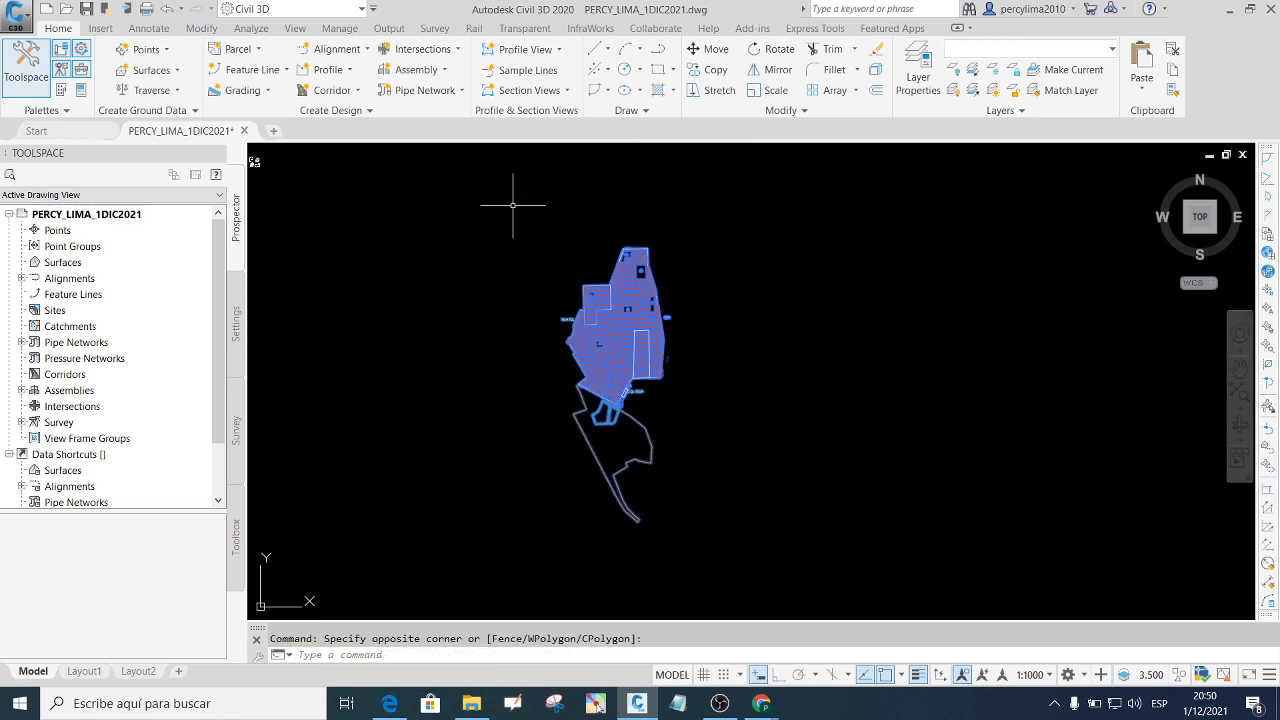
text(c)
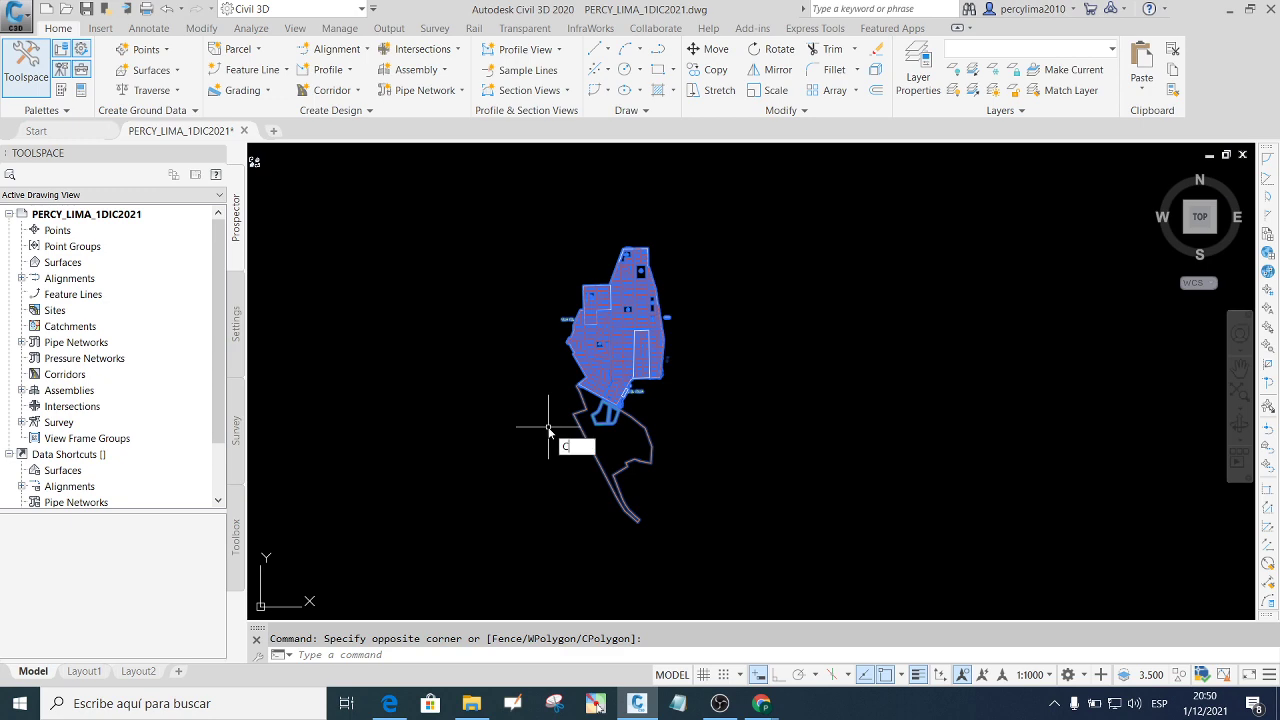
text(o)
key(Return)
click(703, 431)
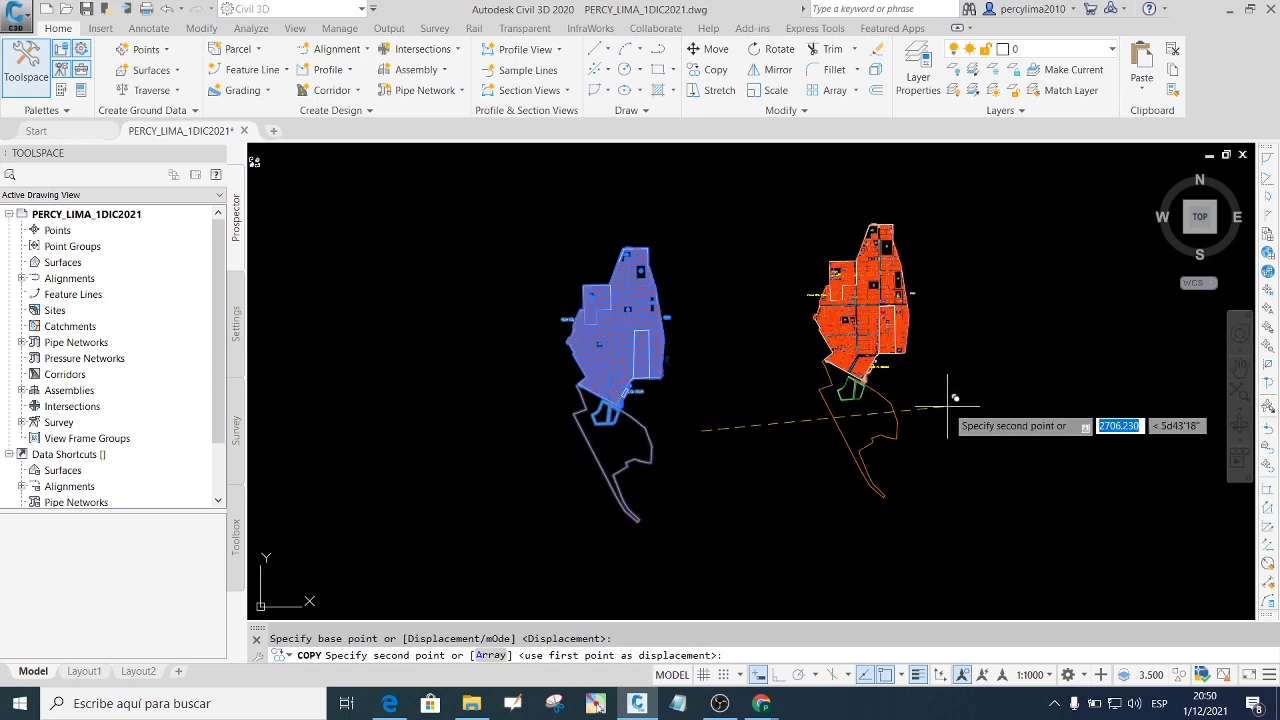
click(940, 405)
key(Escape)
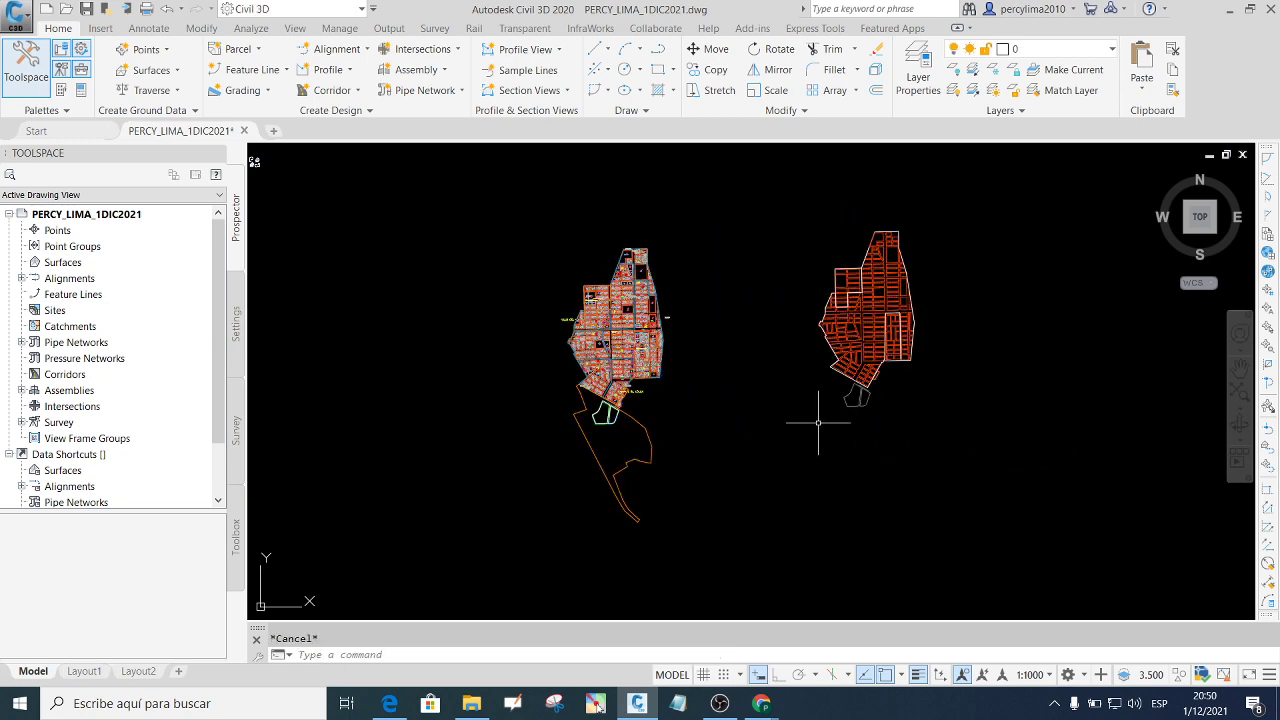
Enclose the copied map with a four-vertex polyline wedge, save, and return to Layout1.
scroll(872, 317, up, 5)
scroll(868, 317, down, 5)
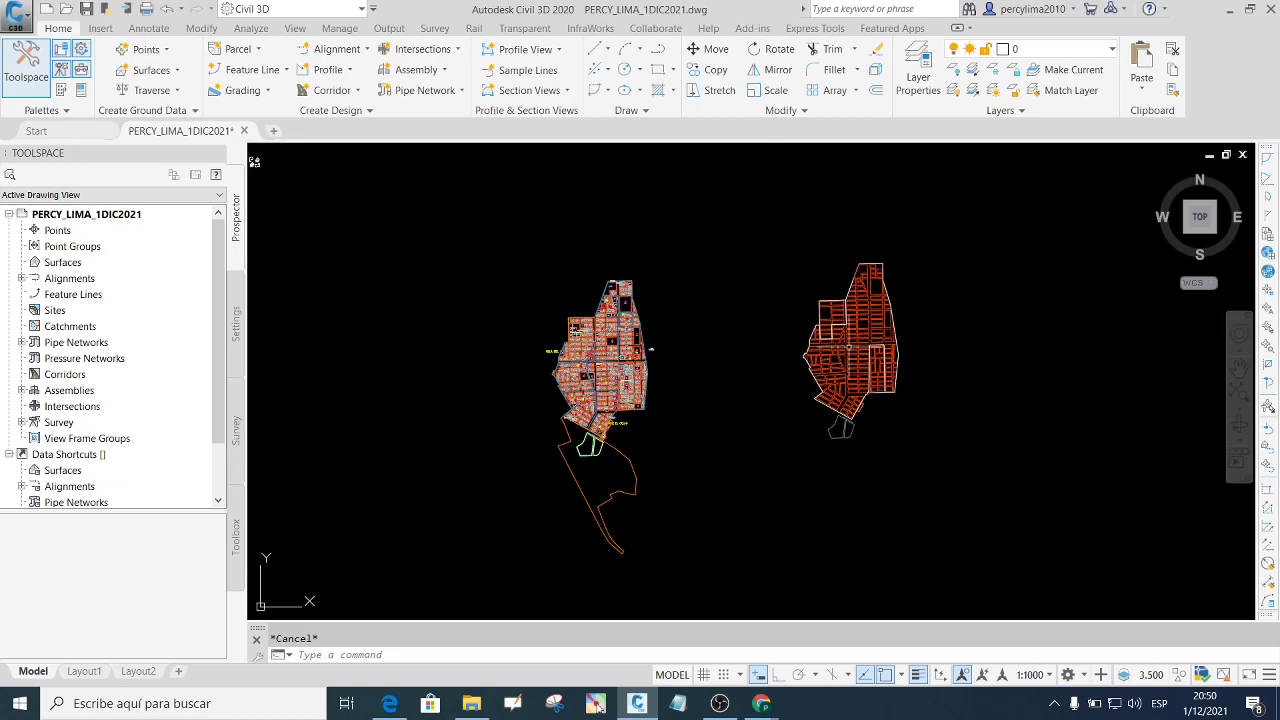
scroll(615, 340, up, 5)
scroll(610, 366, up, 3)
scroll(610, 366, down, 6)
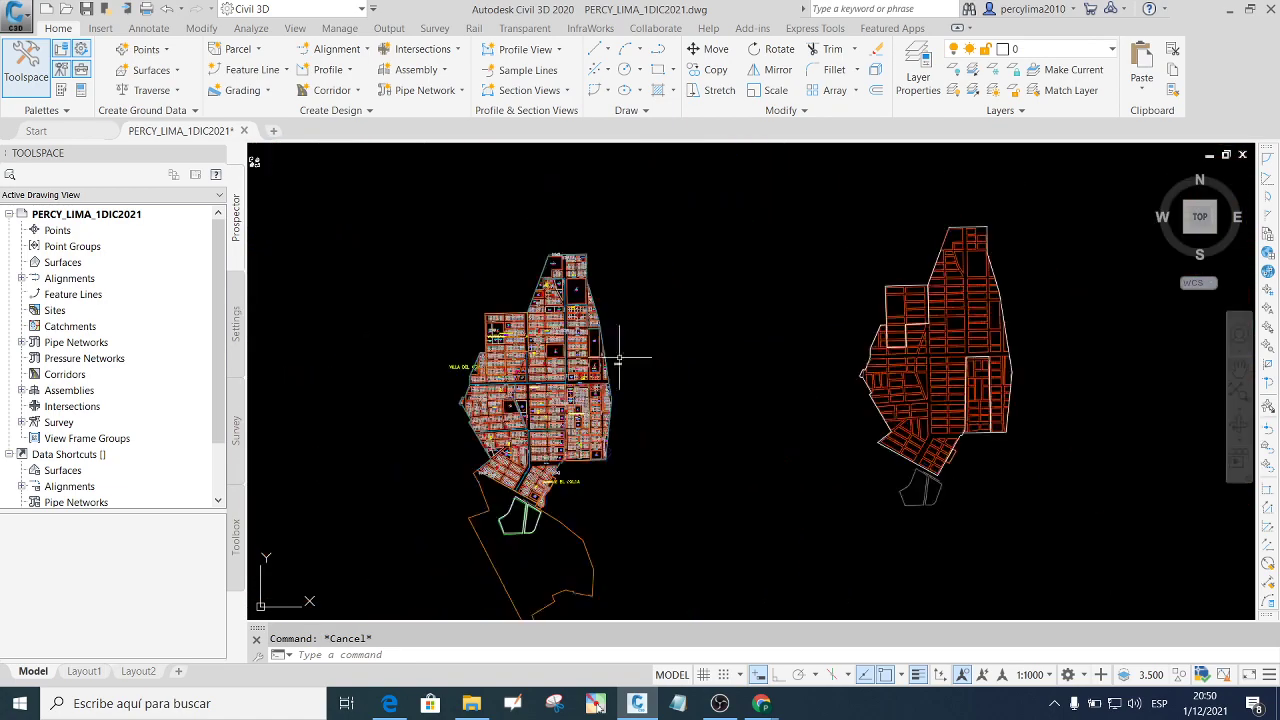
scroll(614, 360, down, 4)
text(pl)
key(Return)
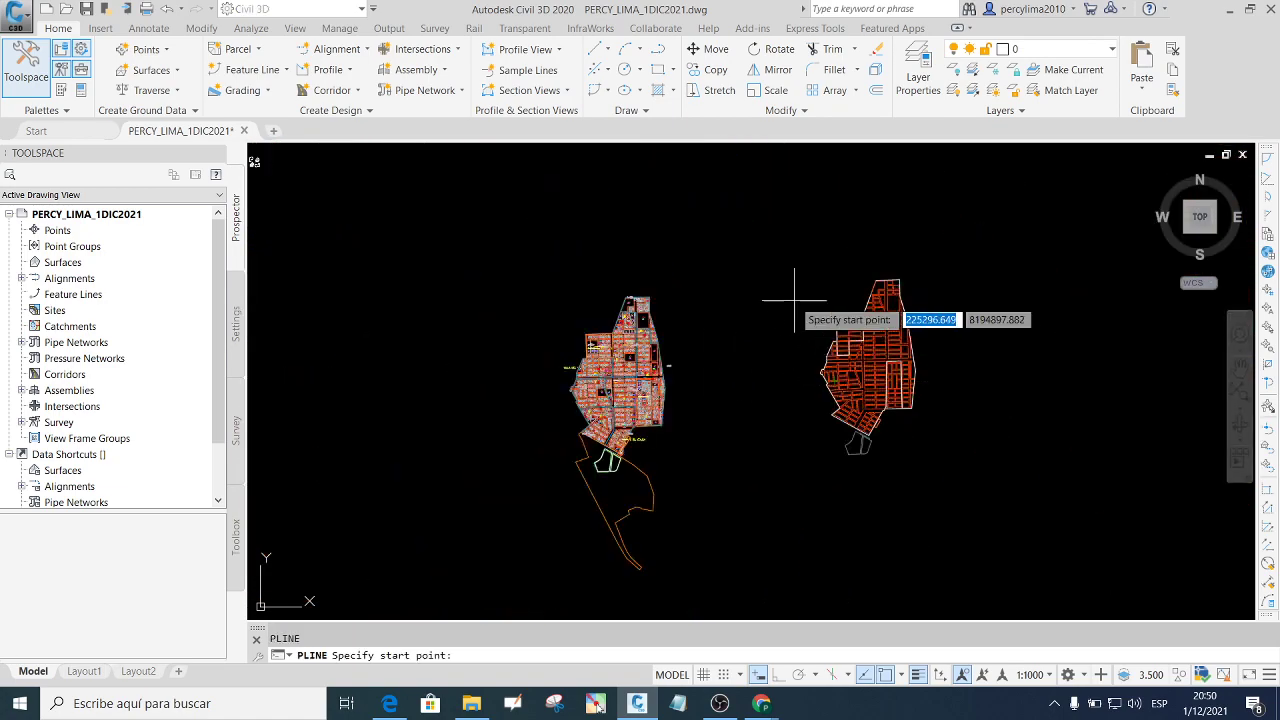
click(771, 226)
click(975, 382)
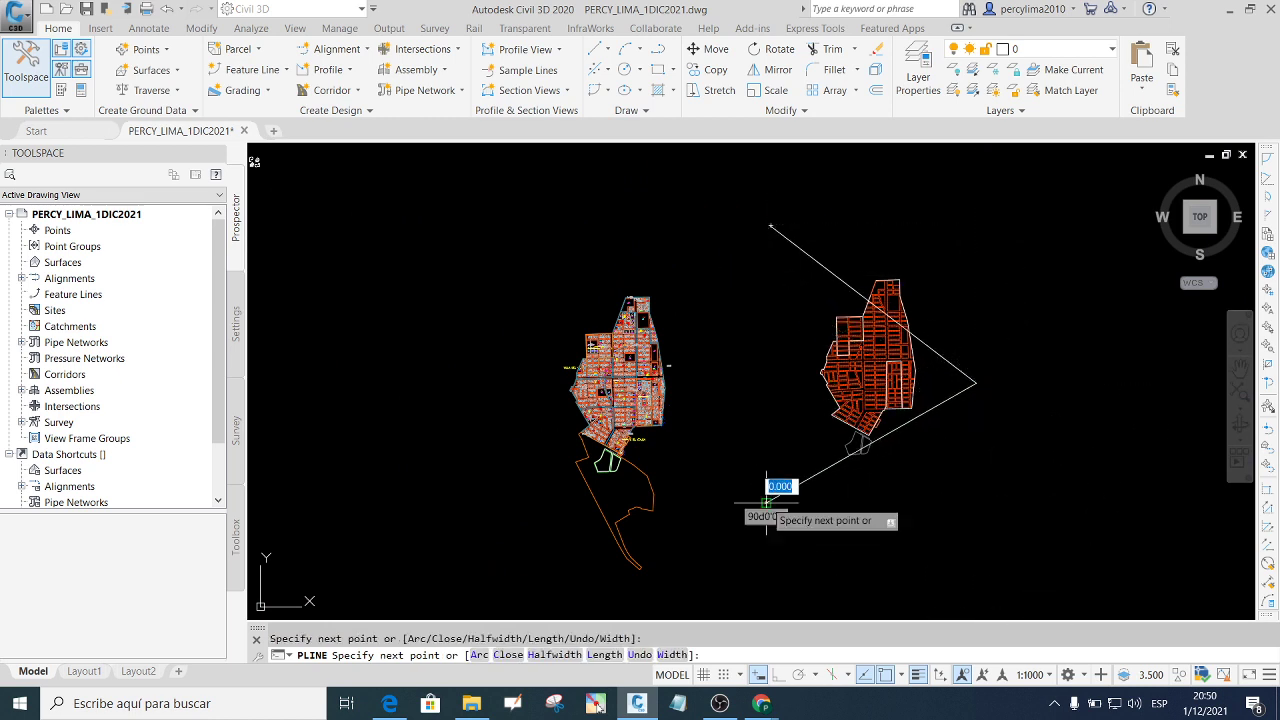
click(766, 502)
click(863, 208)
key(Escape)
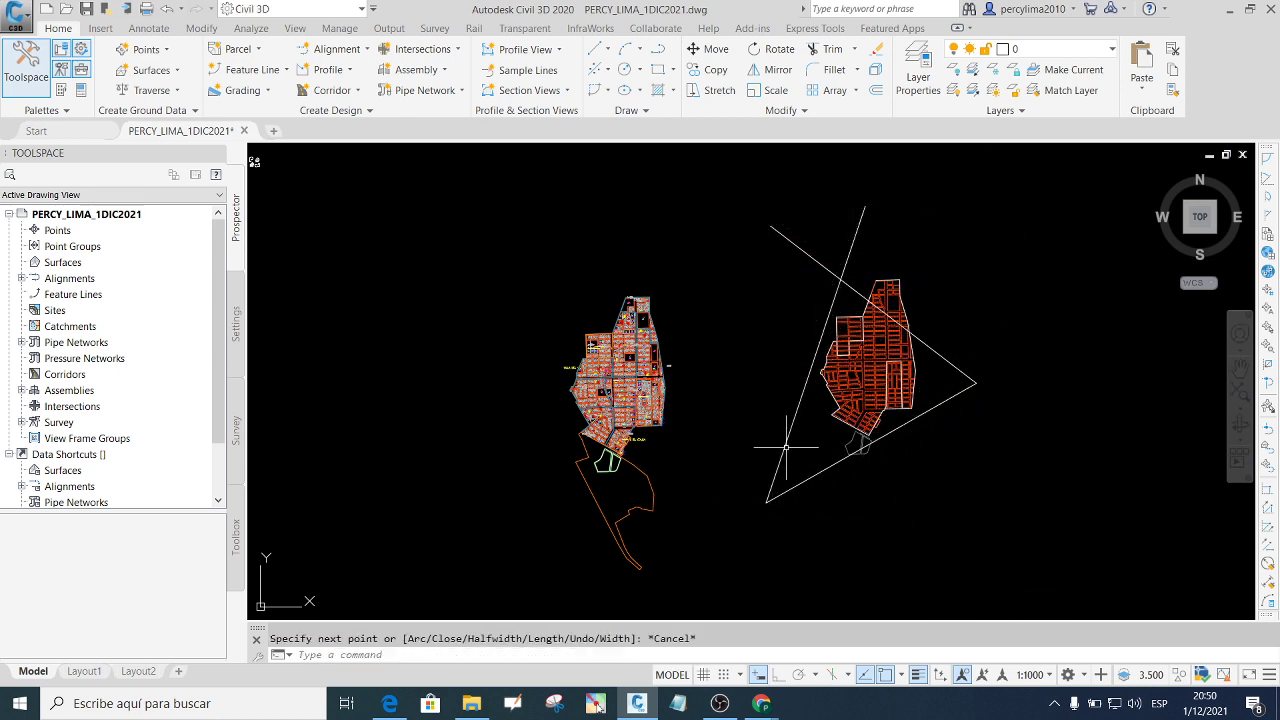
key(ctrl+s)
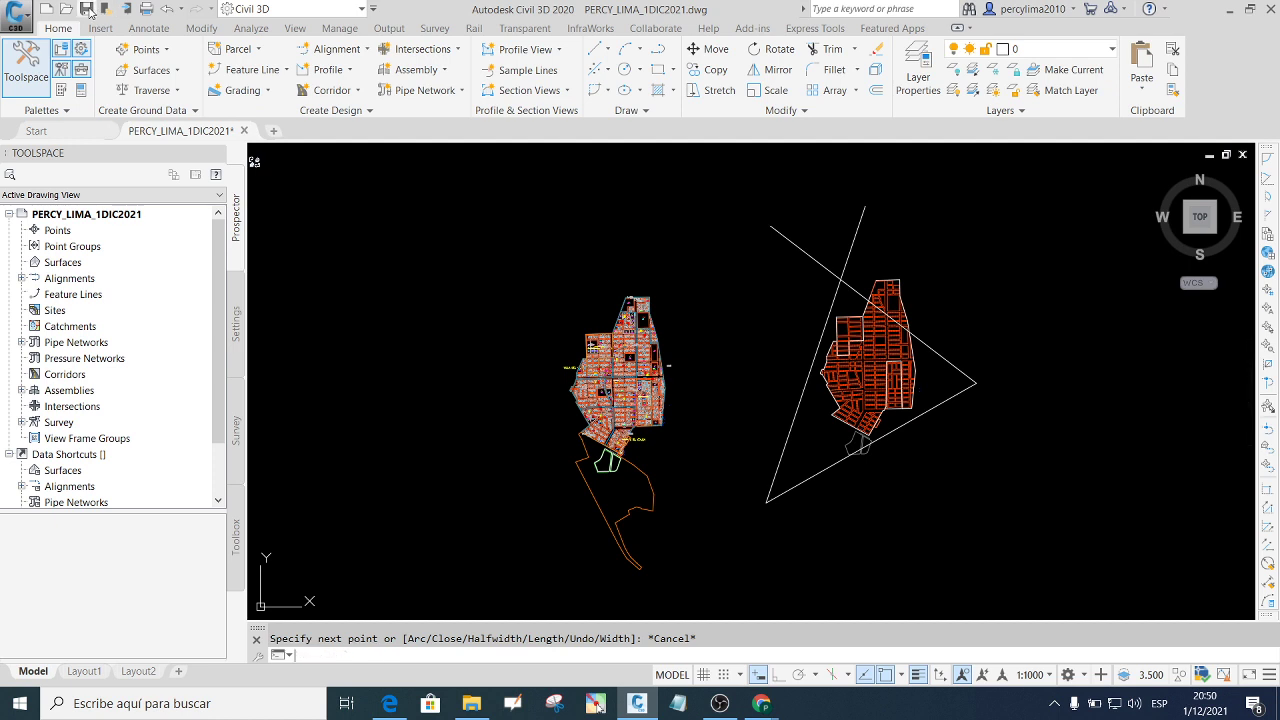
click(76, 674)
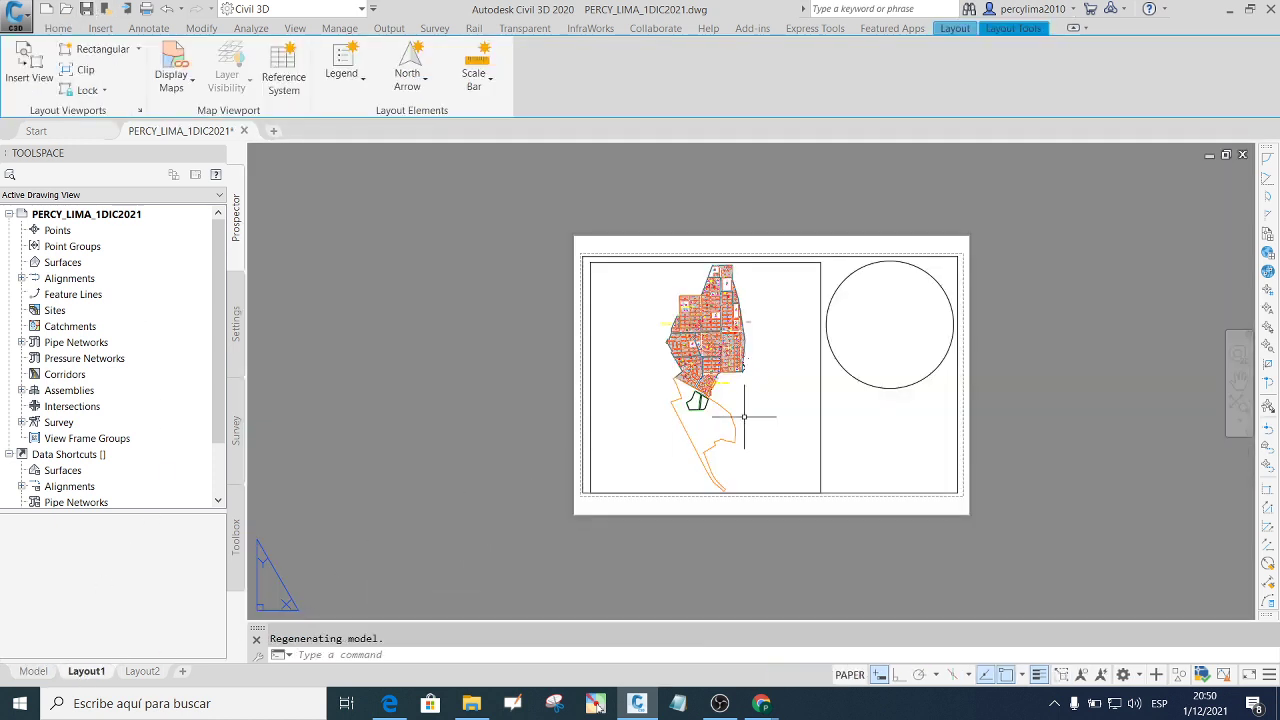
Set the lot plan viewport to 1:200 and pan inside it to bring lot 5 and CALLE 41 into view.
click(821, 420)
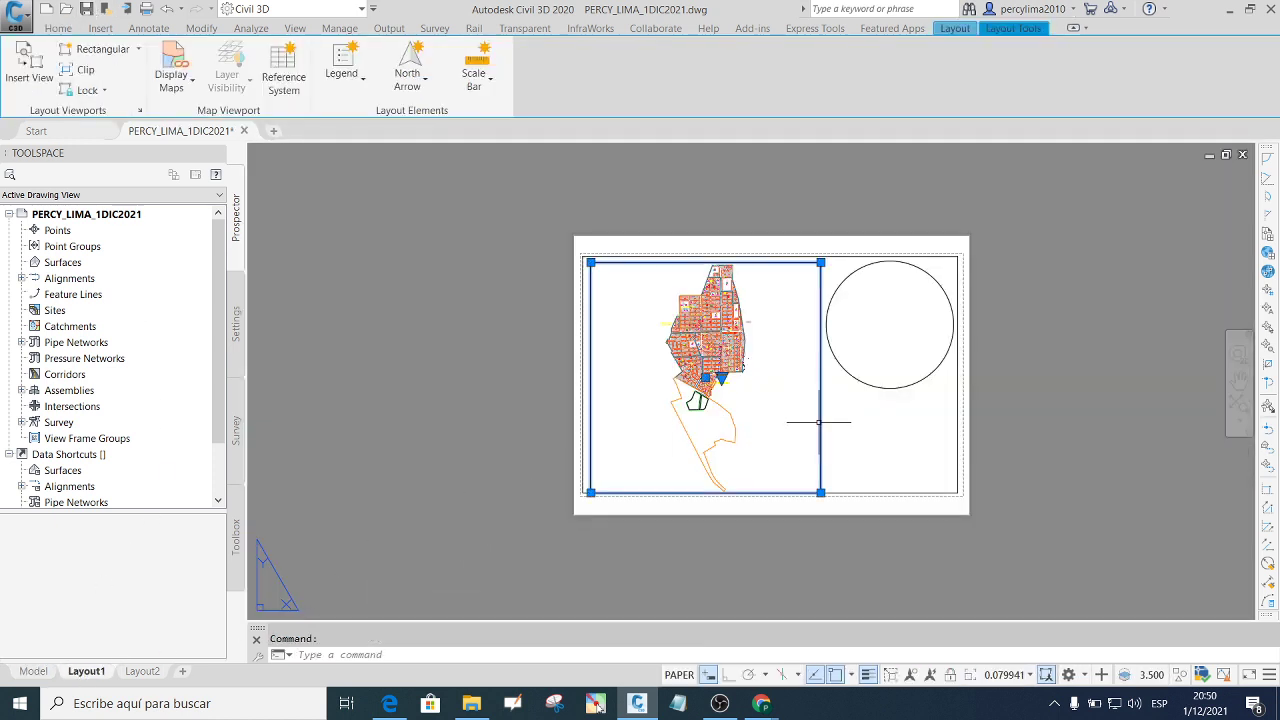
click(1030, 675)
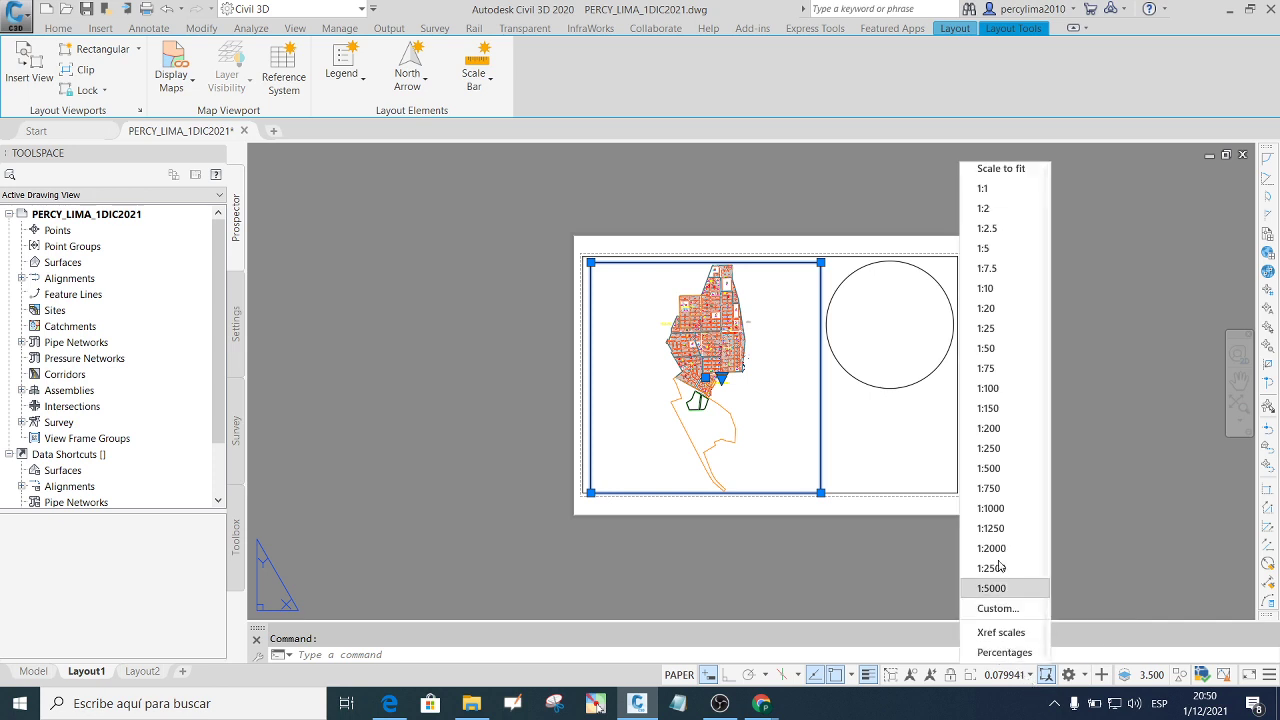
click(997, 434)
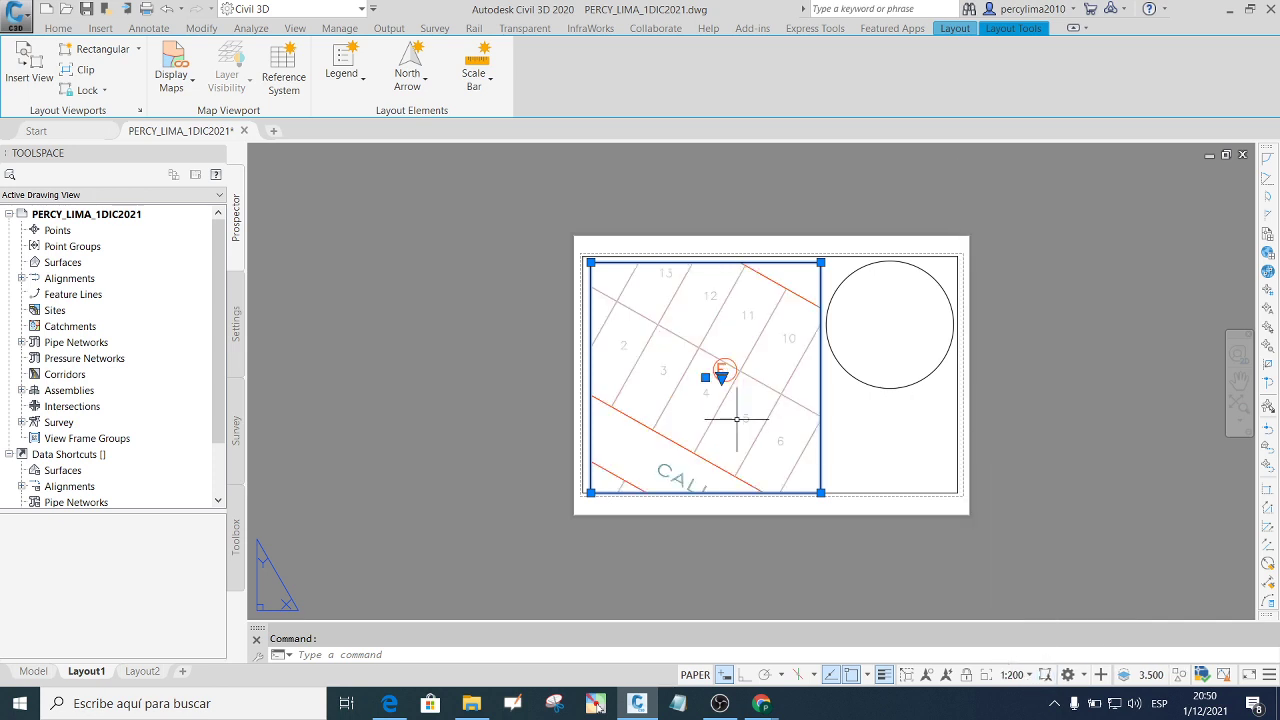
double_click(737, 419)
click(807, 405)
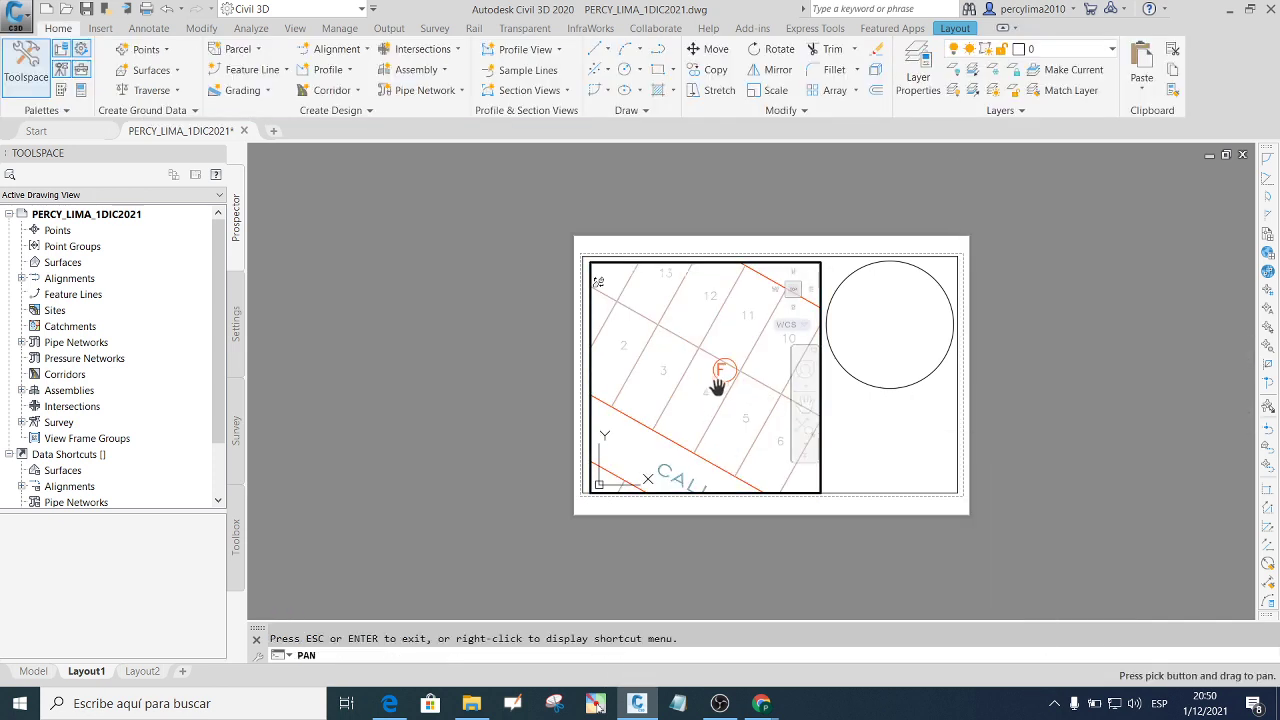
scroll(718, 388, down, 5)
scroll(714, 400, down, 2)
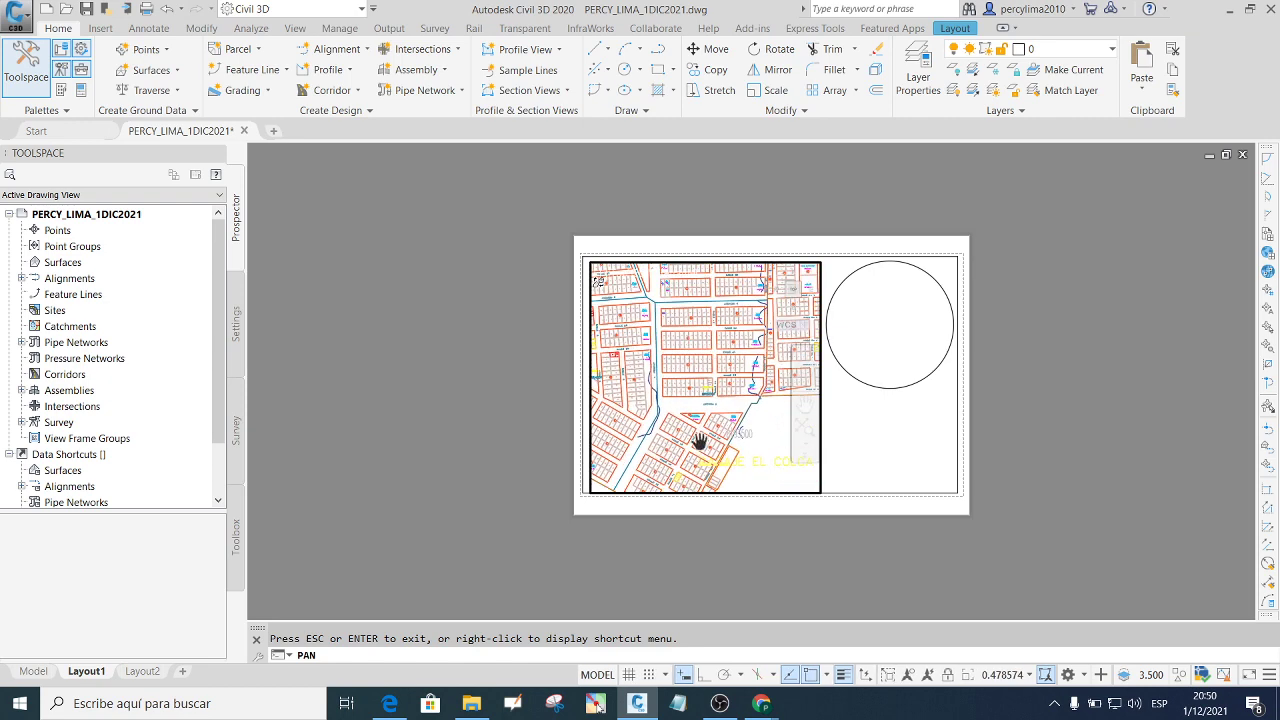
scroll(699, 441, down, 1)
scroll(688, 450, down, 1)
scroll(688, 417, down, 1)
scroll(701, 403, down, 1)
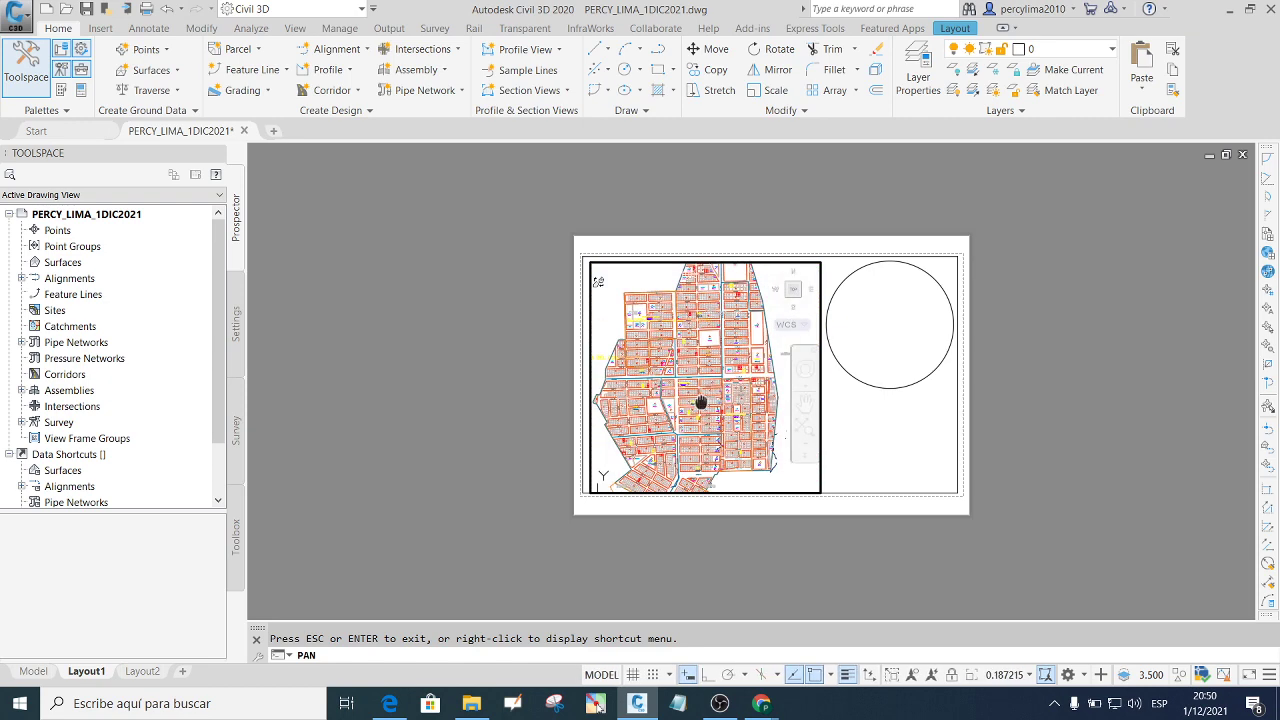
scroll(703, 390, up, 4)
scroll(706, 375, up, 4)
scroll(740, 388, up, 4)
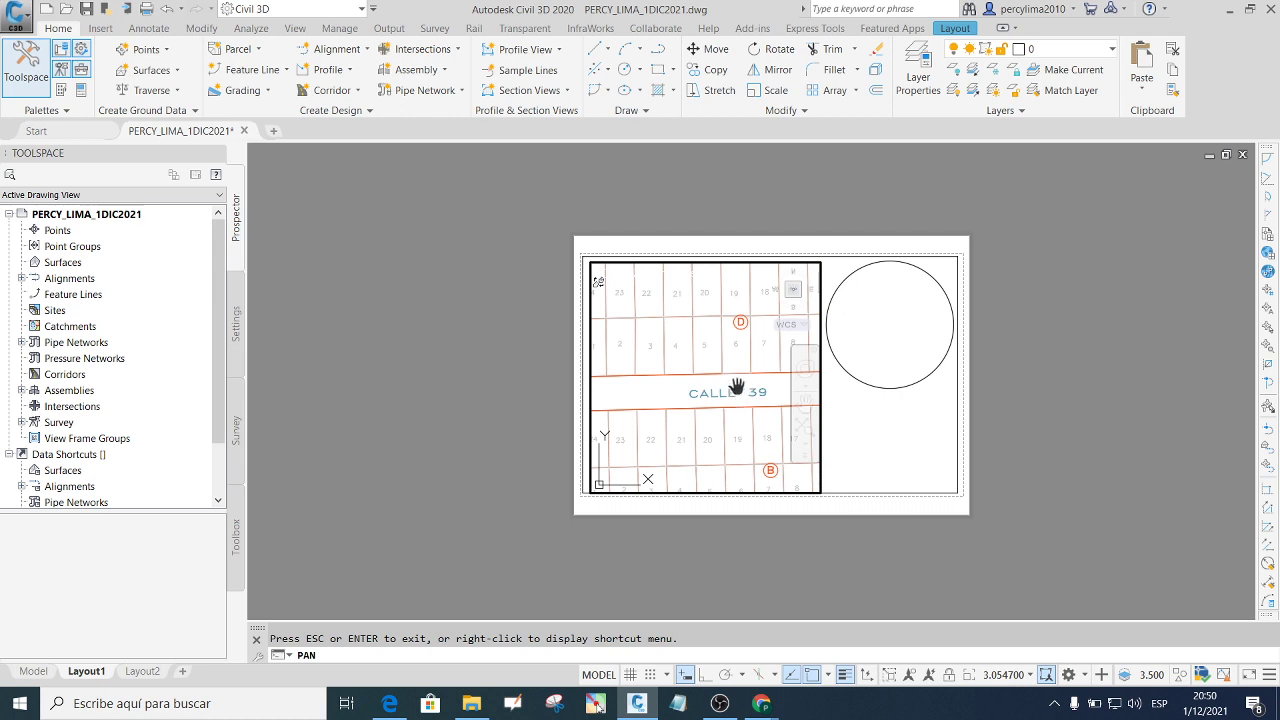
mouse_move(733, 382)
mouse_down()
mouse_move(723, 406)
mouse_move(686, 383)
mouse_up()
scroll(686, 383, up, 2)
scroll(694, 380, up, 2)
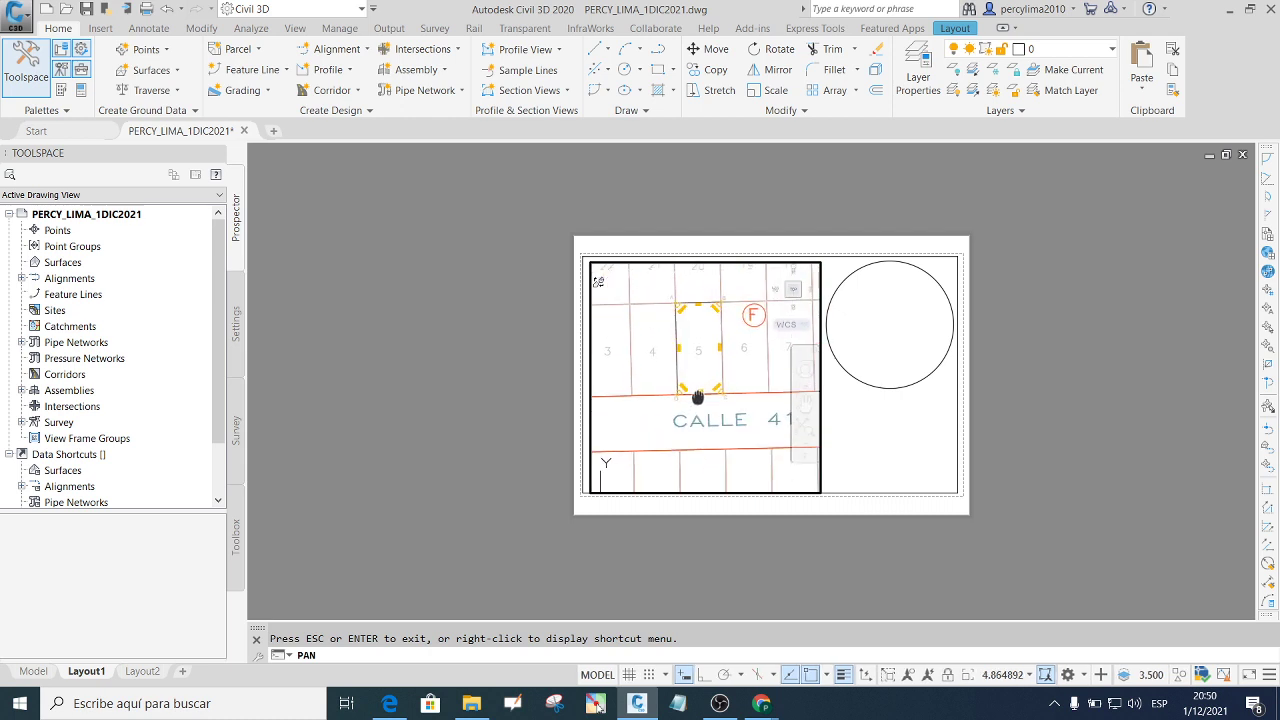
scroll(719, 386, up, 2)
scroll(720, 387, down, 2)
drag(694, 374, 702, 434)
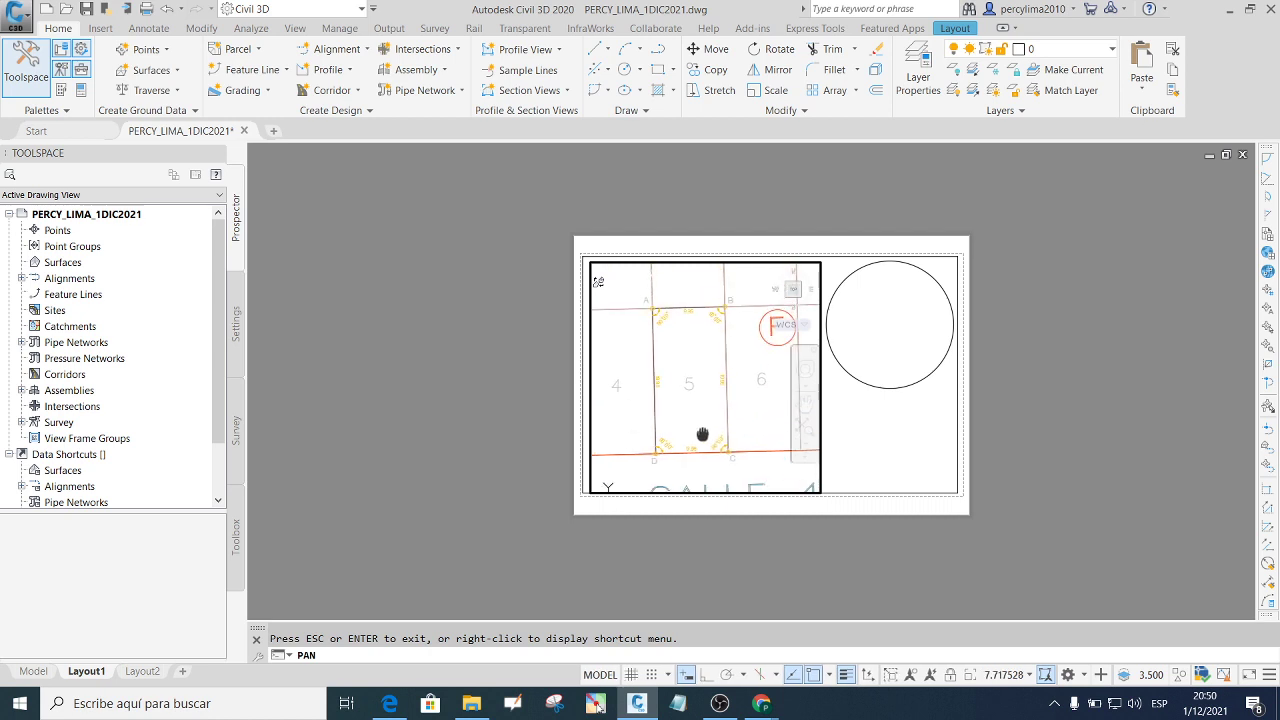
key(Escape)
double_click(820, 460)
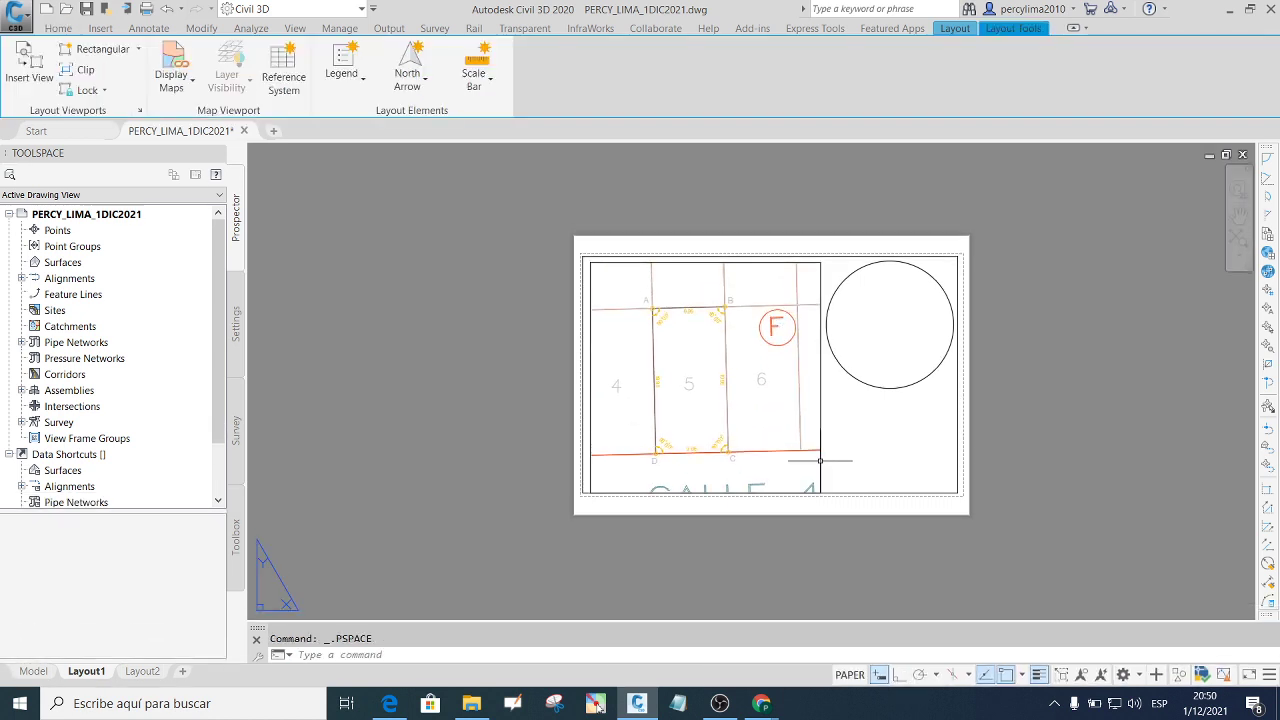
Change the lot plan viewport scale from 1:200 through 1:150 to 1:100.
click(820, 460)
click(1031, 676)
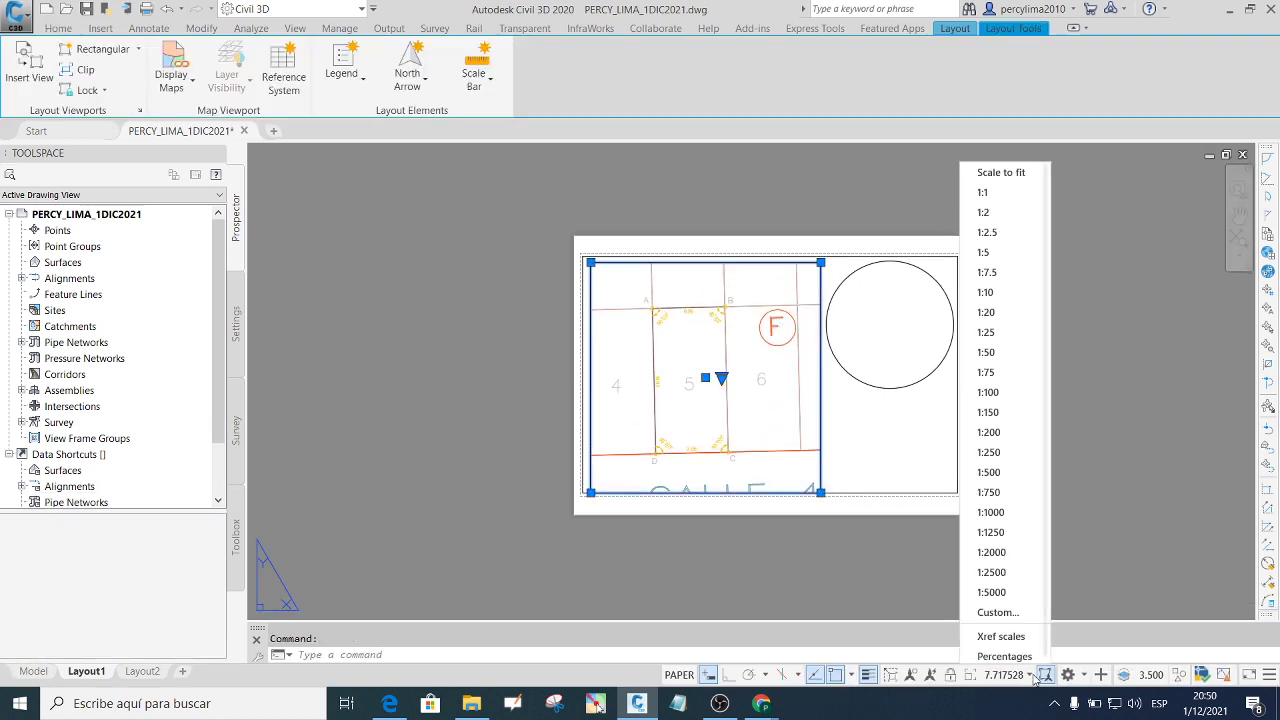
click(1012, 430)
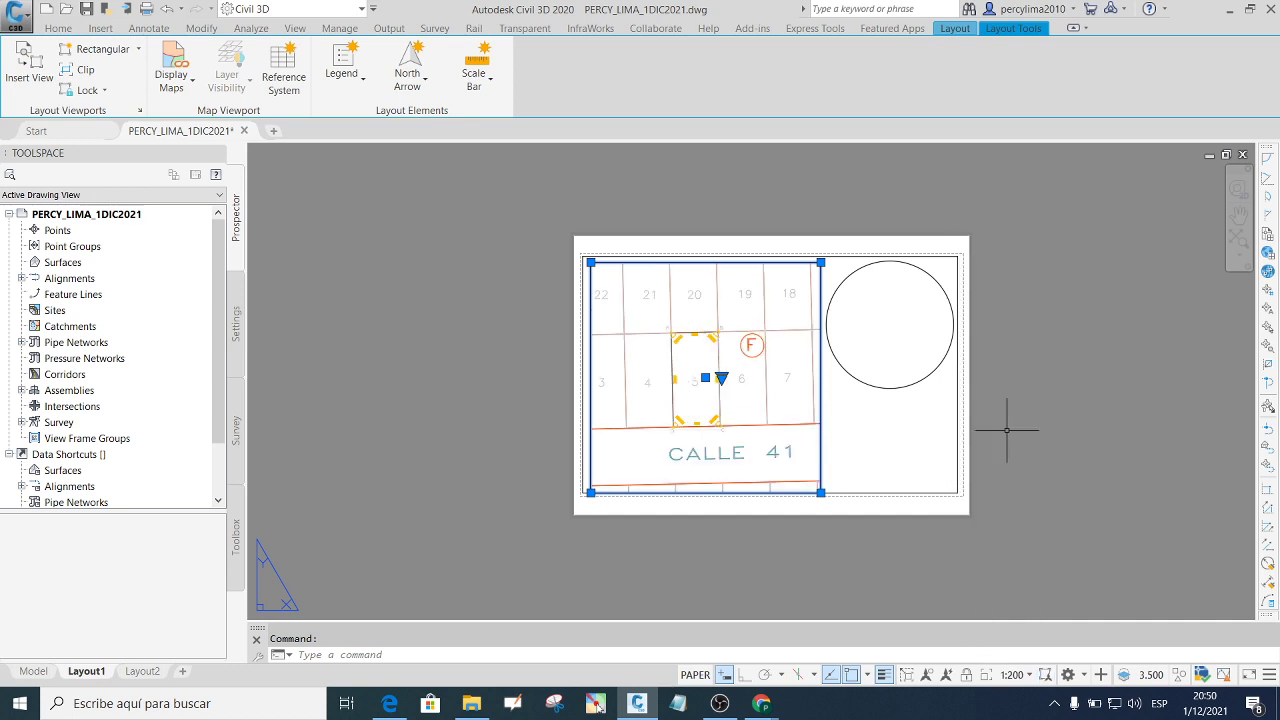
key(Escape)
scroll(742, 393, up, 2)
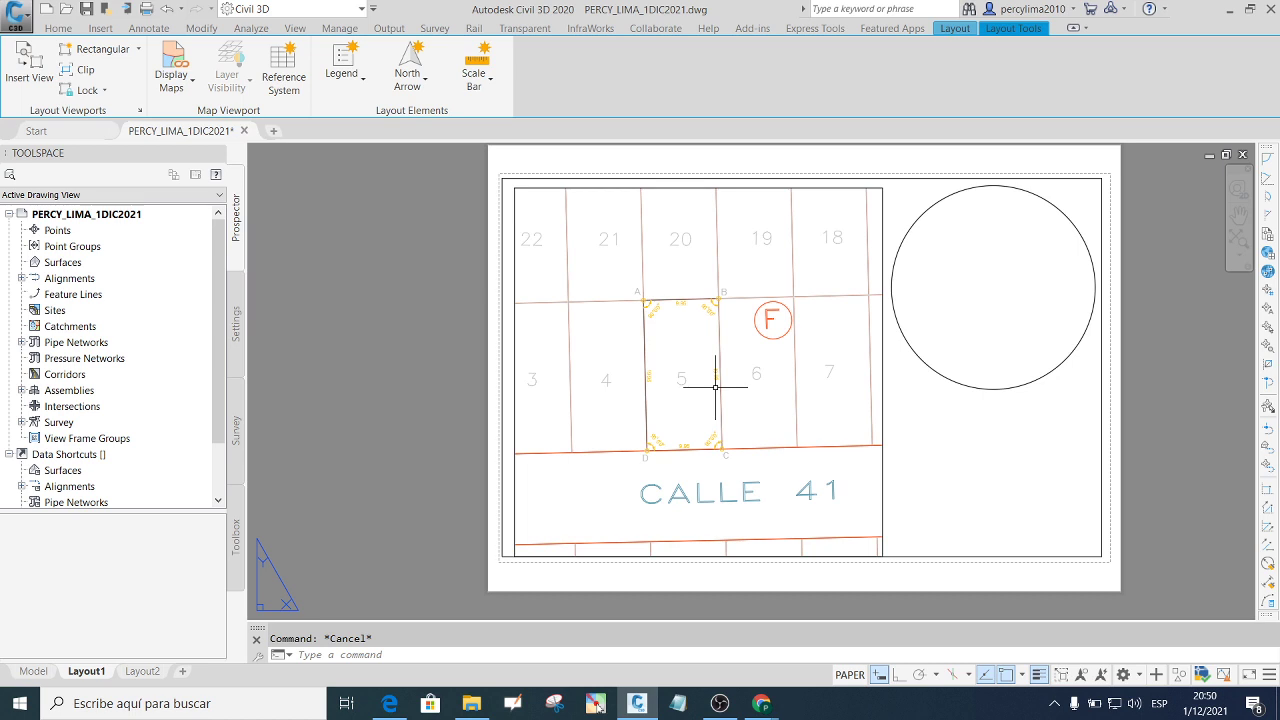
scroll(715, 386, down, 2)
click(822, 449)
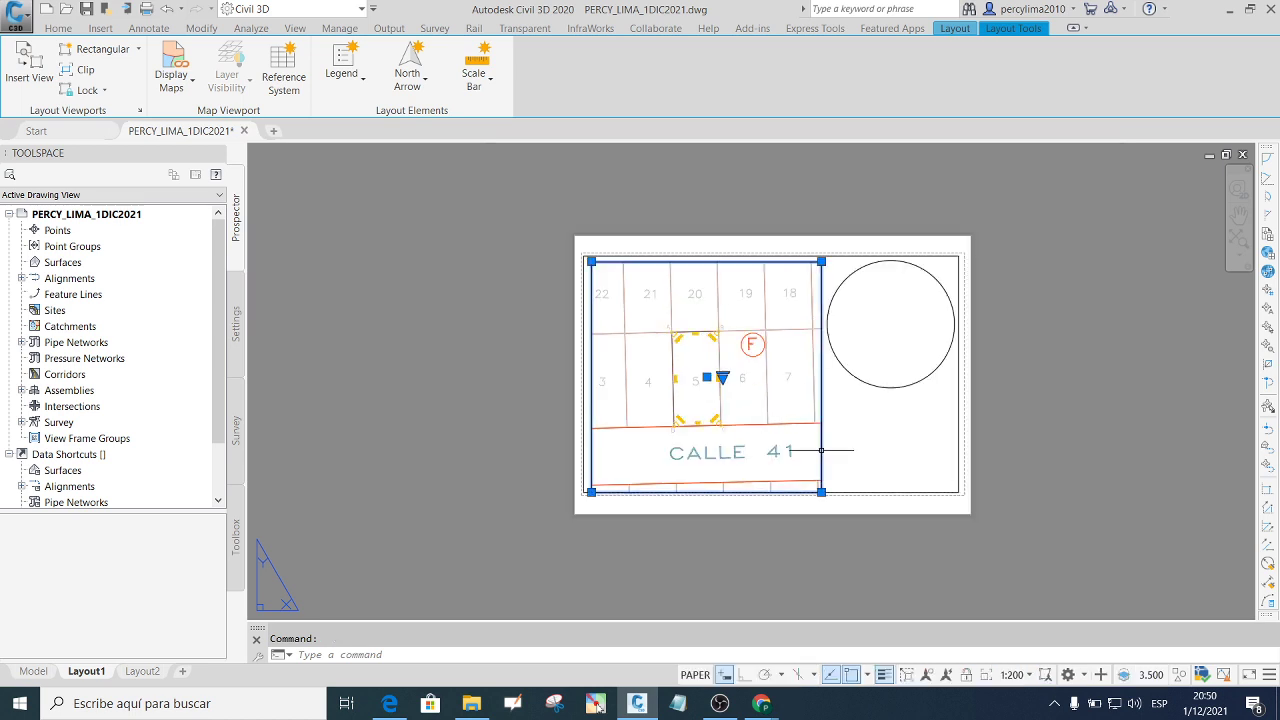
click(1030, 675)
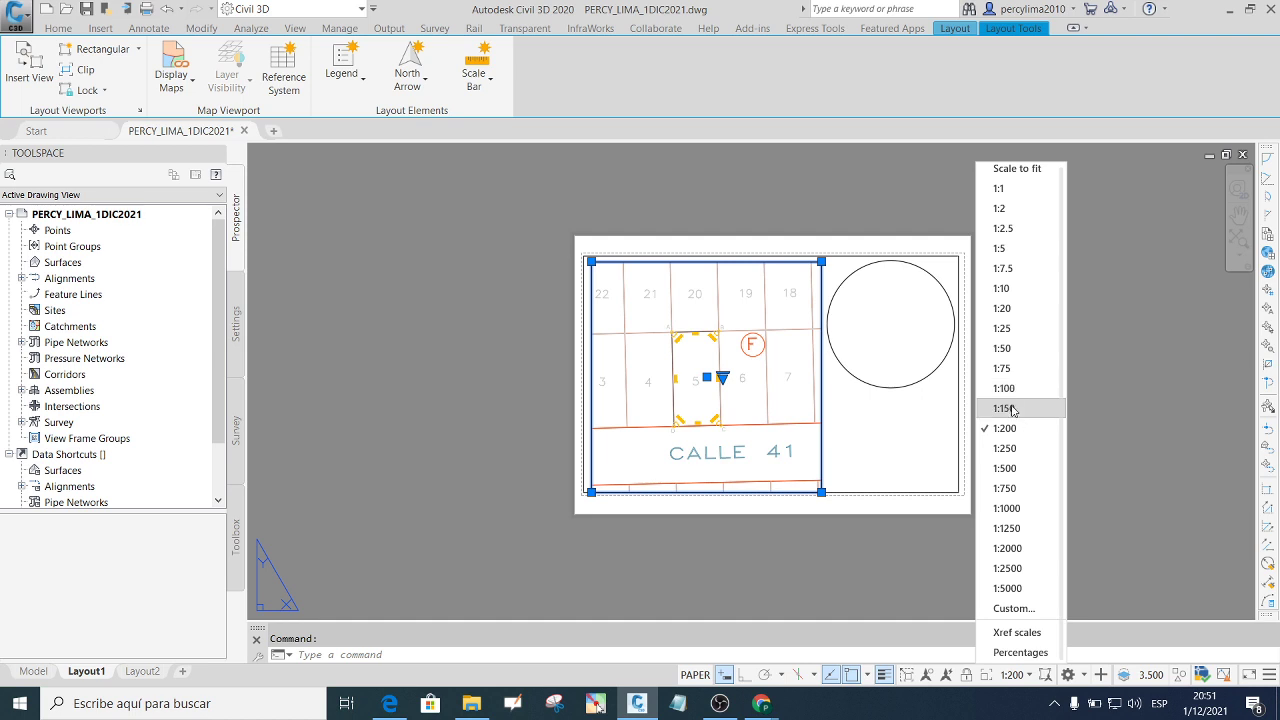
click(1012, 409)
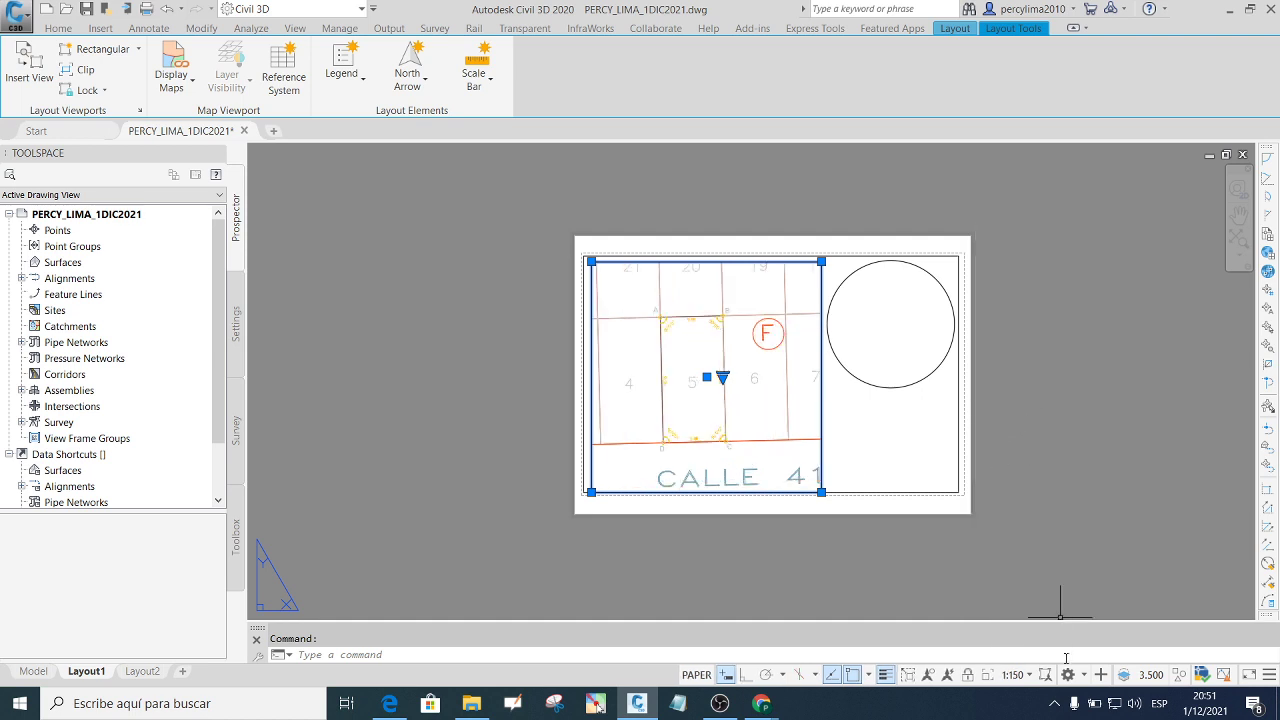
click(1030, 675)
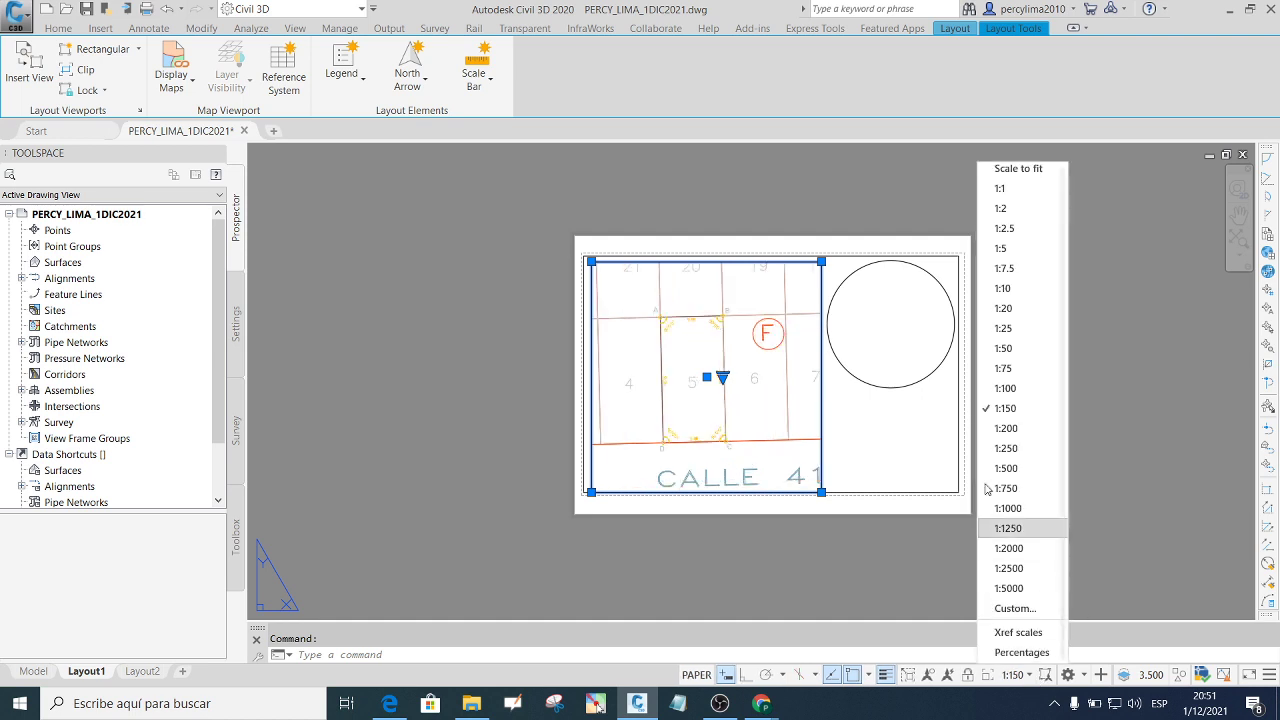
click(1008, 392)
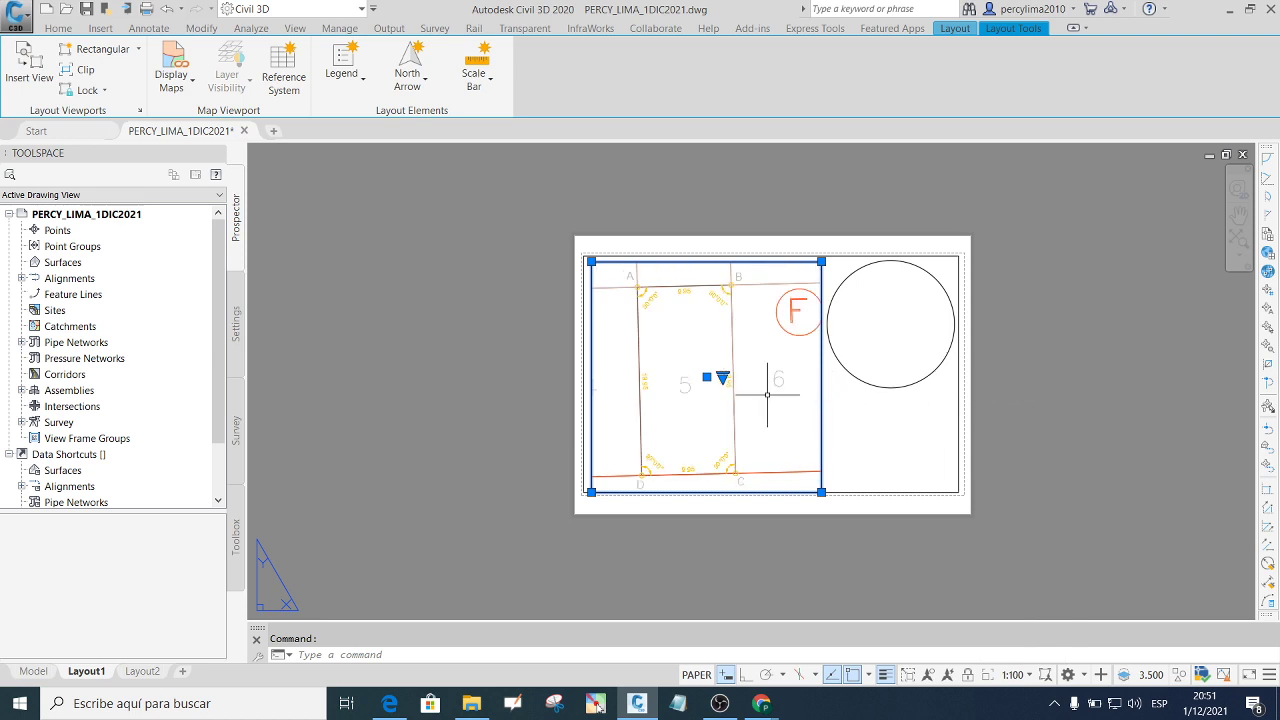
Pan inside the viewport to nudge lot 5 slightly right, then switch to model space.
scroll(800, 273, up, 2)
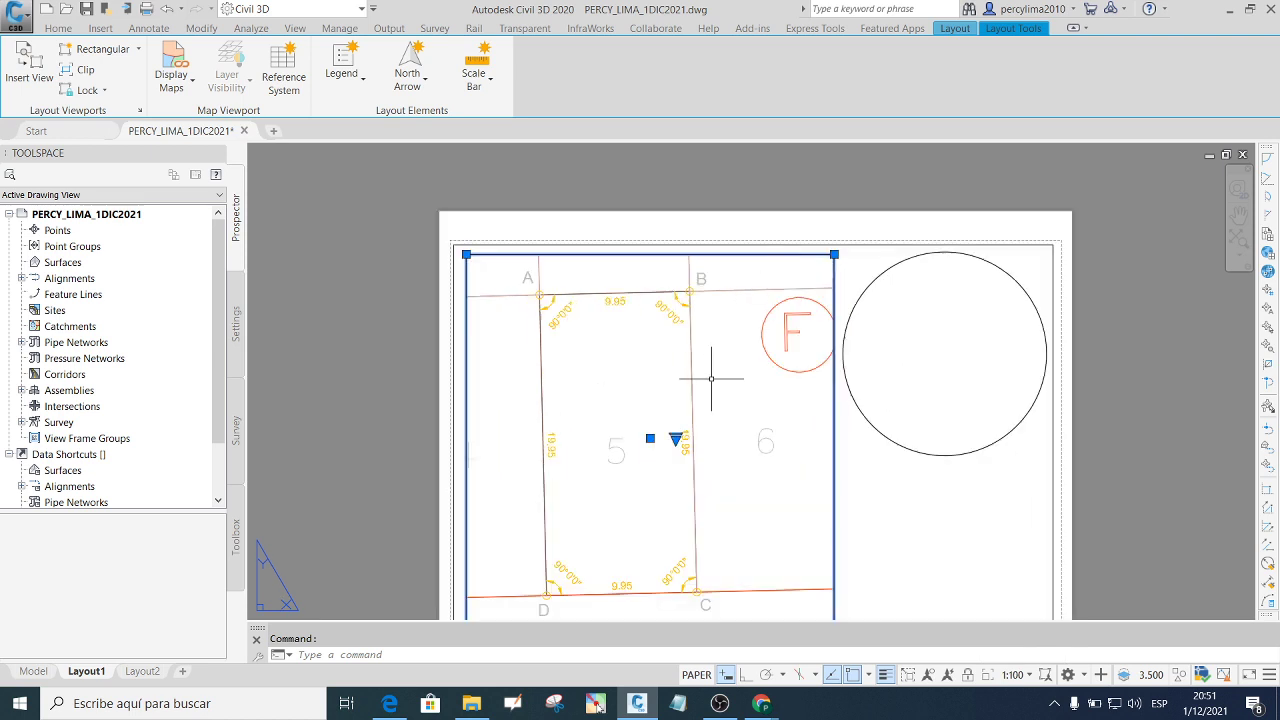
key(Escape)
scroll(739, 372, down, 4)
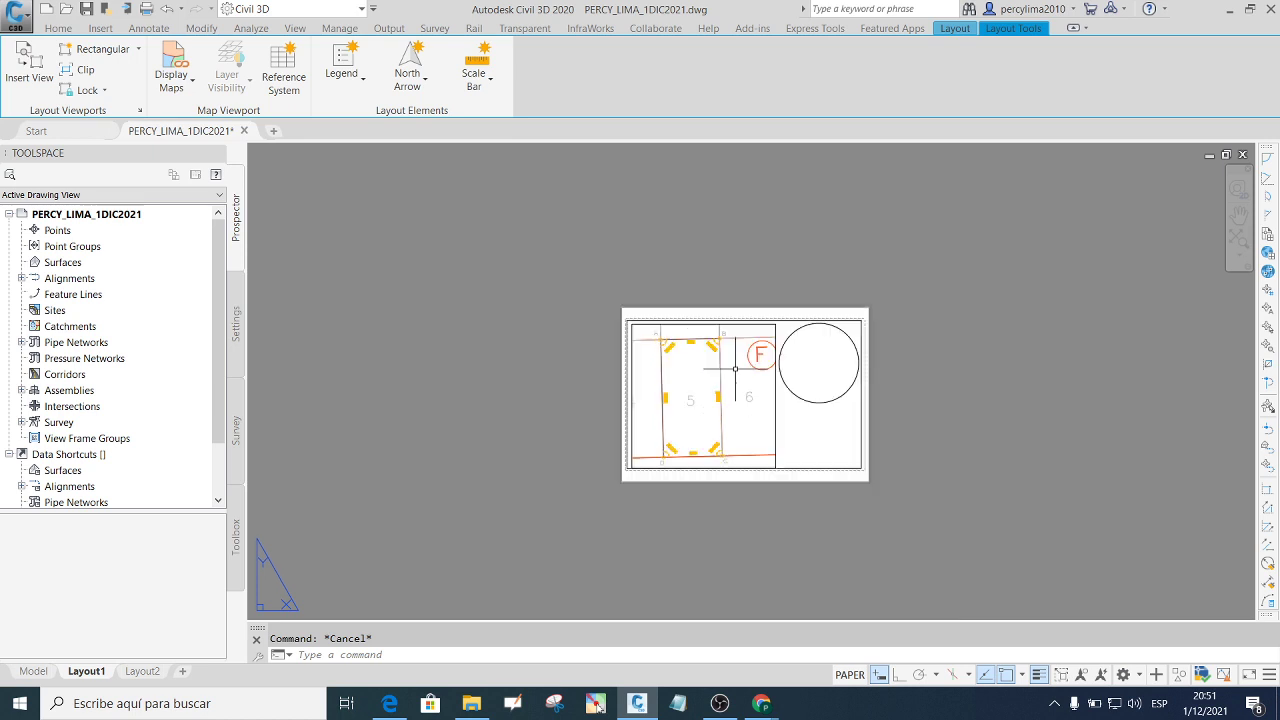
scroll(713, 432, up, 6)
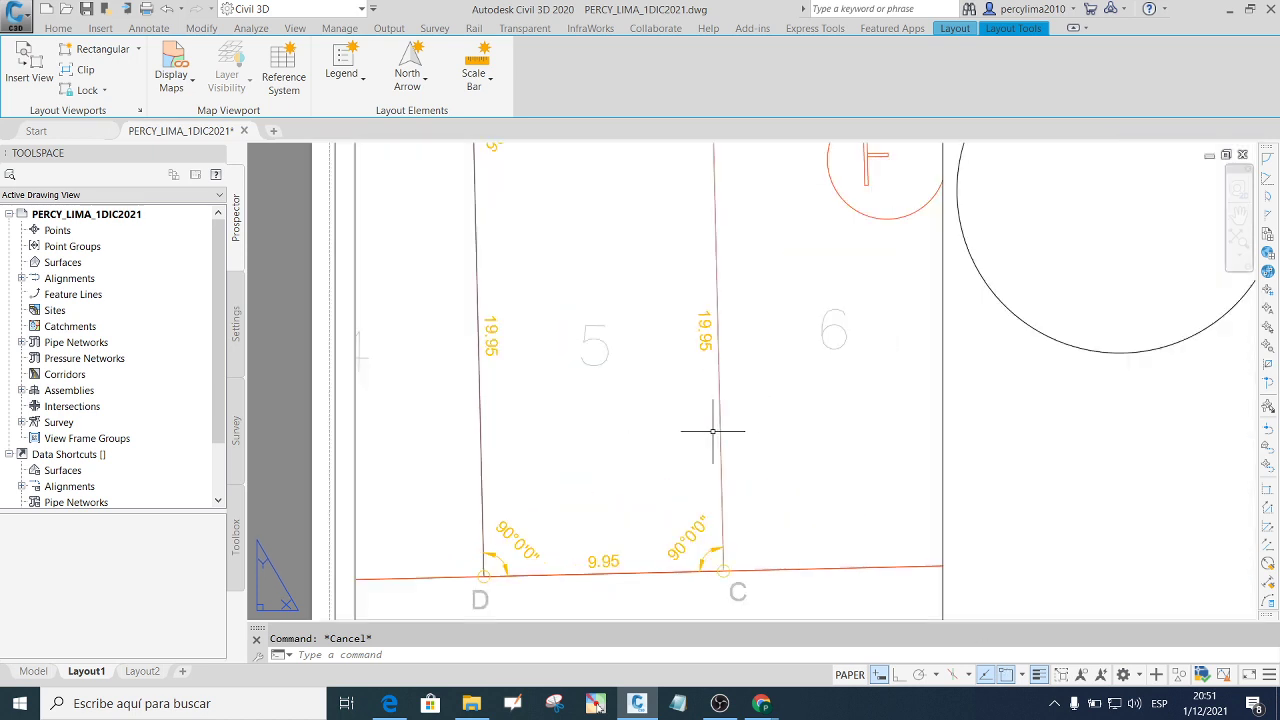
scroll(722, 424, down, 4)
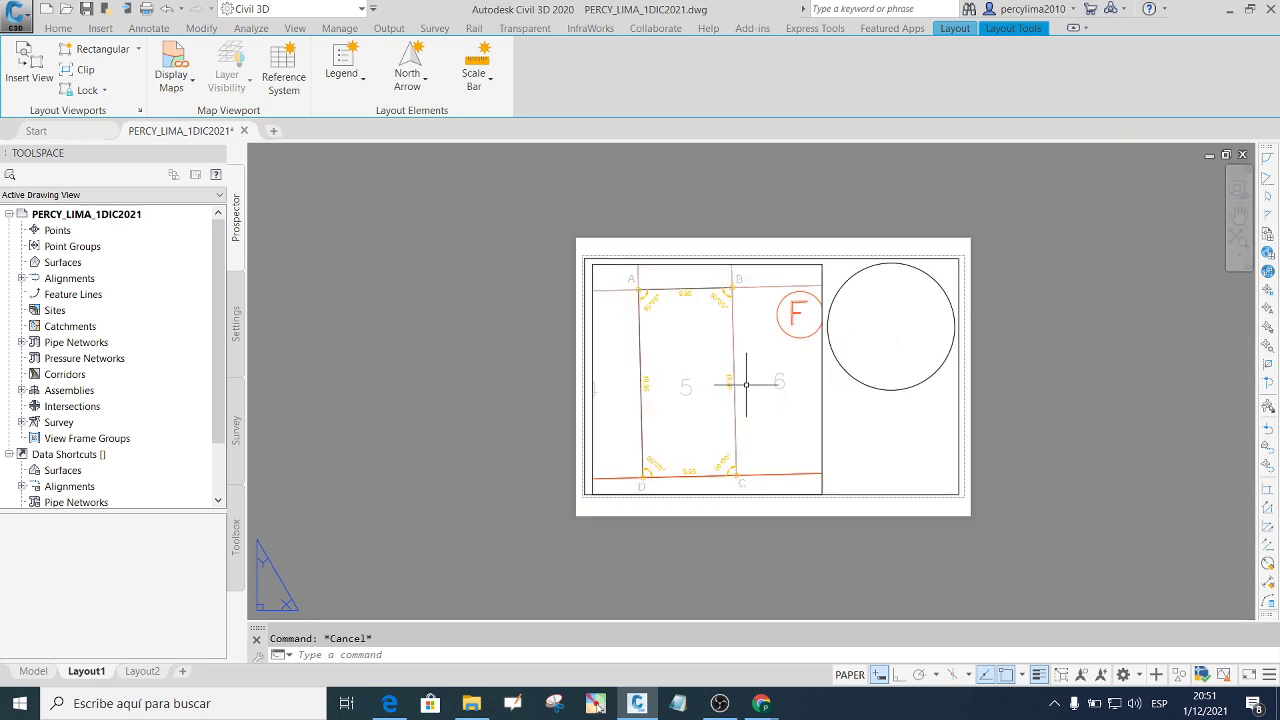
double_click(766, 377)
text(p)
key(Return)
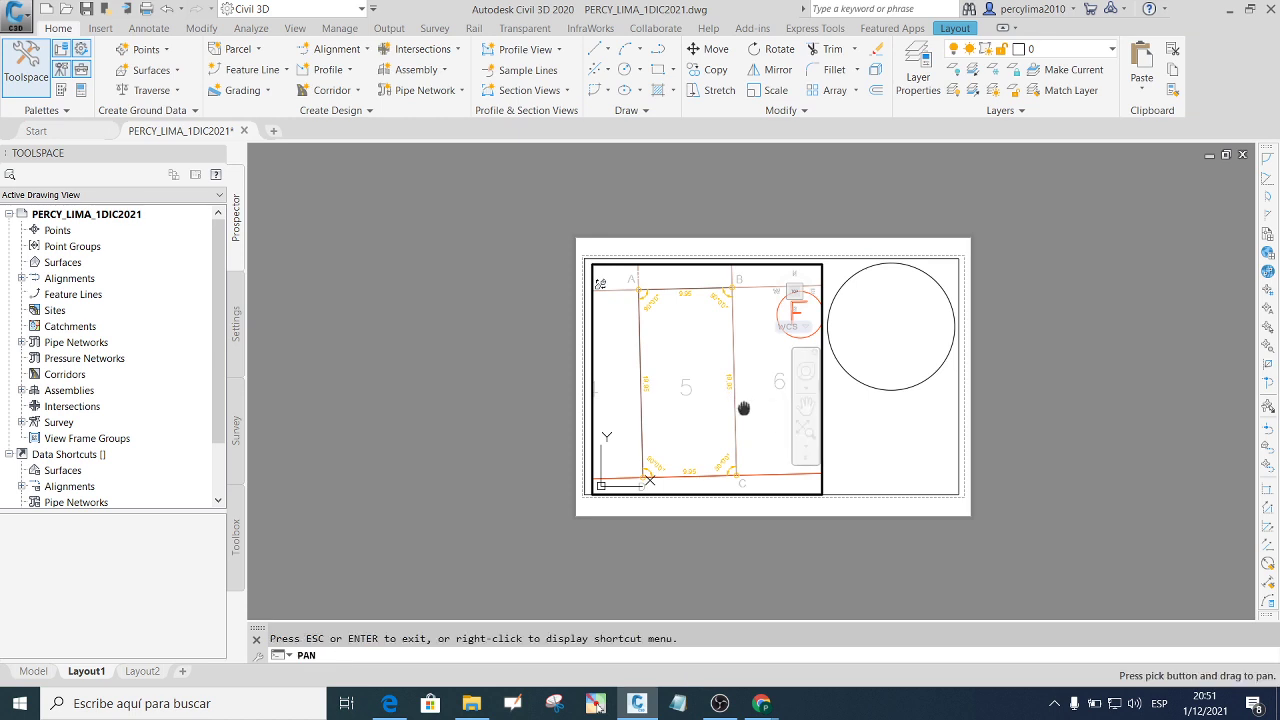
drag(743, 408, 751, 407)
key(Escape)
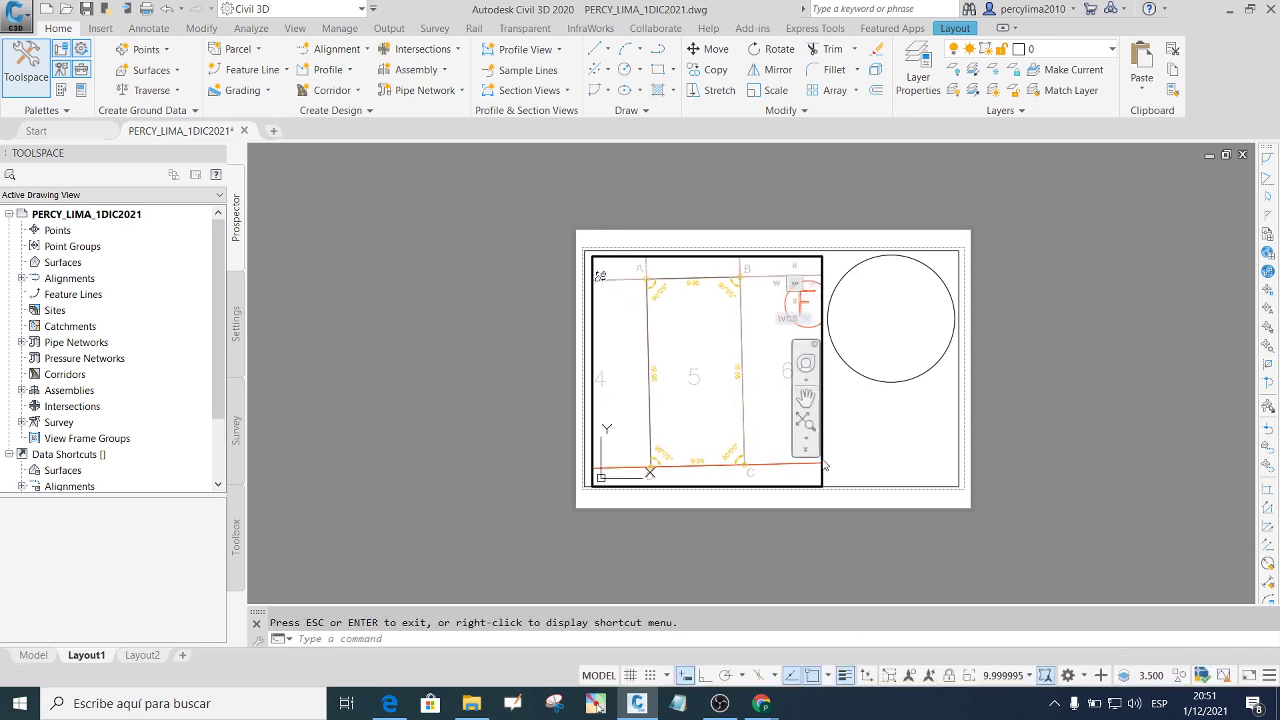
click(32, 655)
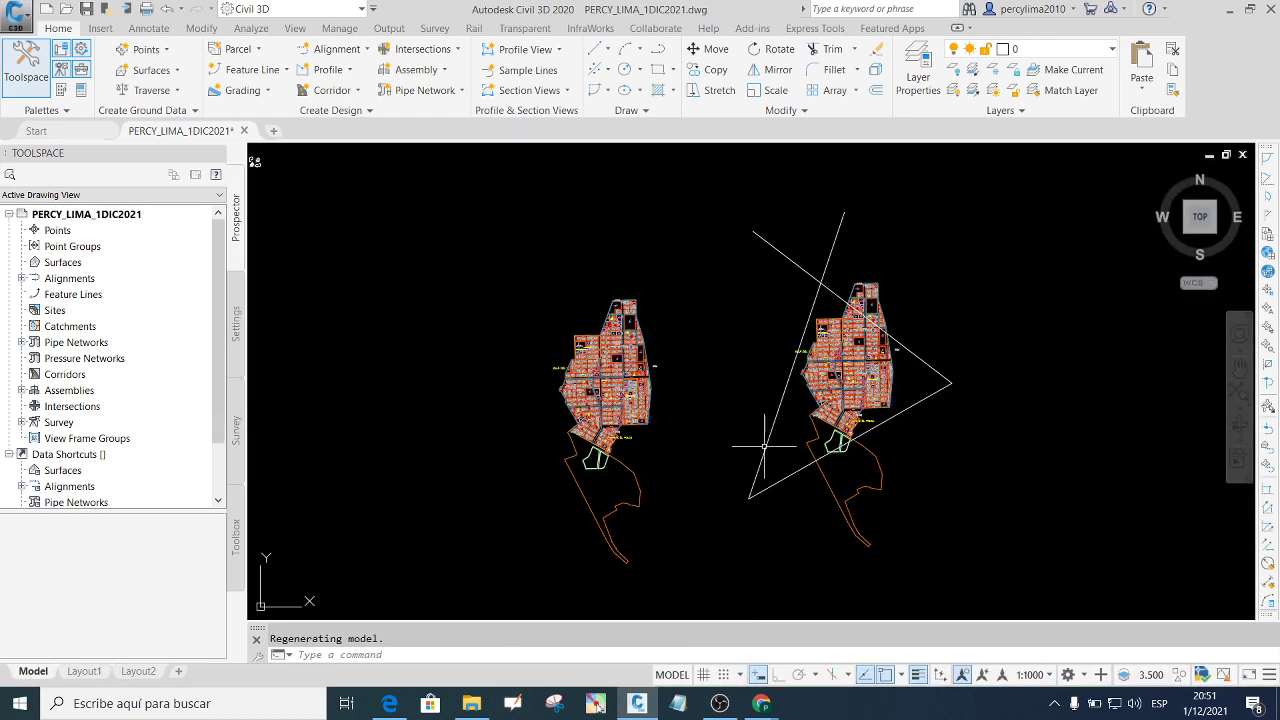
Select the three Area and Perimetro text lines and start copying them, then cancel the copy.
scroll(677, 423, up, 5)
scroll(660, 365, up, 5)
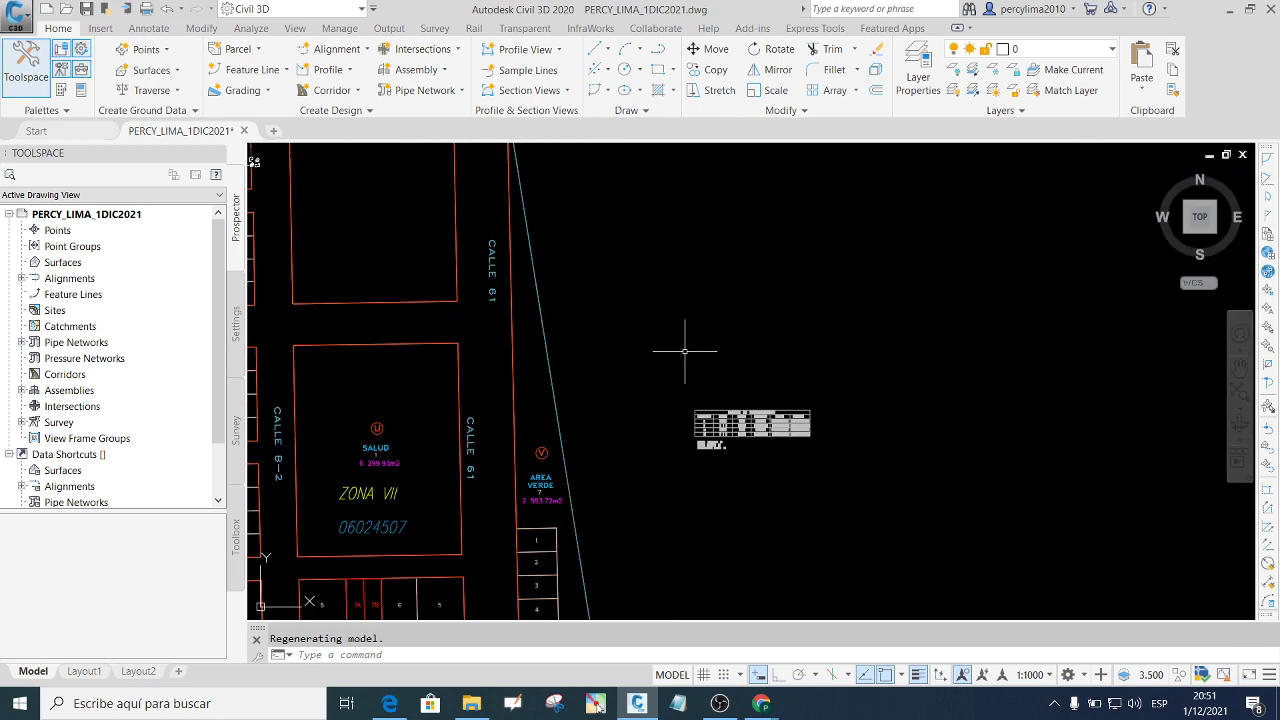
scroll(686, 352, up, 4)
scroll(902, 457, up, 2)
click(902, 457)
click(498, 278)
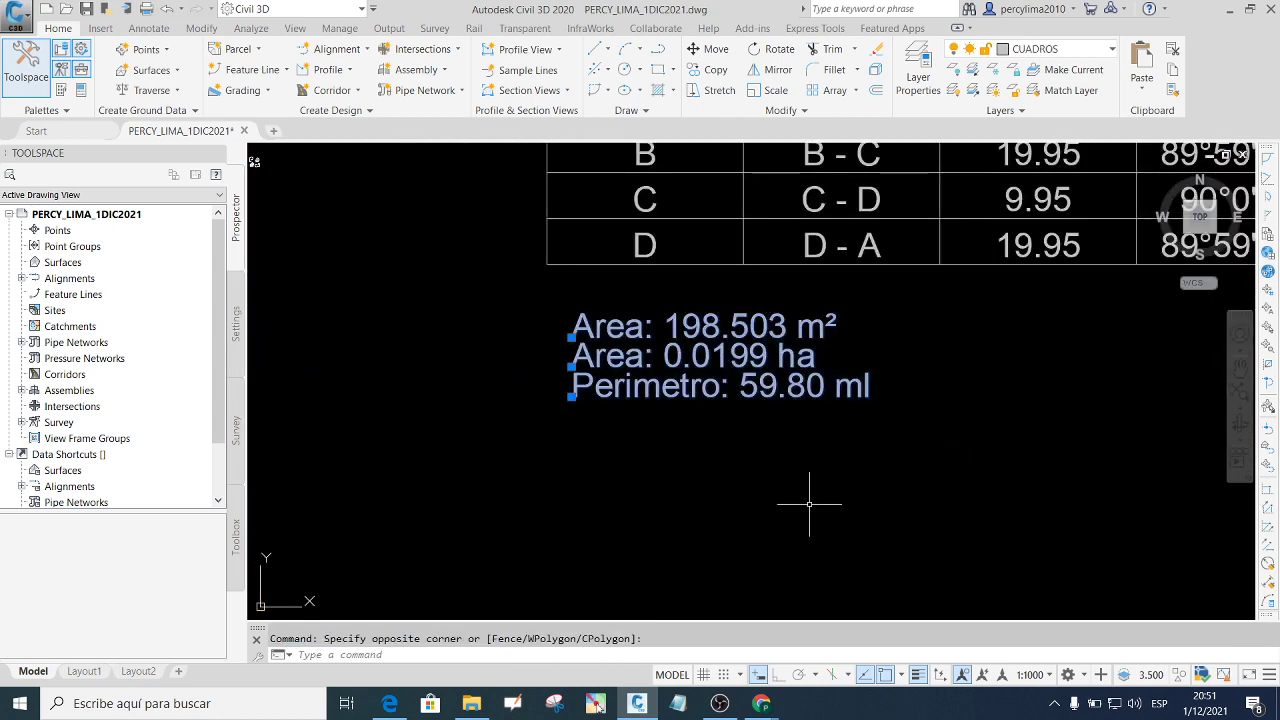
right_click(809, 504)
click(850, 590)
click(571, 326)
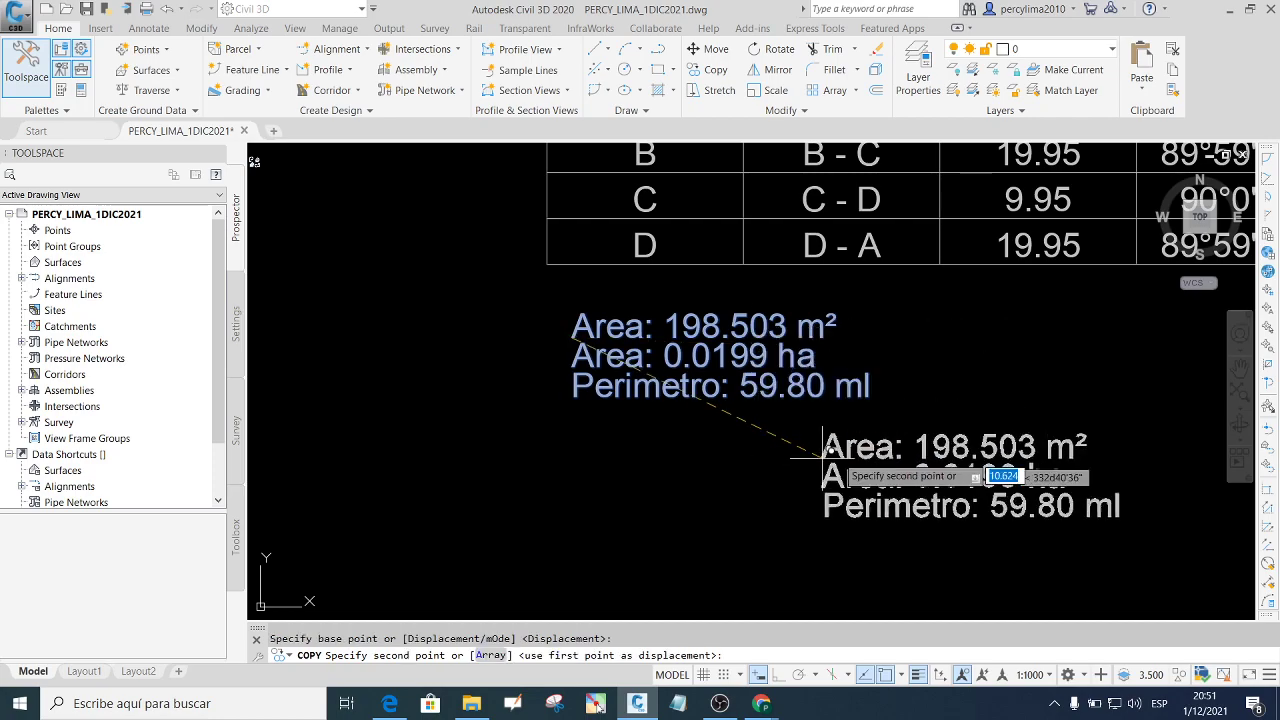
scroll(932, 410, down, 5)
scroll(932, 410, down, 3)
scroll(935, 402, down, 2)
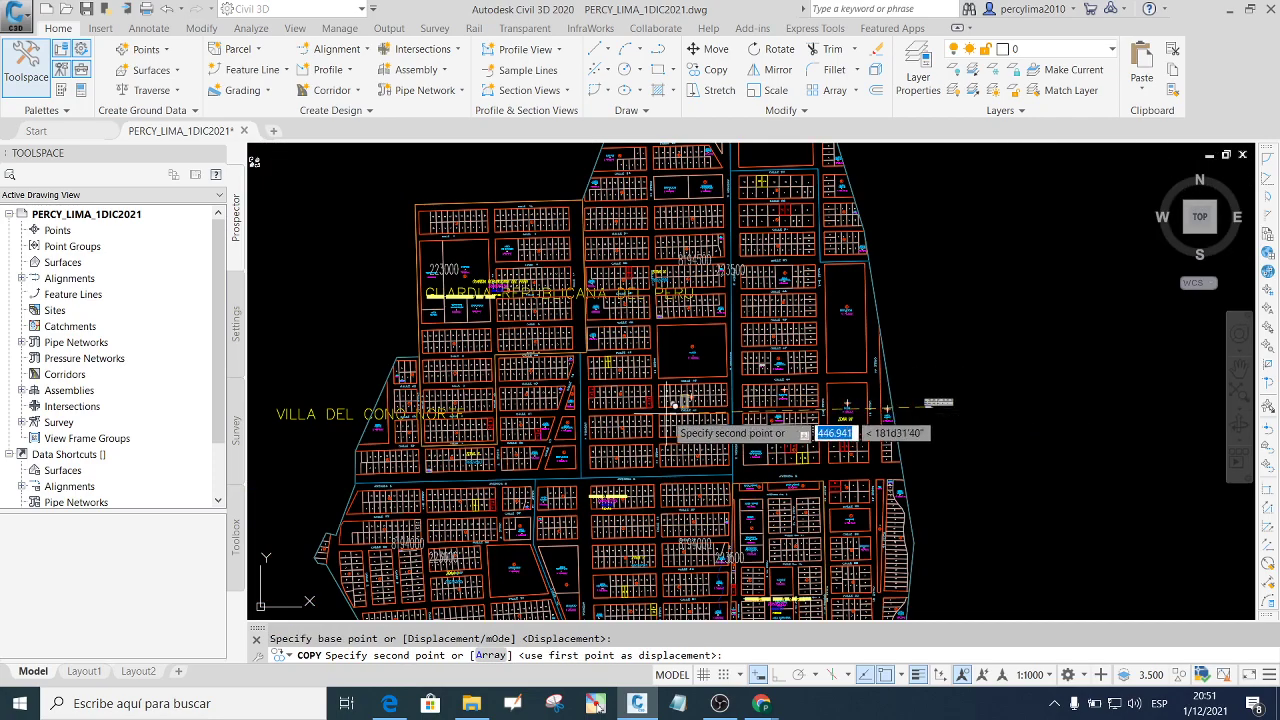
scroll(738, 392, up, 3)
scroll(738, 392, up, 5)
scroll(714, 388, up, 3)
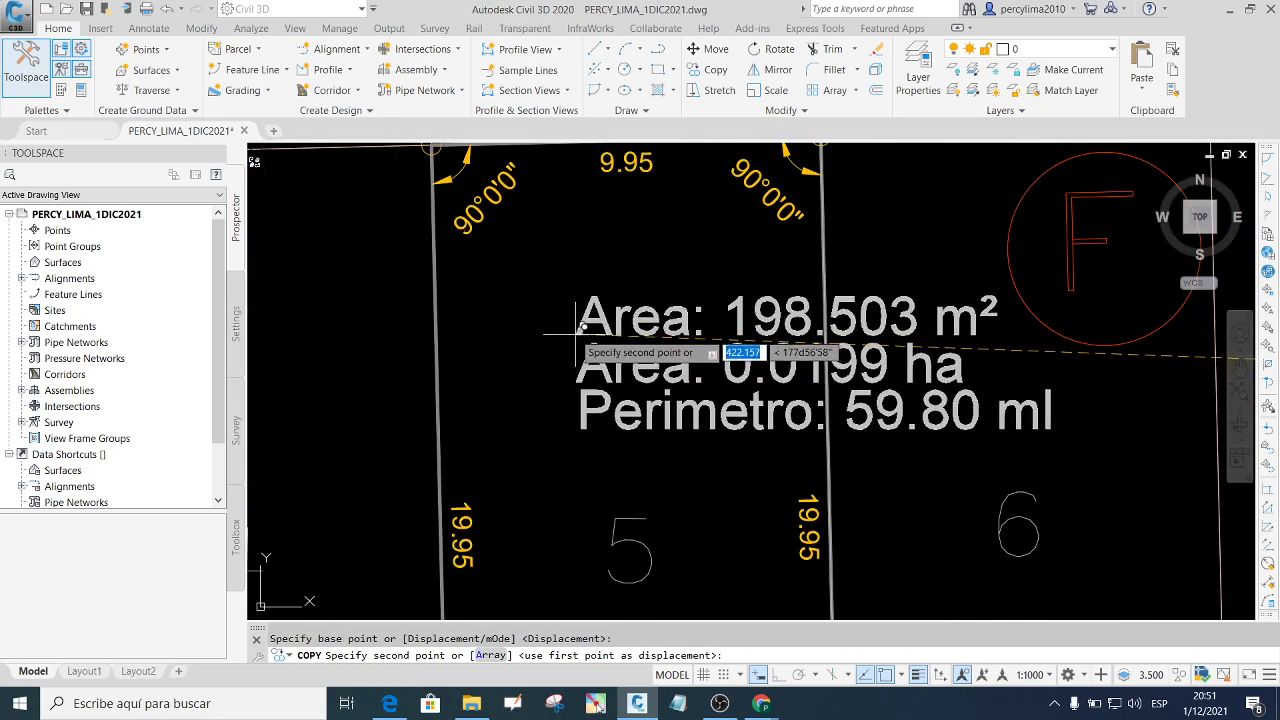
key(Escape)
Scale the Area and Perimetro text down to 0.394 height and reselect the resized lines.
click(668, 444)
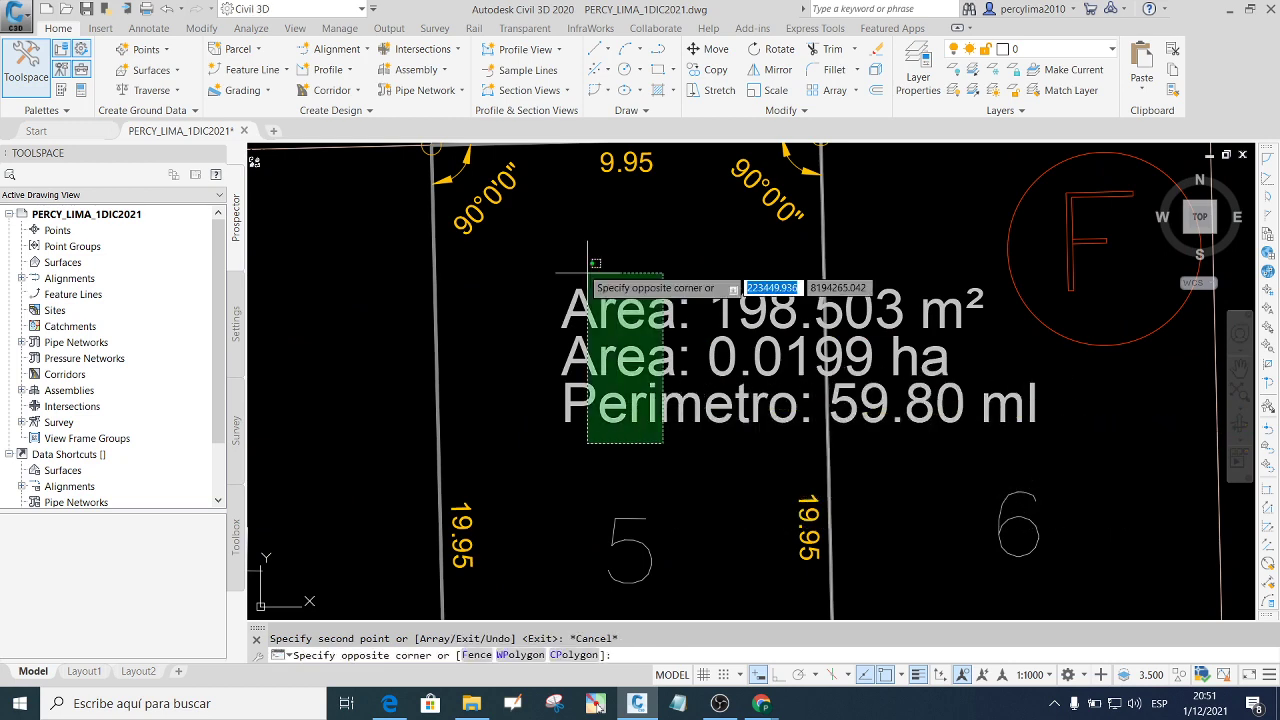
click(545, 282)
key(Return)
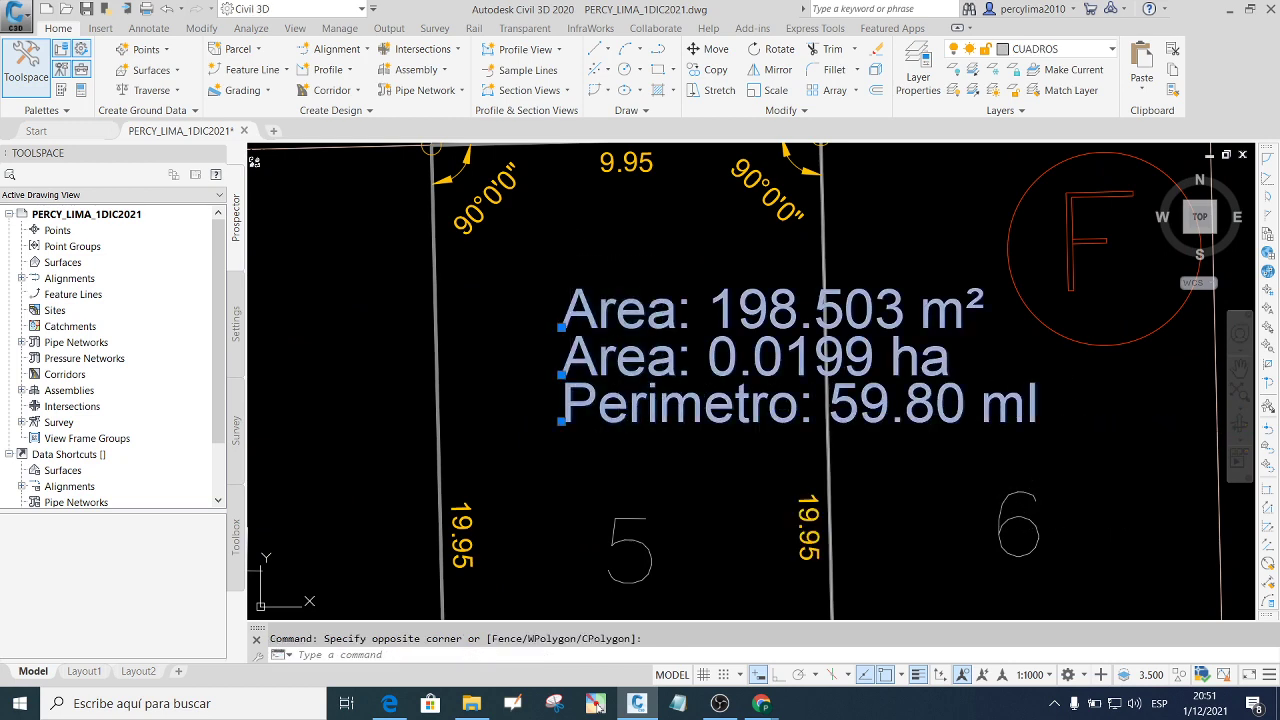
click(562, 421)
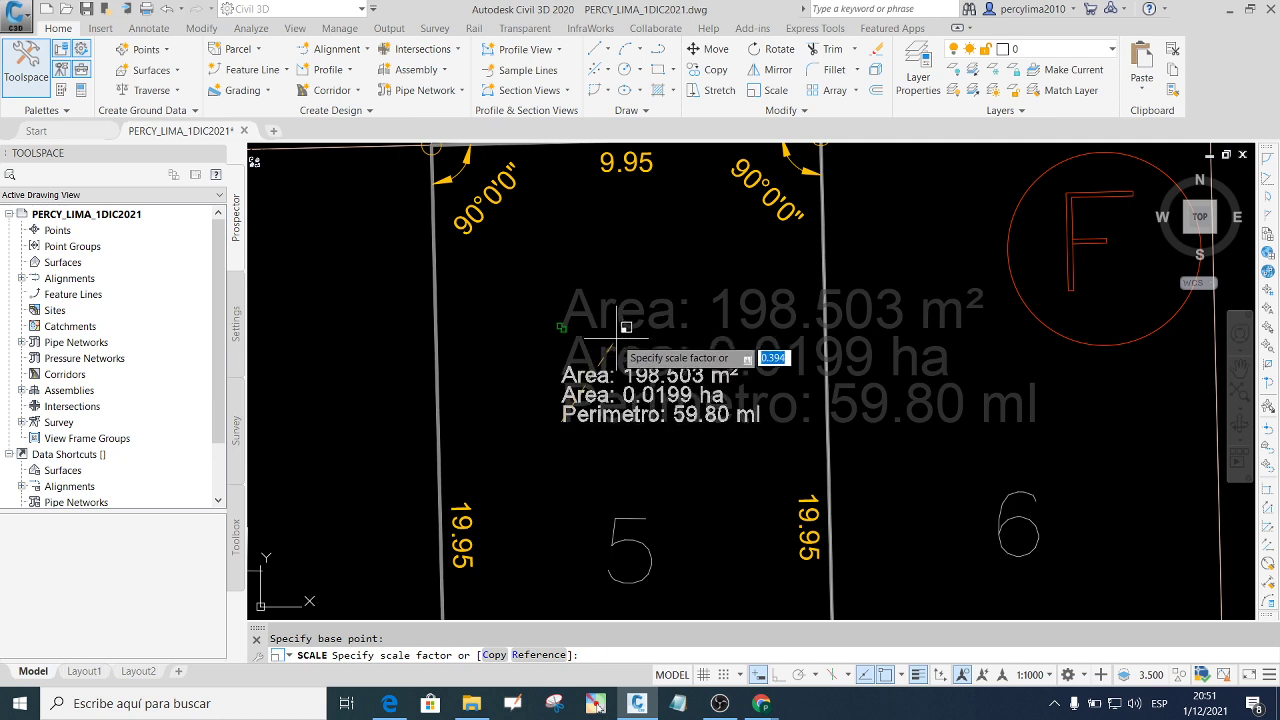
click(617, 338)
scroll(650, 400, down, 2)
scroll(677, 410, up, 4)
click(754, 422)
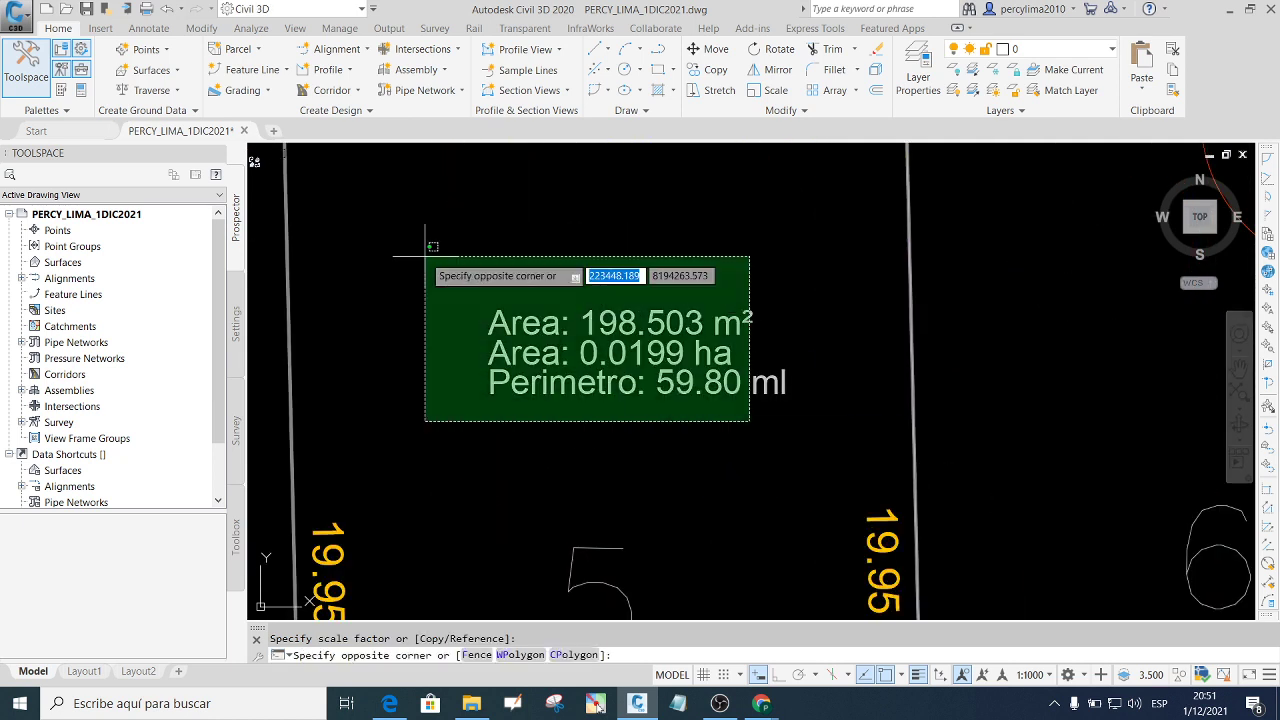
click(423, 251)
Set the colour of lot 5's area and perimeter text to White.
key(Return)
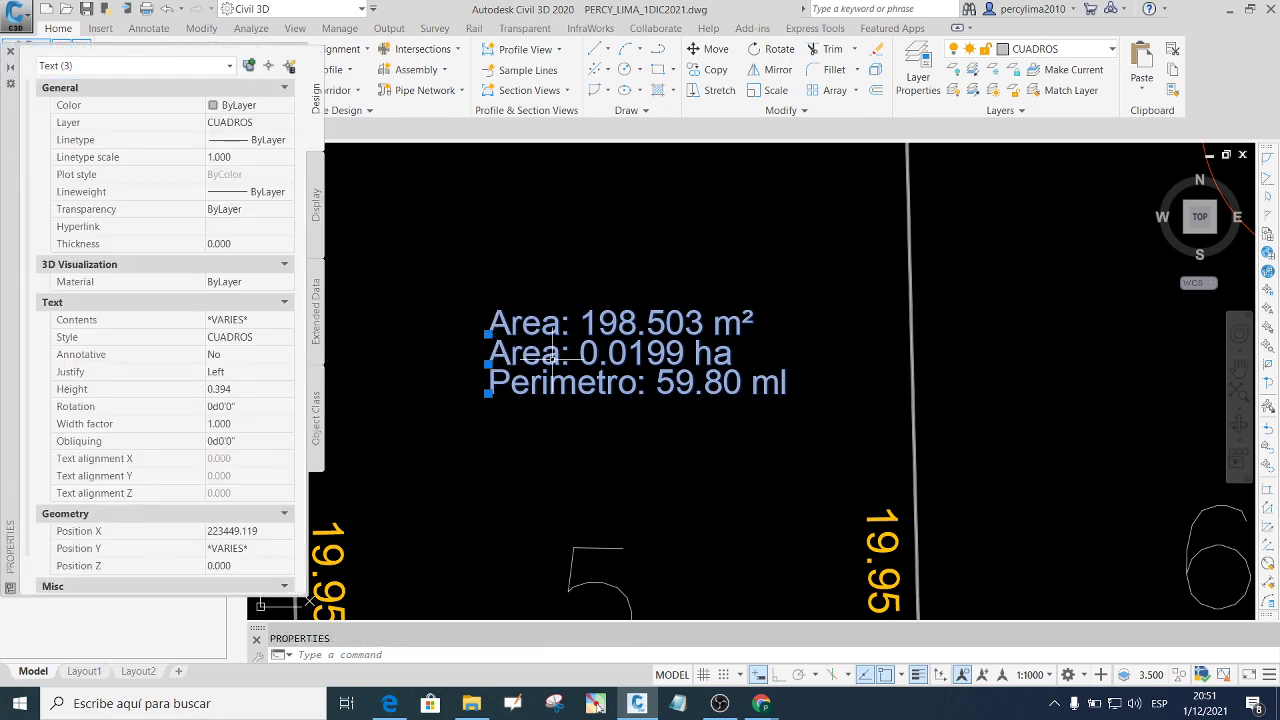
click(250, 105)
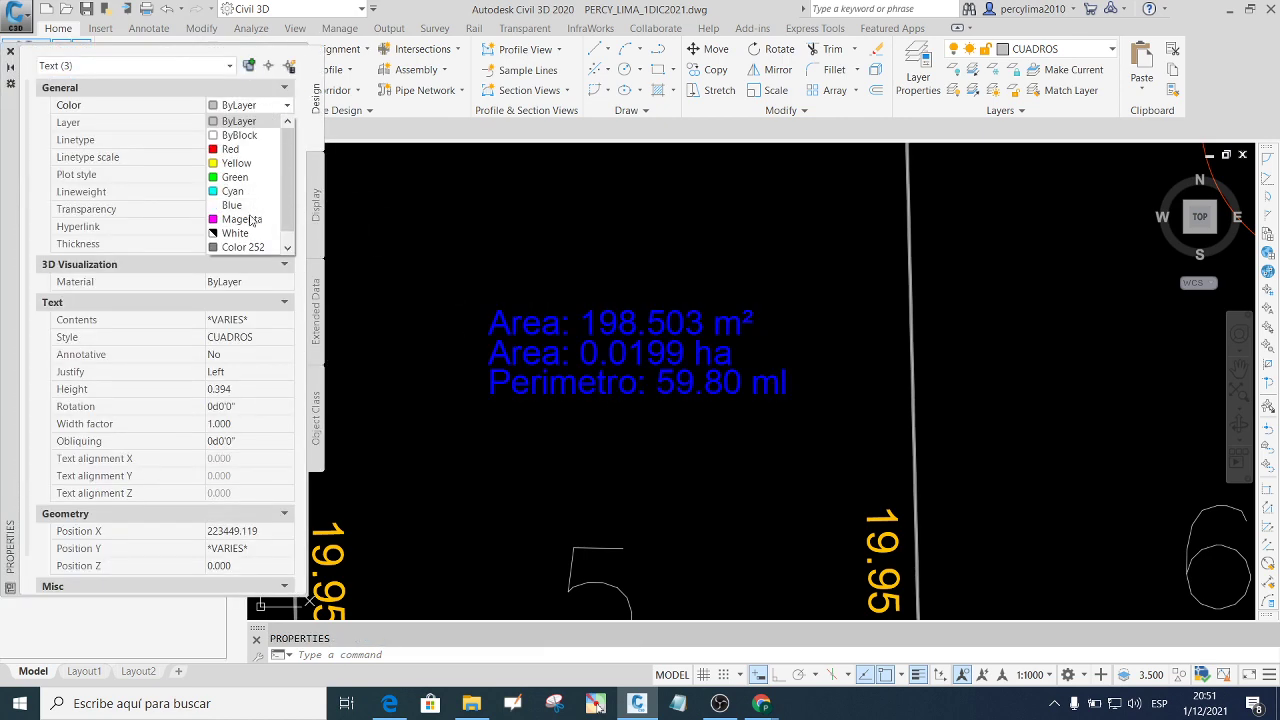
click(235, 232)
key(Escape)
Select the corner letters A, B, D and C and set their colour to White.
scroll(543, 286, down, 5)
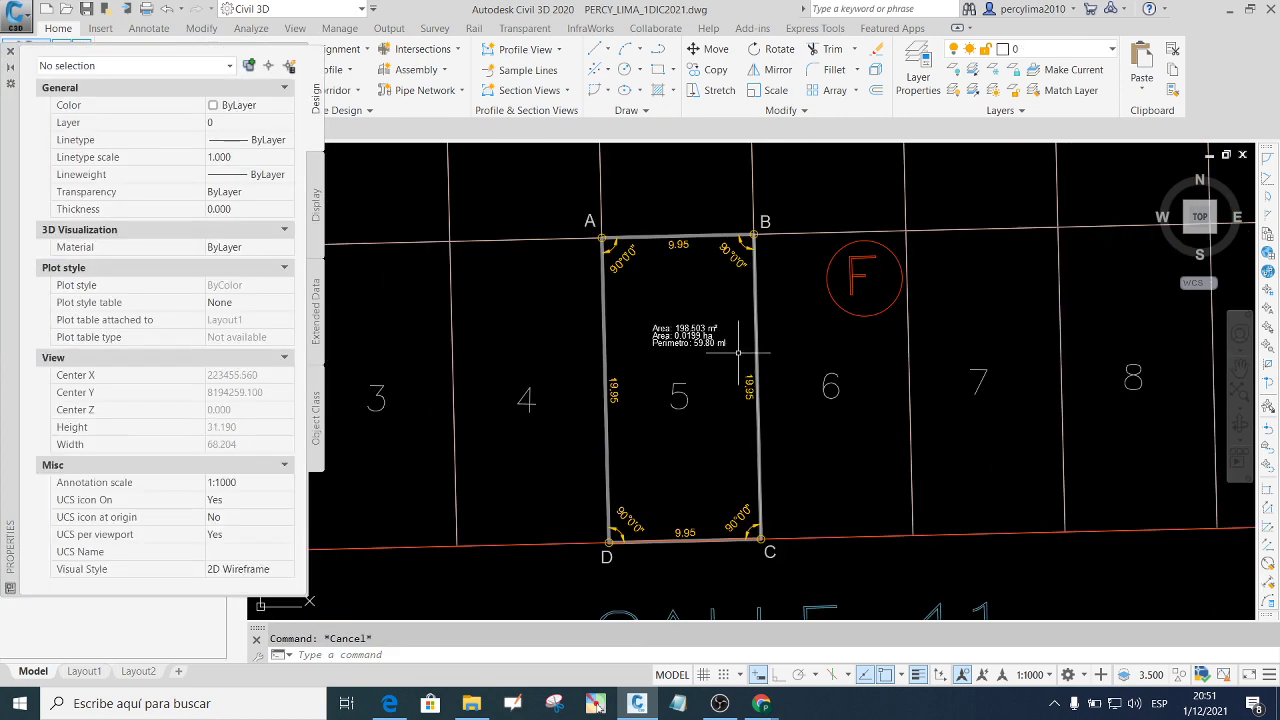
scroll(629, 265, down, 2)
scroll(629, 265, up, 6)
click(629, 265)
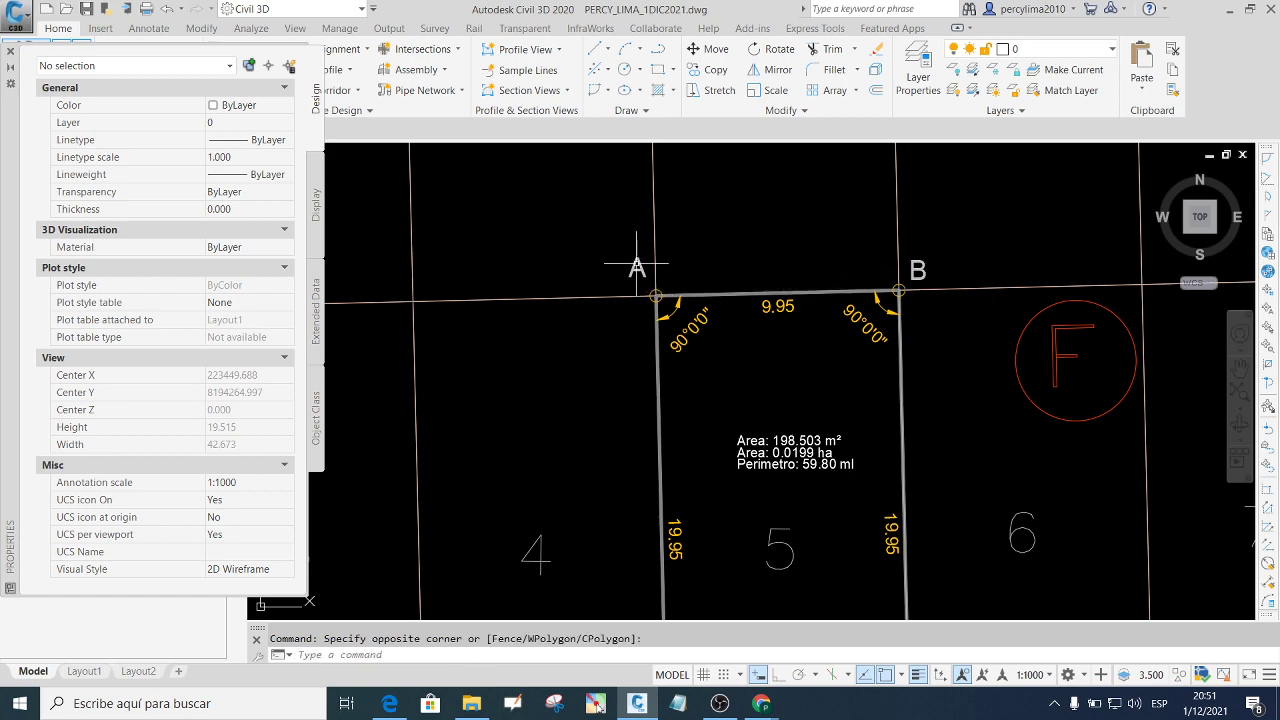
click(640, 268)
click(918, 270)
scroll(713, 299, down, 3)
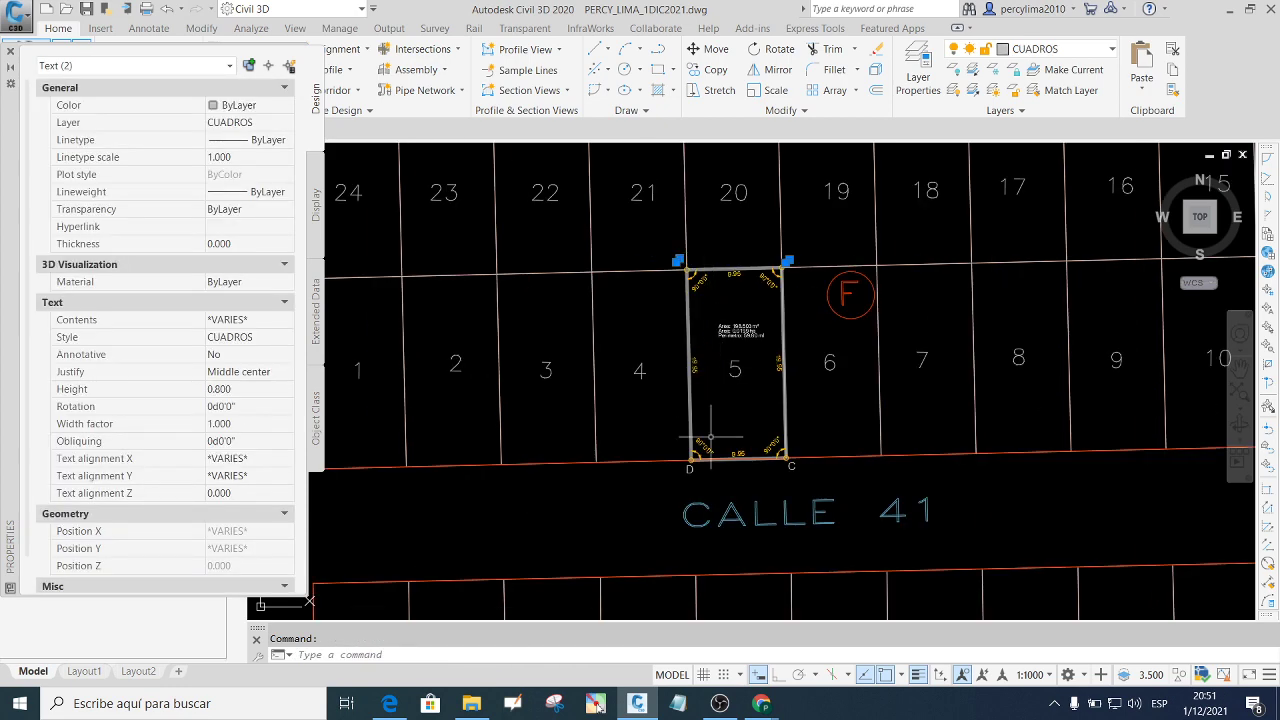
scroll(671, 487, up, 3)
click(655, 483)
click(645, 485)
click(924, 478)
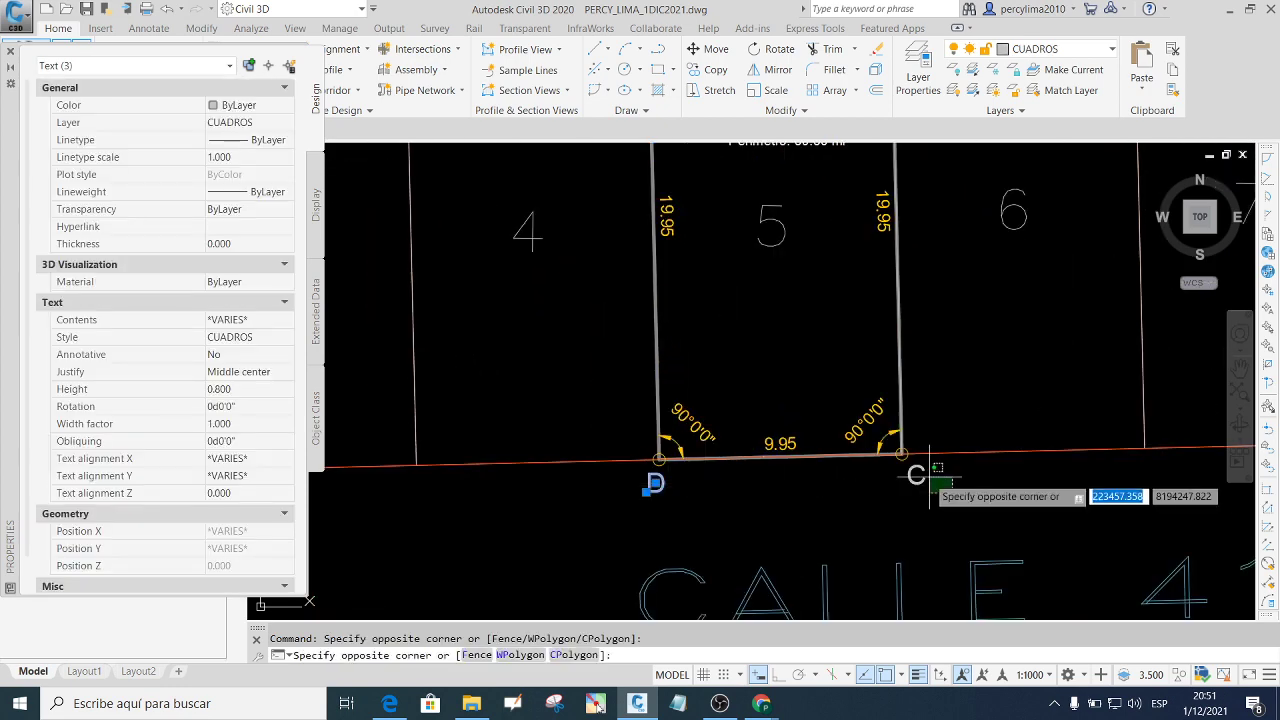
click(906, 468)
click(268, 106)
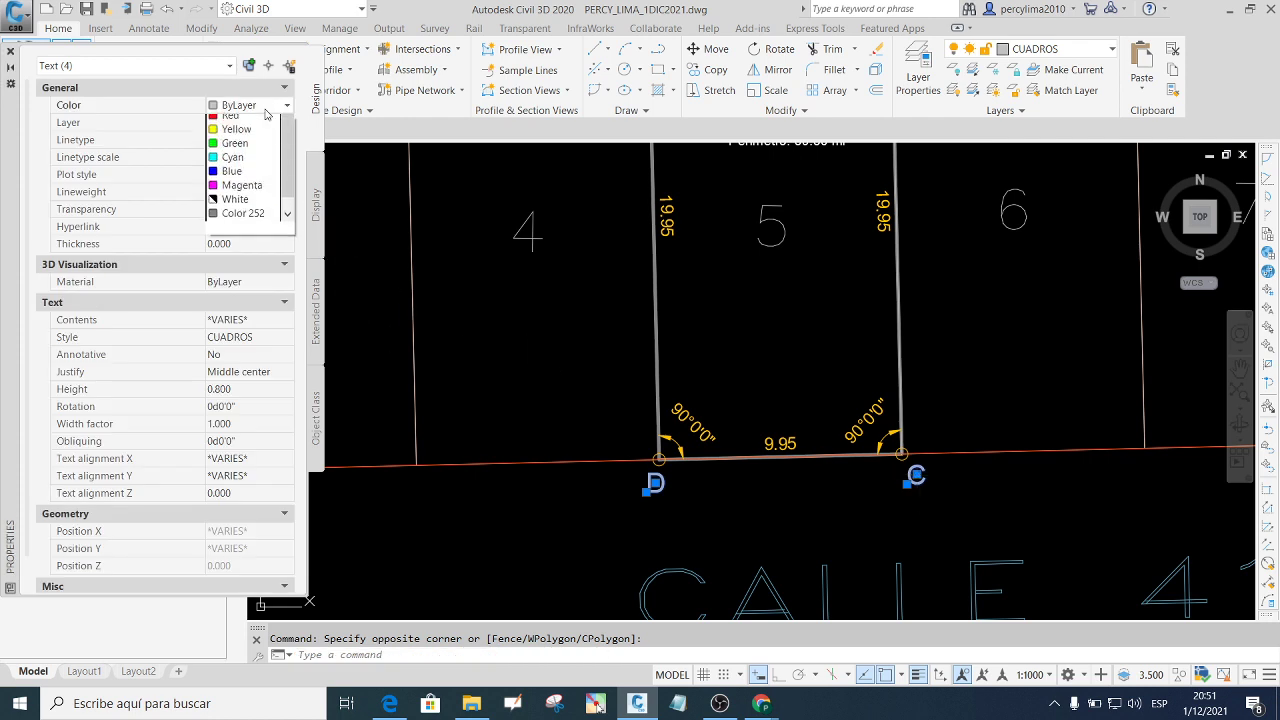
click(240, 234)
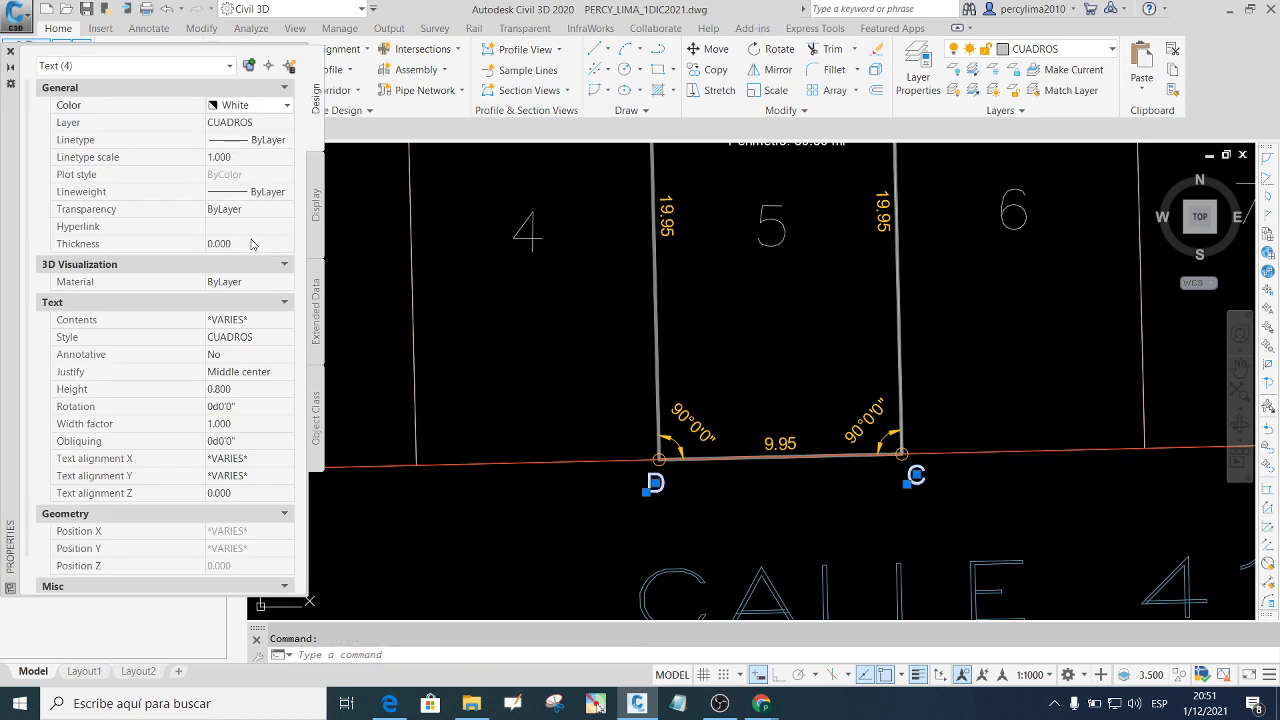
click(9, 53)
key(Escape)
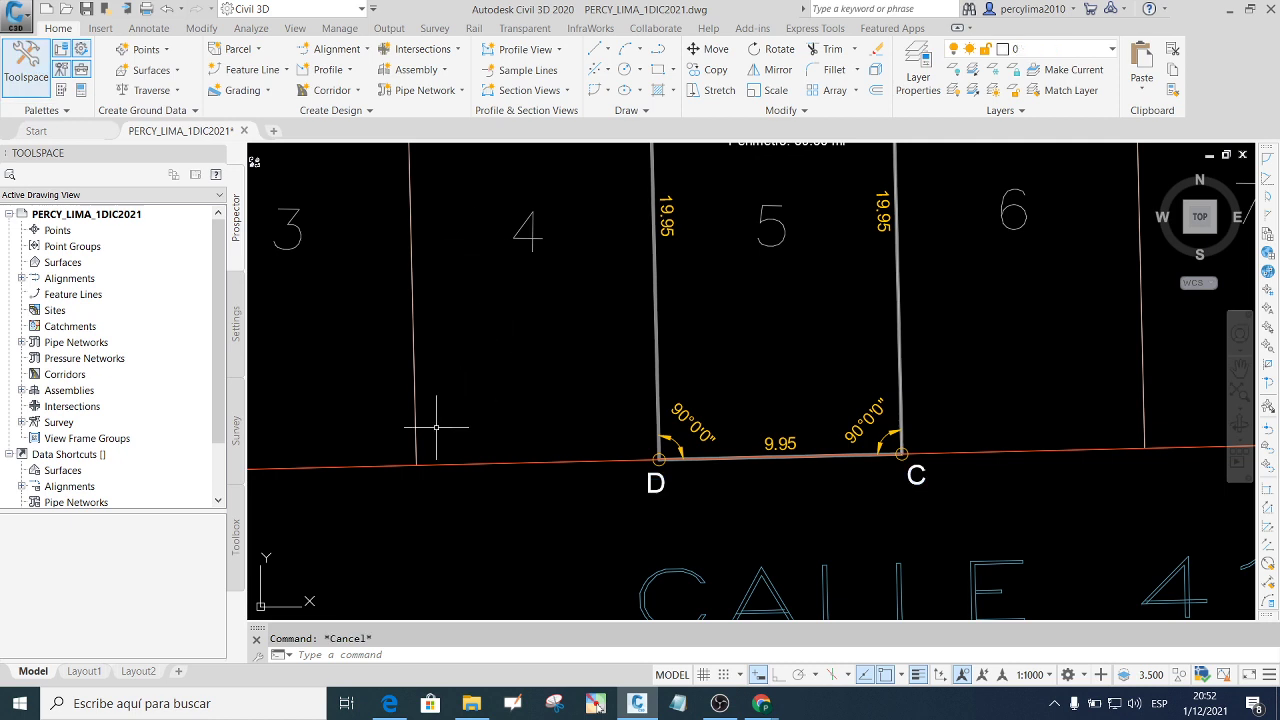
Switch to Layout1, return to paper space, and locate the circle on the sheet.
click(84, 671)
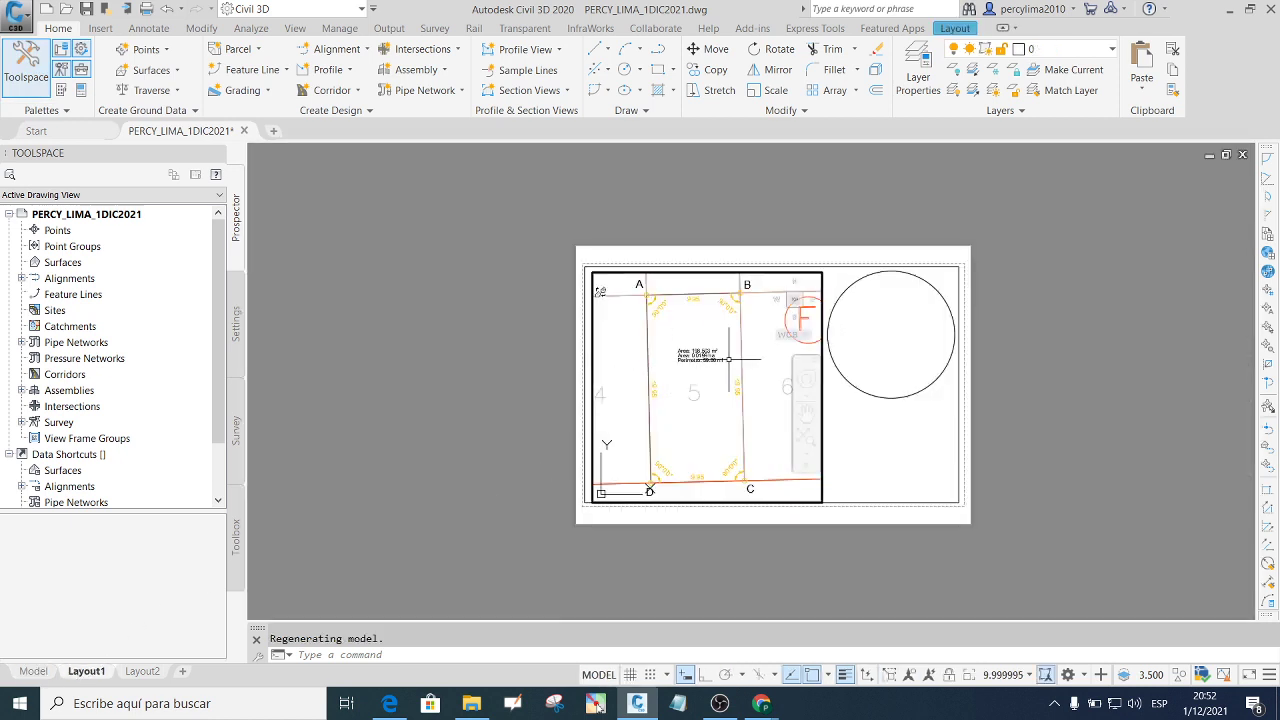
scroll(729, 359, up, 4)
key(Escape)
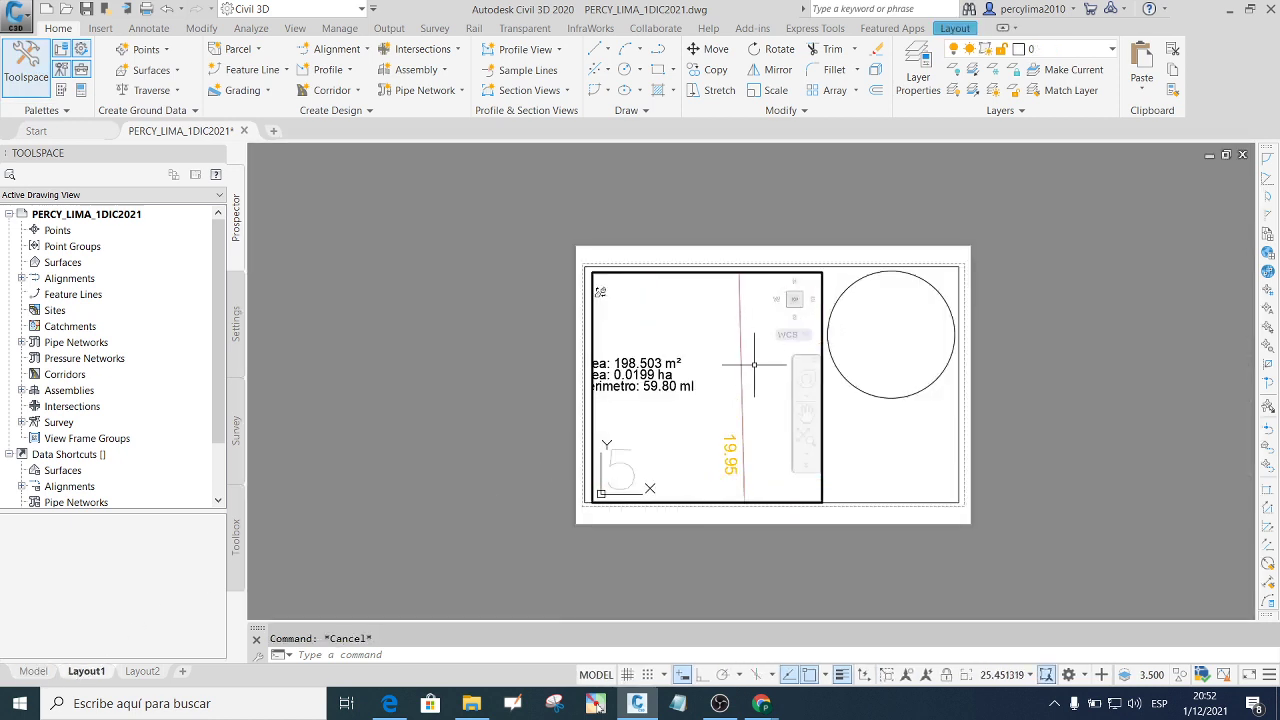
scroll(754, 364, down, 4)
double_click(916, 451)
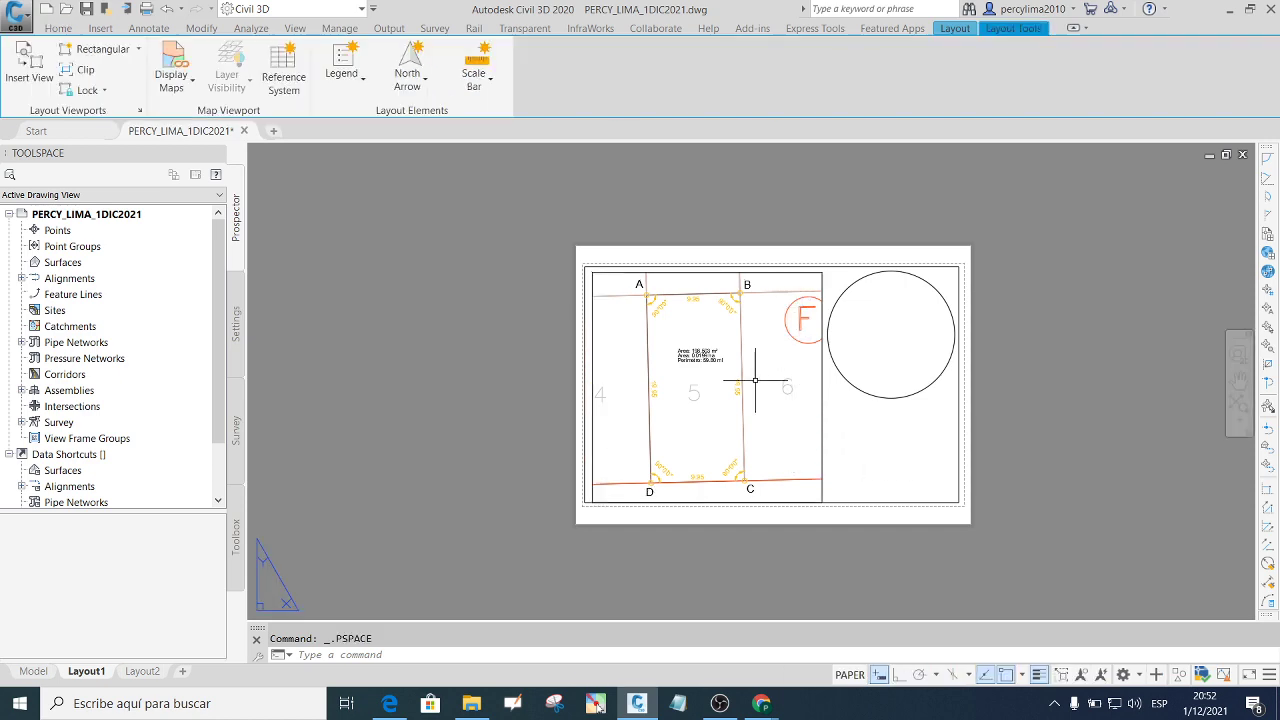
scroll(745, 372, up, 2)
scroll(729, 343, up, 4)
scroll(734, 357, down, 4)
scroll(631, 300, down, 4)
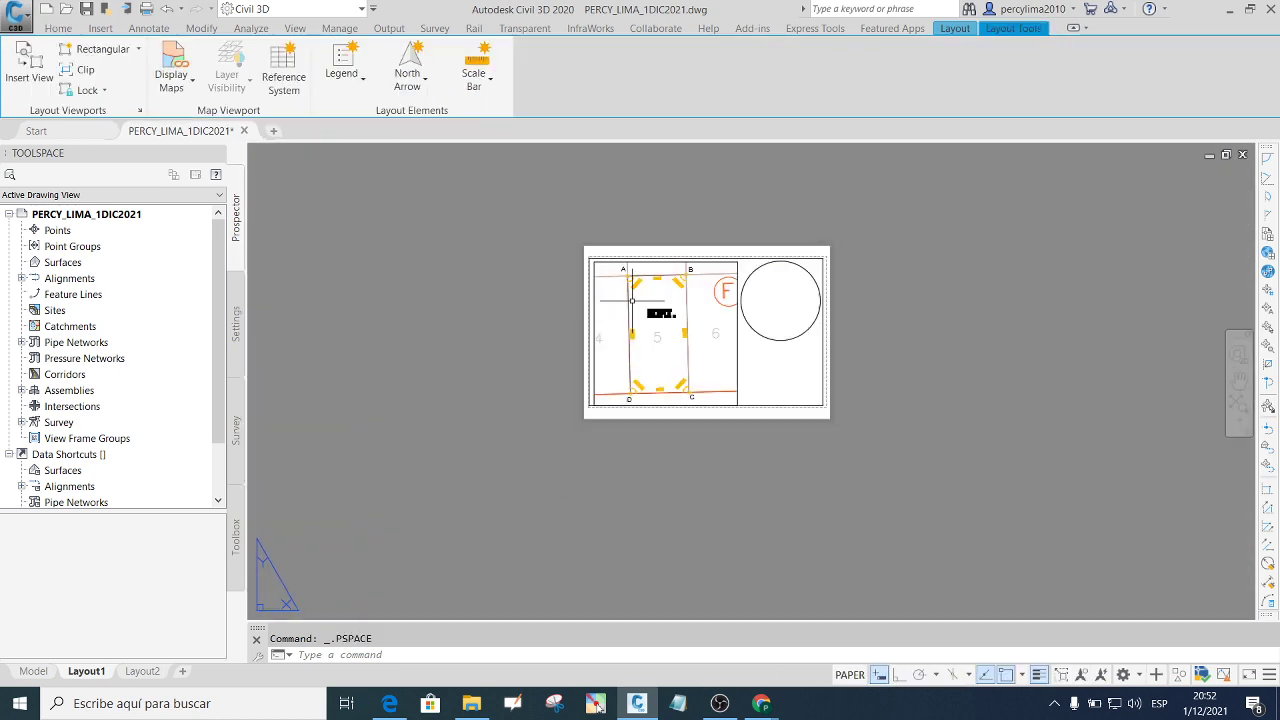
scroll(631, 300, up, 5)
scroll(674, 290, down, 5)
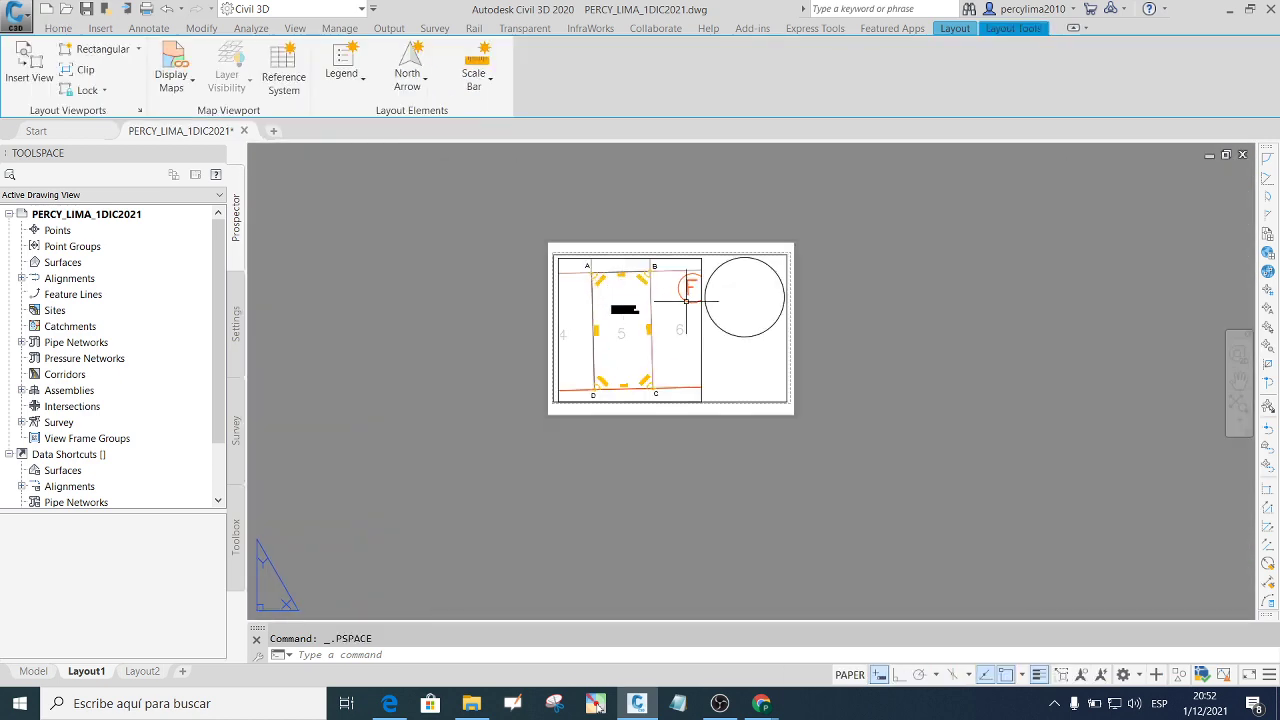
click(766, 330)
key(Escape)
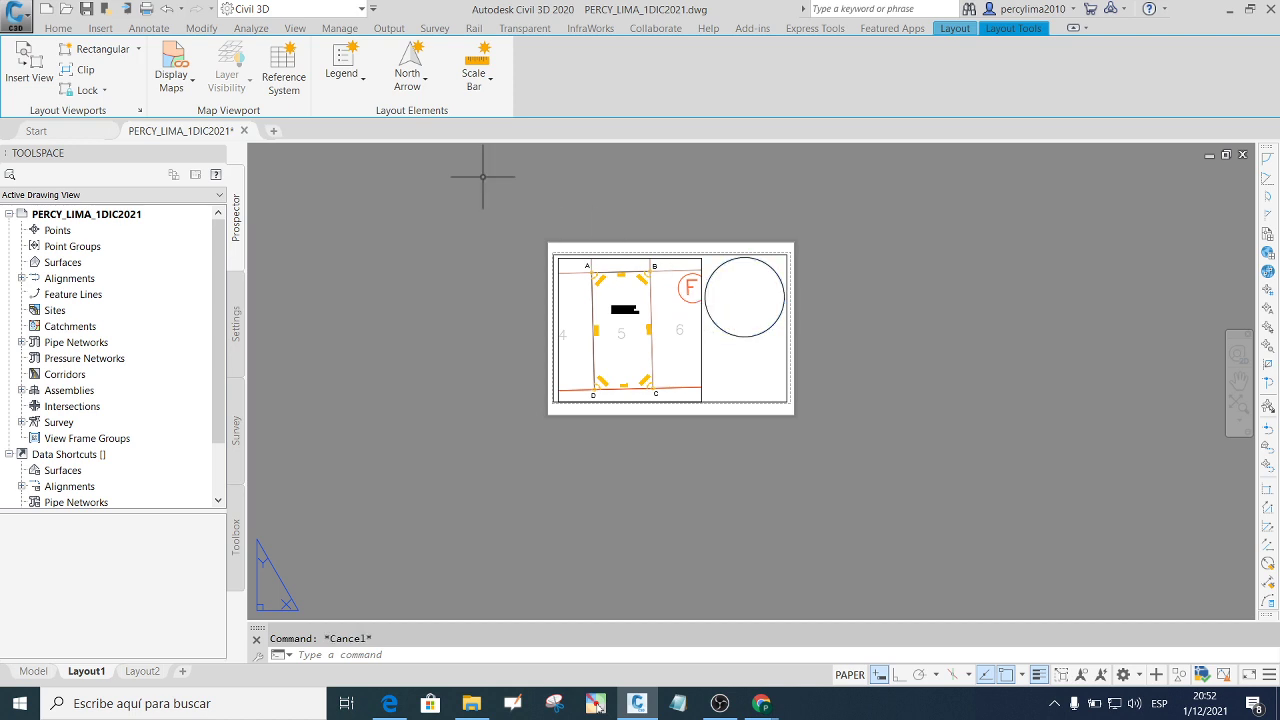
Convert the circle on Layout1 into a circular viewport with Viewports > Object.
click(945, 30)
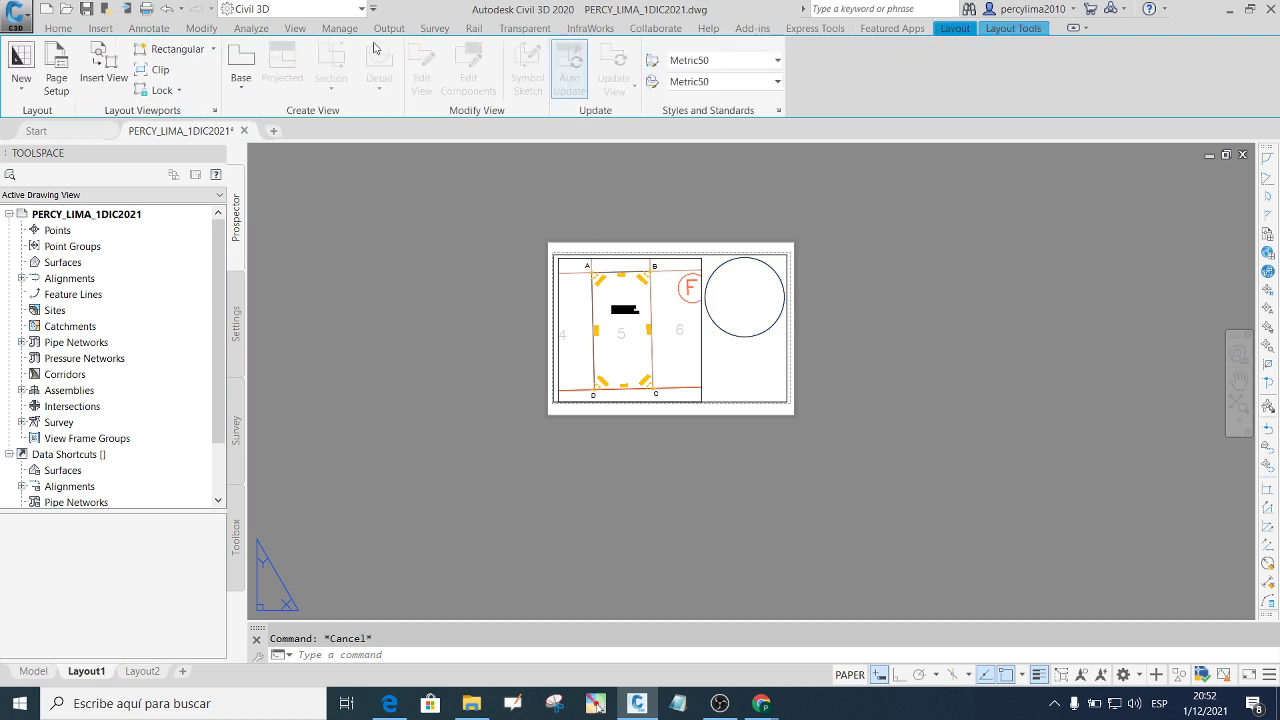
click(212, 48)
click(179, 142)
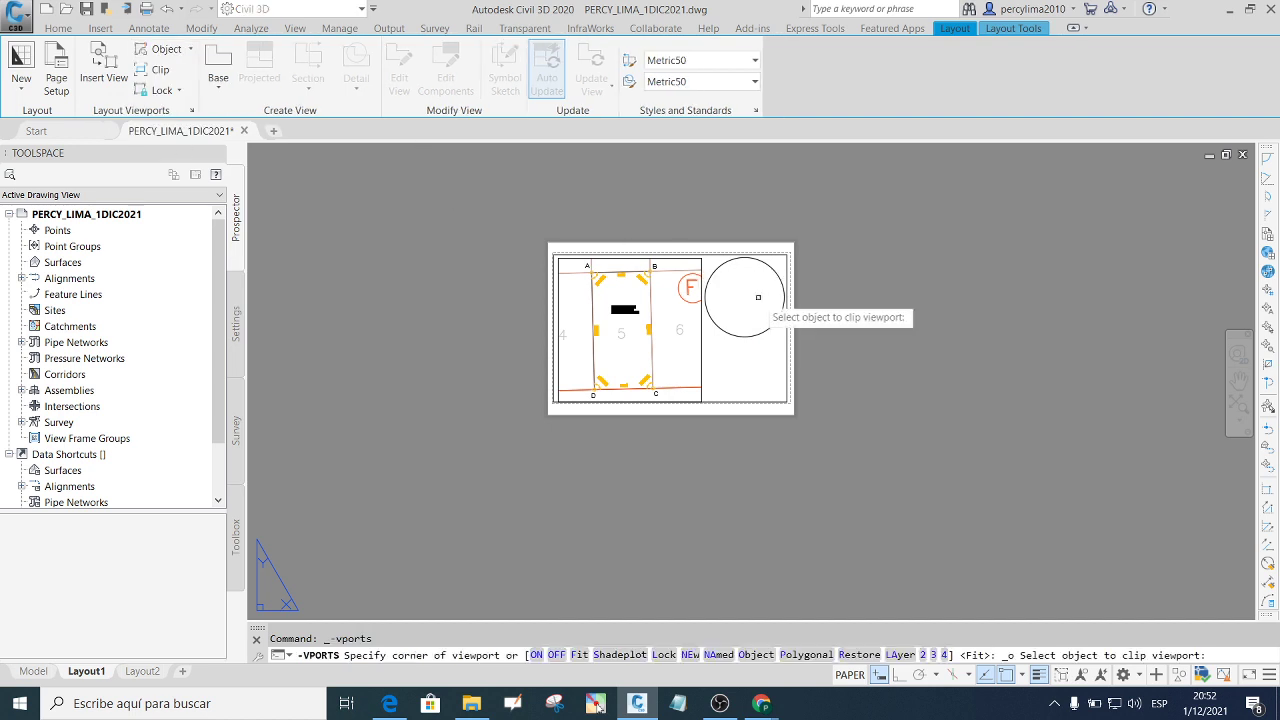
click(758, 333)
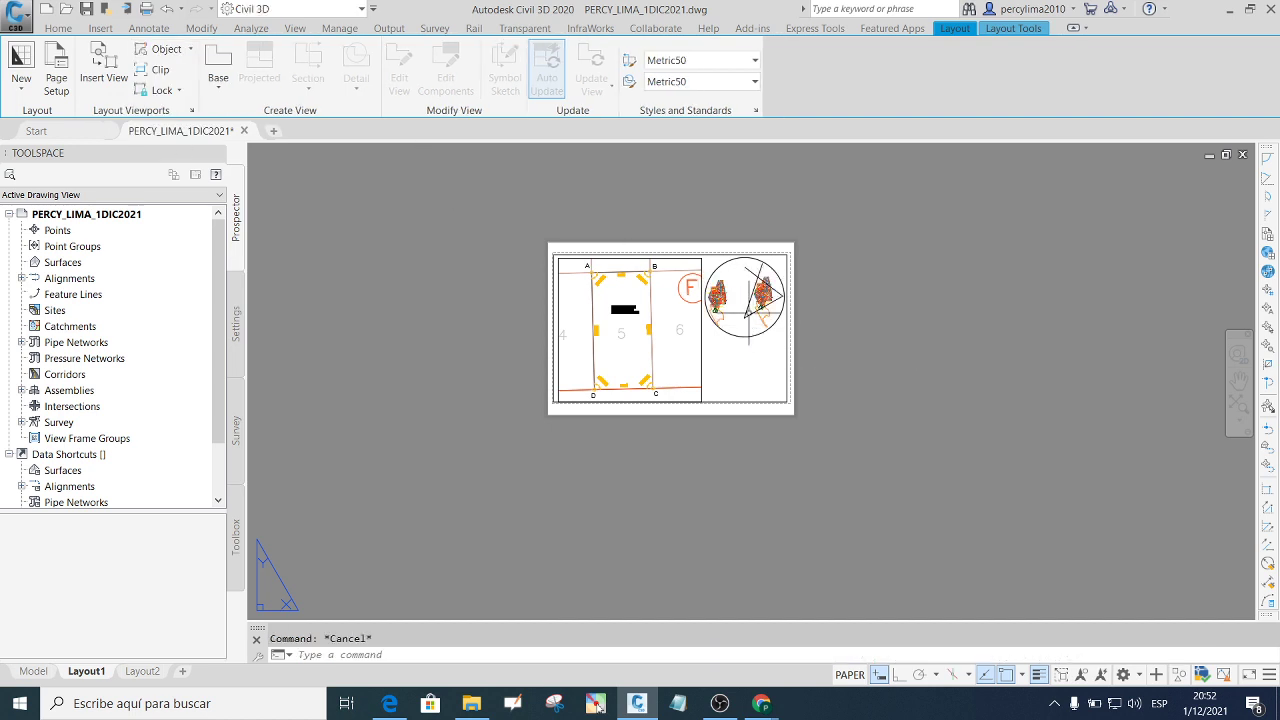
scroll(764, 296, up, 4)
click(818, 312)
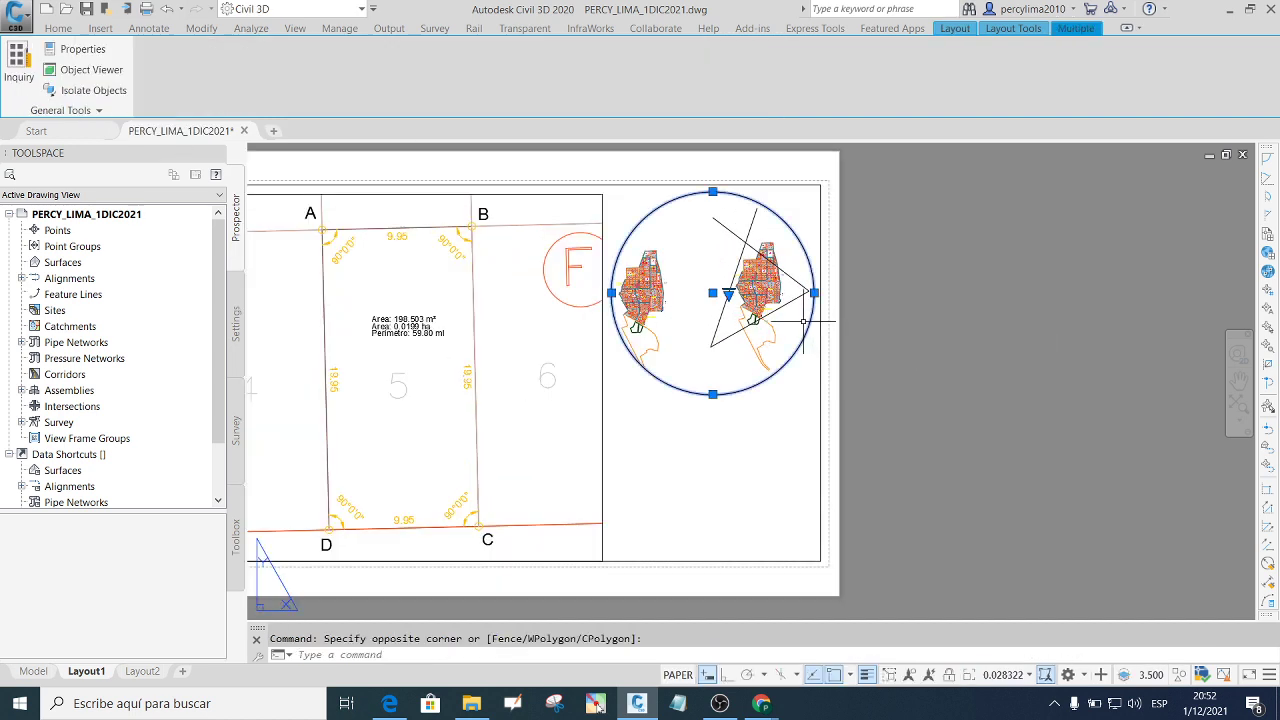
Zoom and pan inside the circular viewport to frame the blocks around CALLE 41.
double_click(793, 325)
scroll(727, 295, up, 2)
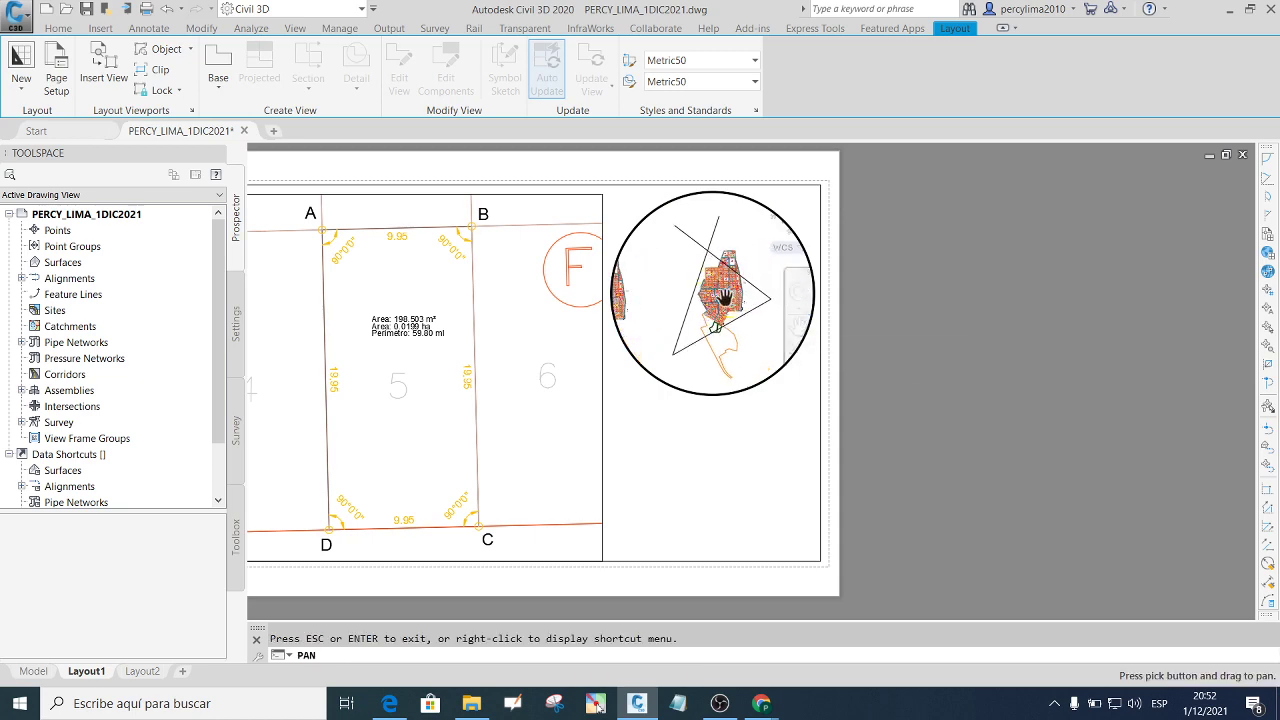
scroll(727, 295, up, 2)
scroll(727, 295, up, 1)
scroll(723, 271, up, 1)
scroll(725, 265, up, 2)
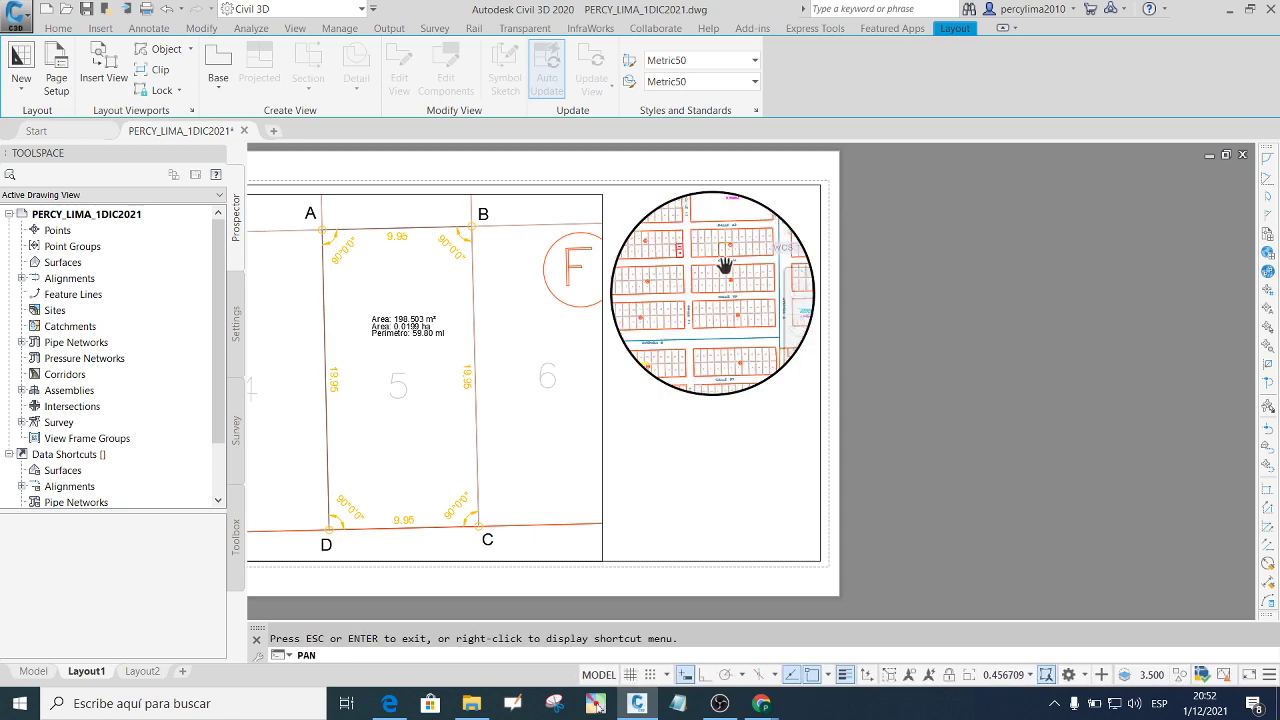
scroll(740, 296, up, 1)
scroll(731, 286, up, 1)
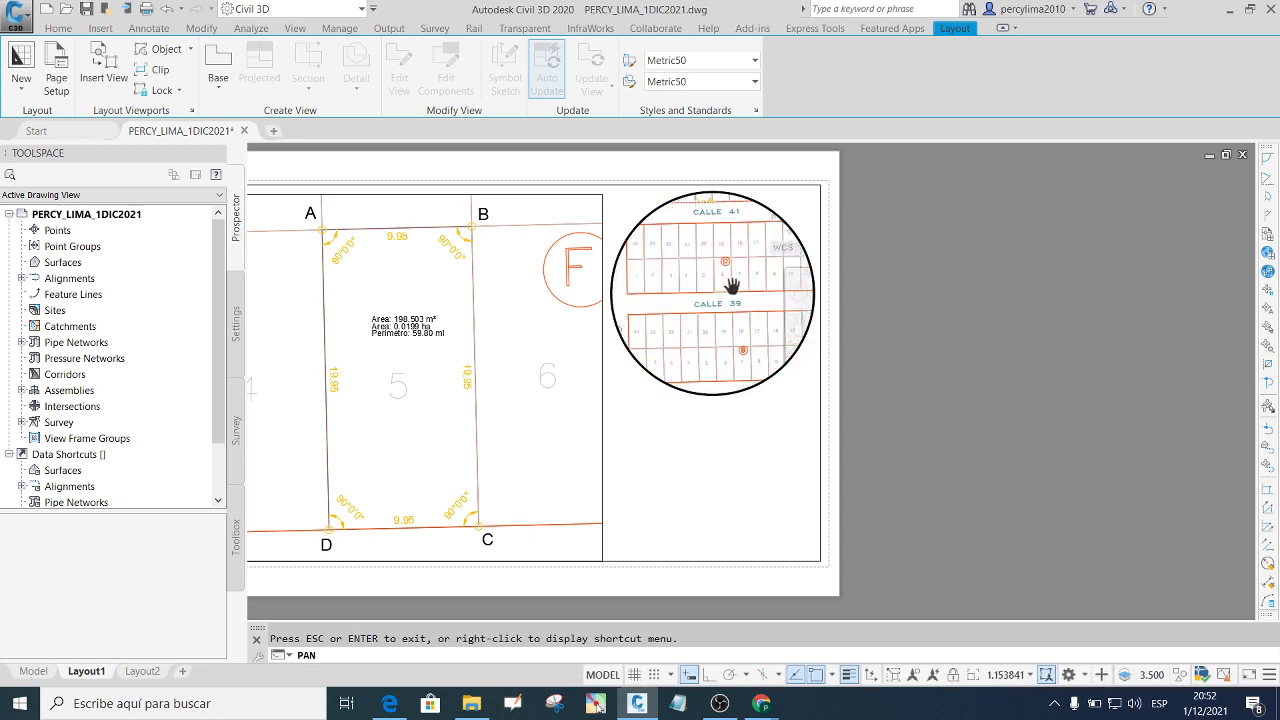
scroll(733, 286, up, 1)
scroll(735, 300, down, 1)
mouse_move(723, 287)
mouse_down()
mouse_move(726, 337)
mouse_move(733, 298)
mouse_up()
scroll(737, 320, down, 1)
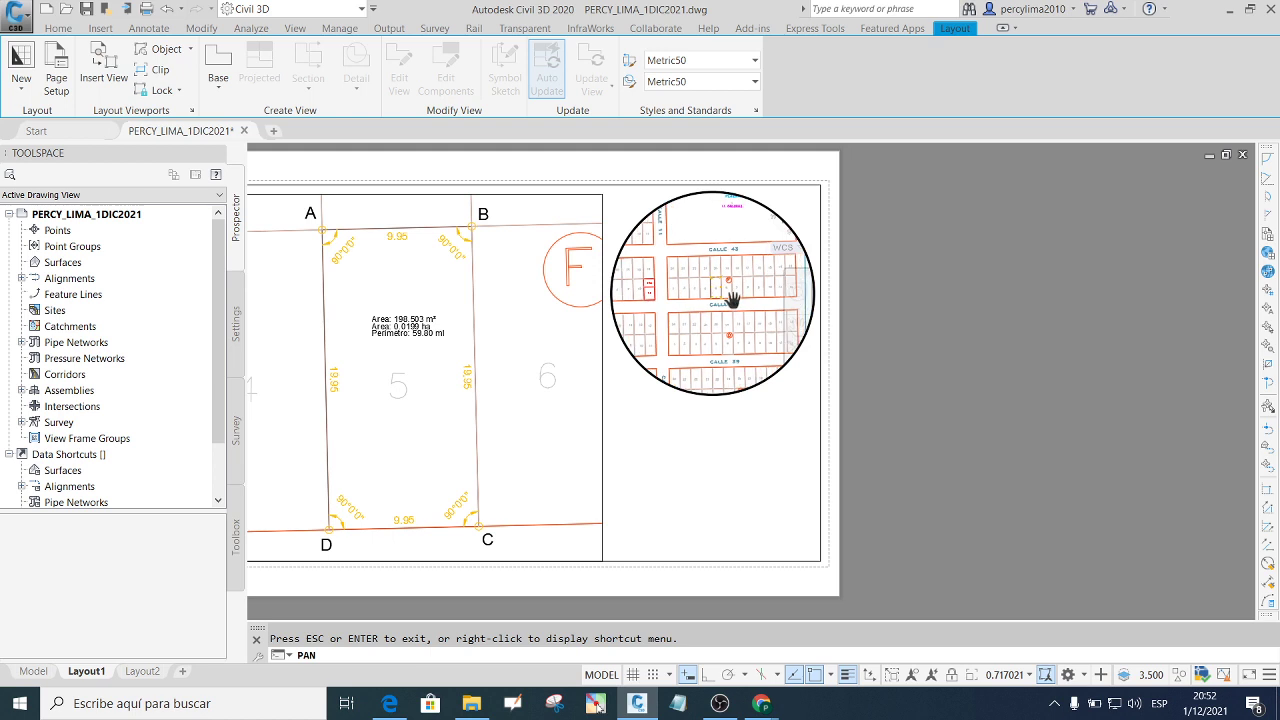
key(Escape)
Give the circular location viewport a 1:1000 scale from the viewport scale list.
double_click(743, 415)
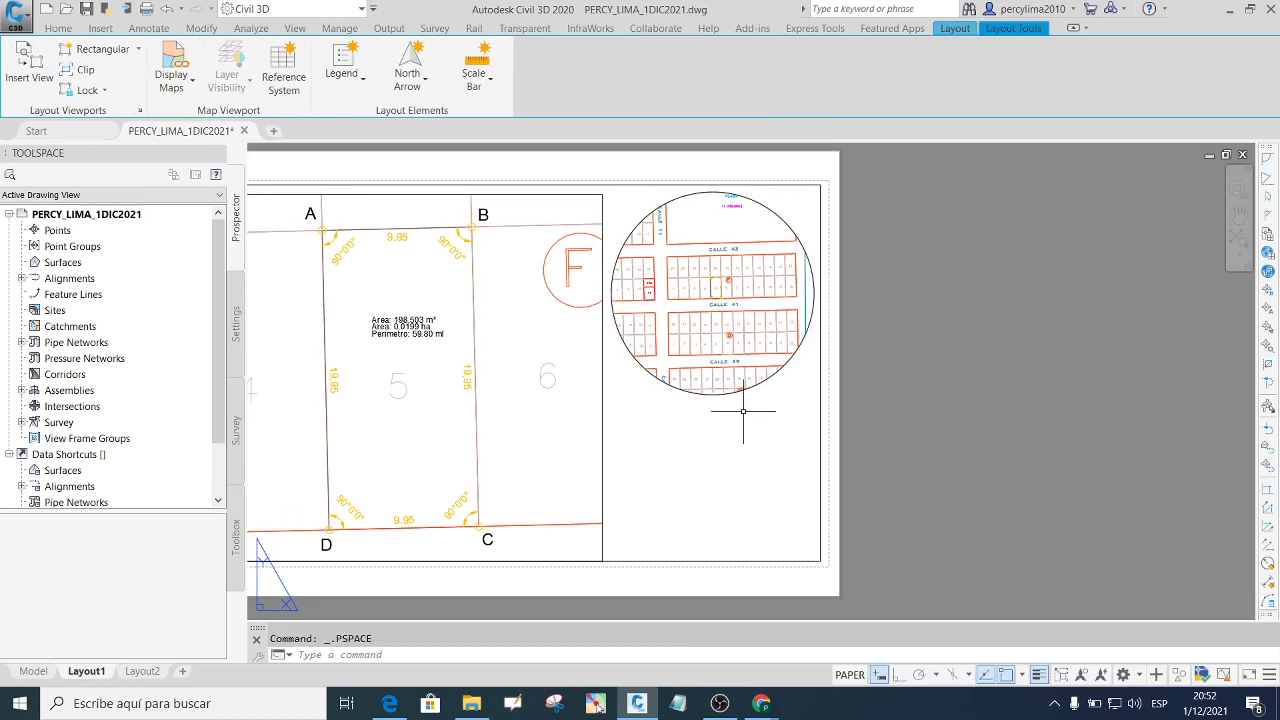
click(755, 385)
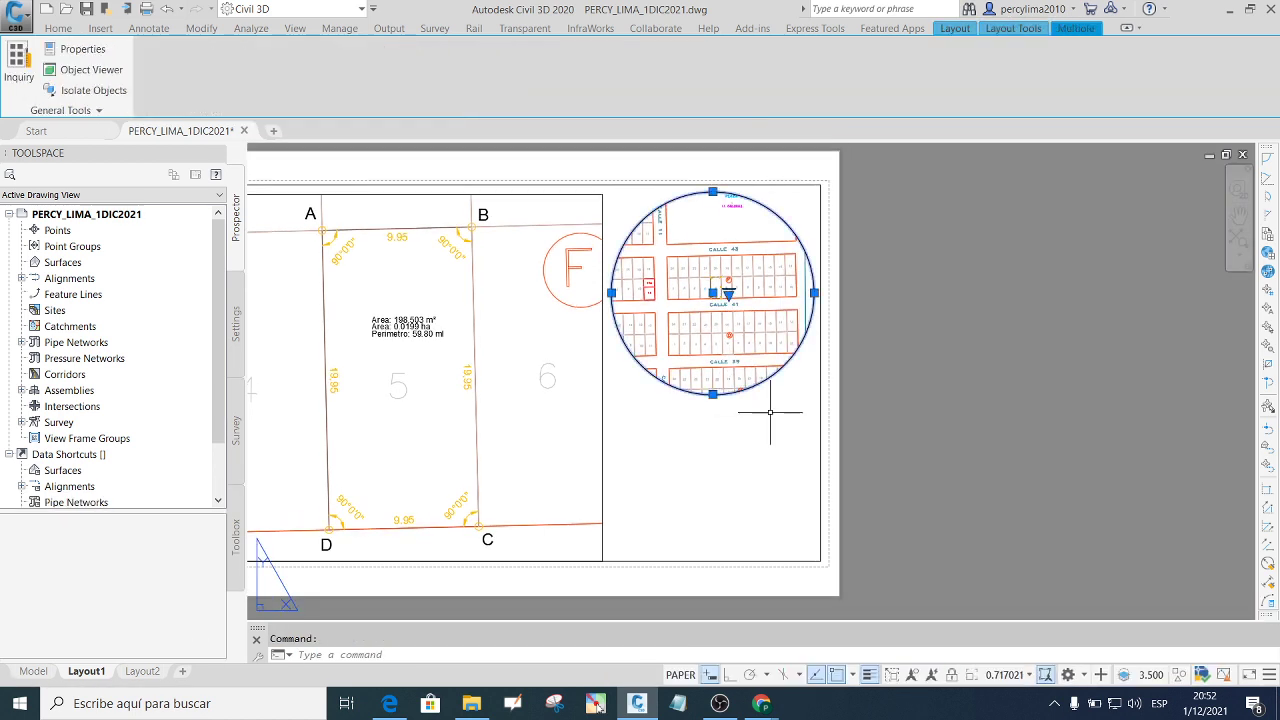
click(1031, 676)
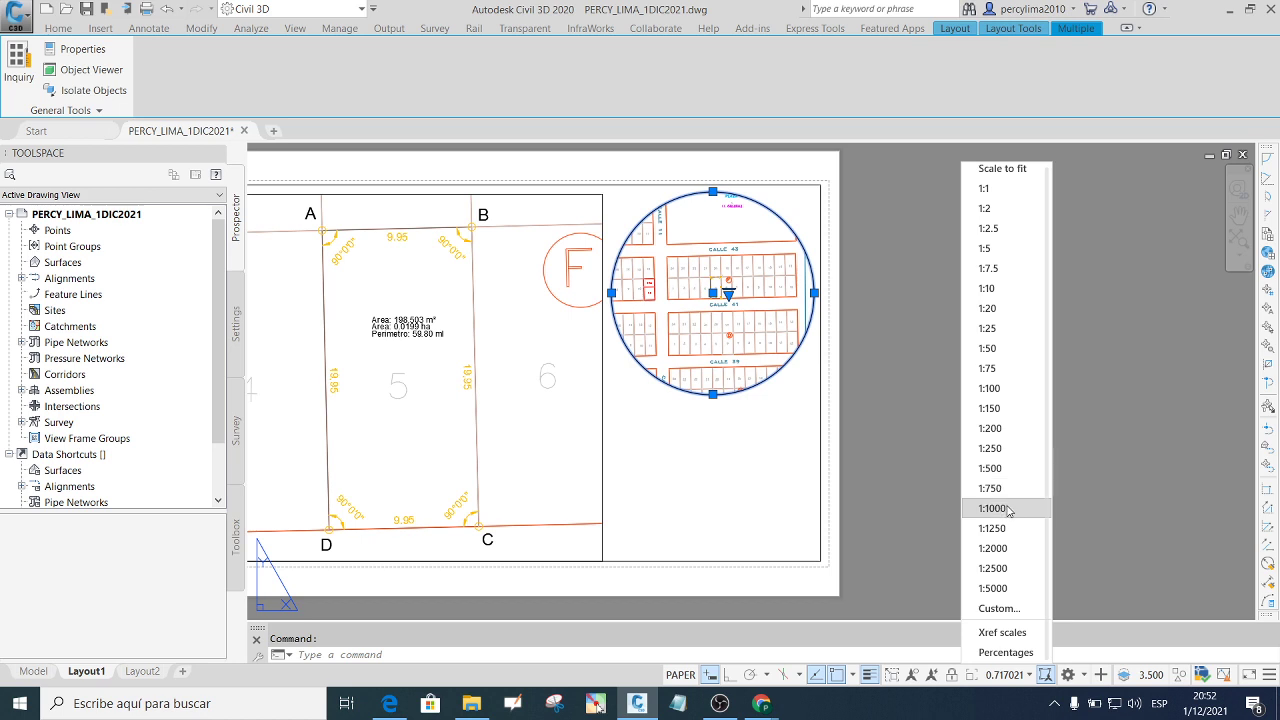
click(1008, 509)
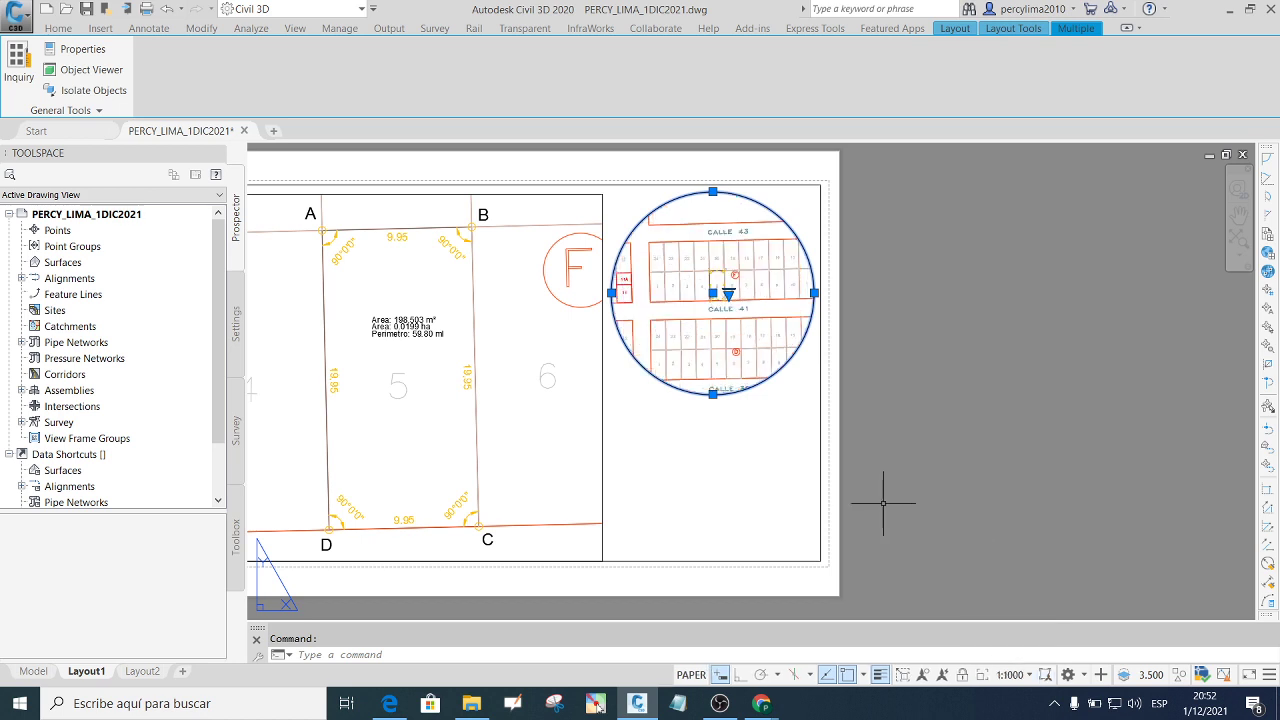
key(Escape)
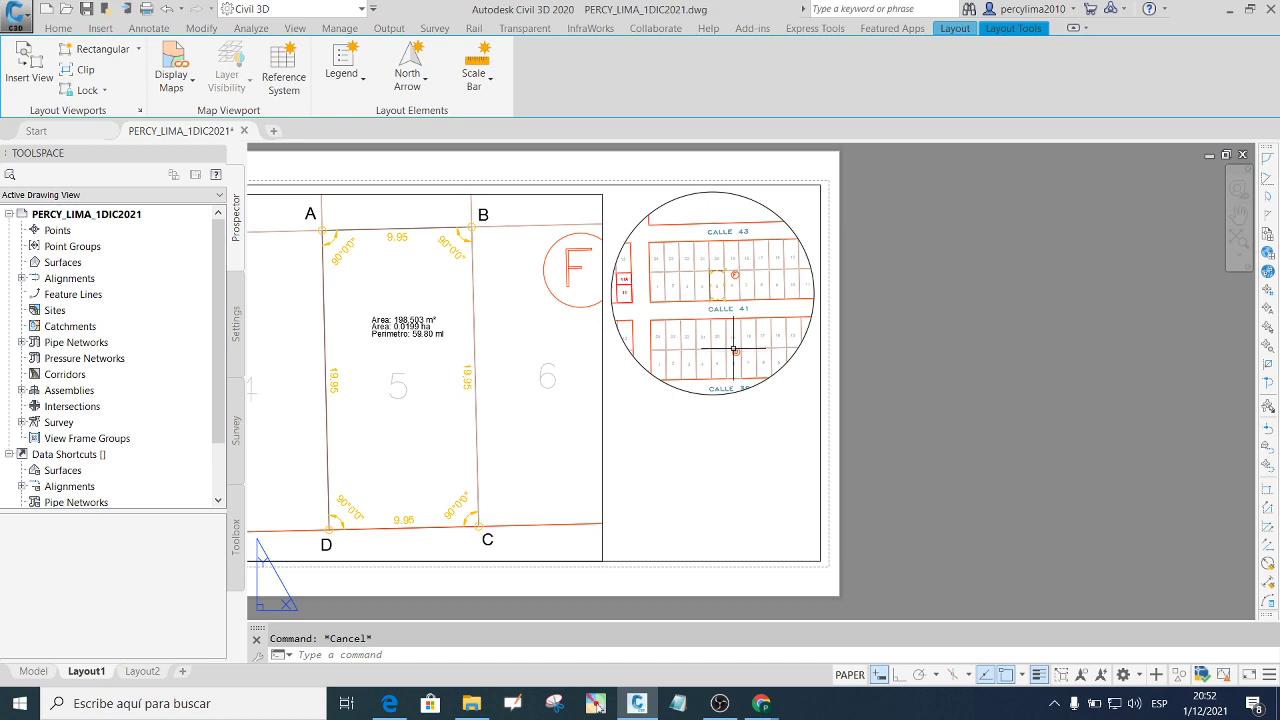
scroll(770, 345, down, 1)
scroll(849, 357, down, 2)
scroll(797, 390, up, 1)
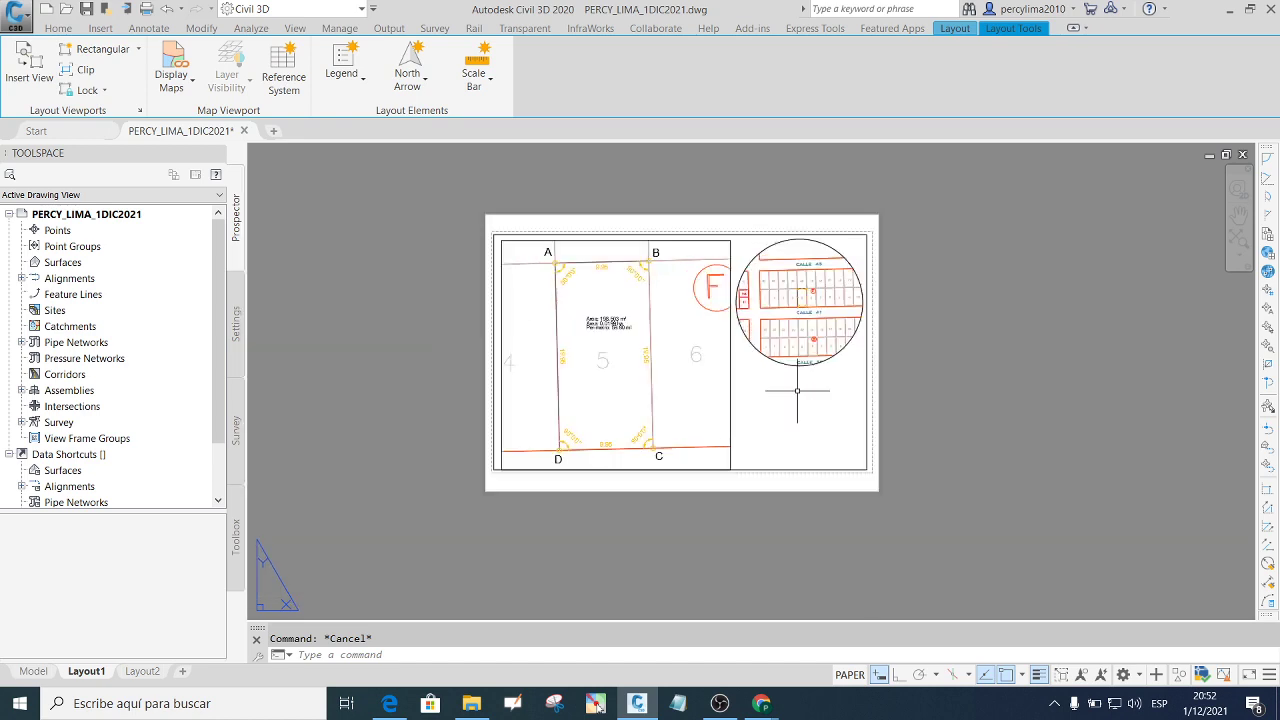
Return to model space and window-select the construction table block.
click(33, 671)
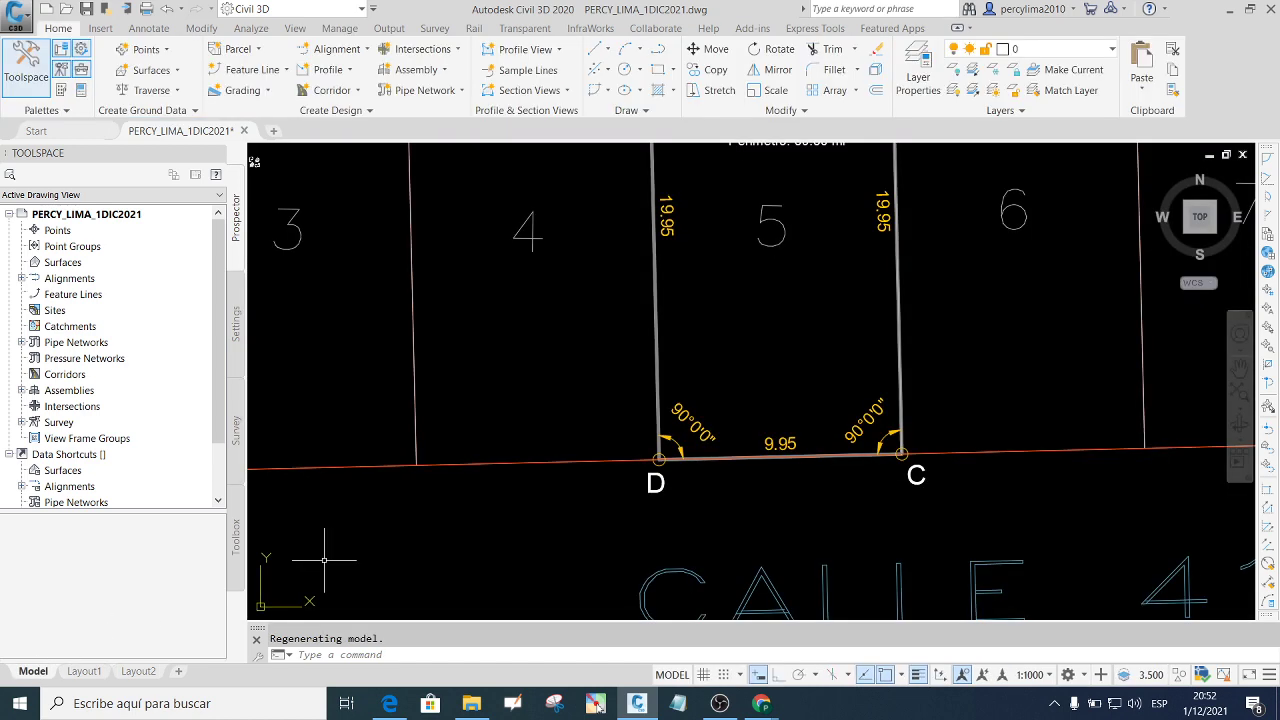
scroll(630, 370, down, 3)
scroll(630, 370, down, 2)
scroll(600, 378, down, 2)
scroll(695, 373, up, 3)
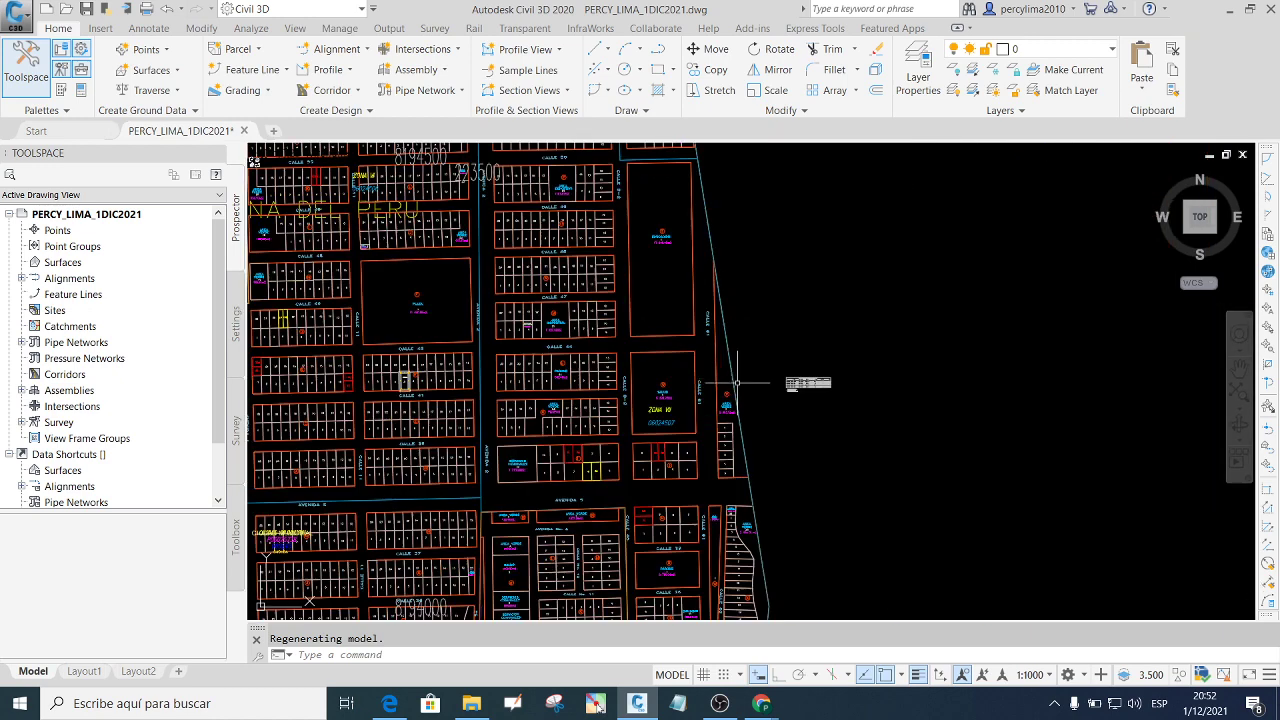
scroll(776, 390, up, 2)
click(930, 423)
click(739, 315)
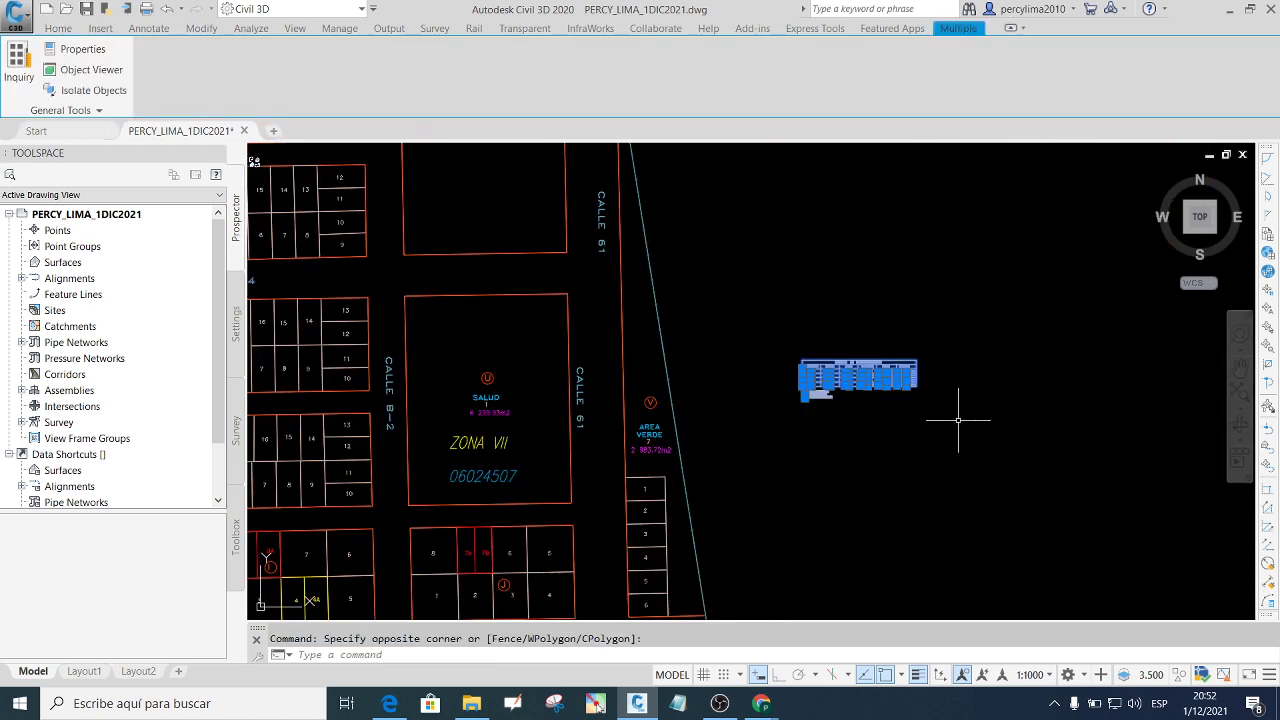
right_click(836, 351)
mouse_move(888, 417)
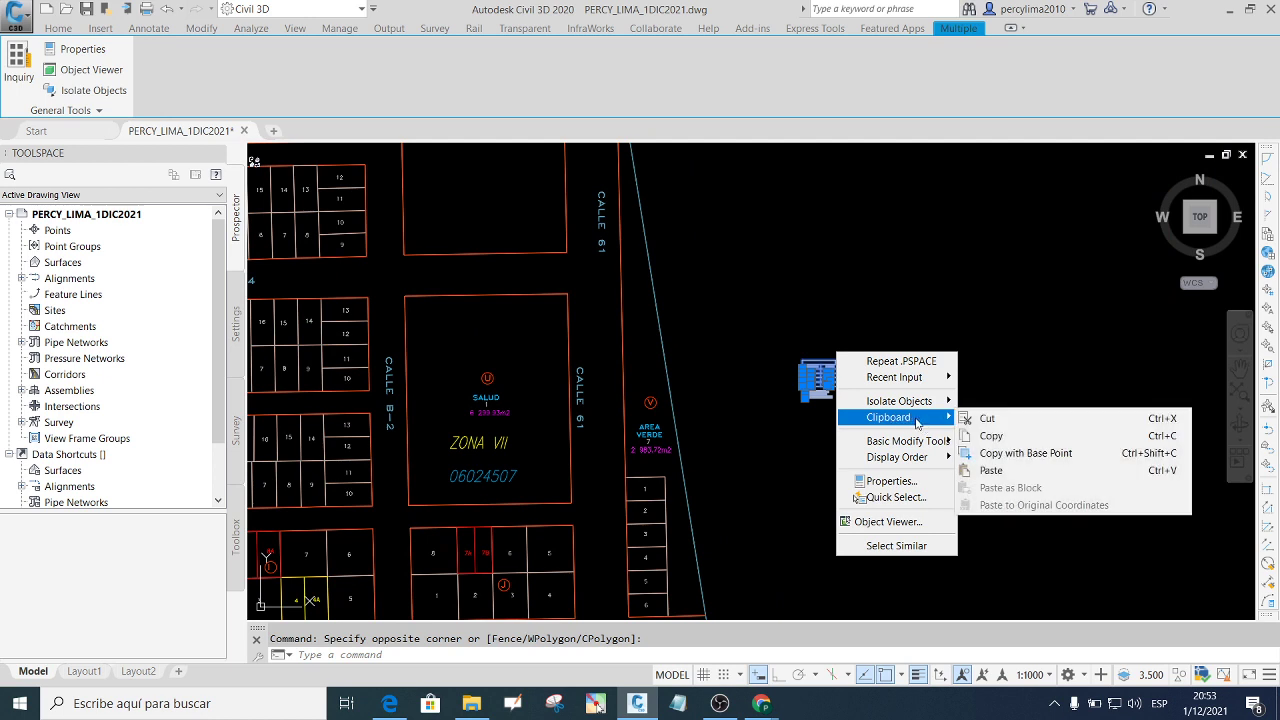
key(Escape)
key(Escape)
click(997, 445)
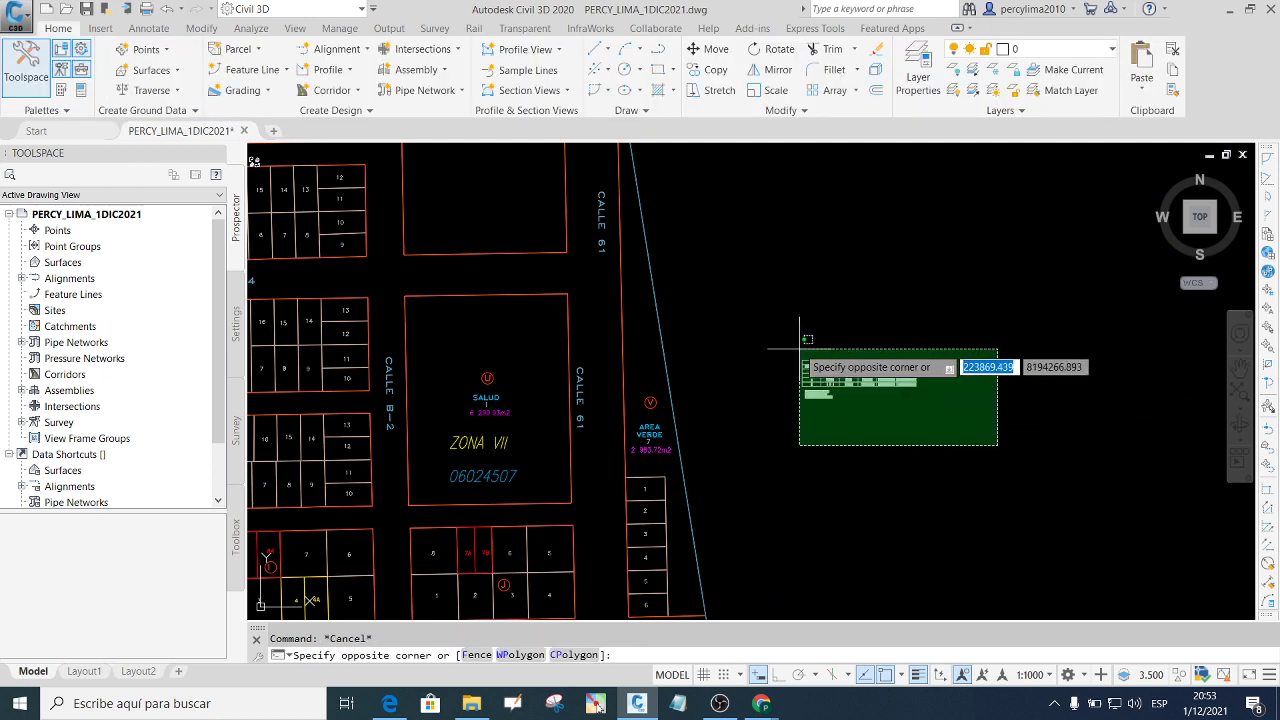
click(800, 350)
Try exploding the table block's attributes and view its properties.
click(833, 29)
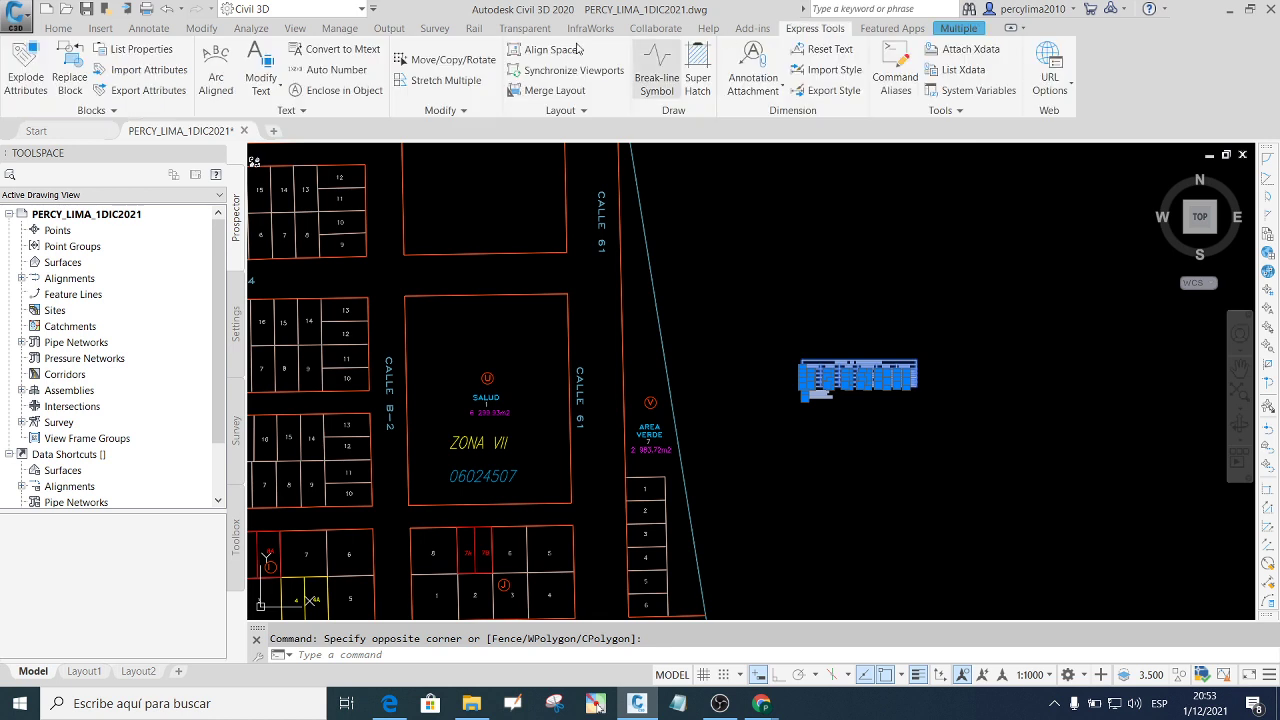
click(22, 85)
click(1000, 445)
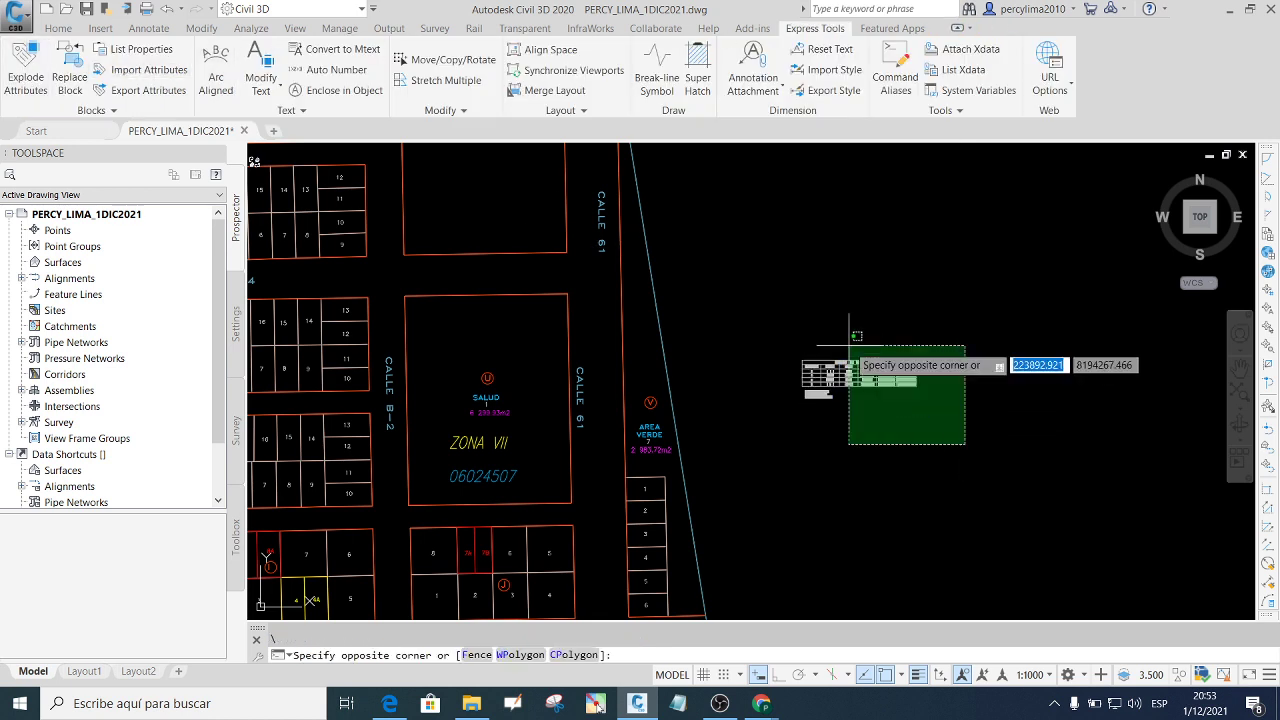
click(788, 326)
key(Return)
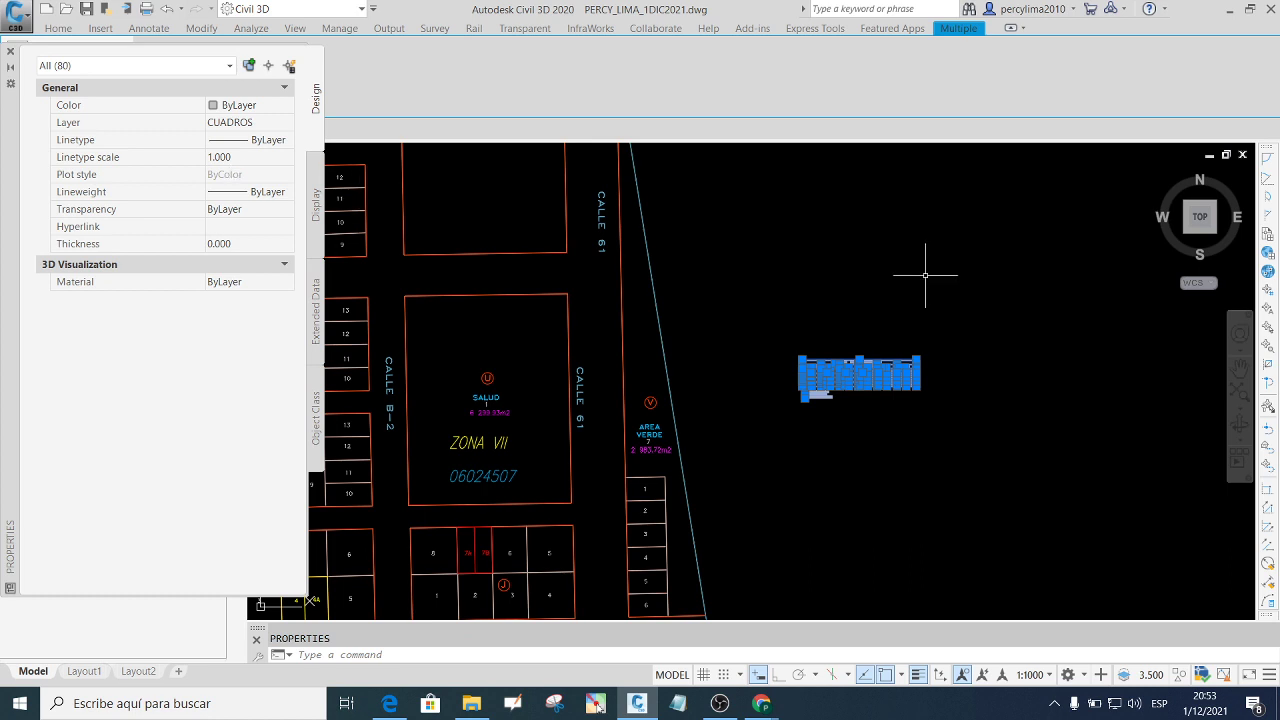
key(Escape)
click(986, 337)
click(823, 363)
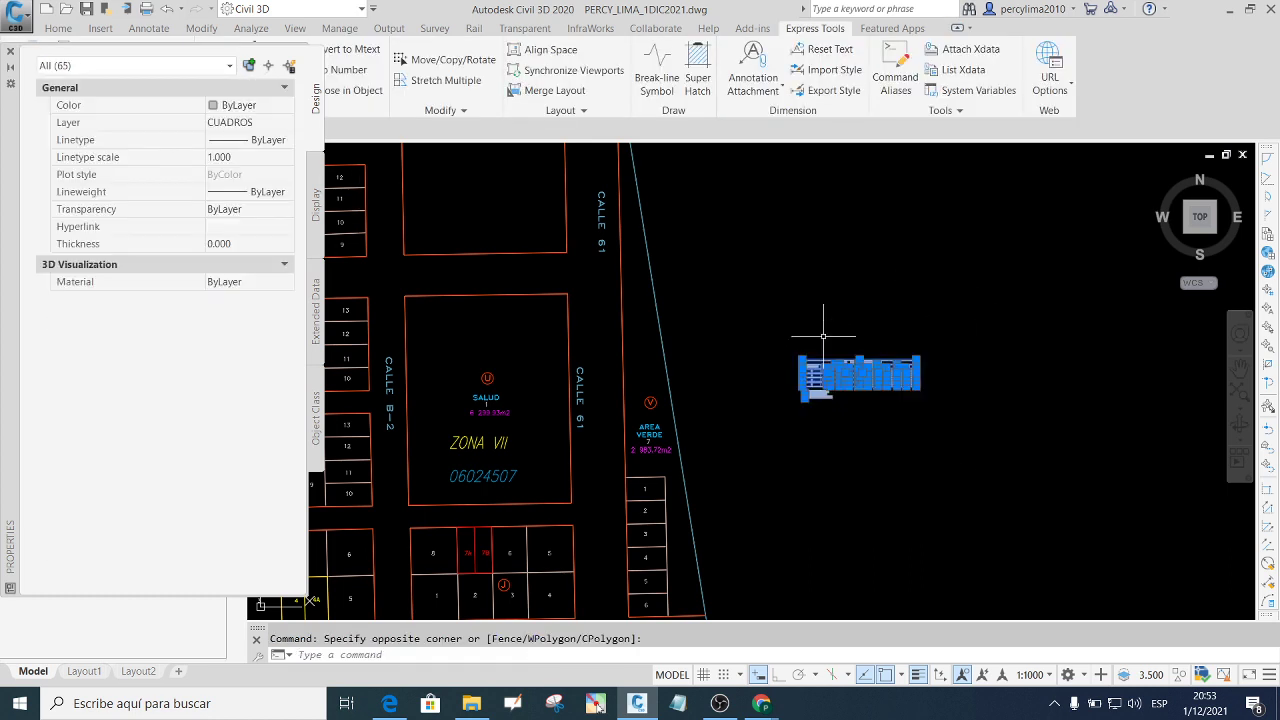
click(10, 52)
key(Escape)
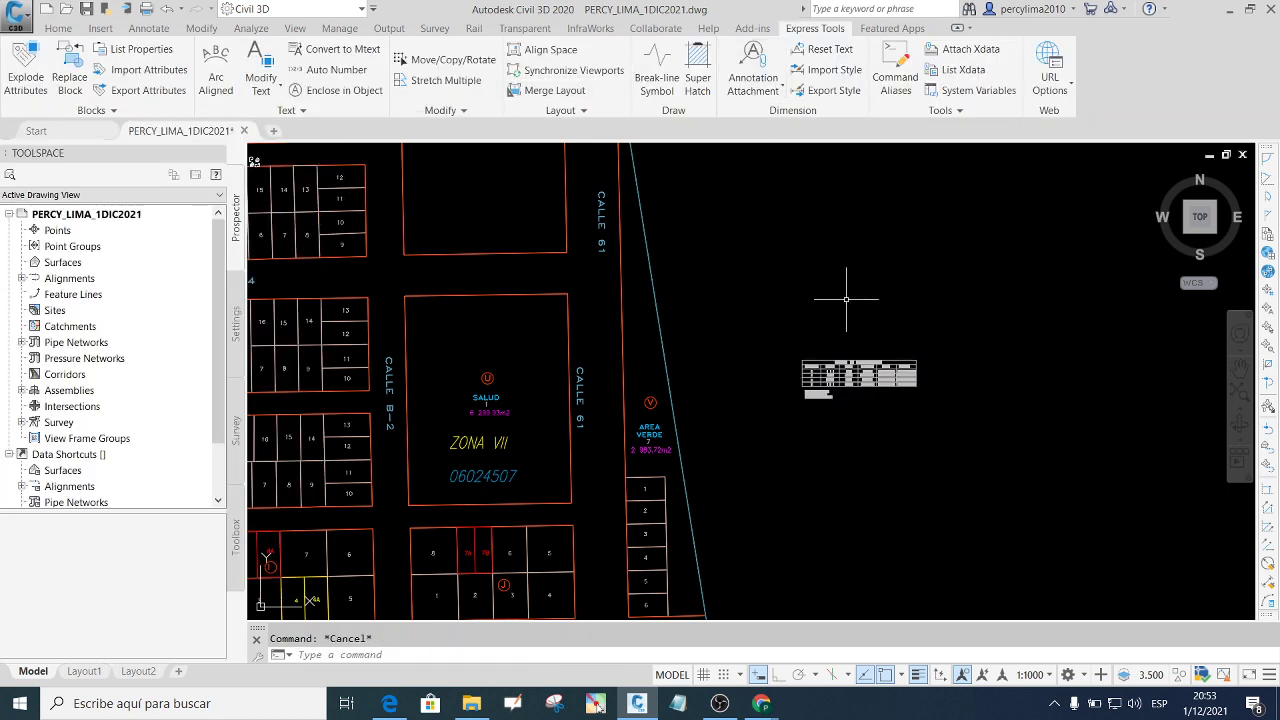
click(966, 434)
click(836, 348)
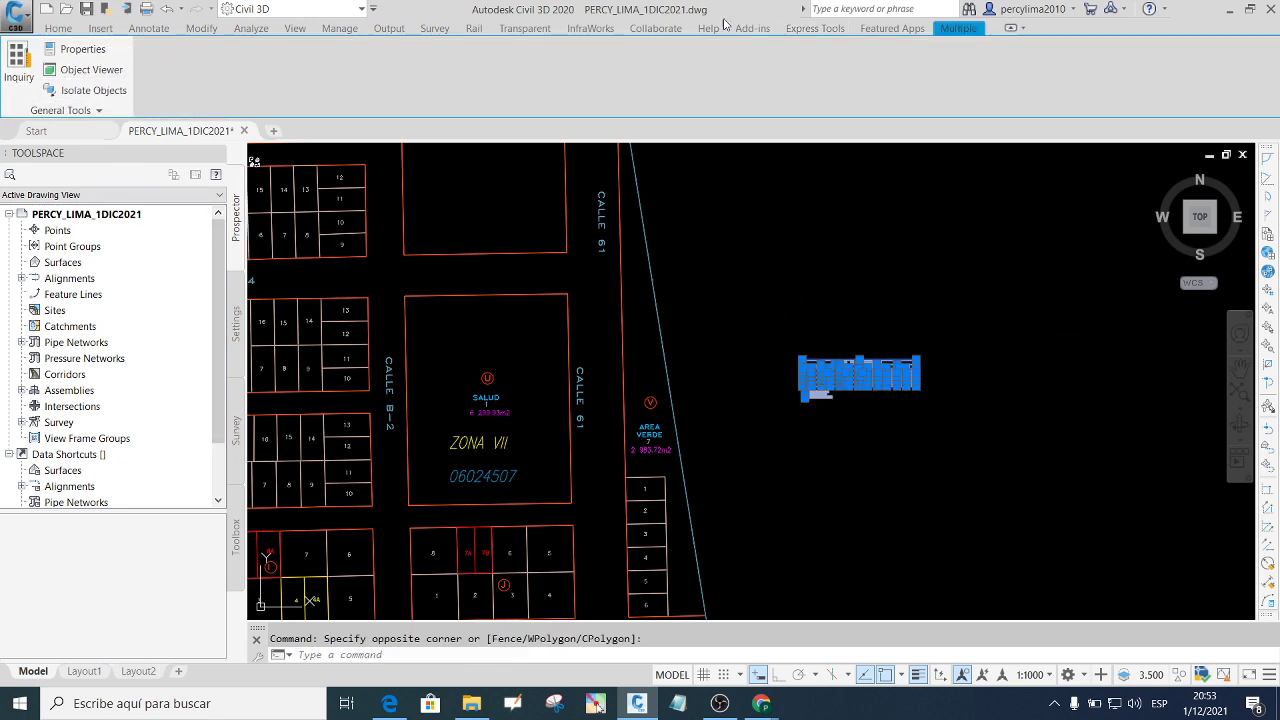
Set the construction table's colour to Red in the Properties palette.
click(815, 28)
click(25, 68)
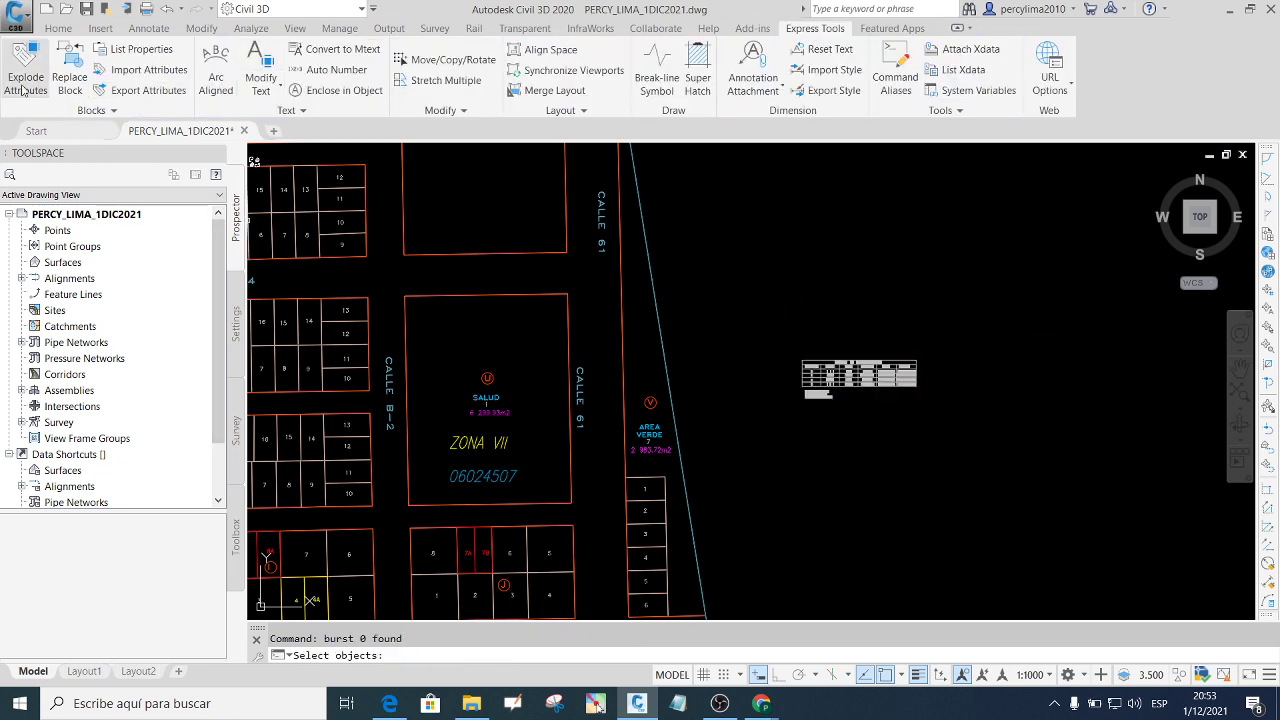
key(Escape)
click(958, 433)
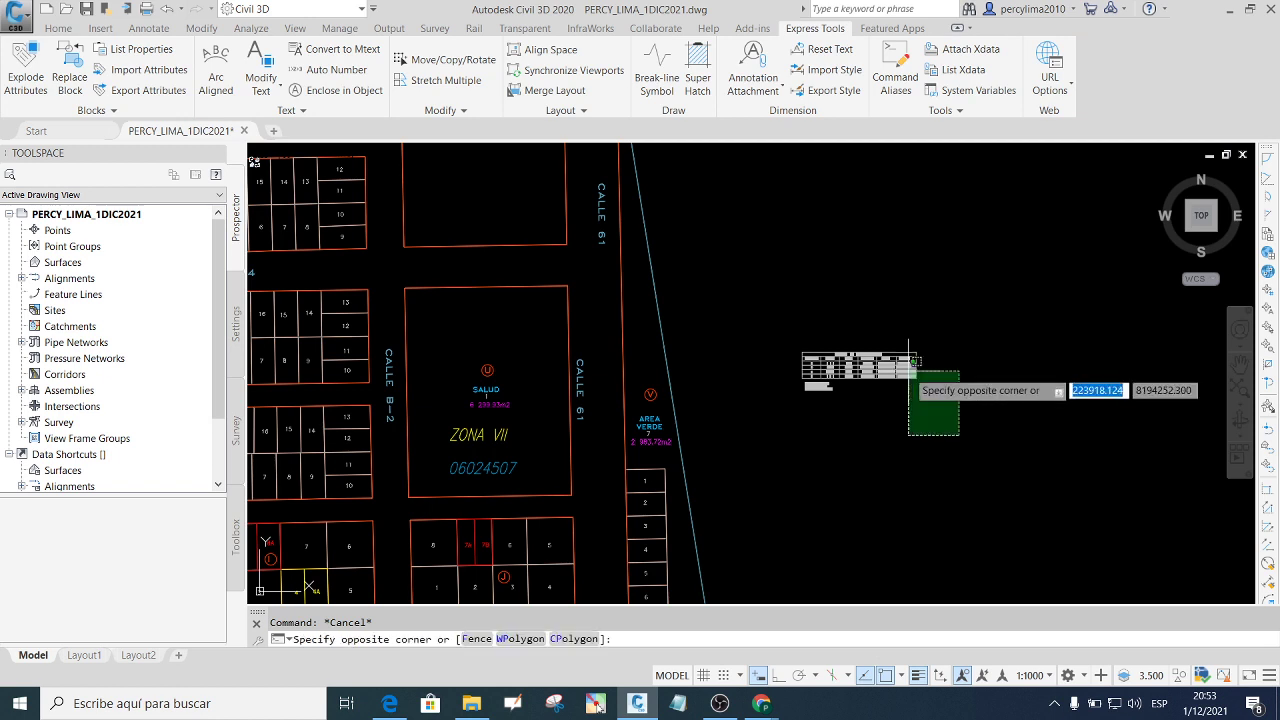
click(776, 312)
key(Return)
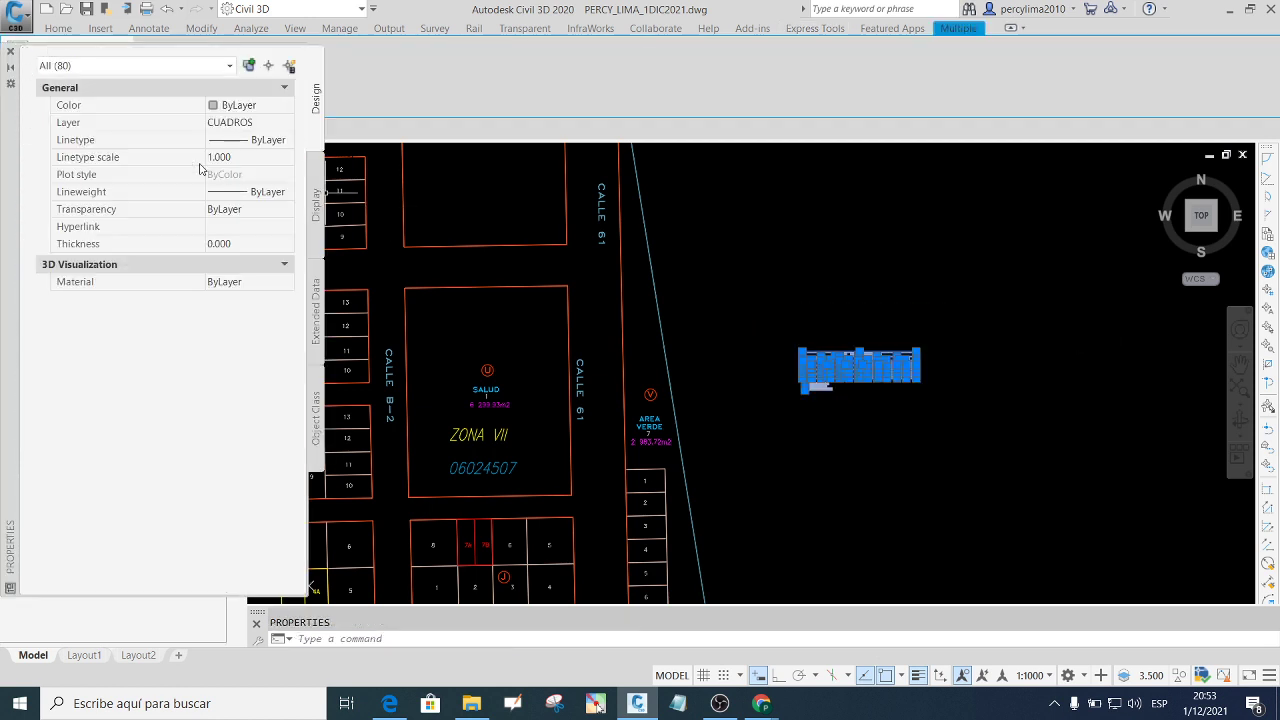
click(253, 104)
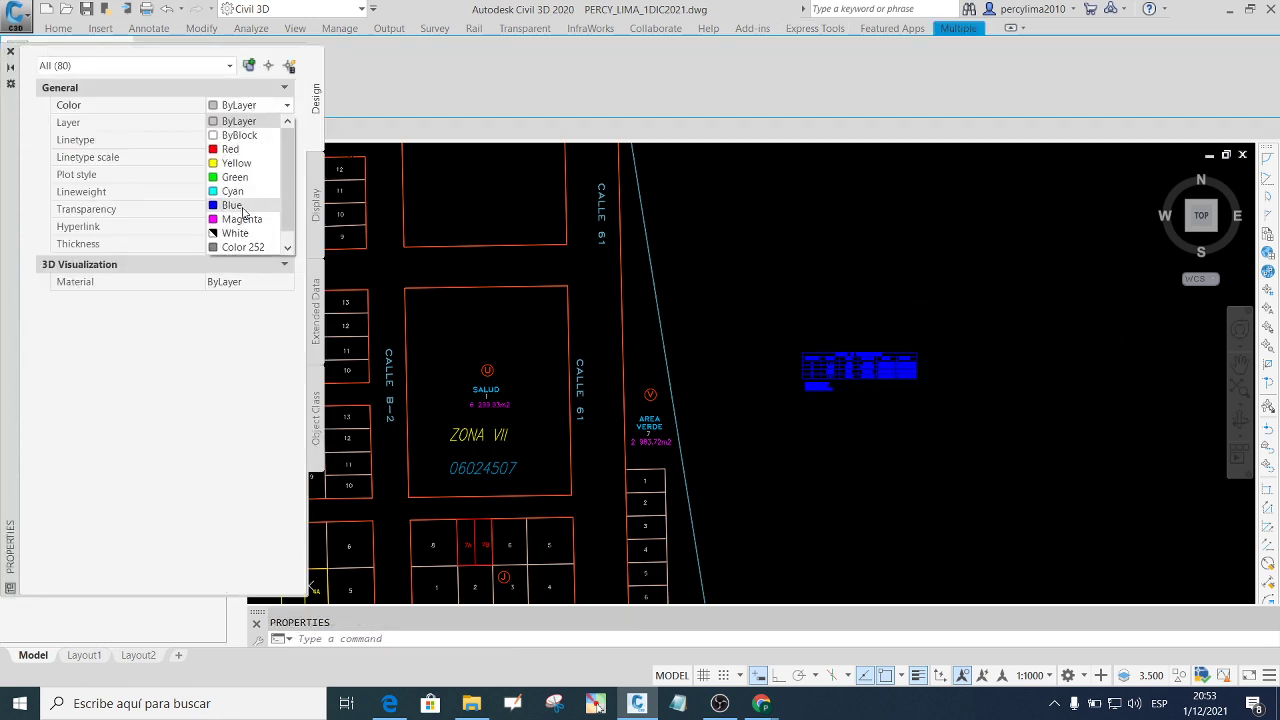
click(233, 150)
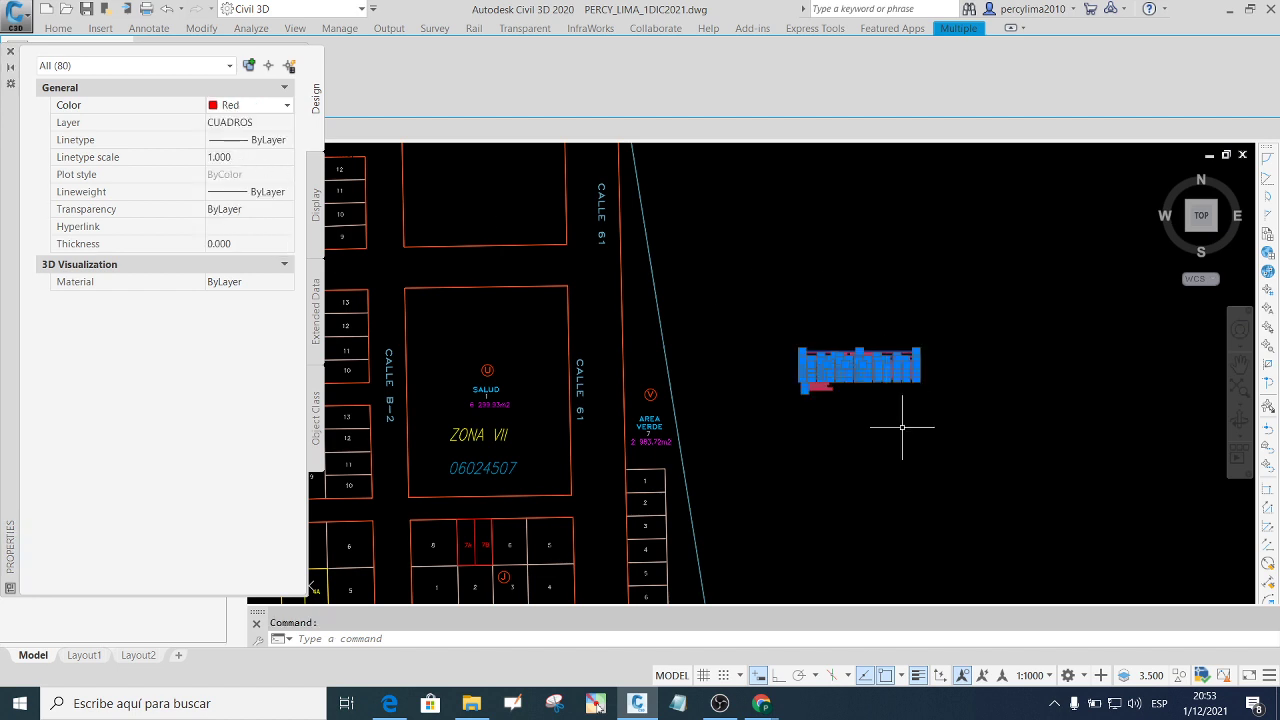
Copy the red construction table to the clipboard and bring up Layout1.
key(Escape)
click(960, 414)
click(773, 310)
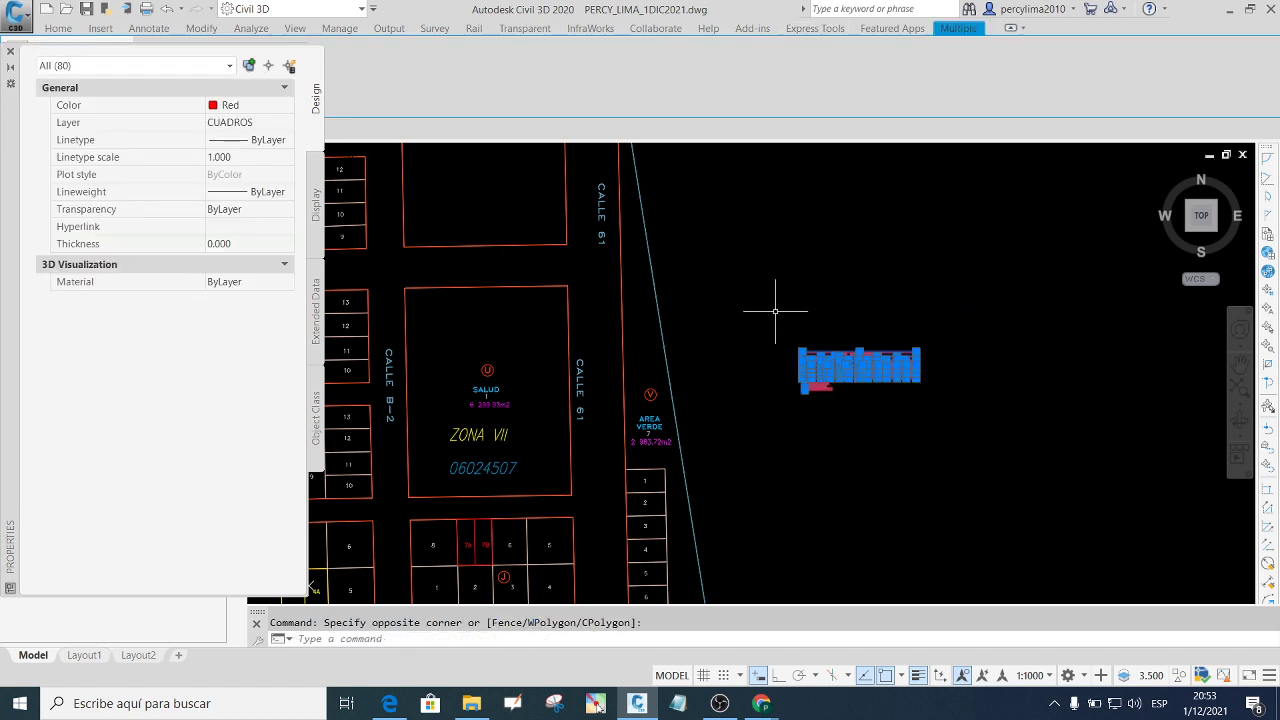
right_click(919, 318)
mouse_move(972, 382)
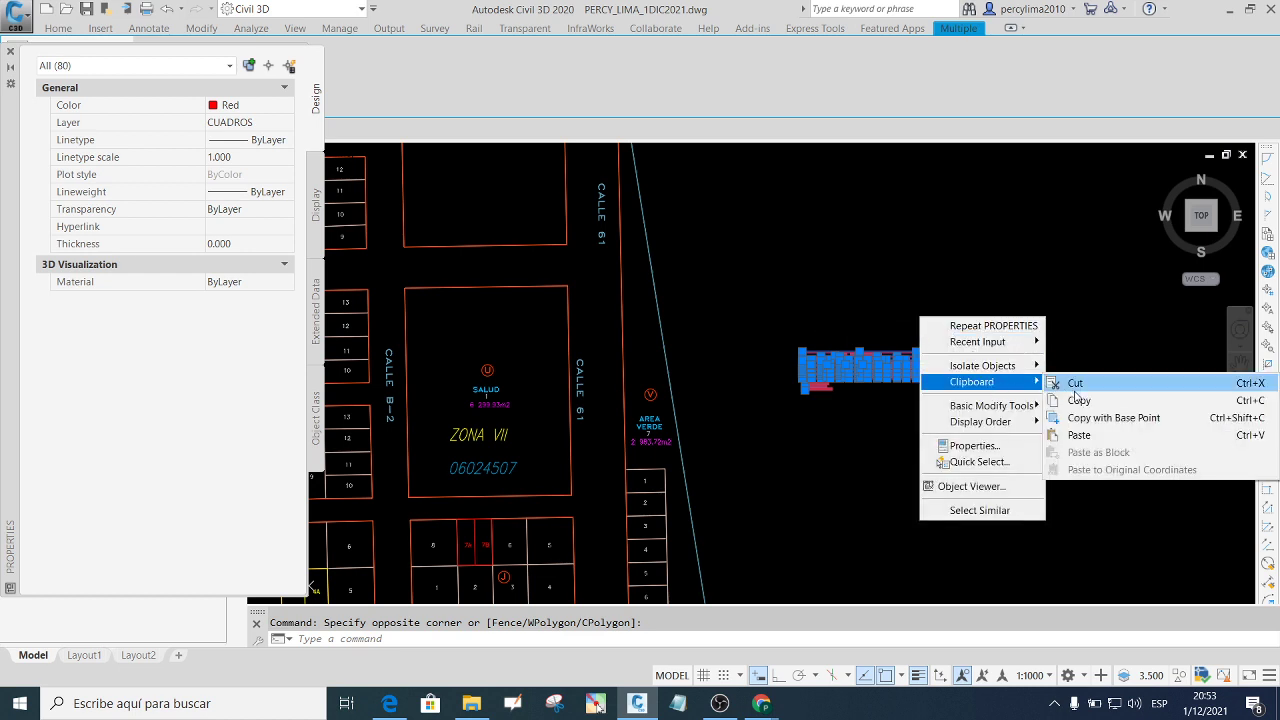
click(1078, 400)
click(994, 400)
click(752, 516)
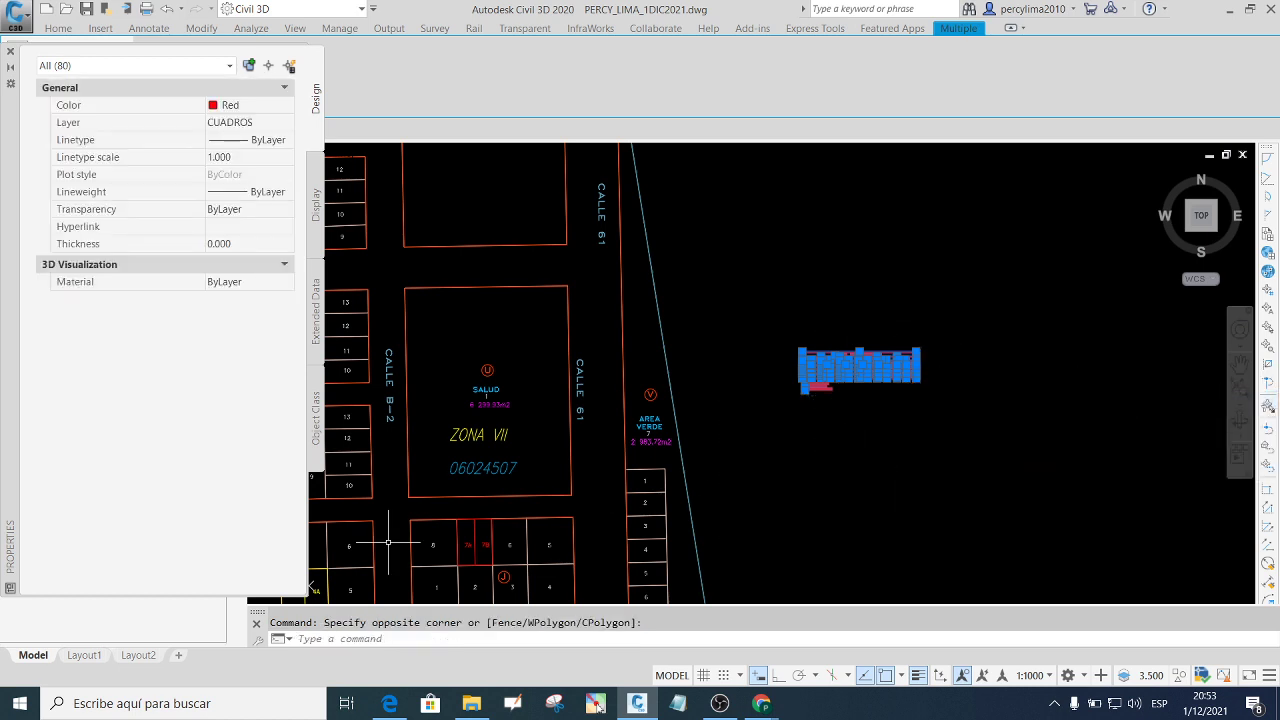
click(85, 655)
Paste the red construction table onto Layout1 below the location map.
scroll(700, 440, up, 2)
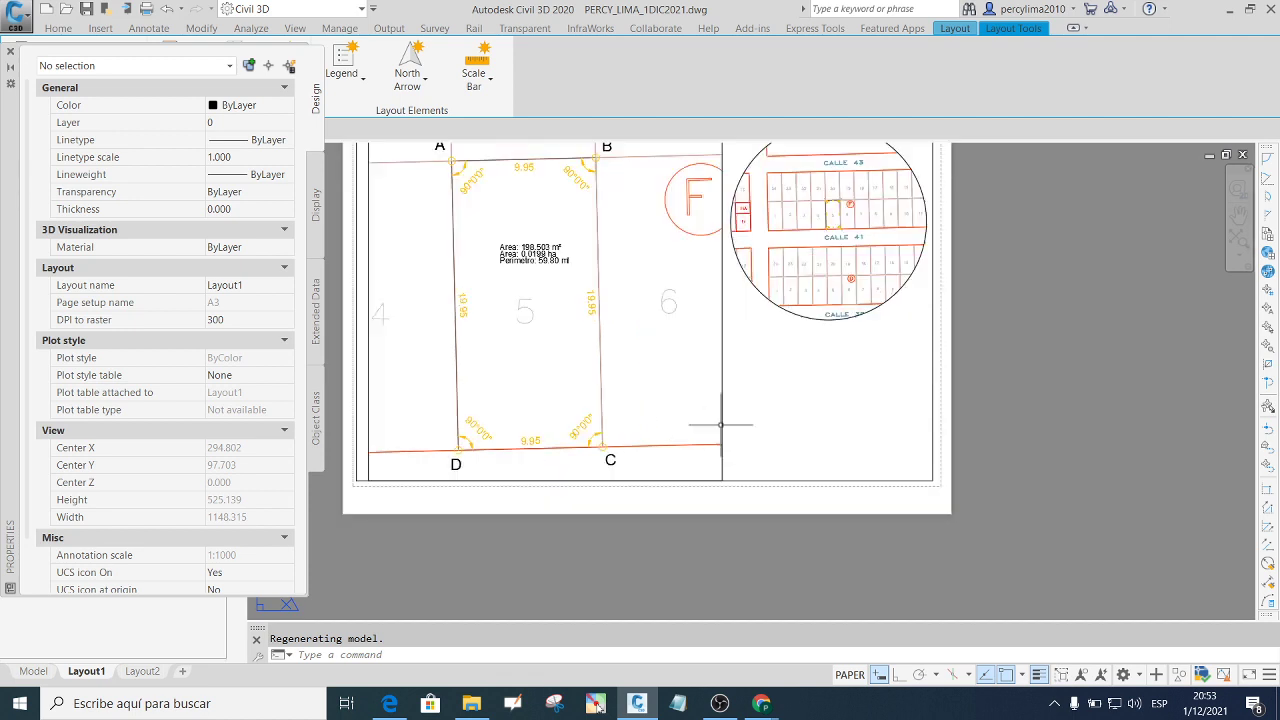
key(ctrl+v)
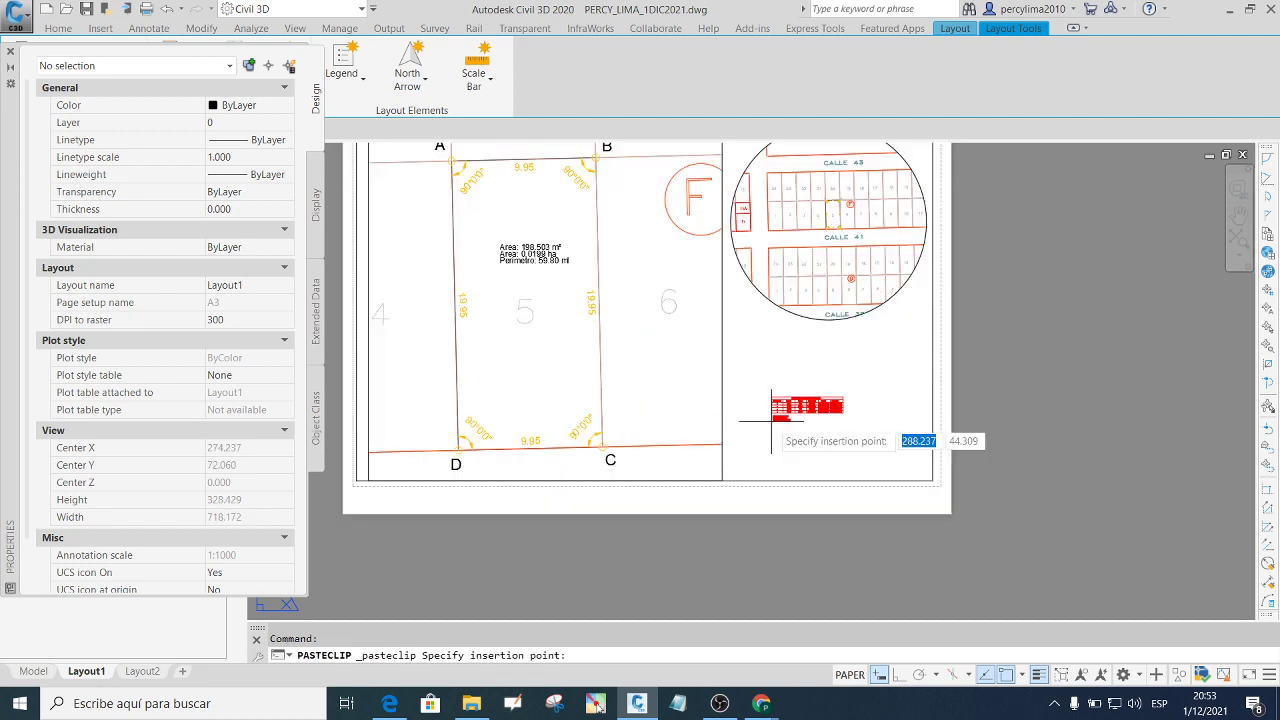
click(751, 406)
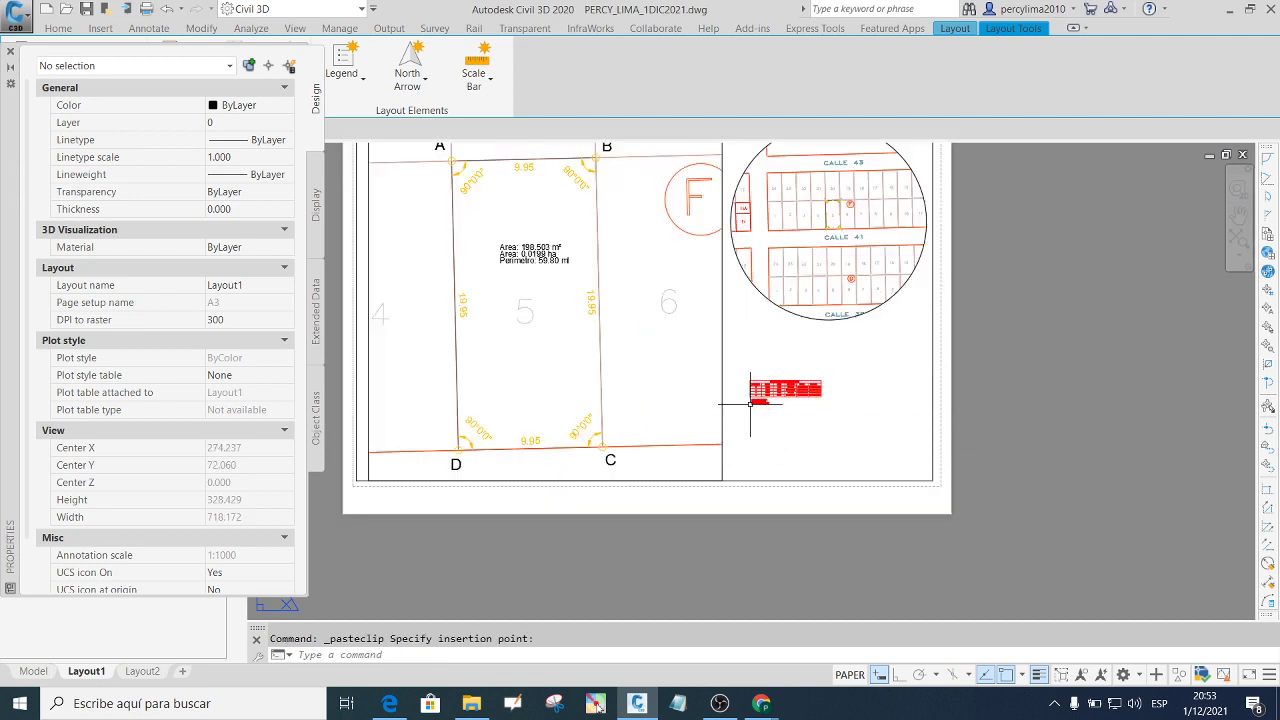
click(836, 416)
click(708, 334)
click(843, 402)
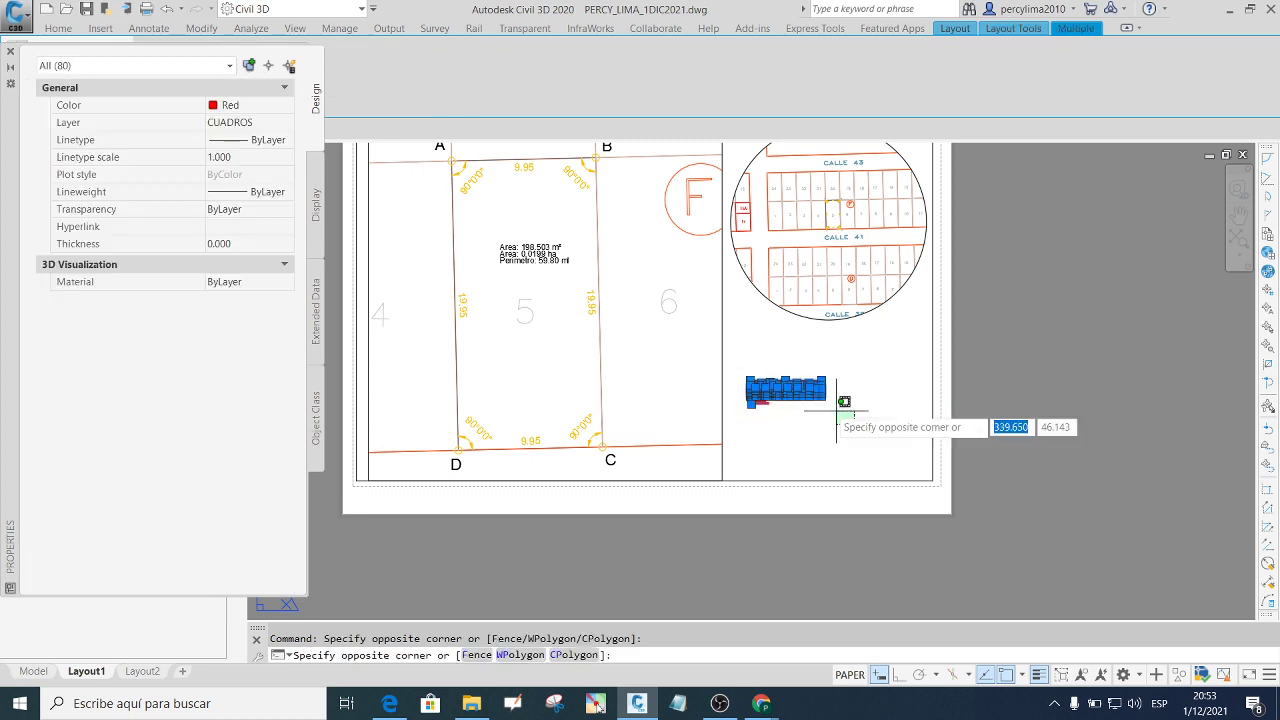
click(785, 396)
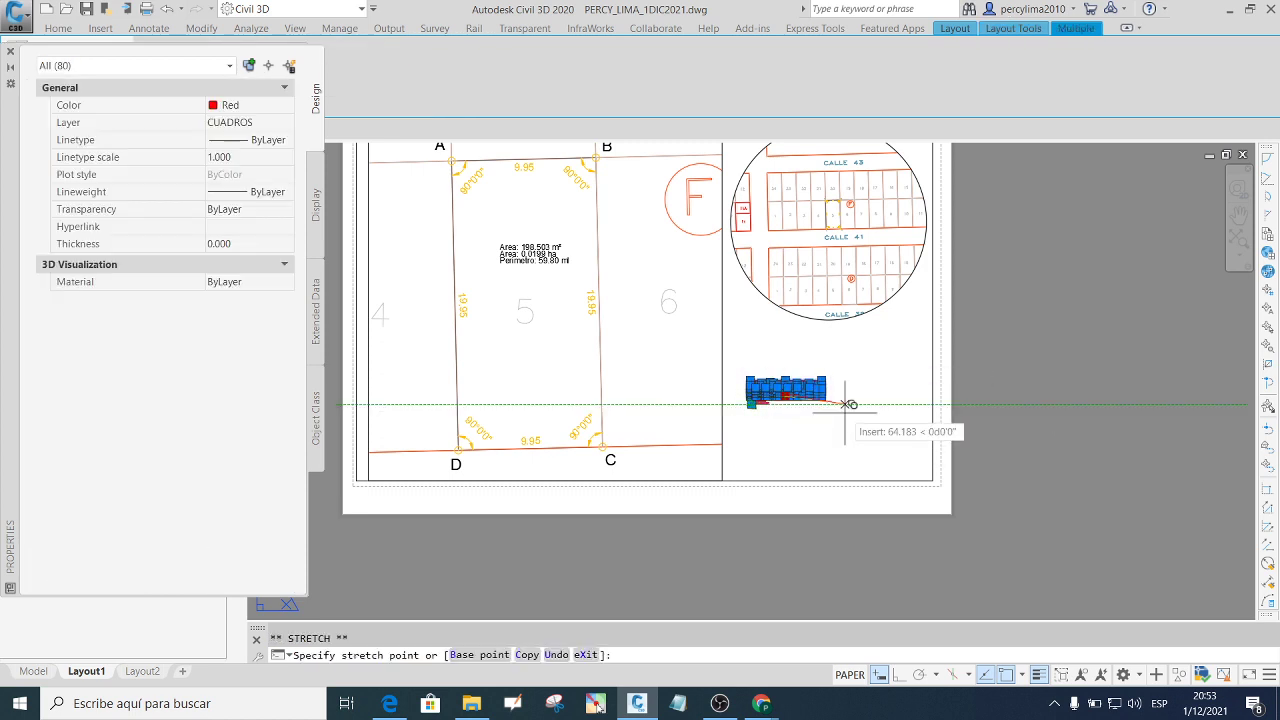
key(Escape)
key(Escape)
Scale the pasted table and area text up by a factor of 2.344.
click(835, 420)
click(700, 363)
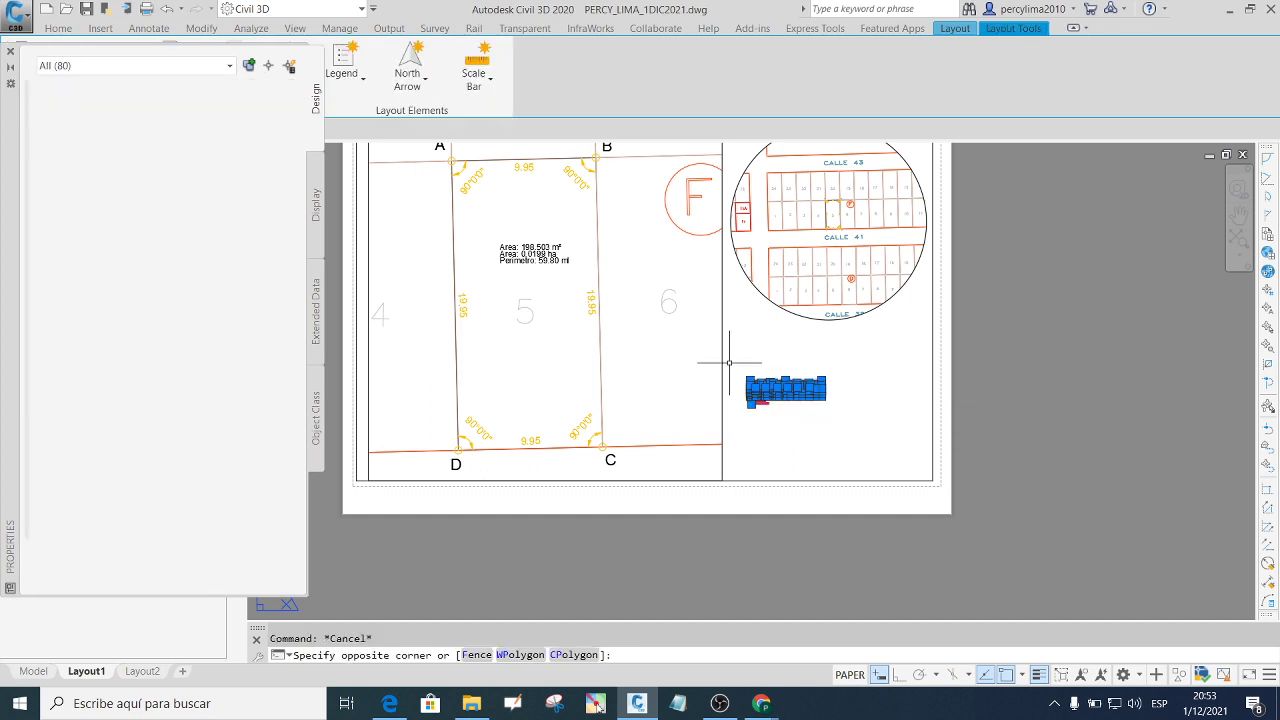
click(843, 429)
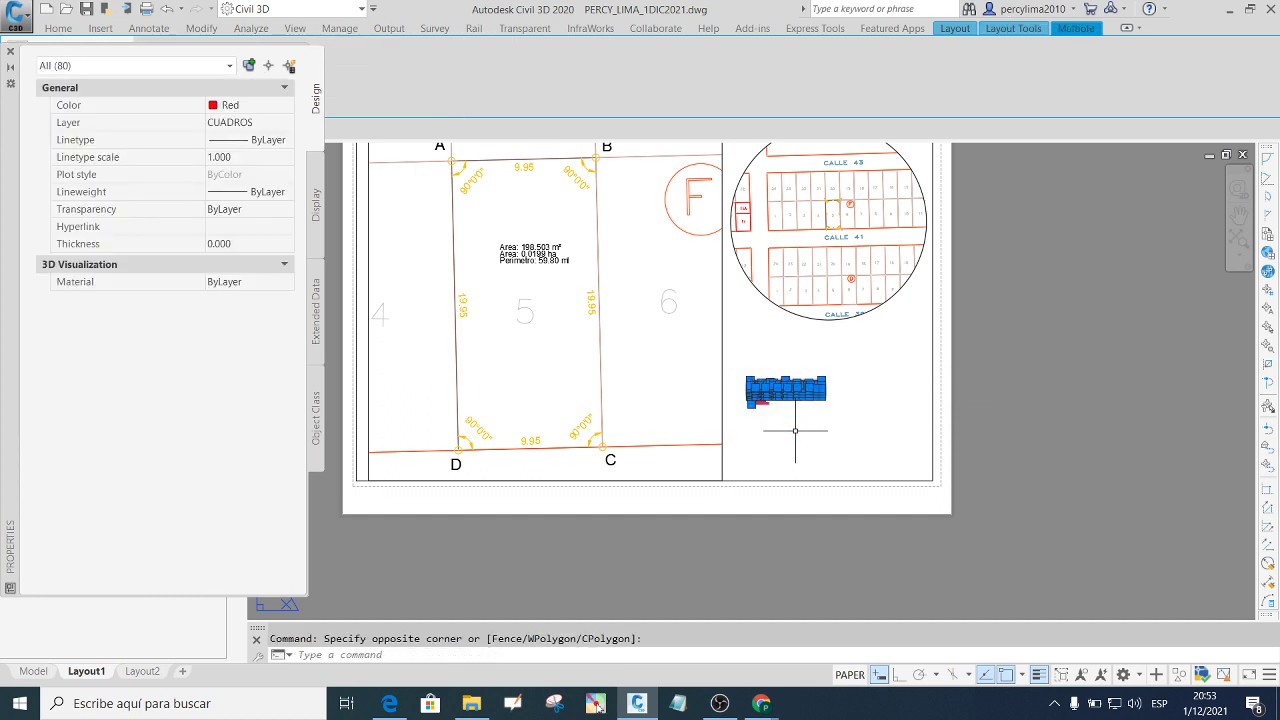
text(SC)
key(Return)
click(758, 400)
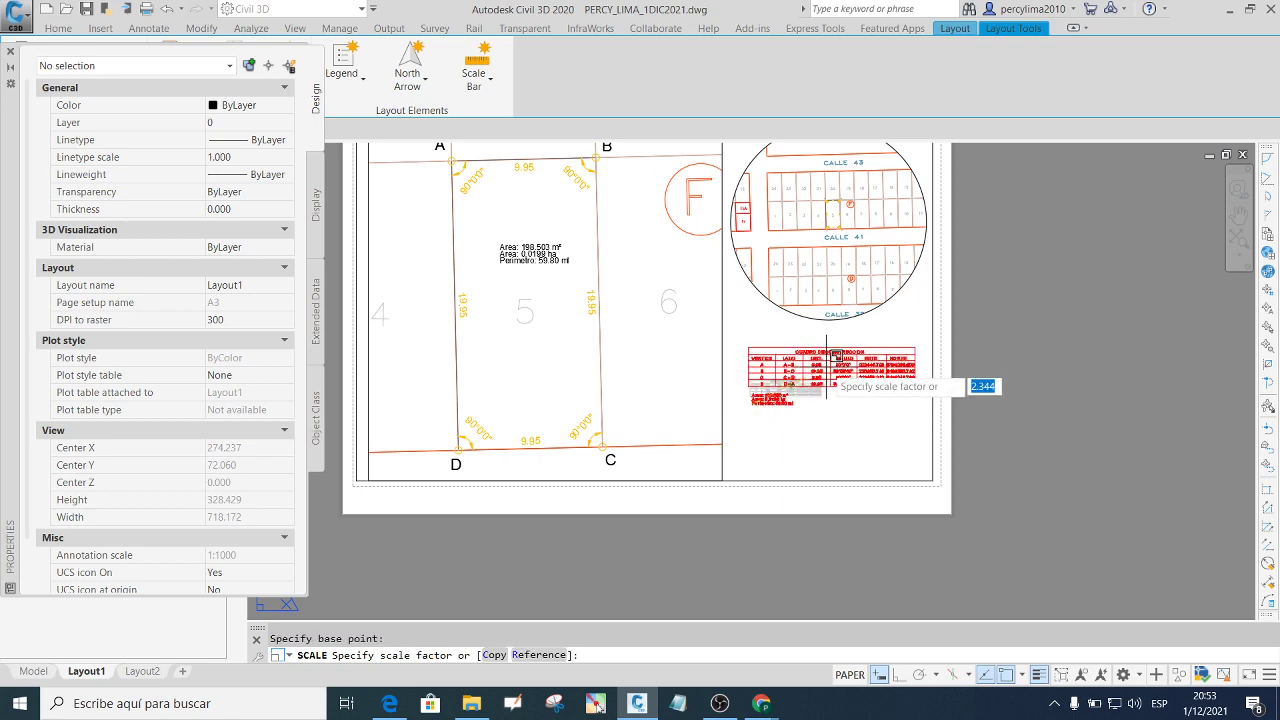
click(827, 365)
scroll(827, 365, up, 2)
scroll(832, 366, up, 2)
scroll(840, 366, down, 2)
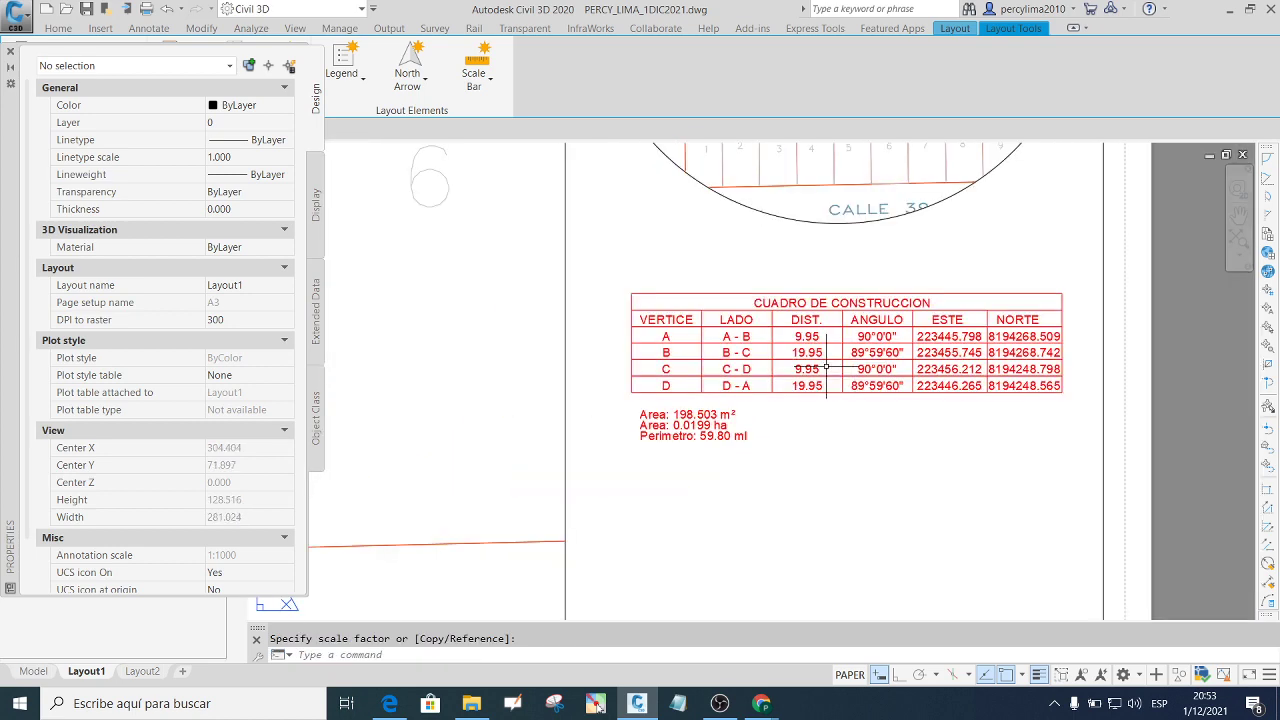
scroll(851, 367, down, 2)
scroll(851, 366, up, 1)
scroll(712, 220, up, 1)
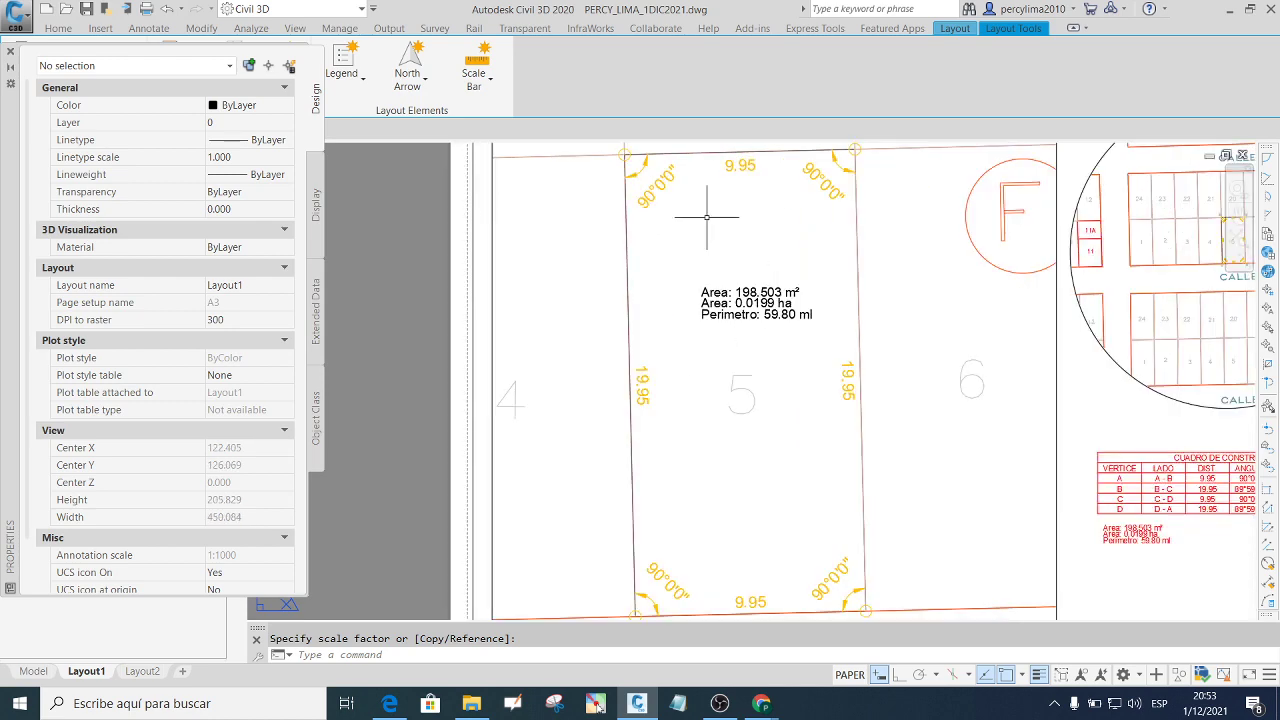
scroll(843, 347, down, 4)
scroll(843, 347, up, 3)
text(REC)
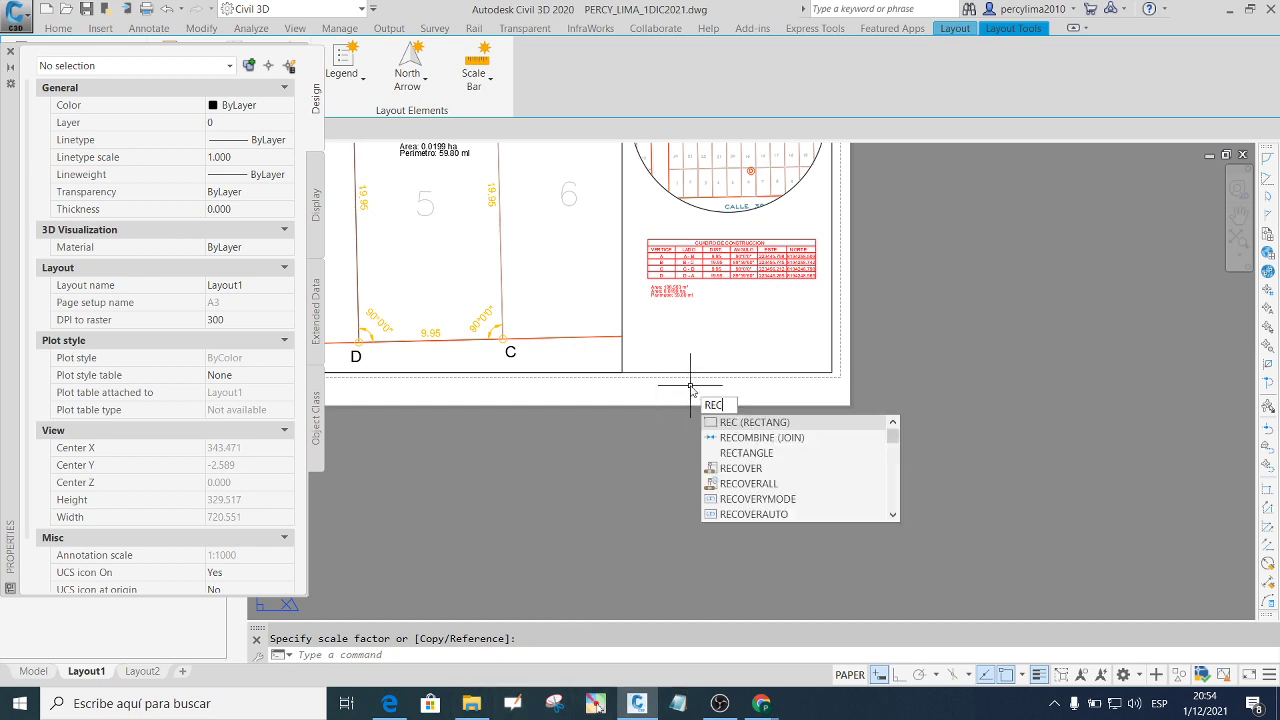
Draw a horizontal dividing line across the empty box beneath the table.
key(Return)
scroll(776, 365, up, 2)
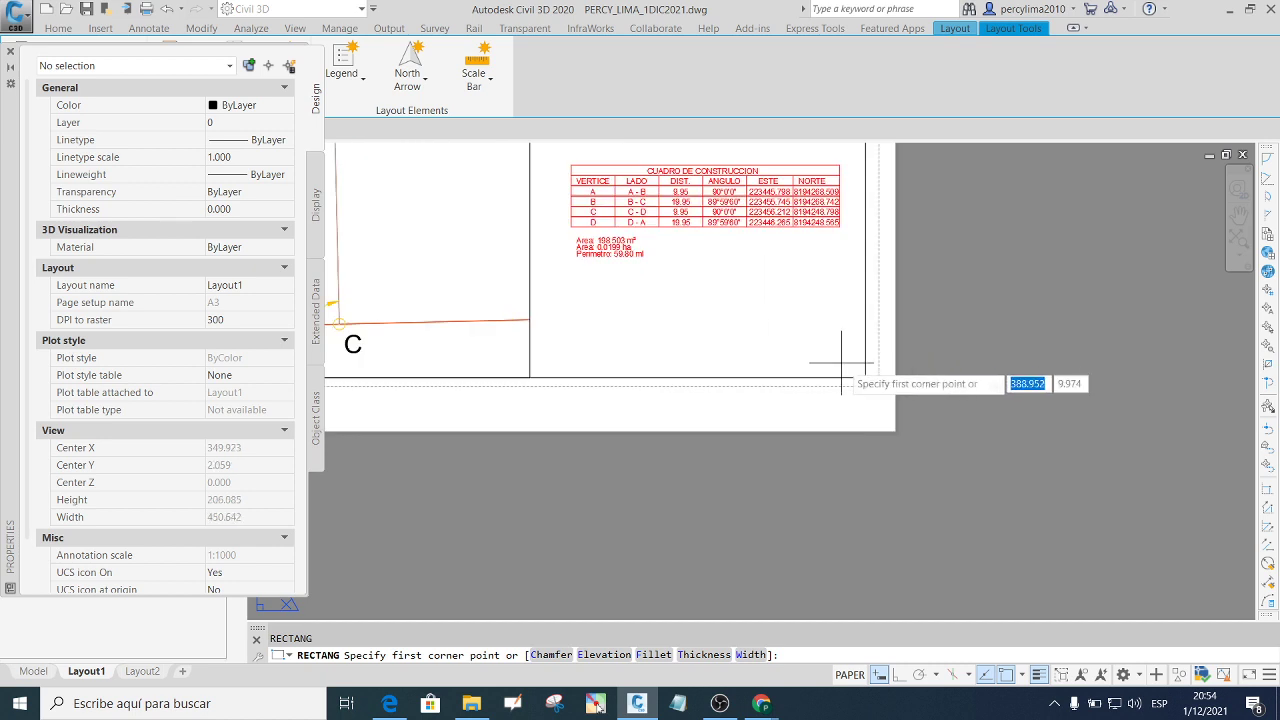
click(865, 378)
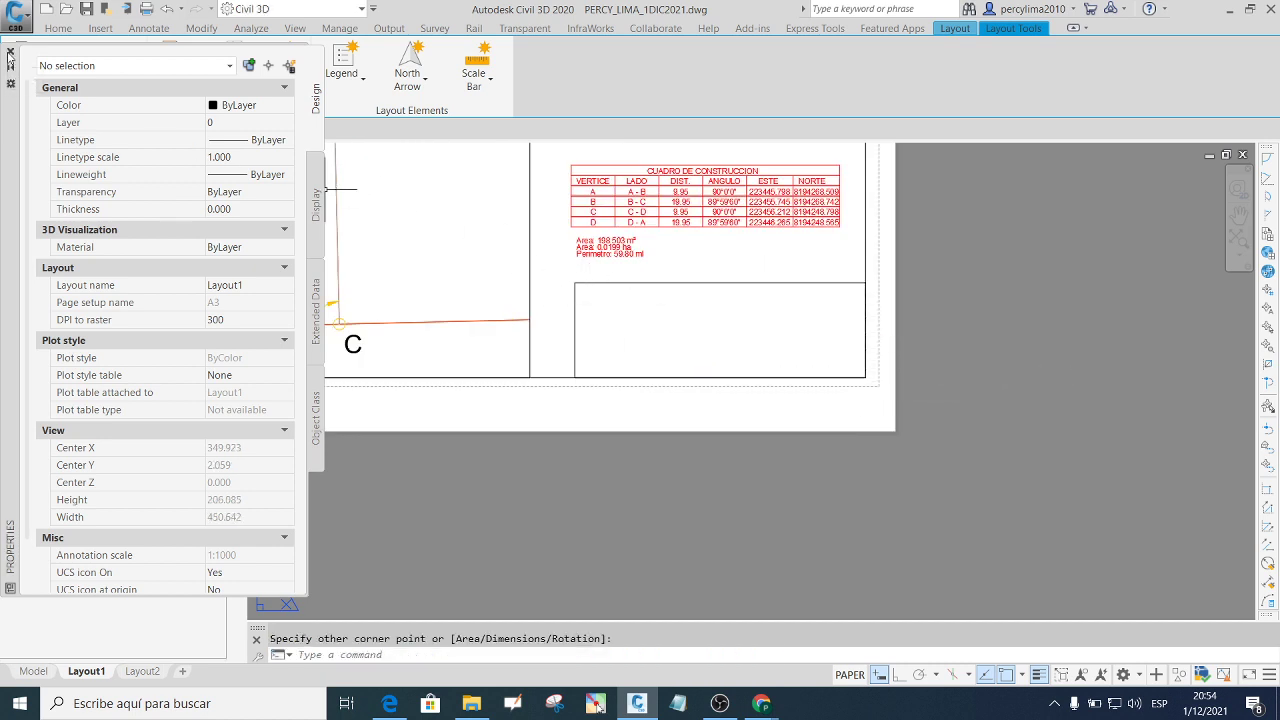
key(Escape)
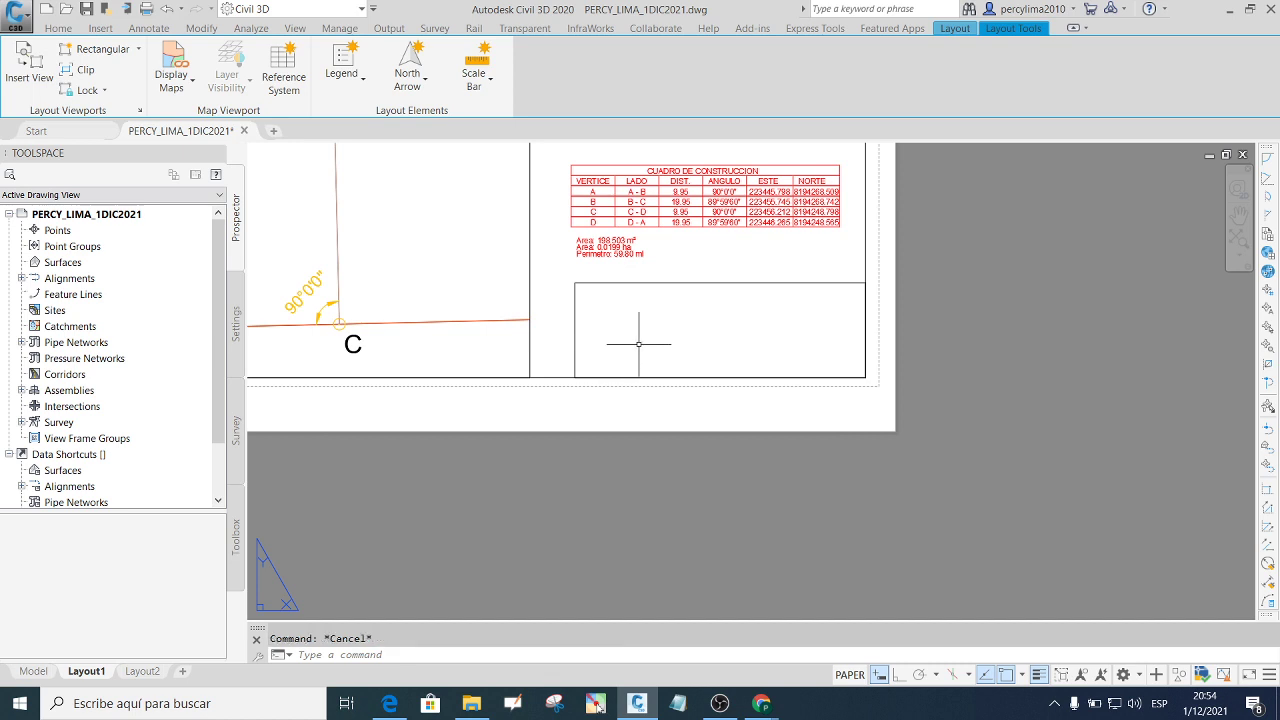
text(l)
key(Return)
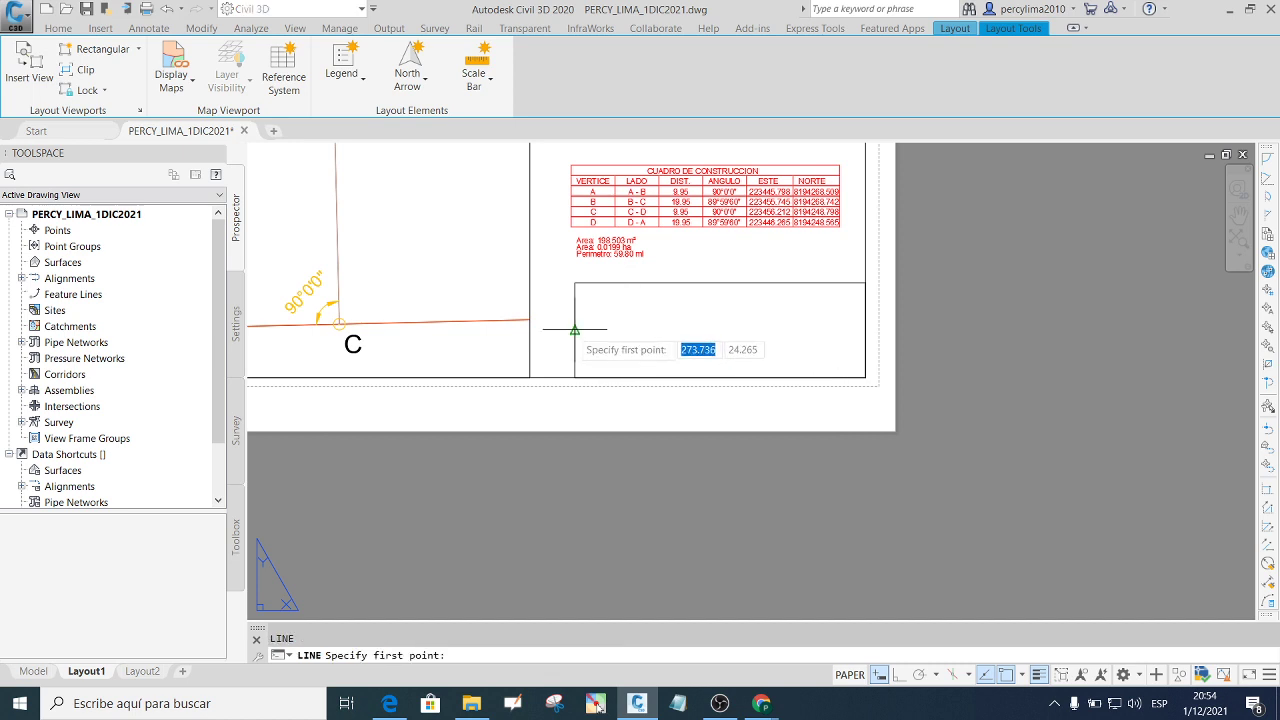
click(575, 329)
click(865, 329)
key(Escape)
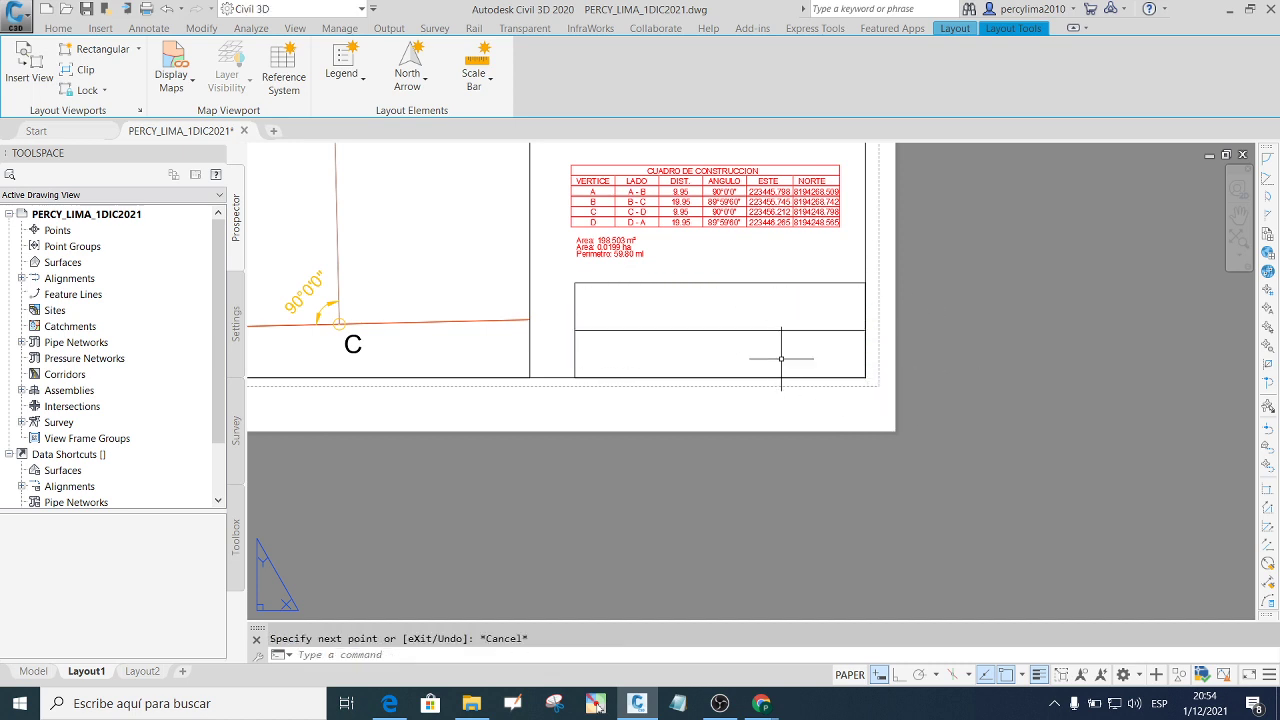
Copy the dividing line above and below it to form stacked rows.
click(744, 323)
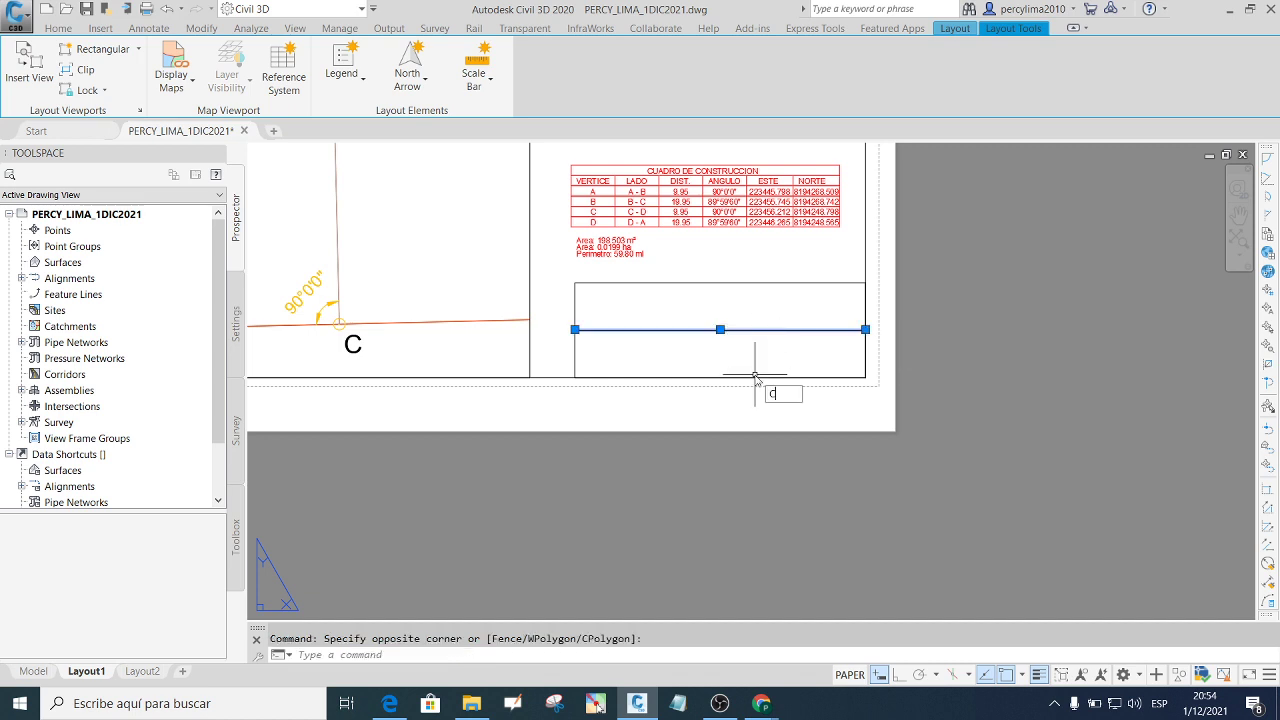
text(o)
key(Return)
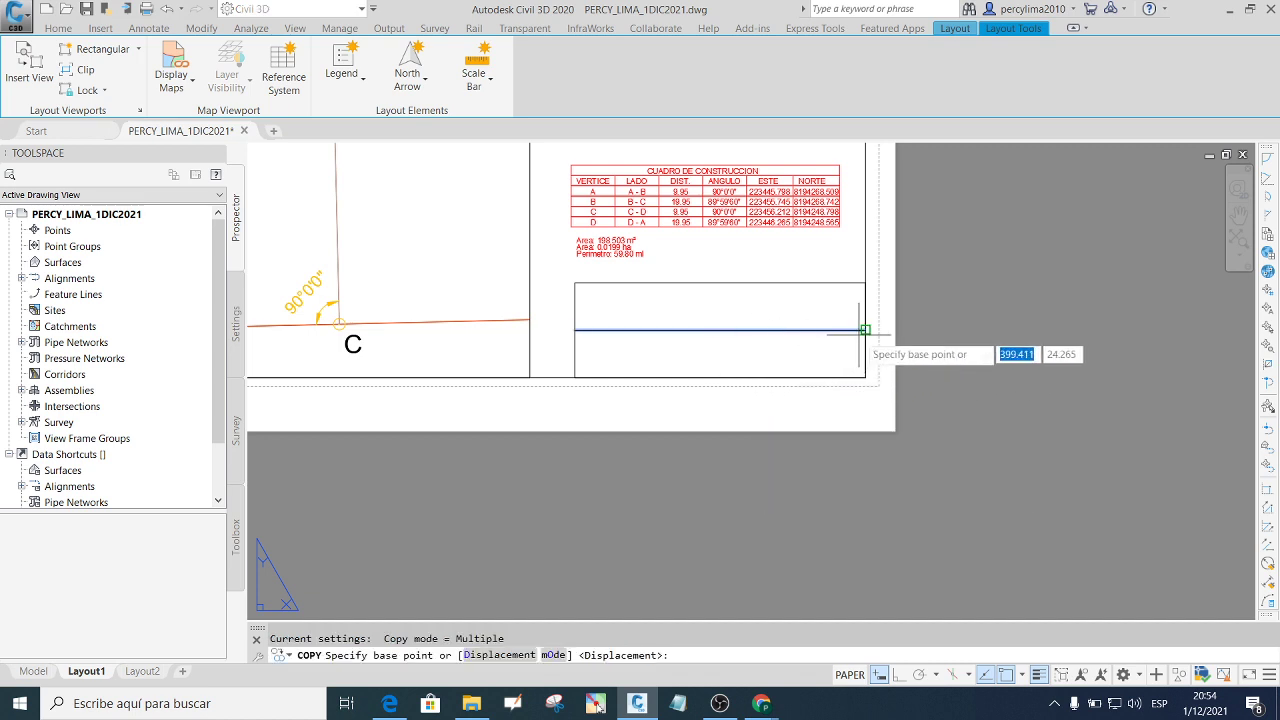
click(865, 330)
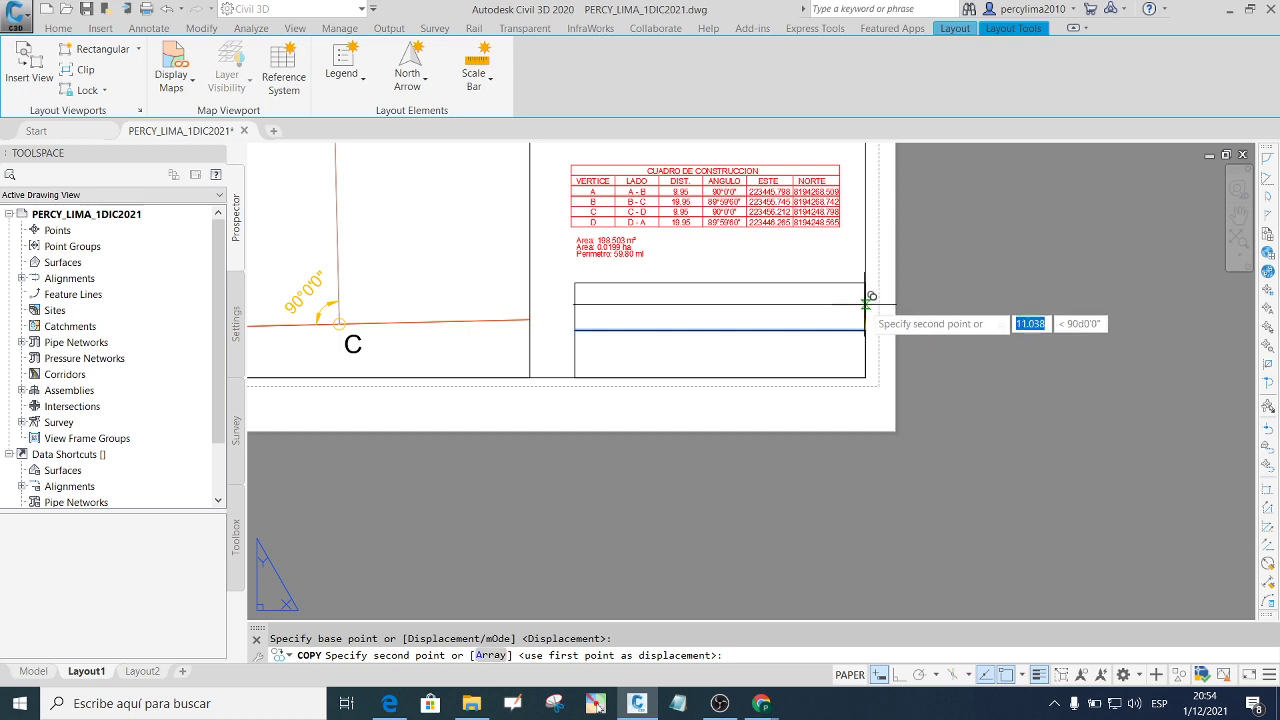
click(866, 307)
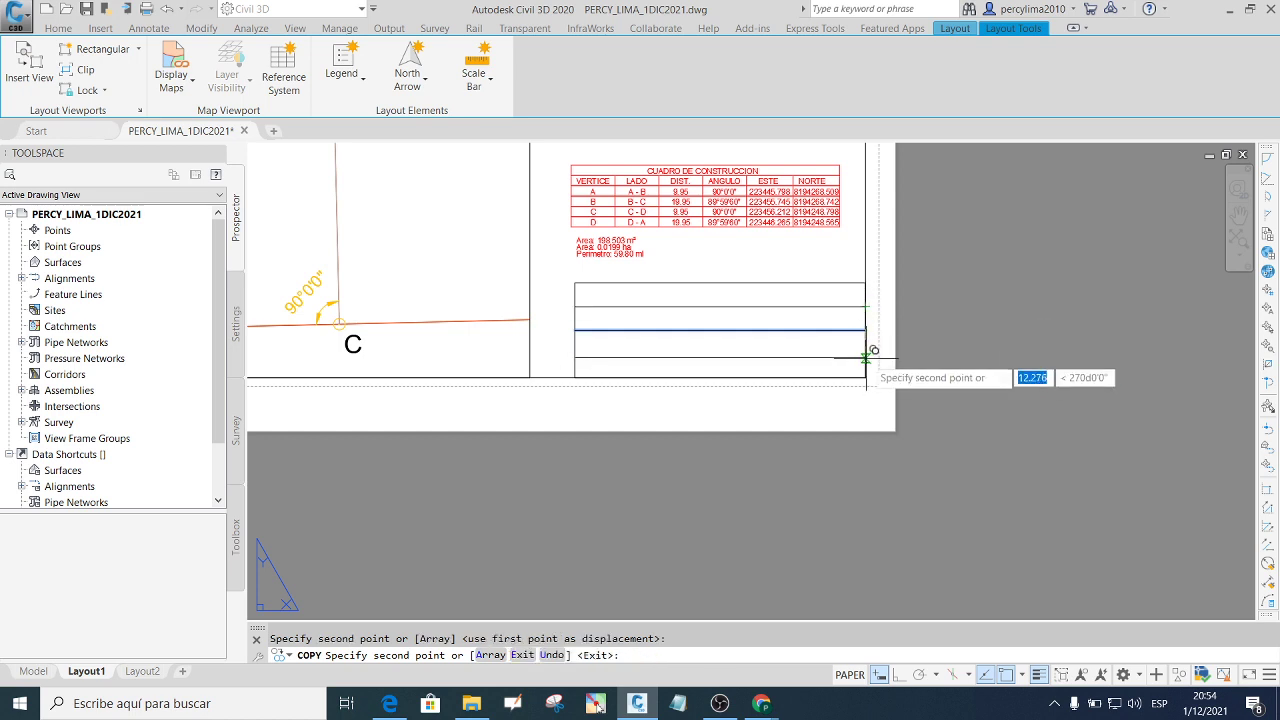
click(866, 357)
key(Escape)
text(T)
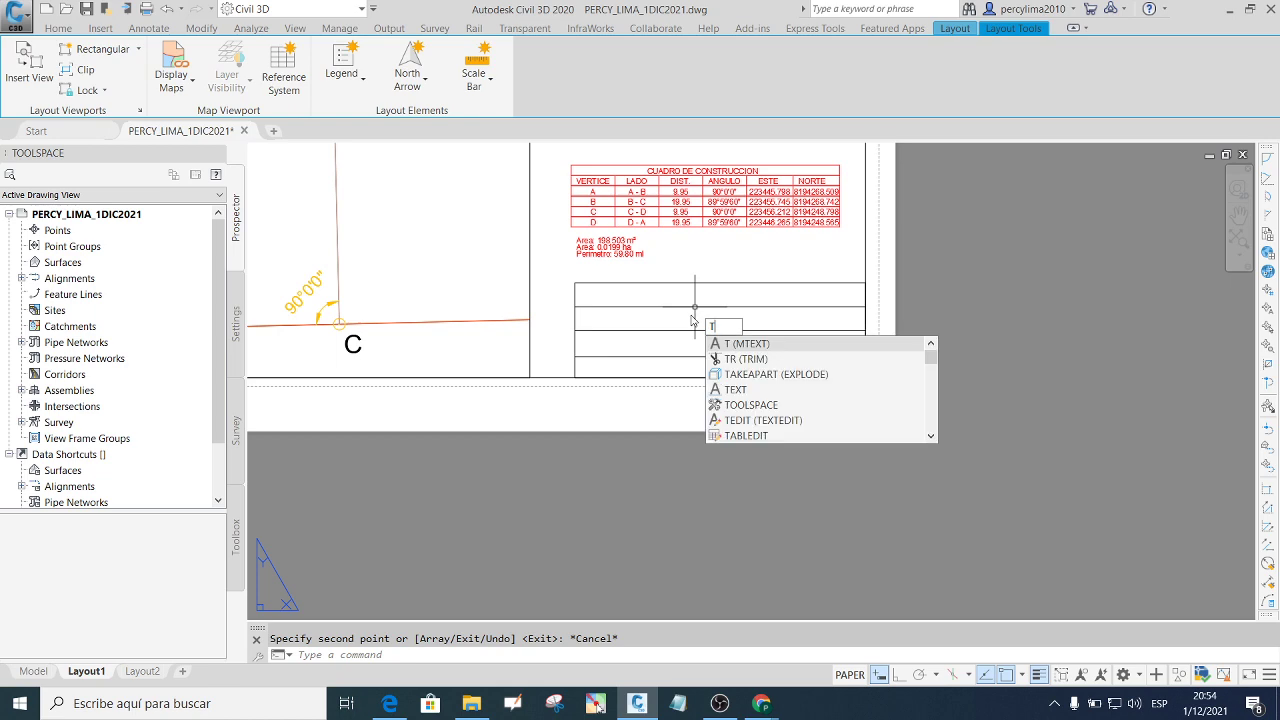
key(Escape)
scroll(722, 310, down, 4)
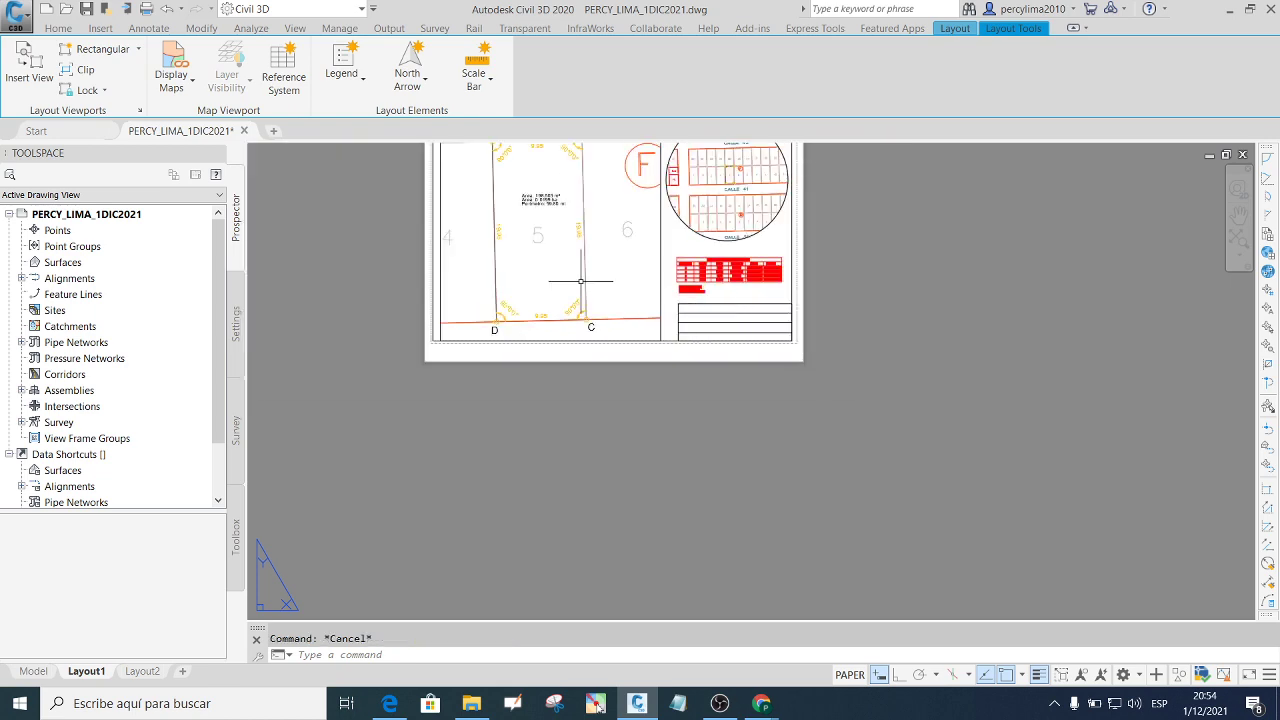
scroll(652, 330, up, 2)
Copy the Perimetro text into the box's top row and change it to PLANO DE UBICACION.
scroll(652, 330, up, 3)
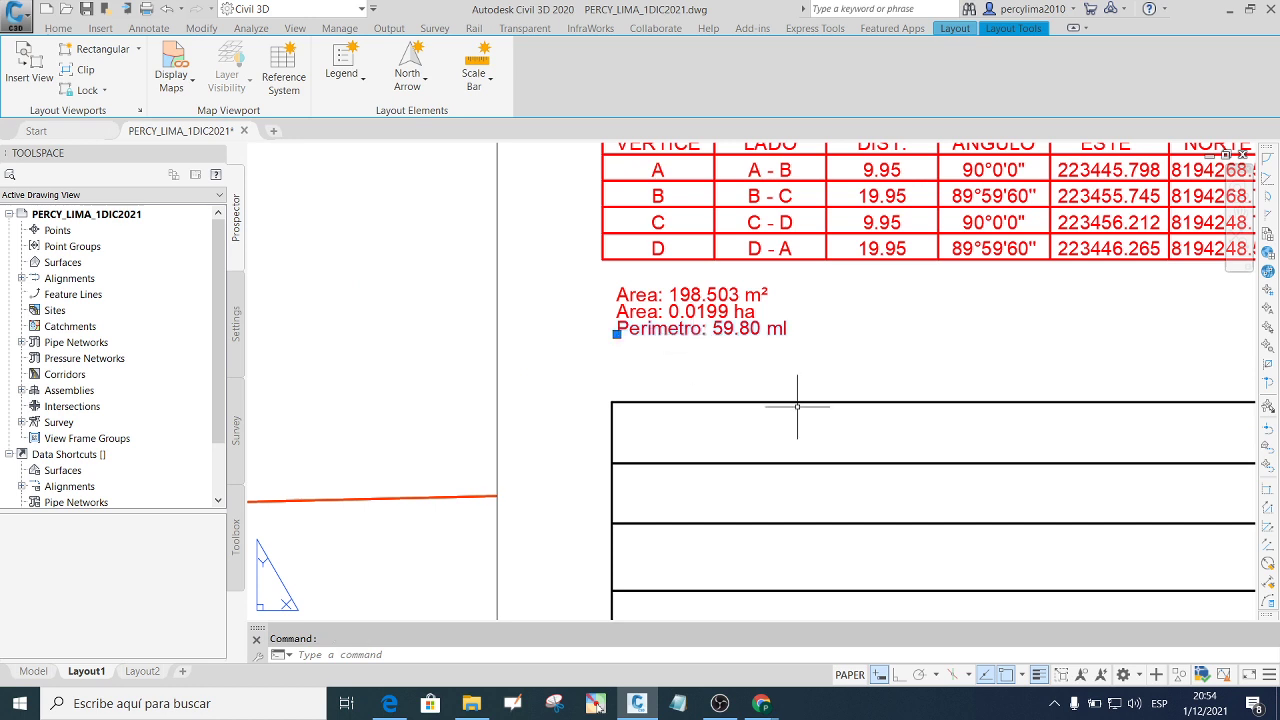
text(co)
key(Return)
click(617, 330)
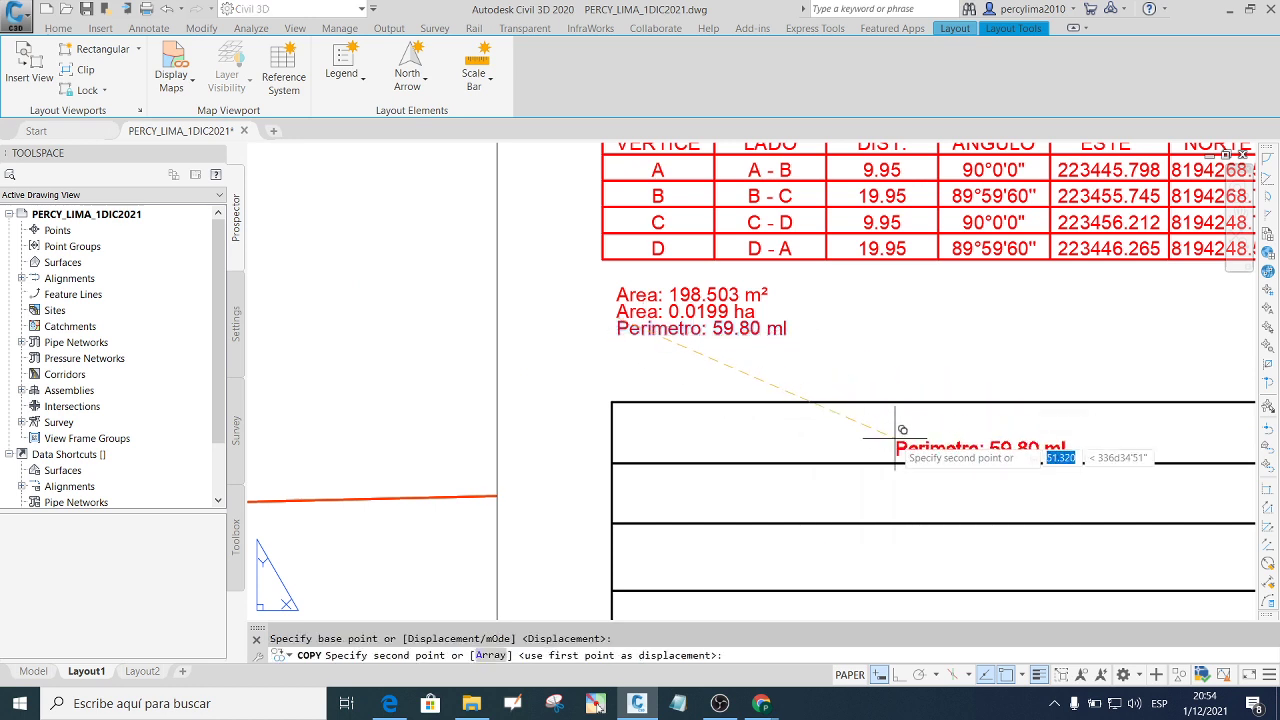
click(871, 422)
key(Escape)
scroll(860, 390, down, 2)
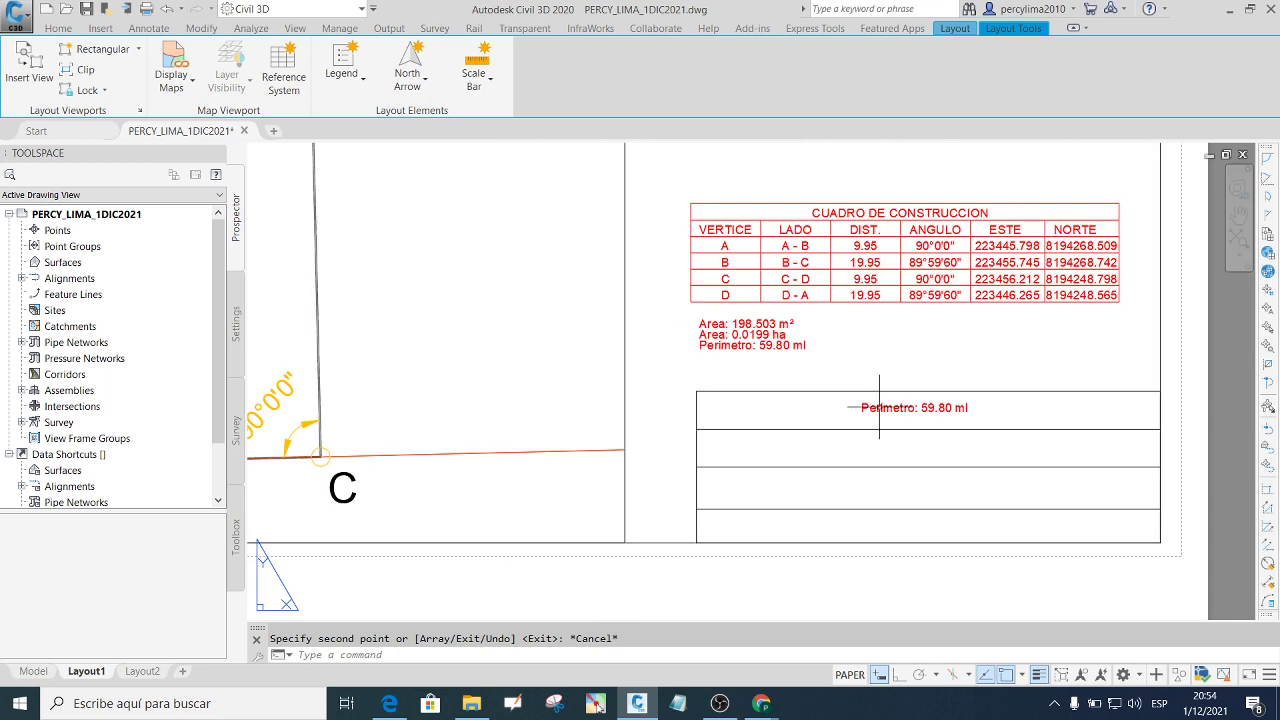
scroll(894, 410, up, 3)
scroll(894, 410, down, 3)
scroll(949, 400, up, 2)
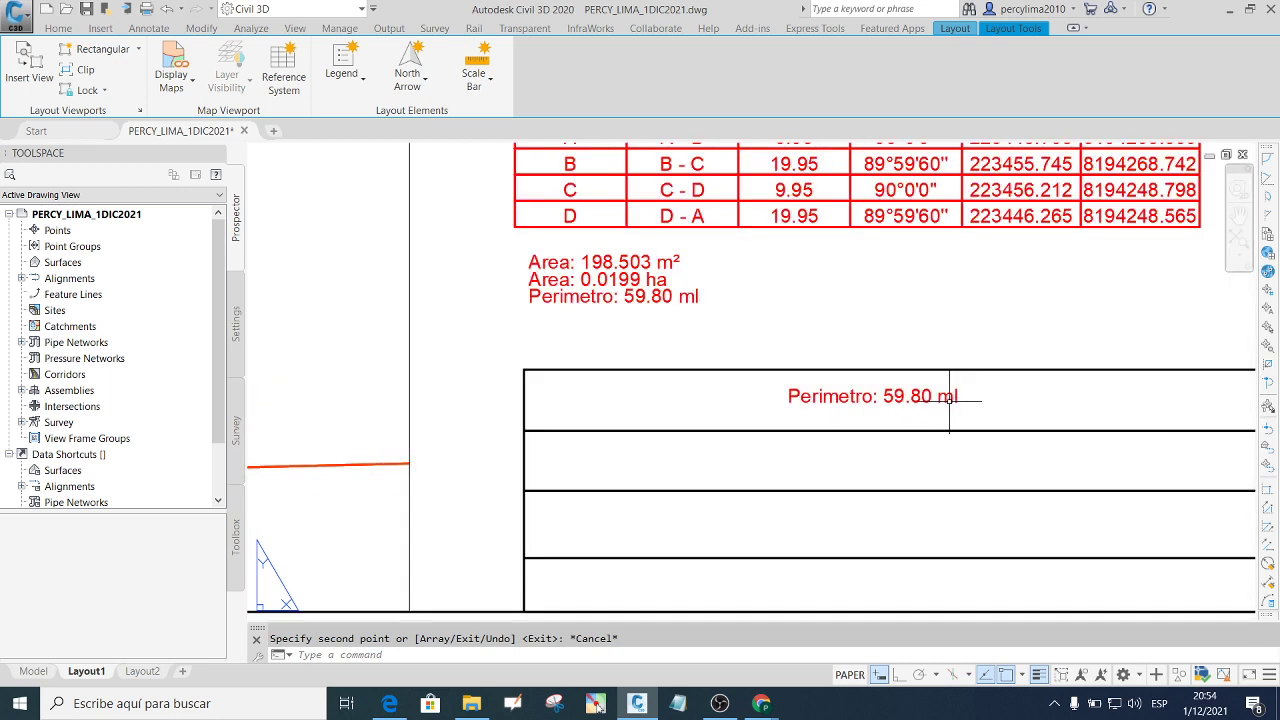
double_click(914, 397)
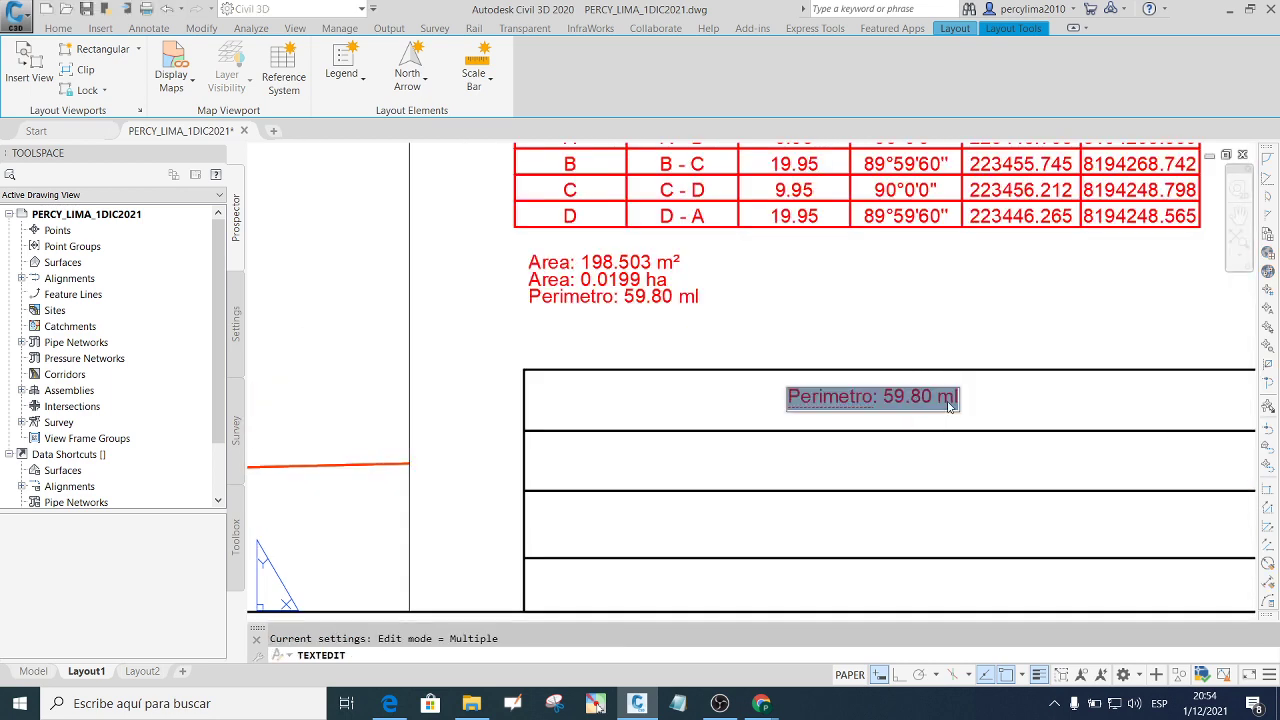
text(PLANO)
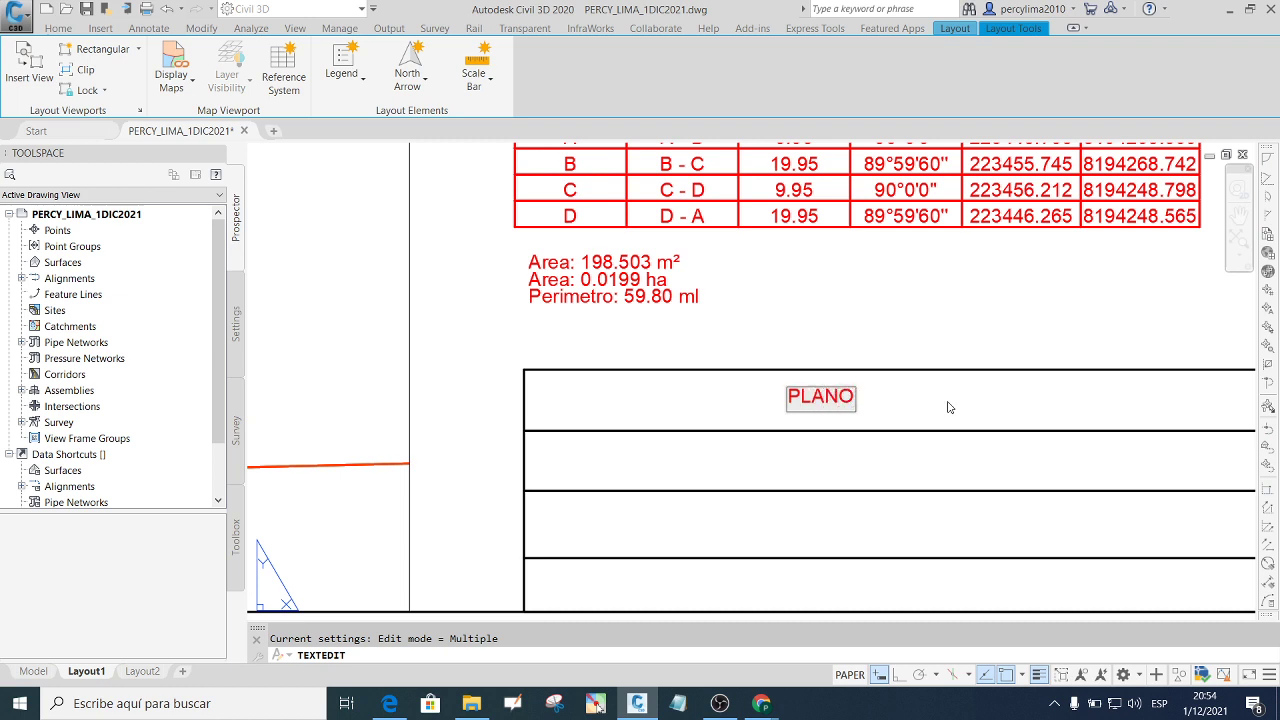
text( DE UNO)
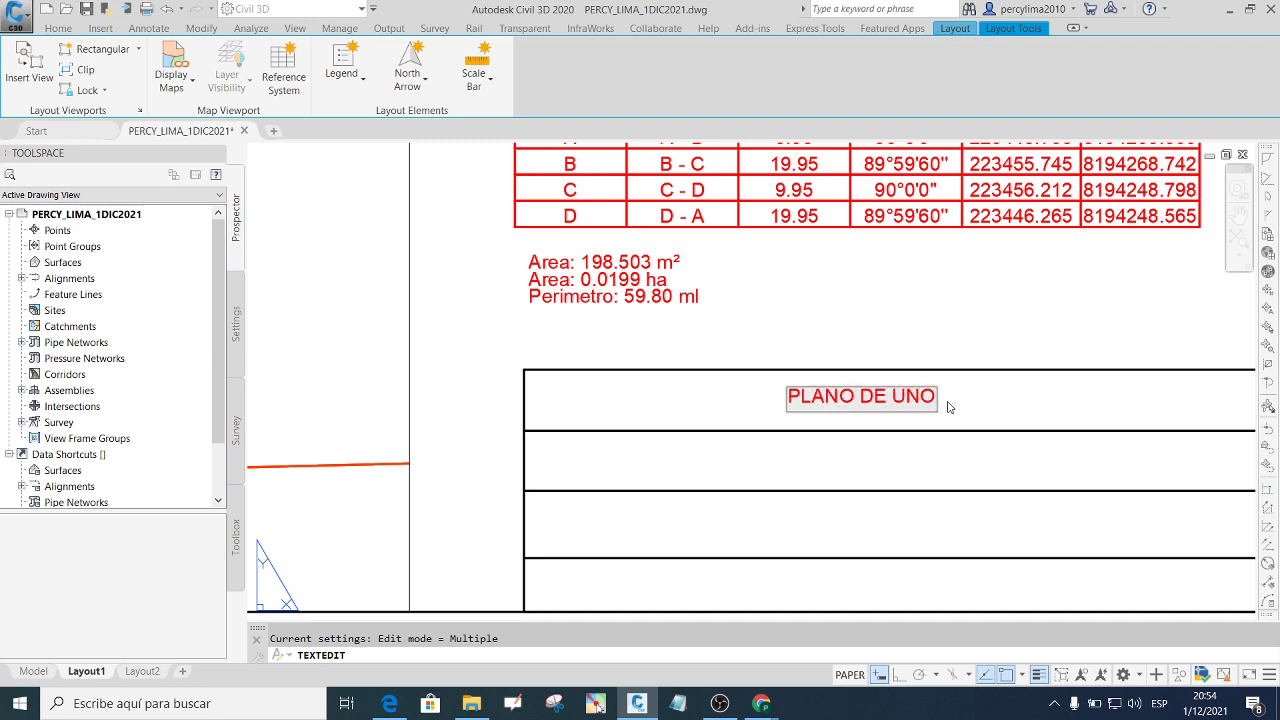
text(CACIO)
click(926, 462)
Scale the PLANO DE UBICACION heading up from its lower-left corner.
click(937, 408)
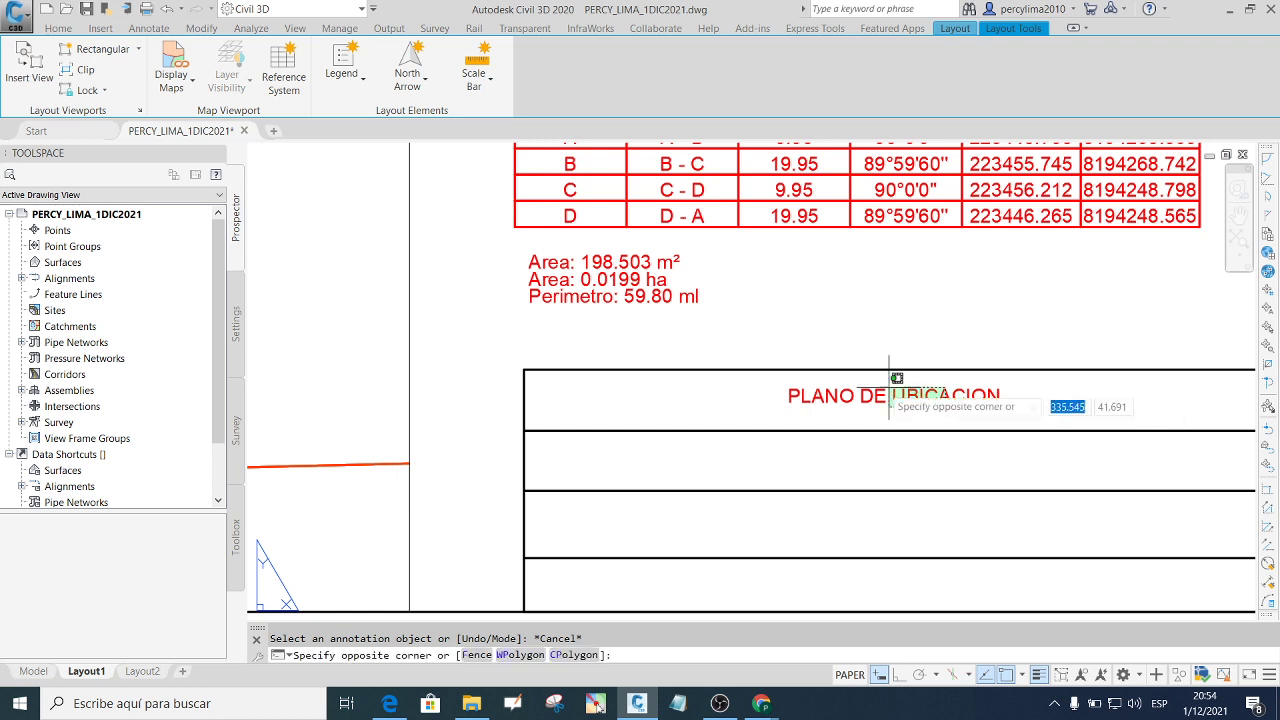
text(SC)
key(Return)
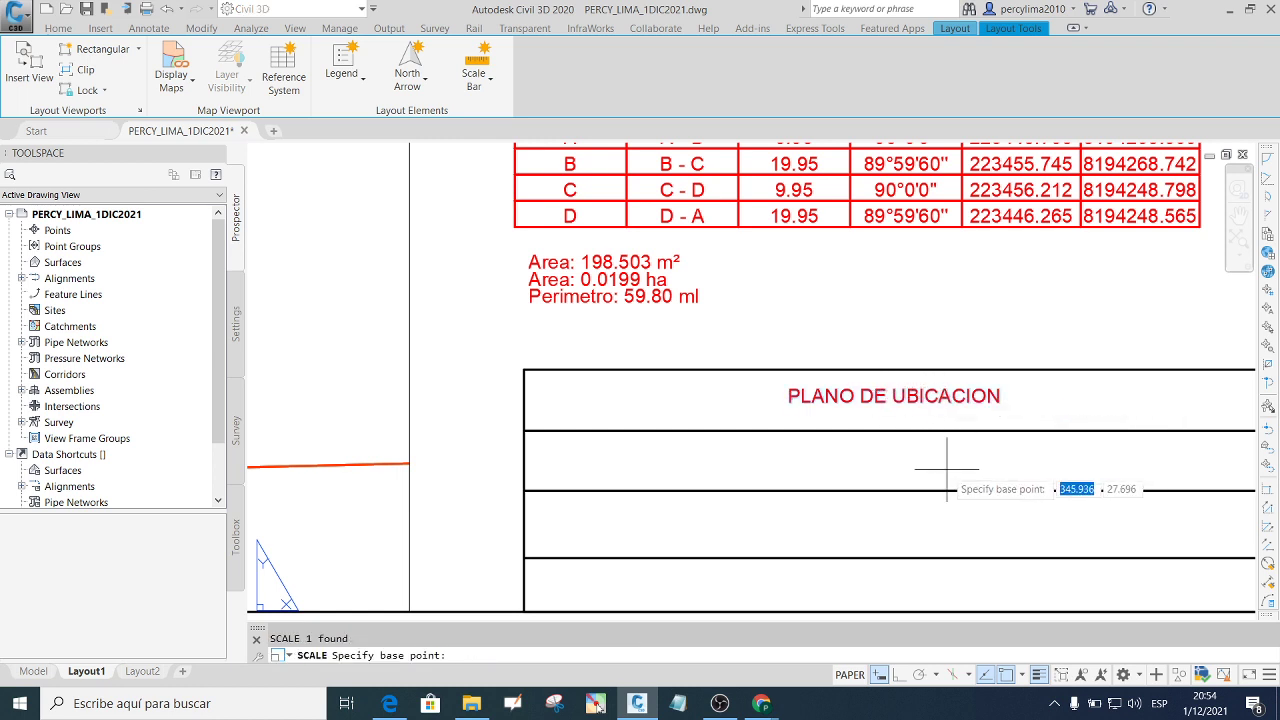
click(789, 400)
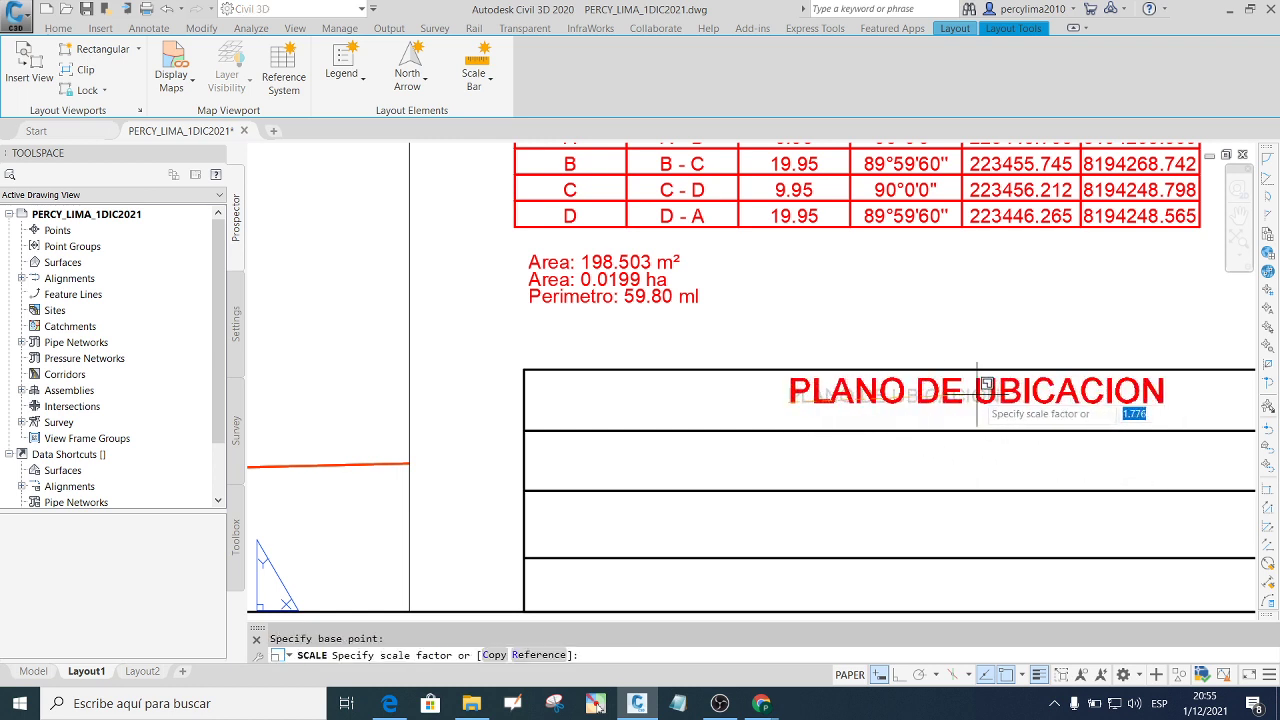
key(Return)
click(1030, 402)
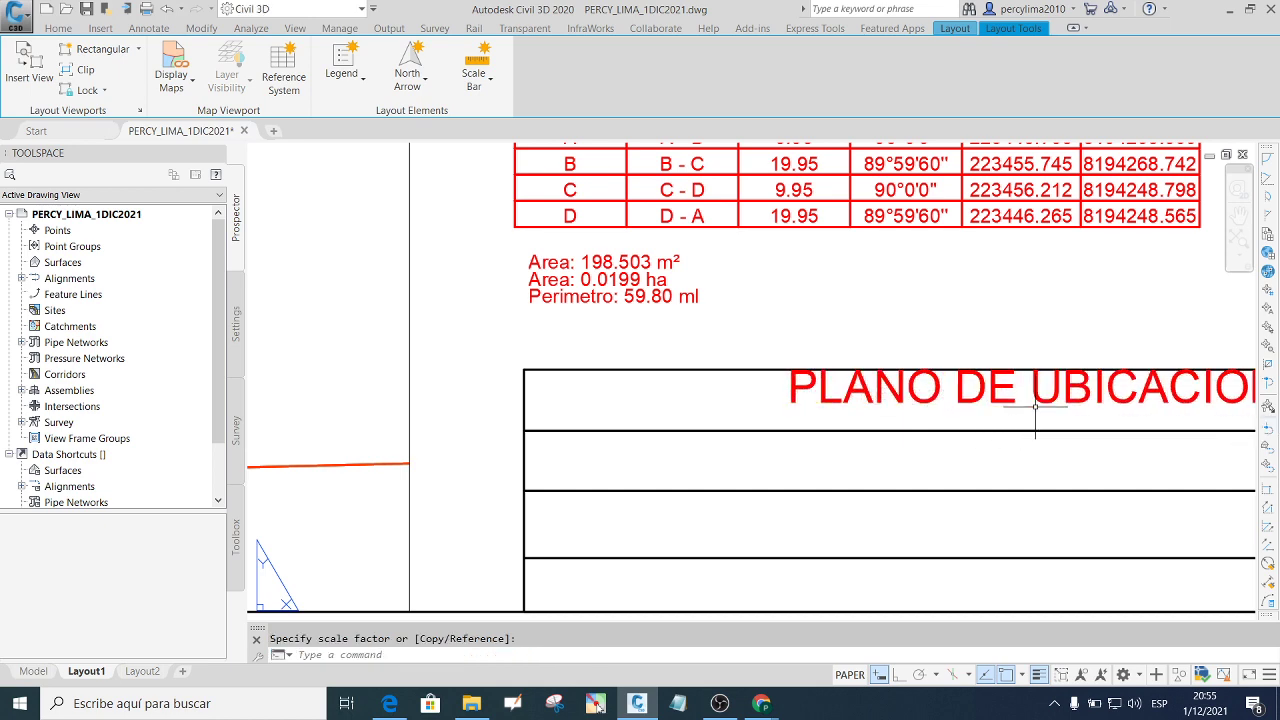
Move the enlarged heading into the top row and shift it left to centre it.
click(950, 430)
text(m)
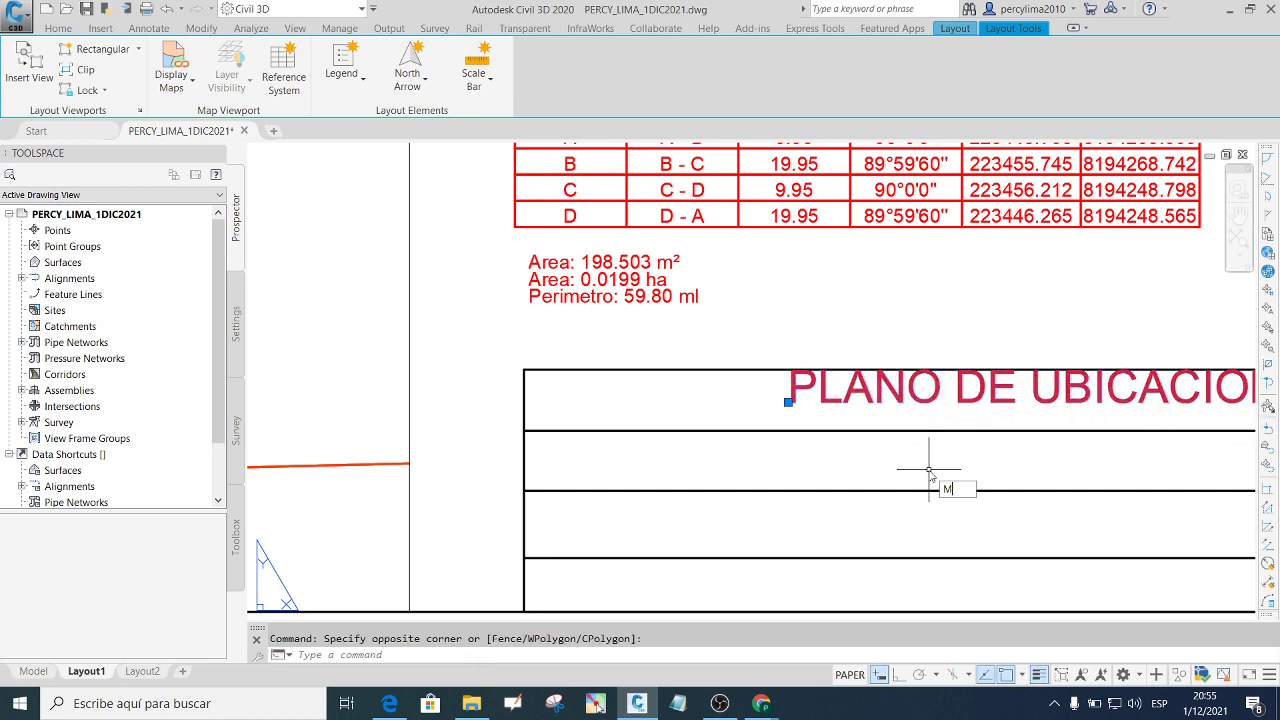
key(Return)
click(890, 462)
scroll(875, 477, down, 4)
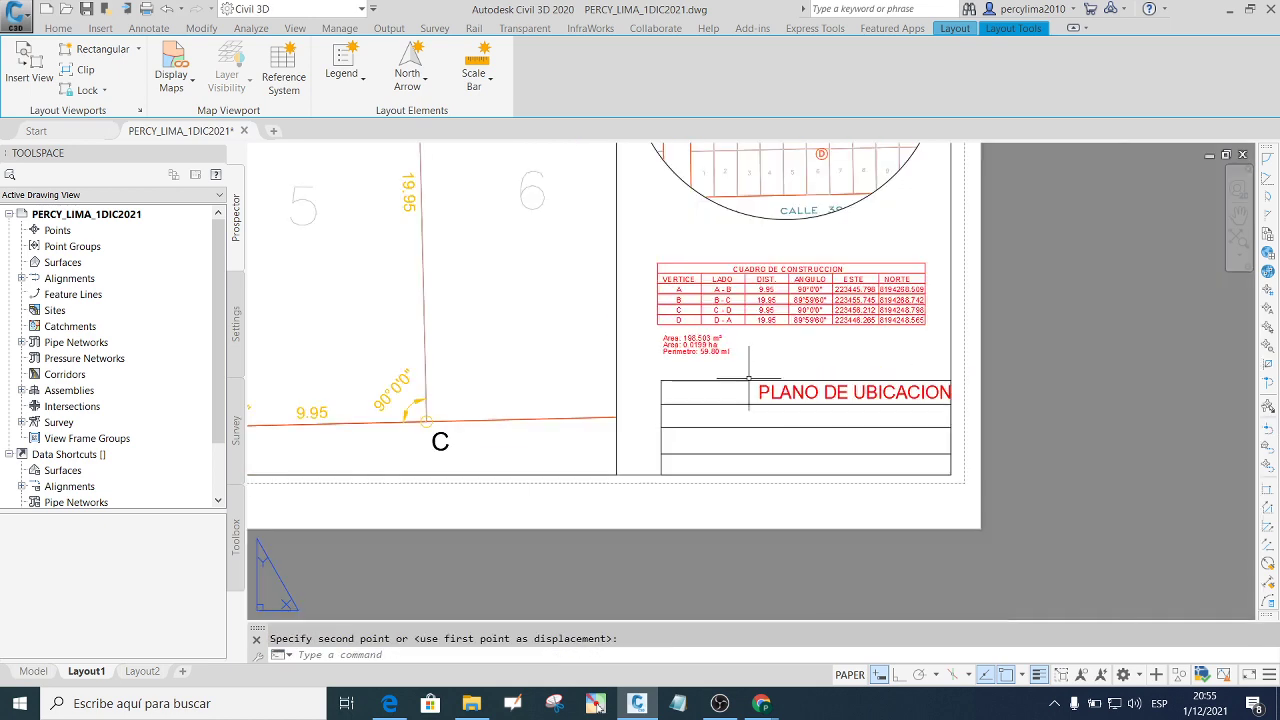
click(845, 392)
text(m)
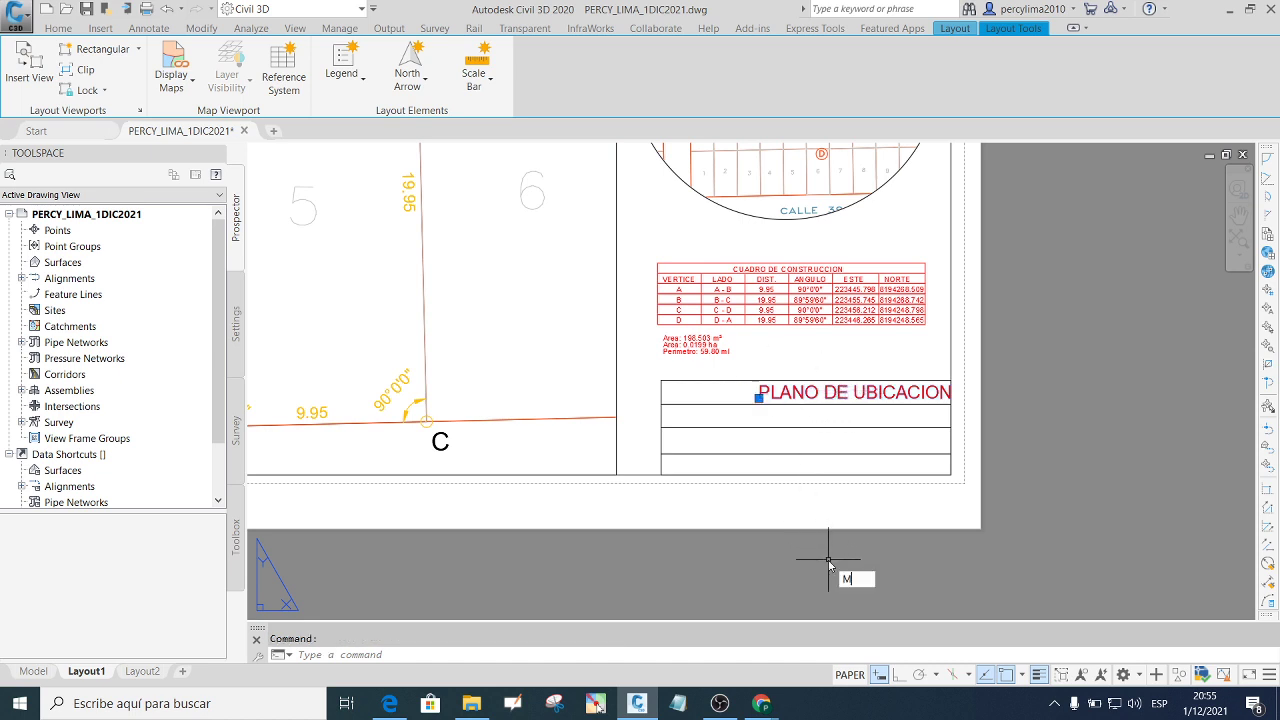
key(Return)
click(845, 492)
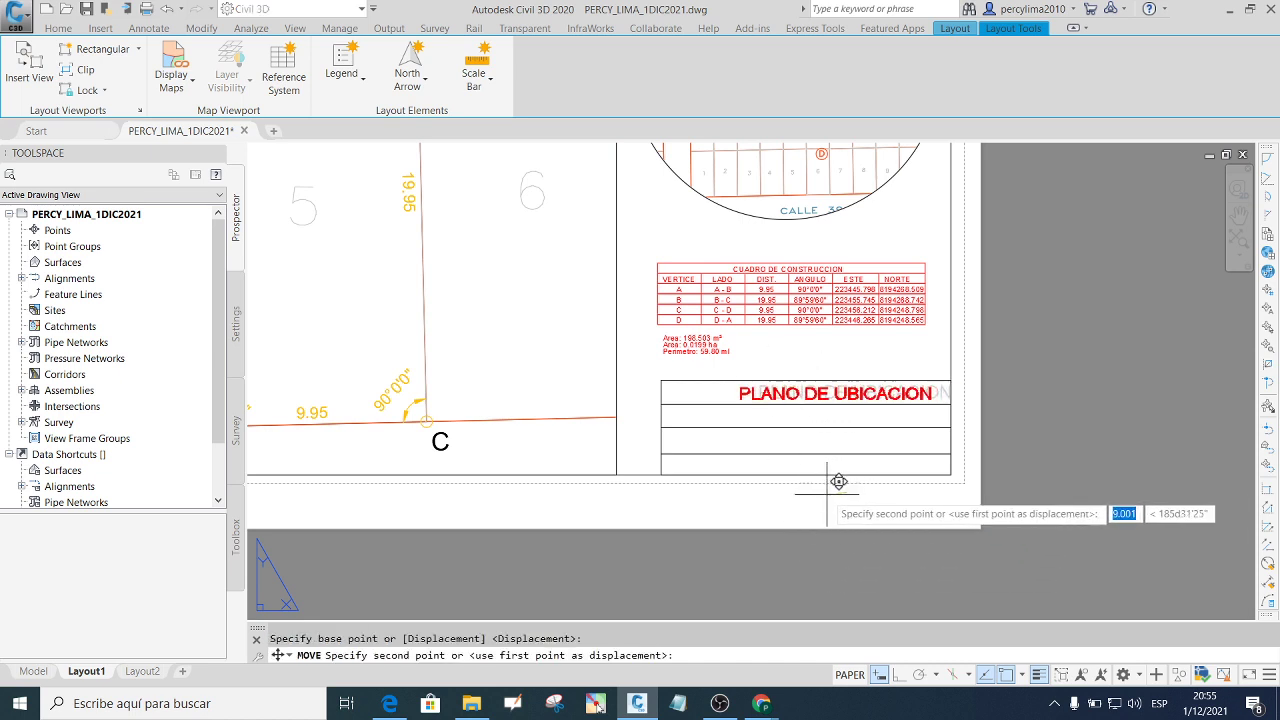
click(812, 491)
scroll(779, 401, up, 1)
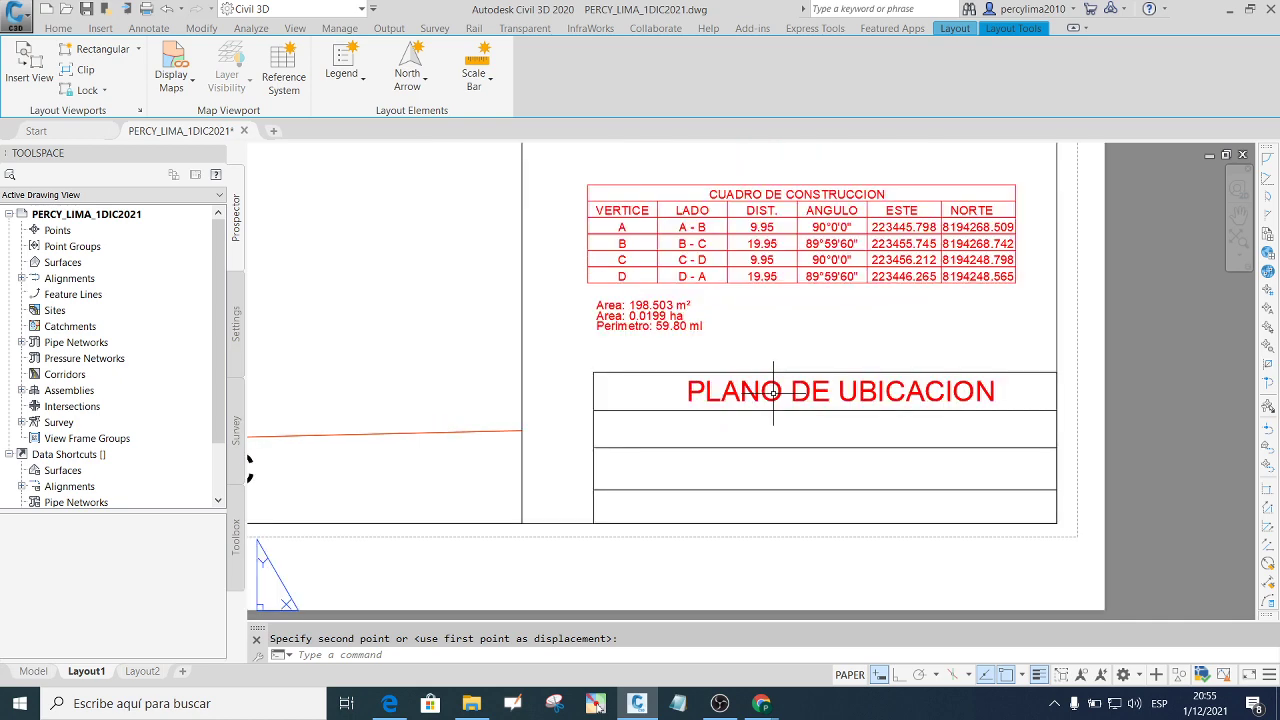
scroll(775, 400, down, 3)
scroll(776, 401, up, 2)
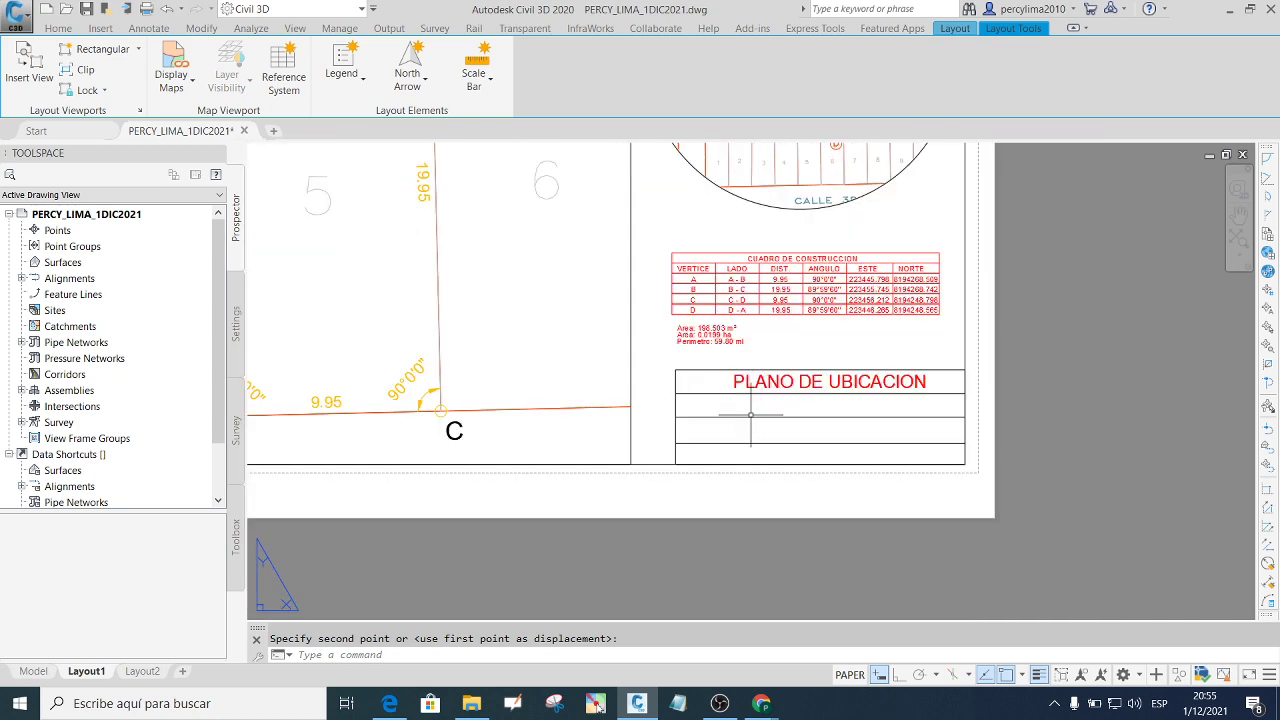
Copy the Perimetro text down into the title block's second row.
scroll(718, 346, up, 3)
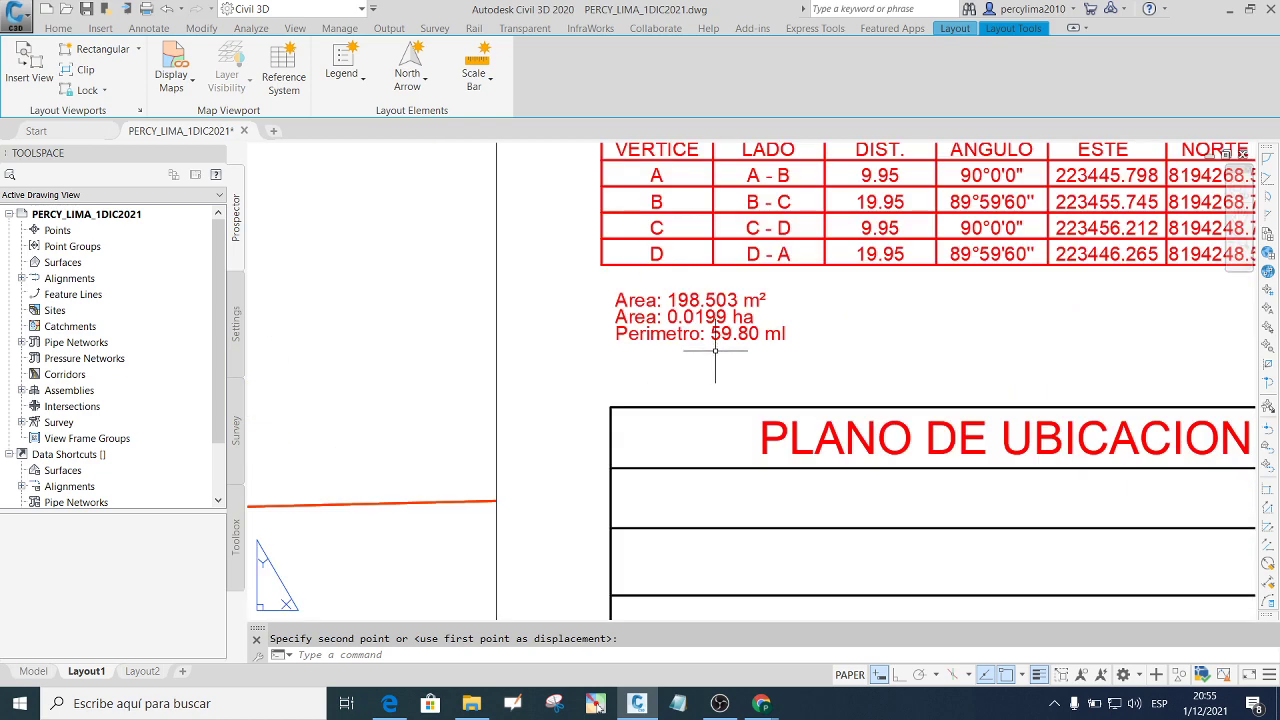
click(716, 346)
click(683, 345)
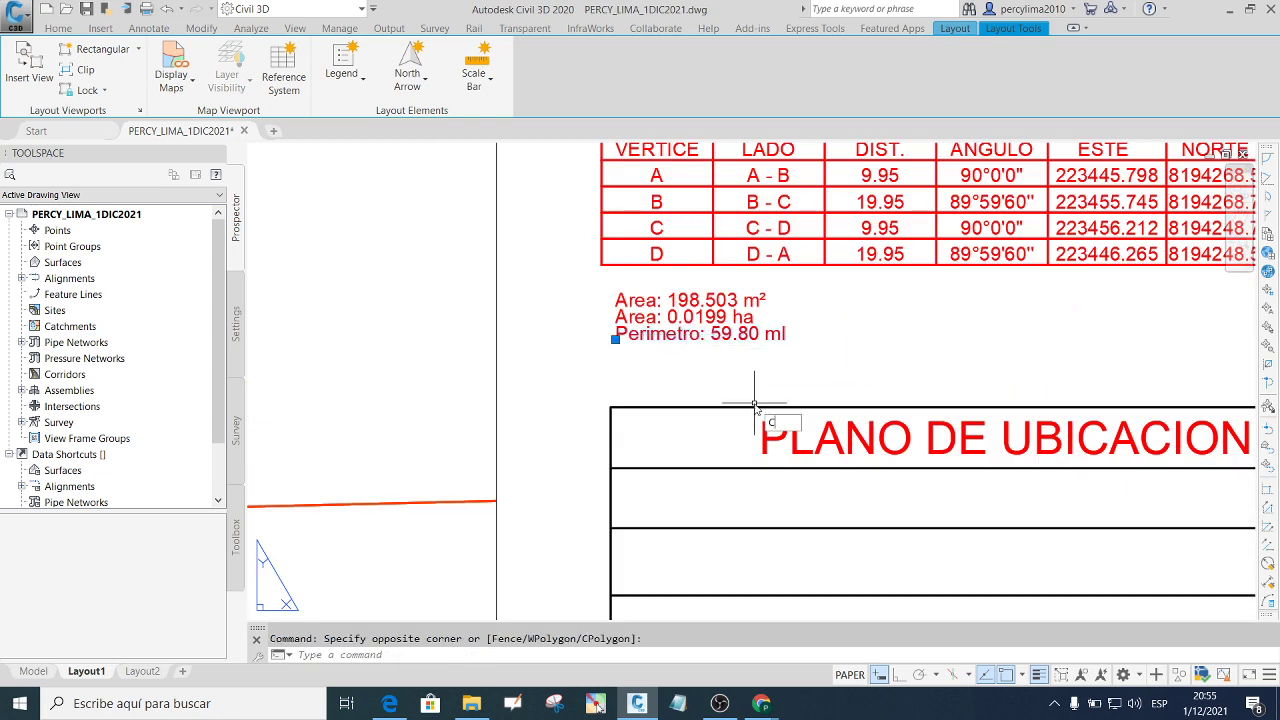
text(o)
key(Return)
click(615, 339)
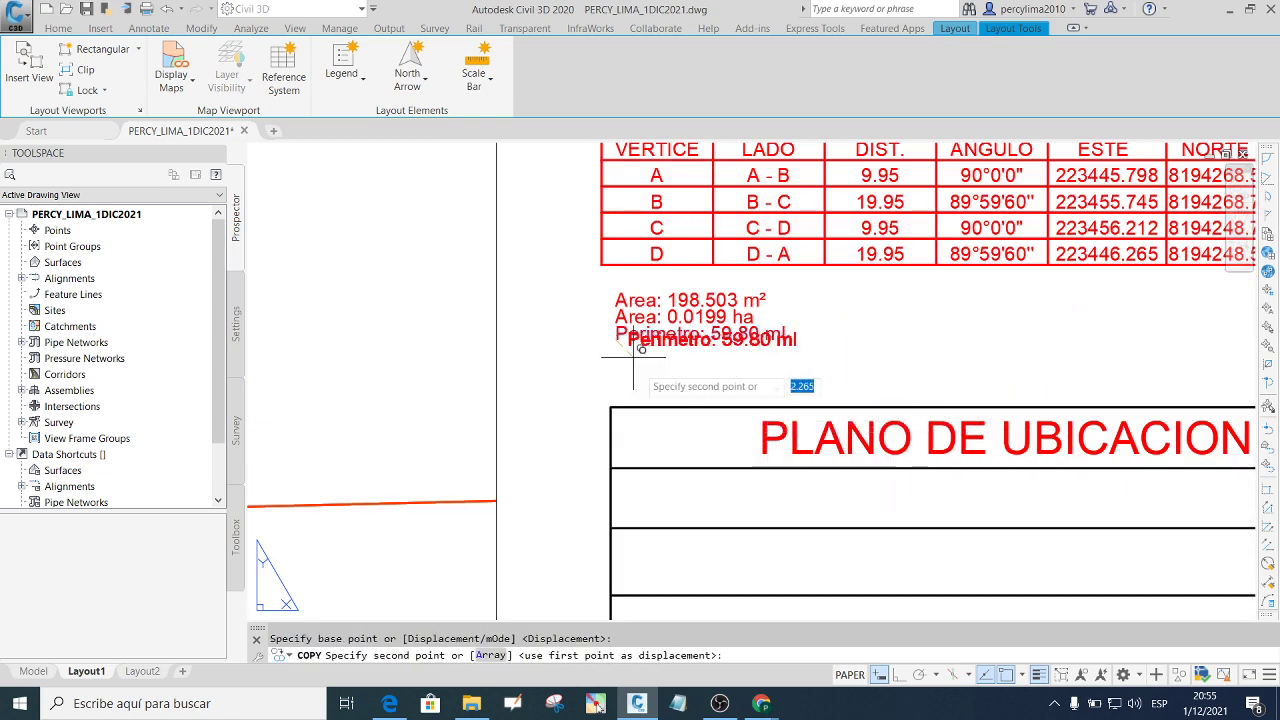
click(652, 497)
key(Escape)
Change the copied text to read PROP:.
scroll(743, 468, down, 2)
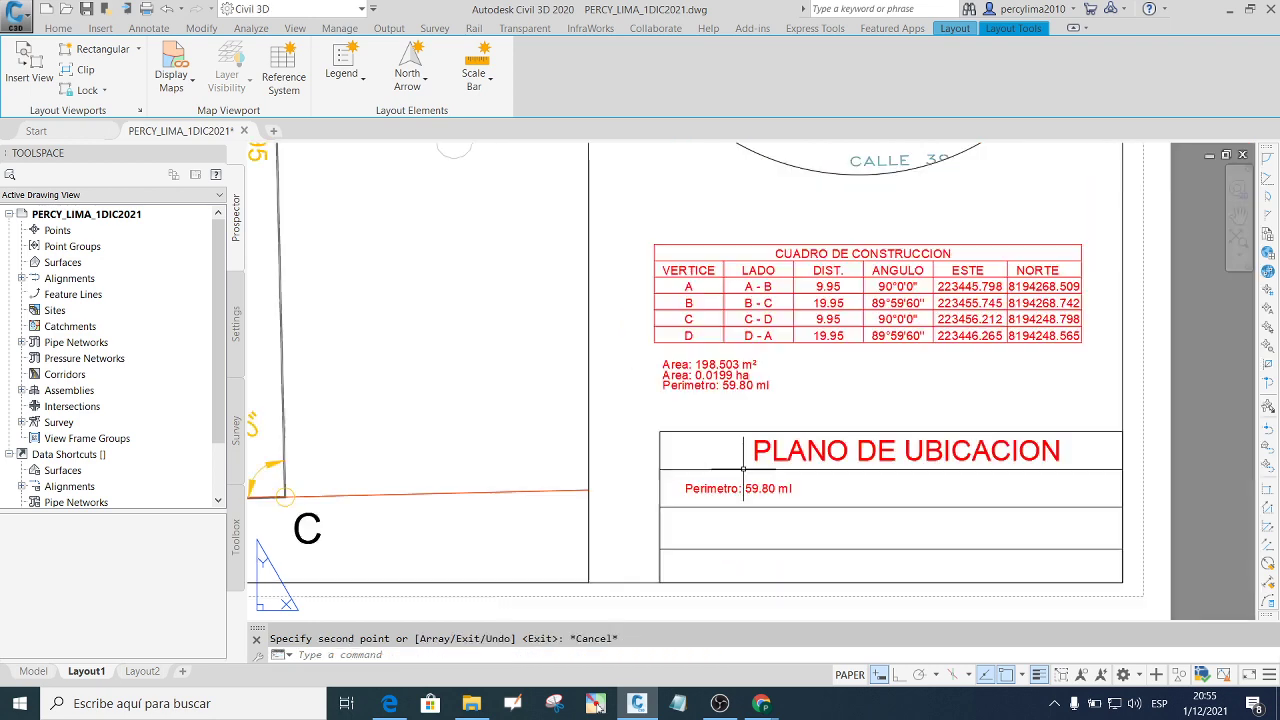
scroll(743, 468, down, 1)
scroll(815, 470, up, 1)
scroll(765, 490, up, 1)
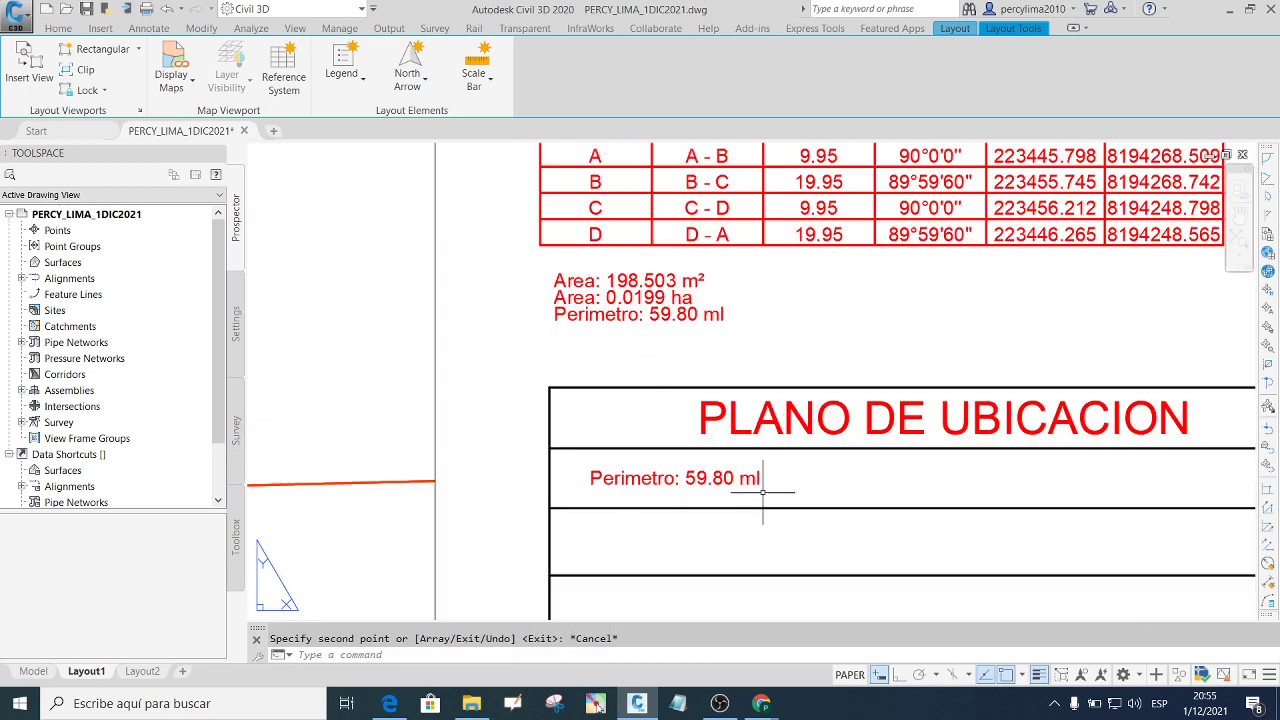
click(763, 491)
double_click(712, 487)
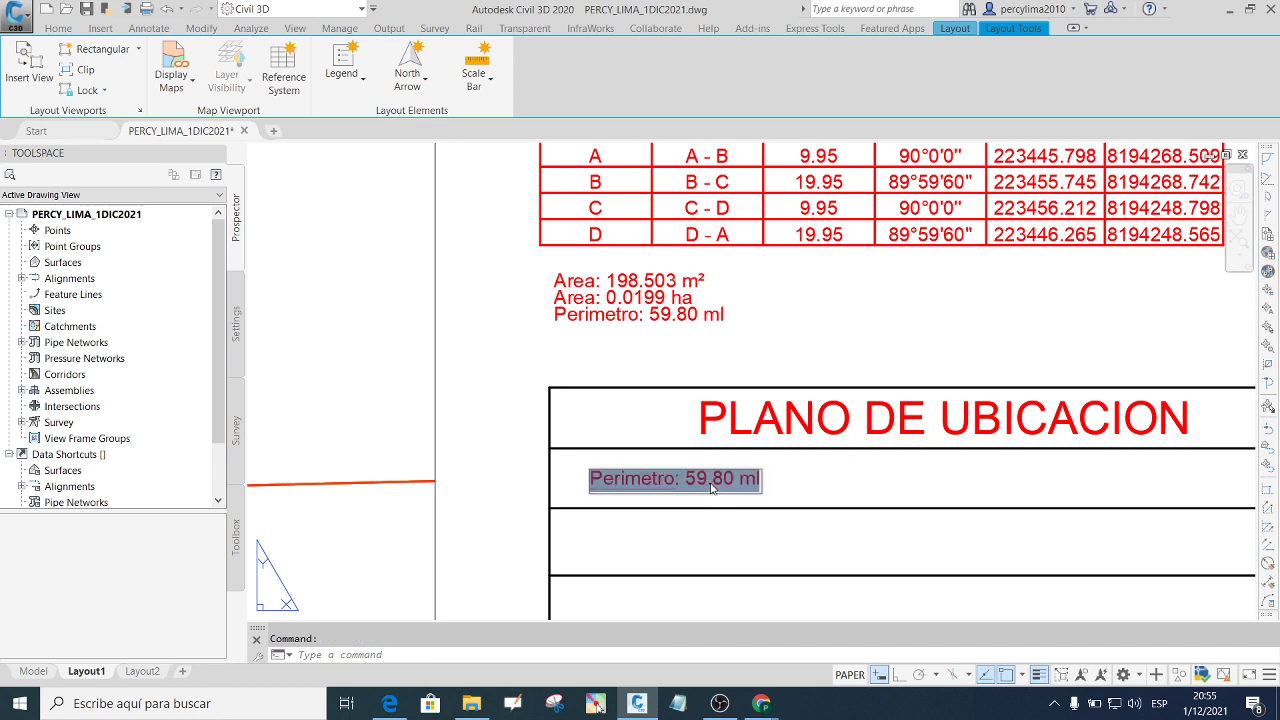
text(PROP:)
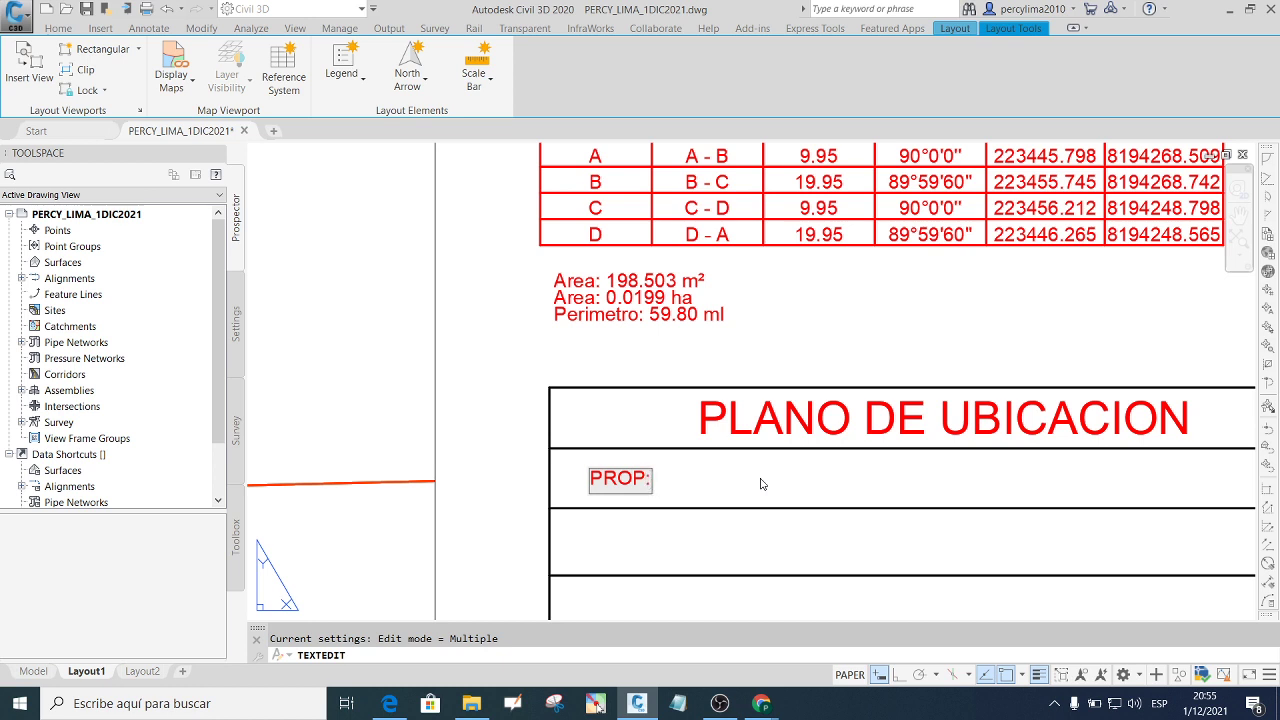
click(760, 484)
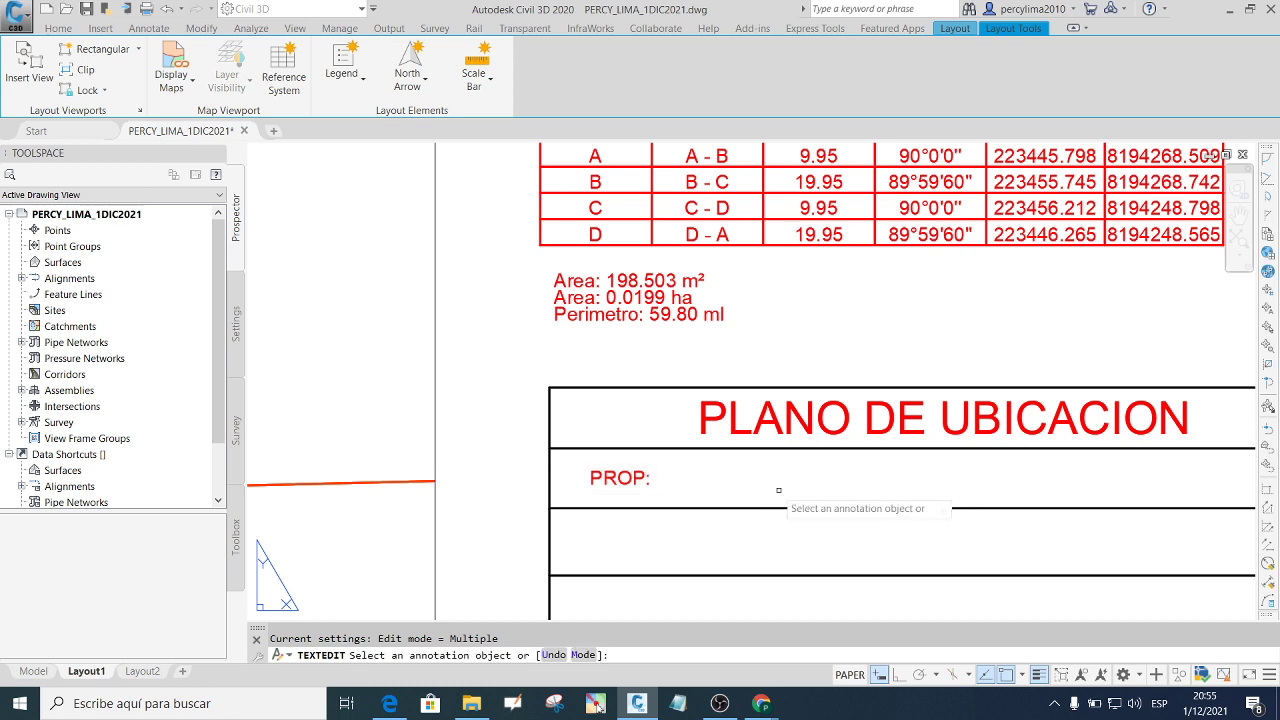
key(Escape)
Copy the PROP: label horizontally to its right with Ortho on.
click(696, 484)
click(642, 478)
text(c)
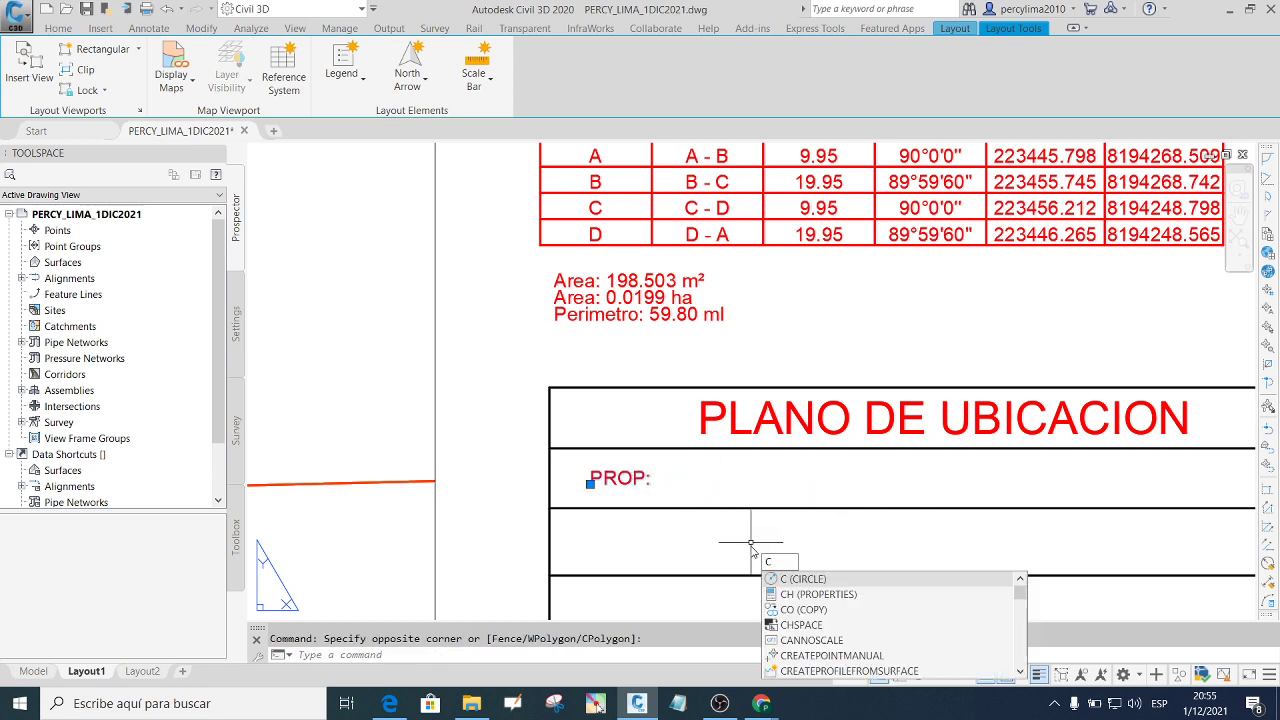
text(o)
key(Return)
click(590, 482)
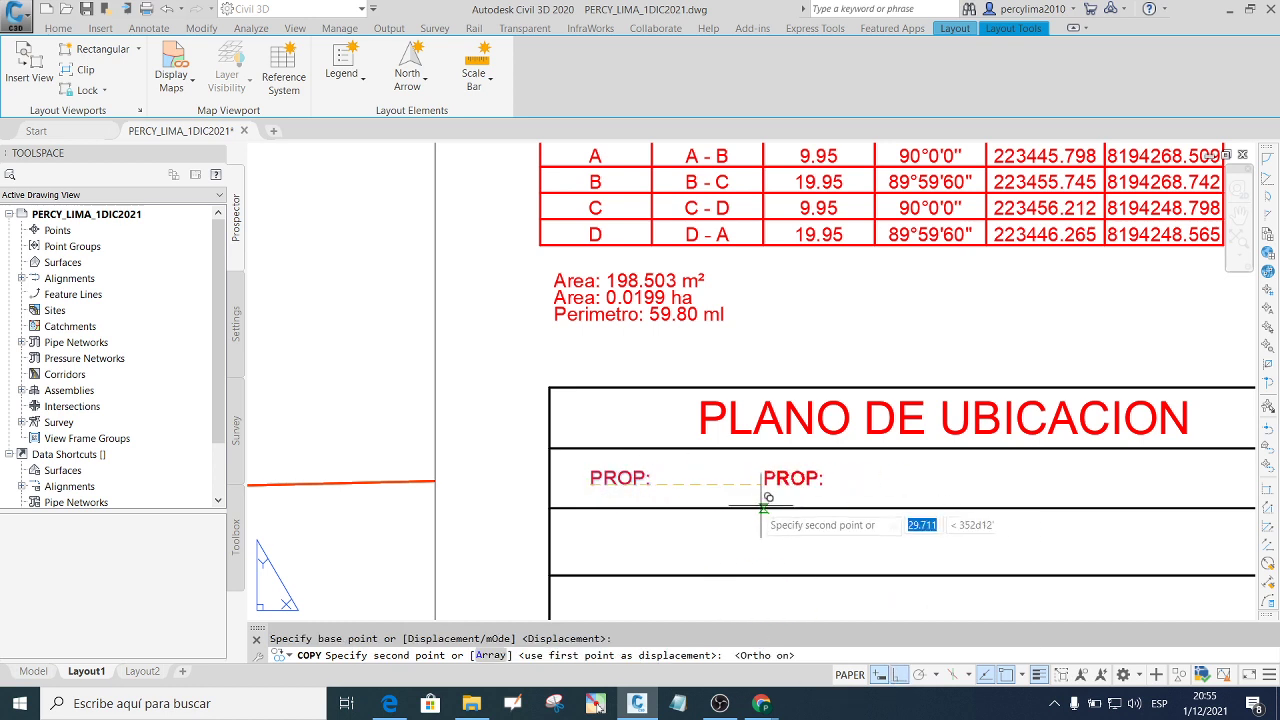
key(F8)
click(703, 513)
key(Escape)
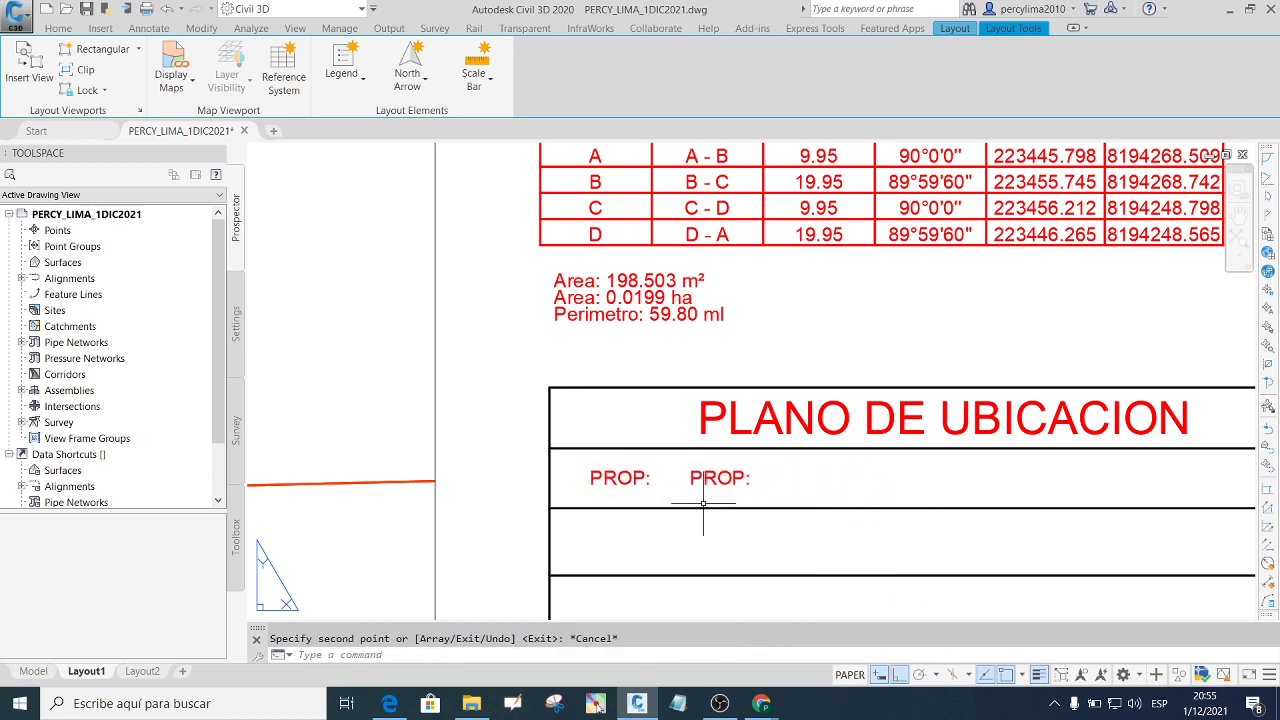
Replace the copied label's text with the owner's name.
double_click(750, 482)
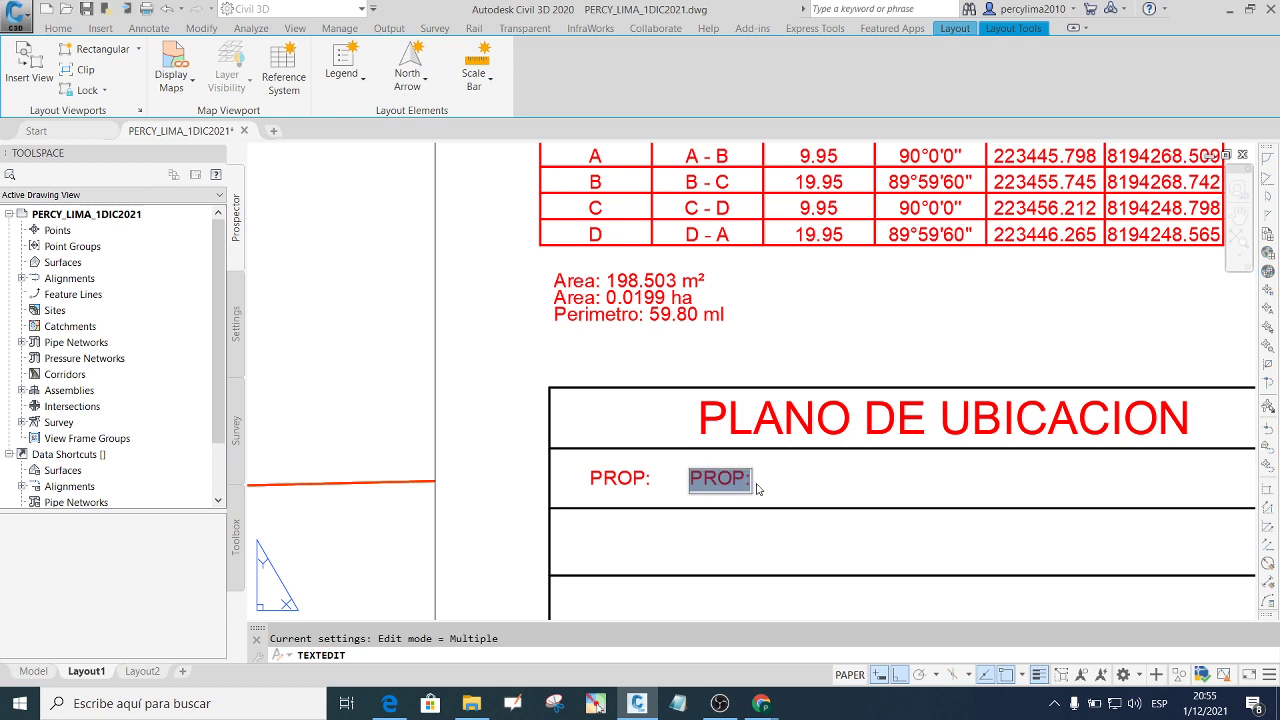
text(PERCY LI)
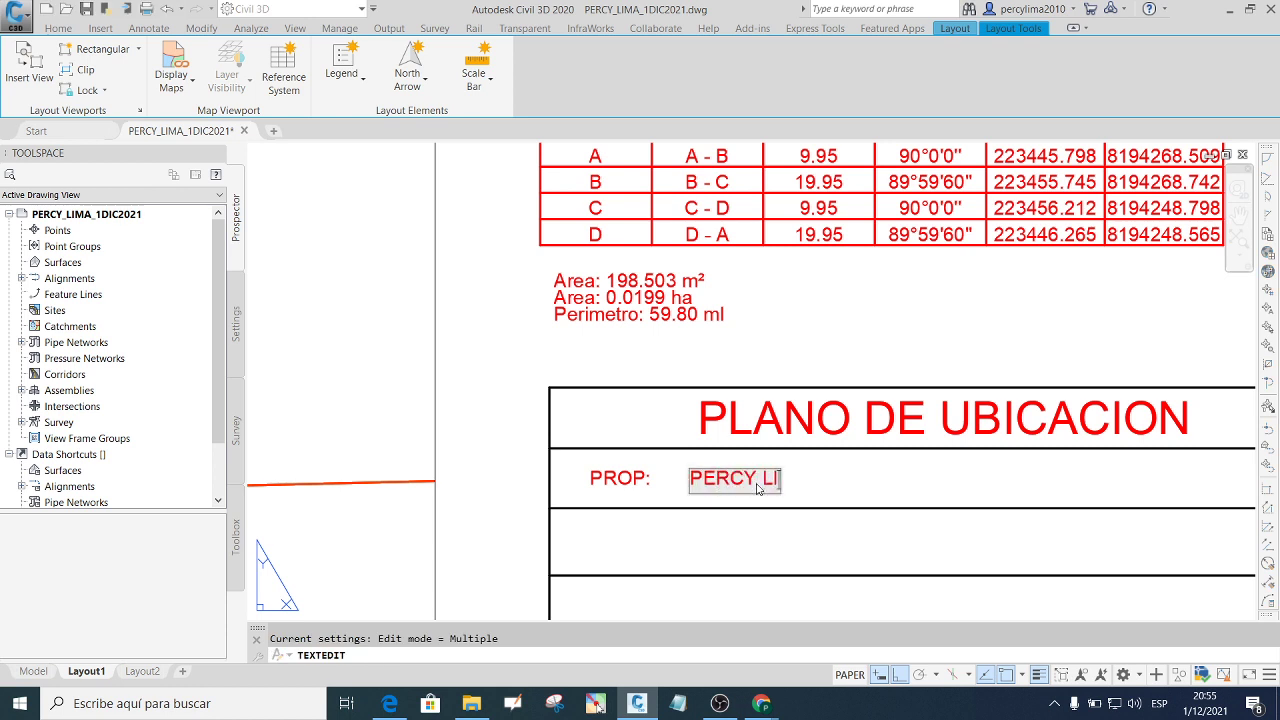
text(MA Q.)
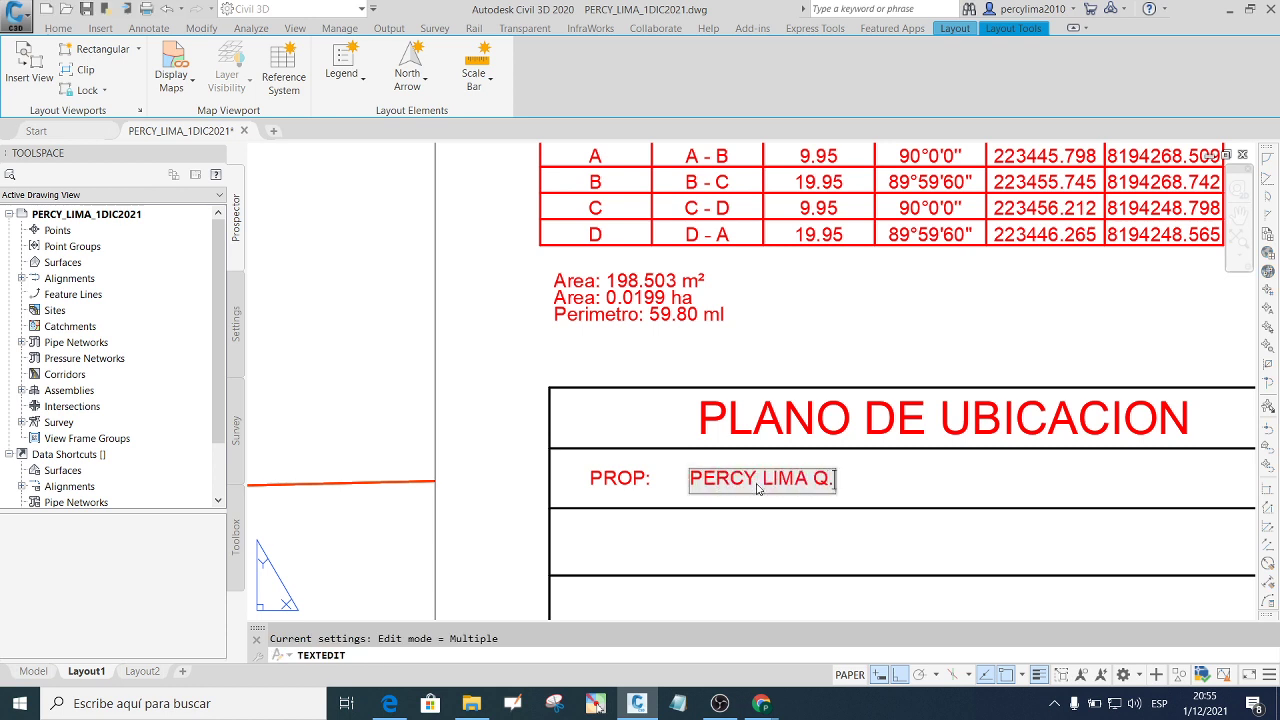
click(745, 511)
key(Escape)
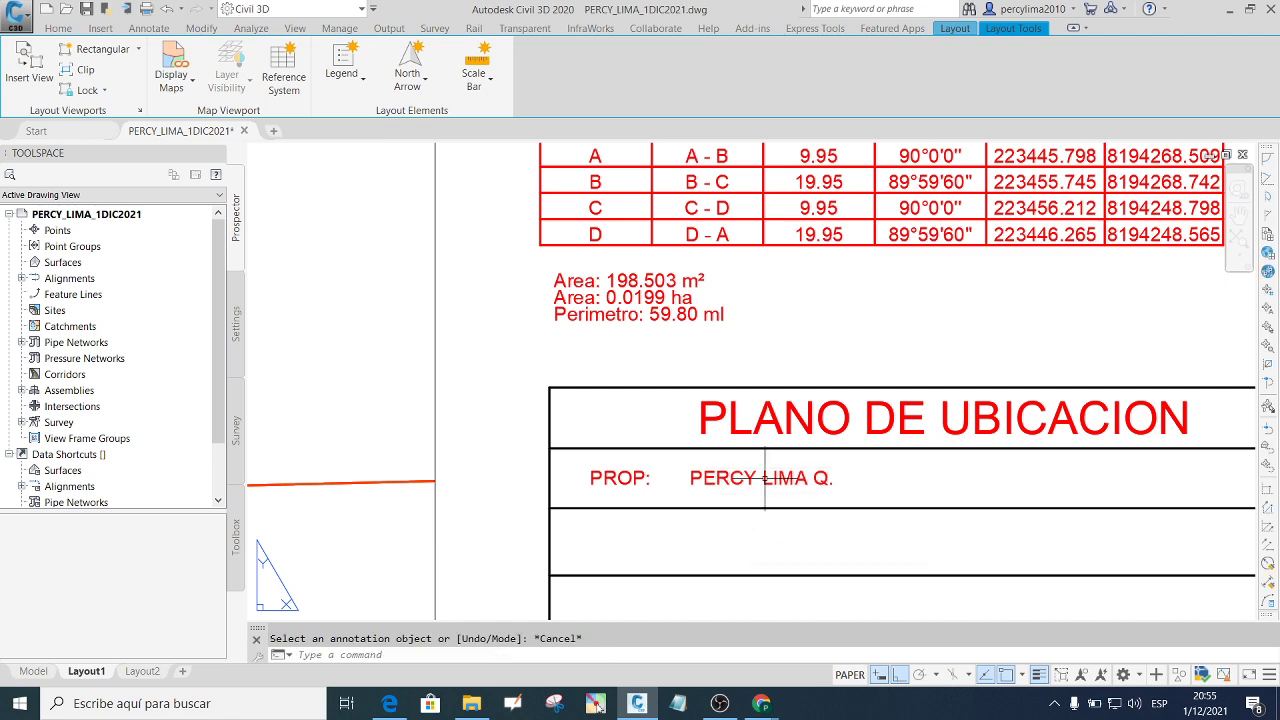
scroll(750, 481, down, 8)
scroll(862, 500, up, 5)
scroll(822, 493, down, 3)
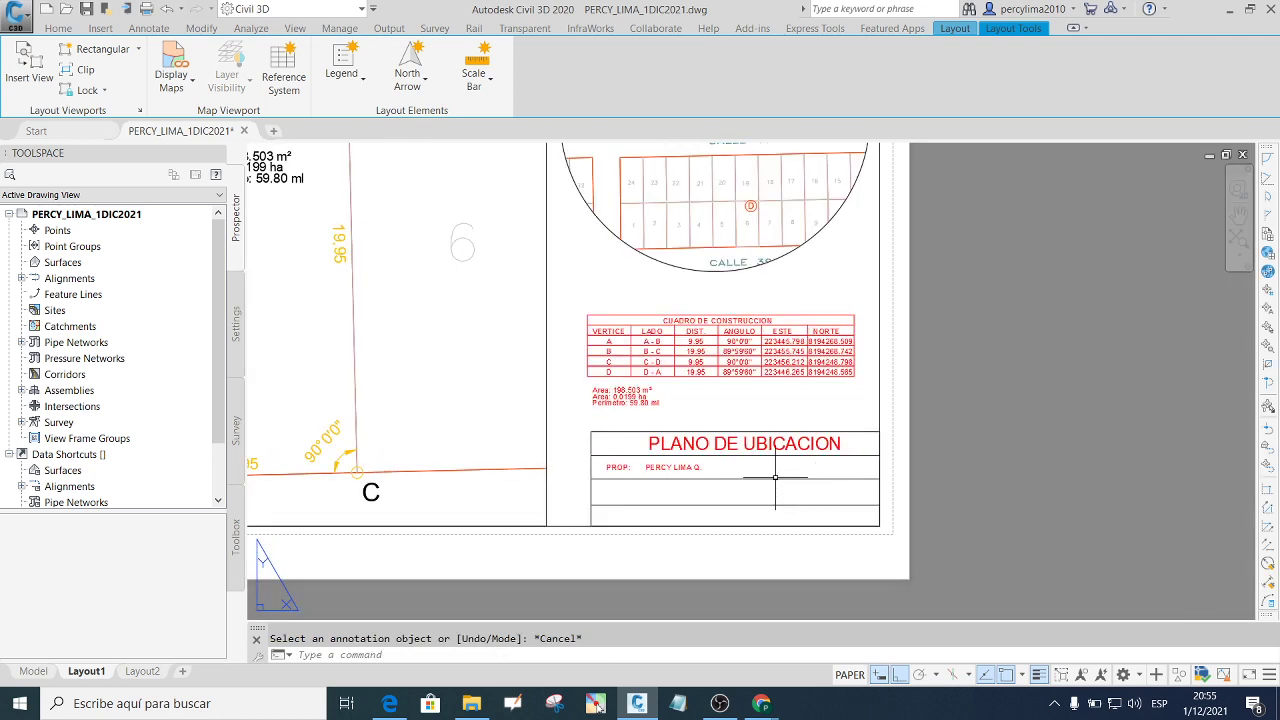
text(REC)
Shorten the title block's lower dividing line by pulling its right end left, leaving a corner cell.
key(Return)
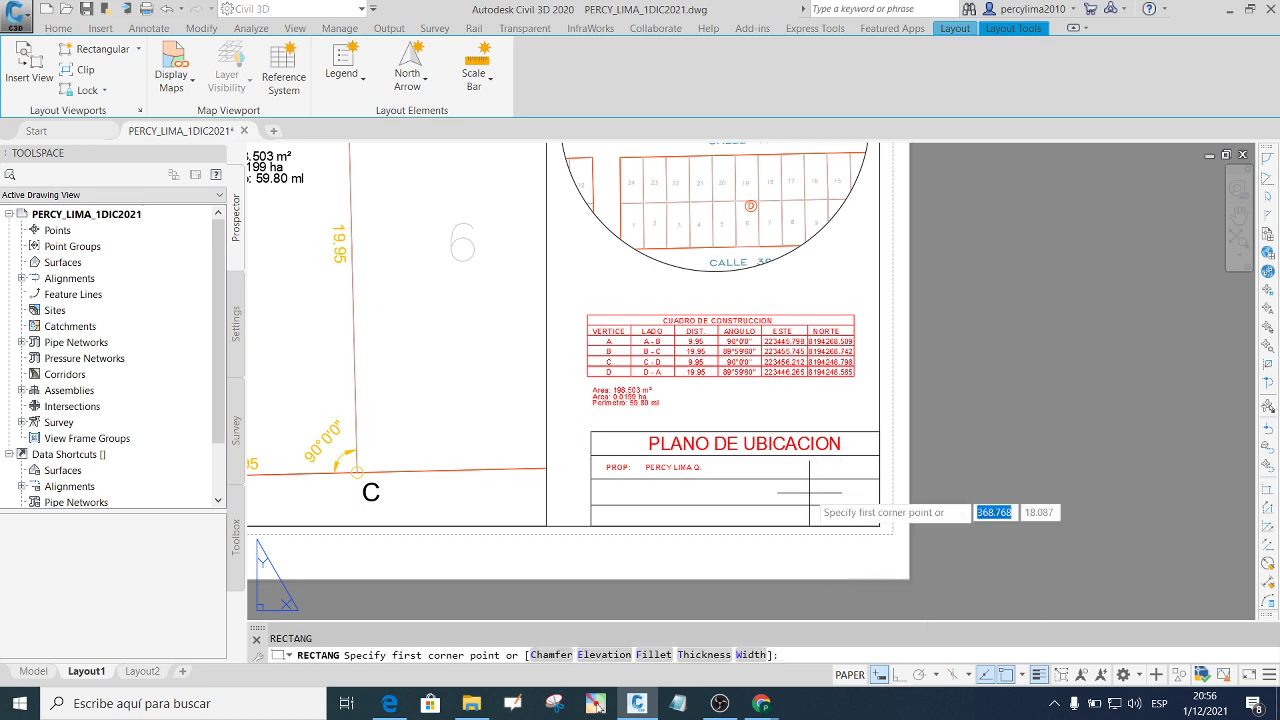
click(880, 526)
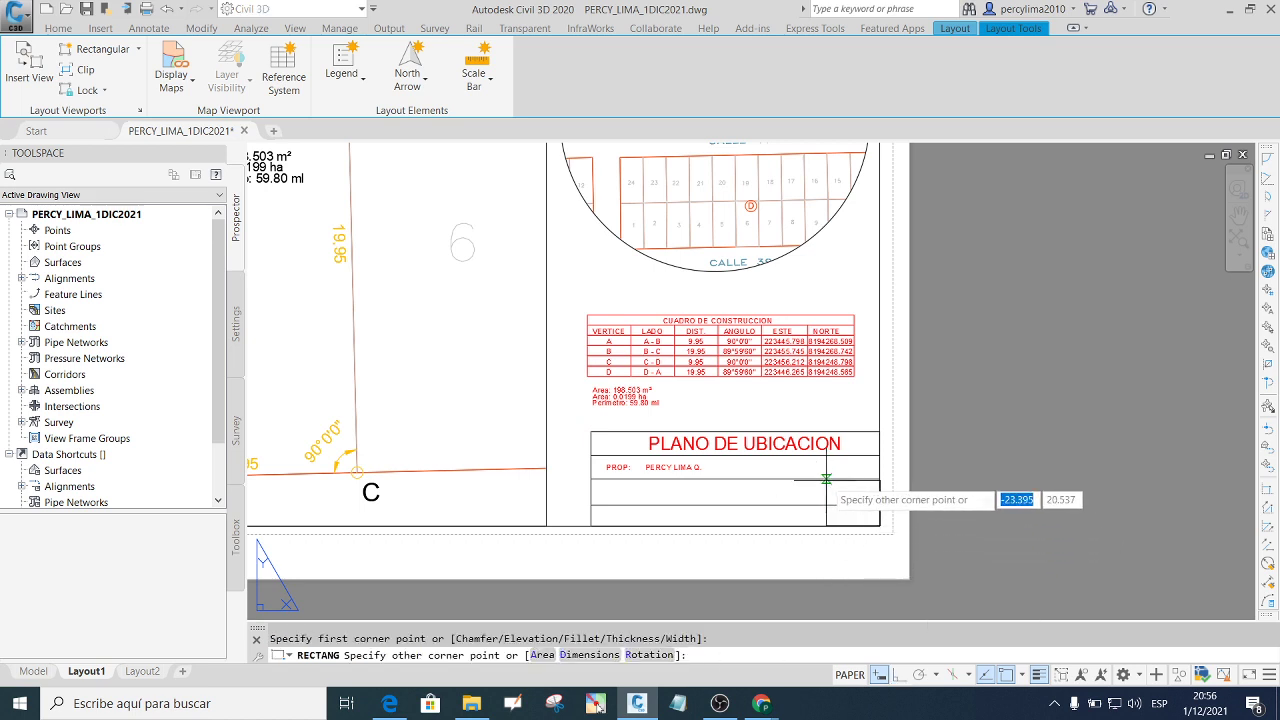
key(Escape)
click(834, 506)
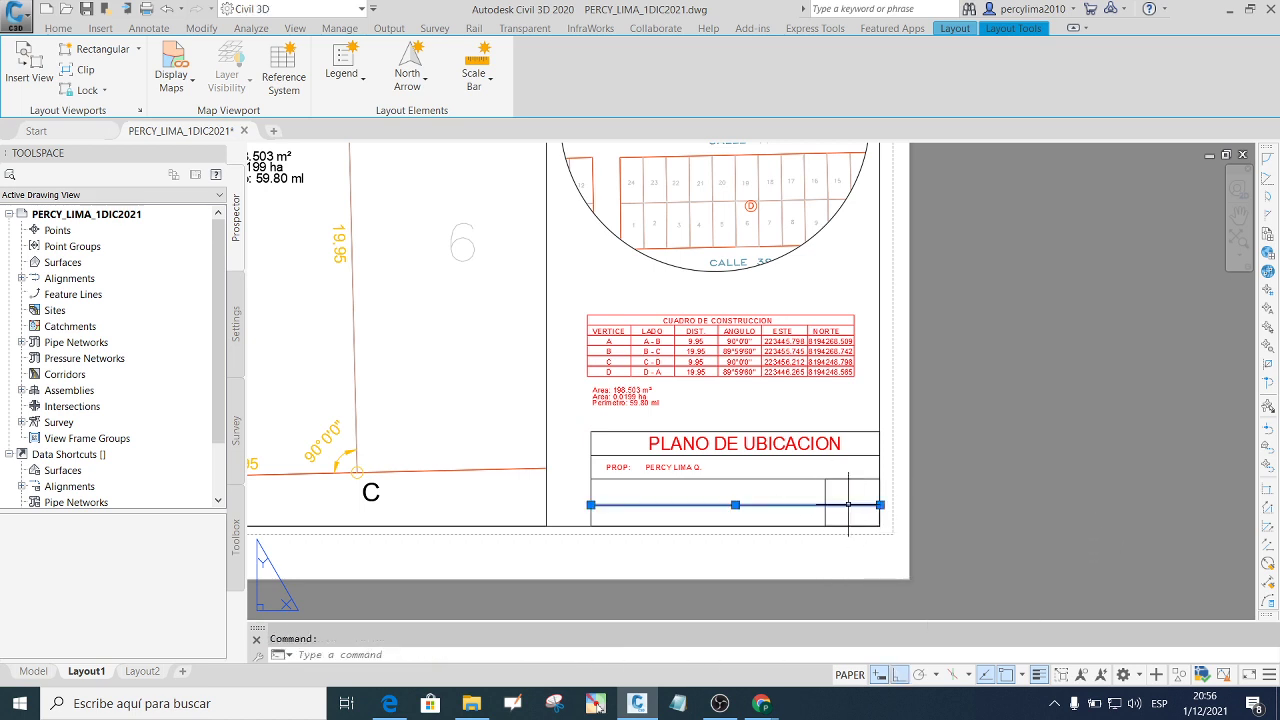
click(880, 505)
click(834, 505)
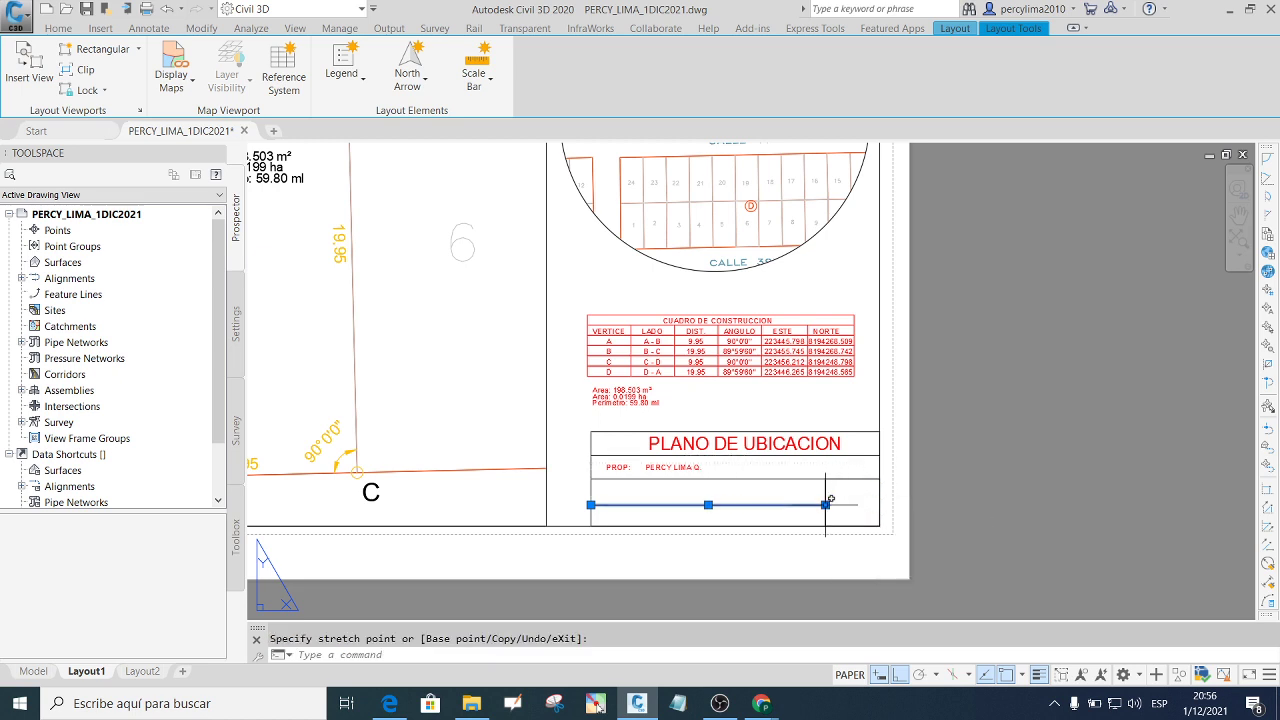
key(Escape)
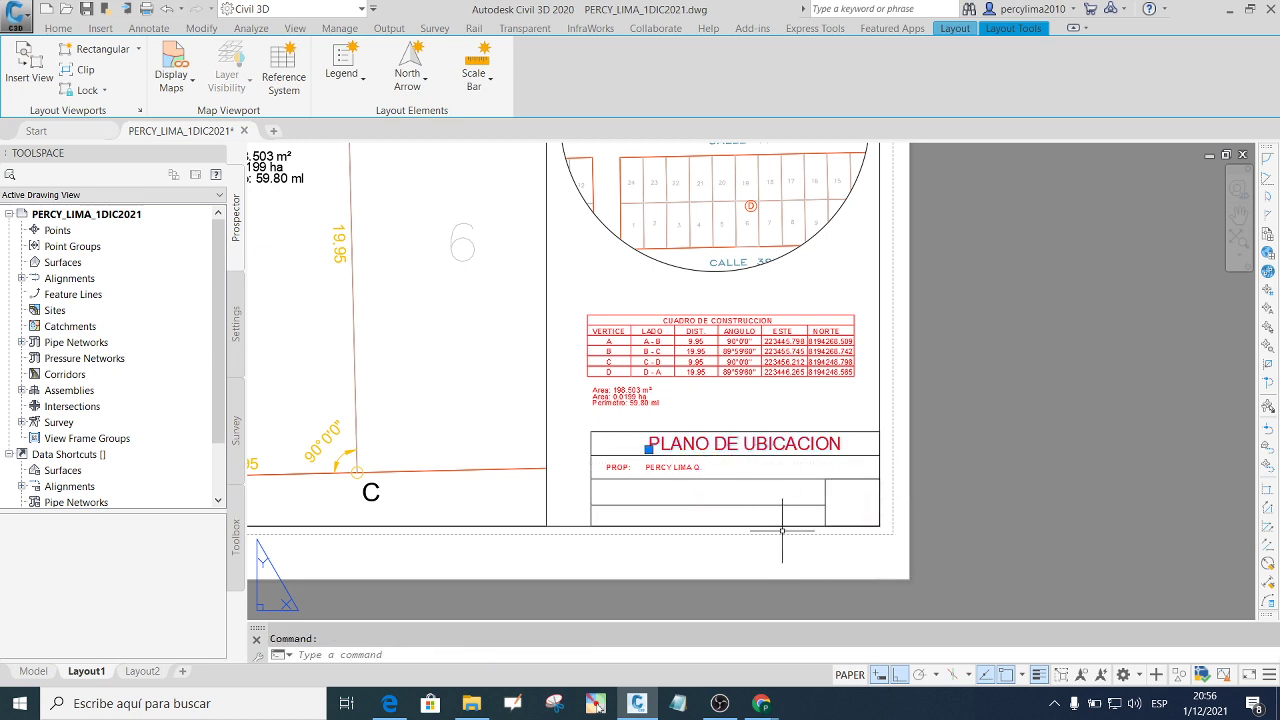
Copy the PLANO DE UBICACION title into the lower-right corner cell.
text(Co)
key(Return)
click(648, 450)
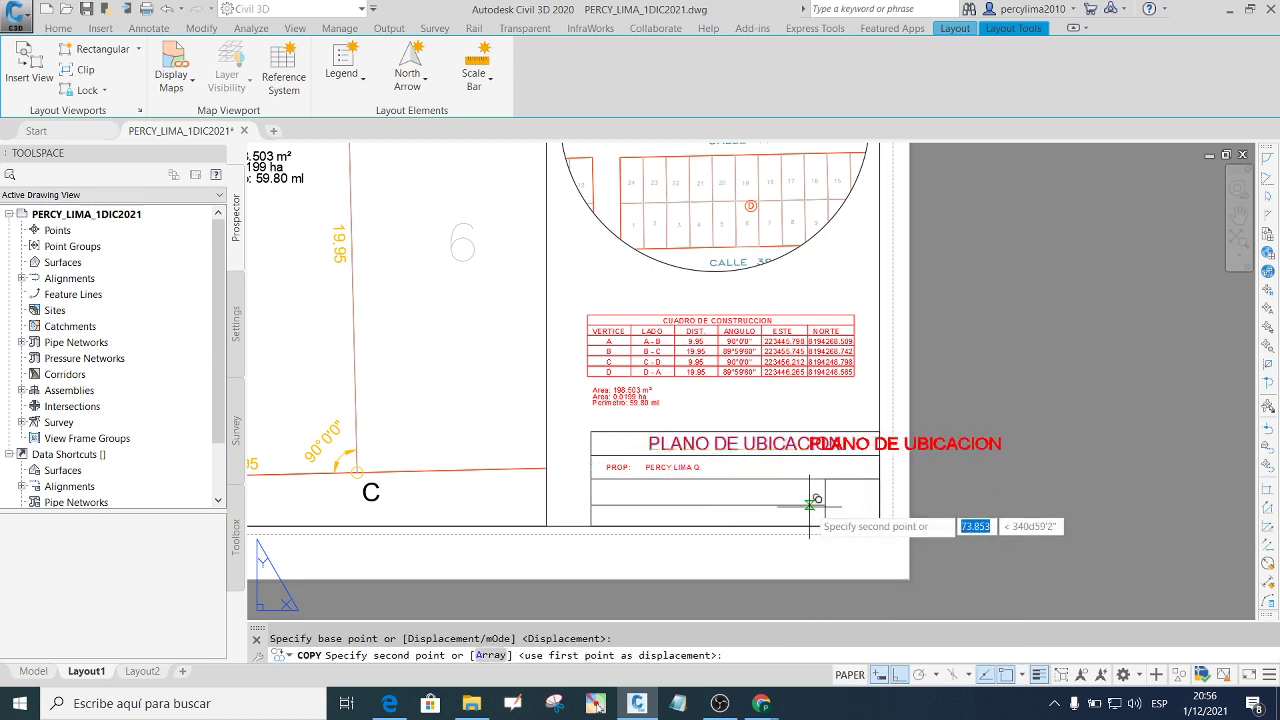
key(F8)
scroll(821, 497, up, 2)
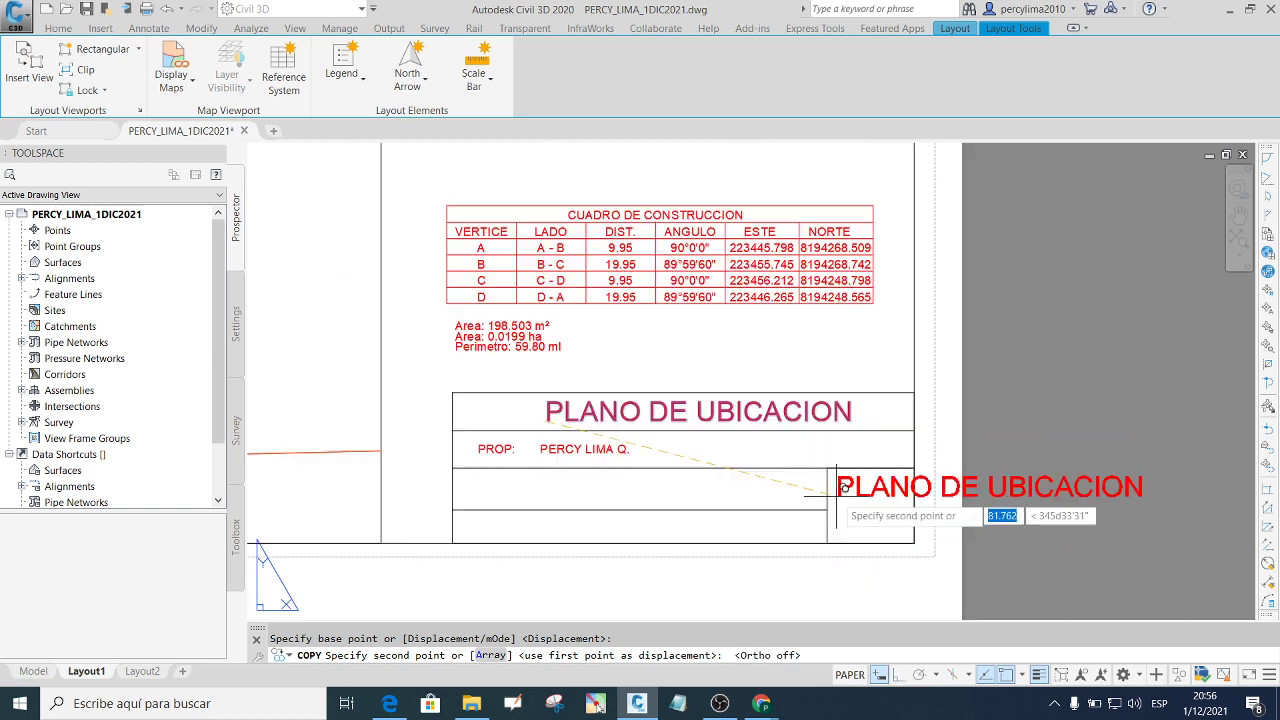
click(846, 502)
key(Escape)
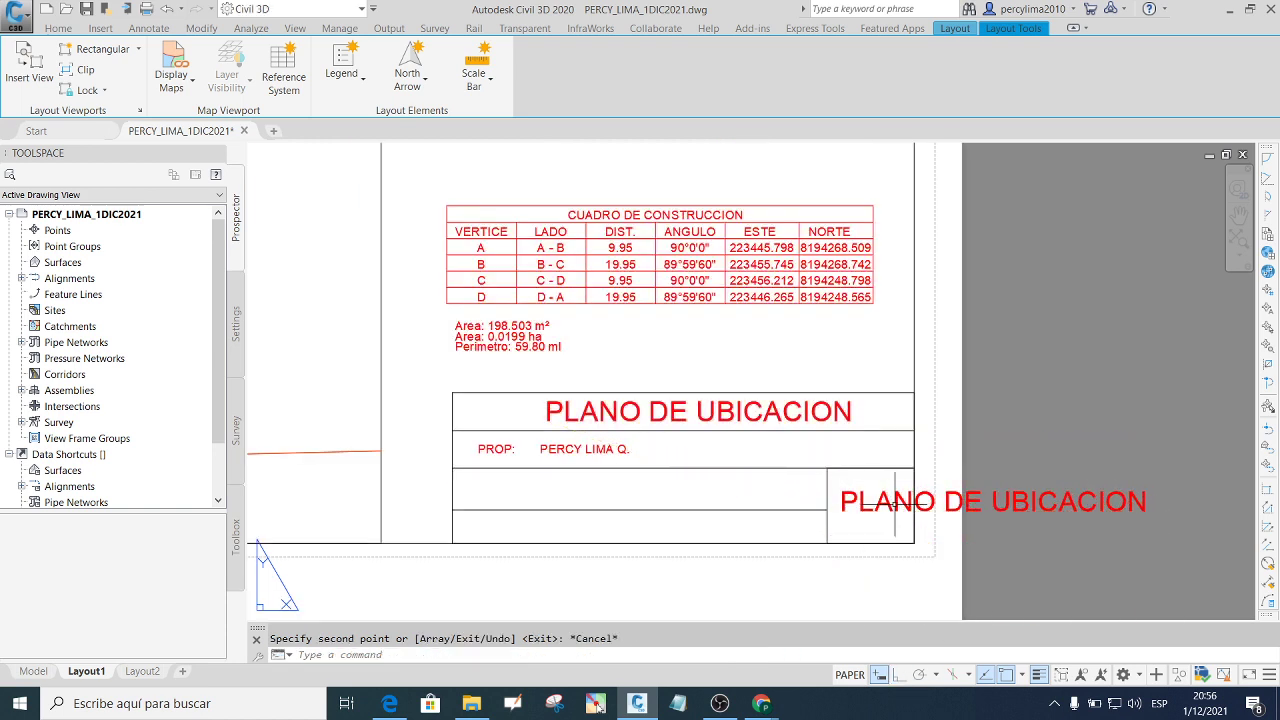
Change the copied title to the letter U and select it.
double_click(898, 504)
text(U)
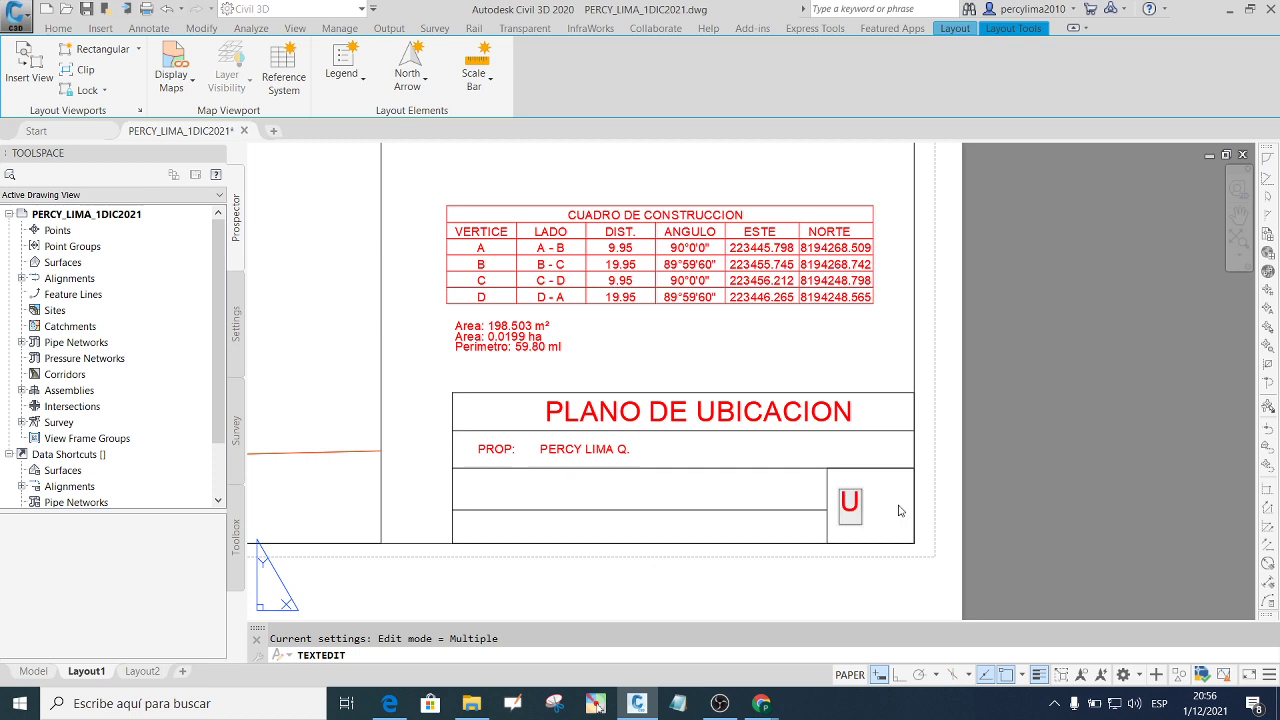
key(Return)
key(Escape)
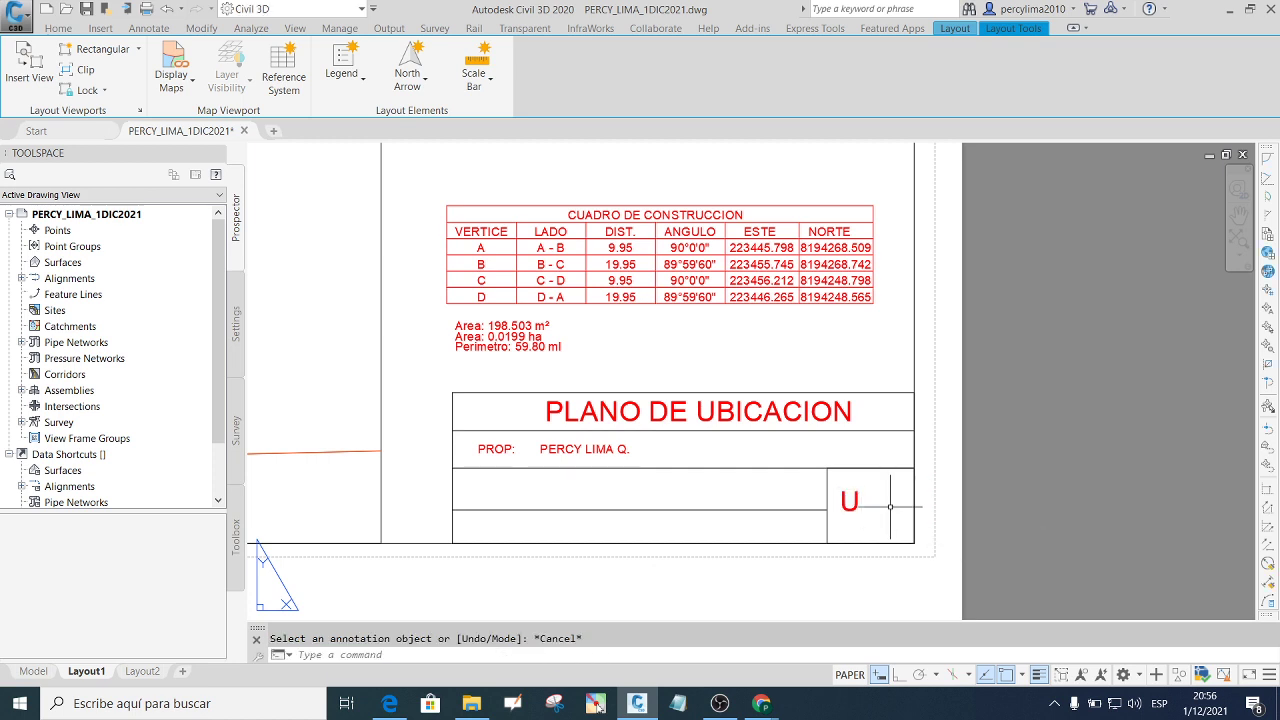
click(886, 516)
click(848, 500)
Rescale the U and reposition it lower inside the corner cell.
text(sc)
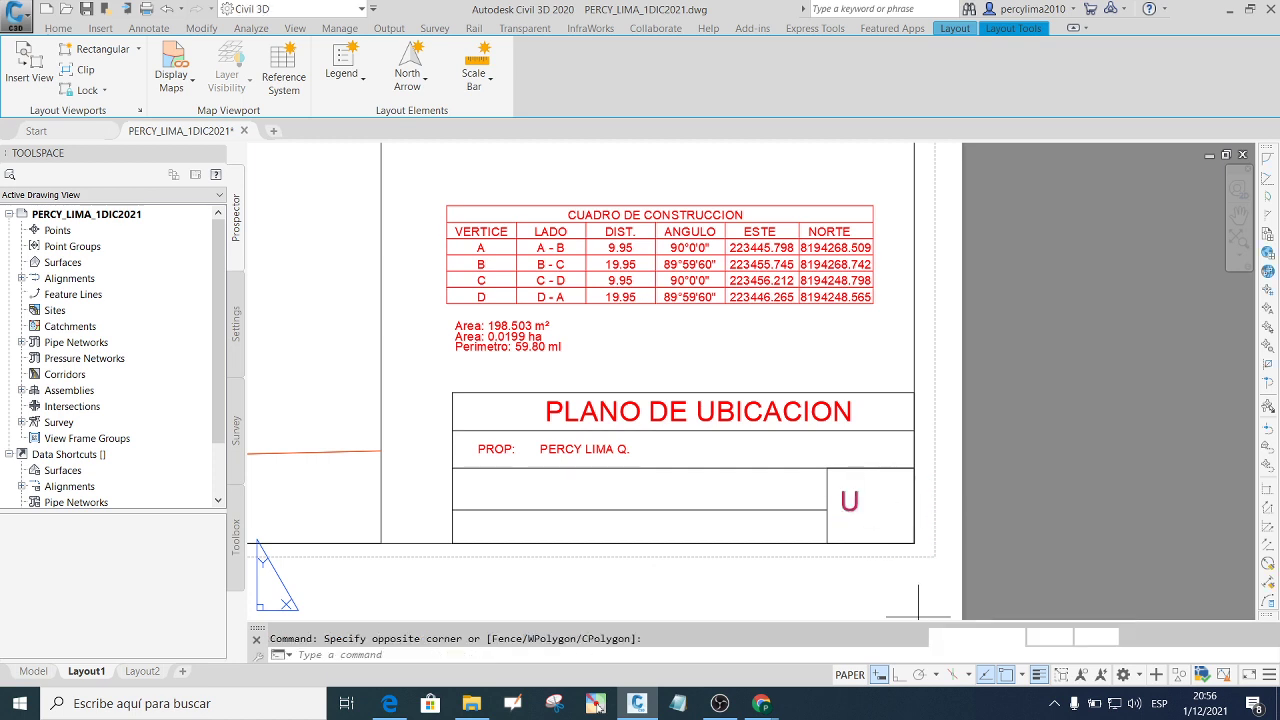
key(Return)
click(843, 510)
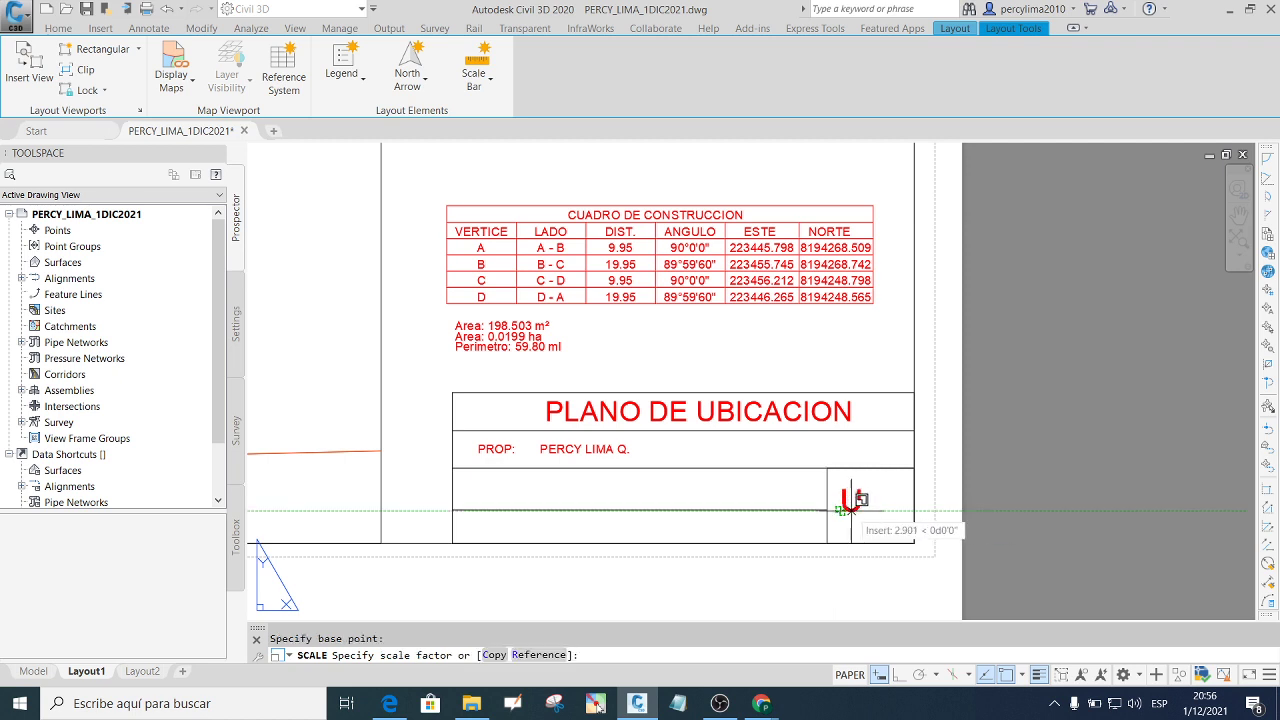
text(0.000)
key(Return)
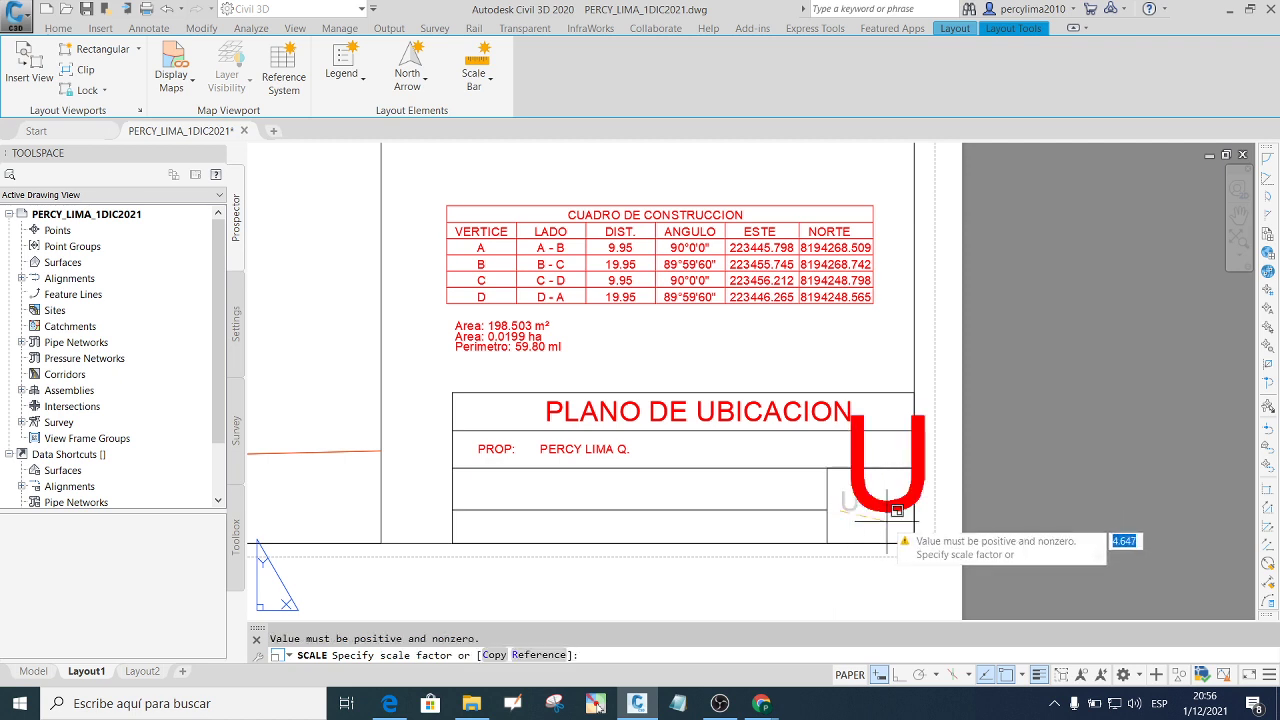
click(875, 515)
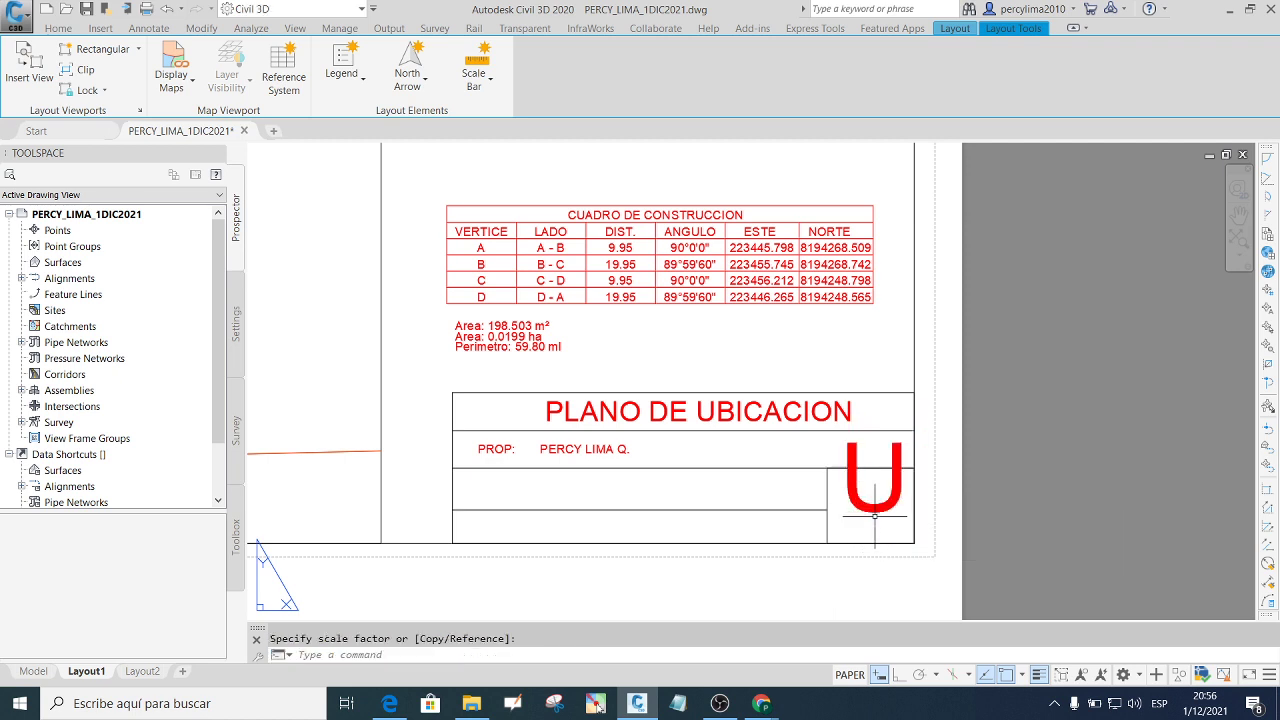
click(884, 523)
text(M)
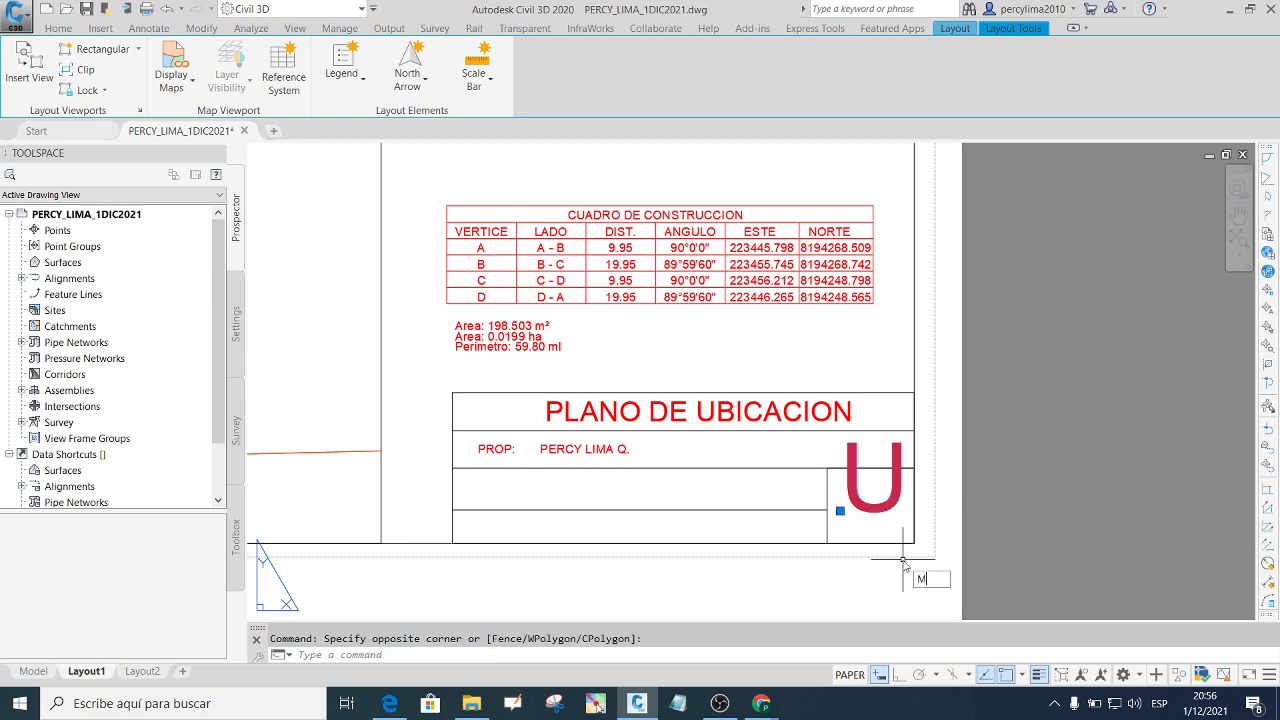
click(920, 571)
click(888, 515)
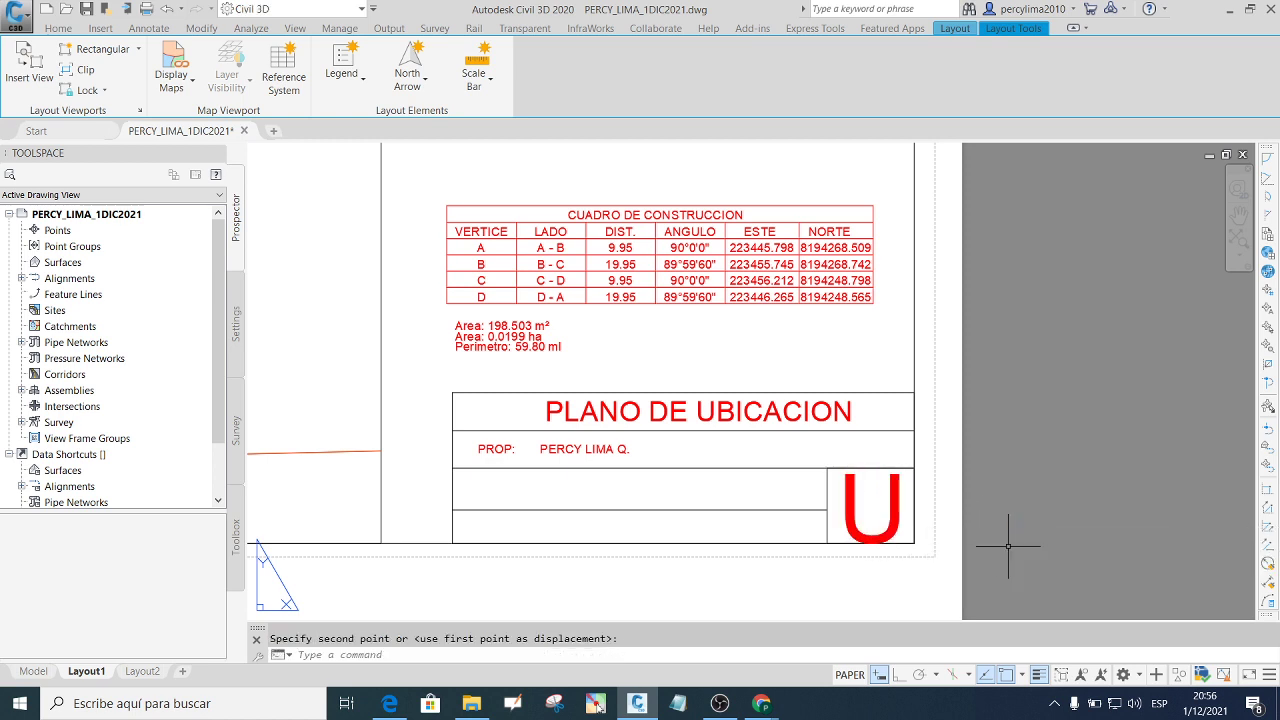
Scale the U by 0.8 from its lower-left corner and move it into the right box.
click(881, 503)
text(SC)
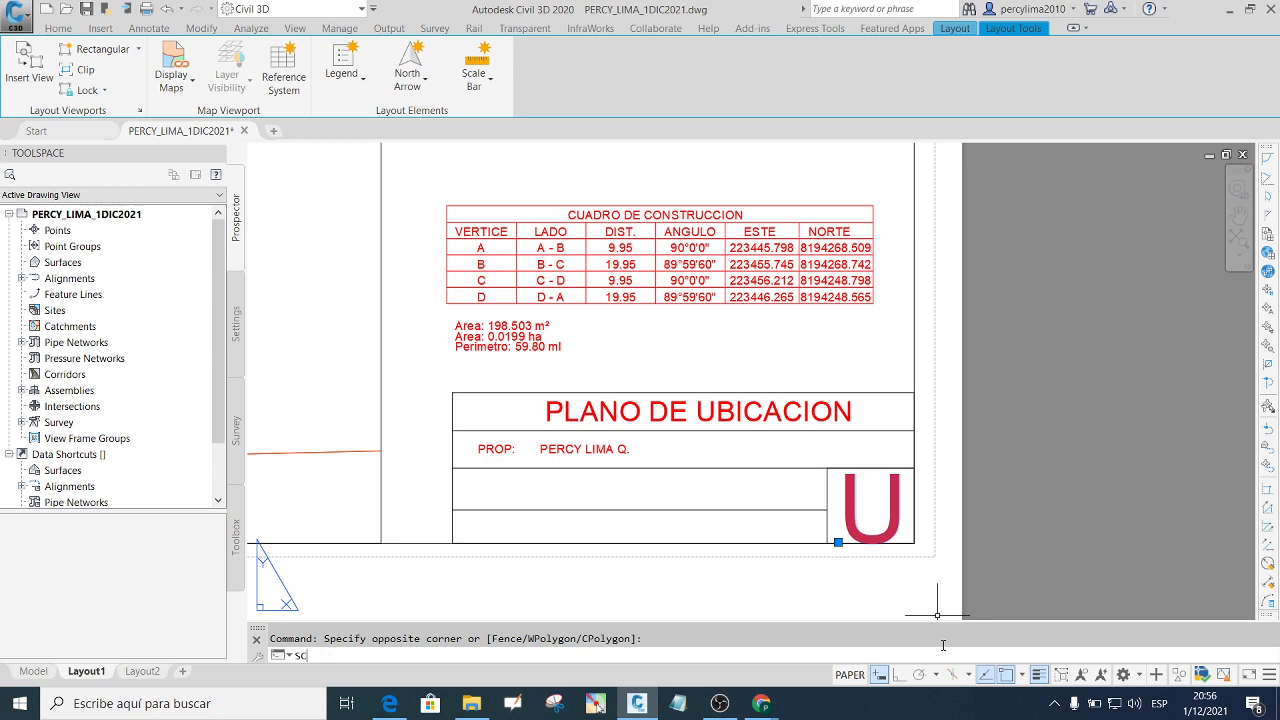
key(Return)
click(838, 542)
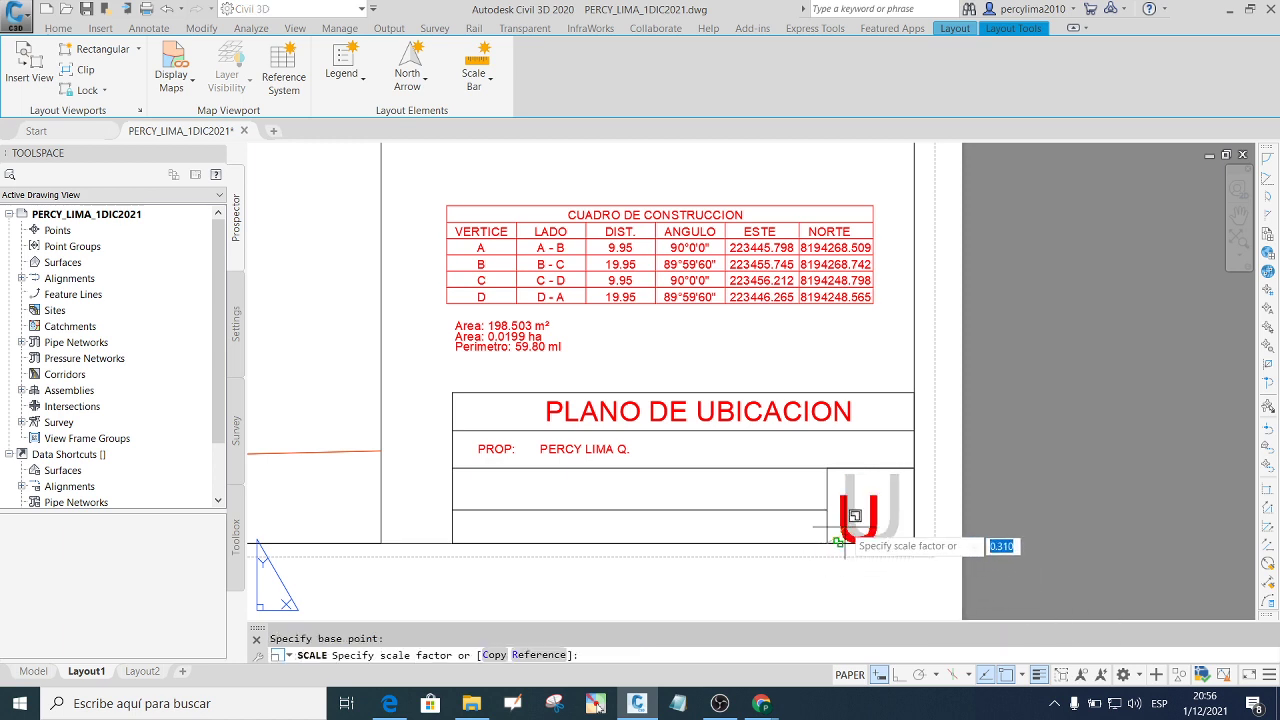
text(.8)
key(Return)
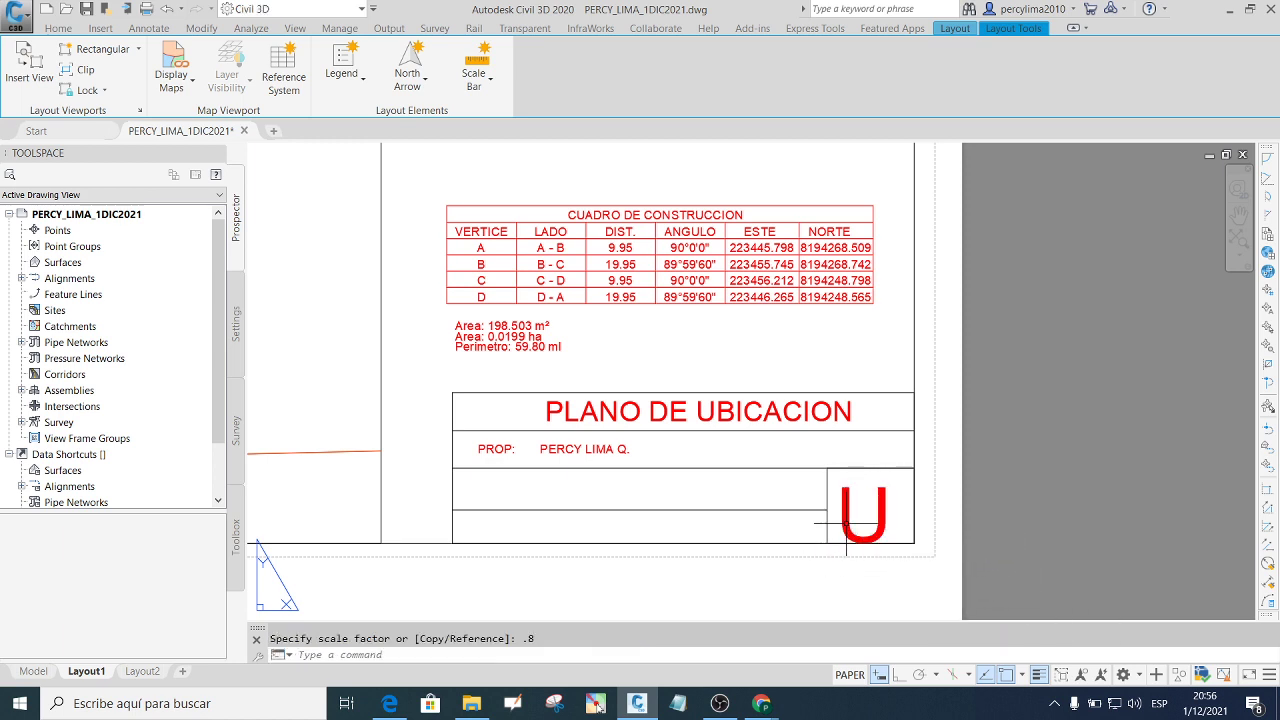
click(845, 516)
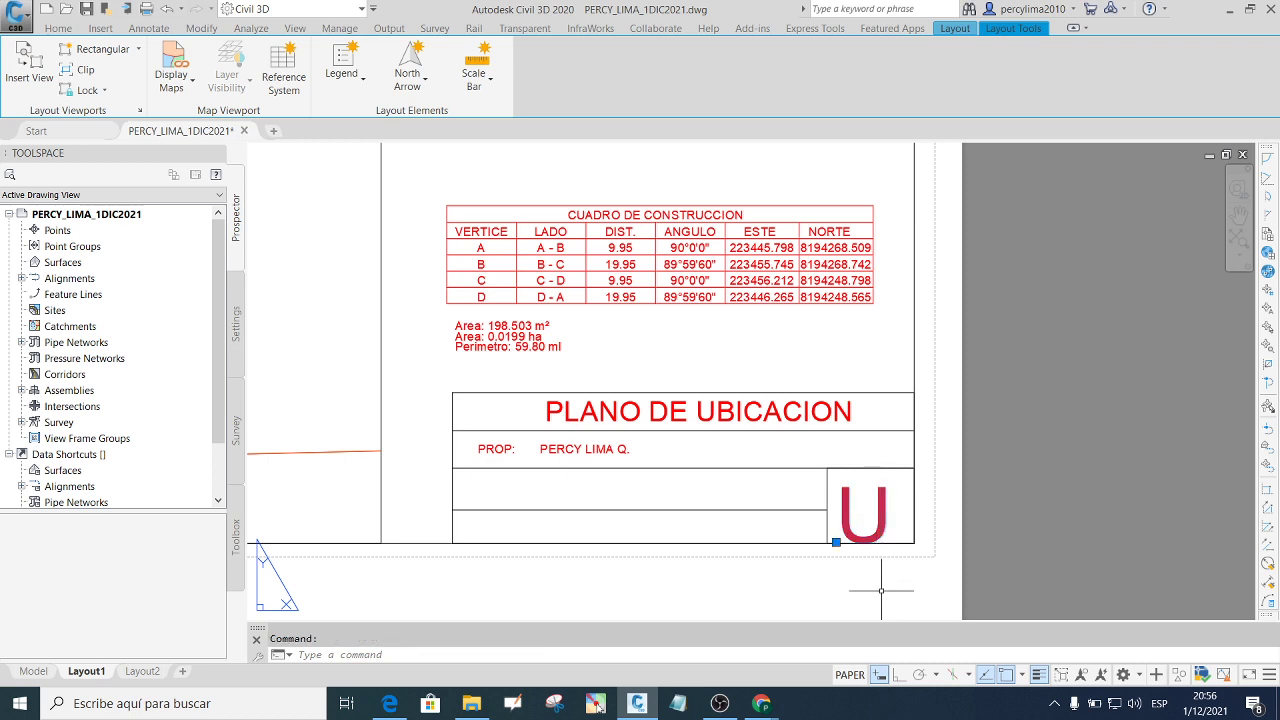
text(M)
key(Return)
click(958, 590)
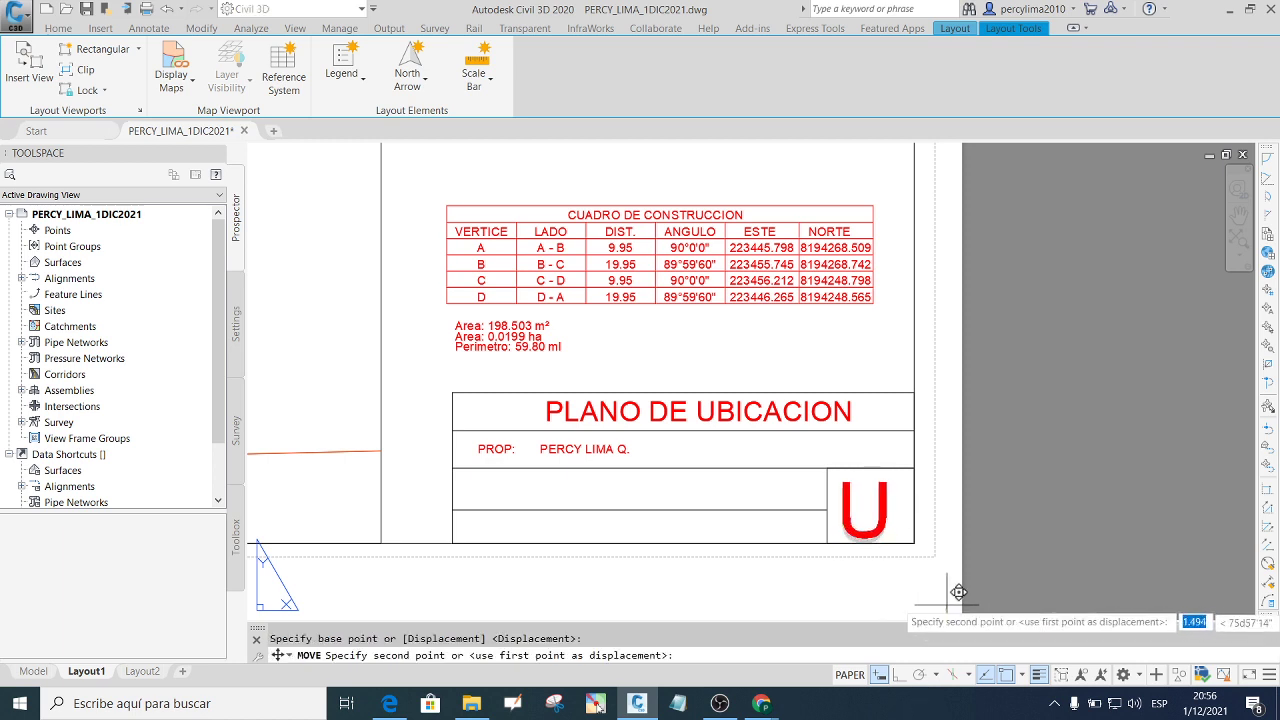
click(964, 589)
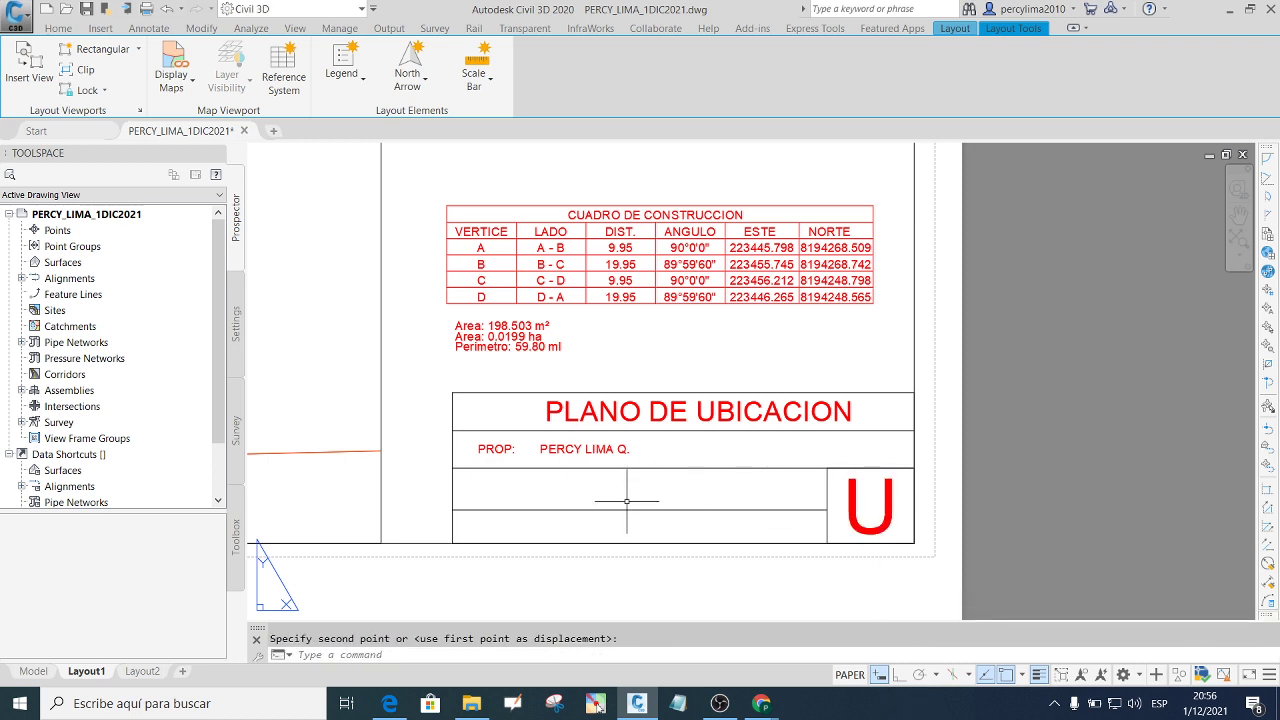
Copy the owner name text into the title block's middle and bottom rows.
scroll(529, 480, down, 2)
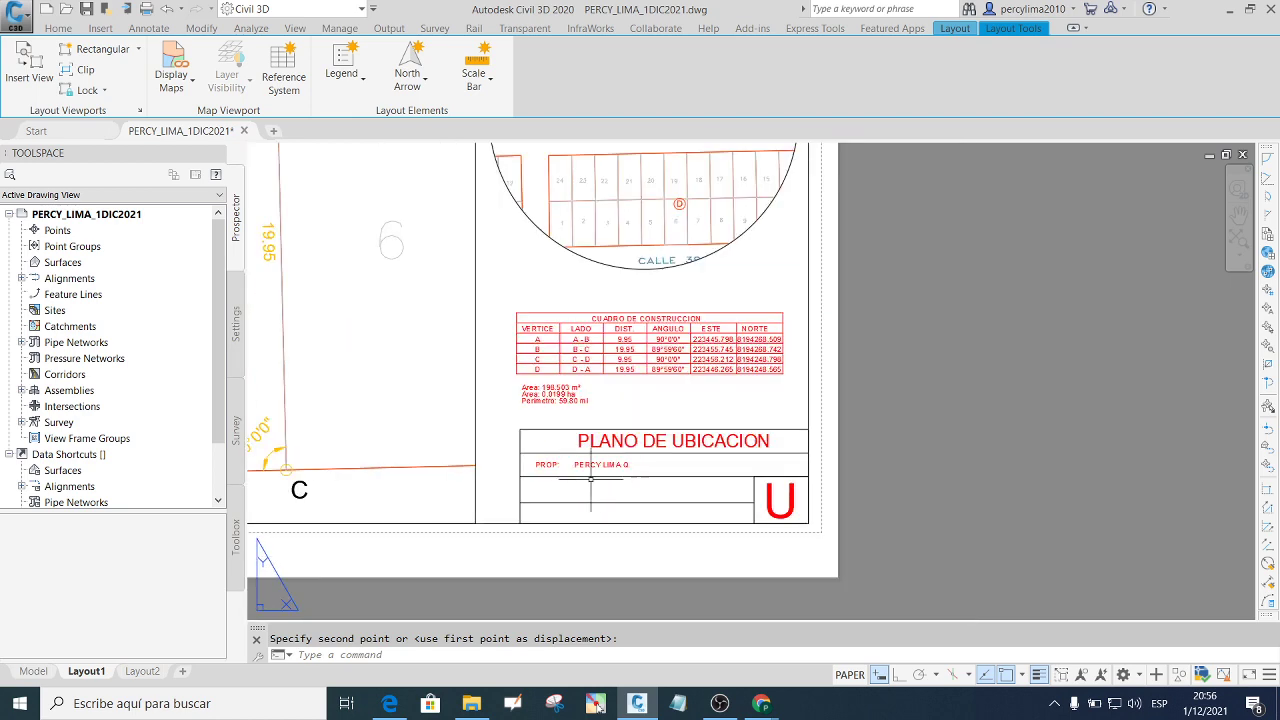
scroll(529, 475, up, 2)
scroll(590, 455, up, 3)
click(668, 465)
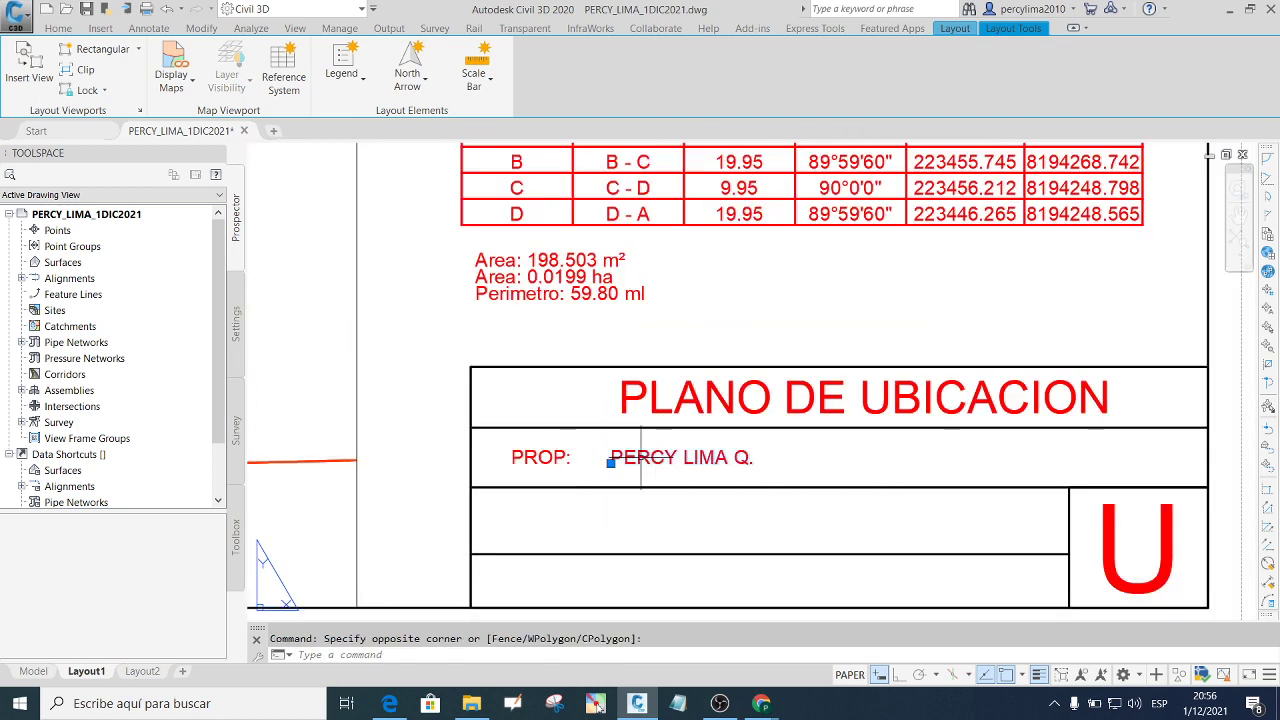
text(Co)
key(Return)
click(611, 462)
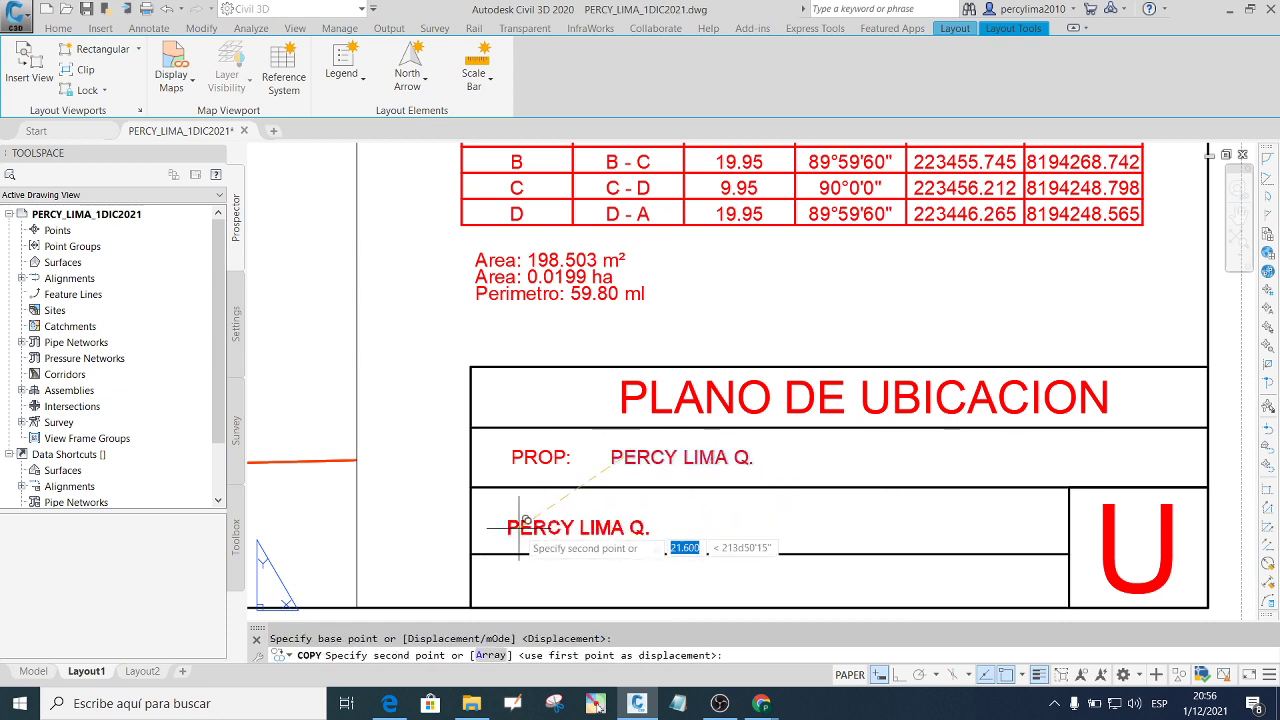
click(527, 521)
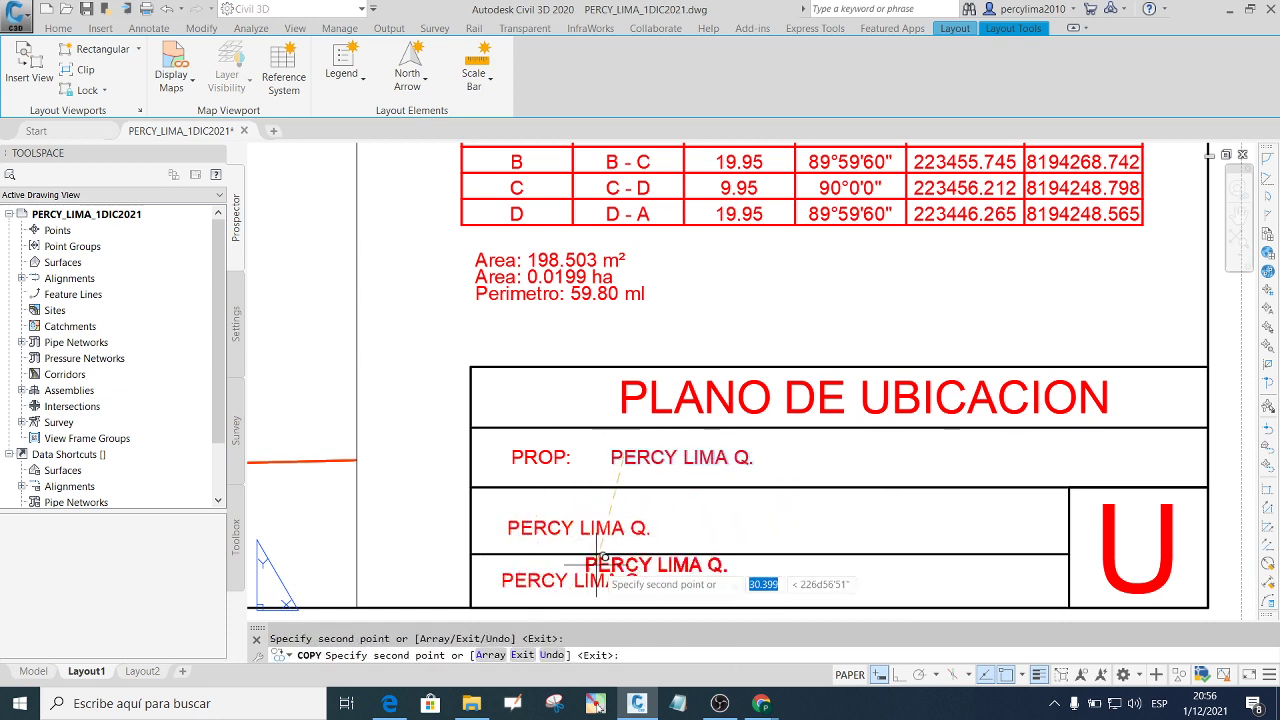
click(518, 577)
key(Escape)
Edit the middle-row copy to read ESCALA: INDICADA.
double_click(583, 531)
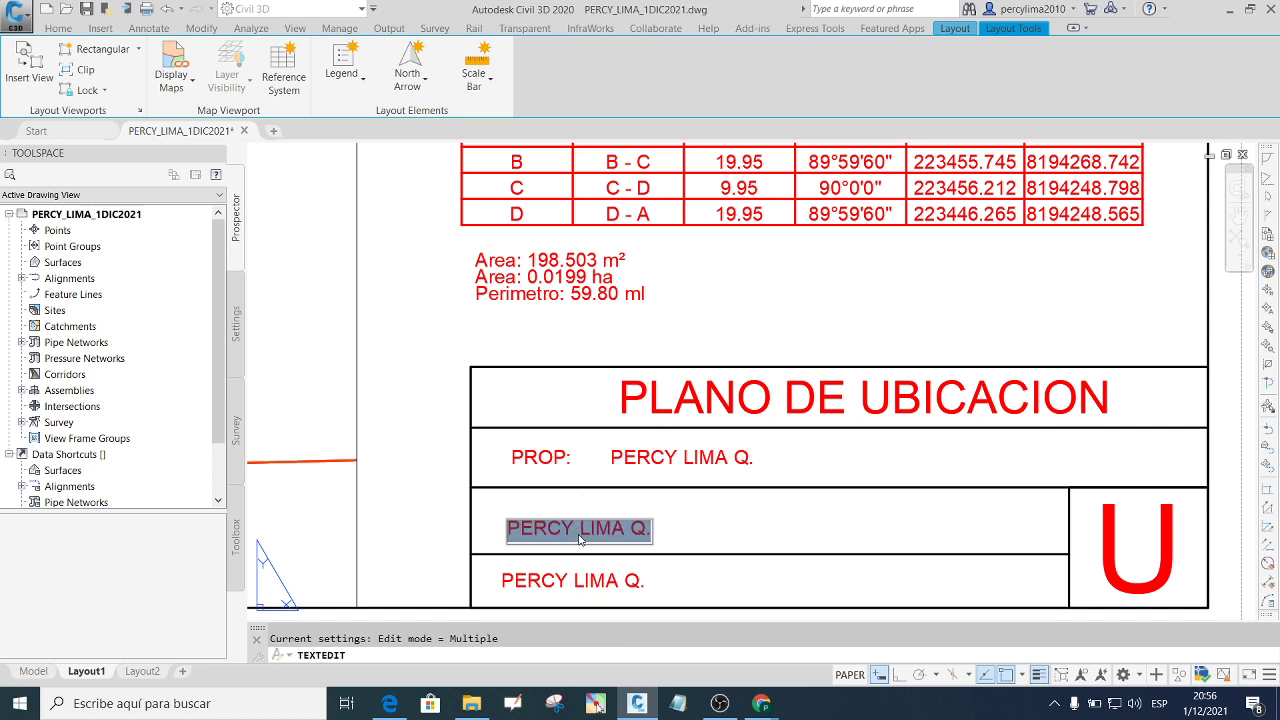
text(ESCA)
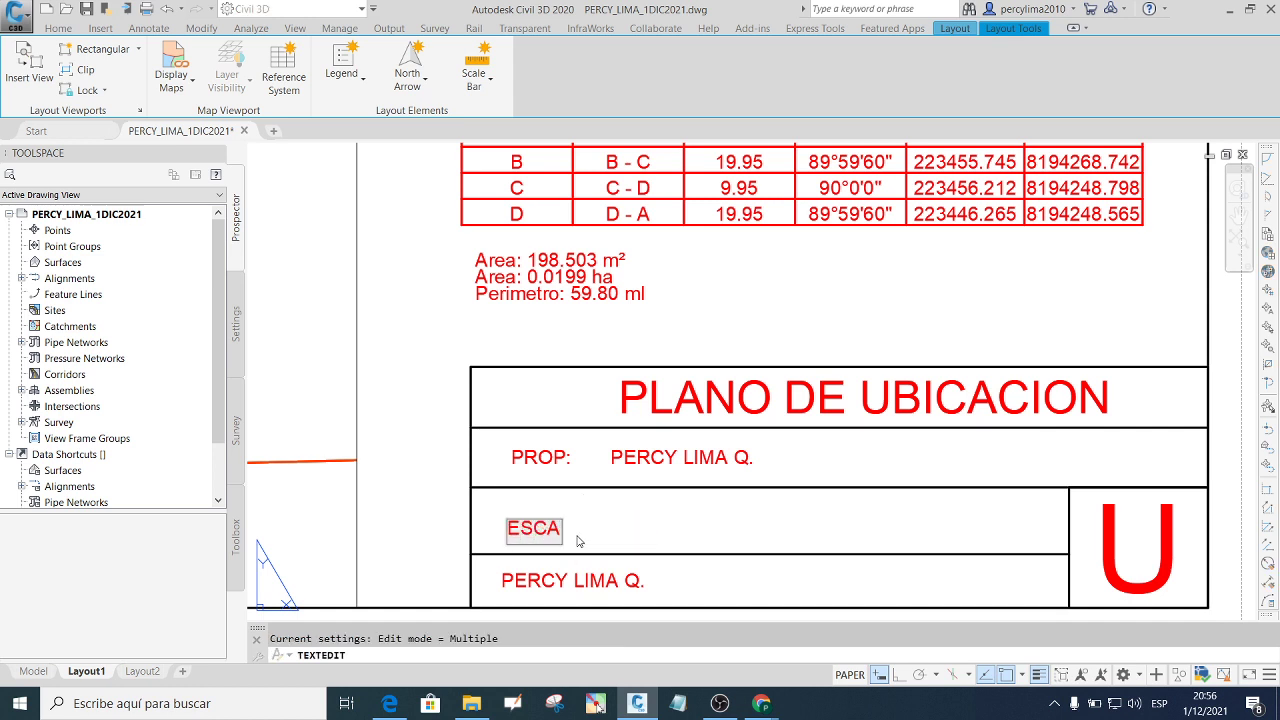
text(LA: IND)
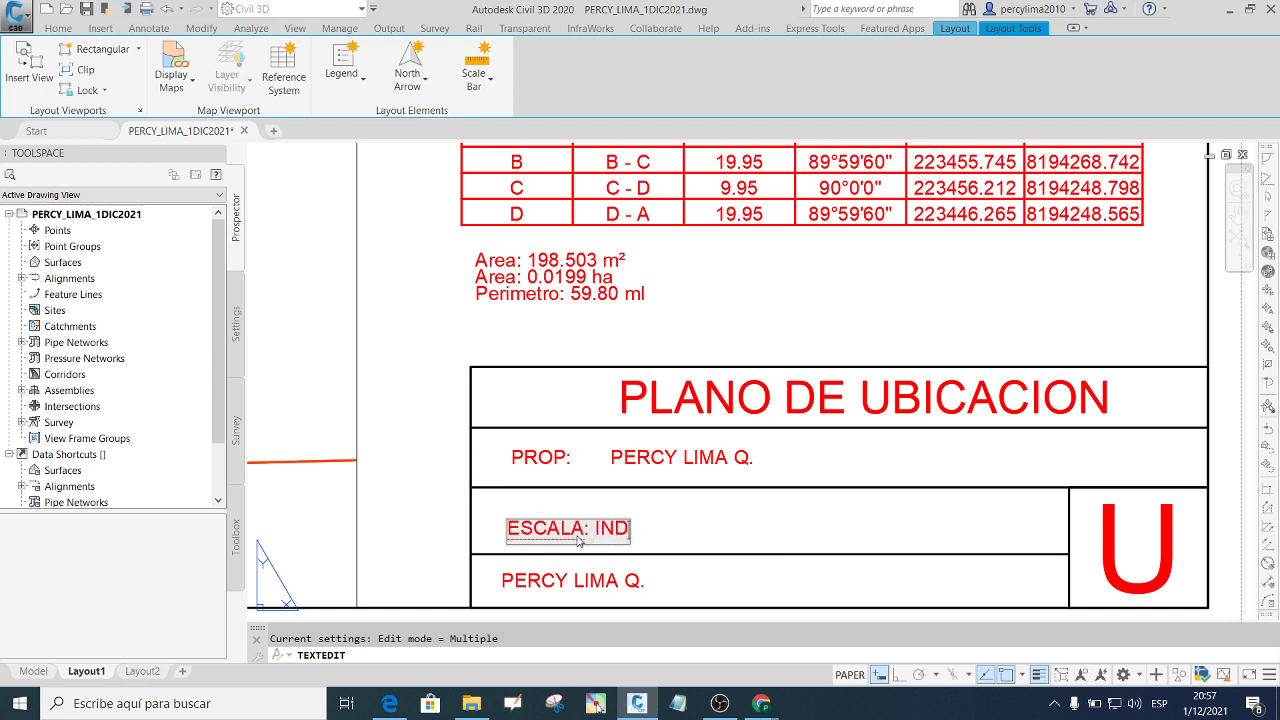
text(ICADA)
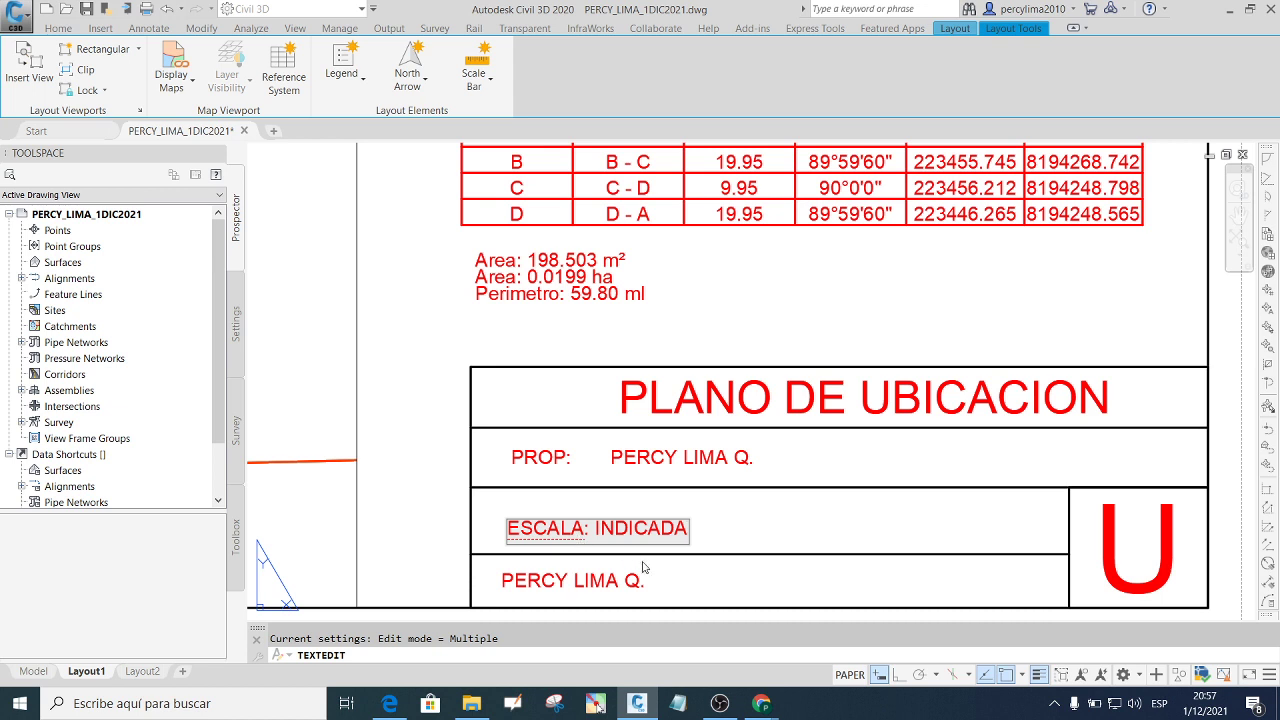
key(Return)
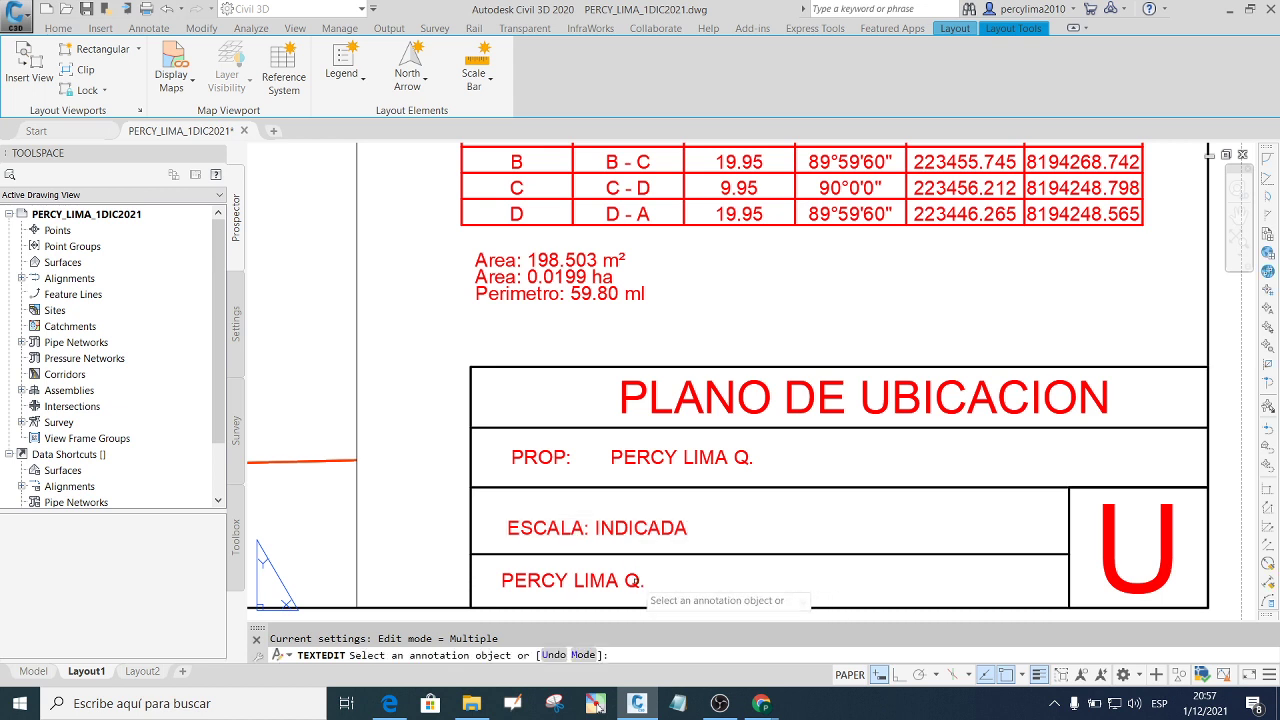
Edit the bottom-row copy to read DISTRITO :CAYMA.
click(638, 583)
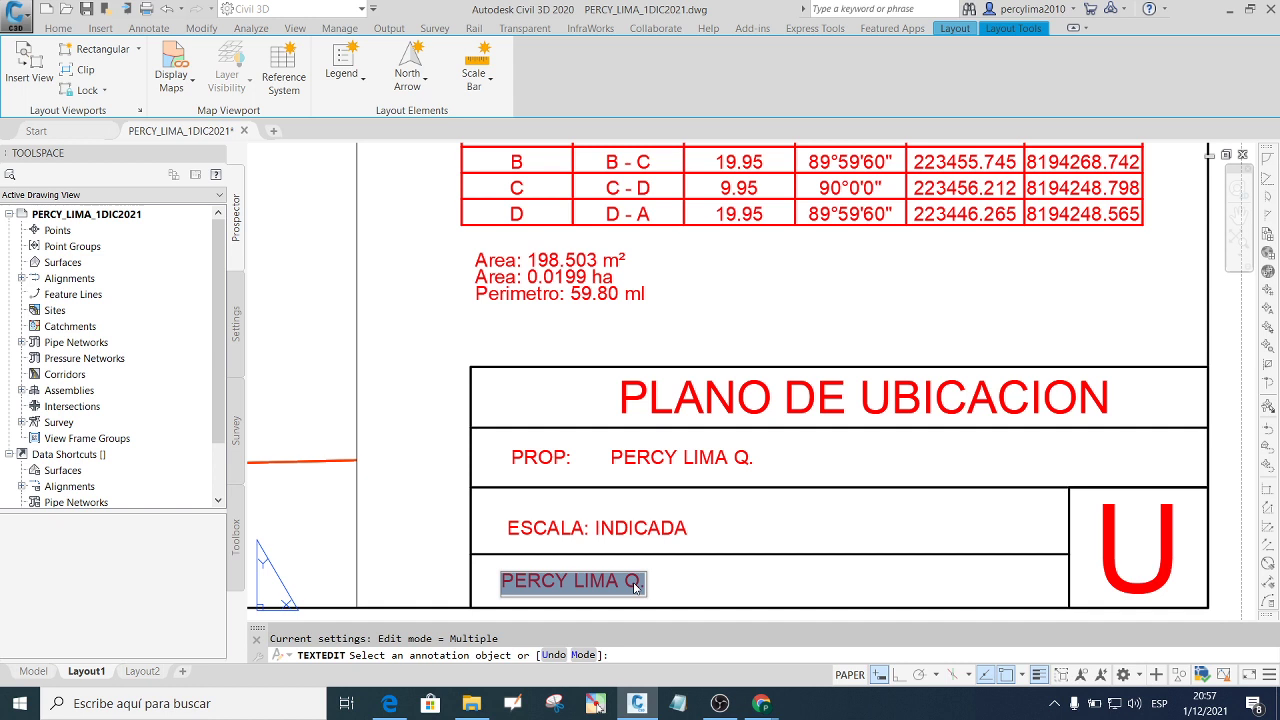
text(AREQUIPA)
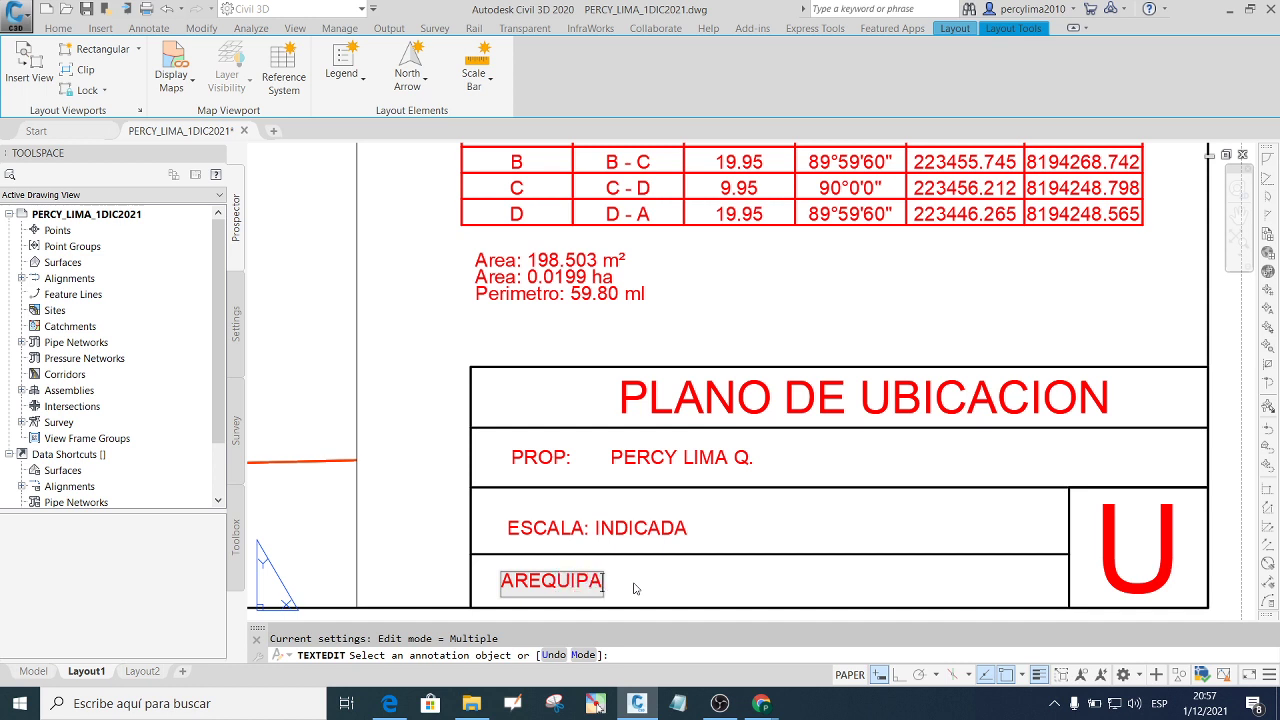
key(BackSpace)
key(BackSpace)
key(BackSpace)
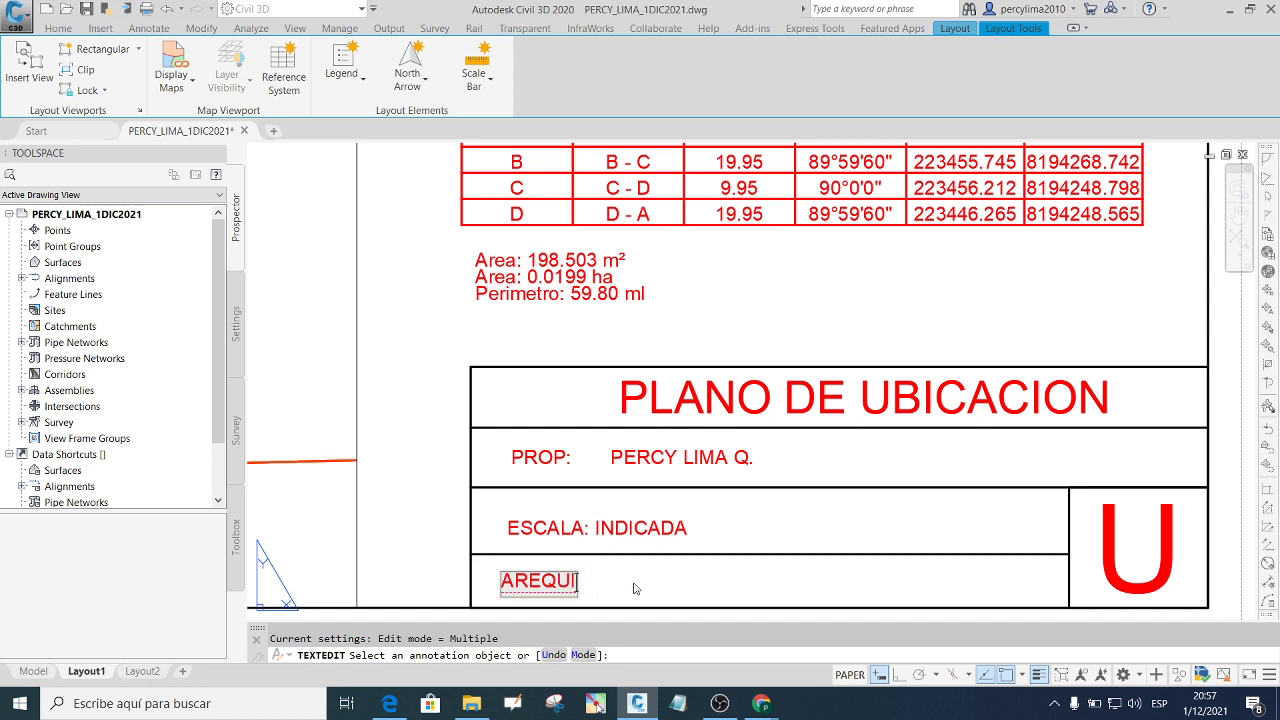
key(BackSpace)
key(BackSpace)
key(BackSpace)
key(BackSpace)
text(DISTRIT)
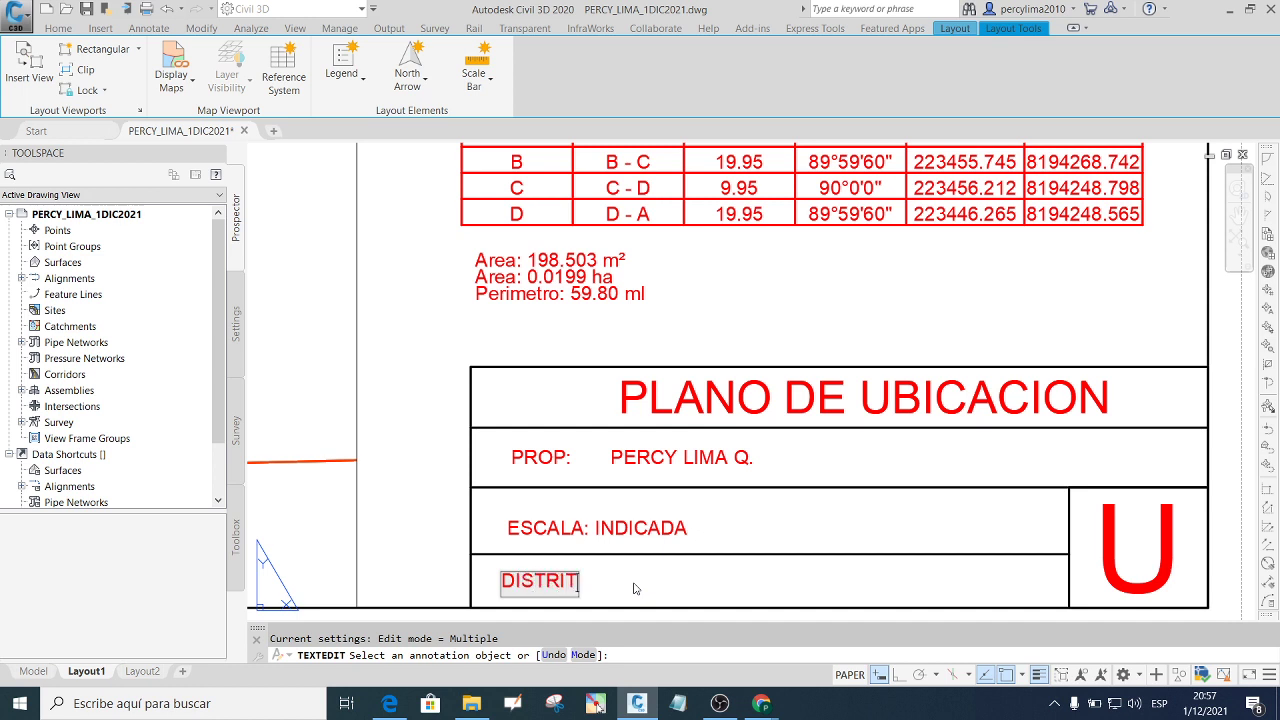
text(O :C)
text(ERR)
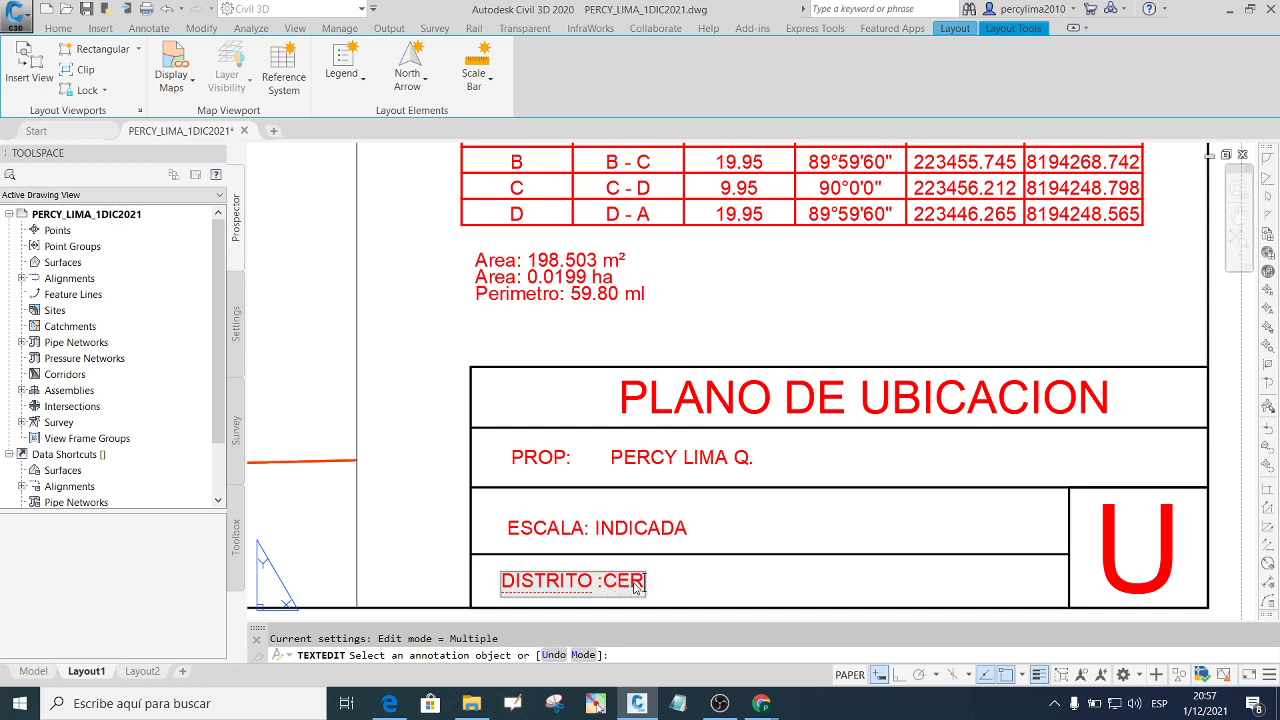
text(O COL)
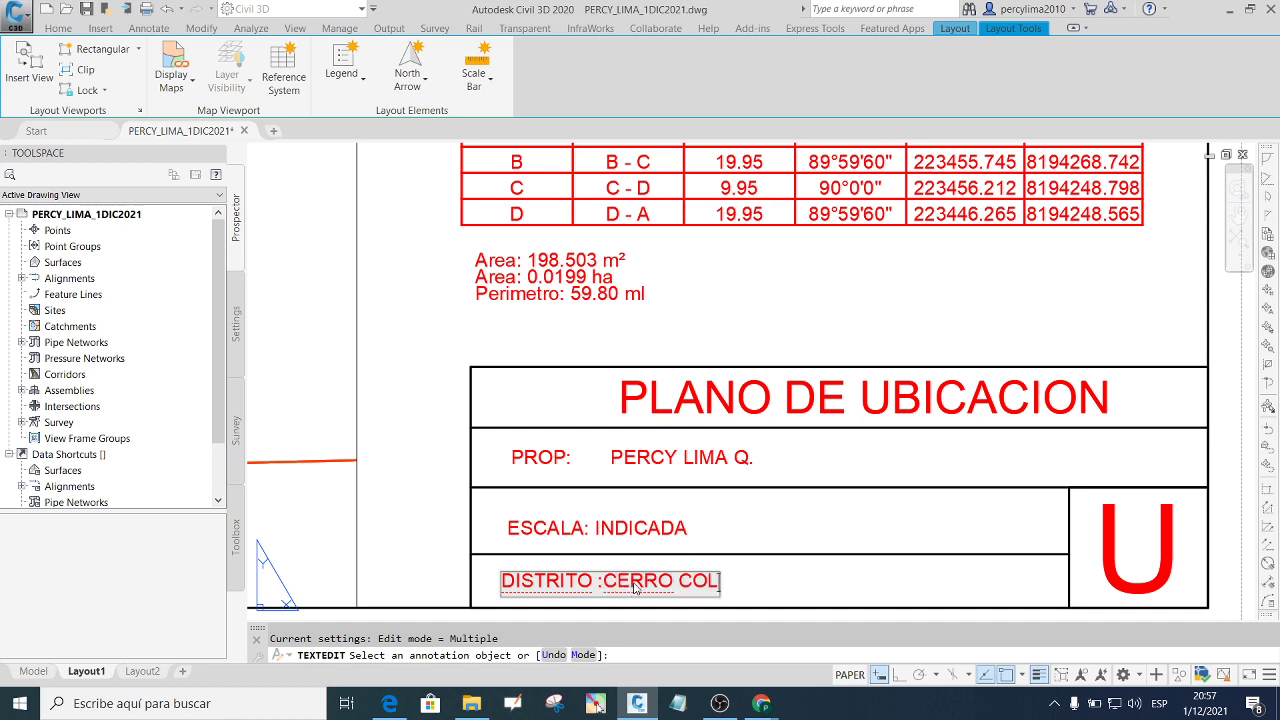
text(O)
key(BackSpace)
key(BackSpace)
key(BackSpace)
key(BackSpace)
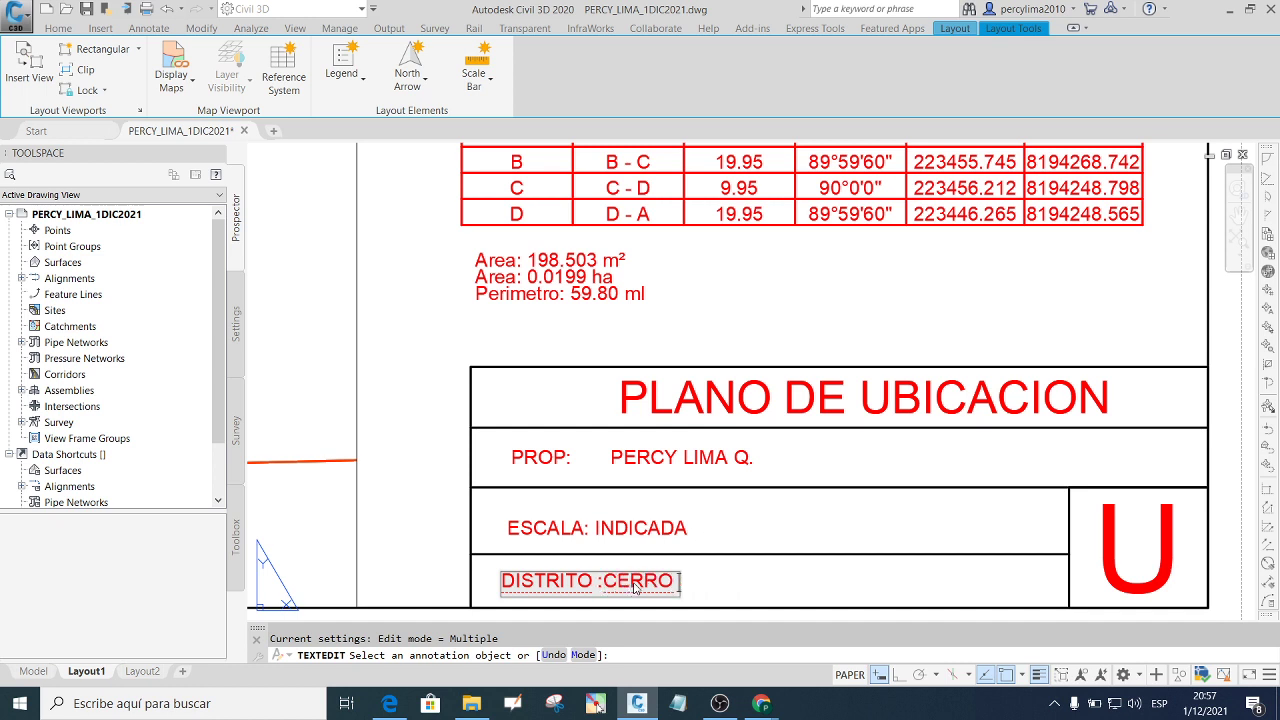
key(BackSpace)
key(BackSpace)
key(BackSpace)
key(BackSpace)
text(AY)
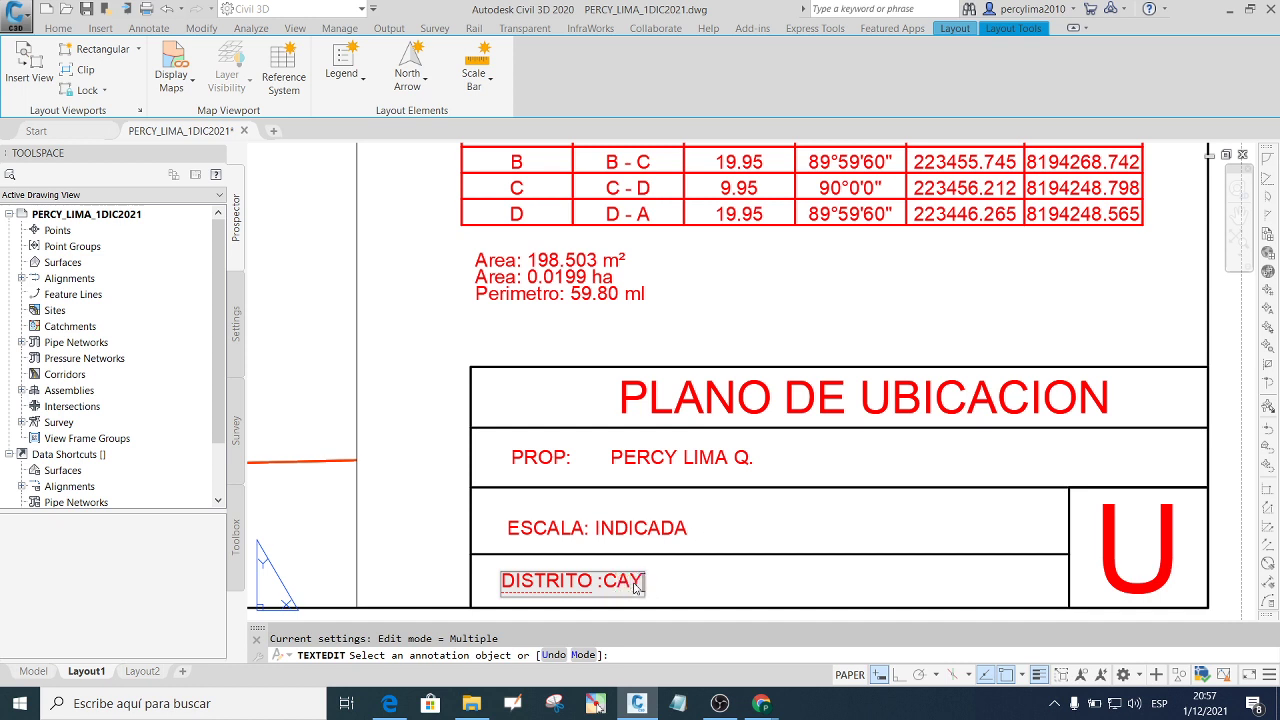
text(MA)
key(Return)
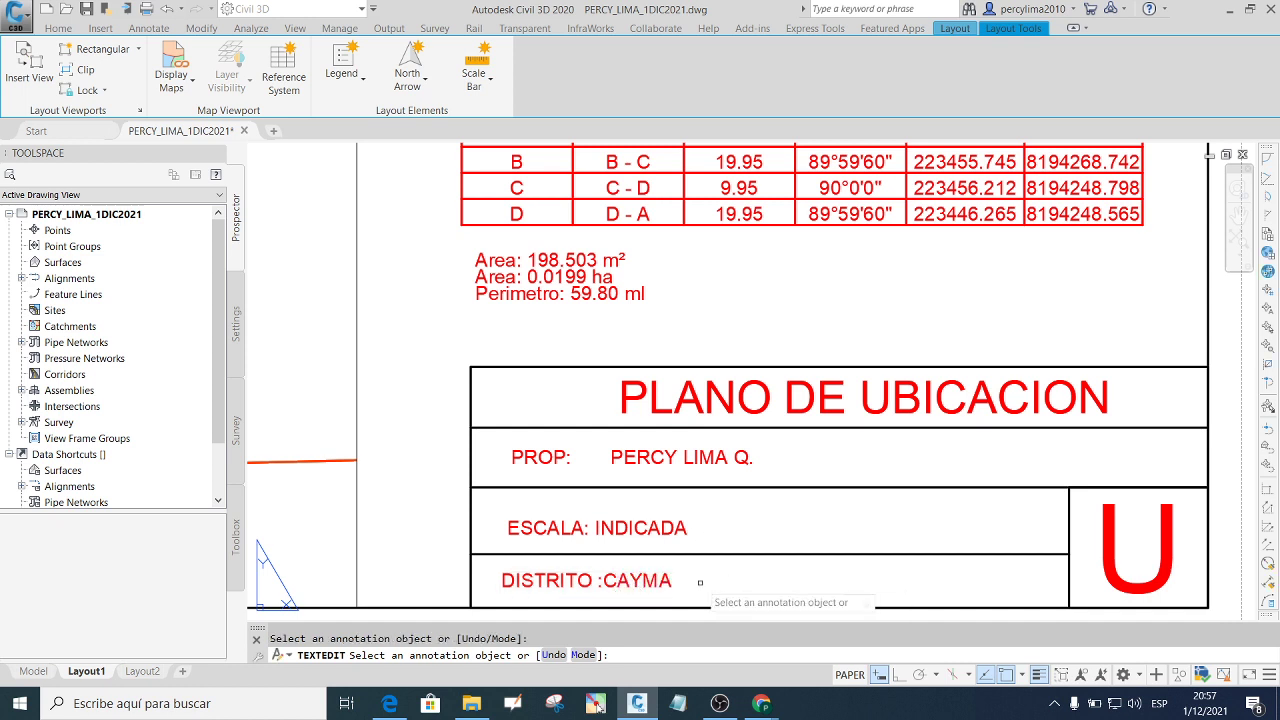
key(Escape)
Copy the DISTRITO :CAYMA text to the right along the bottom row.
click(666, 568)
click(661, 588)
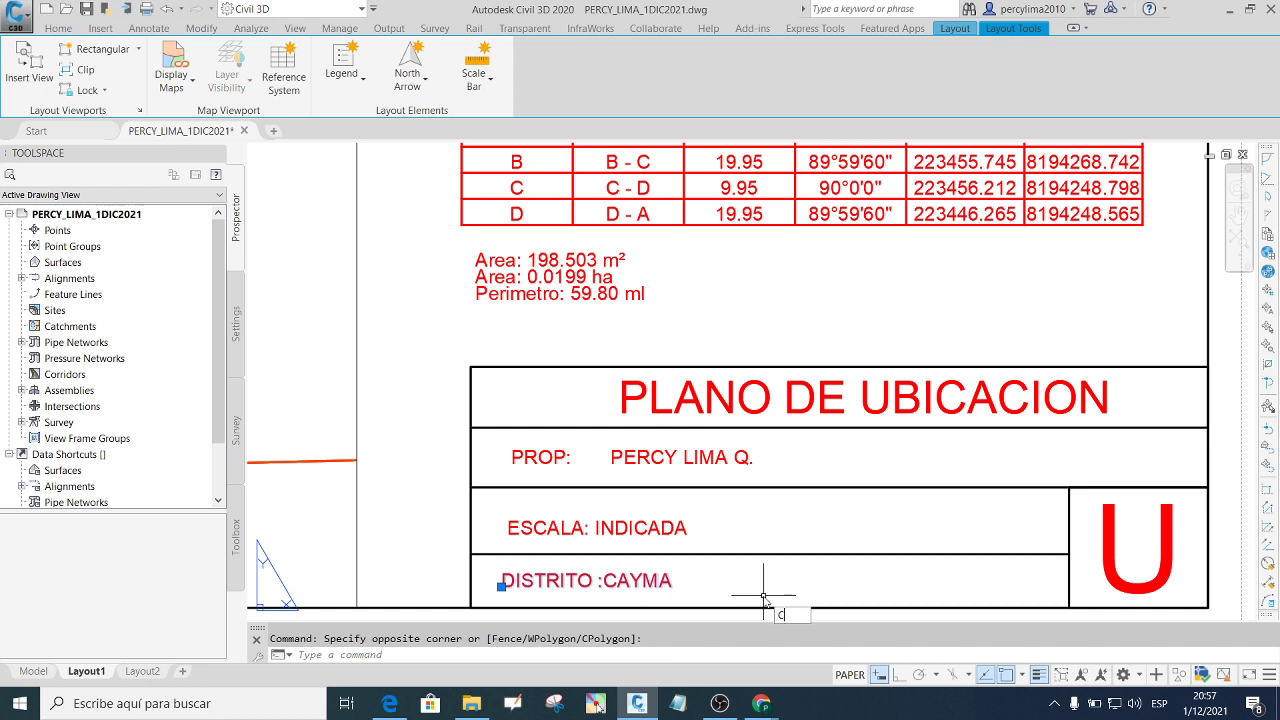
text(o)
key(Return)
click(470, 607)
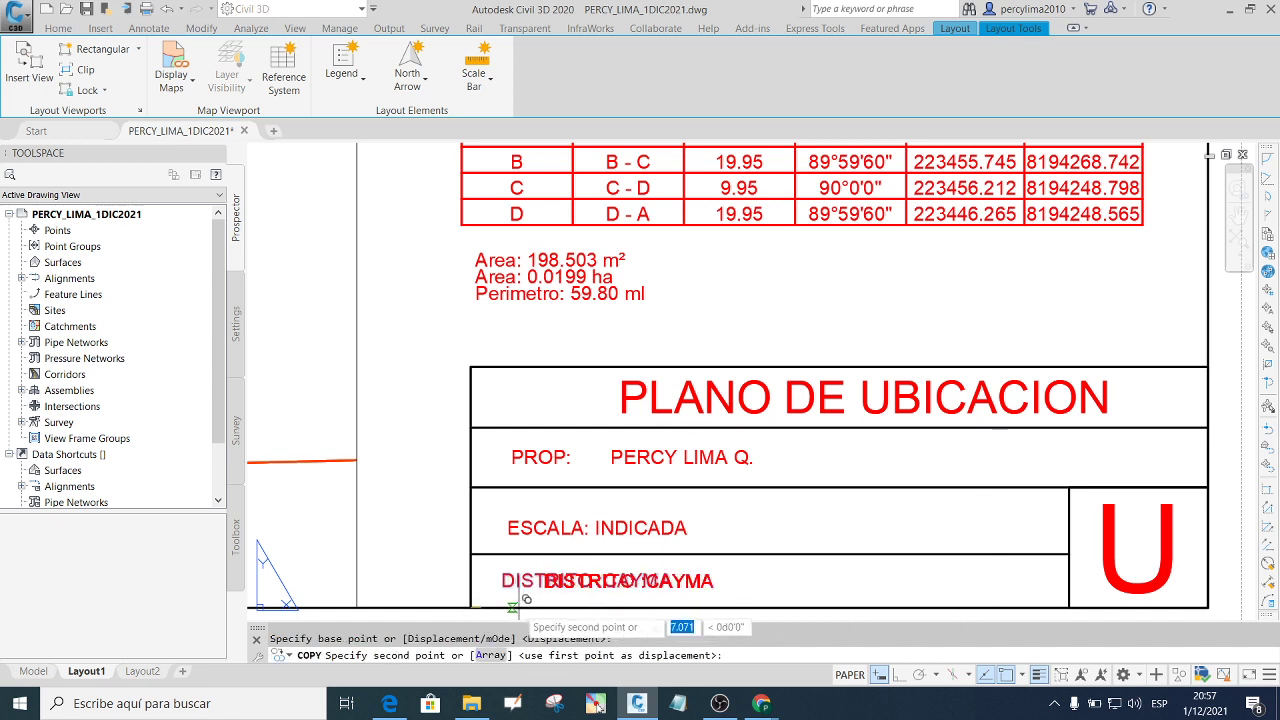
click(662, 603)
key(Return)
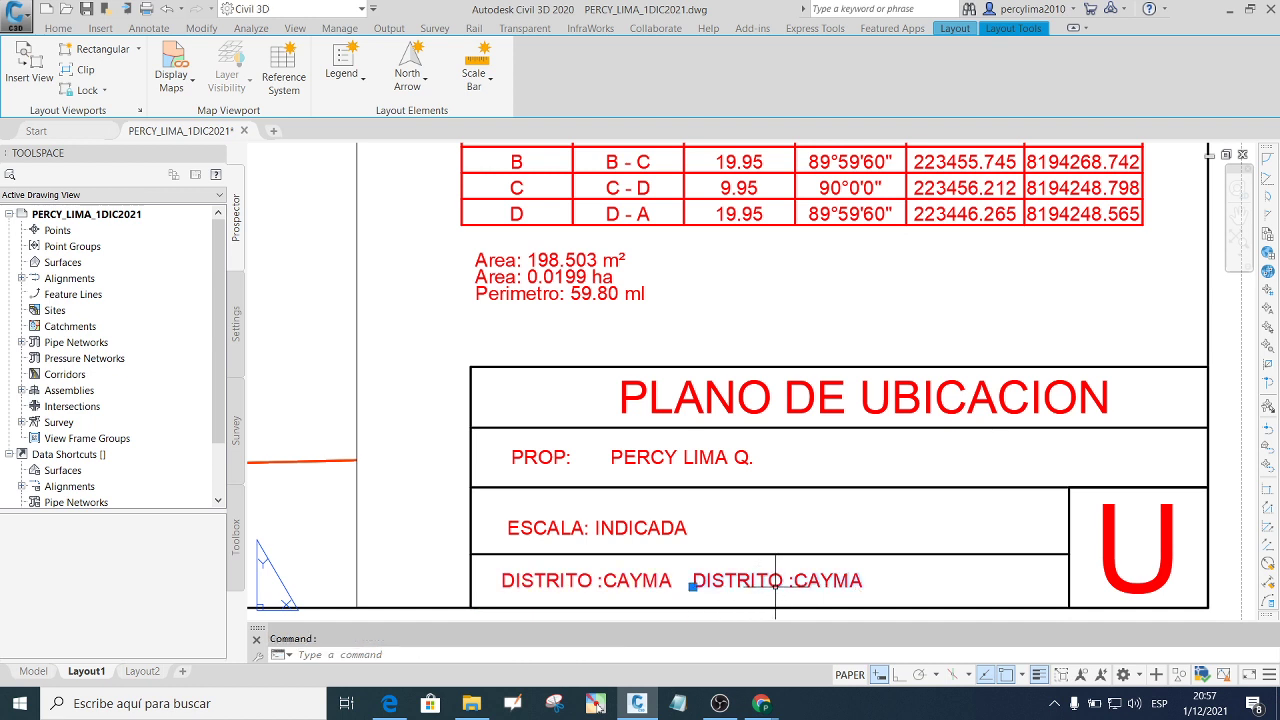
Edit the copy to read PROVINCIA :AREQUIPA.
double_click(775, 580)
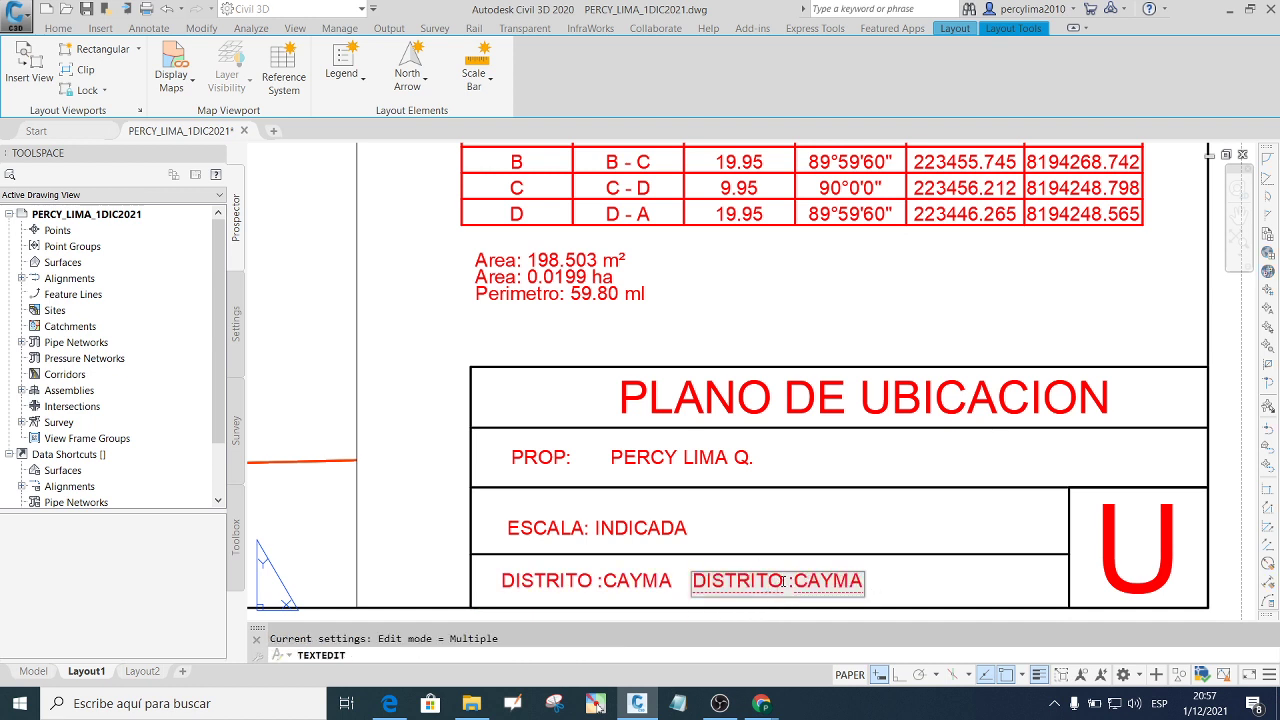
key(BackSpace)
key(BackSpace)
key(BackSpace)
key(BackSpace)
key(BackSpace)
key(BackSpace)
key(BackSpace)
key(BackSpace)
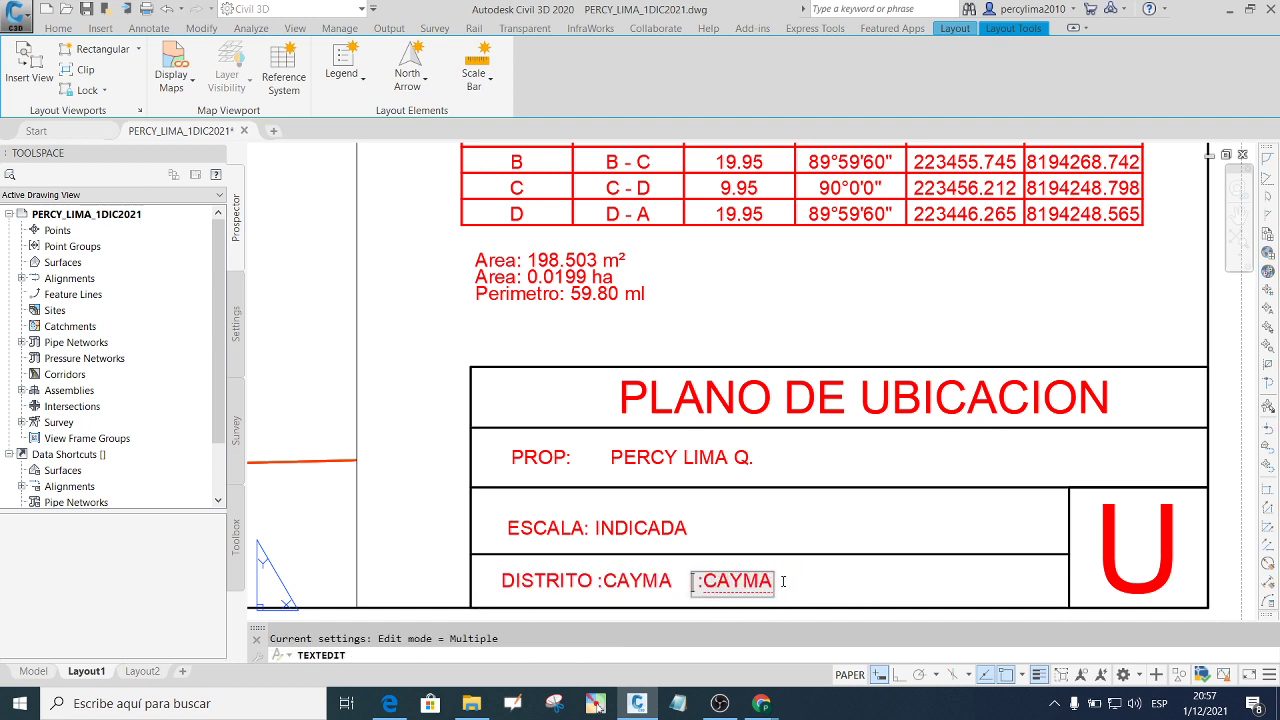
text(PRO )
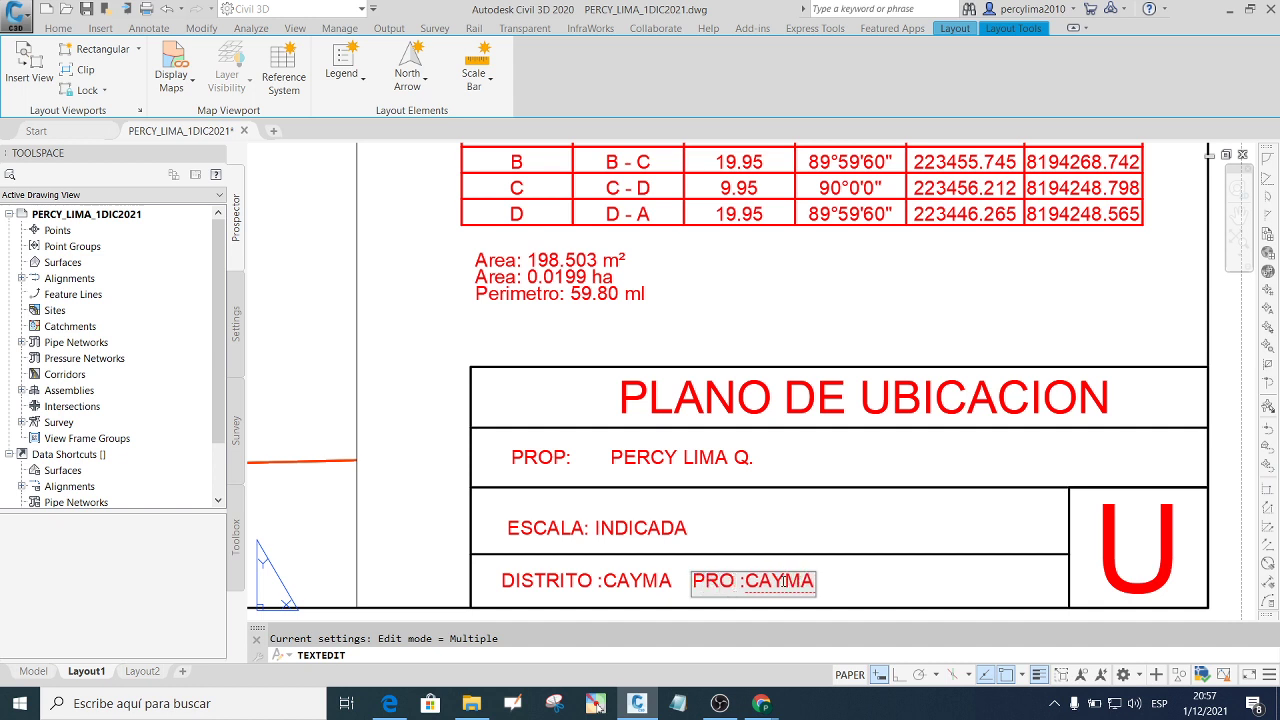
text(VINCI)
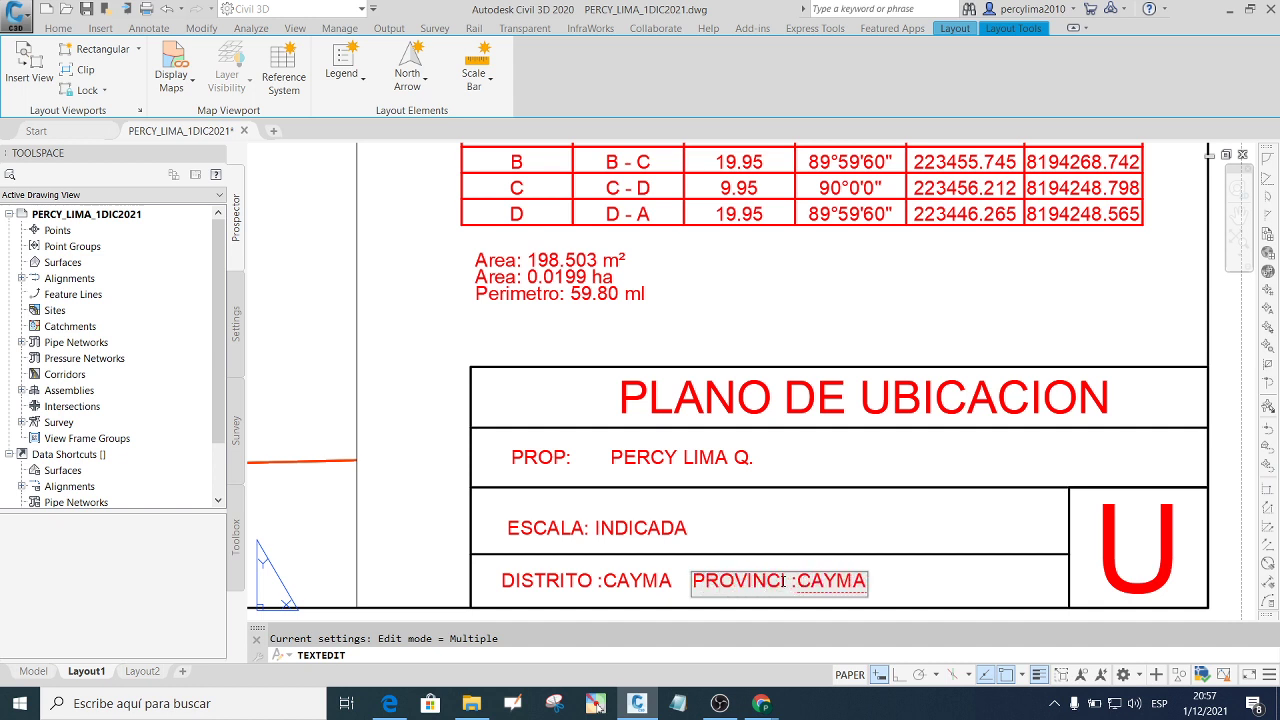
text(A)
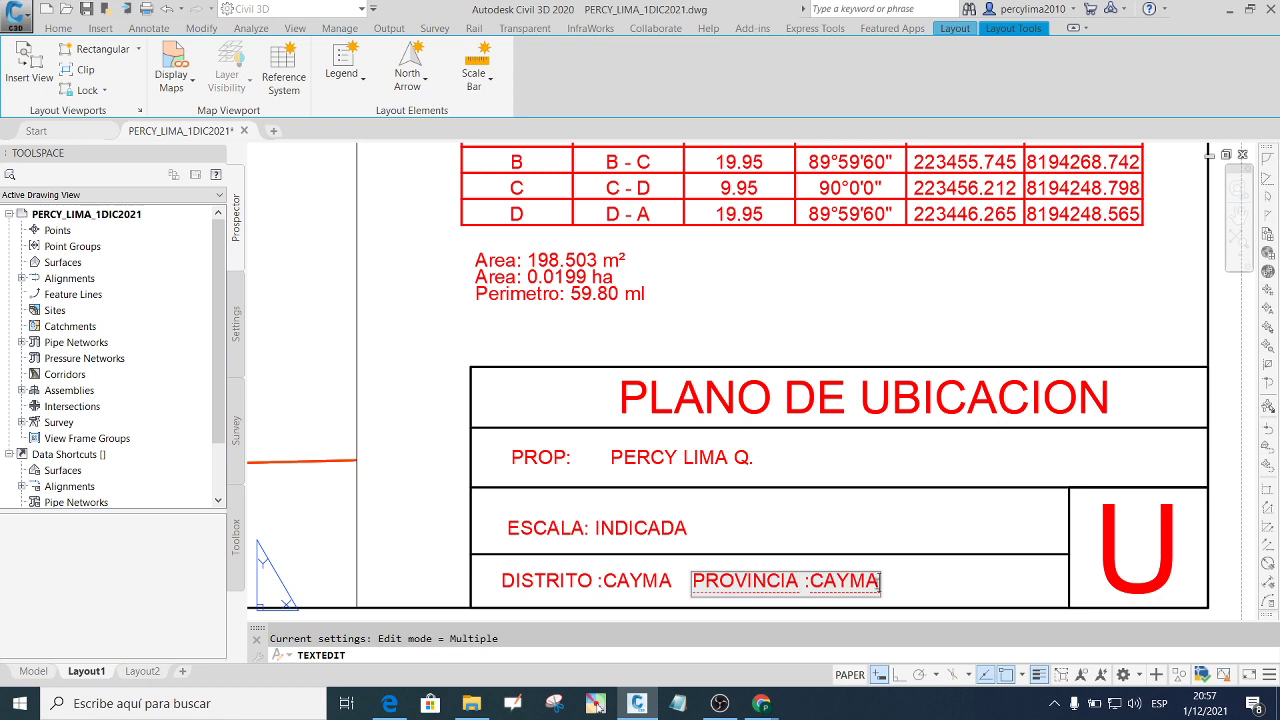
key(BackSpace)
key(BackSpace)
key(BackSpace)
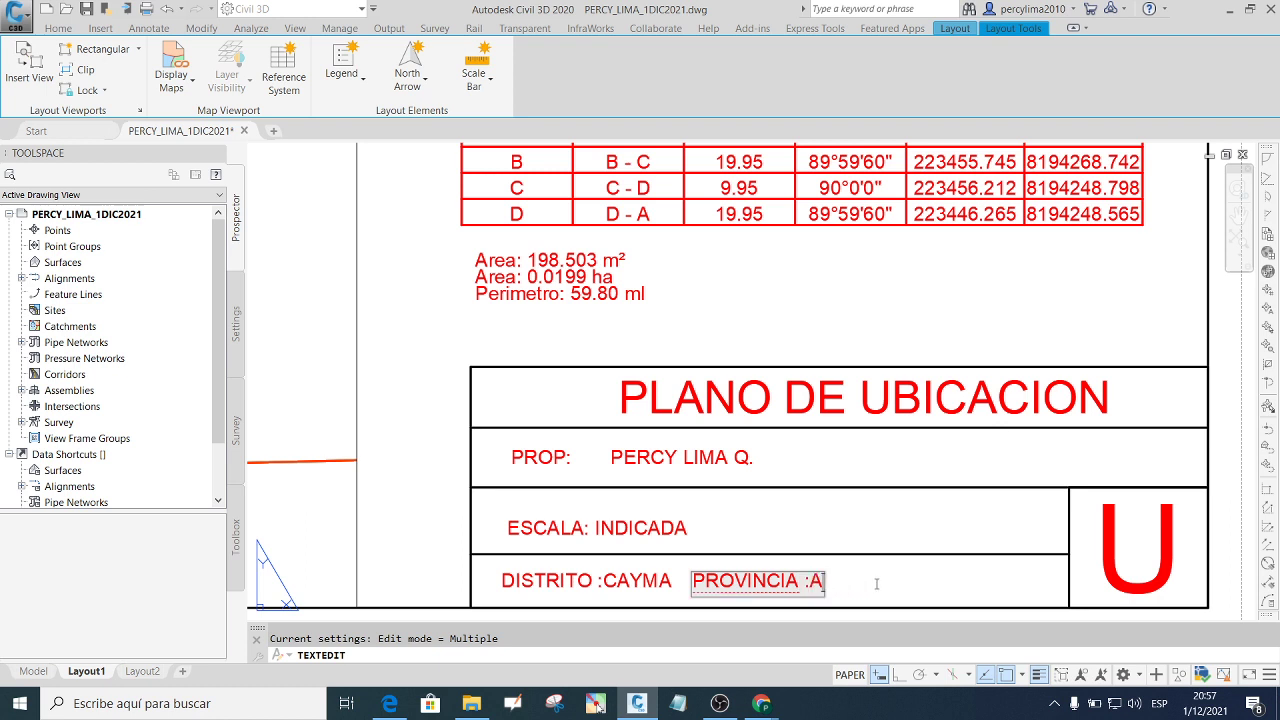
text(REQUIPA)
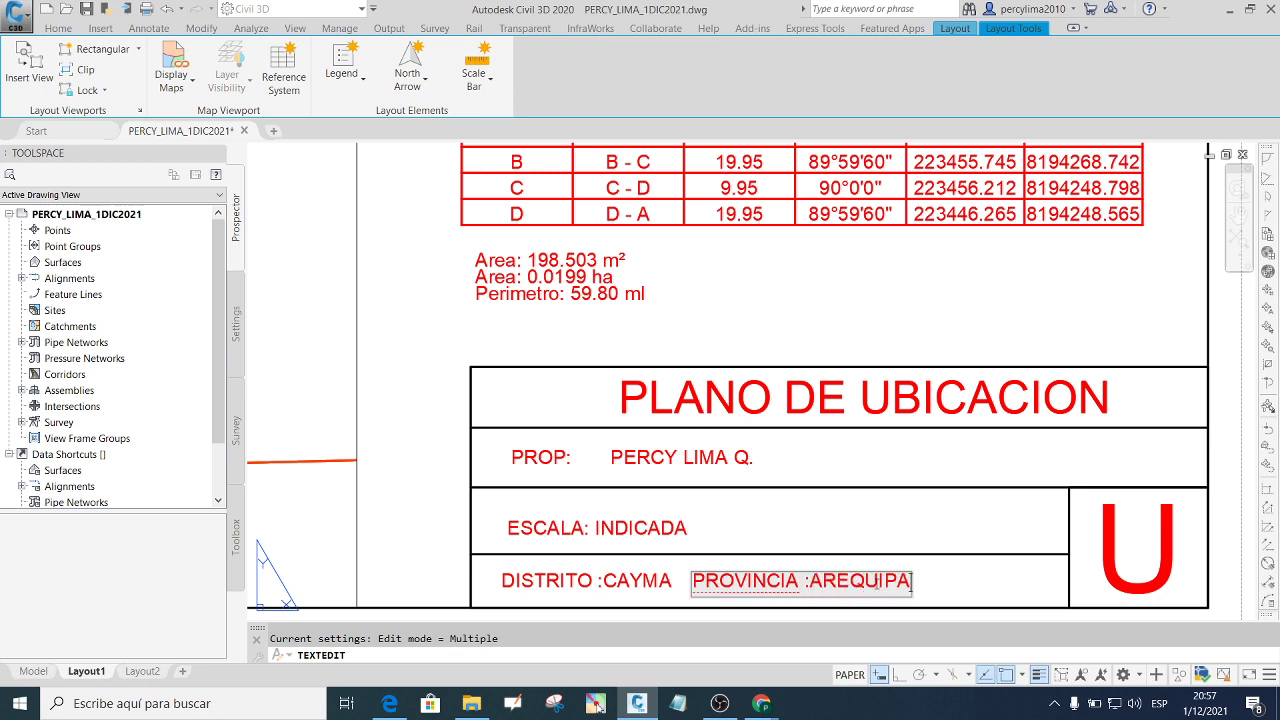
click(1013, 577)
key(Escape)
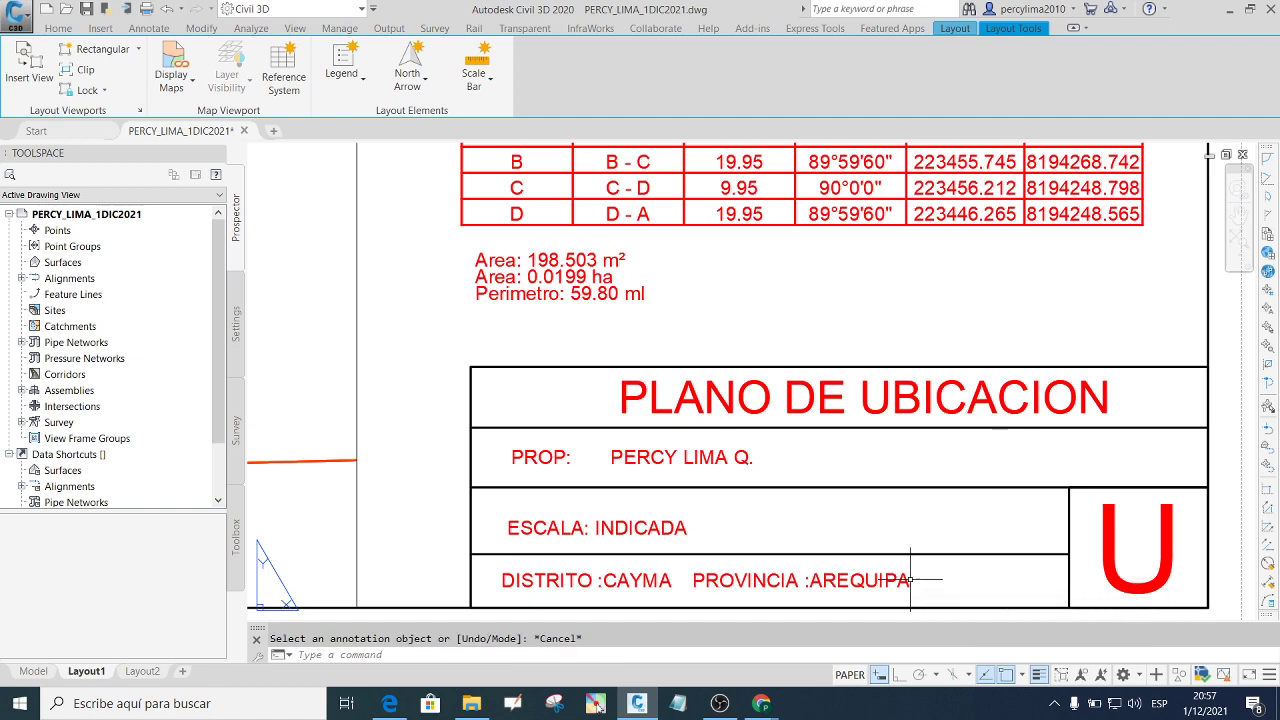
scroll(851, 502, down, 2)
scroll(851, 500, up, 2)
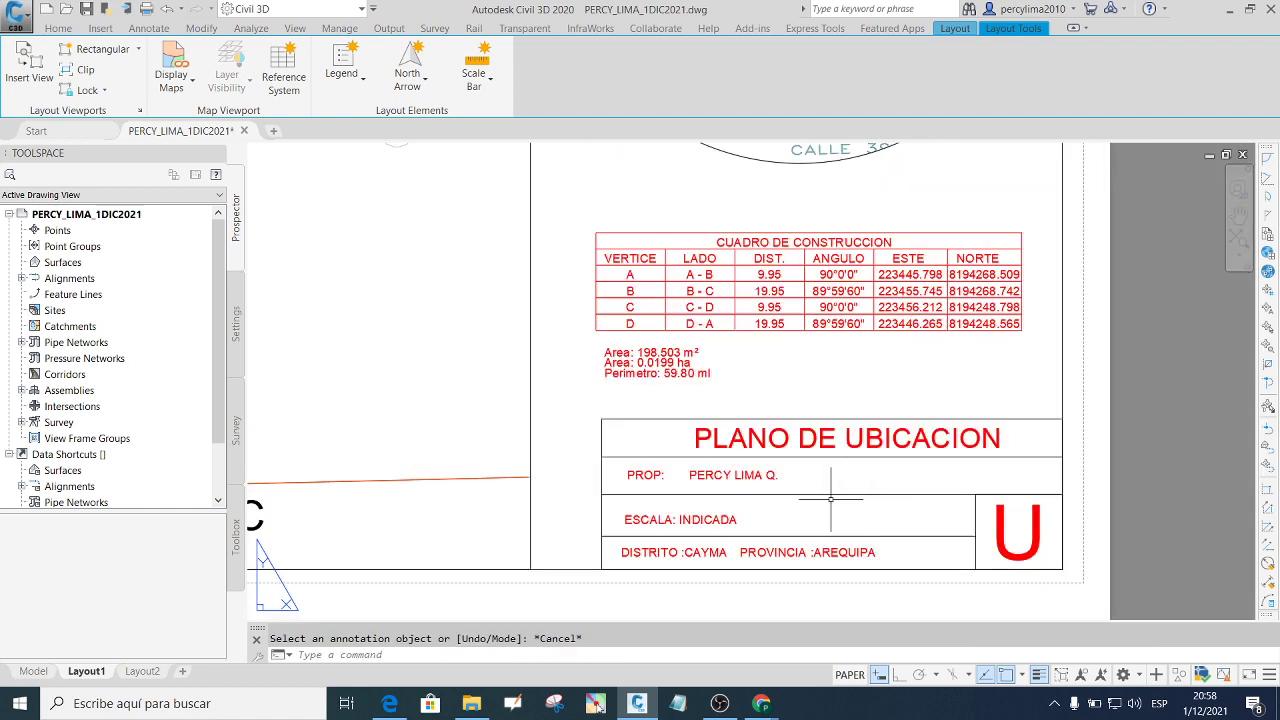
scroll(902, 517, down, 4)
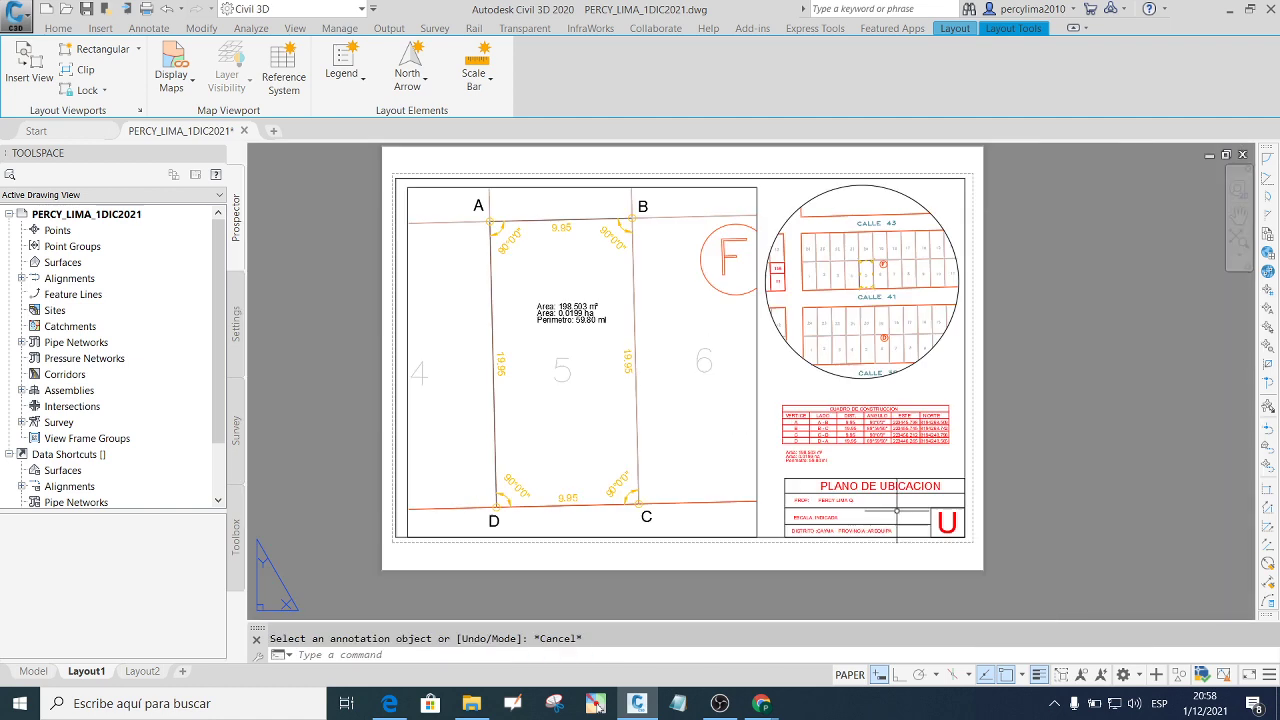
scroll(840, 530, up, 3)
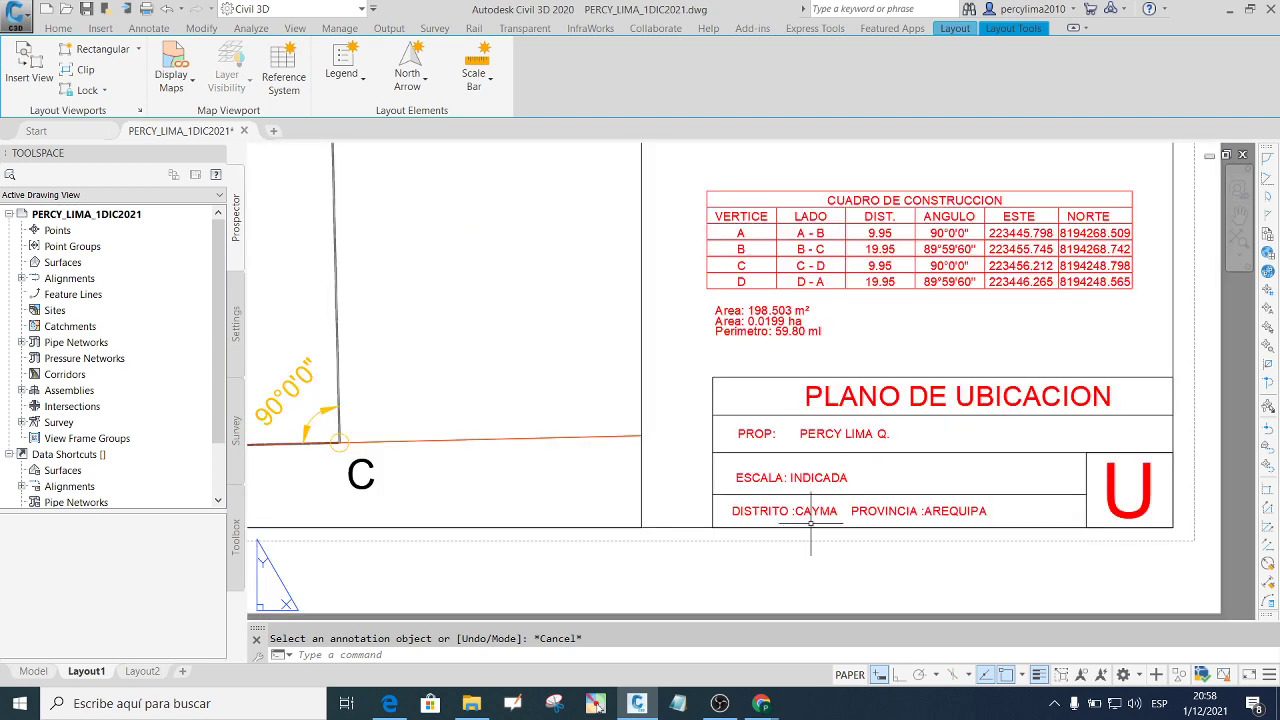
scroll(895, 485, down, 3)
scroll(875, 492, up, 2)
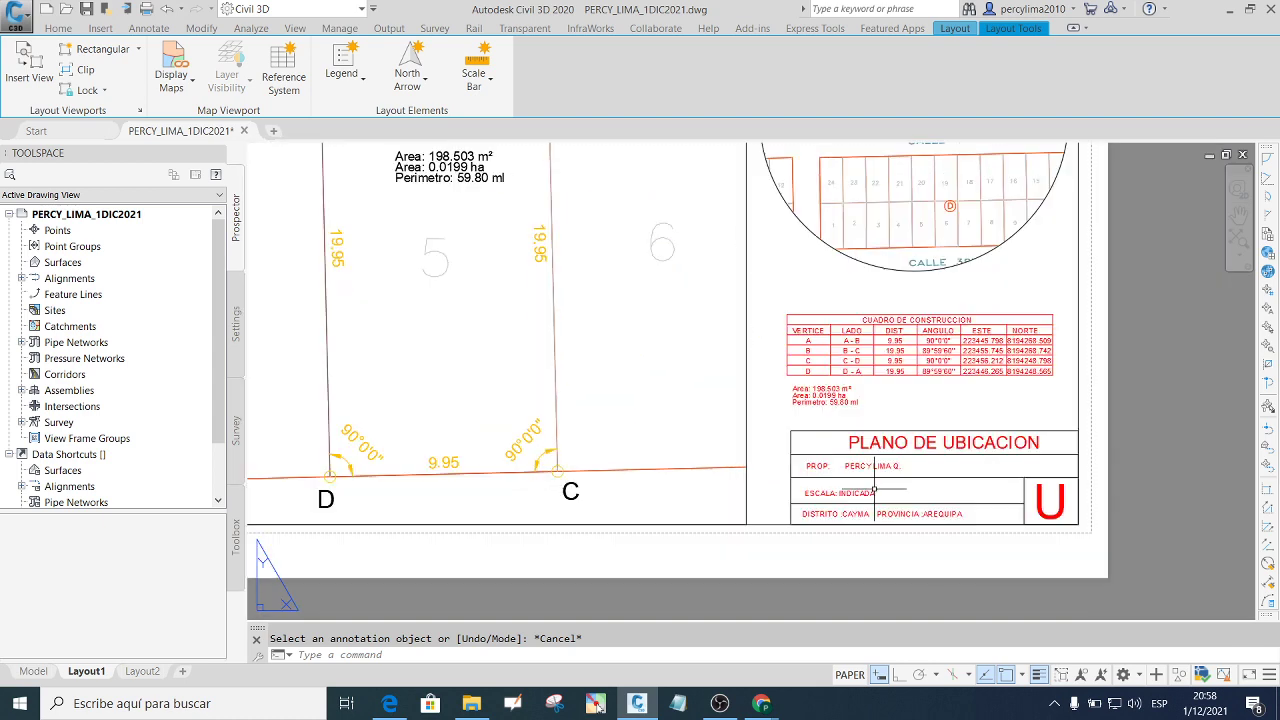
scroll(875, 492, down, 4)
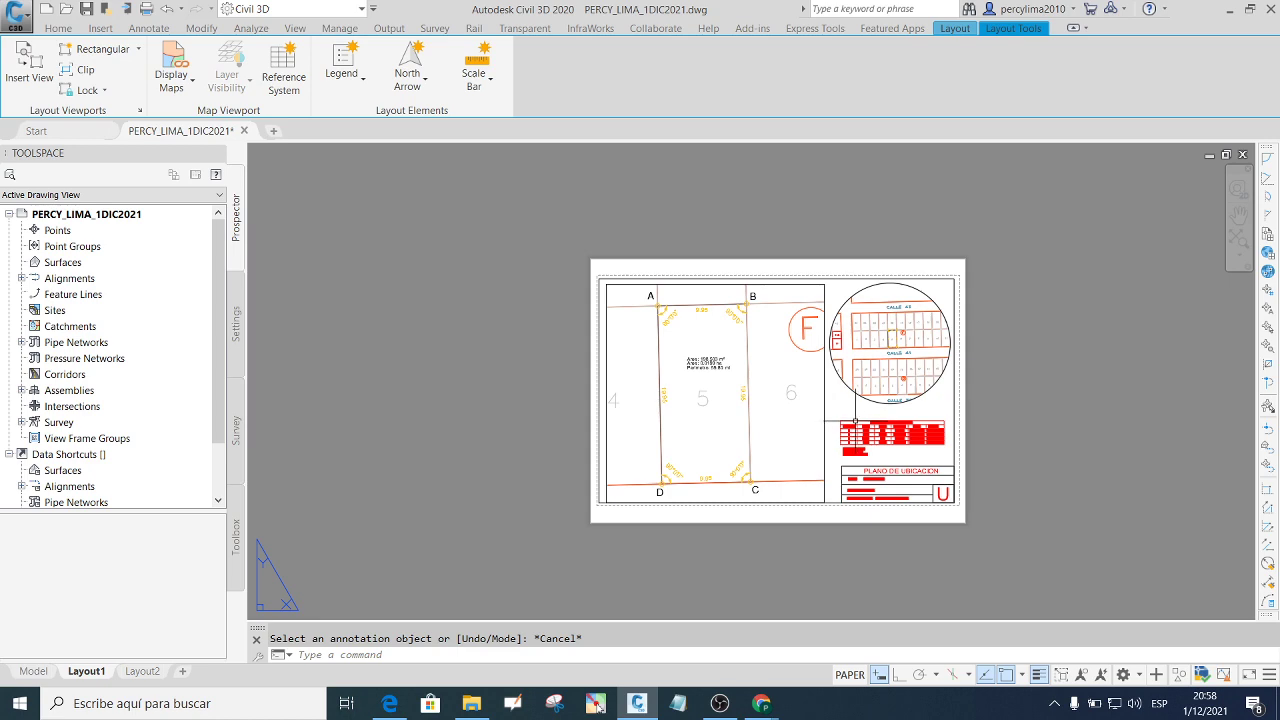
scroll(890, 355, up, 2)
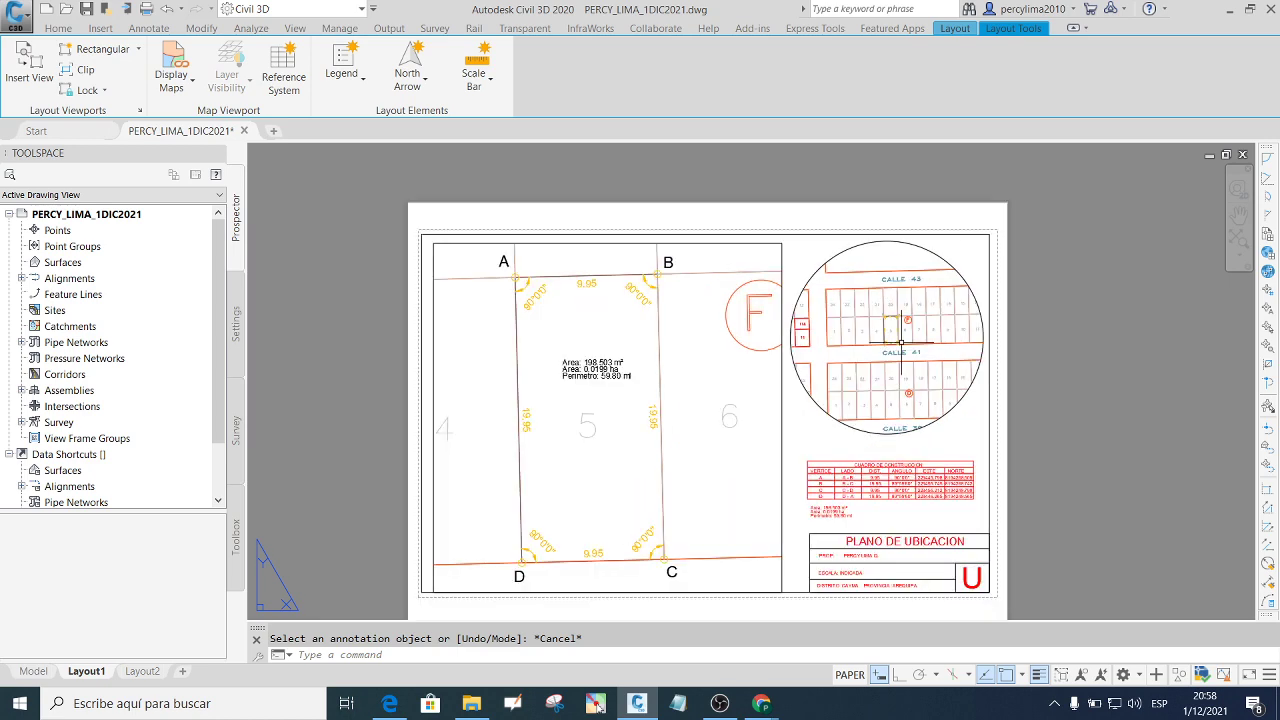
scroll(883, 330, up, 2)
scroll(883, 330, down, 2)
scroll(881, 330, up, 2)
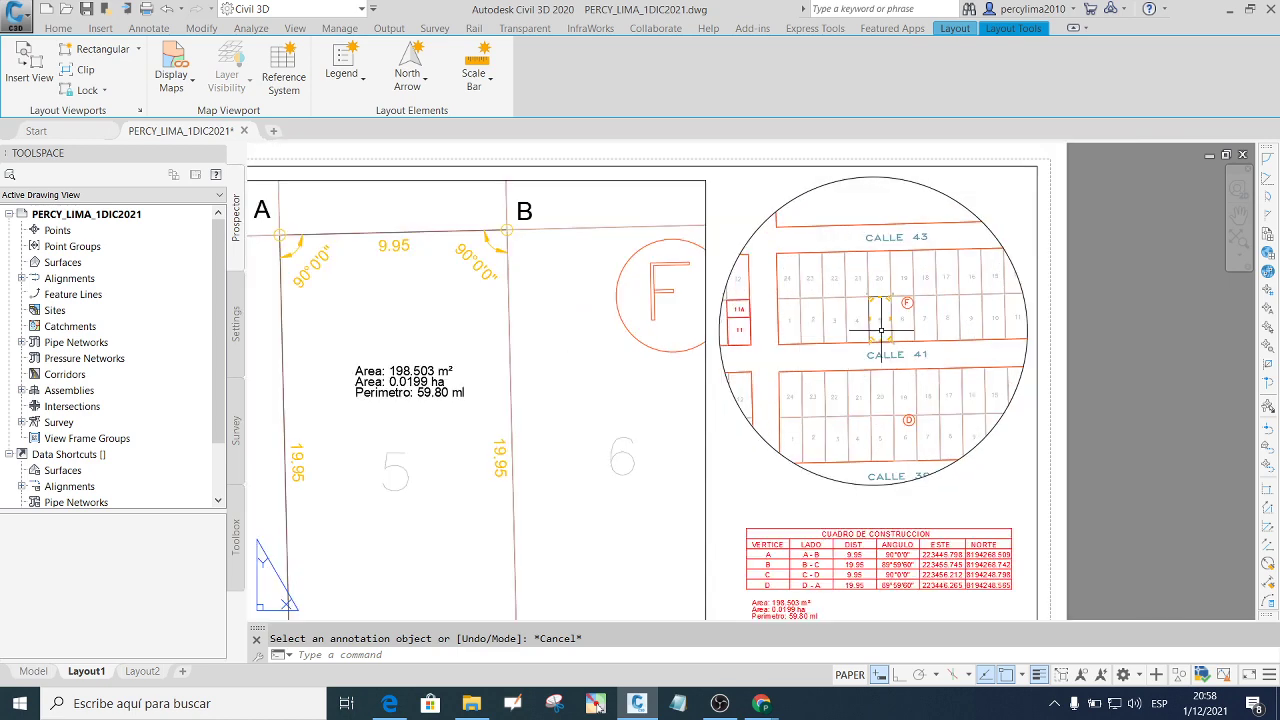
text(C)
Circle the lot in the location map and draw a one-segment leader line from it.
key(Return)
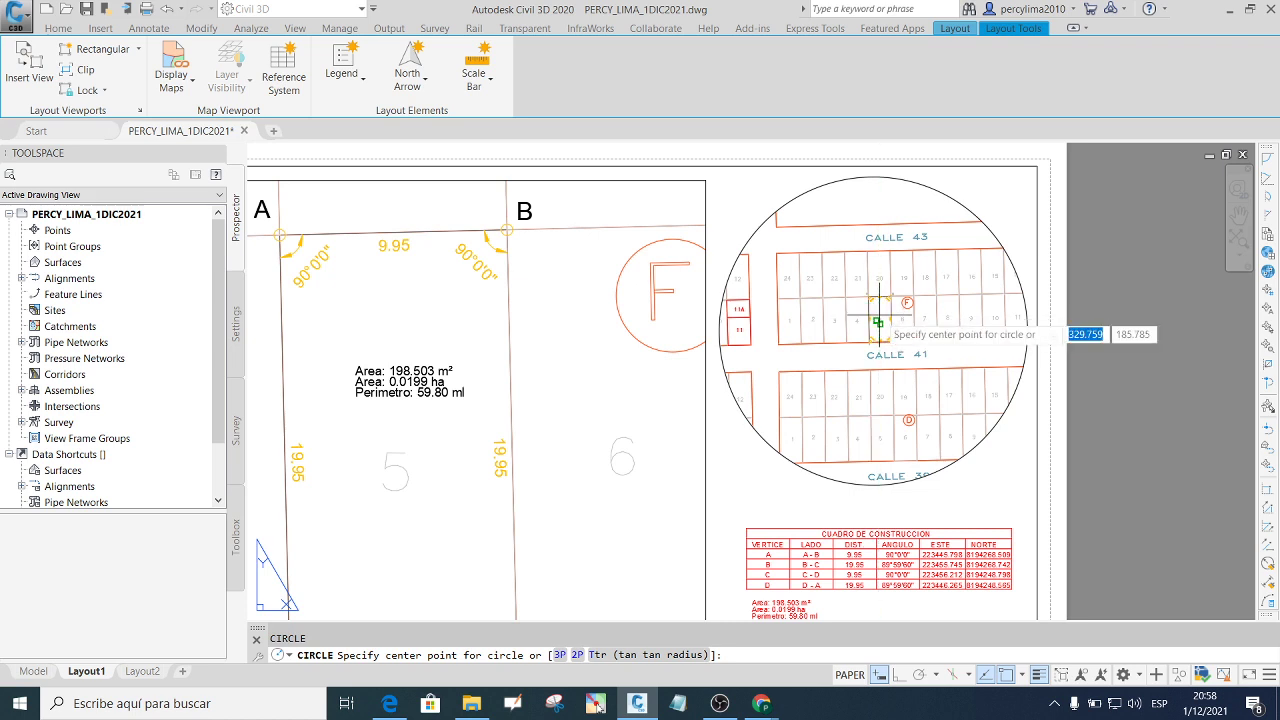
click(878, 321)
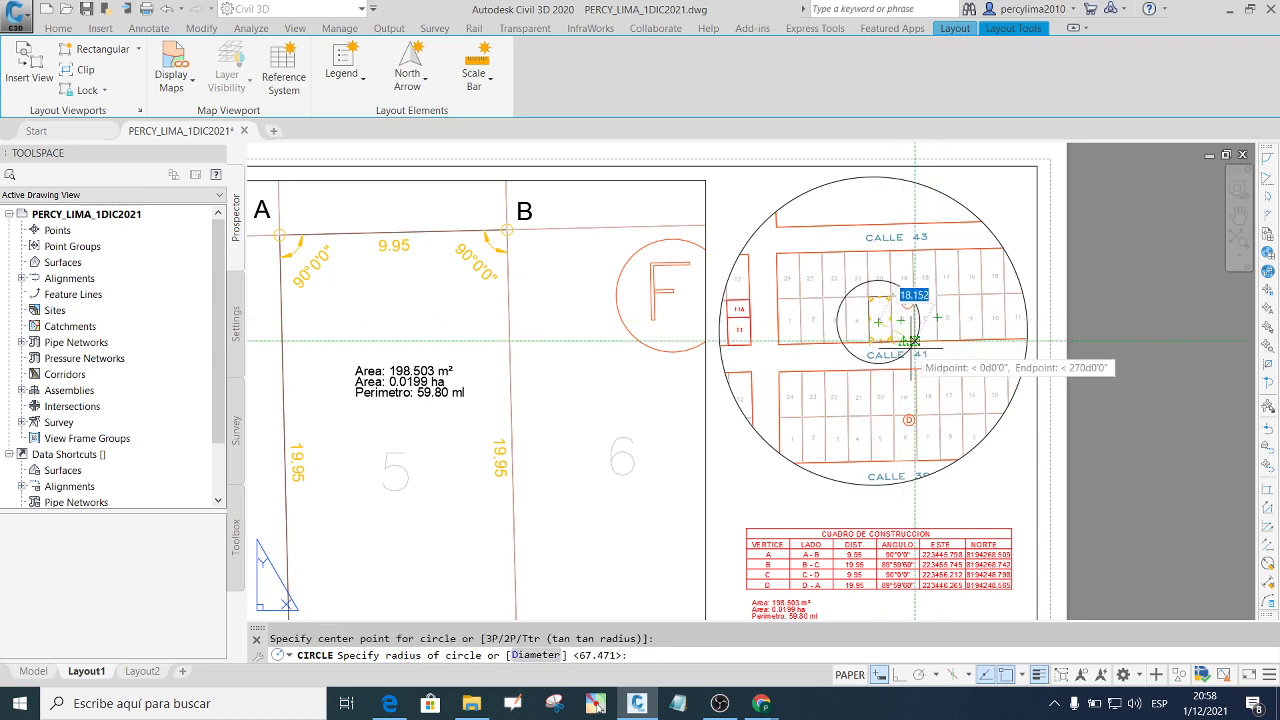
click(904, 352)
text(P)
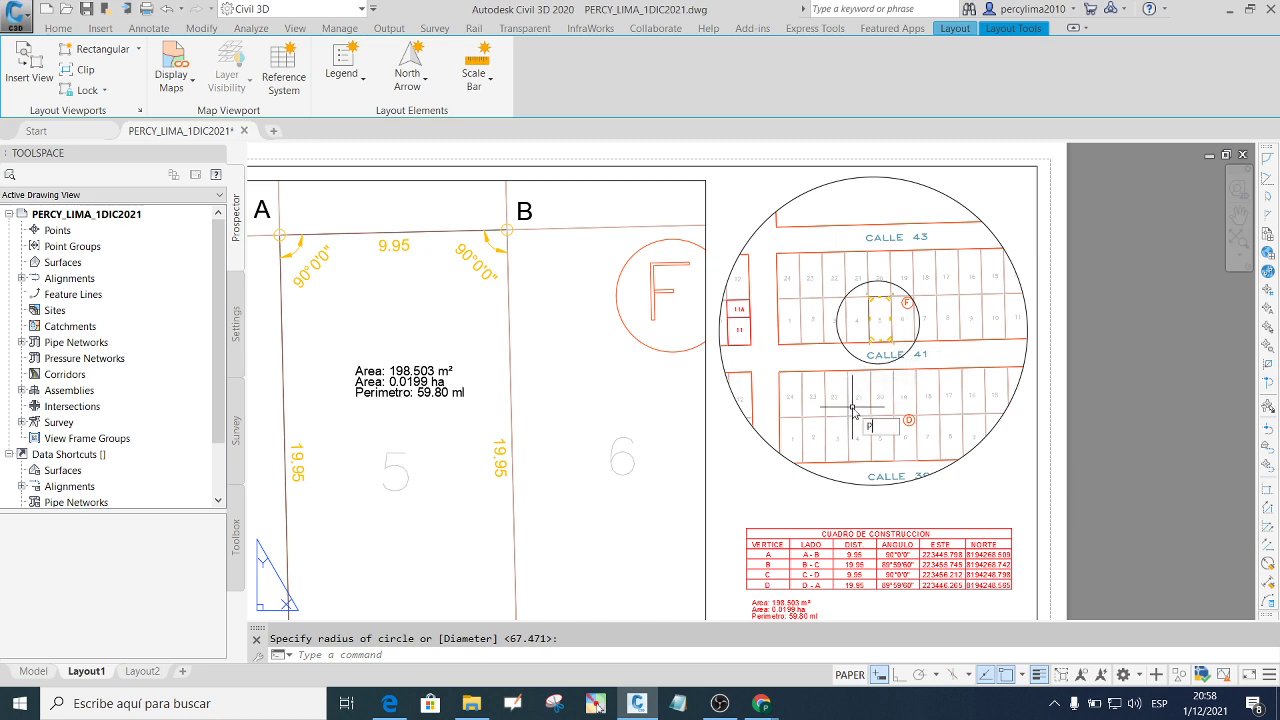
text(l)
key(Return)
scroll(880, 400, down, 2)
scroll(873, 376, up, 2)
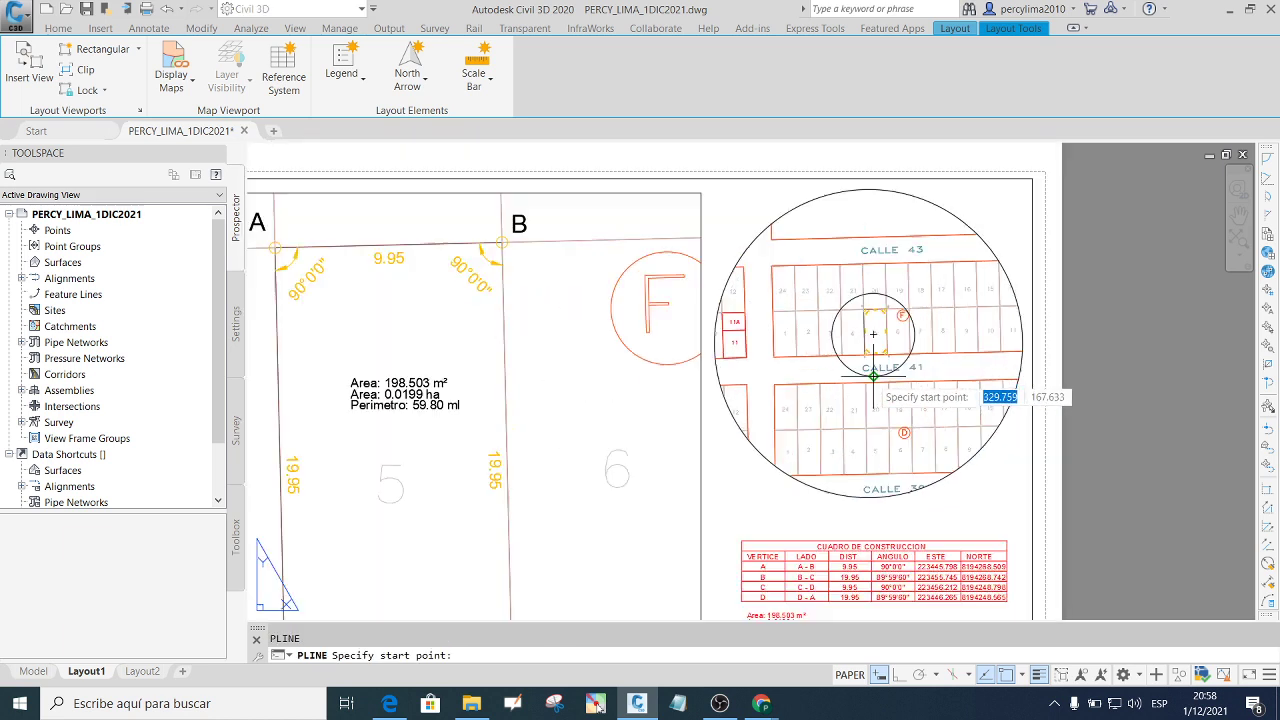
click(855, 371)
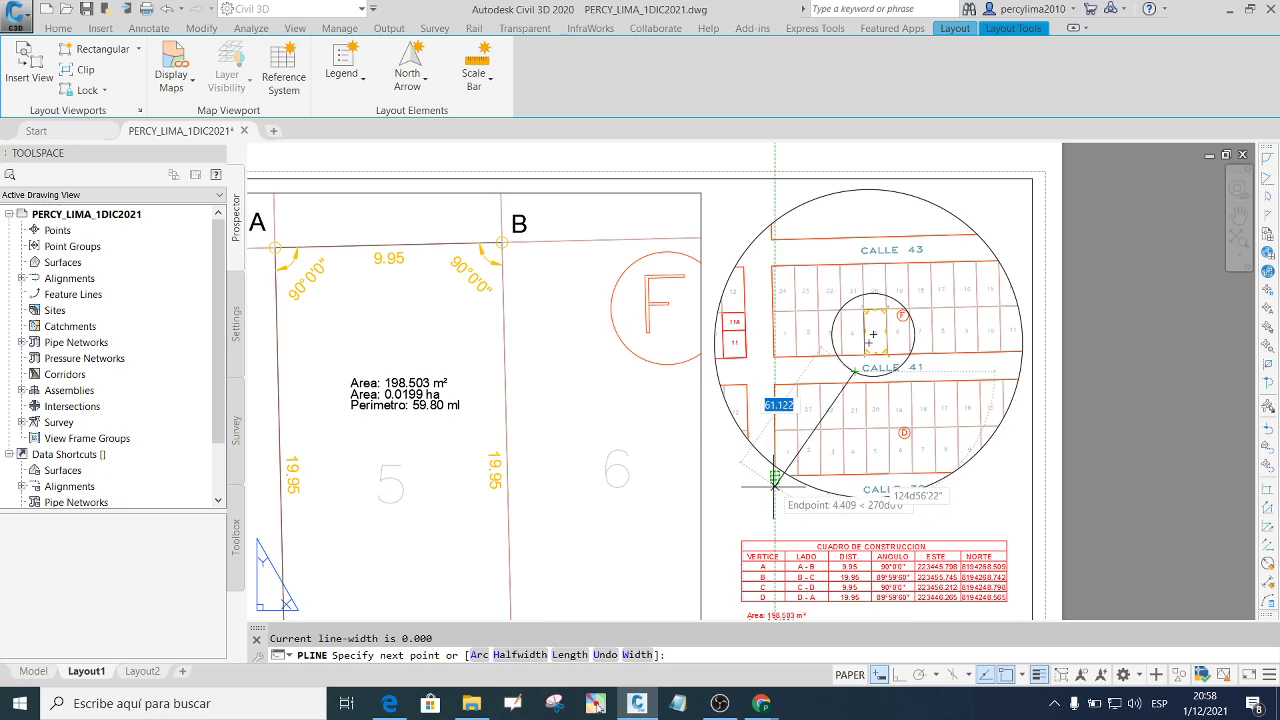
click(768, 488)
scroll(773, 478, up, 5)
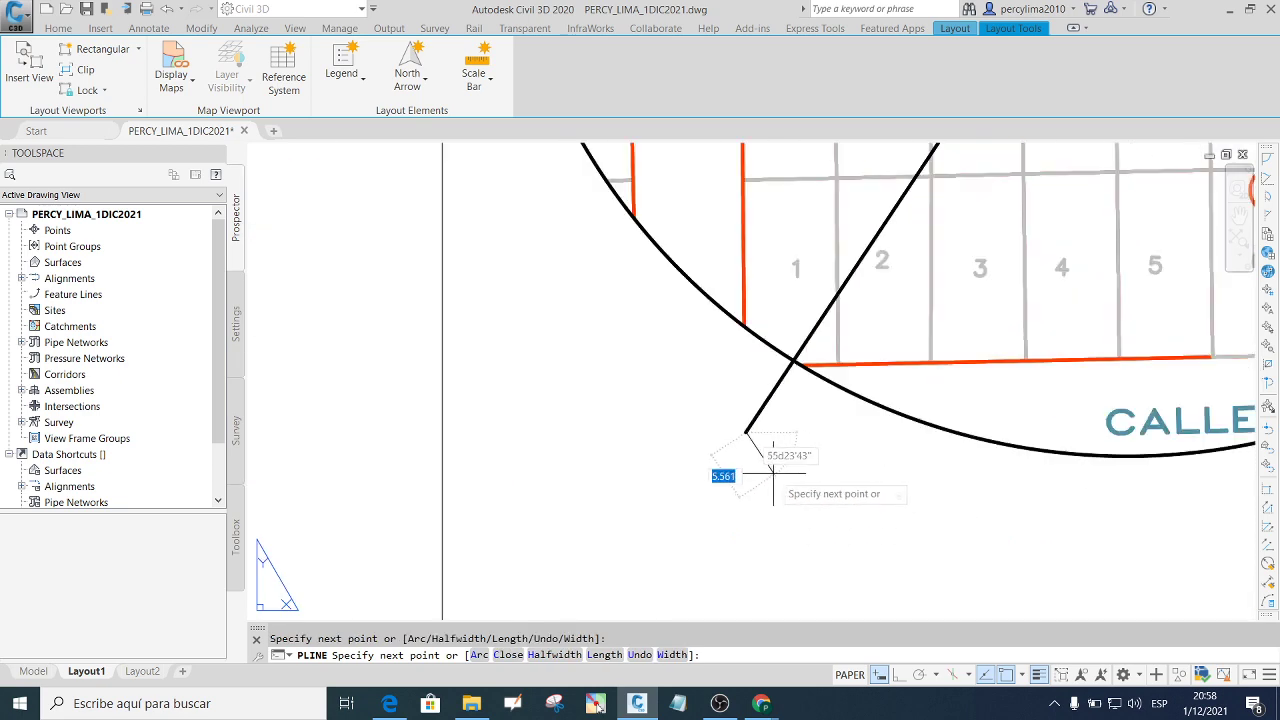
key(Escape)
Open the PLANO LOTE drawing from its folder in File Explorer.
scroll(766, 451, down, 3)
scroll(800, 440, down, 2)
scroll(834, 438, up, 3)
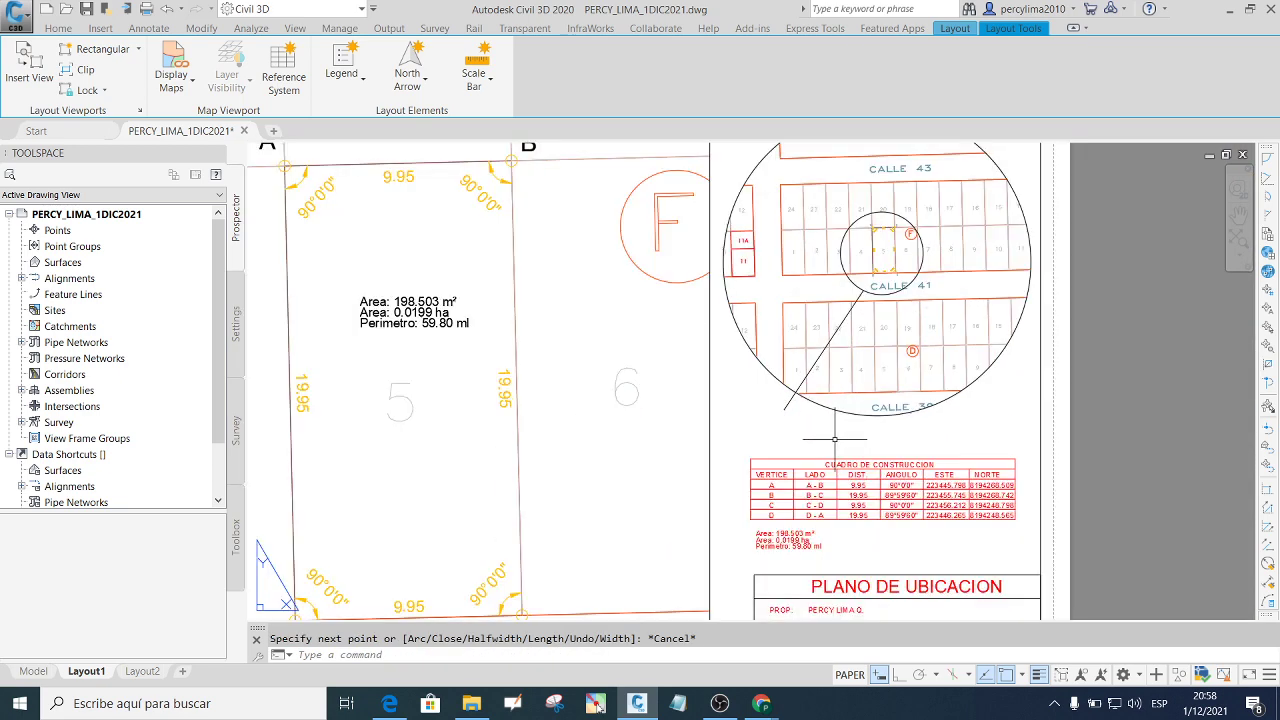
scroll(834, 438, down, 2)
scroll(843, 561, up, 2)
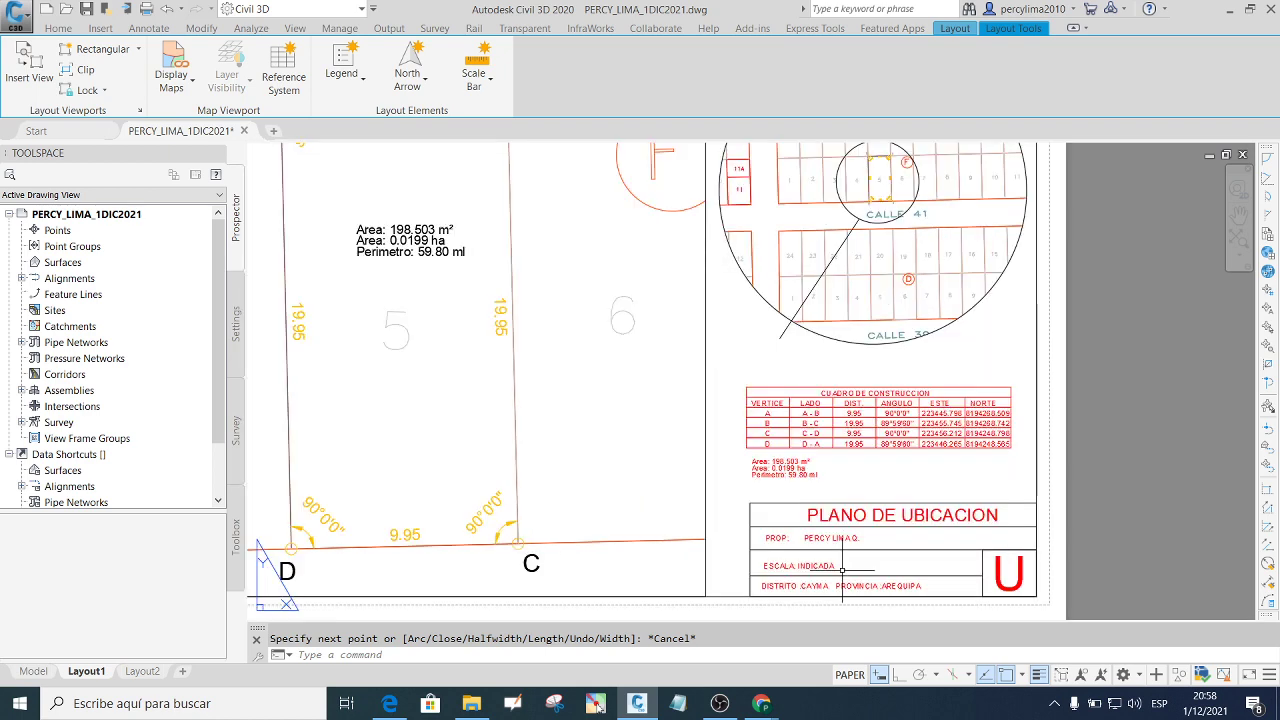
scroll(800, 537, down, 5)
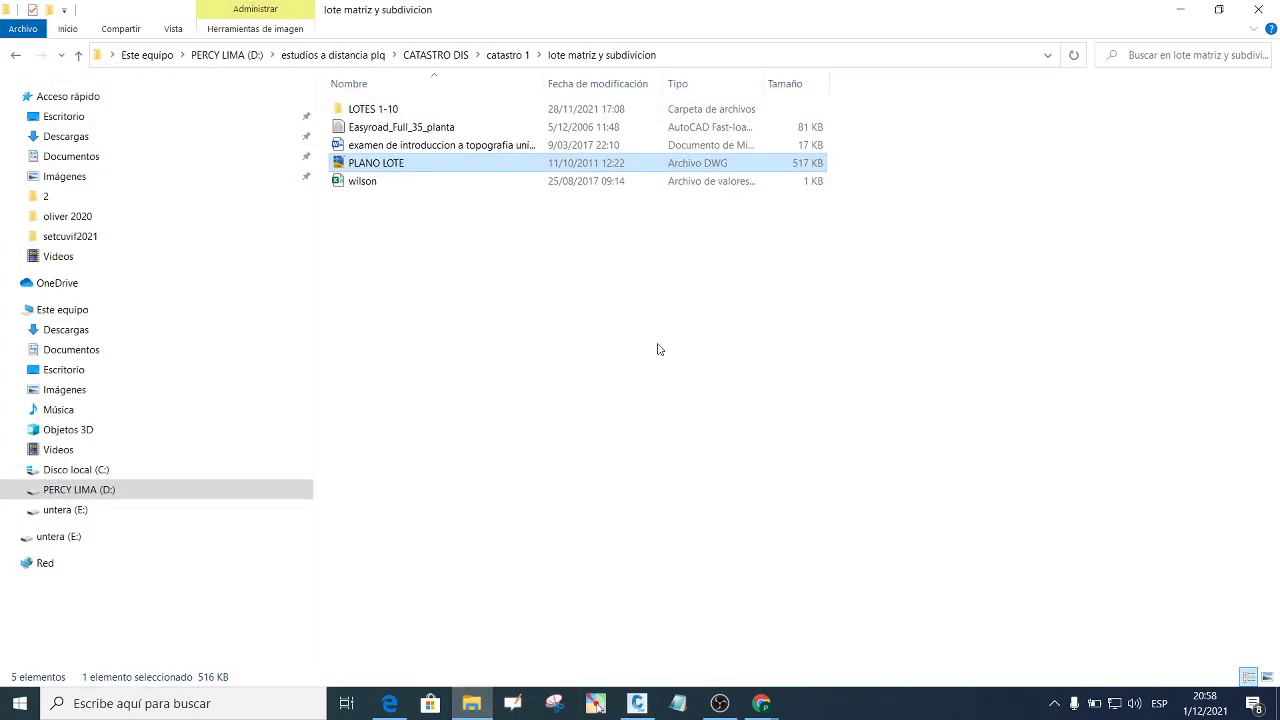
click(471, 703)
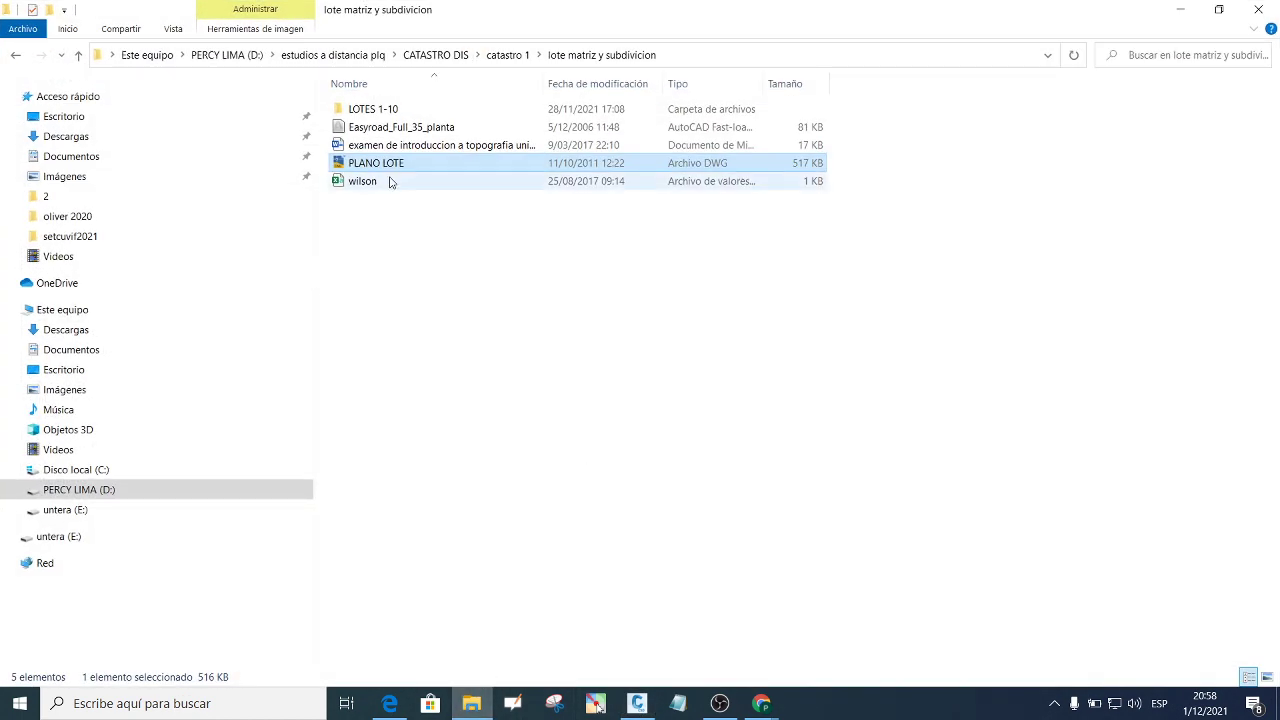
double_click(398, 165)
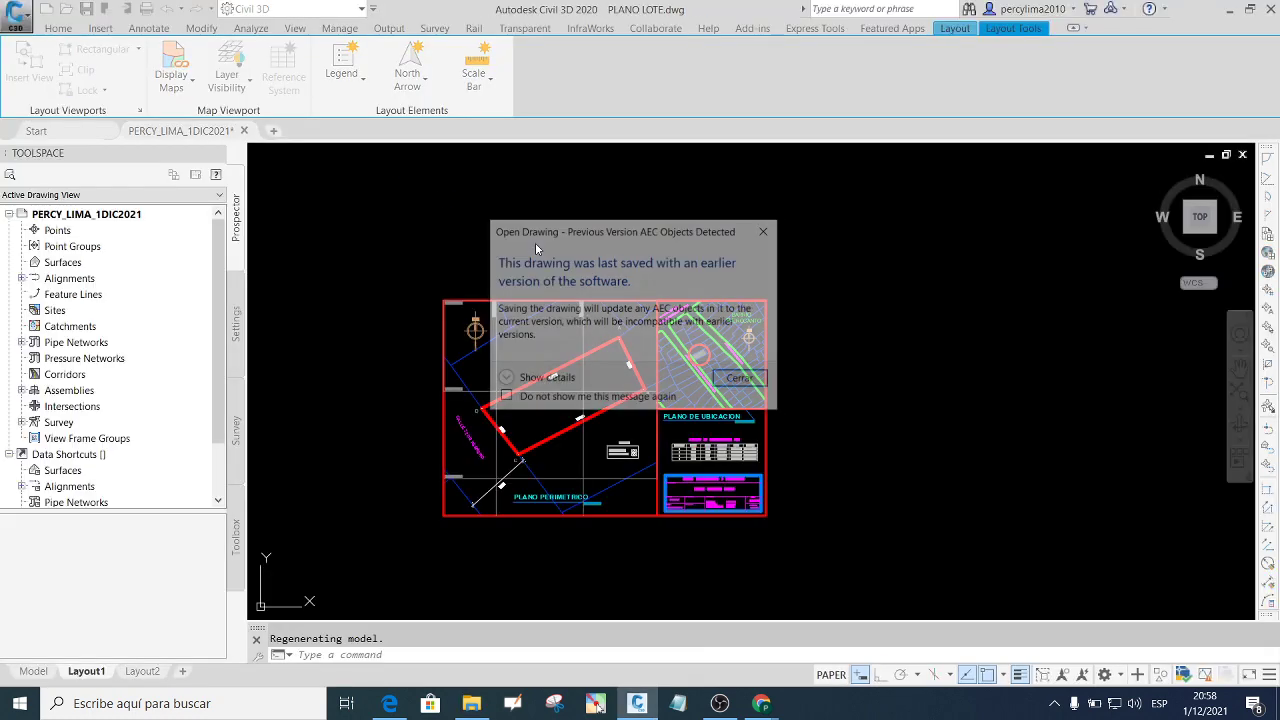
Dismiss the earlier-version warning and zoom onto the PLANO PERIMETRICO Y UBICACION title block.
click(767, 232)
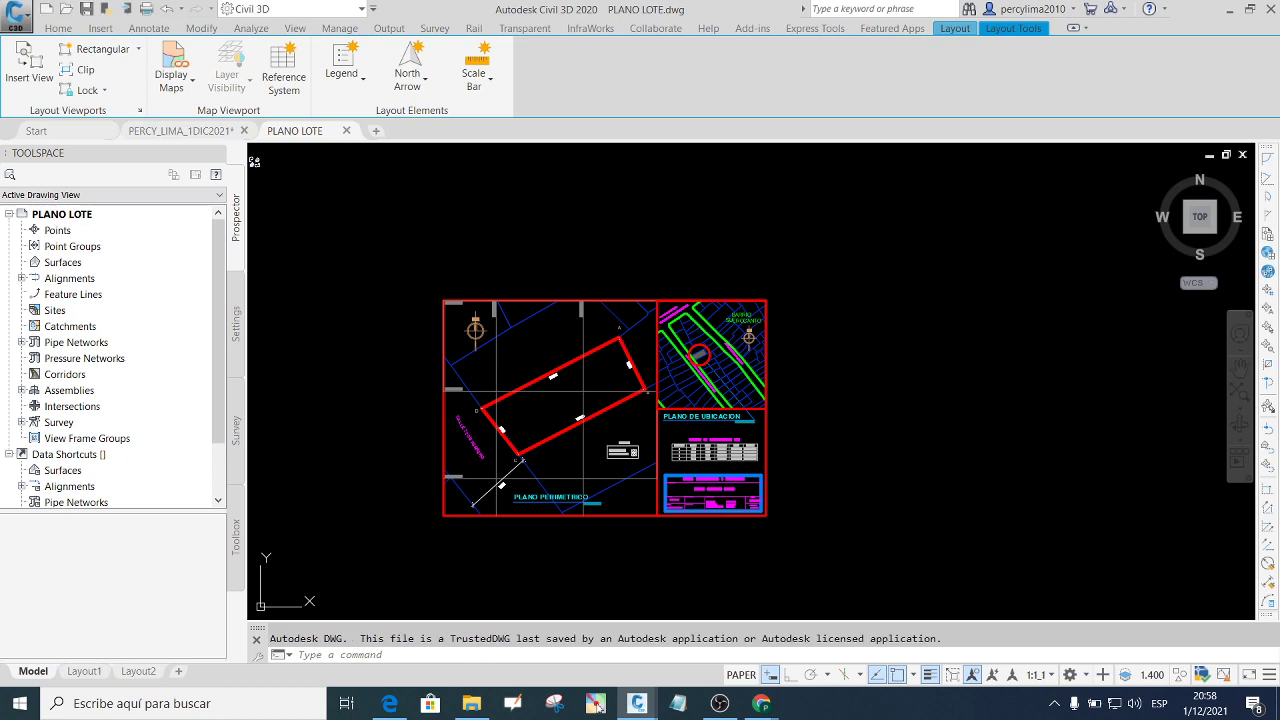
scroll(740, 523, up, 3)
scroll(714, 514, up, 3)
scroll(690, 508, up, 3)
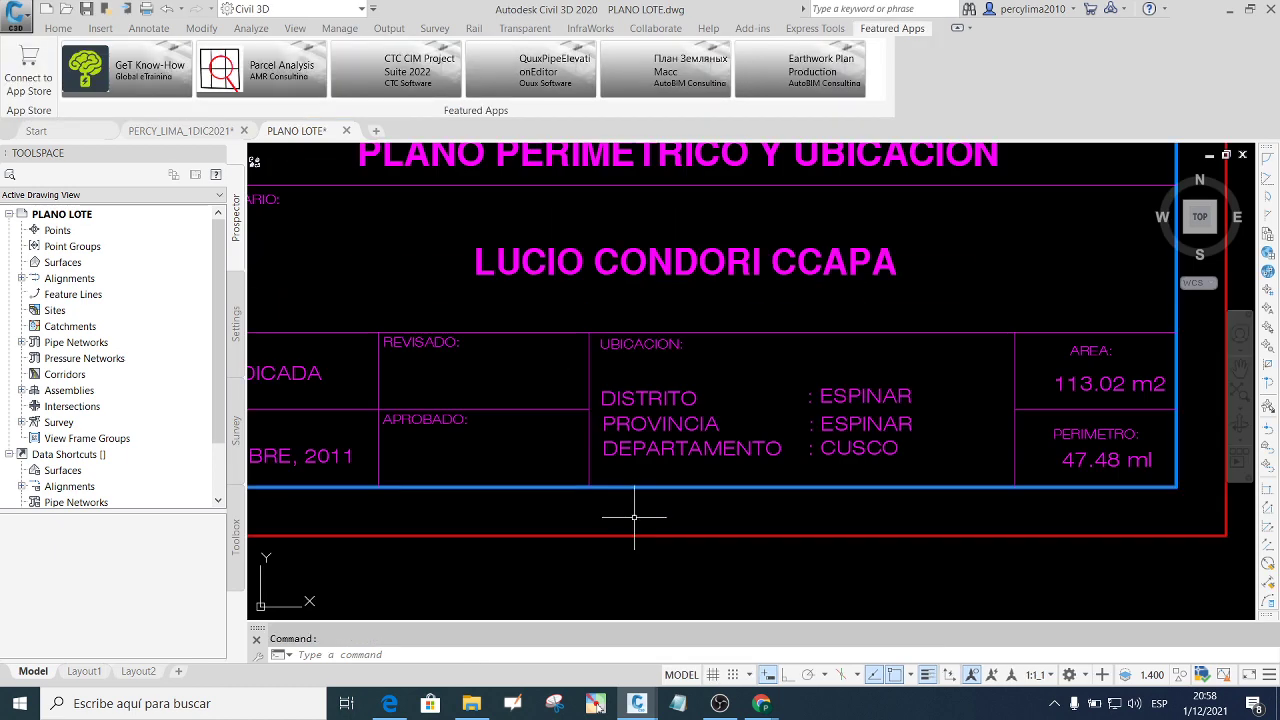
scroll(782, 485, up, 3)
scroll(720, 484, down, 2)
scroll(681, 478, up, 2)
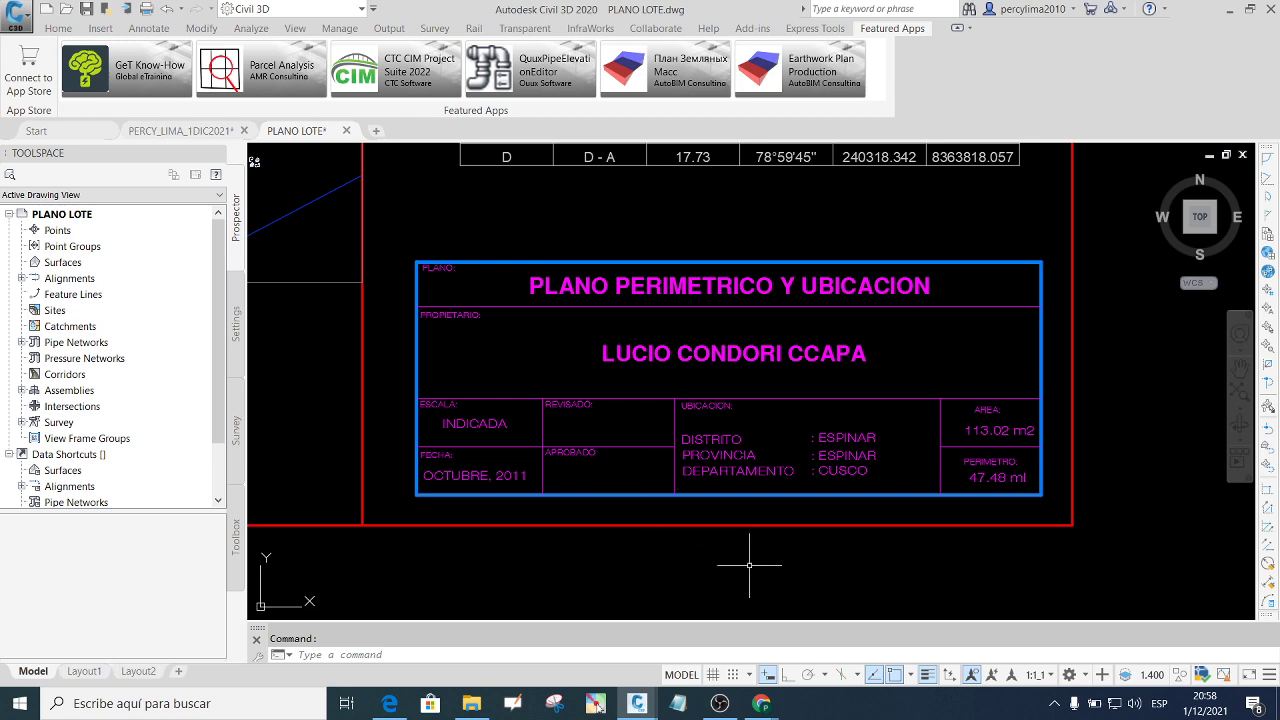
click(553, 704)
Capture a Snipping Tool screenshot of the PLANO LOTE title block.
click(938, 87)
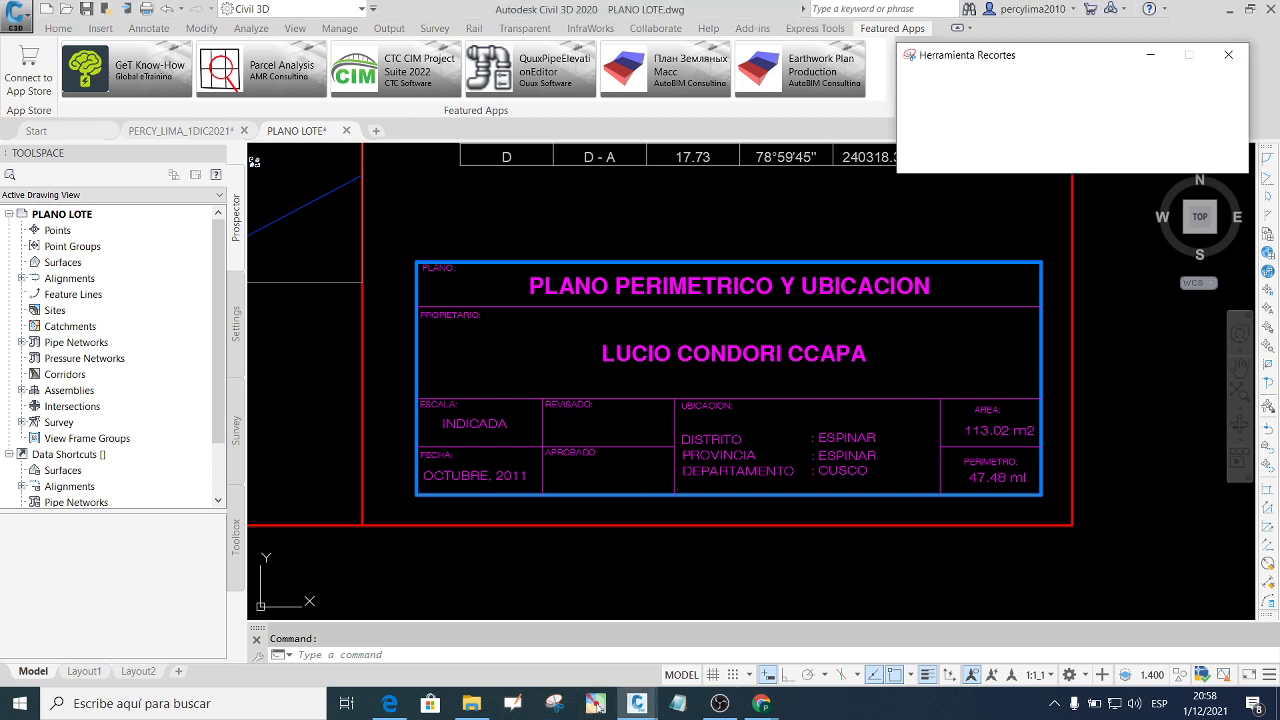
drag(404, 250, 421, 300)
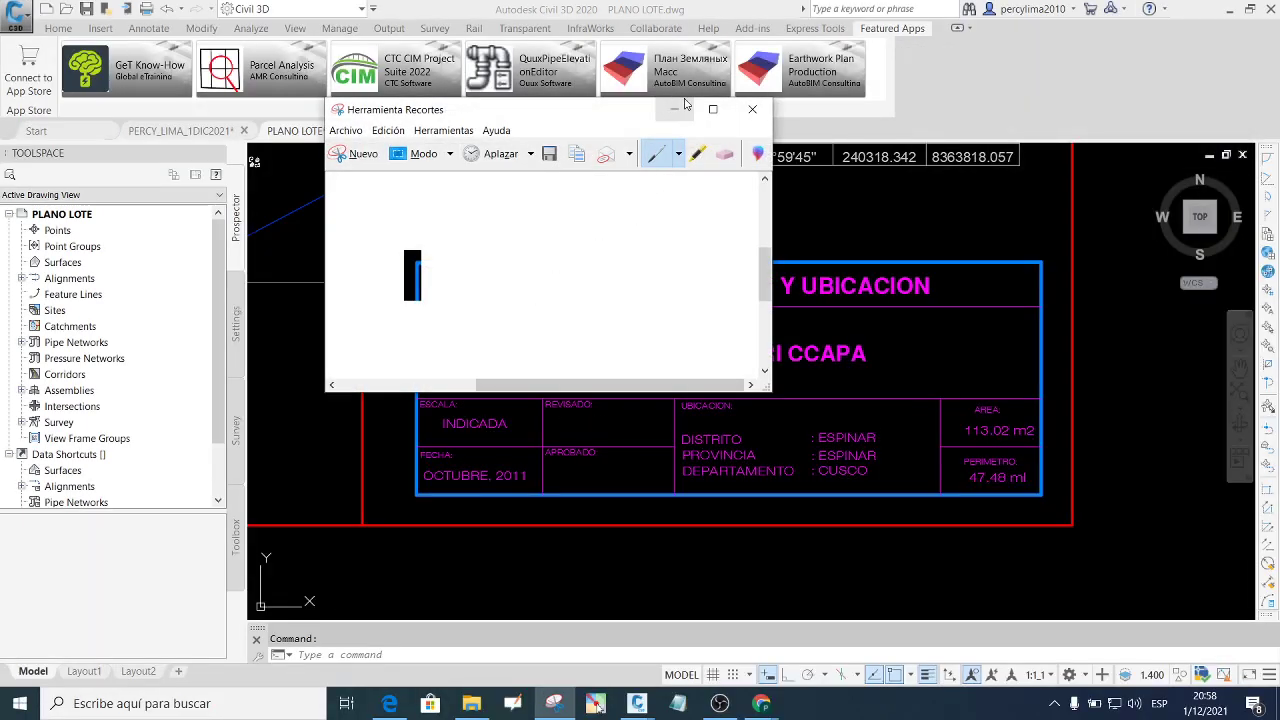
click(357, 153)
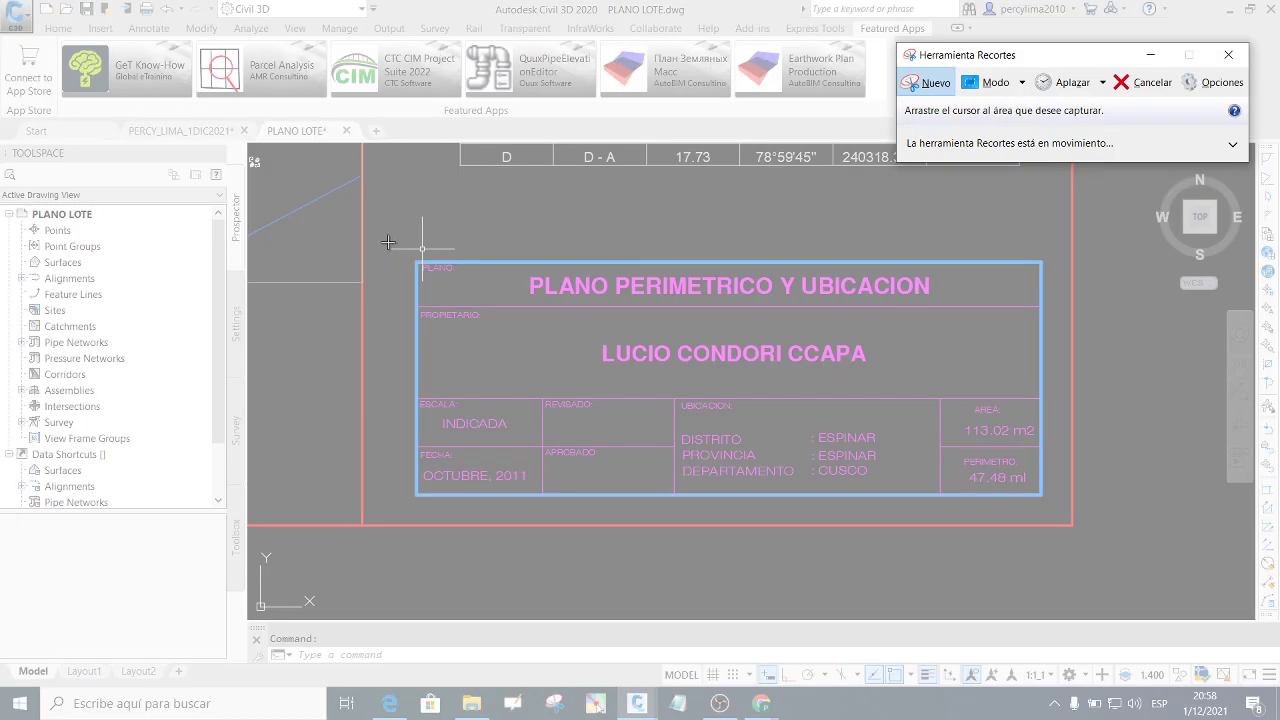
drag(387, 241, 1057, 506)
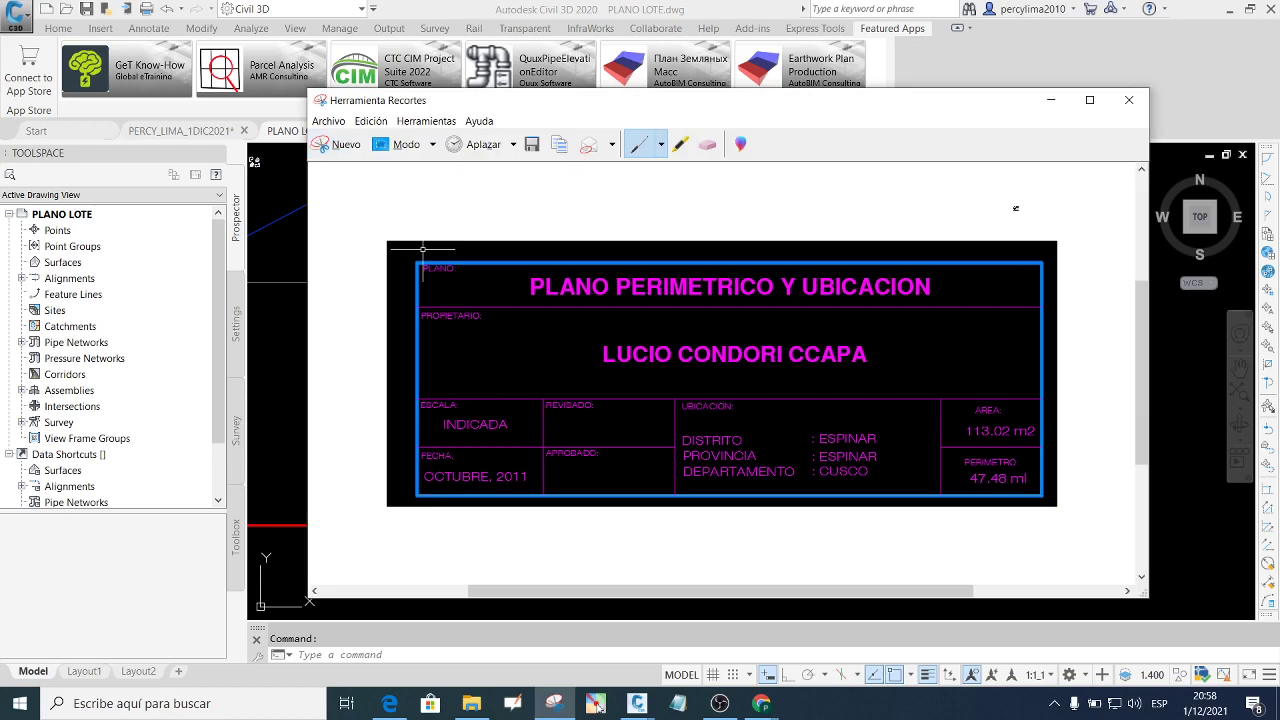
click(1050, 101)
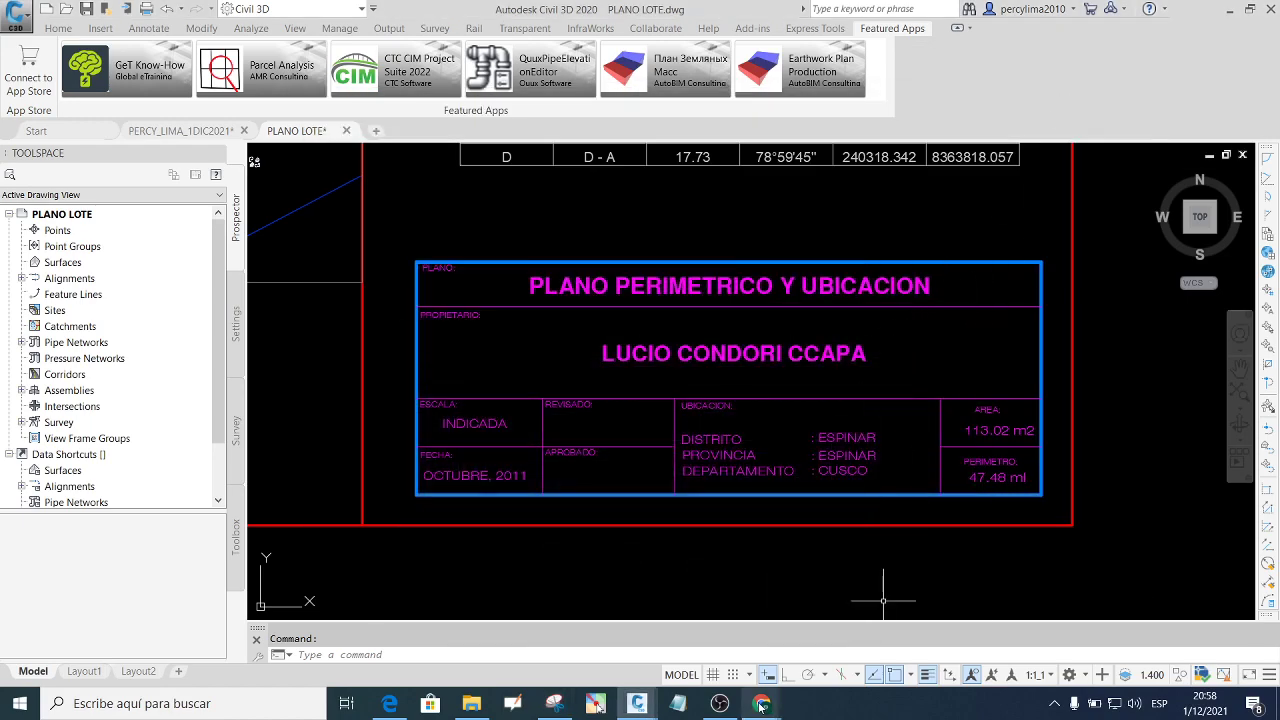
Paste and send the screenshot in the WhatsApp class chat, then minimize the browser.
mouse_move(761, 703)
click(670, 659)
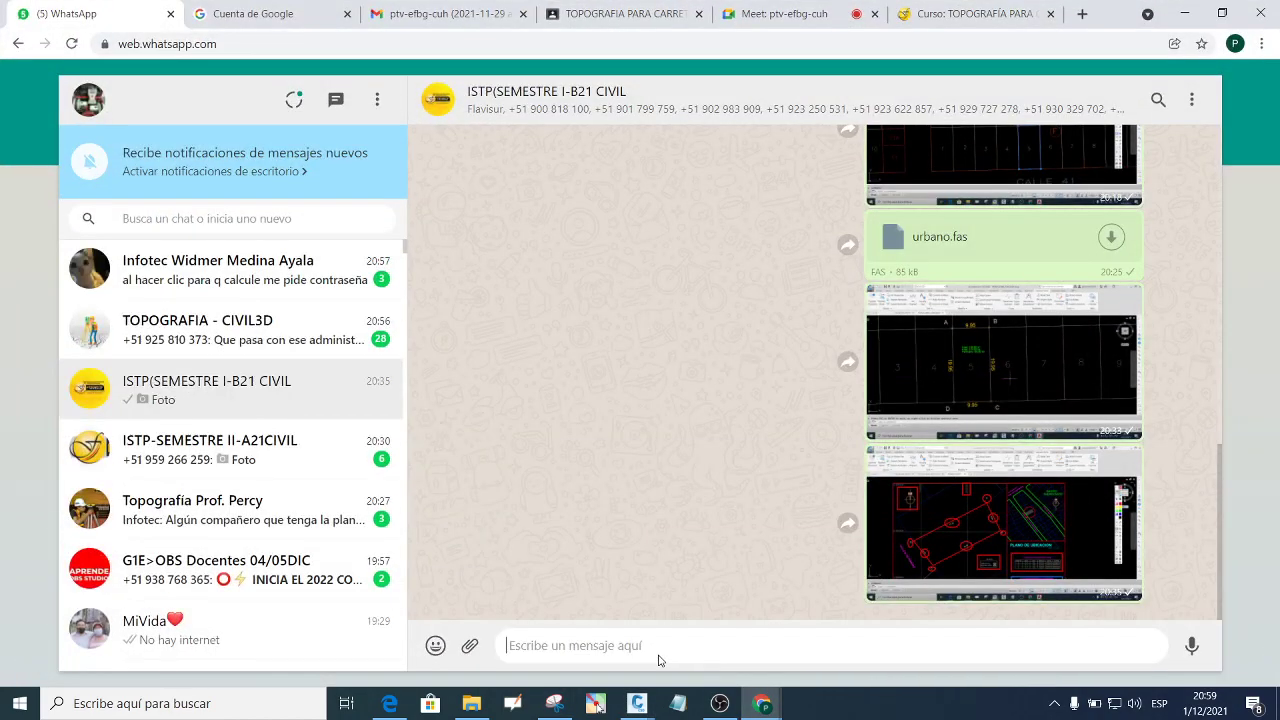
key(ctrl+v)
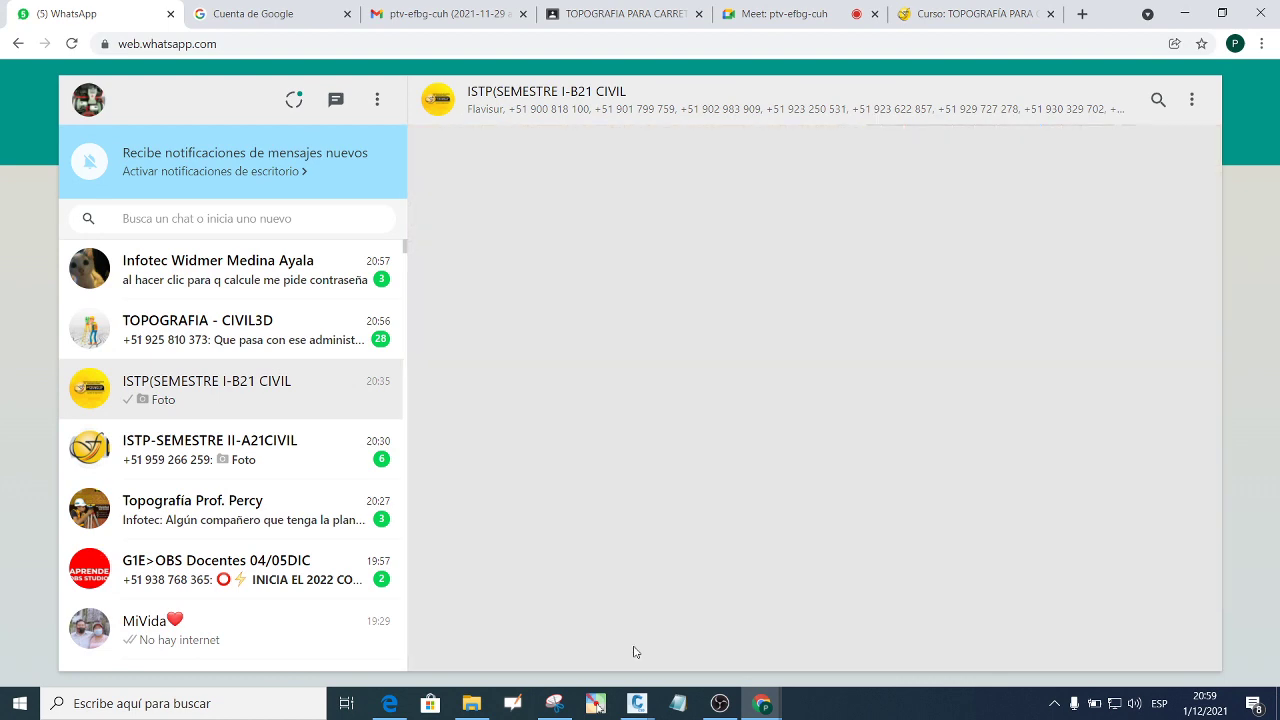
key(Return)
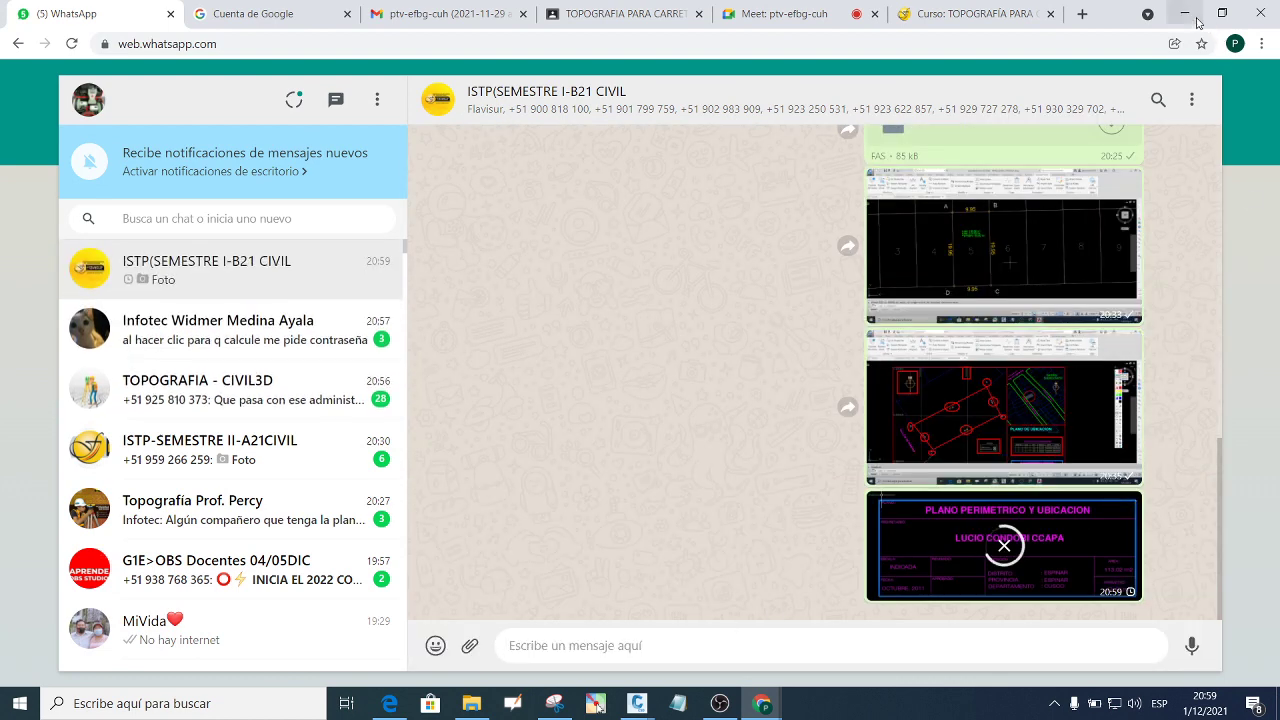
click(1183, 14)
Box-select the title block objects in PLANO LOTE and copy them to the clipboard.
scroll(802, 375, down, 4)
scroll(624, 332, up, 2)
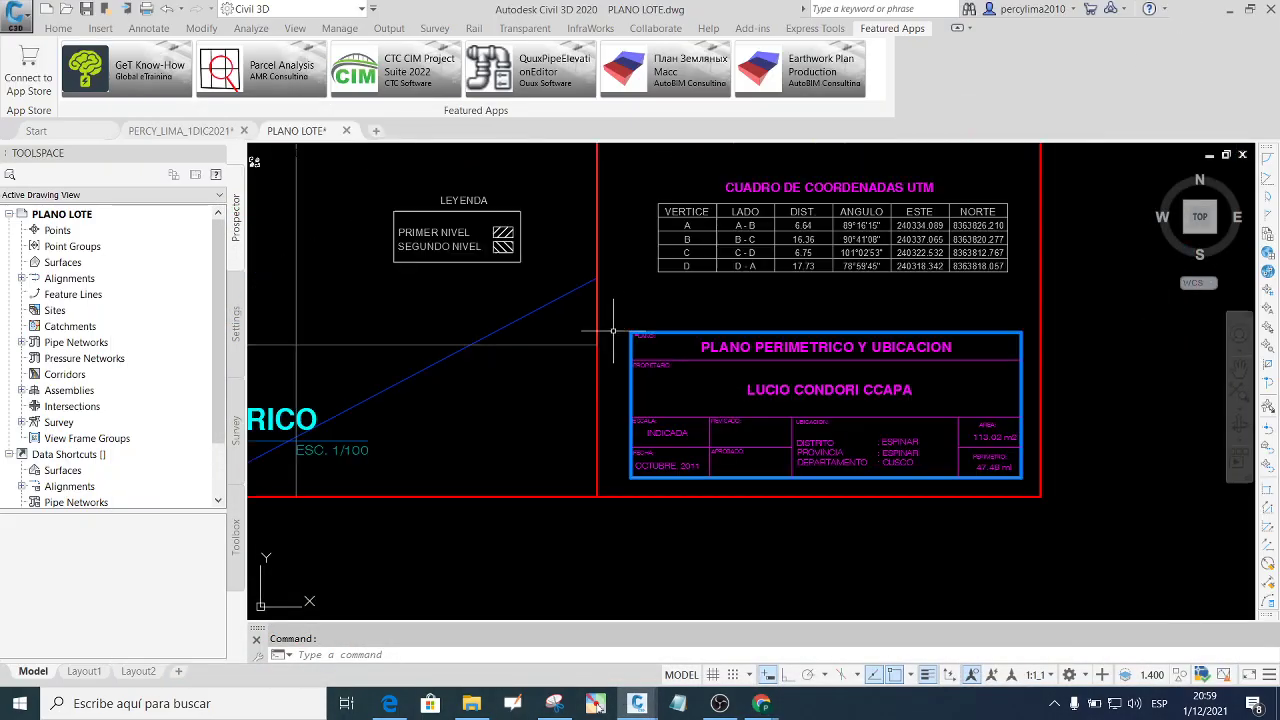
click(622, 325)
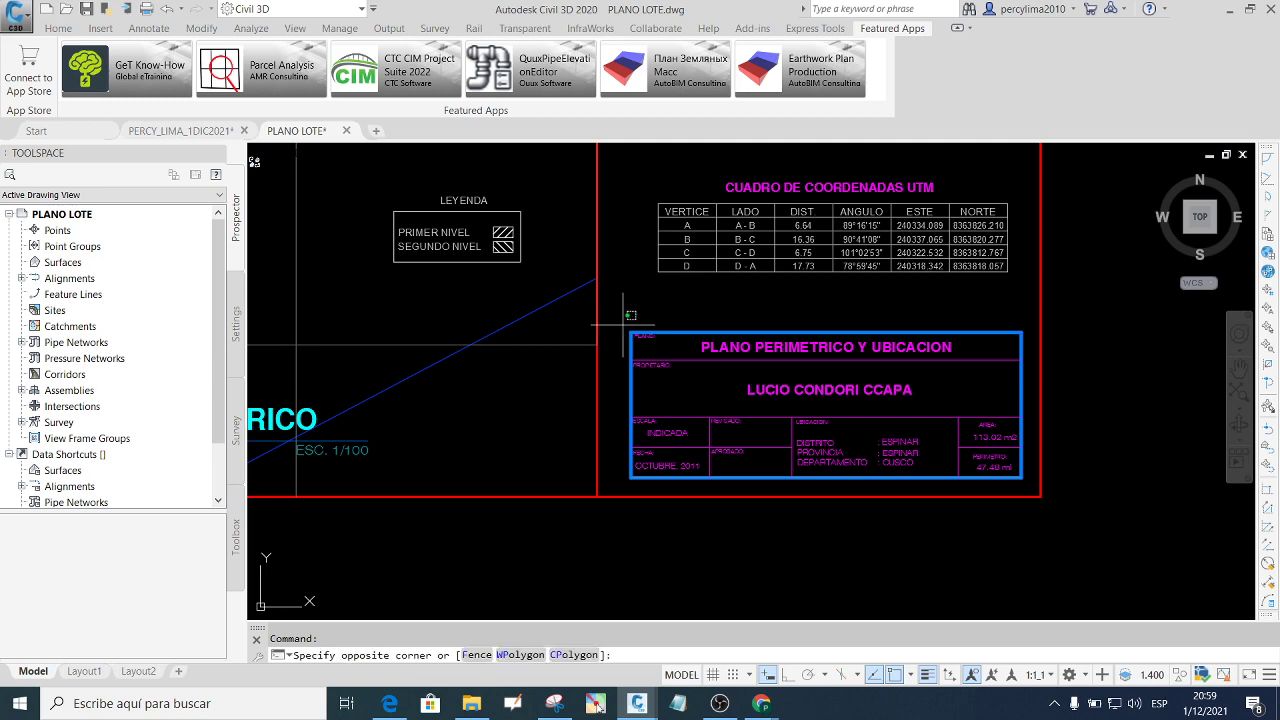
scroll(1015, 486, up, 4)
click(1035, 476)
scroll(780, 400, down, 1)
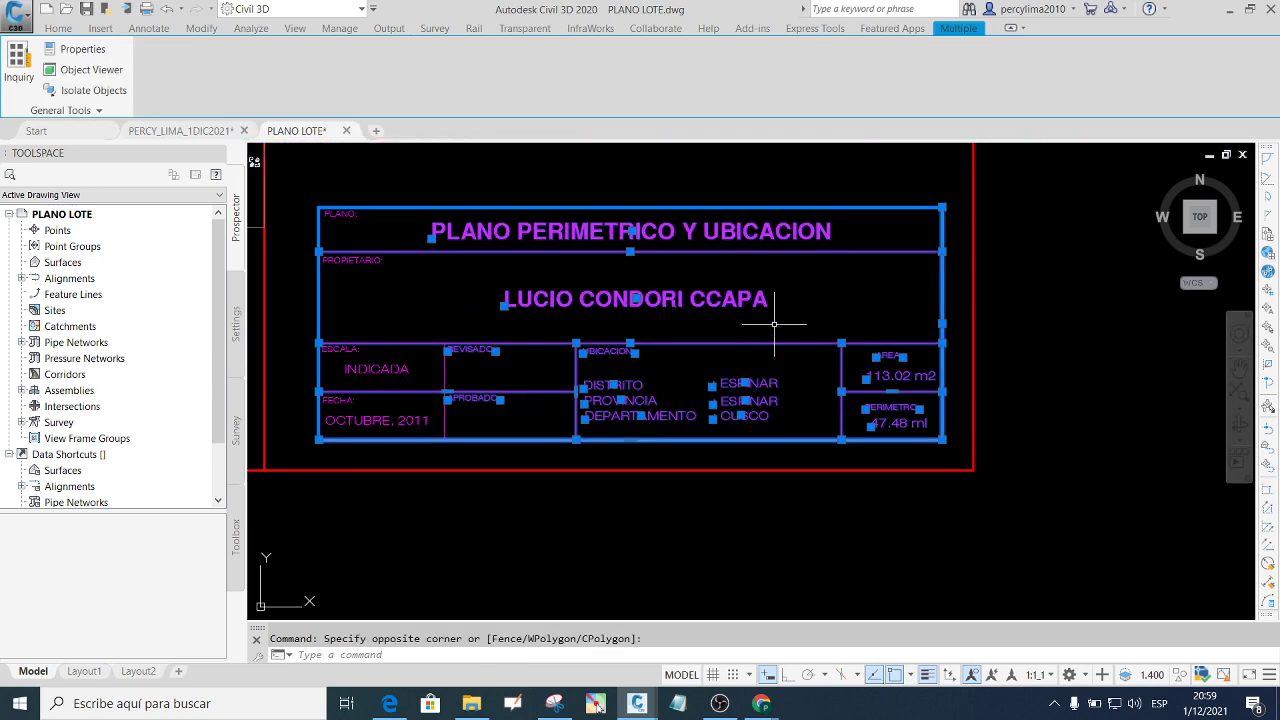
right_click(795, 292)
mouse_move(848, 341)
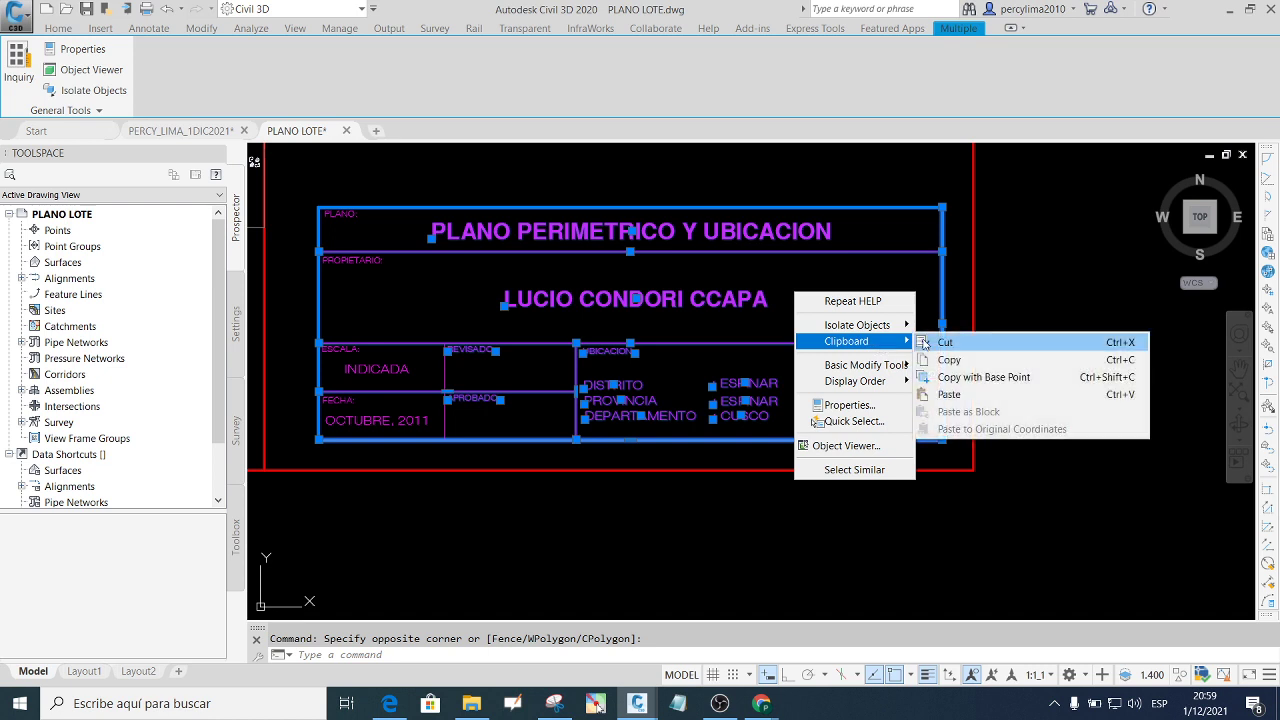
click(962, 365)
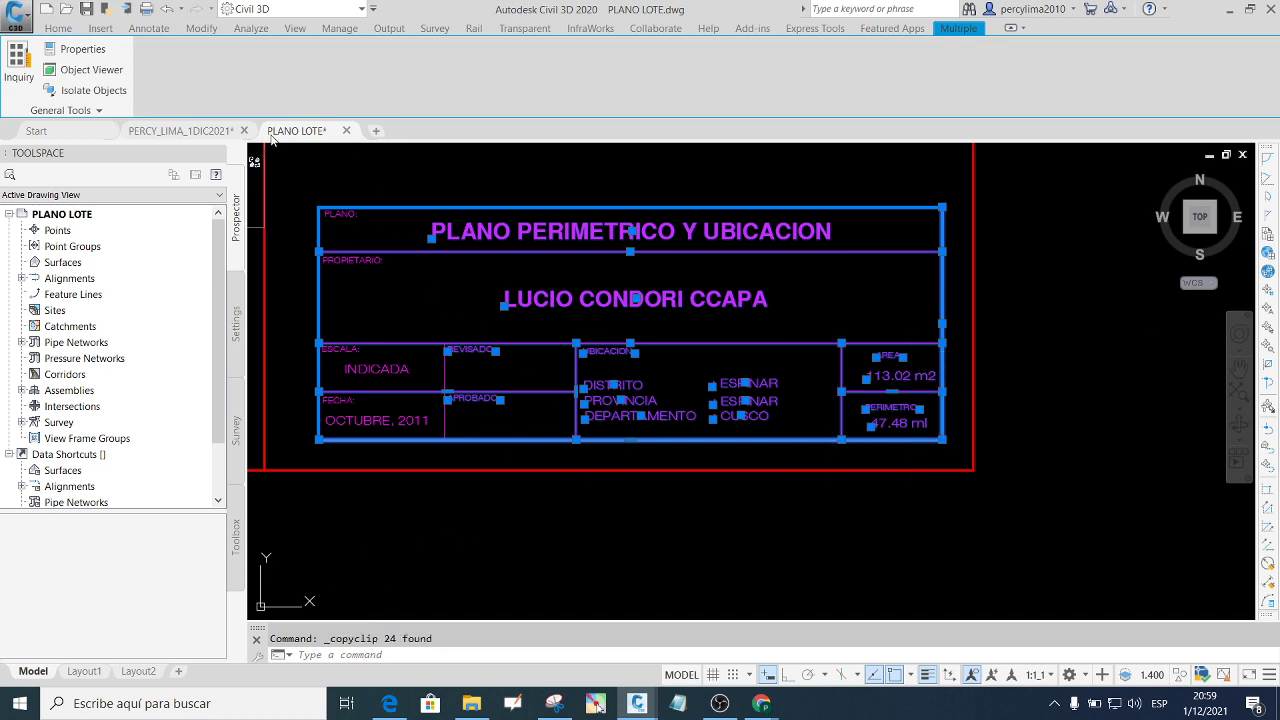
Switch to the layout drawing and start pasting the copied objects.
click(200, 131)
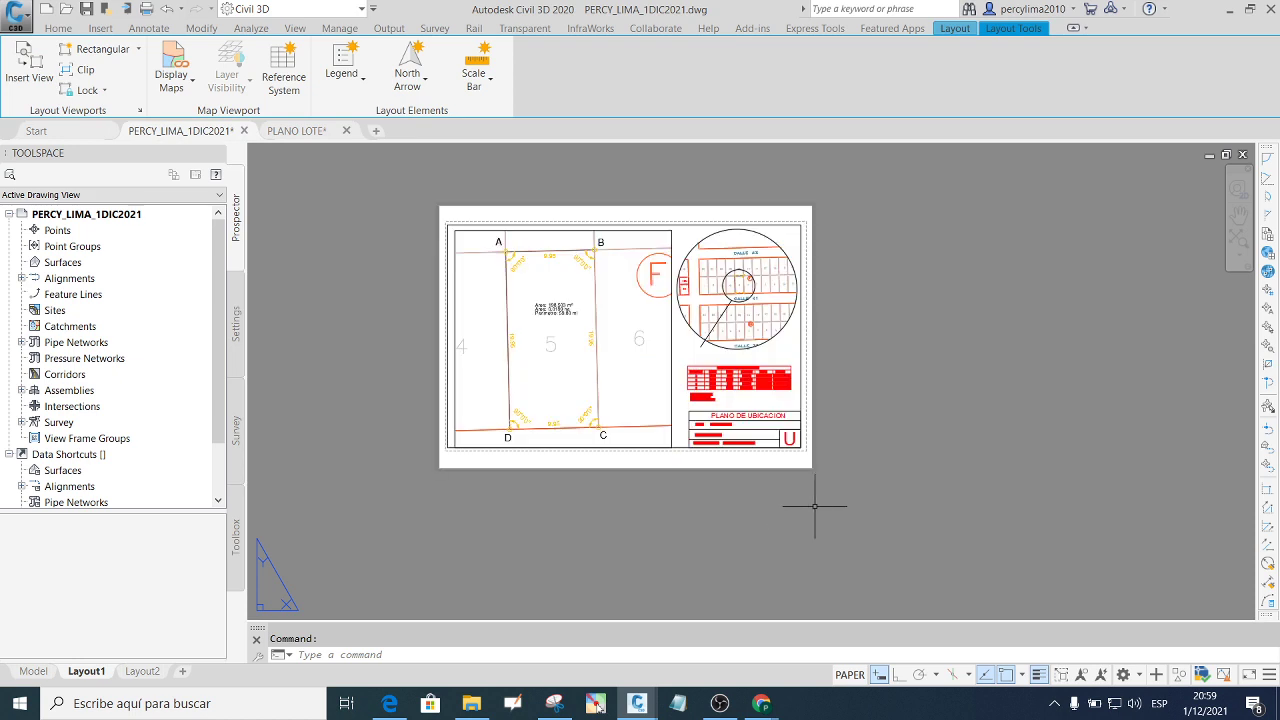
key(ctrl+v)
scroll(843, 472, up, 4)
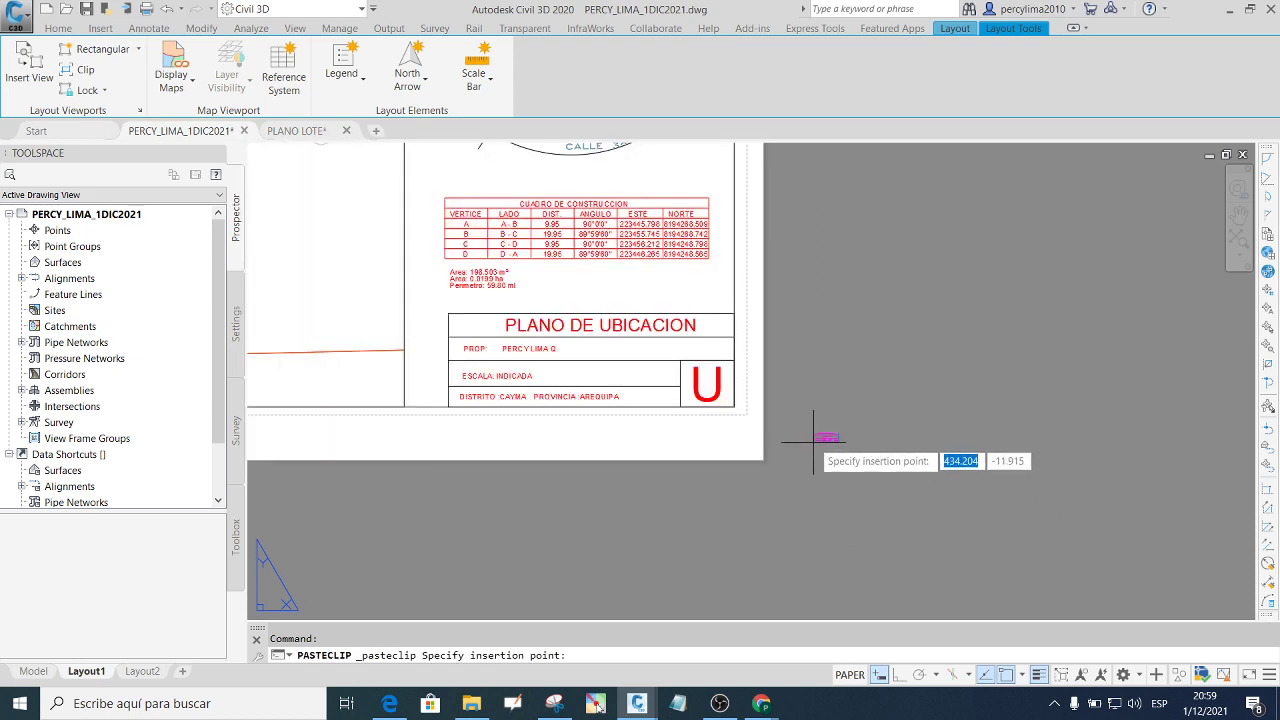
scroll(840, 464, up, 3)
scroll(814, 429, up, 4)
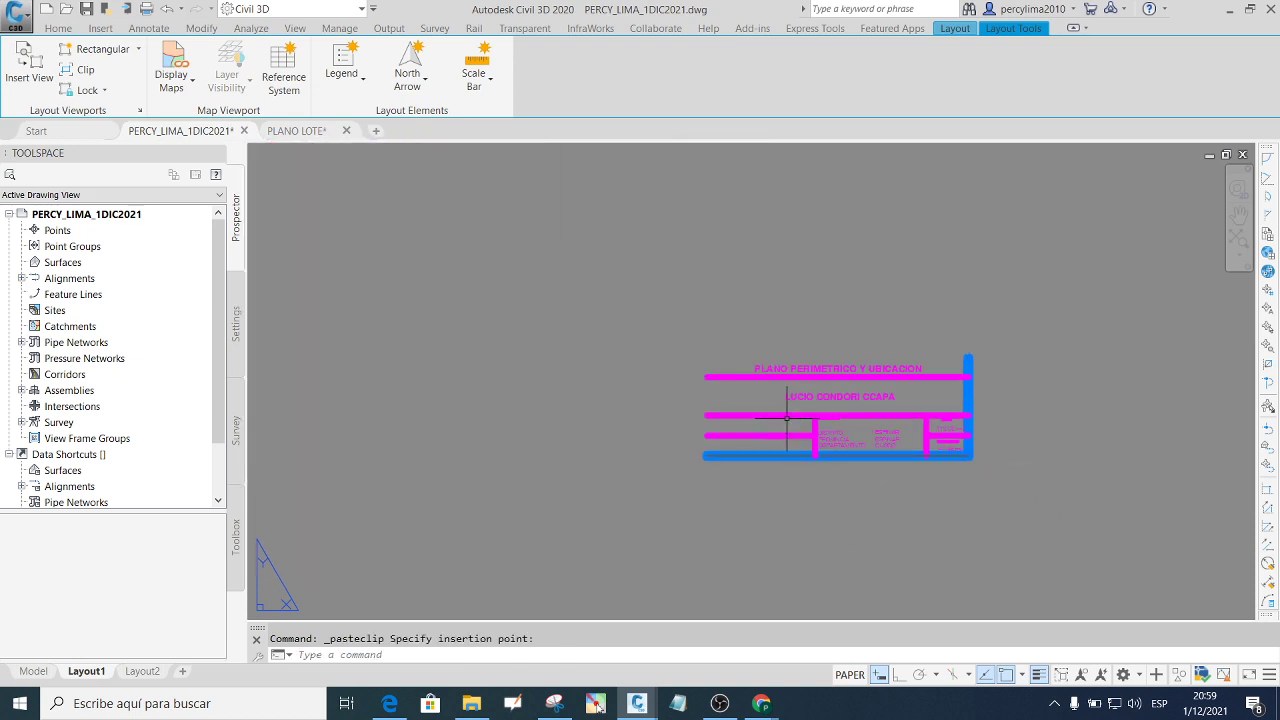
Reselect the entire title block in PLANO LOTE and copy it.
click(296, 131)
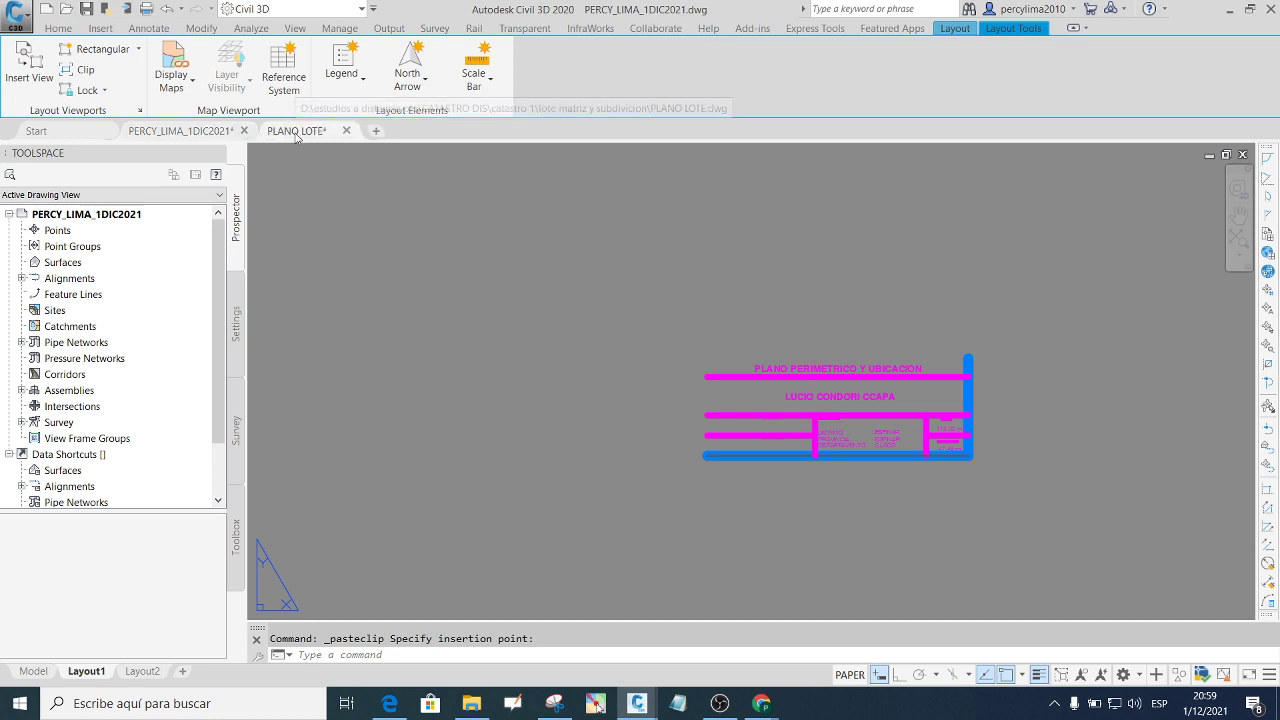
click(955, 451)
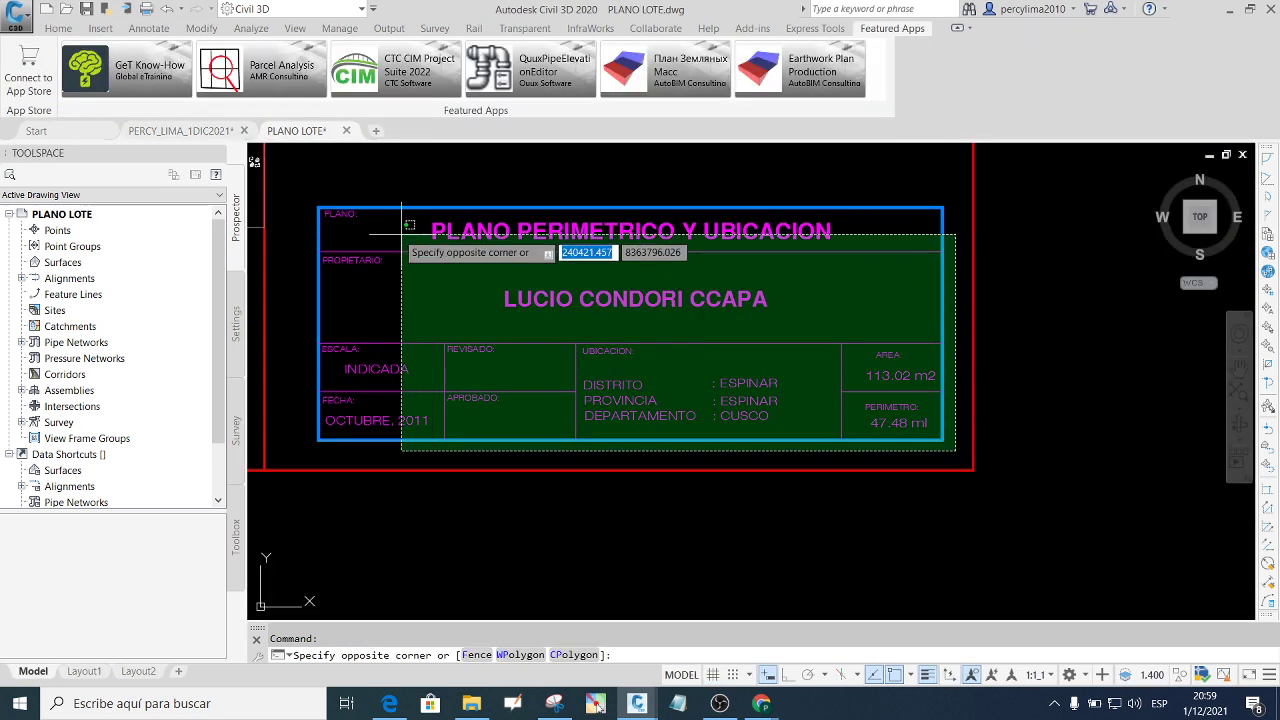
click(282, 160)
click(962, 458)
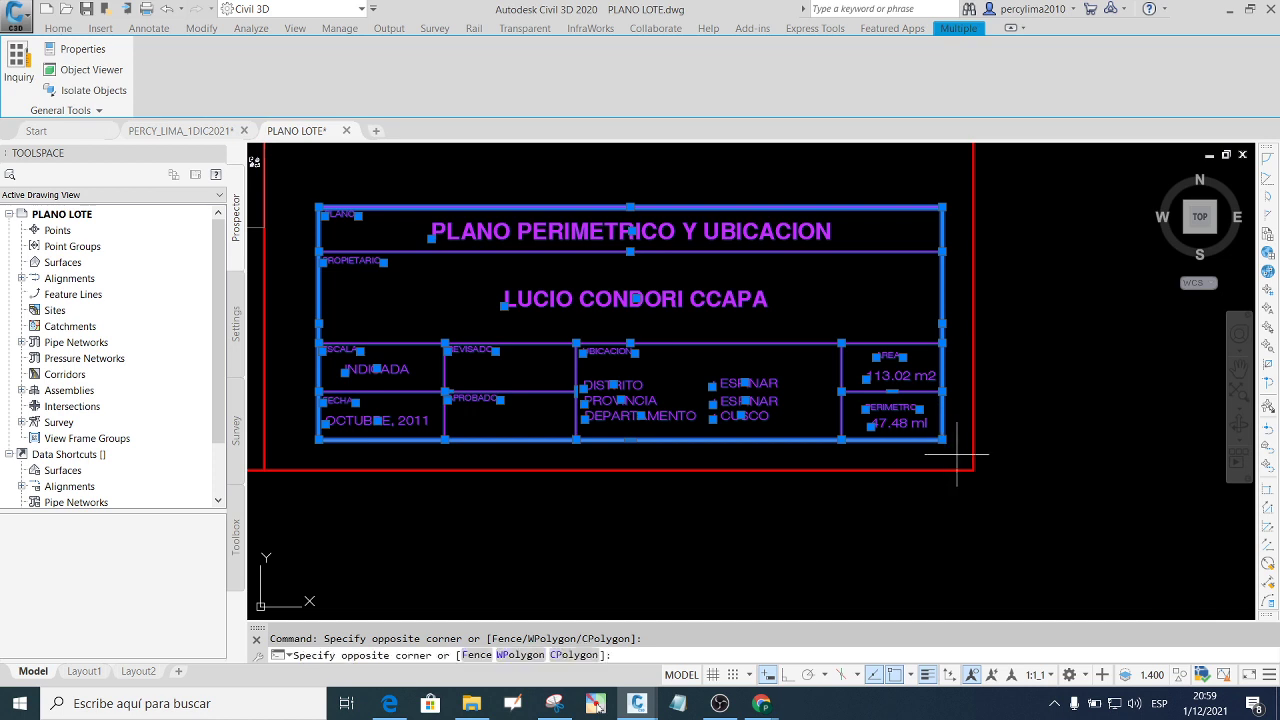
click(306, 183)
right_click(401, 277)
mouse_move(454, 343)
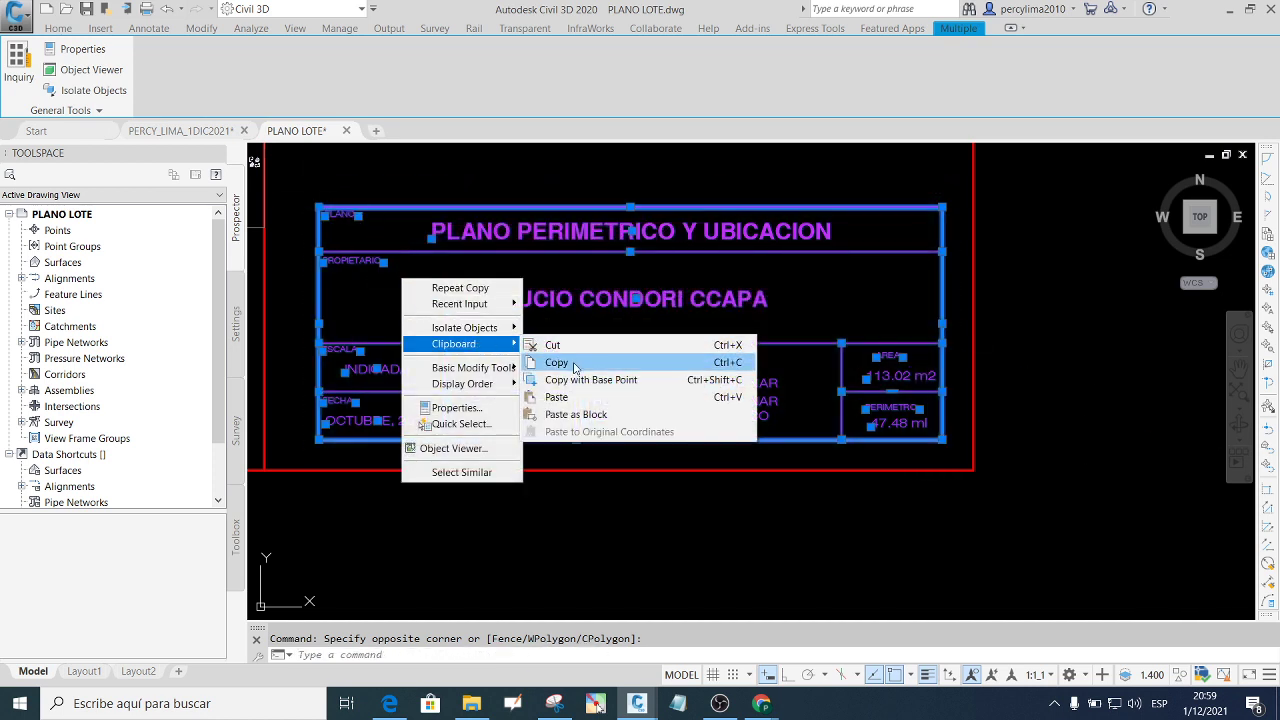
click(567, 363)
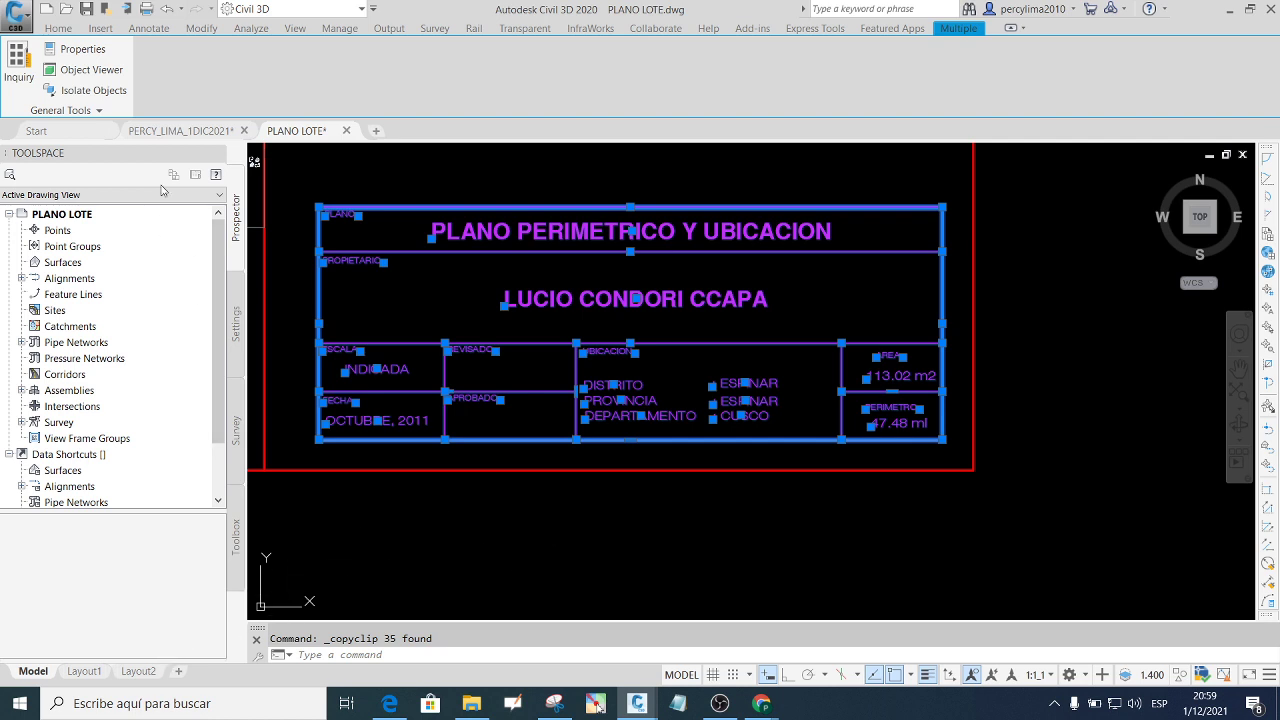
Paste the title block into Layout1 beside the sheet.
click(170, 131)
scroll(714, 380, down, 5)
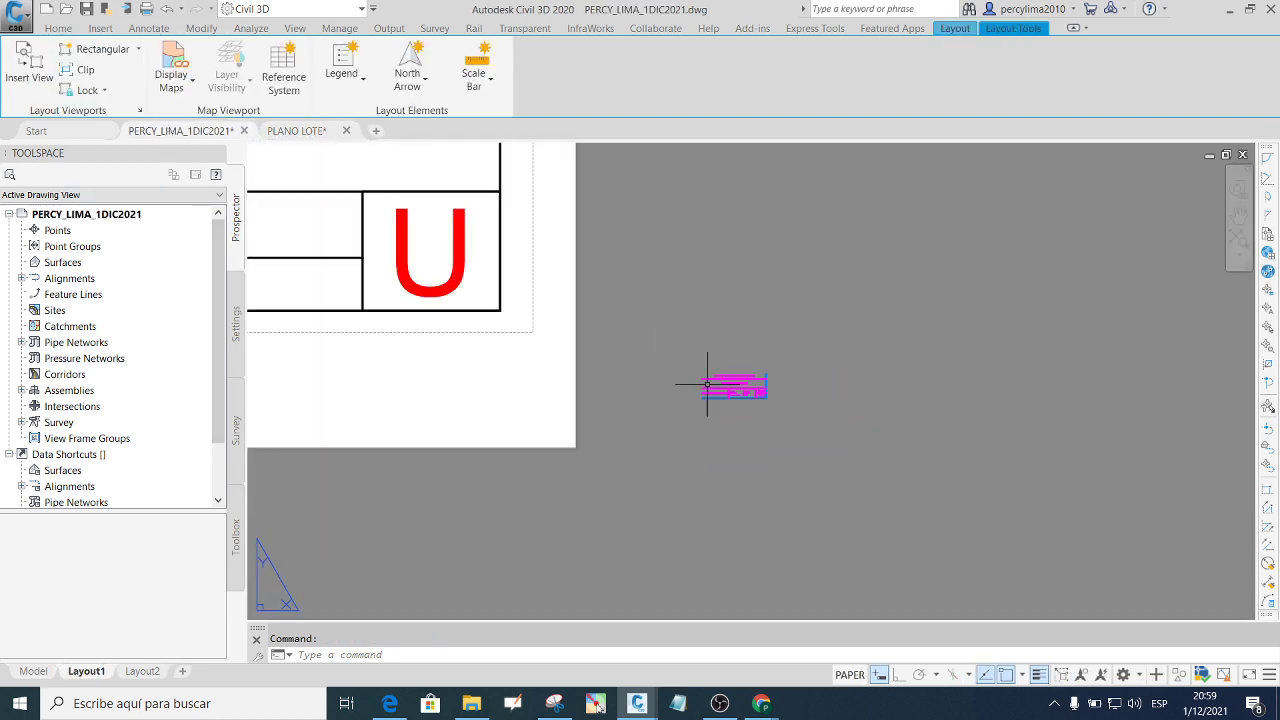
scroll(735, 404, down, 4)
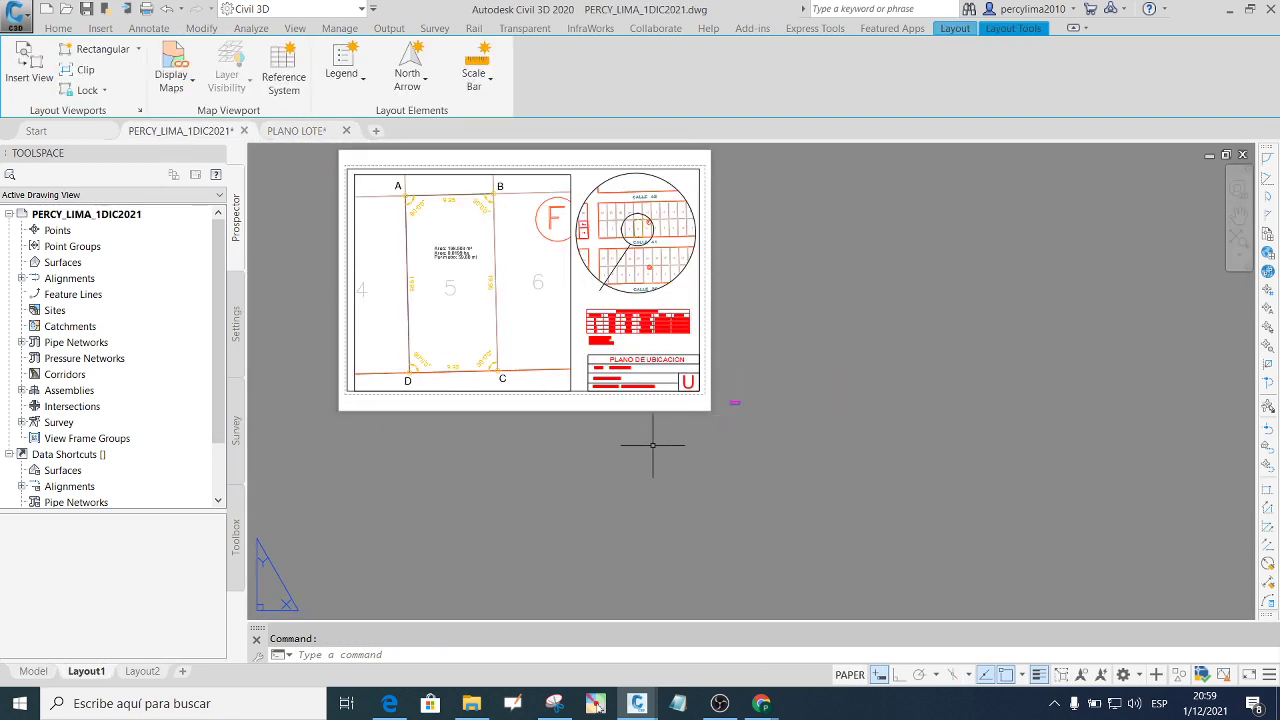
key(ctrl+v)
scroll(652, 445, up, 2)
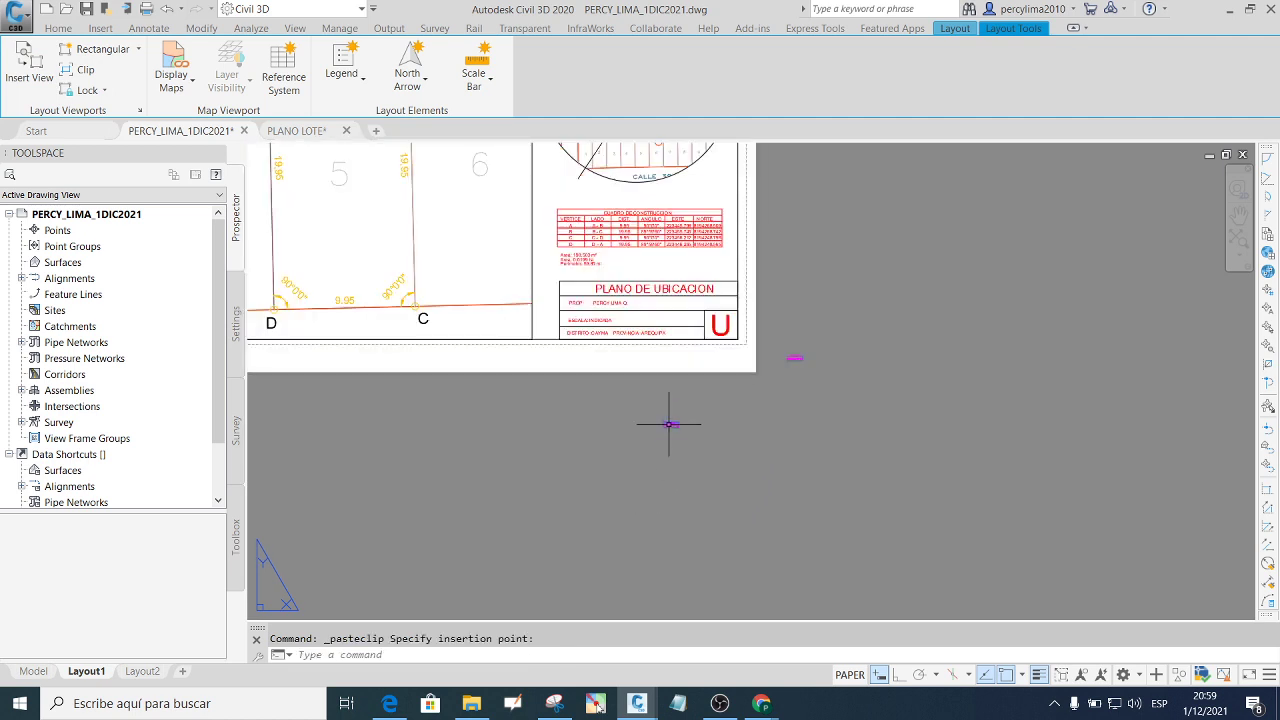
scroll(669, 424, up, 3)
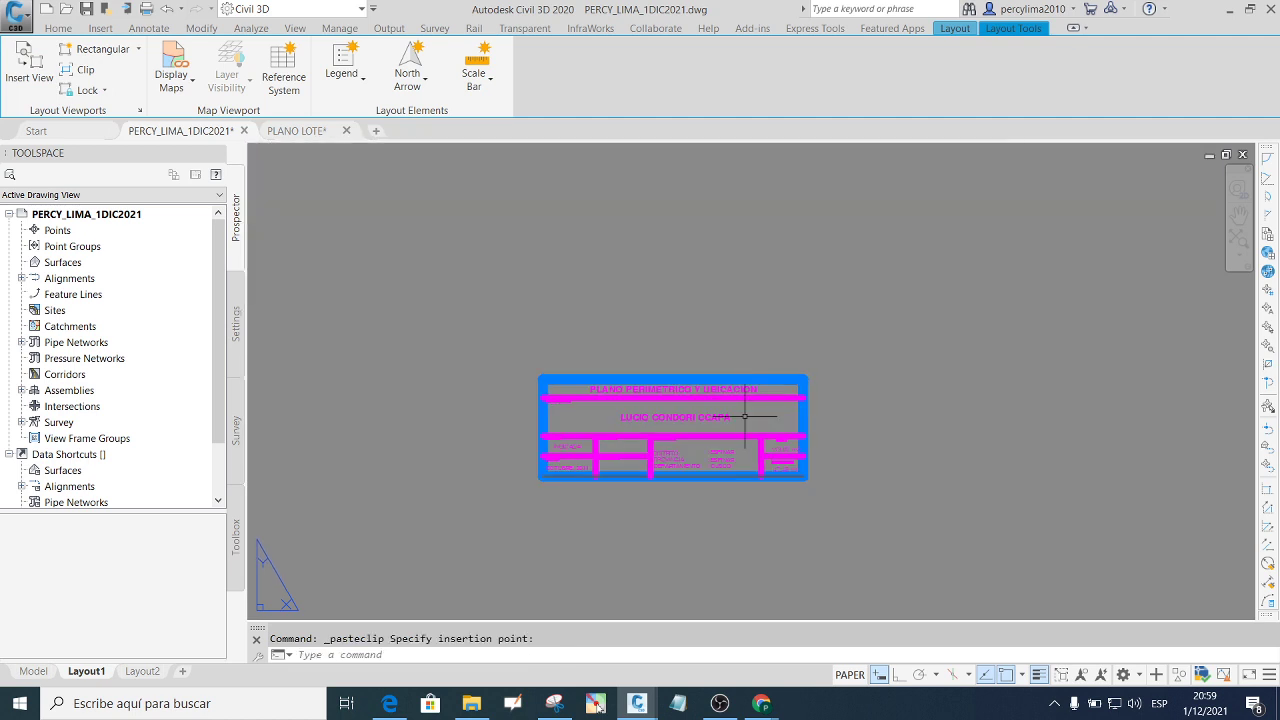
click(1038, 674)
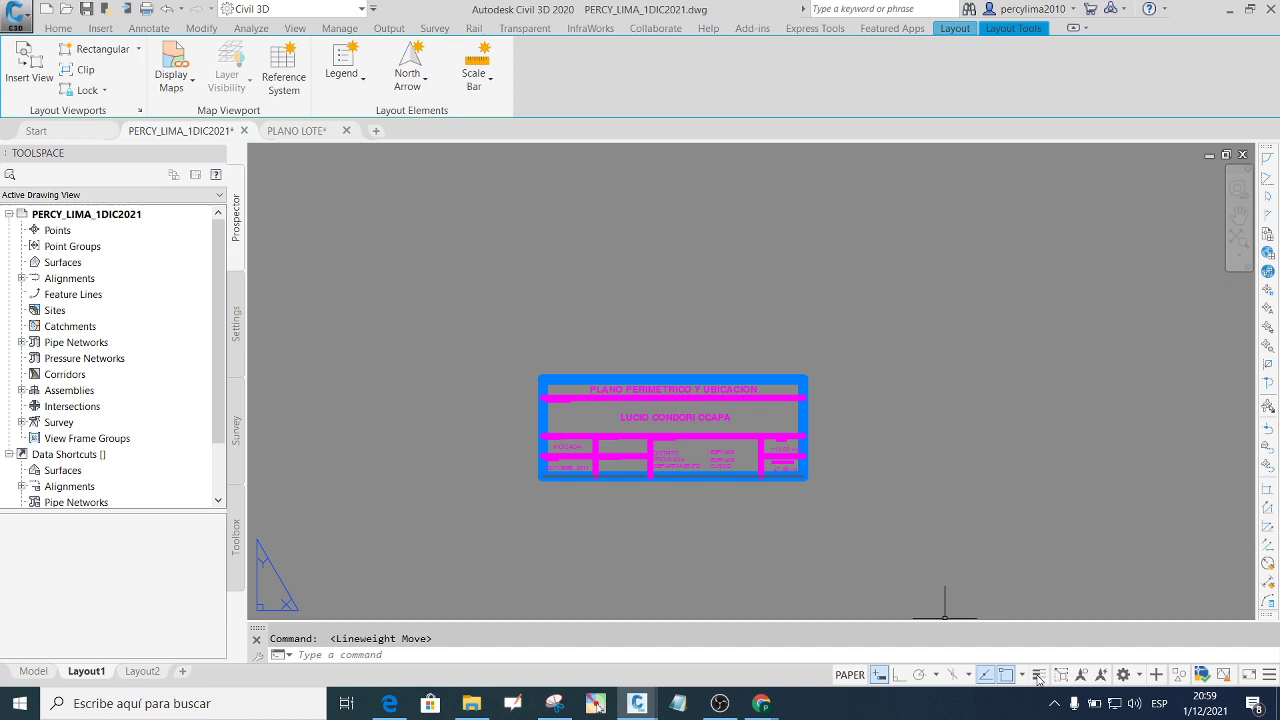
Turn off line thickness display, then select and scale up the pasted title block.
click(849, 523)
click(469, 325)
click(820, 486)
click(820, 486)
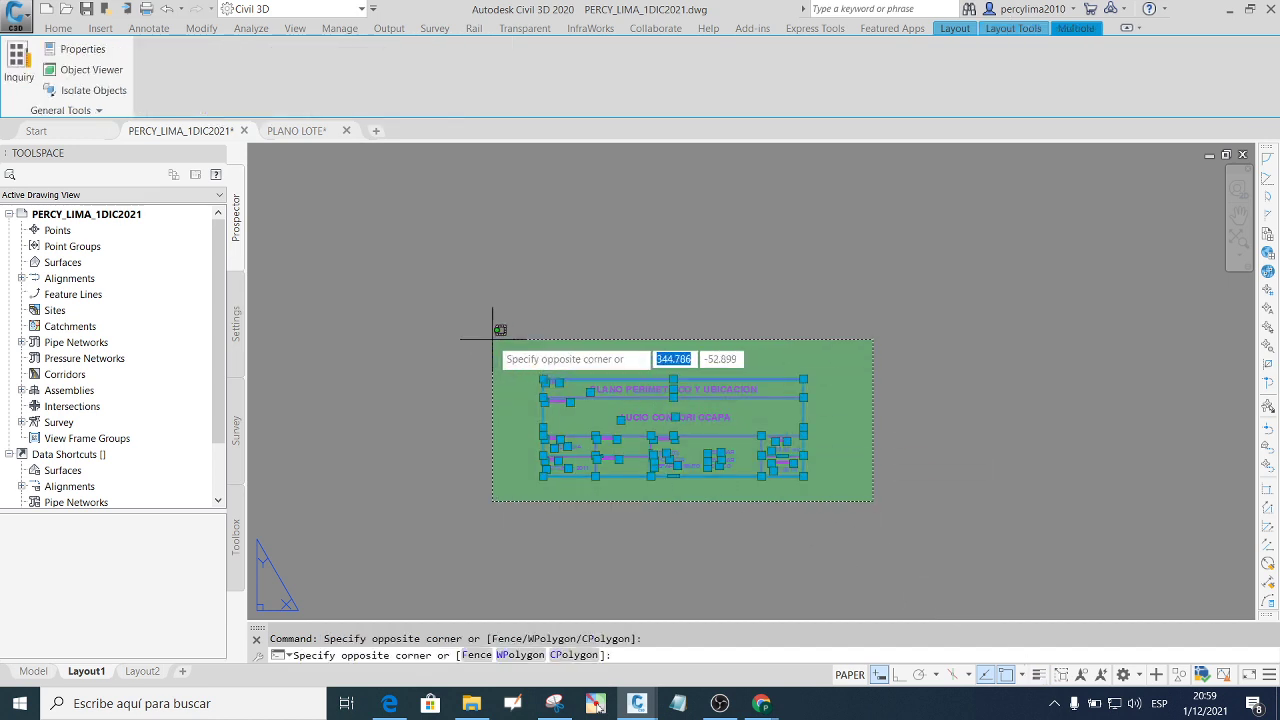
click(500, 329)
scroll(725, 422, down, 2)
scroll(717, 422, down, 3)
text(SC)
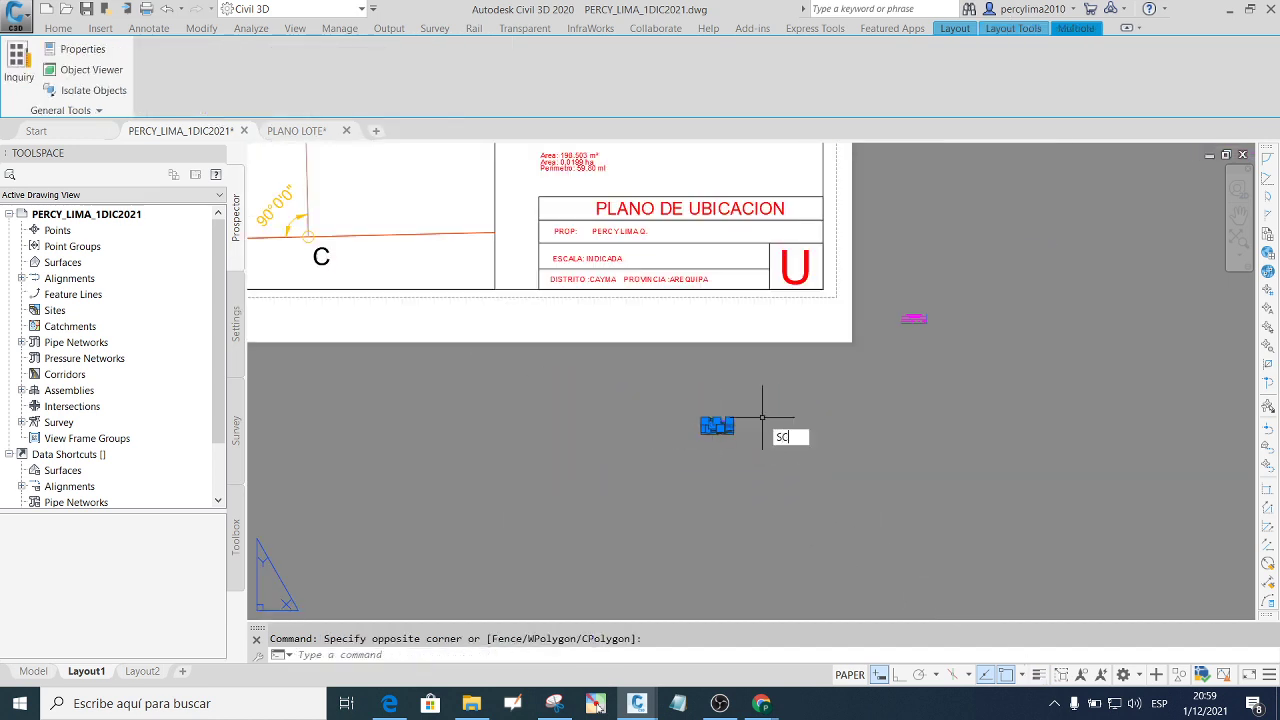
key(Return)
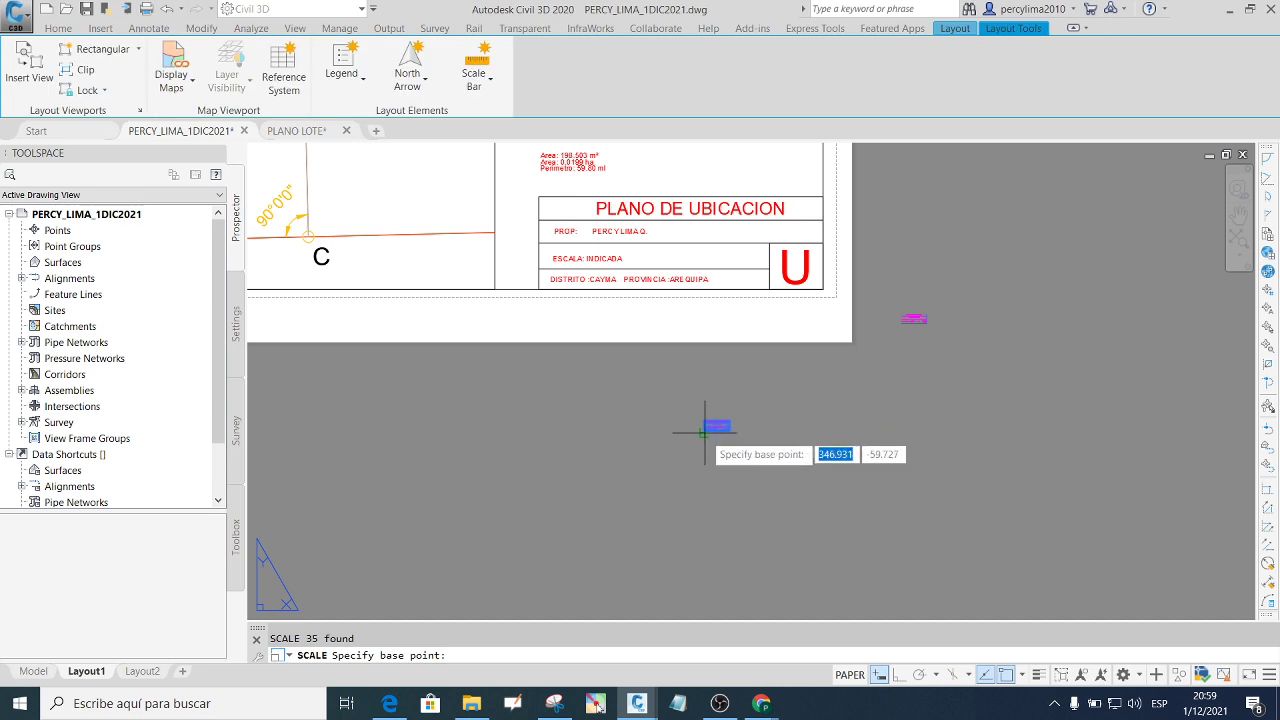
click(726, 426)
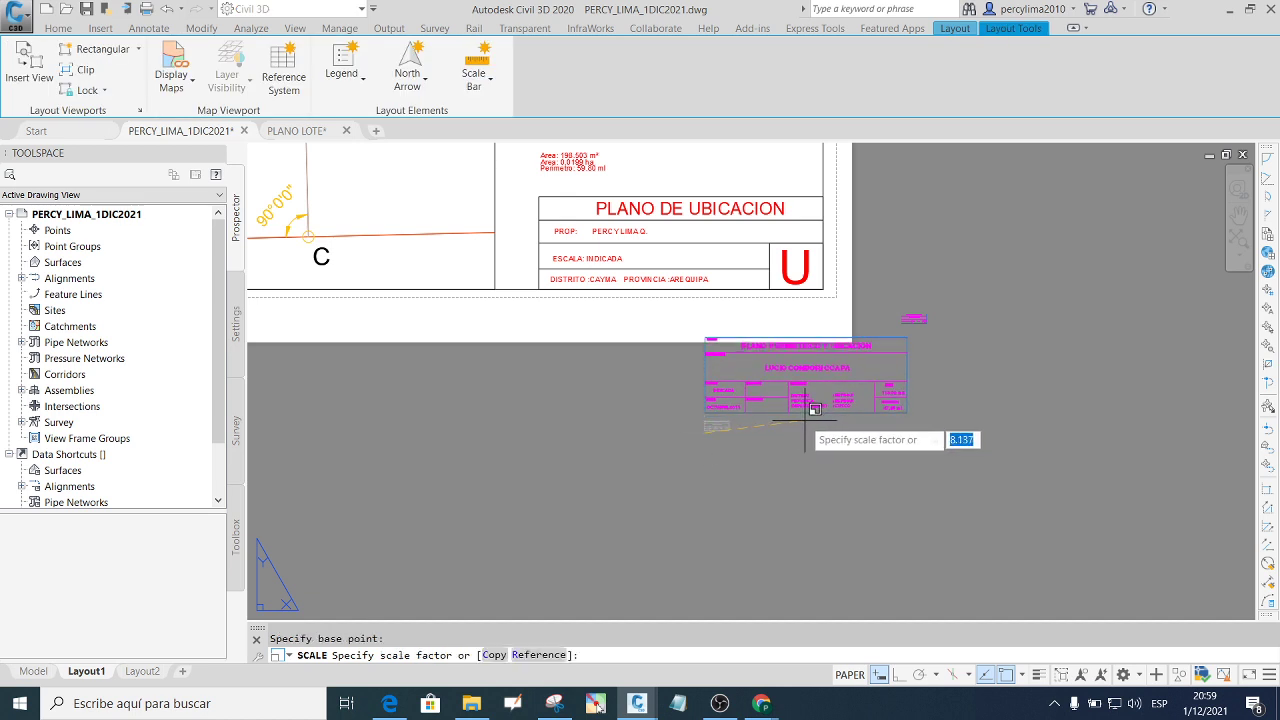
click(810, 418)
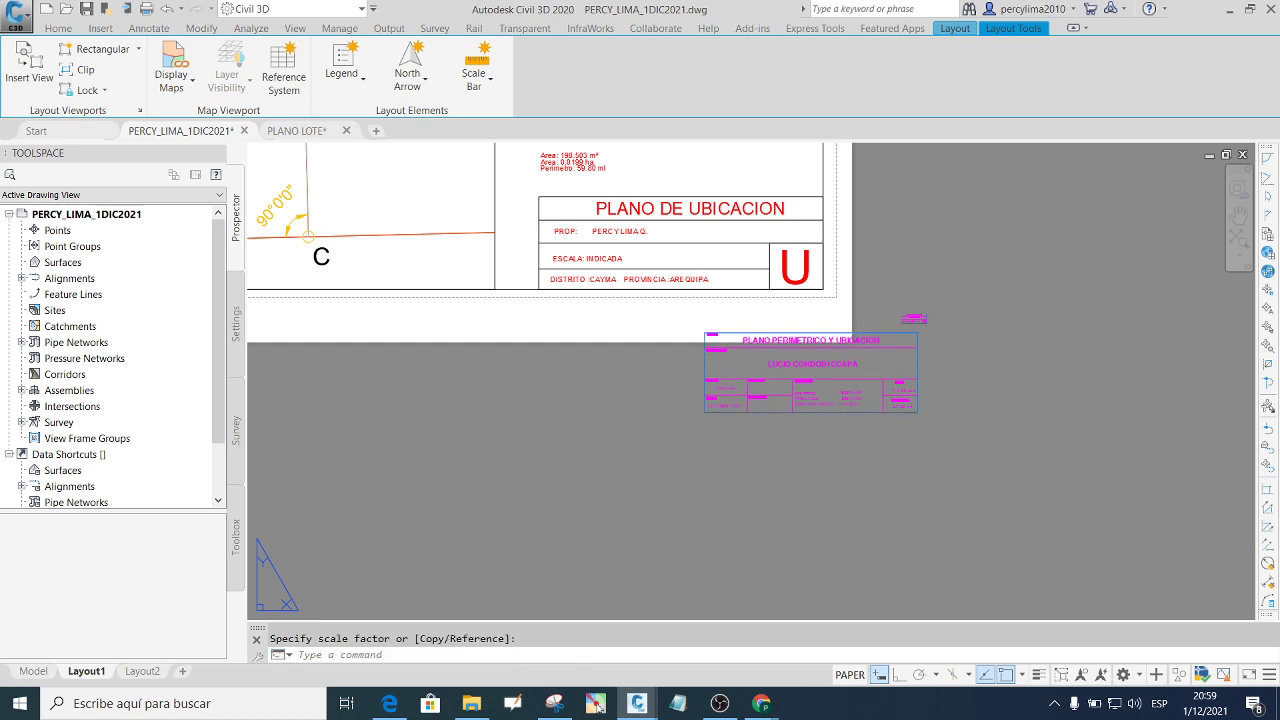
Erase the old PLANO DE UBICACION title block.
click(960, 434)
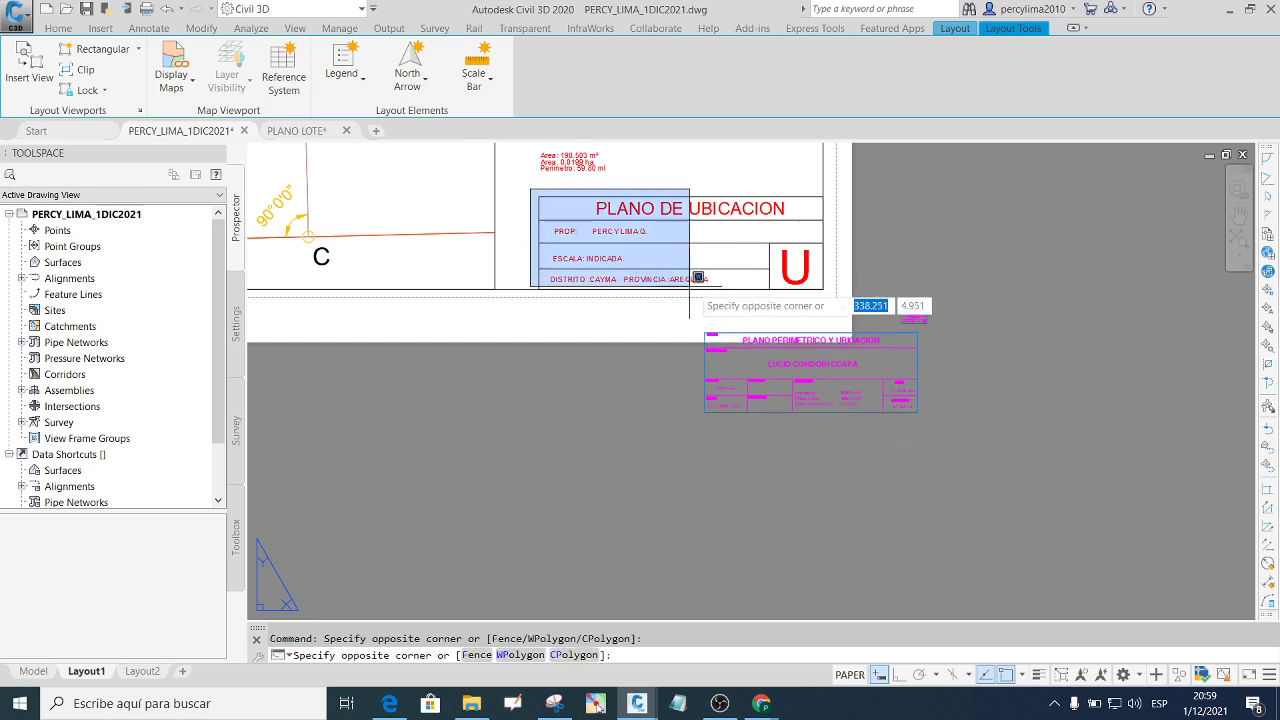
click(828, 292)
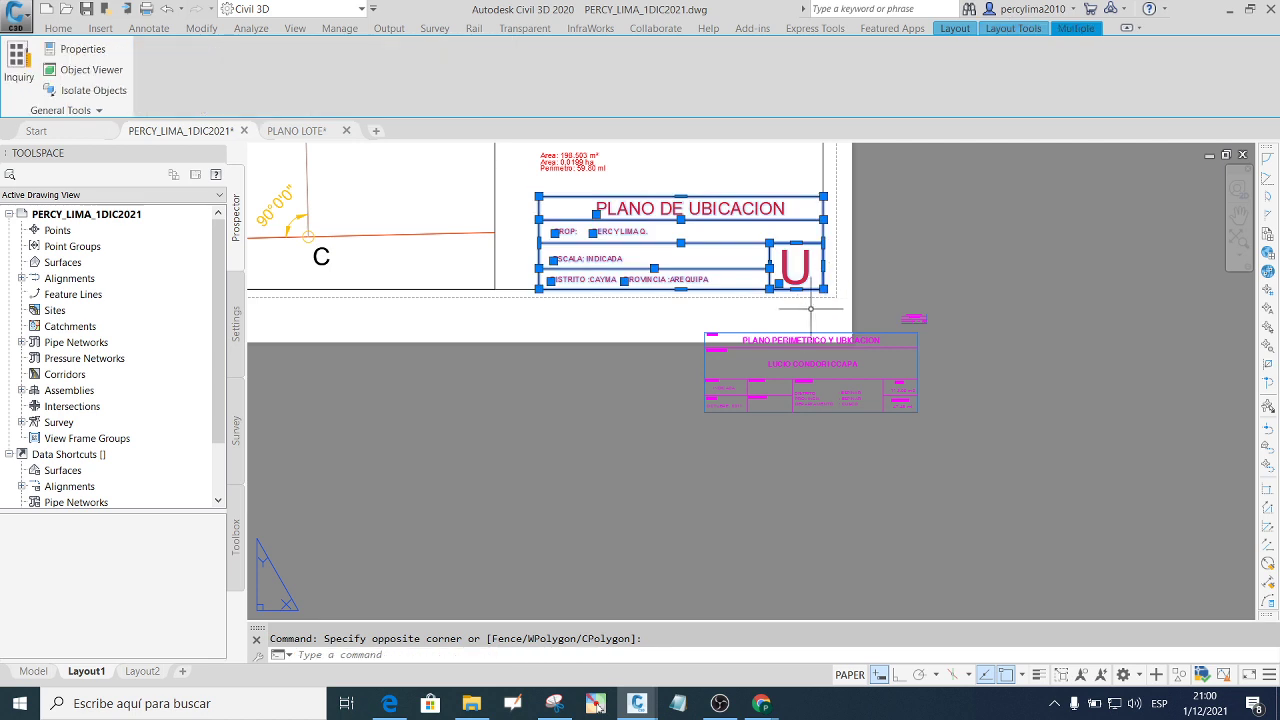
key(Delete)
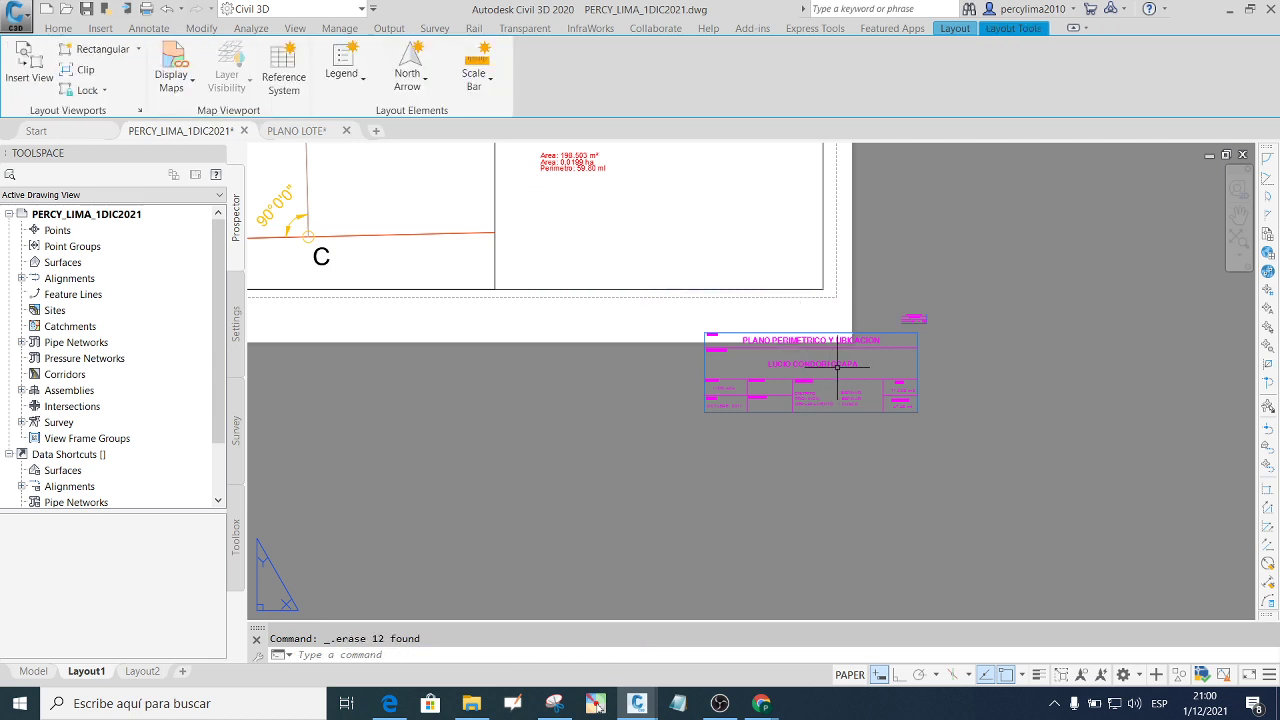
Select the new title block and move it with M to a new position.
click(705, 325)
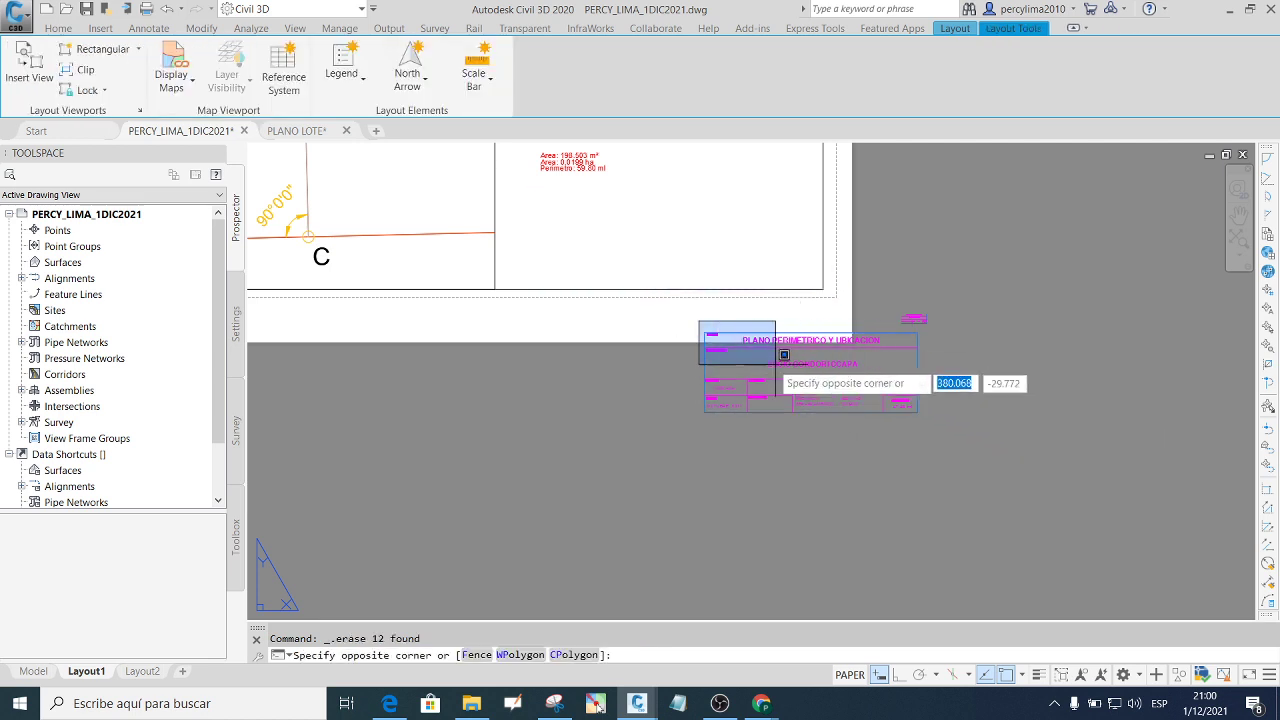
click(684, 312)
click(948, 418)
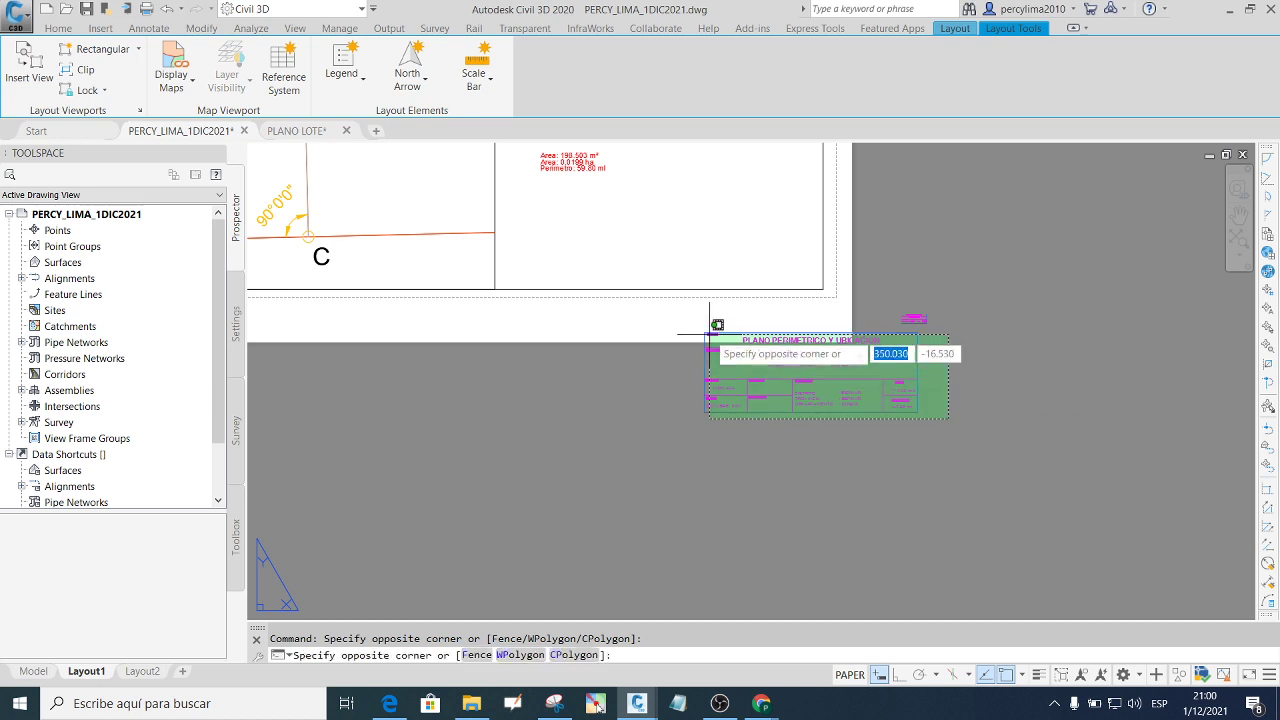
click(670, 329)
click(954, 432)
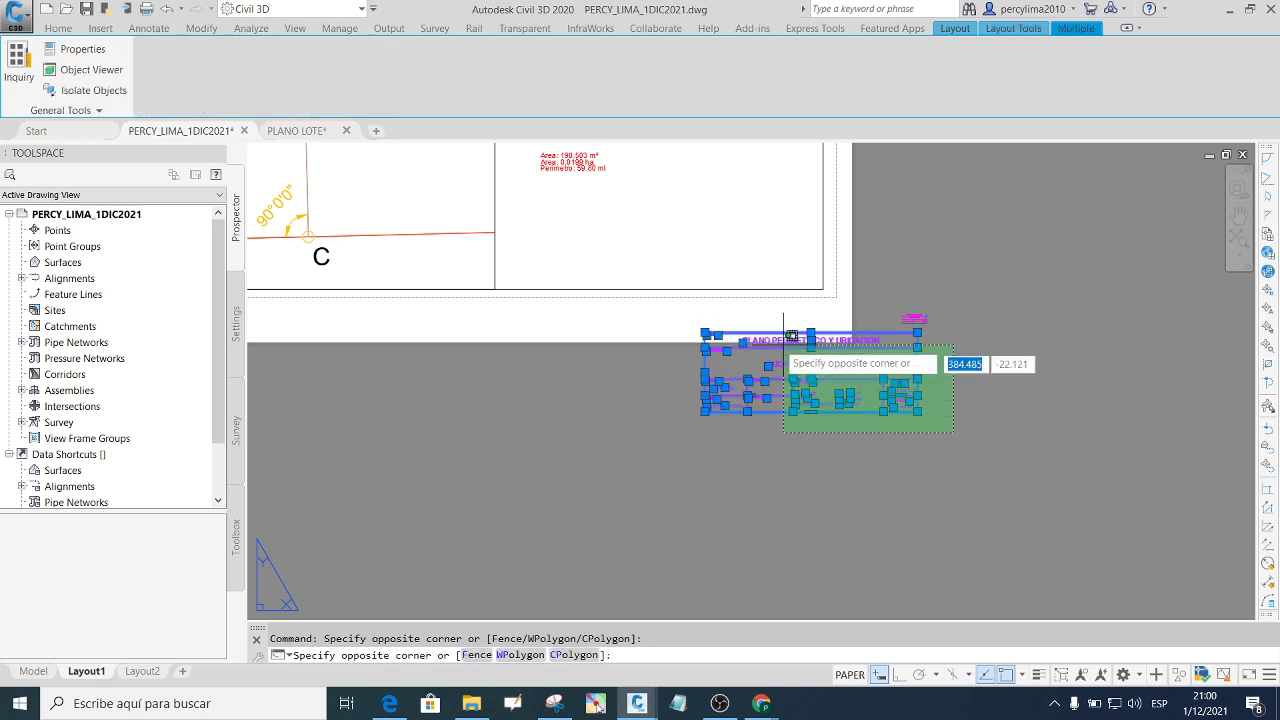
click(698, 327)
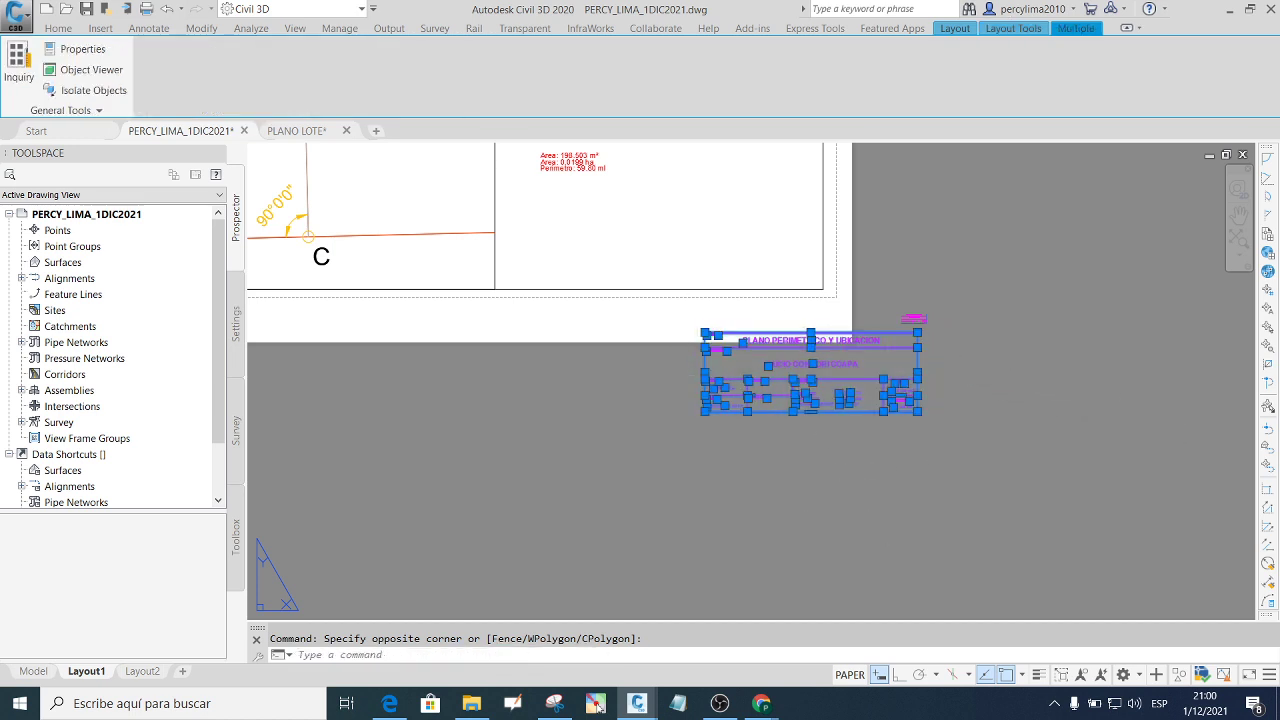
text(m)
key(Return)
click(855, 472)
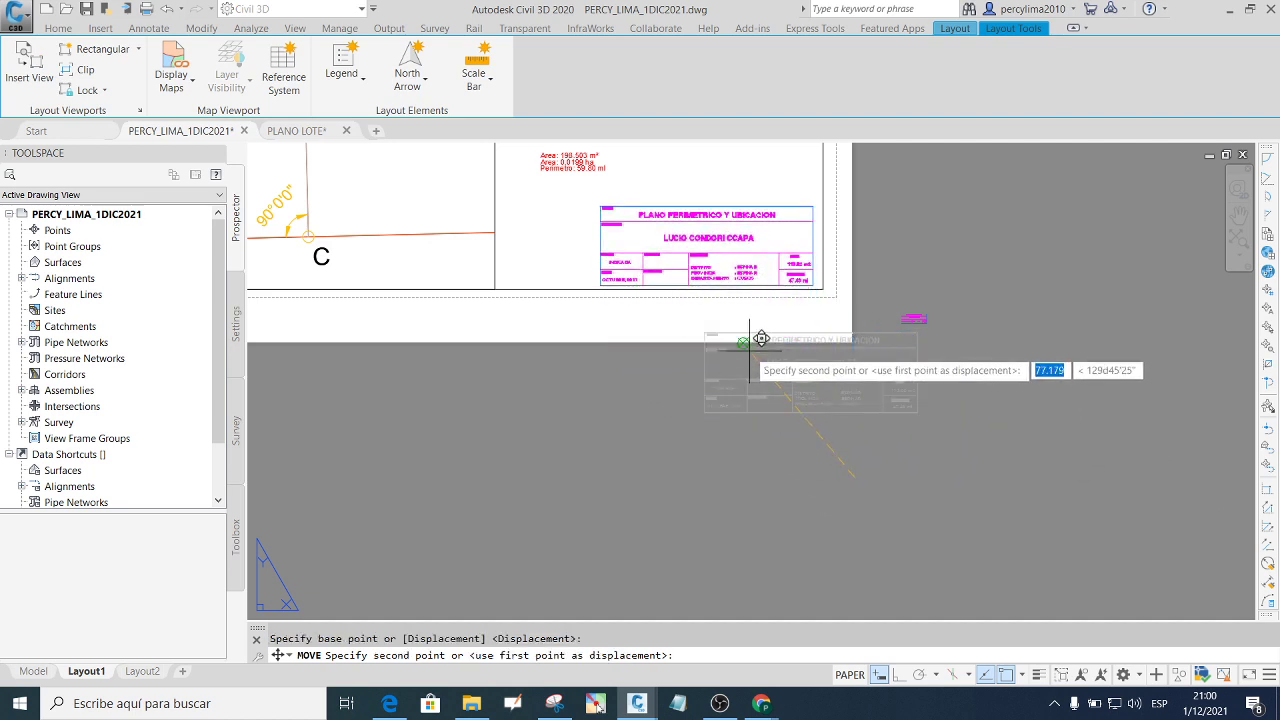
click(729, 528)
Scale the title block by 1.3 from its lower-left corner.
click(860, 520)
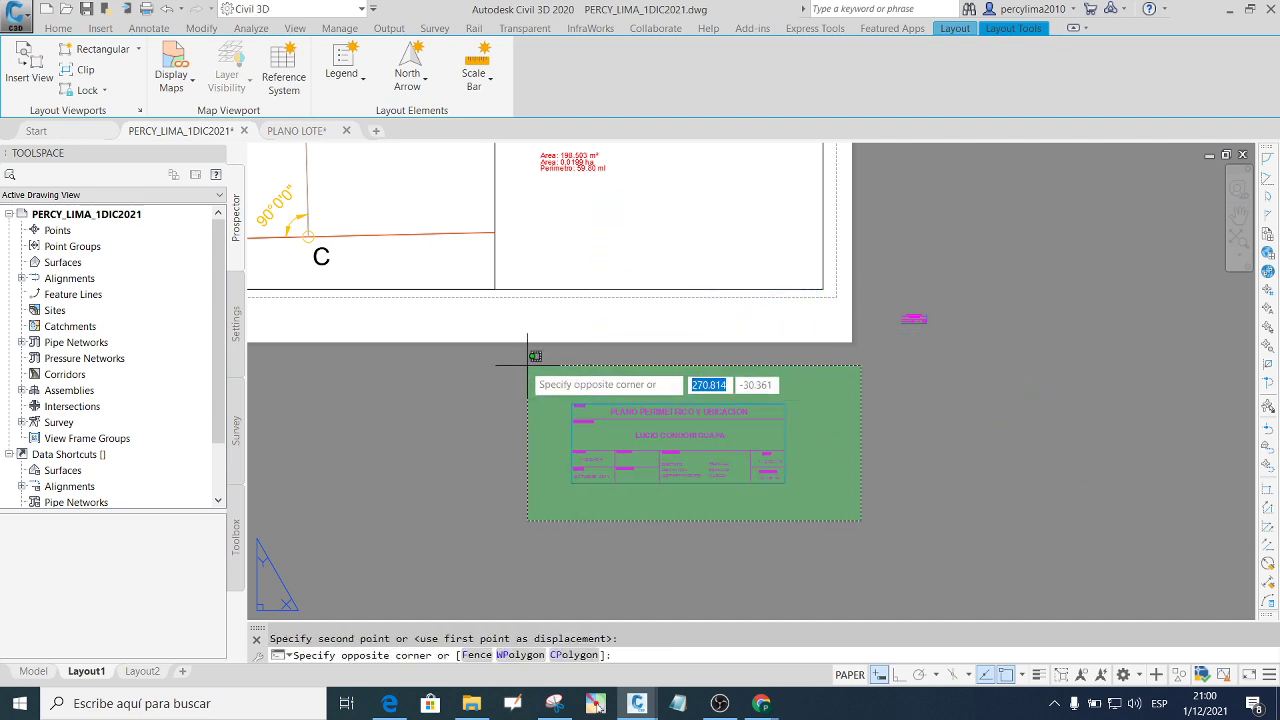
click(527, 357)
click(852, 516)
click(535, 370)
text(SC)
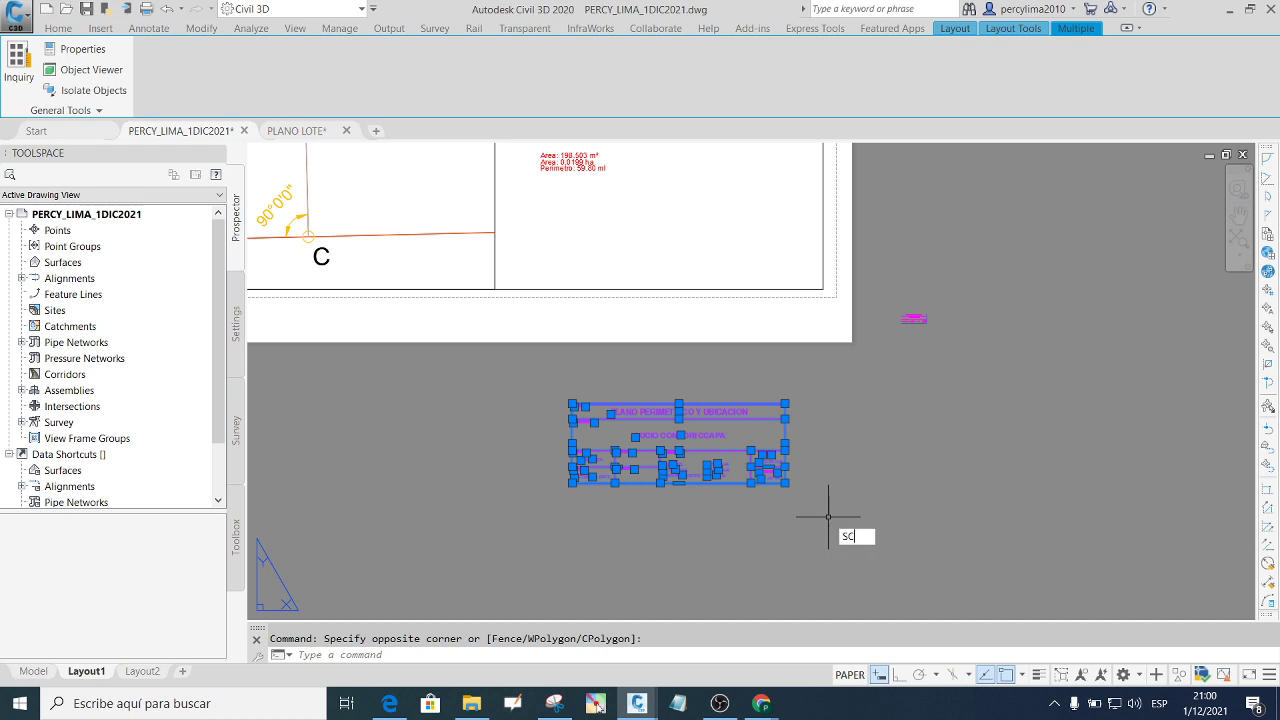
key(Return)
click(573, 482)
text(1.3)
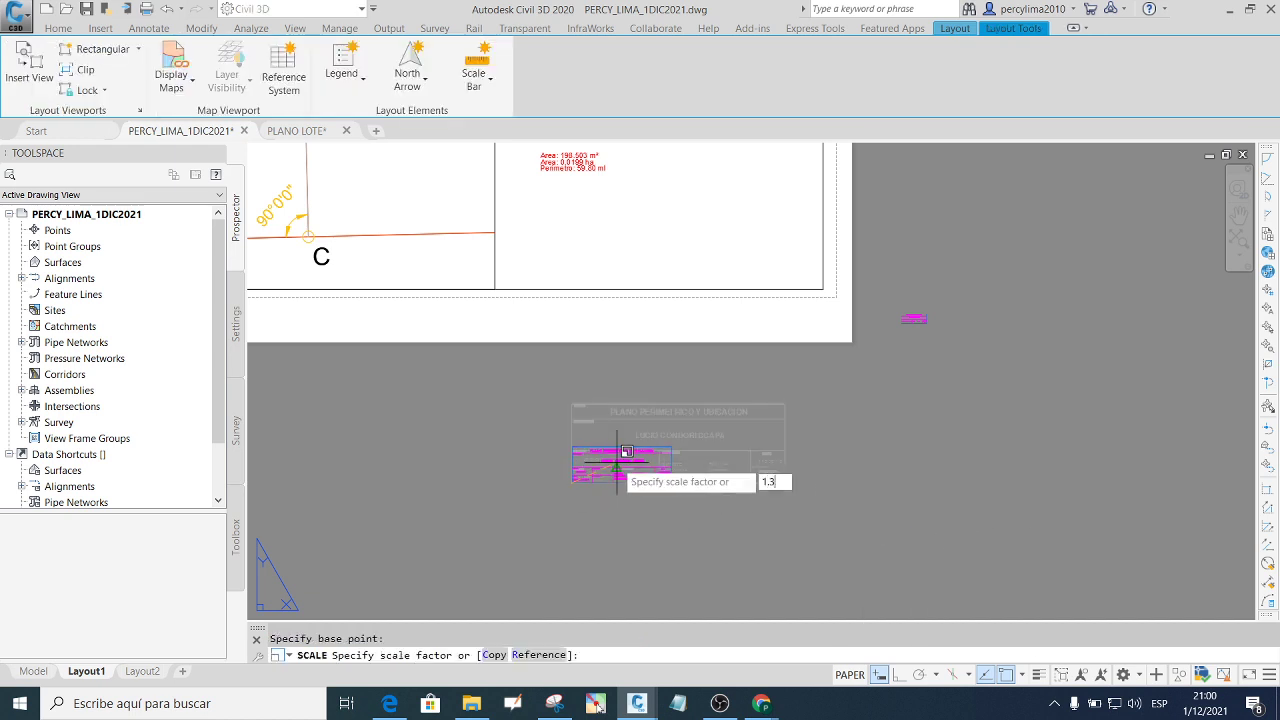
key(Return)
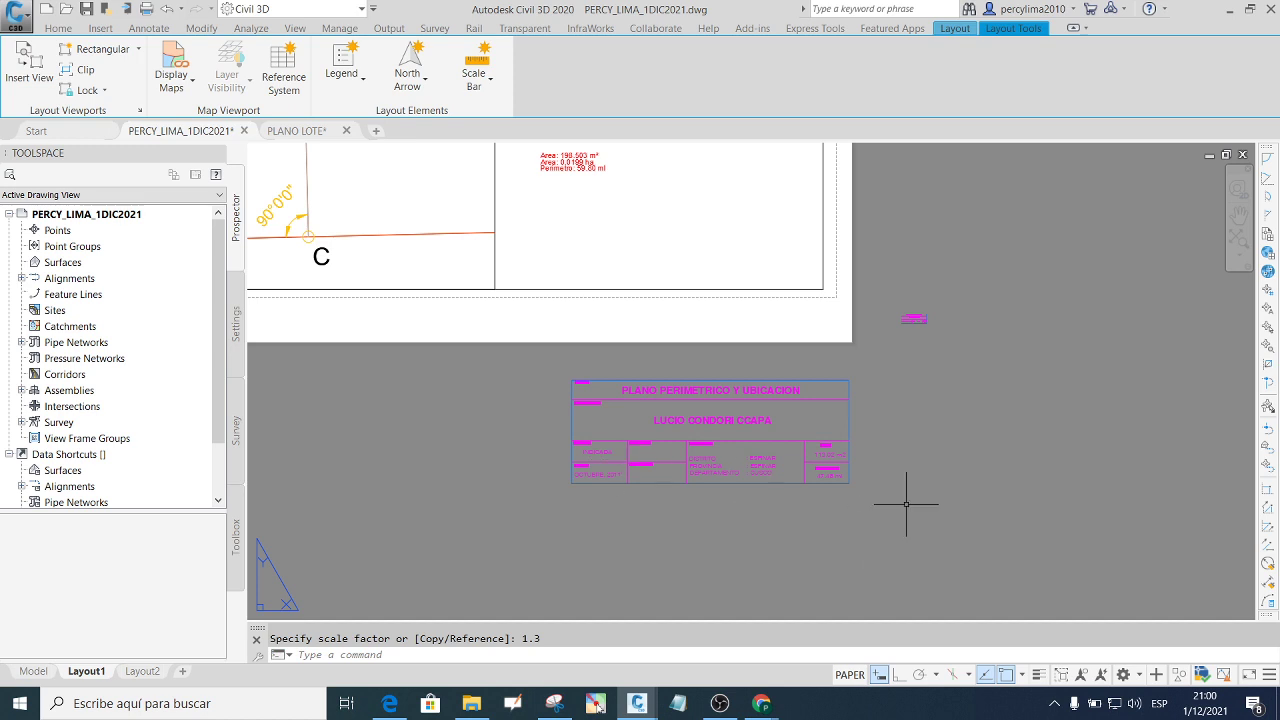
Move the enlarged title block into the sheet's bottom-right corner under the construction table.
click(908, 503)
click(541, 362)
click(934, 526)
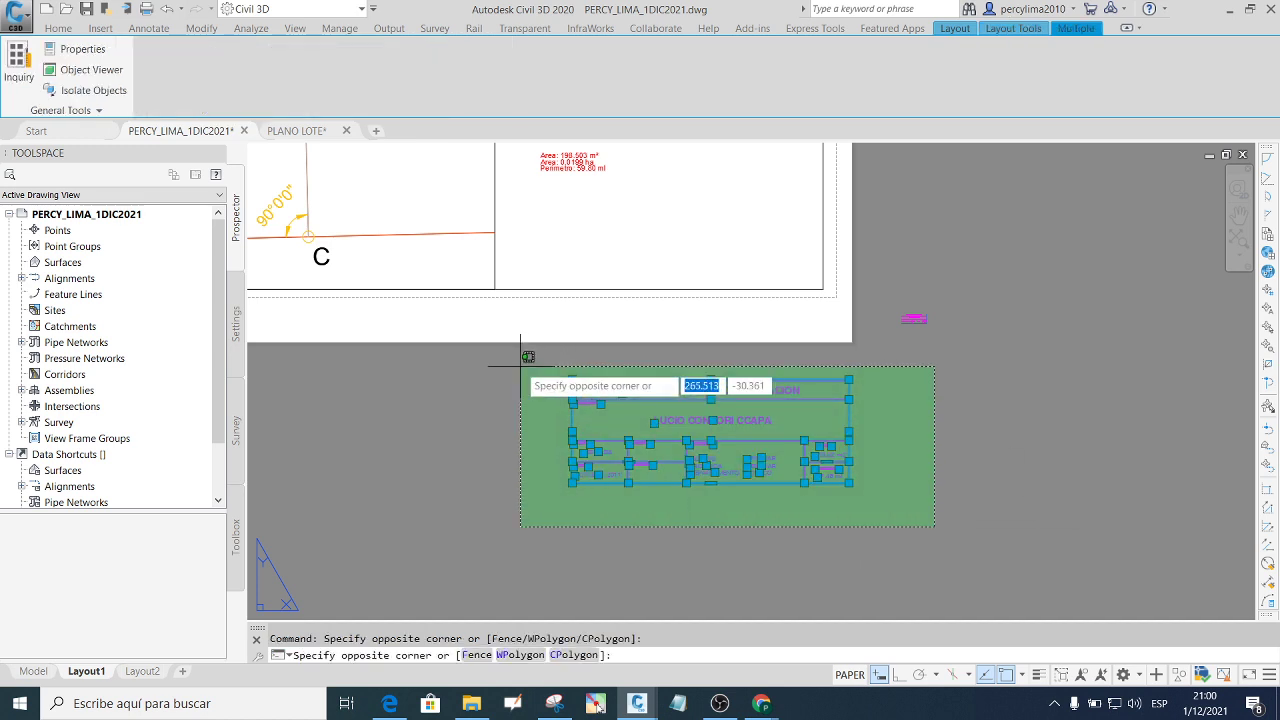
click(520, 365)
key(Return)
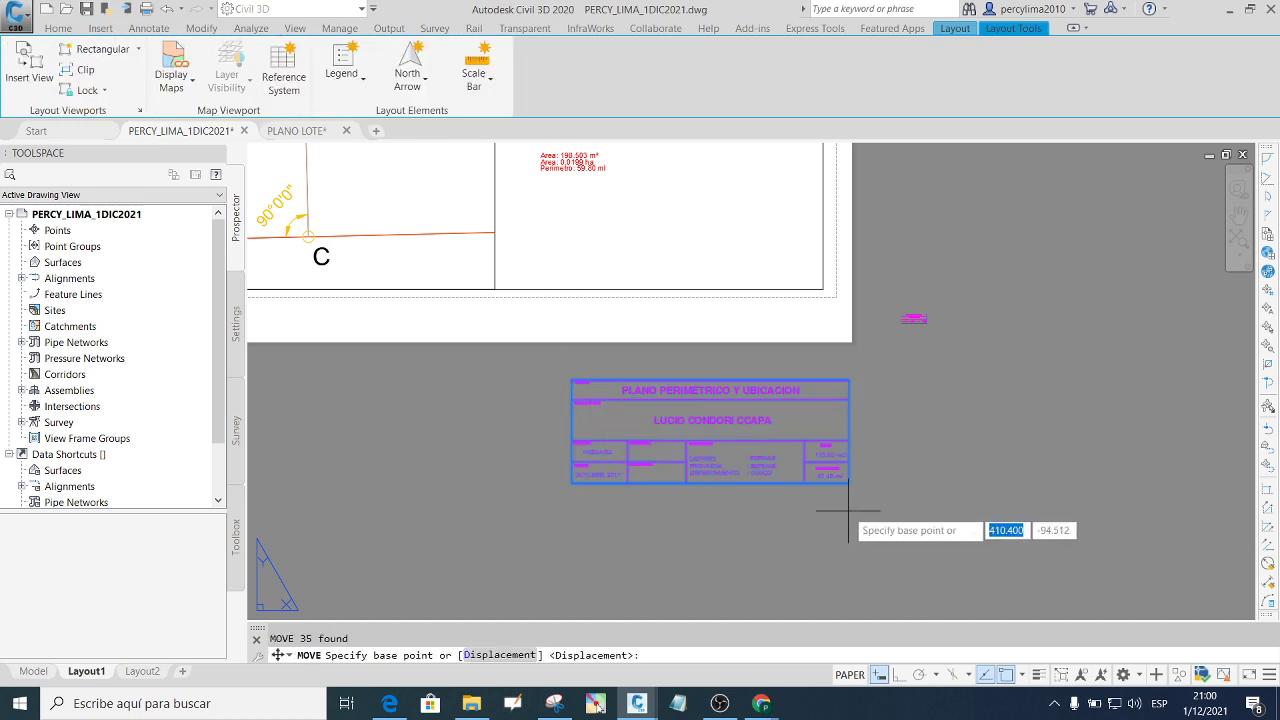
click(848, 482)
scroll(822, 283, up, 3)
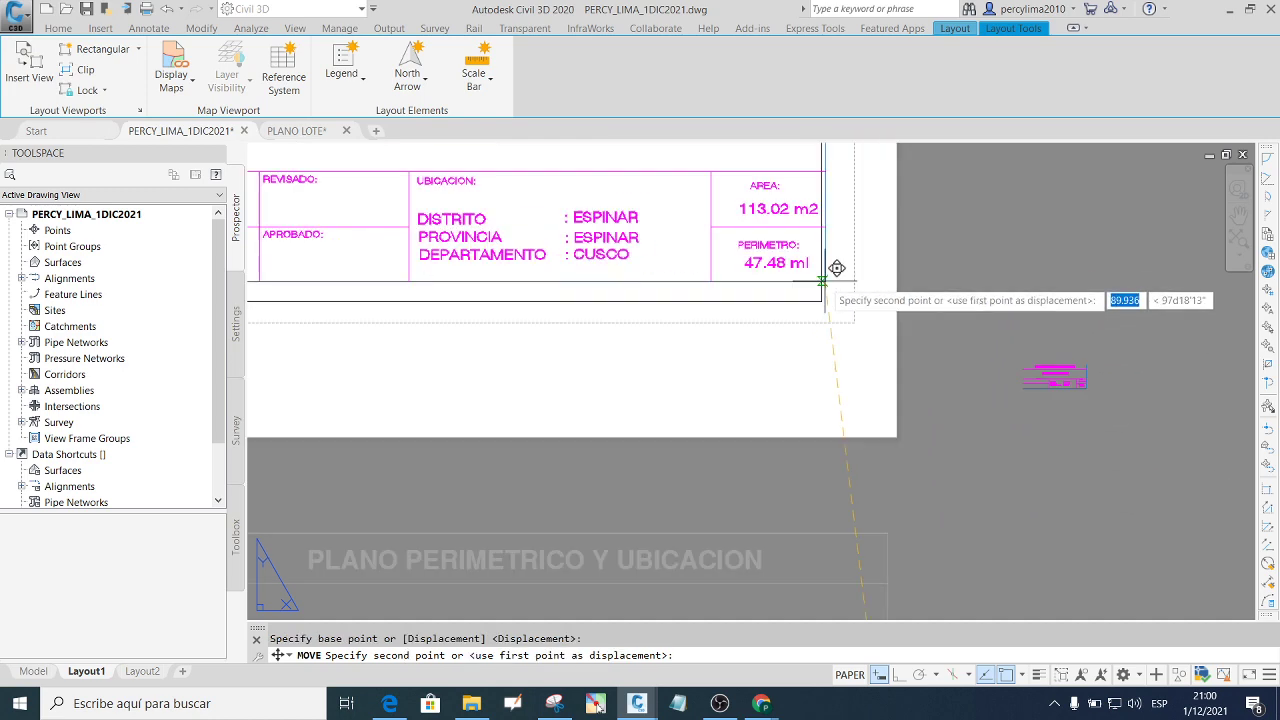
scroll(825, 290, up, 2)
scroll(818, 304, up, 3)
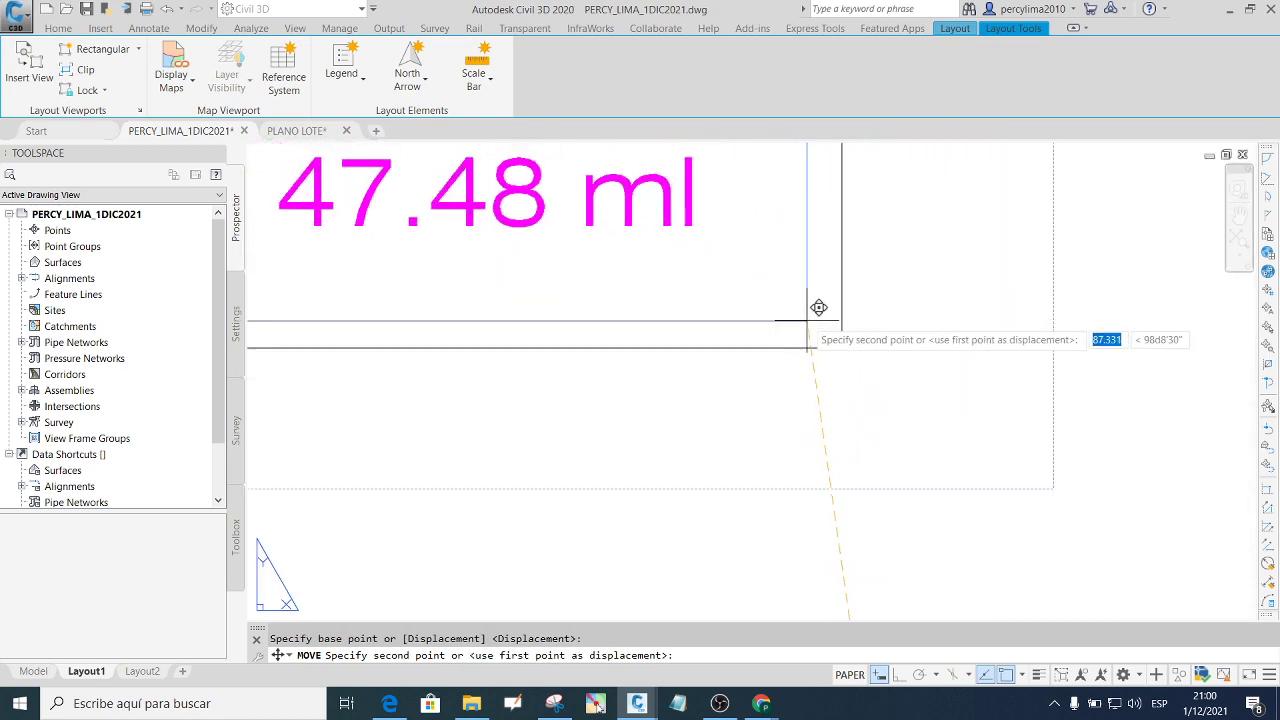
click(817, 306)
scroll(817, 401, down, 6)
scroll(817, 401, down, 2)
scroll(790, 390, down, 3)
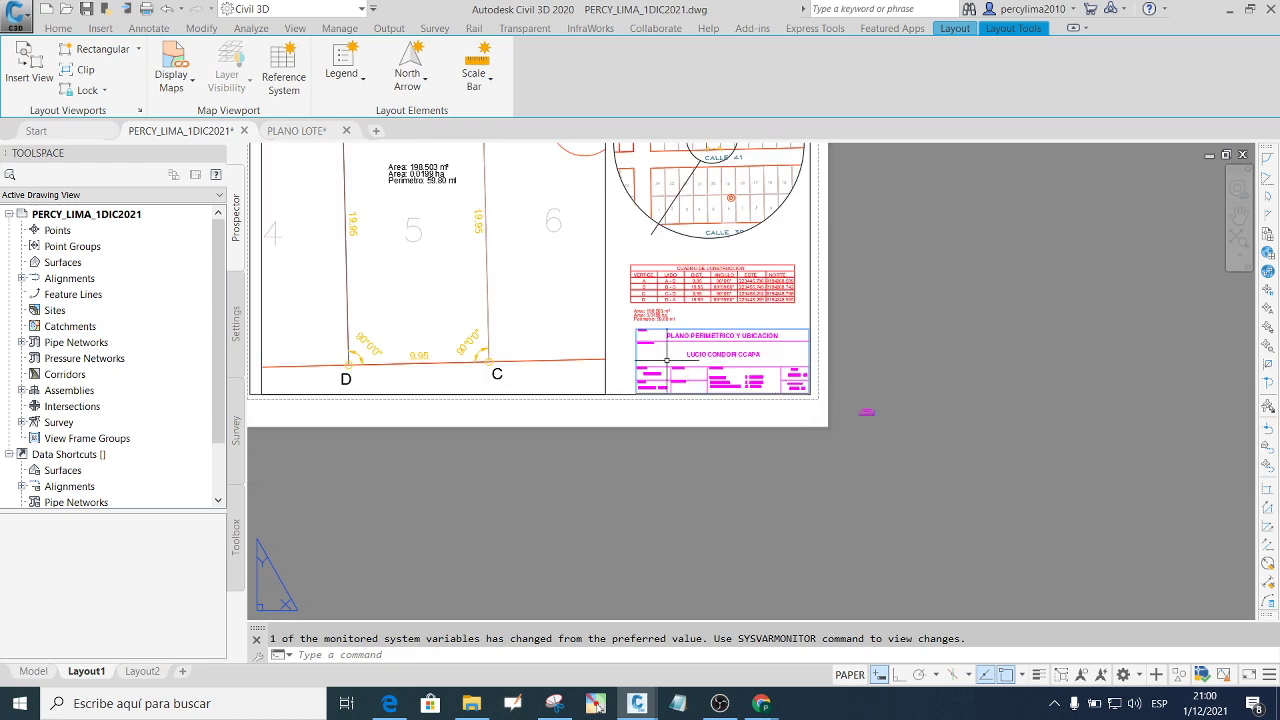
scroll(810, 380, up, 4)
scroll(731, 346, up, 2)
scroll(790, 350, down, 2)
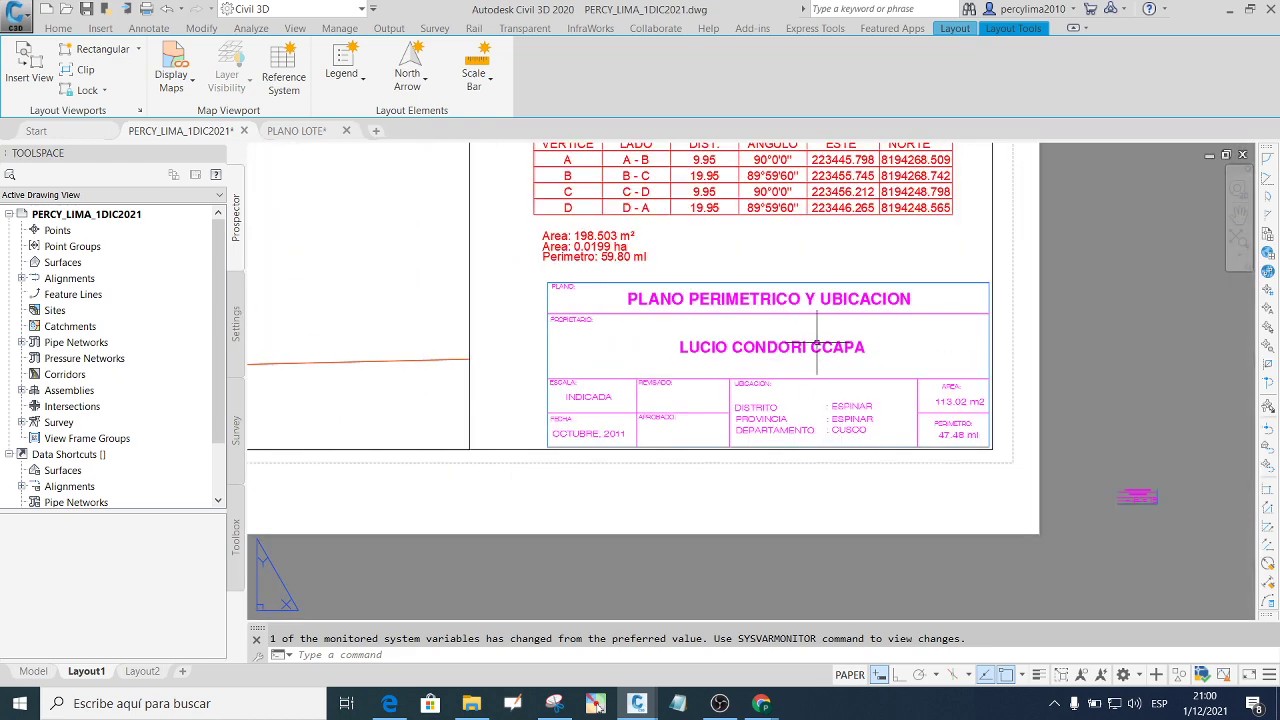
click(815, 347)
Replace the owner name with the new owner's name and set the date to NOVIEMBRE, 2021.
double_click(817, 347)
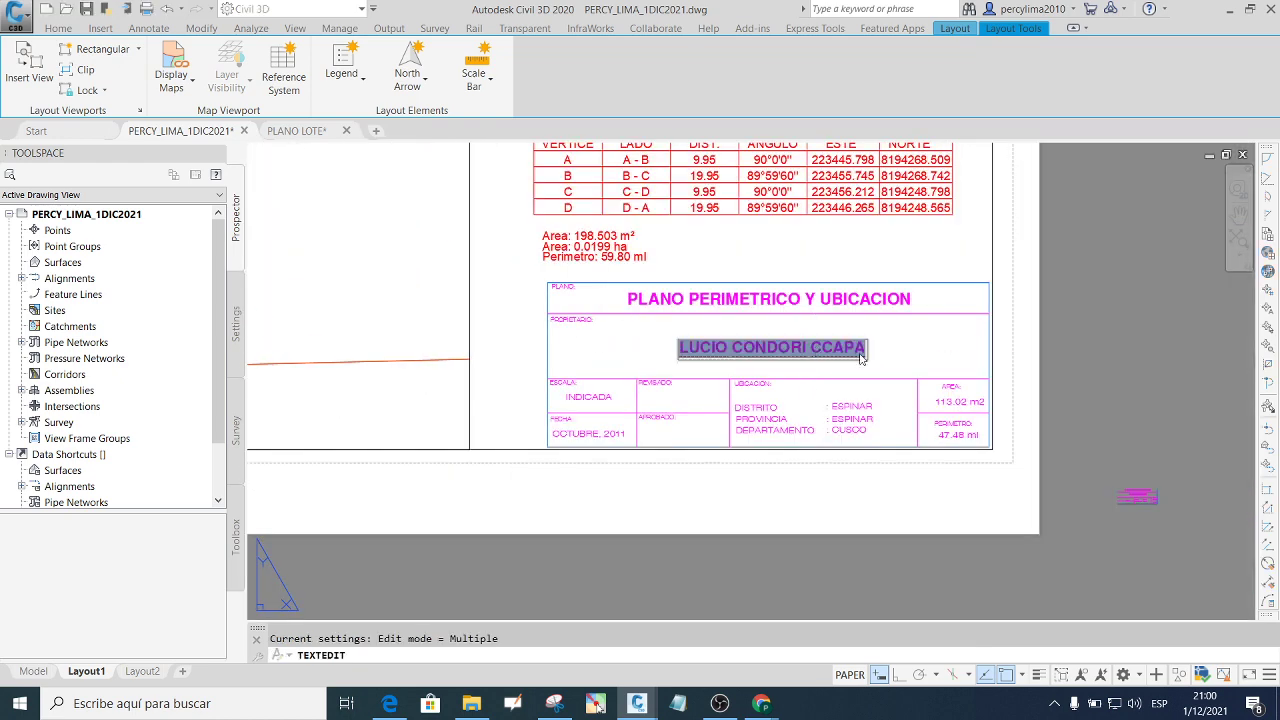
text(PERCY )
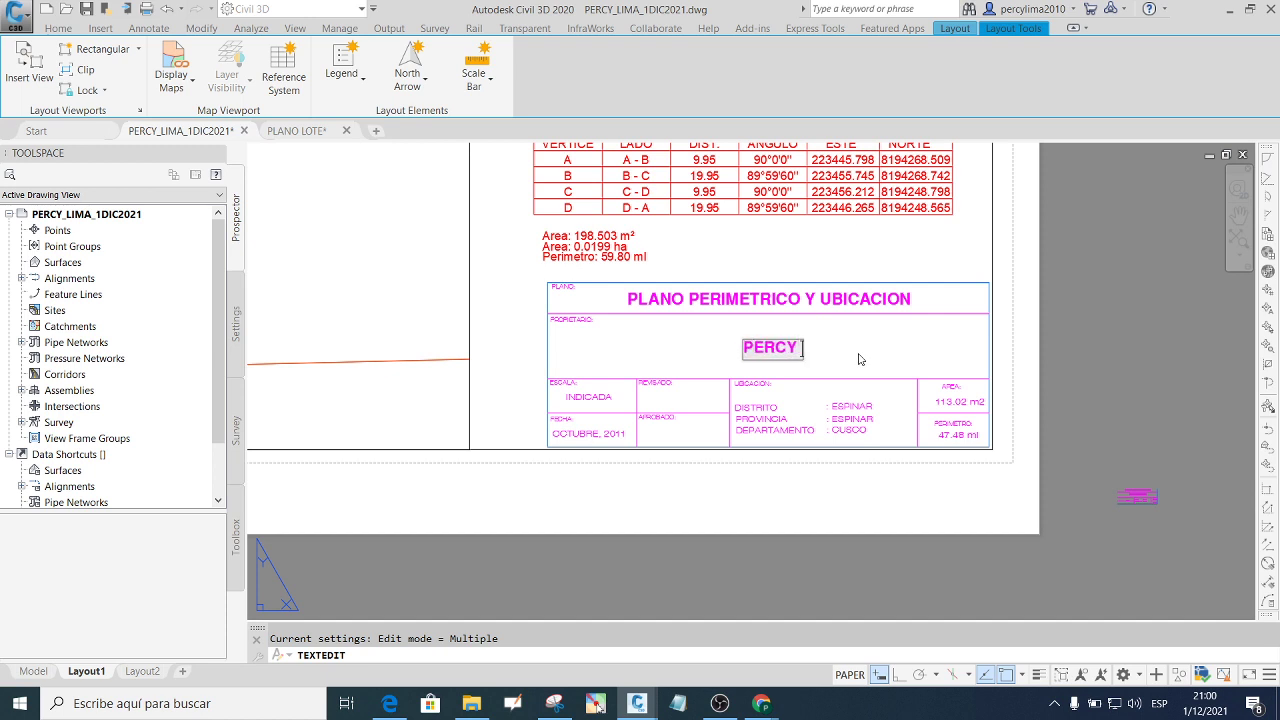
text(LIMA Q)
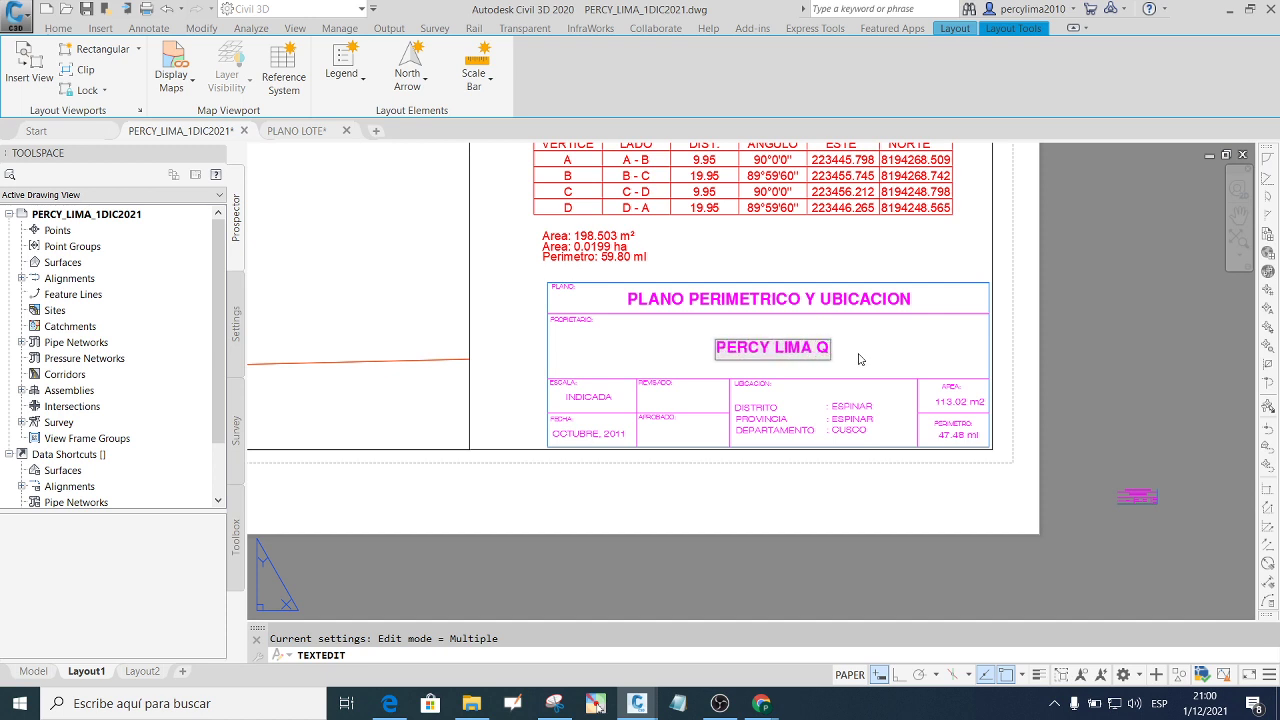
text(.)
key(Return)
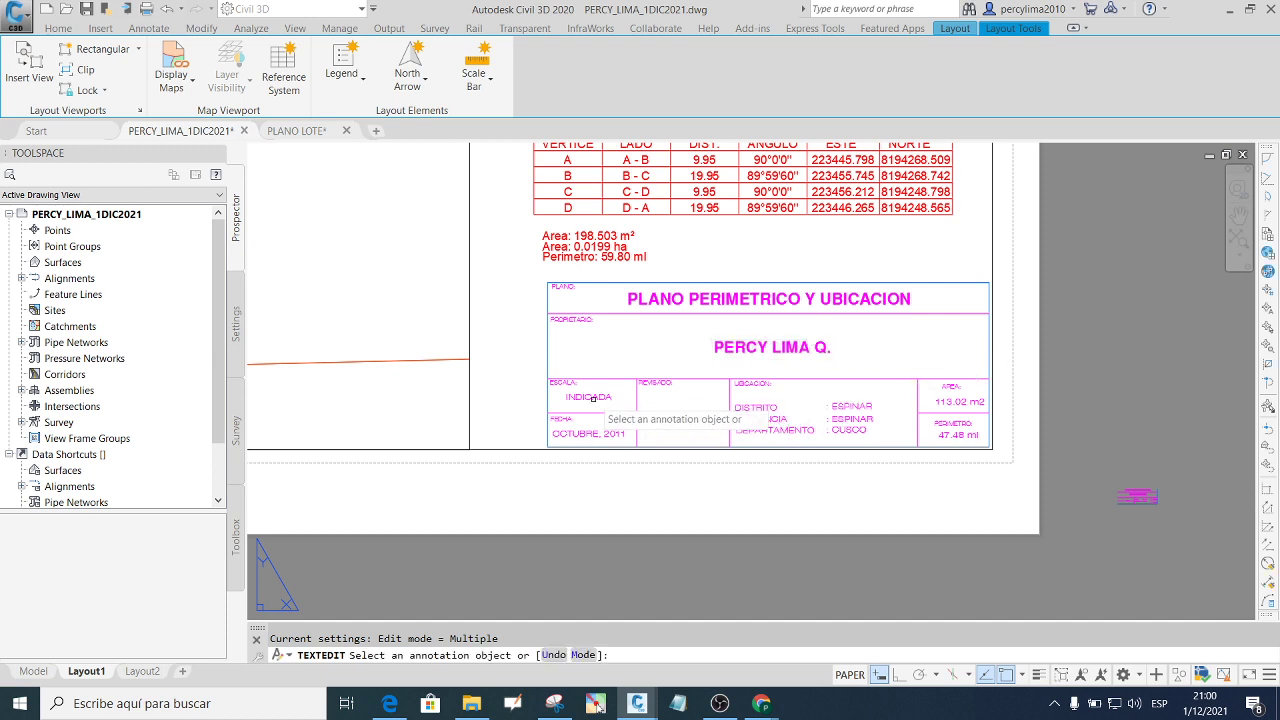
scroll(608, 427, up, 2)
click(586, 442)
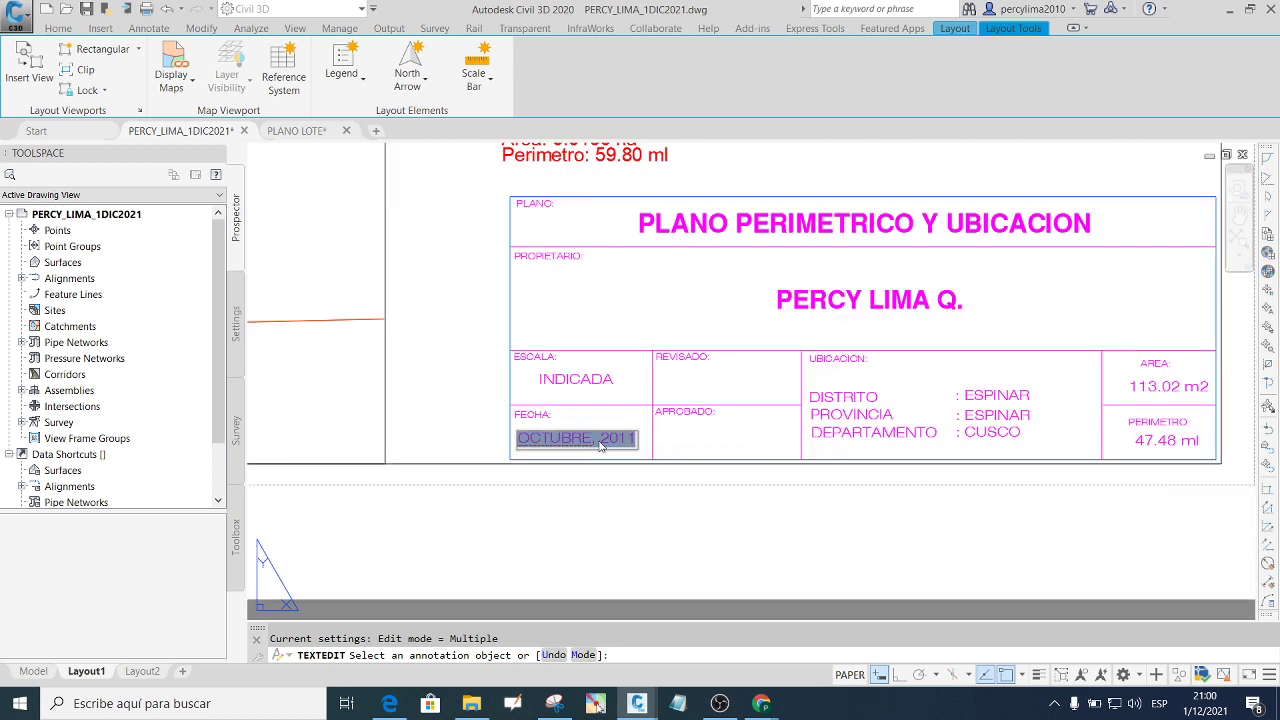
text(NOV)
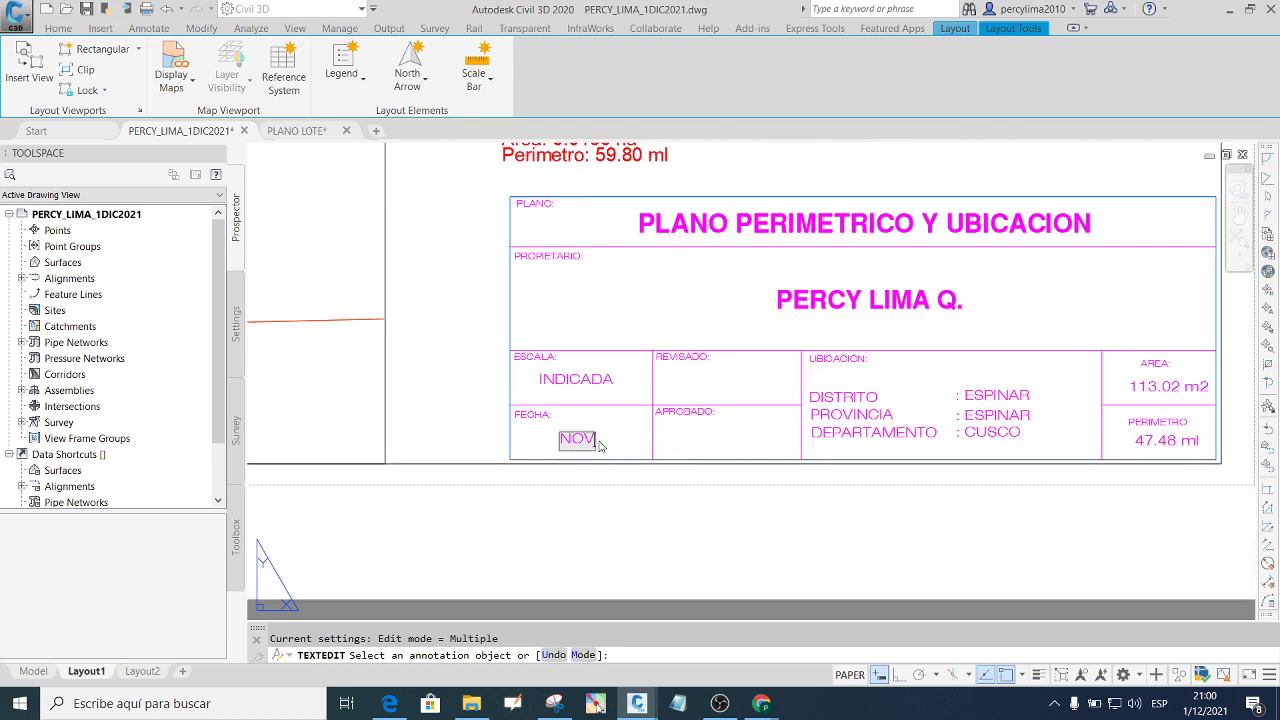
text(IEMBRE)
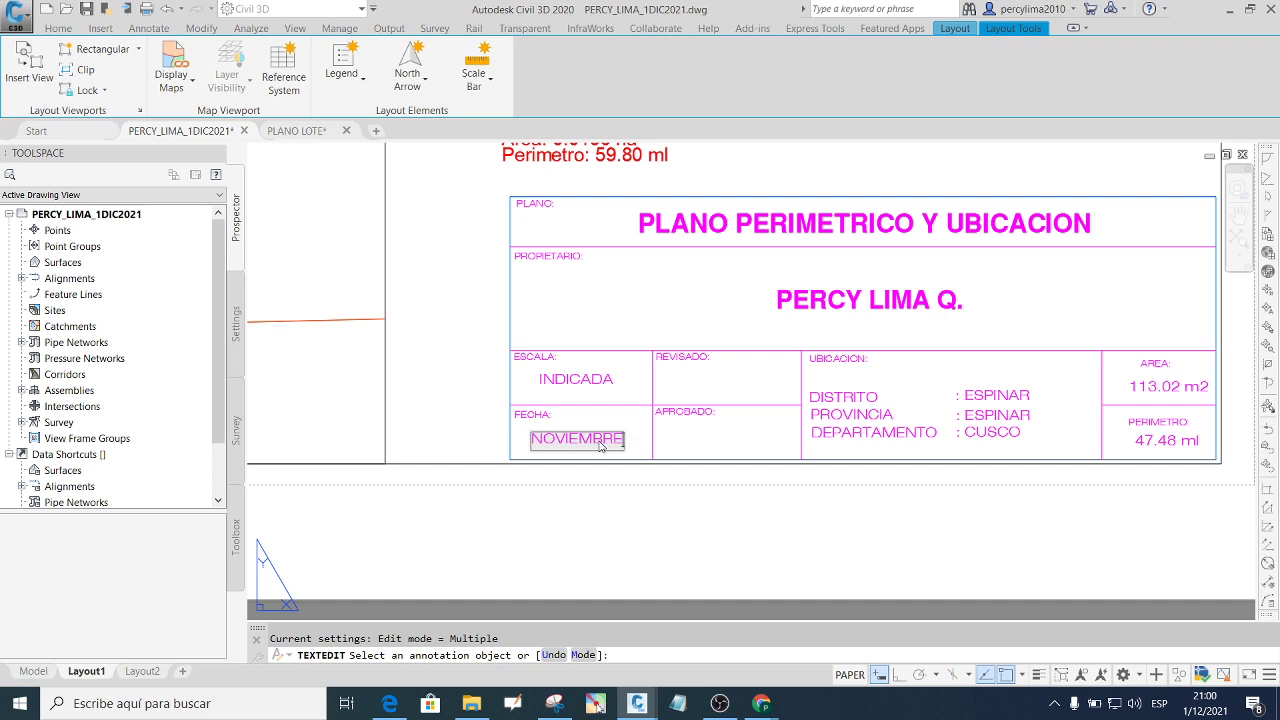
text(, )
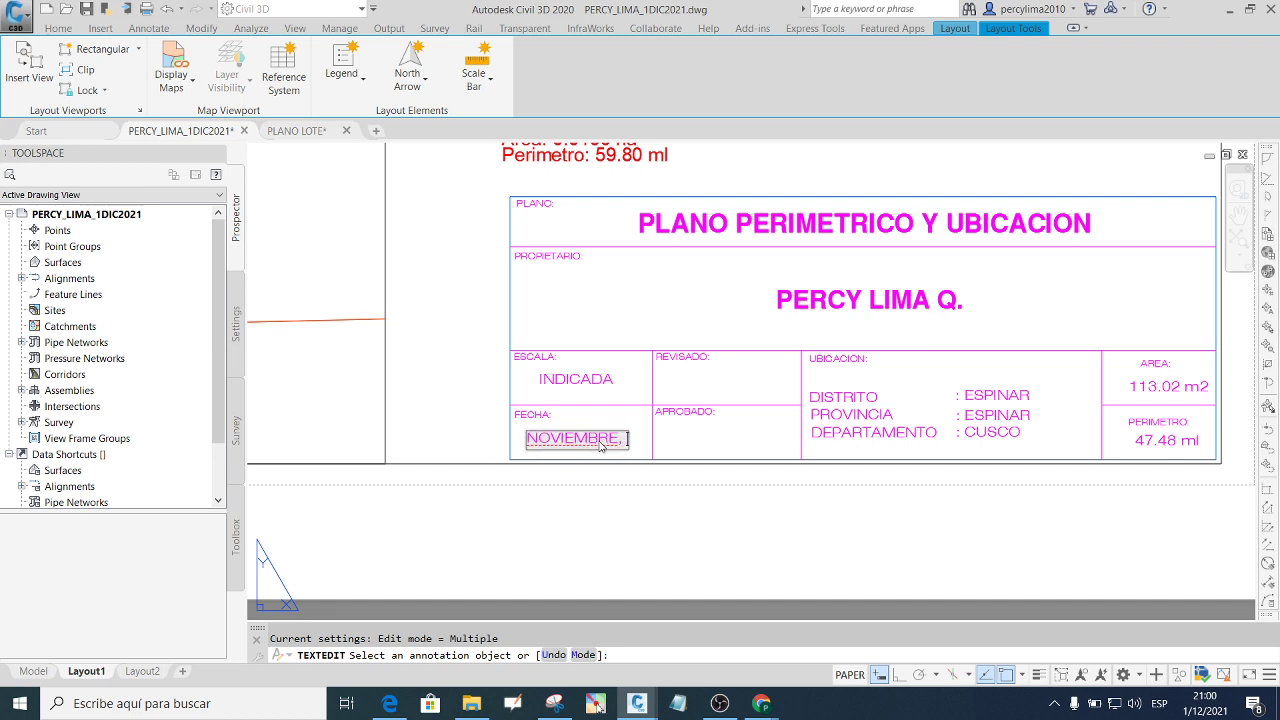
text(2021)
click(645, 428)
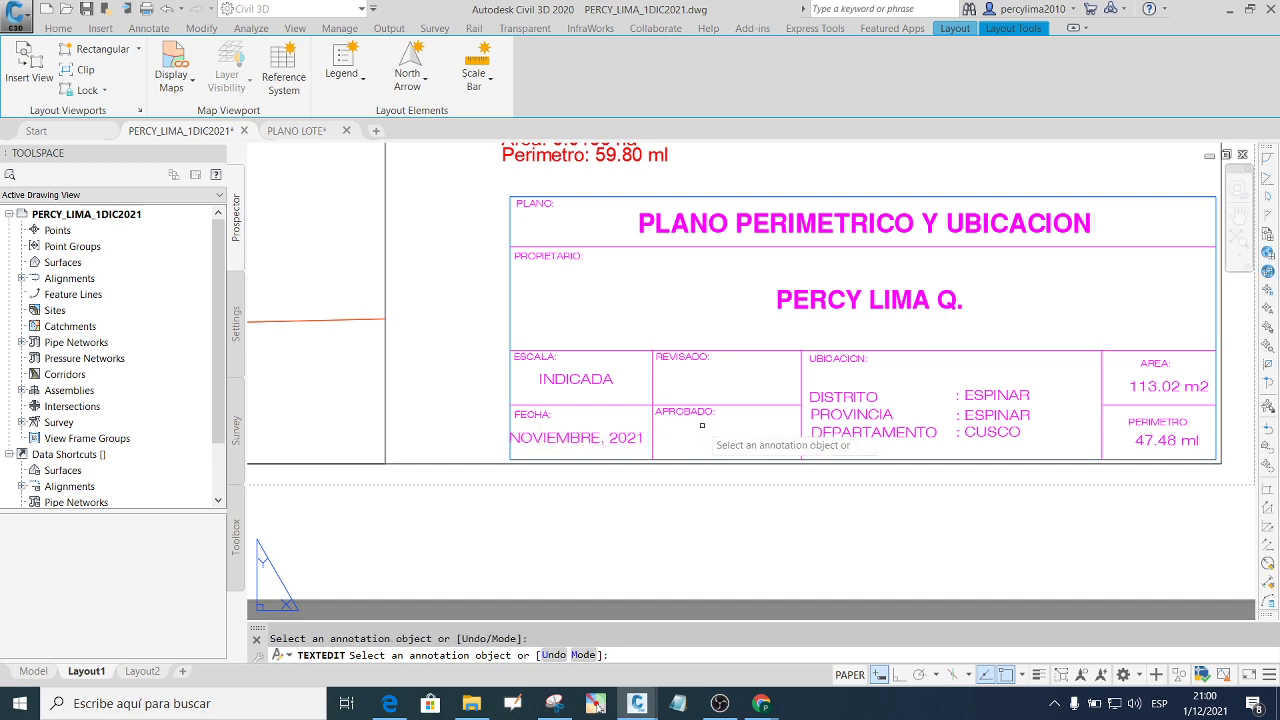
Correct the DISTRITO entry to CAYMA.
click(1020, 401)
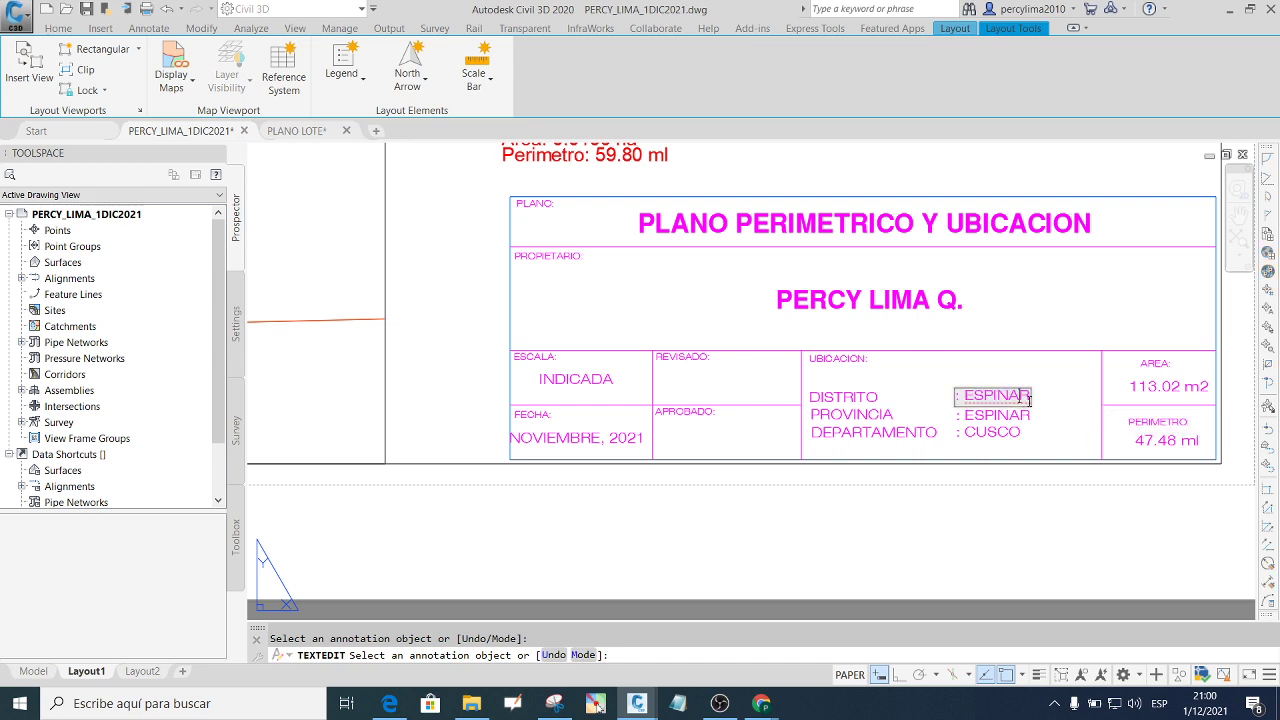
key(BackSpace)
key(BackSpace)
text(: CAYMA)
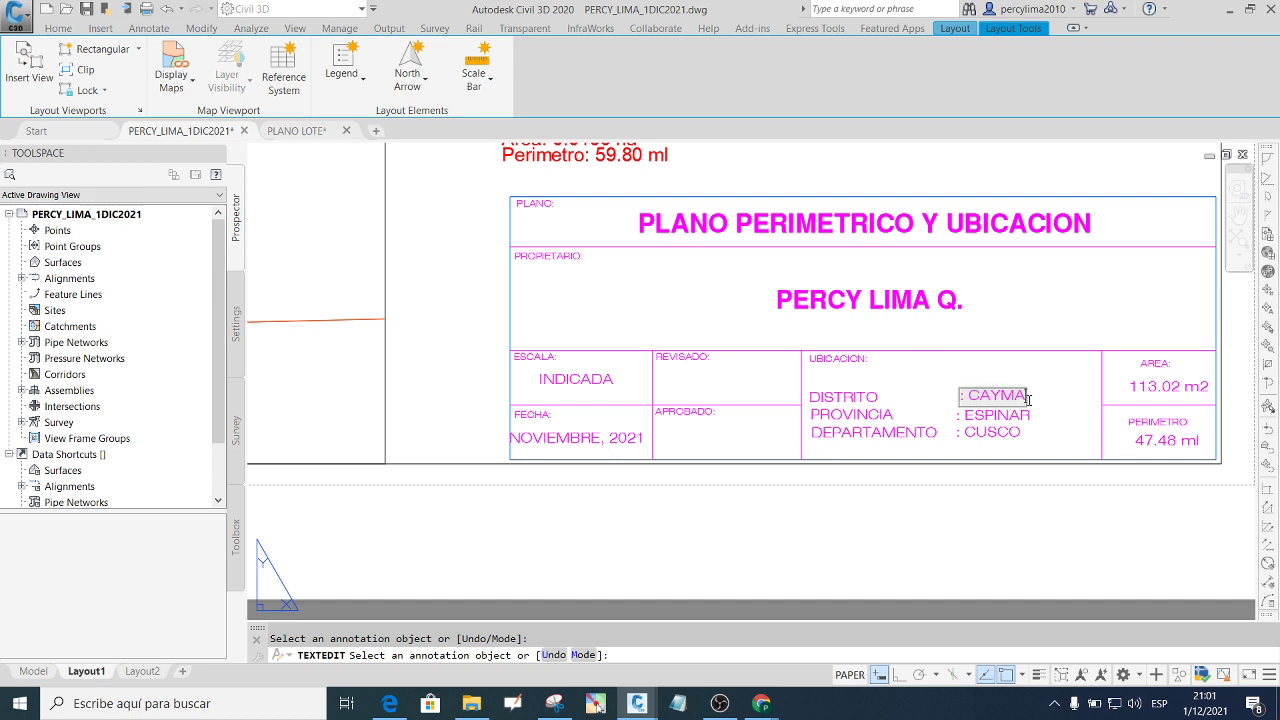
click(1034, 426)
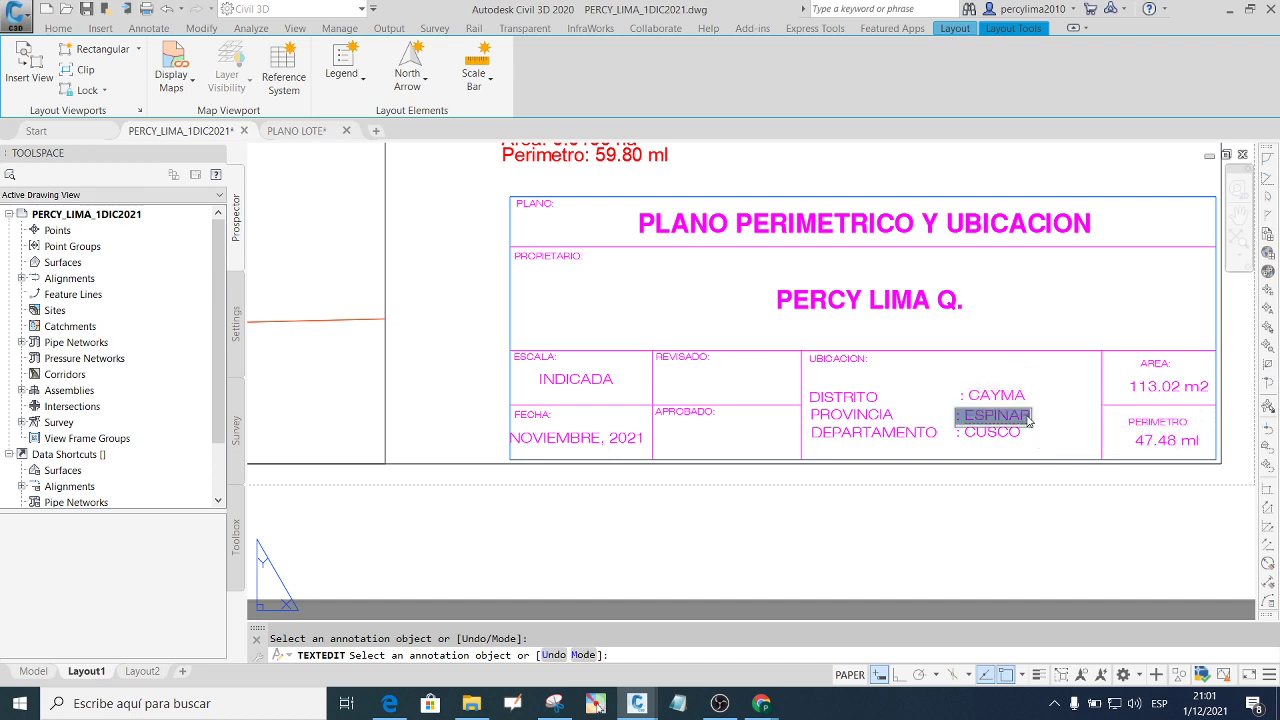
click(1025, 423)
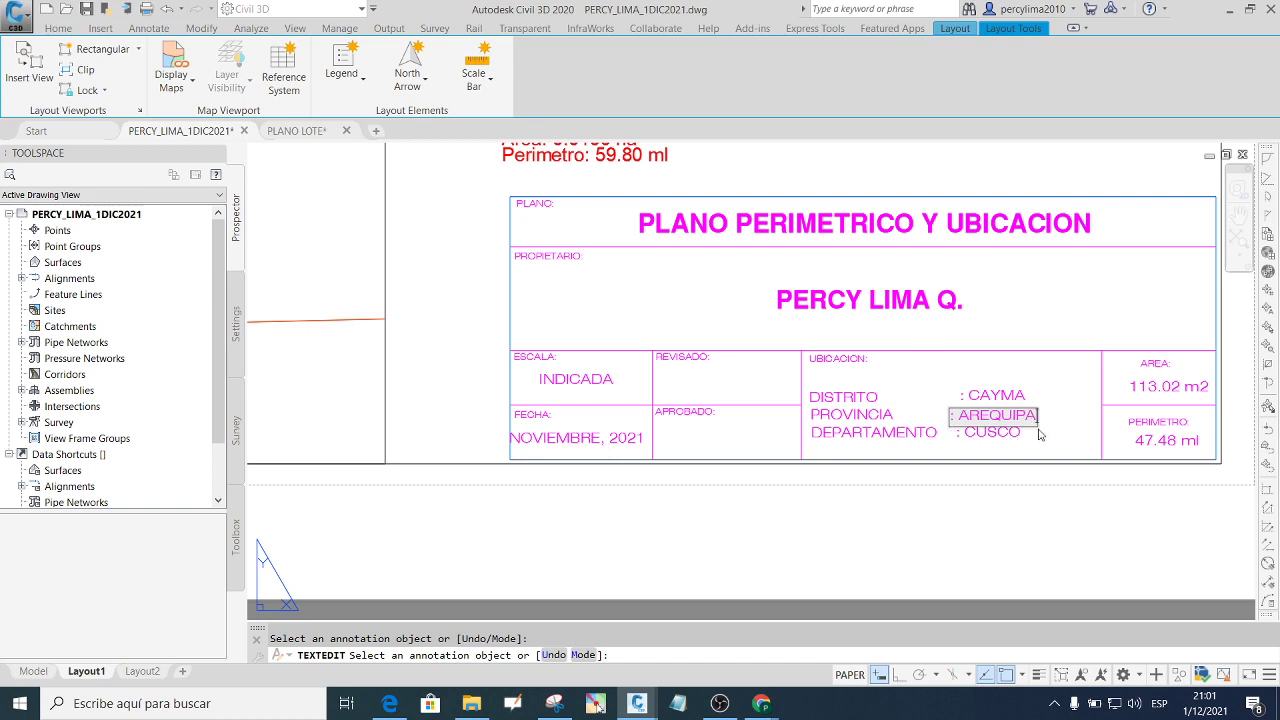
Finish the province name and change the title block department from CUSCO to AREQUIPA.
click(1040, 433)
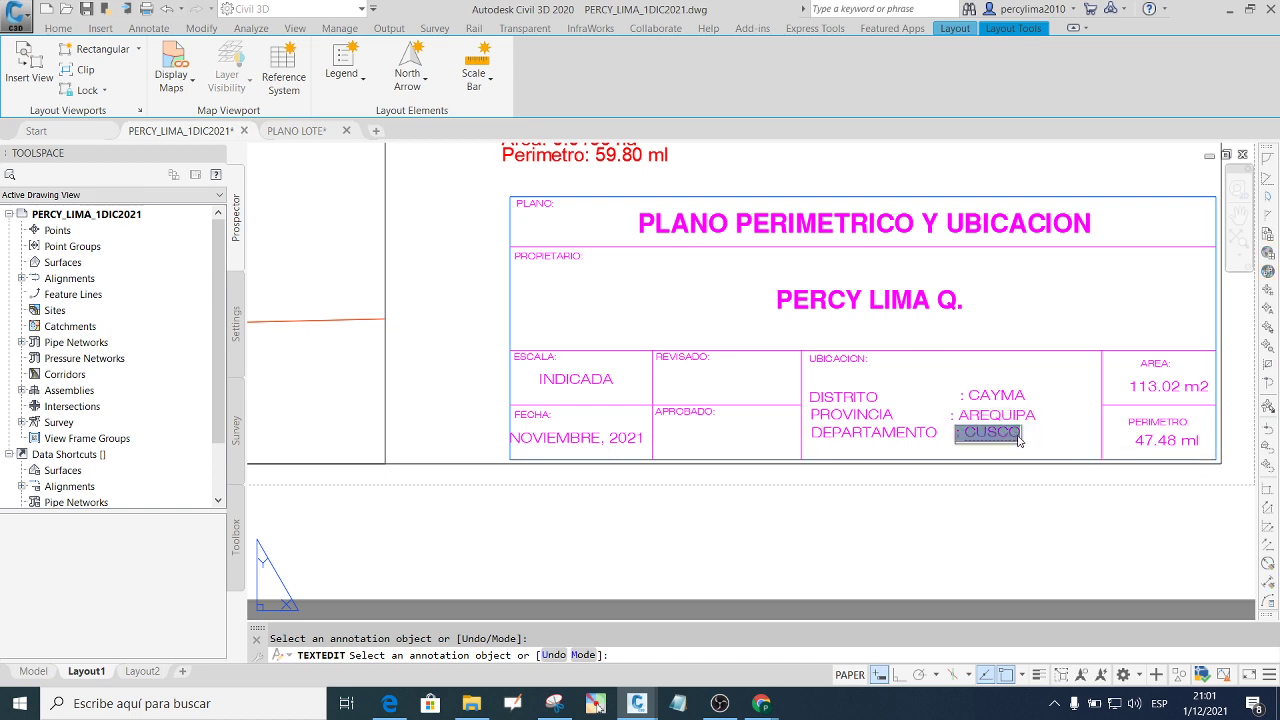
click(1019, 441)
text(: AREQUIPA)
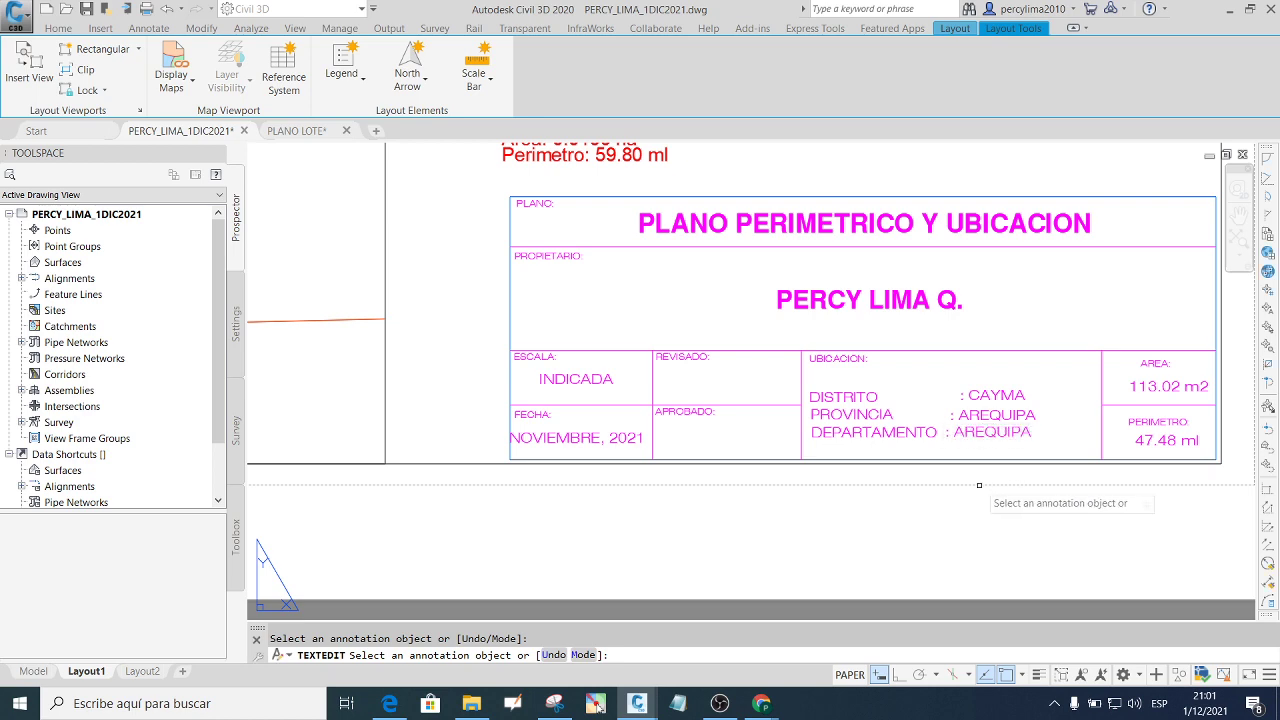
scroll(630, 355, down, 2)
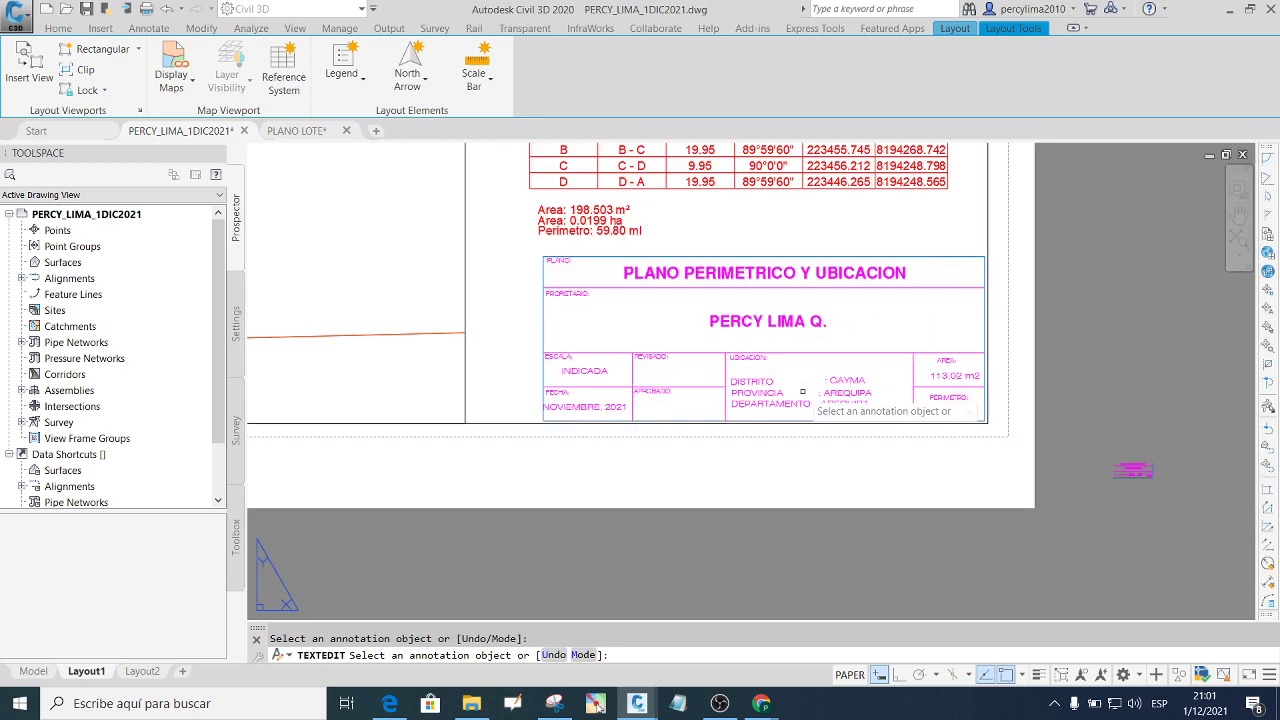
scroll(1010, 402, up, 2)
scroll(958, 378, down, 2)
scroll(1040, 383, down, 2)
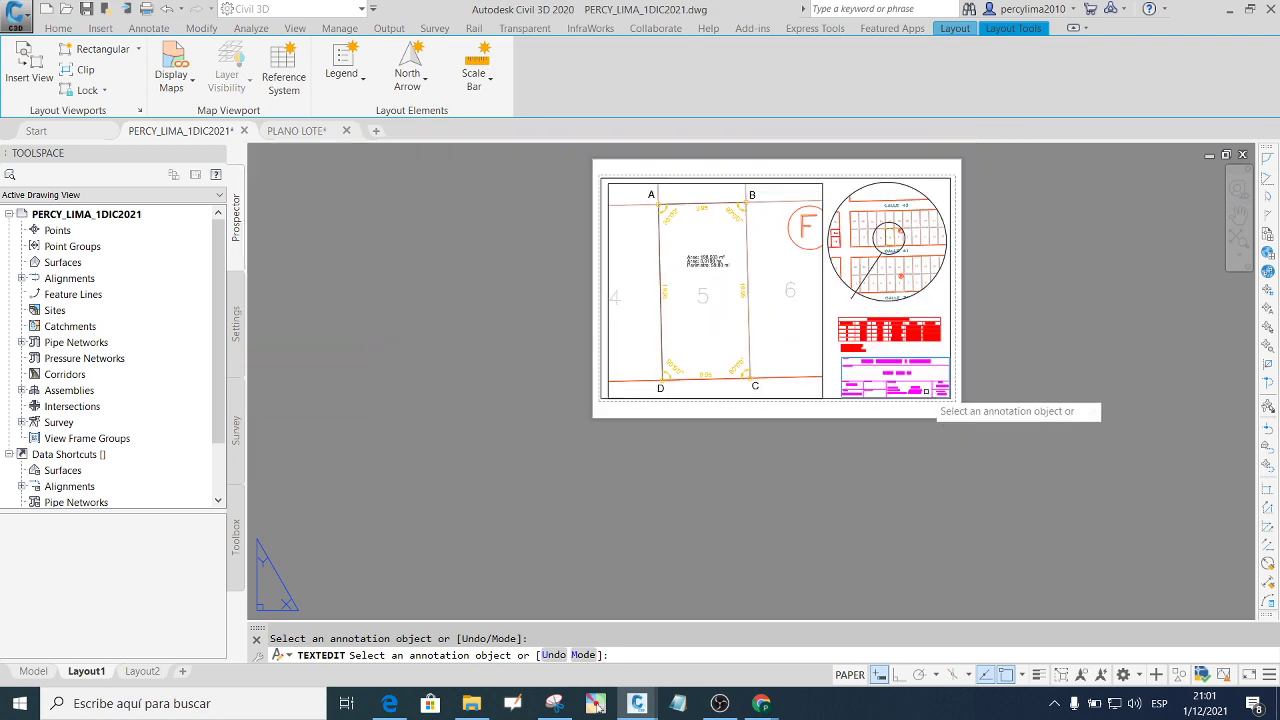
scroll(702, 246, up, 2)
scroll(1030, 450, up, 4)
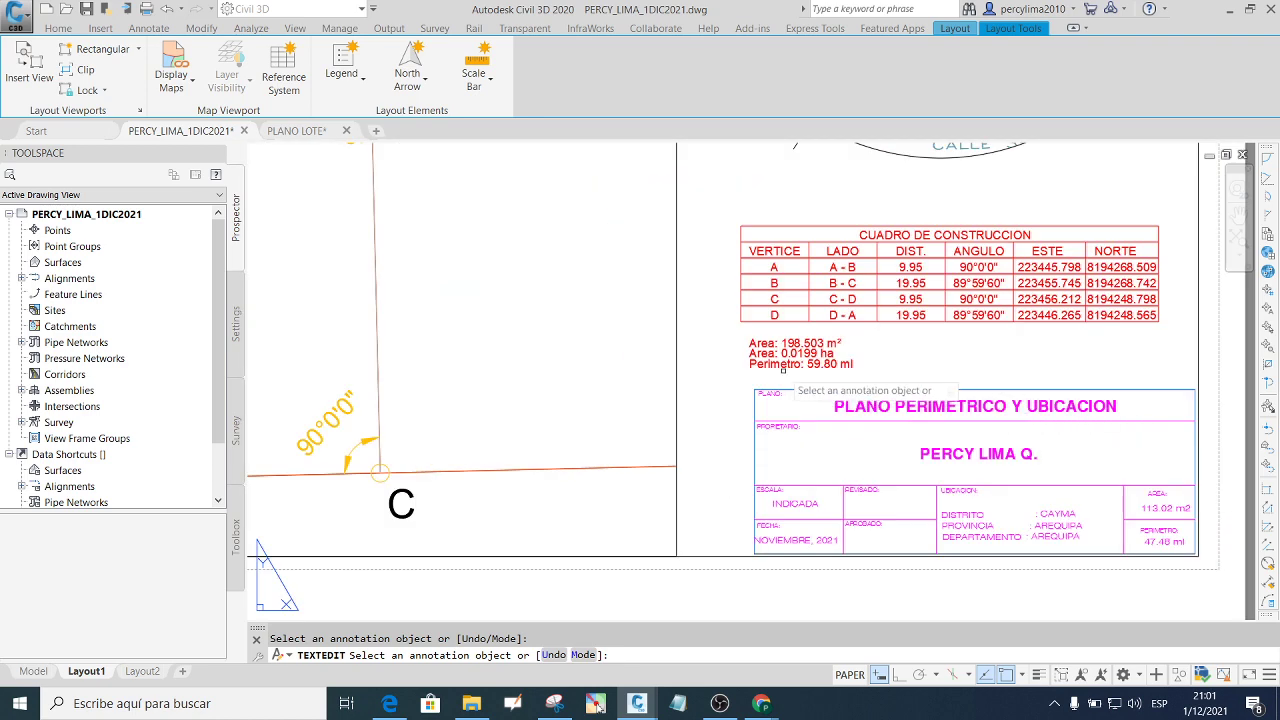
scroll(826, 382, down, 2)
scroll(979, 447, up, 2)
scroll(979, 447, up, 3)
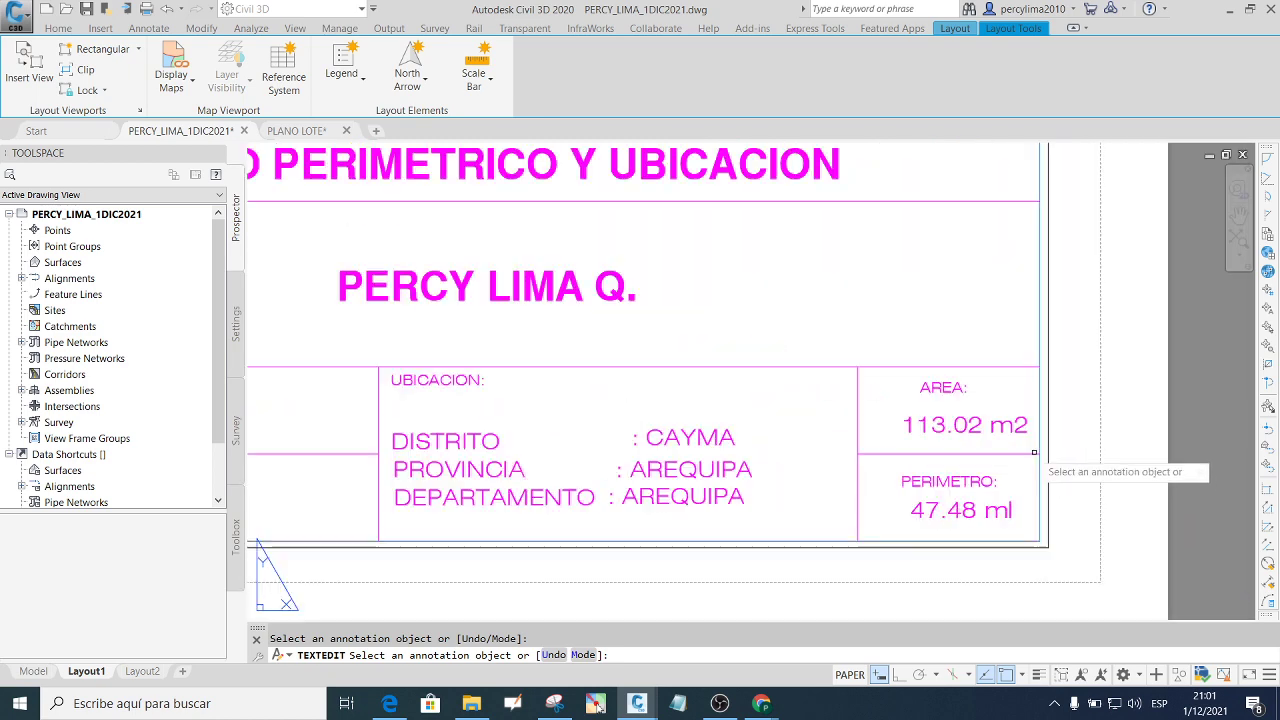
Change the title block area from 113.02 m2 to 198.503 m2.
click(979, 430)
click(983, 427)
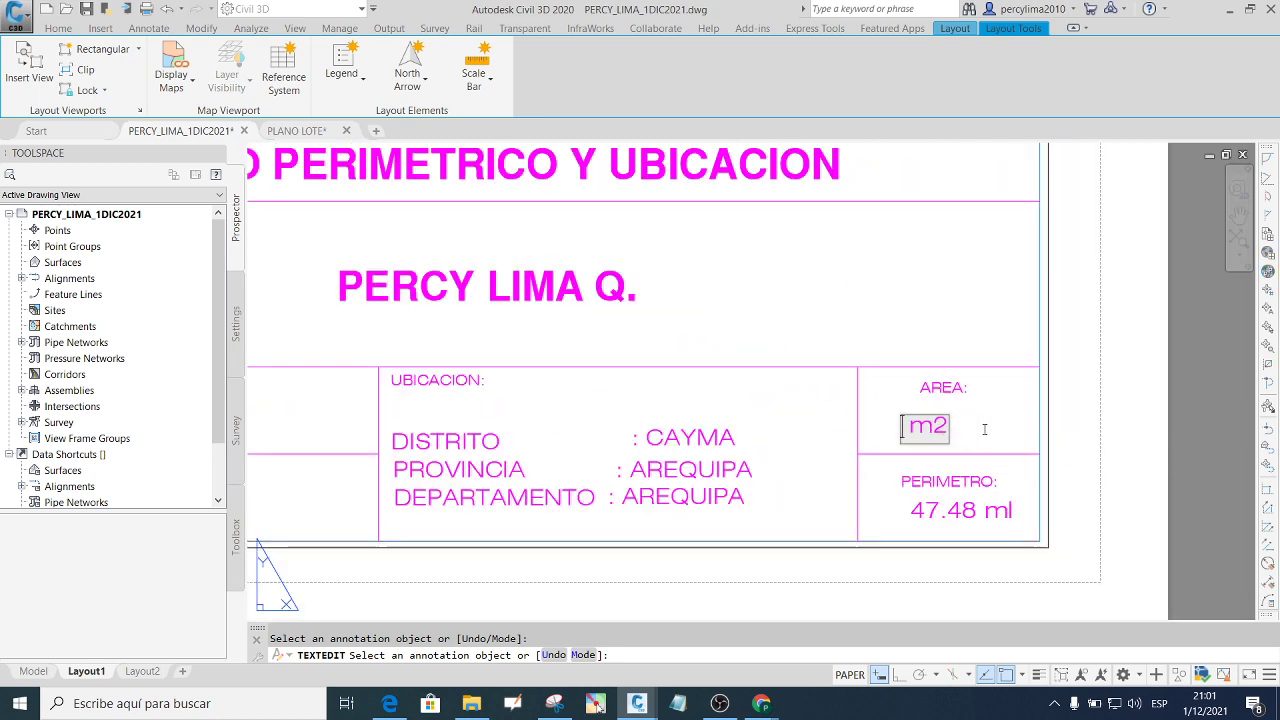
text(198.503)
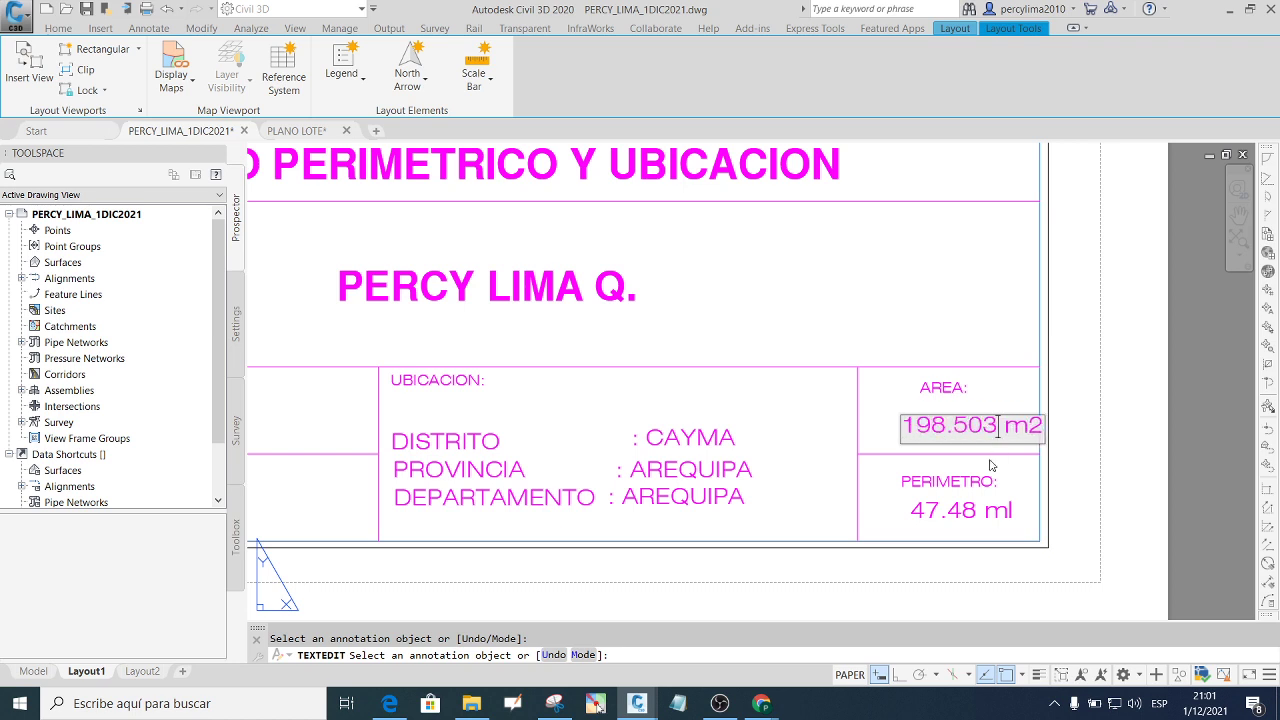
click(968, 509)
Change the perimeter from 47.48 ml to 59.80 ml and end TEXTEDIT.
scroll(968, 512, down, 5)
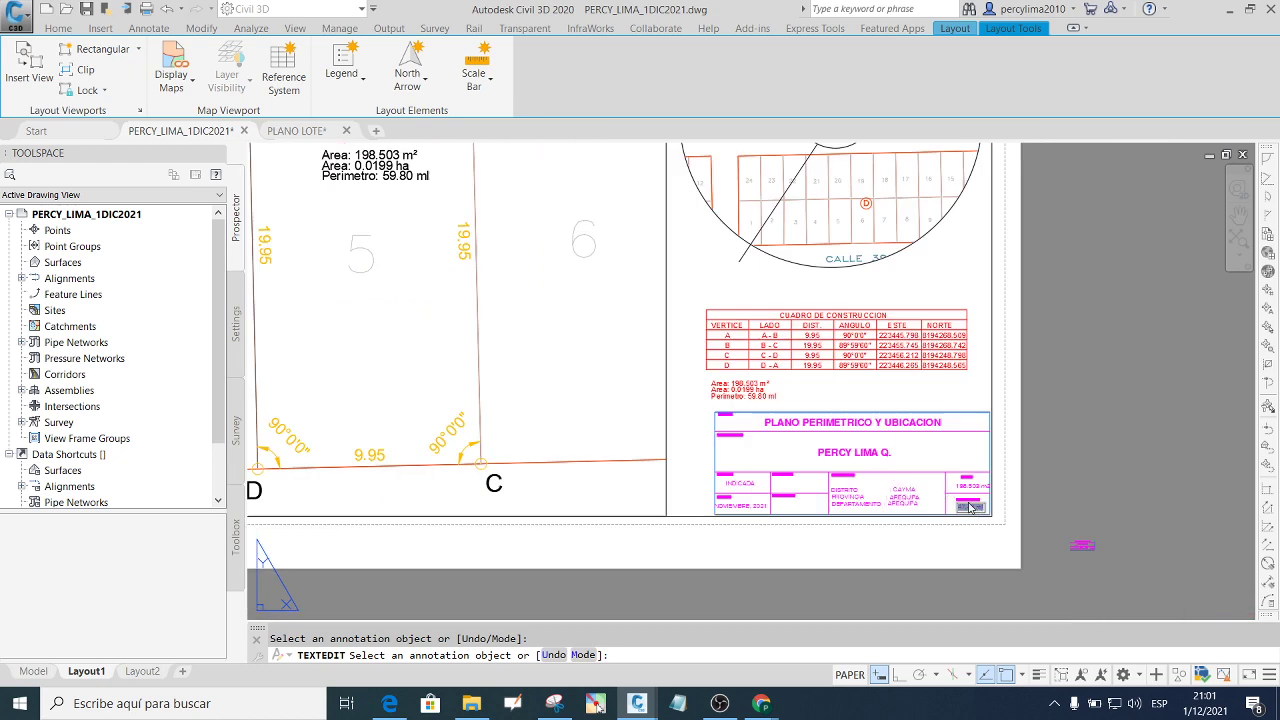
scroll(968, 508, up, 2)
scroll(990, 515, up, 2)
click(981, 514)
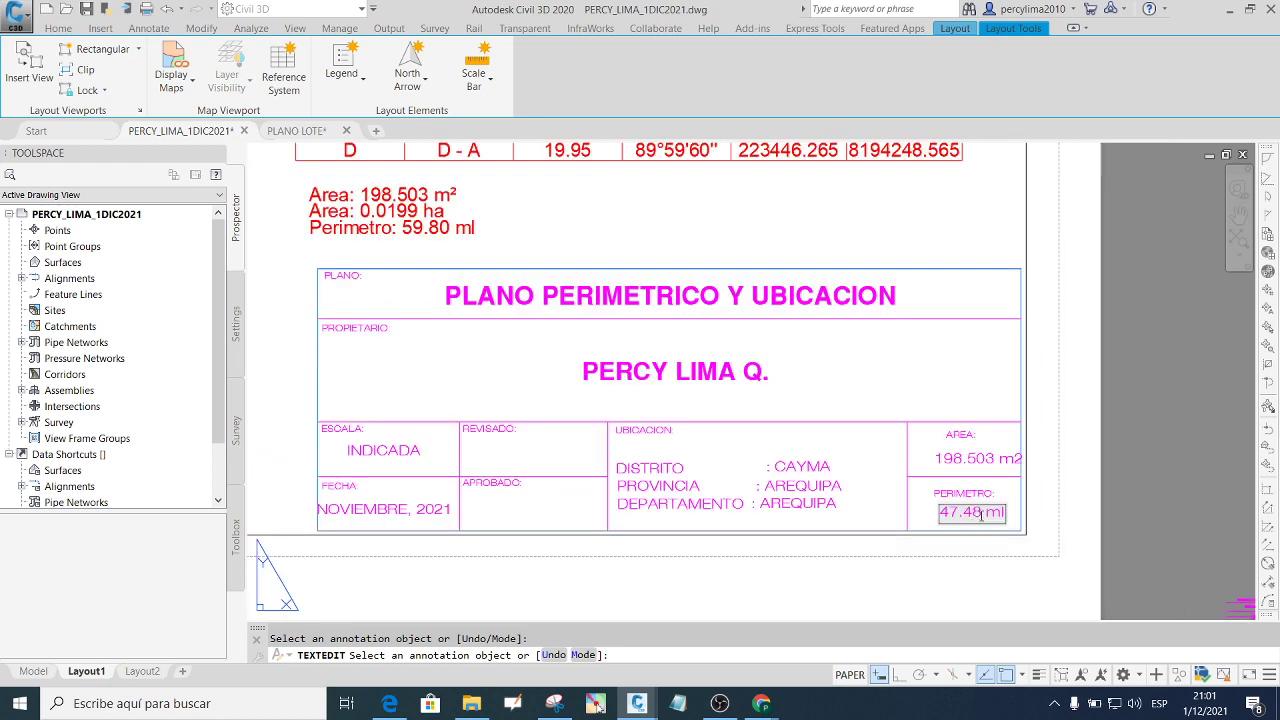
key(BackSpace)
click(907, 570)
key(Escape)
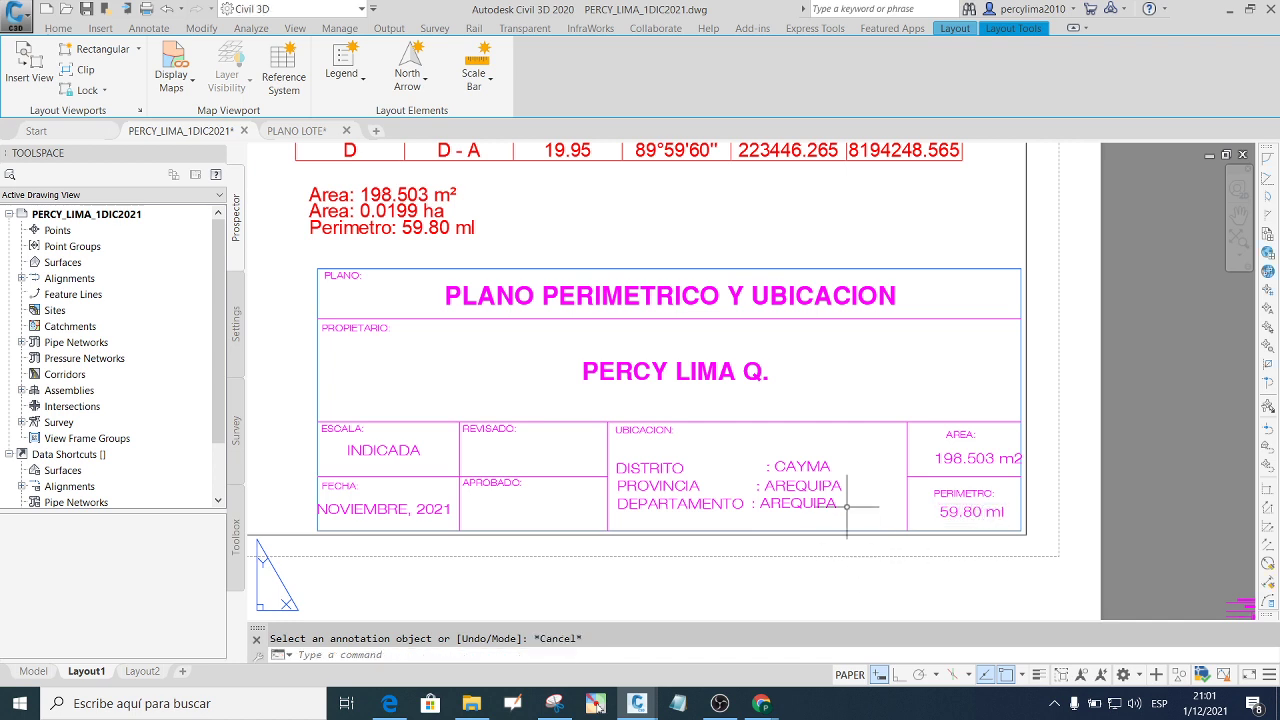
scroll(890, 445, down, 2)
scroll(880, 447, down, 3)
scroll(735, 335, up, 3)
scroll(674, 281, down, 1)
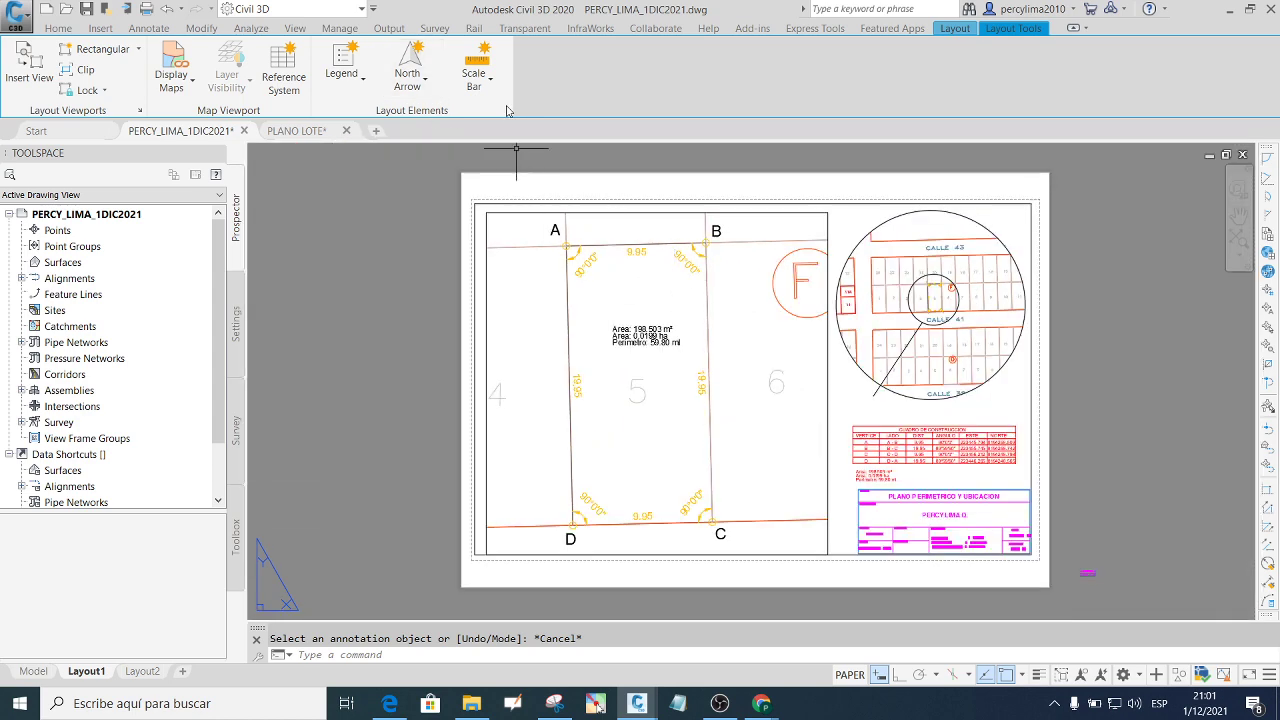
Try placing an Arrow 16 north arrow on the sheet viewport, then cancel.
click(425, 85)
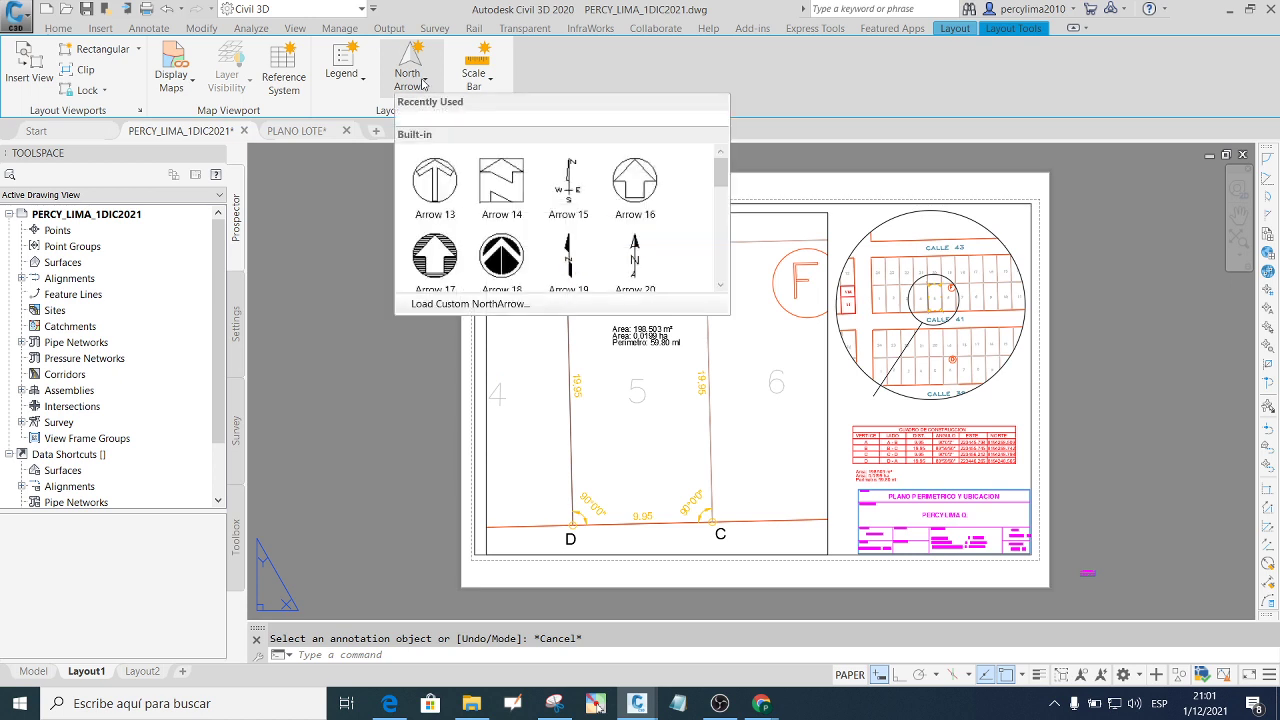
click(636, 190)
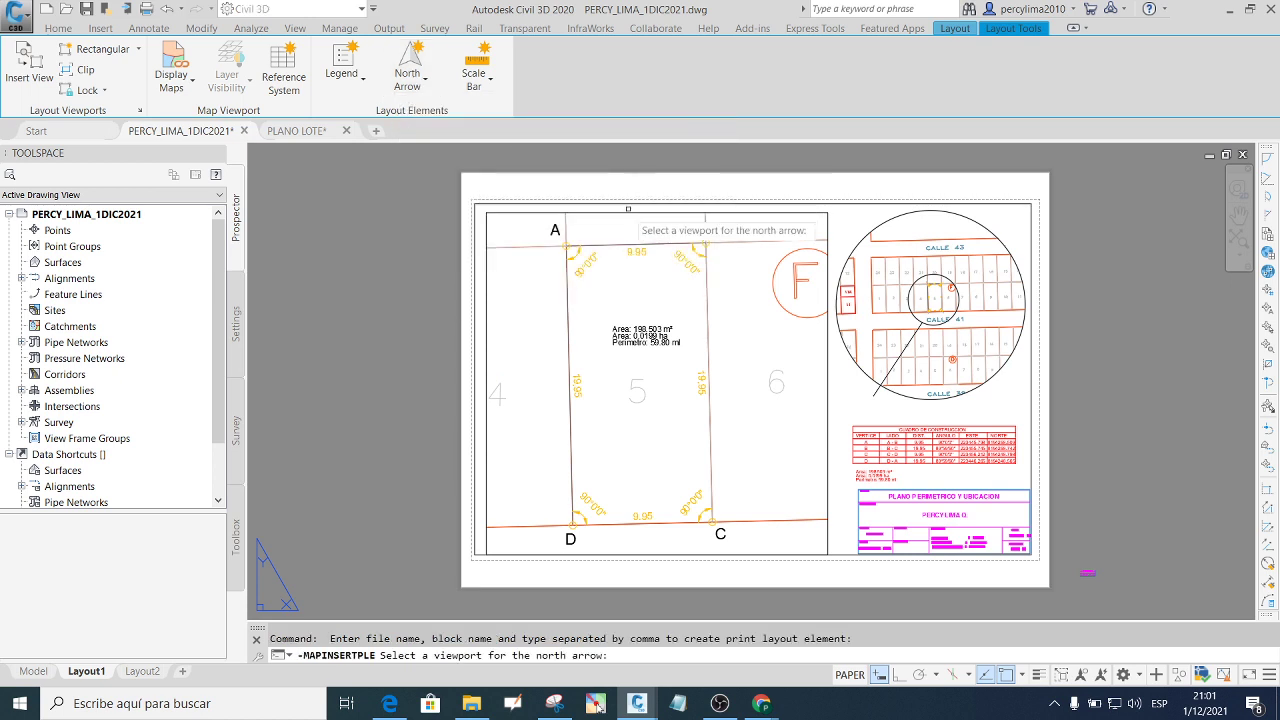
click(512, 212)
scroll(516, 245, up, 2)
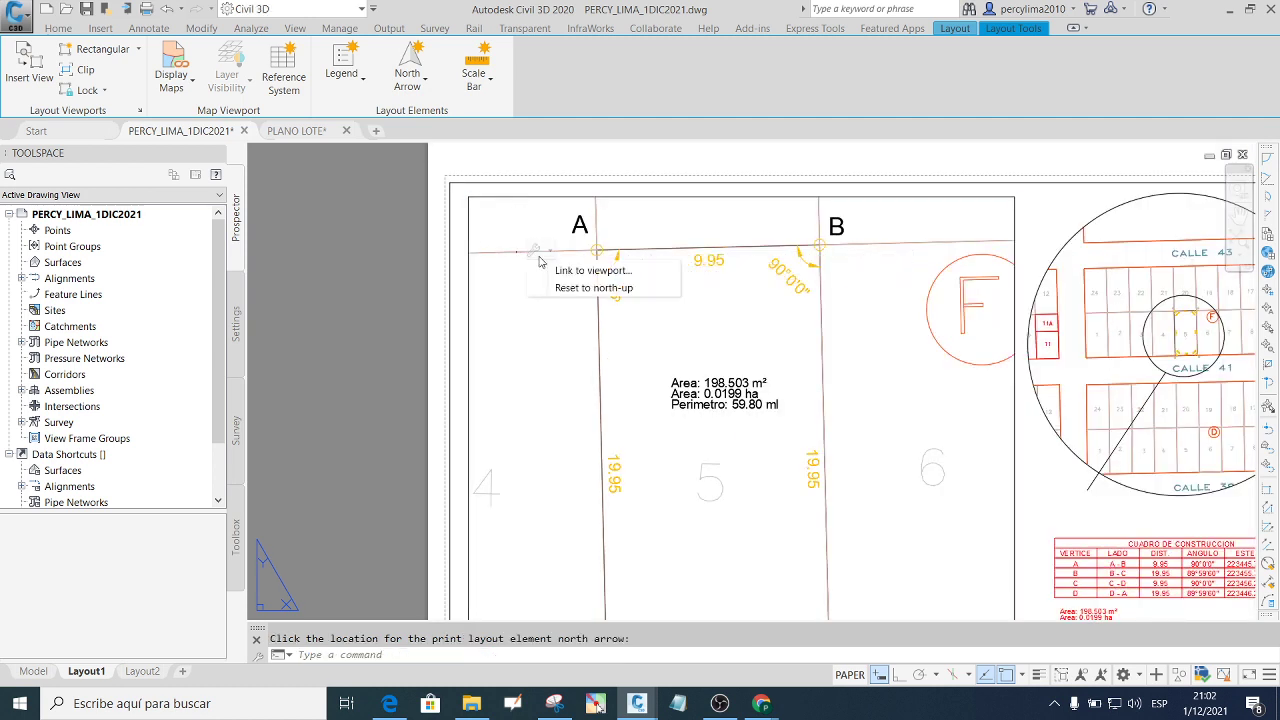
scroll(545, 252, up, 2)
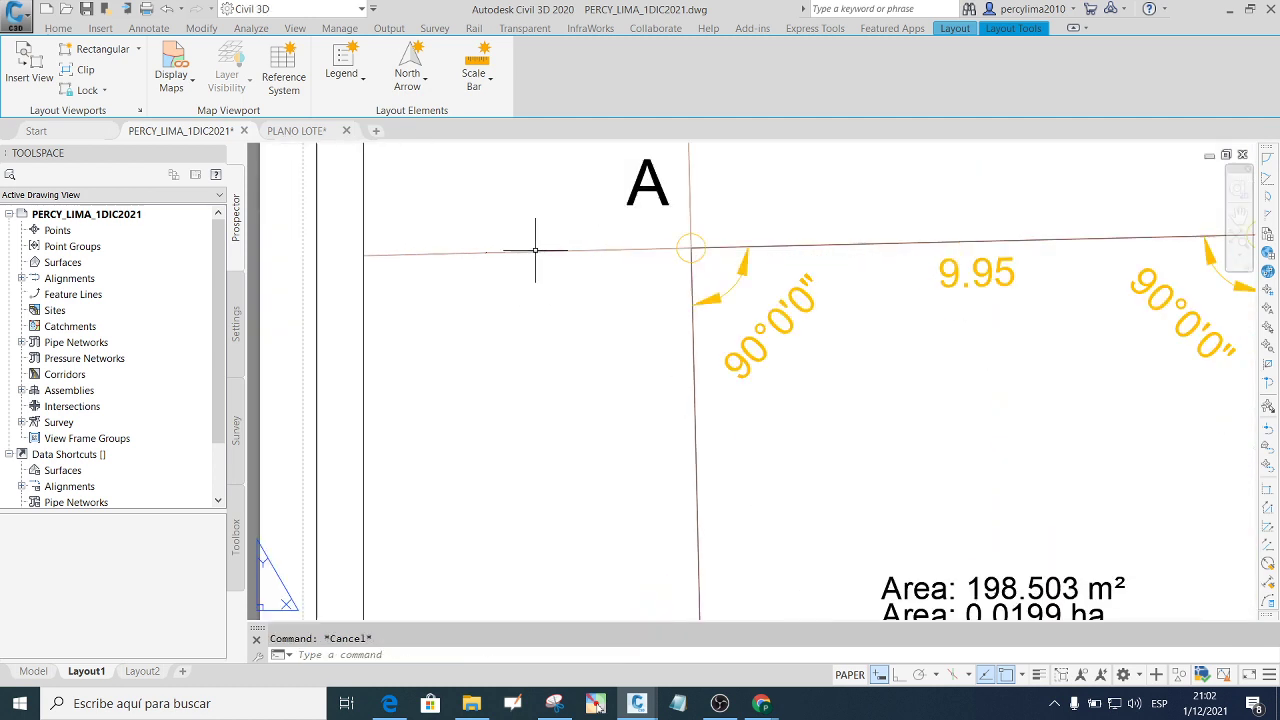
key(Escape)
Select the boundary line near corner A and start scaling it, then cancel.
click(557, 234)
scroll(578, 255, down, 2)
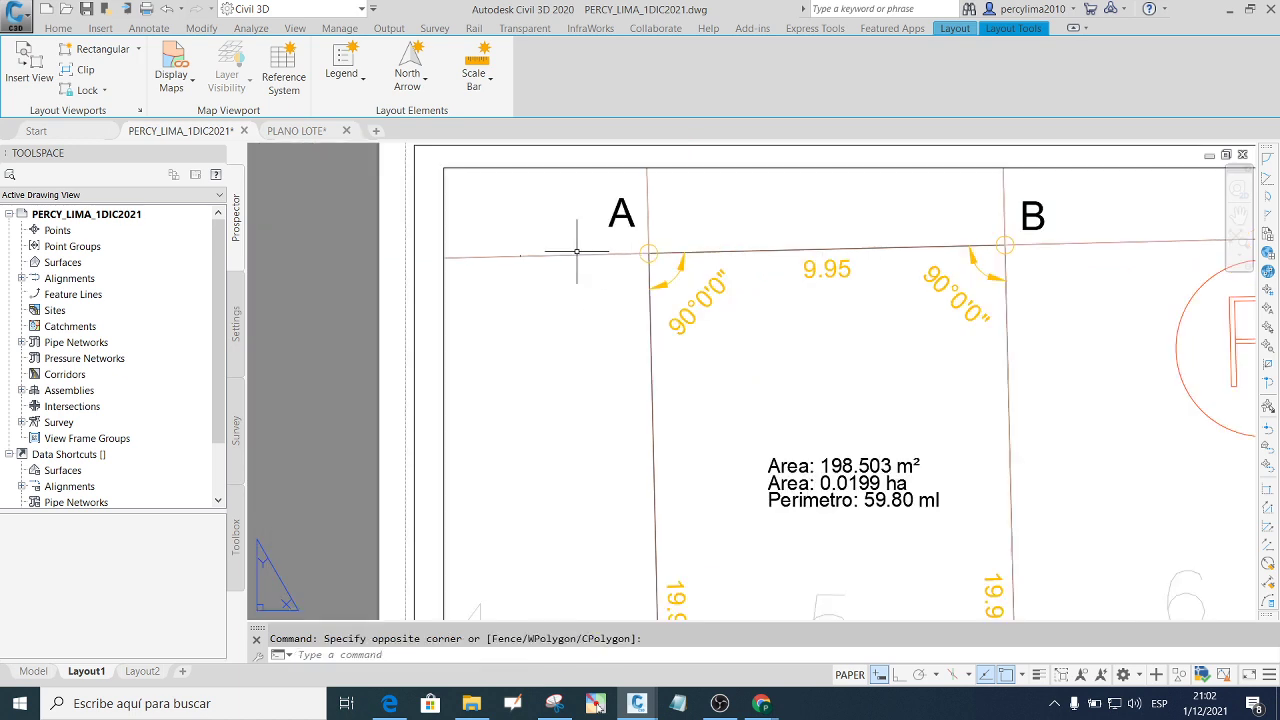
scroll(517, 253, up, 2)
click(520, 254)
text(SC)
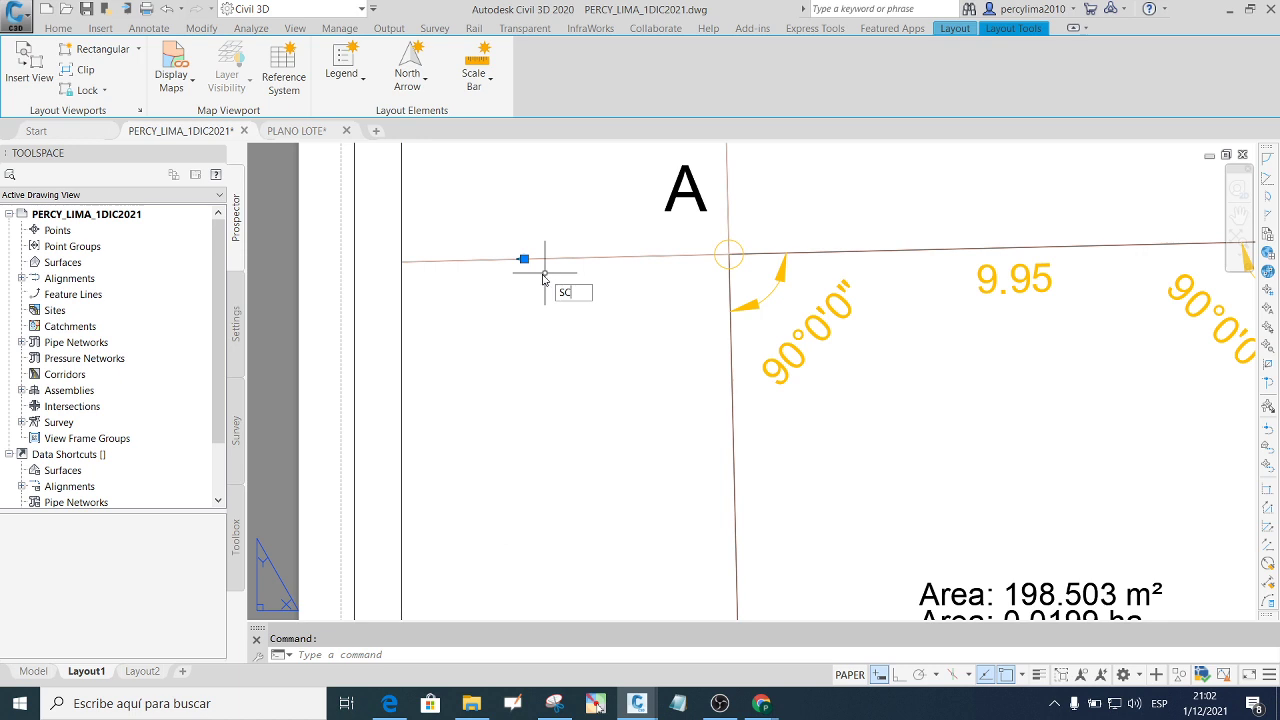
key(Return)
click(521, 259)
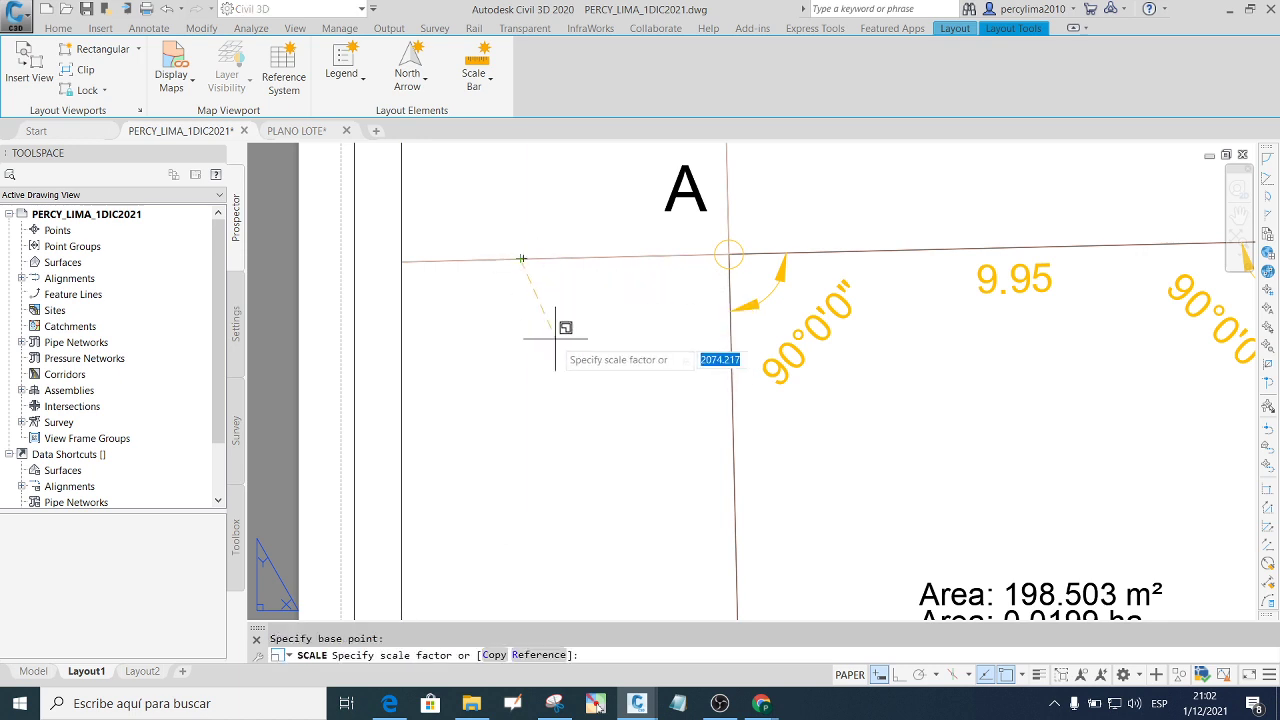
key(Escape)
scroll(543, 335, down, 2)
scroll(537, 289, down, 2)
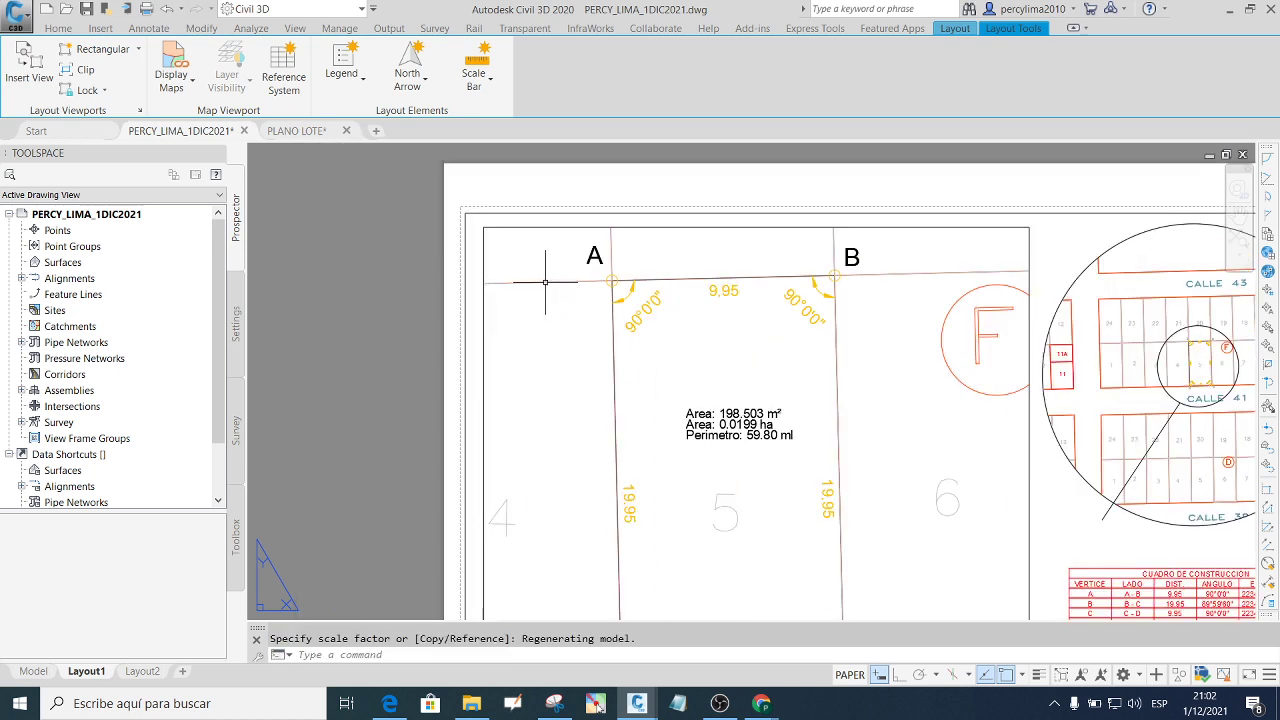
scroll(545, 282, up, 5)
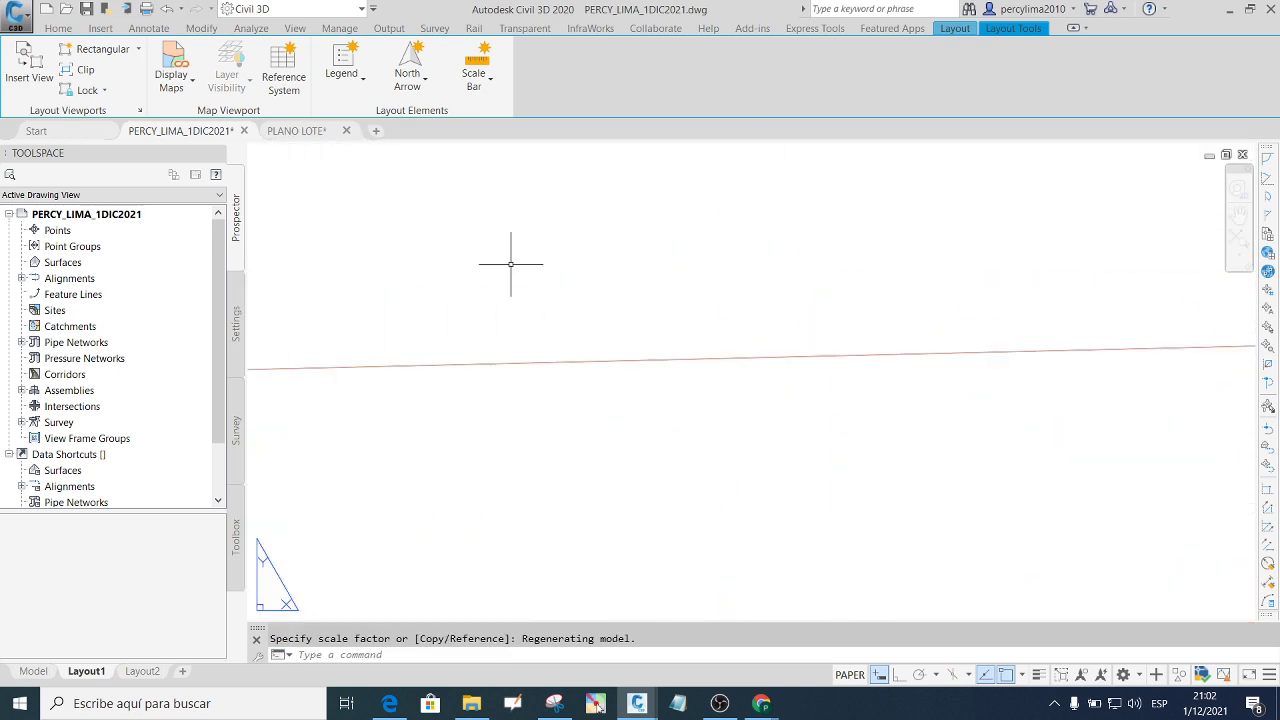
Retry the north arrow with Arrow 14 on the viewport, then cancel.
click(419, 84)
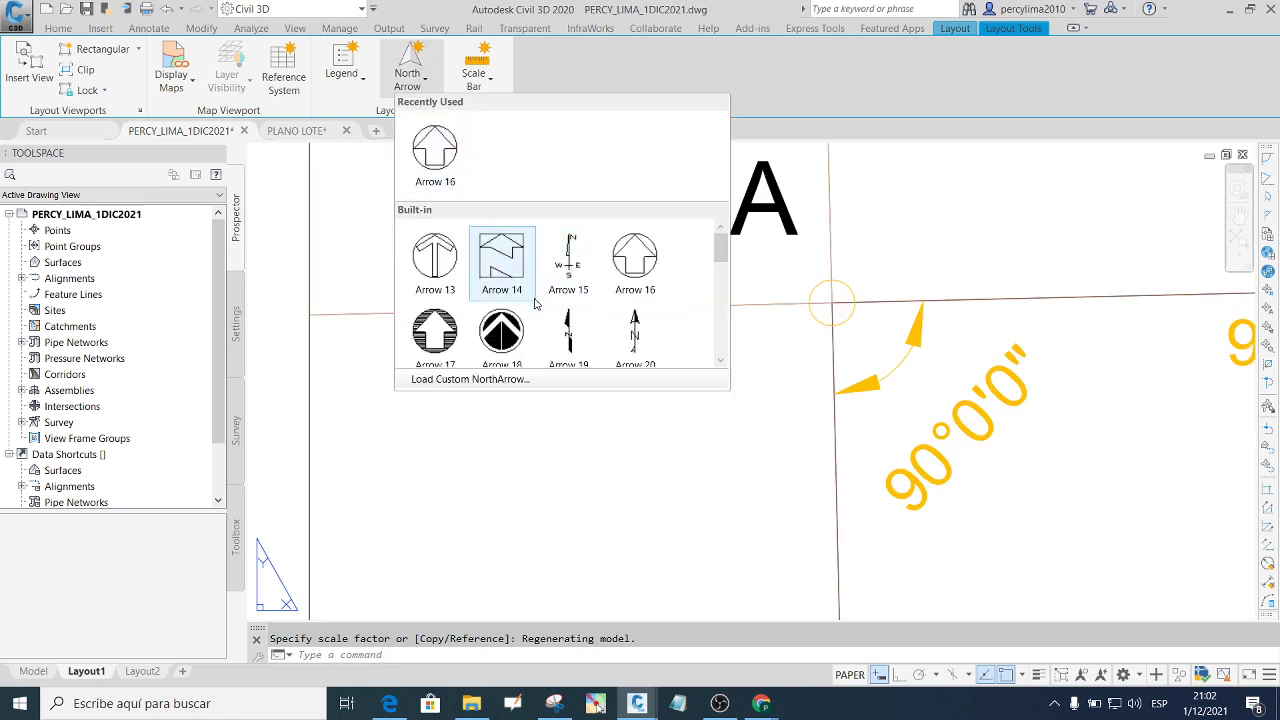
click(444, 340)
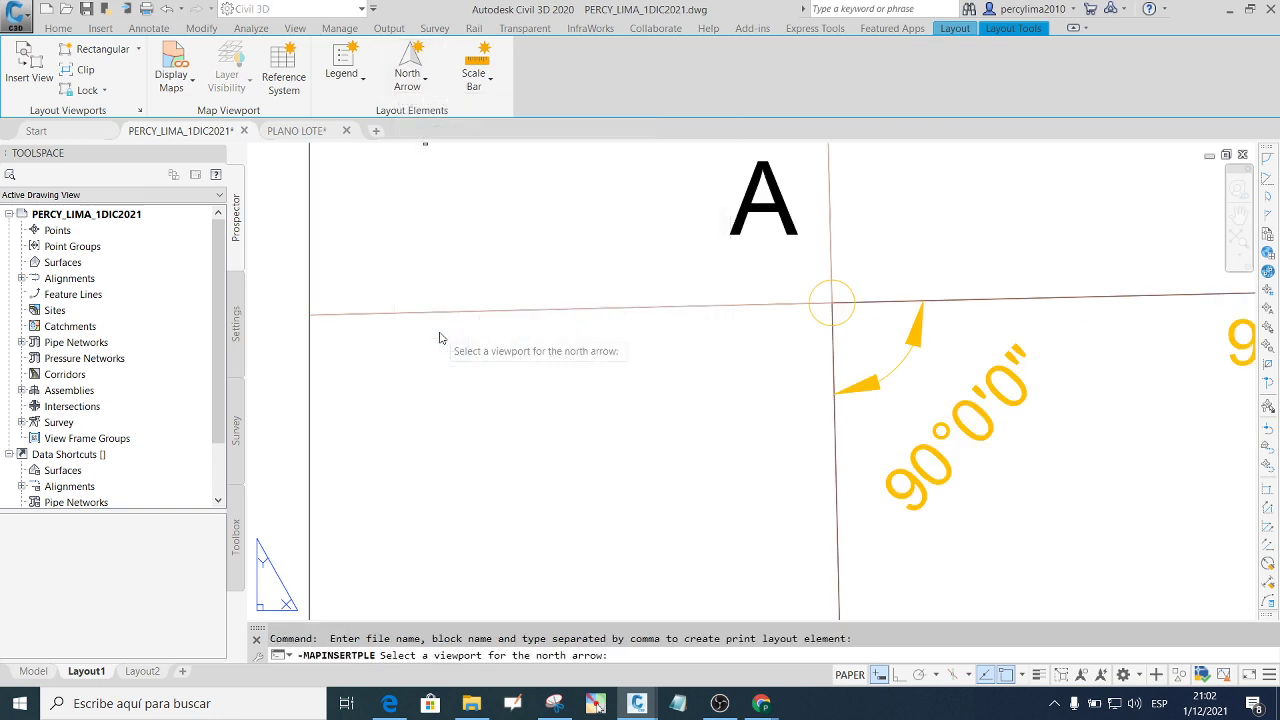
click(311, 394)
click(489, 418)
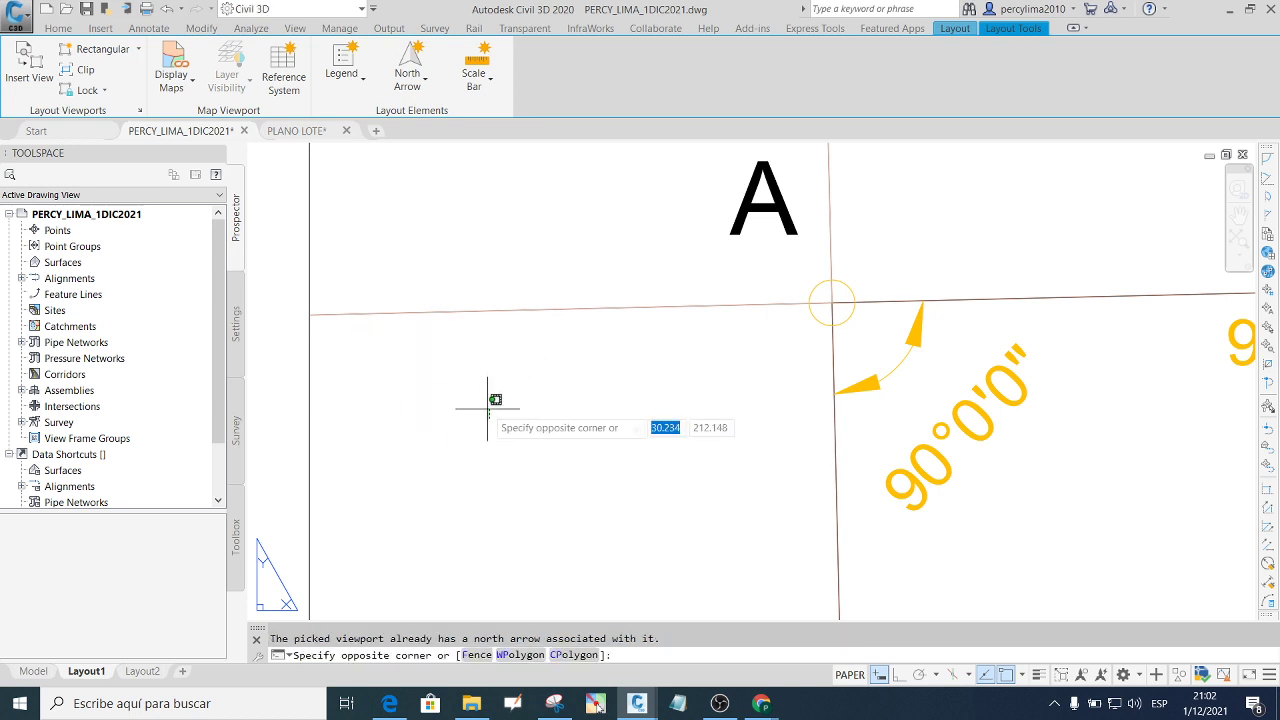
scroll(510, 410, down, 4)
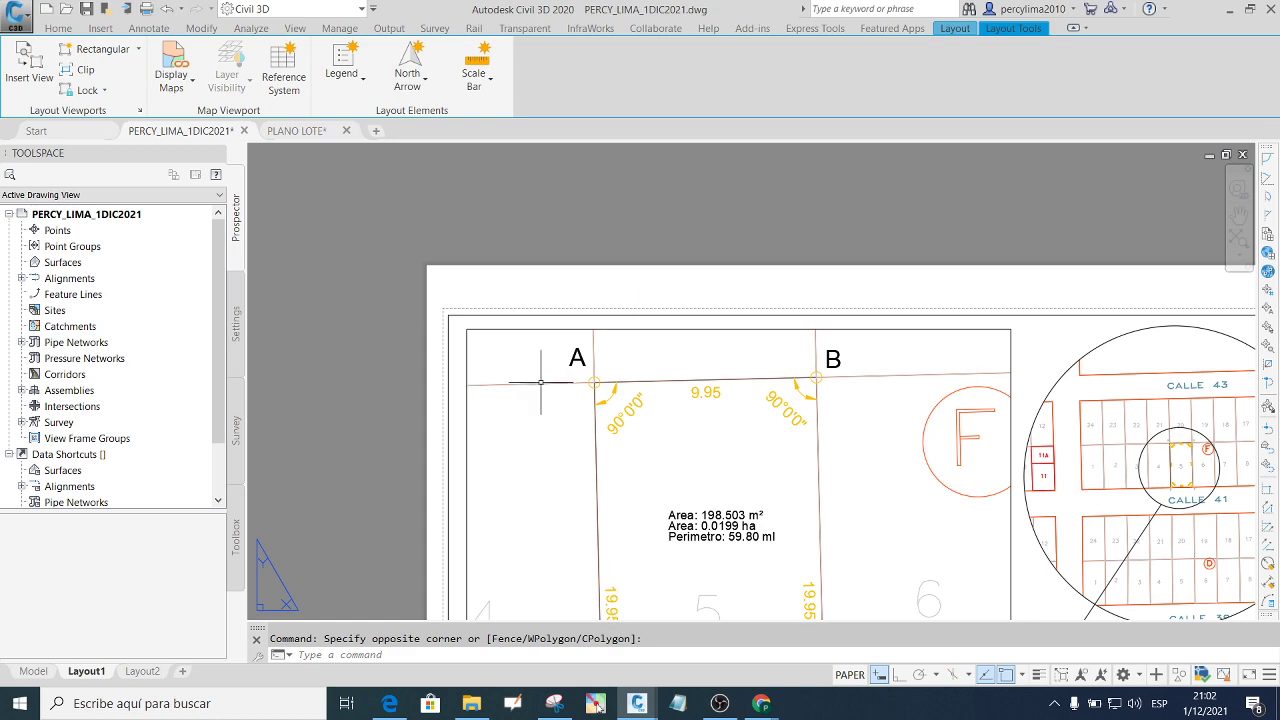
key(Escape)
Switch to the PLANO LOTE drawing and select the north arrow symbol.
click(297, 131)
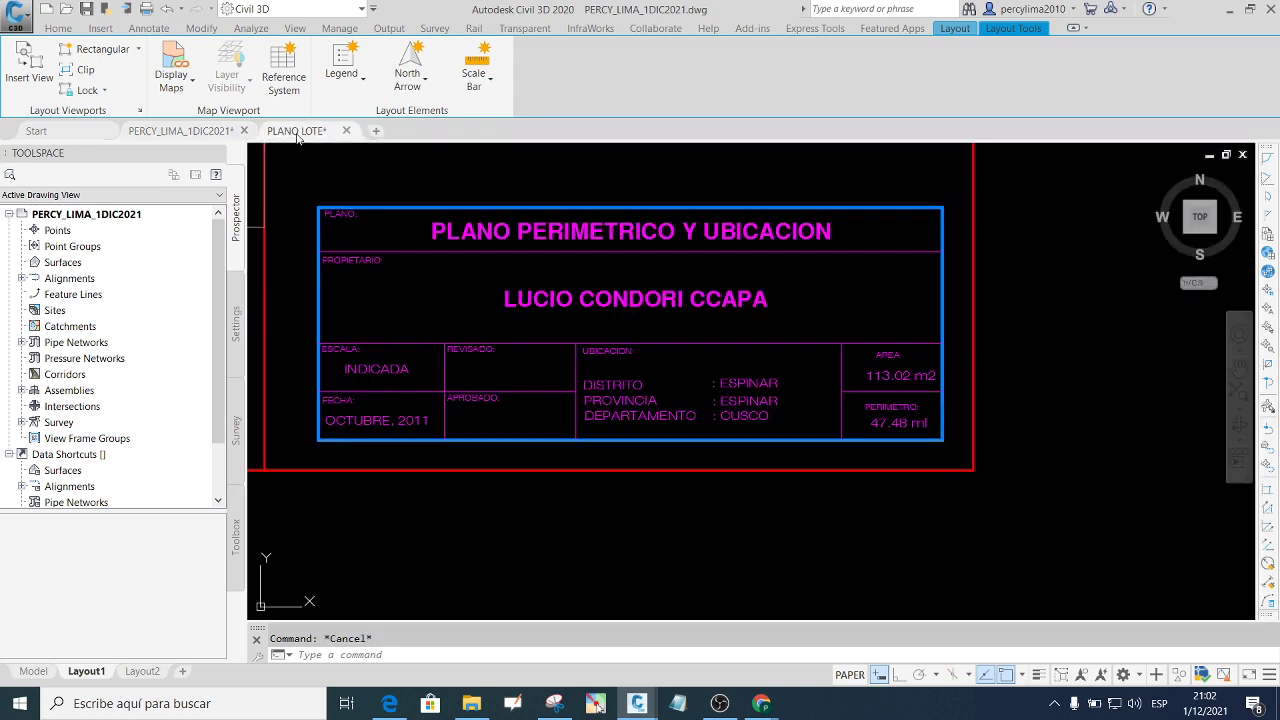
scroll(686, 394, down, 5)
scroll(608, 328, down, 3)
scroll(608, 328, up, 3)
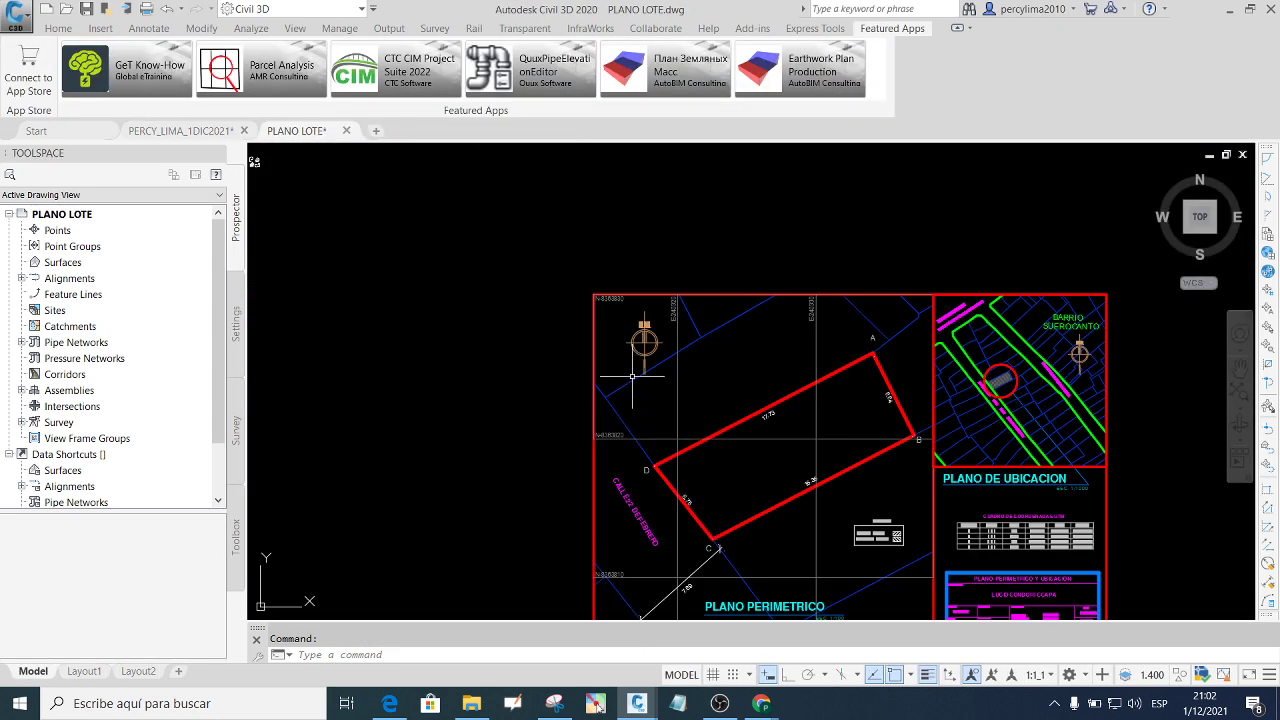
scroll(608, 328, up, 3)
click(796, 394)
click(569, 273)
scroll(569, 273, down, 3)
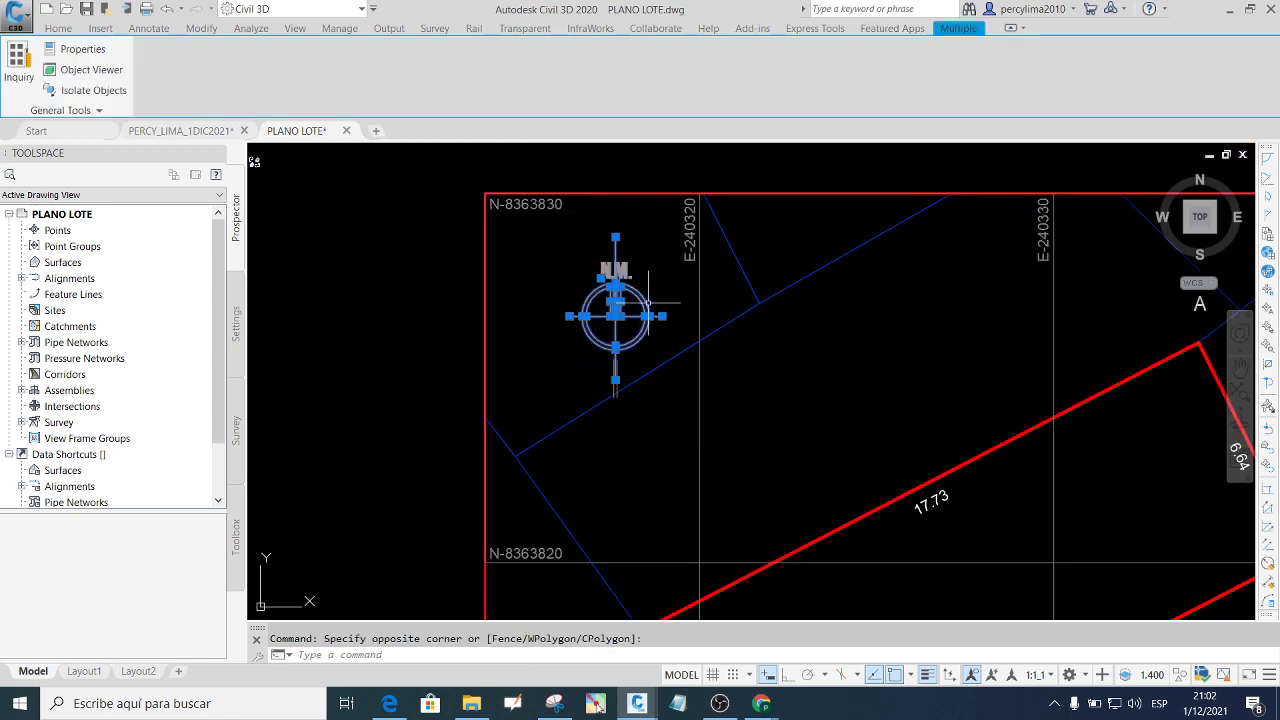
scroll(609, 277, down, 5)
scroll(680, 440, up, 8)
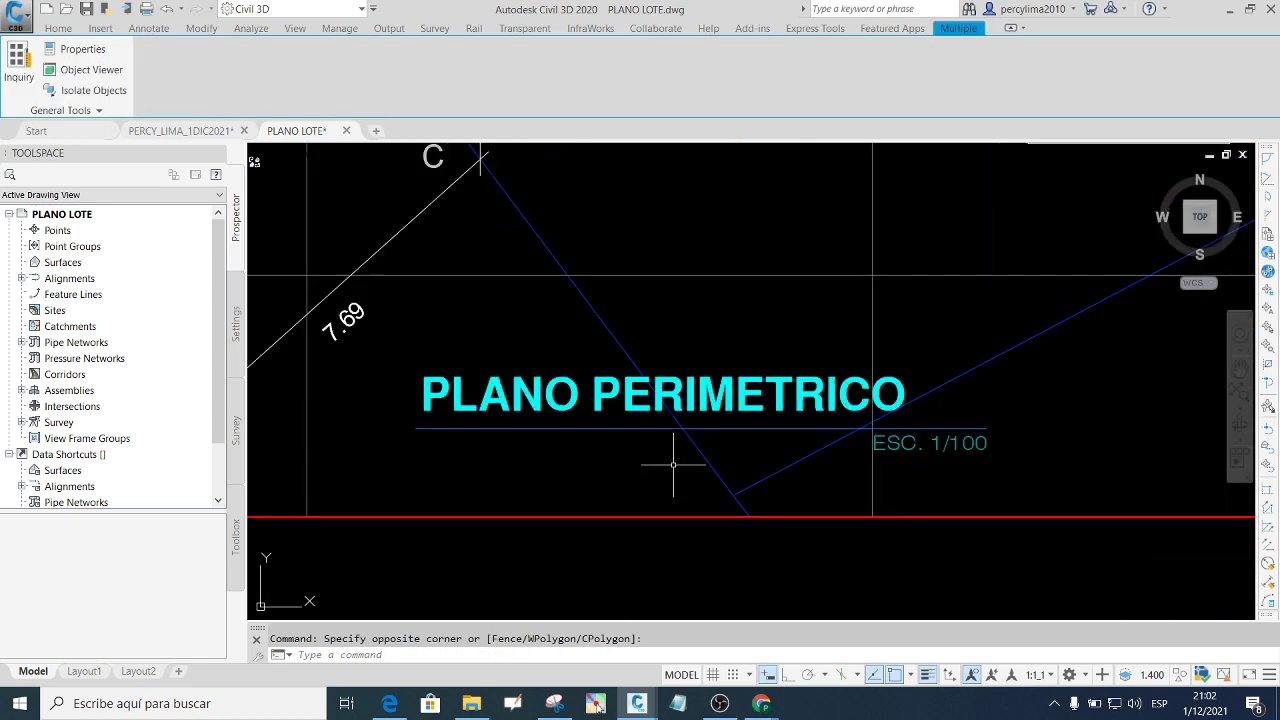
Add the PLANO PERIMETRICO title, ESC. 1/1000 label and PLANO DE UBICACION title to the selection.
click(586, 443)
click(479, 372)
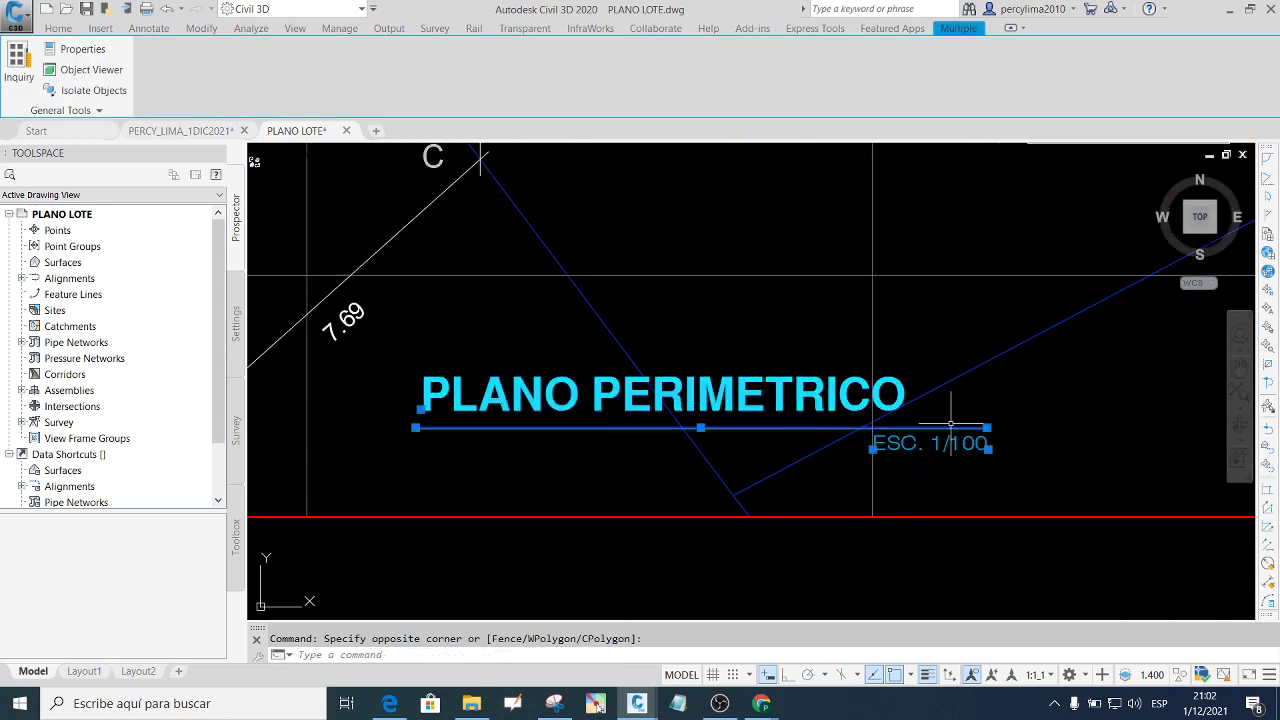
scroll(546, 420, down, 4)
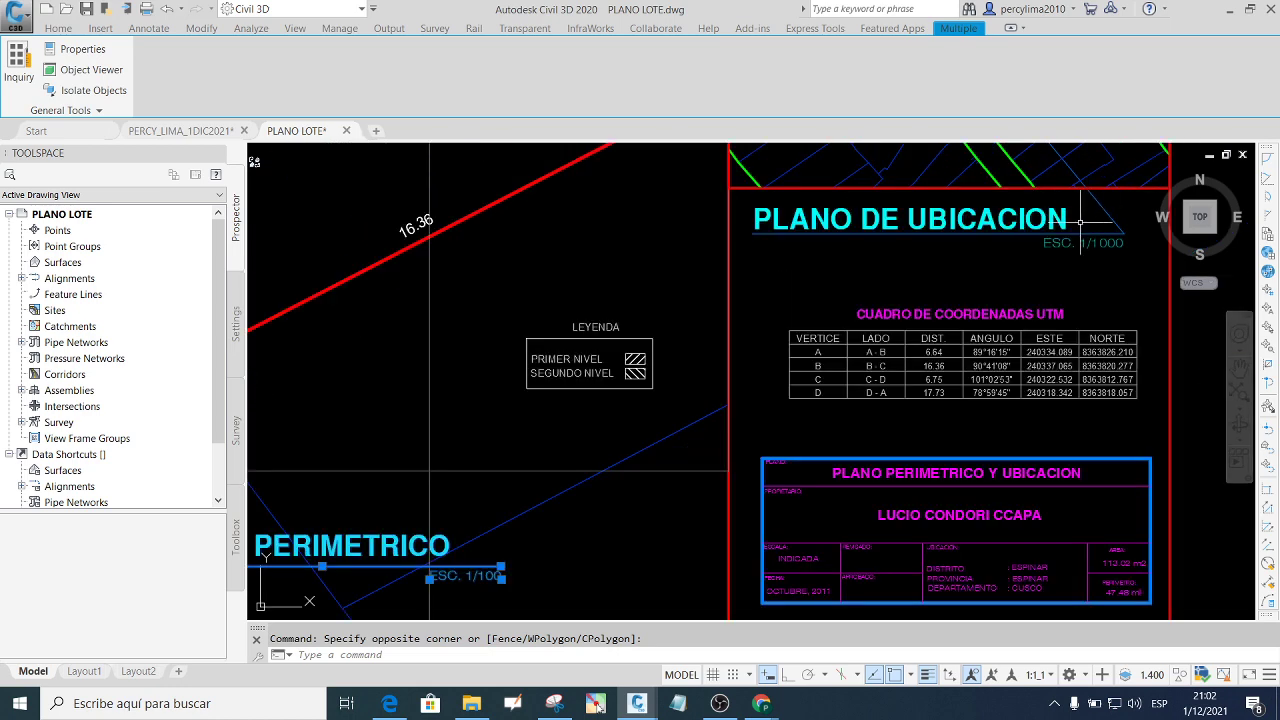
scroll(1037, 233, up, 5)
click(1075, 285)
click(1035, 258)
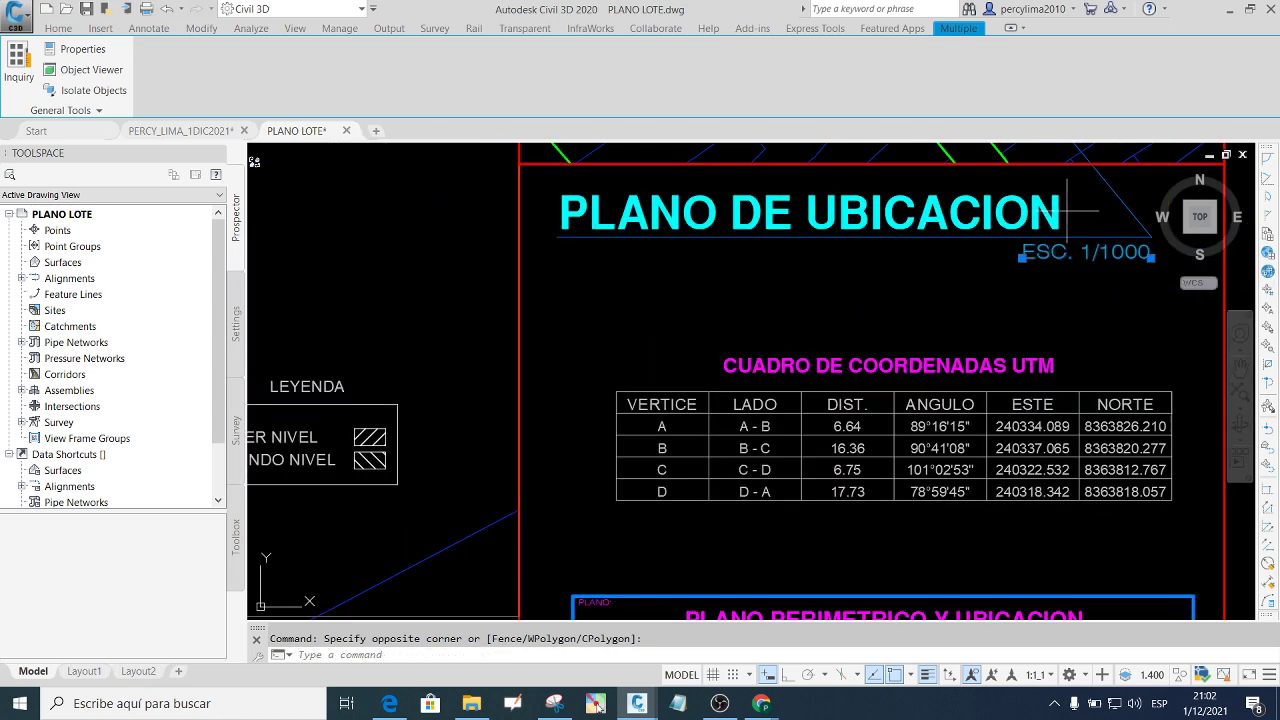
click(1018, 200)
Copy the 17 selected objects to the clipboard via the right-click Clipboard menu.
scroll(950, 255, down, 2)
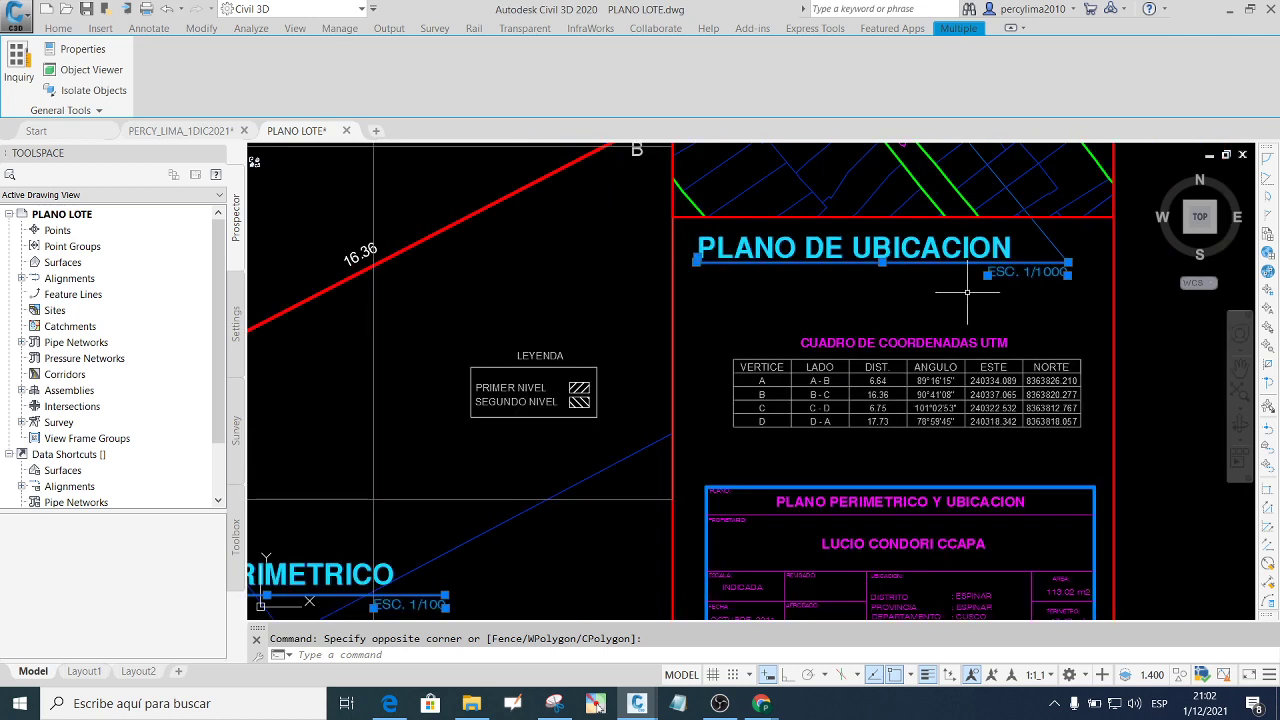
scroll(960, 262, down, 4)
scroll(992, 275, up, 4)
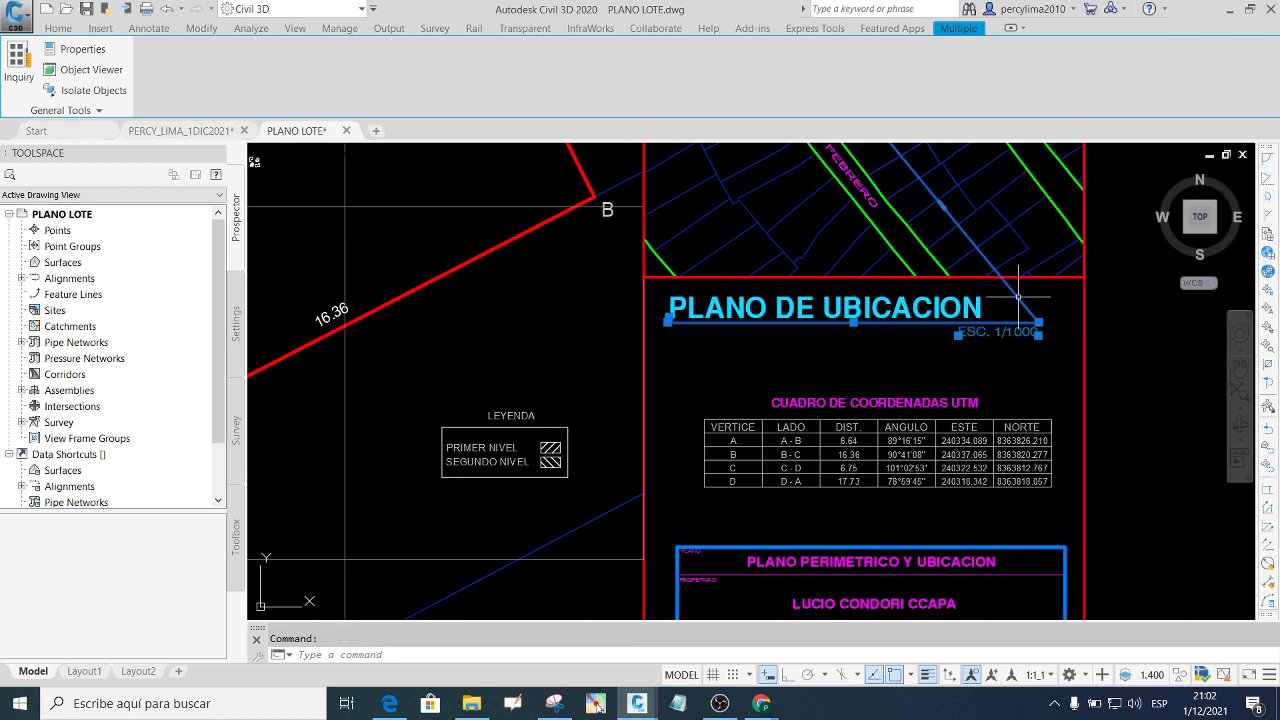
scroll(958, 338, down, 4)
scroll(917, 228, up, 5)
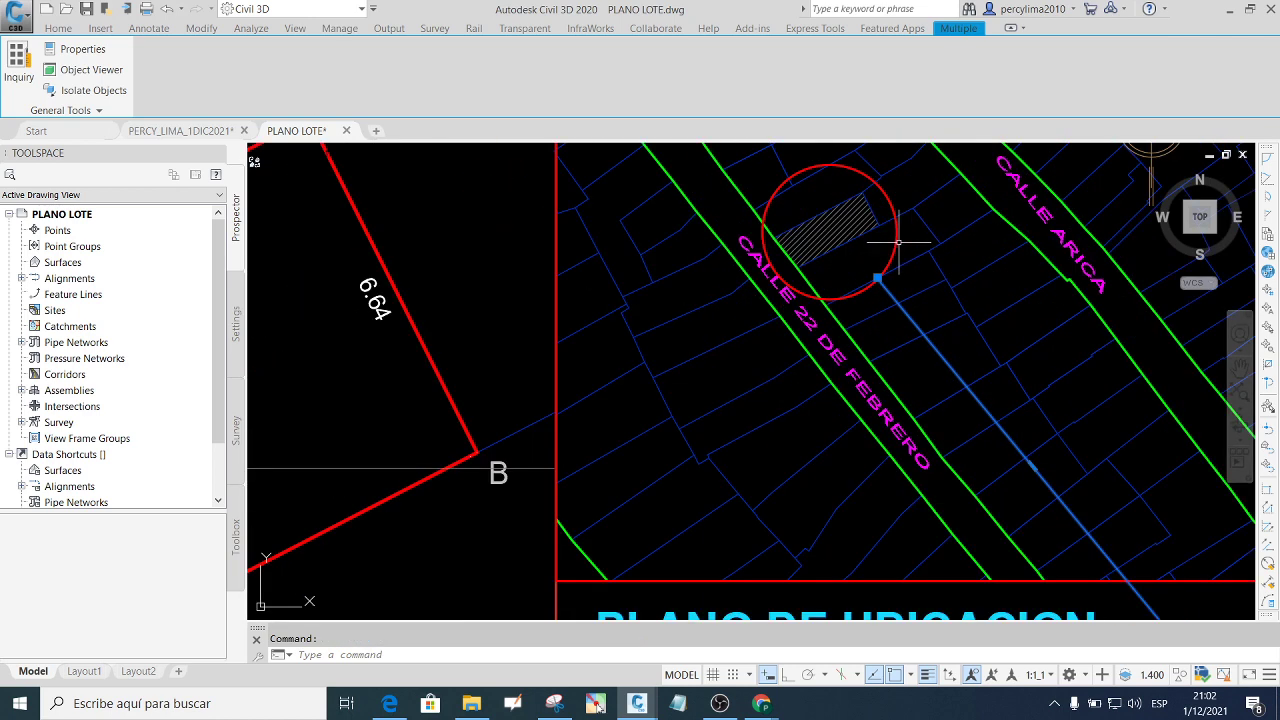
scroll(898, 242, down, 3)
scroll(960, 275, down, 3)
right_click(1013, 306)
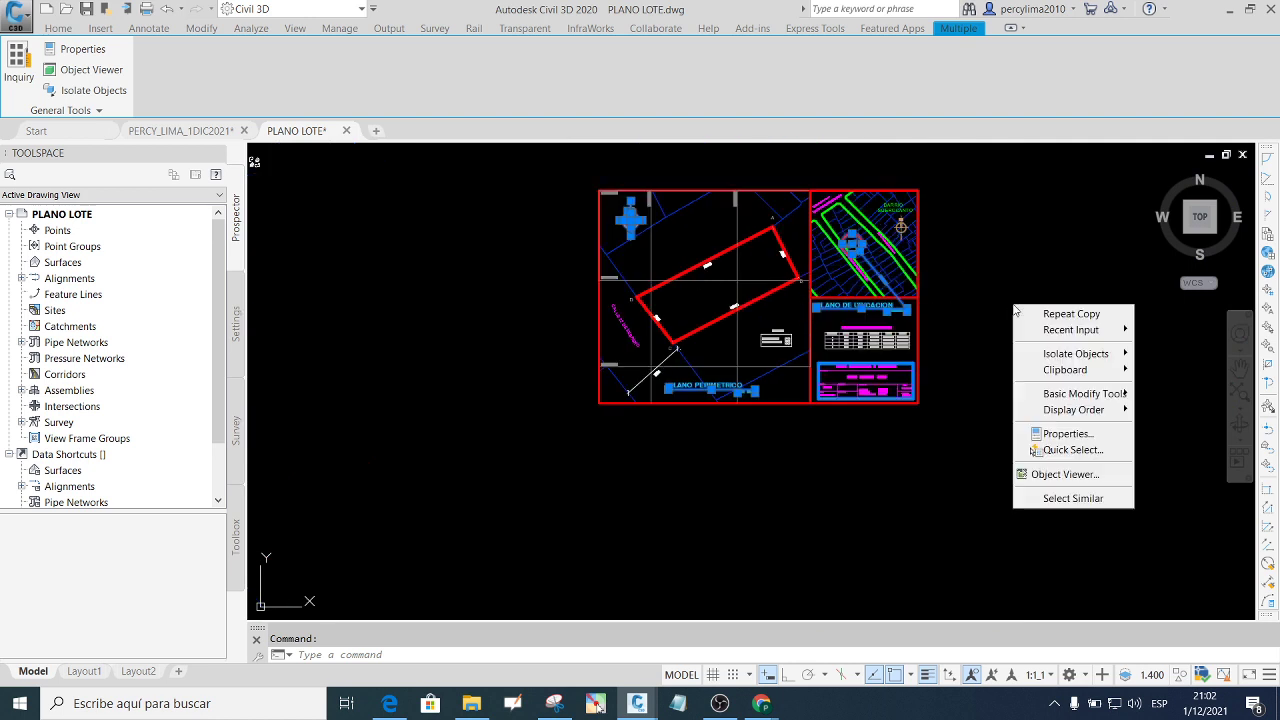
mouse_move(1066, 370)
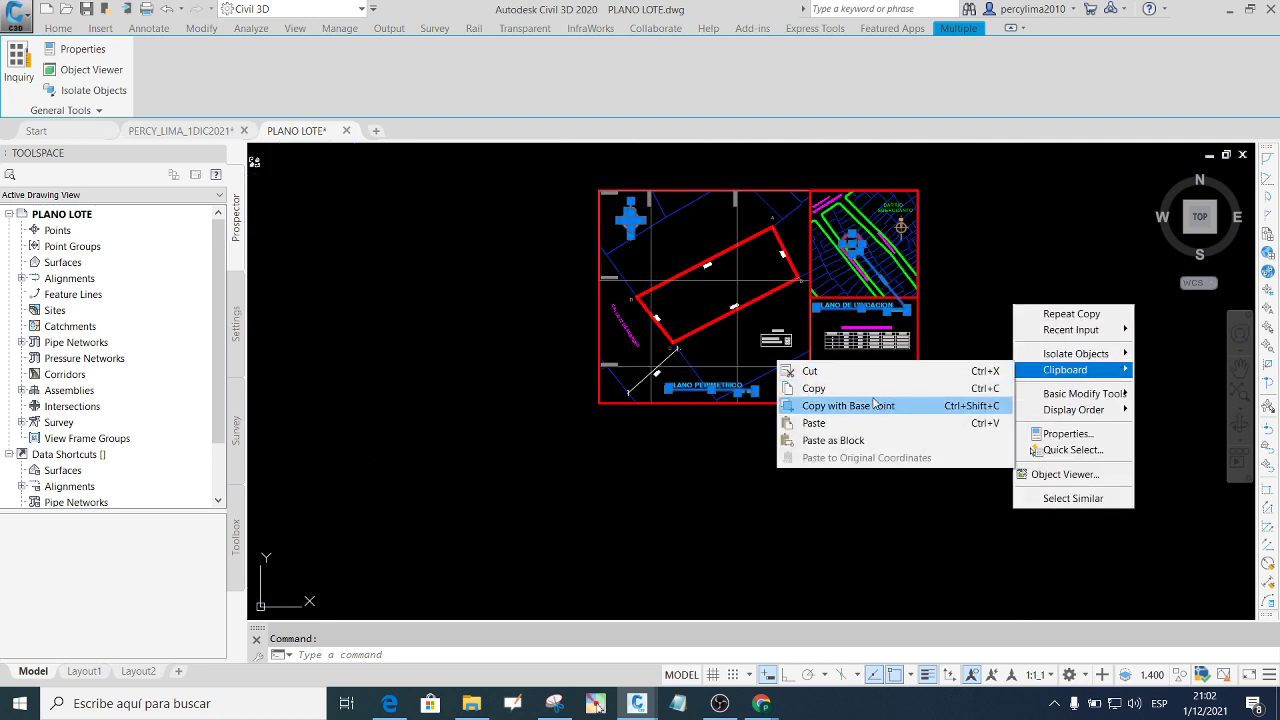
click(814, 388)
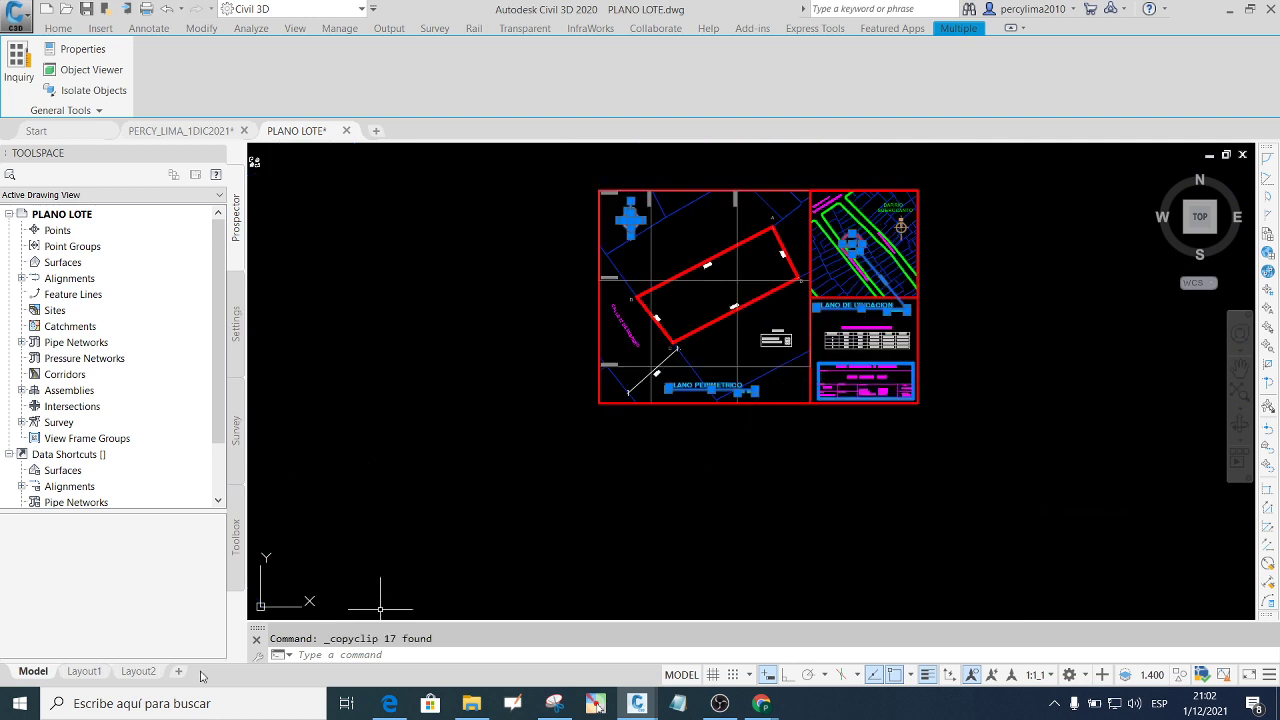
click(181, 131)
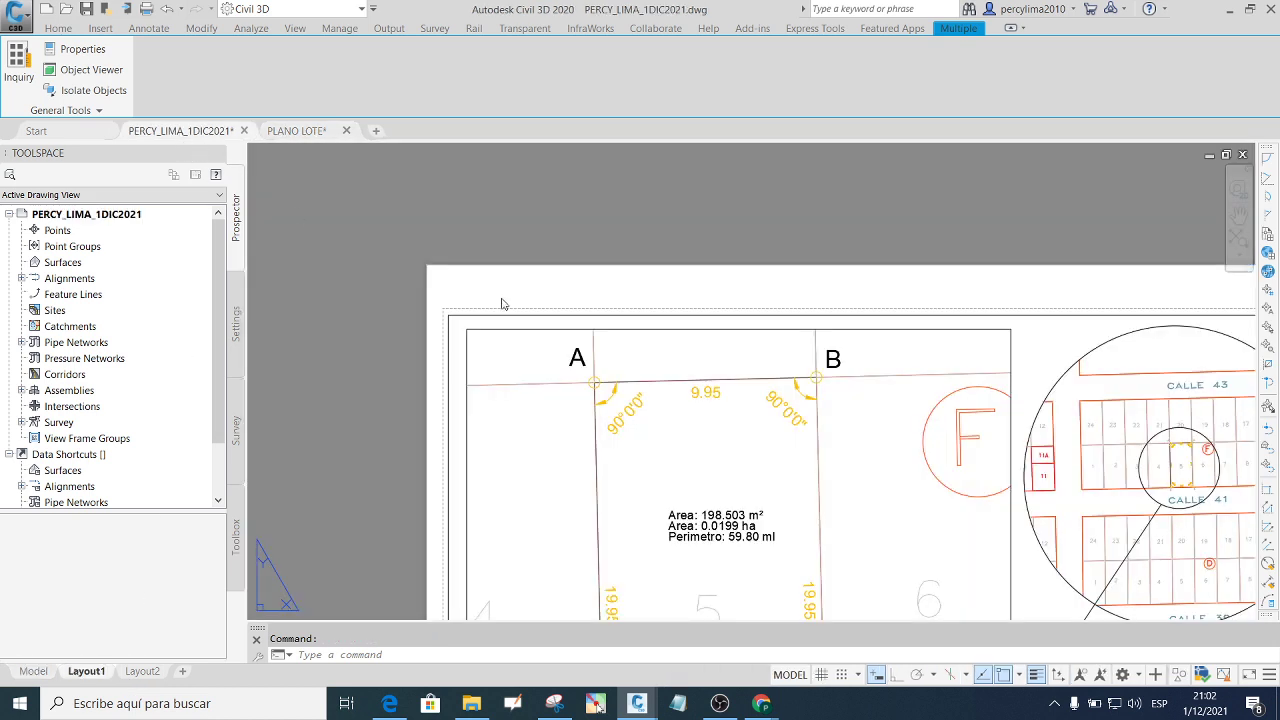
scroll(505, 290, down, 5)
scroll(560, 285, down, 4)
scroll(618, 325, up, 2)
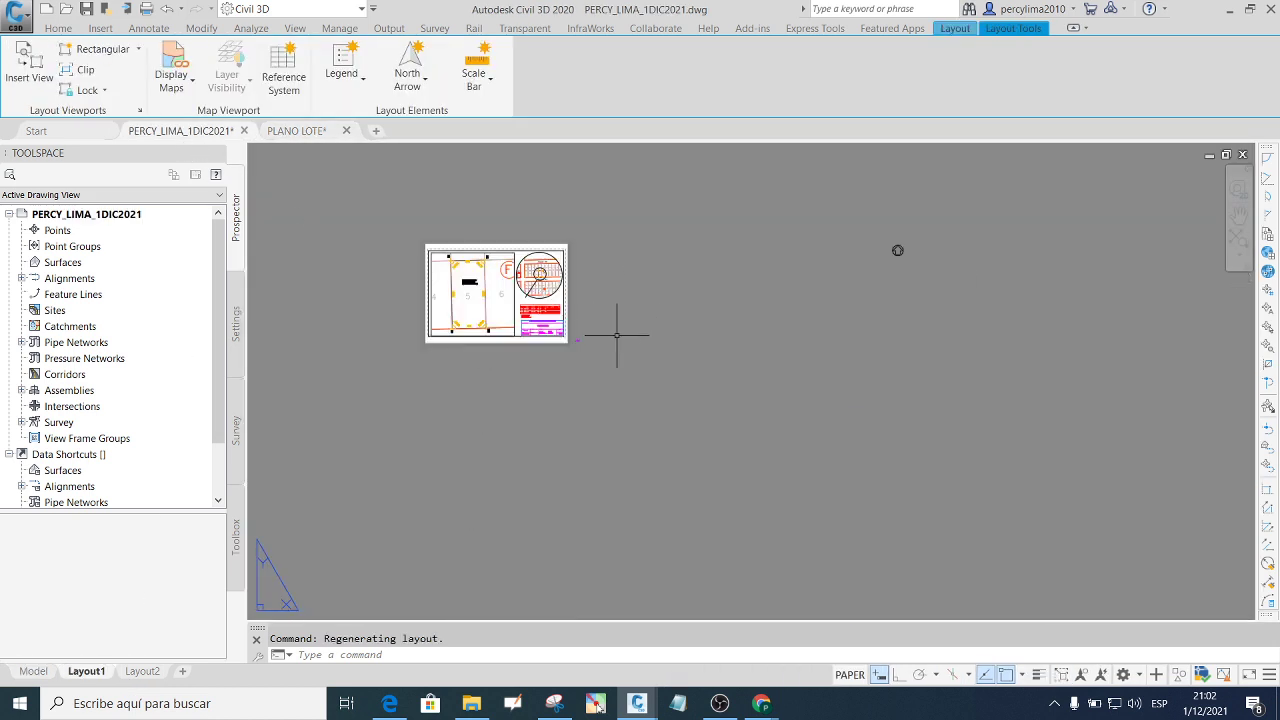
key(ctrl+v)
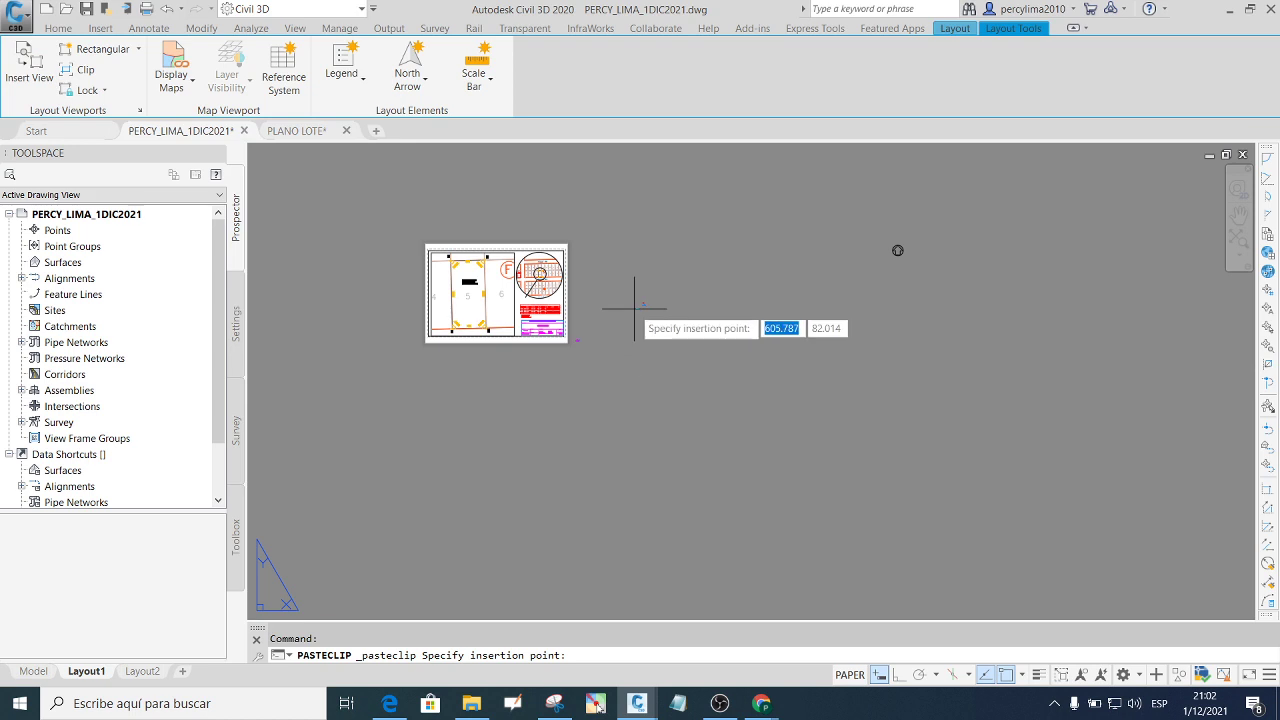
click(897, 250)
scroll(634, 308, up, 5)
scroll(620, 300, up, 5)
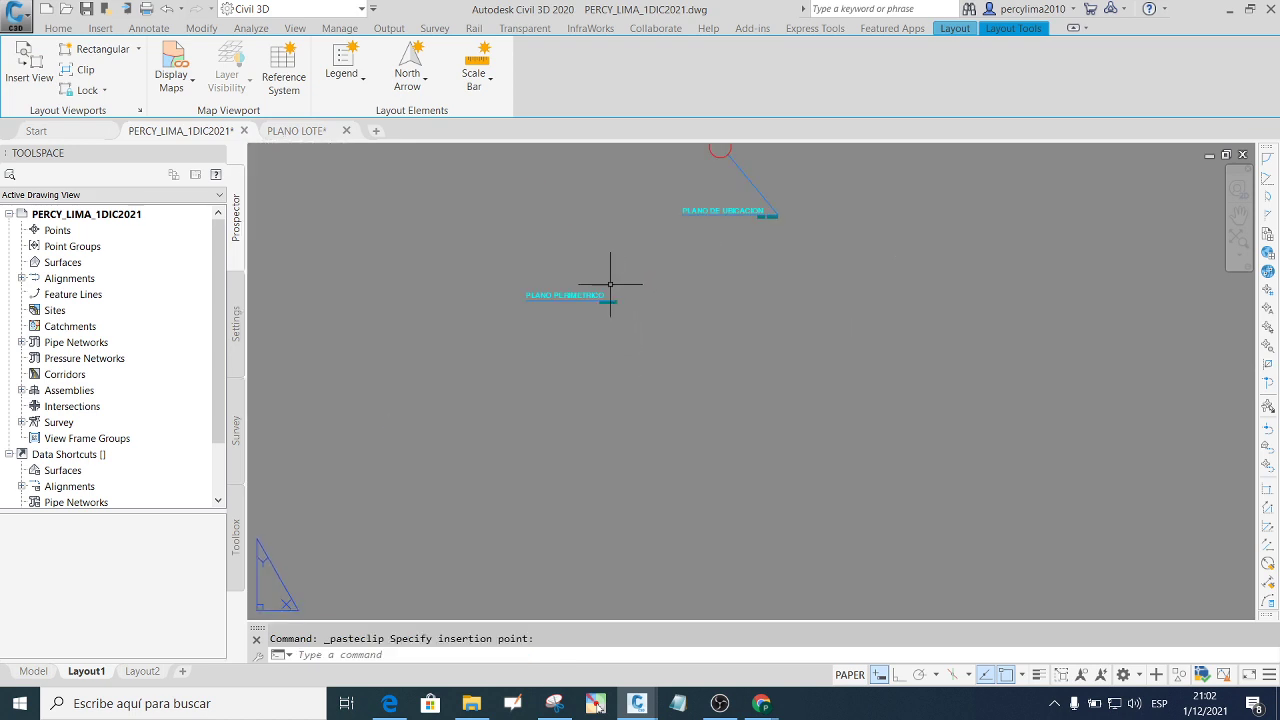
Select the pasted PLANO PERIMETRICO title, clear it, then select the pasted labels.
click(622, 314)
click(502, 275)
text(C)
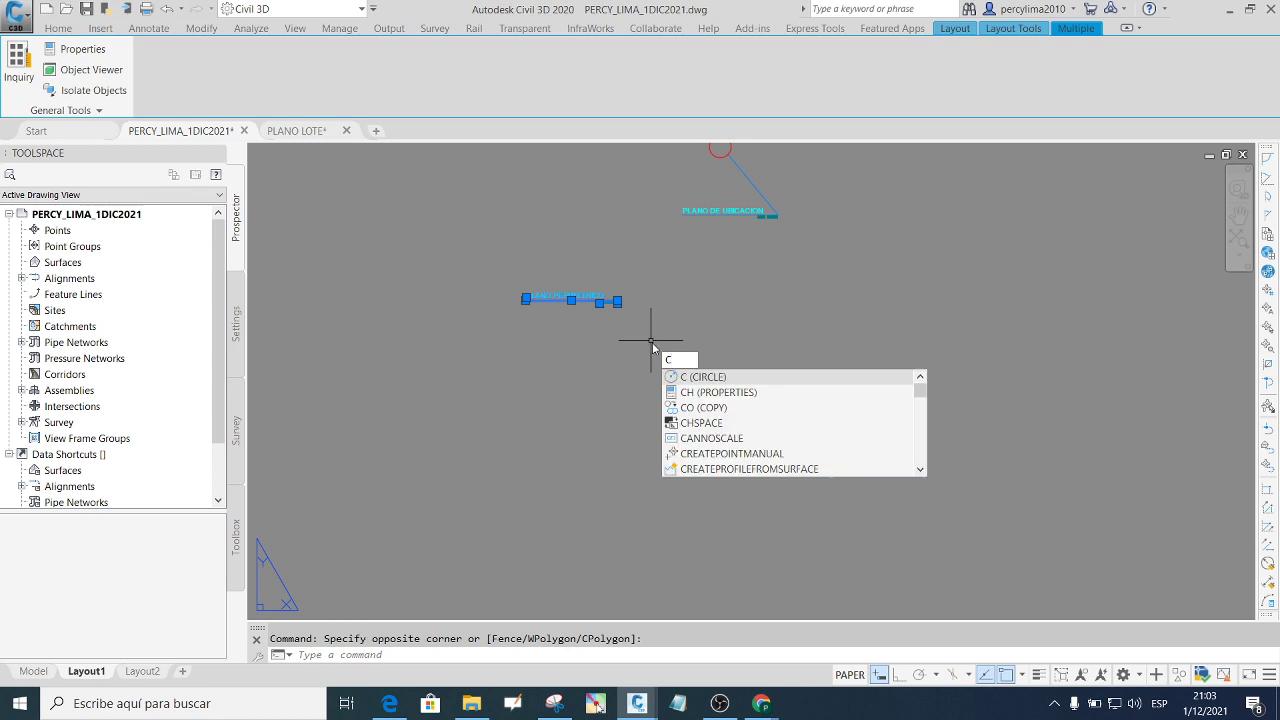
key(Escape)
scroll(760, 380, down, 2)
scroll(799, 398, down, 3)
click(798, 425)
click(737, 320)
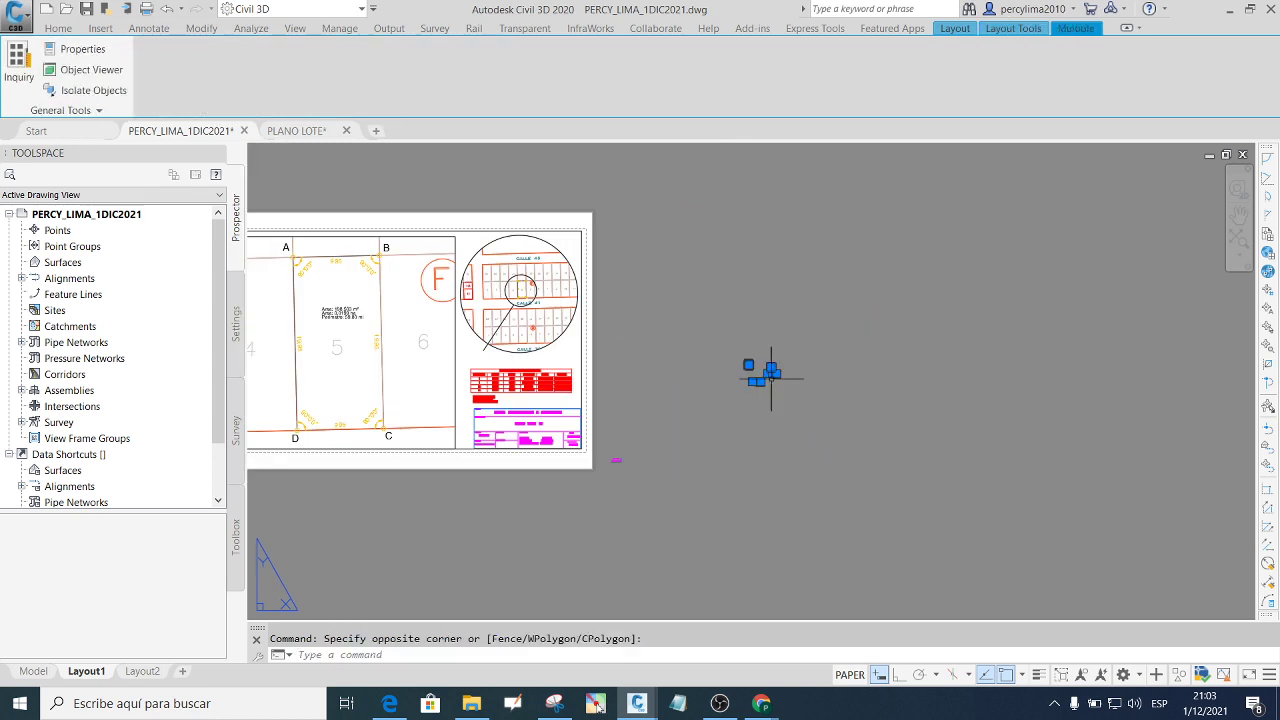
Start scaling the pasted labels and cancel, then select the PLANO PERIMETRICO title.
click(798, 425)
key(Return)
click(771, 370)
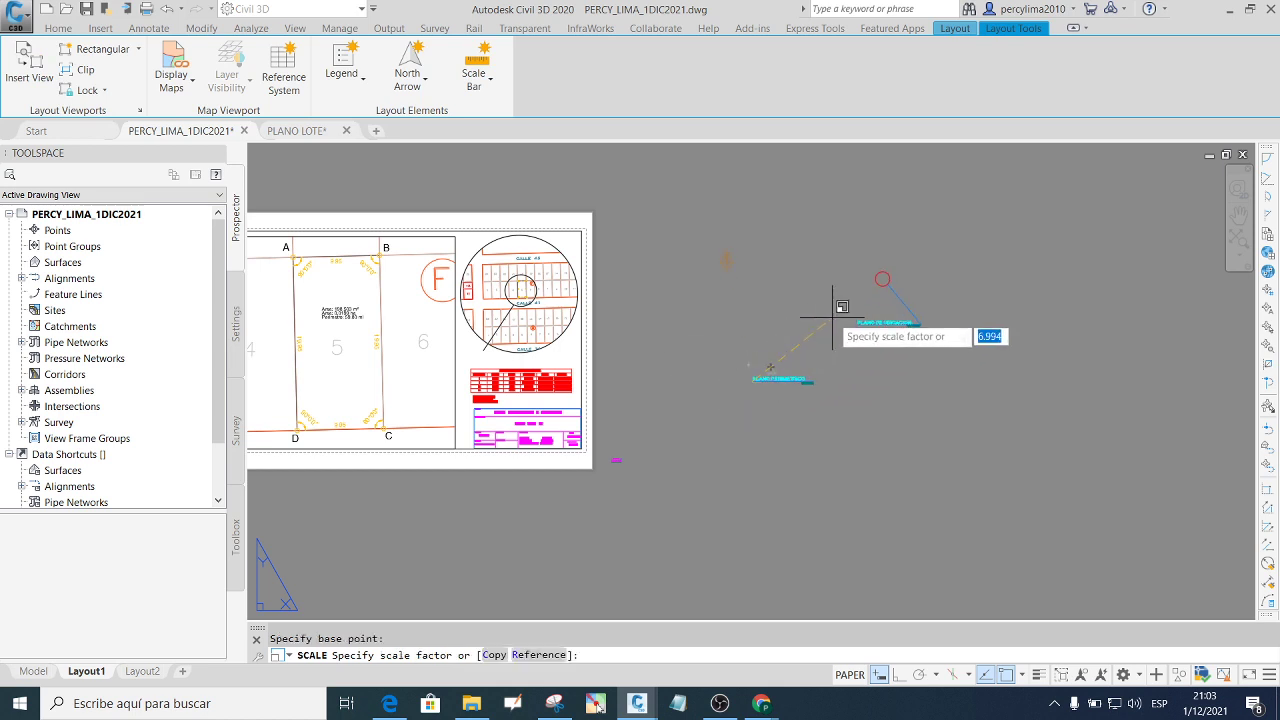
key(Escape)
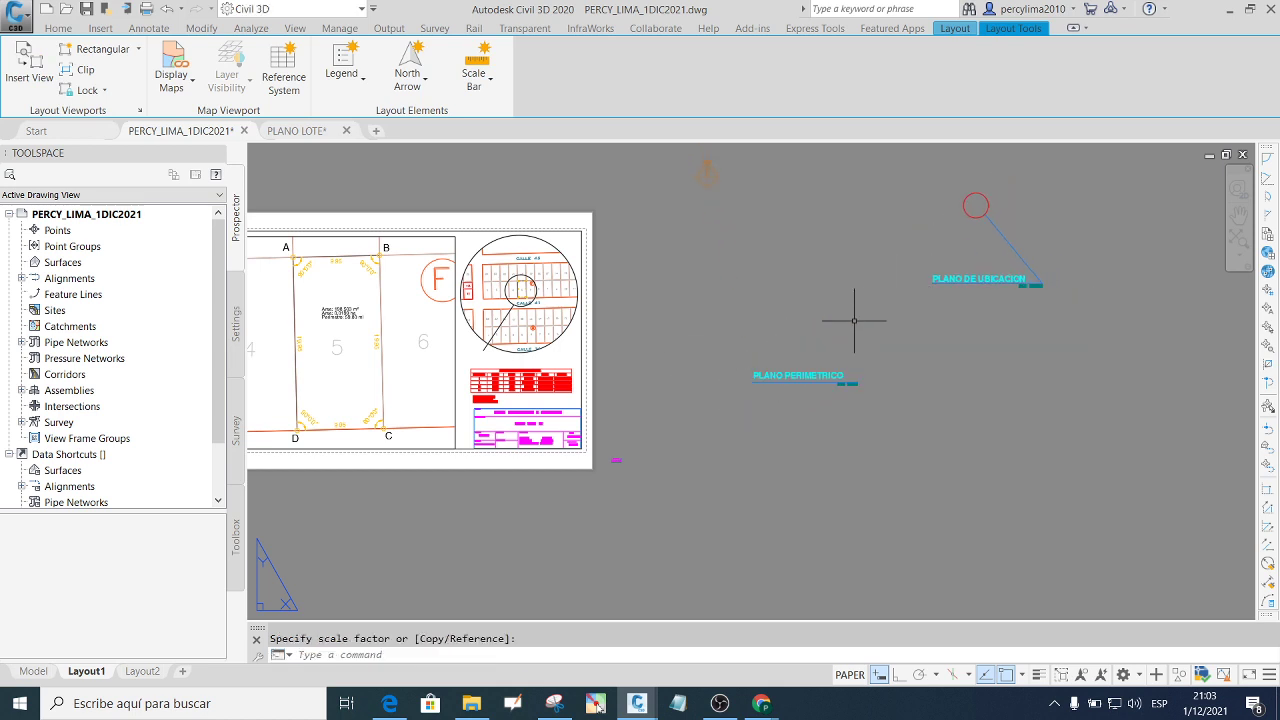
click(866, 414)
click(749, 367)
text(CO)
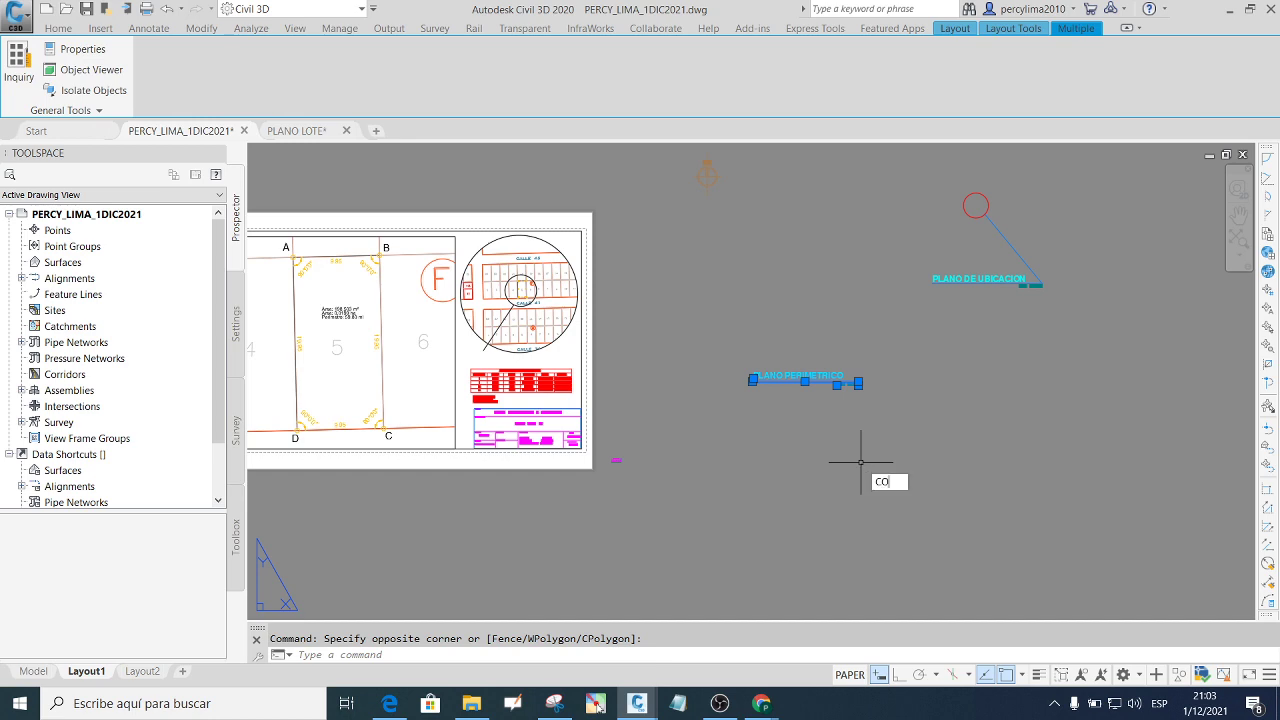
Copy the PLANO PERIMETRICO title with ESC. 1/100 to just below the perimeter plan.
key(Return)
click(856, 402)
scroll(914, 471, down, 2)
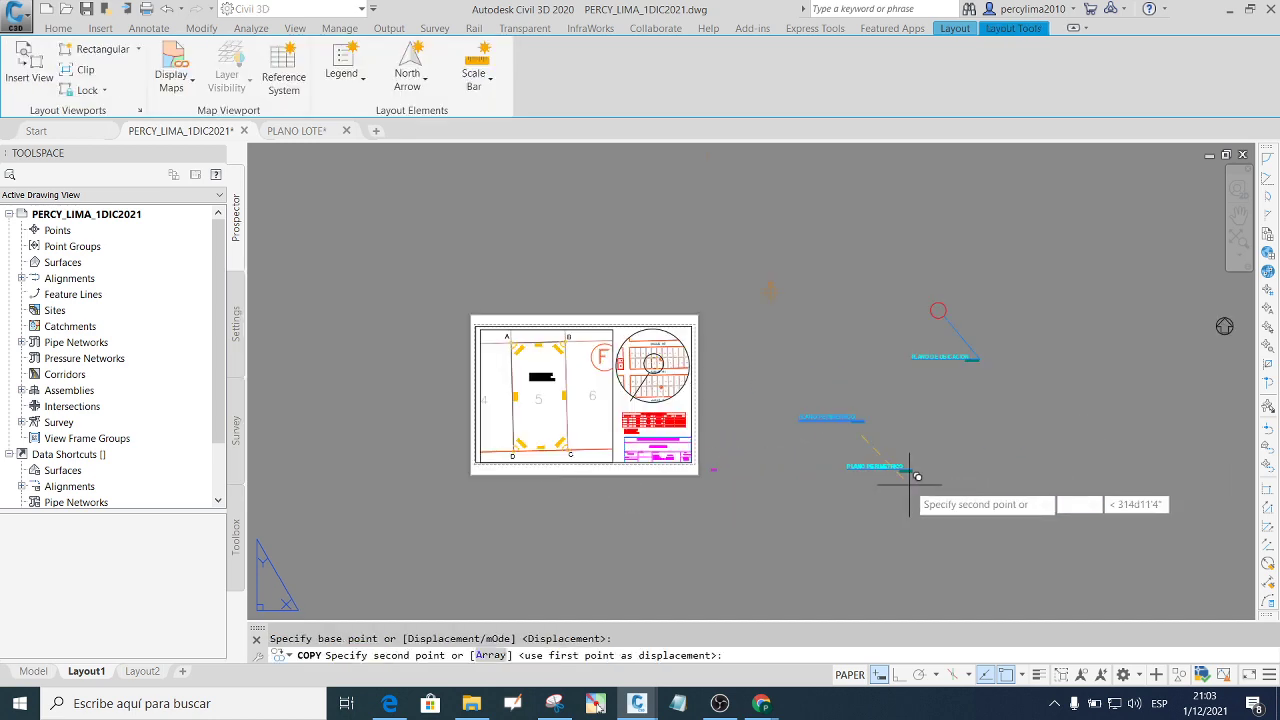
scroll(531, 463, up, 5)
scroll(580, 470, up, 2)
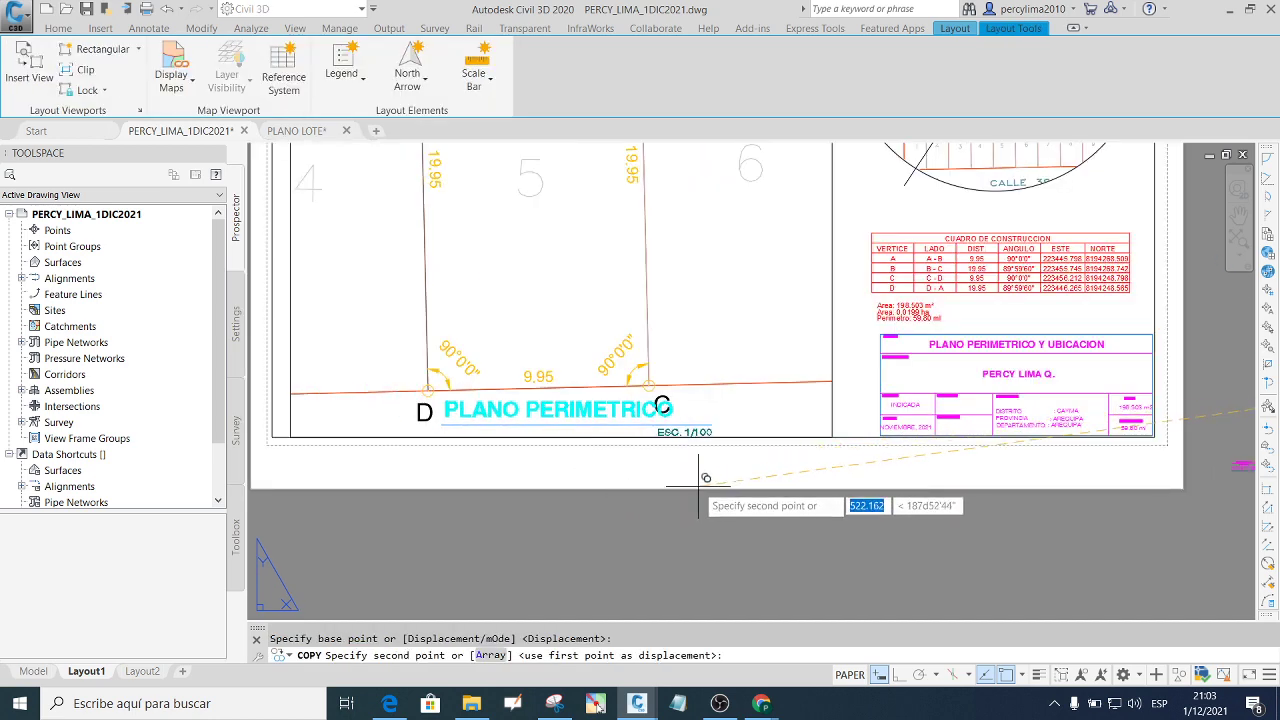
scroll(710, 480, down, 2)
scroll(714, 477, down, 2)
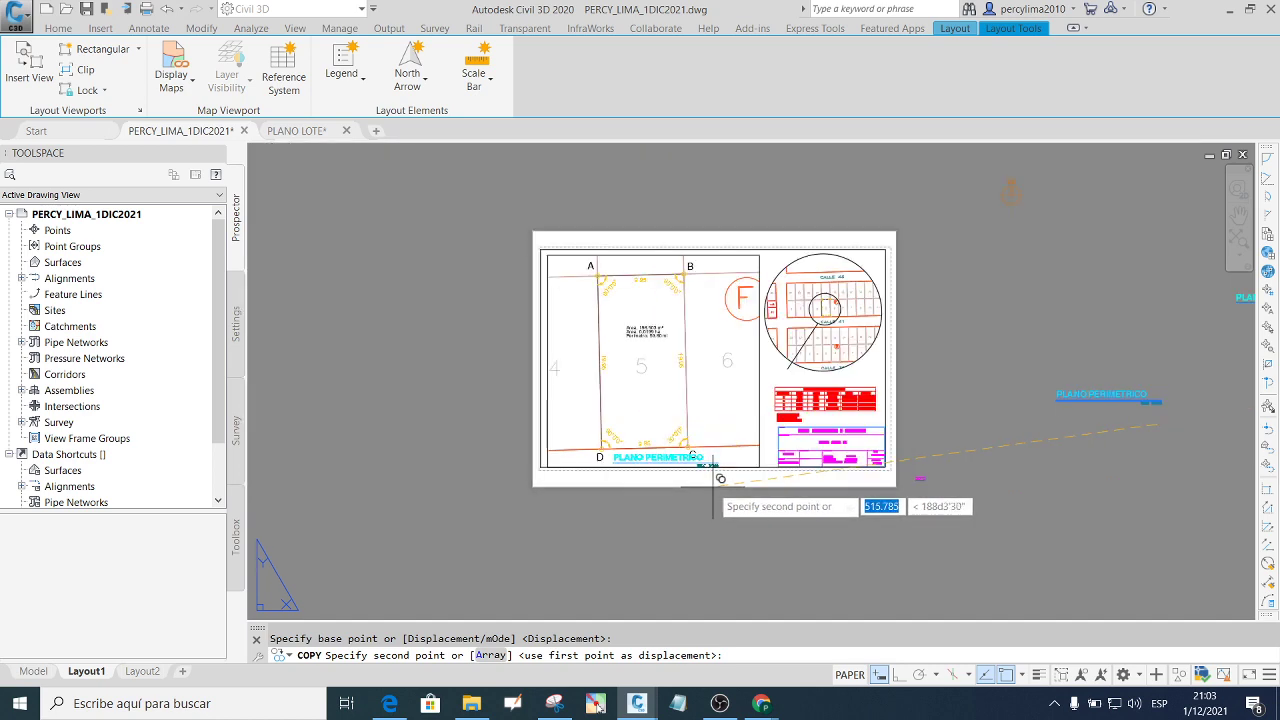
scroll(716, 488, up, 6)
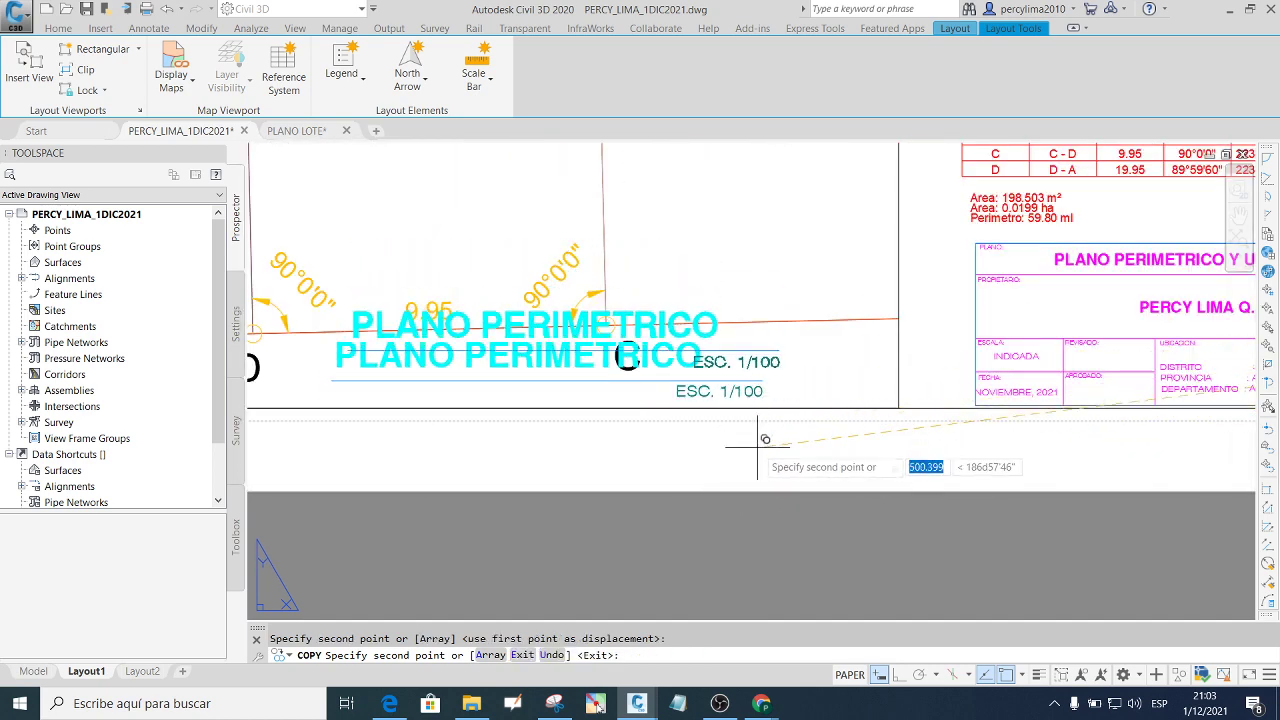
click(809, 352)
key(Escape)
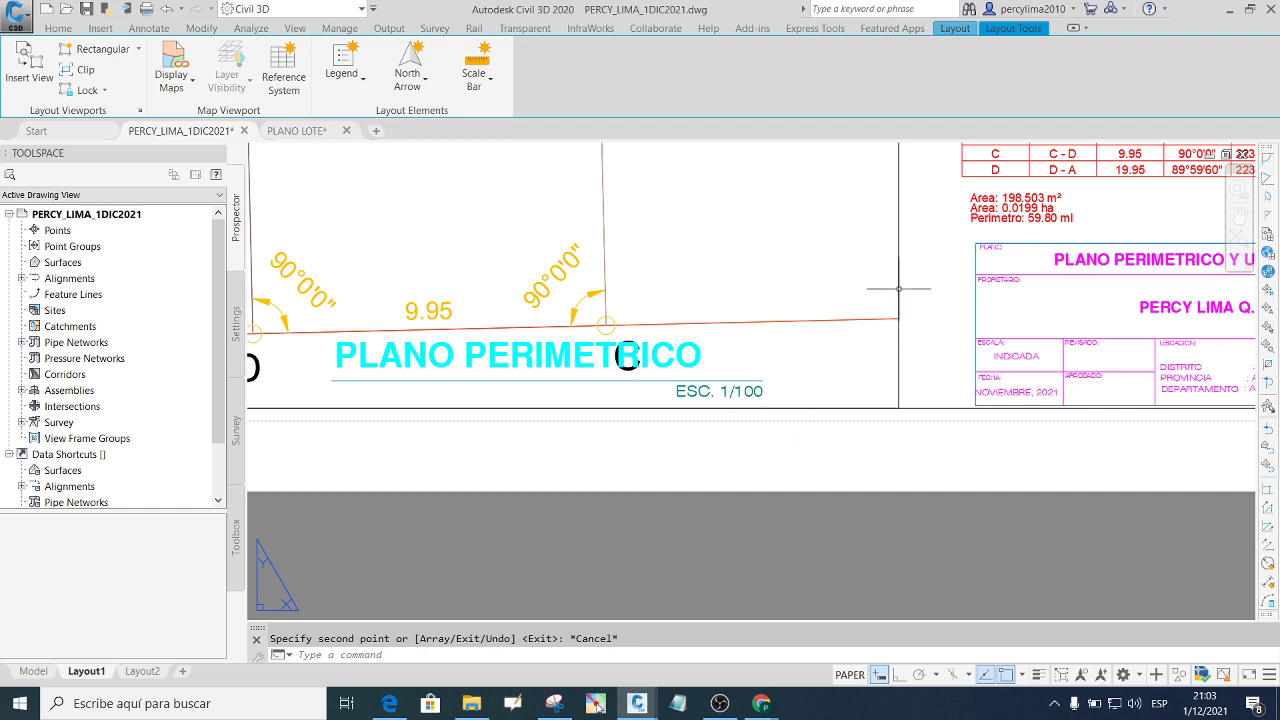
Move the perimeter plan viewport slightly up on the sheet.
click(898, 289)
scroll(880, 390, down, 2)
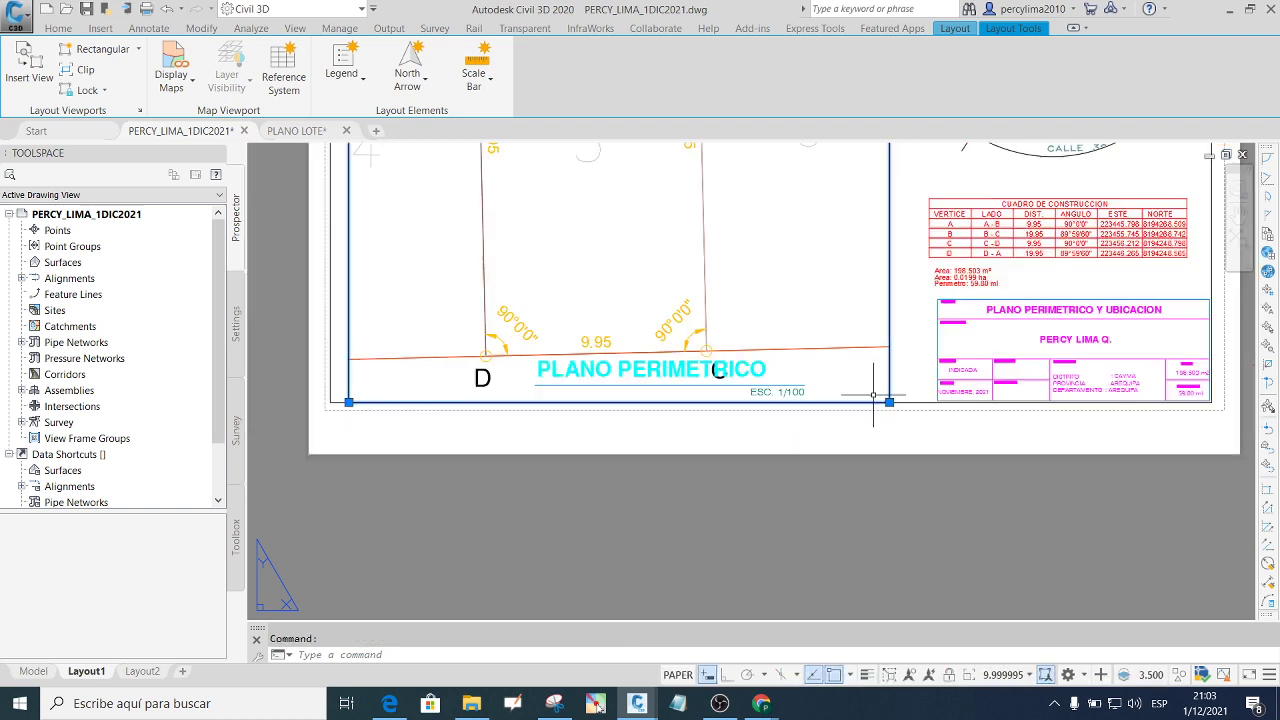
scroll(868, 396, down, 2)
key(Return)
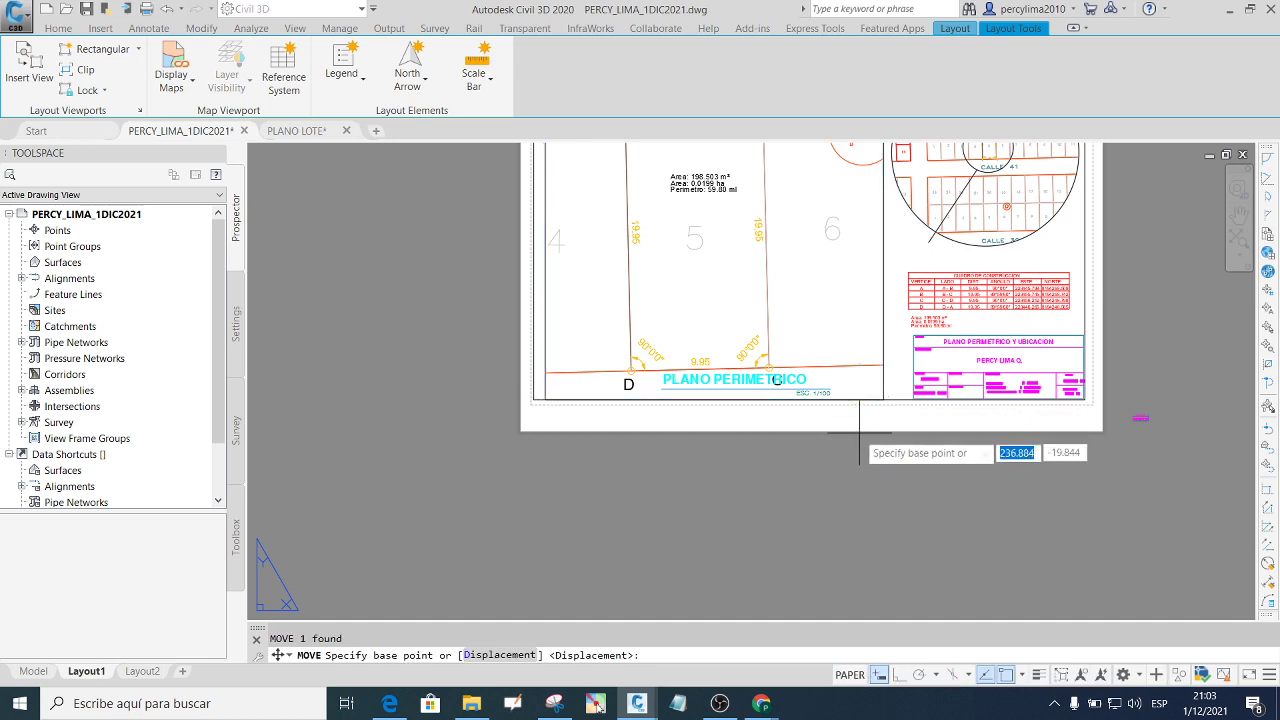
click(871, 479)
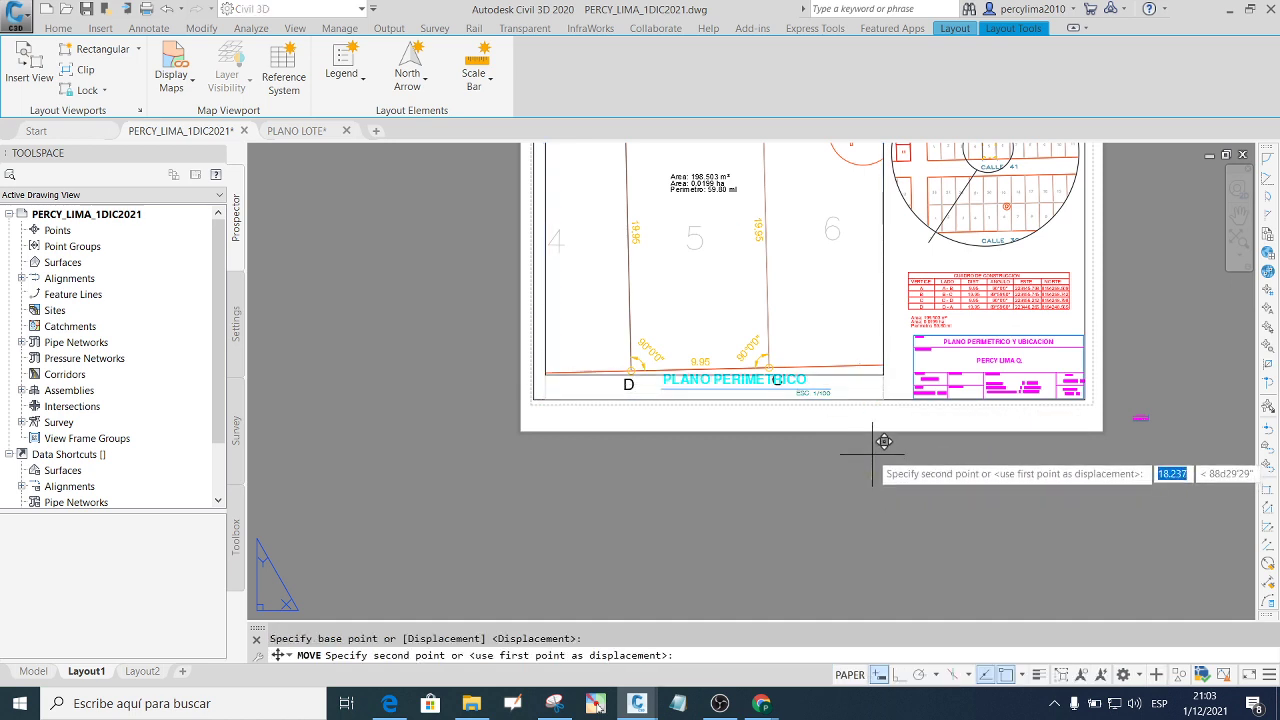
click(858, 455)
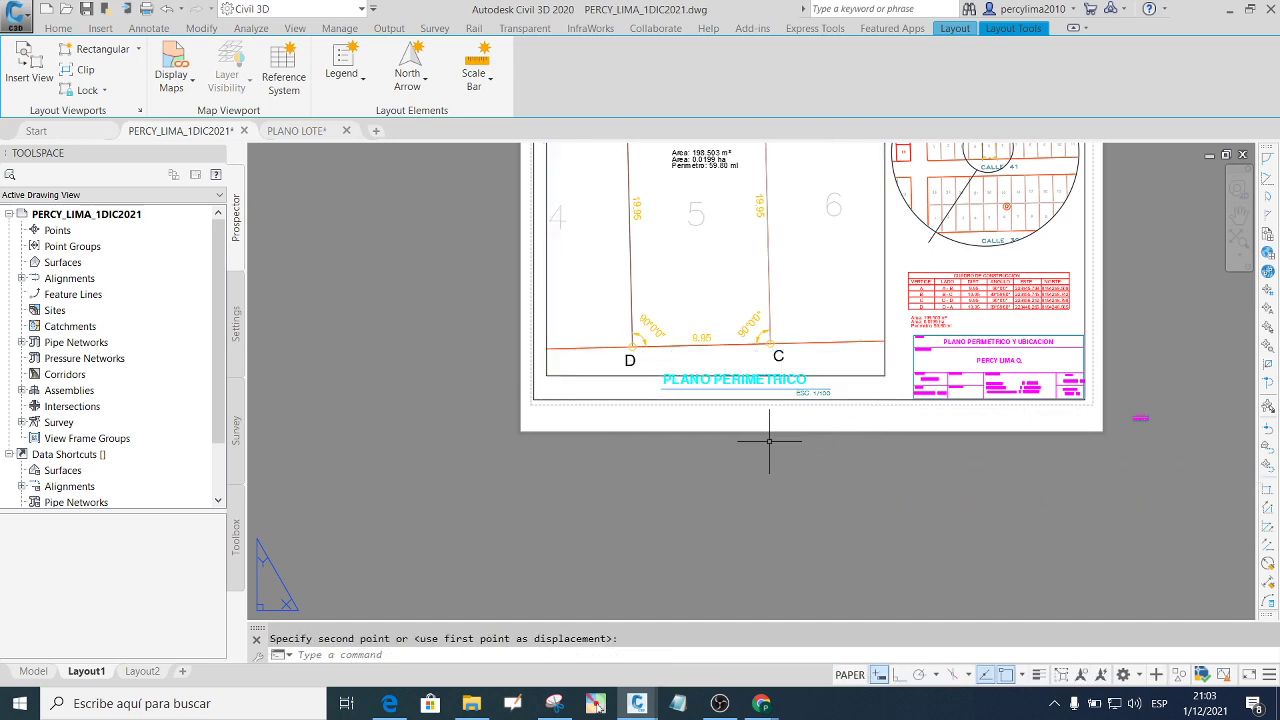
Try stretching the perimeter plan viewport's corner and top edge, then cancel.
click(865, 377)
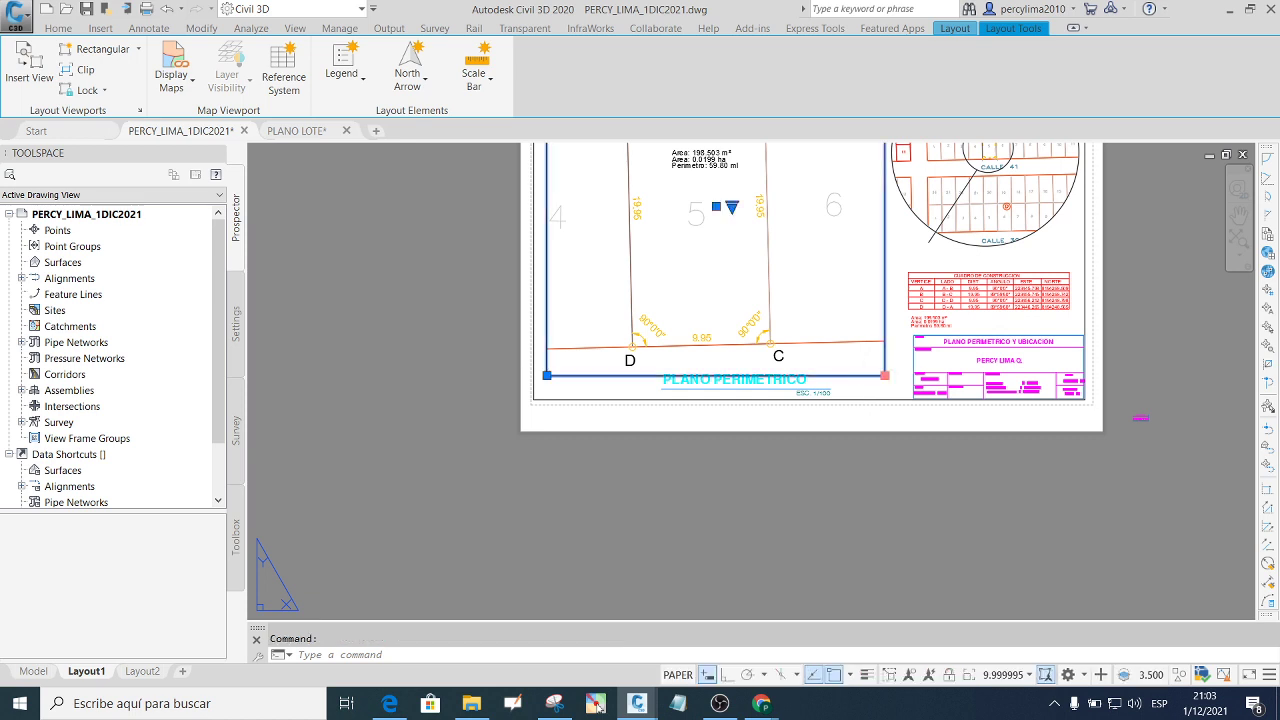
click(885, 375)
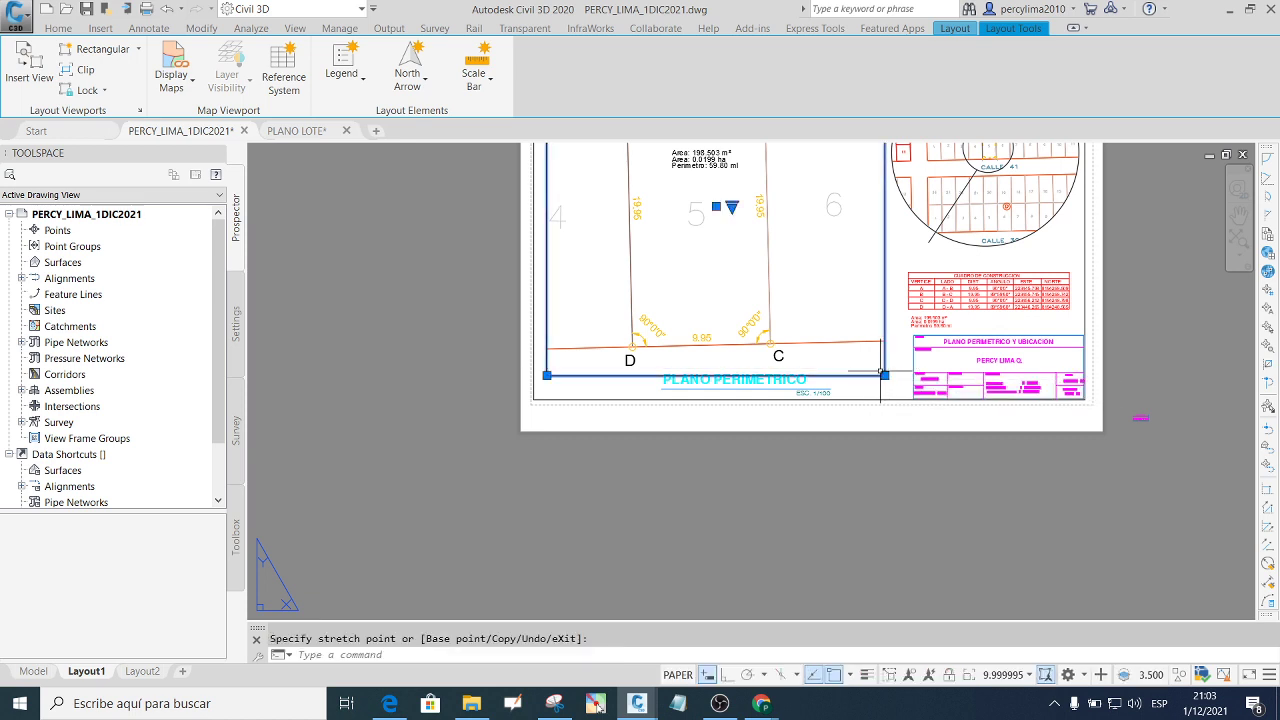
scroll(793, 390, down, 5)
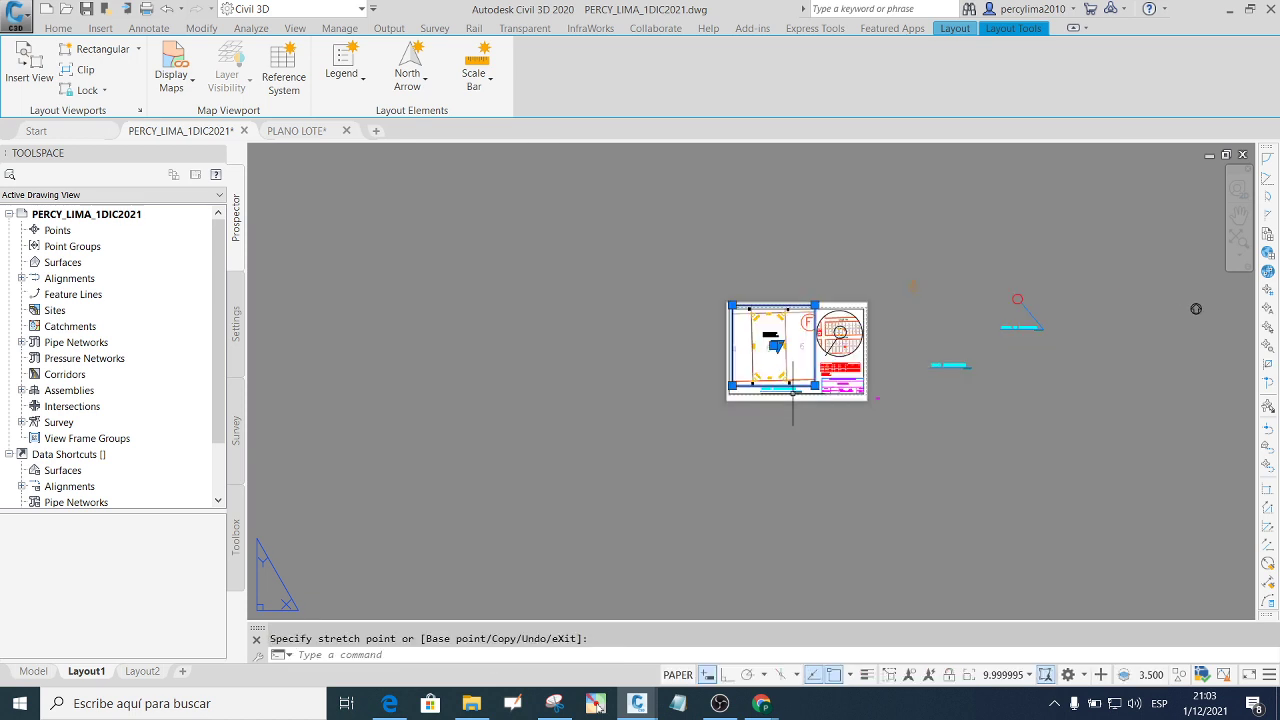
scroll(783, 303, up, 2)
scroll(783, 303, up, 3)
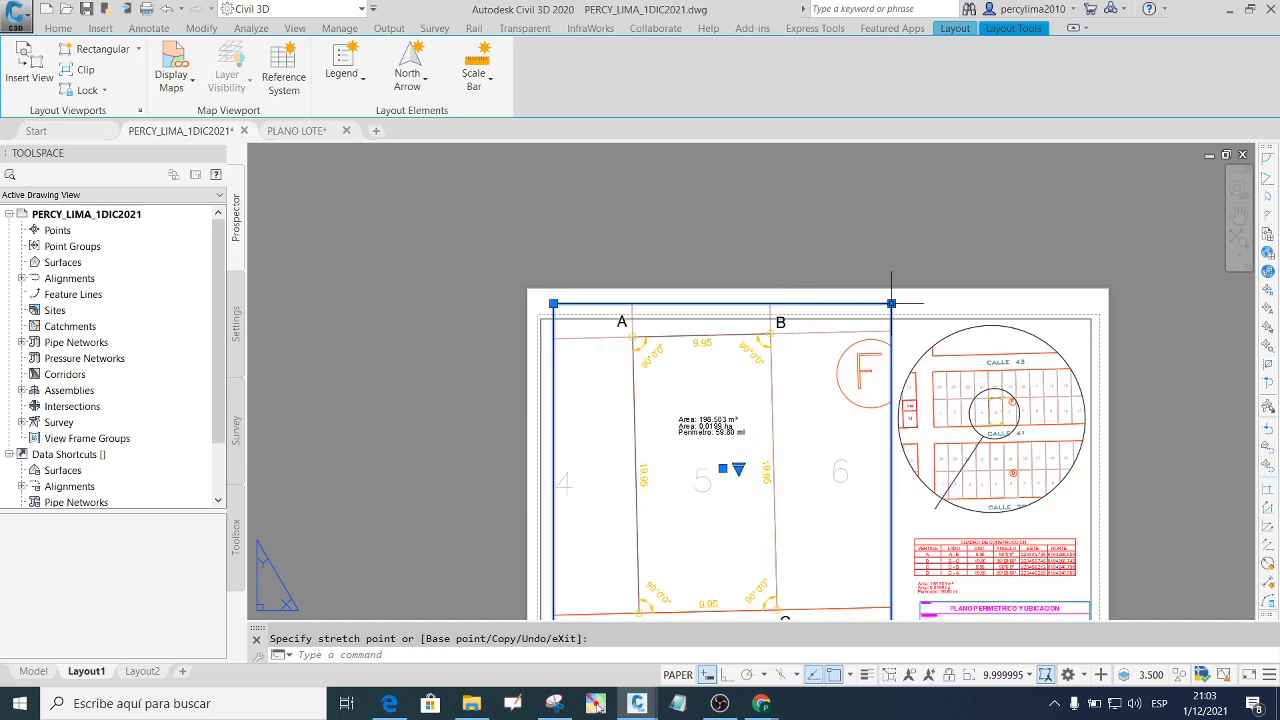
click(886, 314)
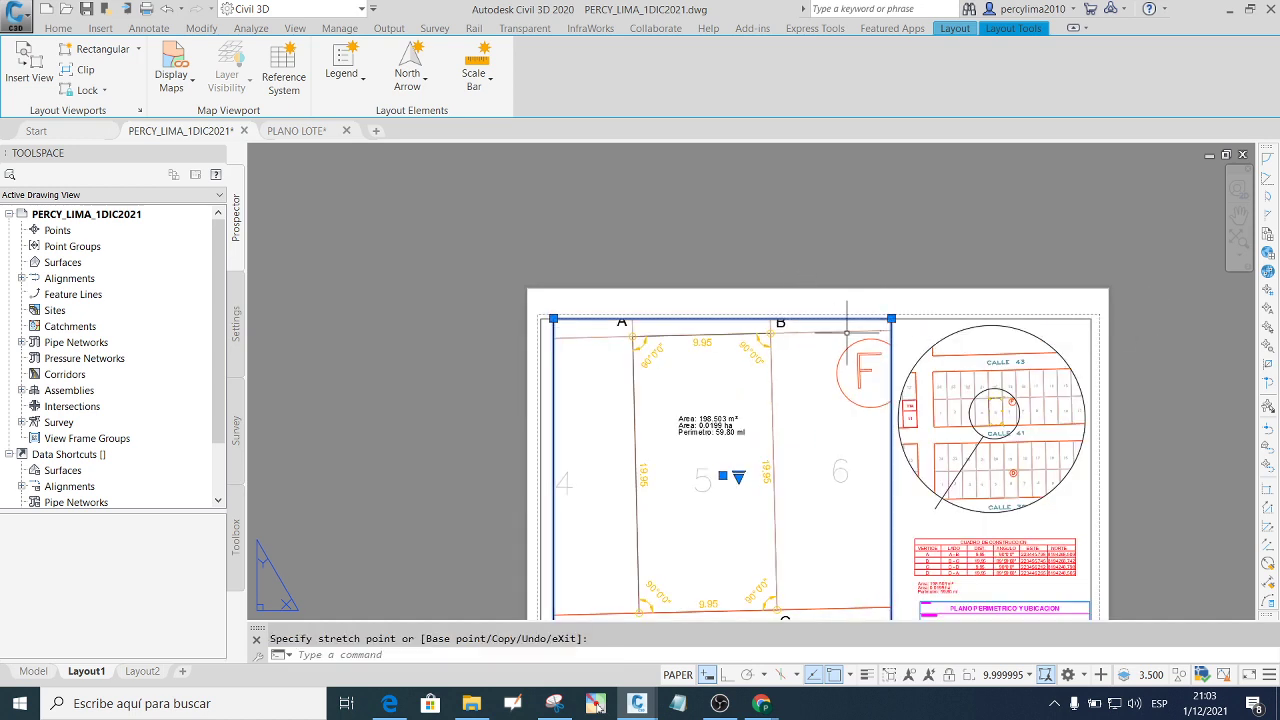
scroll(768, 318, down, 1)
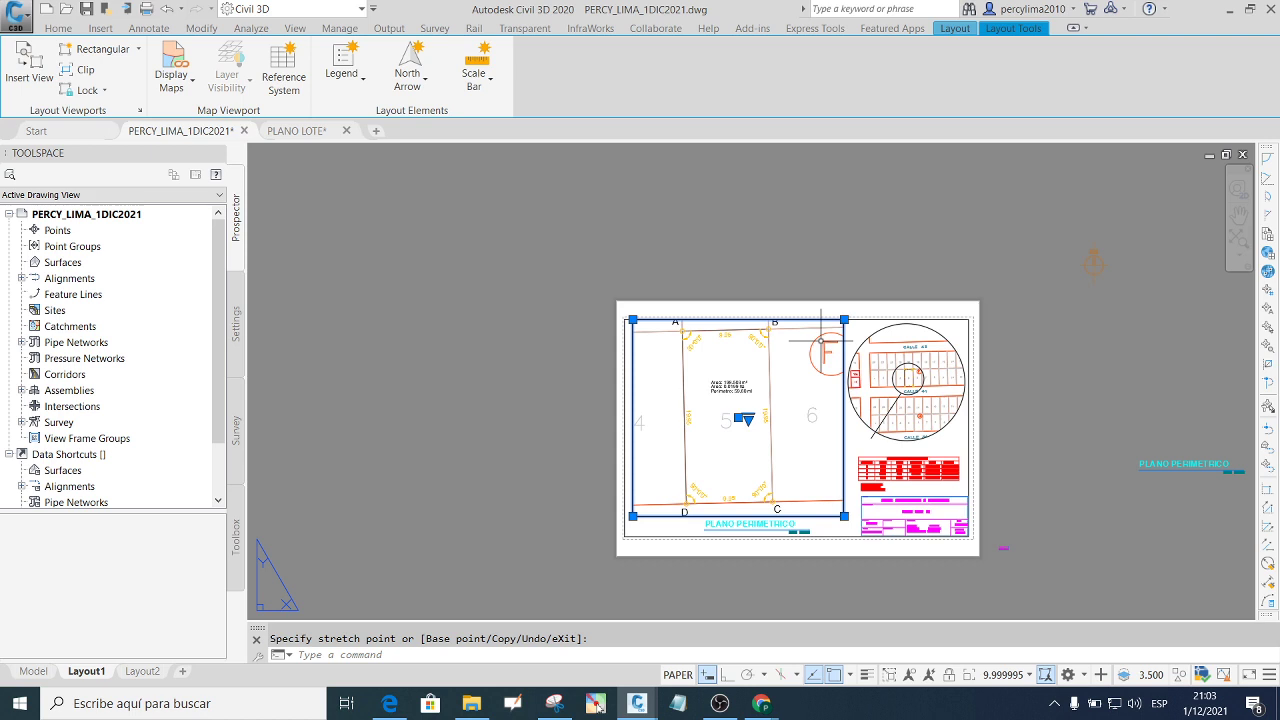
key(Escape)
scroll(731, 310, up, 3)
scroll(715, 295, down, 3)
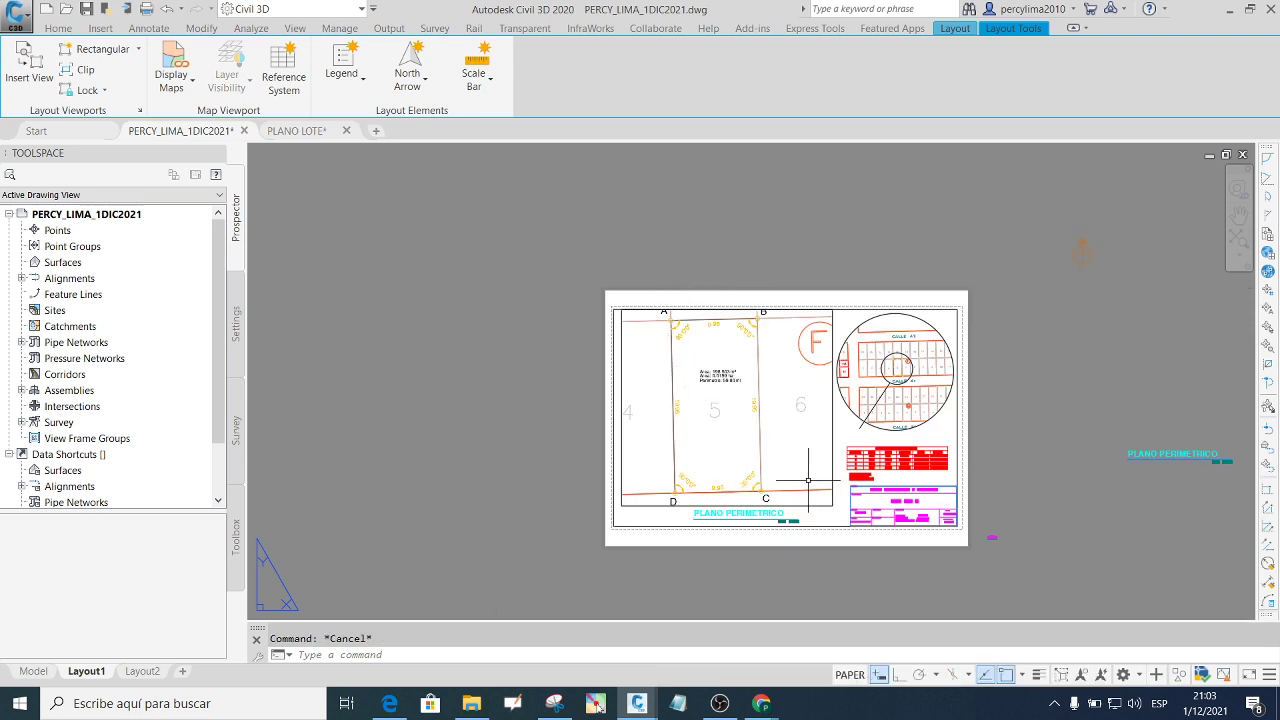
Set the perimeter plan viewport scale to 1:150 from the status-bar list.
click(833, 505)
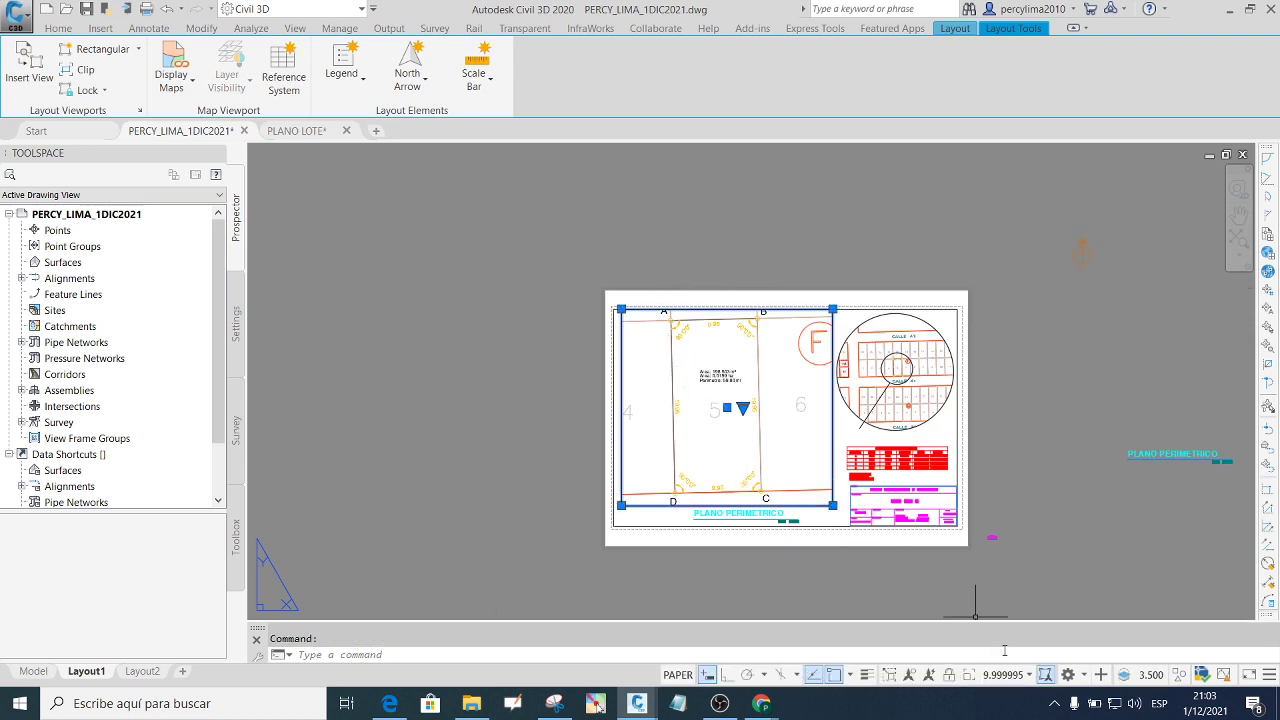
click(1029, 674)
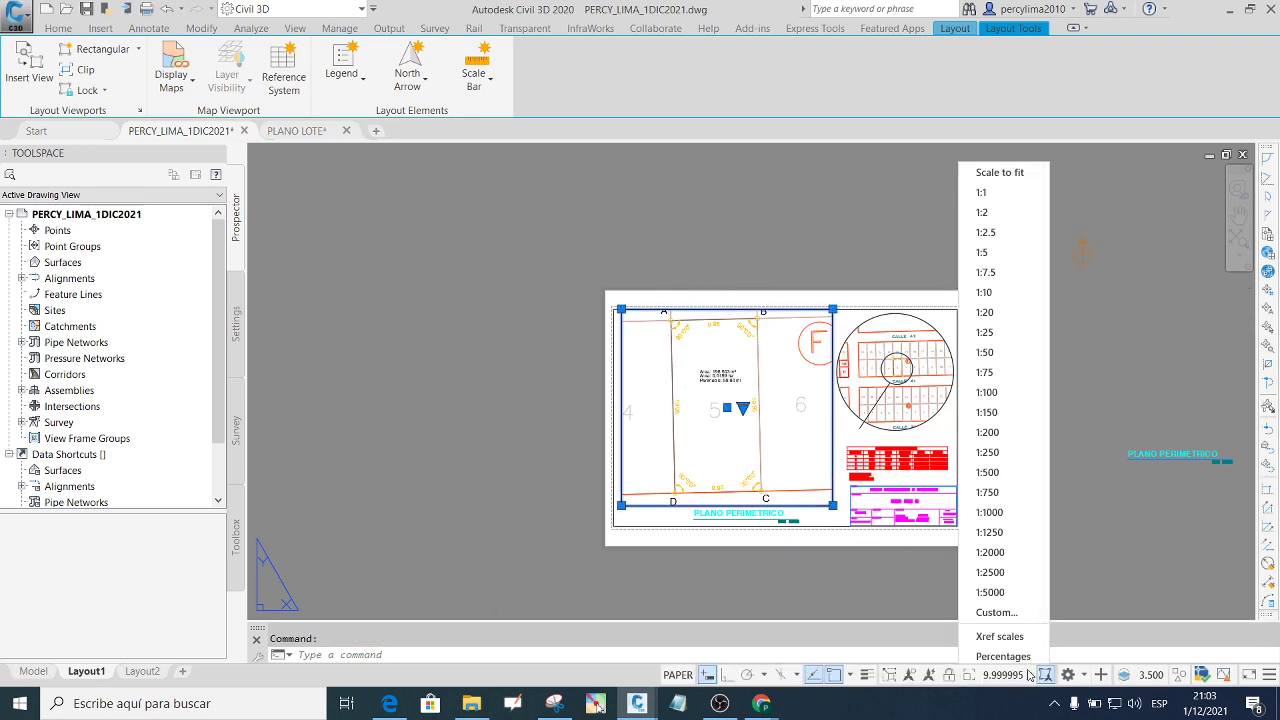
click(989, 408)
key(Escape)
scroll(828, 344, up, 4)
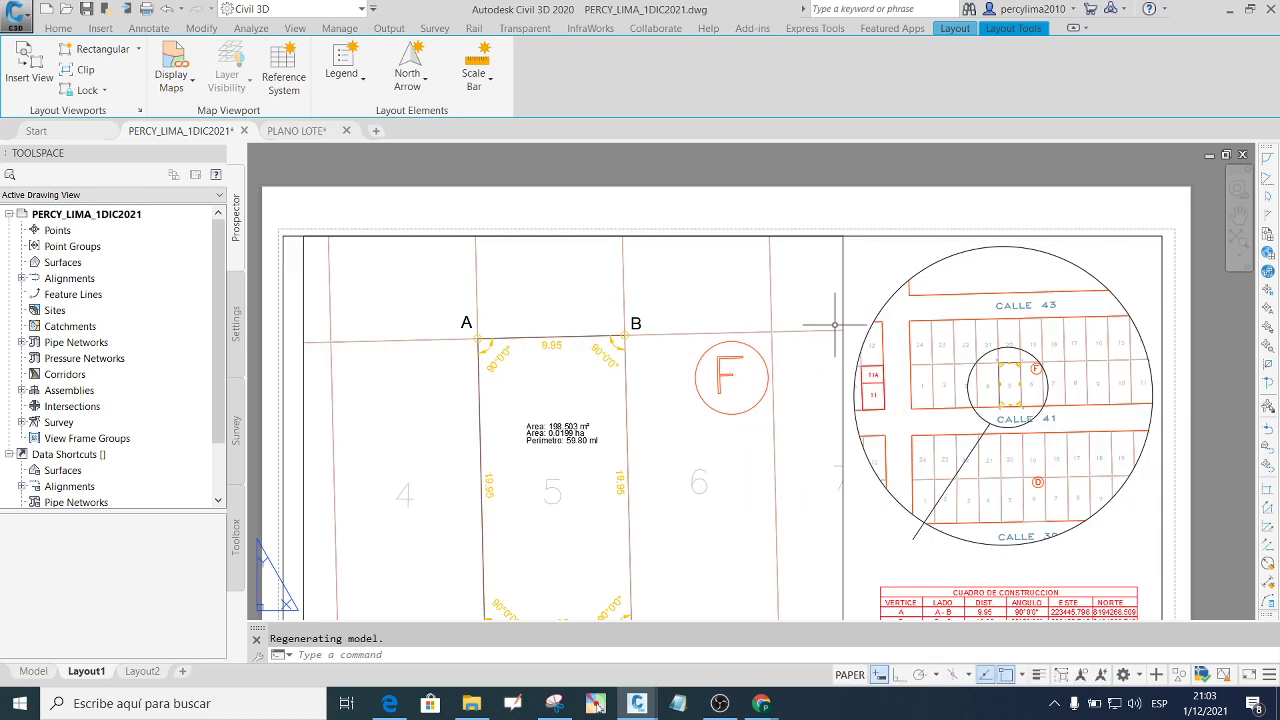
Try resizing the viewport from its top-right corner, then cancel.
click(842, 308)
click(843, 235)
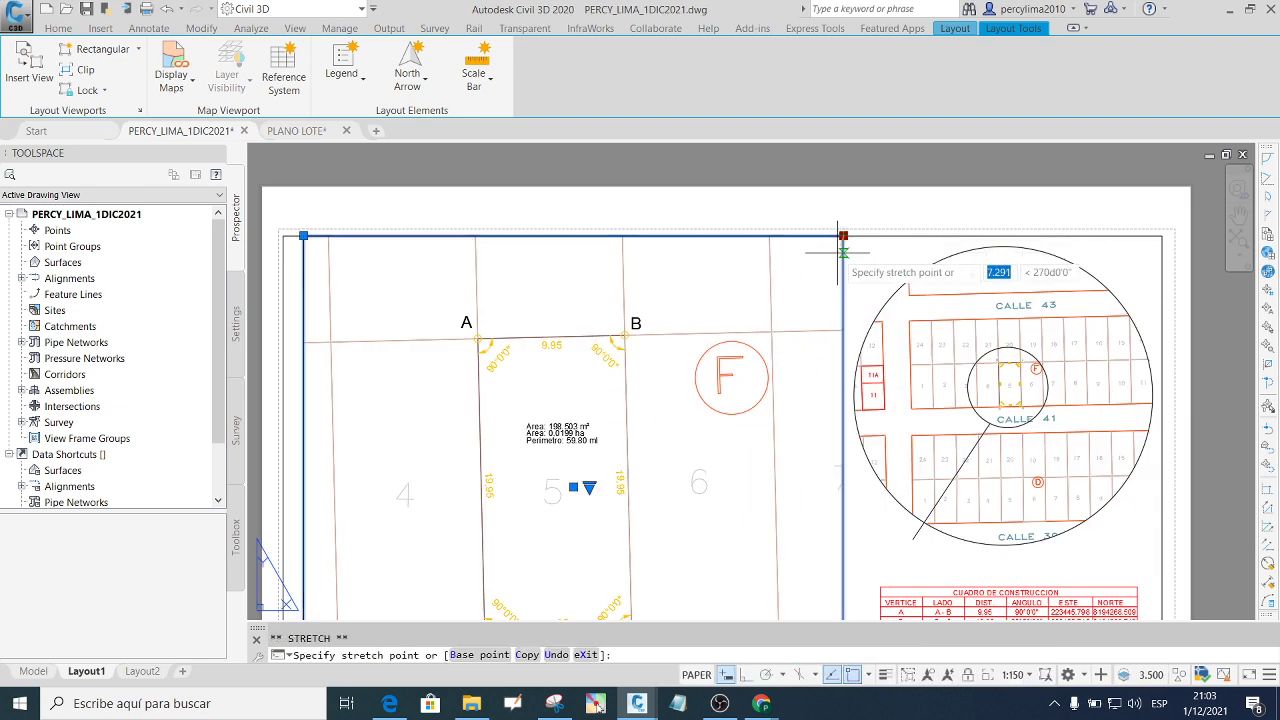
scroll(765, 292, down, 4)
scroll(776, 400, up, 4)
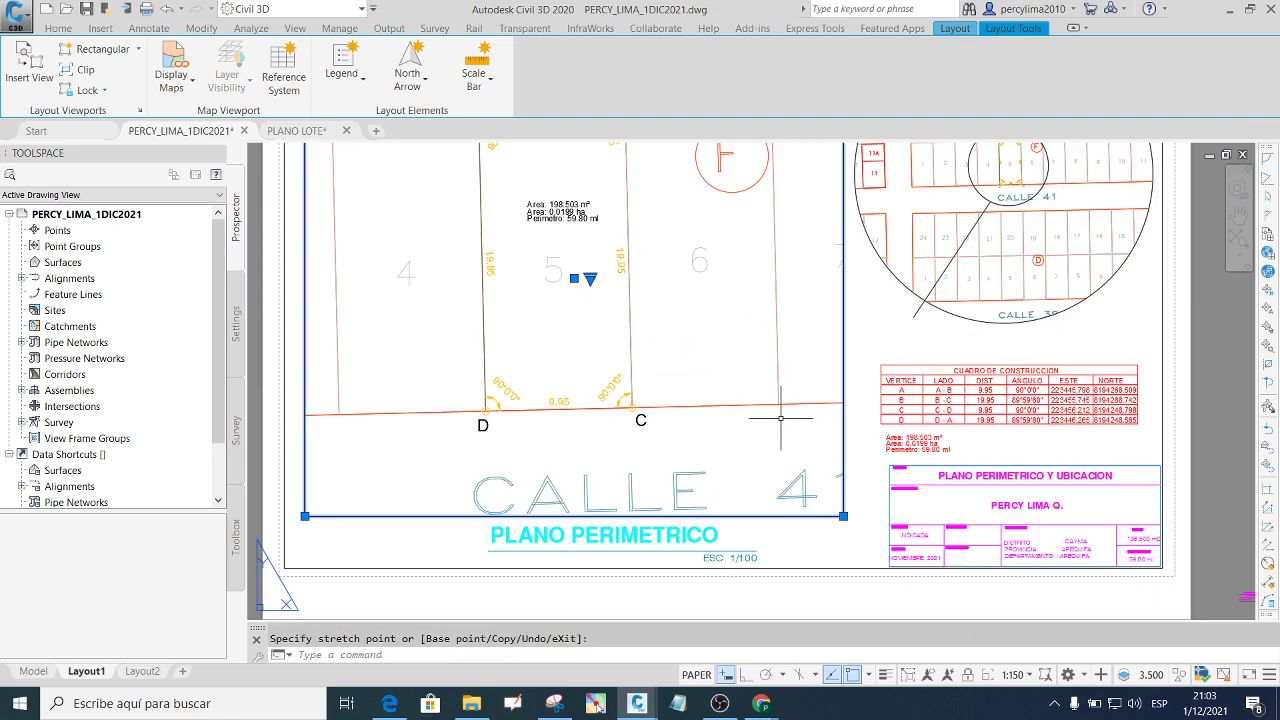
scroll(735, 430, down, 2)
key(Escape)
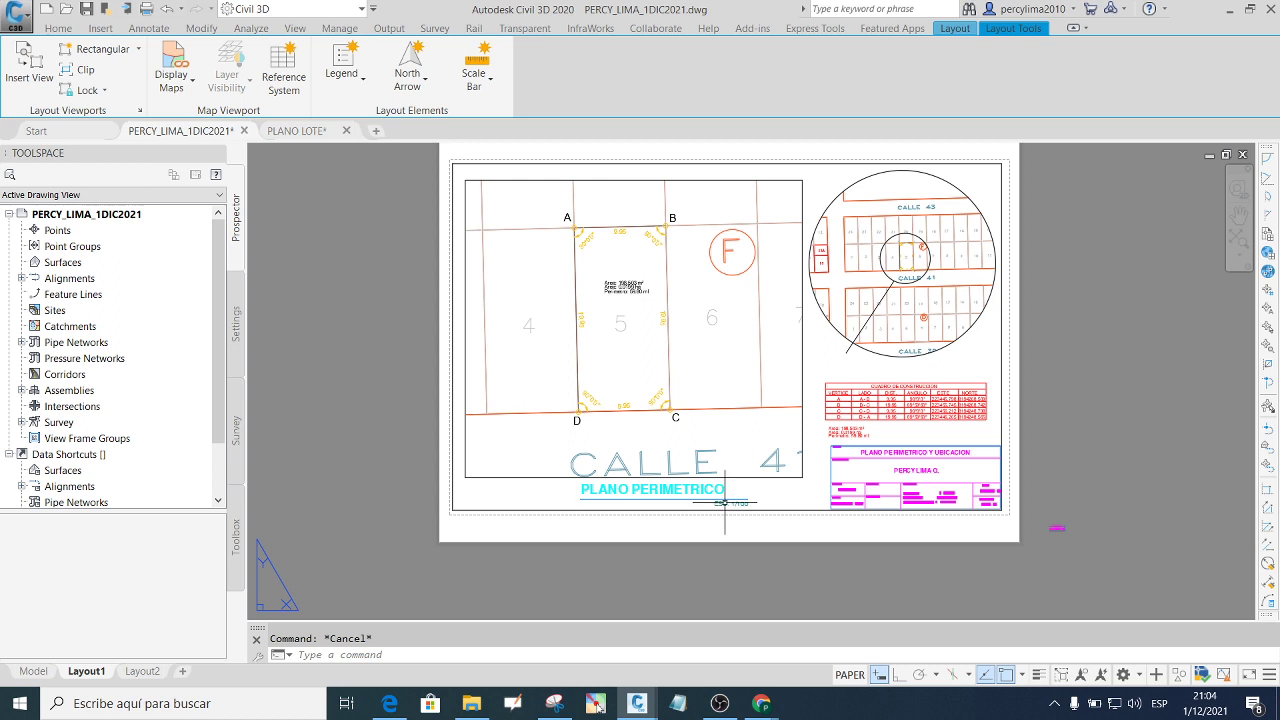
scroll(648, 470, down, 2)
Copy the PLANO DE UBICACION title and leader to below the location map circle.
scroll(992, 390, down, 2)
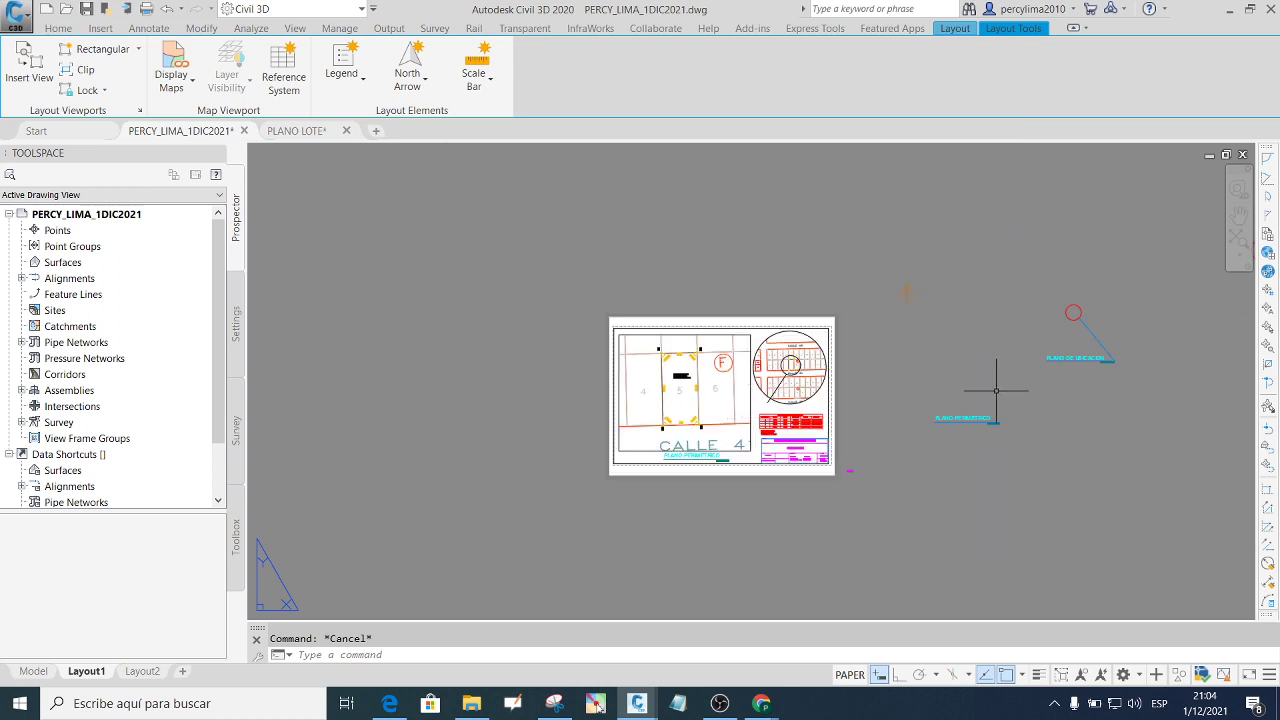
scroll(1050, 375, up, 3)
click(1114, 371)
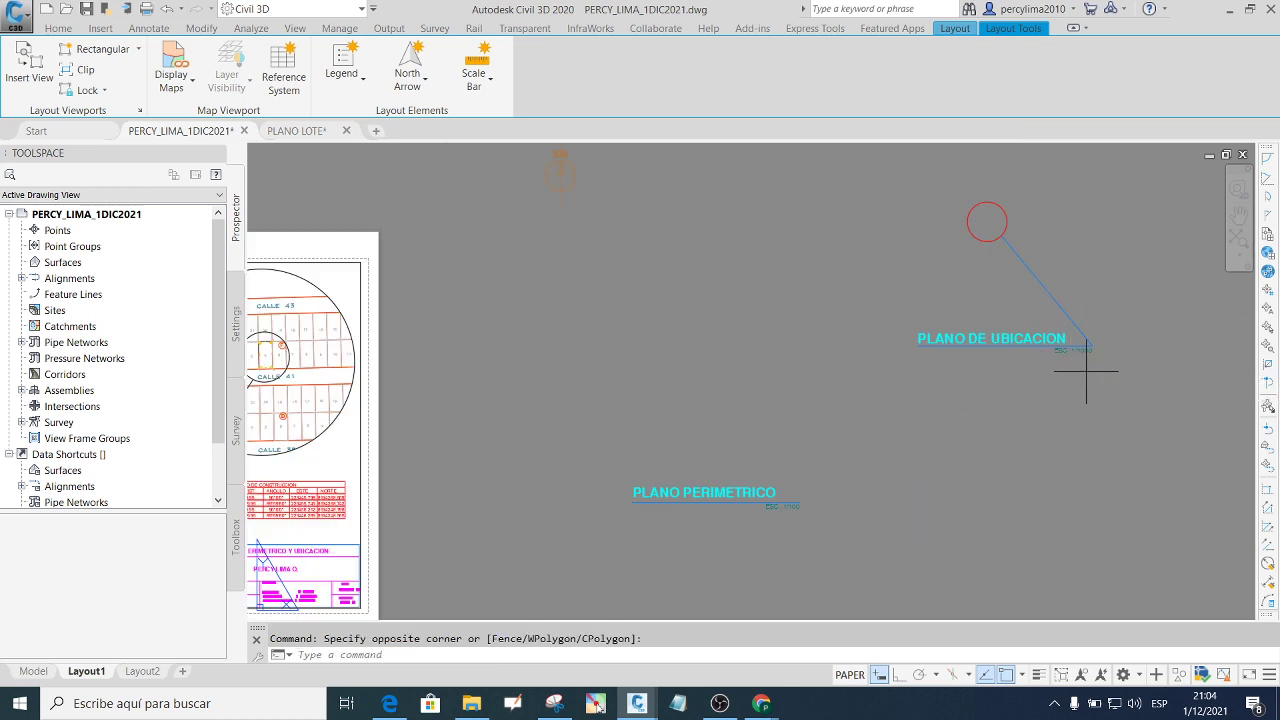
click(916, 317)
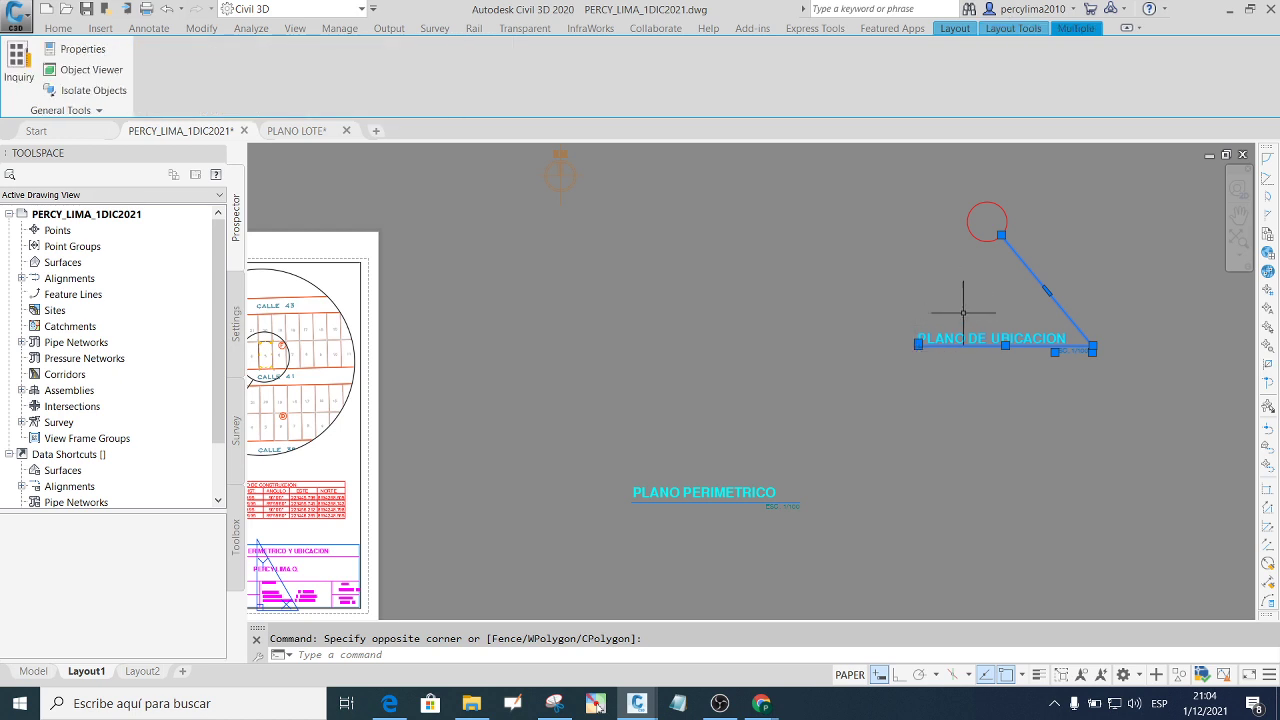
text(co)
key(Return)
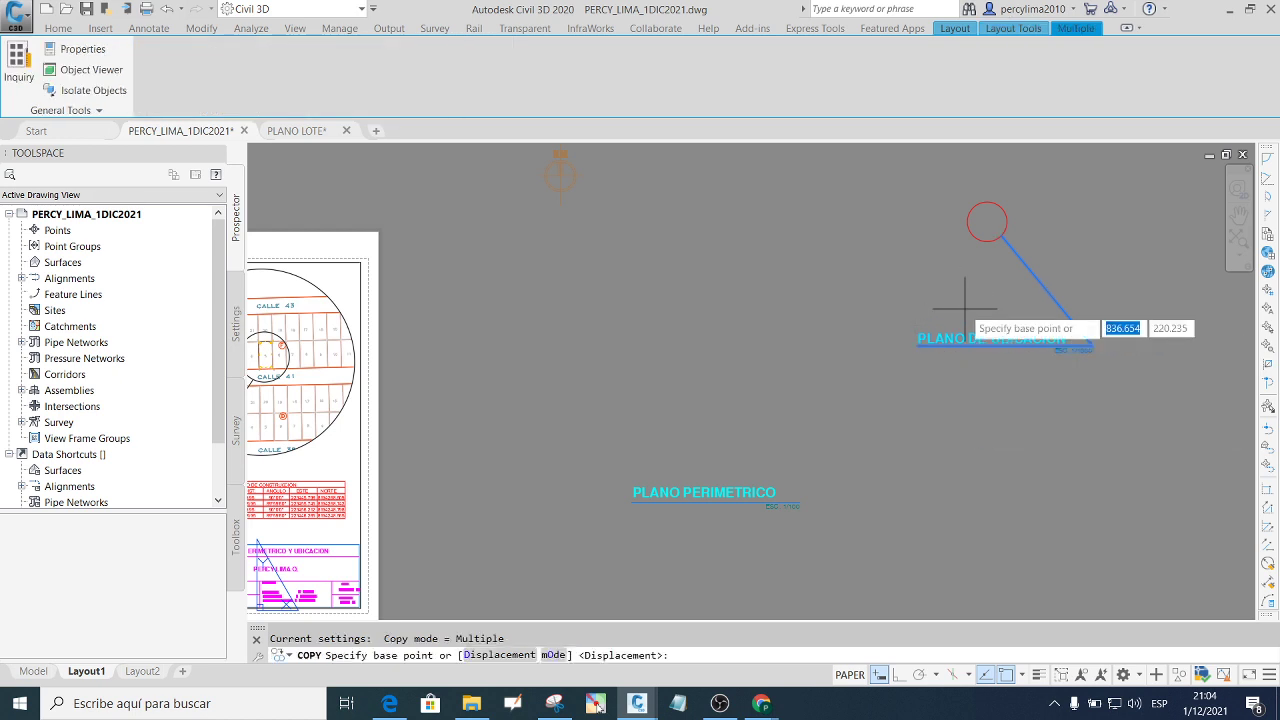
click(1008, 355)
scroll(1005, 352, down, 2)
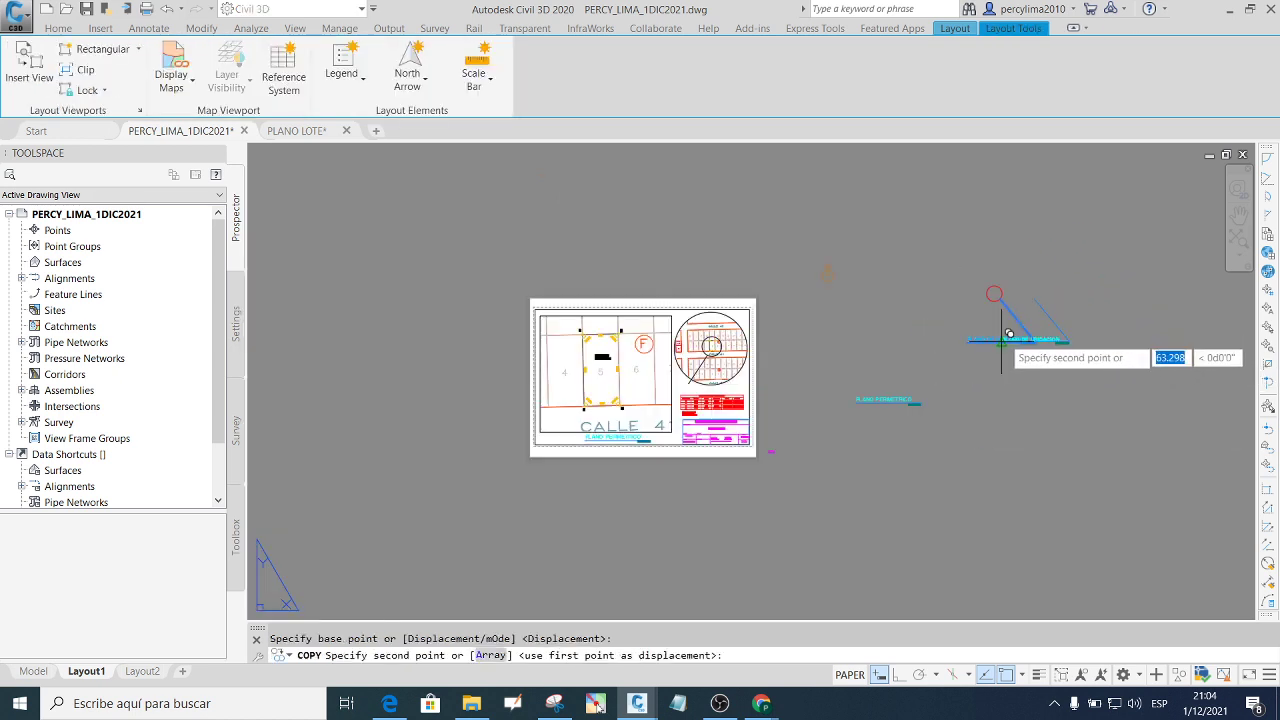
scroll(720, 392, up, 4)
scroll(724, 380, up, 3)
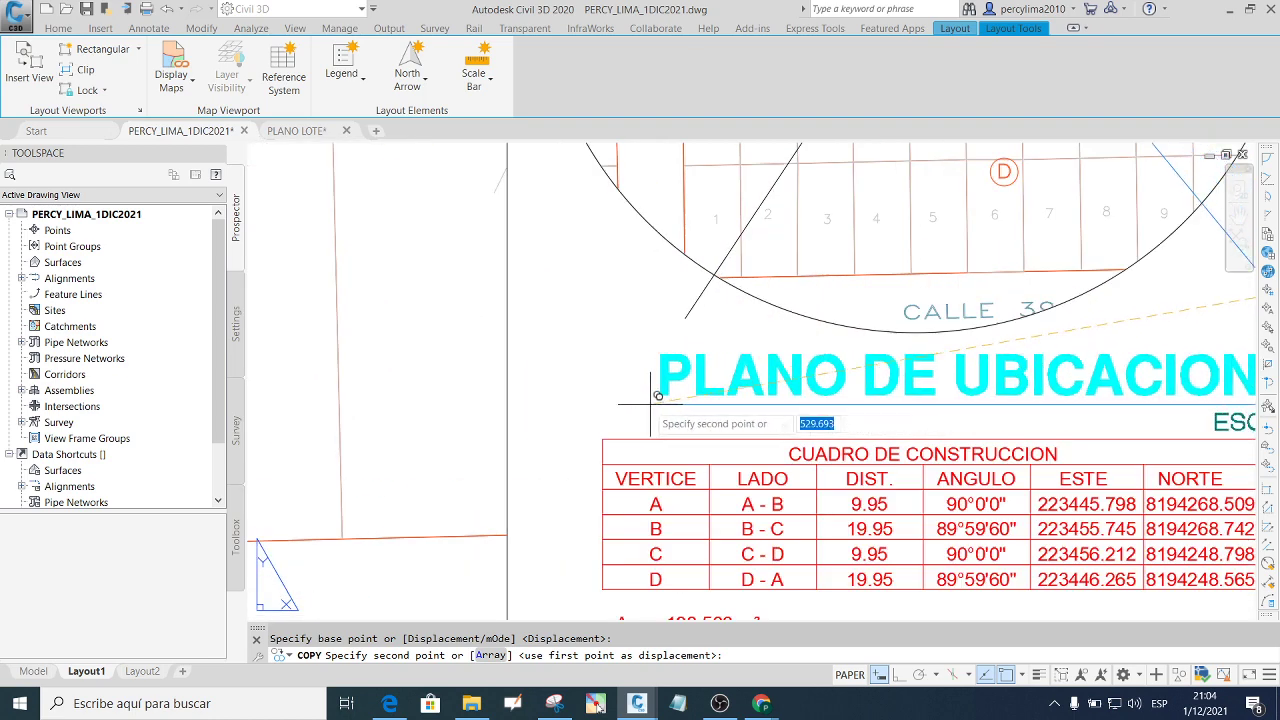
click(561, 392)
key(Escape)
Delete the old black line and black circle from the location map, leaving the blue leader unchanged.
scroll(688, 470, down, 2)
scroll(700, 440, down, 2)
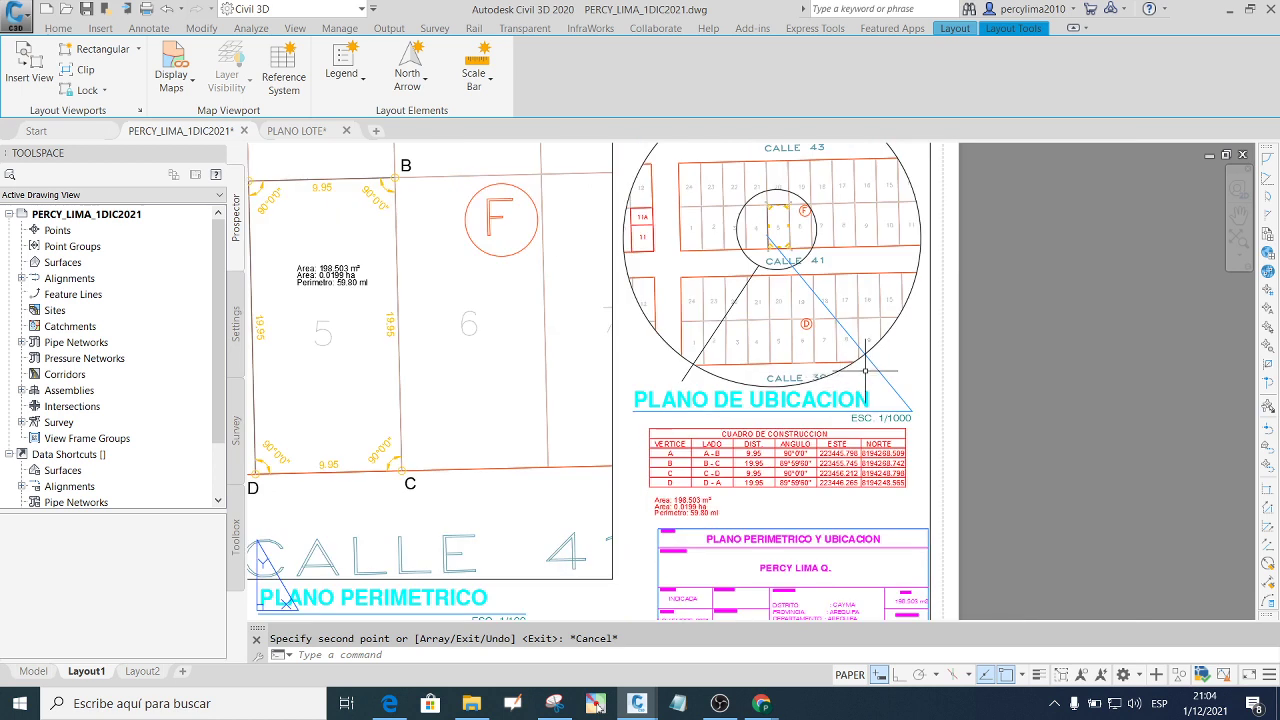
click(687, 377)
key(Delete)
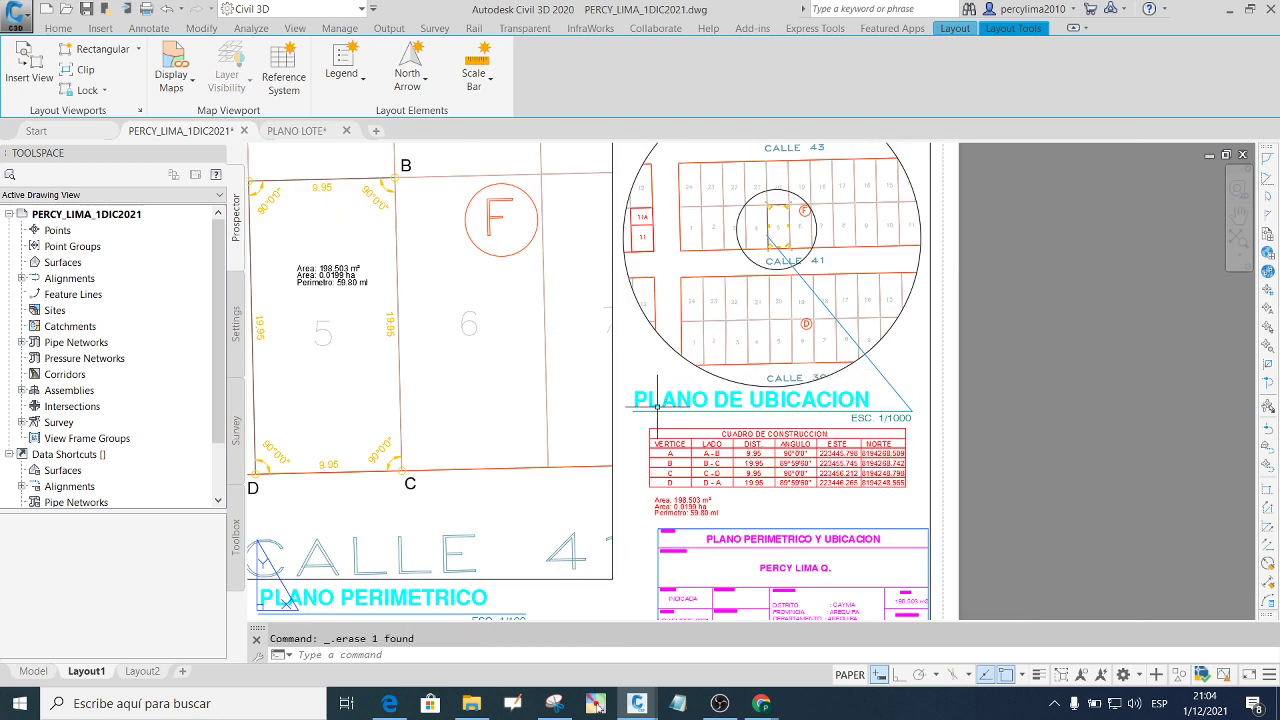
click(742, 256)
key(Delete)
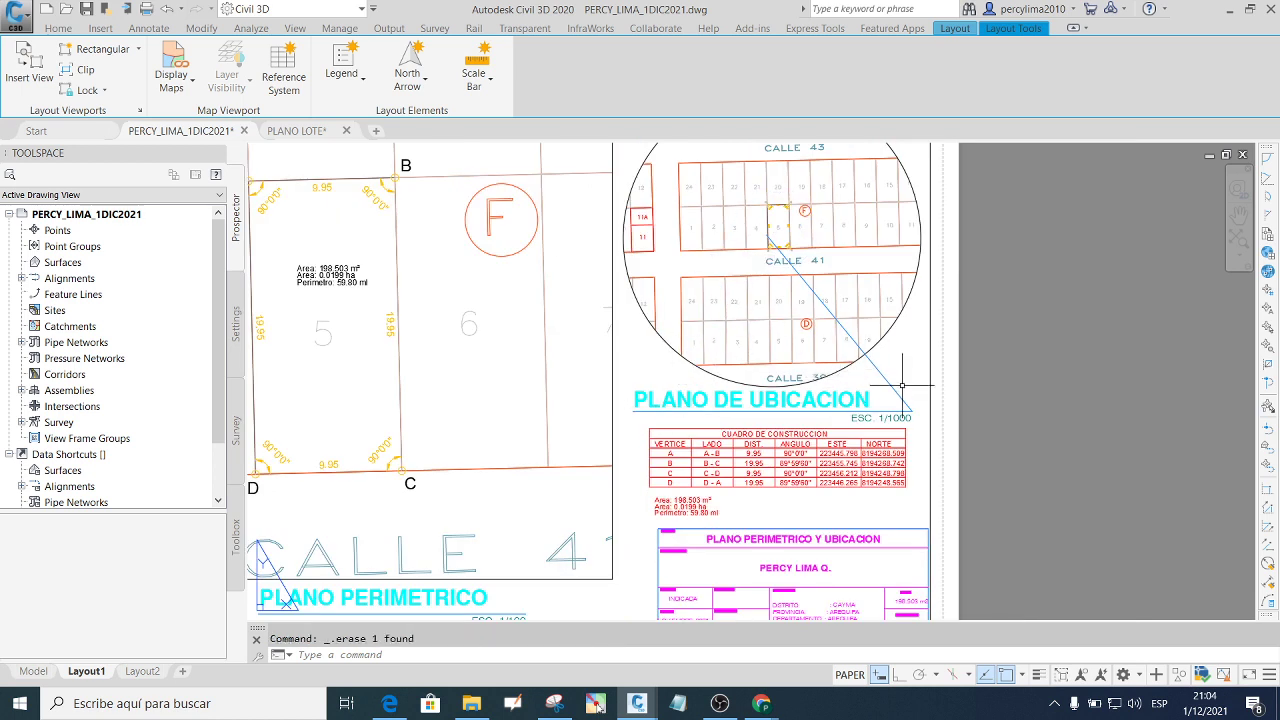
click(830, 300)
click(785, 246)
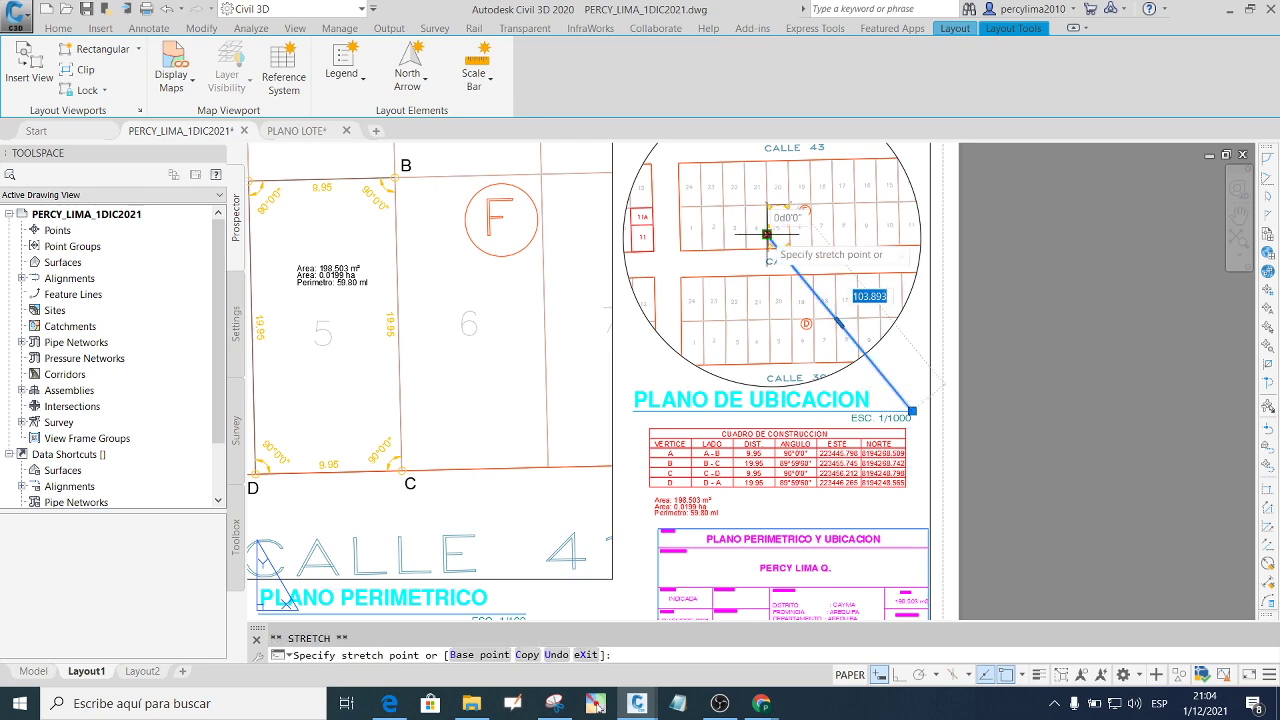
scroll(790, 255, up, 2)
scroll(800, 270, up, 6)
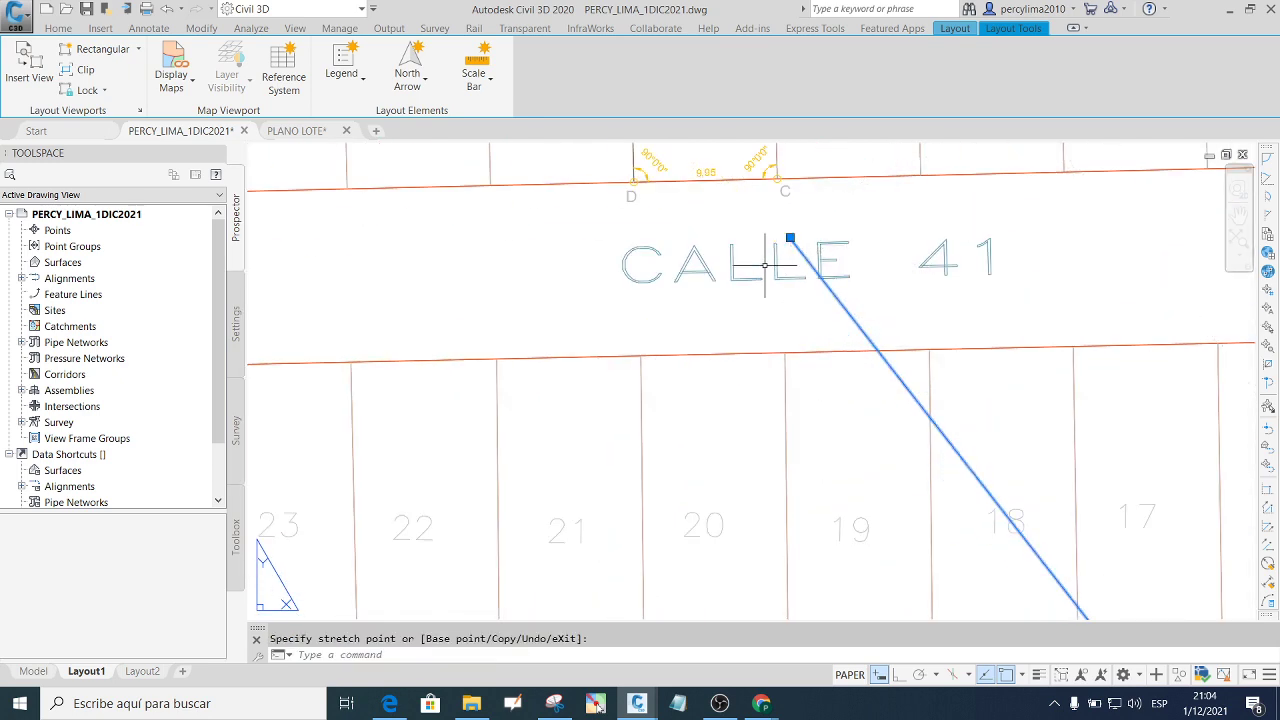
scroll(735, 310, down, 2)
scroll(760, 316, down, 8)
key(Escape)
scroll(1008, 277, down, 3)
scroll(988, 277, down, 4)
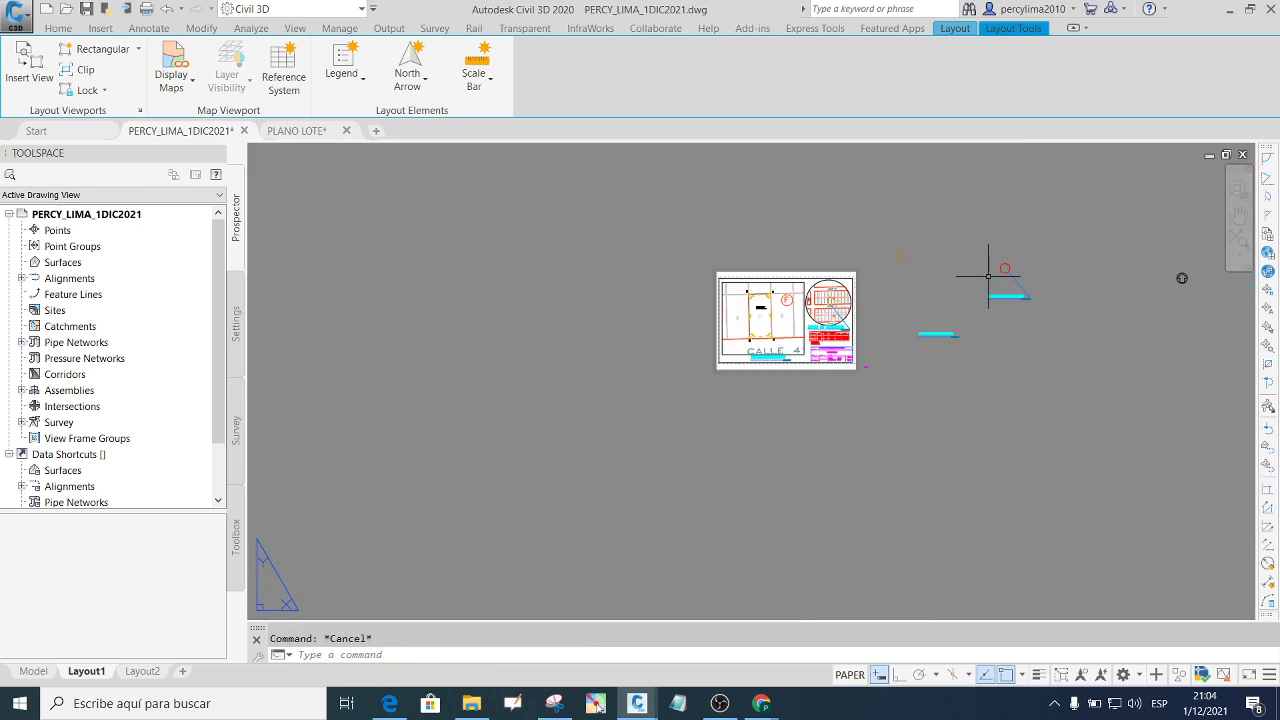
scroll(1017, 266, up, 3)
Move the red marker circle from off the sheet onto lot 5.
click(1015, 263)
click(929, 375)
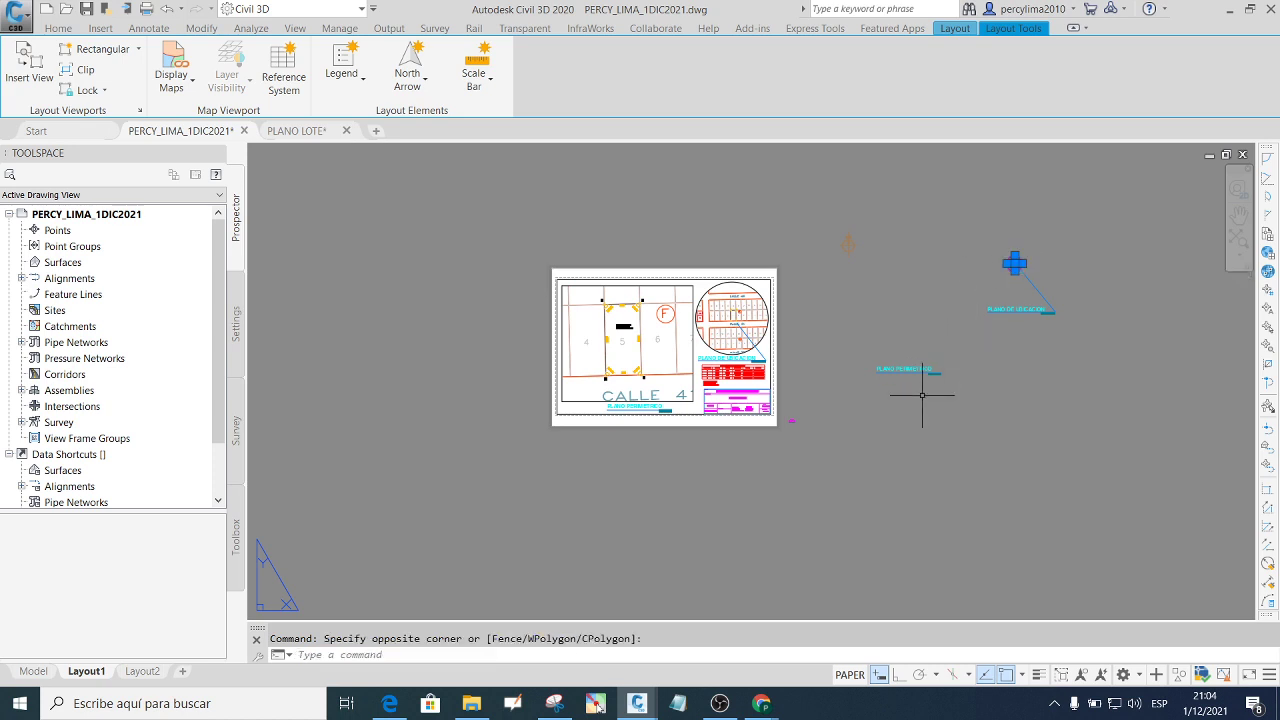
text(M)
key(Return)
scroll(1012, 262, up, 5)
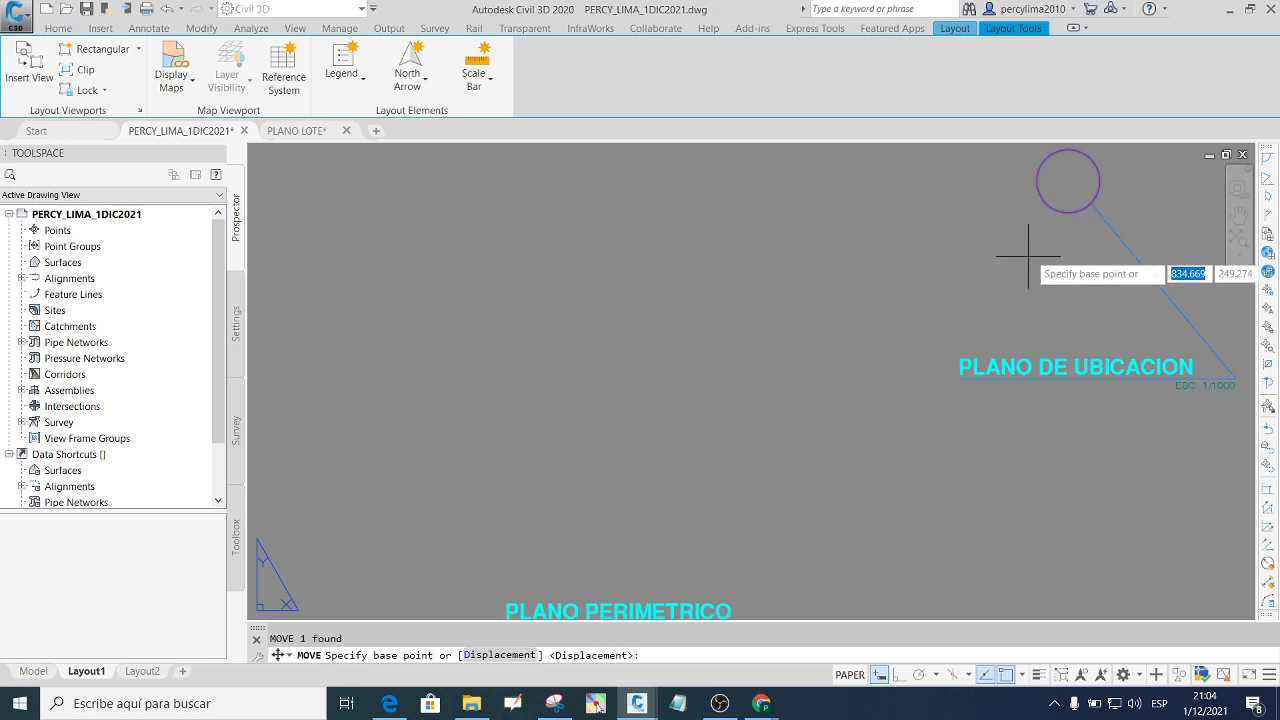
click(1062, 175)
scroll(955, 325, down, 2)
scroll(740, 325, up, 6)
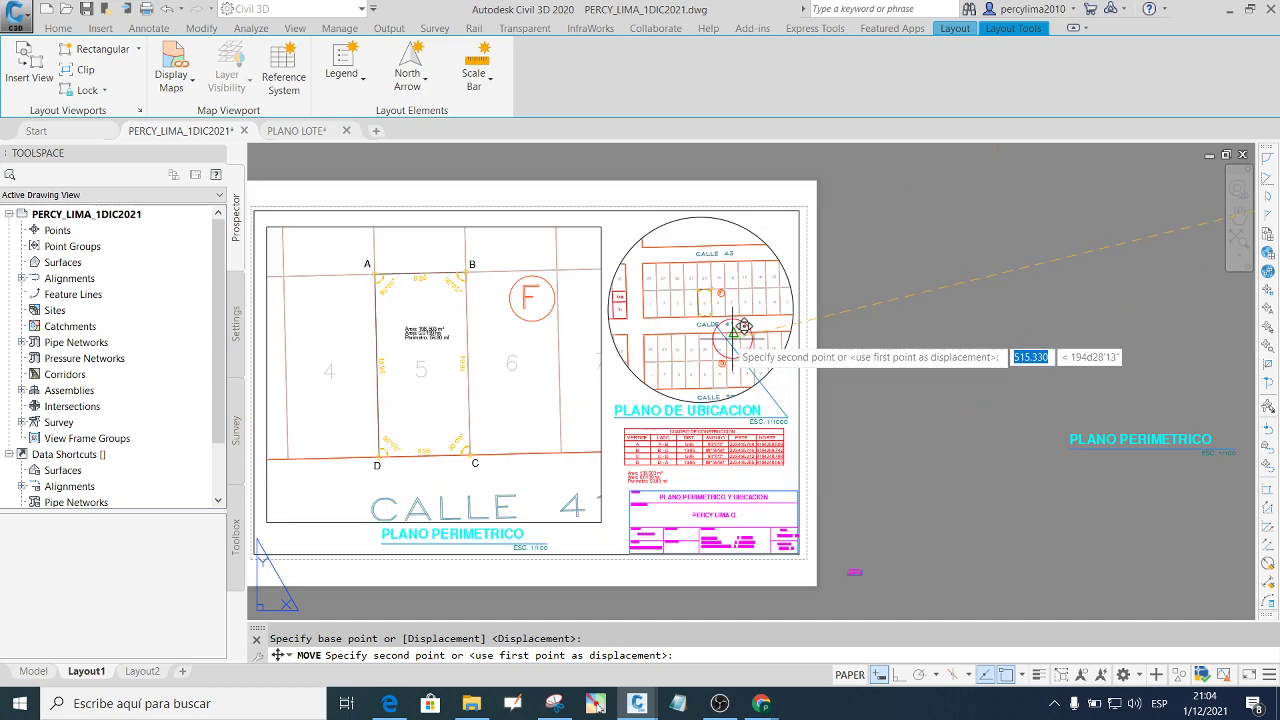
scroll(715, 285, up, 4)
scroll(705, 255, up, 2)
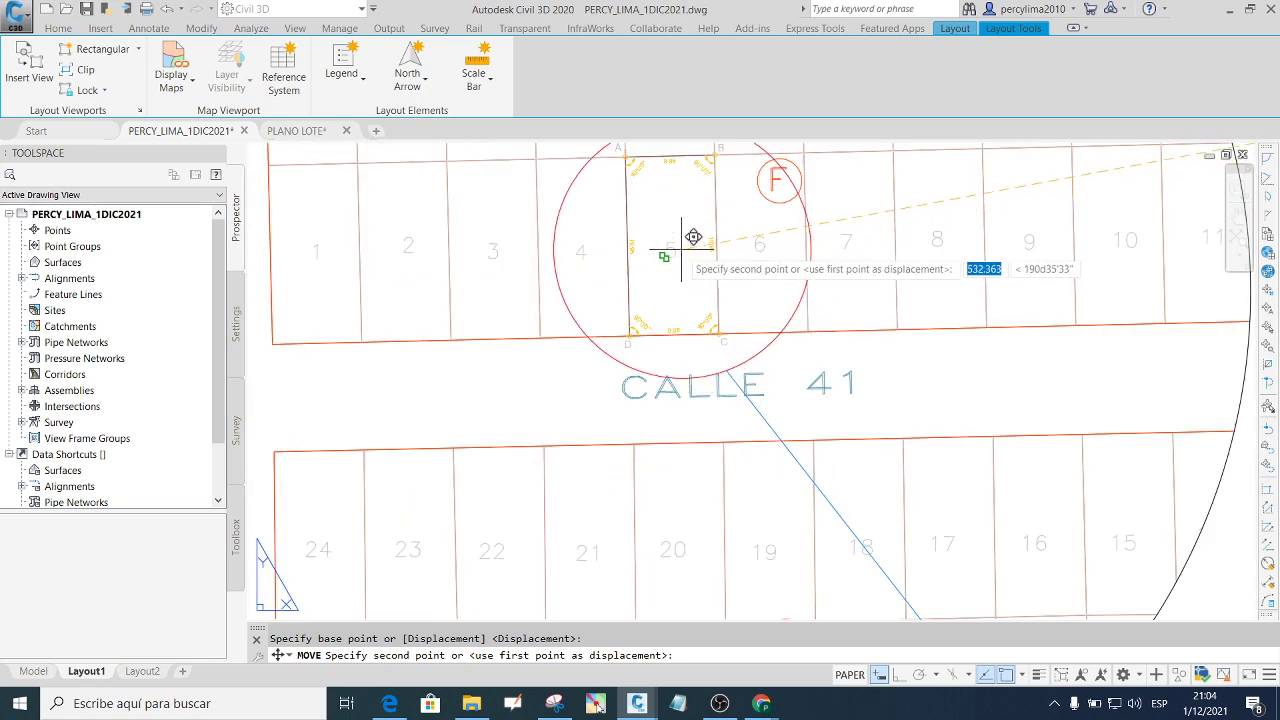
click(686, 277)
scroll(700, 300, down, 2)
scroll(780, 380, down, 6)
scroll(745, 470, up, 3)
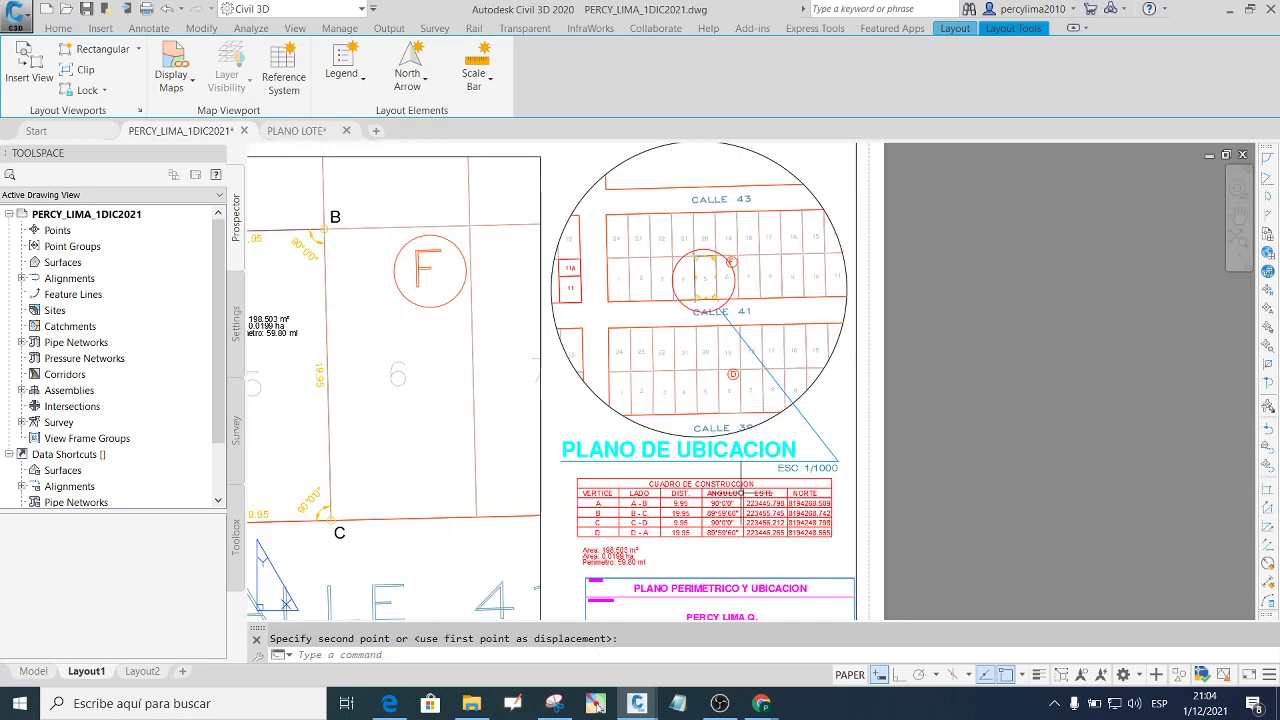
scroll(770, 490, down, 3)
scroll(810, 445, up, 4)
scroll(800, 445, down, 5)
scroll(751, 451, up, 5)
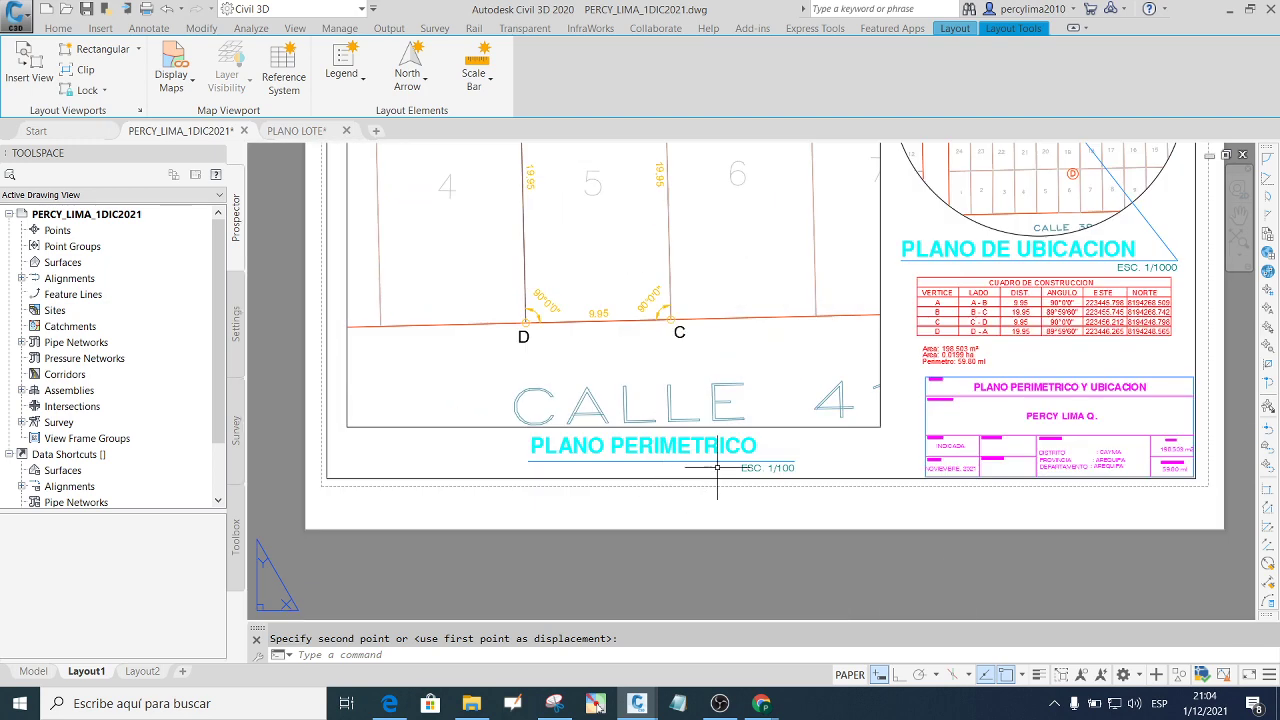
scroll(755, 460, up, 2)
Edit the perimeter plan's scale note from ESC. 1/100 to ESC. 1/150.
click(768, 466)
double_click(798, 470)
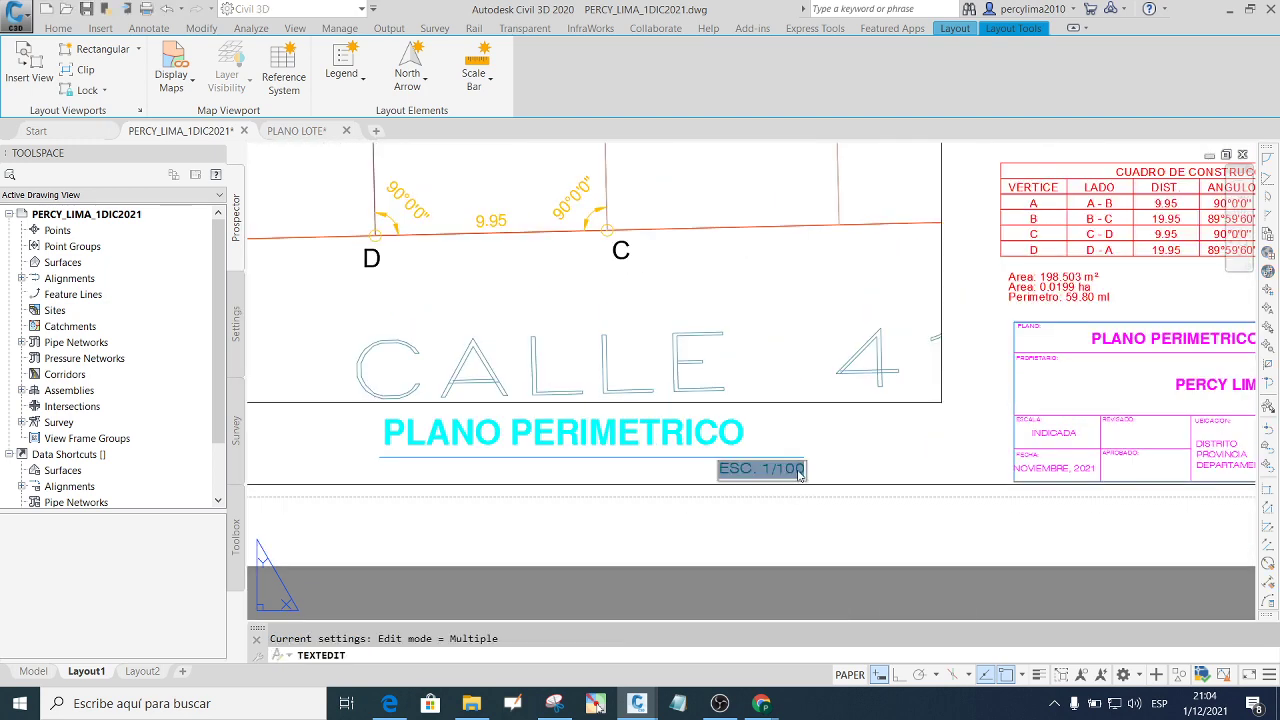
click(793, 469)
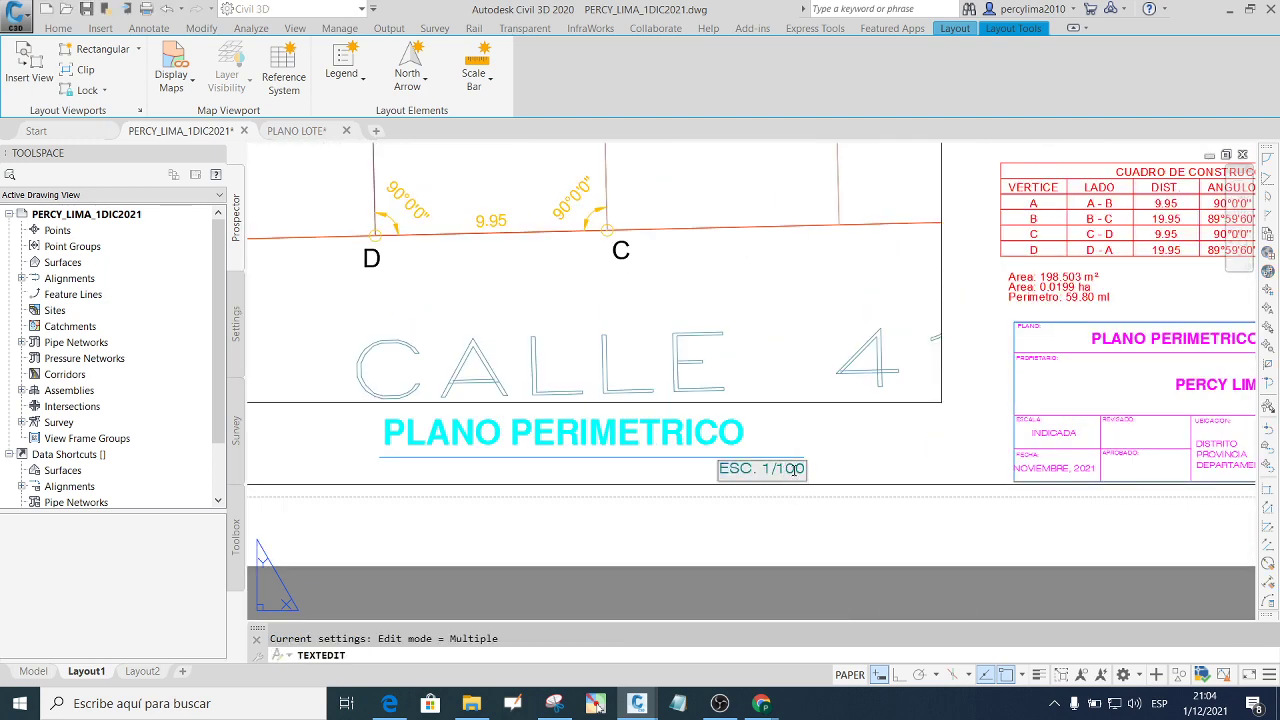
key(BackSpace)
text(5)
click(830, 461)
key(Escape)
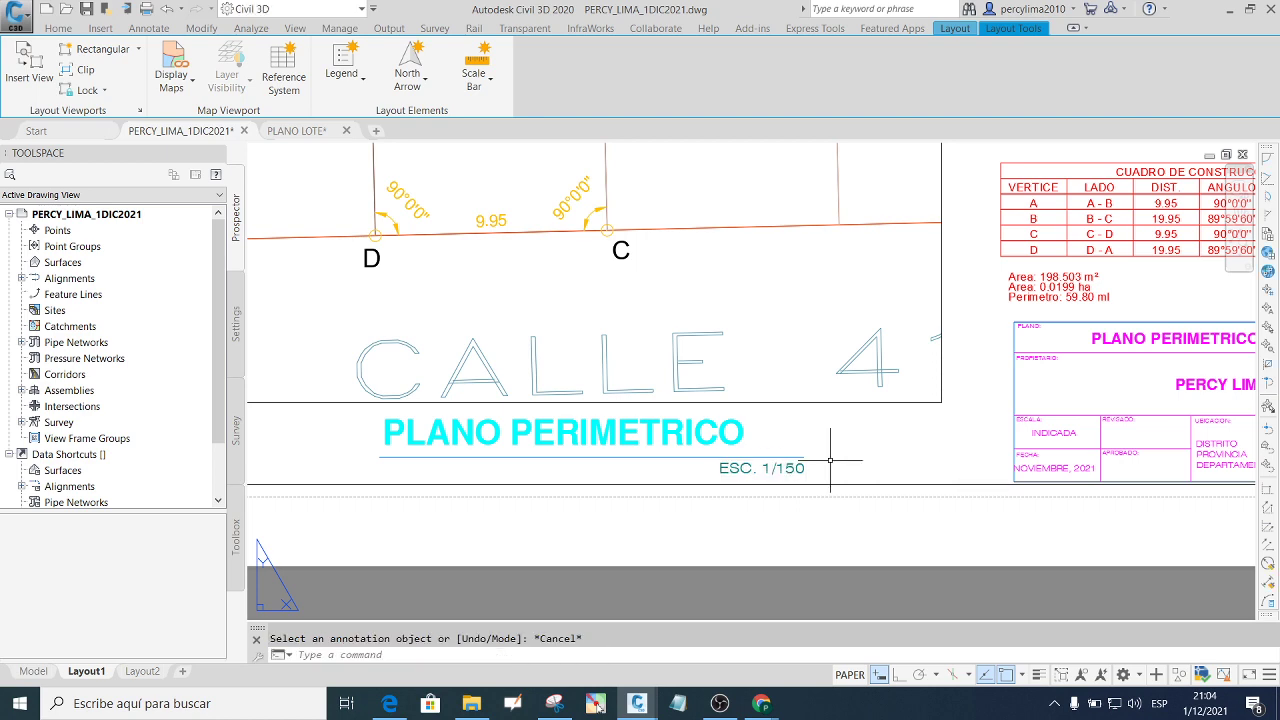
scroll(830, 461, down, 4)
scroll(757, 320, up, 2)
scroll(757, 313, up, 2)
scroll(663, 277, down, 1)
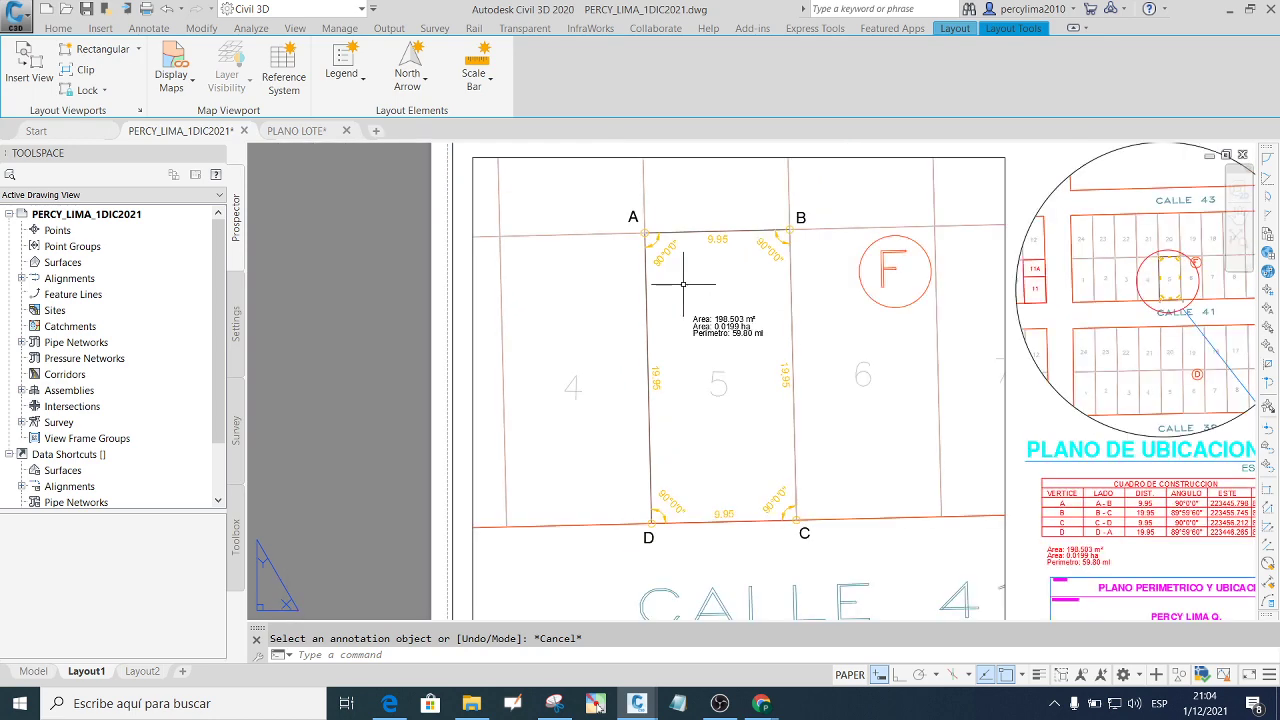
scroll(867, 422, down, 2)
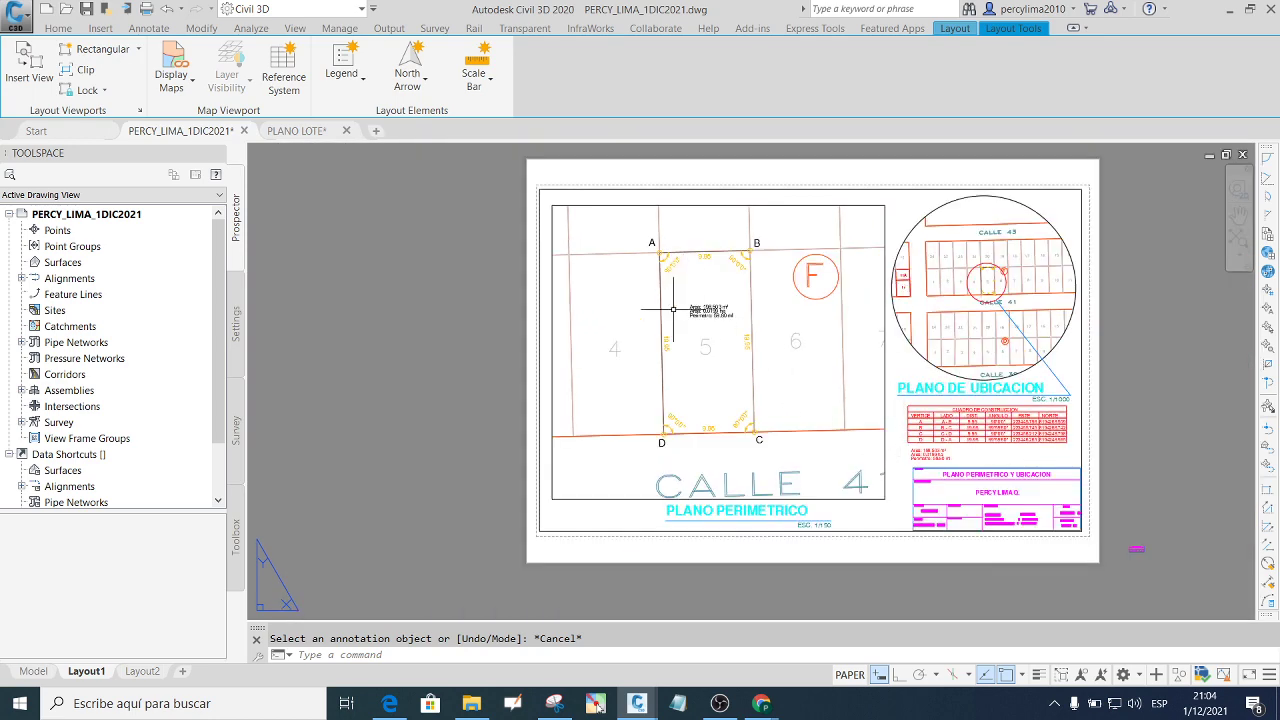
scroll(673, 310, down, 1)
scroll(600, 330, down, 1)
Move the N.M. north arrow into the top-left of the perimeter plan viewport.
scroll(875, 262, up, 2)
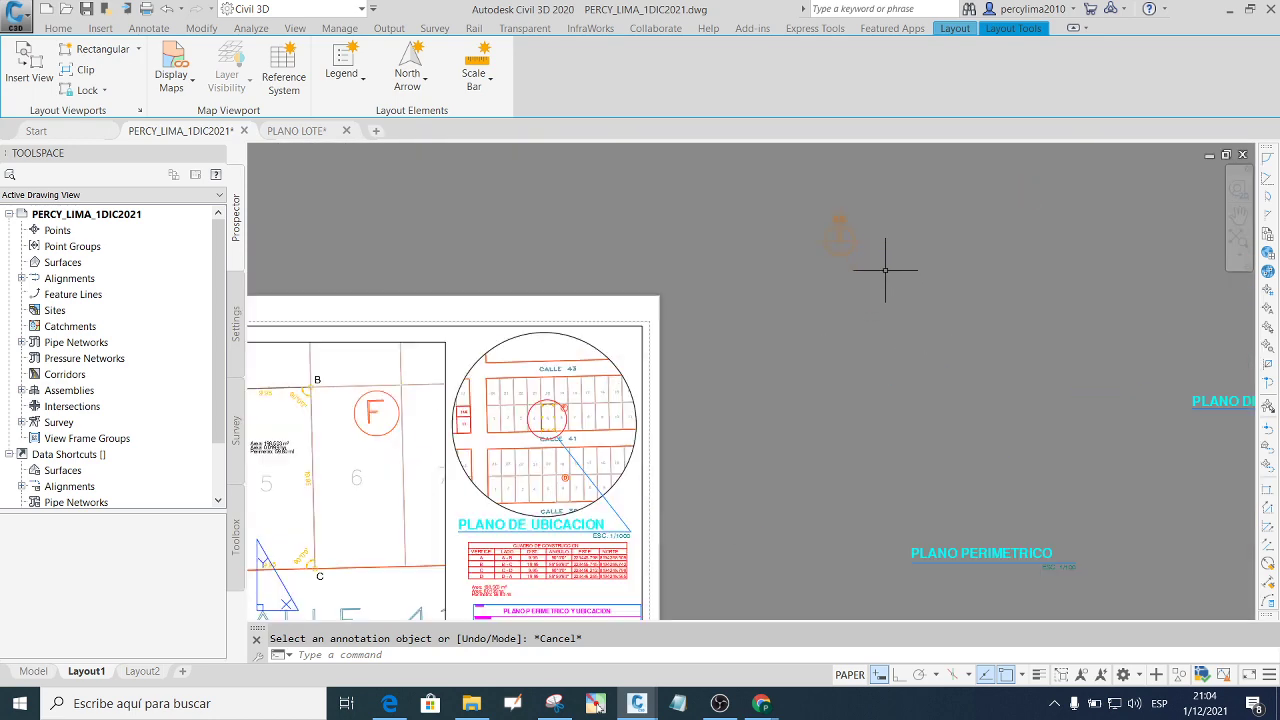
click(891, 276)
click(831, 191)
click(929, 309)
click(813, 190)
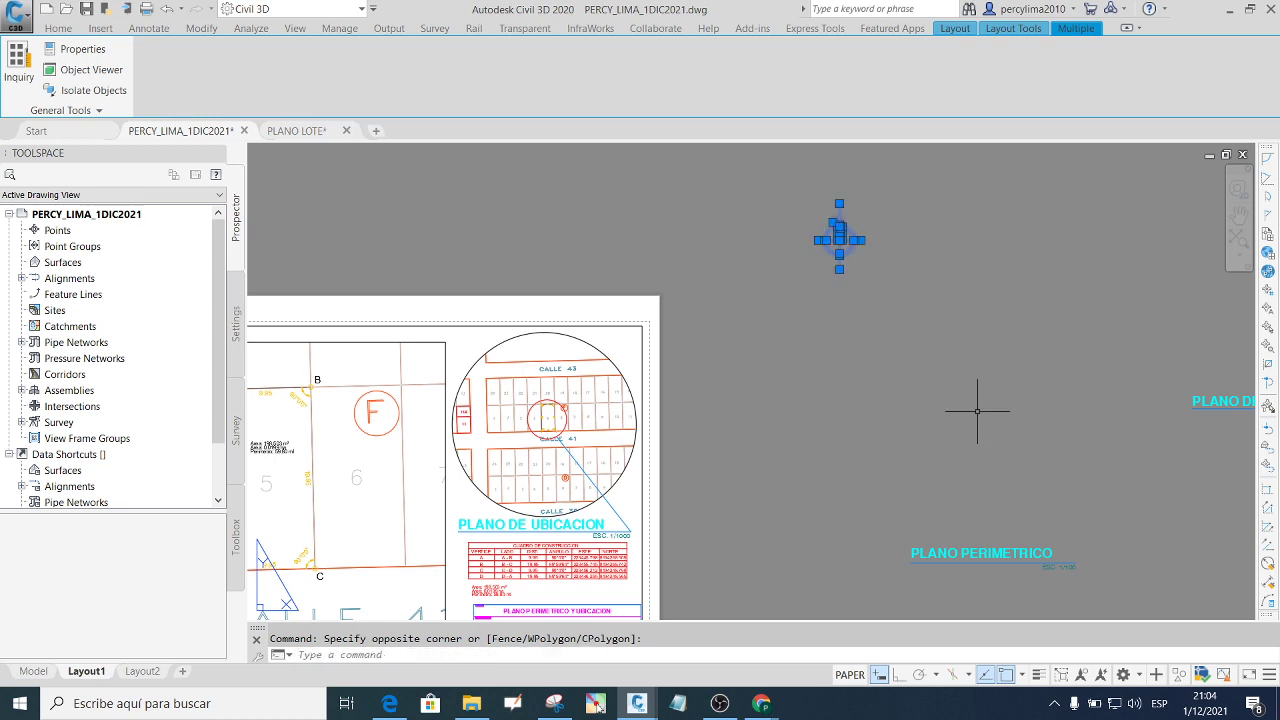
key(Escape)
scroll(944, 432, down, 2)
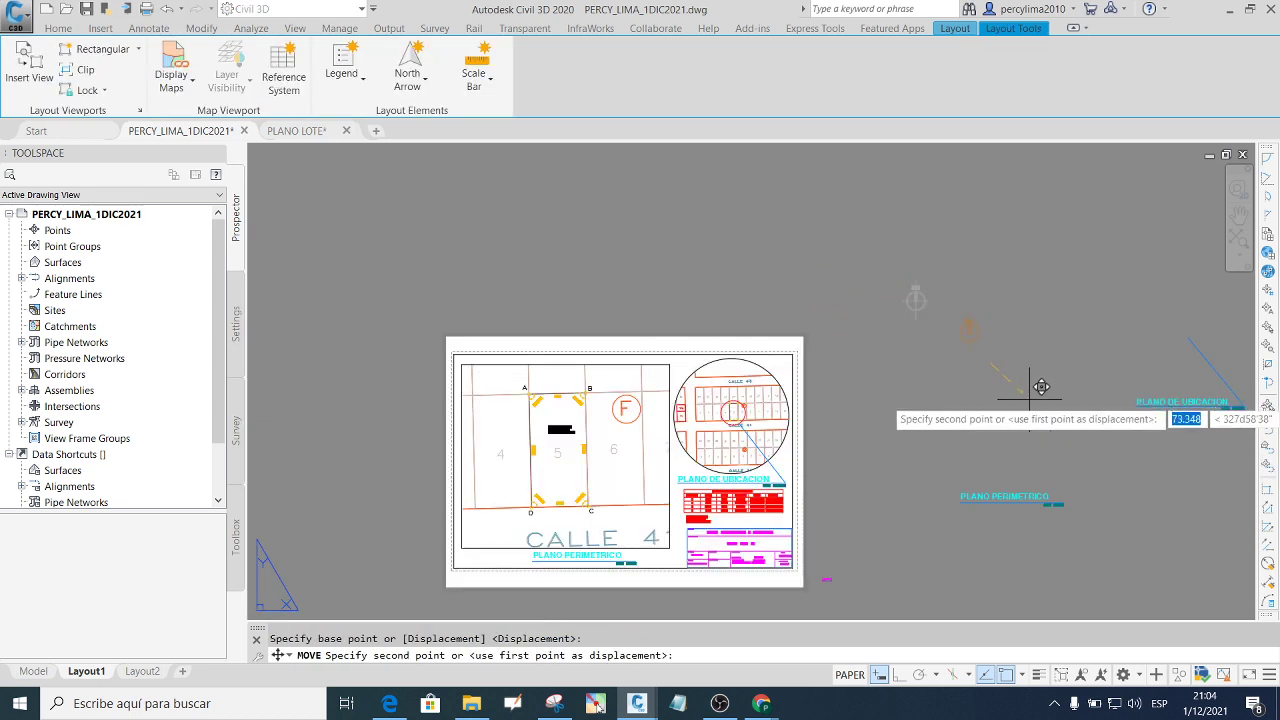
scroll(570, 470, up, 2)
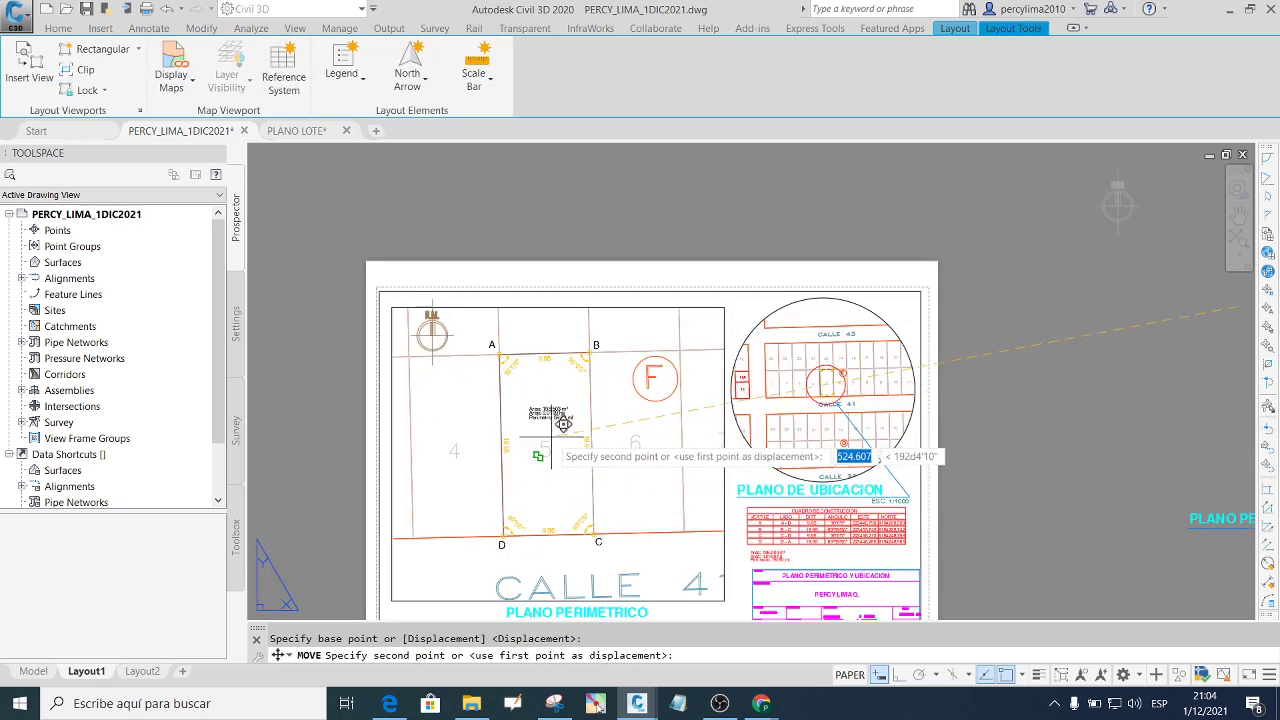
scroll(567, 424, up, 2)
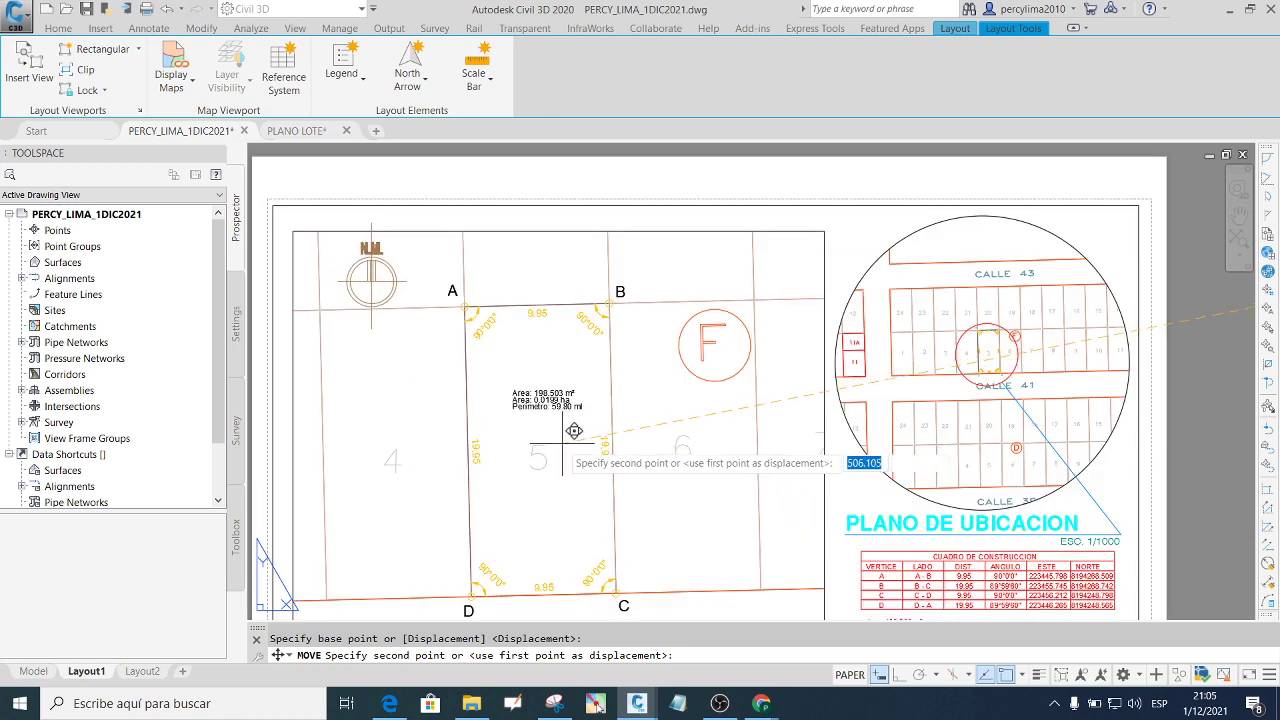
click(589, 447)
scroll(677, 417, down, 2)
scroll(566, 300, down, 2)
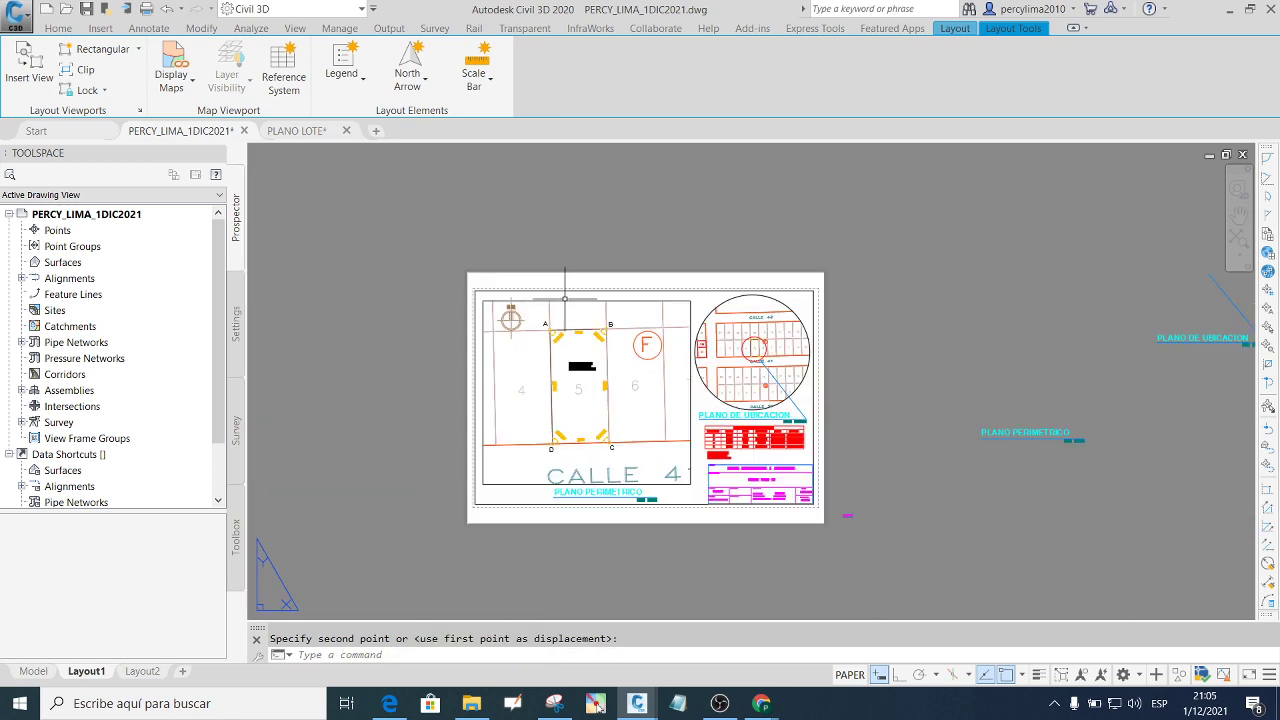
scroll(548, 476, up, 4)
key(Escape)
Clear the viewport selection and switch to model space.
click(880, 497)
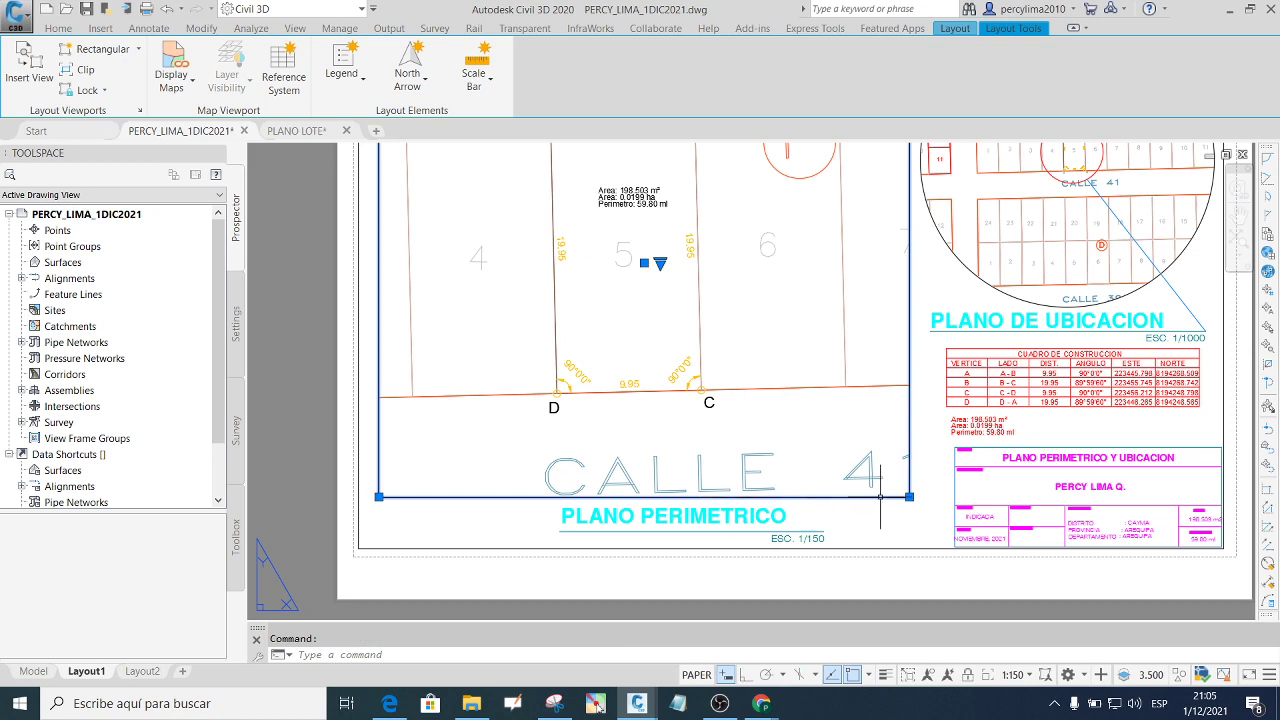
scroll(780, 488, down, 2)
key(Escape)
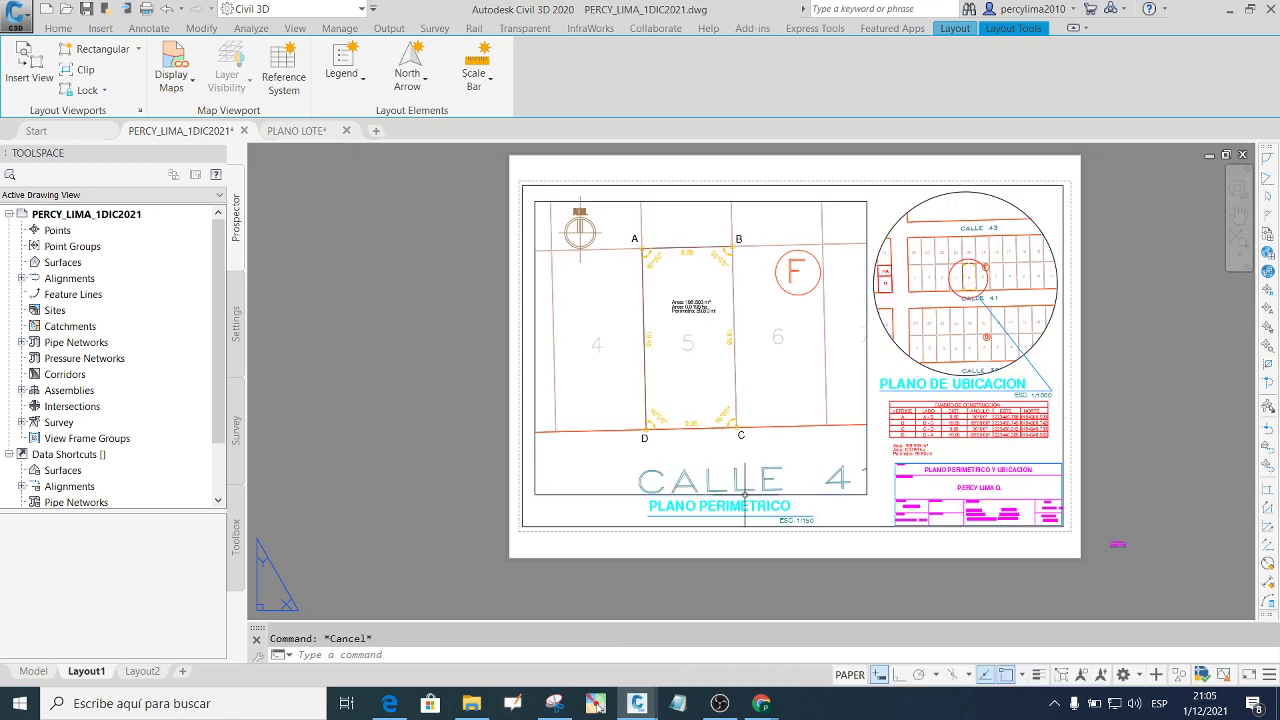
scroll(762, 475, up, 2)
scroll(775, 459, down, 2)
scroll(761, 463, up, 2)
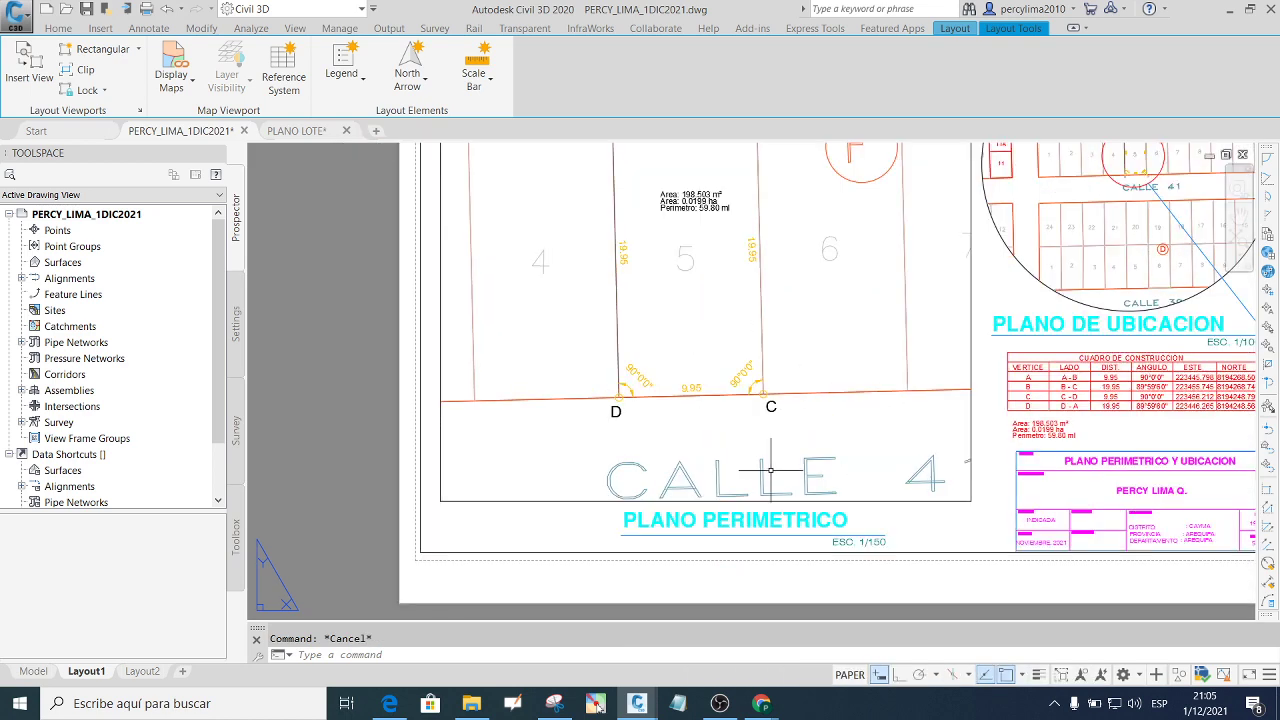
click(33, 671)
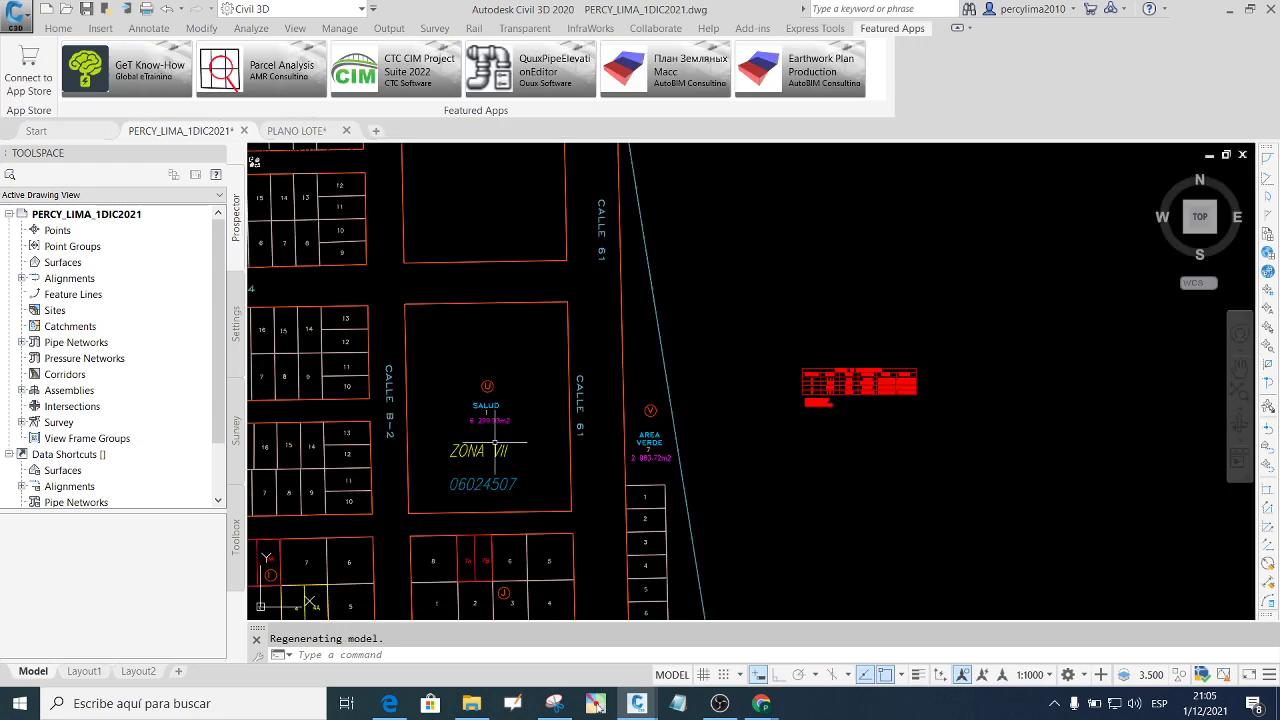
Scale the CALLE 41 label by a factor of 0.5 and check it on the sheet.
scroll(836, 434, down, 3)
scroll(588, 380, up, 2)
scroll(620, 460, up, 2)
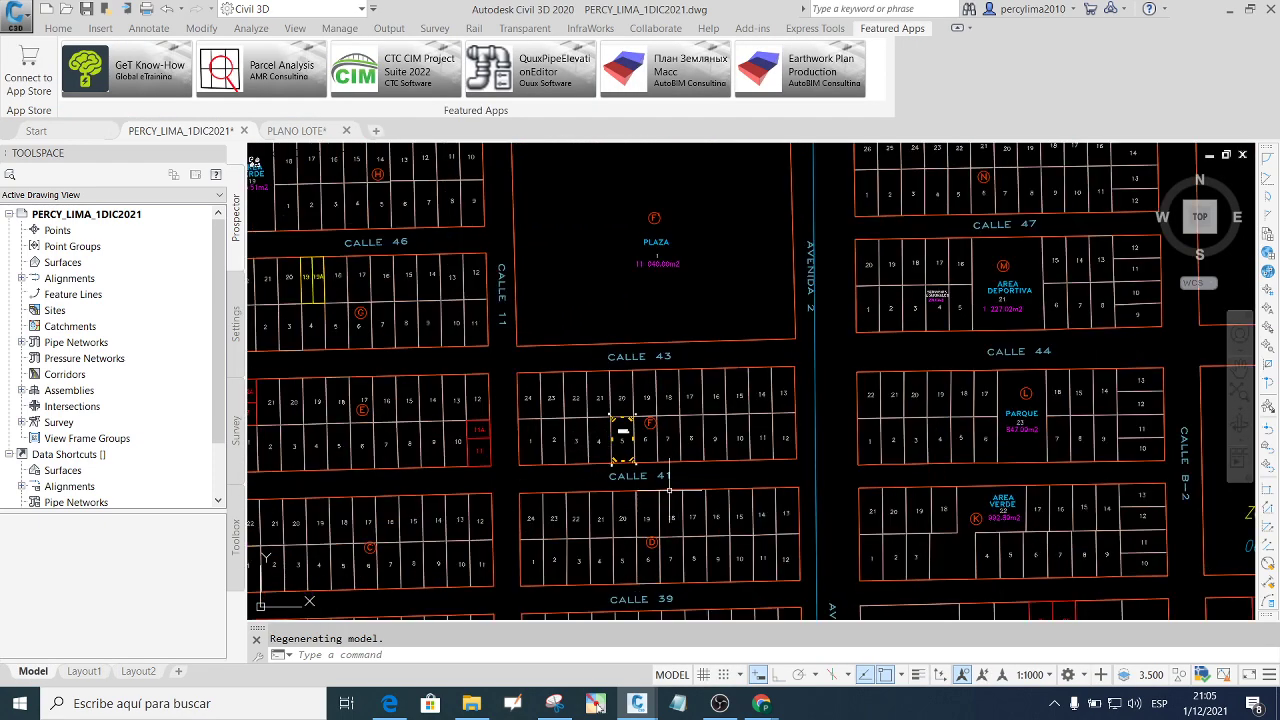
scroll(690, 480, up, 2)
click(513, 437)
text(s)
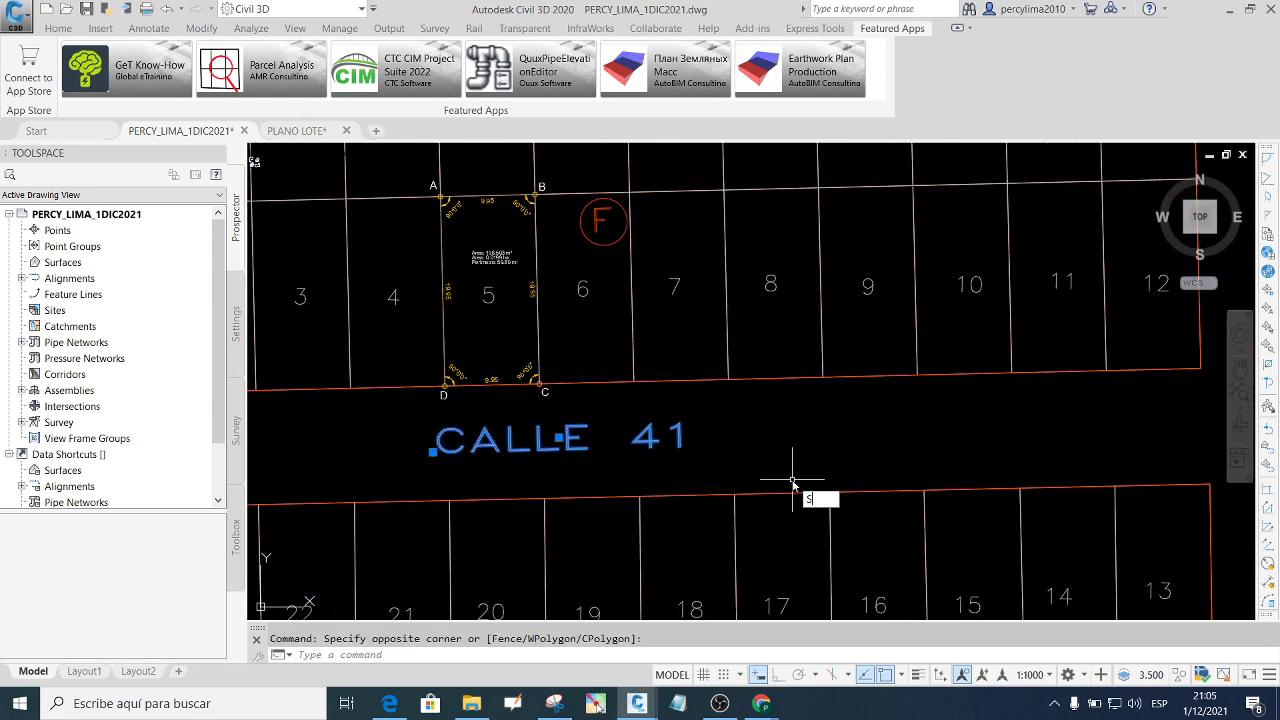
text(c)
key(Return)
click(436, 462)
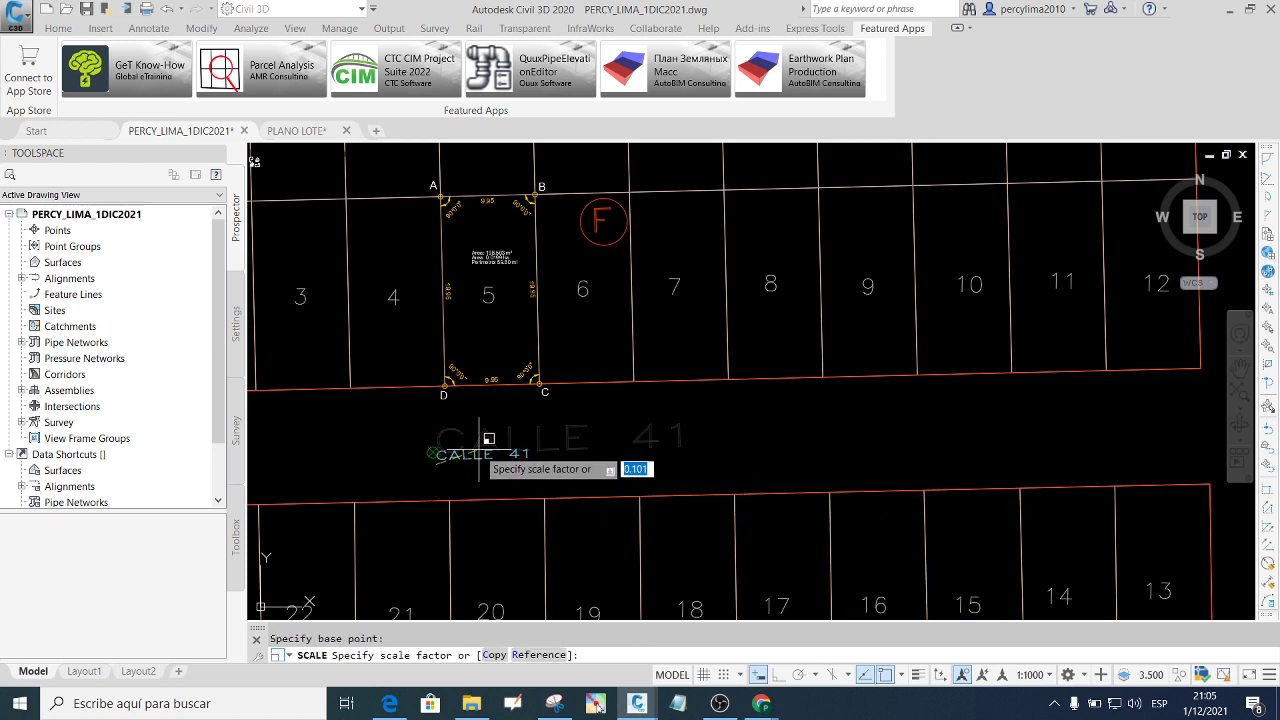
key(BackSpace)
key(Return)
click(85, 671)
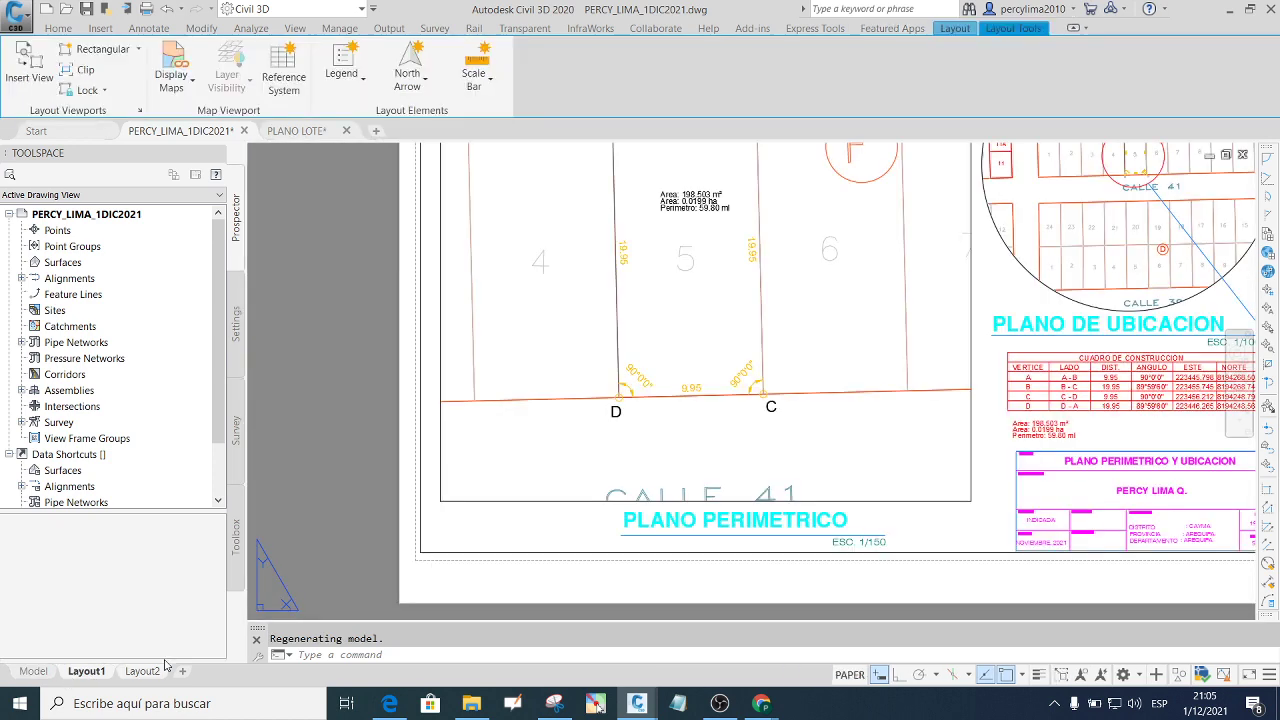
click(33, 671)
Move the CALLE 41 label closer to the lots and return to Layout1.
click(517, 453)
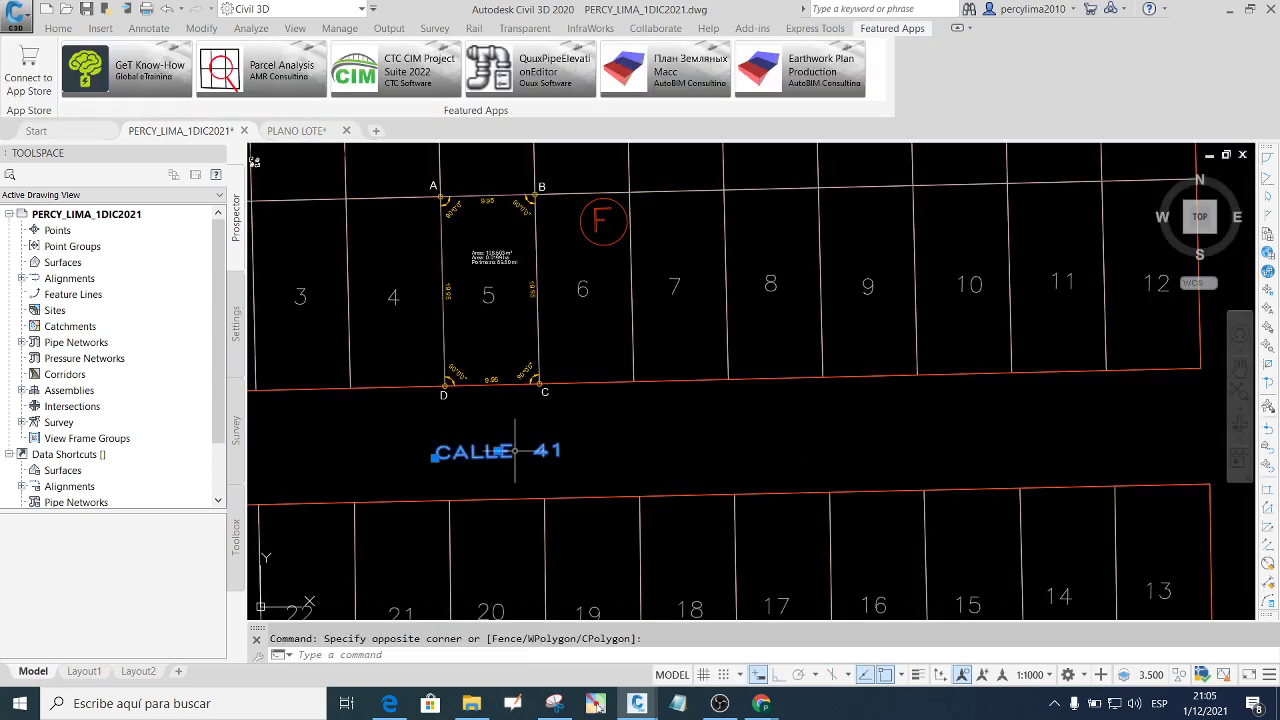
click(589, 480)
text(m)
key(Return)
click(640, 457)
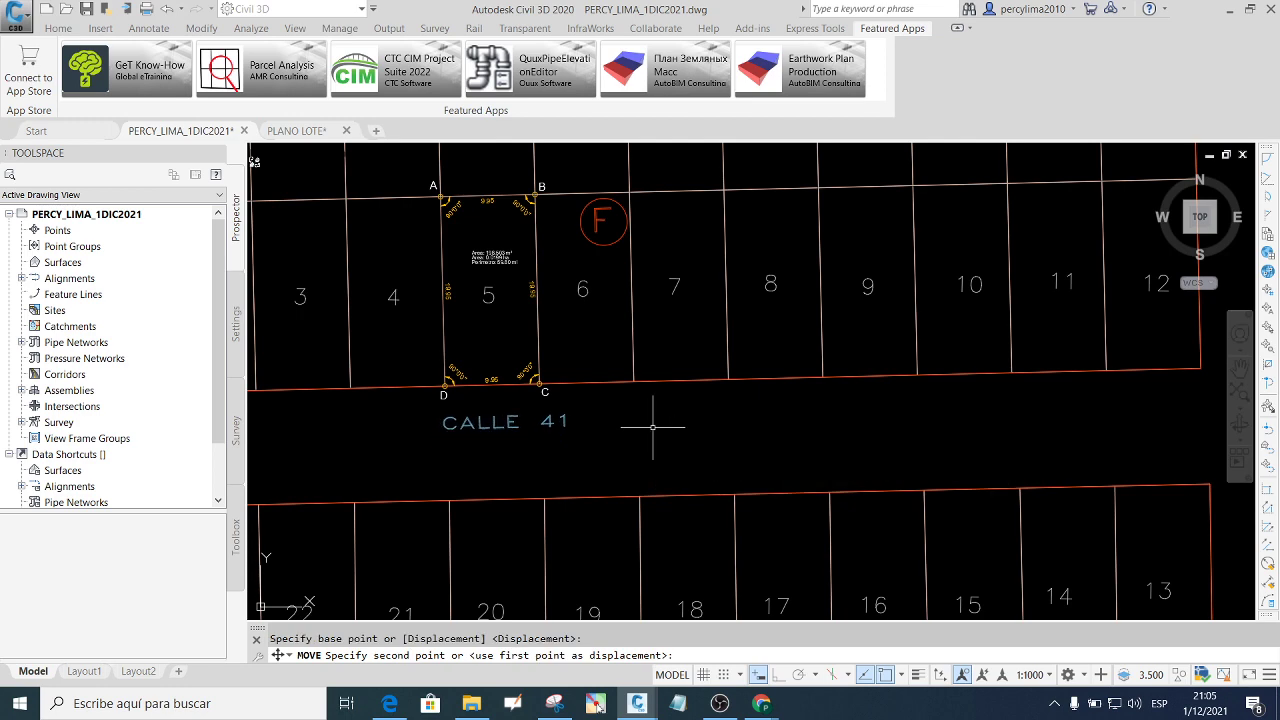
click(652, 427)
click(84, 671)
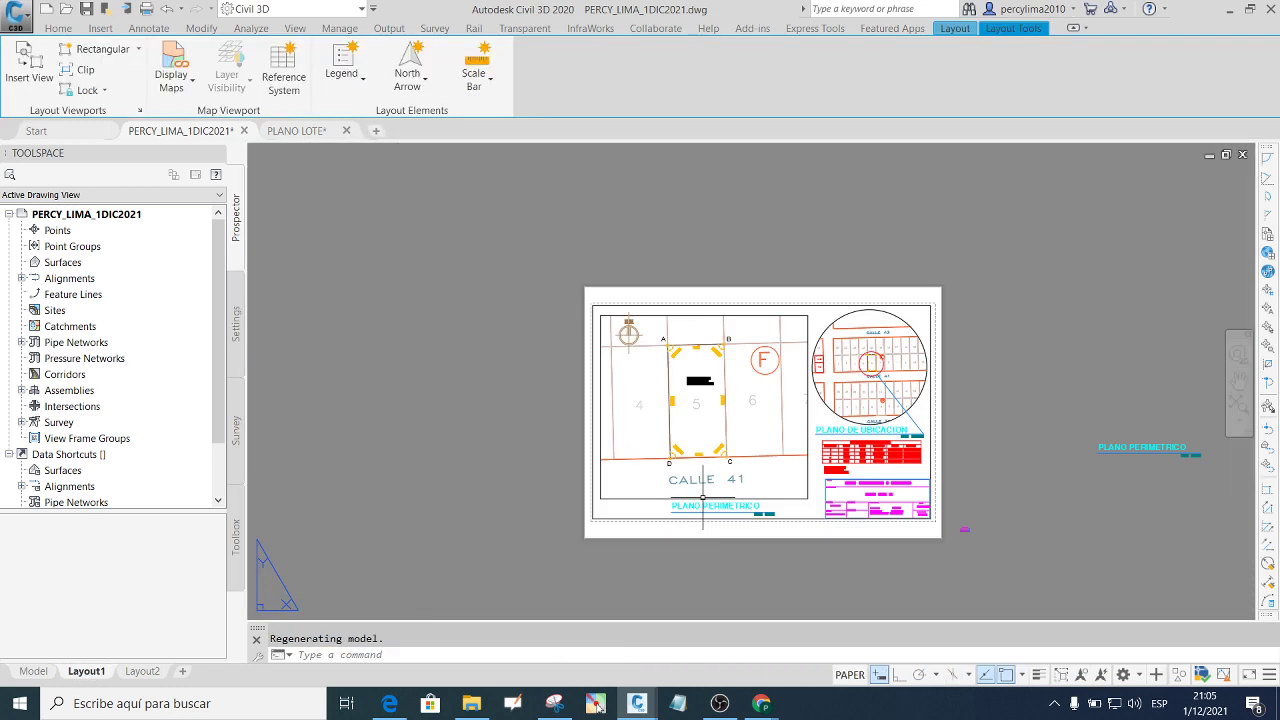
Cancel a resize of the perimeter viewport and show the drawing's settings categories in Toolspace.
scroll(722, 392, up, 3)
scroll(690, 350, up, 4)
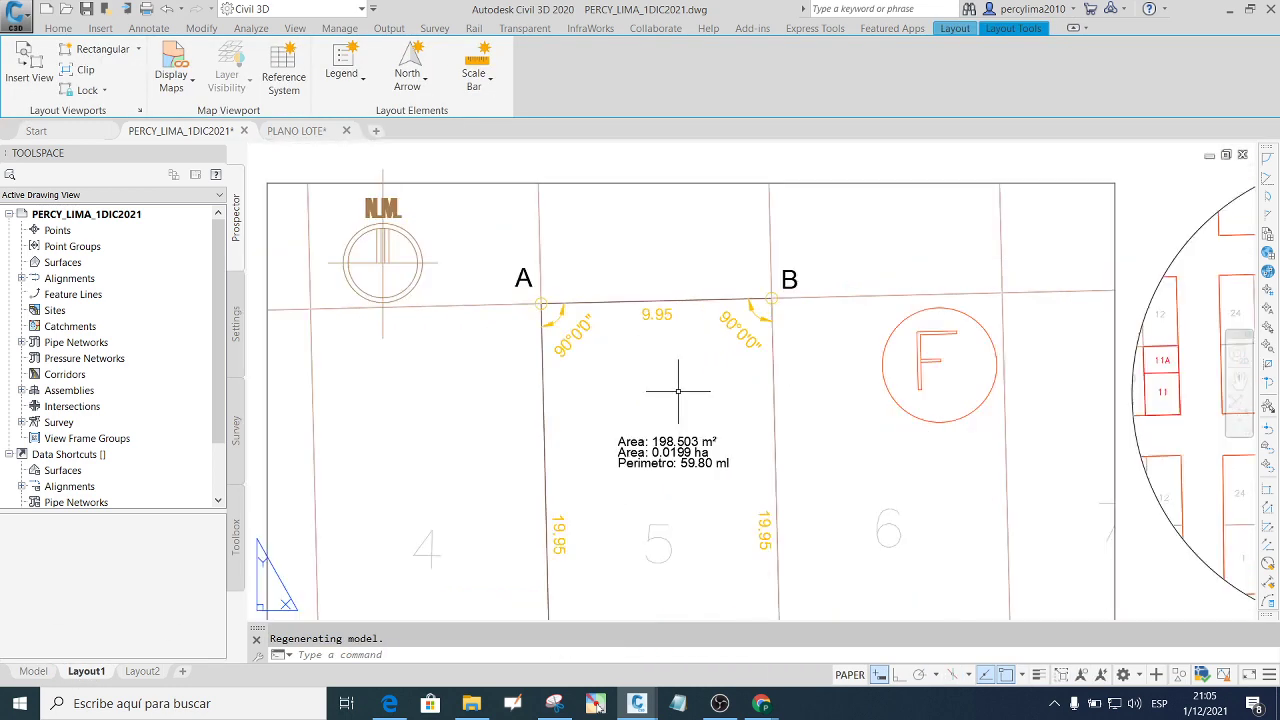
scroll(678, 391, down, 5)
scroll(673, 398, up, 1)
scroll(673, 398, up, 2)
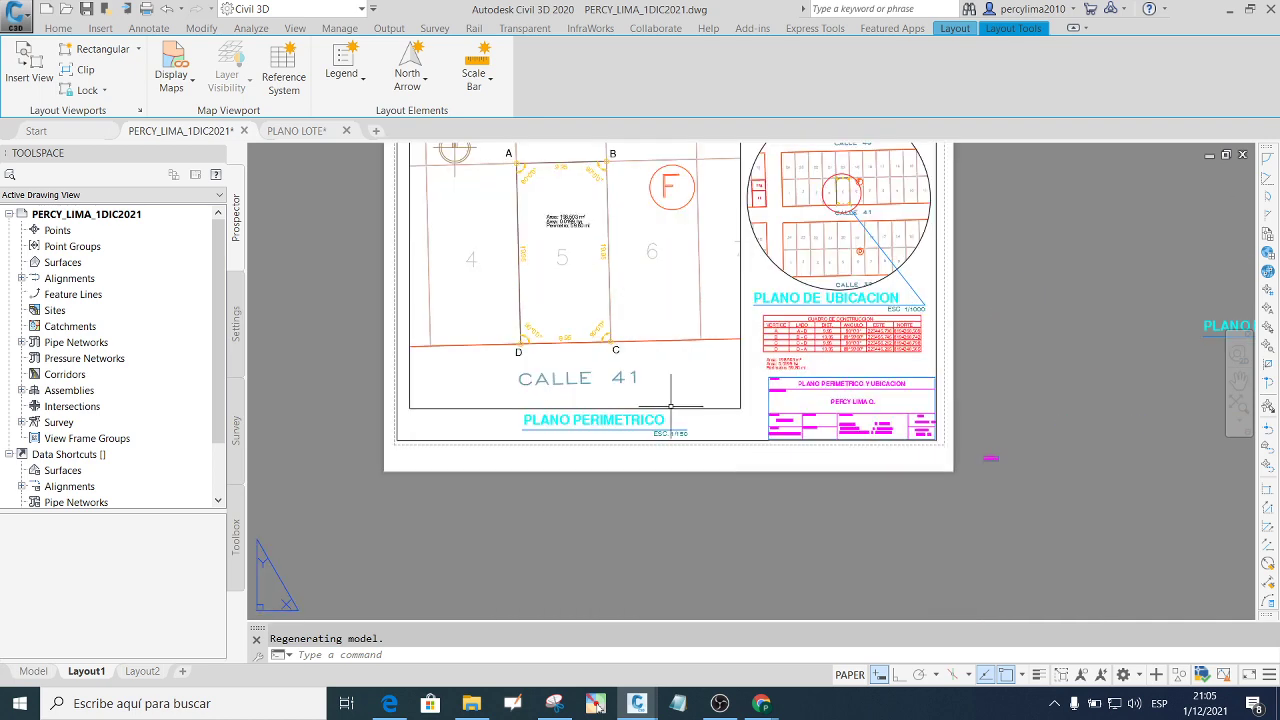
click(687, 407)
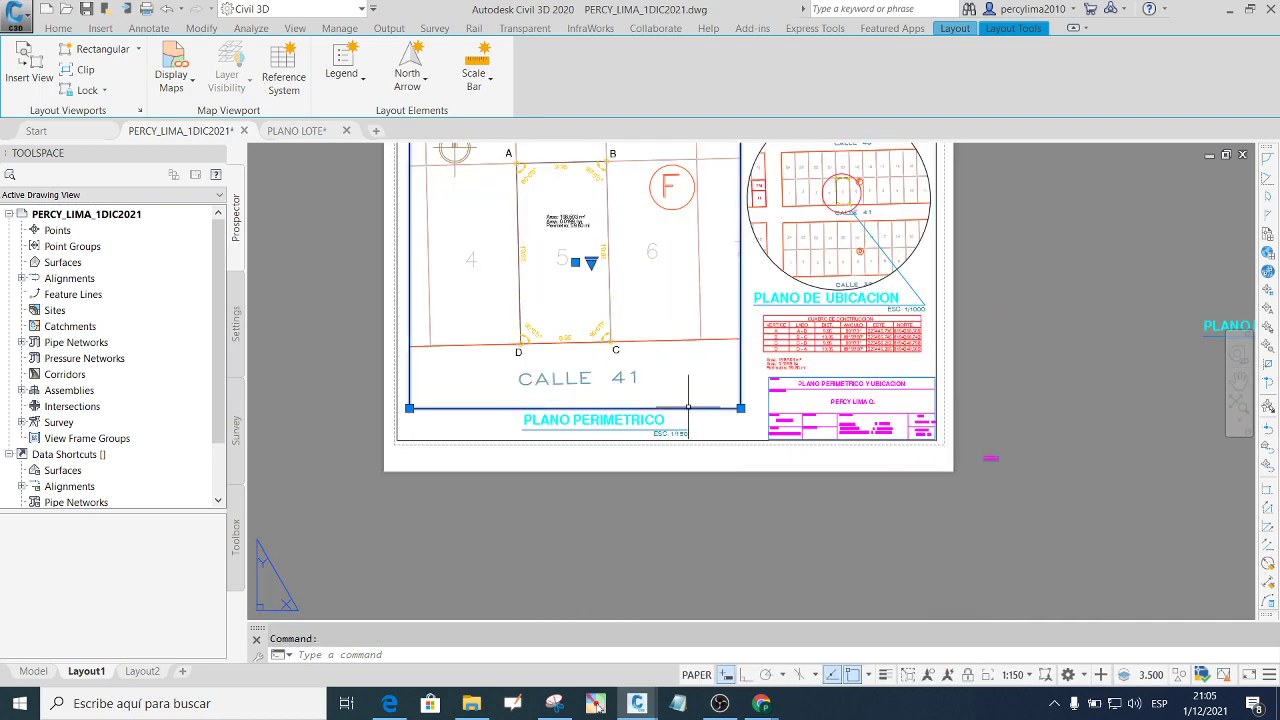
click(740, 408)
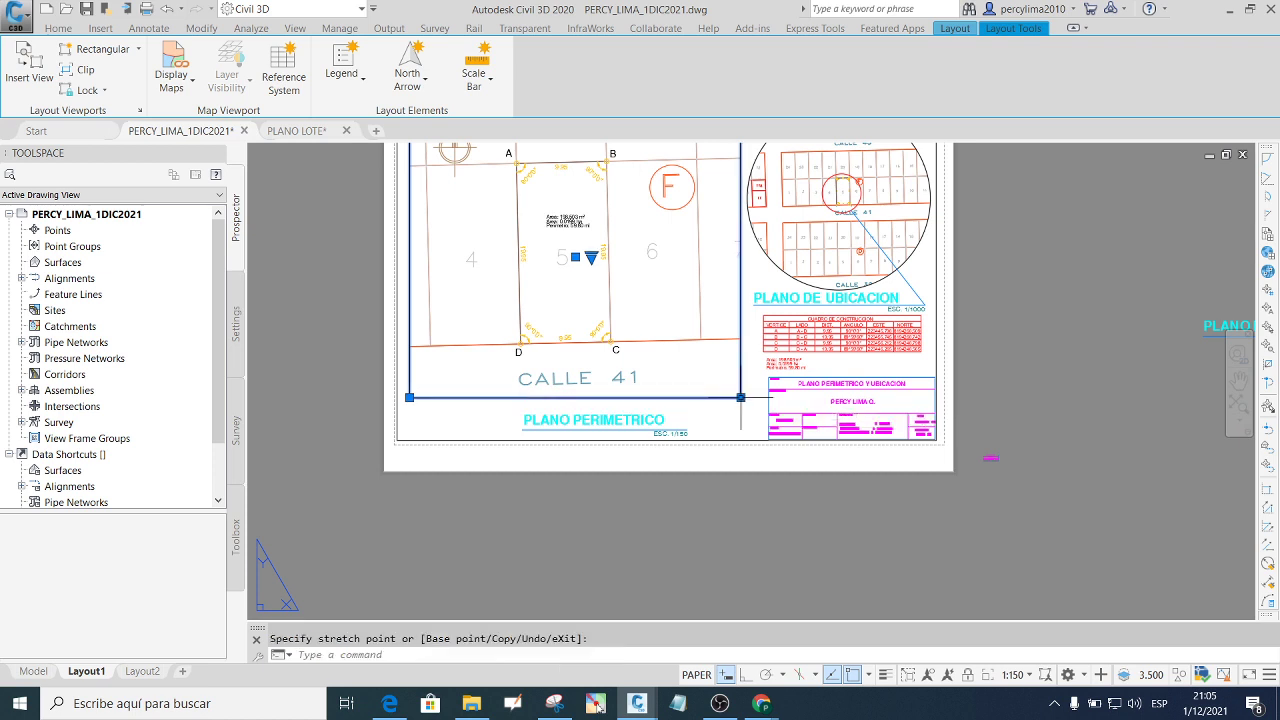
scroll(688, 409, down, 2)
key(Escape)
key(Escape)
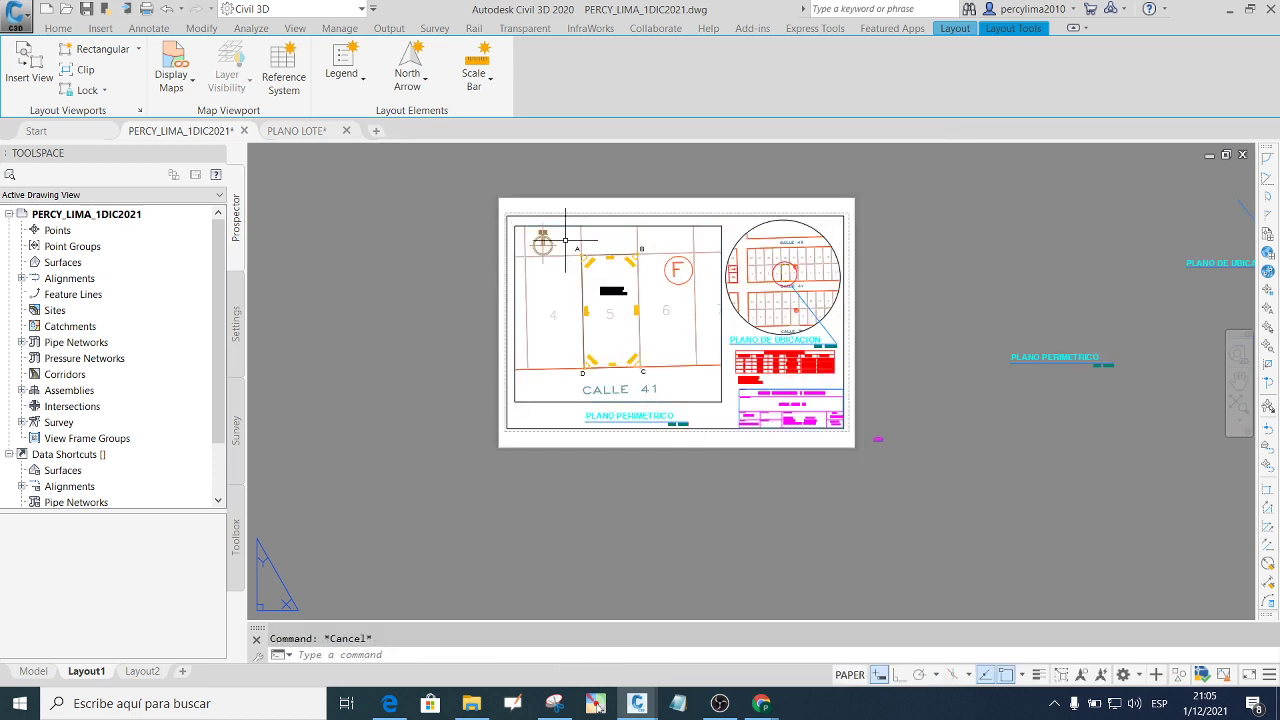
scroll(565, 240, up, 2)
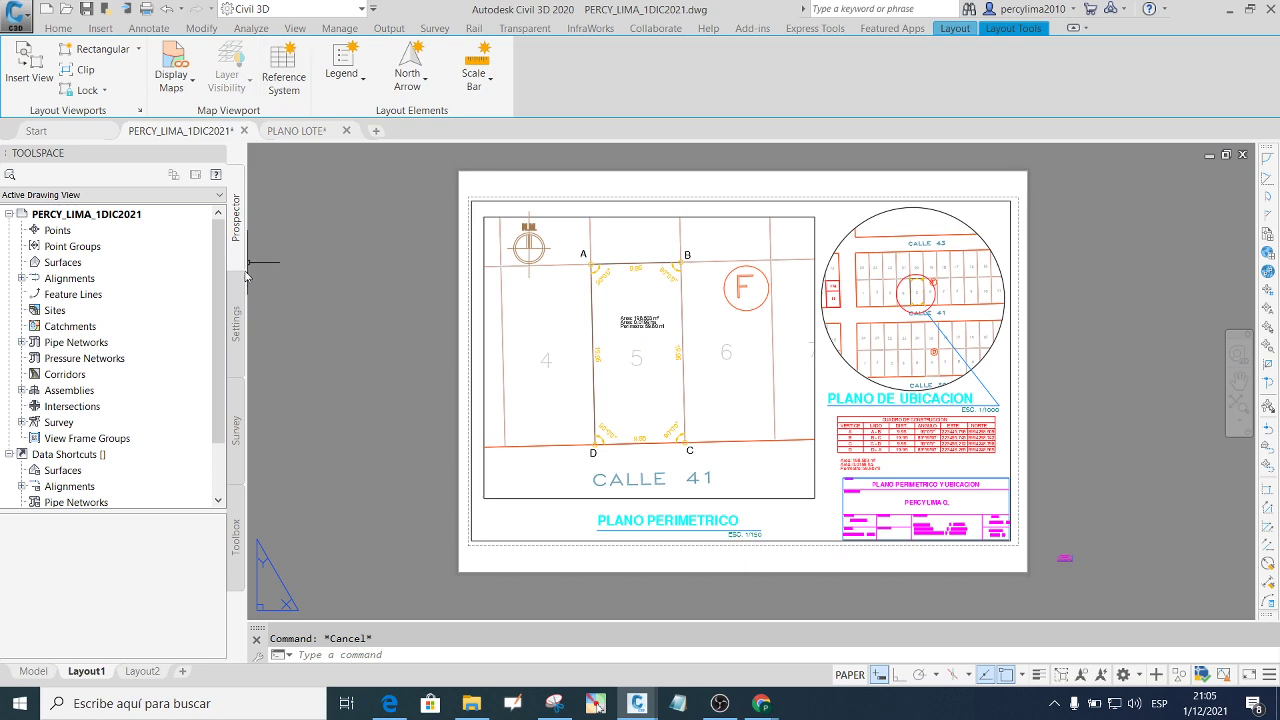
click(237, 318)
right_click(128, 214)
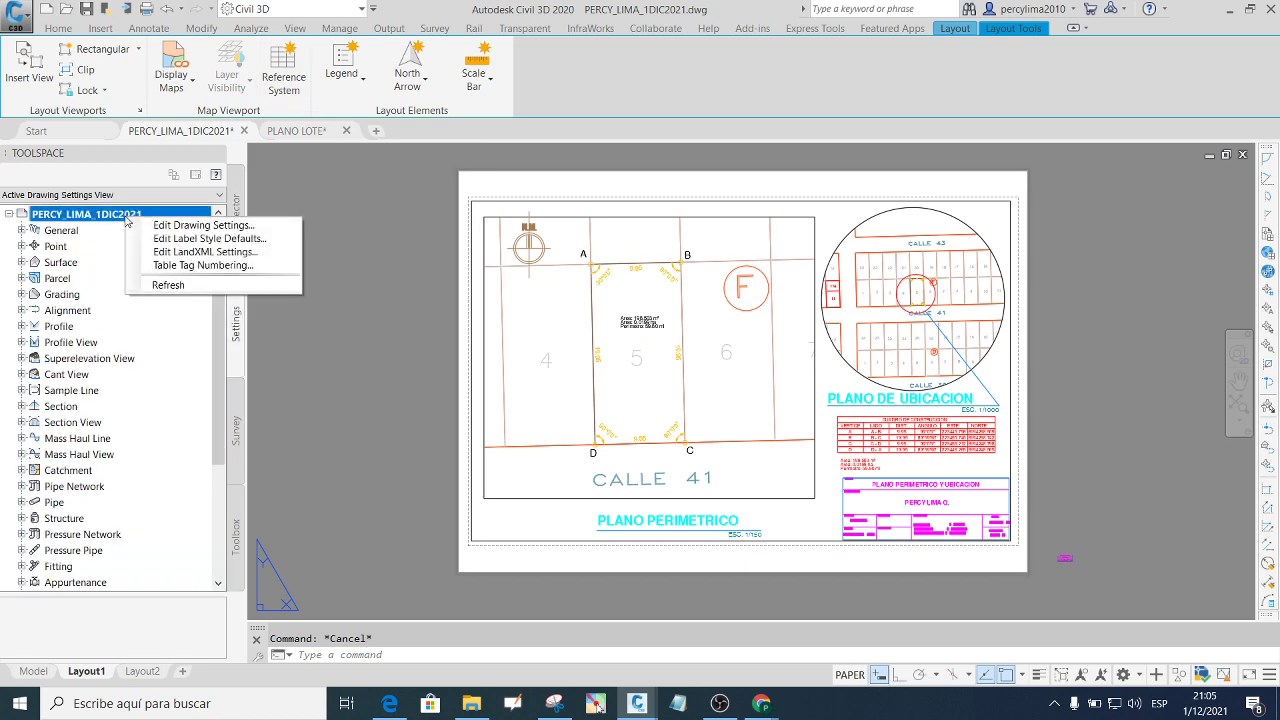
click(155, 221)
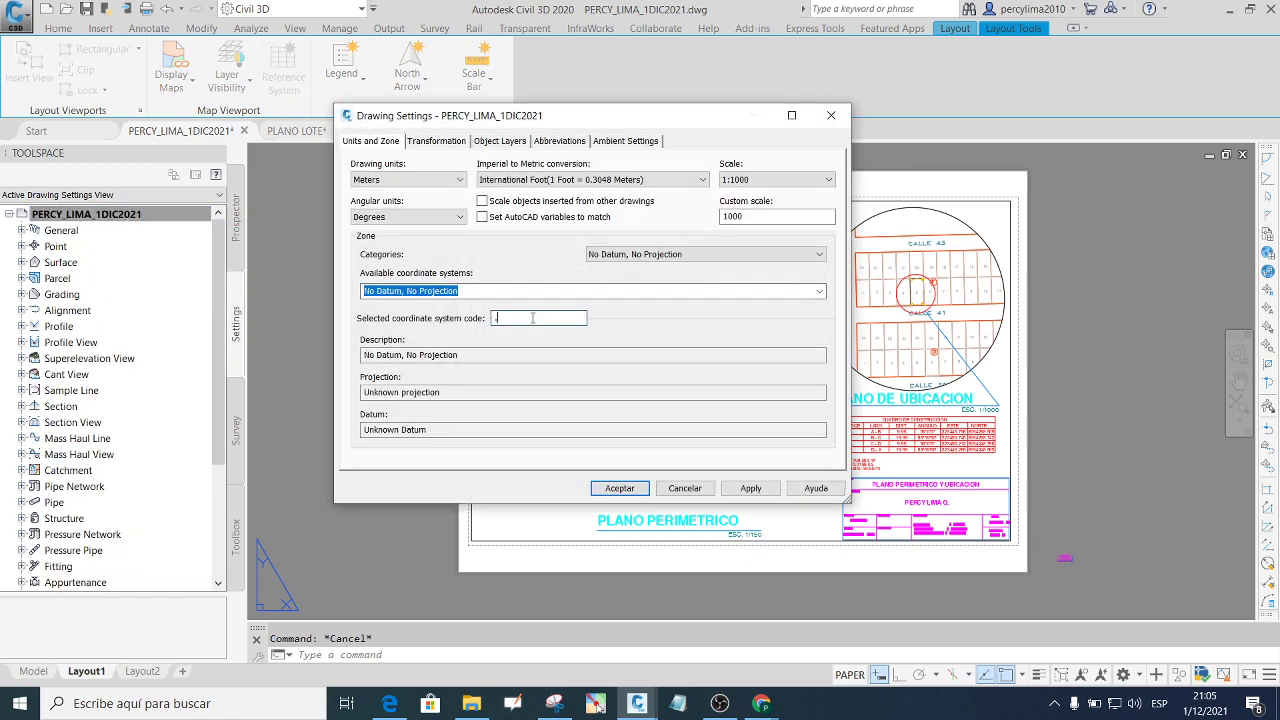
click(685, 488)
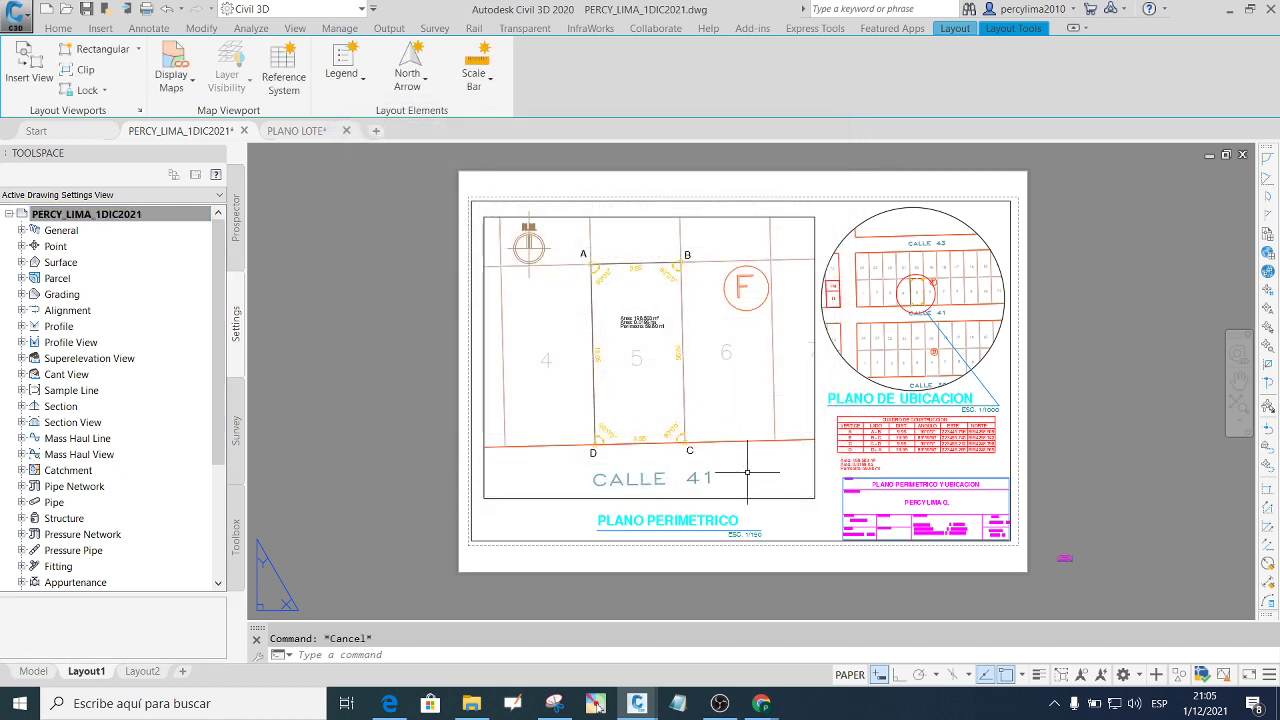
text(REC)
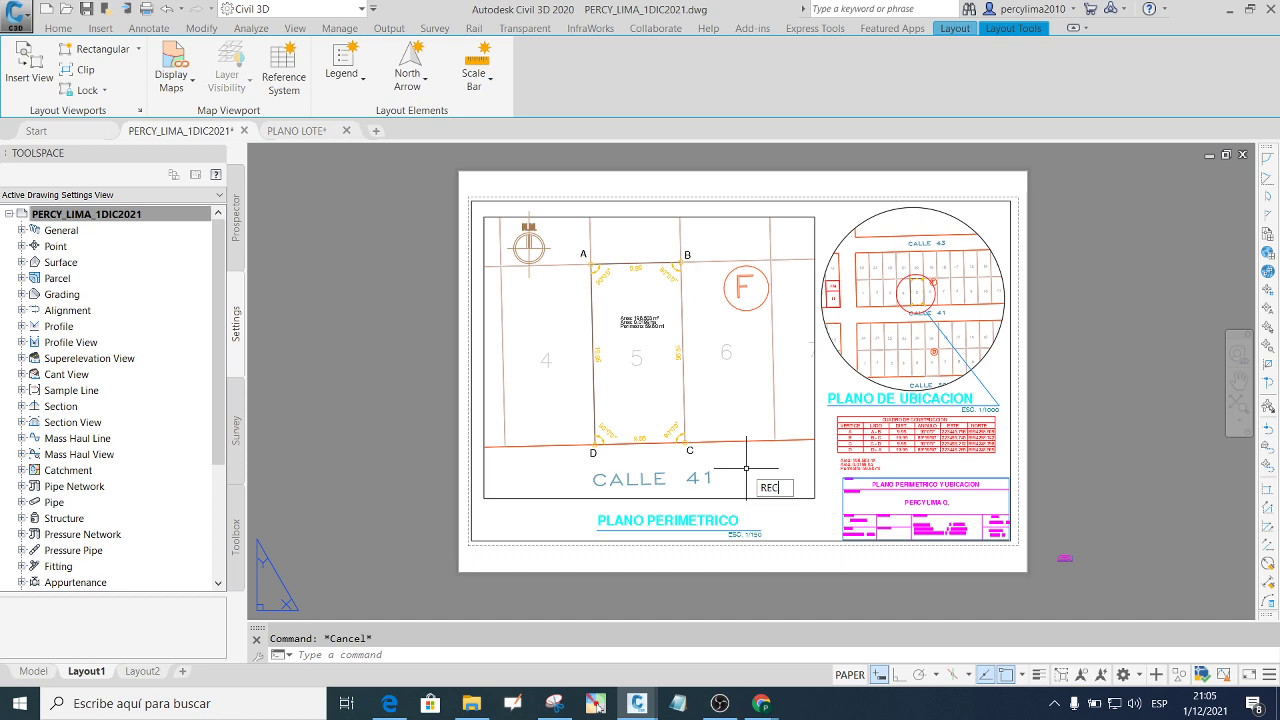
Draw a rectangle from the sheet's top-left to below the perimeter plan on Layout1.
key(Return)
scroll(500, 235, up, 4)
scroll(475, 238, up, 2)
scroll(450, 220, down, 4)
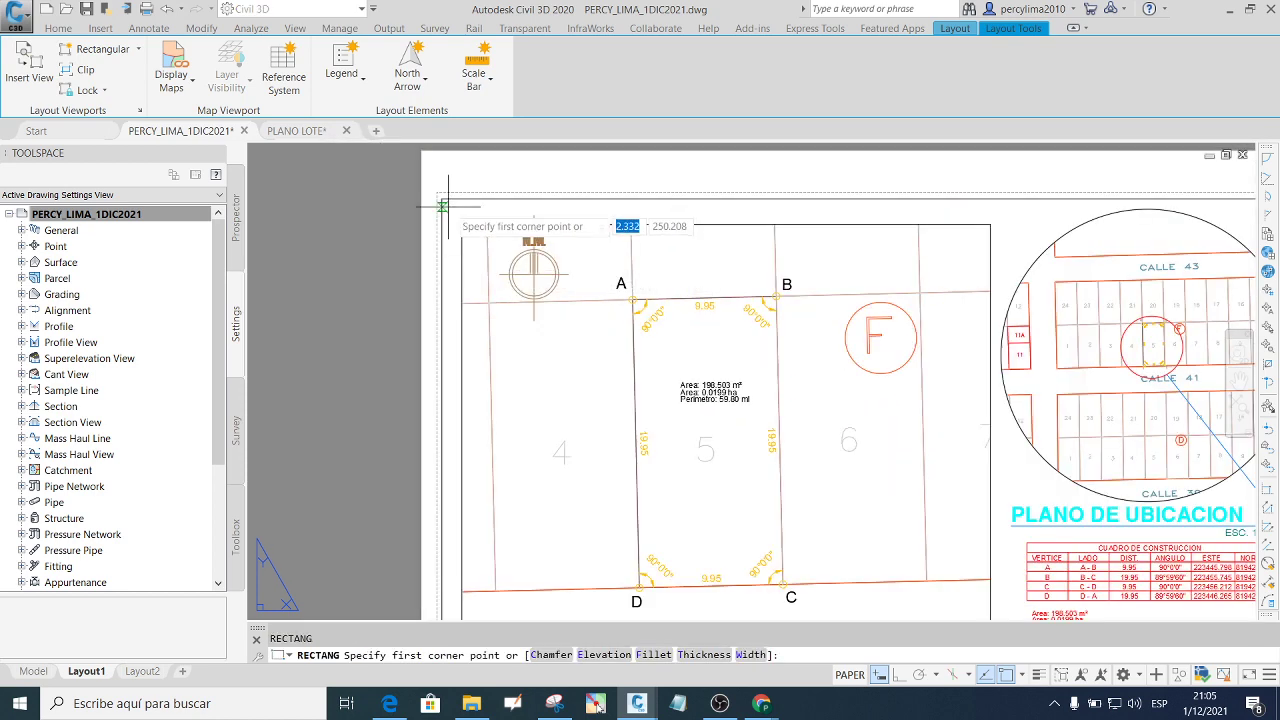
scroll(443, 206, up, 2)
scroll(450, 240, up, 3)
click(470, 255)
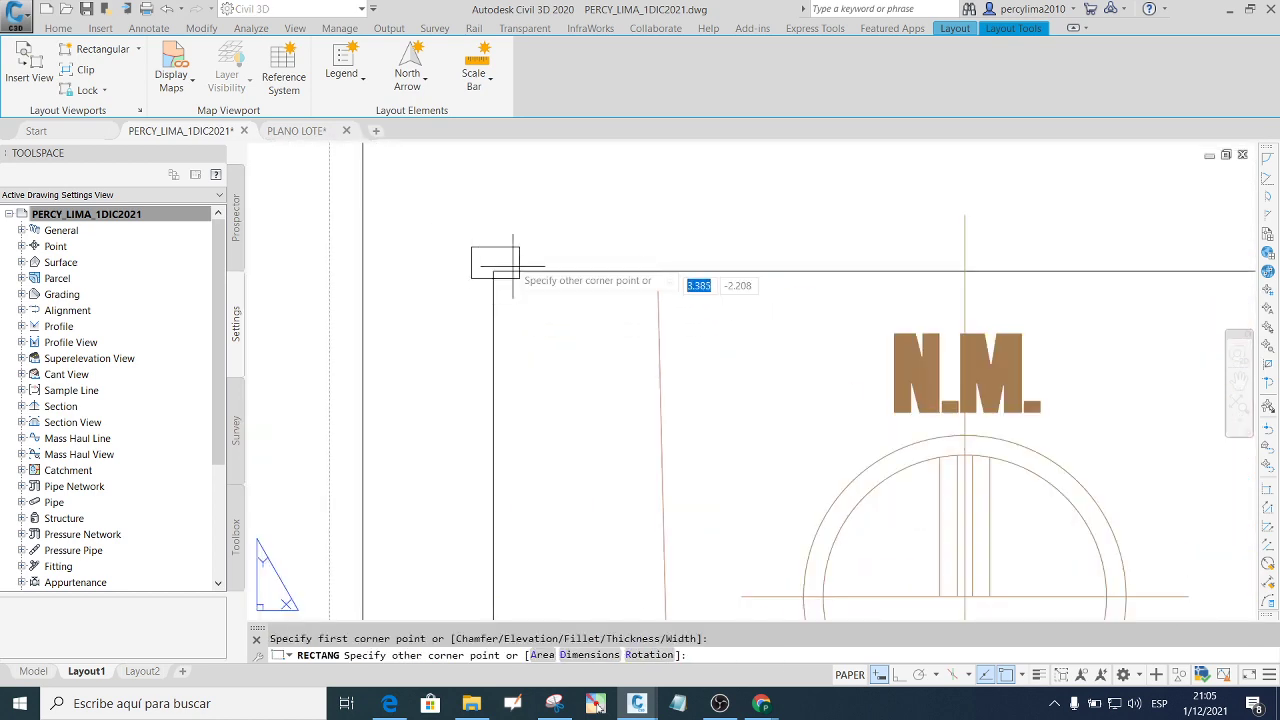
scroll(511, 265, down, 2)
scroll(511, 265, down, 3)
scroll(785, 450, up, 2)
scroll(752, 483, up, 1)
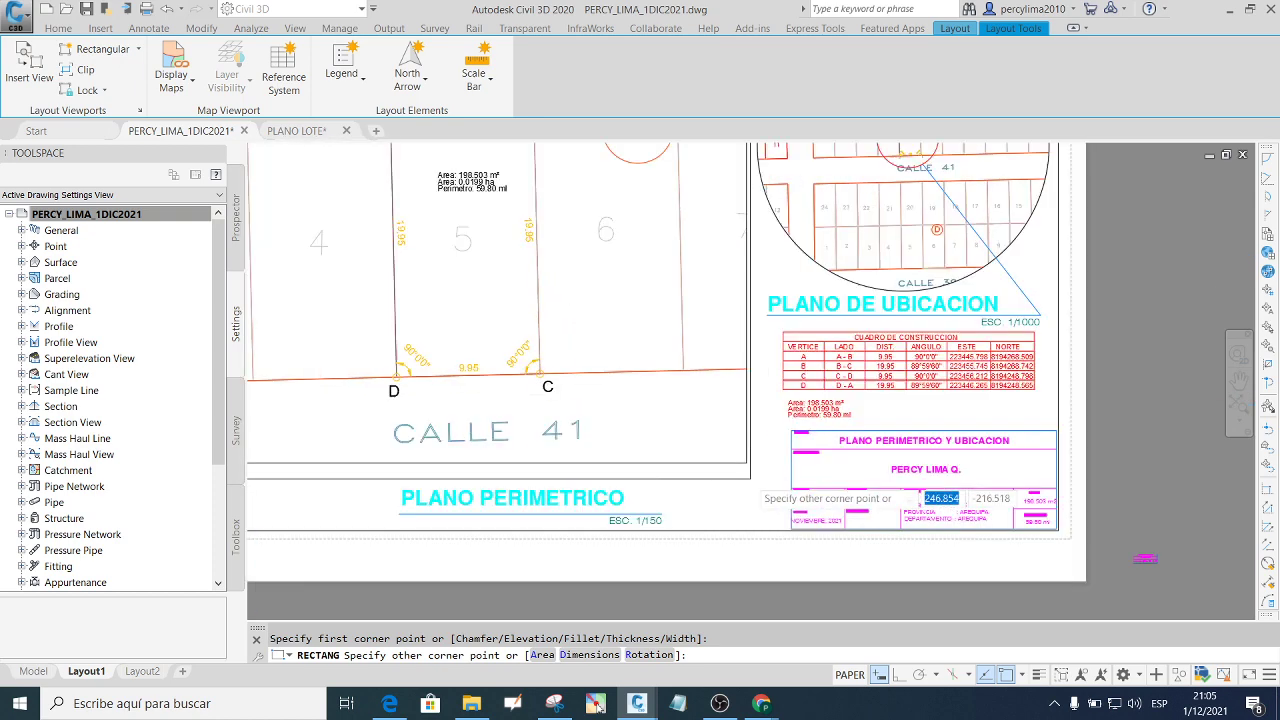
scroll(751, 482, up, 2)
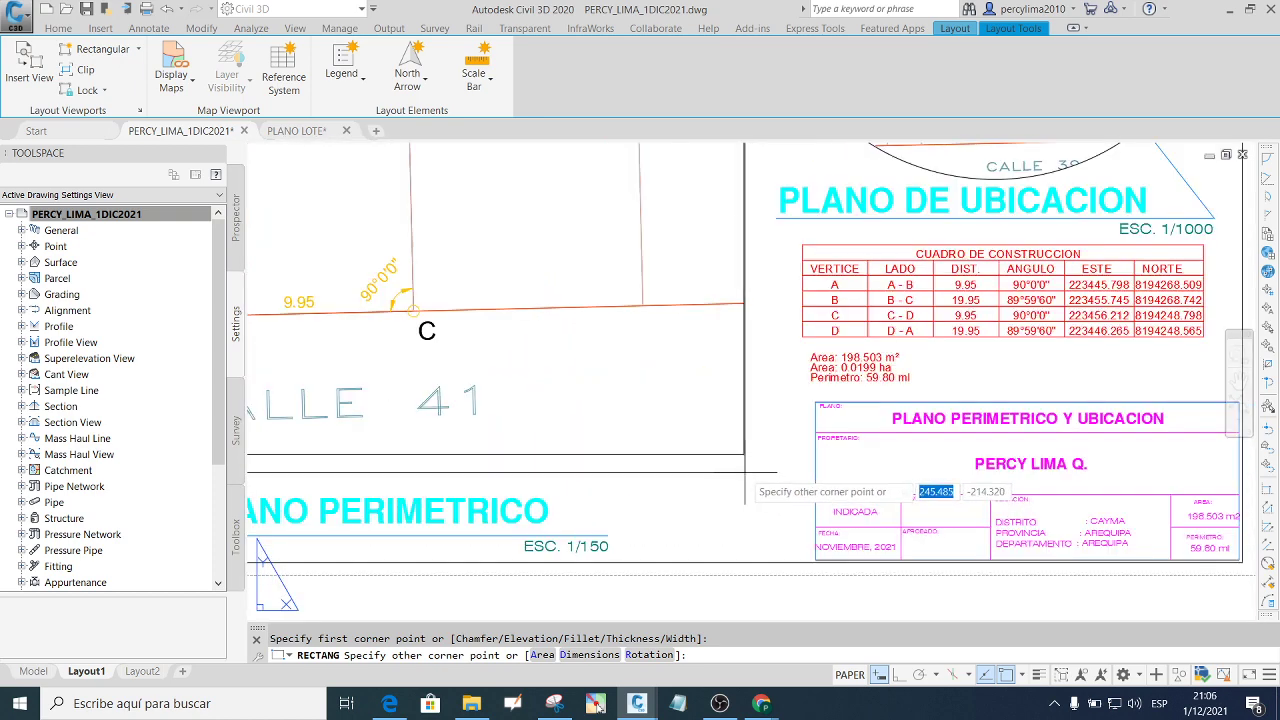
click(750, 458)
scroll(755, 455, down, 2)
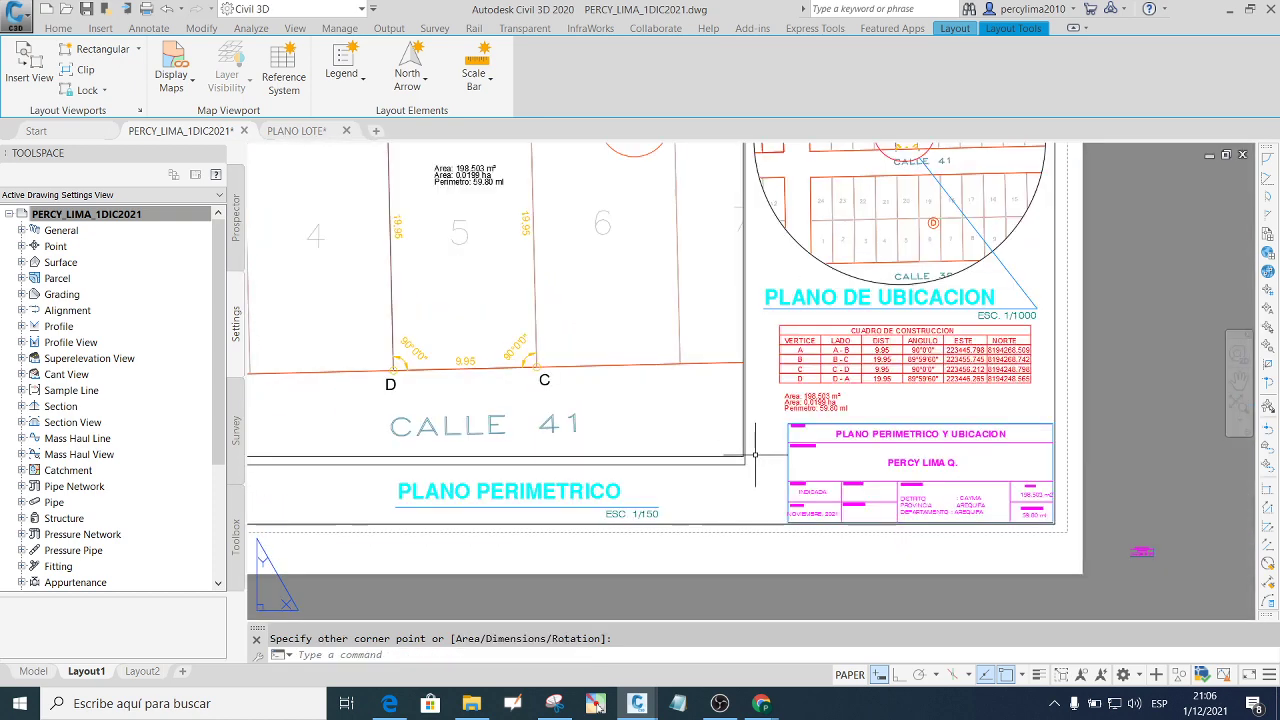
scroll(755, 455, down, 5)
scroll(634, 470, up, 4)
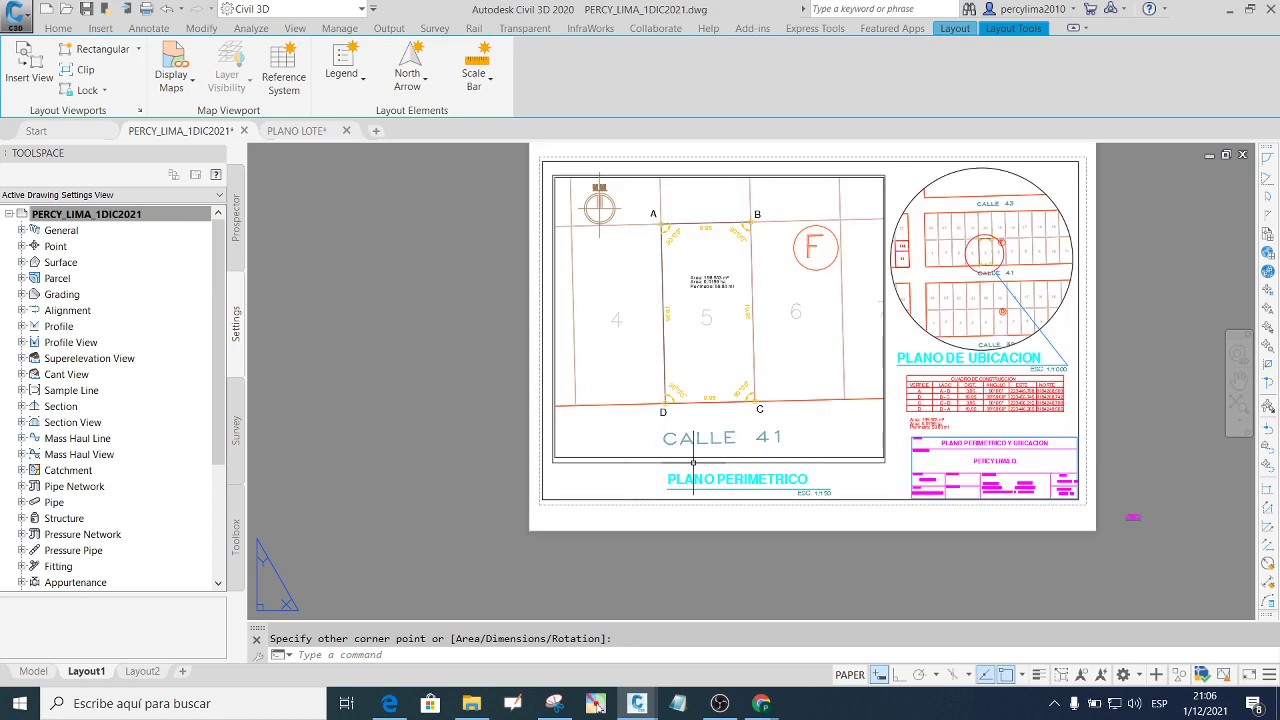
click(885, 458)
Try stretching the frame's corner grip, then cancel, keeping the frame unchanged.
scroll(884, 459, up, 3)
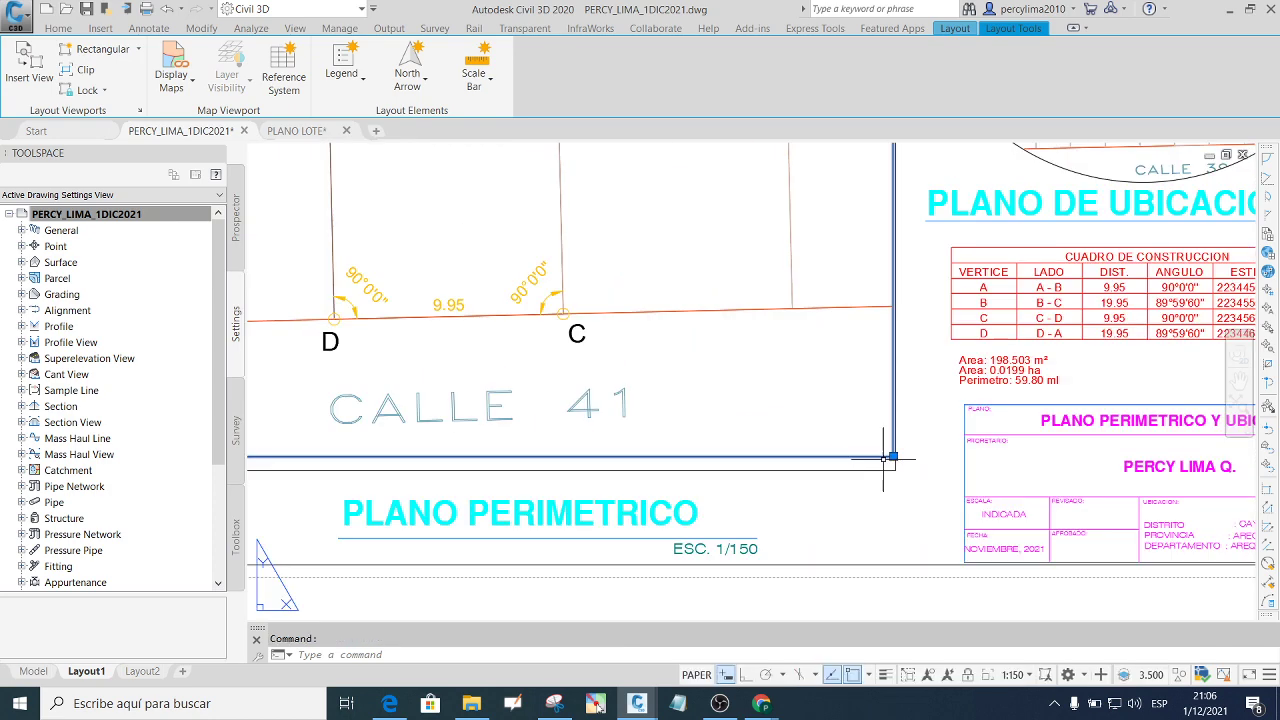
click(894, 457)
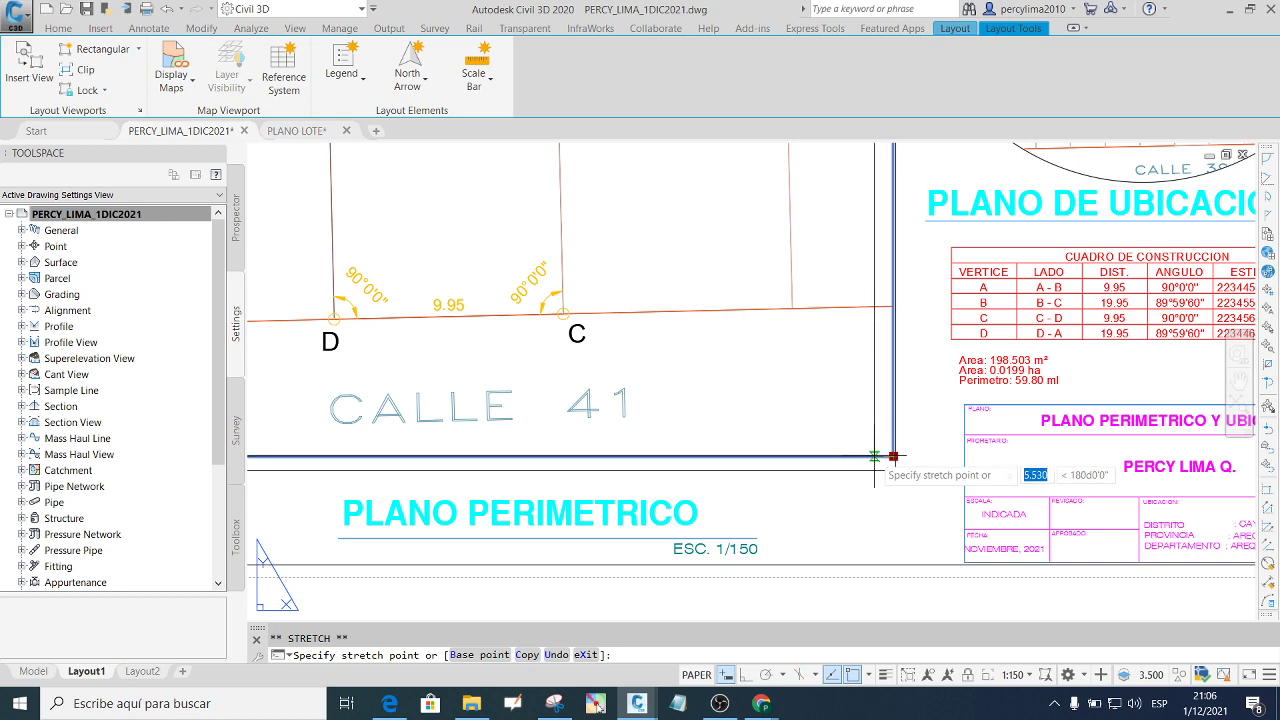
key(Escape)
scroll(884, 465, down, 3)
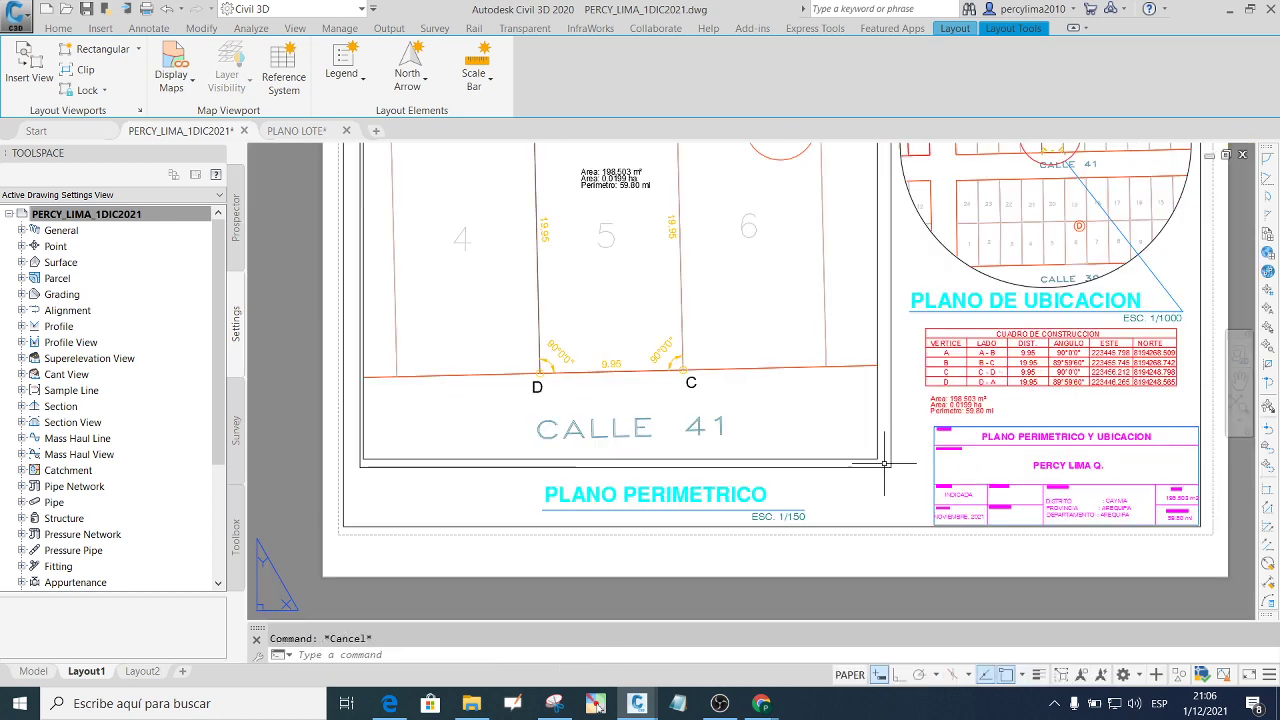
scroll(881, 462, down, 4)
scroll(890, 465, up, 2)
text(C)
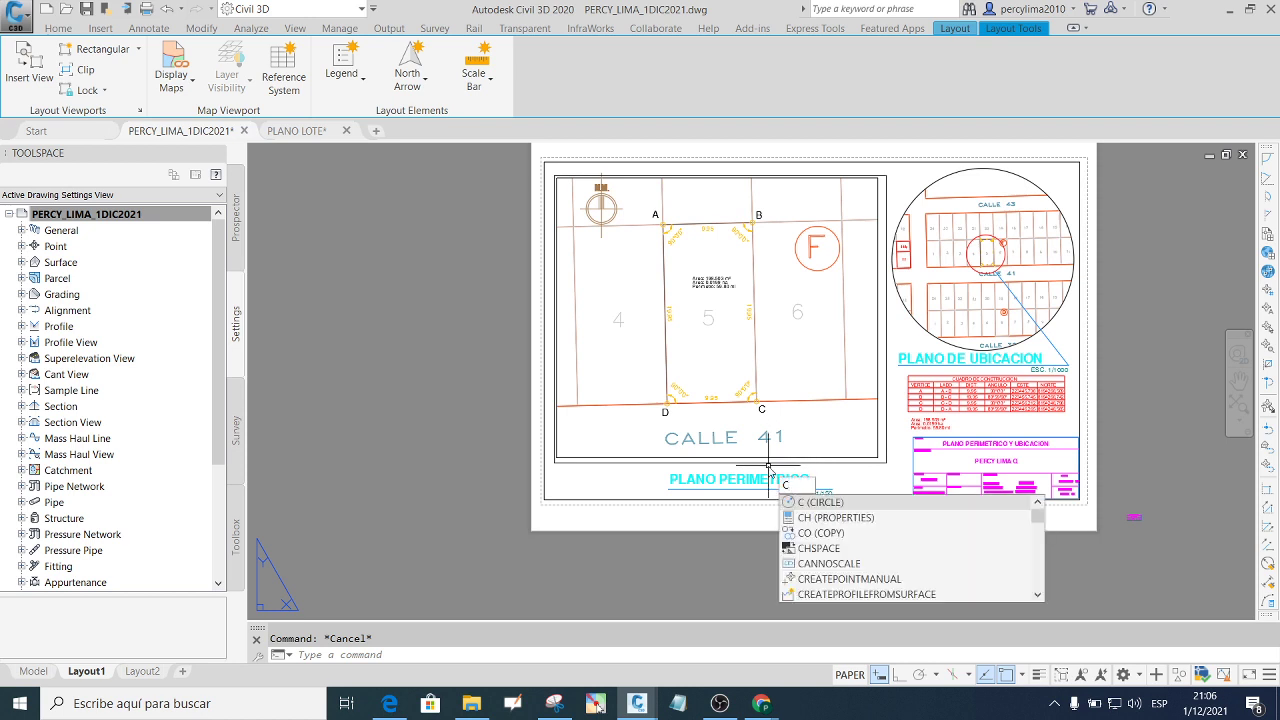
Move the new rectangle from the sheet into model space with CHSPACE.
click(832, 548)
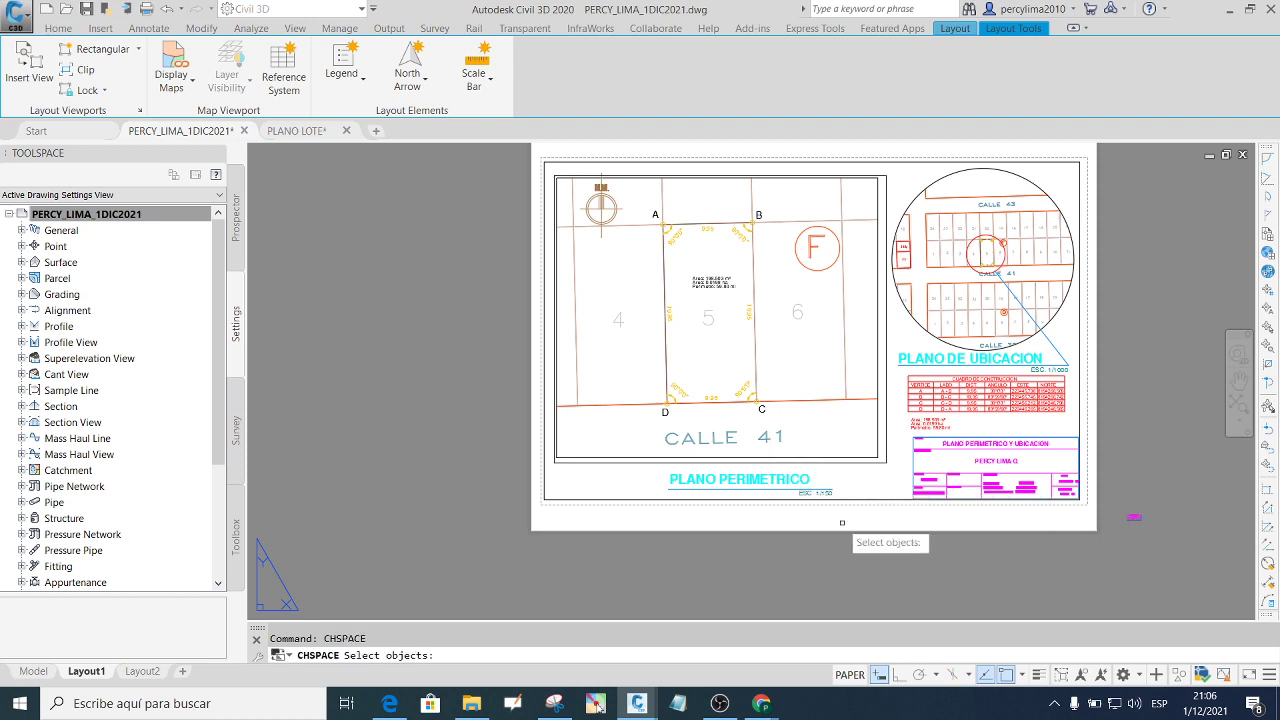
scroll(873, 450, up, 4)
scroll(873, 450, down, 3)
click(866, 470)
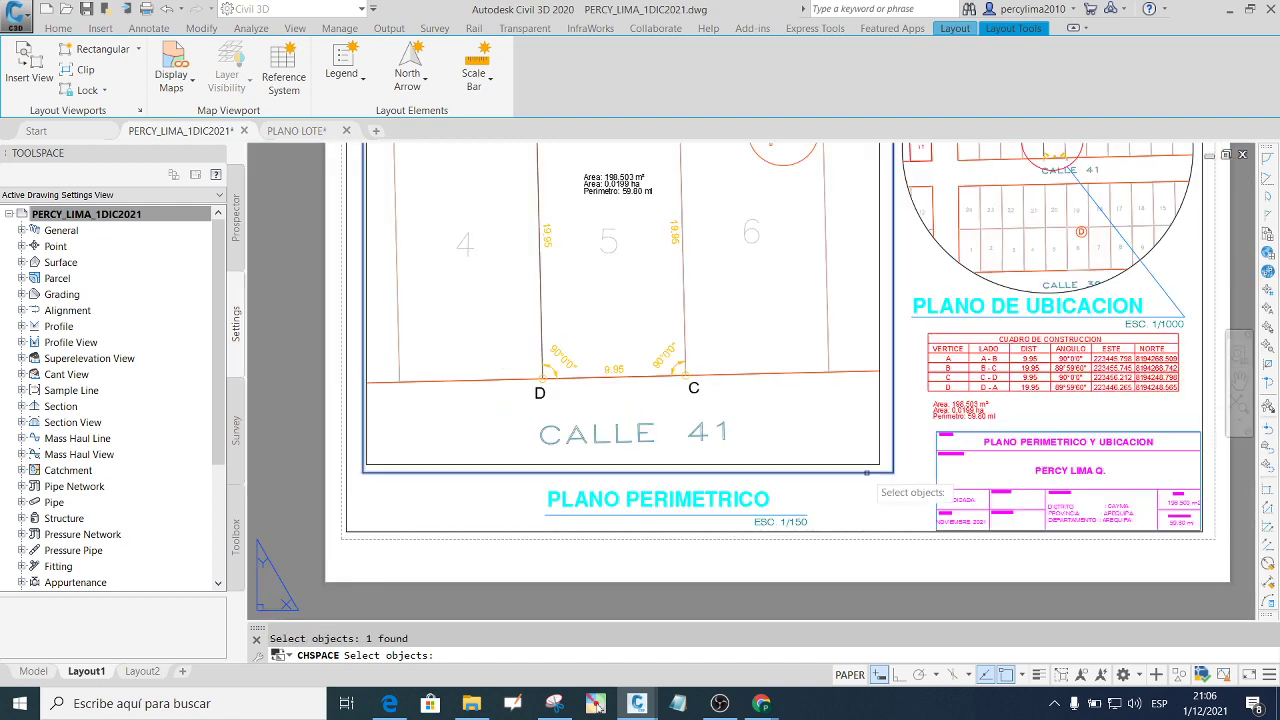
drag(821, 432, 805, 422)
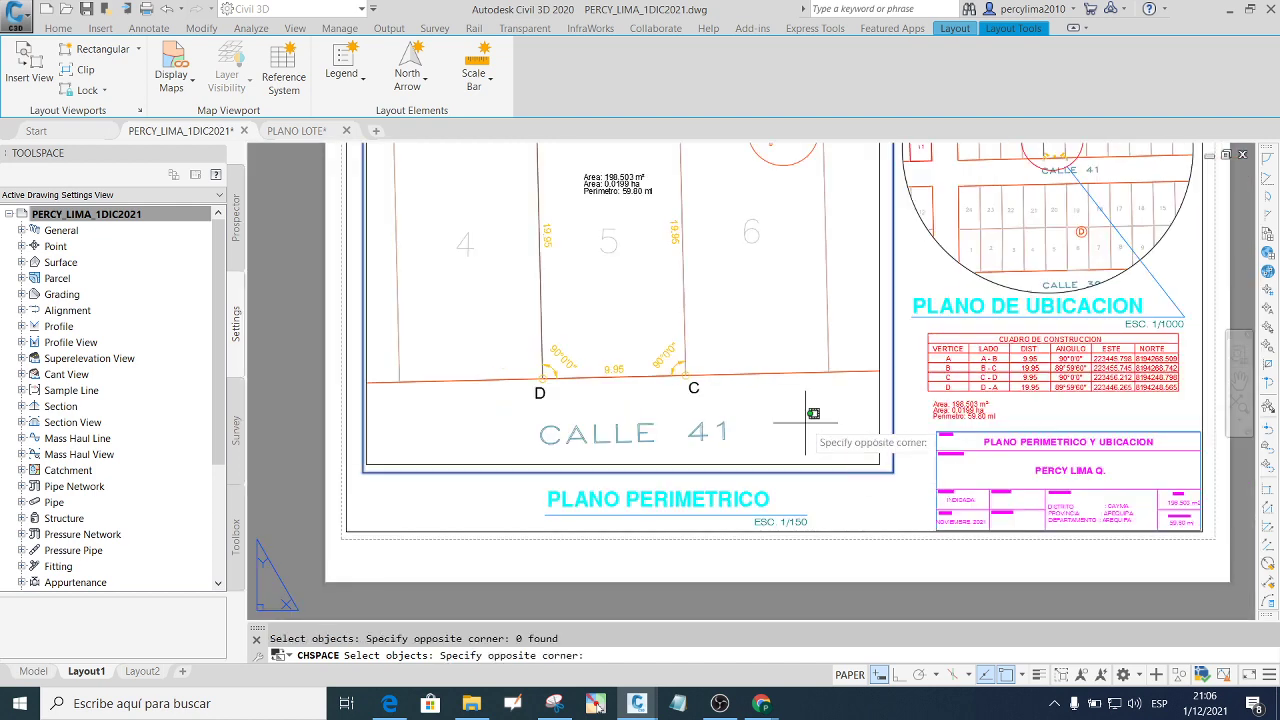
key(Return)
key(Return)
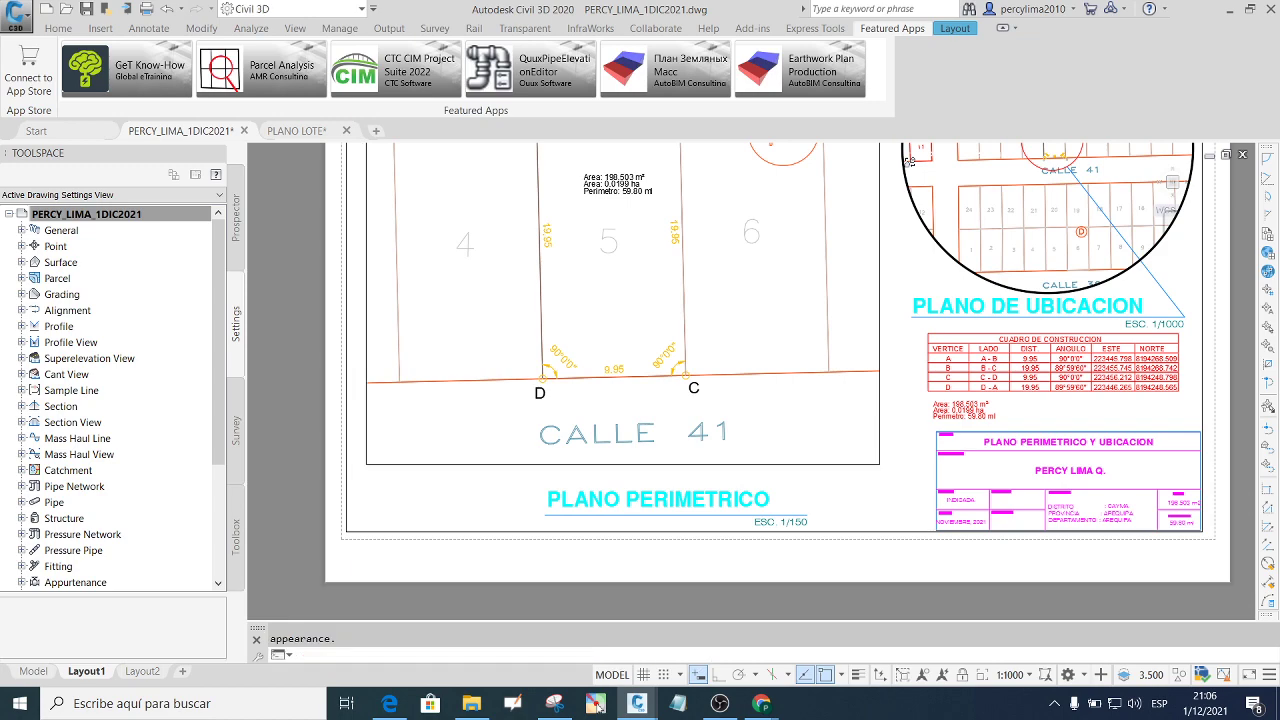
Show the model drawing zoomed around lot 5 and CALLE 43.
click(33, 671)
scroll(579, 400, down, 5)
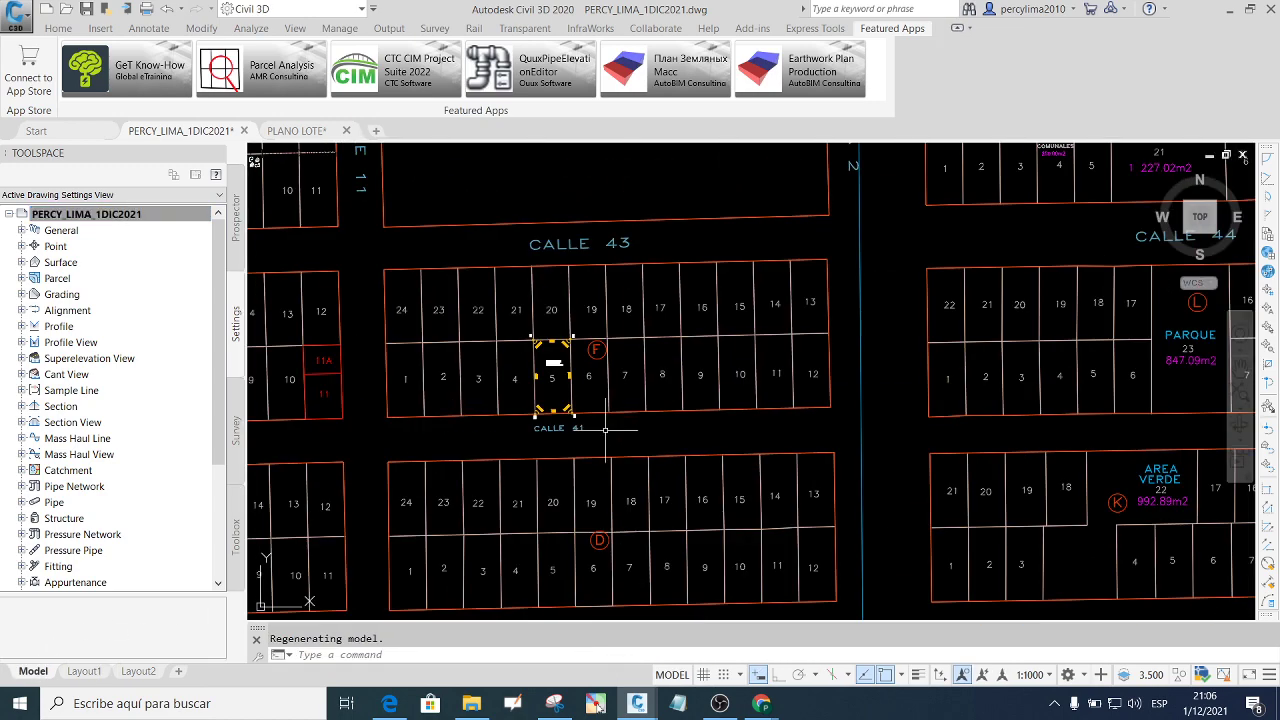
scroll(579, 400, down, 3)
scroll(579, 400, down, 3)
scroll(572, 418, up, 5)
scroll(600, 380, up, 5)
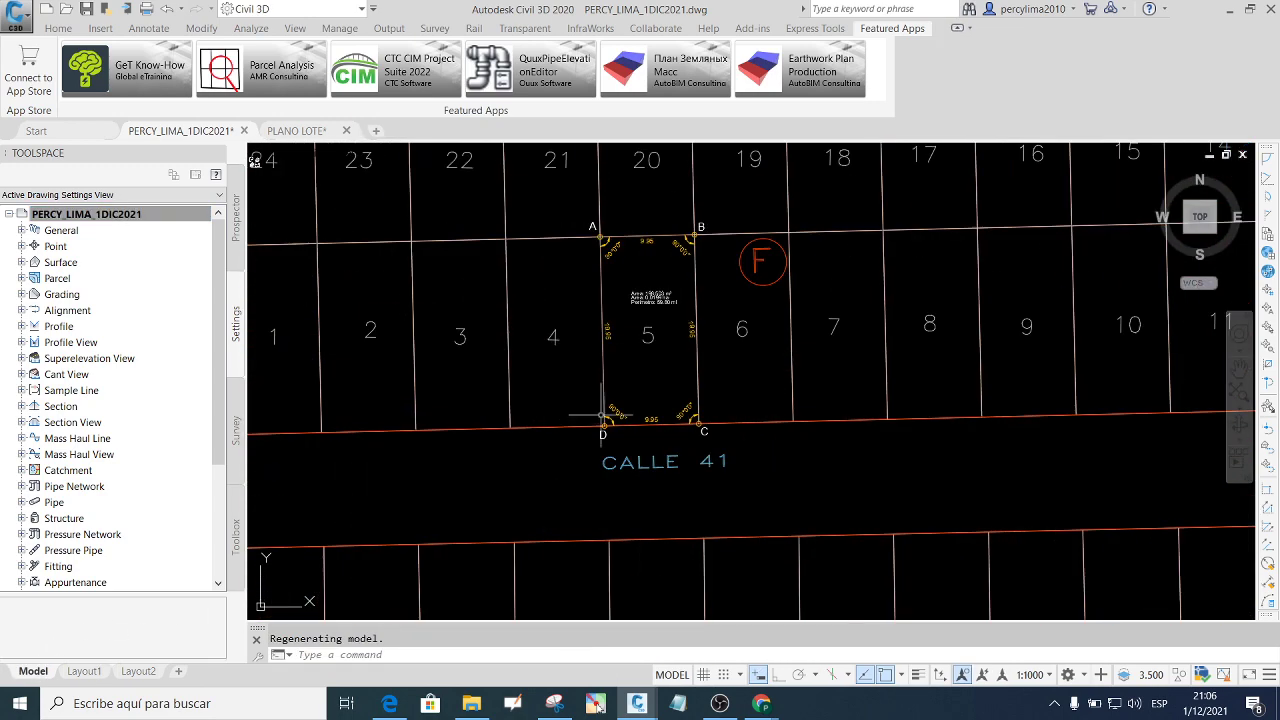
scroll(660, 420, down, 8)
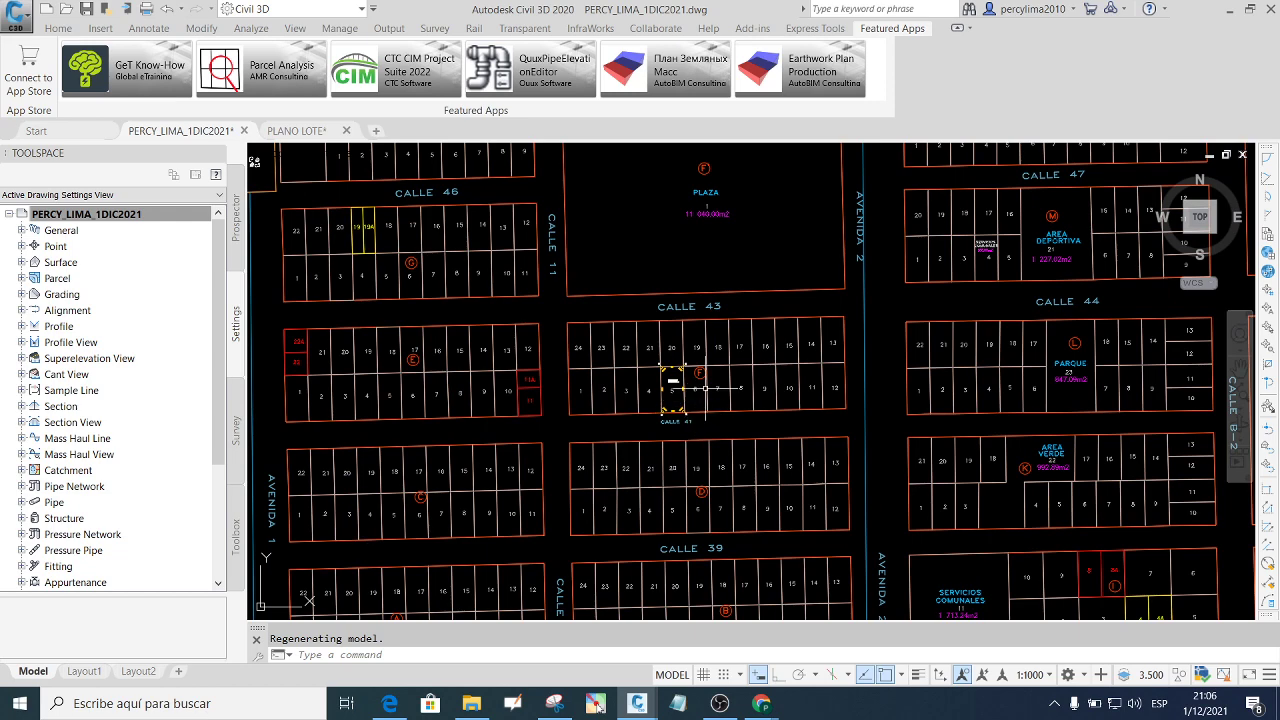
scroll(728, 327, up, 2)
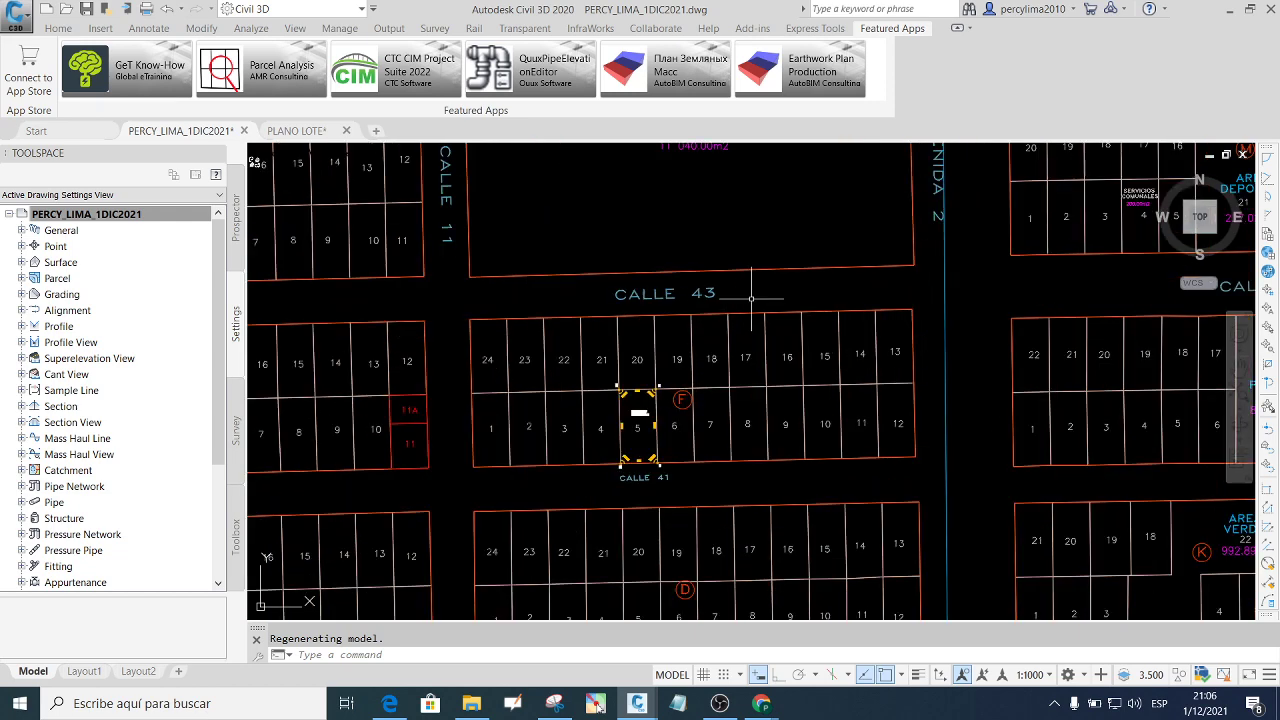
Set the 2D model space uniform background colour to White in Options.
text(op)
key(Return)
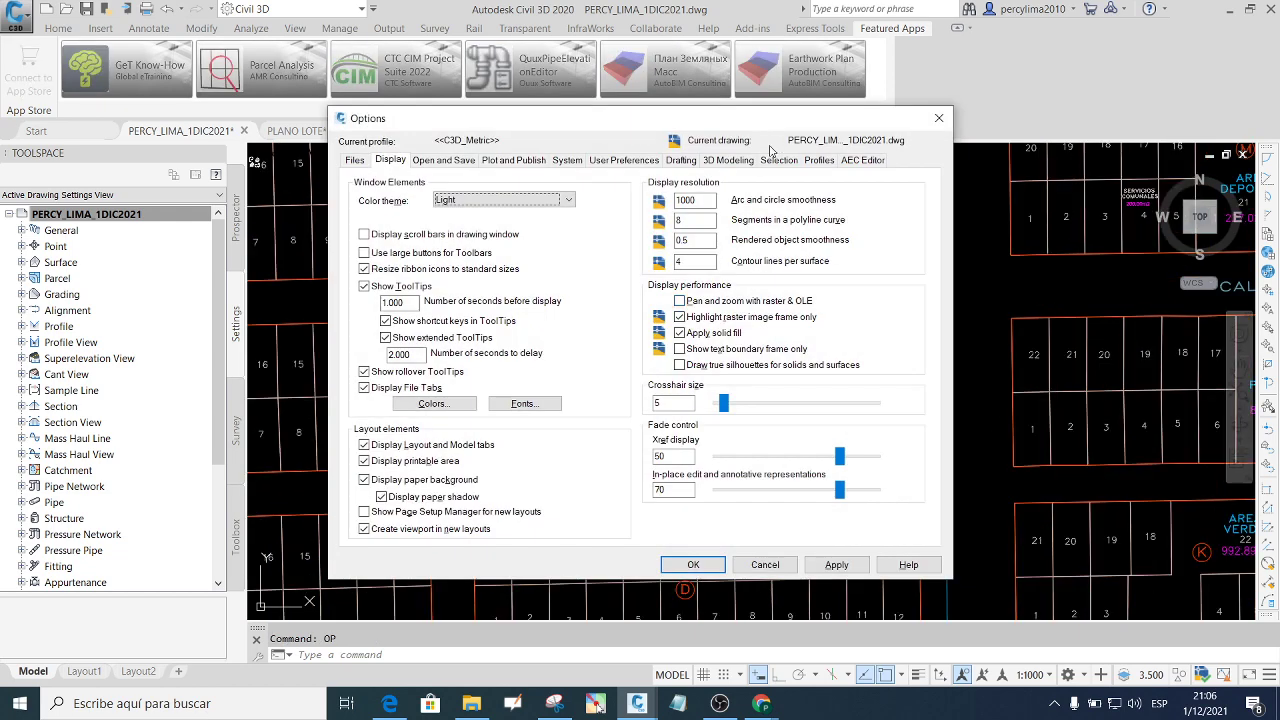
click(433, 403)
click(760, 173)
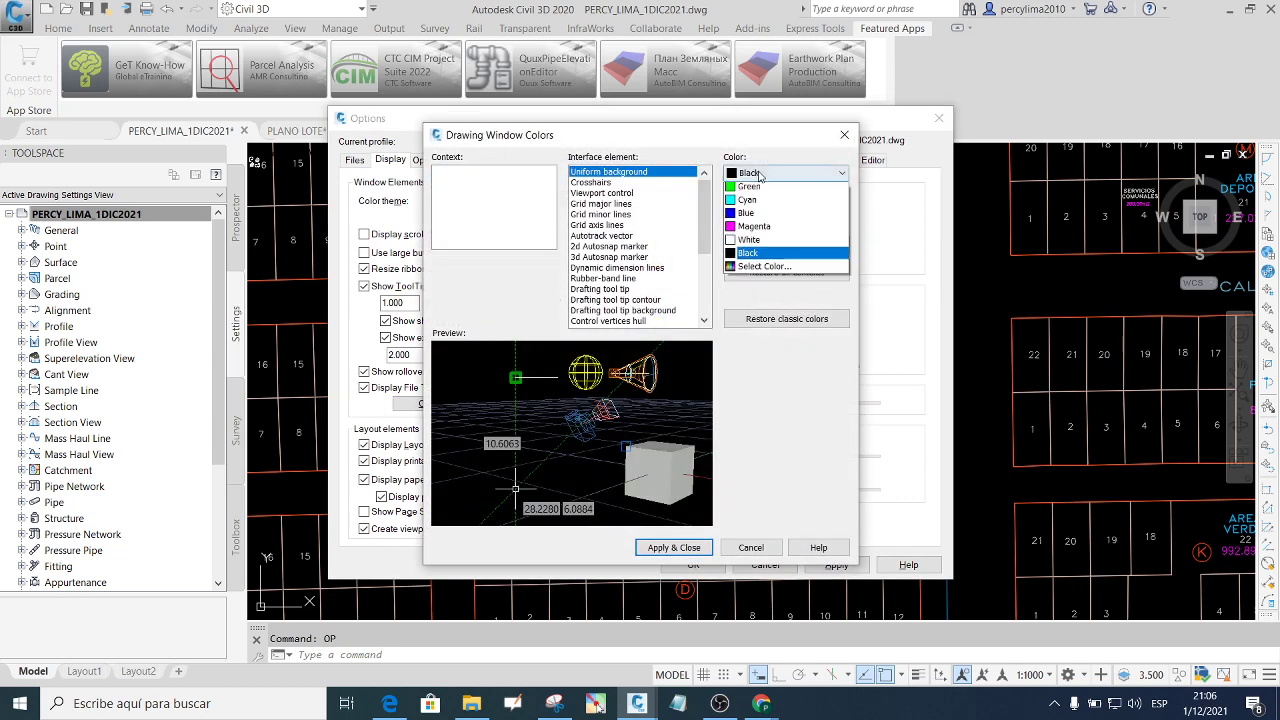
click(748, 240)
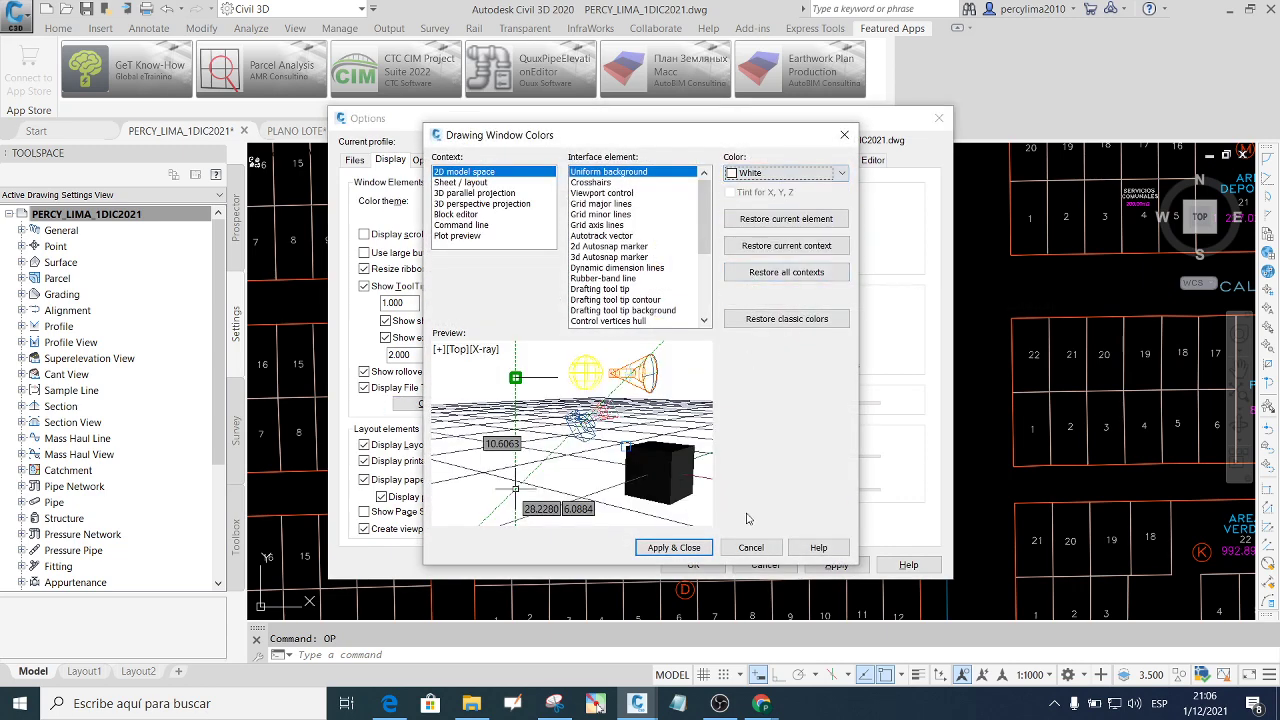
click(683, 548)
click(693, 565)
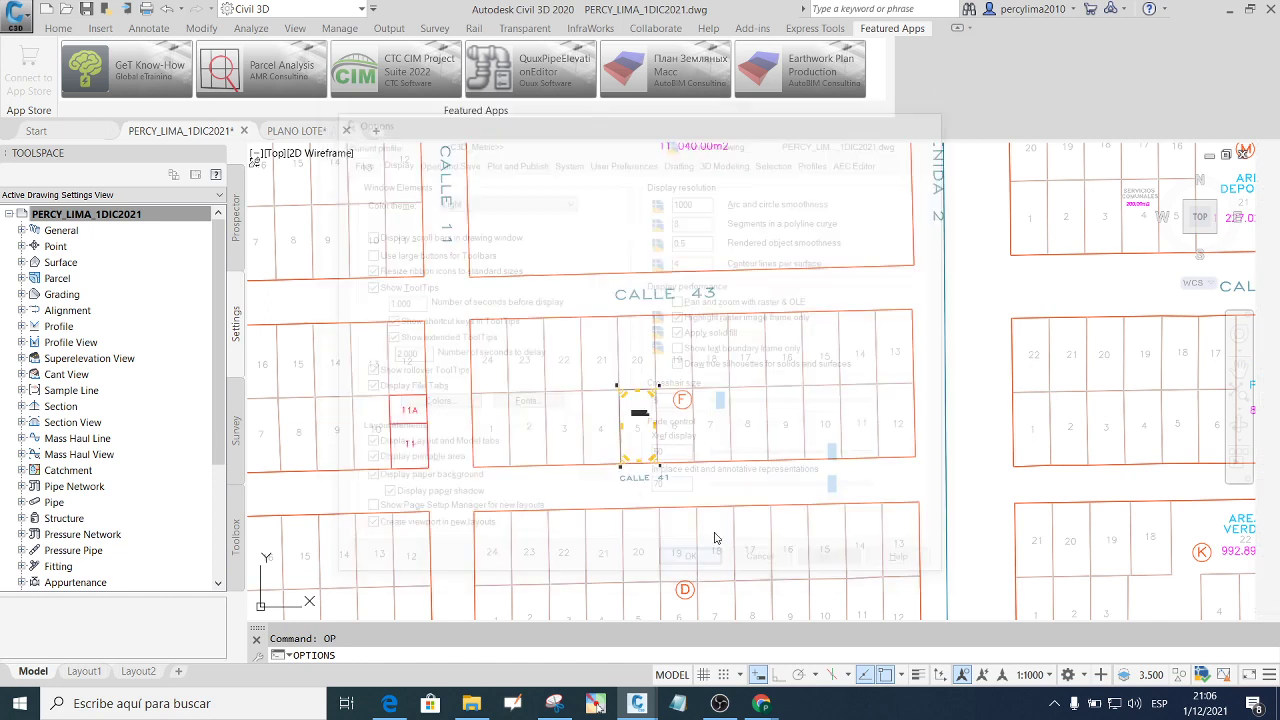
scroll(640, 410, down, 3)
scroll(660, 410, up, 2)
scroll(666, 400, down, 2)
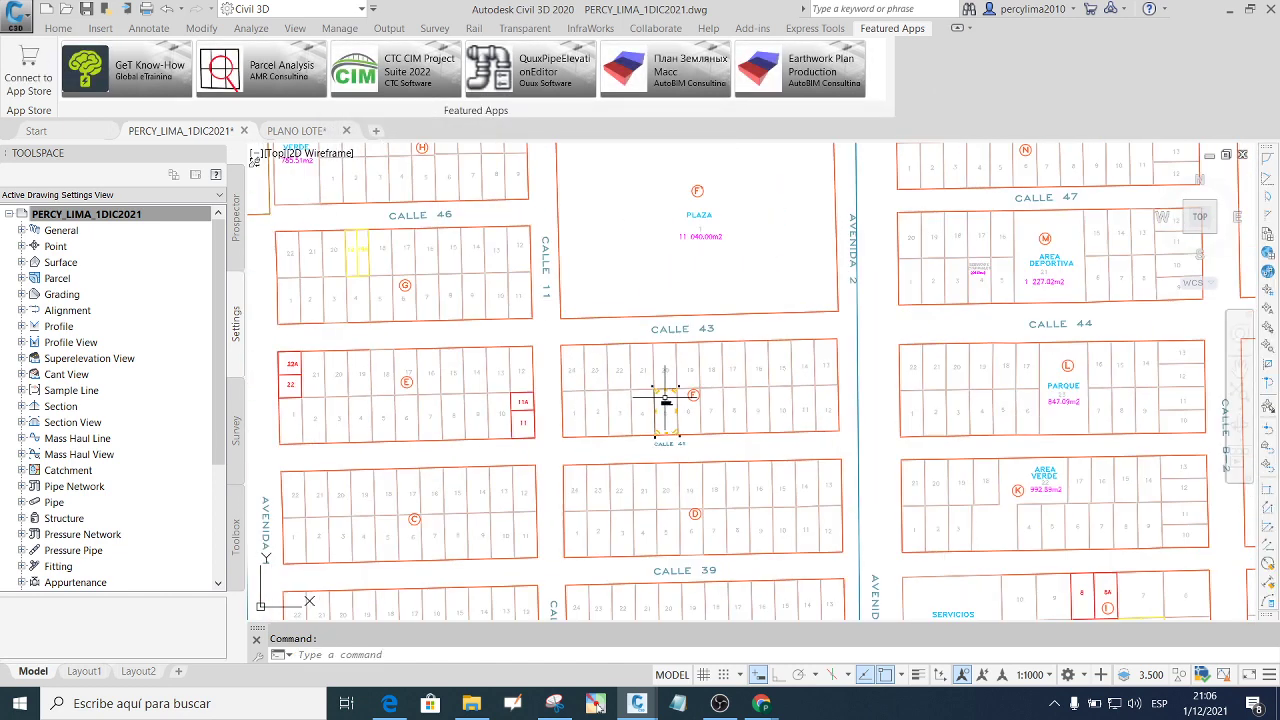
Return to Layout1, restore the viewport's 1:1000 view and exit the viewport.
click(95, 670)
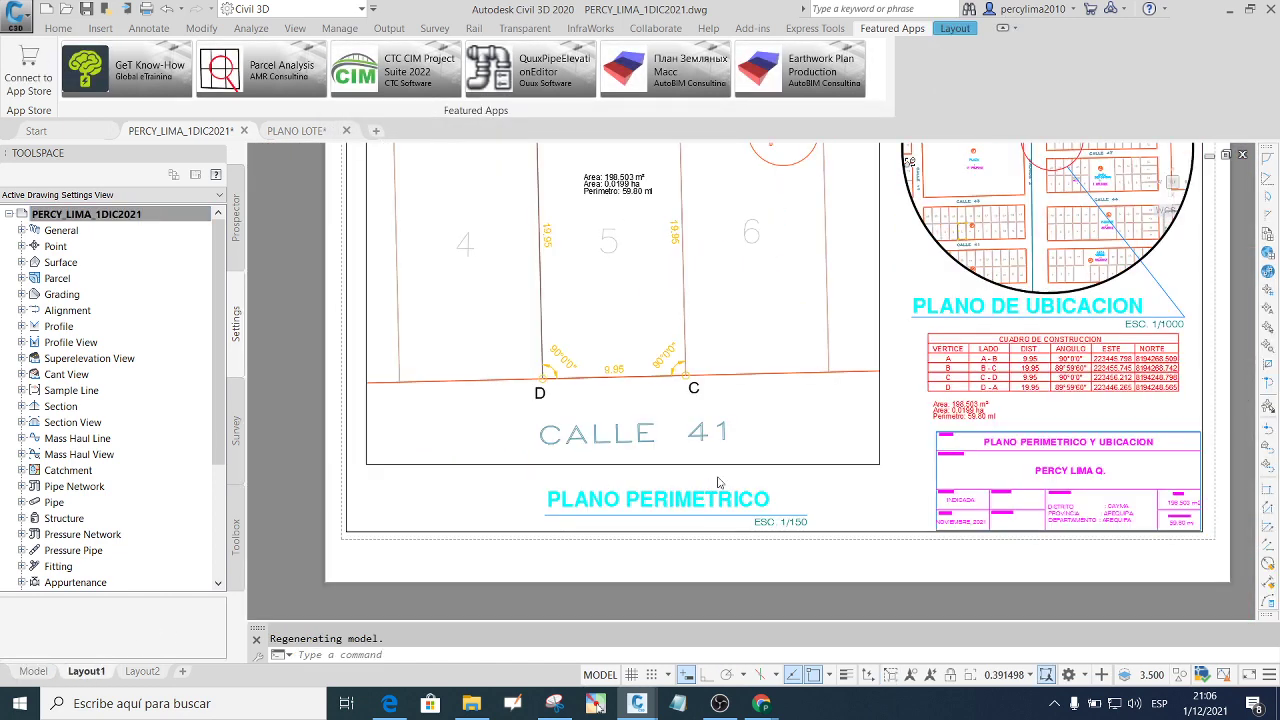
scroll(809, 465, down, 1)
scroll(820, 472, down, 1)
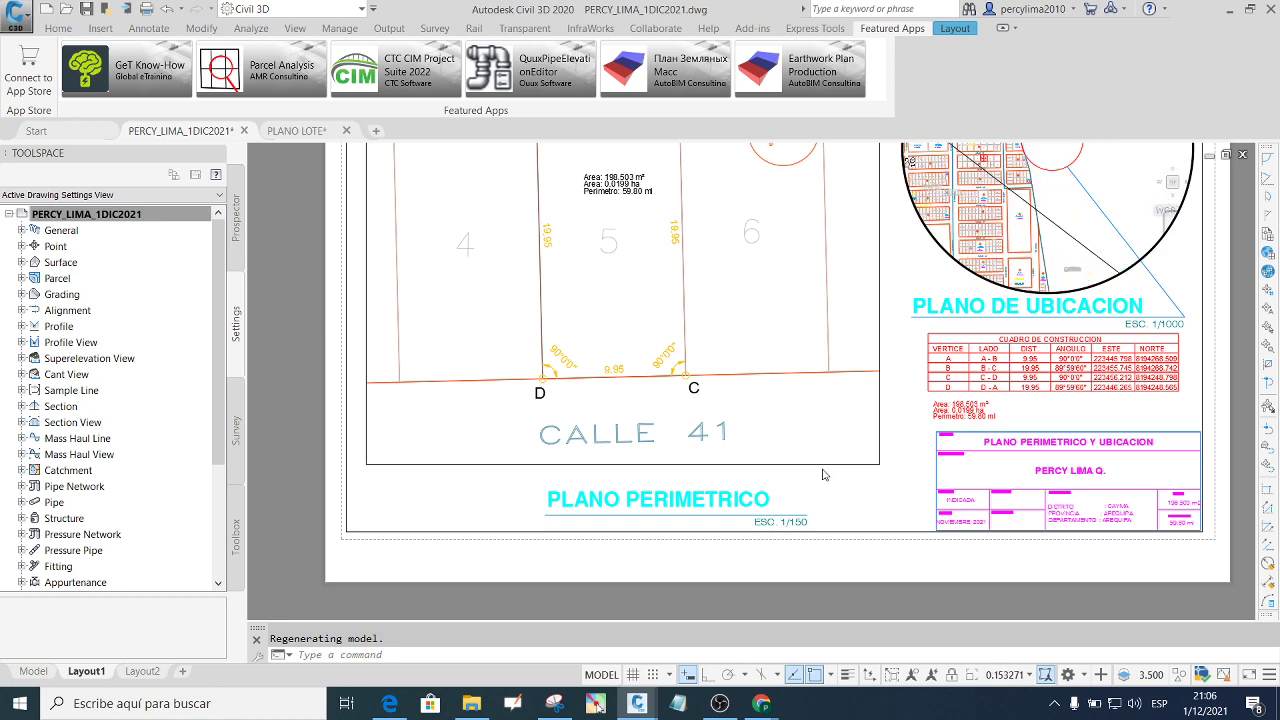
key(ctrl+z)
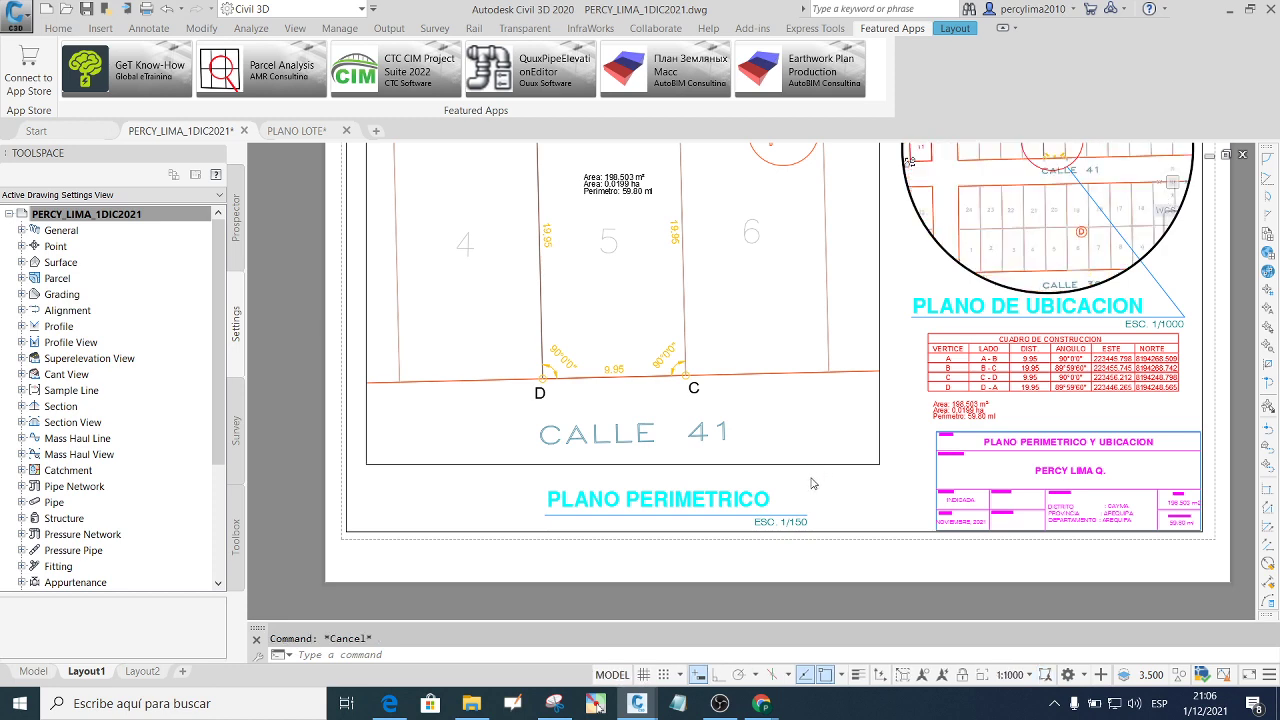
double_click(865, 517)
scroll(863, 487, down, 5)
scroll(795, 376, up, 4)
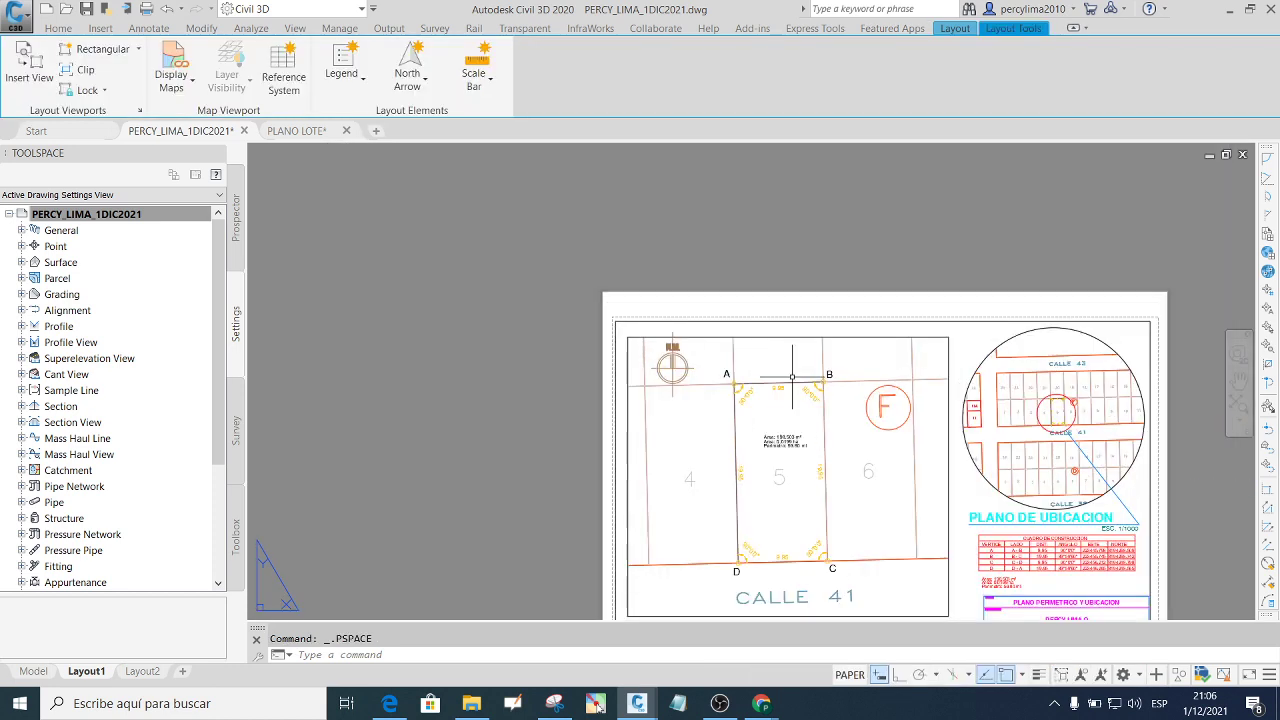
scroll(698, 340, up, 2)
text(REC)
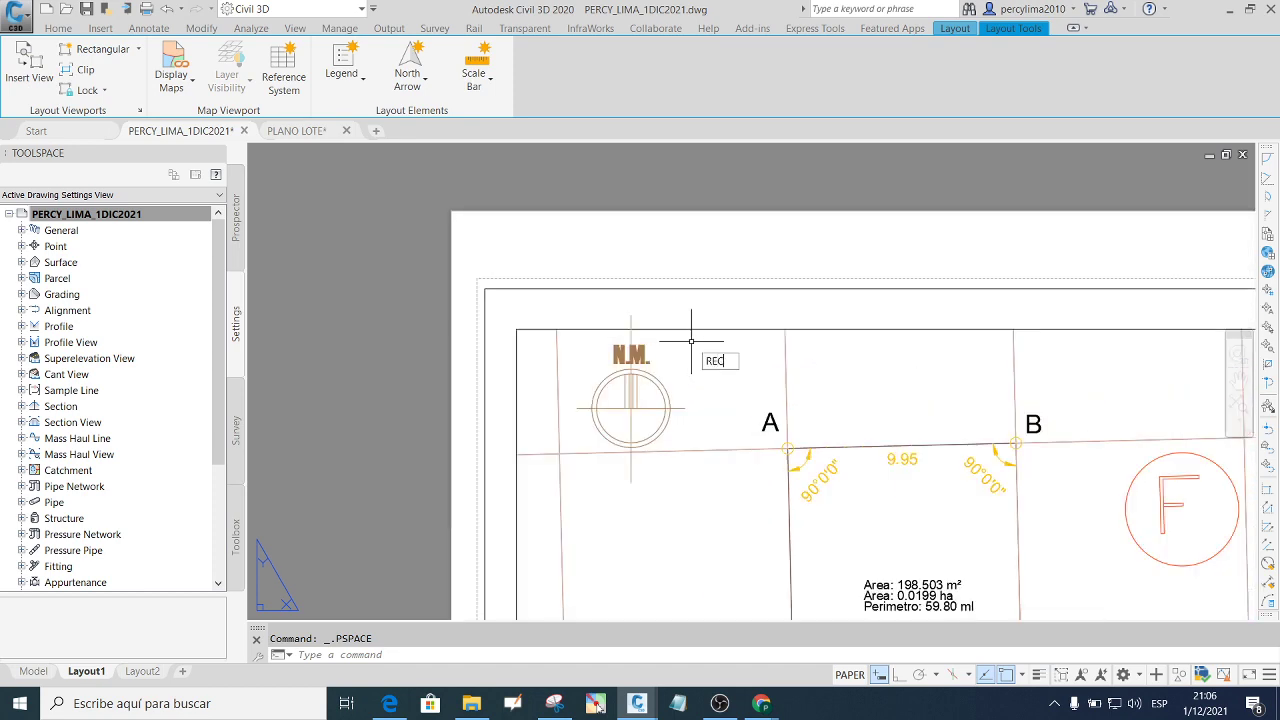
Draw a rectangle from the sheet's top-left to below the perimeter plan.
key(Return)
scroll(511, 332, up, 4)
click(505, 302)
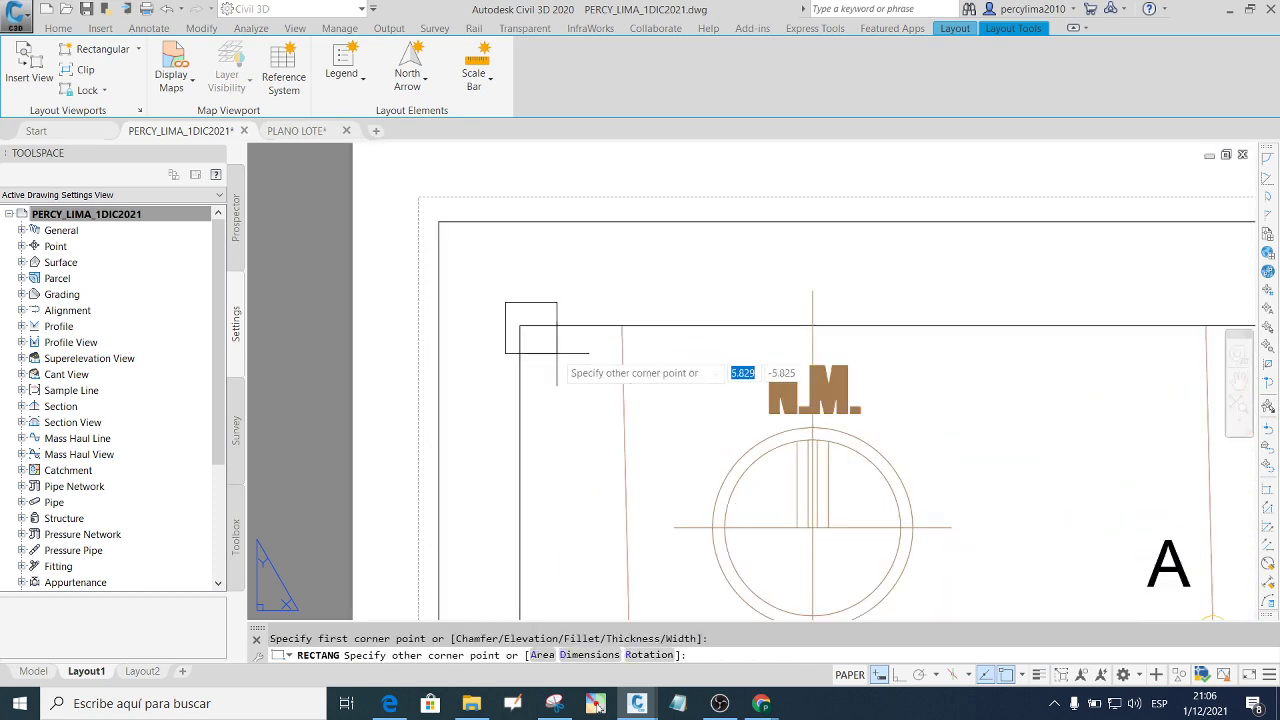
scroll(560, 335, down, 2)
scroll(645, 405, down, 2)
scroll(757, 455, up, 2)
scroll(776, 441, up, 2)
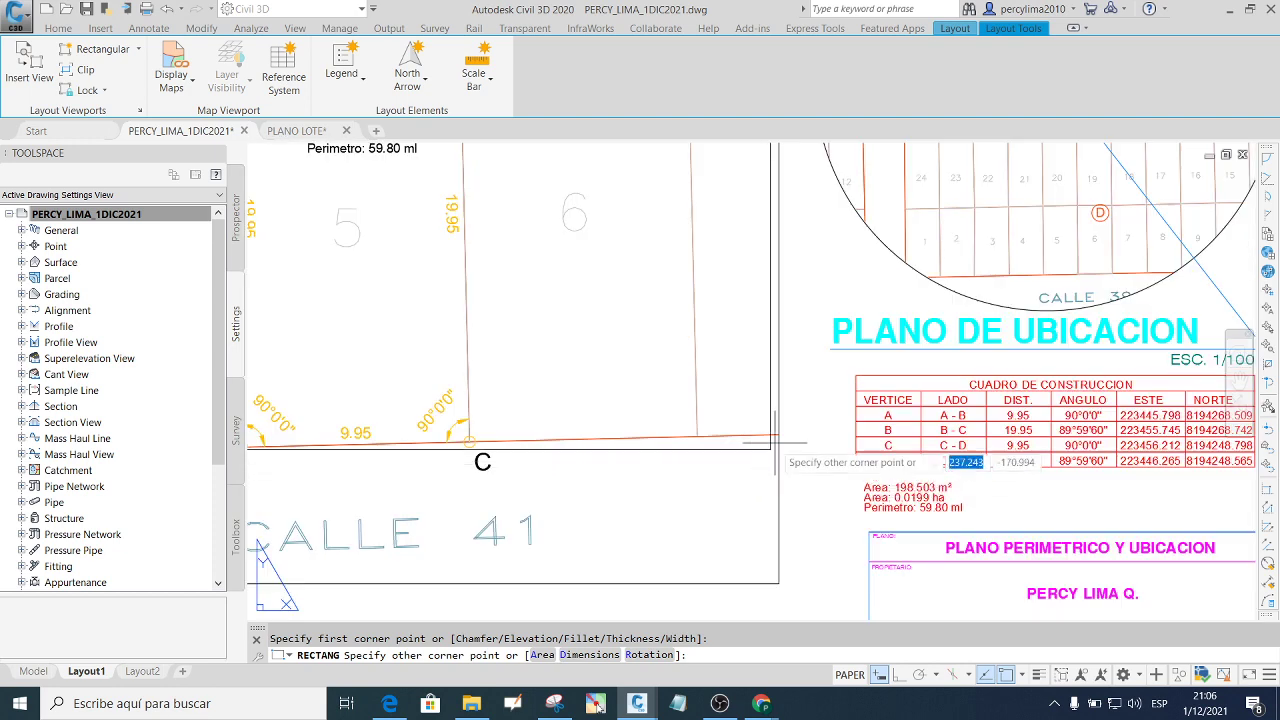
scroll(776, 441, down, 3)
scroll(790, 490, down, 2)
scroll(795, 500, up, 2)
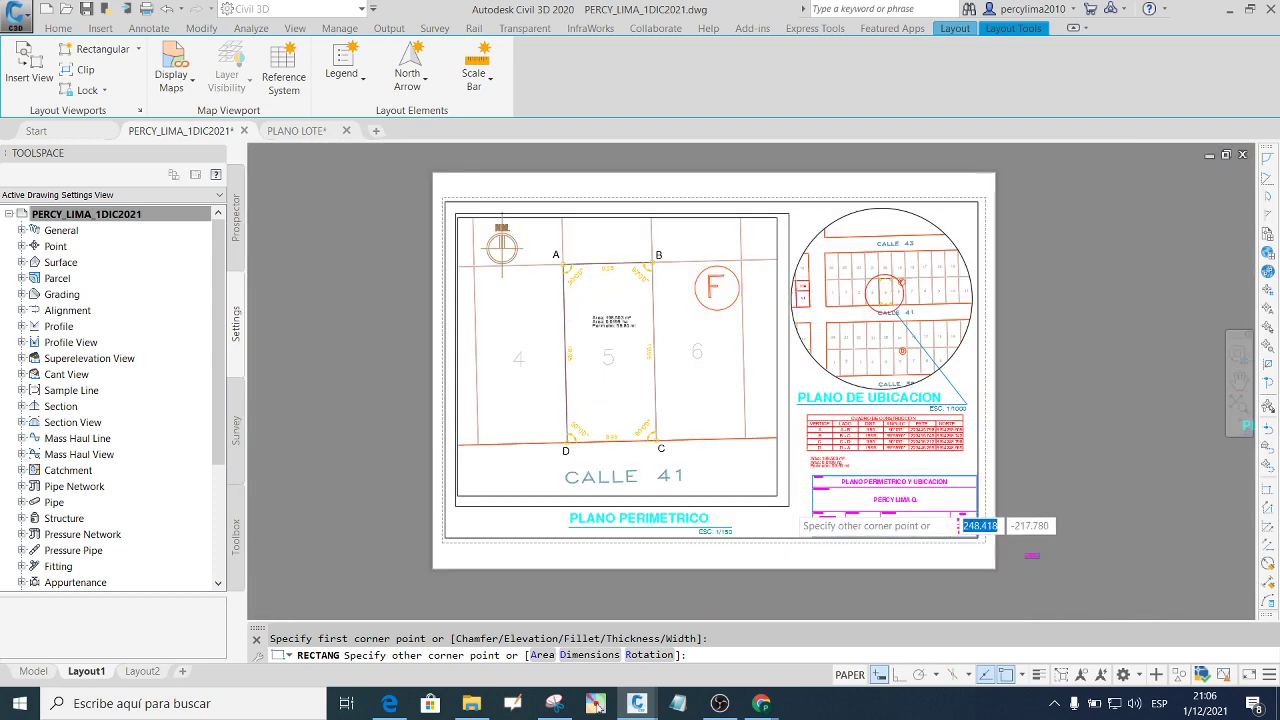
scroll(787, 506, up, 2)
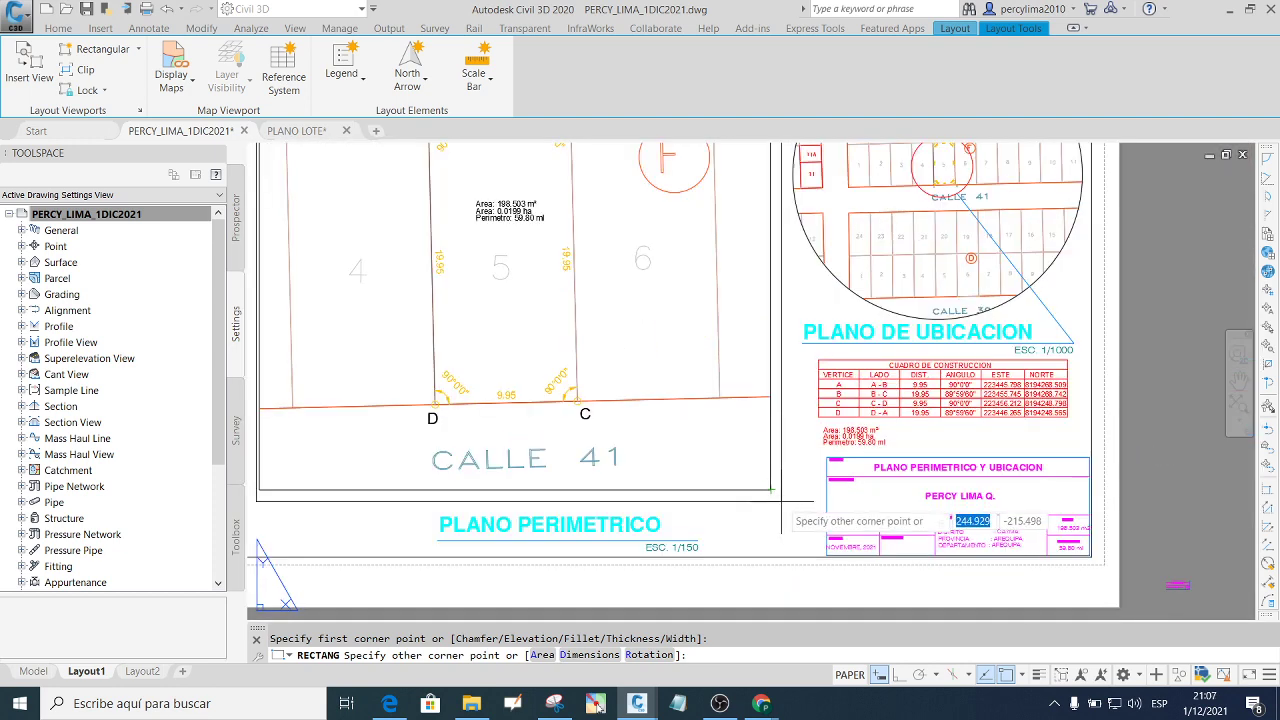
click(781, 501)
text(CH)
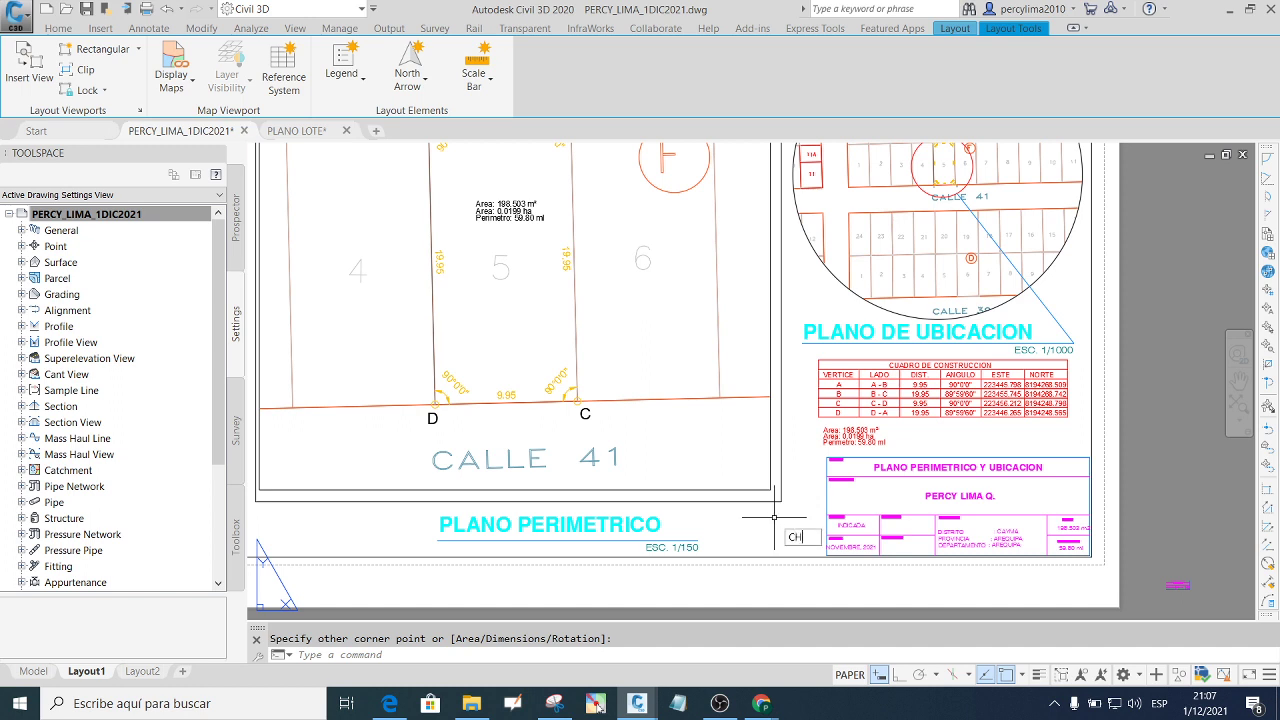
Move the rectangle into model space with CHSPACE and exit to paper space.
click(824, 569)
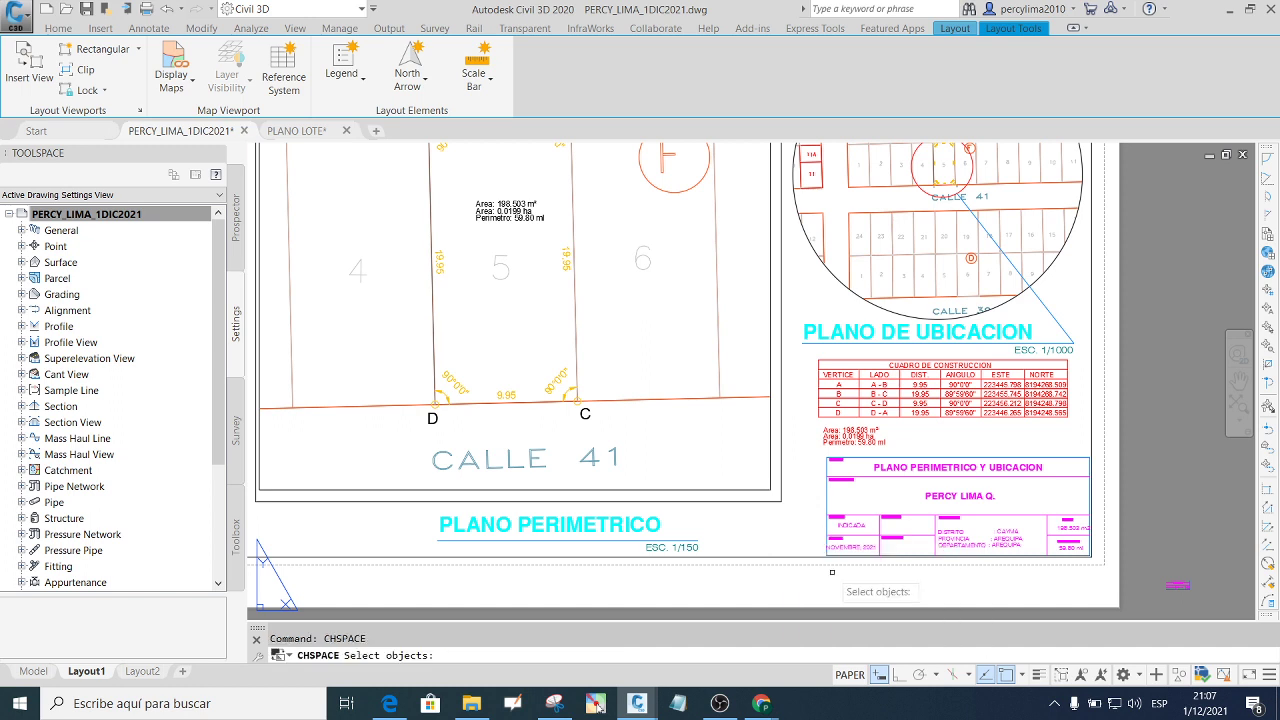
click(772, 503)
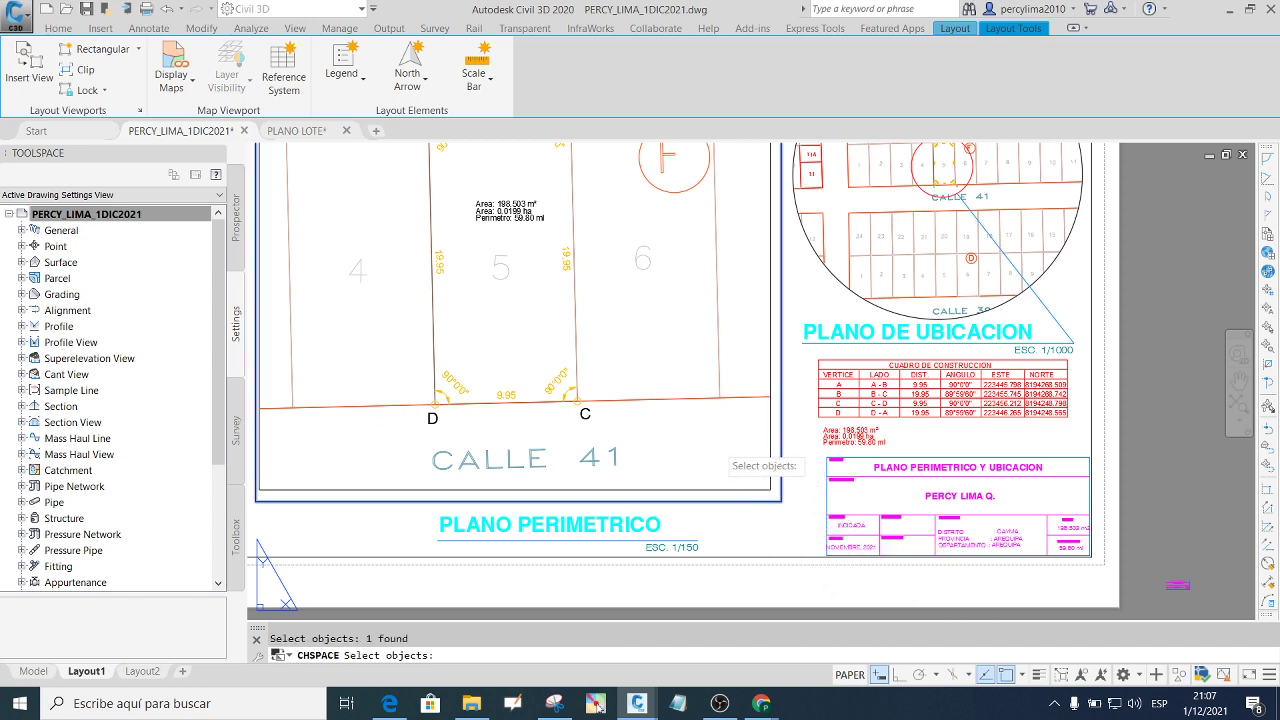
click(745, 470)
click(710, 439)
key(Return)
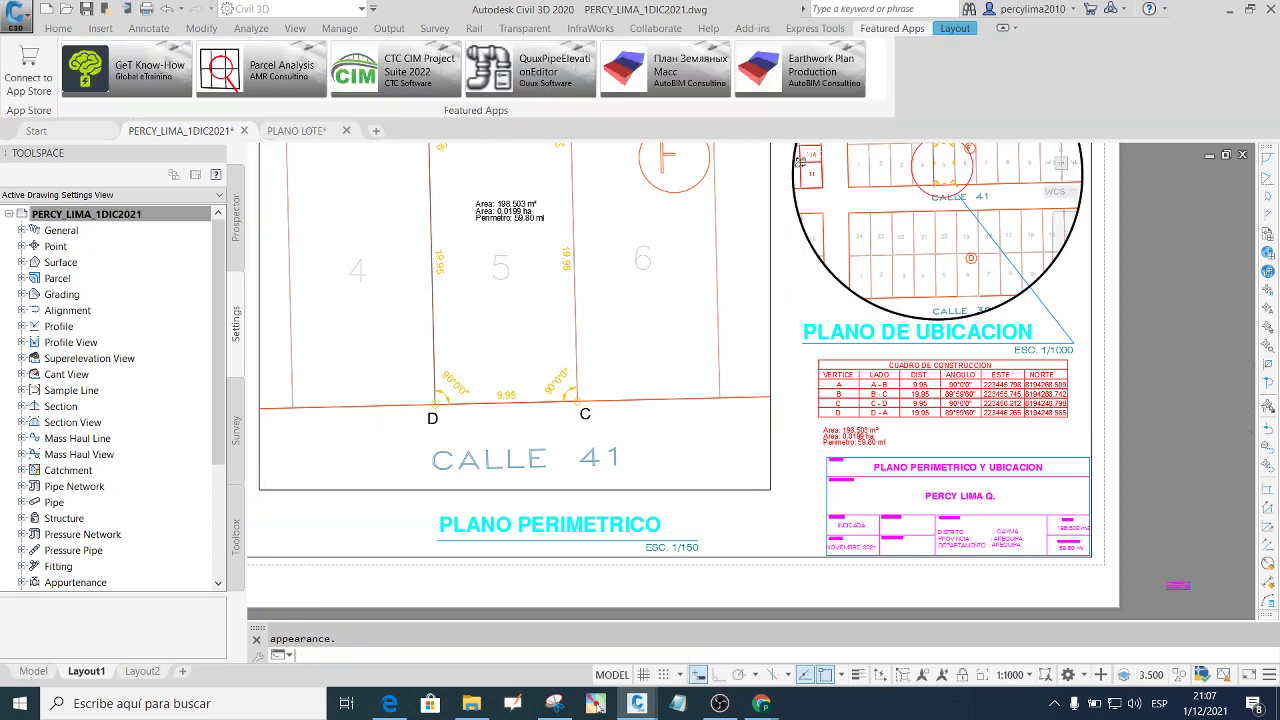
double_click(790, 492)
key(Escape)
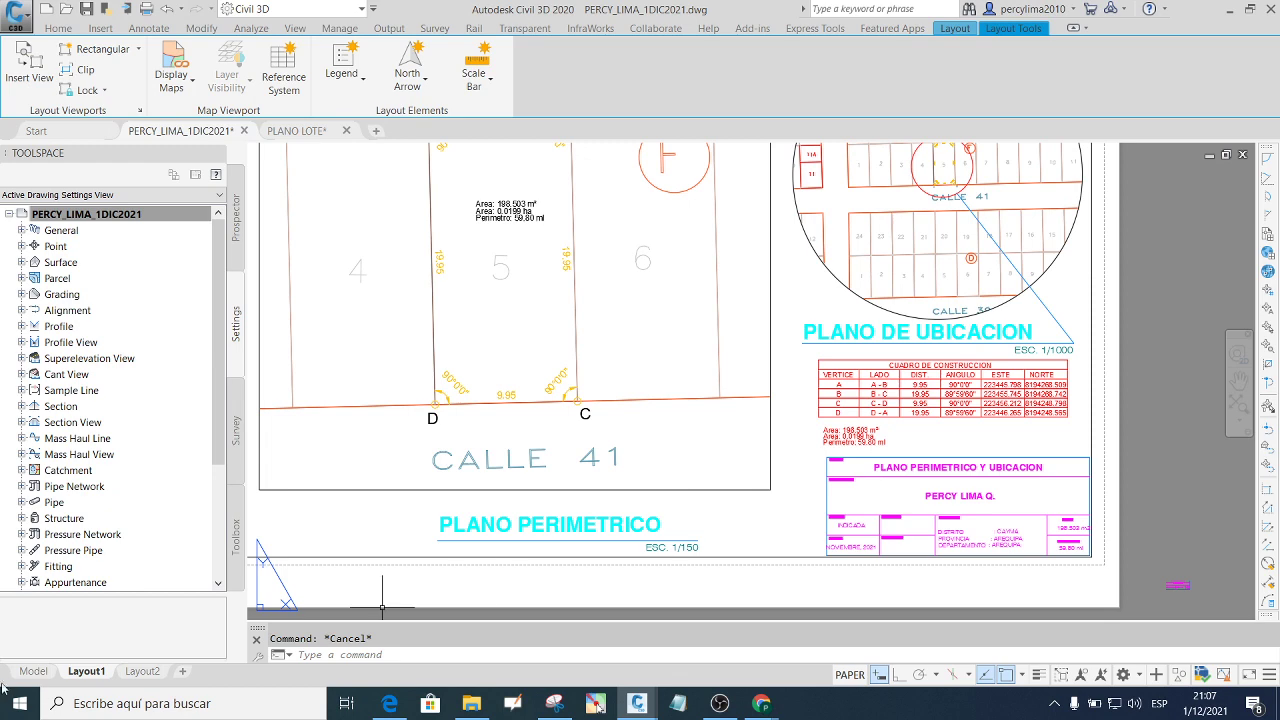
Check lot 5 on Calle 41 in model space, then return to Layout1.
click(33, 671)
scroll(591, 432, down, 2)
scroll(591, 432, down, 1)
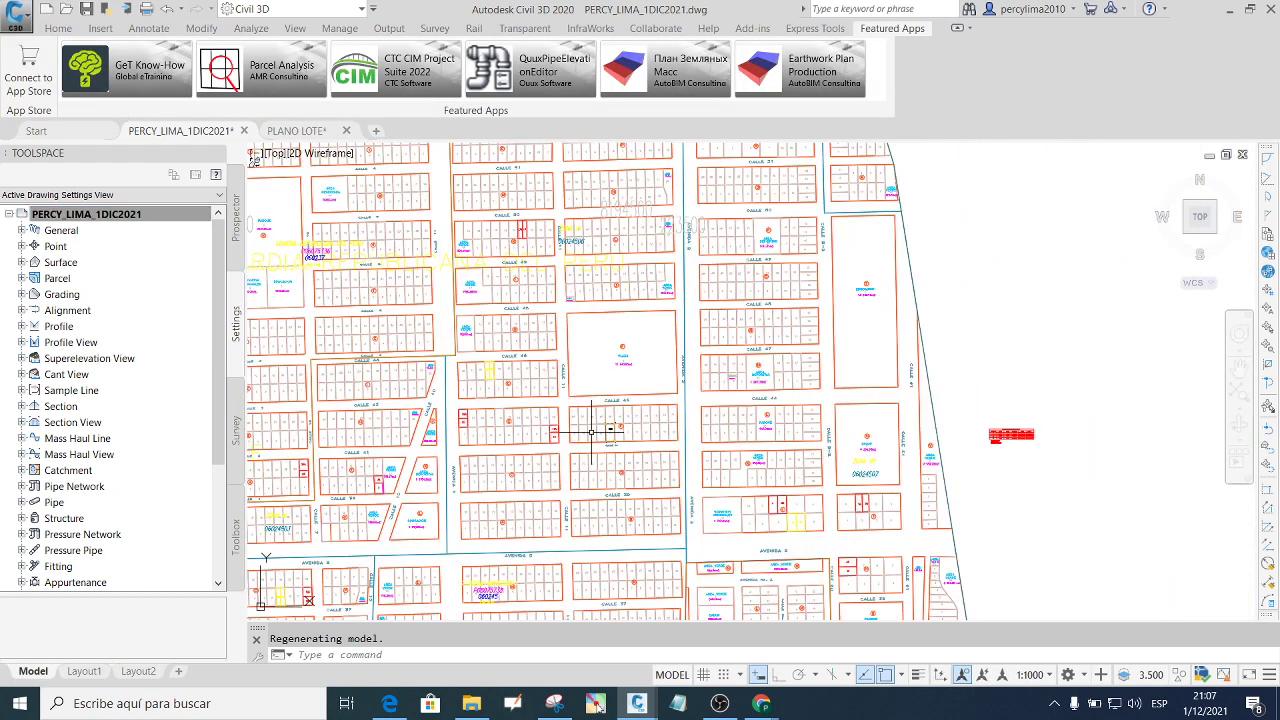
scroll(626, 457, up, 3)
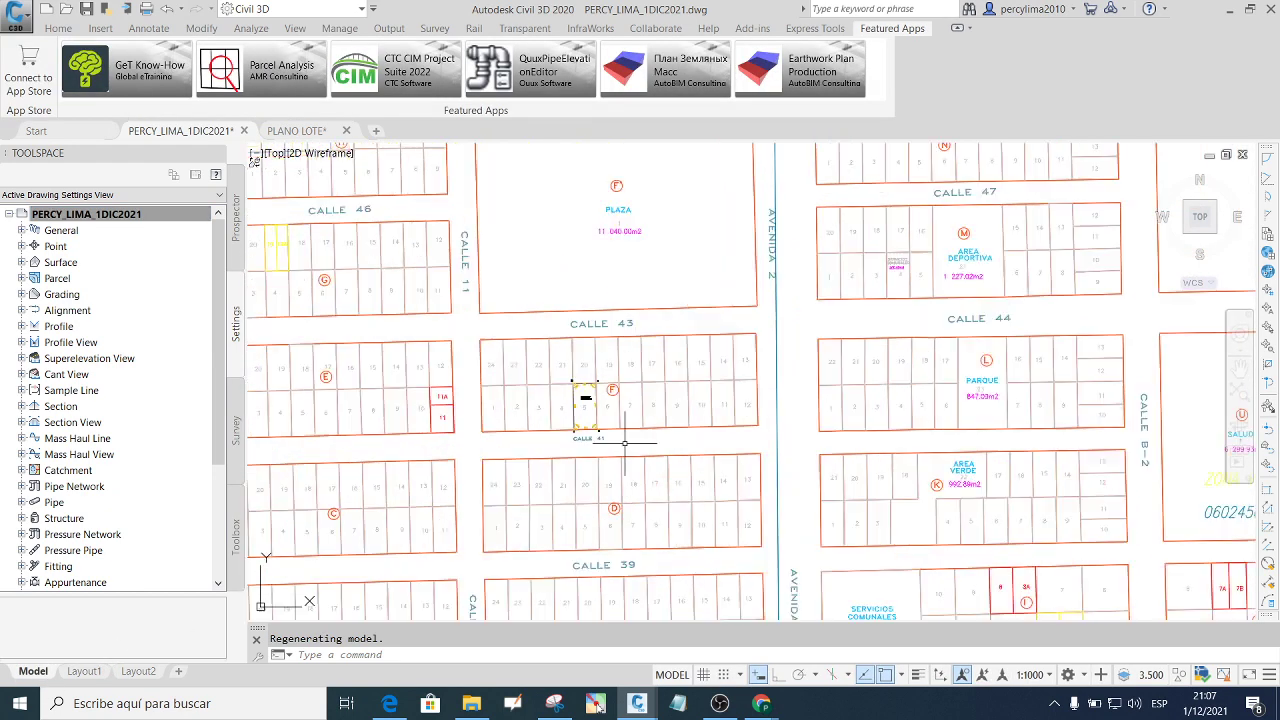
scroll(612, 440, up, 2)
scroll(566, 417, up, 2)
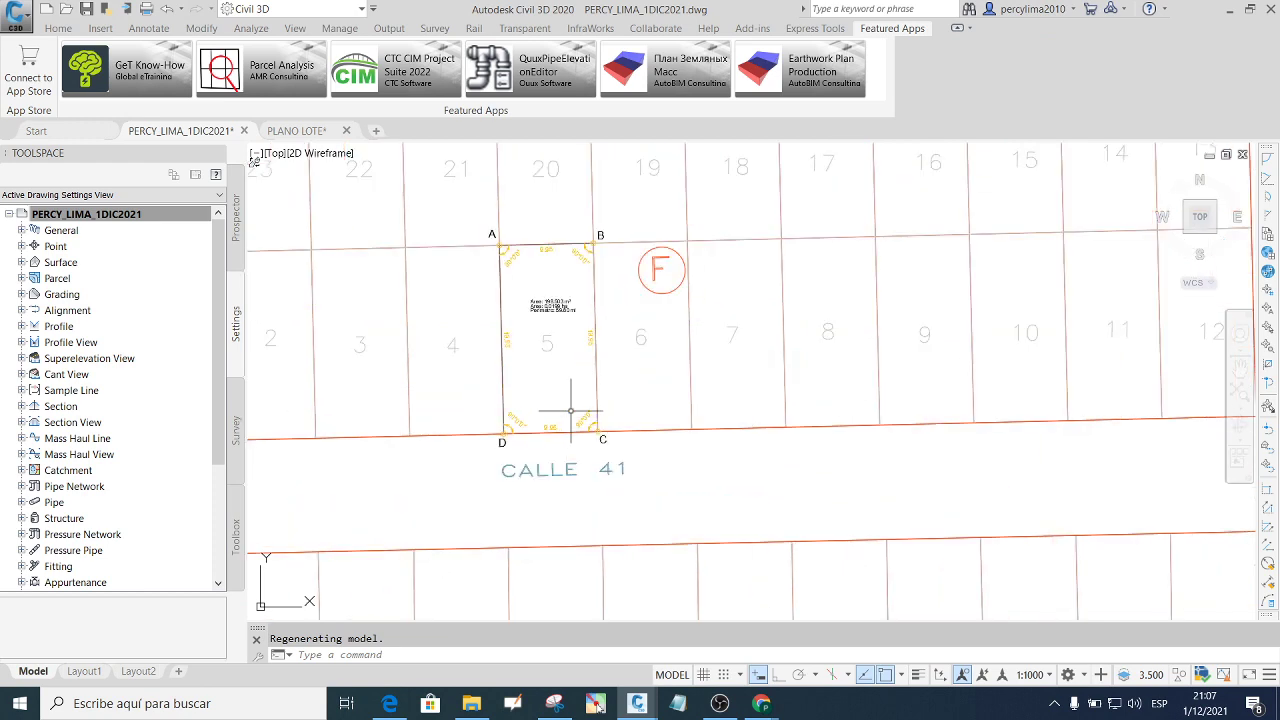
scroll(597, 420, down, 4)
scroll(598, 380, down, 1)
scroll(629, 363, down, 2)
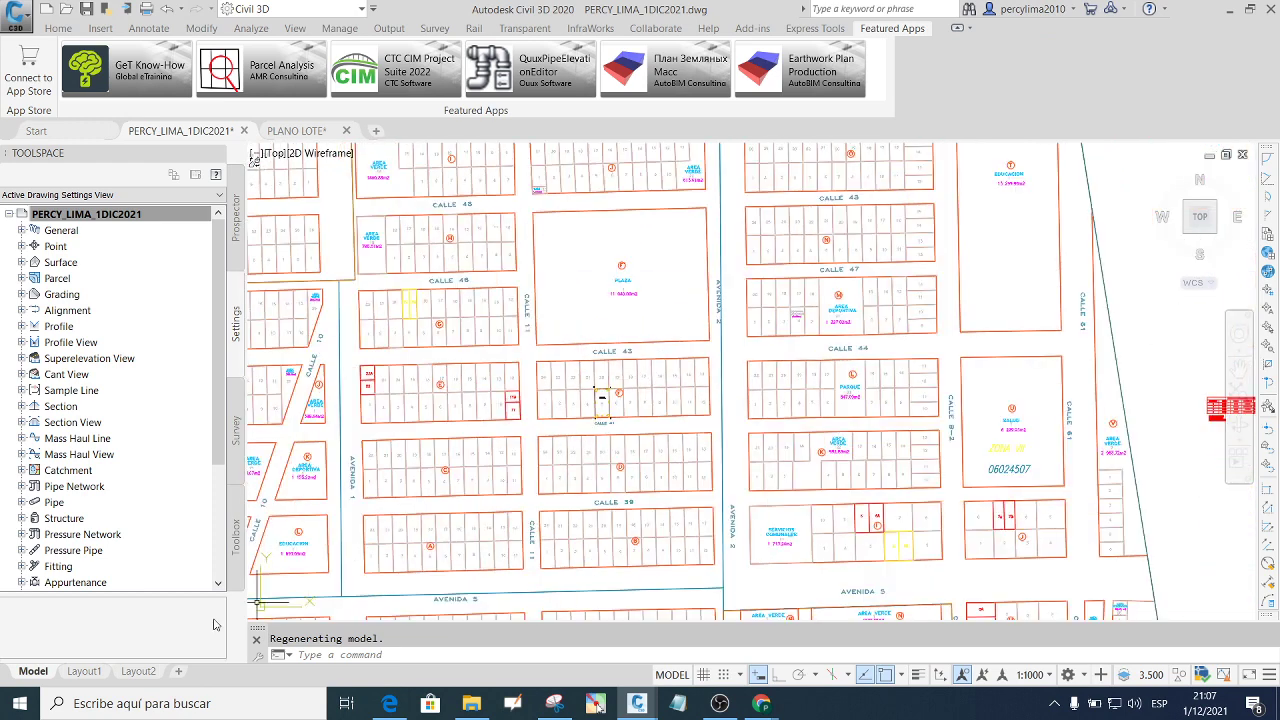
click(85, 671)
scroll(548, 478, down, 4)
Draw a rectangle framing the perimeter plan on the Layout1 sheet.
scroll(648, 477, up, 3)
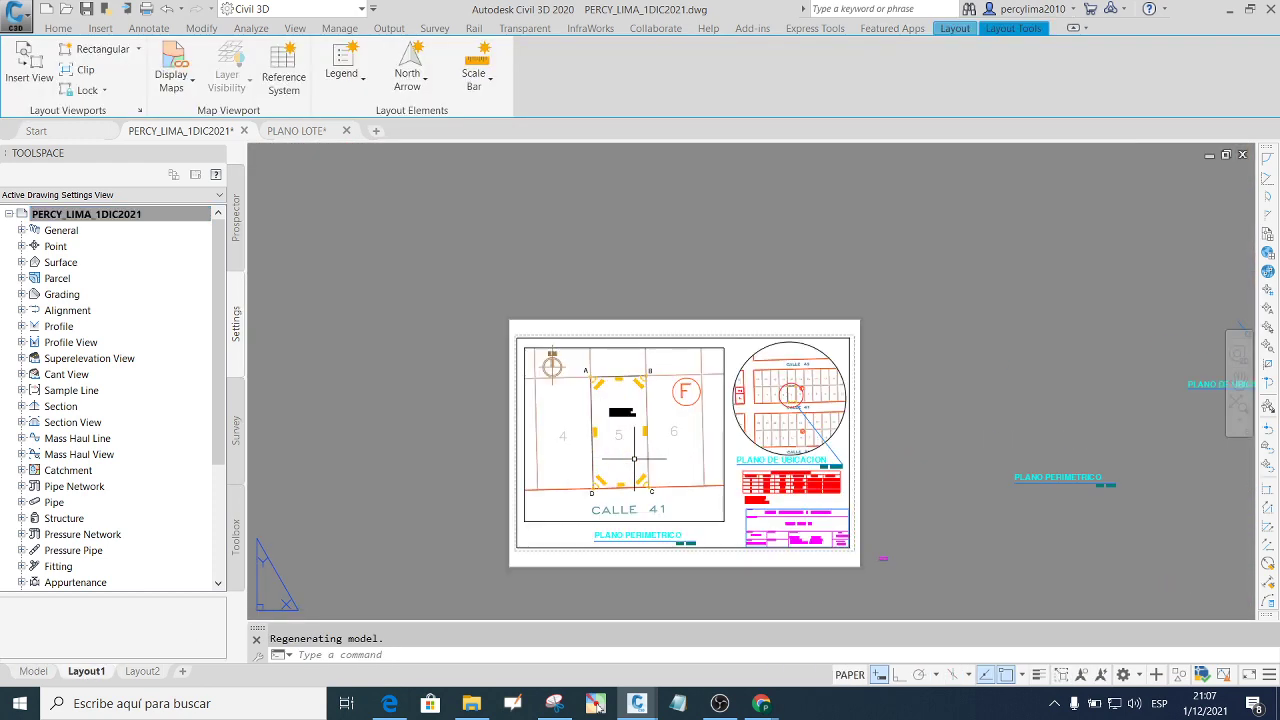
scroll(634, 451, up, 1)
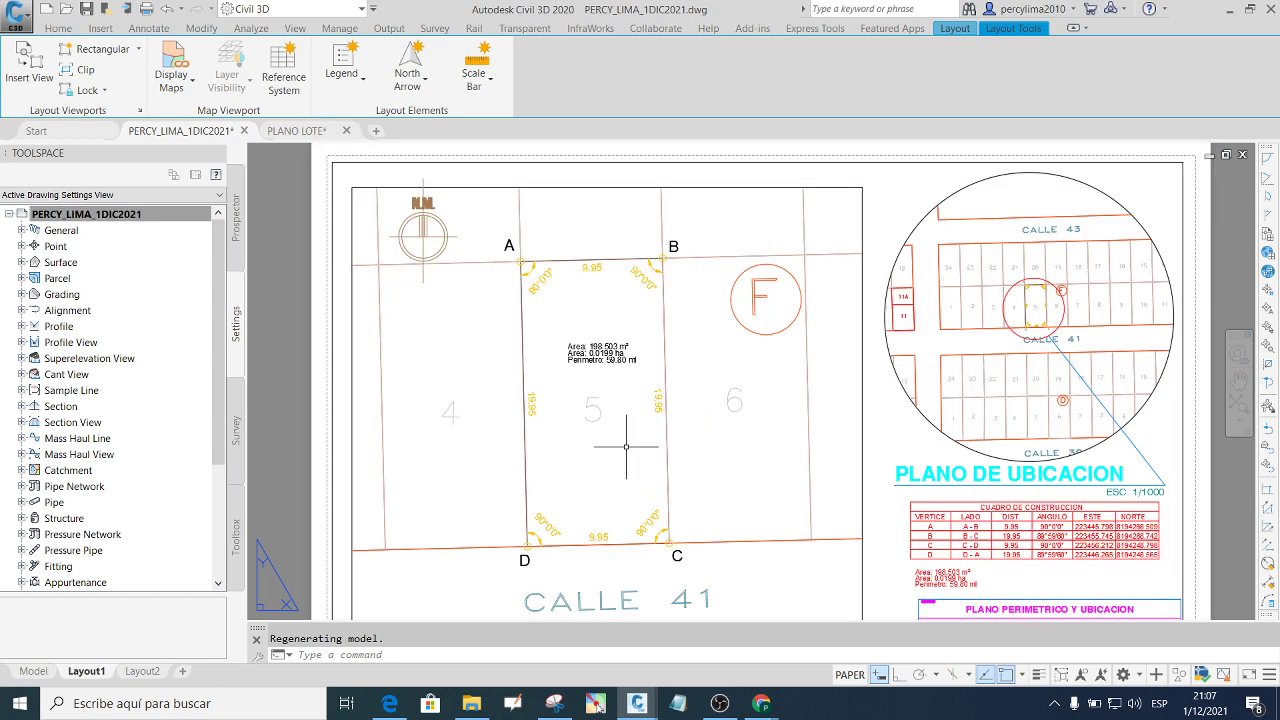
text(REC)
key(Return)
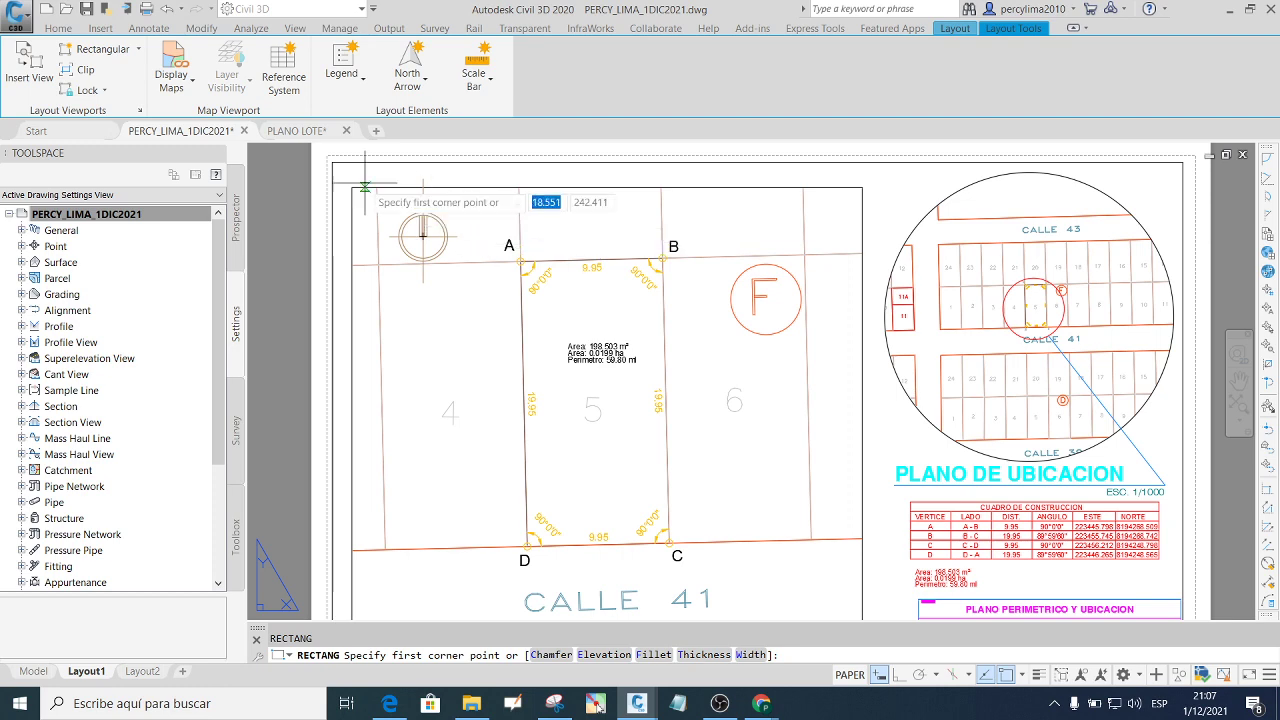
scroll(352, 187, up, 3)
click(435, 236)
scroll(435, 236, down, 5)
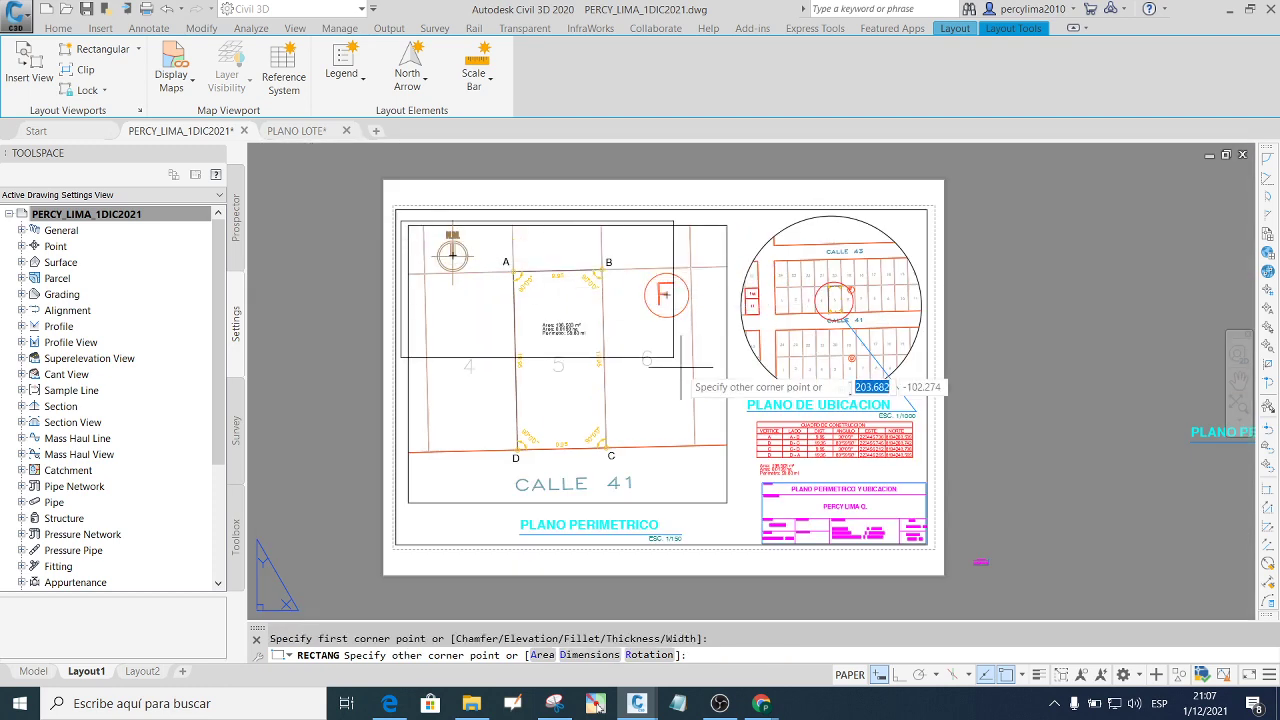
scroll(731, 506, up, 2)
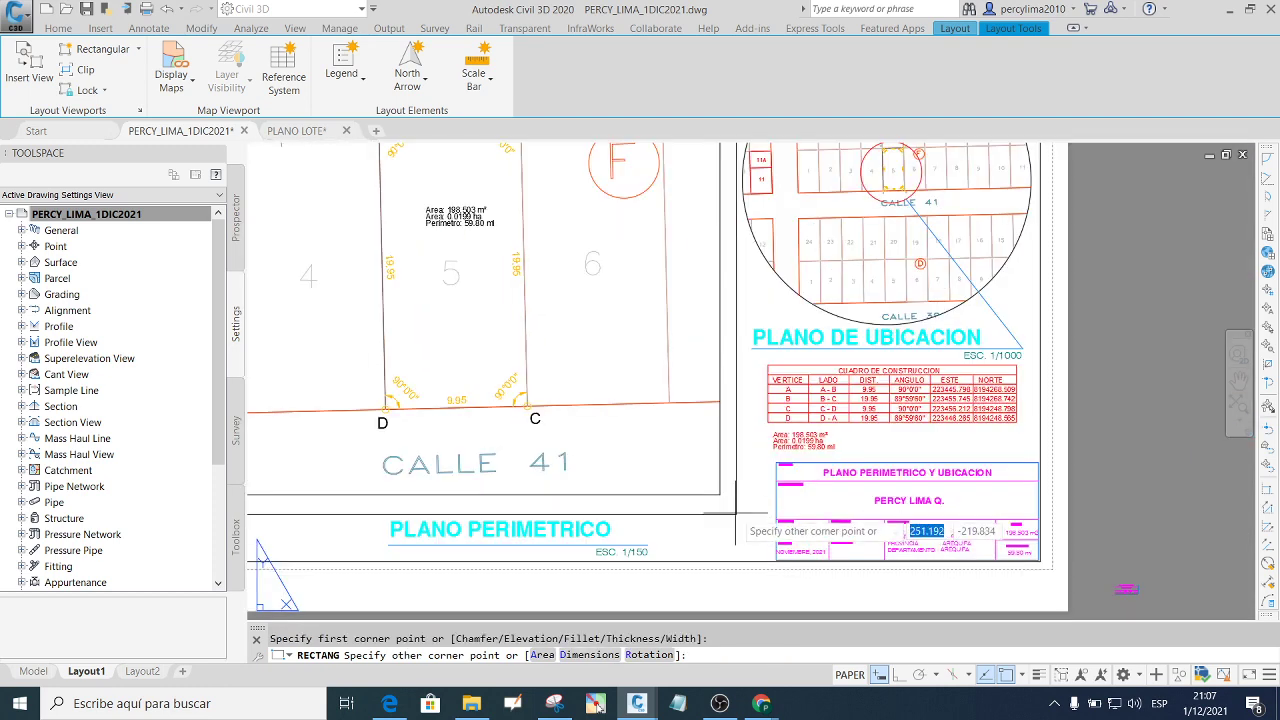
click(733, 506)
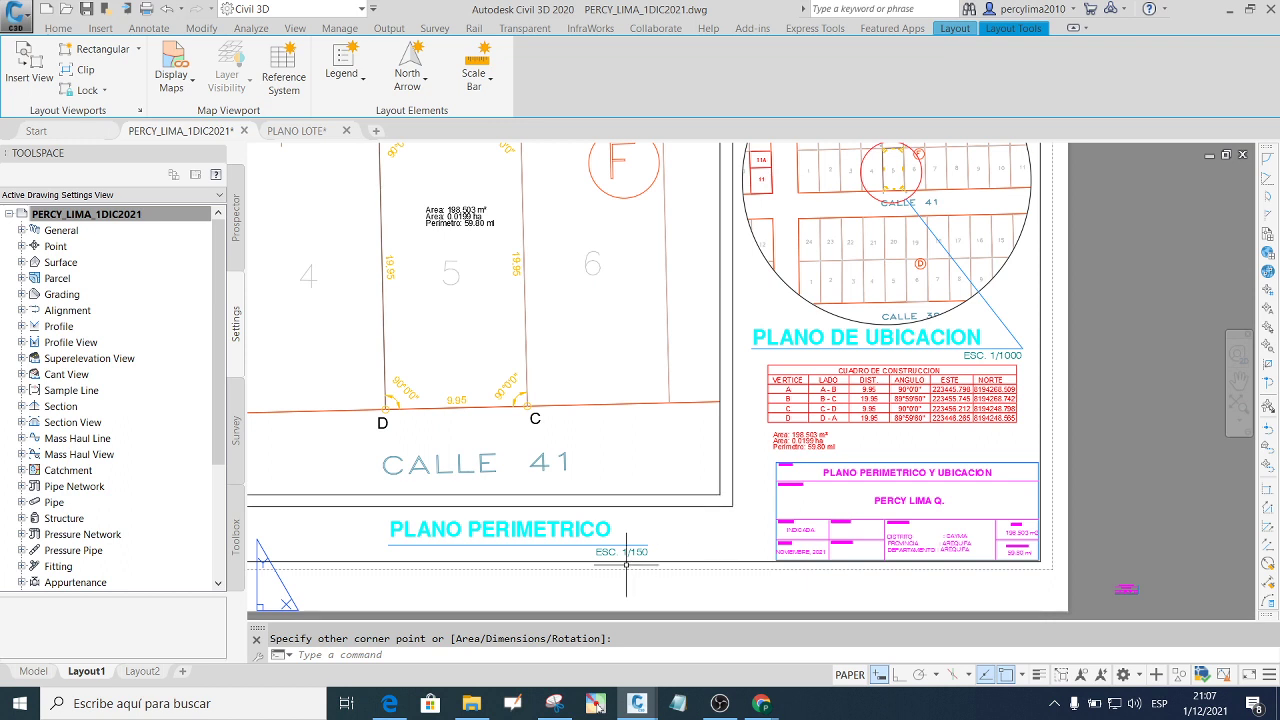
key(Escape)
text(c)
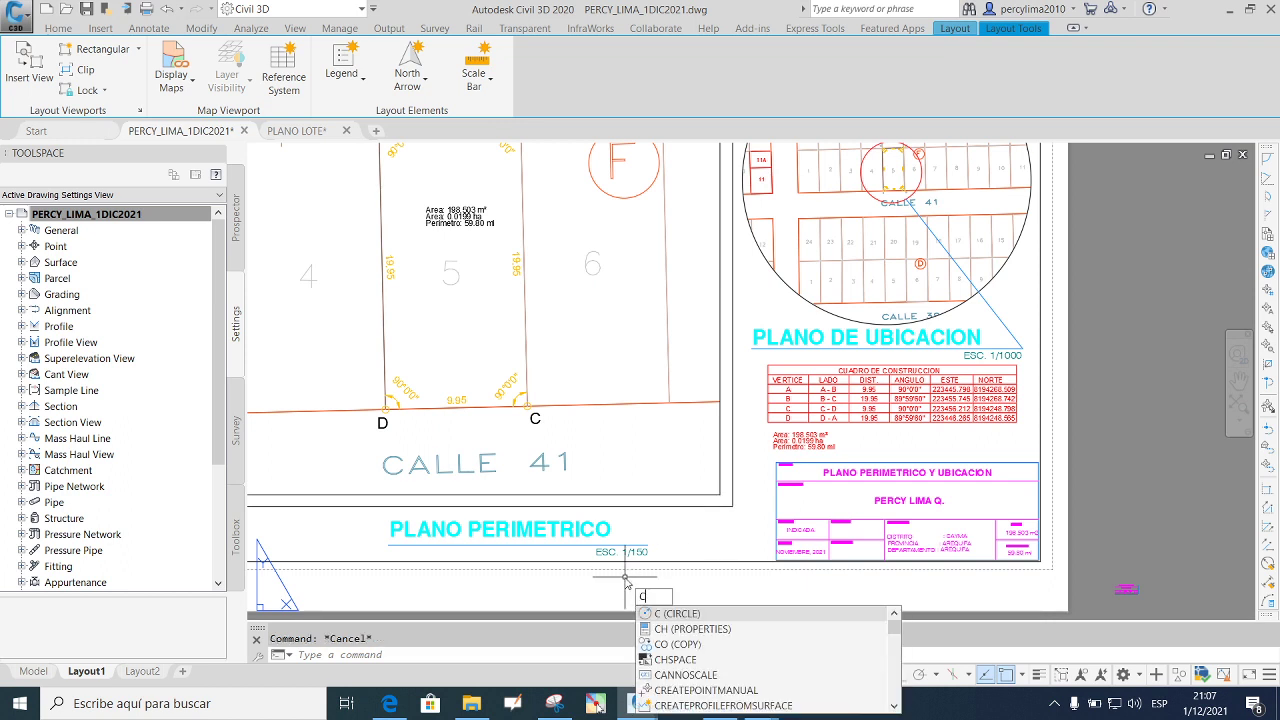
Run CHSPACE on the frame beside Calle 41 and activate the viewport.
click(675, 659)
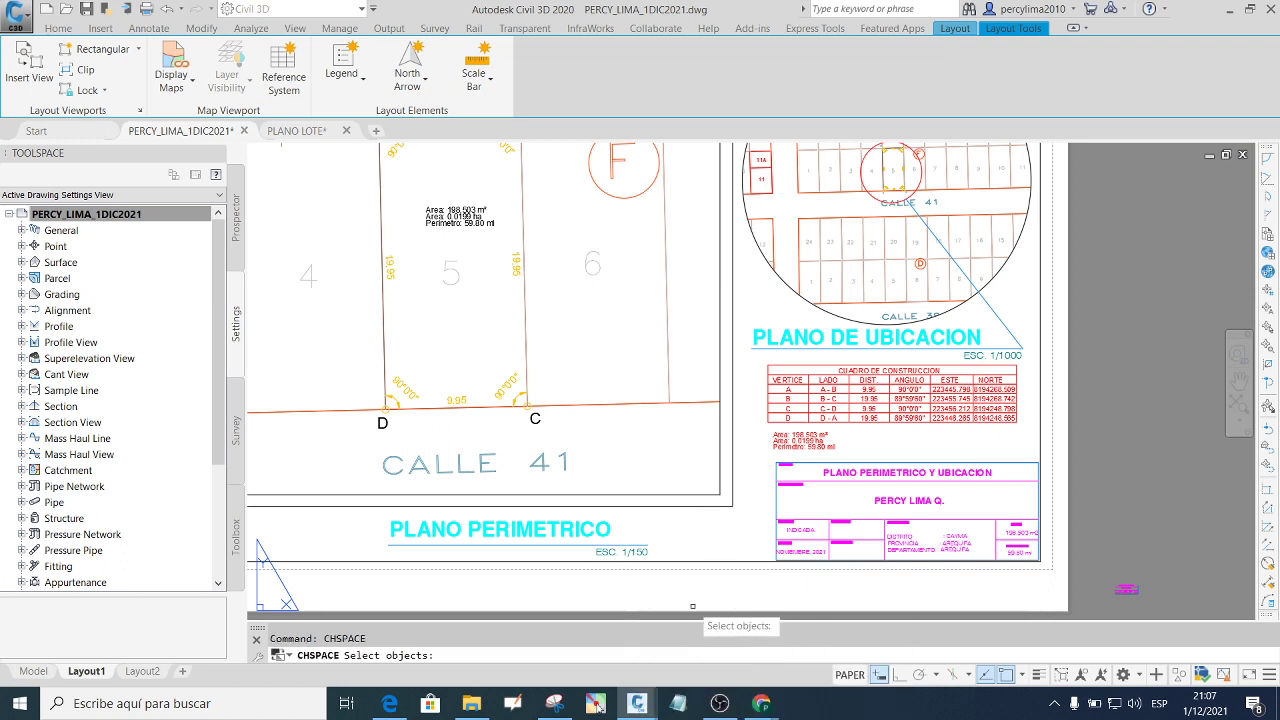
click(690, 506)
click(652, 446)
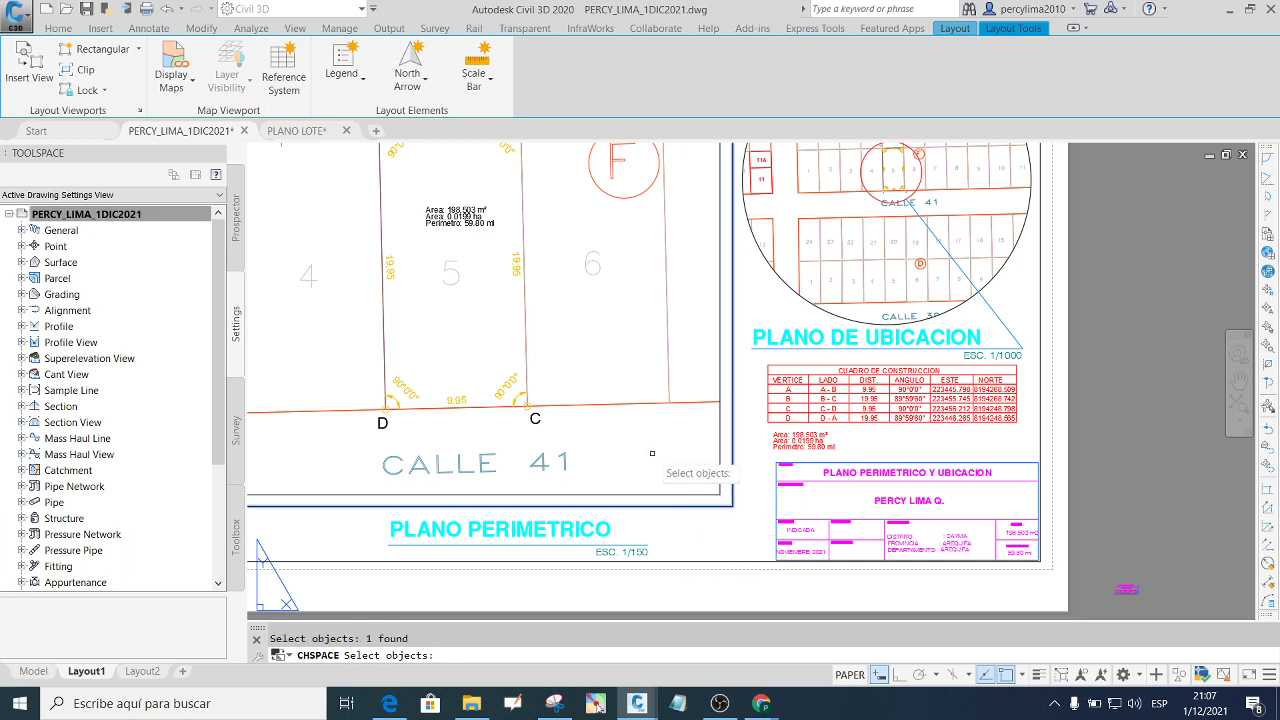
click(650, 448)
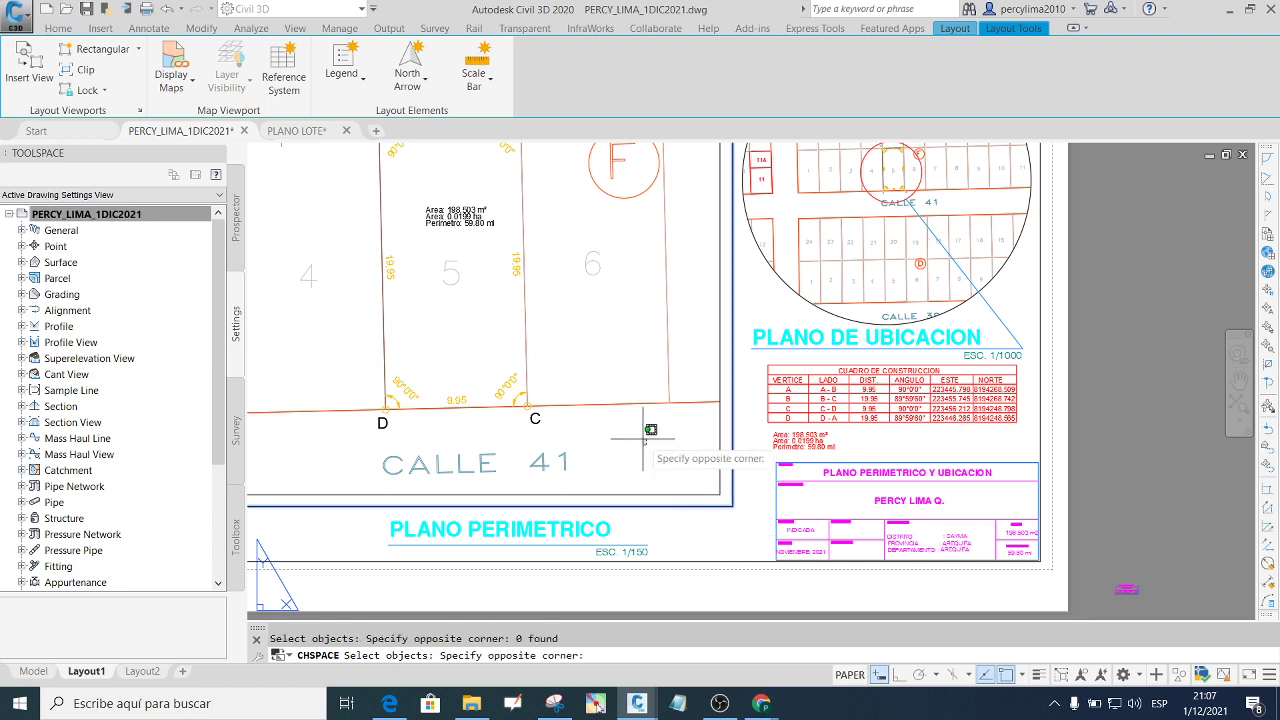
double_click(642, 438)
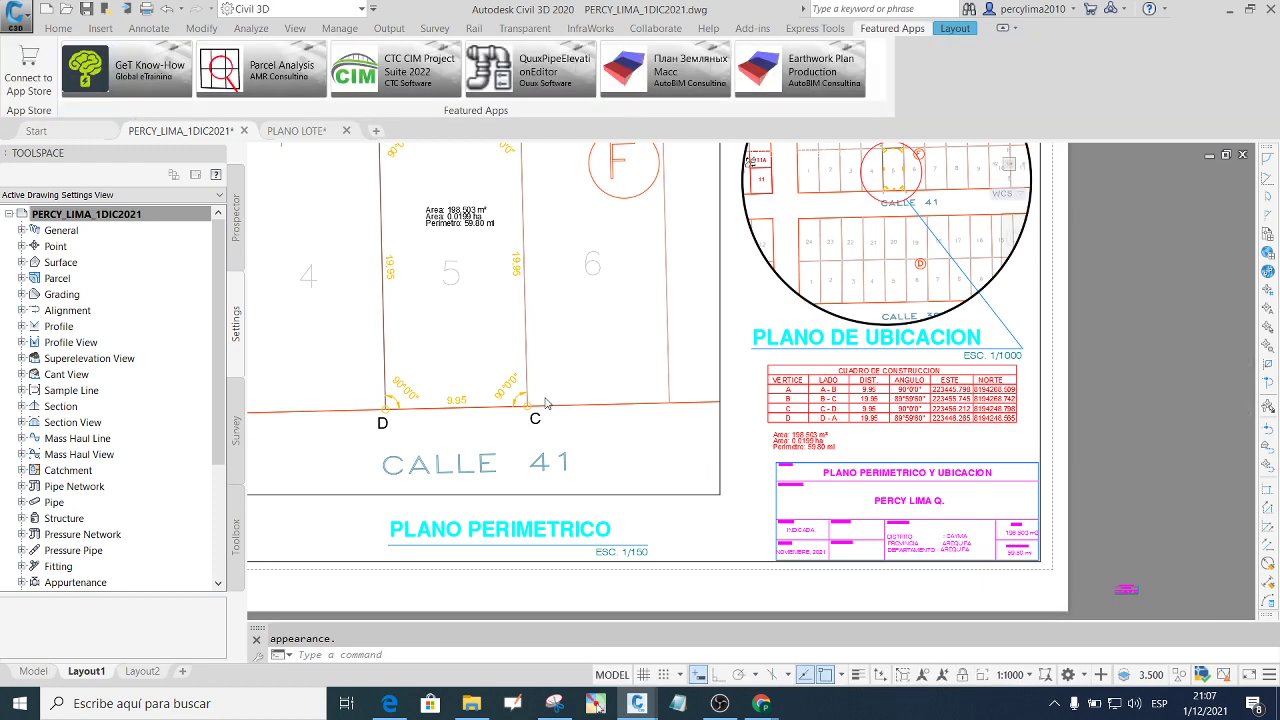
Review the subdivision in model space, then go back to Layout1.
click(33, 671)
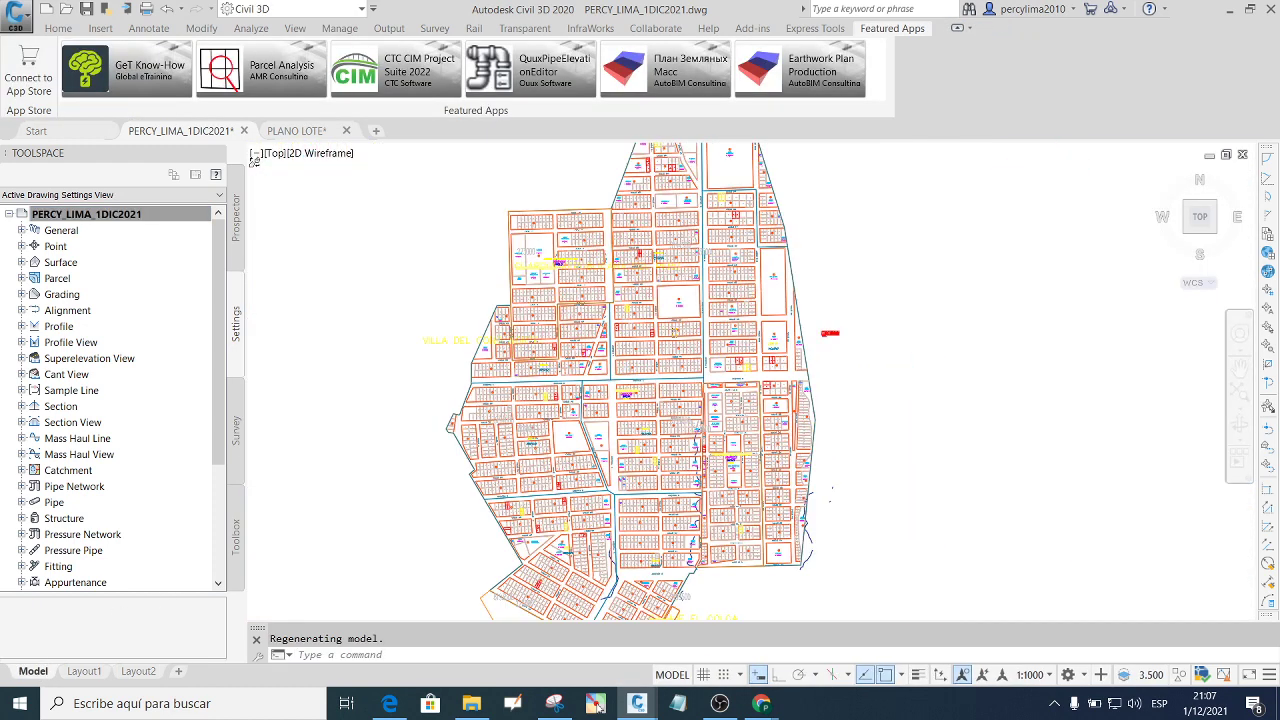
scroll(1100, 290, up, 1)
scroll(1111, 283, up, 2)
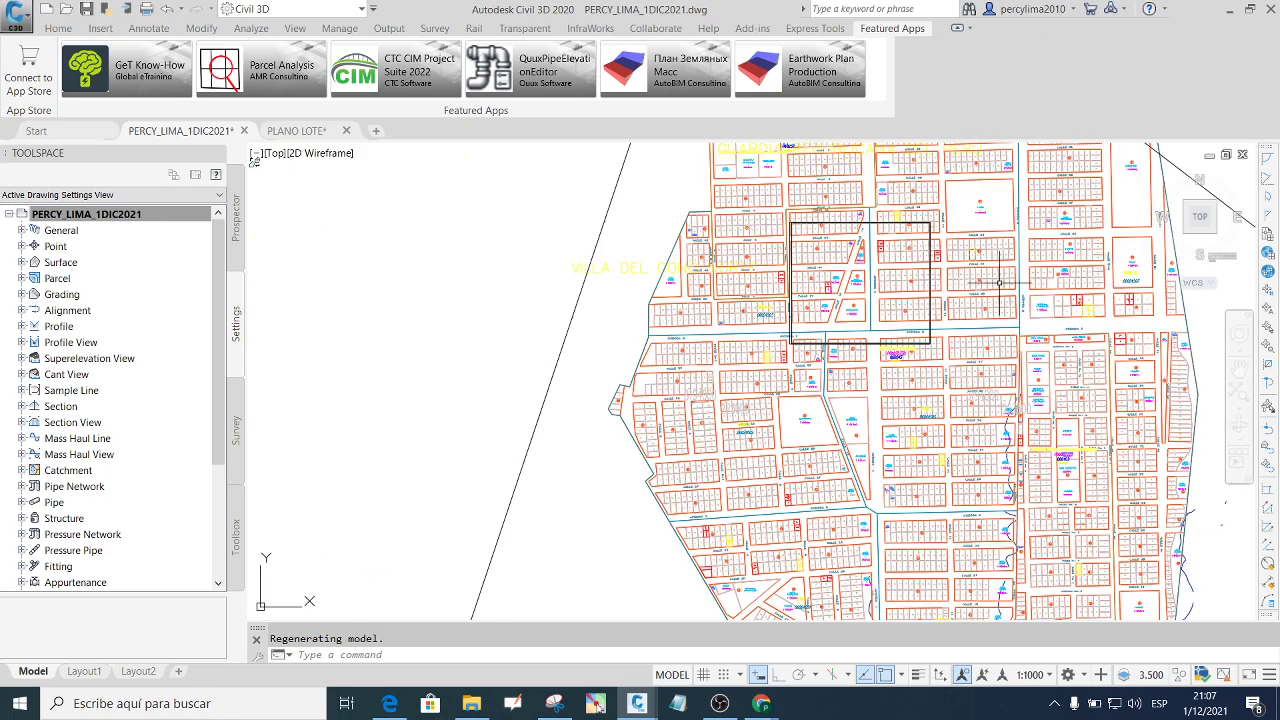
scroll(952, 271, up, 3)
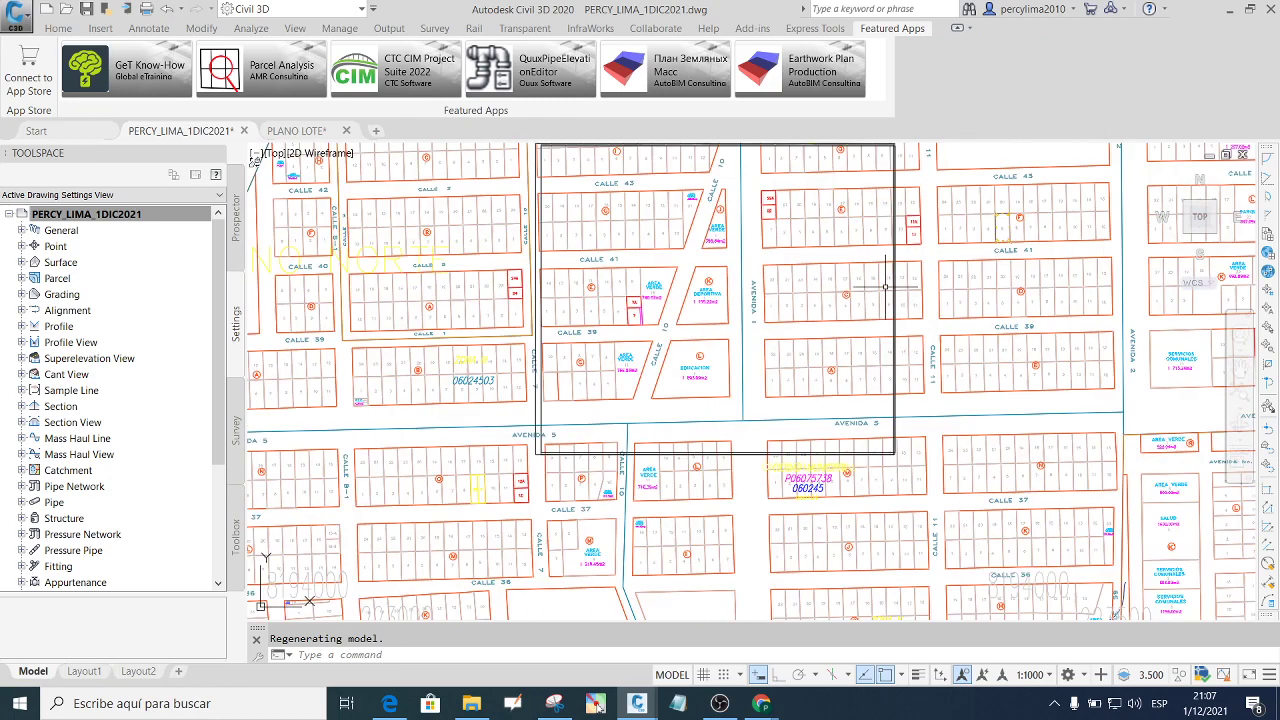
scroll(809, 297, down, 2)
scroll(739, 297, up, 2)
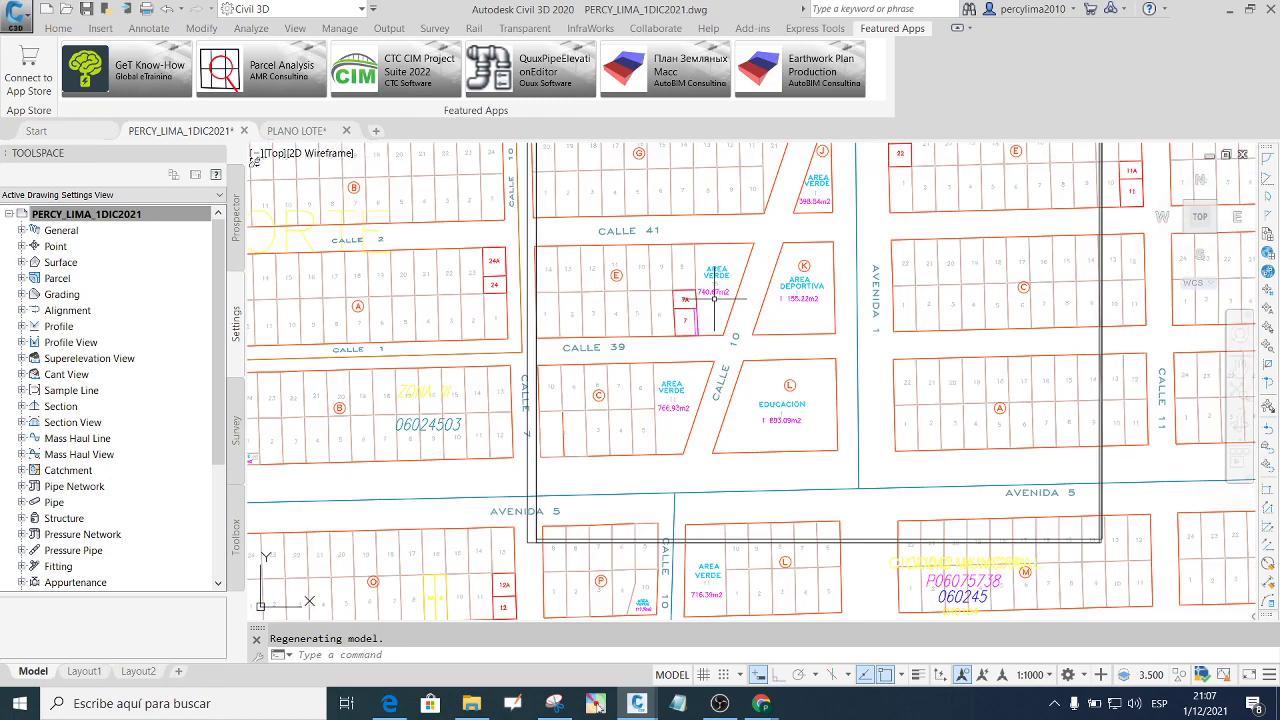
scroll(730, 300, up, 3)
scroll(740, 305, down, 2)
scroll(752, 312, down, 4)
scroll(780, 310, down, 5)
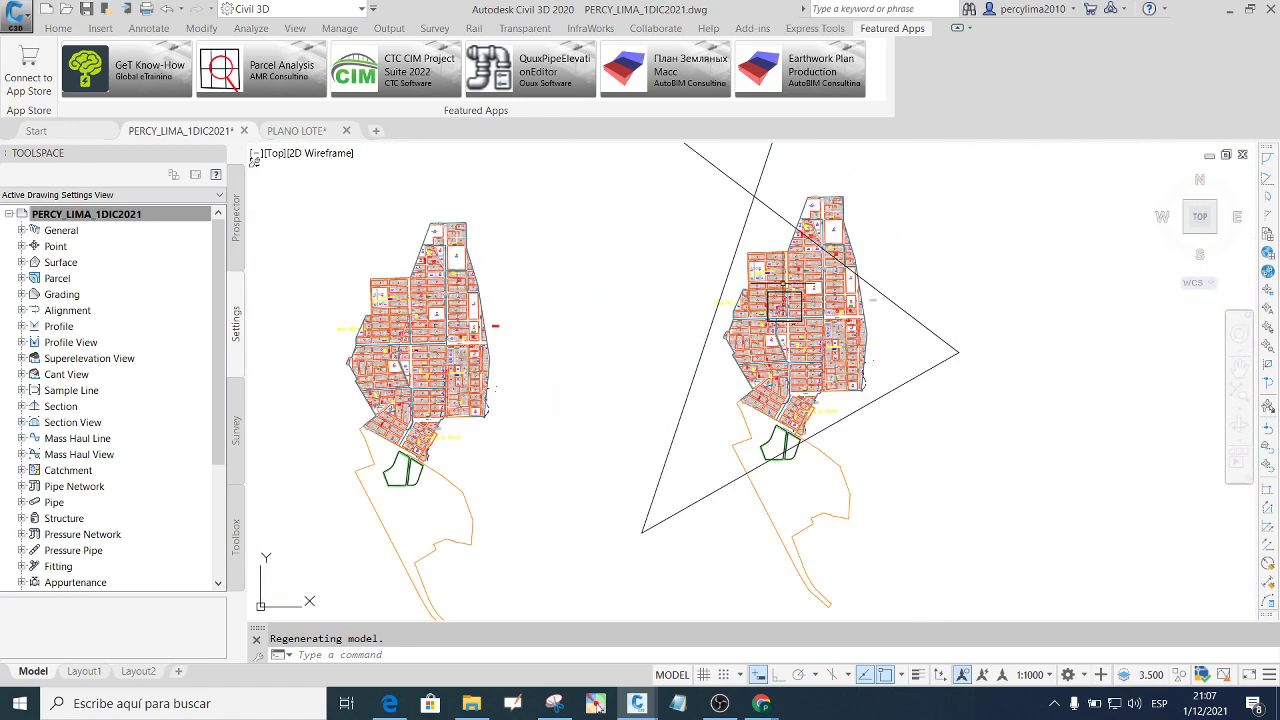
click(84, 671)
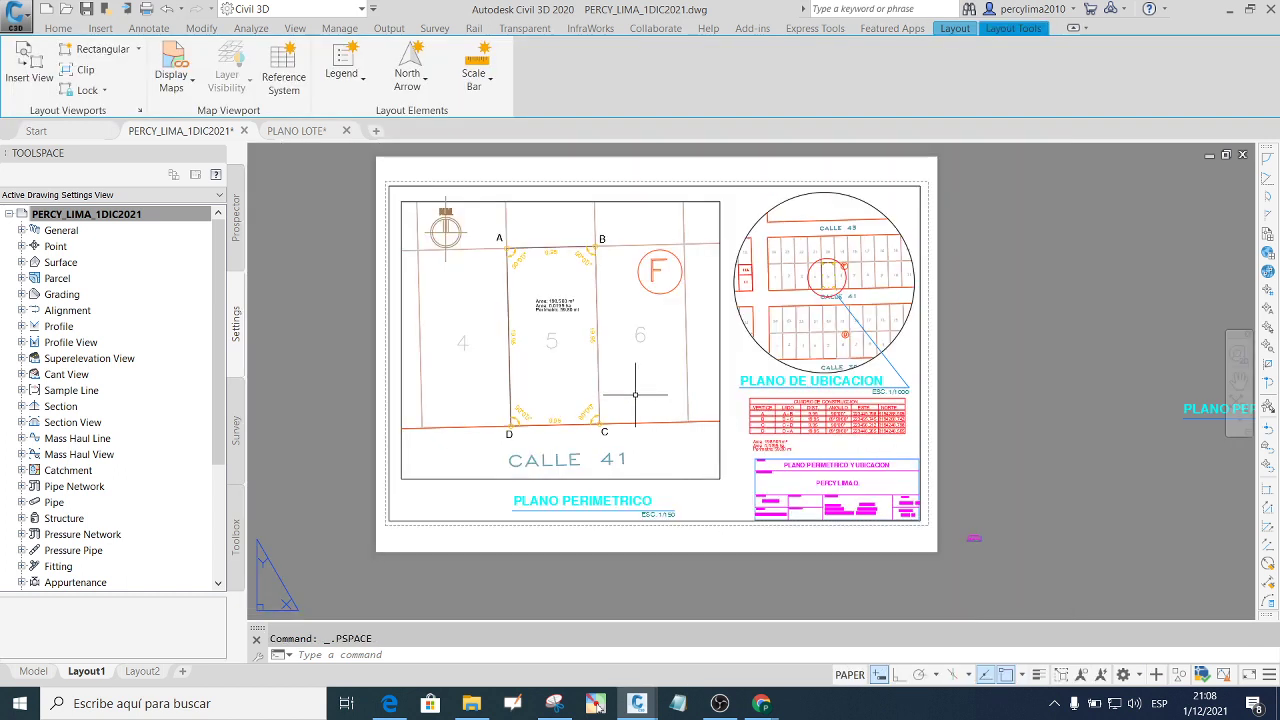
Activate the perimeter plan viewport and pan and zoom its view.
double_click(632, 383)
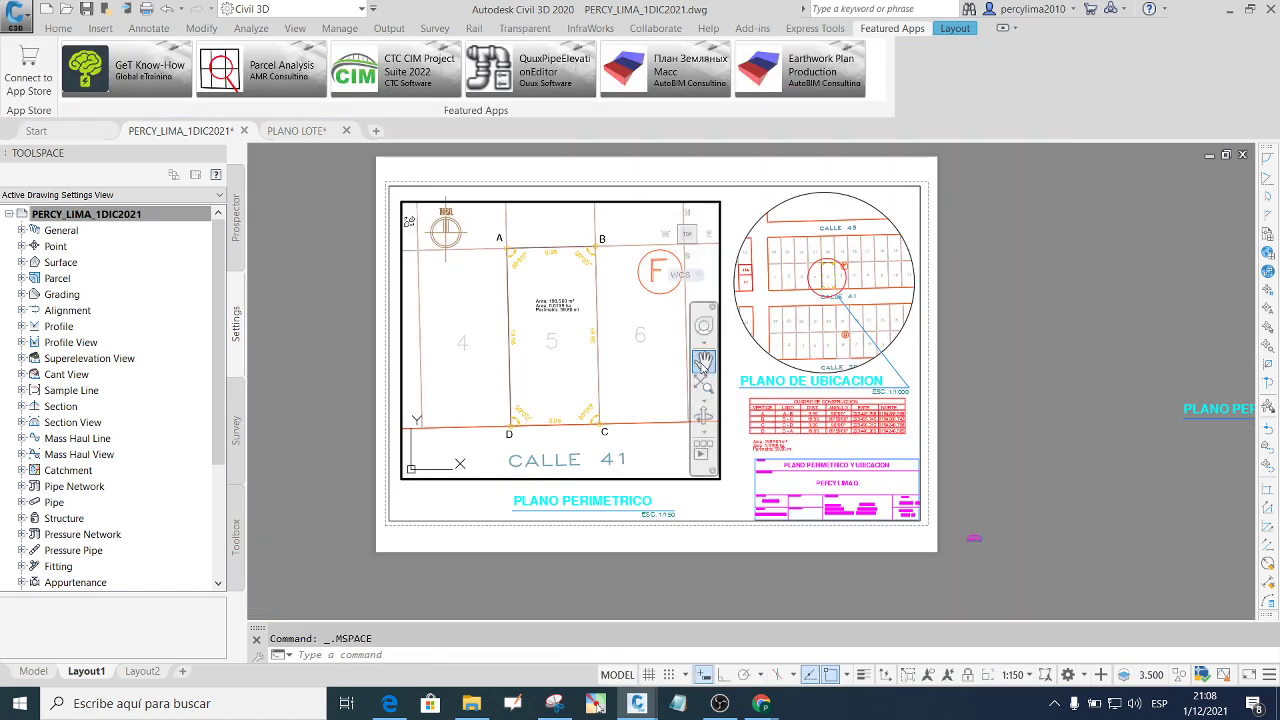
click(704, 352)
scroll(606, 363, down, 2)
scroll(600, 363, down, 3)
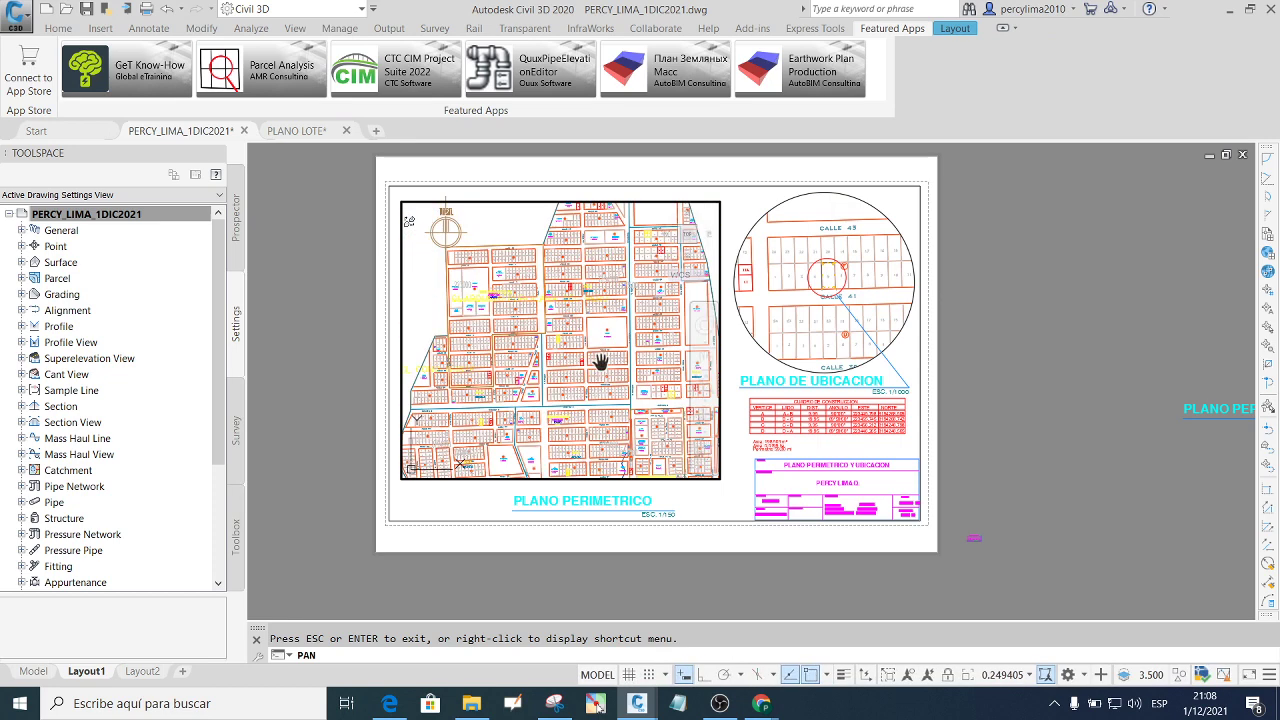
scroll(600, 360, down, 3)
scroll(600, 361, down, 2)
scroll(596, 374, up, 3)
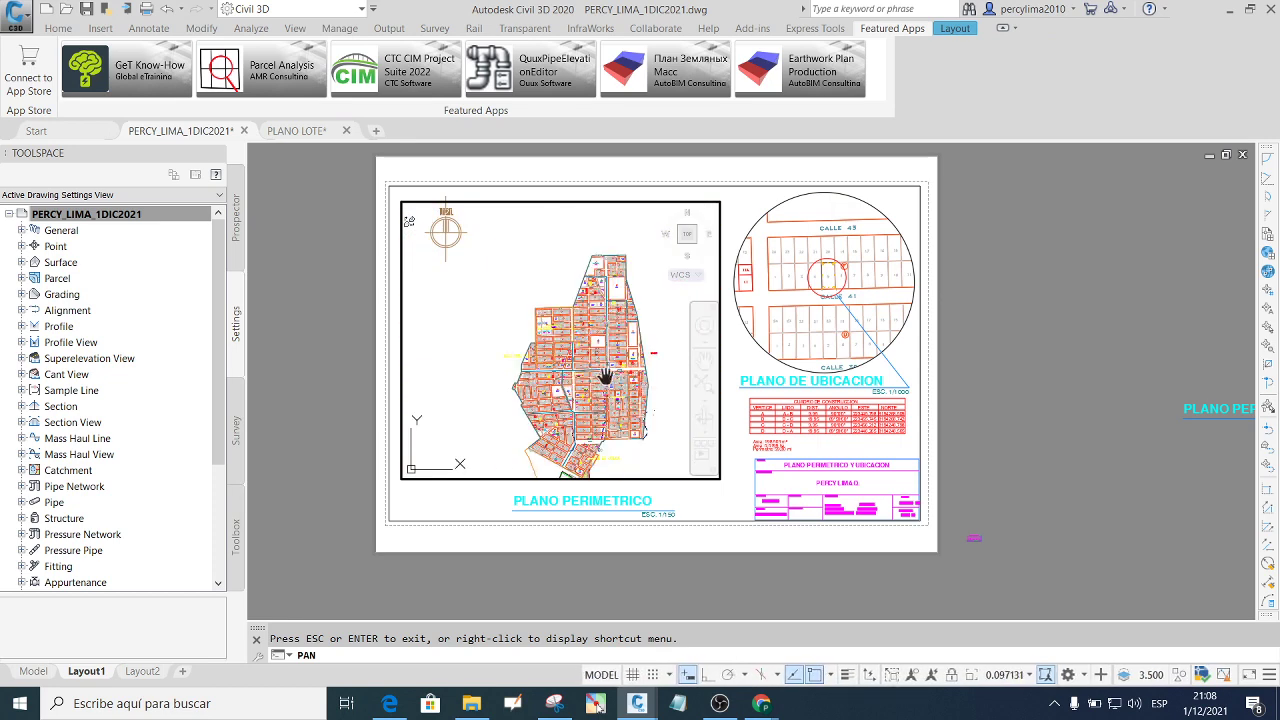
scroll(605, 372, up, 3)
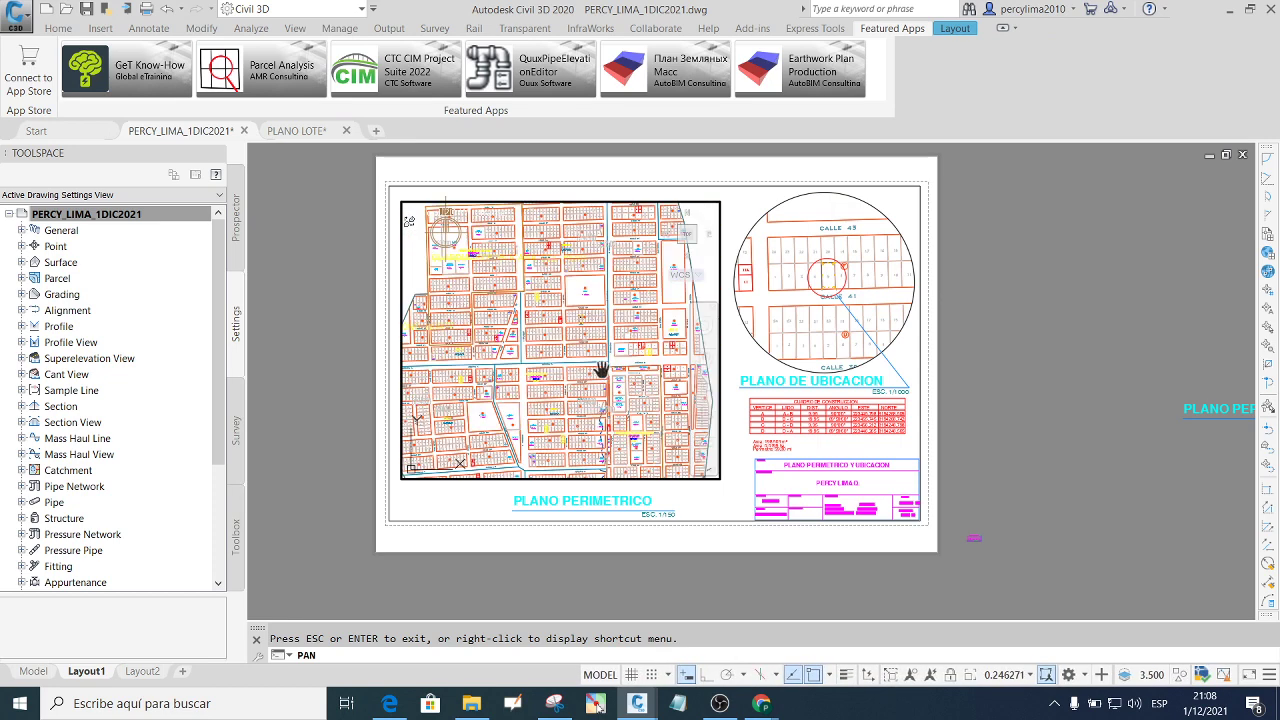
key(Escape)
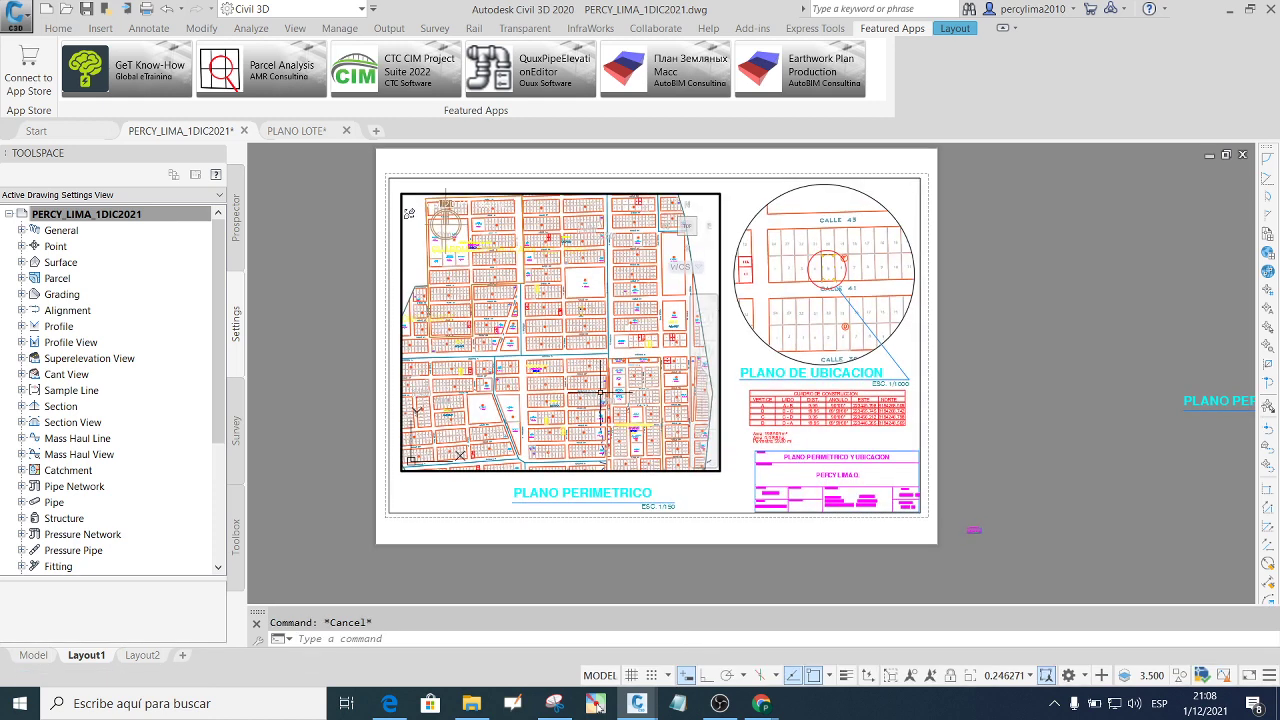
scroll(600, 390, up, 4)
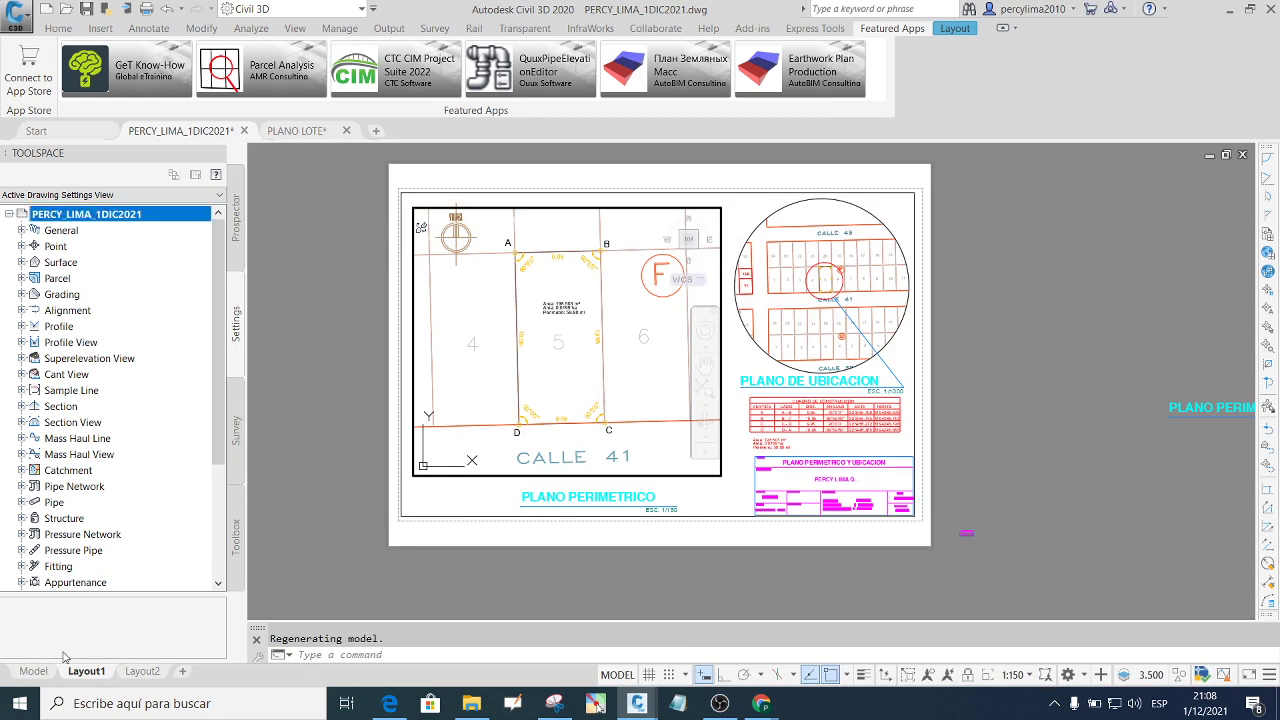
Compare the model drawing with the Layout1 sheet, ending on Layout1.
click(34, 671)
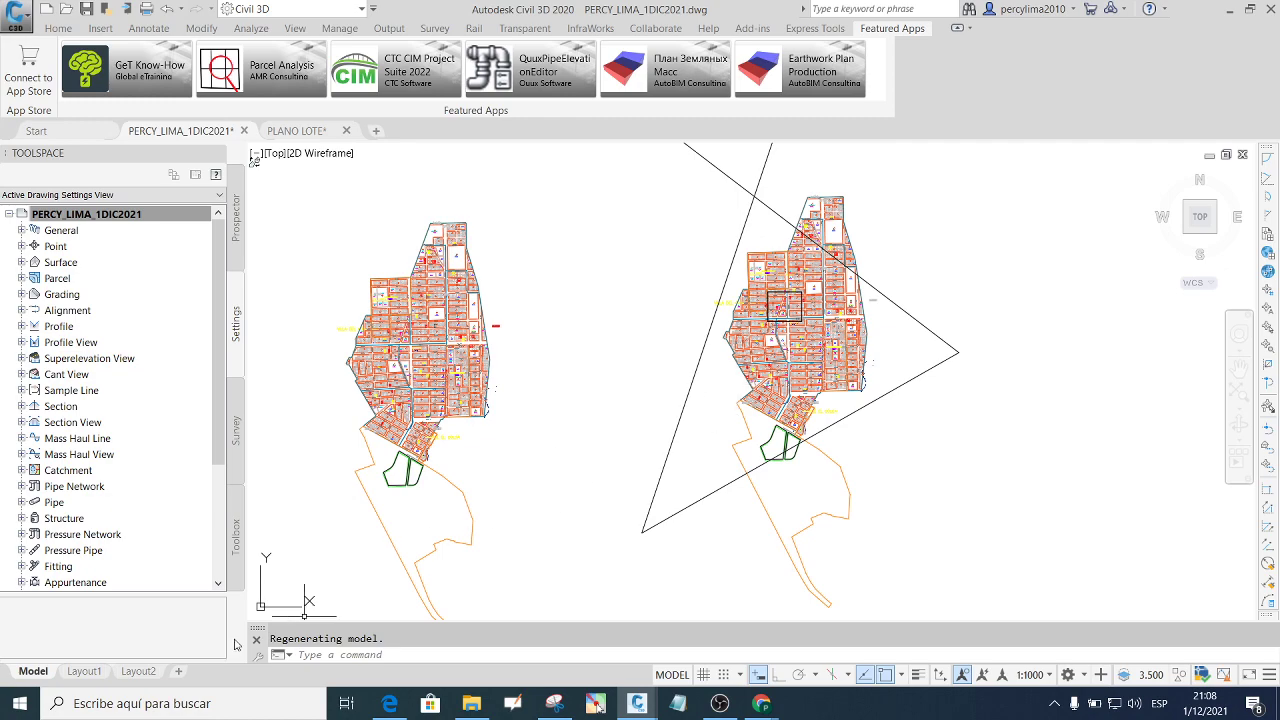
click(84, 671)
click(33, 671)
scroll(800, 340, up, 5)
scroll(664, 302, up, 2)
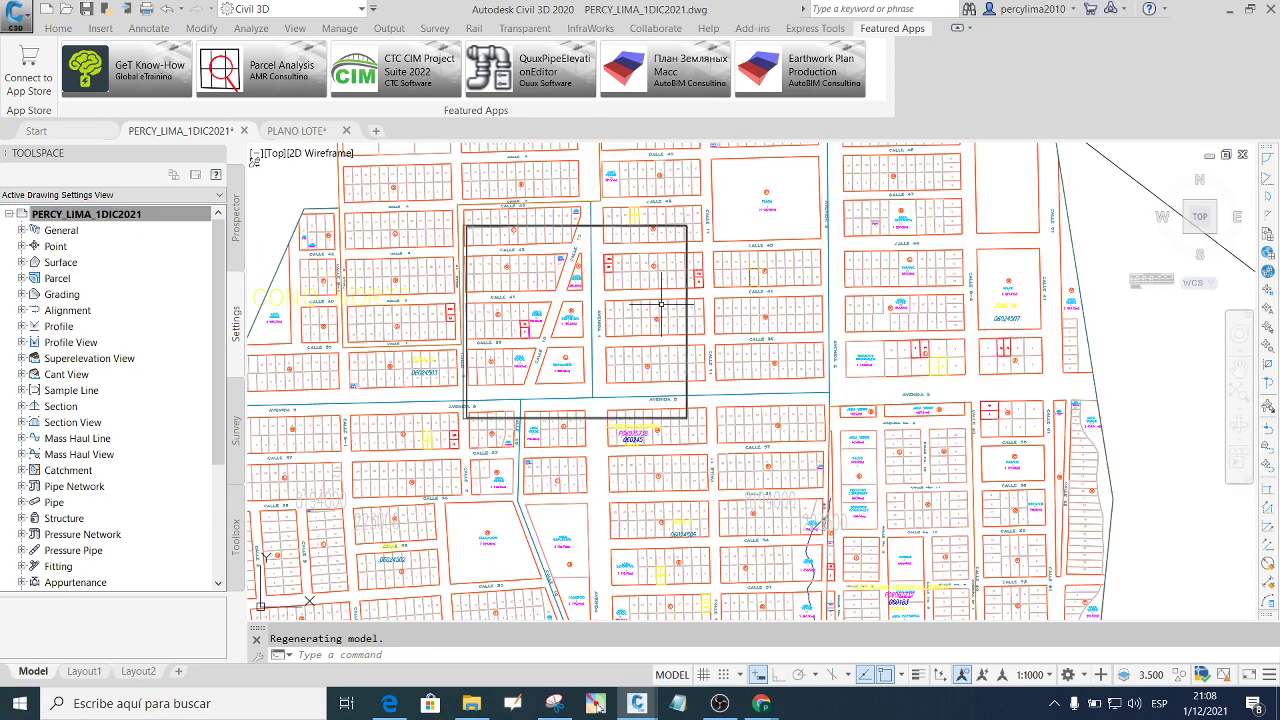
scroll(664, 302, down, 2)
scroll(673, 379, up, 3)
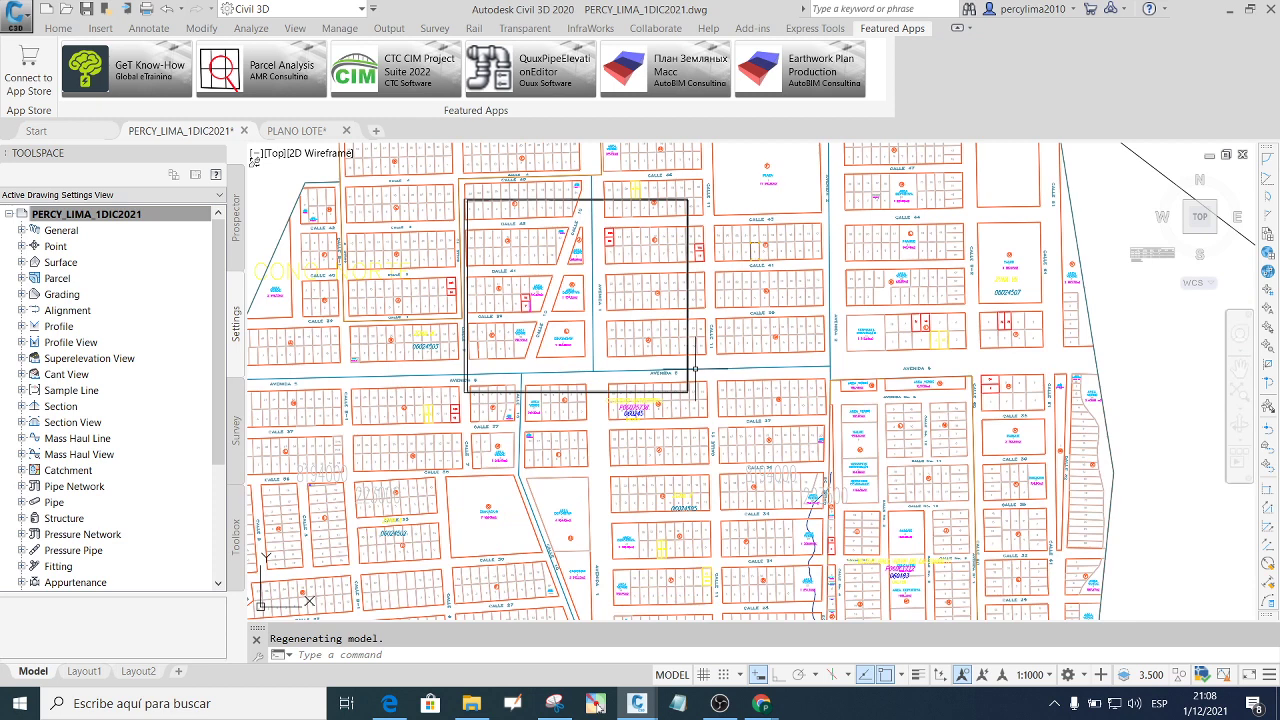
click(84, 671)
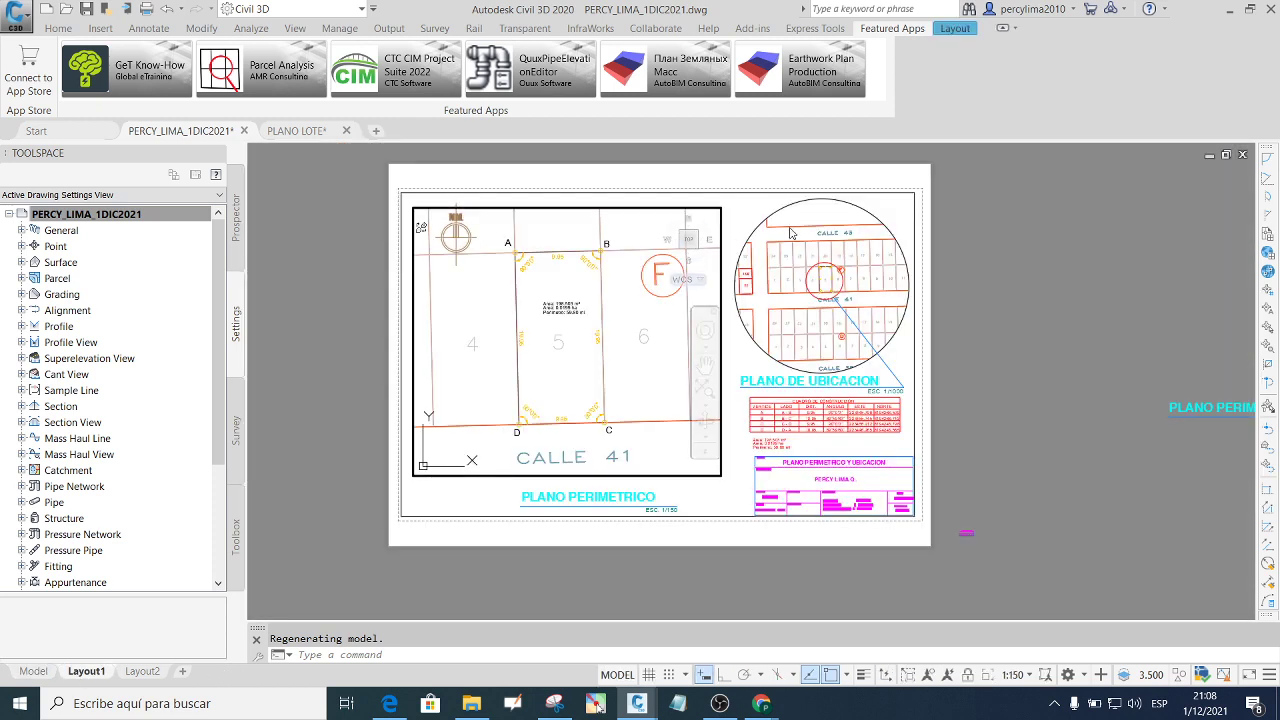
Exit the viewport so Layout1 is back in paper space.
key(Escape)
double_click(740, 222)
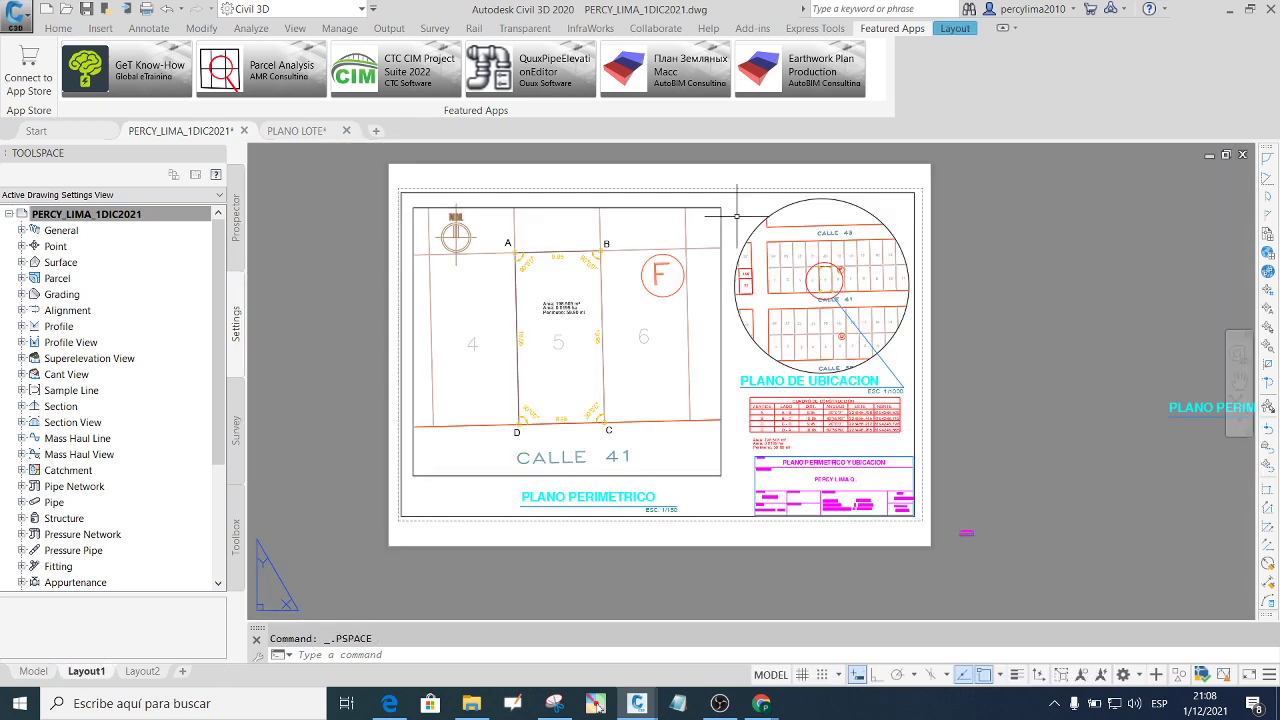
key(Escape)
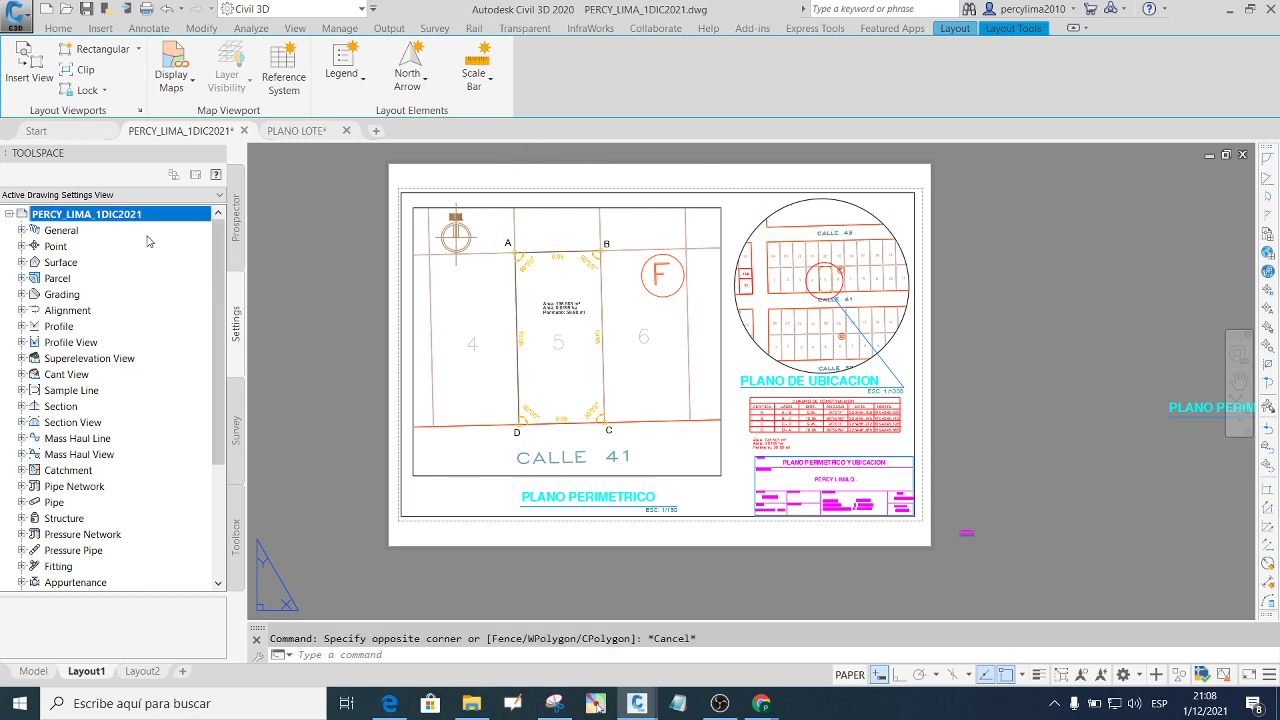
right_click(138, 220)
click(192, 224)
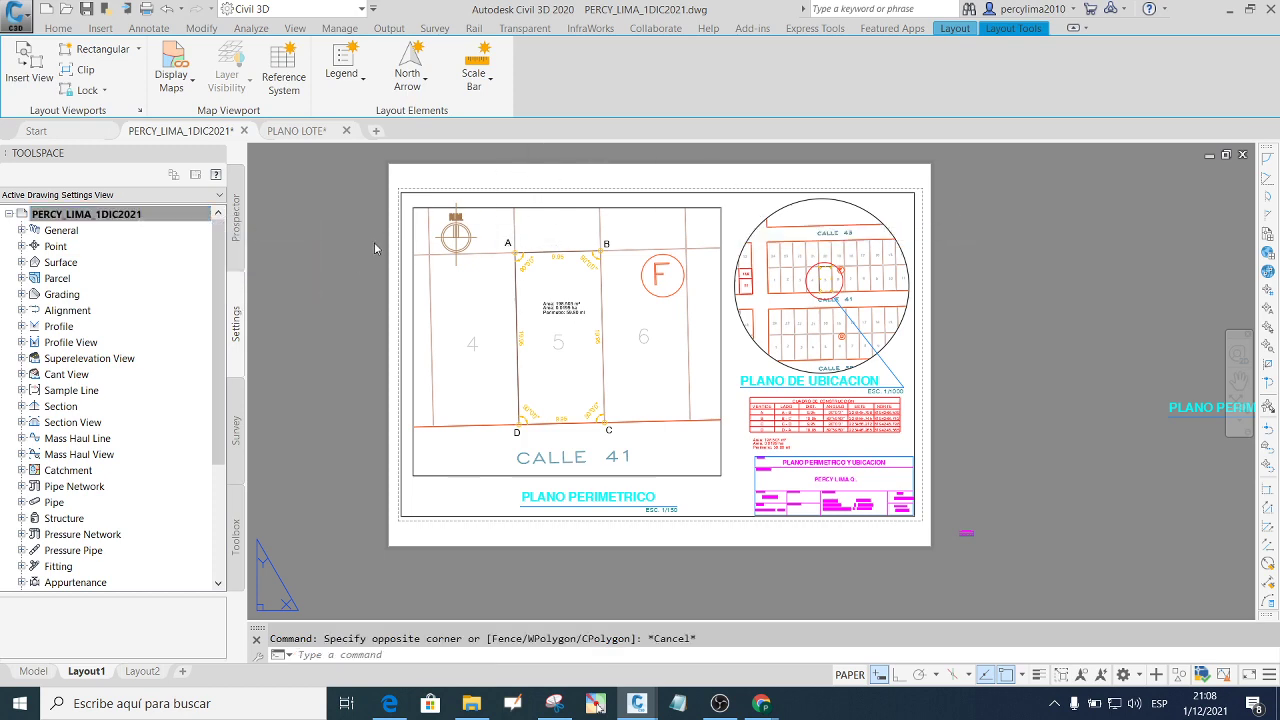
Set the drawing's coordinate system to UTM84-19S.
click(559, 319)
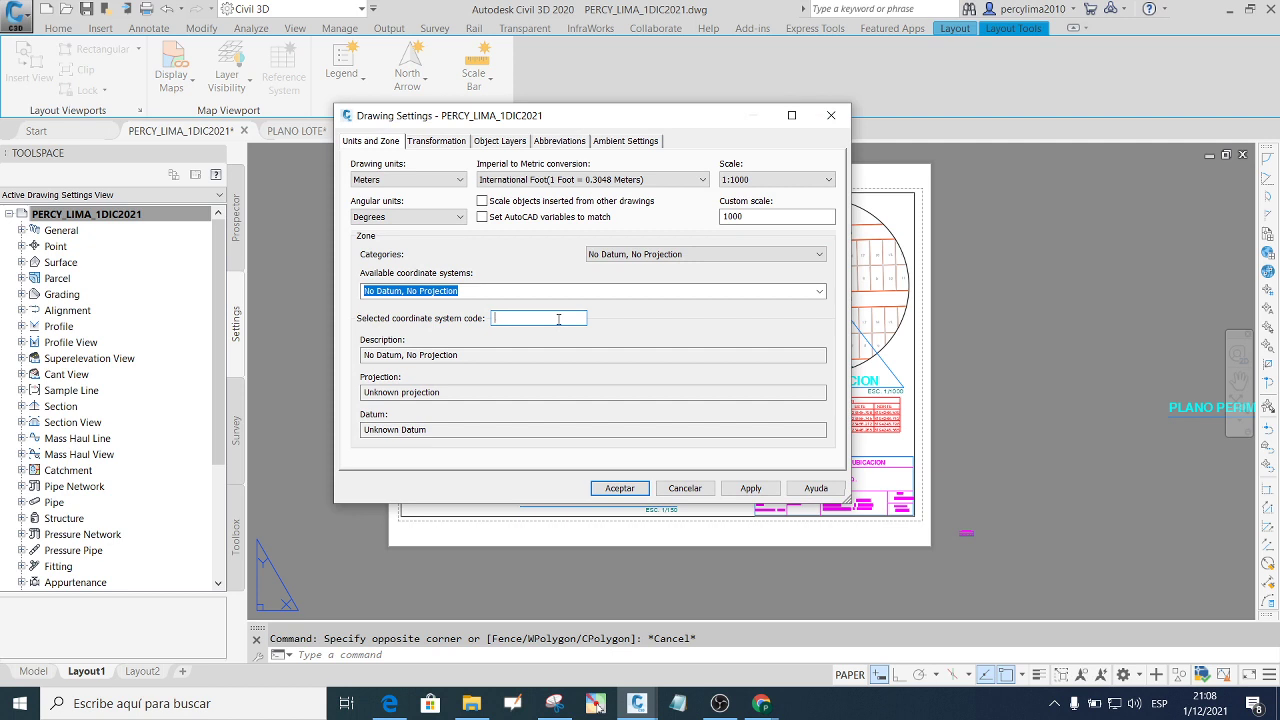
text(UTM84-19)
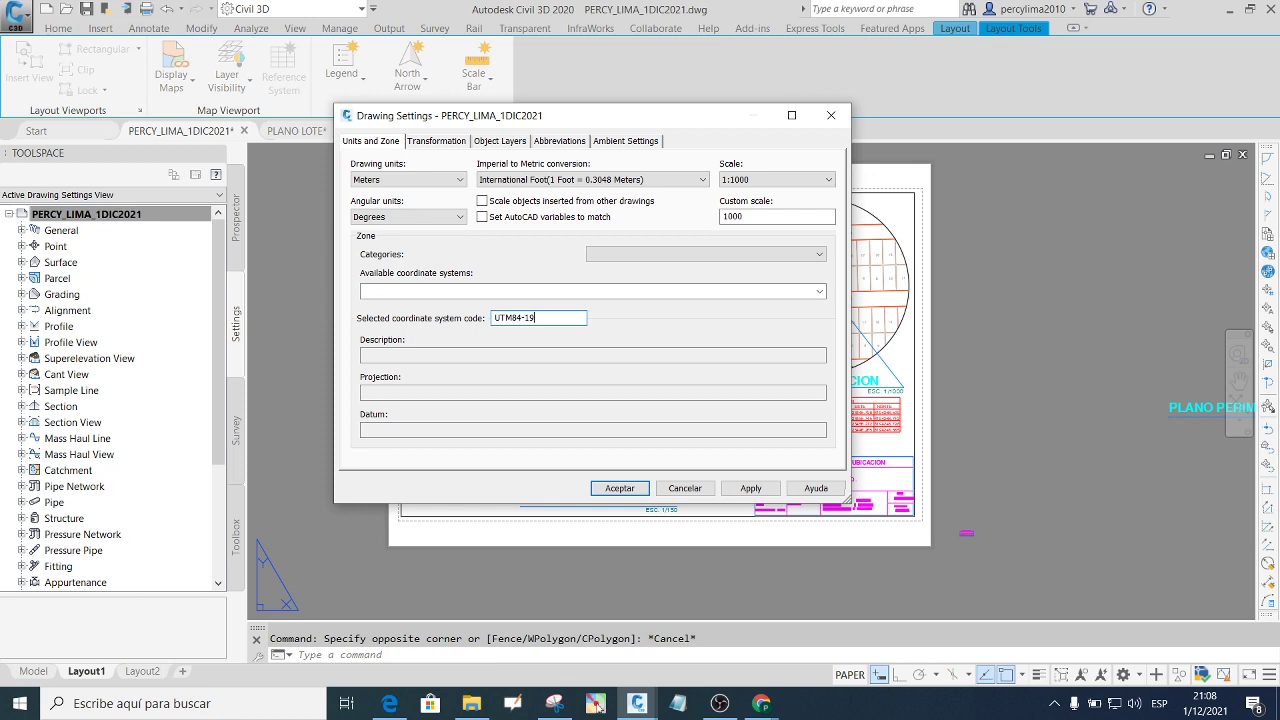
text(S)
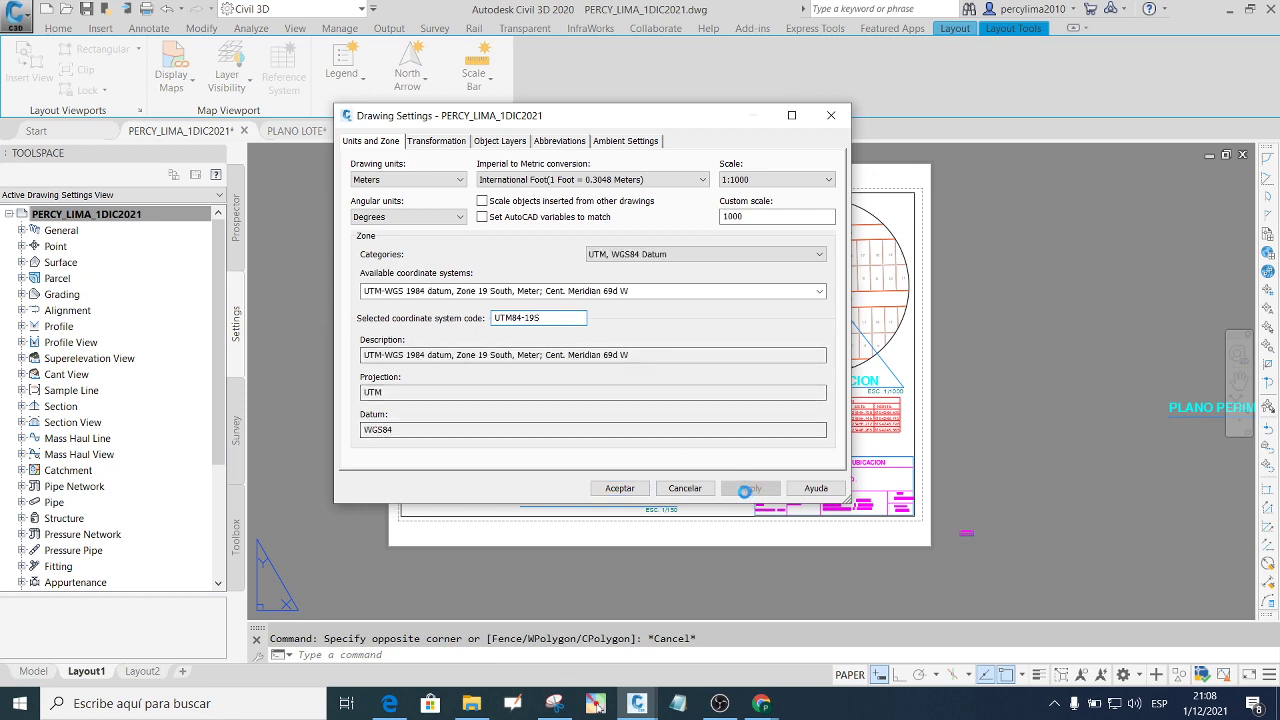
click(750, 488)
click(620, 488)
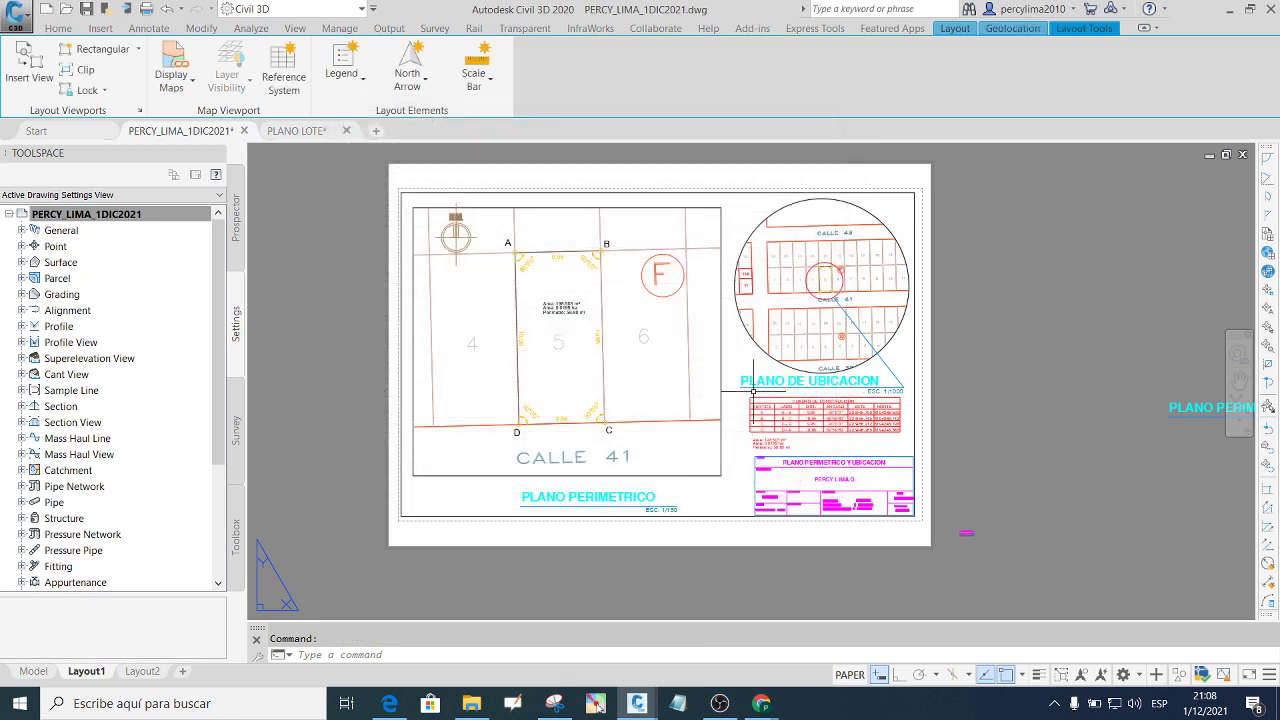
Add a labelled coordinate grid to the perimeter plan viewport at 1:150.
click(285, 87)
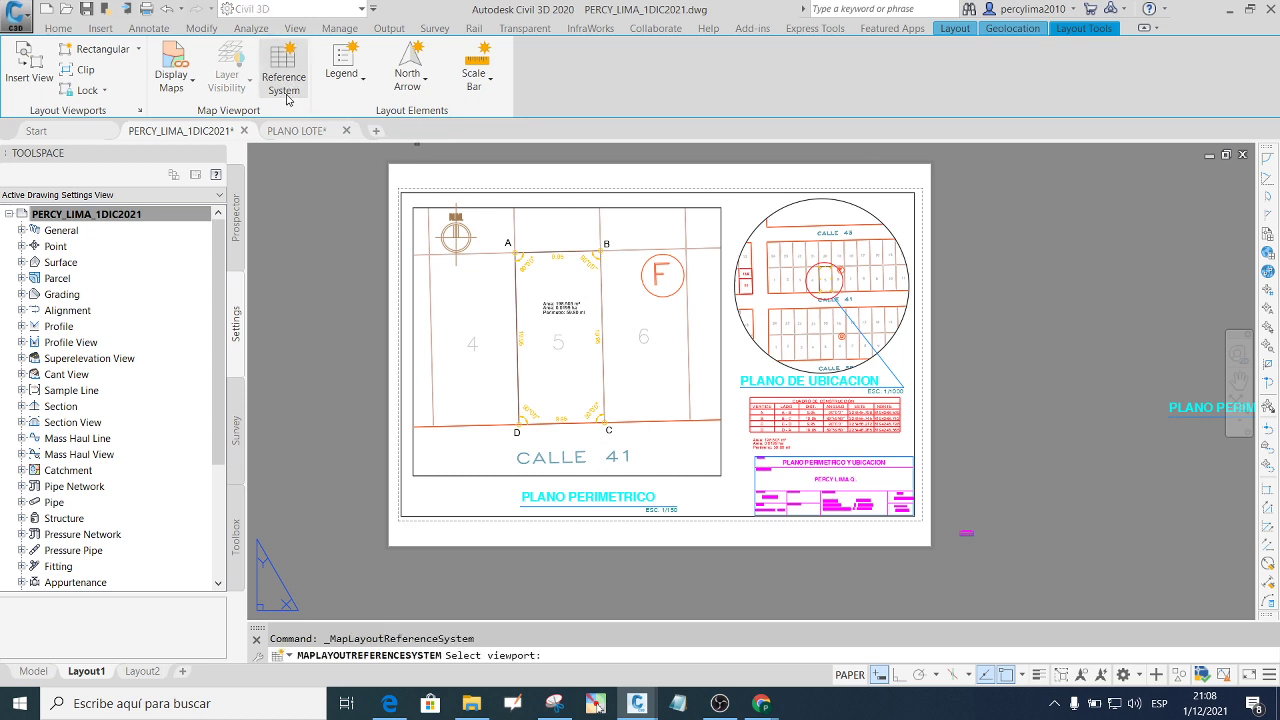
click(525, 206)
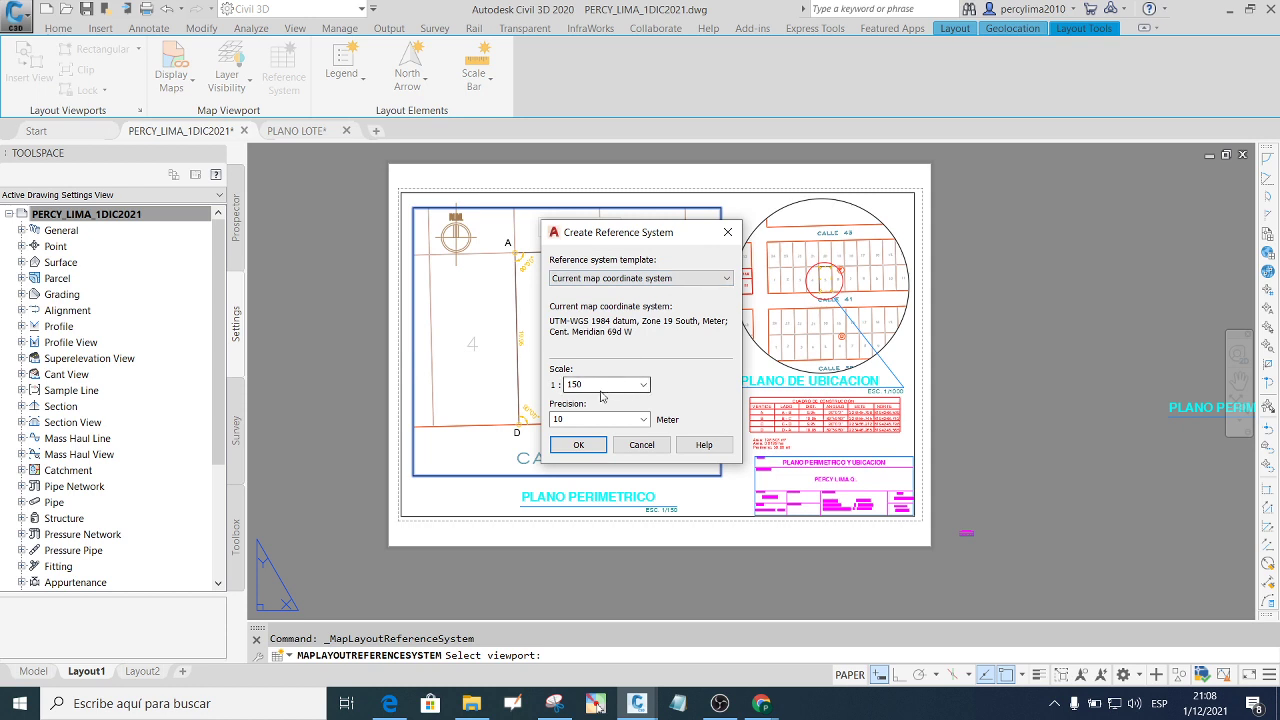
click(579, 444)
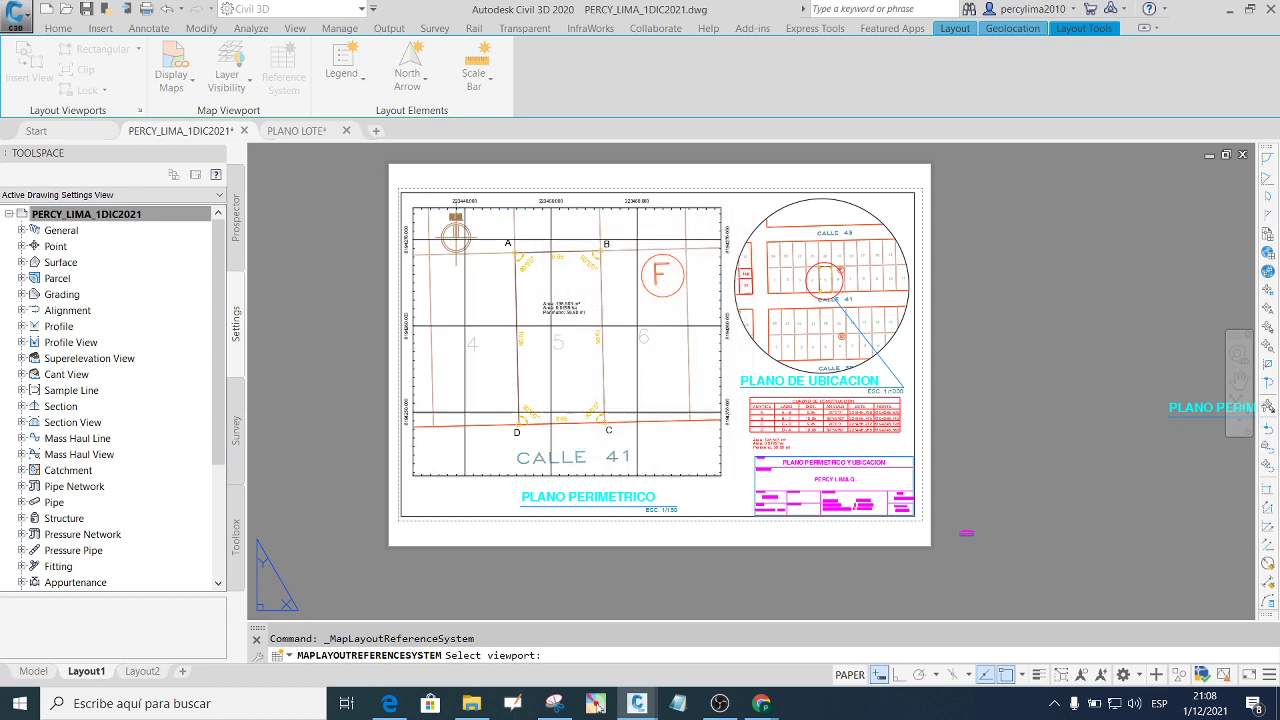
Zoom around the sheet to inspect the new coordinate grid, then clear the selection.
scroll(409, 227, up, 8)
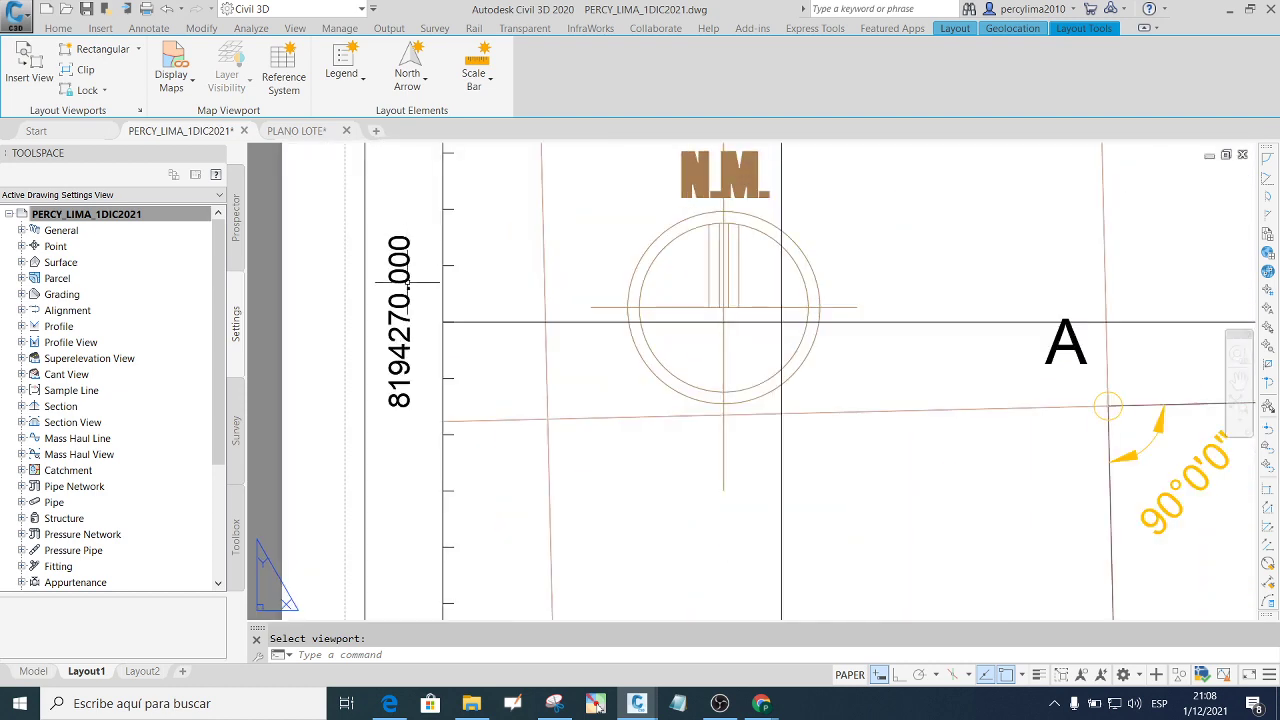
scroll(407, 283, down, 4)
scroll(480, 265, down, 2)
scroll(740, 490, up, 4)
scroll(771, 487, down, 1)
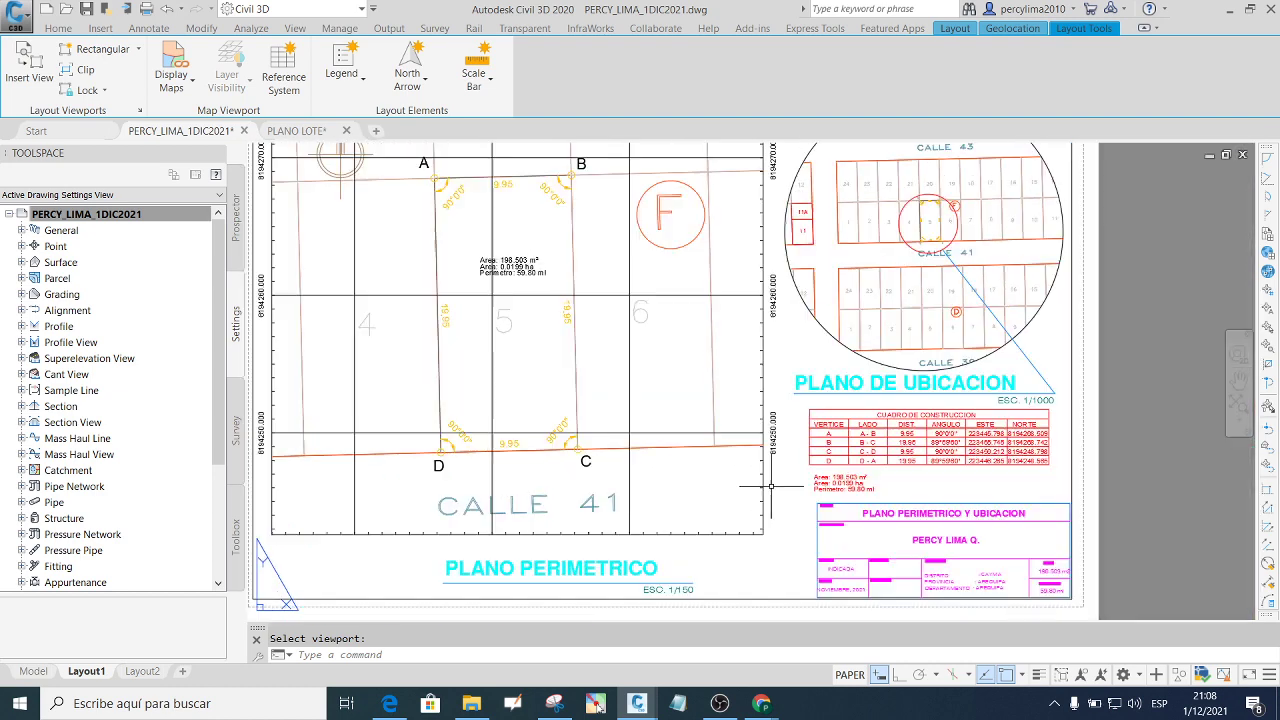
click(740, 534)
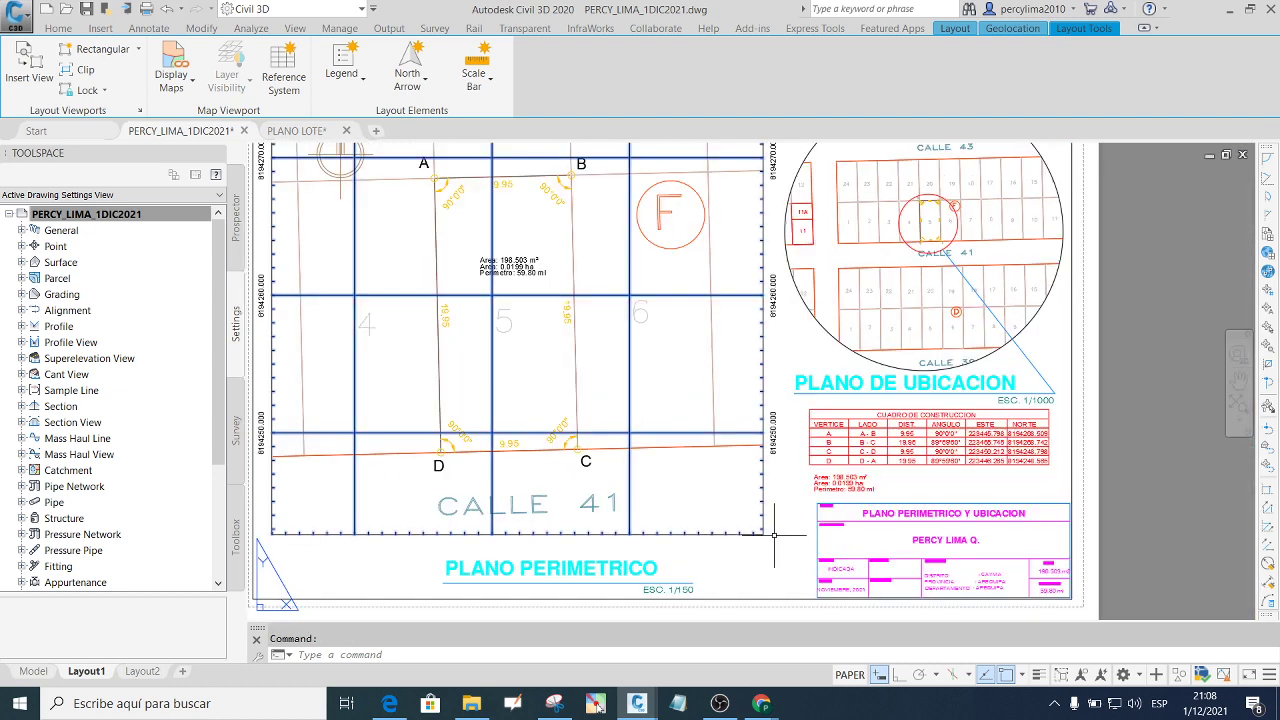
scroll(773, 535, down, 5)
key(Escape)
scroll(740, 500, up, 1)
scroll(720, 500, up, 2)
scroll(588, 527, up, 2)
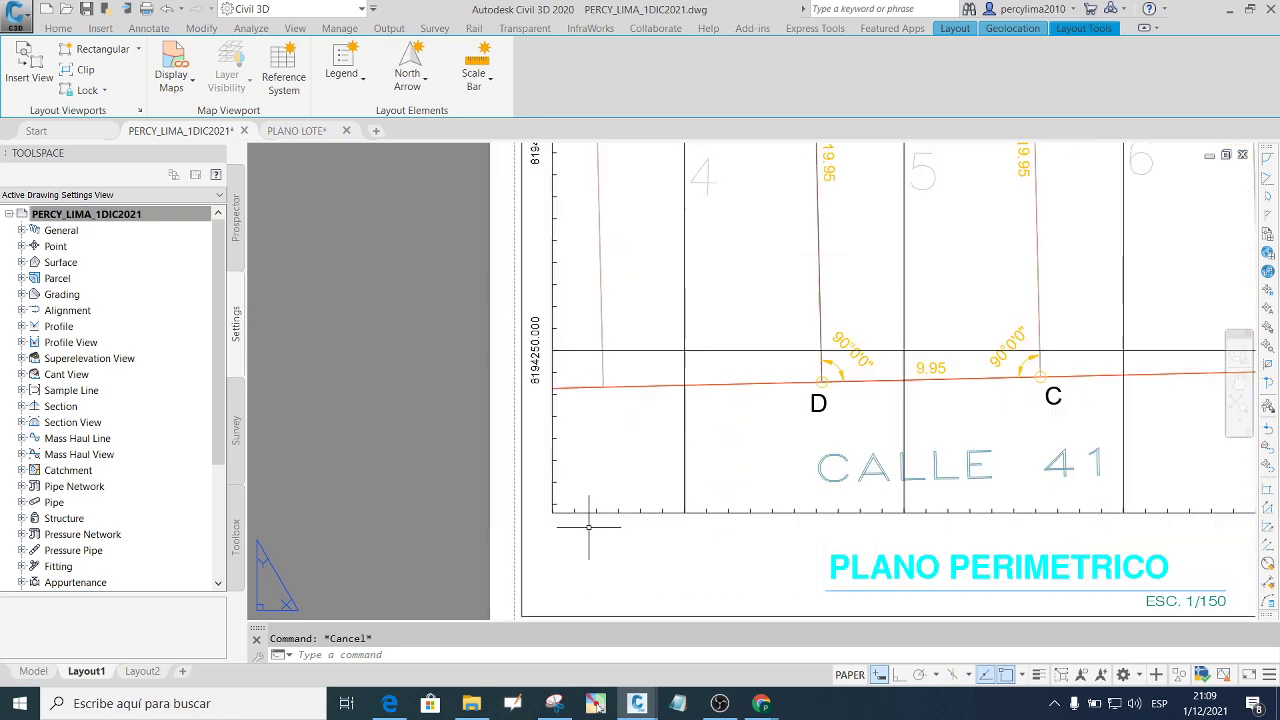
Try resizing the perimeter plan viewport, cancel it, and pan toward the title.
click(586, 513)
click(552, 513)
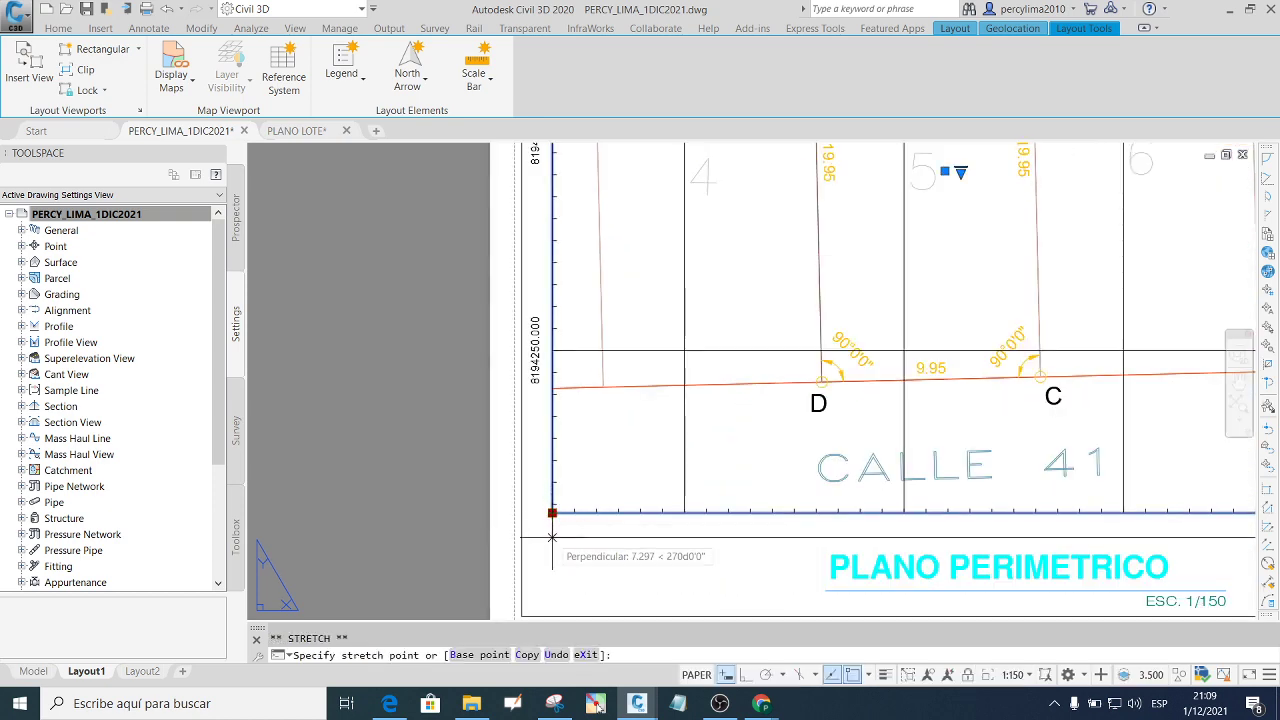
scroll(540, 528, down, 3)
key(Escape)
scroll(731, 533, up, 2)
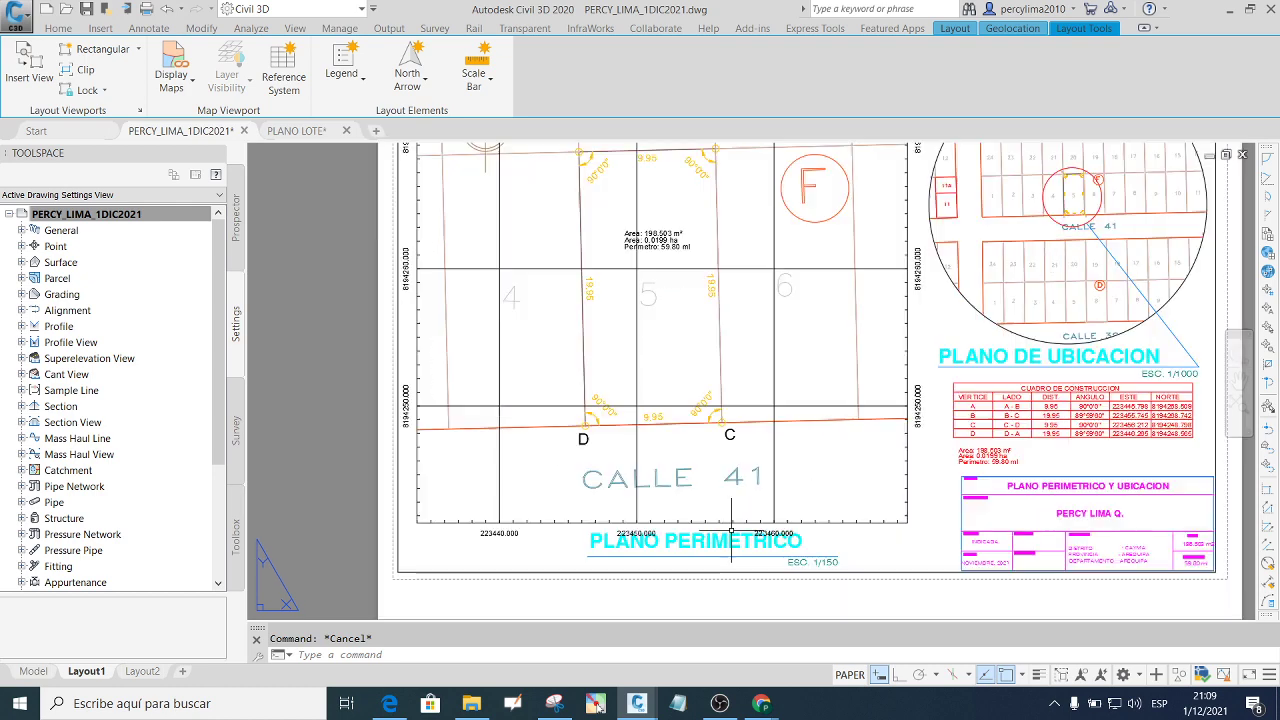
middle_drag(731, 533, 748, 517)
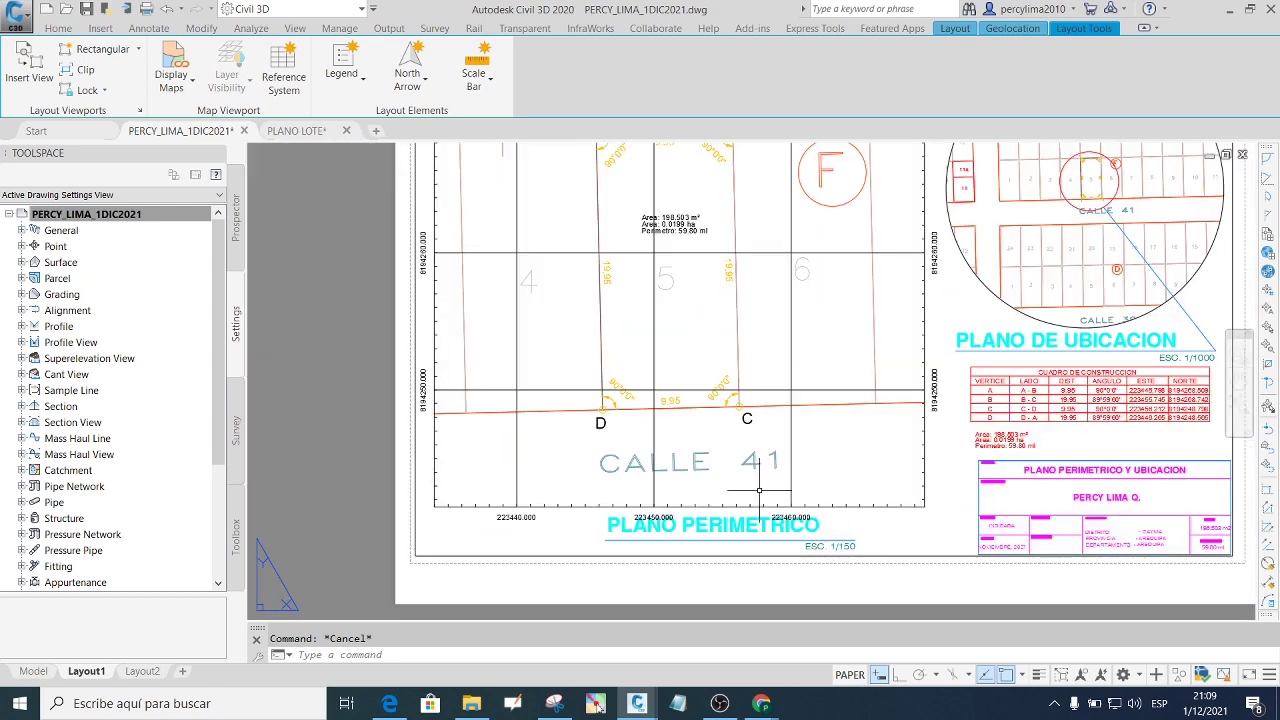
Move the PLANO PERIMETRICO underline and ESC. 1/150 note below the coordinate grid labels.
click(747, 546)
click(695, 505)
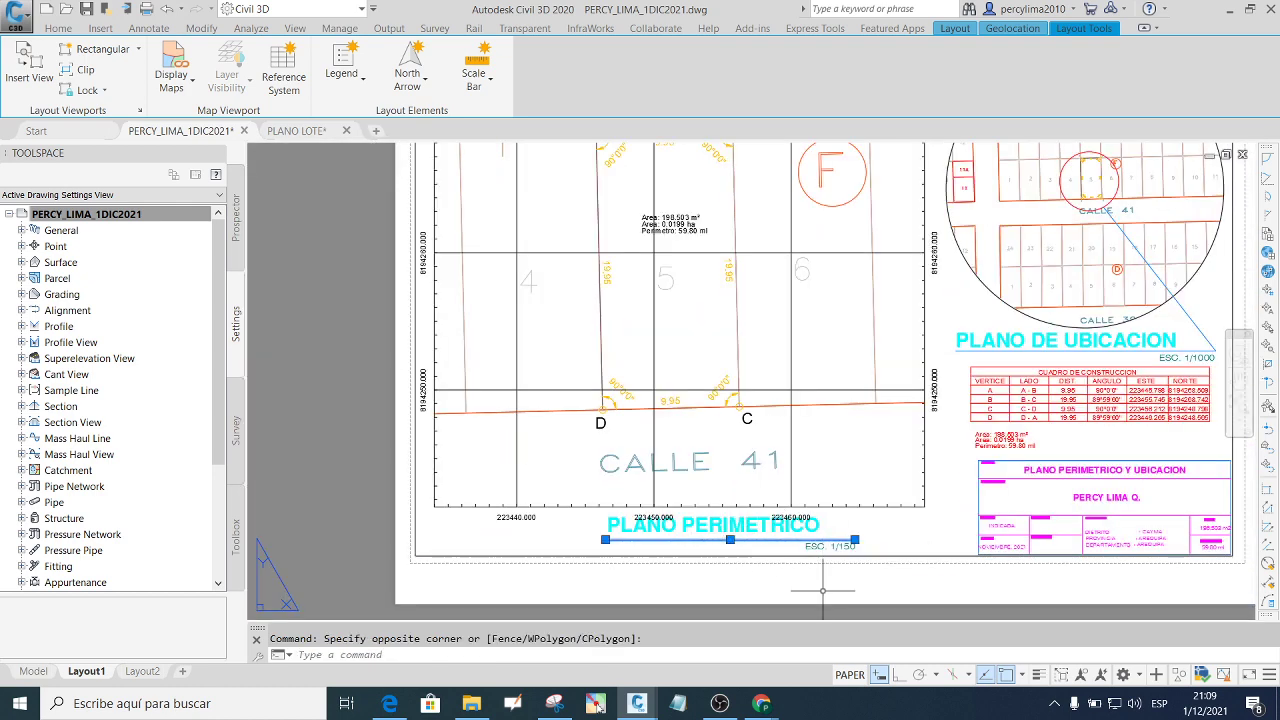
key(Escape)
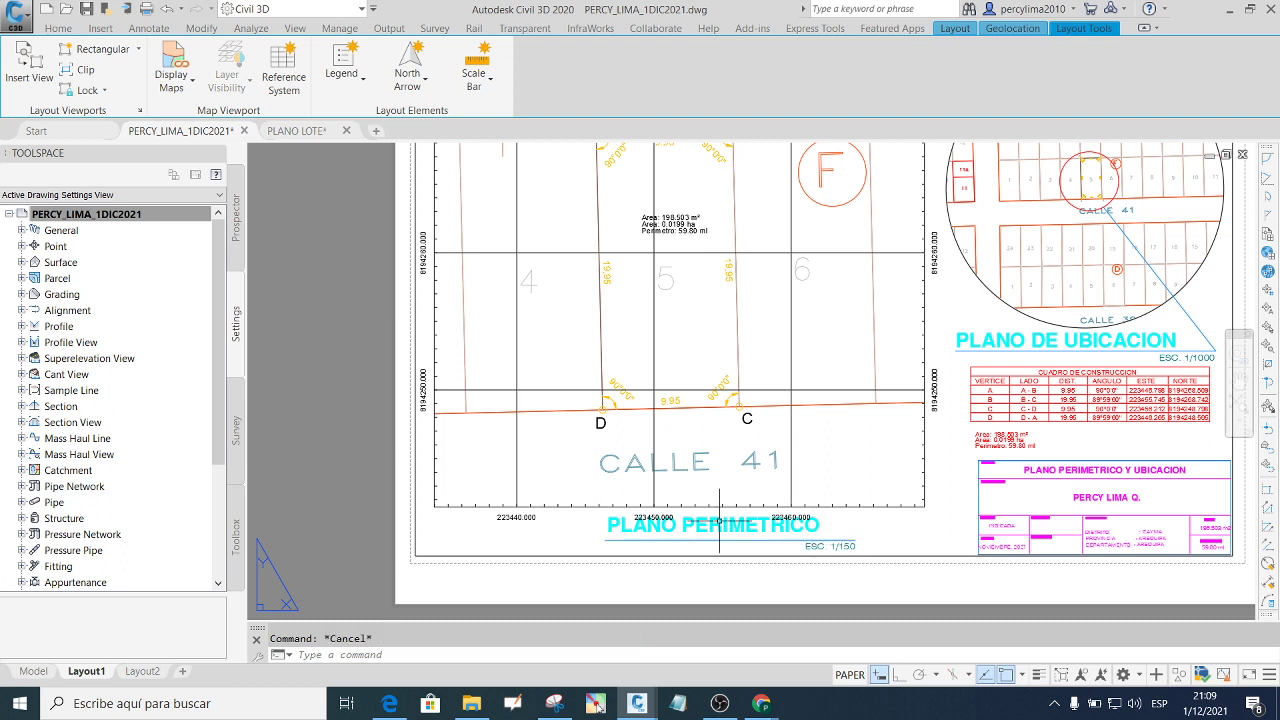
scroll(627, 542, up, 4)
click(582, 520)
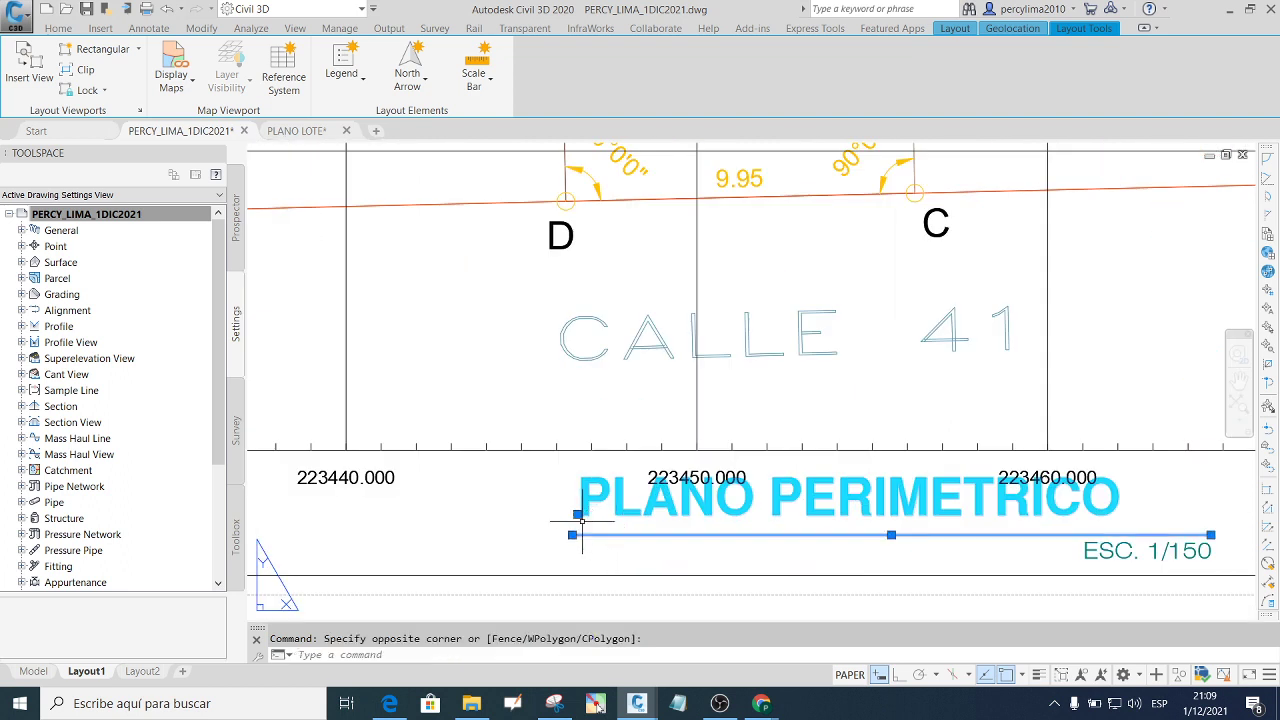
click(1090, 552)
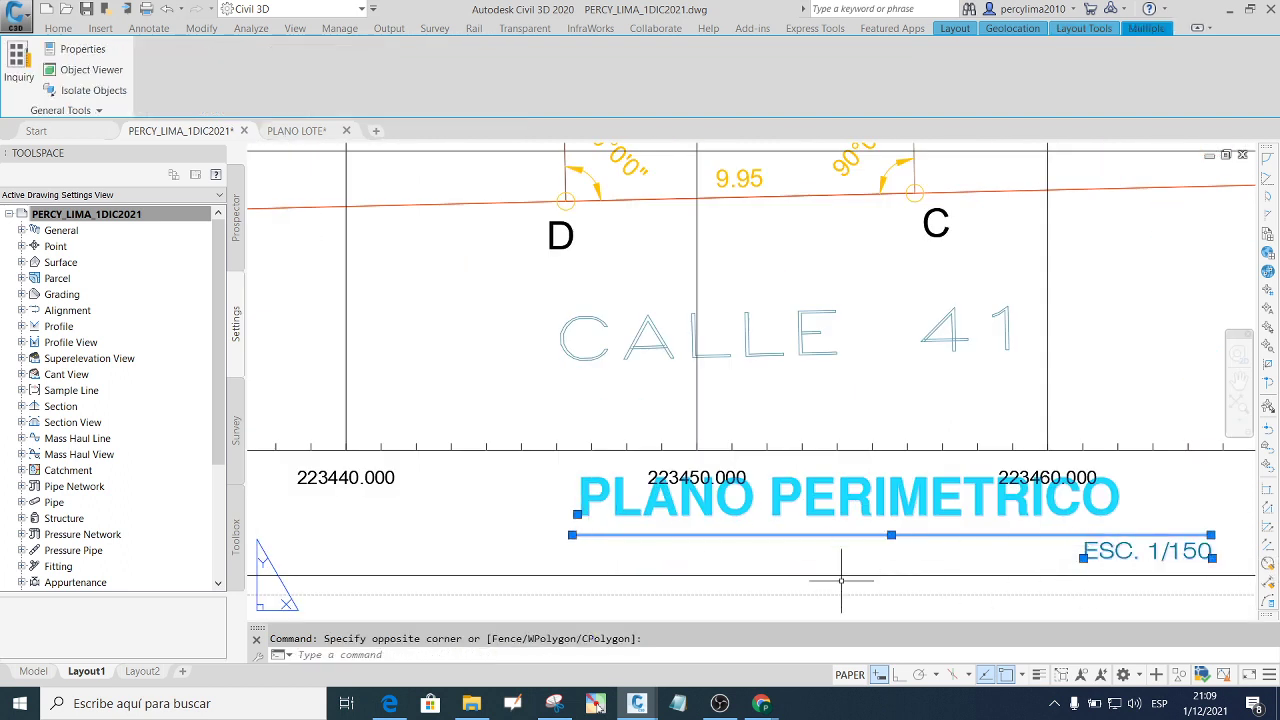
text(M)
key(Return)
click(823, 405)
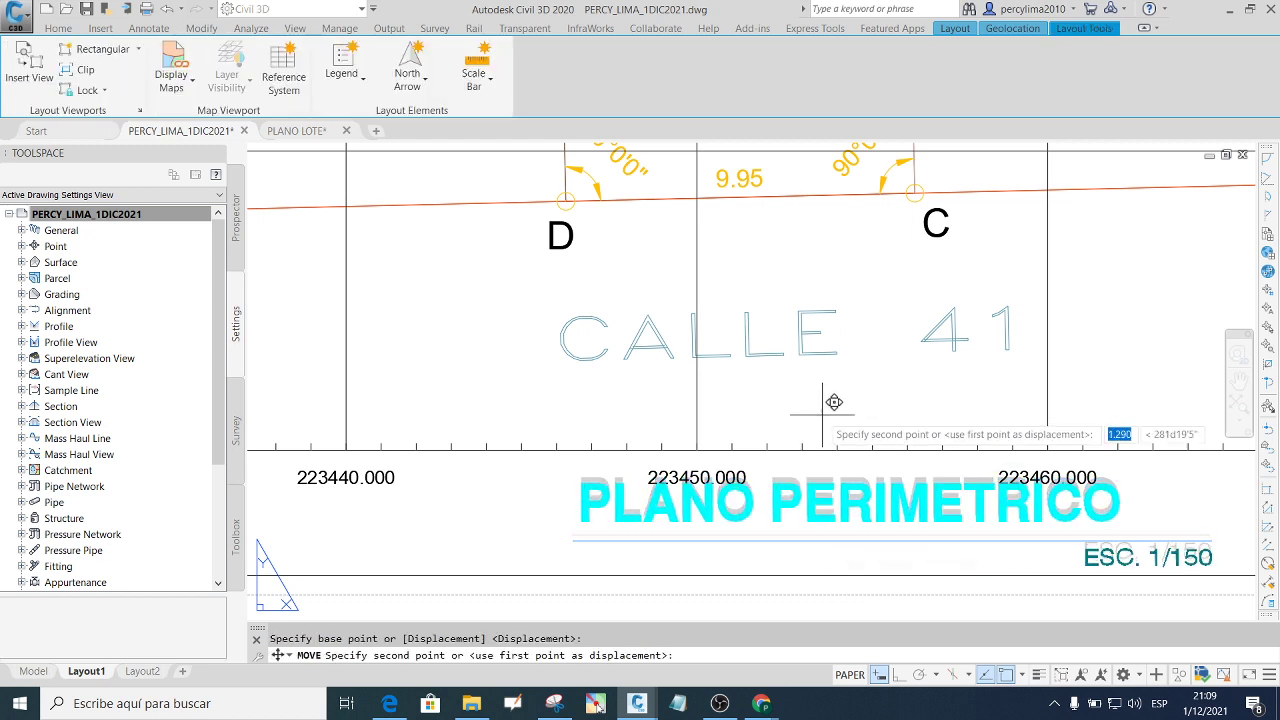
scroll(780, 414, down, 2)
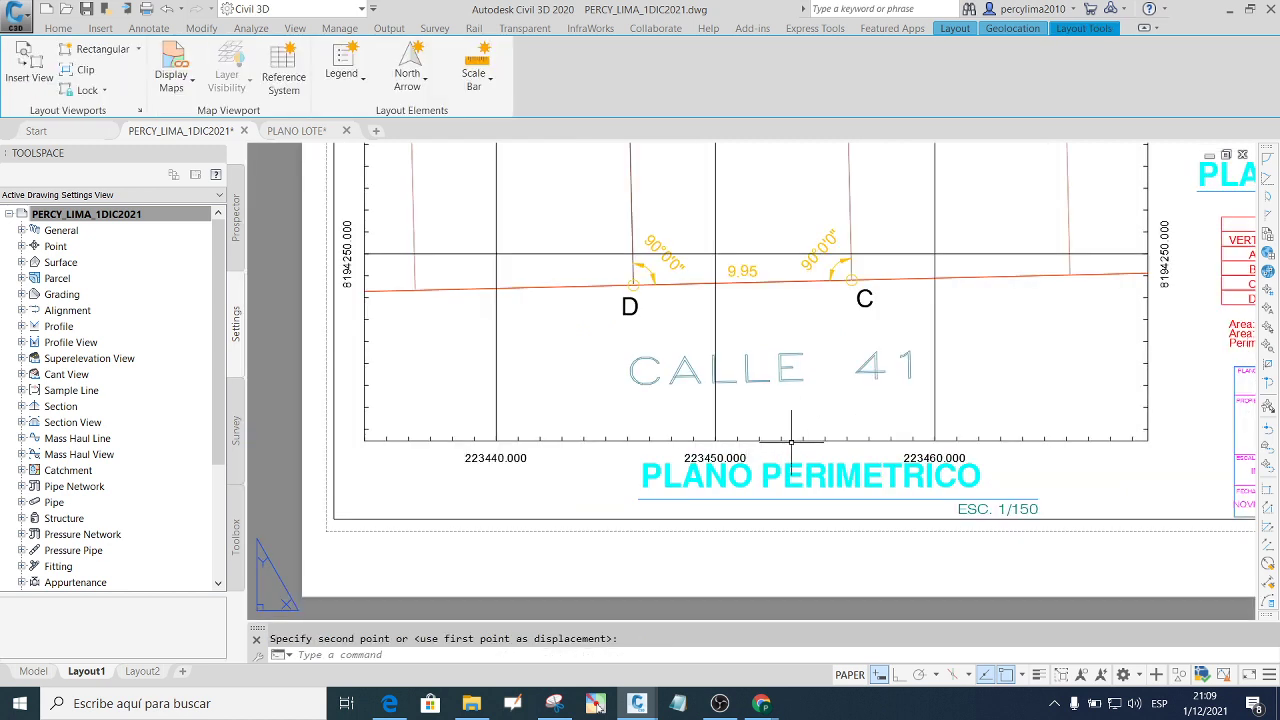
click(790, 441)
click(1148, 440)
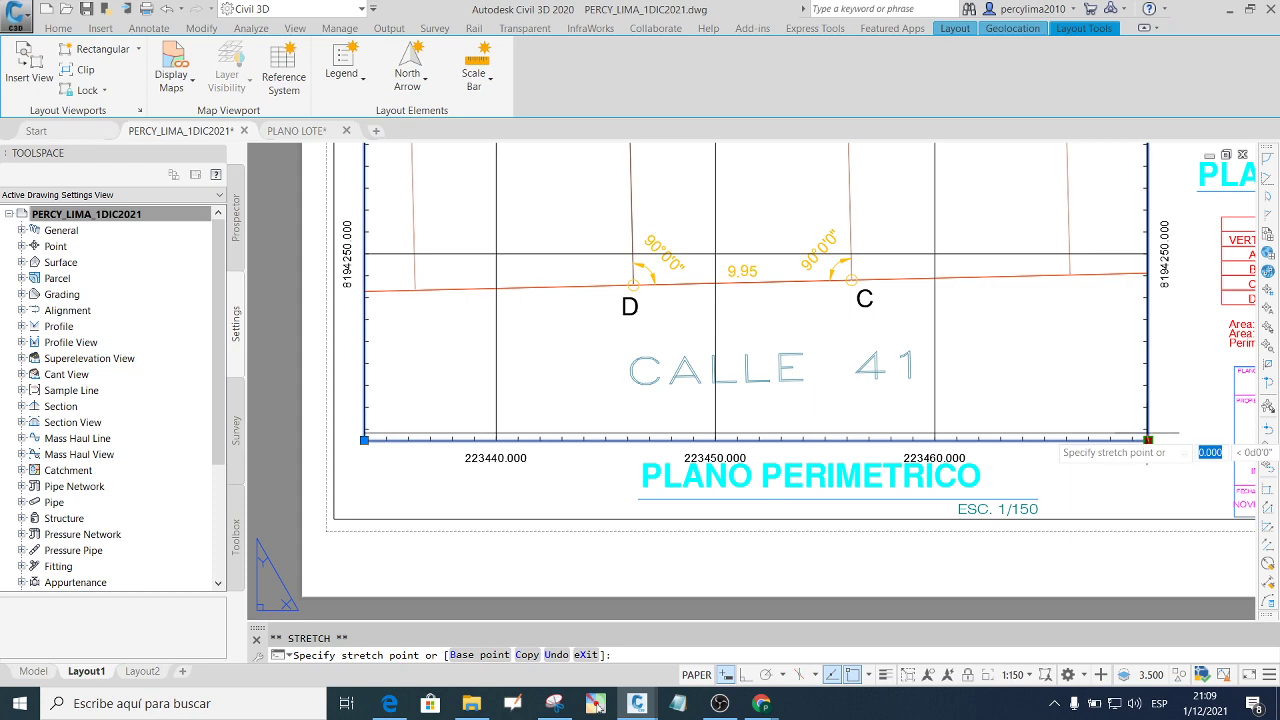
key(Escape)
Zoom in and out to check the relocated title, then bring up the Snipping Tool.
scroll(760, 454, down, 5)
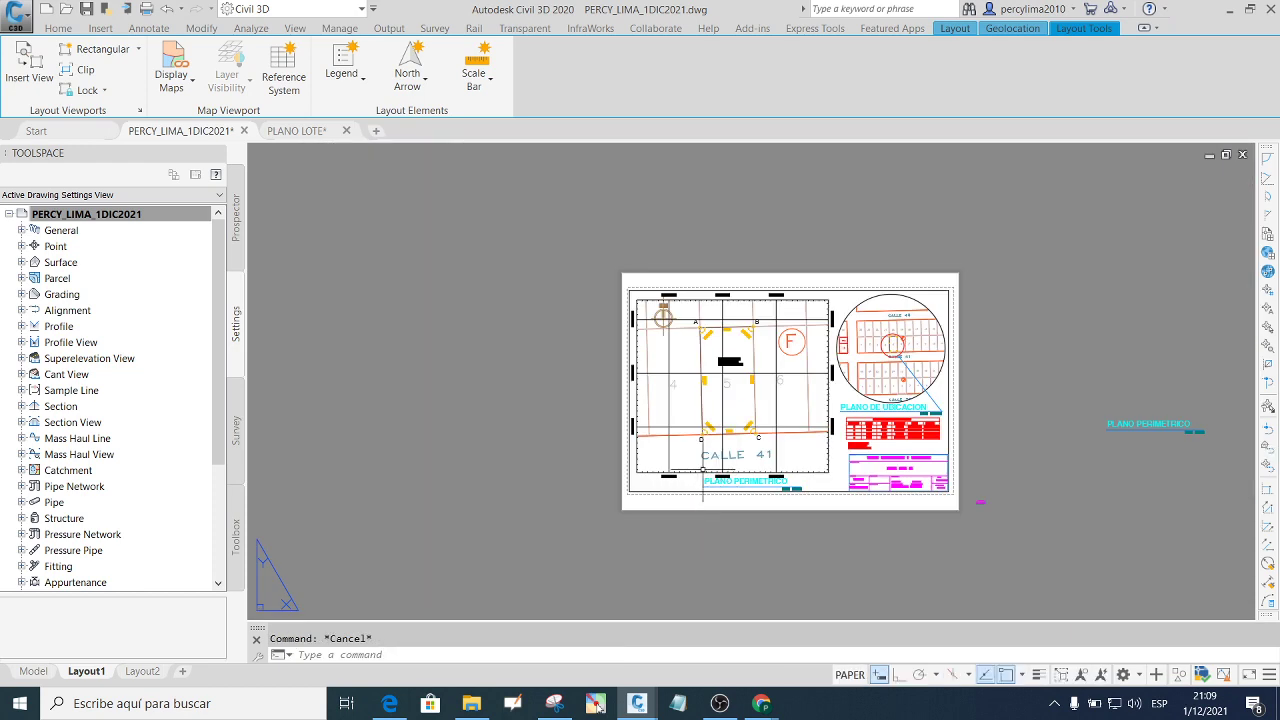
scroll(757, 359, up, 4)
scroll(757, 359, down, 2)
scroll(923, 430, up, 2)
scroll(1045, 465, down, 3)
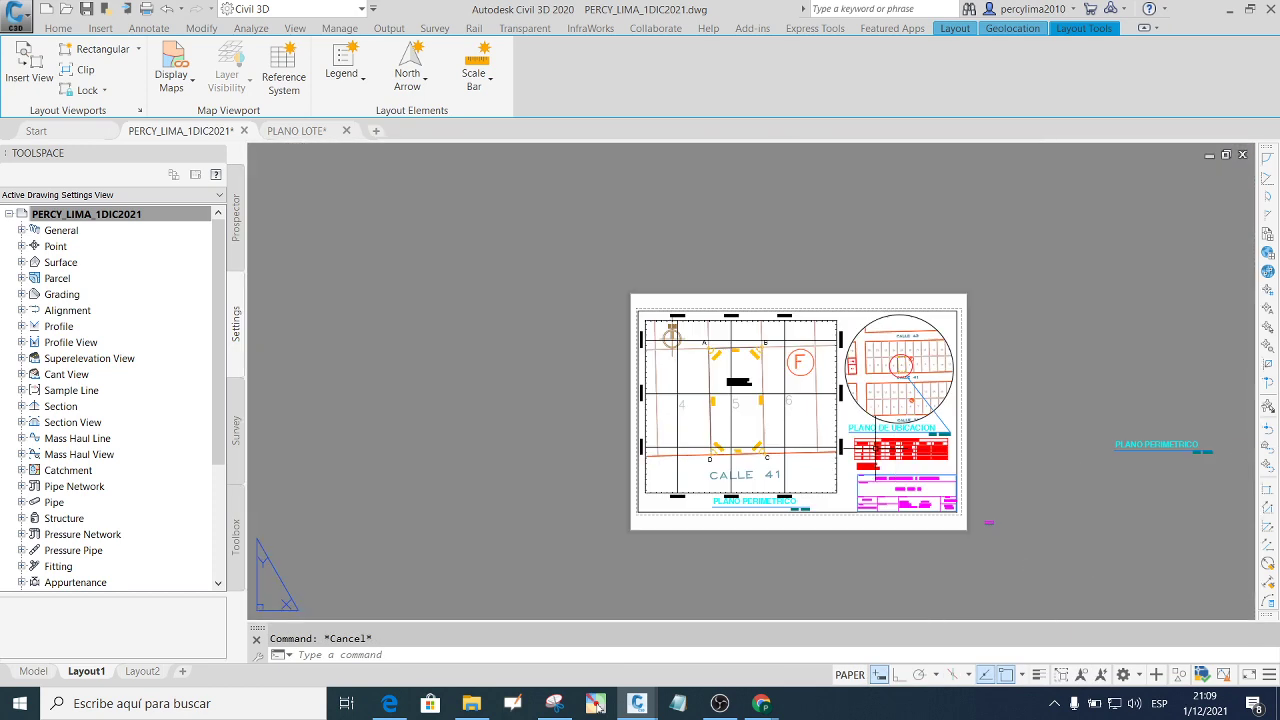
scroll(931, 452, up, 3)
scroll(931, 452, down, 2)
scroll(580, 435, up, 2)
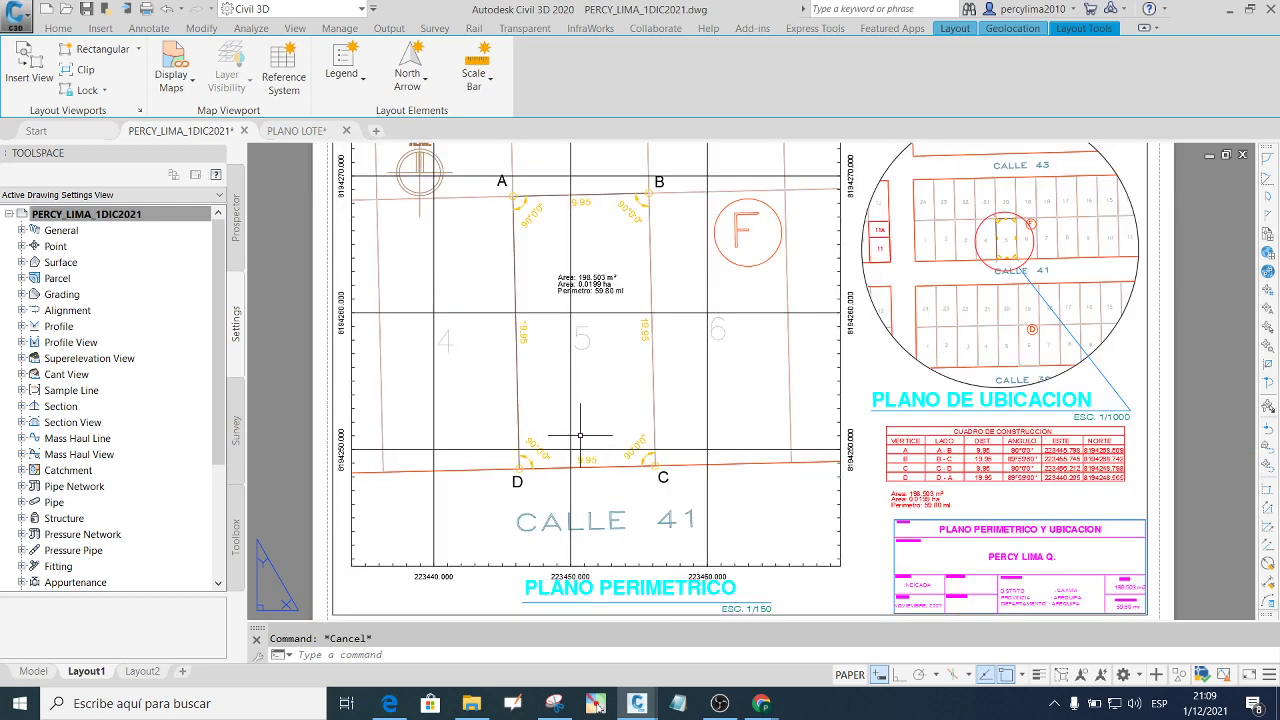
scroll(570, 420, down, 5)
scroll(556, 390, up, 3)
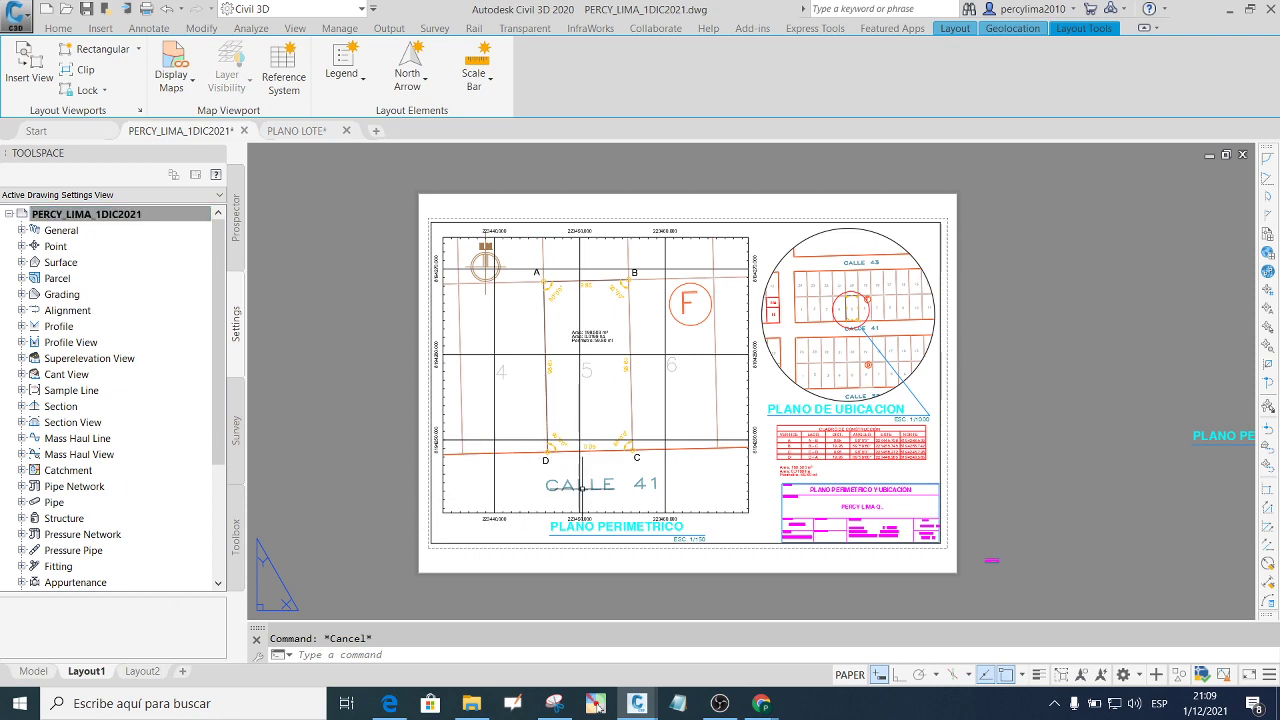
click(554, 703)
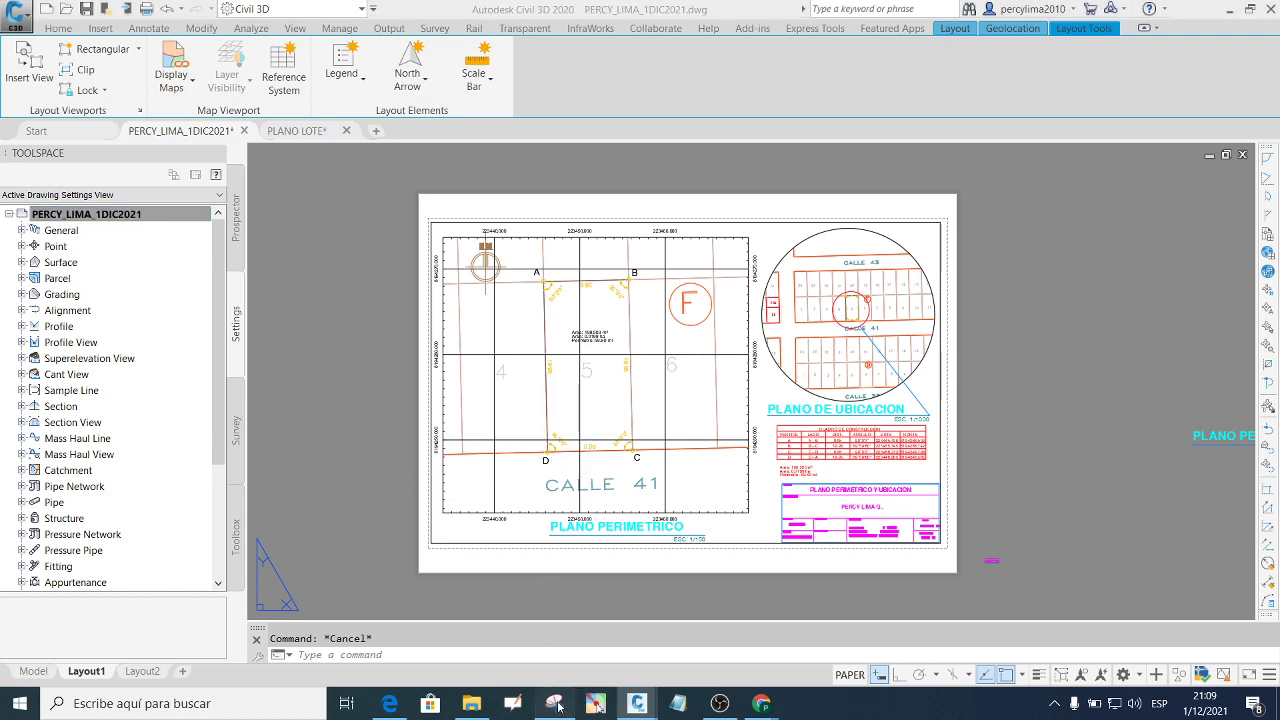
Snip a rectangle around the whole layout sheet and minimize the Snipping Tool.
click(340, 144)
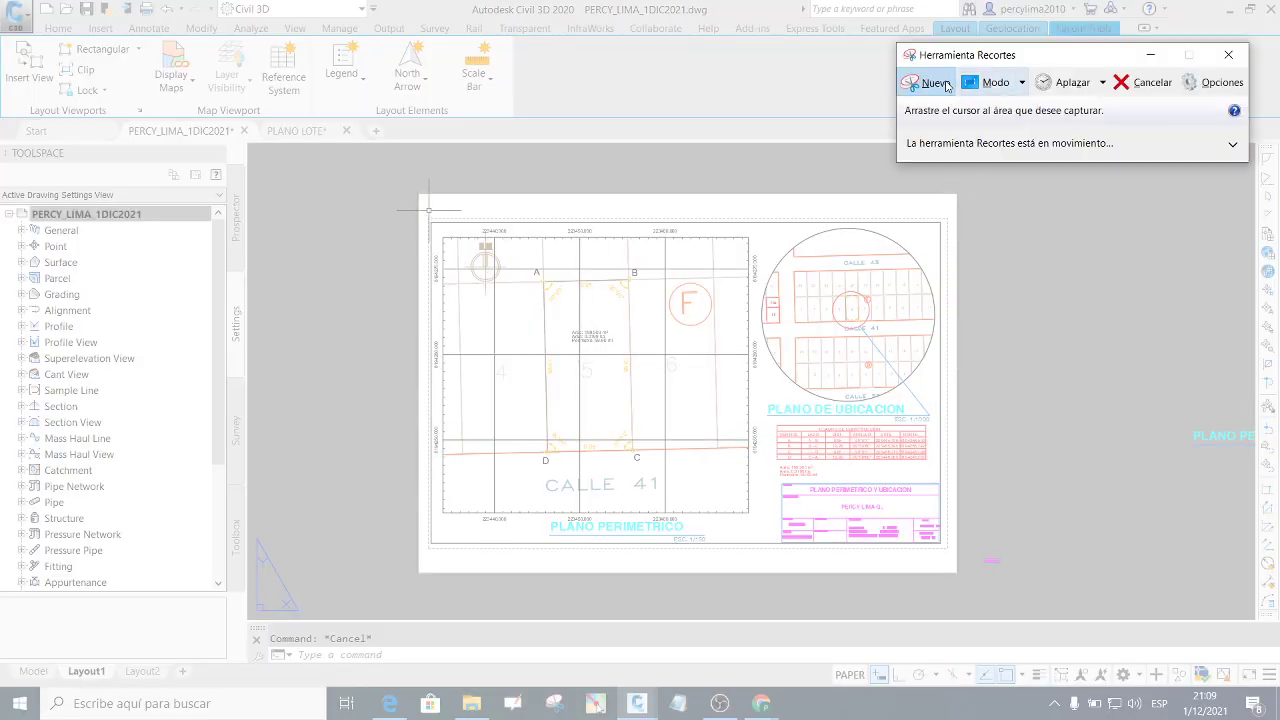
click(428, 210)
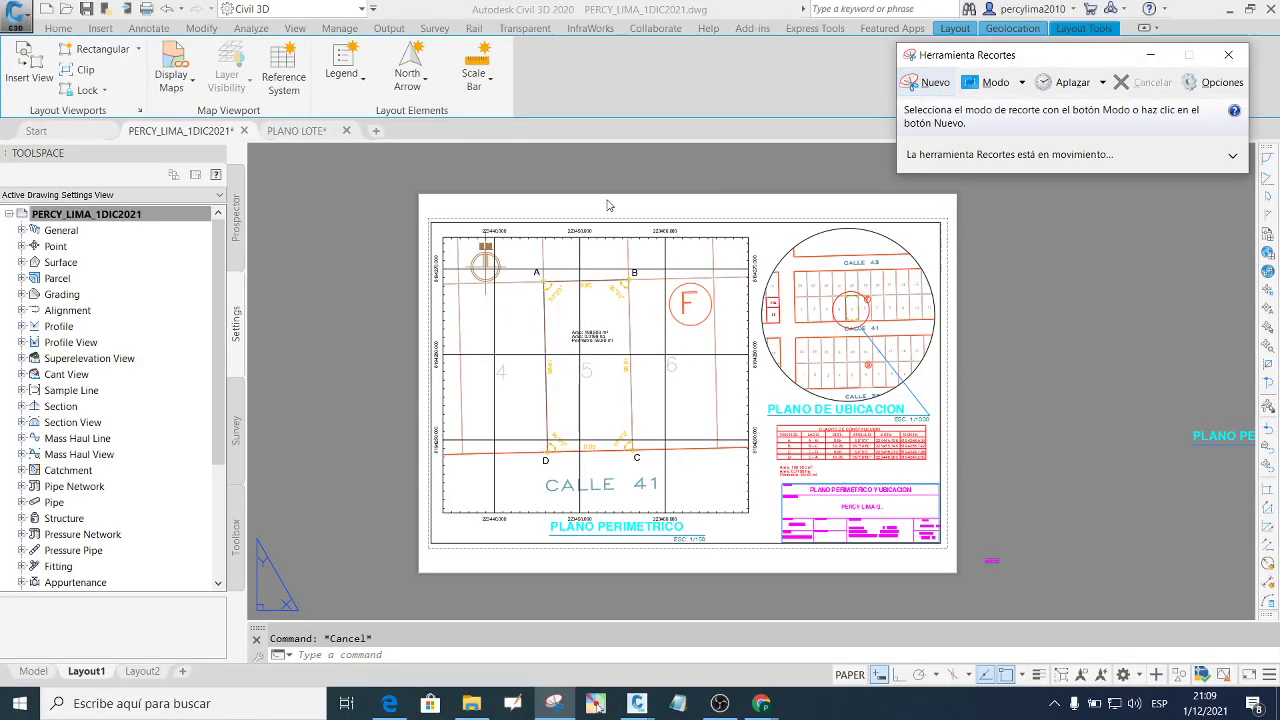
click(930, 82)
drag(422, 212, 944, 552)
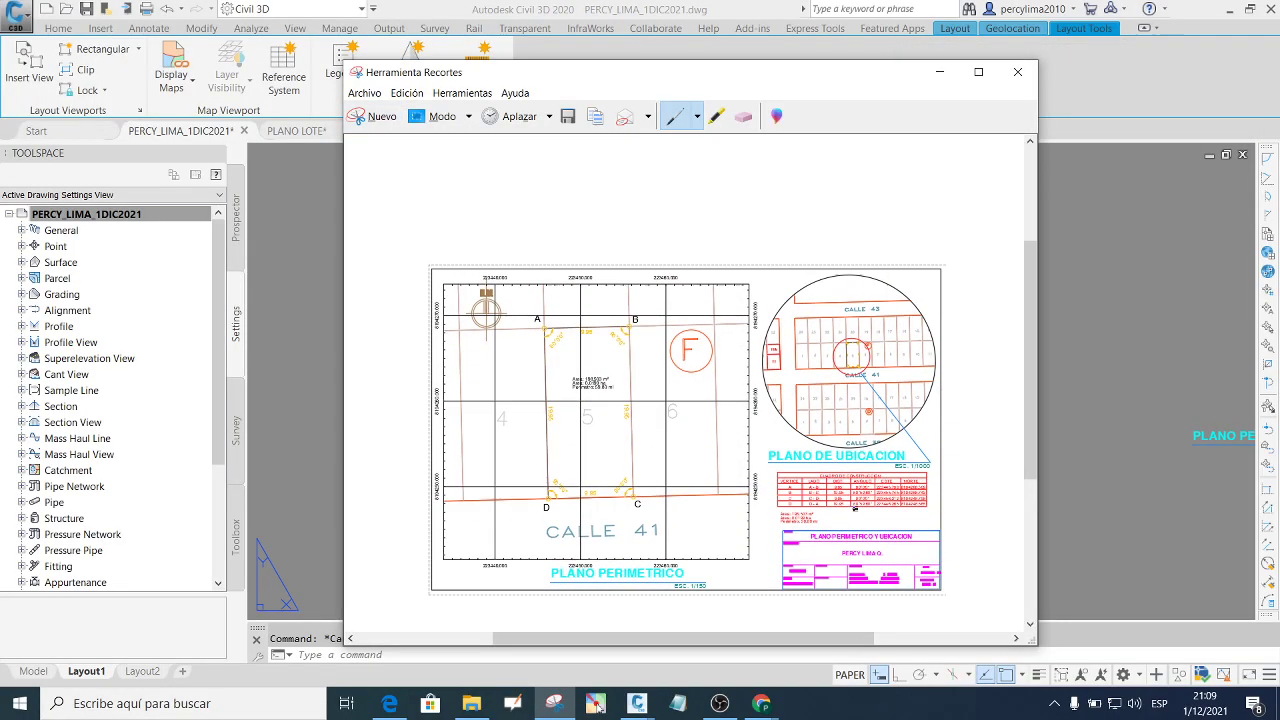
click(939, 72)
scroll(818, 436, up, 2)
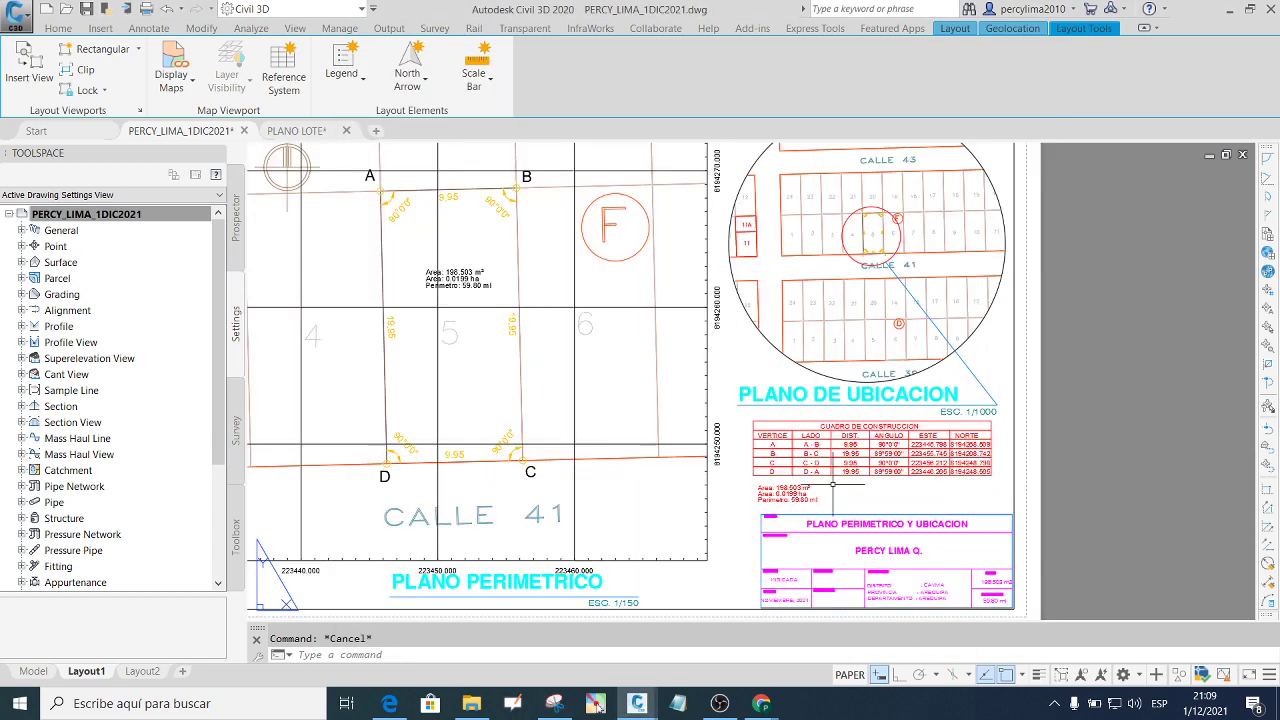
Set the single-sheet plot to a centred window around the sheet border and apply it to the layout.
scroll(814, 437, down, 2)
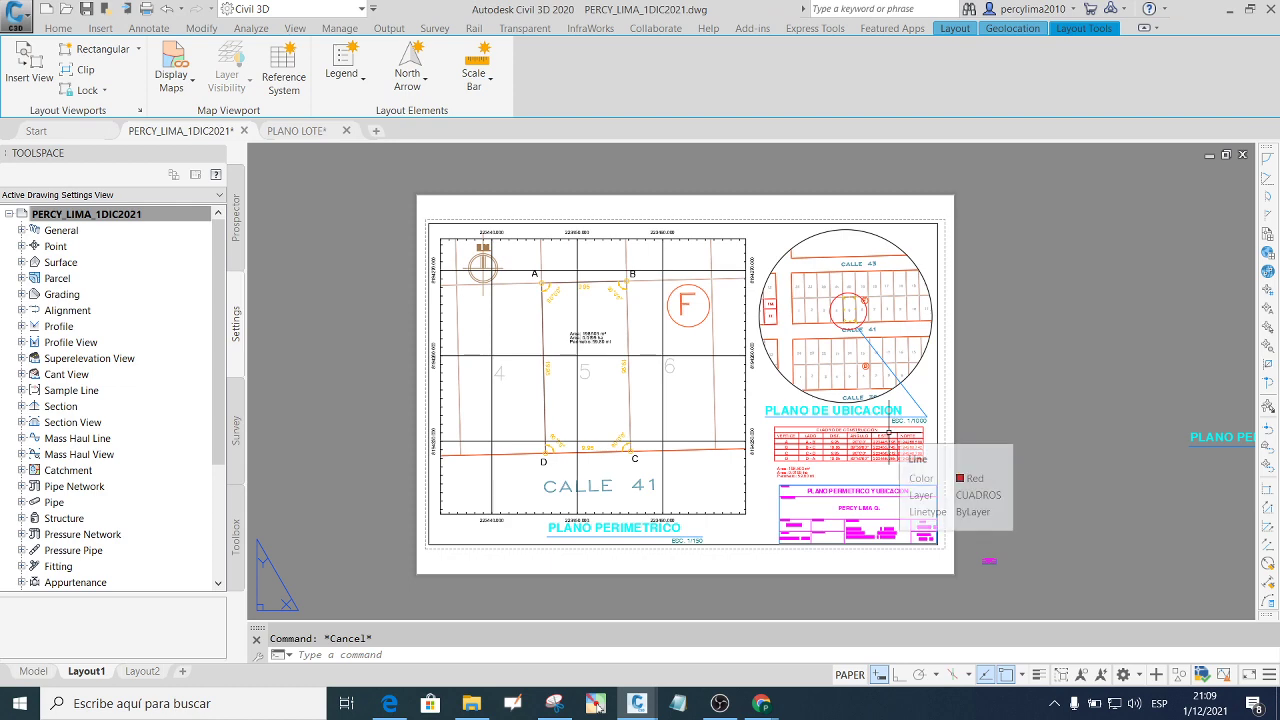
key(ctrl+p)
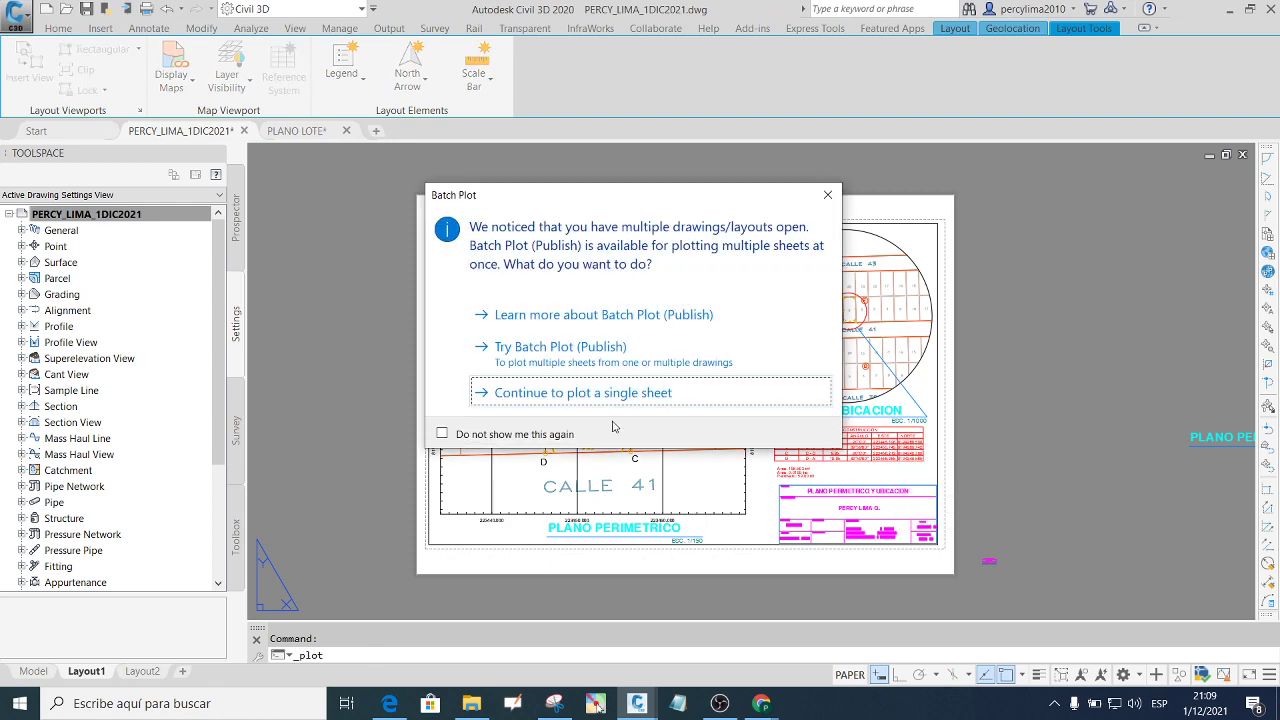
click(634, 396)
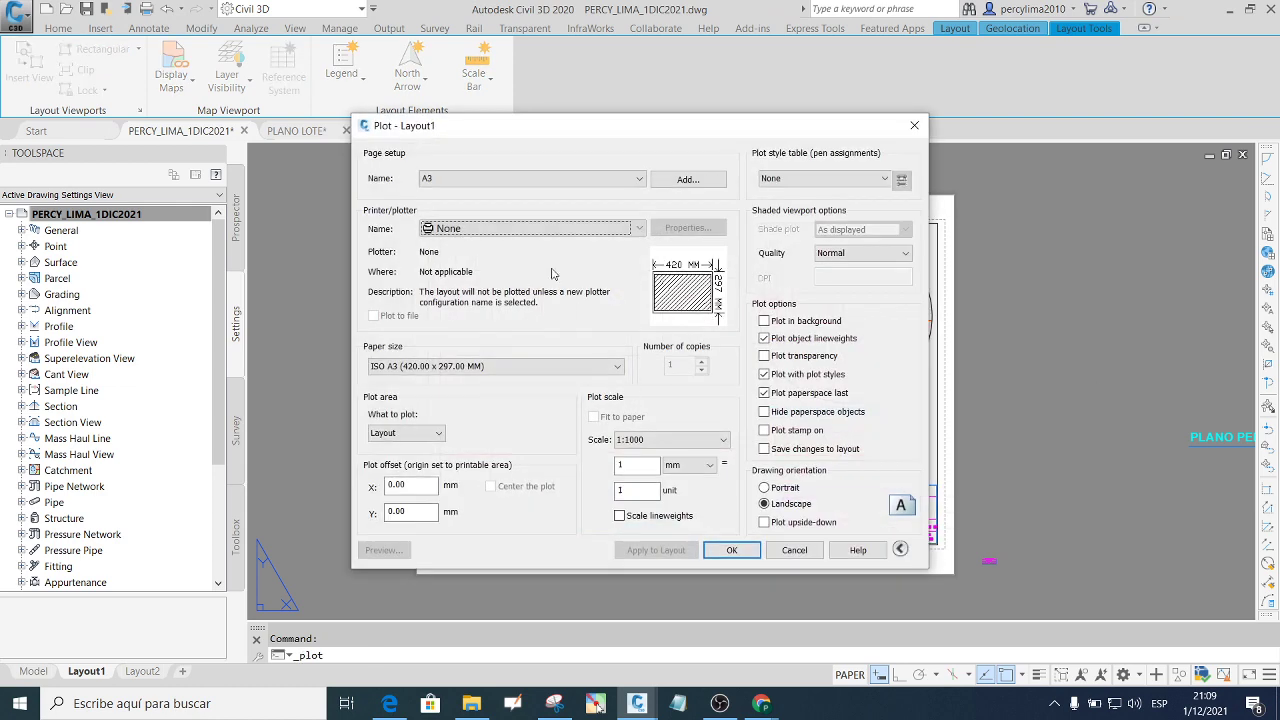
click(436, 433)
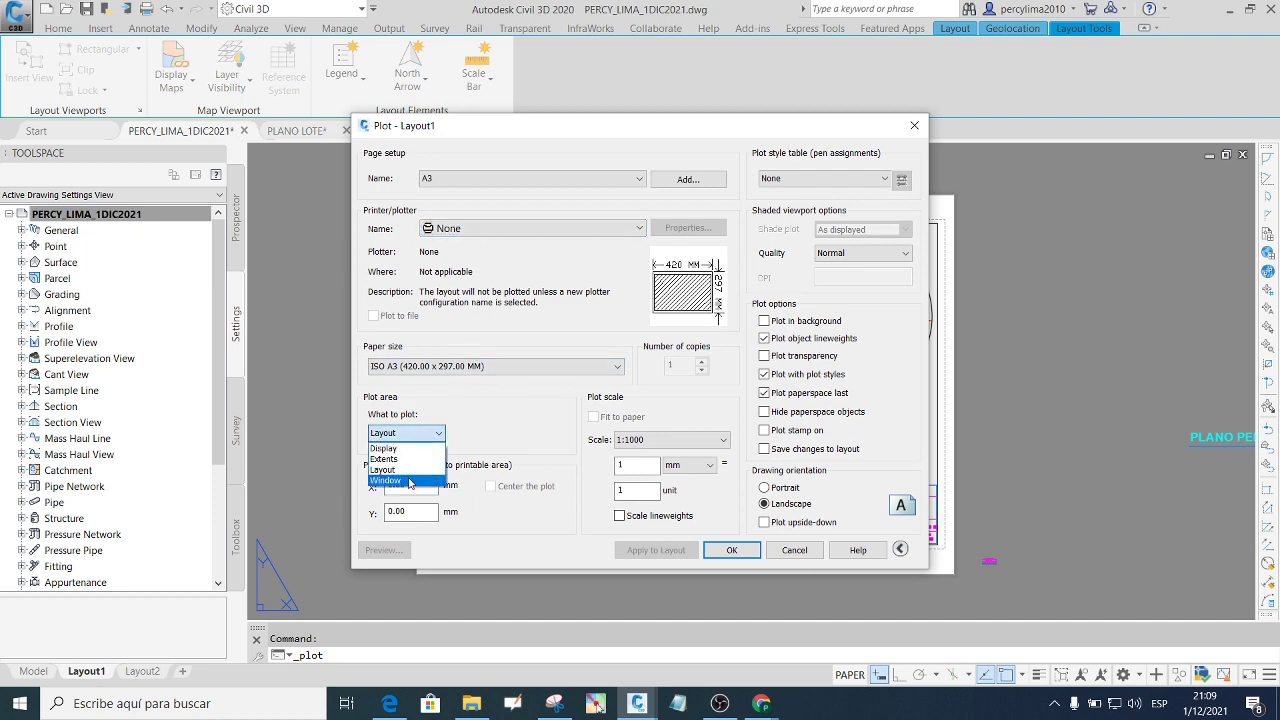
click(395, 480)
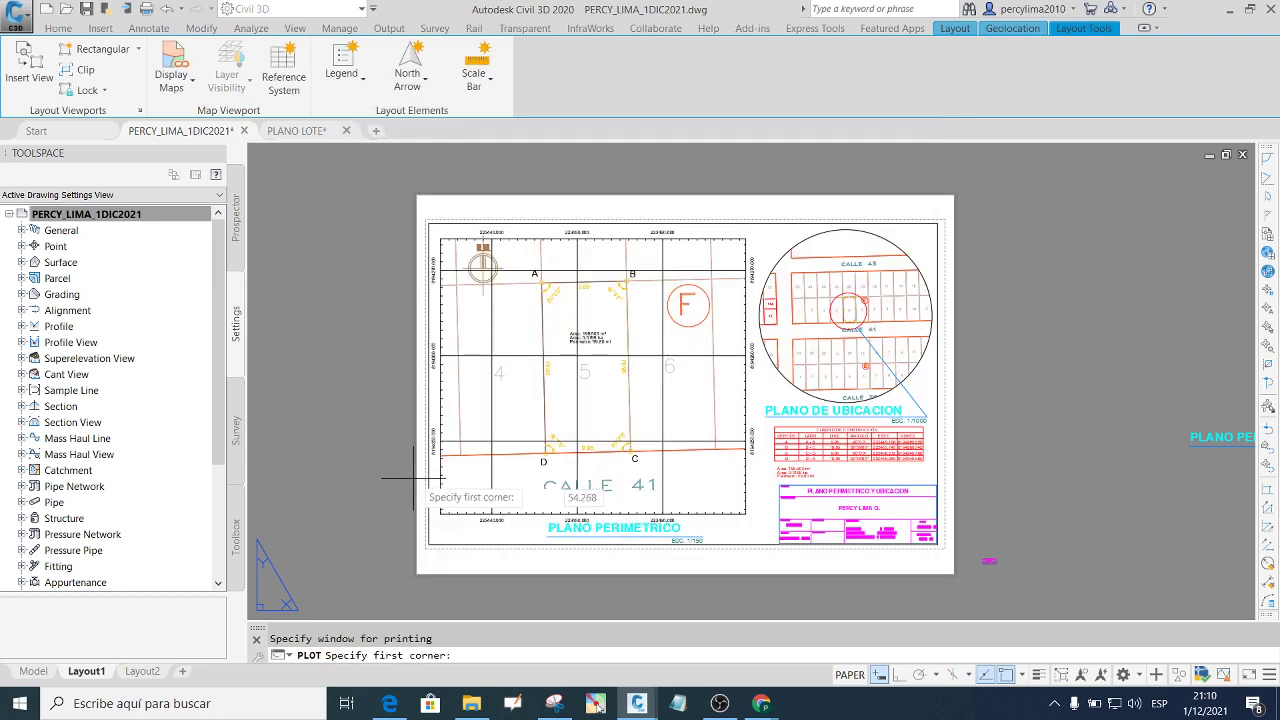
click(418, 211)
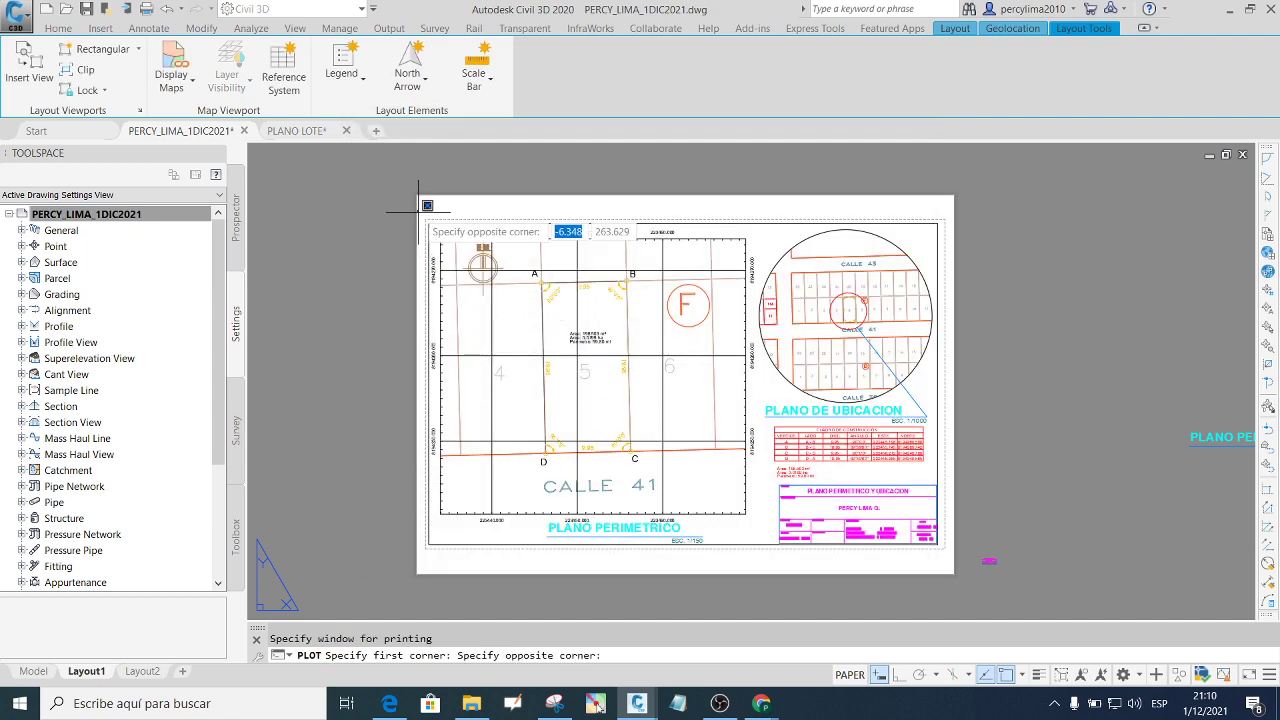
scroll(945, 550, up, 4)
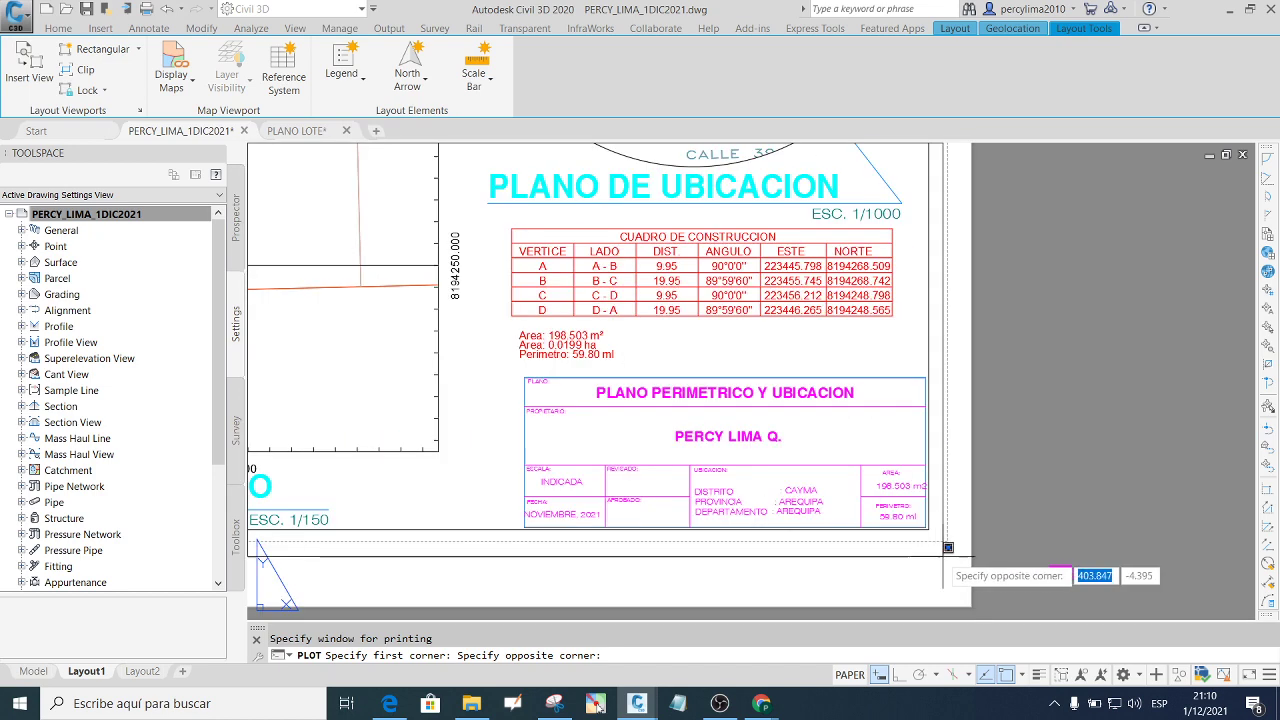
click(952, 542)
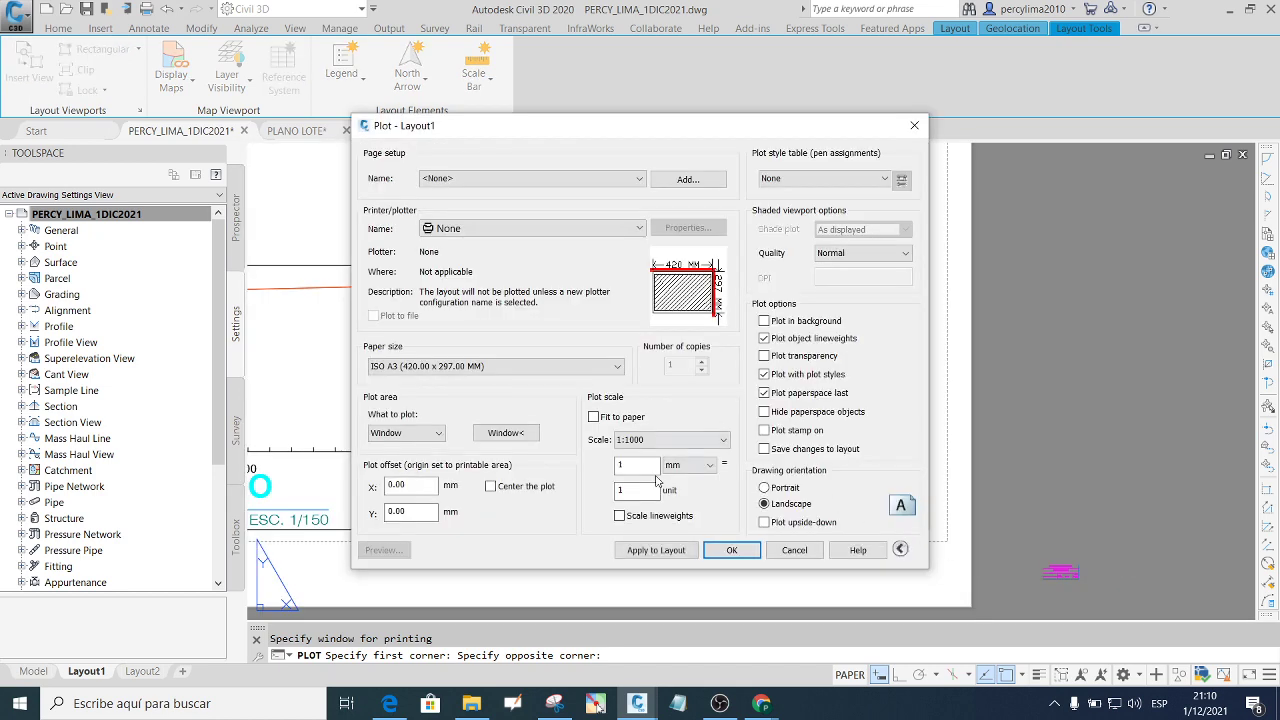
click(506, 486)
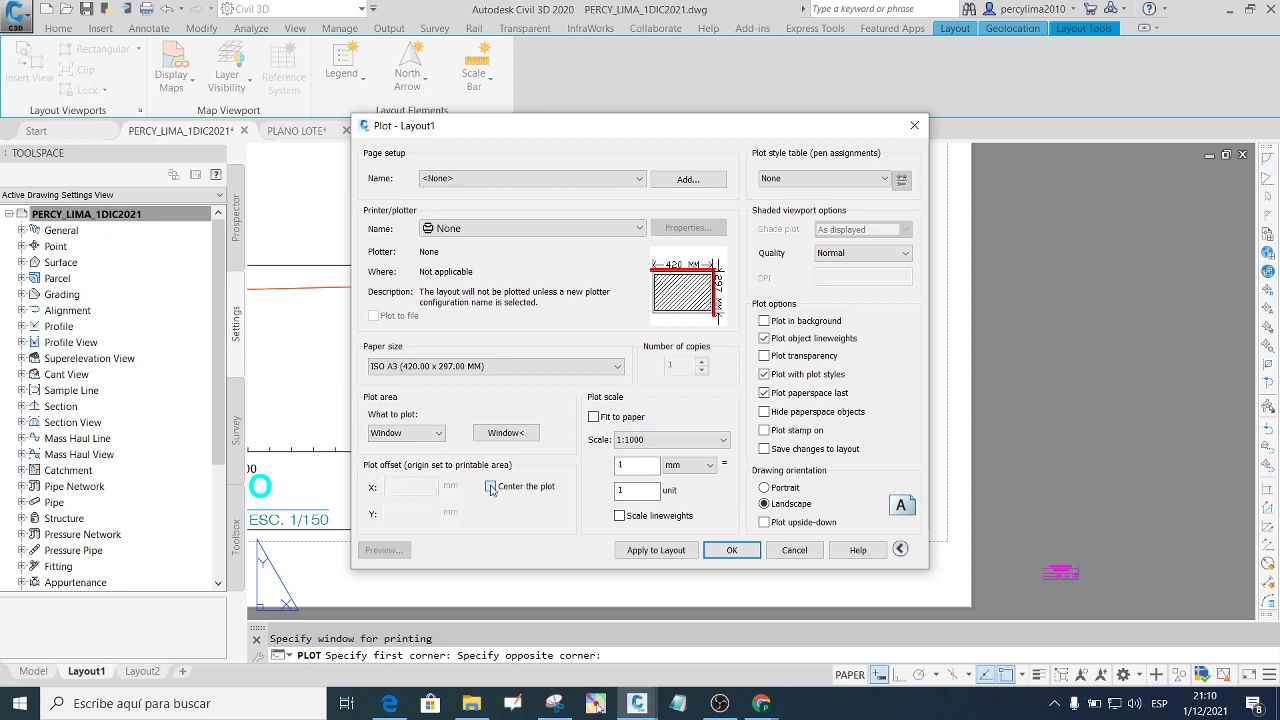
click(680, 552)
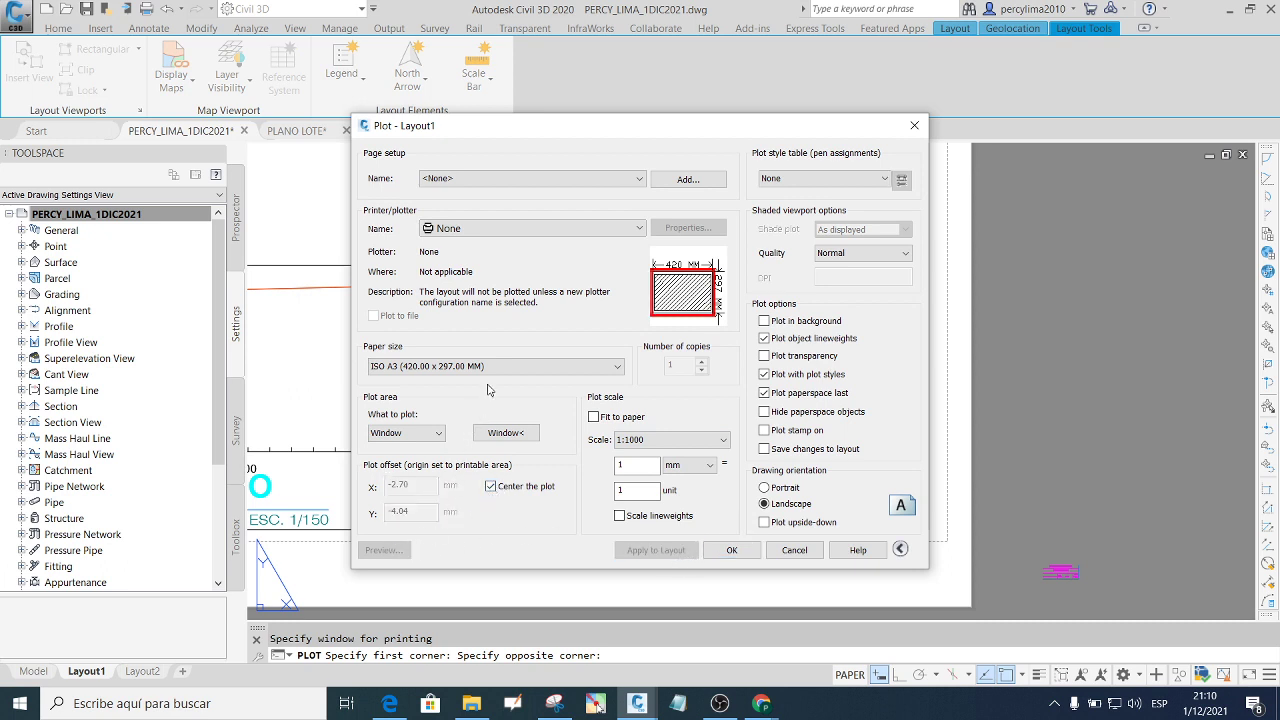
Choose the DWG To PDF.pc3 plotter and open the plot preview.
click(537, 231)
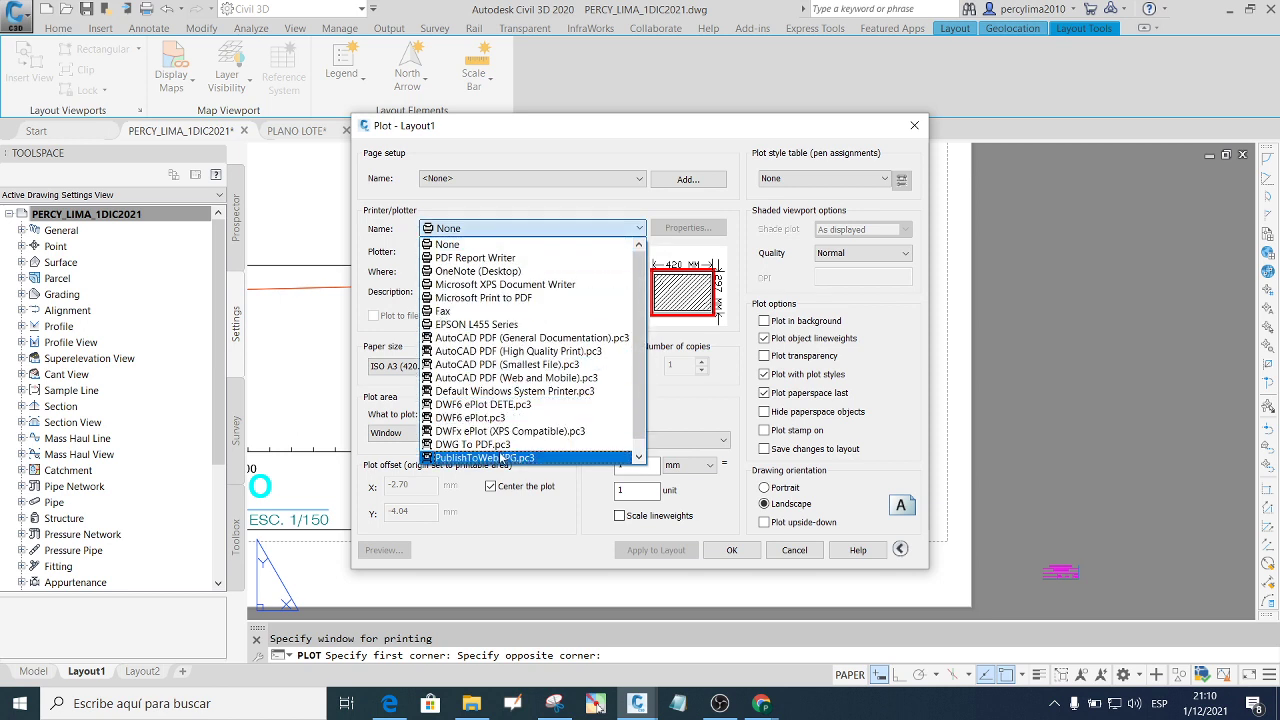
click(498, 444)
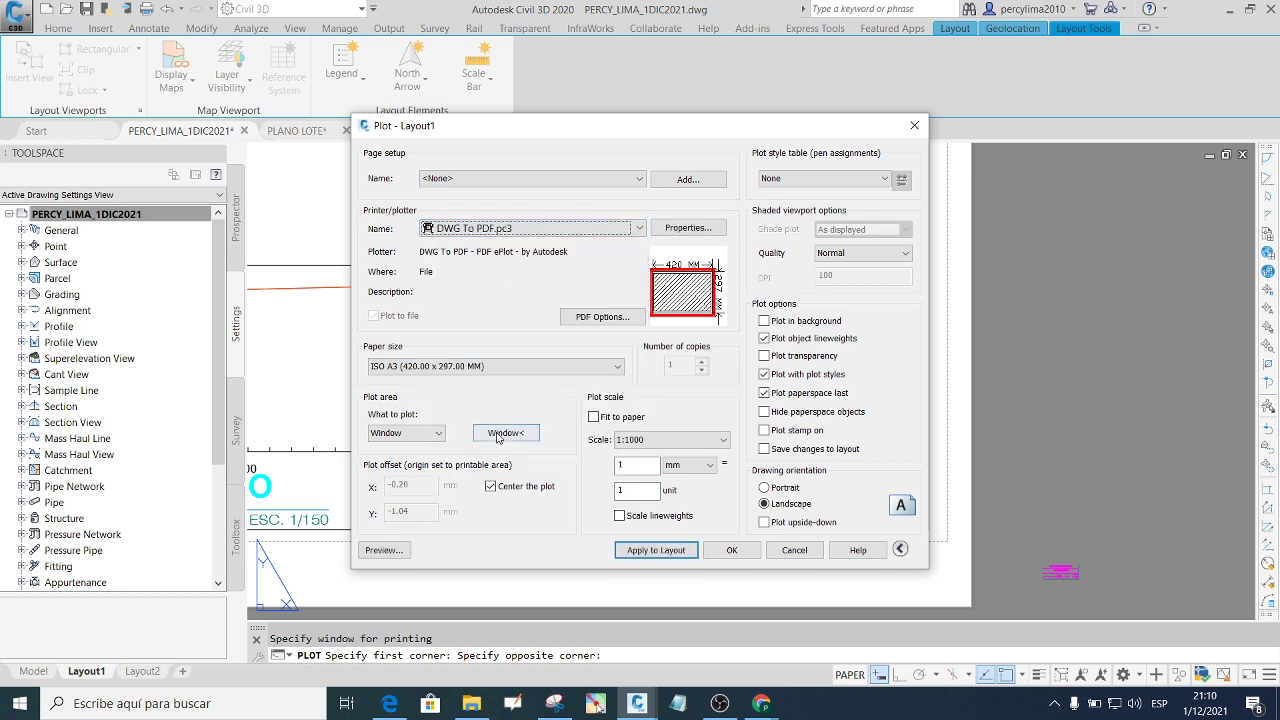
click(656, 550)
click(384, 550)
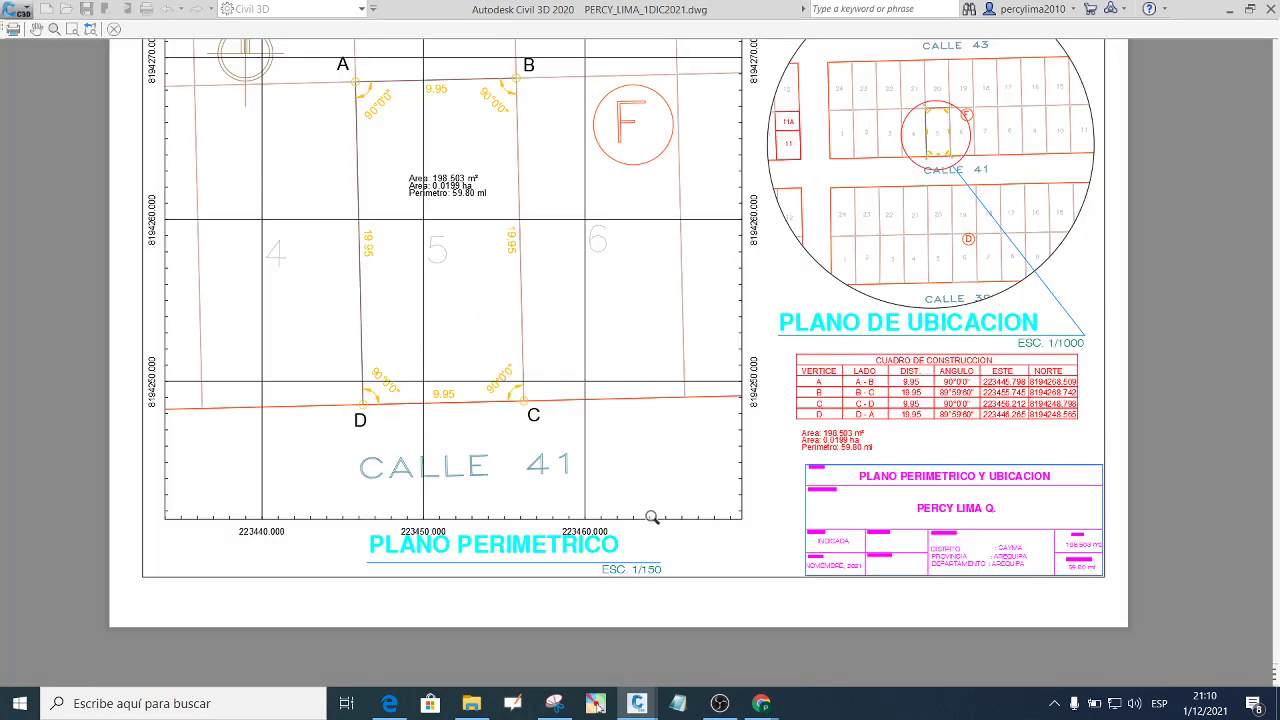
Zoom around the preview to inspect the gridded perimeter plan, location map, table and title block.
scroll(651, 517, down, 2)
scroll(786, 448, up, 3)
scroll(697, 387, down, 3)
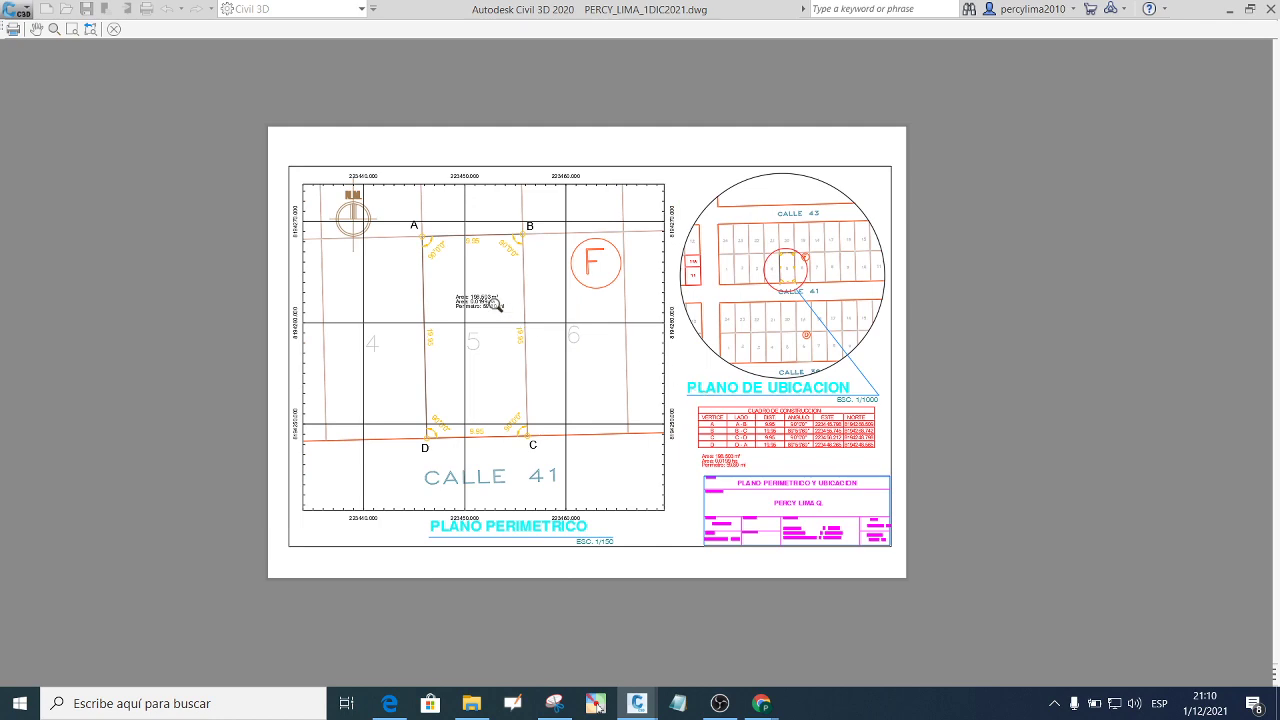
scroll(494, 305, up, 3)
scroll(505, 302, up, 2)
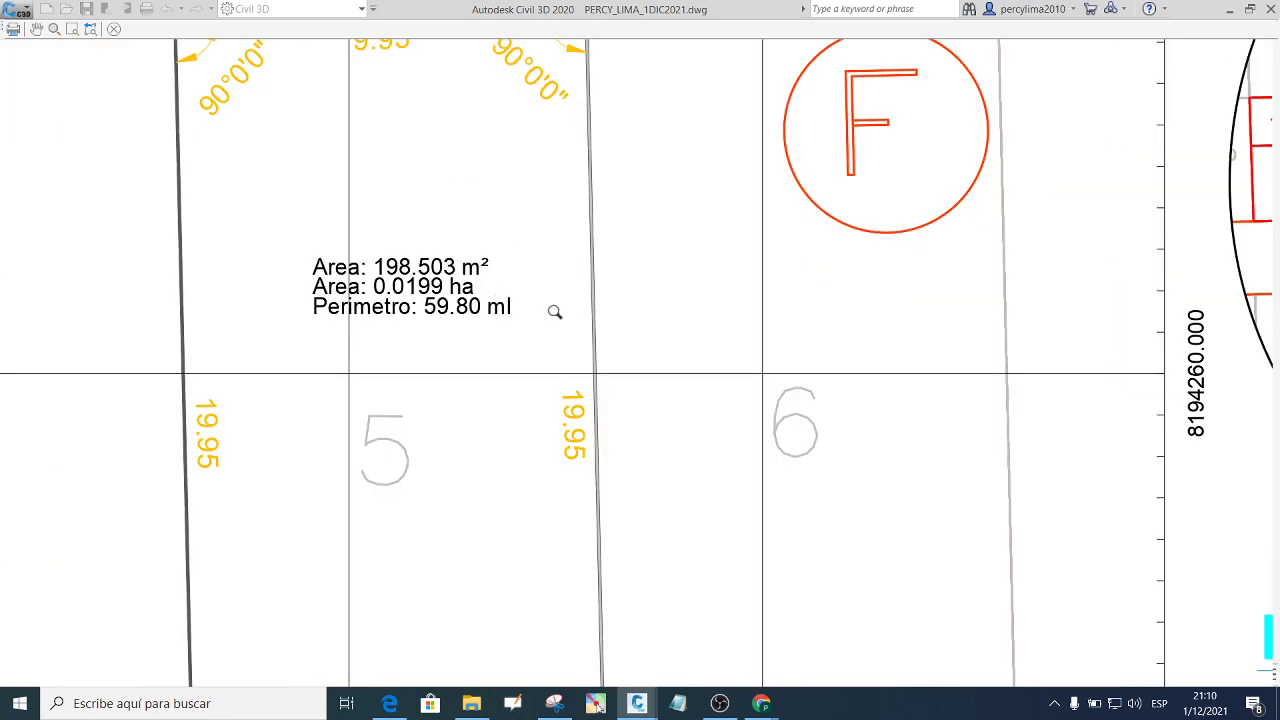
scroll(555, 312, up, 2)
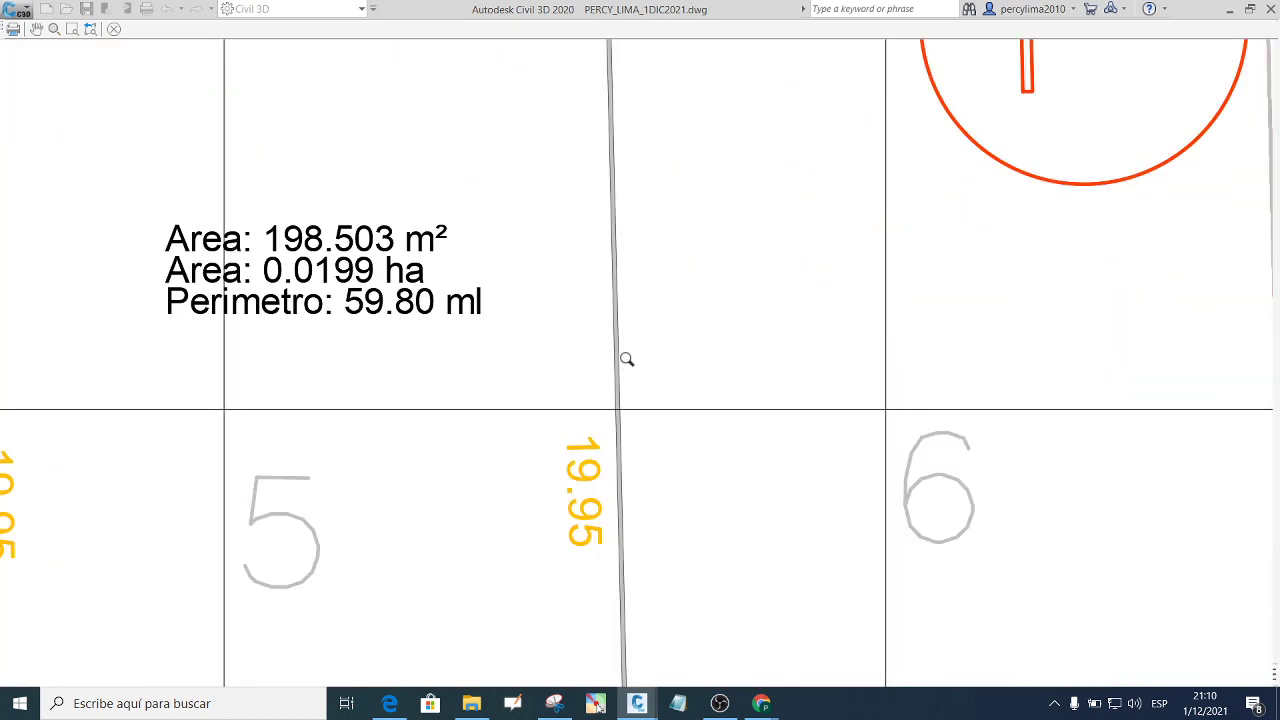
scroll(627, 359, down, 3)
scroll(383, 166, up, 2)
scroll(371, 158, up, 2)
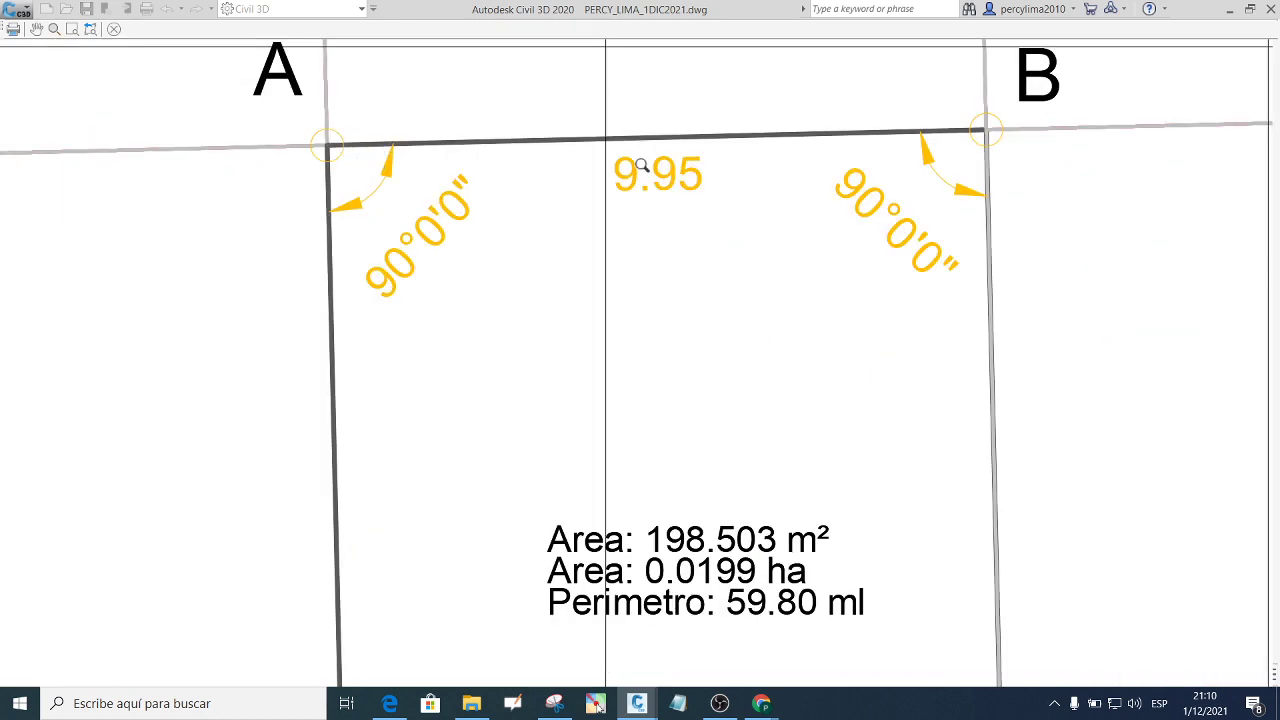
scroll(700, 185, down, 3)
scroll(820, 185, up, 3)
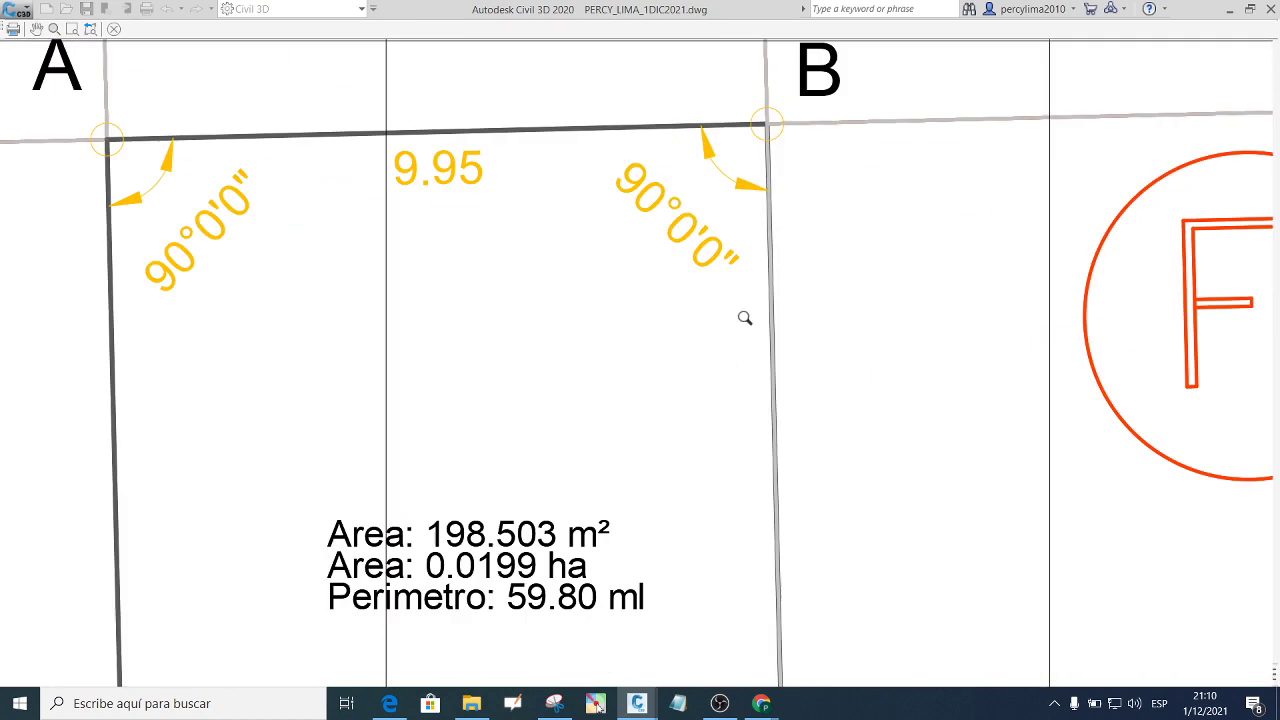
scroll(745, 318, down, 3)
scroll(794, 340, down, 2)
scroll(771, 340, up, 2)
scroll(730, 368, up, 3)
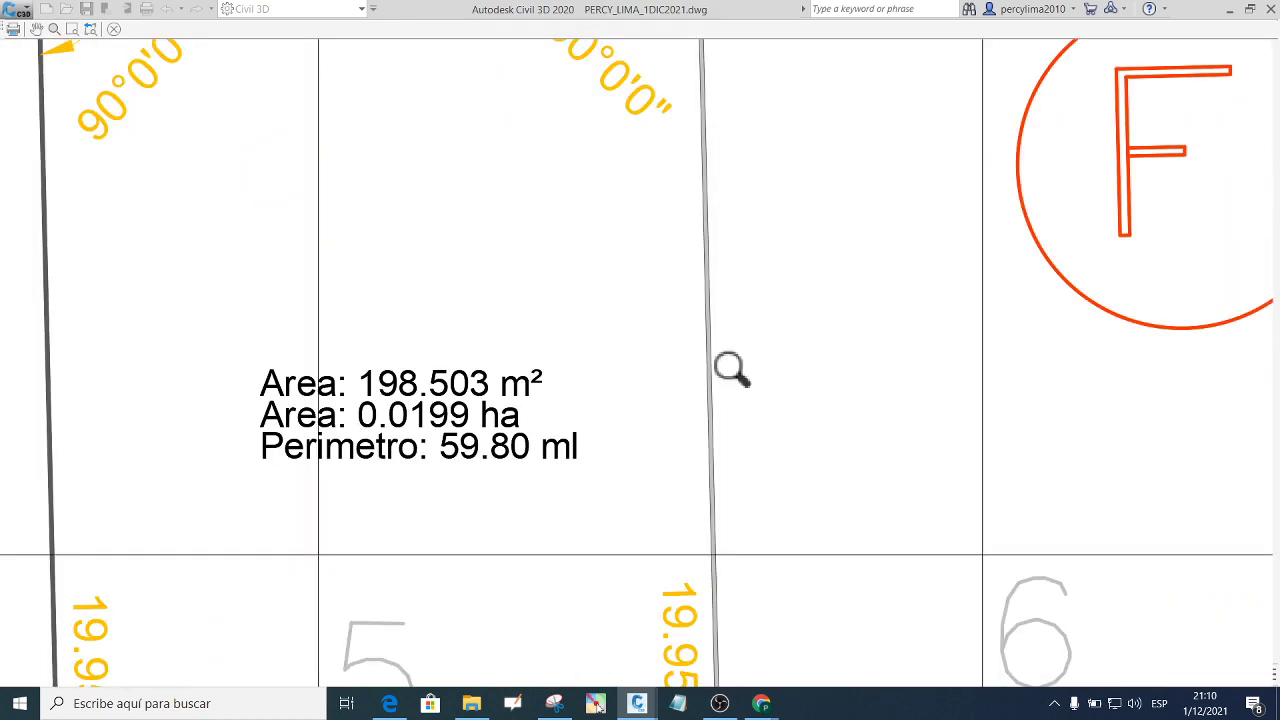
scroll(737, 371, down, 4)
scroll(729, 337, down, 1)
scroll(756, 434, up, 1)
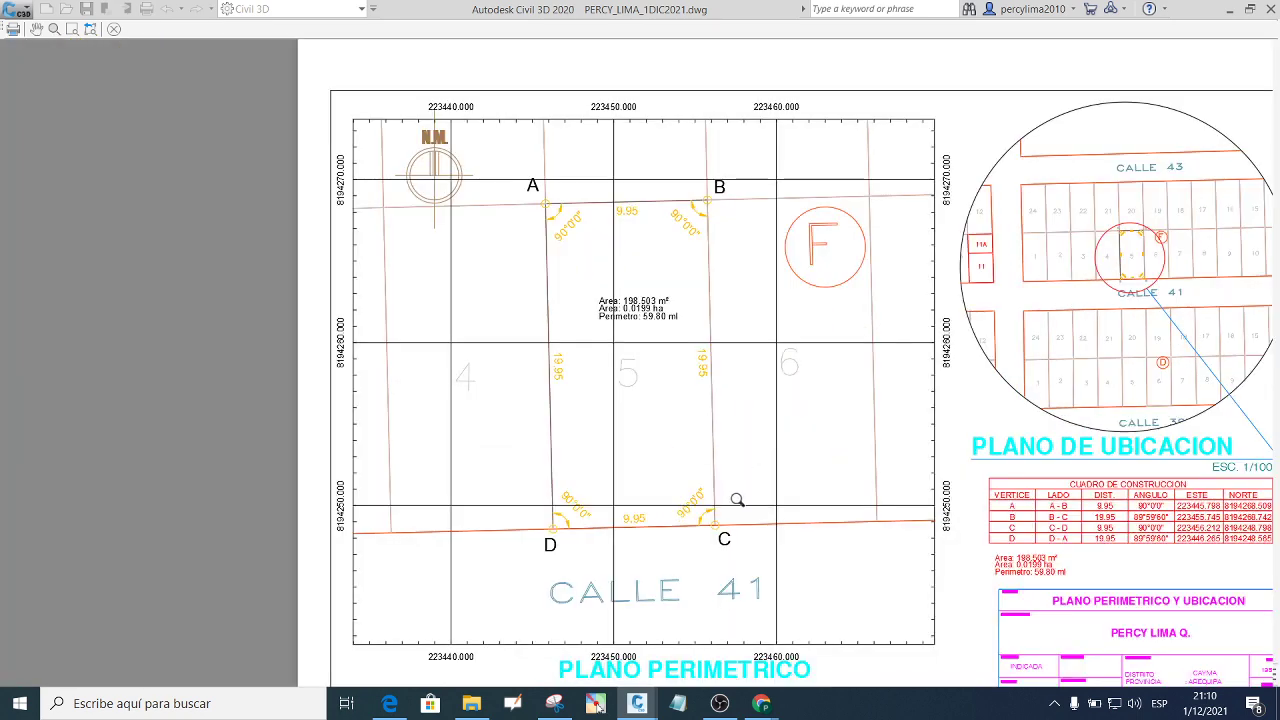
scroll(737, 499, up, 5)
scroll(684, 470, down, 7)
scroll(674, 450, up, 3)
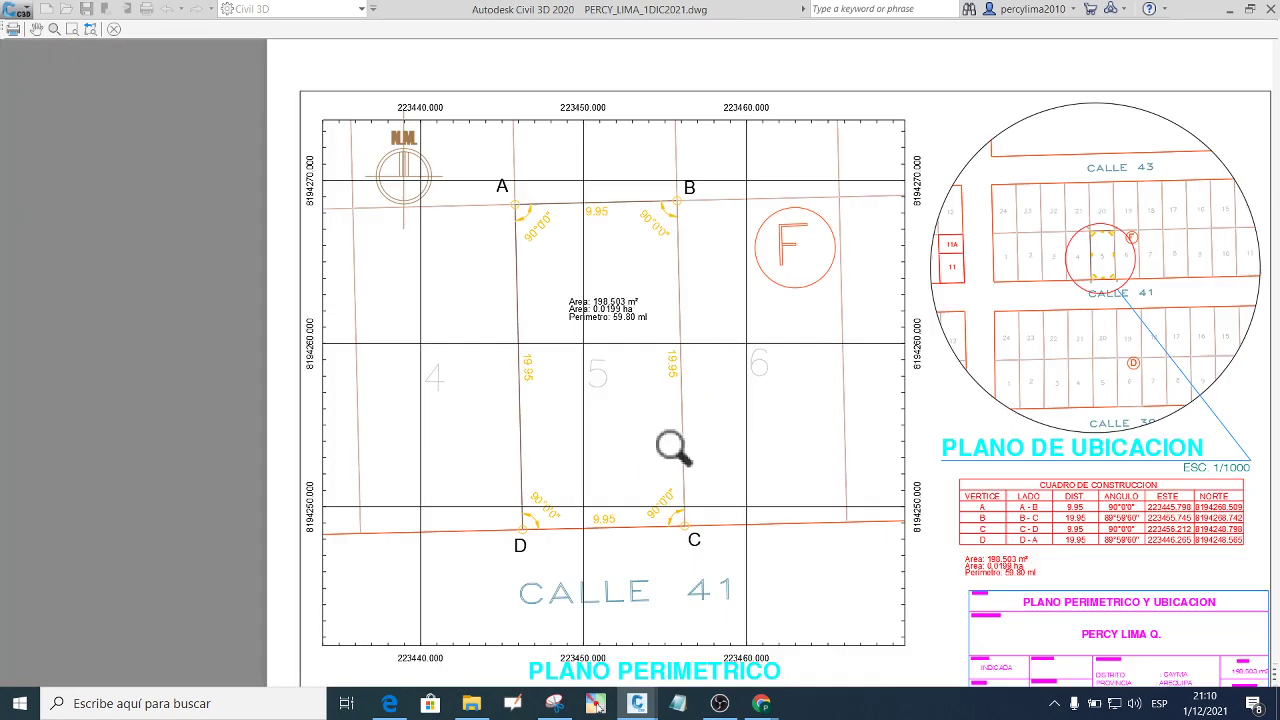
scroll(600, 388, down, 3)
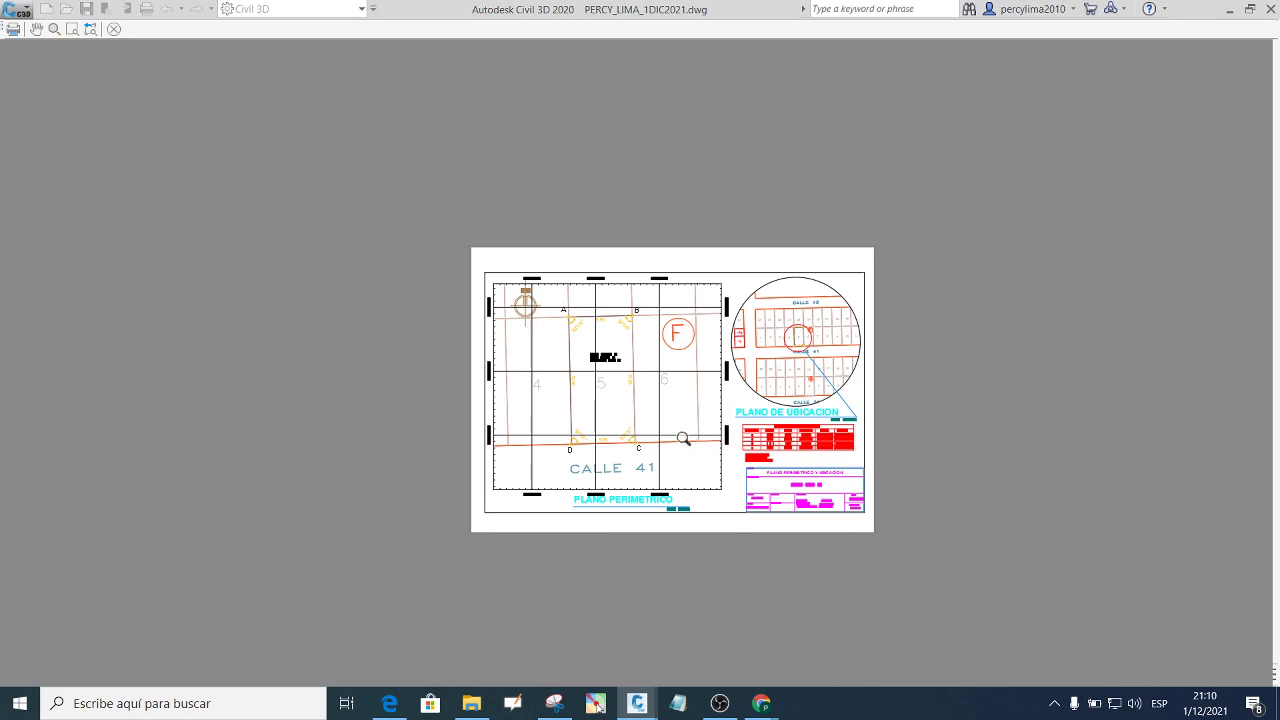
scroll(683, 439, up, 3)
scroll(722, 400, up, 1)
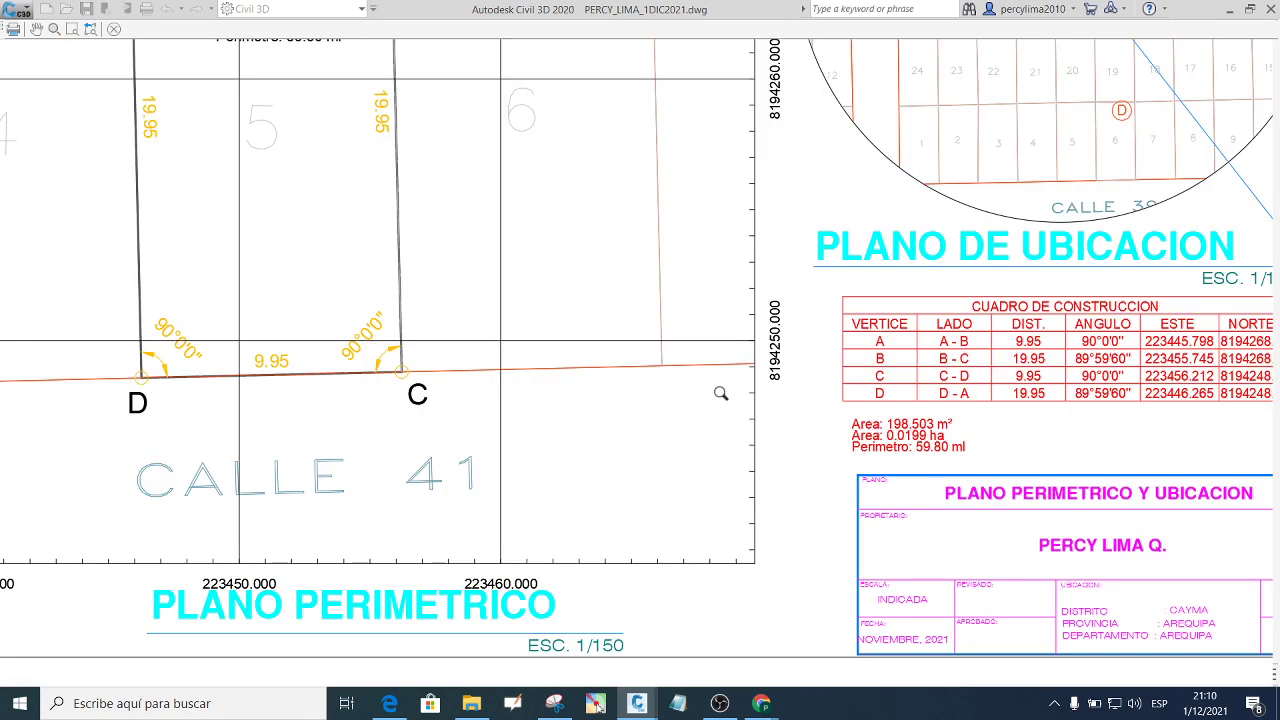
scroll(716, 396, down, 3)
scroll(515, 316, up, 2)
scroll(411, 311, down, 2)
scroll(484, 260, up, 2)
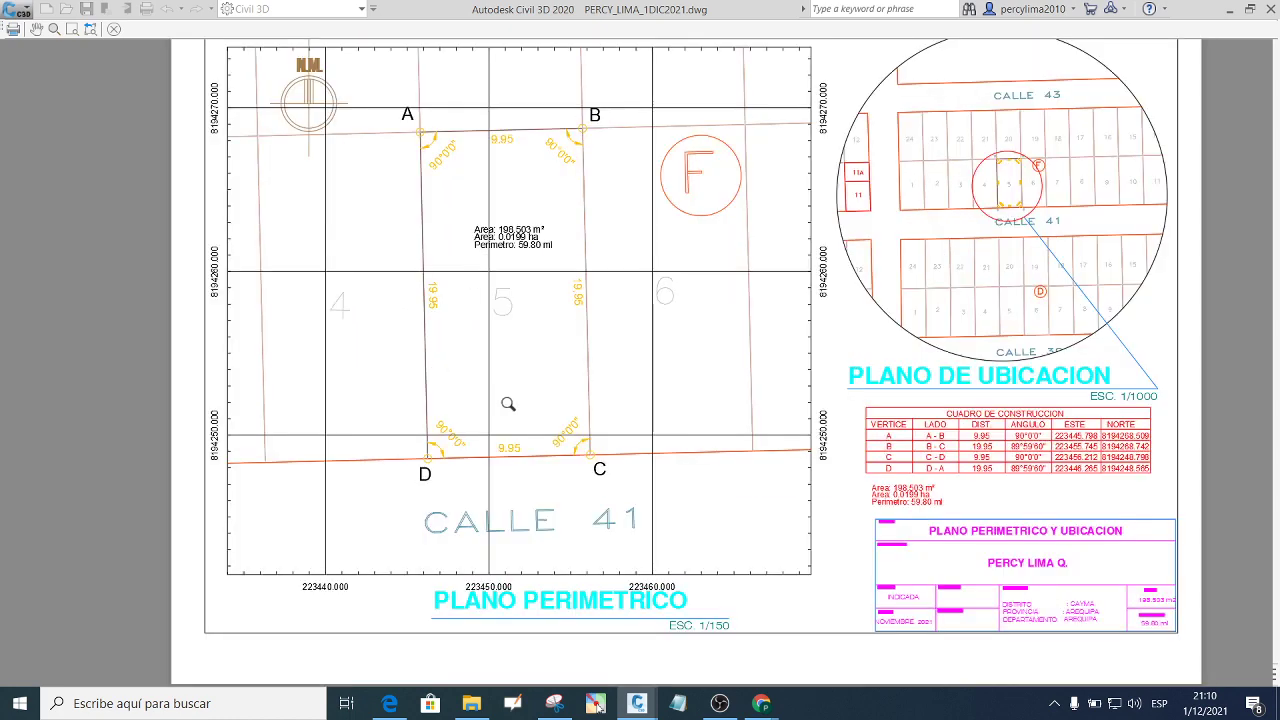
scroll(508, 403, down, 2)
scroll(519, 332, up, 2)
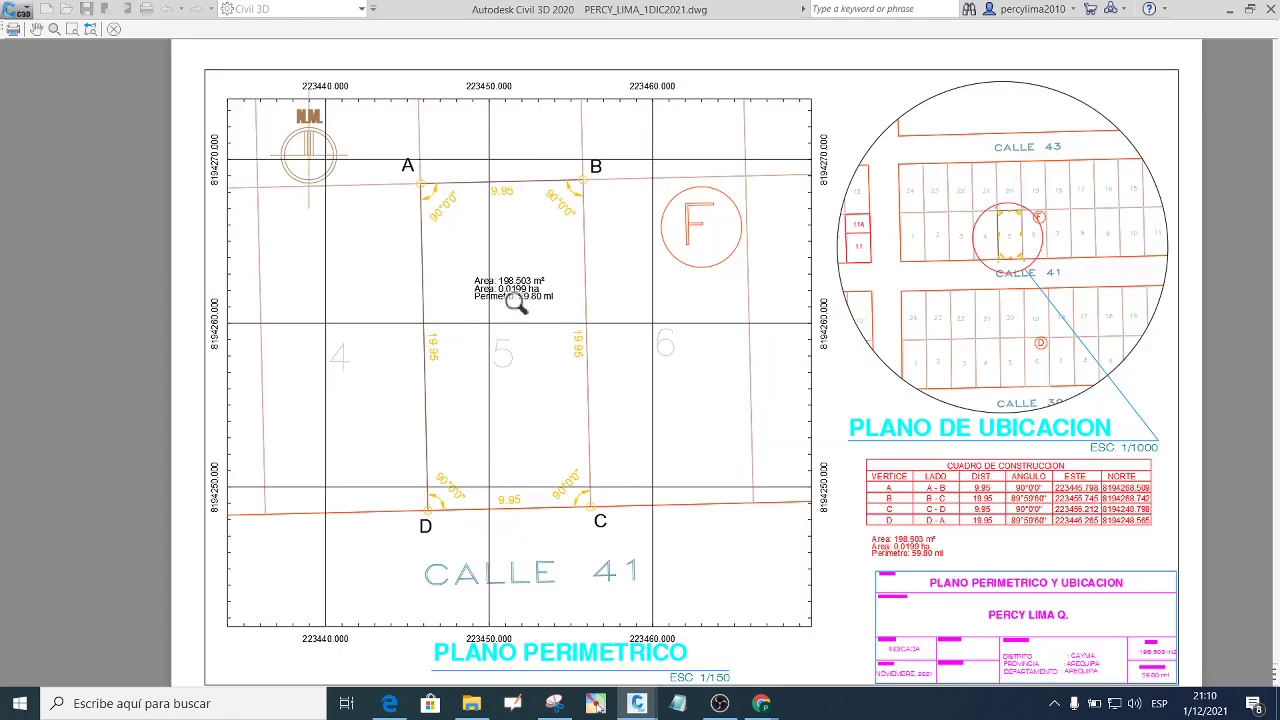
scroll(515, 305, up, 2)
scroll(517, 311, down, 1)
scroll(514, 386, down, 1)
scroll(540, 360, down, 2)
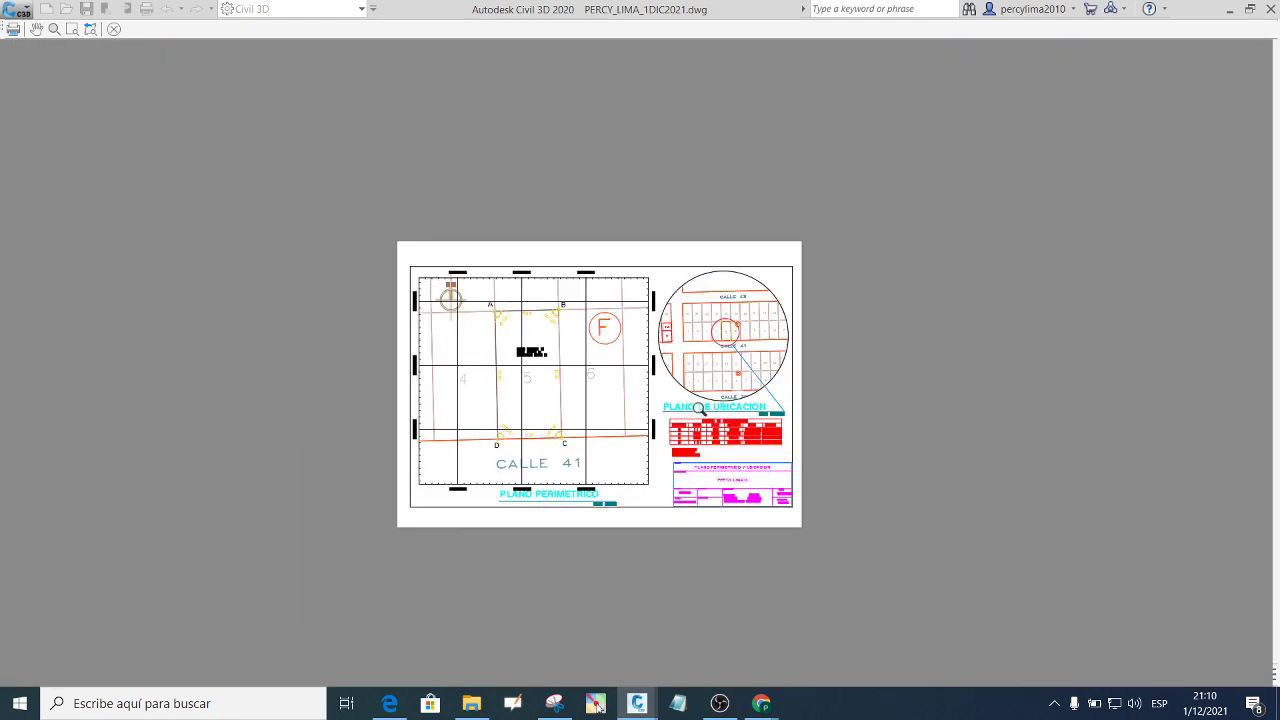
scroll(712, 411, up, 2)
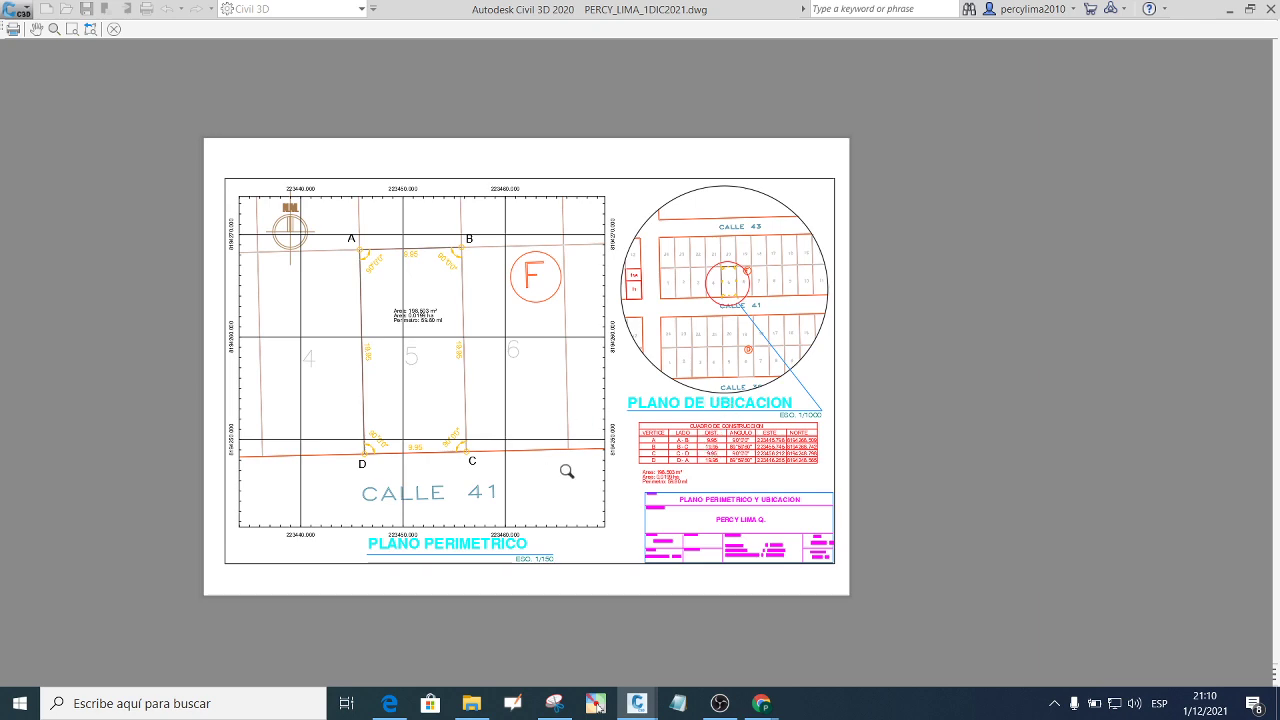
scroll(566, 471, up, 3)
scroll(604, 470, down, 2)
scroll(645, 480, down, 3)
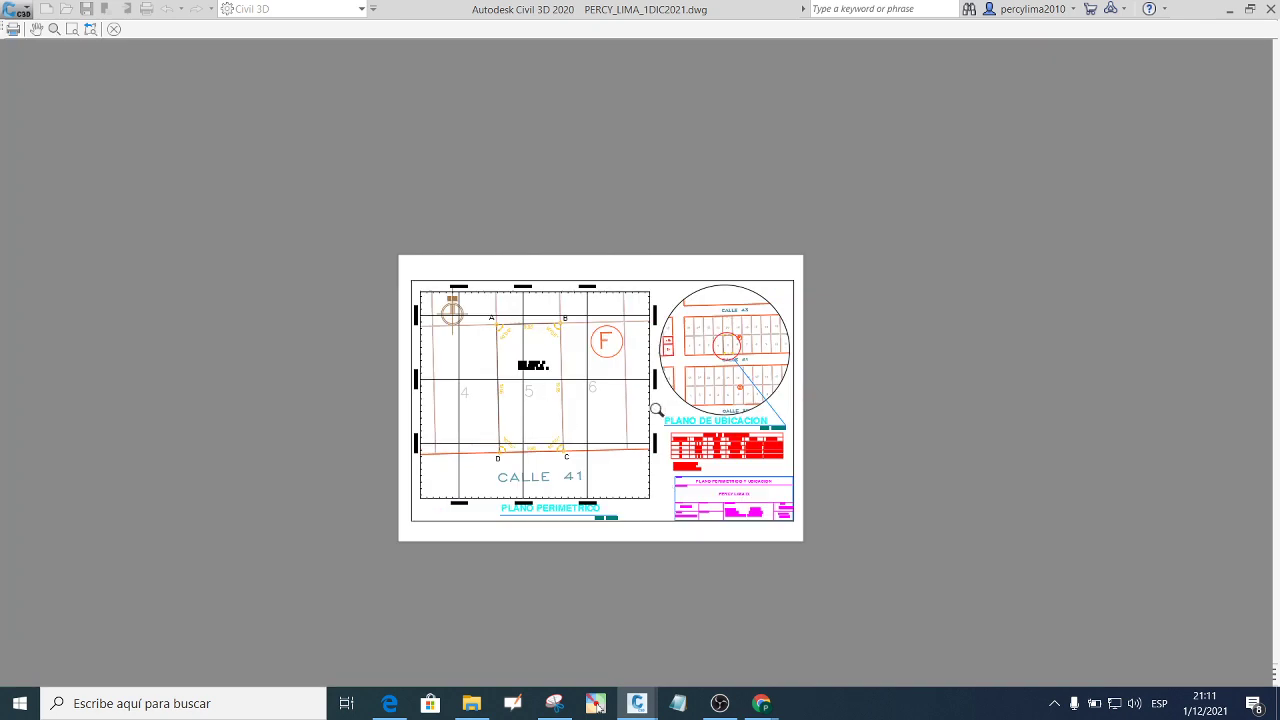
scroll(661, 409, up, 2)
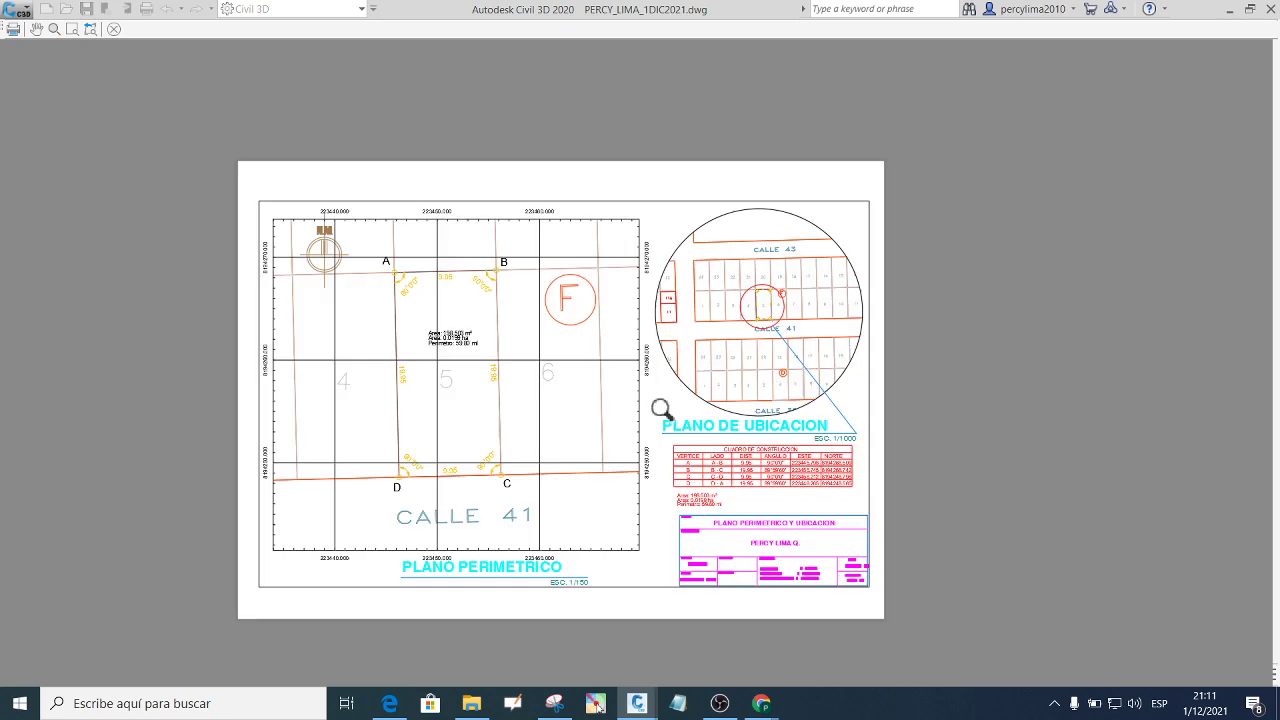
Close the preview and name the PDF MI PRIMER PLANO.pdf in the Escritorio folder.
click(13, 30)
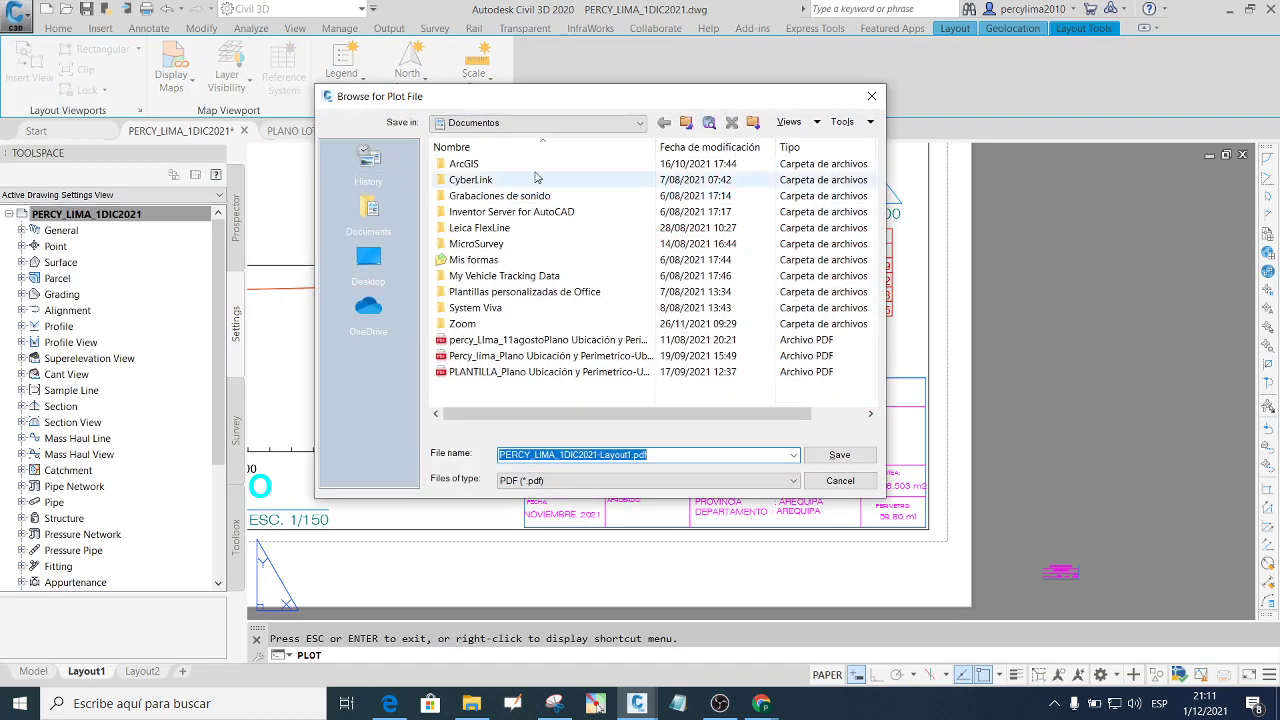
click(530, 121)
click(522, 137)
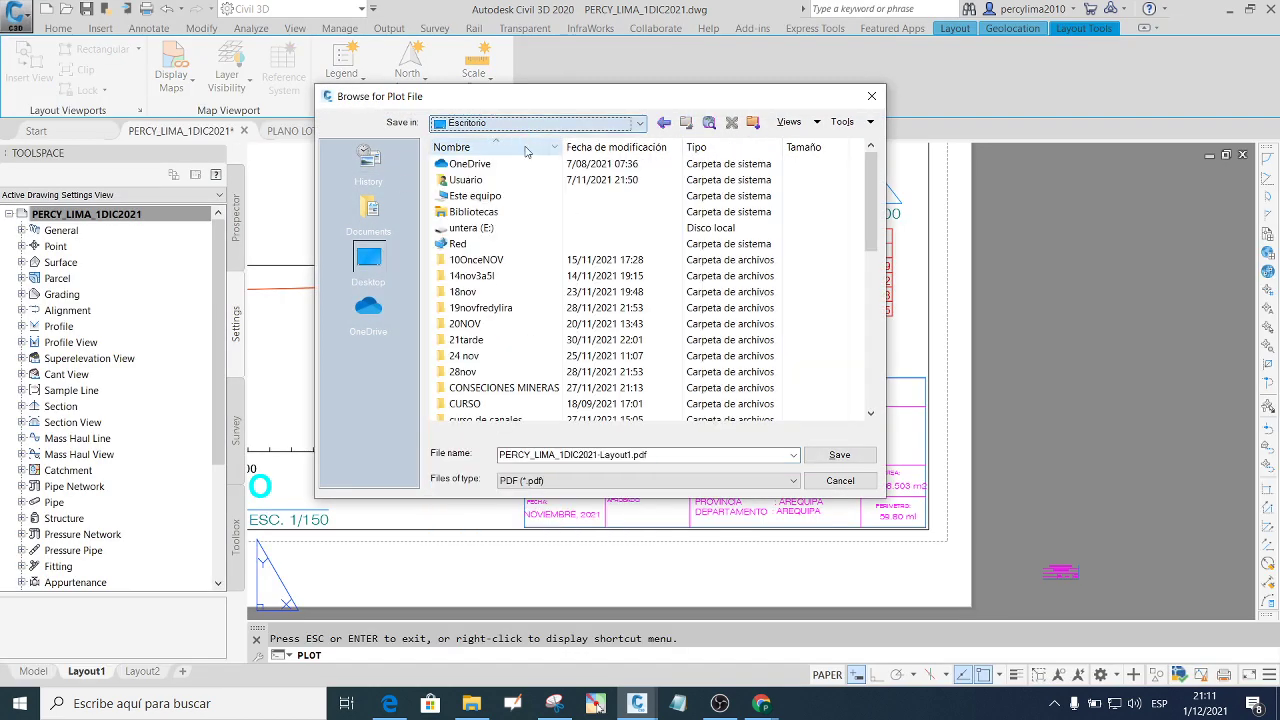
double_click(589, 455)
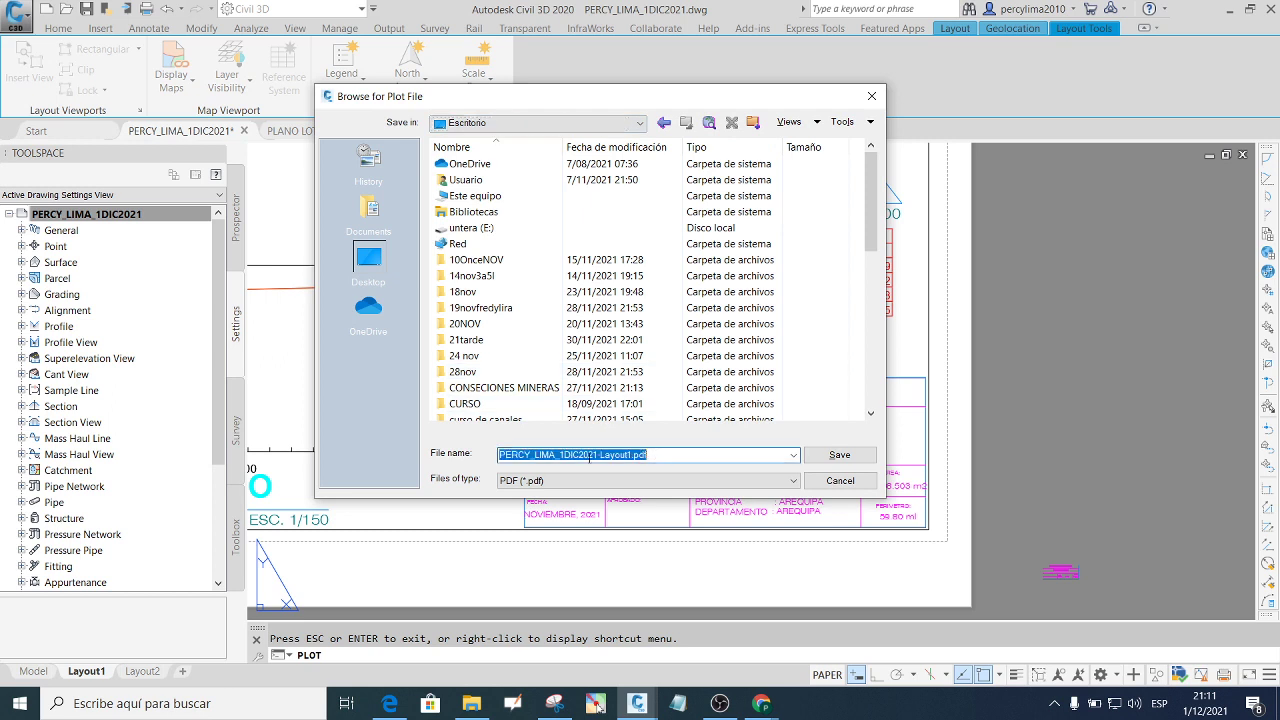
click(501, 456)
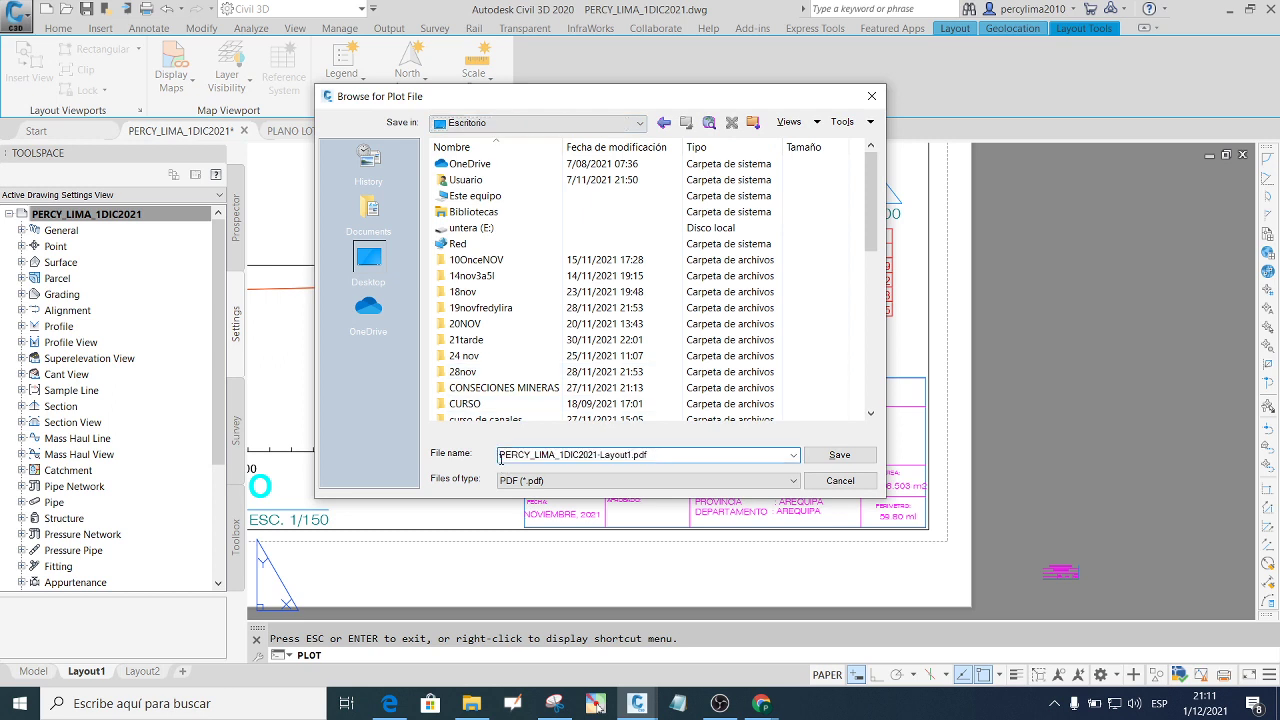
text(MI P)
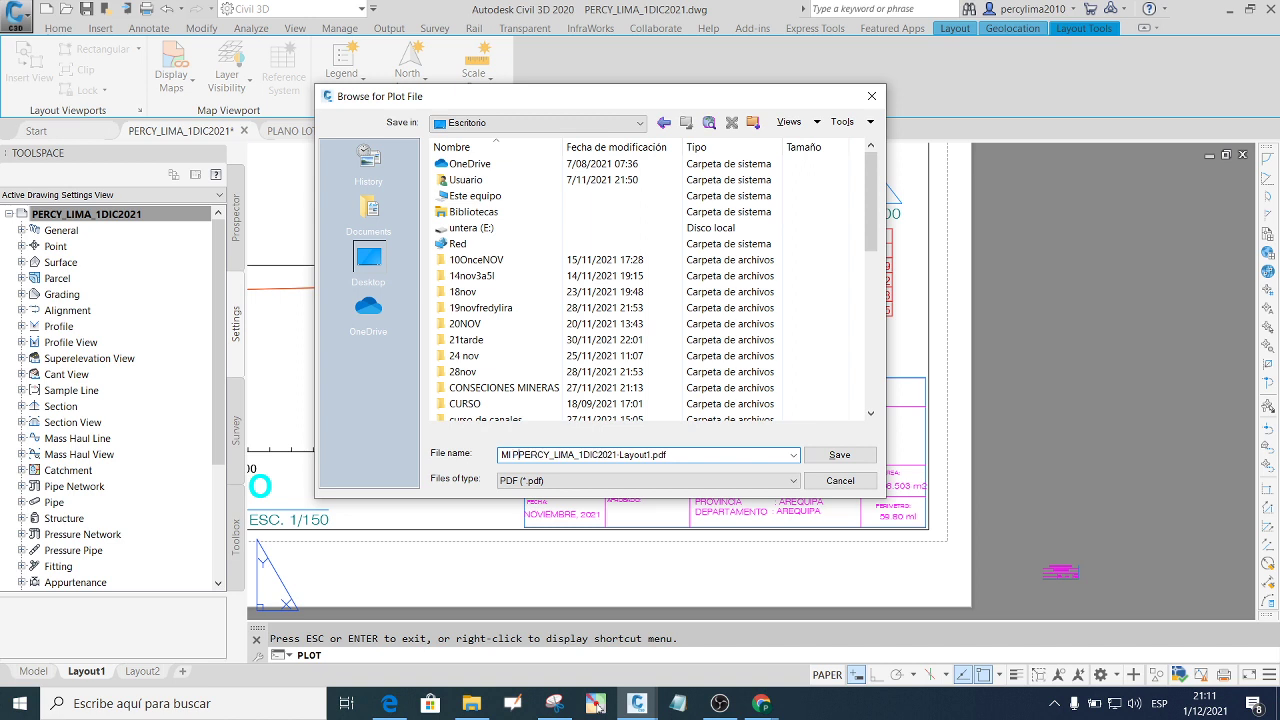
text(RIMER)
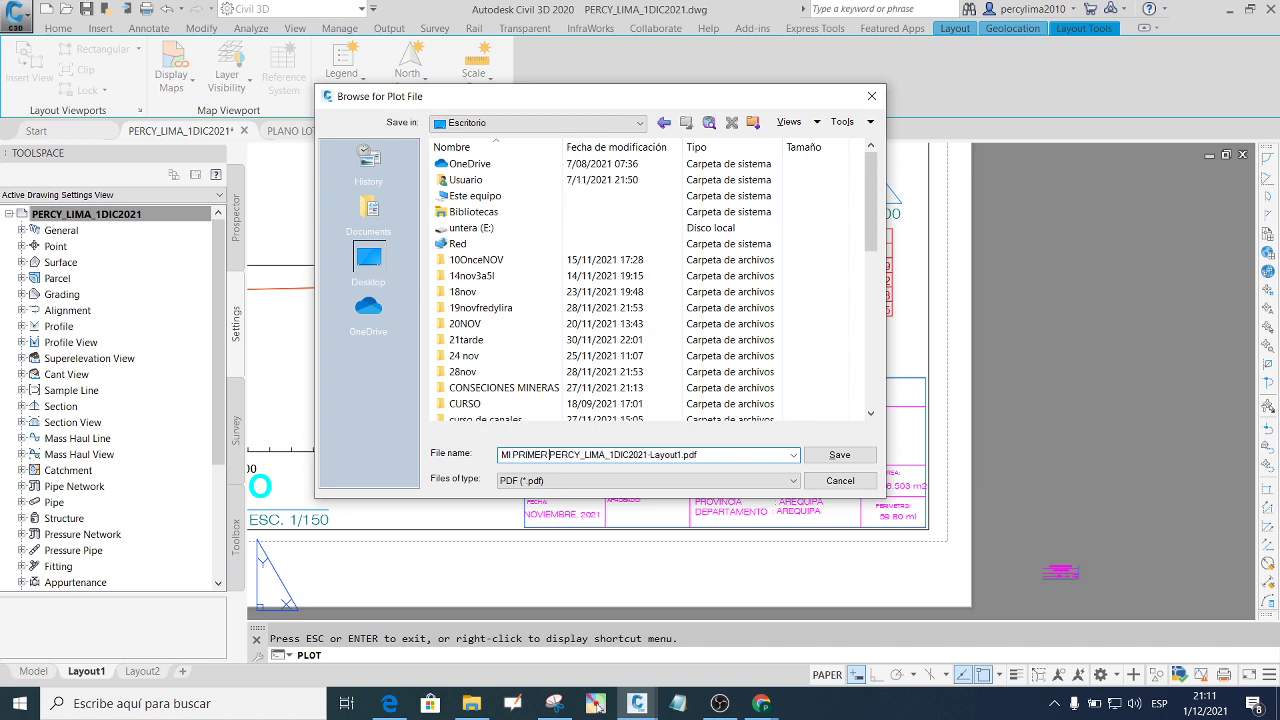
text( PLANO)
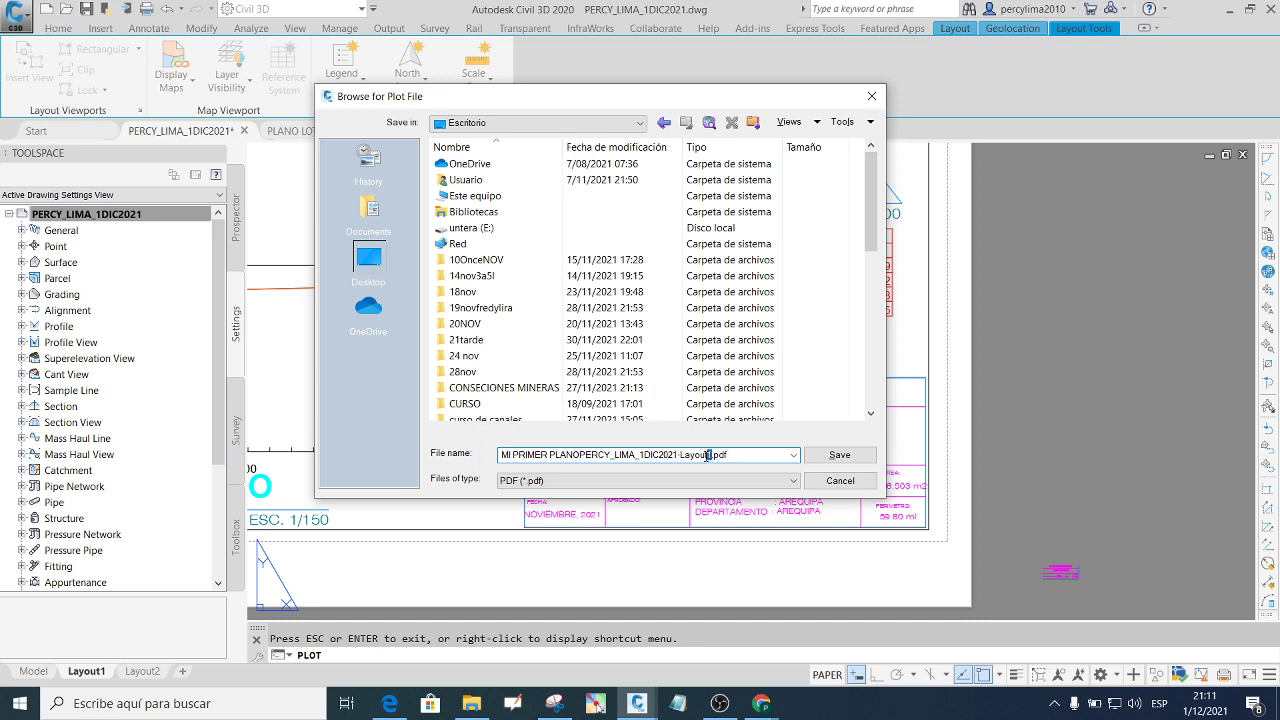
drag(710, 455, 582, 456)
key(BackSpace)
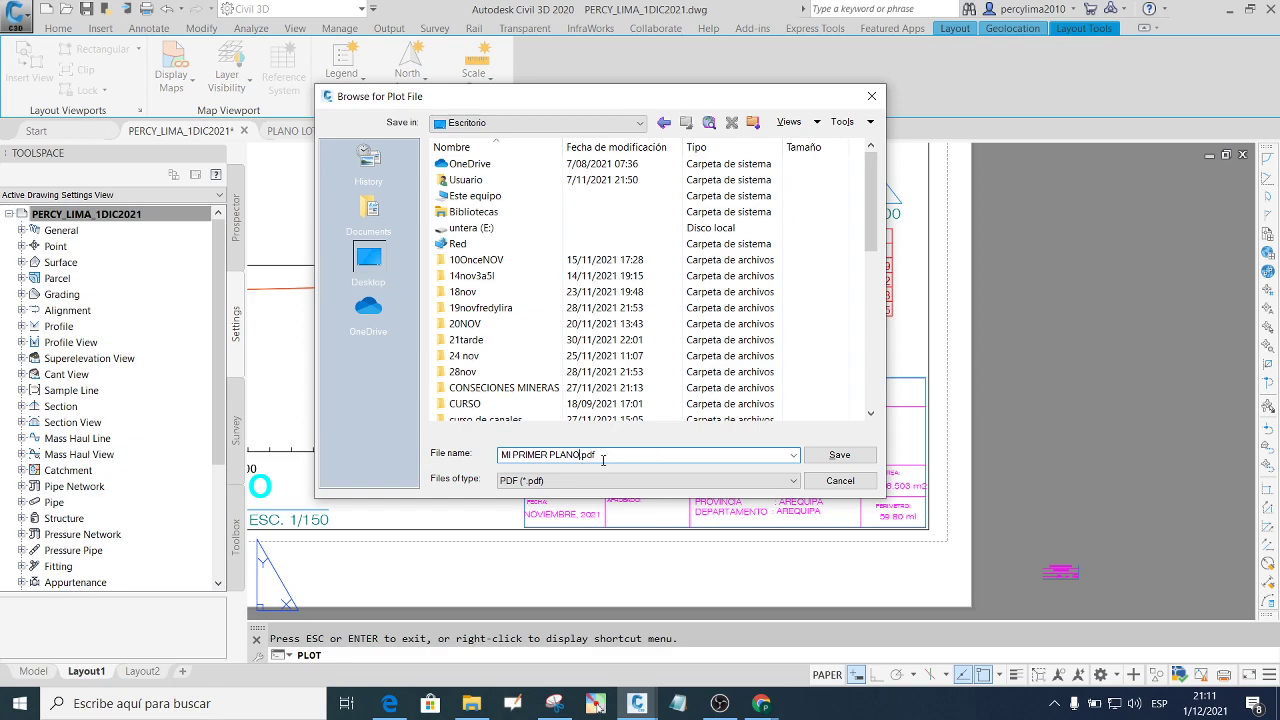
Save the PDF plot, which opens in Edge, and launch the Pointofix annotation tools.
click(824, 459)
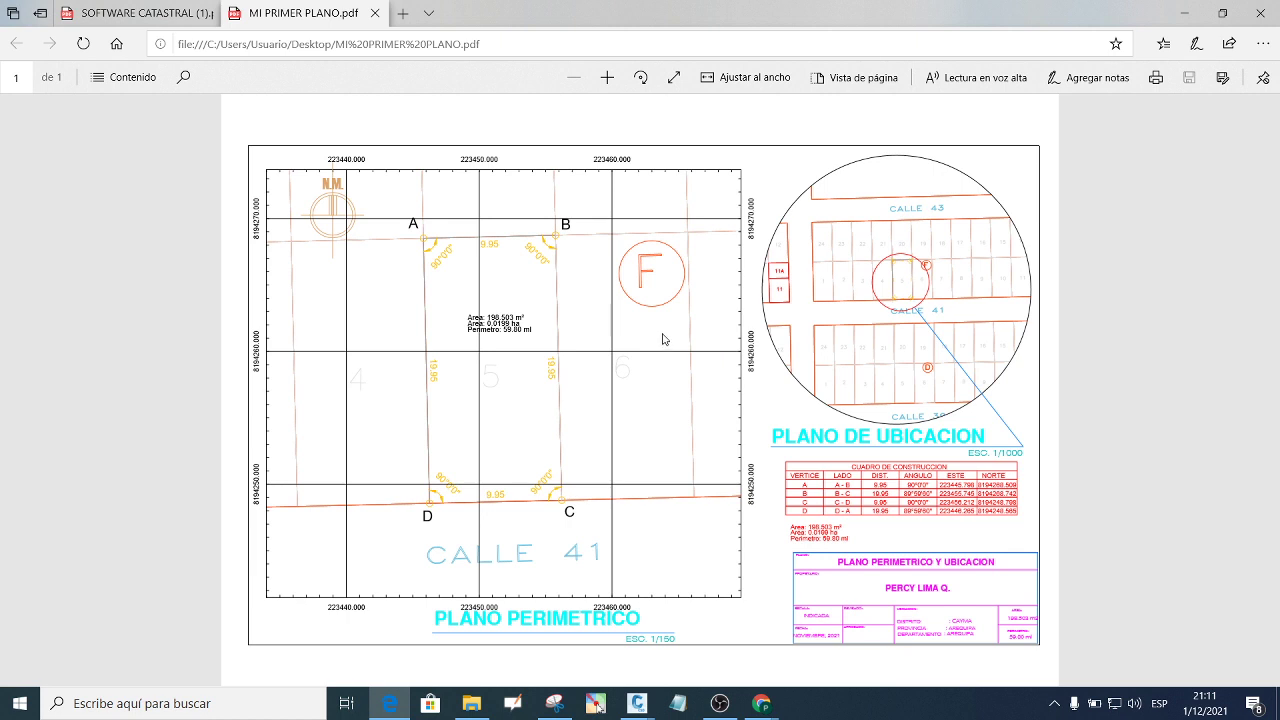
click(596, 704)
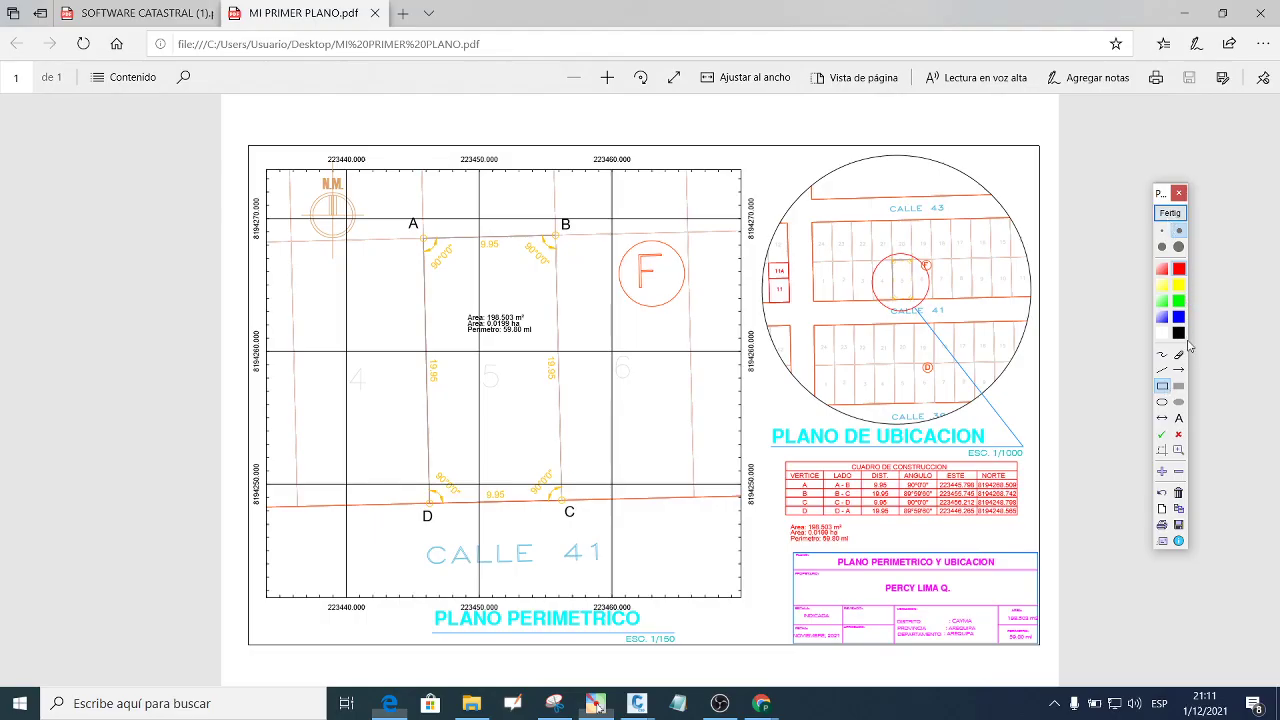
Draw red boxes around vertex A, the 19.95 side, area note, north symbol and grid coordinates 223450/223460.
click(1163, 385)
drag(393, 201, 436, 242)
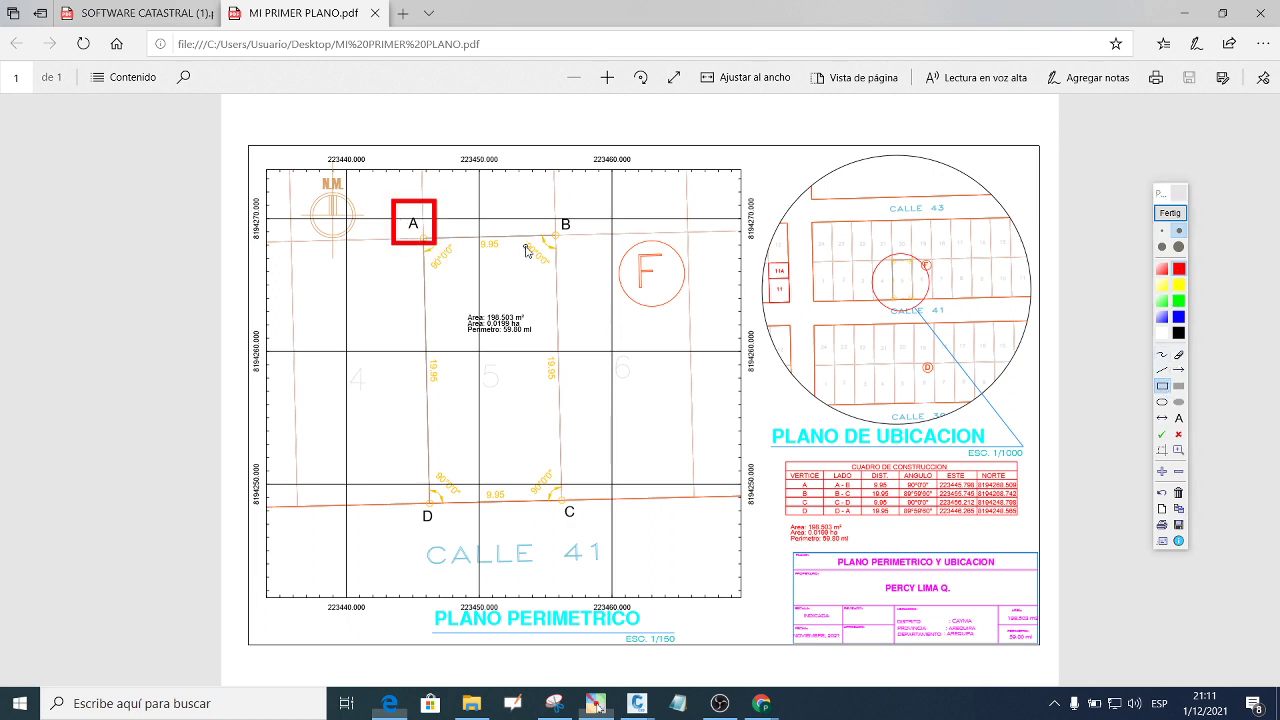
drag(516, 240, 545, 268)
drag(540, 341, 568, 390)
drag(459, 302, 531, 330)
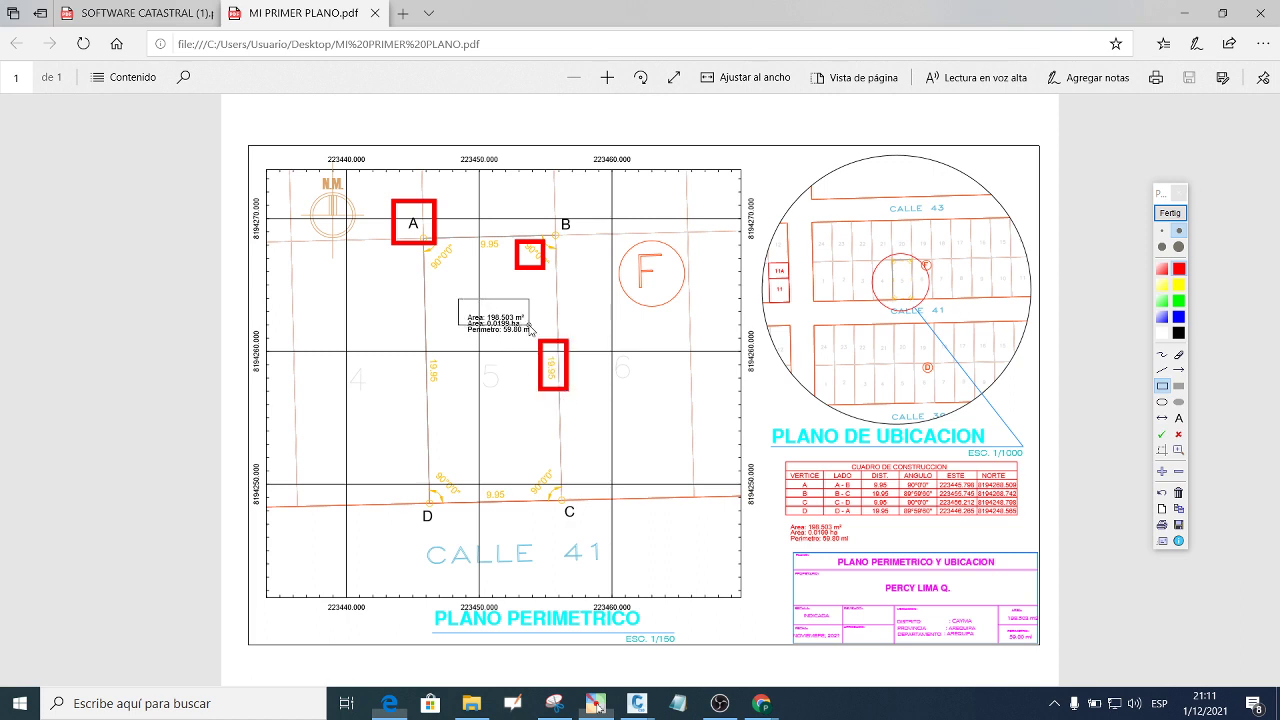
mouse_move(531, 330)
mouse_down()
mouse_move(467, 306)
mouse_move(477, 299)
mouse_up()
drag(304, 176, 354, 243)
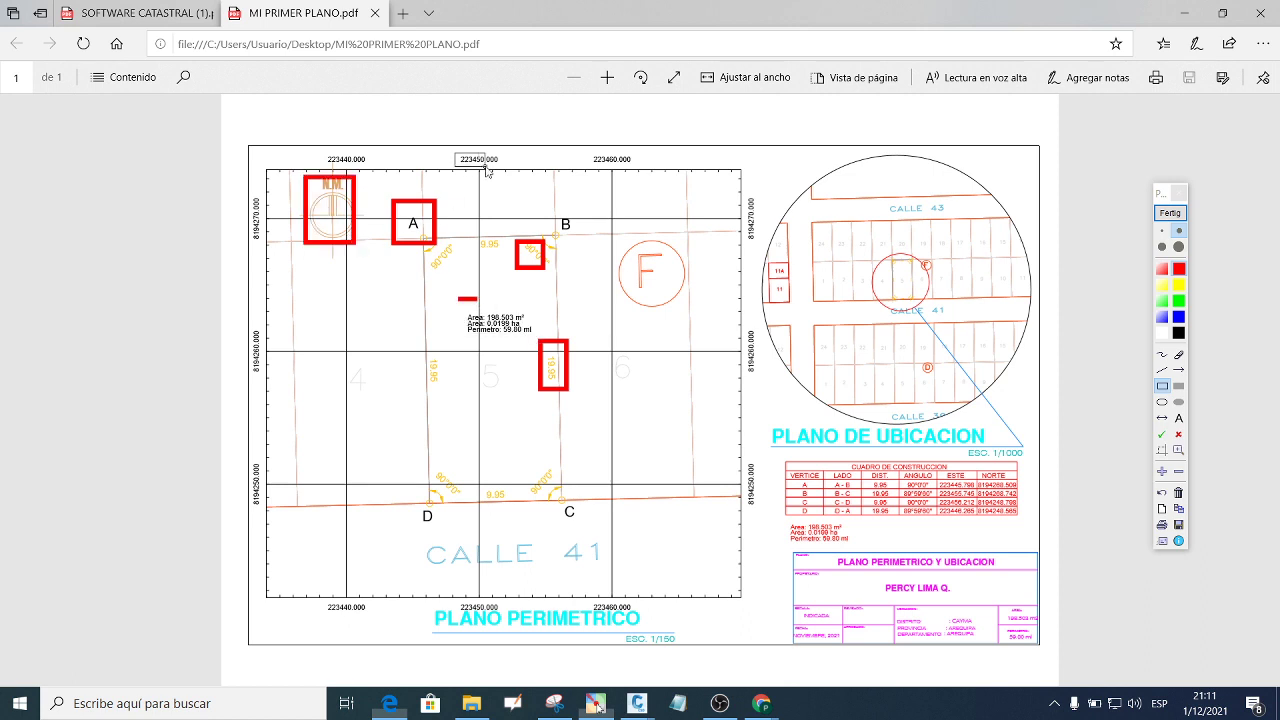
drag(487, 171, 502, 166)
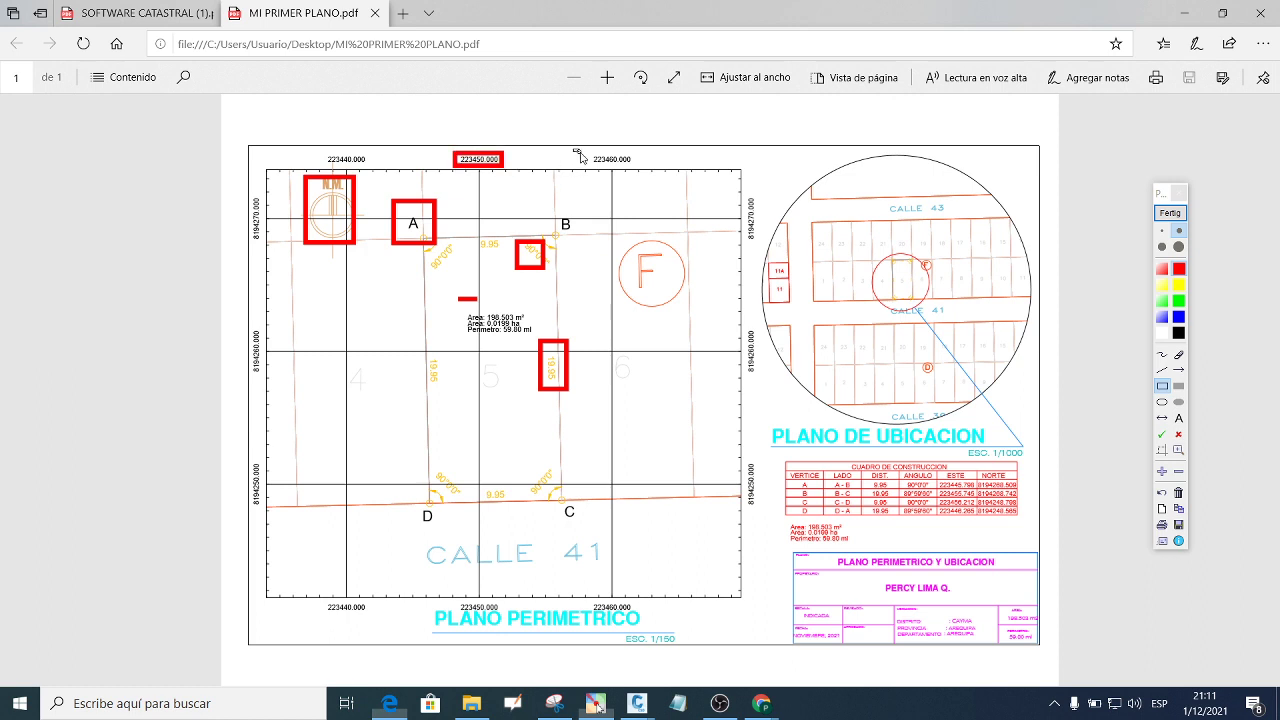
drag(574, 149, 632, 168)
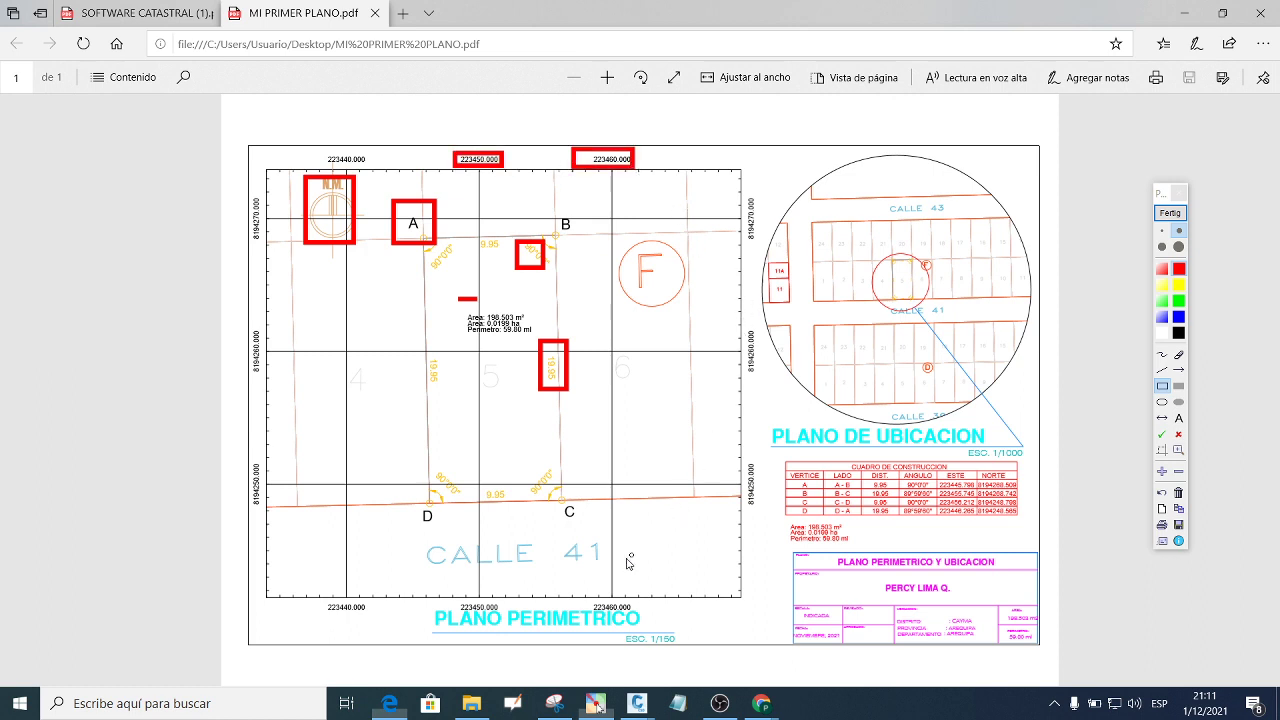
Box the PLANO PERIMETRICO and PLANO DE UBICACION titles, vertex table and title block, then close Pointofix.
drag(425, 587, 651, 632)
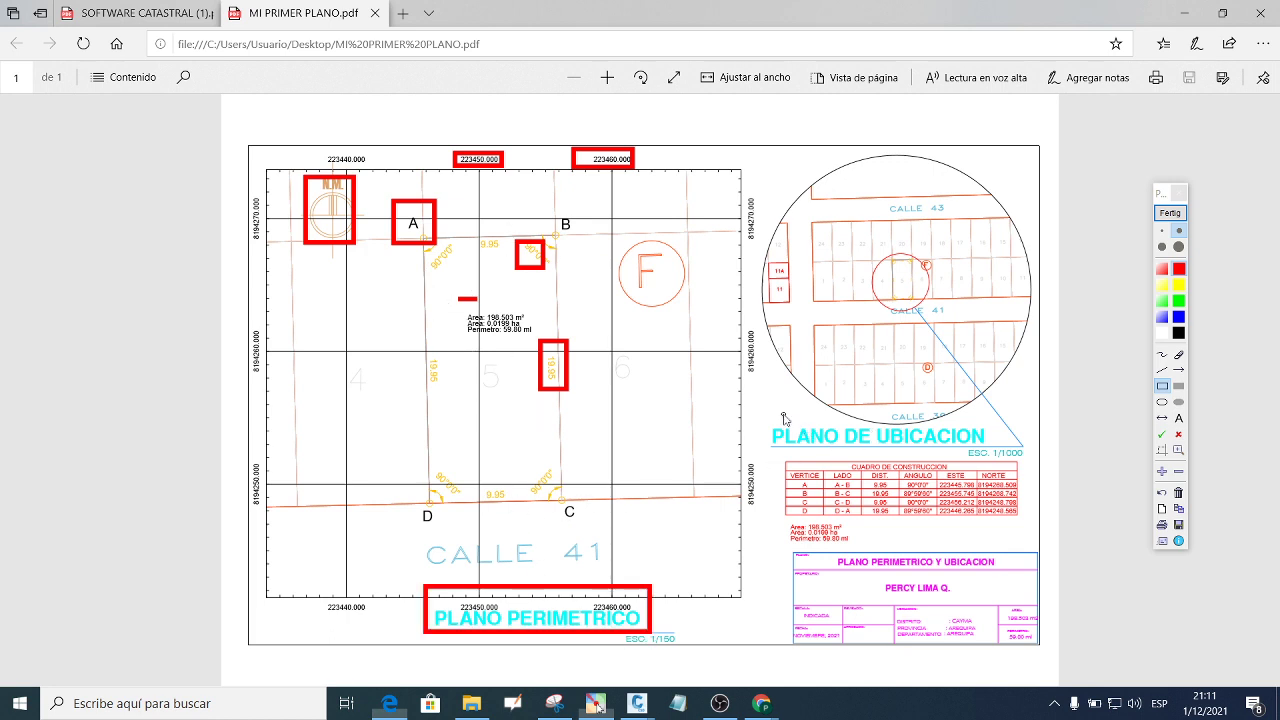
drag(766, 407, 991, 447)
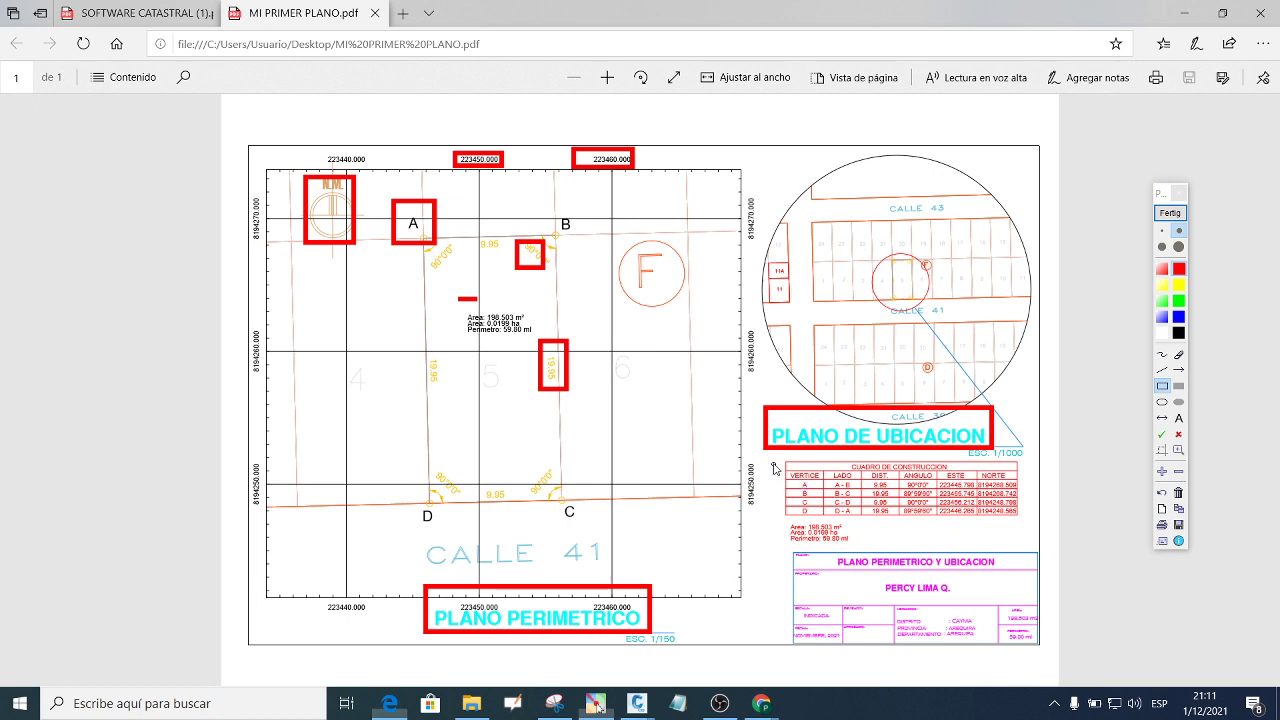
mouse_move(773, 461)
mouse_down()
mouse_move(856, 495)
mouse_move(1012, 520)
mouse_up()
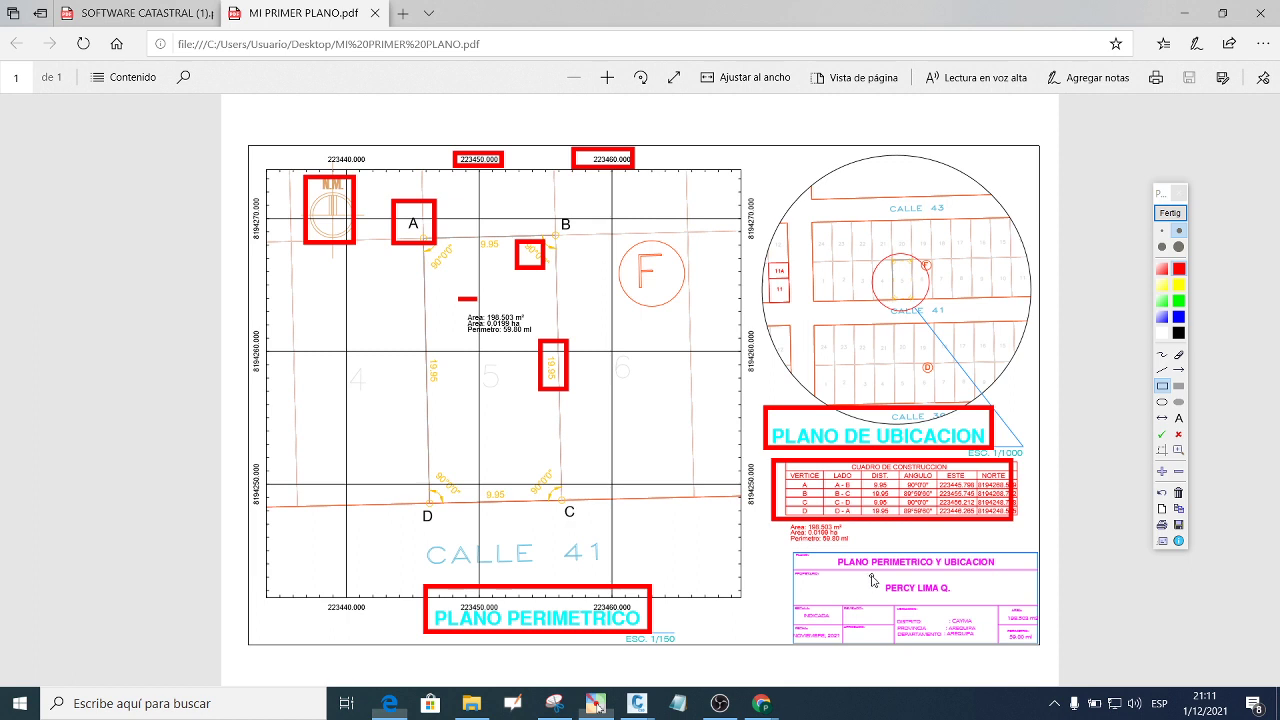
drag(871, 576, 962, 603)
drag(830, 551, 999, 571)
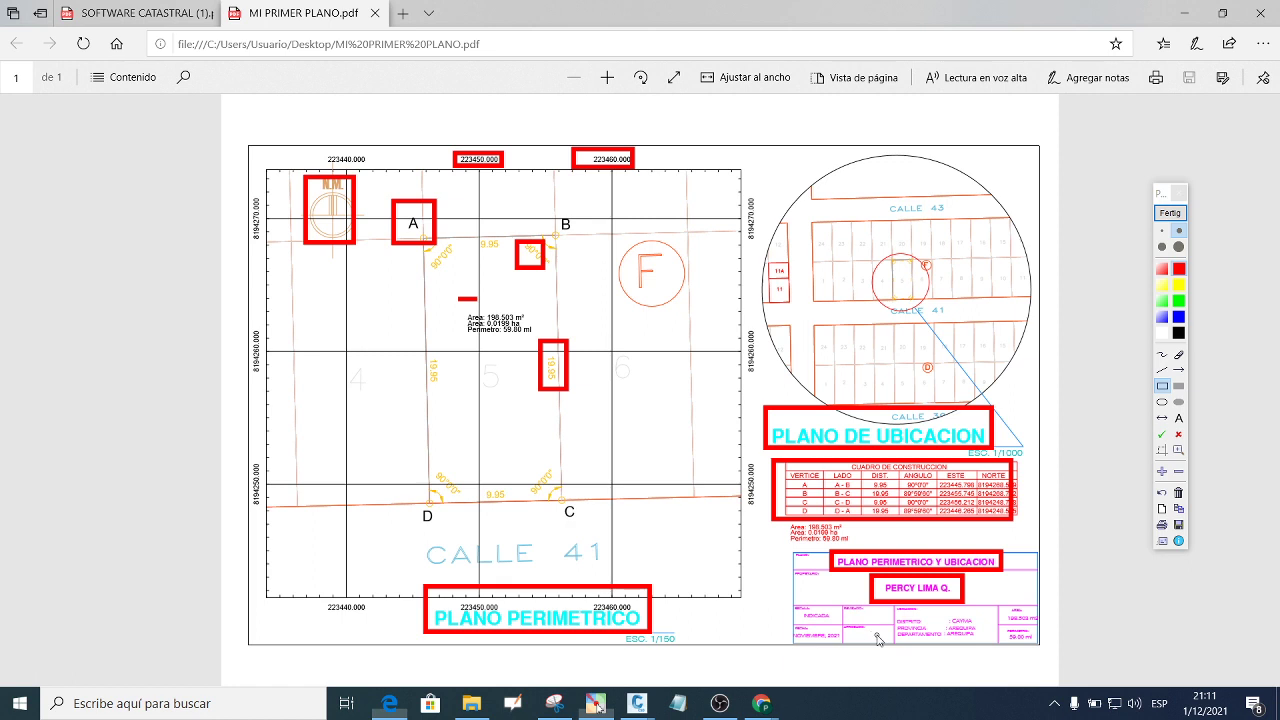
click(1176, 191)
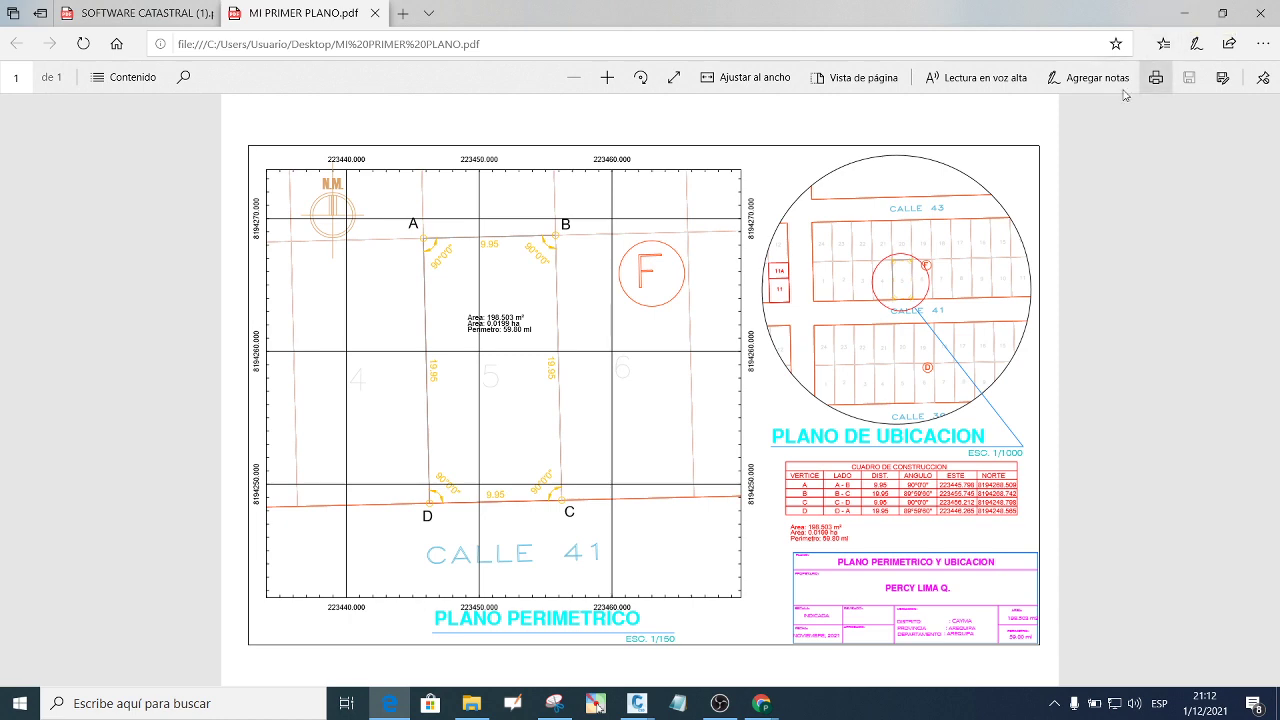
Send MI PRIMER PLANO.pdf from Escritorio to the ISTP(SEMESTRE I-B21 CIVIL) group, then minimize Chrome.
click(762, 703)
click(700, 667)
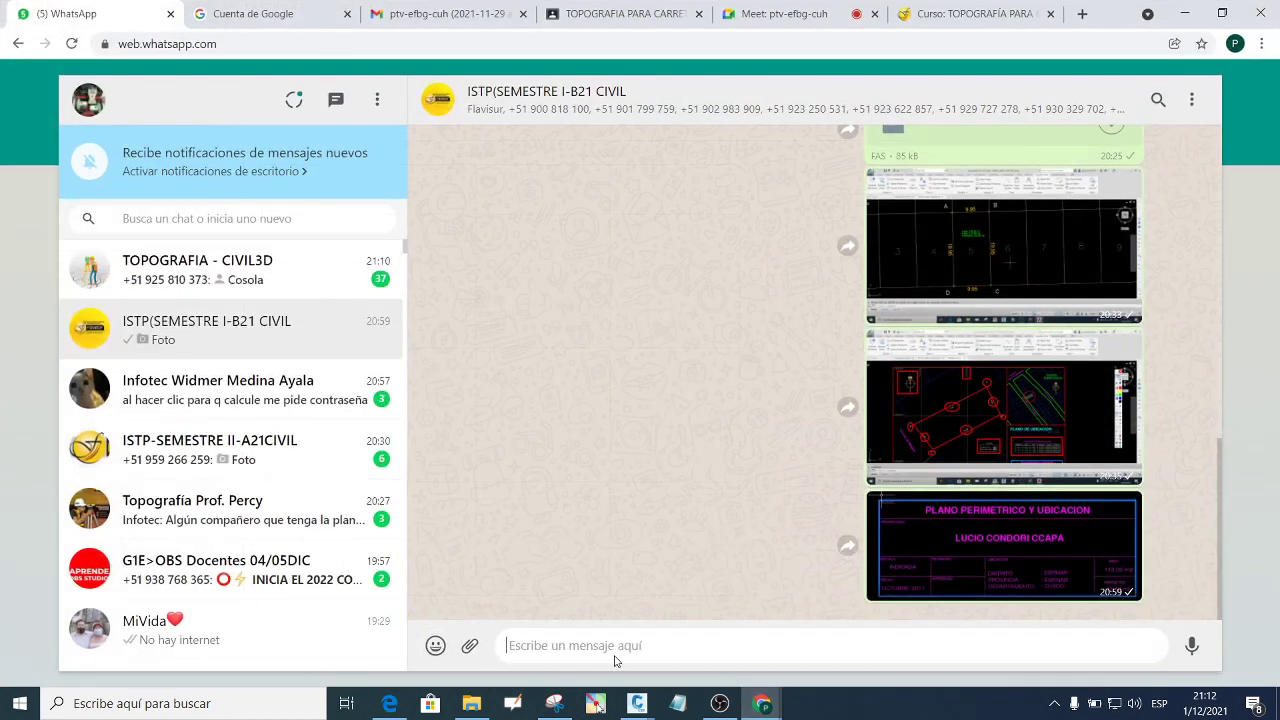
click(470, 646)
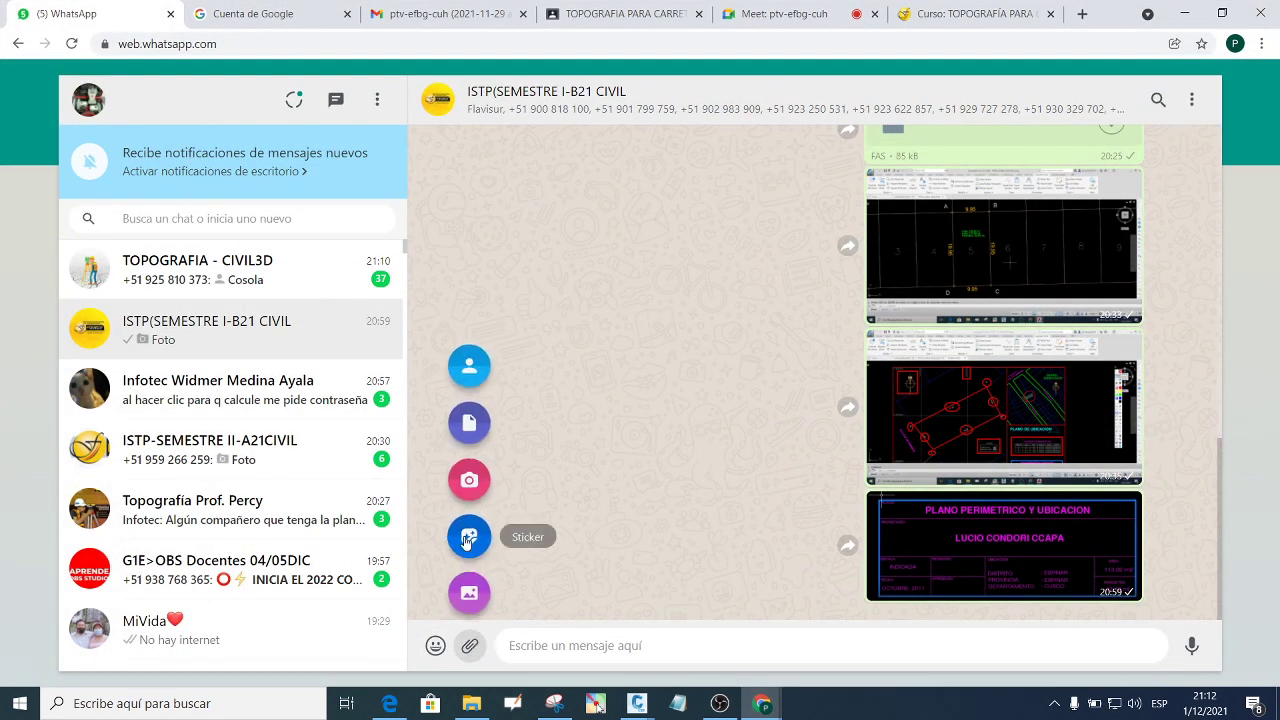
click(466, 423)
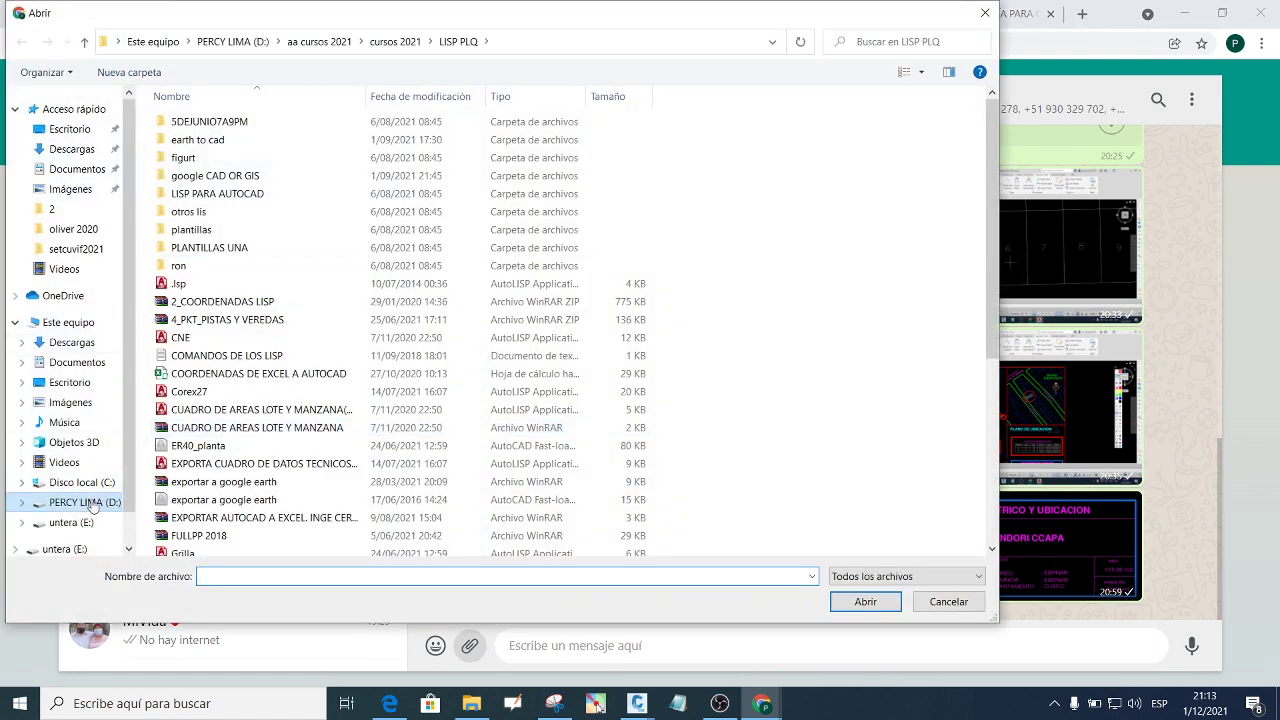
mouse_move(68, 342)
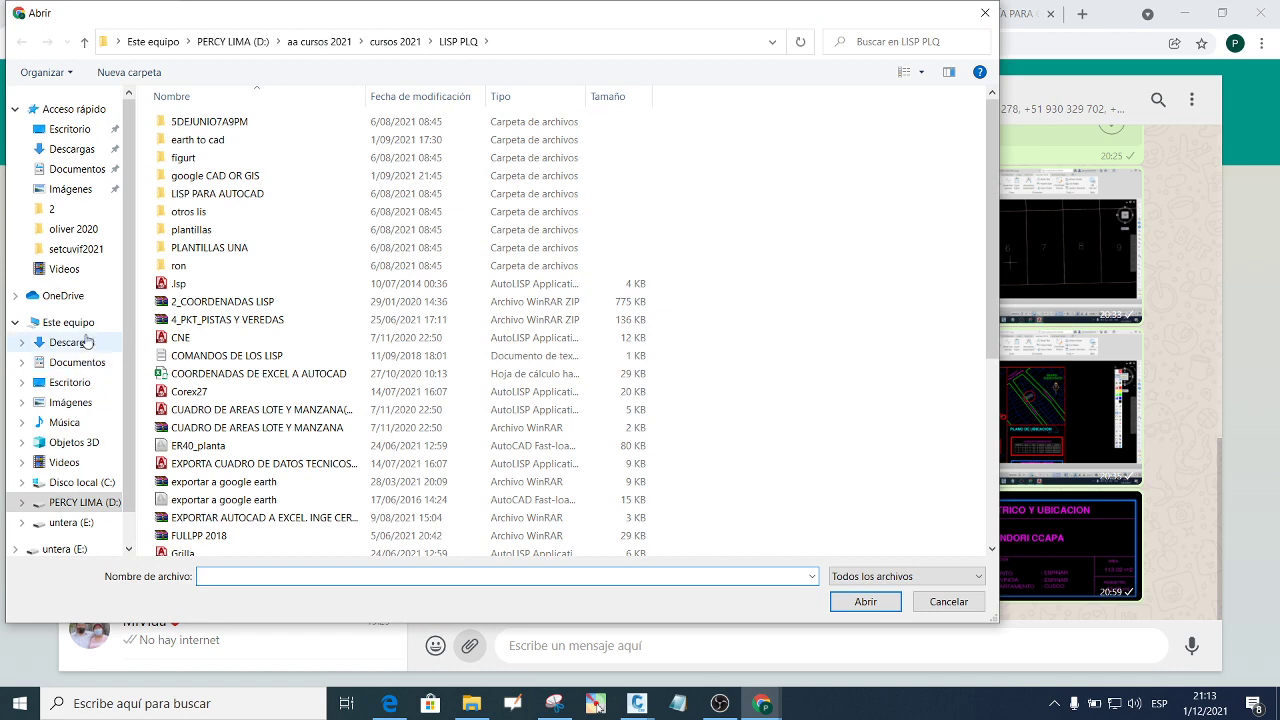
click(90, 381)
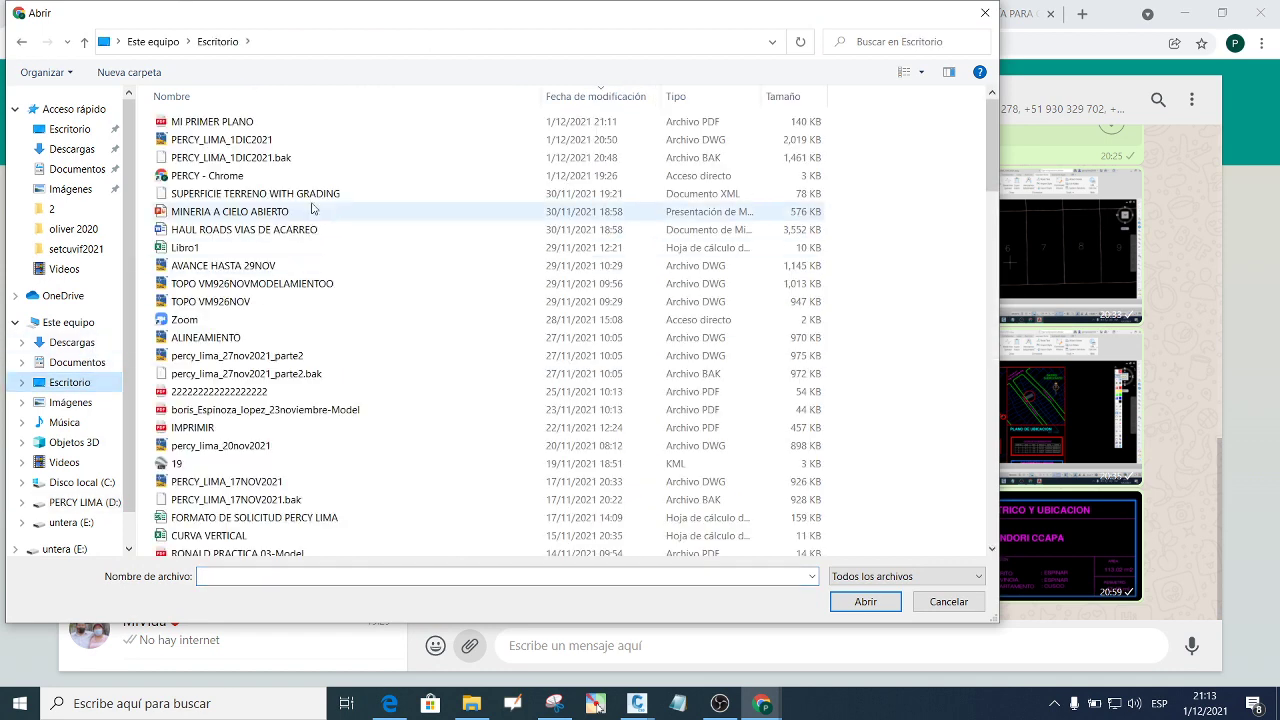
double_click(212, 121)
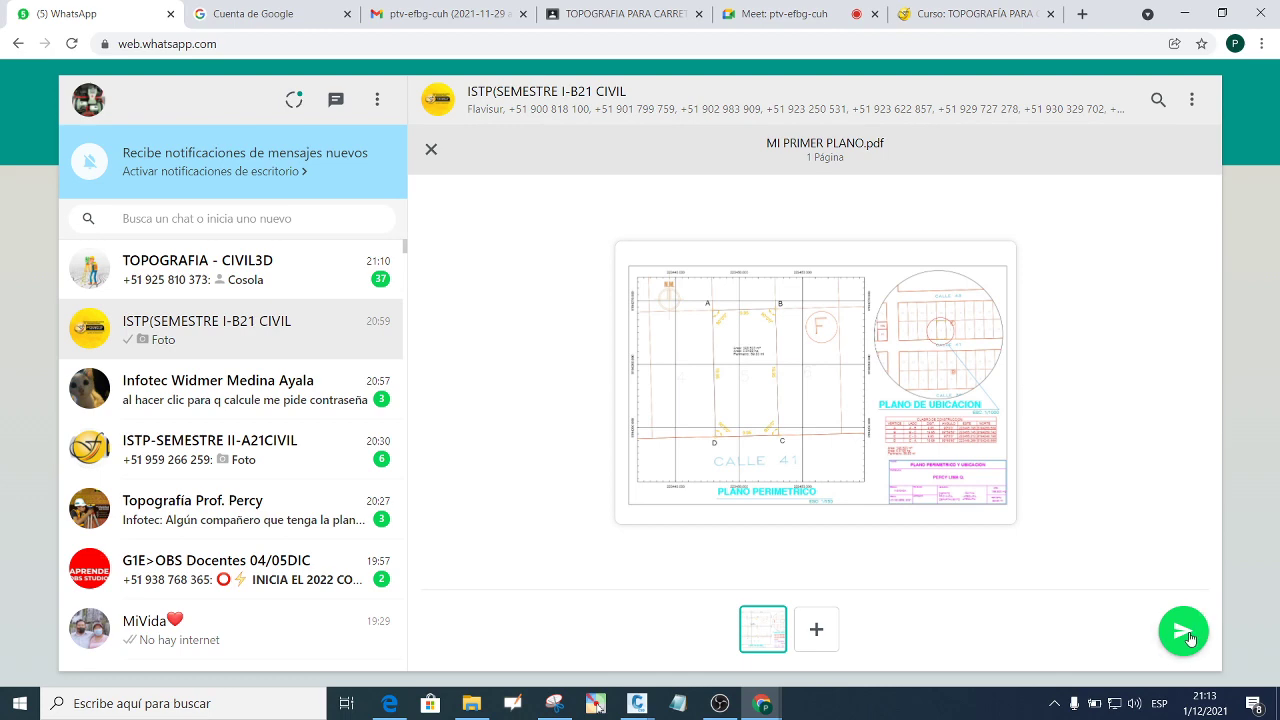
click(1183, 631)
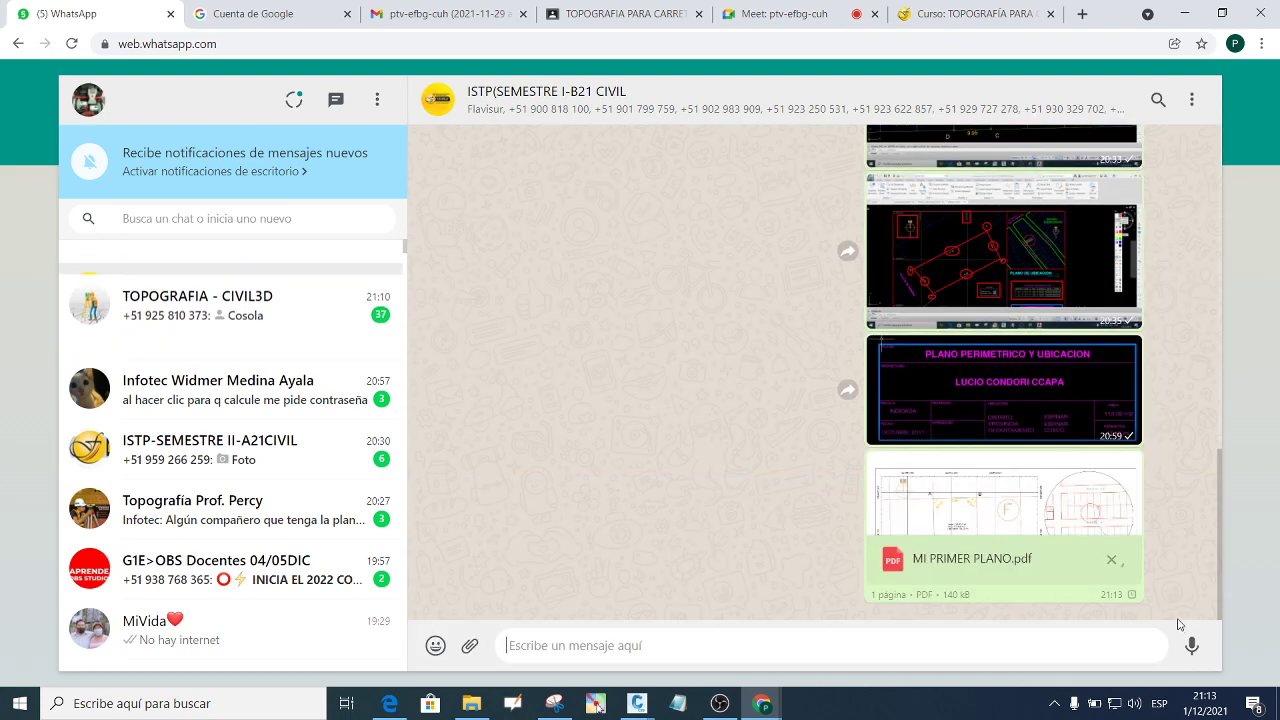
click(1188, 14)
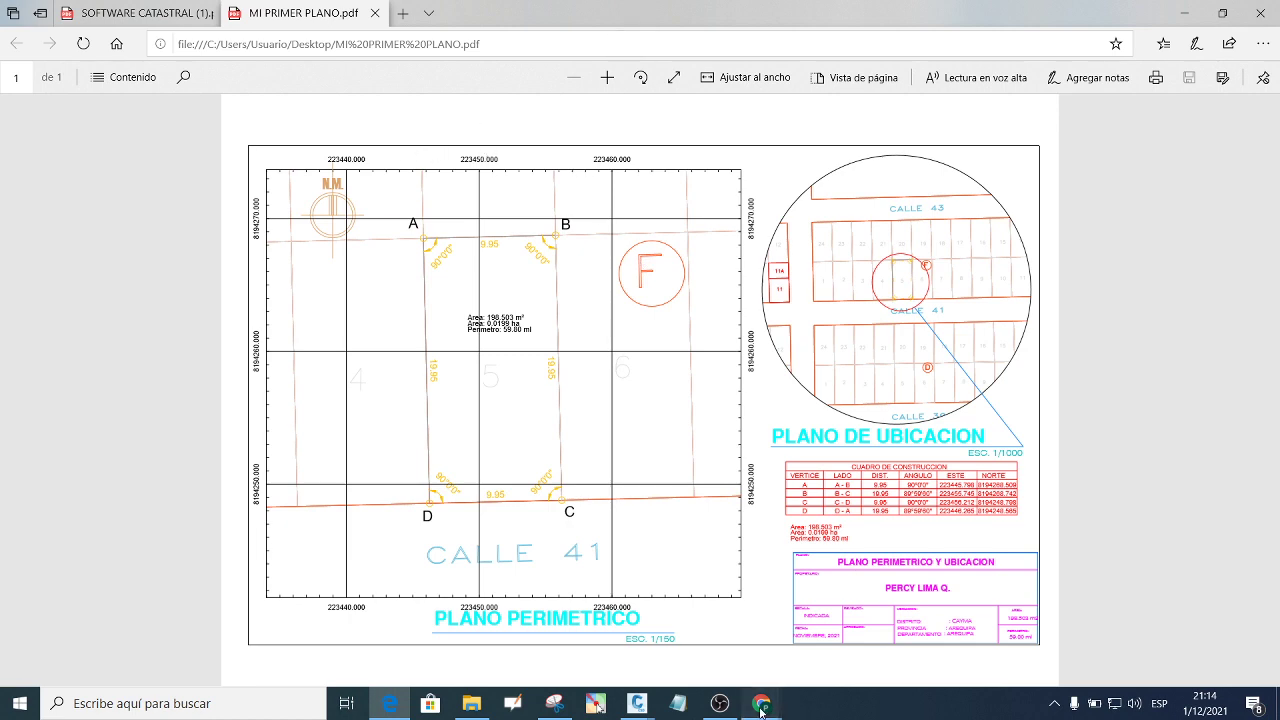
Check WhatsApp, return to the plan PDF, then show the Gmail Meet recording email in Chrome.
click(760, 645)
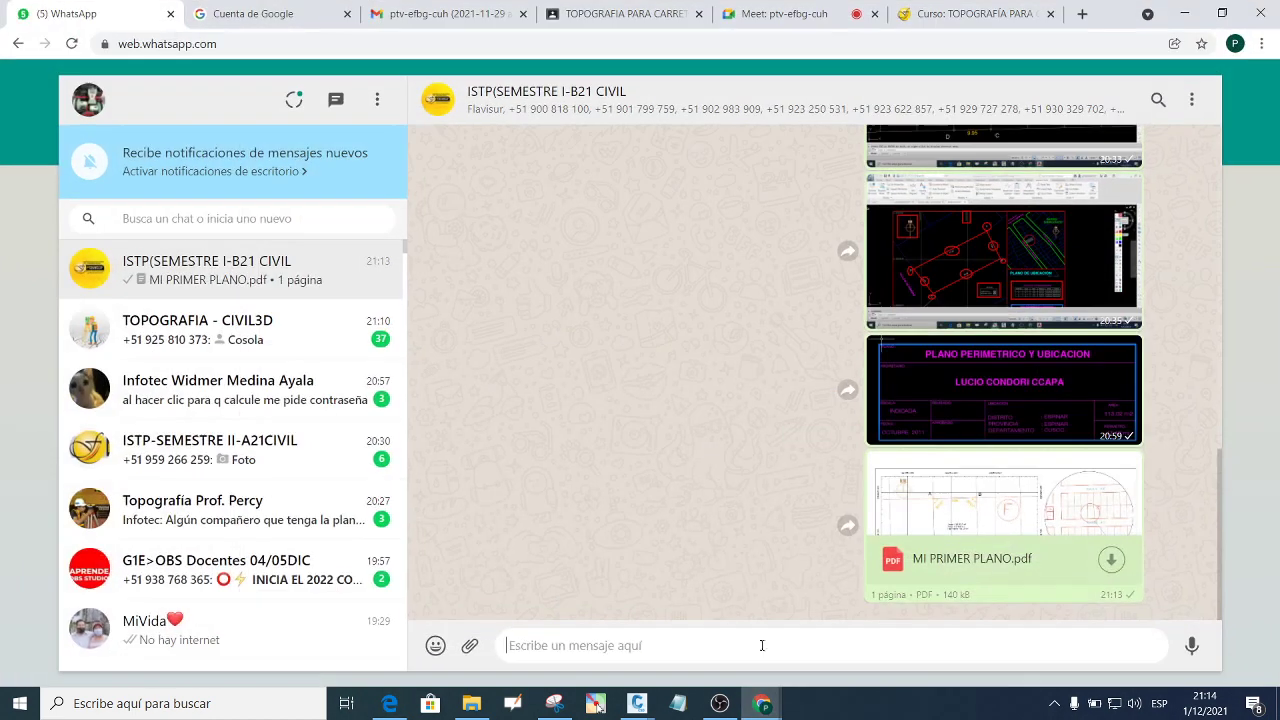
click(1184, 13)
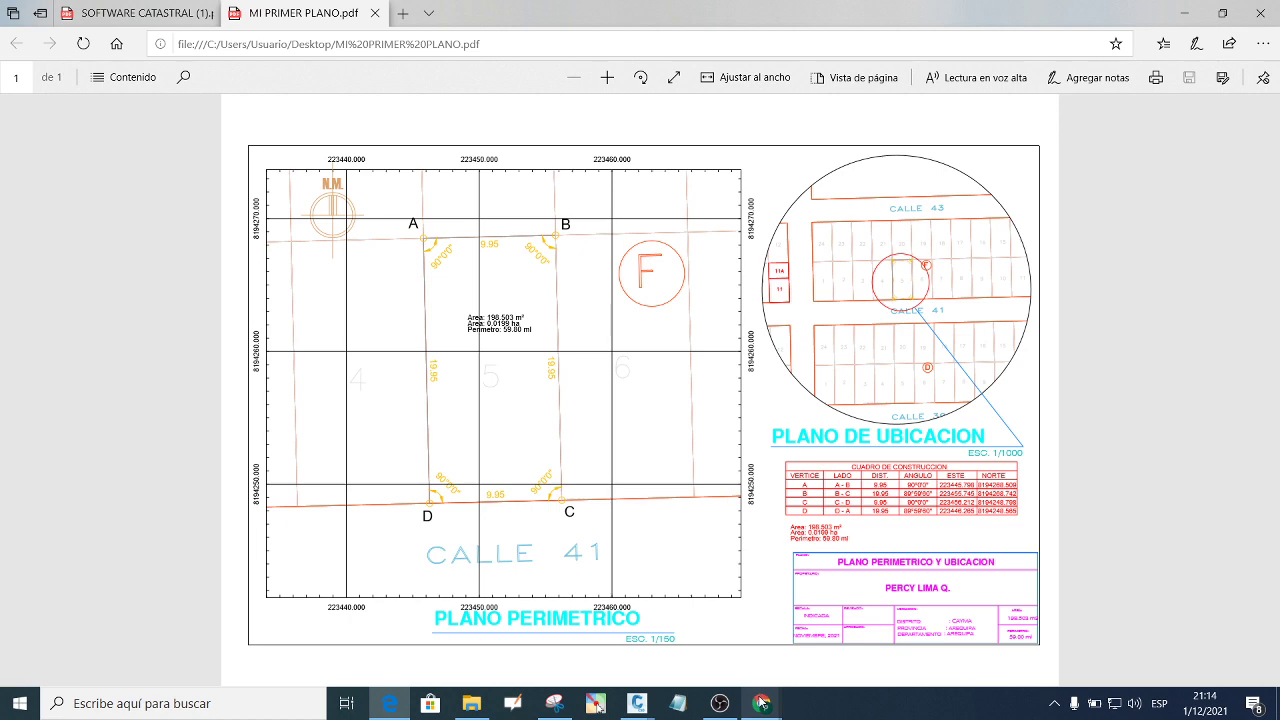
mouse_move(761, 703)
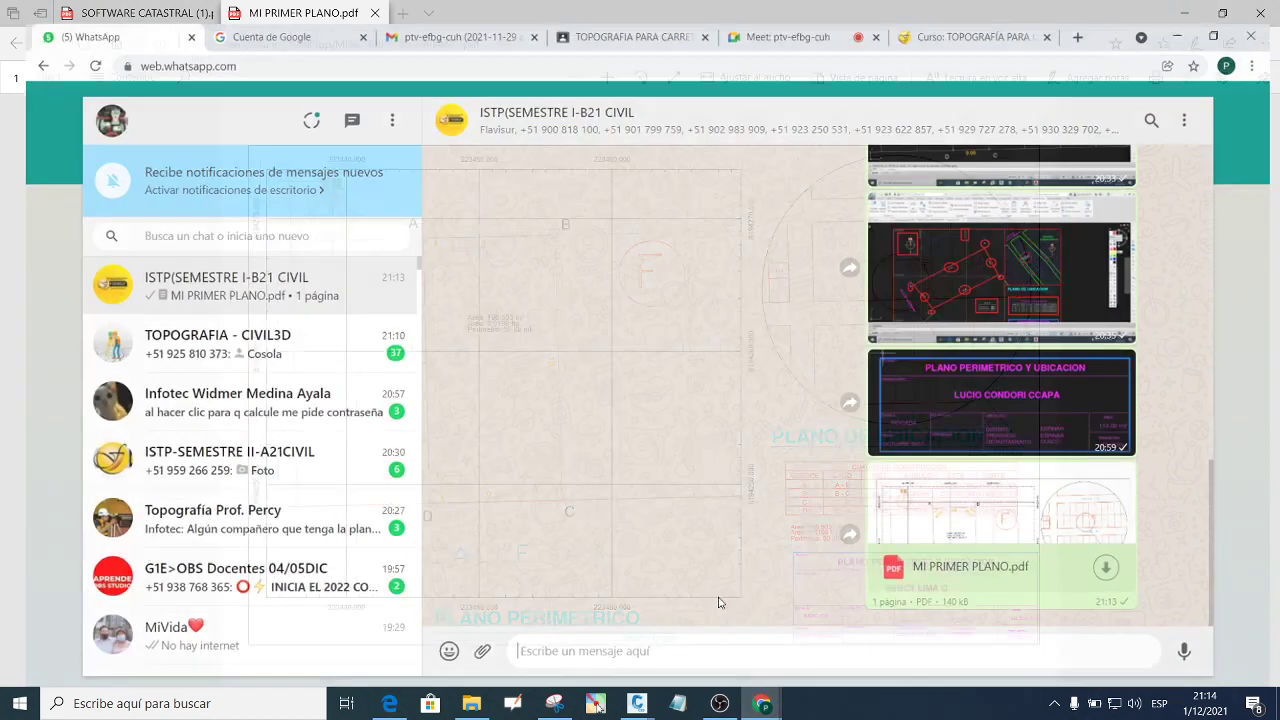
click(707, 657)
click(605, 10)
click(459, 15)
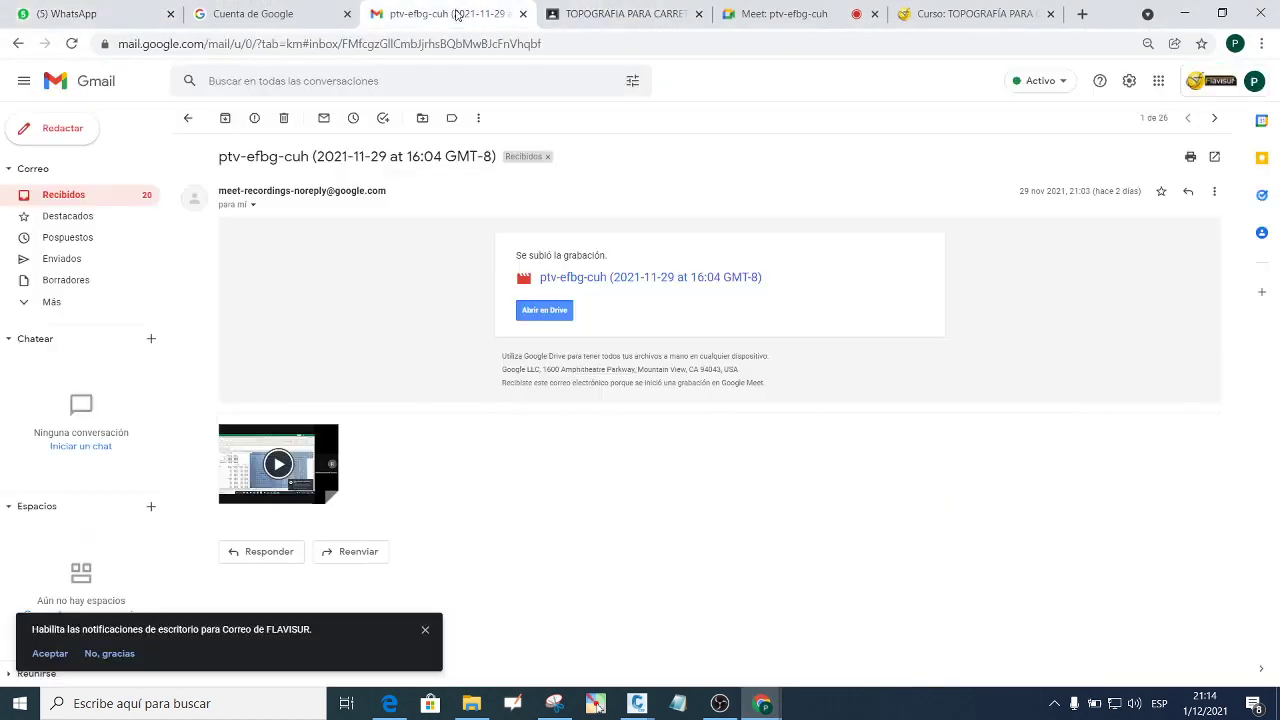
Paste and send the Meet screenshot to the ISTP(SEMESTRE I-B21 CIVIL) WhatsApp group, then minimize Chrome.
click(733, 20)
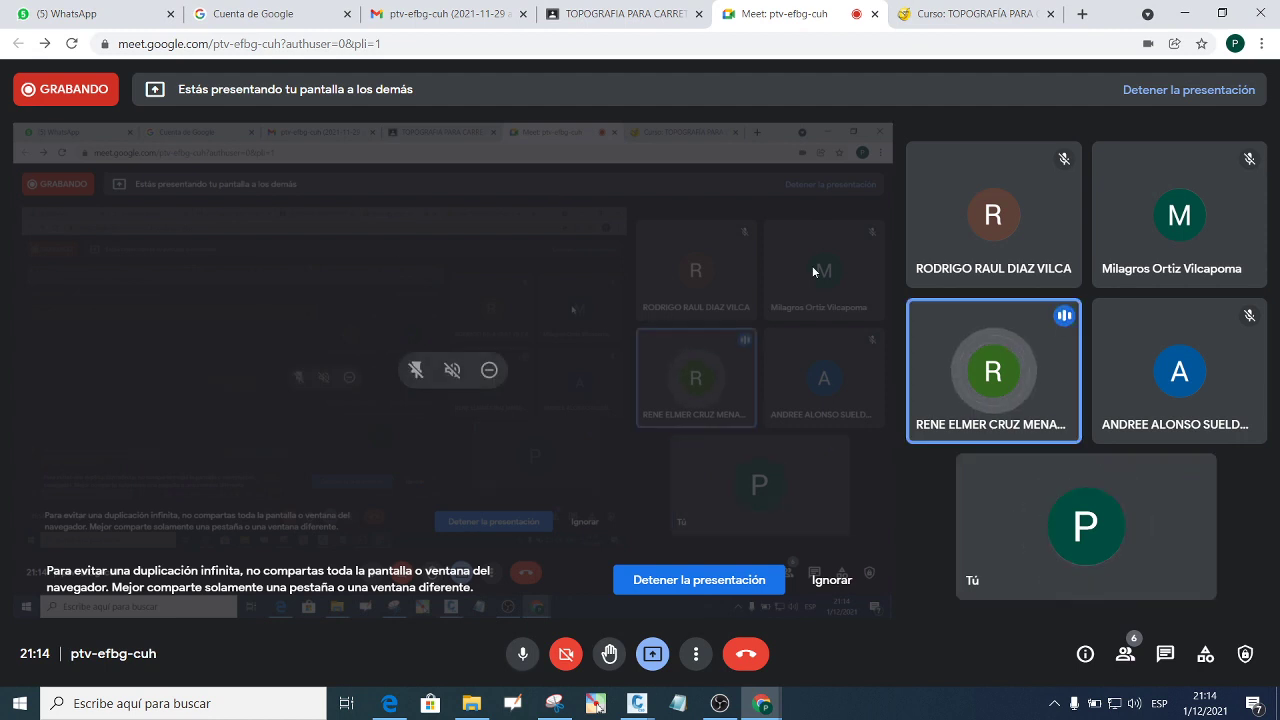
click(137, 24)
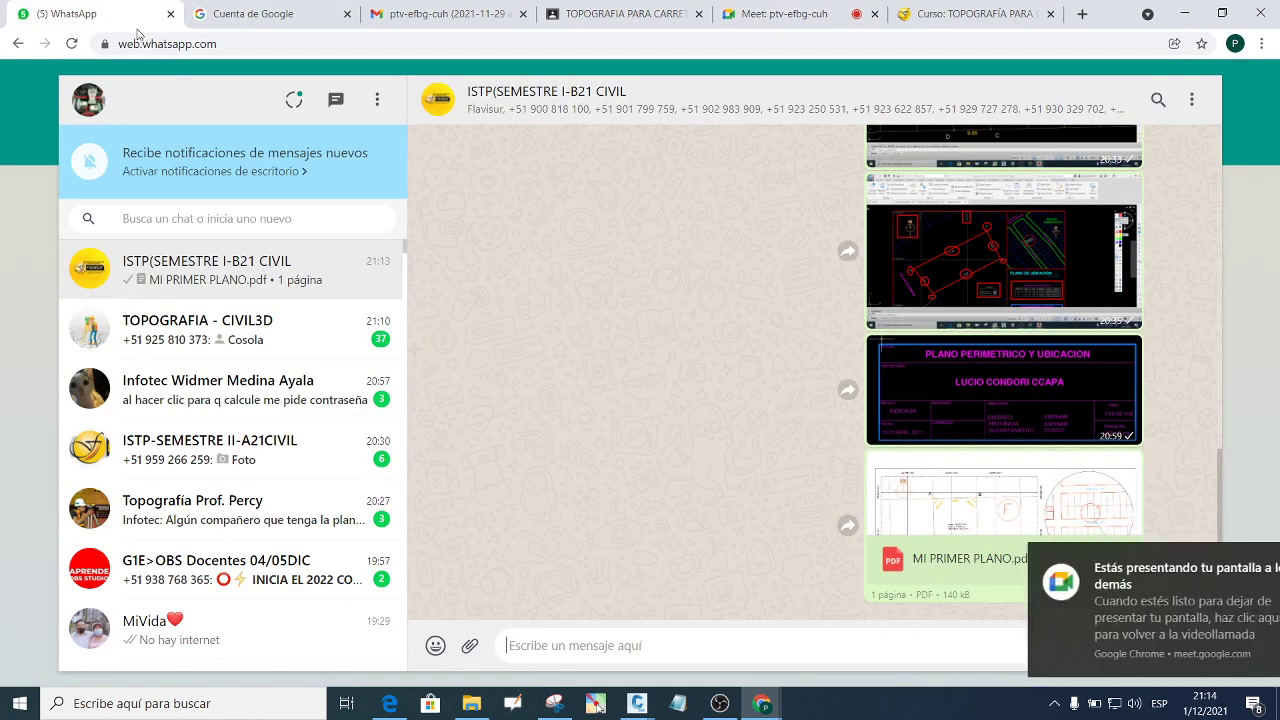
right_click(636, 645)
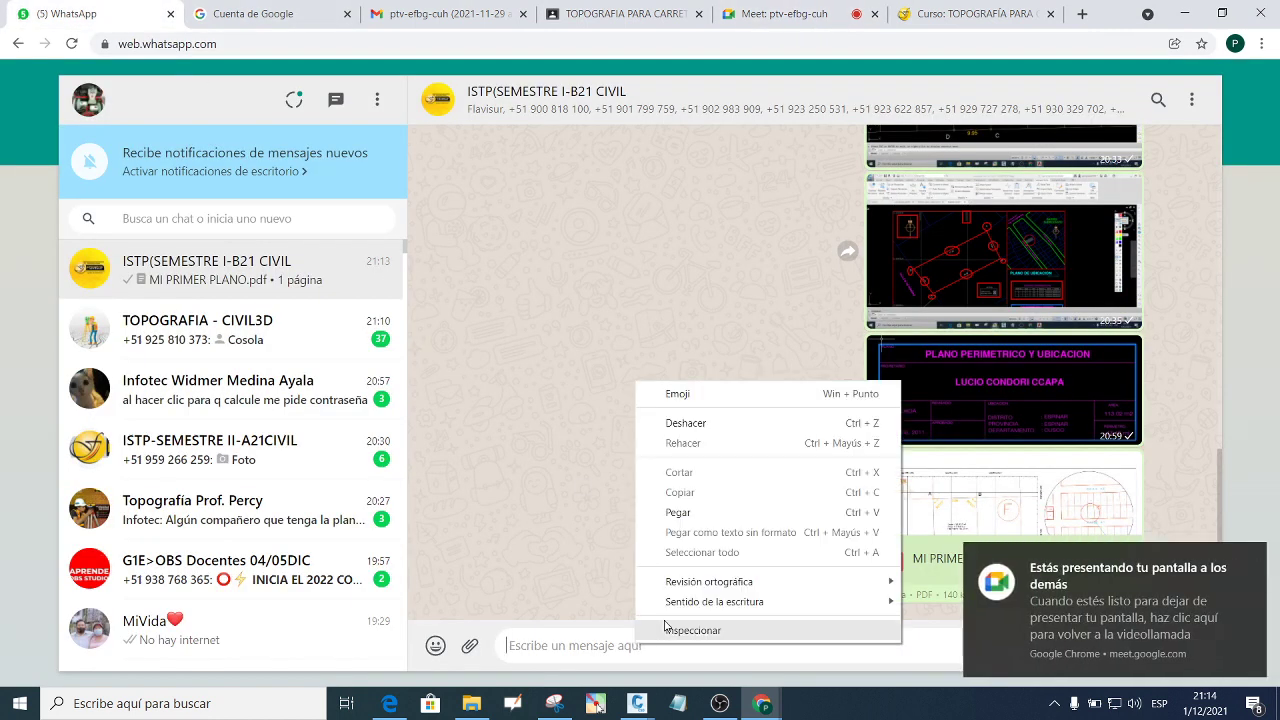
click(697, 516)
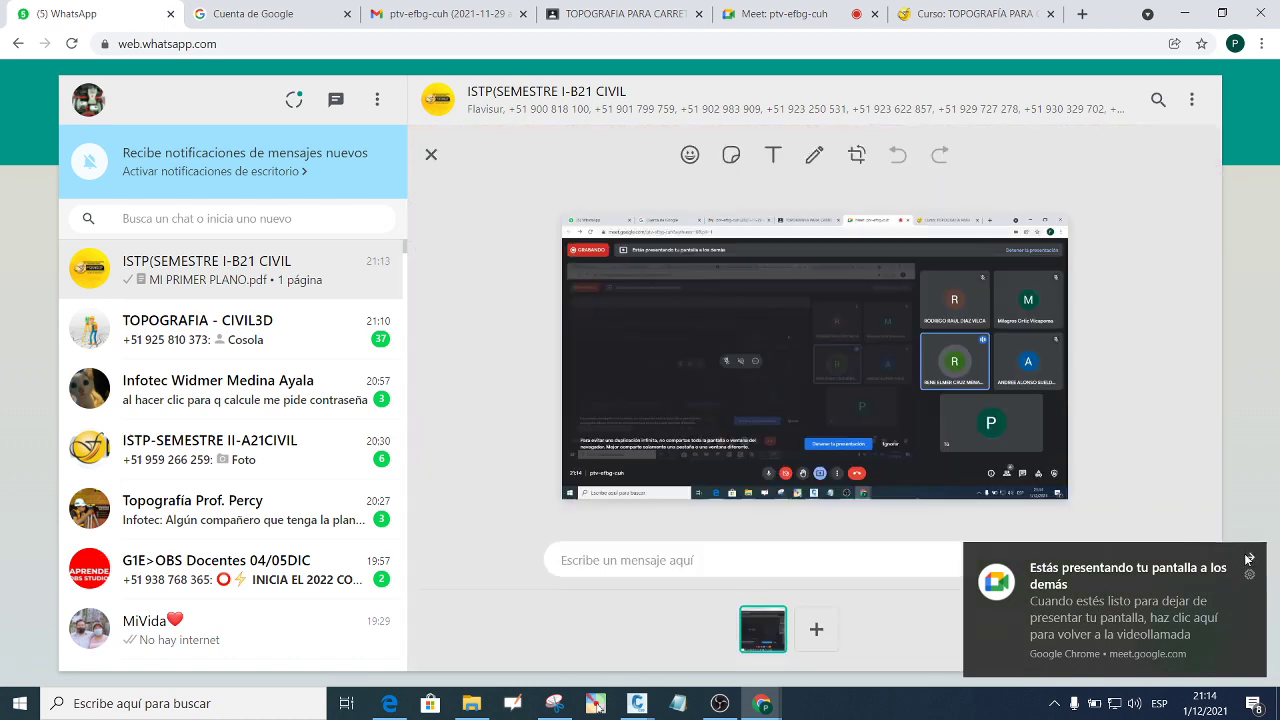
click(1180, 628)
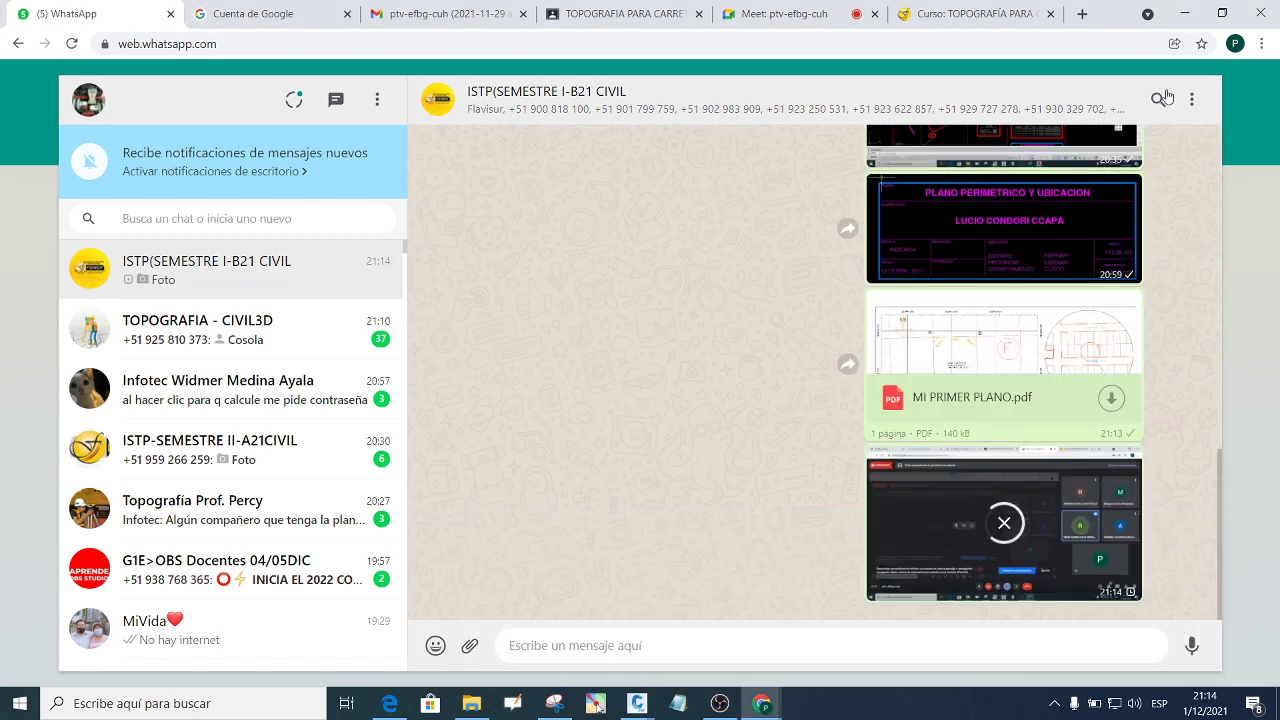
click(1184, 13)
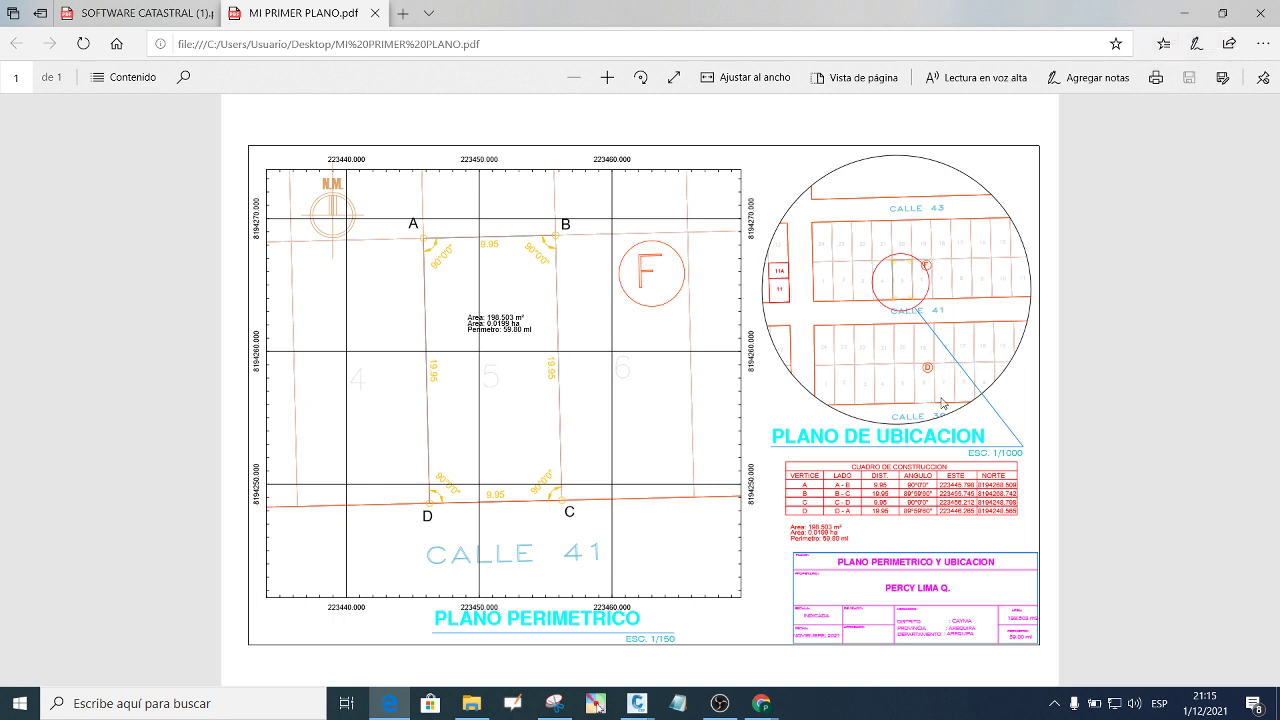
click(595, 703)
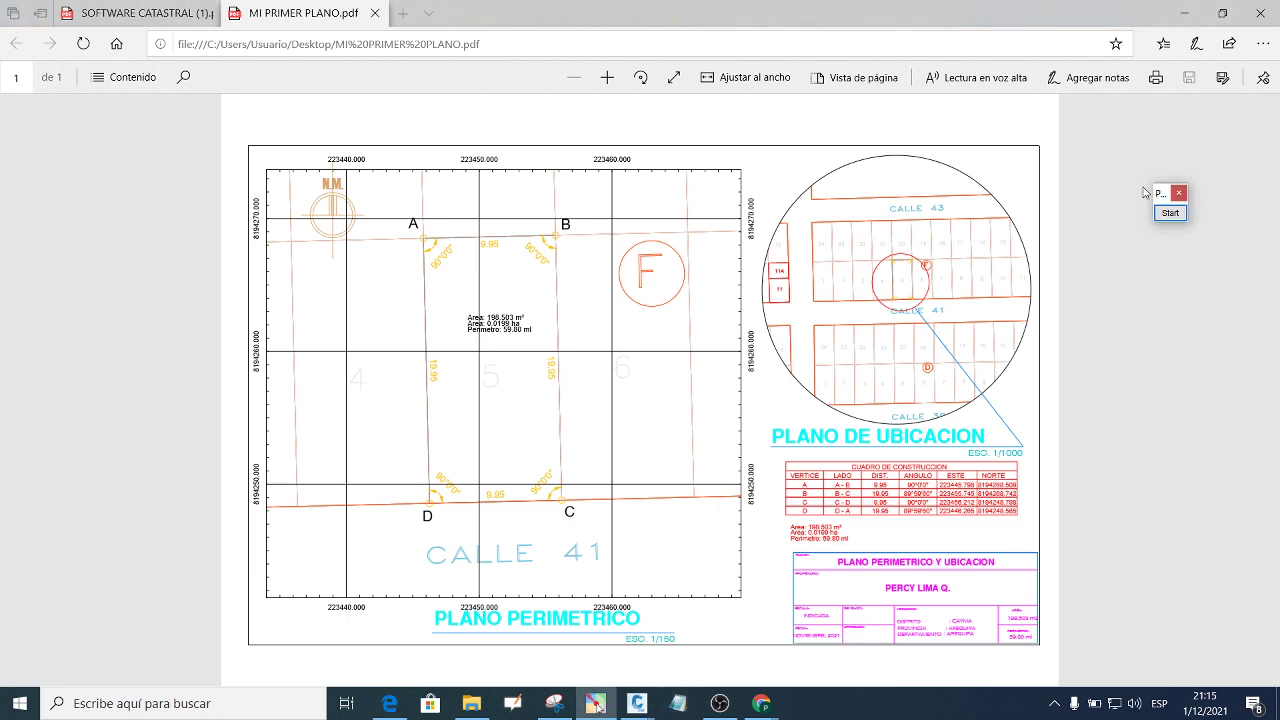
click(1169, 214)
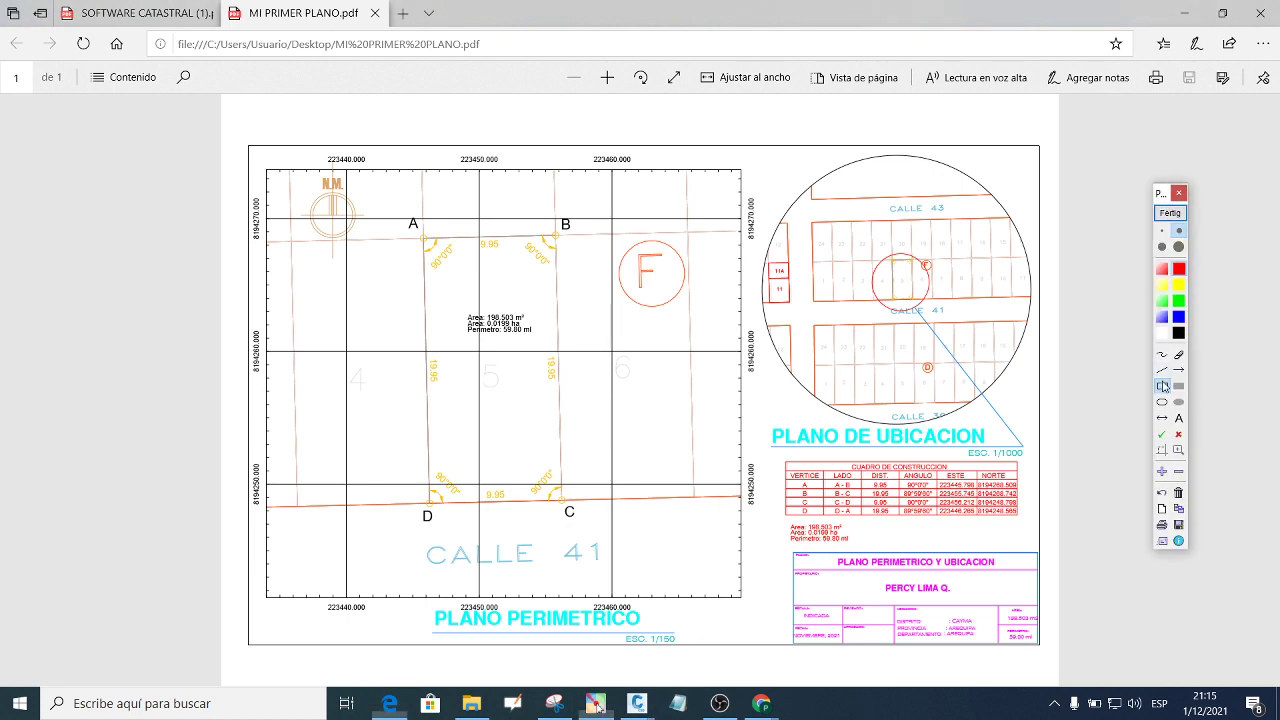
drag(755, 413, 993, 451)
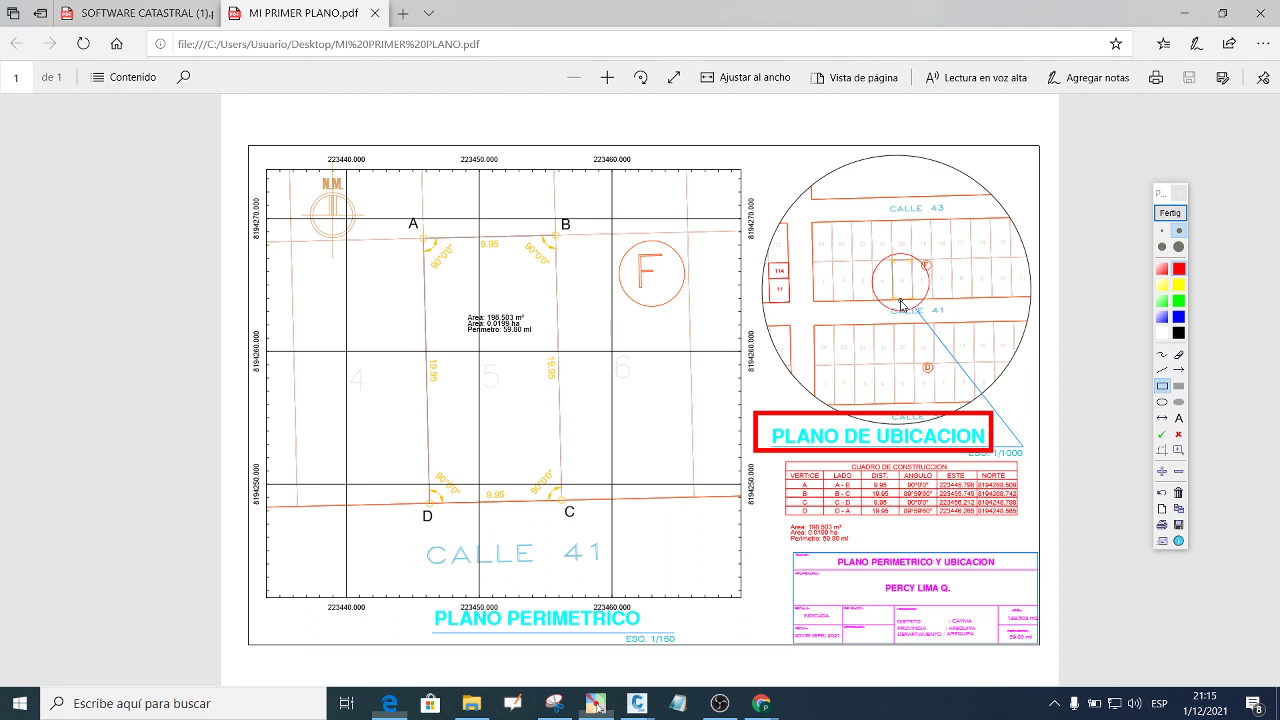
click(1189, 193)
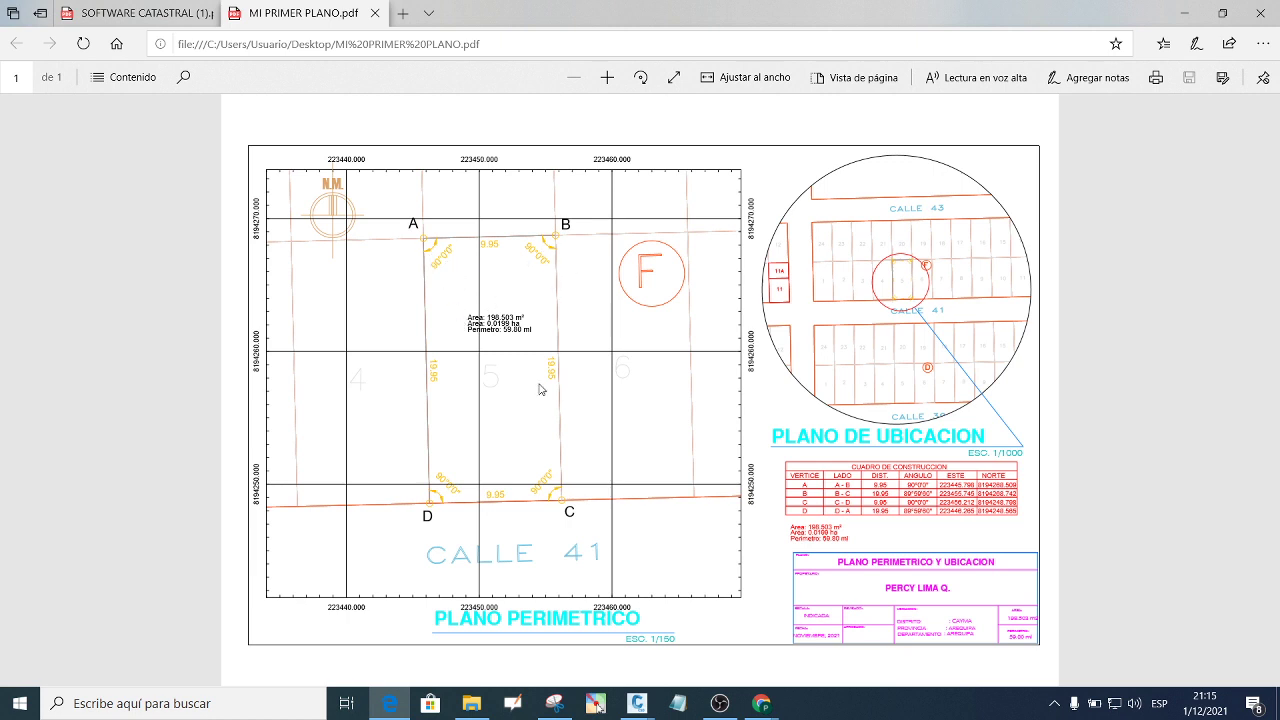
Look into BILBLO CATASTRO and DOS CATAS, then open the catastro 1 folder under CATASTRO DIS.
click(478, 700)
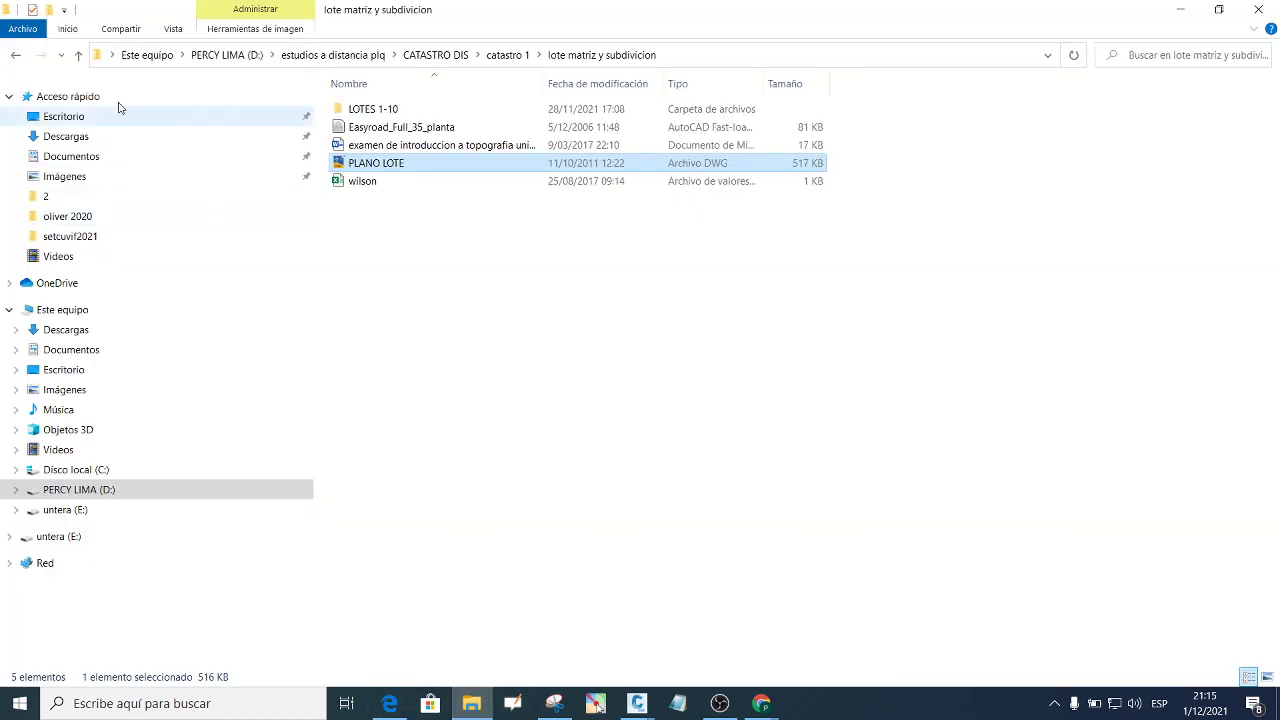
click(15, 56)
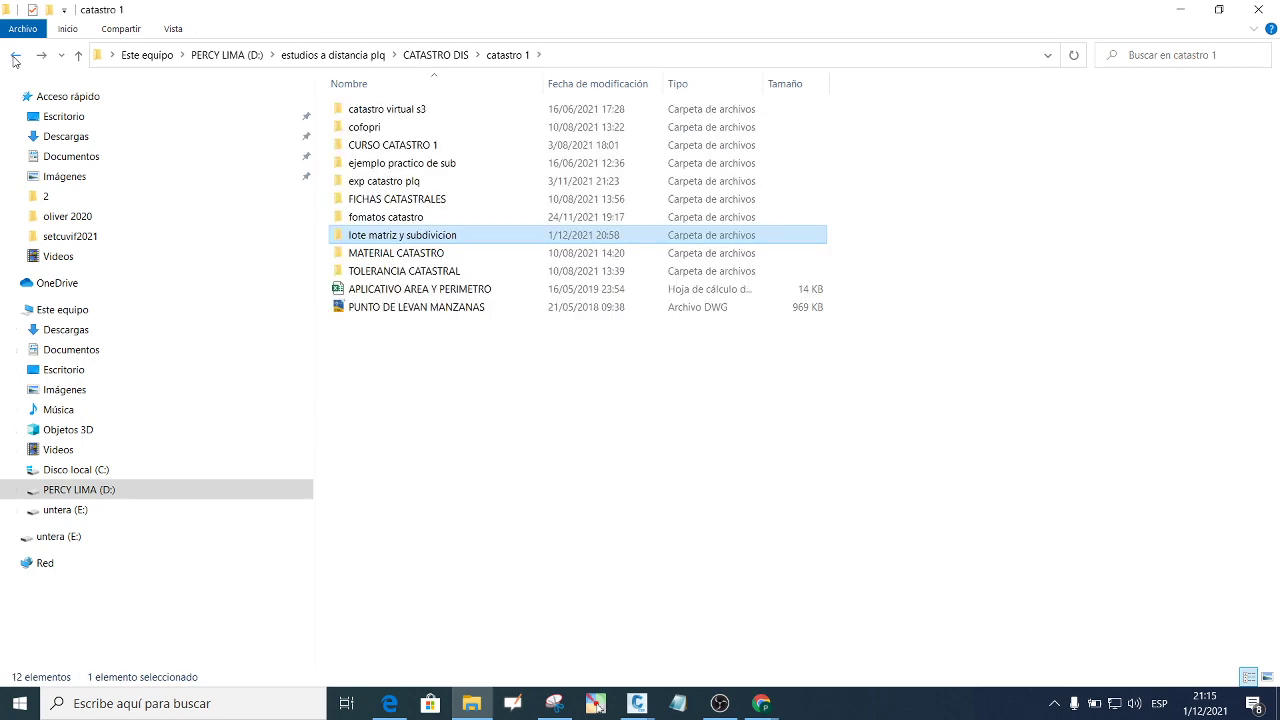
click(15, 58)
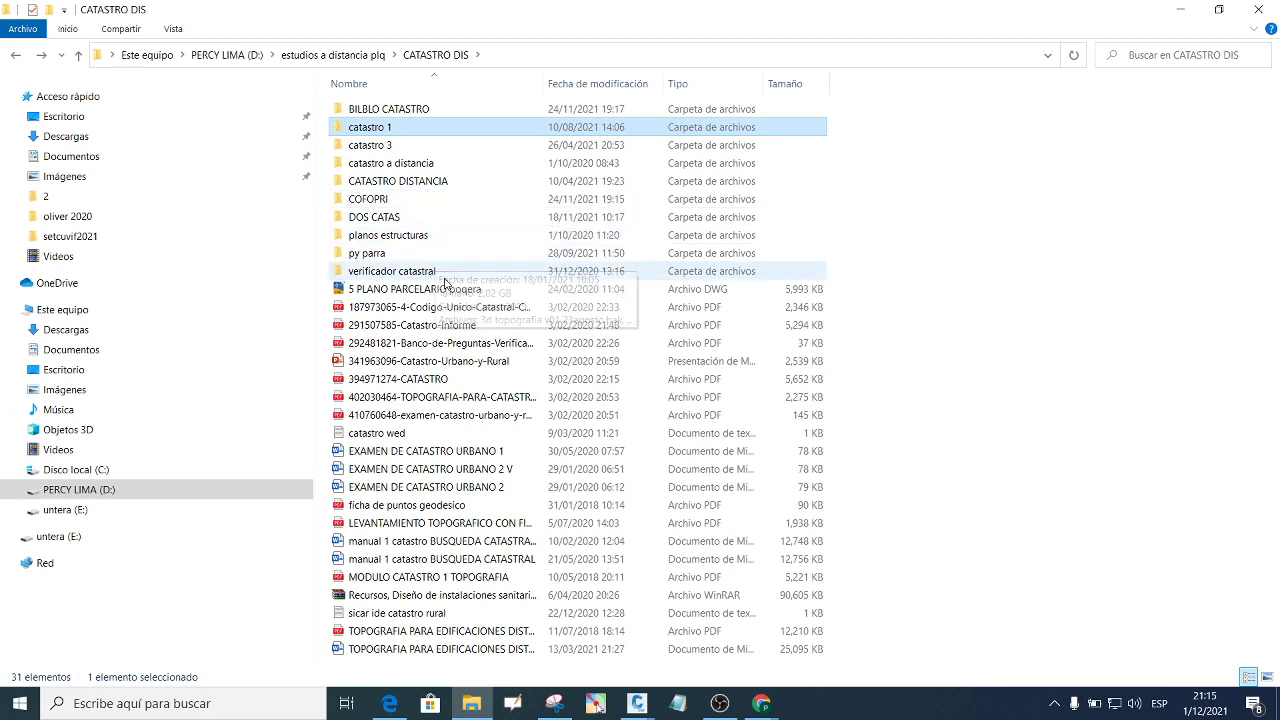
double_click(403, 110)
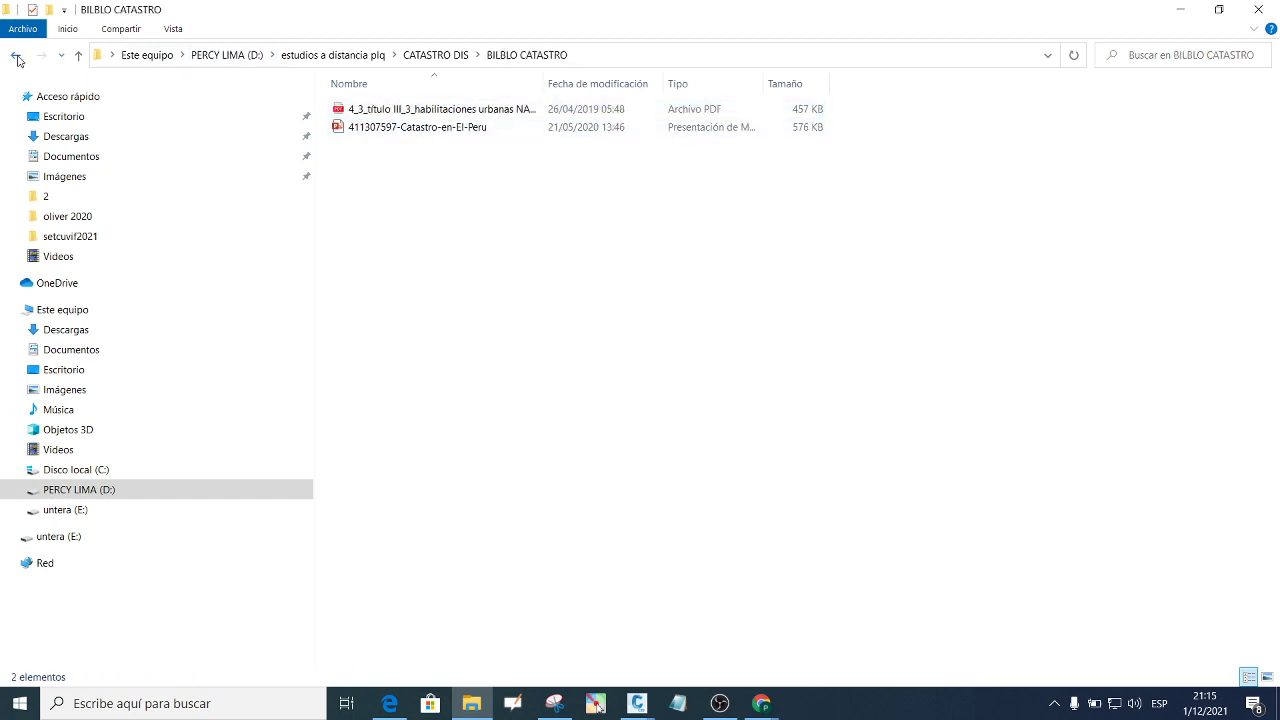
click(15, 56)
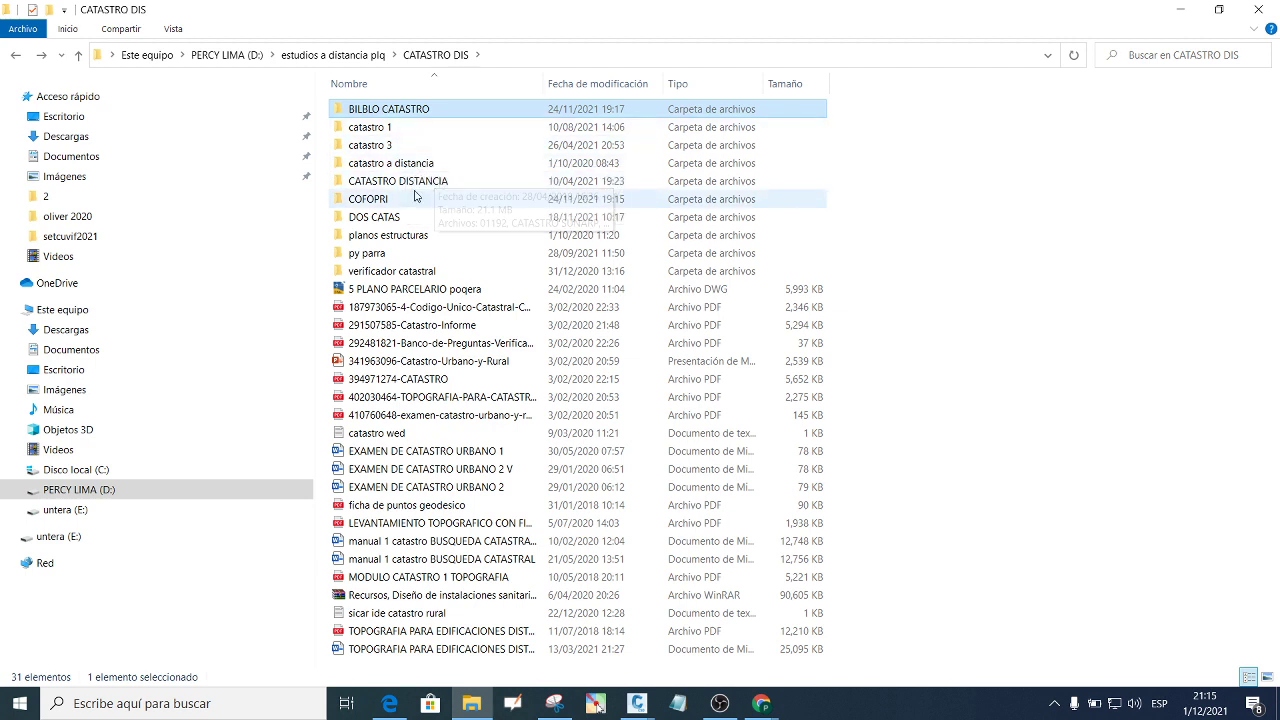
double_click(403, 221)
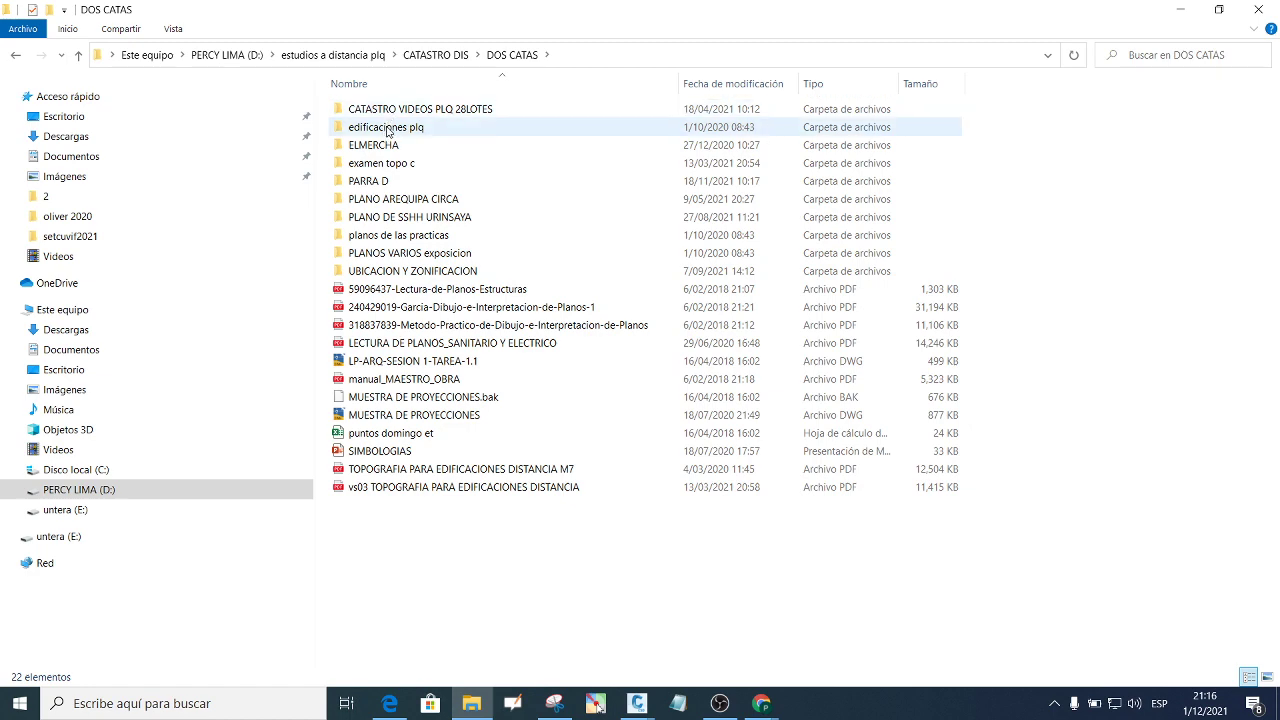
click(18, 58)
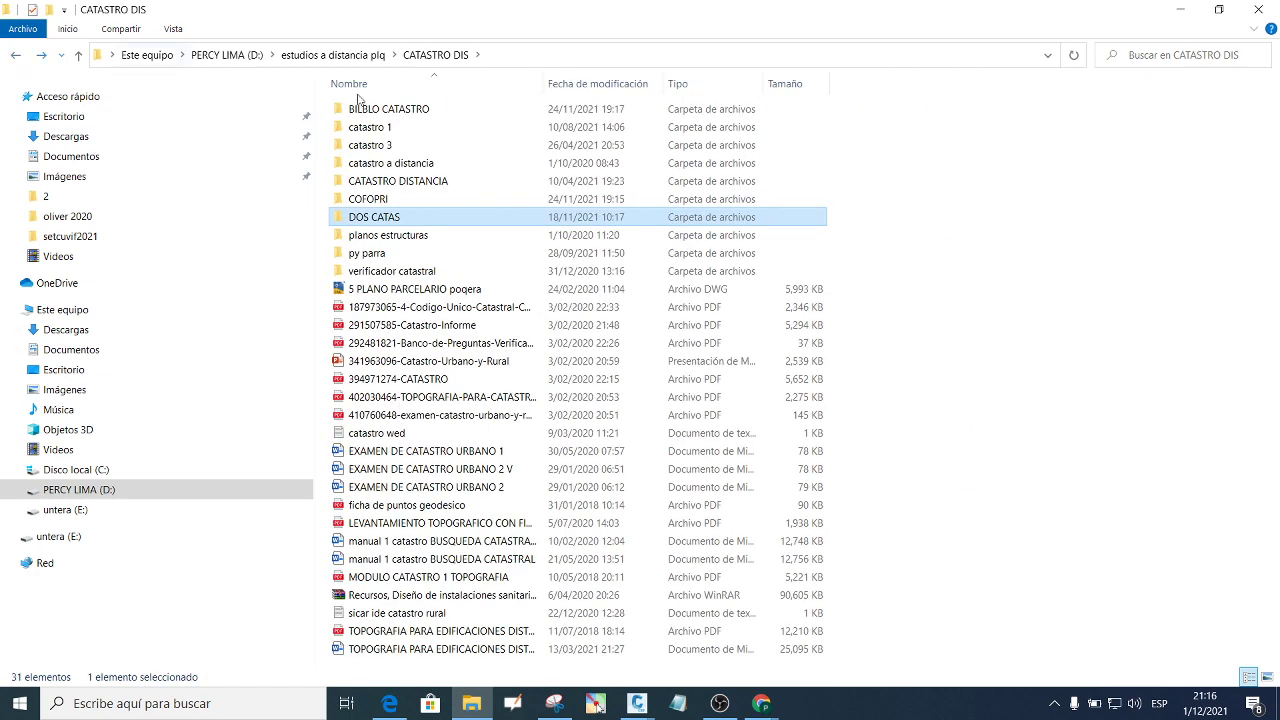
double_click(396, 133)
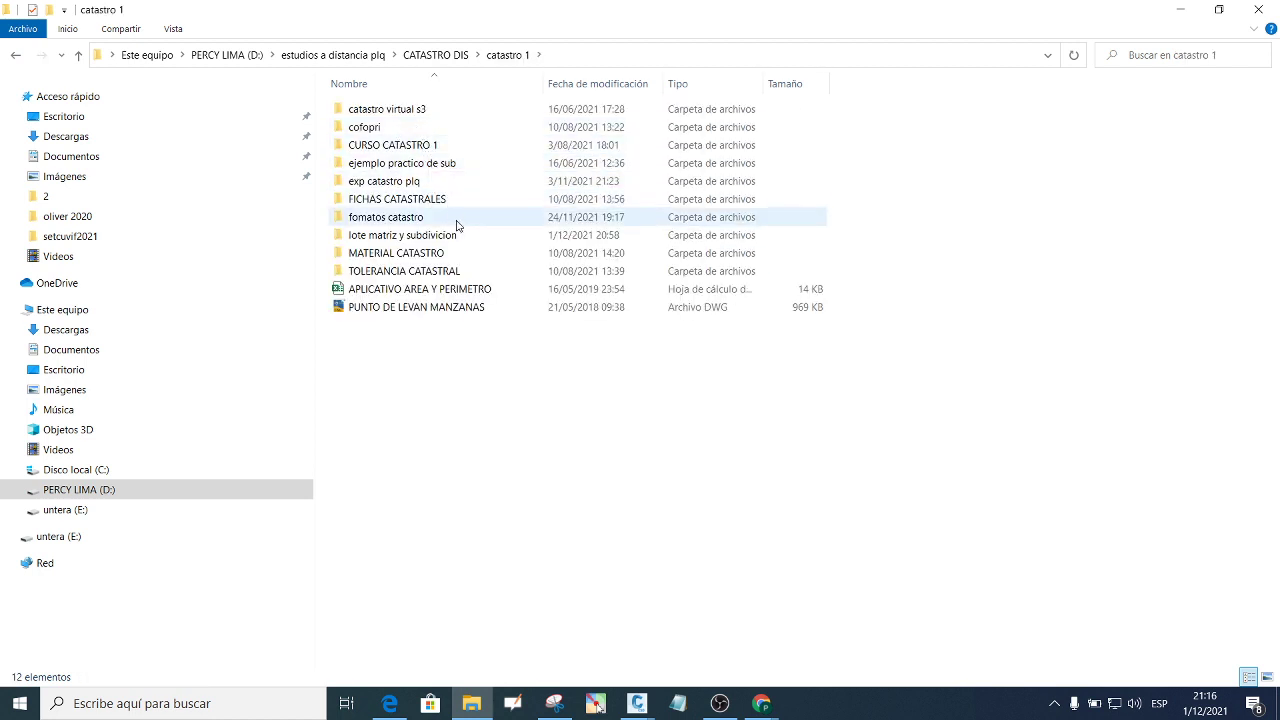
Browse the MATERIAL CATASTRO, exp catastro plq and FLAVISUR CAST folders inside catastro 1.
click(453, 256)
double_click(453, 256)
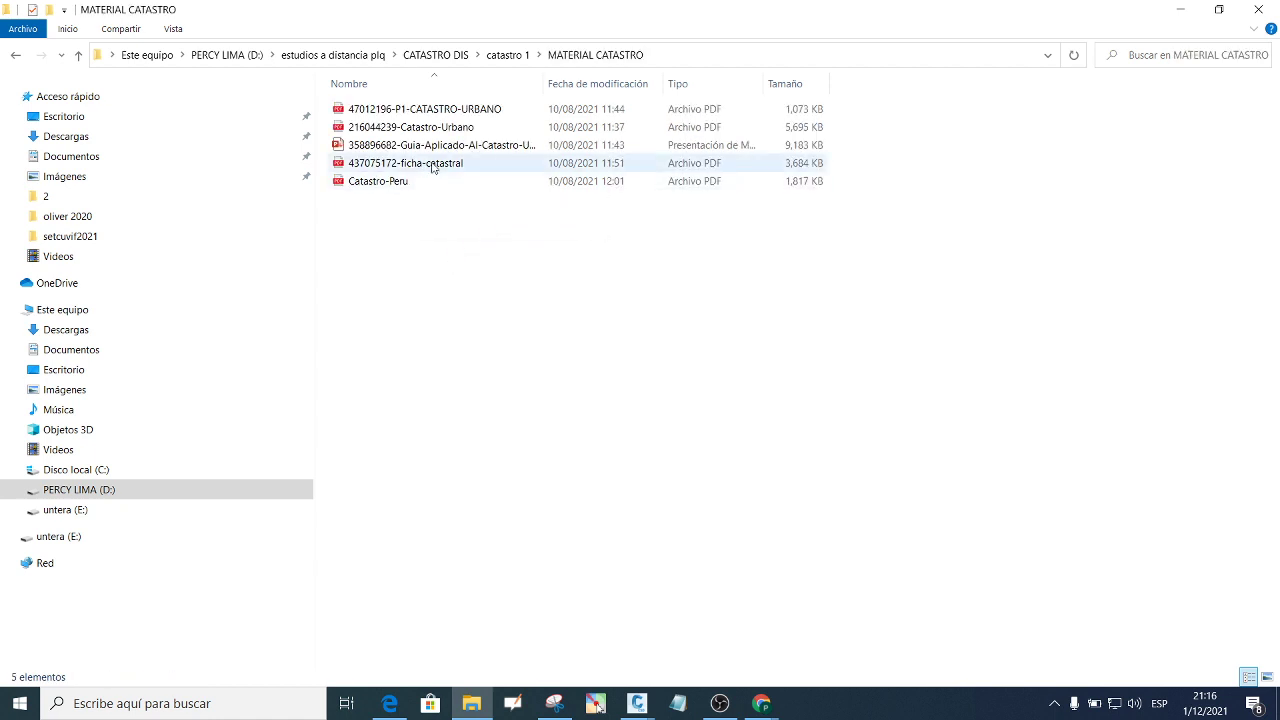
mouse_move(150, 330)
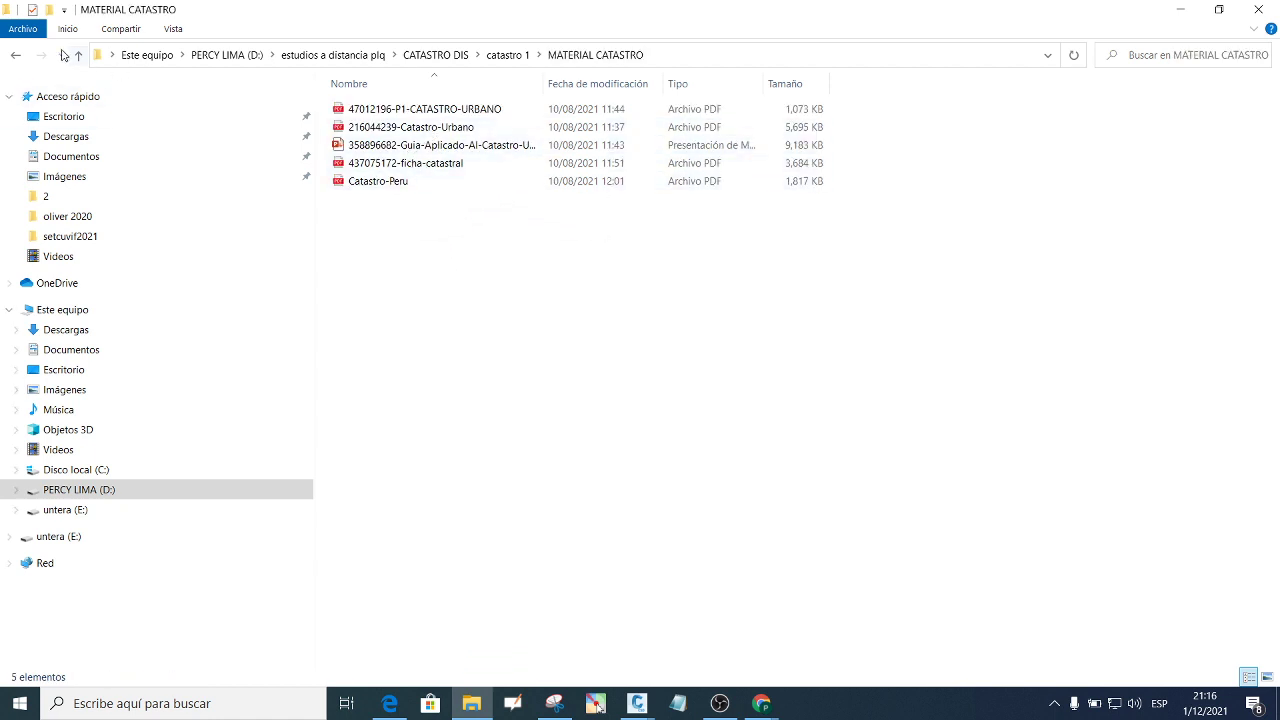
click(14, 56)
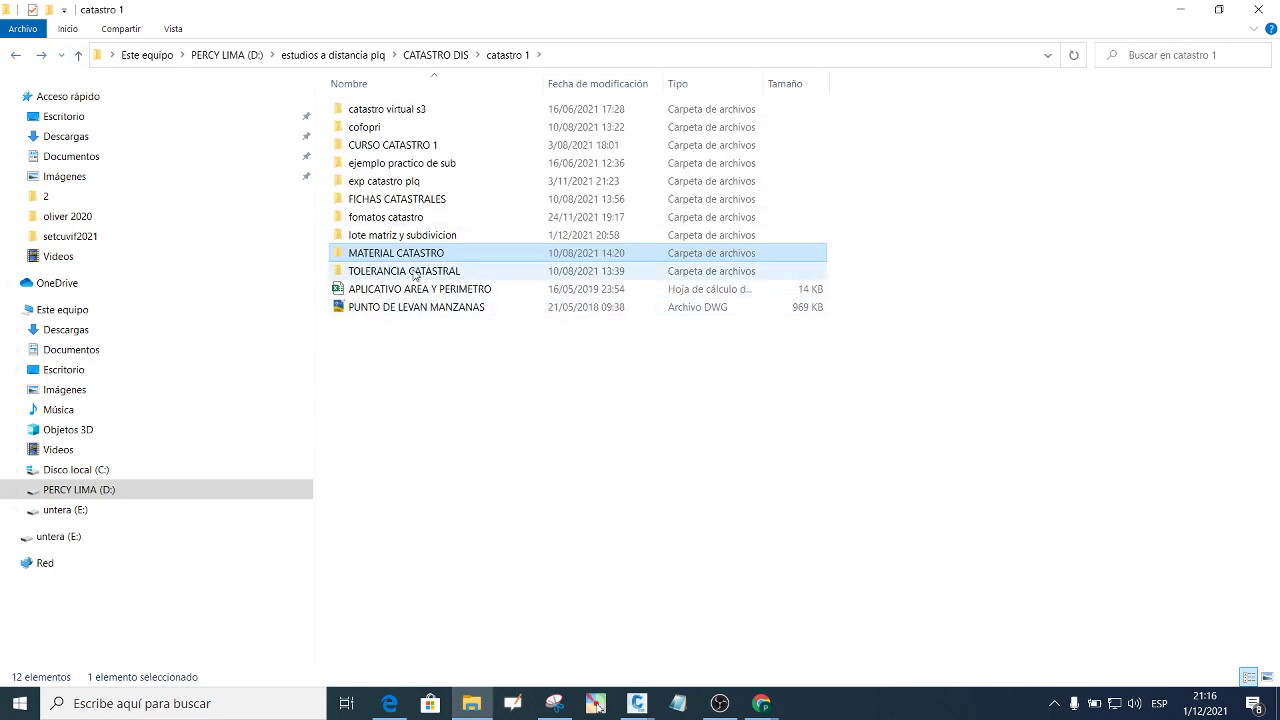
double_click(385, 183)
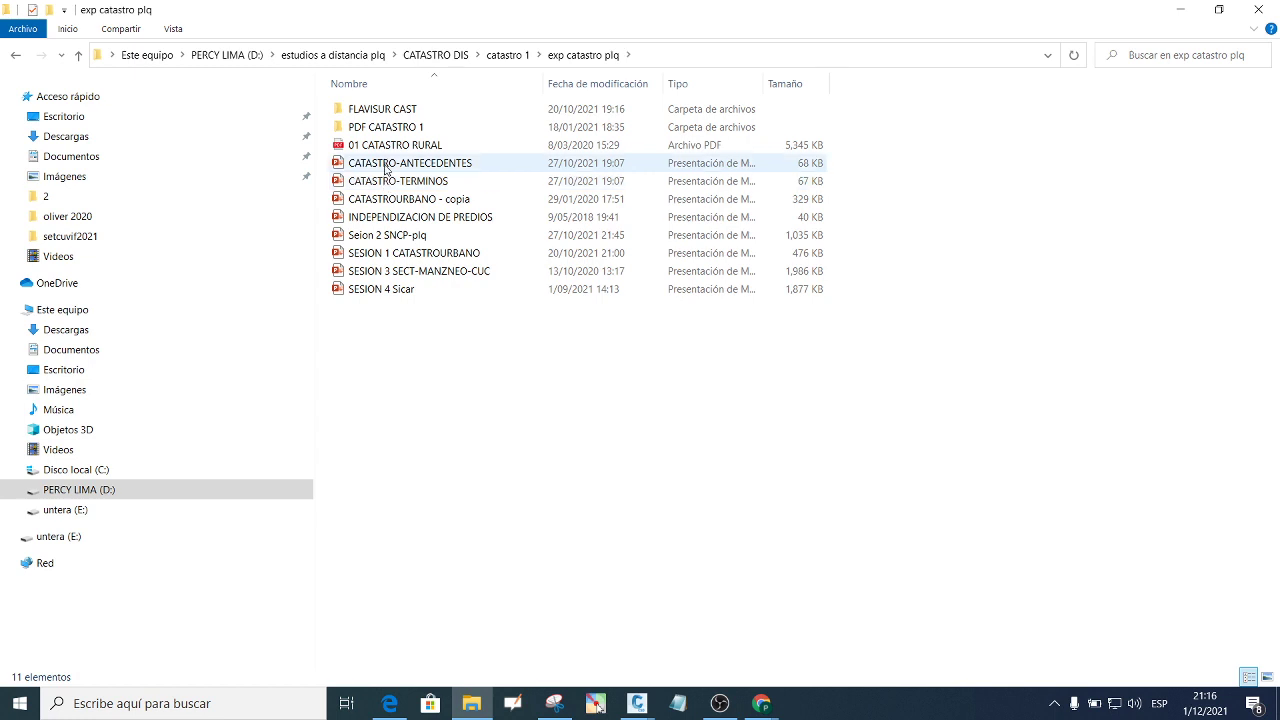
click(386, 112)
double_click(386, 112)
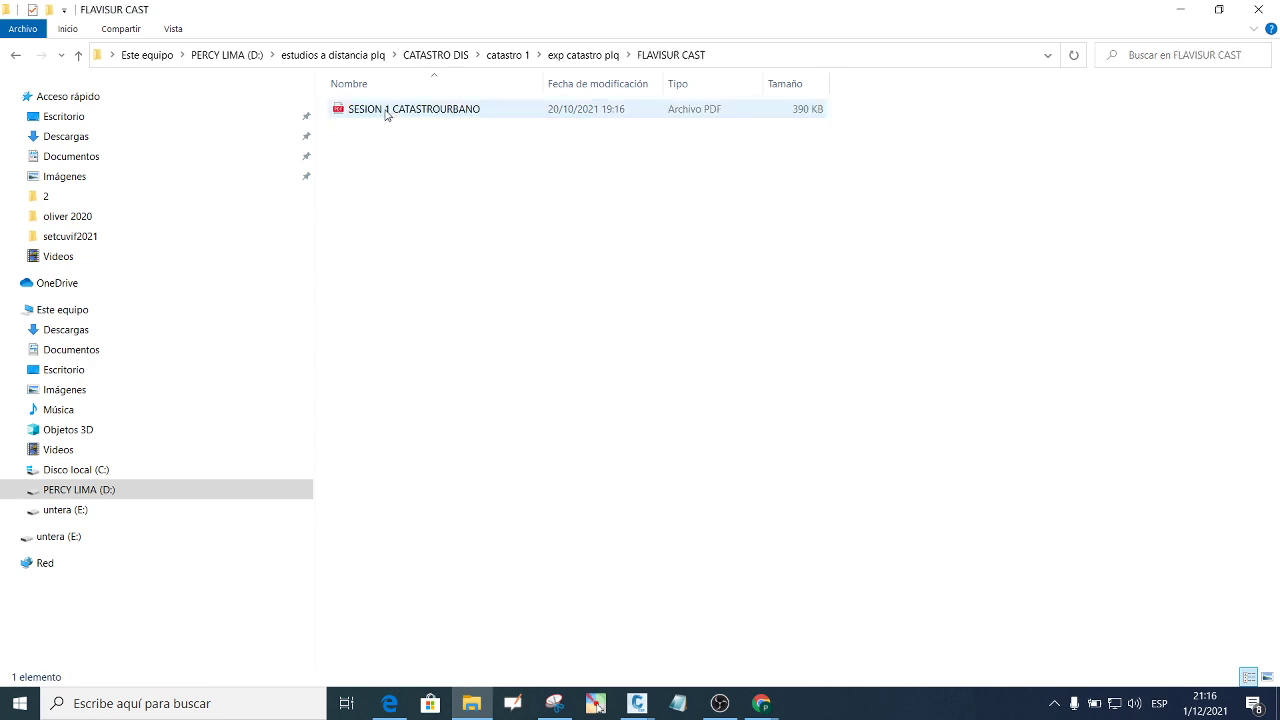
click(17, 57)
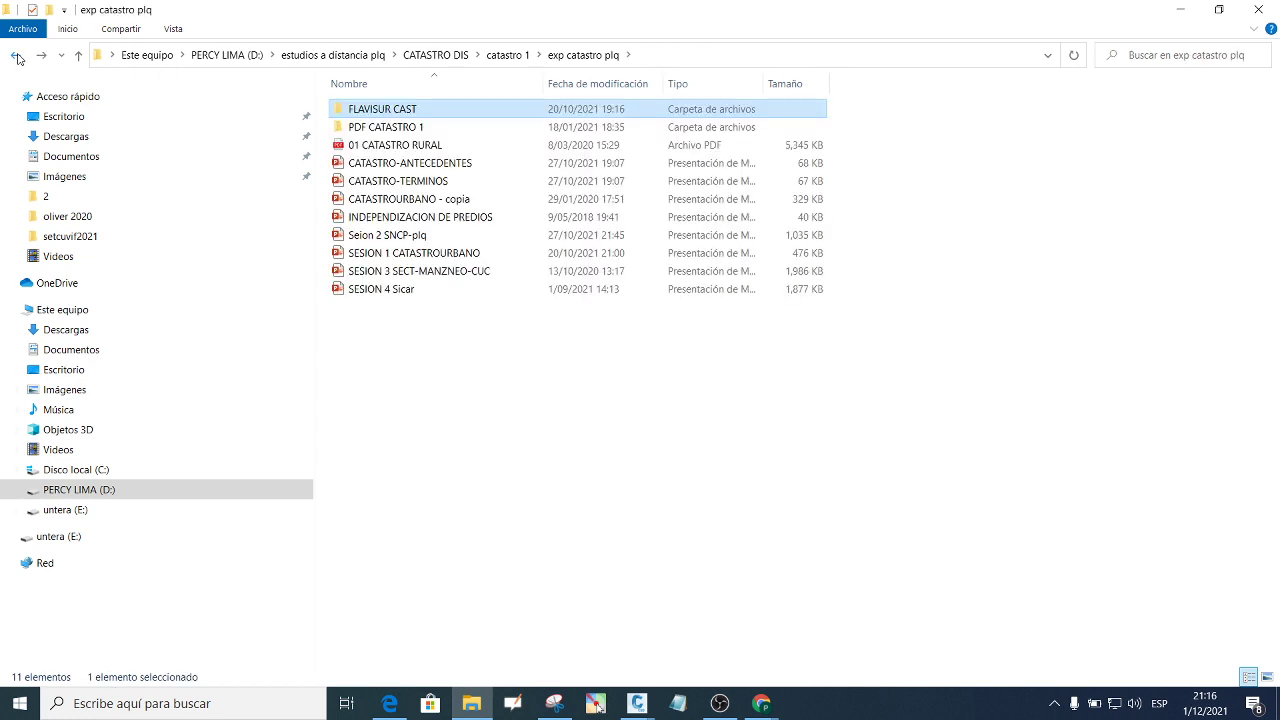
click(17, 57)
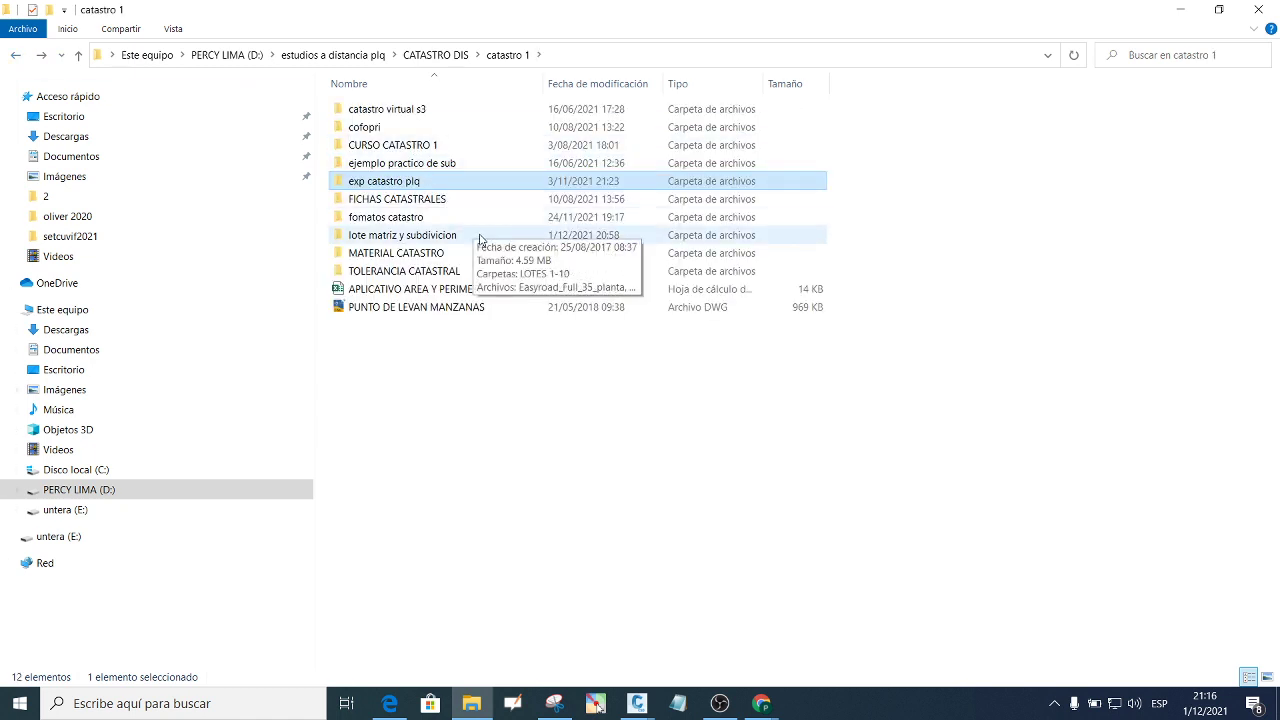
double_click(463, 262)
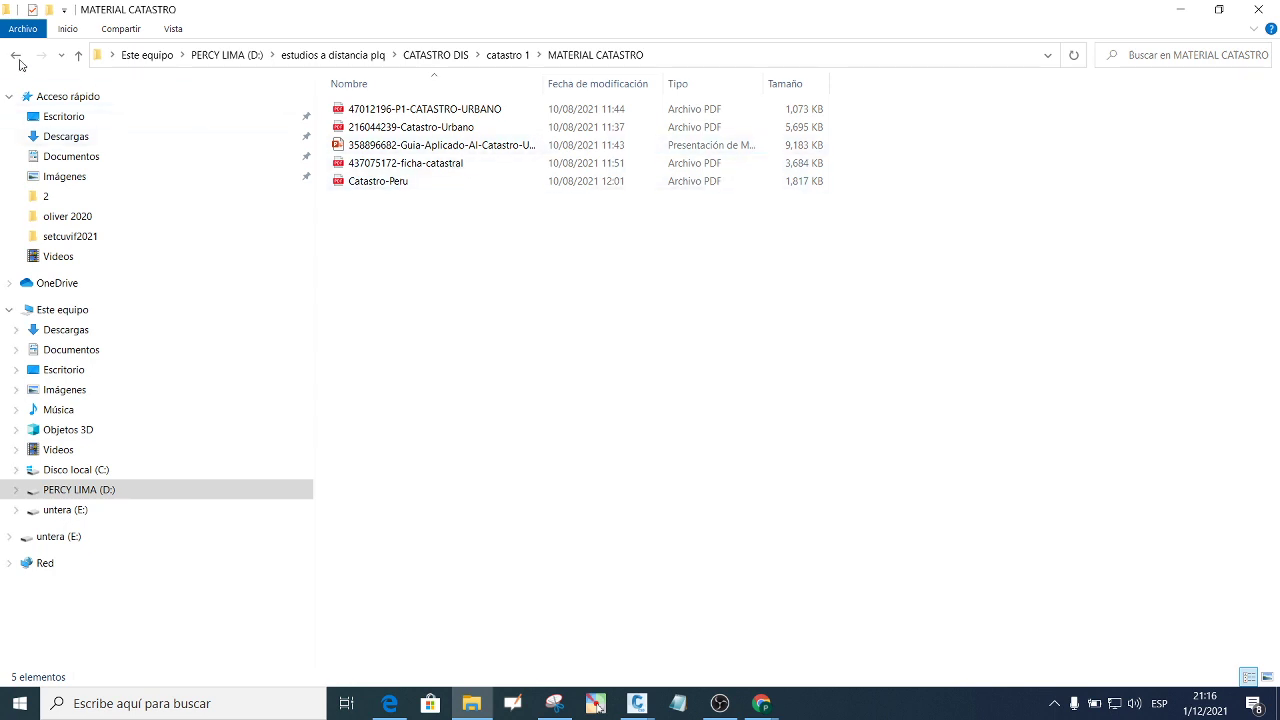
click(17, 57)
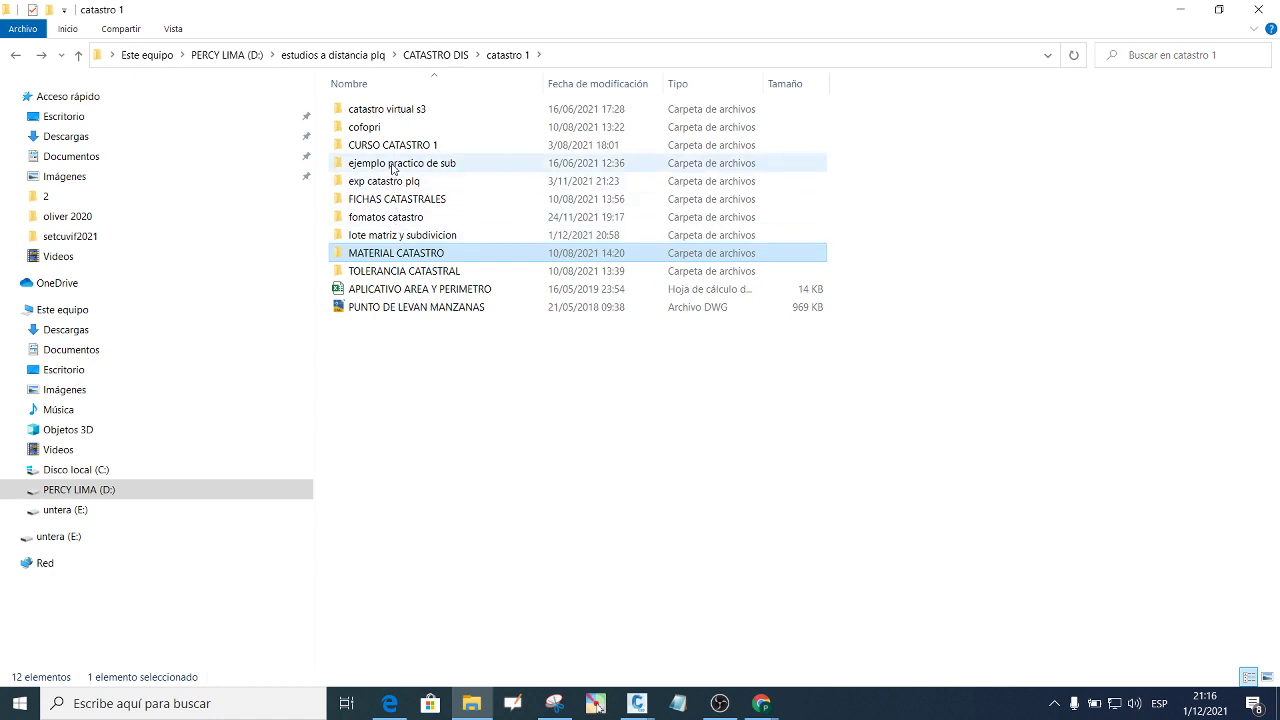
Check catastro virtual s3 and BILBLO CATASTRO, then minimize Explorer to reveal MI PRIMER PLANO.pdf.
double_click(396, 116)
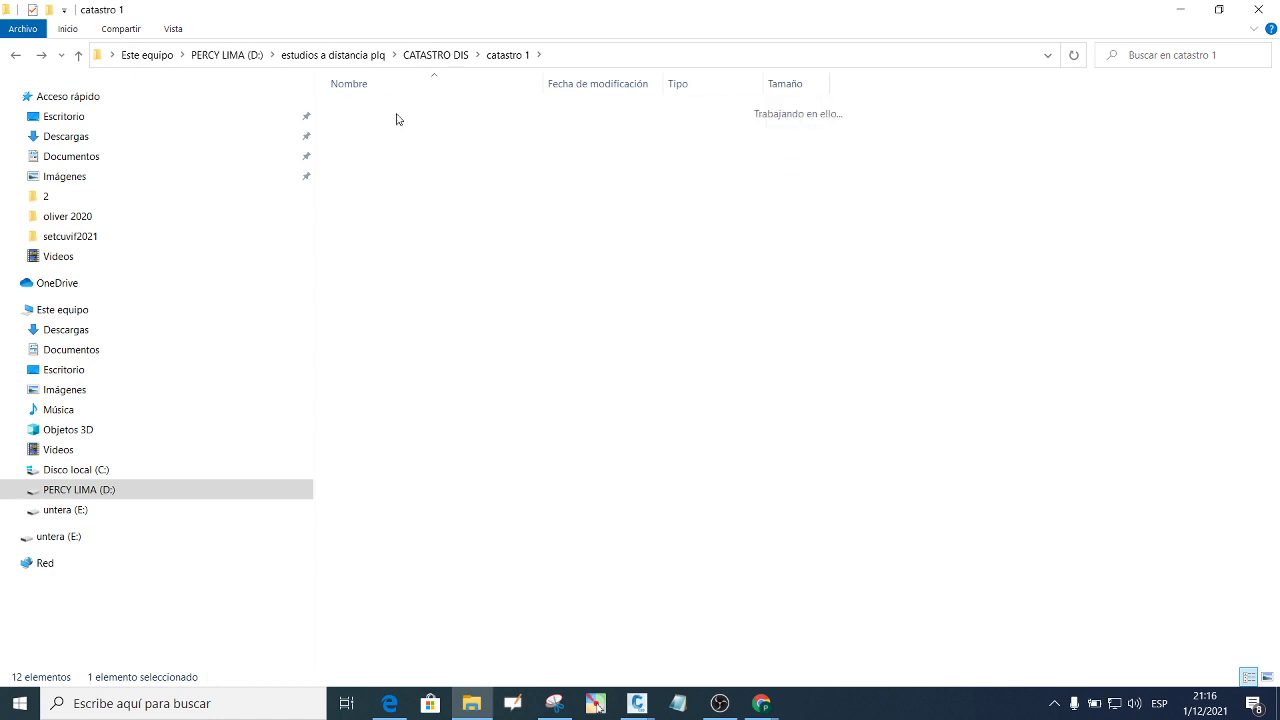
click(16, 56)
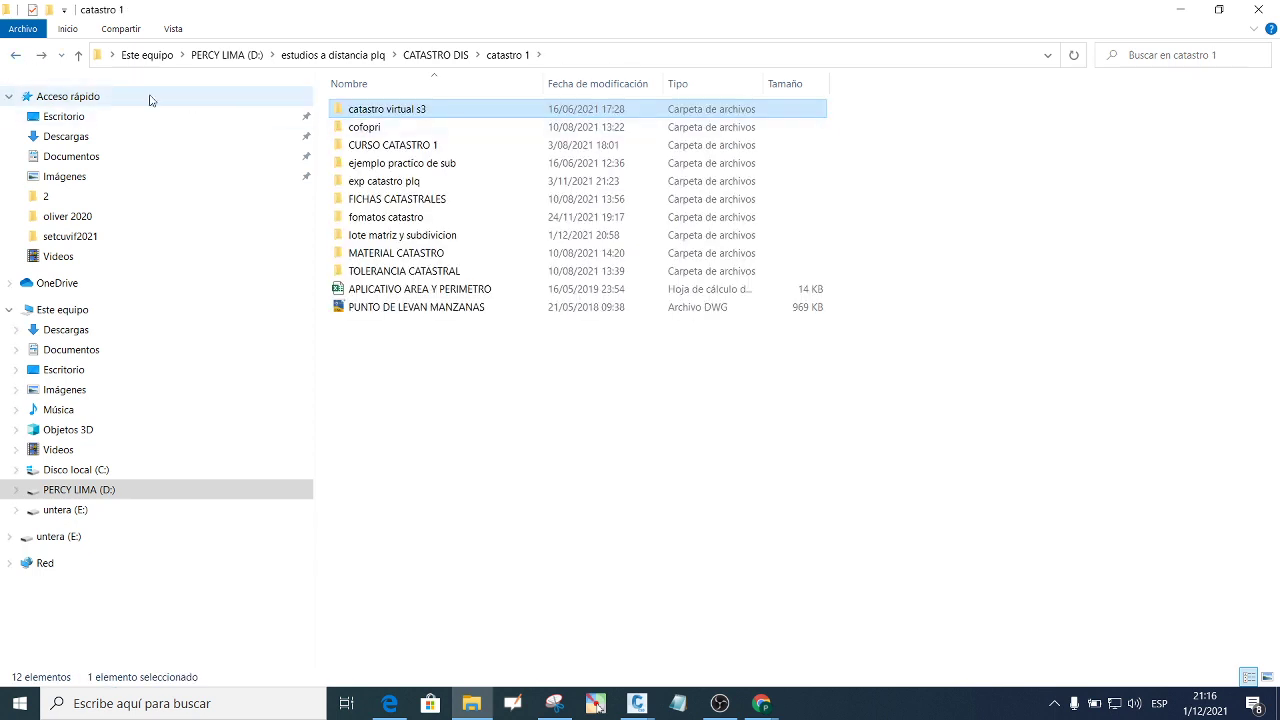
click(16, 60)
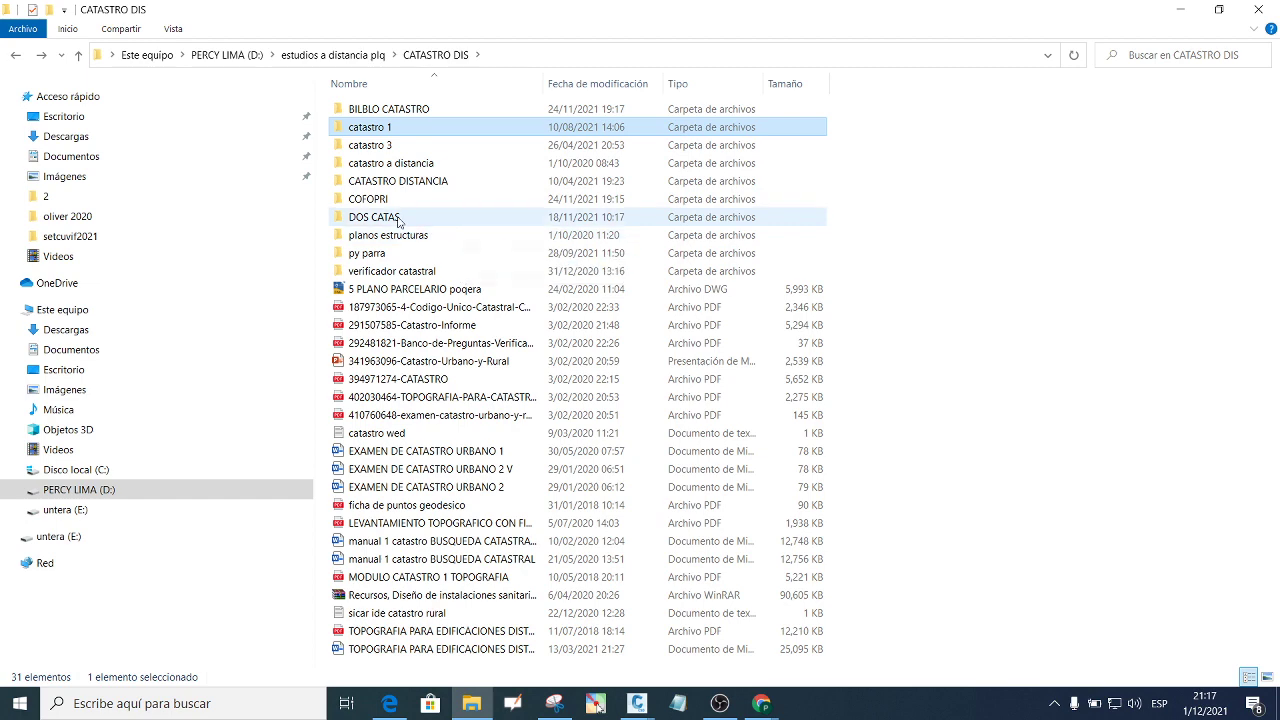
double_click(397, 108)
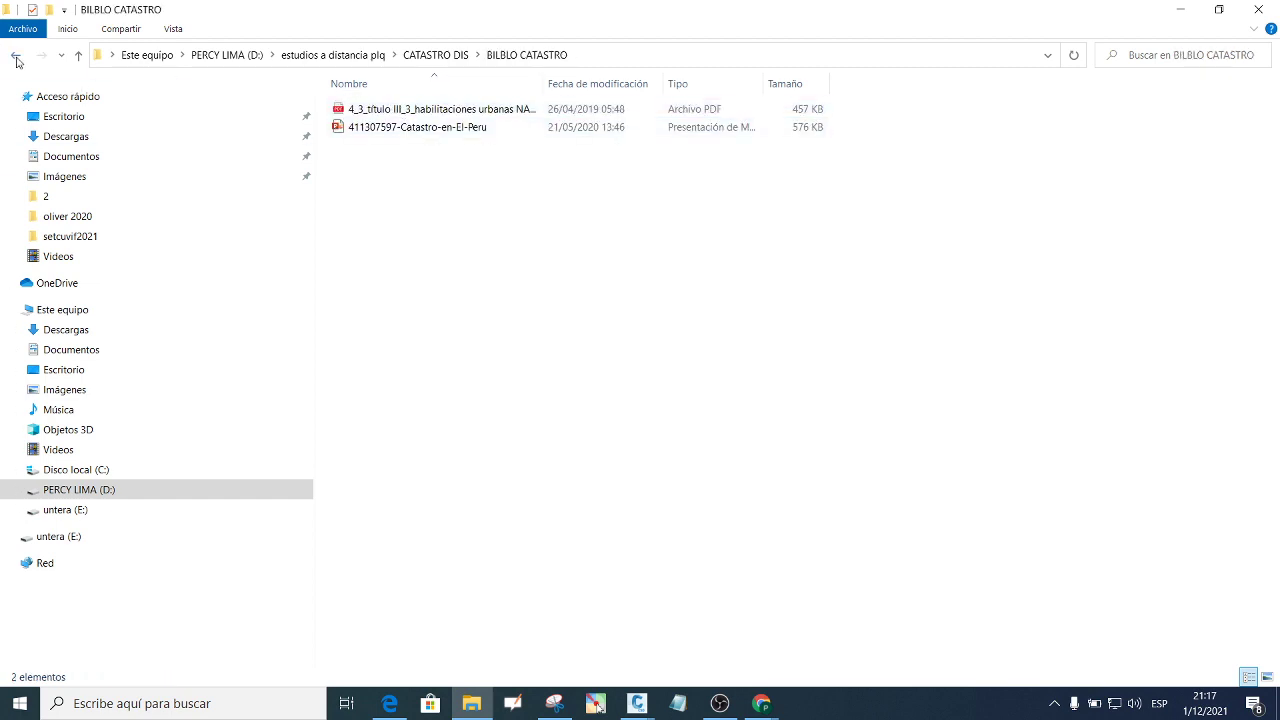
click(16, 57)
click(16, 57)
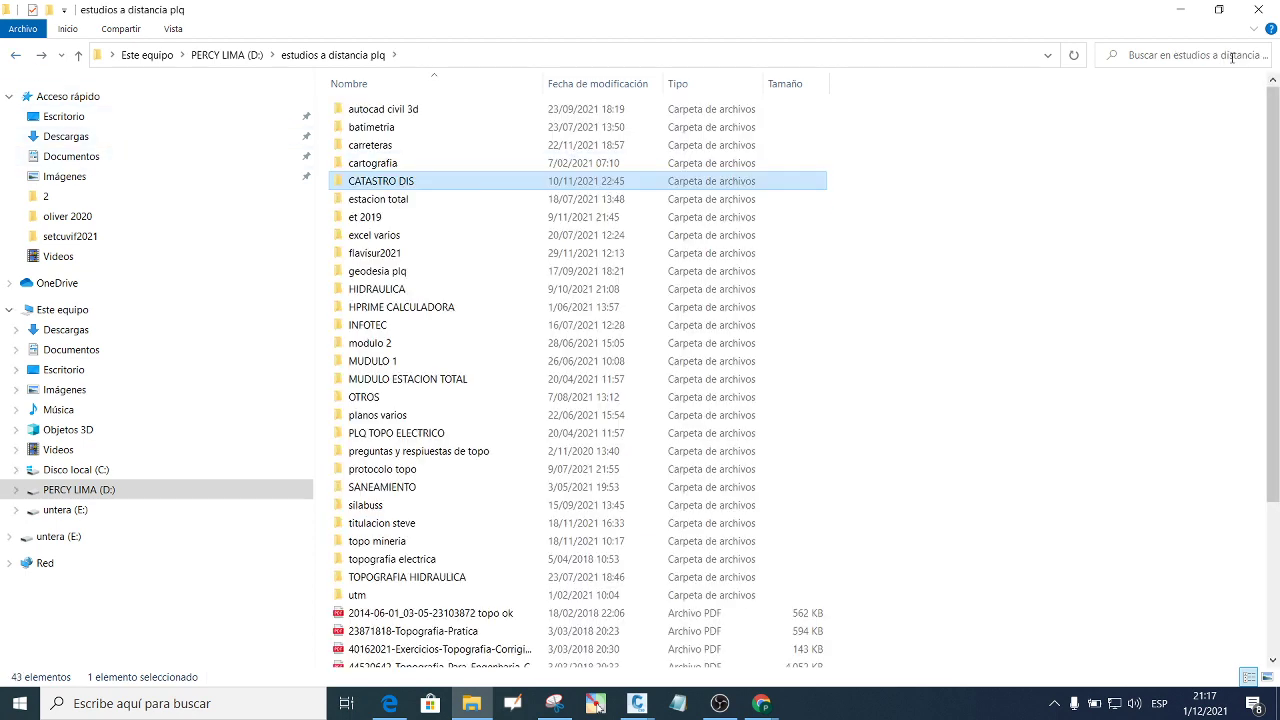
click(1180, 9)
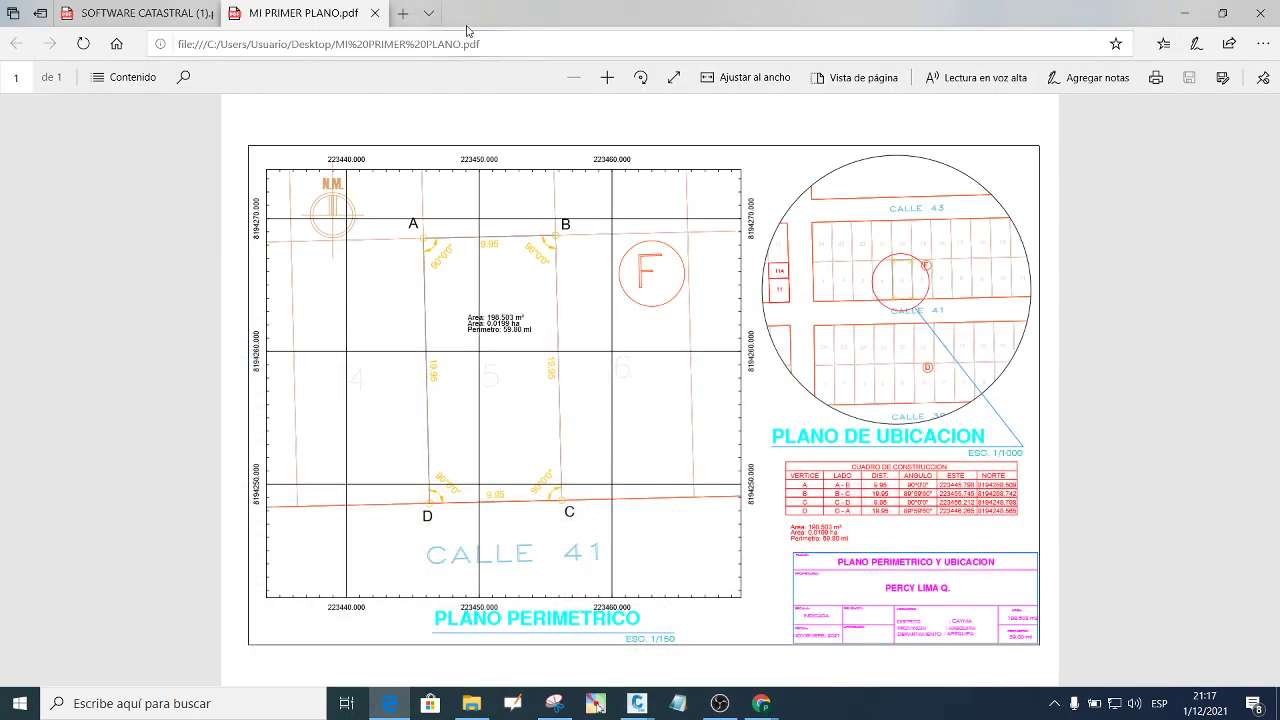
Google 'manual de levantamiento catastral' in a new Chrome tab.
click(408, 16)
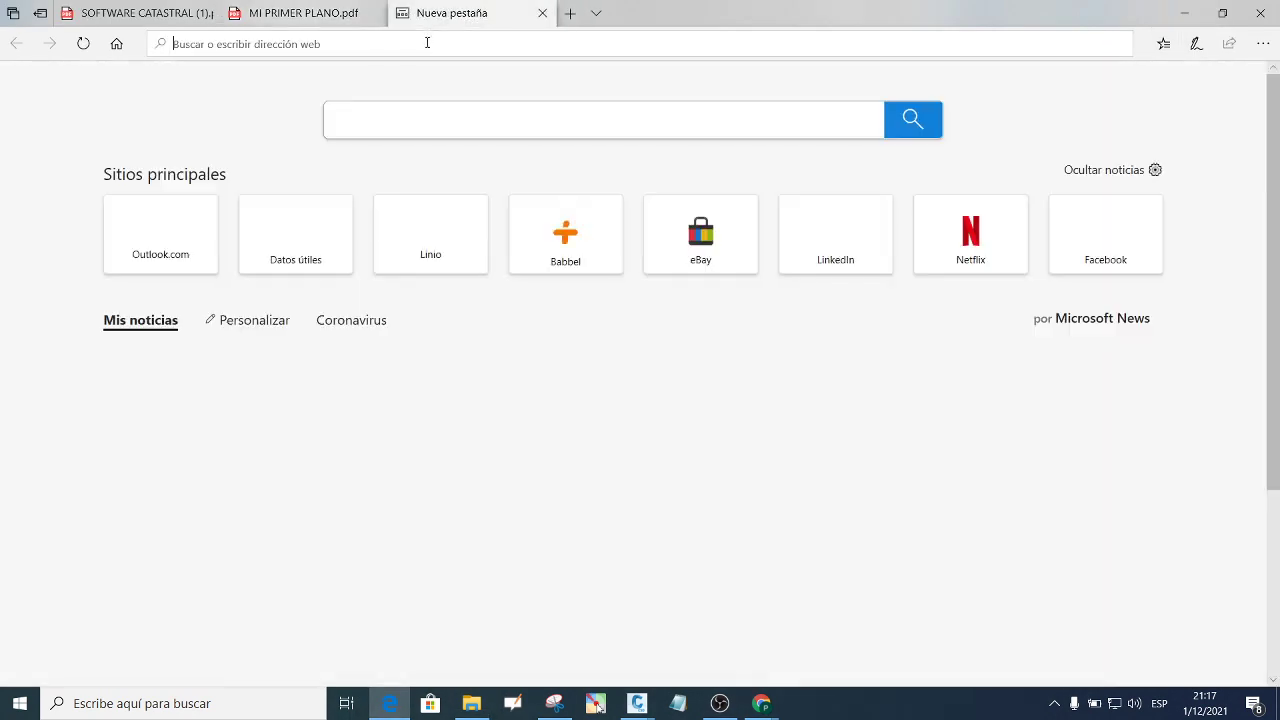
click(1184, 12)
mouse_move(761, 703)
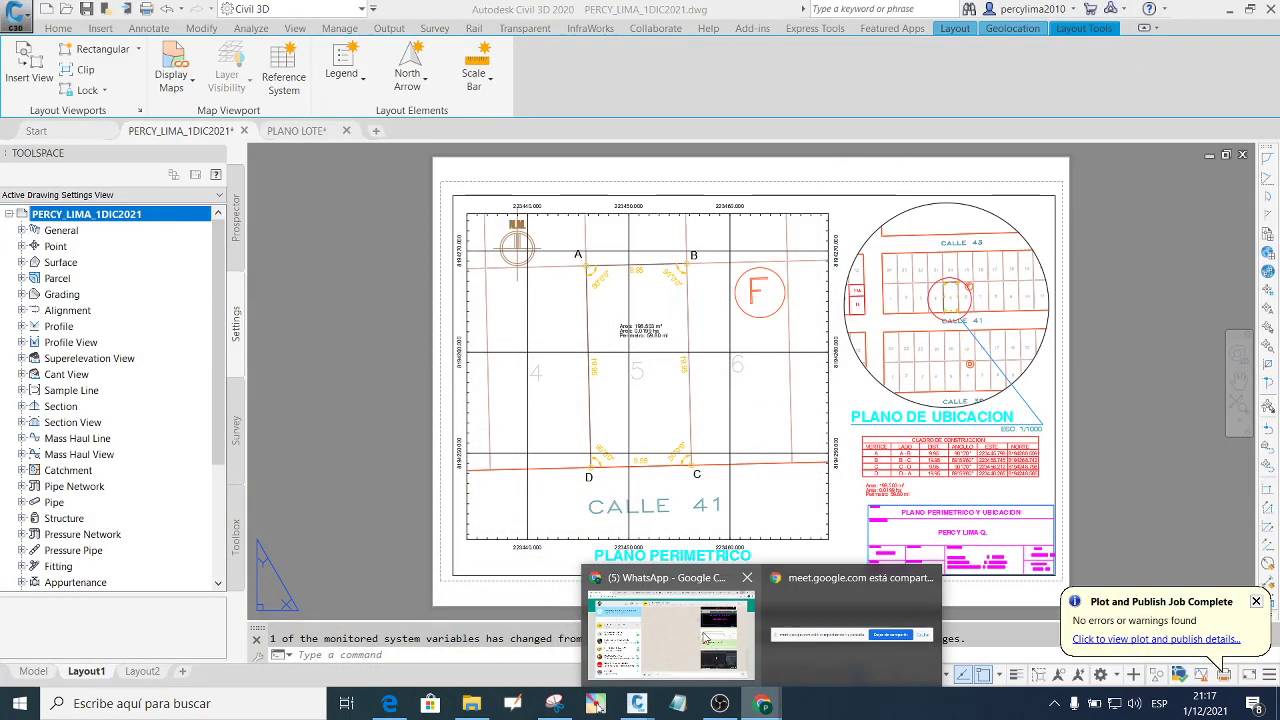
click(660, 625)
click(1081, 13)
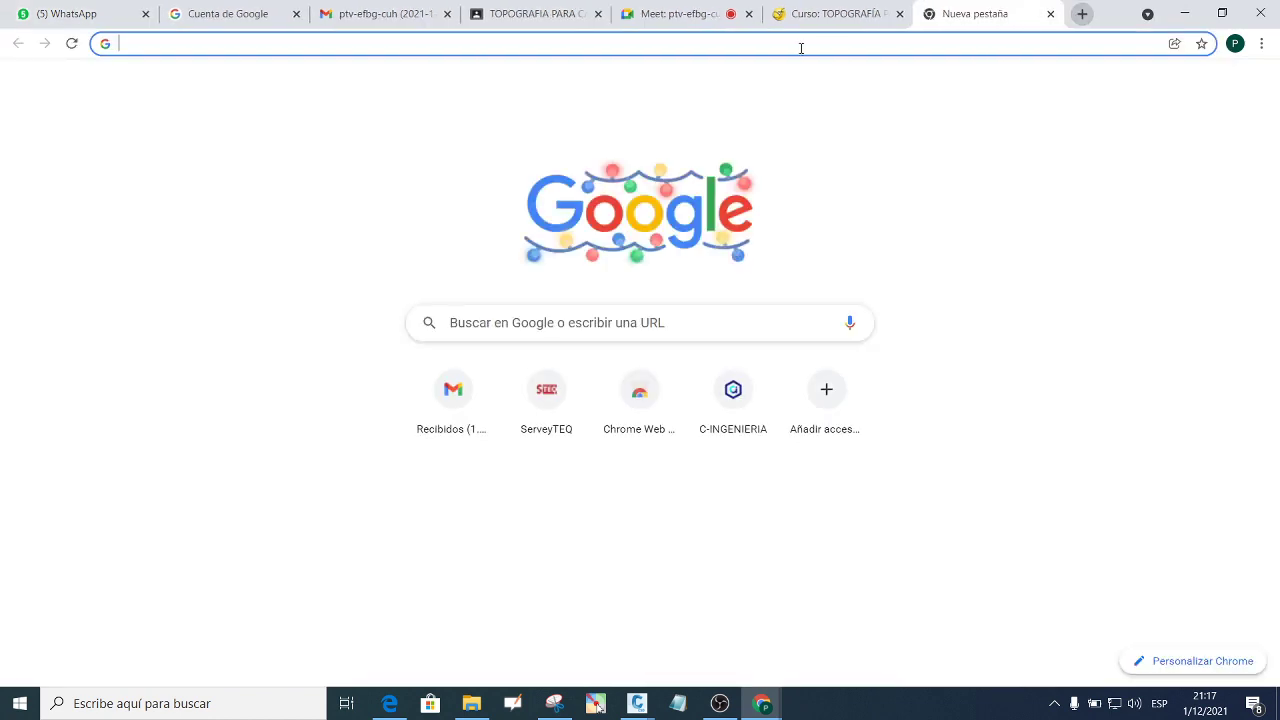
click(790, 47)
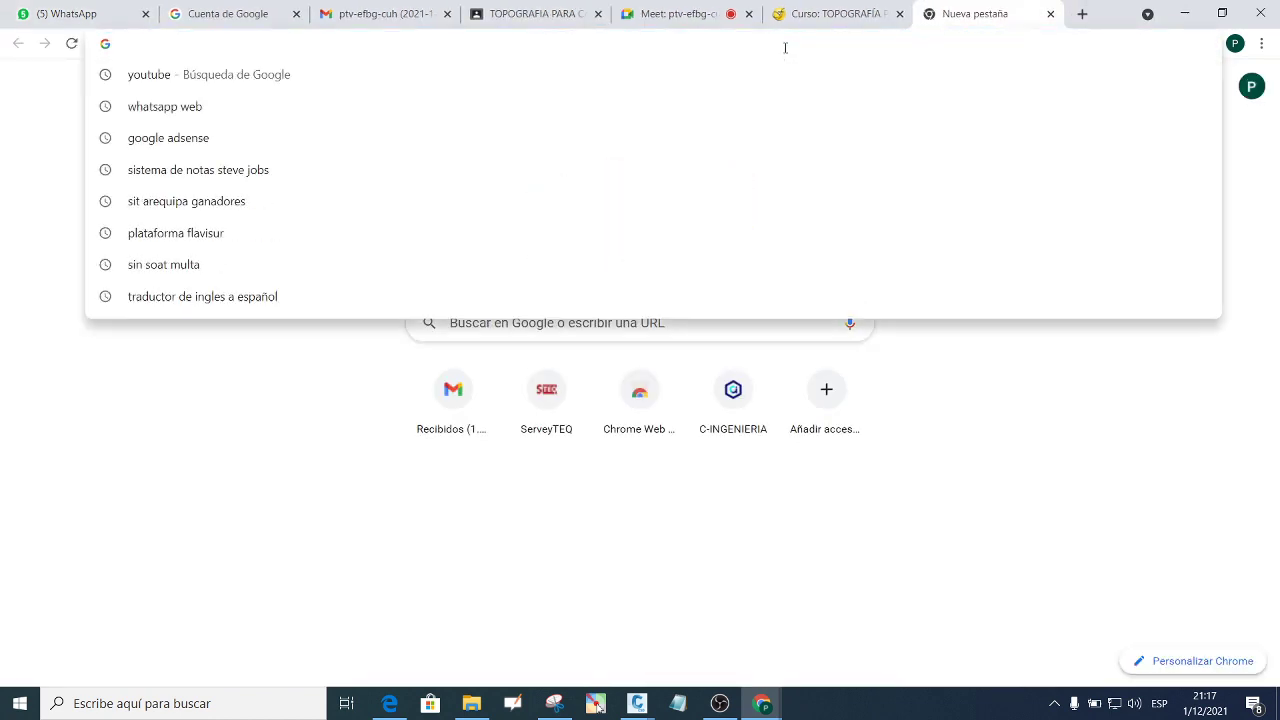
text(MANUAL )
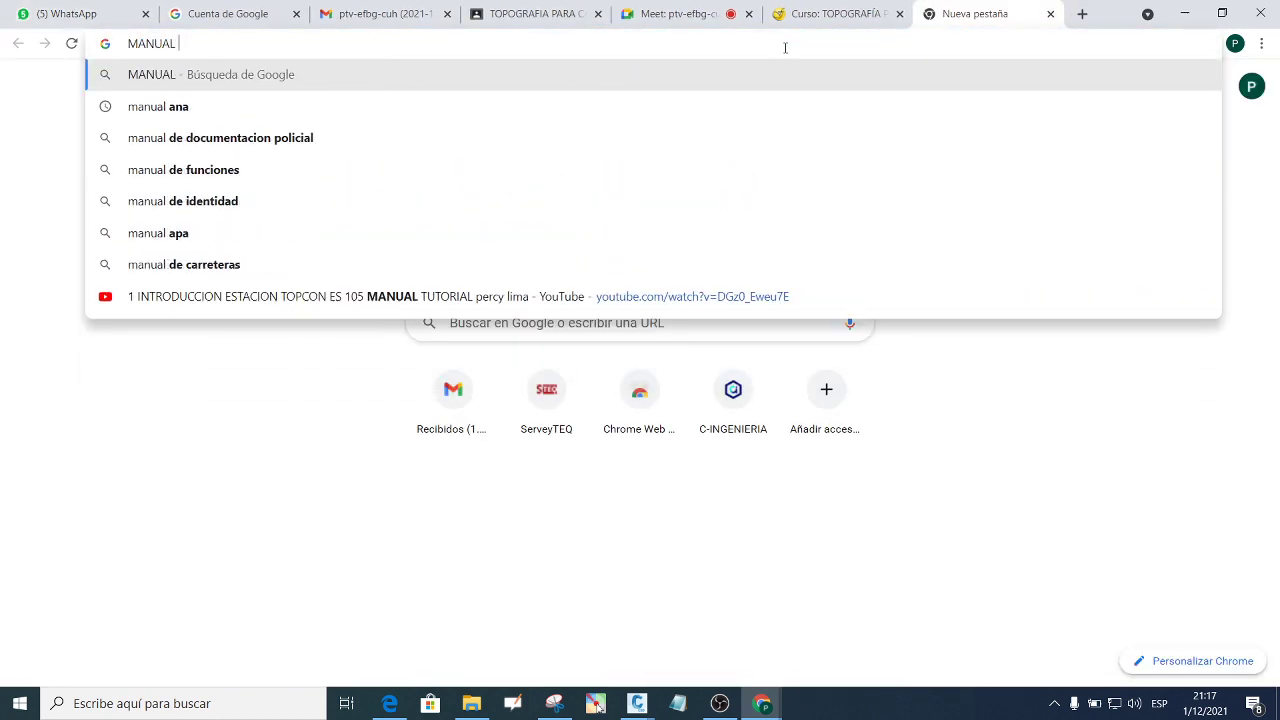
text(E LE)
key(BackSpace)
key(BackSpace)
key(BackSpace)
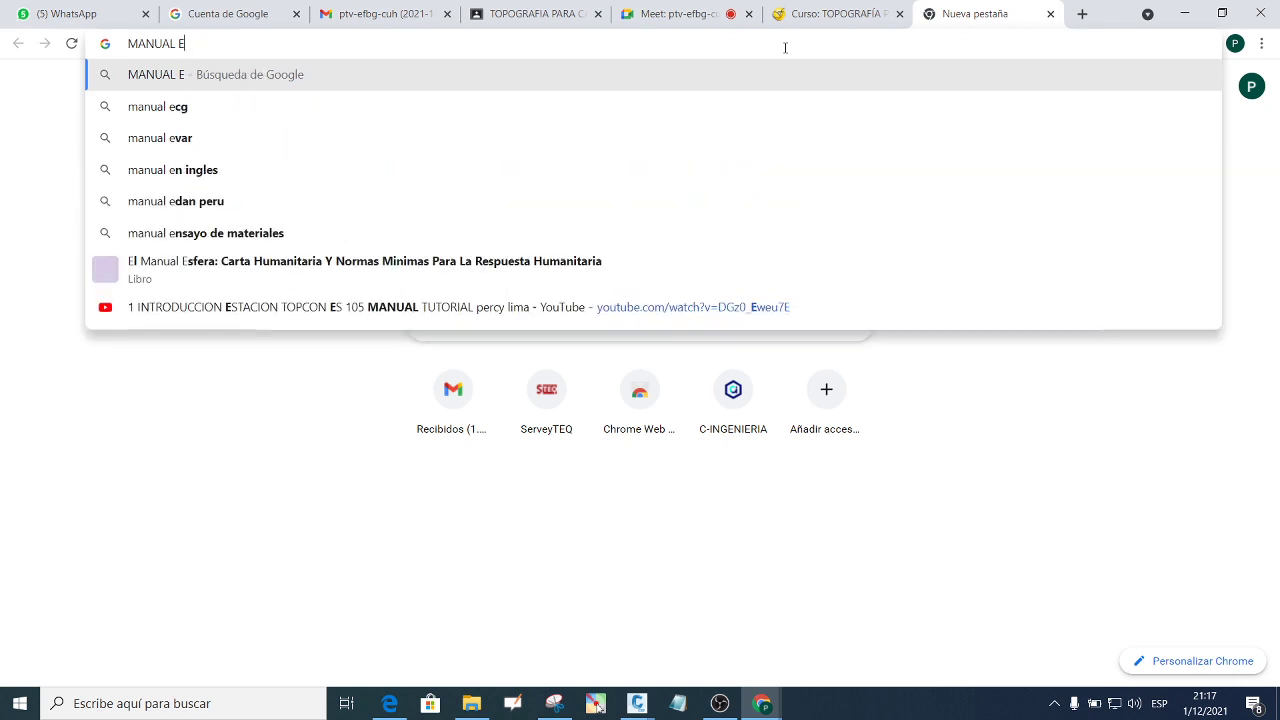
key(BackSpace)
text(DE LE)
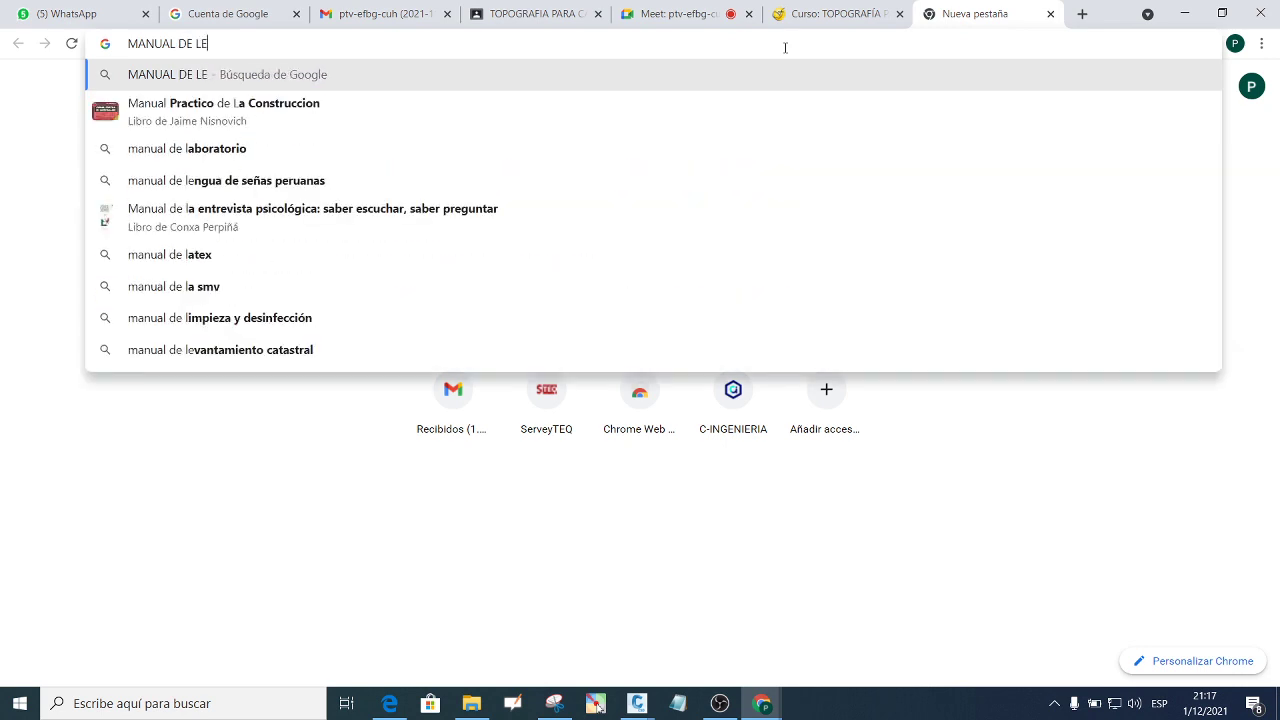
text(VAN)
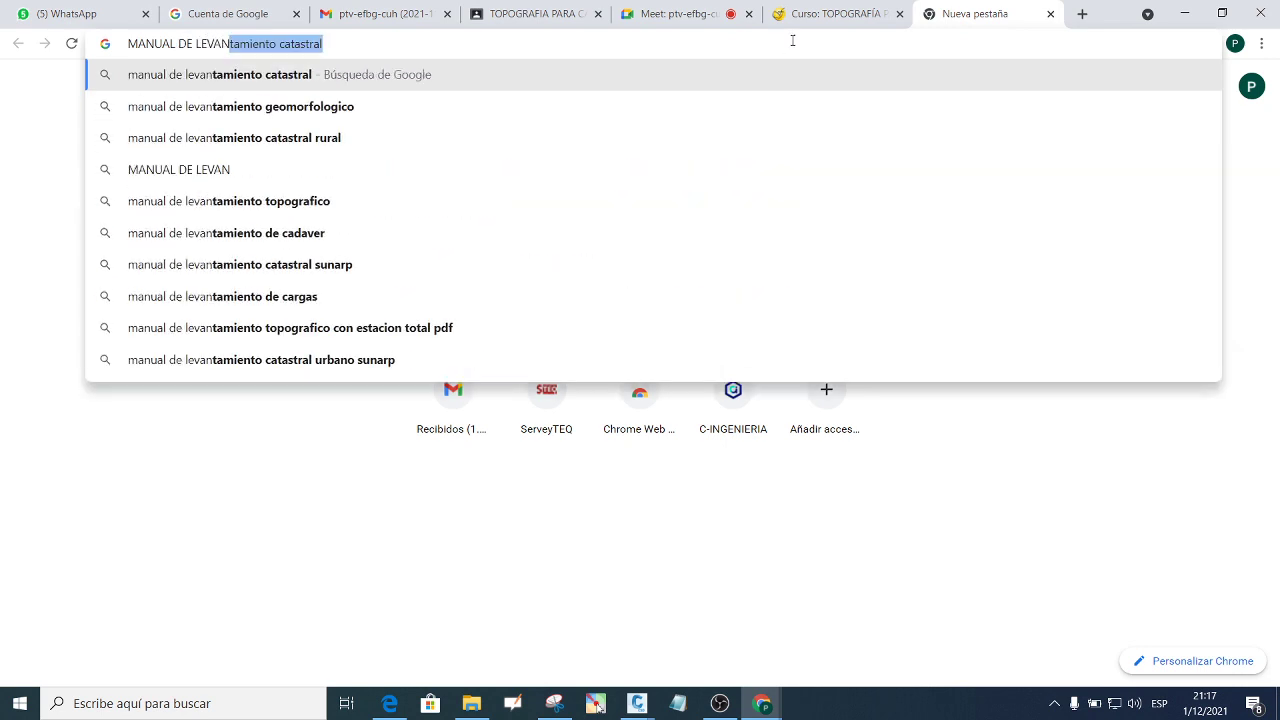
click(316, 78)
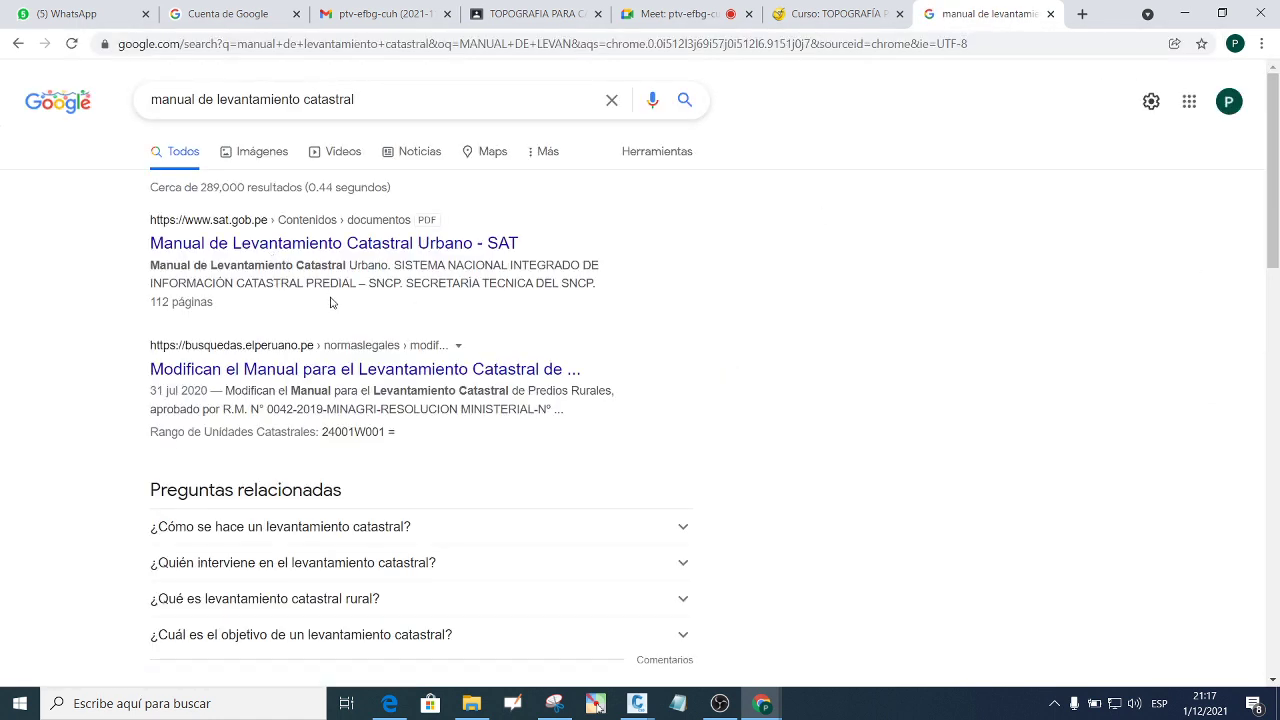
Open the SAT 'Manual de Levantamiento Catastral Urbano' PDF and skim down through it.
click(302, 245)
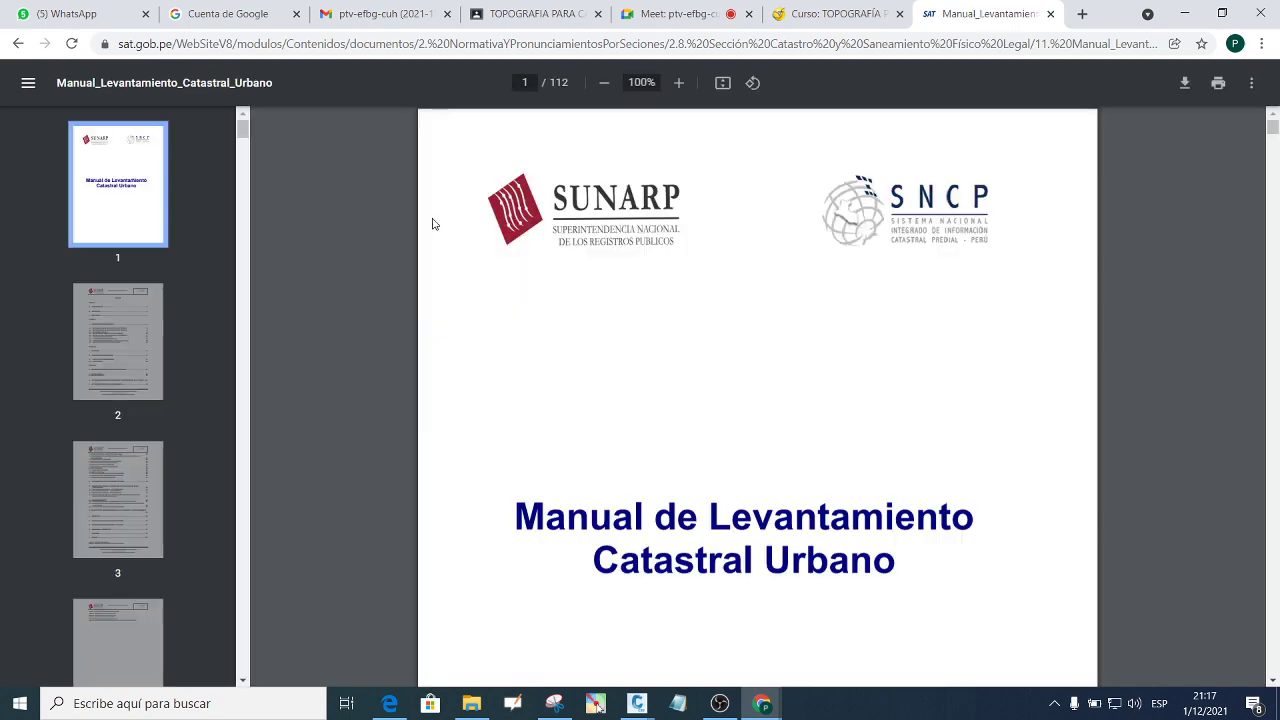
scroll(686, 300, down, 2)
scroll(691, 306, down, 5)
scroll(691, 306, down, 6)
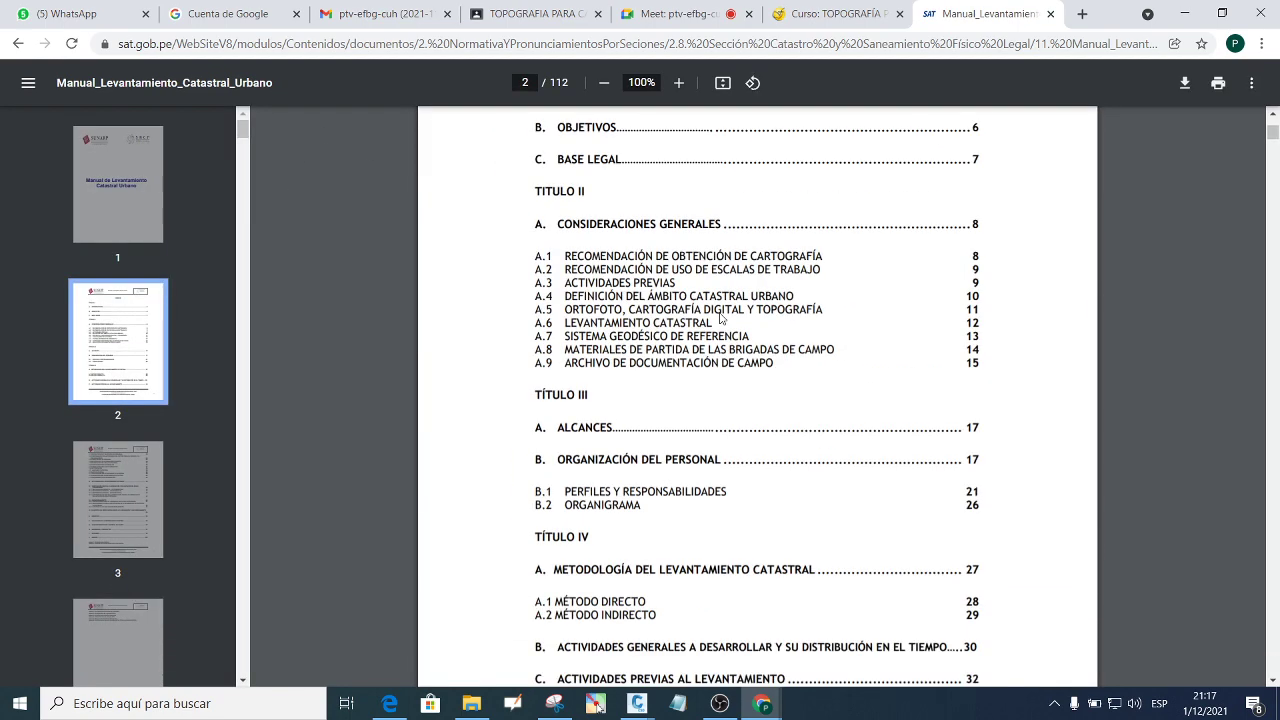
scroll(811, 320, down, 5)
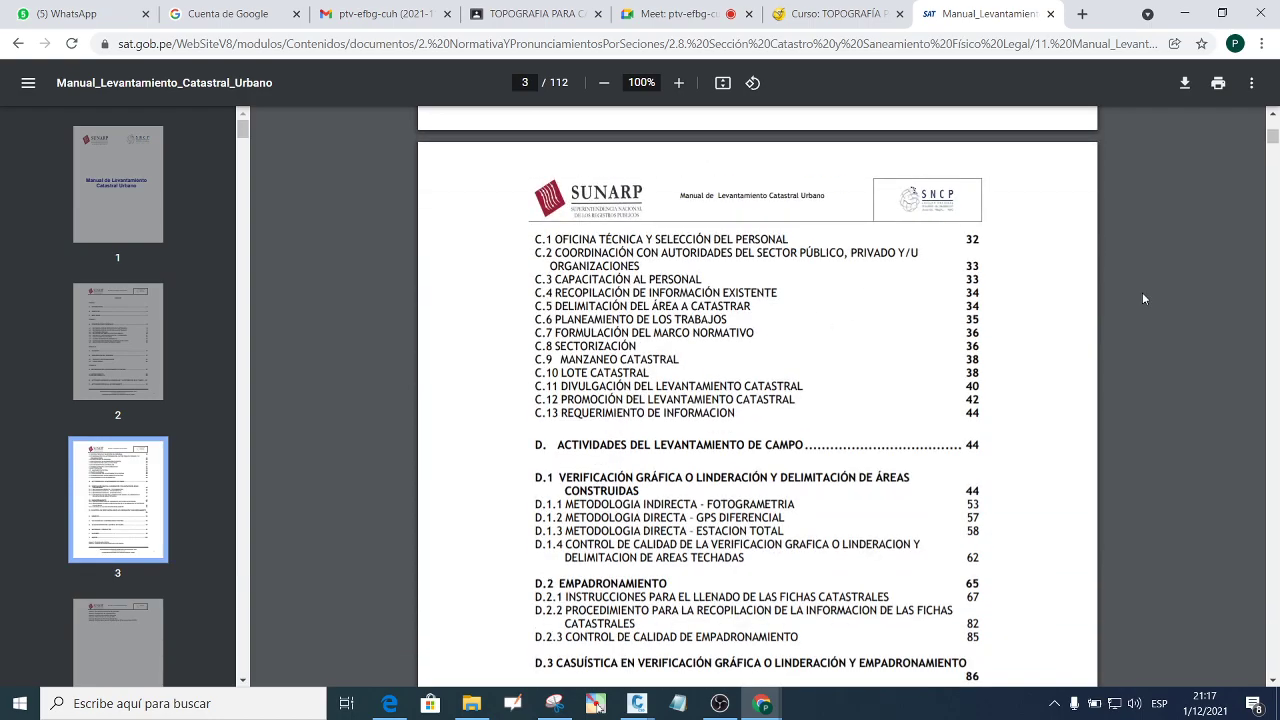
drag(1273, 140, 1273, 374)
Scroll back to page 36, section C.8 Sectorización.
scroll(911, 323, up, 10)
scroll(911, 322, up, 10)
scroll(911, 322, up, 10)
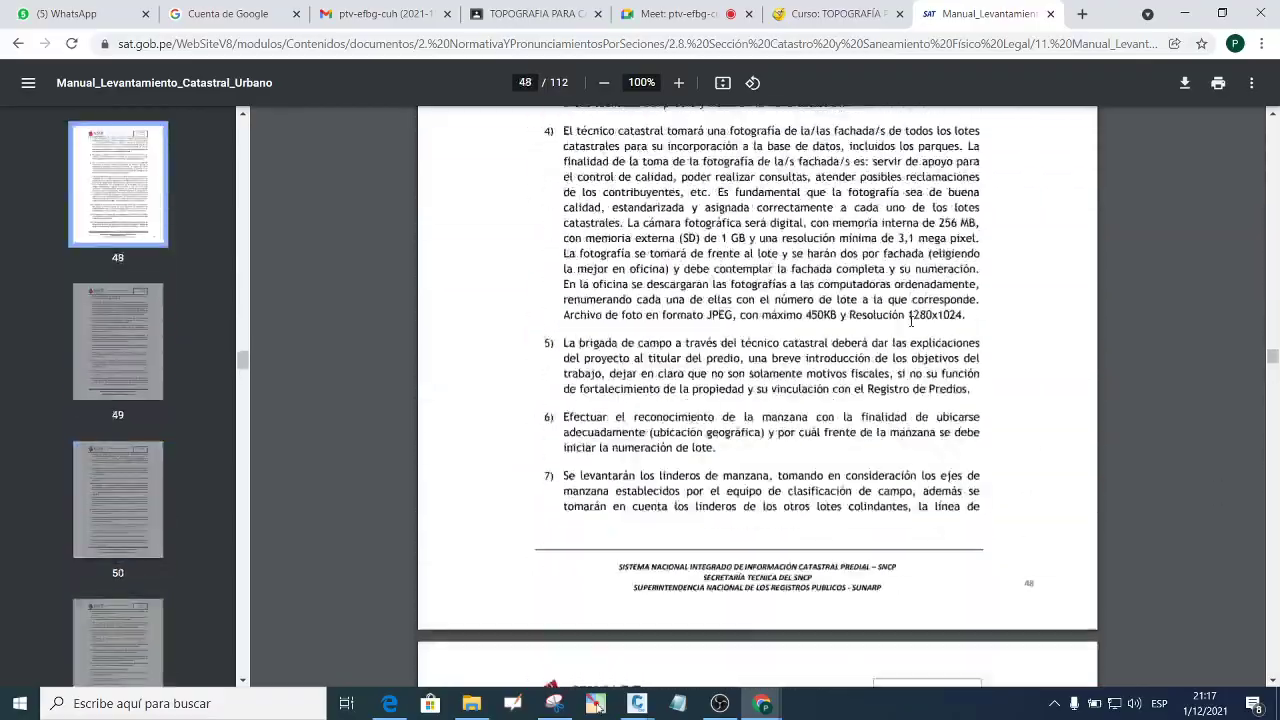
scroll(911, 321, up, 10)
scroll(911, 321, up, 8)
scroll(700, 215, up, 10)
scroll(493, 112, up, 7)
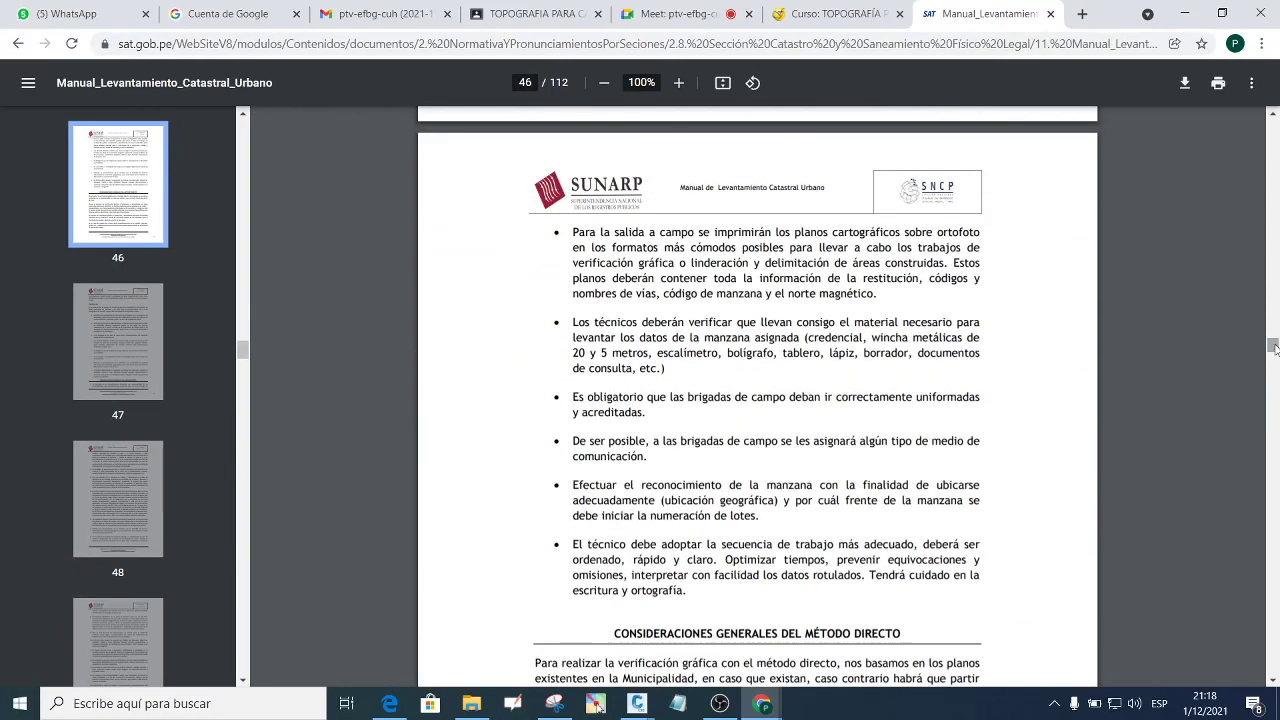
drag(1273, 346, 1273, 340)
scroll(737, 344, up, 2)
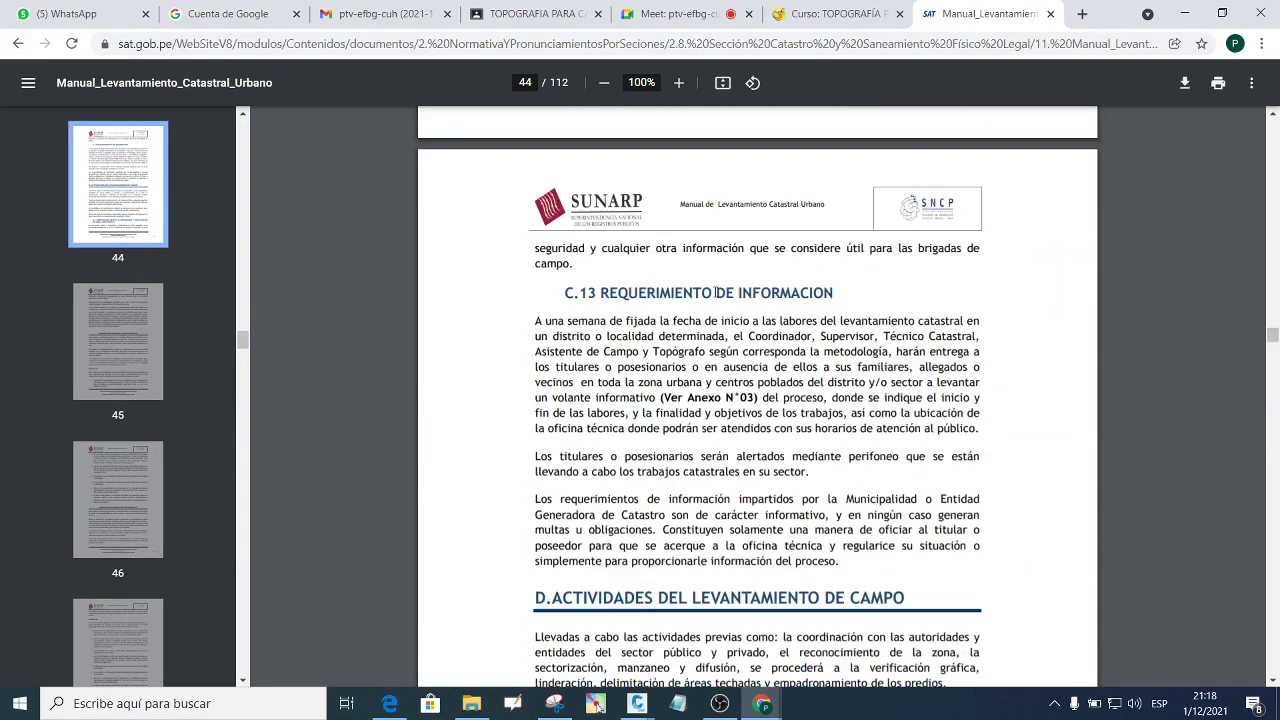
scroll(737, 344, up, 2)
scroll(780, 449, up, 5)
scroll(780, 449, up, 5)
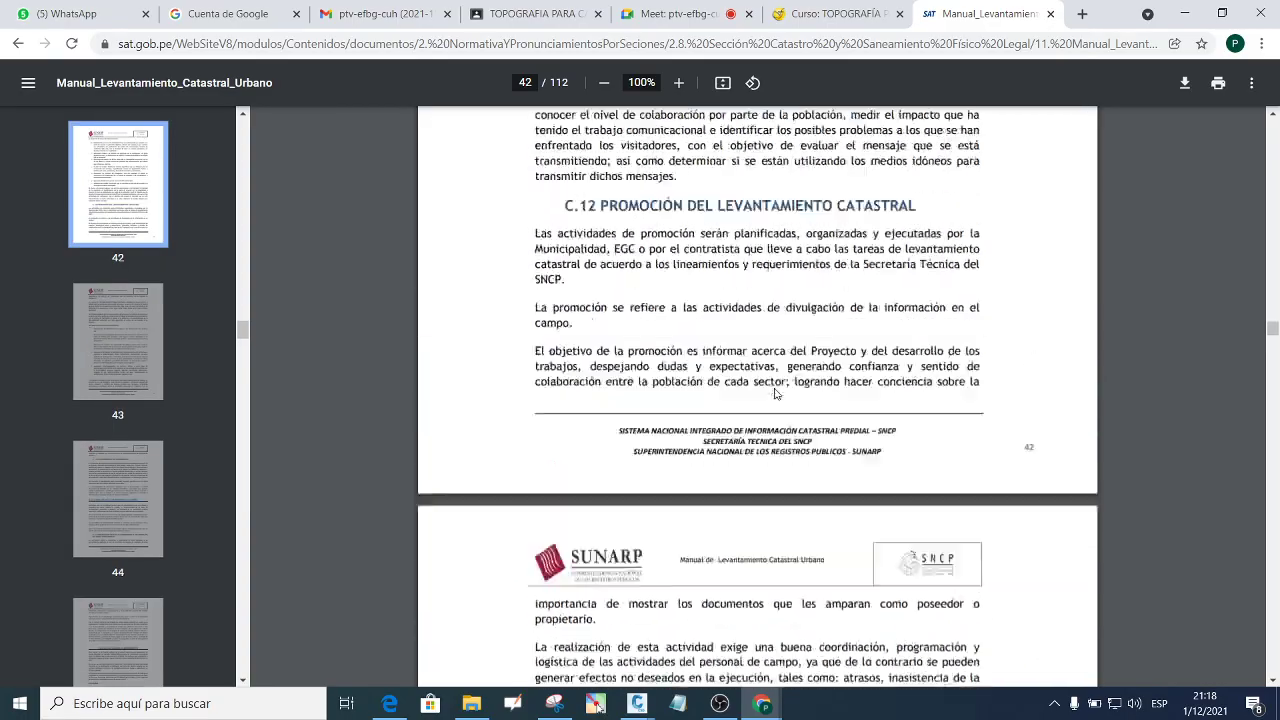
scroll(778, 400, up, 5)
scroll(775, 343, up, 5)
scroll(775, 343, up, 5)
scroll(778, 338, up, 5)
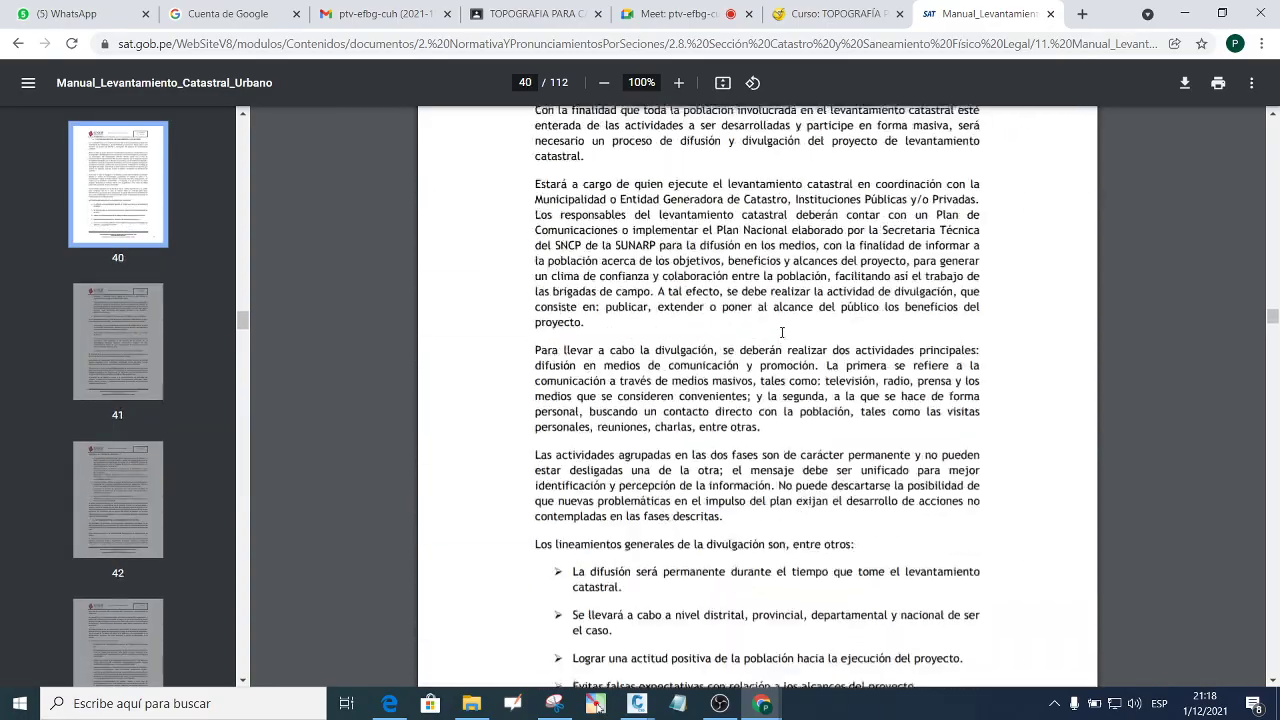
scroll(781, 334, up, 5)
scroll(785, 328, up, 5)
scroll(785, 328, up, 5)
scroll(784, 325, up, 5)
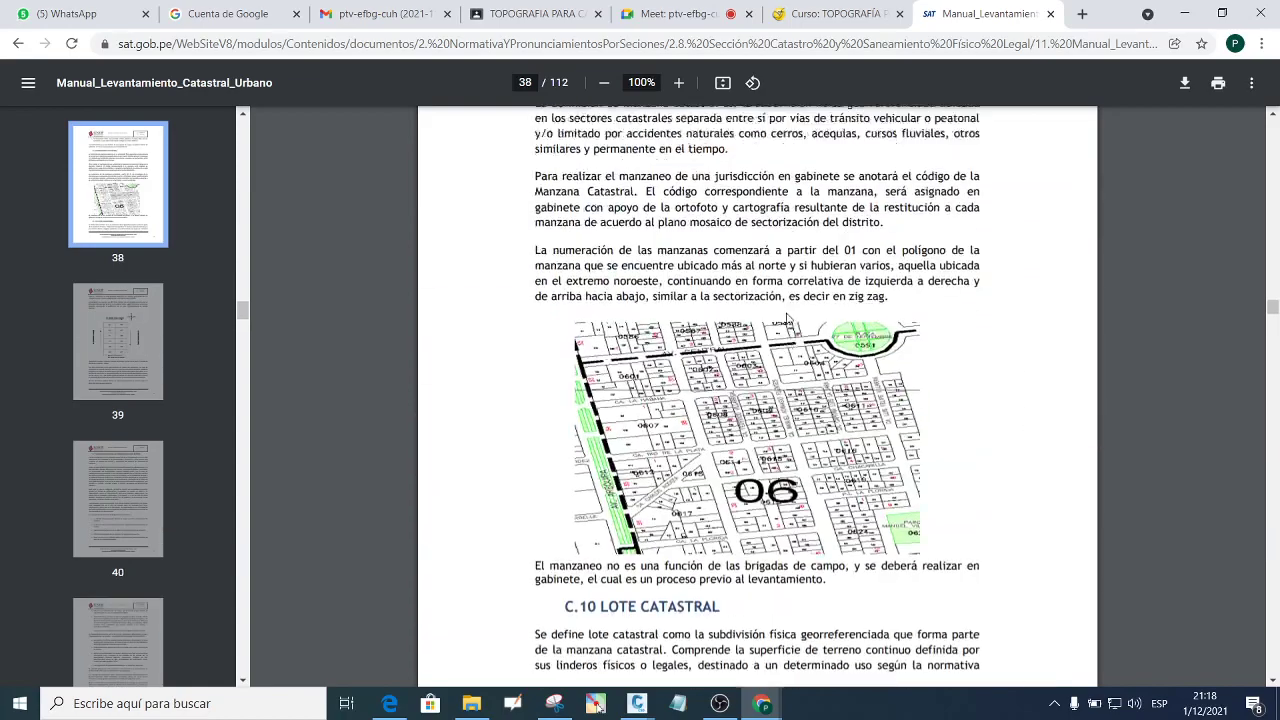
scroll(784, 322, up, 5)
scroll(783, 318, up, 5)
scroll(783, 318, up, 5)
scroll(783, 318, up, 5)
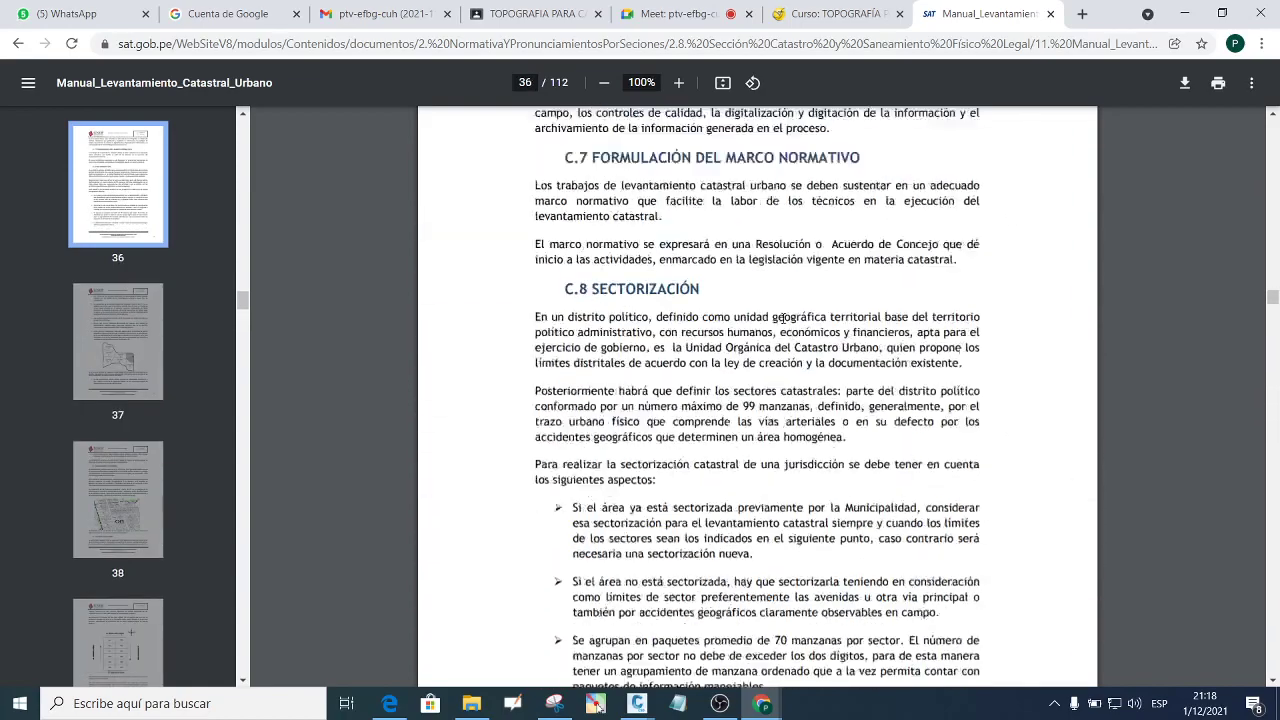
scroll(781, 318, up, 3)
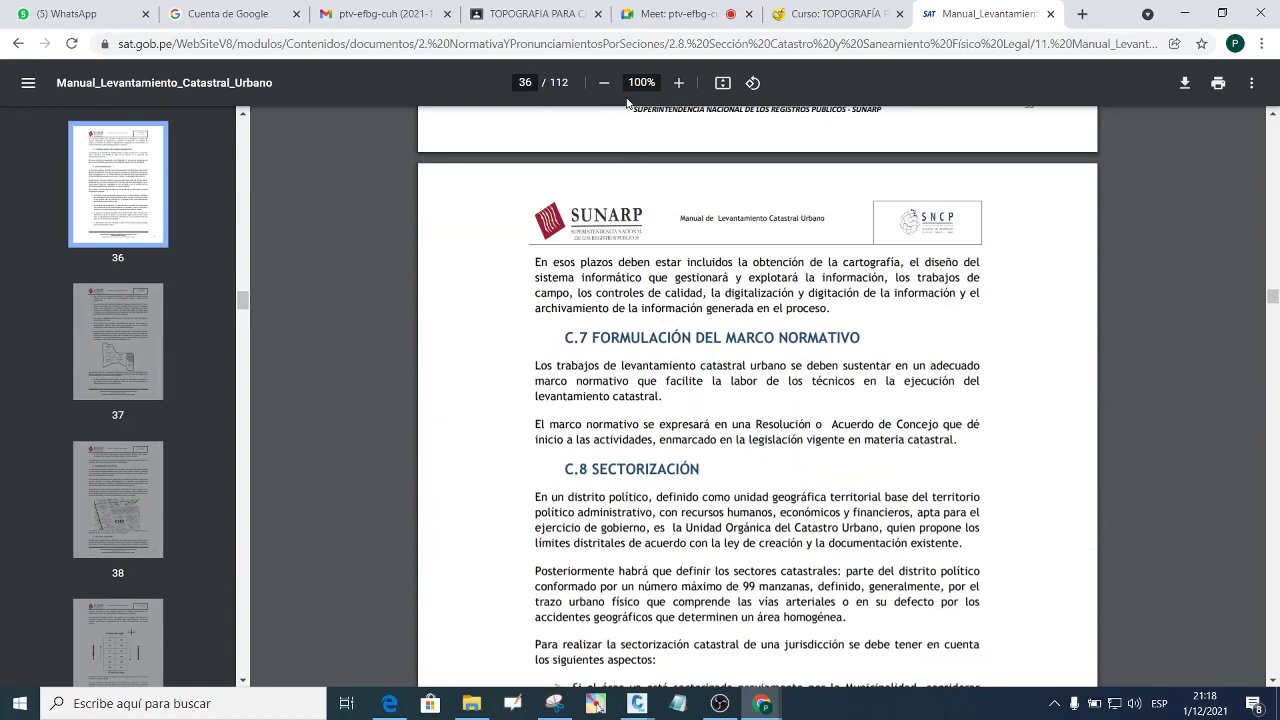
Zoom page 36 to 150% and mark the opening words of the C.8 paragraph.
click(678, 82)
click(678, 82)
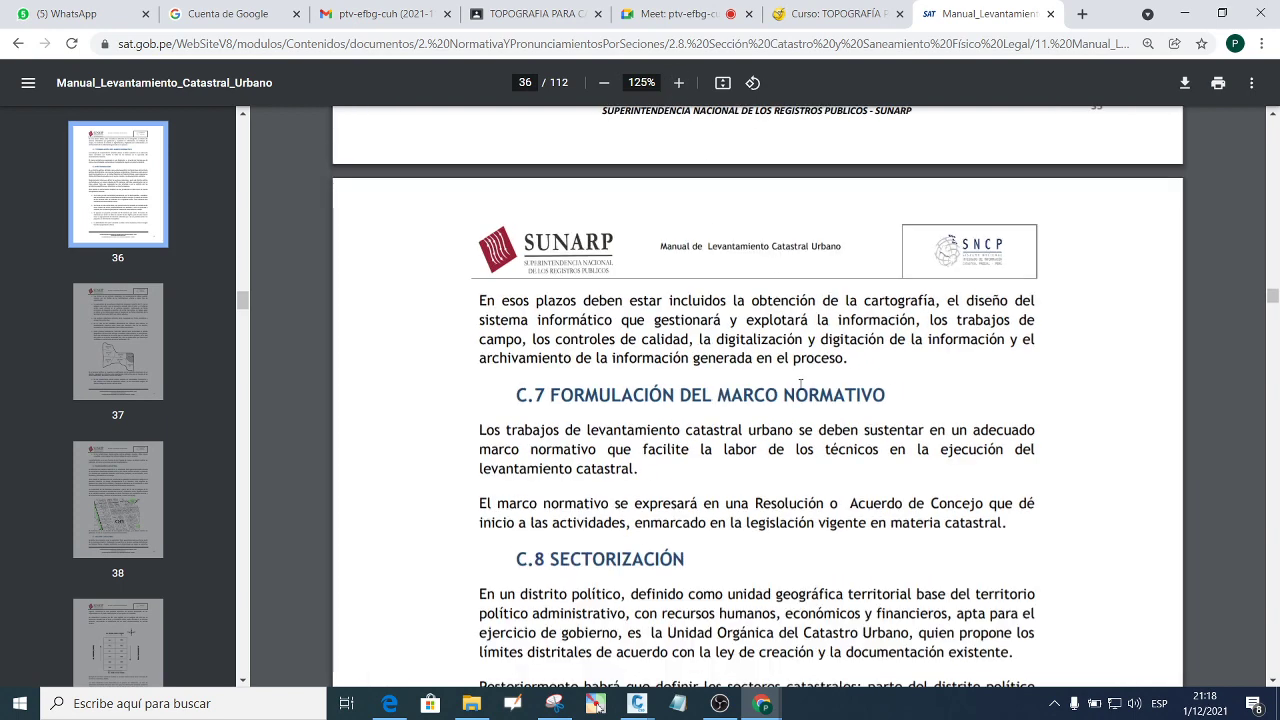
click(679, 83)
scroll(728, 332, down, 3)
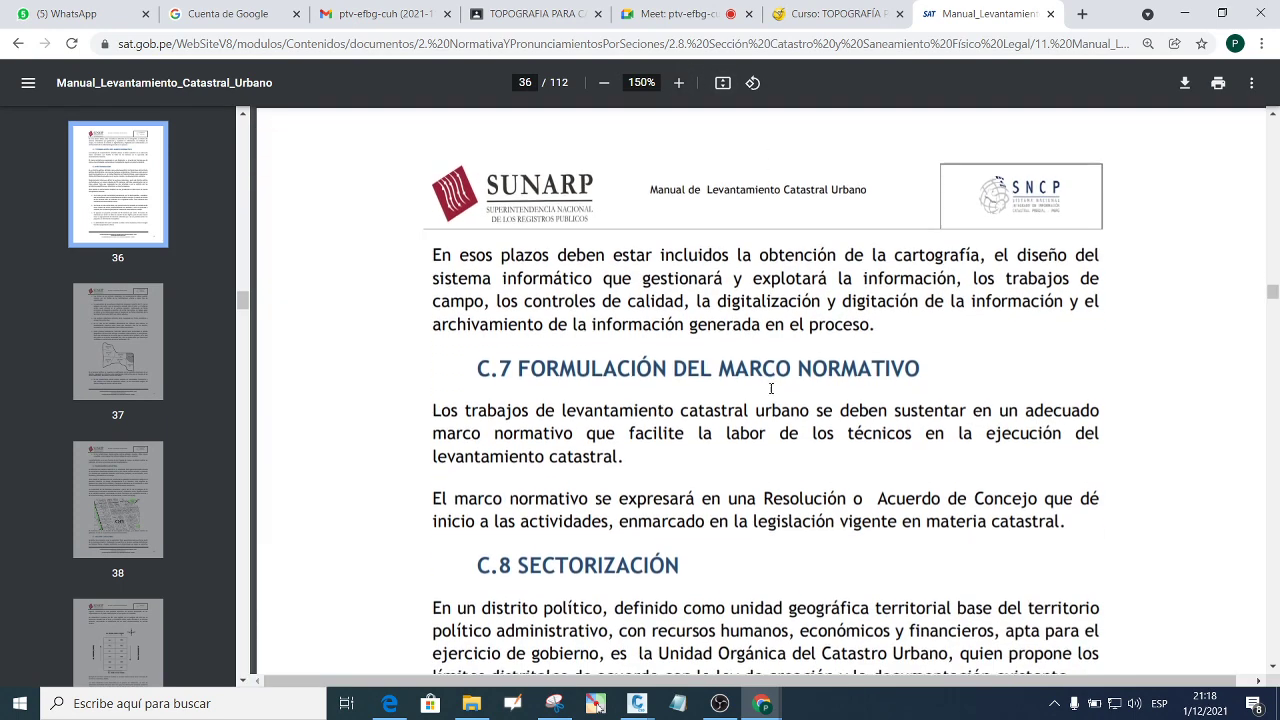
scroll(573, 398, down, 1)
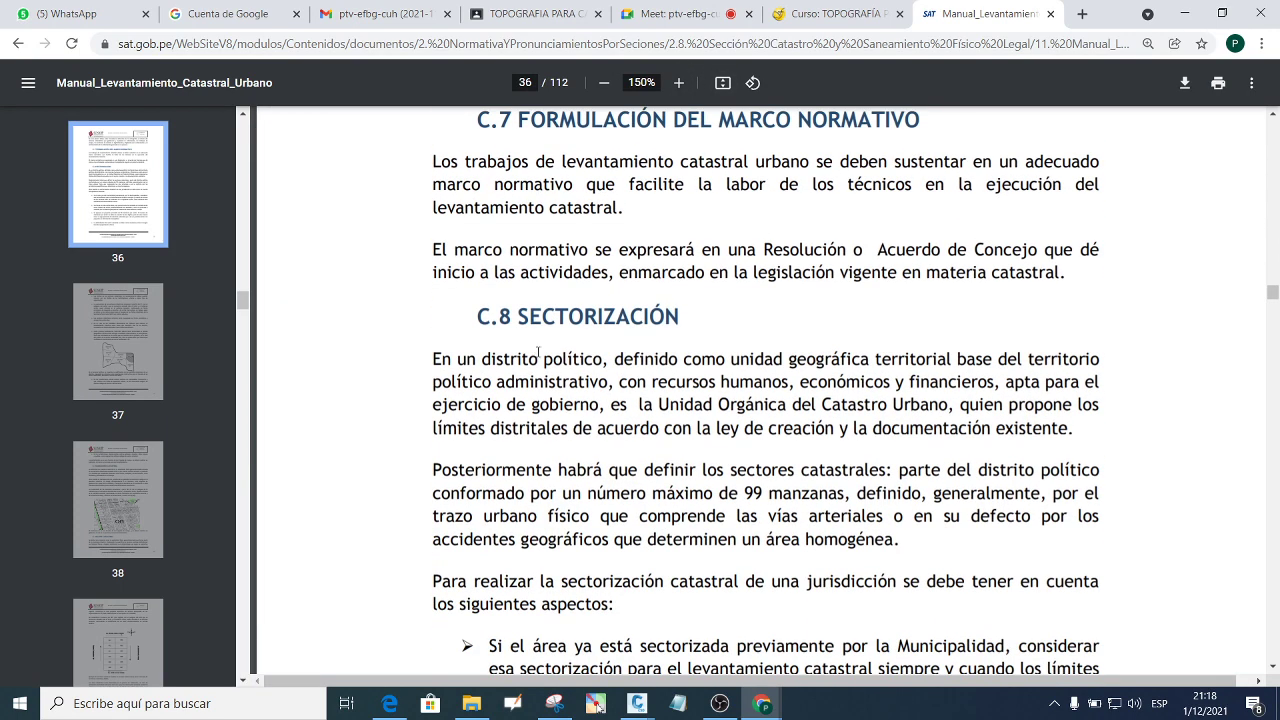
drag(430, 366, 592, 366)
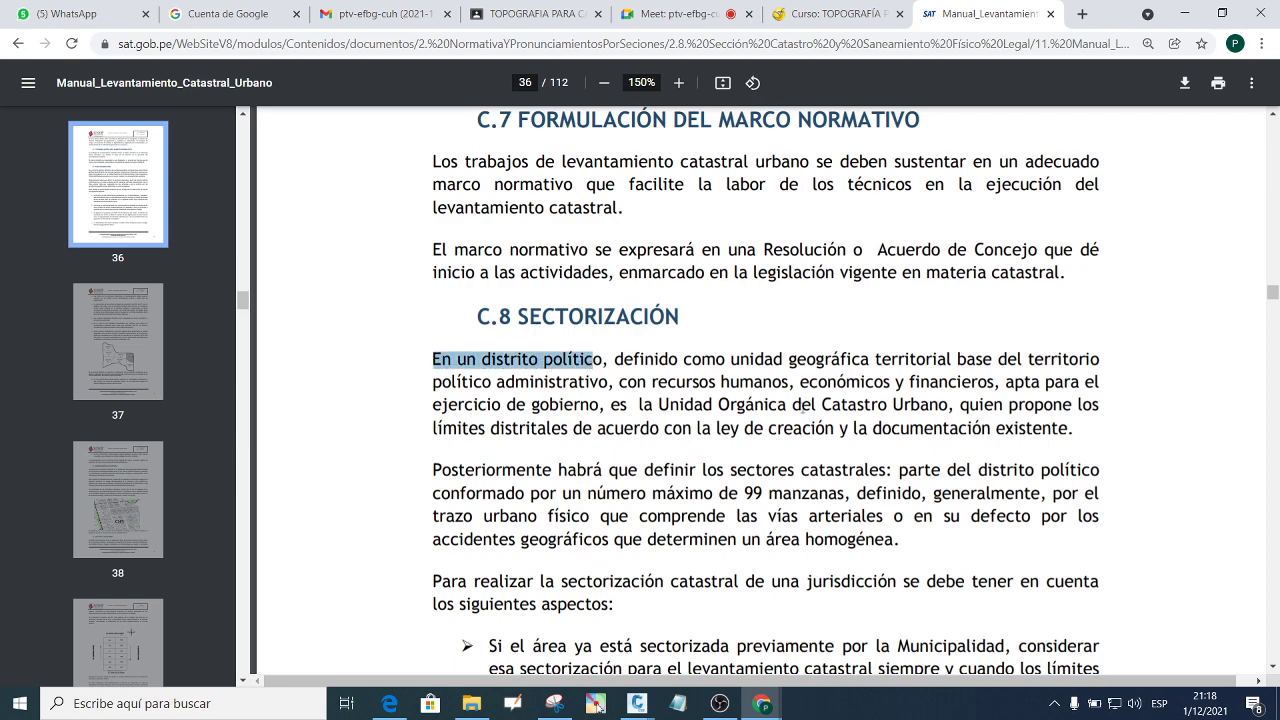
click(739, 426)
Highlight the sectorization bullets, the 70-blocks-per-sector rule and 'los dos dígitos'.
scroll(720, 400, down, 3)
scroll(680, 350, down, 2)
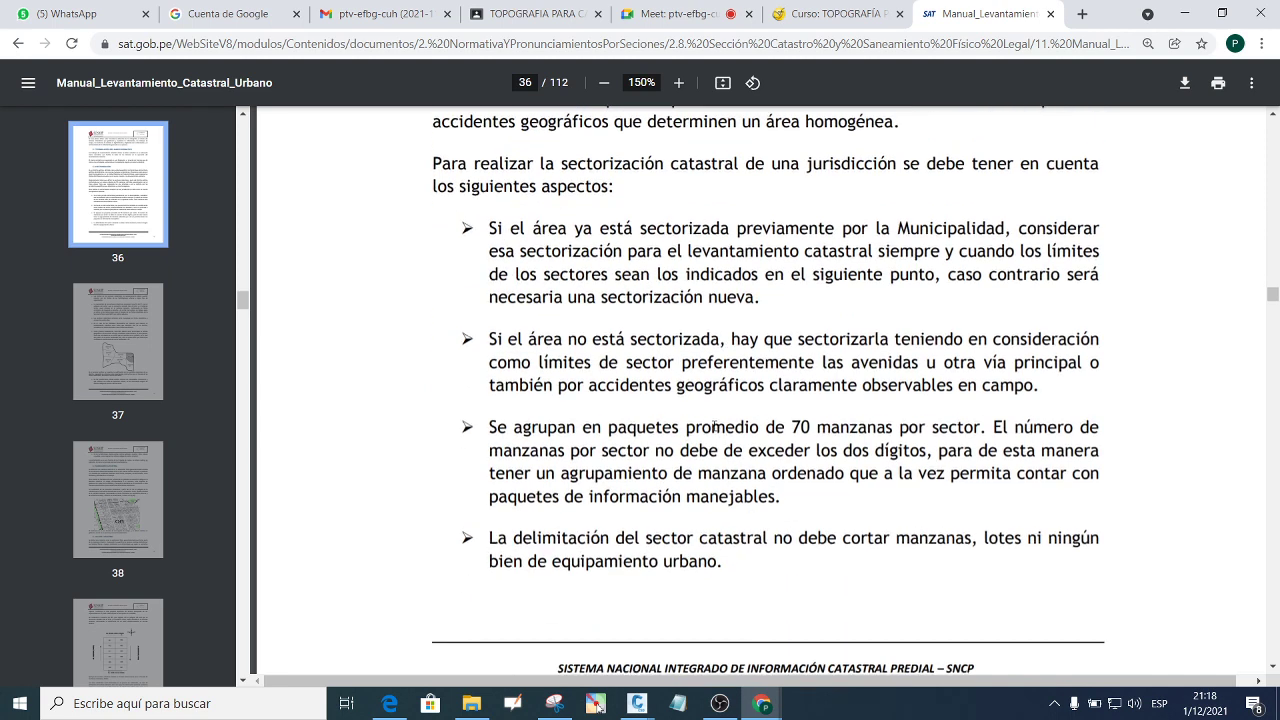
scroll(615, 286, down, 2)
scroll(615, 286, up, 1)
mouse_move(741, 480)
mouse_down()
mouse_move(648, 392)
mouse_move(488, 146)
mouse_up()
click(750, 403)
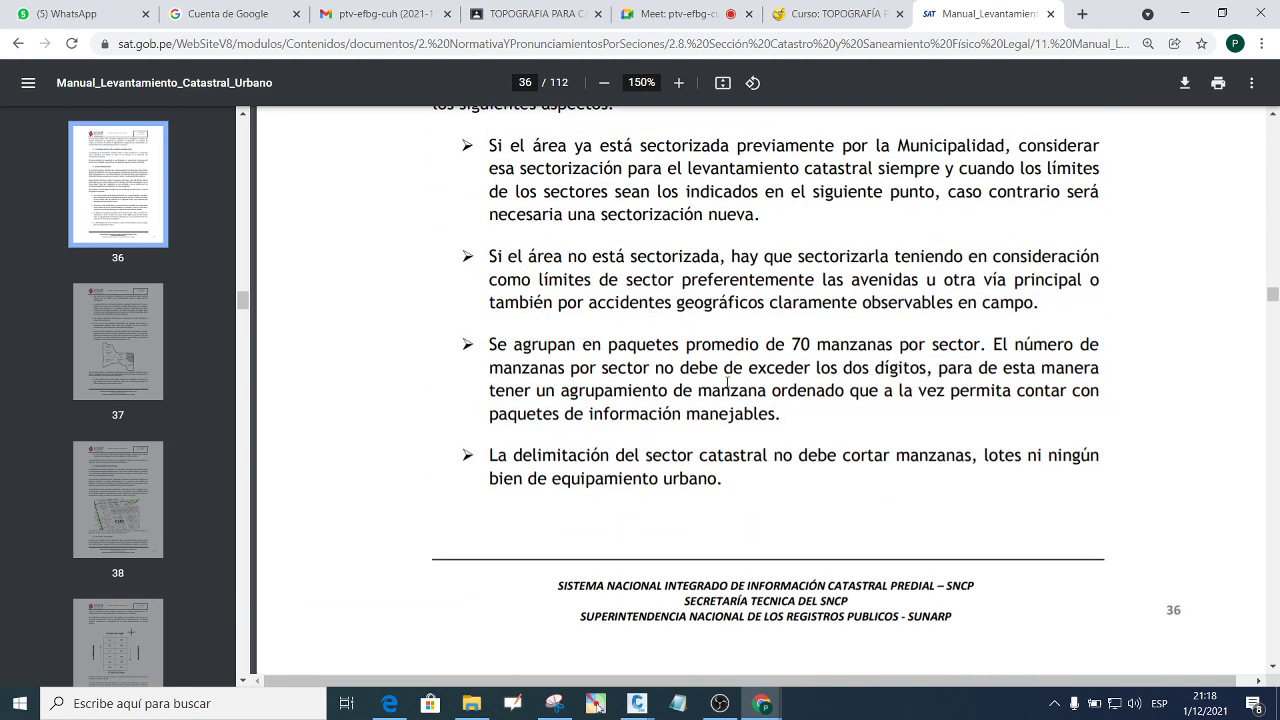
drag(490, 345, 984, 348)
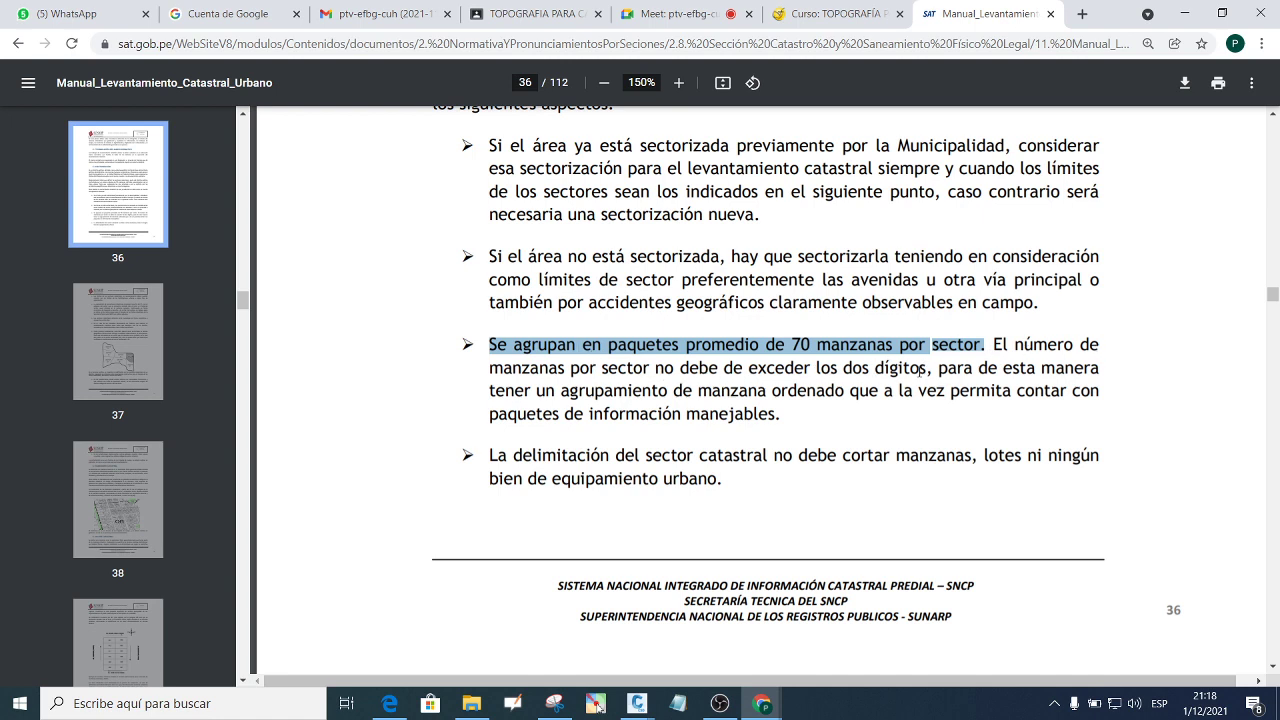
mouse_move(931, 368)
mouse_down()
mouse_move(818, 368)
mouse_move(931, 370)
mouse_up()
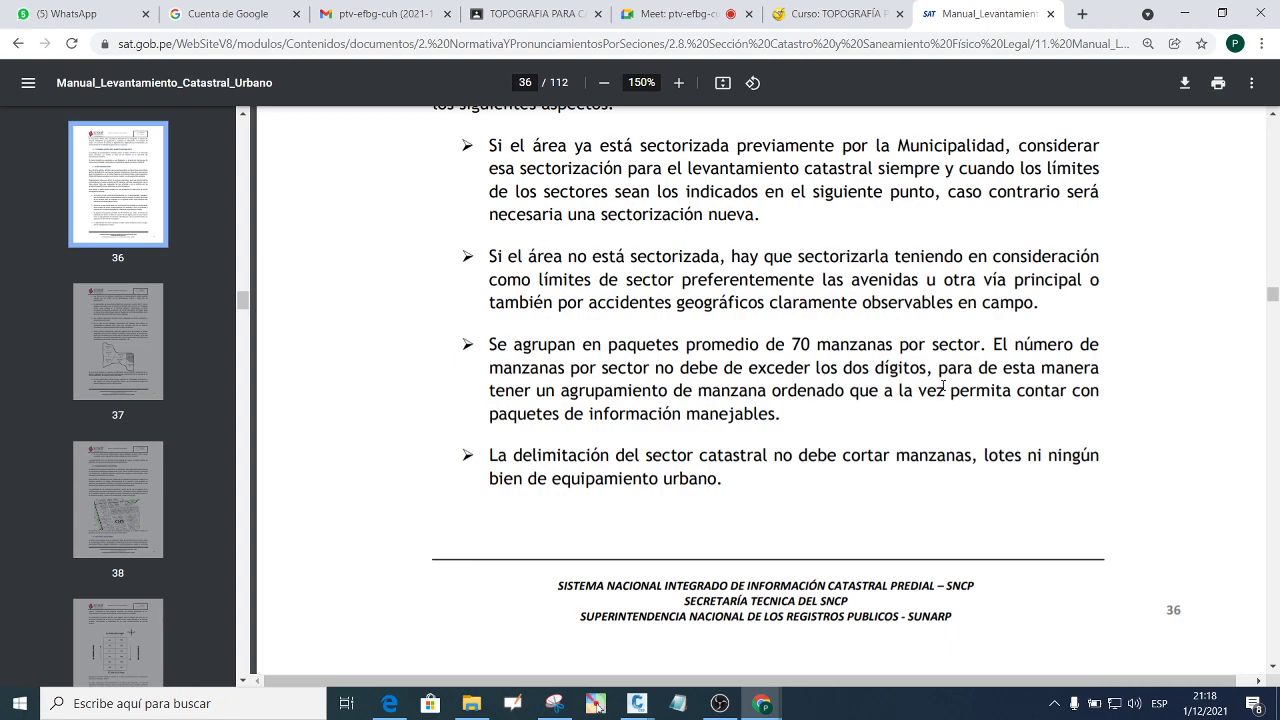
Scroll through the sector diagram on pages 37–38 to the manzana numbering paragraph.
scroll(817, 408, down, 5)
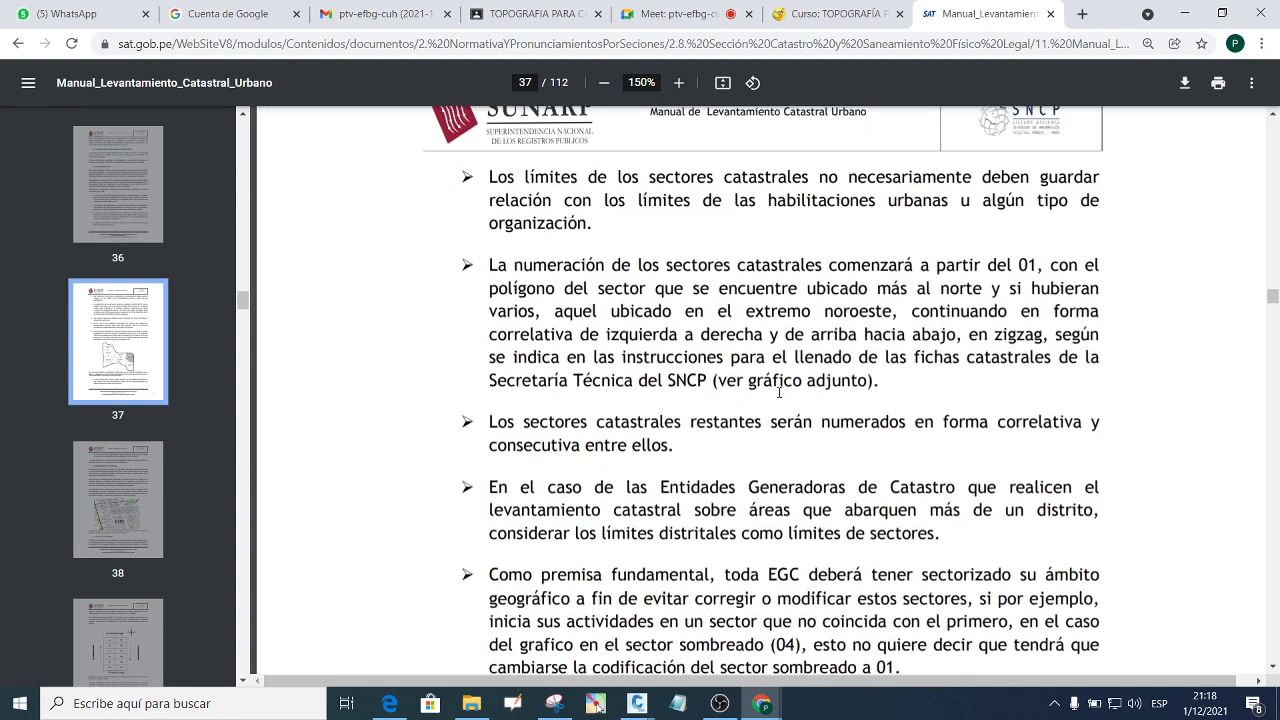
scroll(778, 397, down, 5)
scroll(778, 397, down, 1)
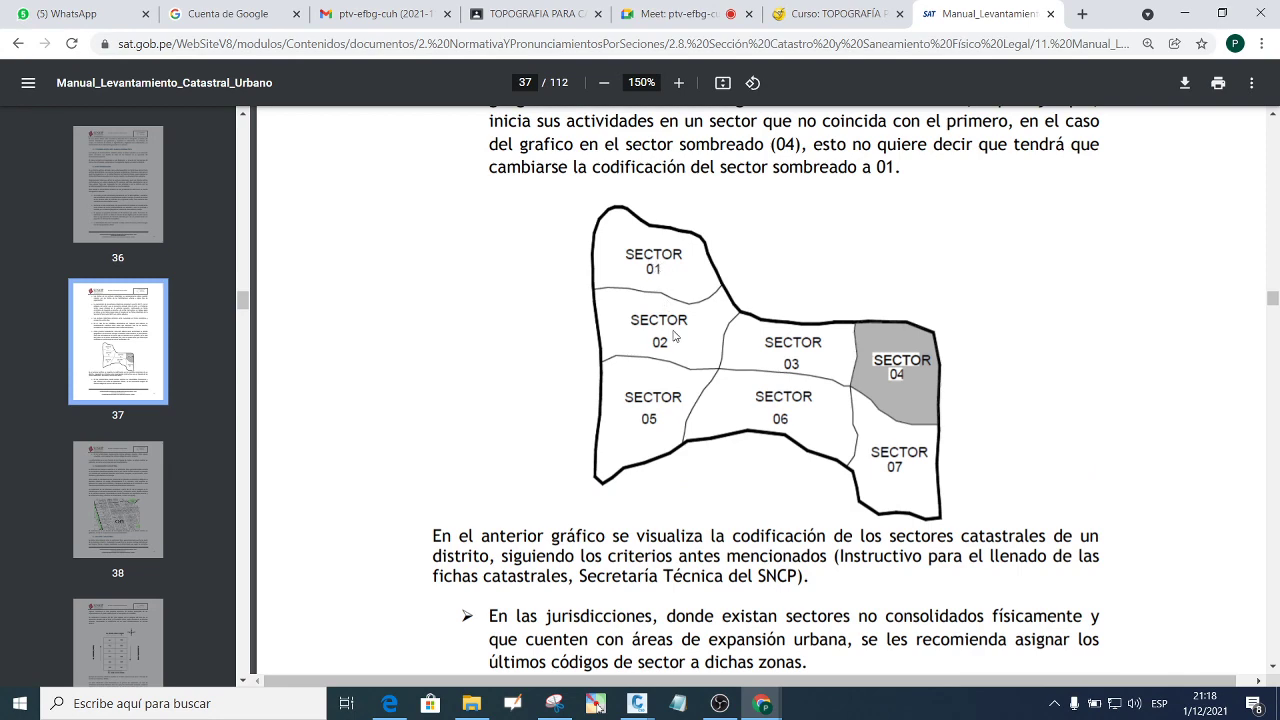
scroll(717, 291, up, 3)
scroll(717, 291, down, 1)
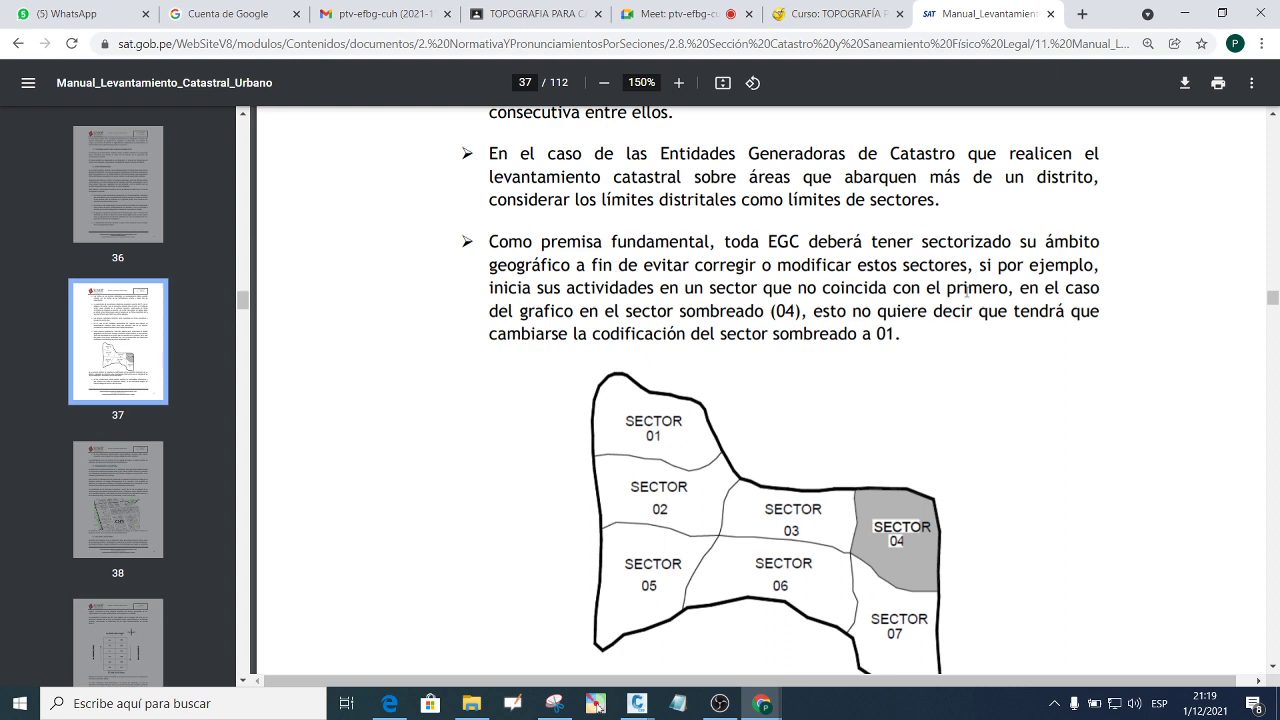
scroll(728, 298, up, 1)
scroll(740, 306, up, 3)
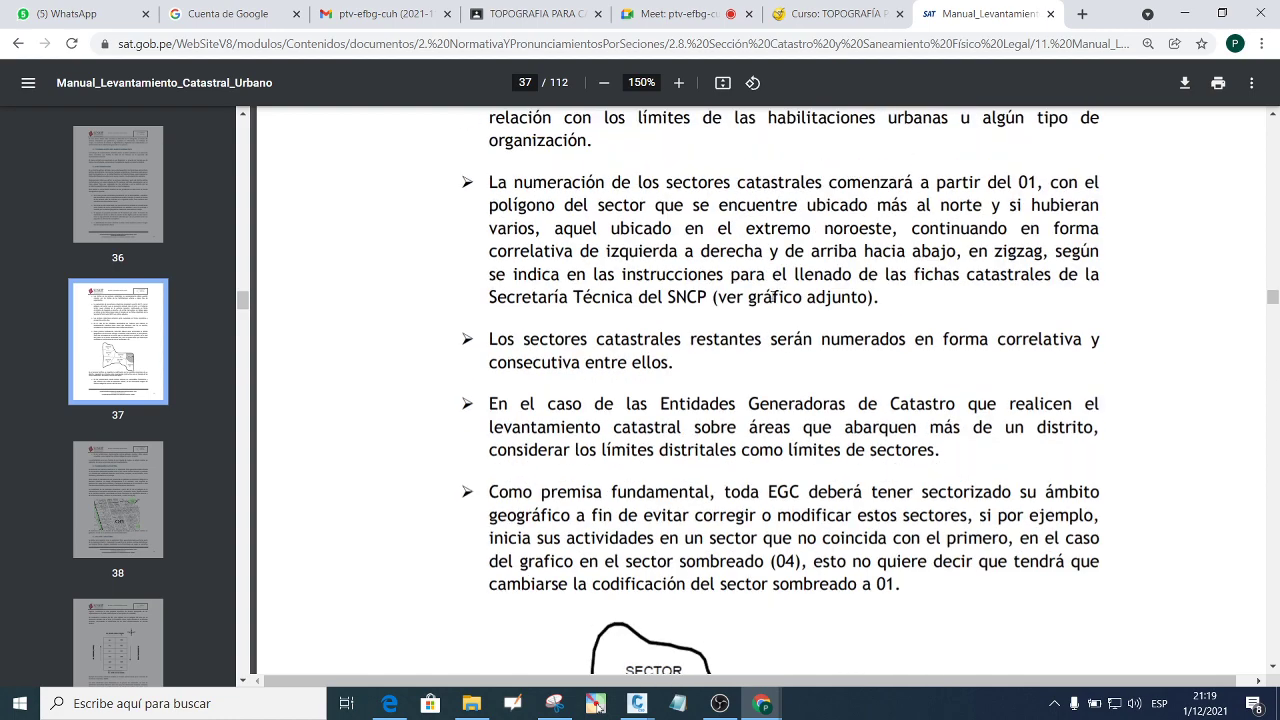
scroll(755, 316, up, 1)
scroll(758, 318, up, 2)
scroll(757, 317, up, 2)
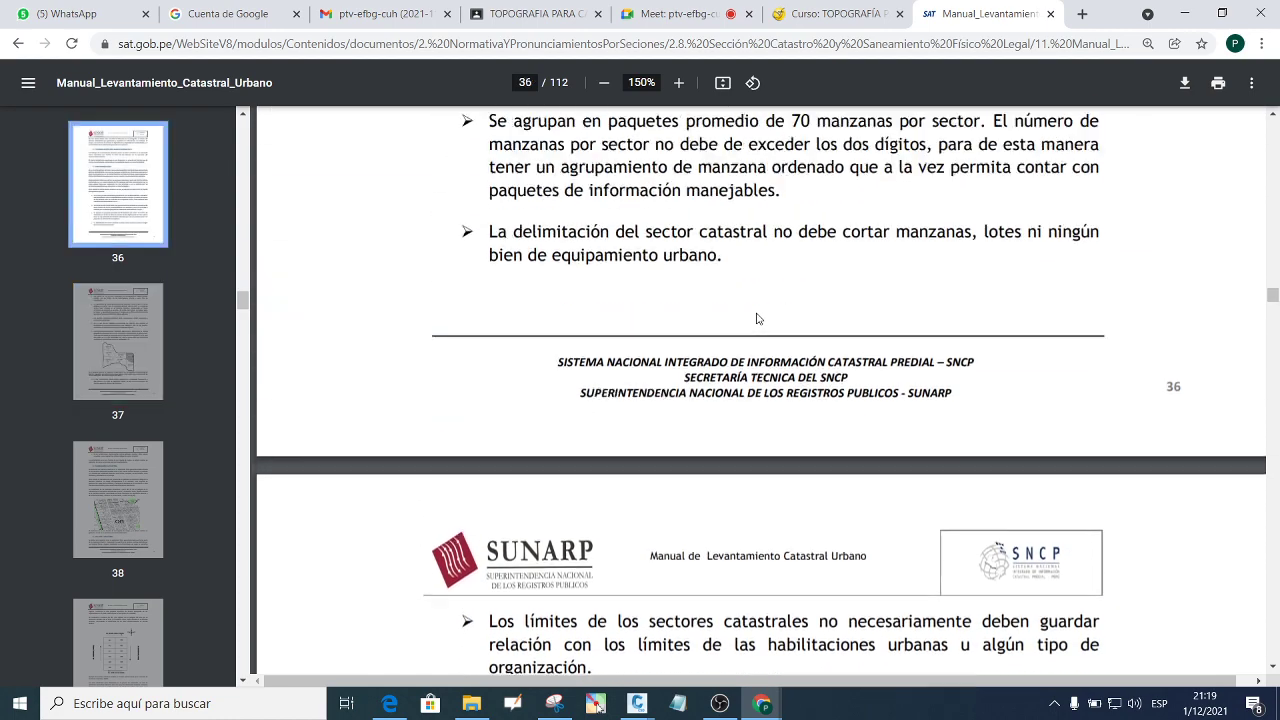
scroll(740, 314, up, 1)
scroll(711, 308, up, 1)
scroll(711, 308, up, 1)
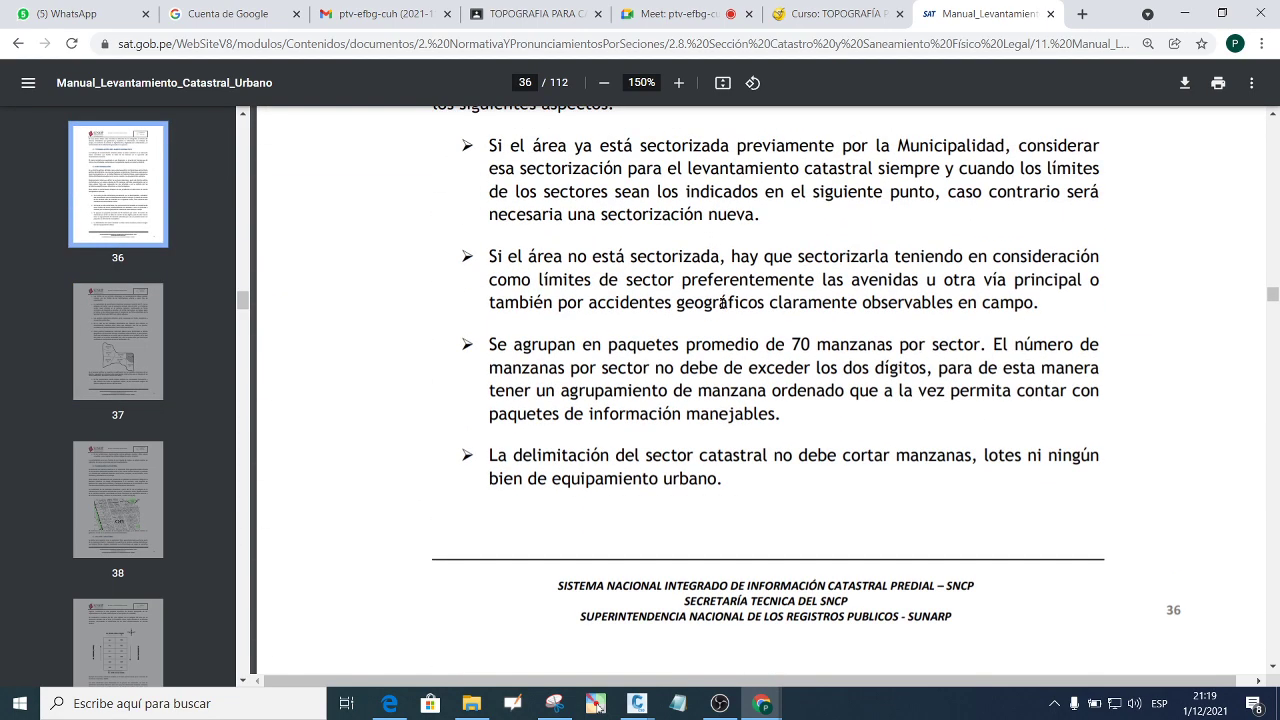
scroll(712, 306, up, 1)
scroll(712, 305, up, 1)
scroll(712, 305, down, 4)
scroll(730, 325, down, 5)
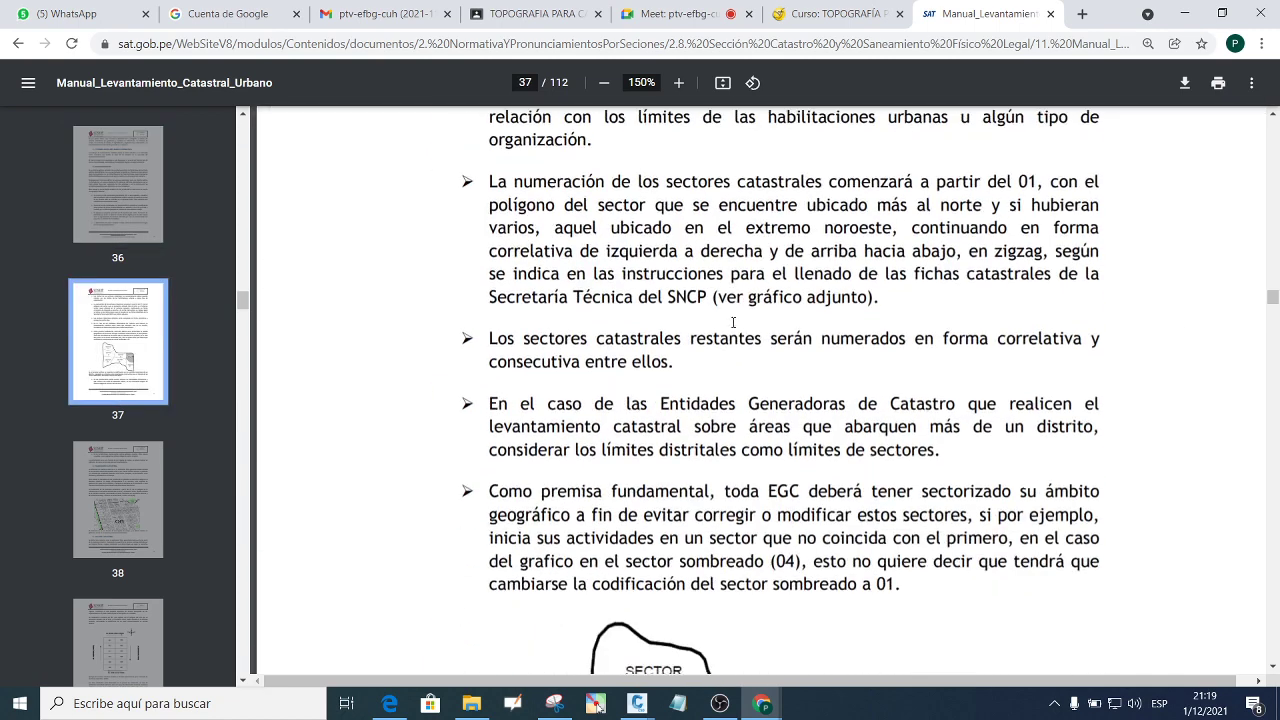
scroll(747, 343, down, 2)
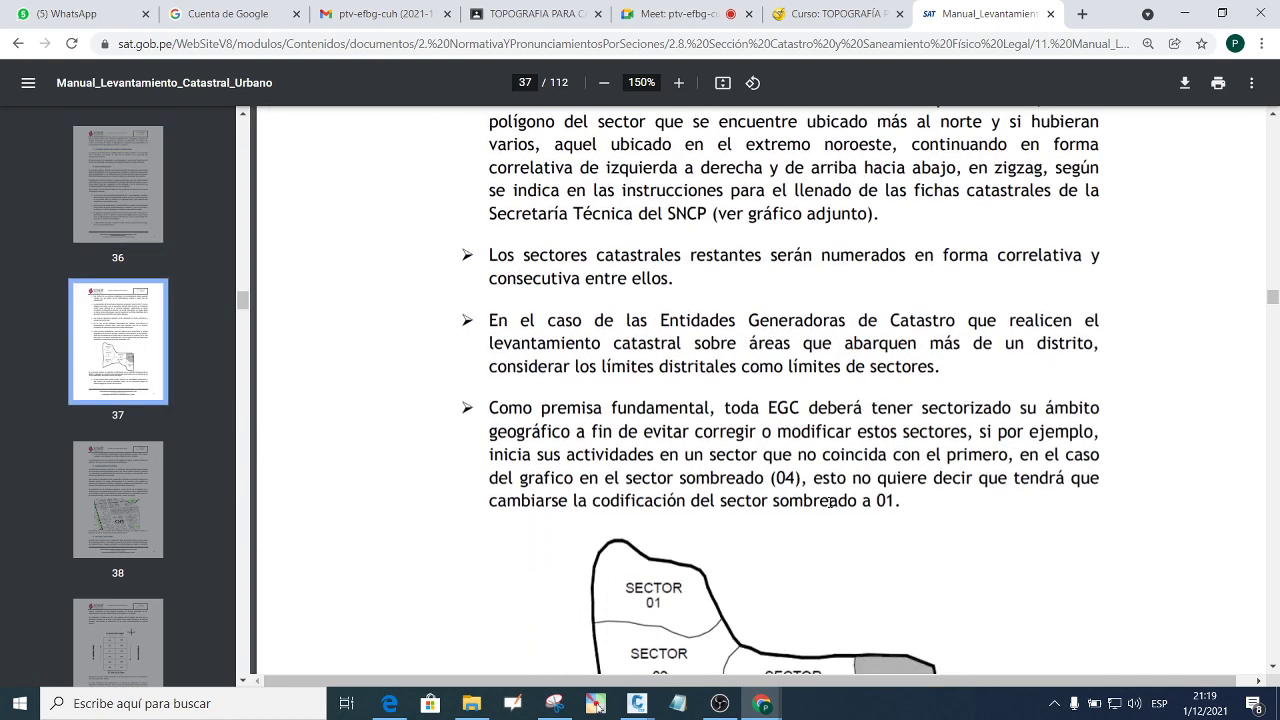
scroll(790, 450, down, 5)
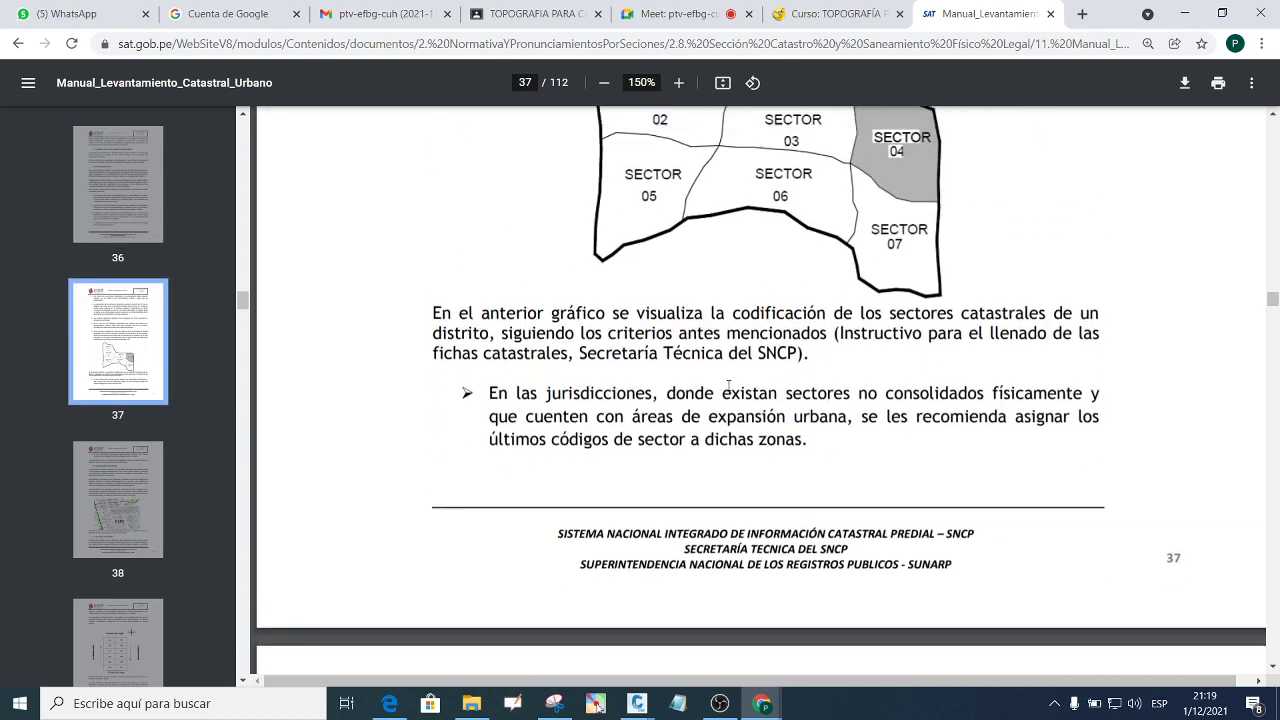
scroll(728, 386, down, 3)
scroll(735, 380, down, 1)
scroll(740, 370, down, 2)
scroll(651, 305, down, 1)
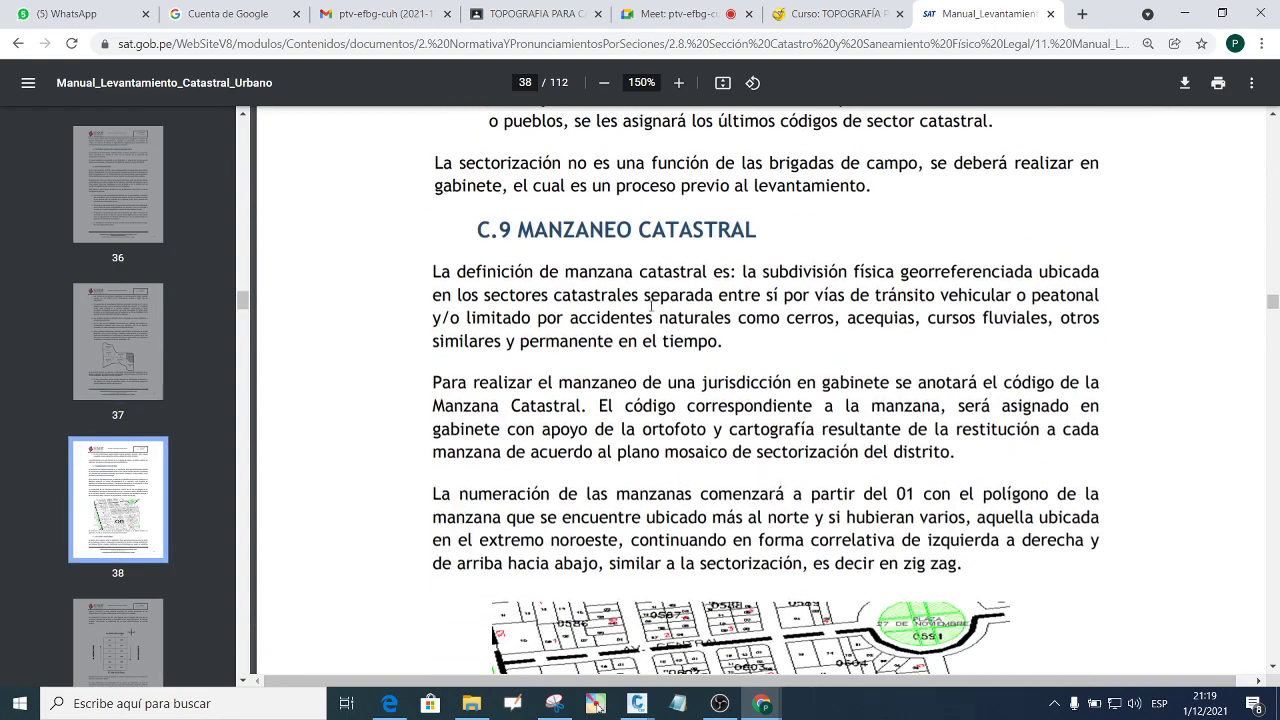
scroll(625, 258, down, 1)
scroll(650, 245, up, 1)
scroll(690, 225, up, 3)
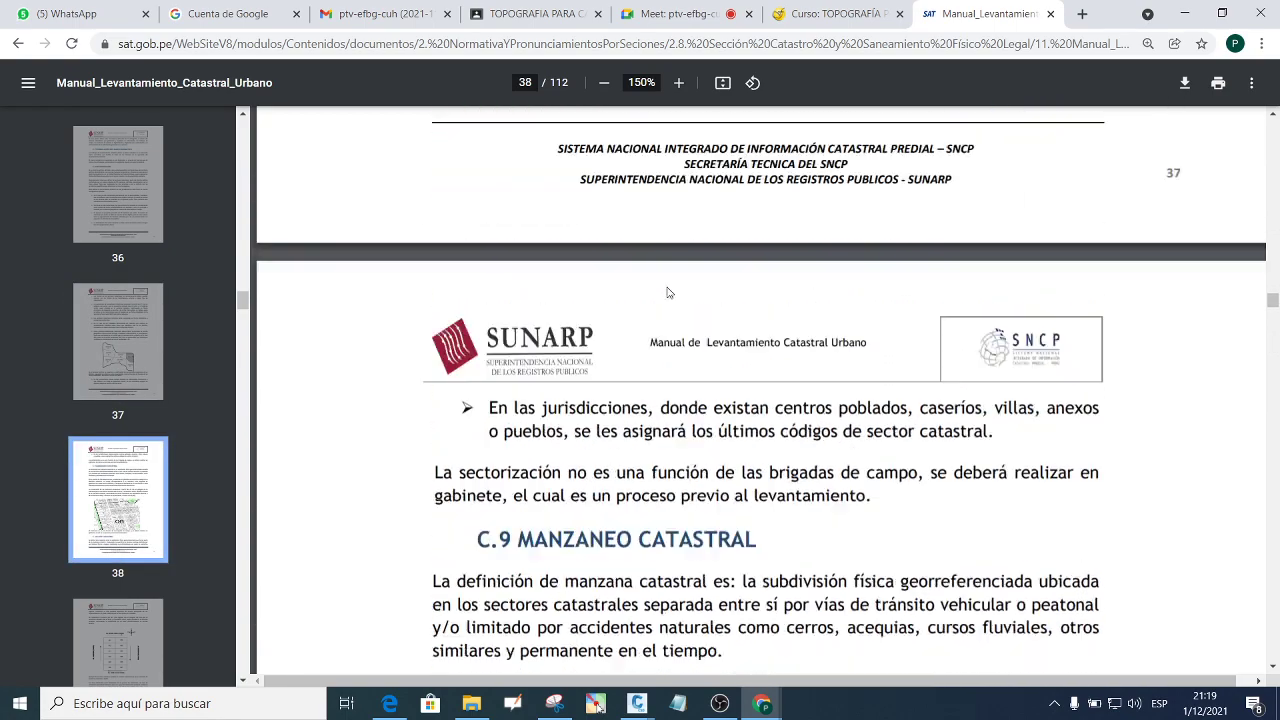
scroll(720, 206, up, 3)
scroll(700, 215, up, 2)
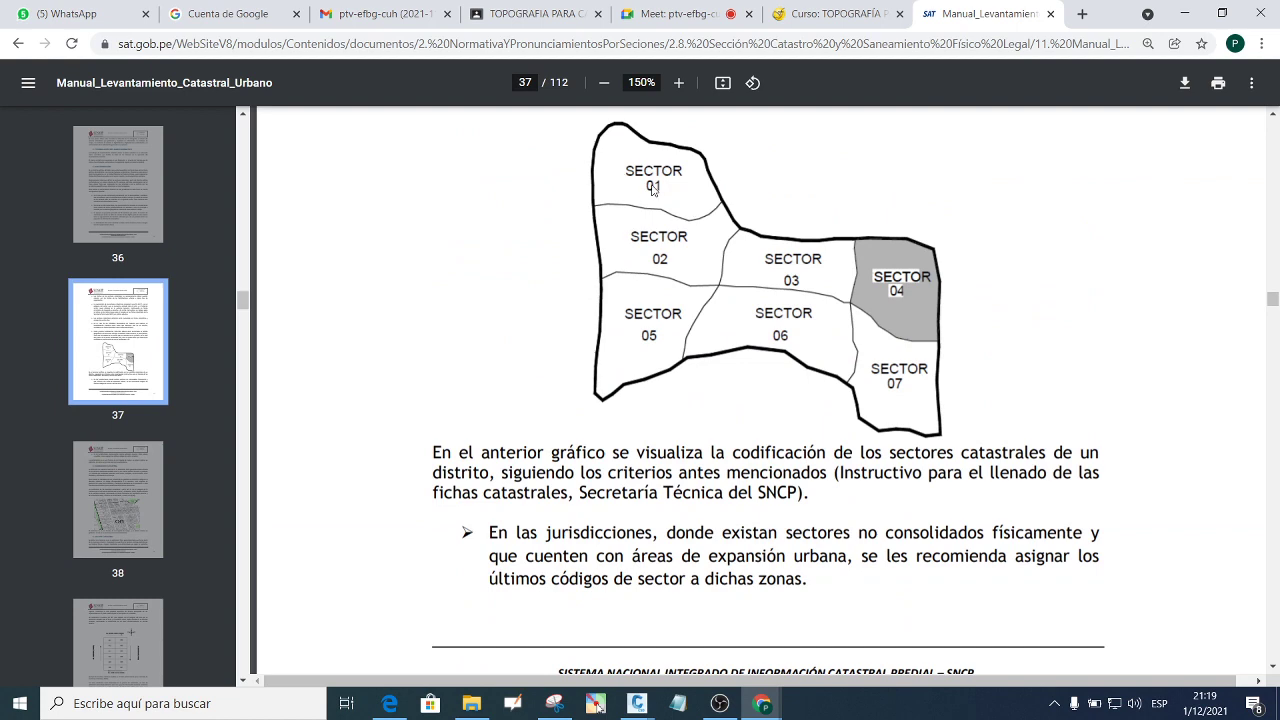
scroll(676, 197, down, 1)
scroll(676, 197, down, 3)
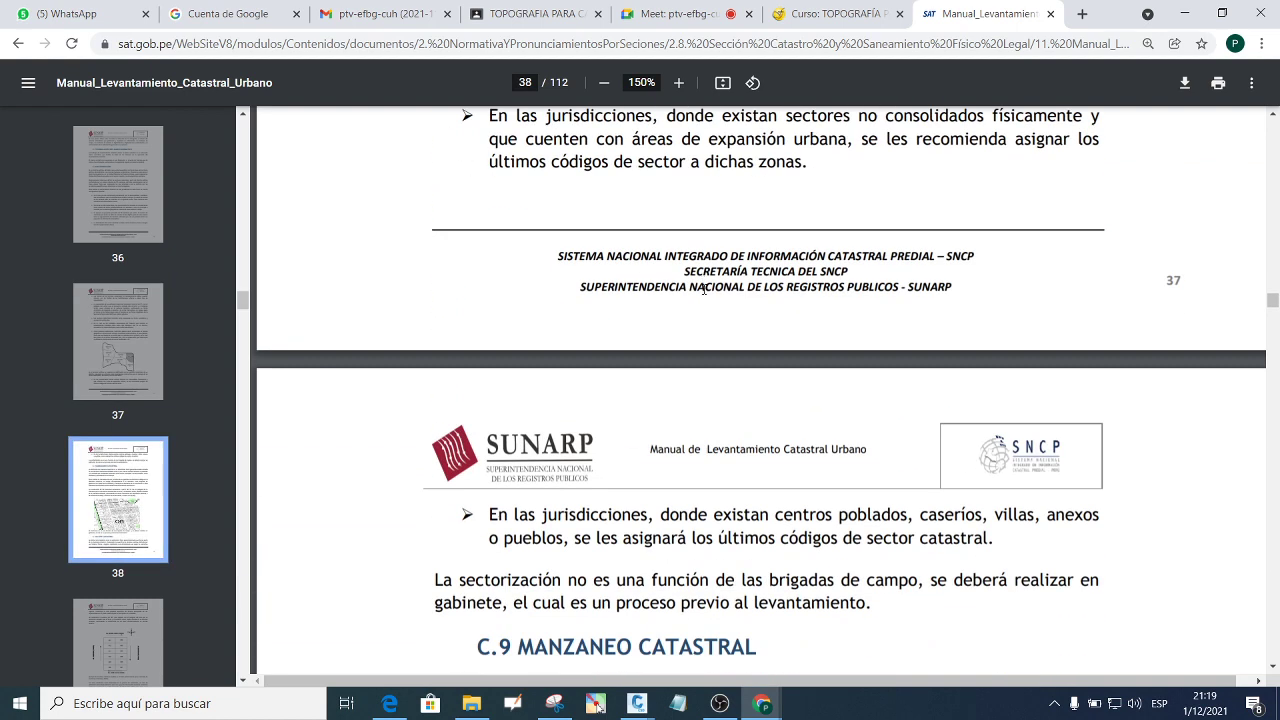
scroll(676, 197, down, 3)
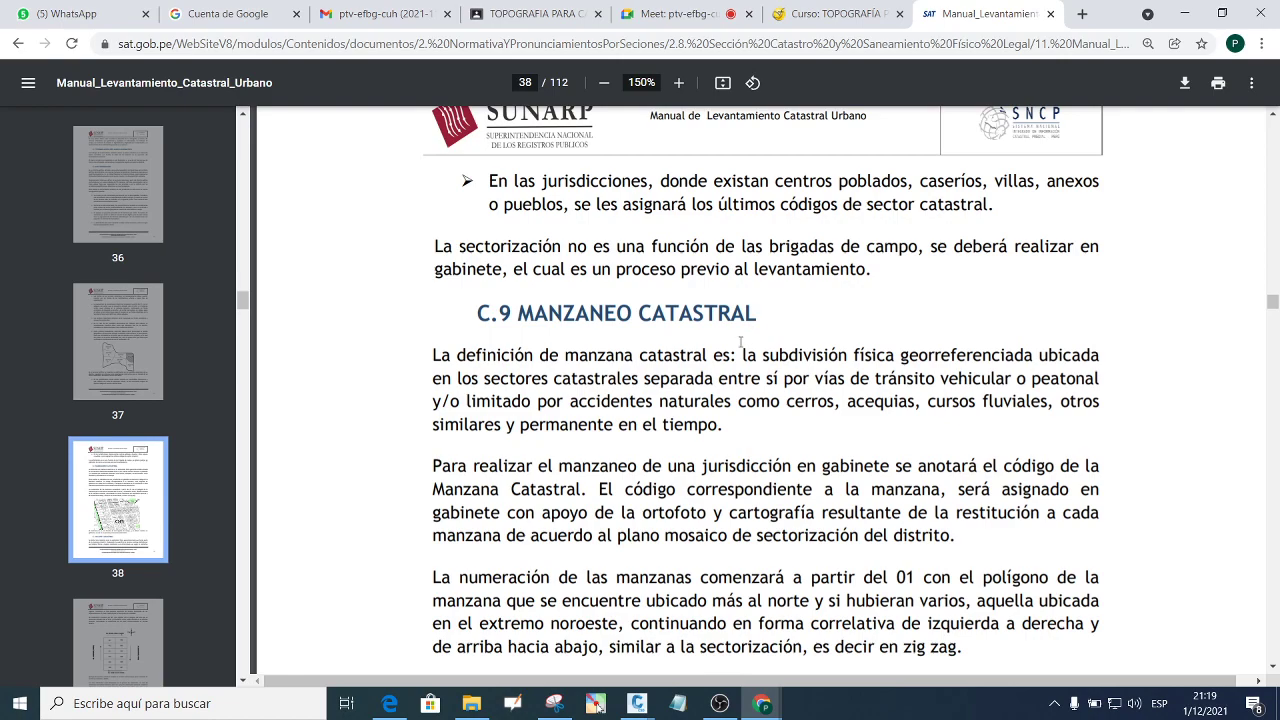
scroll(664, 388, down, 1)
scroll(664, 388, down, 2)
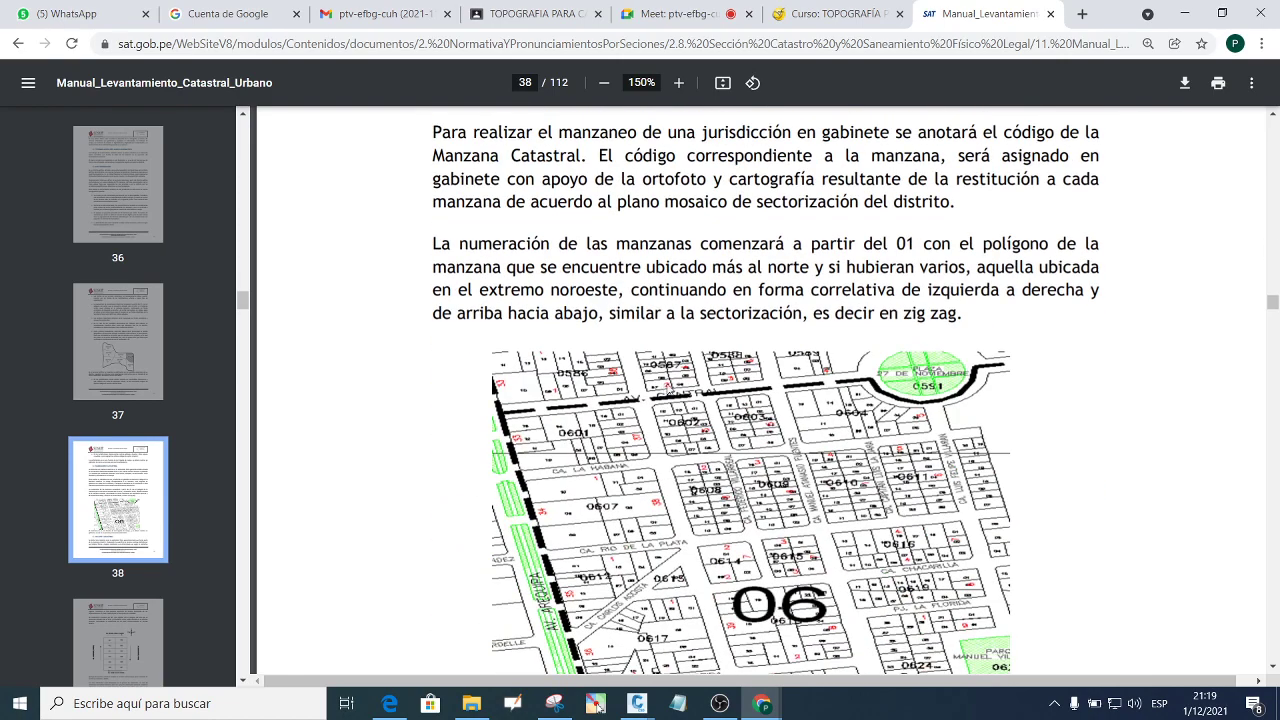
scroll(680, 380, up, 3)
scroll(688, 350, up, 5)
scroll(690, 345, up, 3)
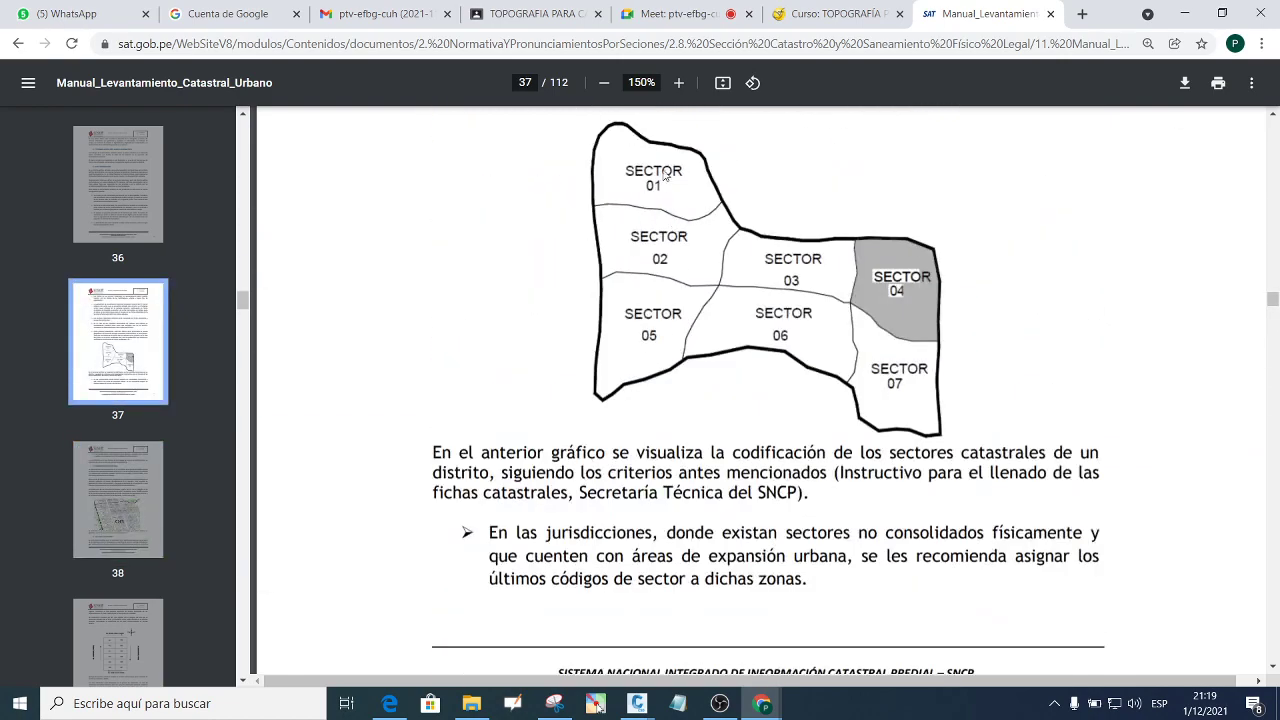
scroll(672, 217, down, 5)
scroll(672, 217, down, 3)
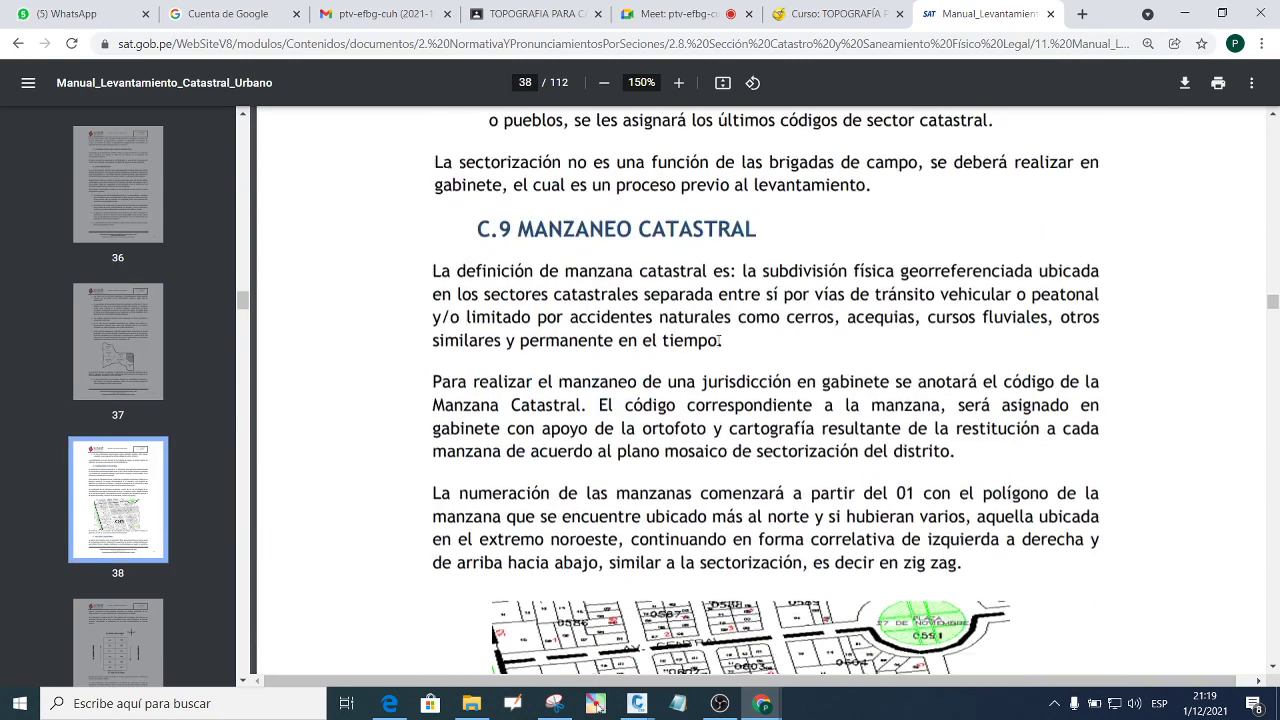
scroll(672, 217, down, 2)
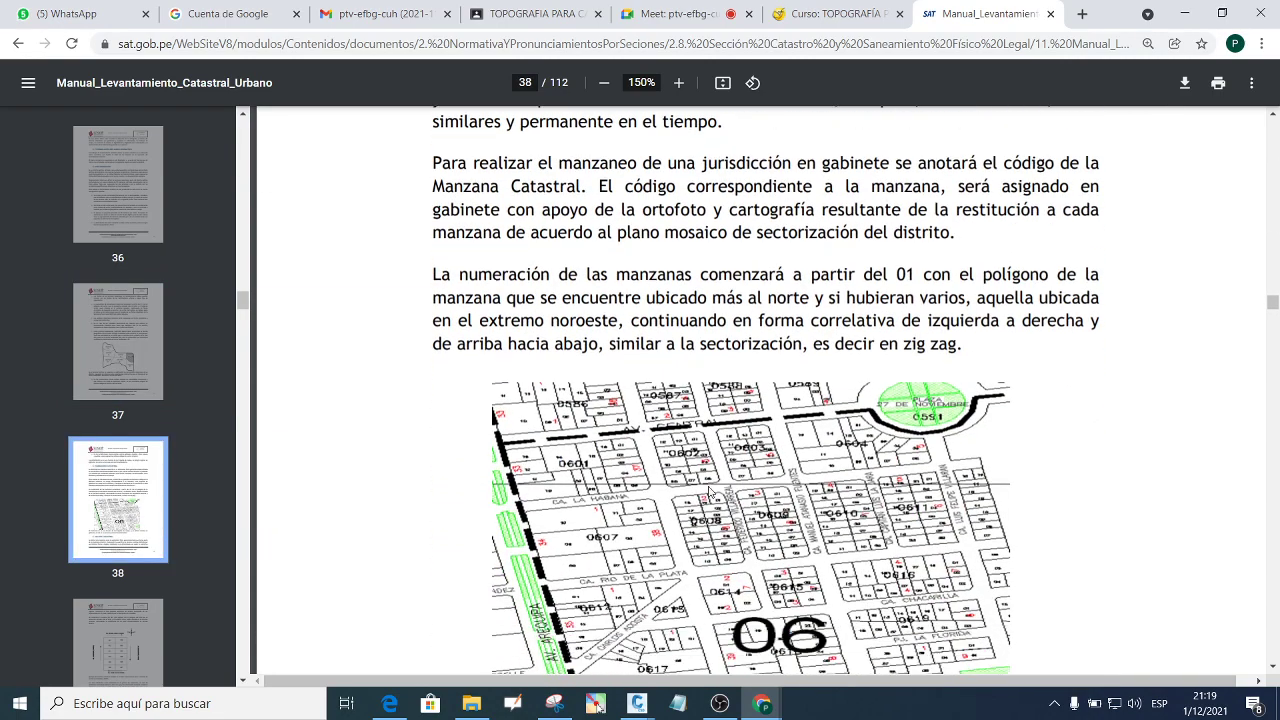
scroll(711, 501, down, 1)
scroll(725, 443, up, 1)
scroll(726, 432, up, 1)
scroll(552, 339, down, 2)
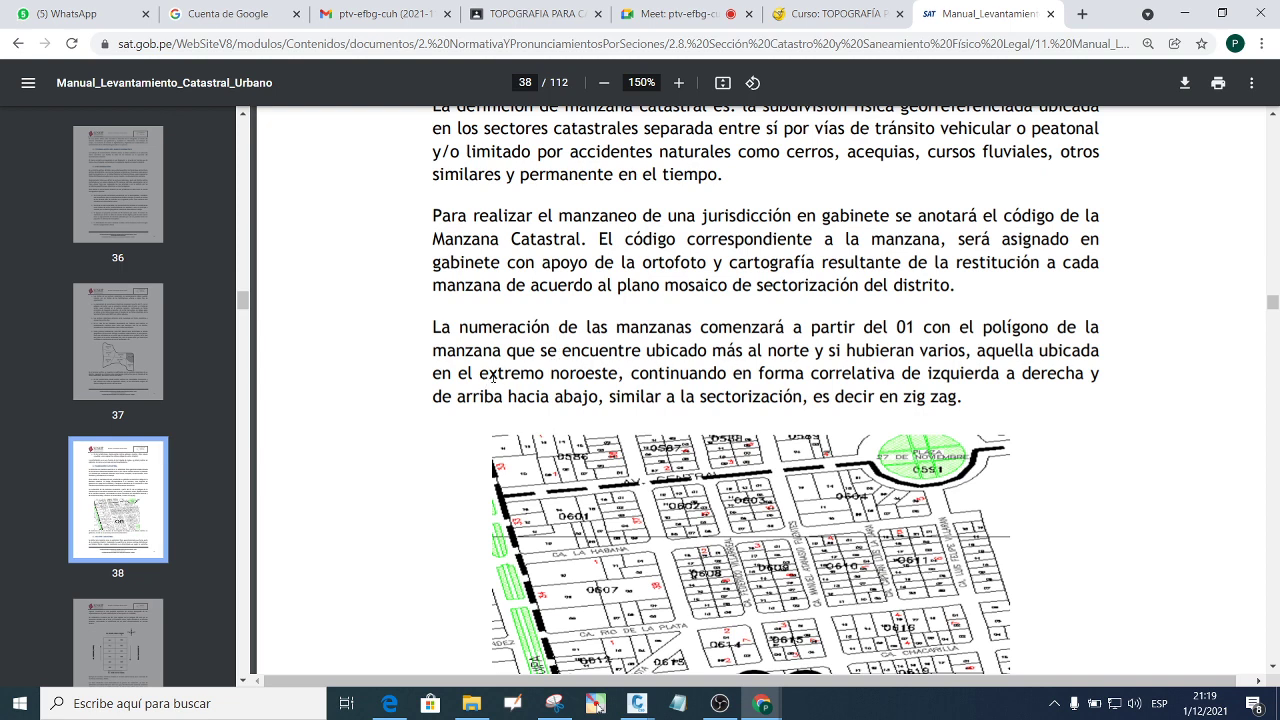
Highlight 'extremo noroeste' in the block-numbering rule, then return to Civil 3D's PLANO LOTE.dwg.
drag(489, 377, 612, 372)
scroll(651, 379, down, 3)
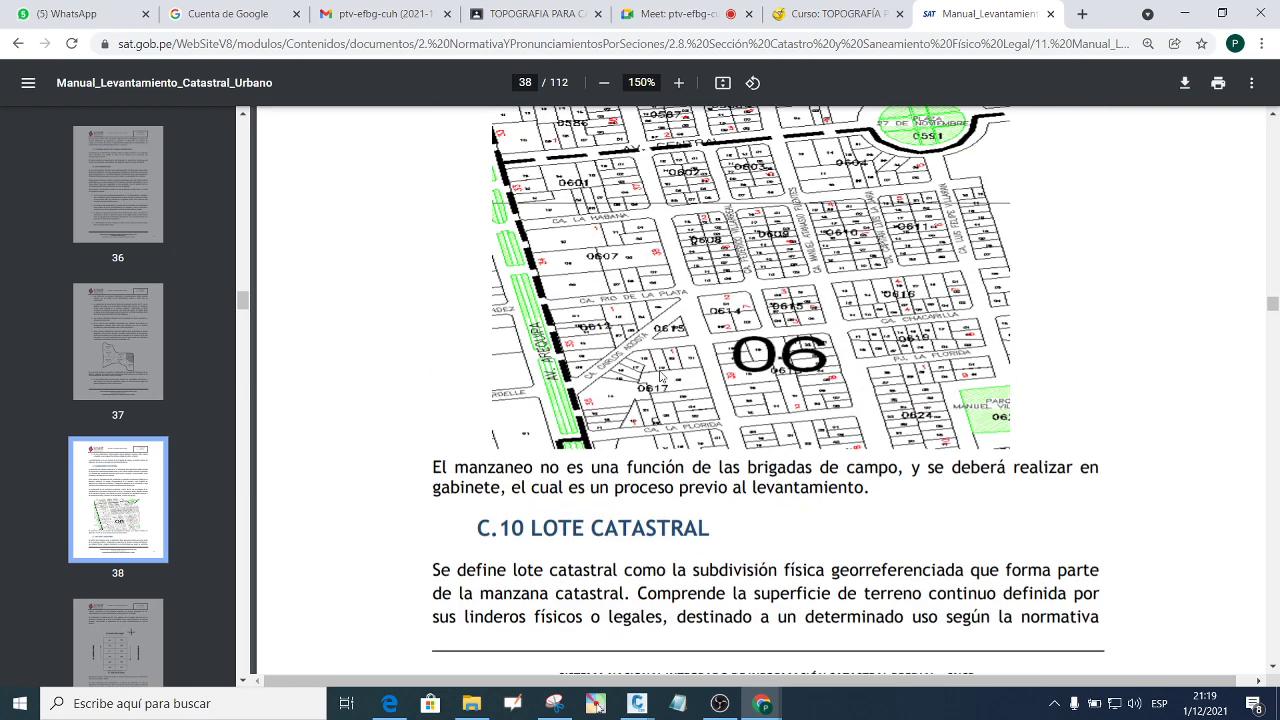
scroll(651, 379, down, 3)
scroll(660, 370, up, 5)
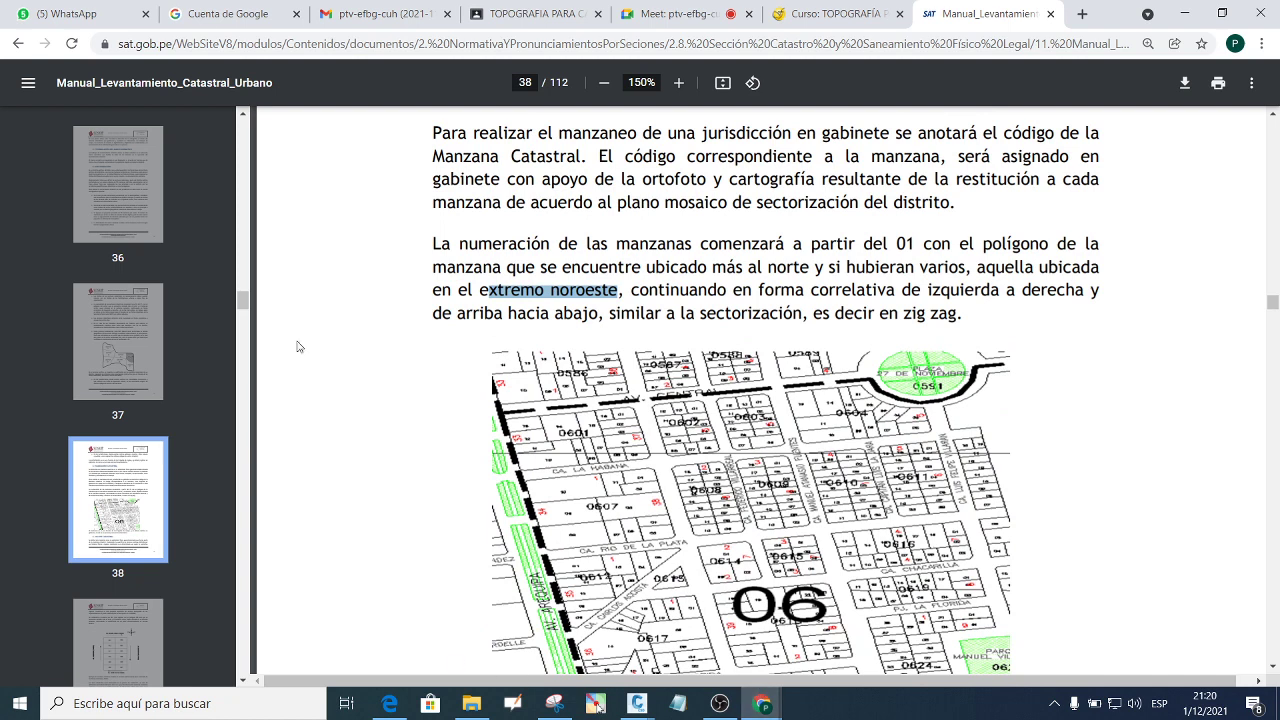
mouse_move(637, 703)
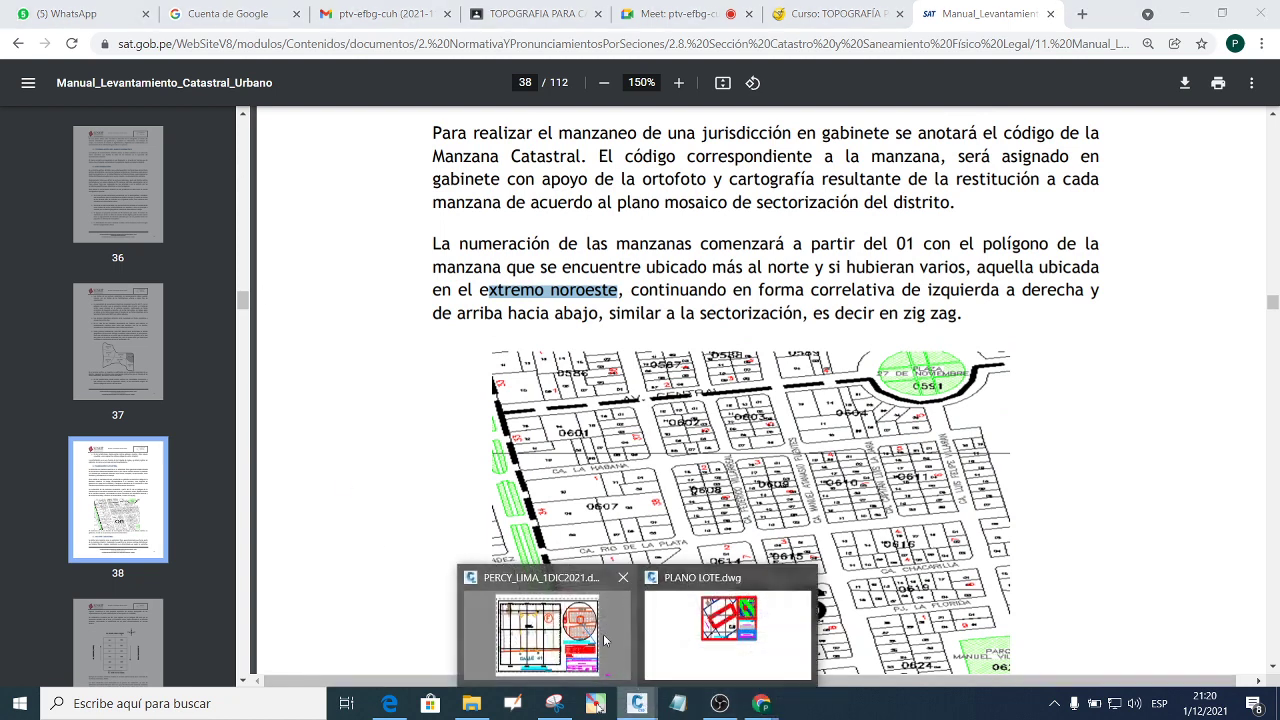
click(551, 617)
Dismiss the no-file-created message and return to PERCY_LIMA_1DIC2021's model space.
click(292, 131)
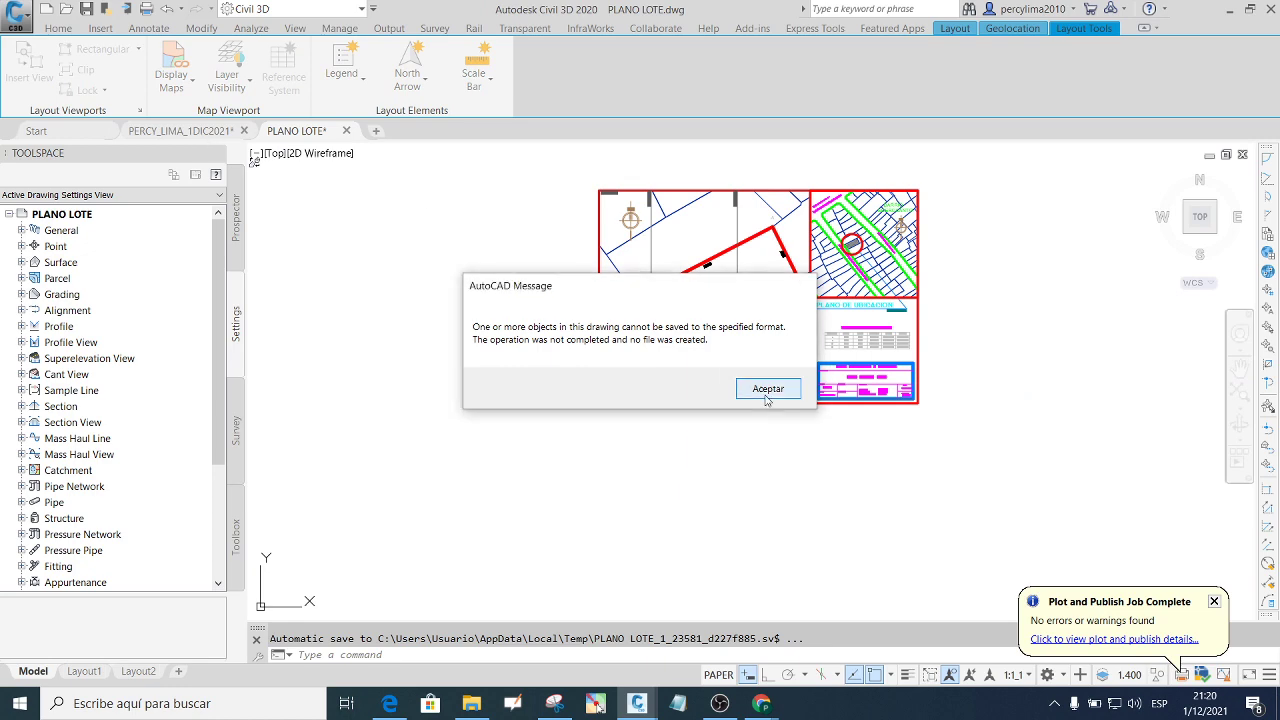
click(762, 388)
click(175, 131)
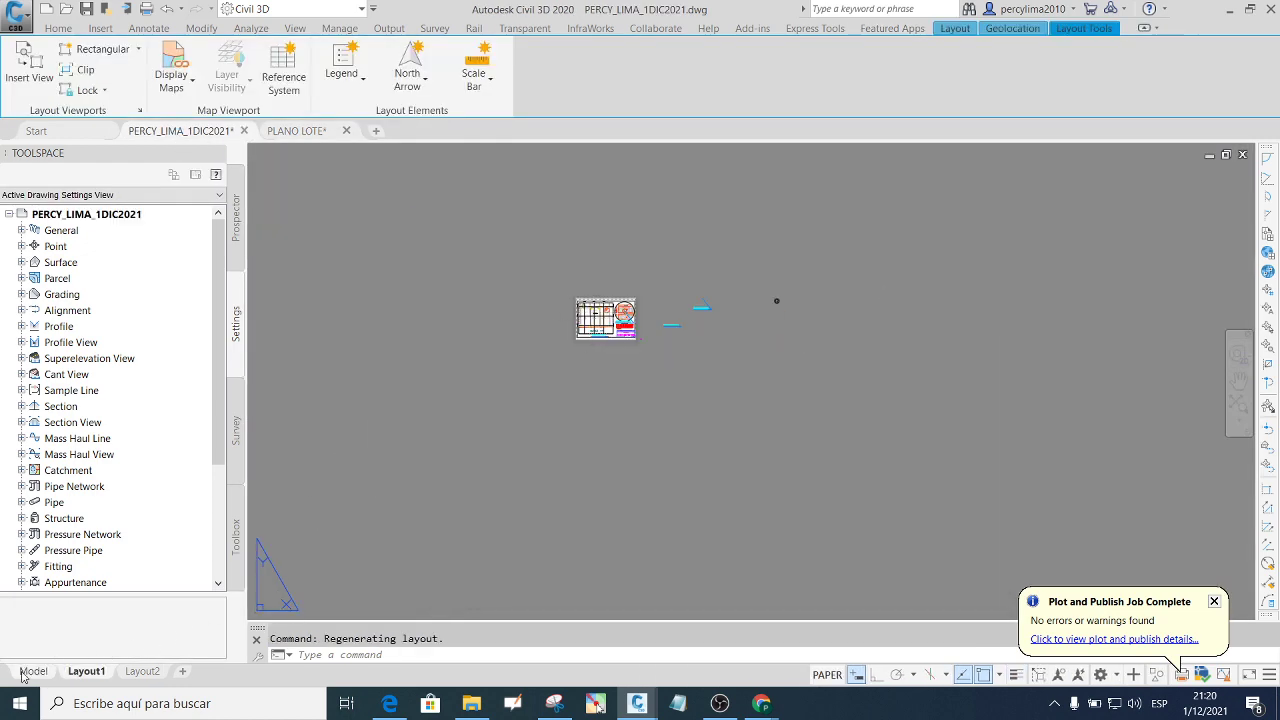
click(33, 671)
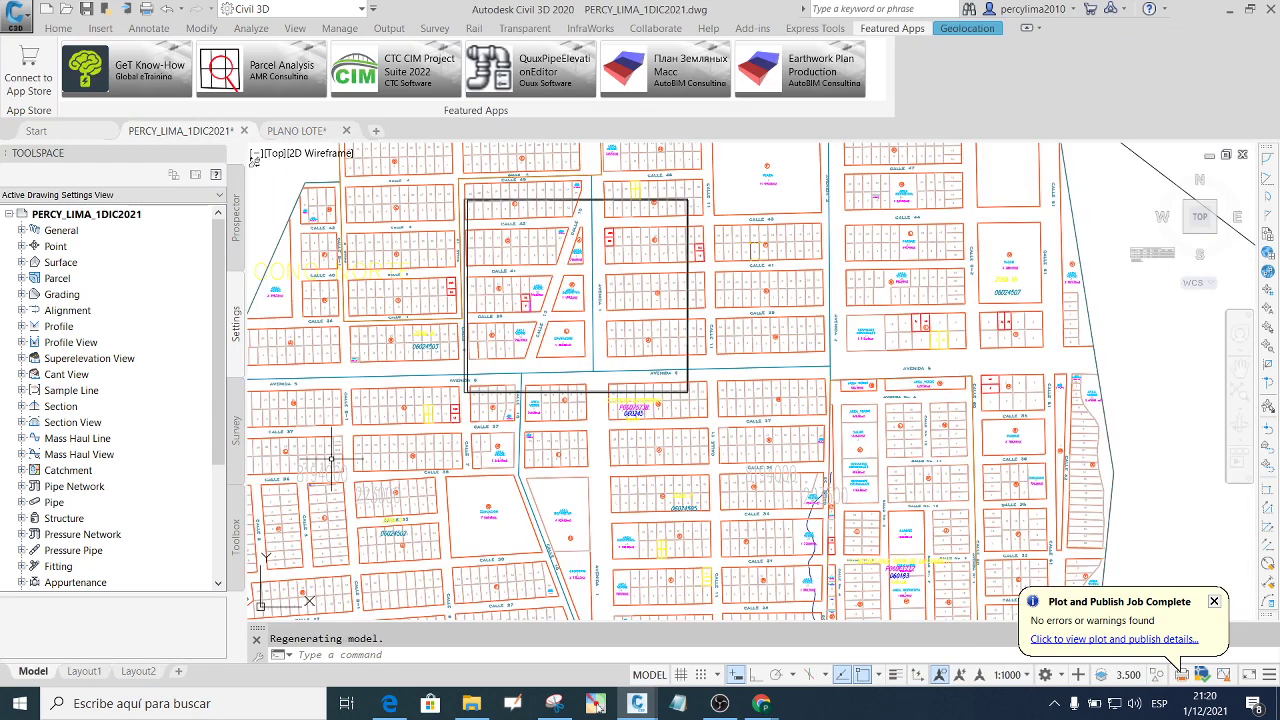
Zoom around the urban plan to review the lettered blocks and numbered lots along CALLE 8, 12, 50 and 51.
scroll(470, 290, up, 3)
scroll(470, 290, down, 8)
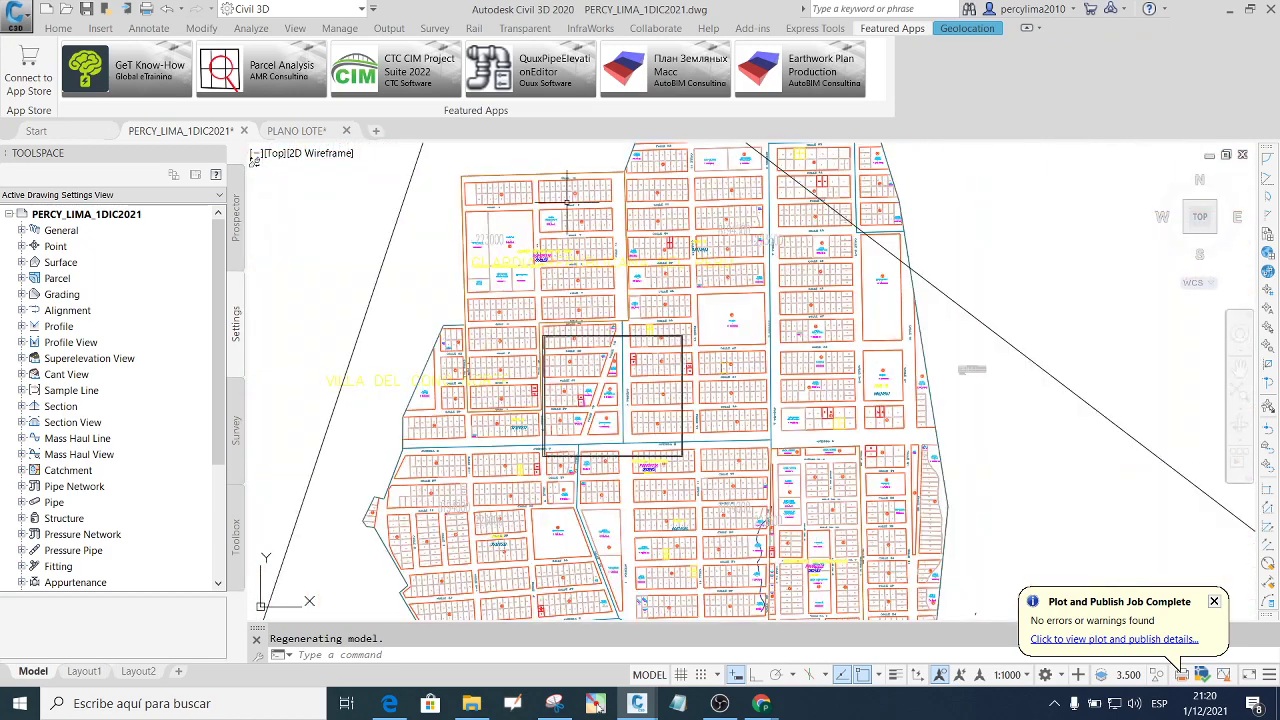
scroll(567, 203, up, 6)
scroll(580, 189, down, 5)
scroll(494, 251, up, 3)
scroll(494, 220, up, 2)
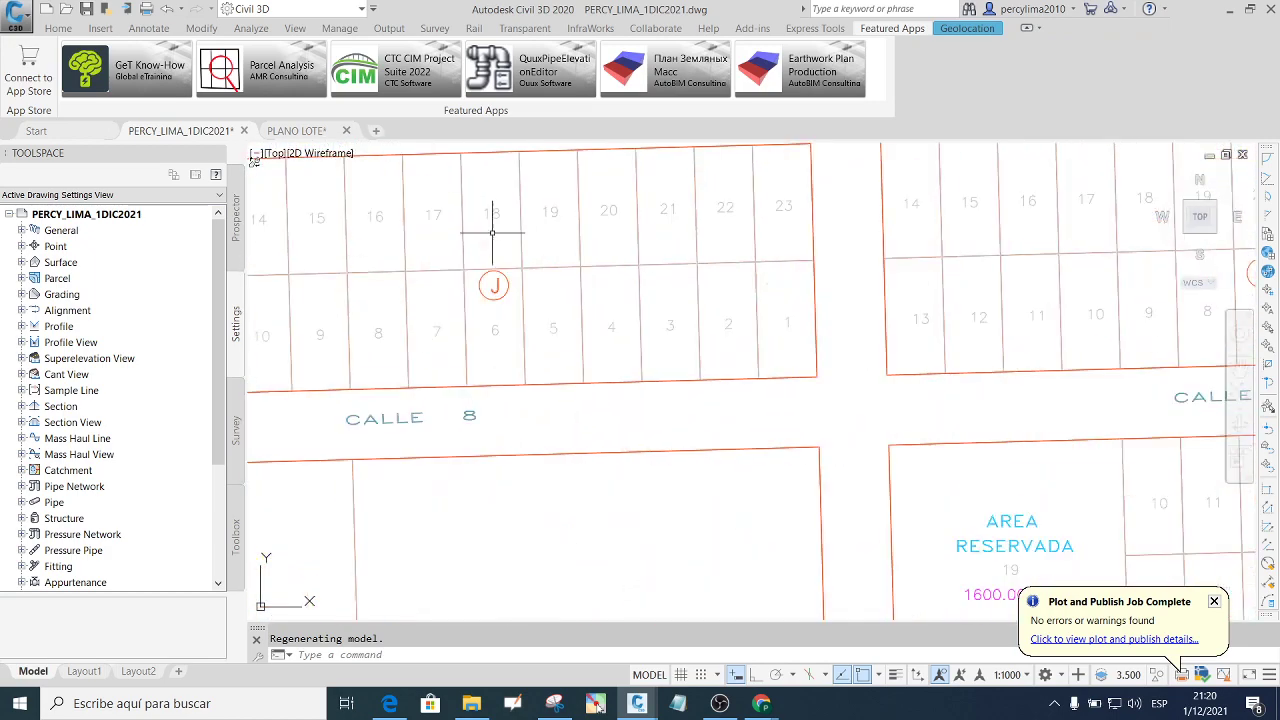
scroll(459, 248, down, 1)
scroll(559, 229, down, 2)
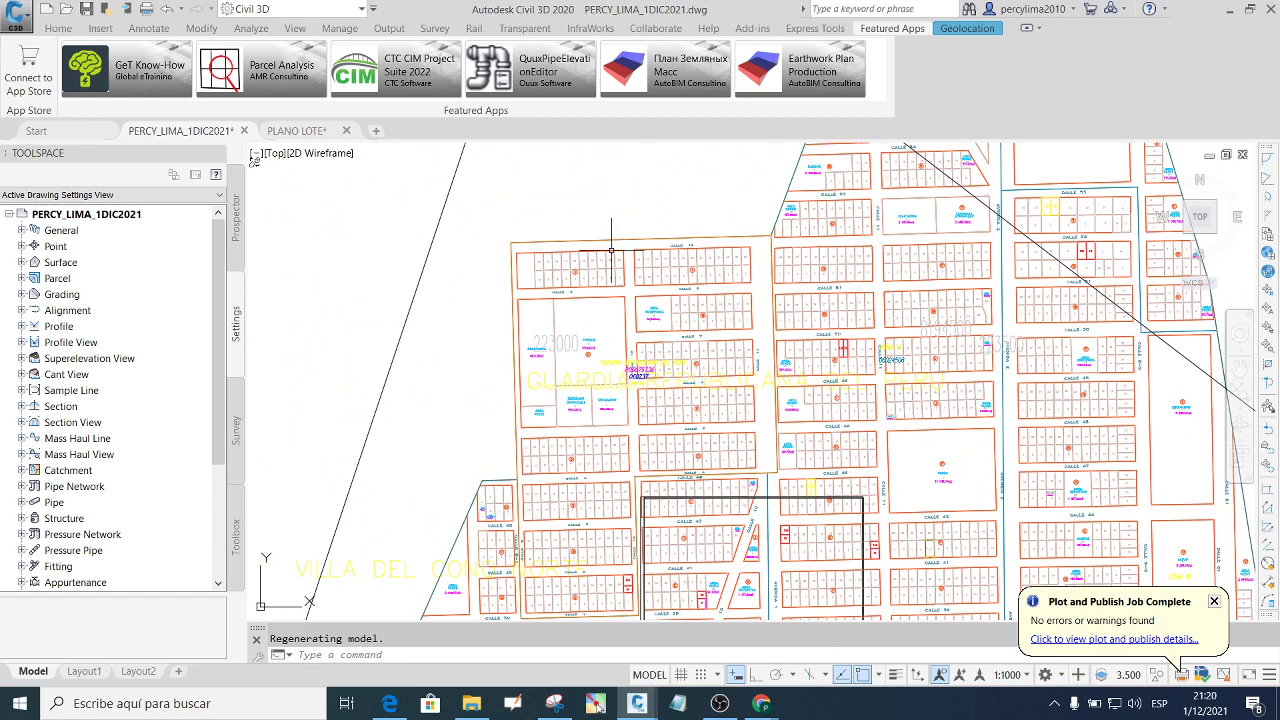
scroll(611, 251, up, 1)
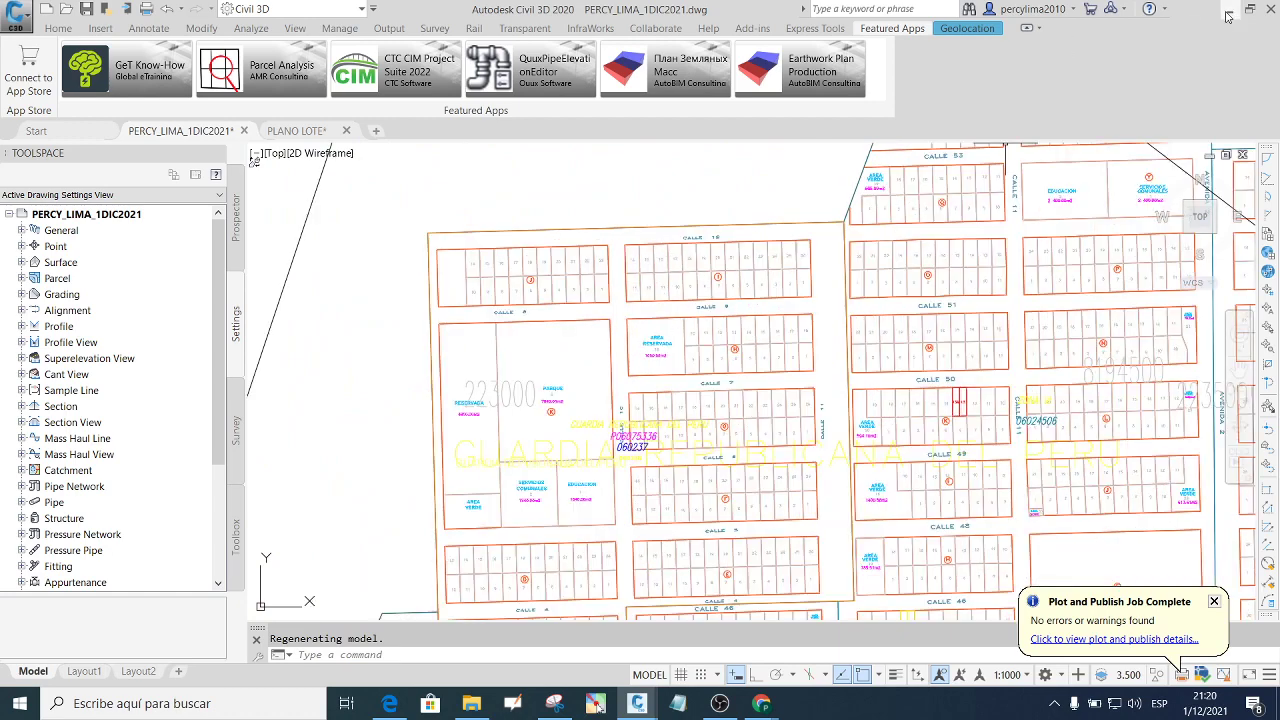
scroll(727, 291, up, 3)
scroll(625, 305, down, 2)
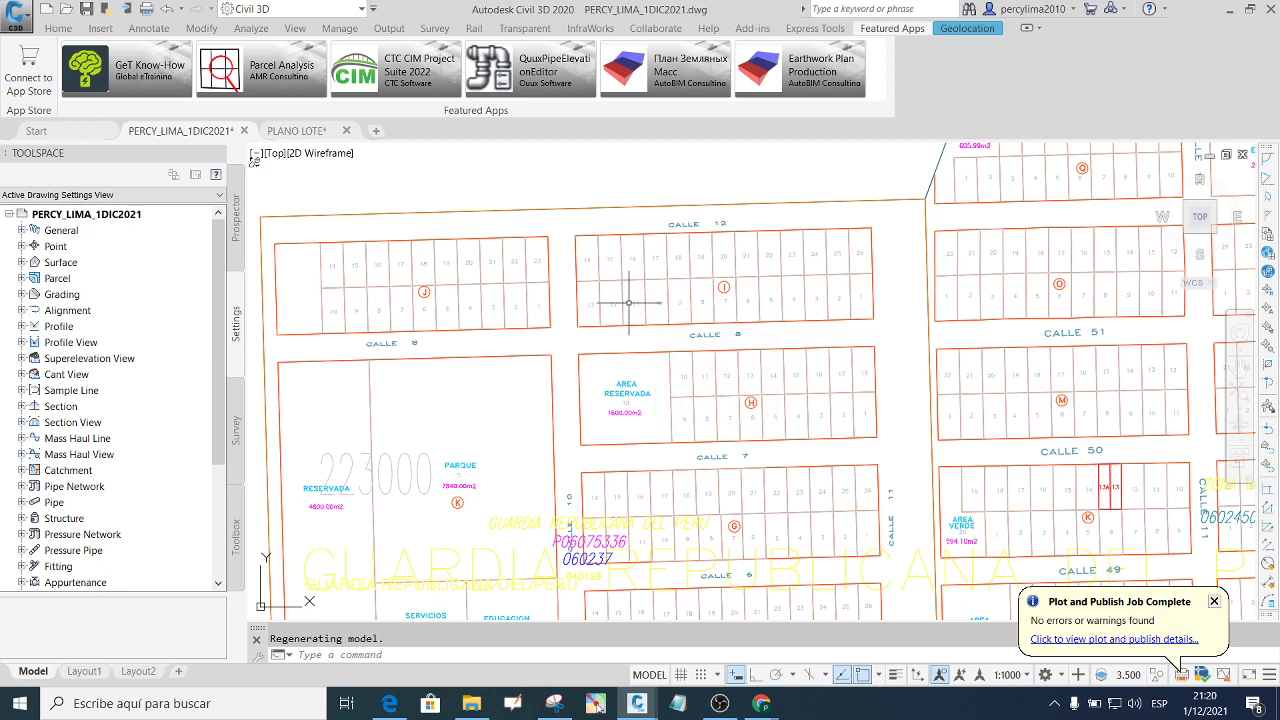
Hide Civil 3D and scroll the cadastral manual to page 39's lot-numbering rule and 001–012 diagram.
click(1226, 12)
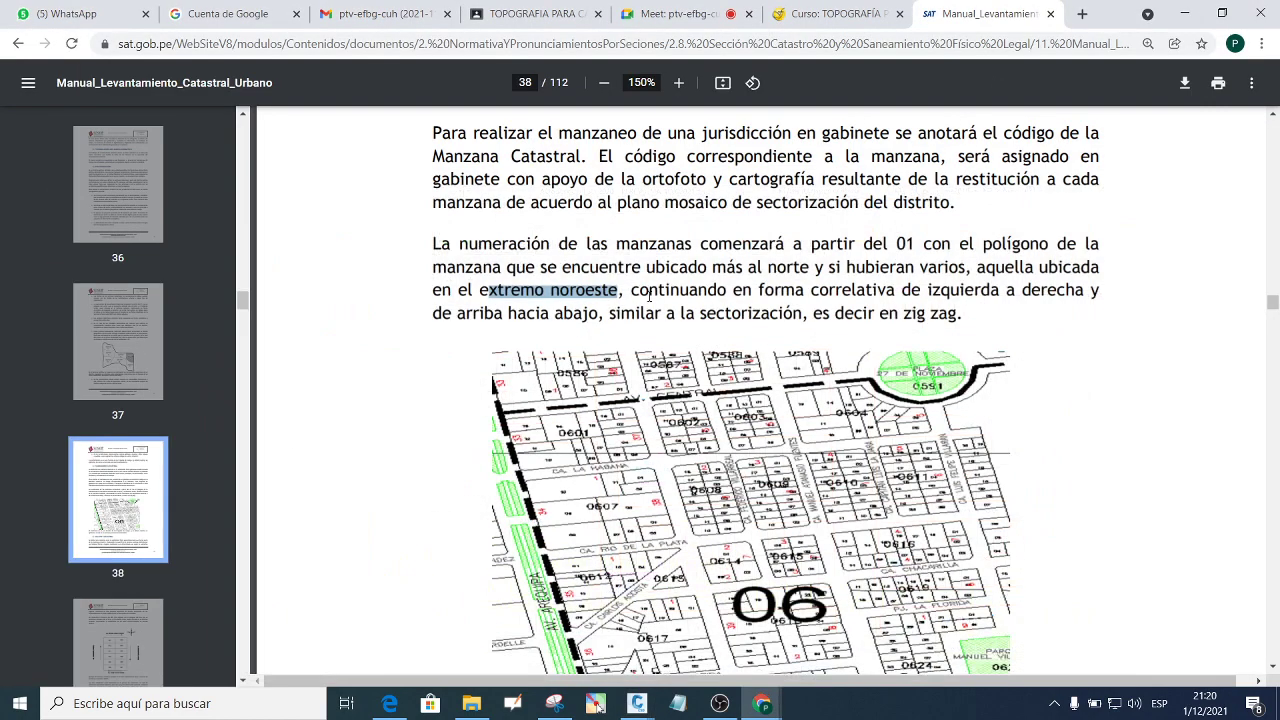
click(623, 297)
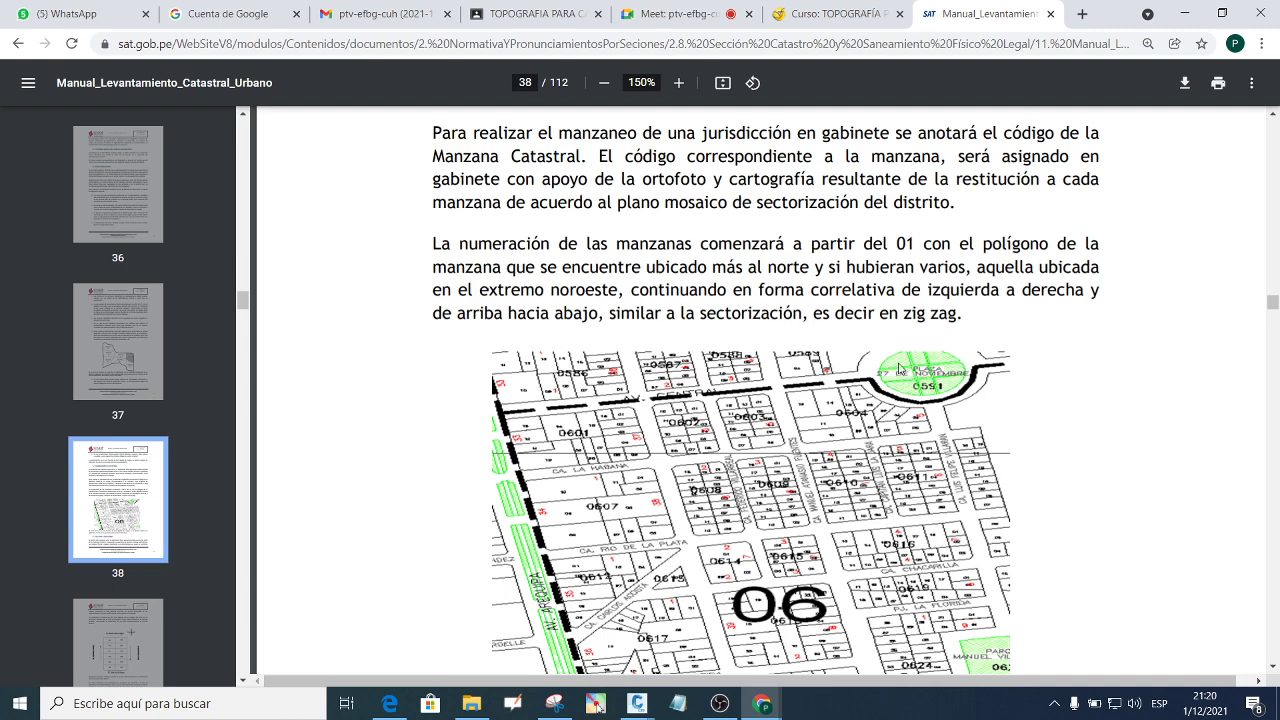
scroll(911, 327, down, 5)
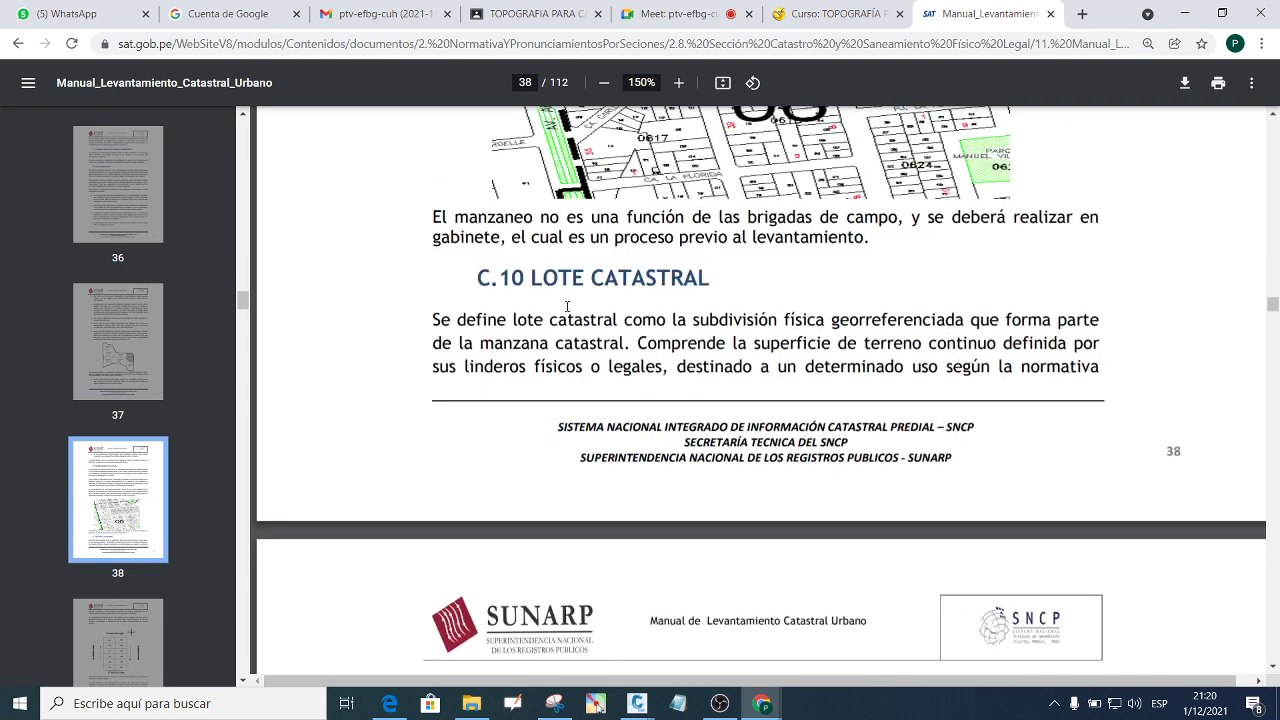
drag(530, 280, 710, 280)
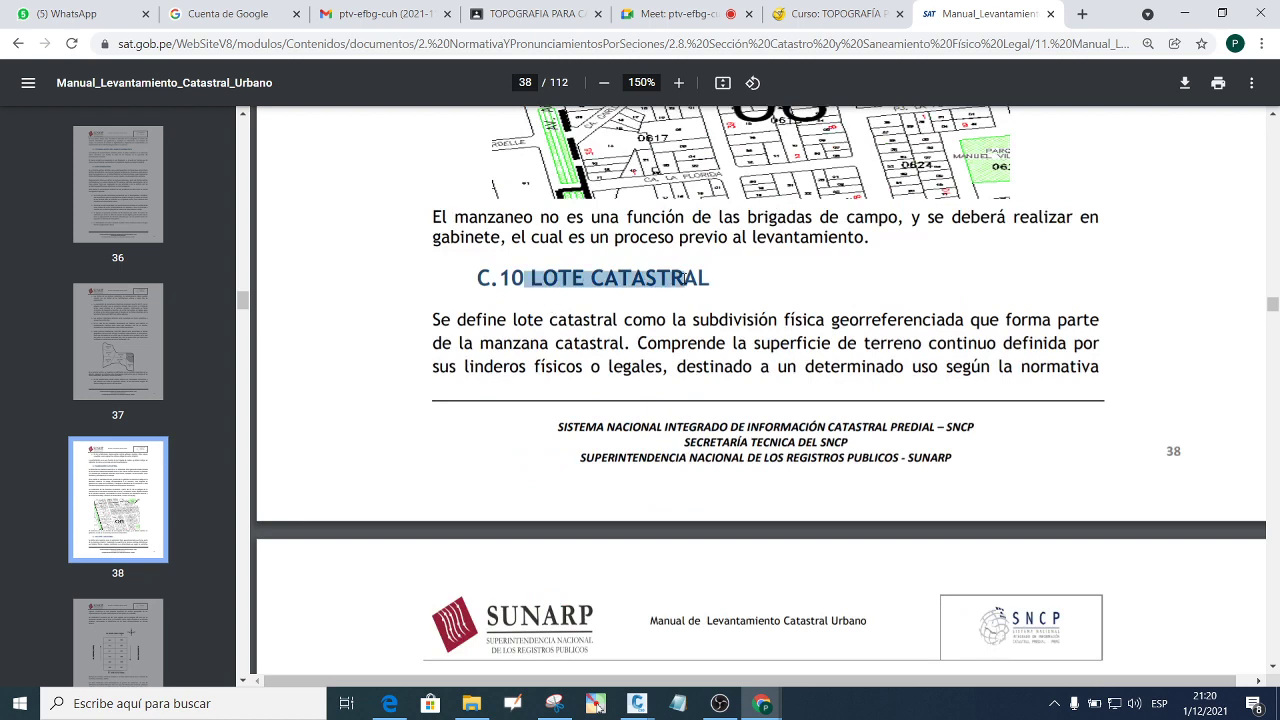
scroll(676, 323, down, 4)
scroll(676, 323, down, 1)
scroll(783, 363, down, 3)
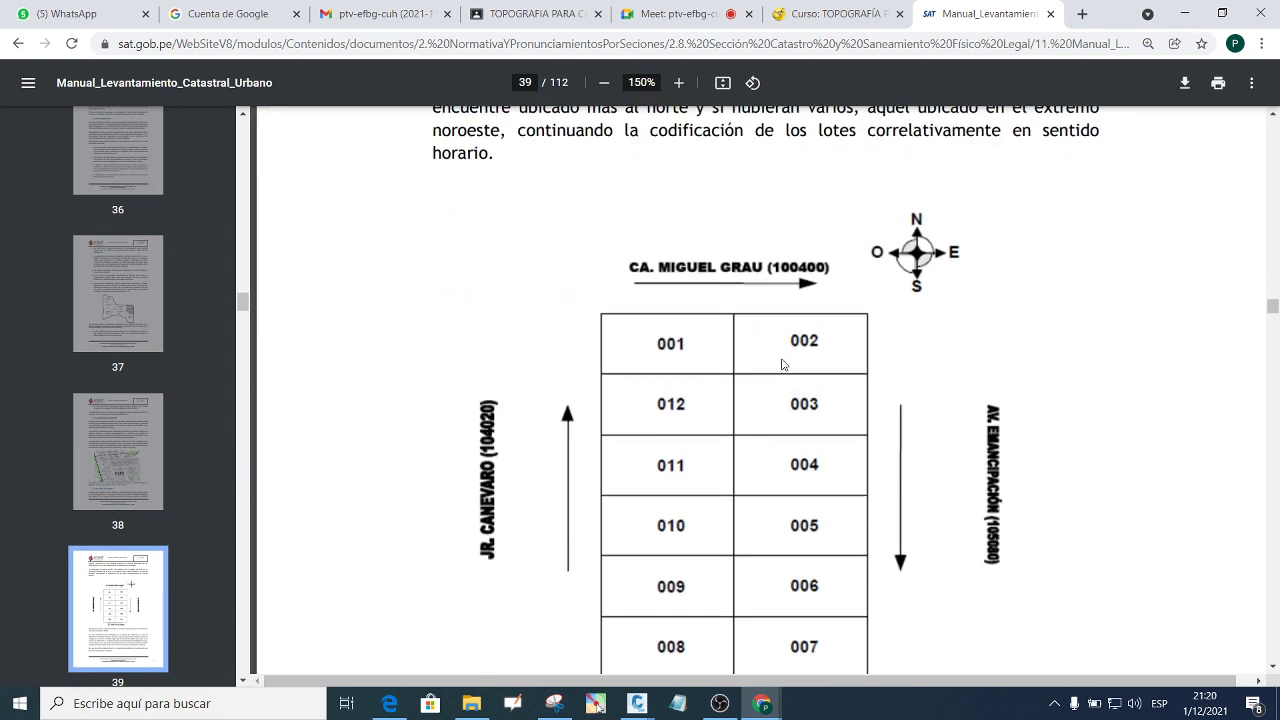
scroll(629, 280, down, 2)
scroll(714, 374, up, 2)
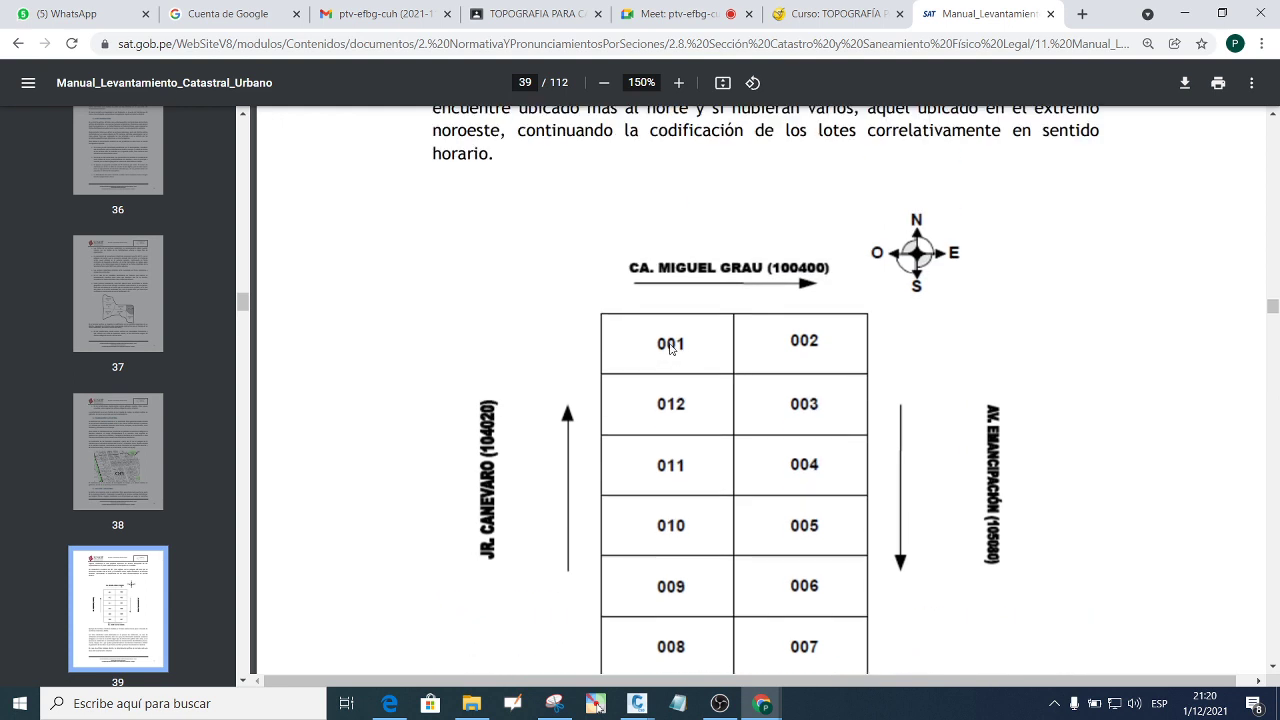
scroll(668, 330, up, 1)
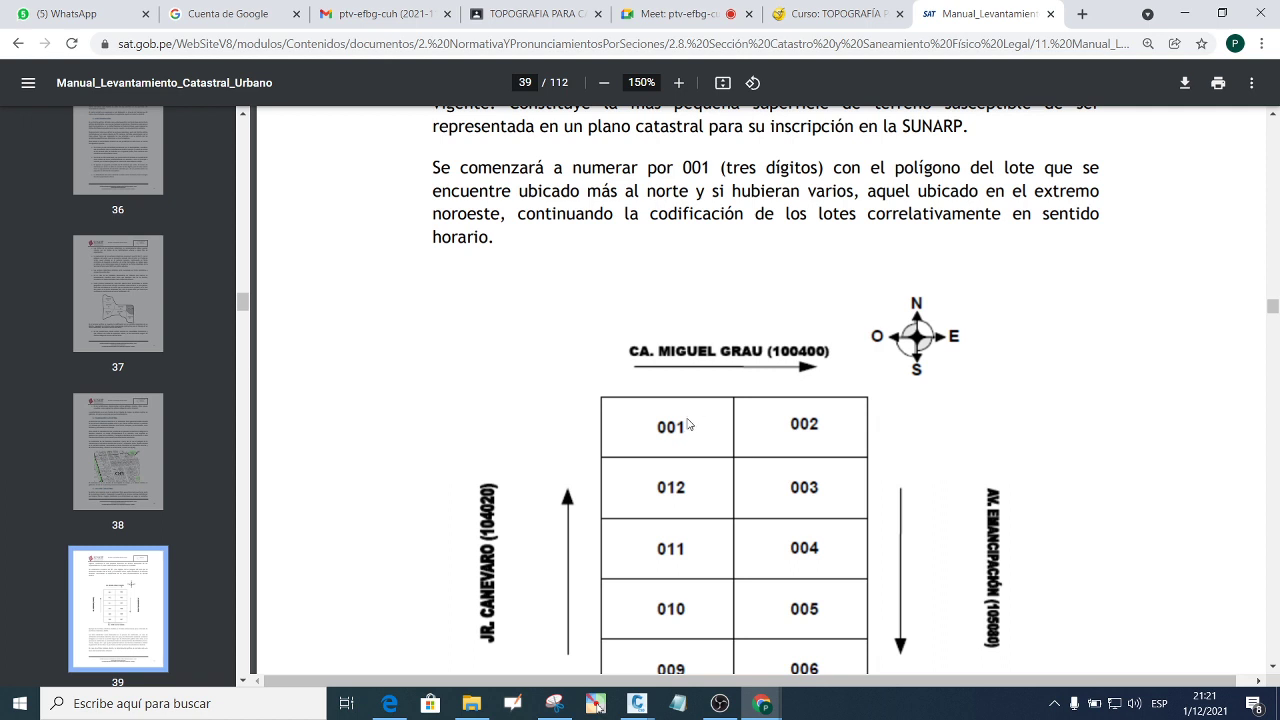
Using Pointofix, draw red boxes around lots 001 and 002 and the word noroeste.
click(596, 703)
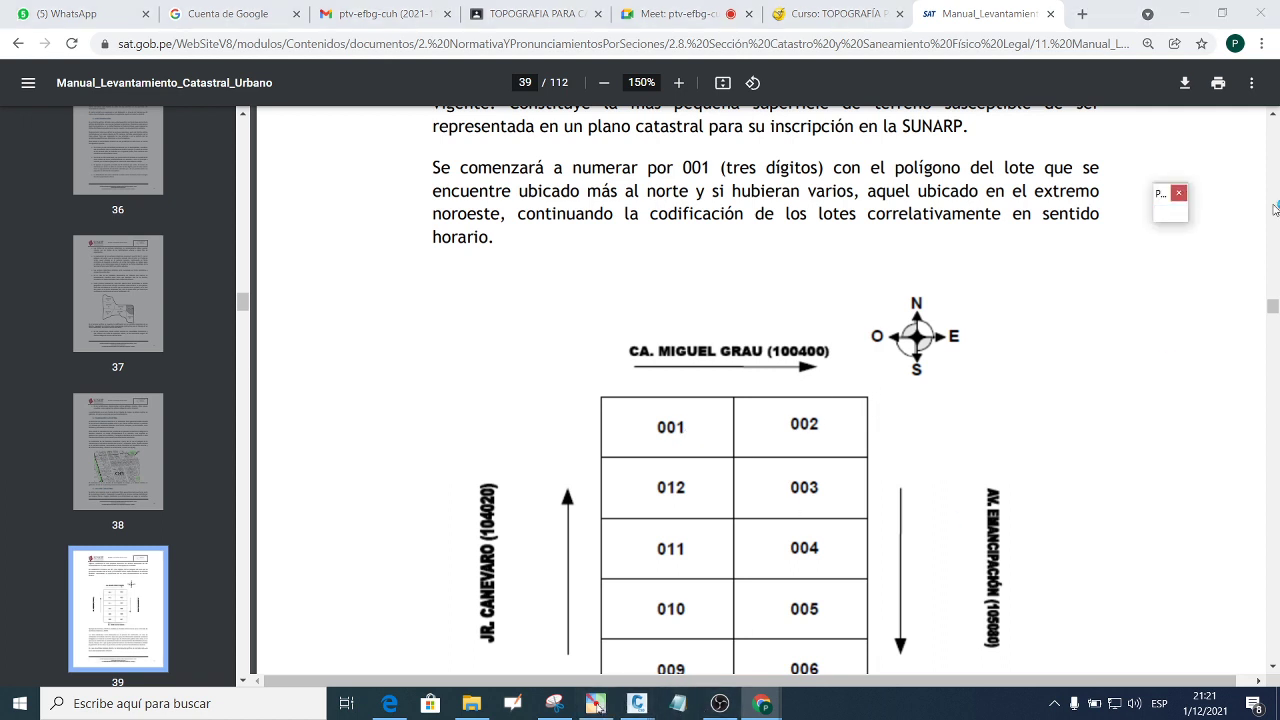
click(1172, 213)
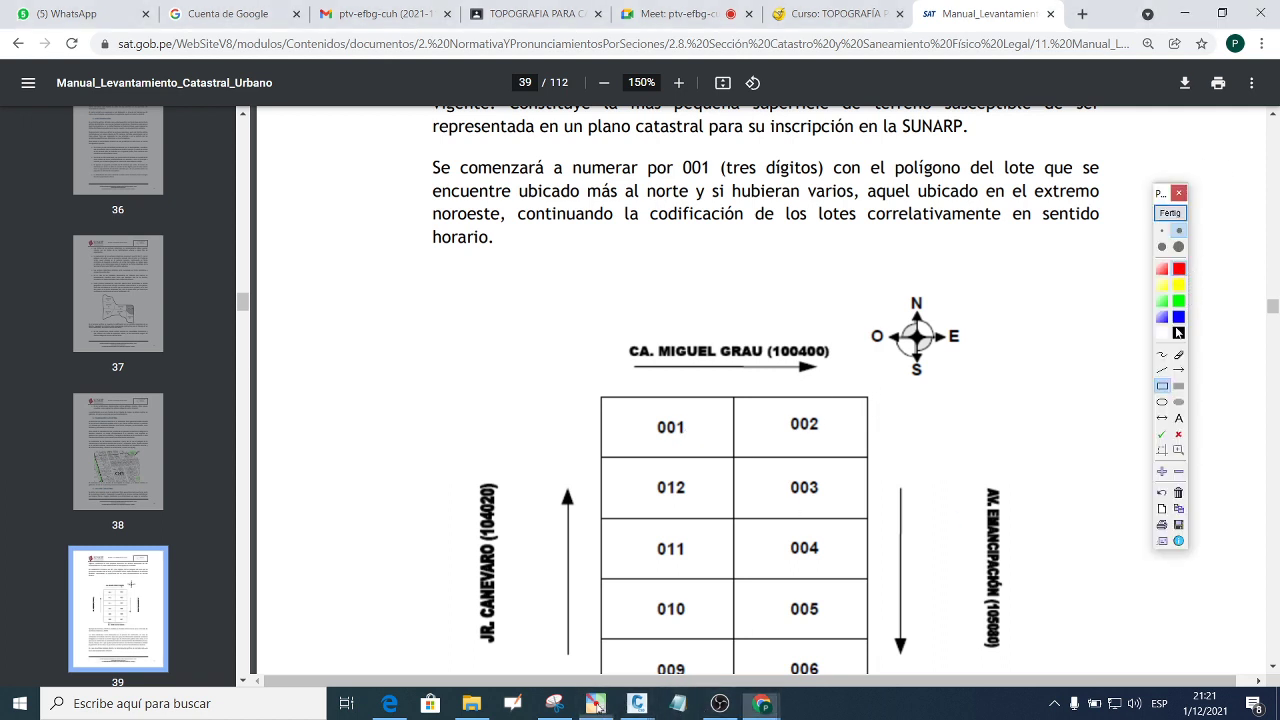
drag(687, 412, 649, 443)
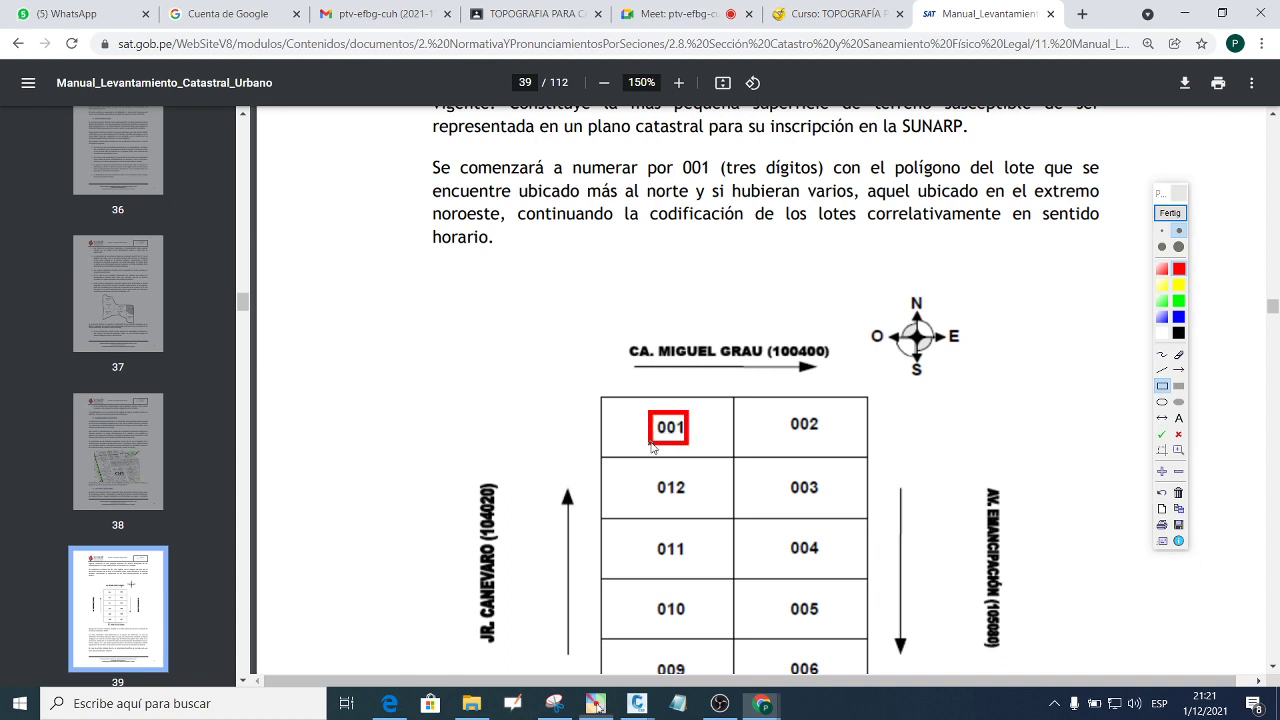
drag(812, 450, 779, 406)
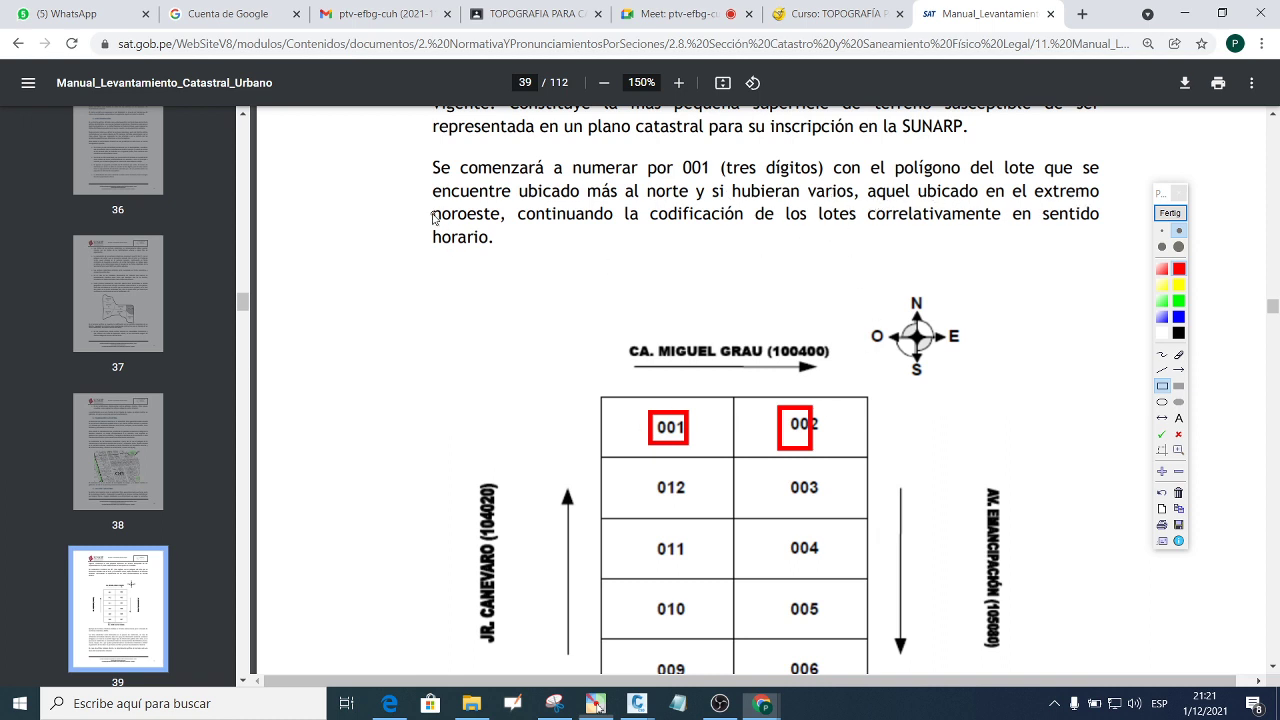
drag(423, 203, 521, 229)
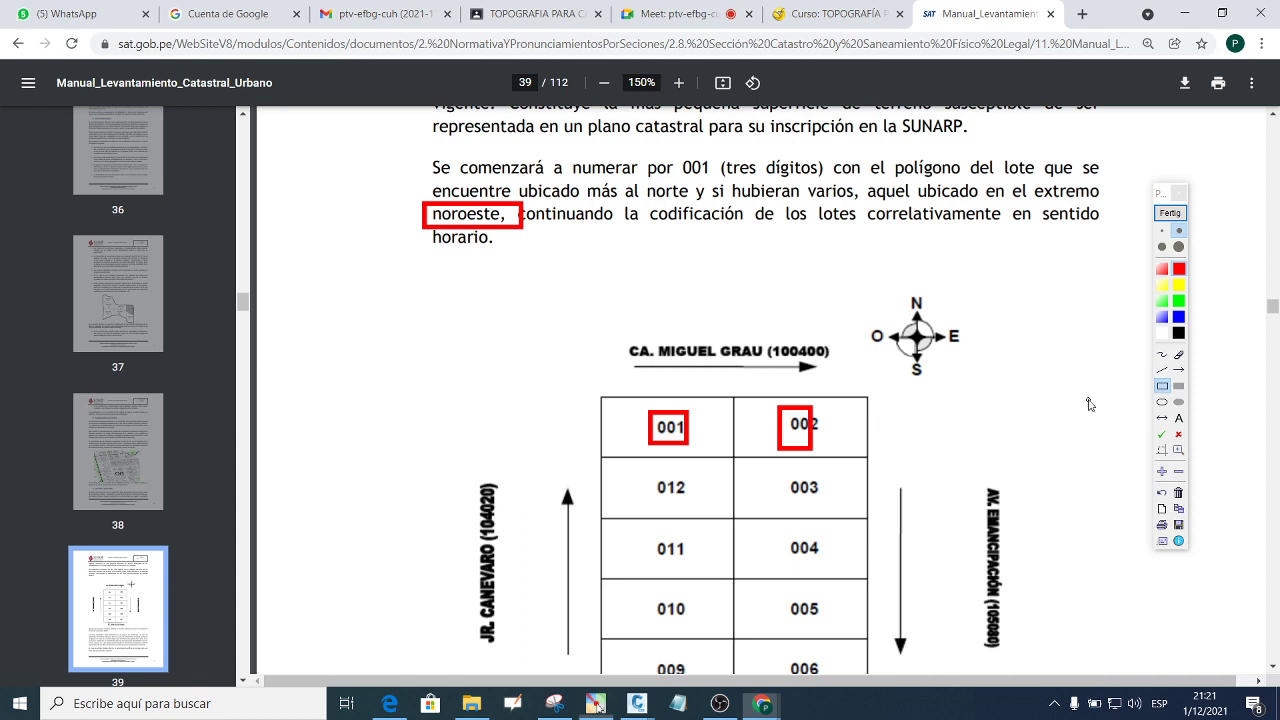
Freehand-tick lots 001–004 clockwise, underline horario in red, then close Pointofix to clear the marks.
click(1162, 354)
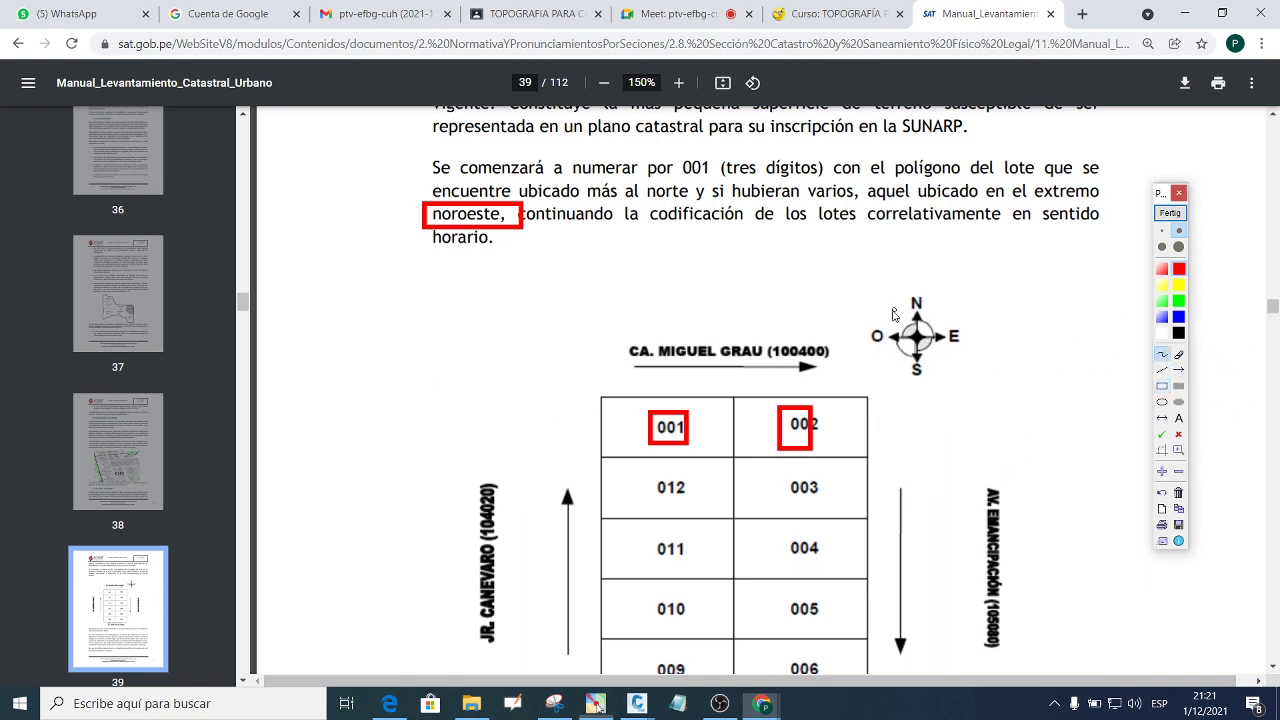
mouse_move(883, 293)
mouse_down()
mouse_move(887, 311)
mouse_move(961, 314)
mouse_up()
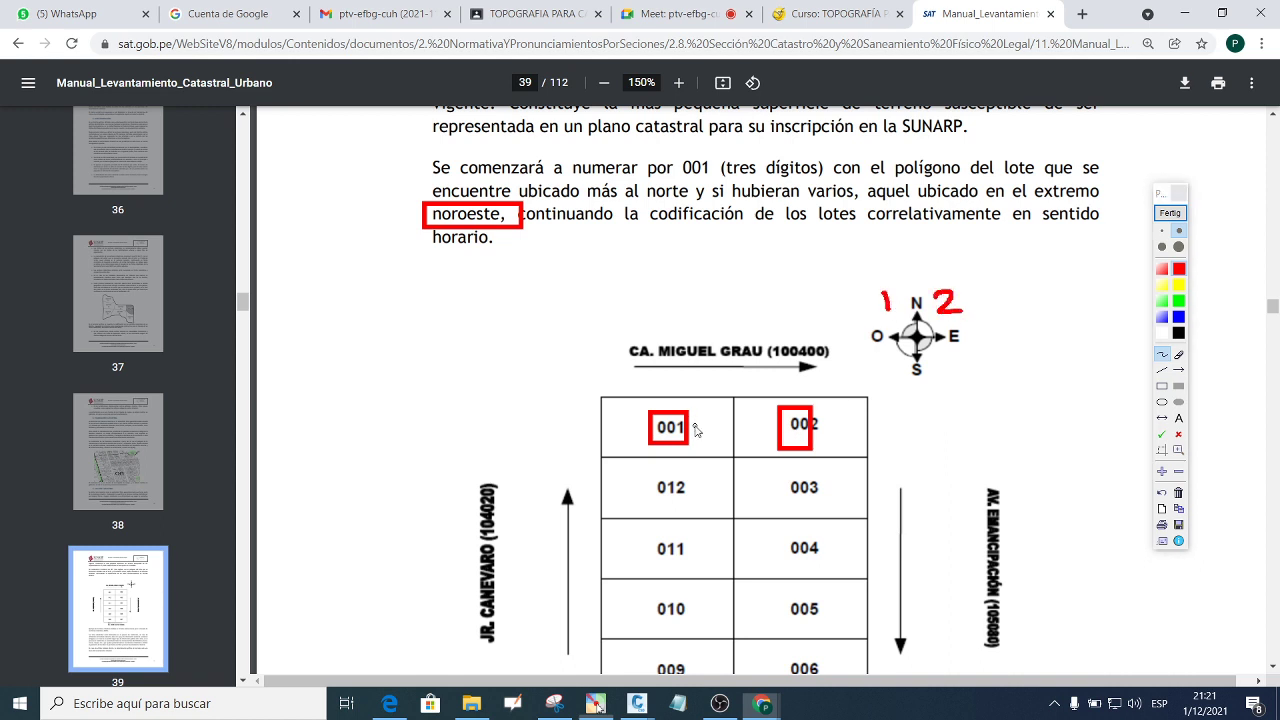
drag(697, 428, 716, 402)
drag(821, 439, 830, 423)
drag(456, 251, 501, 251)
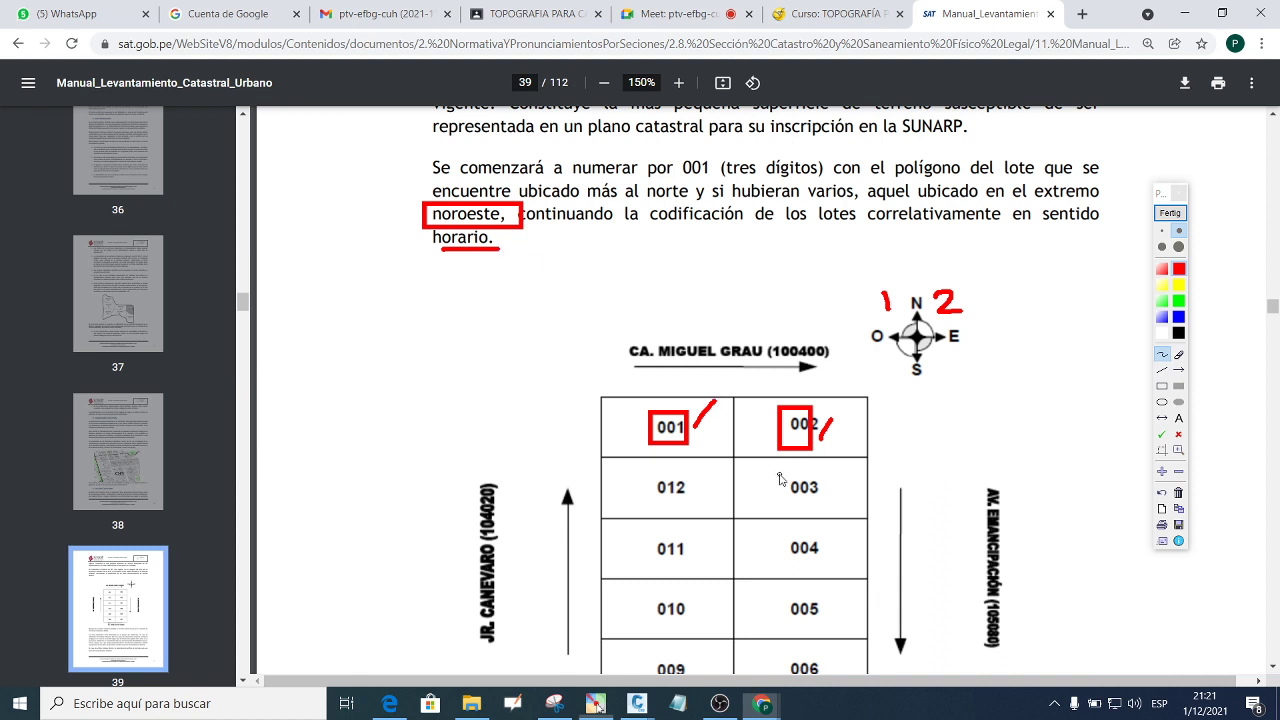
drag(777, 466, 833, 506)
drag(820, 559, 856, 535)
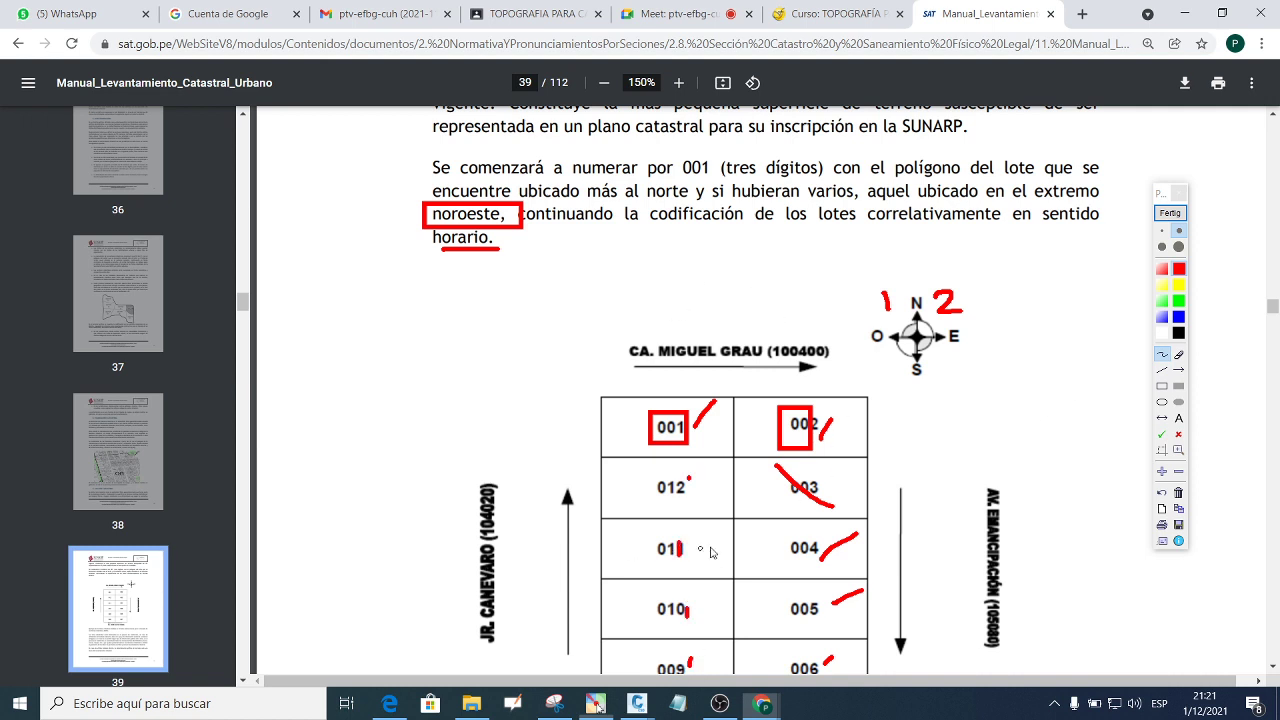
click(1179, 192)
Scroll back from page 39 to page 36's C.7 Marco Normativo and C.8 Sectorización sections.
scroll(850, 285, down, 1)
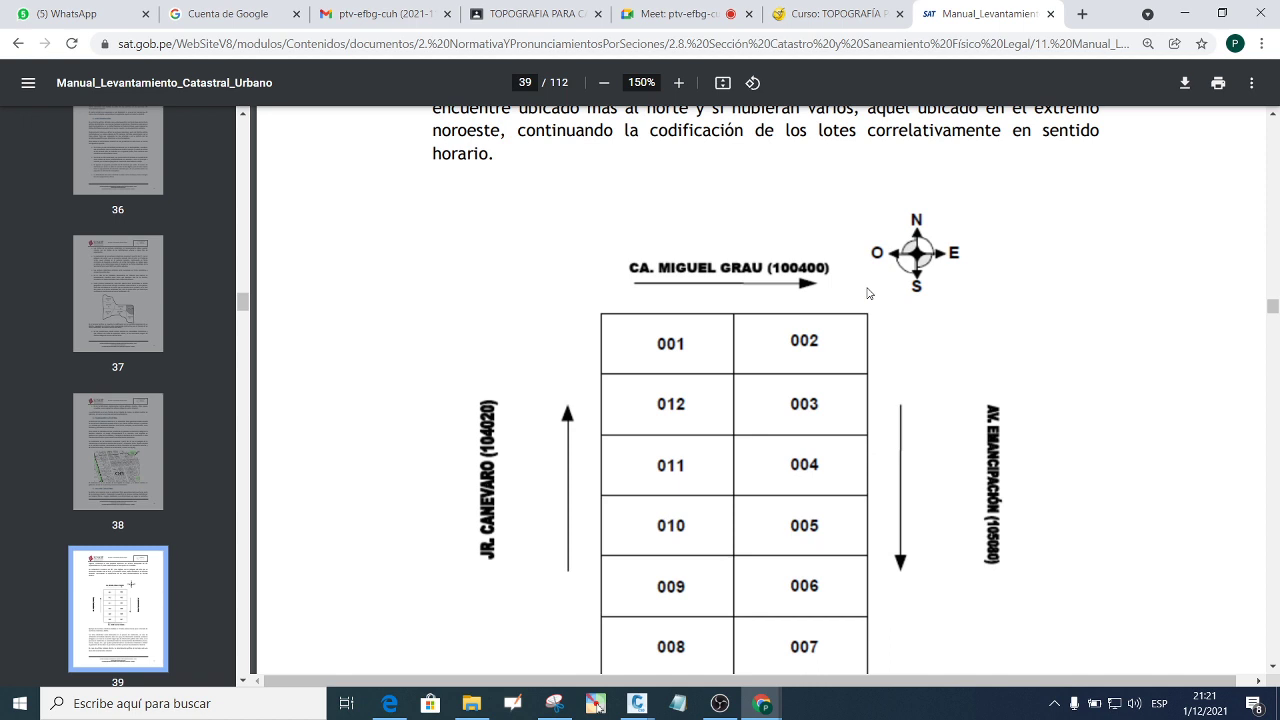
scroll(851, 289, down, 2)
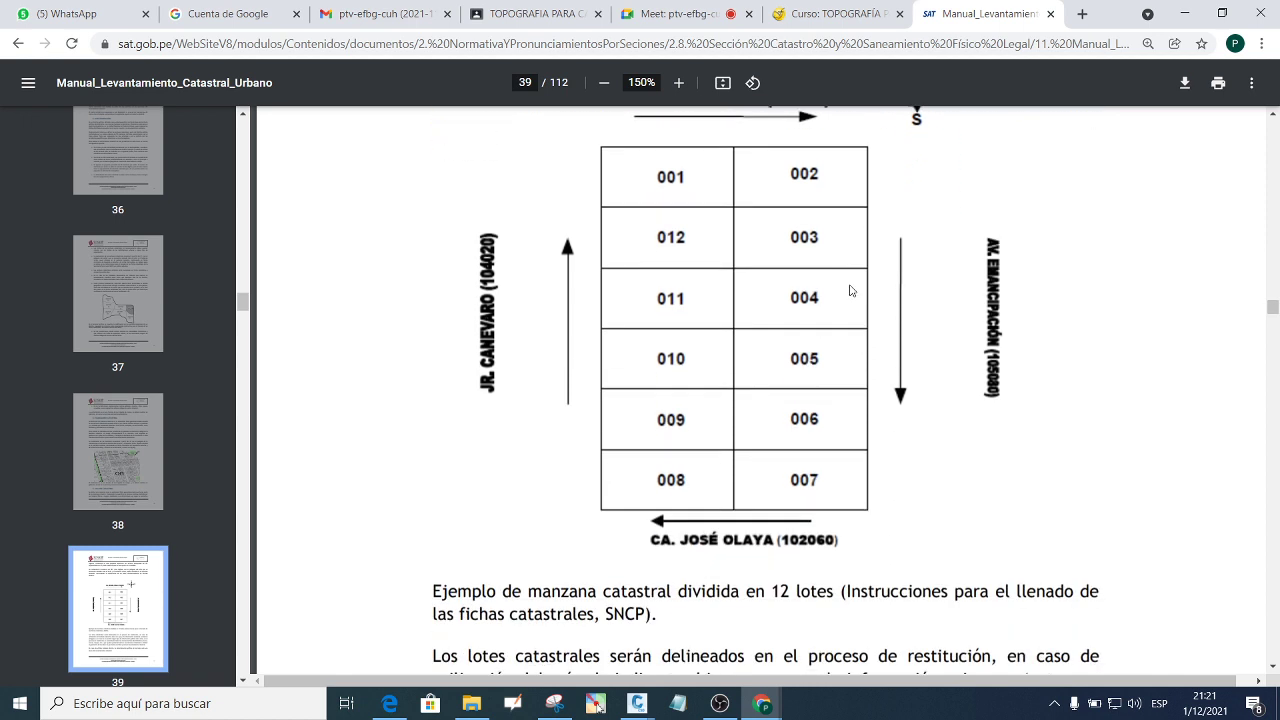
scroll(888, 303, up, 1)
scroll(890, 310, down, 2)
scroll(908, 340, up, 3)
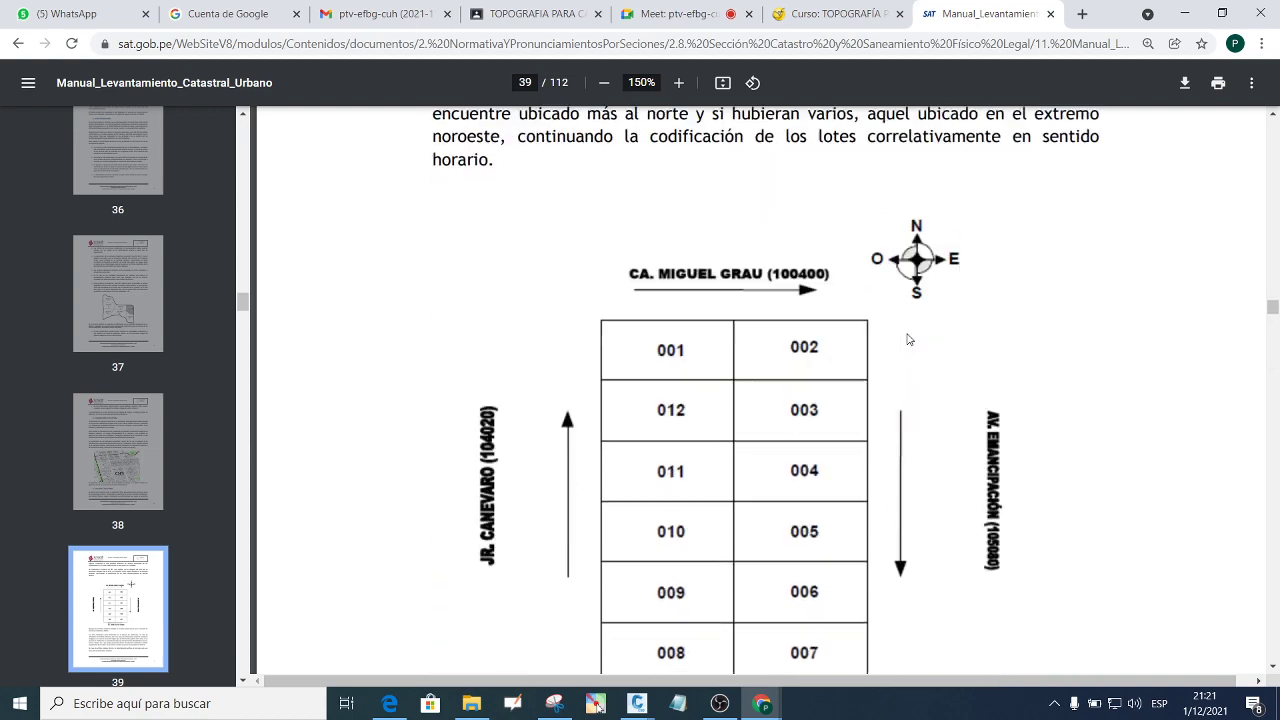
scroll(906, 337, down, 4)
scroll(646, 323, up, 3)
scroll(755, 329, up, 2)
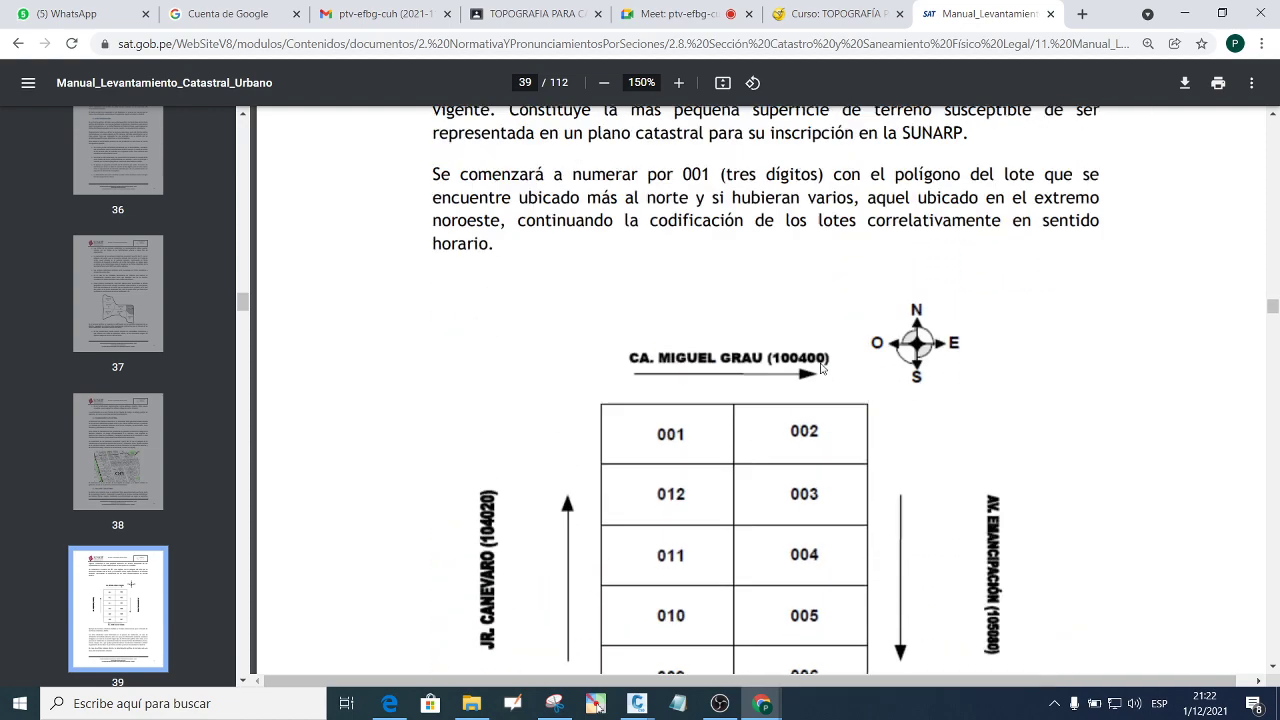
scroll(770, 340, up, 2)
scroll(806, 380, up, 5)
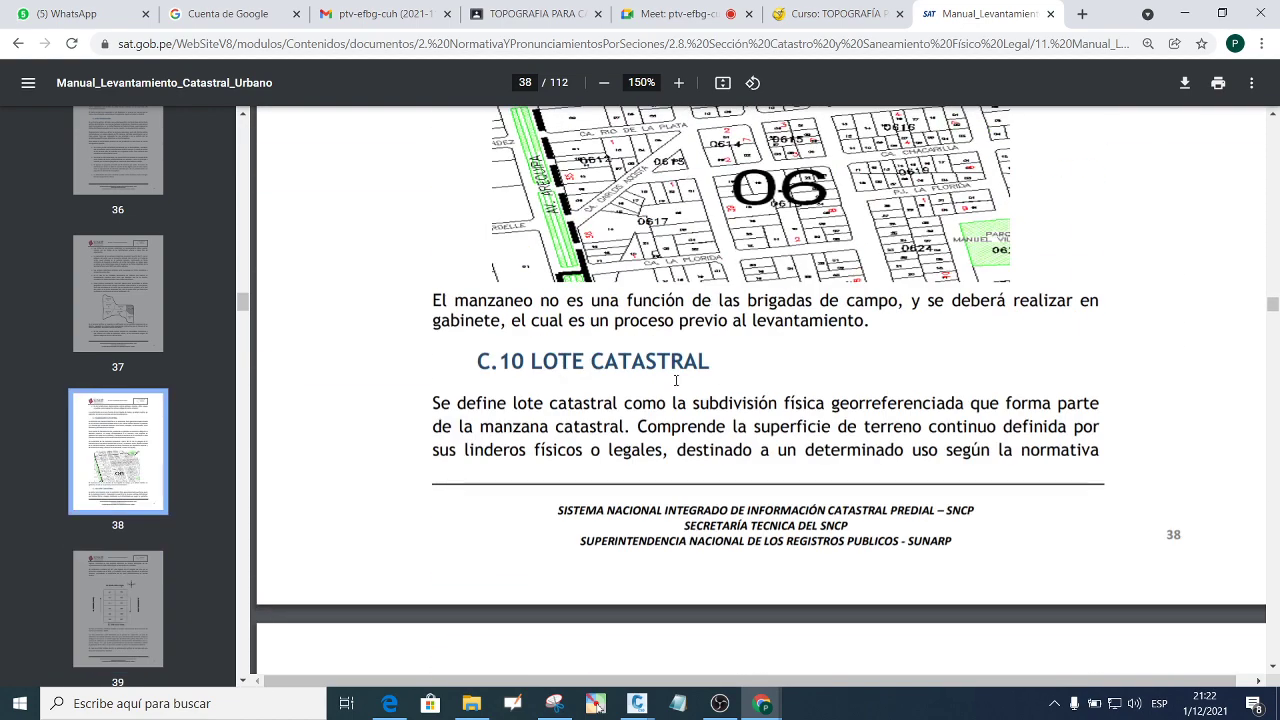
scroll(694, 370, up, 5)
scroll(694, 370, up, 1)
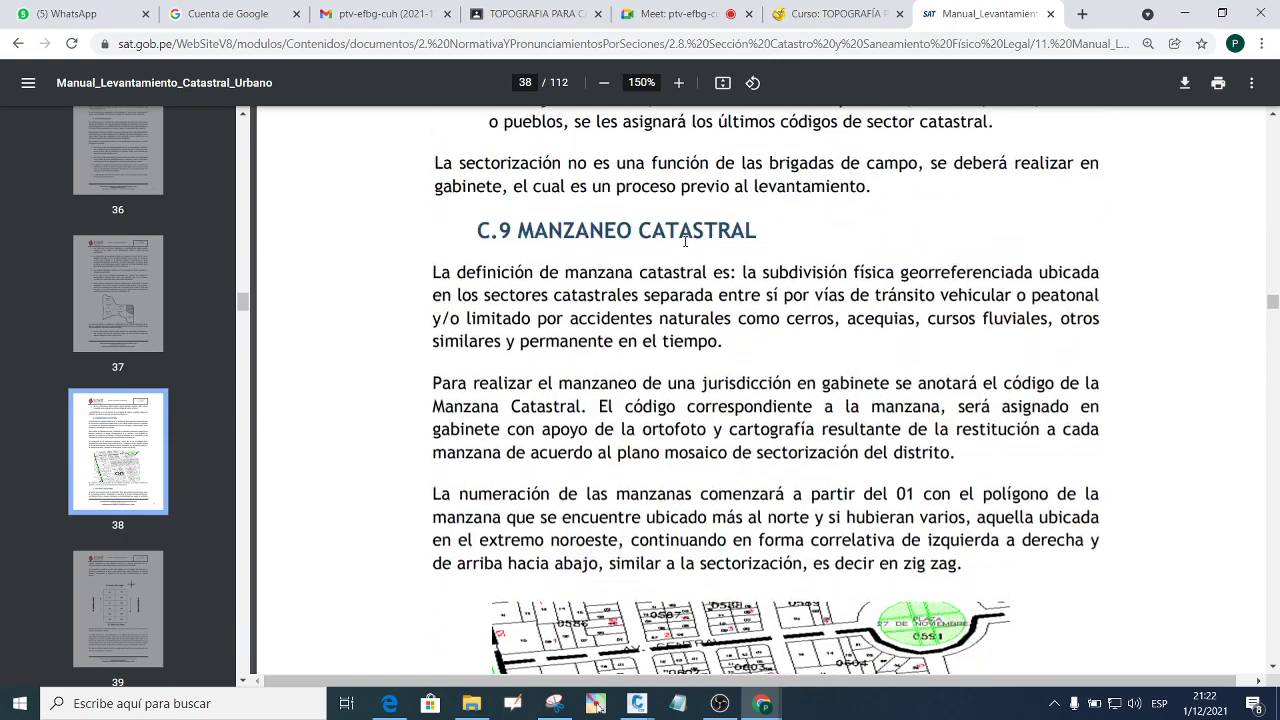
scroll(685, 241, up, 3)
scroll(690, 260, up, 6)
scroll(700, 300, down, 3)
scroll(706, 320, down, 4)
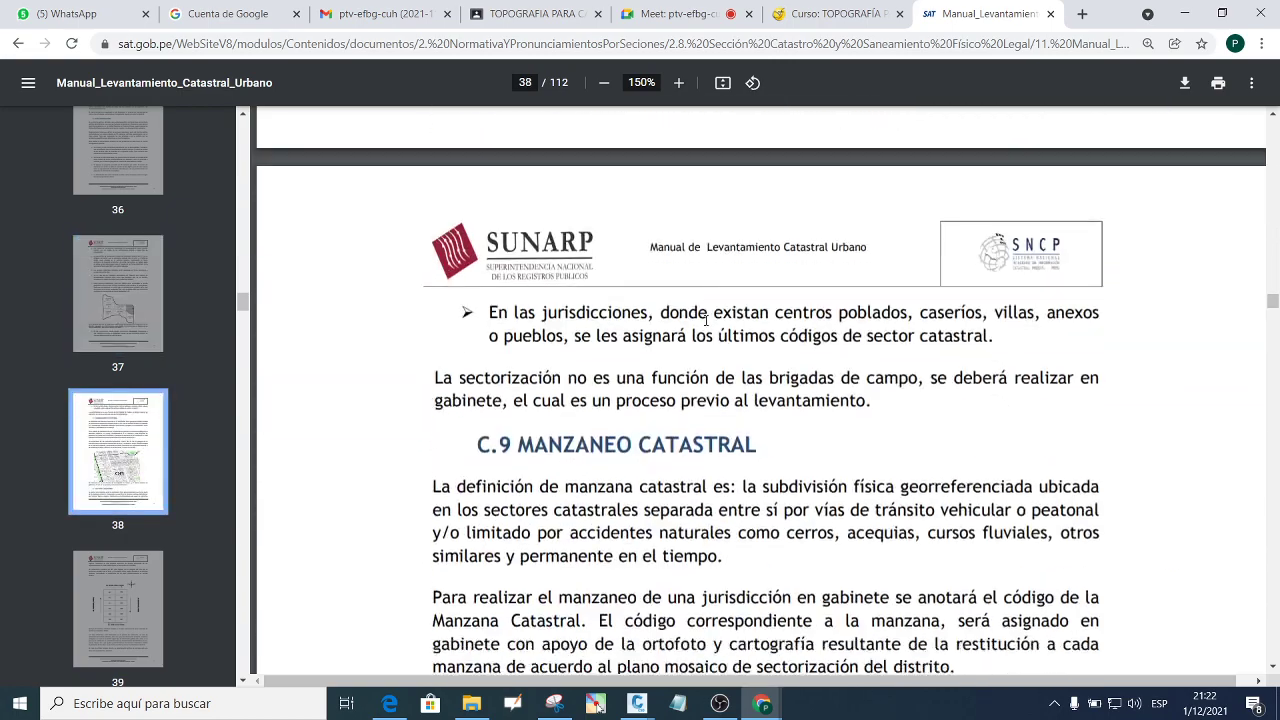
scroll(708, 318, up, 6)
scroll(712, 314, up, 5)
scroll(715, 310, up, 1)
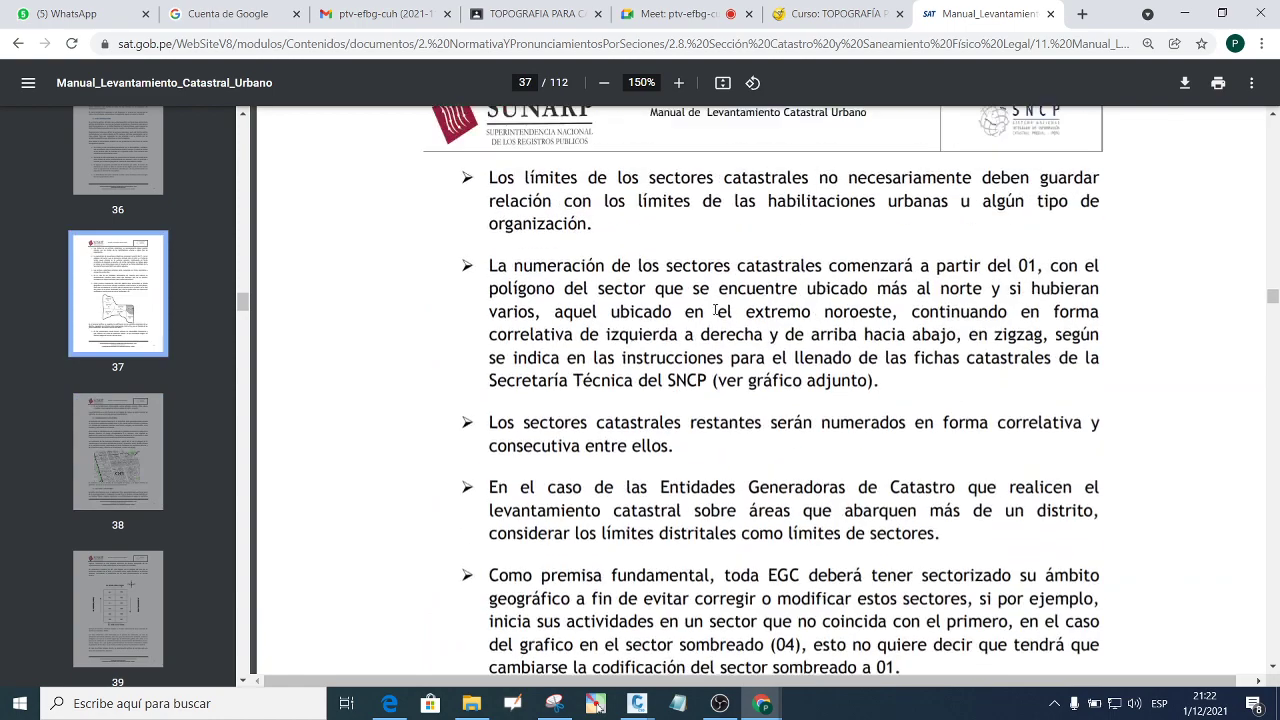
scroll(712, 318, up, 3)
scroll(708, 328, up, 4)
scroll(703, 340, up, 4)
scroll(697, 352, up, 2)
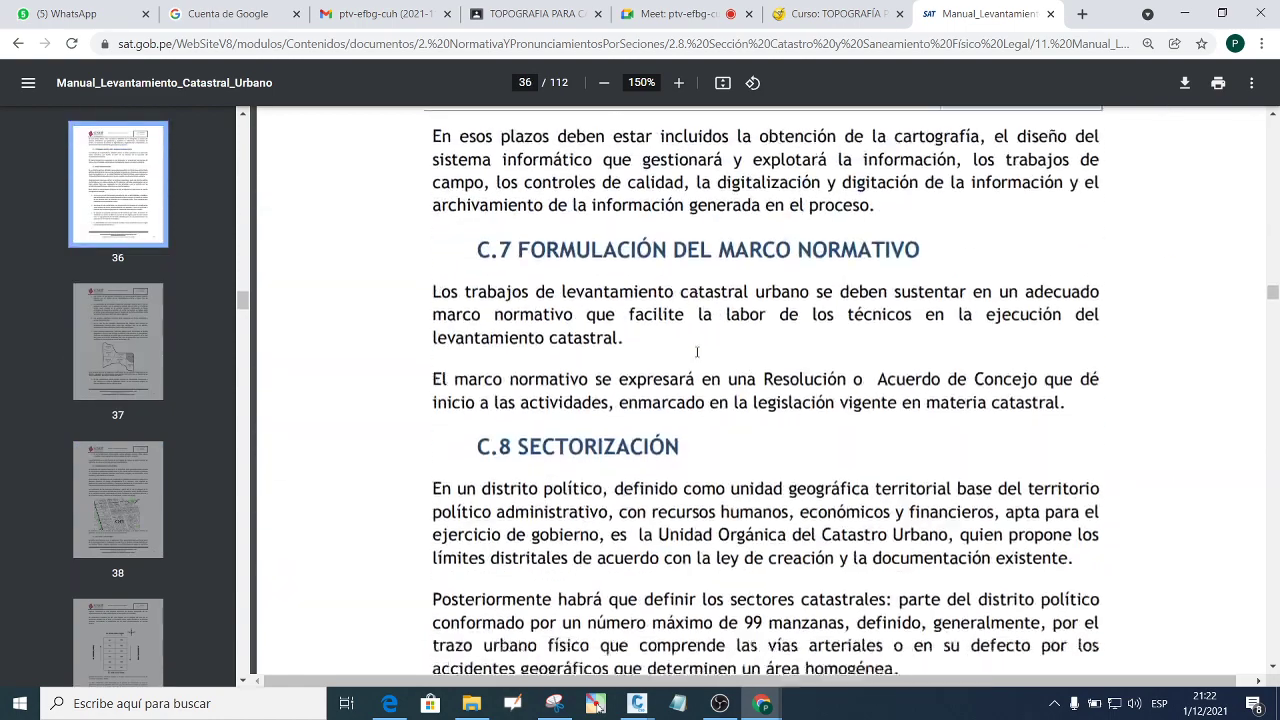
scroll(697, 352, down, 1)
scroll(700, 345, down, 1)
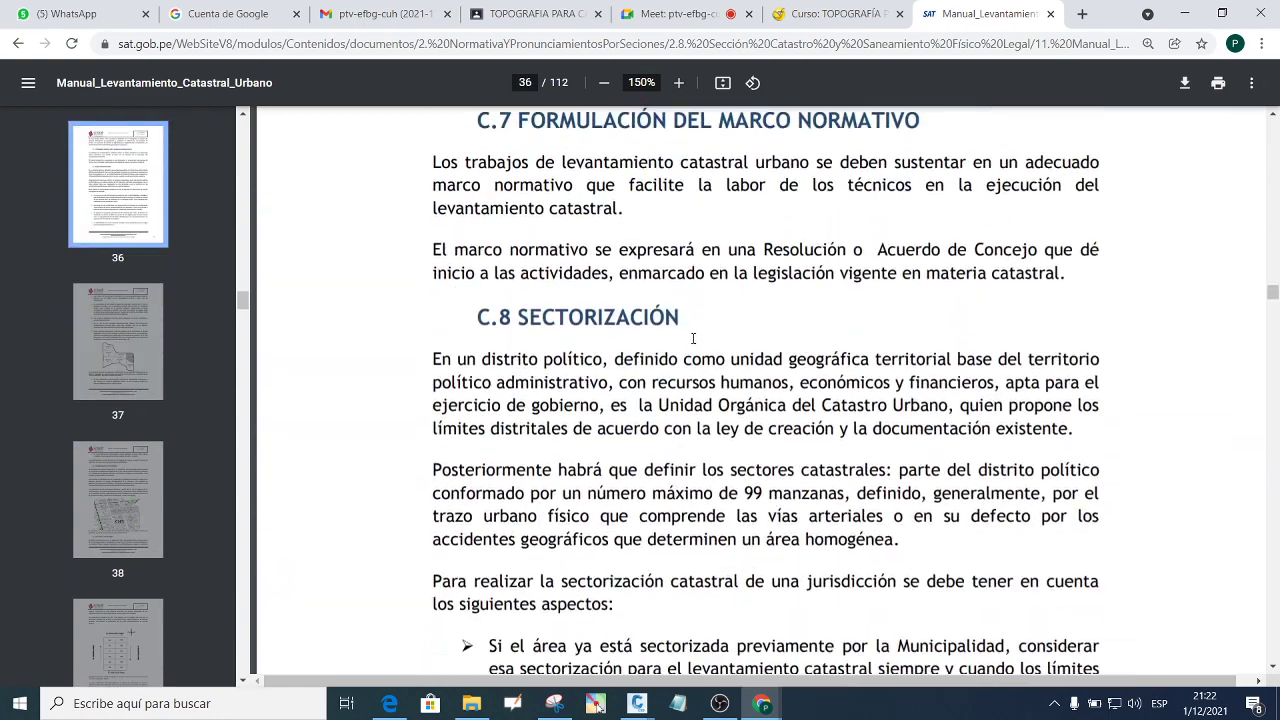
Minimize and restore Chrome, then bring the Google Meet call tab to the front via the course tab.
click(1187, 13)
mouse_move(762, 703)
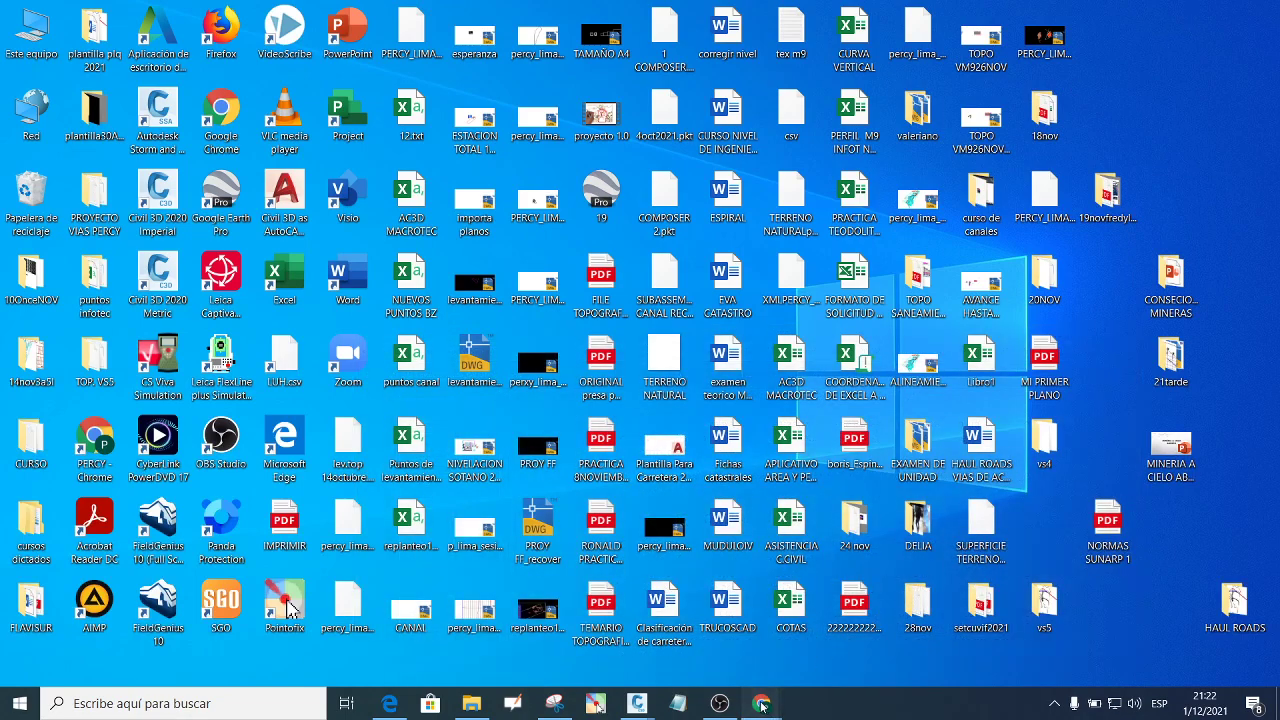
click(670, 625)
click(830, 13)
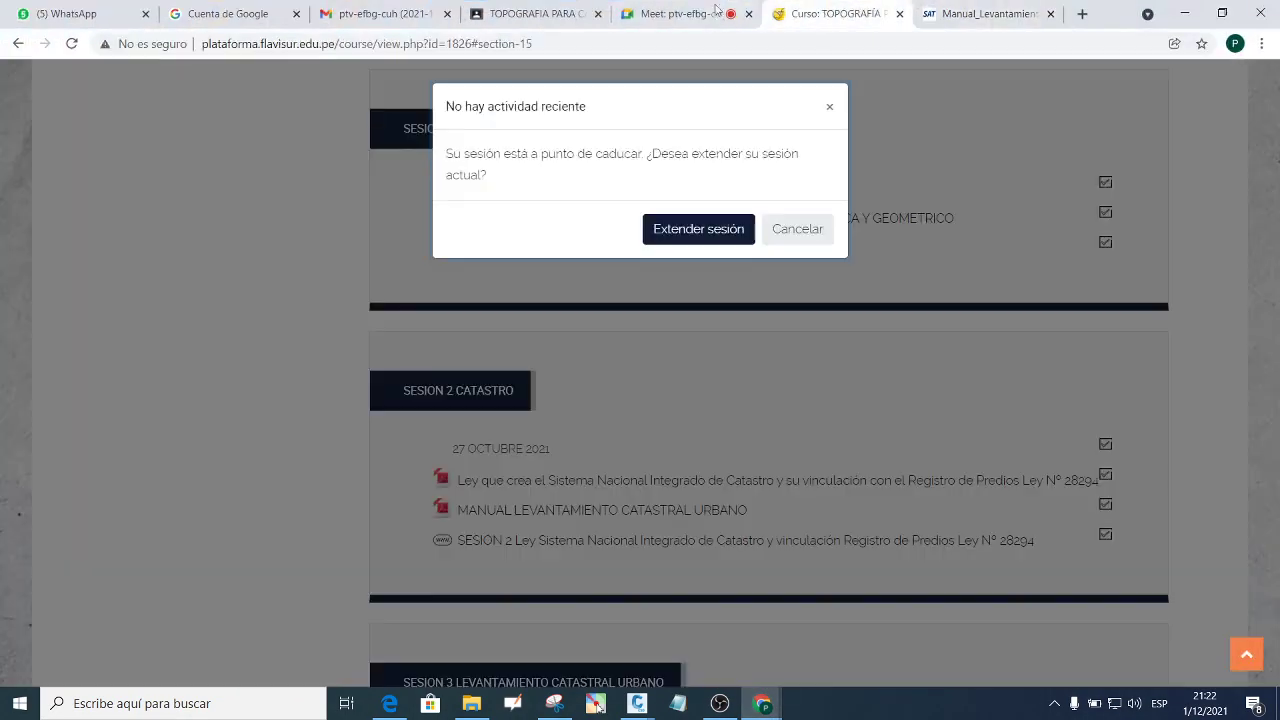
click(672, 13)
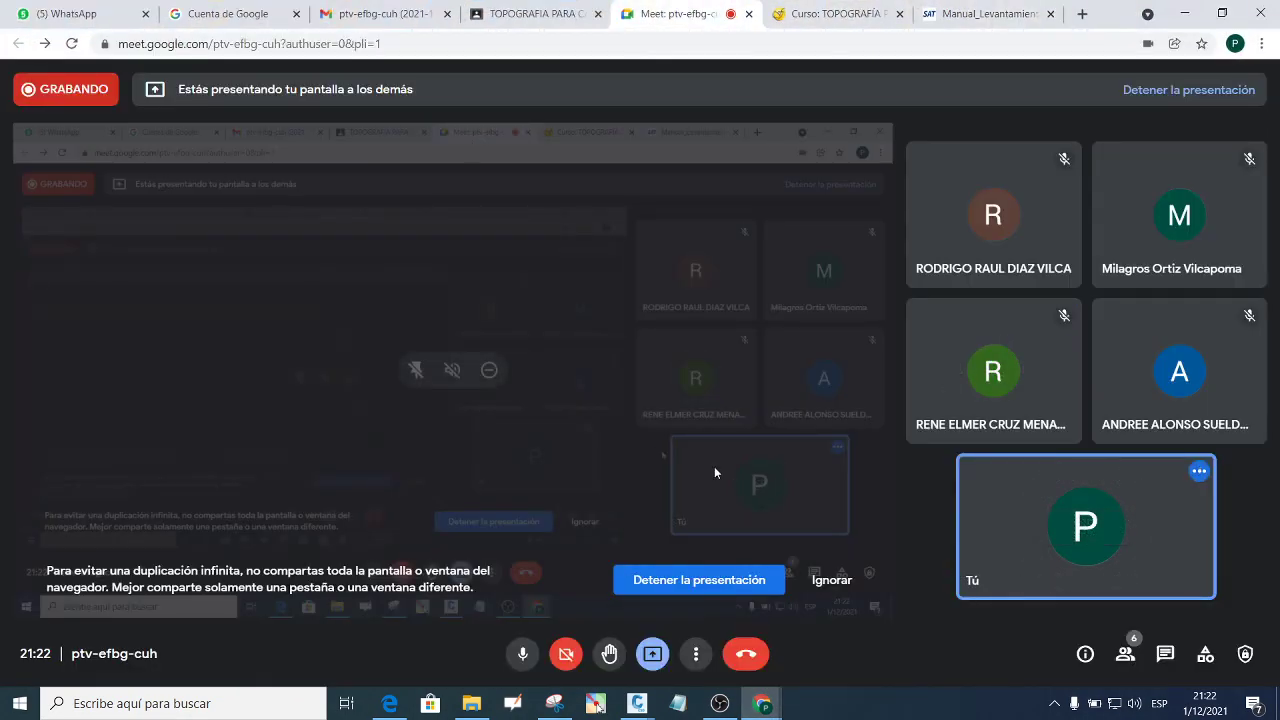